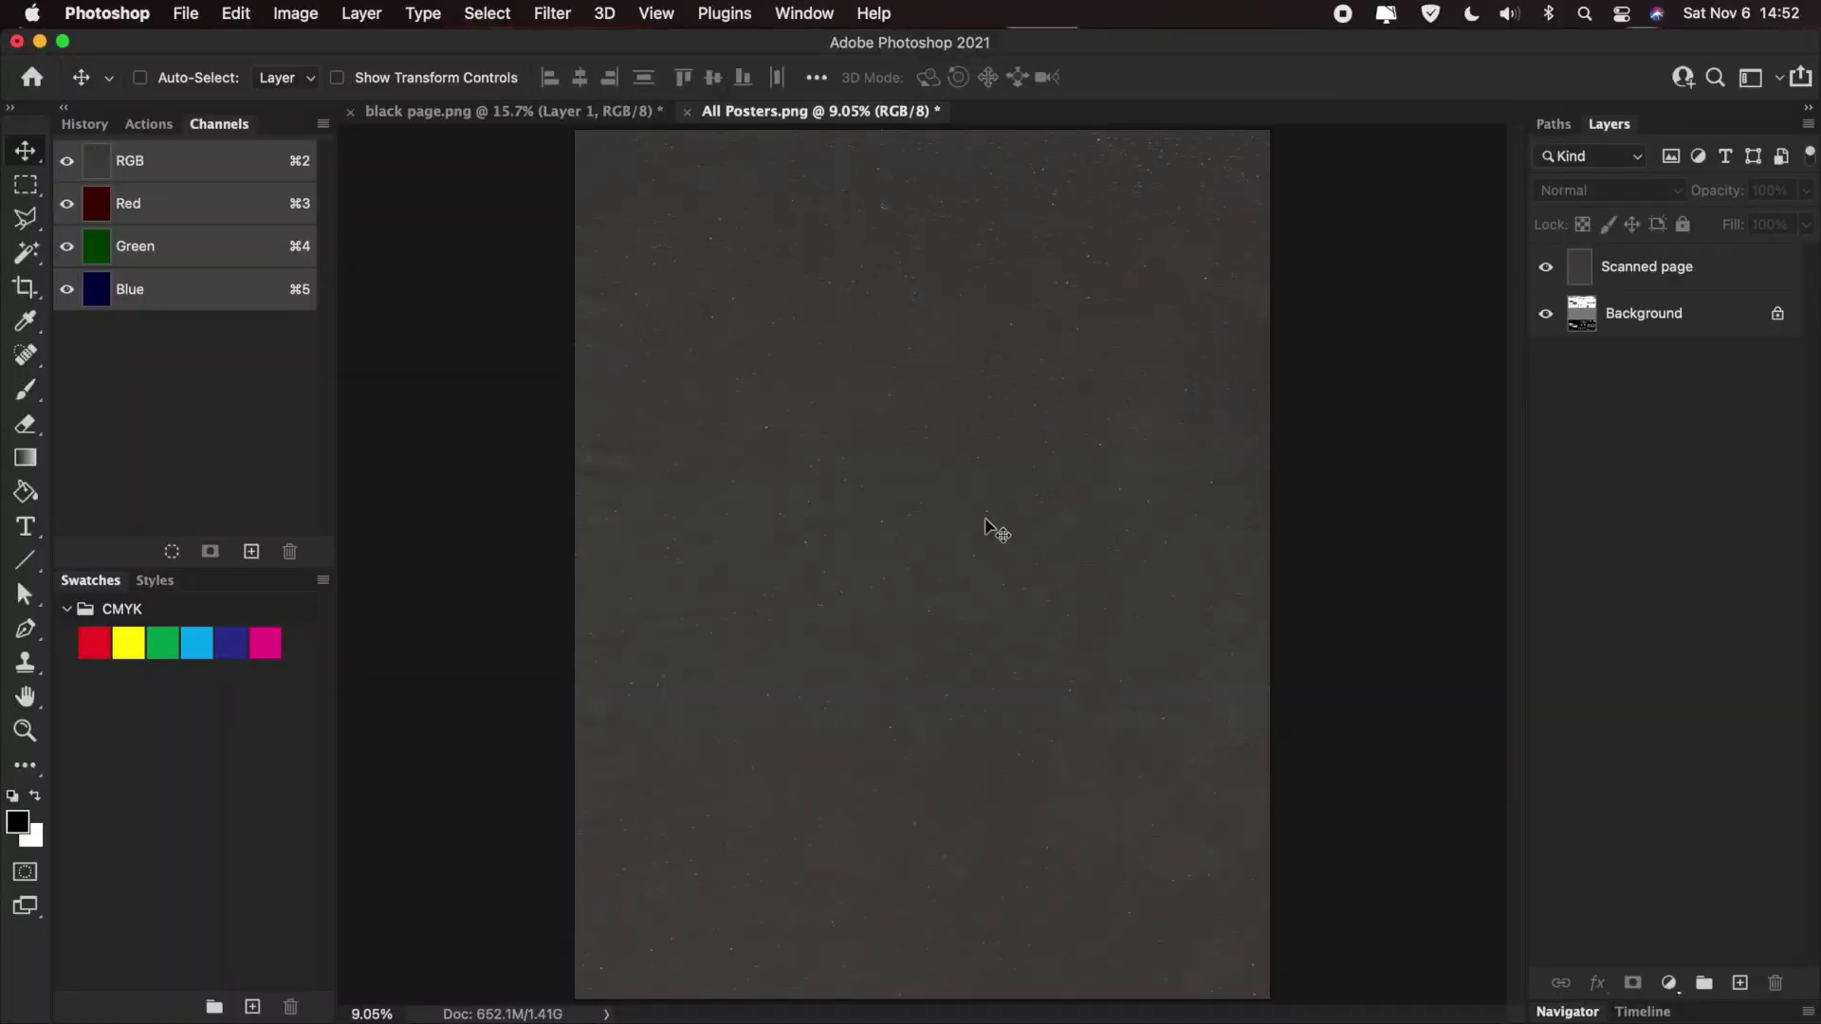
# - Duplicate the Scanned page layer, keeping the default copy name
pyautogui.scroll(10, 985, 519)
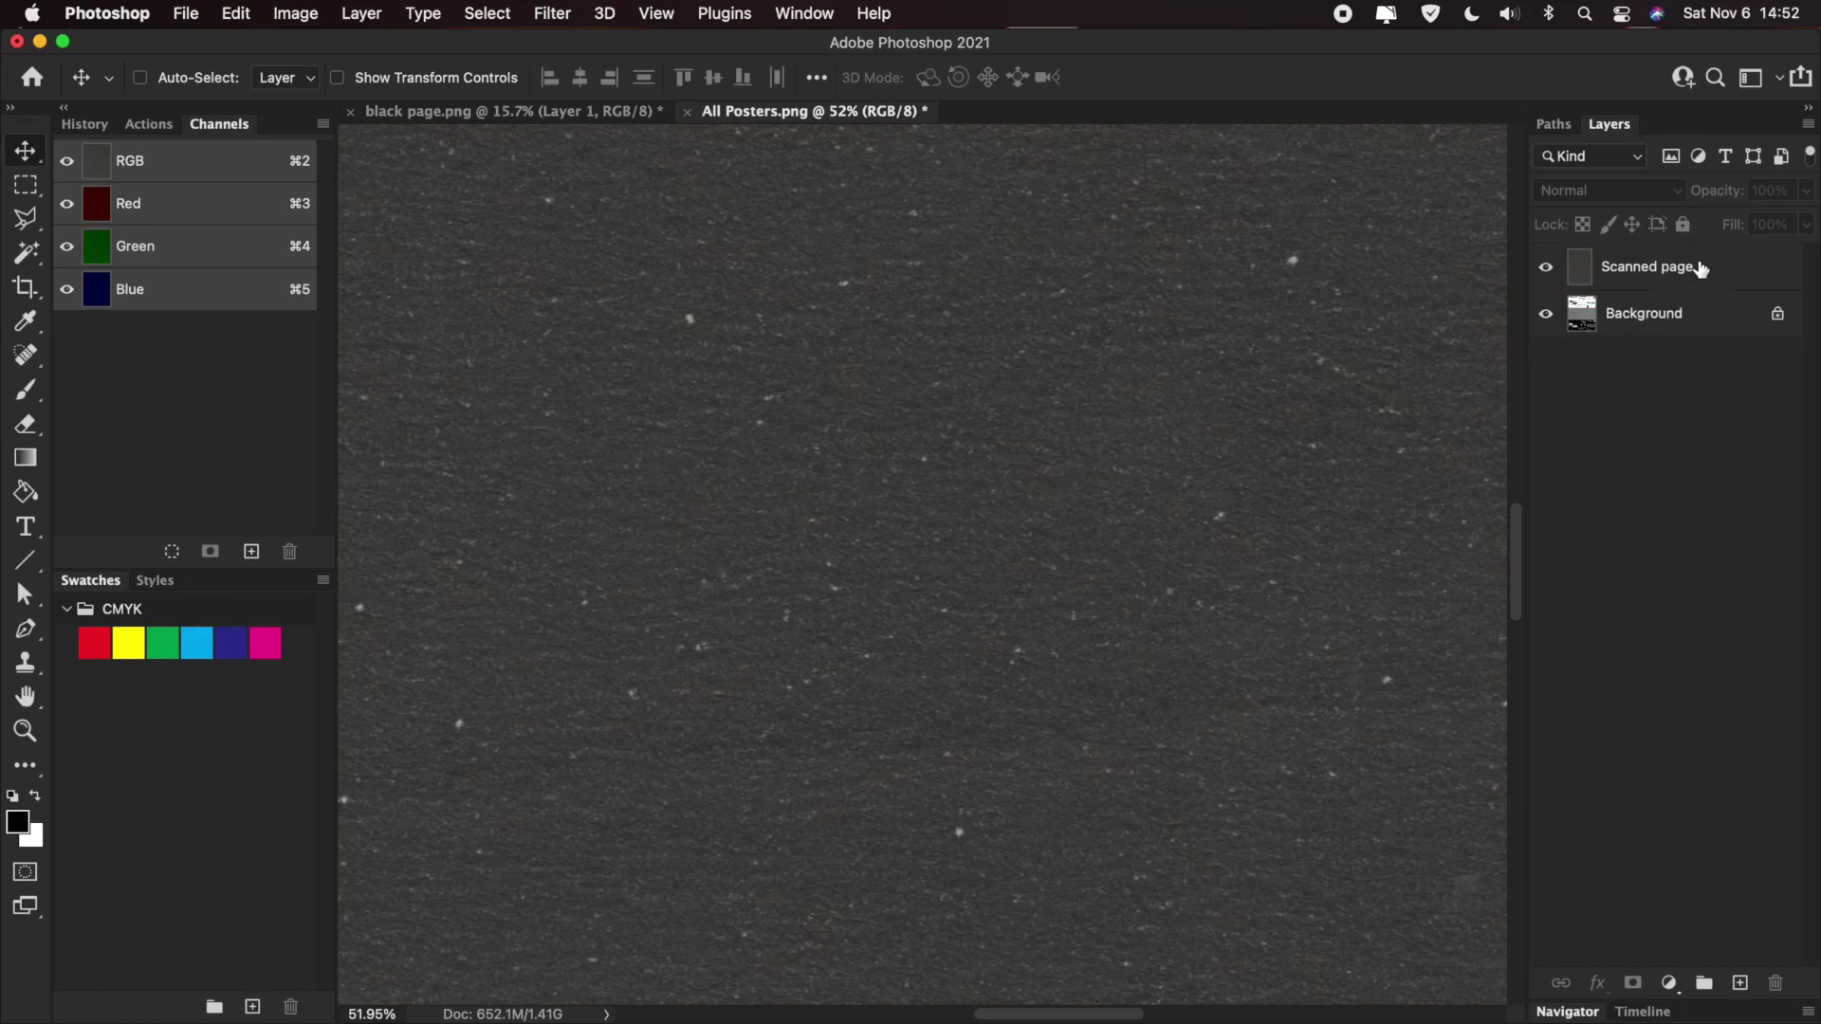
pyautogui.click(1700, 269)
pyautogui.rightClick(1696, 270)
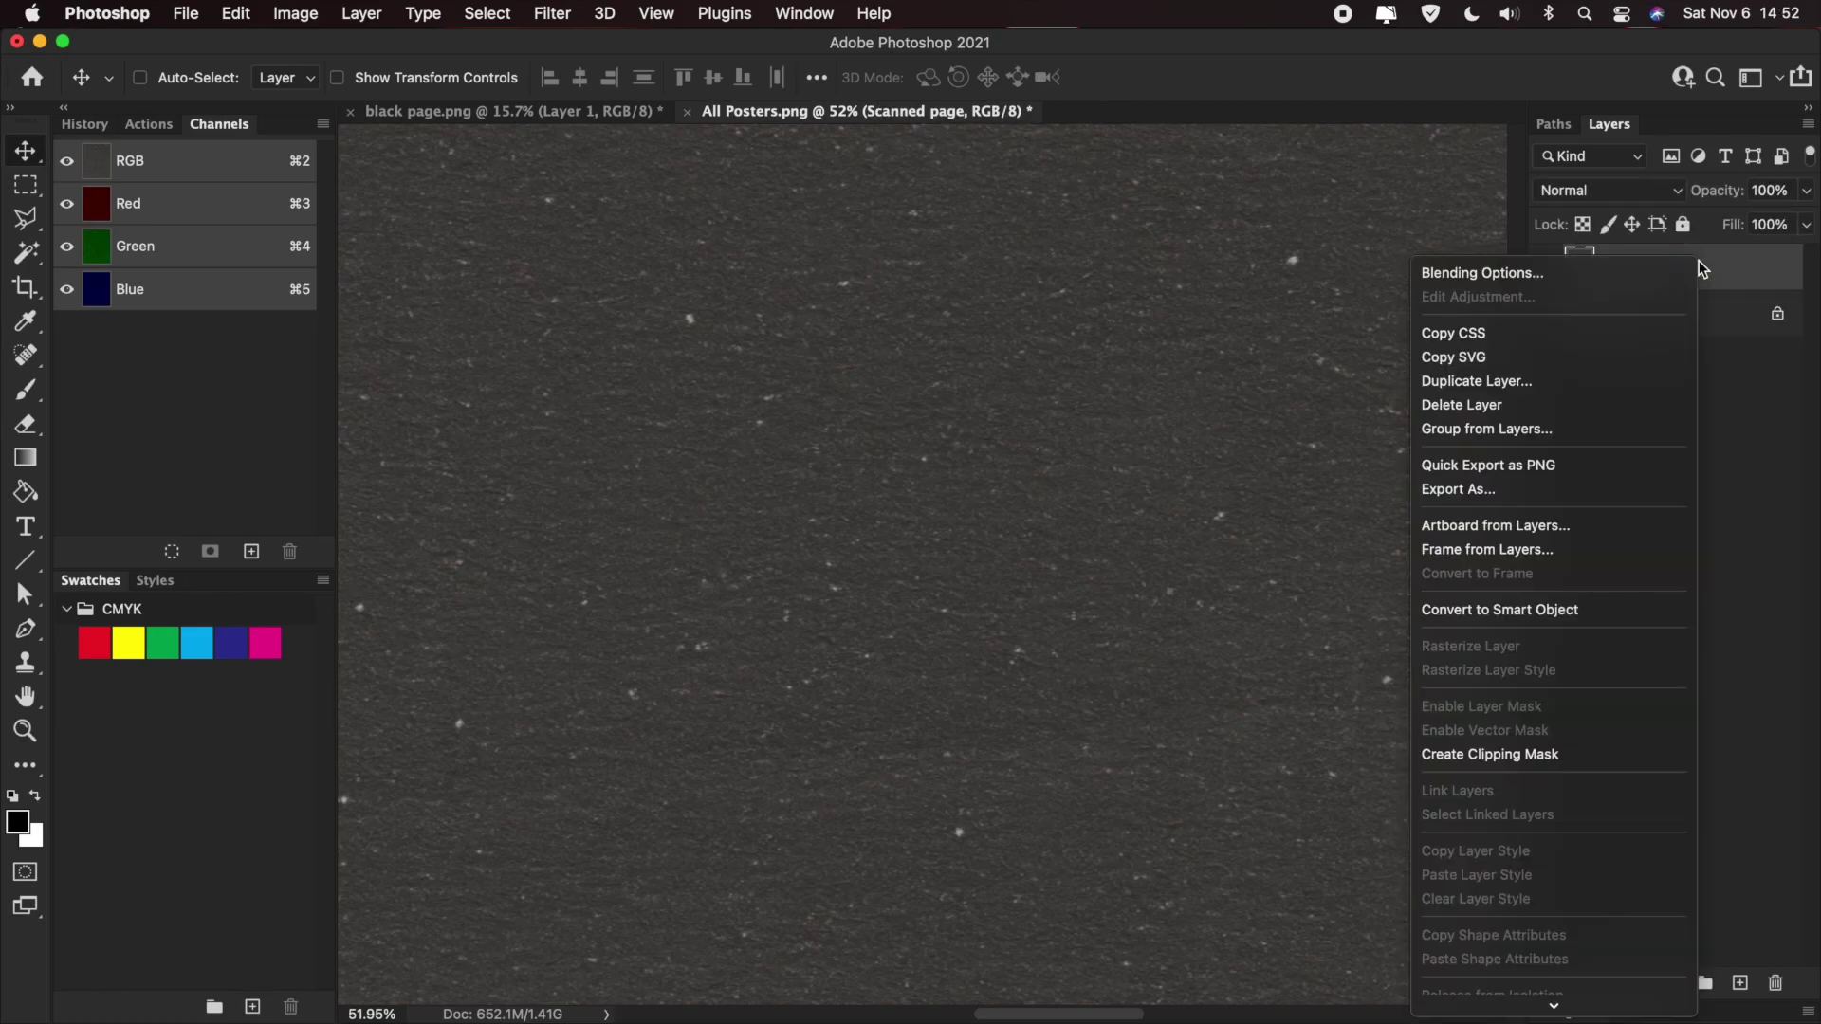
pyautogui.click(1597, 382)
pyautogui.press('Return')
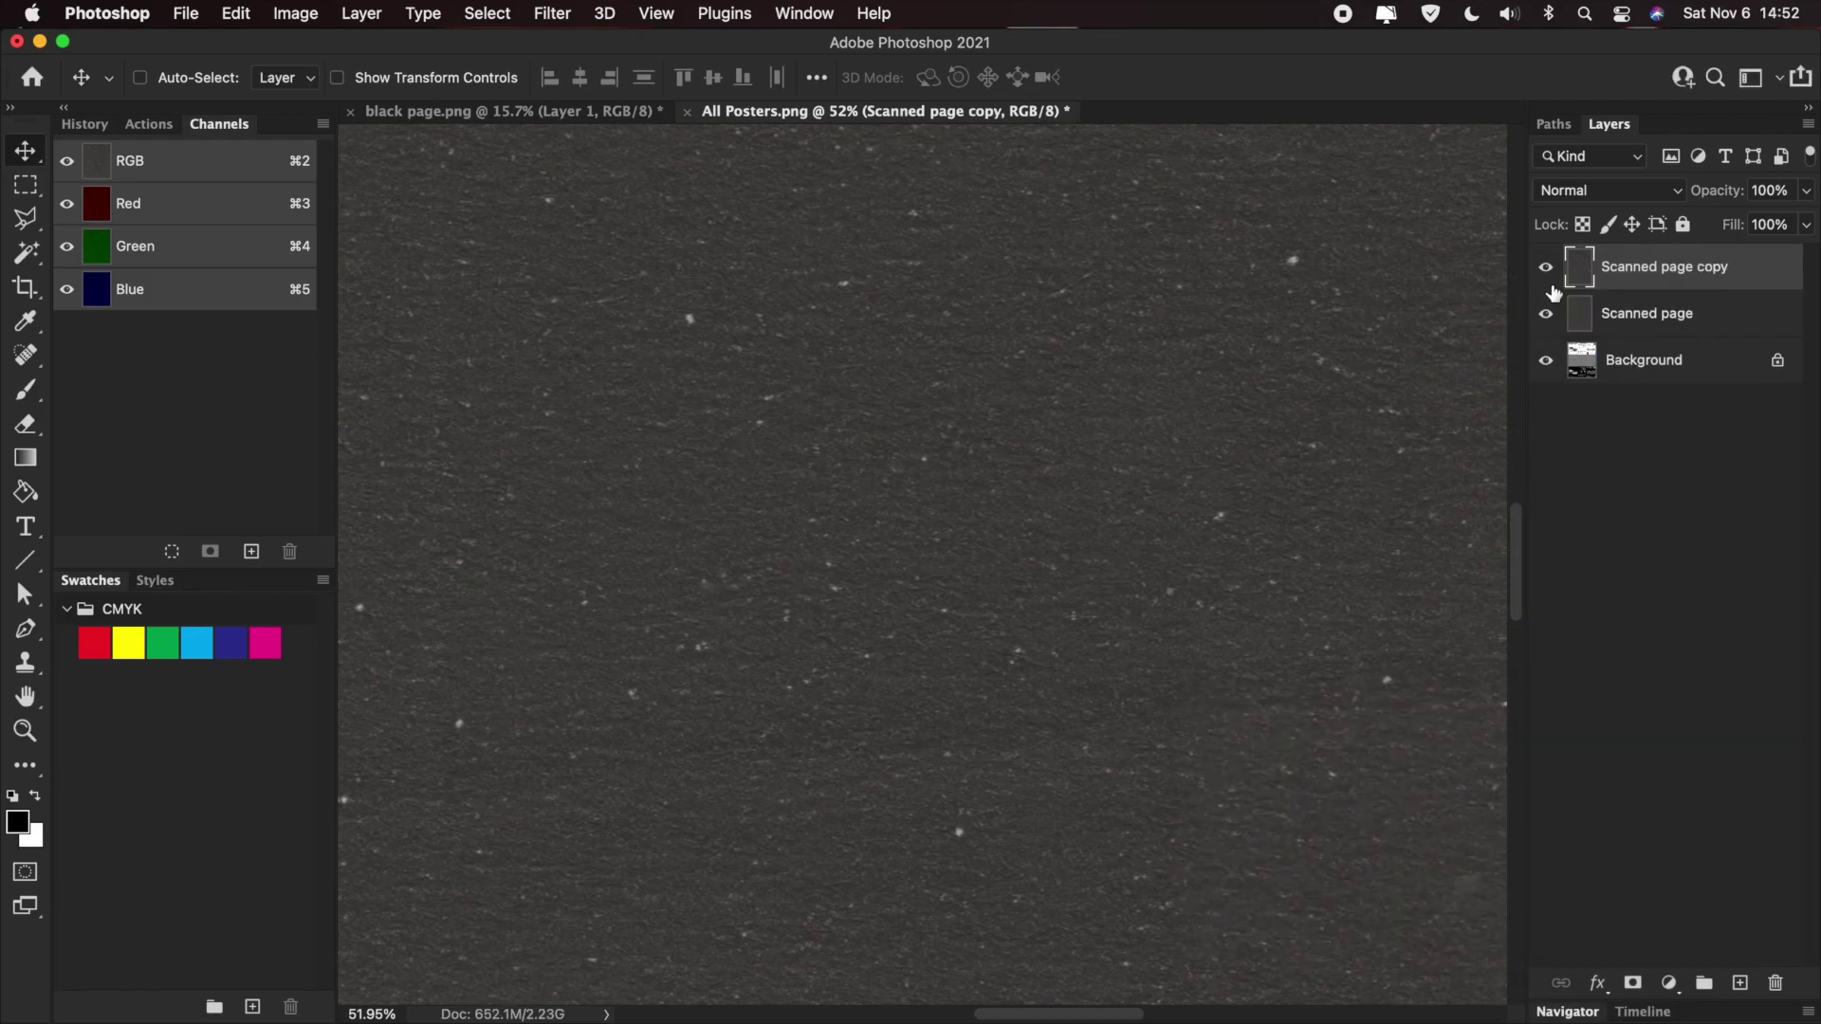
# - Hide the duplicate and darken the original Scanned page layer with Levels, using a black input level of 68
pyautogui.click(1710, 314)
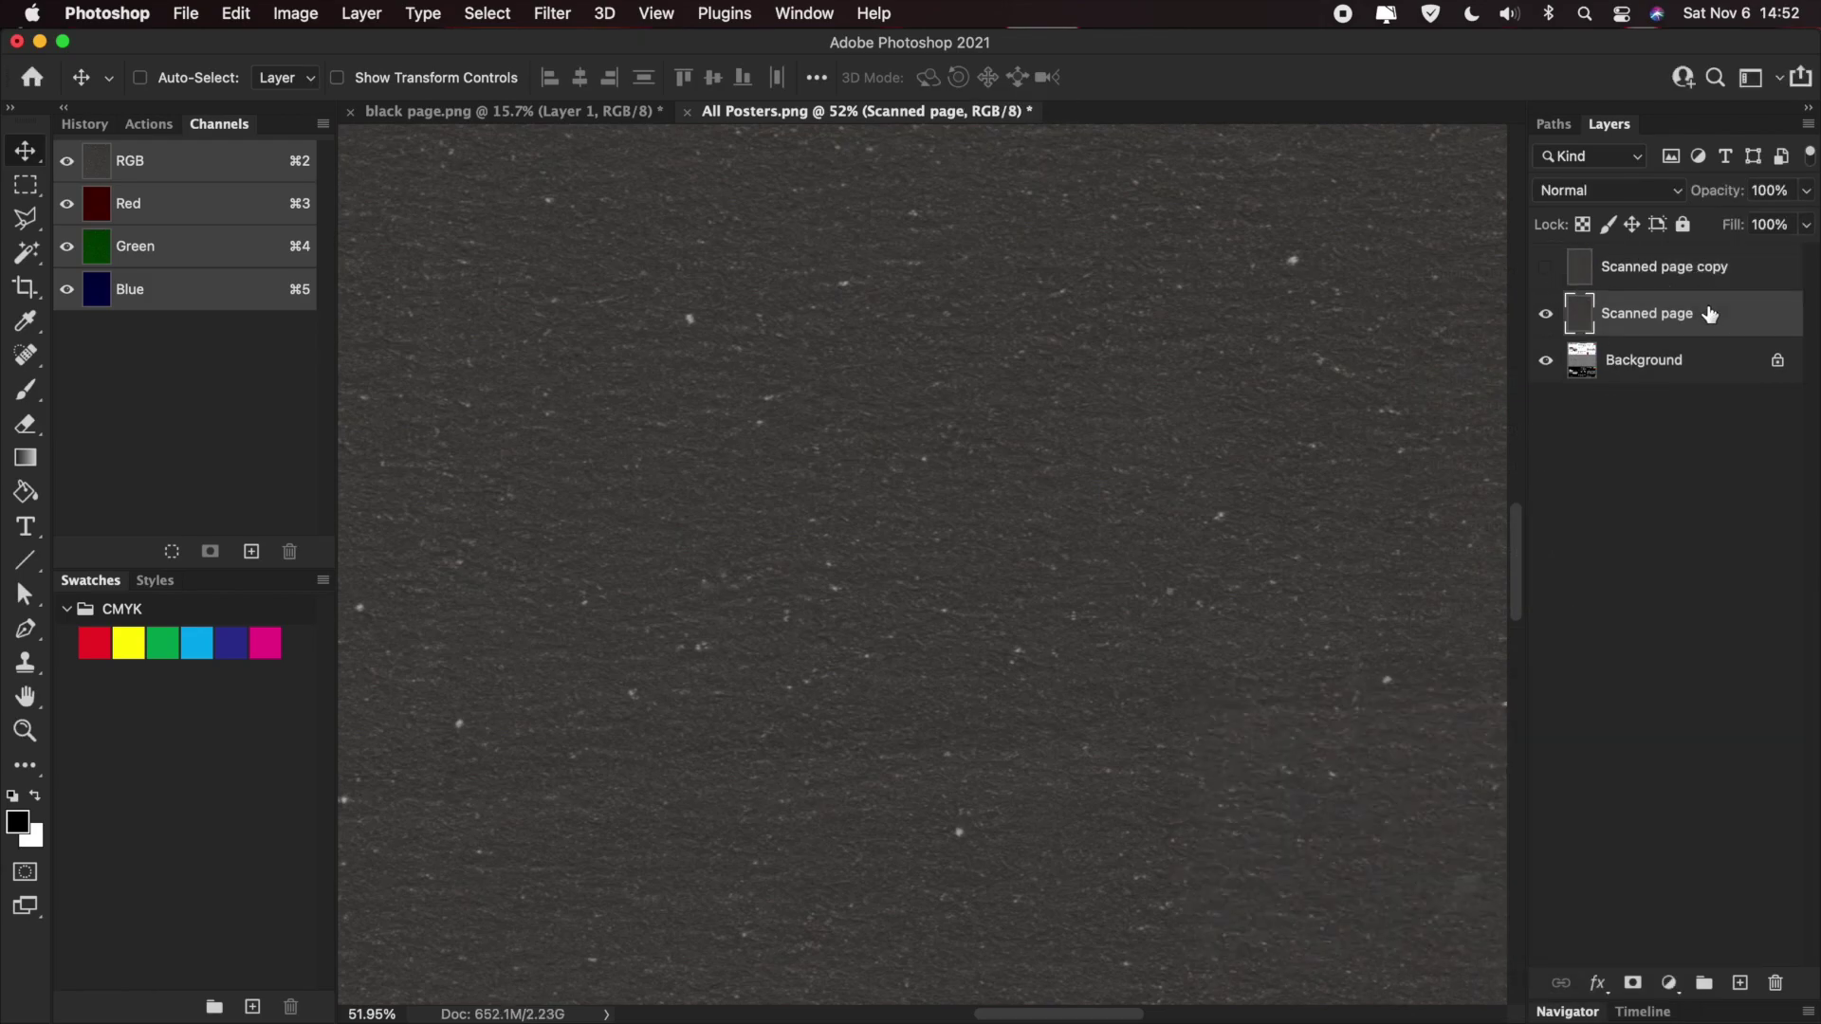
pyautogui.press('super+l')
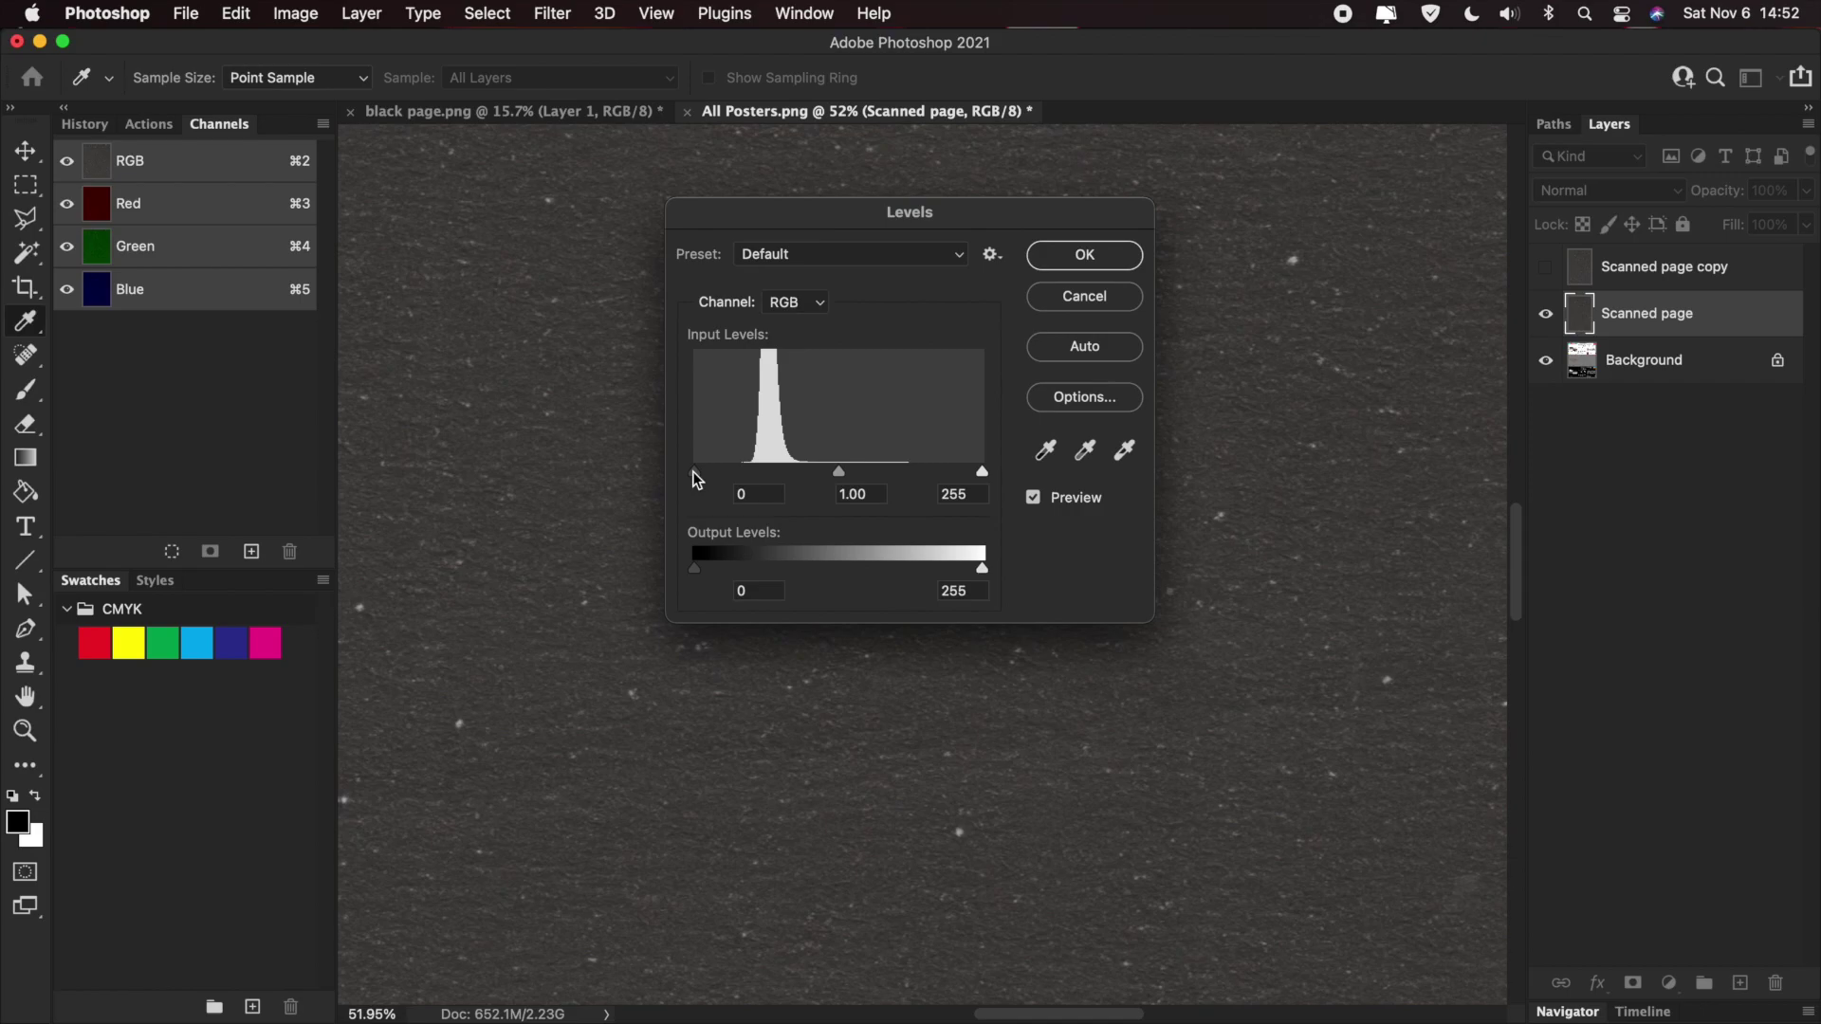
pyautogui.moveTo(697, 480); pyautogui.dragTo(775, 480)
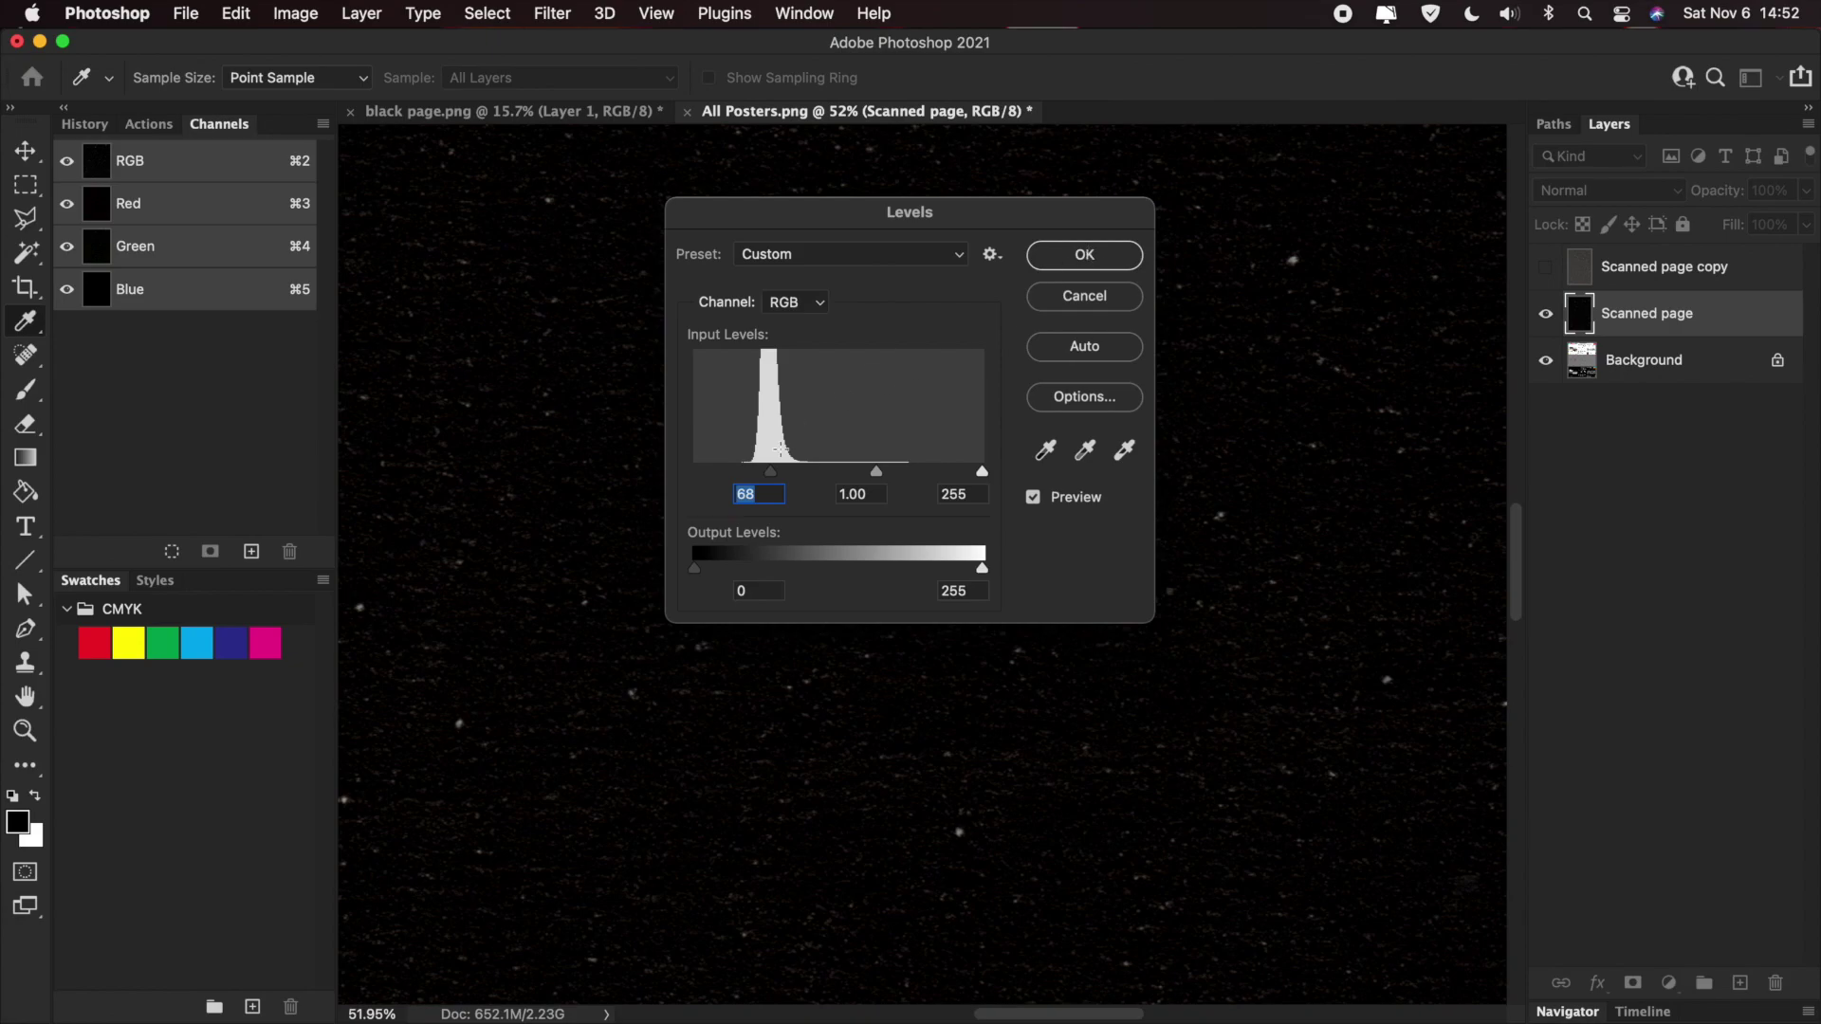
pyautogui.click(775, 480)
pyautogui.click(1103, 265)
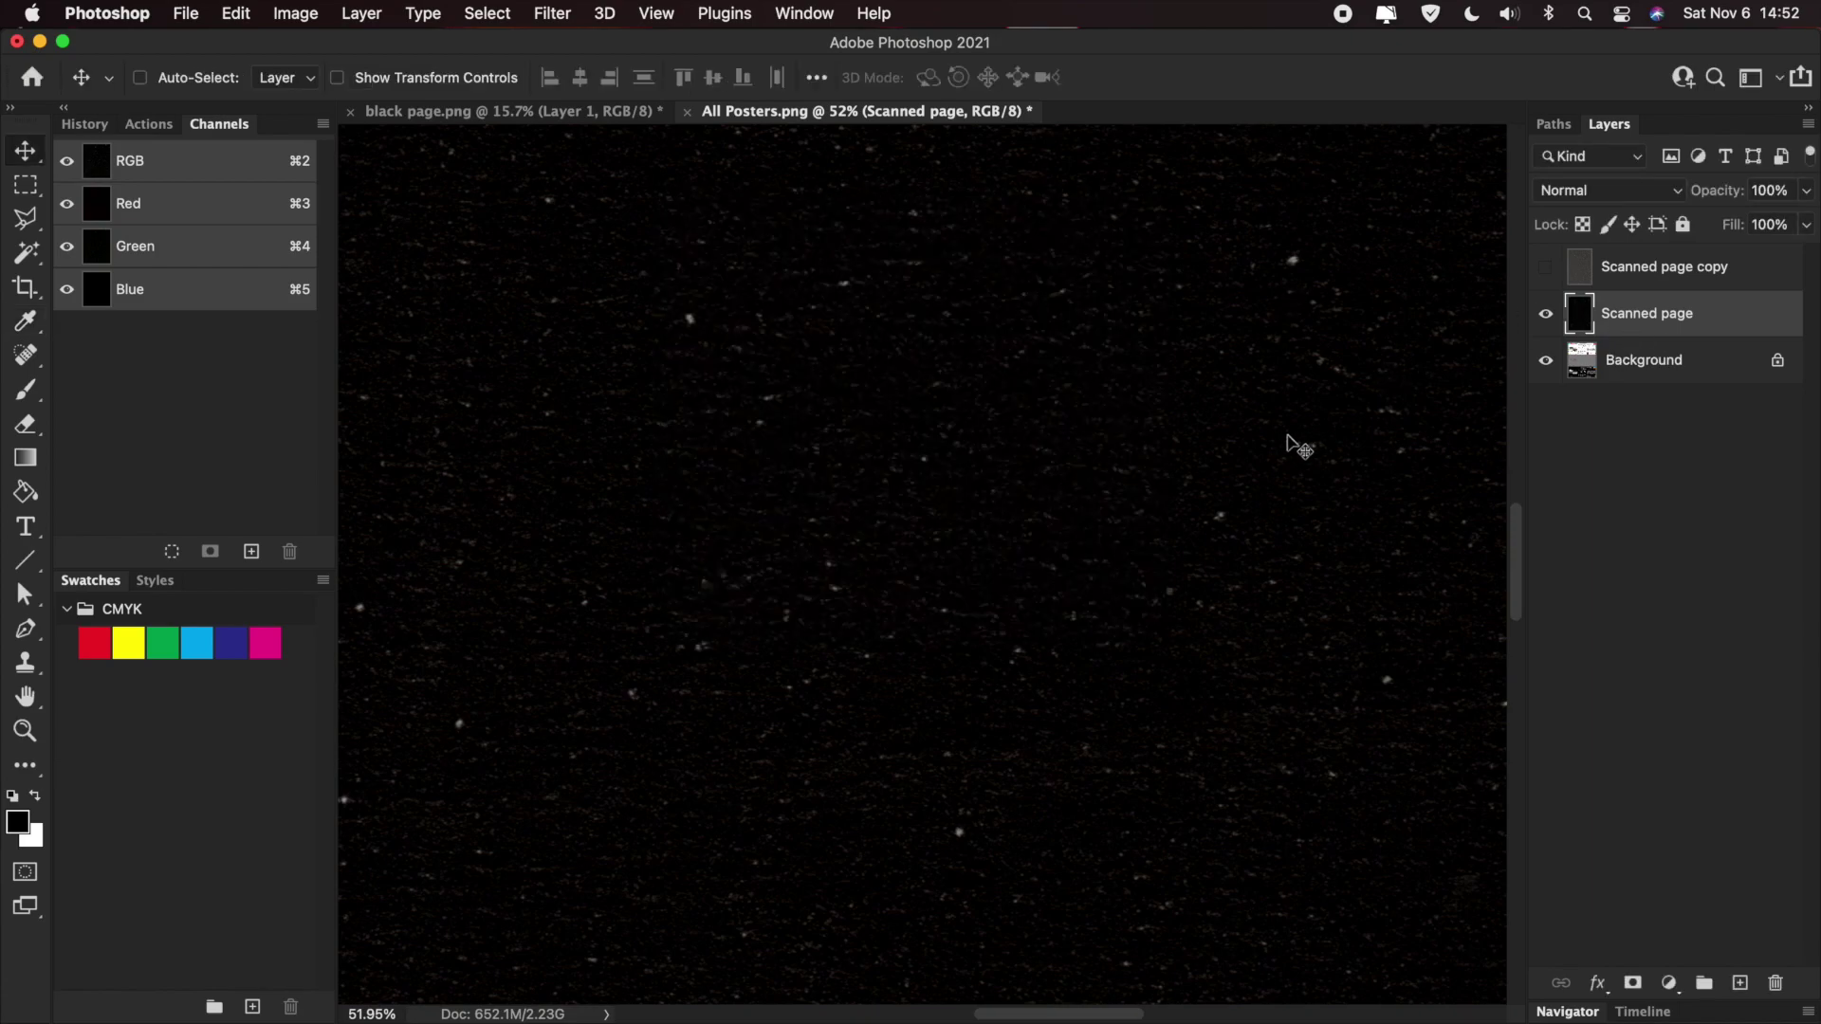
# - Compare the lightening blend modes on the darkened Scanned page layer and set it to Screen
pyautogui.scroll(1, 1287, 436)
pyautogui.hscroll(-1, 1288, 437)
pyautogui.scroll(-3, 1290, 451)
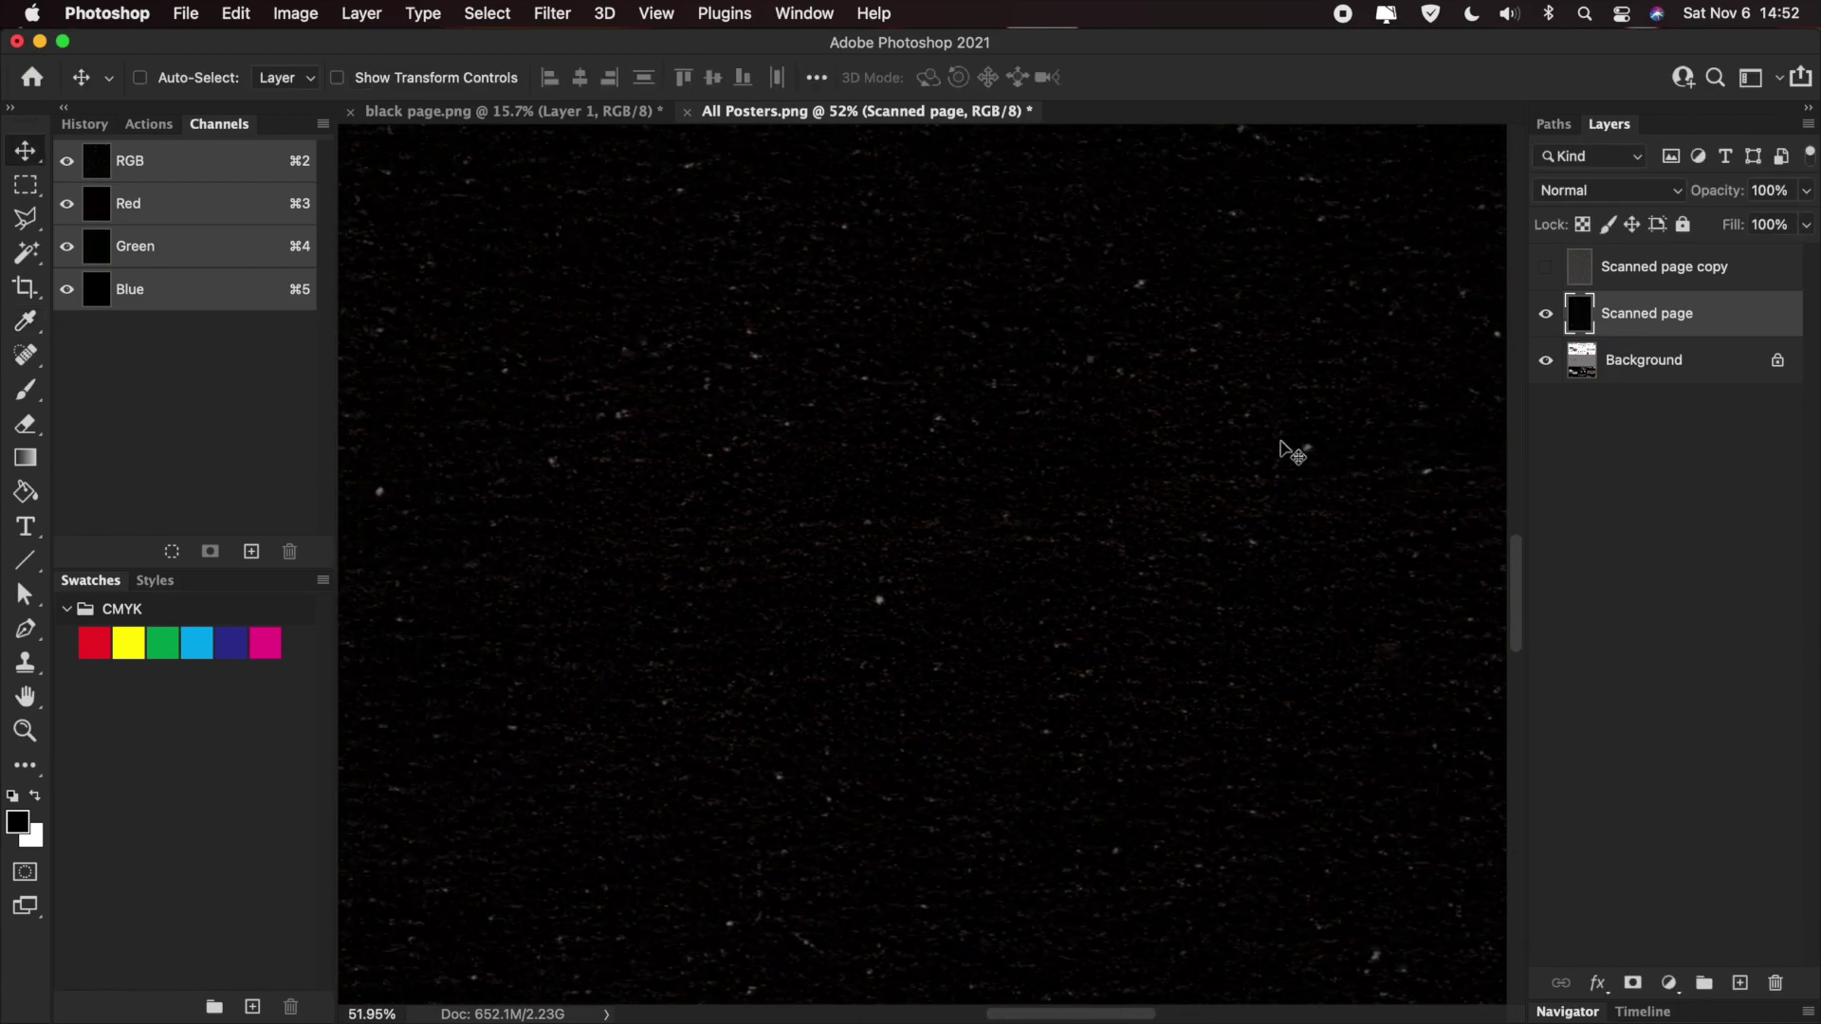
pyautogui.scroll(-1, 1039, 437)
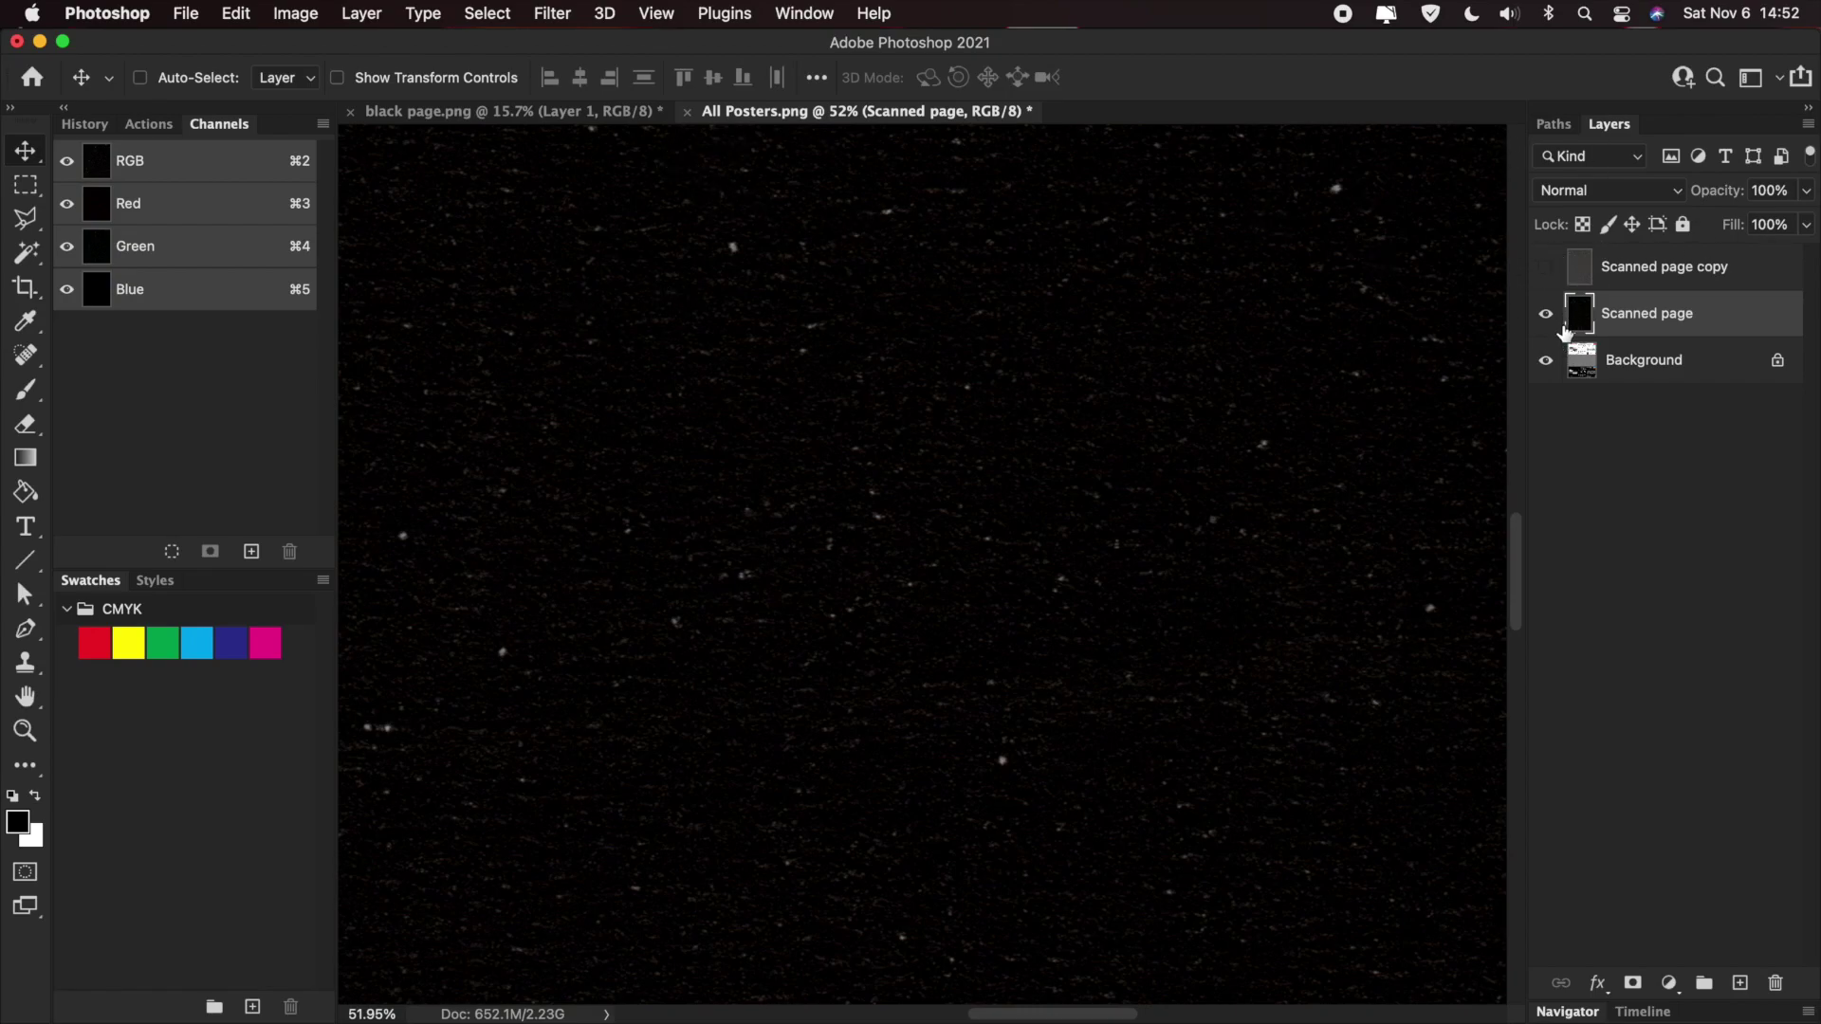
pyautogui.click(1596, 194)
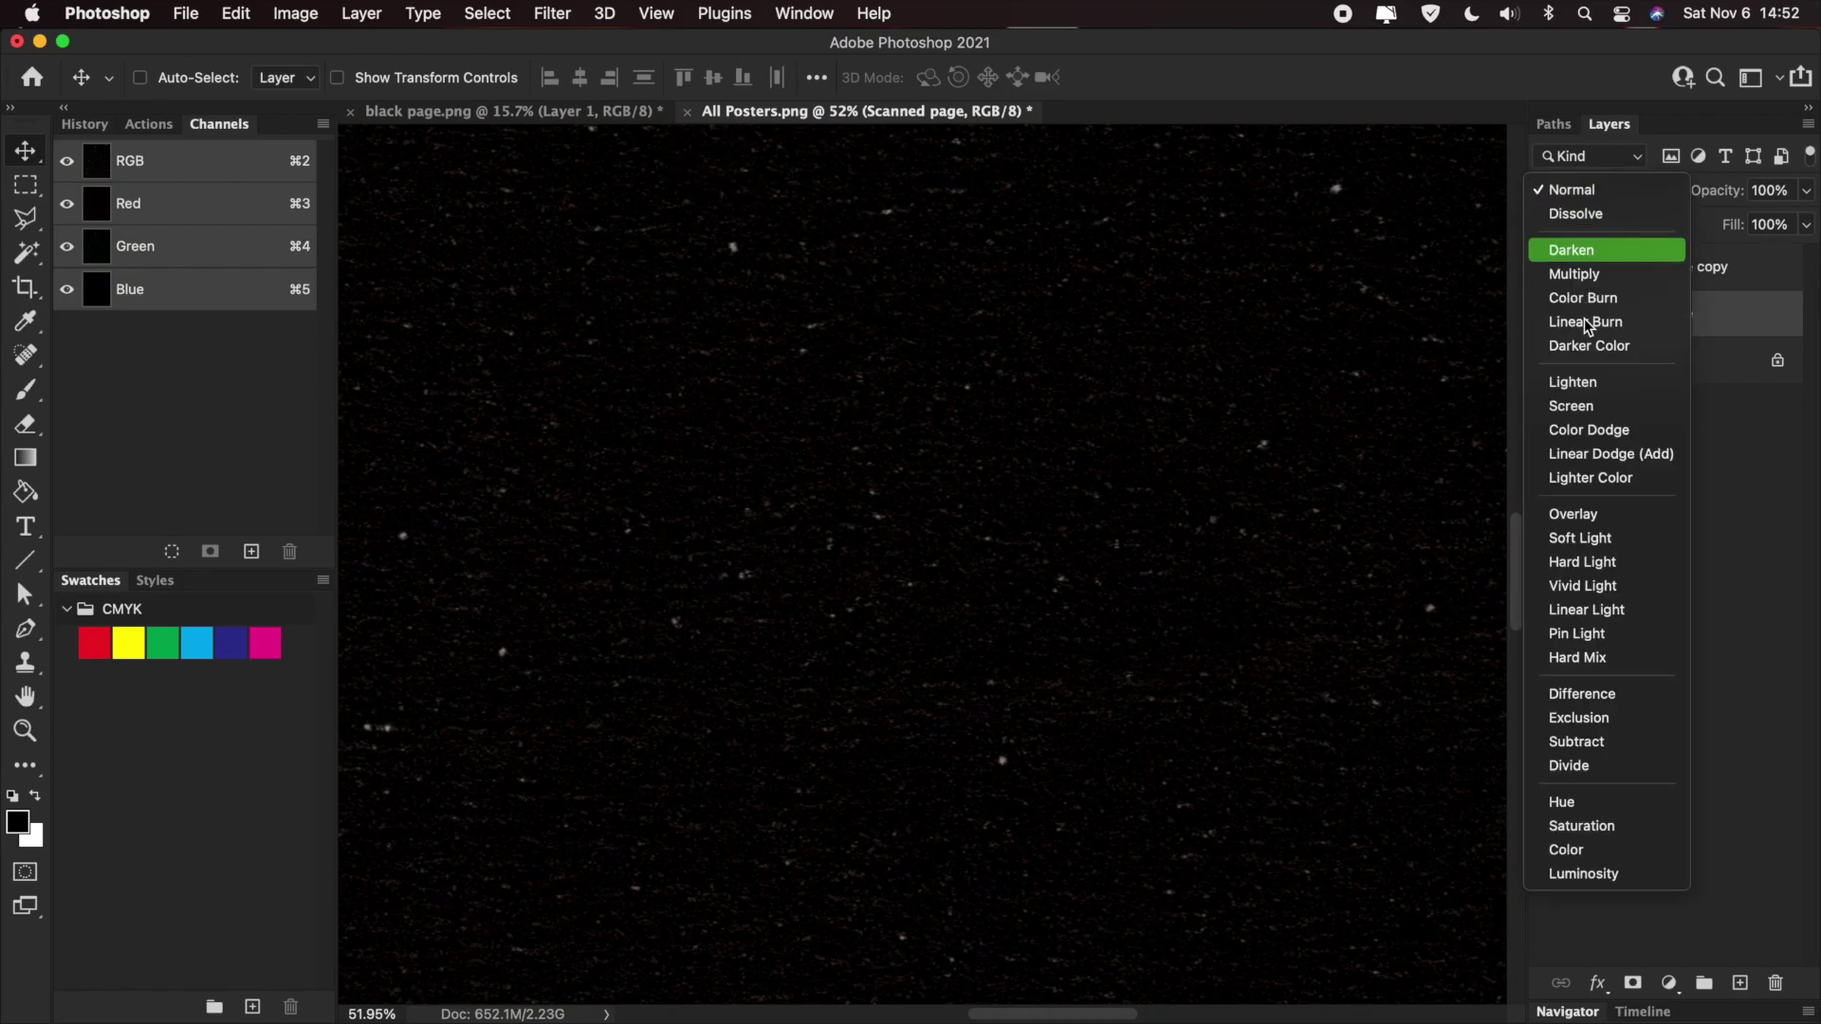
pyautogui.press('Down')
pyautogui.press('Down')
pyautogui.press('Down')
pyautogui.press('Down')
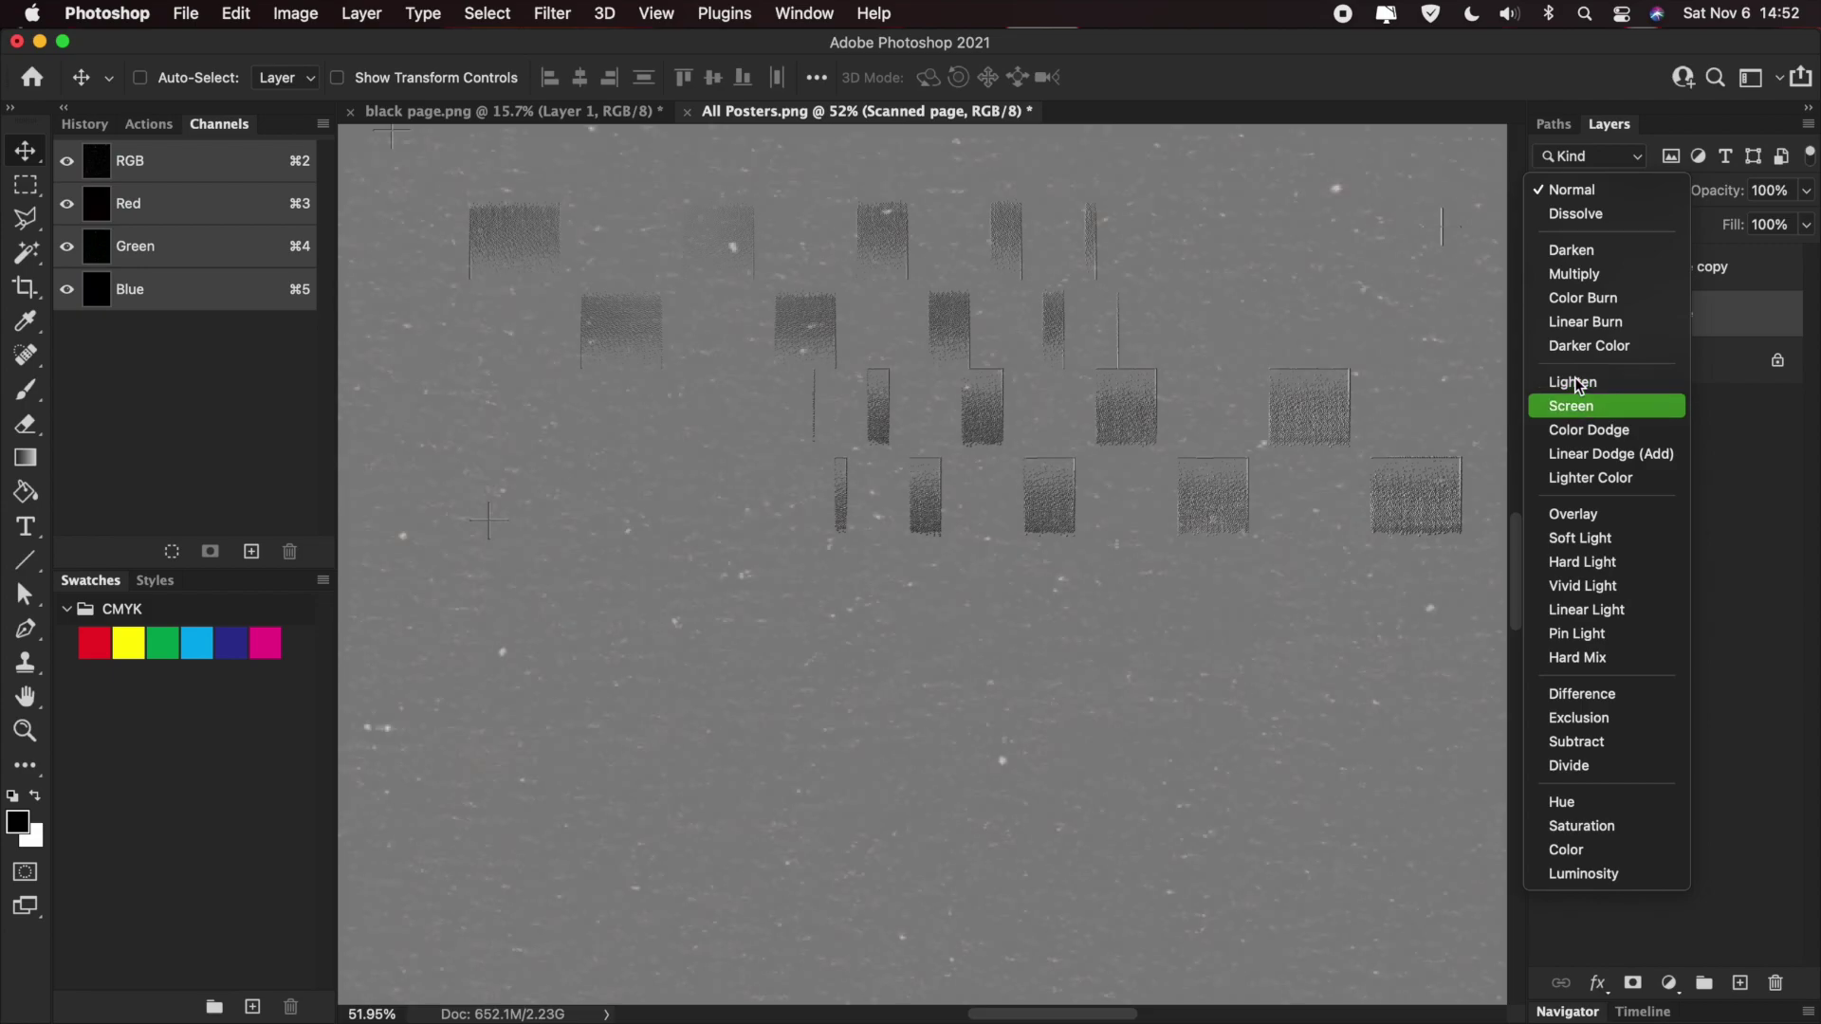
pyautogui.press('Up')
pyautogui.press('Up')
pyautogui.press('Up')
pyautogui.press('Up')
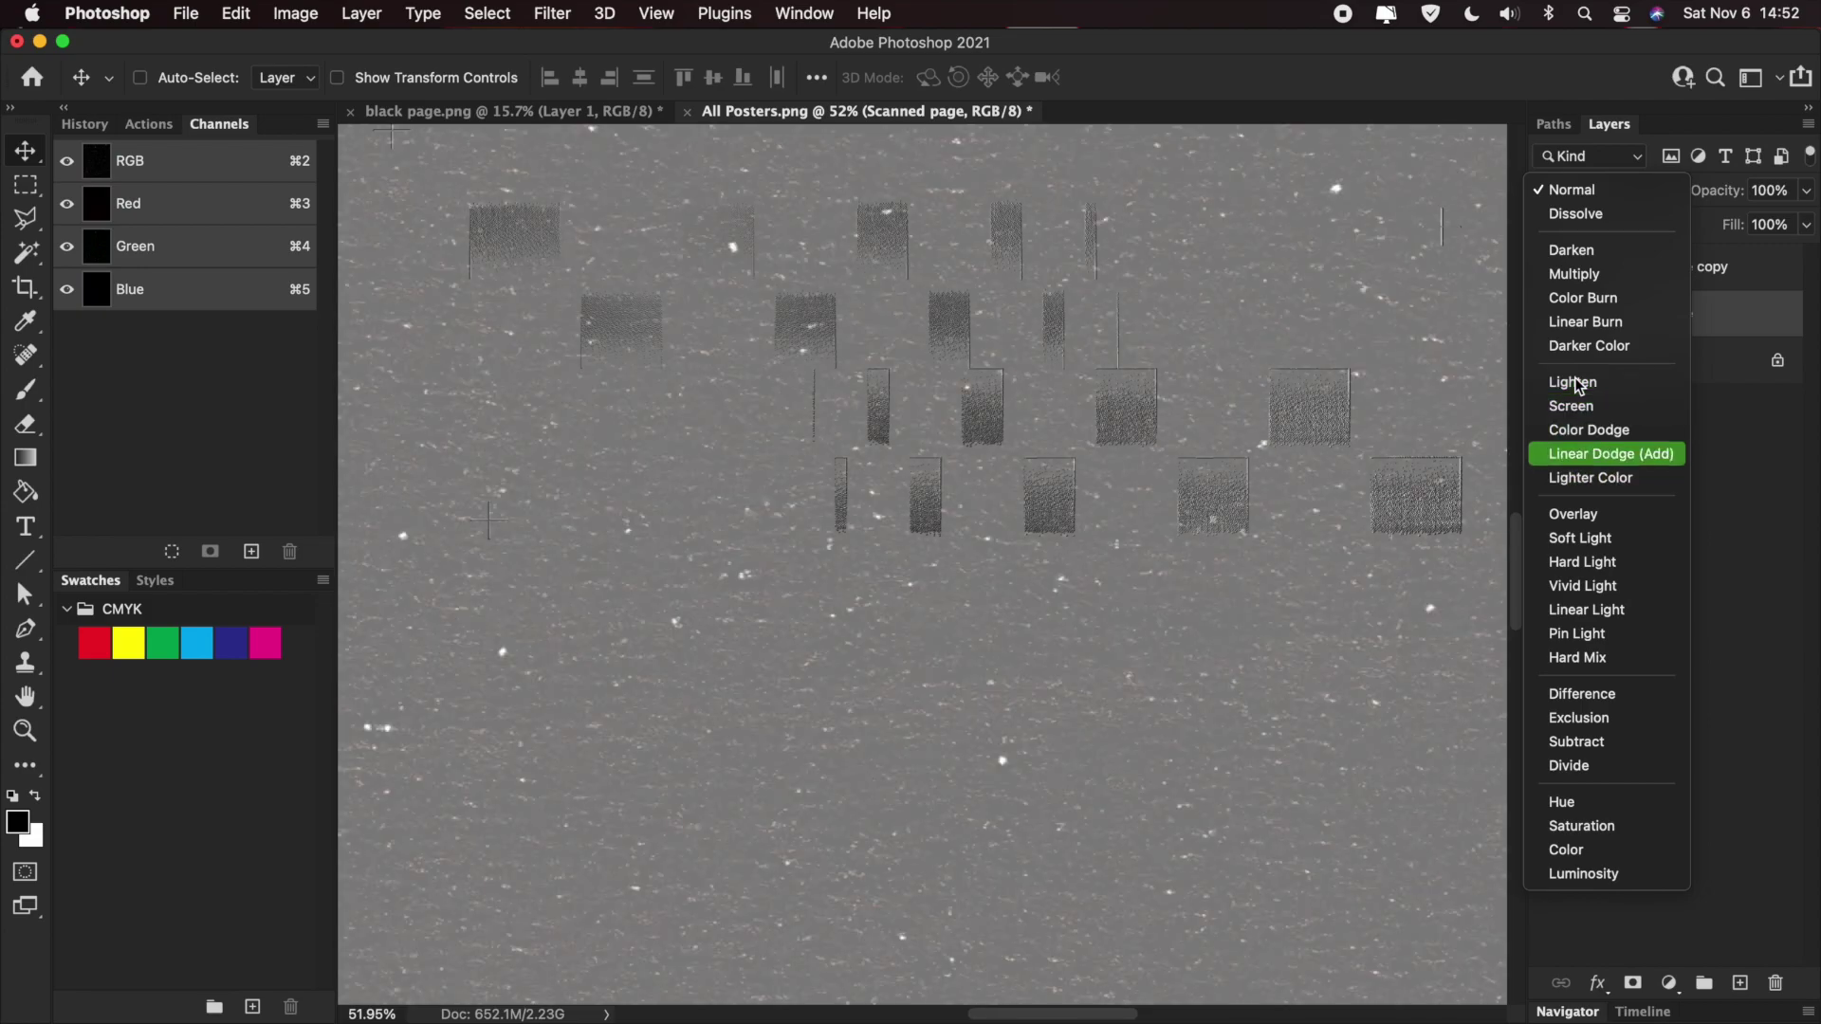
pyautogui.press('Down')
pyautogui.press('Down')
pyautogui.press('Up')
pyautogui.press('Up')
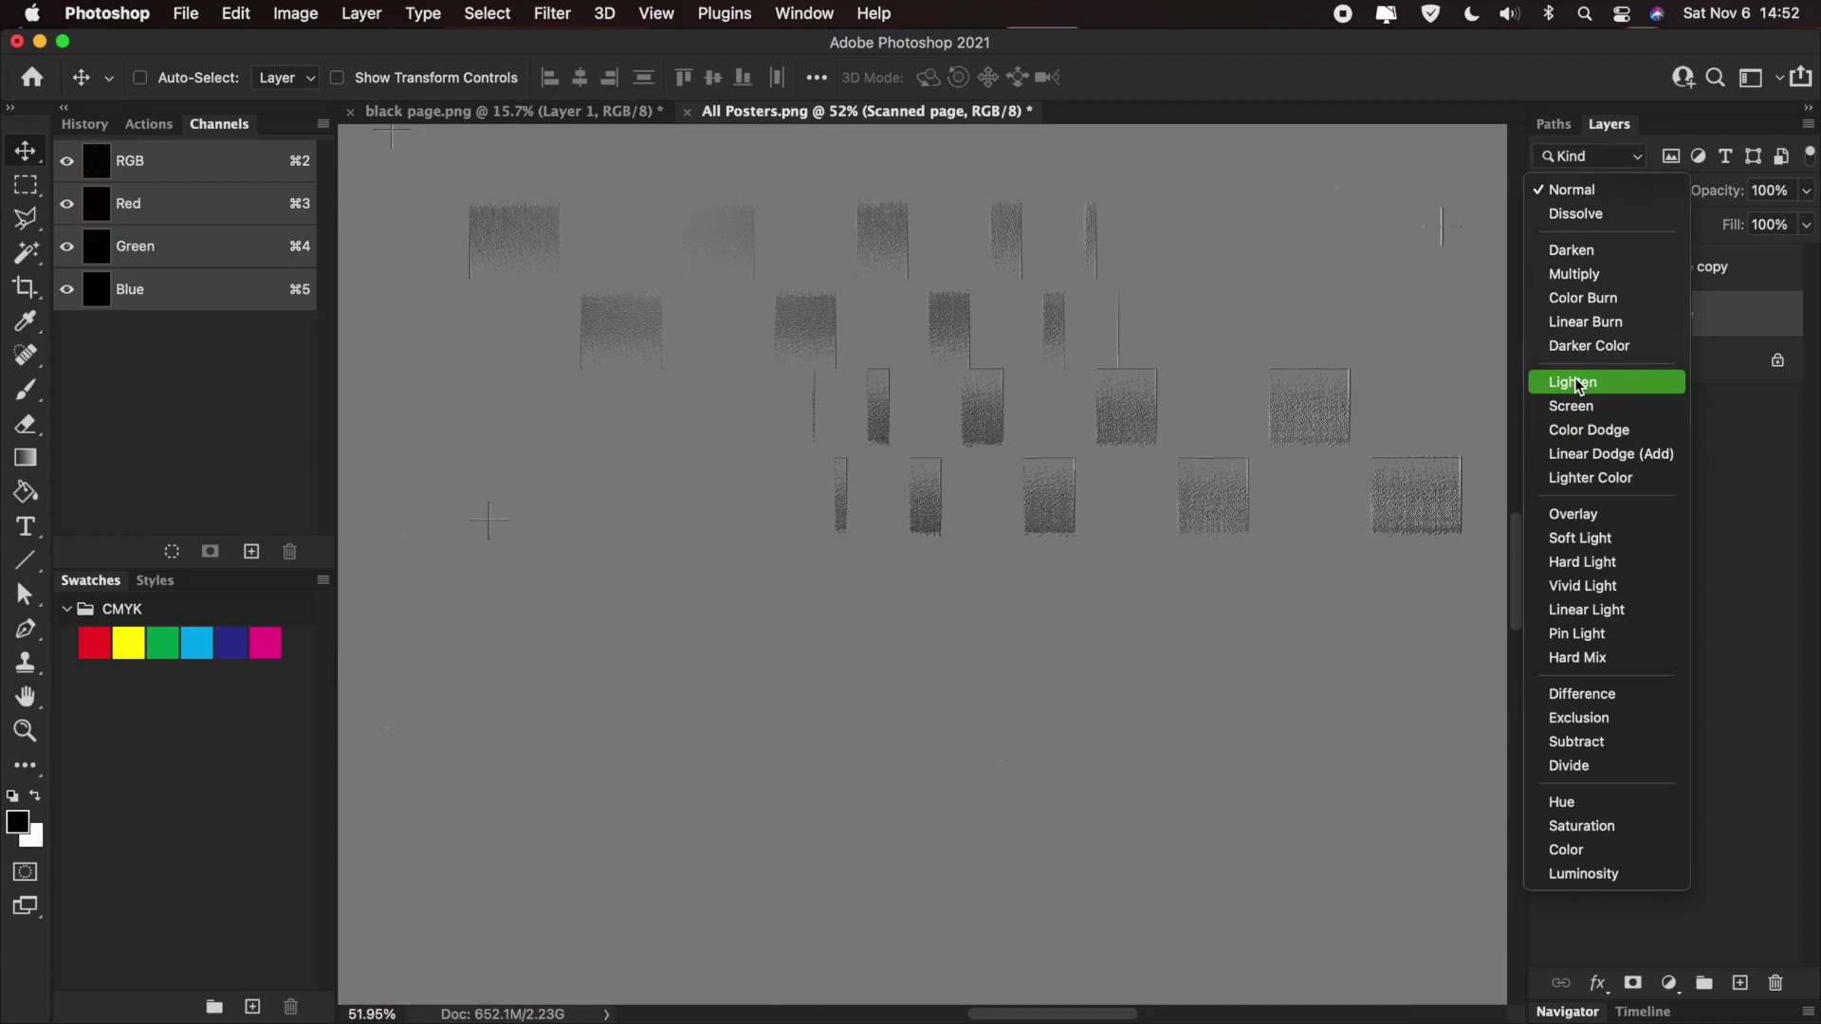
pyautogui.press('Down')
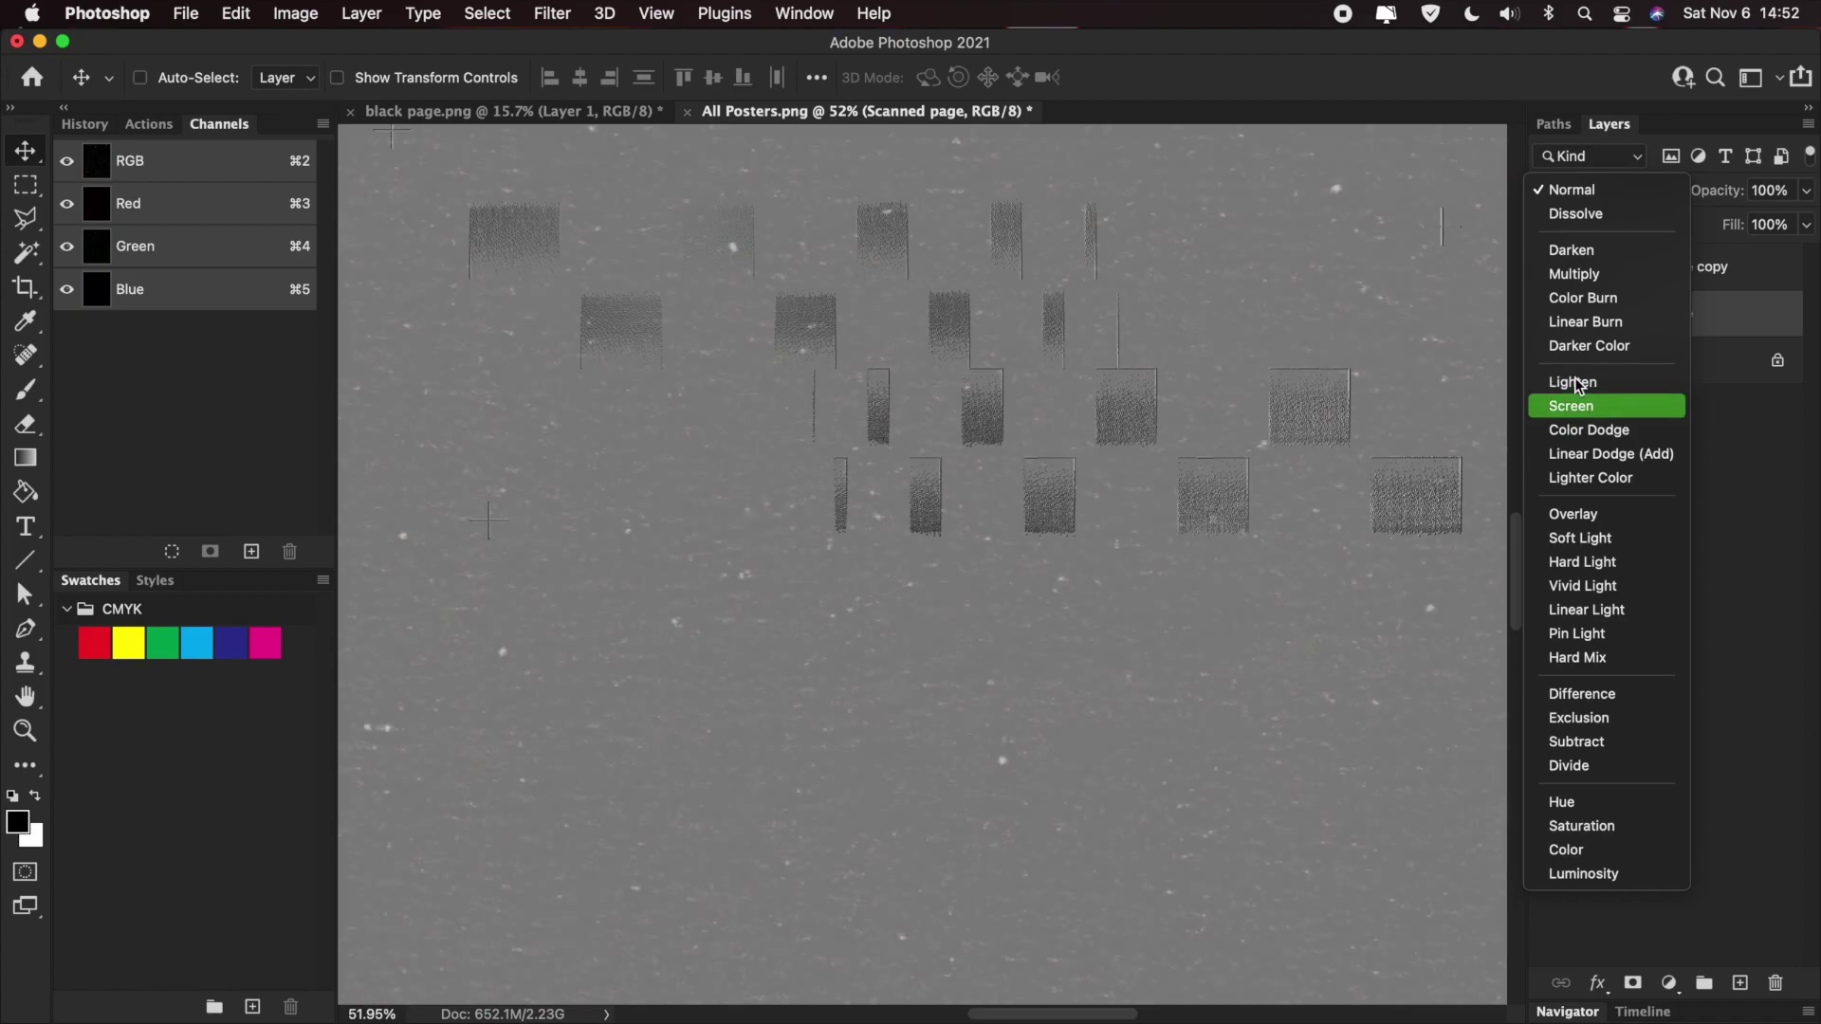
pyautogui.press('Return')
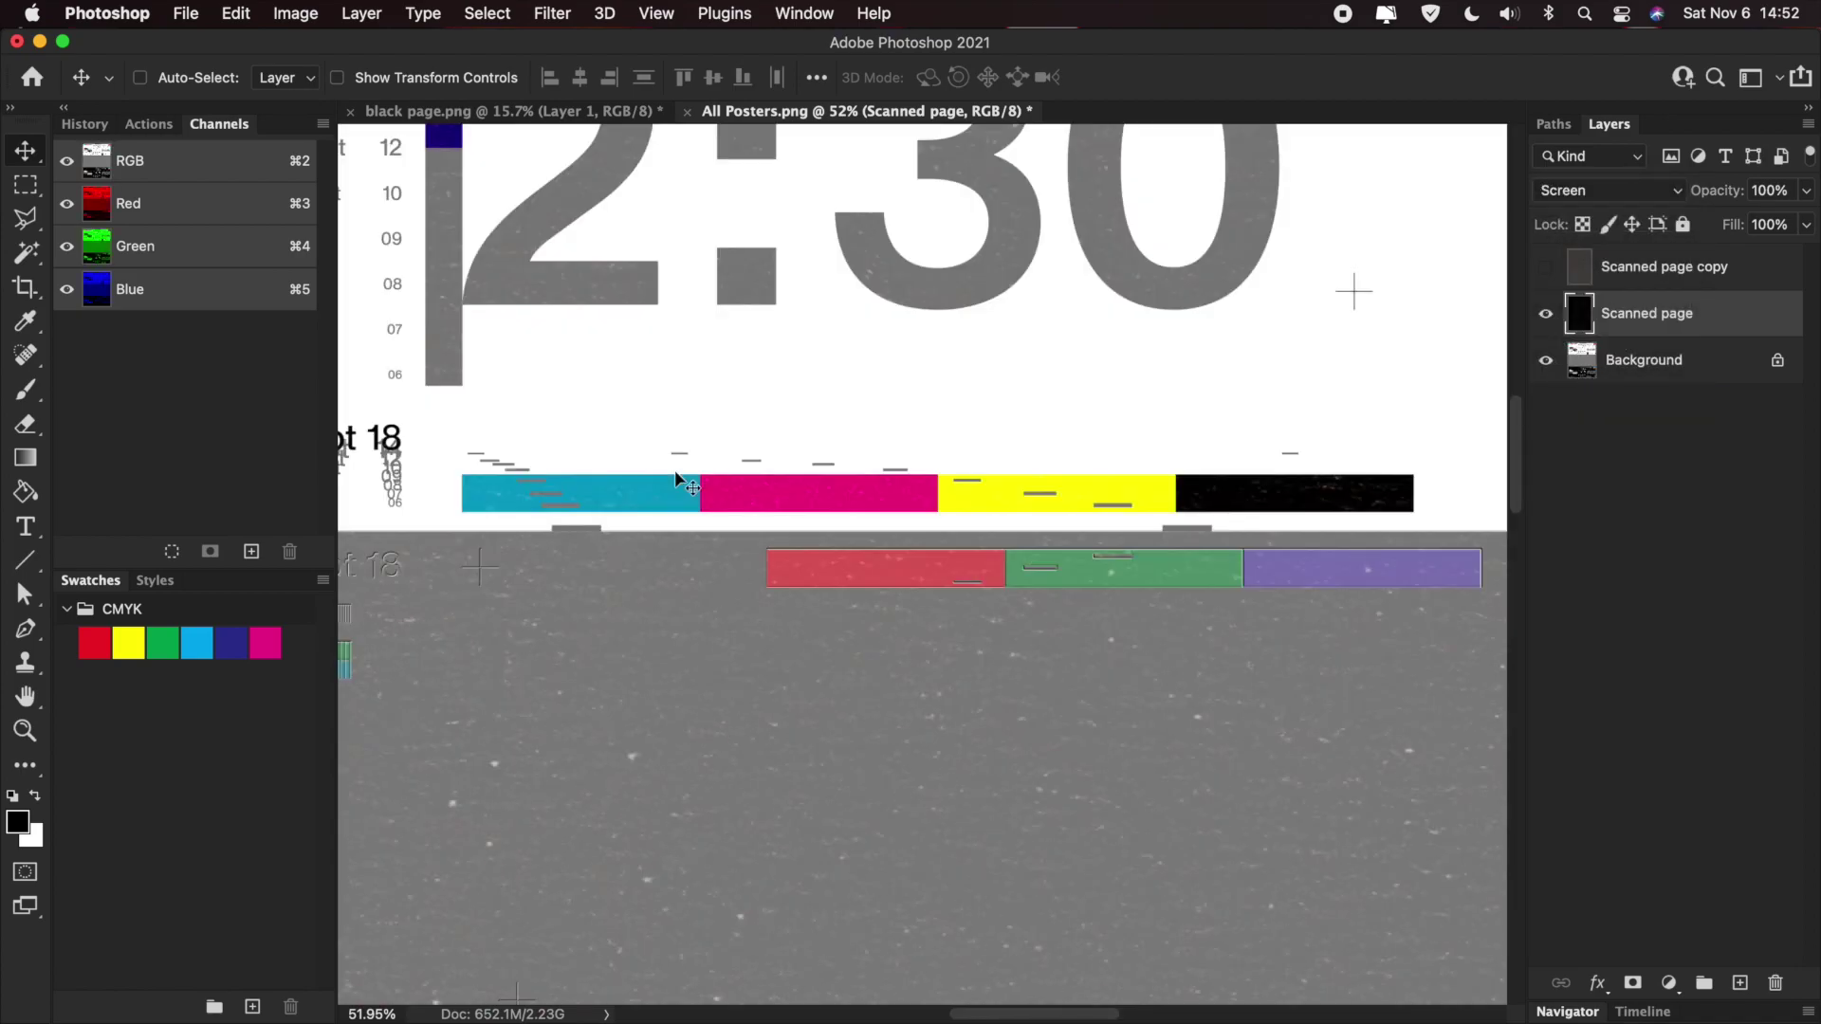
# - Show the Scanned page copy layer, brighten it with Levels at a white input of 69, and blend it with Linear Burn
pyautogui.scroll(5, 676, 472)
pyautogui.hscroll(-5, 676, 473)
pyautogui.scroll(10, 675, 470)
pyautogui.hscroll(-10, 675, 470)
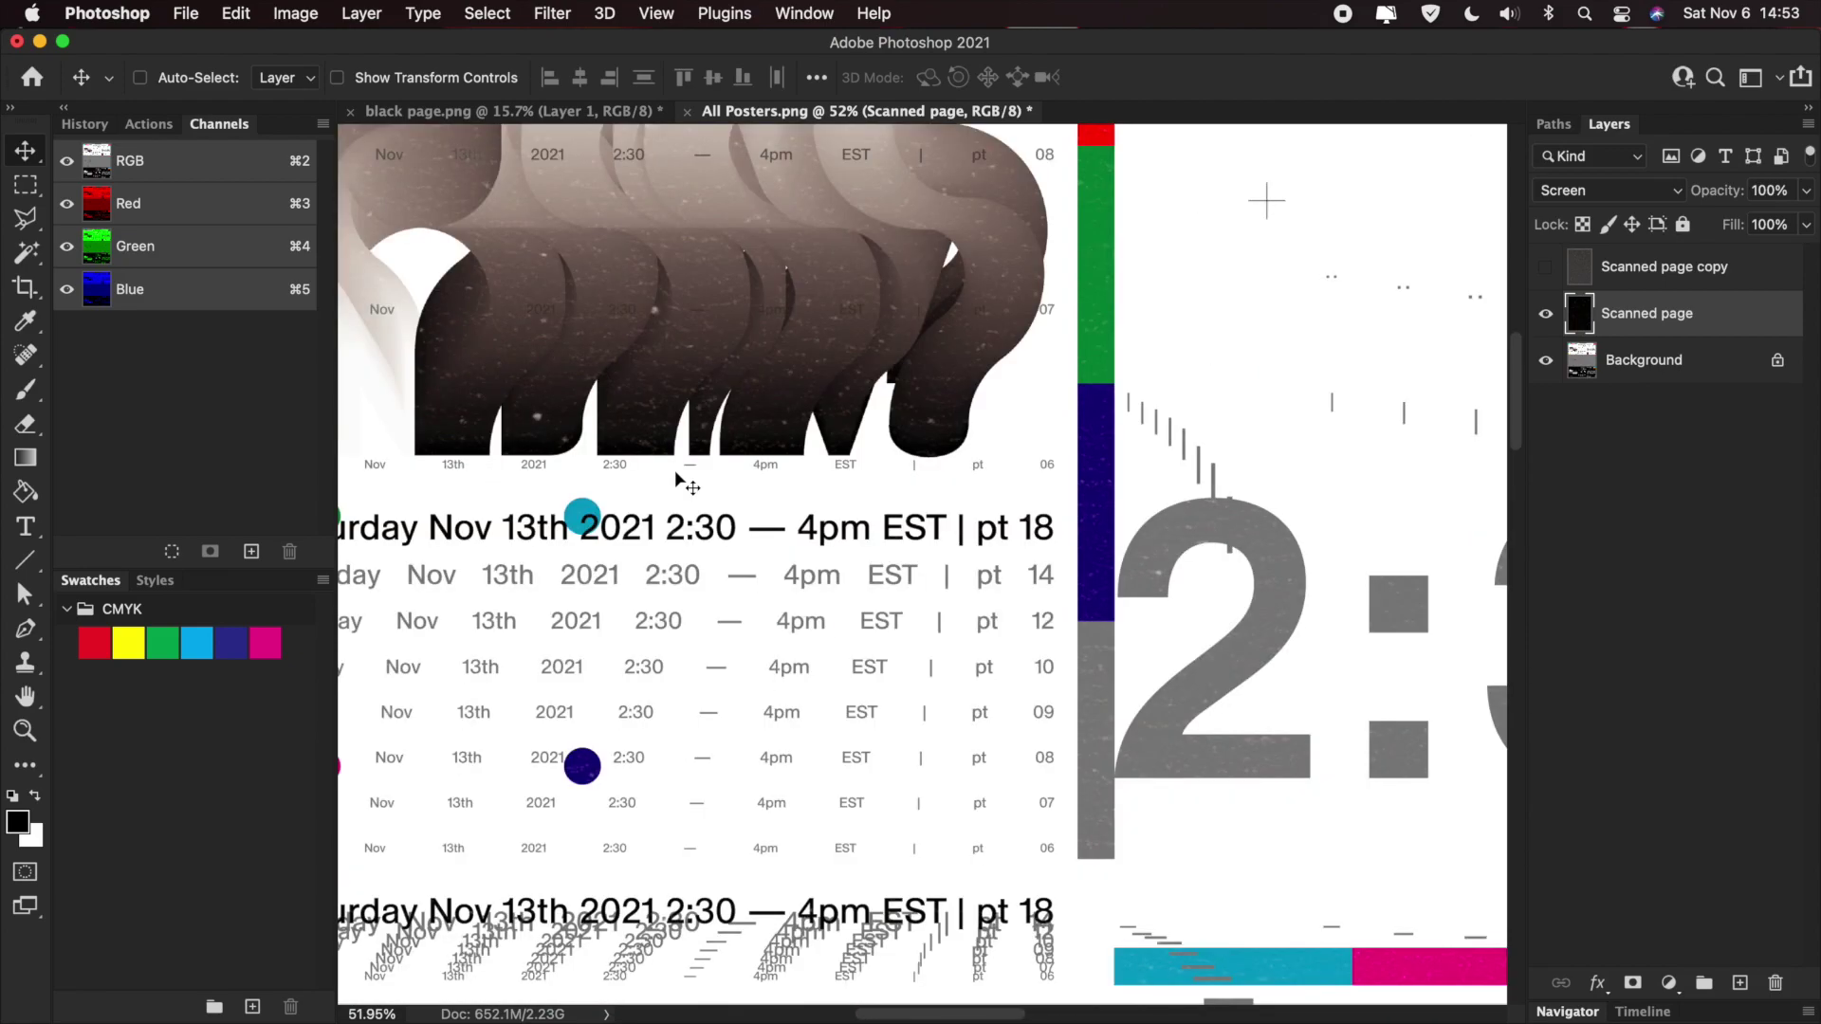
pyautogui.hscroll(-3, 679, 474)
pyautogui.scroll(1, 679, 474)
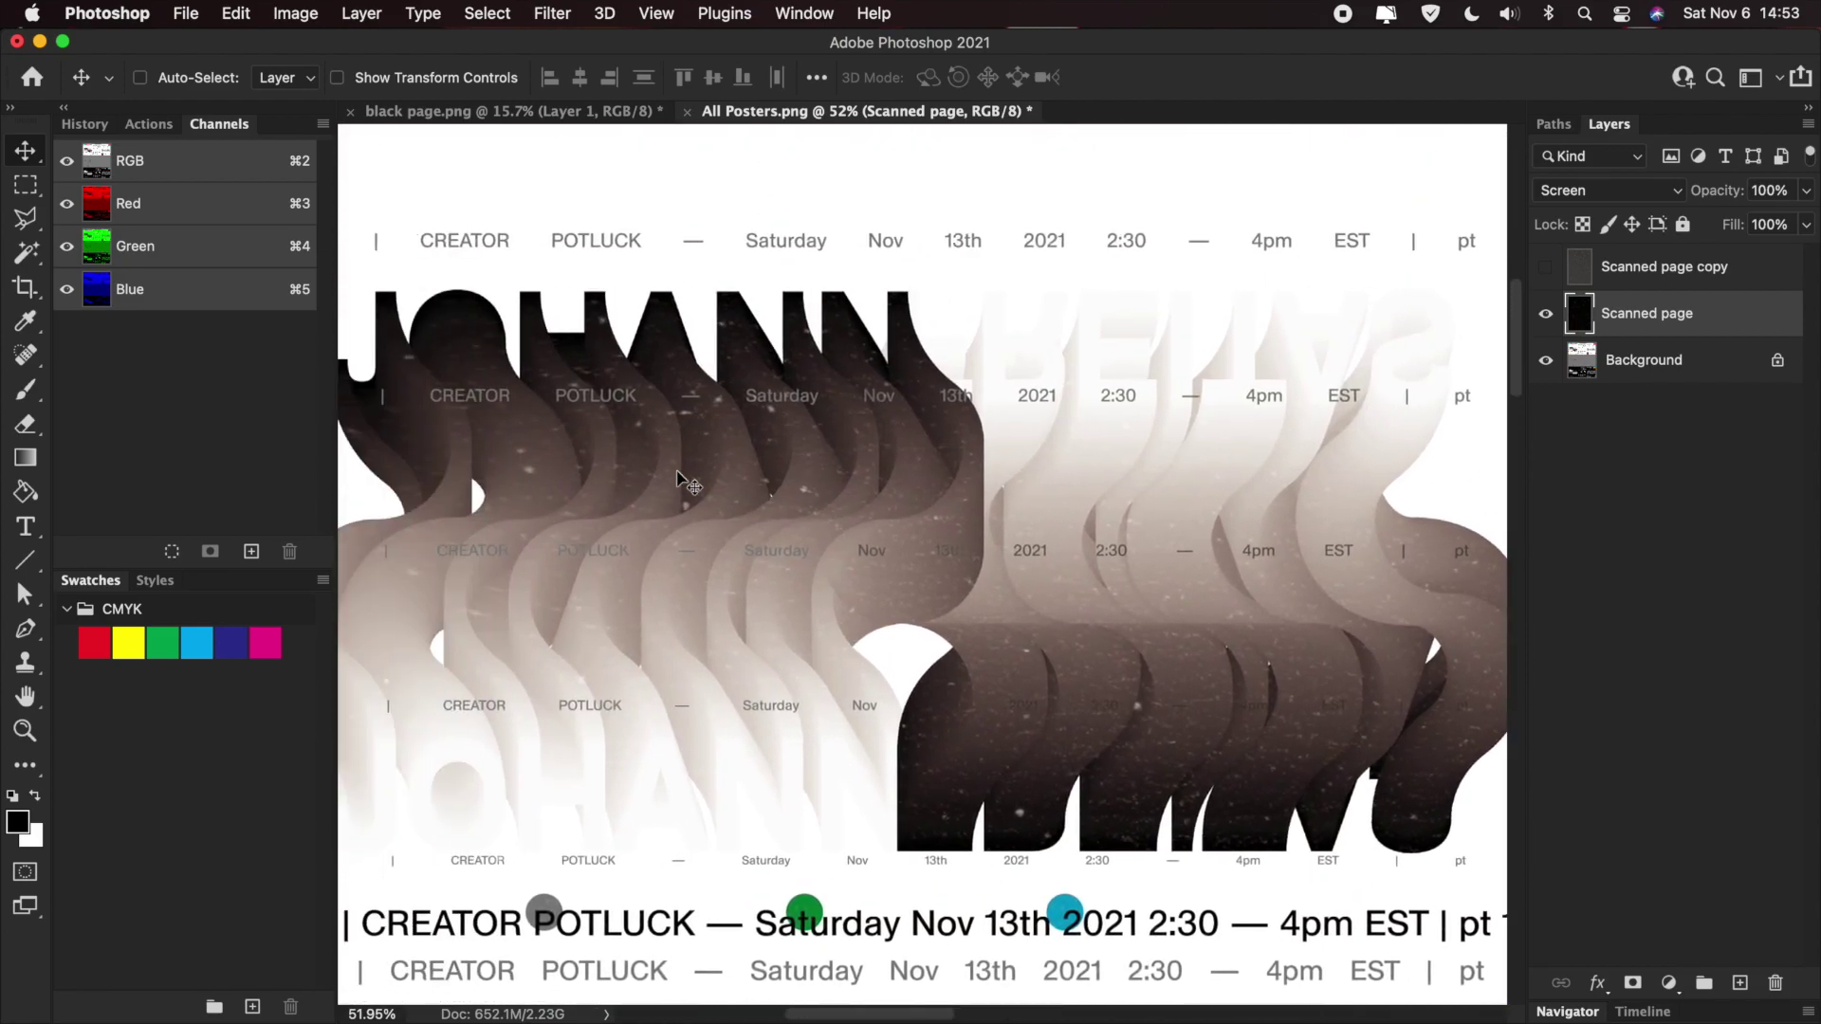
pyautogui.click(1546, 271)
pyautogui.click(1717, 274)
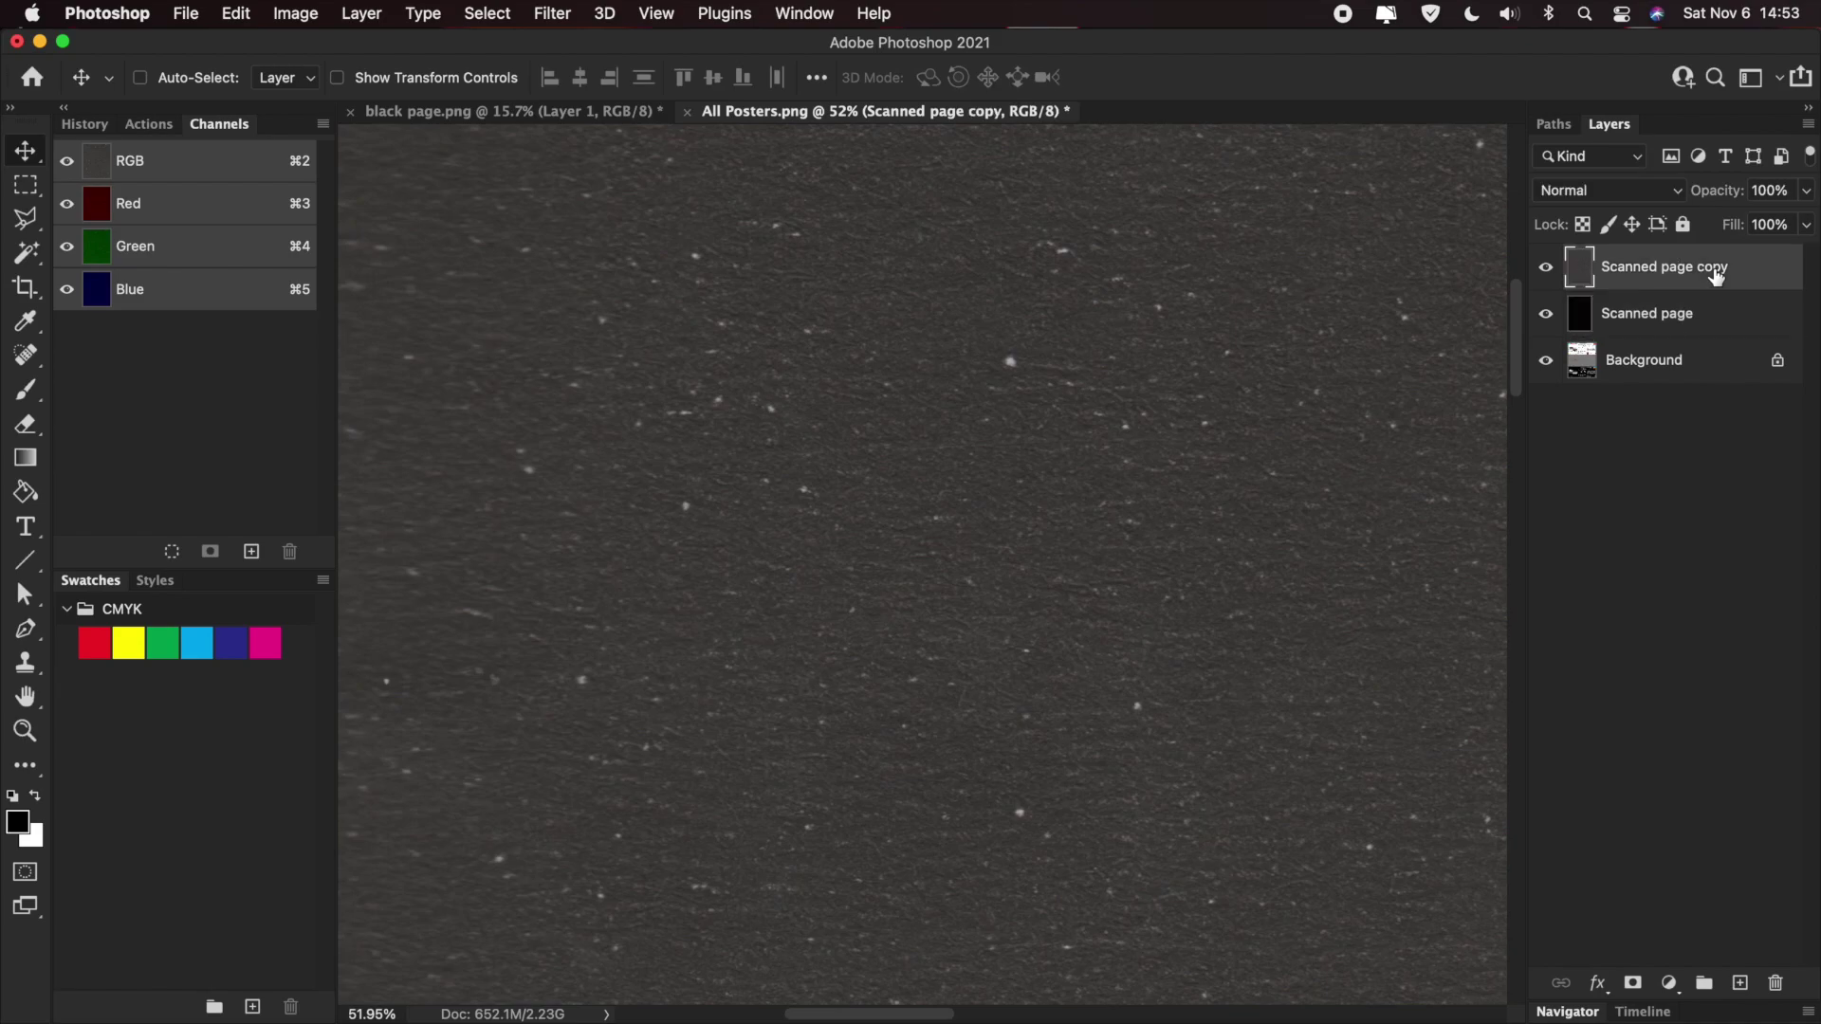
pyautogui.press('super+l')
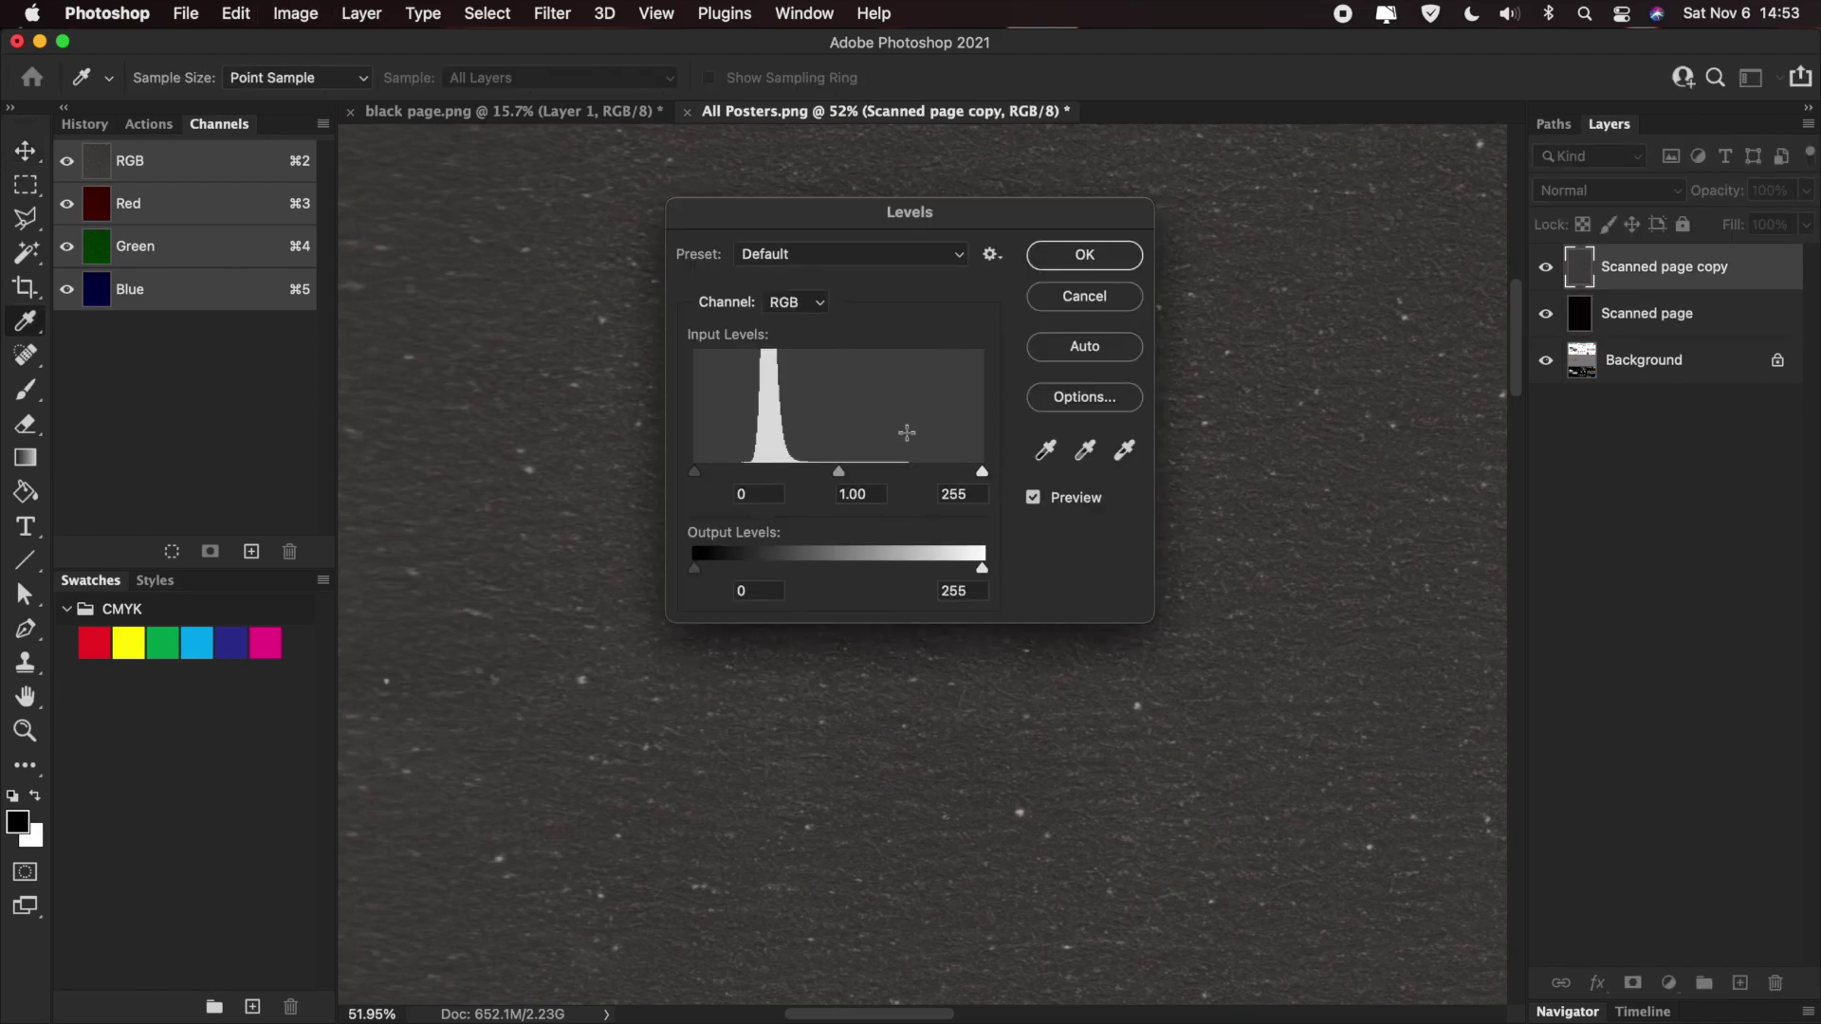
pyautogui.moveTo(983, 475); pyautogui.dragTo(775, 479)
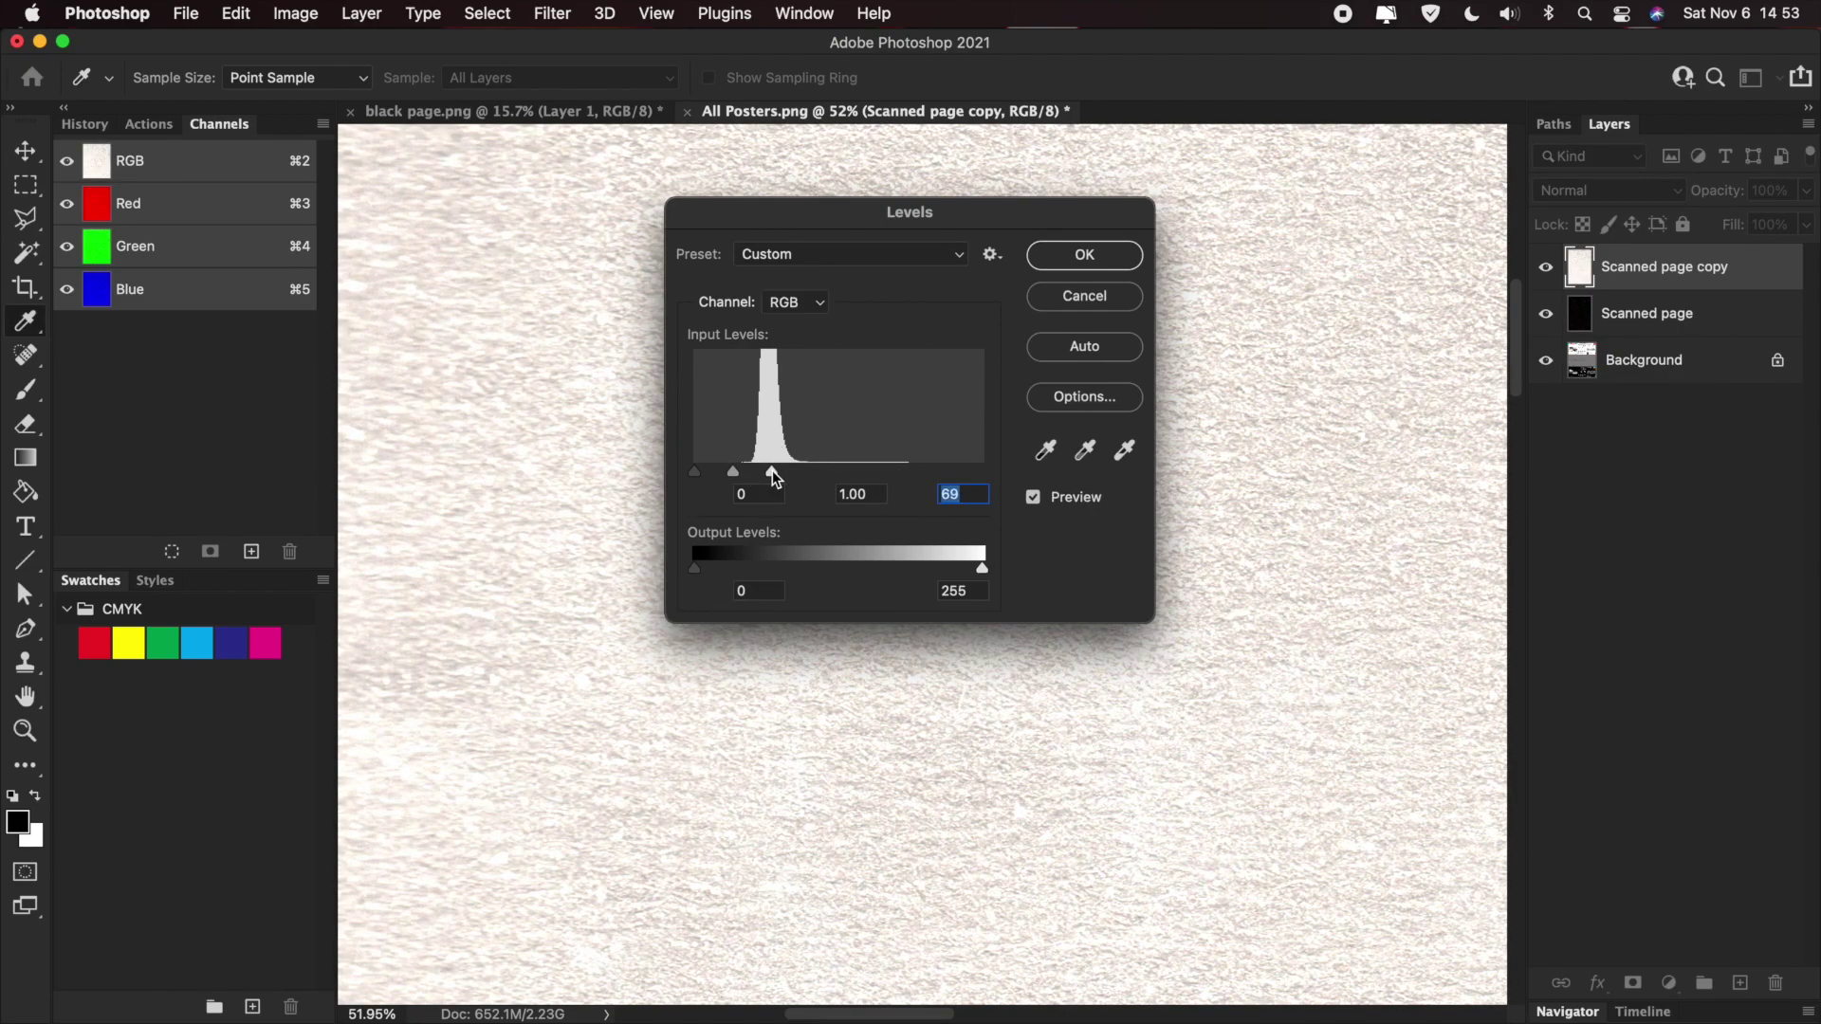
pyautogui.click(1088, 257)
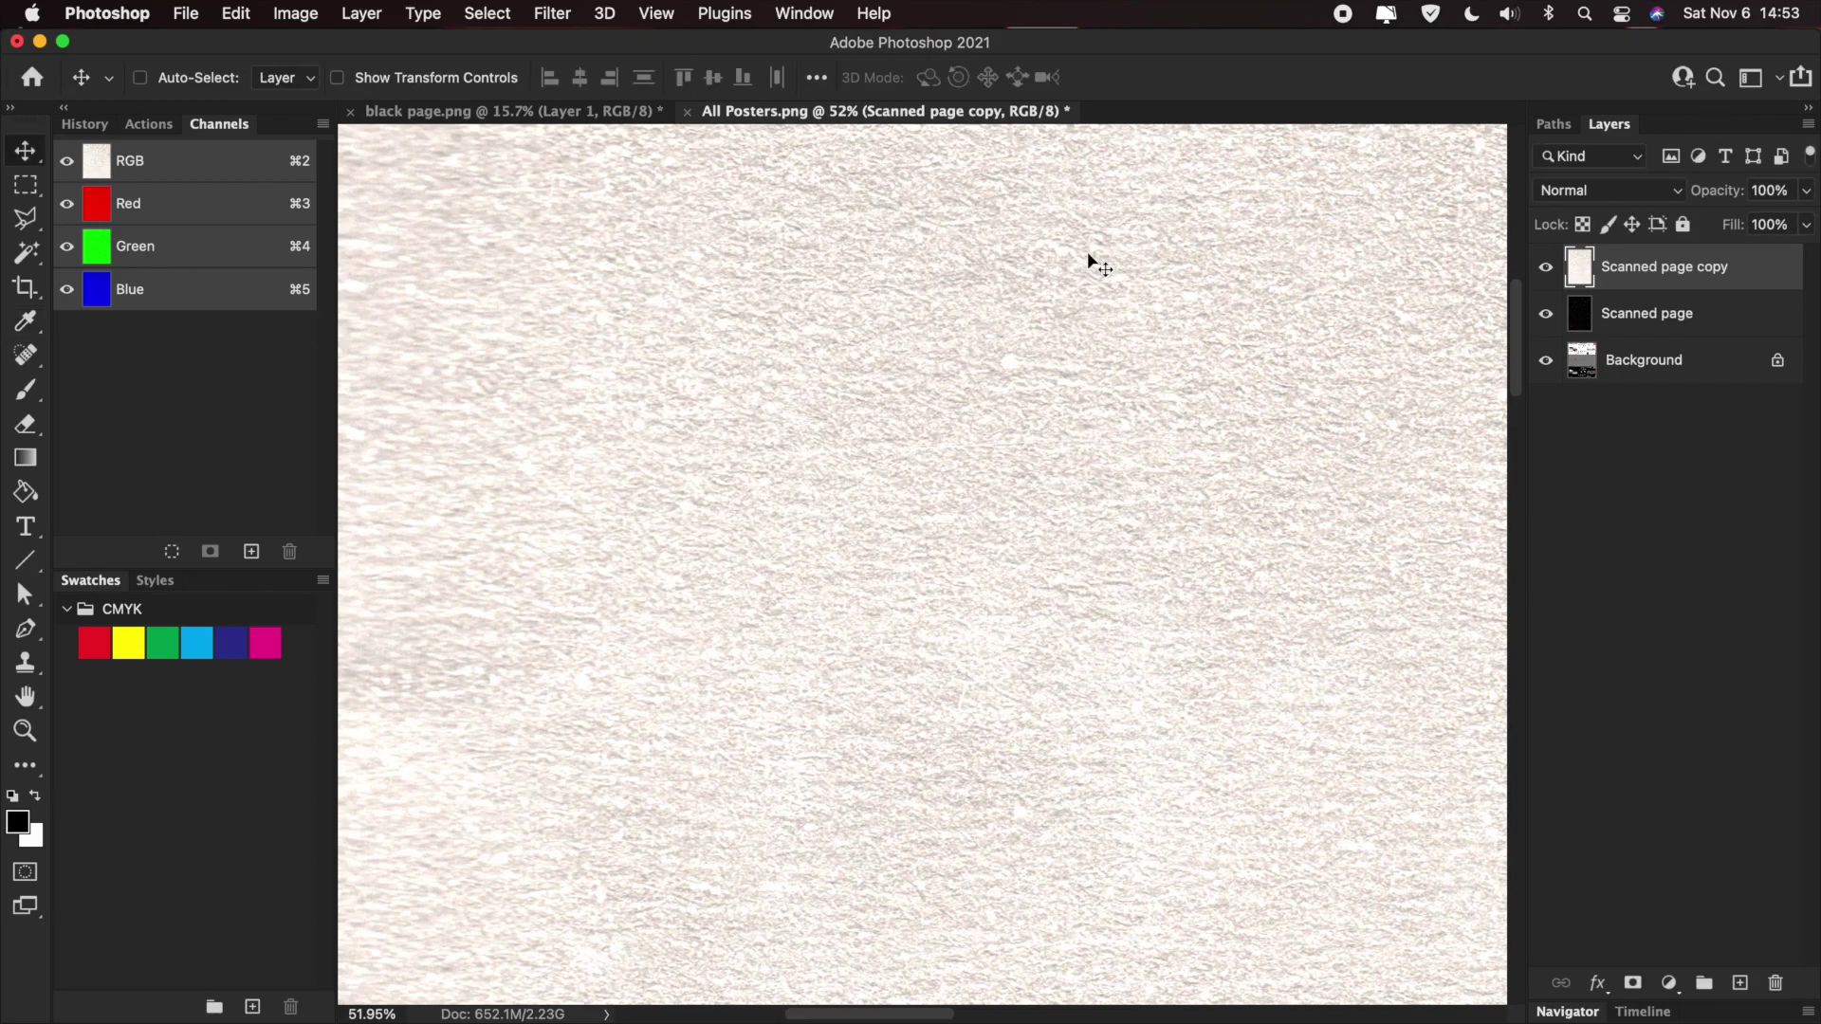
pyautogui.click(1600, 191)
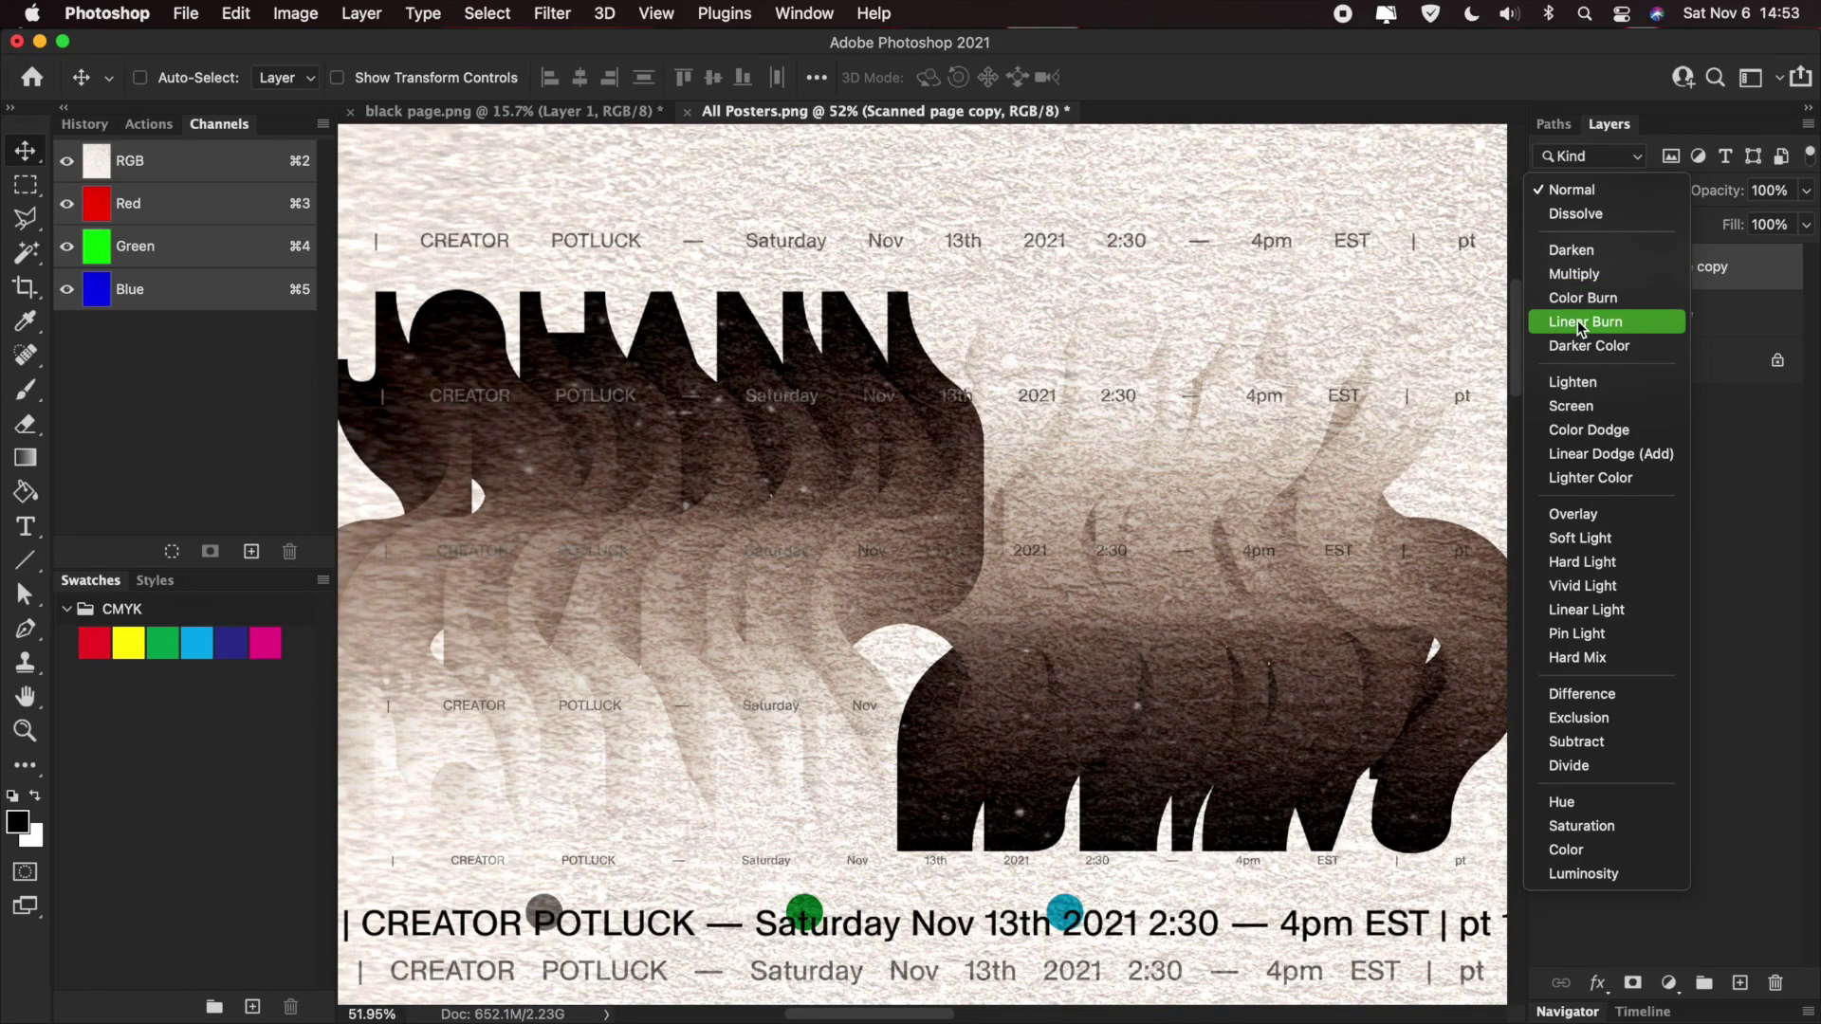
pyautogui.click(1599, 330)
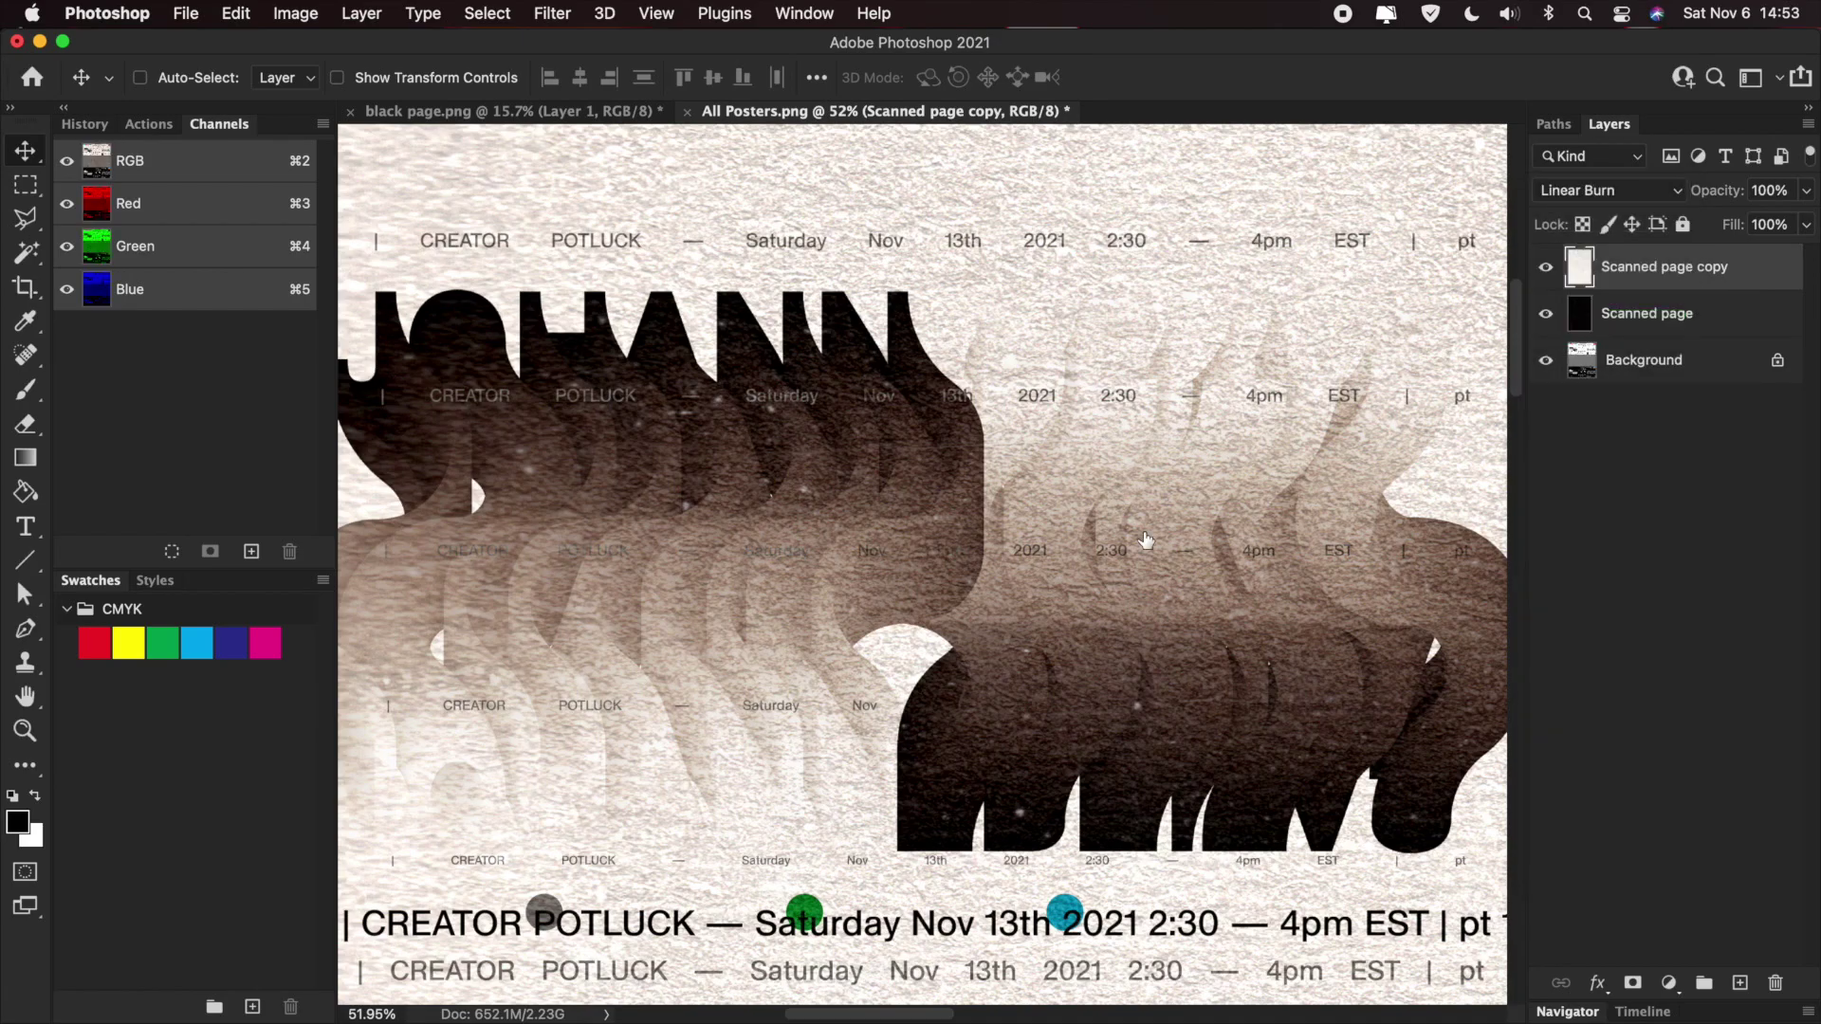
# - Examine the paper texture across the white, grey and black areas of the poster sheet
pyautogui.scroll(-3, 1139, 545)
pyautogui.scroll(-5, 1128, 541)
pyautogui.hscroll(5, 1129, 541)
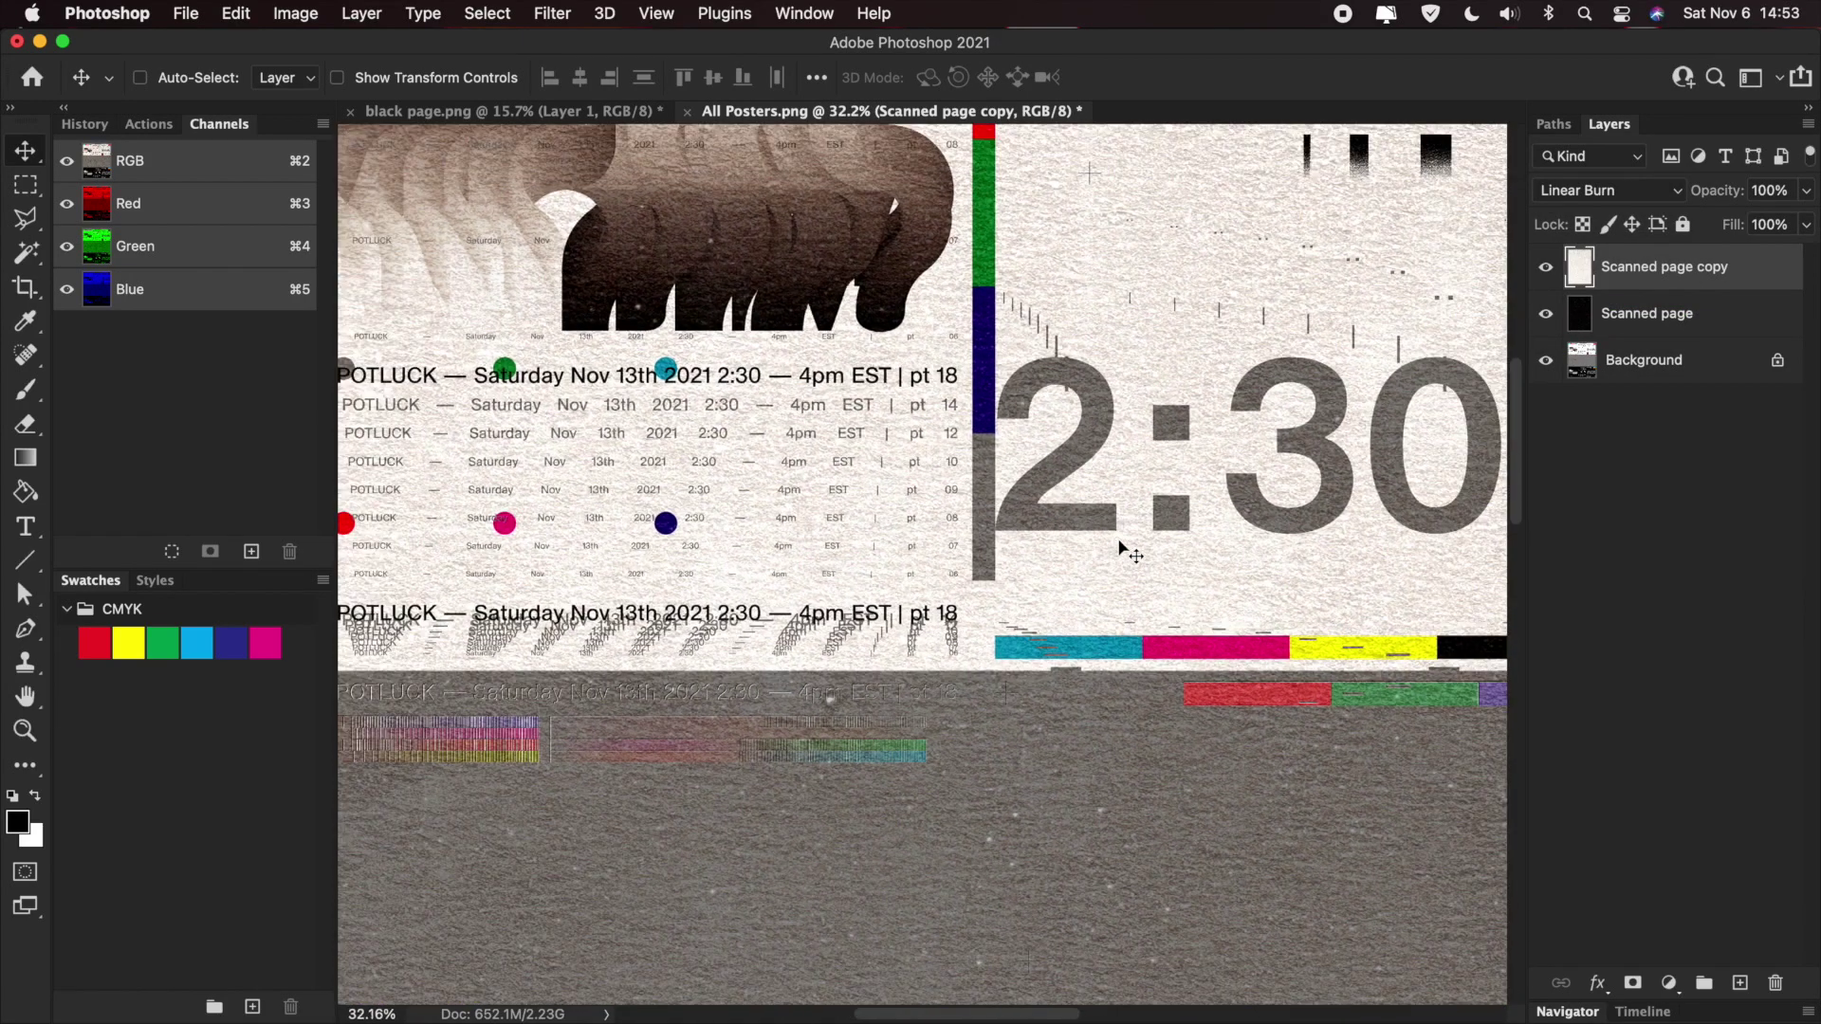
pyautogui.scroll(-5, 1114, 543)
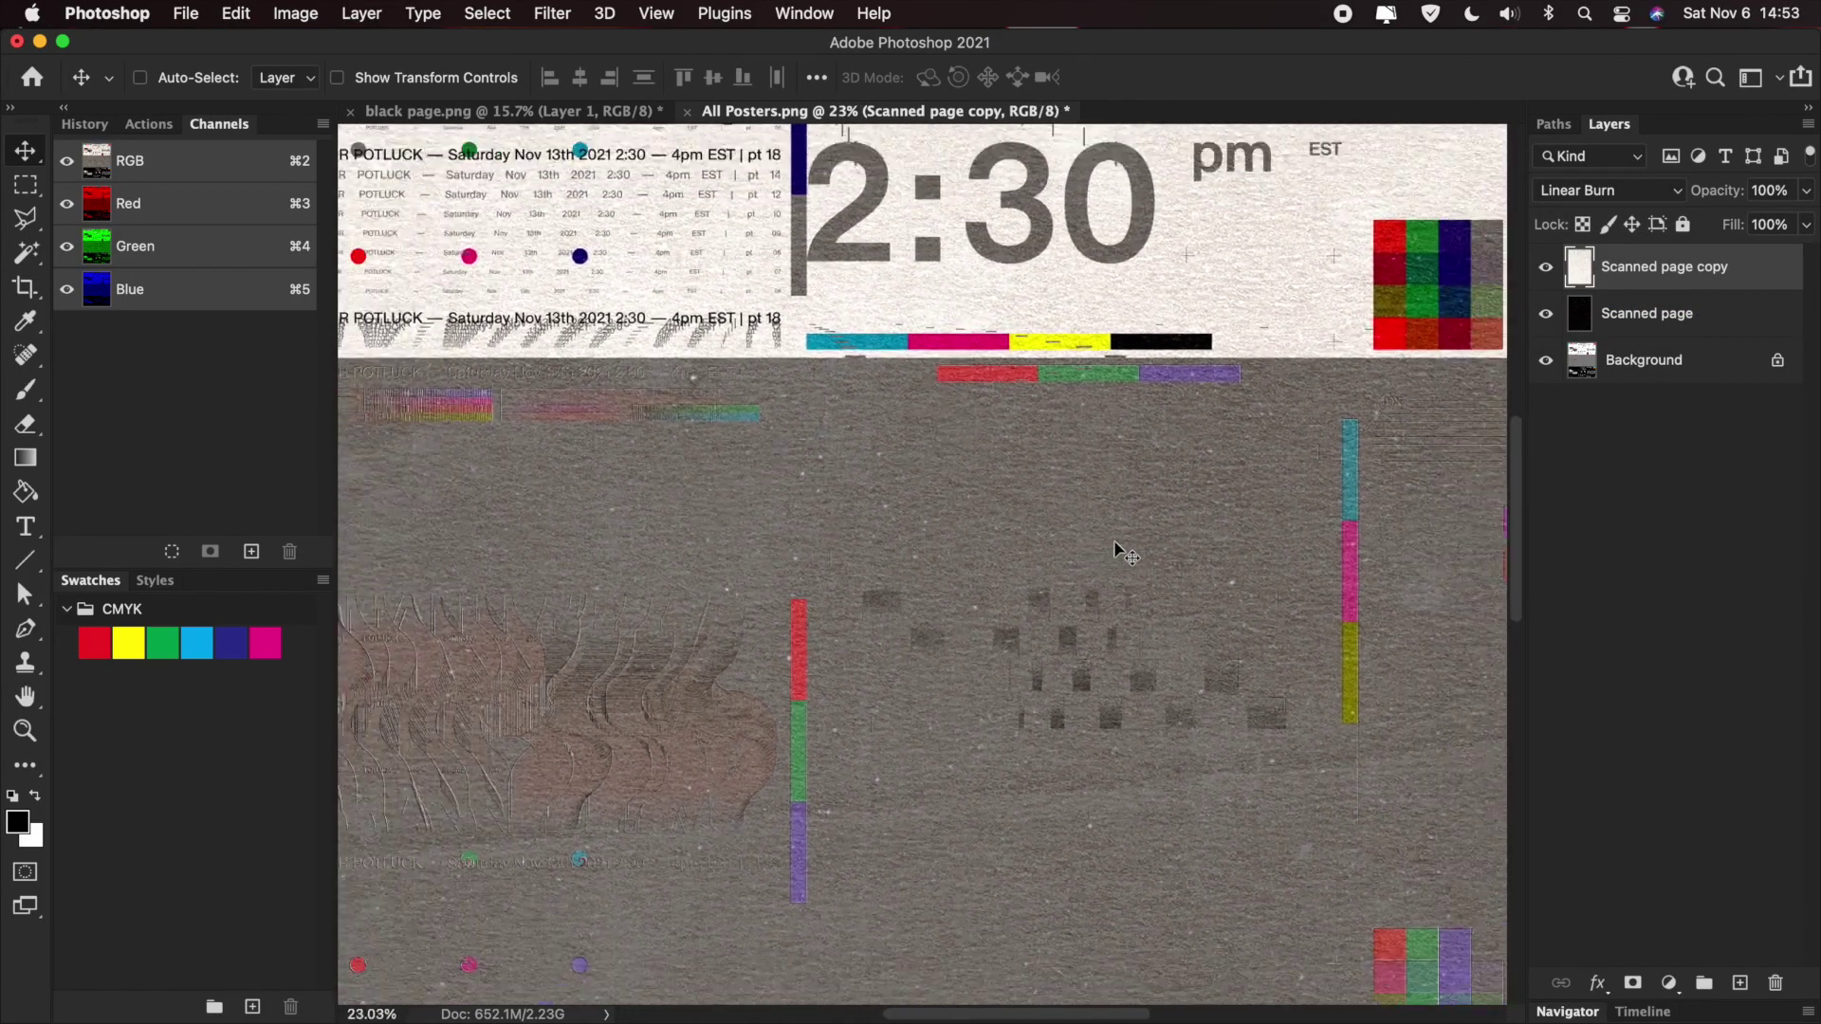
pyautogui.scroll(-5, 1115, 543)
pyautogui.scroll(8, 1126, 555)
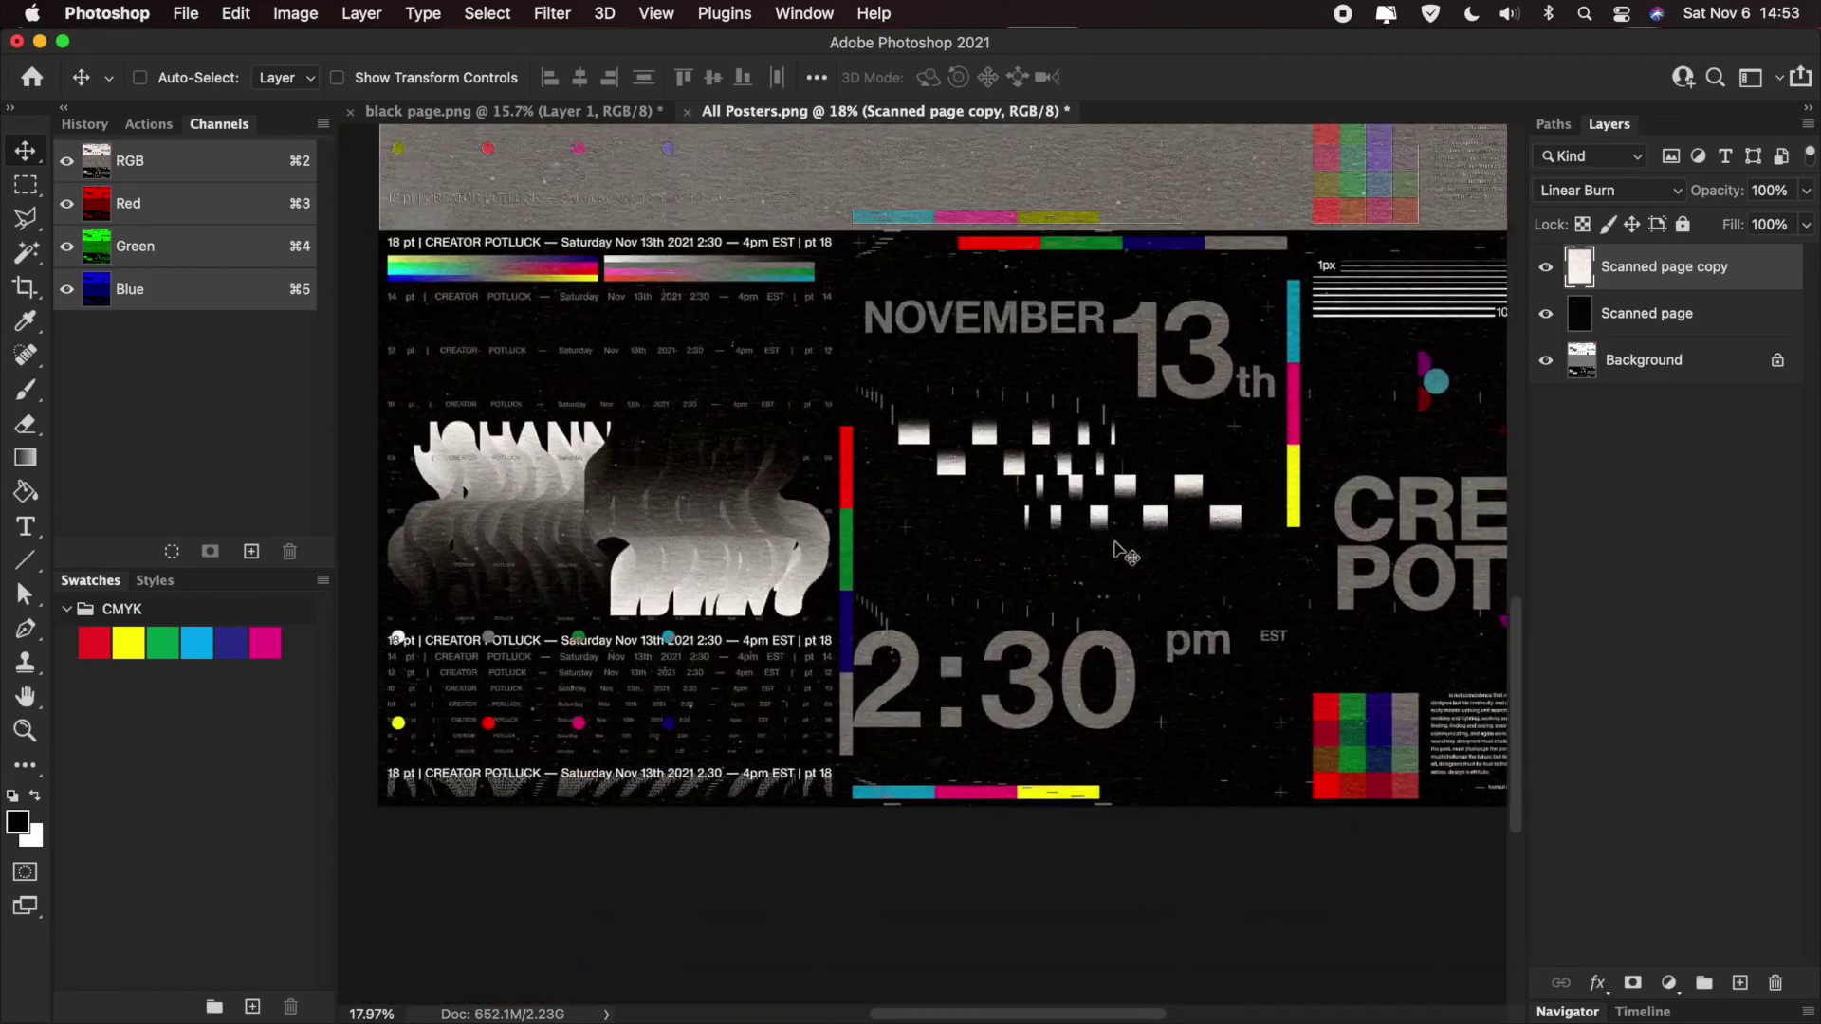
pyautogui.scroll(5, 1127, 555)
pyautogui.scroll(5, 1127, 555)
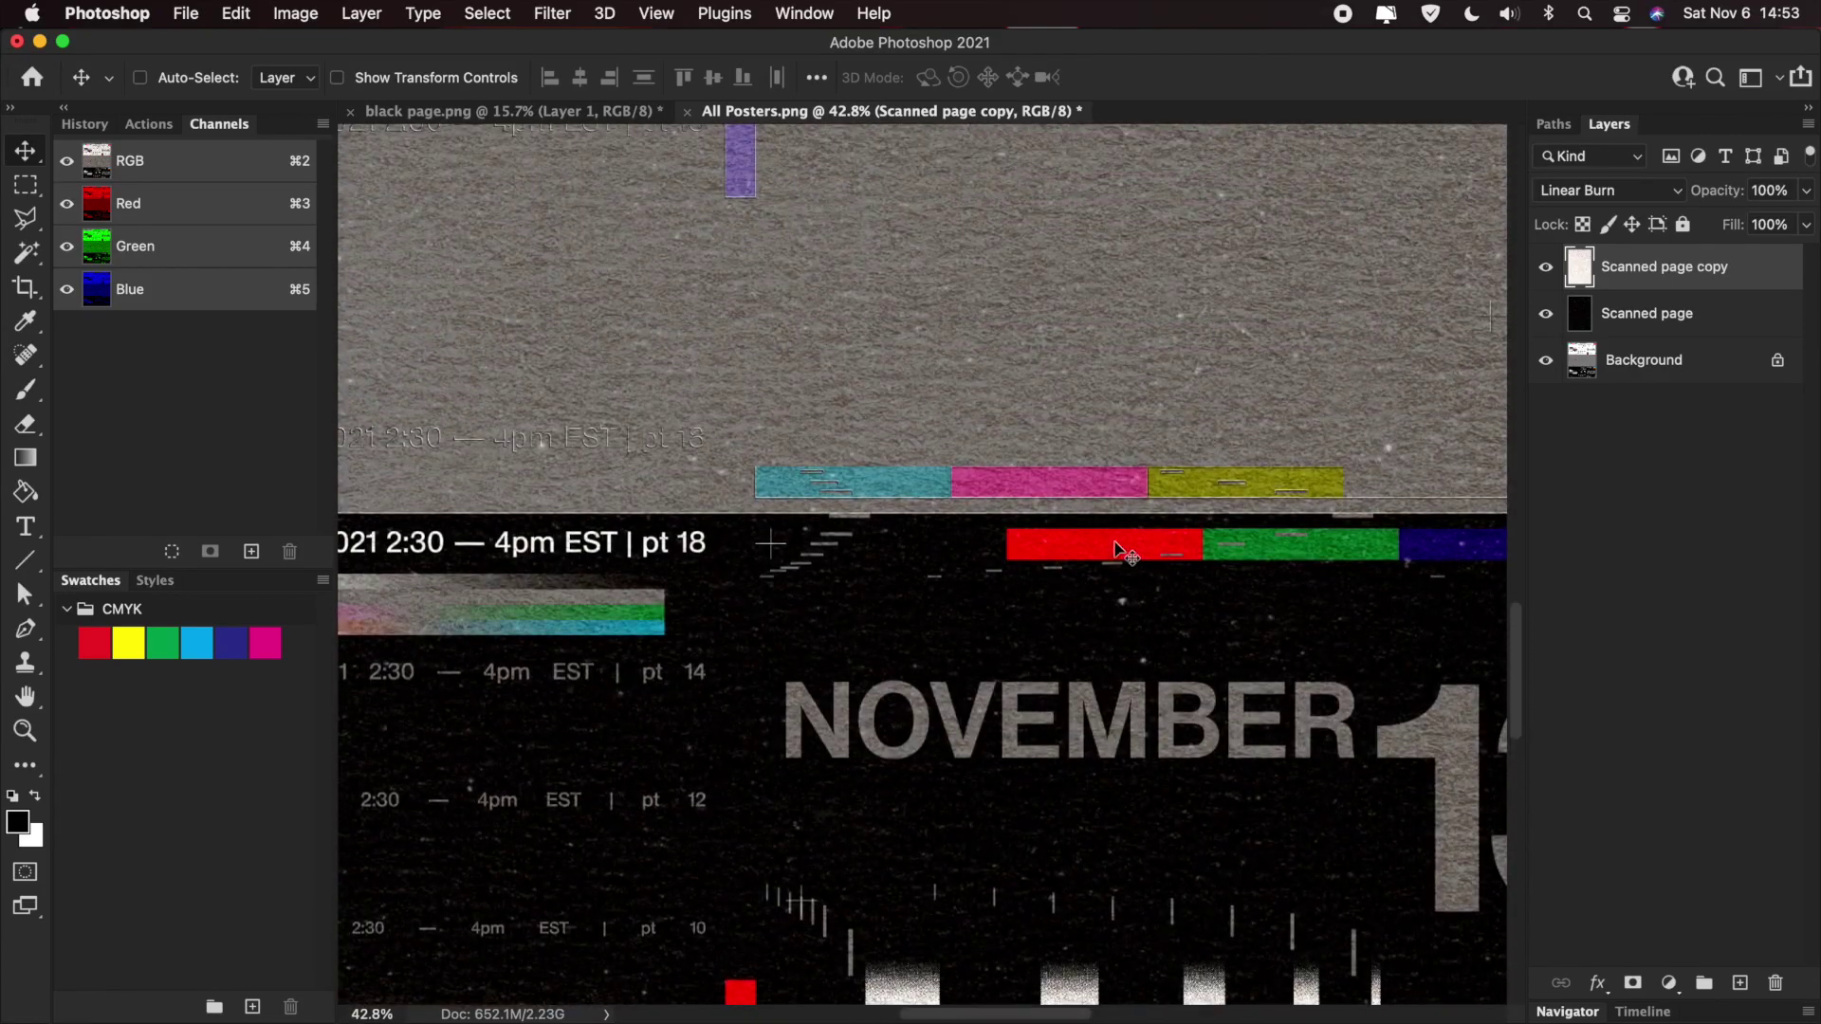
pyautogui.hscroll(6, 1127, 555)
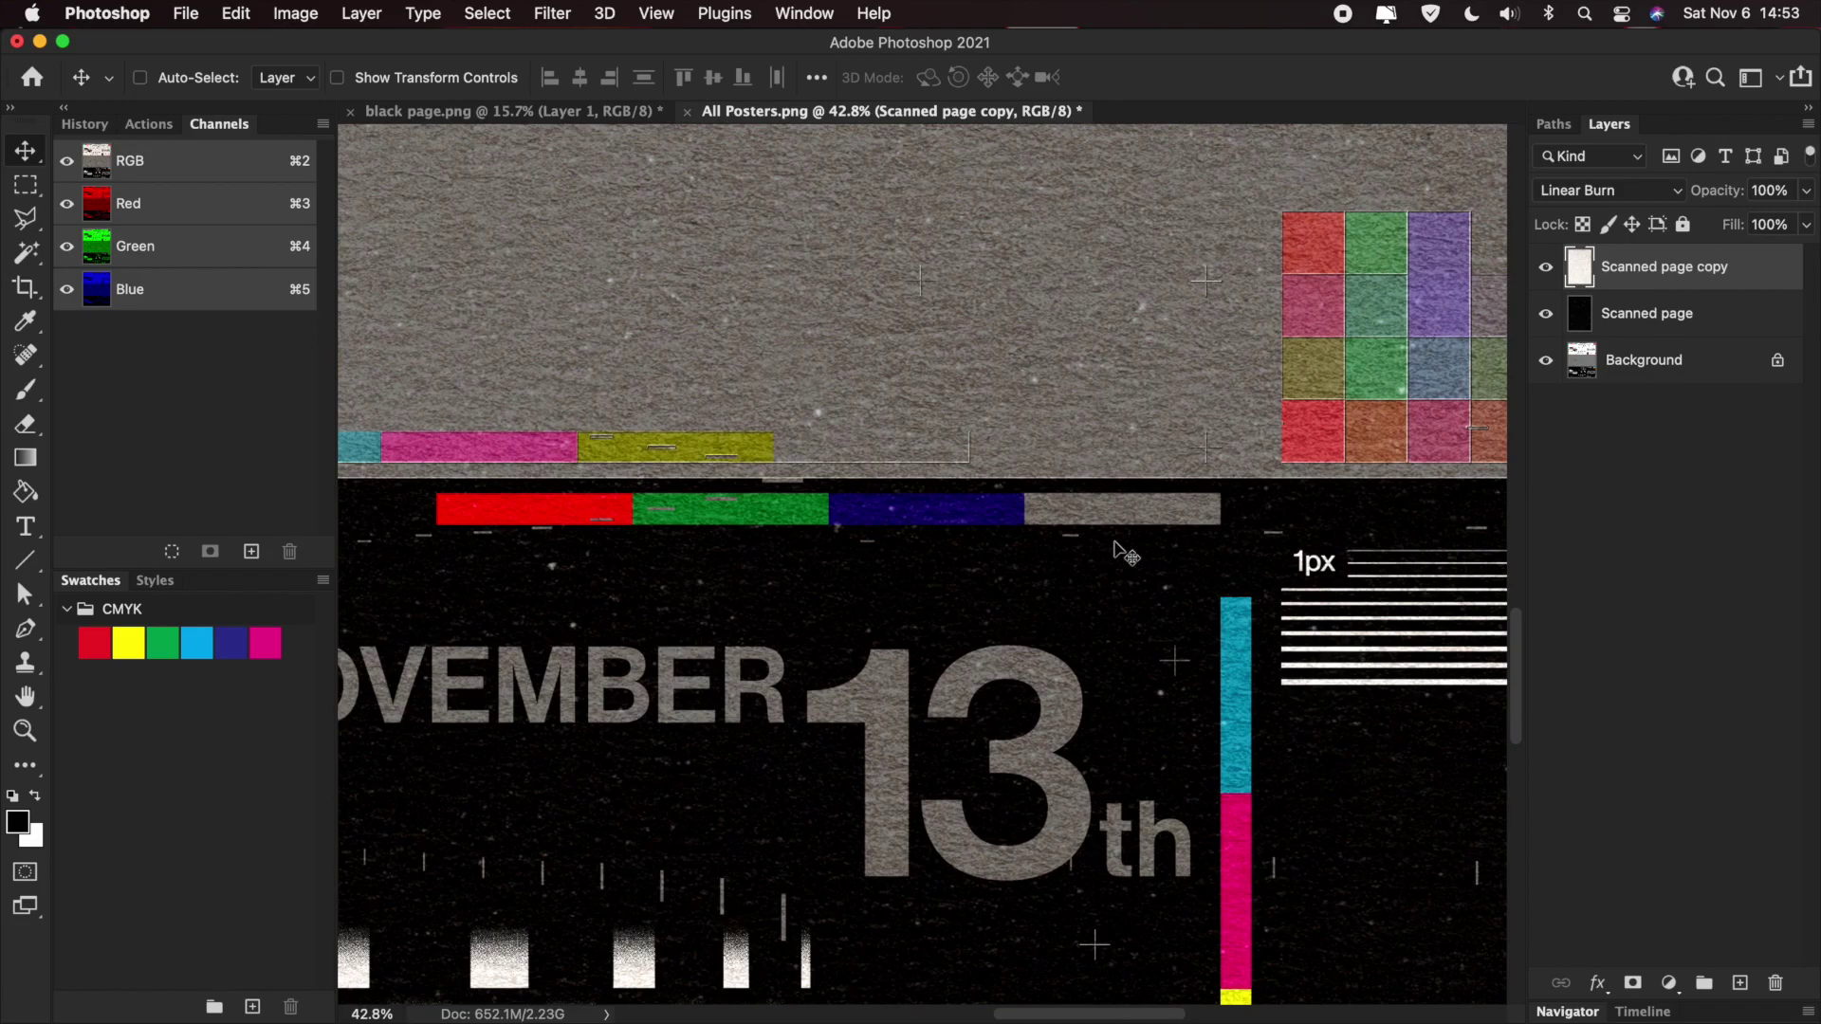
pyautogui.hscroll(5, 1127, 554)
pyautogui.scroll(3, 1126, 555)
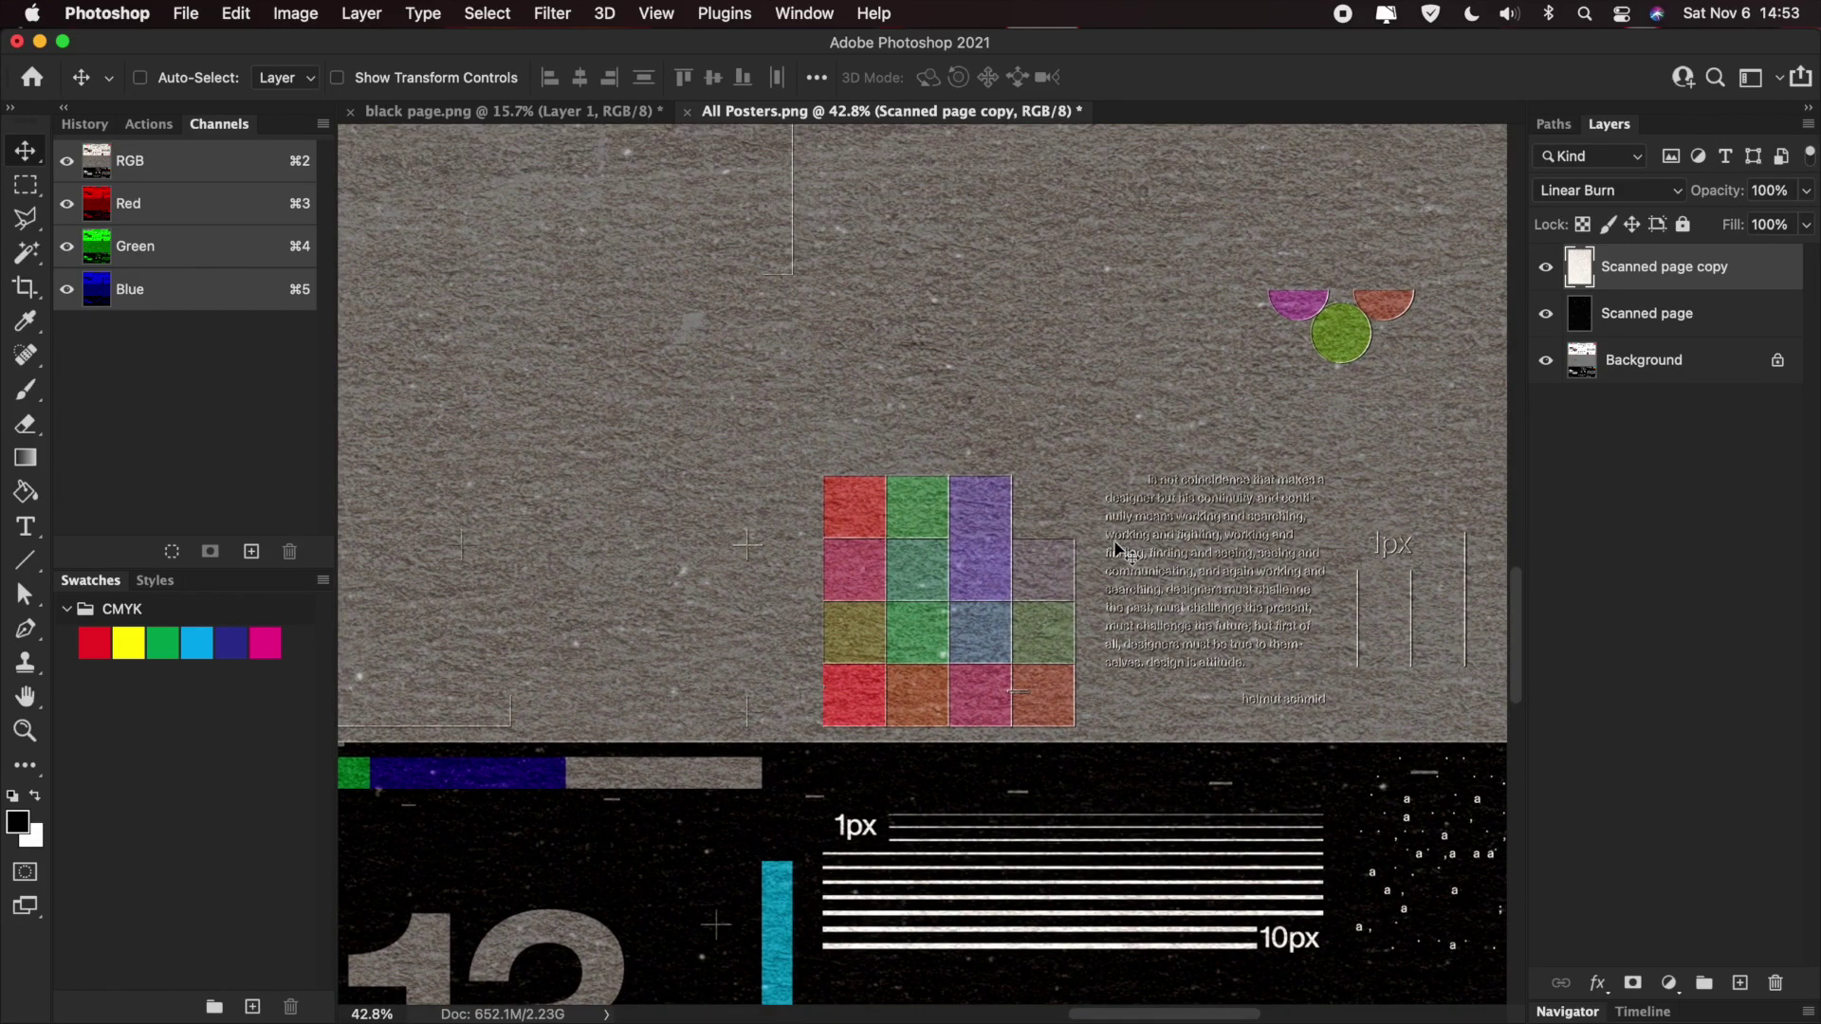
pyautogui.scroll(5, 1139, 533)
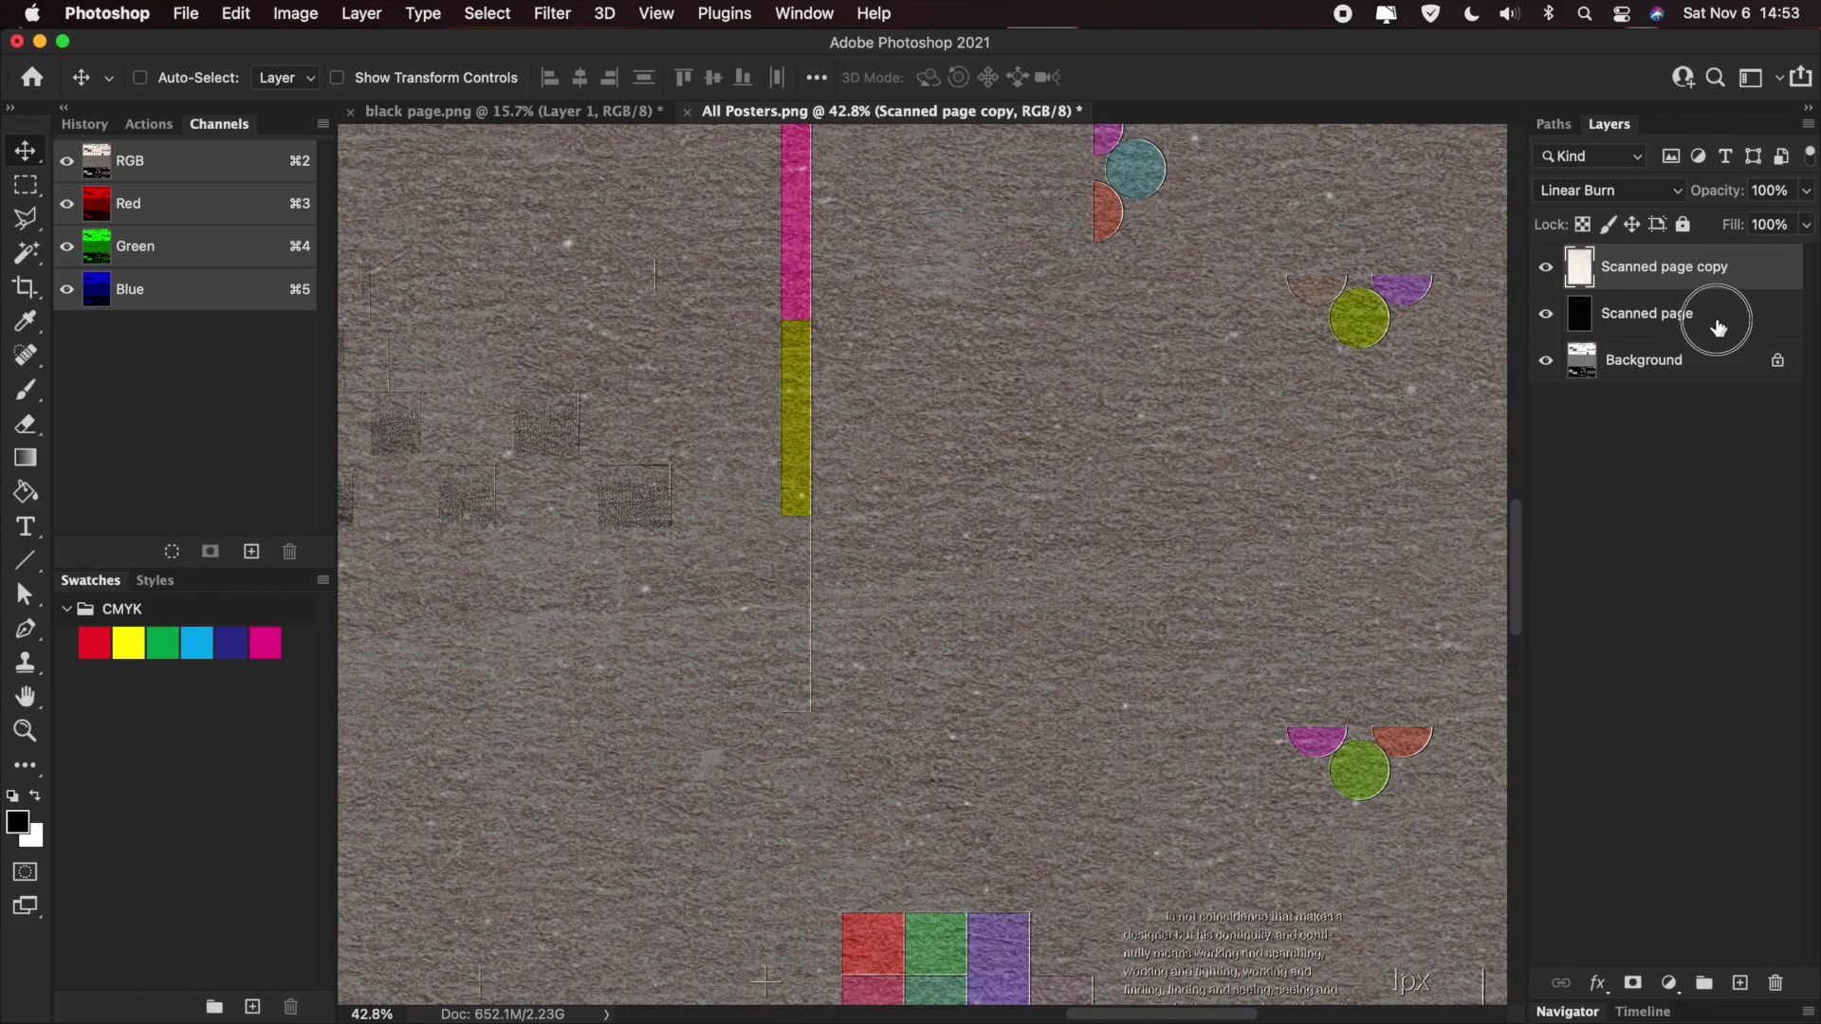
# - Set the opacity of both the Scanned page and Scanned page copy layers to 50%
pyautogui.keyDown('shift'); pyautogui.click(1719, 327); pyautogui.keyUp('shift')
pyautogui.click(1768, 190)
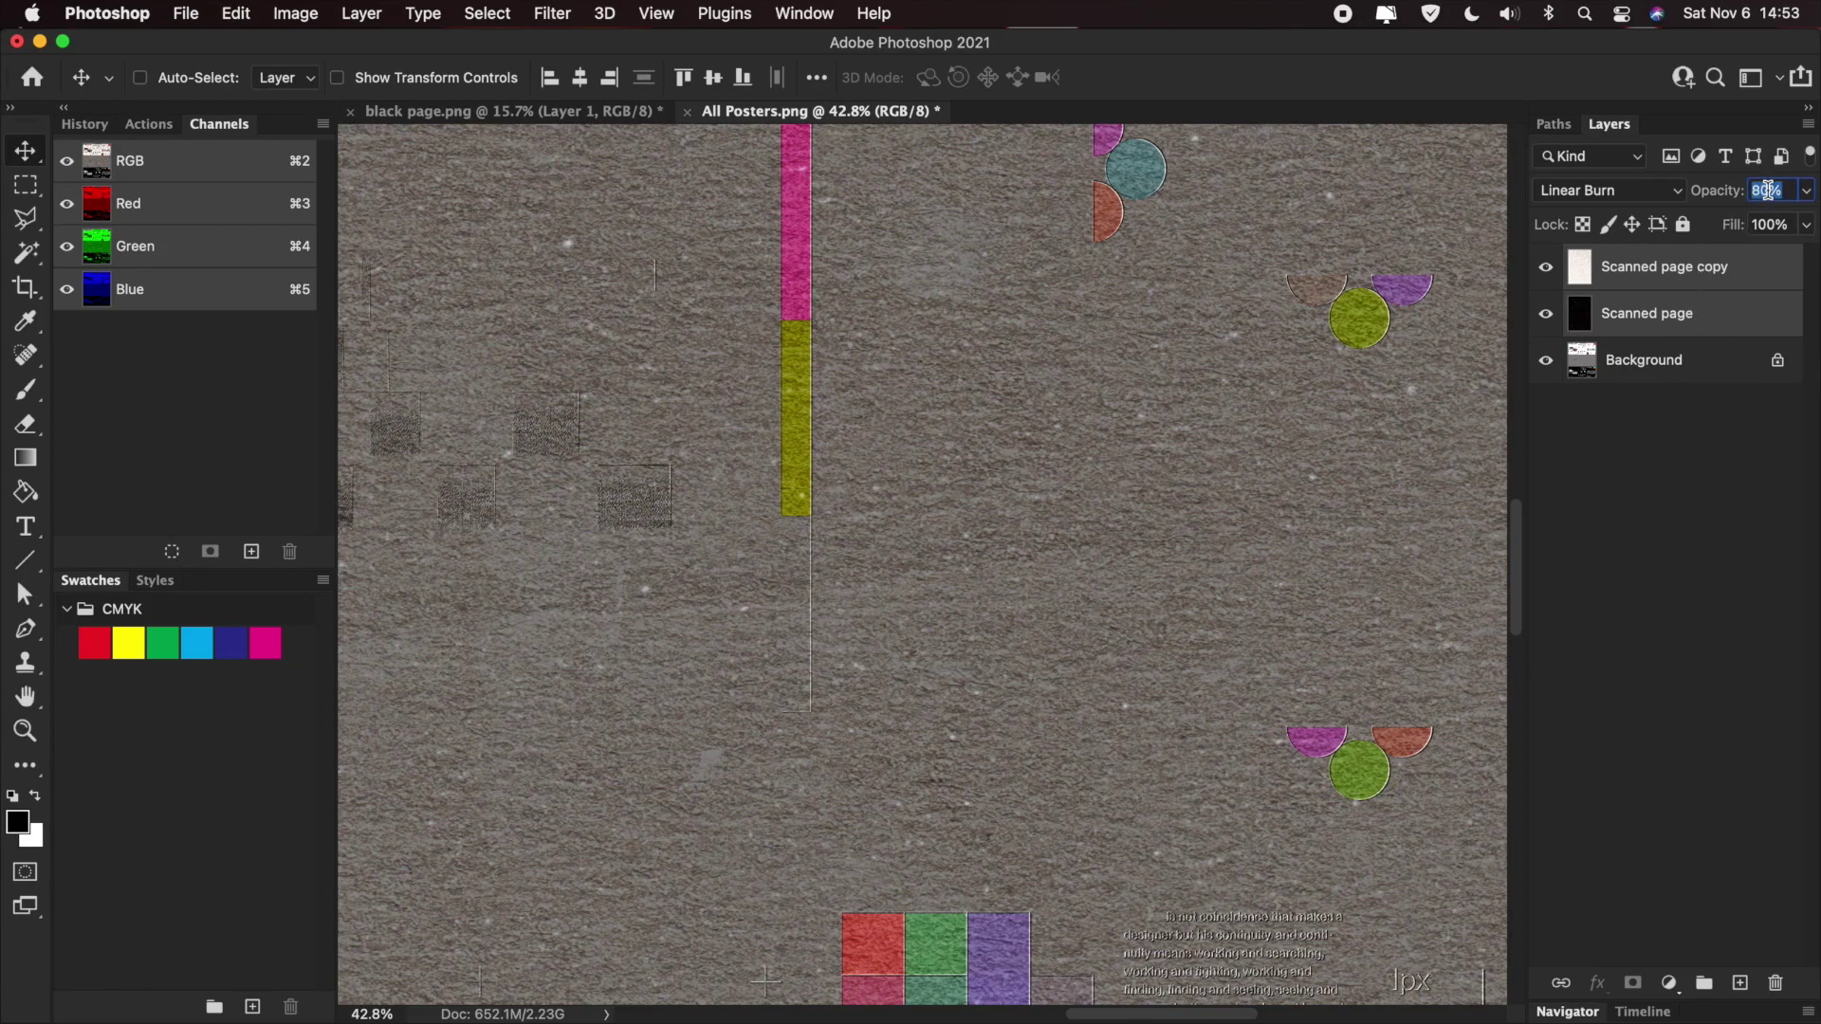
pyautogui.write('50')
pyautogui.press('Return')
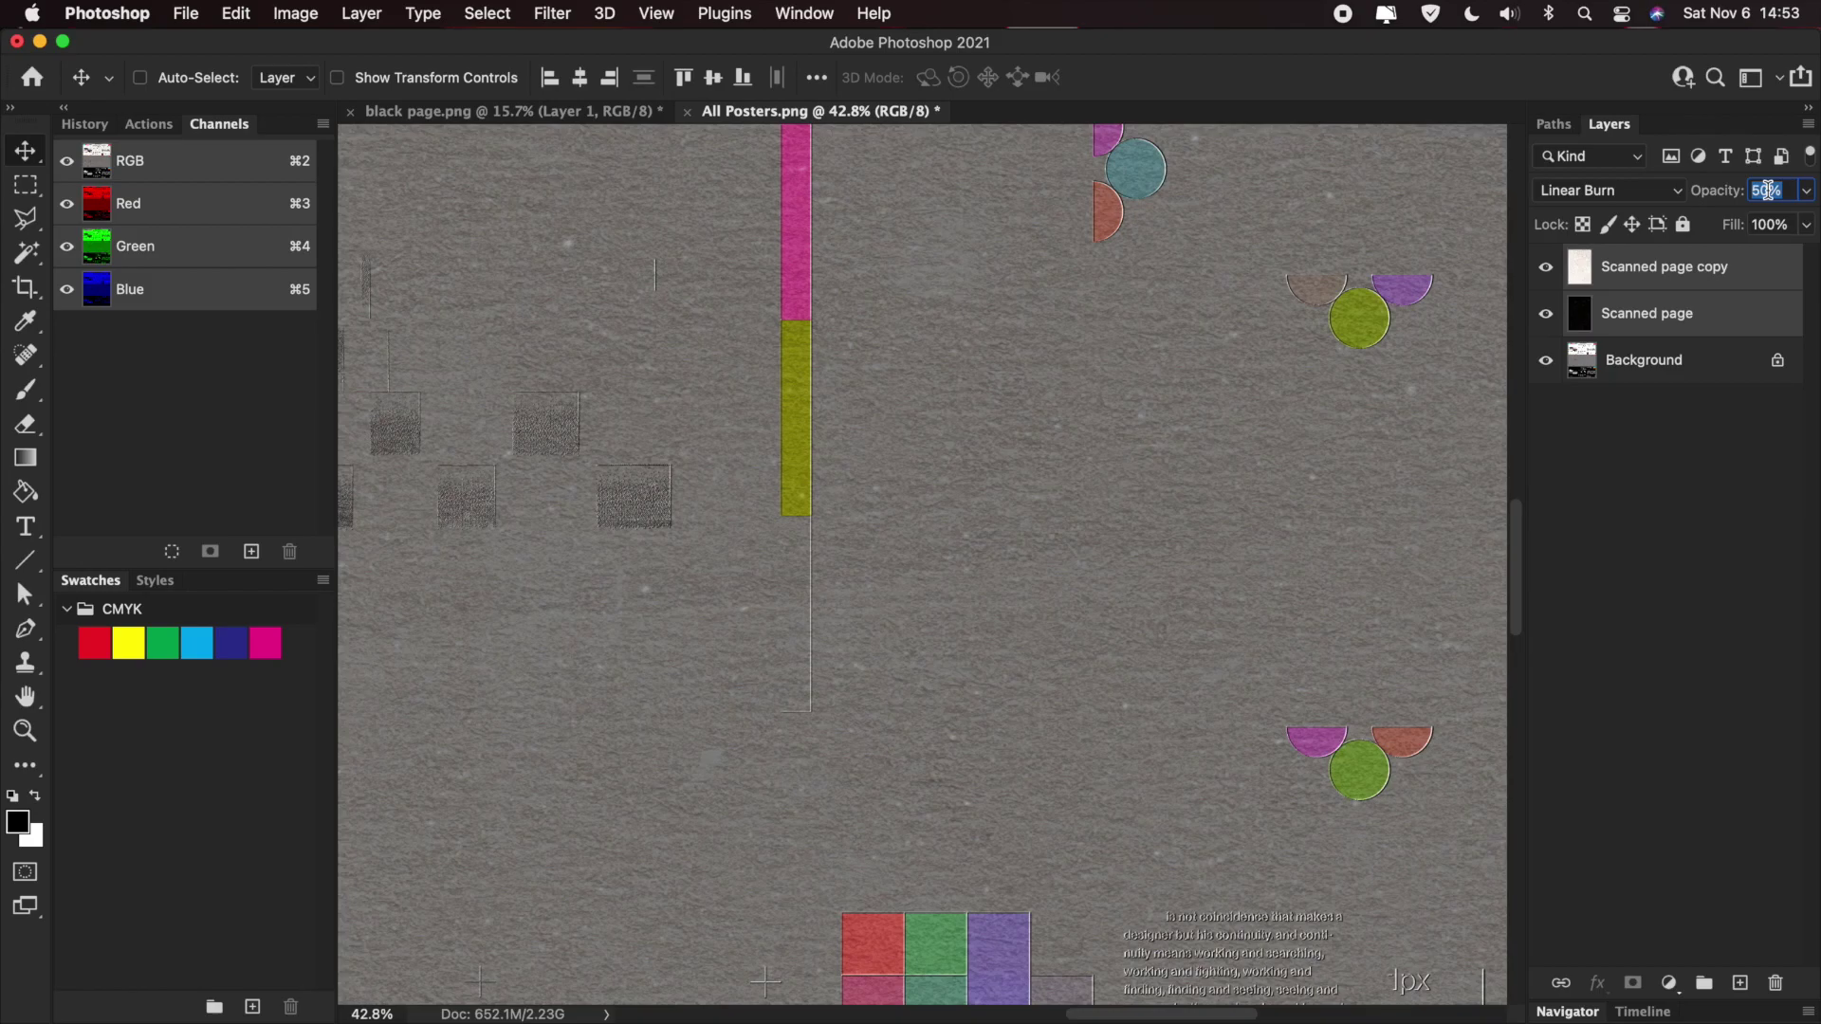
pyautogui.press('Escape')
pyautogui.scroll(-6, 707, 418)
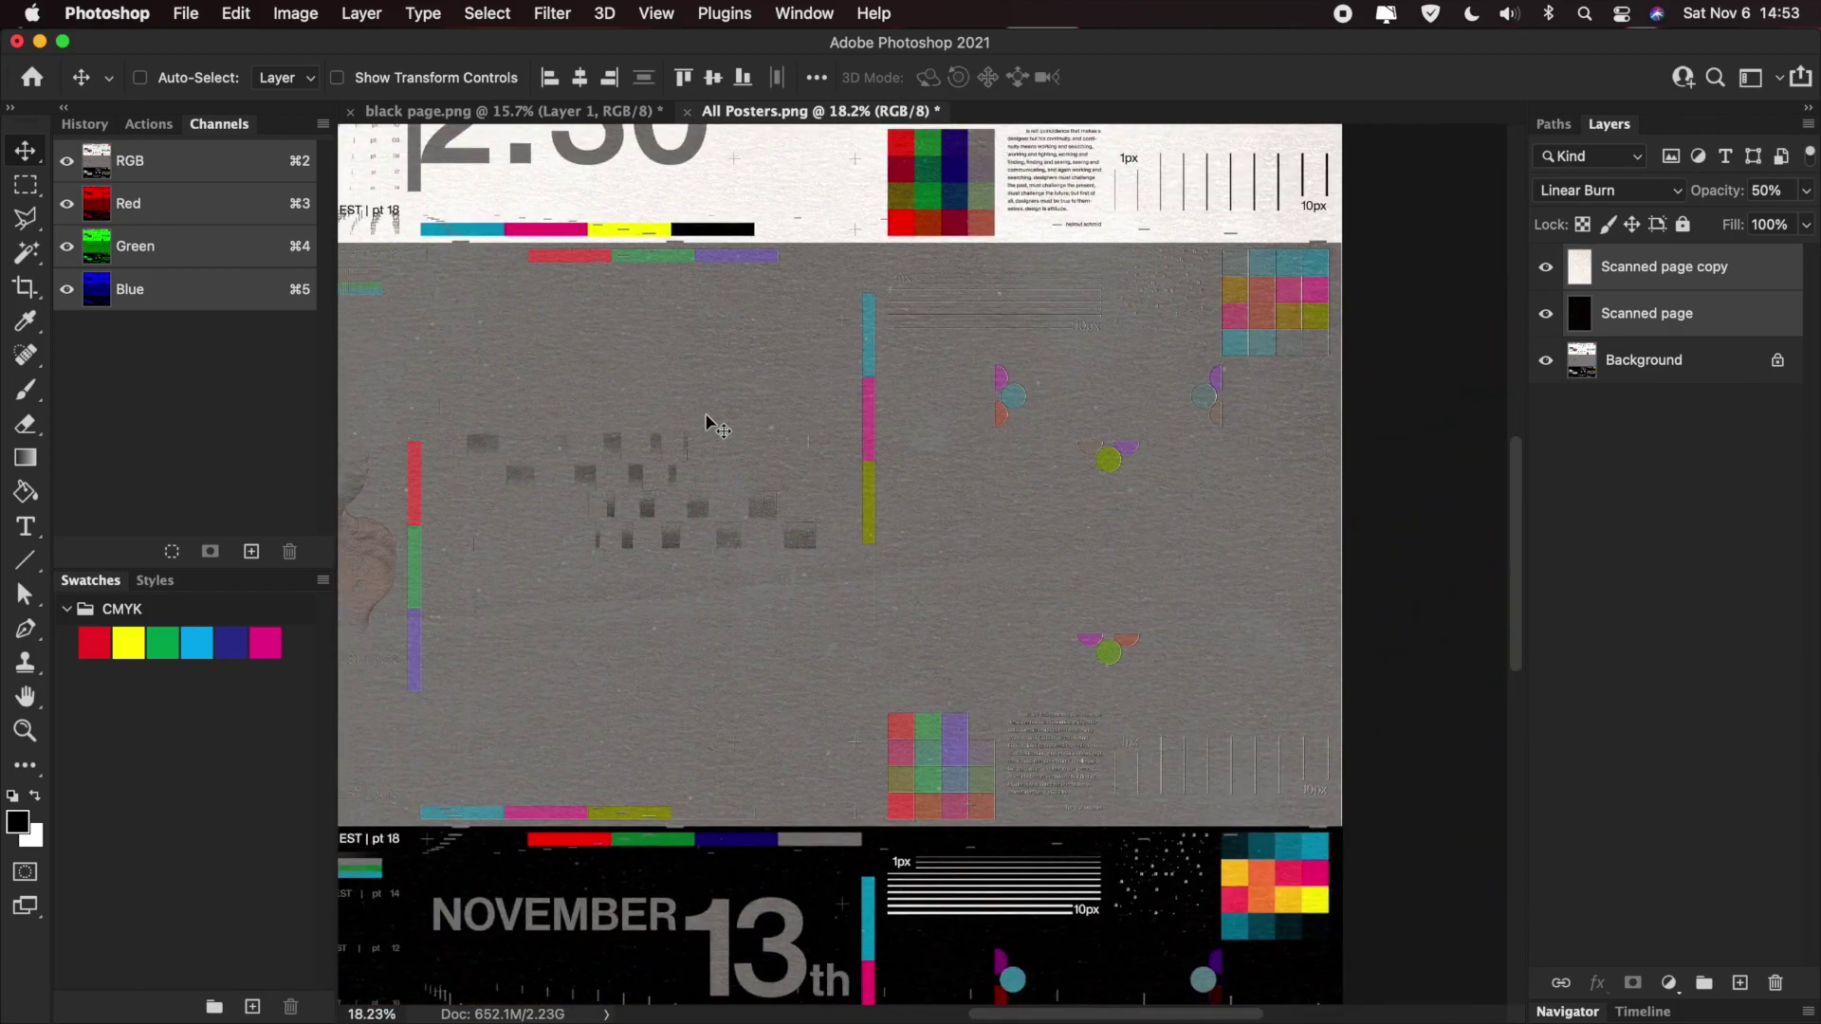
pyautogui.scroll(-2, 706, 418)
pyautogui.hscroll(-5, 707, 418)
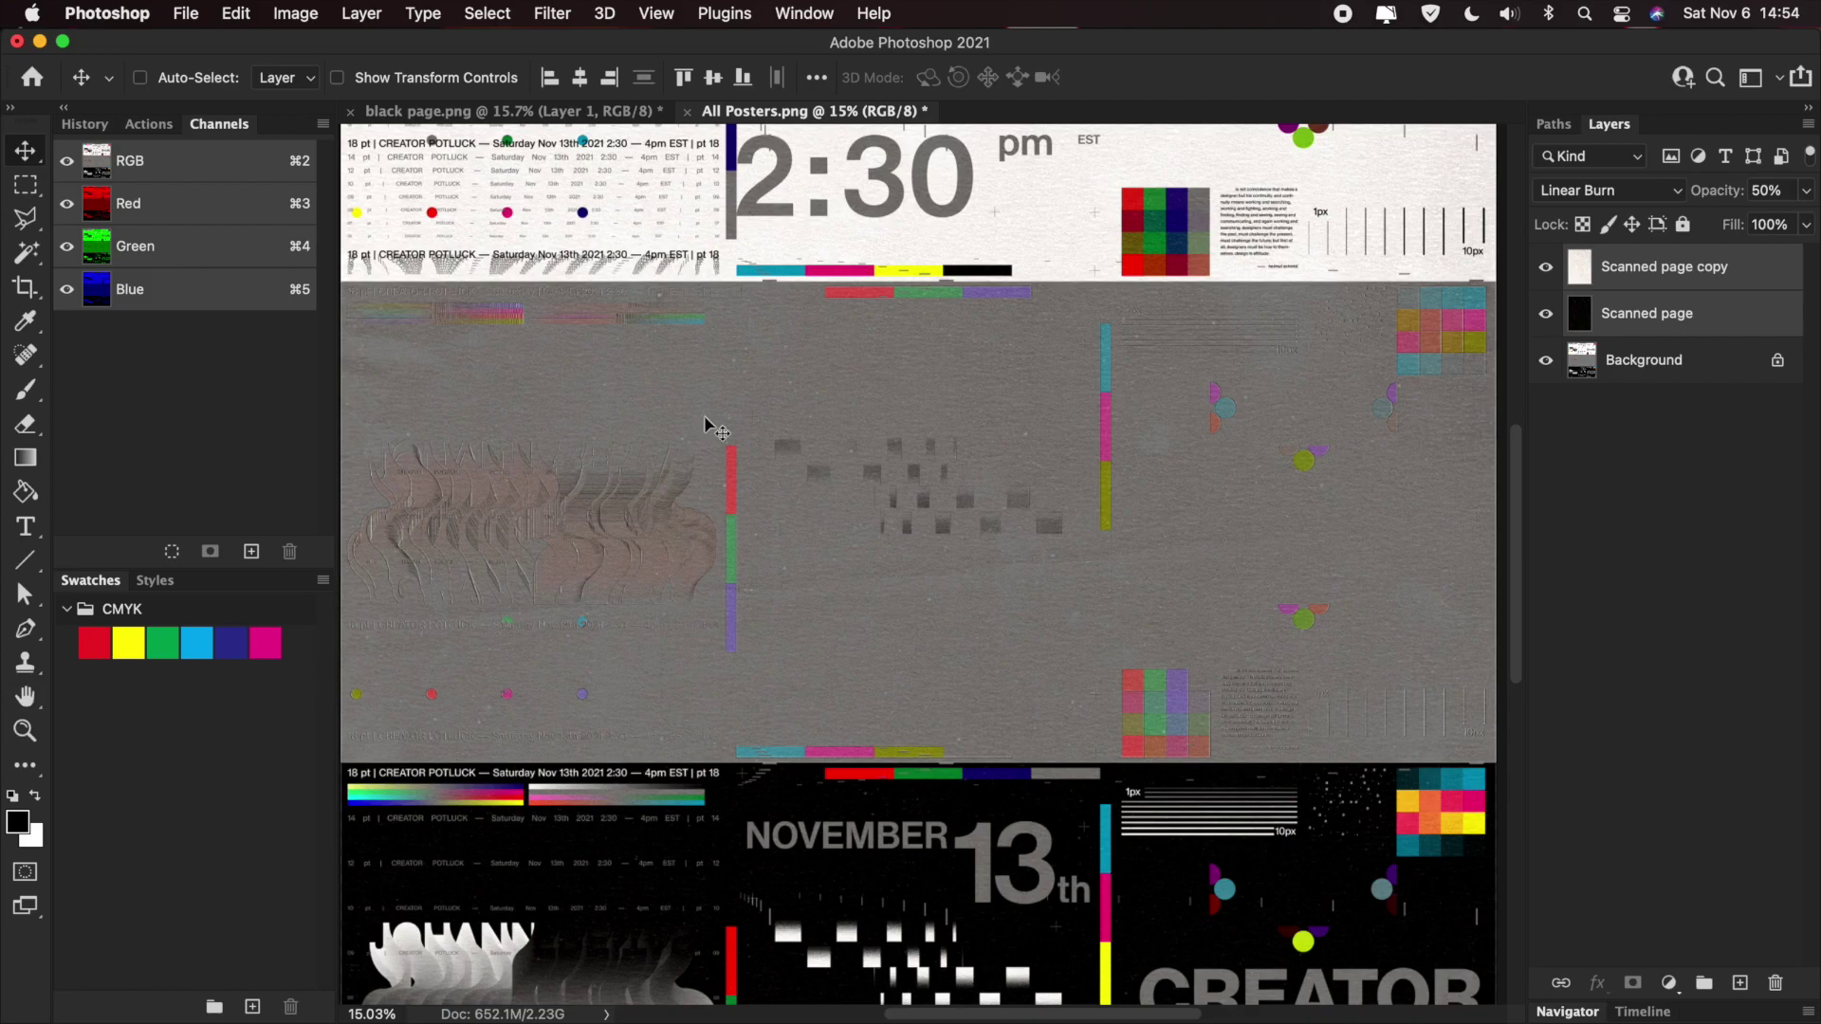
pyautogui.hscroll(-1, 706, 418)
pyautogui.scroll(-3, 707, 418)
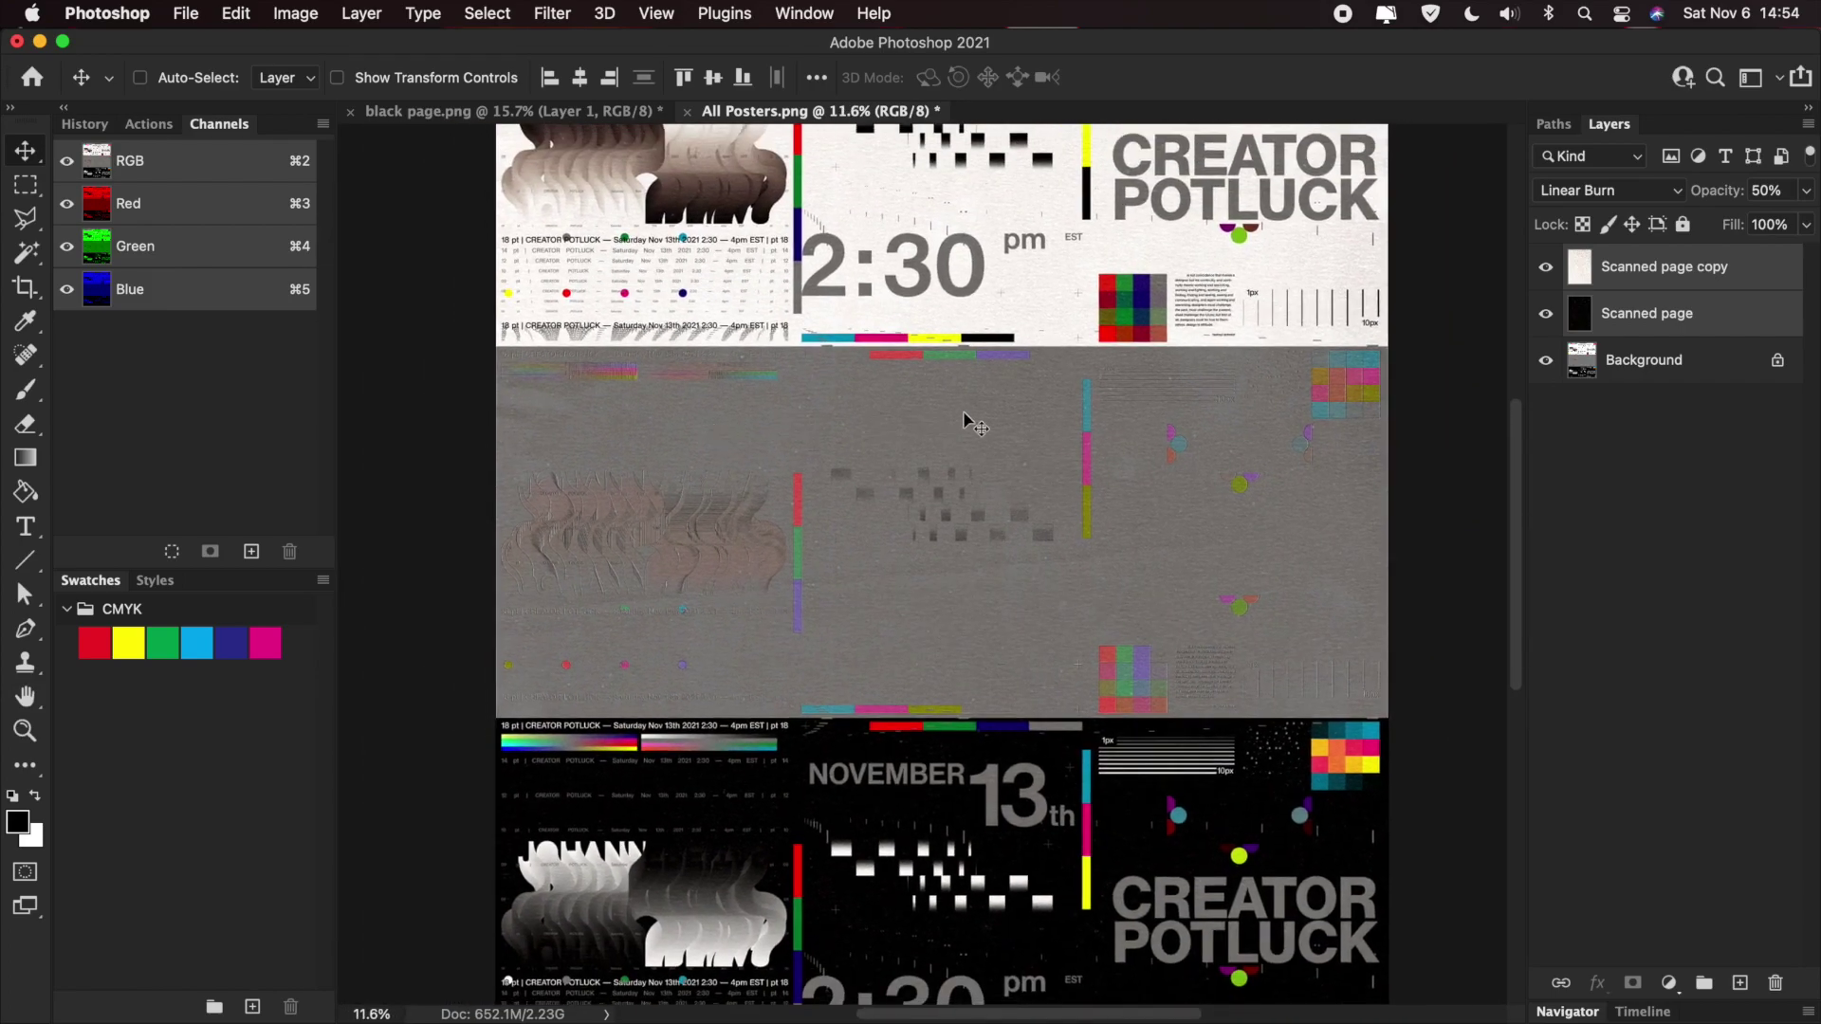
# - Scale the Scanned page and Scanned page copy layers together to 34.71%, about one poster wide, from the sheet's left edge
pyautogui.press('cmd+t')
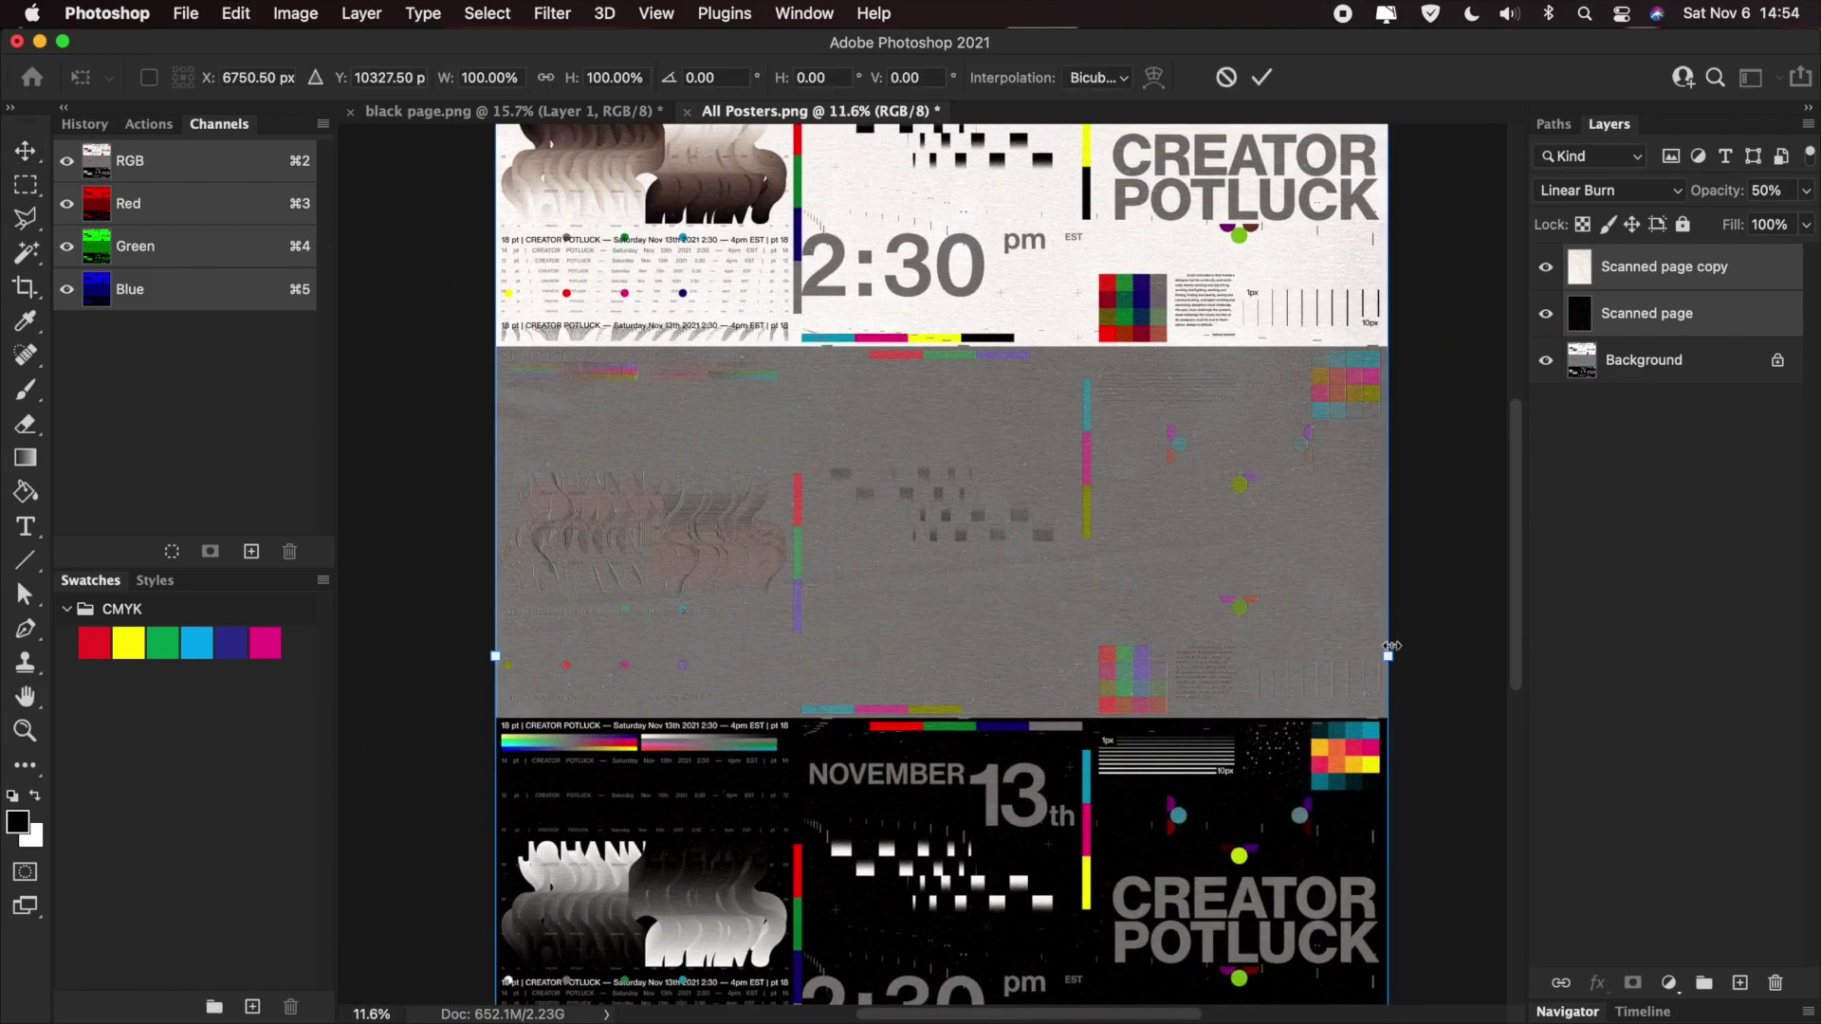
pyautogui.moveTo(1392, 646); pyautogui.dragTo(809, 679)
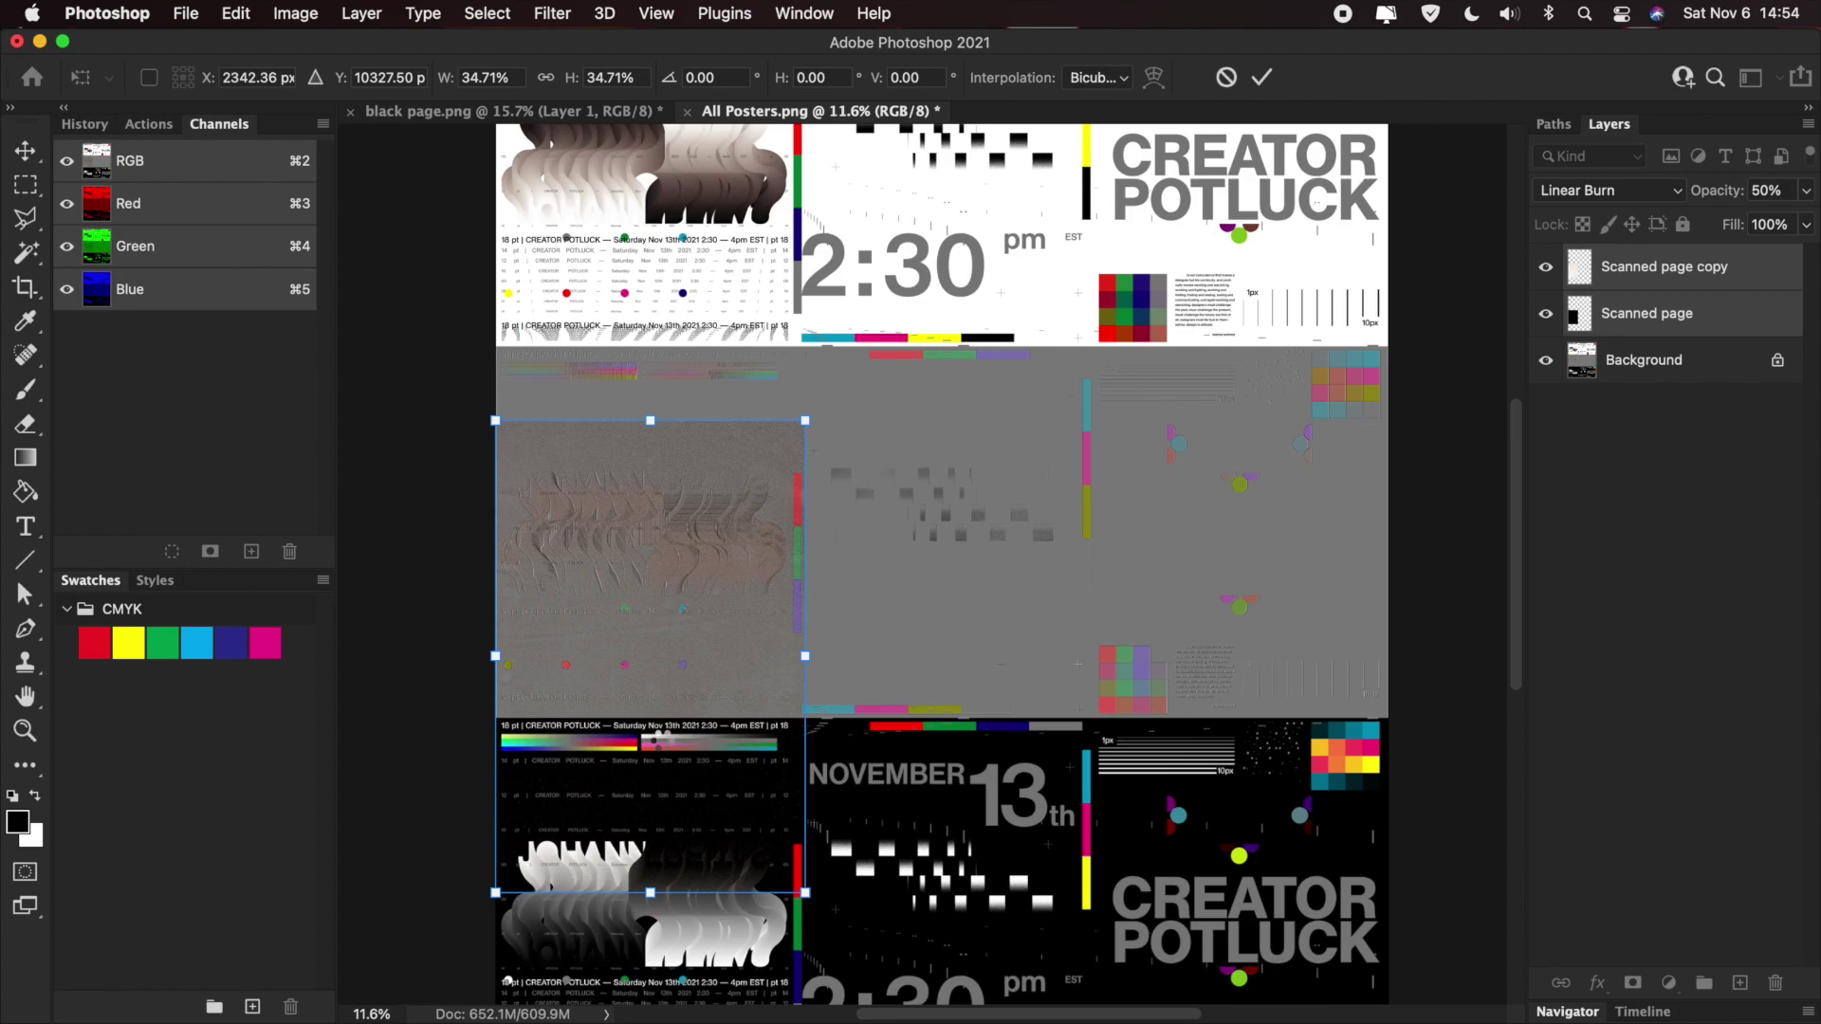
pyautogui.press('Return')
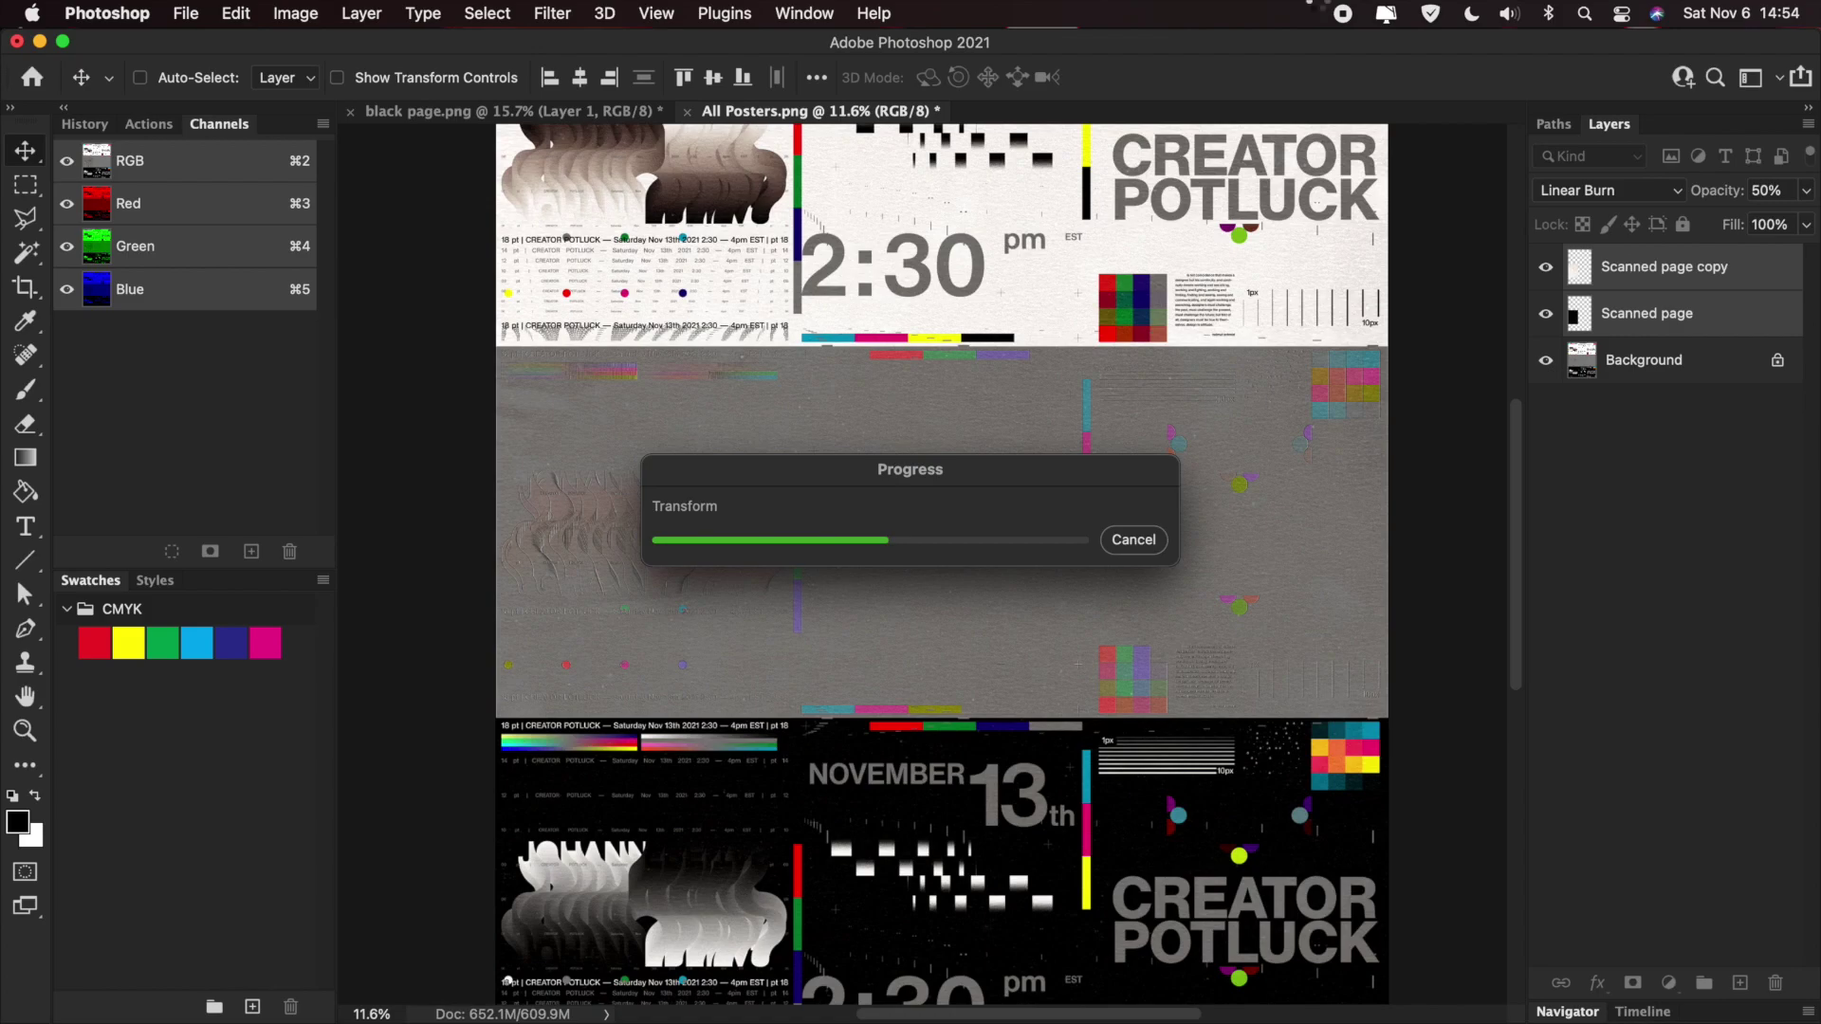
# - Move the scaled texture up over the grey poster in the sheet's first column and inspect its coverage
pyautogui.scroll(5, 419, 516)
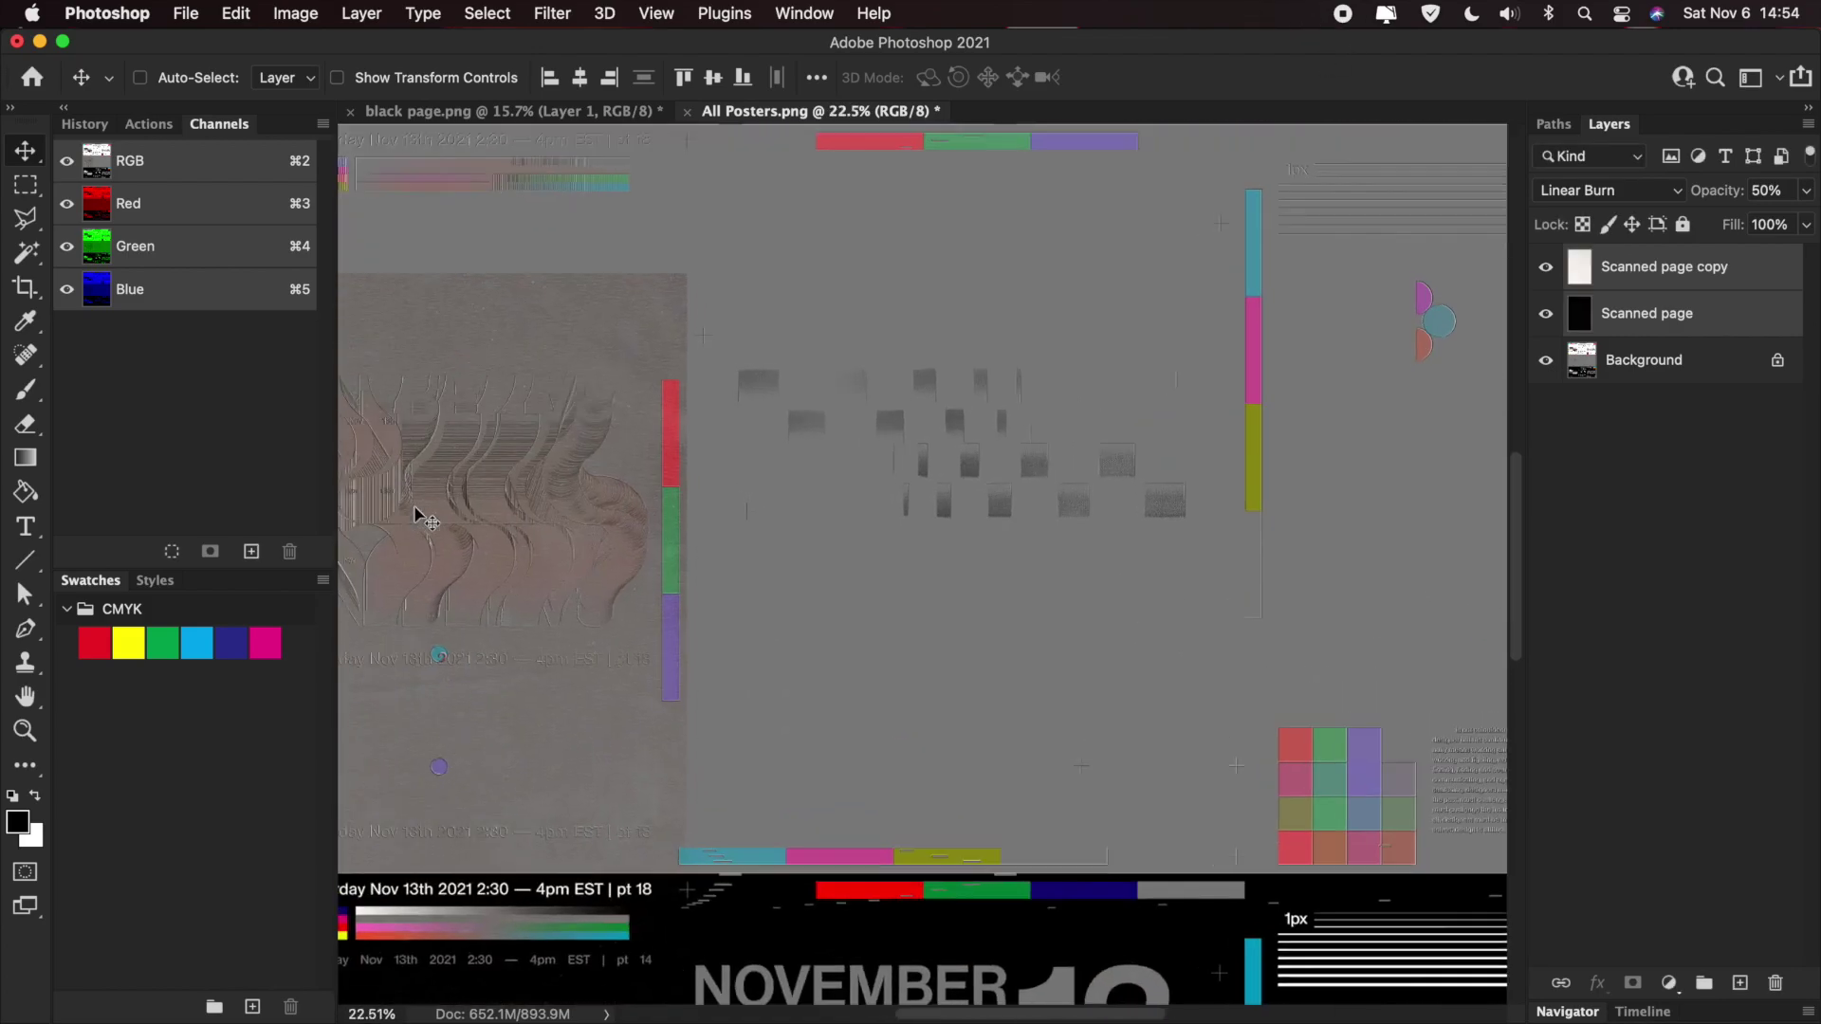
pyautogui.hscroll(3, 419, 516)
pyautogui.moveTo(542, 598); pyautogui.dragTo(531, 386)
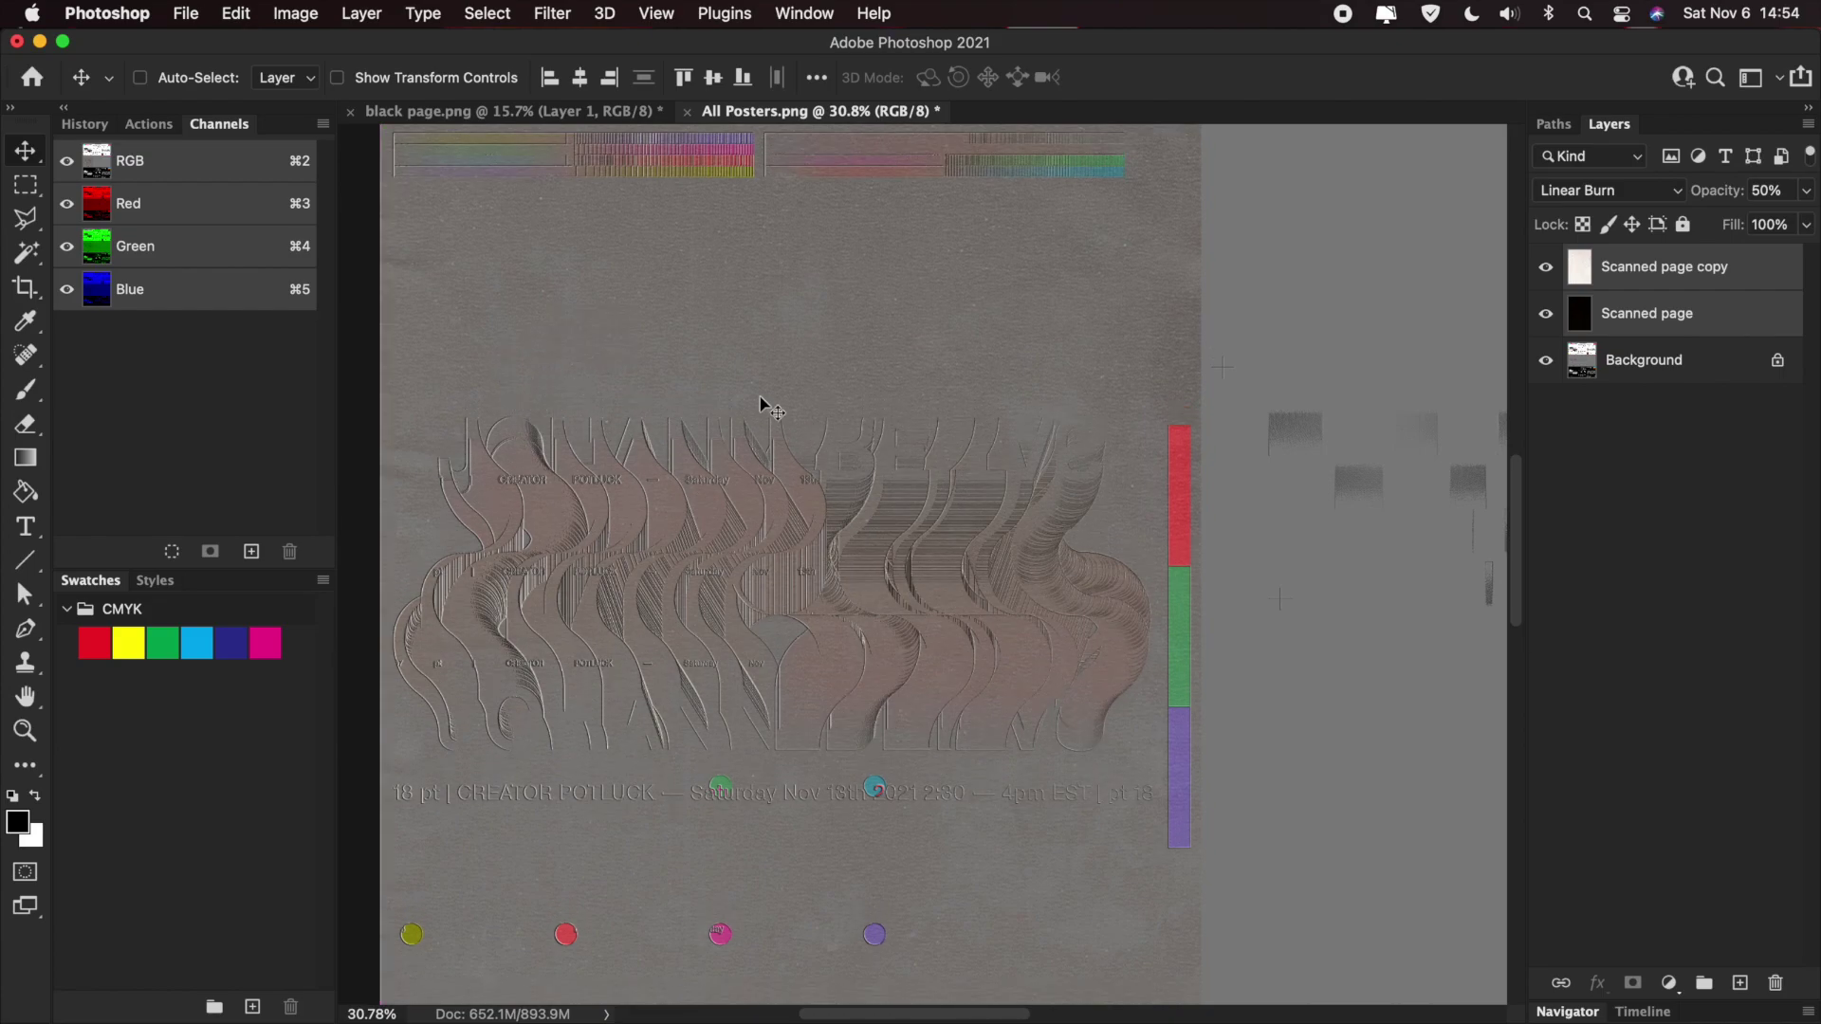
pyautogui.scroll(2, 611, 773)
pyautogui.scroll(2, 612, 773)
pyautogui.scroll(2, 612, 773)
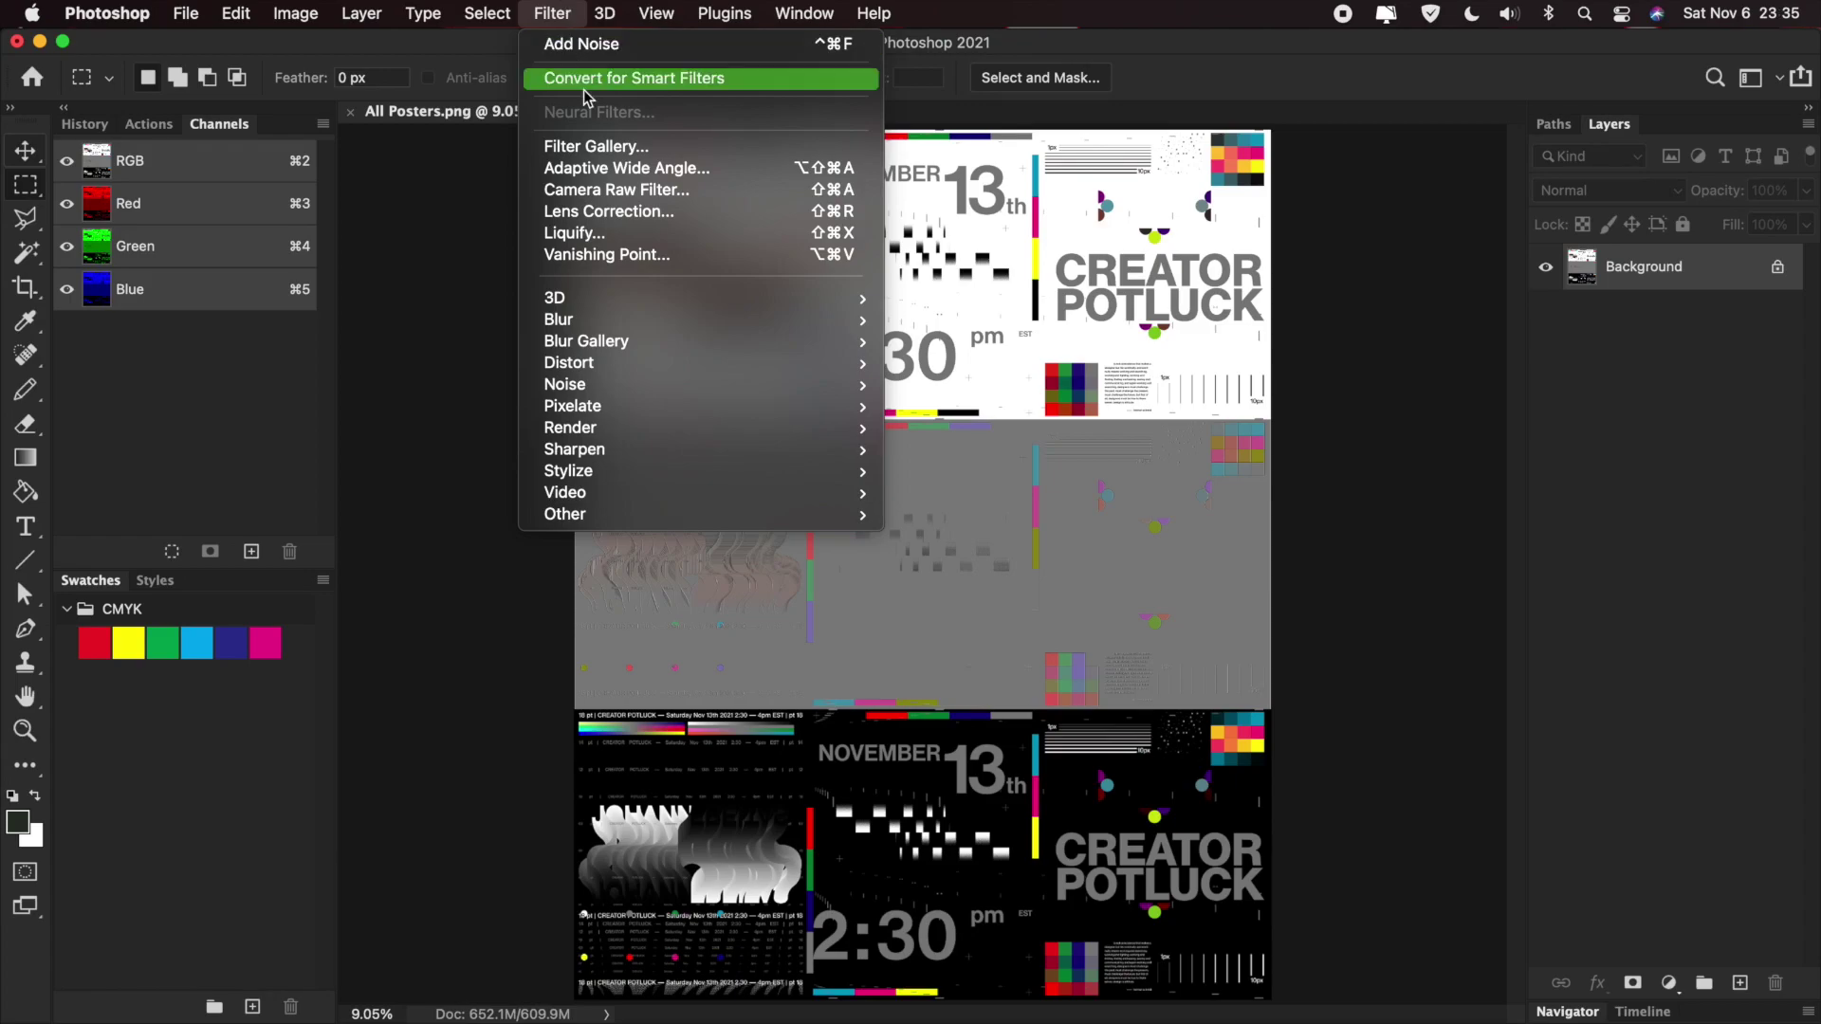
# - Apply the Color Halftone filter with a maximum radius of 4 pixels to the Background layer, keeping the default screen angles
pyautogui.moveTo(617, 373)
pyautogui.moveTo(622, 430)
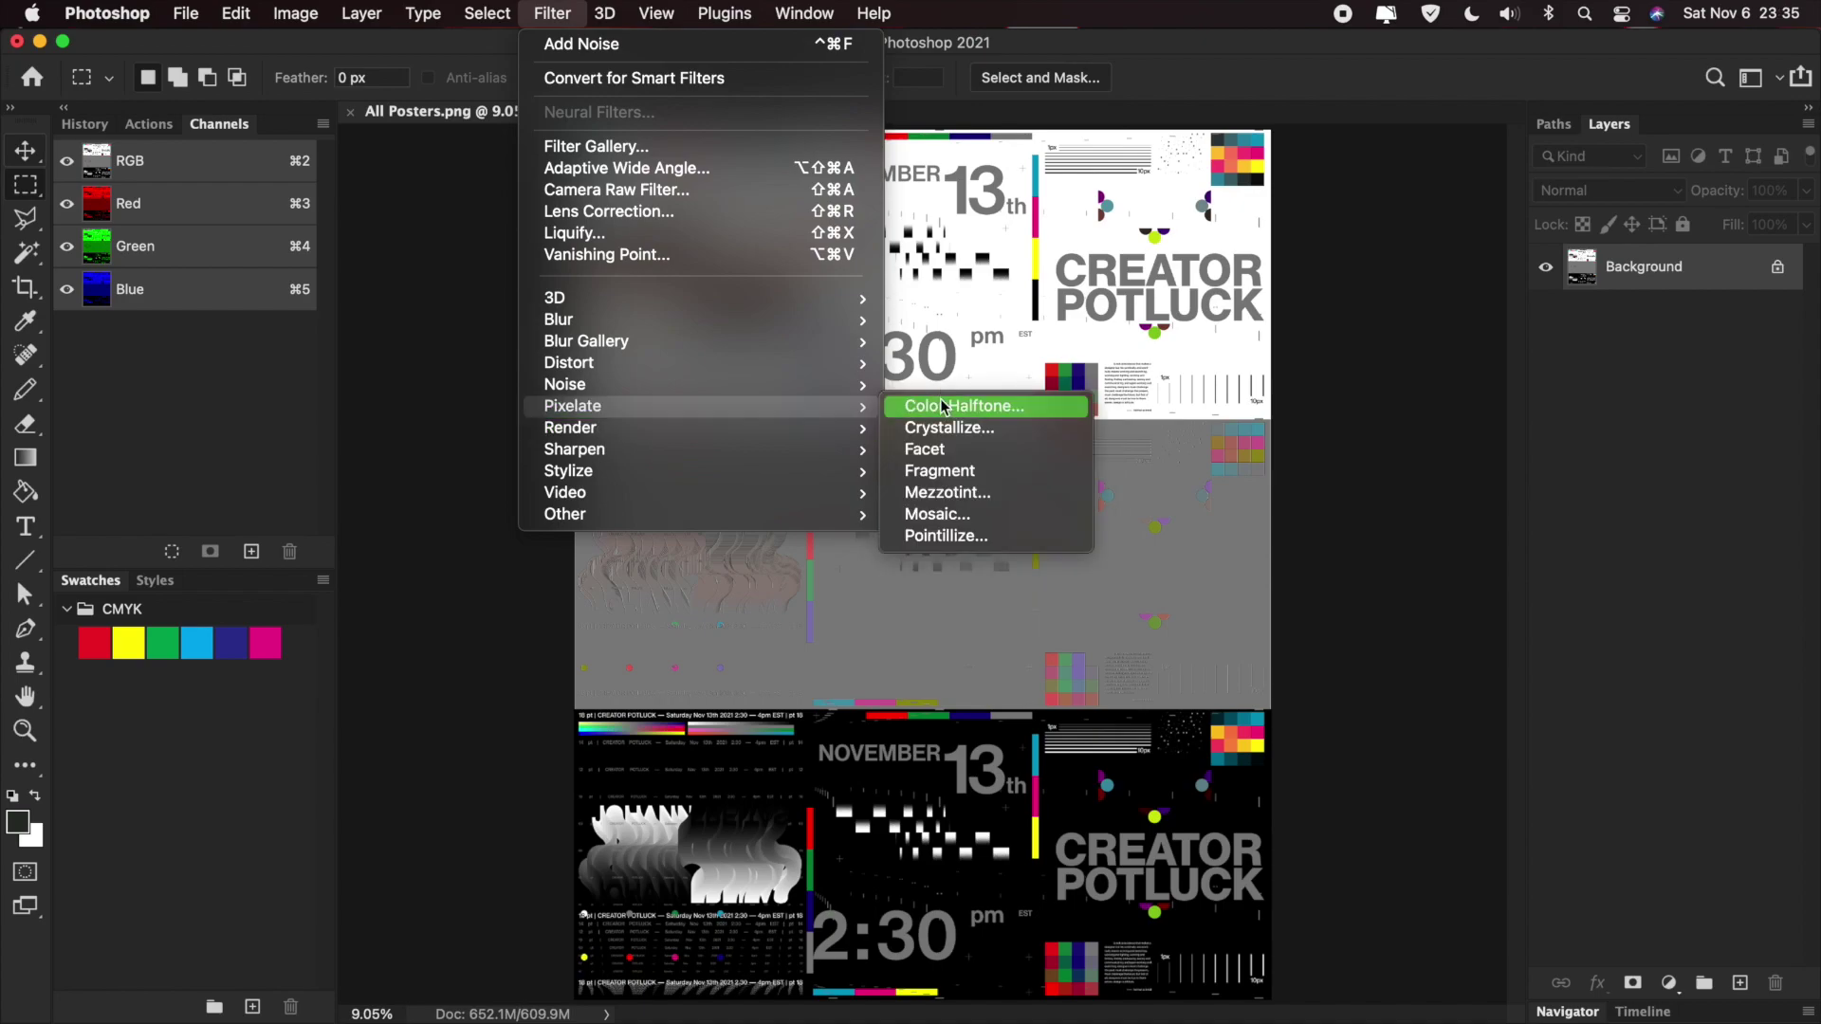
pyautogui.click(943, 406)
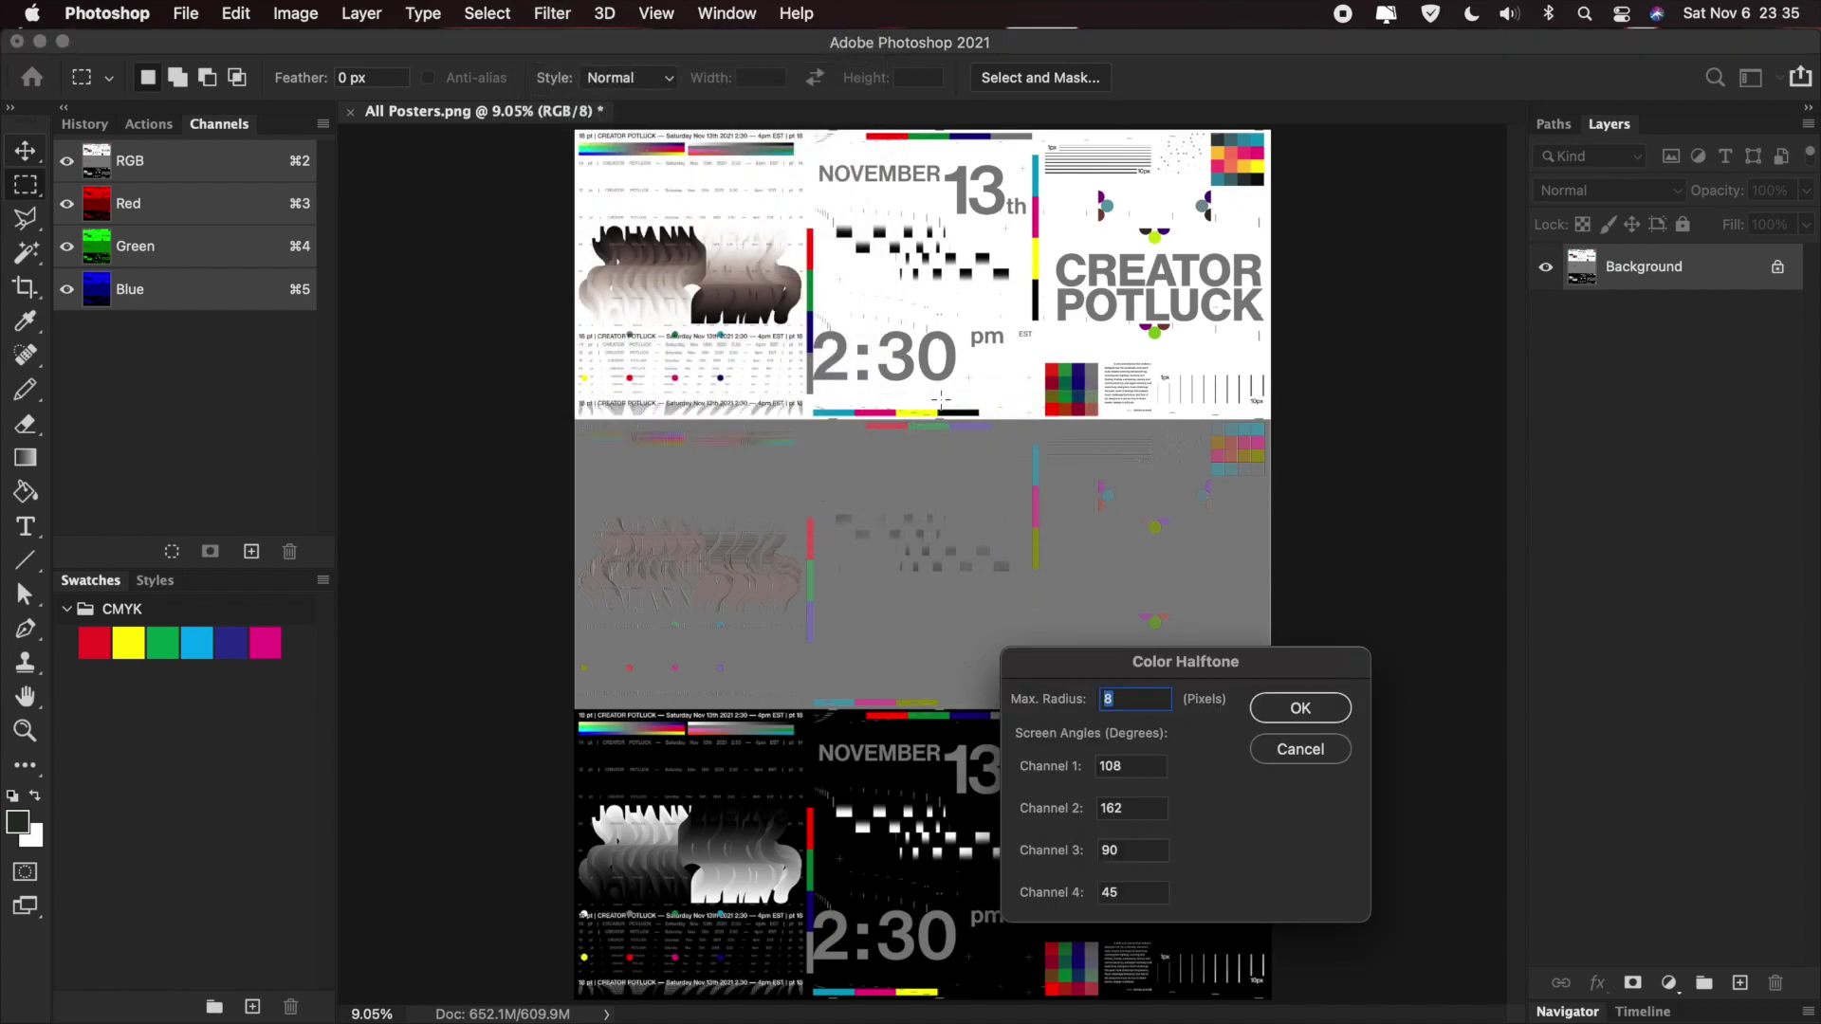
pyautogui.write('4')
pyautogui.click(1254, 704)
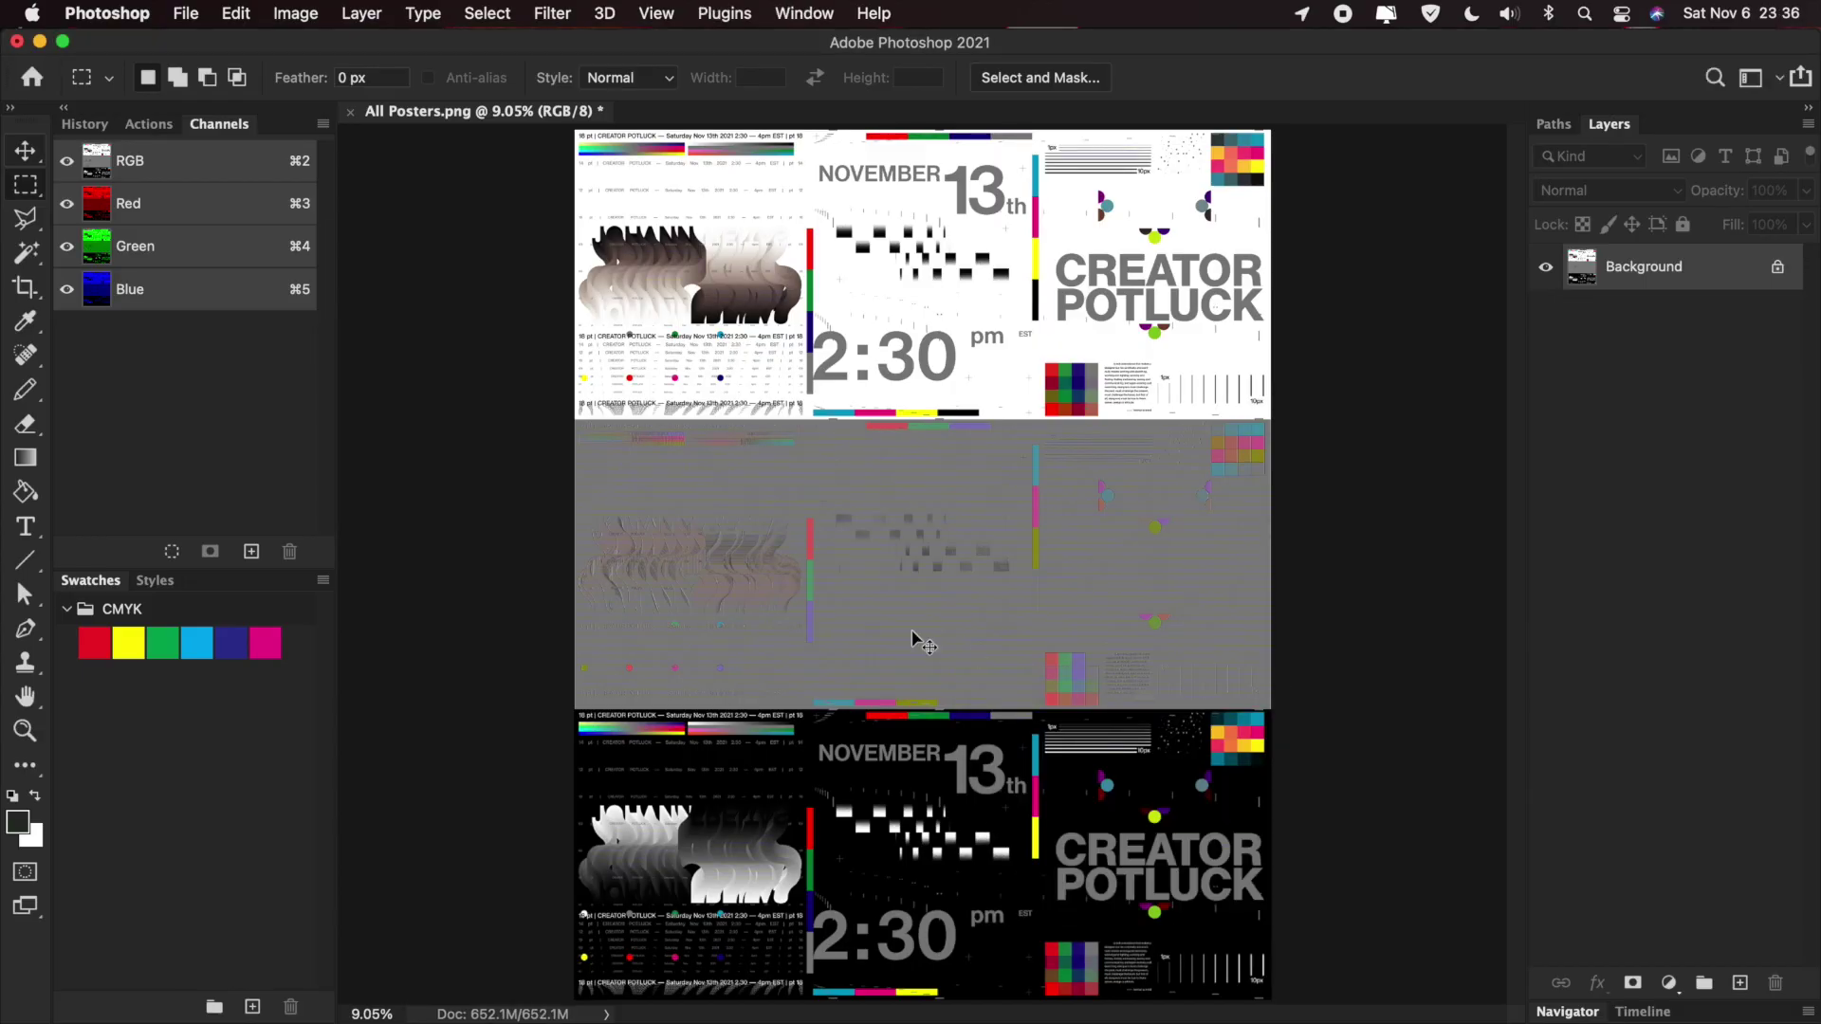
# - Examine the halftone pattern at 100% and closer on the colour bars, small text and wavy lettering of the first-column posters
pyautogui.press('super+1')
pyautogui.scroll(10, 913, 628)
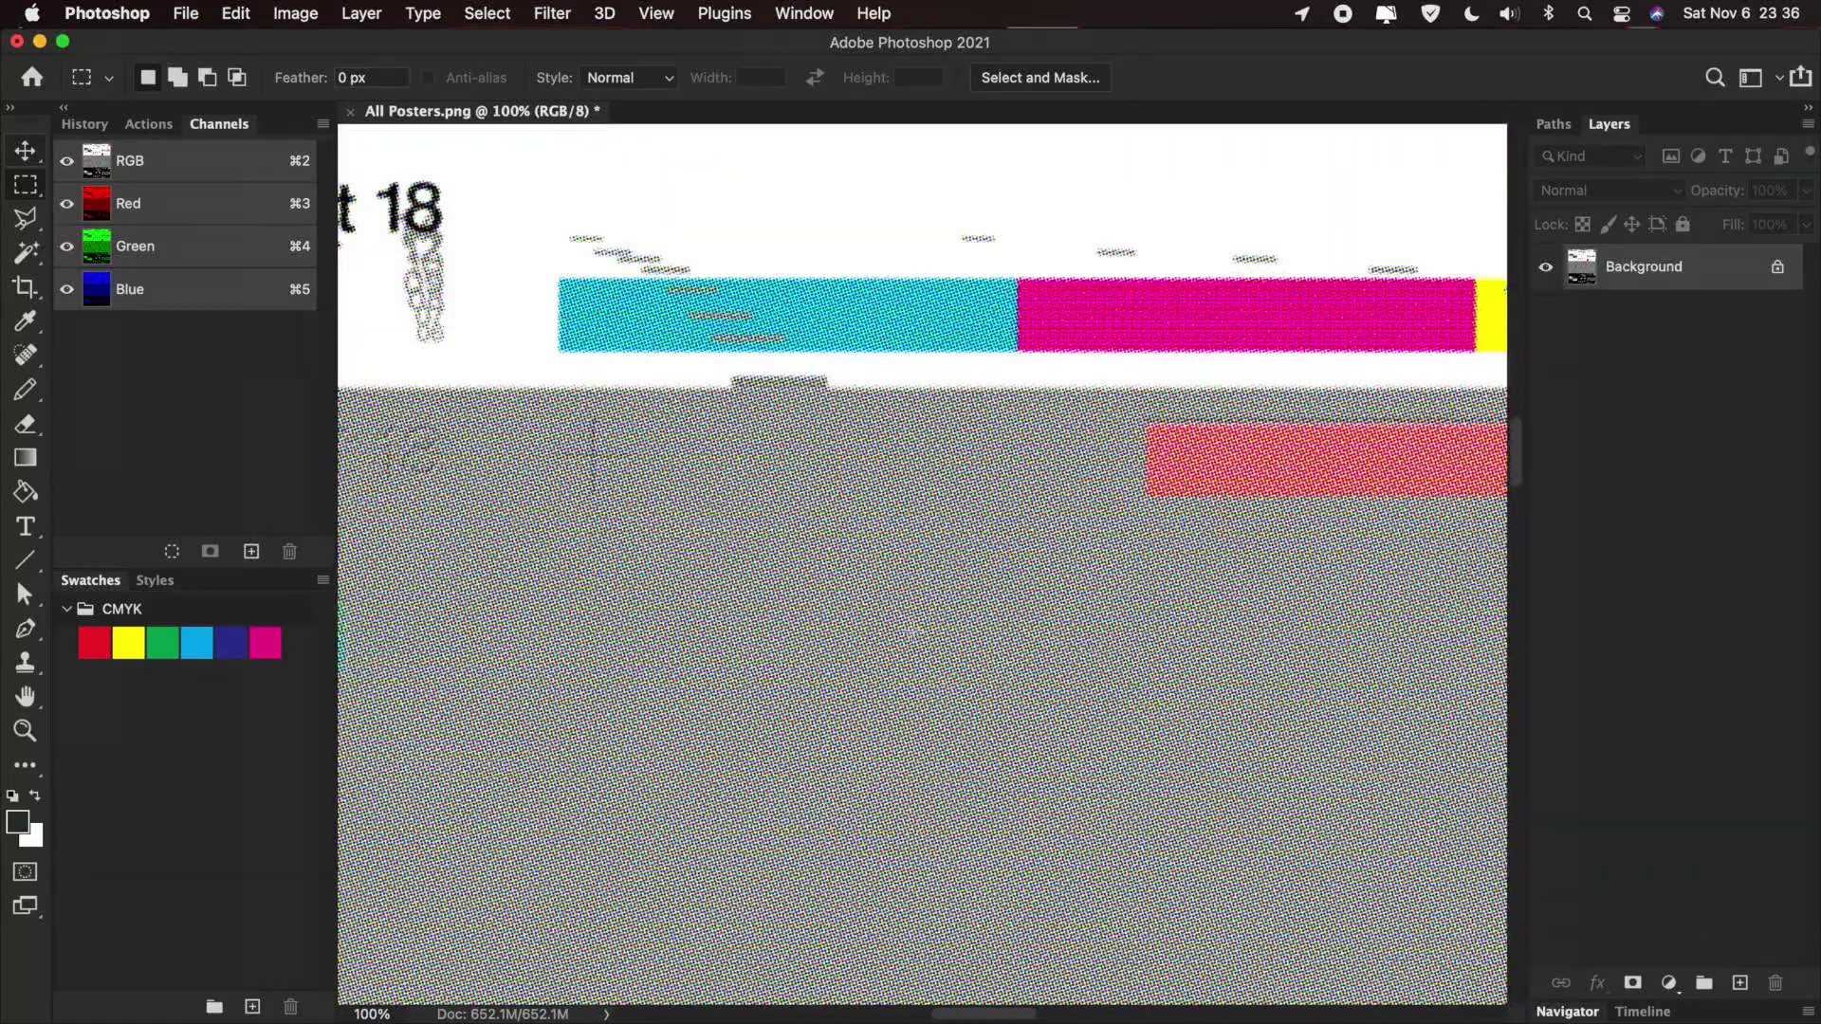
pyautogui.hscroll(-5, 913, 626)
pyautogui.hscroll(-10, 913, 626)
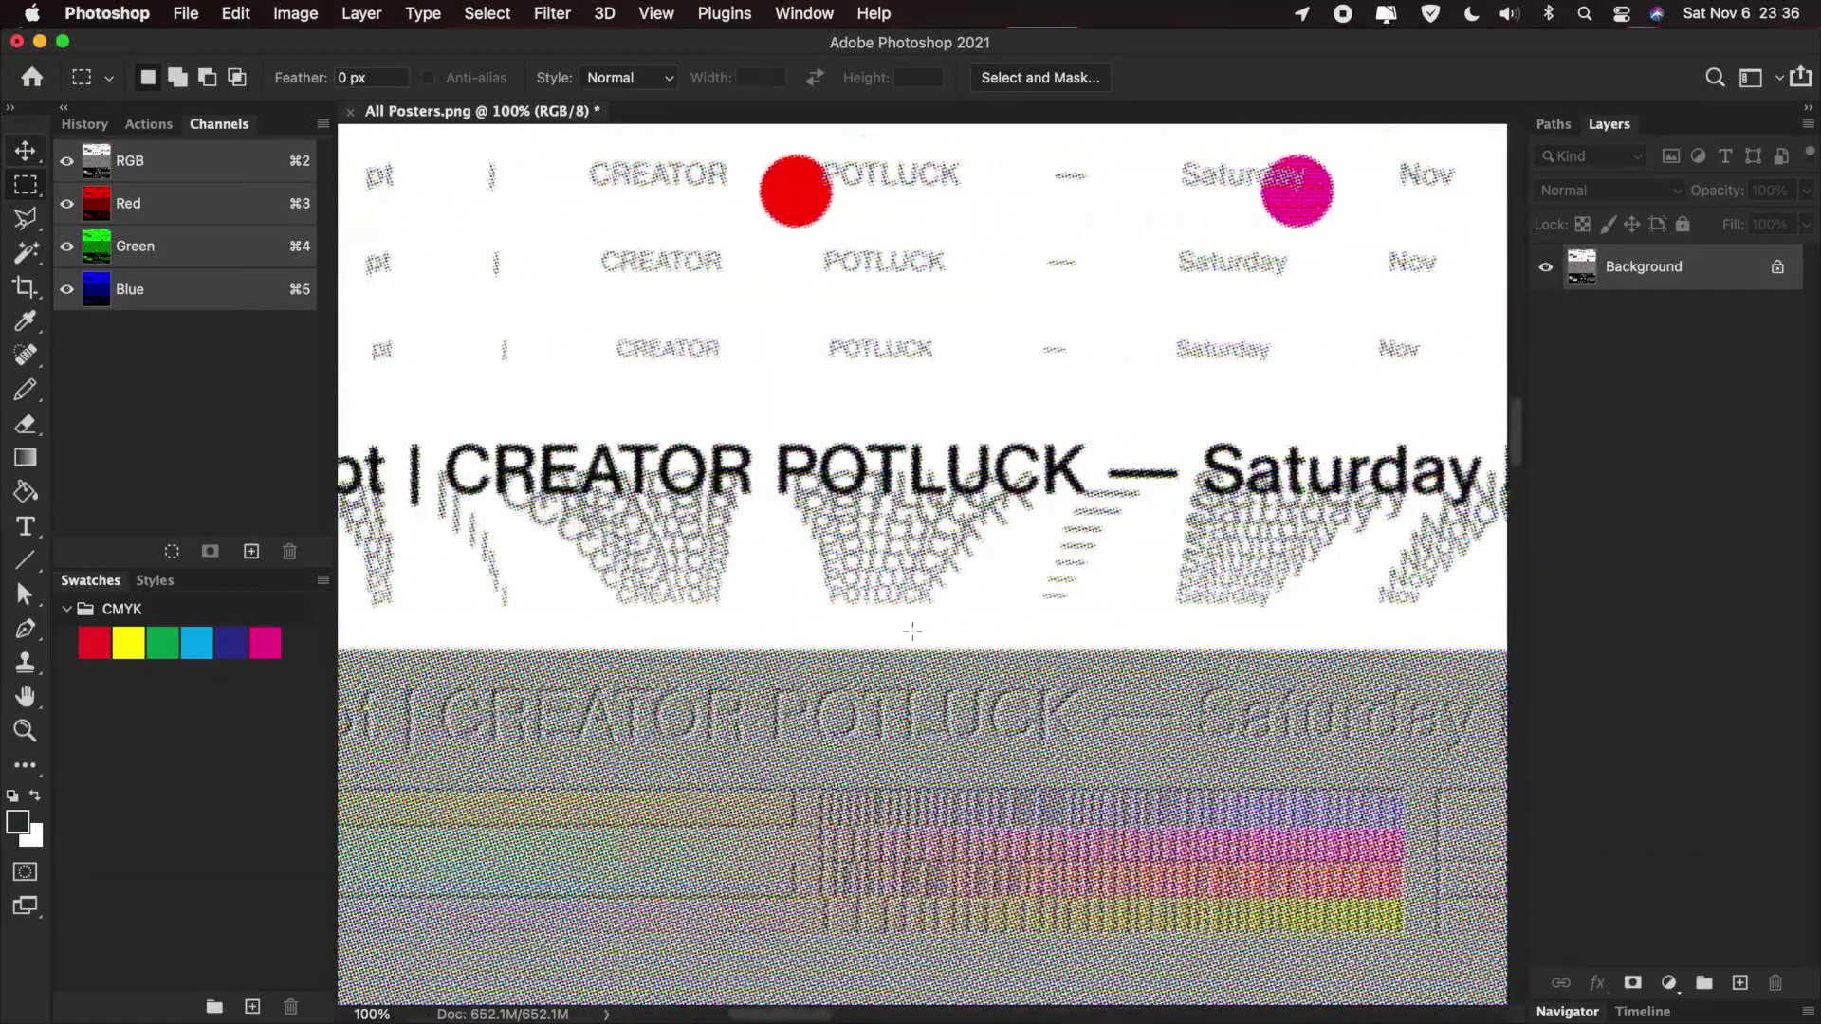
pyautogui.scroll(8, 913, 626)
pyautogui.hscroll(2, 912, 626)
pyautogui.scroll(10, 913, 628)
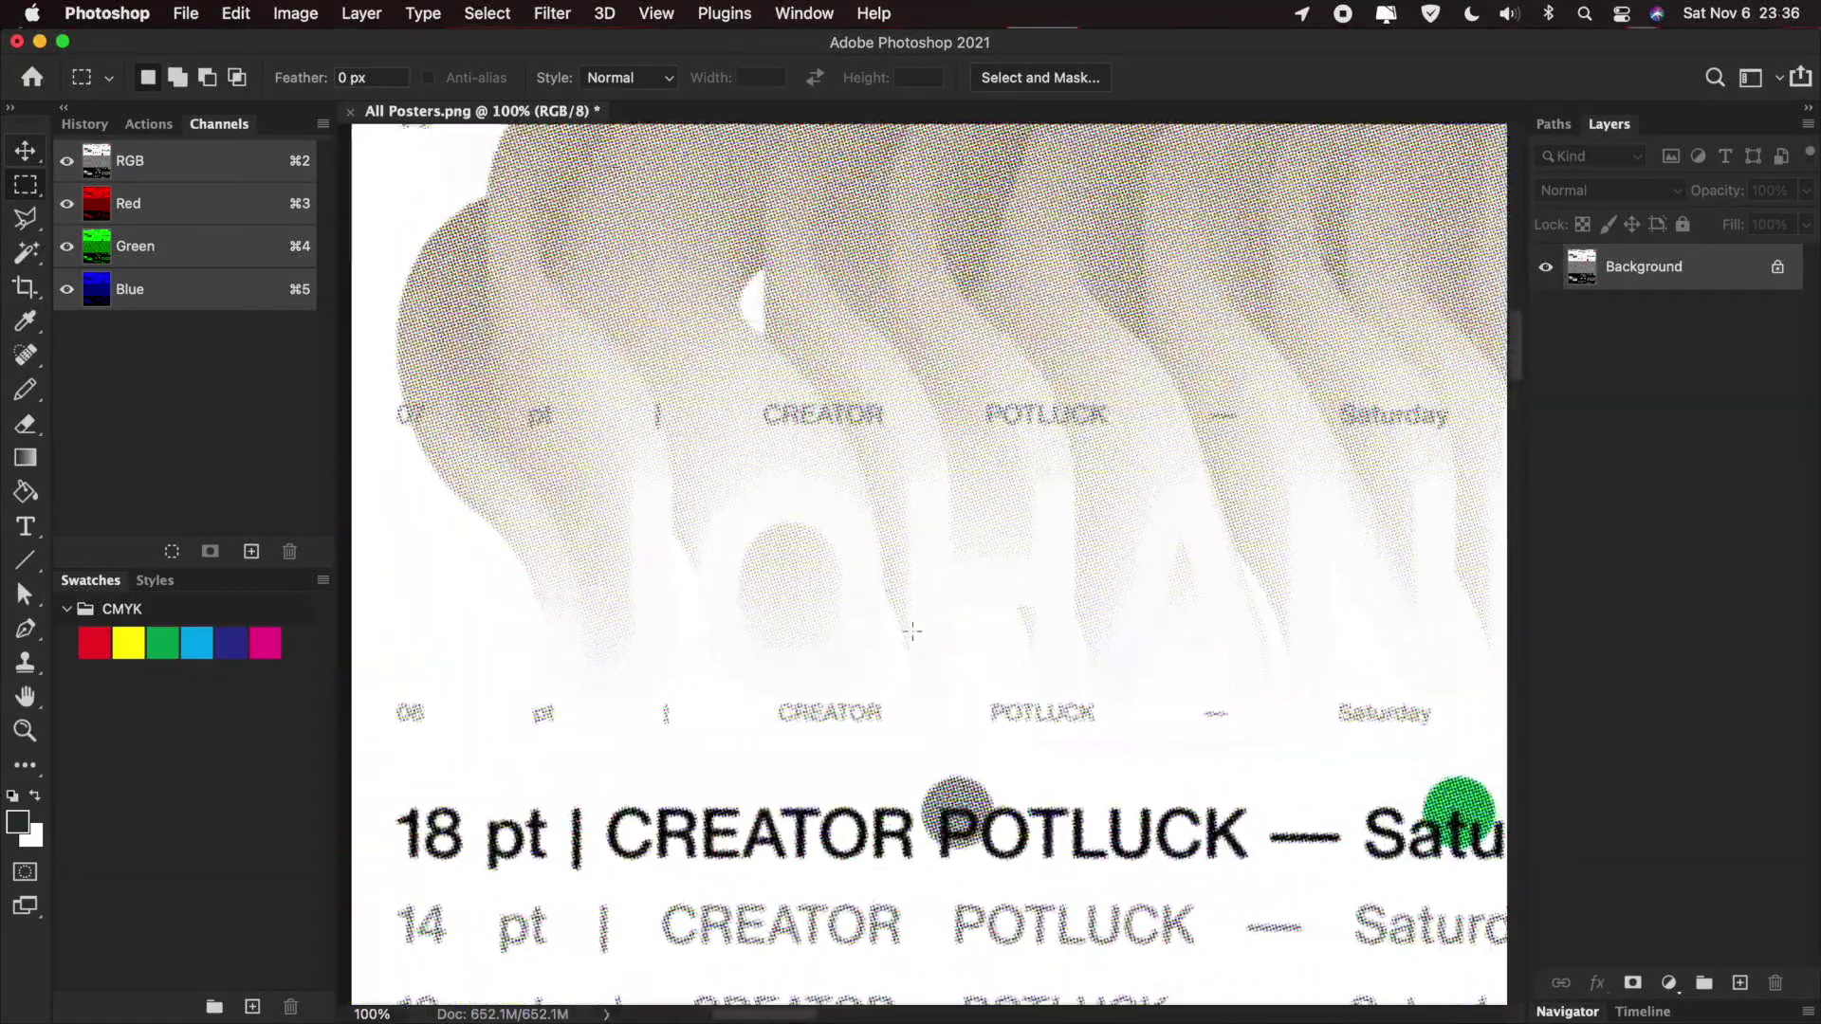
pyautogui.hscroll(2, 469, 462)
pyautogui.scroll(6, 470, 462)
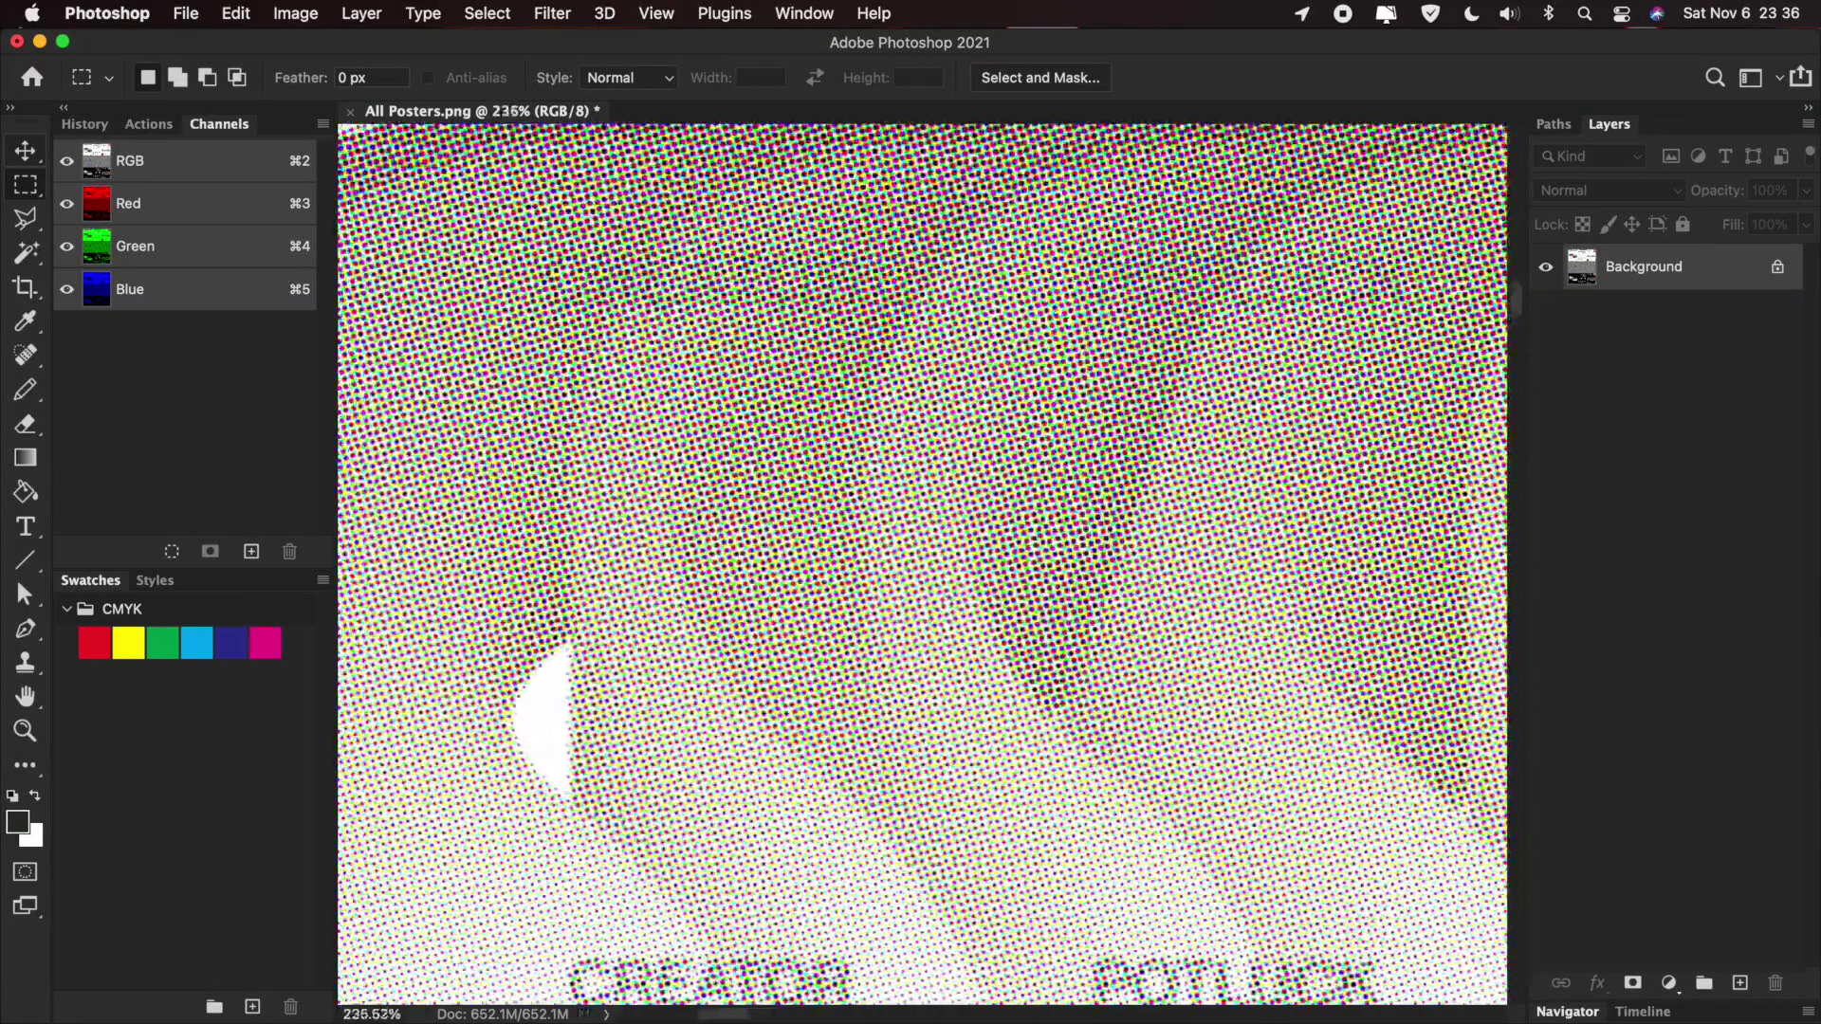
# - Compare the halftone dots on the 18, 14, 12 and 10 pt text lines and the wavy lettering's gradients
pyautogui.scroll(-5, 496, 469)
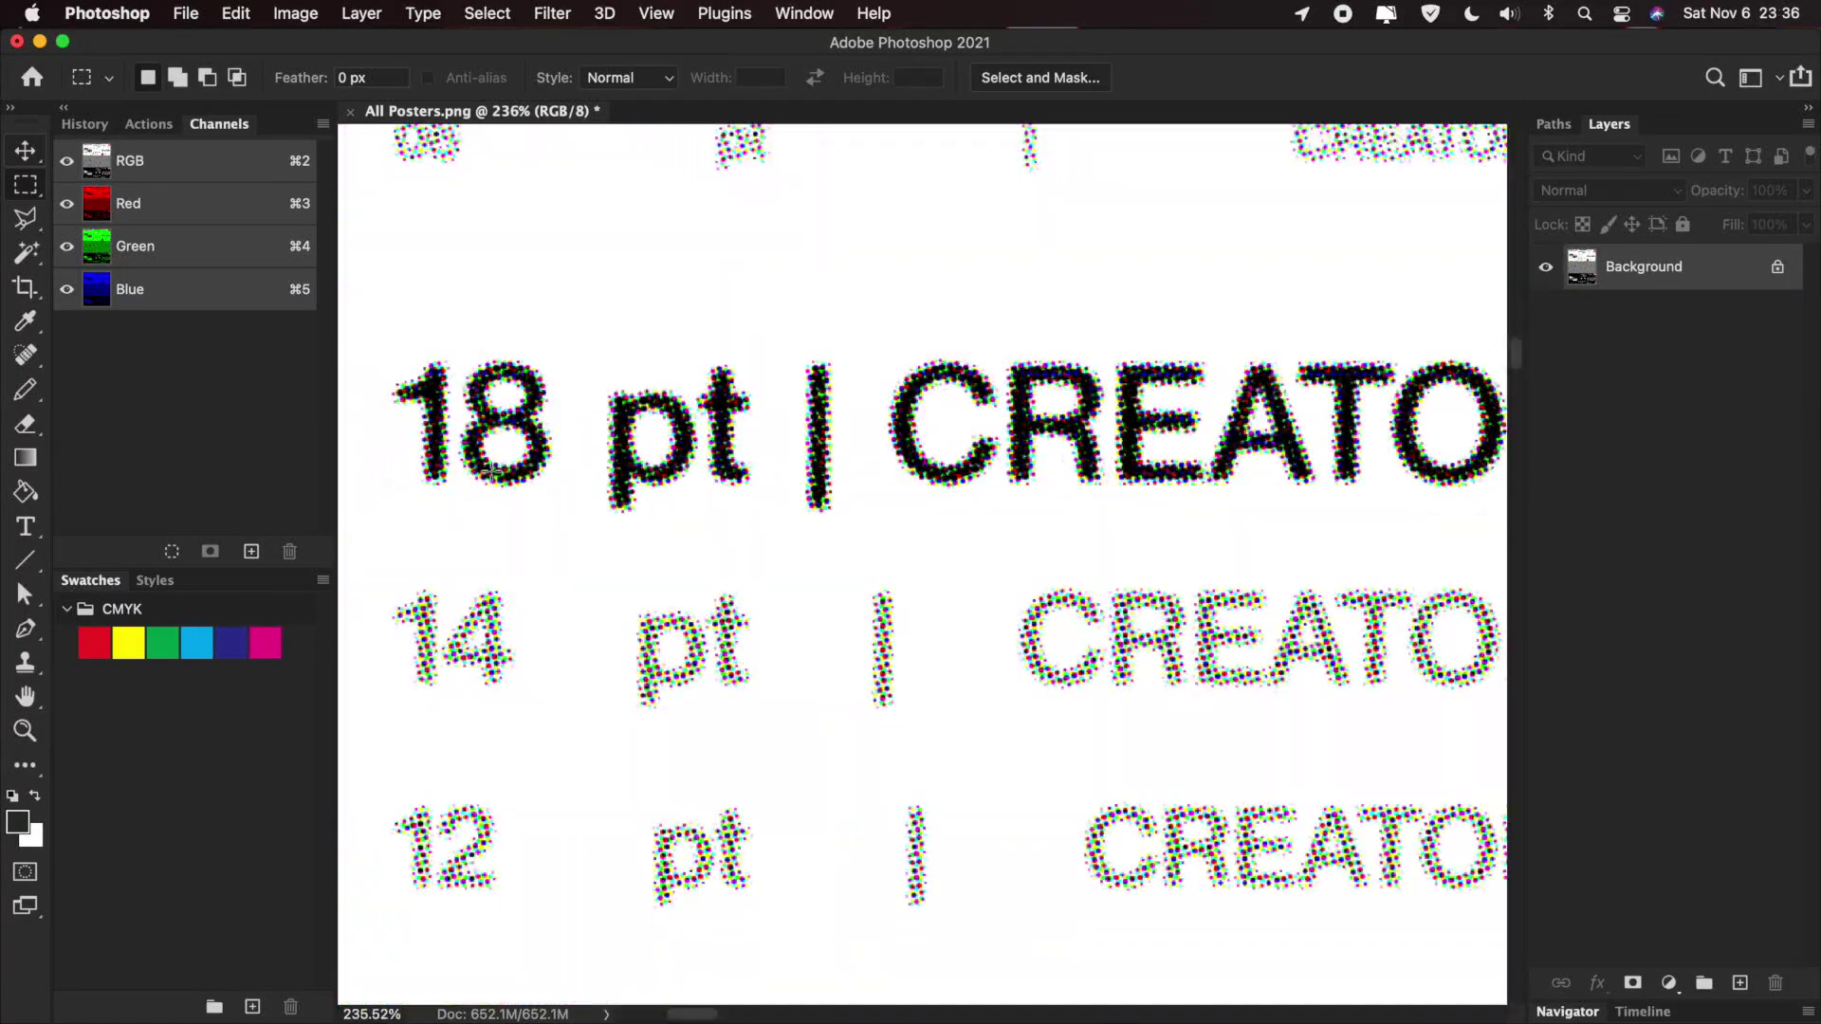
pyautogui.scroll(1, 600, 593)
pyautogui.hscroll(-1, 599, 593)
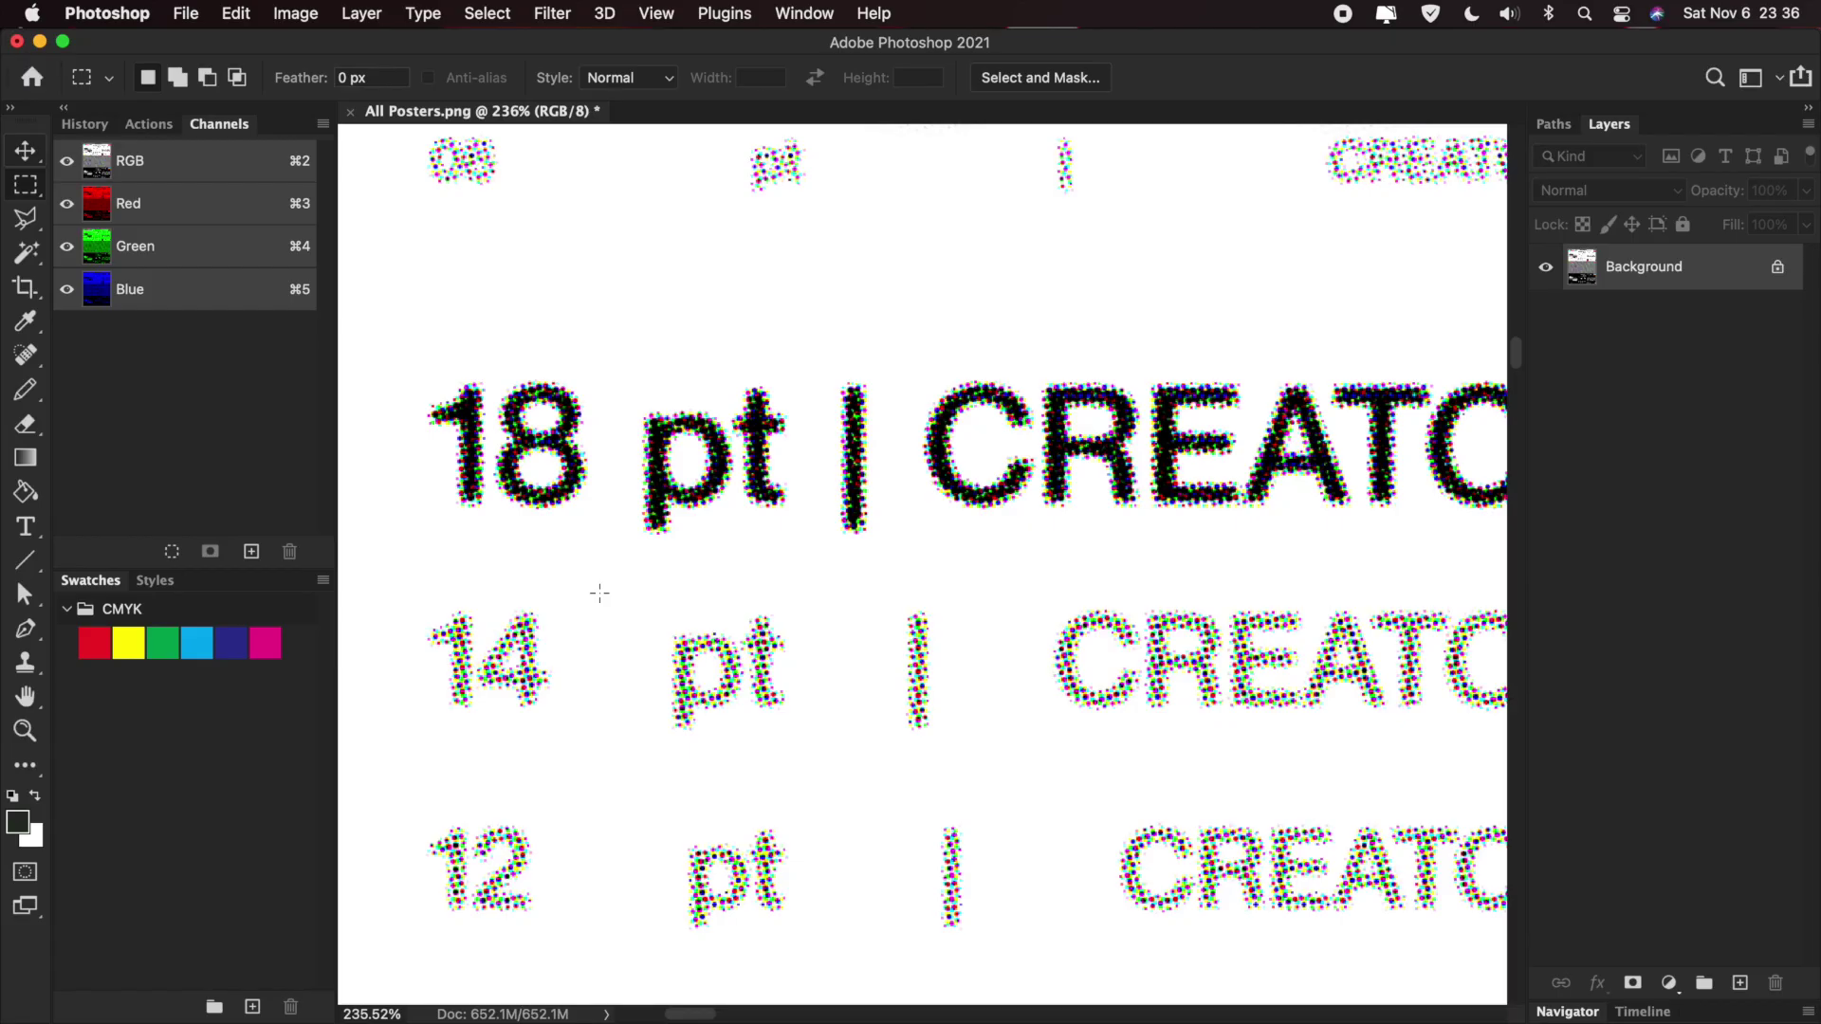
pyautogui.scroll(10, 599, 592)
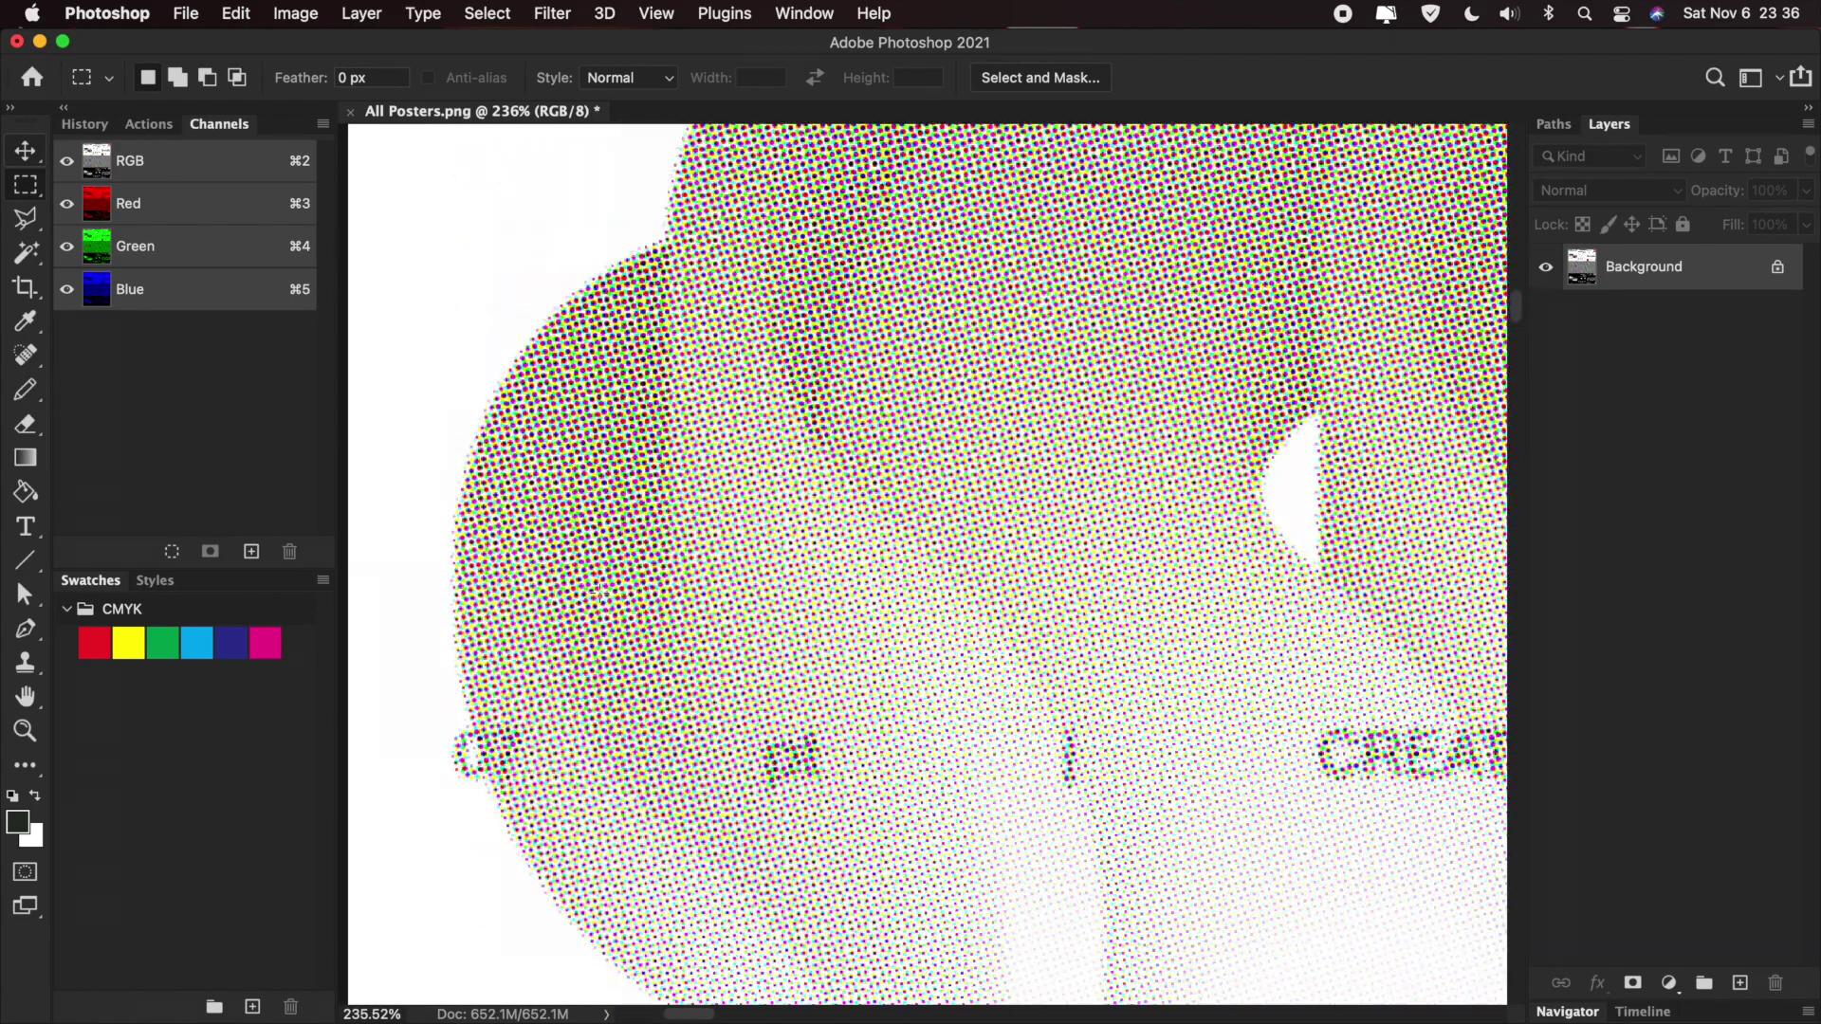
pyautogui.scroll(10, 600, 593)
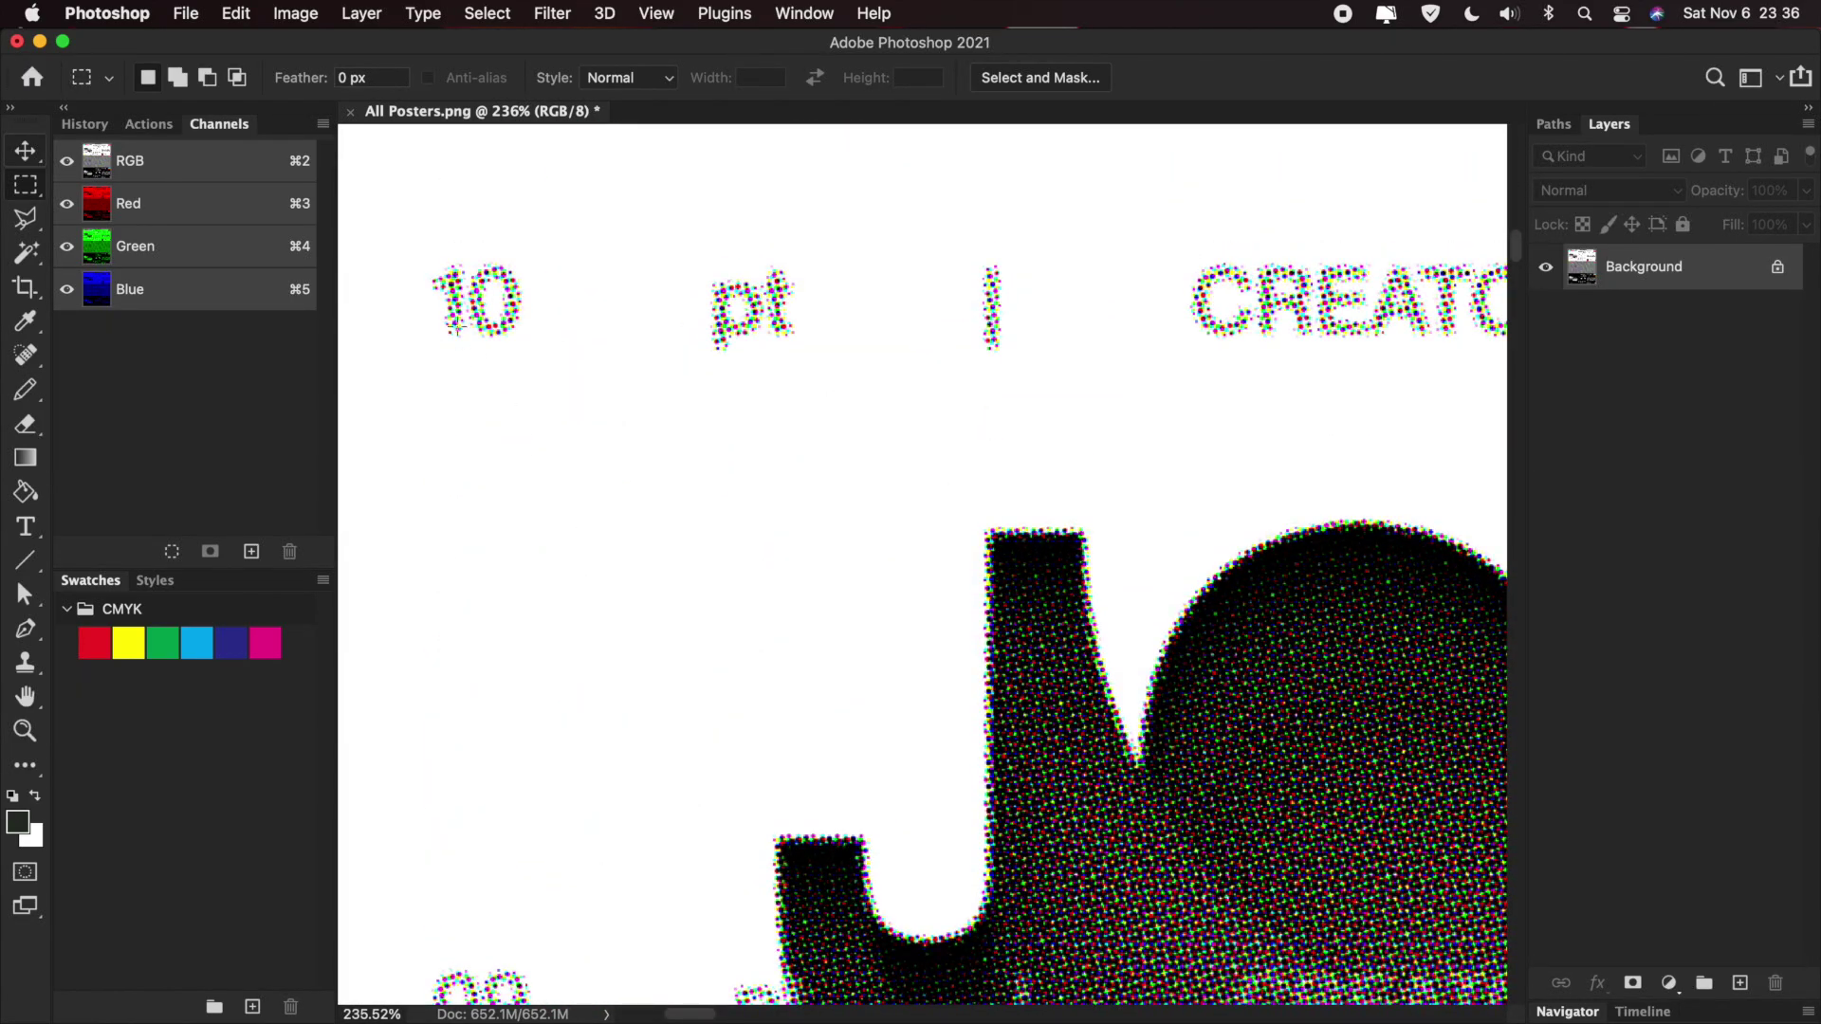
pyautogui.scroll(5, 410, 252)
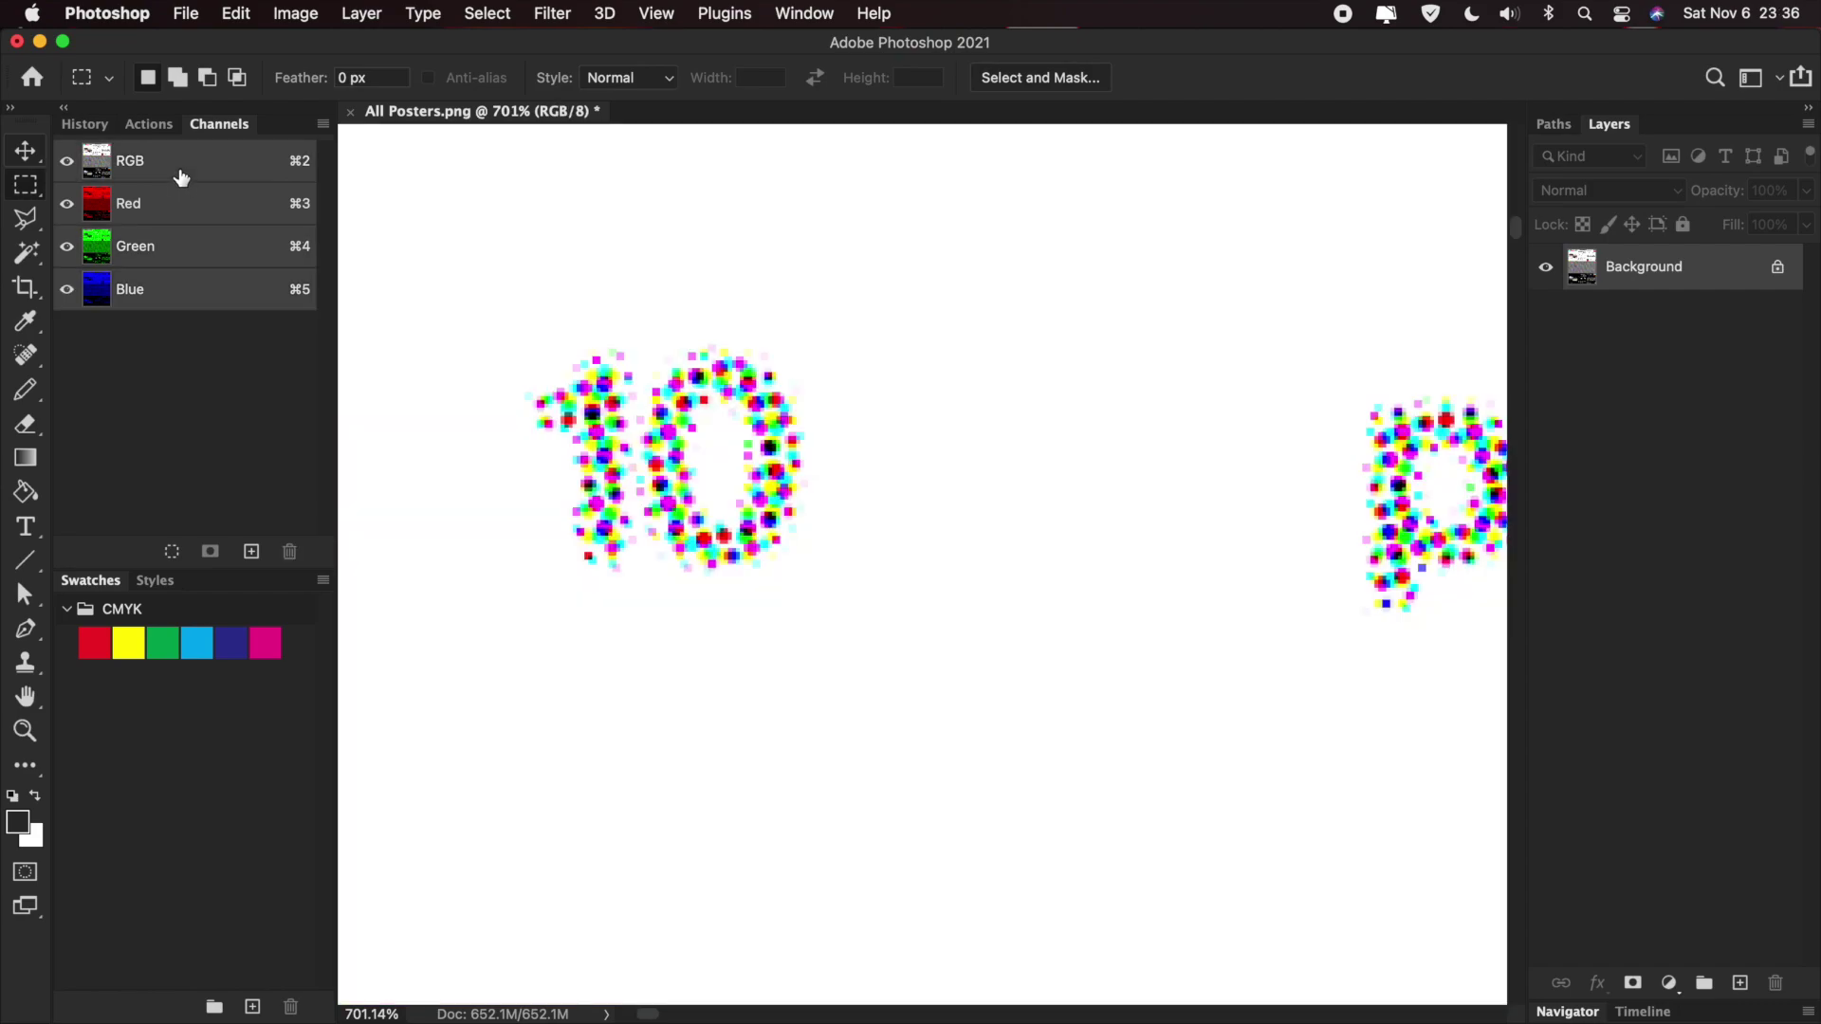
# - Inspect the individual halftone dots of the "10" numeral with a temporary rectangular selection around it, and compare the lettering at 100%
pyautogui.scroll(5, 600, 410)
pyautogui.scroll(3, 599, 409)
pyautogui.hscroll(-4, 599, 410)
pyautogui.moveTo(522, 304); pyautogui.dragTo(1210, 887)
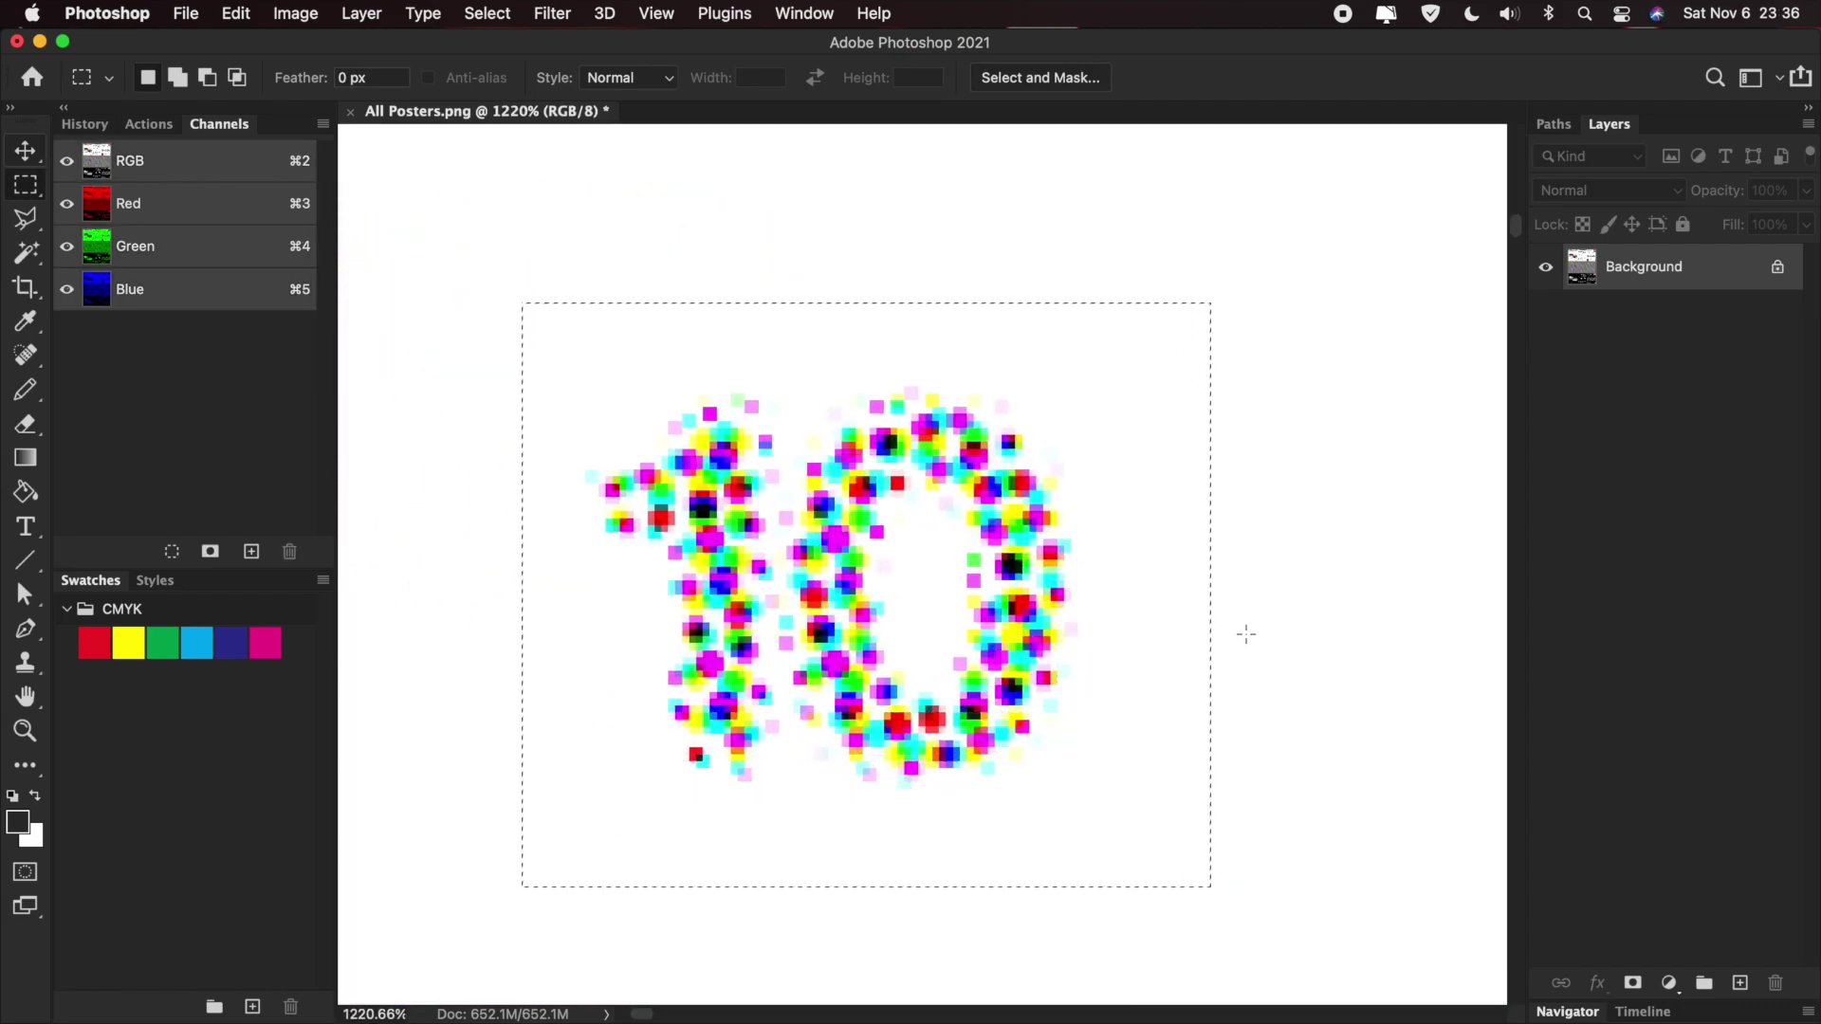
pyautogui.moveTo(564, 379); pyautogui.dragTo(1154, 858)
pyautogui.click(1217, 561)
pyautogui.scroll(-5, 1217, 562)
pyautogui.scroll(-6, 1217, 562)
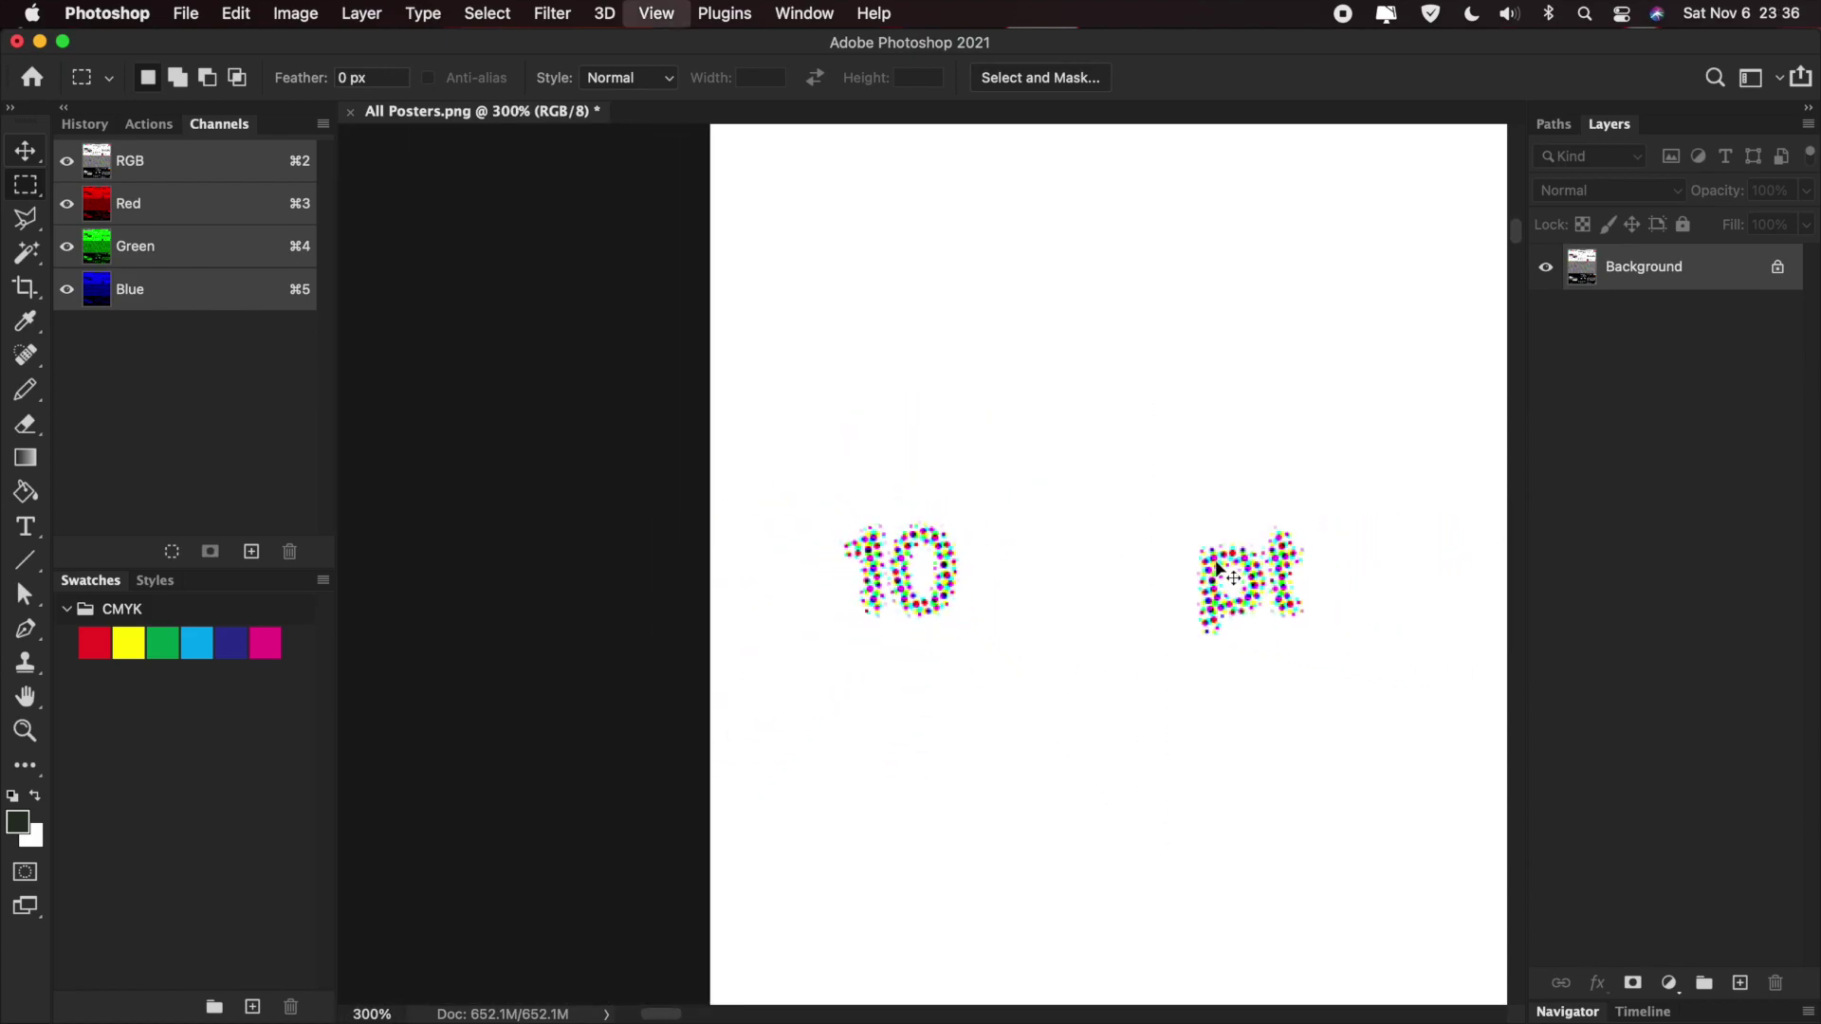
pyautogui.hscroll(10, 1217, 561)
pyautogui.scroll(-5, 1217, 562)
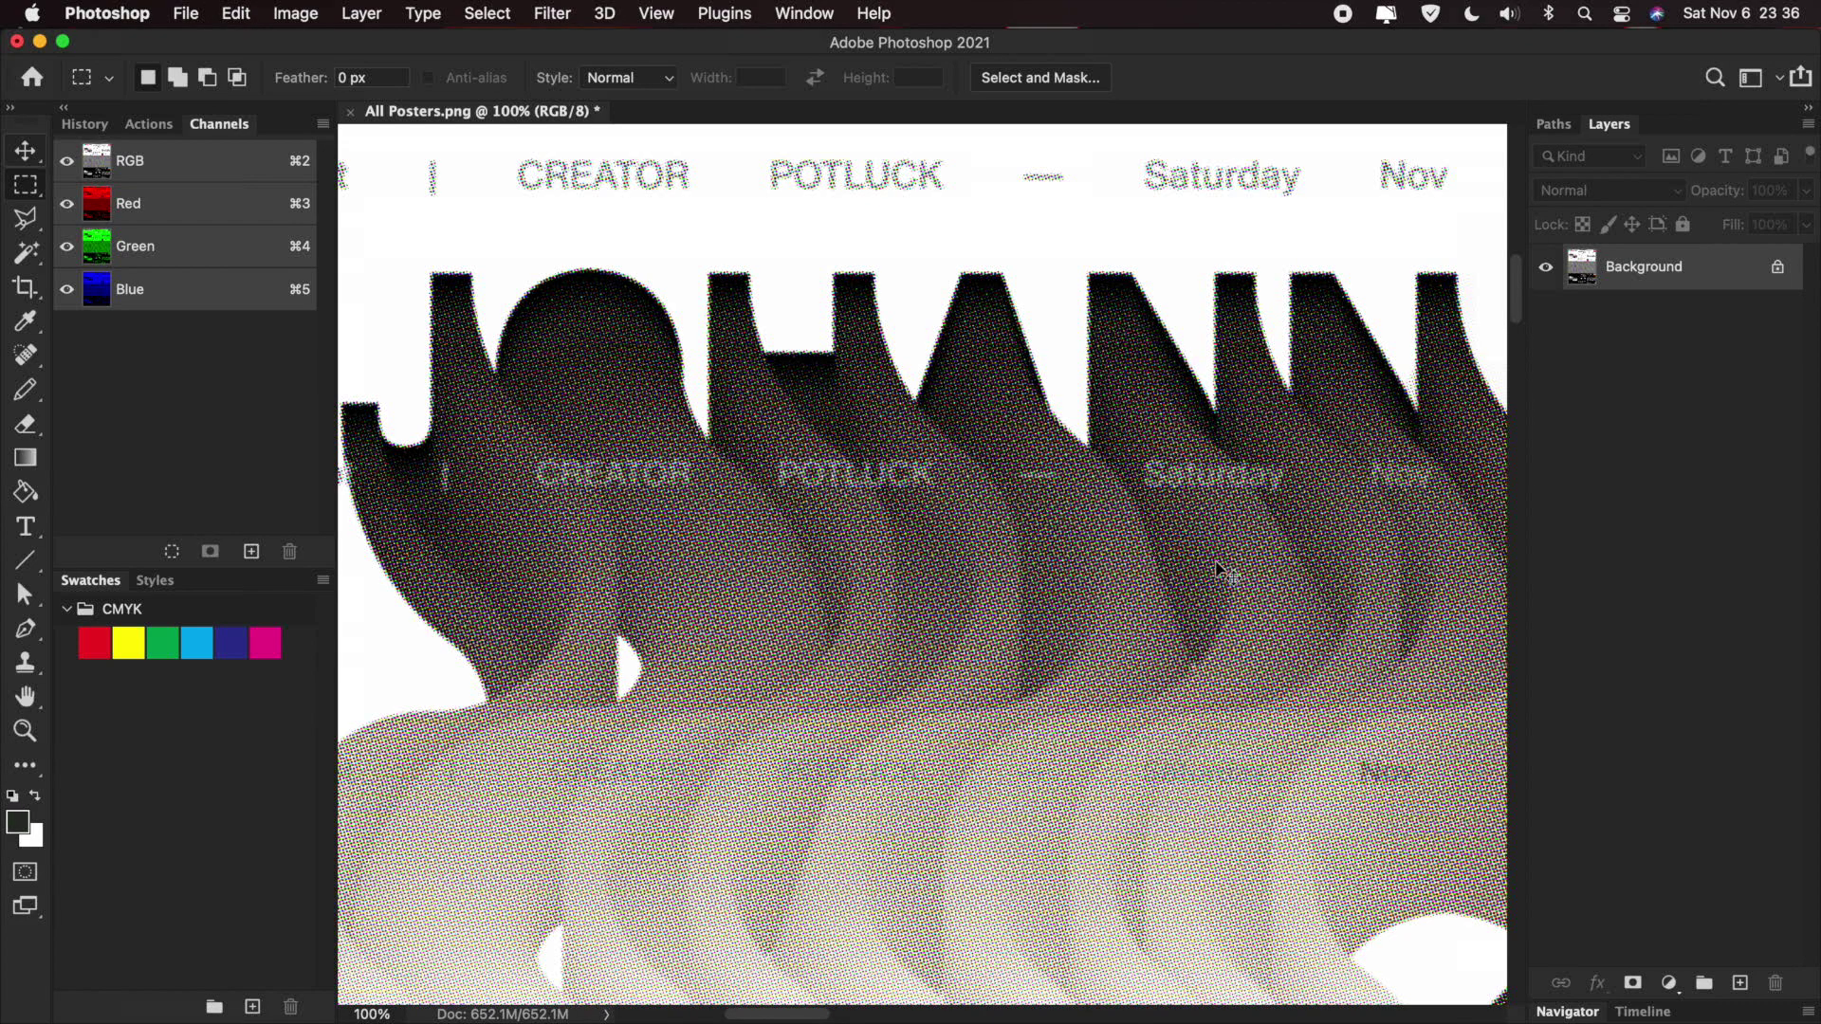
# - Undo the Color Halftone filter and examine the unfiltered artwork down the white, grey and black posters
pyautogui.press('super+z')
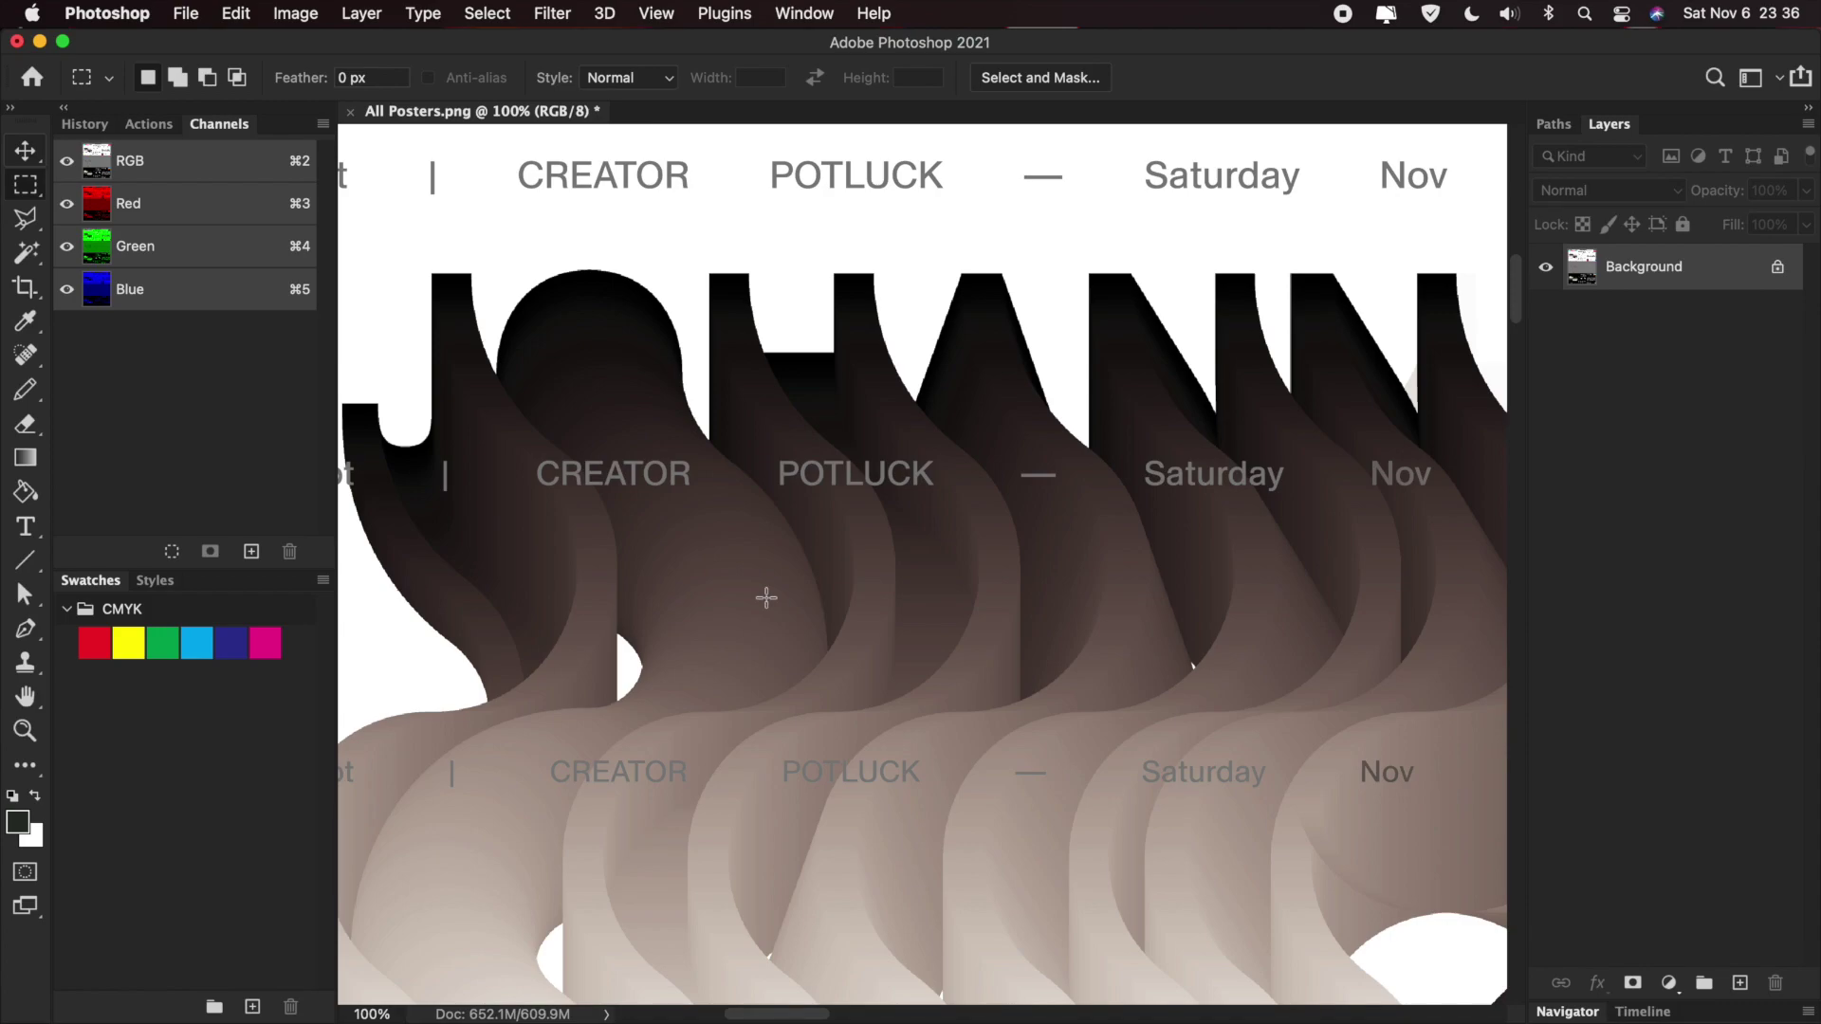
pyautogui.scroll(-3, 766, 598)
pyautogui.hscroll(-2, 766, 598)
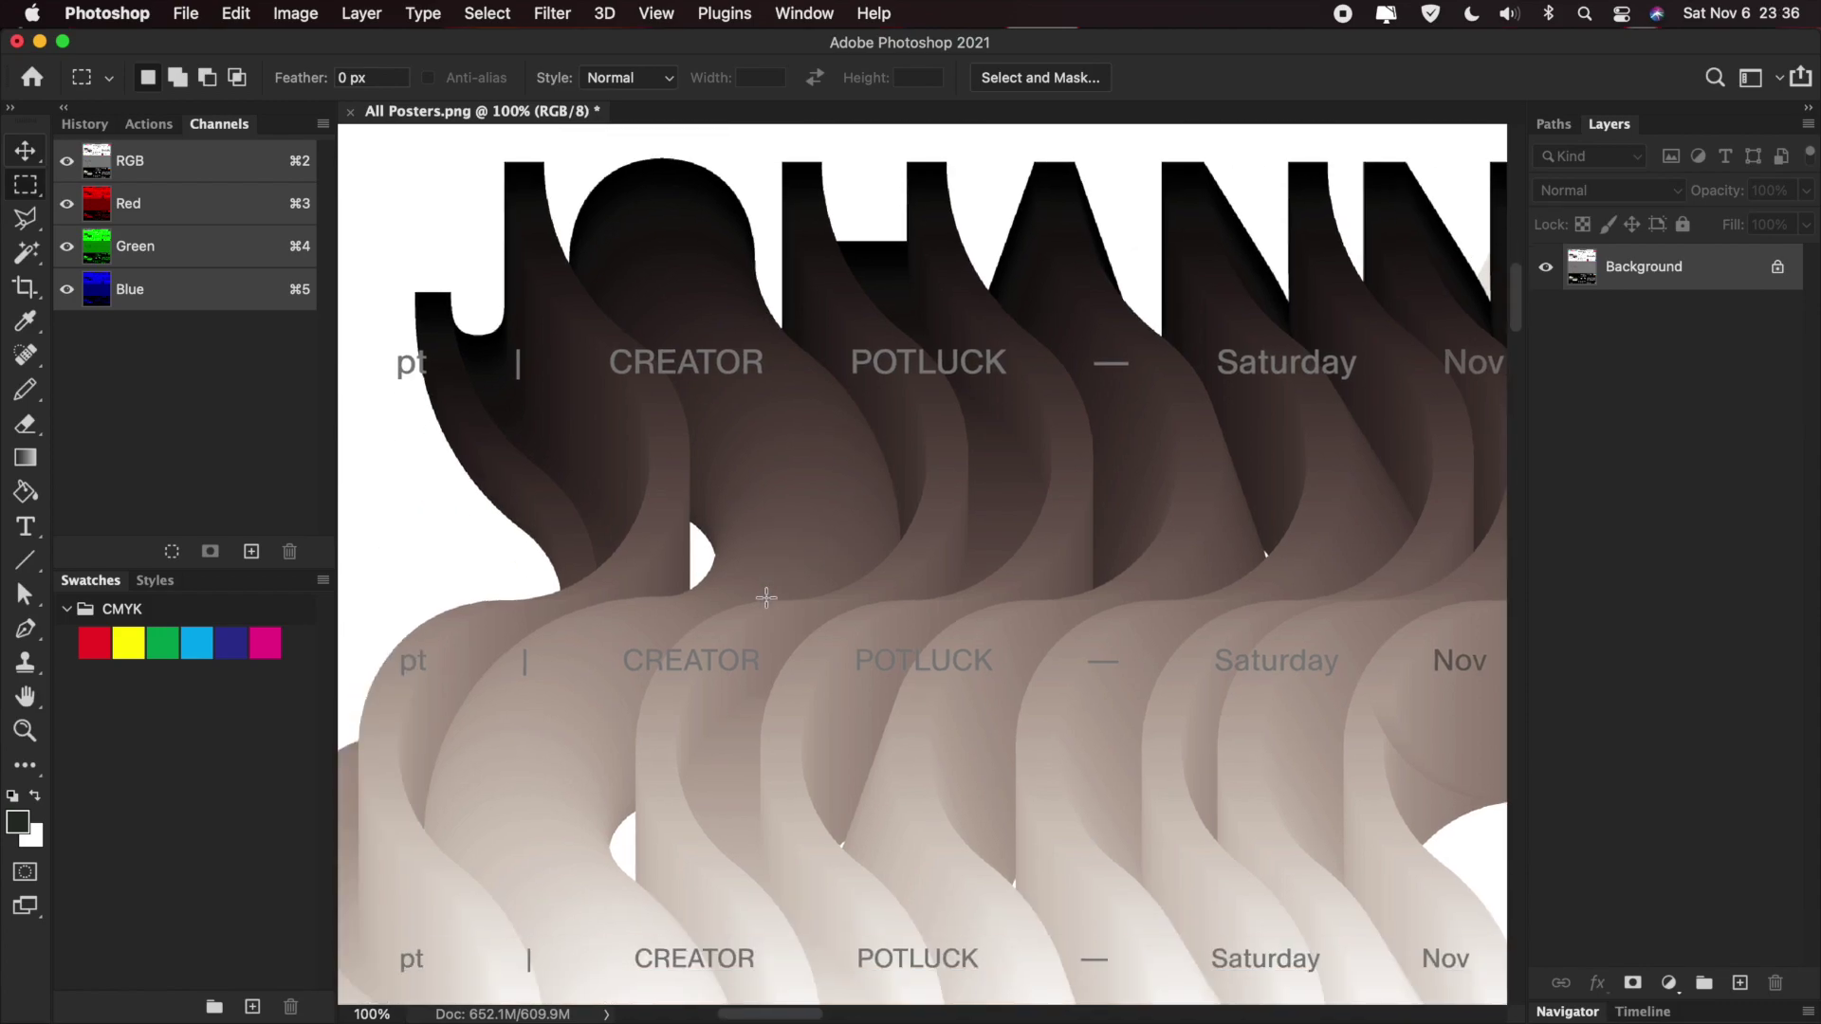
pyautogui.scroll(-10, 767, 598)
pyautogui.scroll(-3, 767, 598)
pyautogui.press('super+ctrl+f')
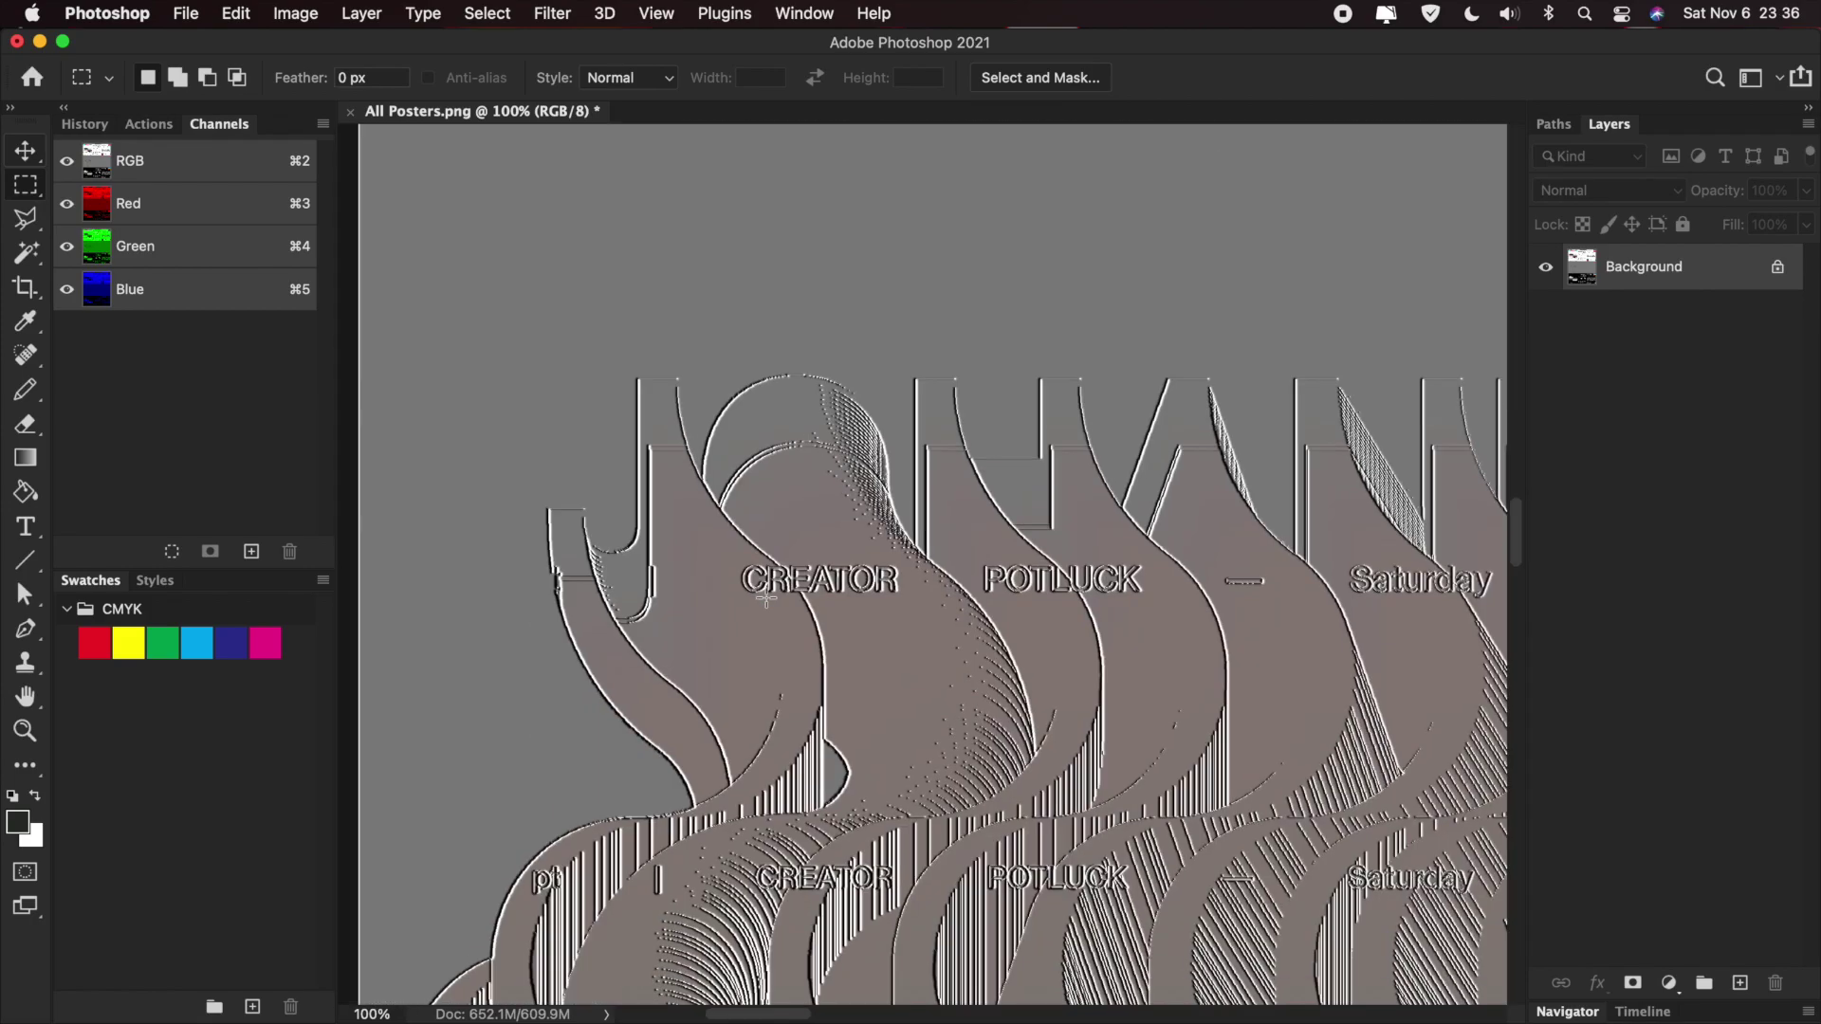
pyautogui.scroll(-5, 766, 597)
pyautogui.scroll(-7, 766, 598)
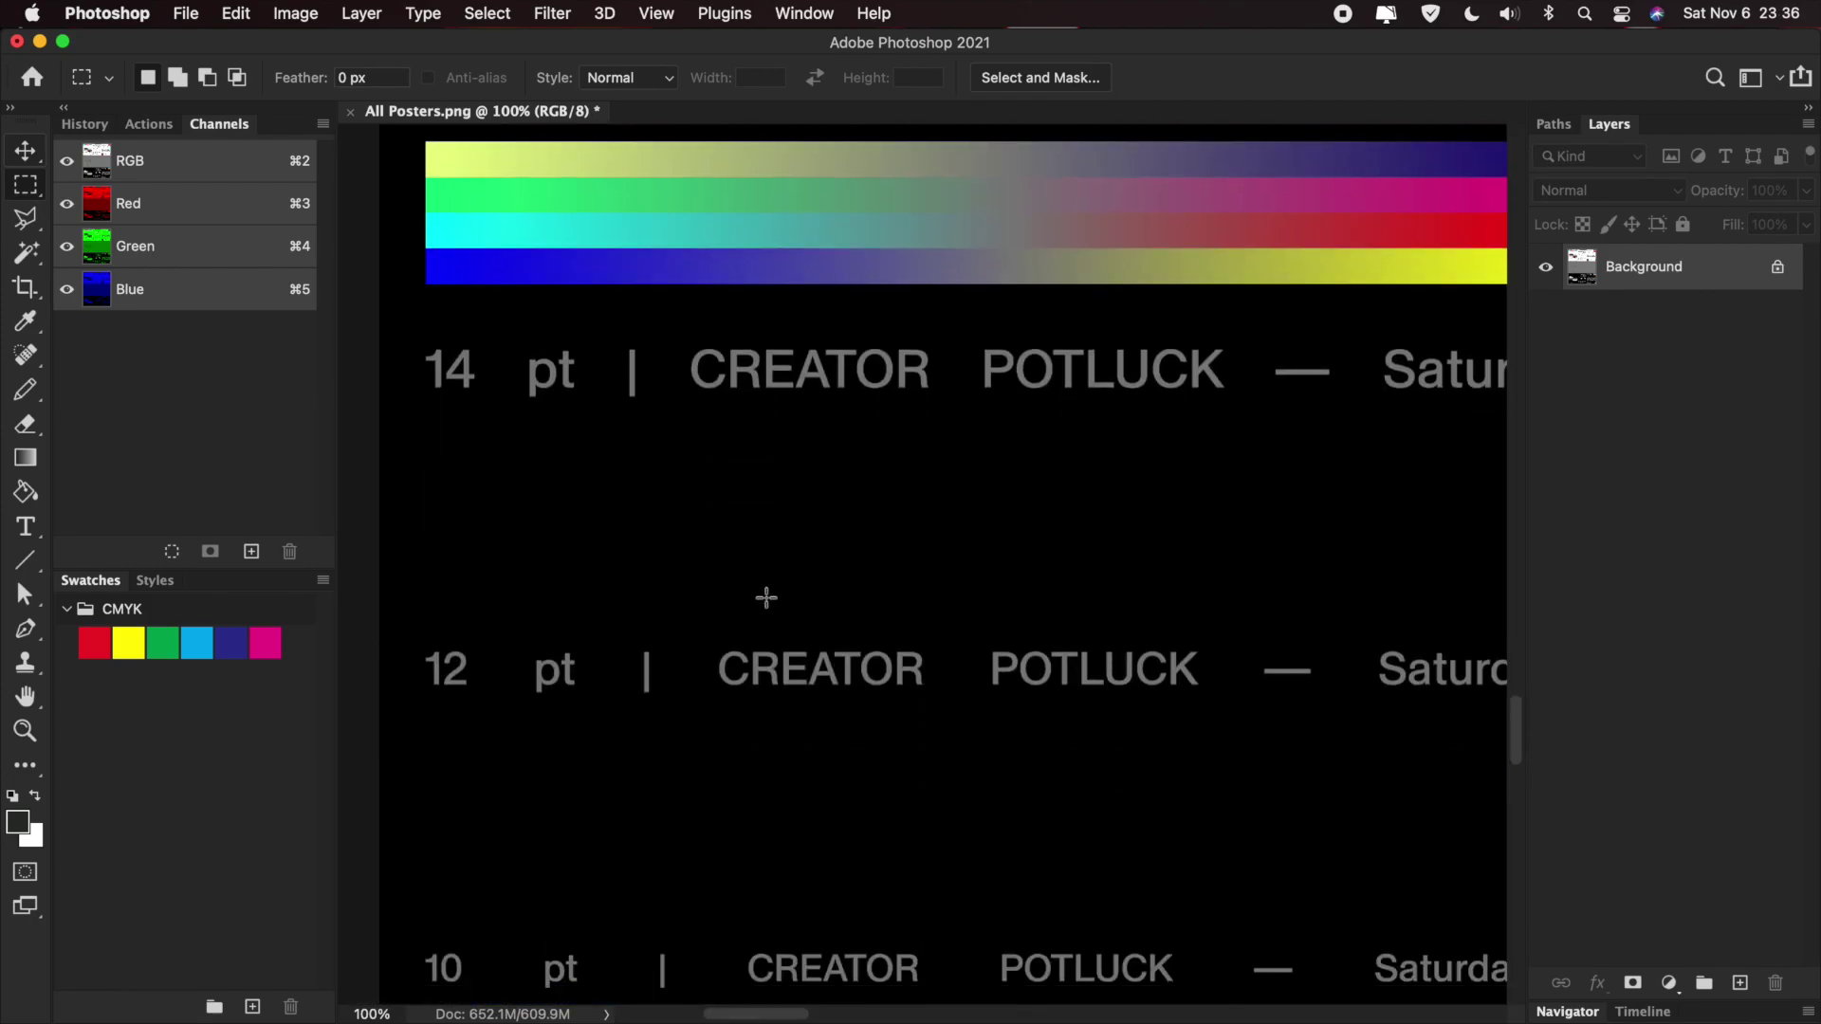
# - Convert the poster document's colour mode from RGB to CMYK Color
pyautogui.scroll(4, 764, 597)
pyautogui.click(315, 17)
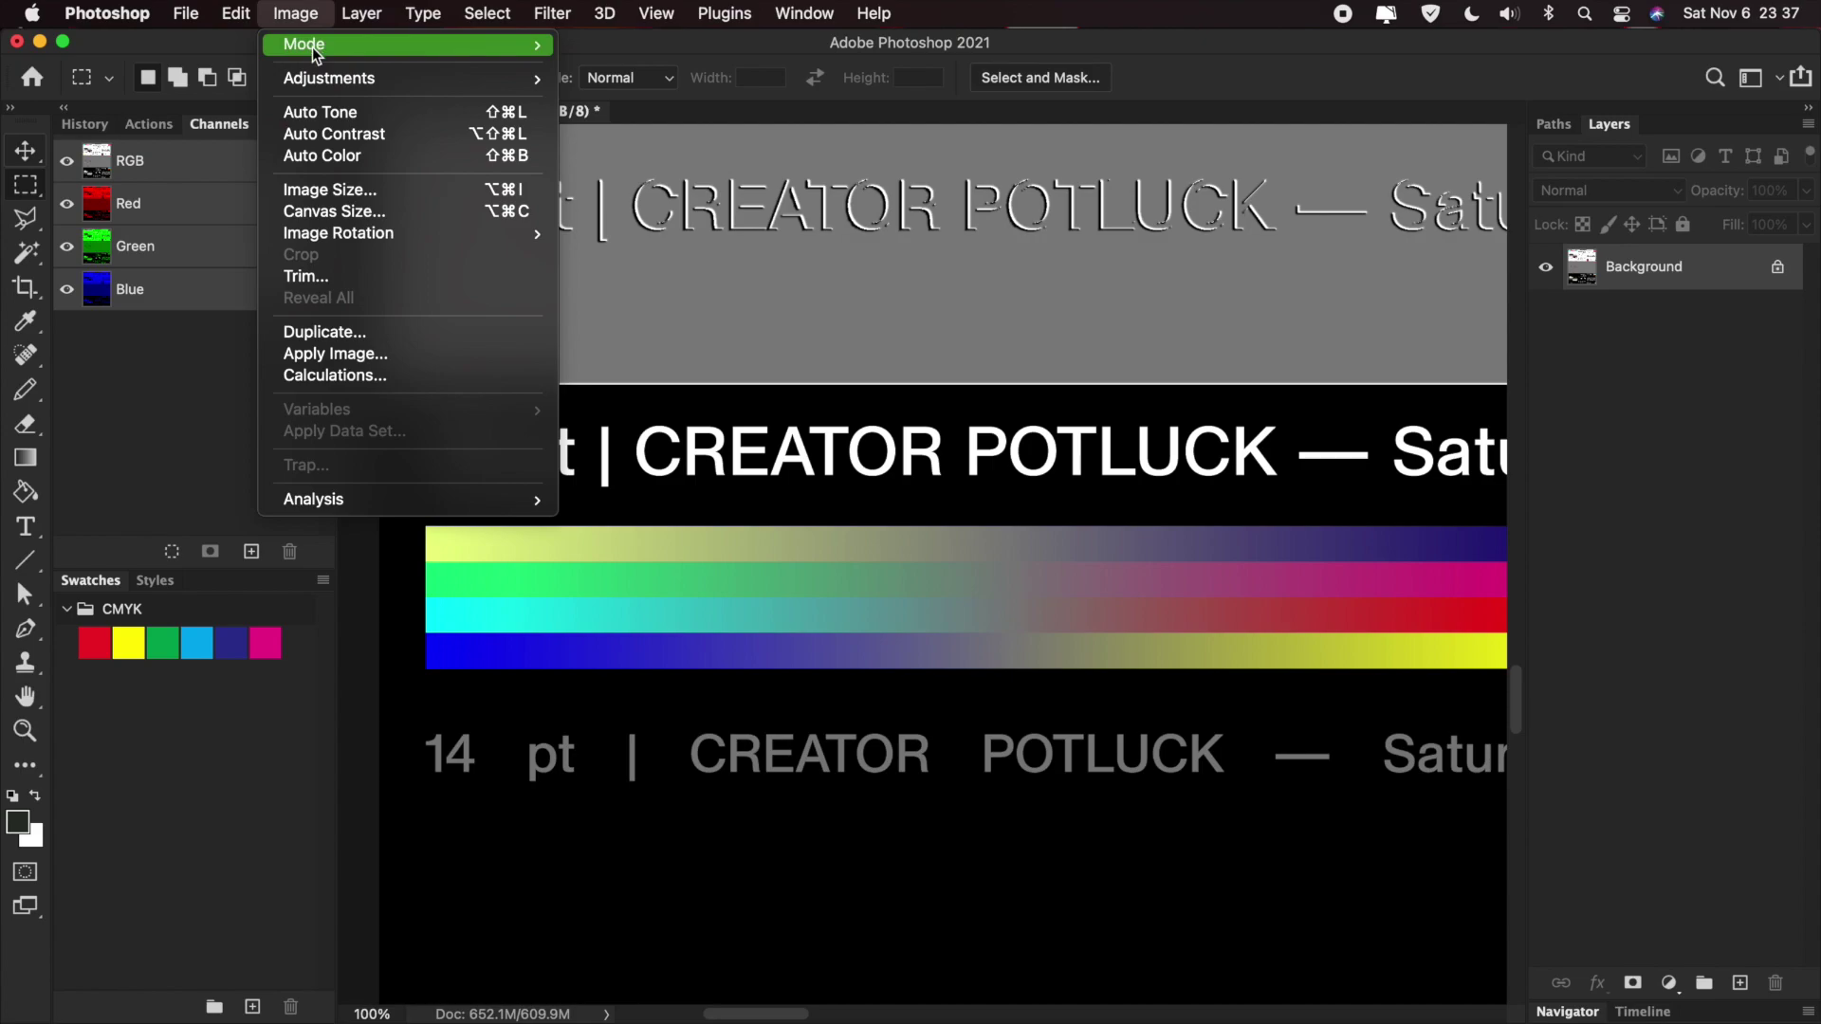
pyautogui.moveTo(399, 44)
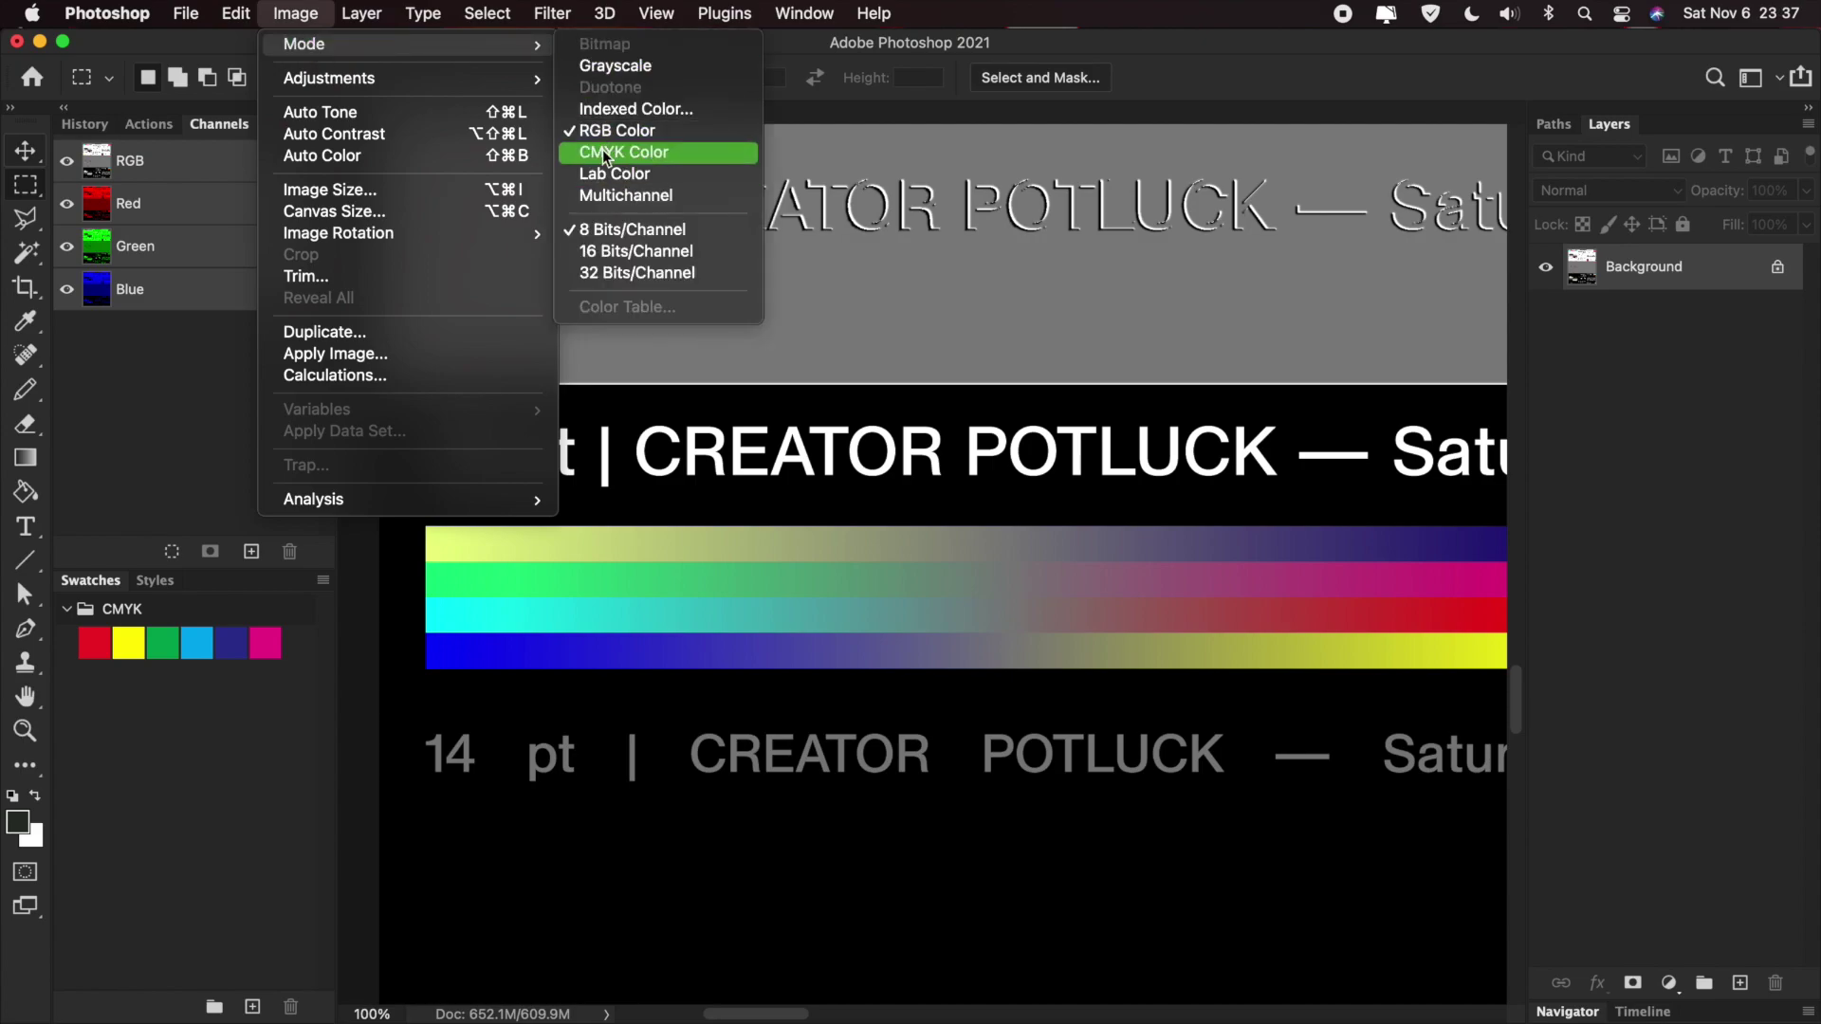
pyautogui.click(672, 151)
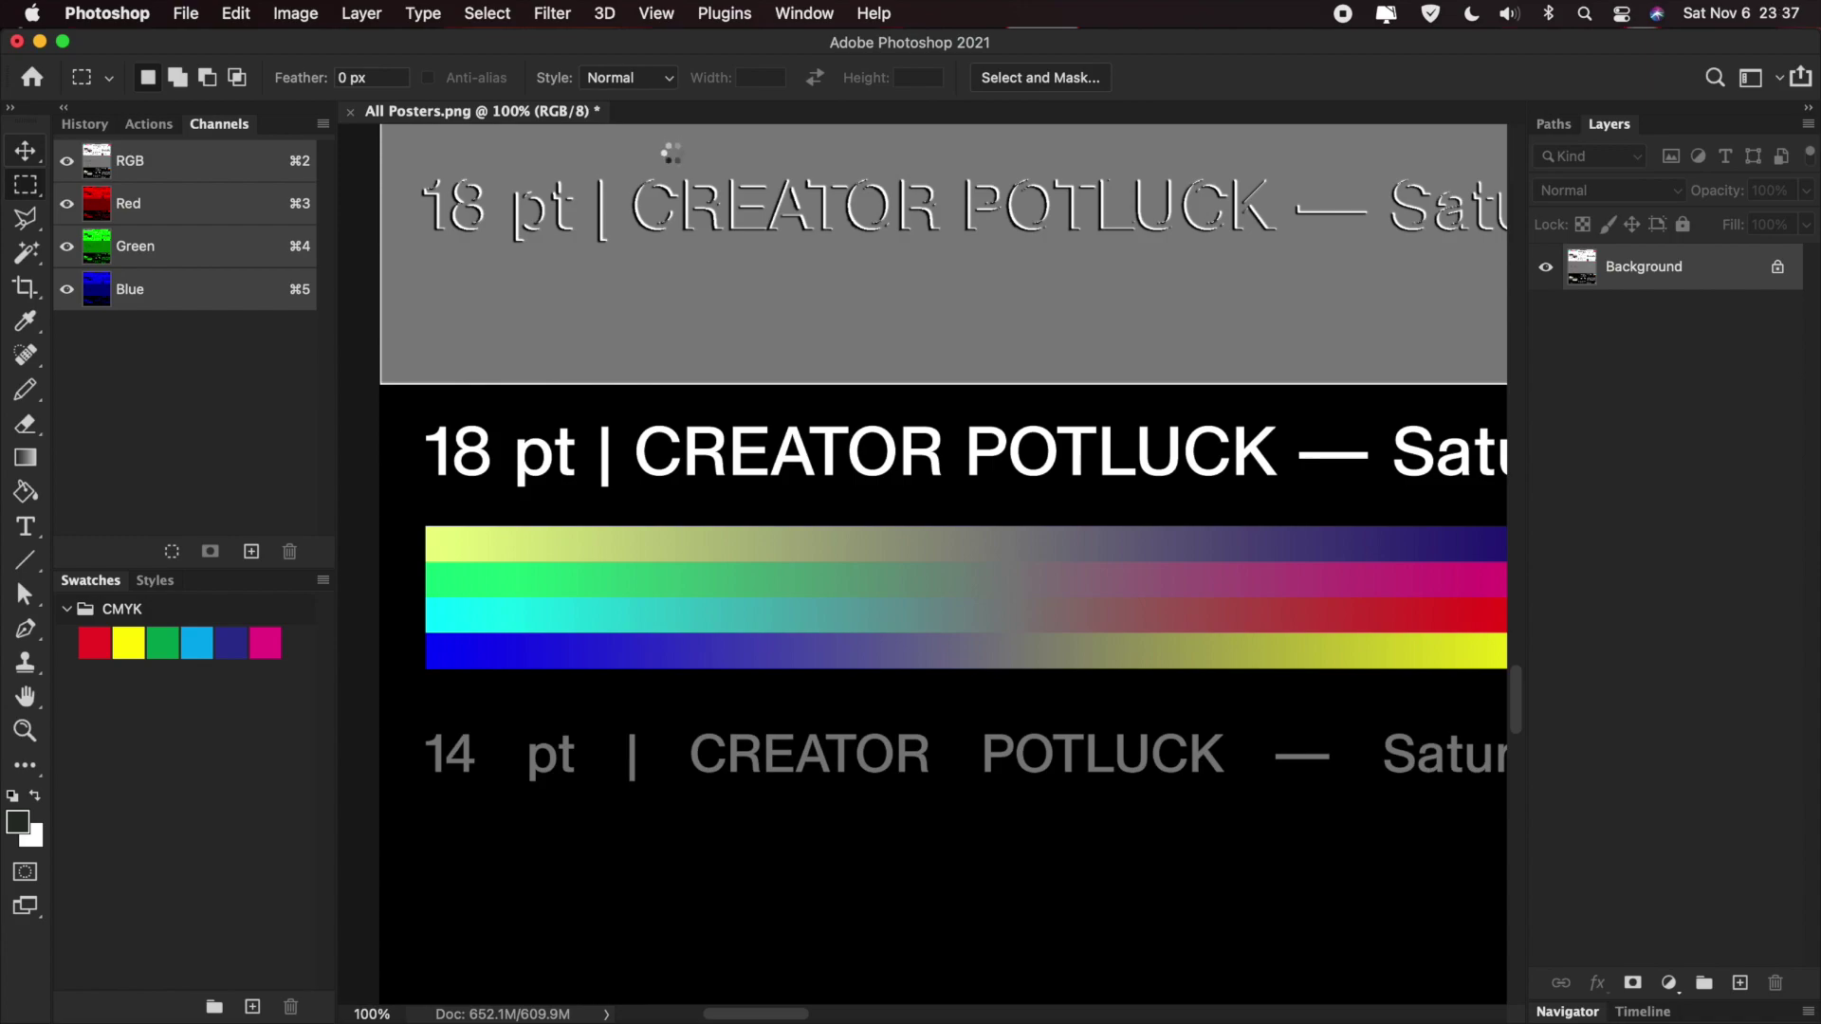
# - Isolate the Cyan channel and examine it across the grey and white posters
pyautogui.scroll(10, 663, 152)
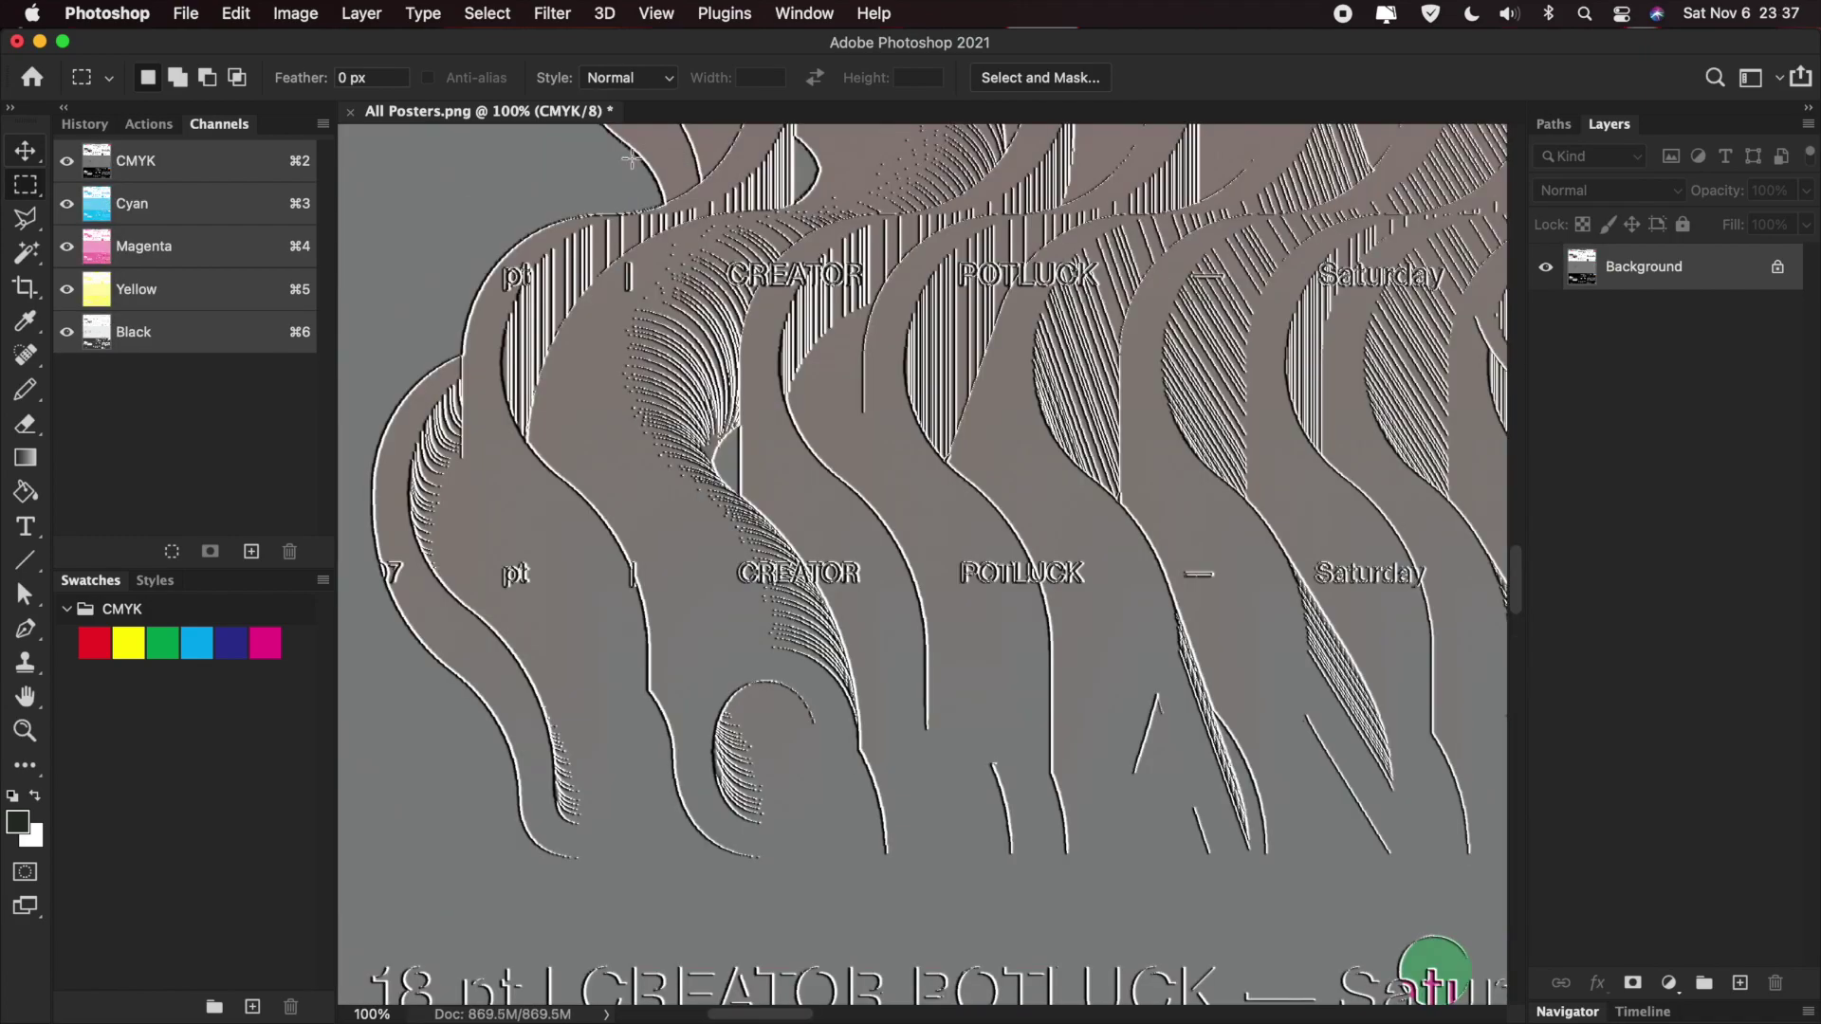
pyautogui.click(164, 204)
pyautogui.scroll(-5, 398, 402)
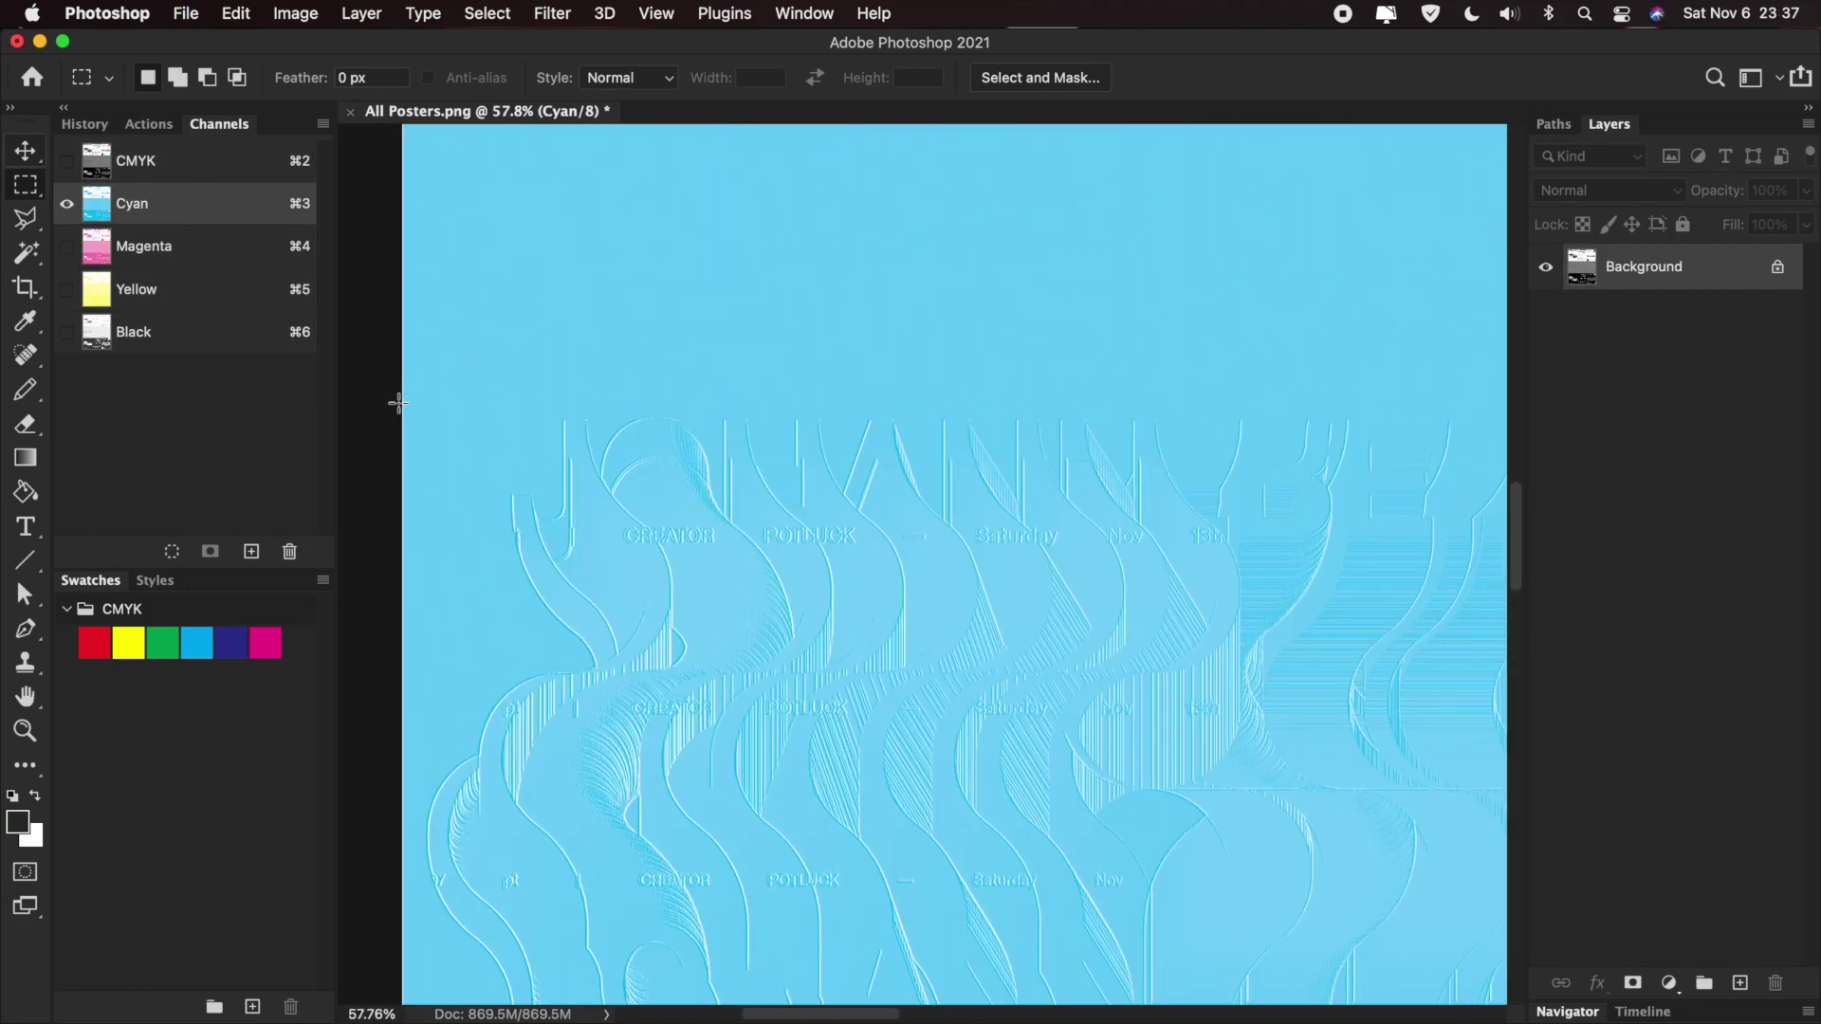
pyautogui.scroll(-4, 398, 403)
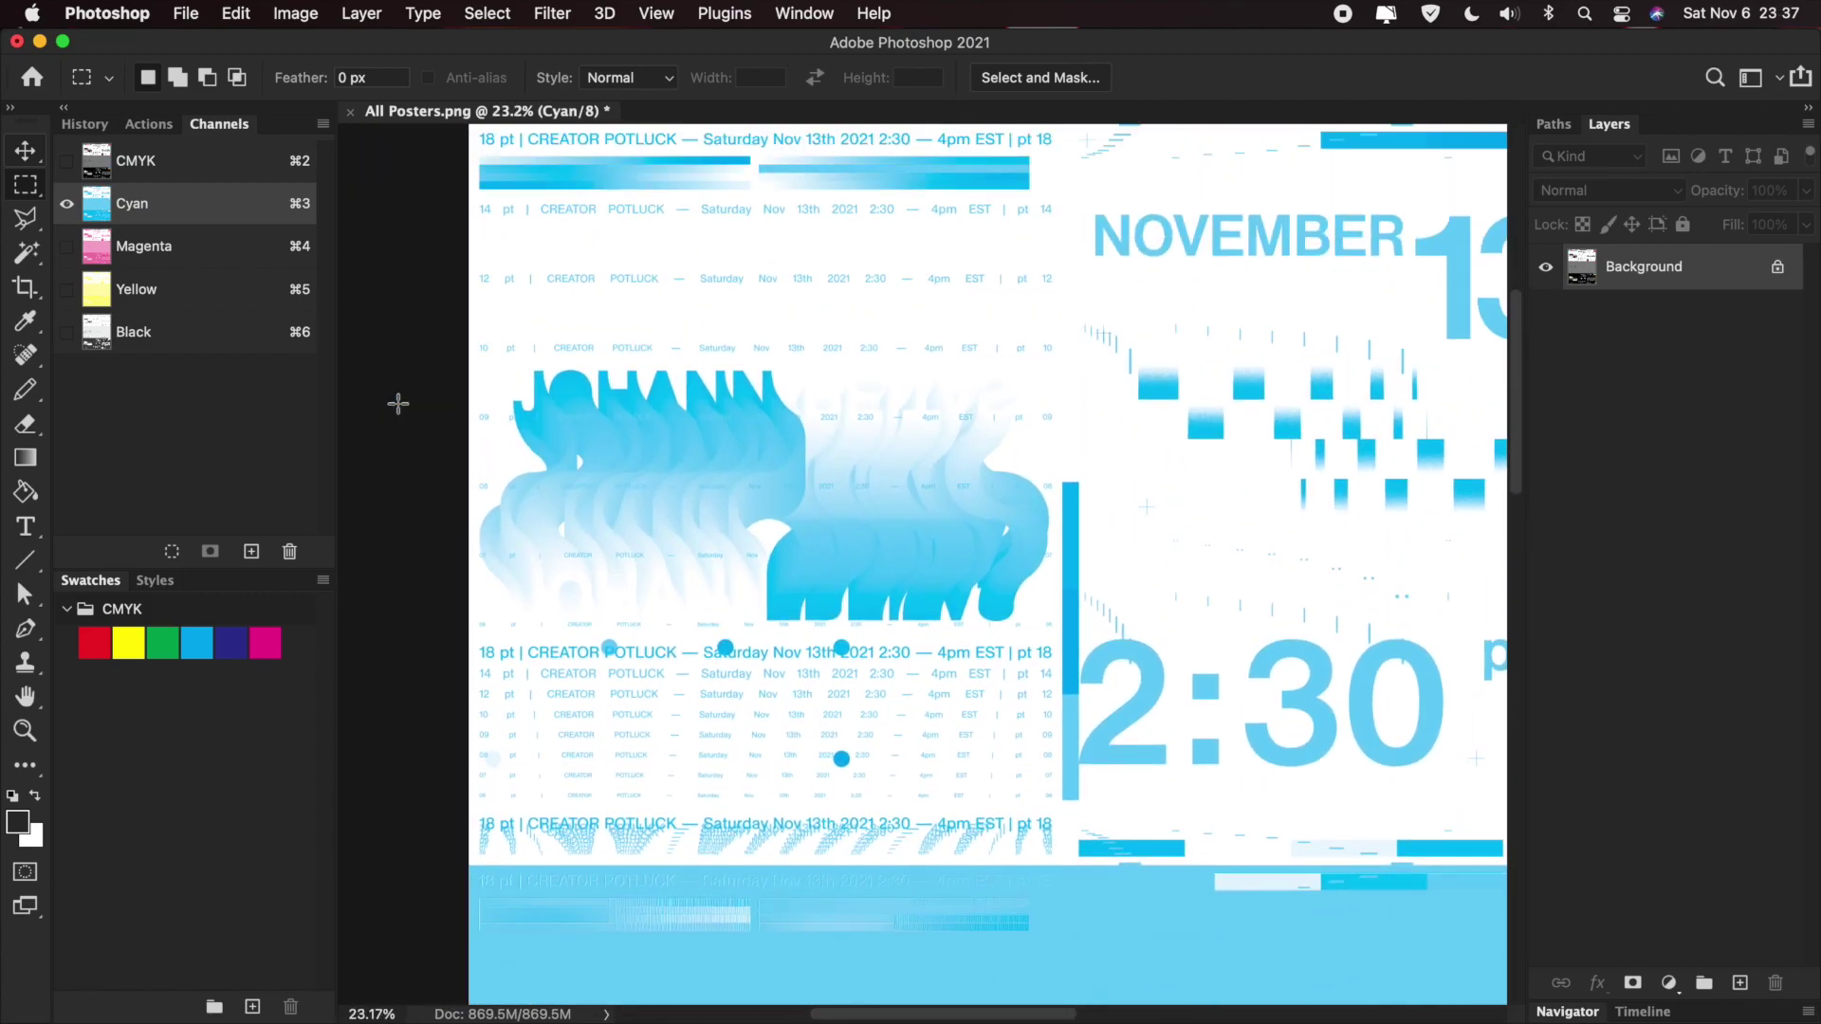
pyautogui.scroll(3, 398, 404)
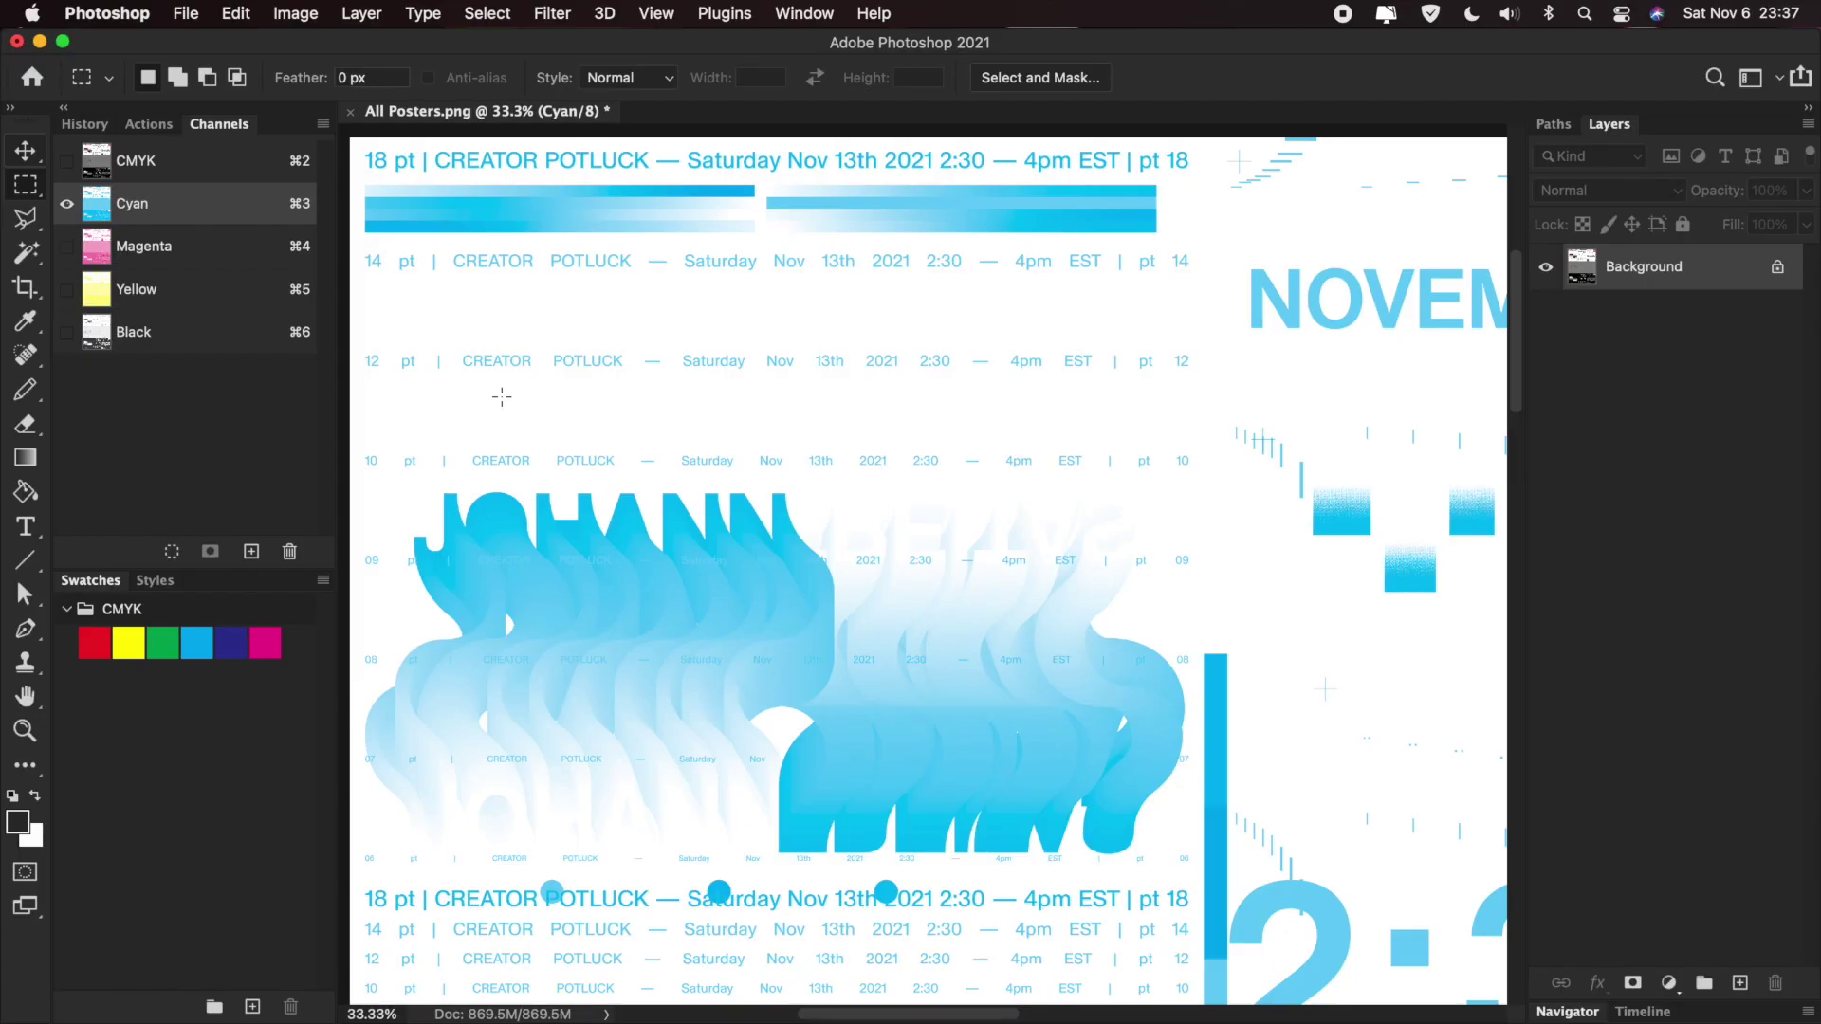
# - View the Magenta, Yellow and Black channels one at a time, and reselect the Cyan channel
pyautogui.click(166, 239)
pyautogui.click(163, 291)
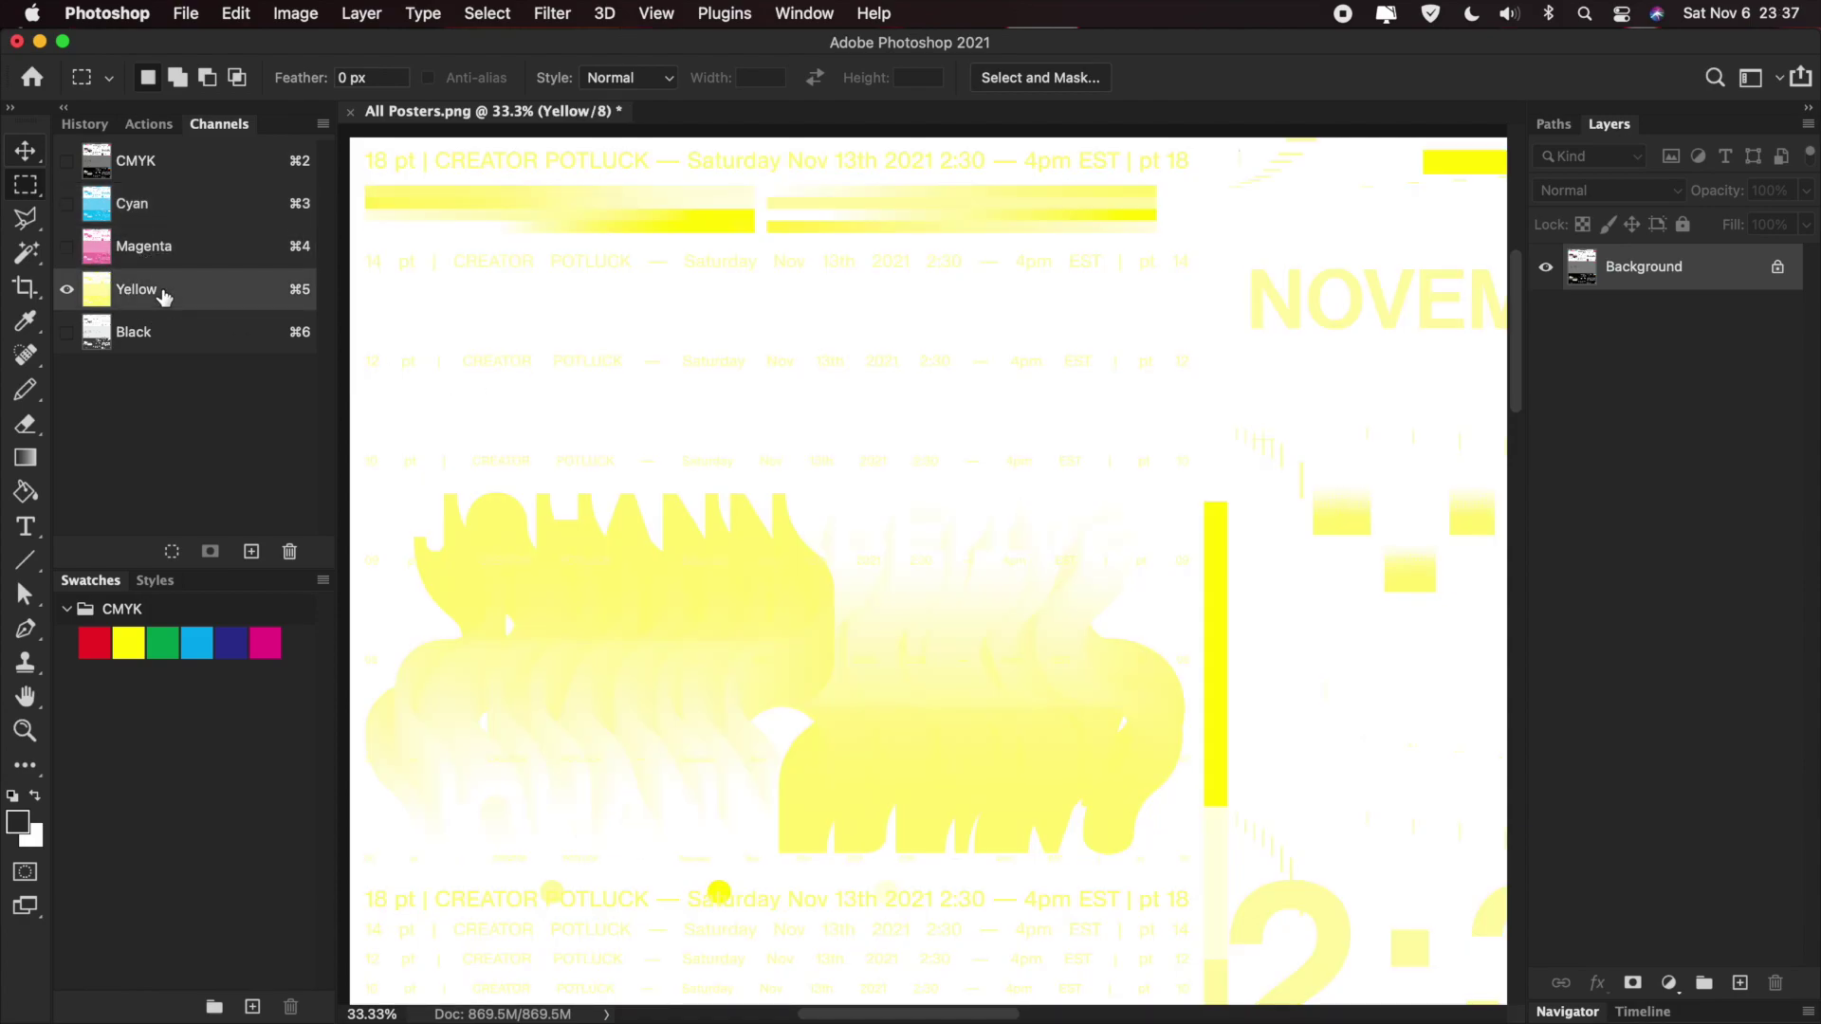
pyautogui.click(201, 337)
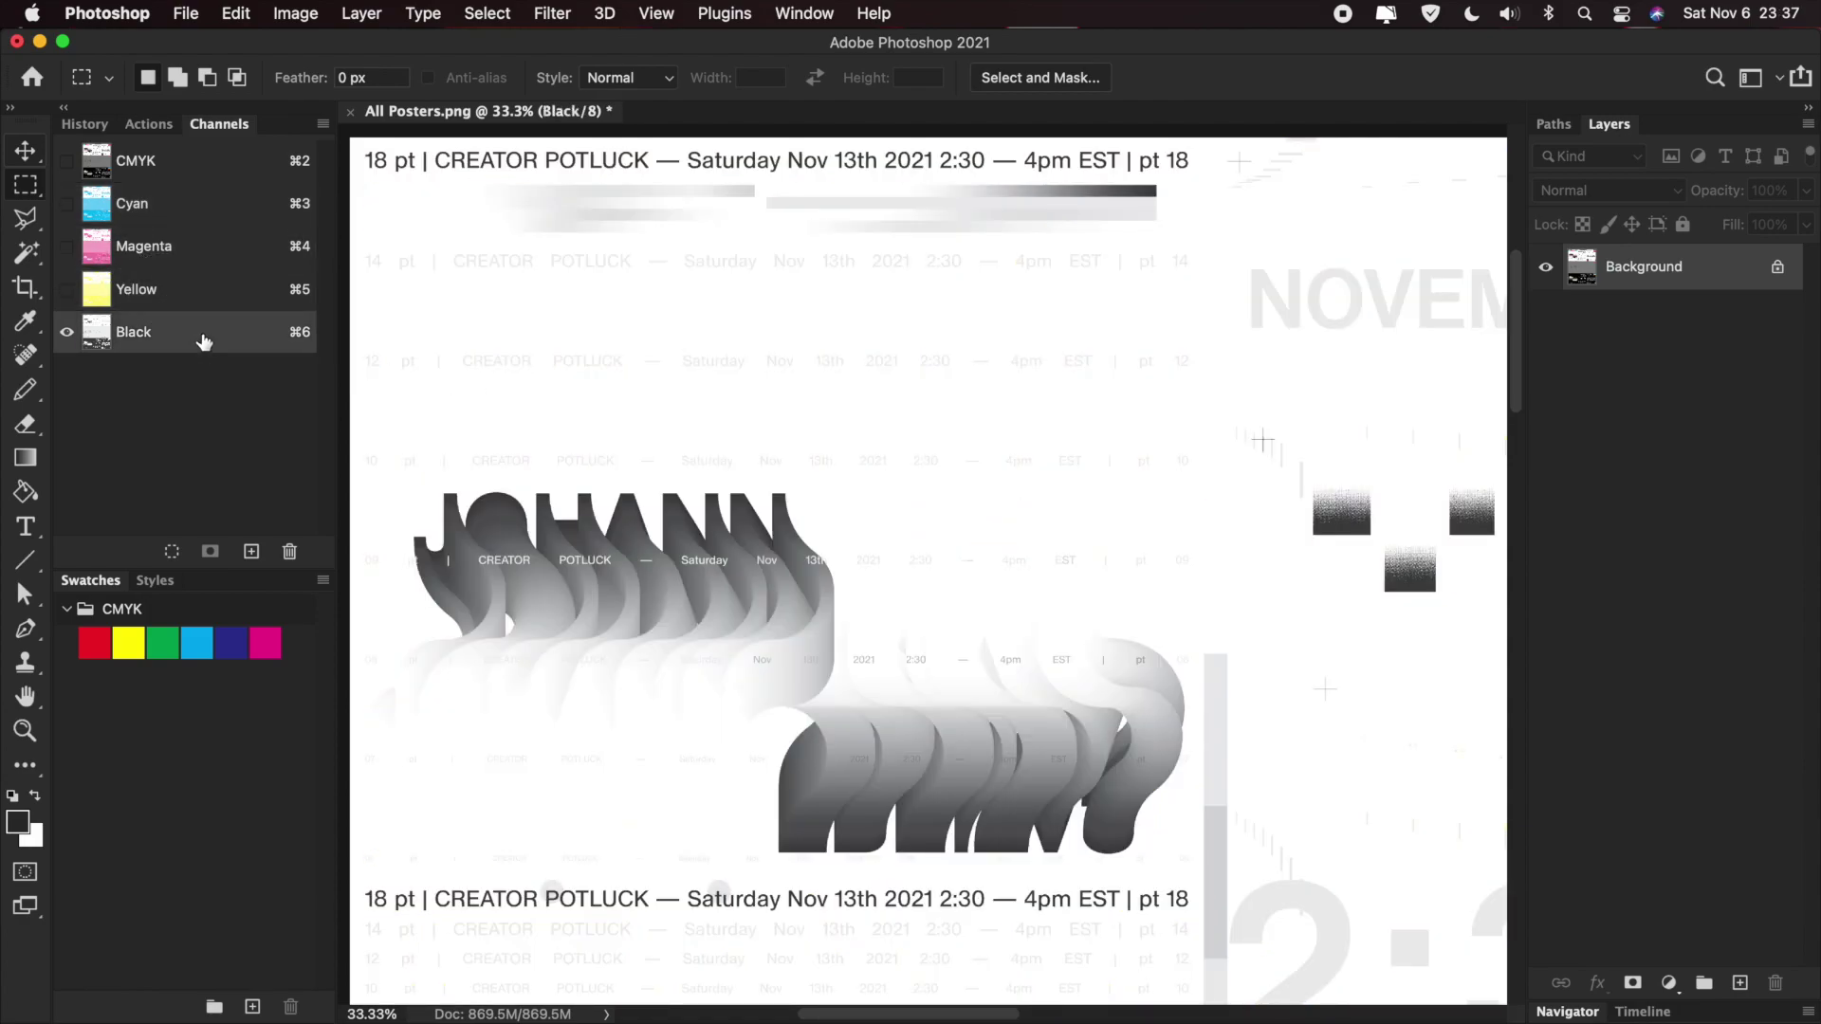
pyautogui.click(228, 222)
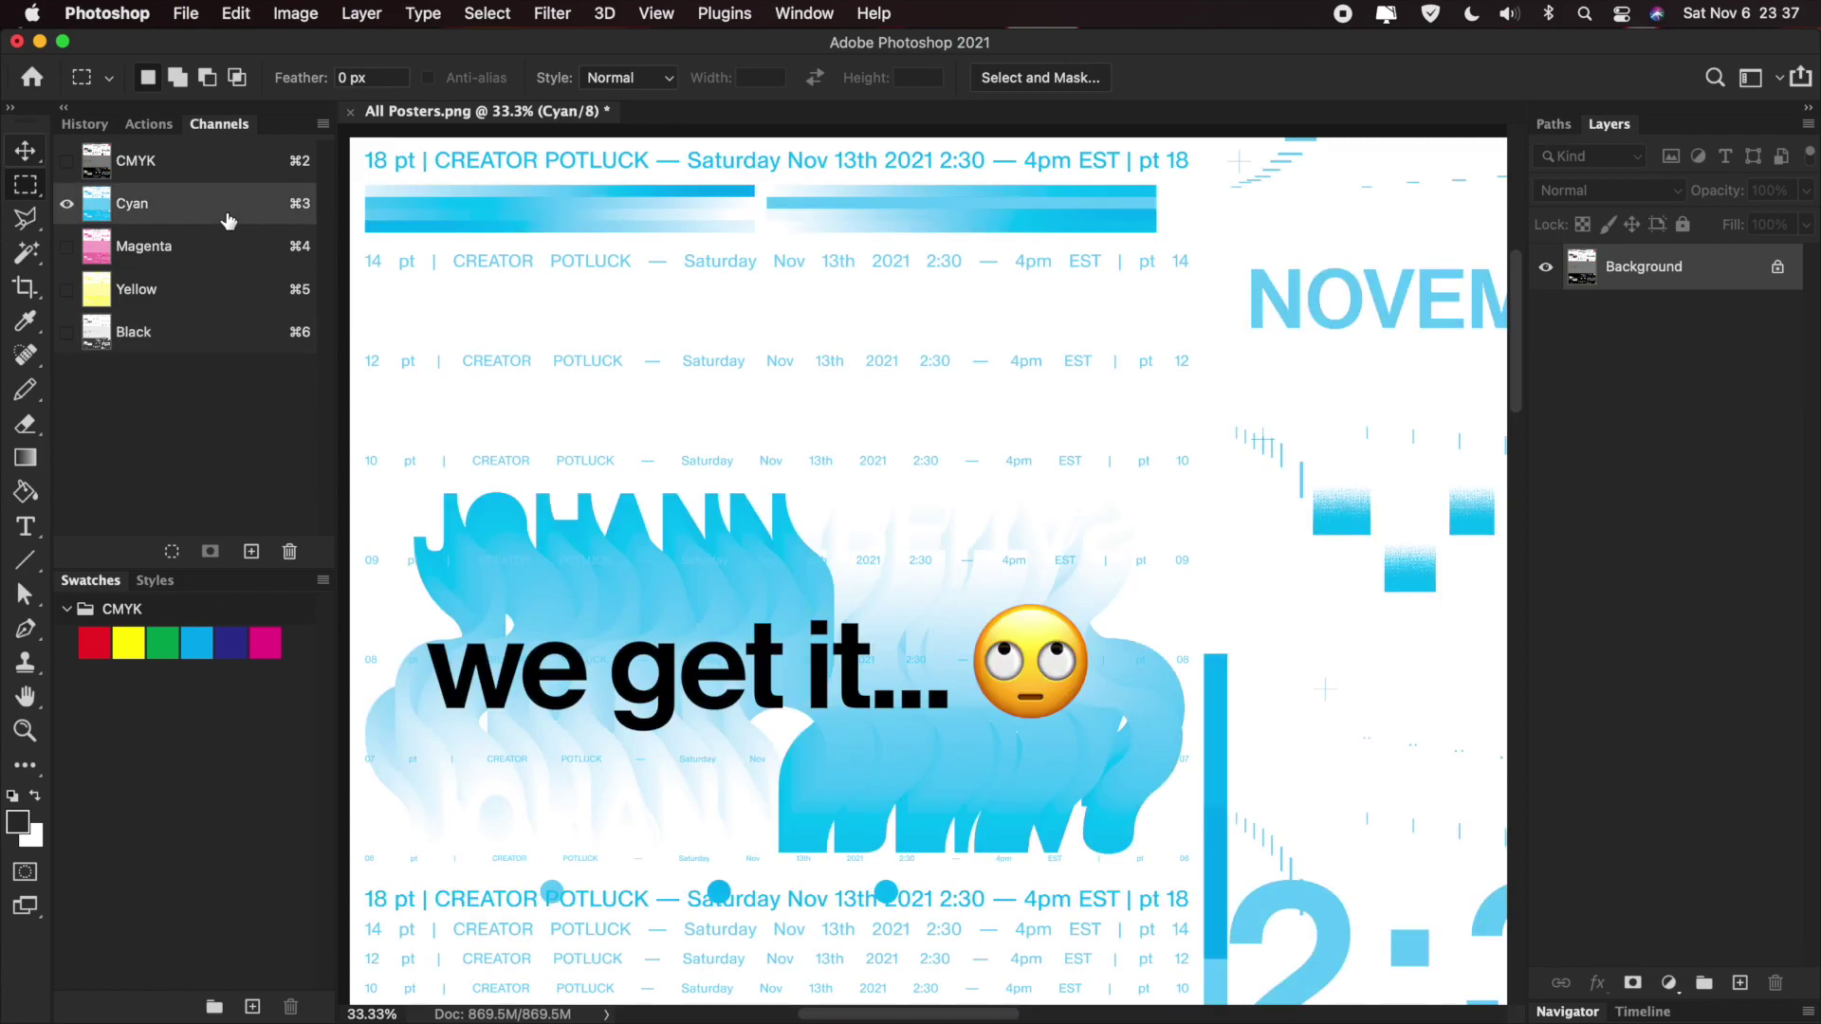
# - Step through the Magenta, Yellow and Black channels once more to compare the ink separations
pyautogui.click(216, 248)
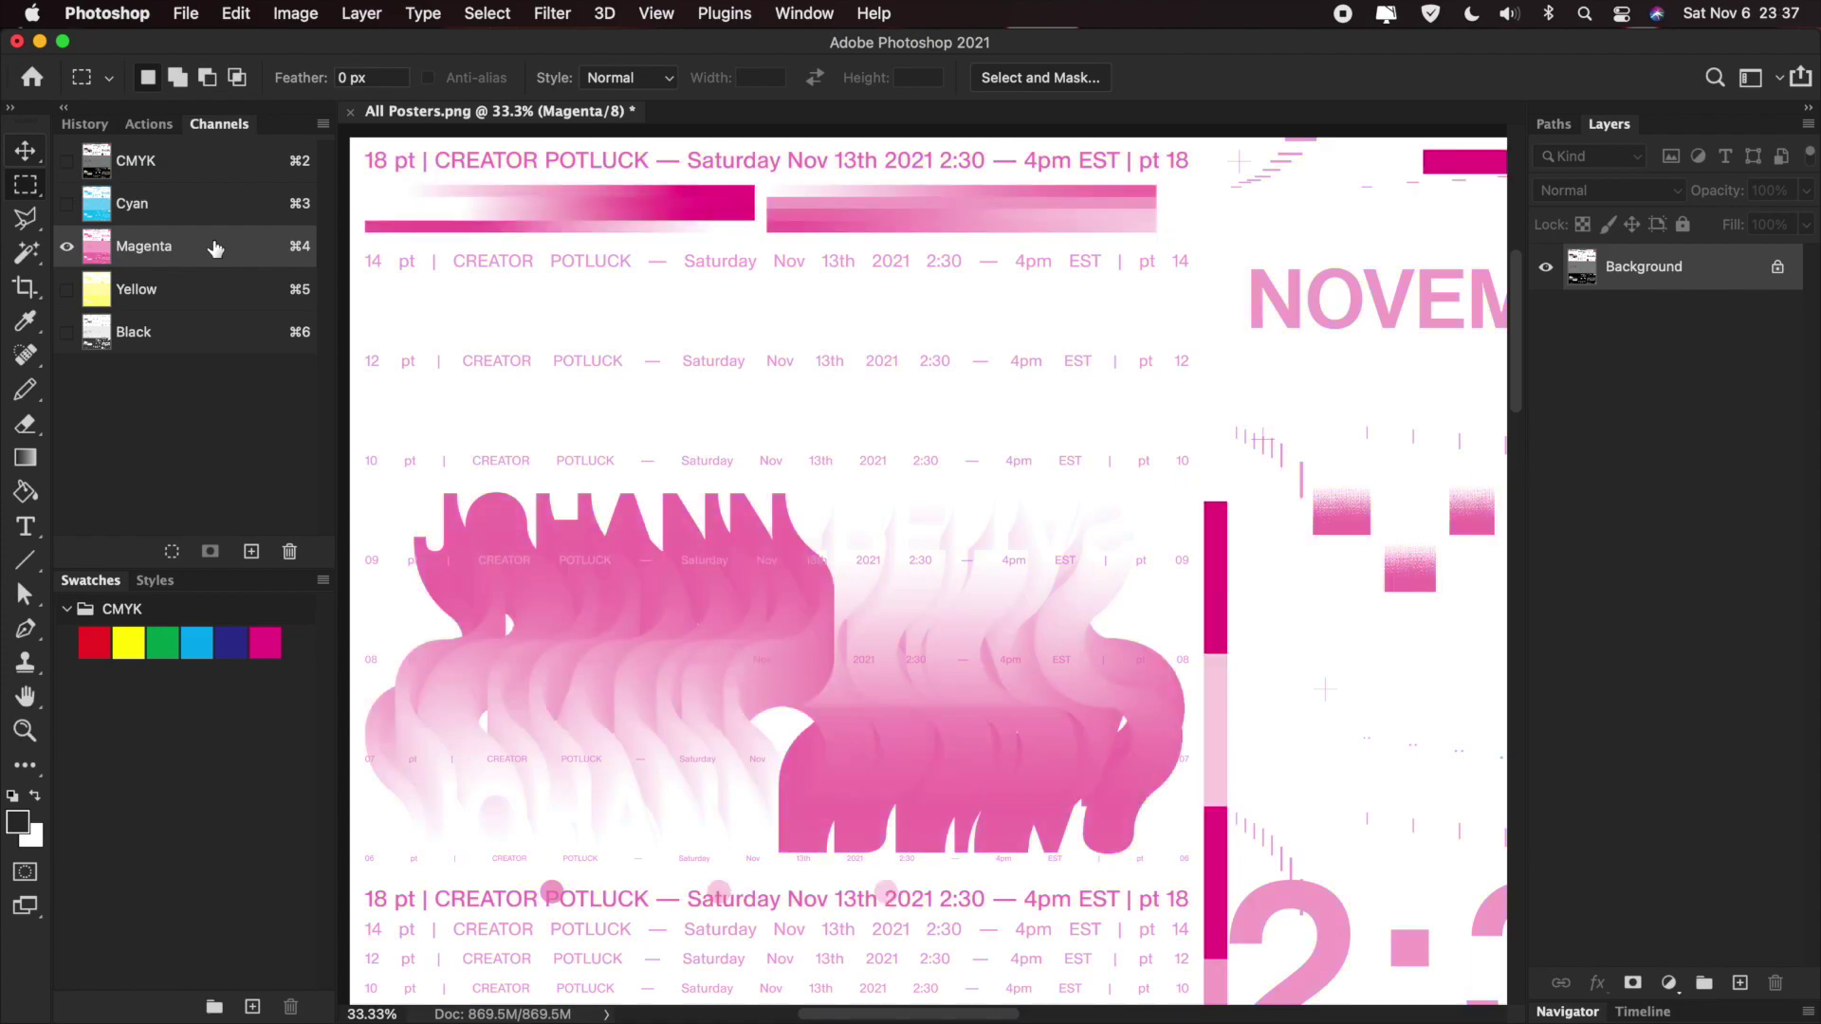
pyautogui.click(216, 288)
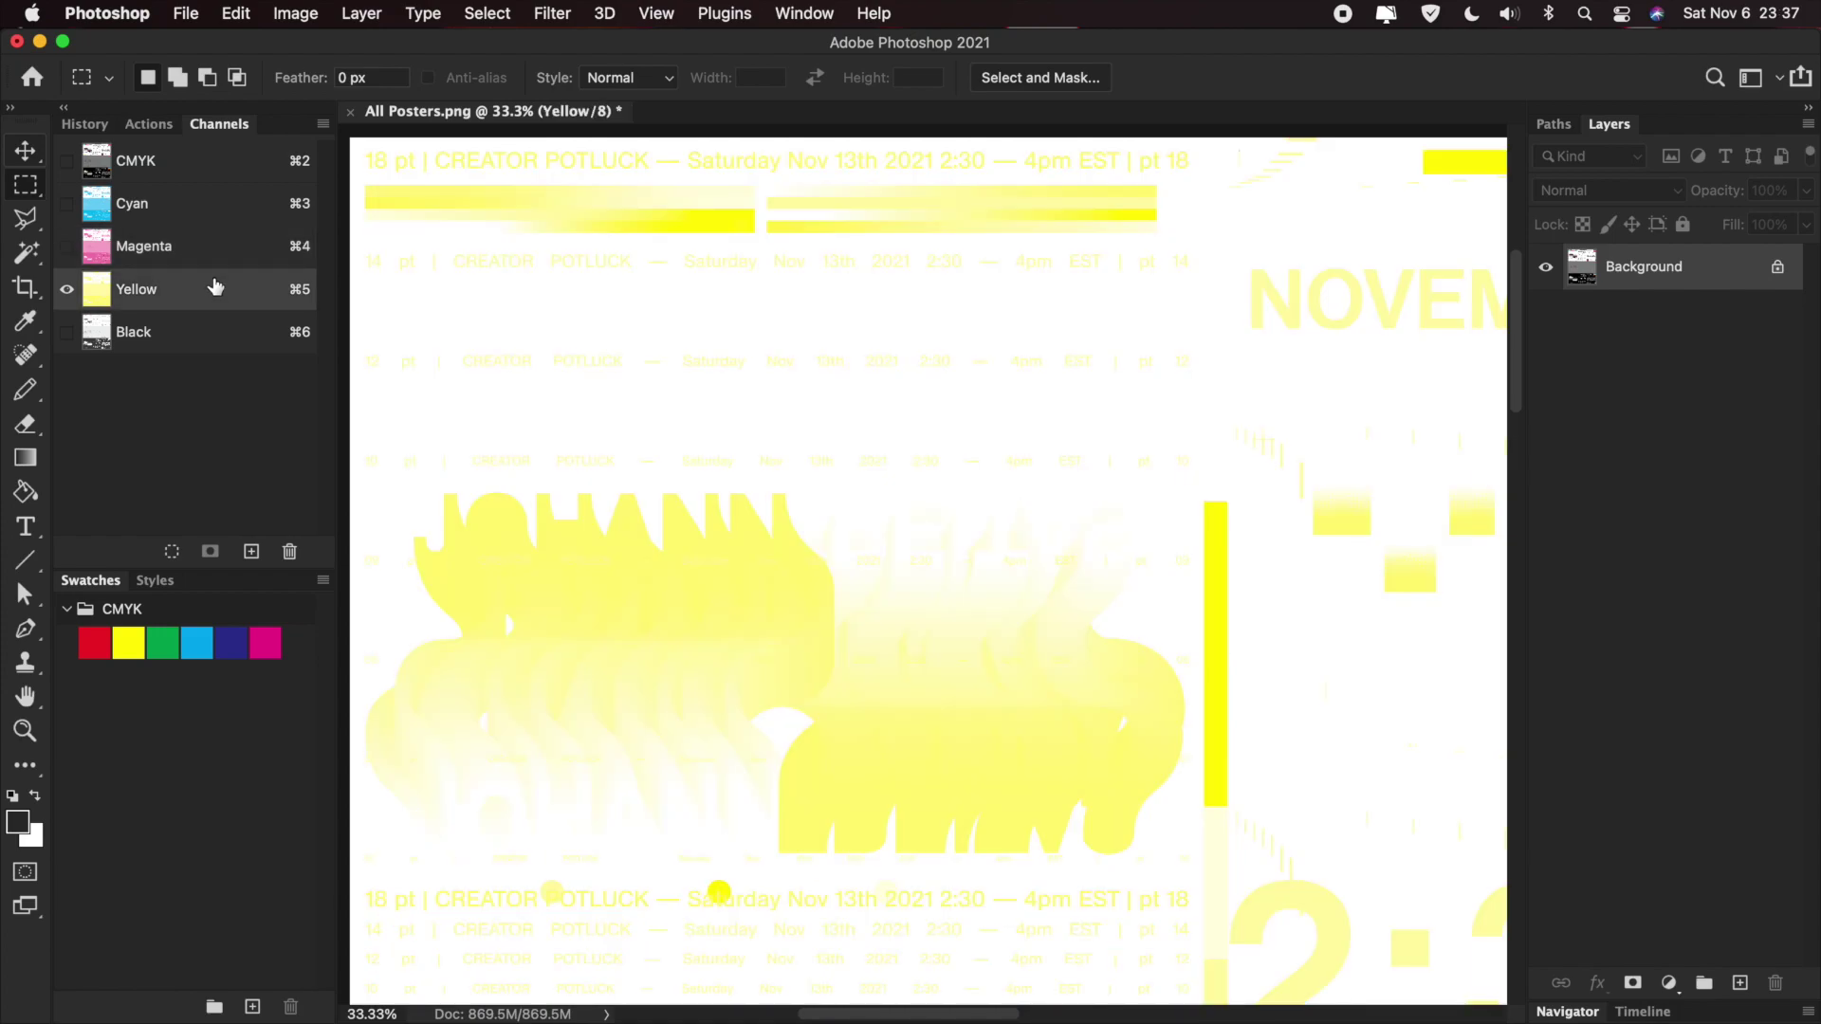
pyautogui.click(198, 323)
# - Restore the CMYK composite view and reapply the Color Halftone filter to the poster artwork
pyautogui.click(216, 180)
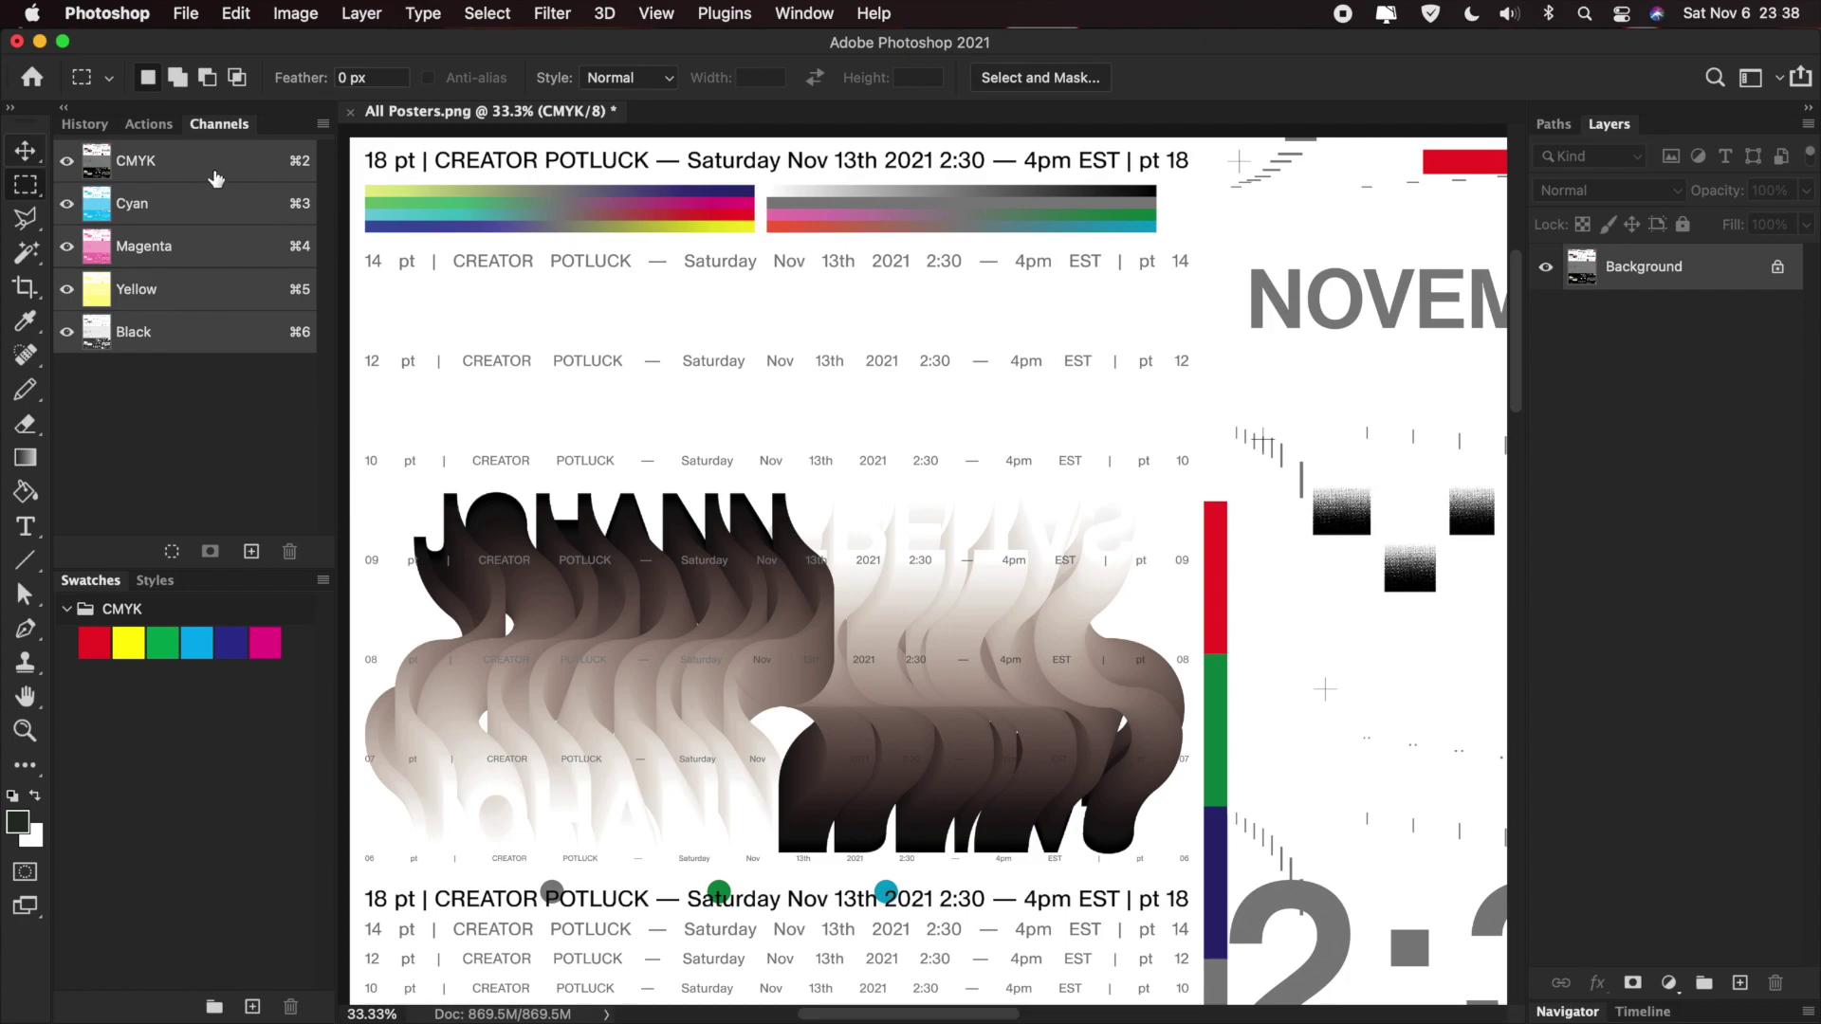
pyautogui.click(539, 13)
pyautogui.click(543, 43)
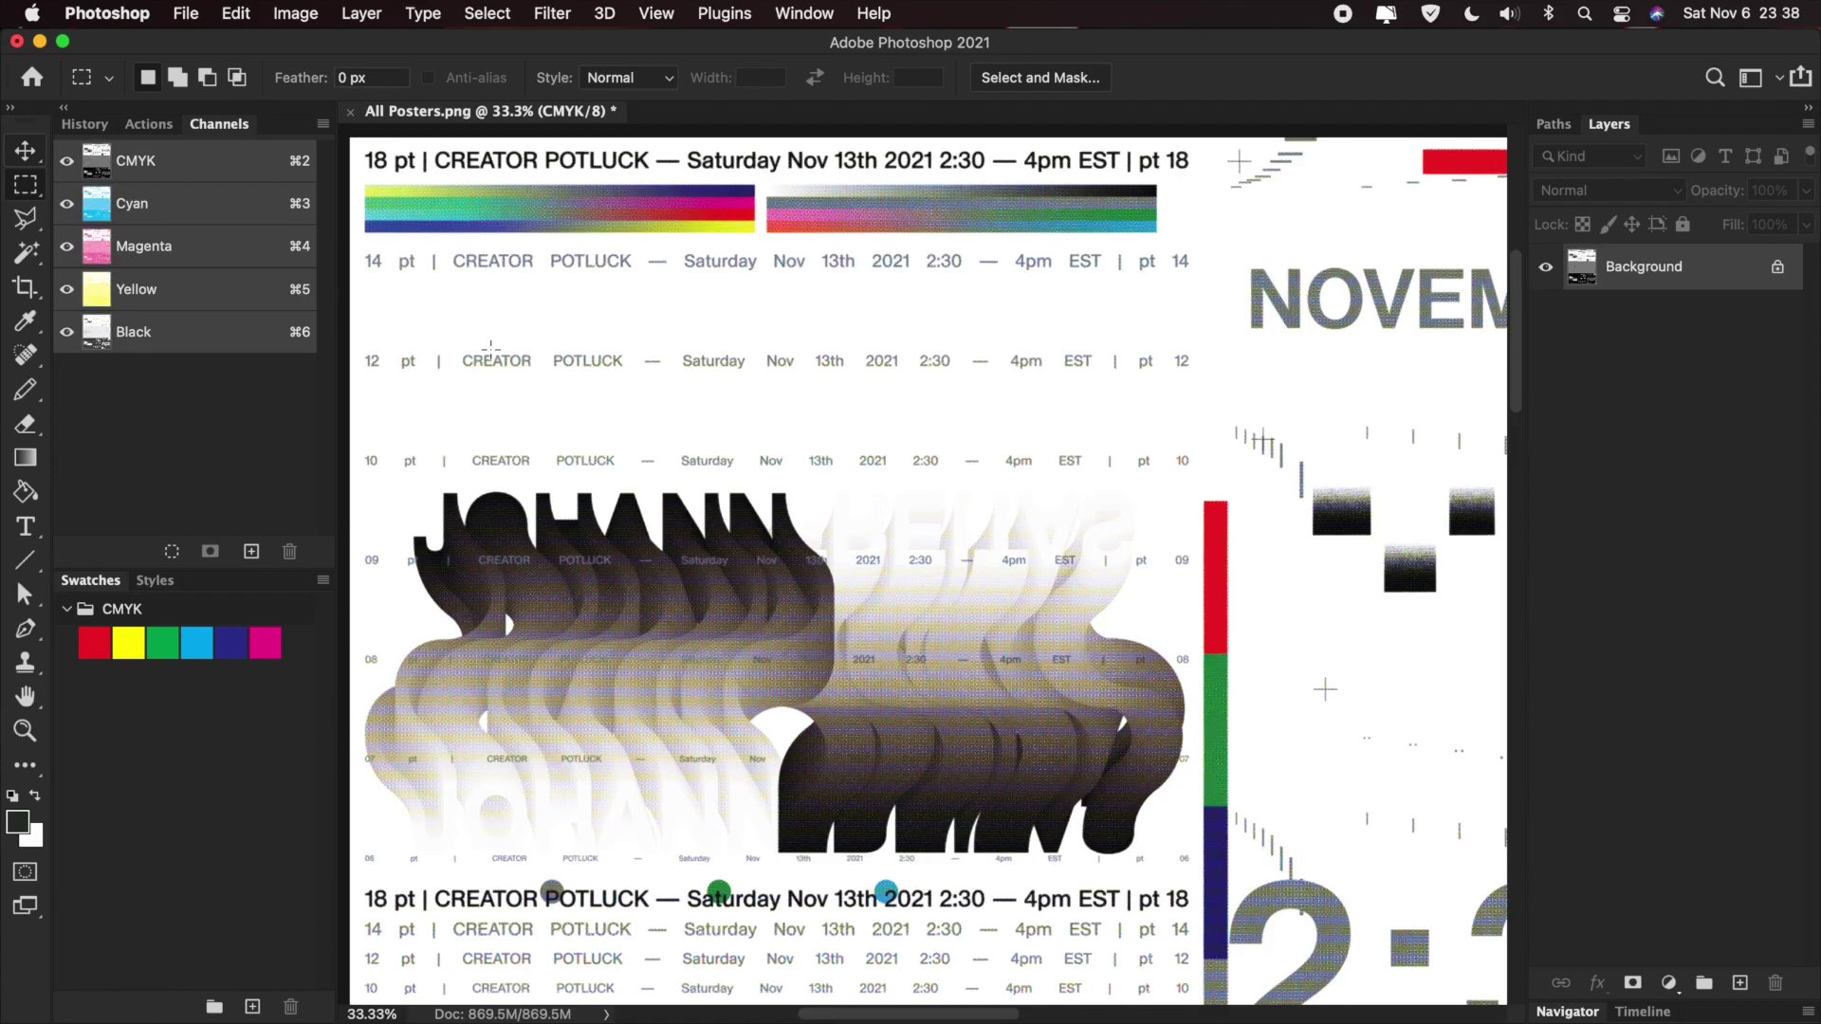
# - Examine the CMYK halftone dots up close in the distorted lettering of the white poster
pyautogui.scroll(3, 490, 346)
pyautogui.hscroll(-2, 491, 347)
pyautogui.scroll(-5, 490, 346)
pyautogui.scroll(2, 491, 347)
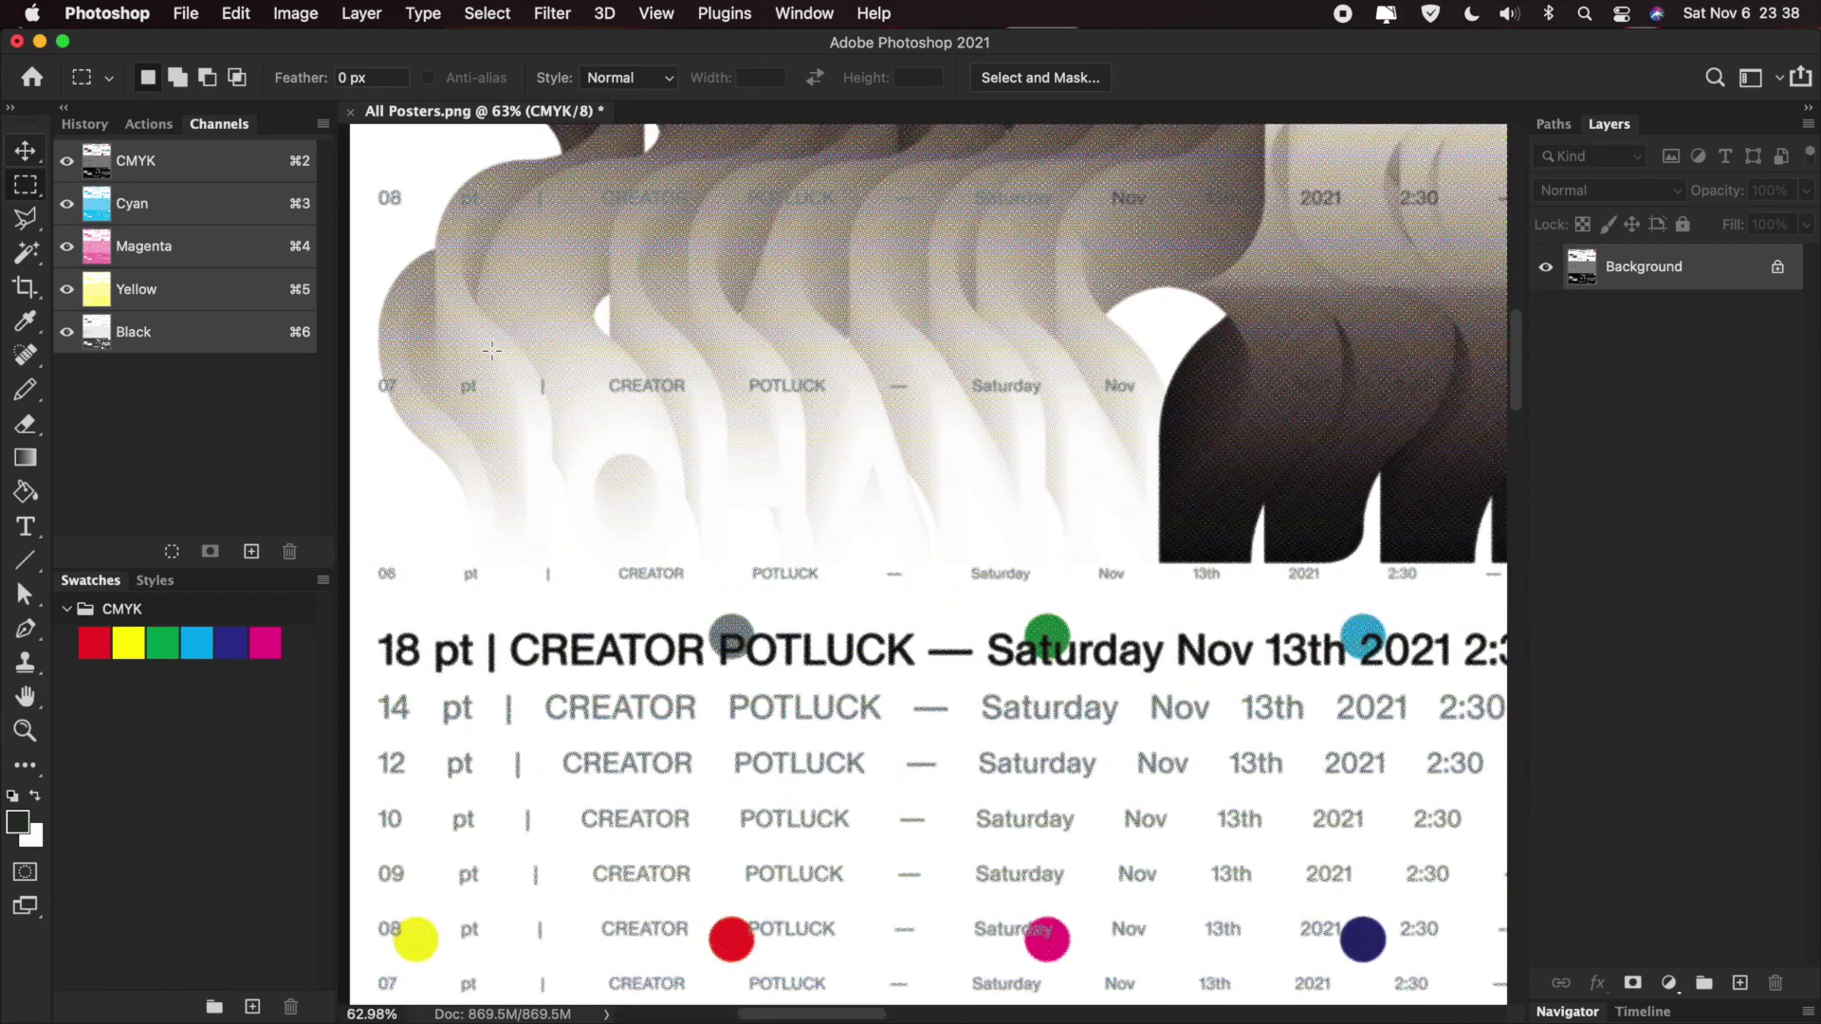
pyautogui.scroll(5, 491, 351)
pyautogui.scroll(5, 491, 351)
pyautogui.hscroll(-3, 491, 351)
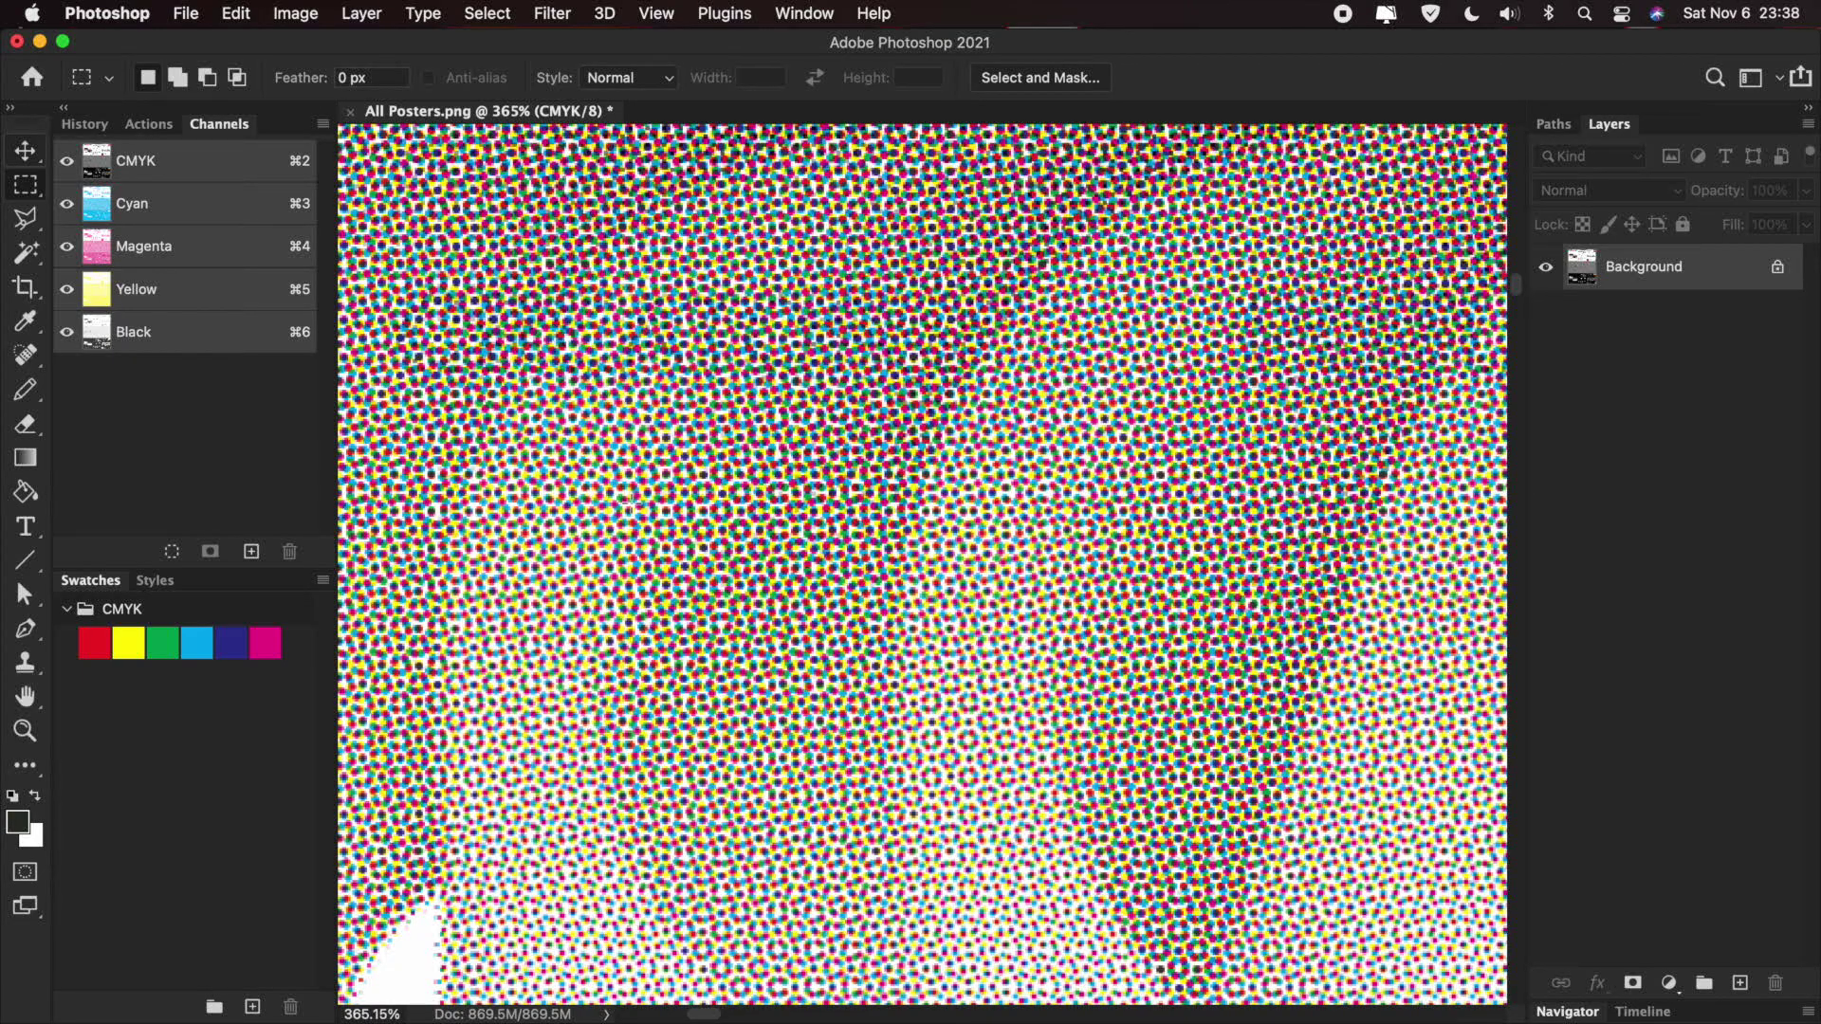
pyautogui.scroll(5, 631, 508)
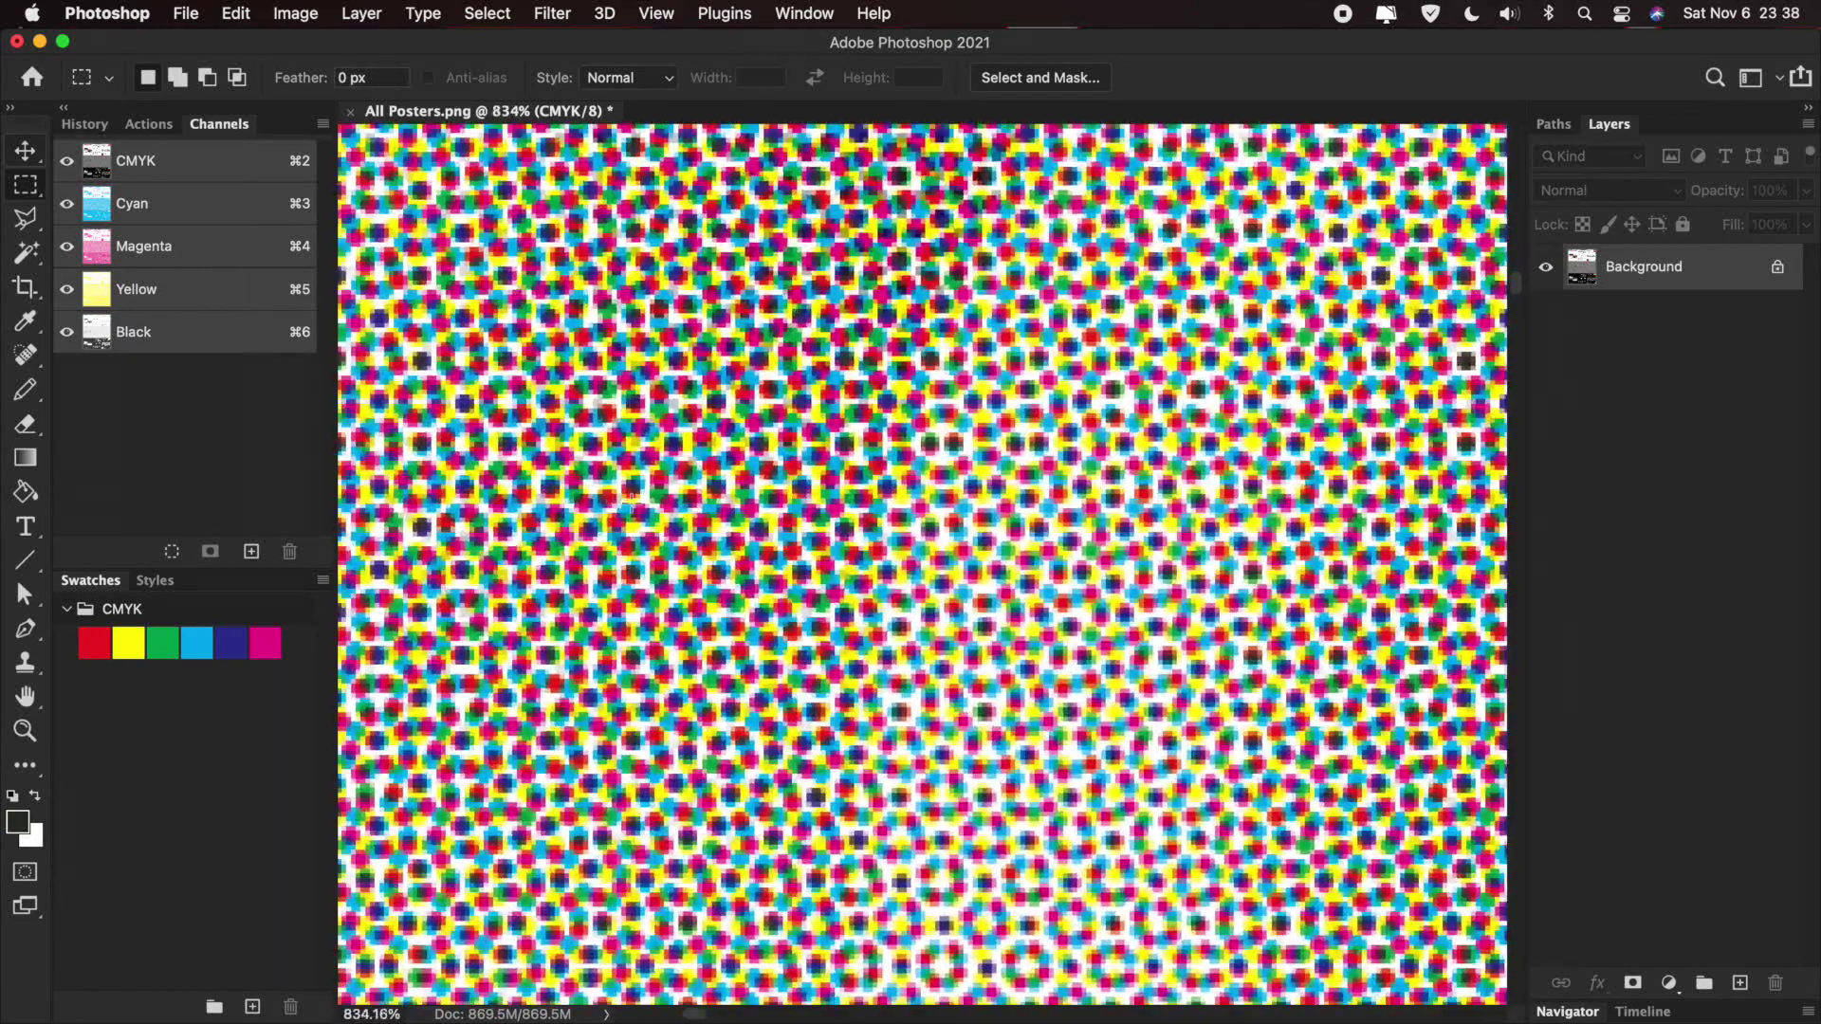
pyautogui.hscroll(5, 887, 611)
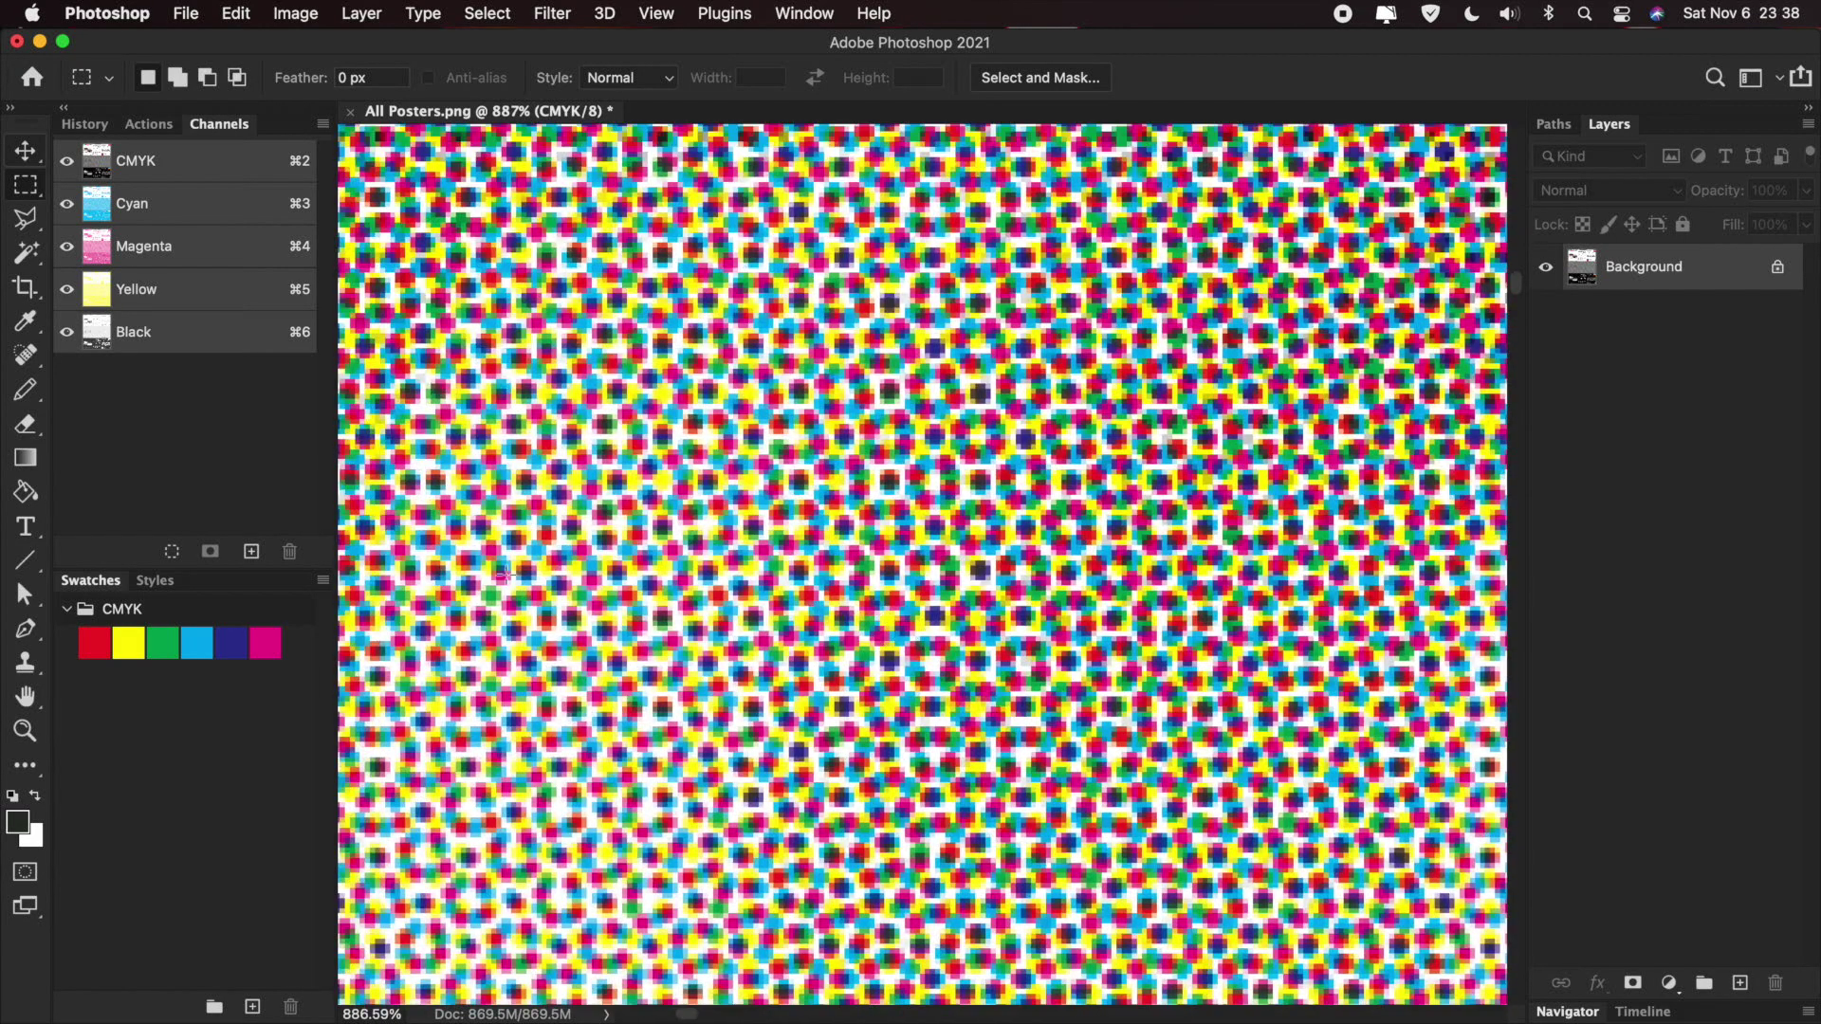
pyautogui.moveTo(543, 546); pyautogui.dragTo(631, 555)
pyautogui.scroll(-3, 621, 623)
pyautogui.scroll(-6, 621, 623)
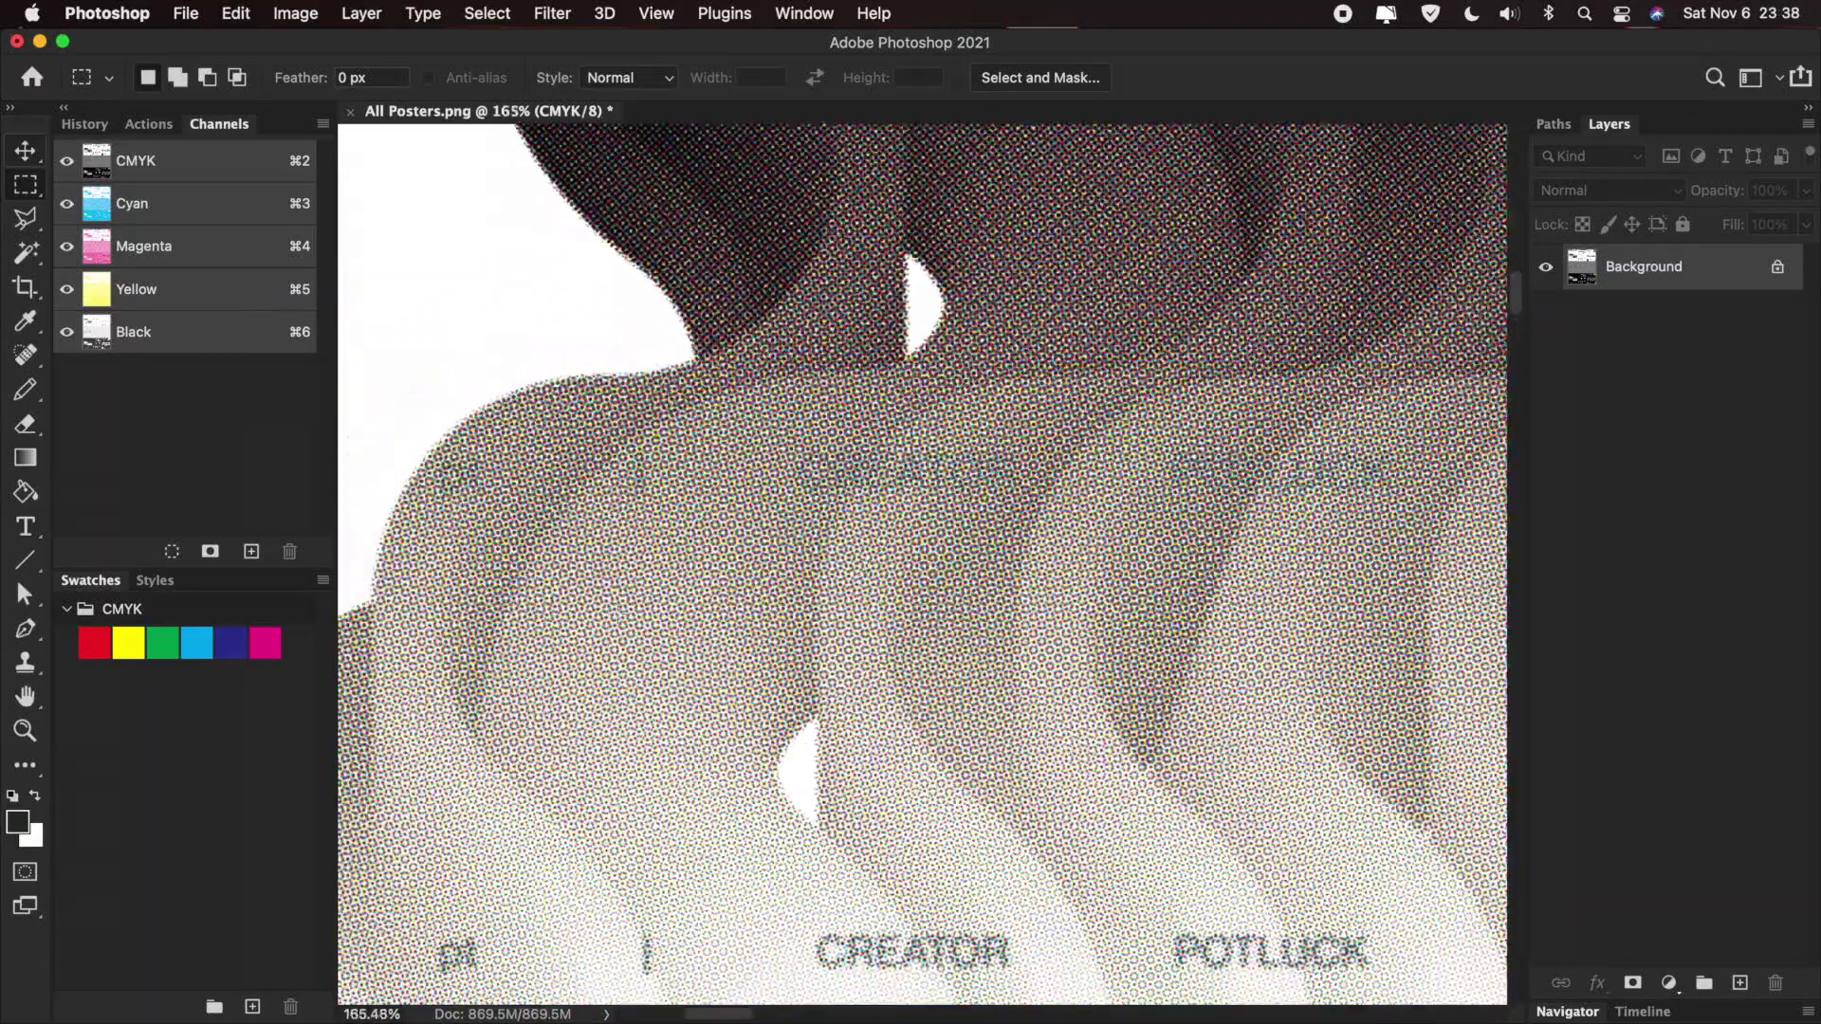
# - Examine the halftoned lettering, text lines and gradient bars of the white poster at 100% and 50% zoom
pyautogui.scroll(-3, 616, 612)
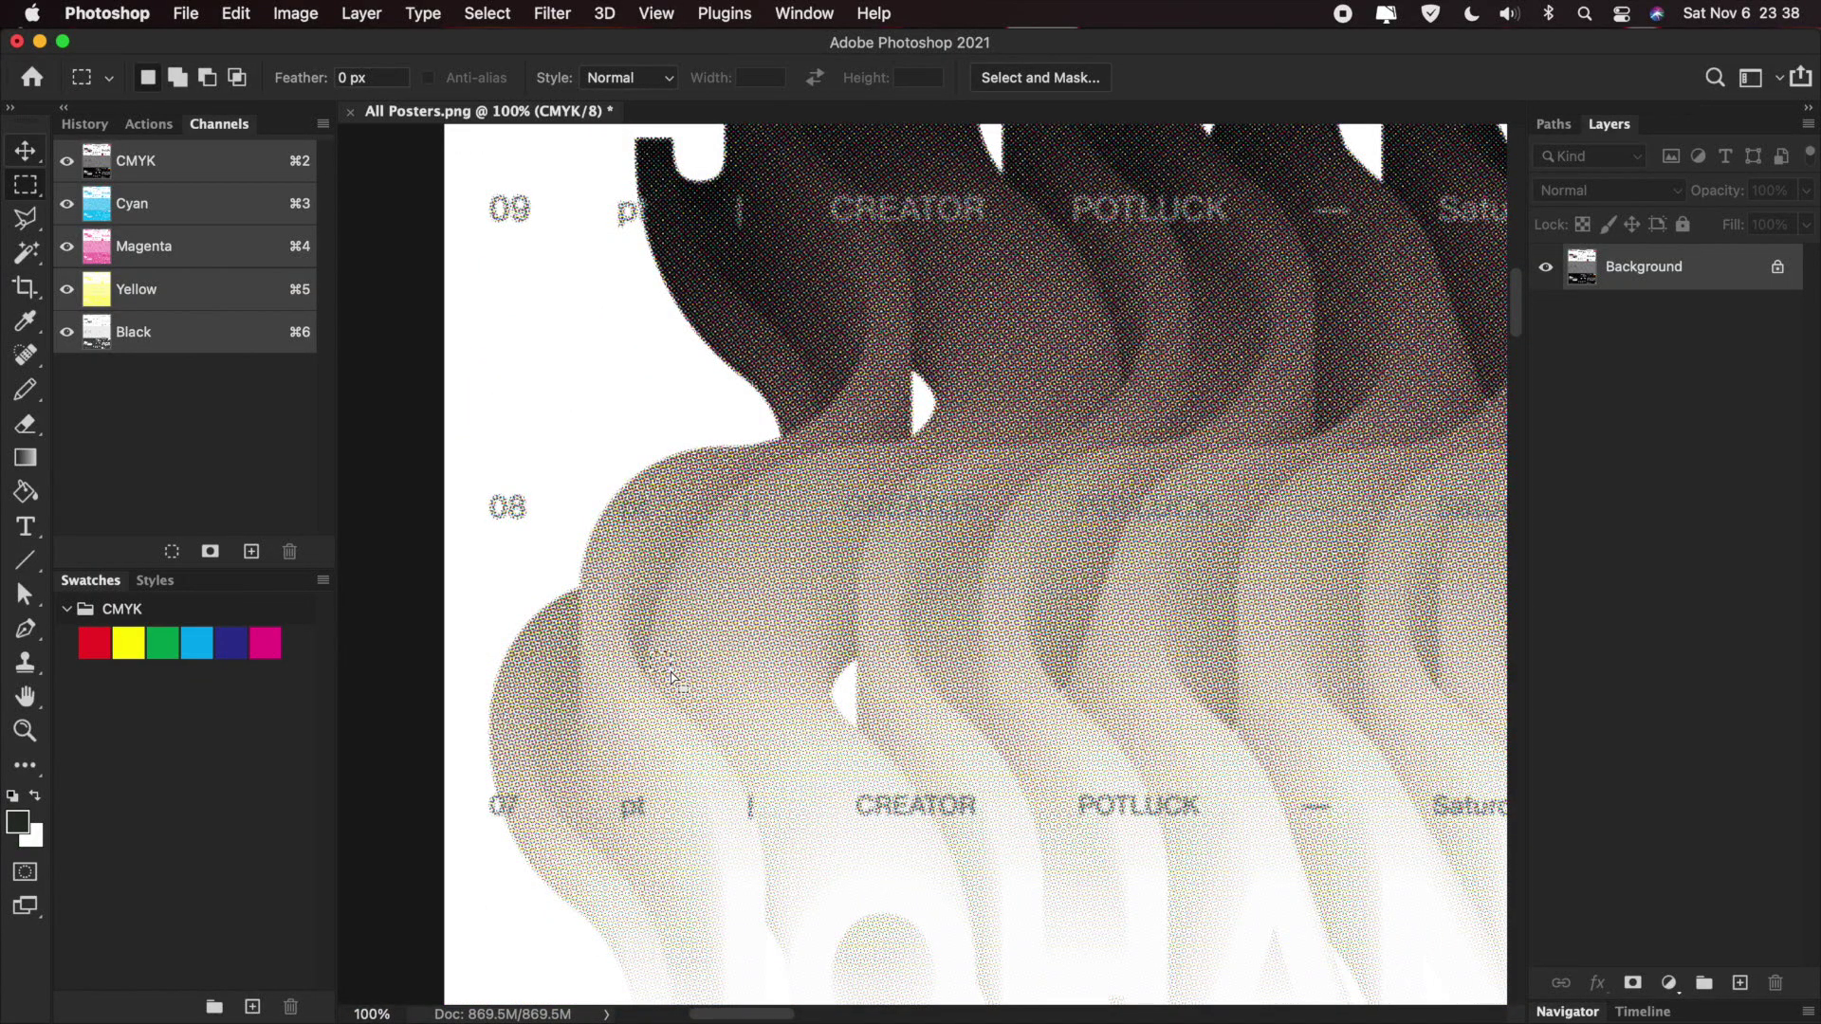
pyautogui.scroll(5, 773, 509)
pyautogui.hscroll(2, 772, 508)
pyautogui.moveTo(762, 459); pyautogui.dragTo(787, 483)
pyautogui.click(820, 482)
pyautogui.scroll(5, 832, 483)
pyautogui.hscroll(1, 832, 482)
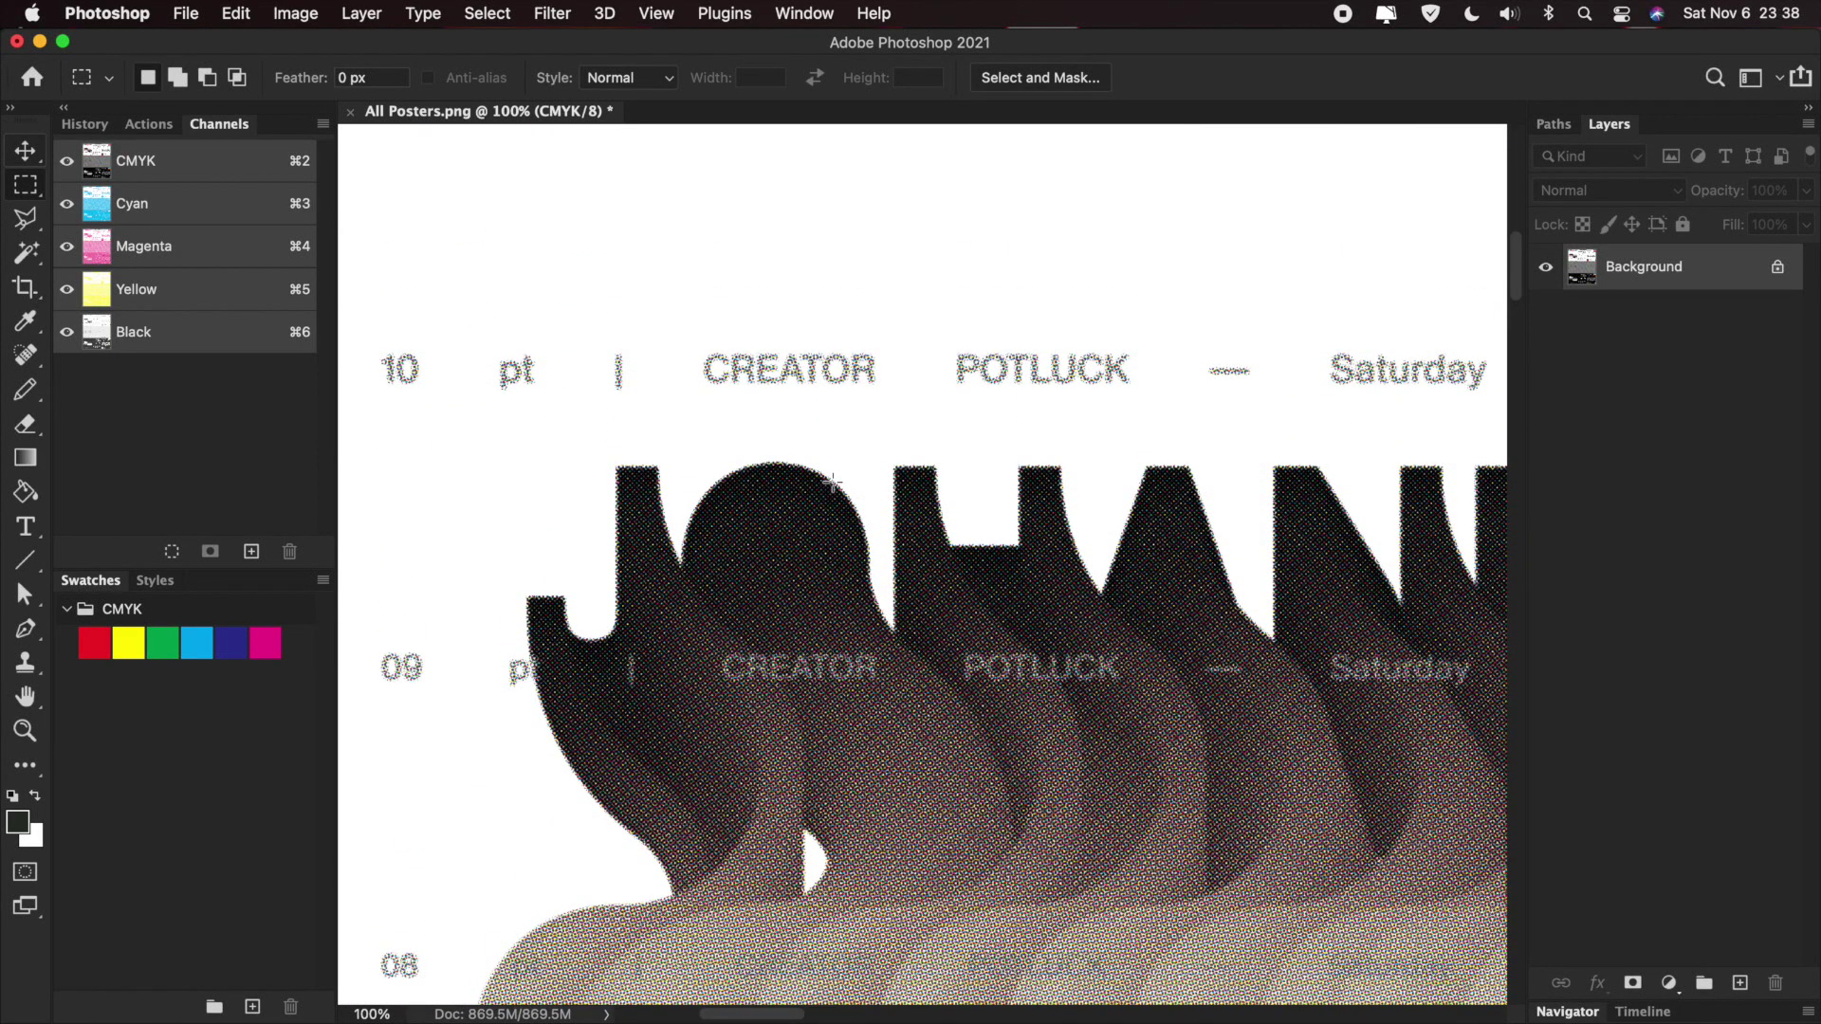
pyautogui.scroll(-3, 832, 483)
pyautogui.scroll(-3, 822, 486)
pyautogui.hscroll(2, 822, 486)
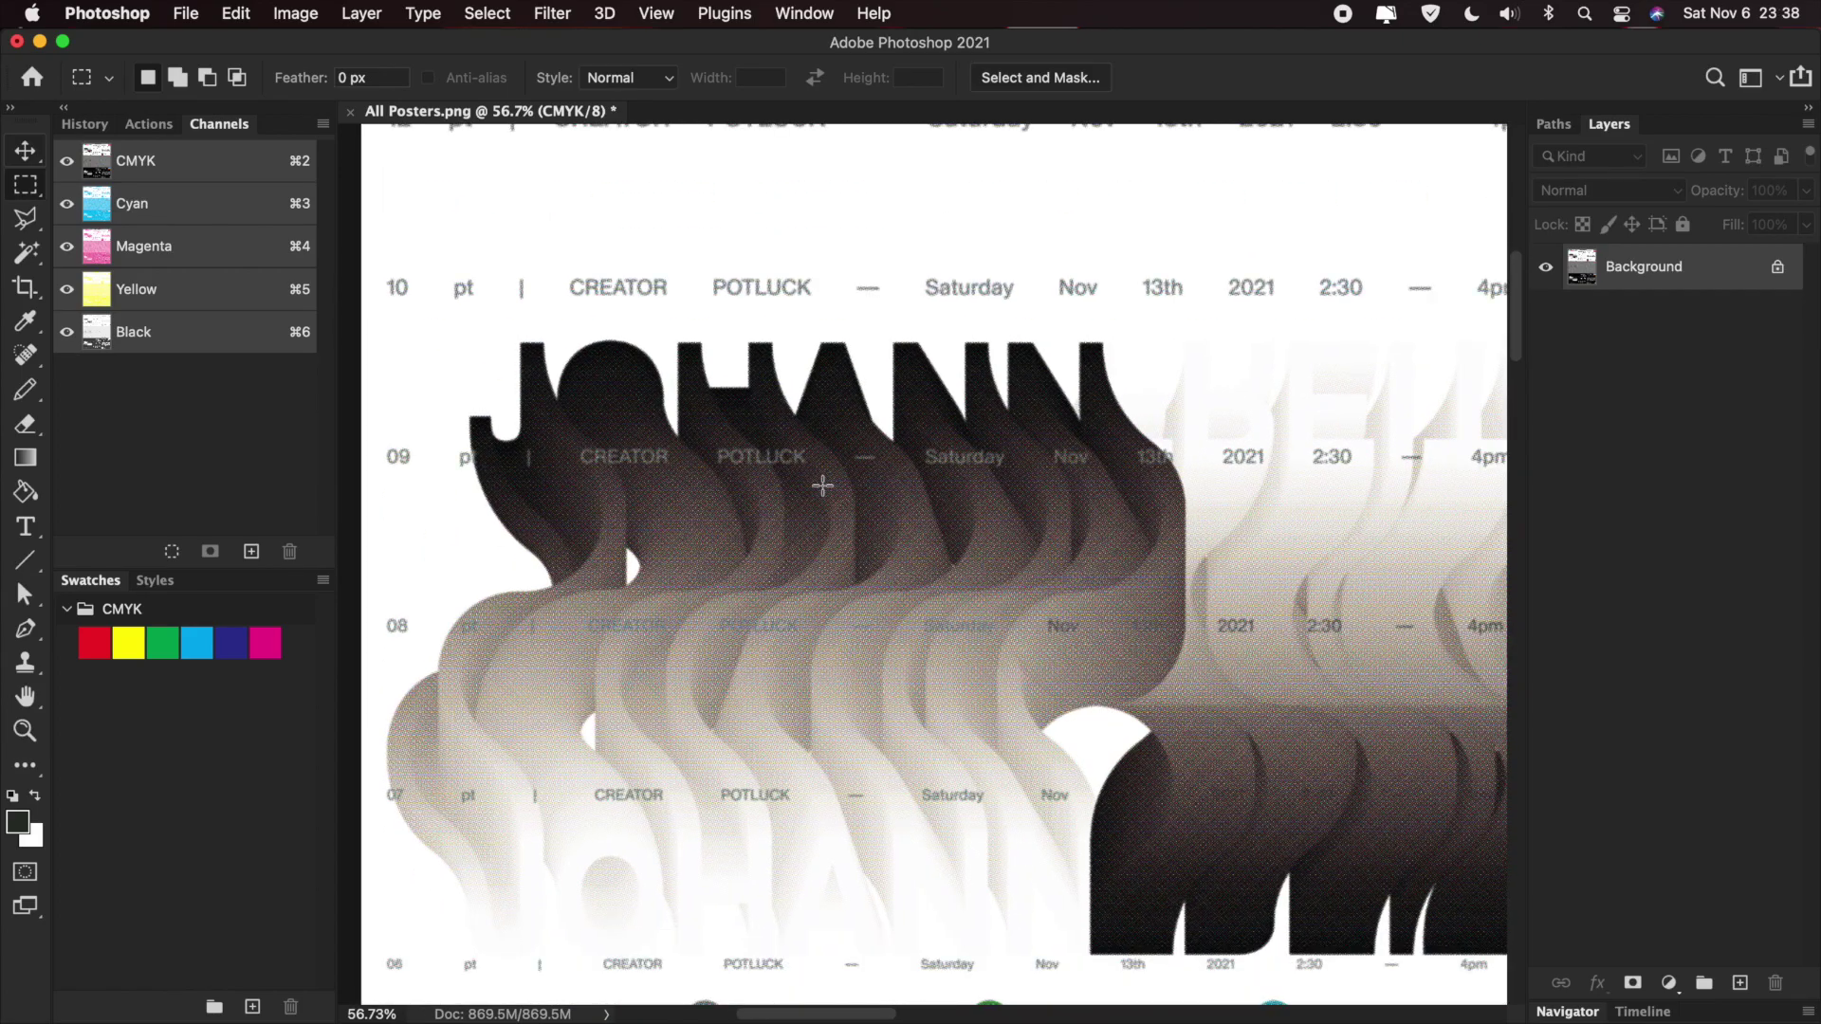
pyautogui.scroll(-1, 823, 486)
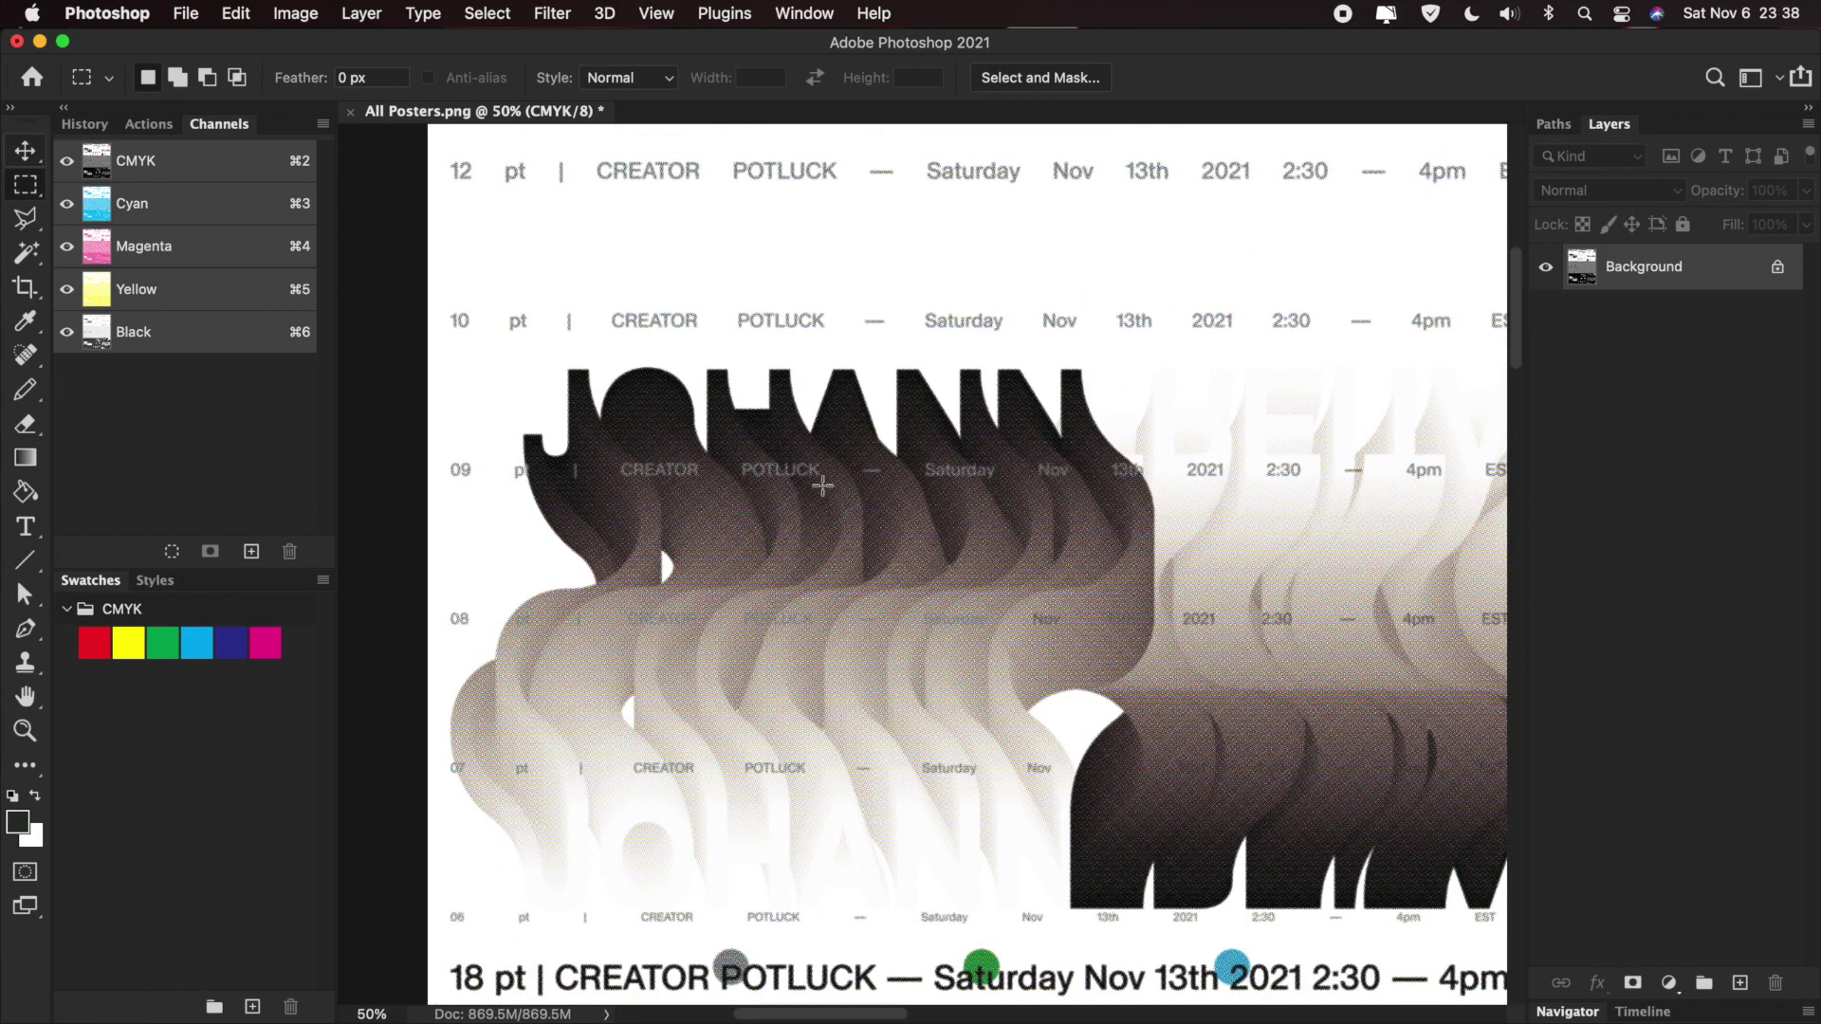
pyautogui.scroll(-9, 823, 486)
pyautogui.hscroll(2, 823, 485)
pyautogui.scroll(-15, 822, 486)
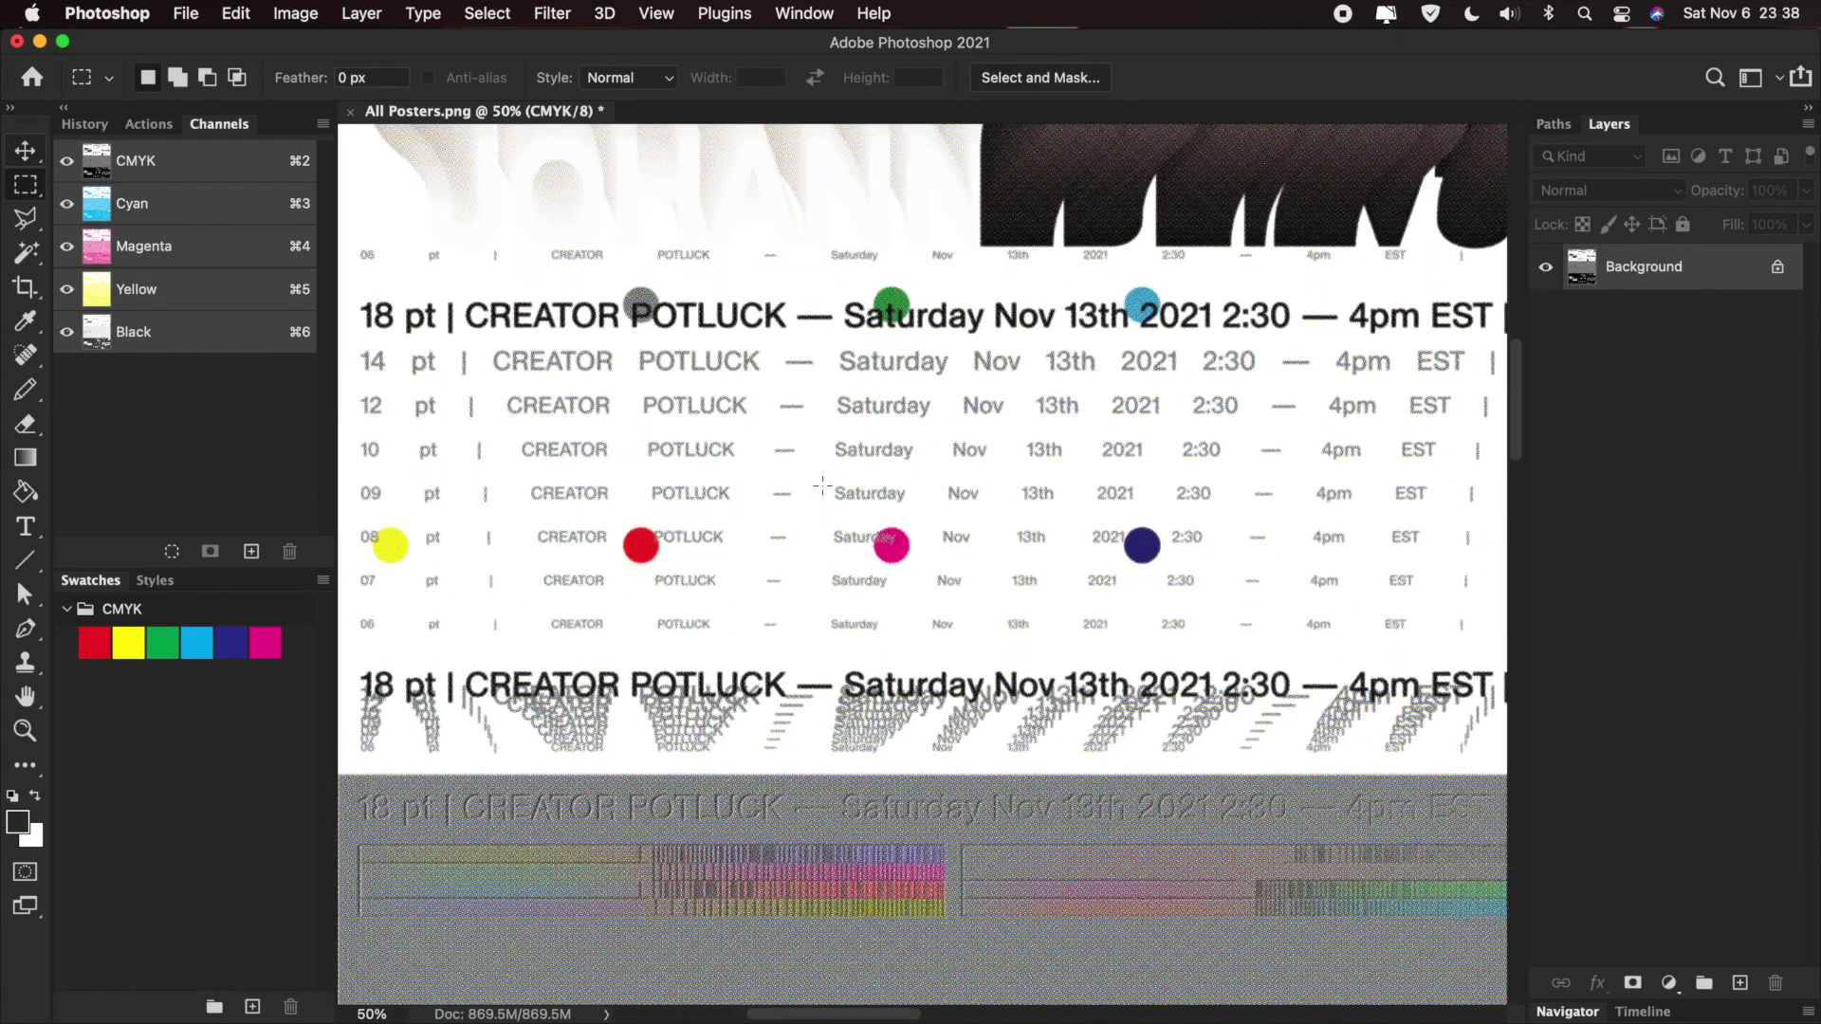
pyautogui.scroll(13, 823, 486)
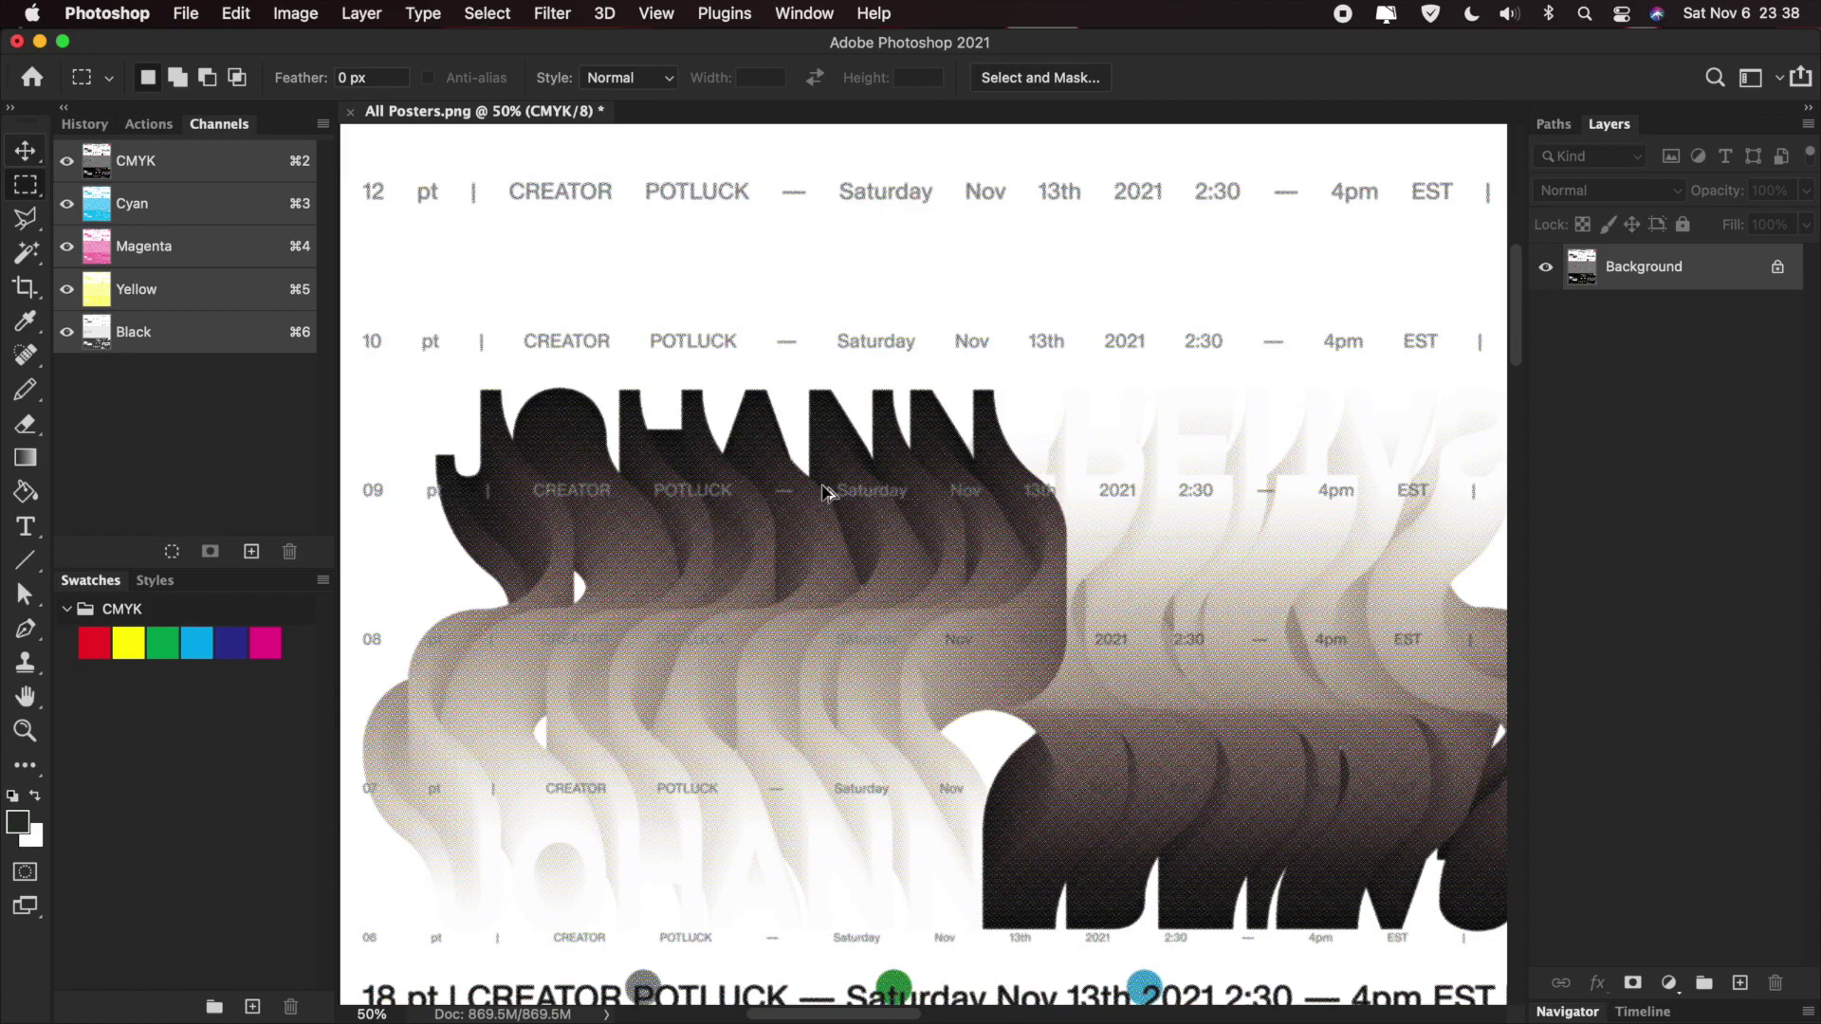
pyautogui.scroll(6, 822, 487)
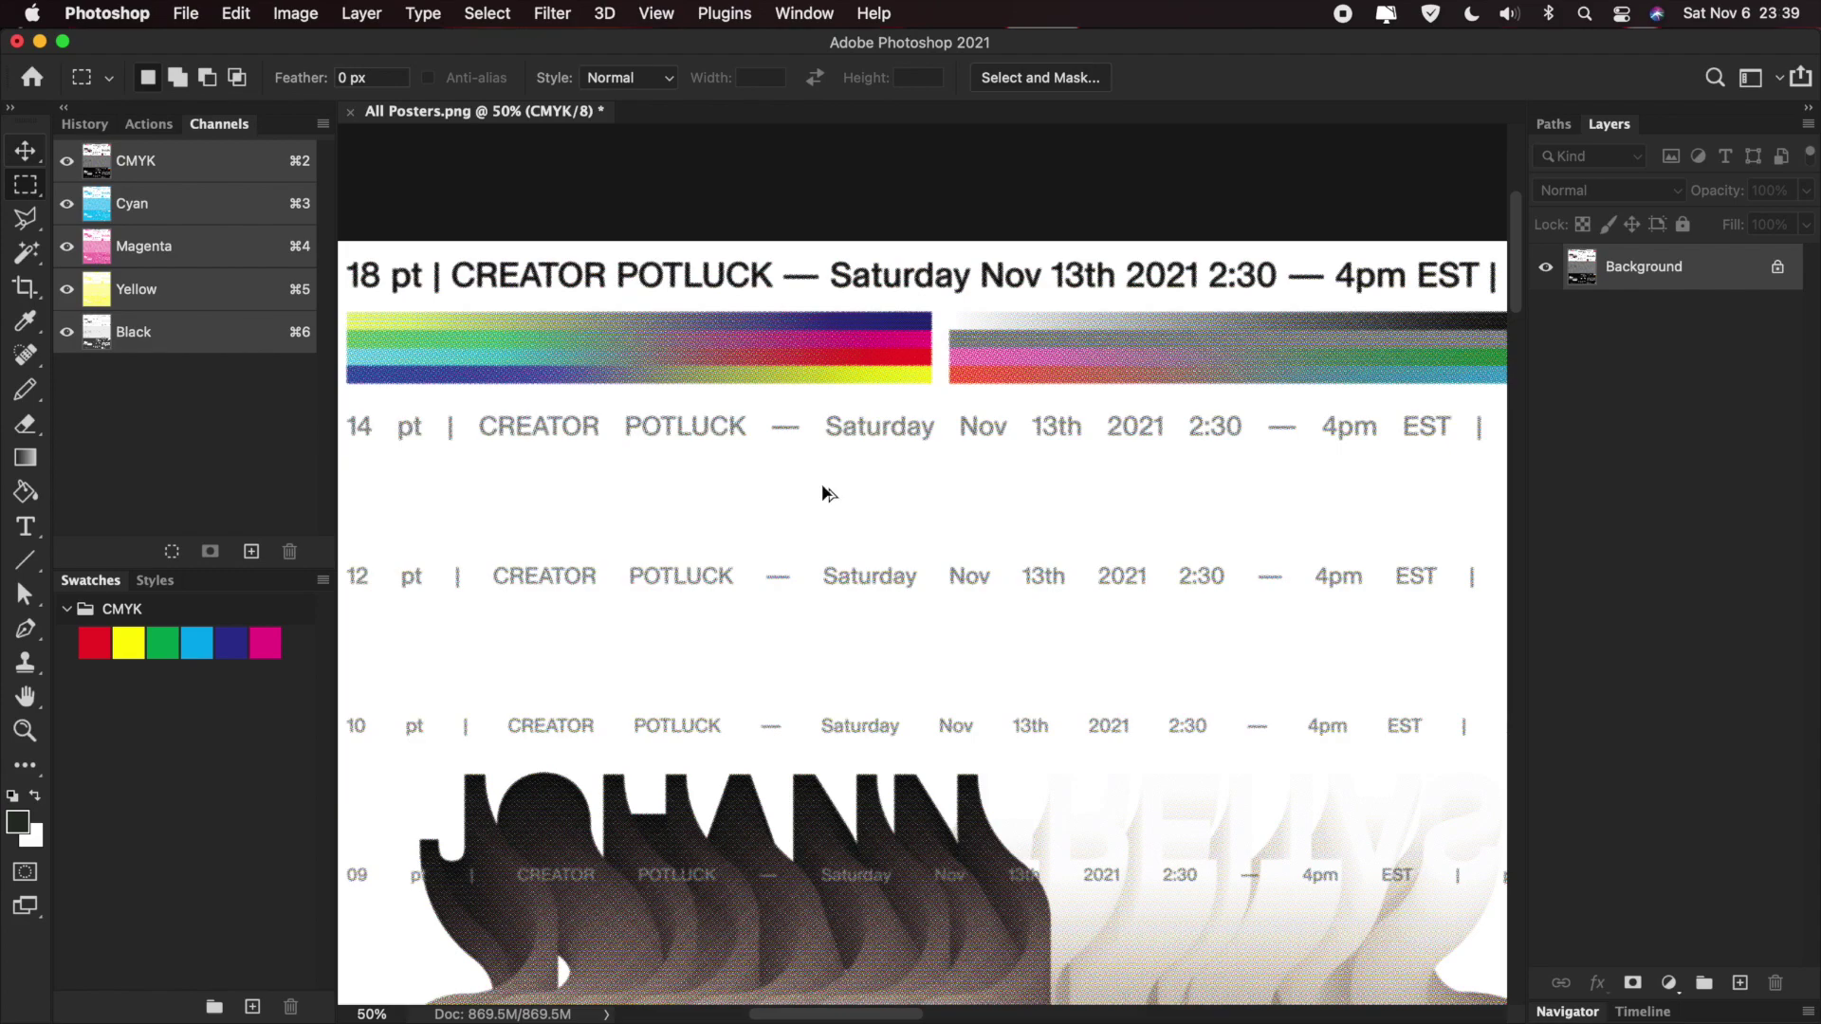
# - Open the image size settings and set the resolution to 72 pixels/inch with resampling on
pyautogui.press('super+alt+i')
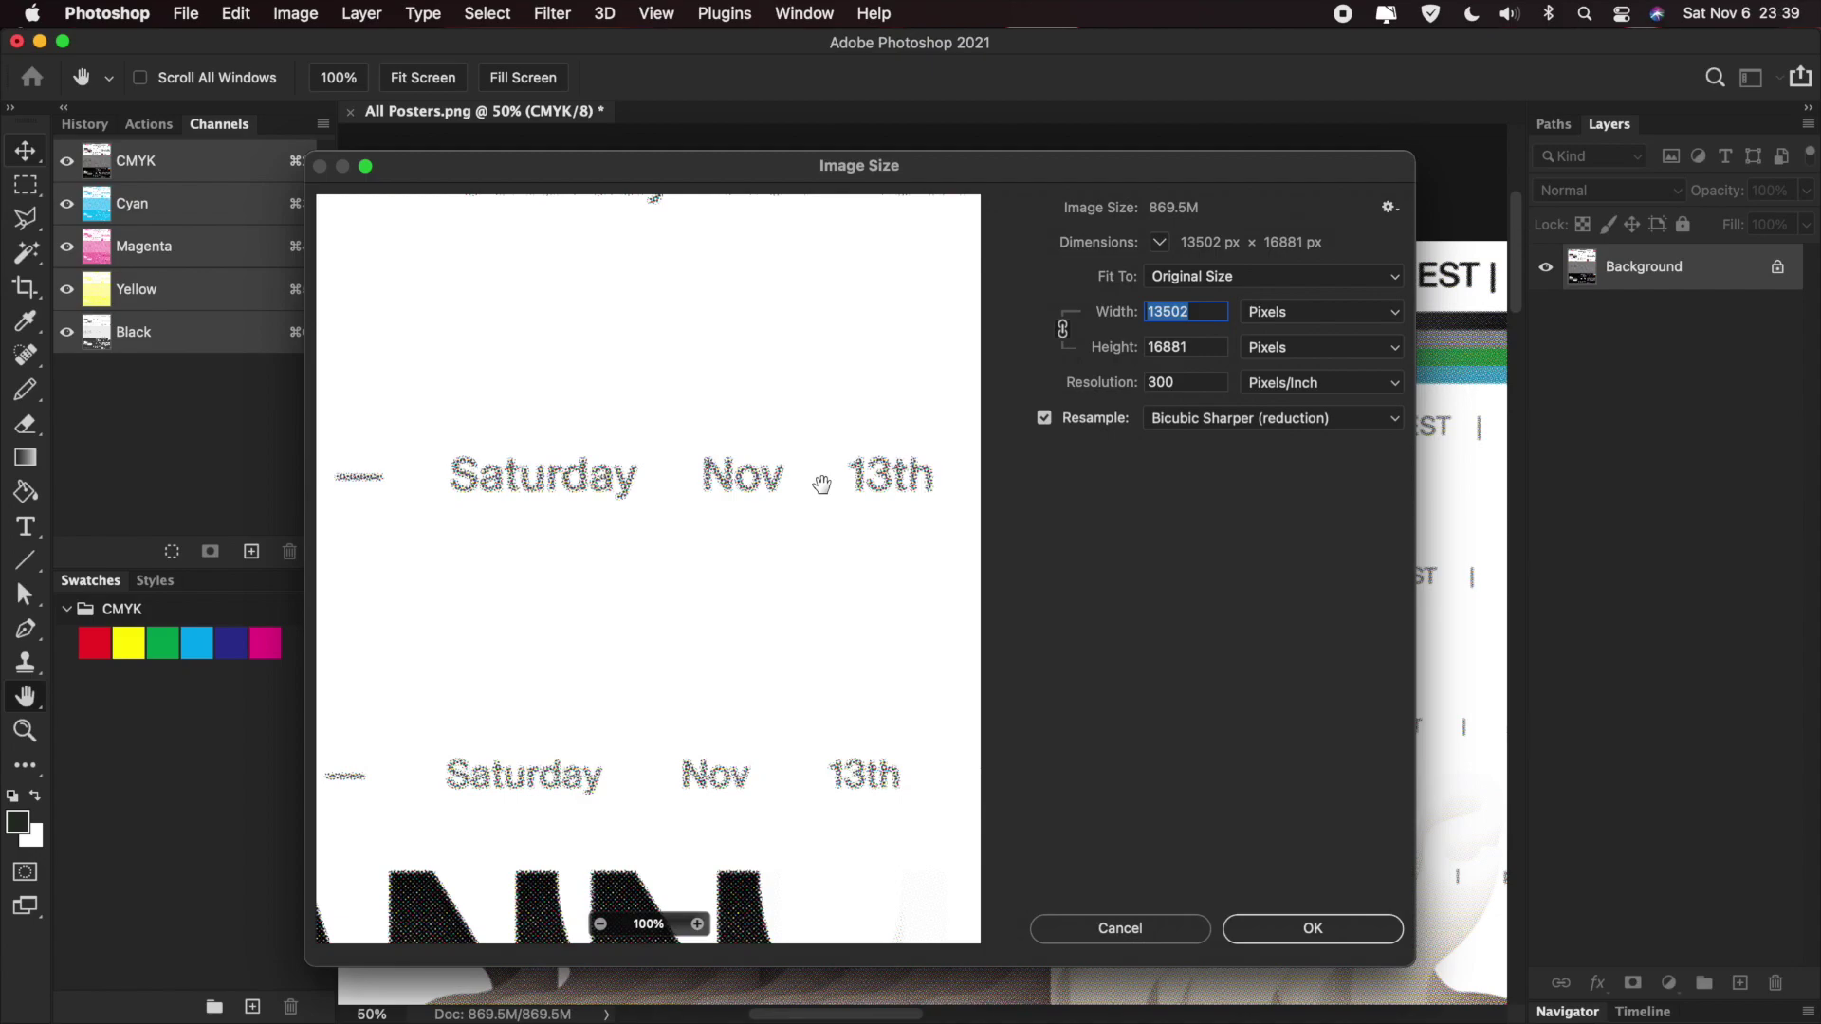
pyautogui.click(1209, 380)
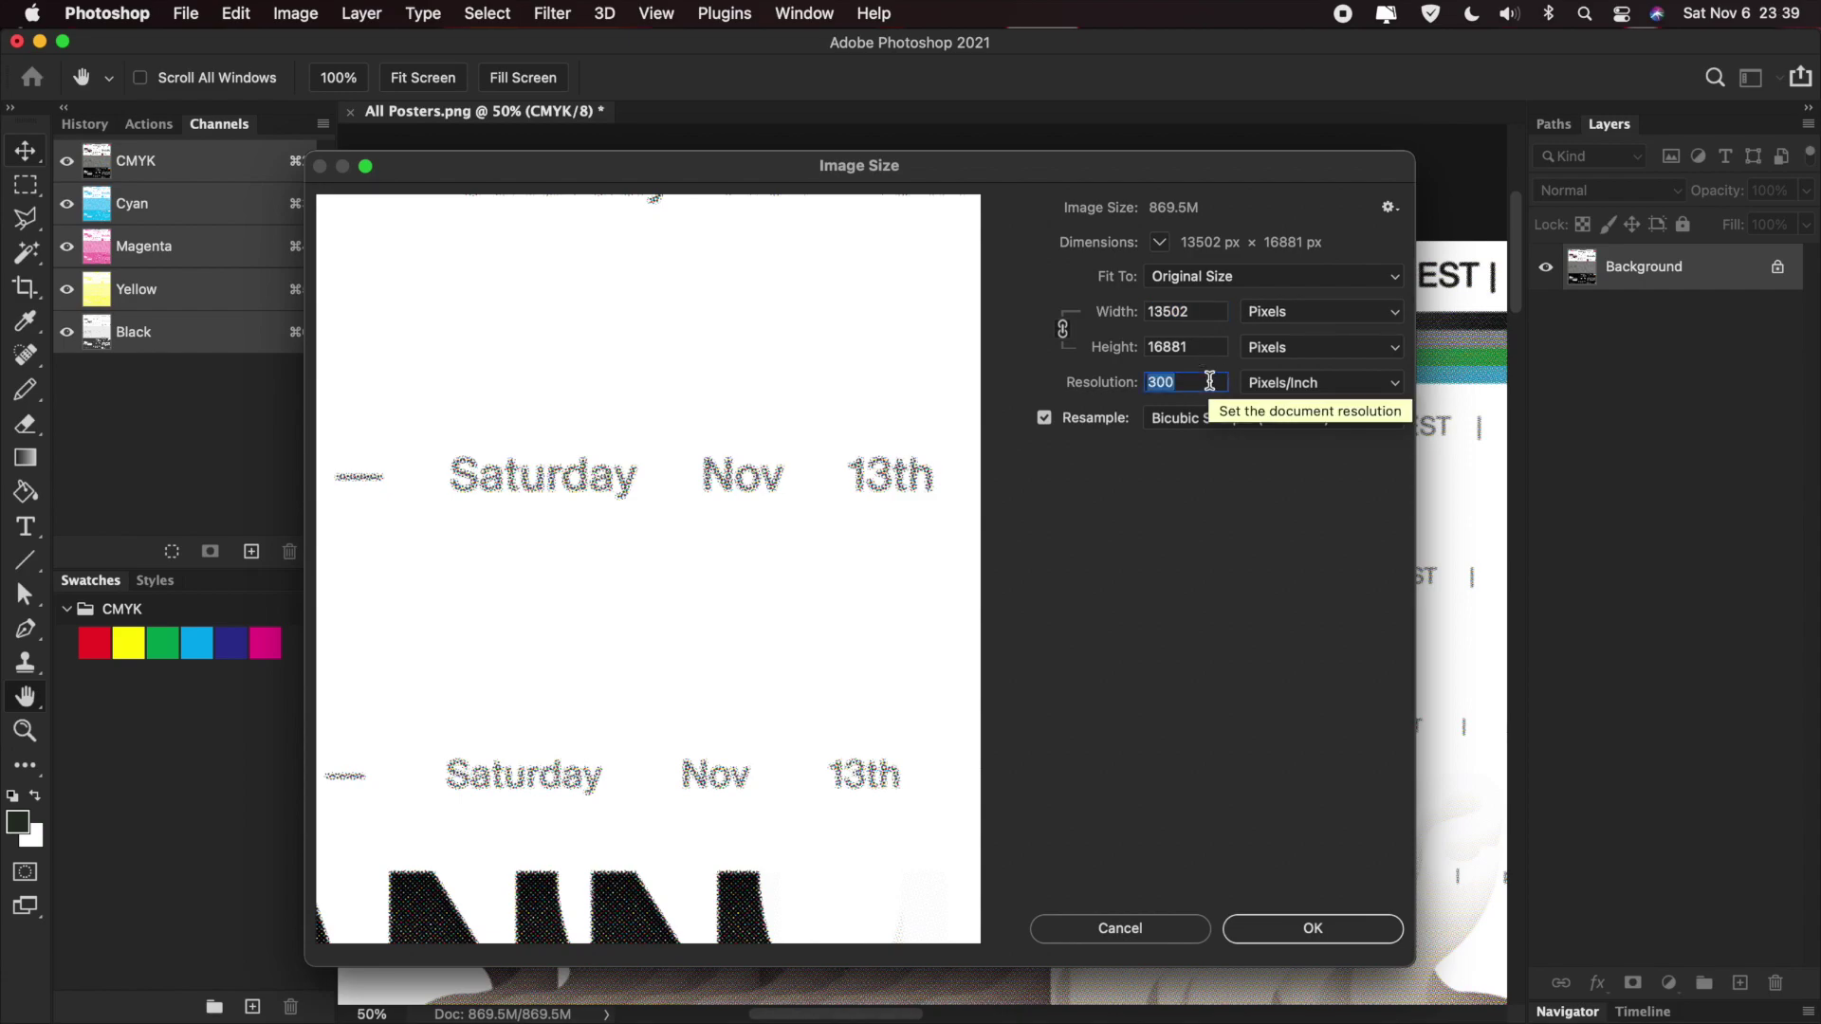
pyautogui.write('72')
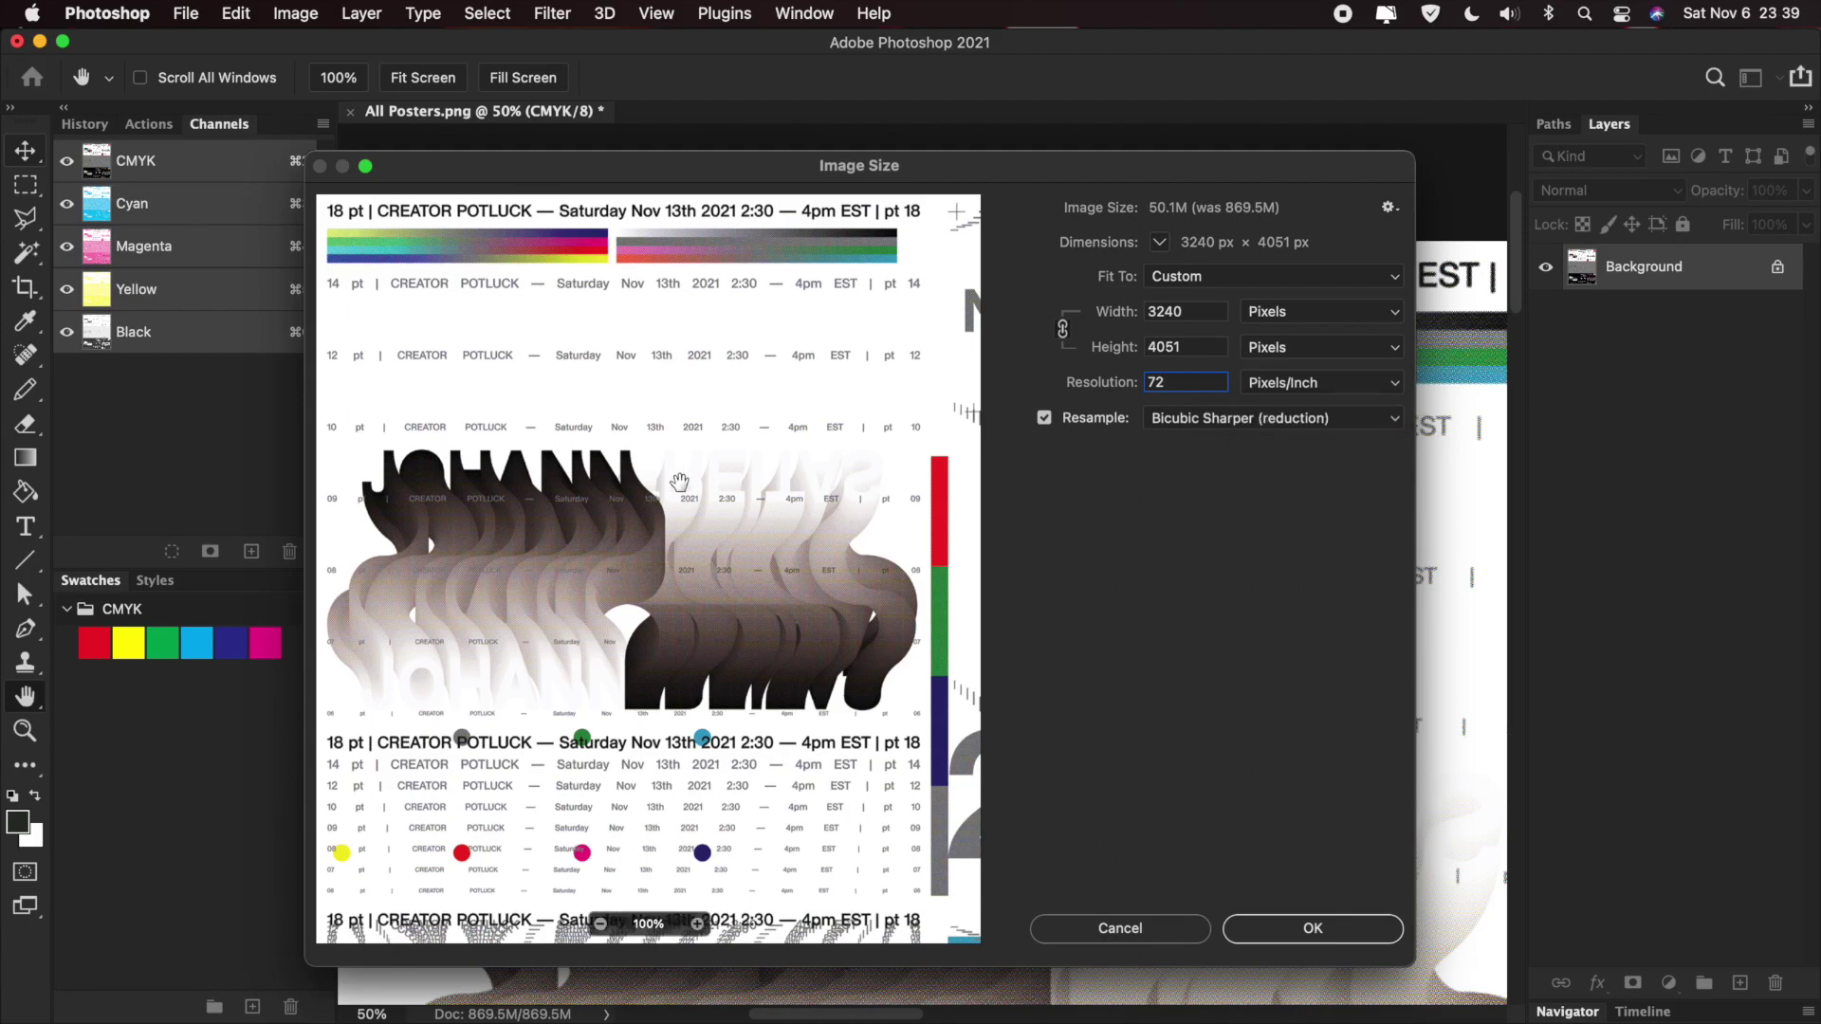
# - Check the width, height and resolution fields and examine the resize preview across the white, grey and black posters
pyautogui.scroll(-3, 650, 854)
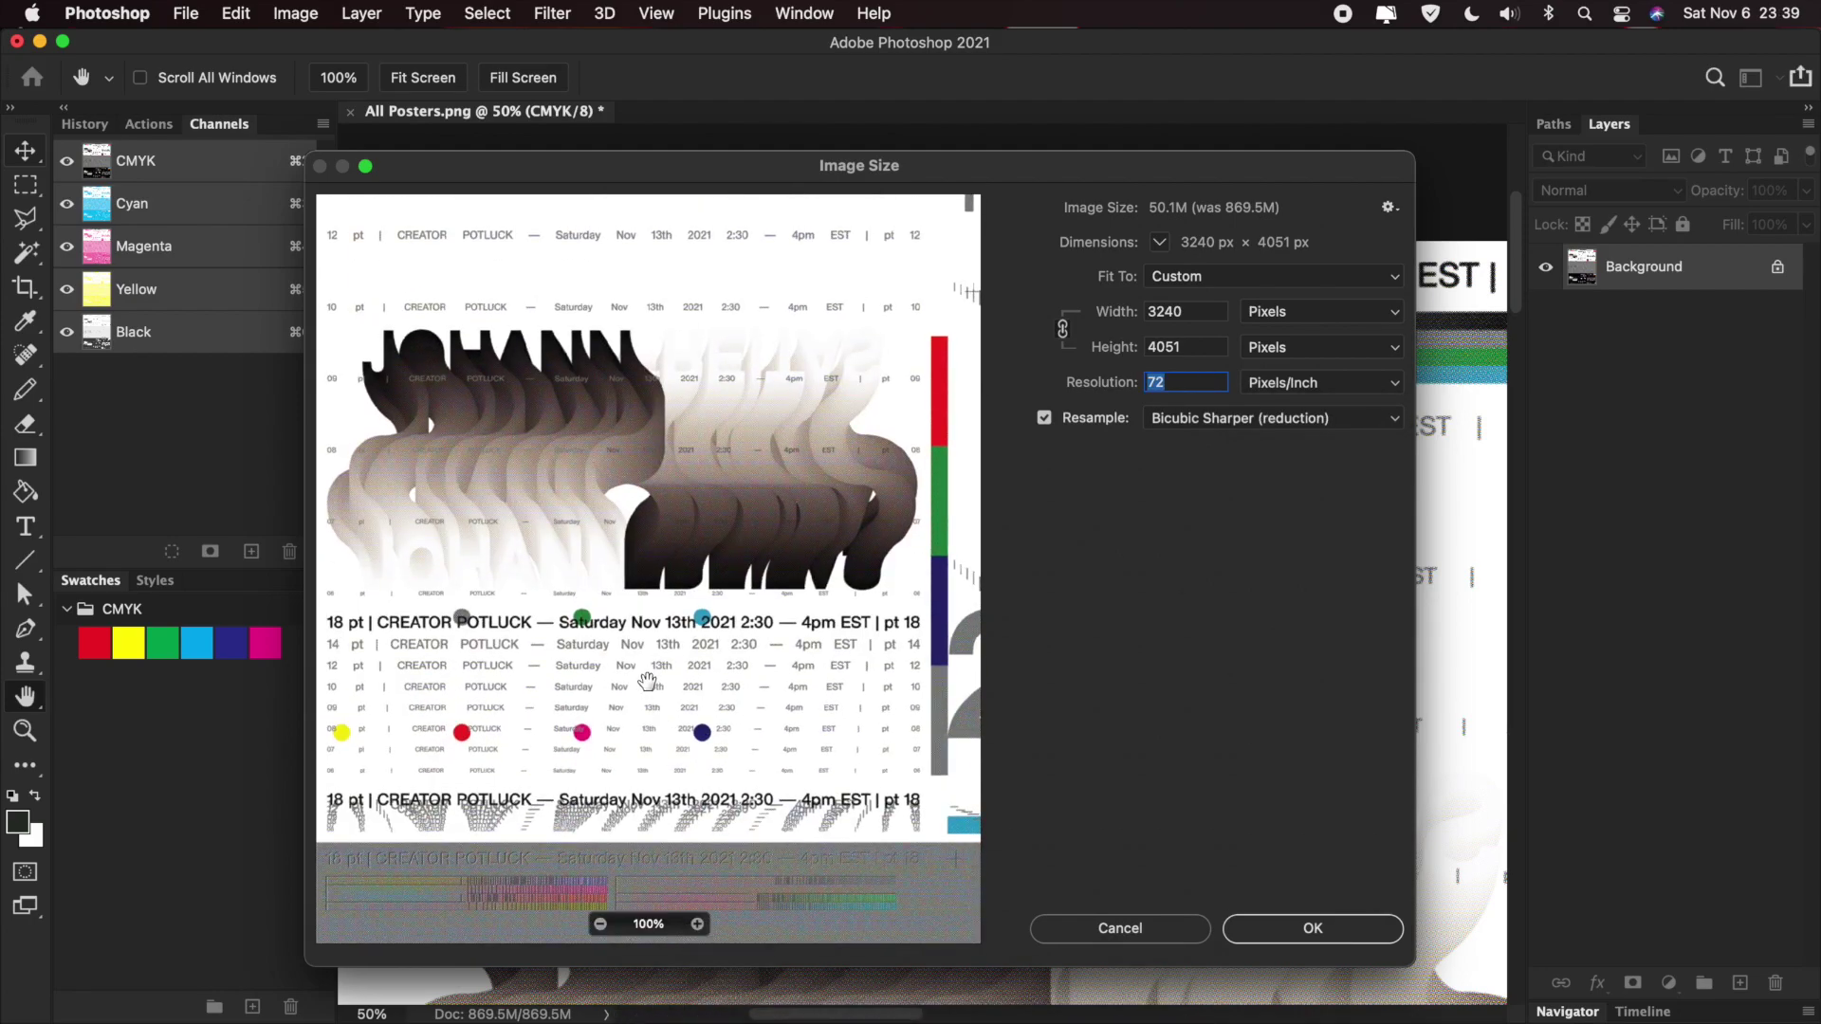
pyautogui.scroll(3, 655, 911)
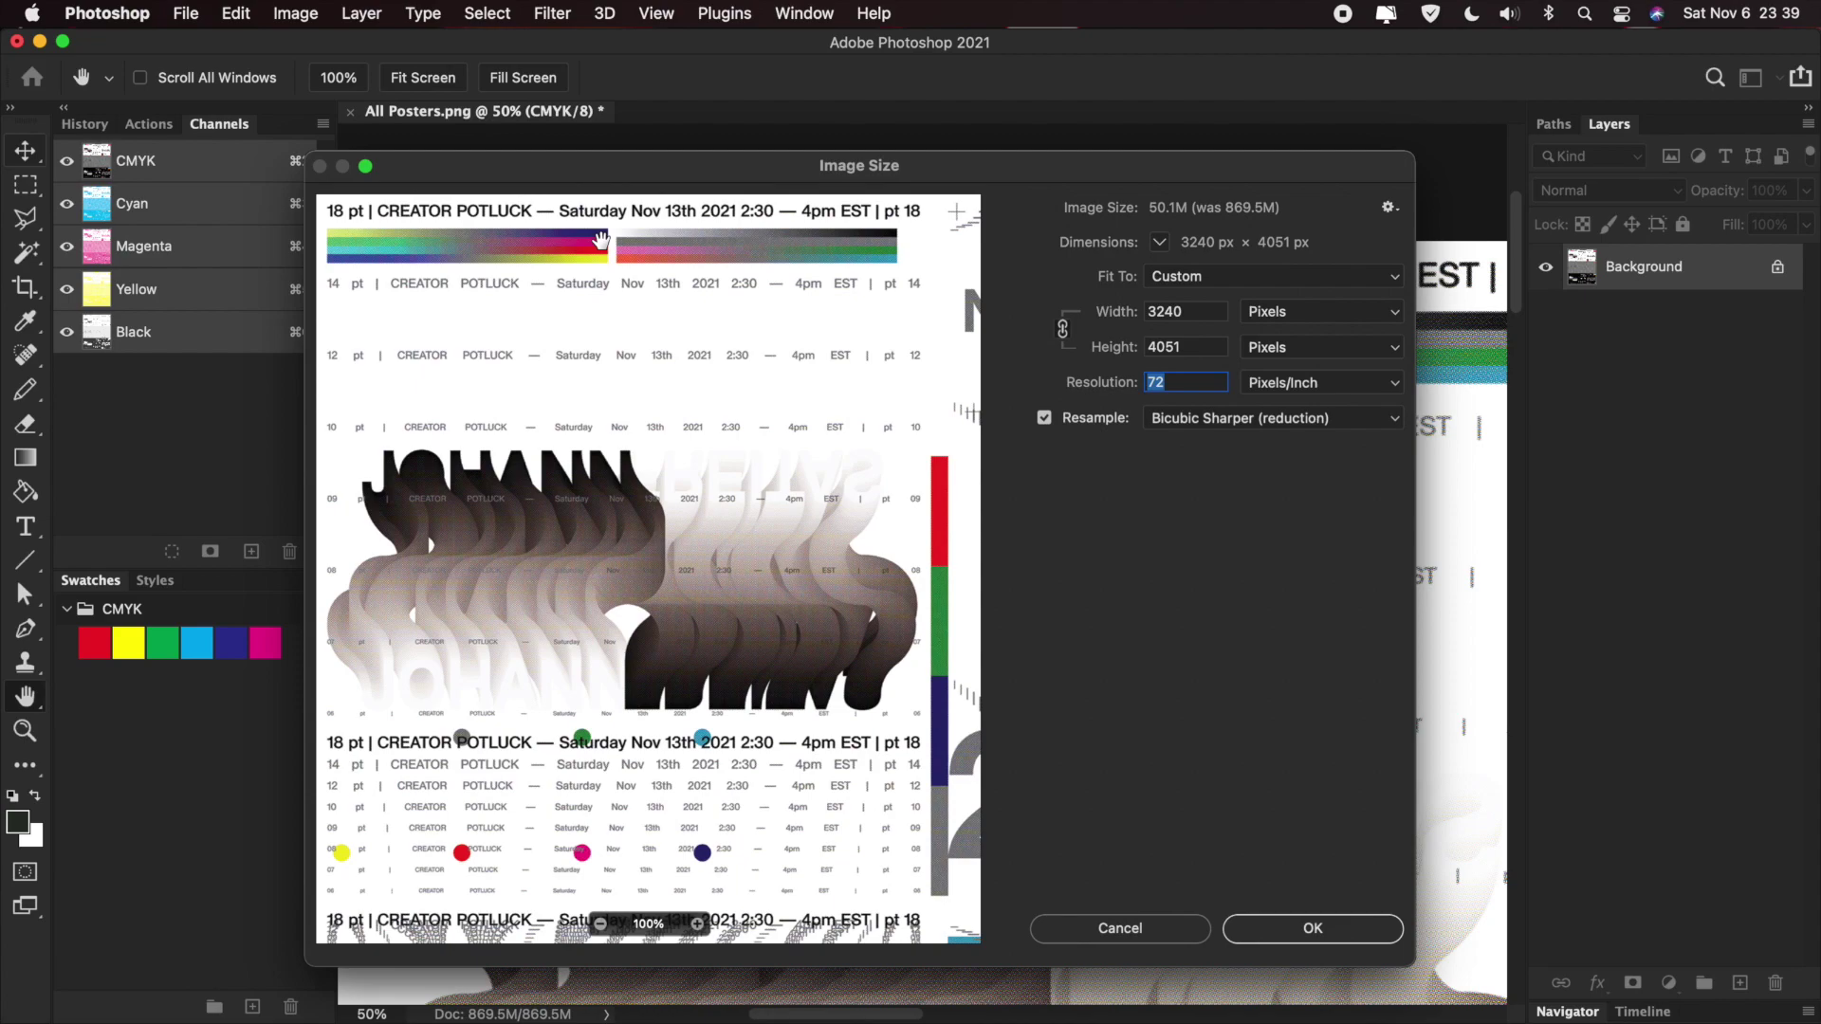
pyautogui.doubleClick(1187, 311)
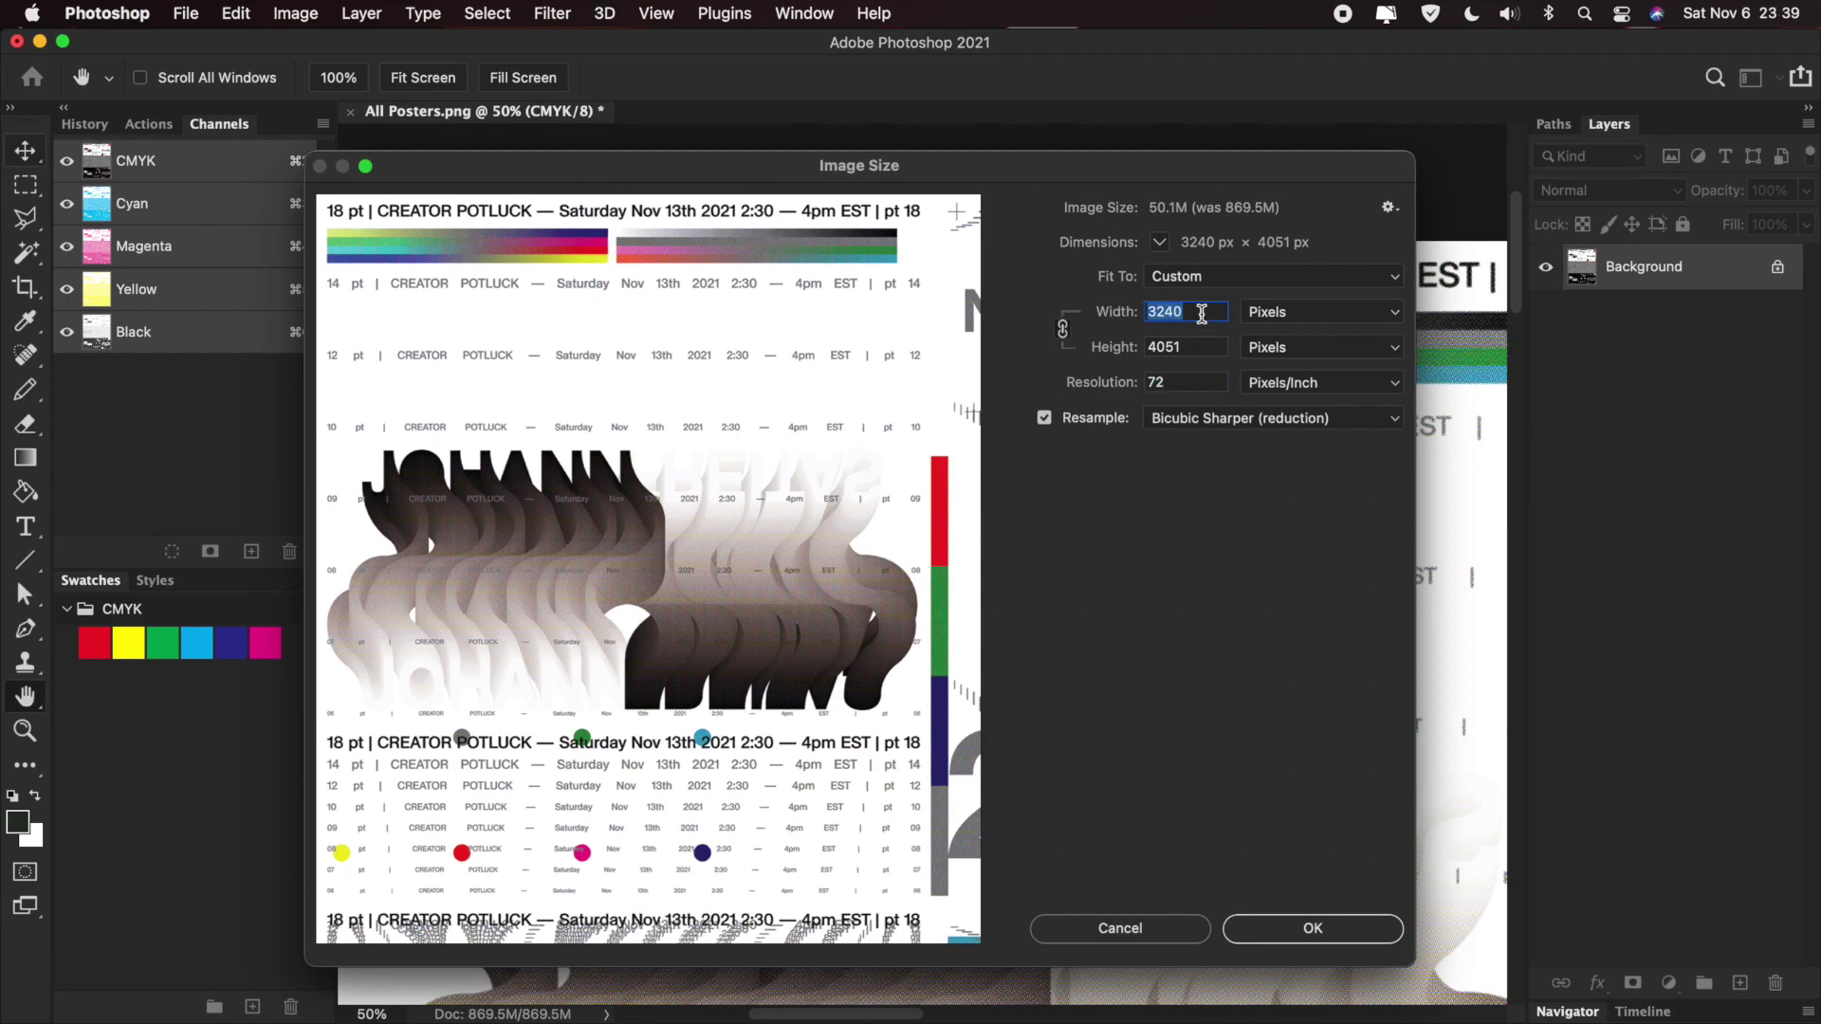
pyautogui.doubleClick(1193, 346)
pyautogui.doubleClick(1202, 309)
pyautogui.doubleClick(1186, 380)
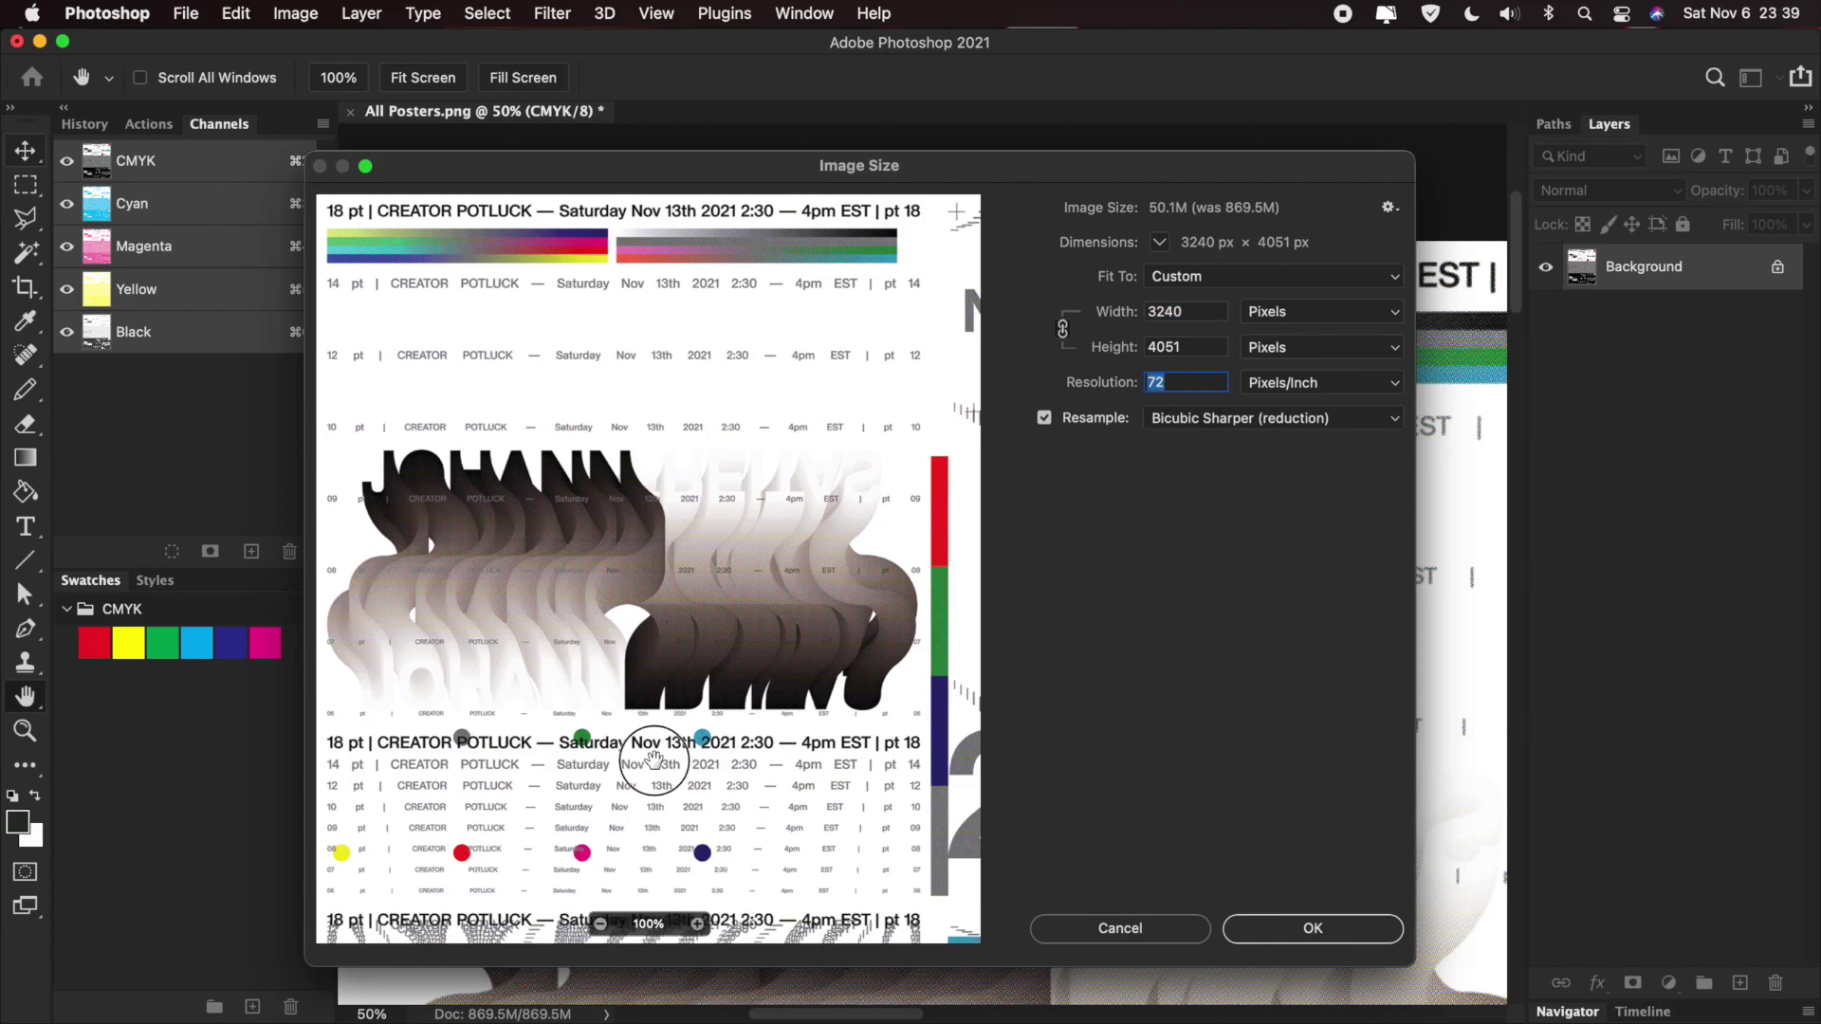
pyautogui.moveTo(650, 752); pyautogui.dragTo(474, 398)
pyautogui.moveTo(806, 731); pyautogui.dragTo(547, 552)
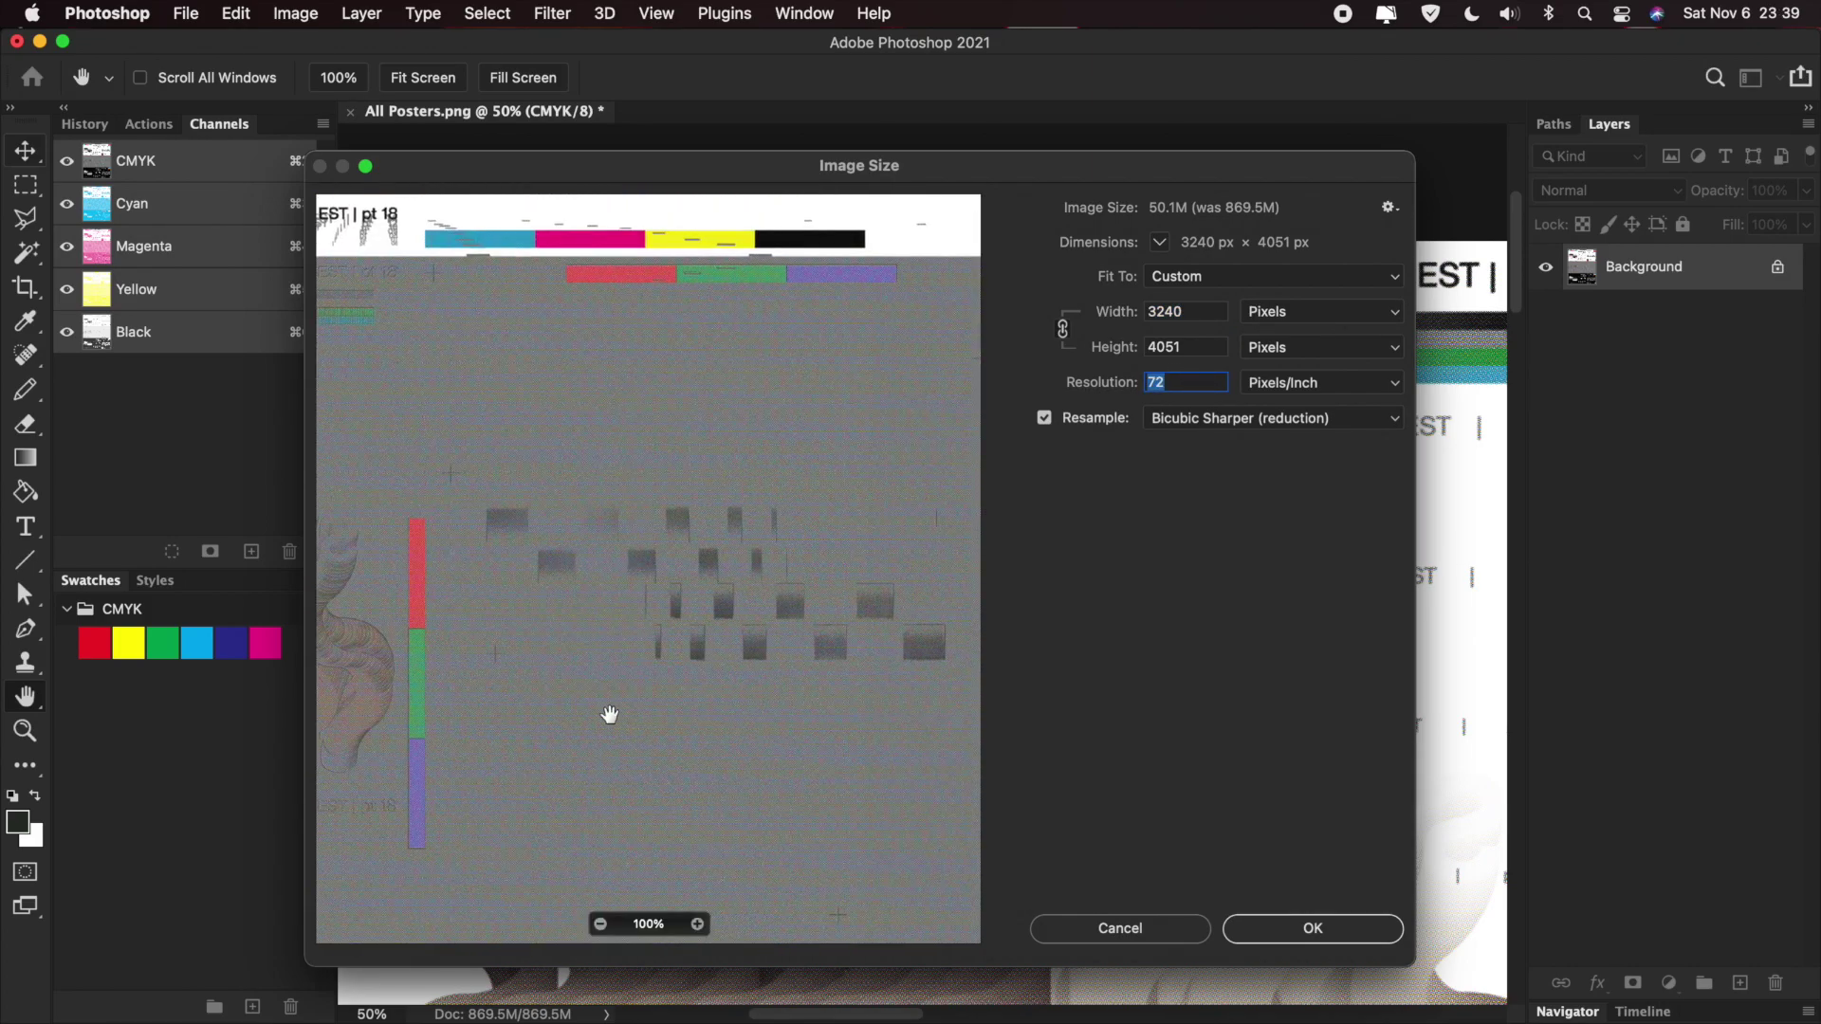
pyautogui.moveTo(785, 813); pyautogui.dragTo(666, 444)
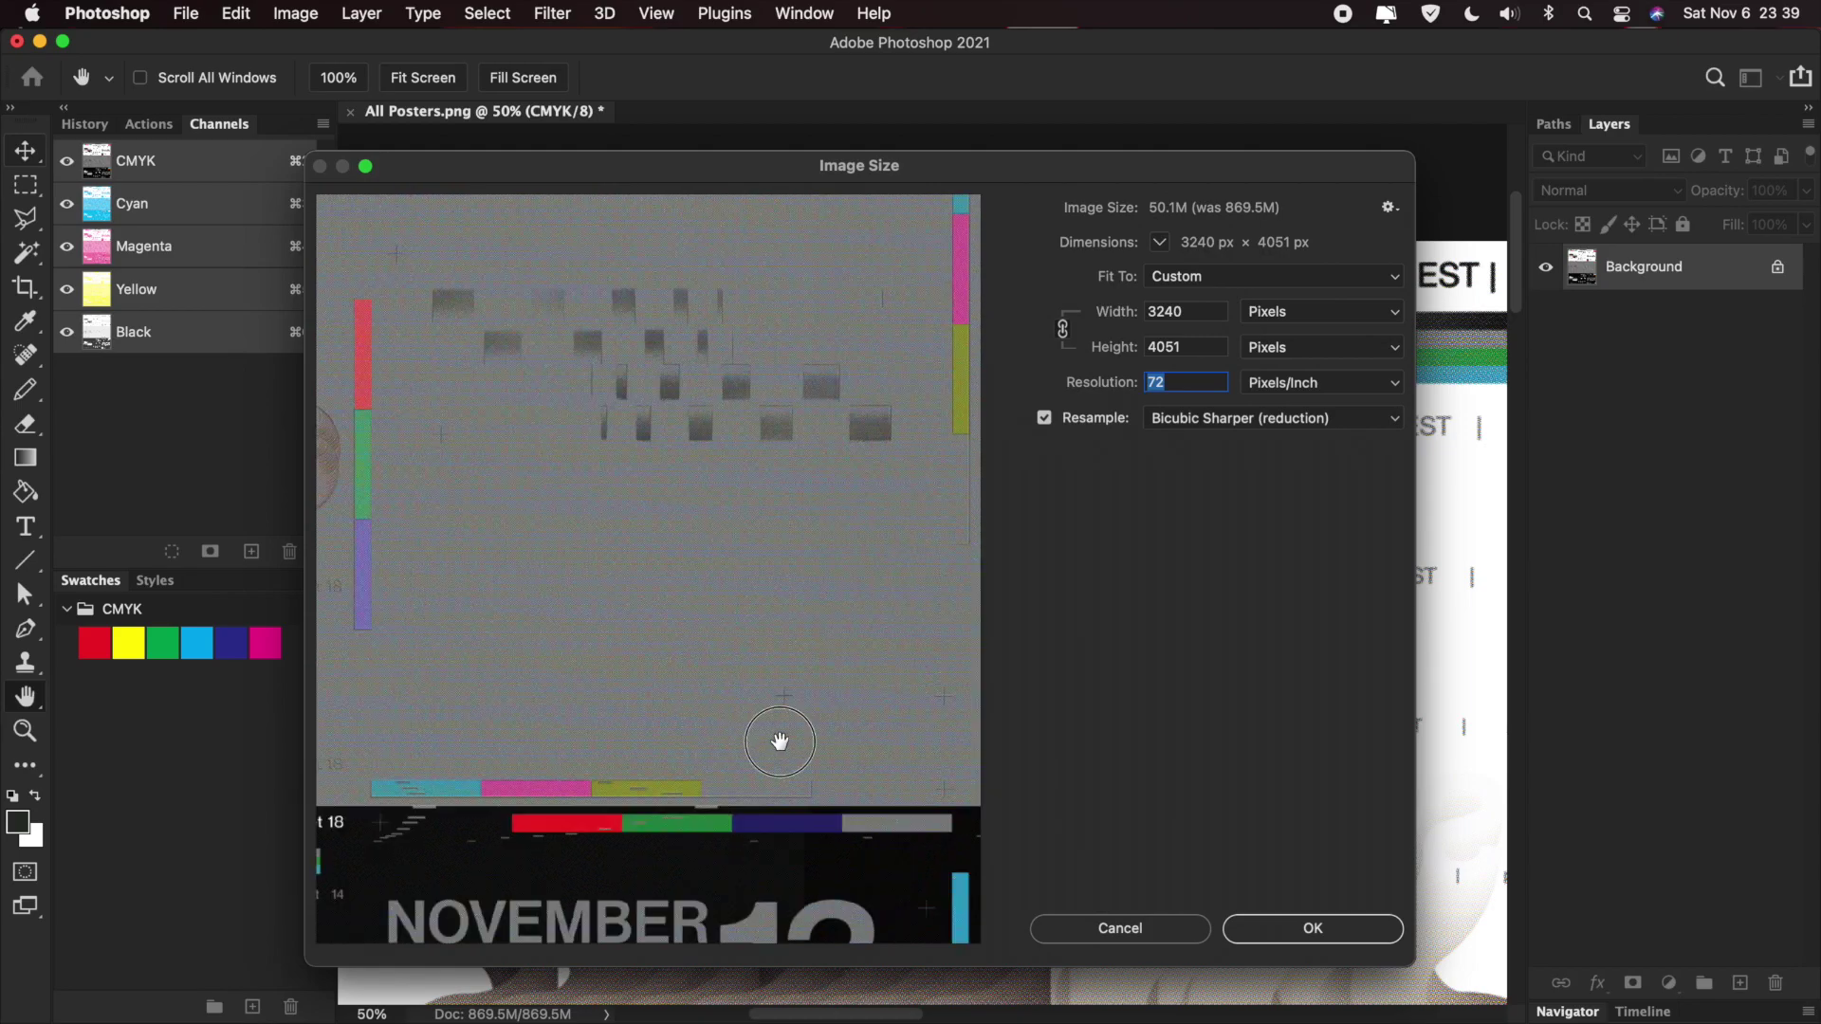
pyautogui.moveTo(772, 724); pyautogui.dragTo(759, 199)
pyautogui.moveTo(621, 171); pyautogui.dragTo(627, 120)
pyautogui.moveTo(815, 628); pyautogui.dragTo(1065, 471)
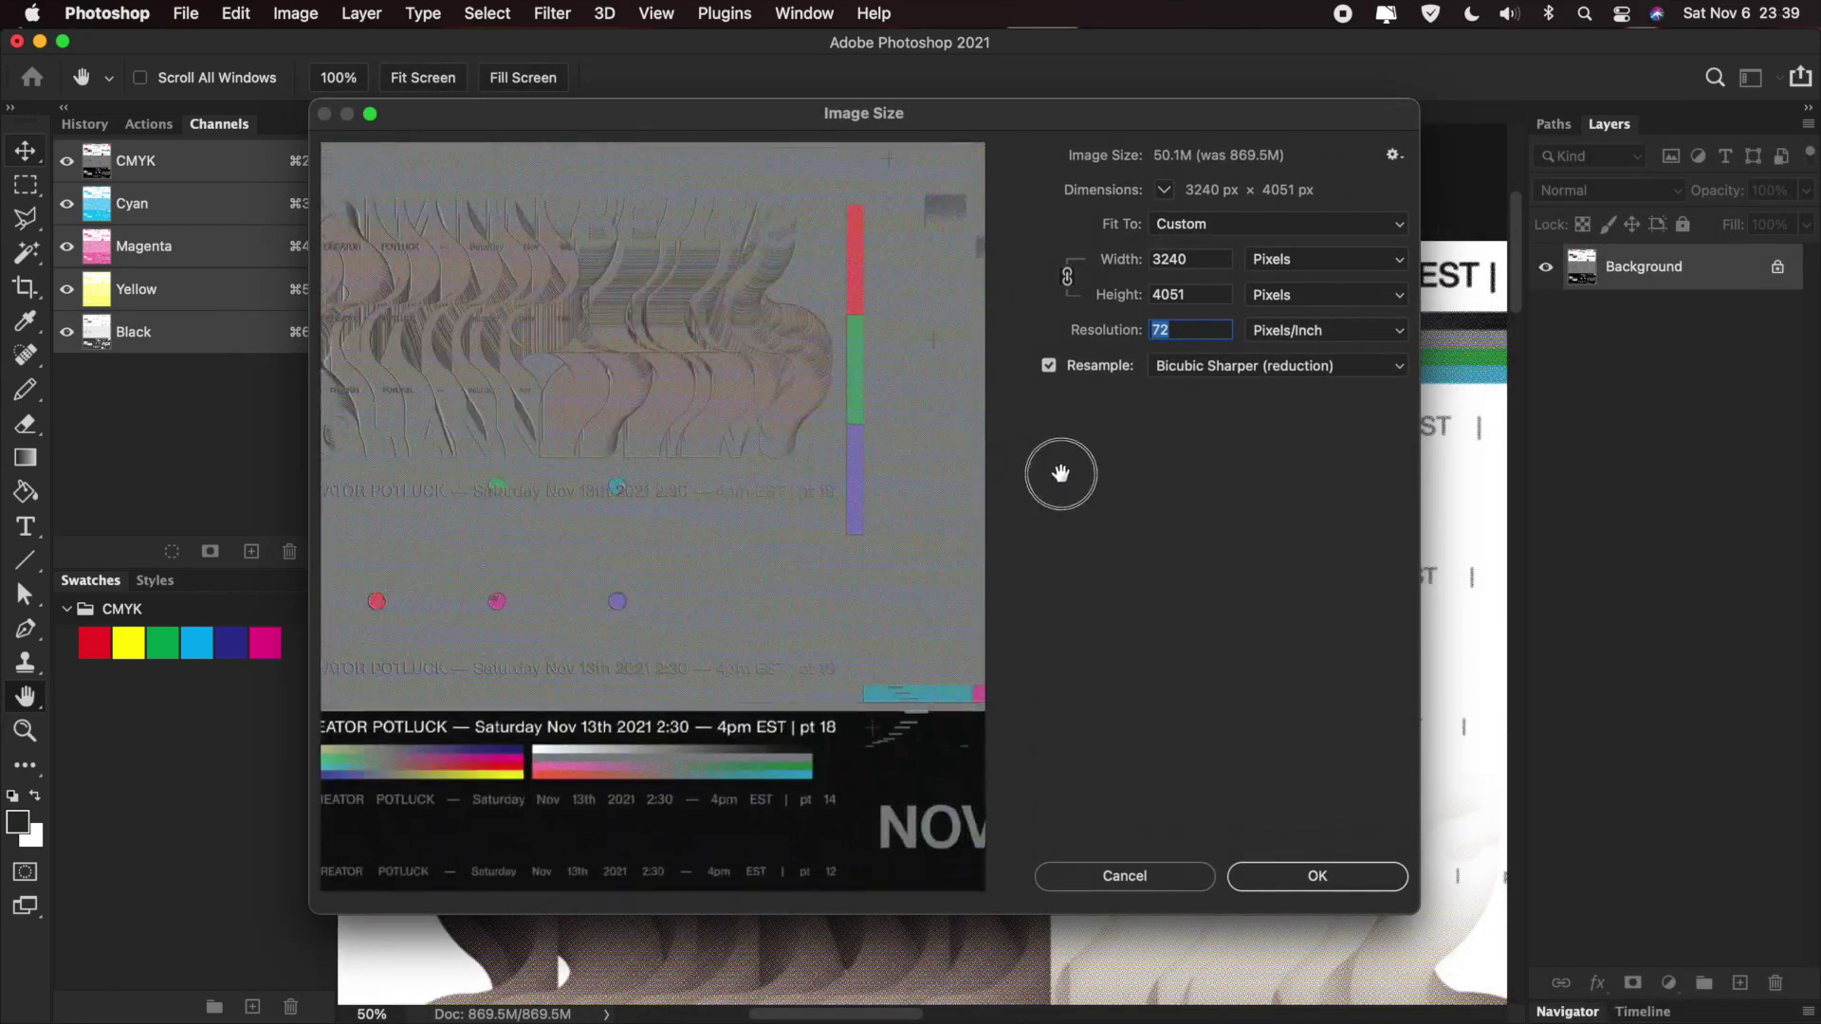
pyautogui.moveTo(500, 463); pyautogui.dragTo(782, 754)
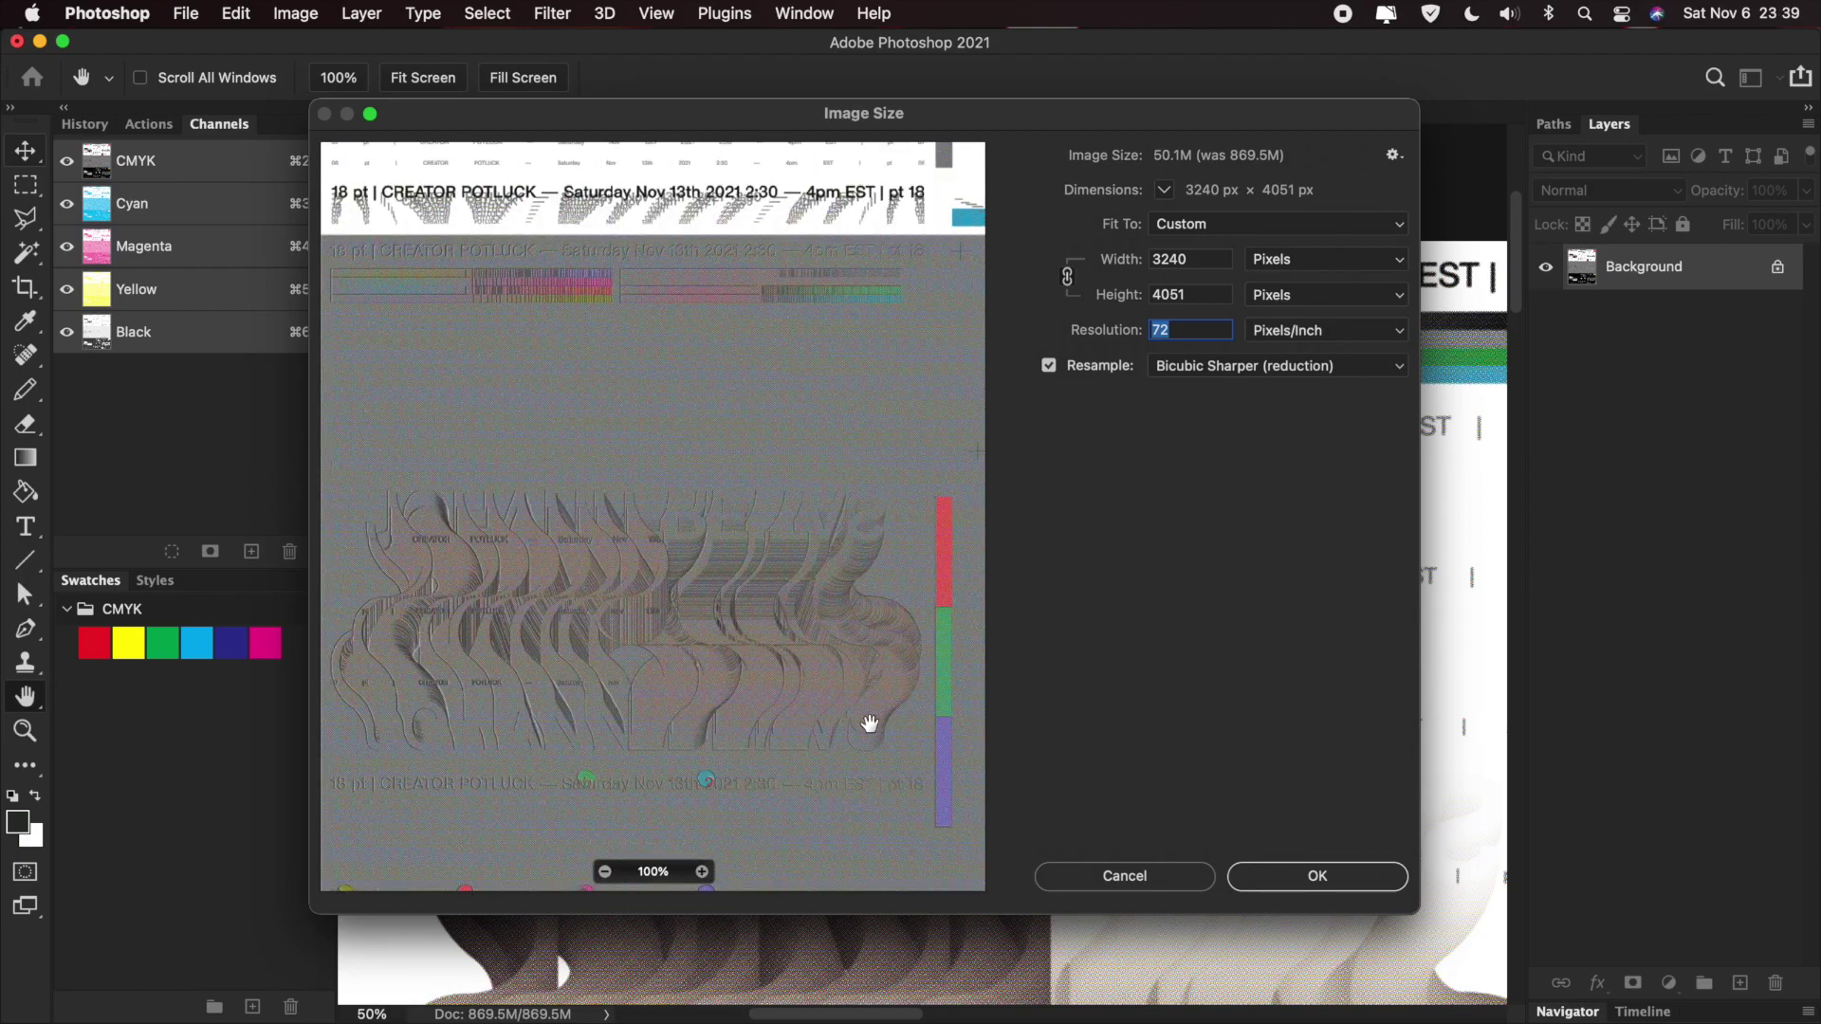
# - Set the resampling method to Bilinear and apply the image resize
pyautogui.click(1250, 368)
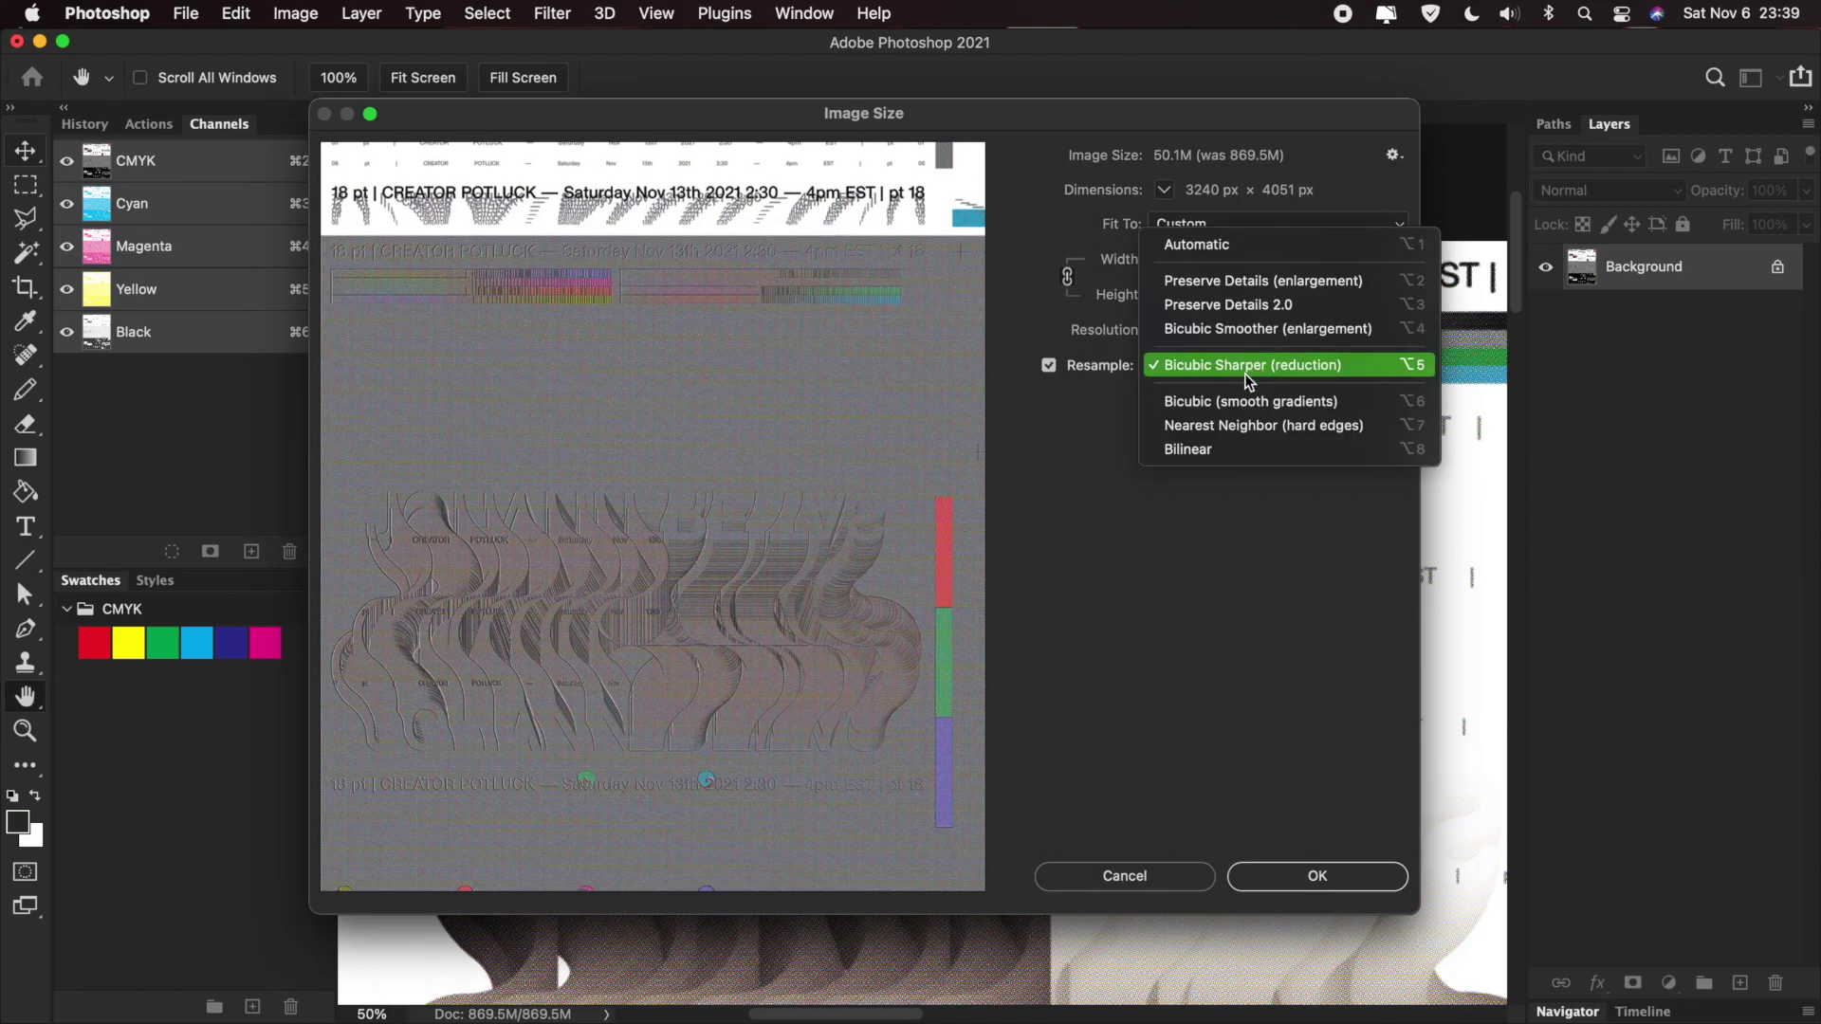
pyautogui.click(1201, 450)
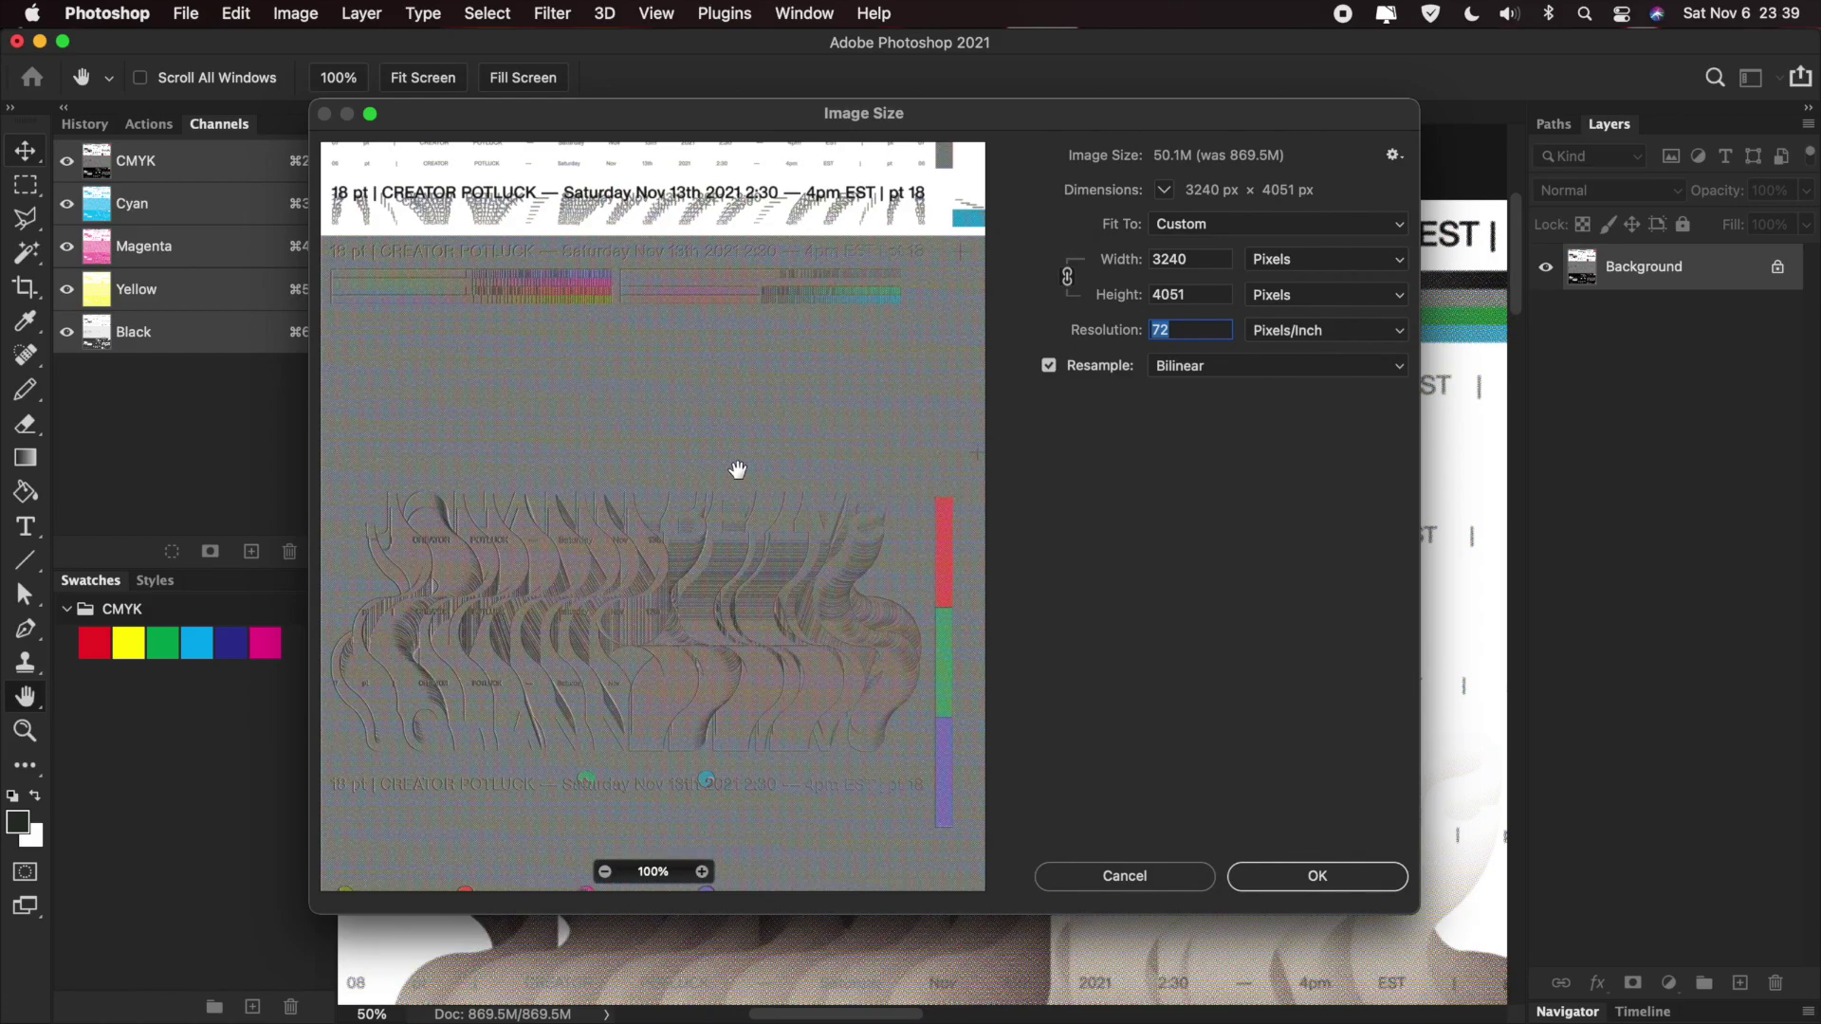
pyautogui.click(1353, 868)
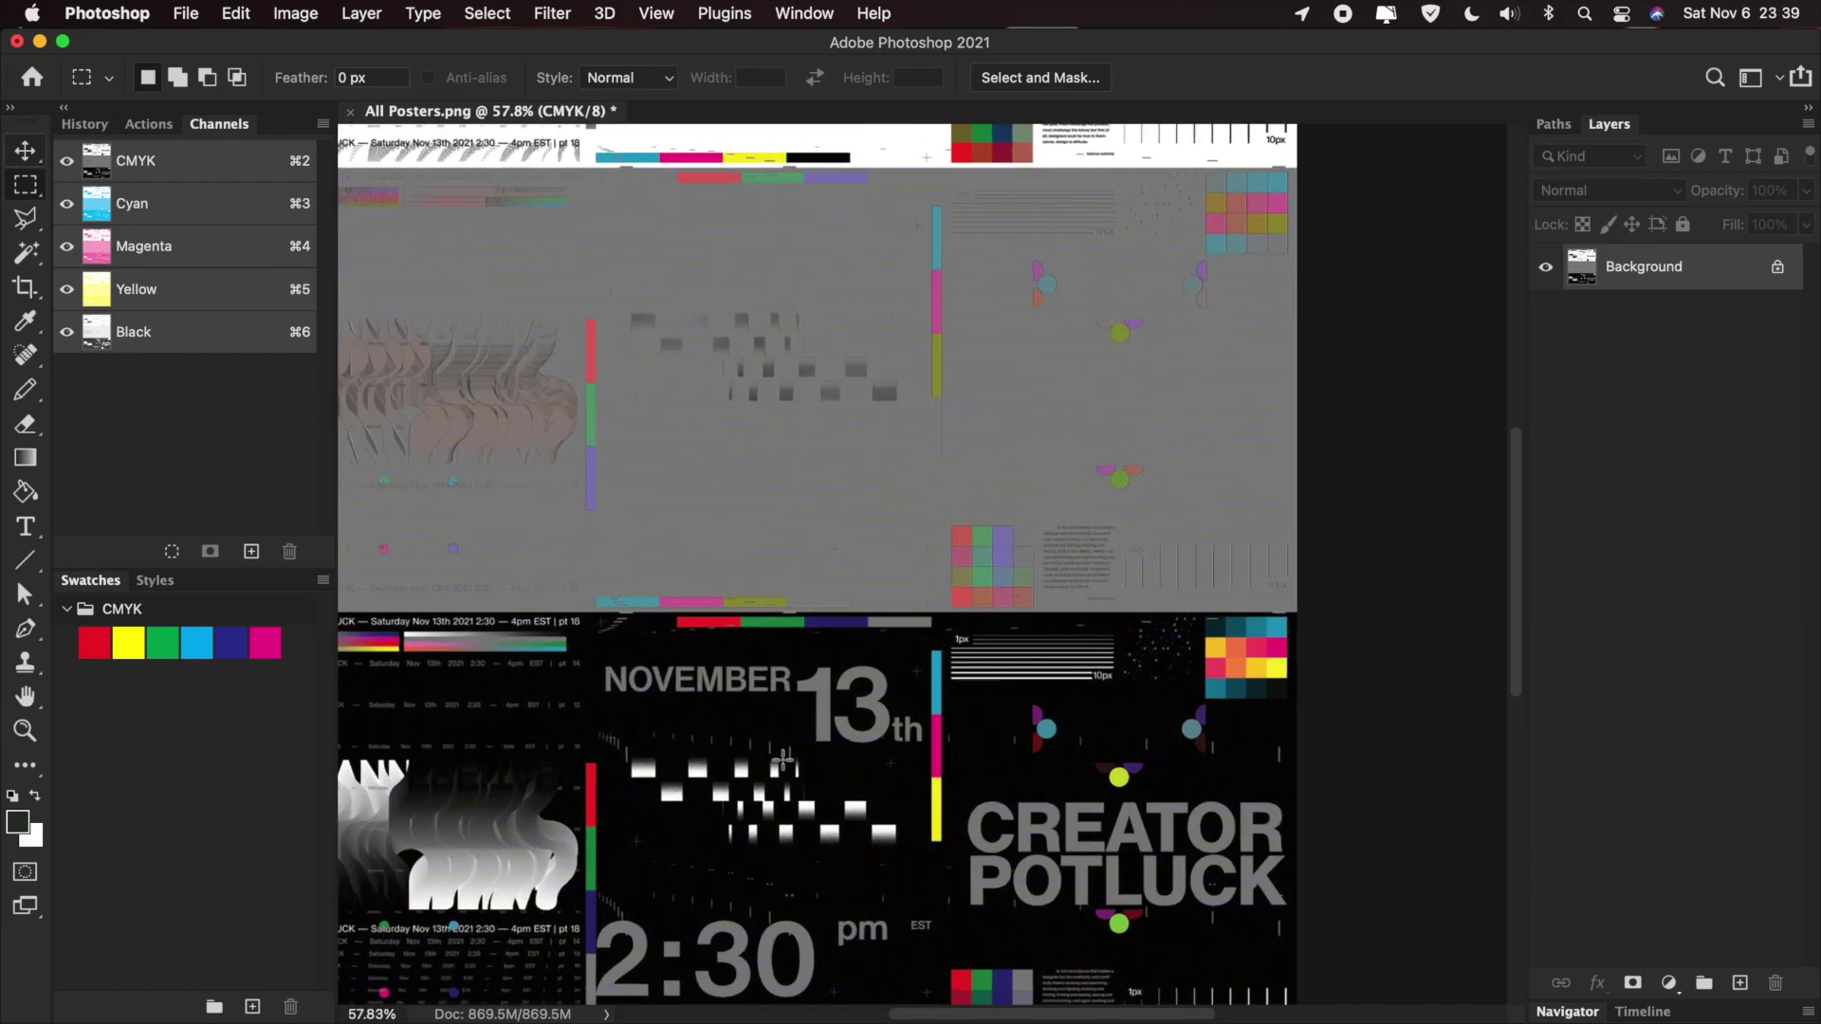
# - Examine the halftone texture of the downsized artwork across the grey poster and its borders with the white and black posters
pyautogui.scroll(3, 793, 754)
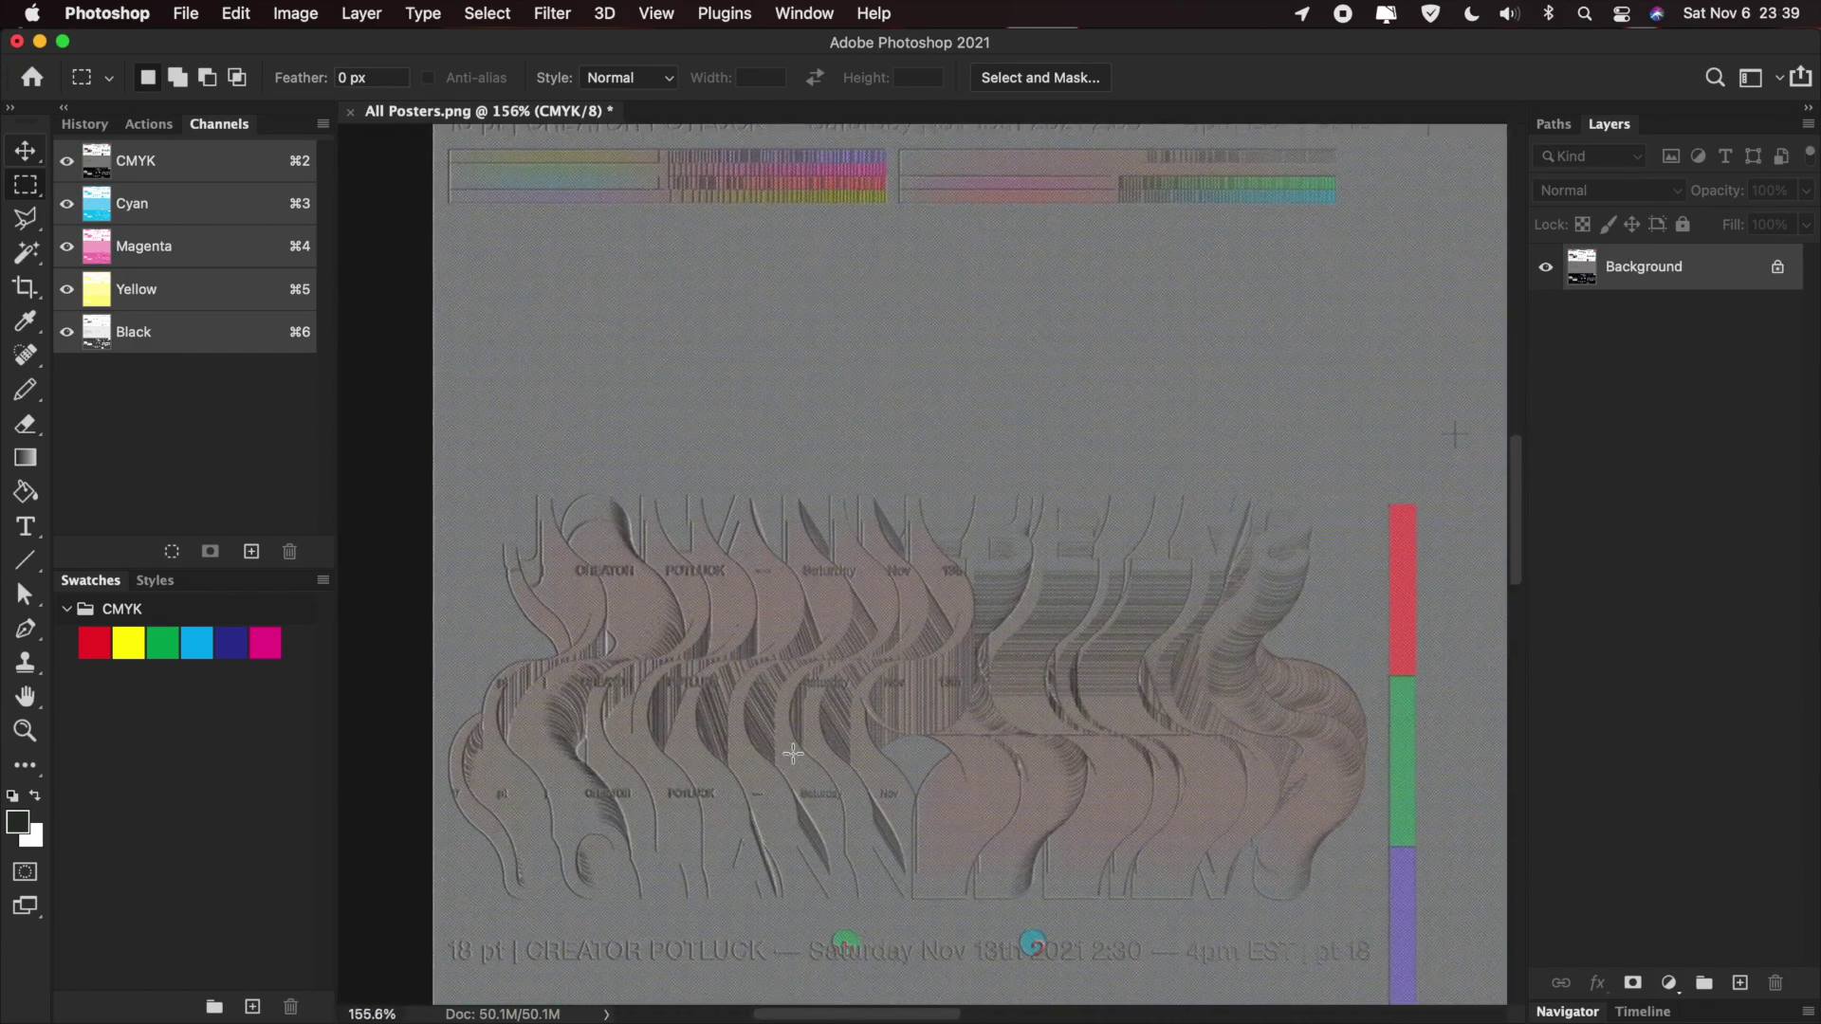
pyautogui.scroll(2, 793, 754)
pyautogui.hscroll(10, 793, 754)
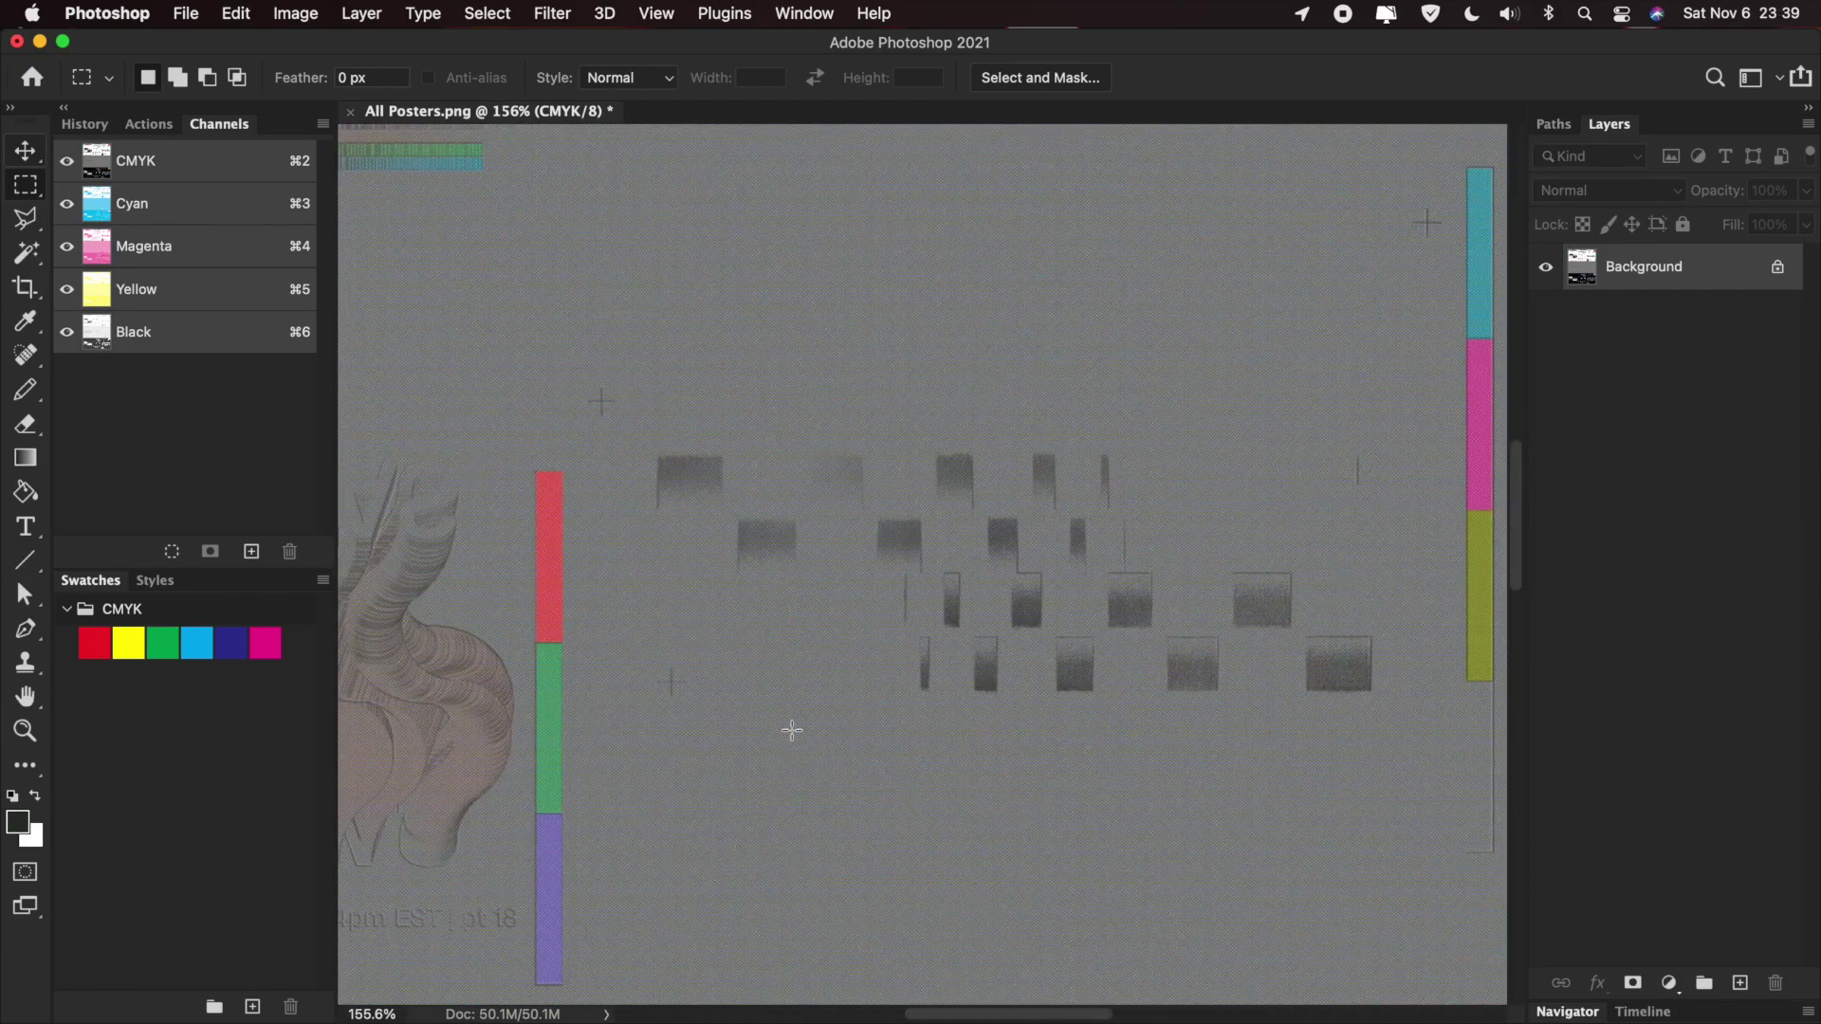
pyautogui.scroll(5, 793, 749)
pyautogui.scroll(3, 789, 463)
pyautogui.moveTo(702, 468); pyautogui.dragTo(1090, 752)
pyautogui.click(570, 470)
pyautogui.scroll(1, 570, 471)
pyautogui.scroll(-3, 570, 471)
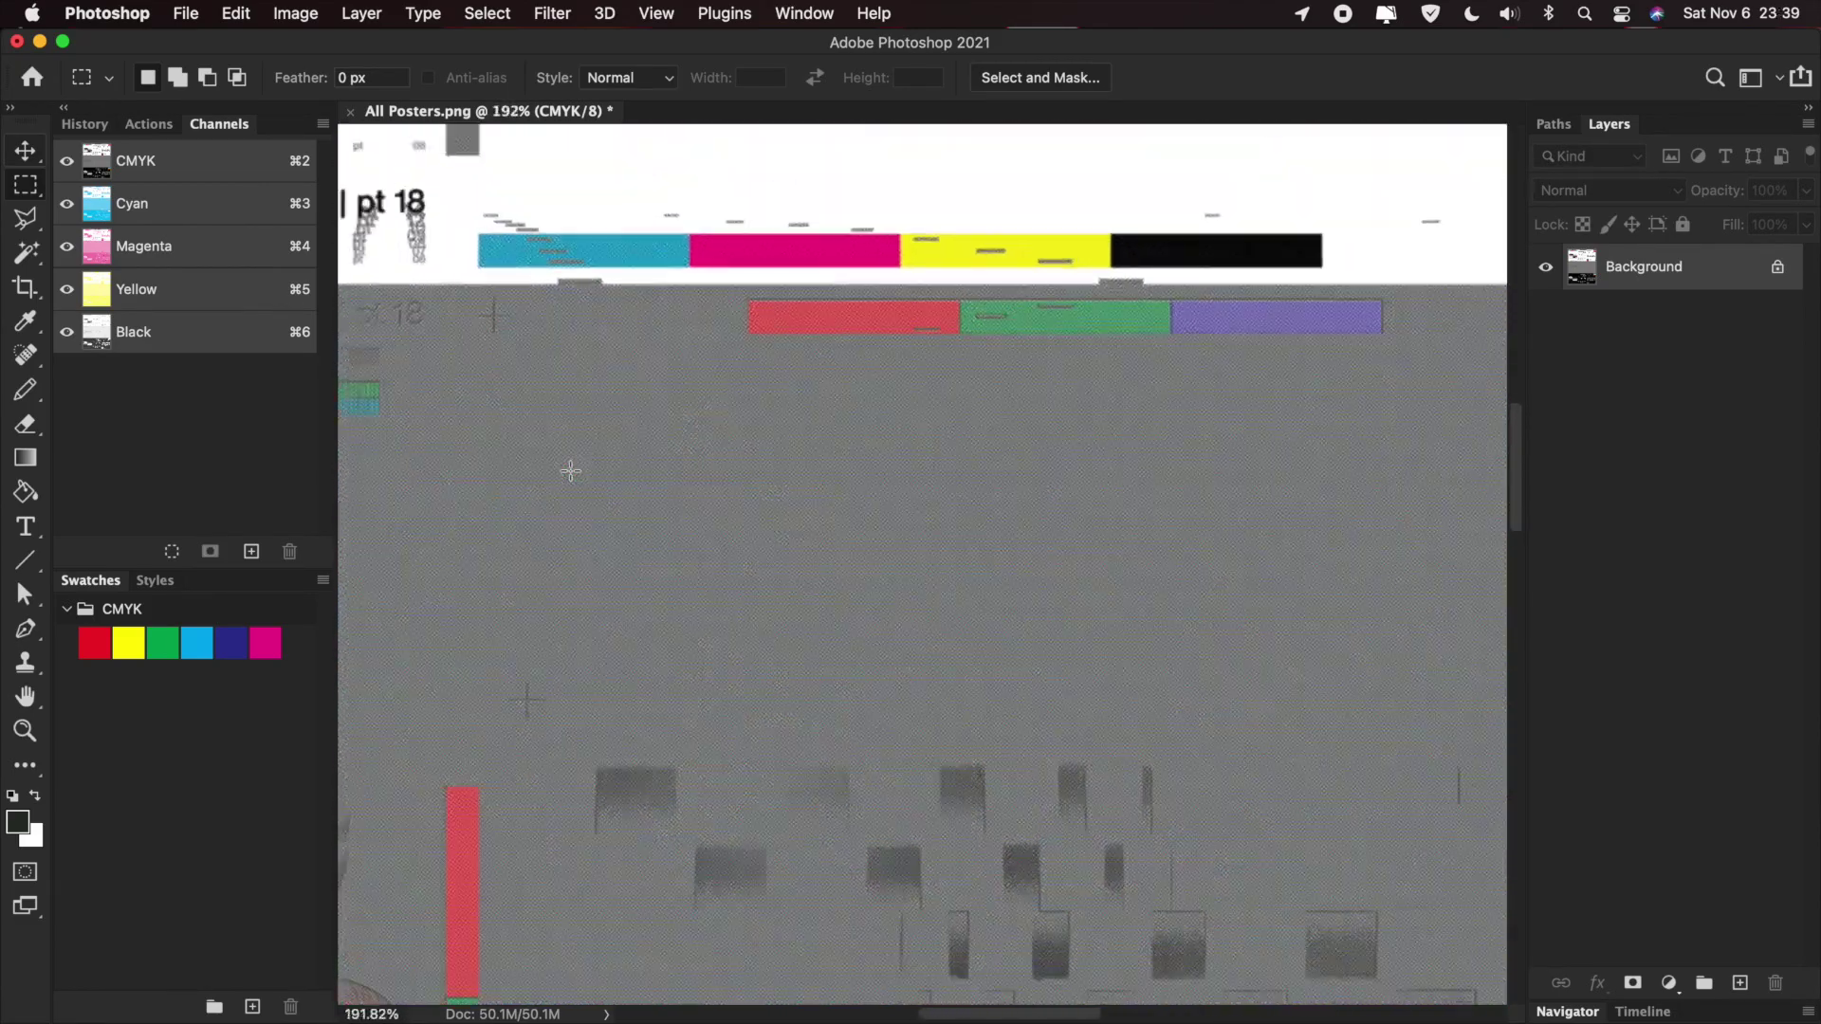
pyautogui.scroll(-3, 569, 469)
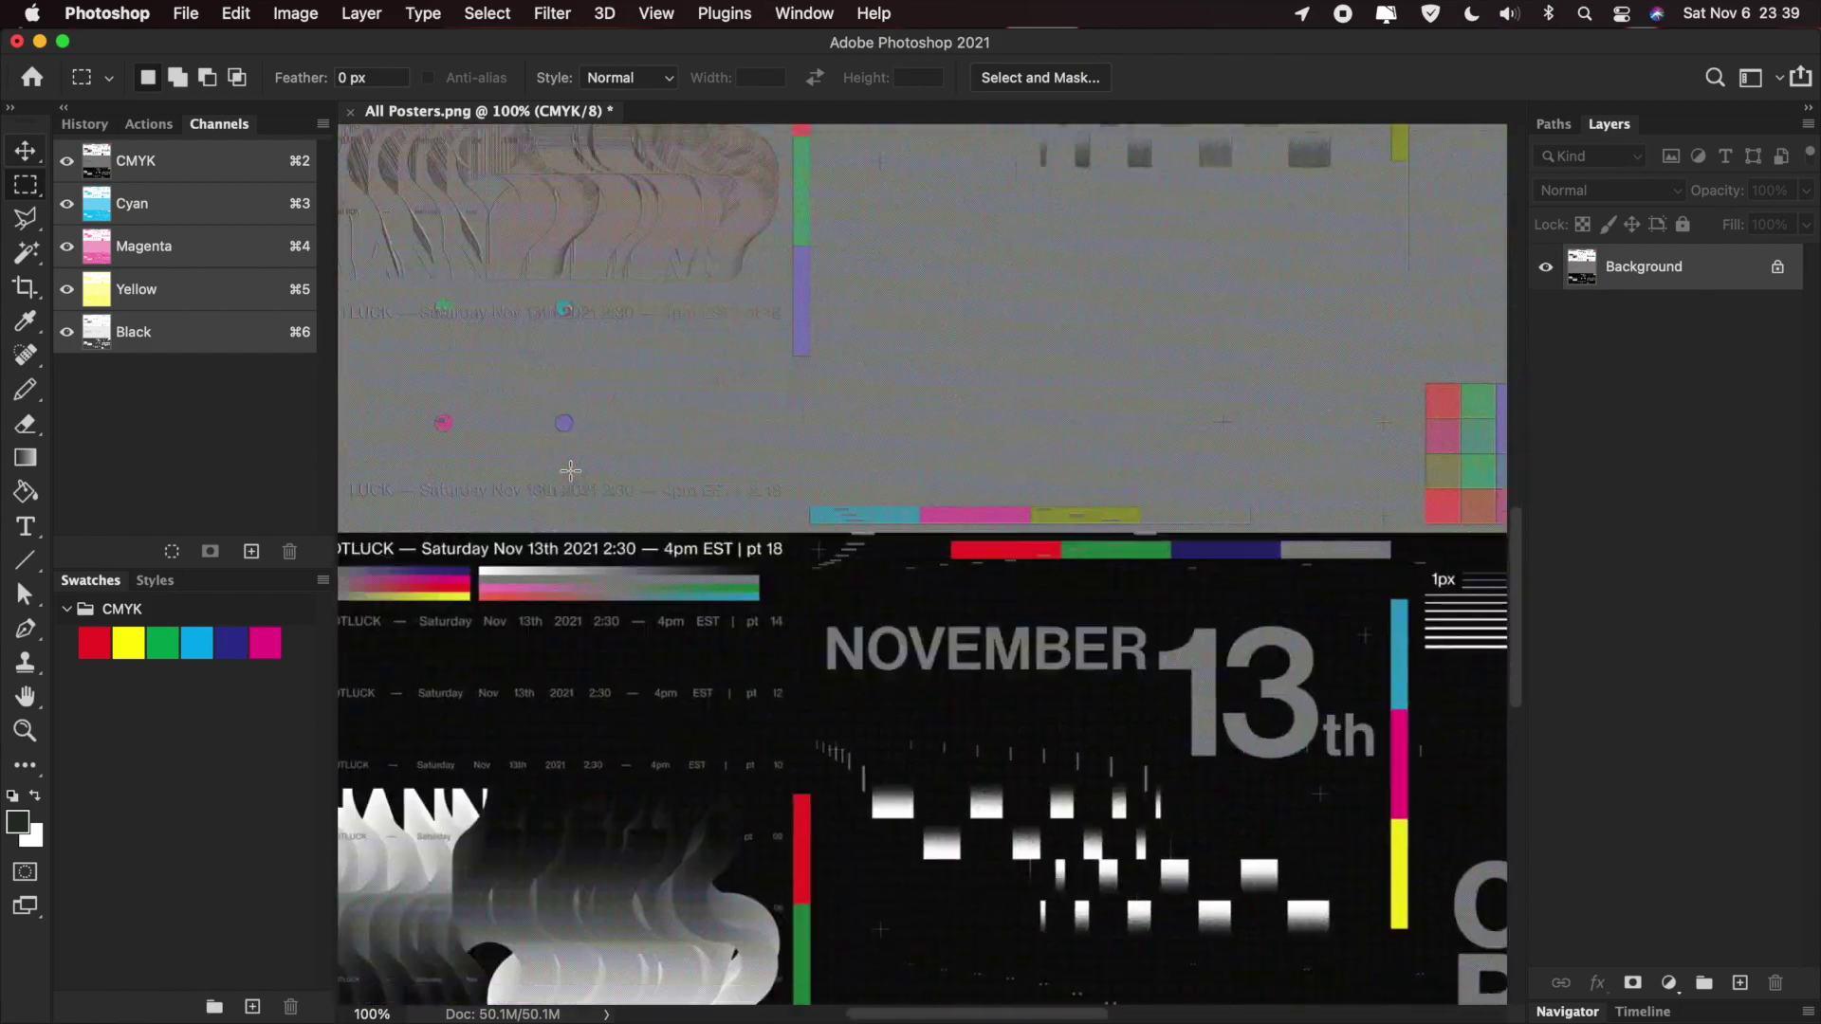
pyautogui.scroll(5, 570, 470)
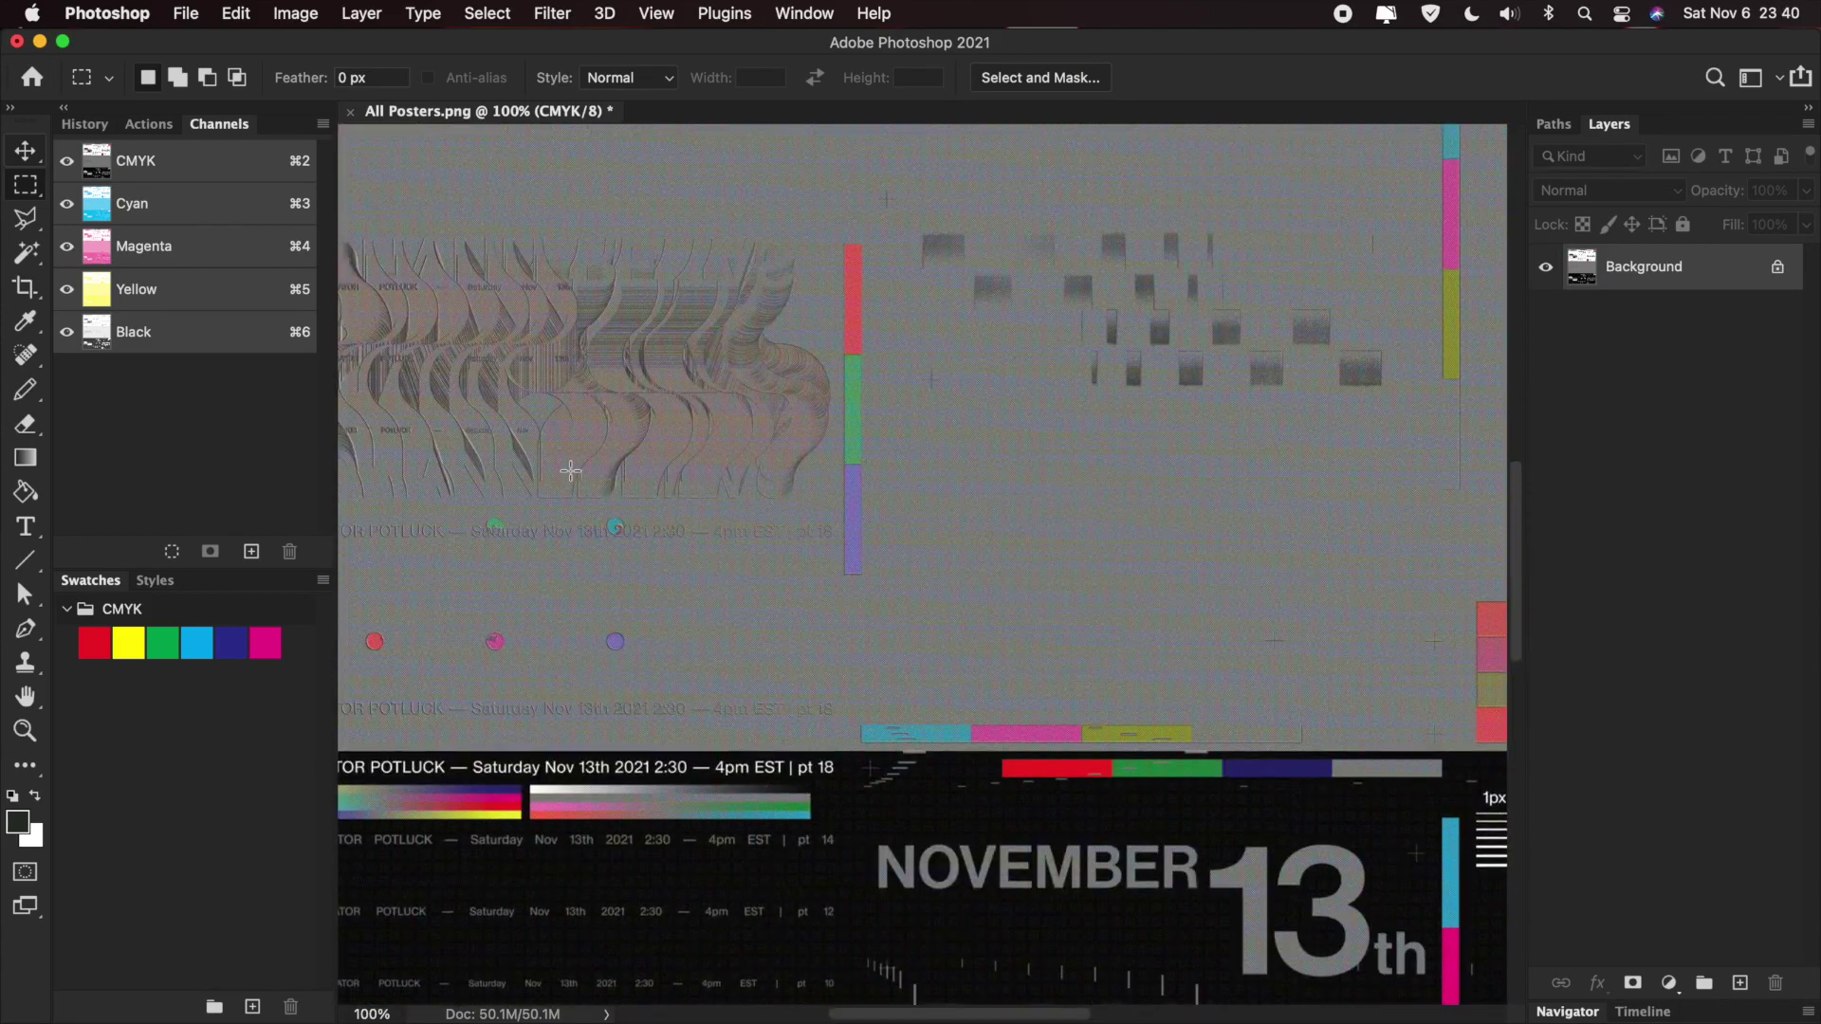
# - Apply the Blur More filter to the whole downsized halftone poster image
pyautogui.scroll(-10, 570, 471)
pyautogui.scroll(4, 570, 470)
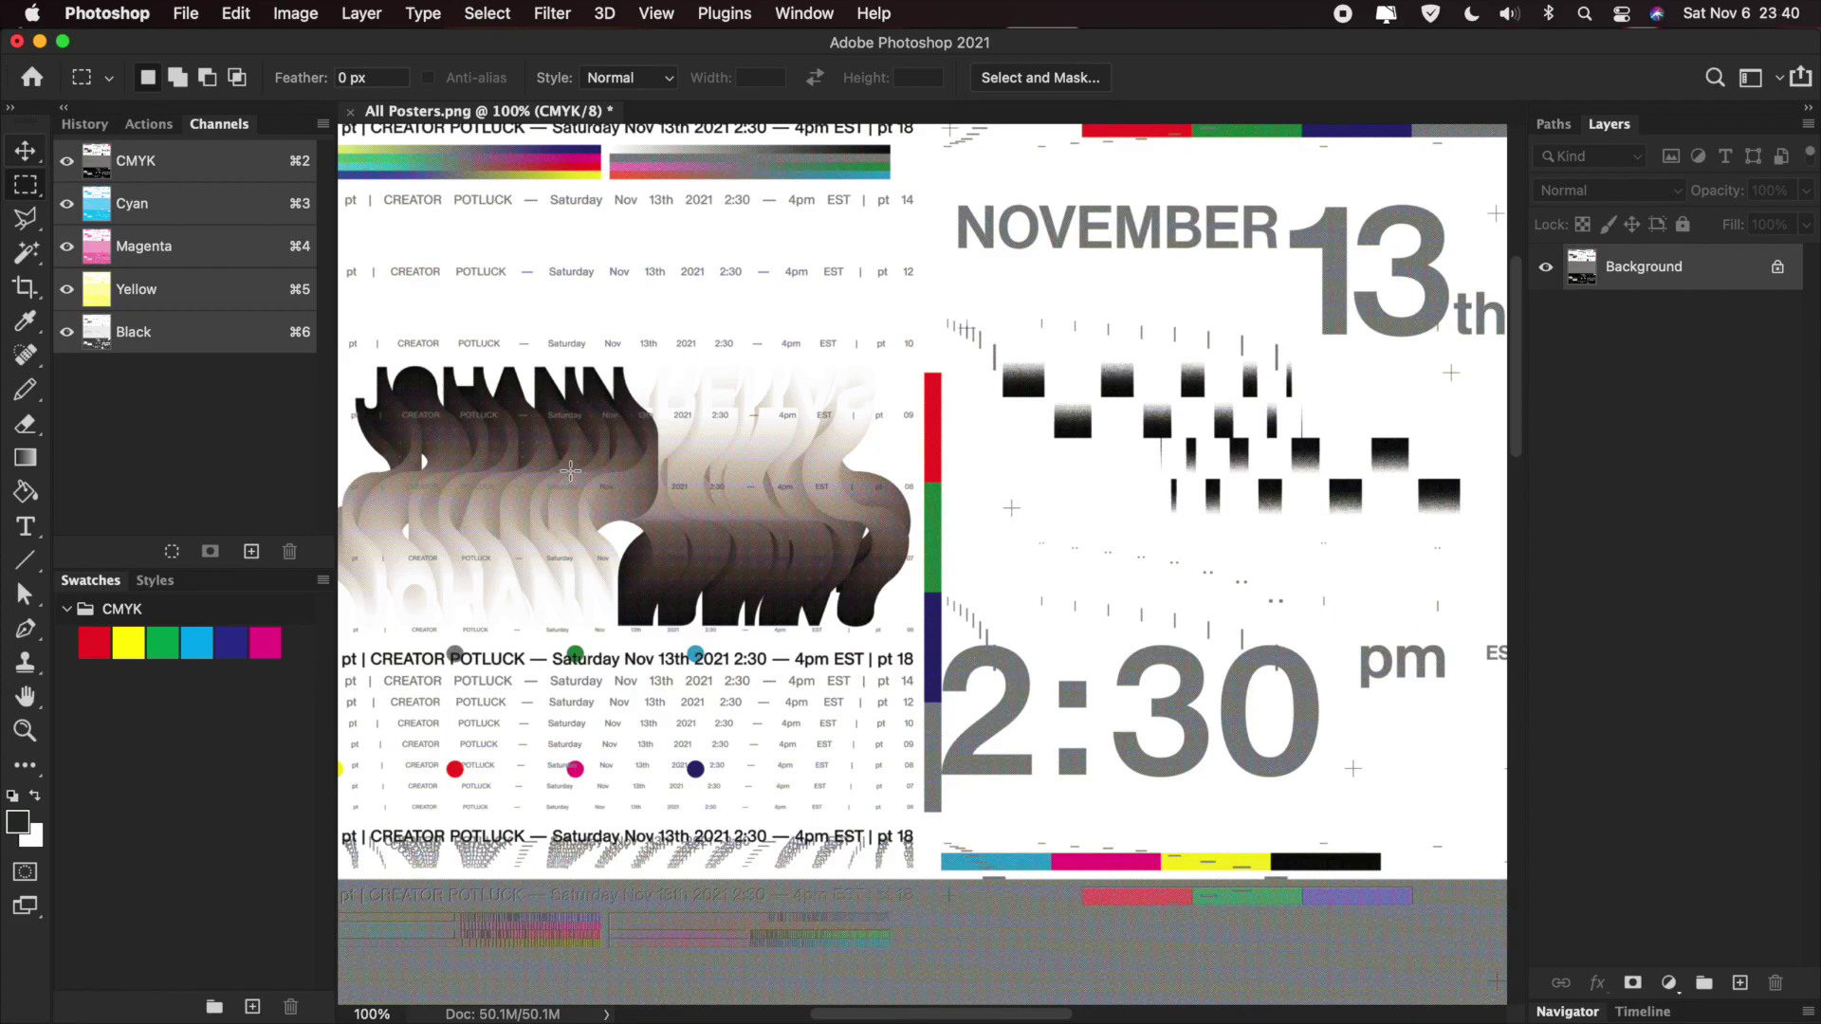
pyautogui.scroll(-10, 570, 471)
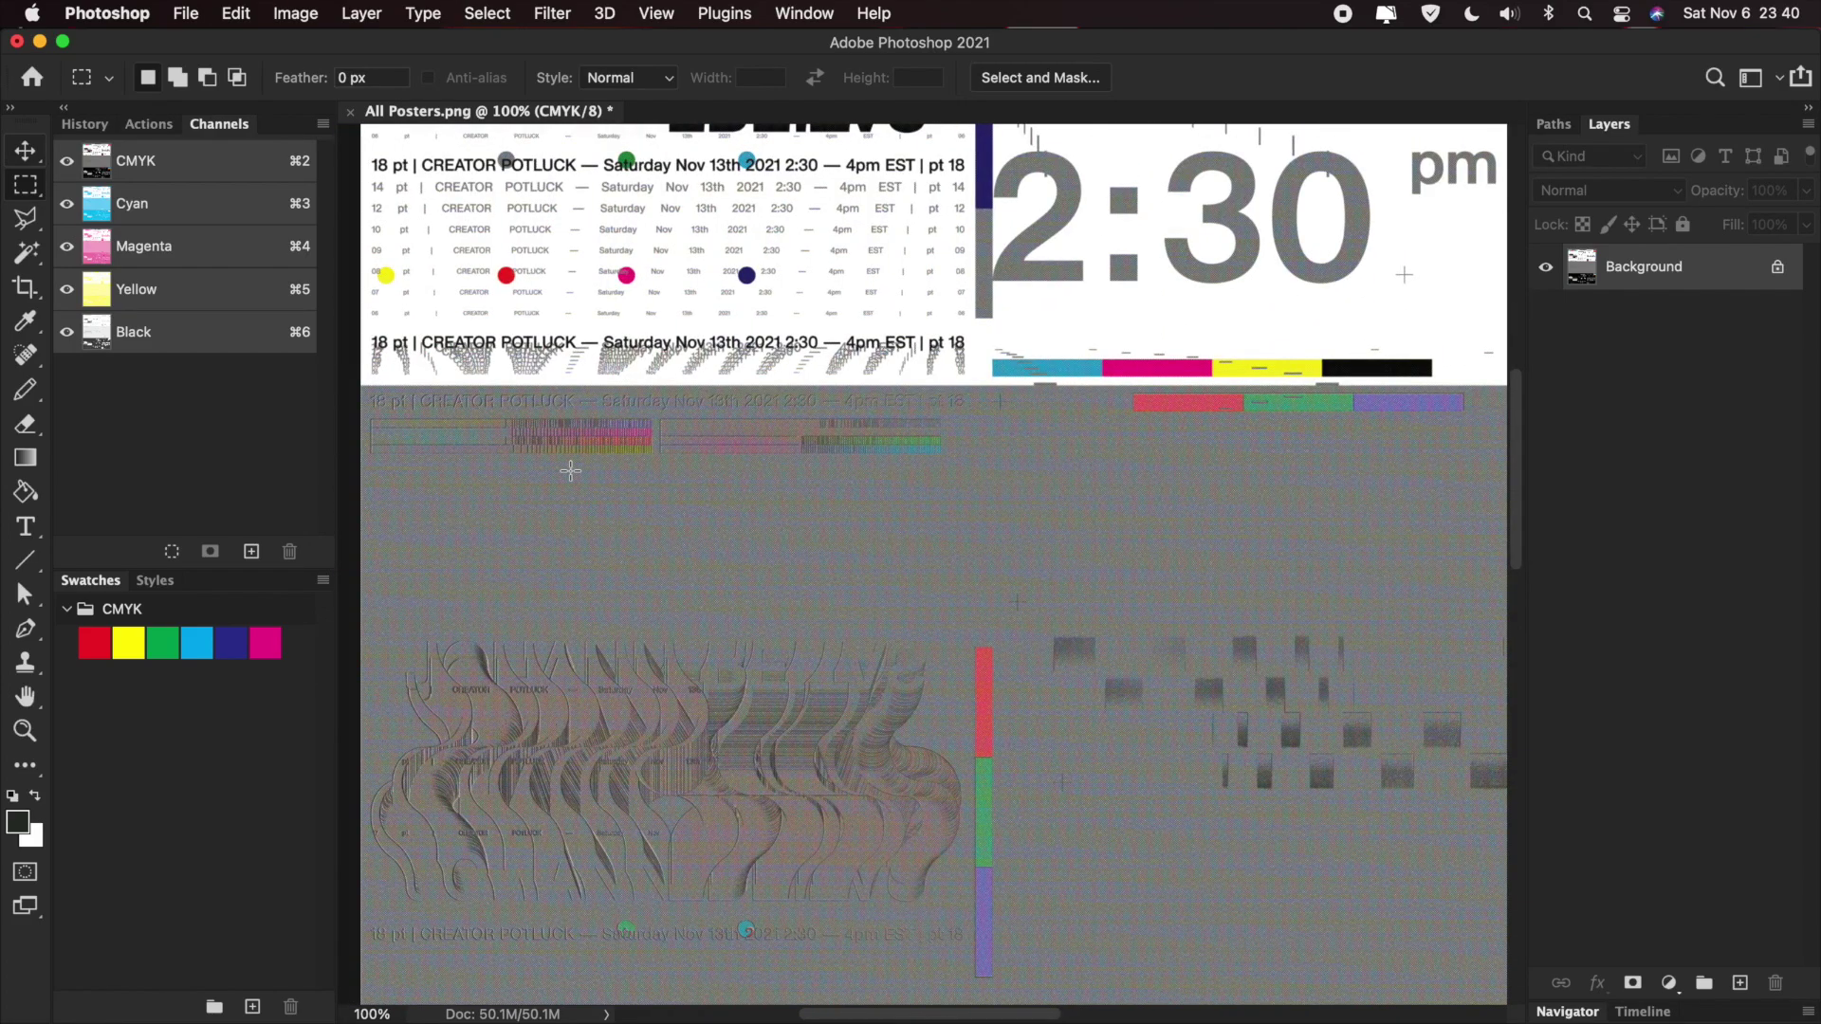
pyautogui.scroll(-7, 570, 472)
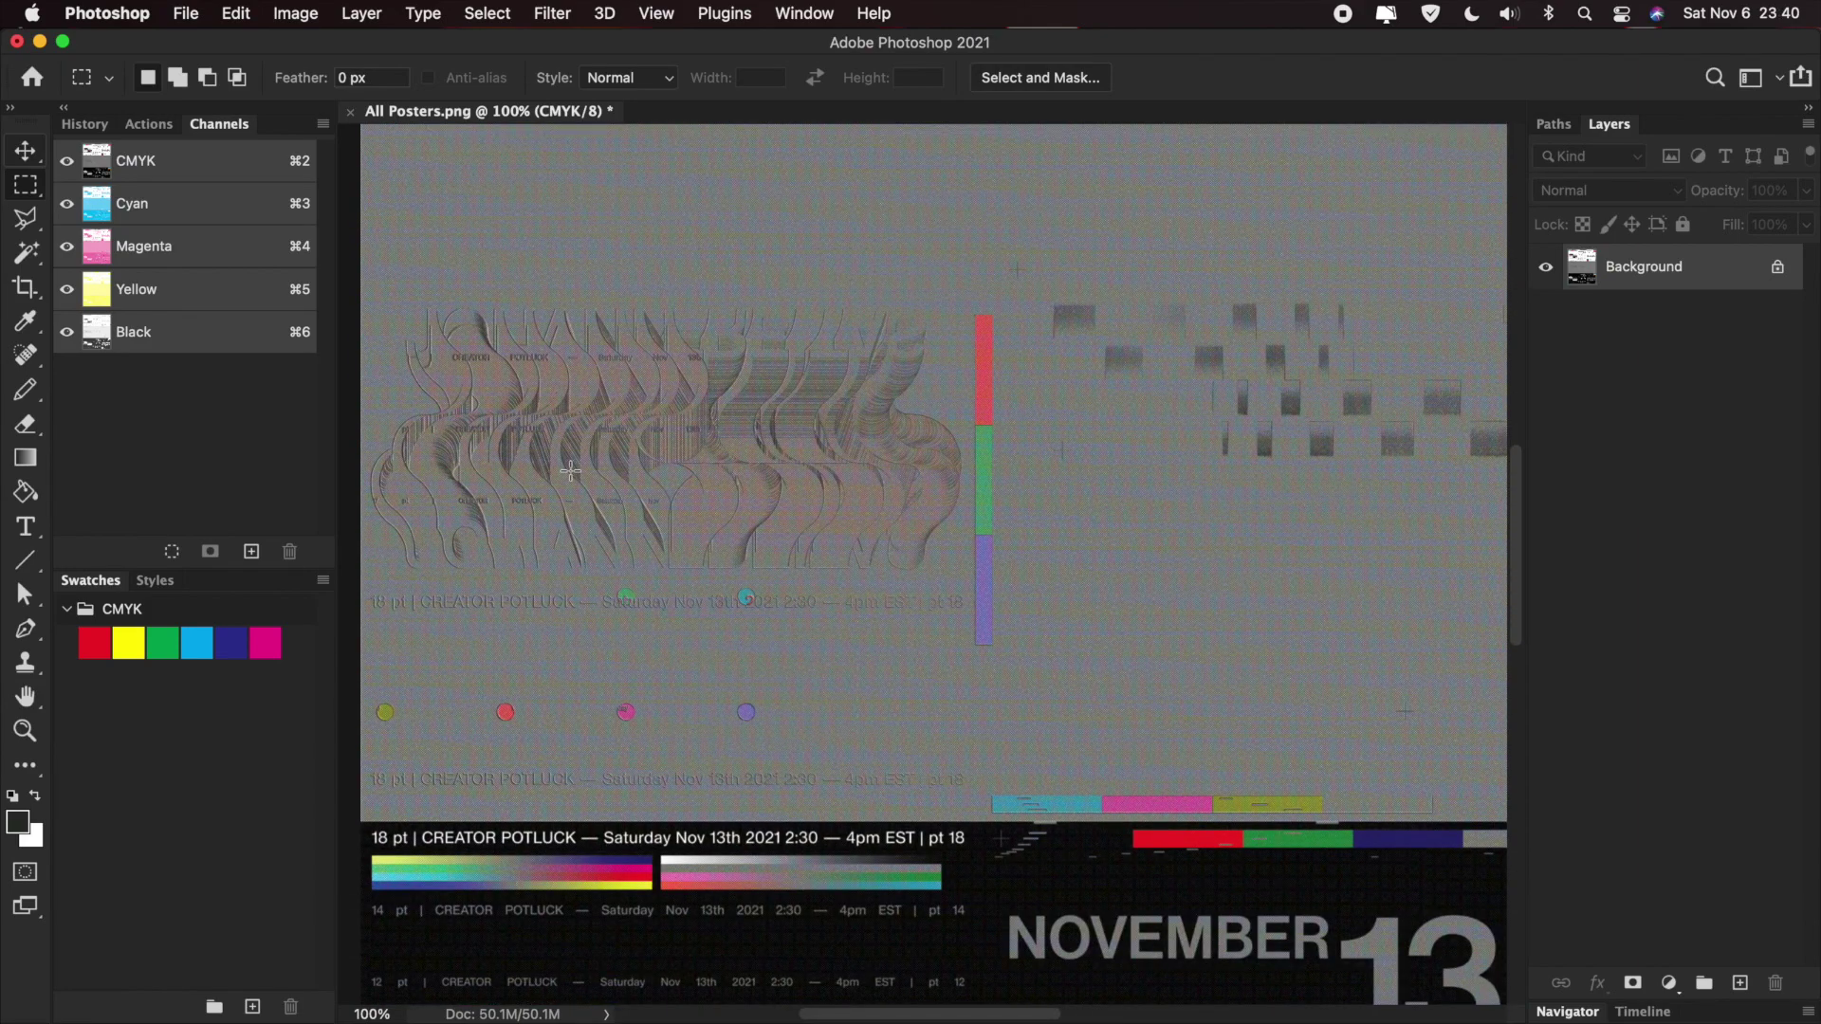
pyautogui.scroll(-4, 570, 471)
pyautogui.scroll(-6, 570, 472)
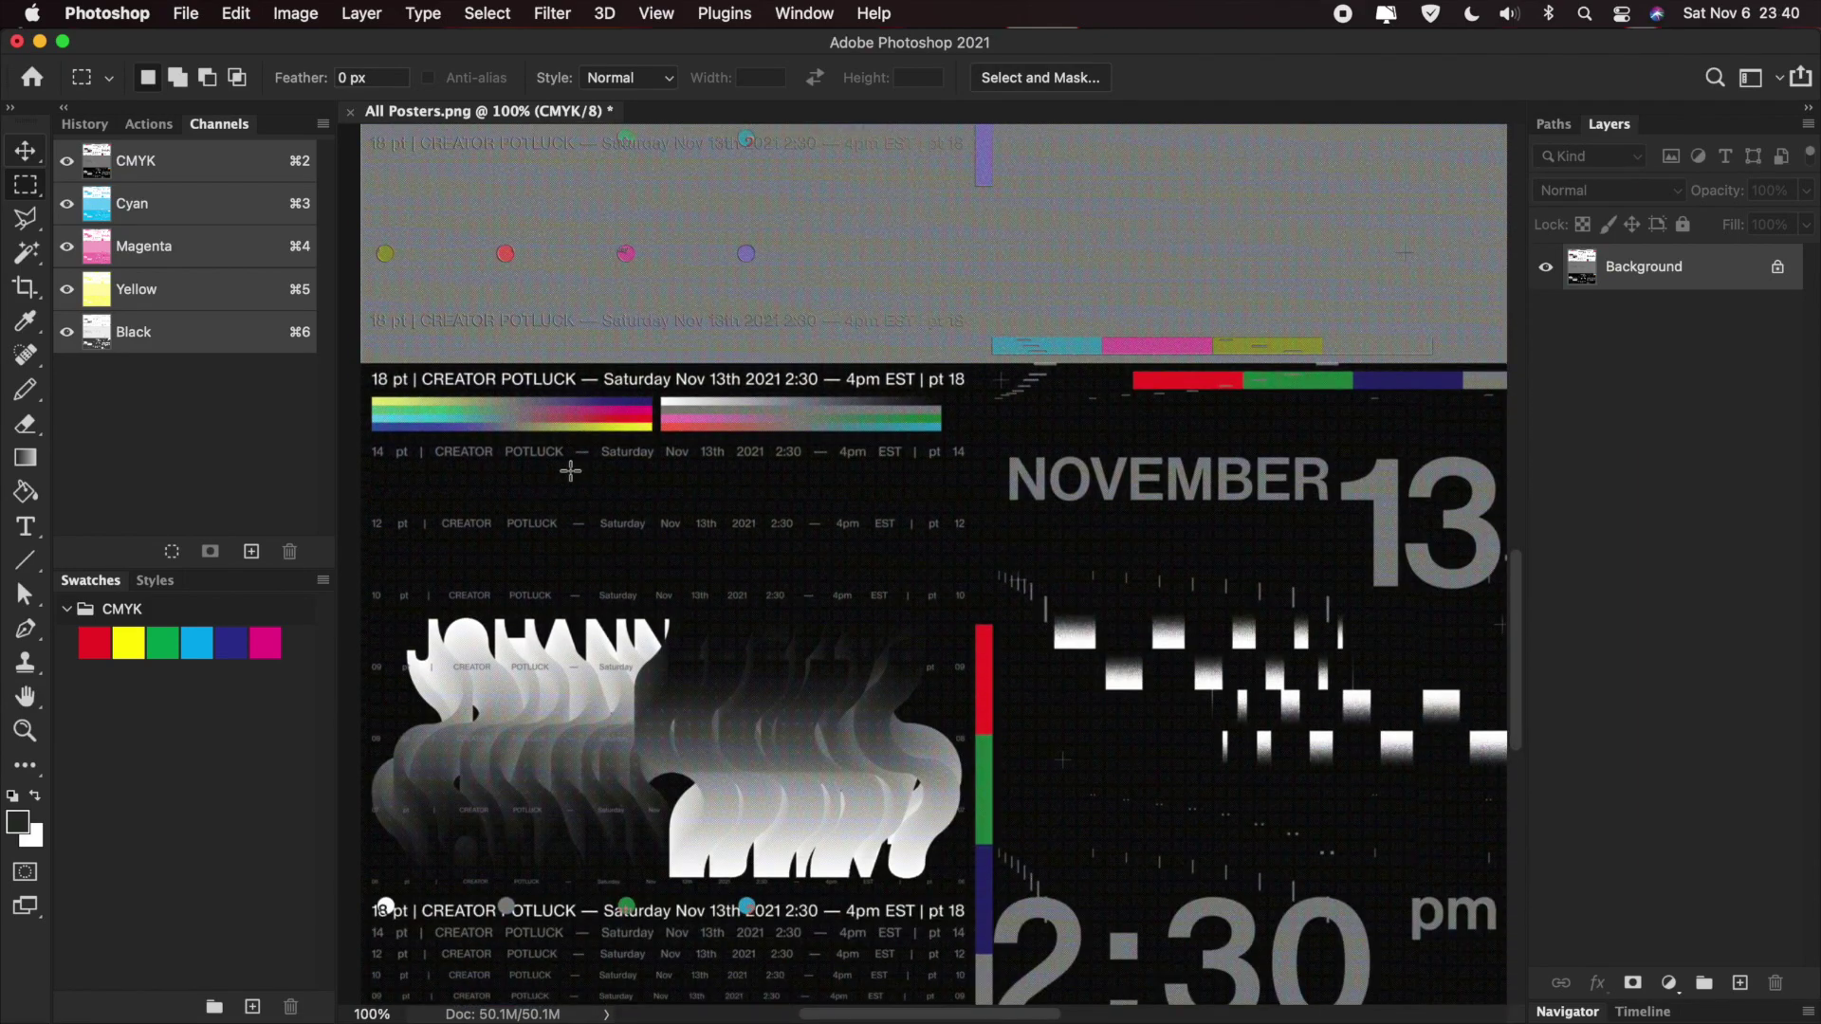
pyautogui.click(569, 11)
pyautogui.moveTo(662, 471)
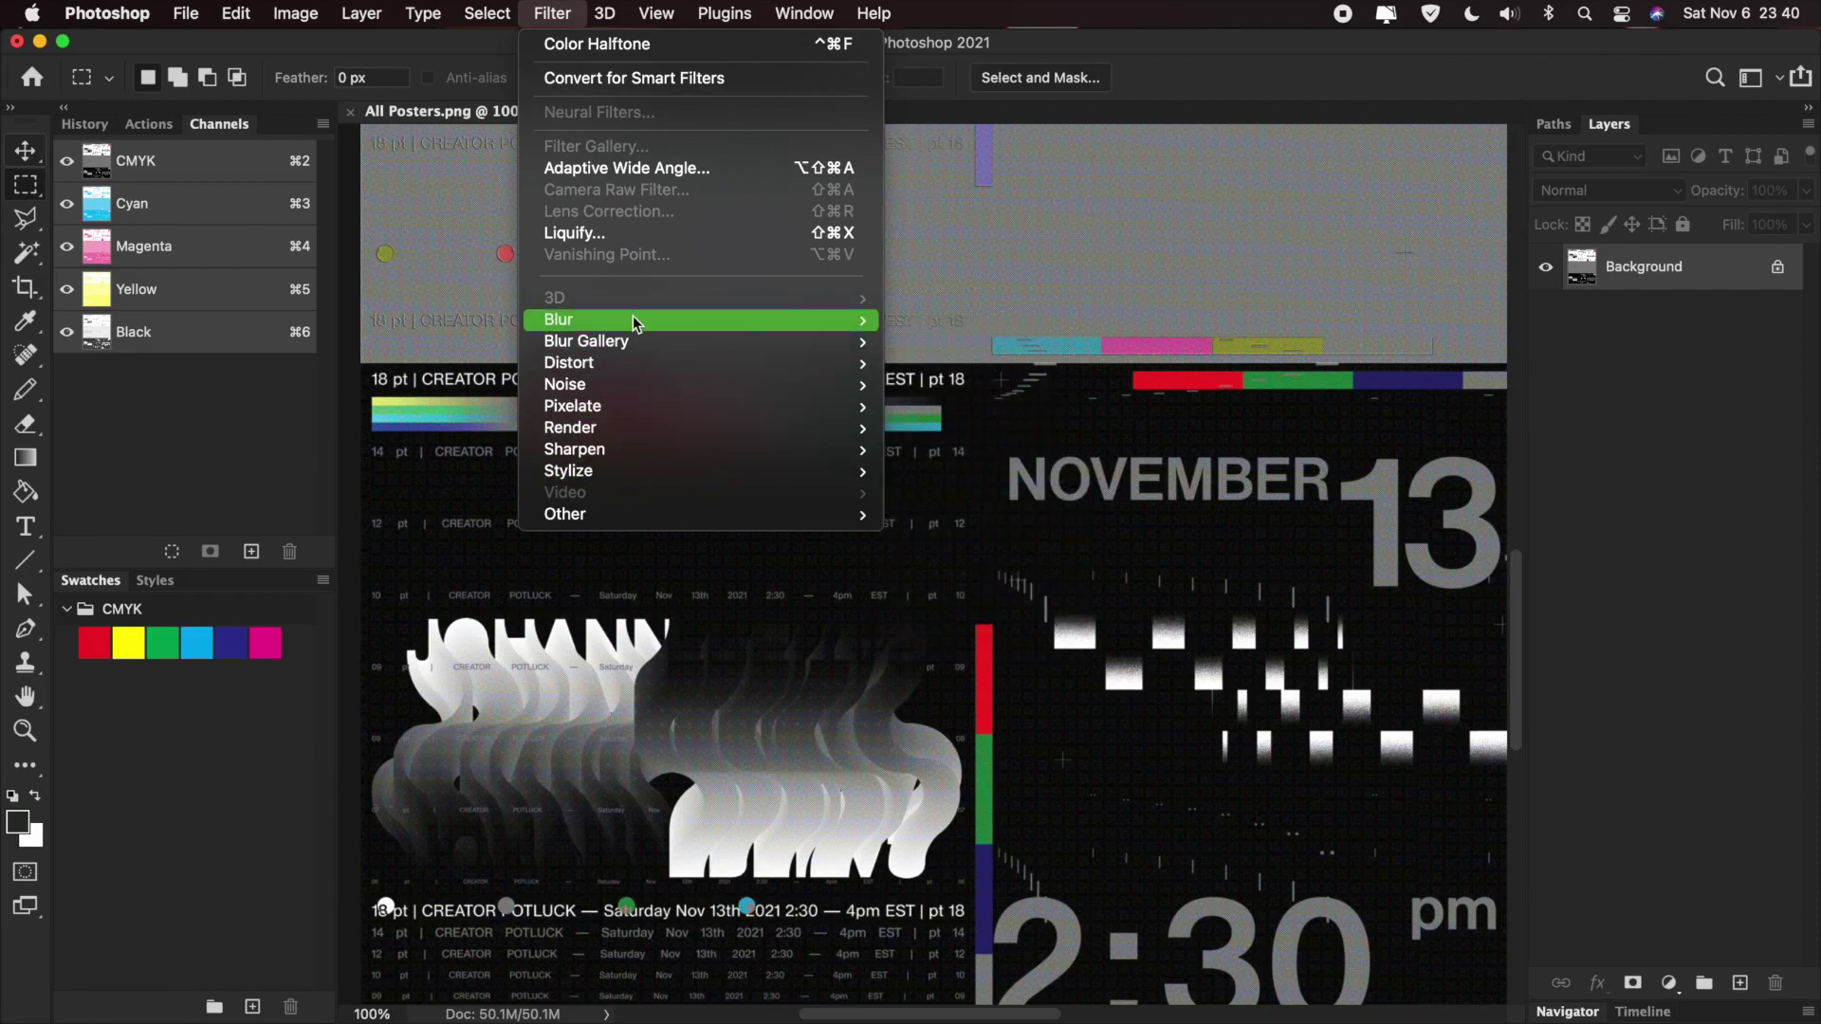
pyautogui.moveTo(635, 315)
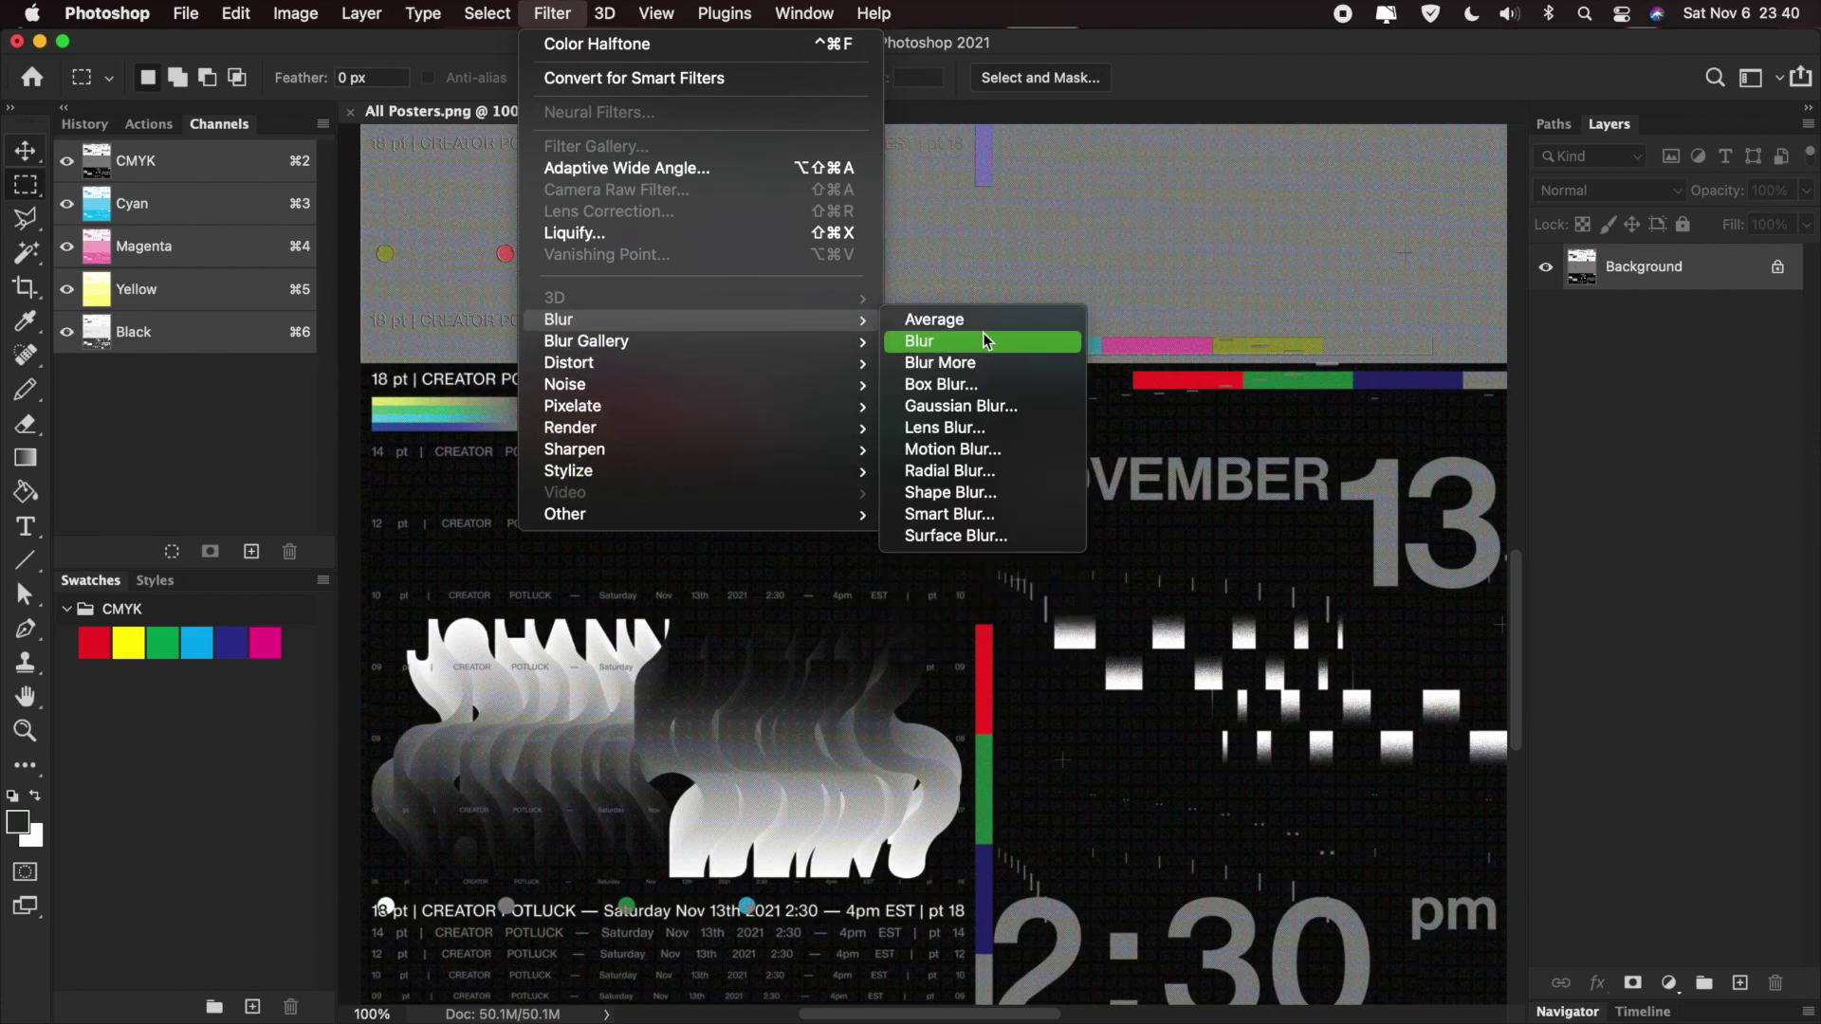
pyautogui.click(967, 370)
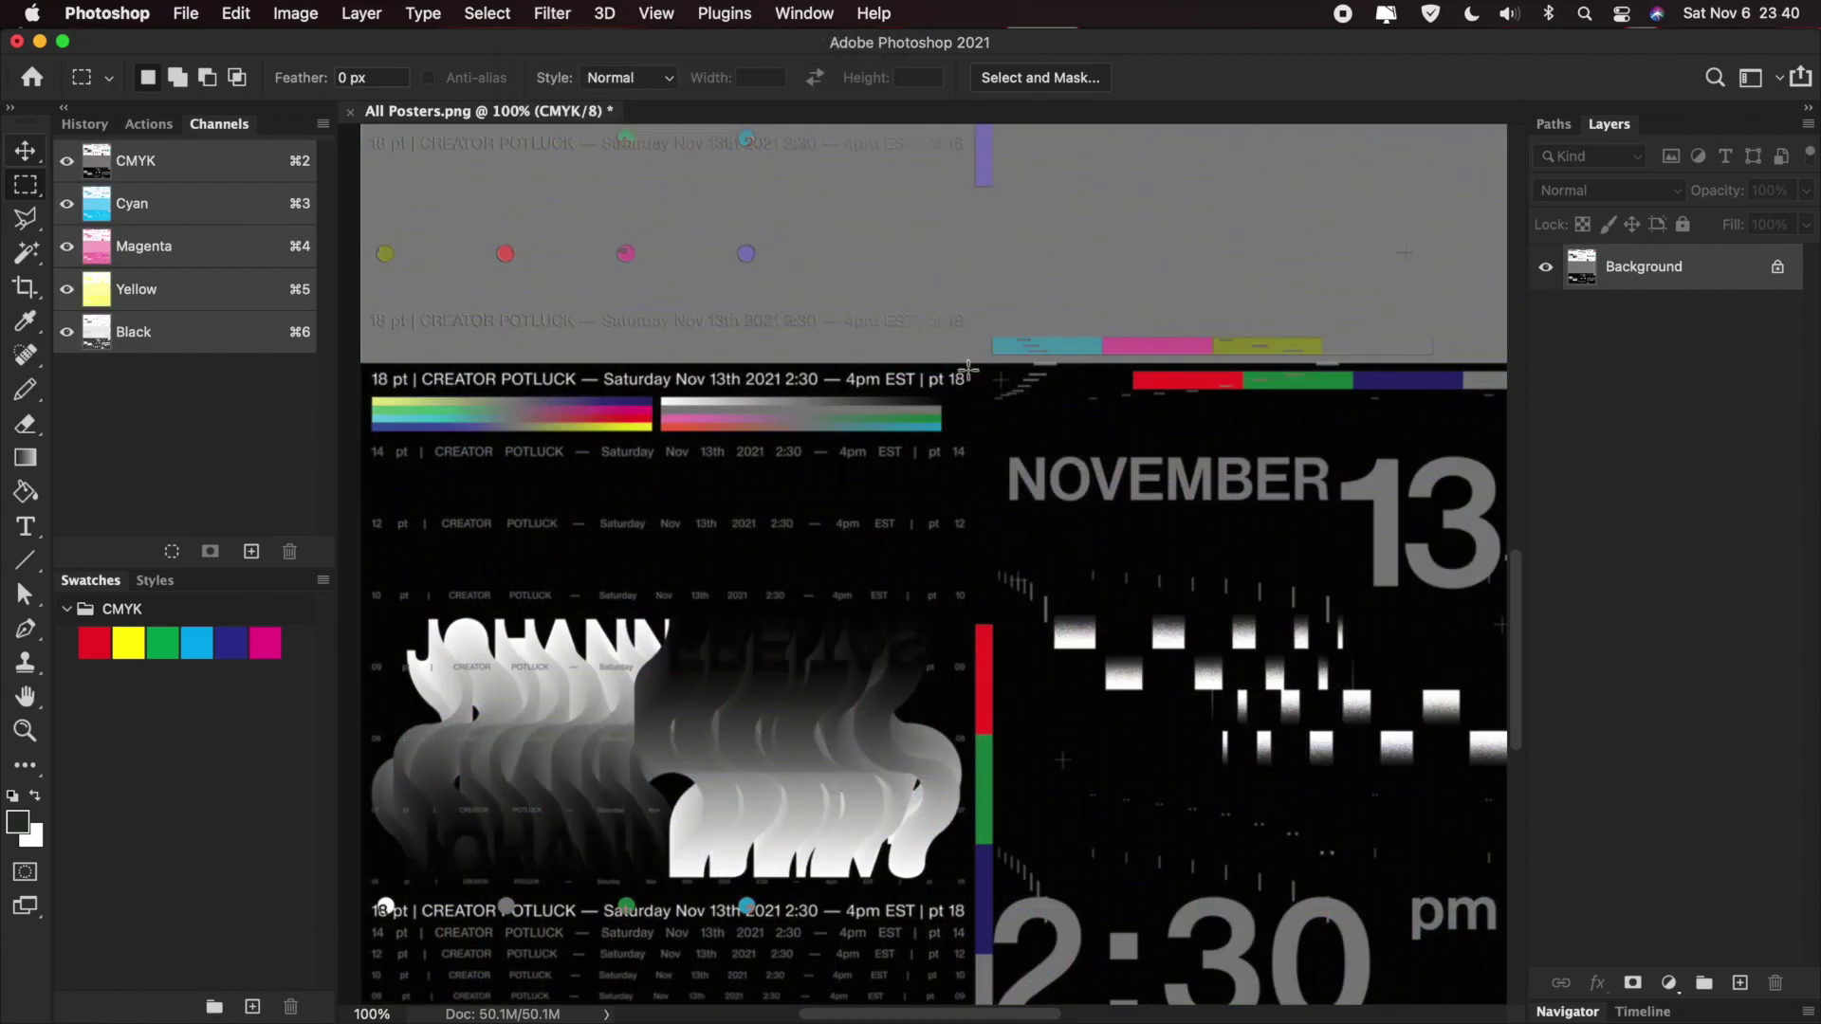
# - Apply the Sharpen More filter to the blurred poster image twice in a row
pyautogui.click(547, 11)
pyautogui.moveTo(608, 450)
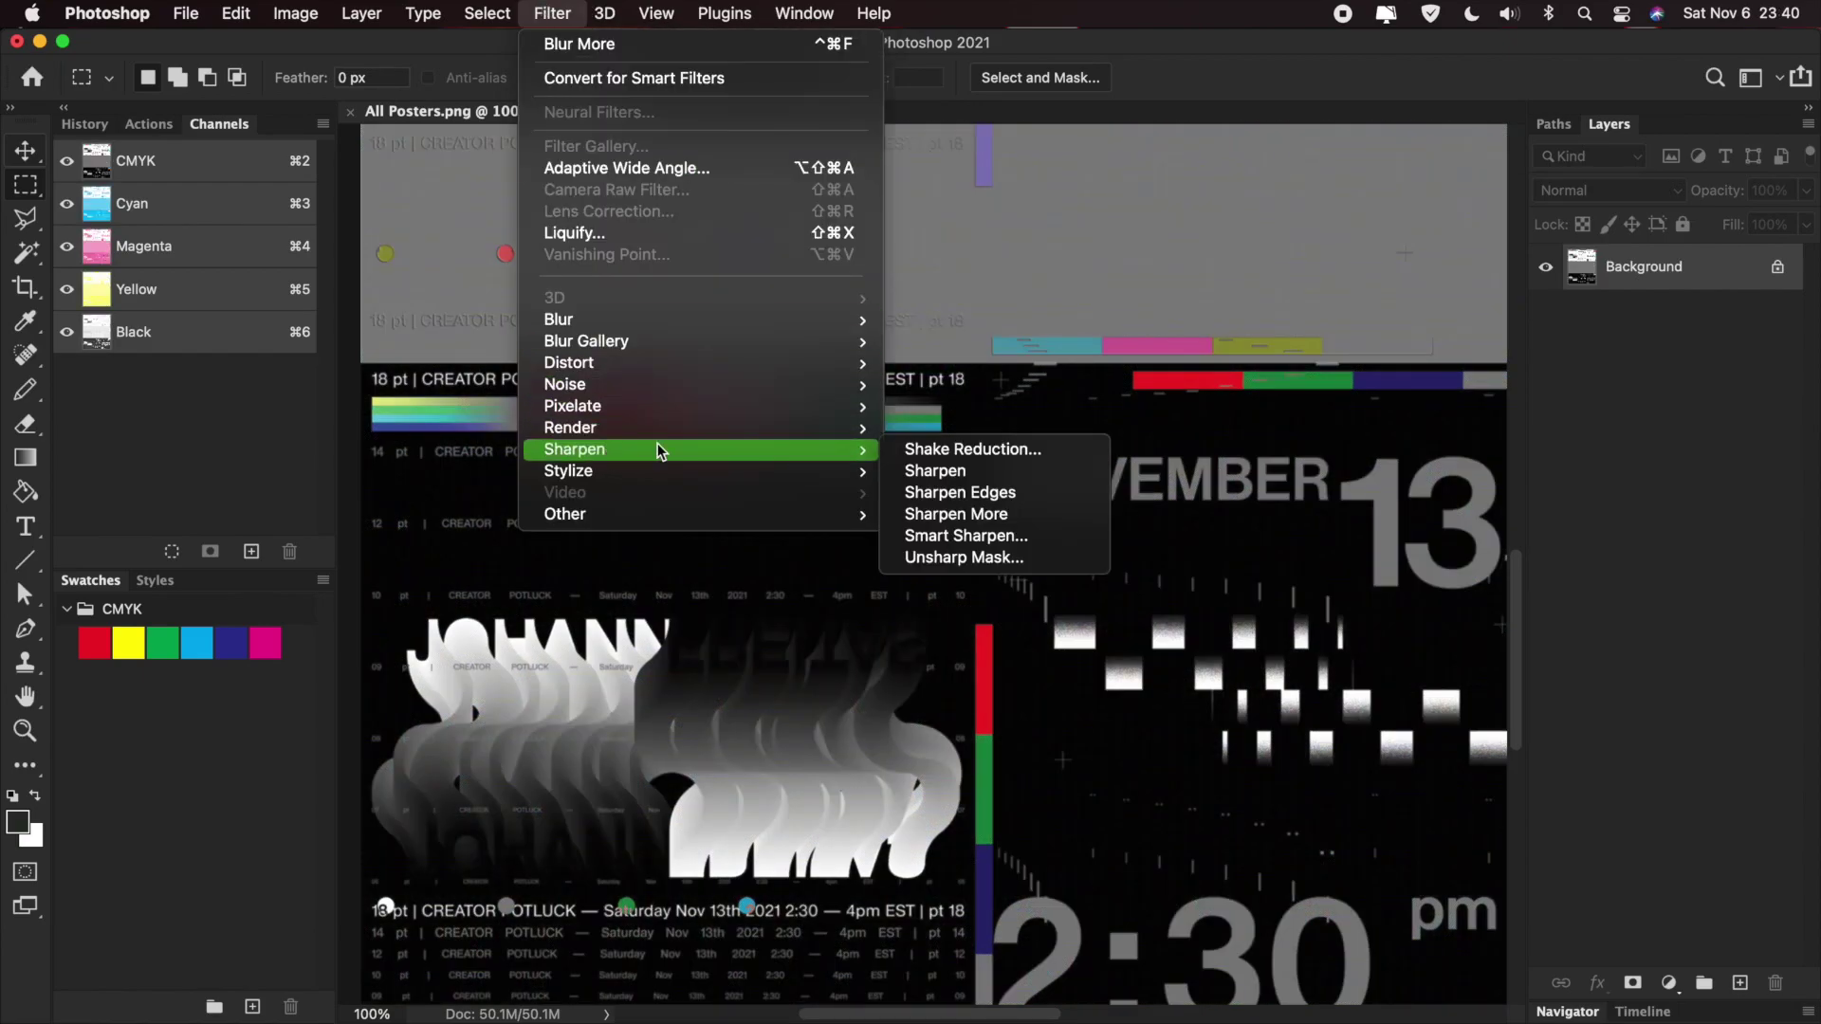
pyautogui.click(1025, 498)
pyautogui.click(1016, 514)
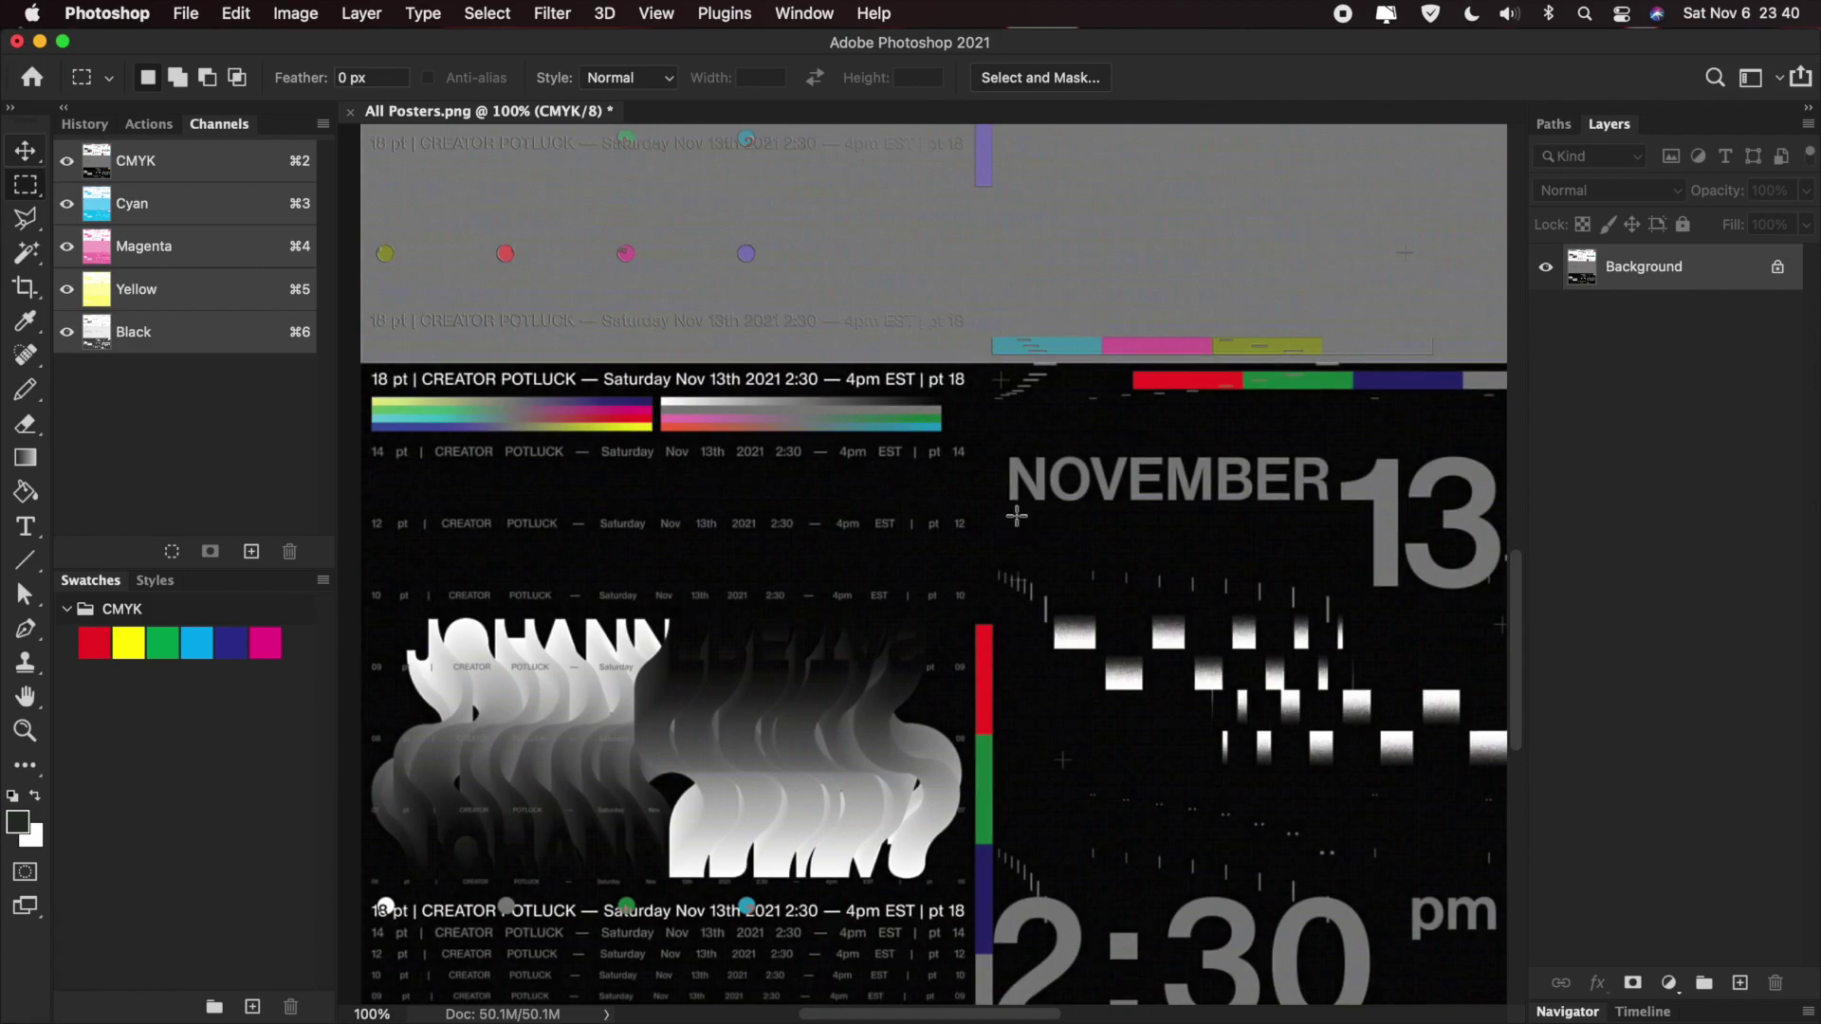
pyautogui.press('ctrl+super+f')
# - Examine the sharpened halftone texture across the posters and close up on the black poster's warped lettering and background
pyautogui.scroll(10, 1016, 515)
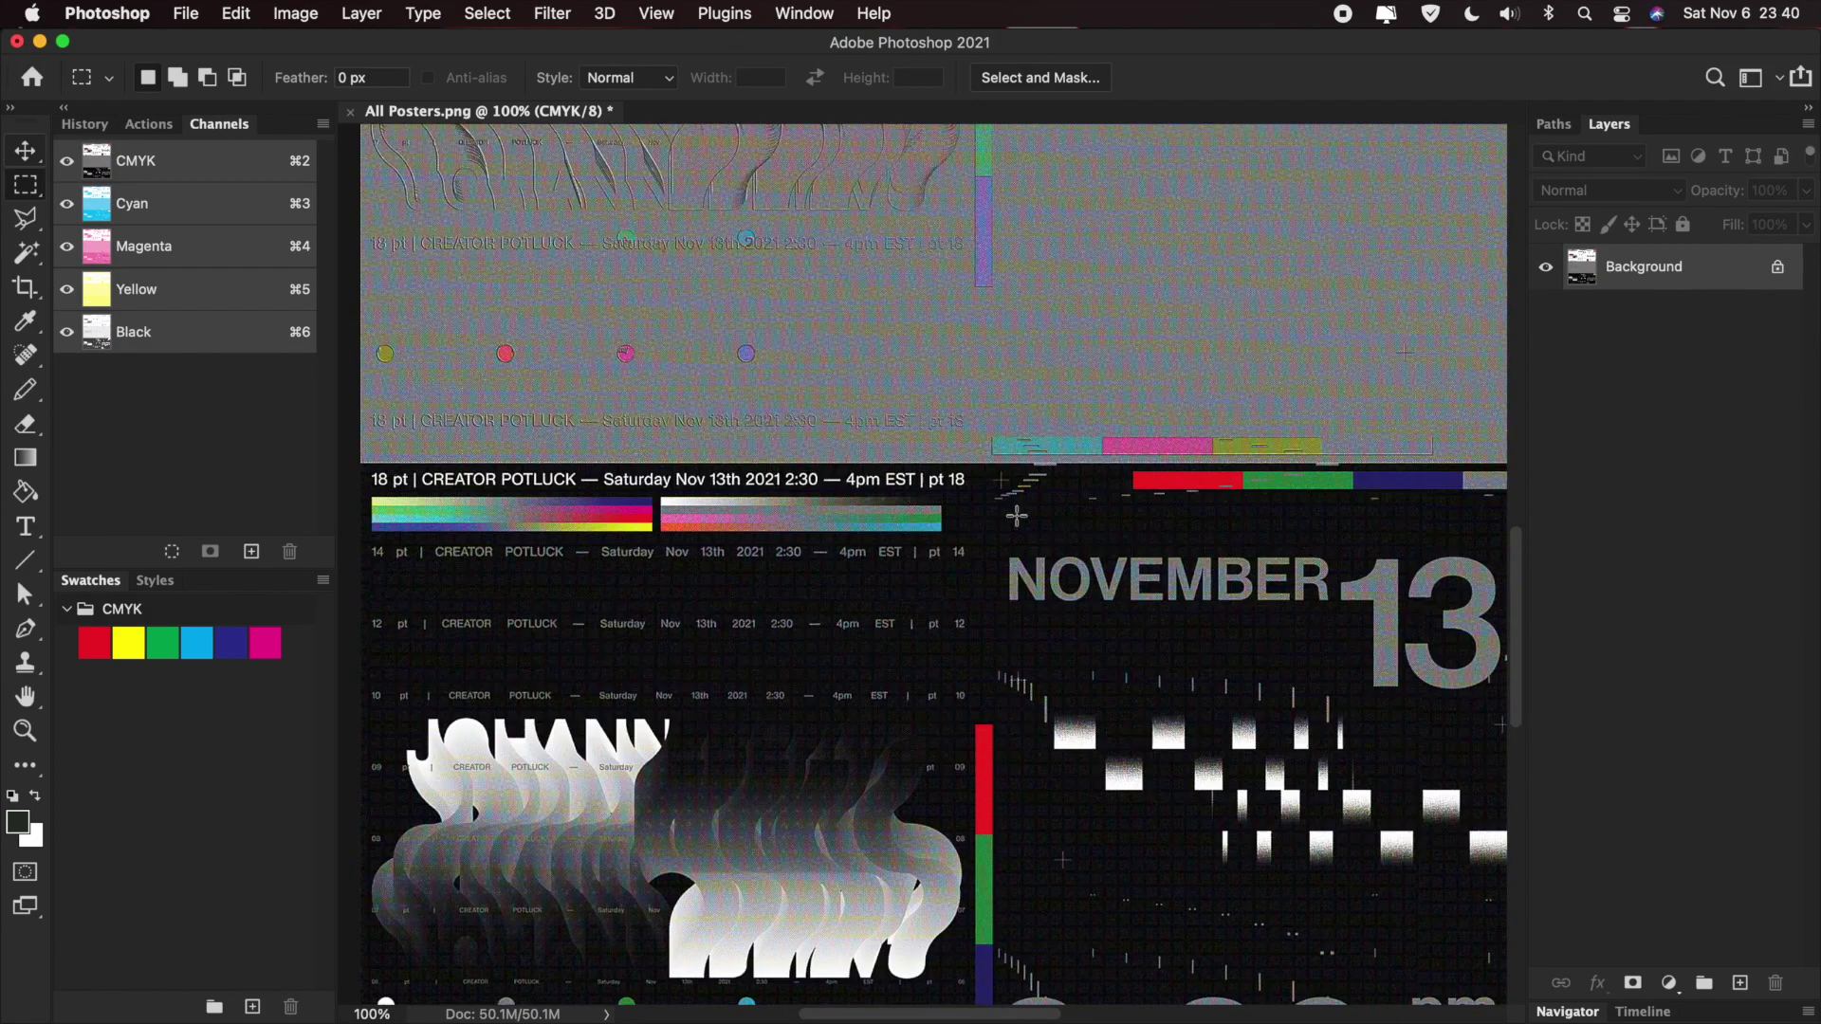
pyautogui.scroll(15, 1016, 516)
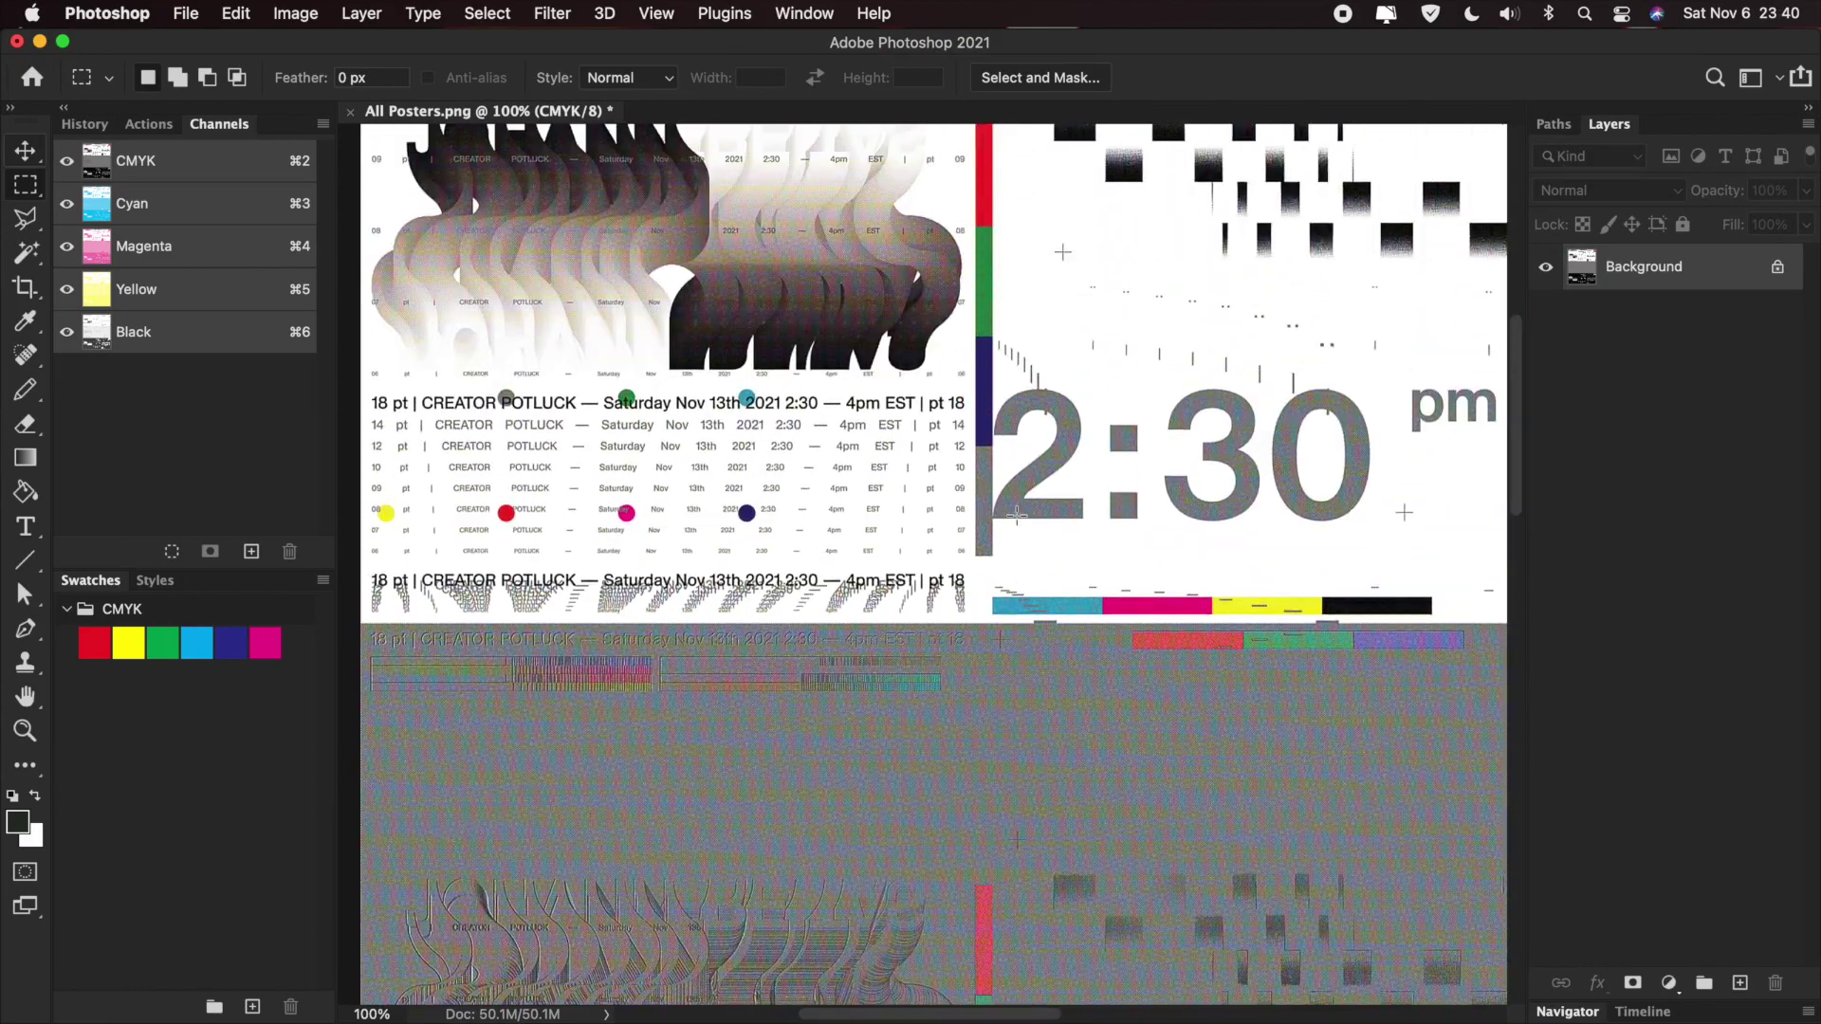
pyautogui.scroll(8, 1016, 515)
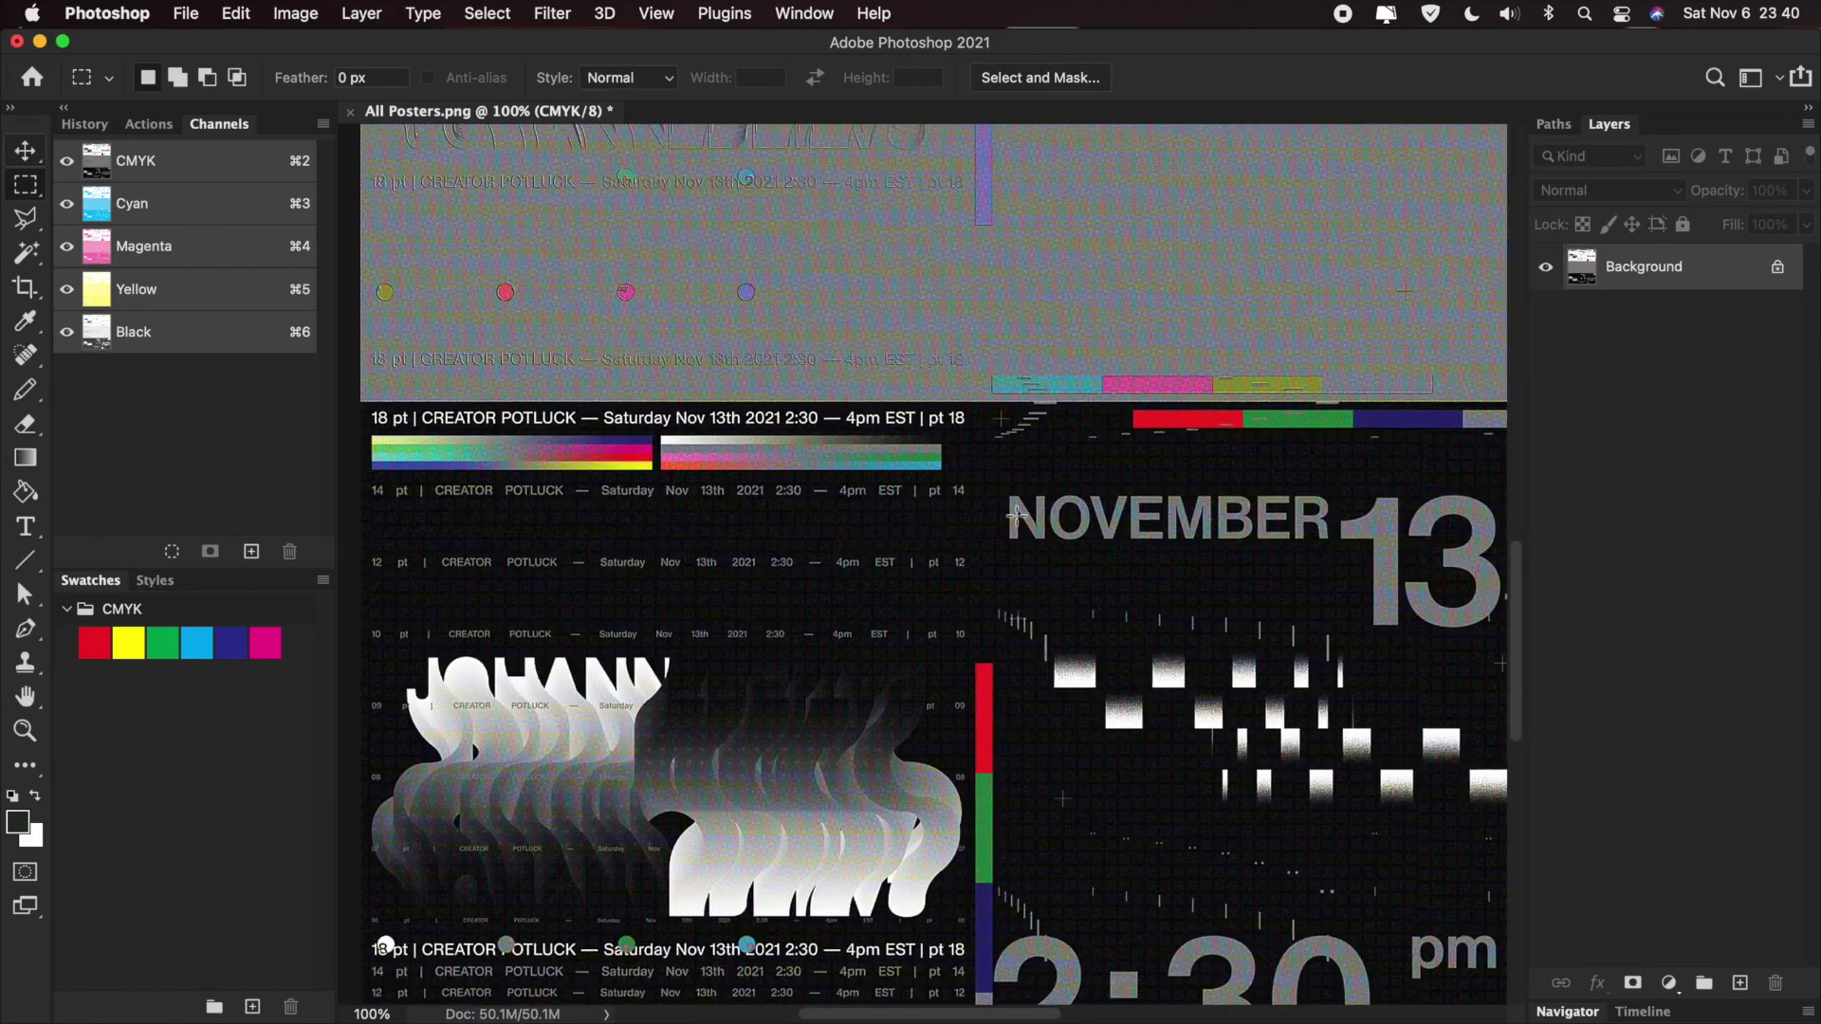
pyautogui.scroll(-8, 1016, 515)
pyautogui.scroll(3, 745, 420)
pyautogui.scroll(5, 745, 419)
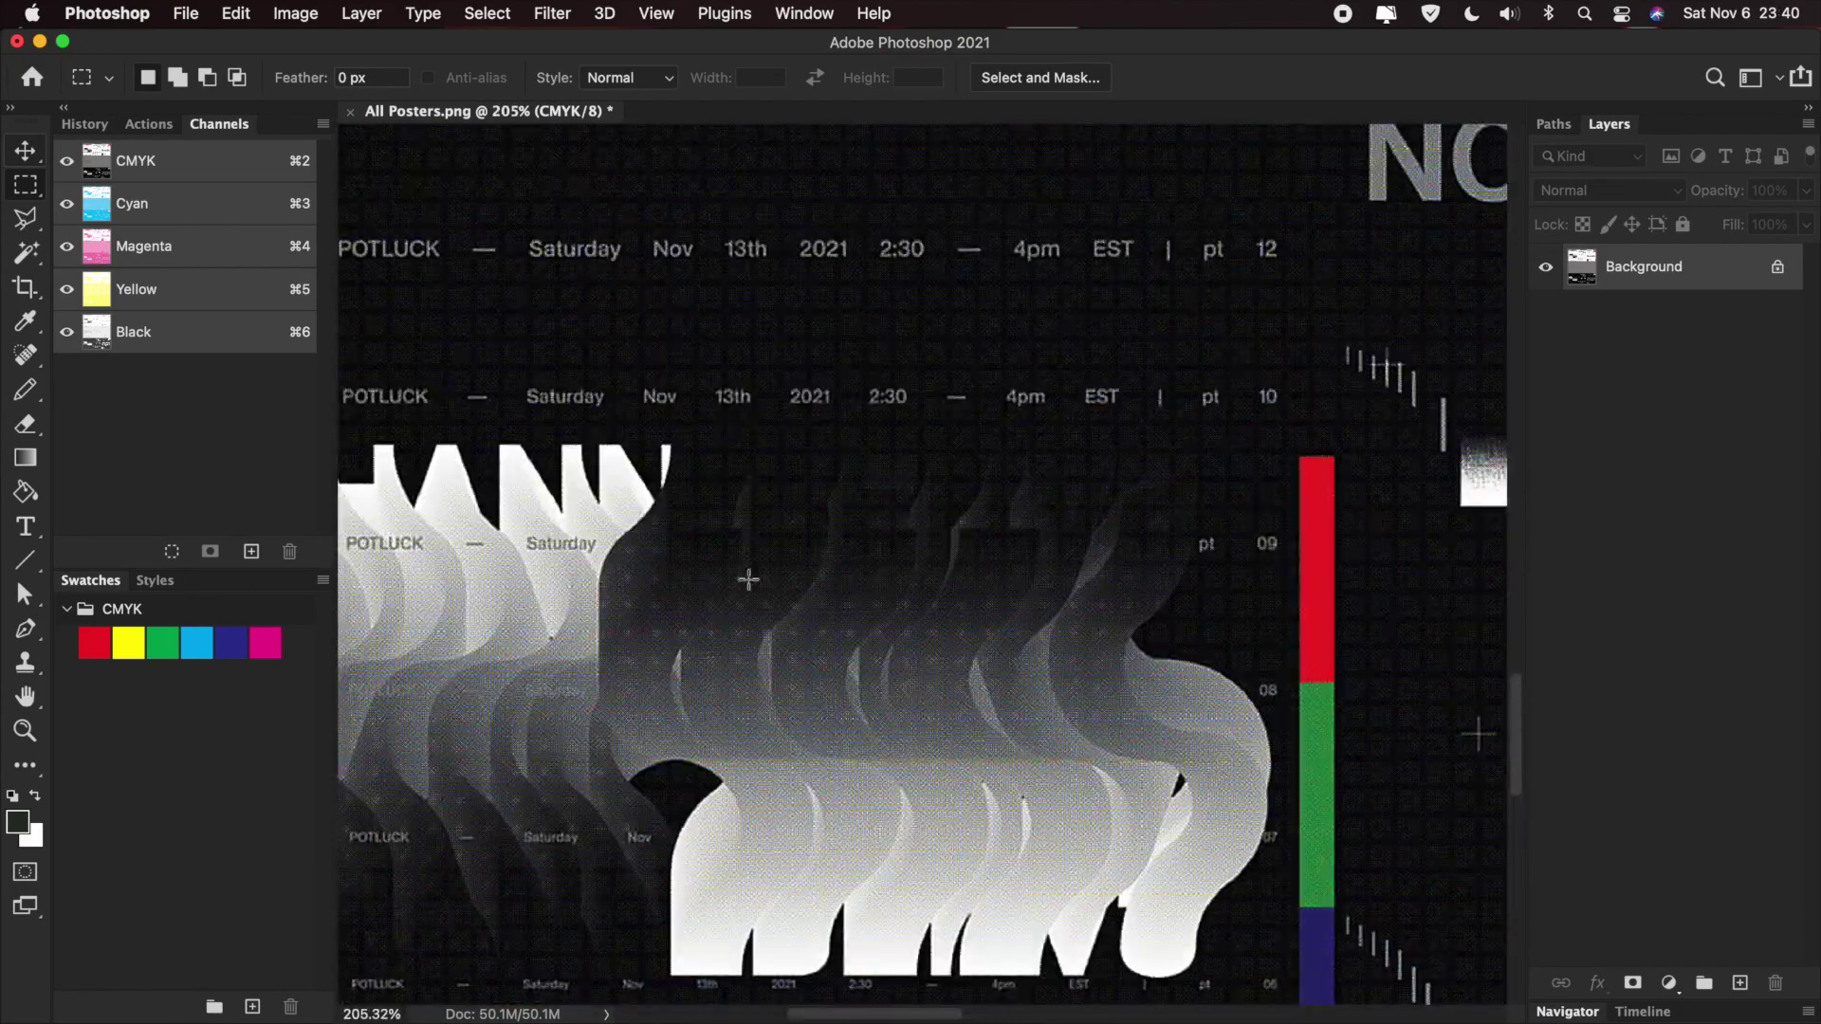
pyautogui.scroll(3, 652, 427)
pyautogui.moveTo(651, 427); pyautogui.dragTo(695, 471)
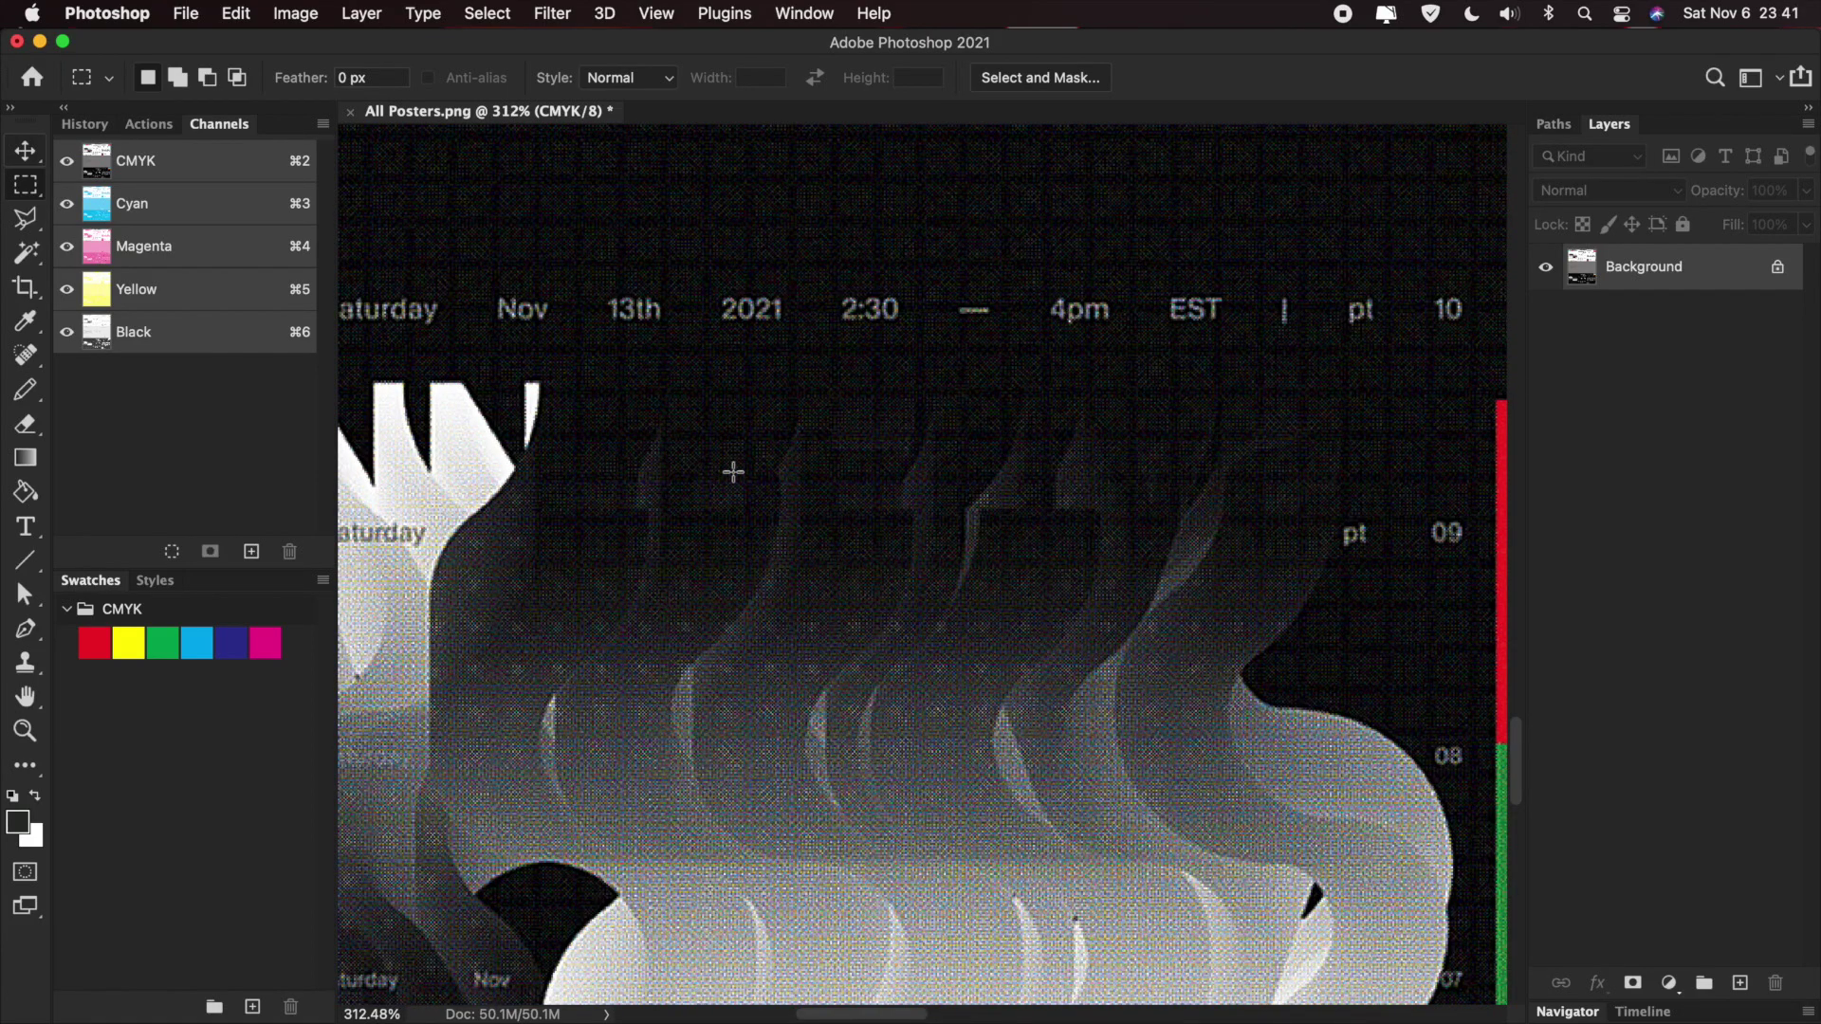
pyautogui.click(708, 352)
pyautogui.moveTo(708, 353); pyautogui.dragTo(756, 393)
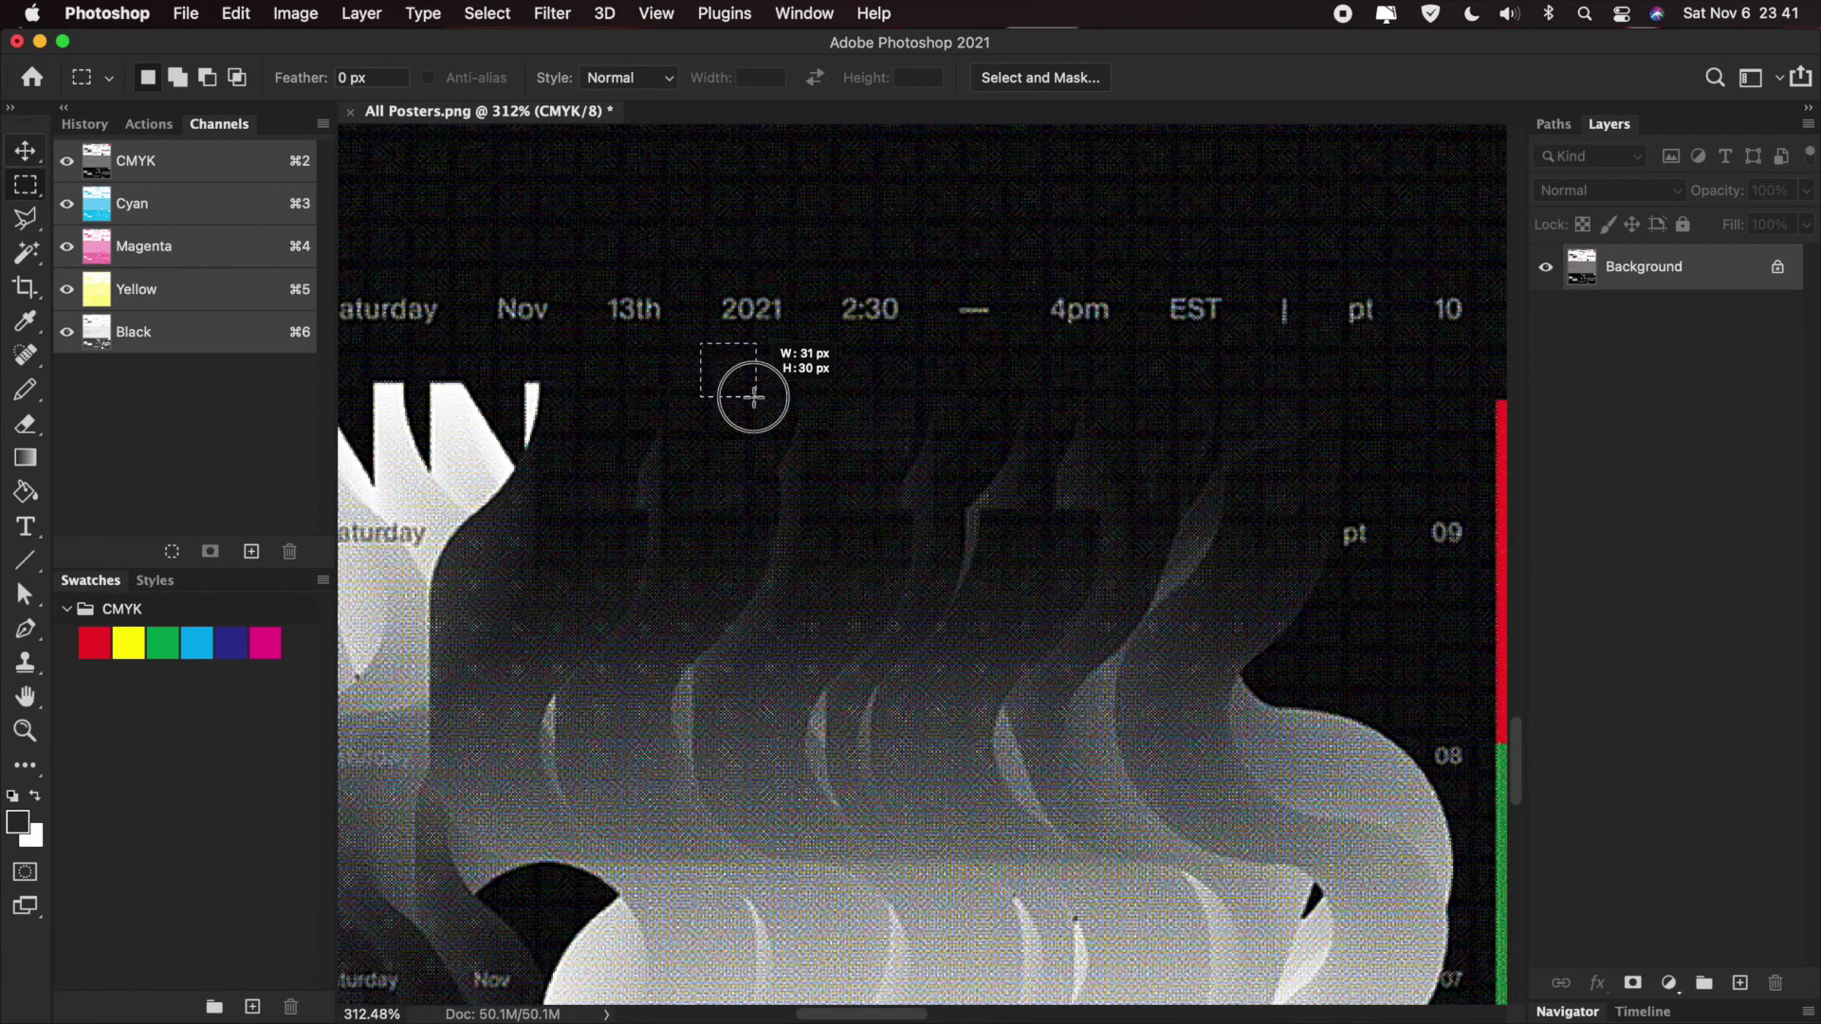
pyautogui.scroll(5, 764, 406)
pyautogui.hscroll(-5, 763, 406)
pyautogui.scroll(-5, 730, 385)
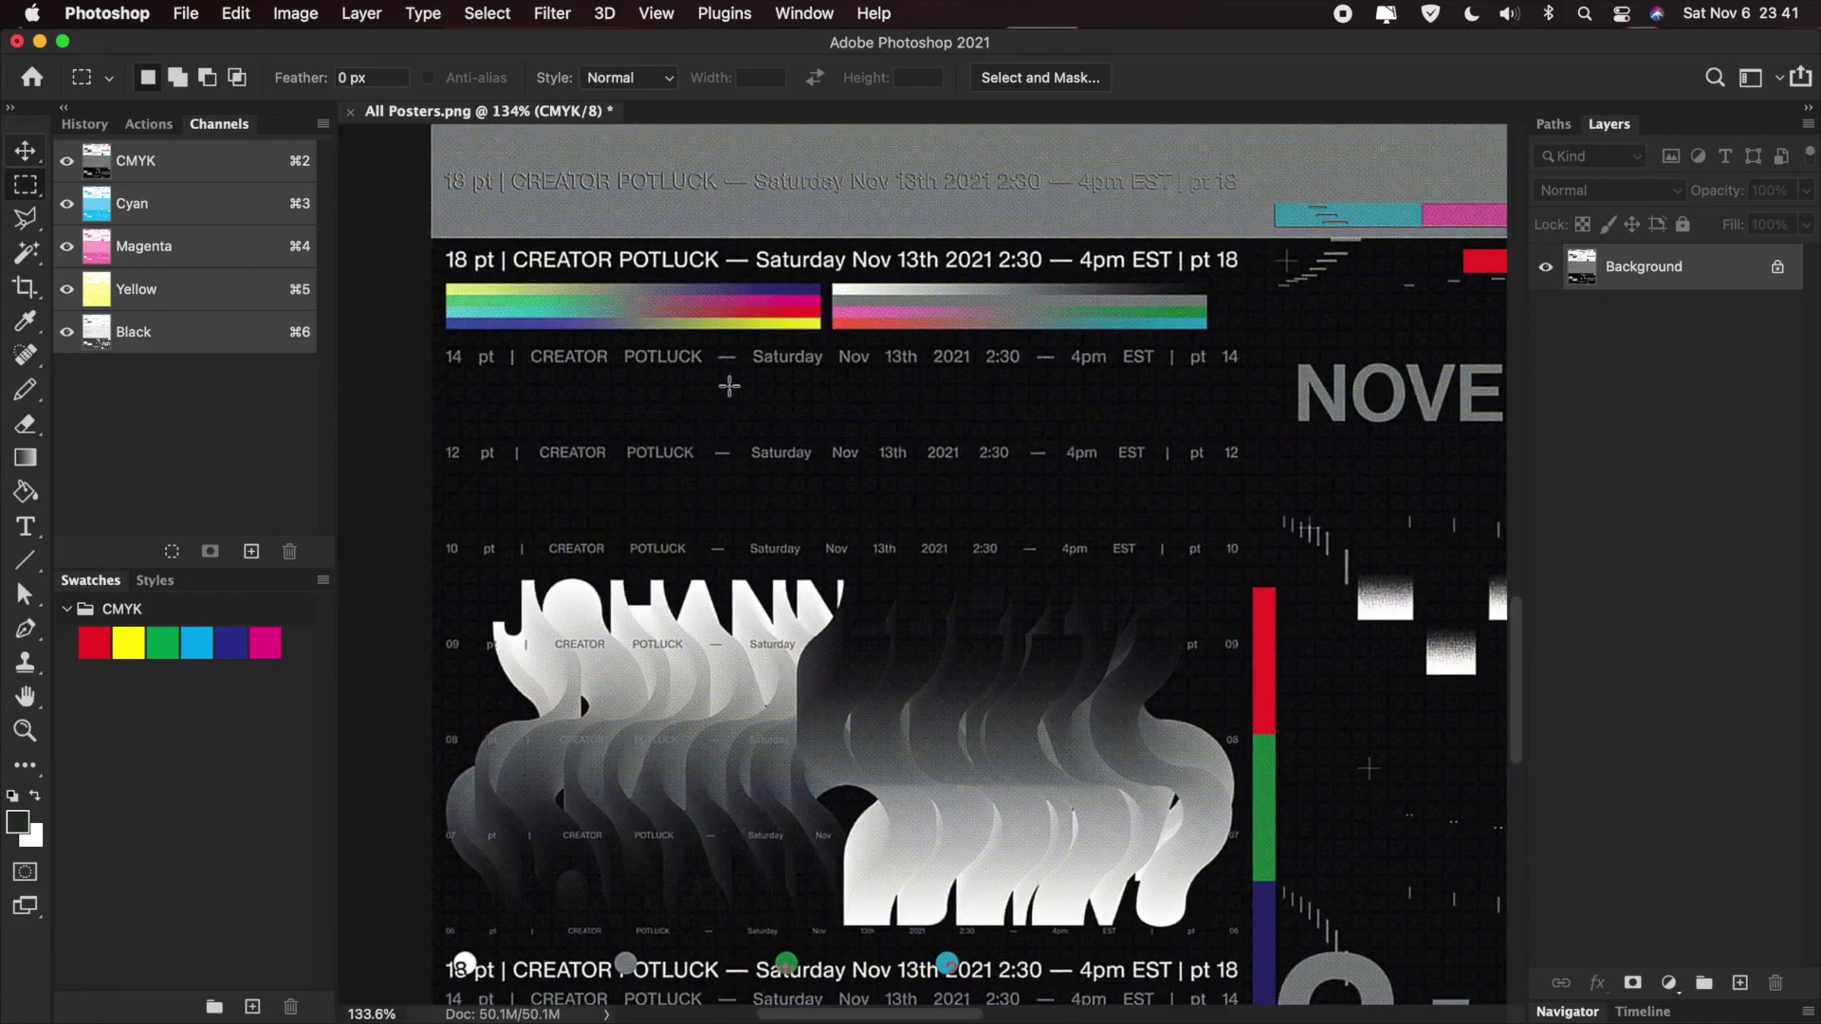
# - Examine the sharpened texture at a reduced zoom across the white and grey posters
pyautogui.press('super+minus')
pyautogui.press('super+minus')
pyautogui.press('super+minus')
pyautogui.press('super+minus')
pyautogui.press('super+plus')
pyautogui.press('super+plus')
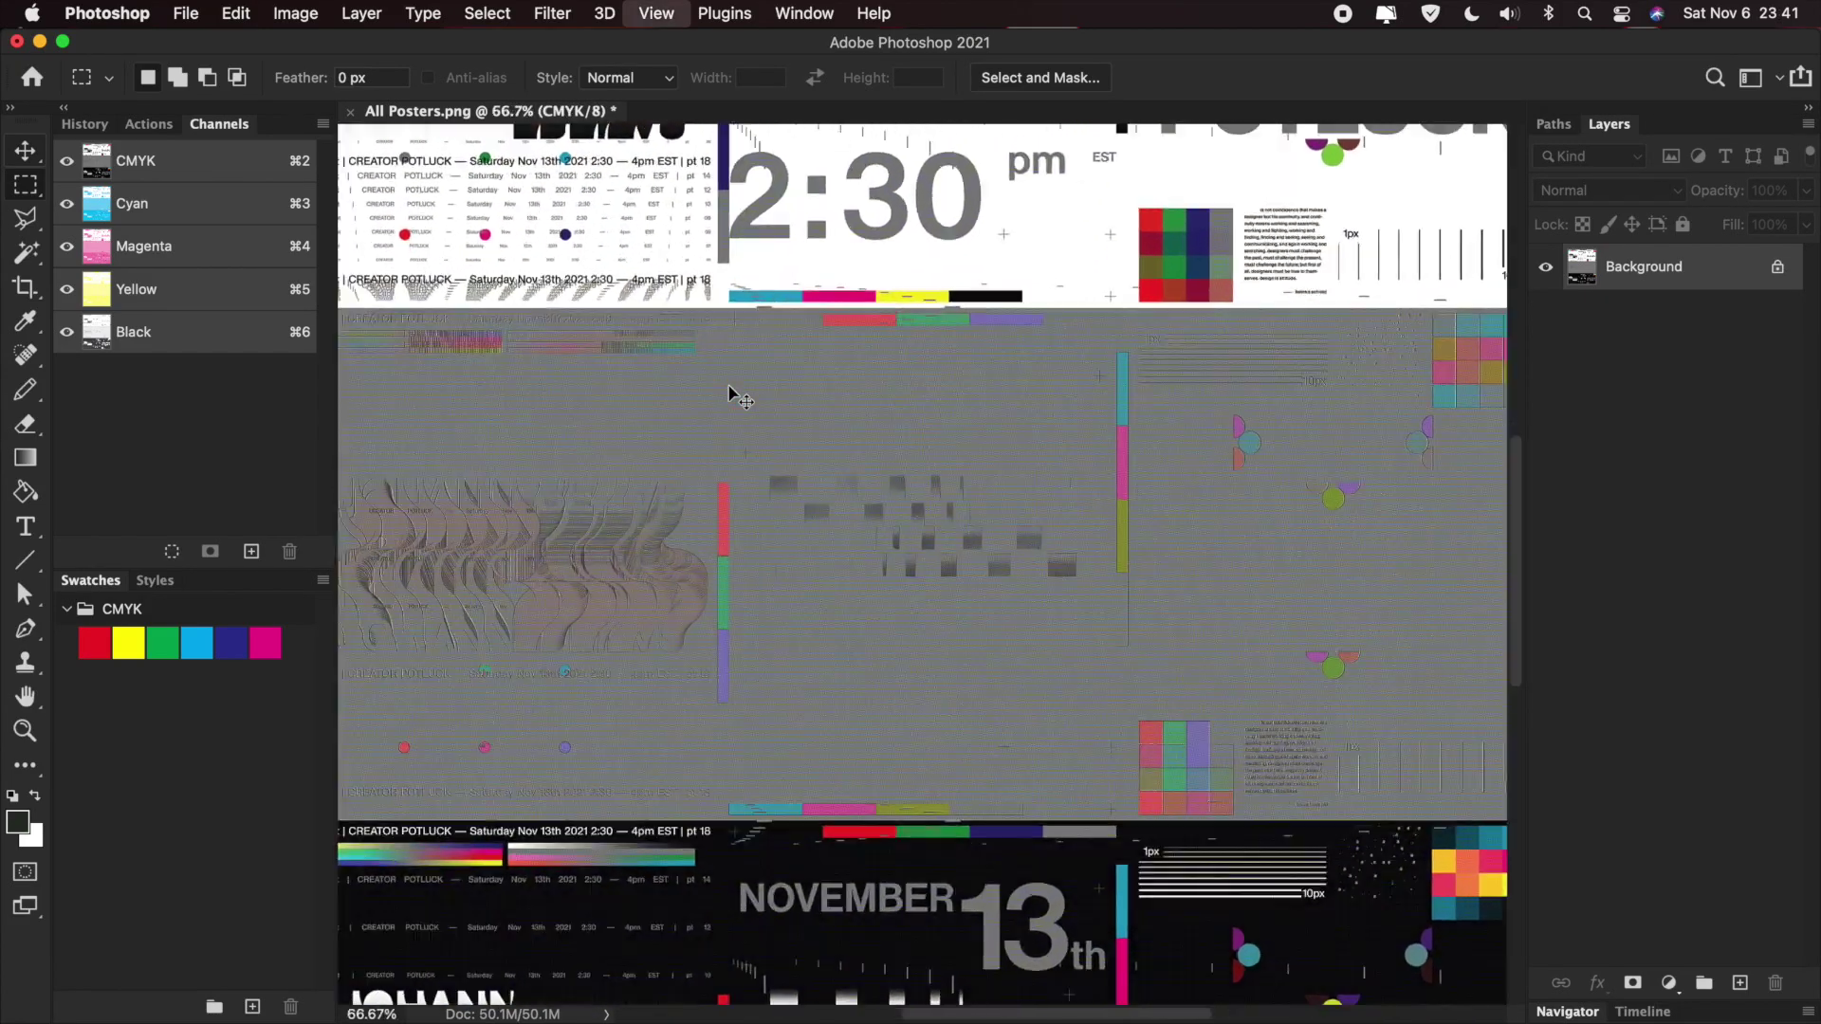
pyautogui.scroll(10, 729, 385)
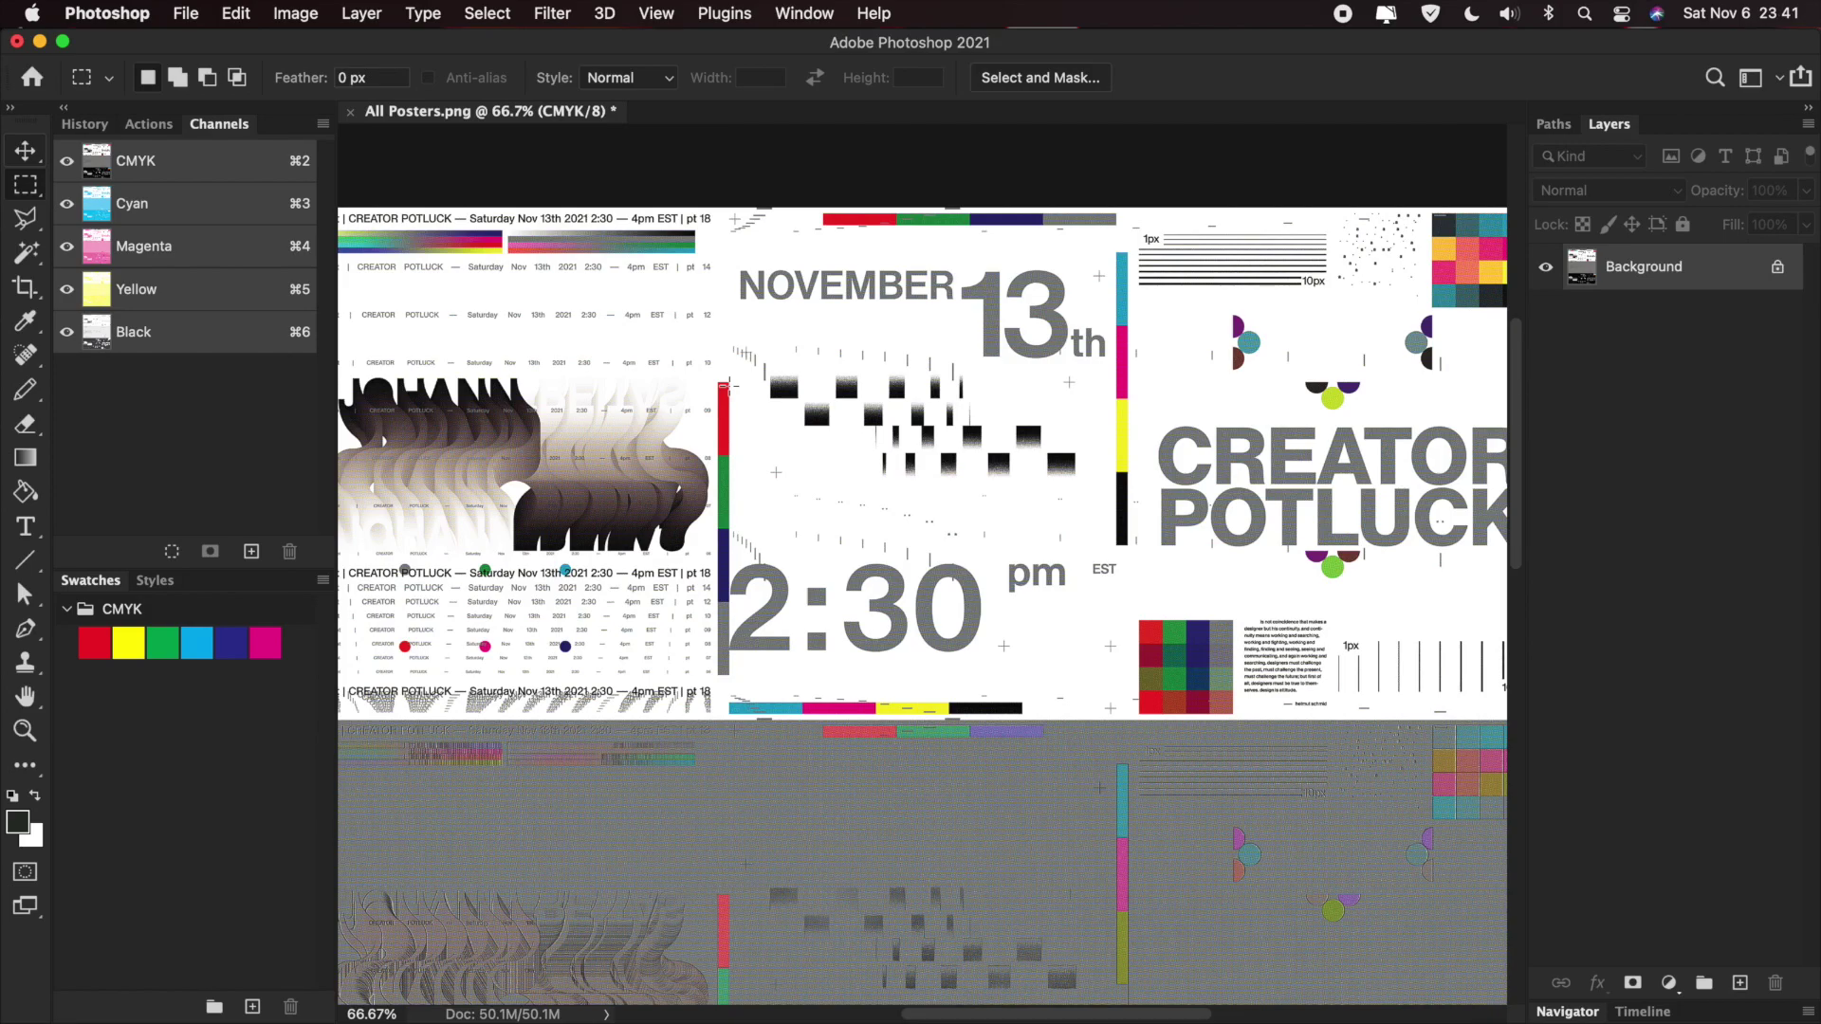
pyautogui.scroll(-10, 726, 384)
pyautogui.hscroll(-2, 727, 386)
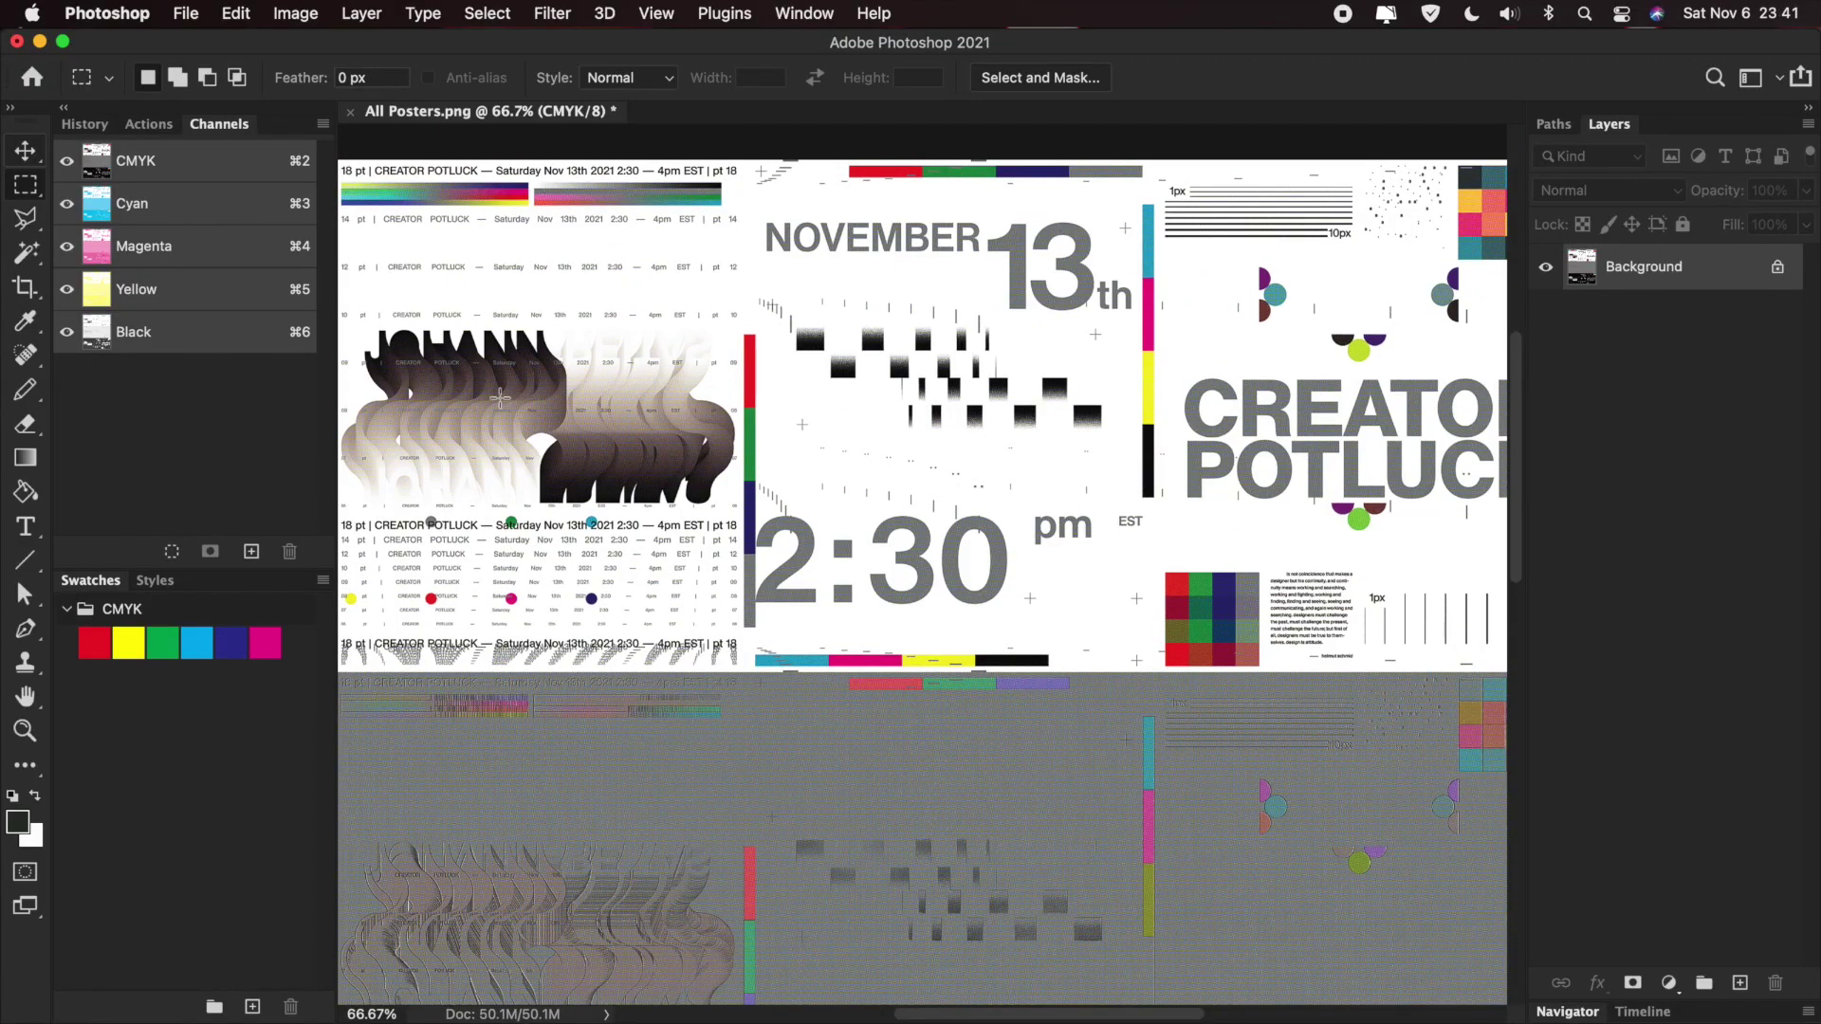
# - Examine the halftone dots in the white poster's warped lettering at close range, marking small areas with the rectangular marquee
pyautogui.scroll(5, 501, 396)
pyautogui.hscroll(-3, 501, 397)
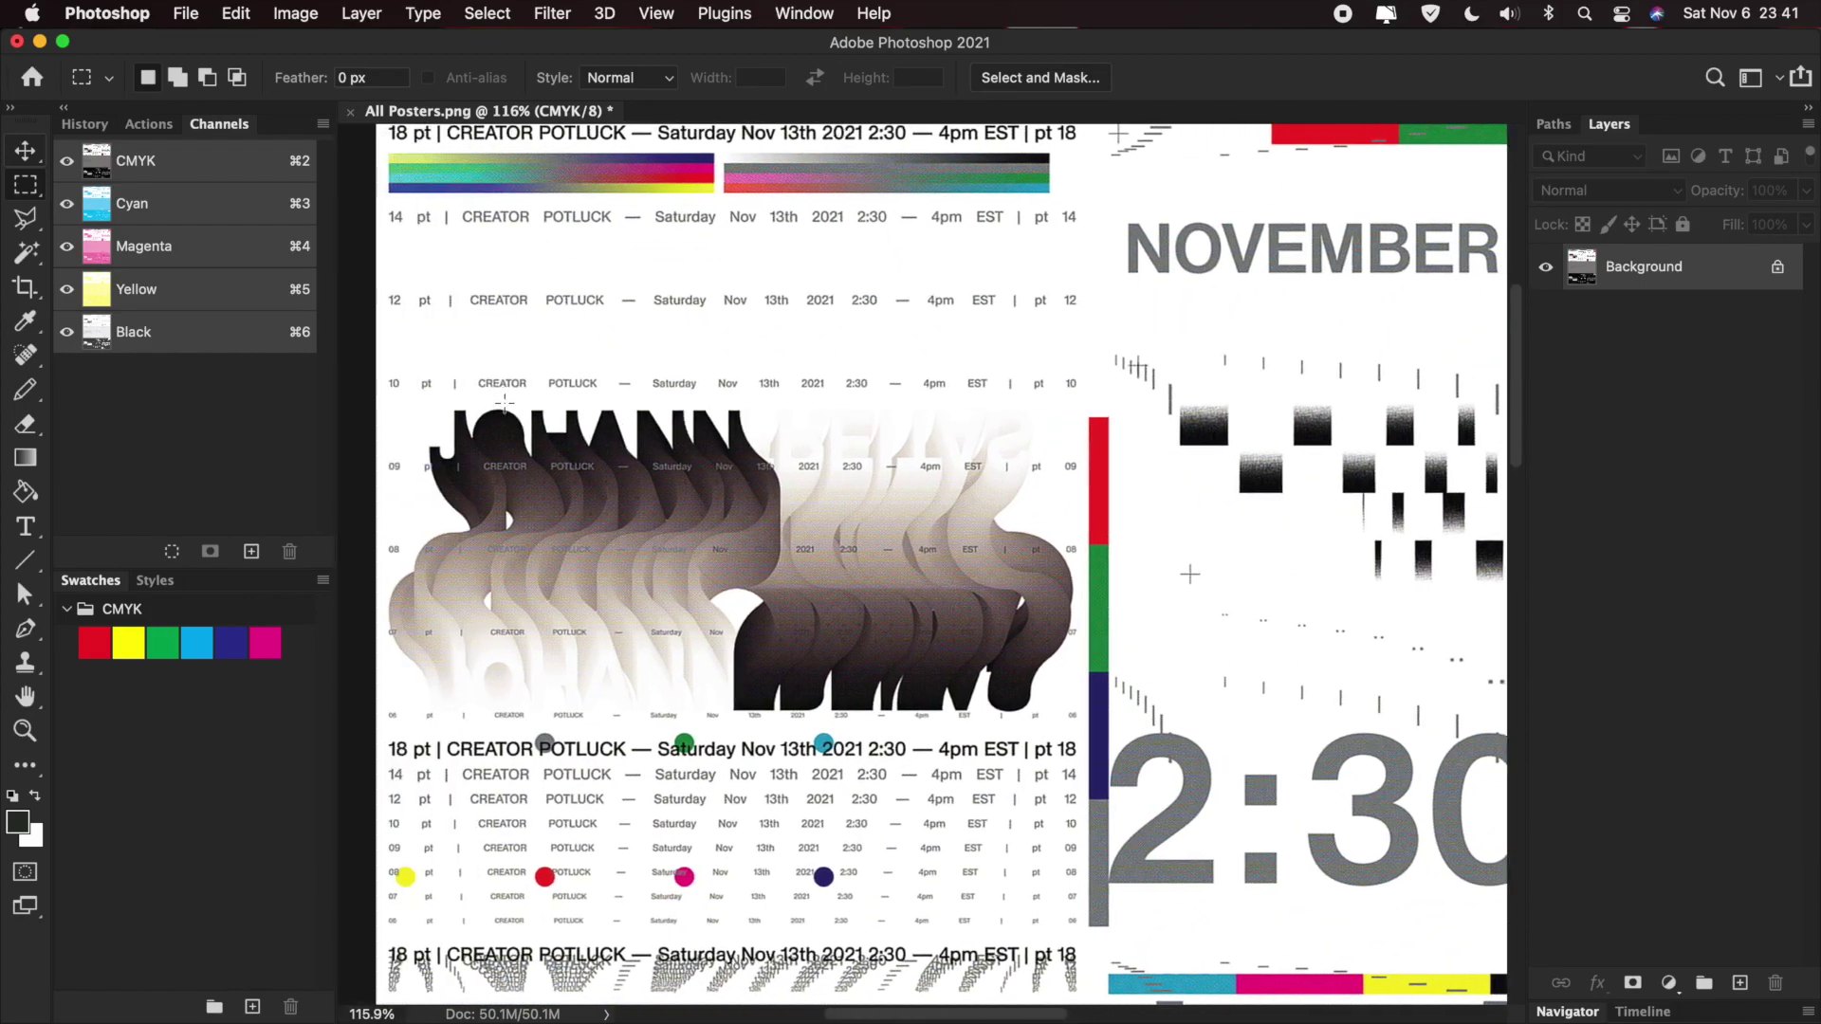
pyautogui.click(636, 497)
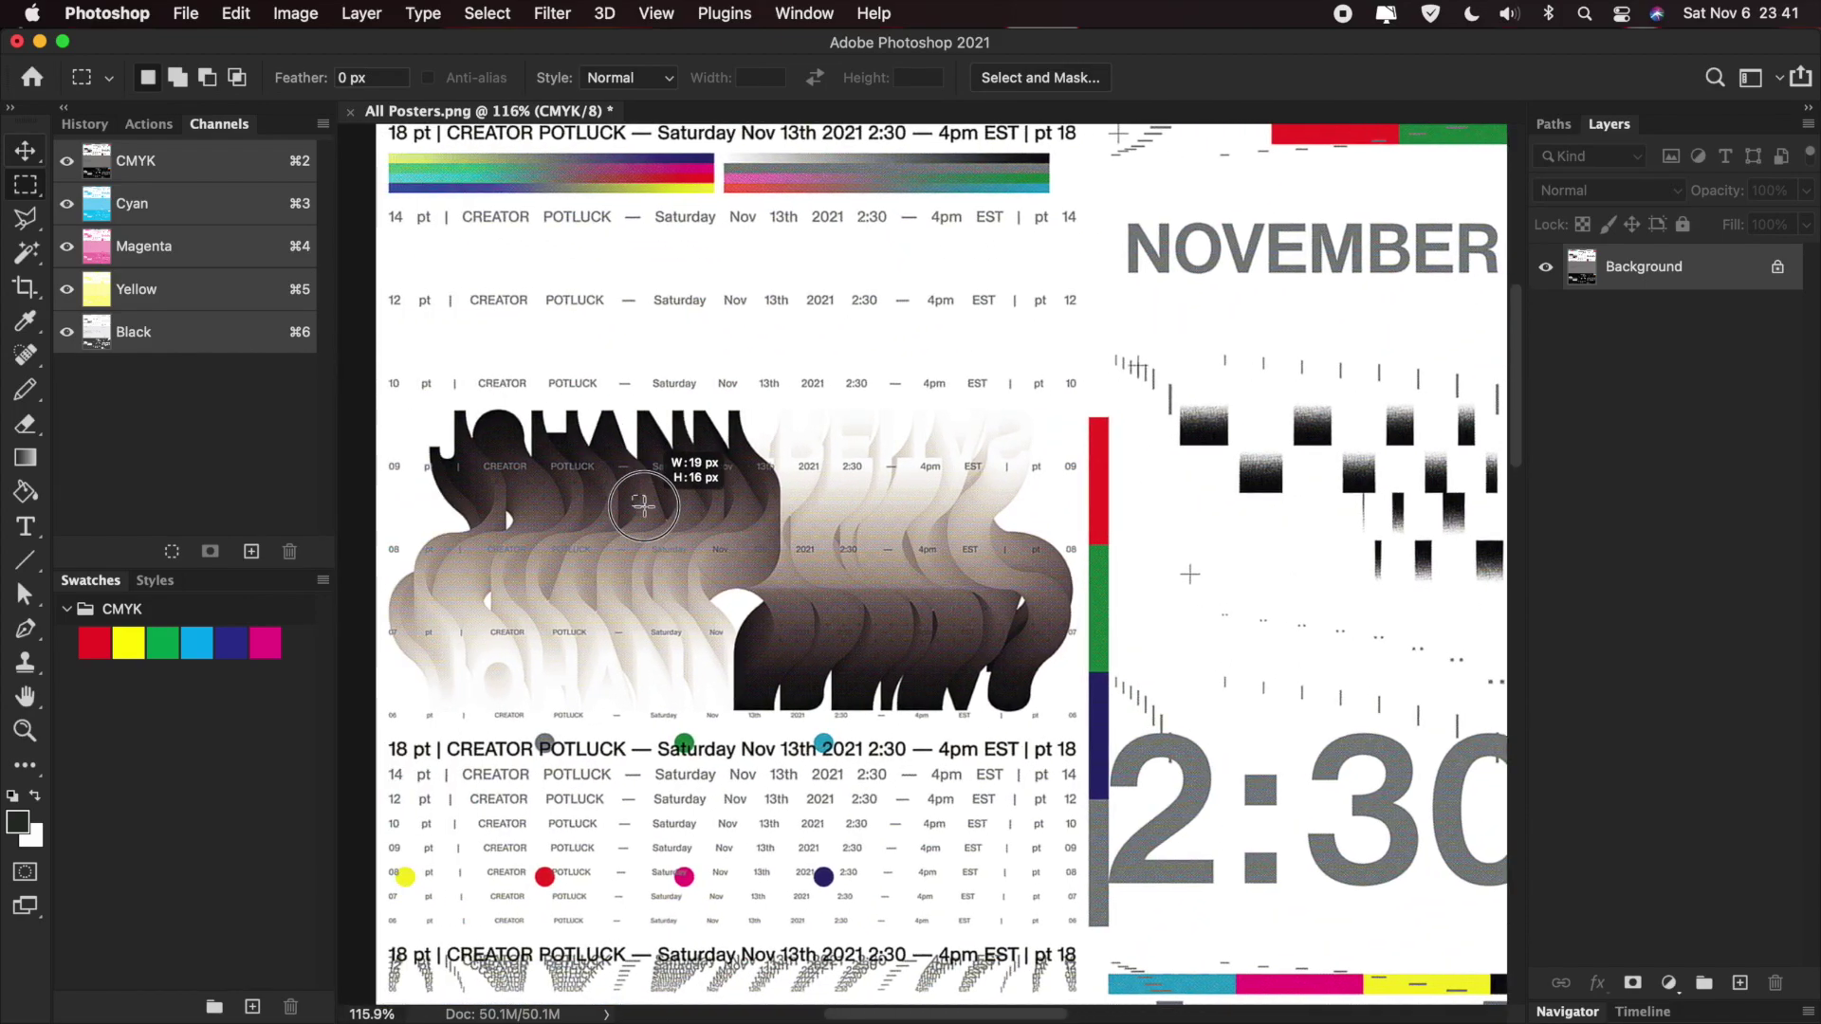
pyautogui.moveTo(682, 493); pyautogui.dragTo(697, 506)
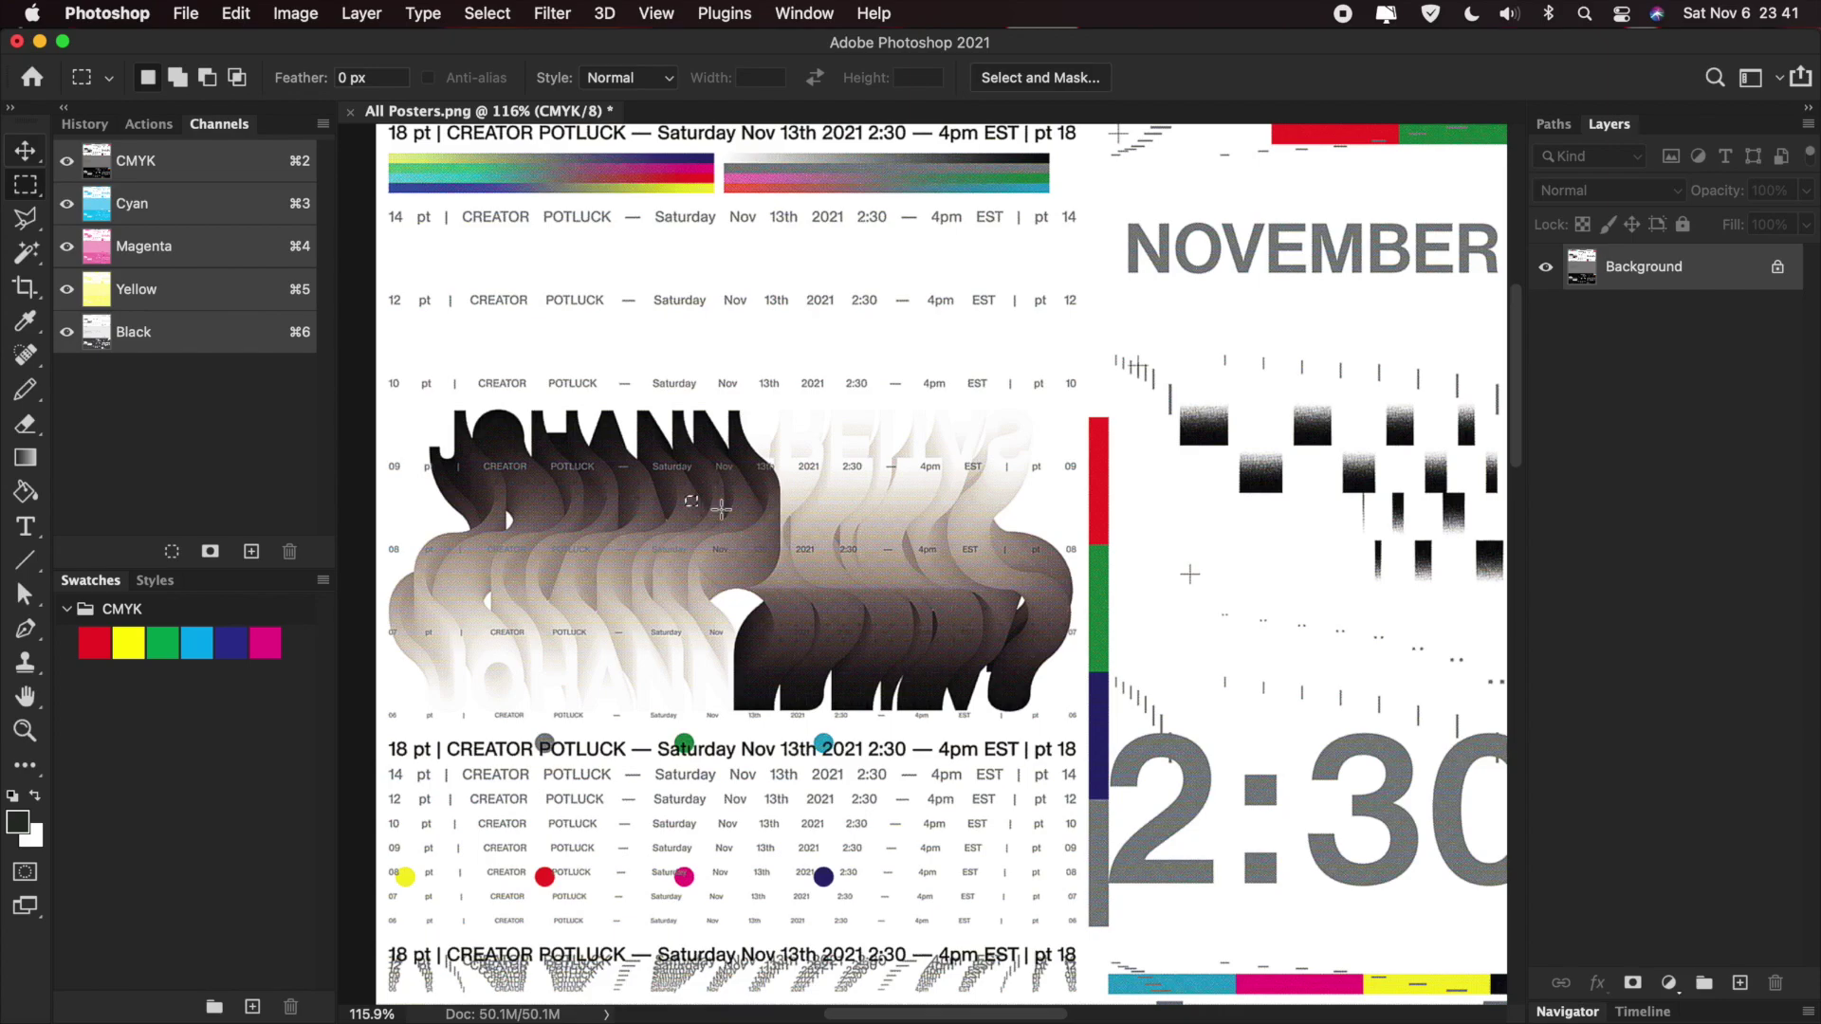
pyautogui.press('super+plus')
pyautogui.hscroll(-6, 644, 673)
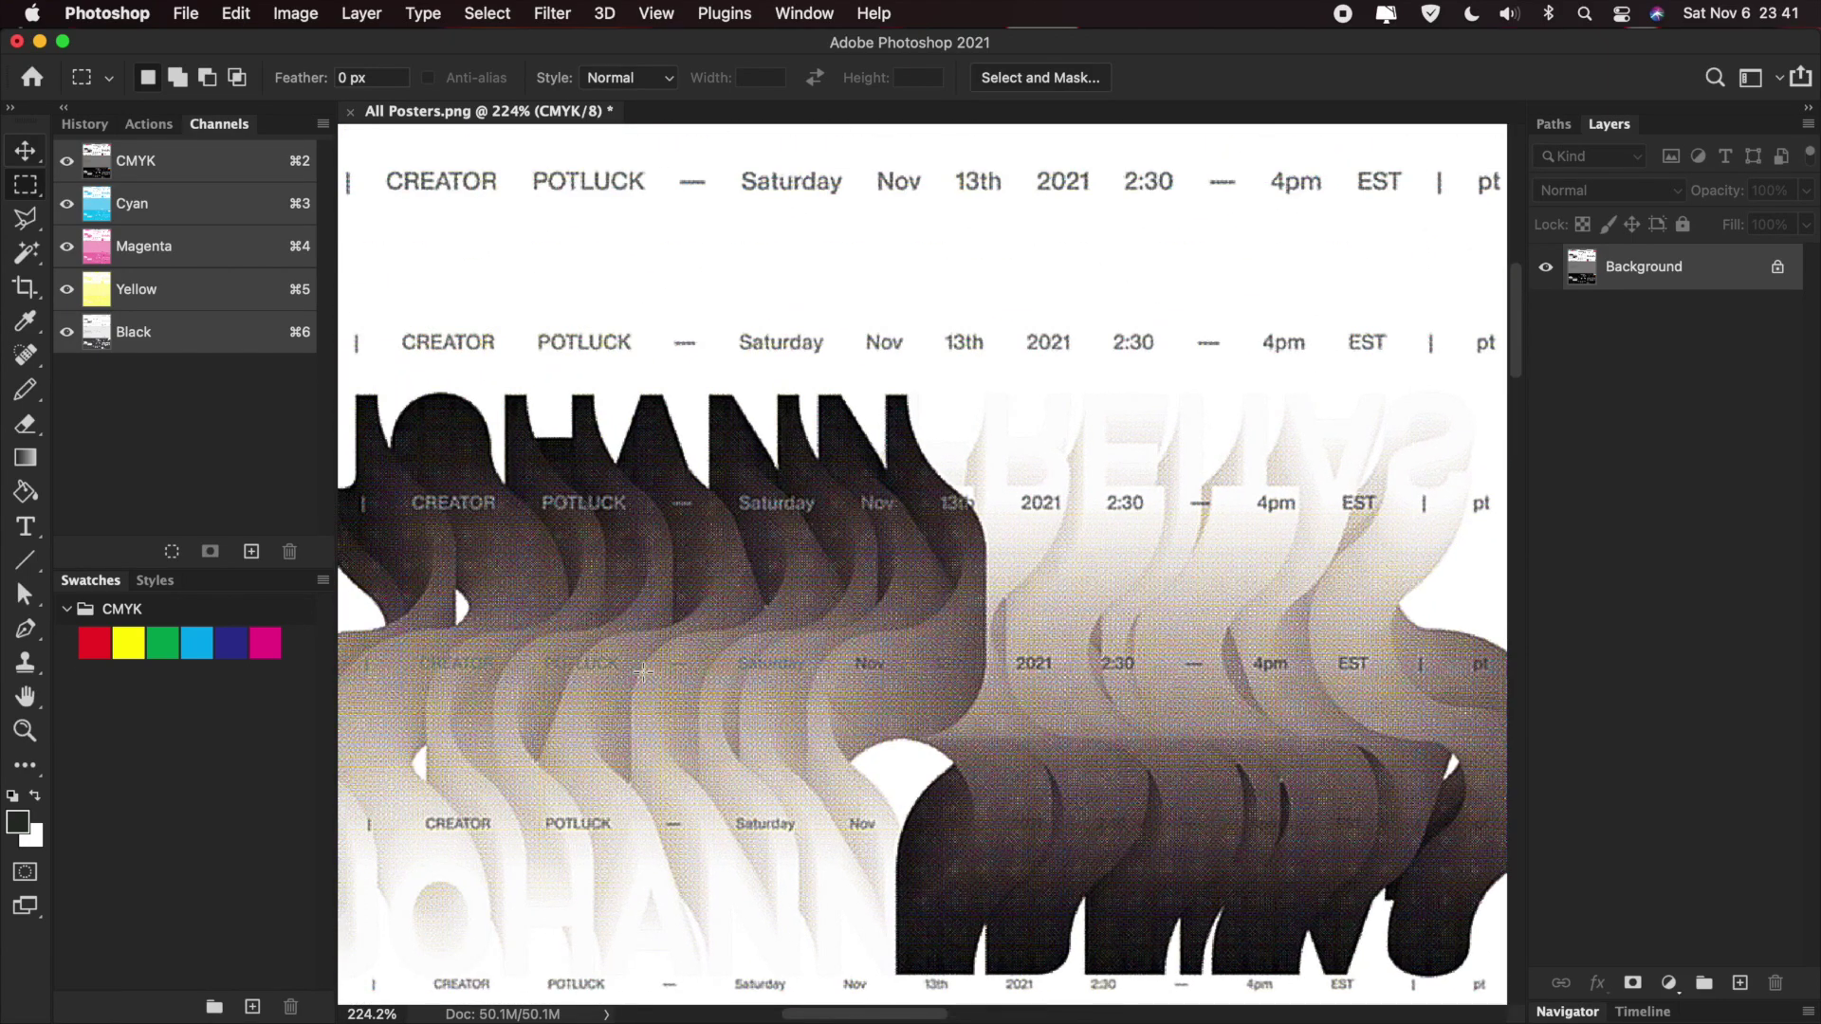
pyautogui.scroll(-2, 644, 673)
pyautogui.moveTo(543, 650); pyautogui.dragTo(618, 688)
pyautogui.scroll(-2, 618, 688)
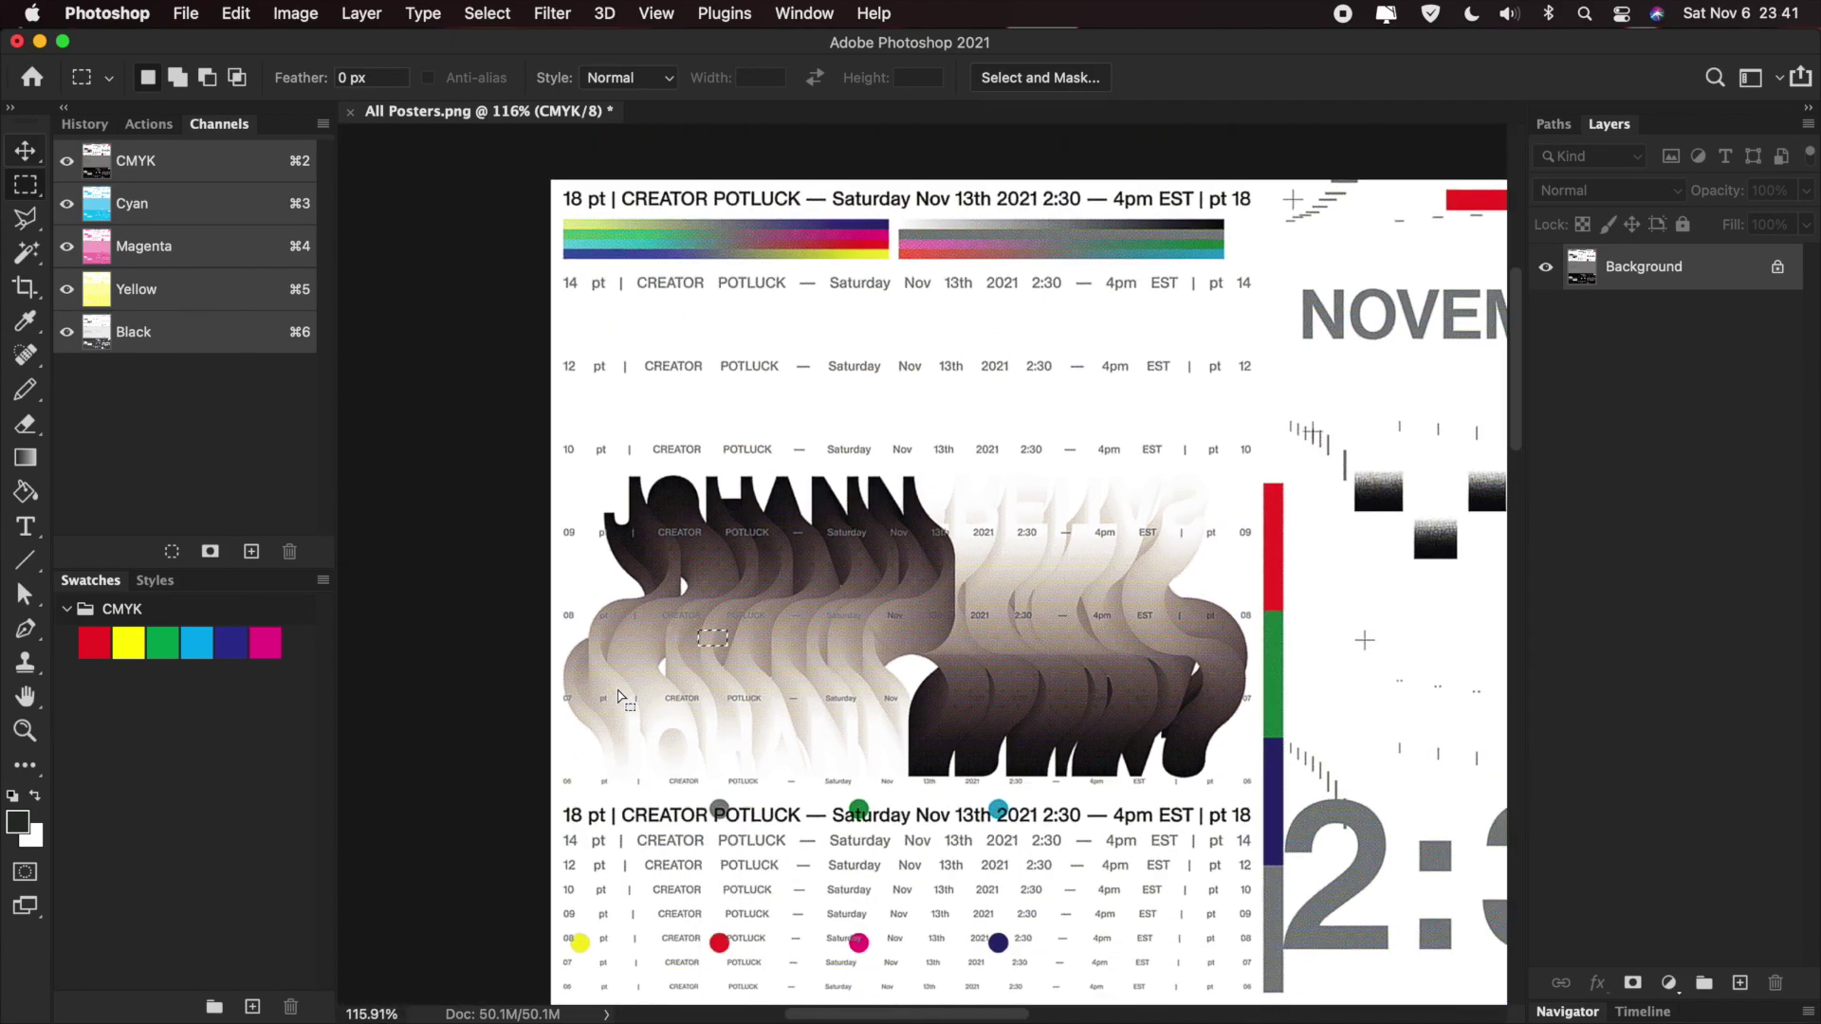
pyautogui.scroll(-1, 628, 702)
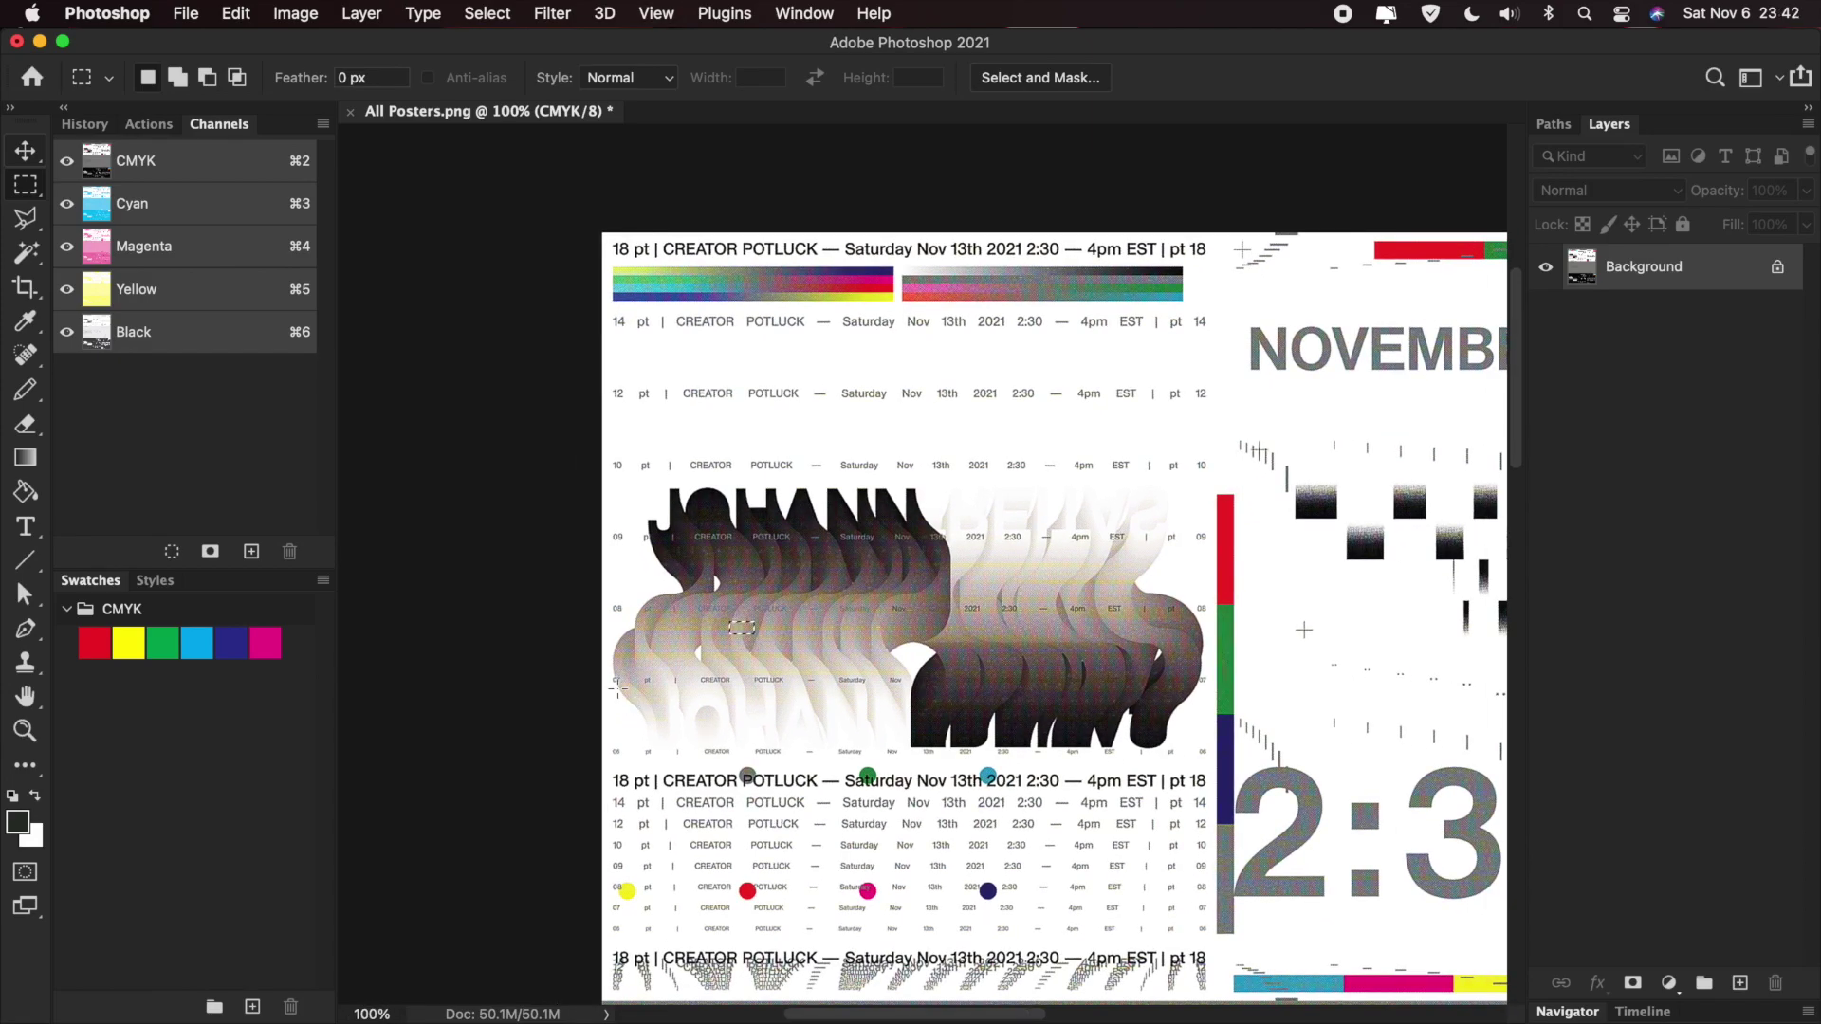
# - Compare the texture of the grey poster with the black poster at 100% zoom, including the NOVEMBER 13th artwork
pyautogui.scroll(-10, 617, 697)
pyautogui.hscroll(5, 617, 698)
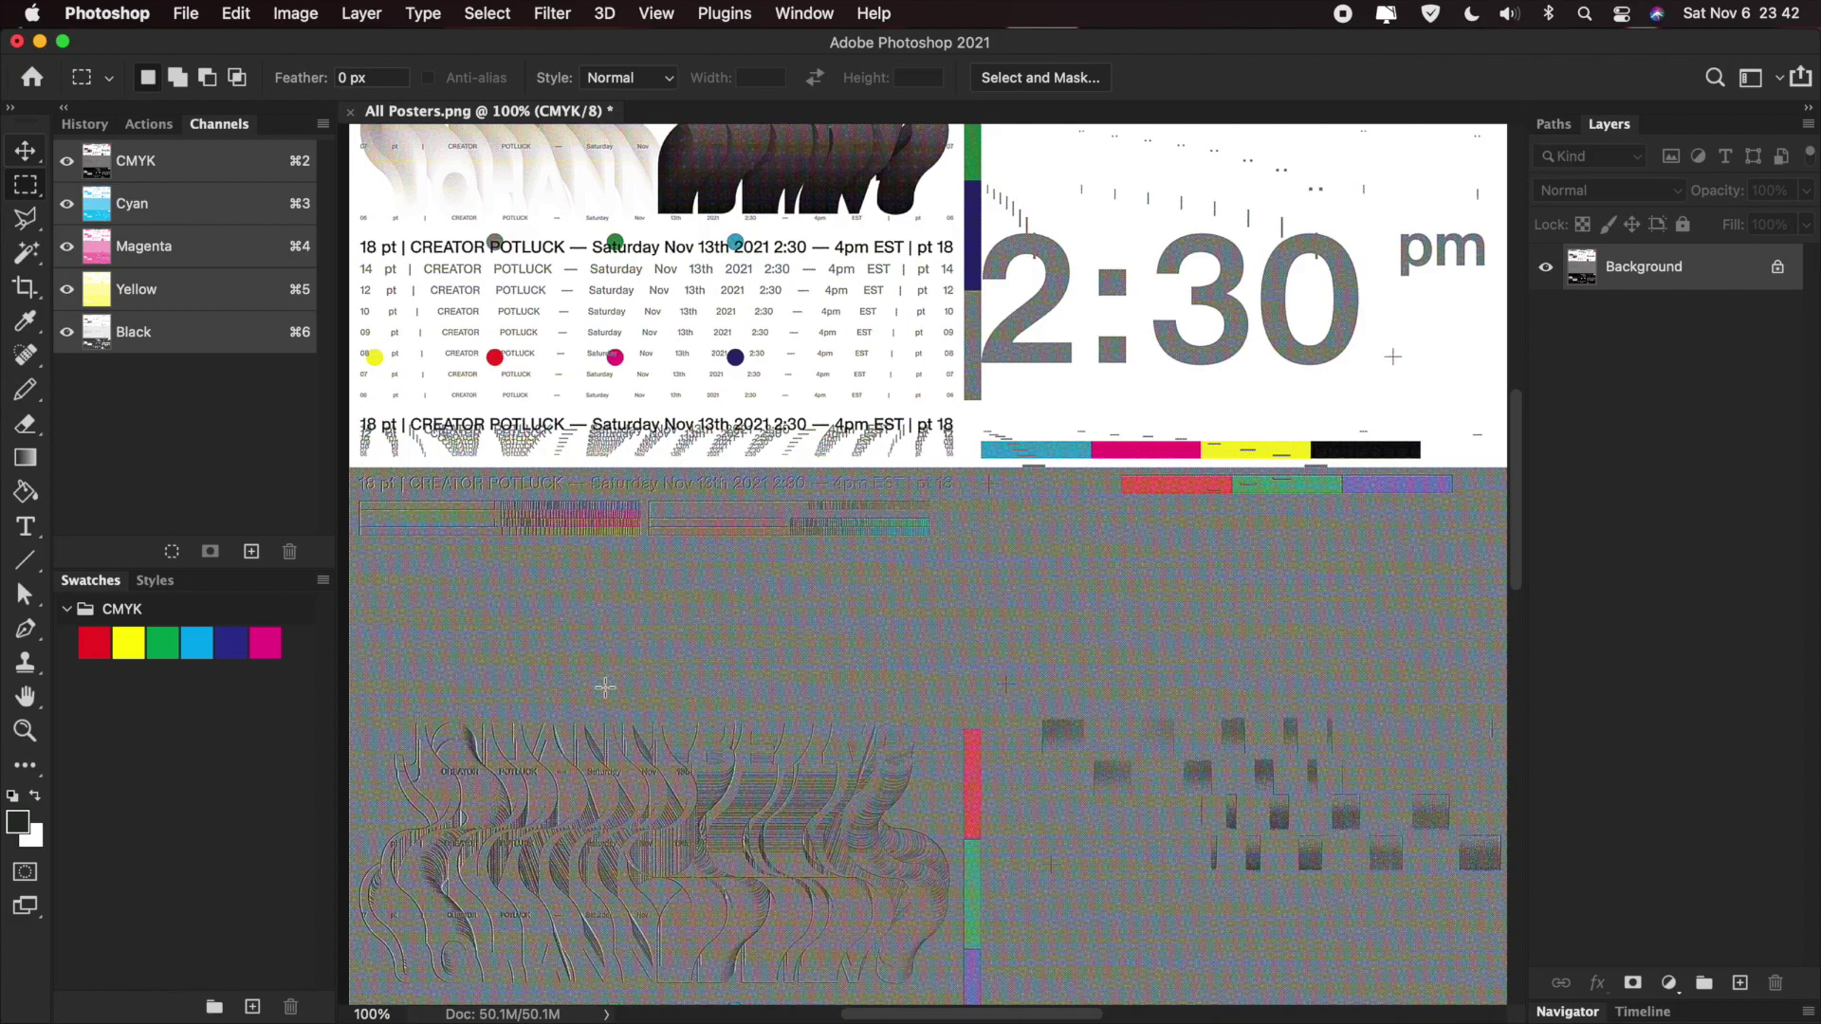
pyautogui.scroll(-5, 605, 687)
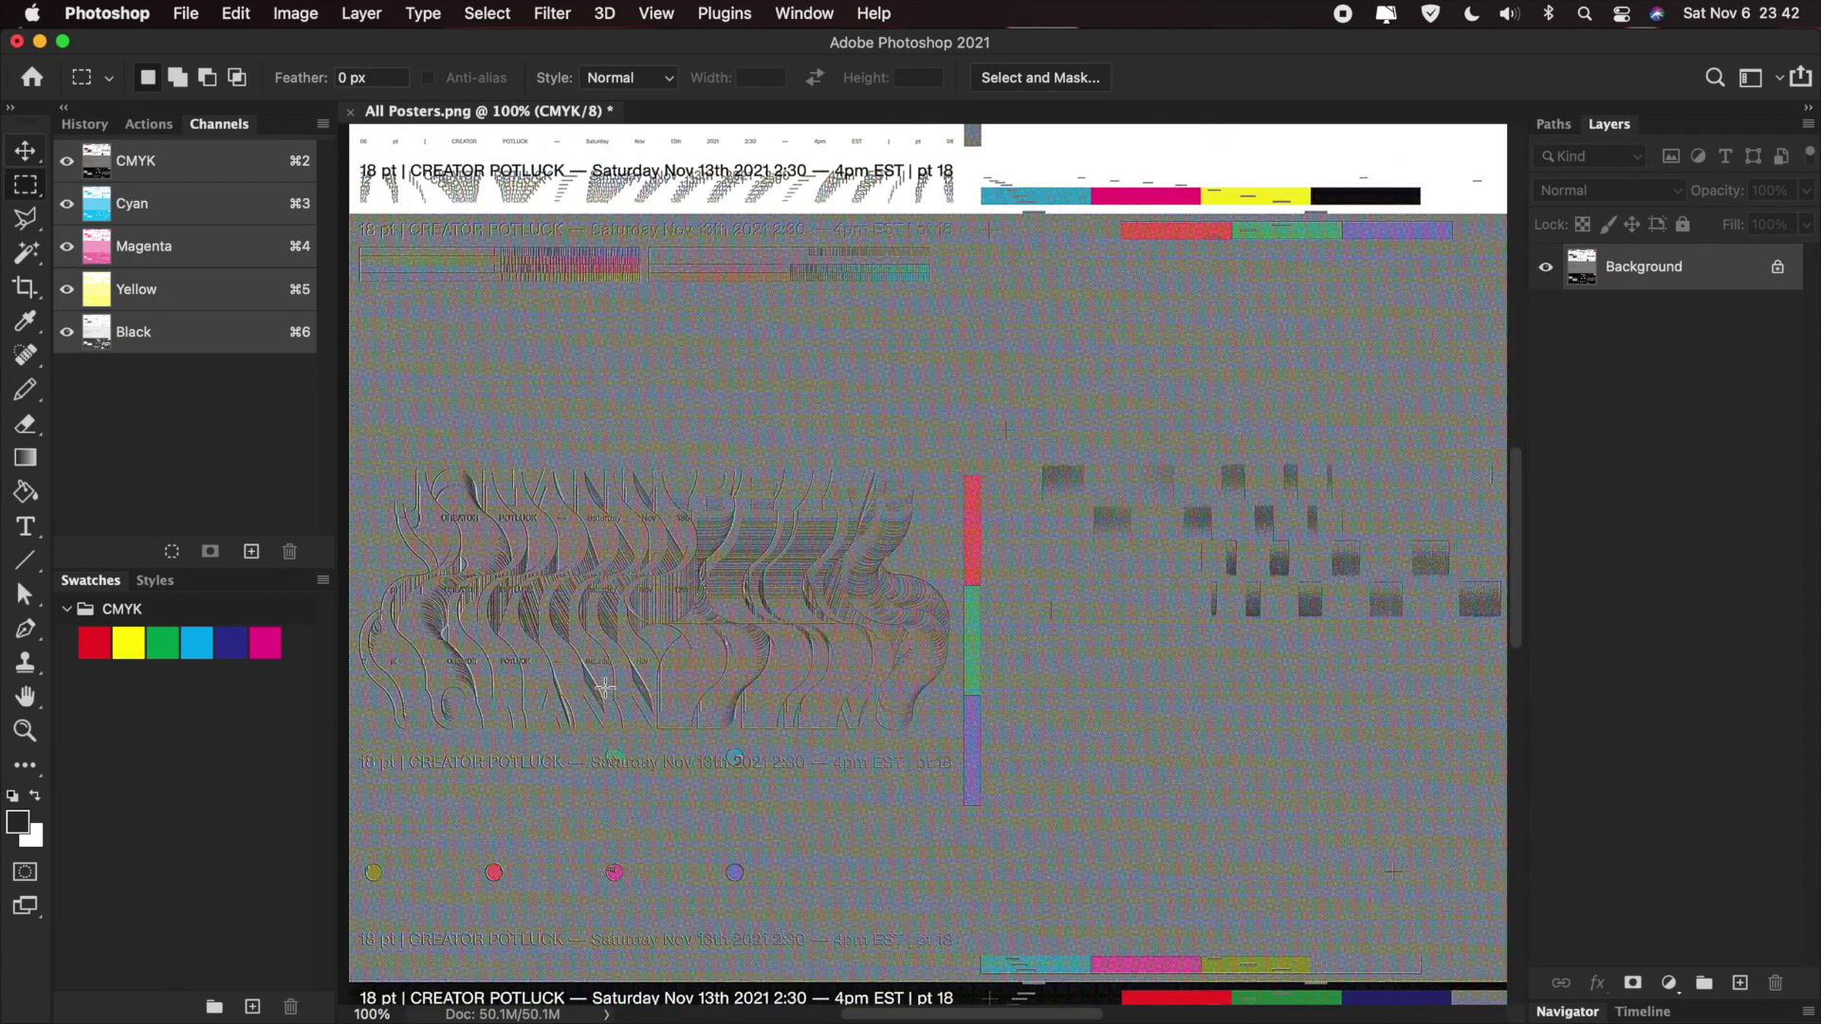
pyautogui.scroll(-20, 605, 687)
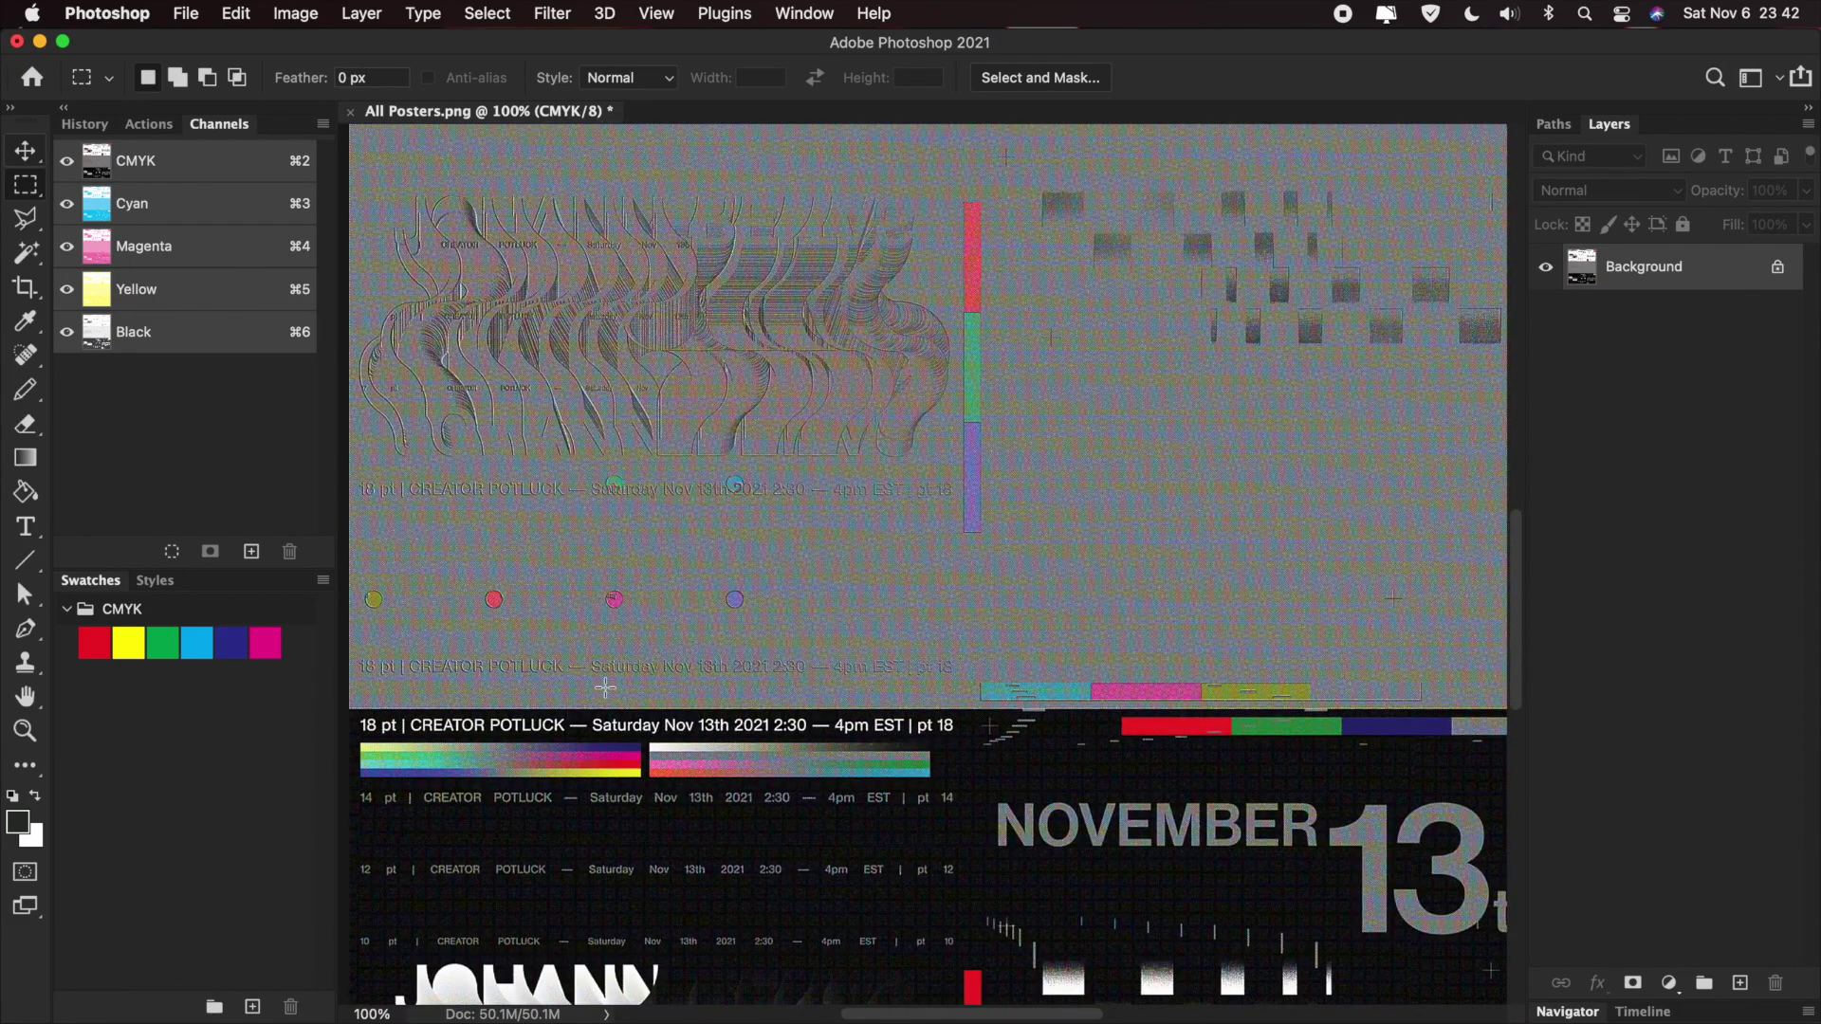
pyautogui.scroll(13, 605, 687)
pyautogui.scroll(1, 605, 687)
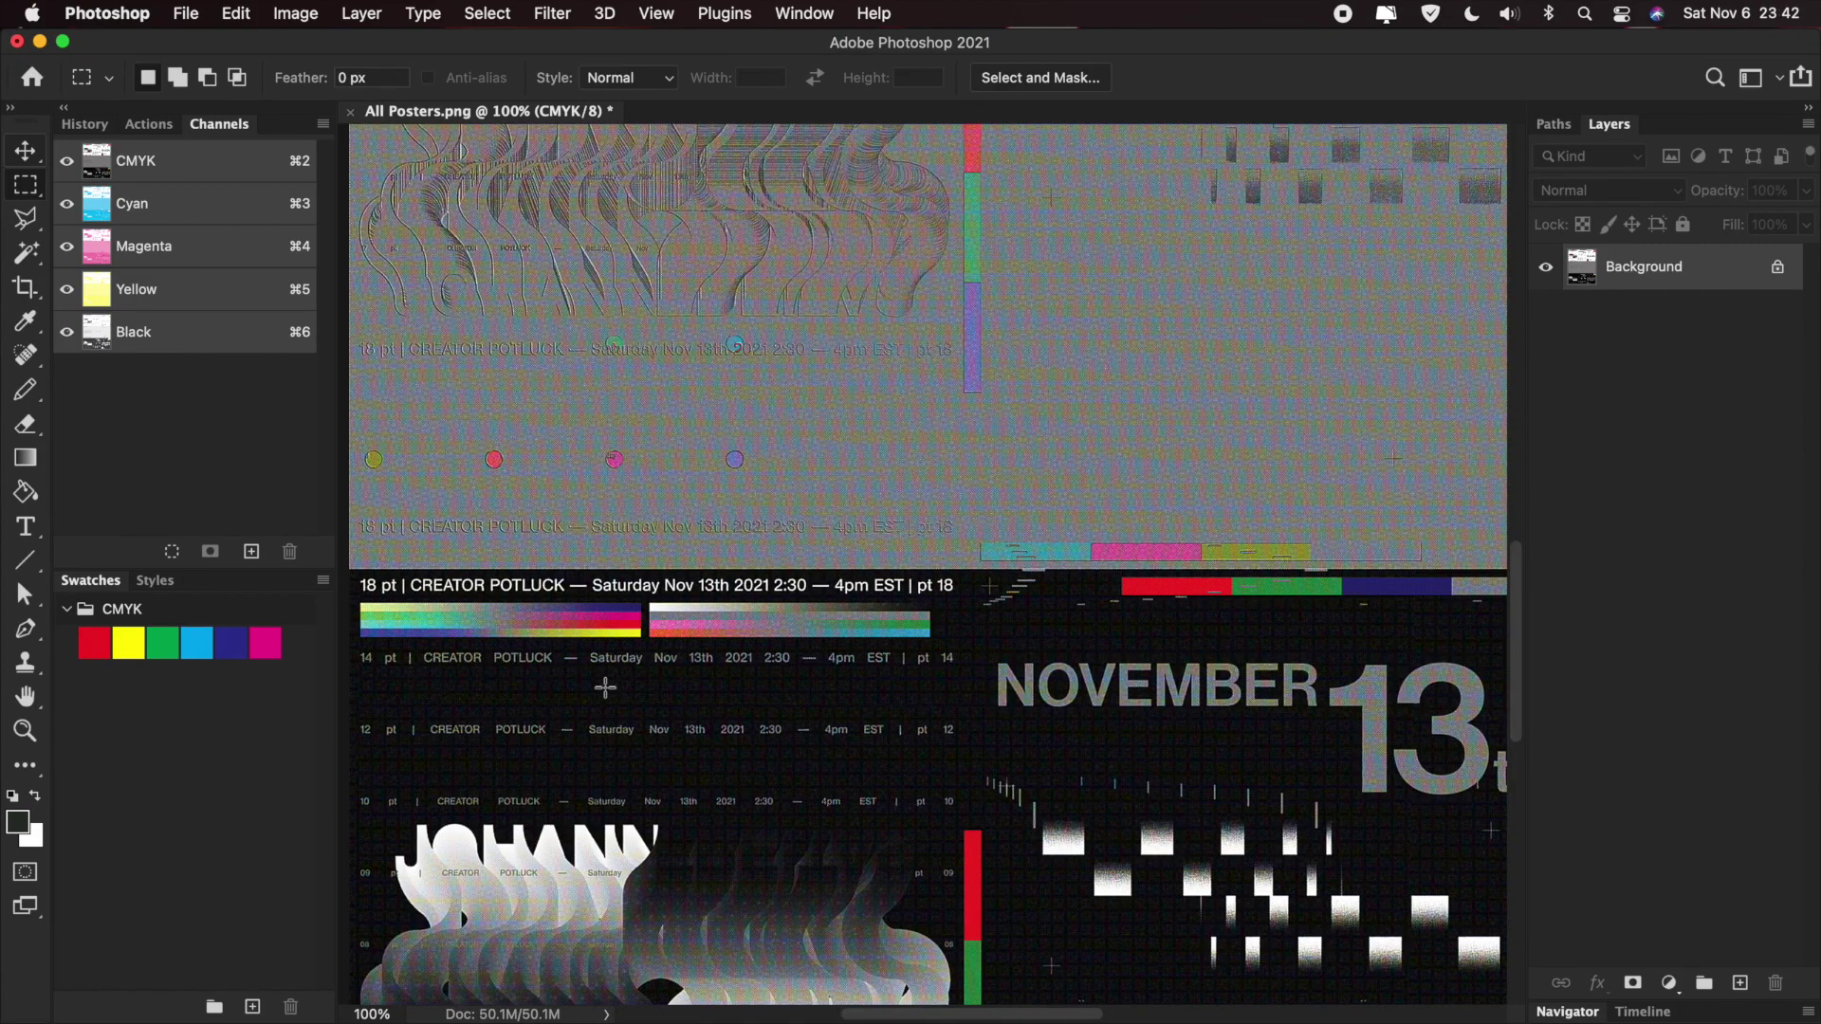
pyautogui.hscroll(10, 605, 687)
pyautogui.scroll(-3, 605, 687)
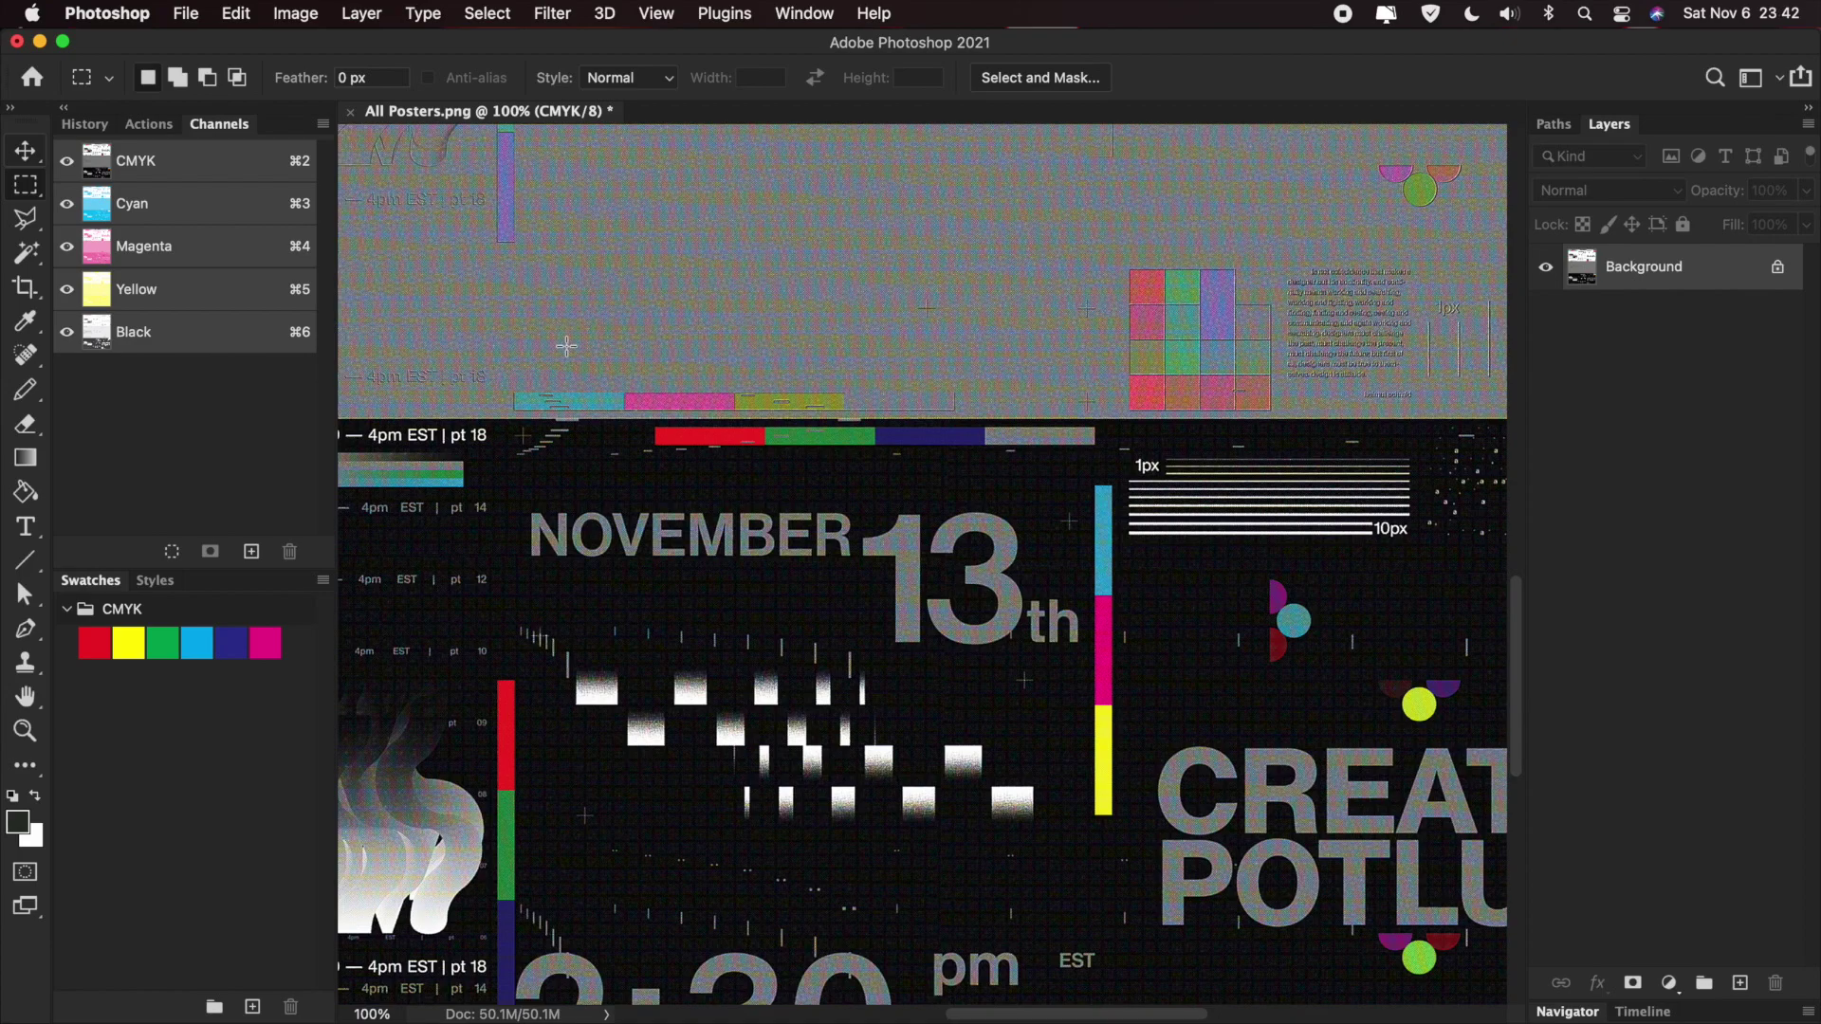
pyautogui.scroll(-2, 567, 347)
pyautogui.hscroll(-3, 566, 347)
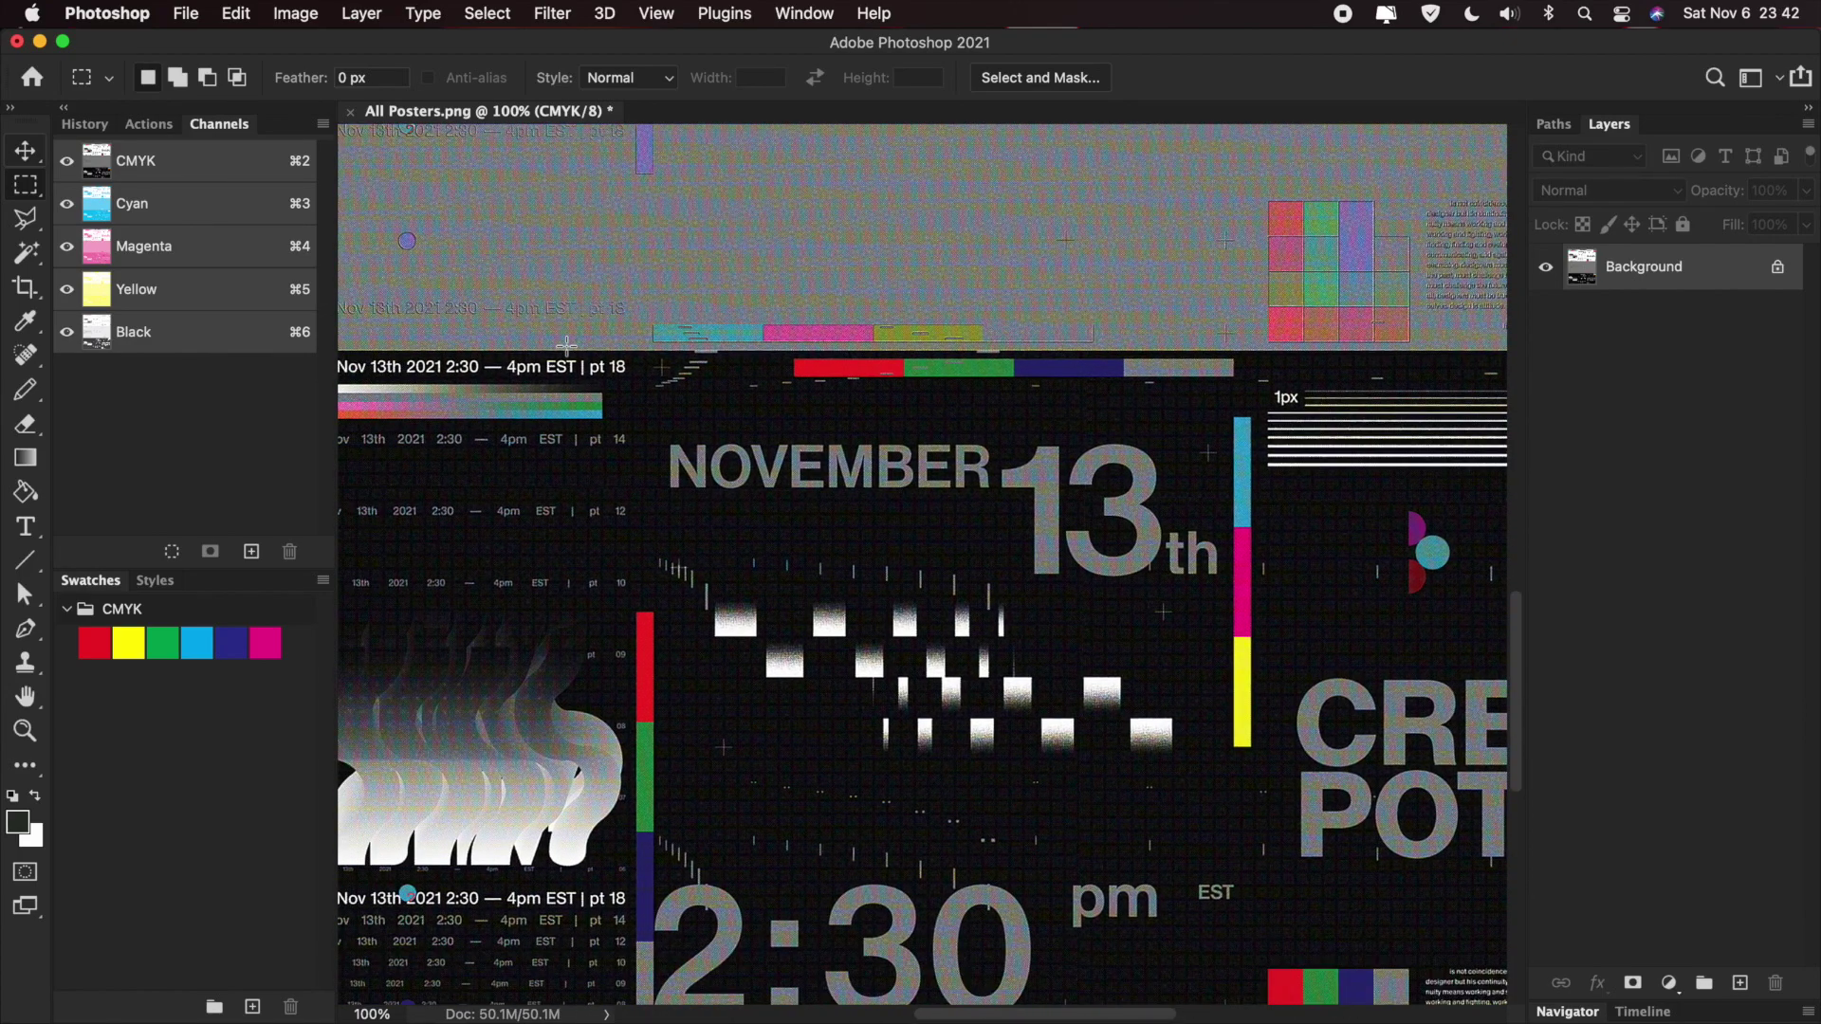
pyautogui.scroll(-3, 566, 346)
pyautogui.hscroll(-1, 567, 347)
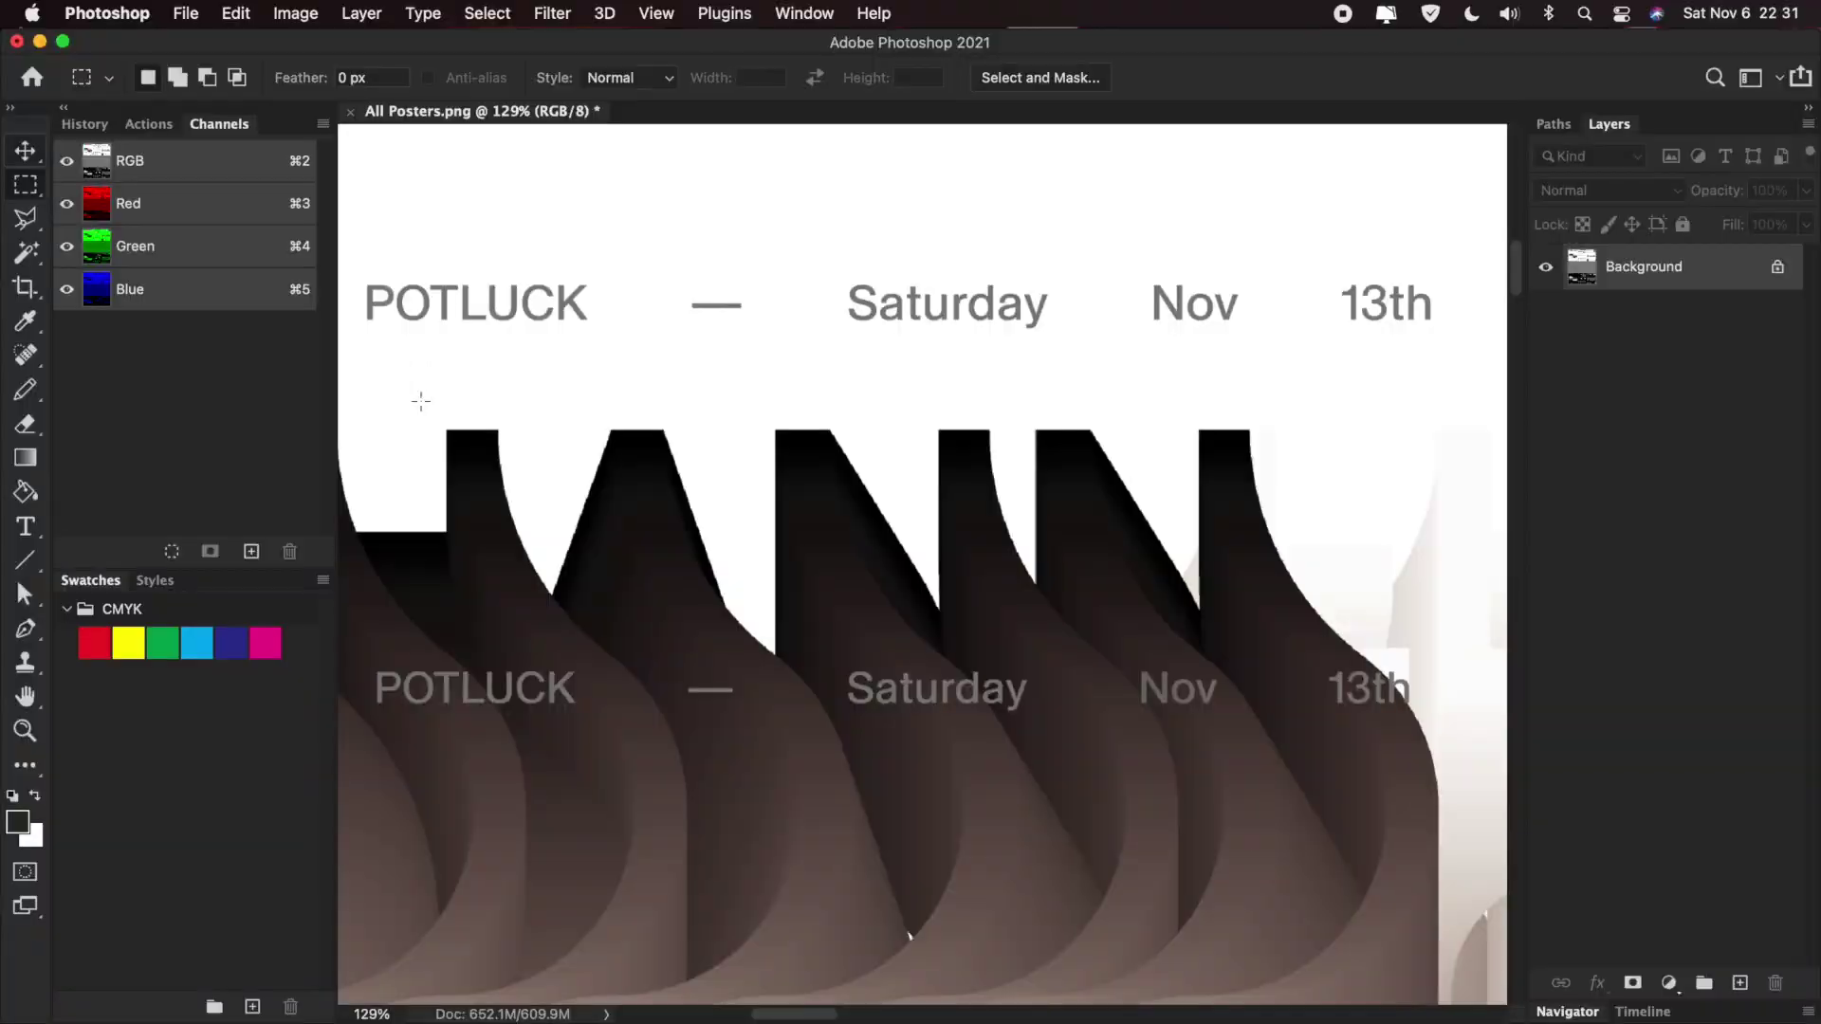
# - Open the Camera Raw Filter on the RGB poster image and resize and reposition its window over the workspace
pyautogui.scroll(-5, 421, 401)
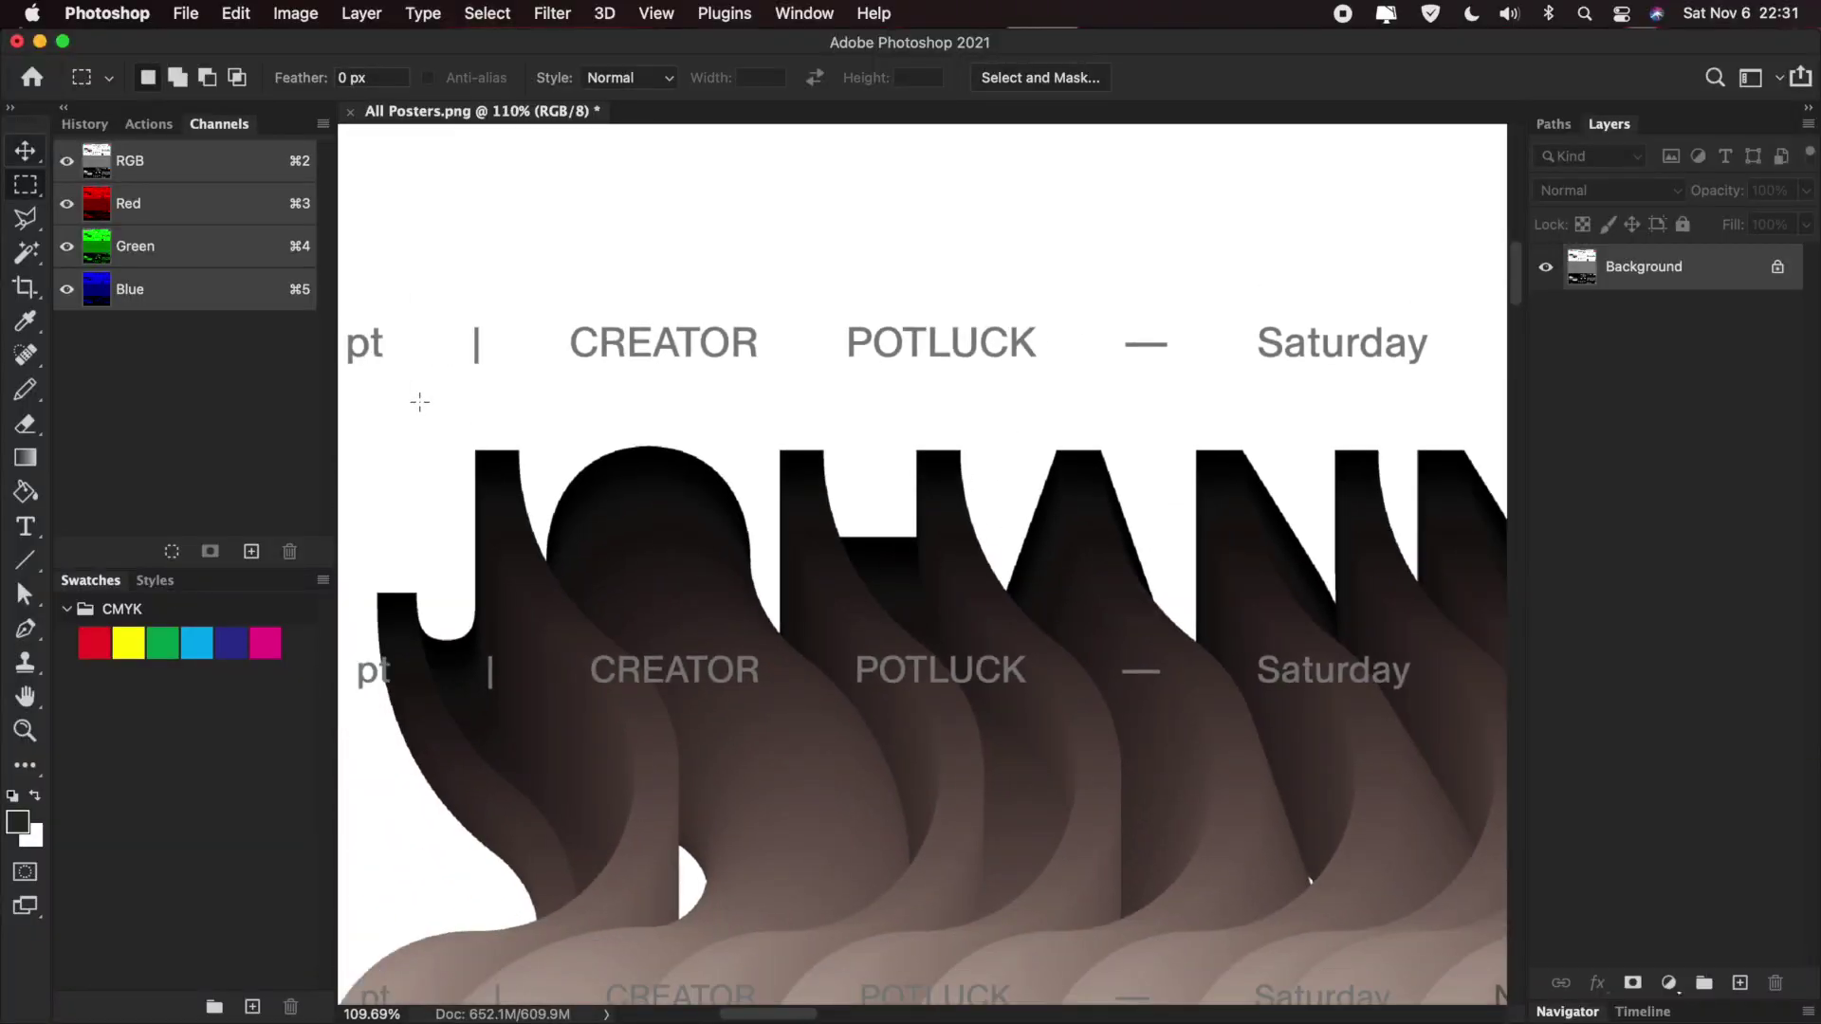
pyautogui.scroll(-2, 421, 401)
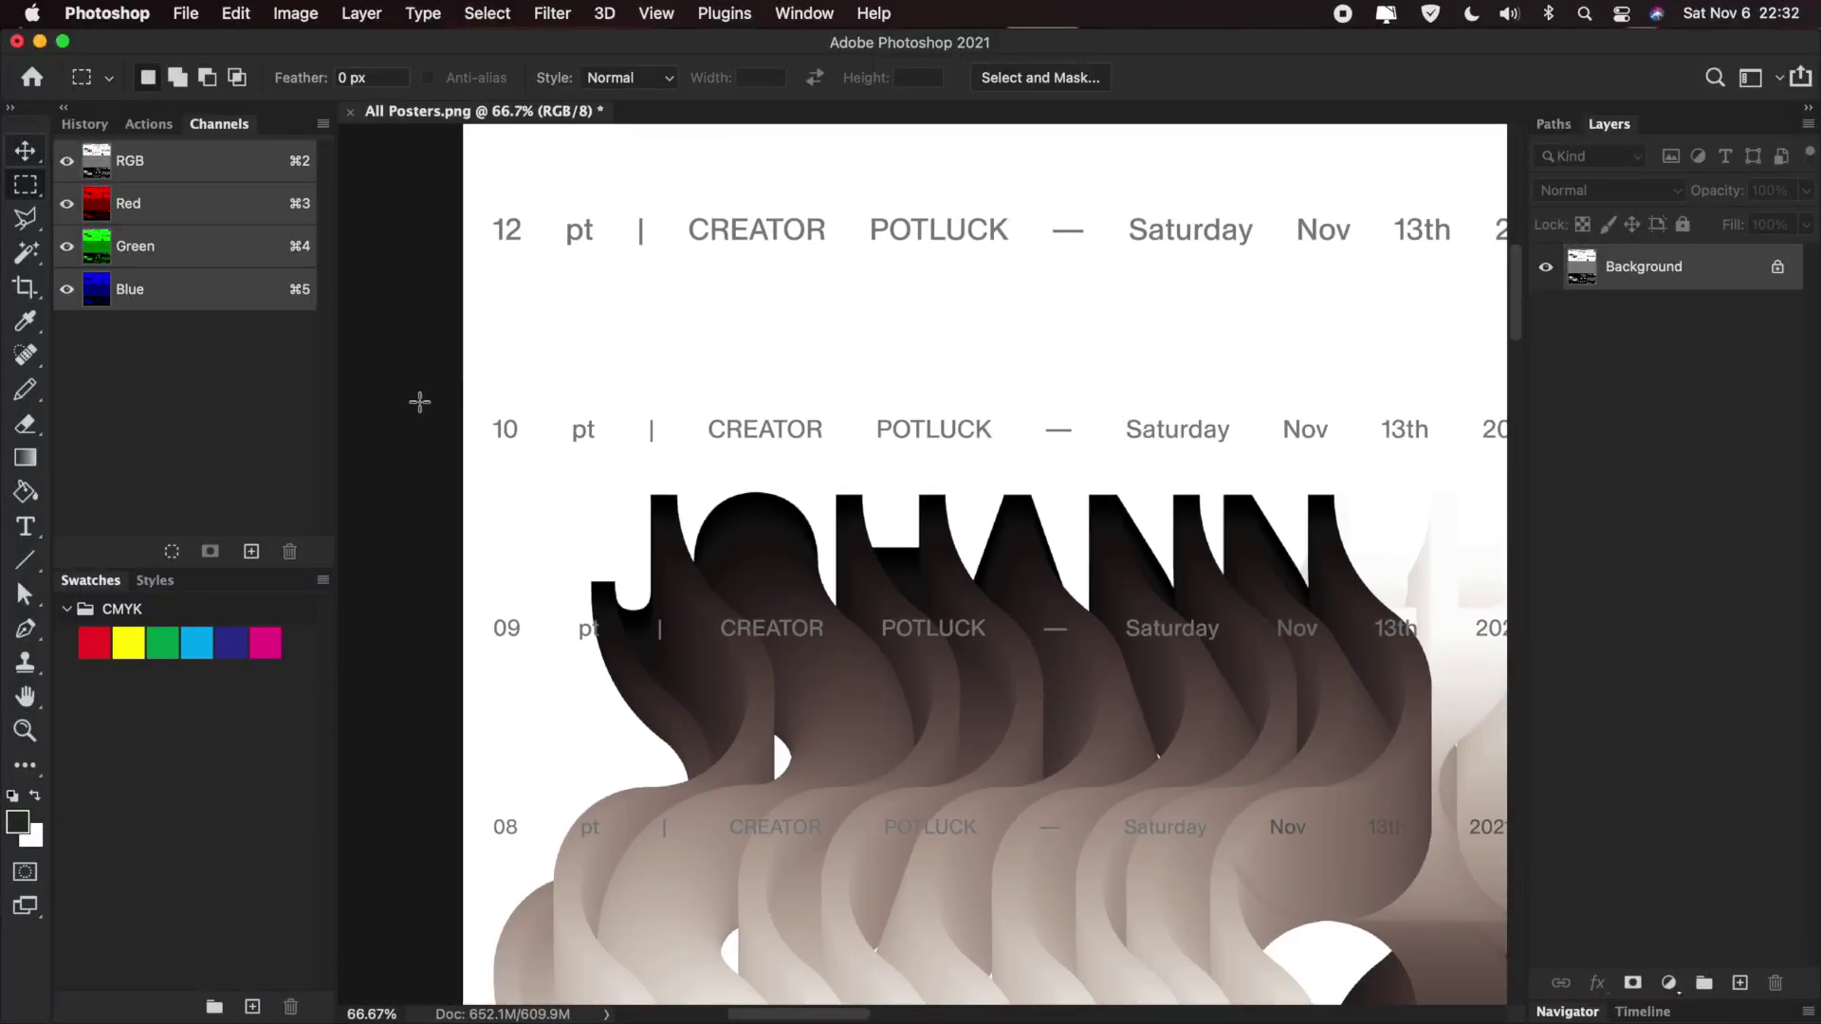
pyautogui.scroll(5, 421, 402)
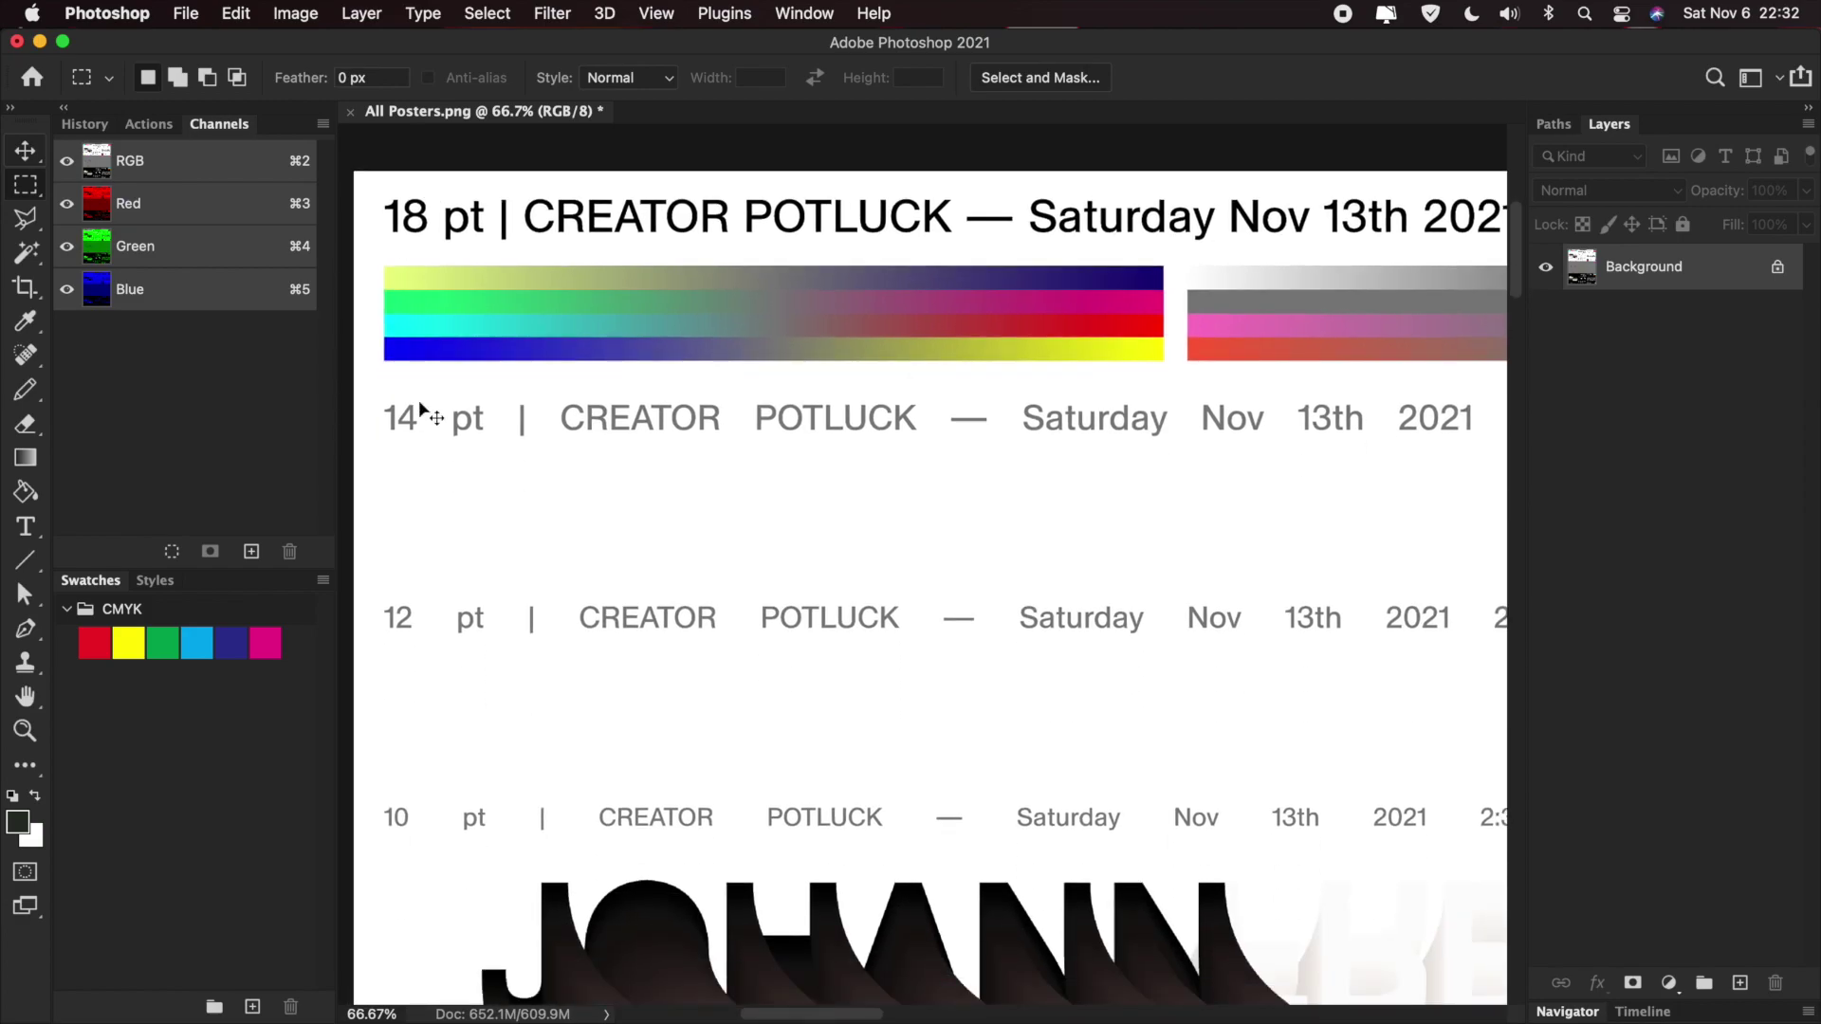
pyautogui.press('super+f')
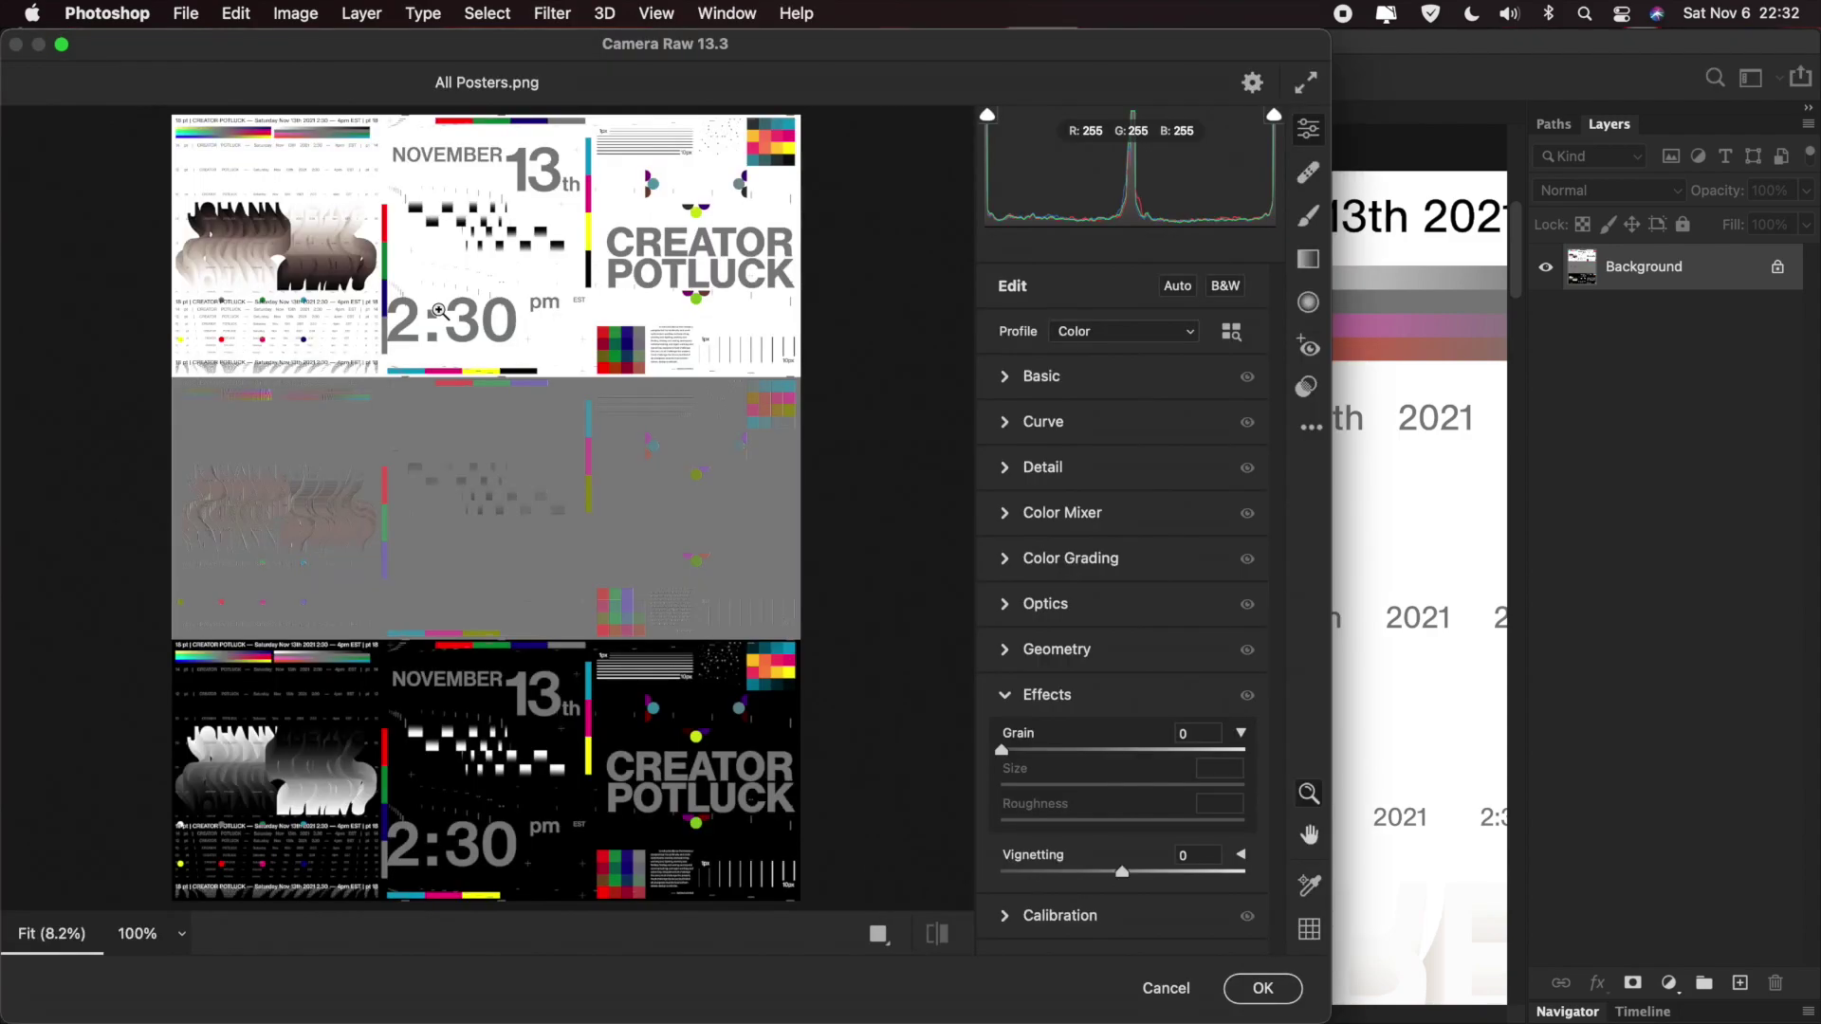
pyautogui.moveTo(1331, 240); pyautogui.dragTo(1159, 239)
pyautogui.moveTo(773, 52); pyautogui.dragTo(1060, 52)
# - Examine the grey and black posters' text lines, gradient bars and warped lettering at closer zoom in the Camera Raw preview
pyautogui.scroll(1, 445, 190)
pyautogui.scroll(3, 445, 189)
pyautogui.scroll(-10, 487, 195)
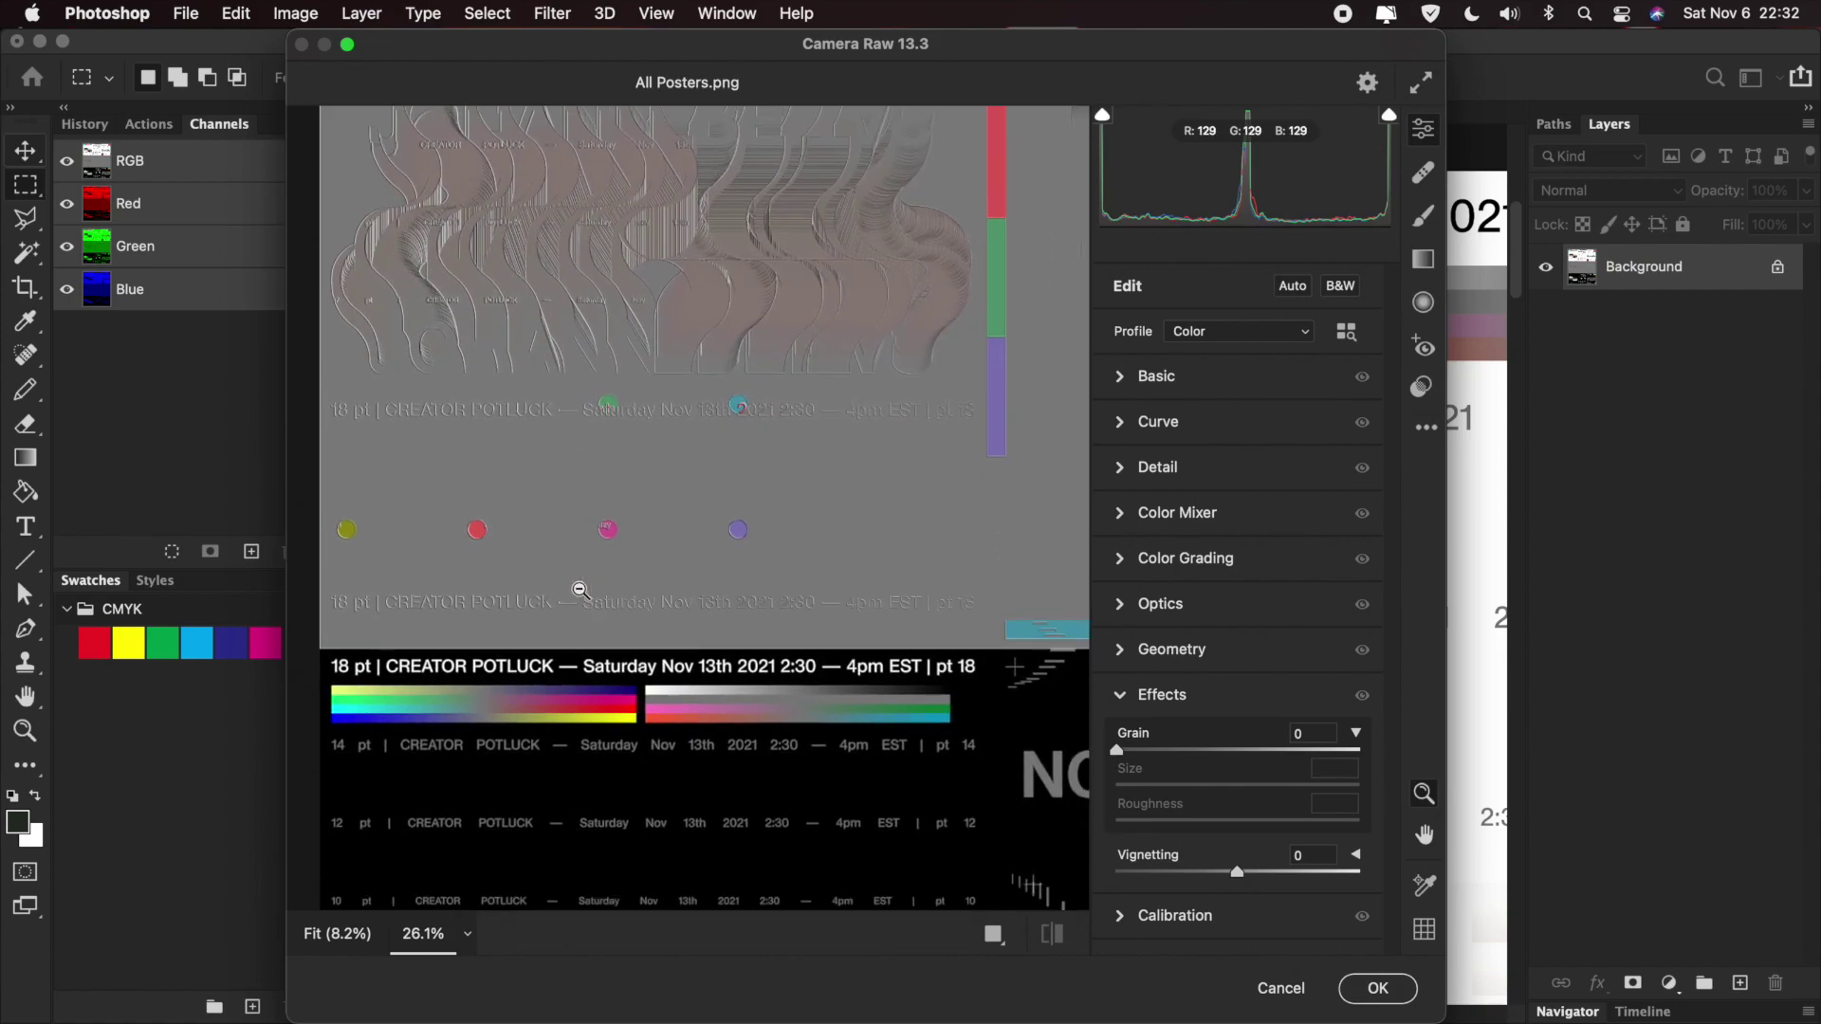
pyautogui.scroll(1, 544, 805)
pyautogui.scroll(-5, 590, 811)
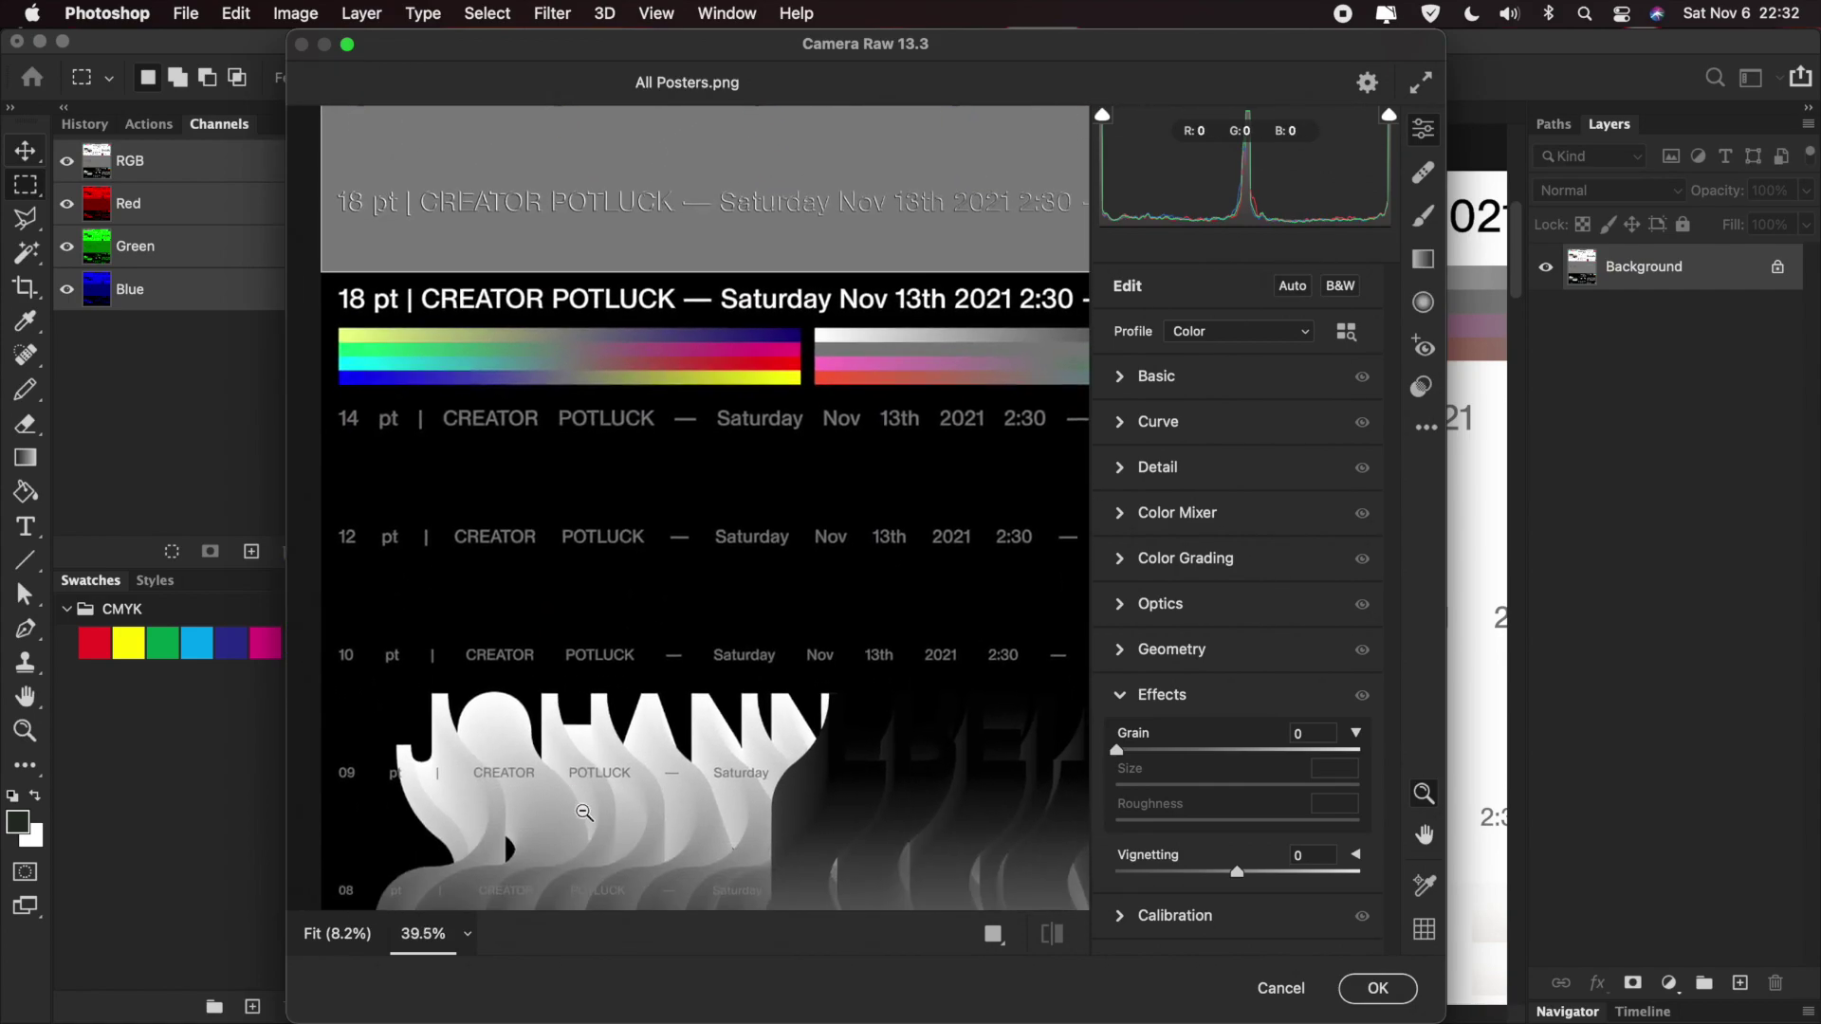
pyautogui.scroll(1, 500, 731)
pyautogui.scroll(3, 508, 699)
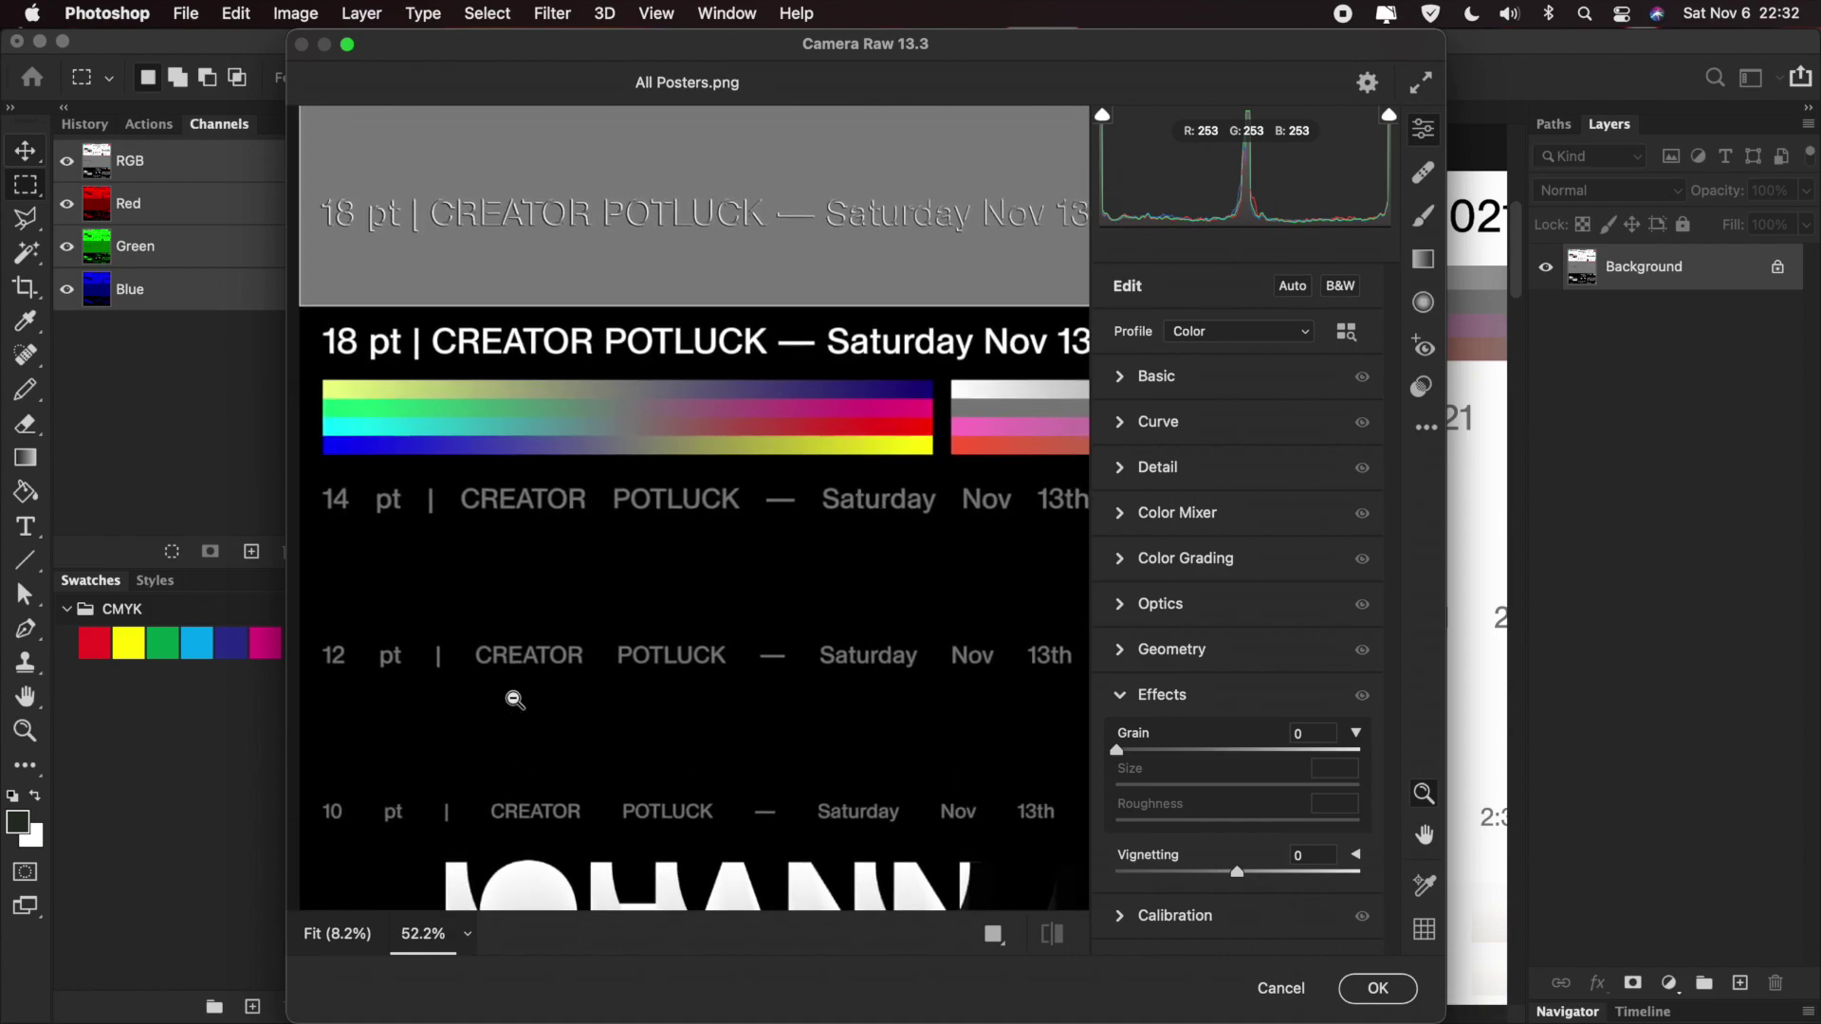
pyautogui.scroll(2, 515, 700)
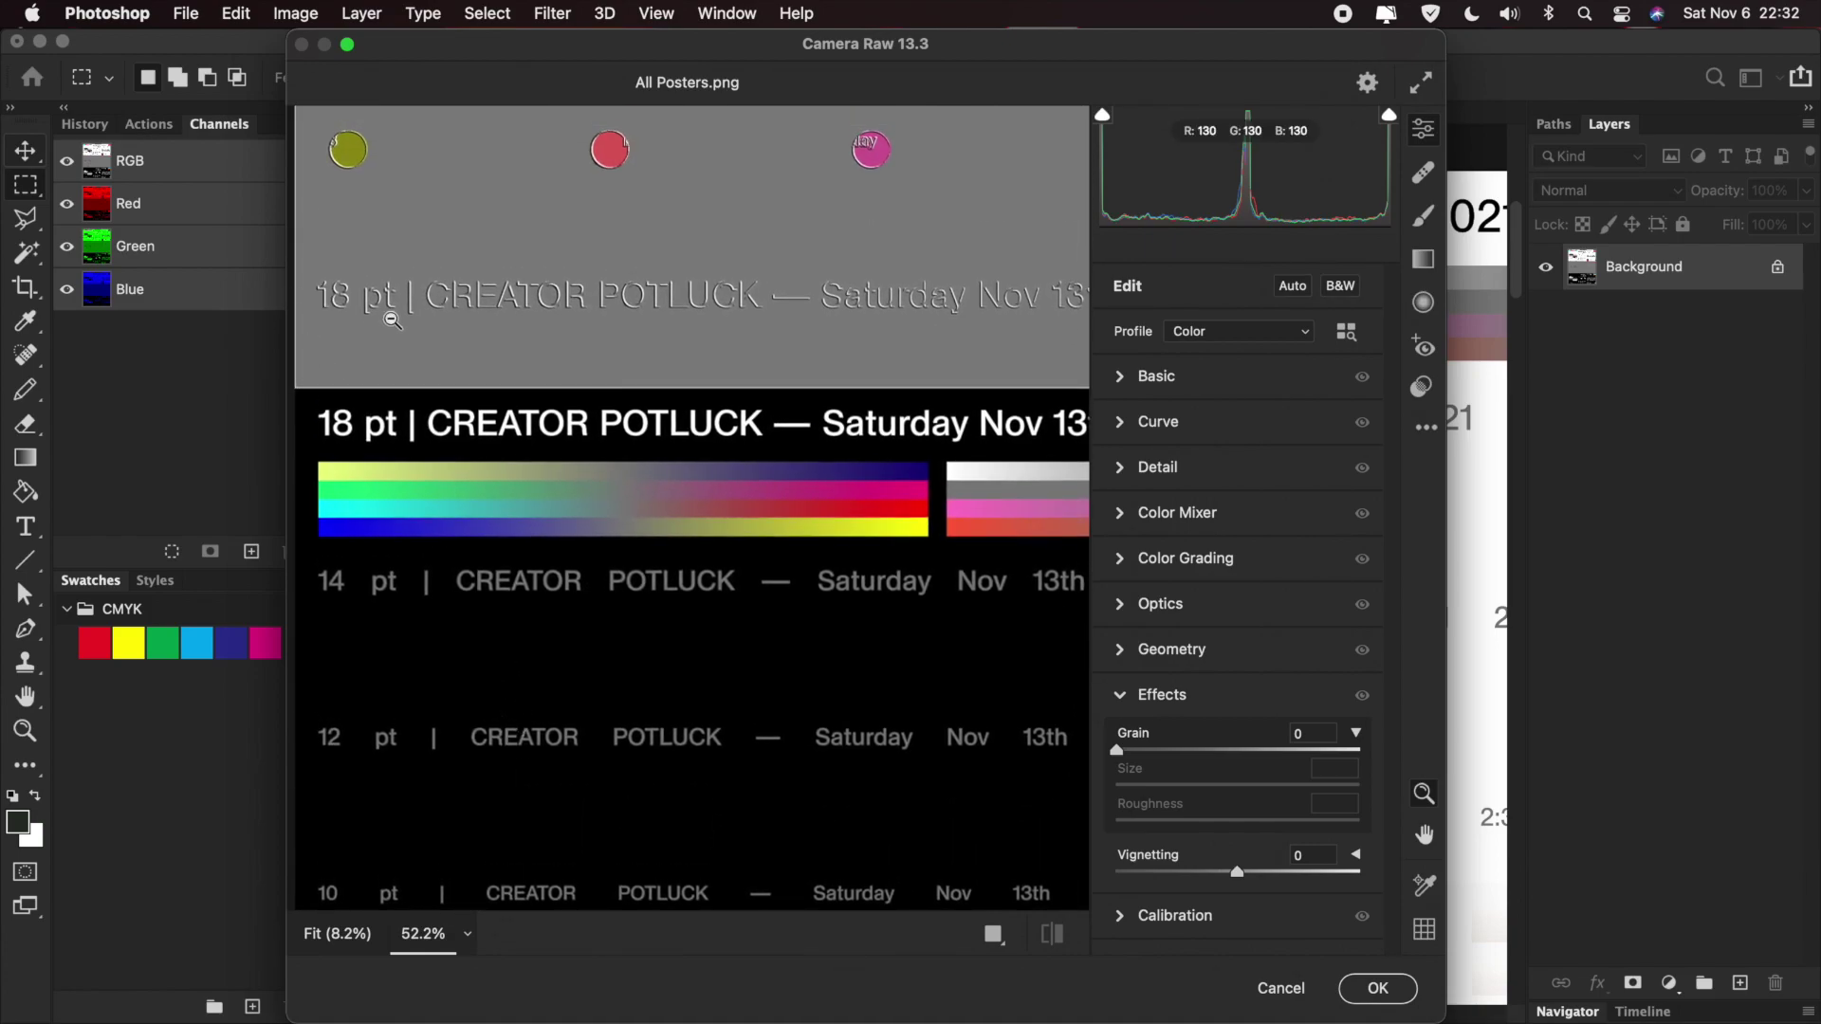
# - Expand the Basic adjustments and examine the black poster's warped lettering and 2:30 artwork in the preview
pyautogui.click(1130, 377)
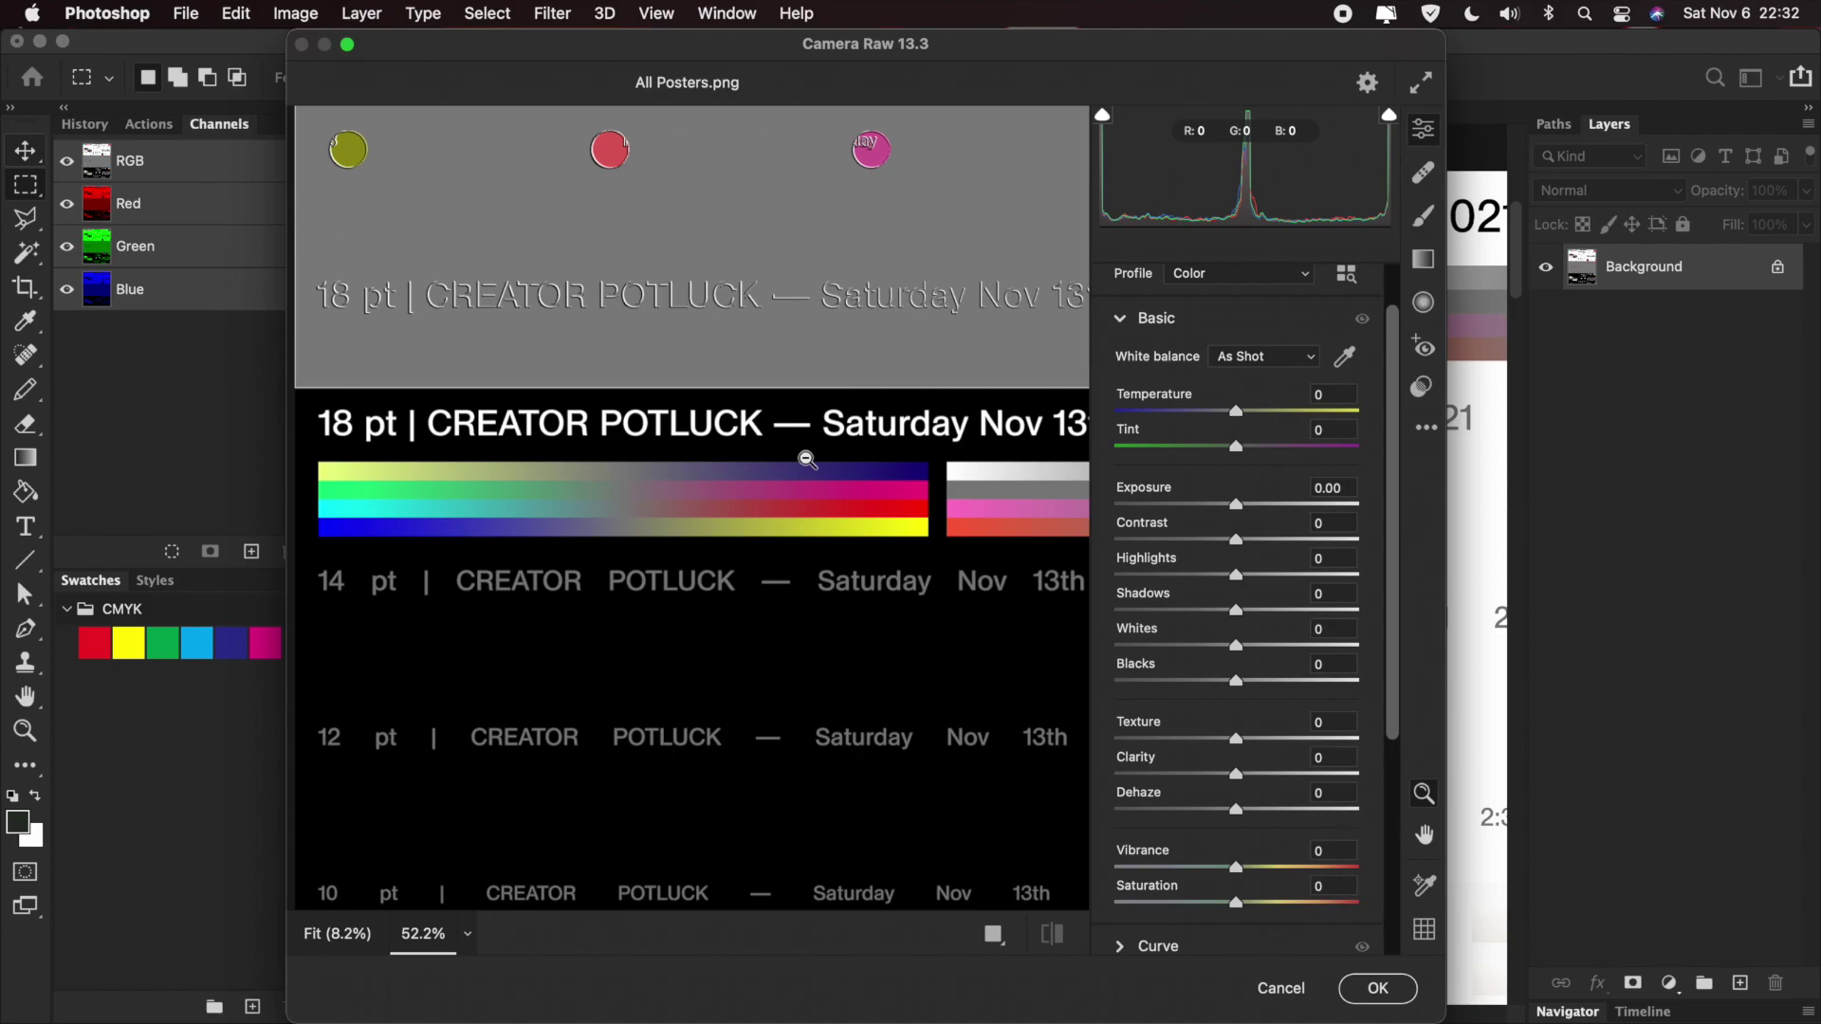
pyautogui.scroll(-10, 807, 460)
pyautogui.scroll(-5, 807, 460)
pyautogui.hscroll(10, 807, 460)
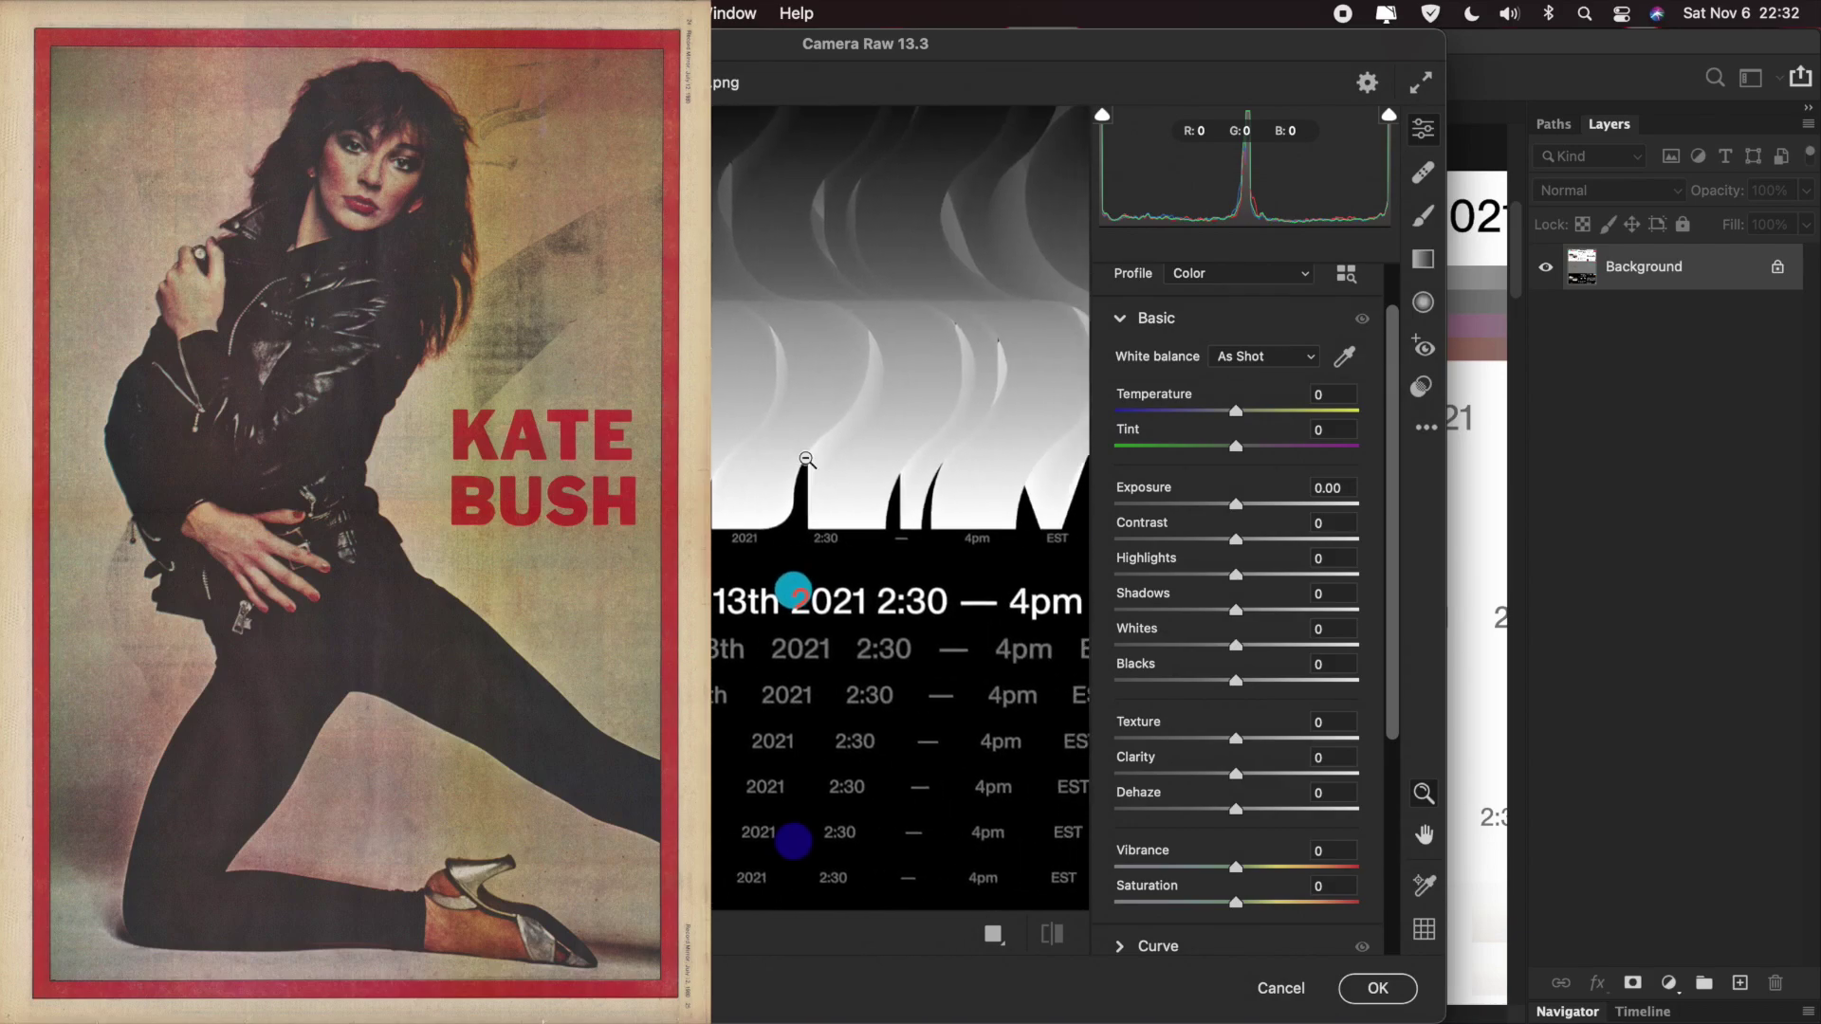
pyautogui.hscroll(5, 807, 460)
pyautogui.scroll(5, 807, 460)
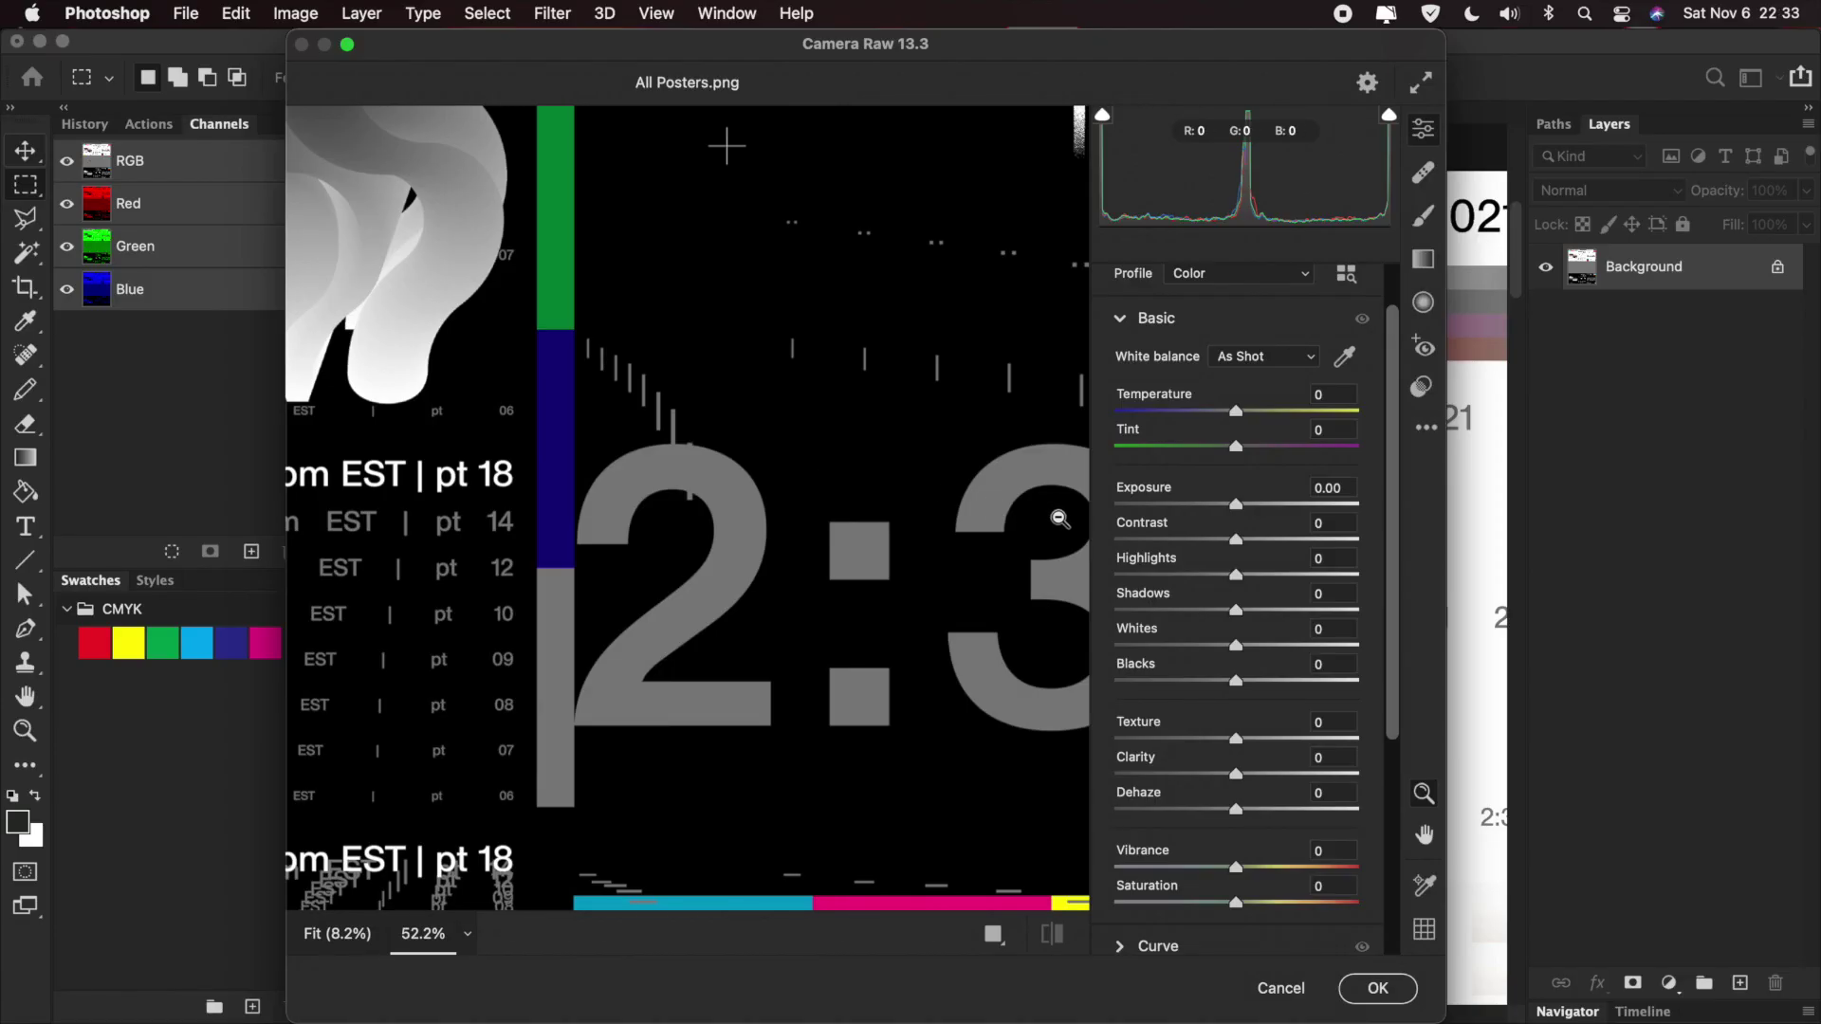
pyautogui.scroll(-5, 802, 524)
pyautogui.scroll(5, 854, 512)
# - Flatten the tones with Contrast -100, Highlights -100, Shadows +100, Whites -100 and Blacks +100
pyautogui.moveTo(1236, 539); pyautogui.dragTo(1022, 542)
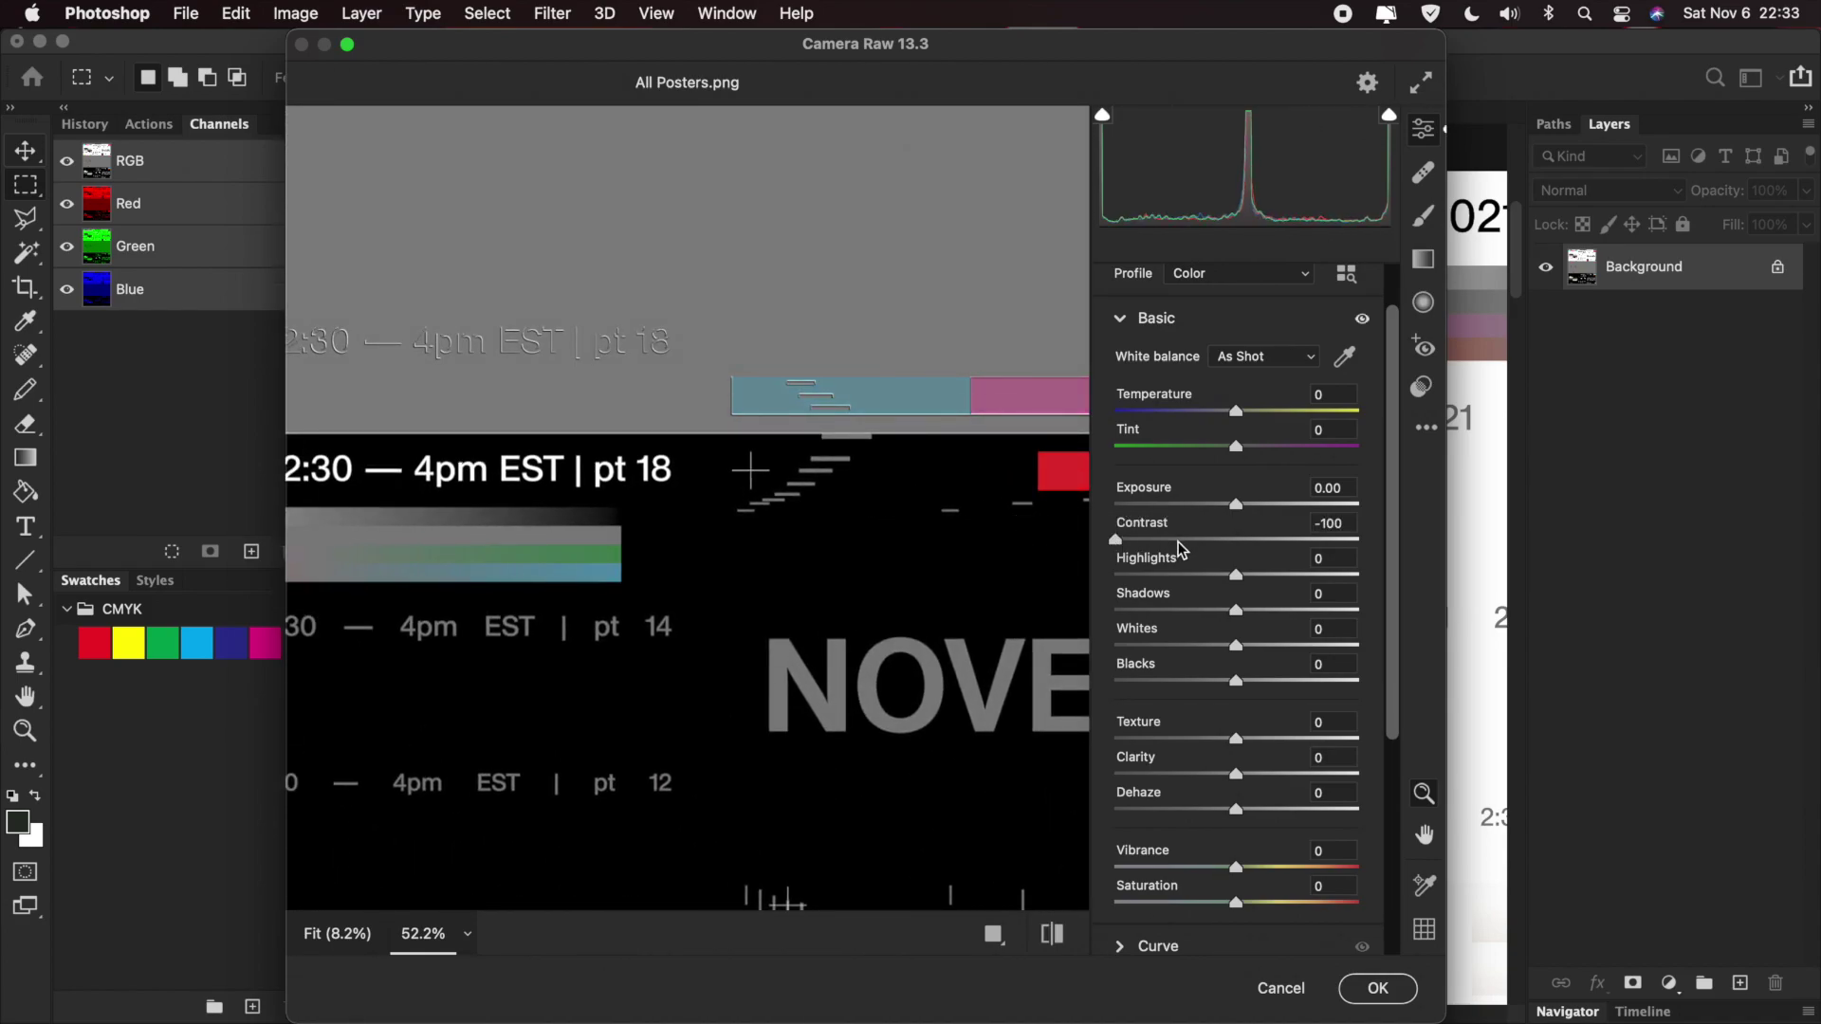
pyautogui.moveTo(1197, 575); pyautogui.dragTo(1041, 597)
pyautogui.moveTo(1264, 612); pyautogui.dragTo(1444, 616)
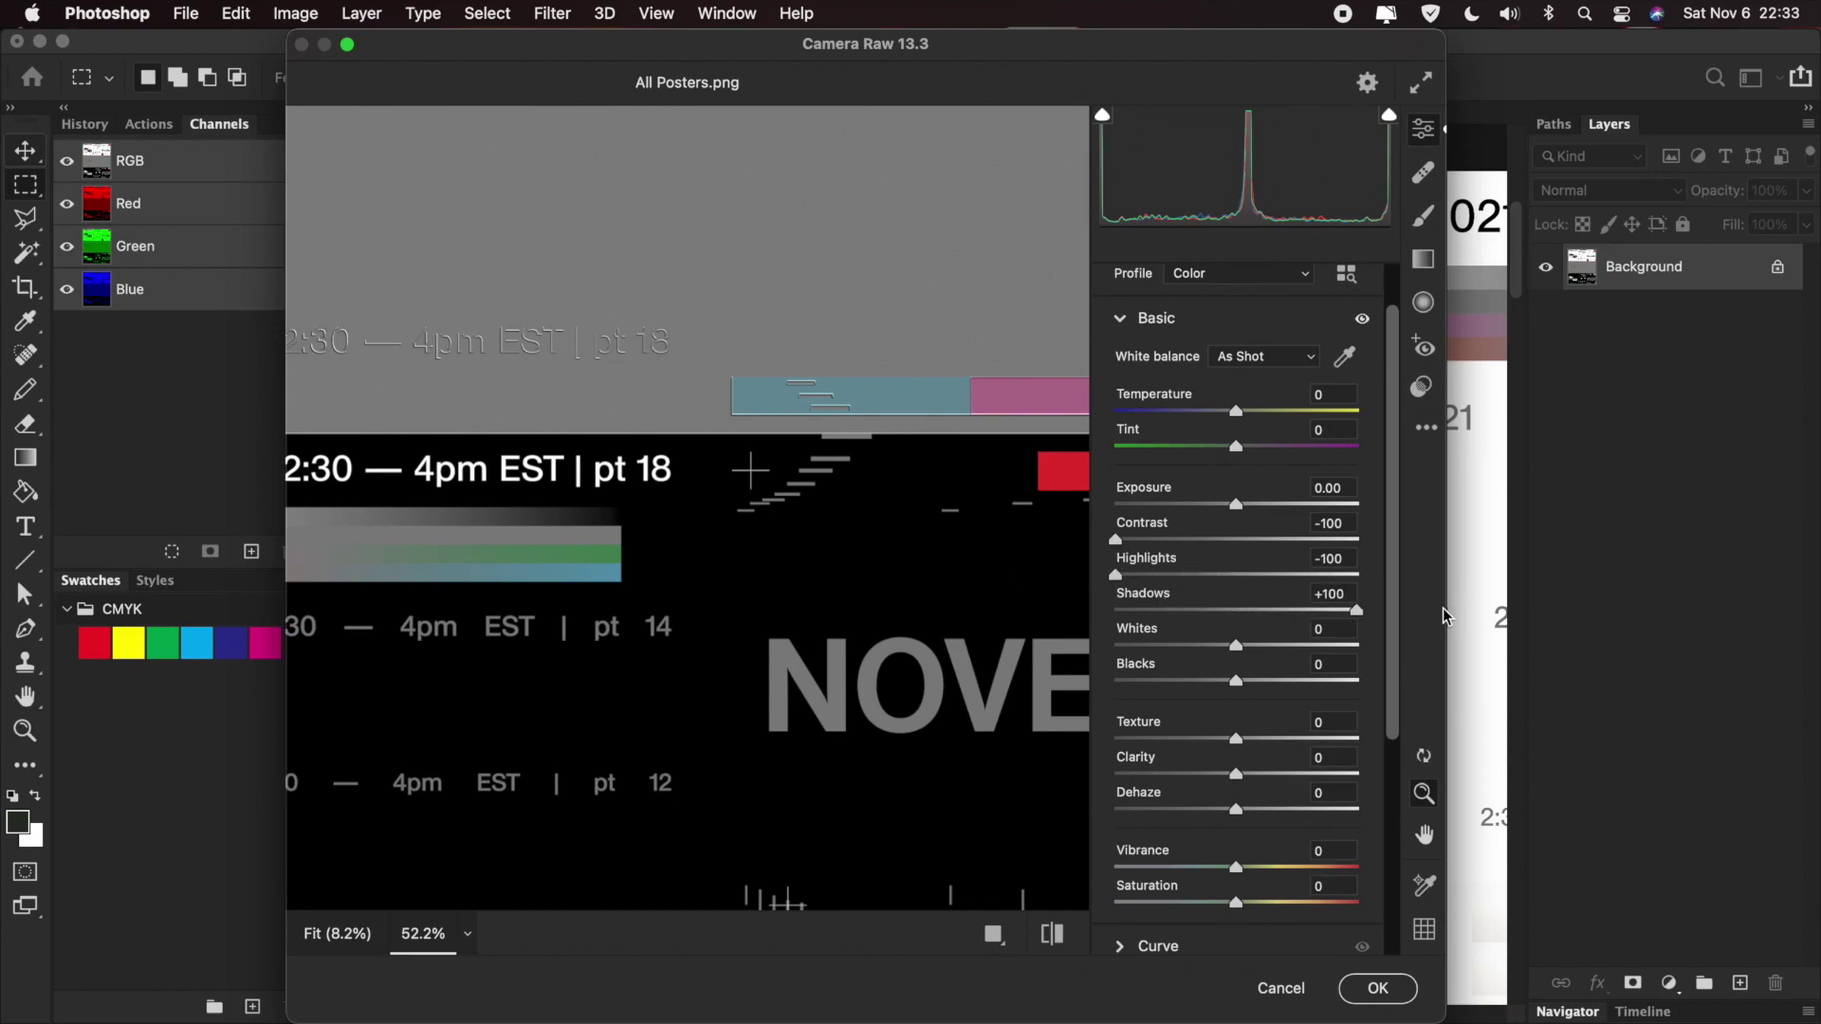
pyautogui.moveTo(1233, 647); pyautogui.dragTo(1093, 661)
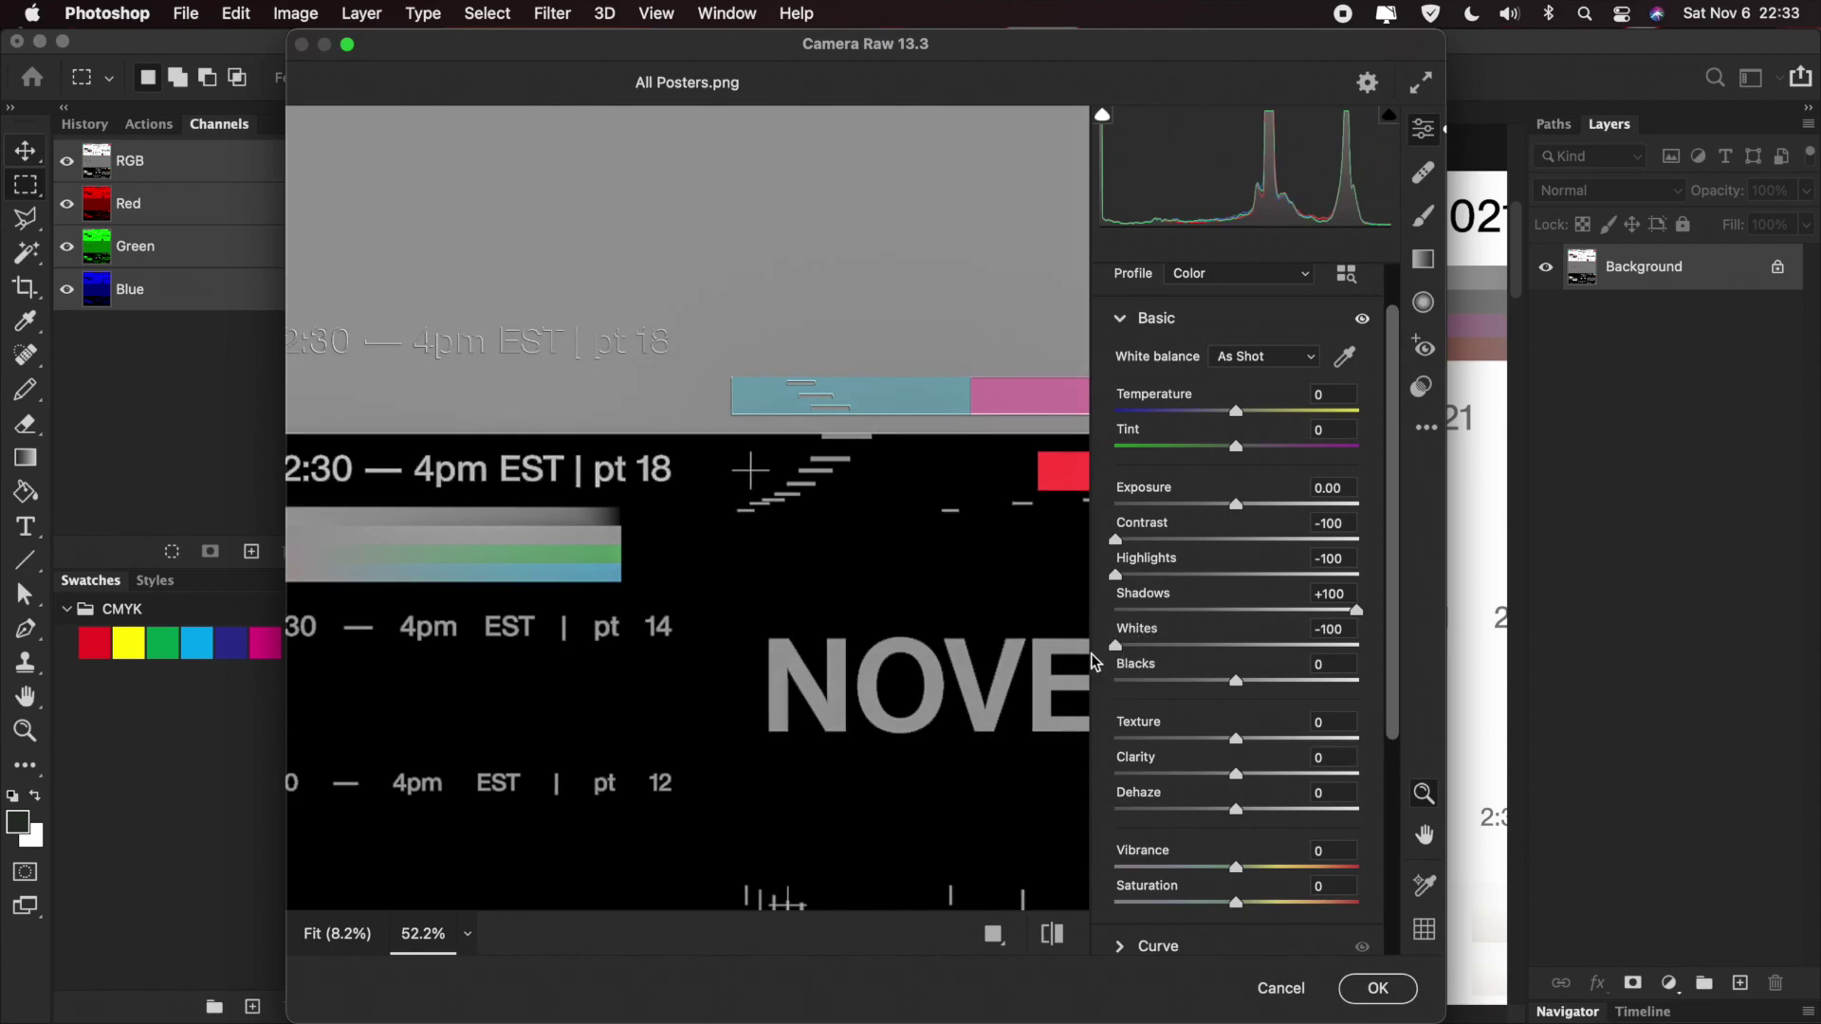
pyautogui.moveTo(1236, 681); pyautogui.dragTo(1386, 683)
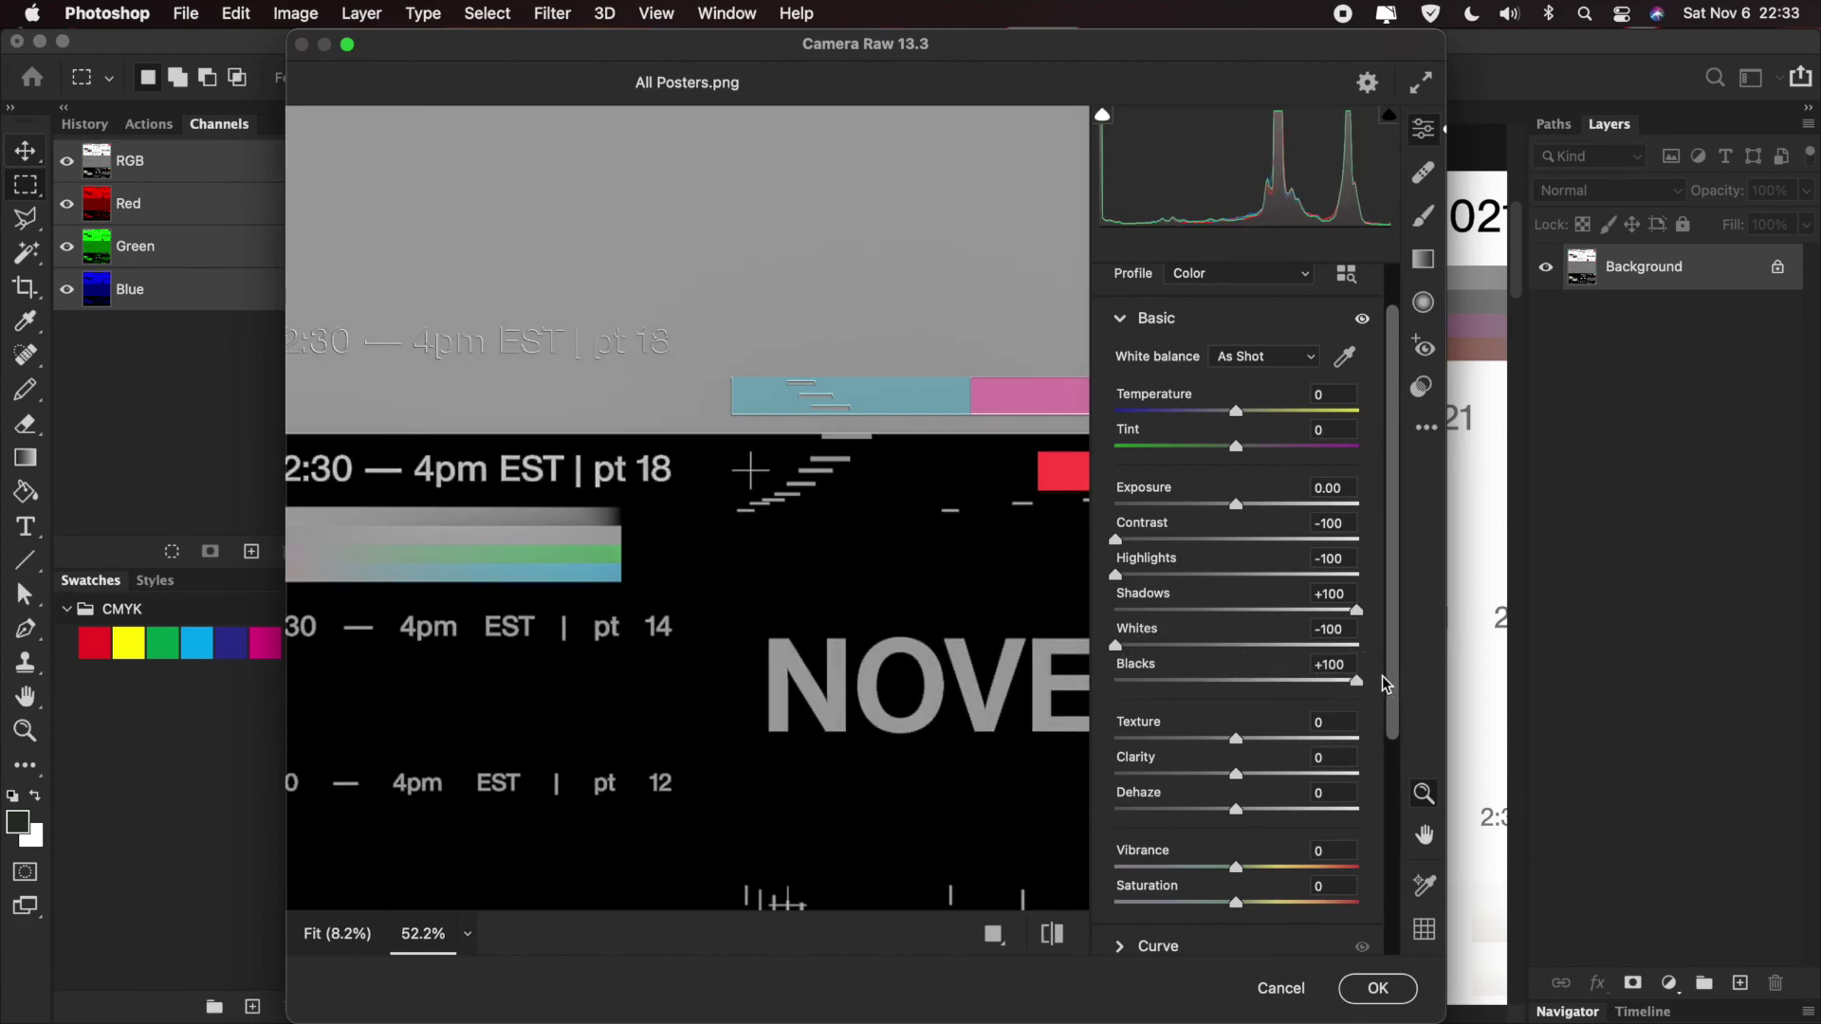
# - Examine the effect of the tone adjustments on the grey poster and the white poster's warped lettering and text lines
pyautogui.scroll(10, 725, 555)
pyautogui.hscroll(-6, 725, 554)
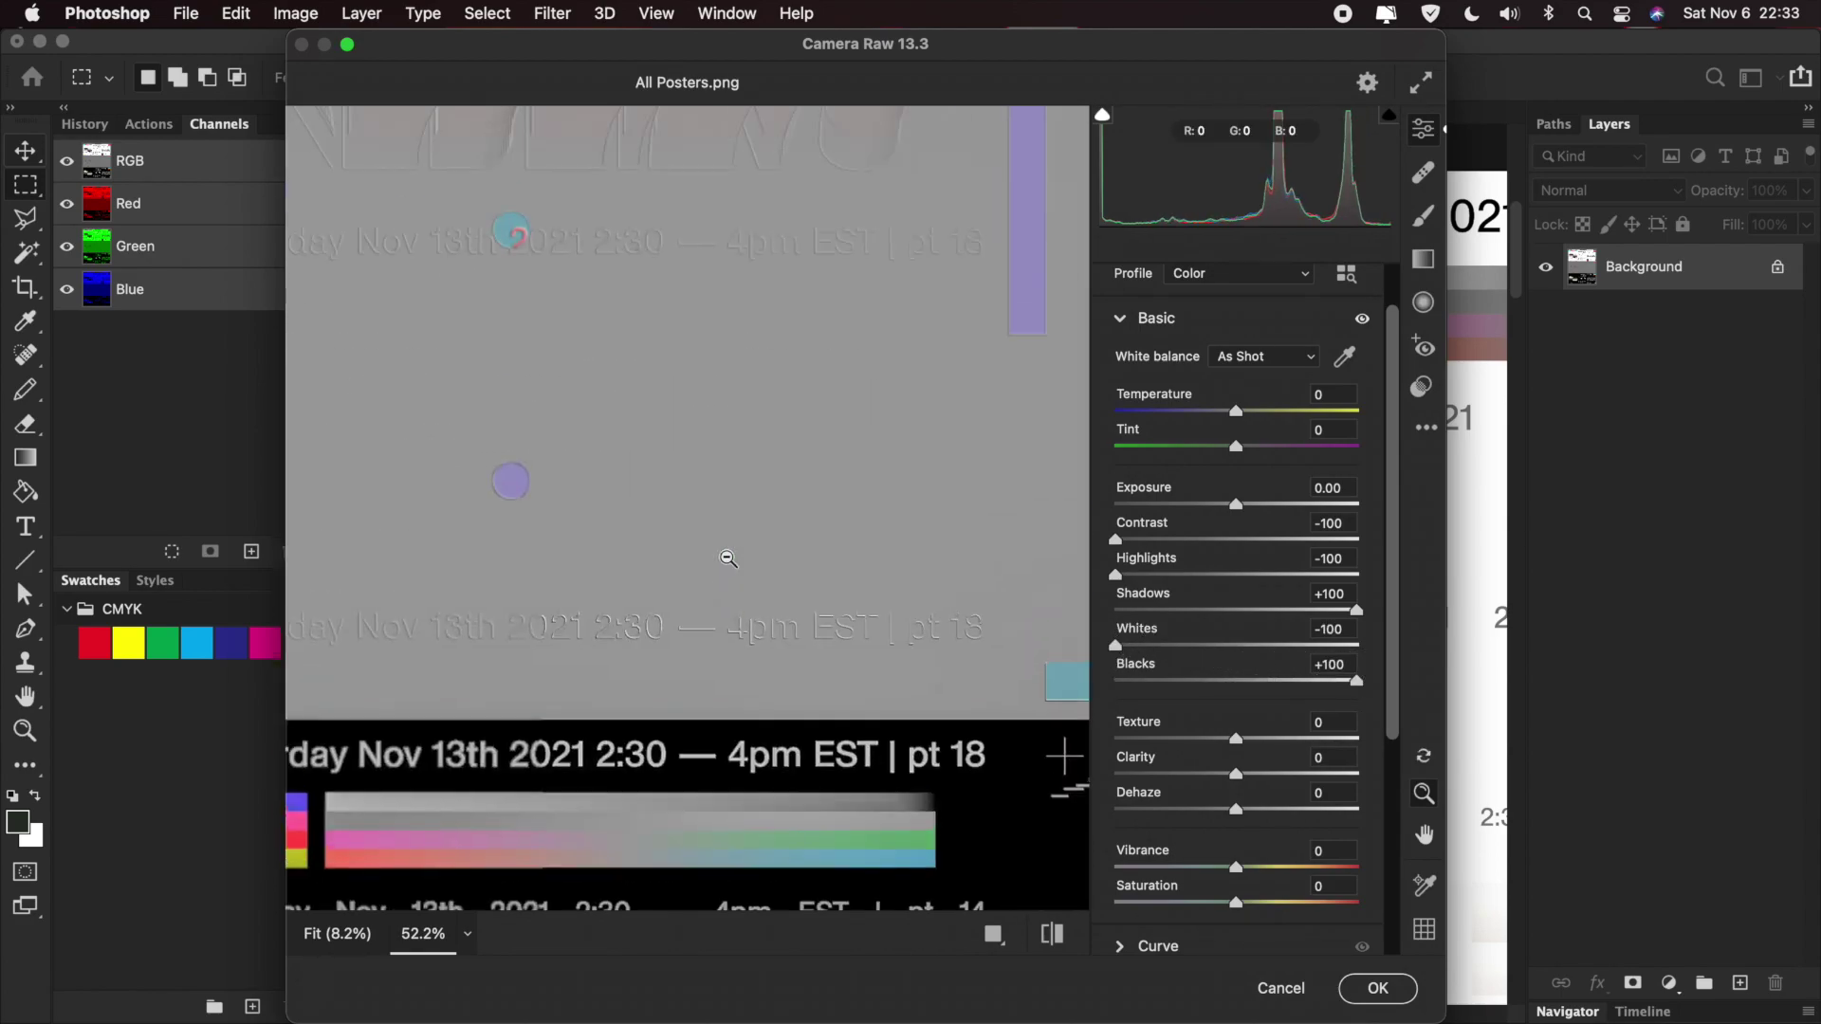
pyautogui.scroll(10, 727, 559)
pyautogui.hscroll(-5, 728, 559)
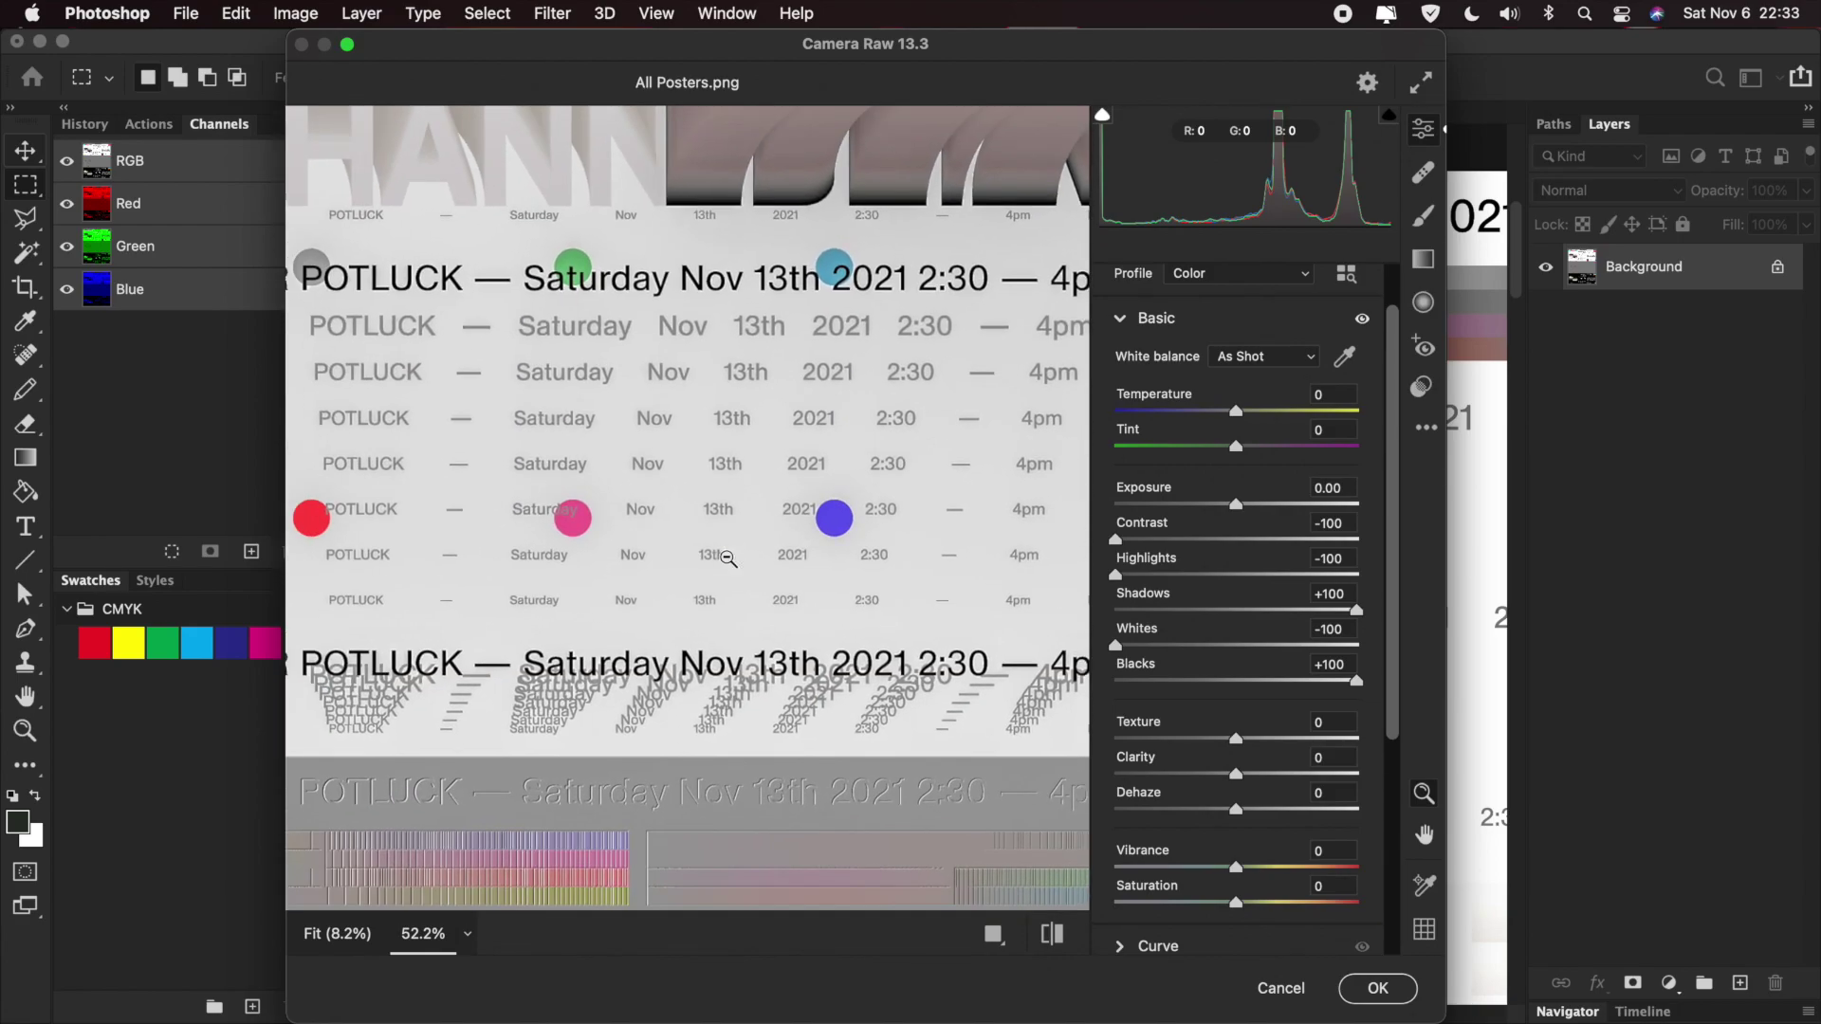
pyautogui.scroll(10, 727, 558)
pyautogui.hscroll(-4, 728, 558)
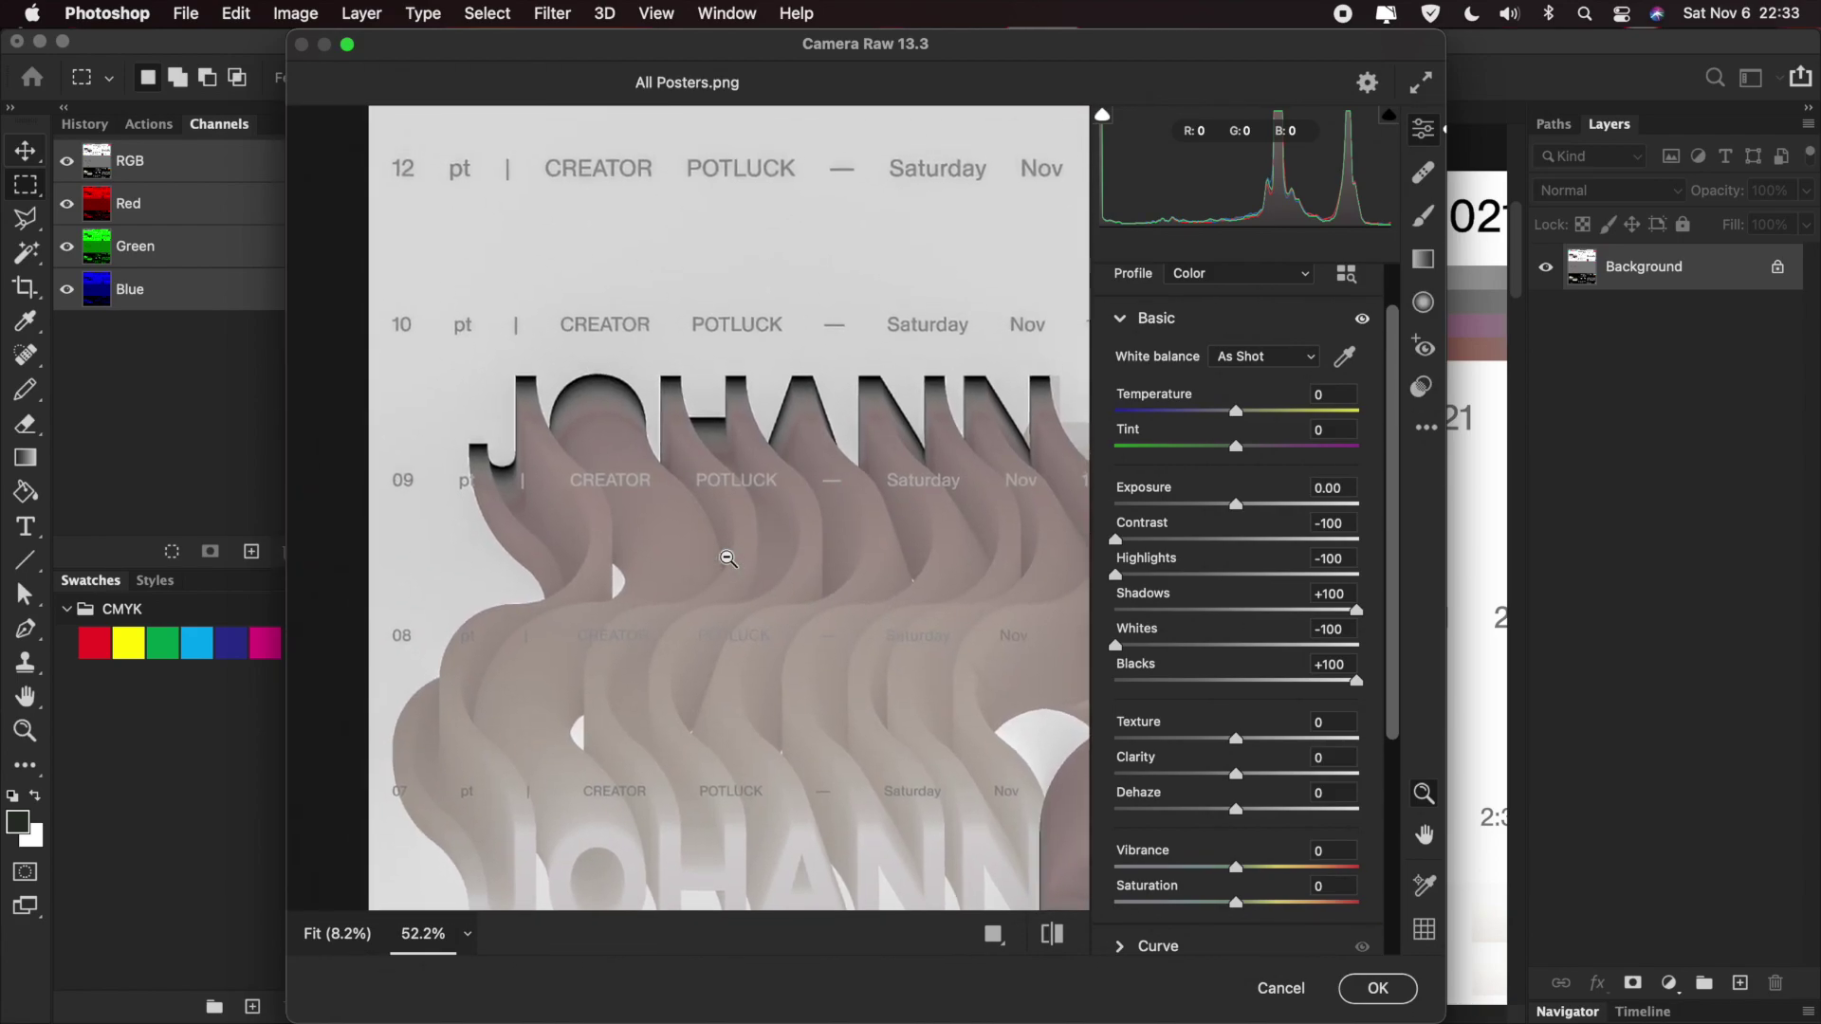
pyautogui.scroll(-8, 727, 559)
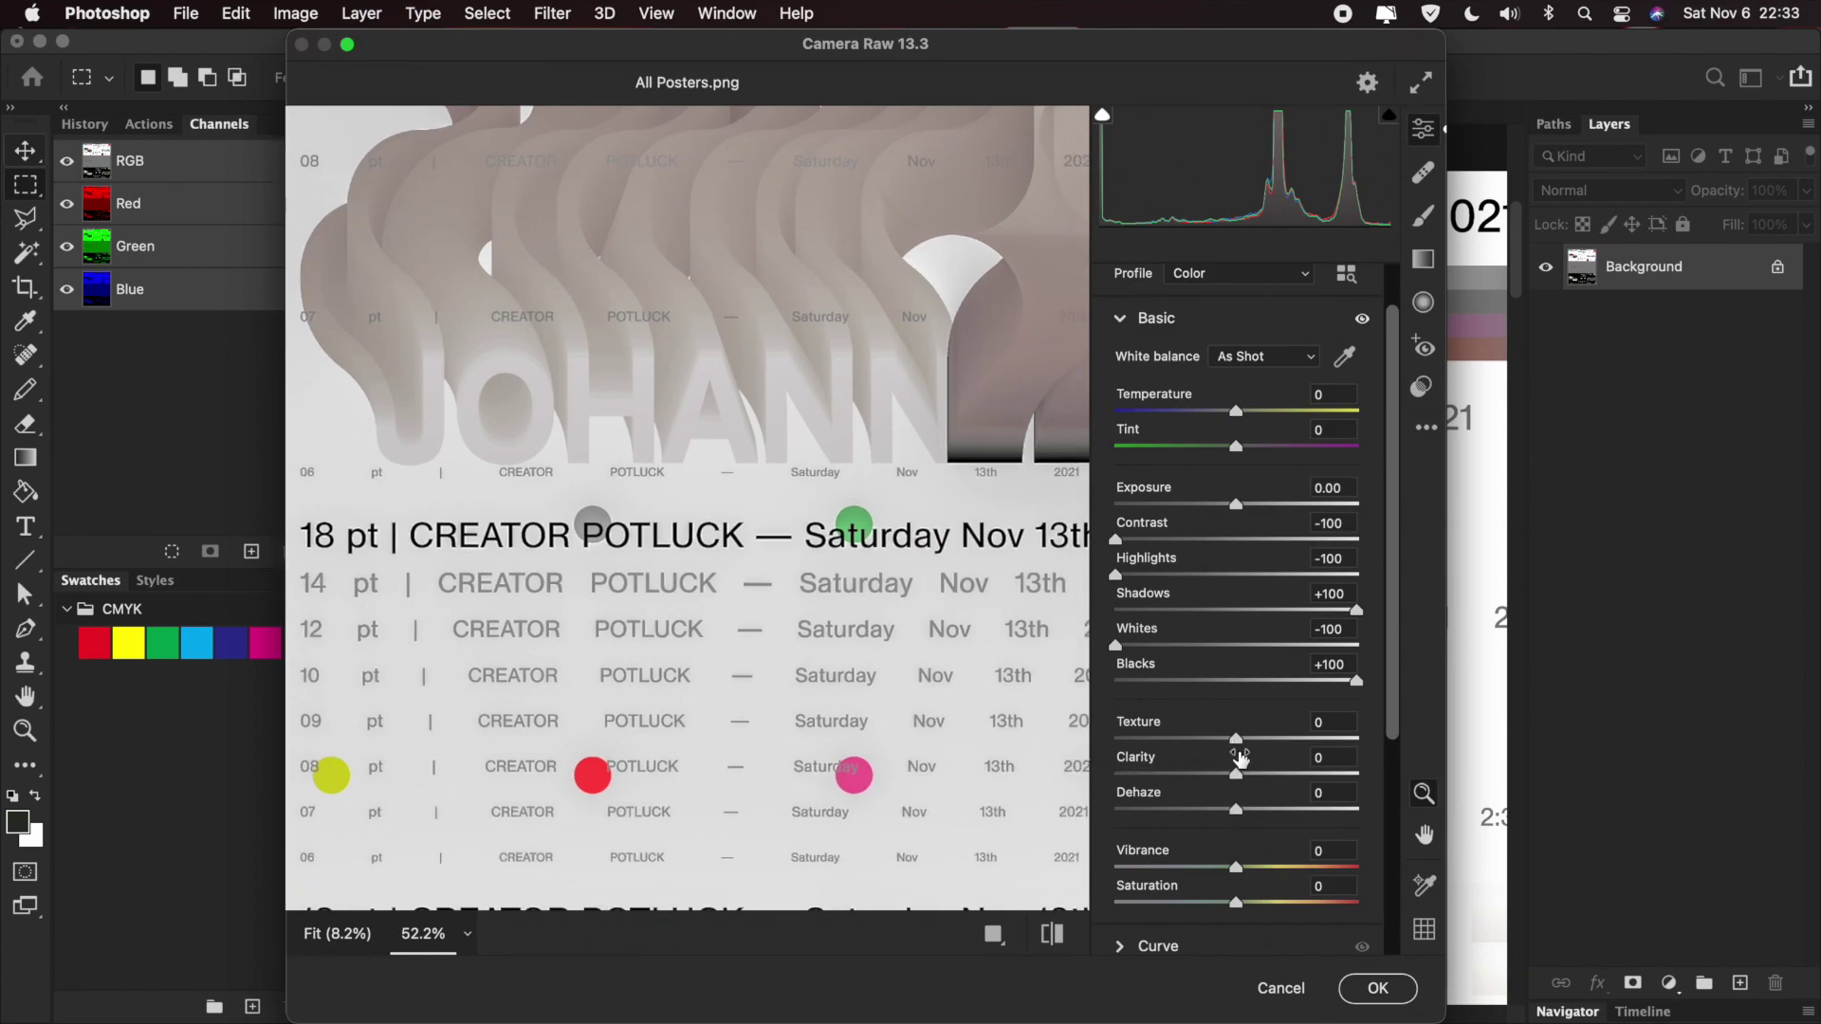
# - Set Dehaze to +100, Vibrance to +100 and Saturation to -50
pyautogui.moveTo(1238, 814); pyautogui.dragTo(1380, 828)
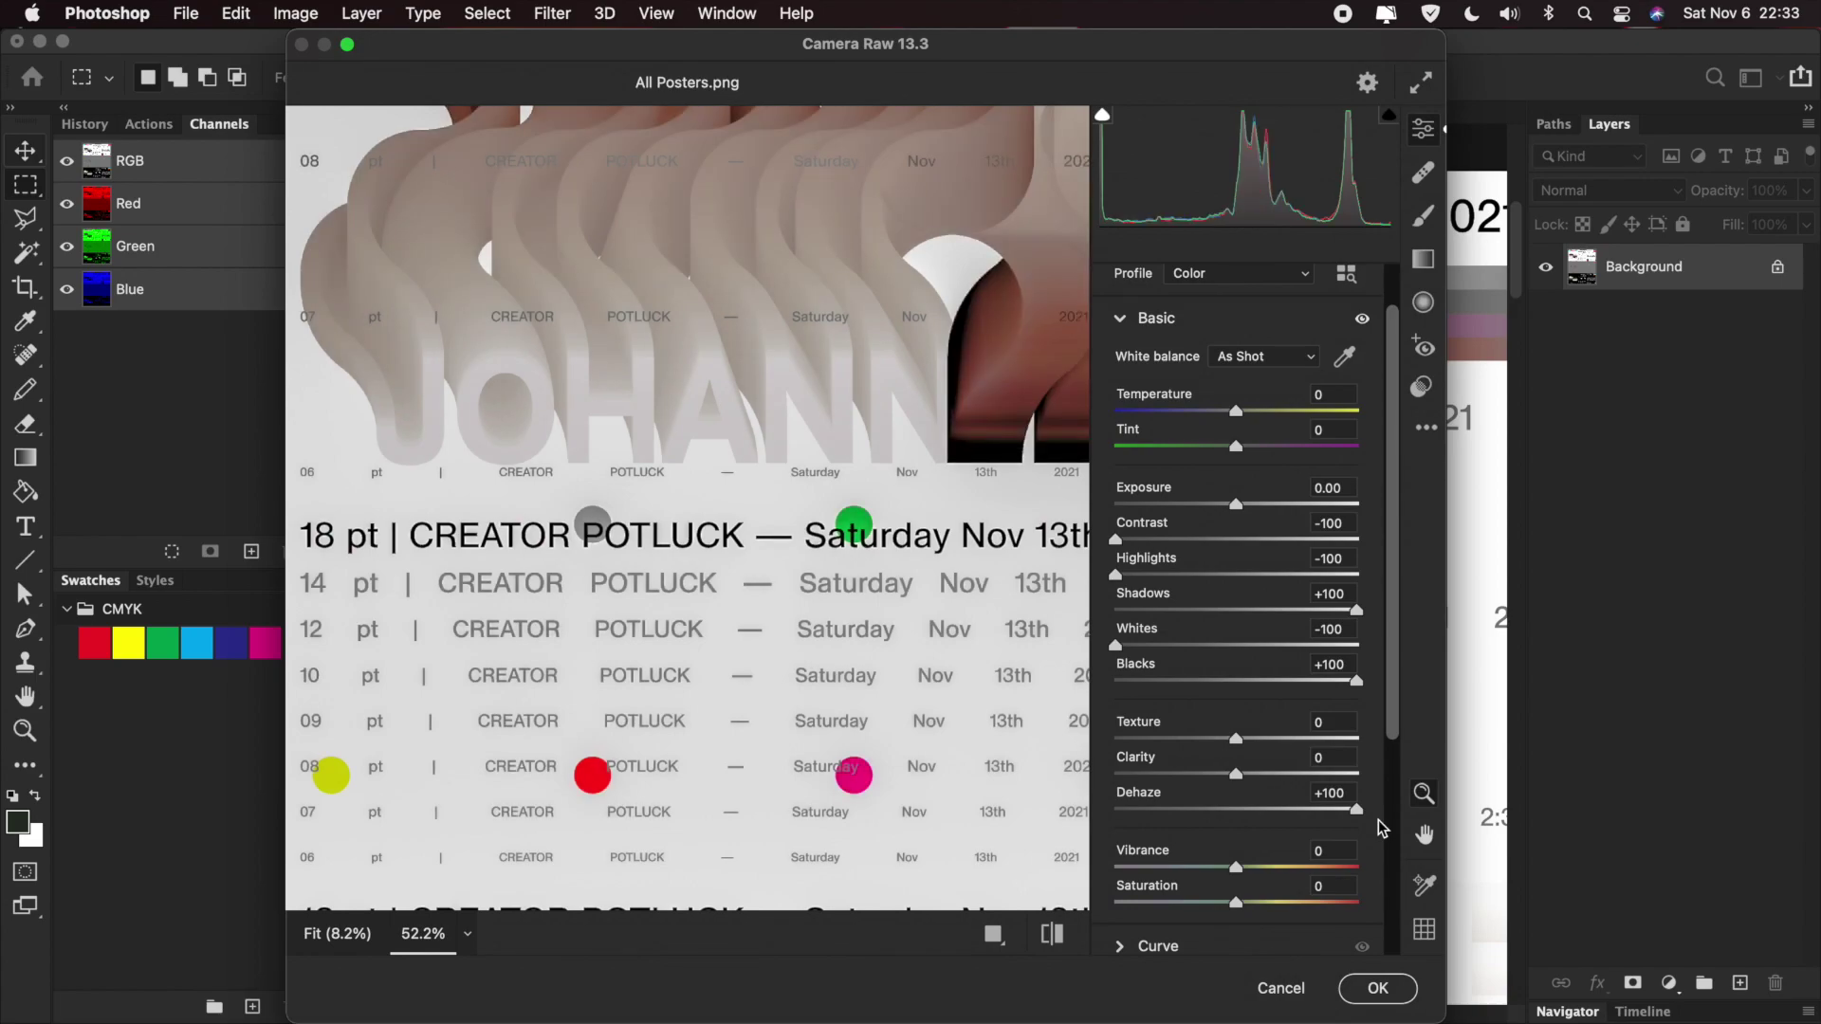
pyautogui.moveTo(1266, 868); pyautogui.dragTo(1450, 869)
pyautogui.click(1325, 887)
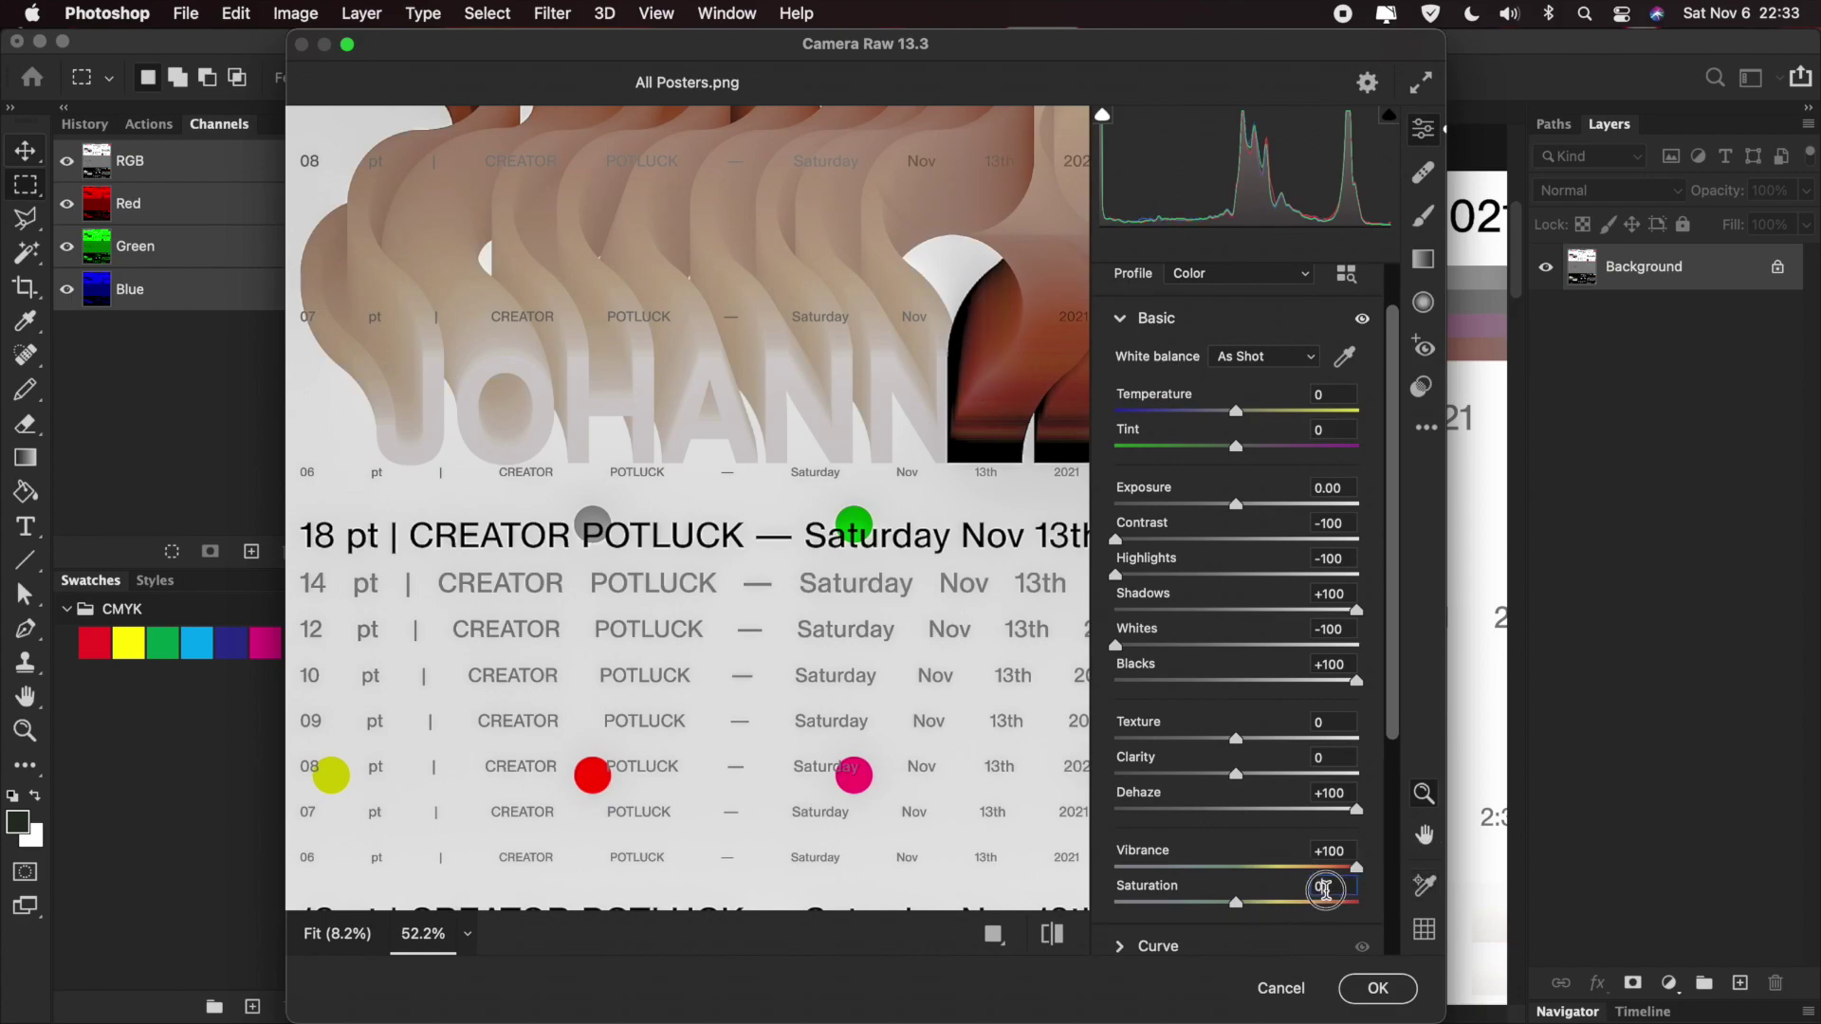
pyautogui.write('-50')
# - Examine the adjusted colors and tones up close on the grey poster and the white poster's lettering and gradient bars
pyautogui.scroll(-5, 692, 601)
pyautogui.scroll(-3, 792, 630)
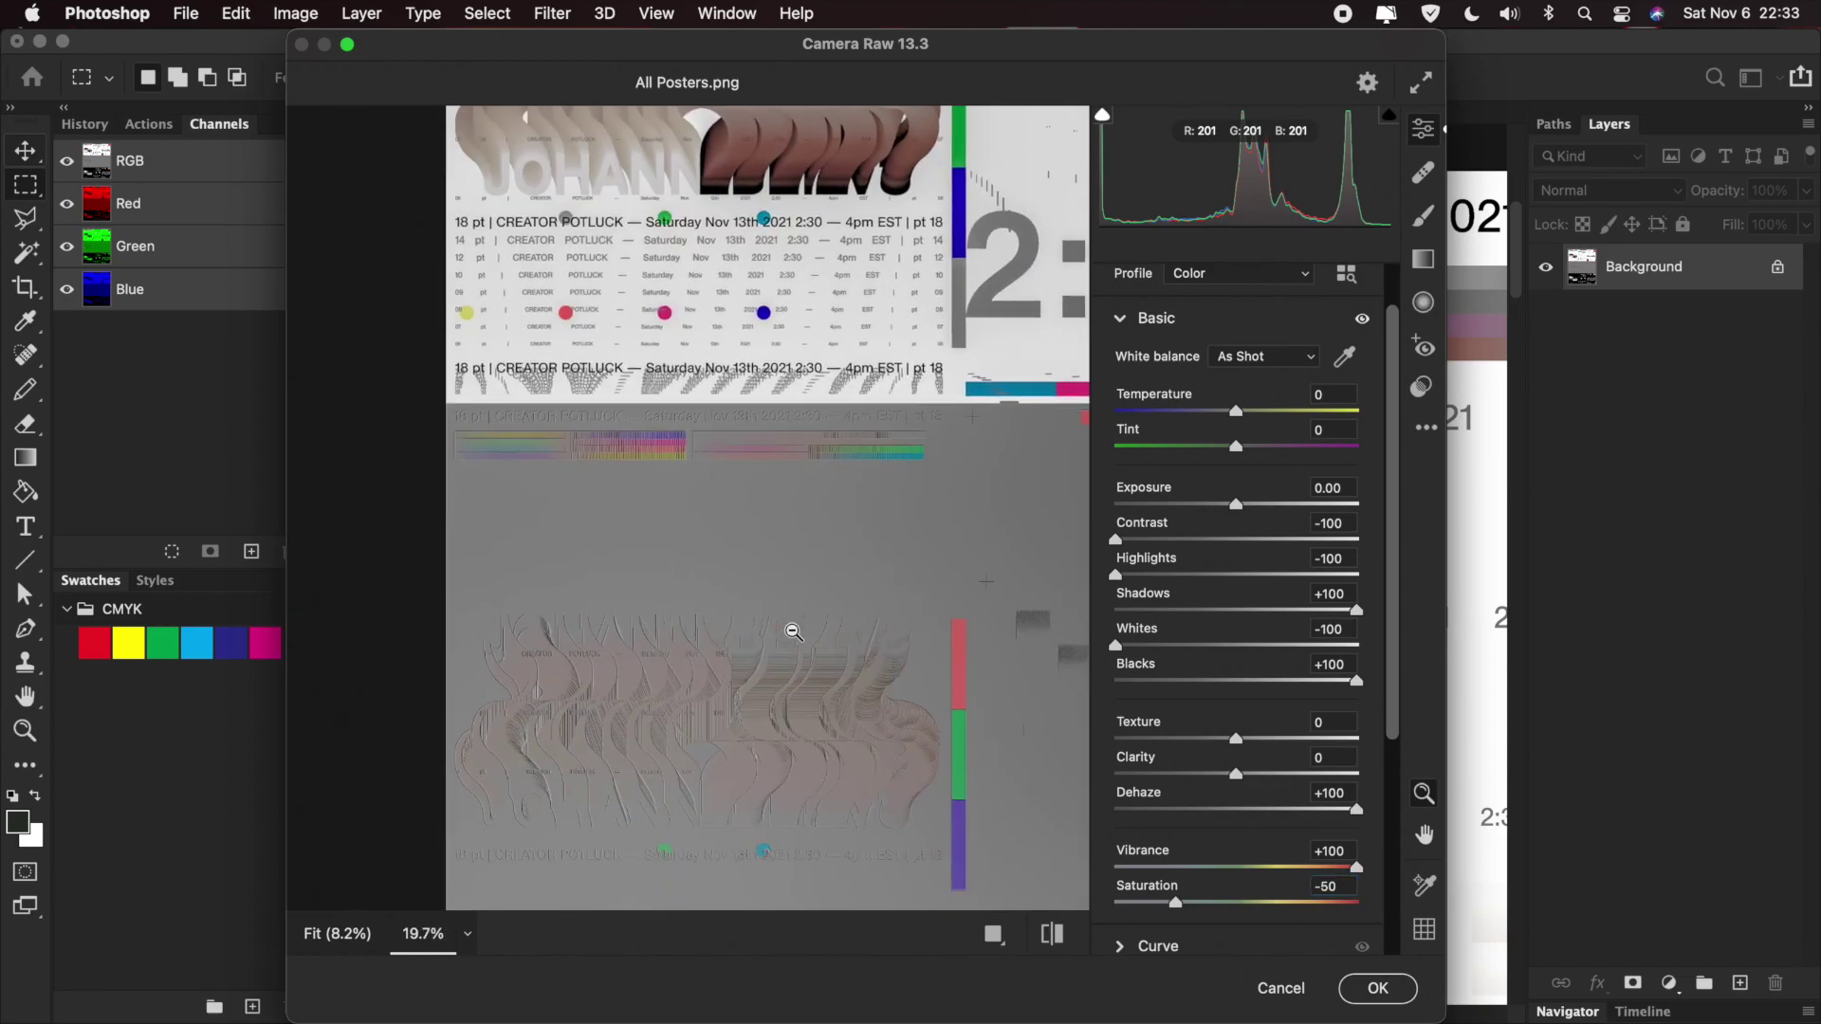
pyautogui.moveTo(692, 760); pyautogui.dragTo(785, 761)
pyautogui.scroll(-2, 778, 763)
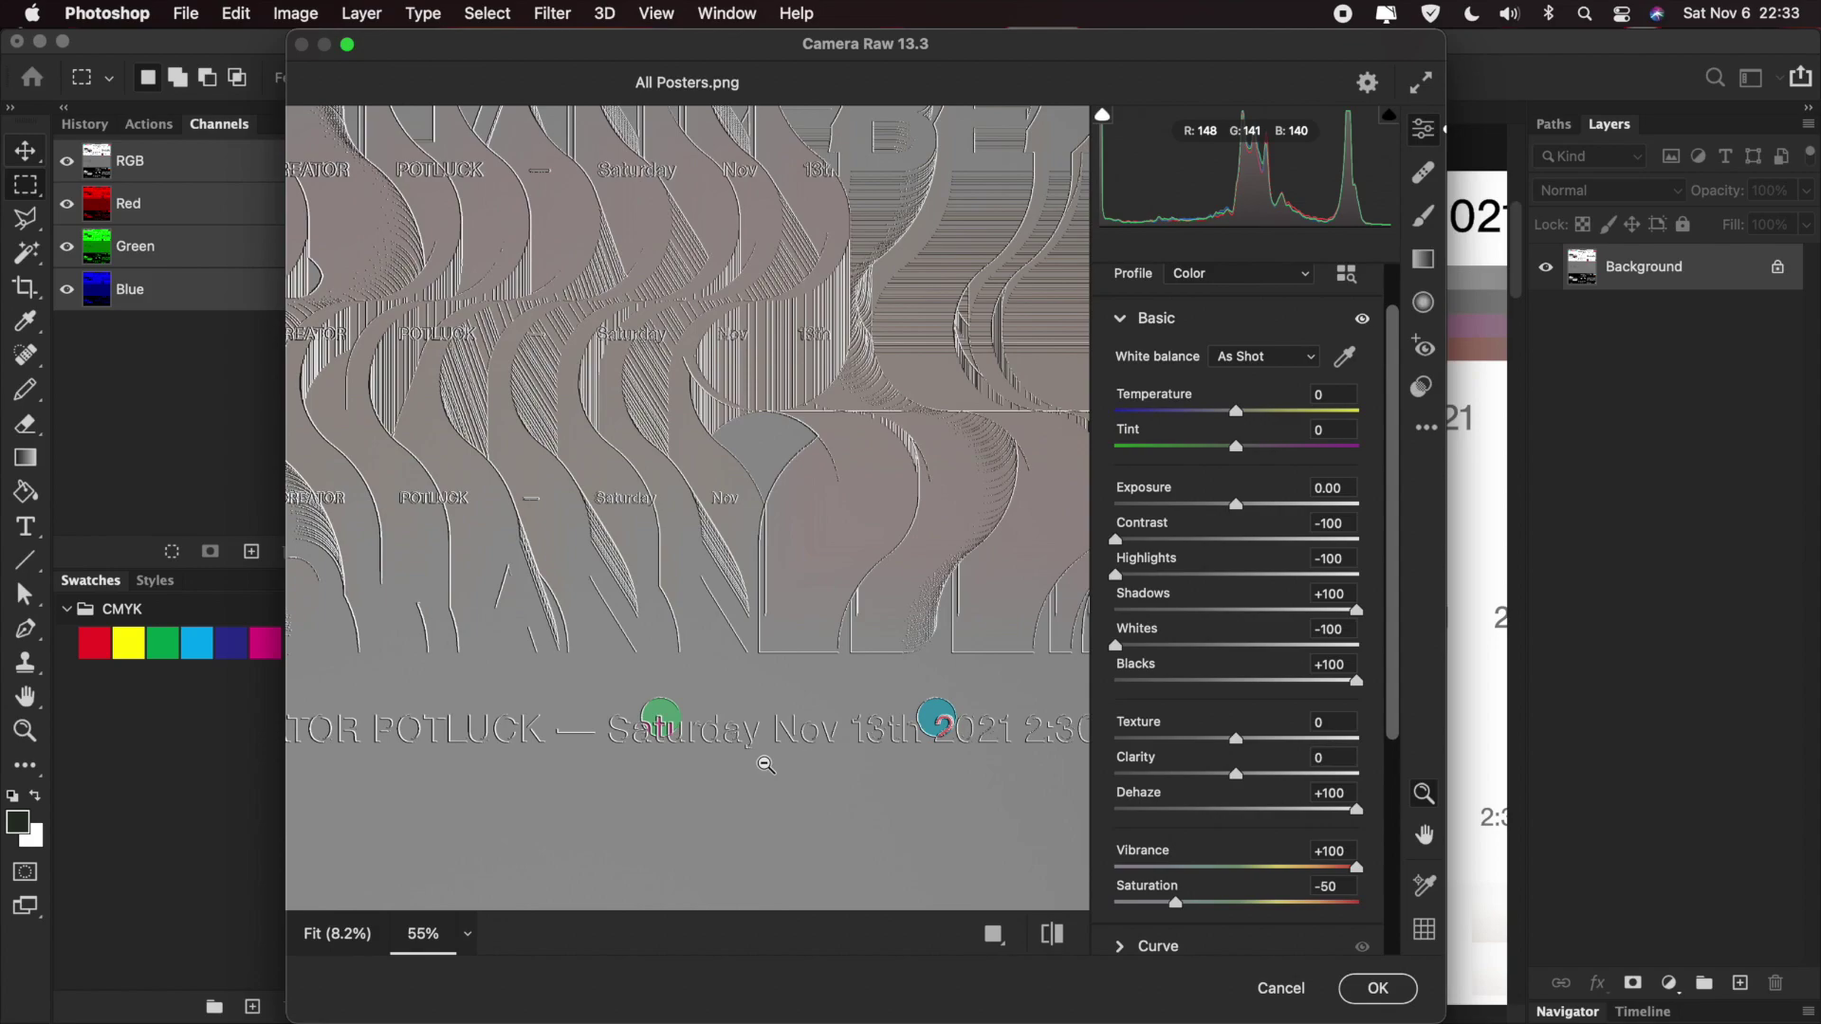
pyautogui.scroll(-5, 766, 765)
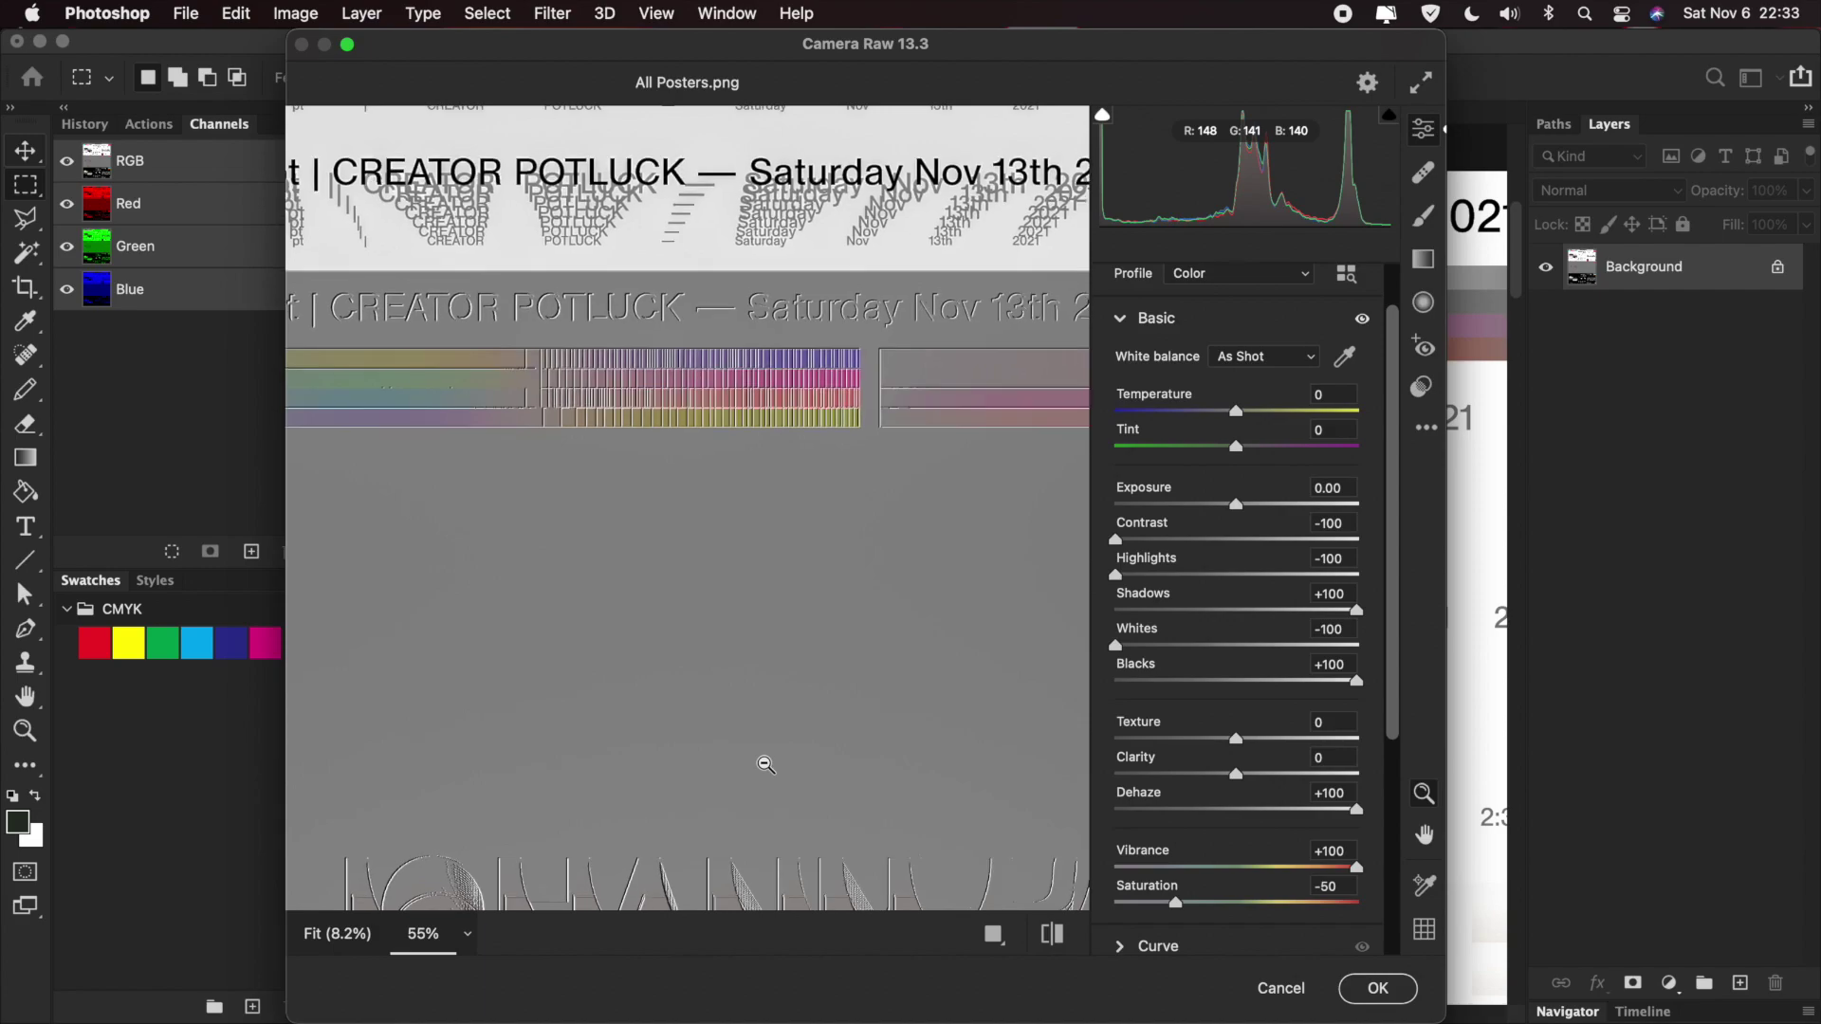
pyautogui.scroll(5, 767, 764)
pyautogui.scroll(5, 654, 709)
pyautogui.scroll(-3, 654, 709)
pyautogui.scroll(10, 654, 708)
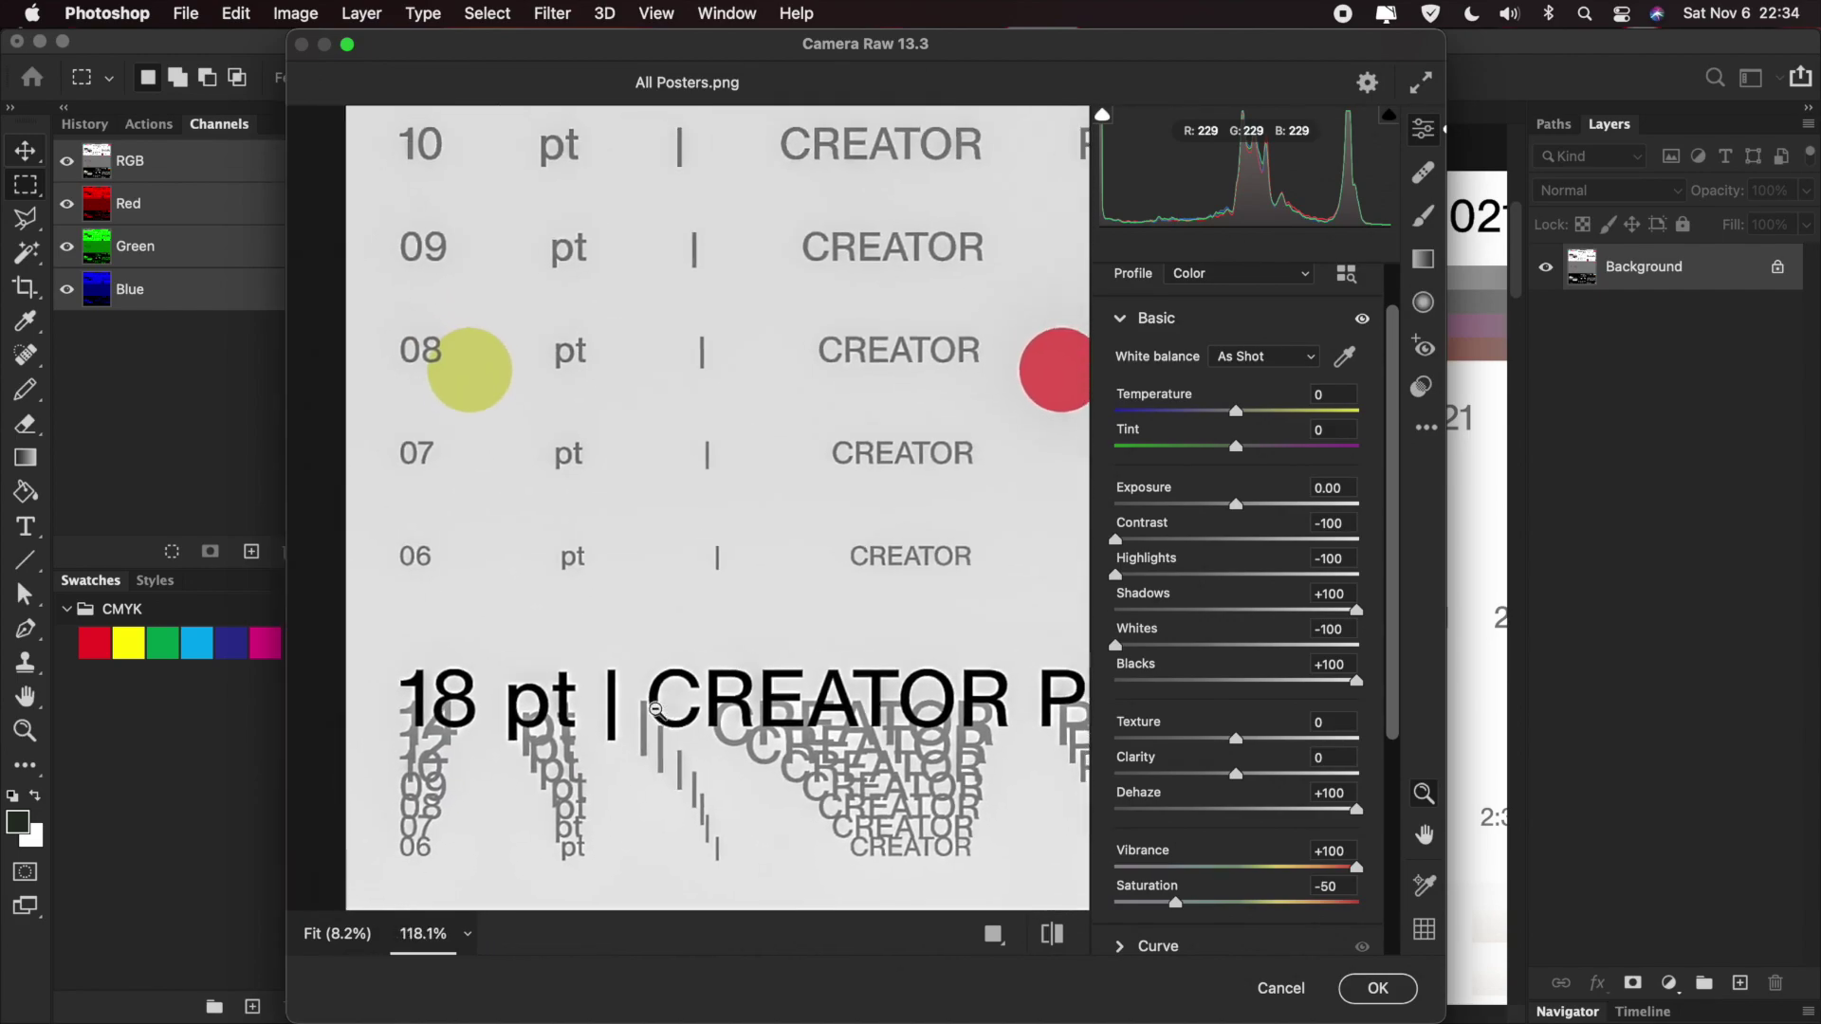
pyautogui.scroll(10, 656, 711)
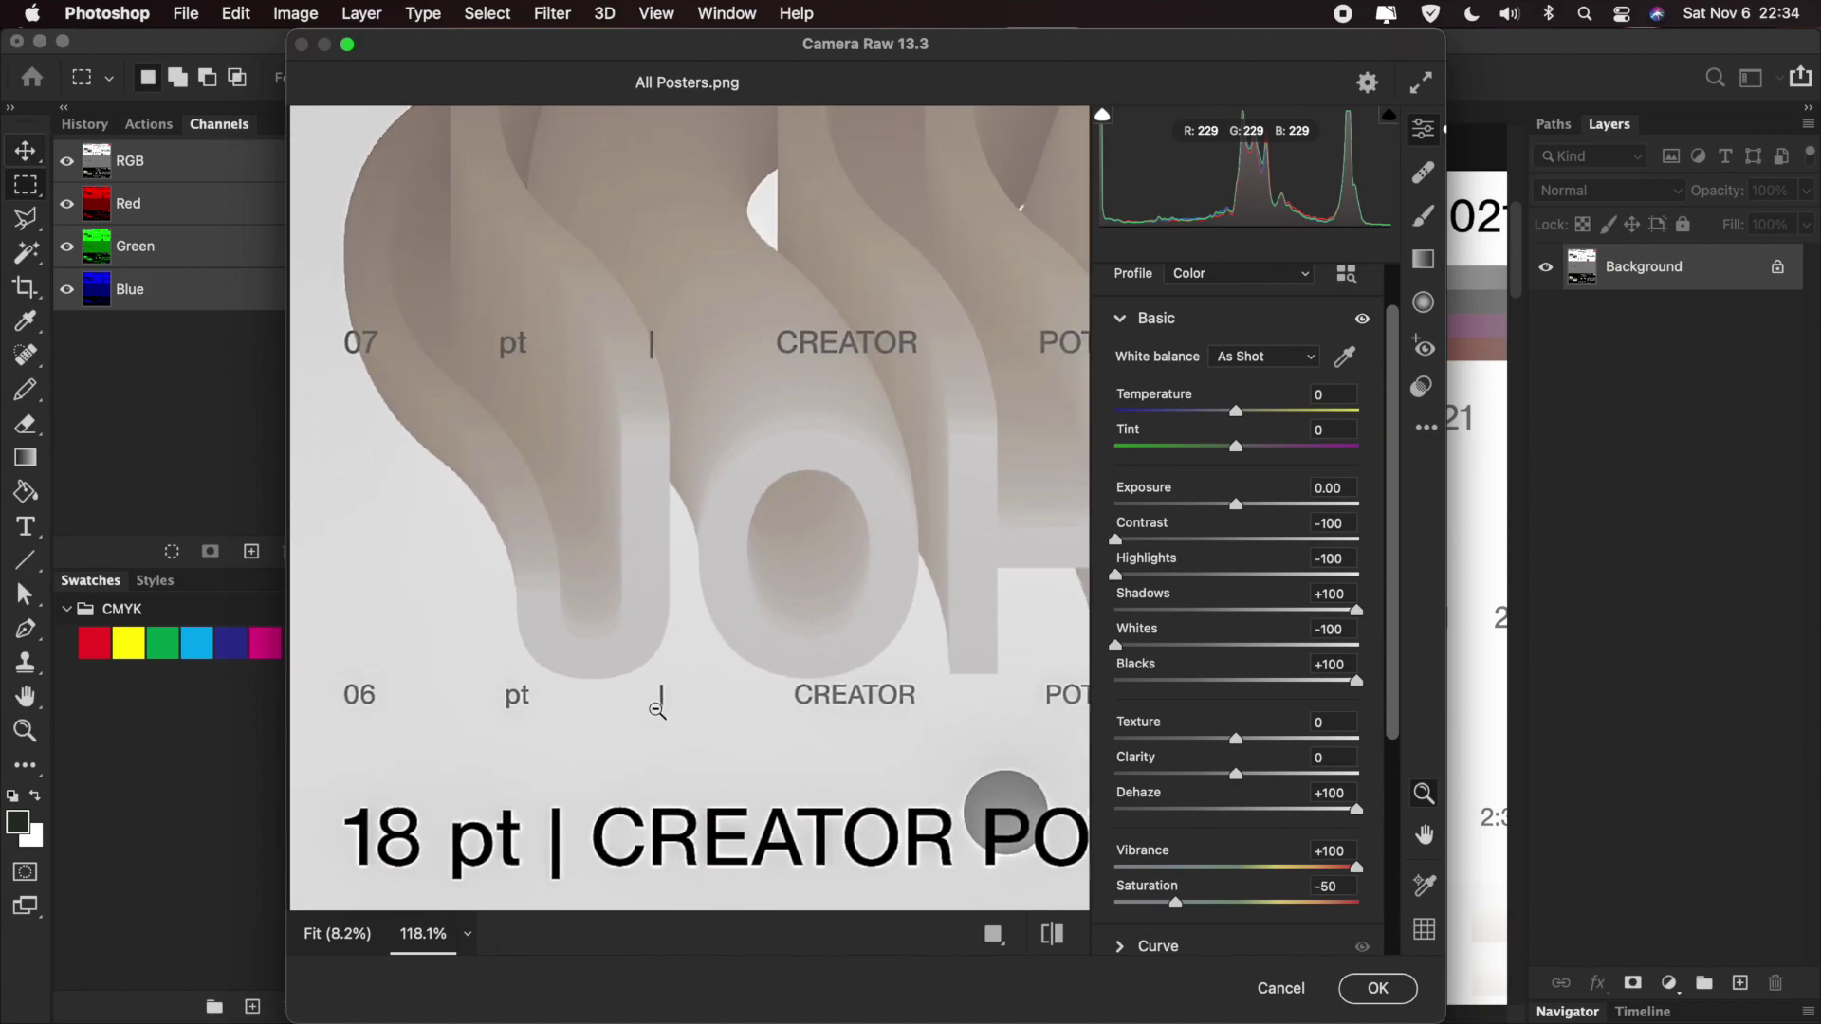
pyautogui.scroll(10, 657, 710)
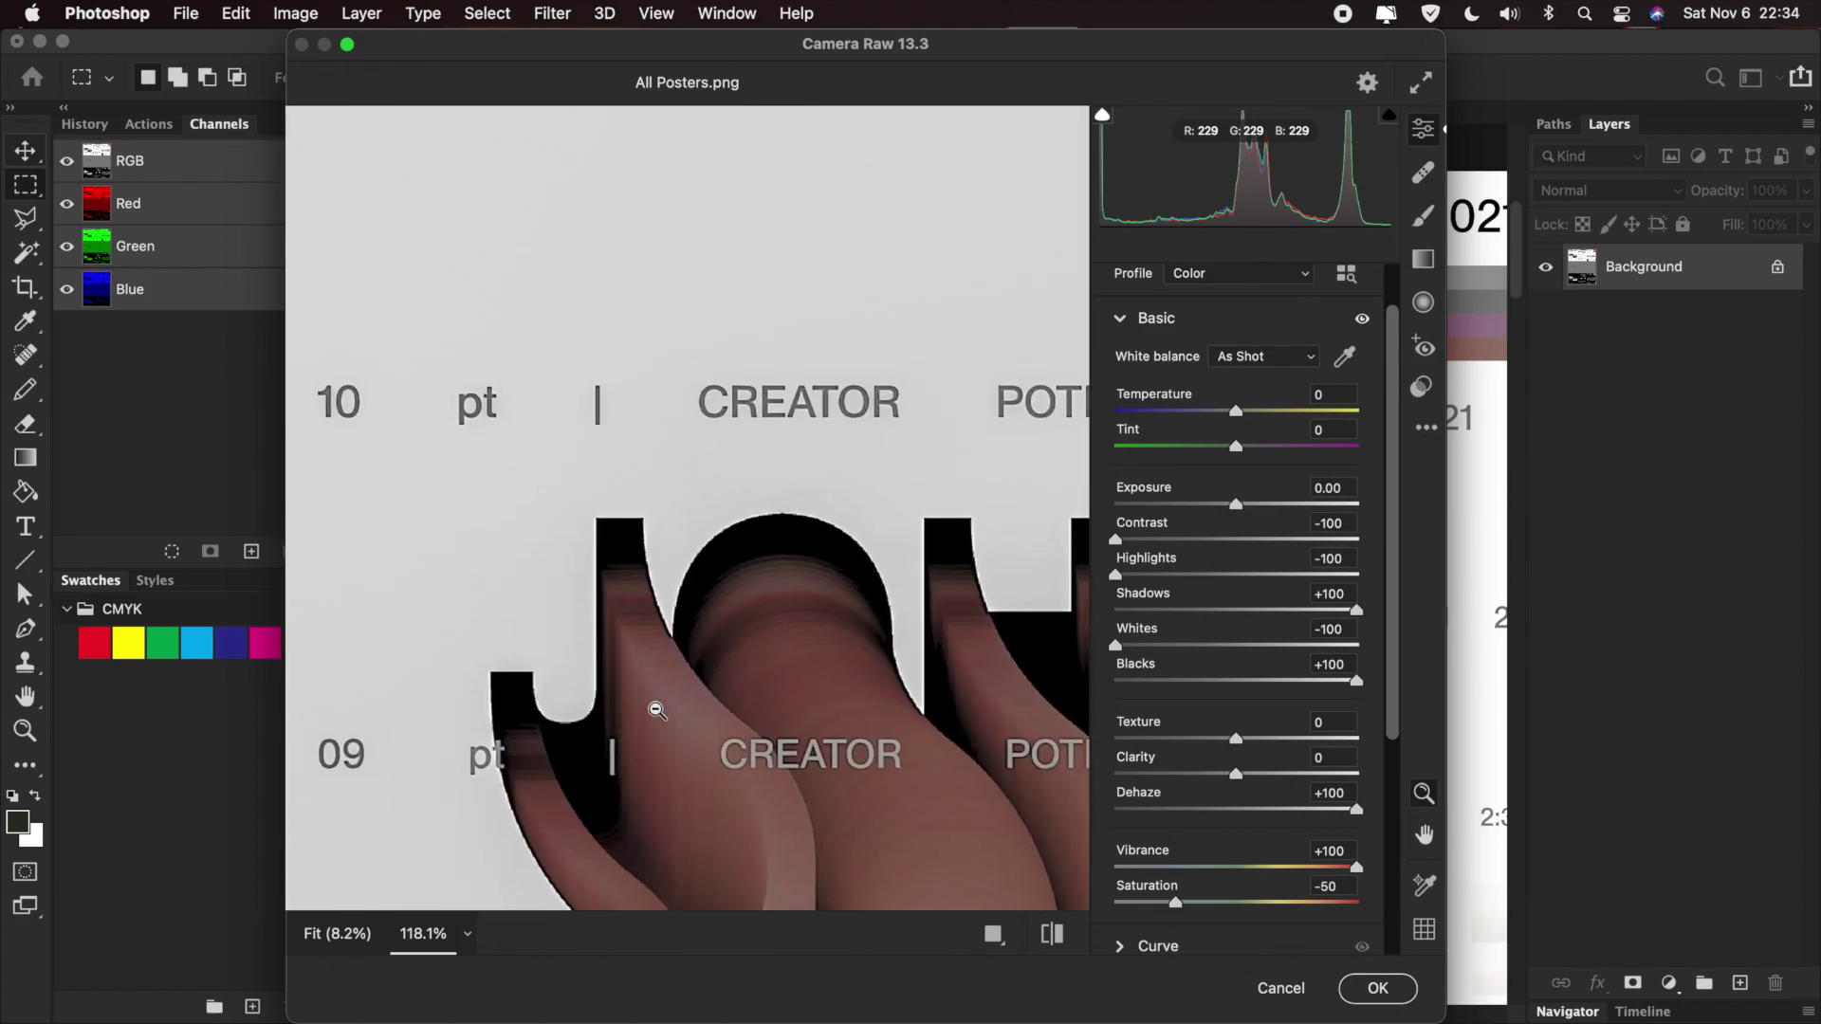
pyautogui.scroll(8, 657, 711)
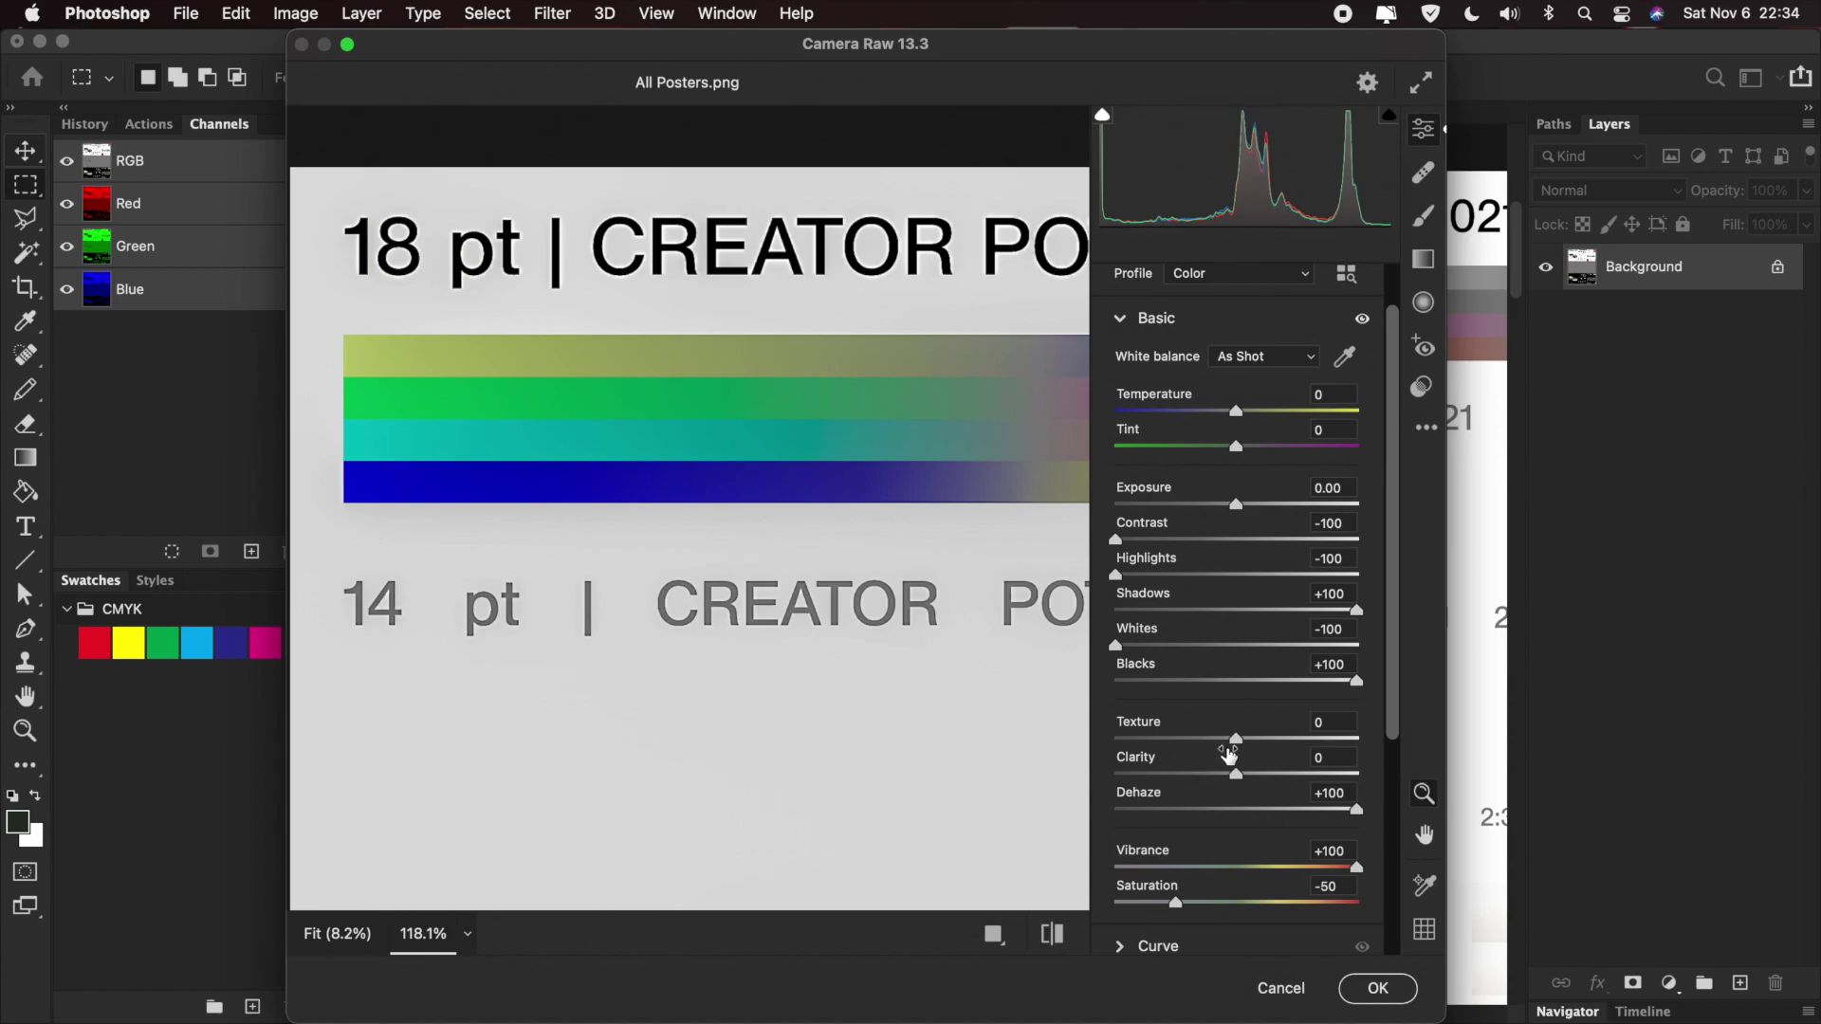
# - Try Texture at -100 with Clarity at +100 and check the white poster's warped lettering
pyautogui.moveTo(1236, 742); pyautogui.dragTo(1078, 756)
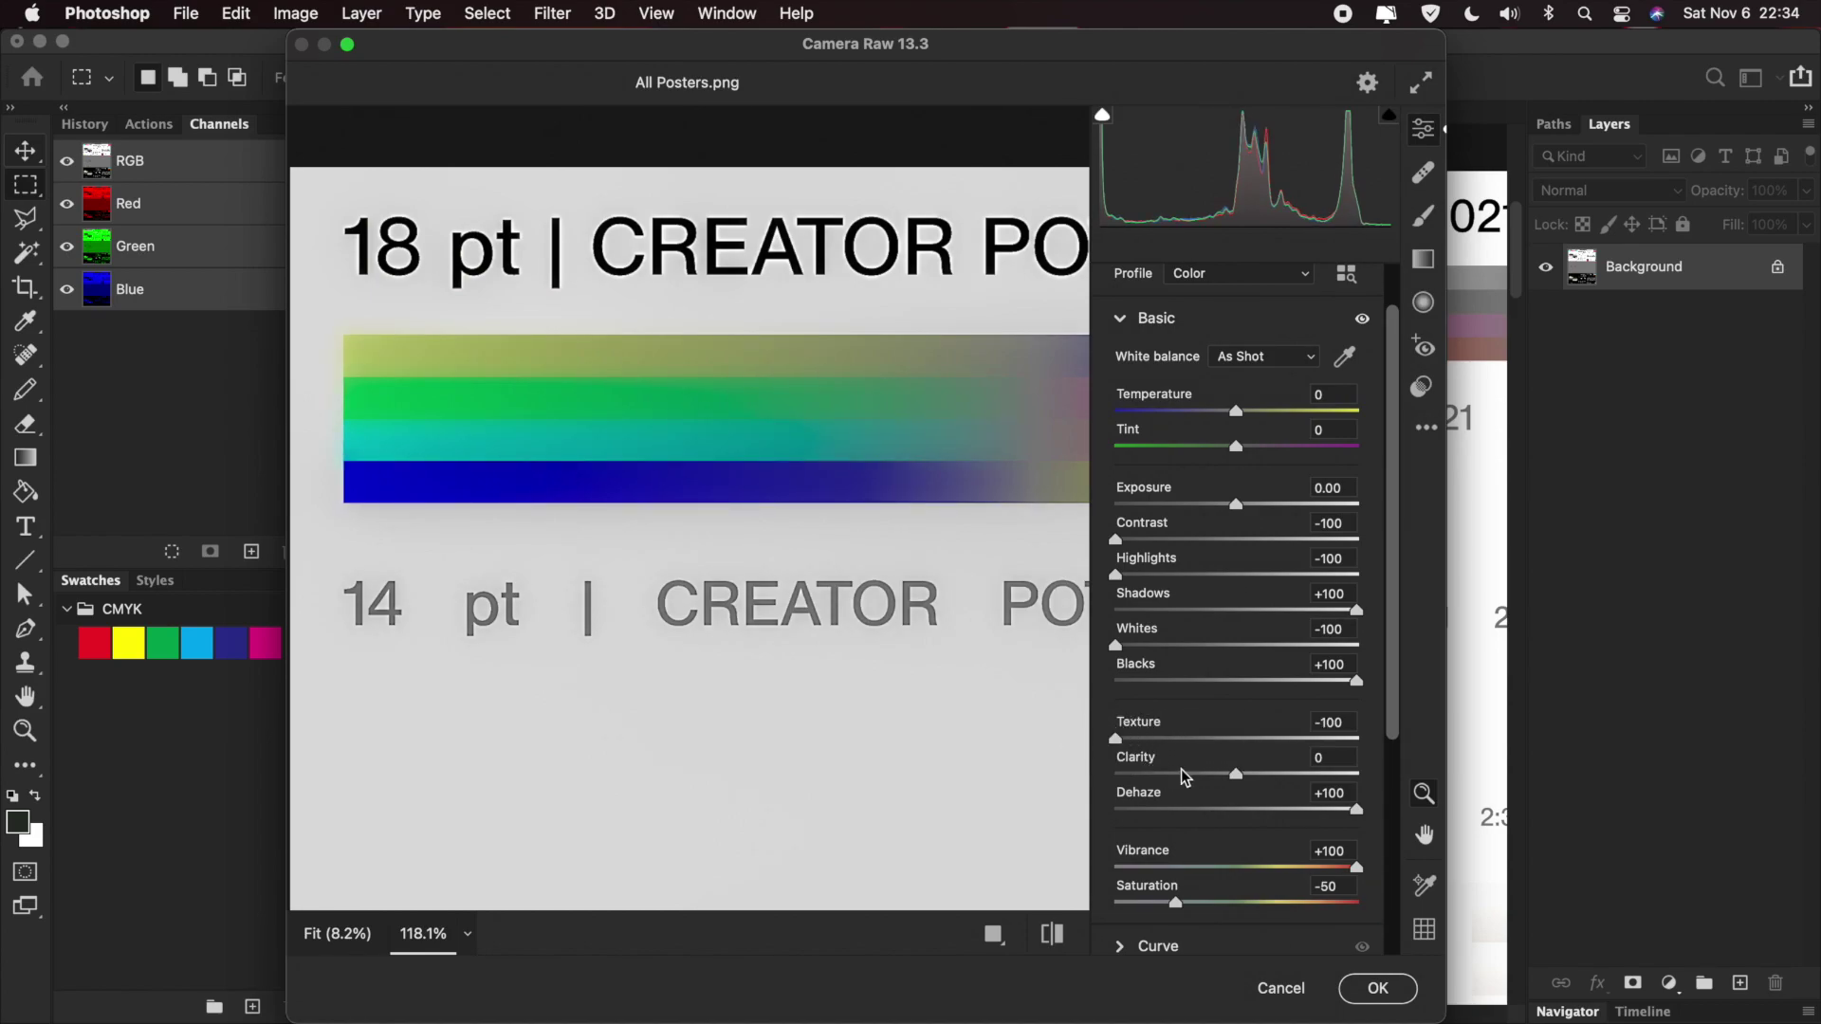
pyautogui.moveTo(1290, 783); pyautogui.dragTo(1403, 793)
pyautogui.scroll(-5, 663, 612)
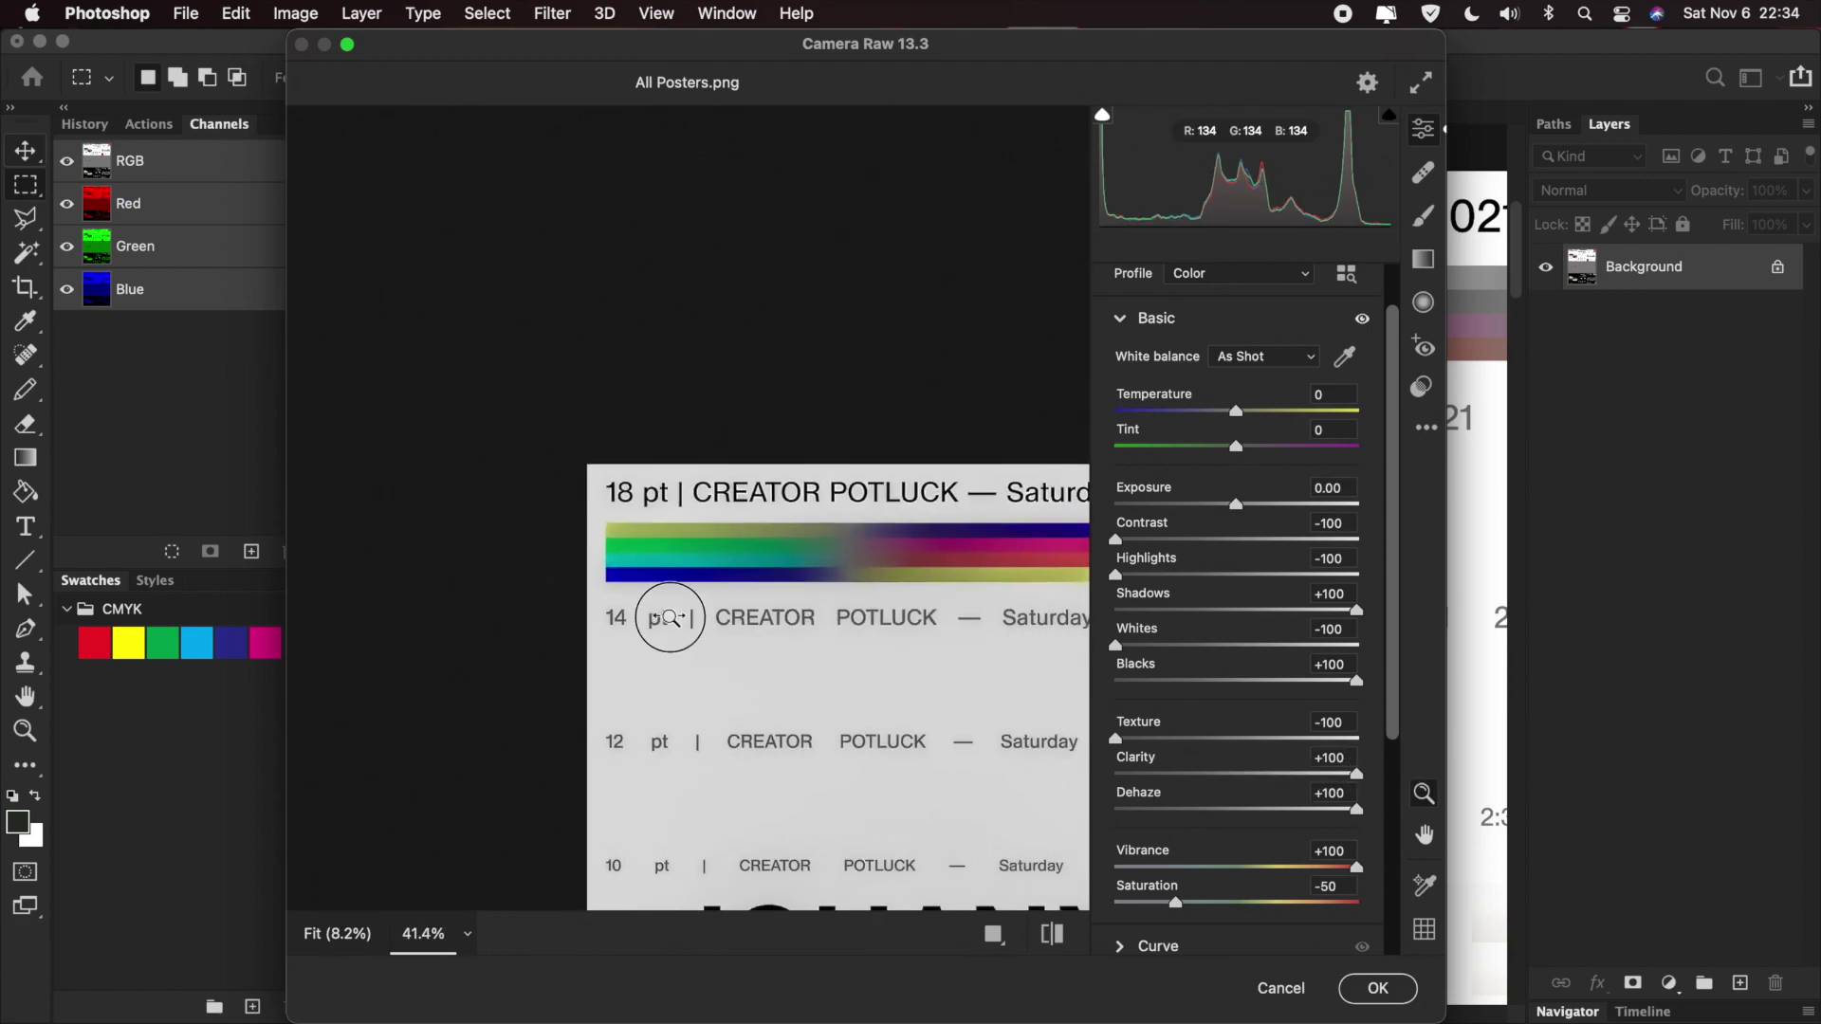
pyautogui.scroll(-5, 670, 617)
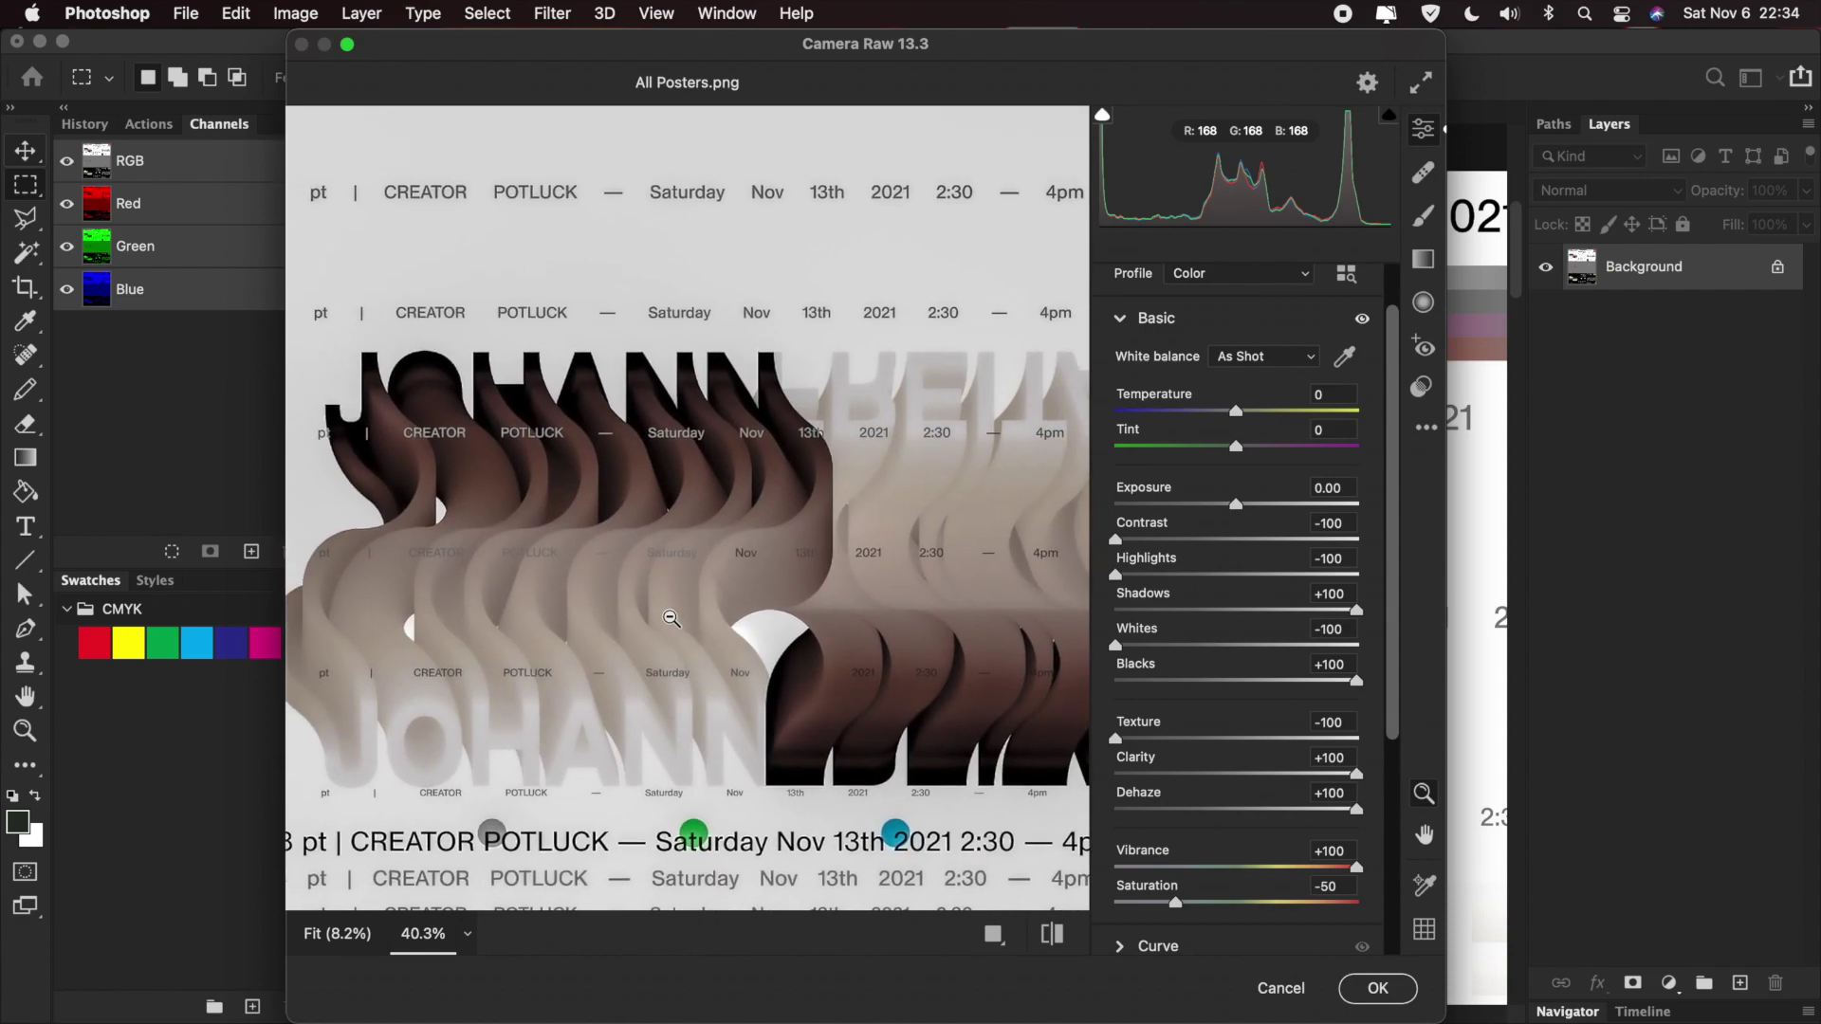
pyautogui.scroll(5, 670, 617)
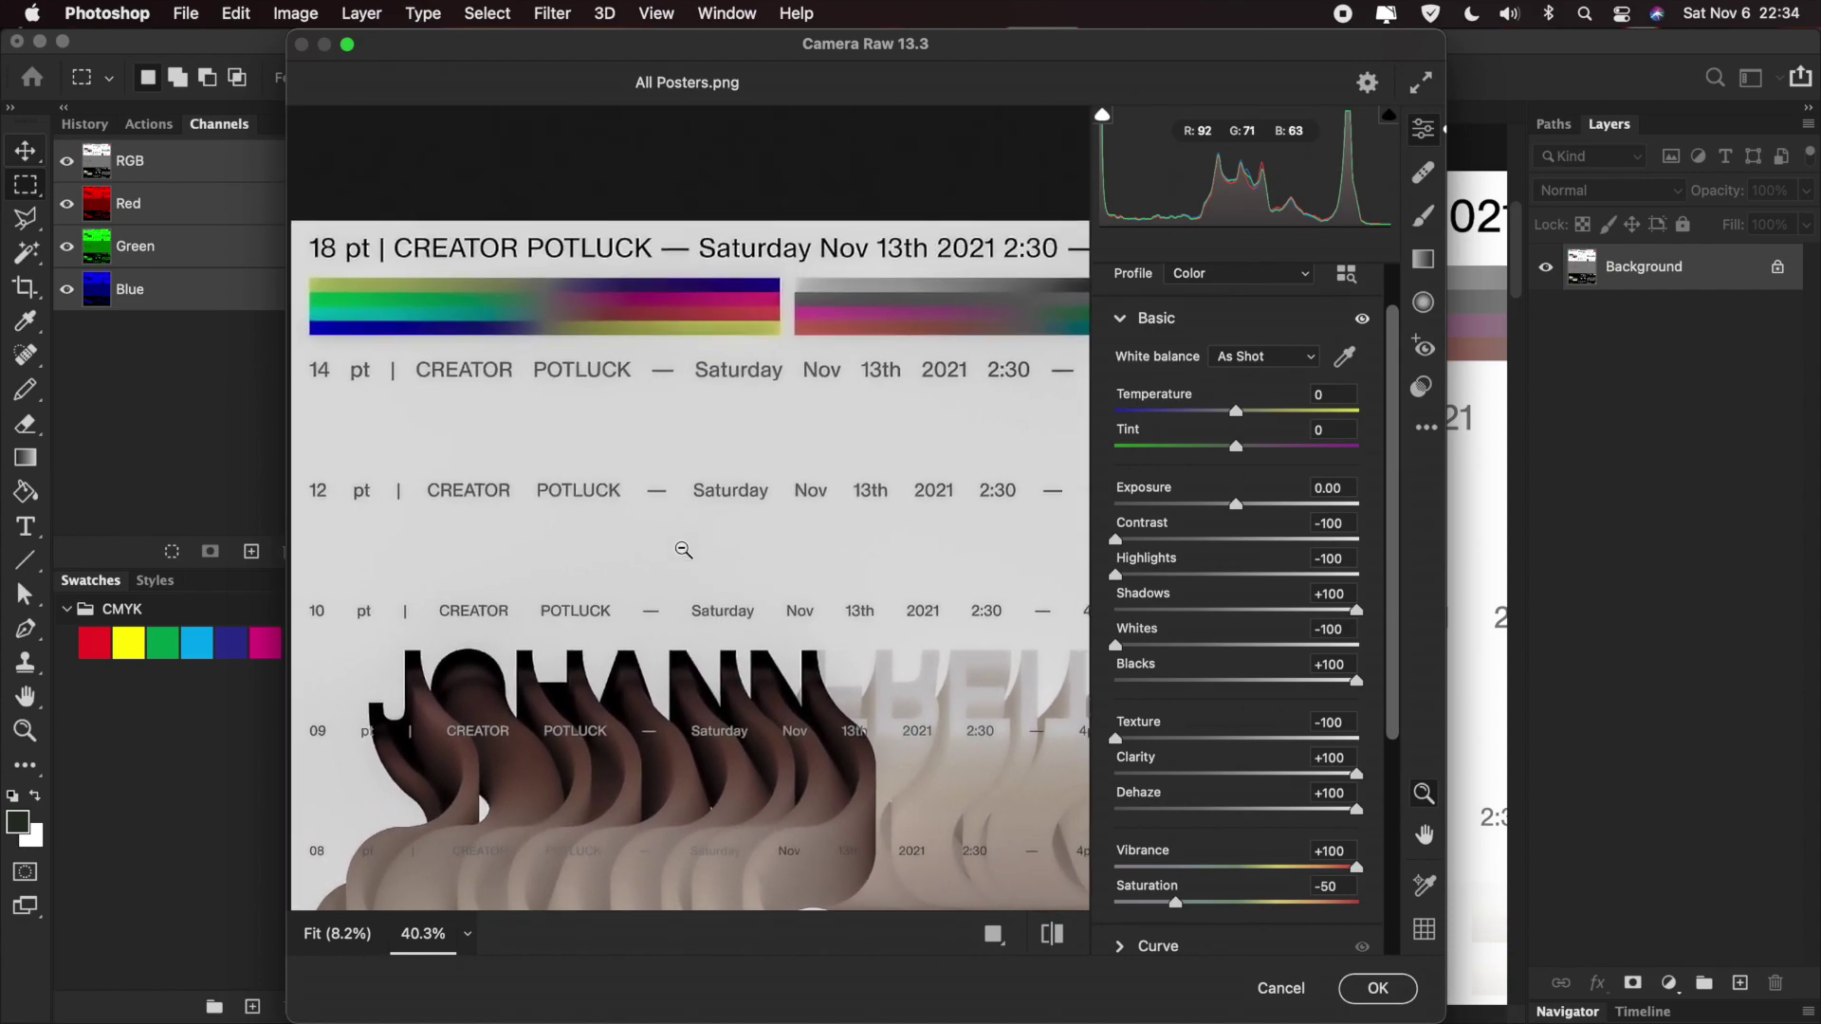
# - Set Texture to +100 and Clarity to -100, and check the result across the grey and black posters
pyautogui.moveTo(1256, 738); pyautogui.dragTo(1527, 751)
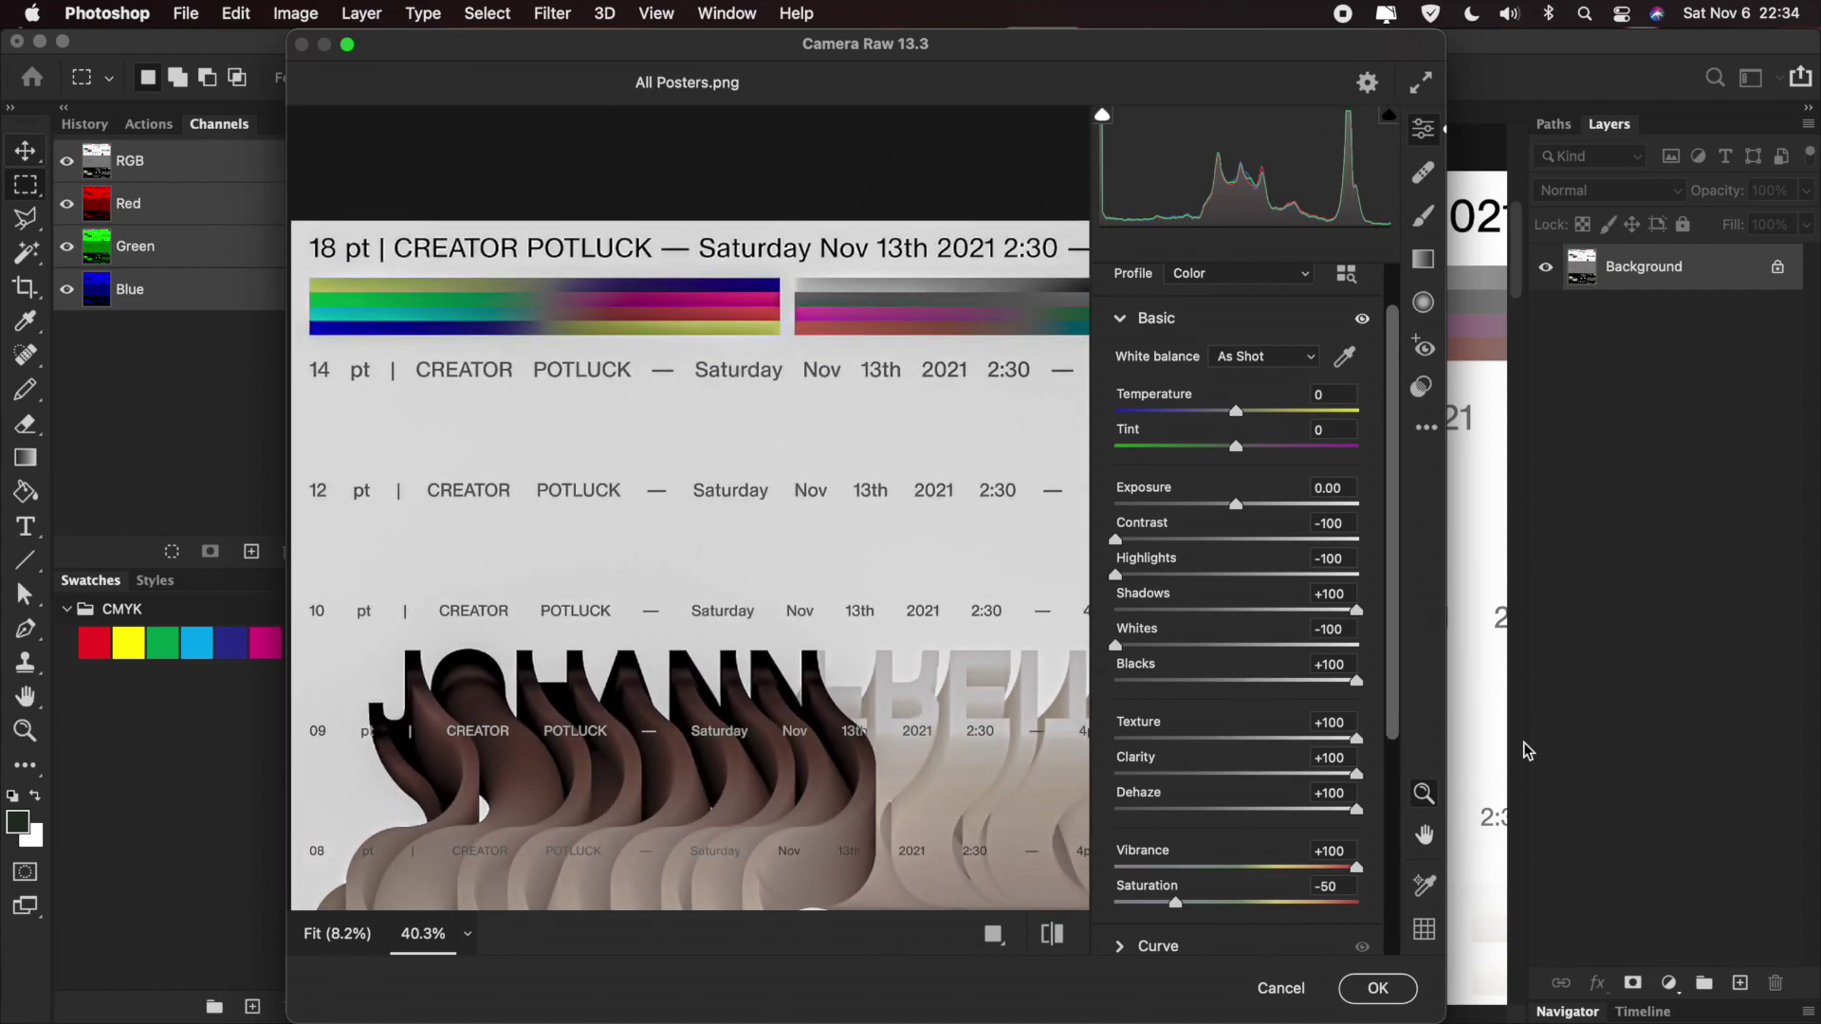
pyautogui.moveTo(1183, 774); pyautogui.dragTo(996, 772)
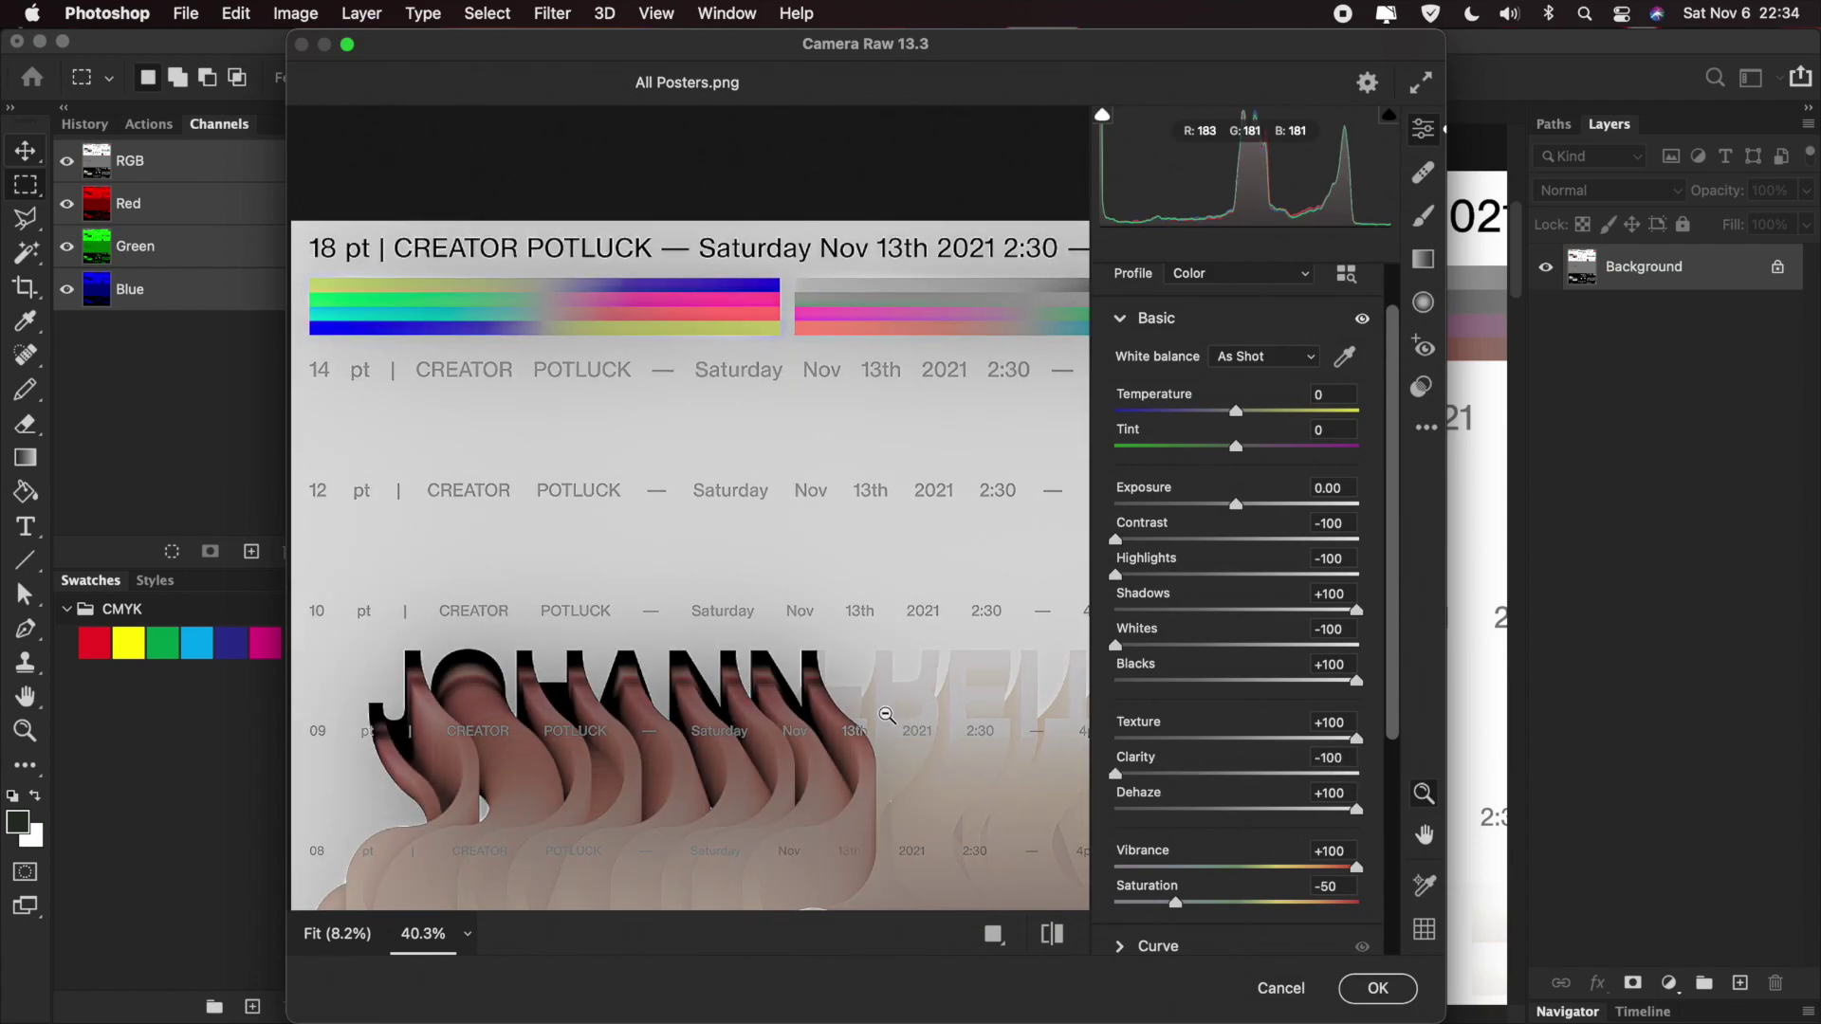
pyautogui.scroll(-5, 811, 711)
pyautogui.scroll(-10, 811, 712)
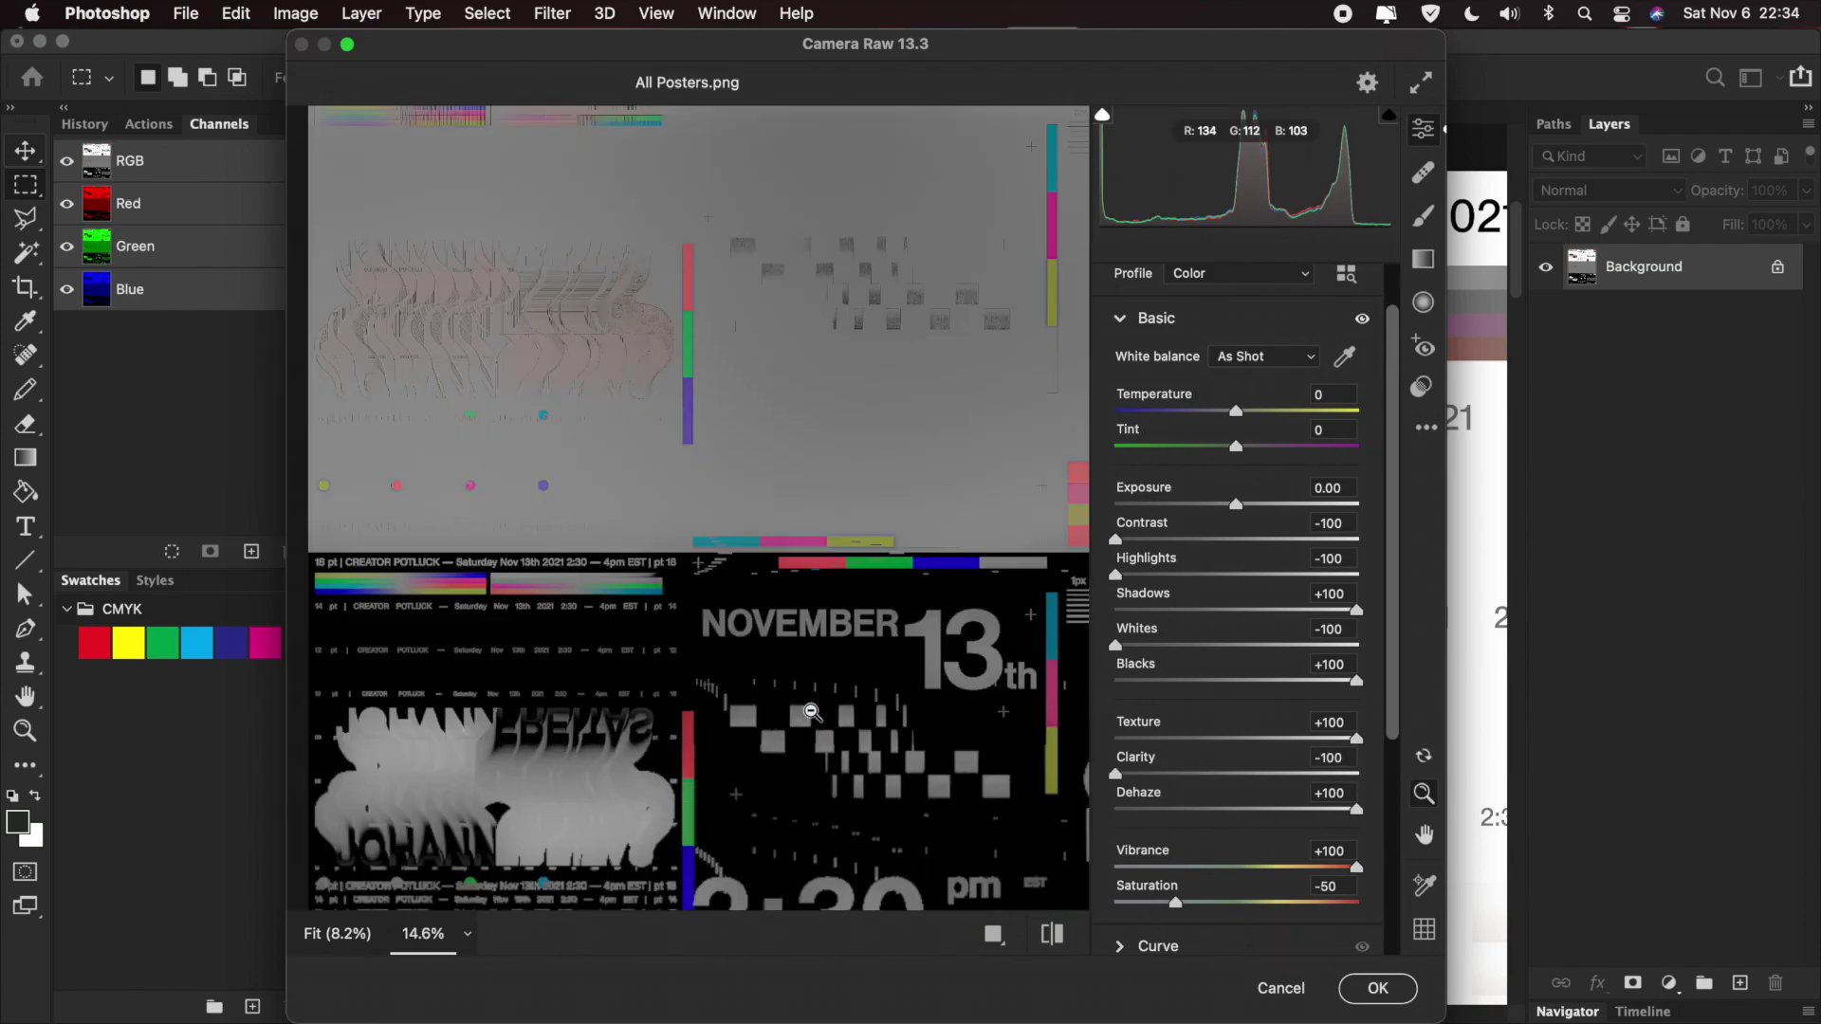
# - Examine the texture and clarity changes up close on the black, grey and white posters and across the whole sheet
pyautogui.moveTo(811, 712); pyautogui.dragTo(894, 710)
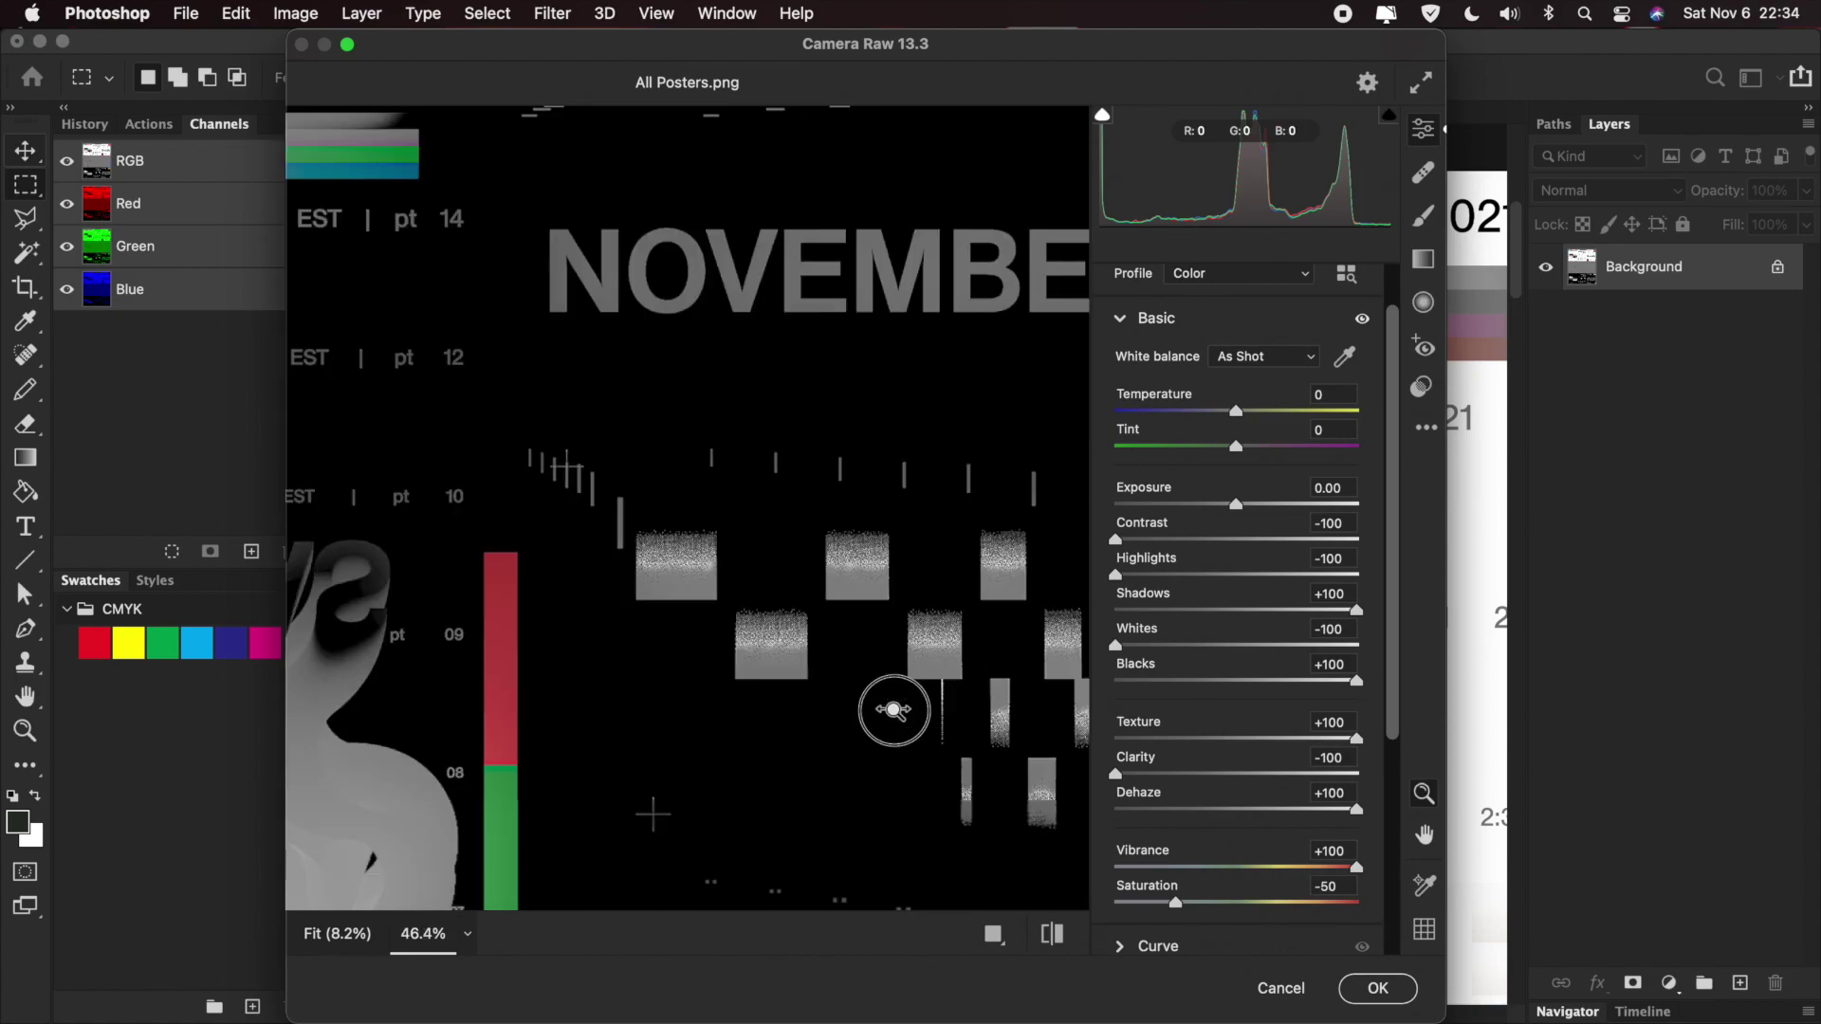
pyautogui.hscroll(-15, 692, 612)
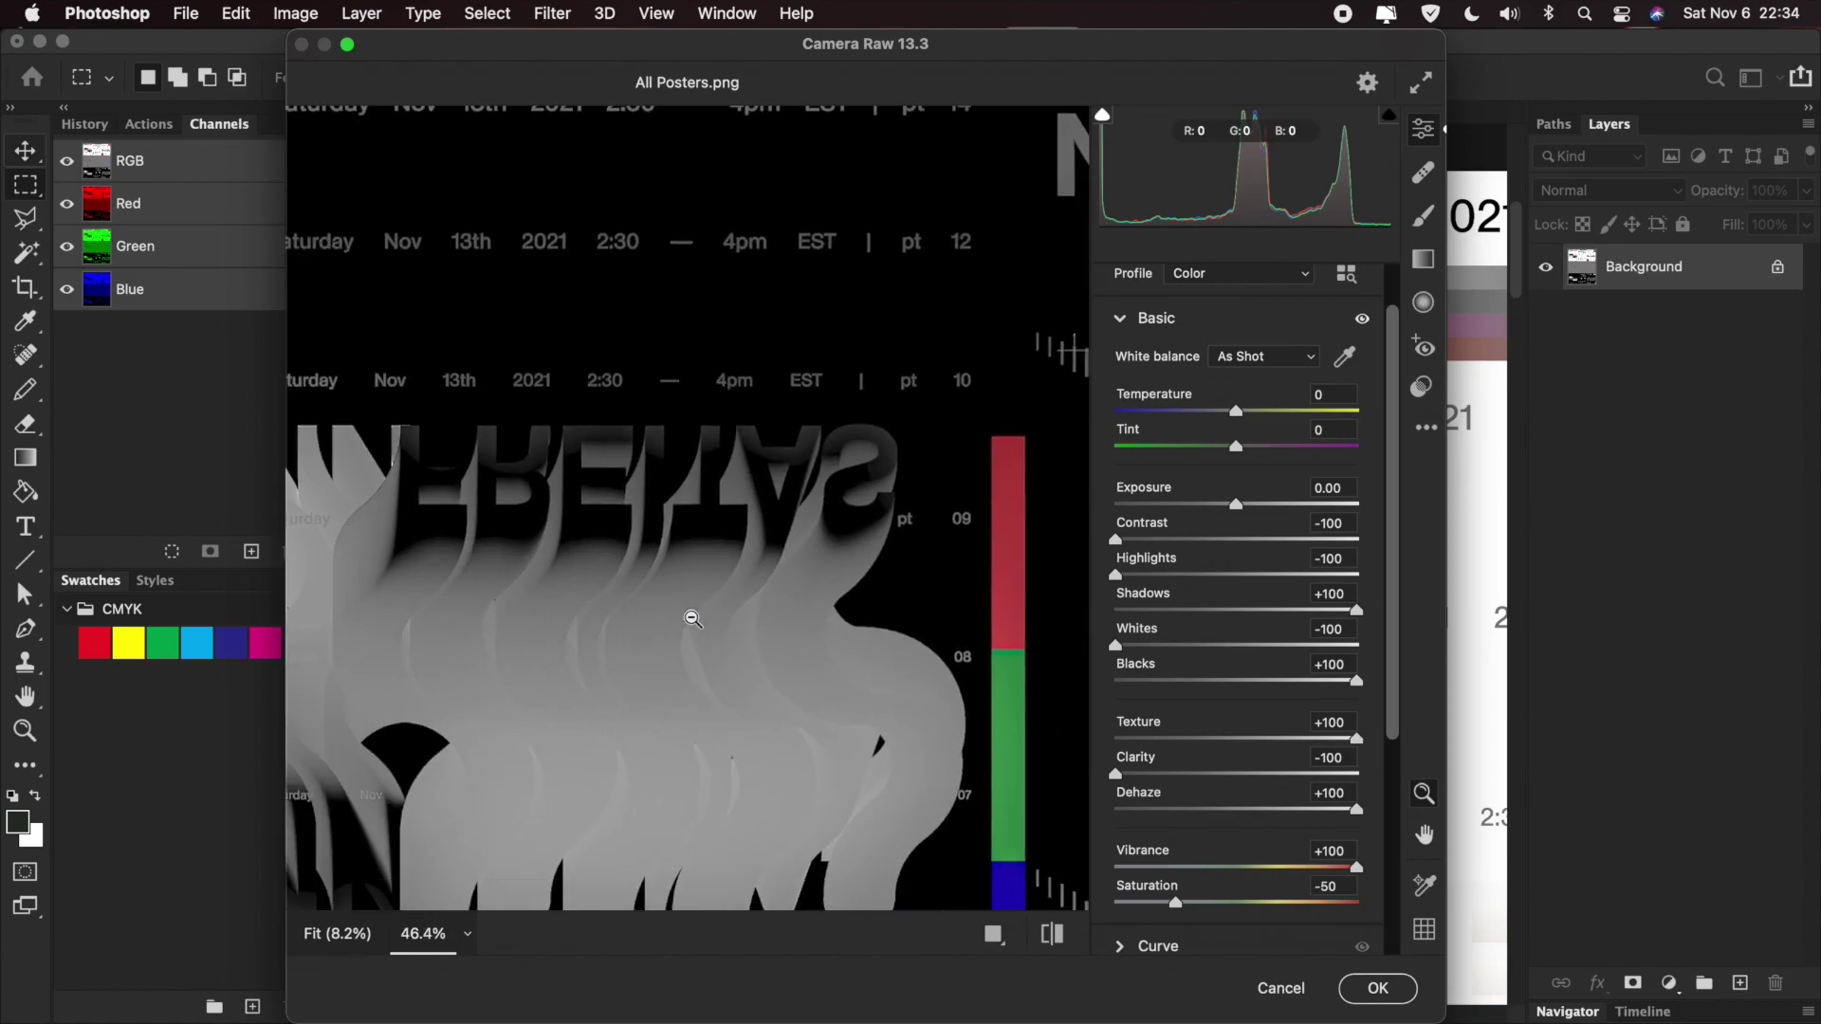
pyautogui.hscroll(-15, 693, 619)
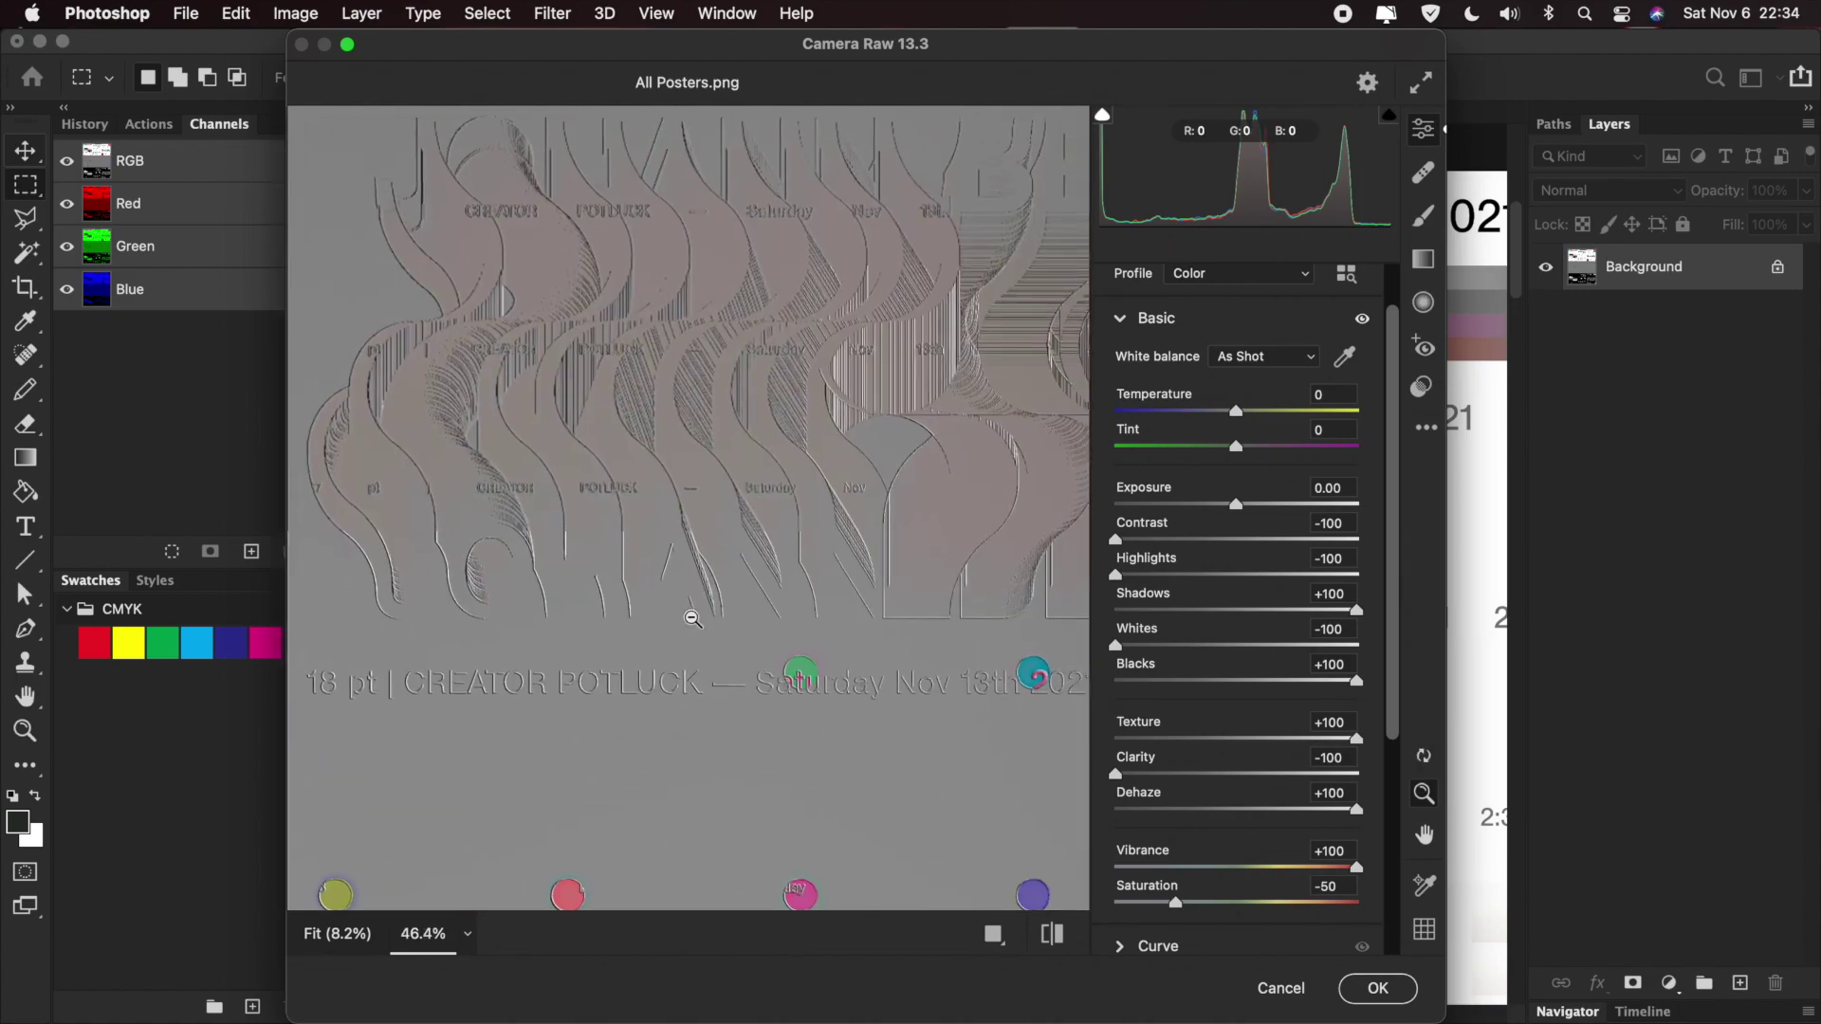
pyautogui.scroll(10, 693, 616)
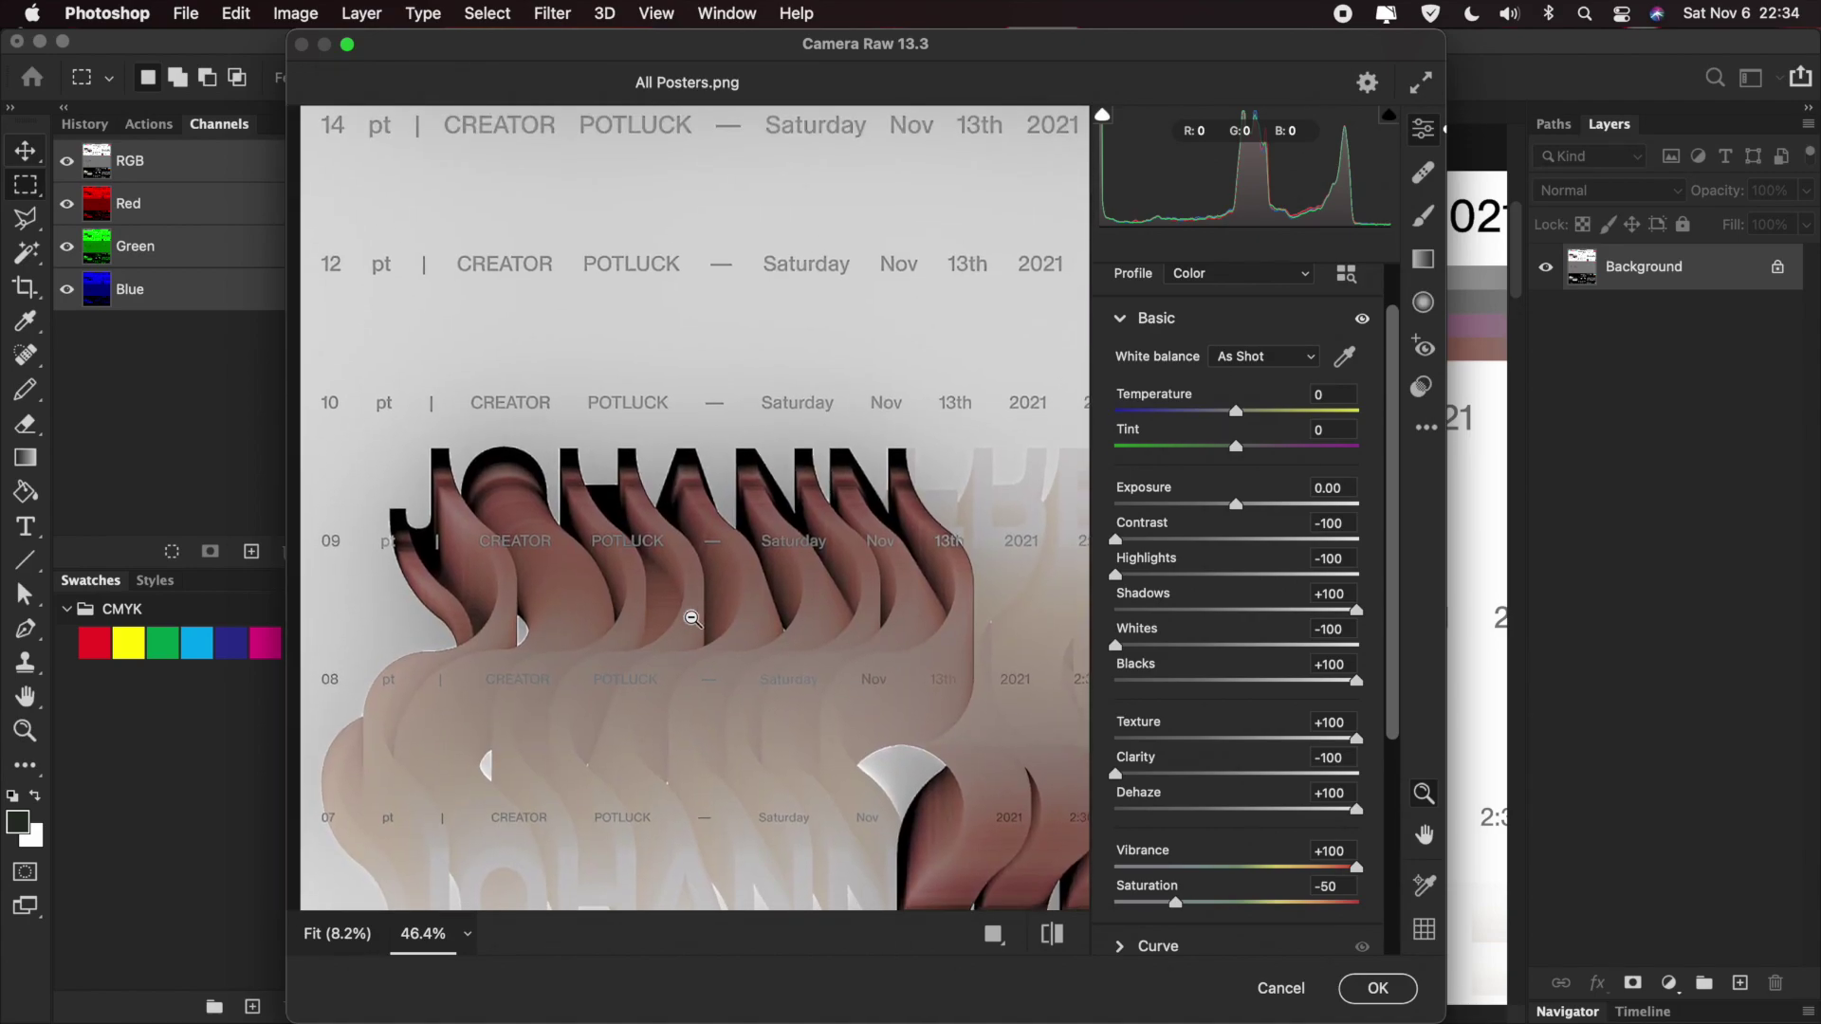
pyautogui.moveTo(692, 611); pyautogui.dragTo(645, 619)
pyautogui.hscroll(10, 645, 619)
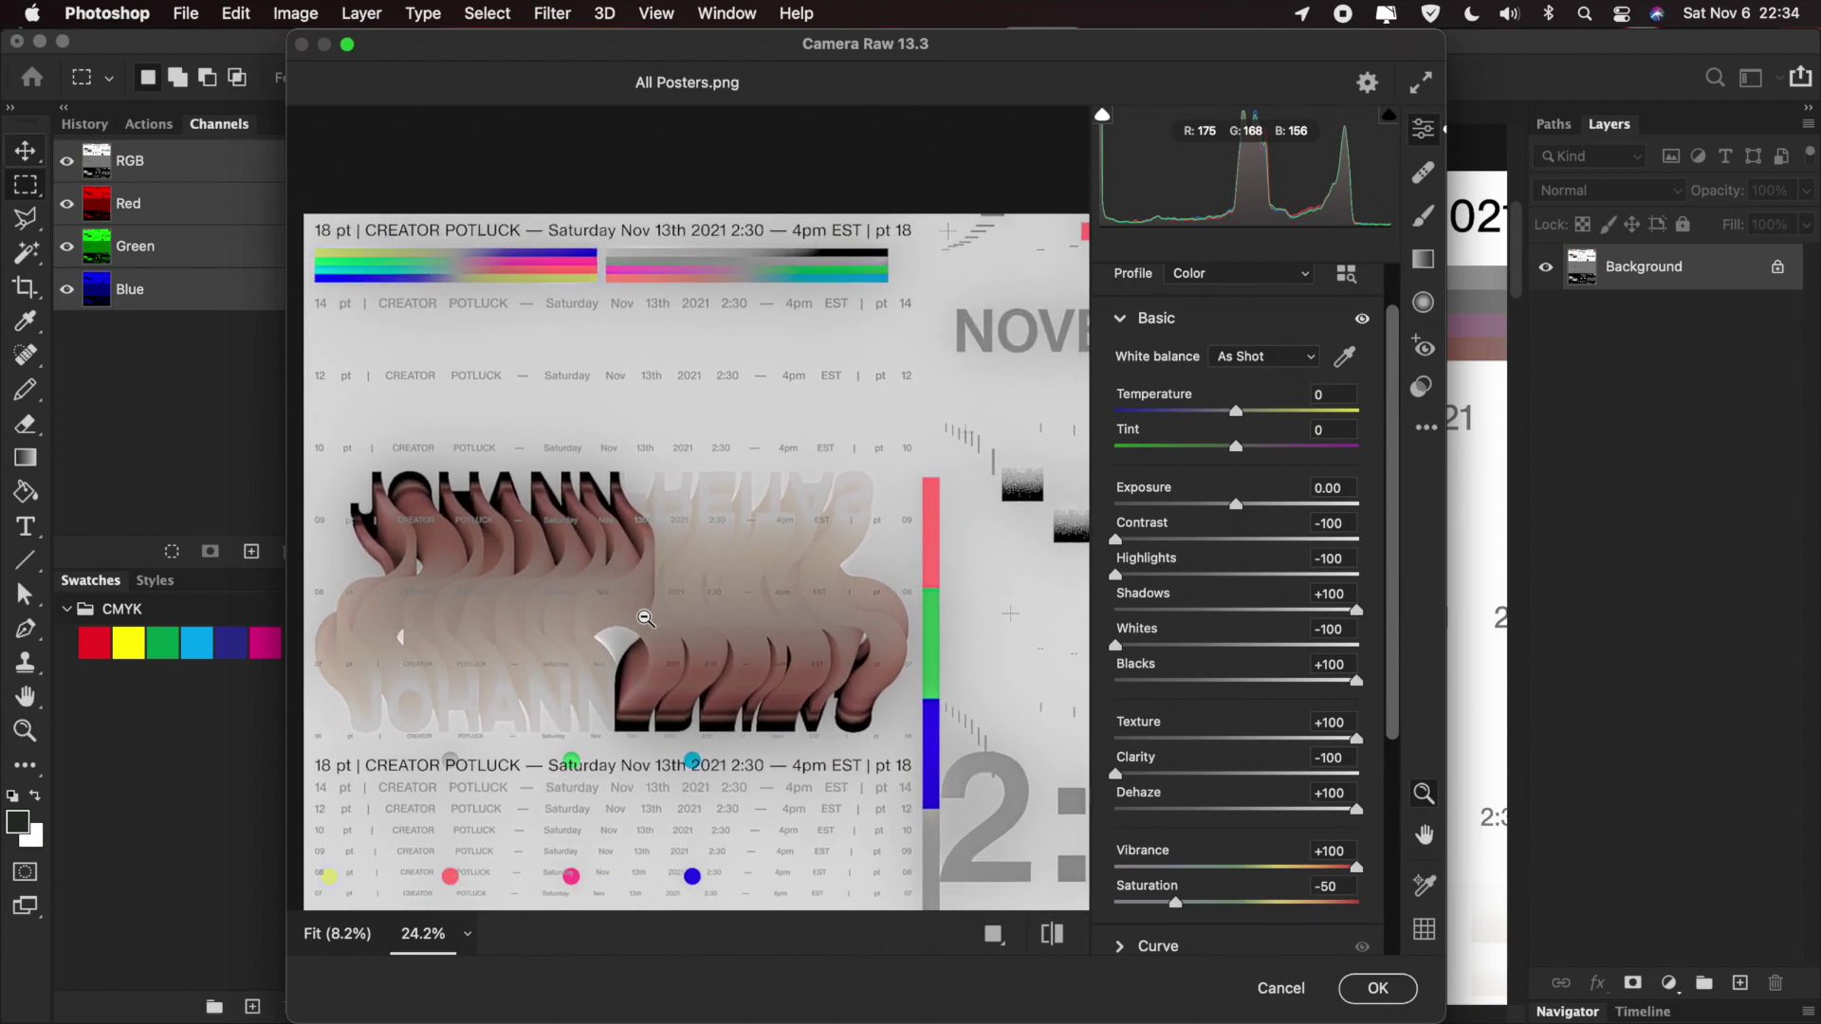
pyautogui.hscroll(10, 645, 618)
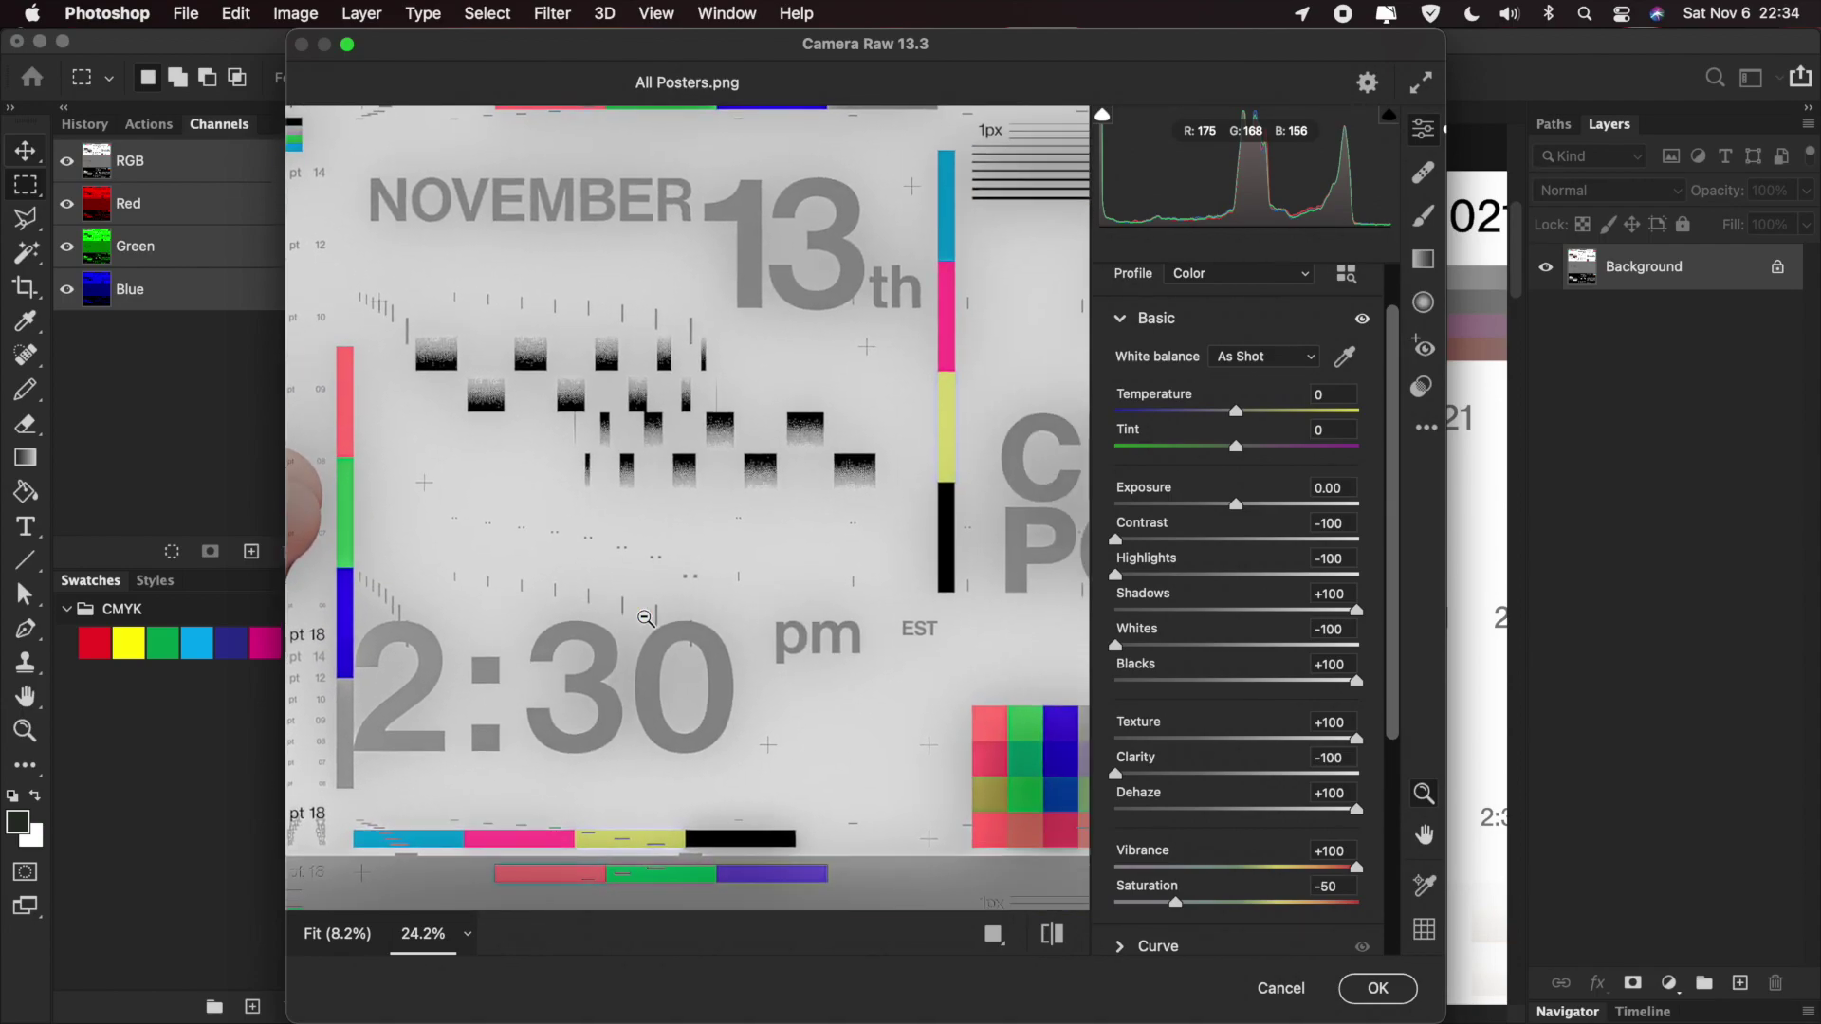
pyautogui.moveTo(584, 479); pyautogui.dragTo(531, 457)
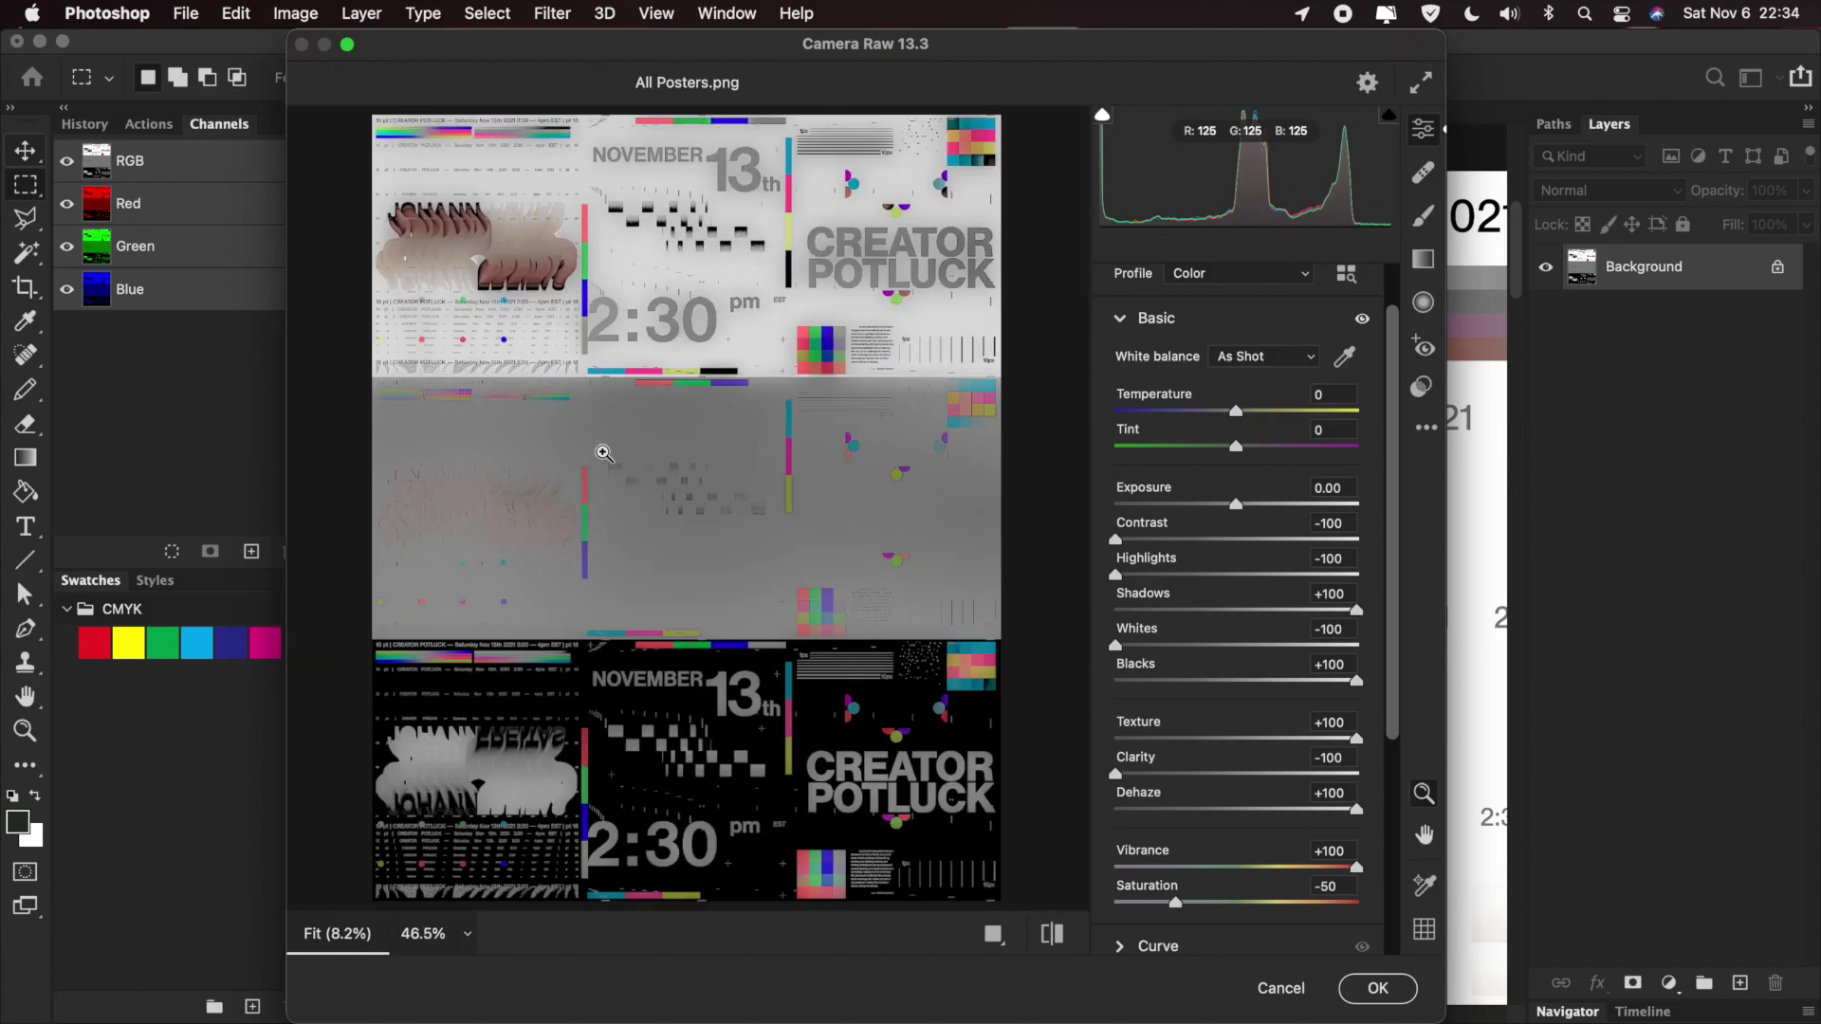
pyautogui.moveTo(525, 557); pyautogui.dragTo(532, 551)
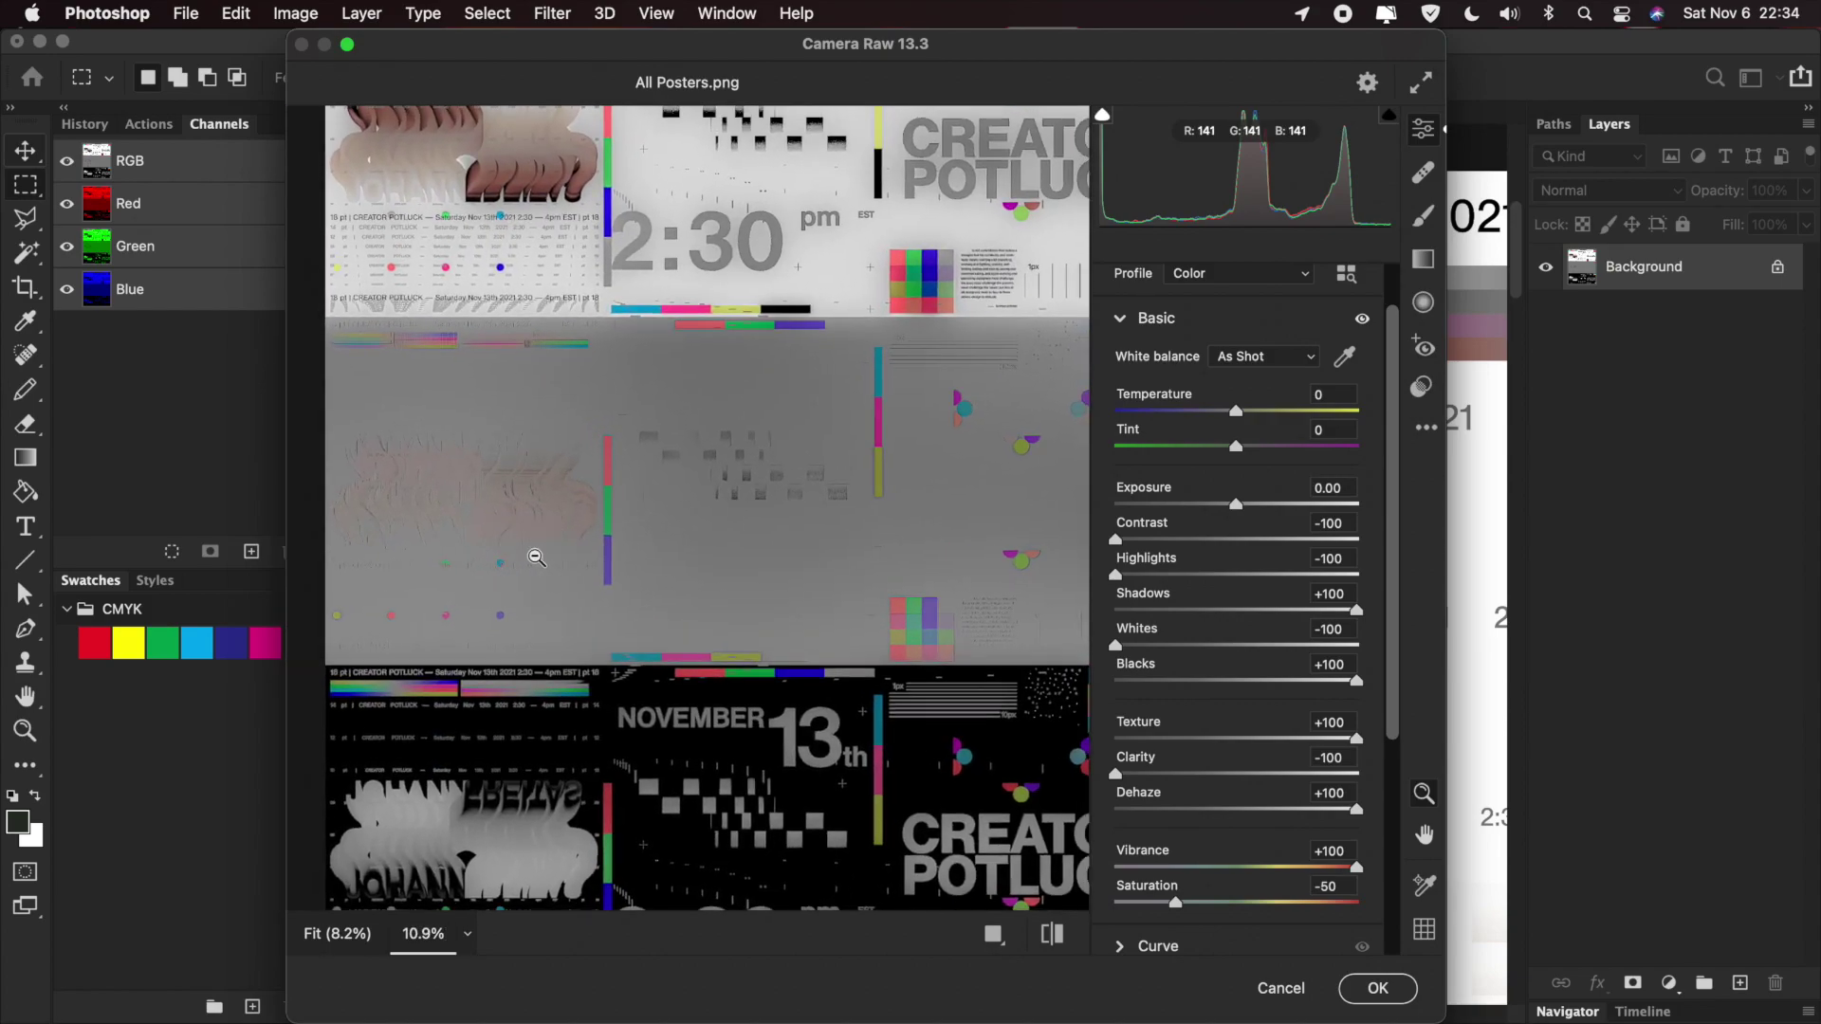
# - Set Sharpening to 150 with Radius 3.0, Detail 100 and Masking 100
pyautogui.scroll(-5, 529, 550)
pyautogui.scroll(-5, 1143, 804)
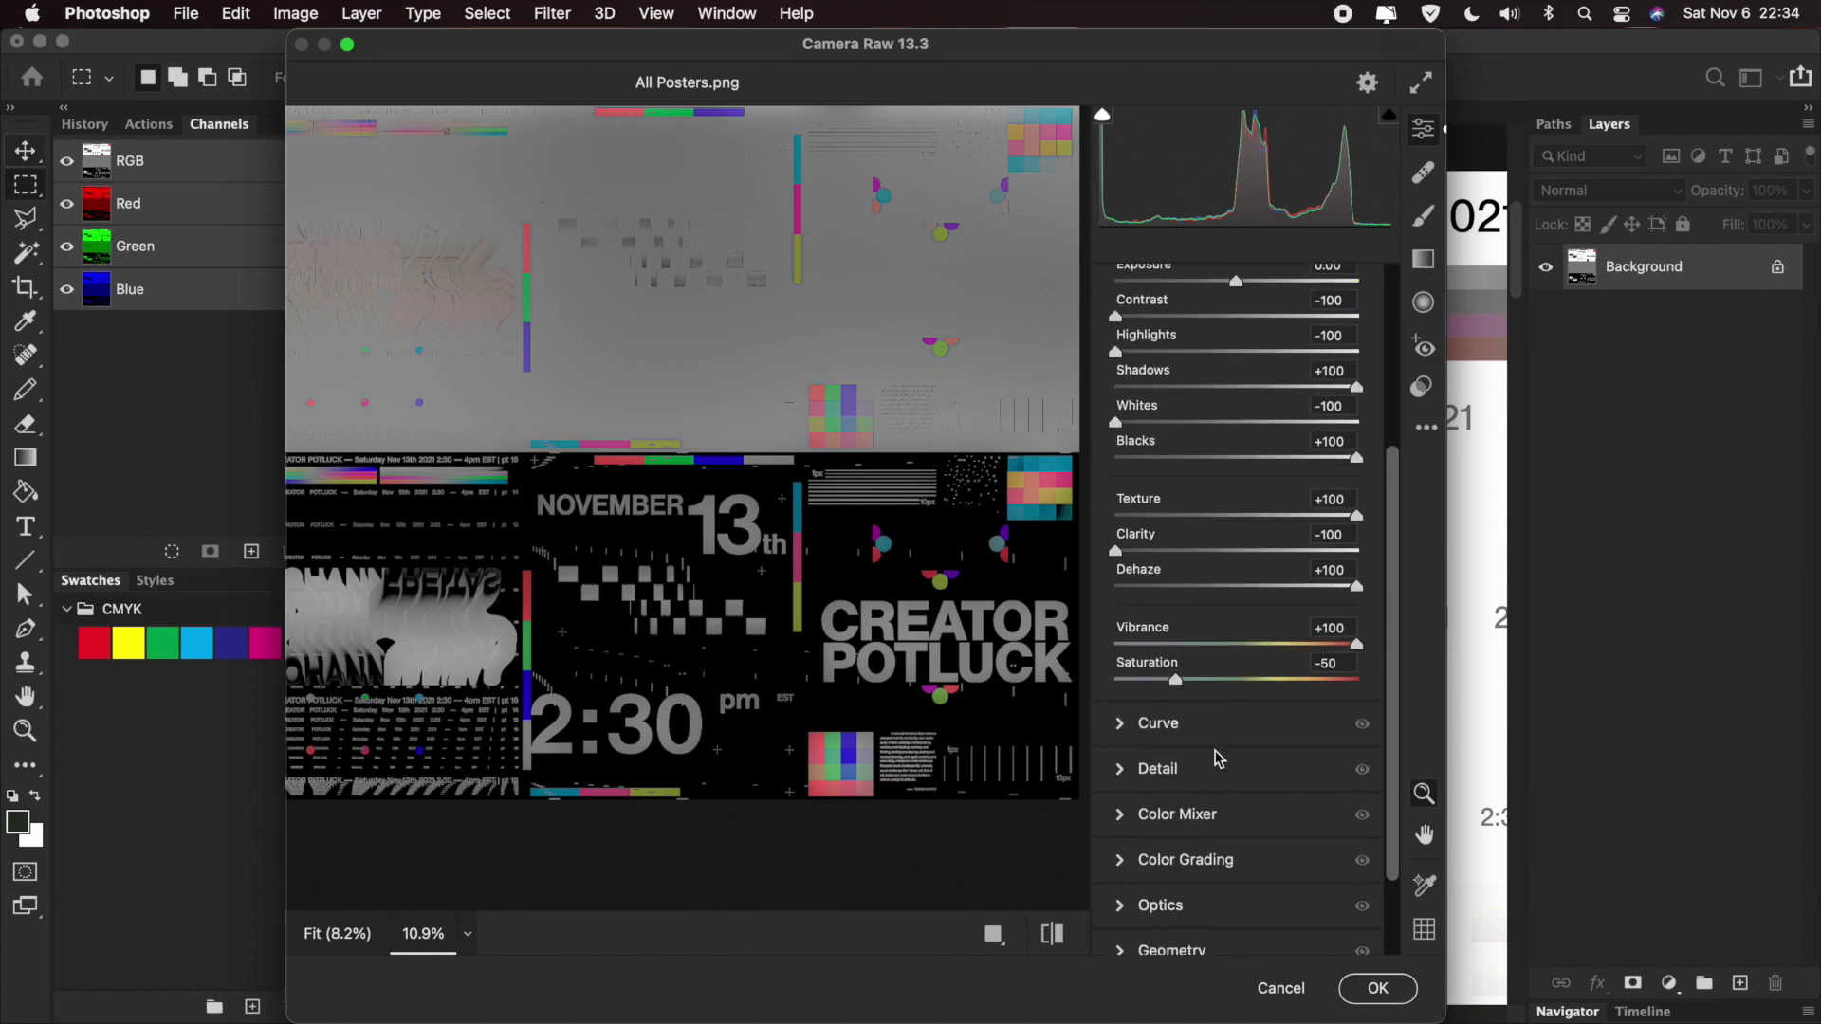
pyautogui.click(1176, 770)
pyautogui.moveTo(1179, 516); pyautogui.dragTo(1446, 561)
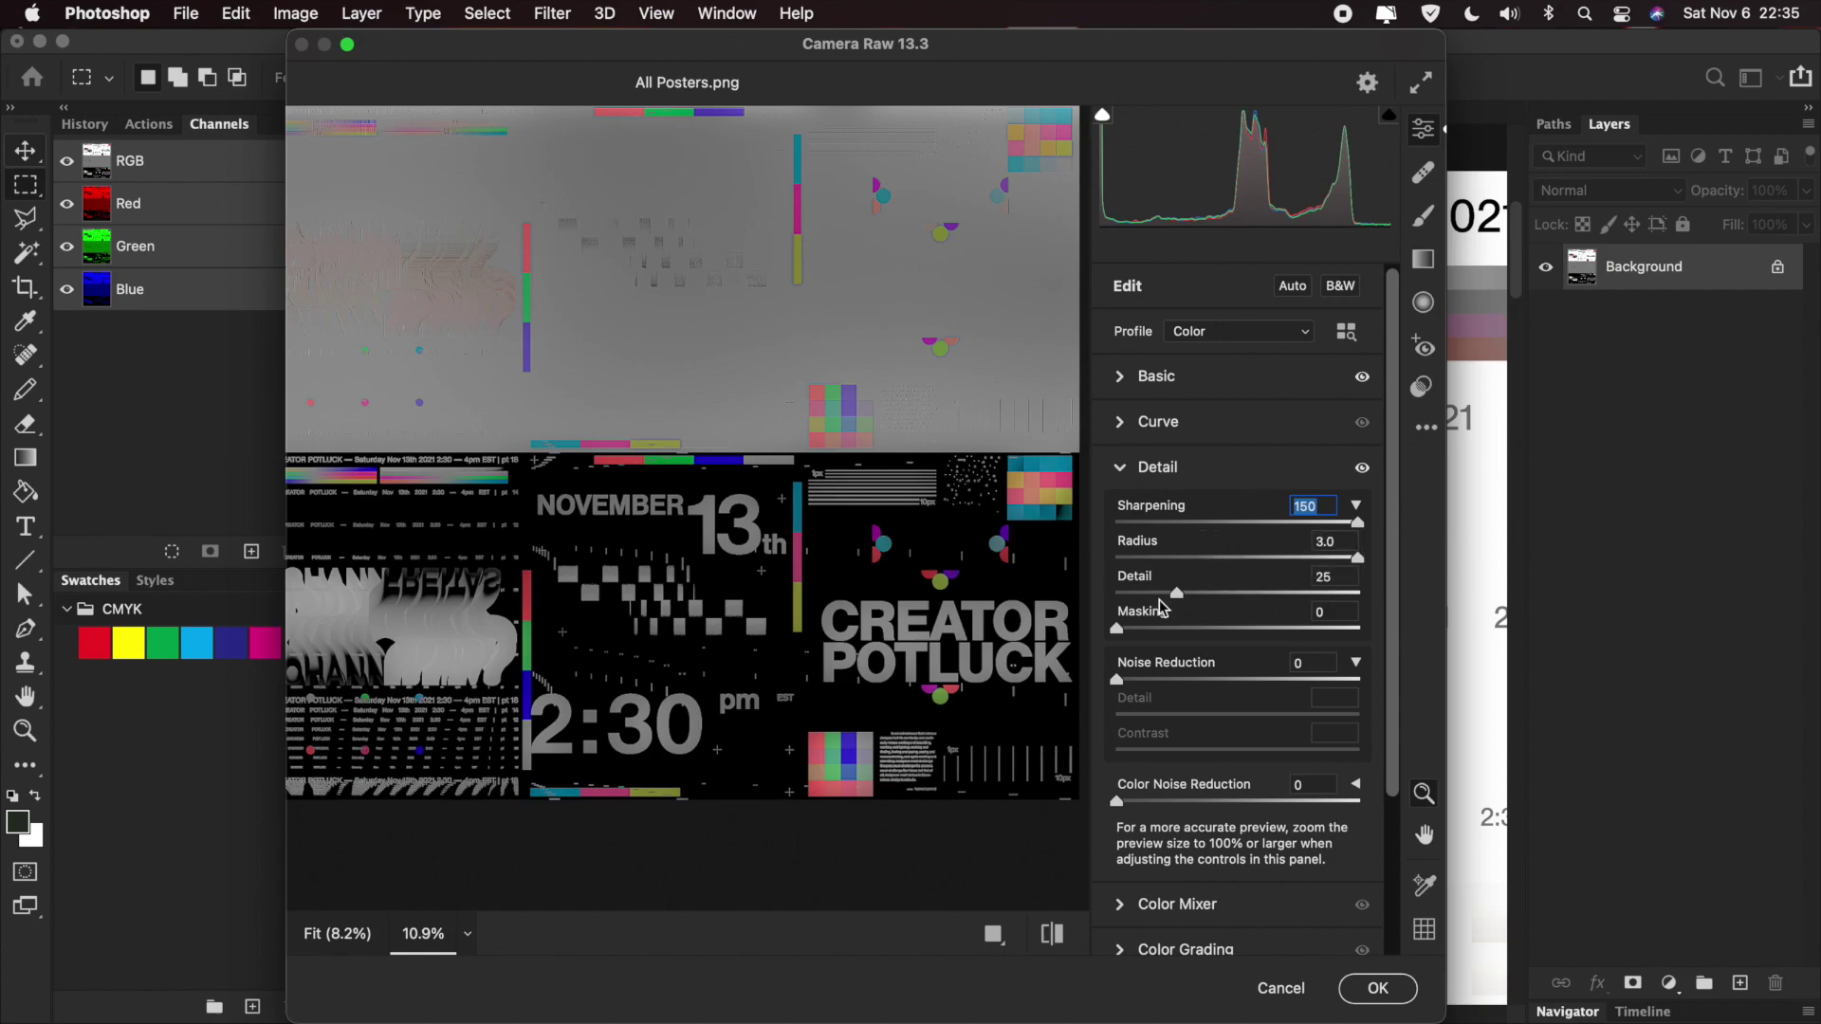
pyautogui.moveTo(1161, 596); pyautogui.dragTo(1423, 597)
pyautogui.moveTo(1262, 635); pyautogui.dragTo(1458, 644)
# - Examine the sharpening on the grey poster's warped lettering and dots and on the black poster's heading and gradient bars
pyautogui.scroll(5, 811, 517)
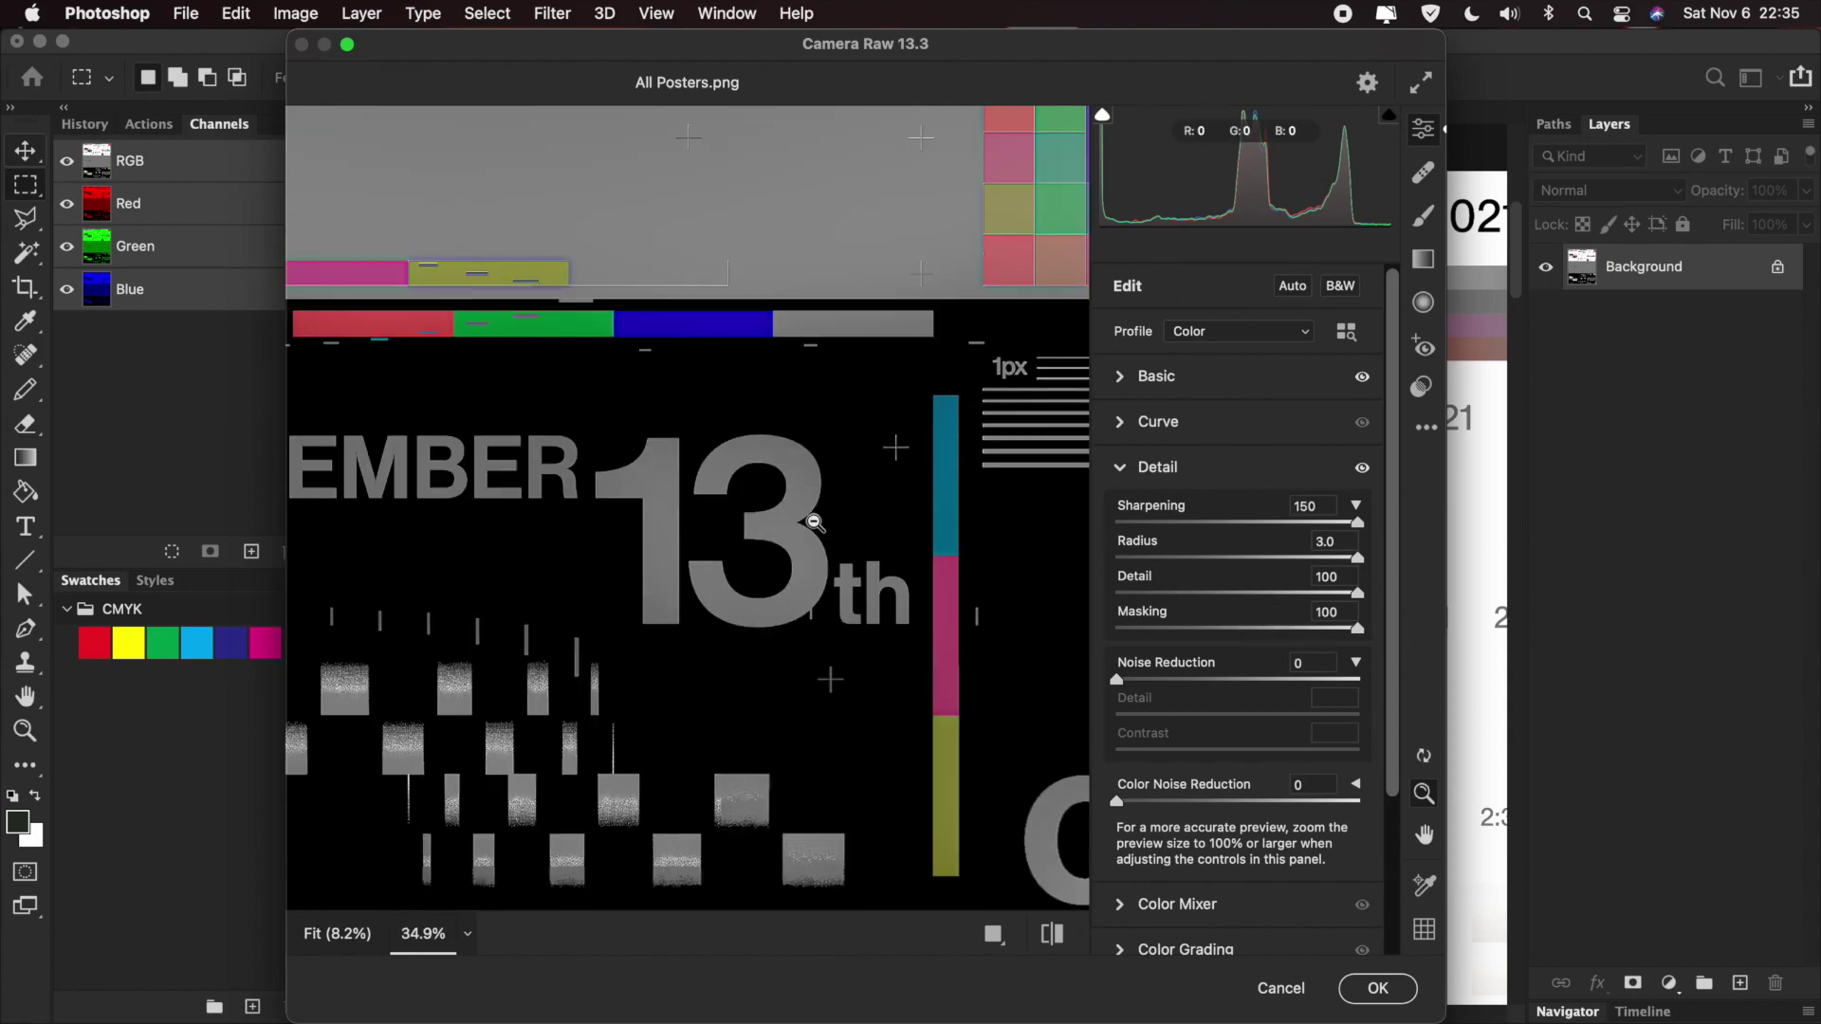
pyautogui.scroll(5, 813, 517)
pyautogui.scroll(3, 814, 521)
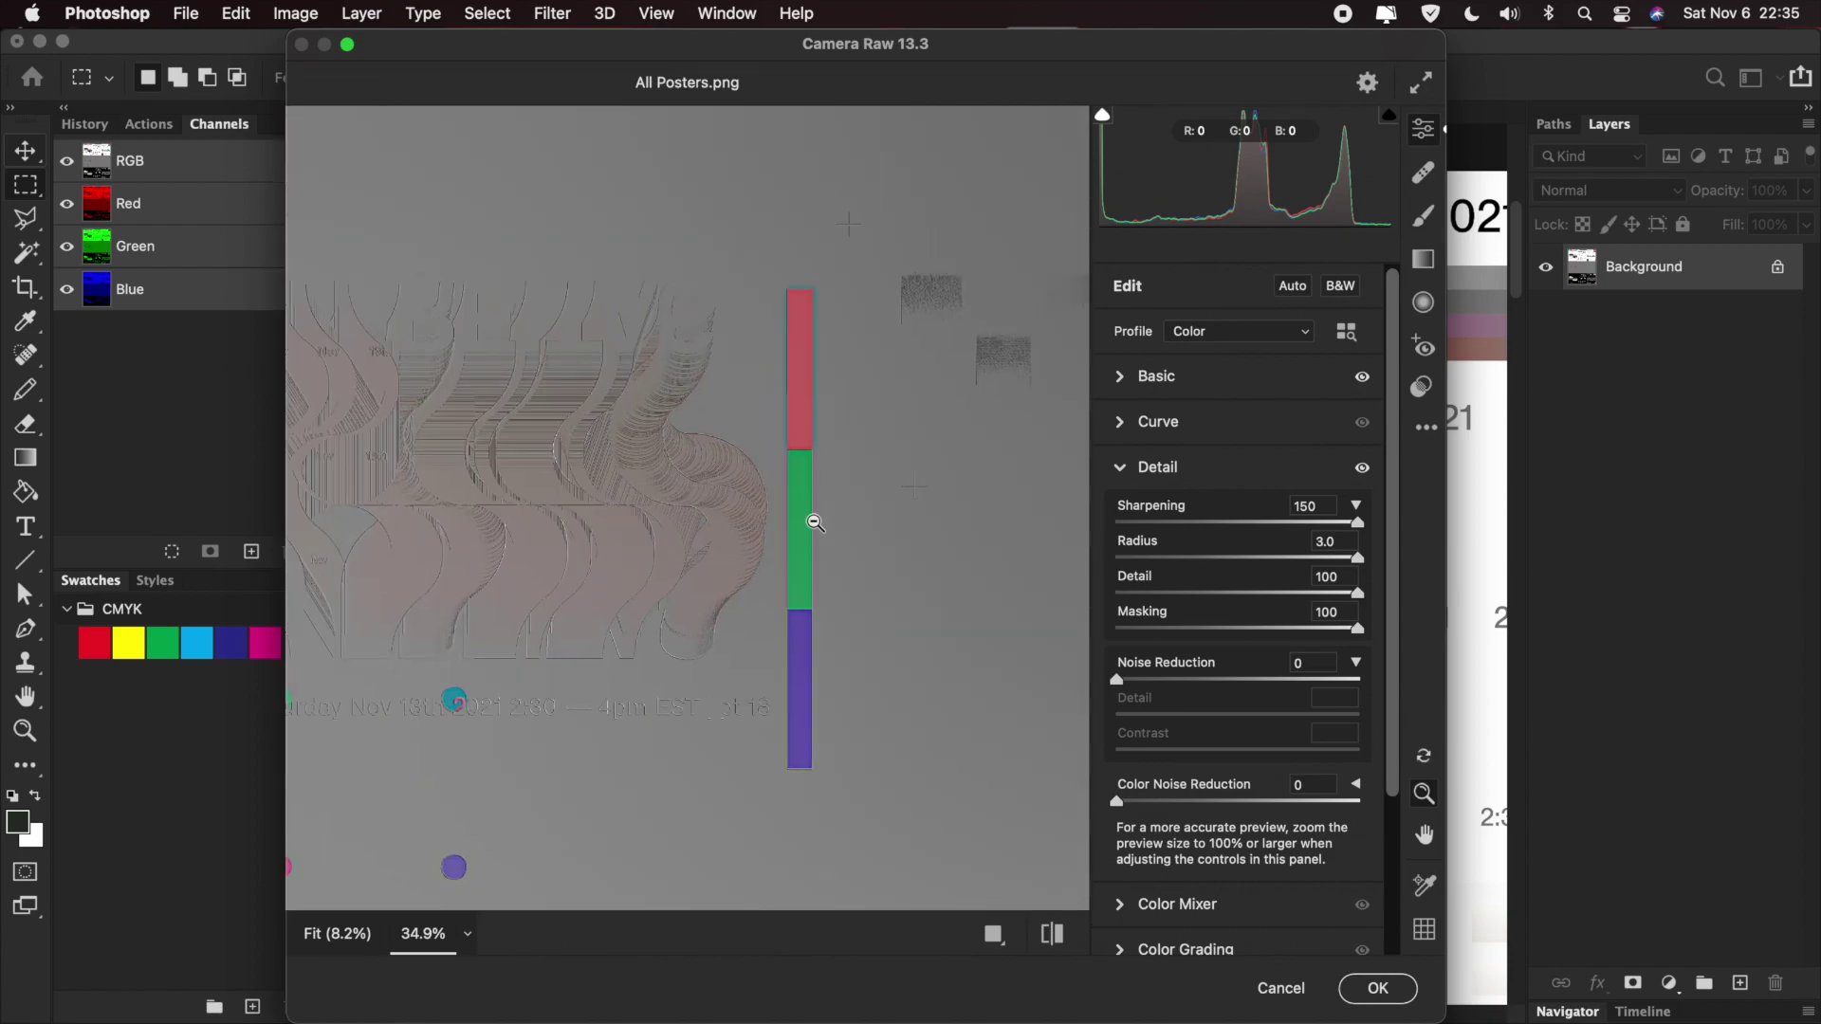
pyautogui.hscroll(-5, 814, 521)
pyautogui.scroll(4, 513, 484)
pyautogui.scroll(-3, 569, 480)
pyautogui.scroll(-5, 544, 486)
pyautogui.hscroll(-1, 543, 486)
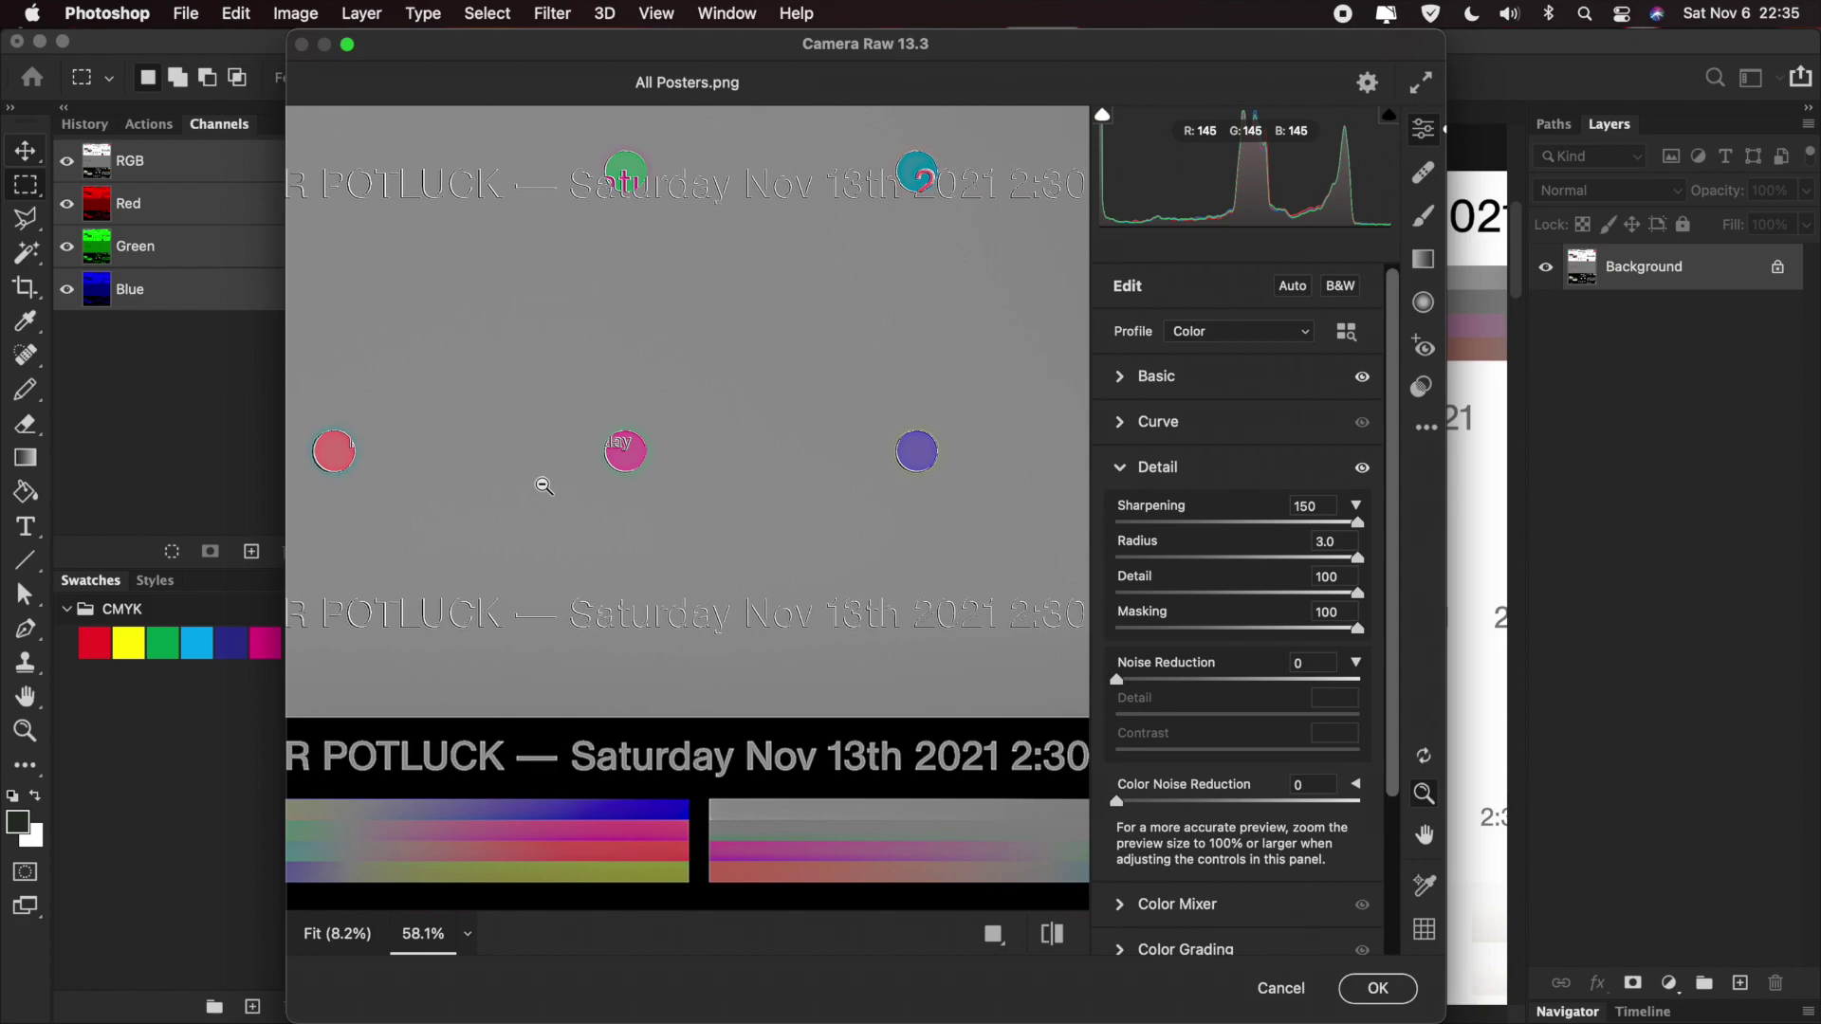
pyautogui.scroll(-5, 543, 485)
pyautogui.hscroll(-3, 543, 486)
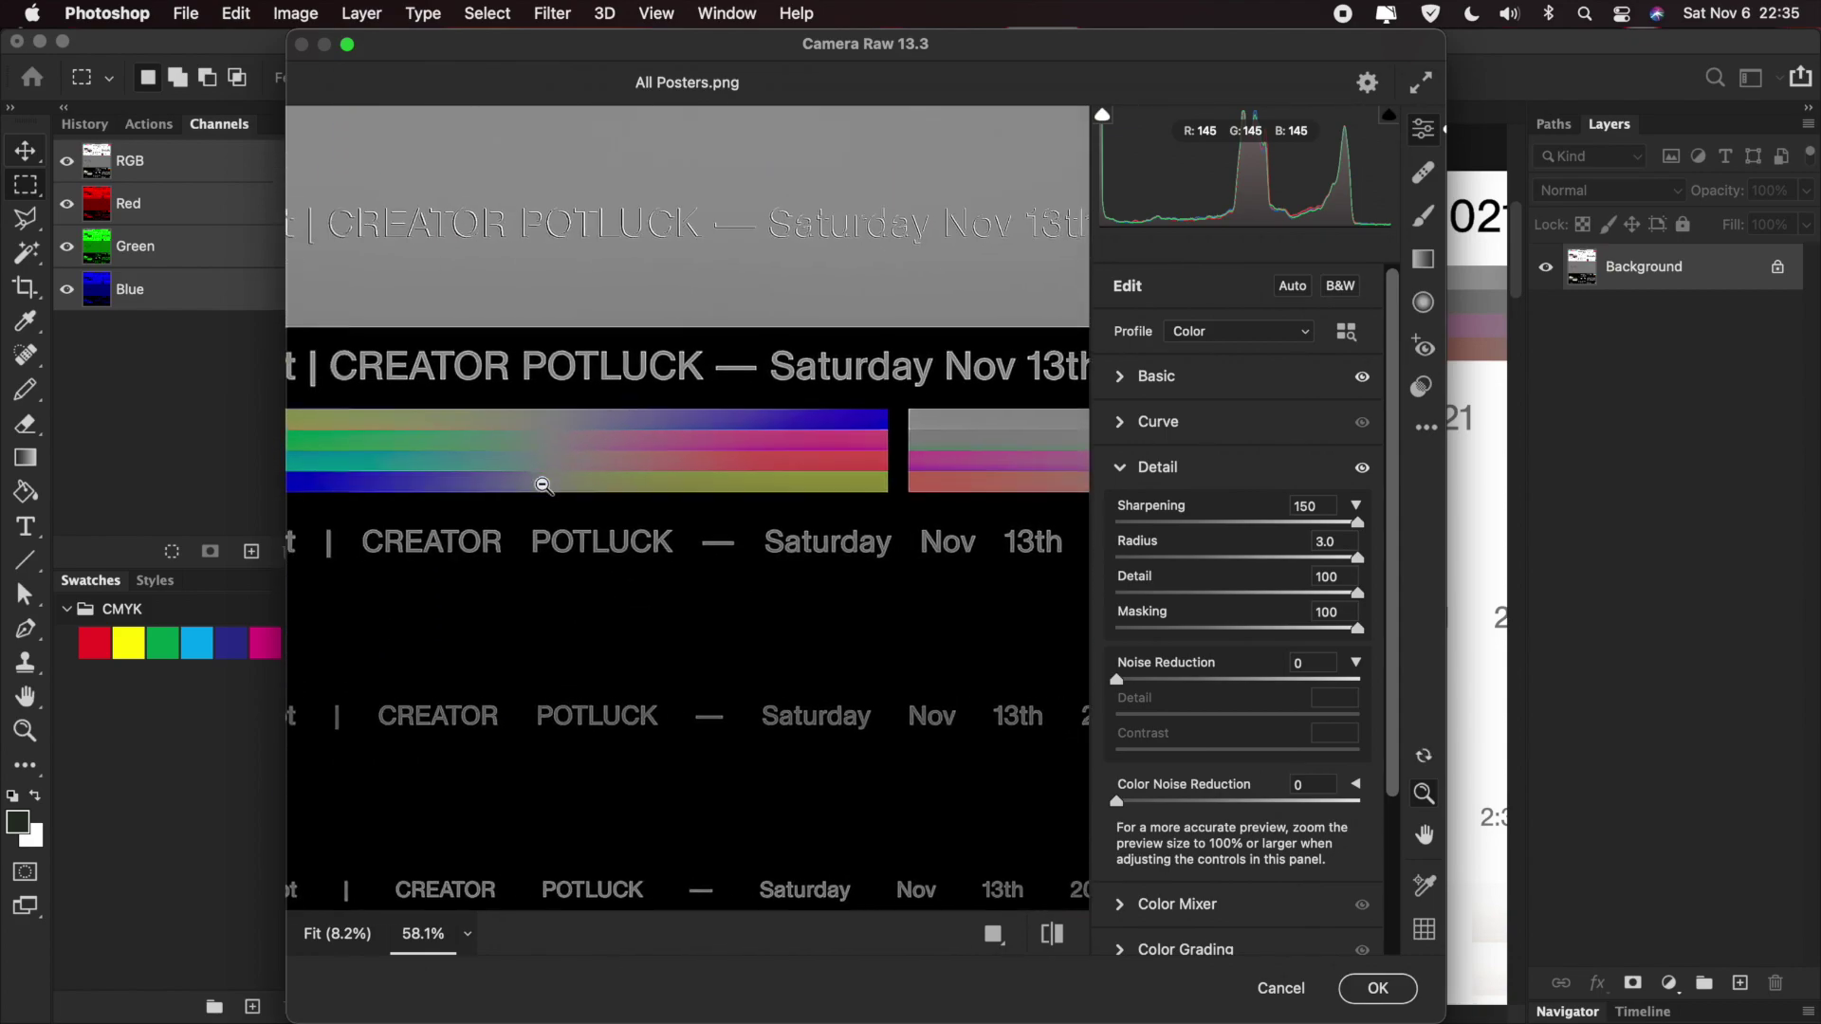
pyautogui.hscroll(-3, 543, 486)
pyautogui.scroll(1, 544, 486)
pyautogui.scroll(-1, 543, 485)
pyautogui.hscroll(1, 543, 485)
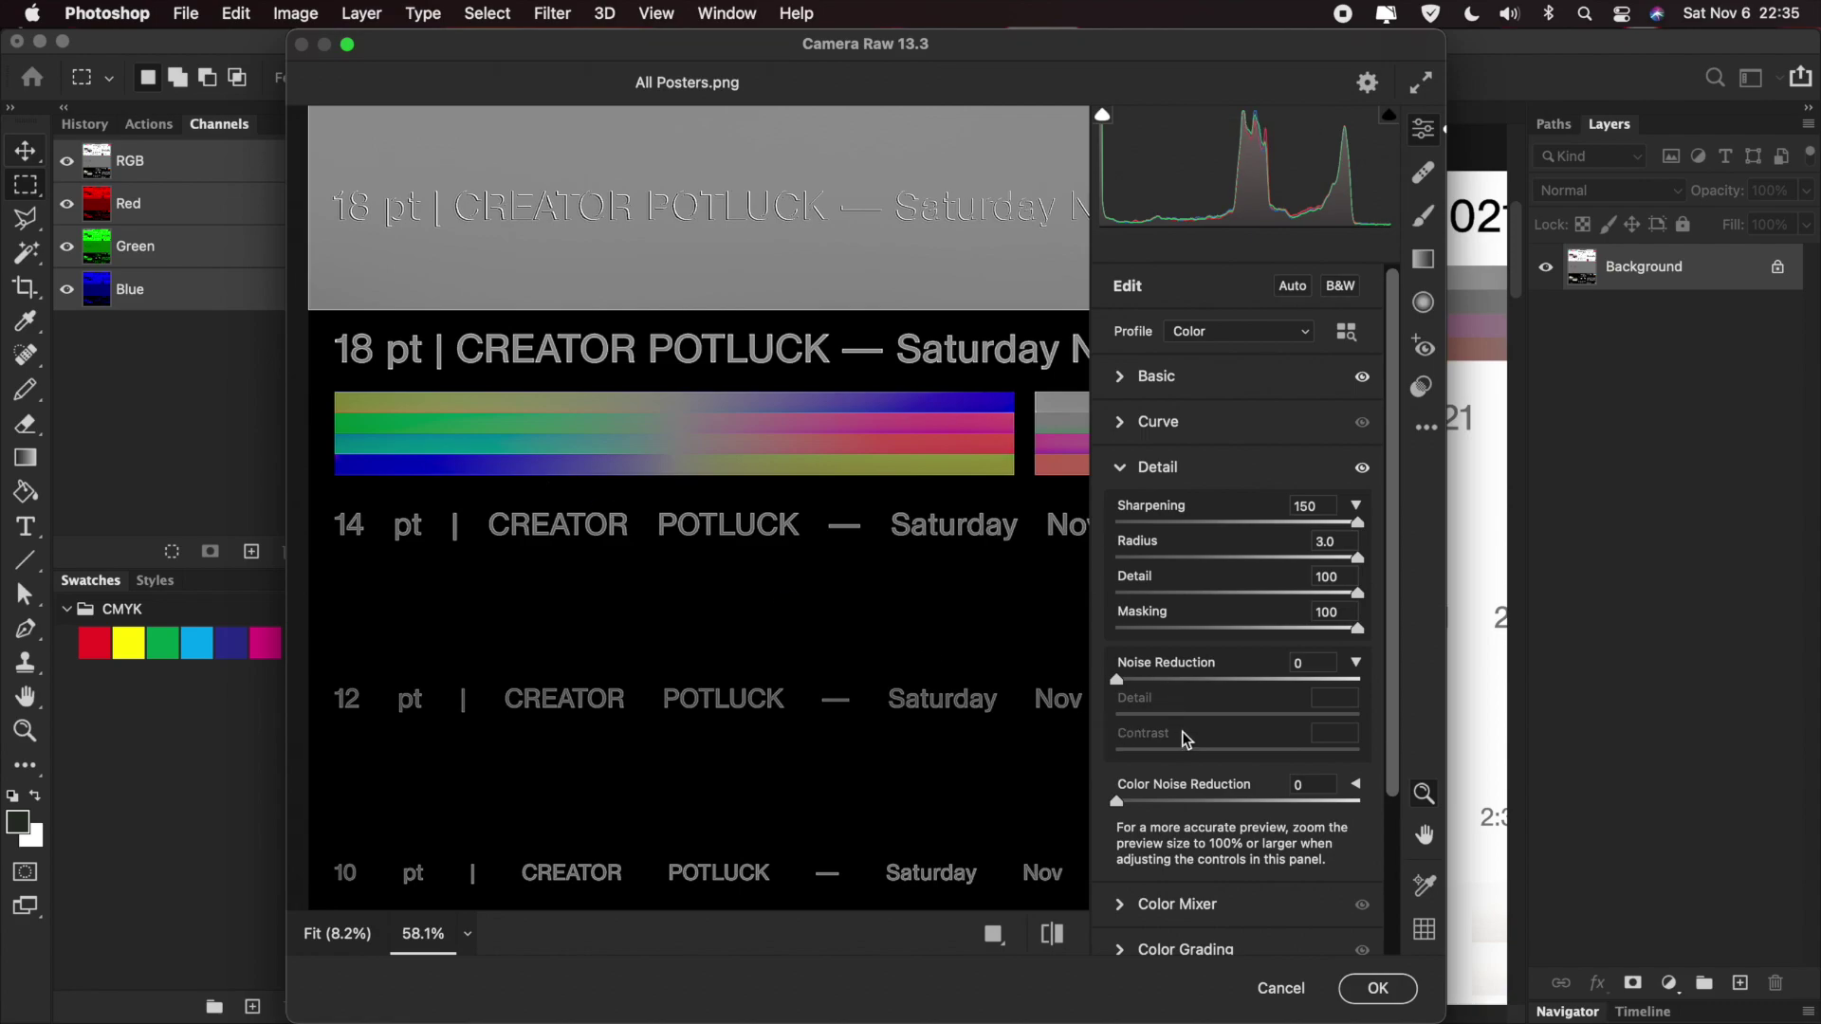
# - Inspect the black poster's small text rows, colored dots and grainy squares at close range
pyautogui.scroll(-10, 764, 589)
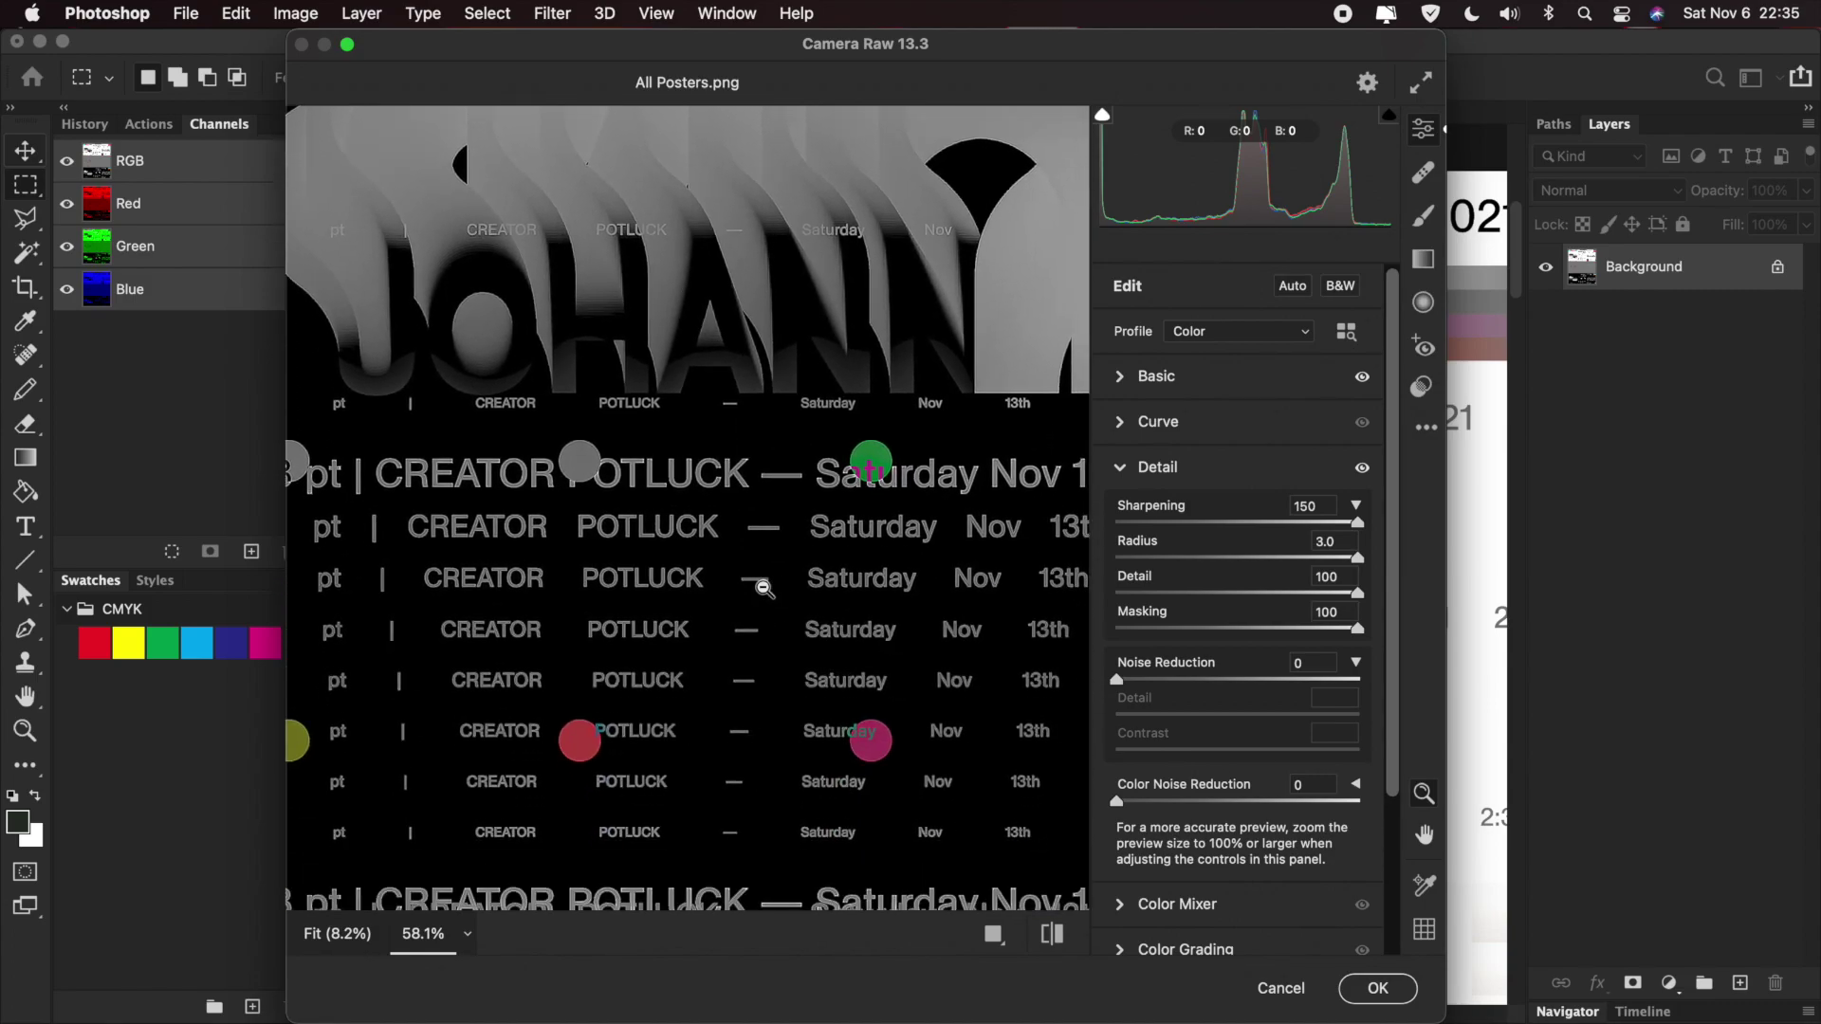
pyautogui.scroll(-5, 763, 589)
pyautogui.hscroll(-5, 764, 589)
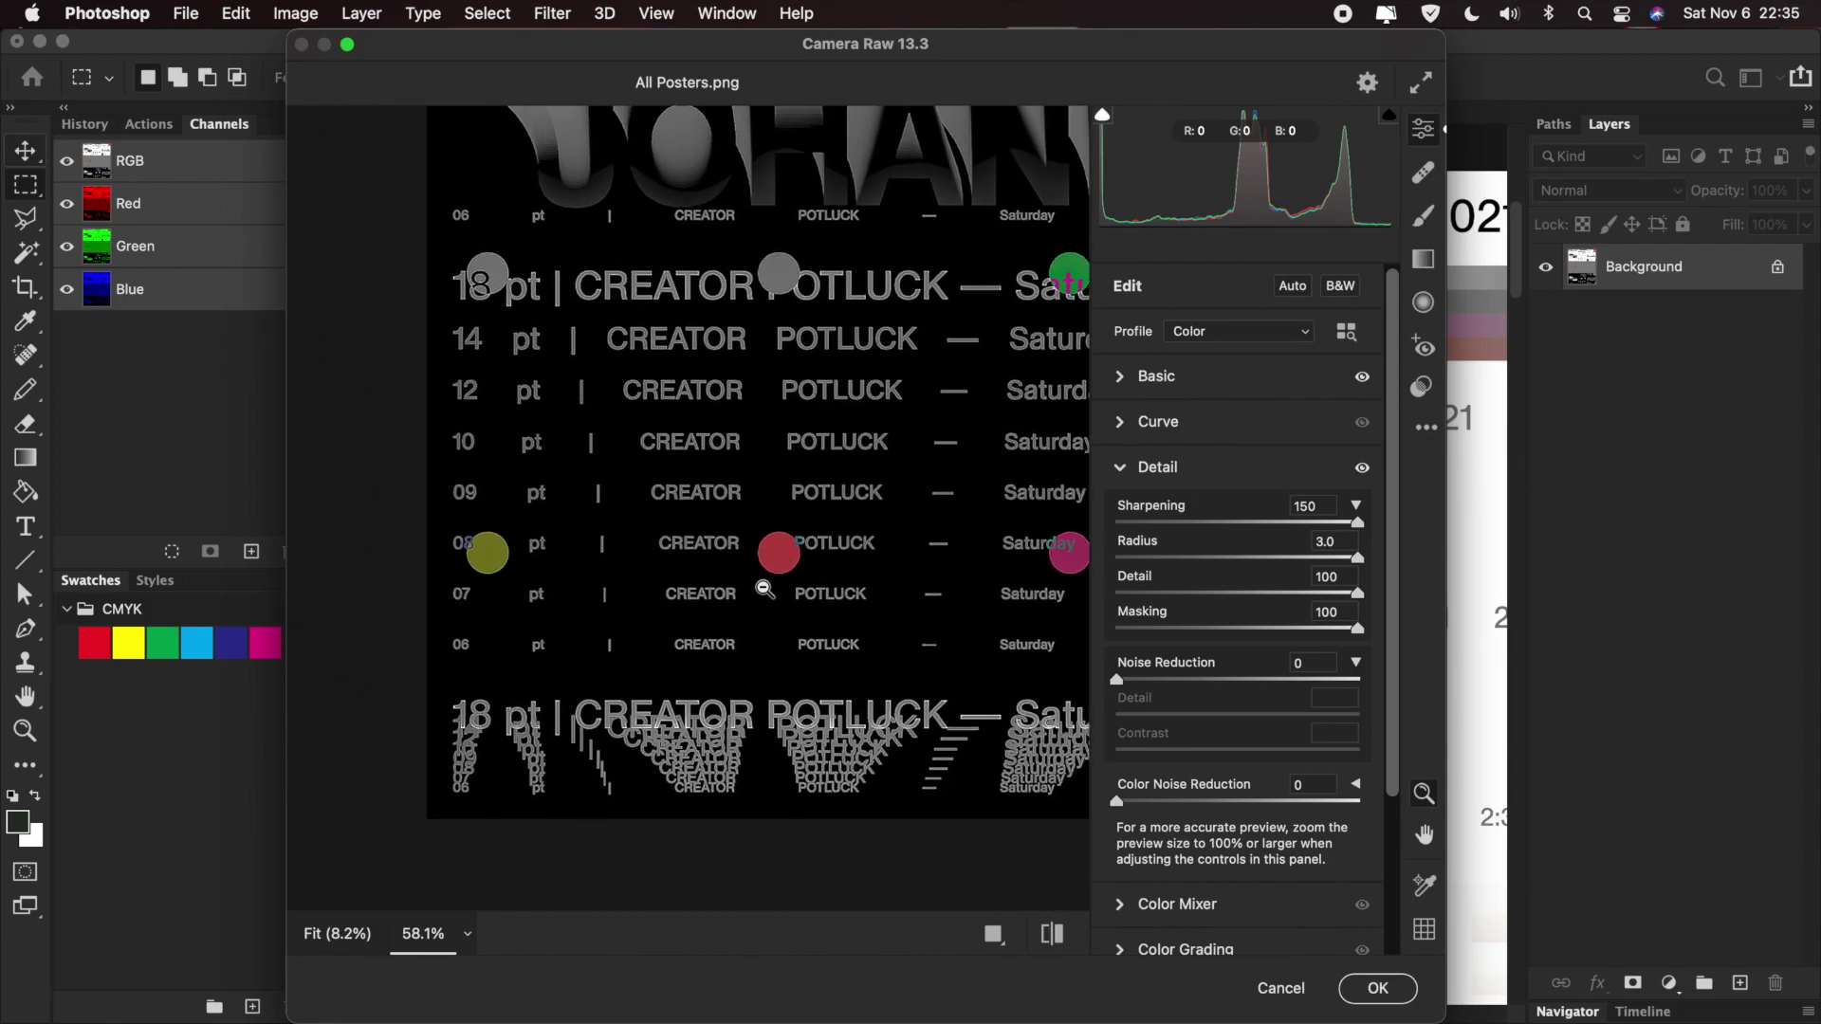
pyautogui.hscroll(15, 764, 589)
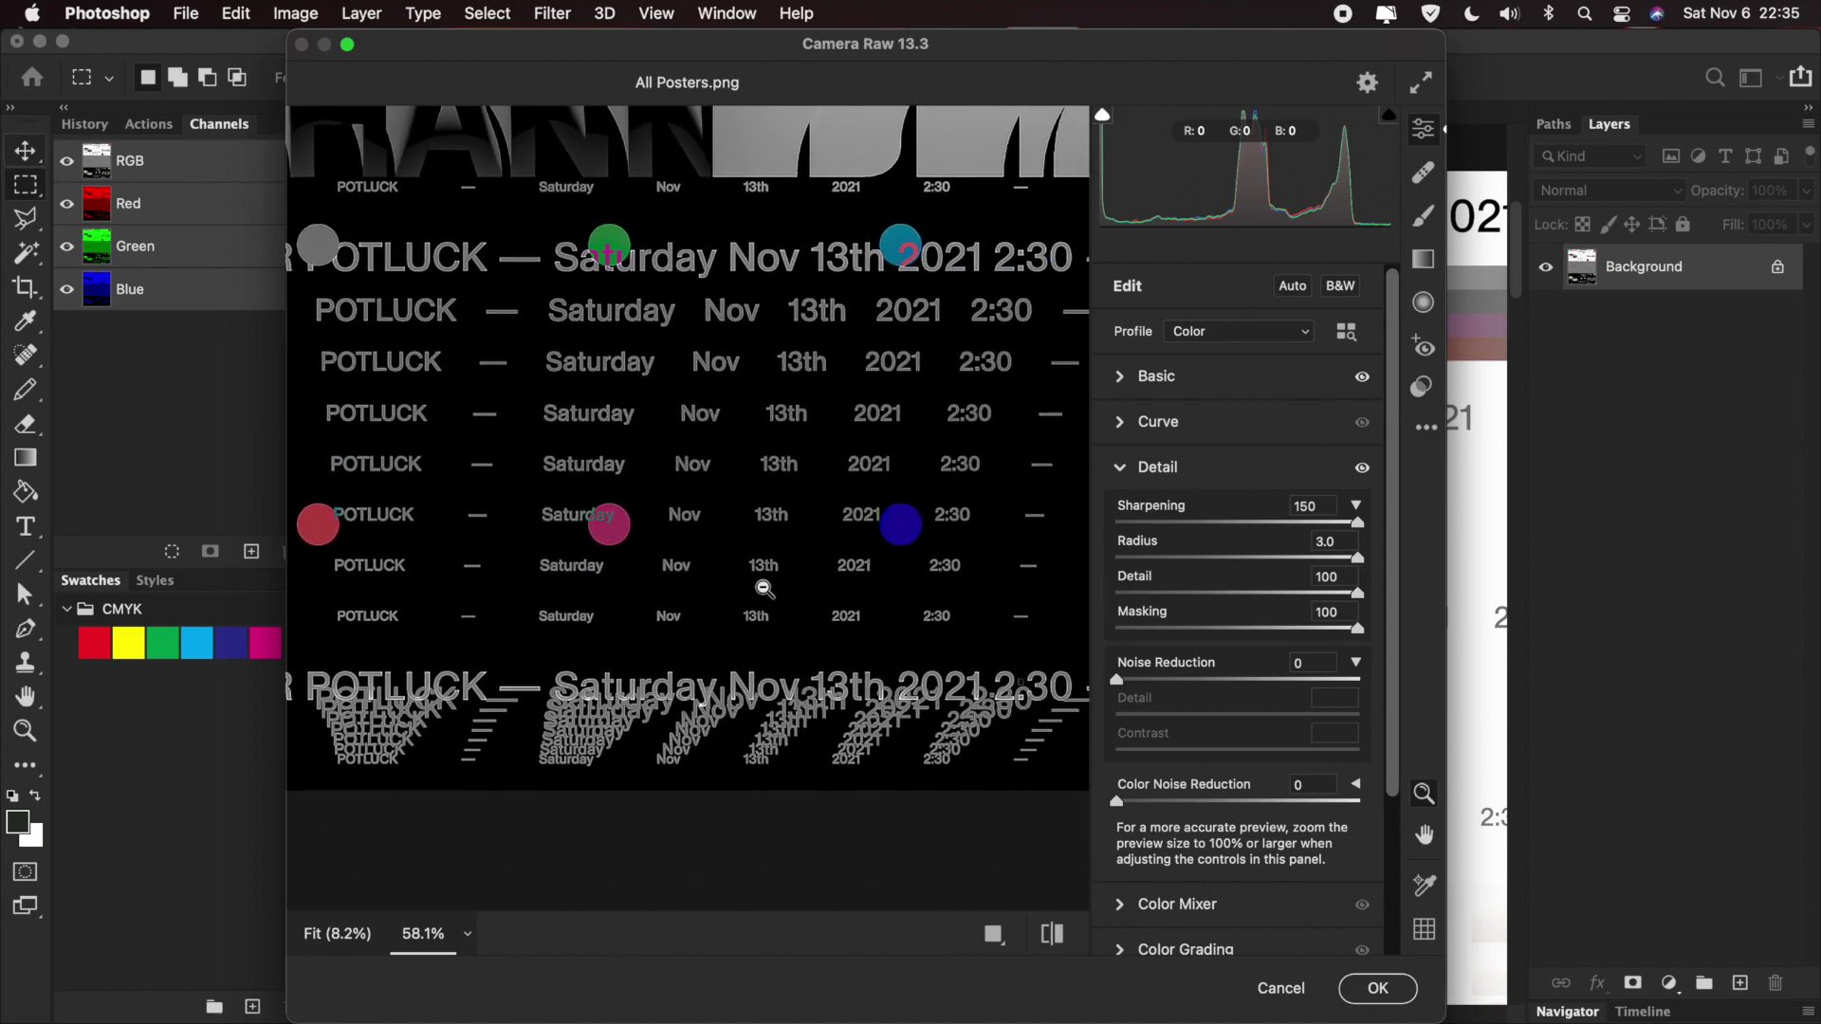
pyautogui.hscroll(2, 763, 589)
pyautogui.scroll(15, 763, 589)
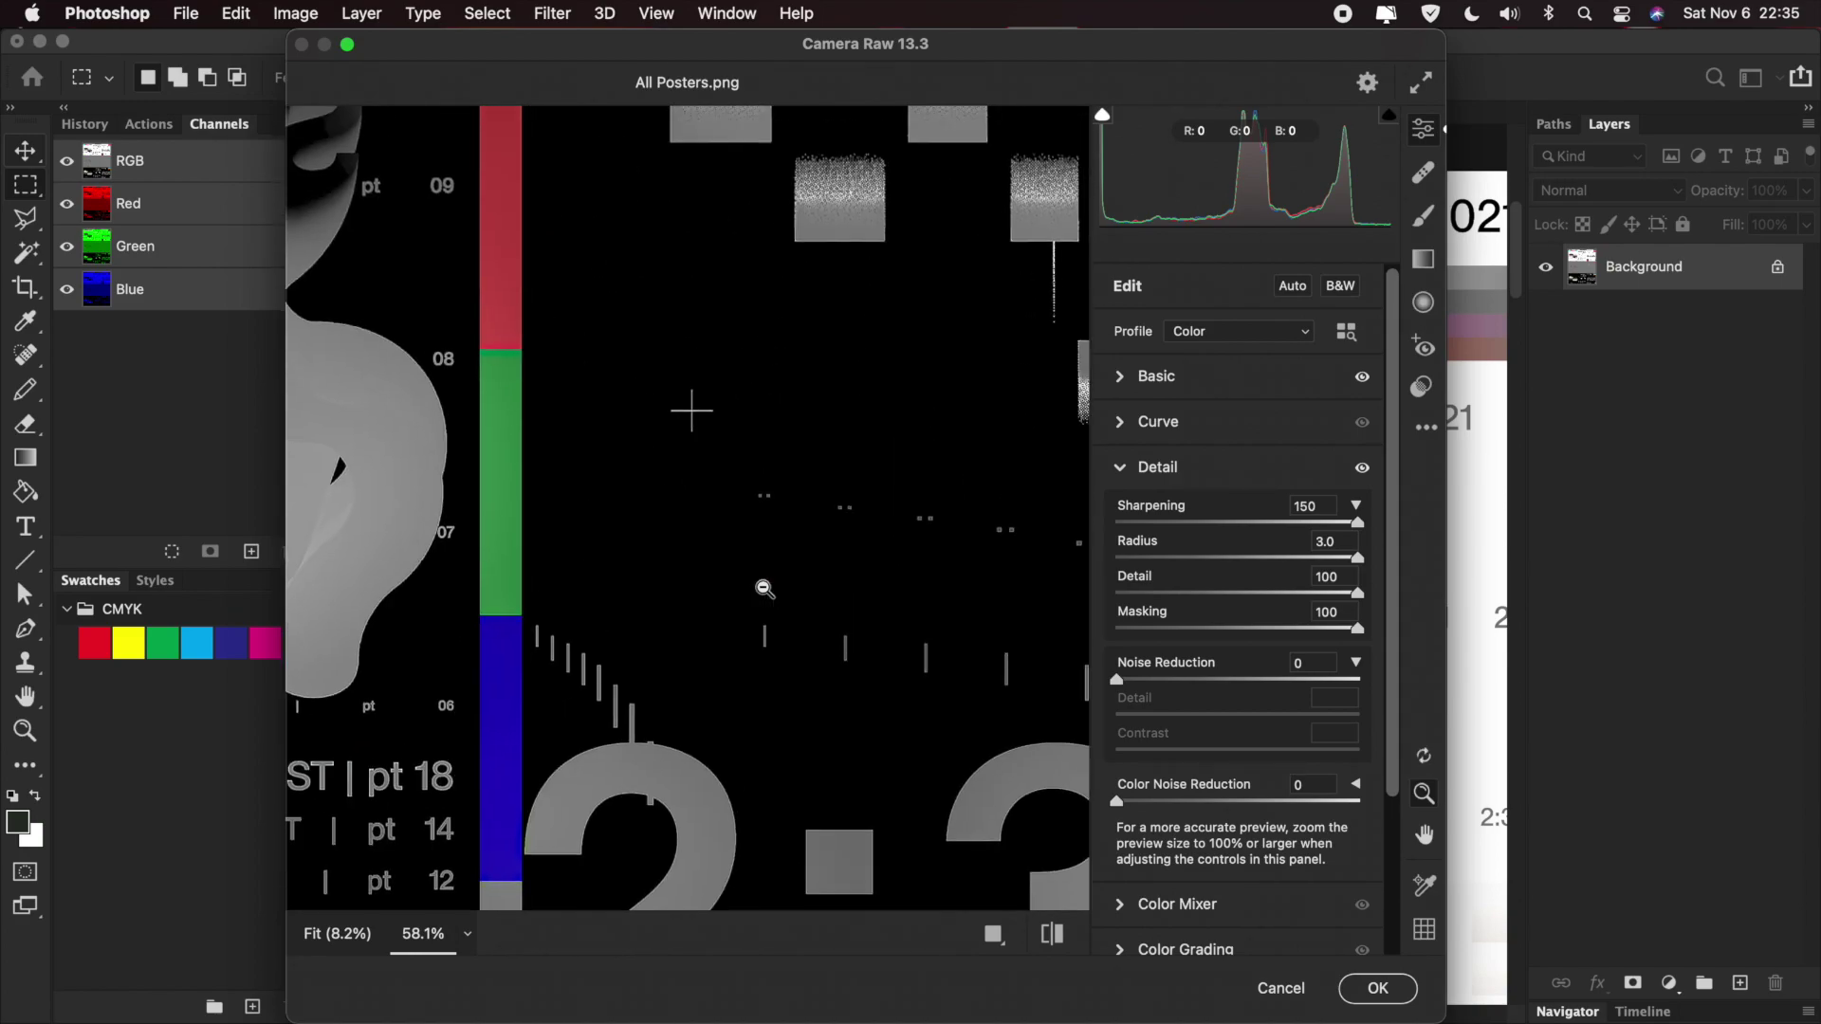
pyautogui.scroll(-10, 764, 589)
pyautogui.hscroll(-1, 763, 589)
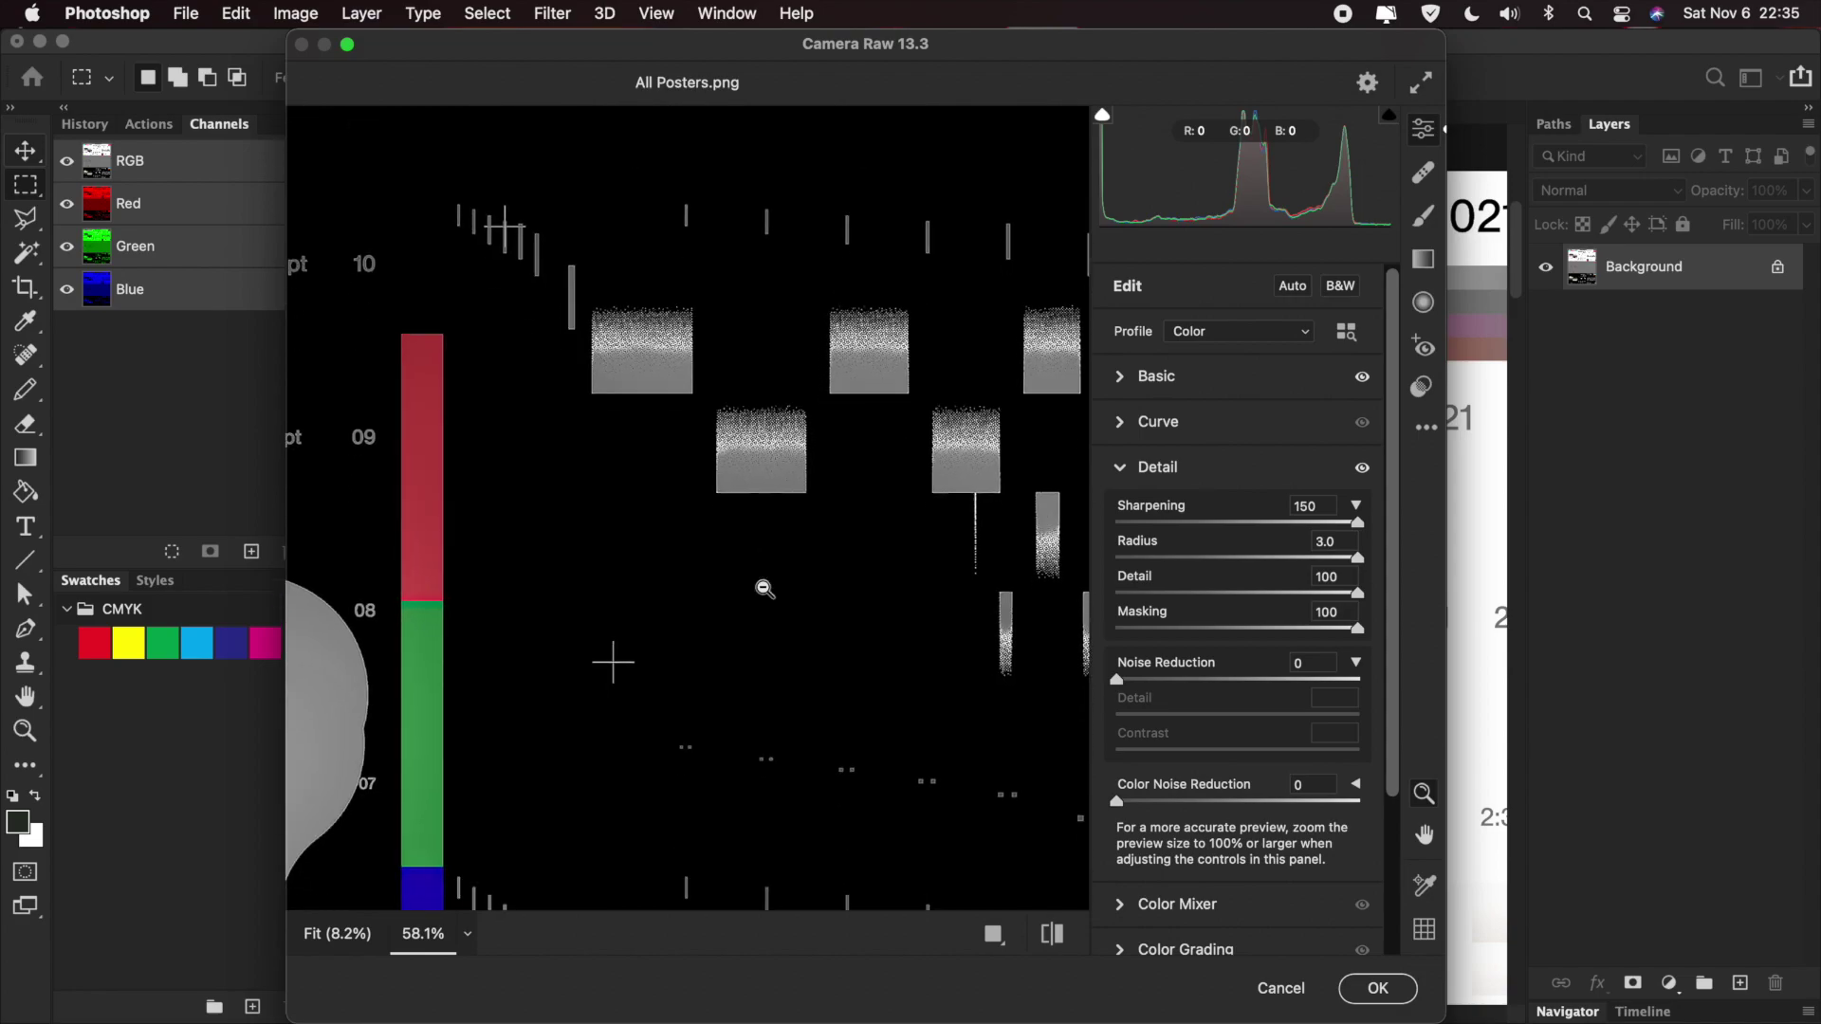
# - Compare the sharpened warped name lettering on the black poster with that on the white poster
pyautogui.hscroll(-8, 764, 589)
pyautogui.scroll(-3, 763, 589)
pyautogui.hscroll(-14, 764, 589)
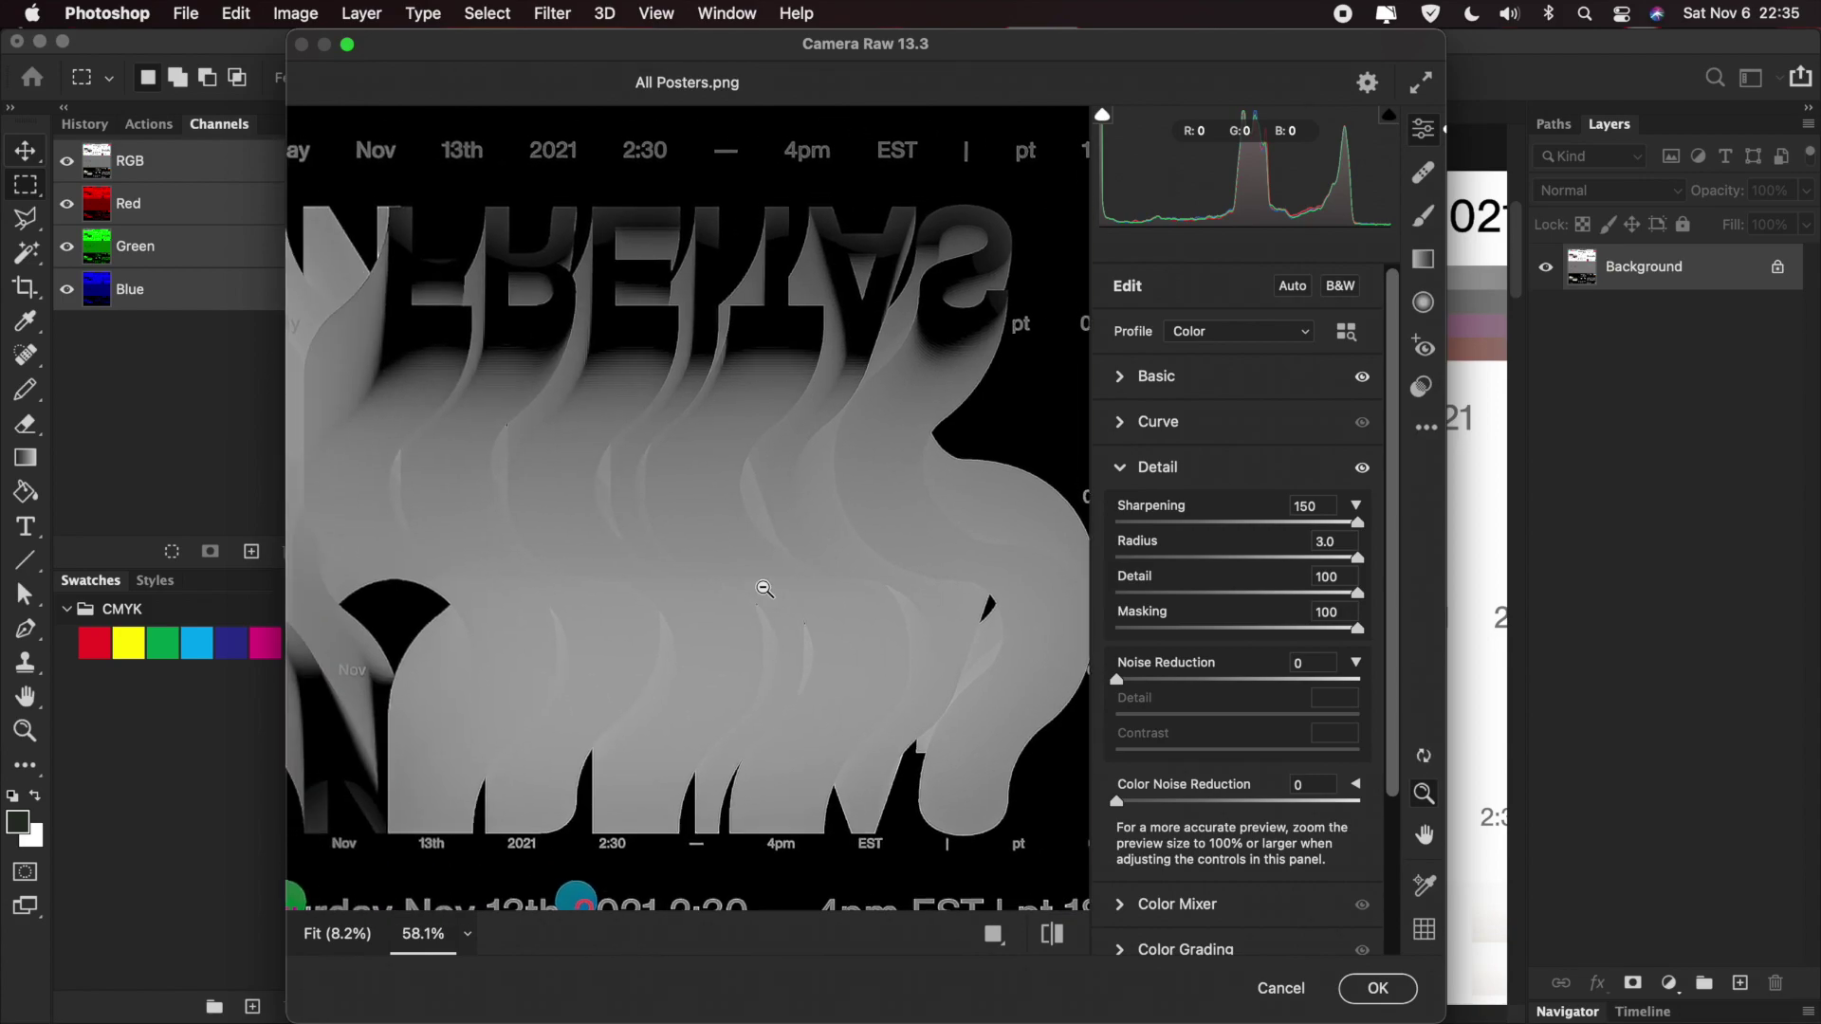
pyautogui.scroll(20, 763, 589)
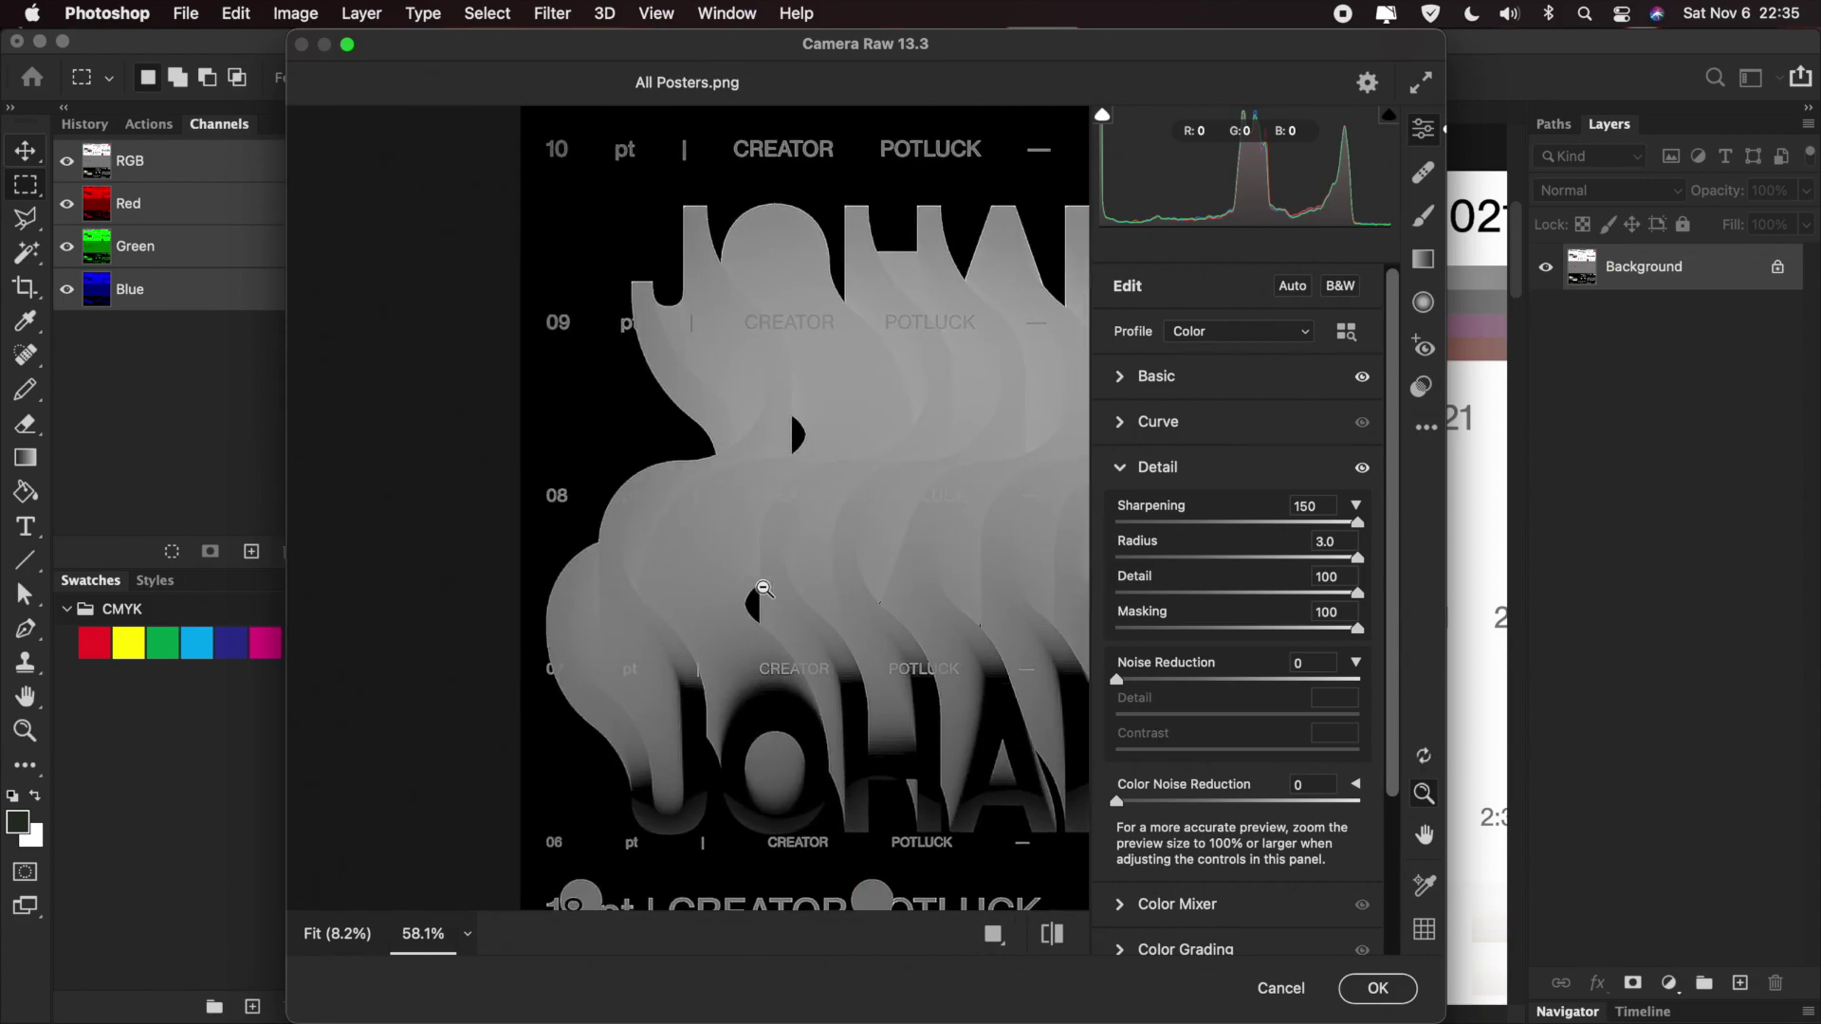
pyautogui.scroll(15, 763, 589)
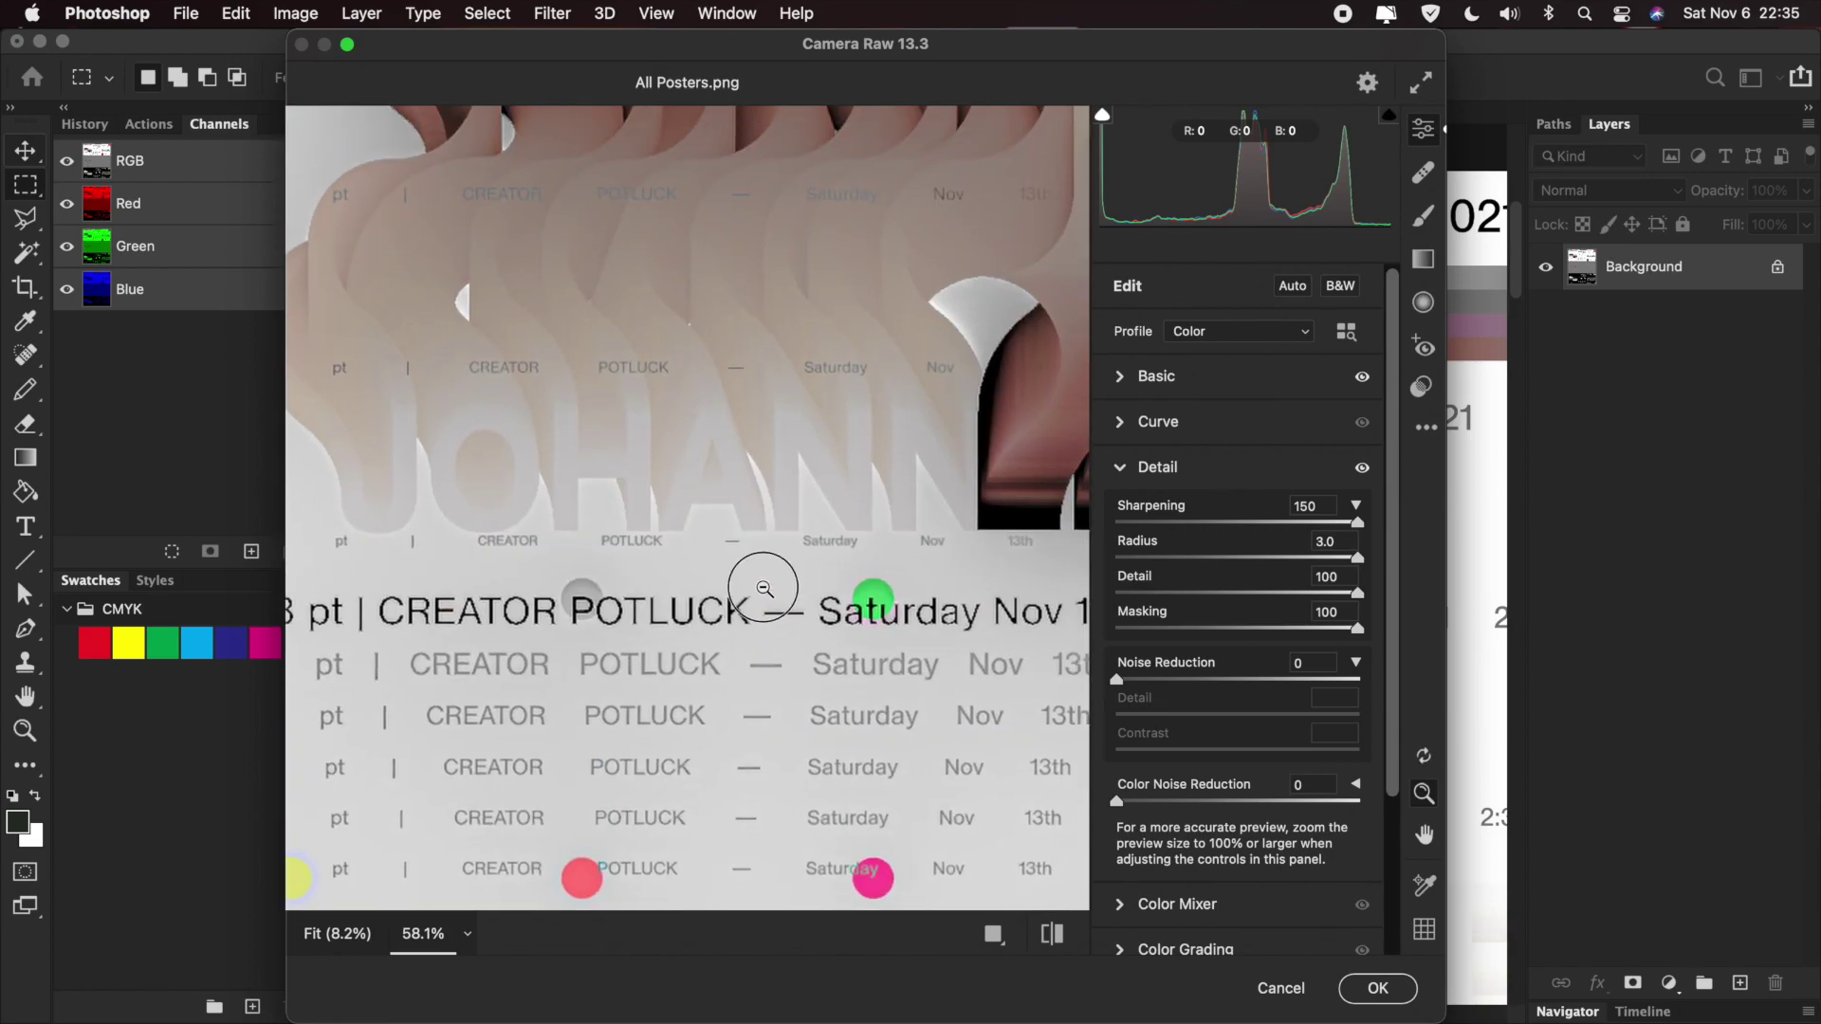
pyautogui.scroll(-5, 765, 589)
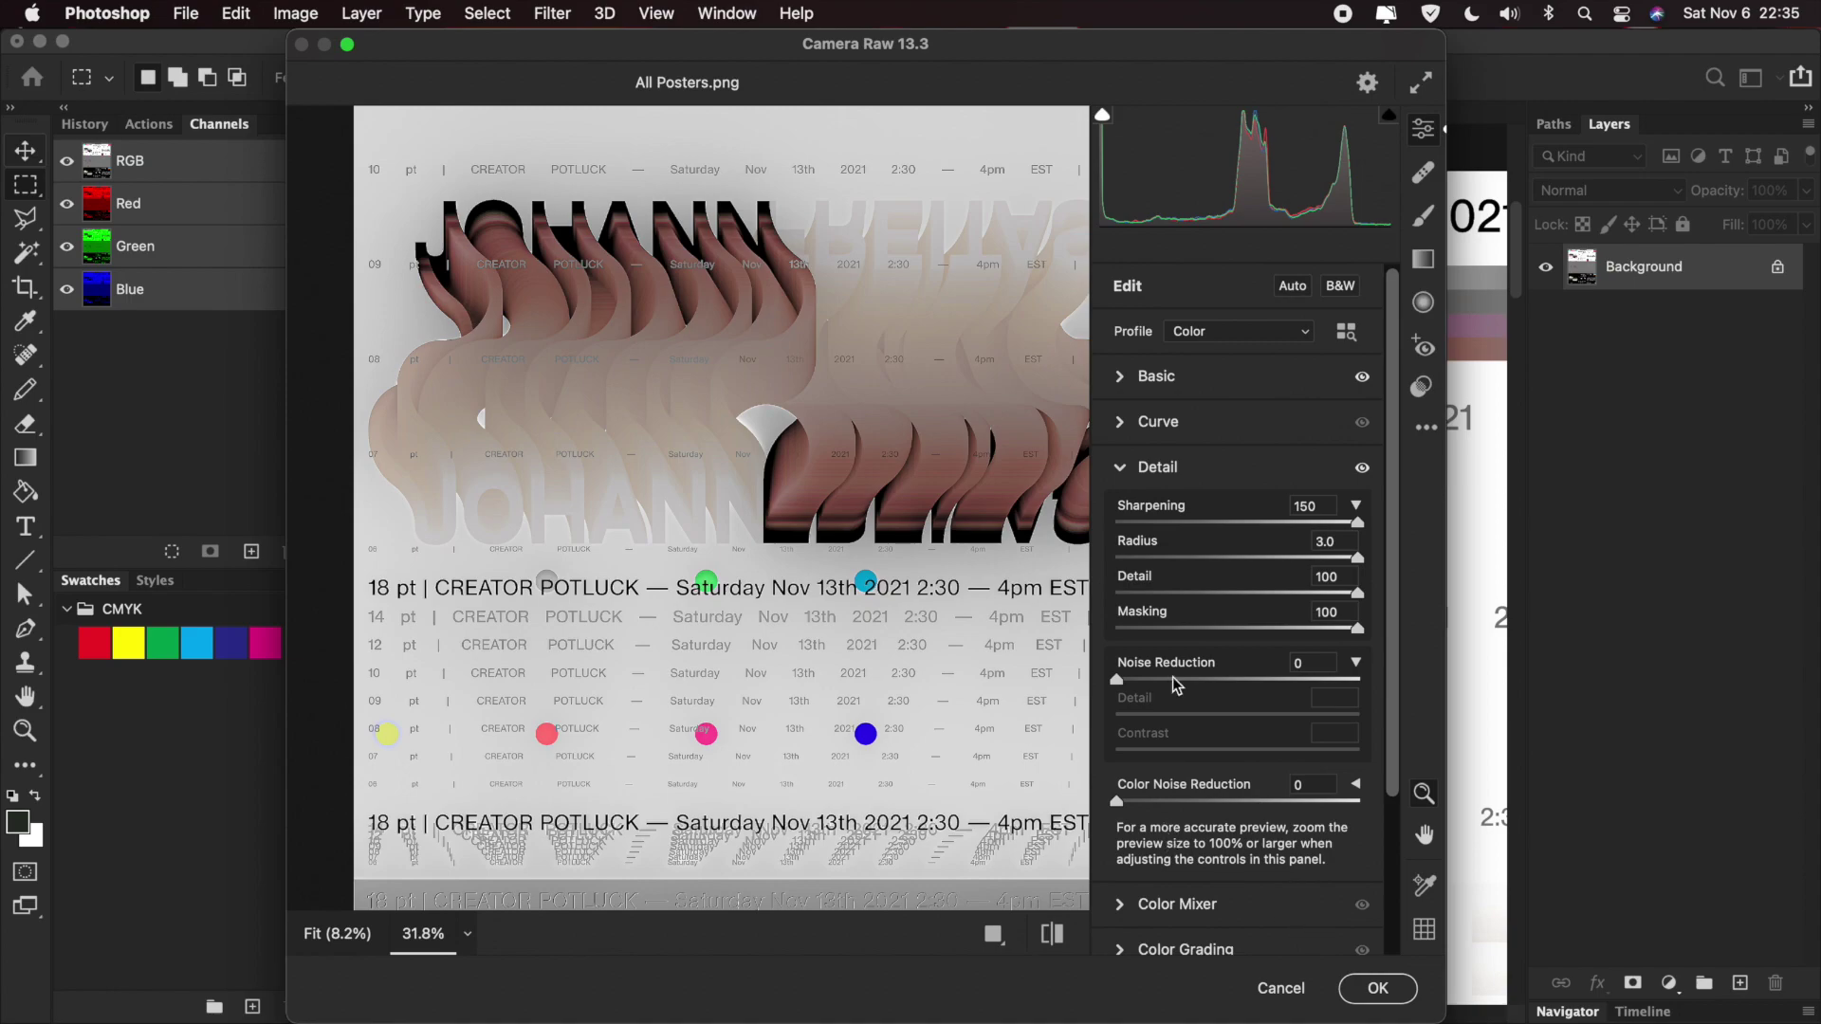
# - Set the Grain effect to 27 and check it around the white poster's heading and gradient bars
pyautogui.scroll(-5, 1223, 735)
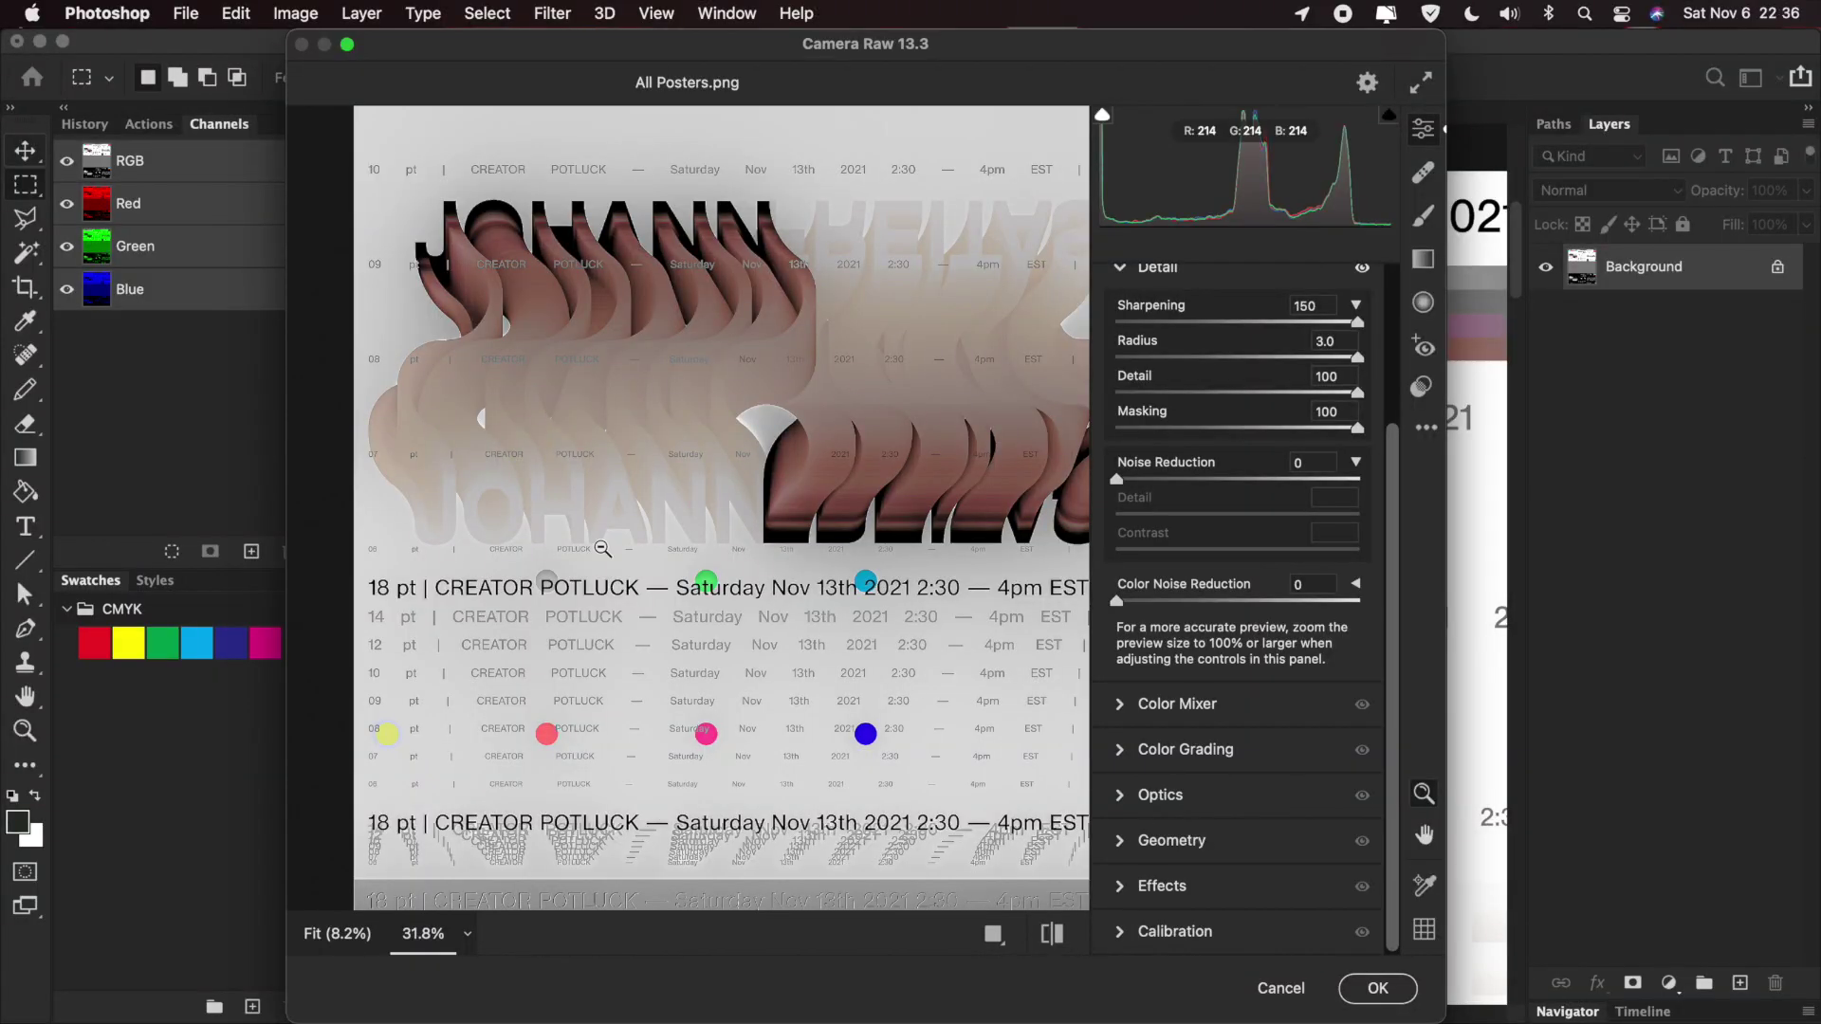
pyautogui.scroll(-5, 670, 551)
pyautogui.scroll(8, 670, 550)
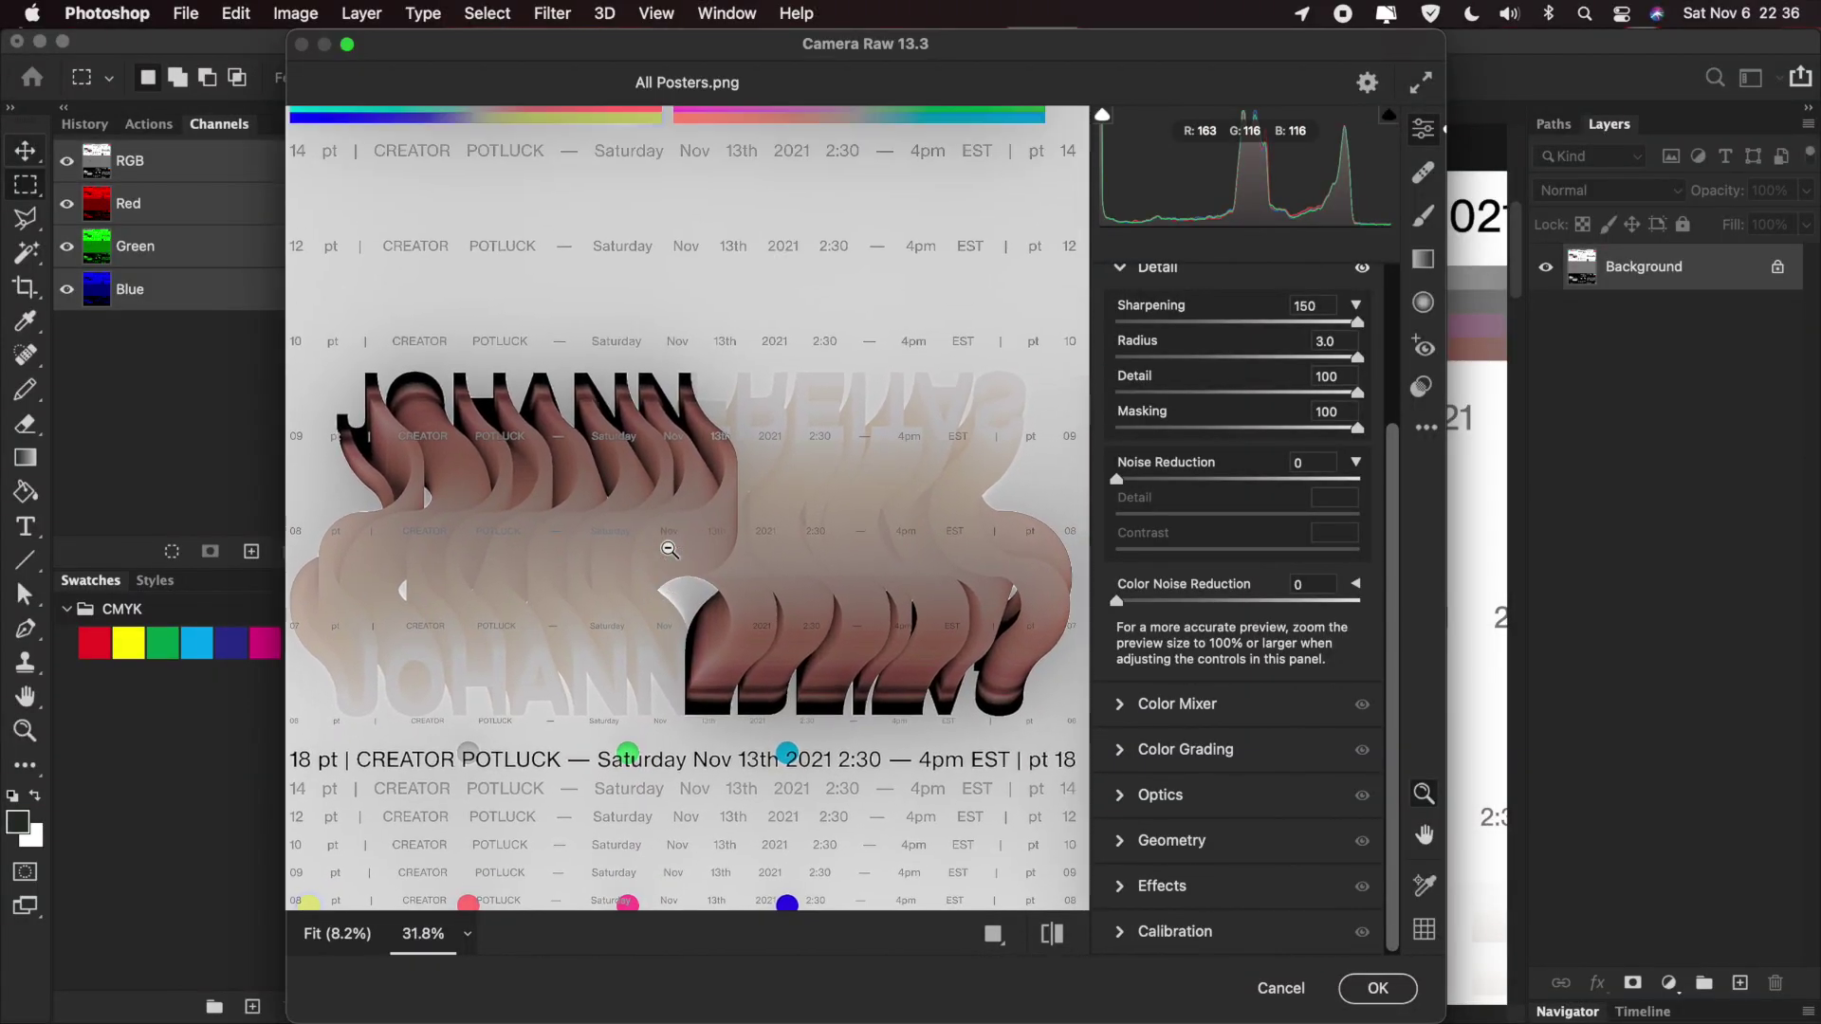
pyautogui.click(1174, 886)
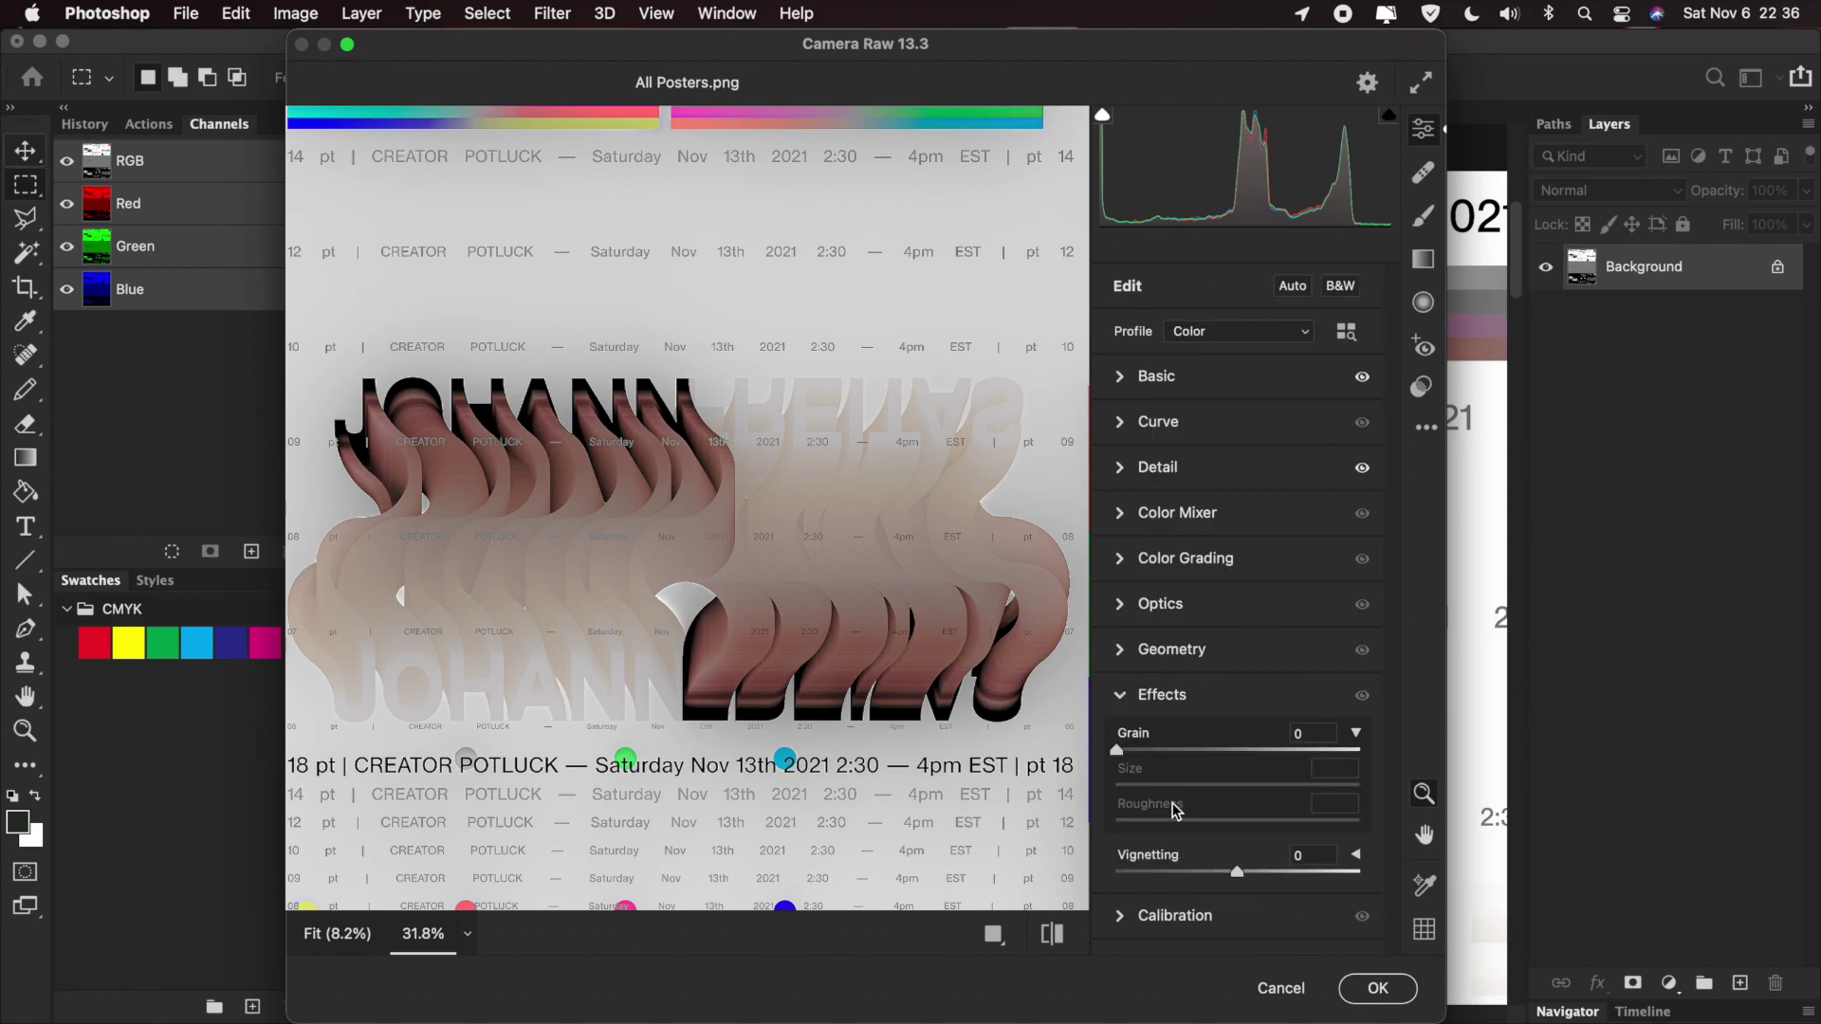
pyautogui.click(1183, 738)
pyautogui.click(1181, 750)
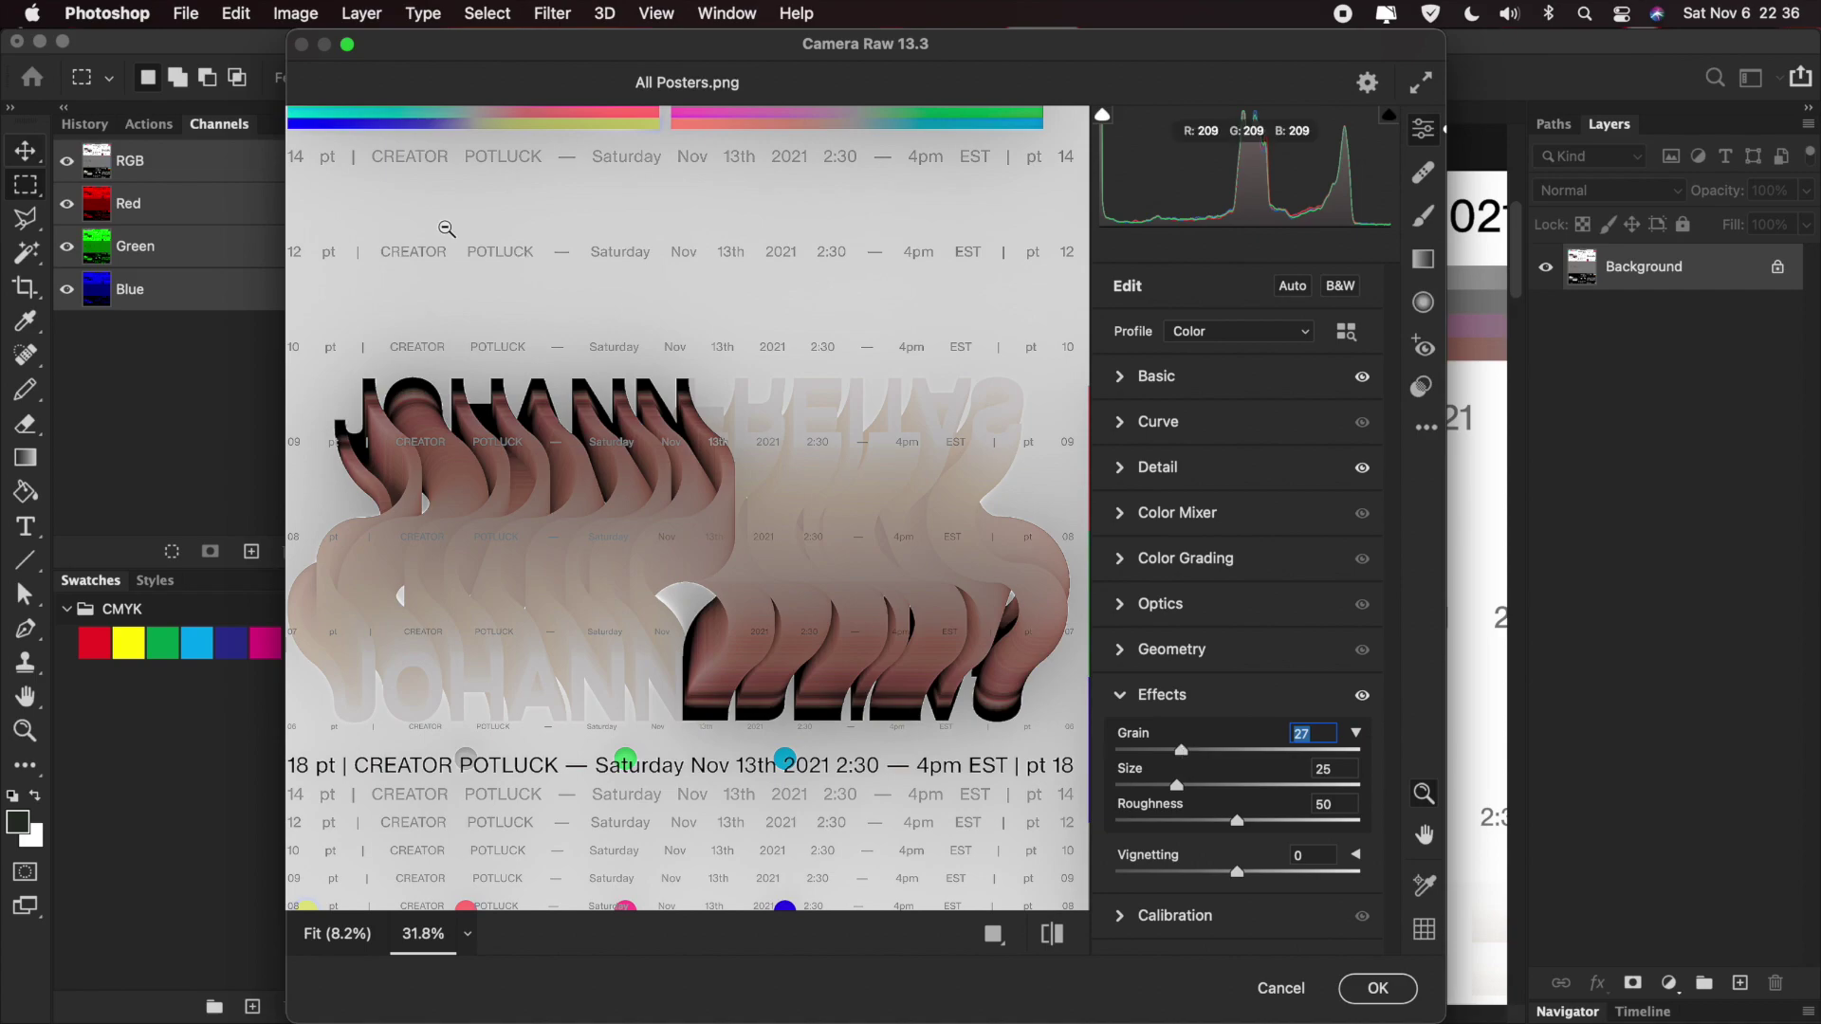
pyautogui.scroll(4, 407, 231)
pyautogui.click(388, 237)
pyautogui.scroll(-2, 465, 261)
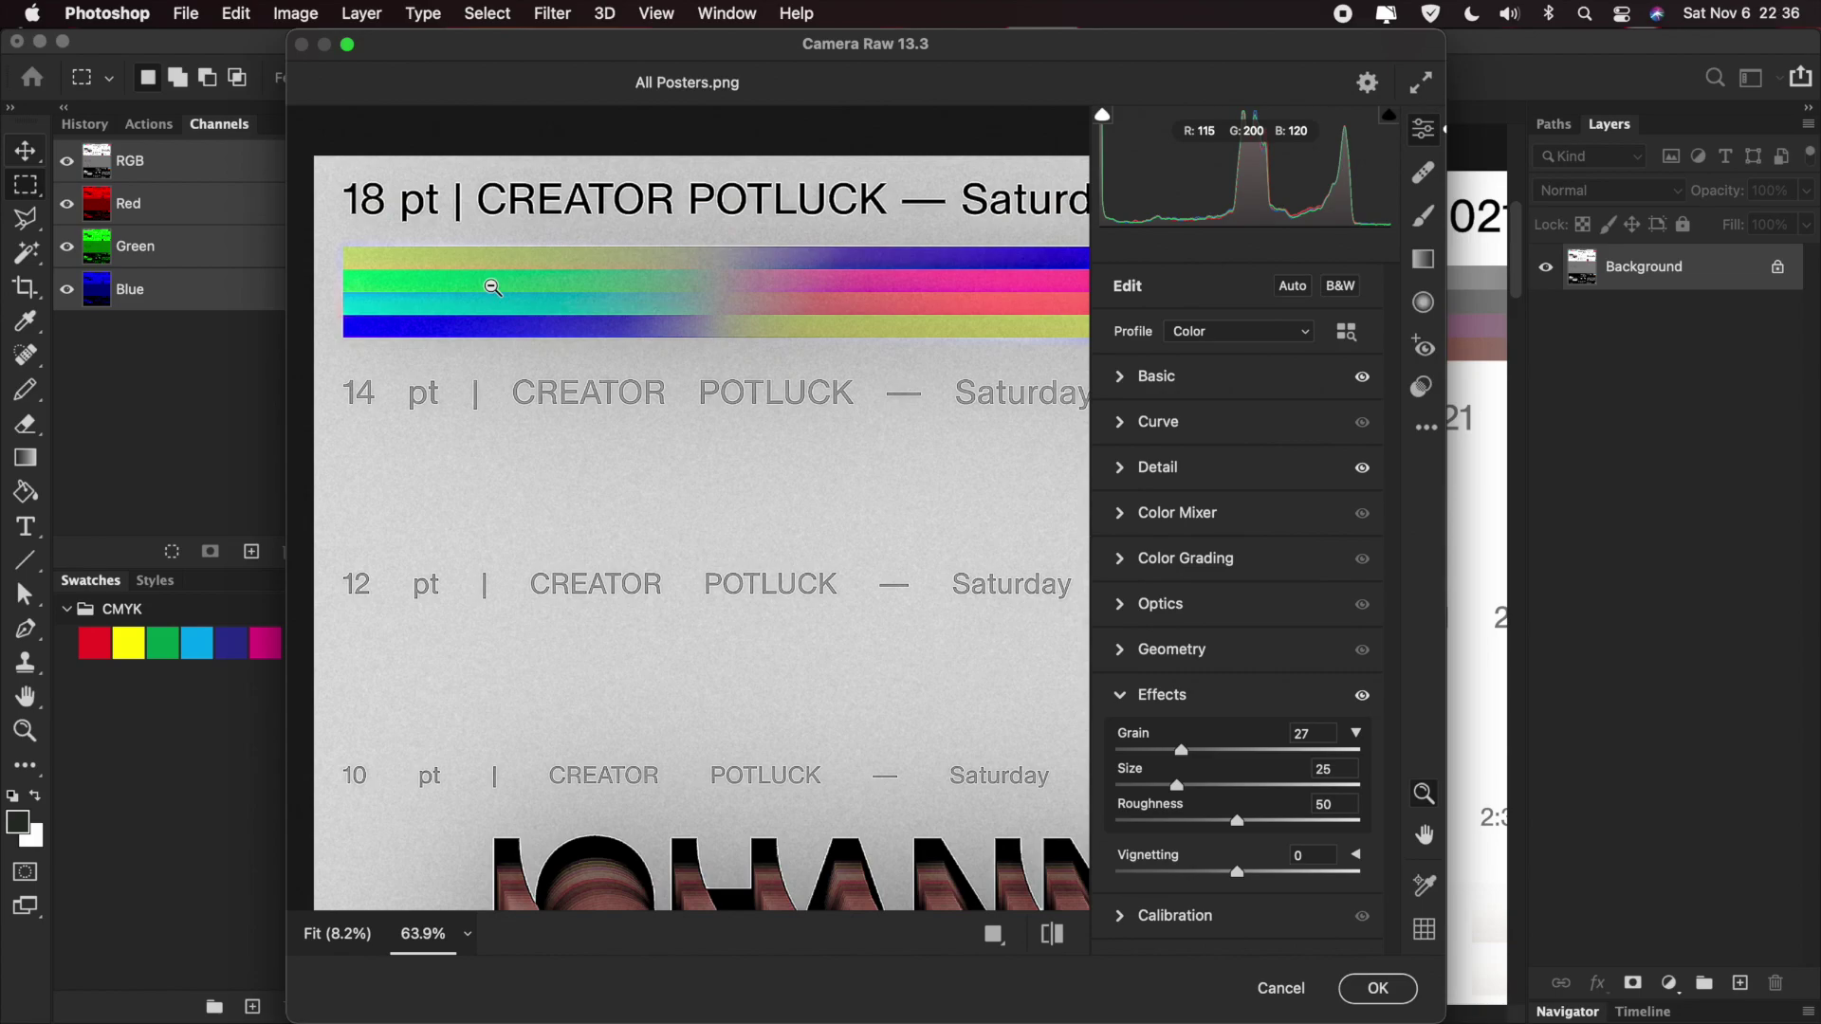
pyautogui.scroll(-3, 617, 424)
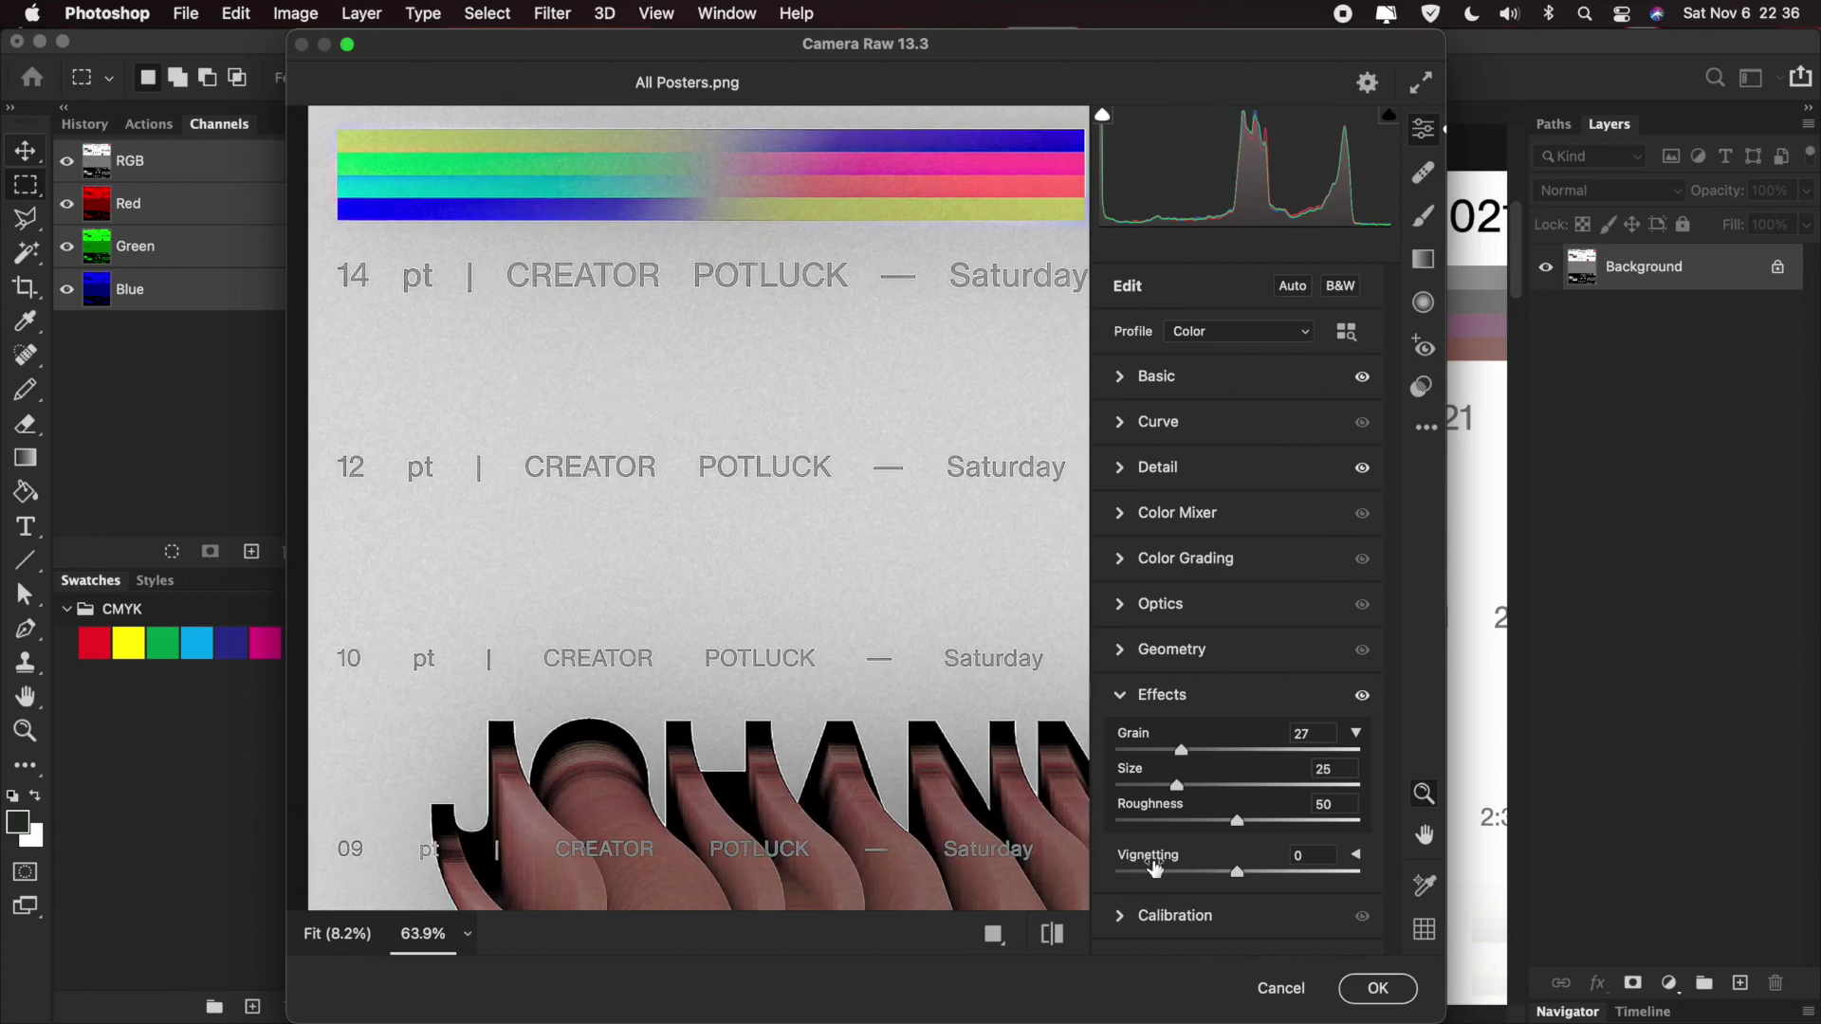
# - Set the grain Size to 34 and Roughness to 16, and check the grain on the white poster's warped lettering
pyautogui.moveTo(1177, 785)
pyautogui.mouseDown()
pyautogui.moveTo(1292, 786)
pyautogui.moveTo(1163, 793)
pyautogui.moveTo(1203, 793)
pyautogui.mouseUp()
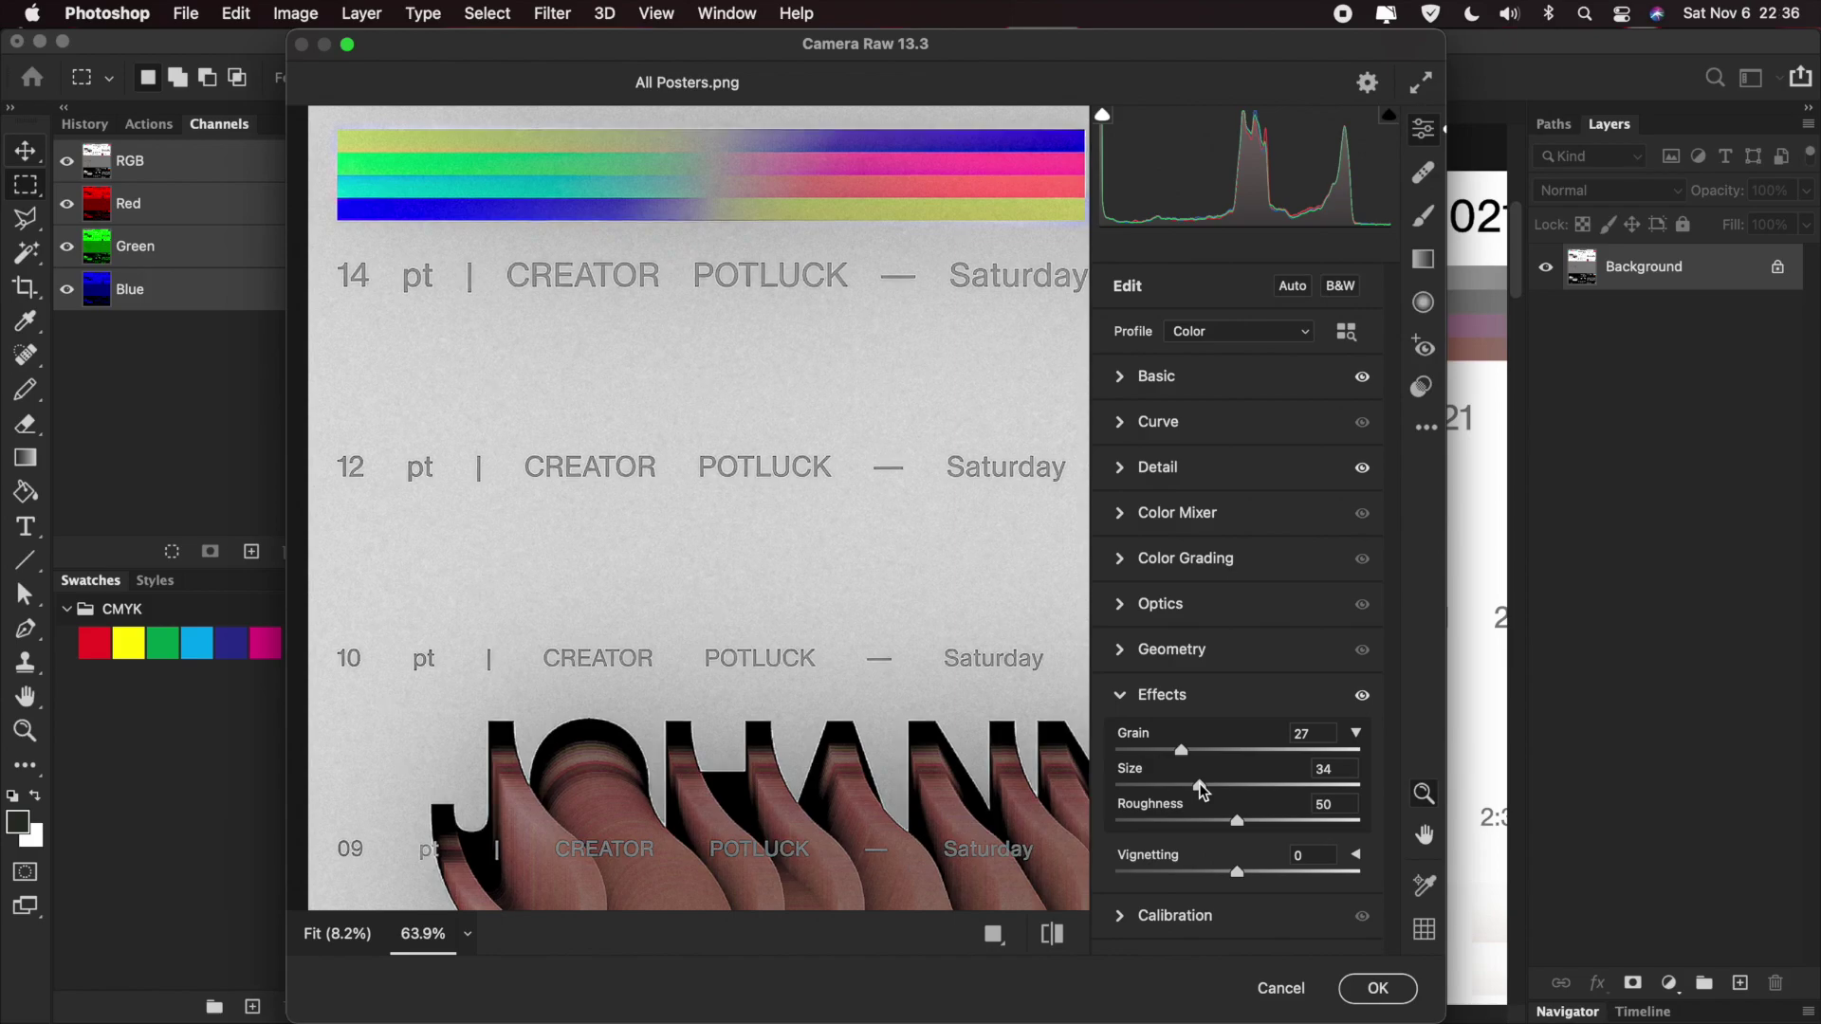
pyautogui.moveTo(1300, 820); pyautogui.dragTo(1157, 822)
pyautogui.scroll(-3, 598, 662)
pyautogui.click(601, 663)
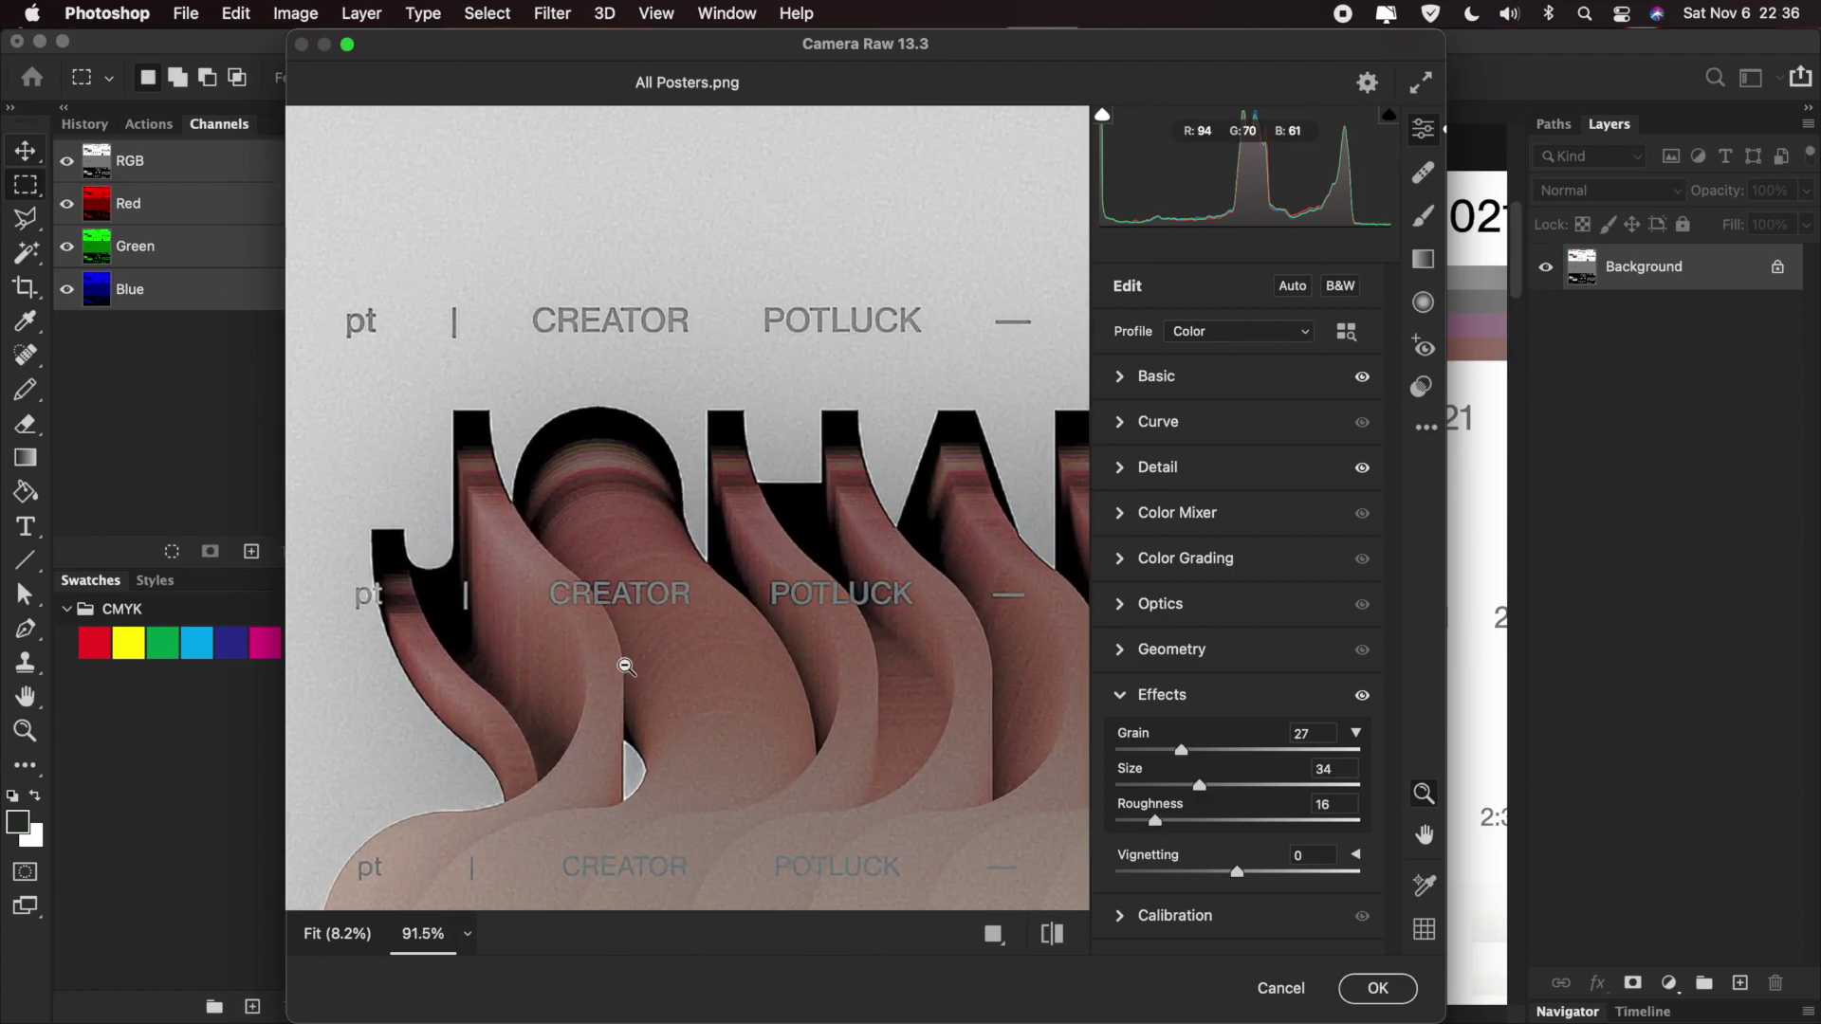
pyautogui.hscroll(5, 626, 667)
pyautogui.scroll(-2, 626, 667)
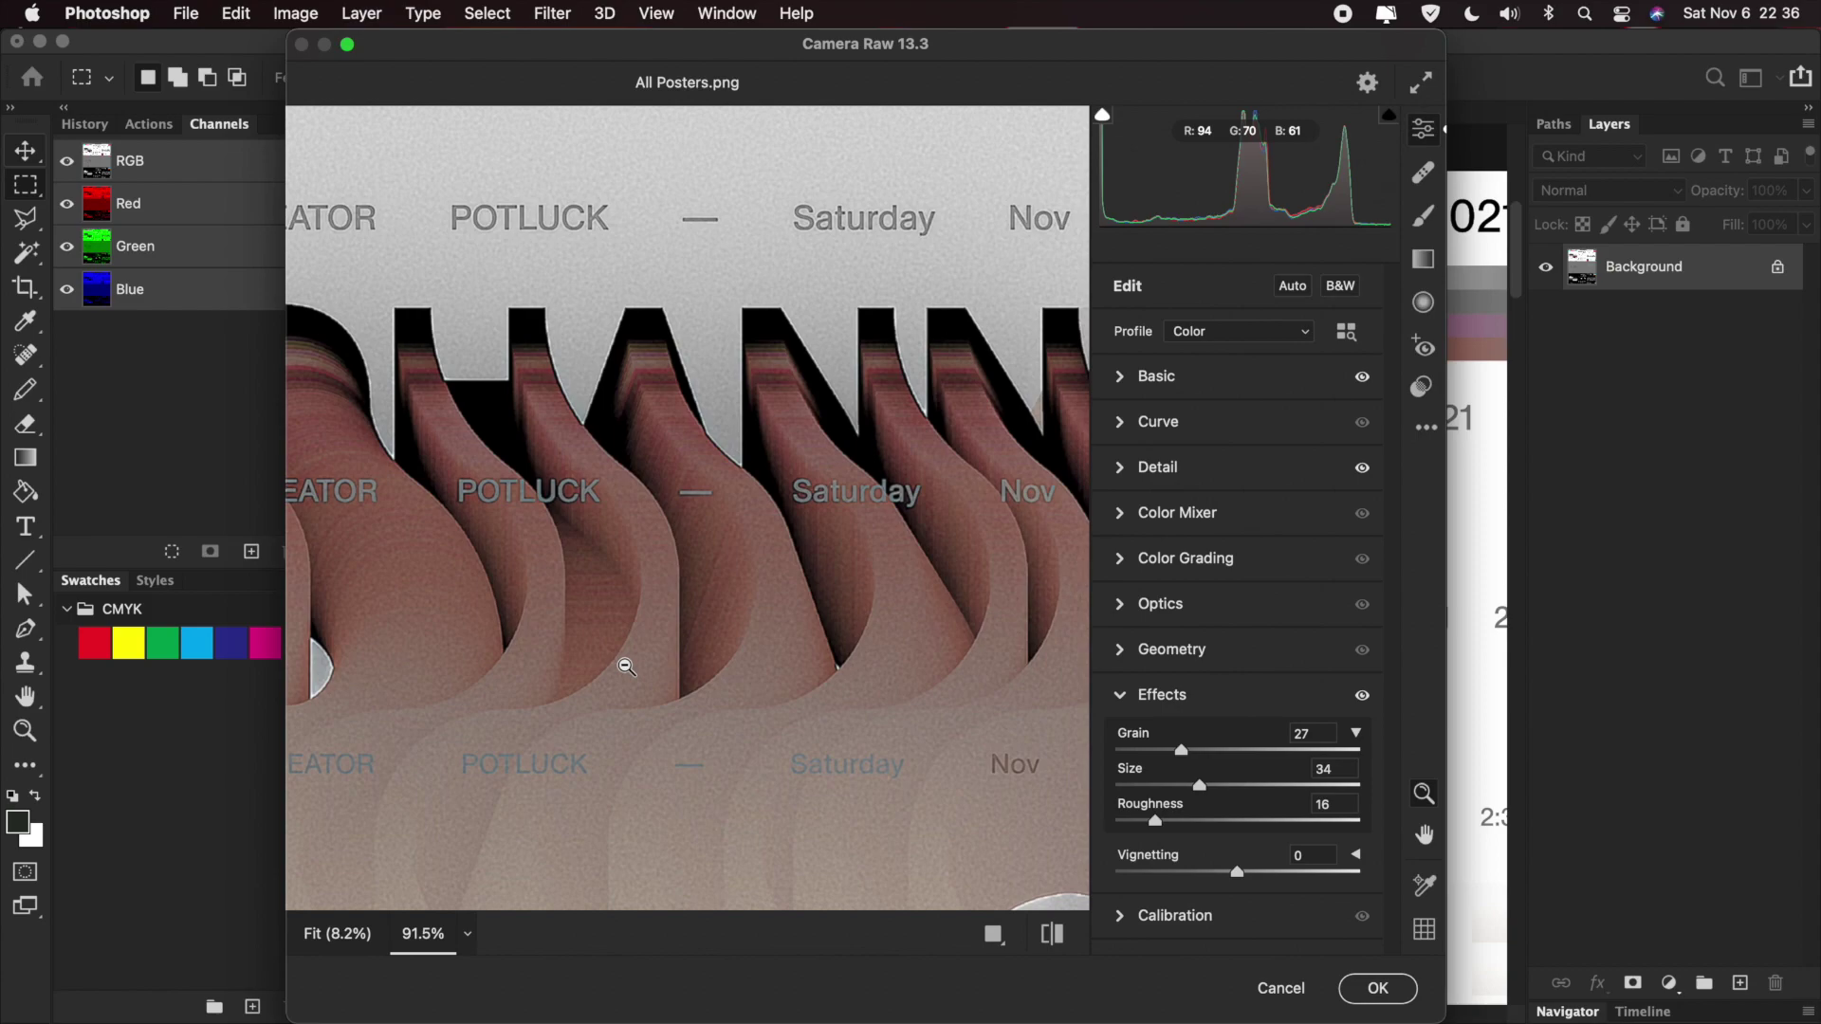
pyautogui.scroll(3, 626, 666)
pyautogui.hscroll(2, 626, 667)
# - Set the Grain amount to 30 and apply all the Camera Raw adjustments to the poster image
pyautogui.click(1136, 749)
pyautogui.moveTo(1136, 749); pyautogui.dragTo(1188, 749)
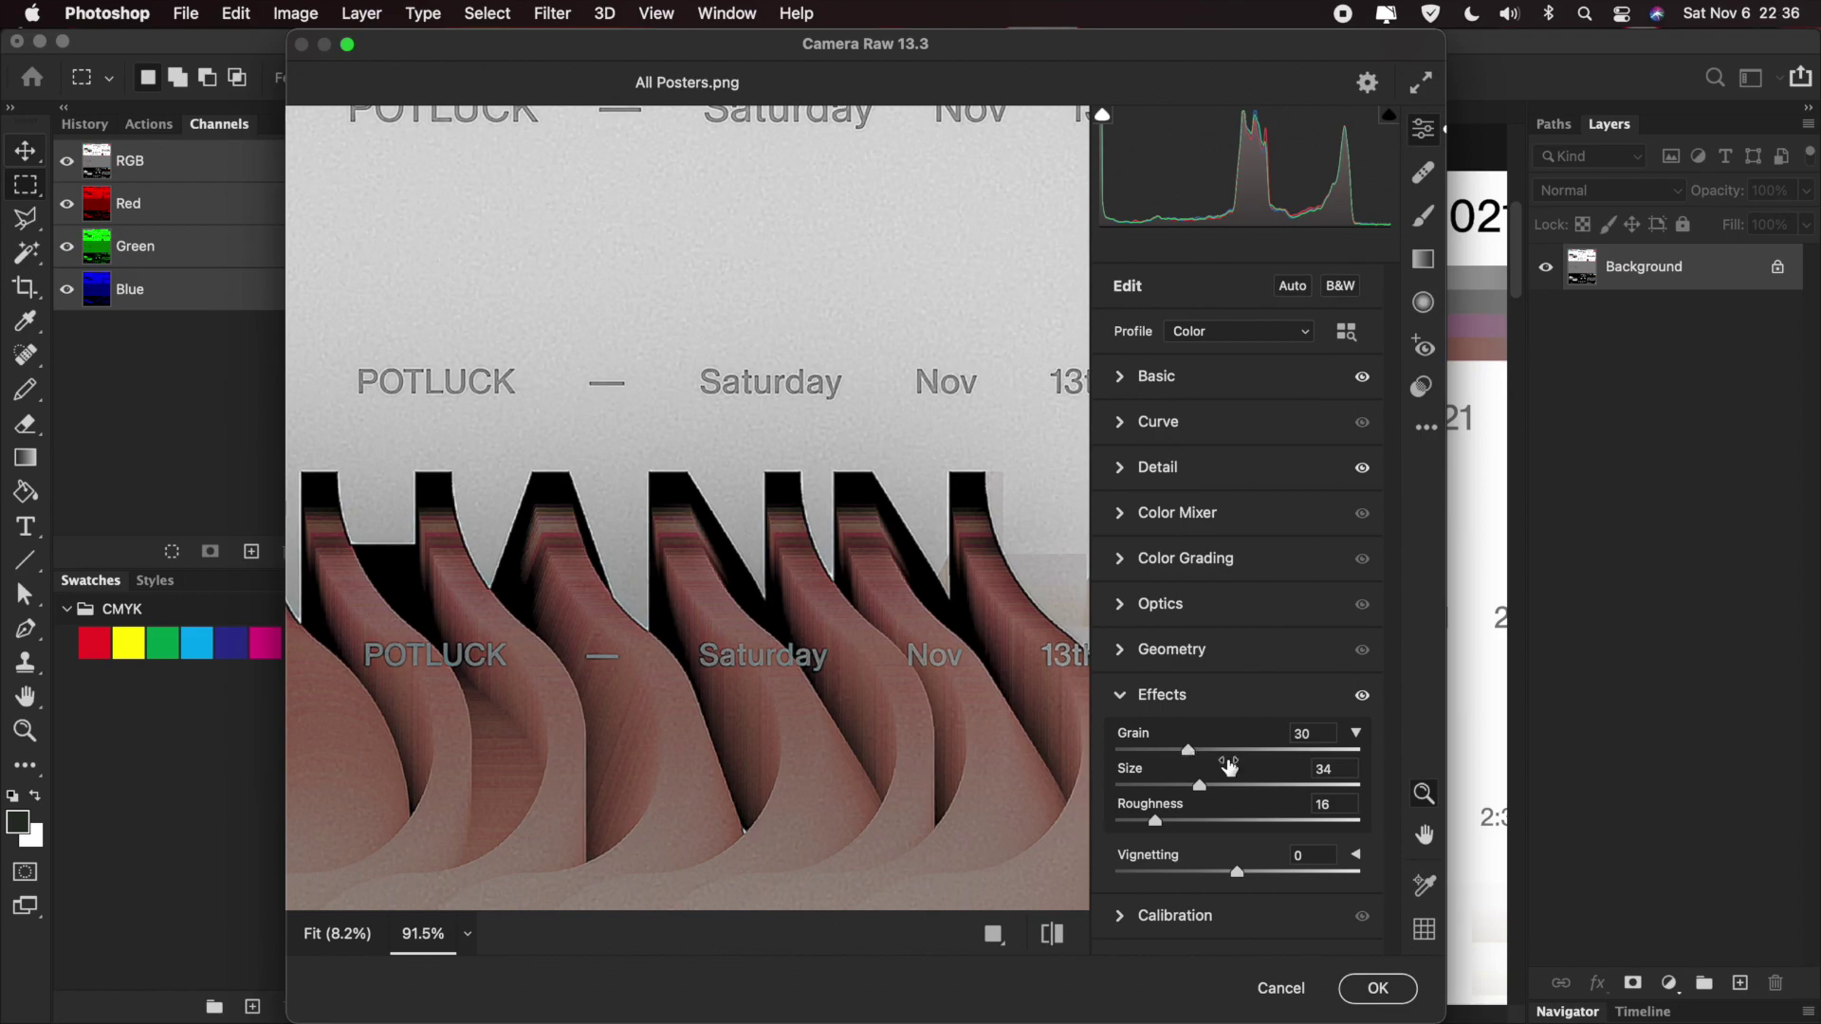
pyautogui.click(1376, 990)
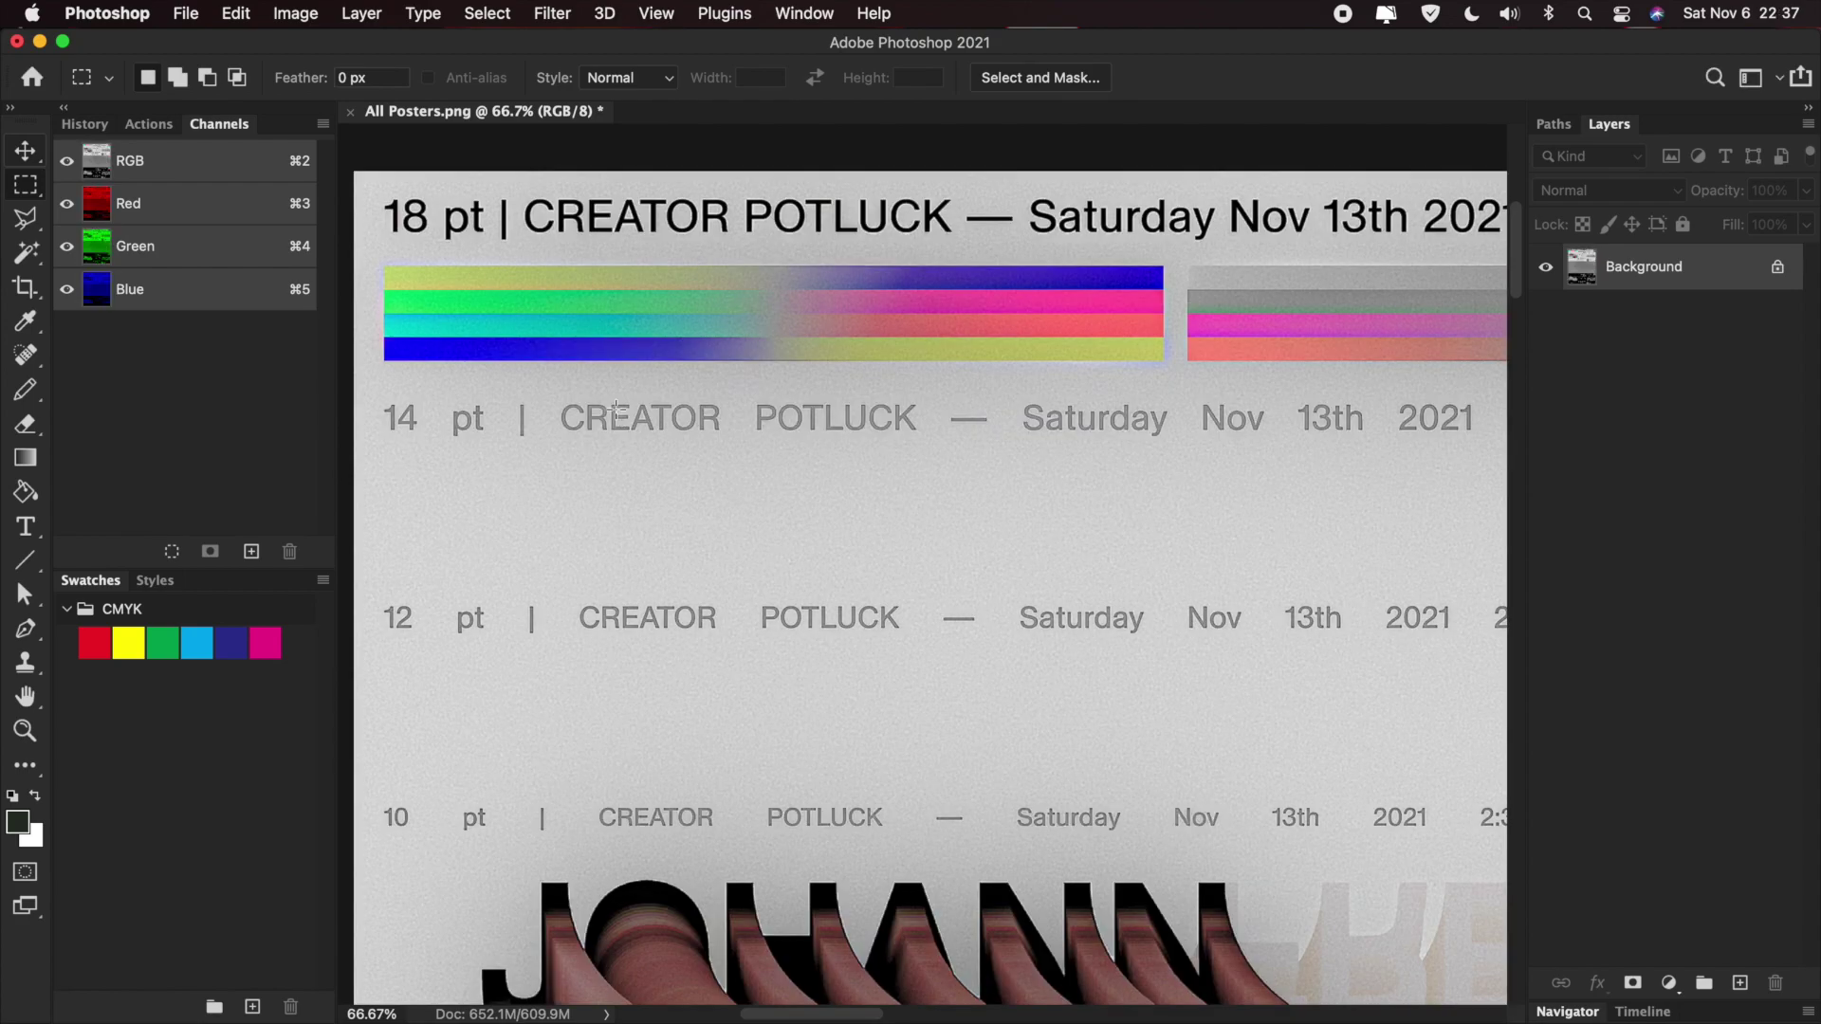
# - Add monochromatic Gaussian noise to the whole poster image with an amount of 20%
pyautogui.scroll(-10, 617, 409)
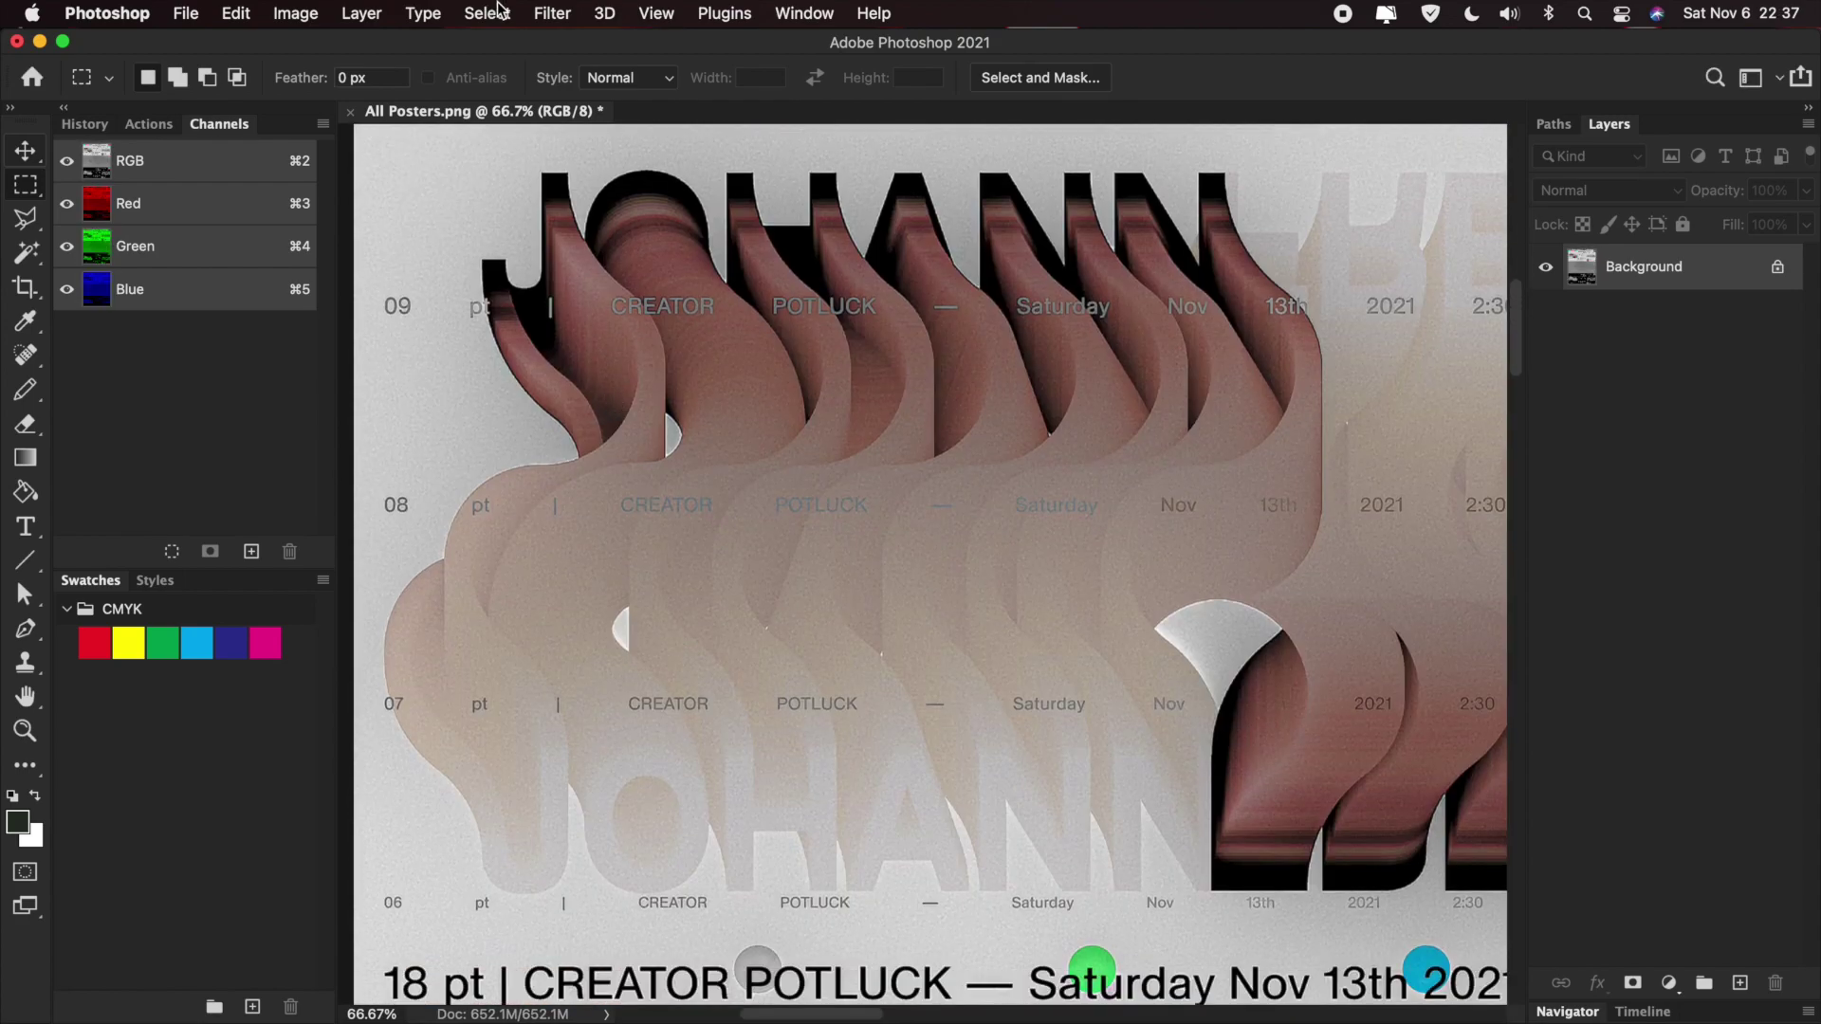
pyautogui.click(547, 13)
pyautogui.moveTo(578, 386)
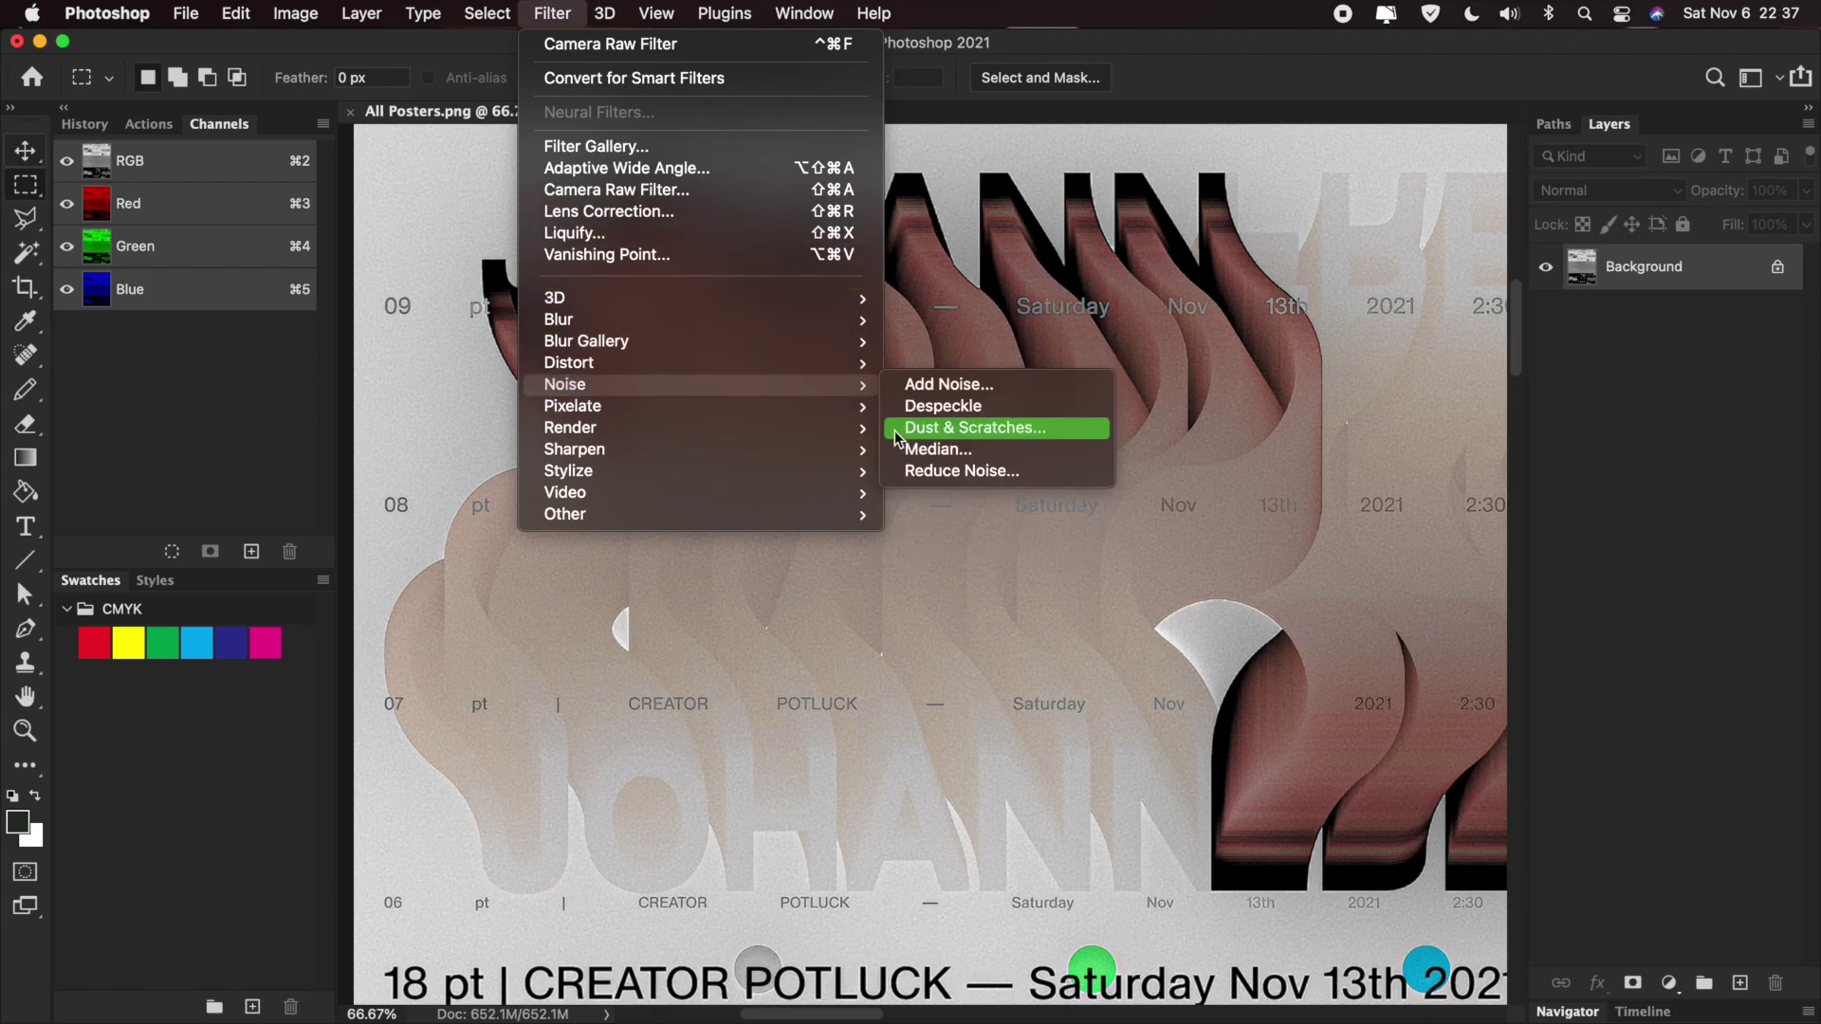
pyautogui.click(961, 399)
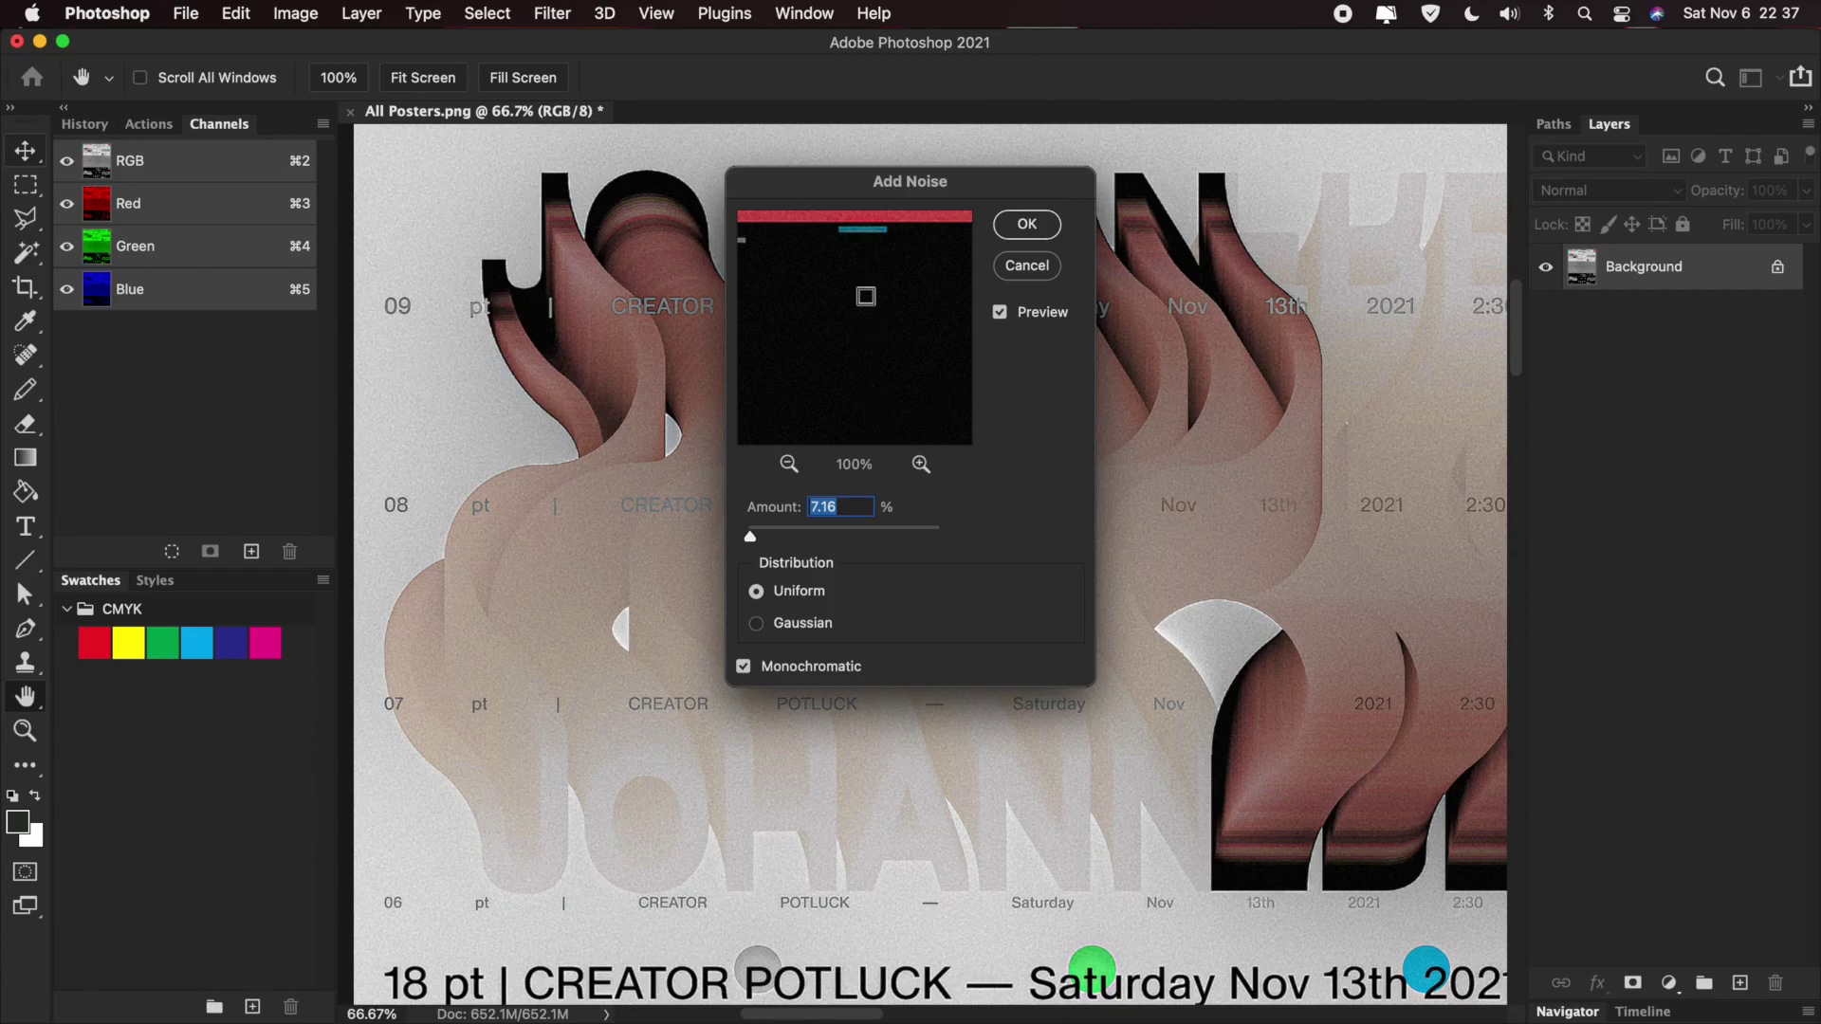
pyautogui.moveTo(814, 191); pyautogui.dragTo(816, 408)
pyautogui.click(756, 838)
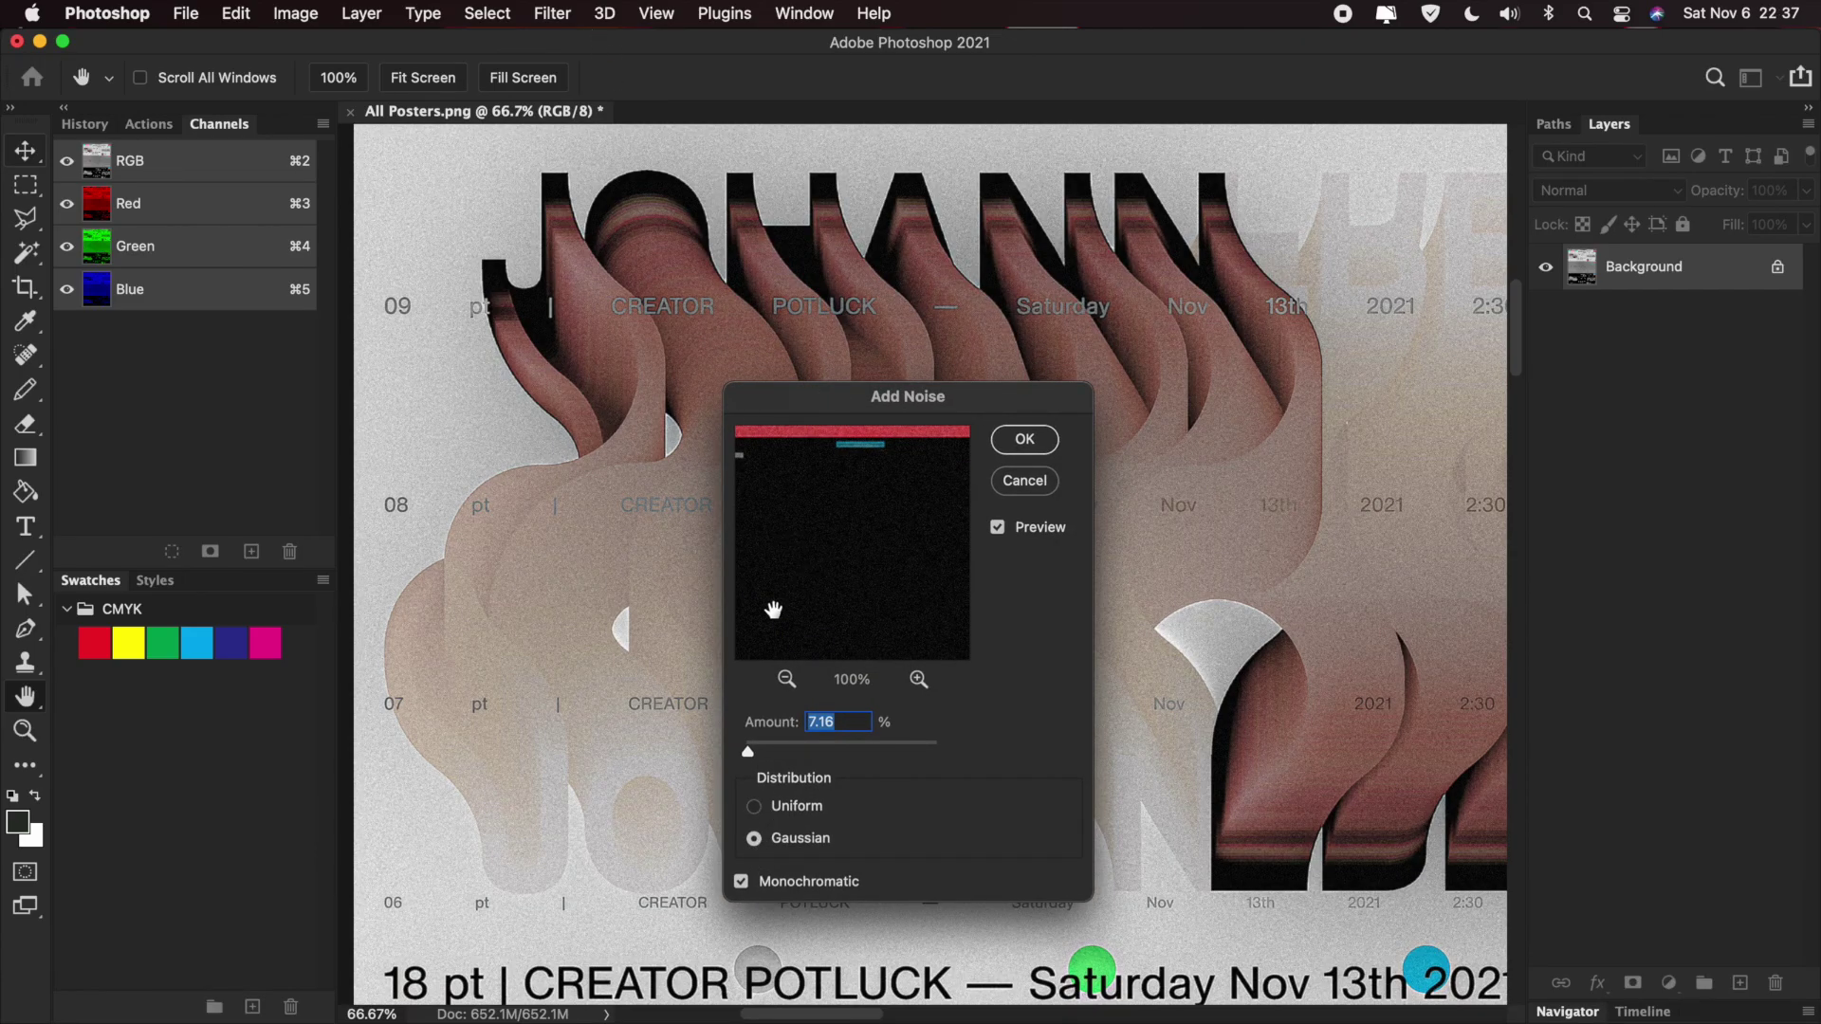
pyautogui.click(755, 807)
pyautogui.click(757, 742)
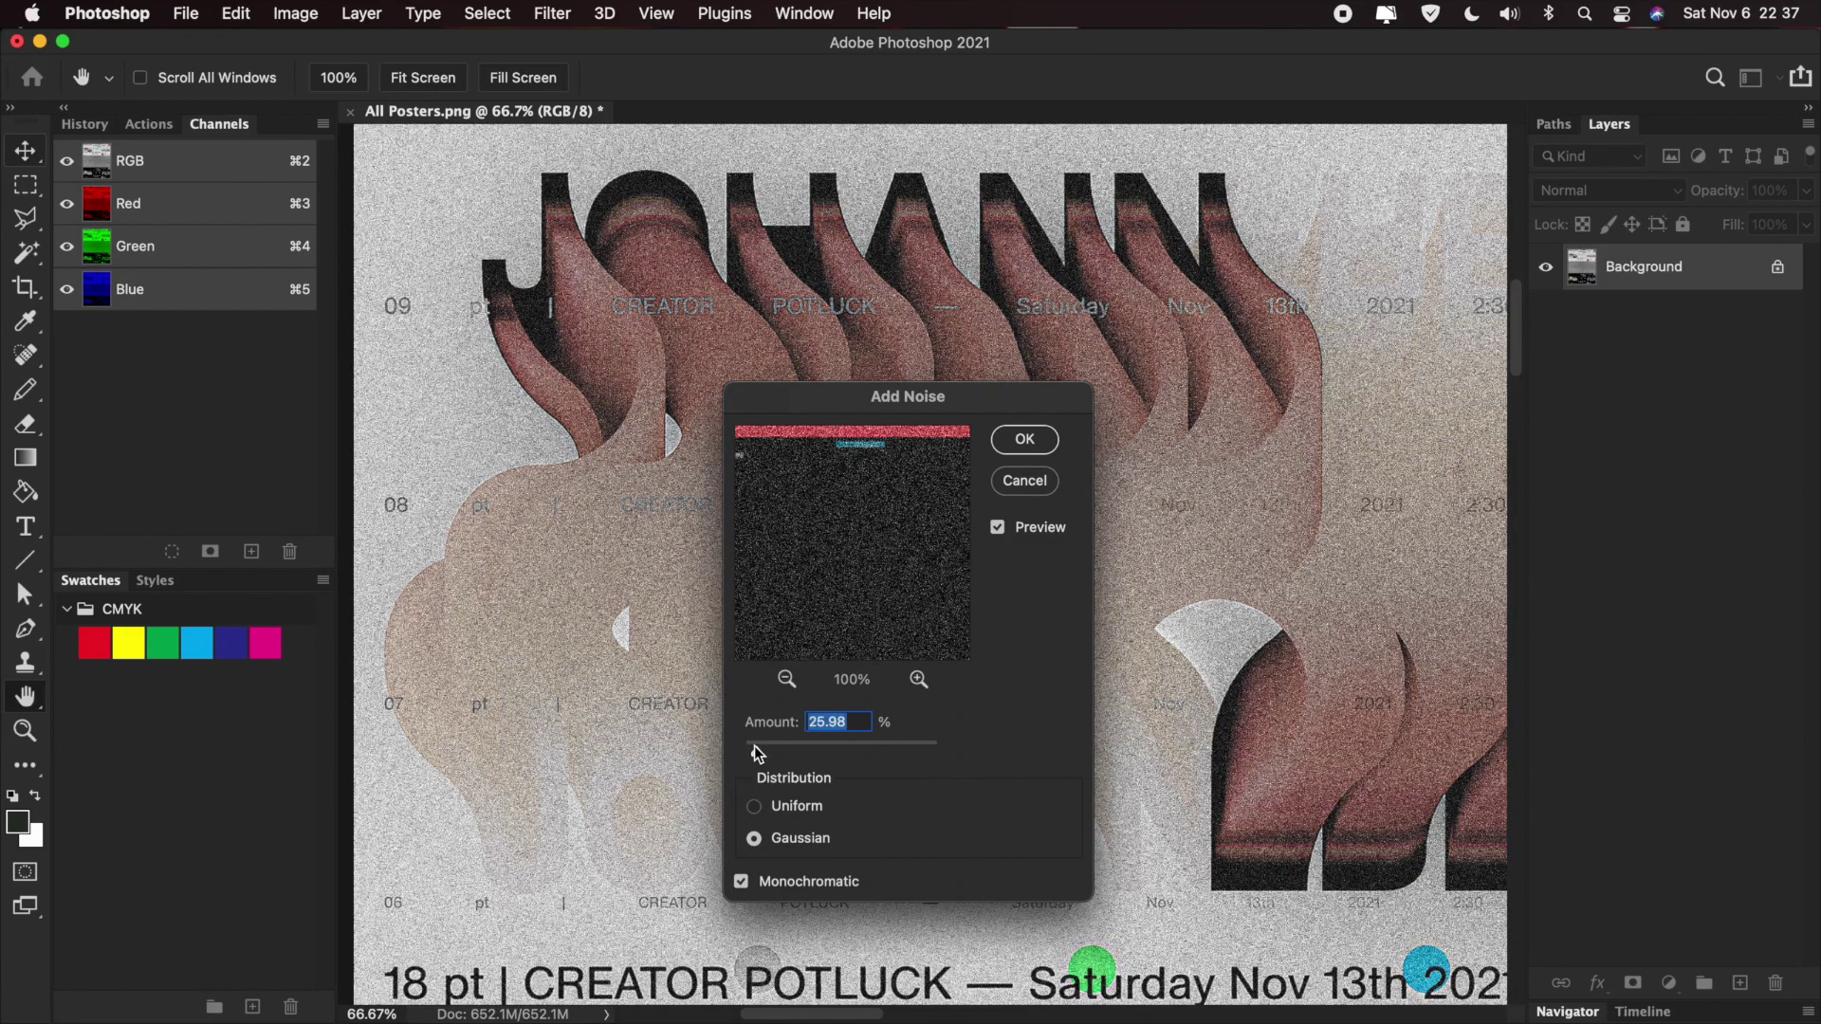
pyautogui.write('20')
pyautogui.click(1024, 441)
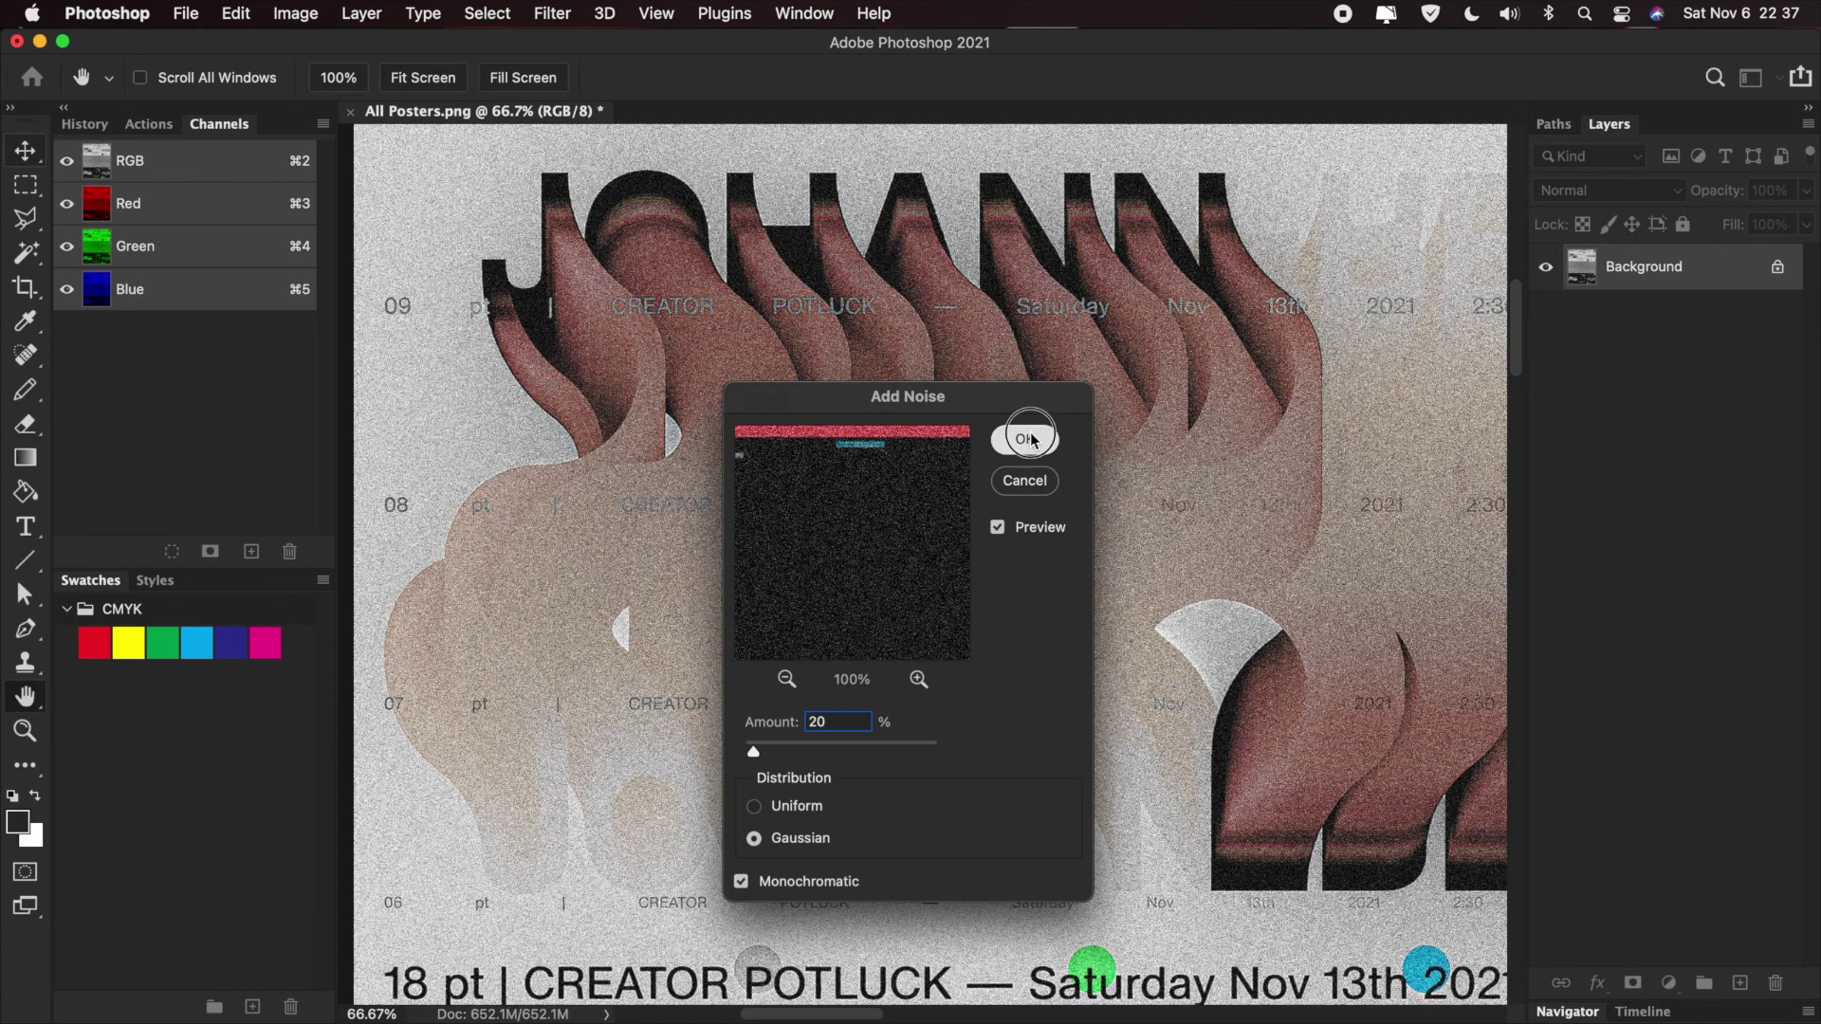
# - Preview the noise with the image width reduced to 13502/3 pixels in Image Size, and leave without resizing
pyautogui.press('alt+super+i')
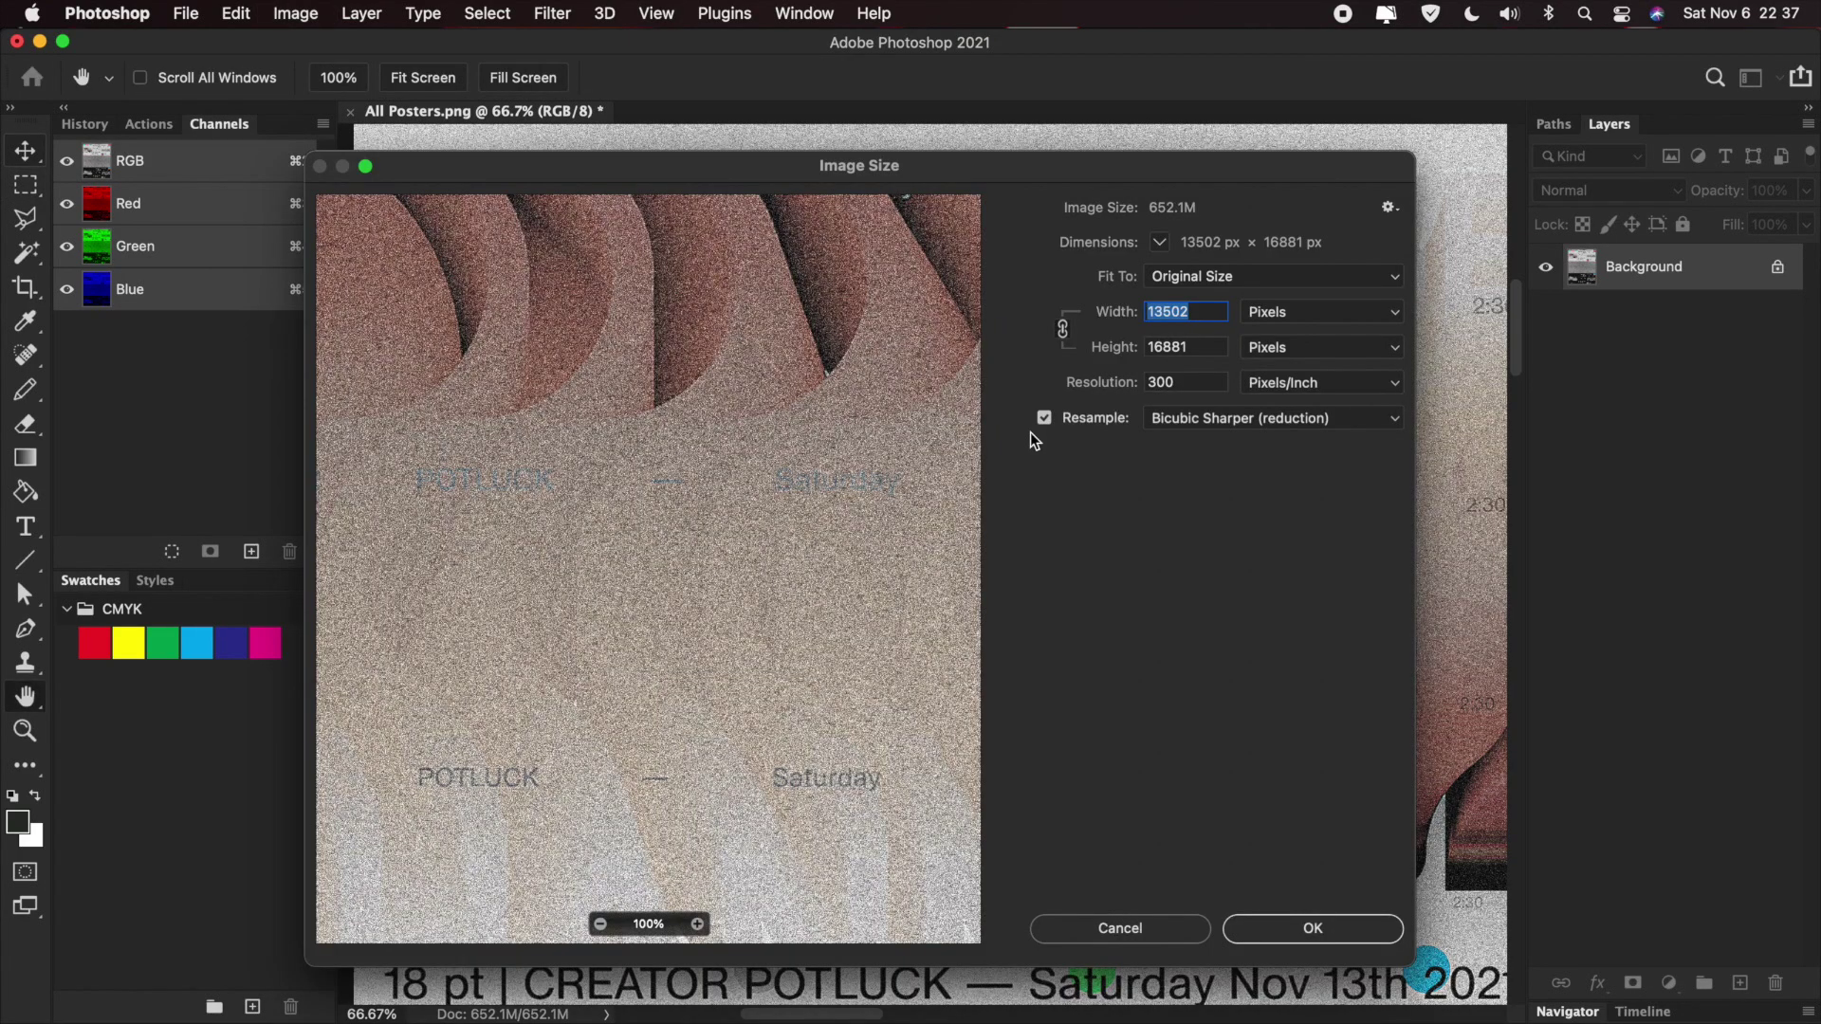
pyautogui.write('4501')
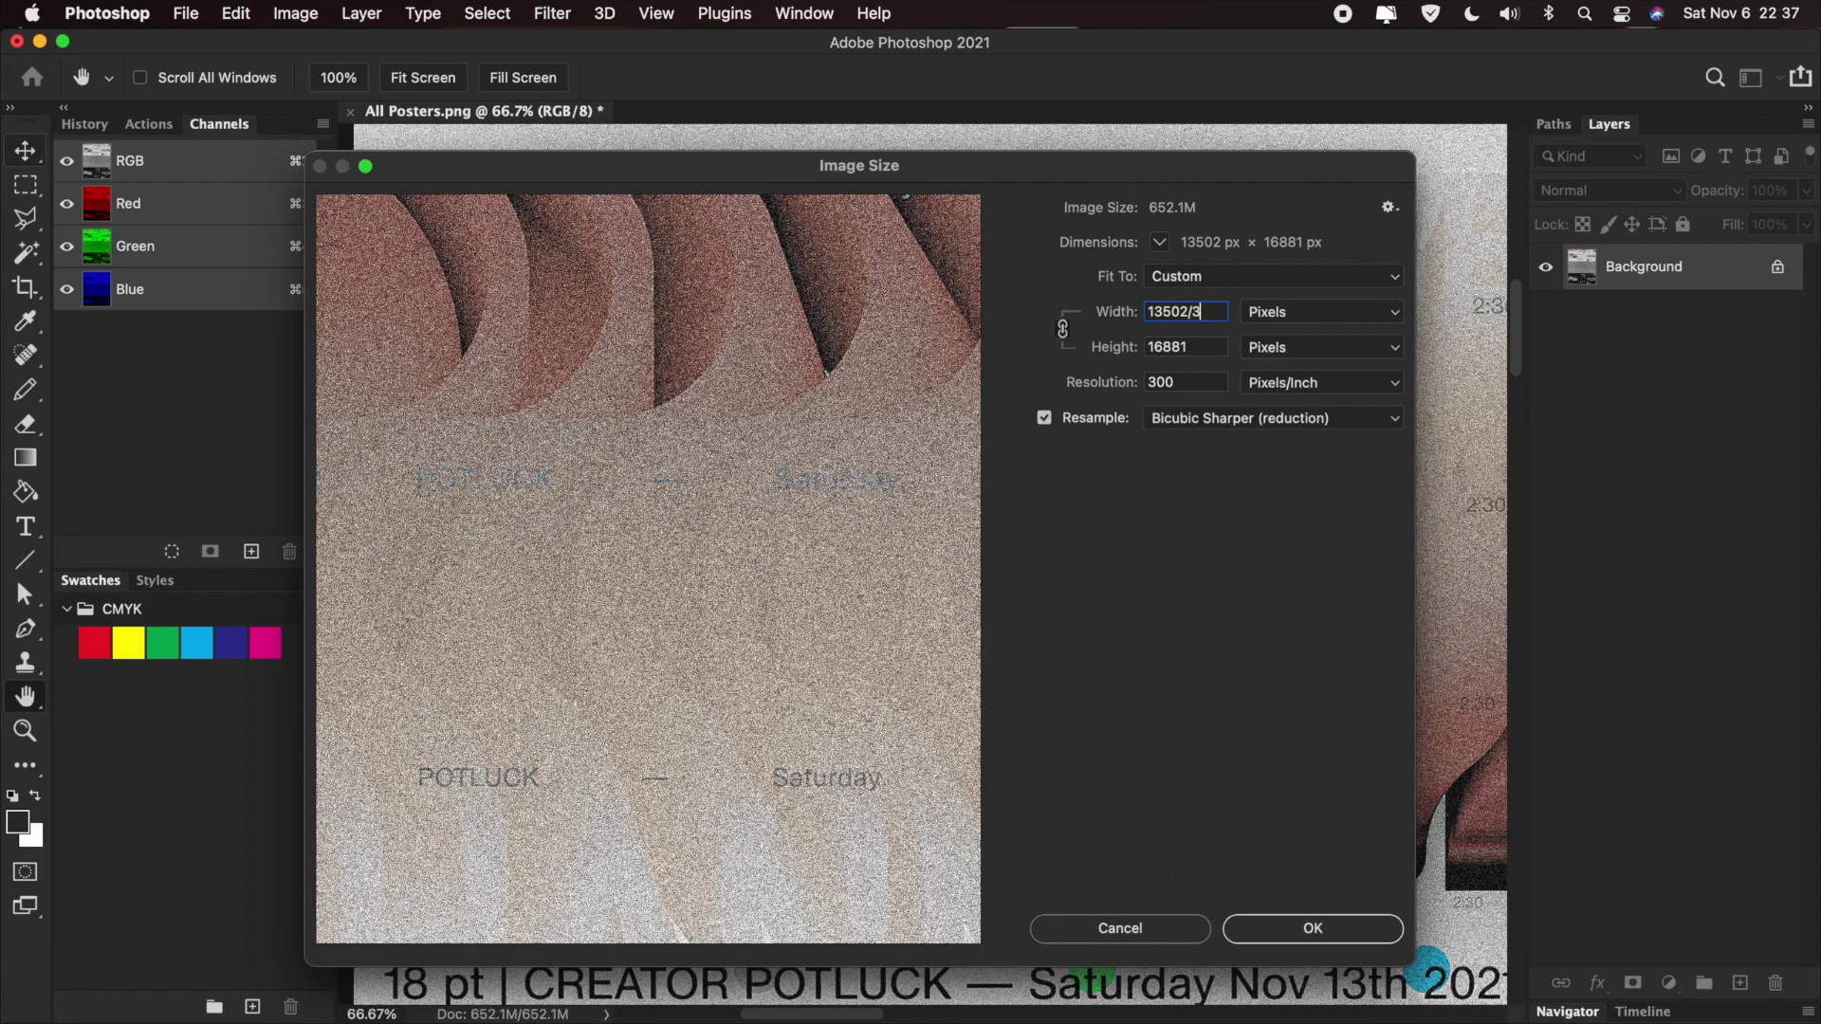
pyautogui.click(1225, 347)
pyautogui.click(1008, 427)
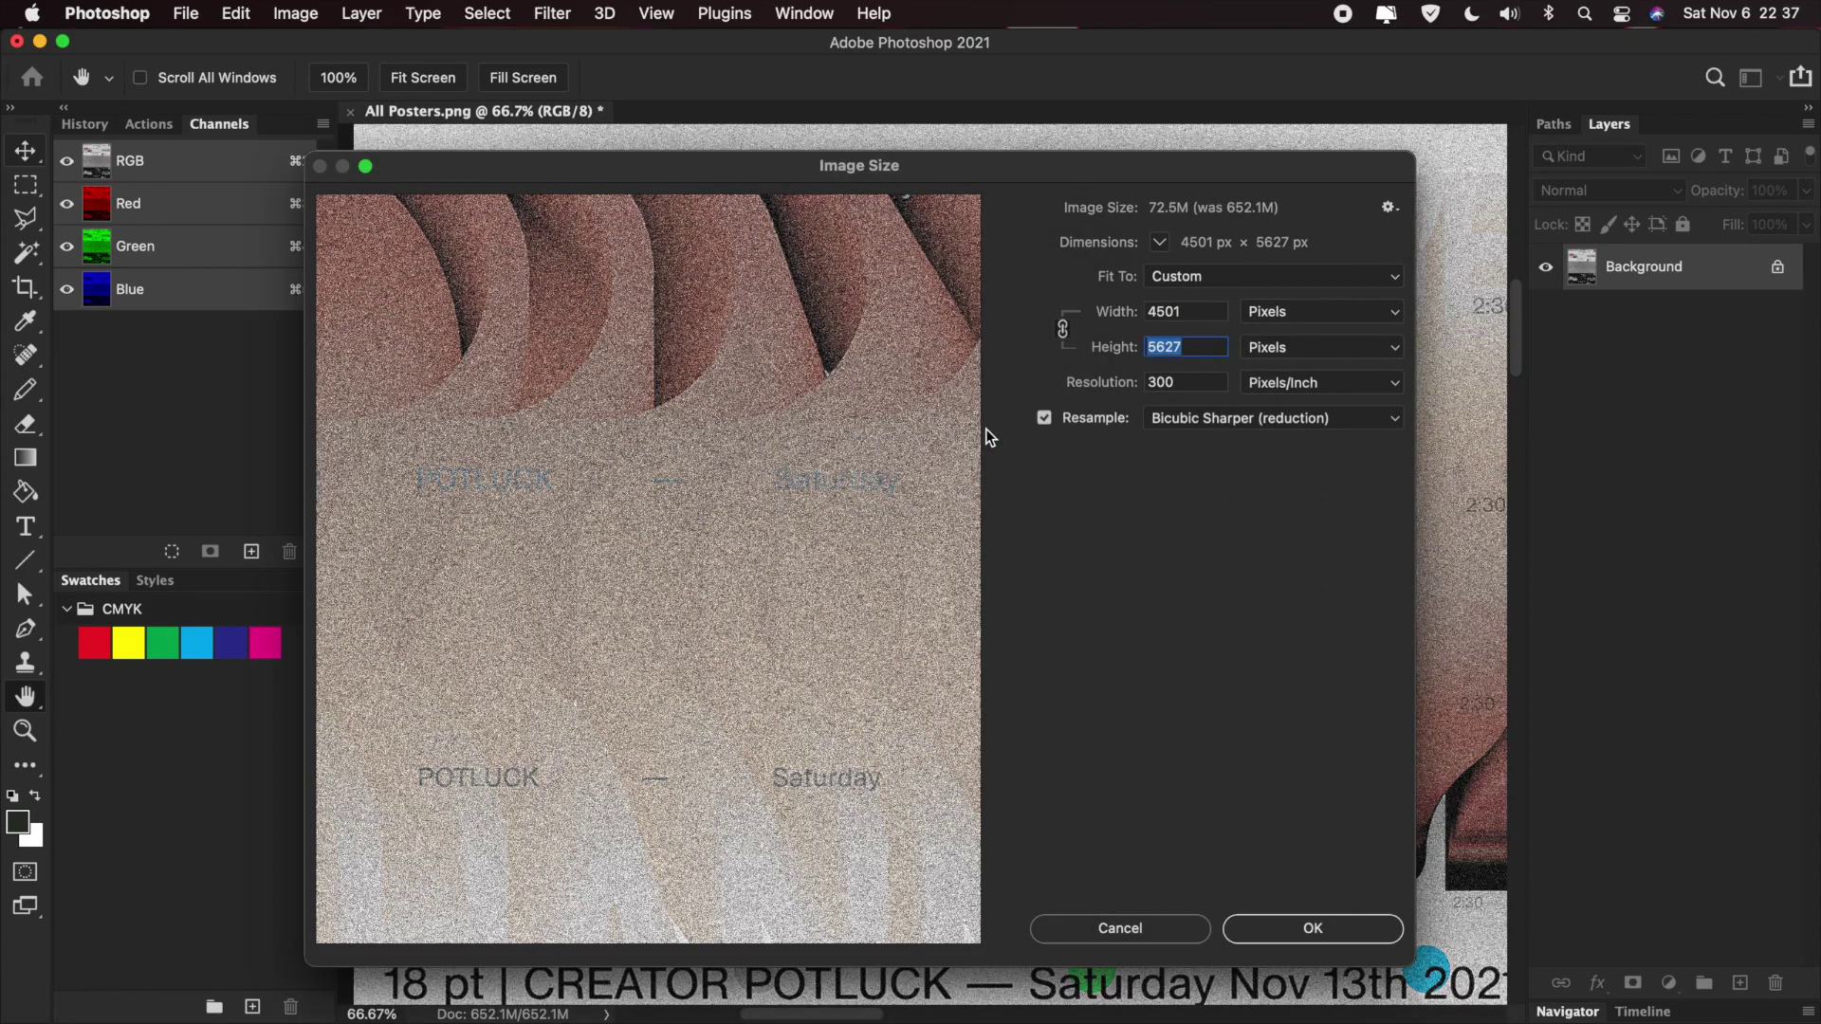
pyautogui.moveTo(731, 764); pyautogui.dragTo(724, 347)
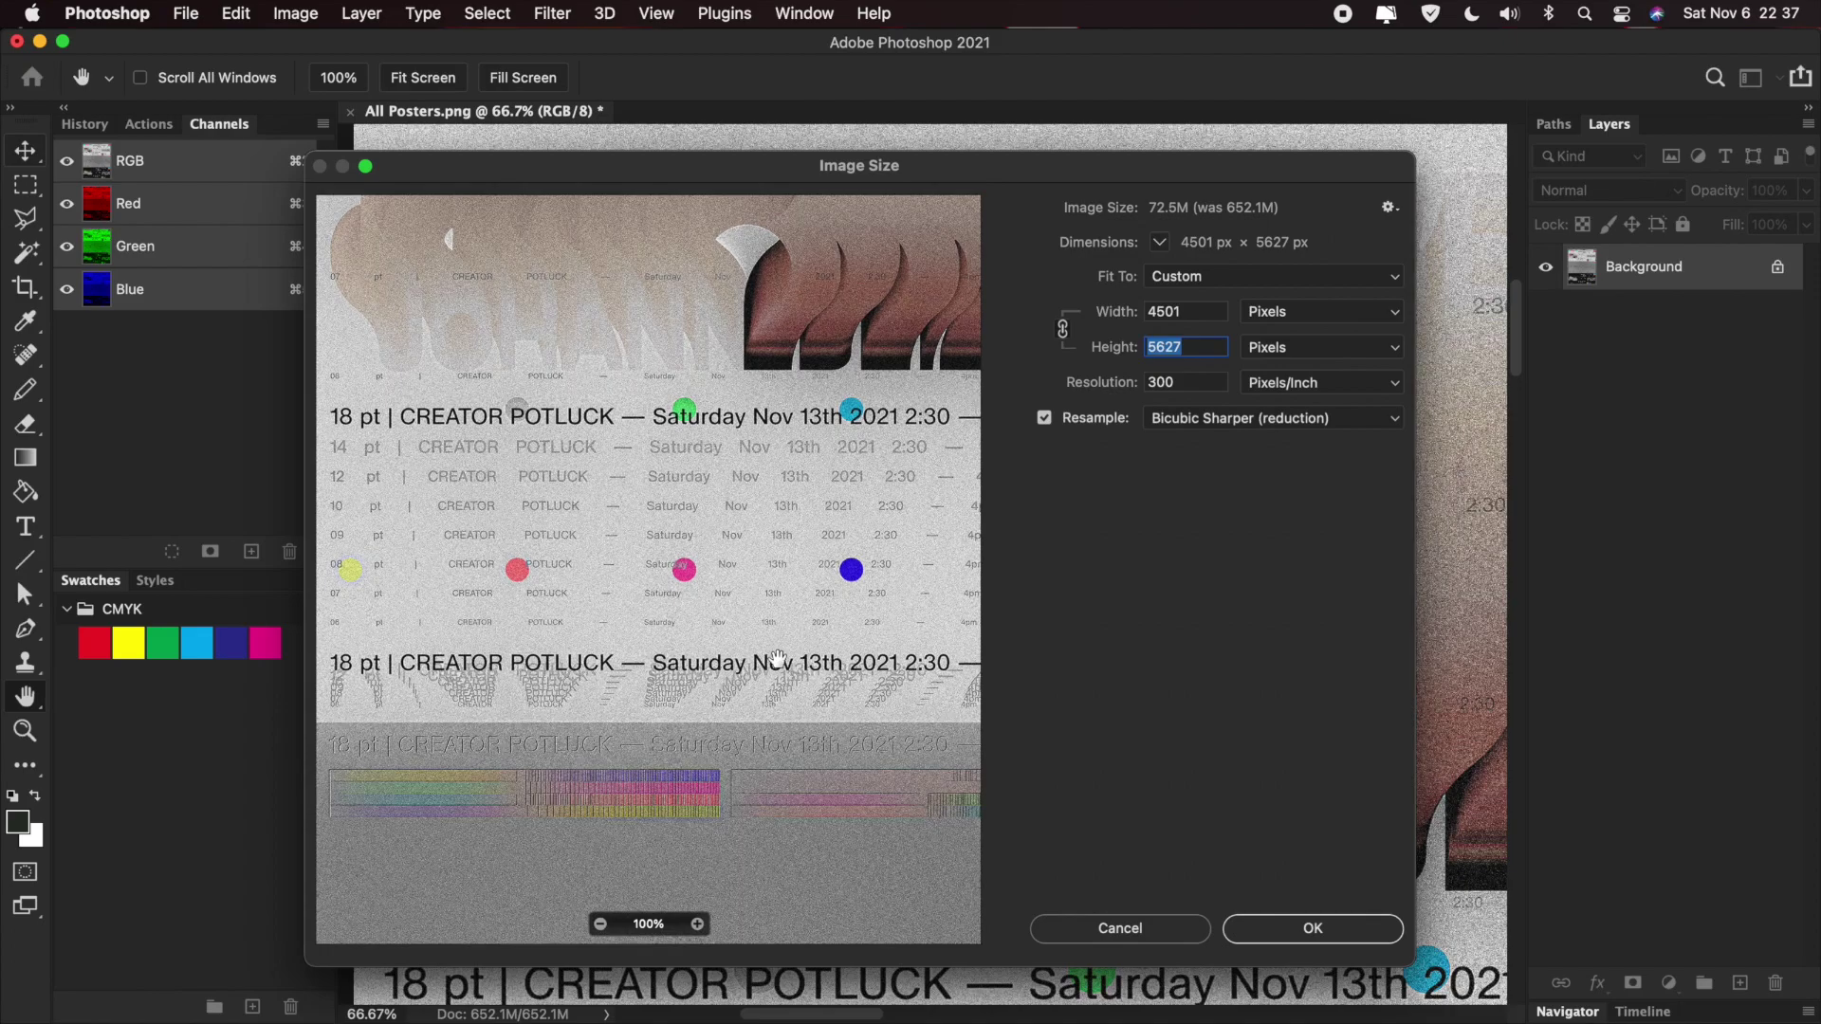
pyautogui.click(600, 925)
pyautogui.click(601, 925)
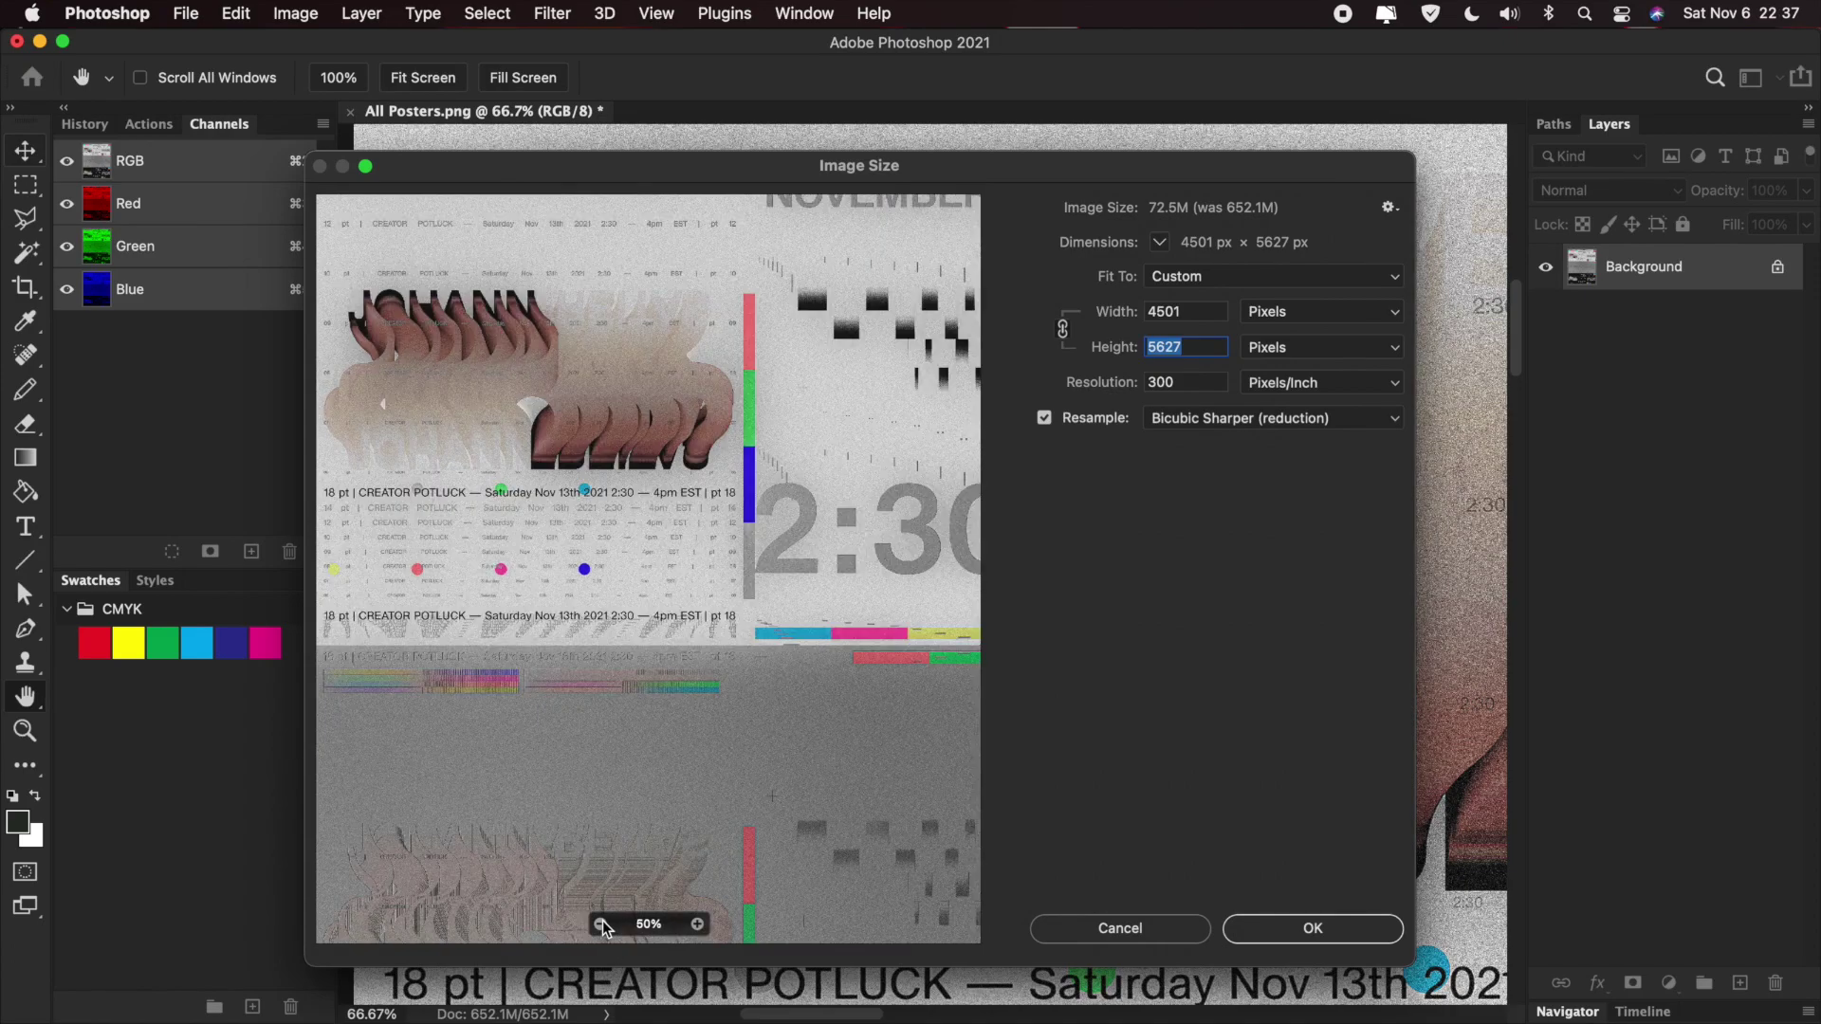
pyautogui.click(1120, 928)
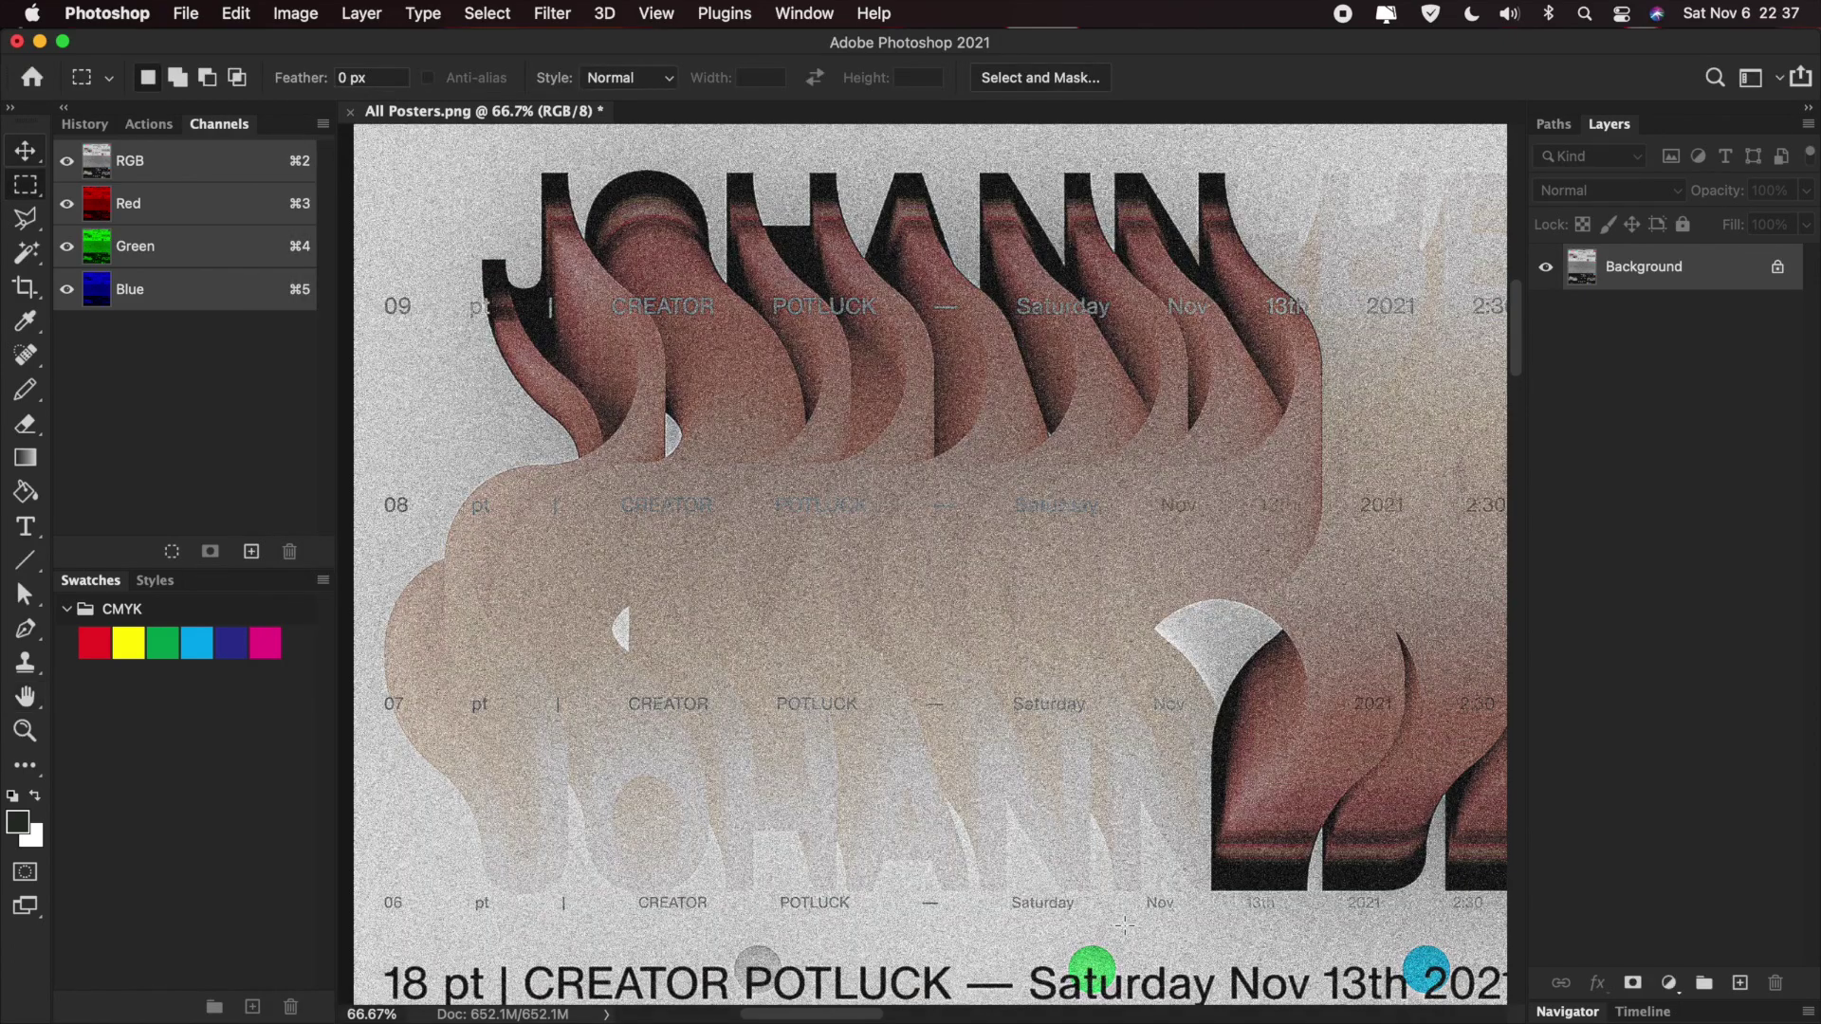
# - Add monochromatic Gaussian noise to the poster image with an amount of 5%
pyautogui.click(550, 13)
pyautogui.moveTo(607, 384)
pyautogui.click(1029, 383)
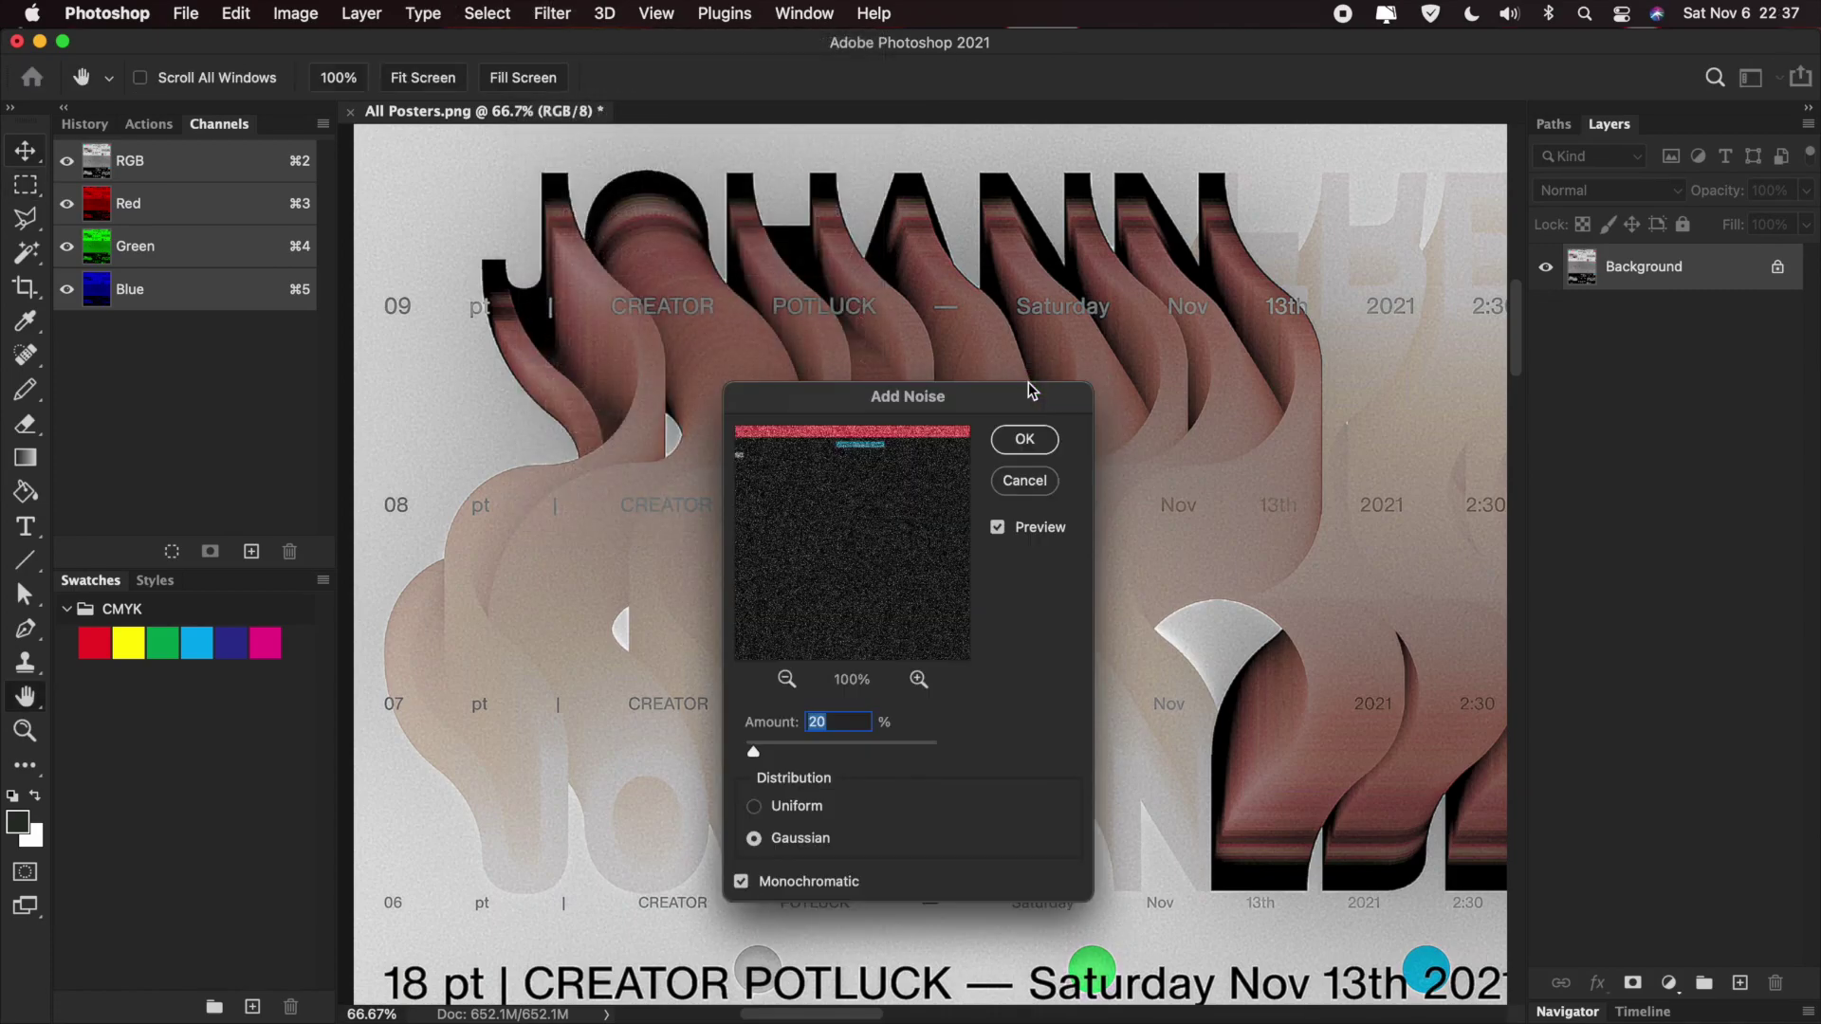
pyautogui.write('2')
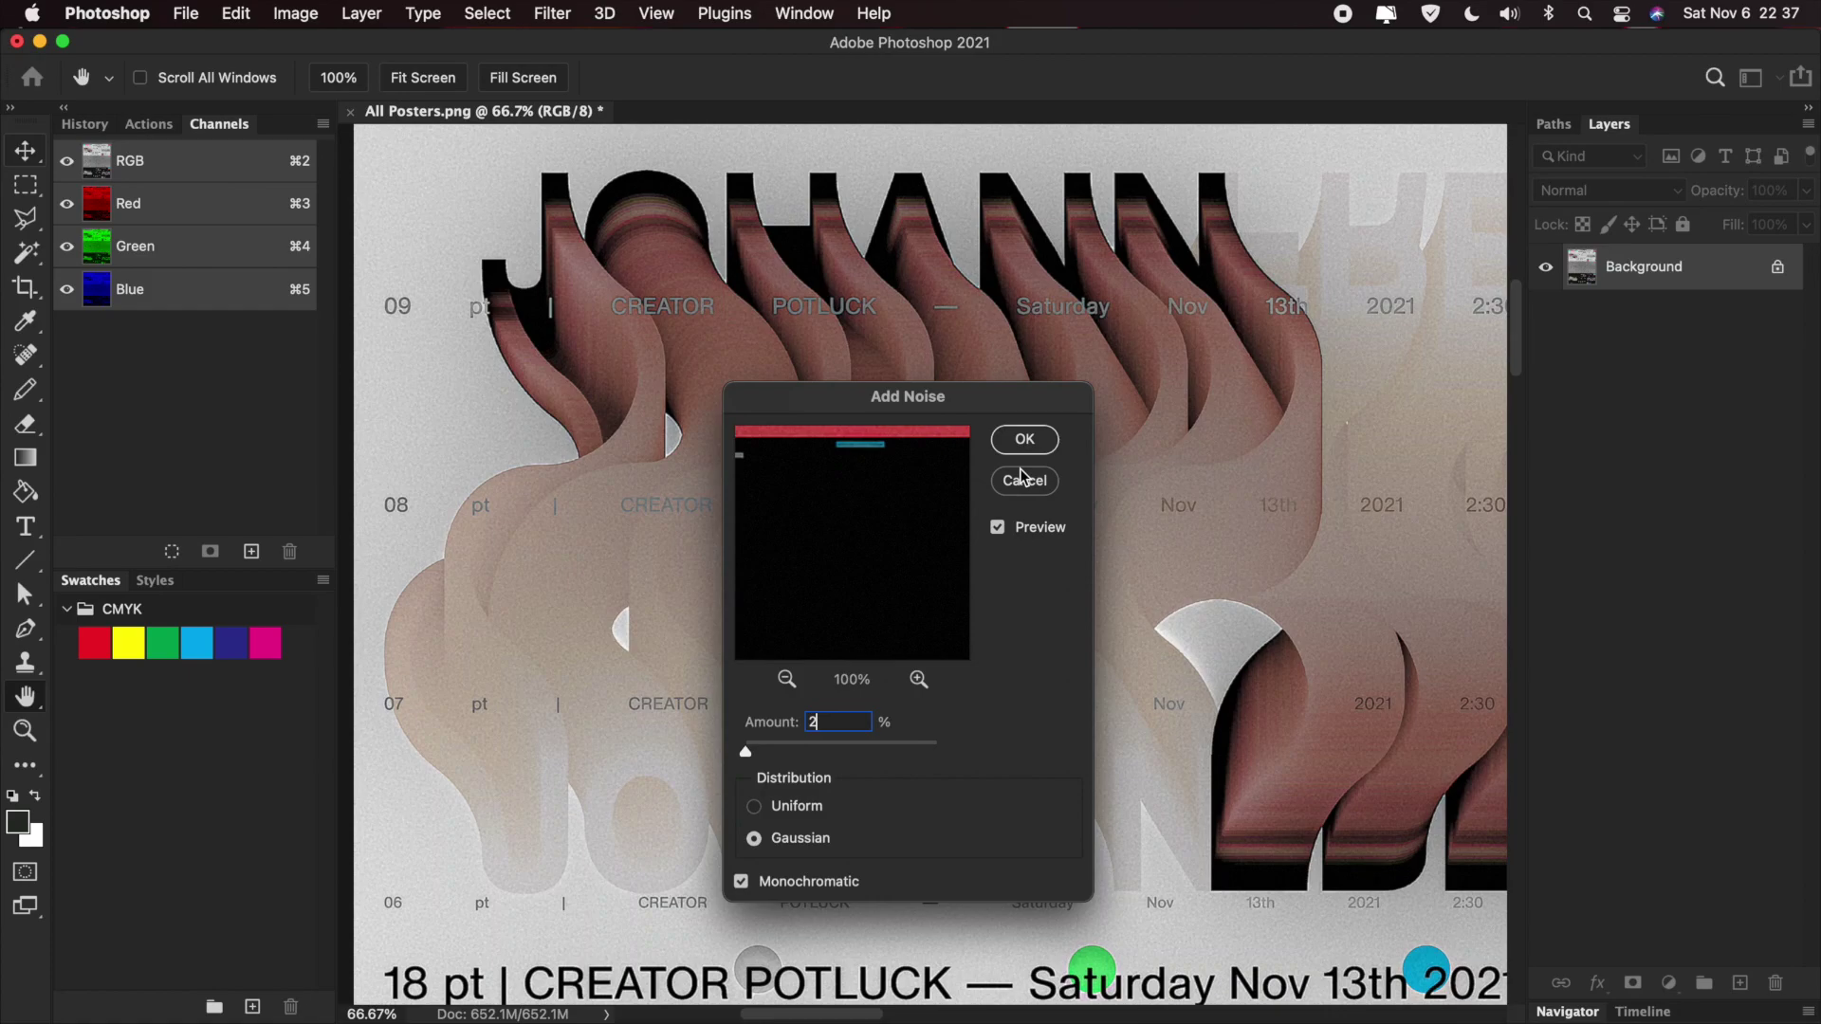
pyautogui.press('BackSpace')
pyautogui.write('5')
pyautogui.click(1030, 440)
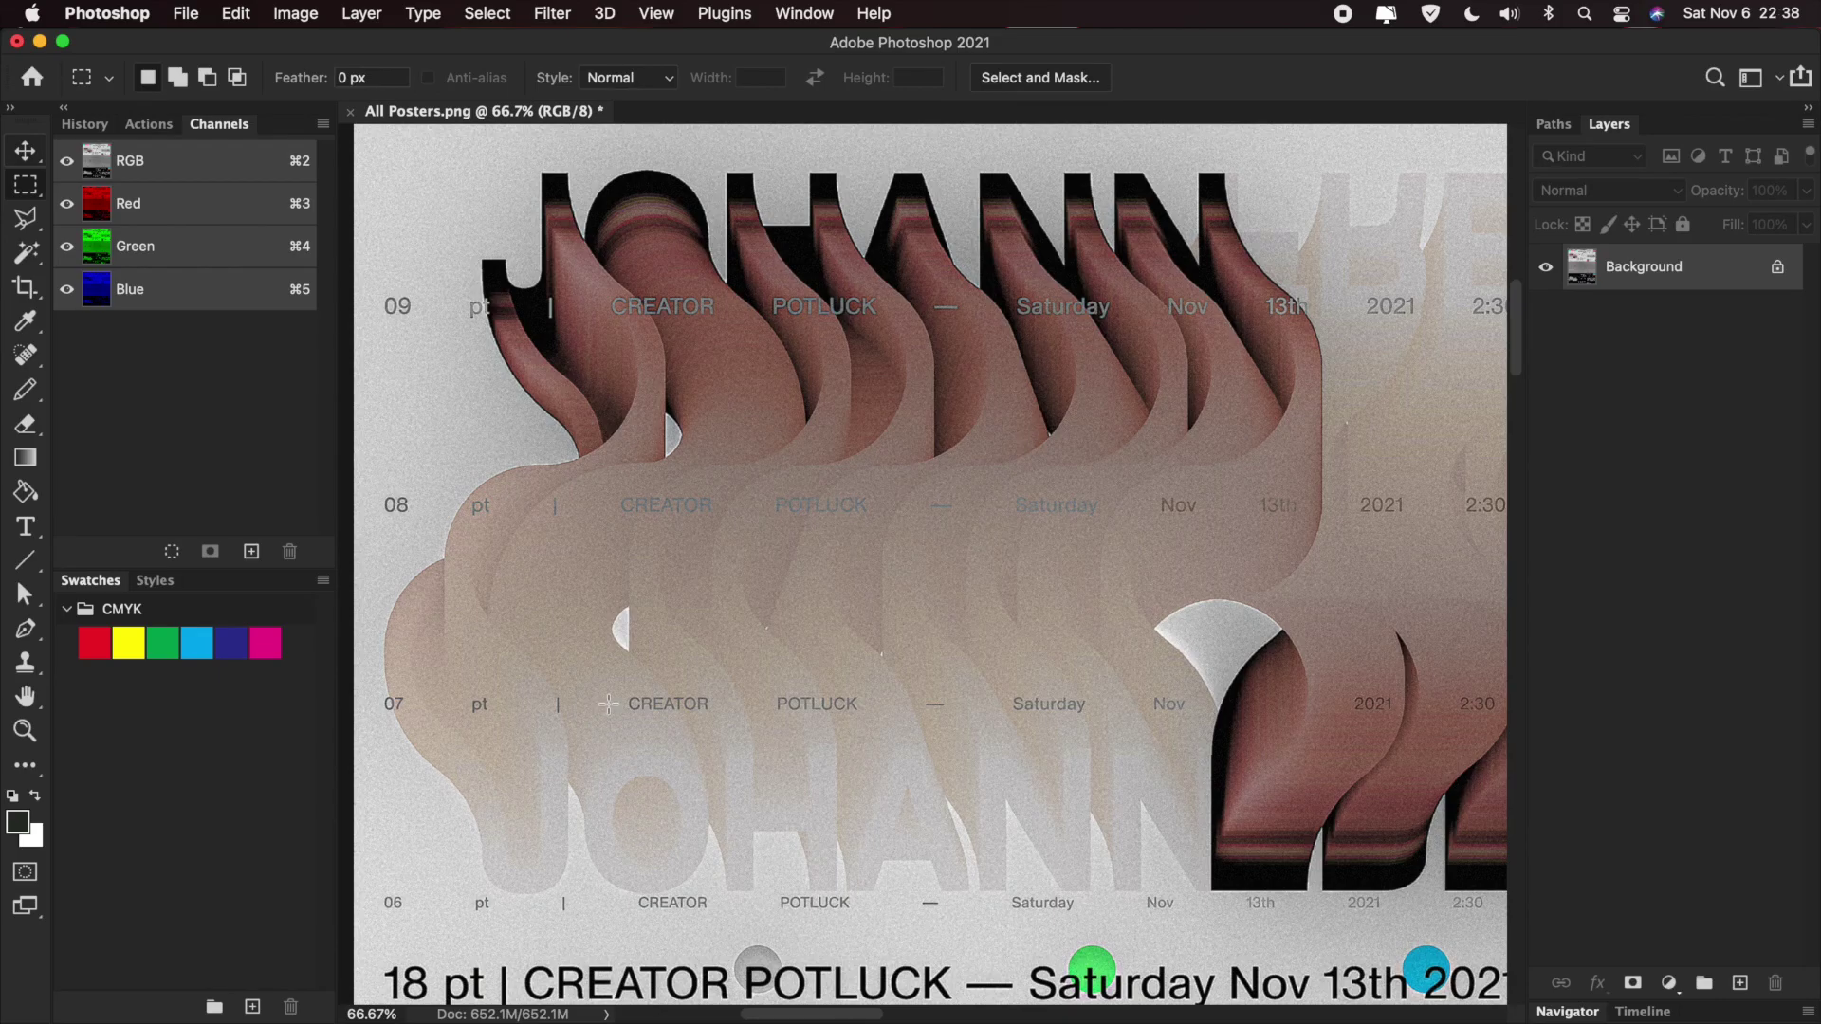
# - Examine the noise on the white poster's warped lettering and point-size text lines at 100% zoom
pyautogui.press('super+plus')
pyautogui.press('super+minus')
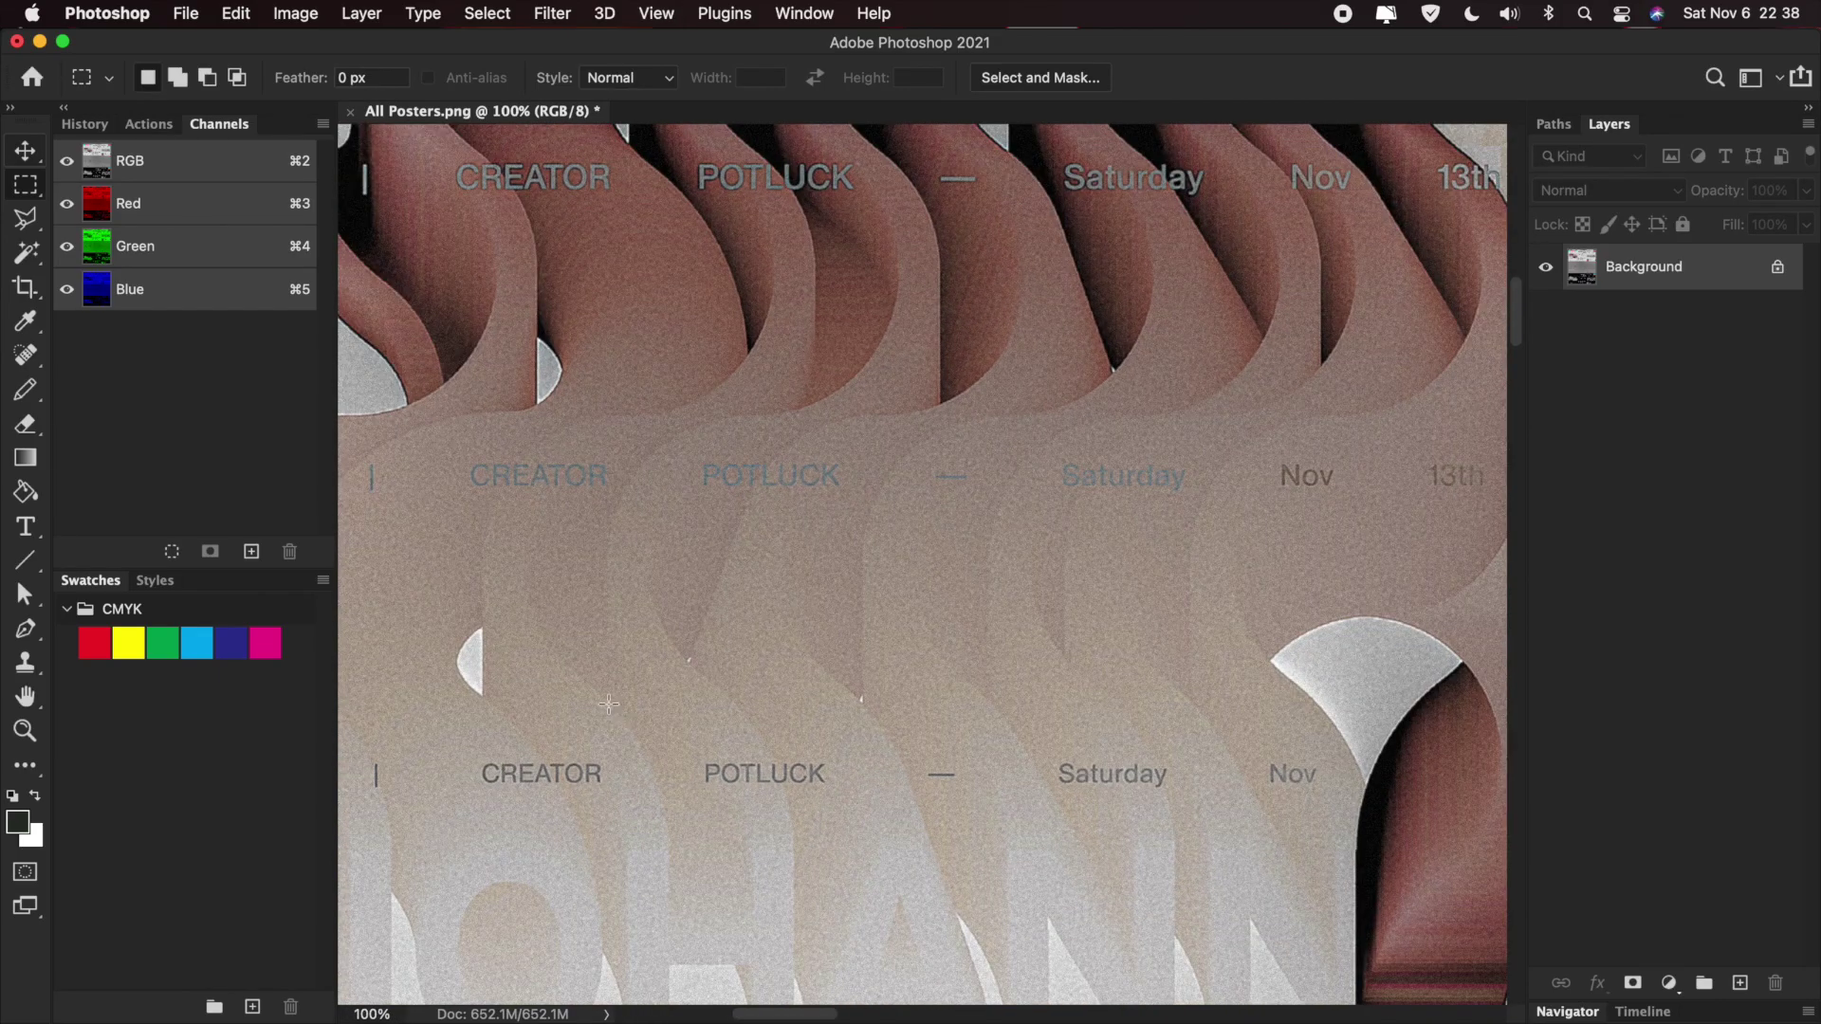
pyautogui.scroll(-3, 609, 702)
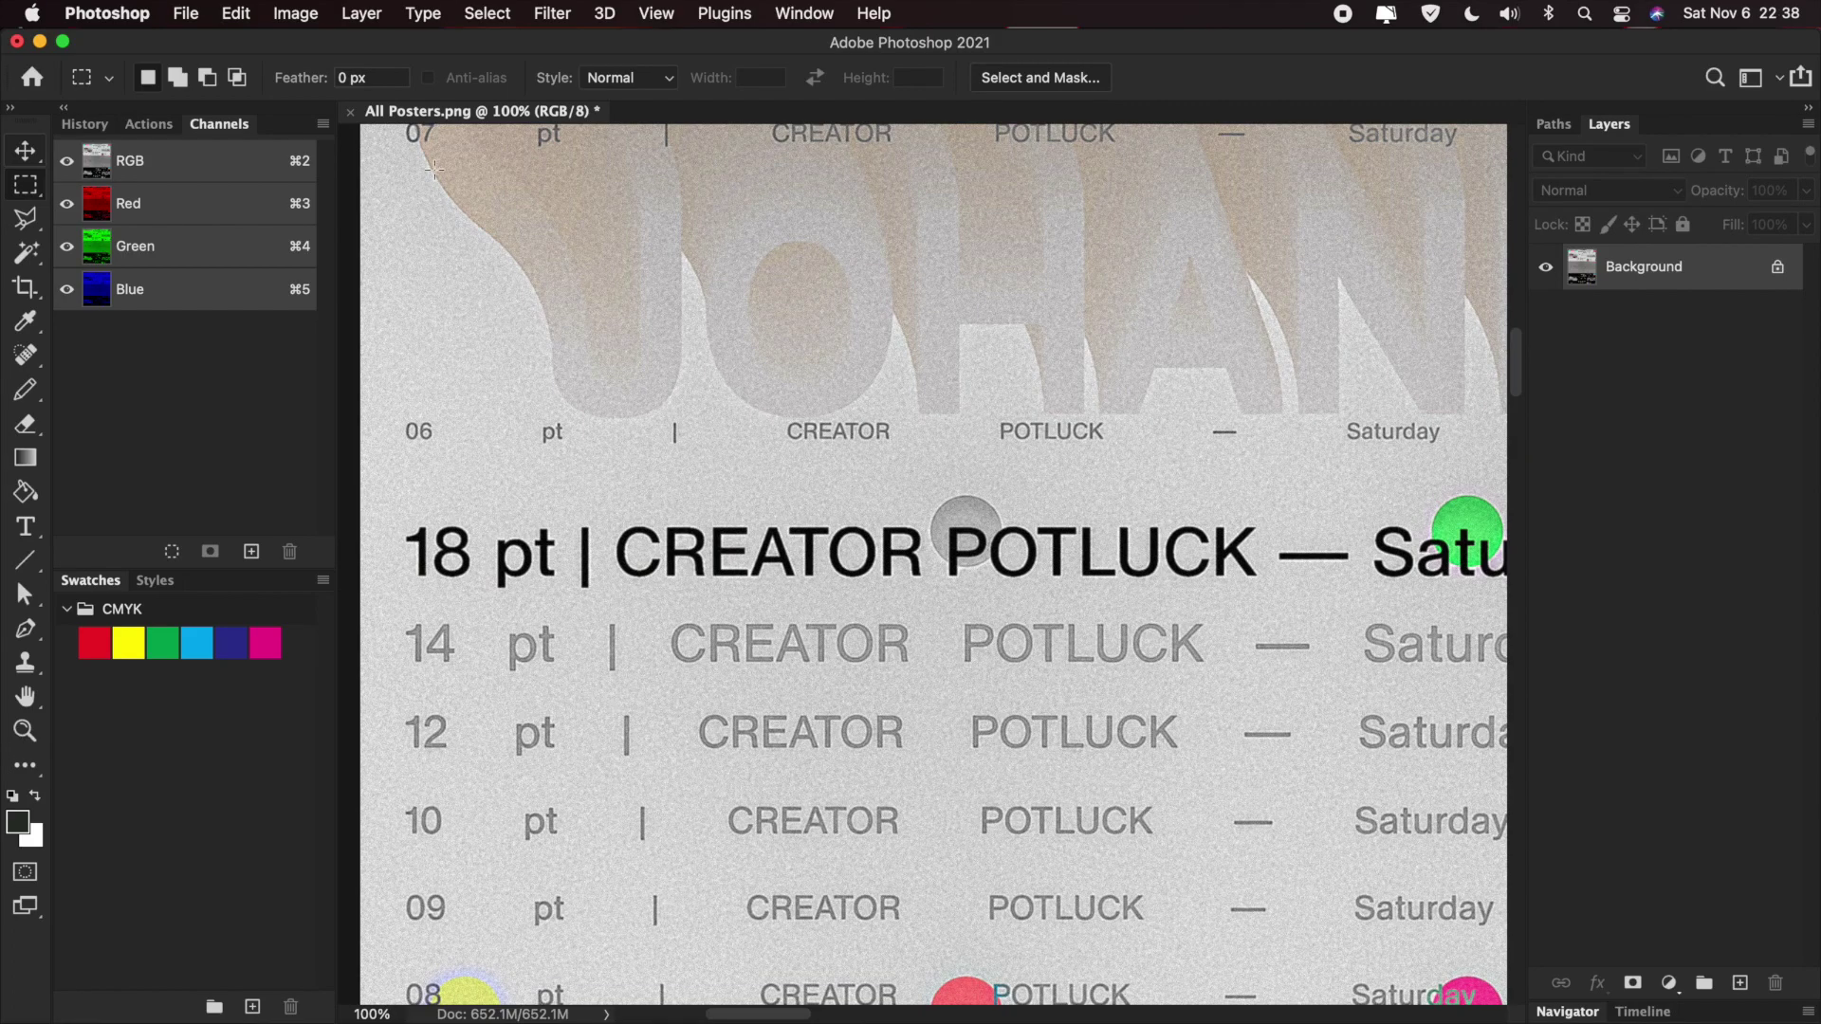
pyautogui.click(558, 9)
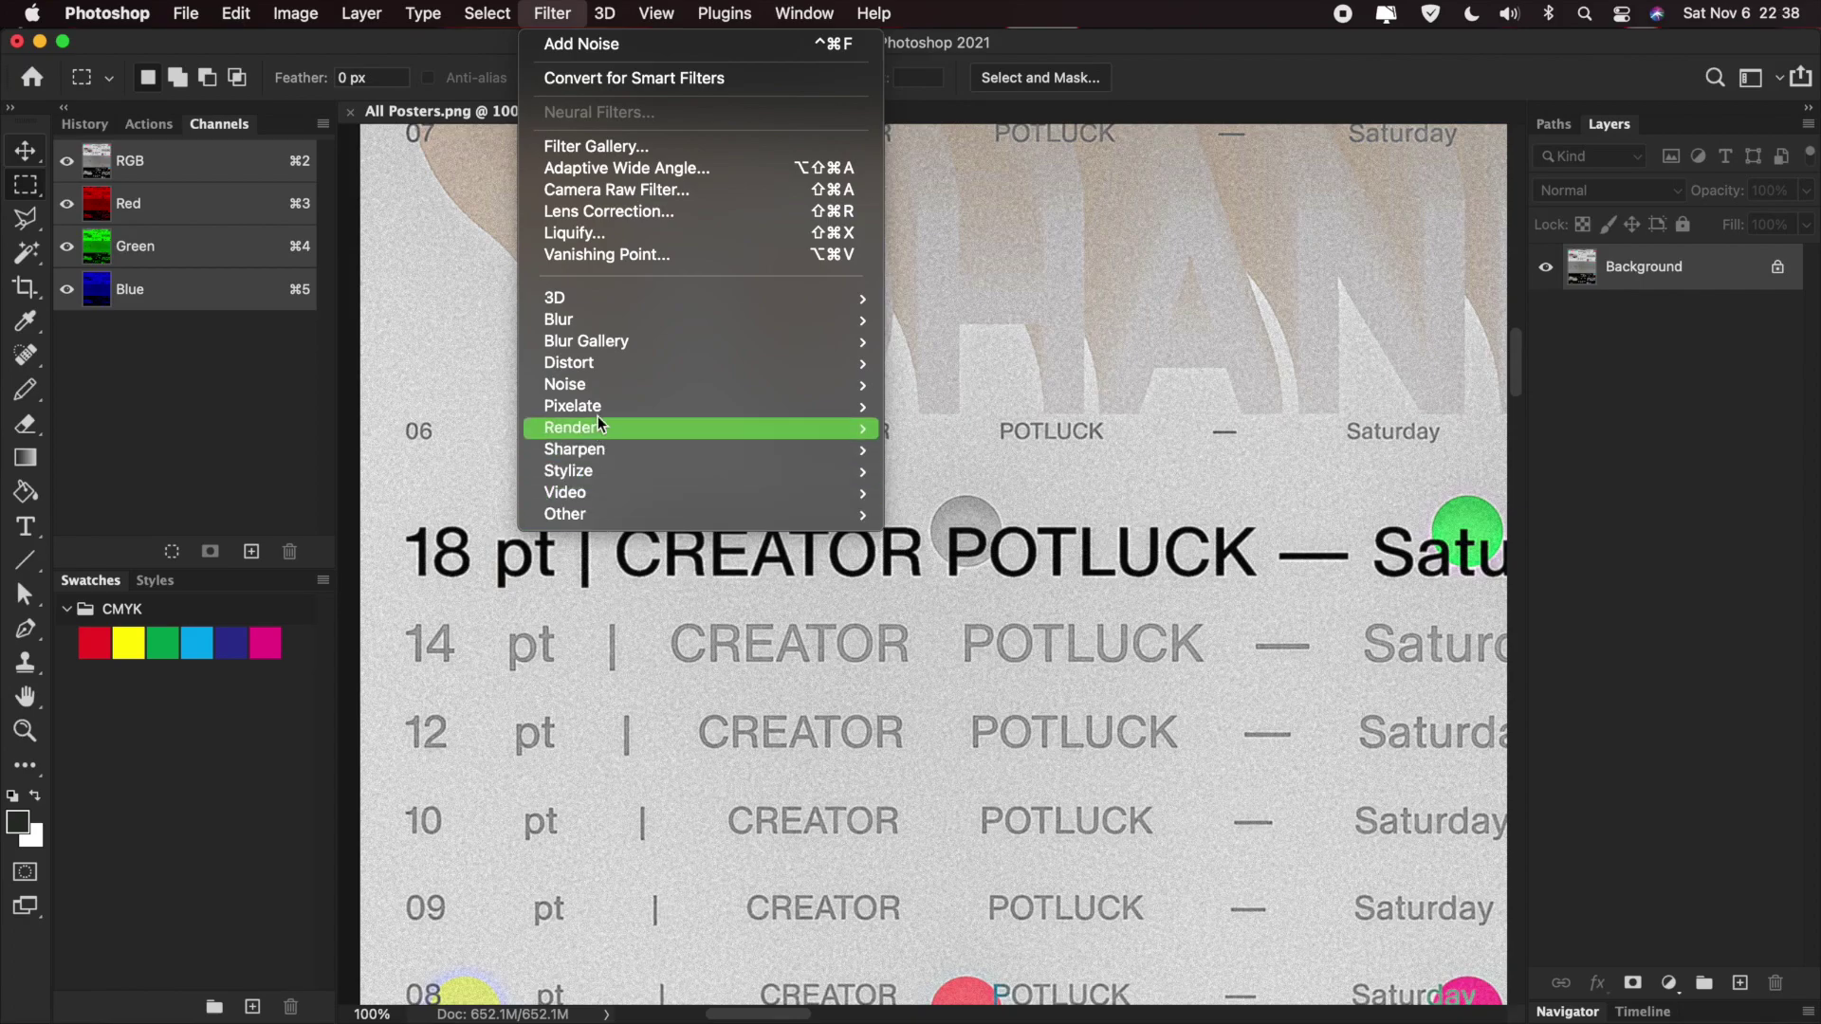
pyautogui.moveTo(597, 383)
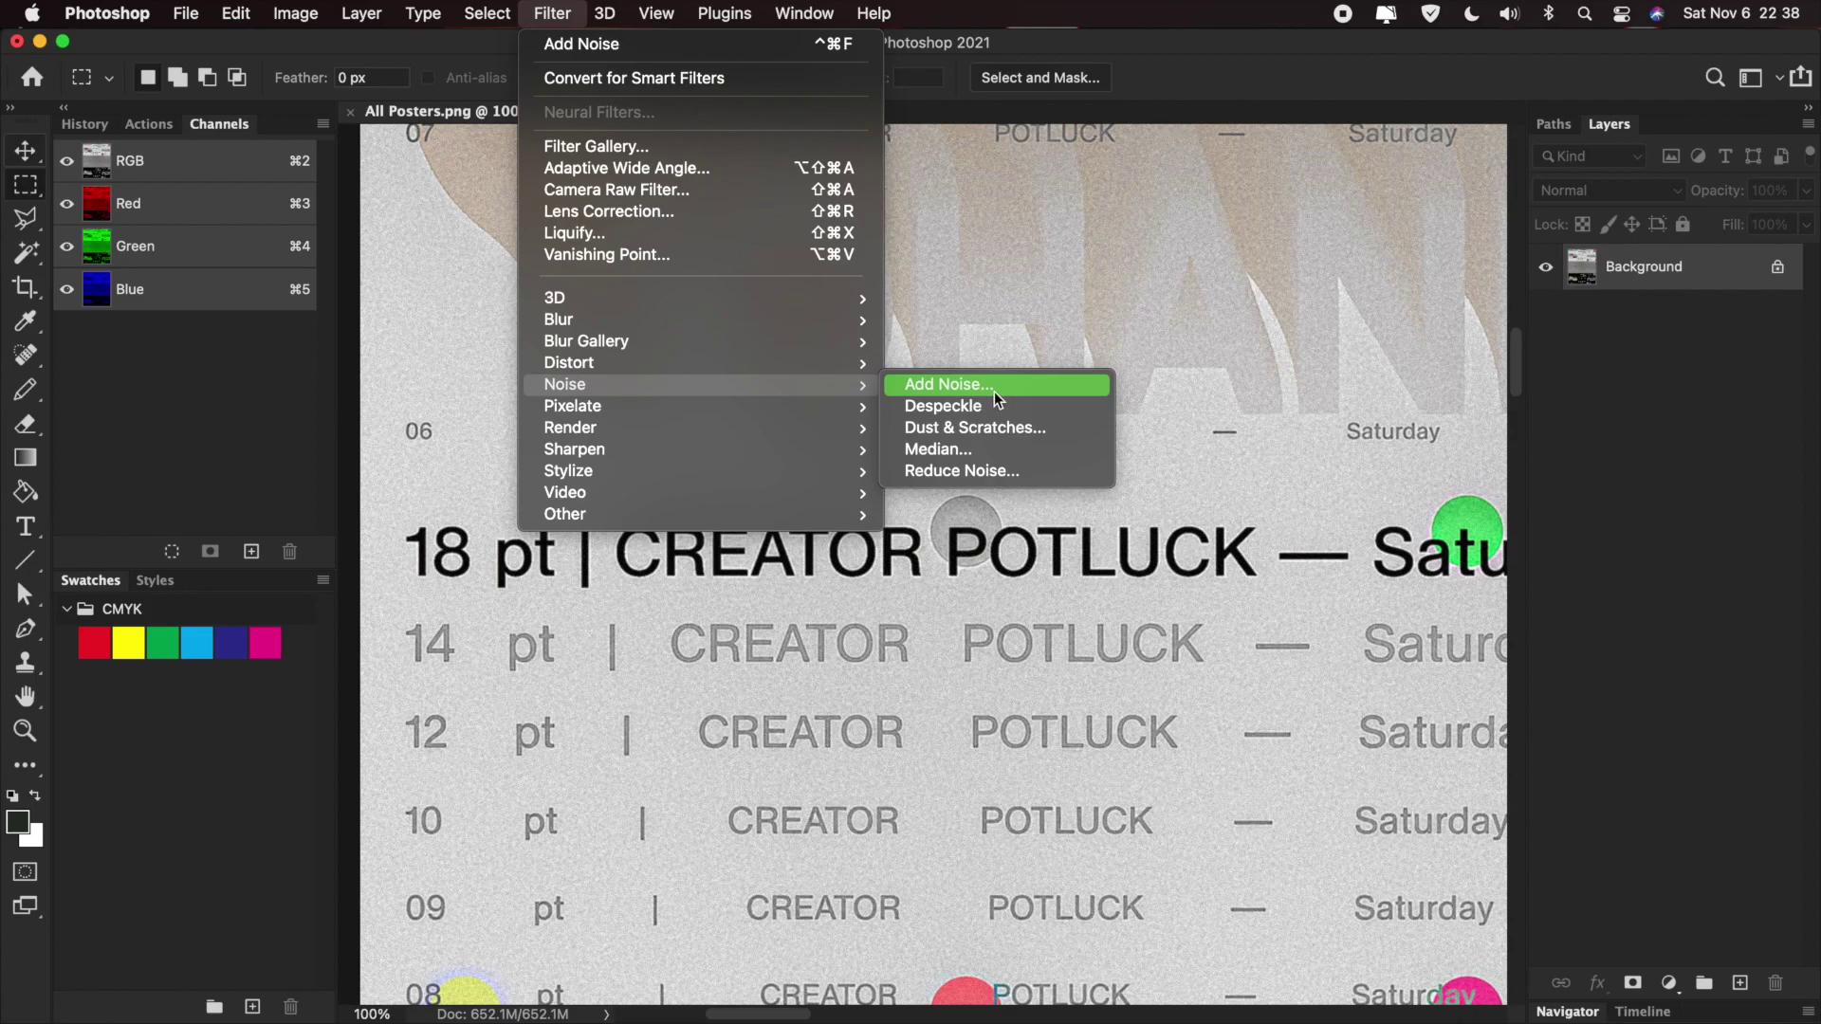
pyautogui.click(836, 690)
# - Resample the poster image to a resolution of 72 pixels/inch
pyautogui.press('super+alt+i')
pyautogui.press('Right')
pyautogui.write('/')
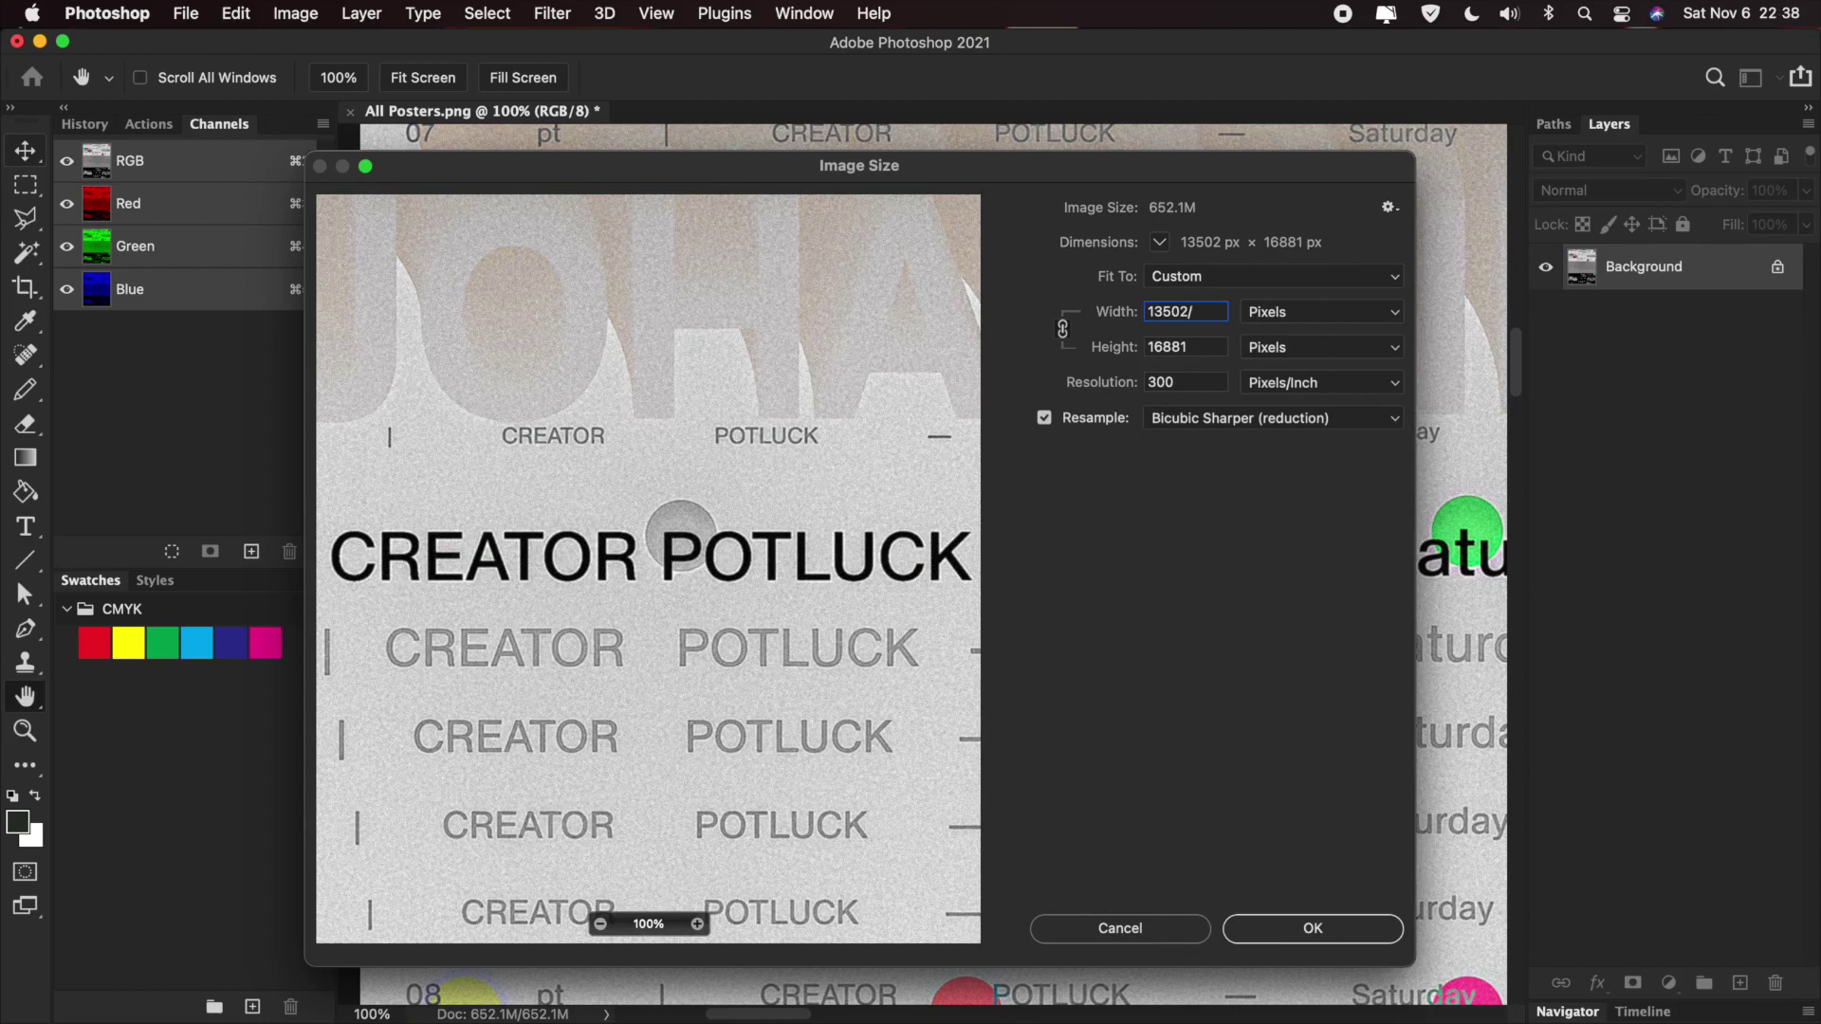
pyautogui.press('Tab')
pyautogui.press('Tab')
pyautogui.write('72')
pyautogui.doubleClick(1203, 346)
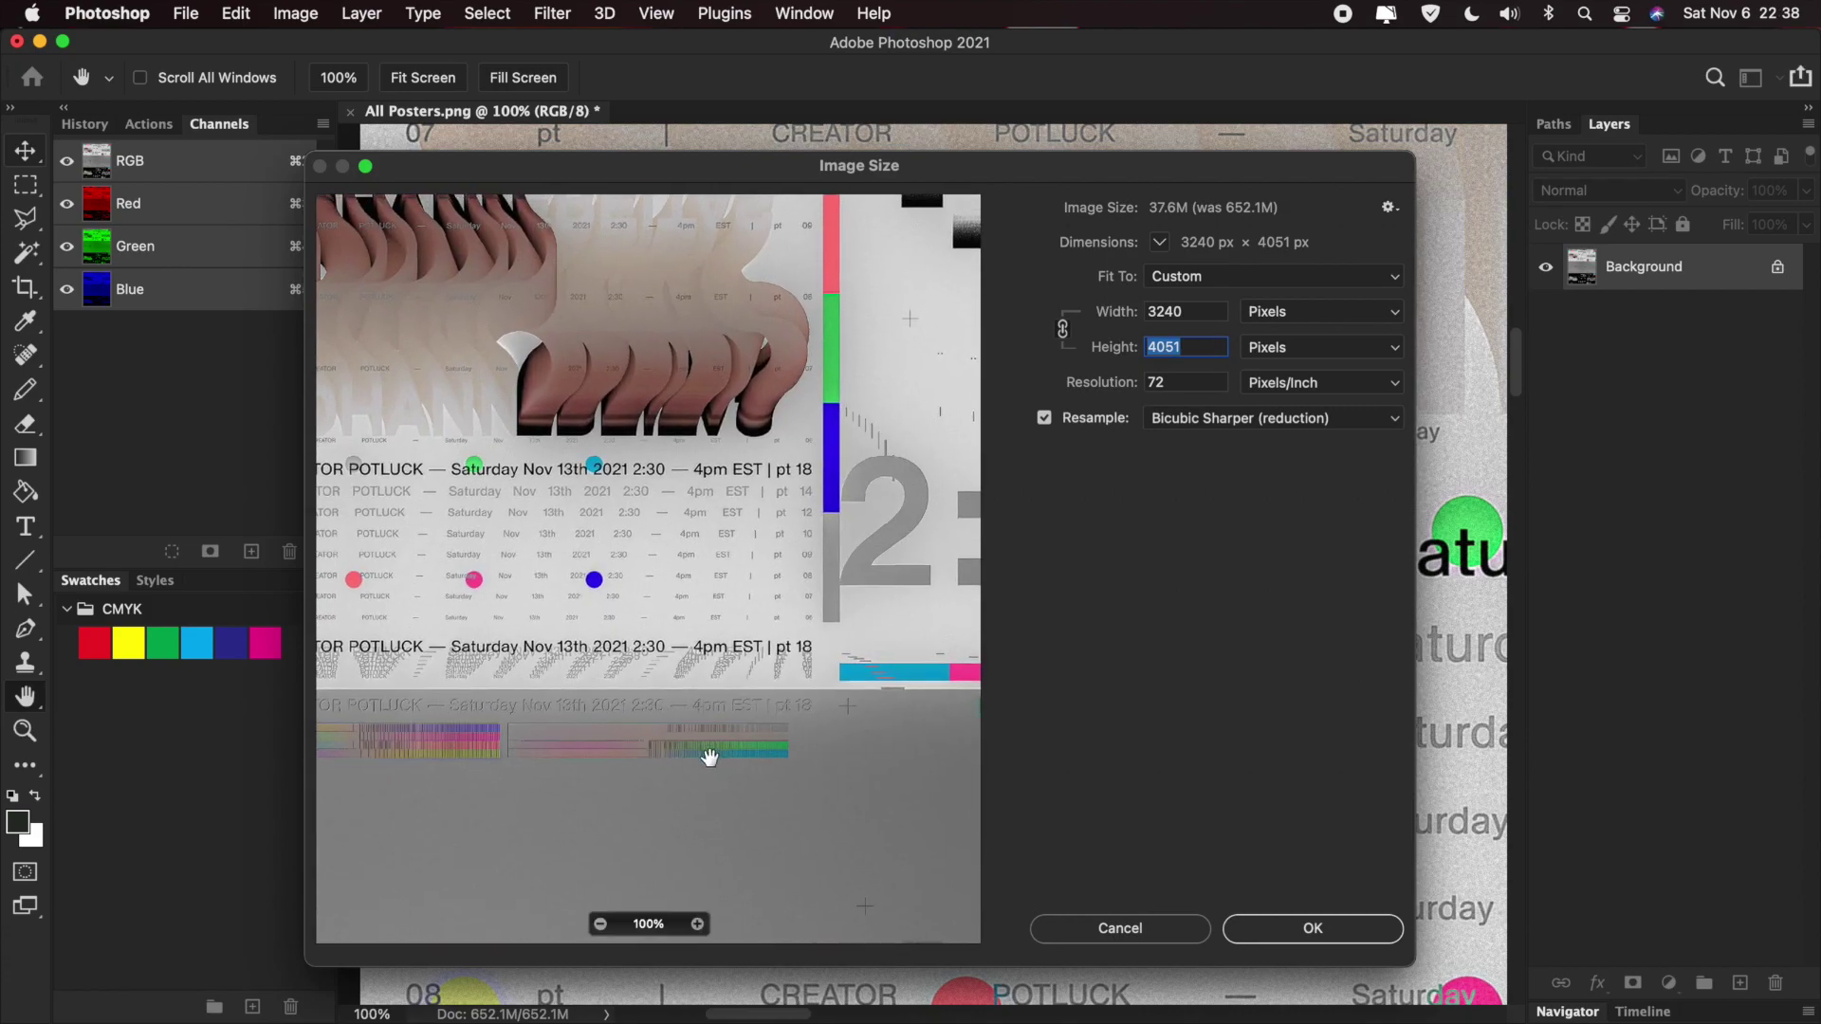
pyautogui.click(1385, 939)
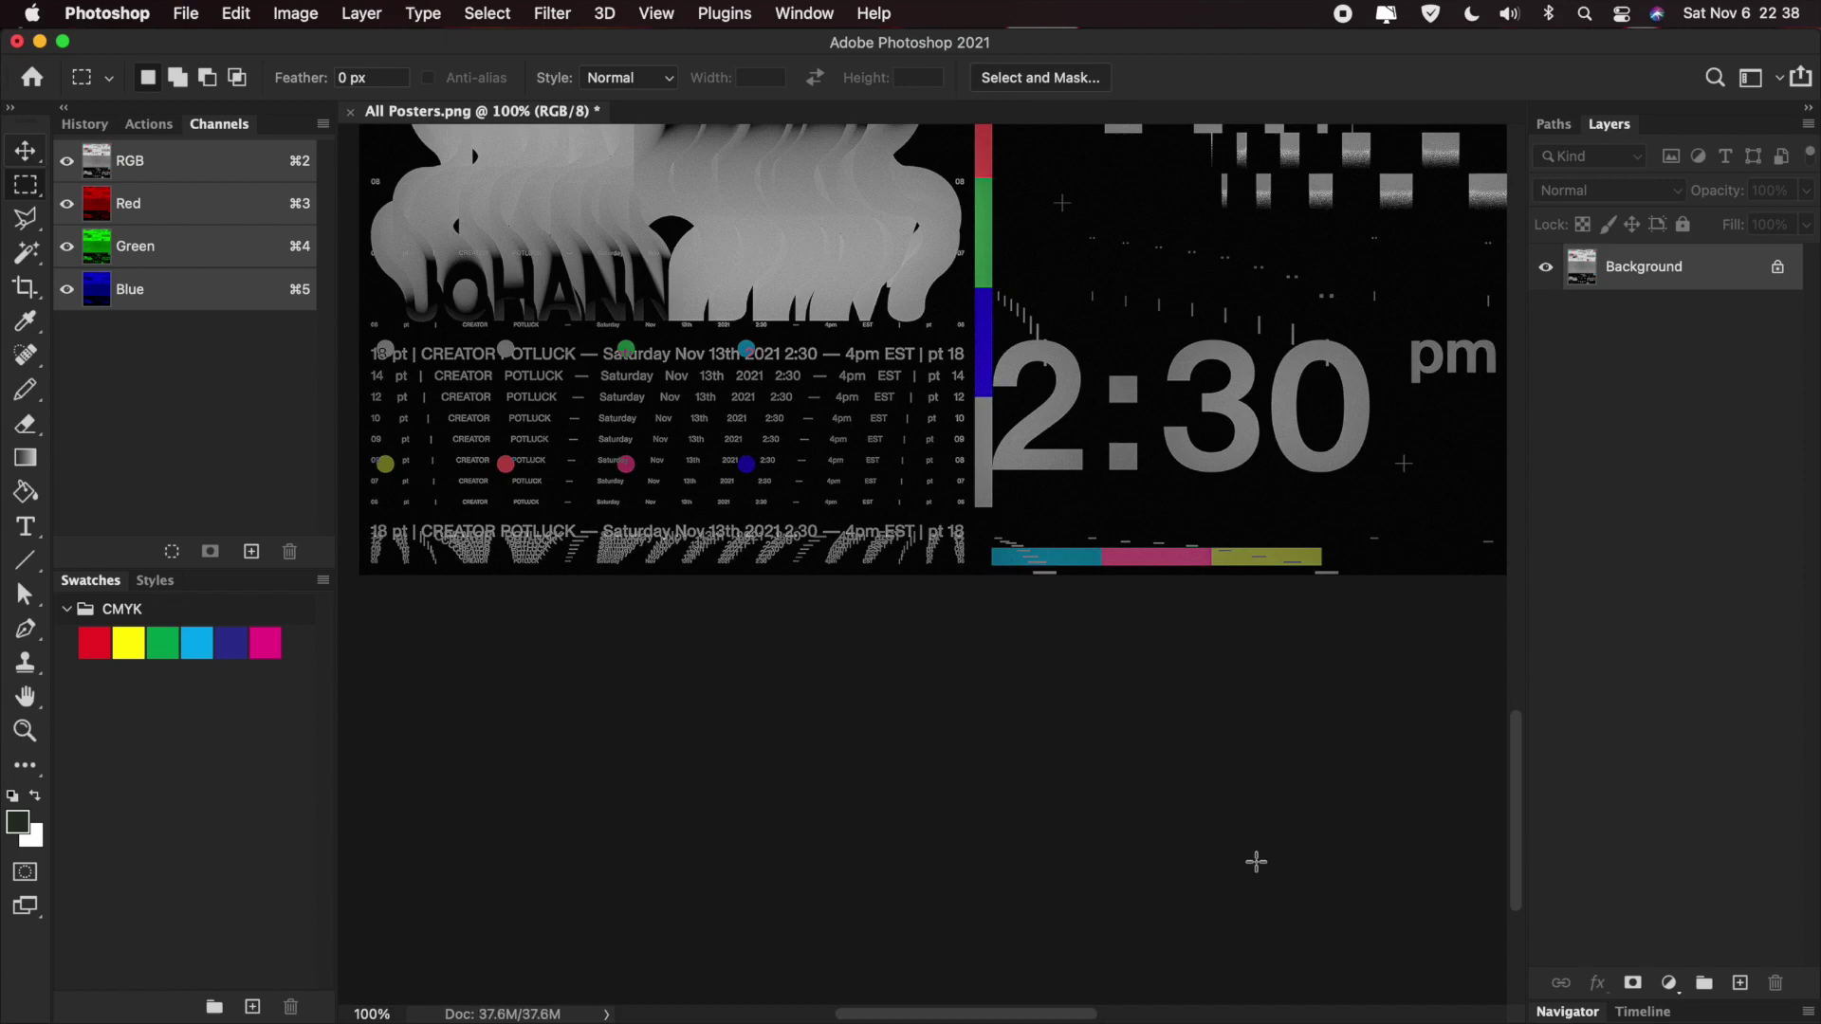
# - Examine the grain and faded colours across the white, grey and black posters in the downsized image
pyautogui.scroll(5, 1257, 861)
pyautogui.hscroll(2, 1257, 861)
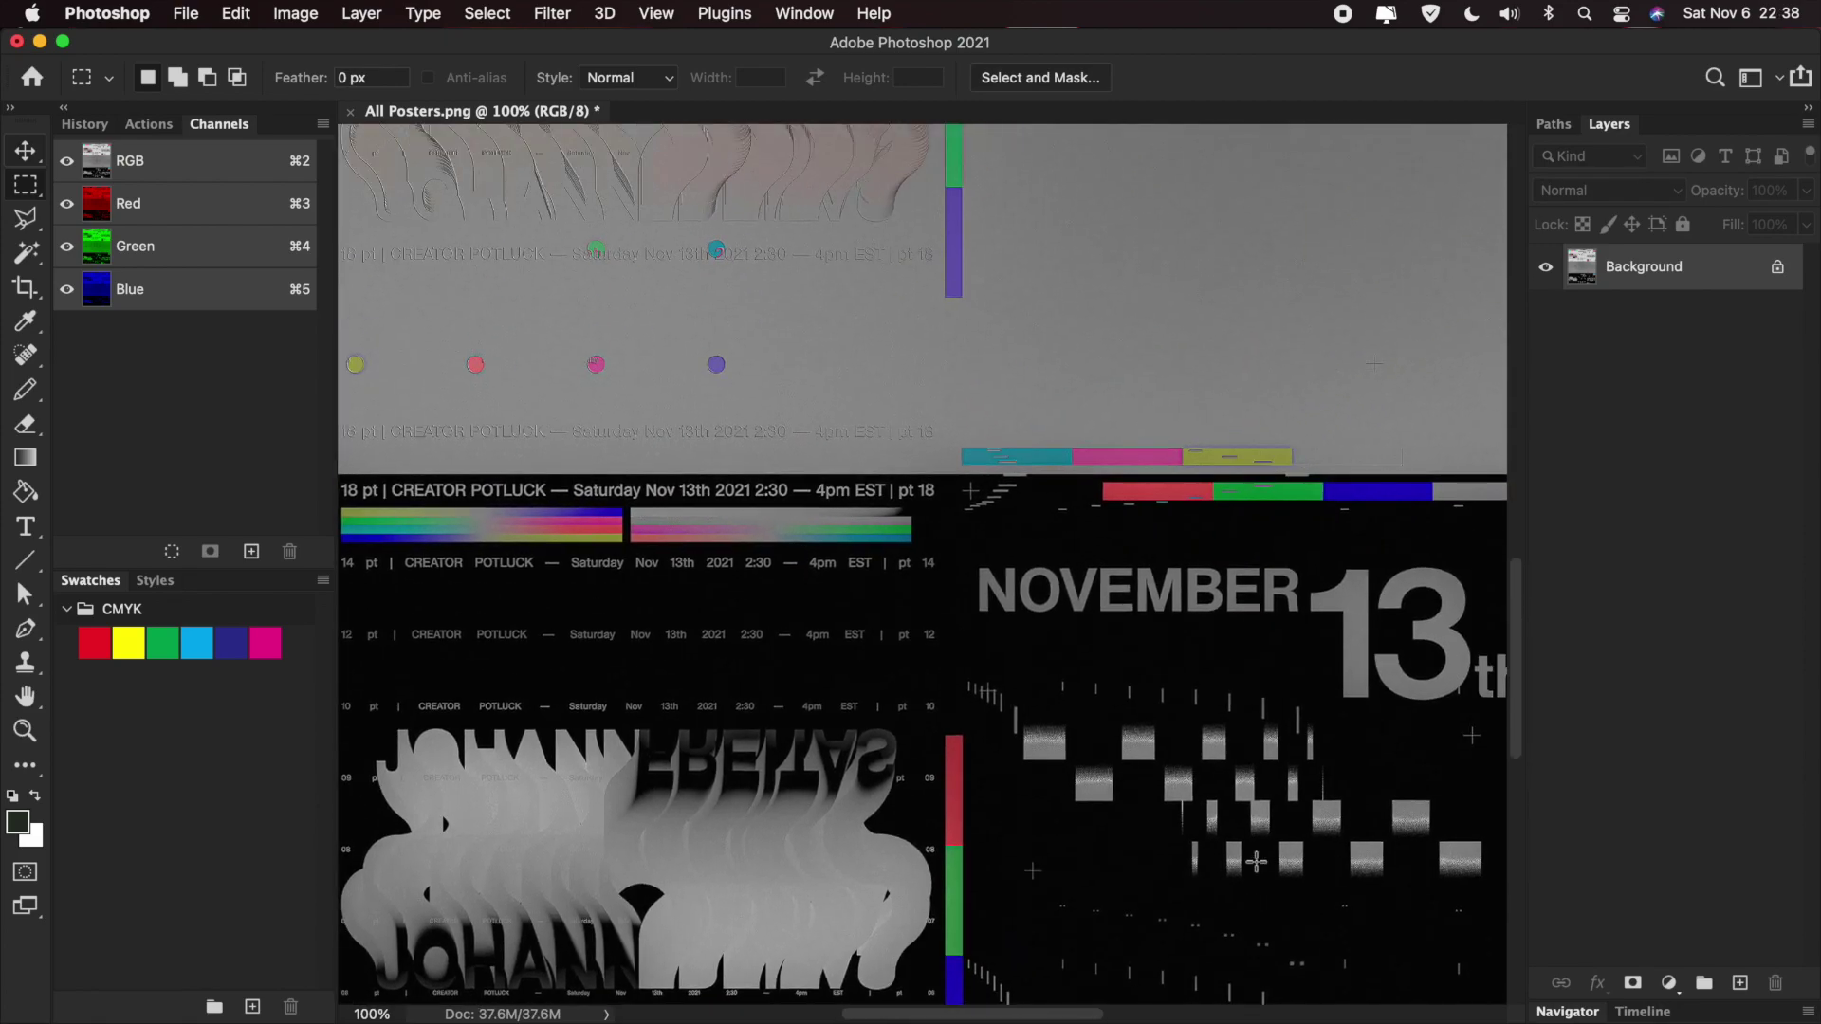
pyautogui.scroll(6, 773, 509)
pyautogui.scroll(6, 773, 509)
pyautogui.press('super+minus')
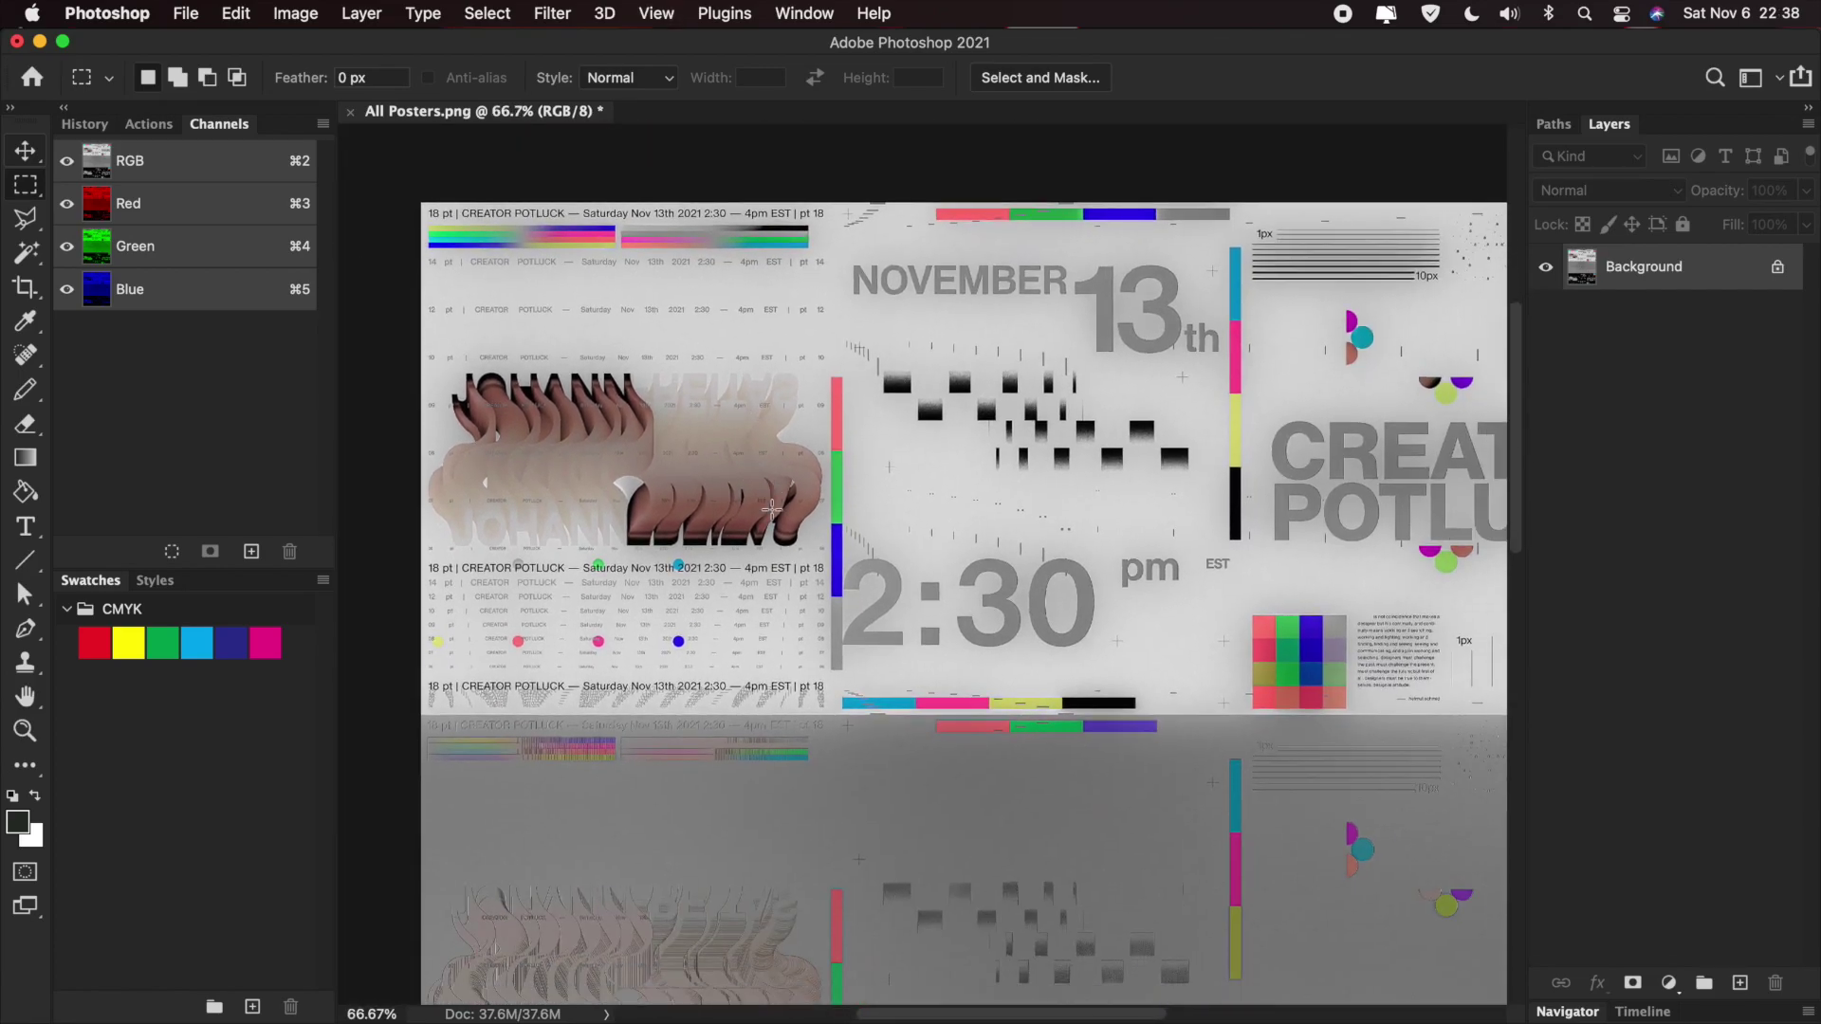
pyautogui.scroll(-6, 772, 509)
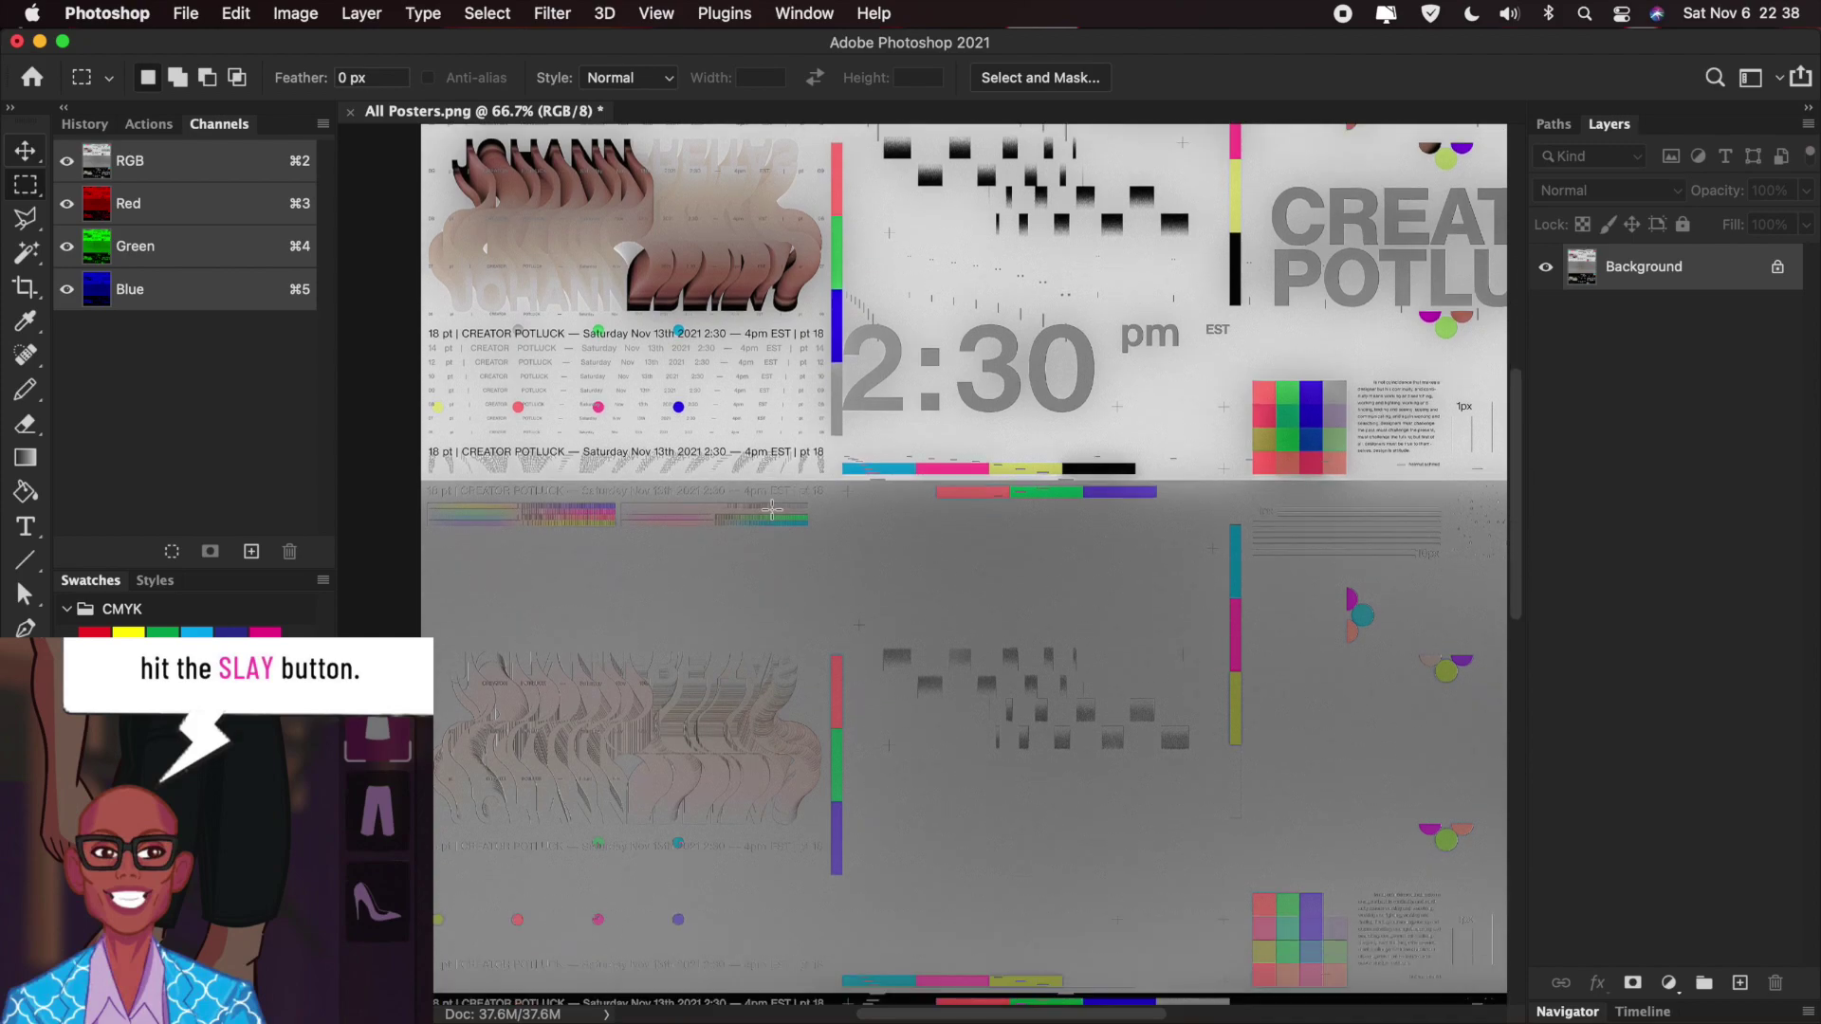
pyautogui.scroll(-1, 772, 510)
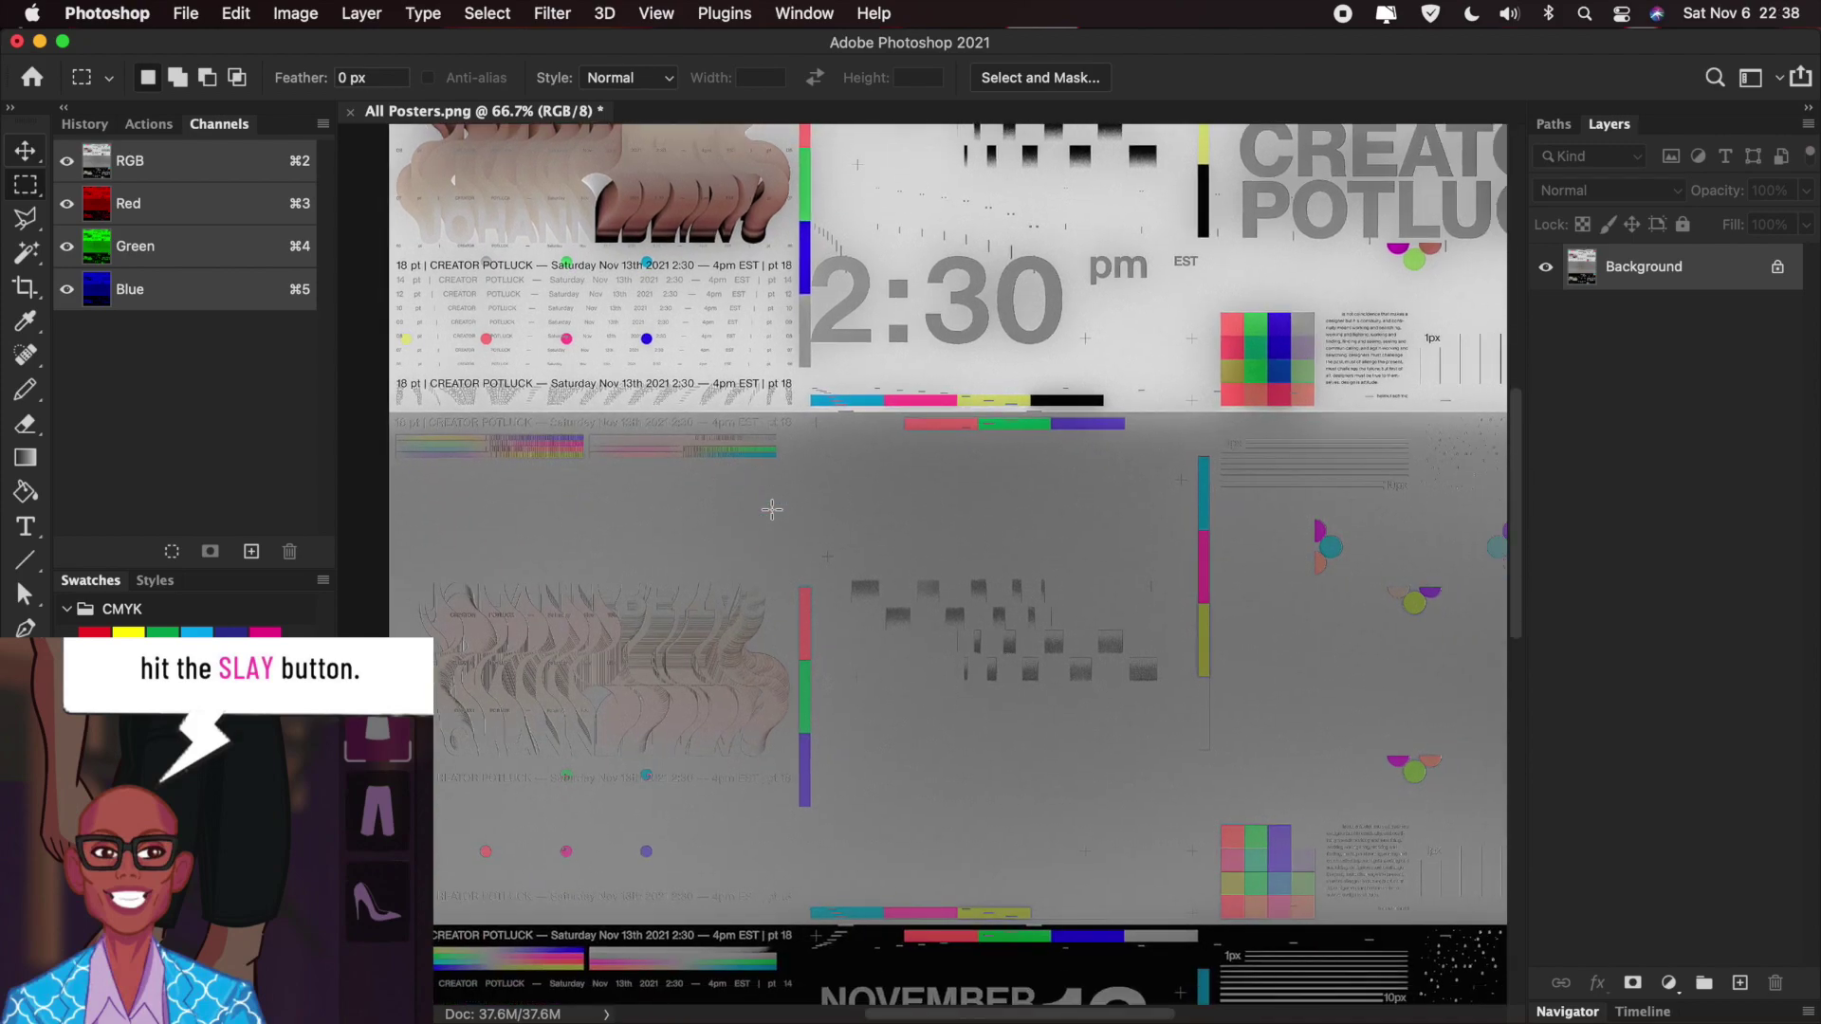
pyautogui.scroll(-10, 772, 509)
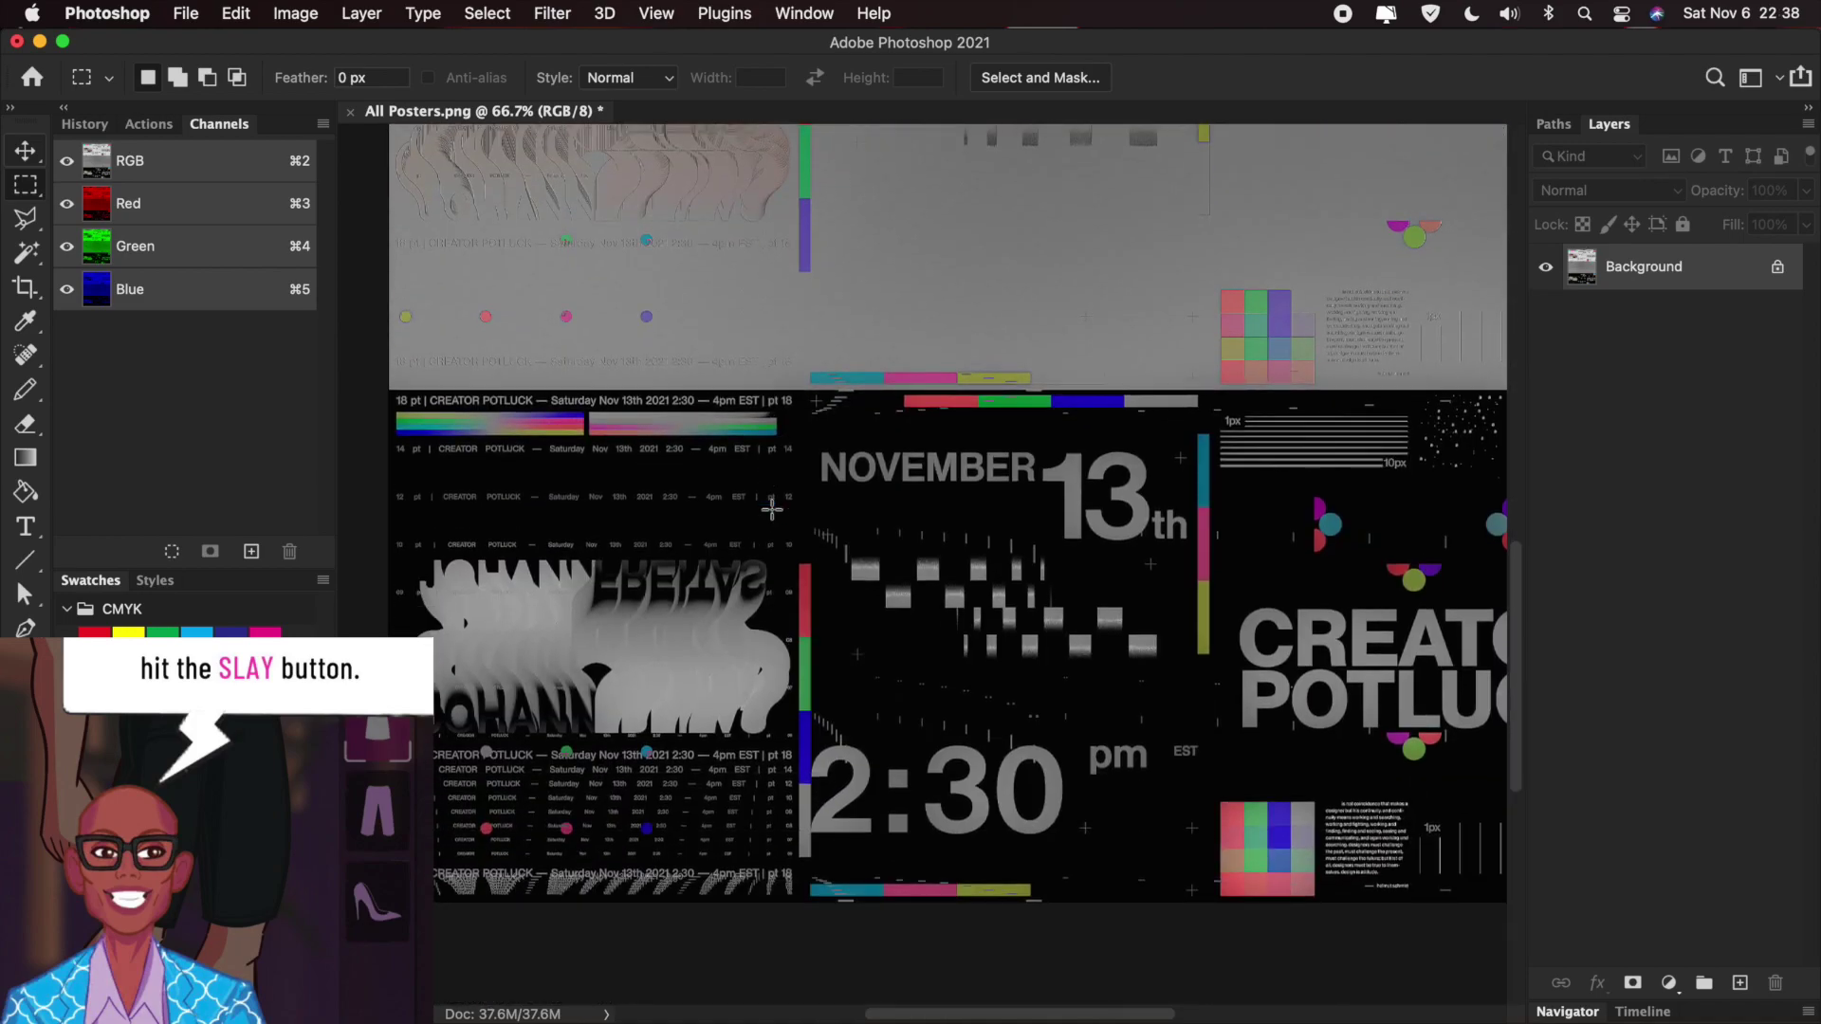
pyautogui.scroll(-3, 772, 509)
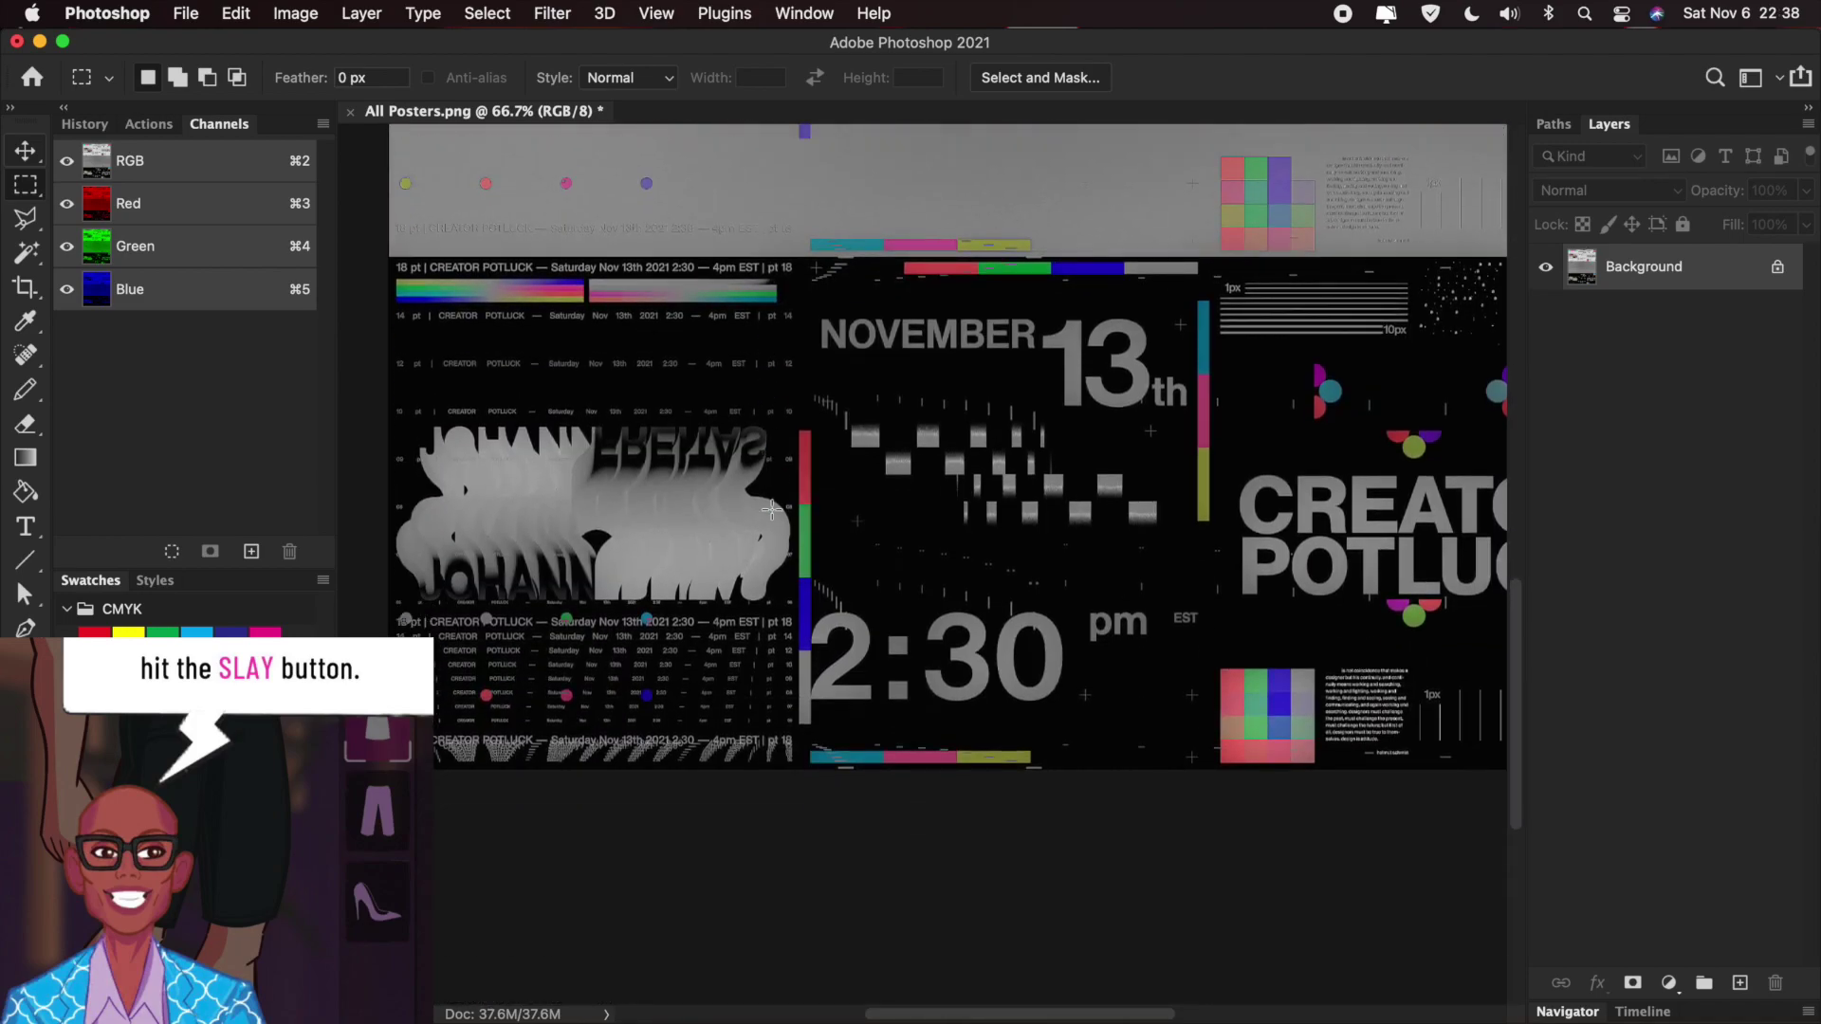
pyautogui.scroll(4, 772, 509)
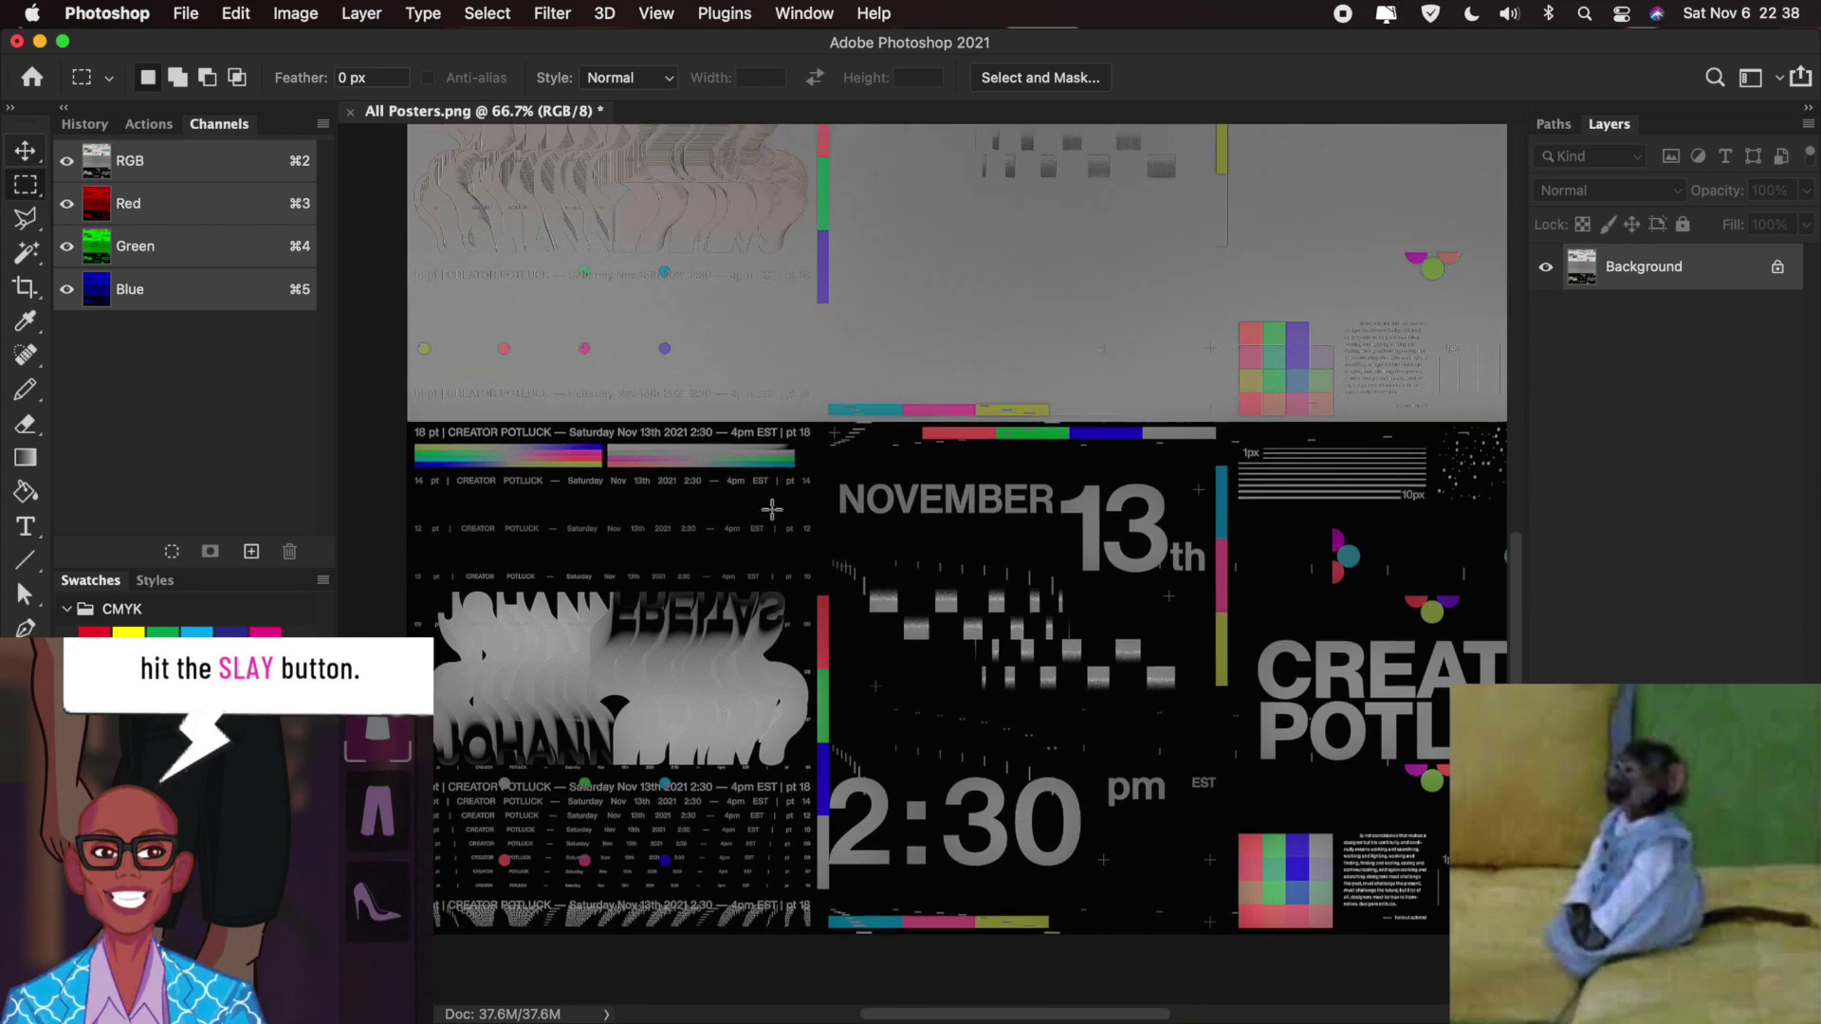
pyautogui.scroll(2, 772, 510)
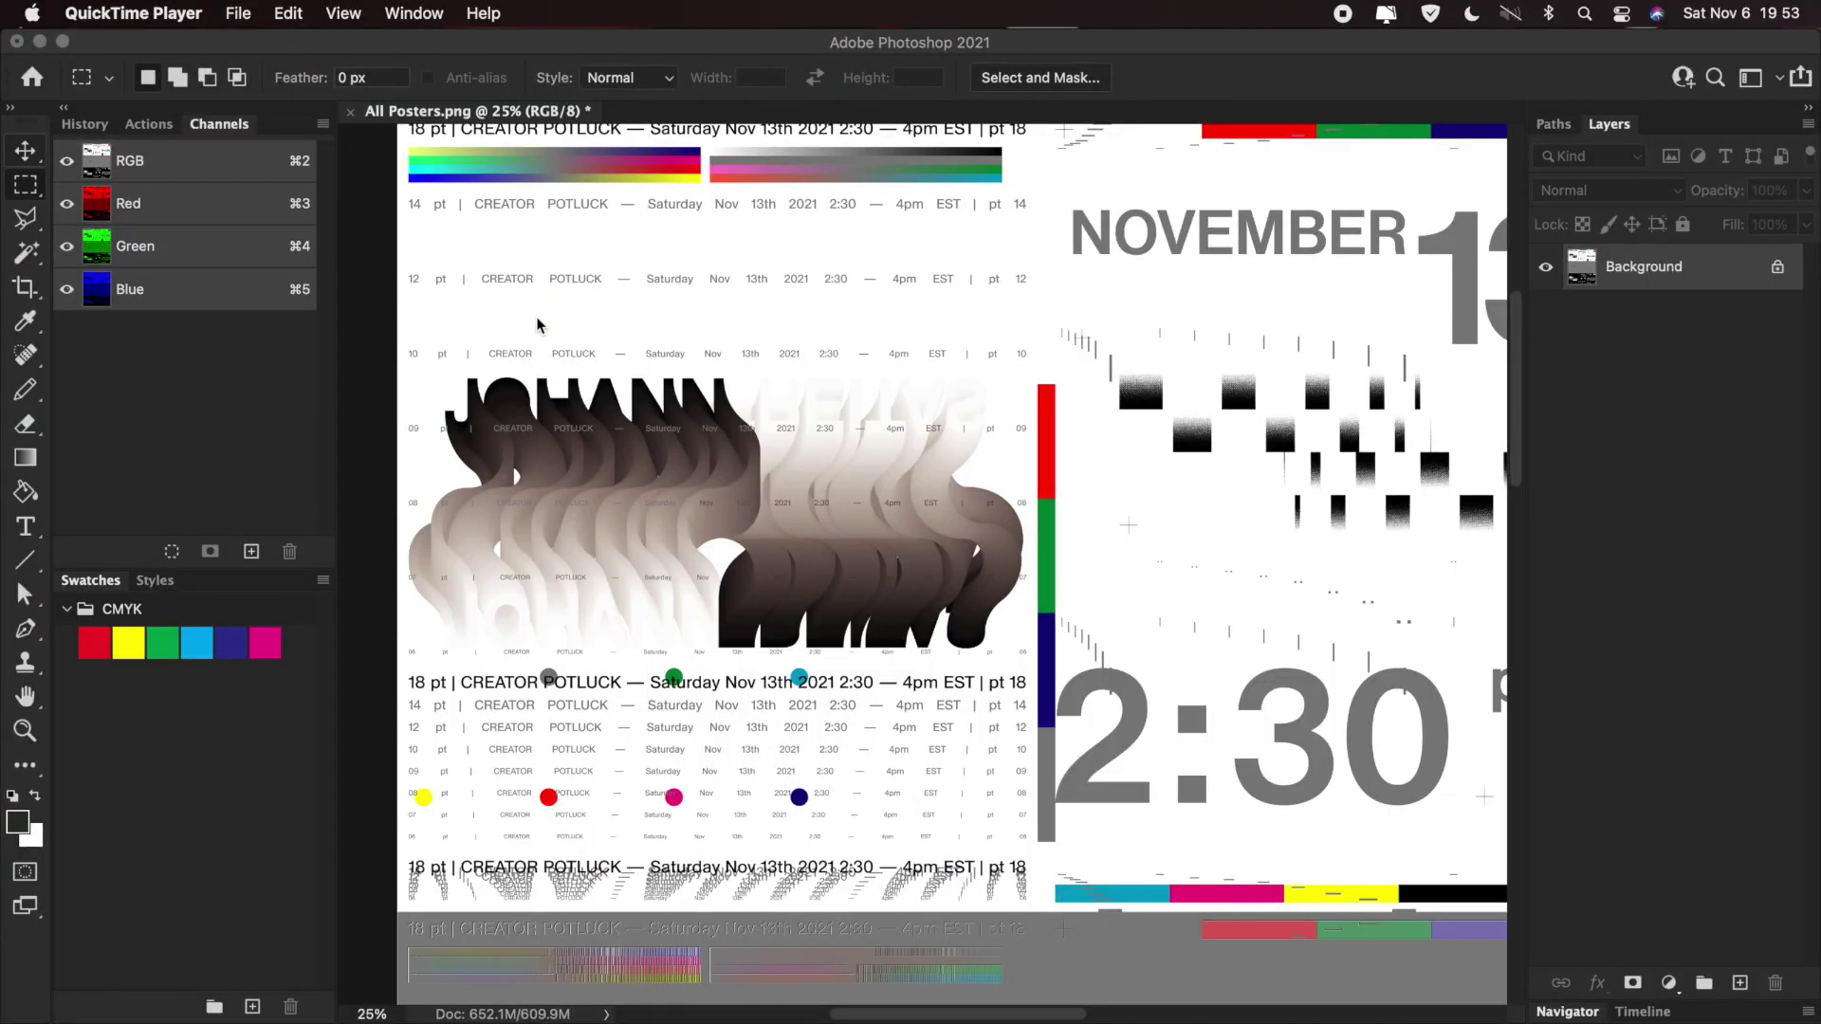
# - Preview an Indexed Color conversion of the poster image and examine the dithered pixels of the warped lettering up to 6400% zoom
pyautogui.scroll(2, 537, 325)
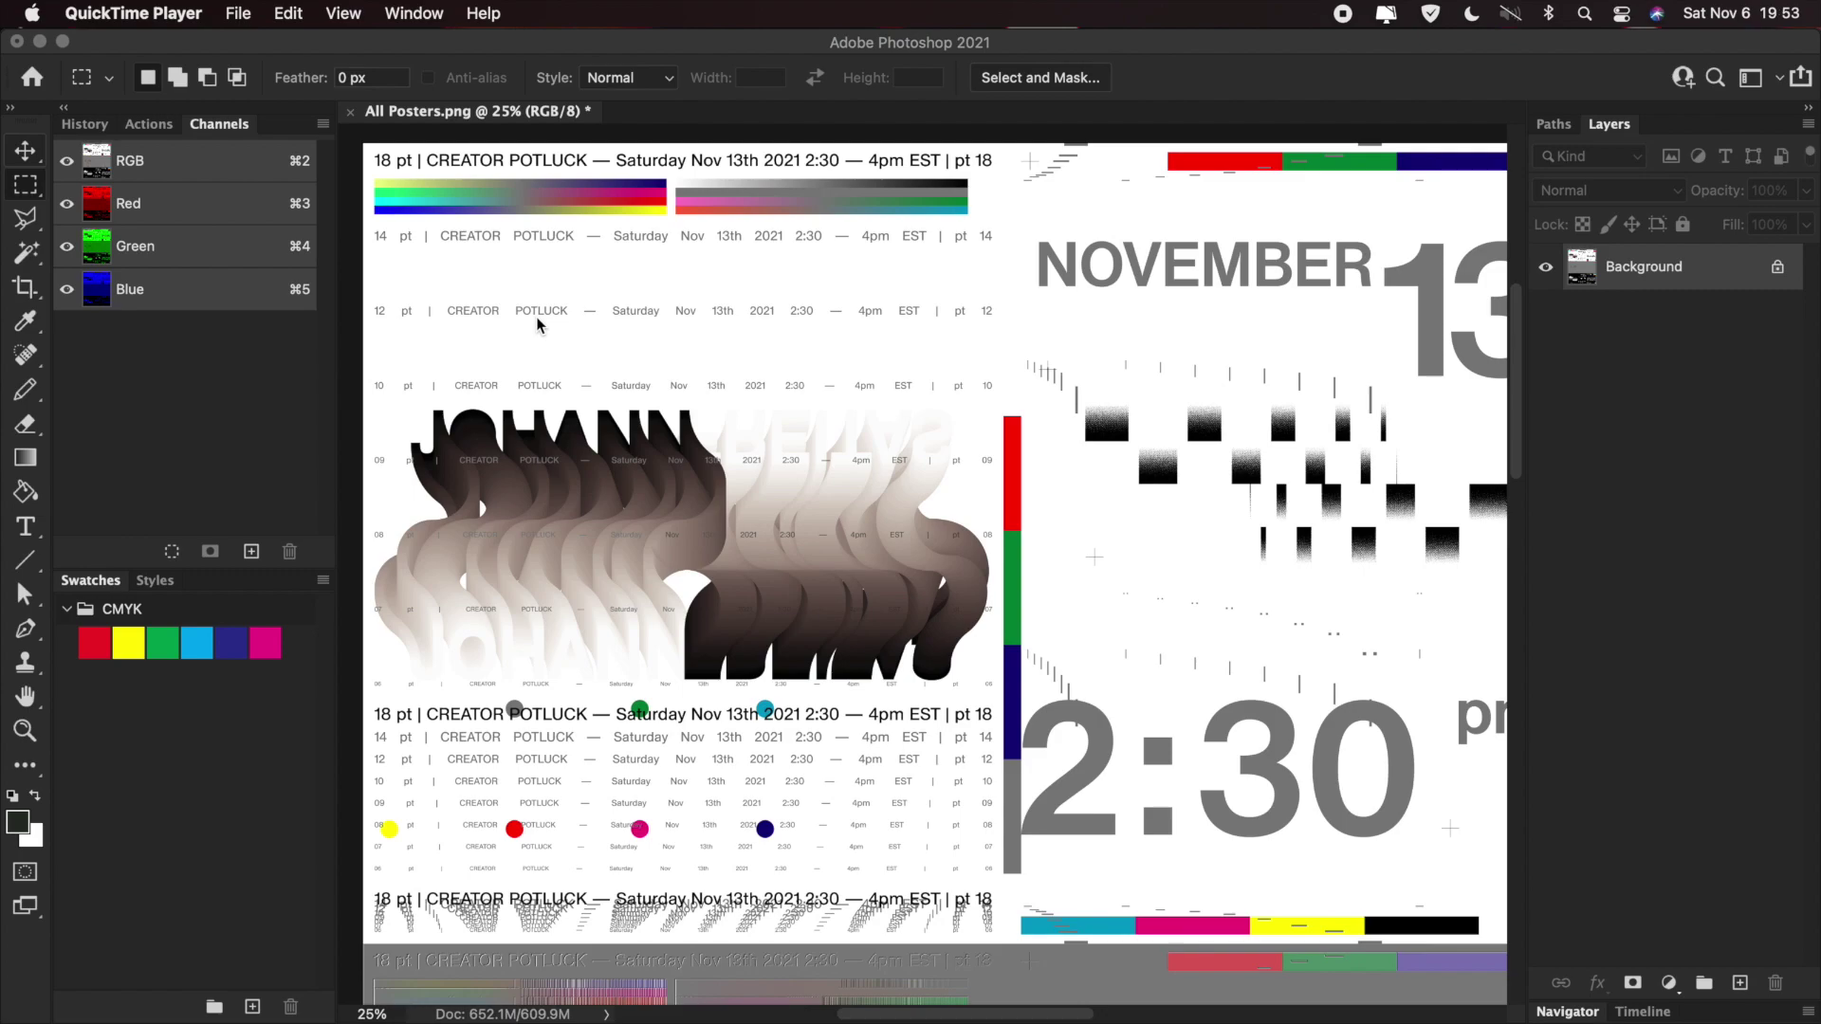
pyautogui.click(537, 323)
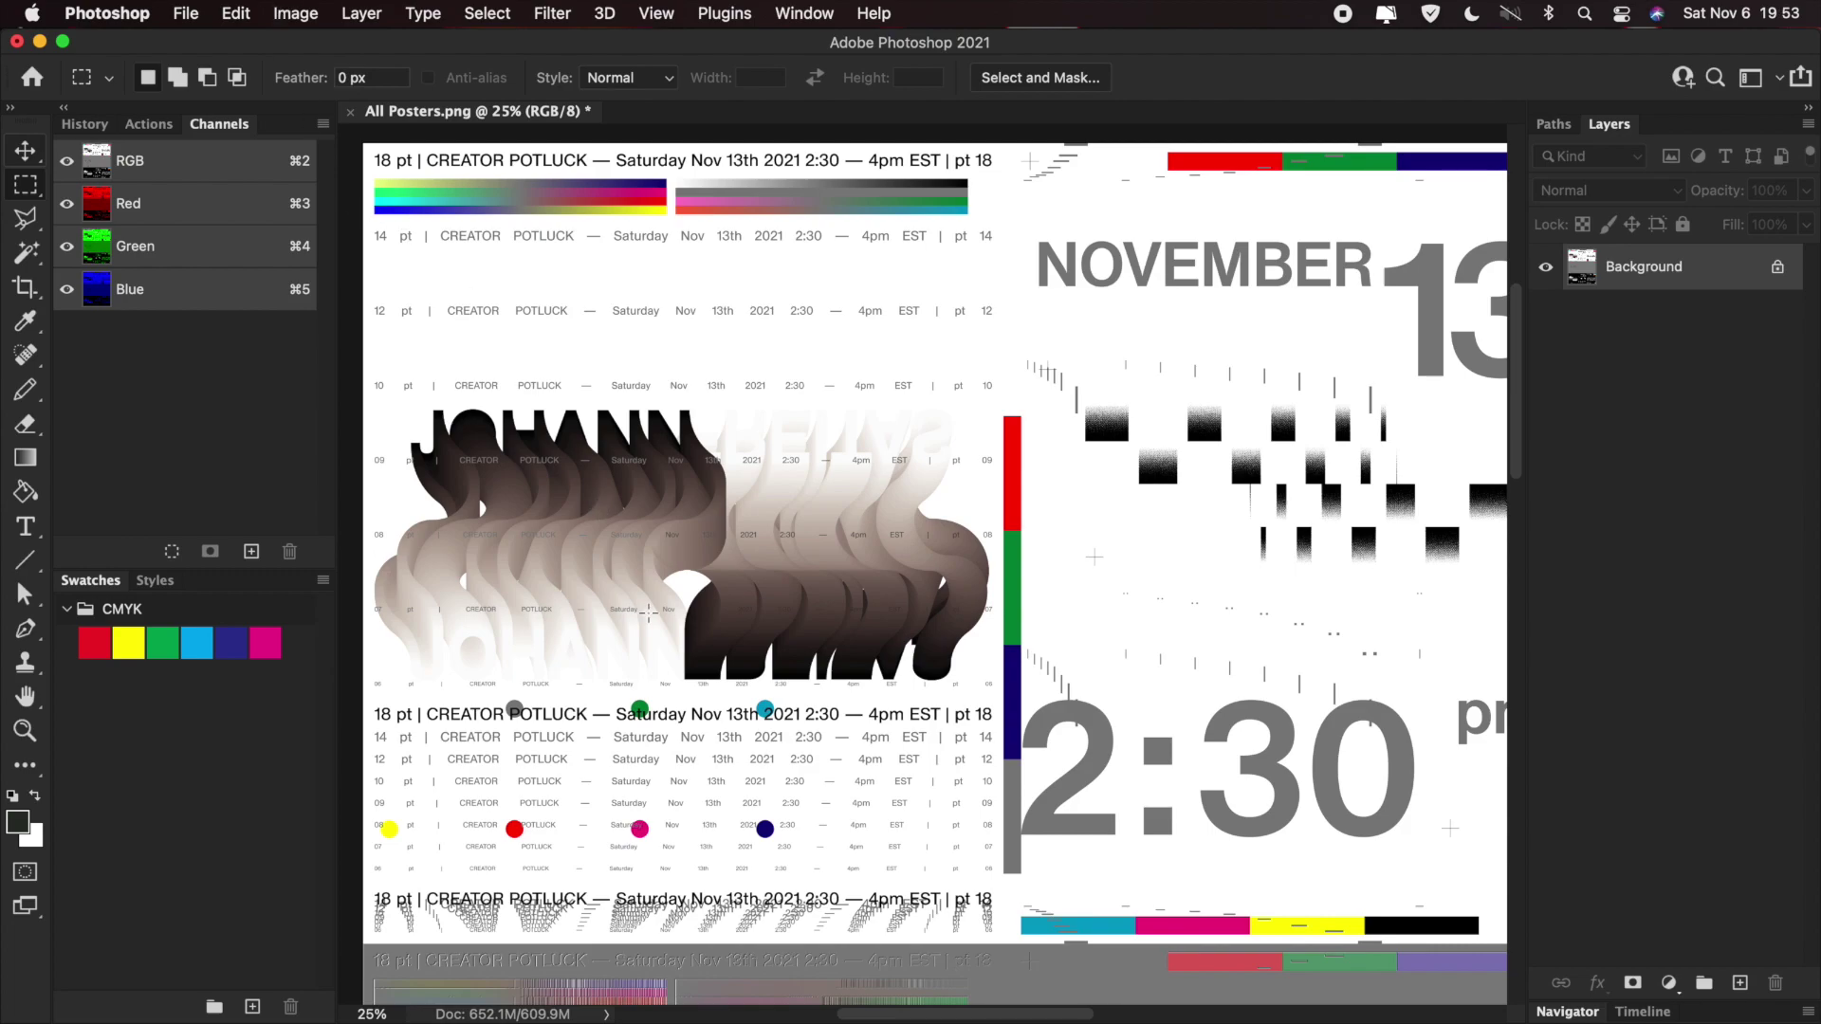
pyautogui.click(308, 16)
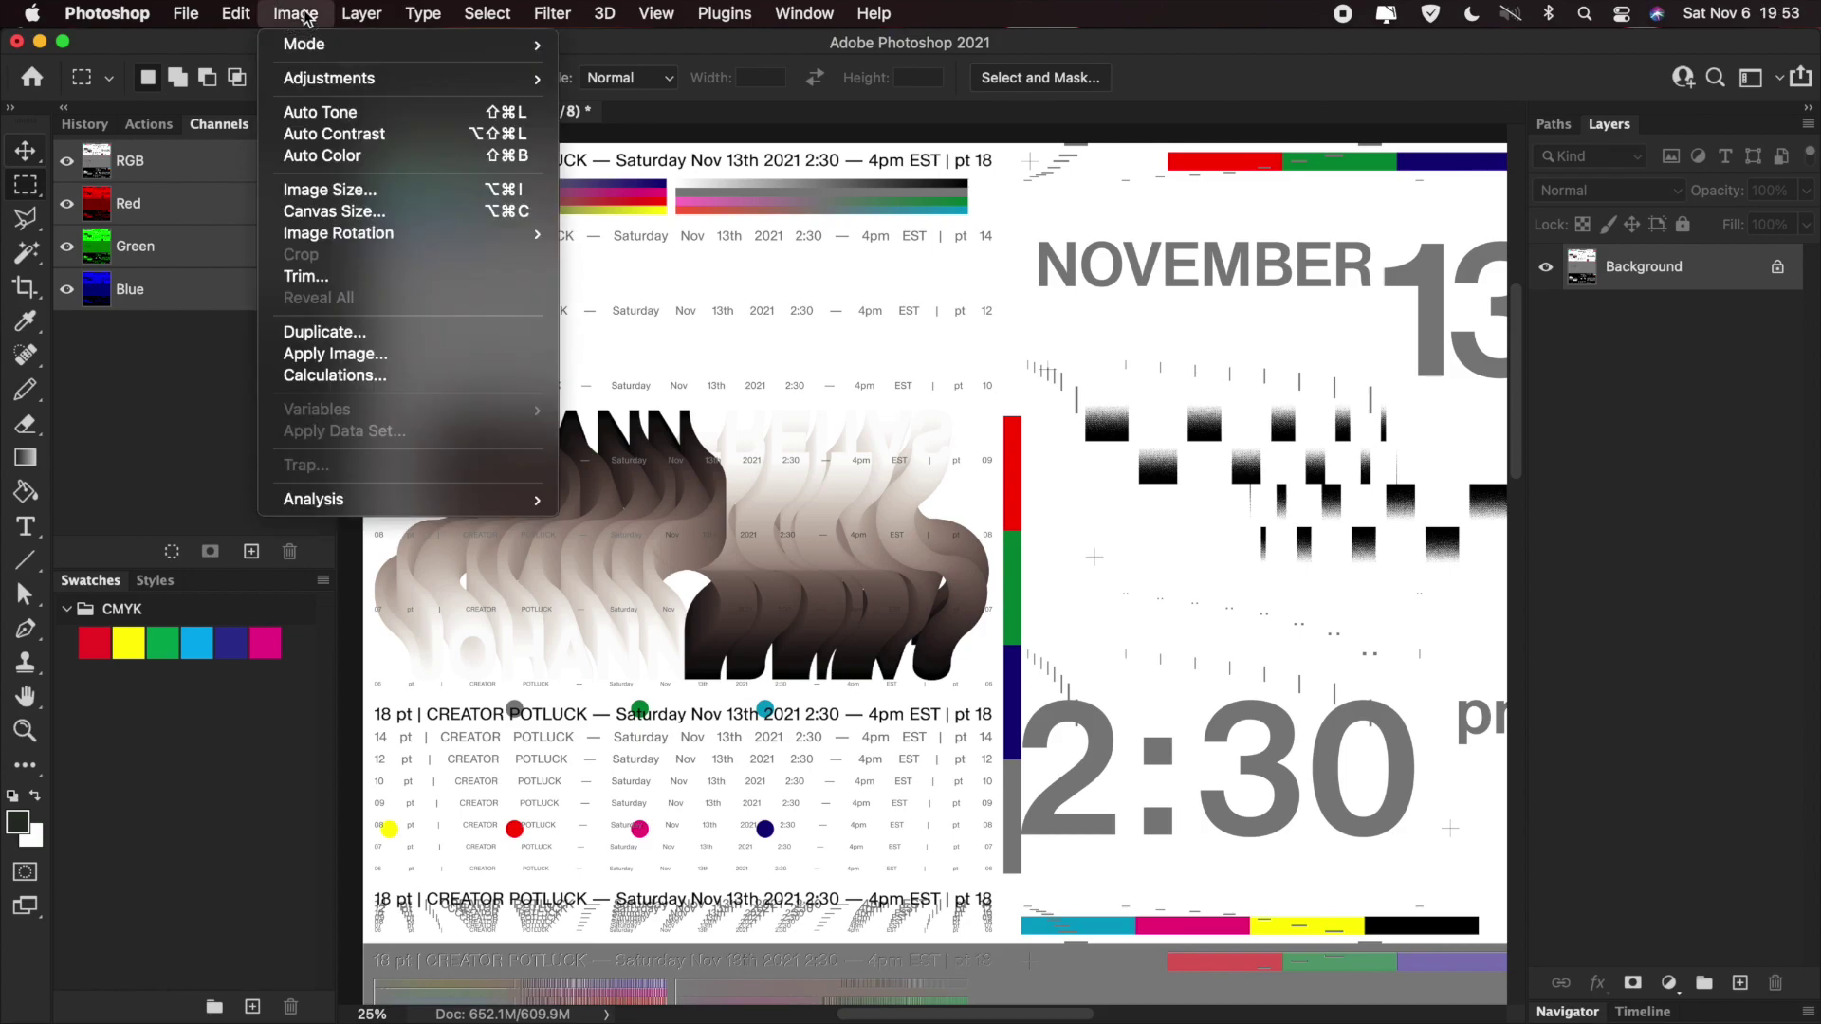
pyautogui.moveTo(317, 55)
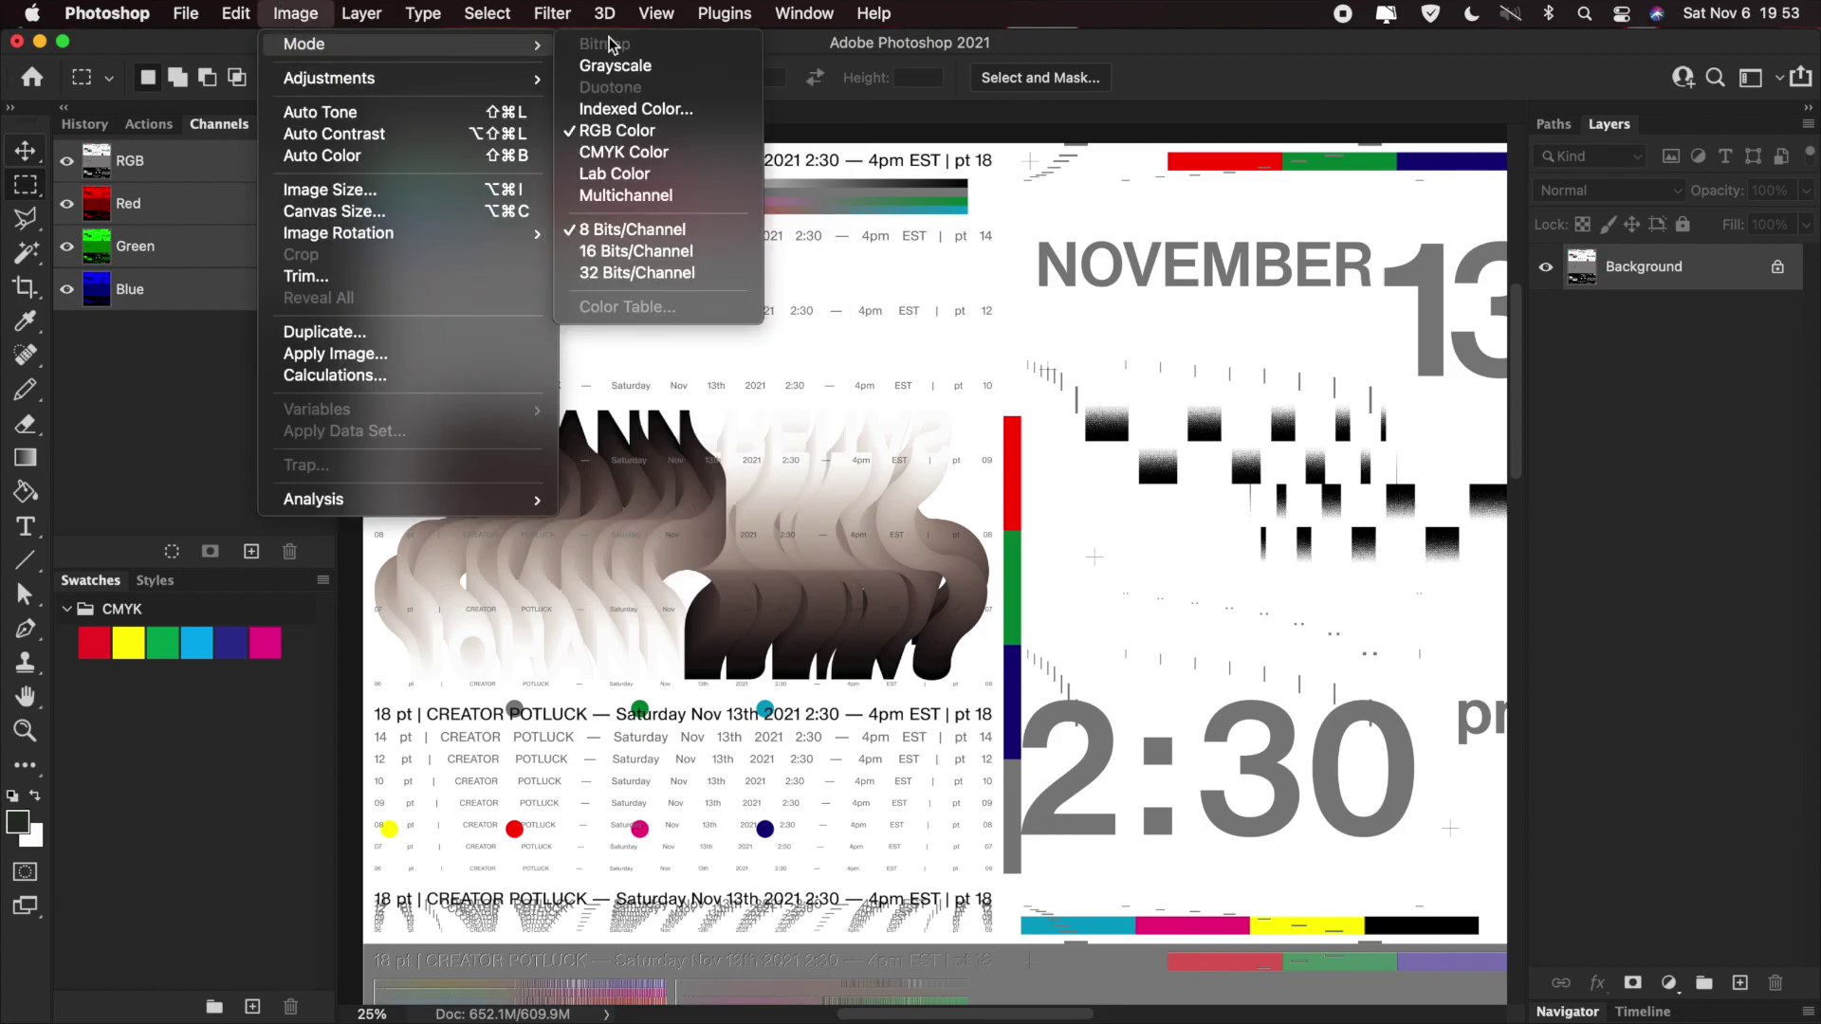
pyautogui.click(647, 110)
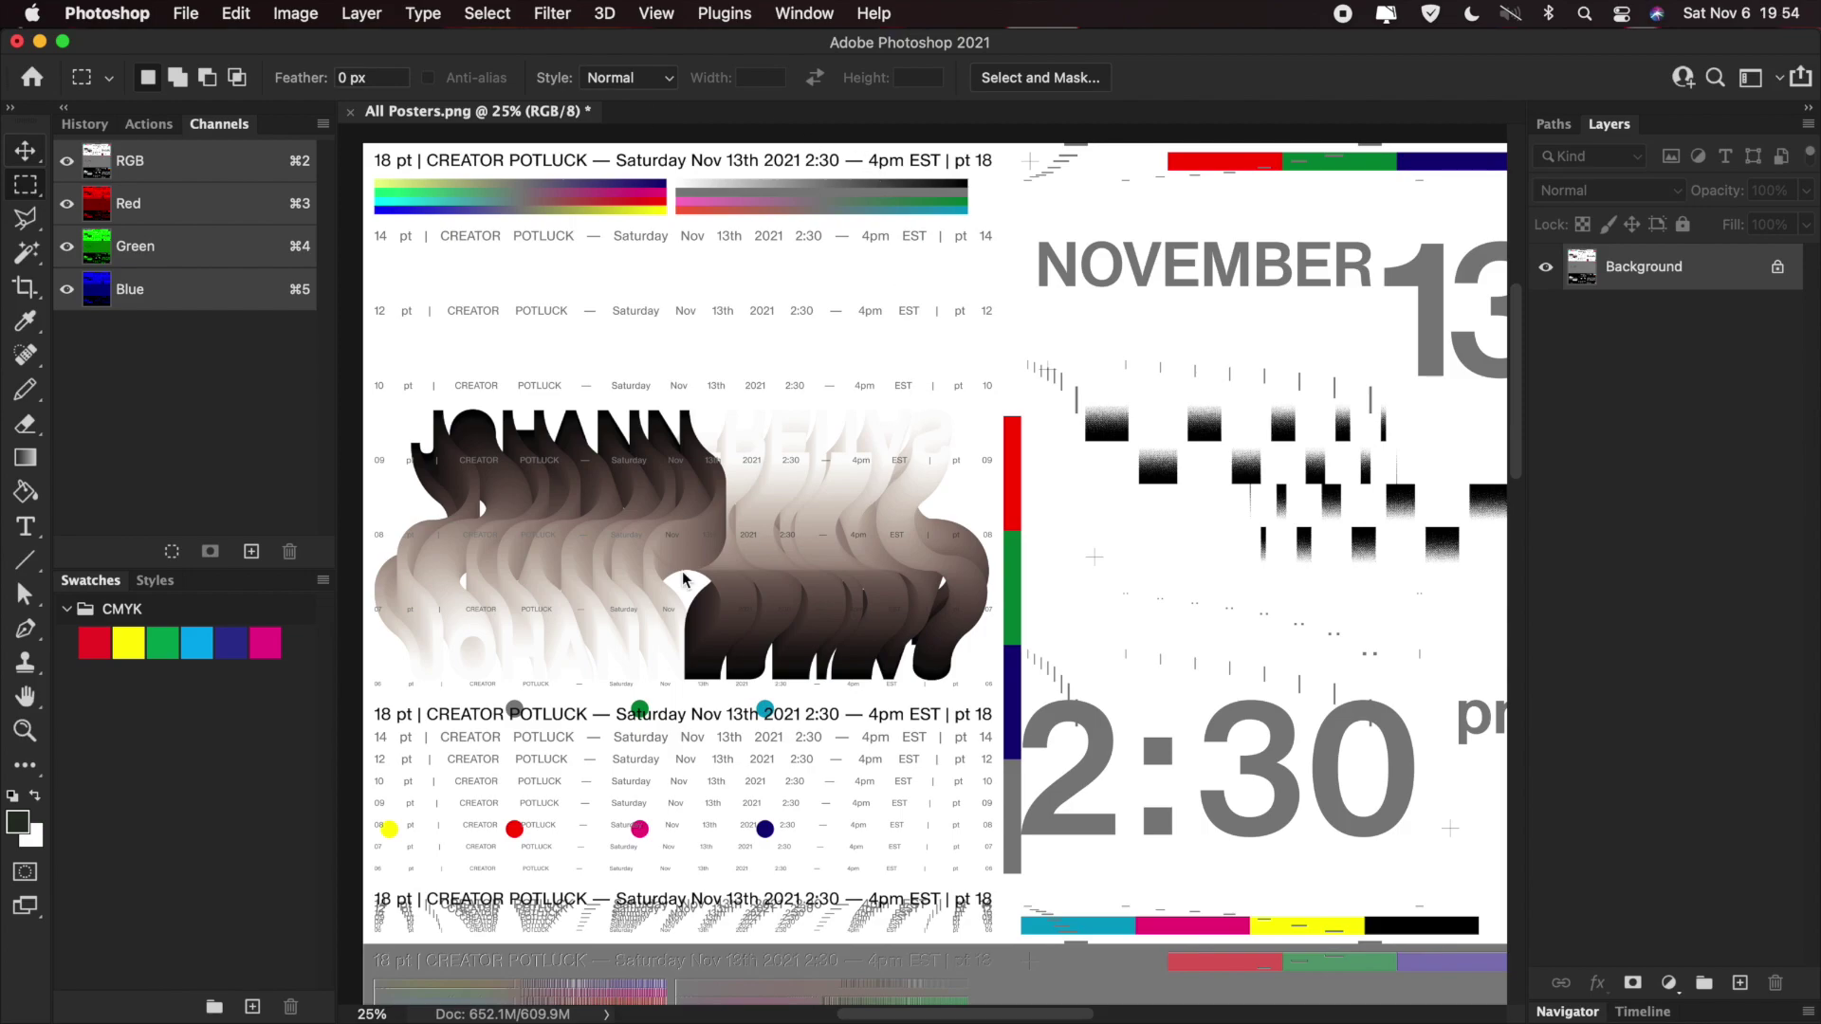
pyautogui.press('super+equal')
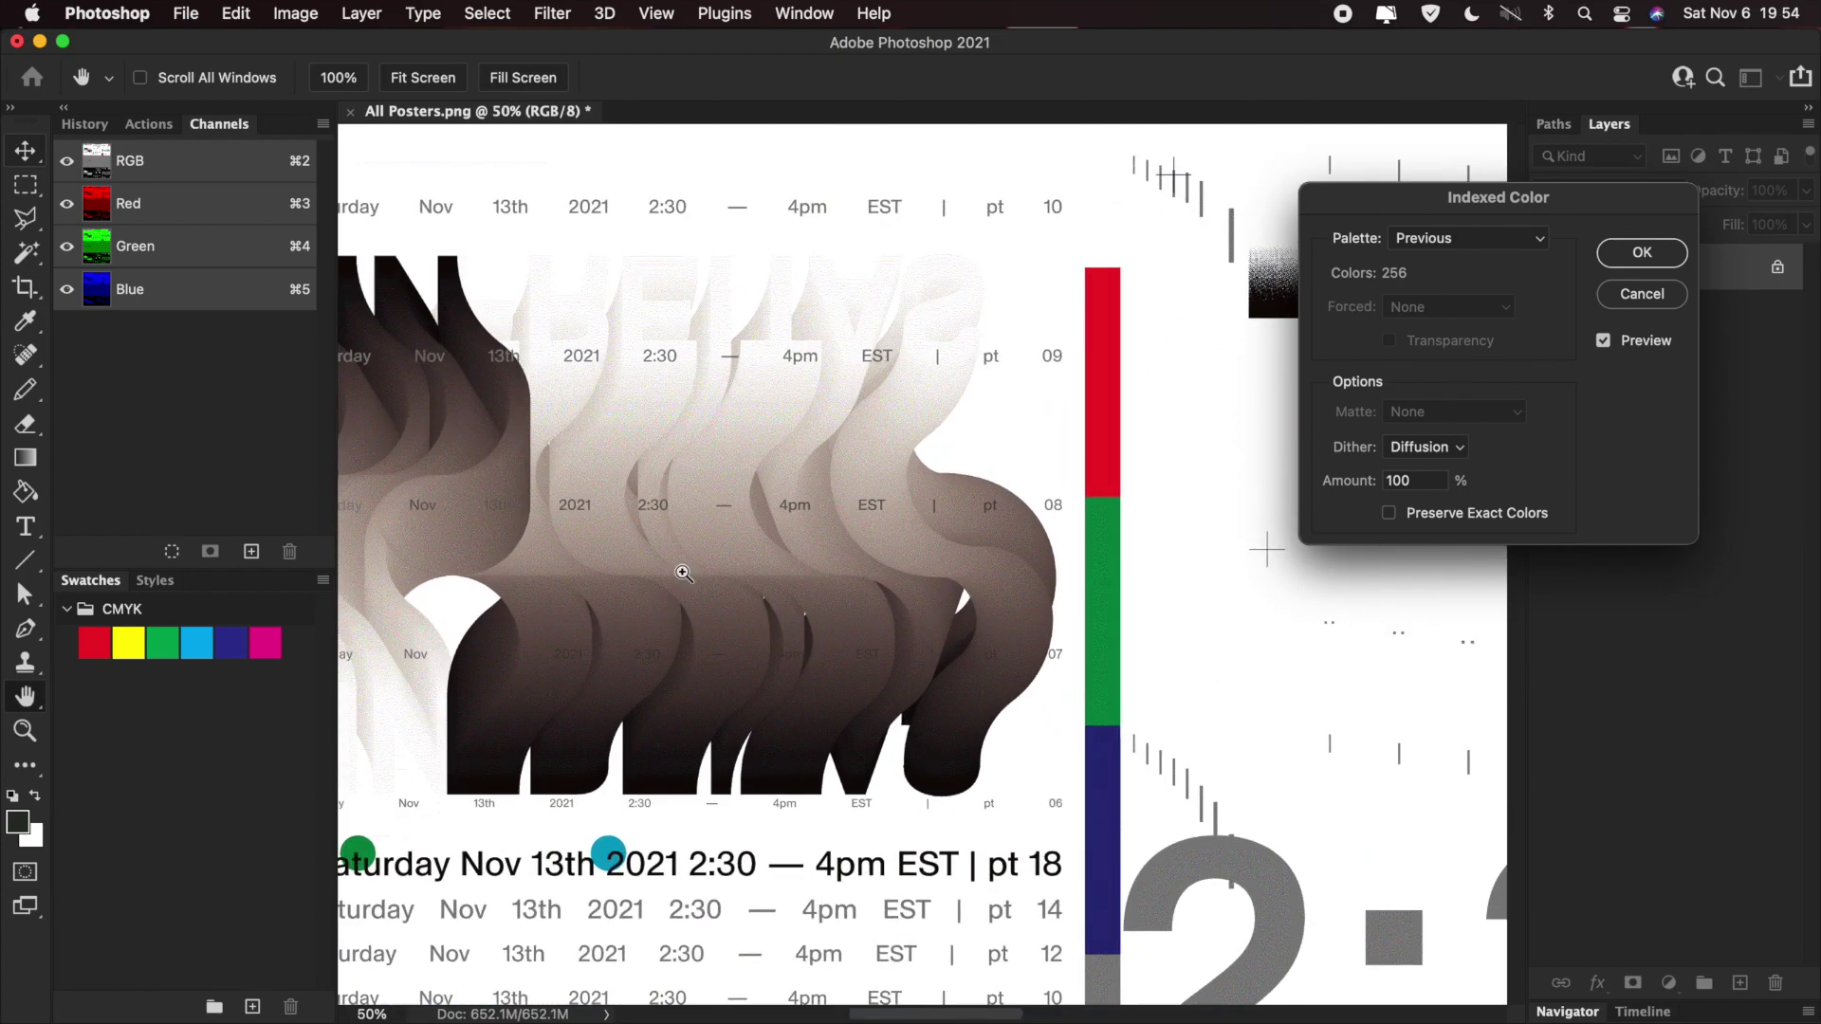
pyautogui.press('super+equal')
pyautogui.press('super+equal')
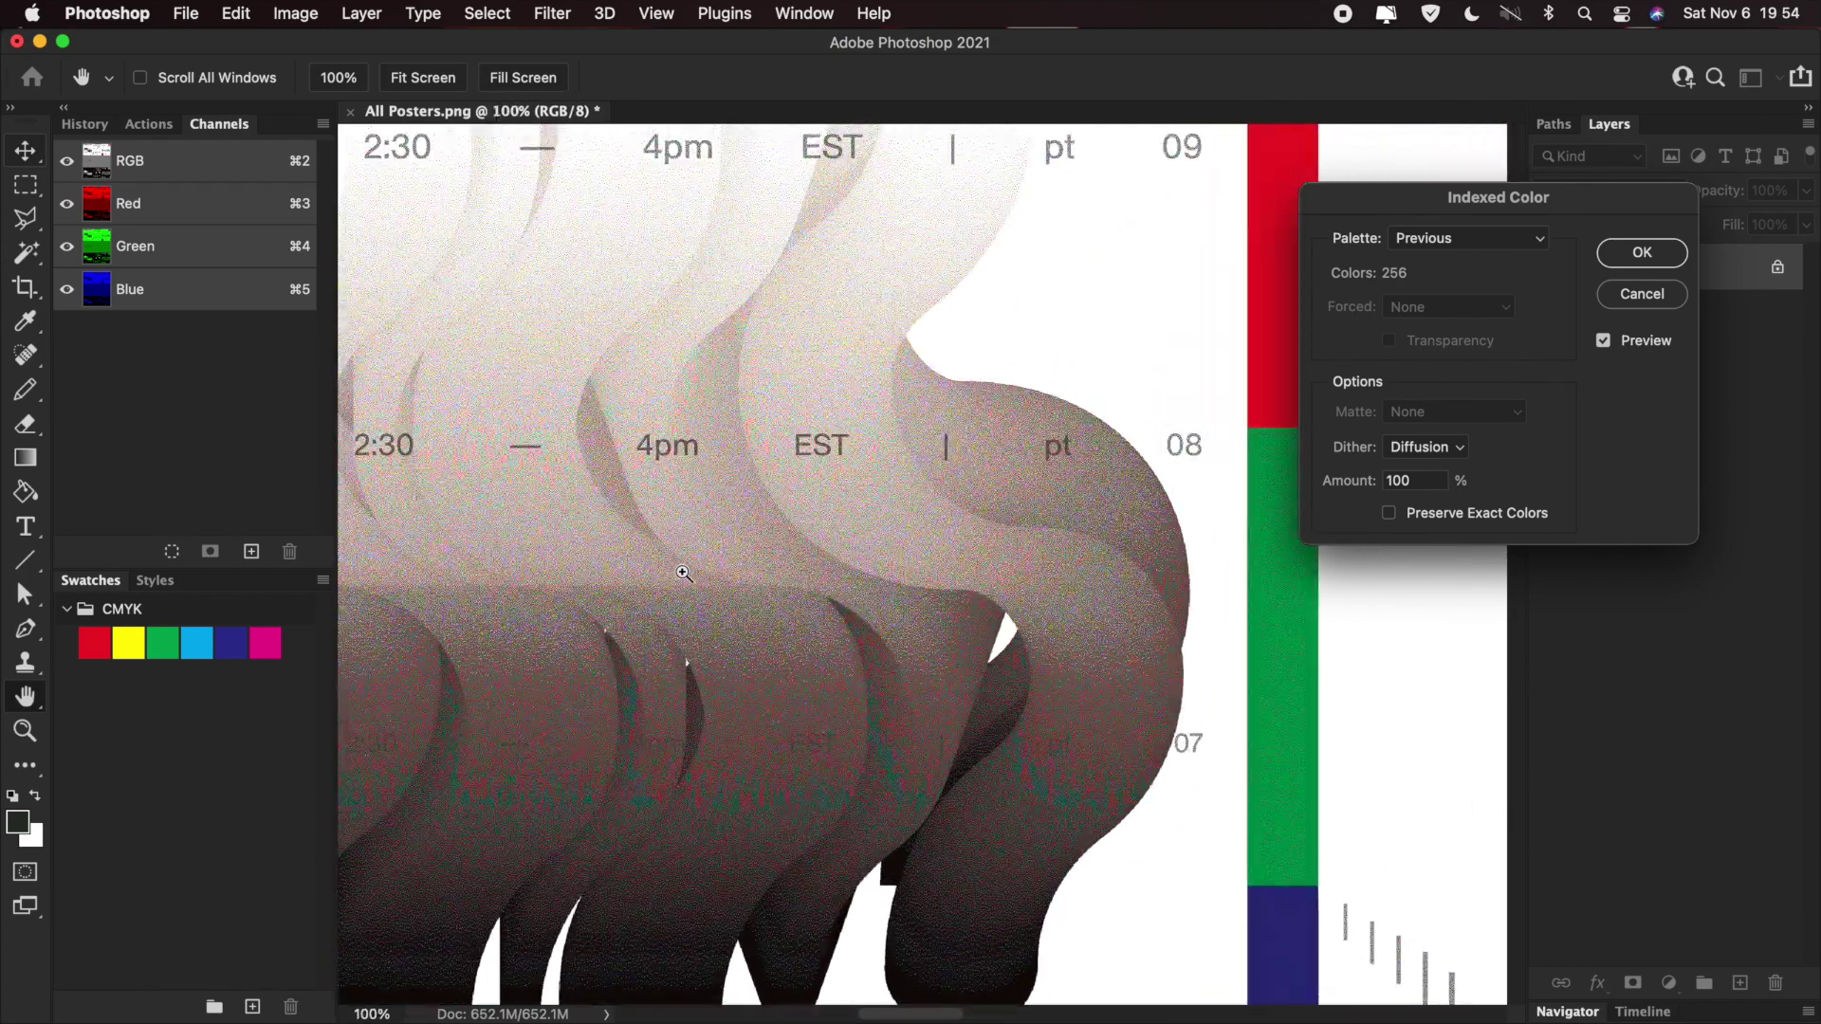
pyautogui.hscroll(-6, 682, 570)
pyautogui.scroll(3, 682, 570)
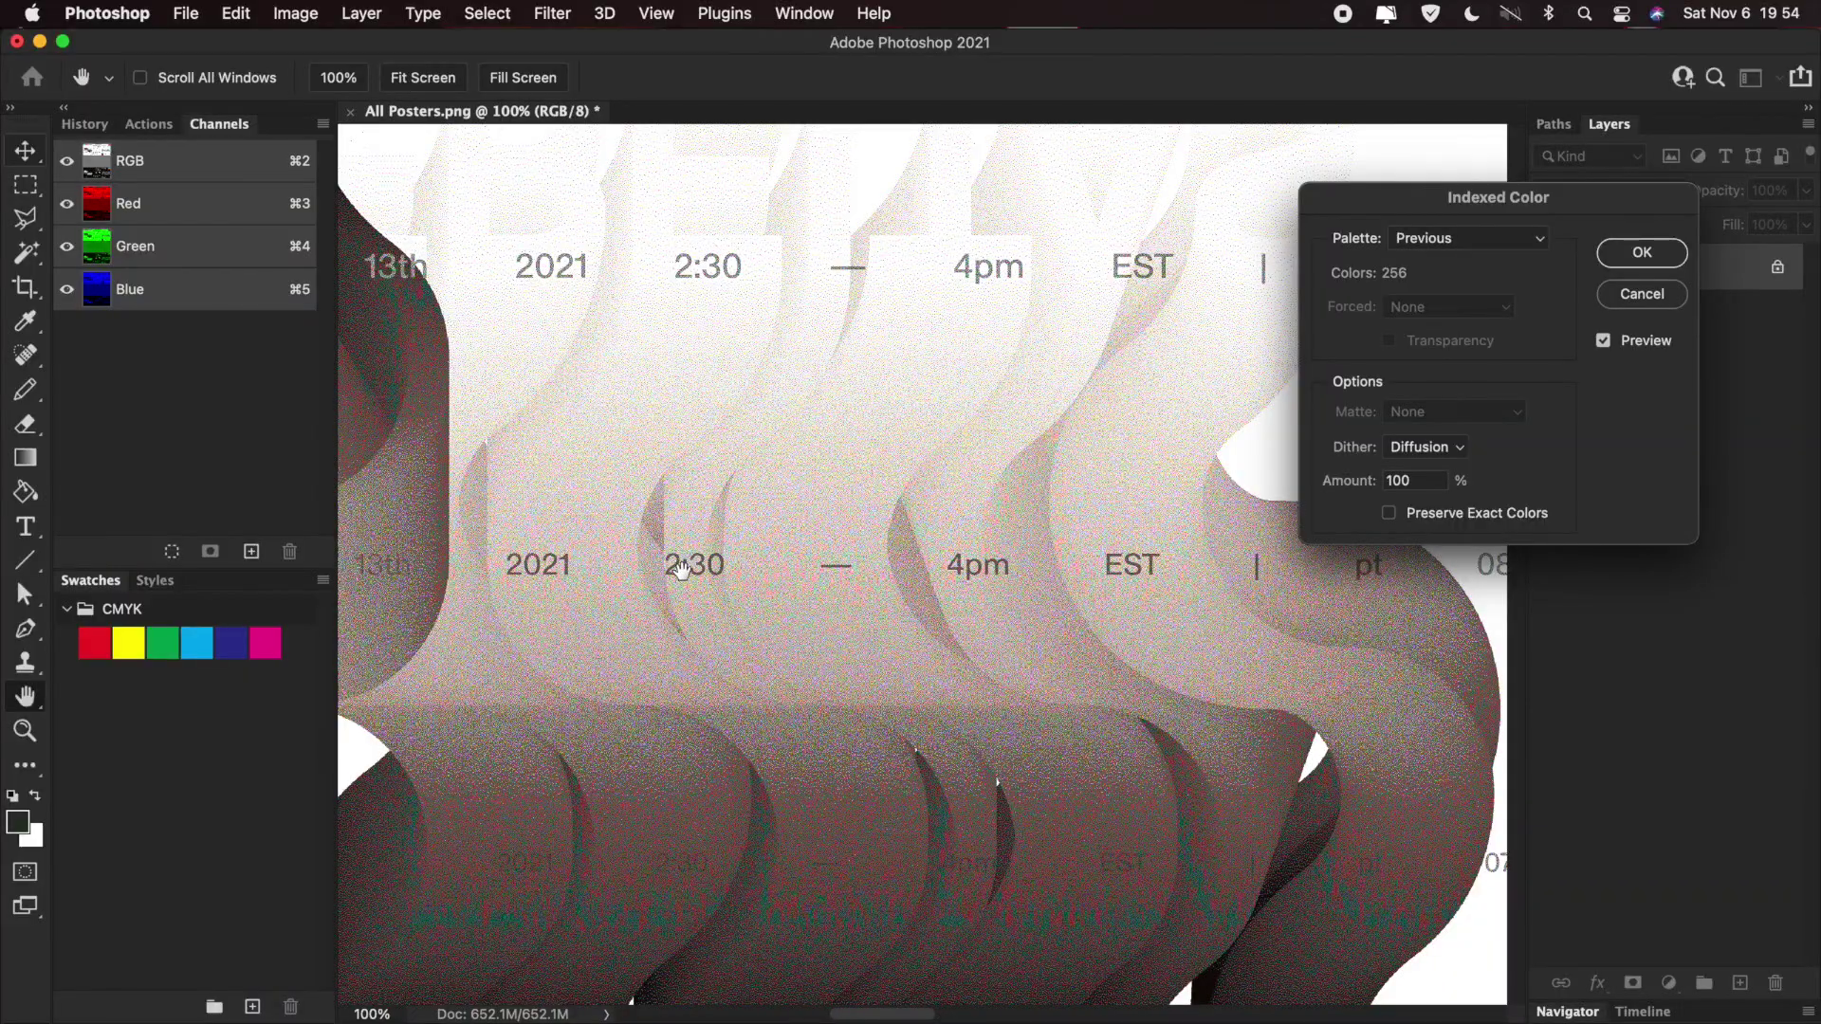
pyautogui.press('super+equal')
pyautogui.press('super+equal')
pyautogui.press('super+equal')
pyautogui.press('super+equal')
pyautogui.press('super+equal')
pyautogui.press('super+equal')
pyautogui.press('super+equal')
pyautogui.press('super+equal')
pyautogui.press('super+equal')
pyautogui.press('super+equal')
pyautogui.press('super+equal')
pyautogui.press('super+equal')
pyautogui.press('super+equal')
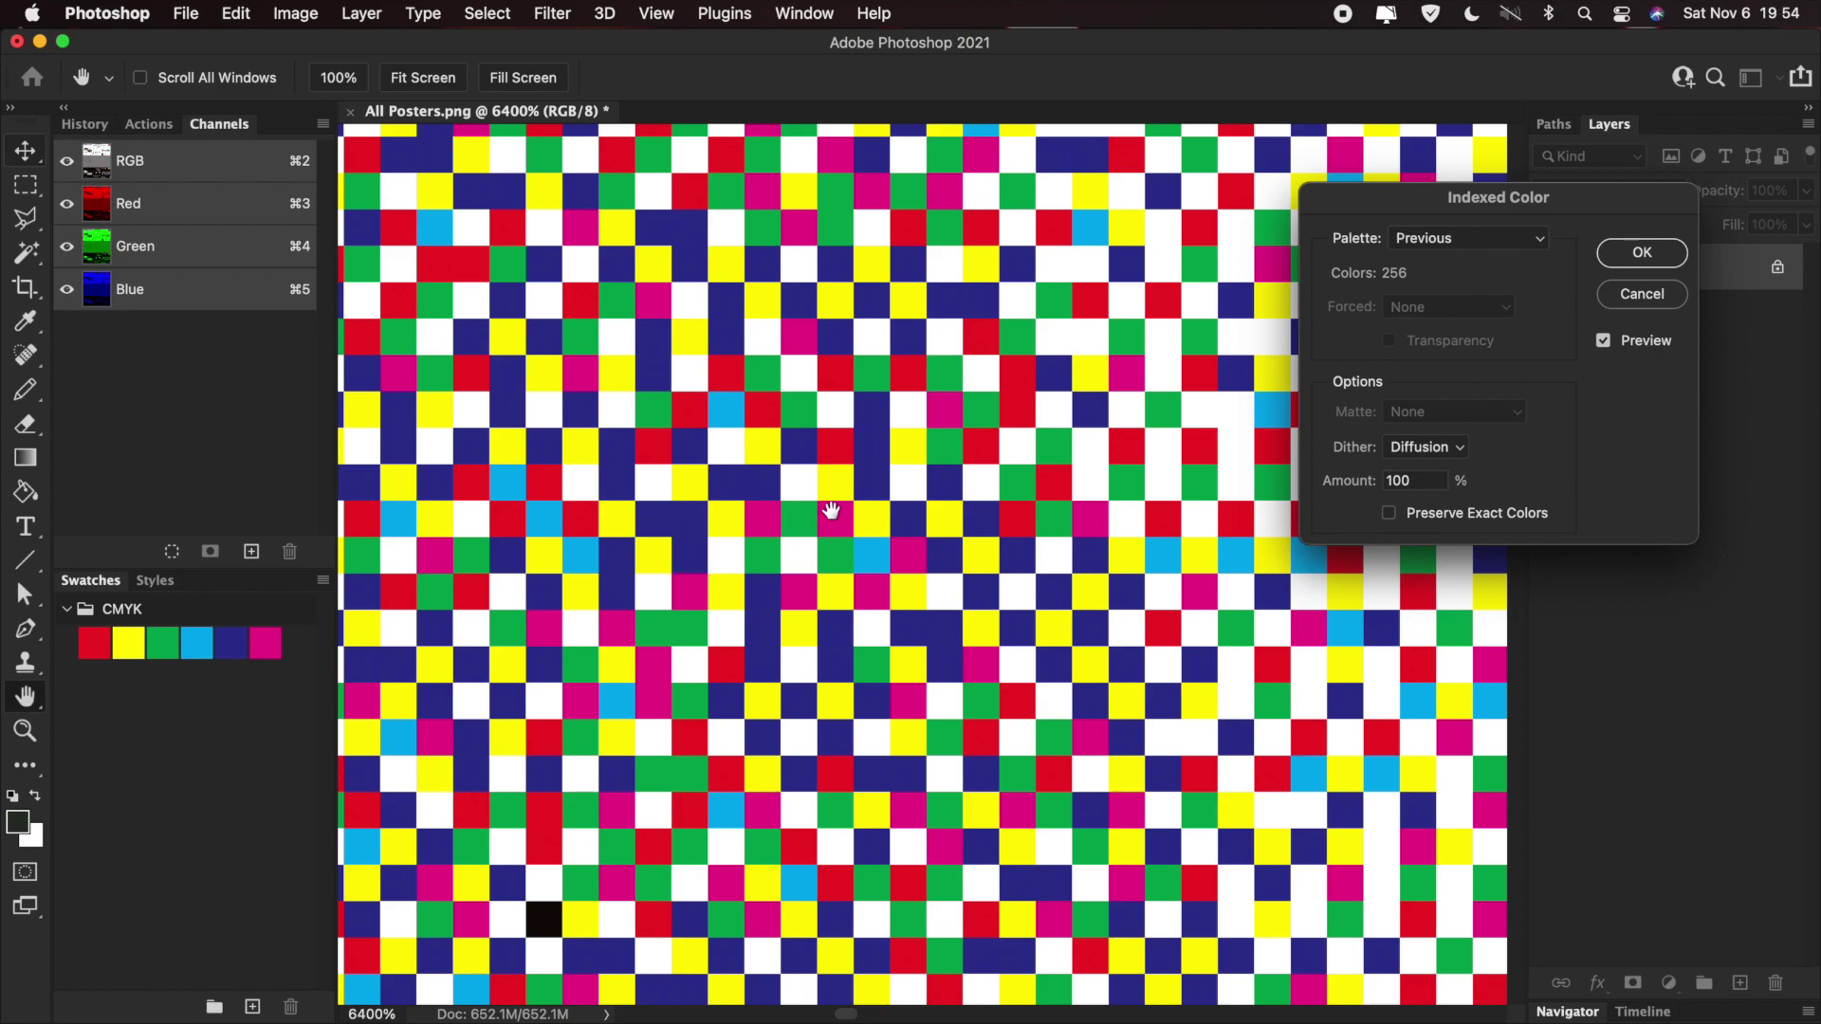
# - Review the swatches in the Indexed Color conversion's custom color table, leaving the palette on Previous
pyautogui.click(1470, 251)
pyautogui.click(1459, 207)
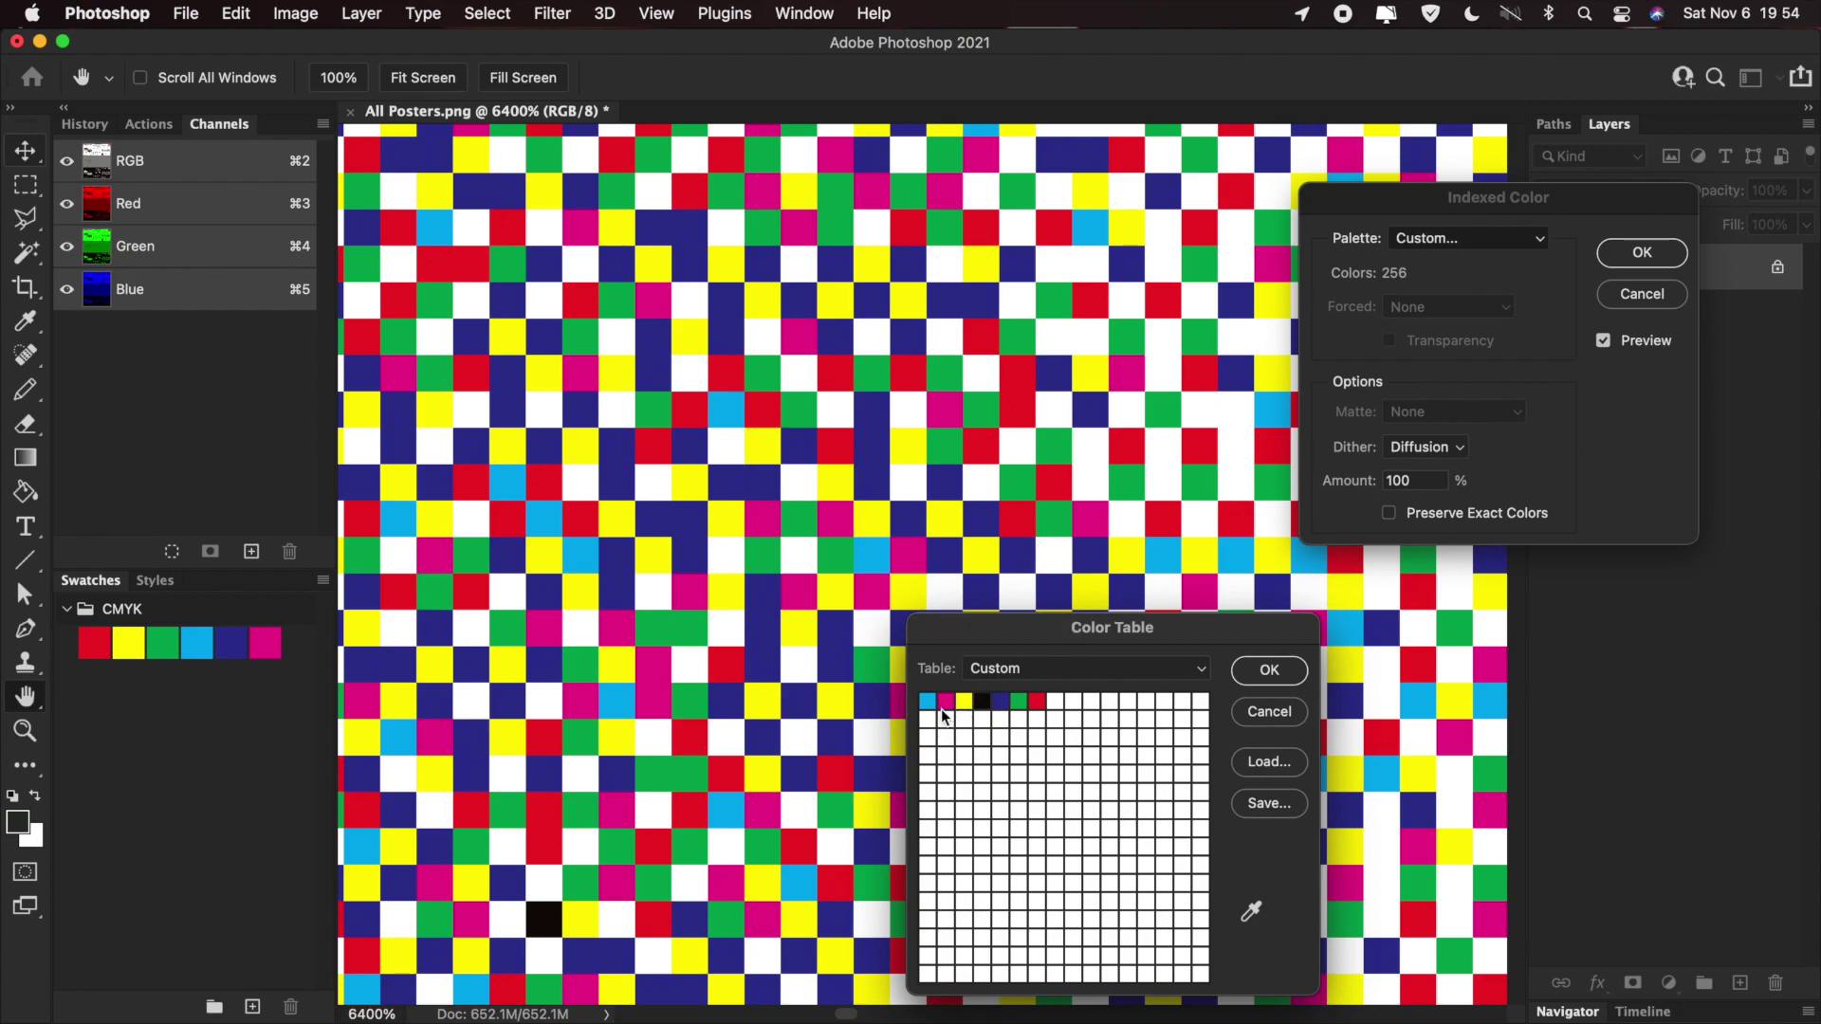
pyautogui.click(1271, 719)
pyautogui.click(1473, 229)
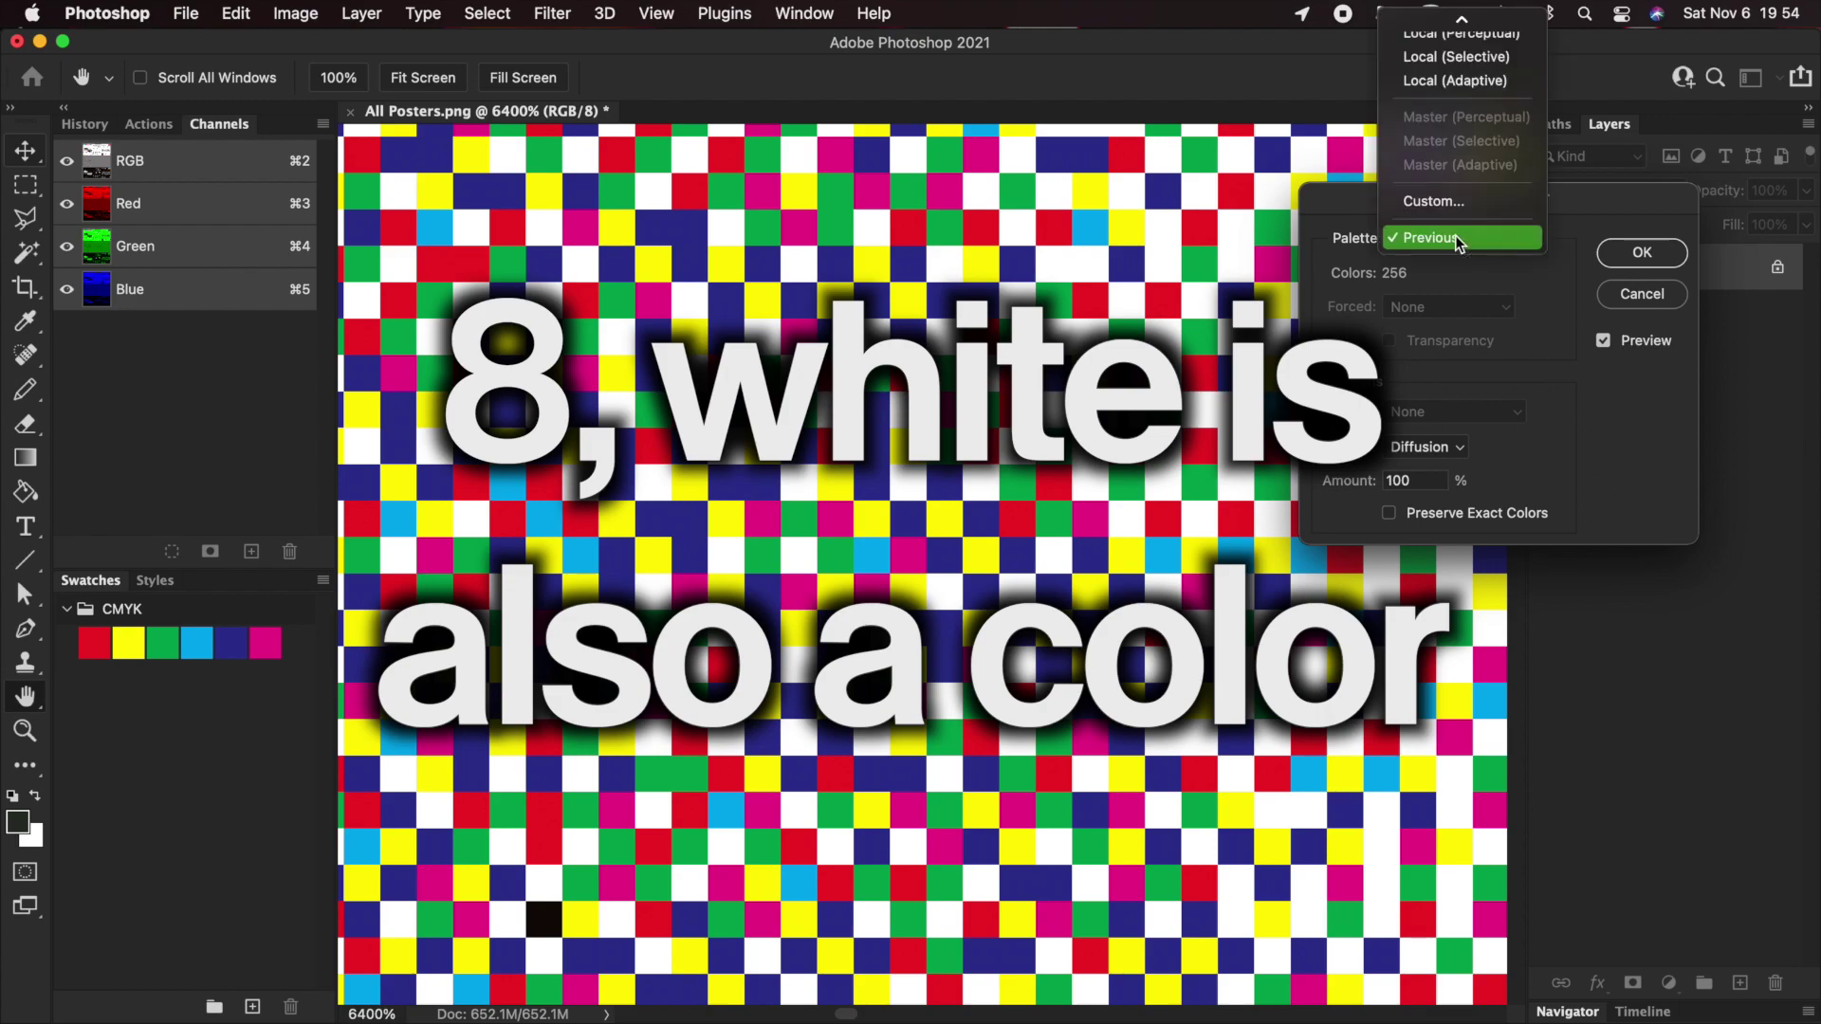
pyautogui.click(1461, 203)
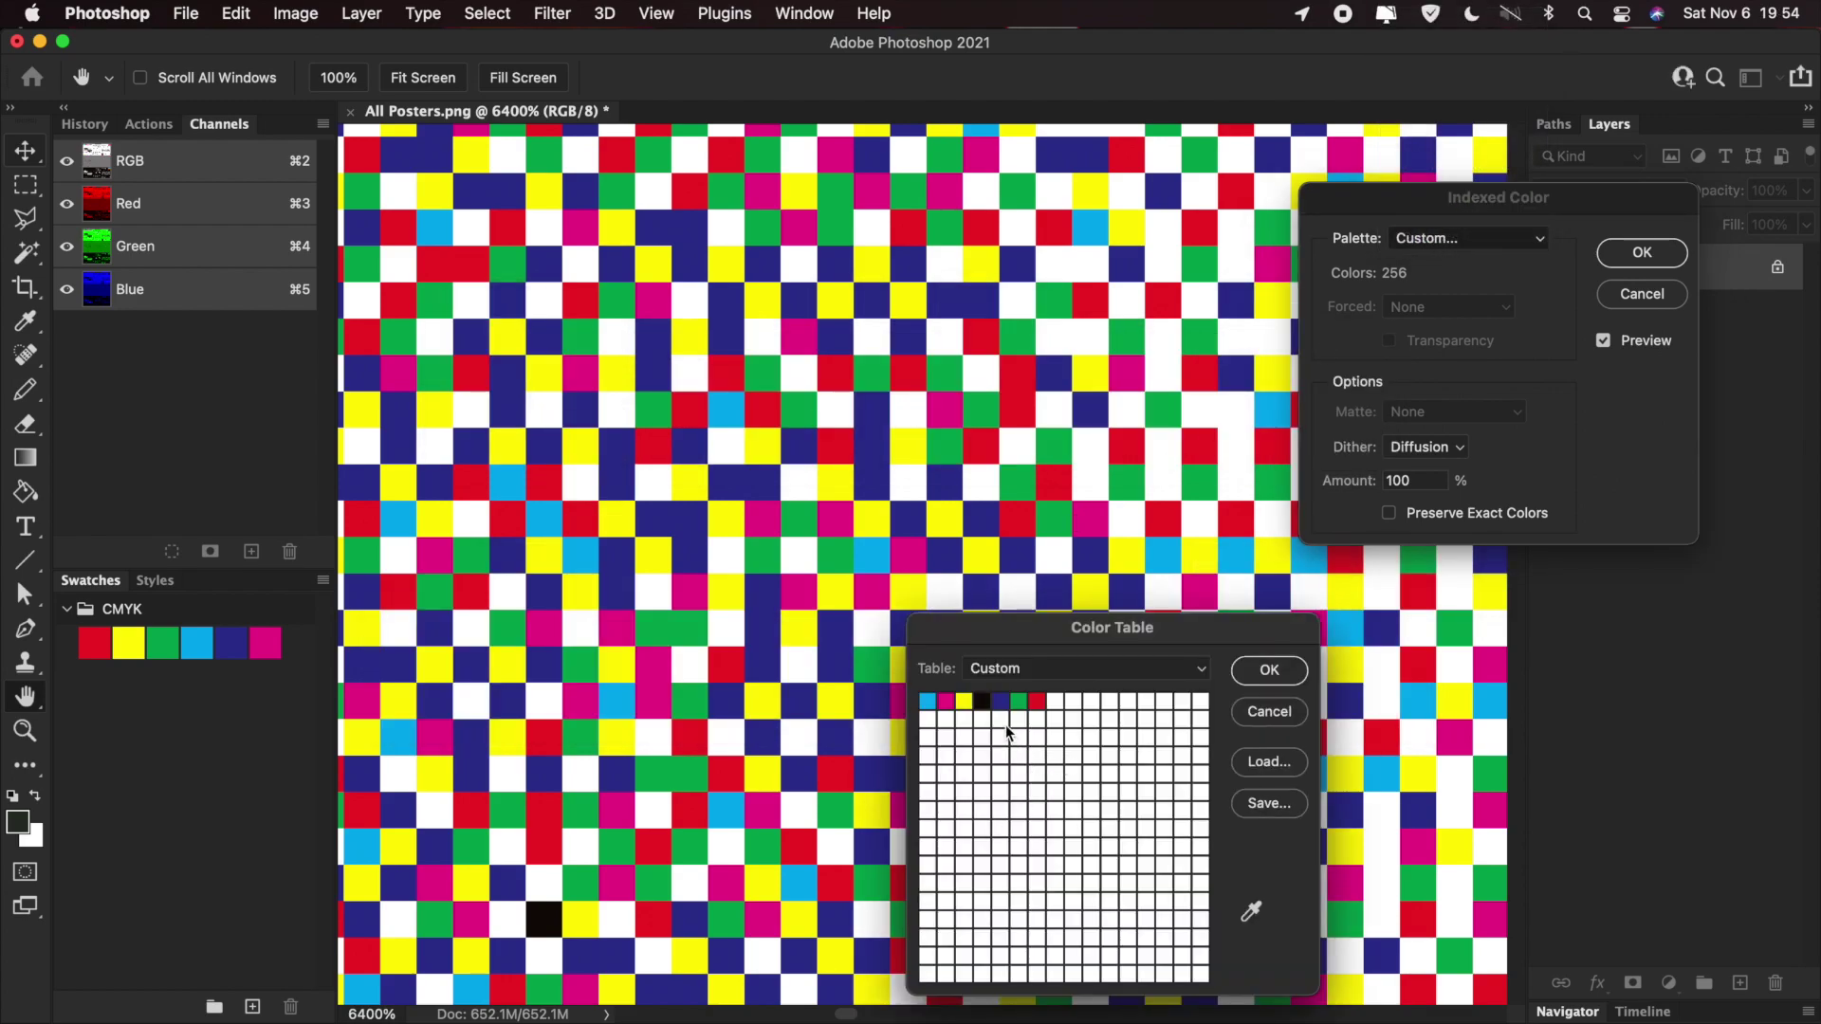
pyautogui.click(1258, 707)
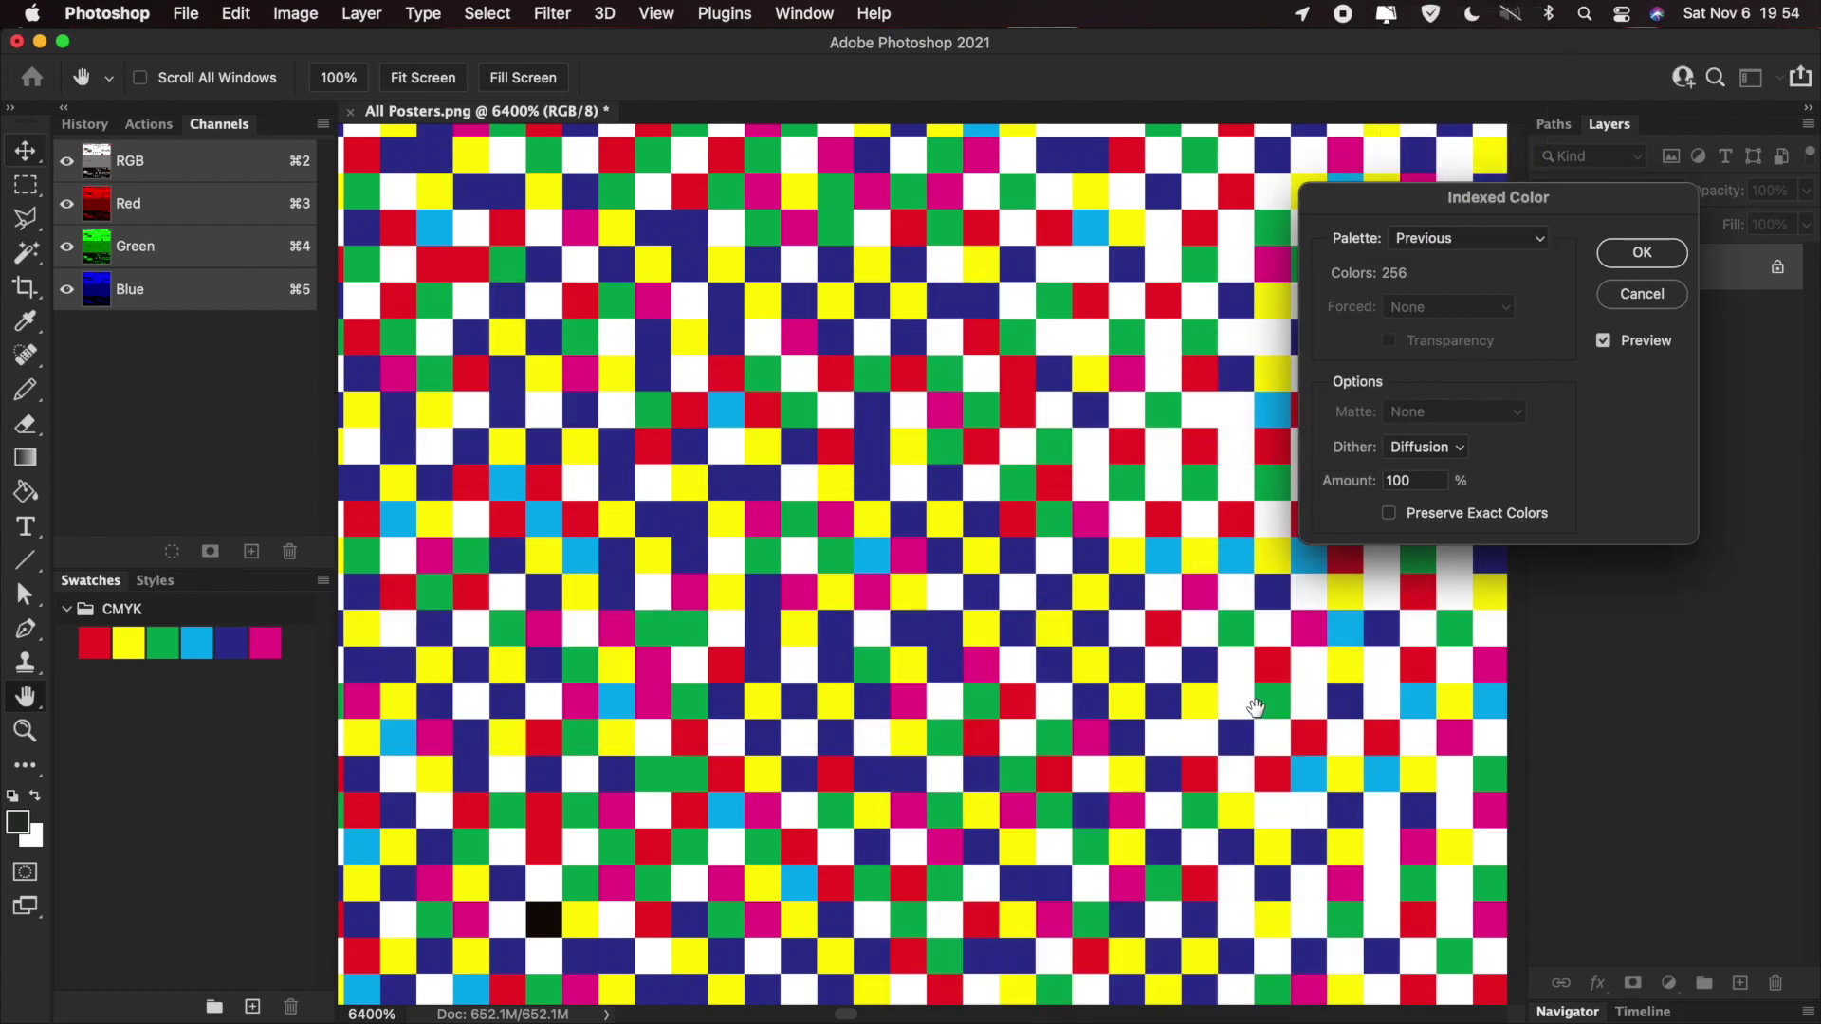
# - Apply Indexed Color with the Previous palette and 100% Diffusion dither, and inspect the dithering across the white, grey and black posters
pyautogui.click(1642, 252)
pyautogui.press('m')
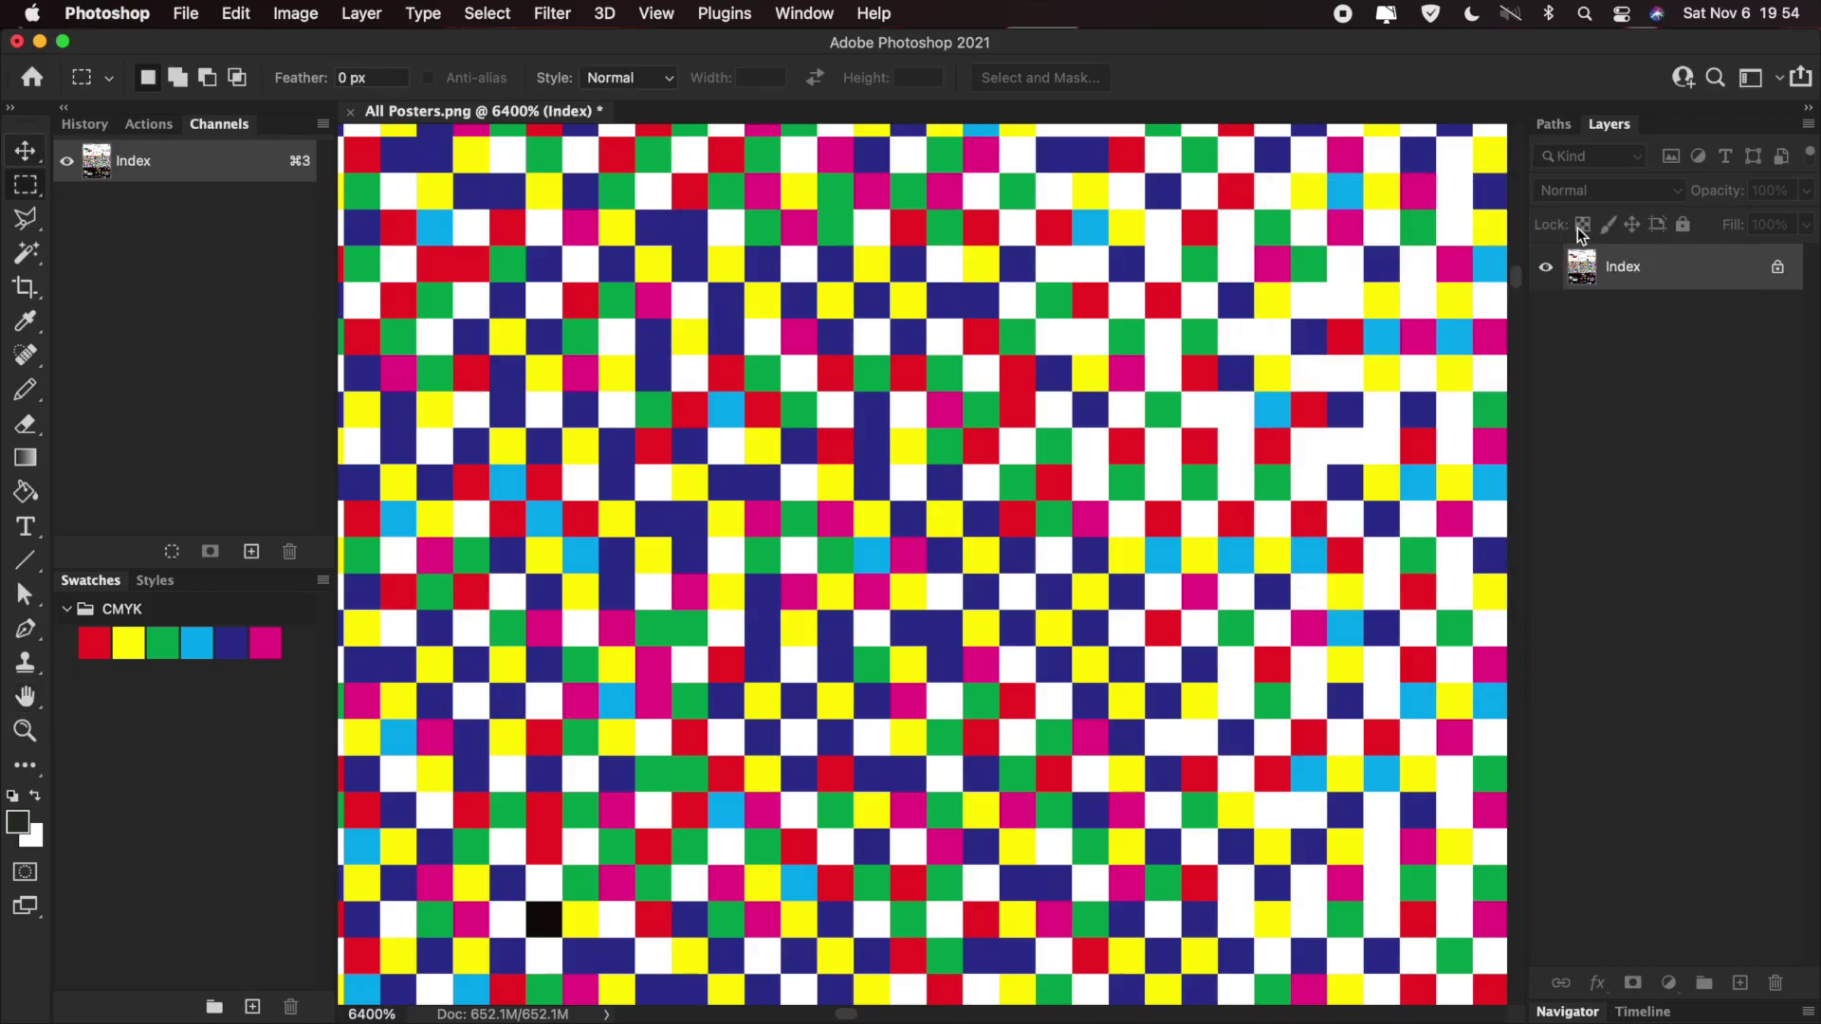
pyautogui.press('super+0')
pyautogui.scroll(-10, 644, 477)
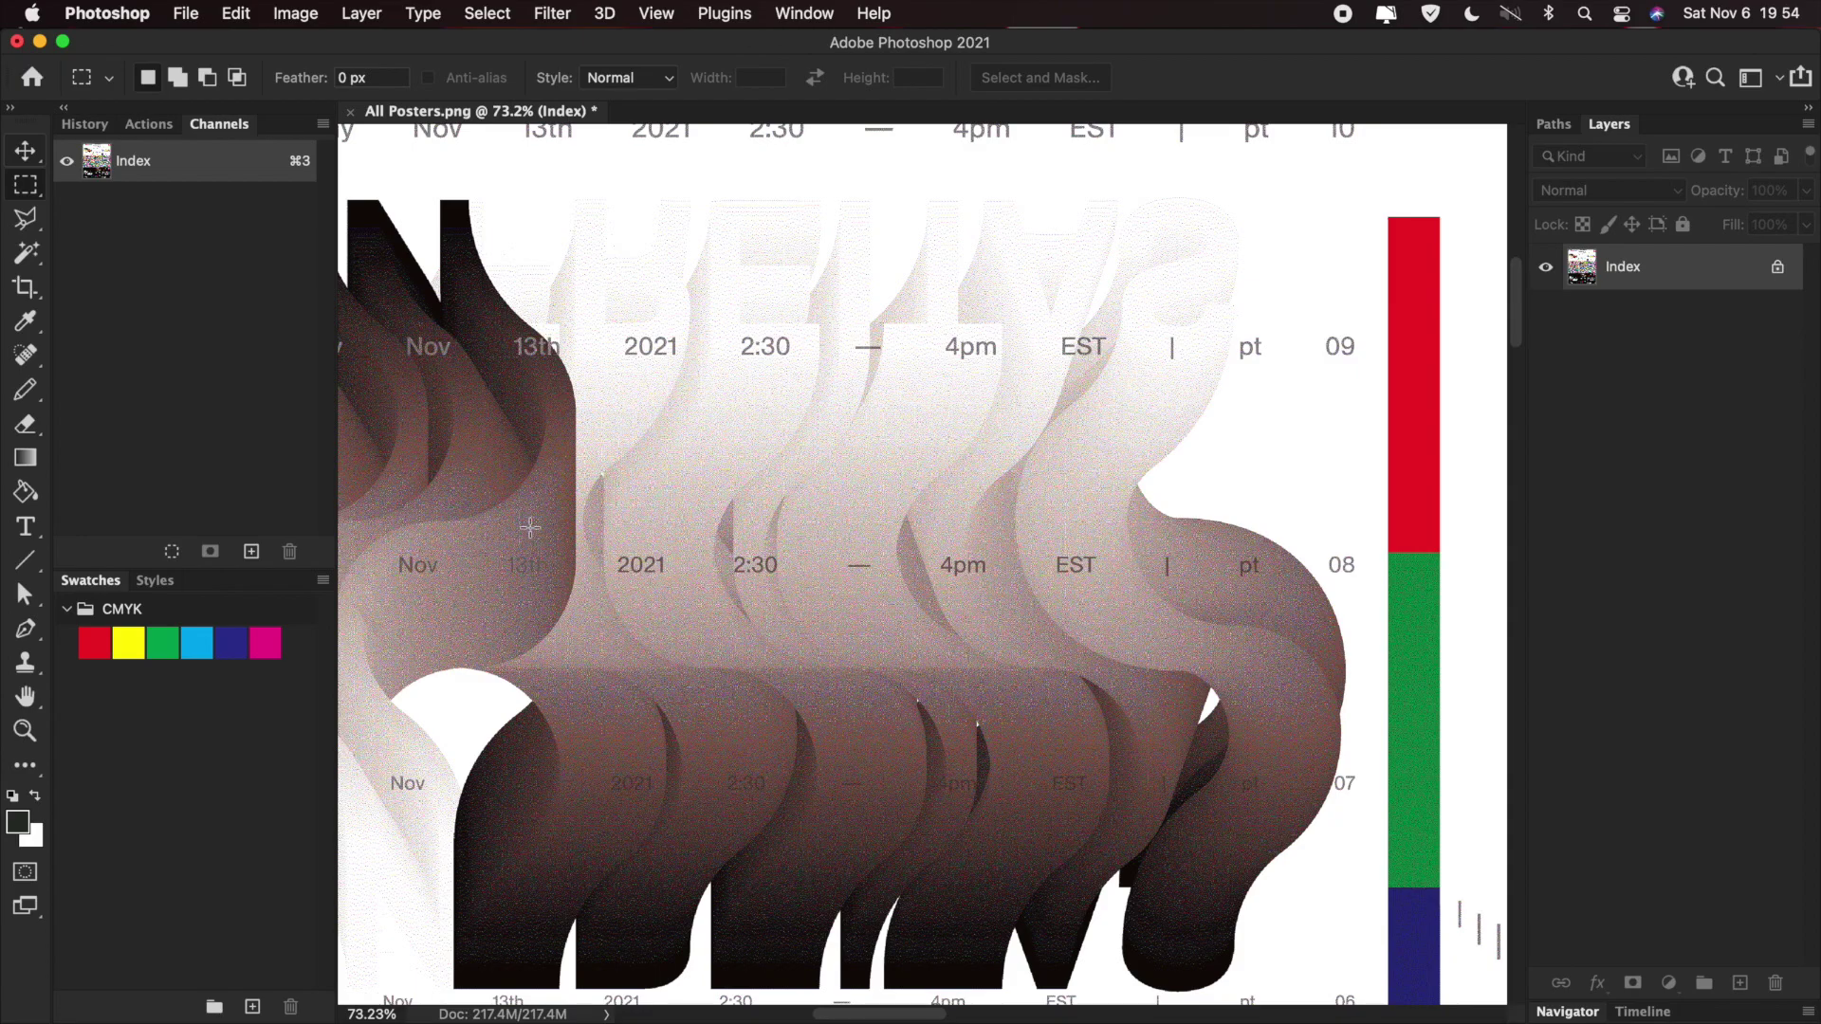
pyautogui.scroll(-3, 530, 527)
pyautogui.press('super+0')
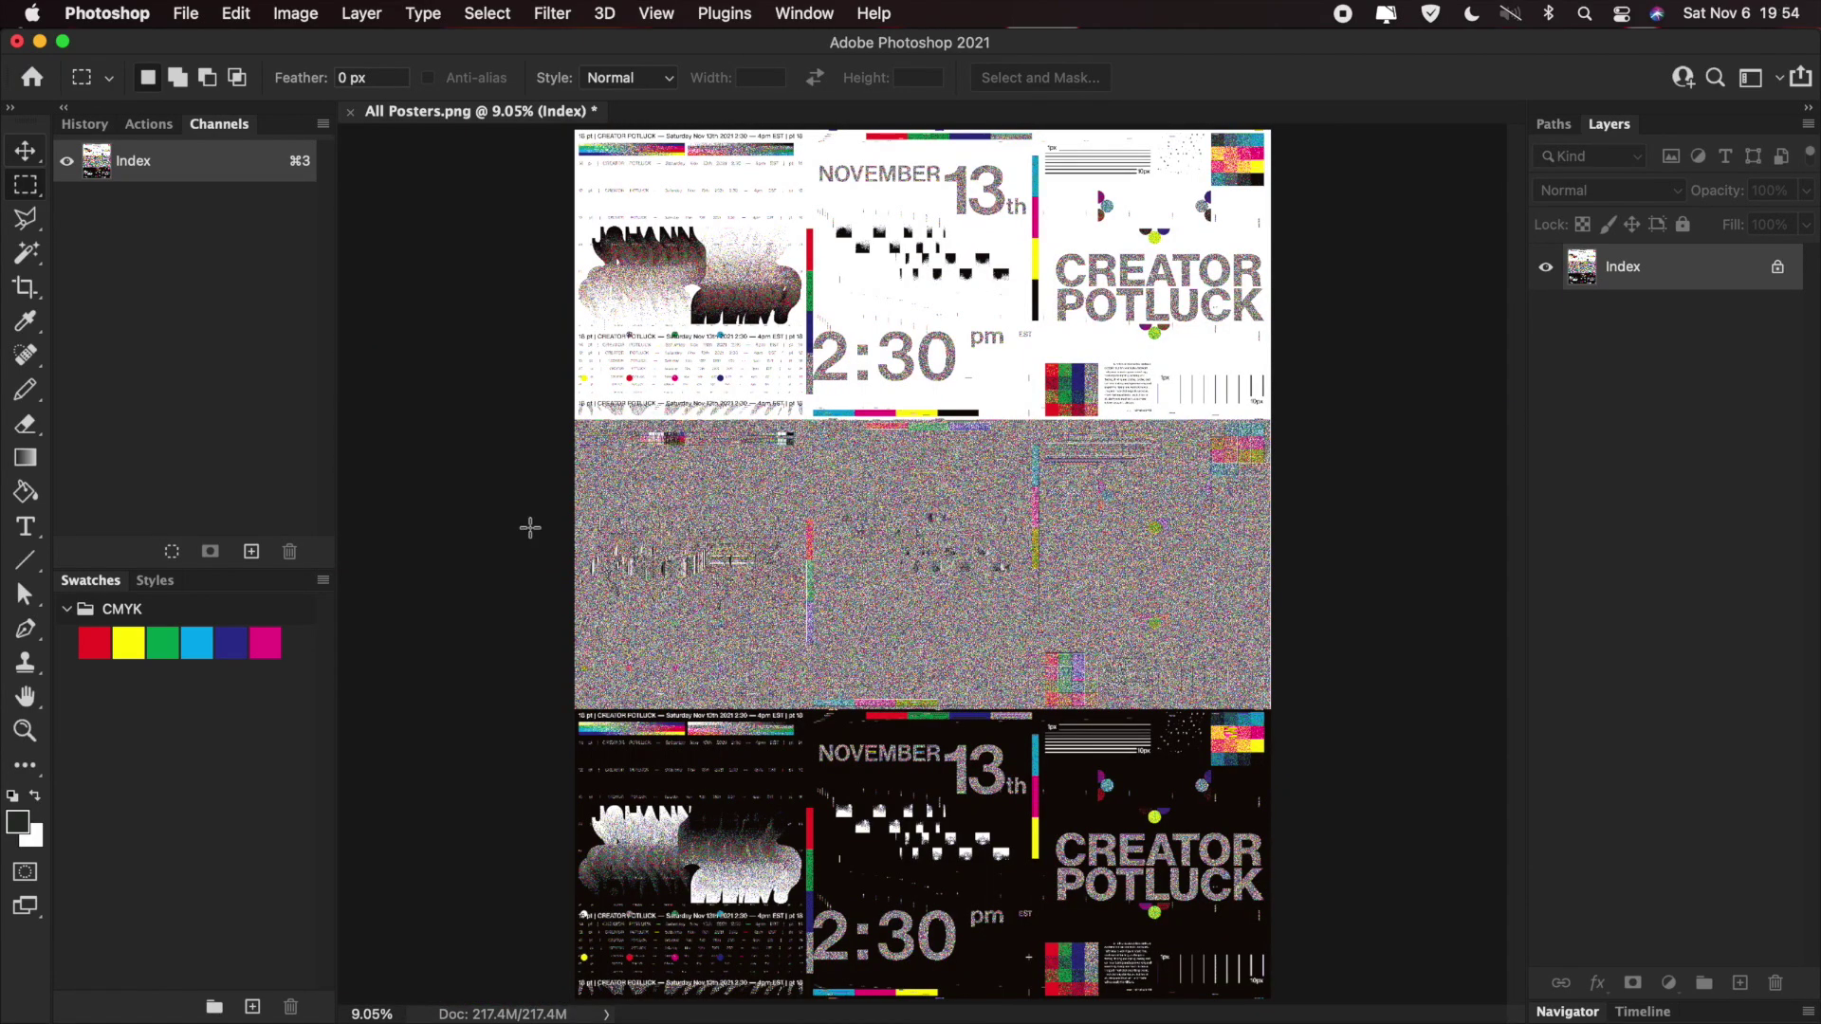
pyautogui.scroll(-5, 530, 528)
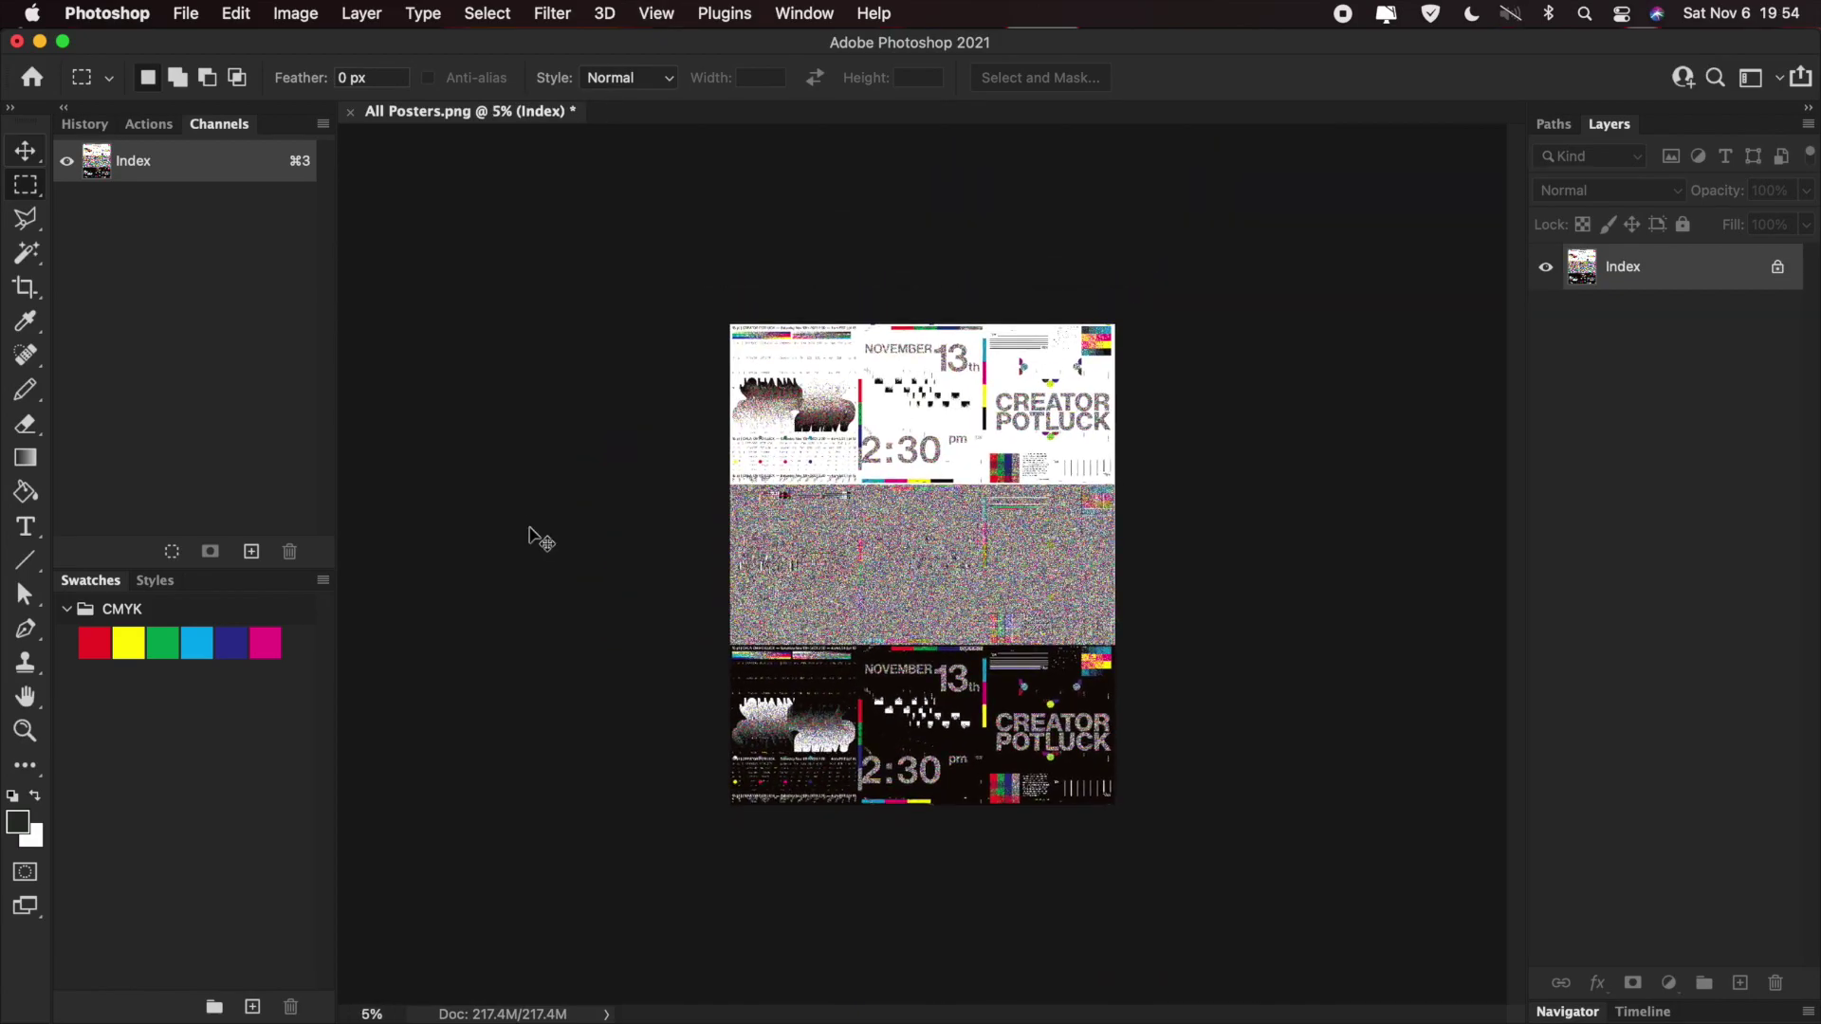
pyautogui.scroll(6, 530, 531)
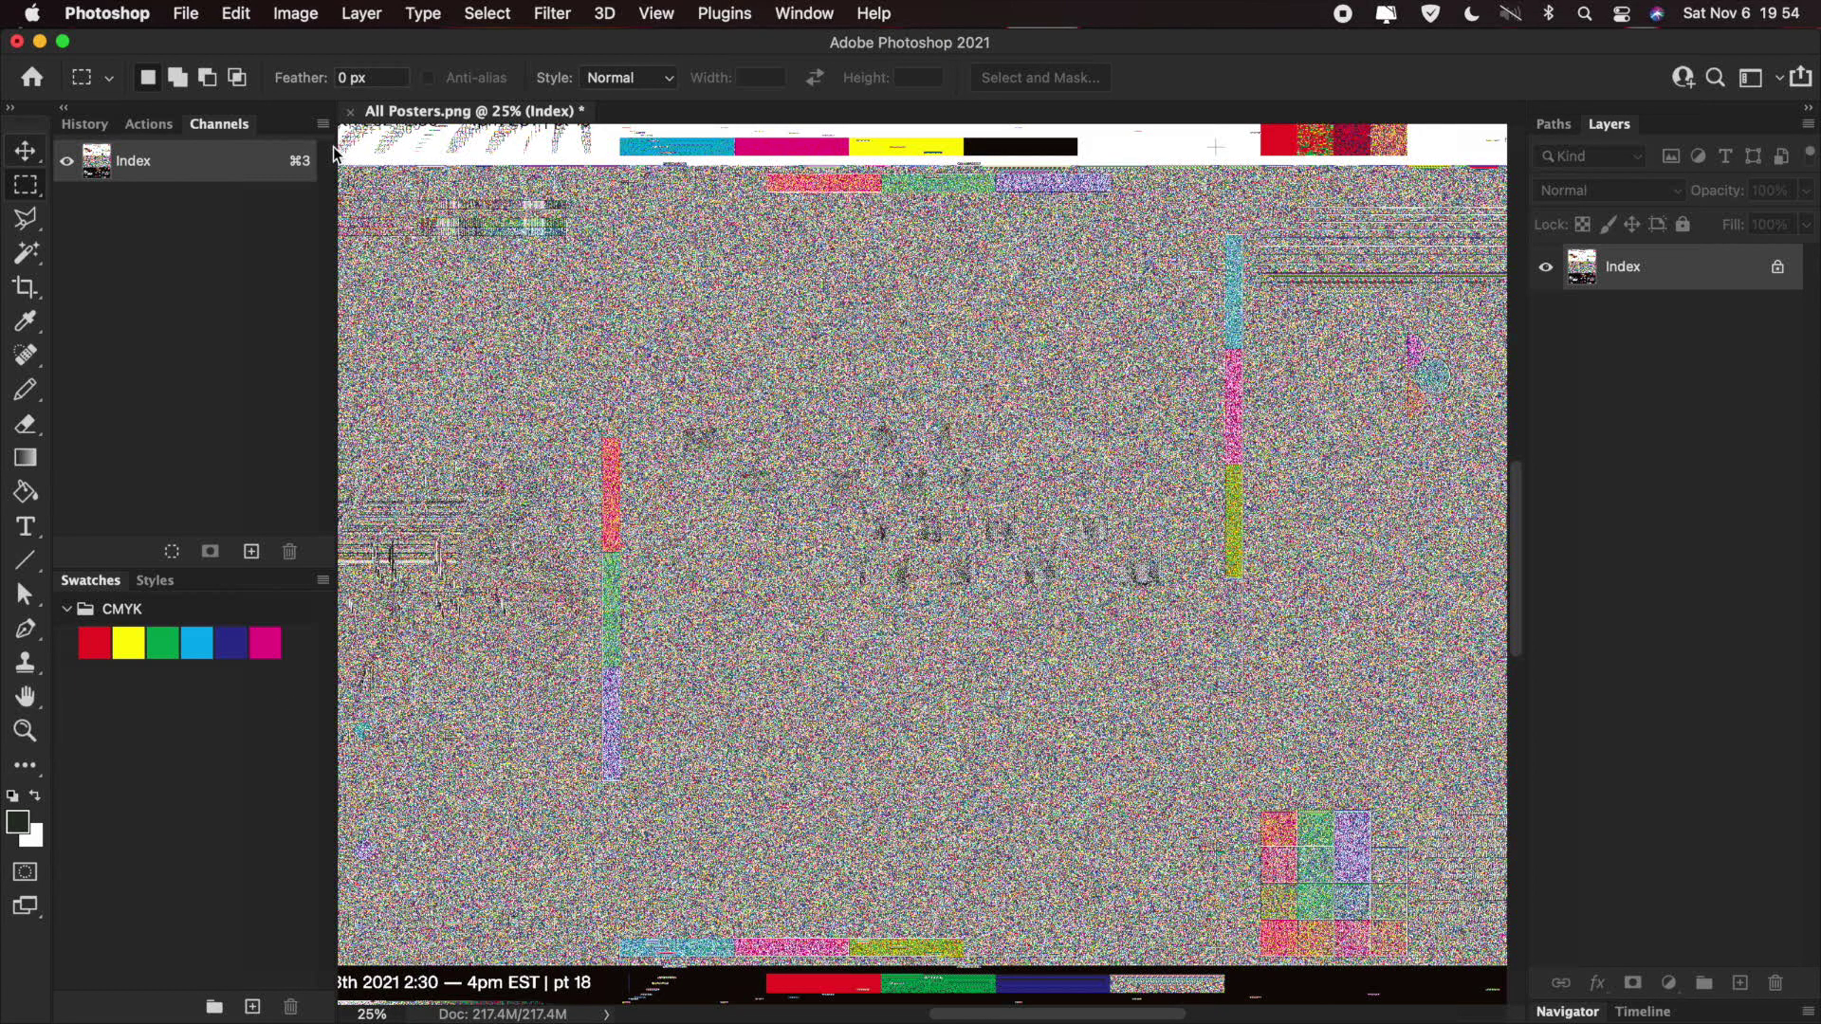
pyautogui.press('super+equal')
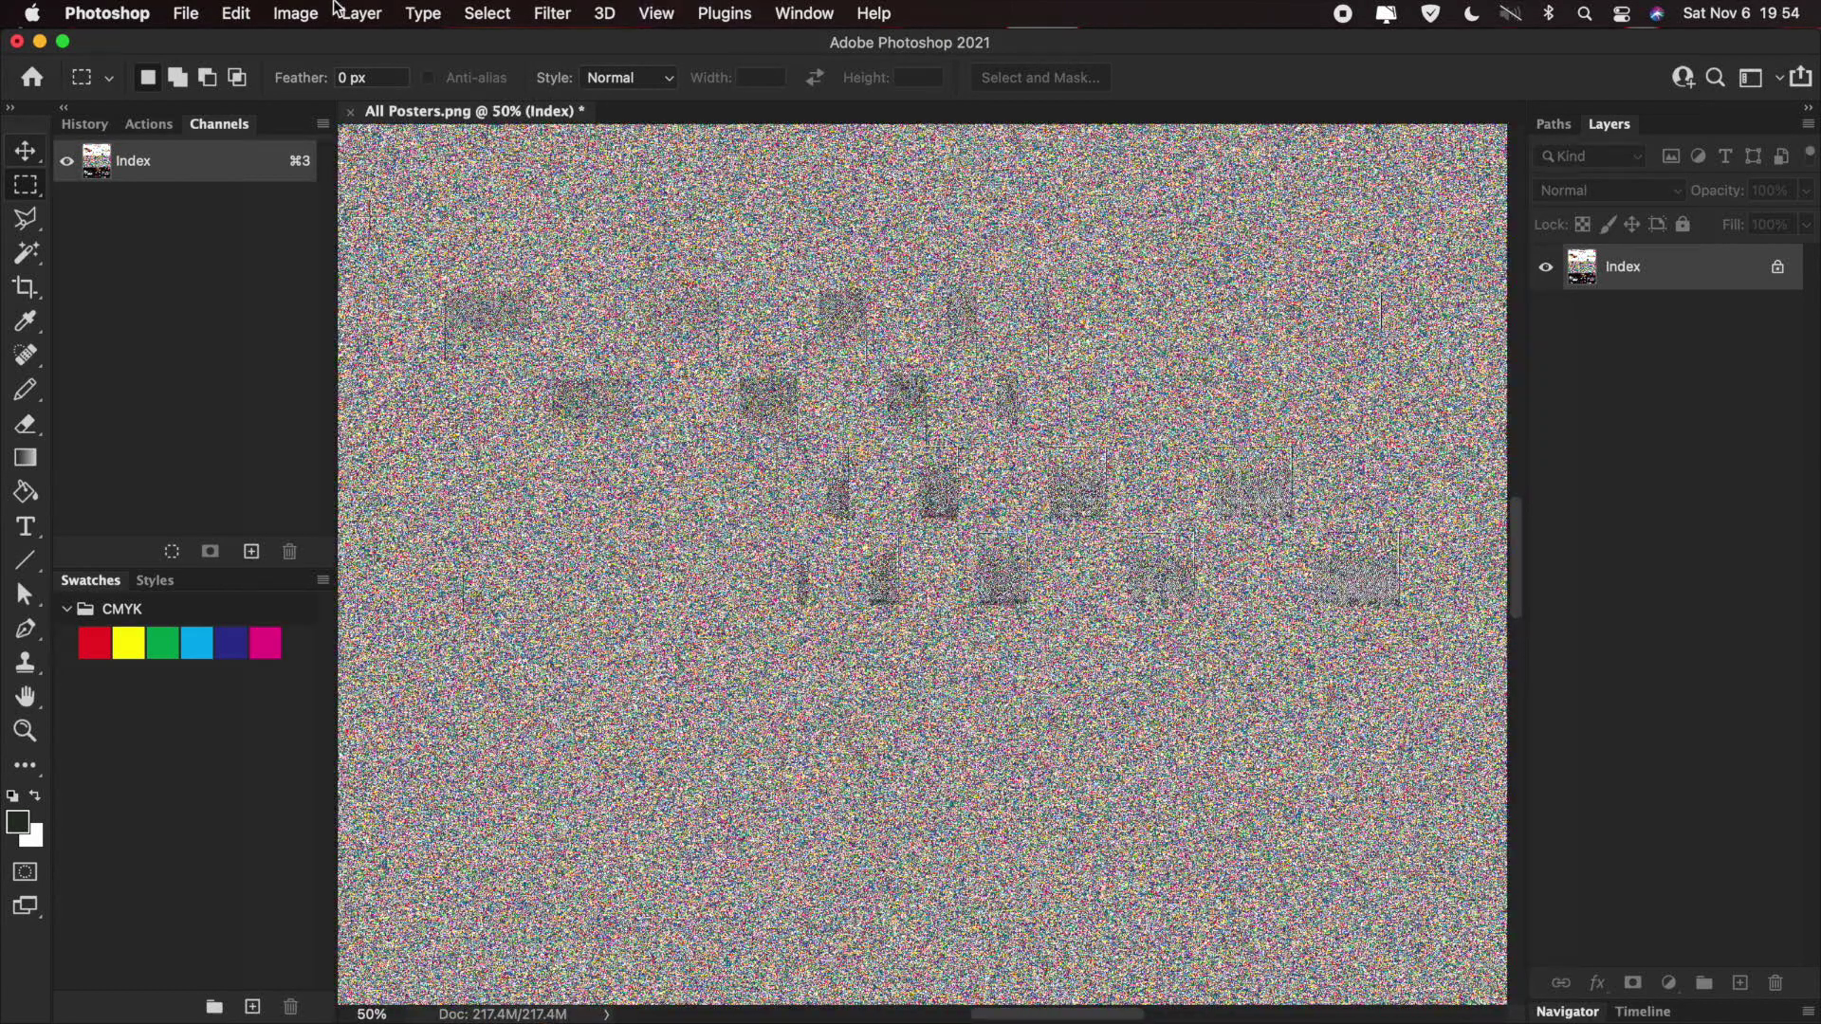
# - Return the poster image from Indexed Color to RGB Color mode
pyautogui.click(295, 14)
pyautogui.moveTo(305, 49)
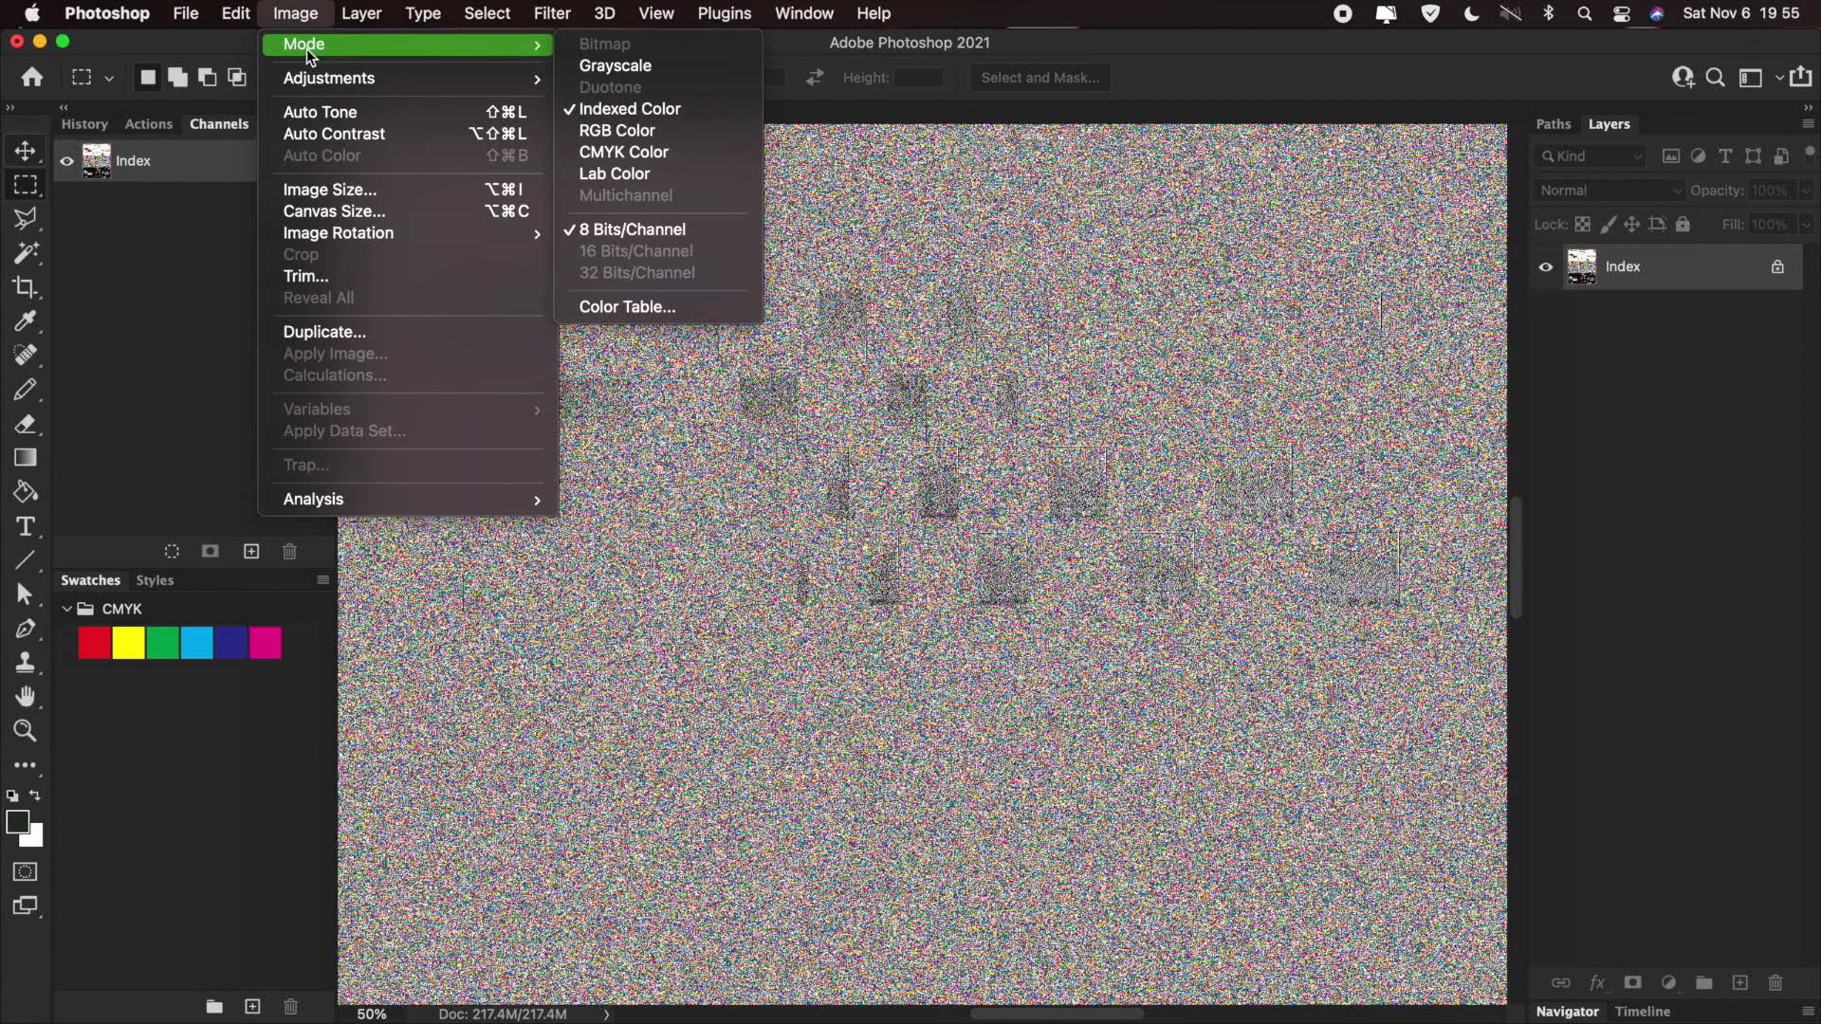
pyautogui.click(614, 130)
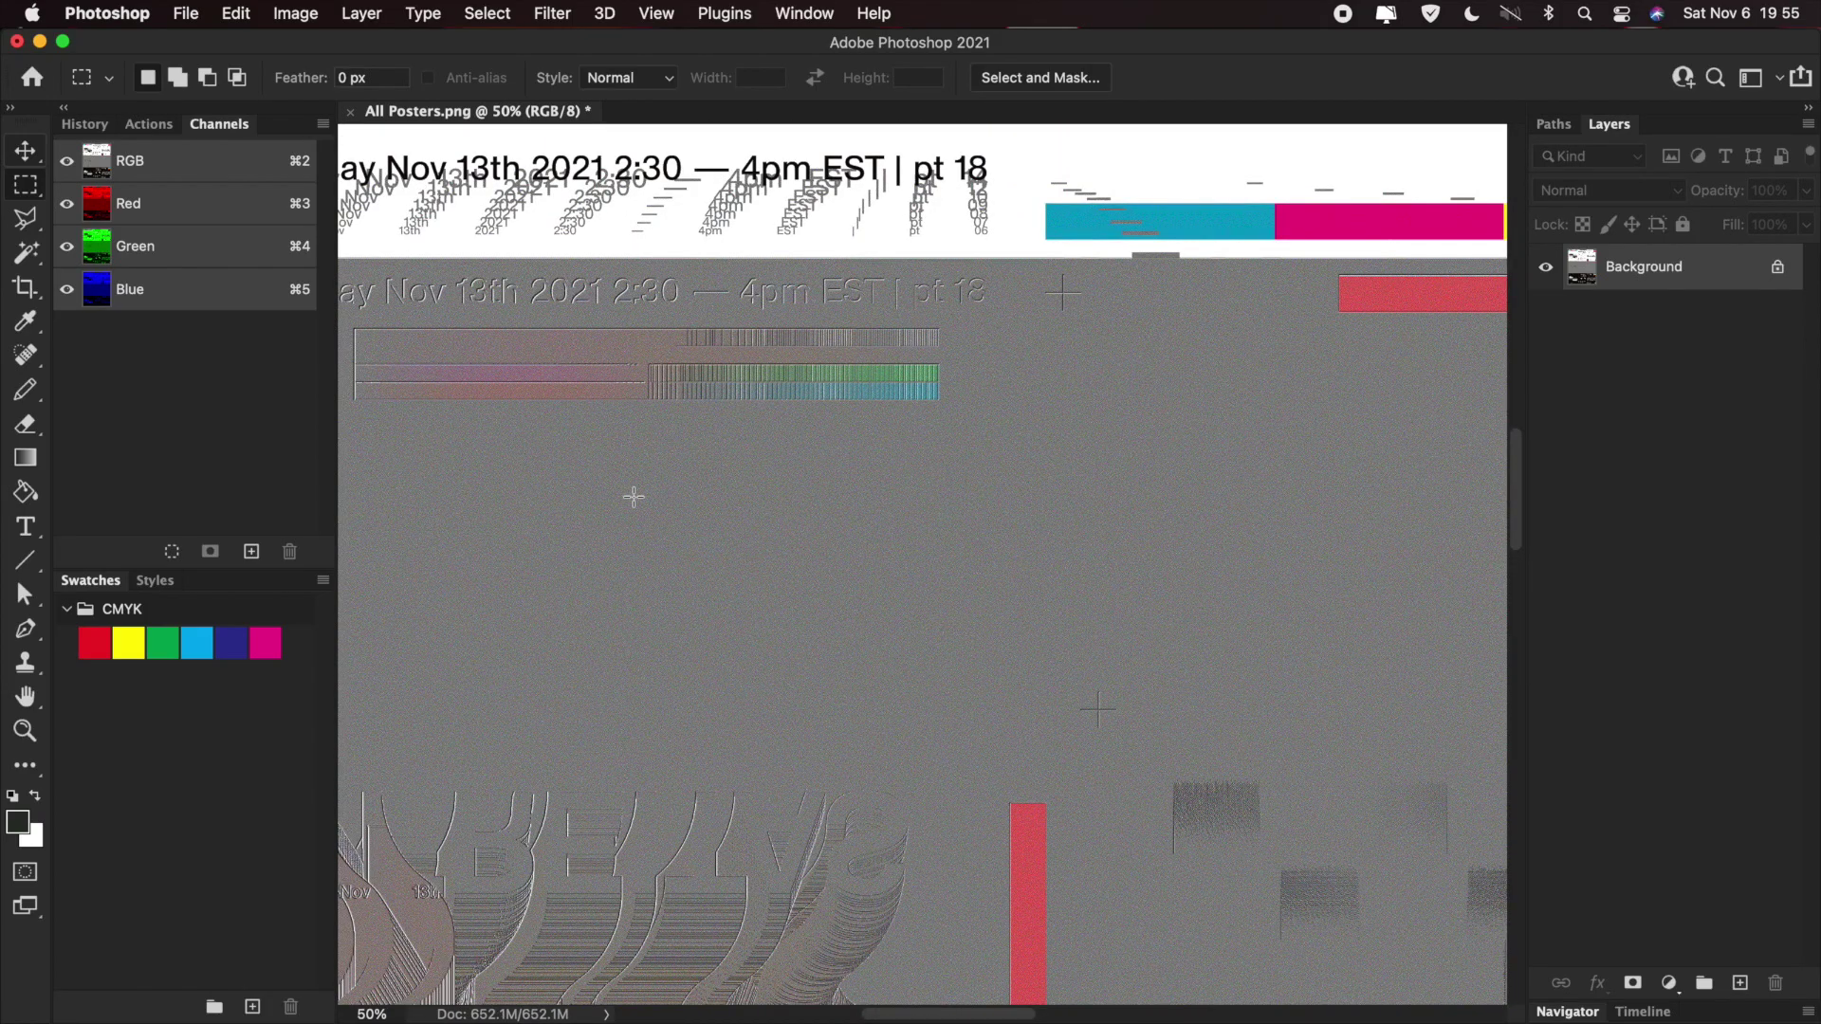
# - Resample the poster image to a resolution of 72 pixels/inch using Bilinear interpolation
pyautogui.press('super+minus')
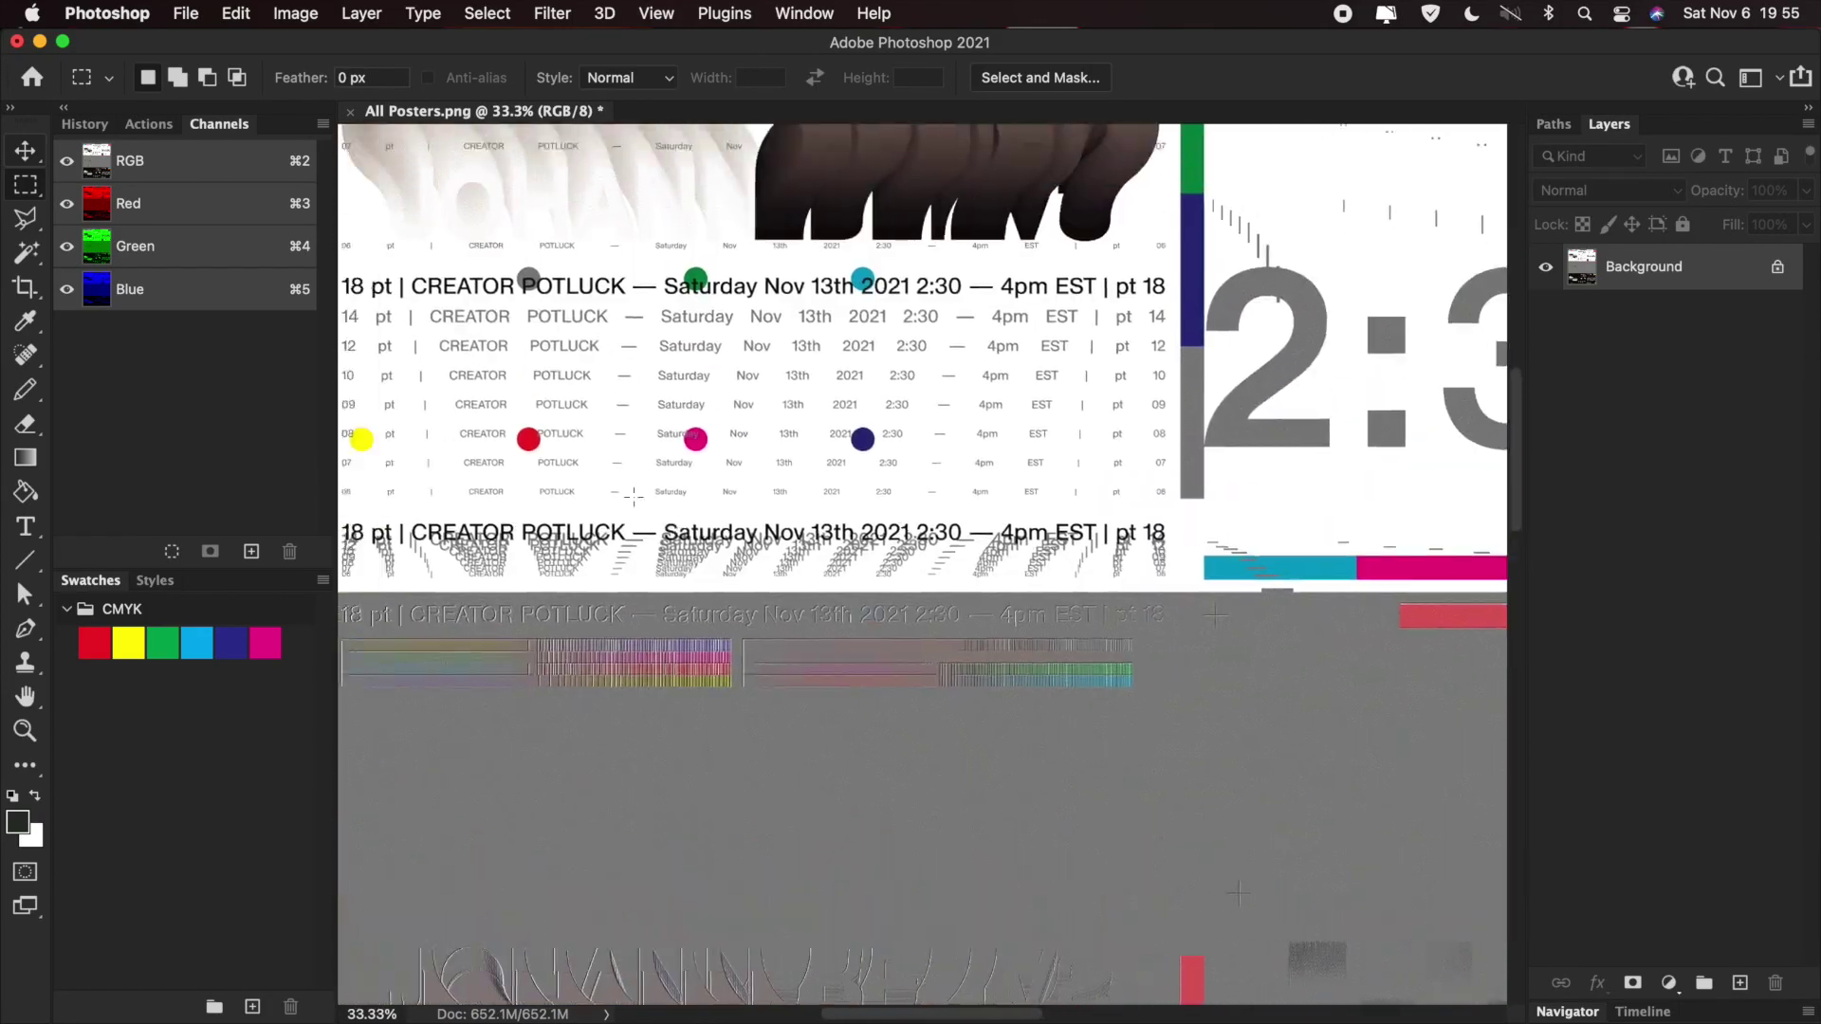
pyautogui.scroll(-5, 663, 592)
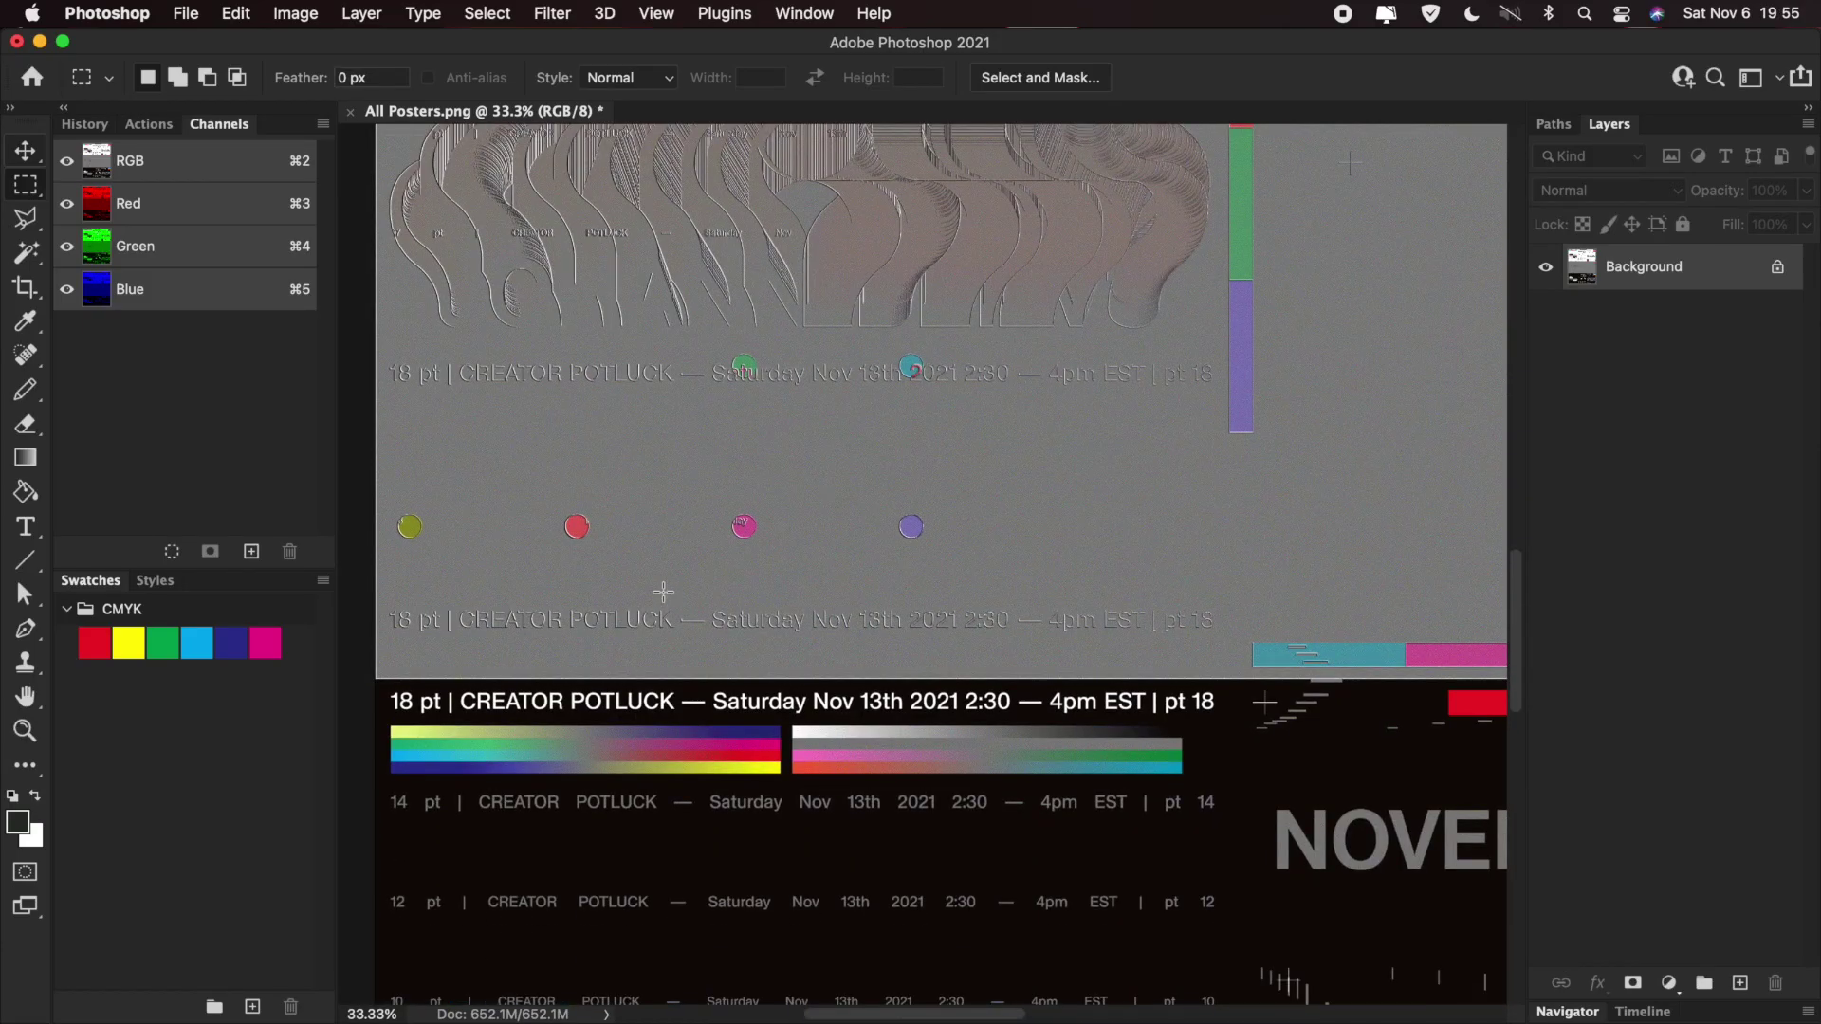
pyautogui.scroll(5, 663, 592)
pyautogui.press('super+alt+i')
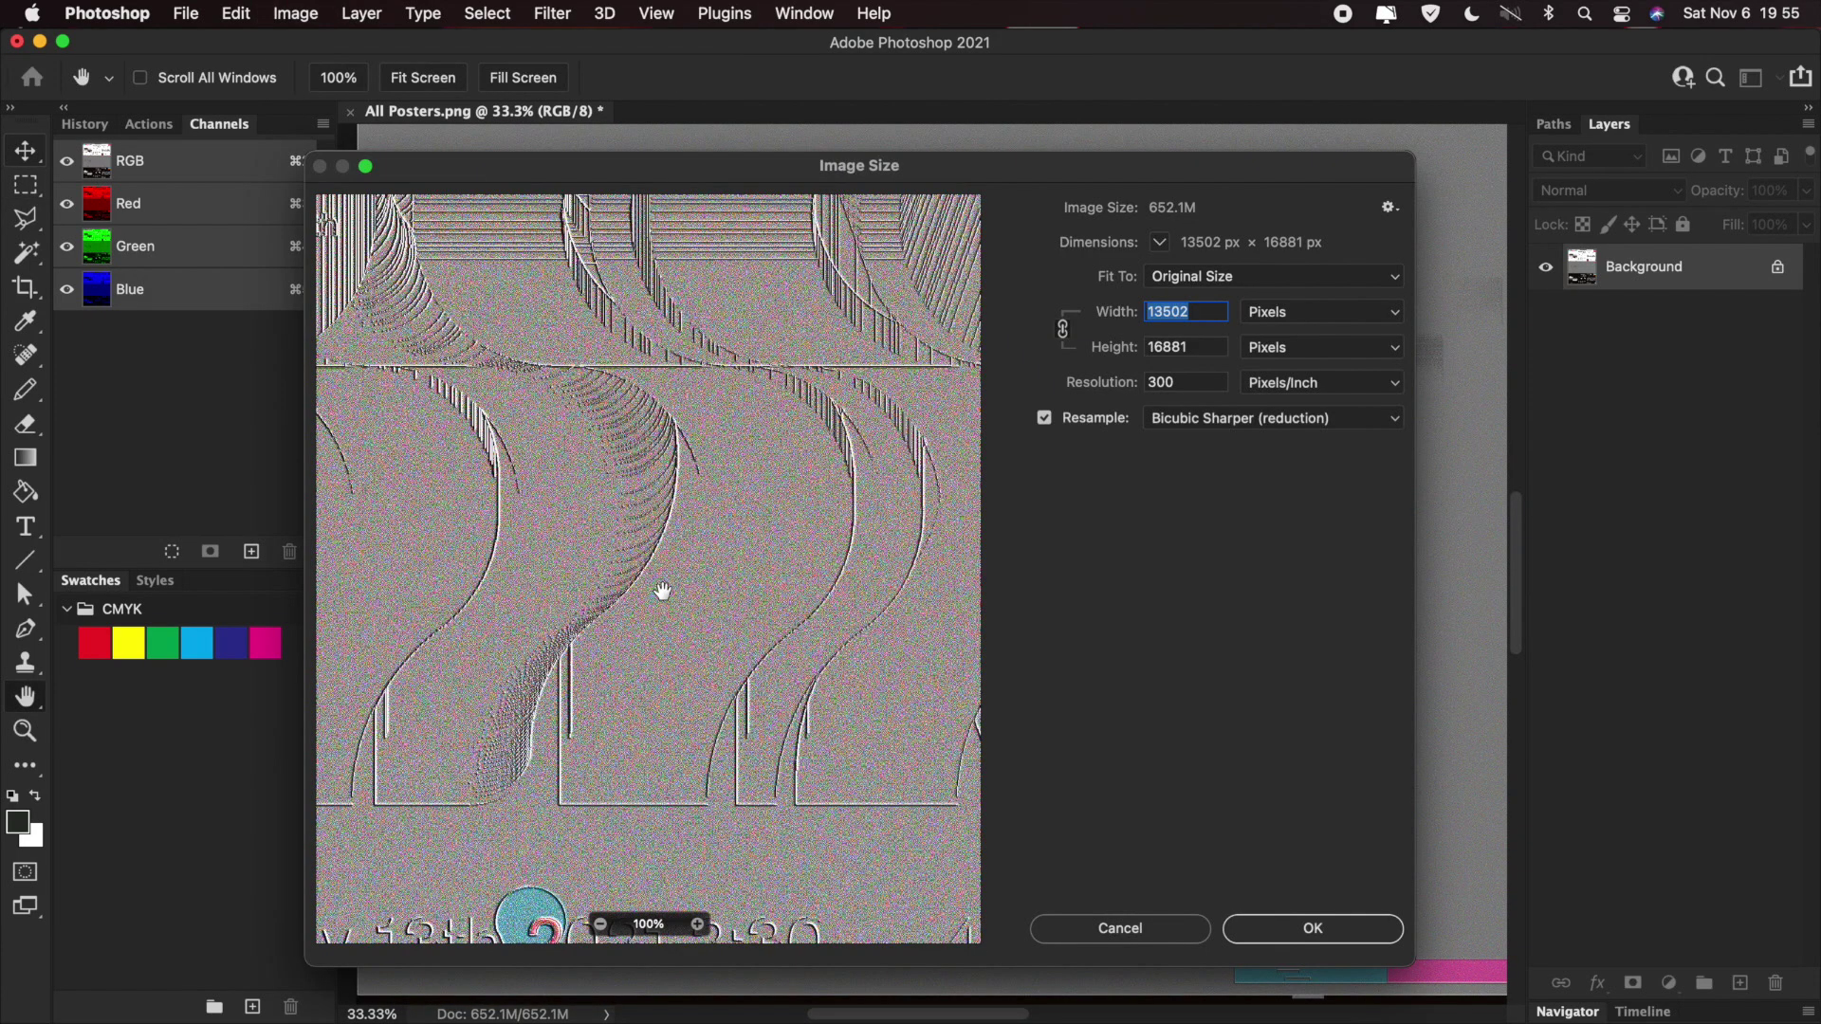
pyautogui.press('Tab')
pyautogui.press('Tab')
pyautogui.write('72')
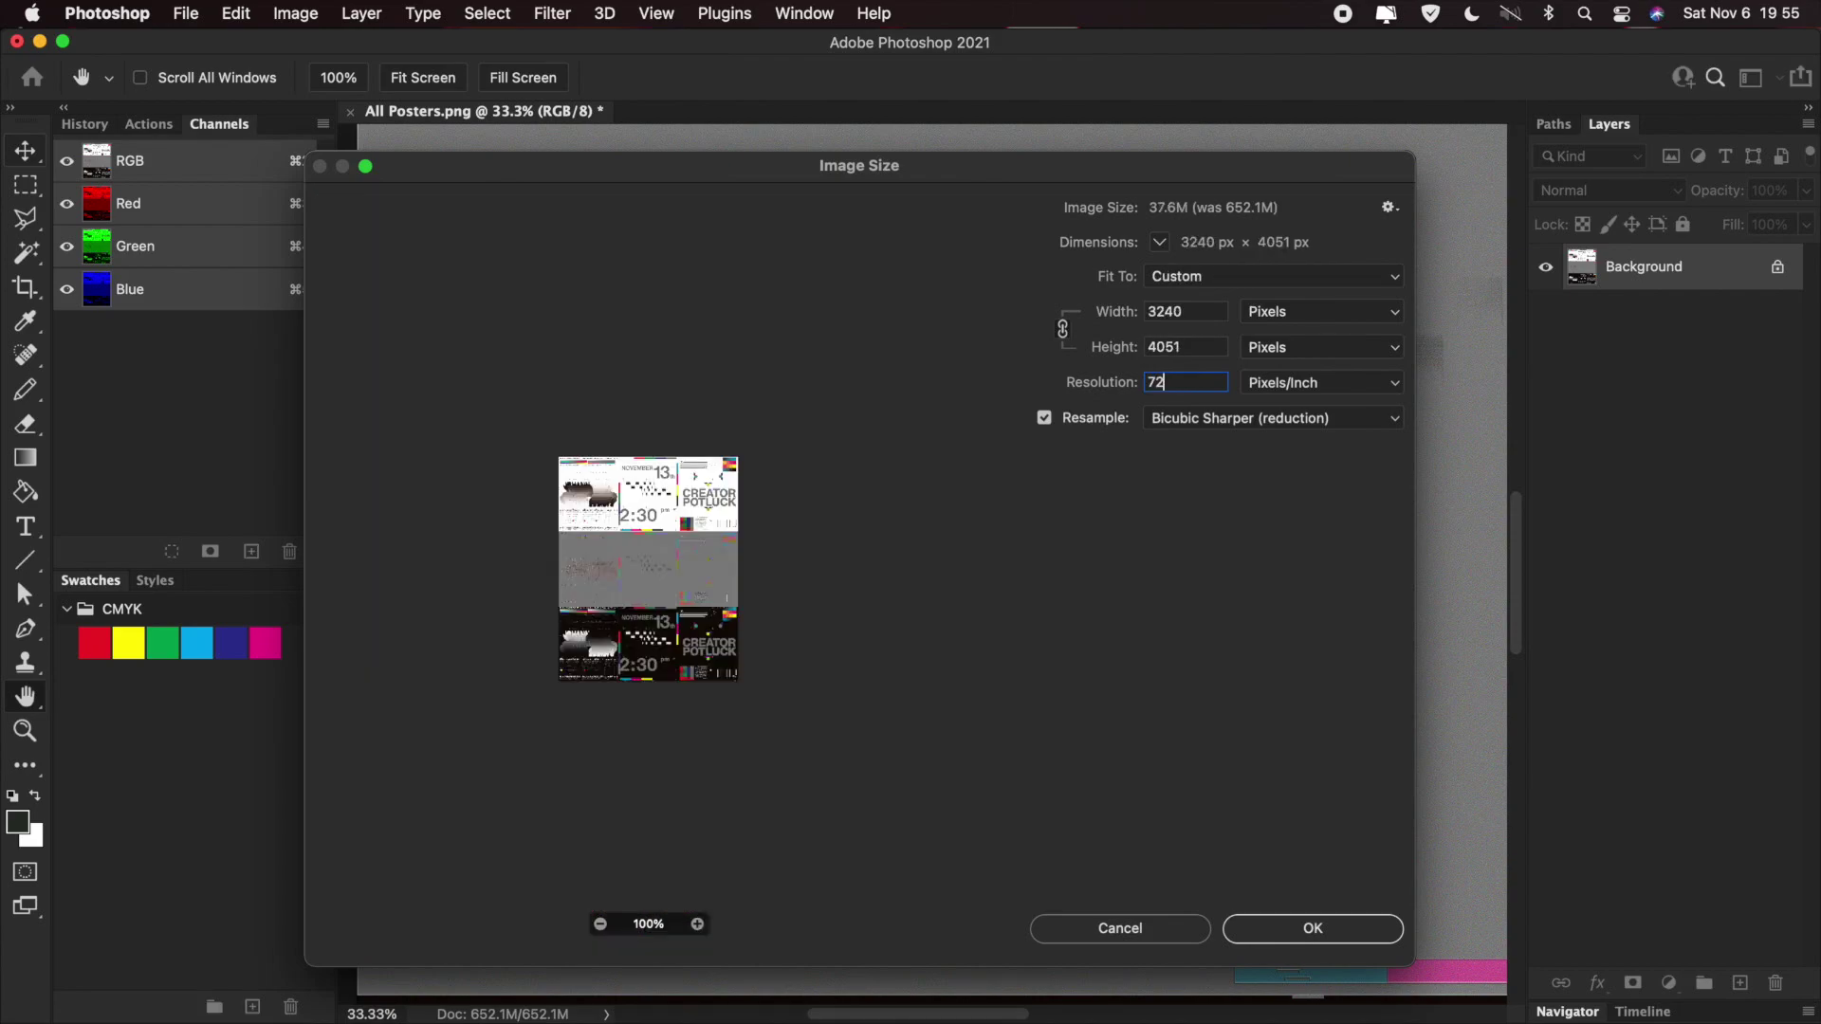
pyautogui.click(675, 368)
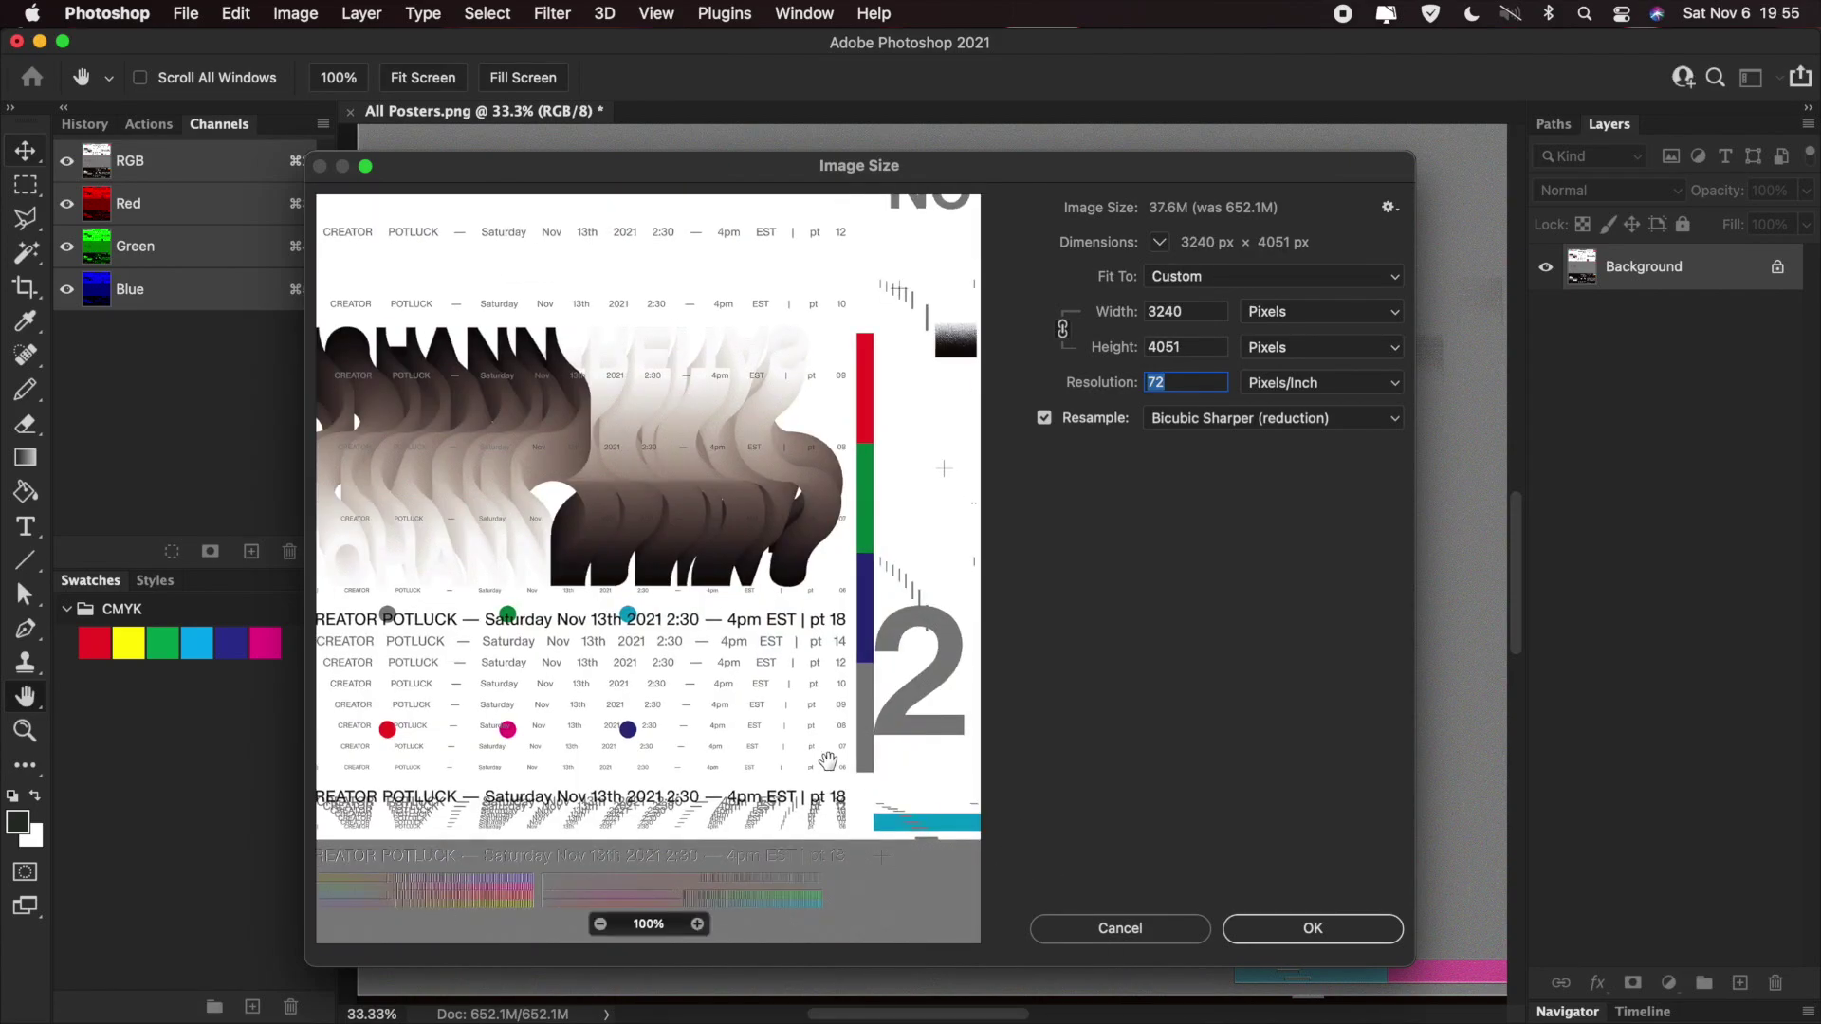
pyautogui.click(1207, 423)
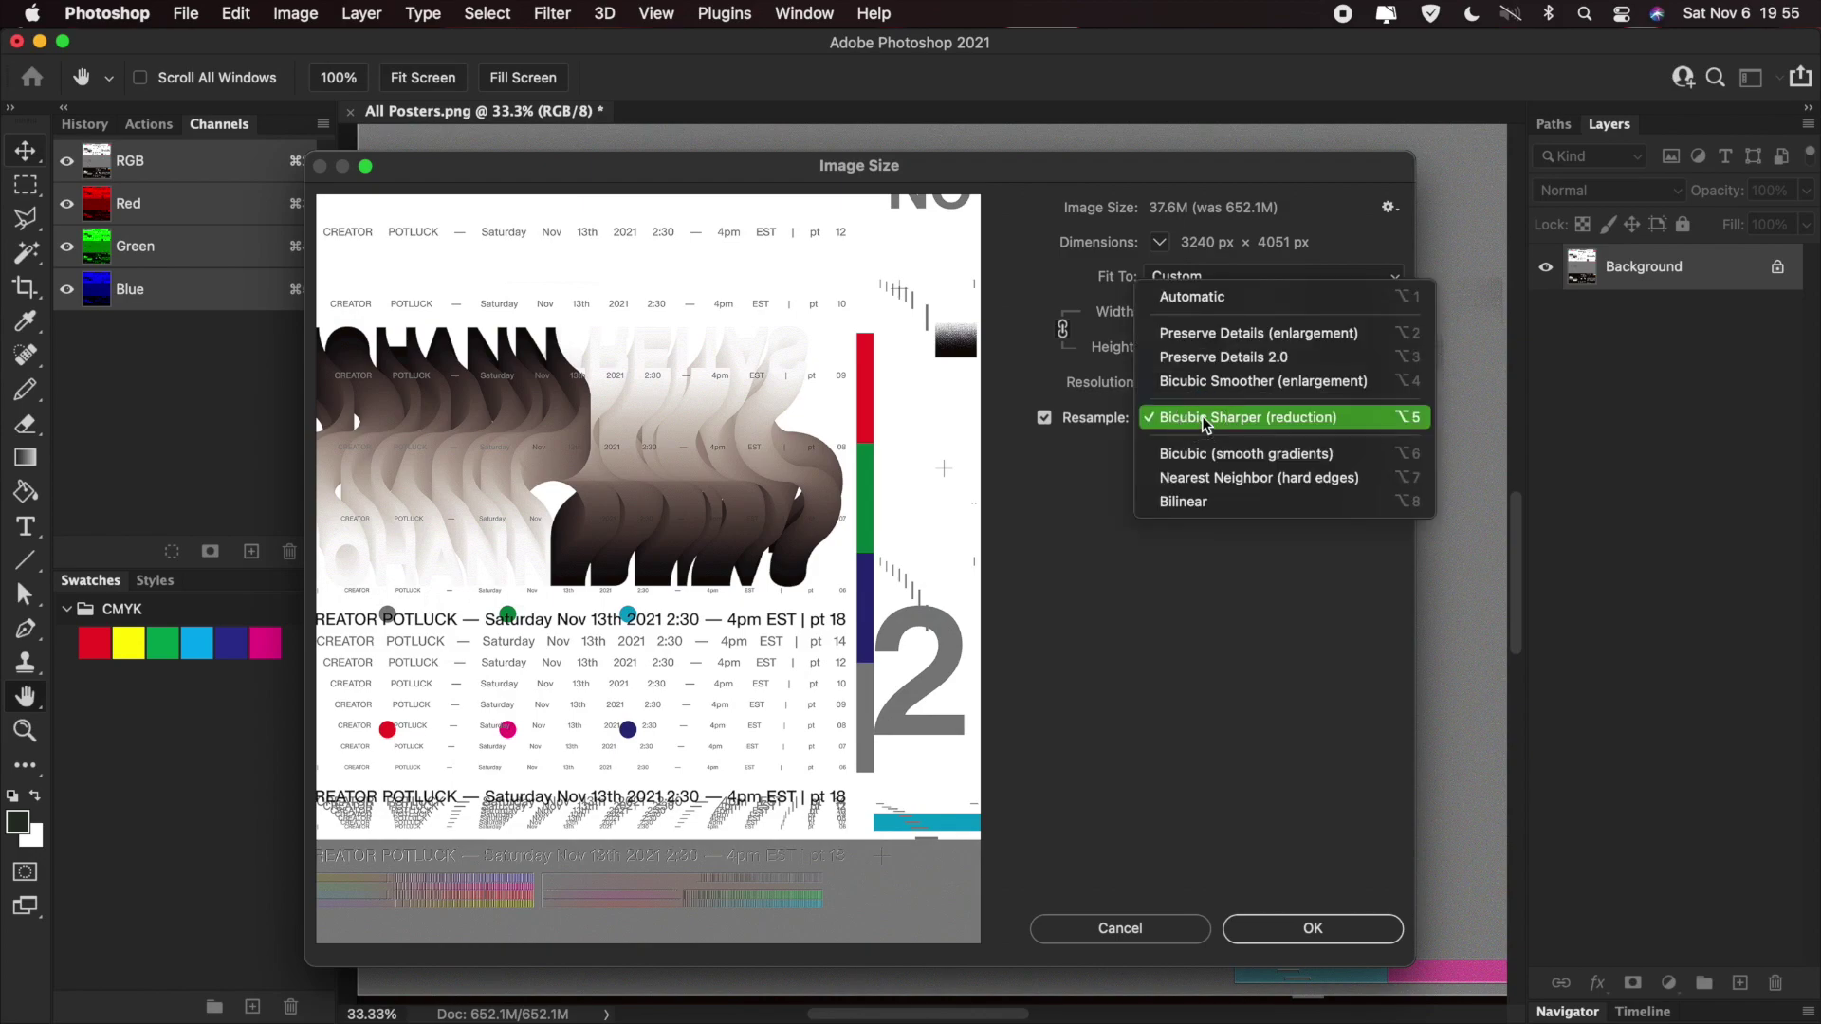
pyautogui.click(1200, 501)
pyautogui.moveTo(765, 752); pyautogui.dragTo(662, 447)
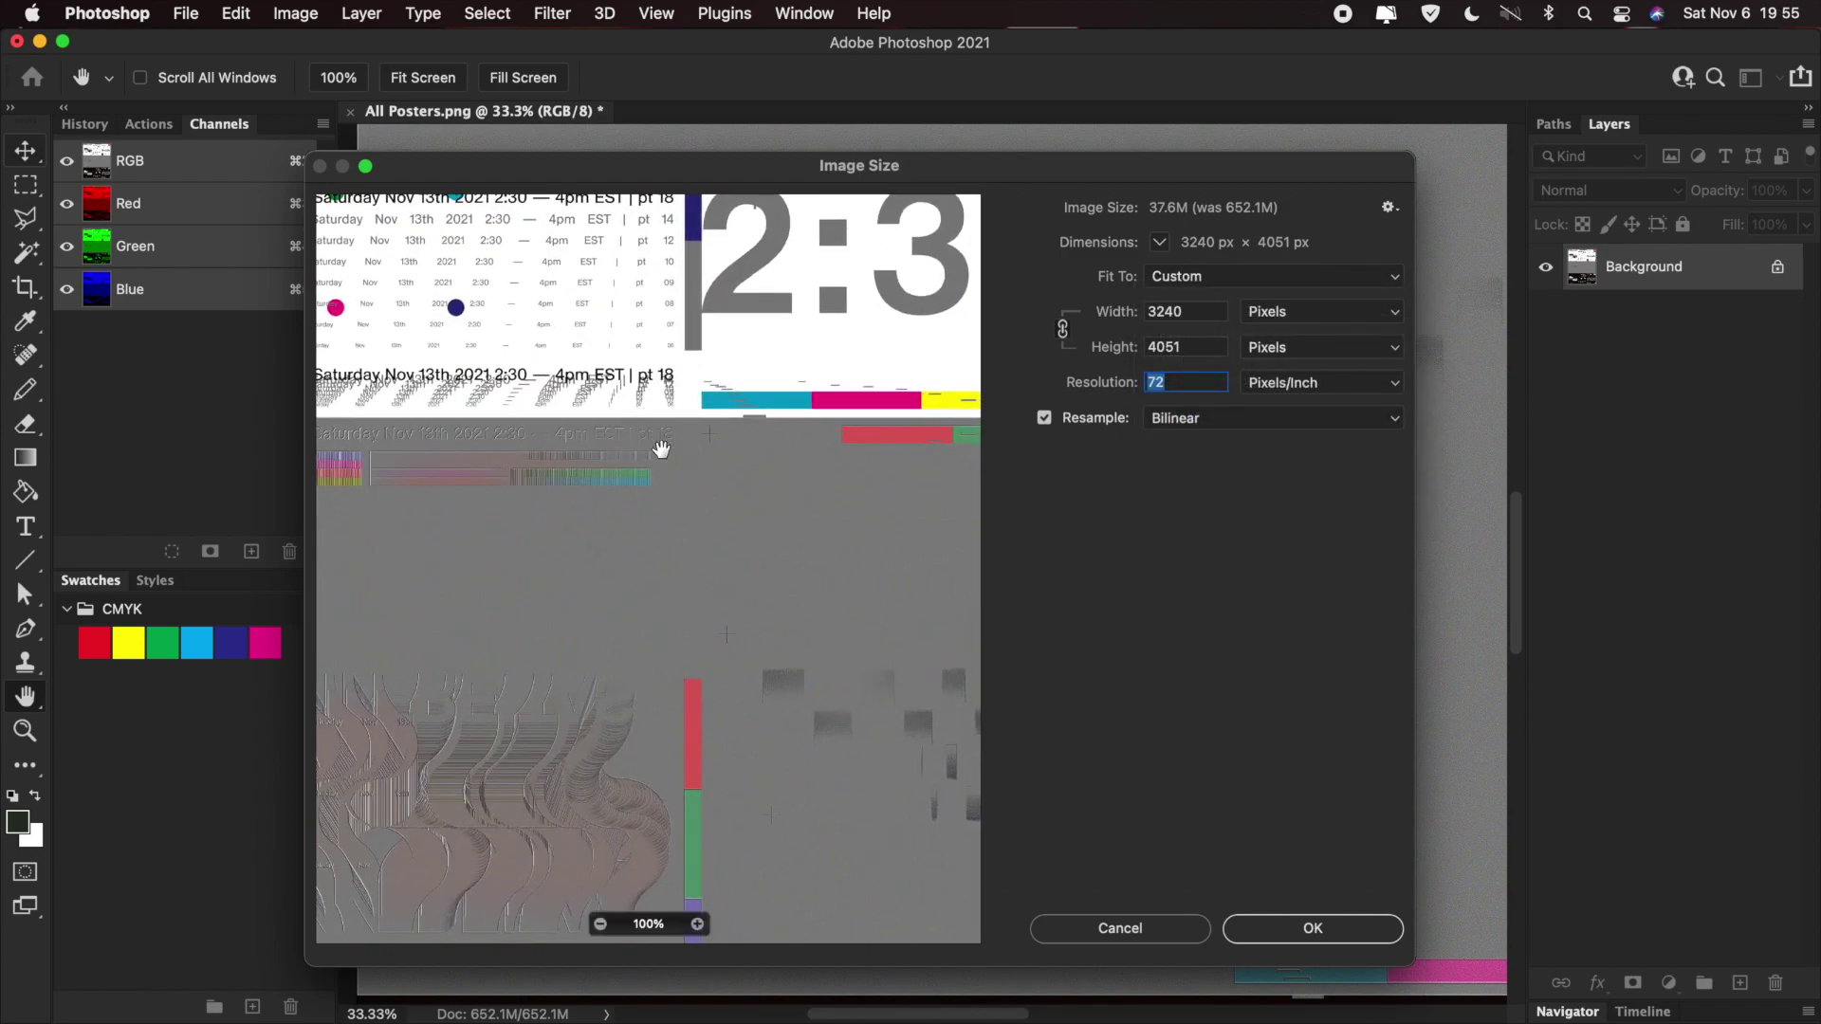
pyautogui.moveTo(794, 625); pyautogui.dragTo(557, 459)
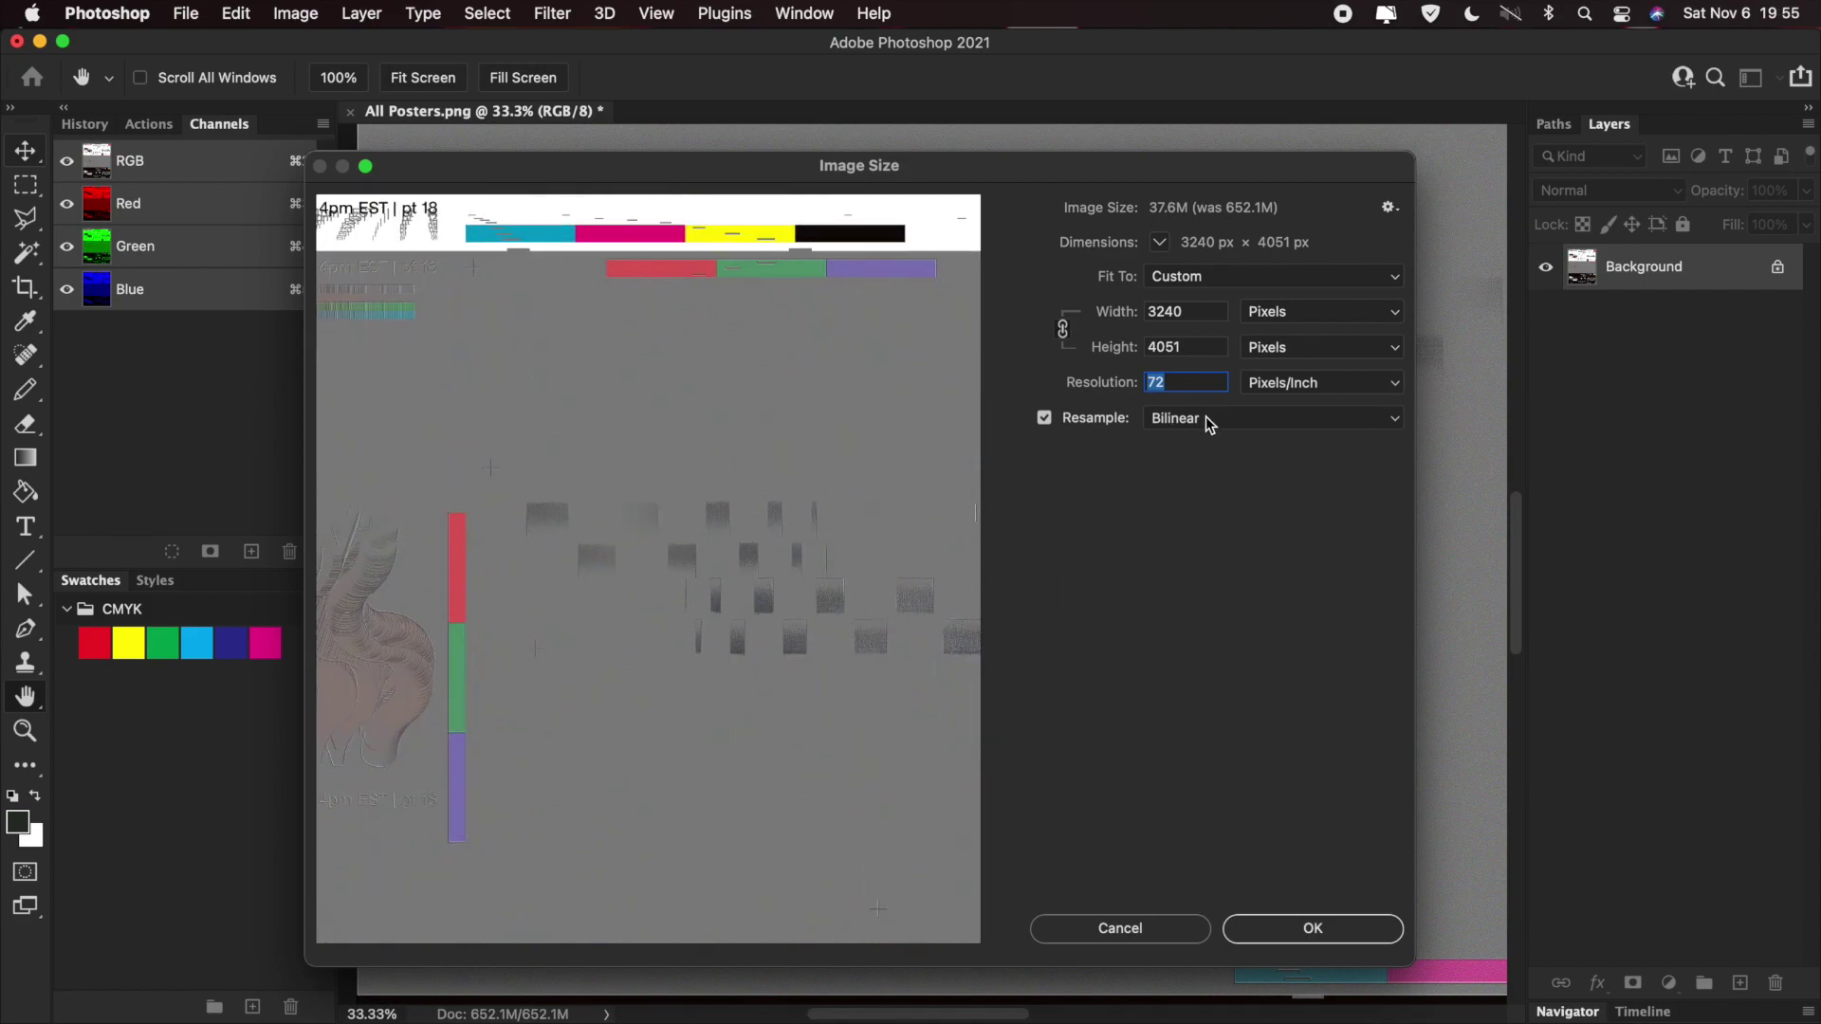
pyautogui.click(1311, 919)
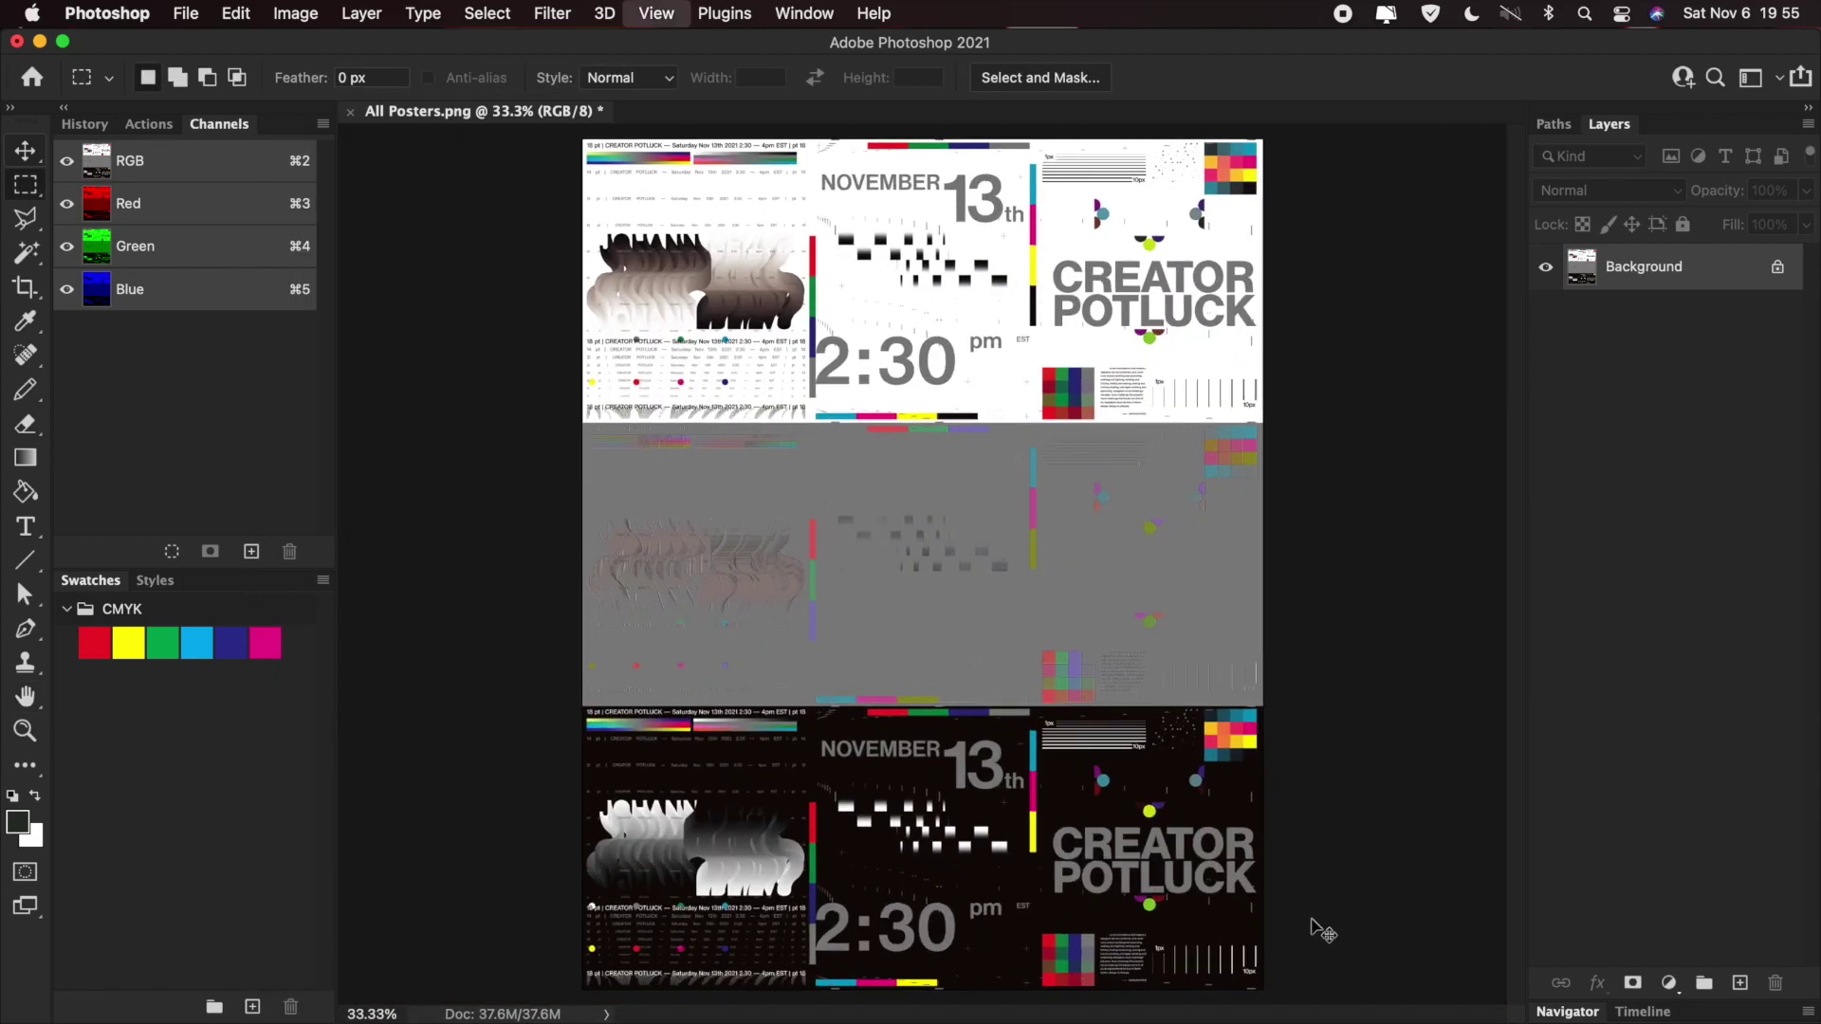
# - Examine the bilinear-resampled white, grey and black posters at 100% zoom, including the warped lettering and small text lines
pyautogui.press('super+1')
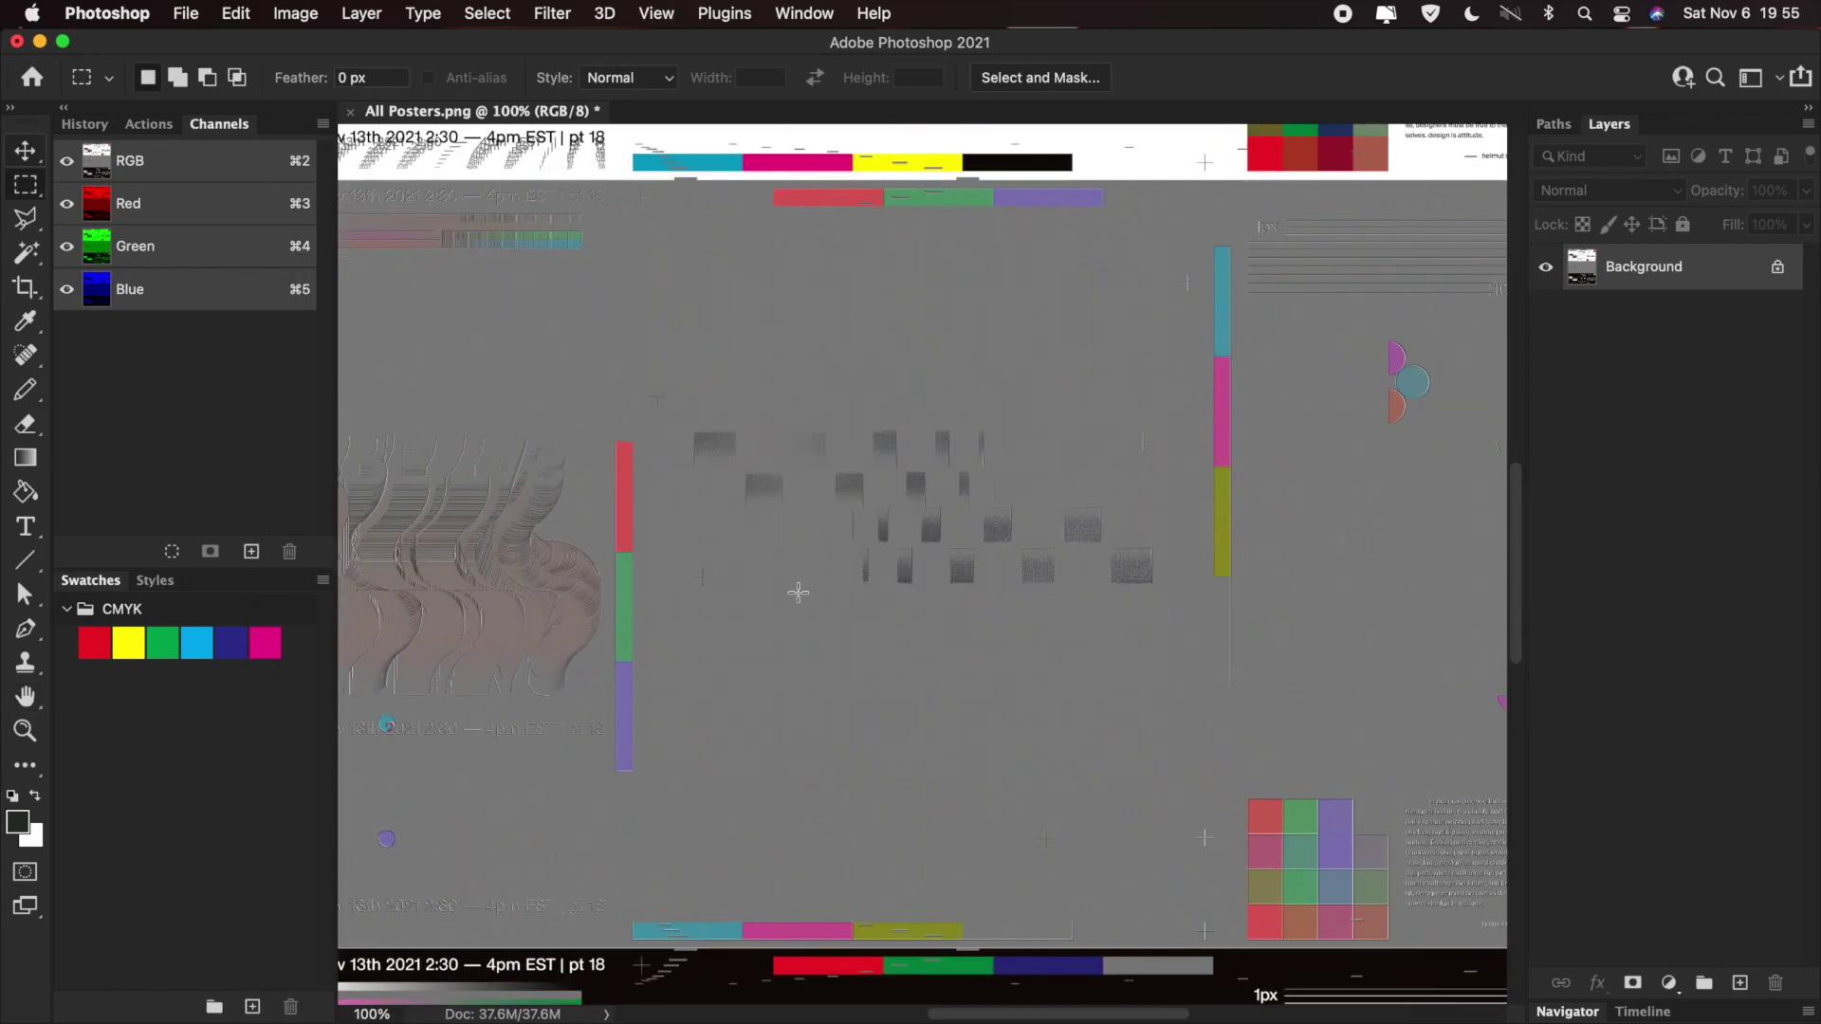
pyautogui.scroll(3, 798, 593)
pyautogui.hscroll(-5, 798, 593)
pyautogui.scroll(5, 797, 593)
pyautogui.hscroll(3, 797, 593)
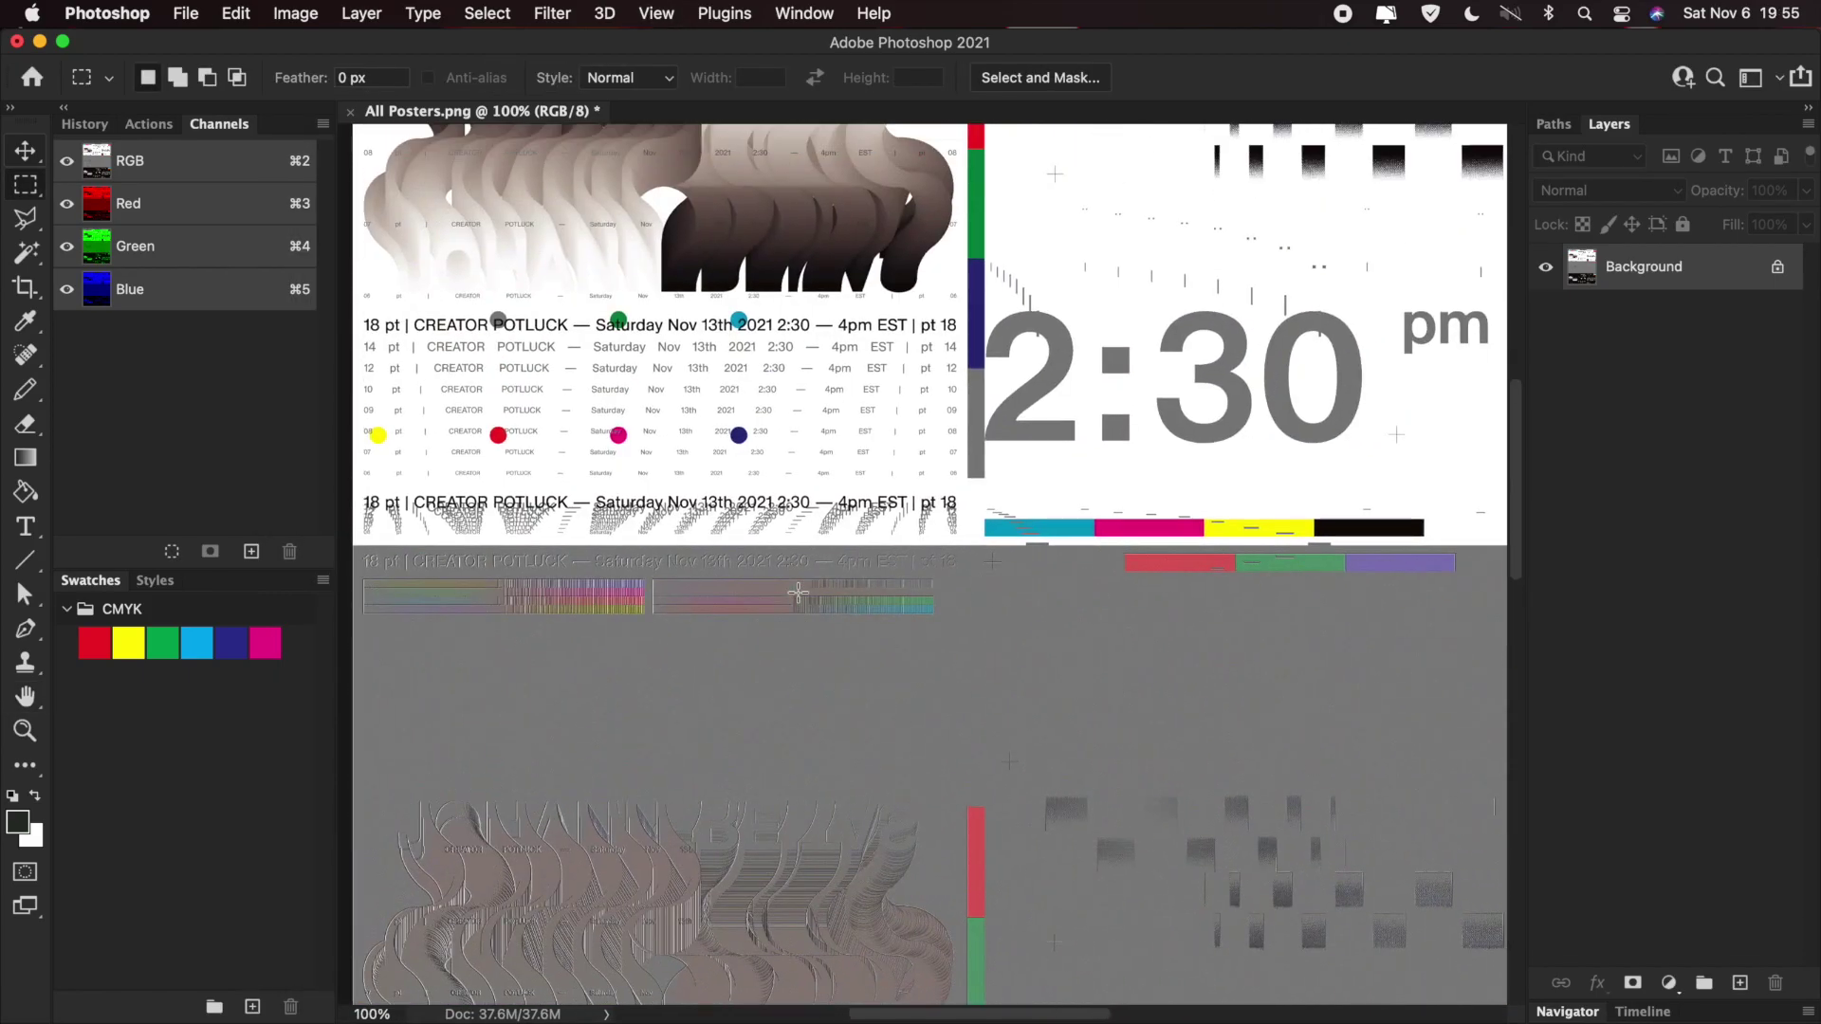
pyautogui.scroll(8, 720, 591)
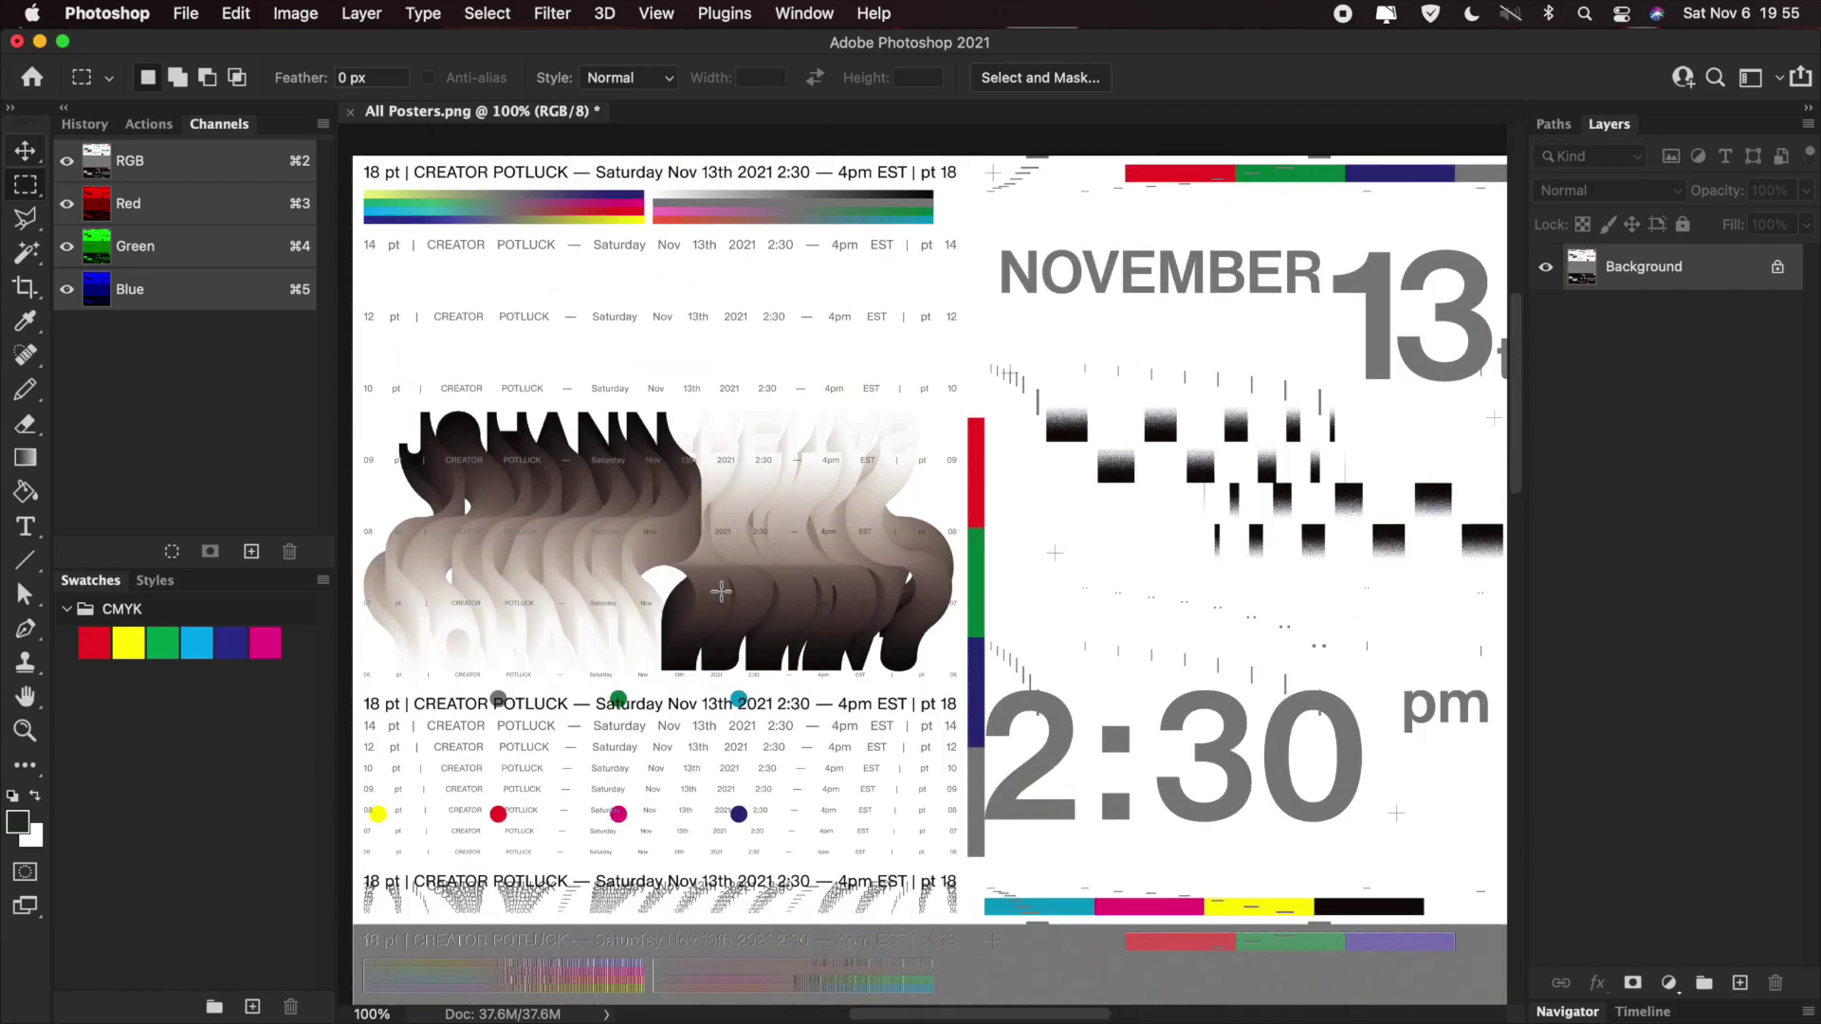
pyautogui.scroll(-13, 721, 592)
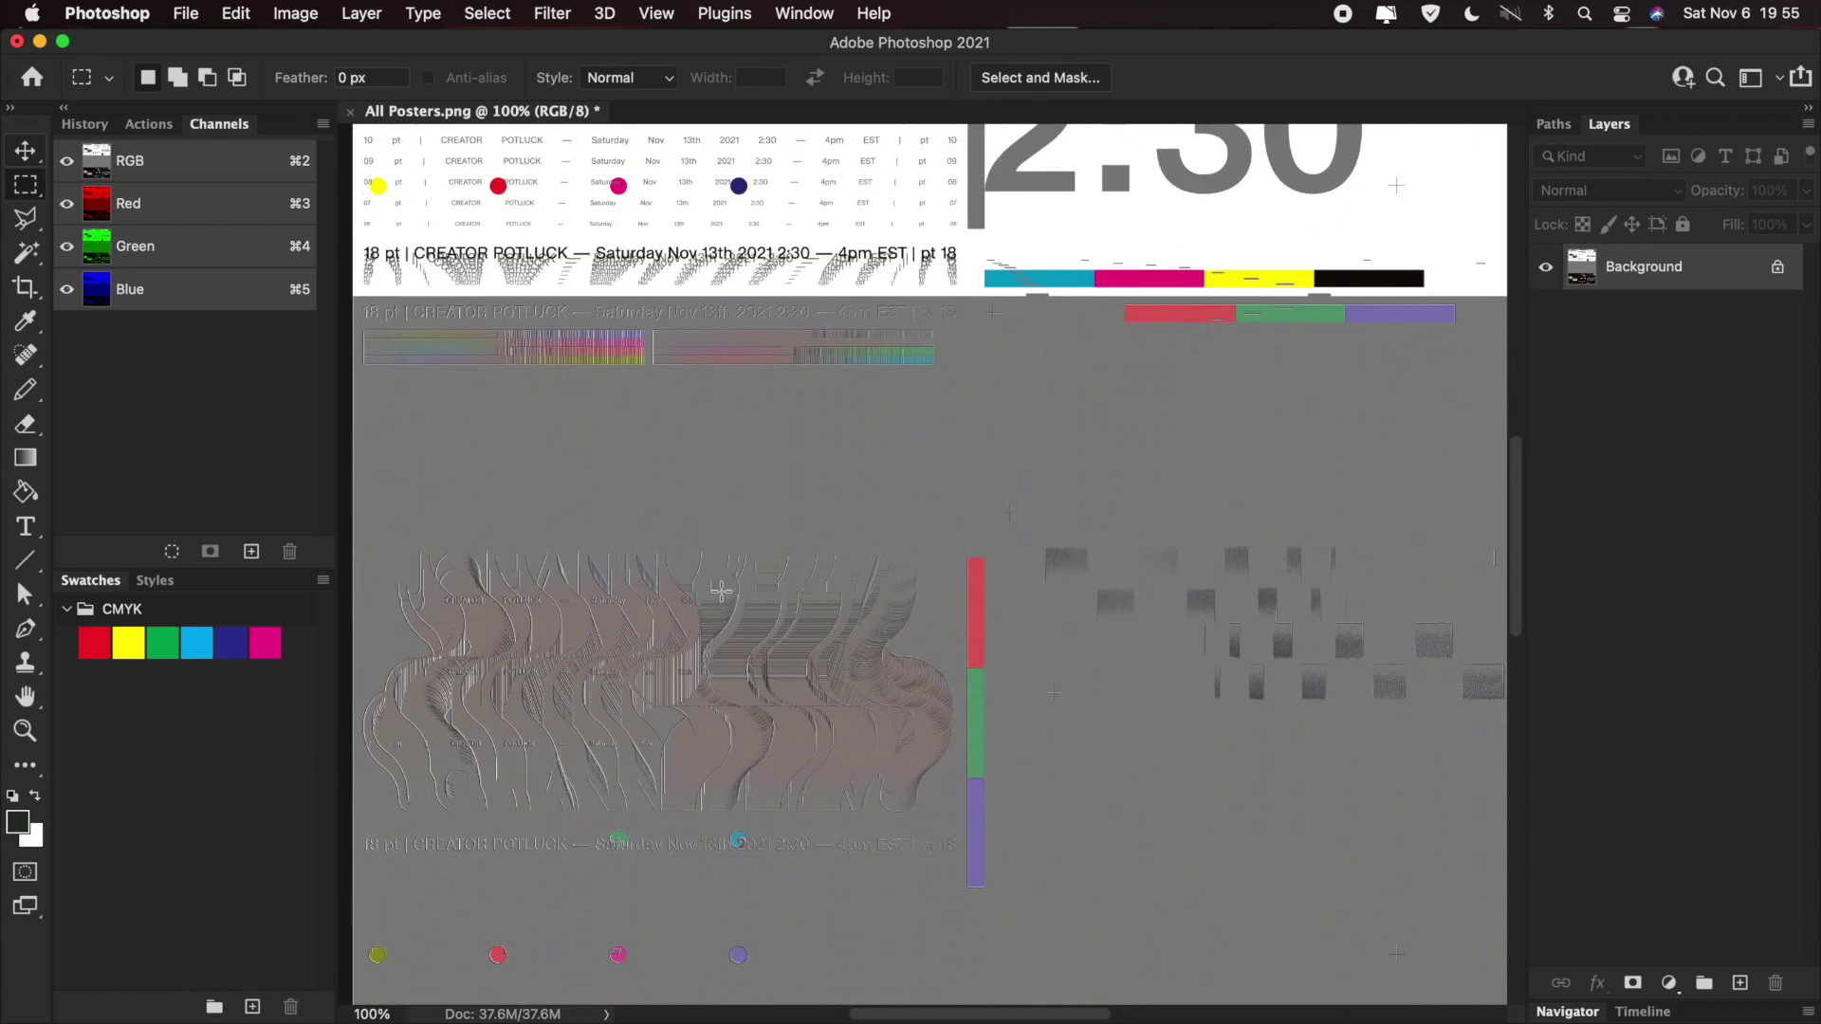
pyautogui.scroll(-12, 721, 592)
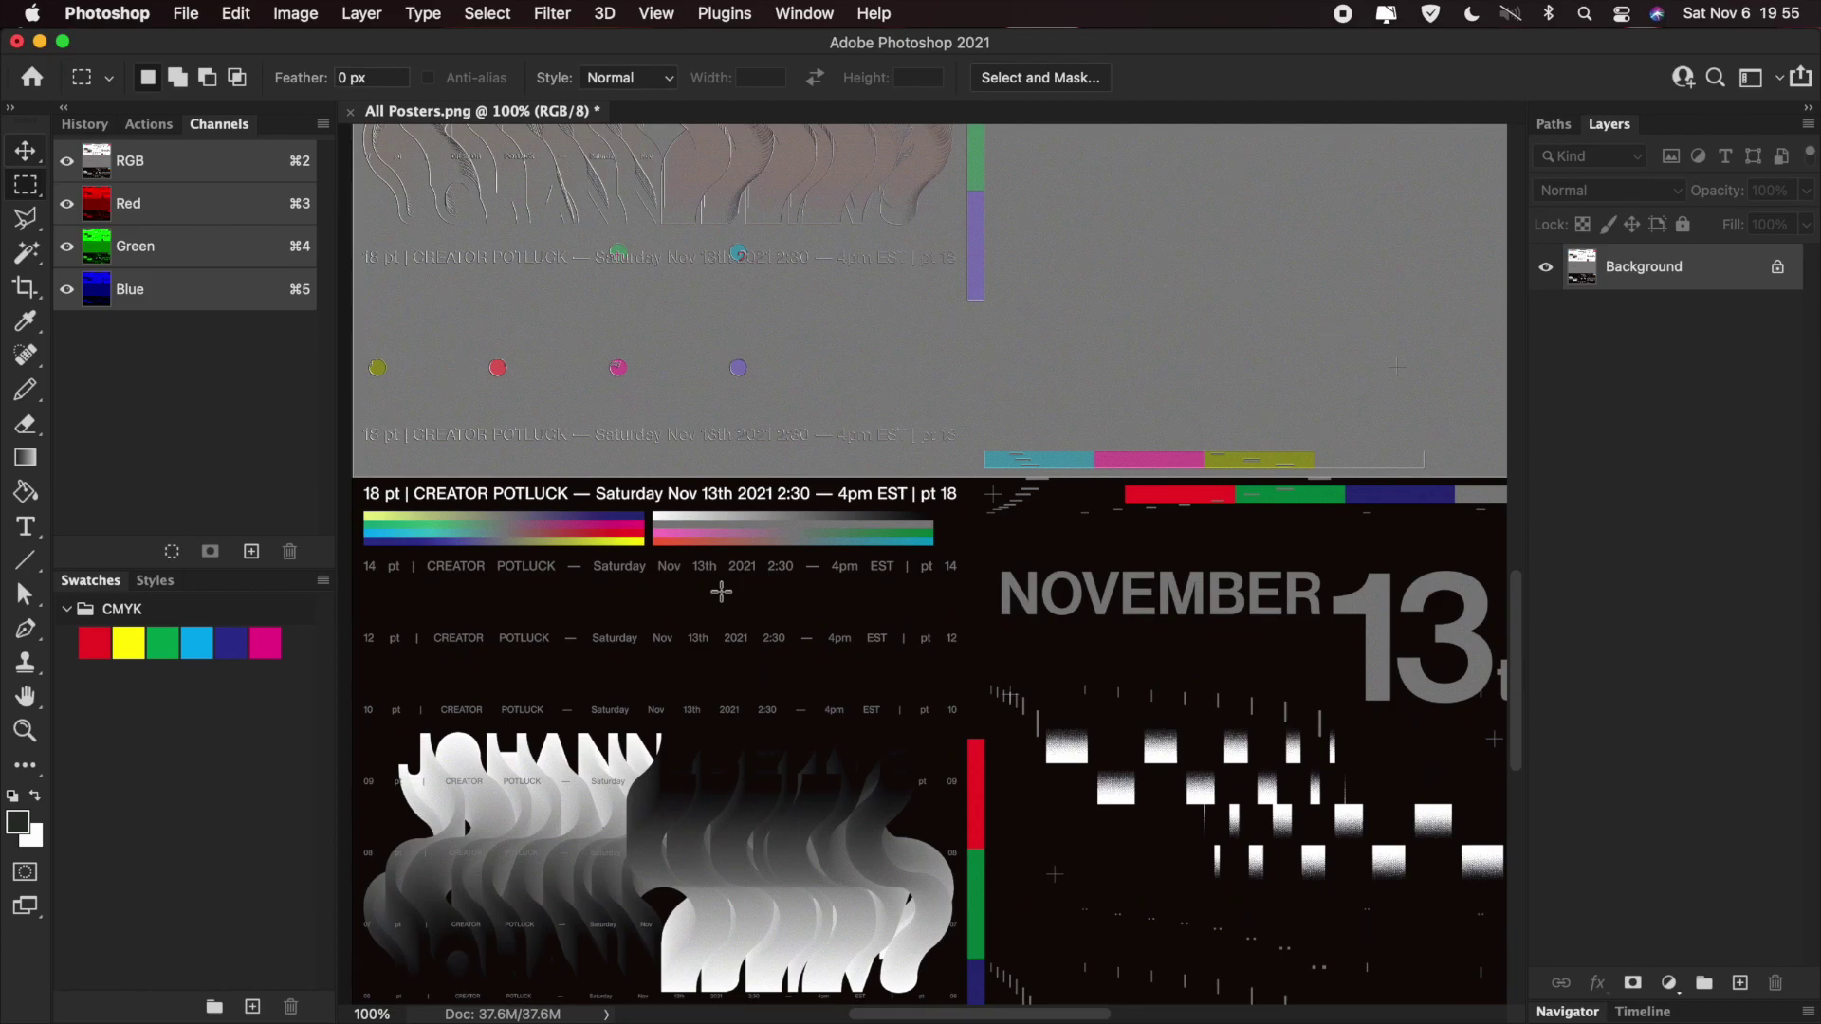
# - Undo the bilinear resampling of the poster image and check the dithered lettering at full resolution
pyautogui.scroll(9, 721, 592)
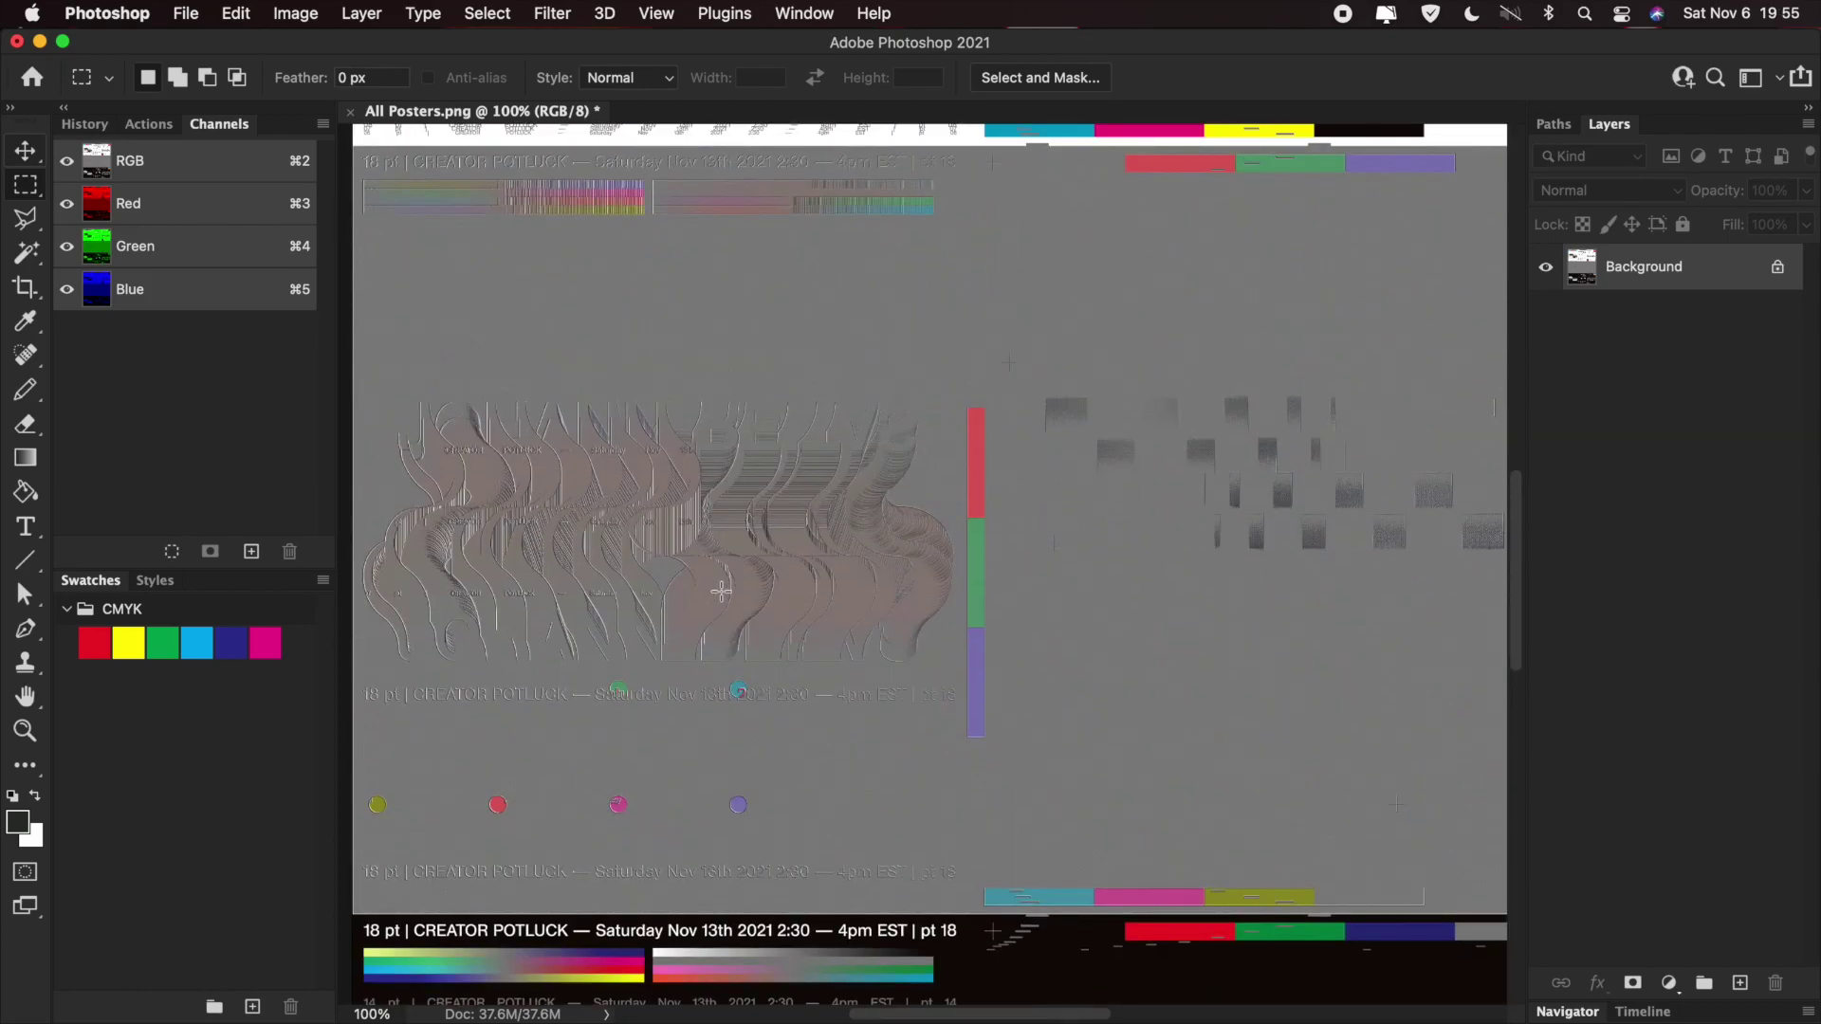
pyautogui.press('super+z')
pyautogui.scroll(5, 721, 592)
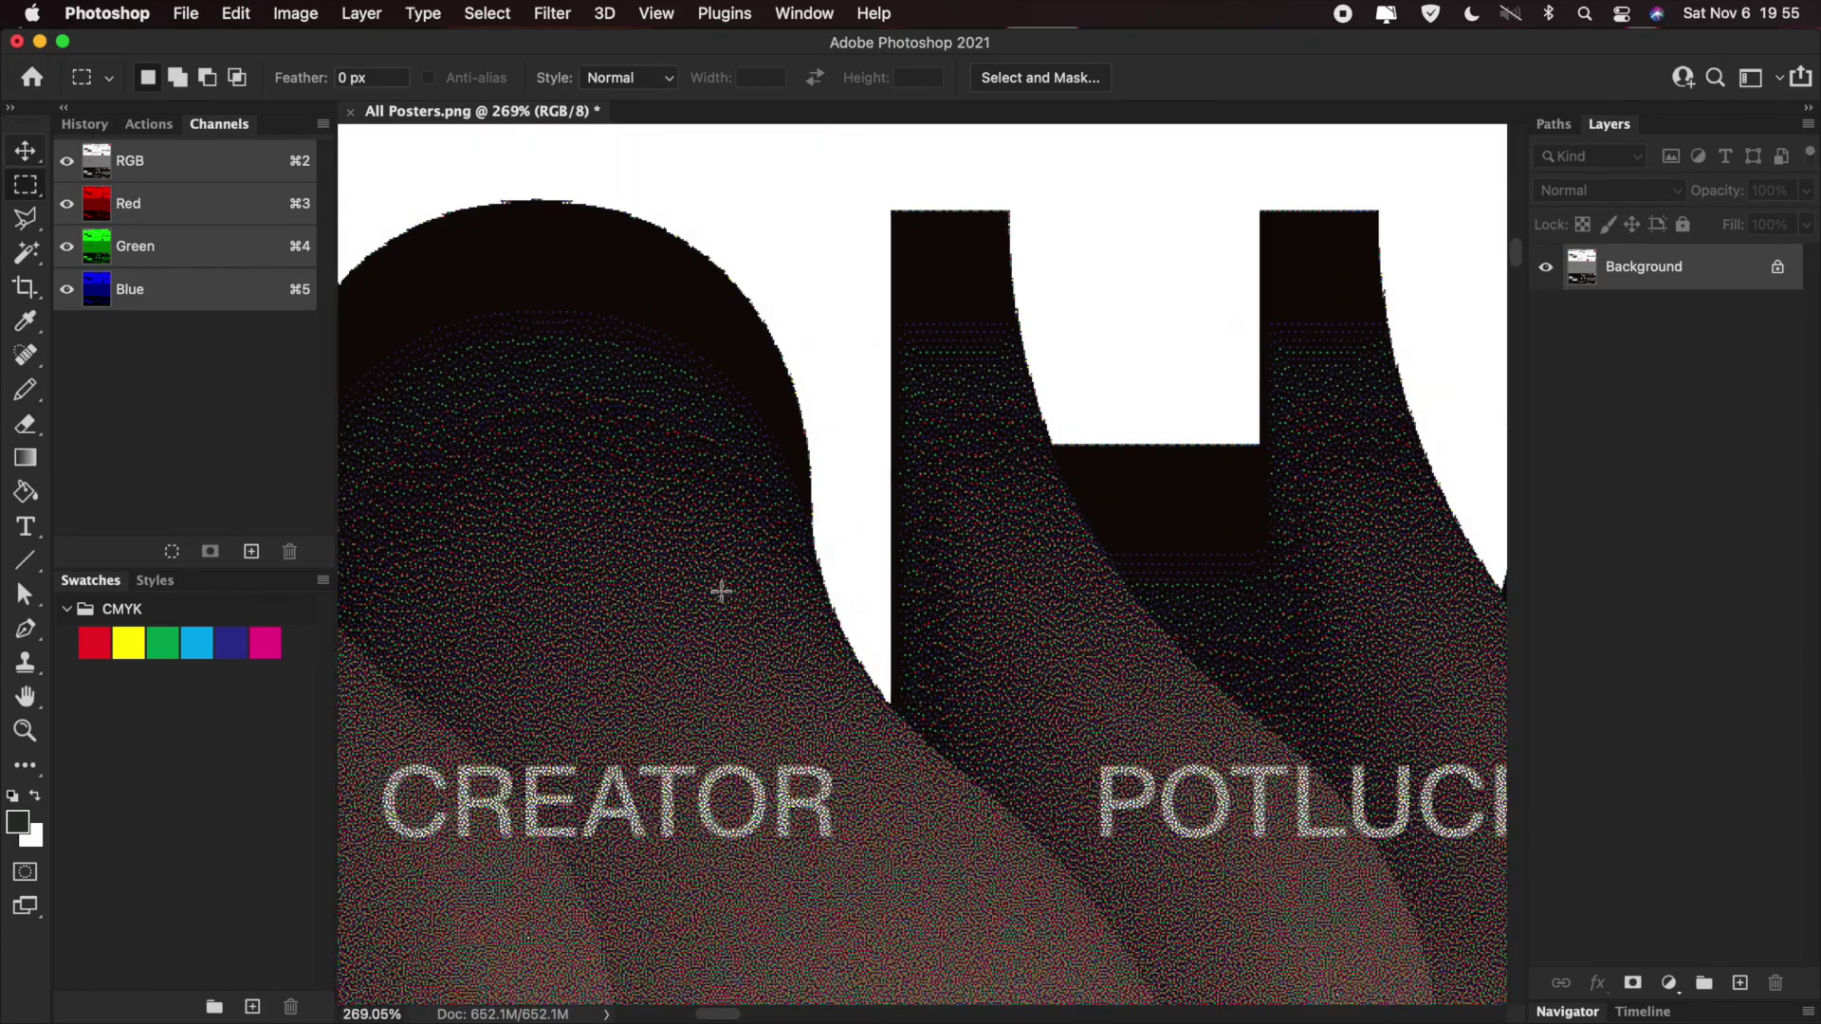
pyautogui.hscroll(5, 721, 592)
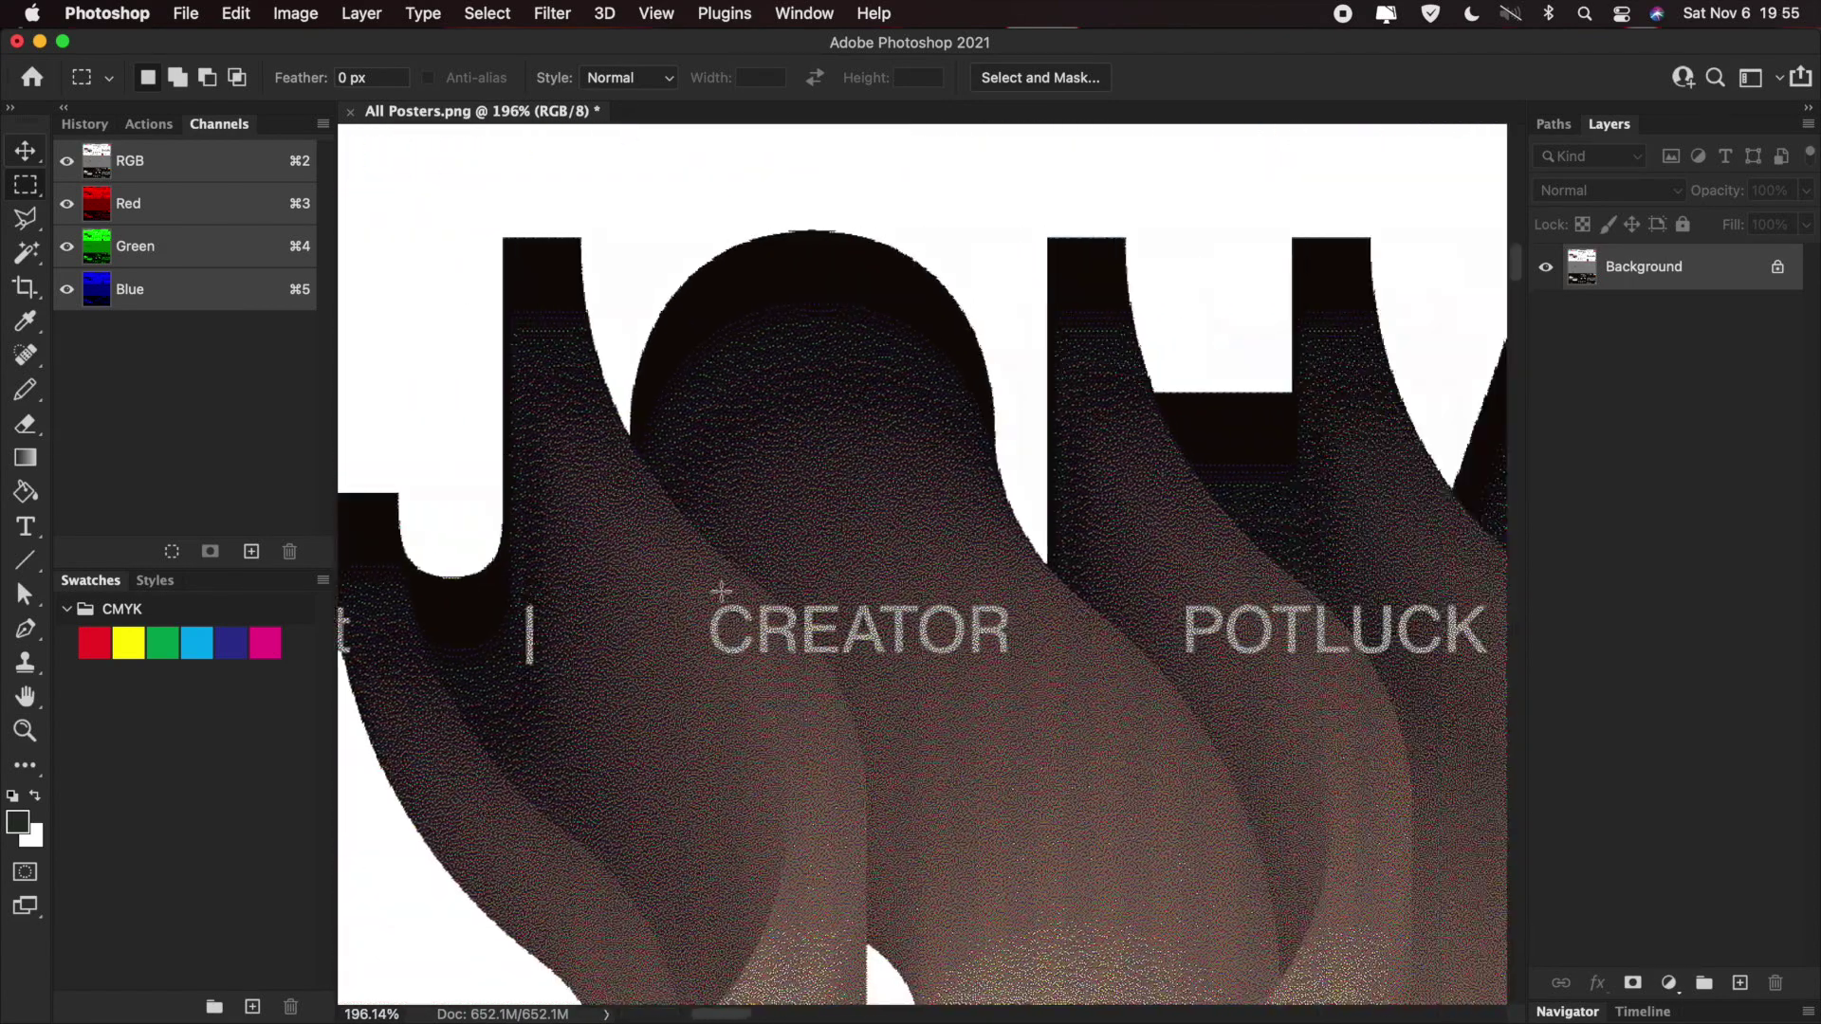
# - Set the image size to a resolution of 72 pixels/inch and halve the resulting width to 1620 pixels
pyautogui.press('super+alt+i')
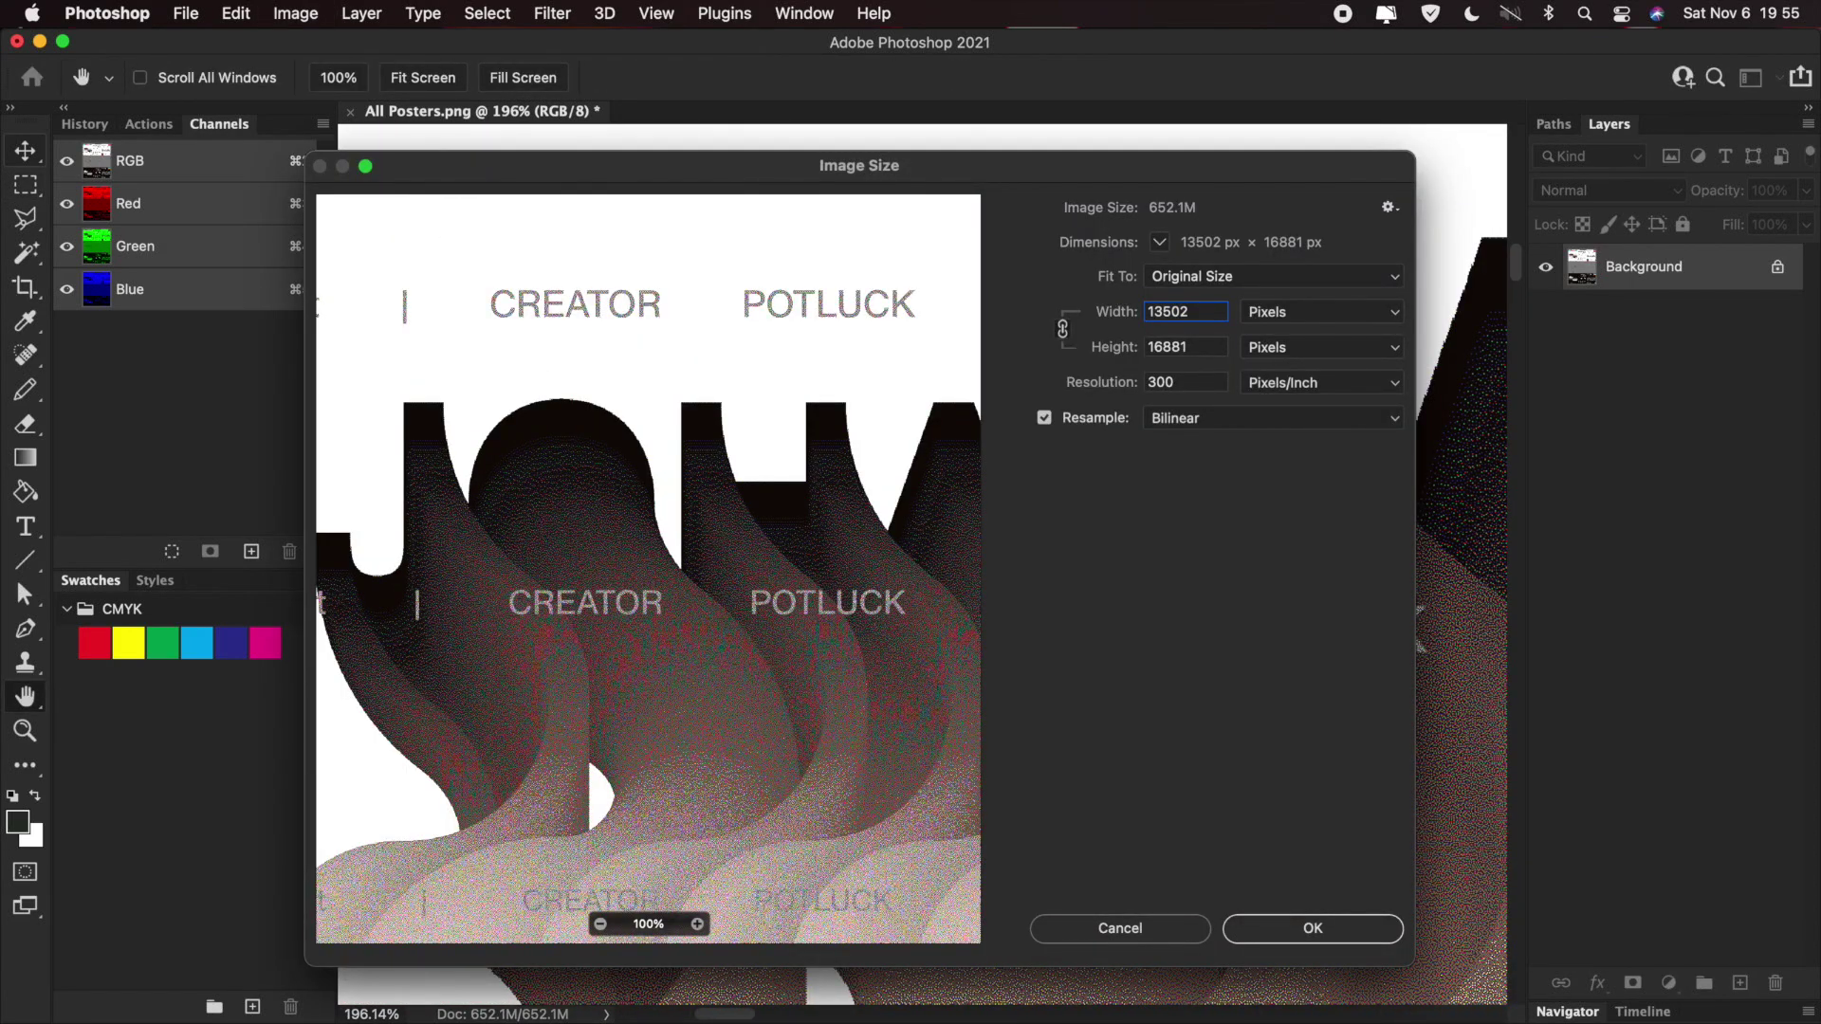
pyautogui.press('Tab')
pyautogui.press('Tab')
pyautogui.write('72')
pyautogui.doubleClick(1207, 348)
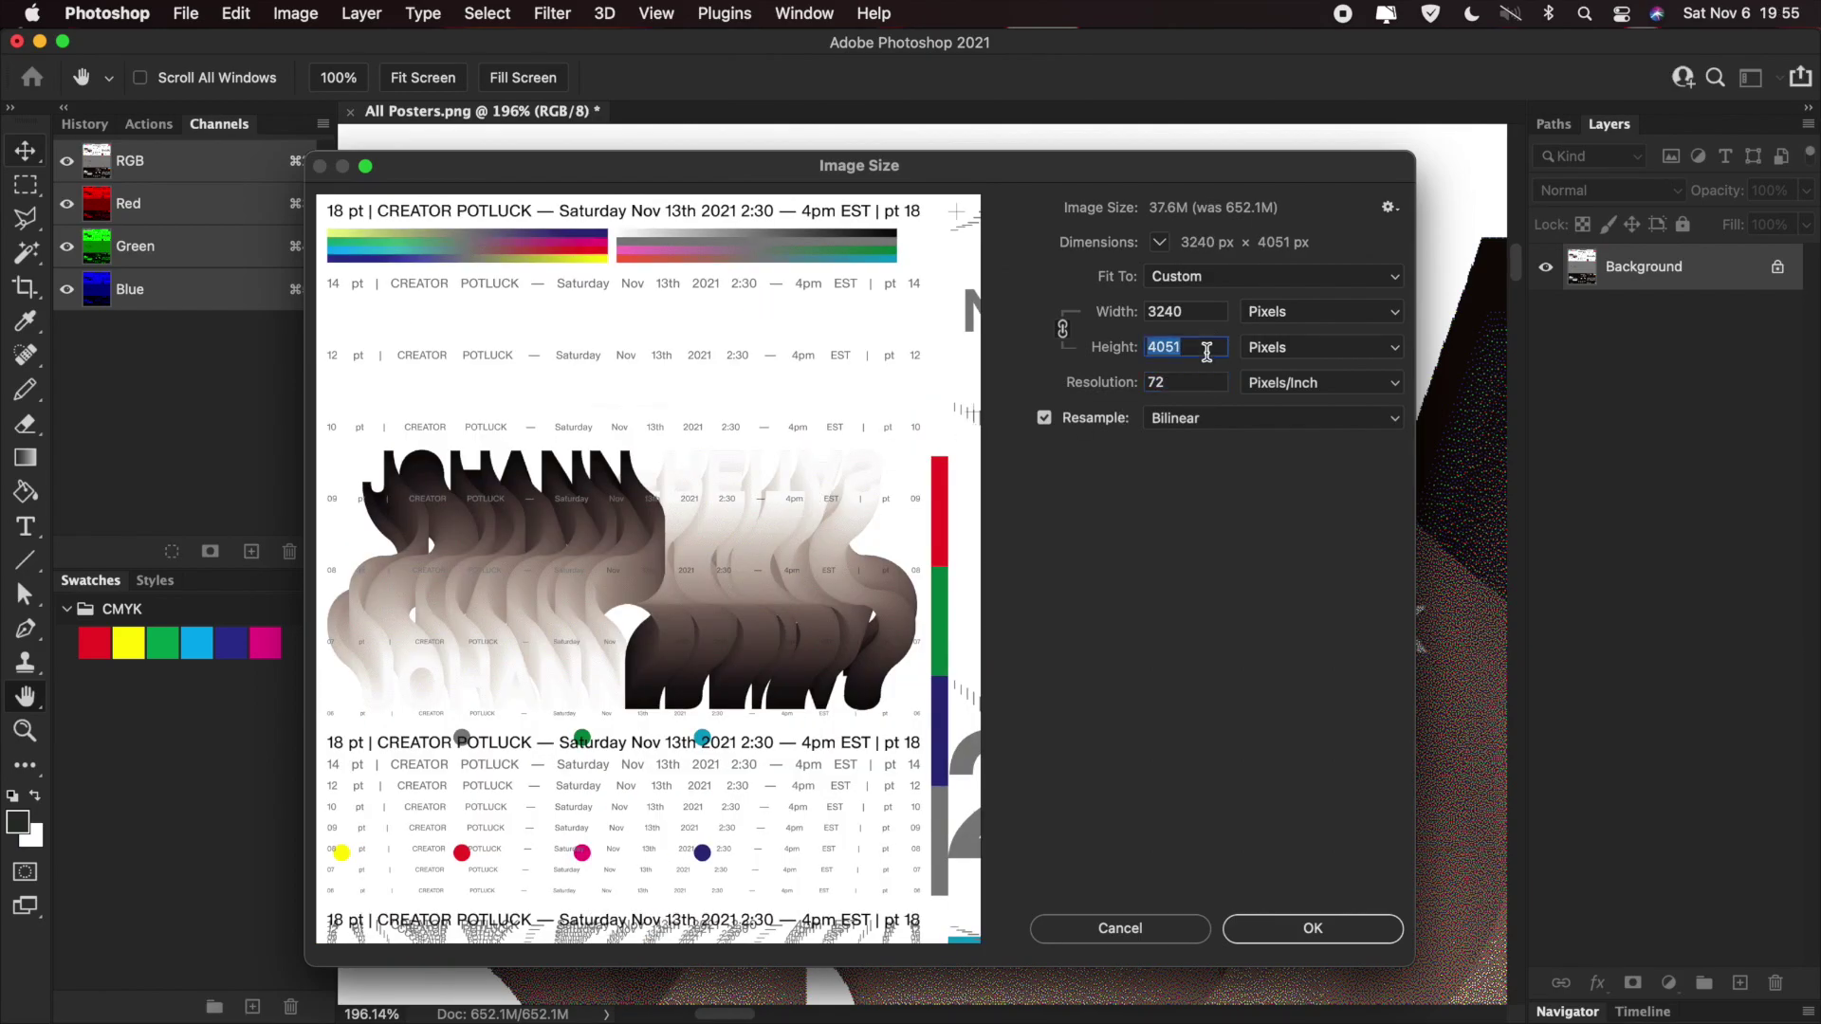
pyautogui.doubleClick(1194, 311)
pyautogui.click(1196, 310)
pyautogui.write('/')
pyautogui.write('2')
pyautogui.doubleClick(1183, 349)
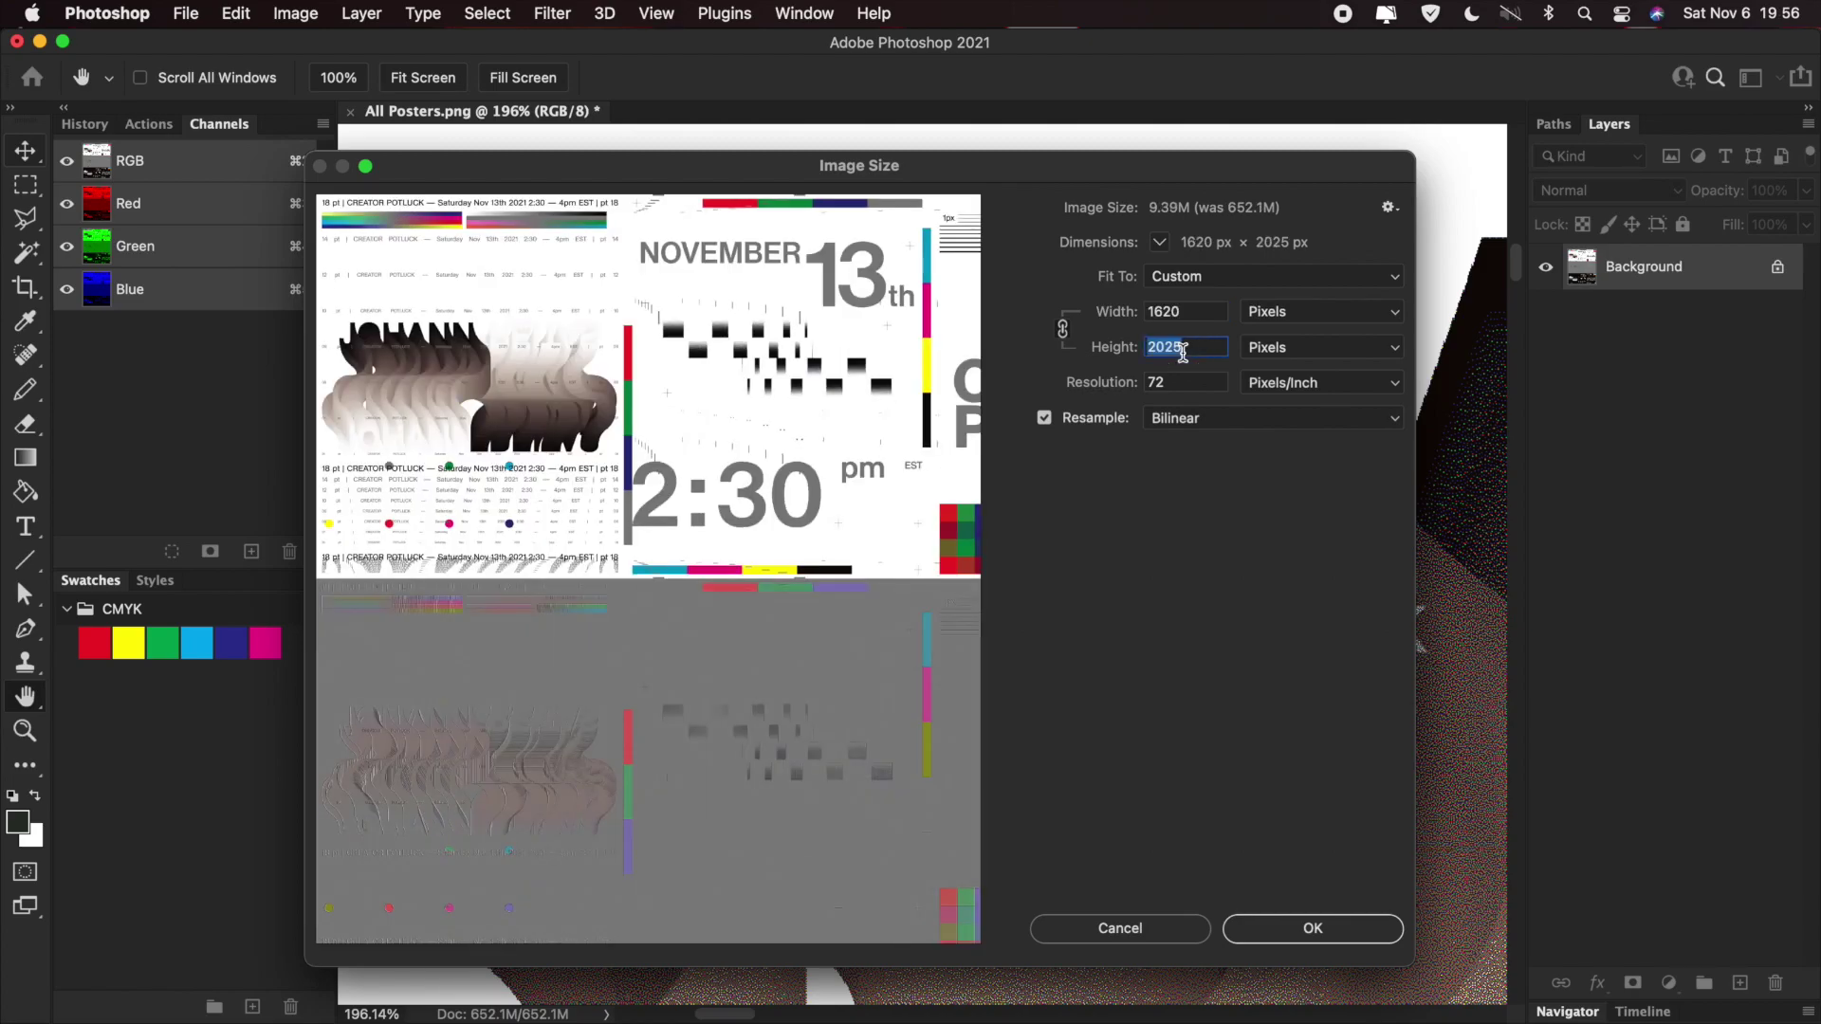
# - Change the resampling method to Nearest Neighbor (hard edges) and apply the image size reduction
pyautogui.doubleClick(1191, 382)
pyautogui.moveTo(744, 756); pyautogui.dragTo(785, 581)
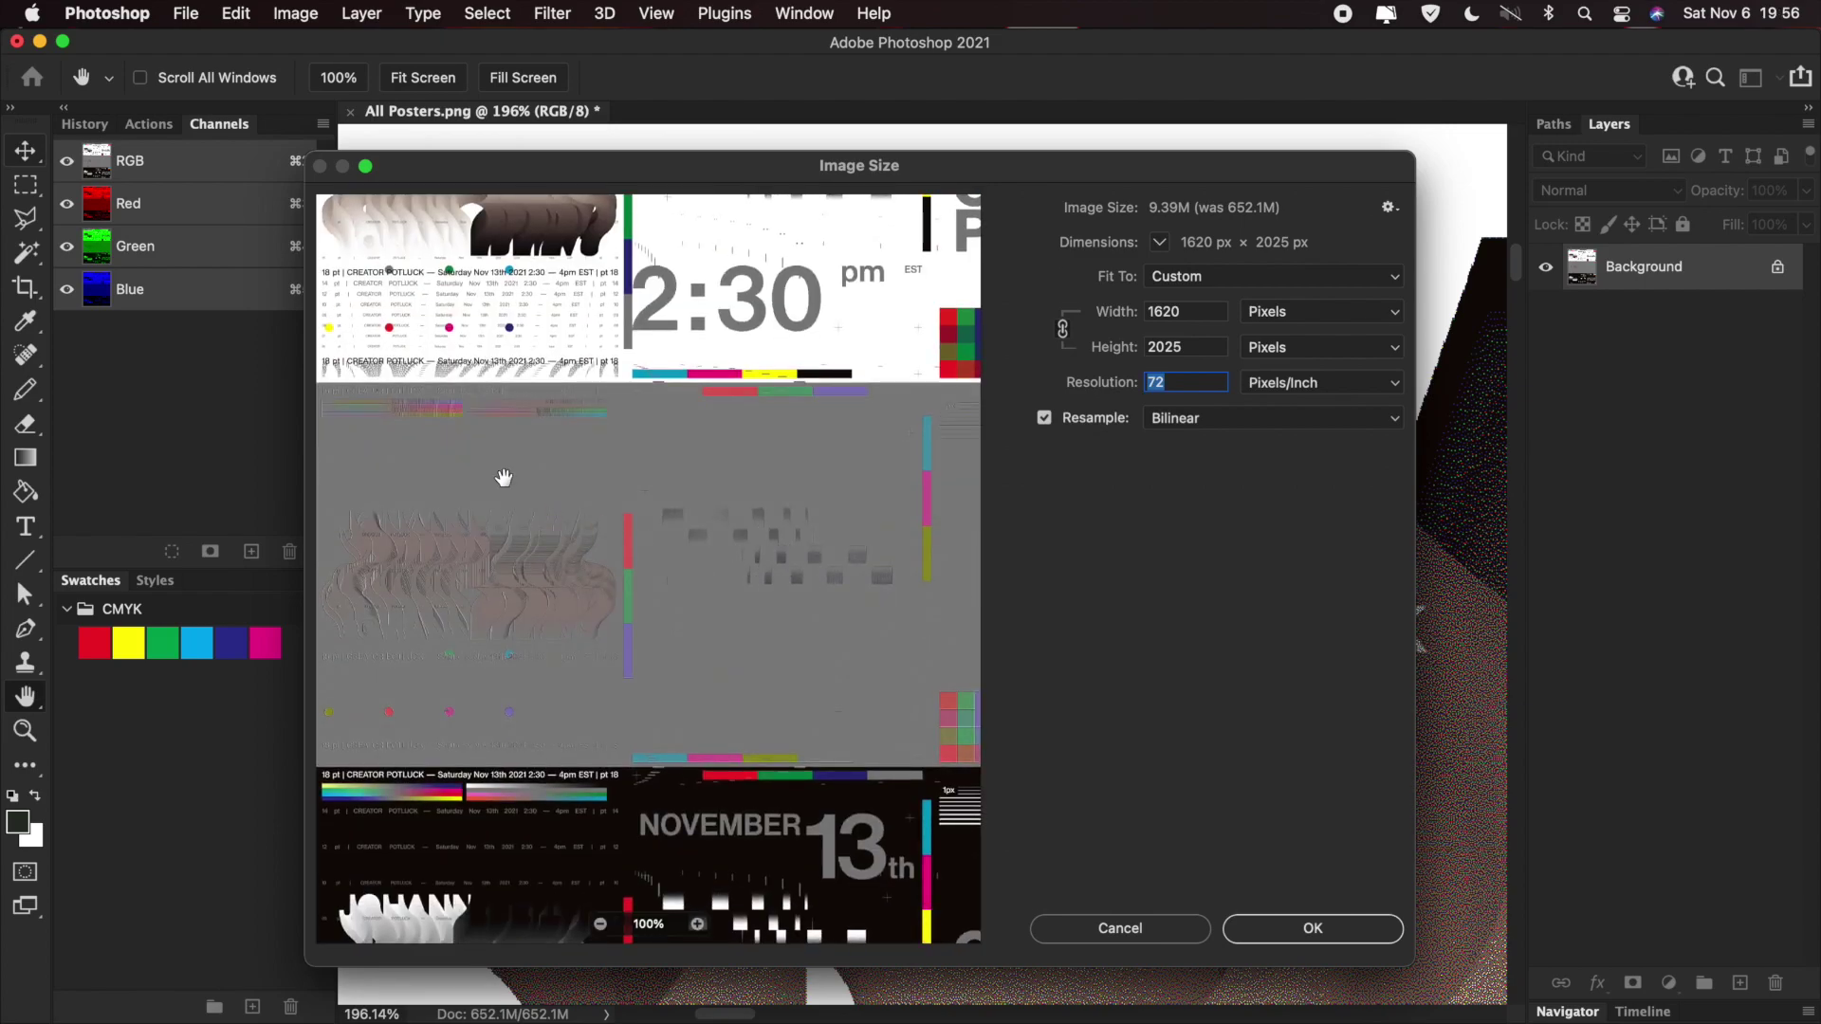
pyautogui.moveTo(503, 477); pyautogui.dragTo(599, 679)
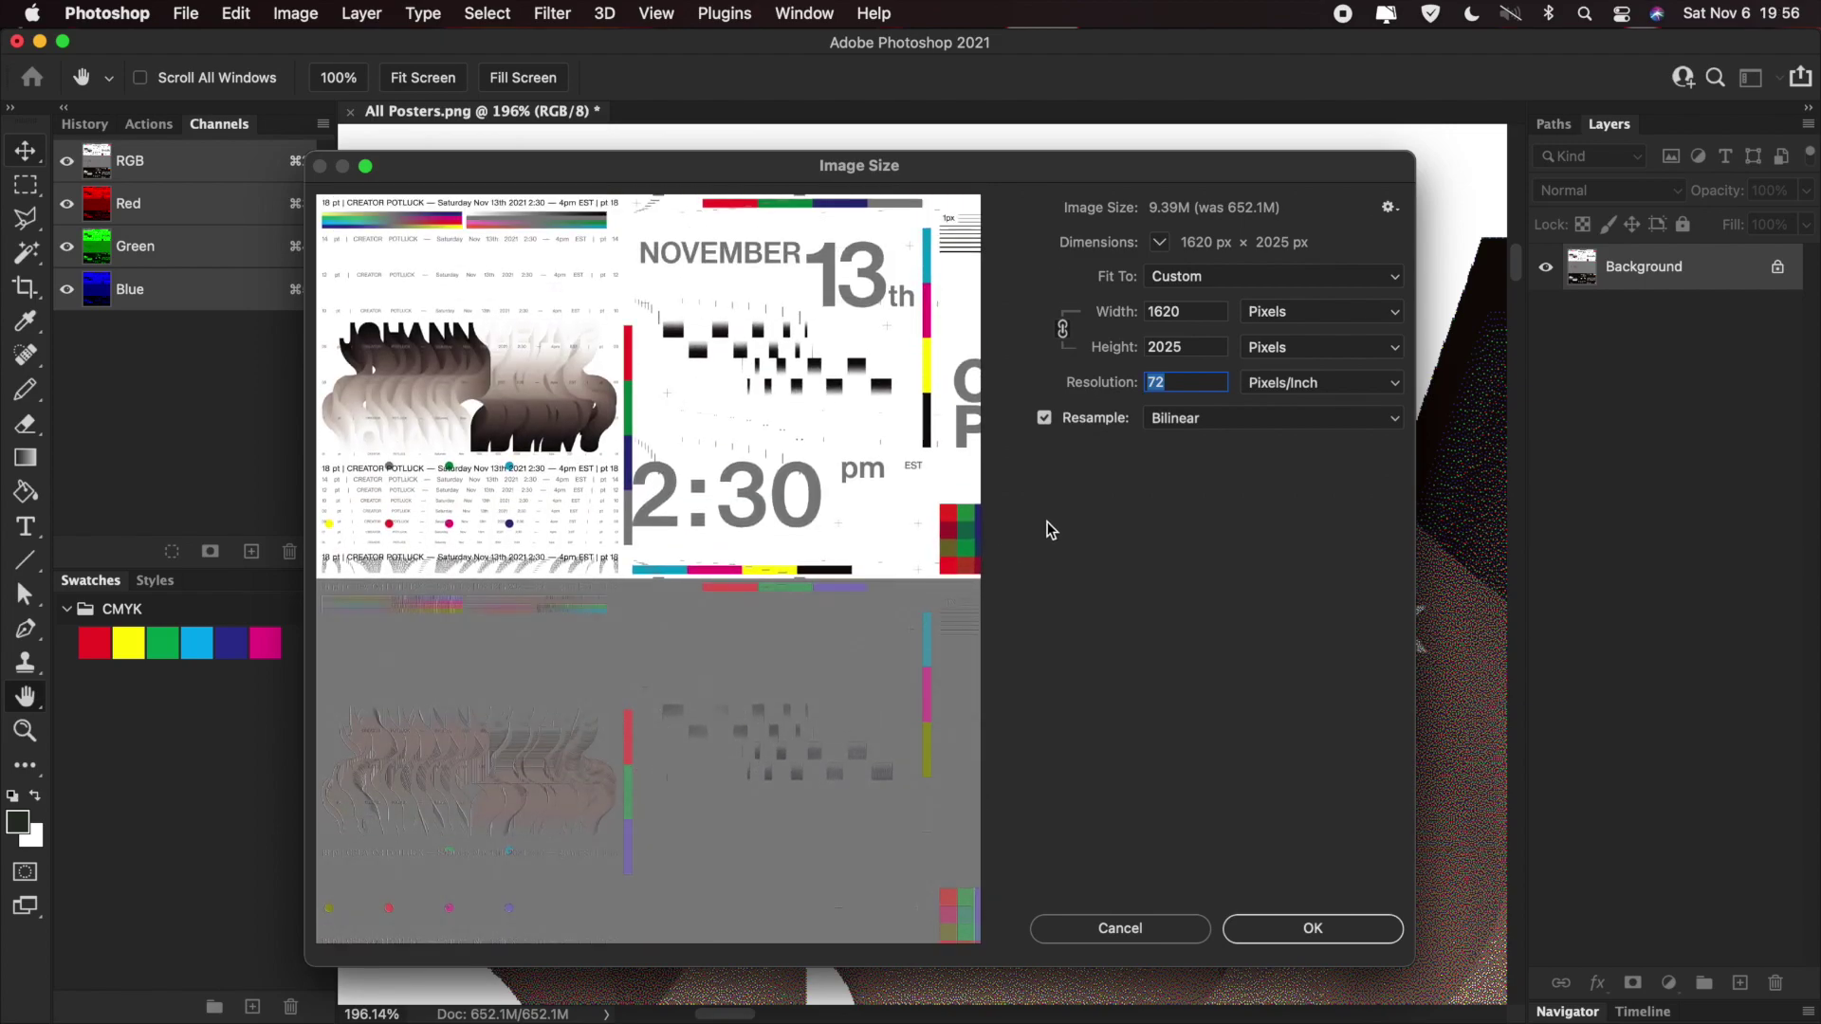
pyautogui.click(1192, 418)
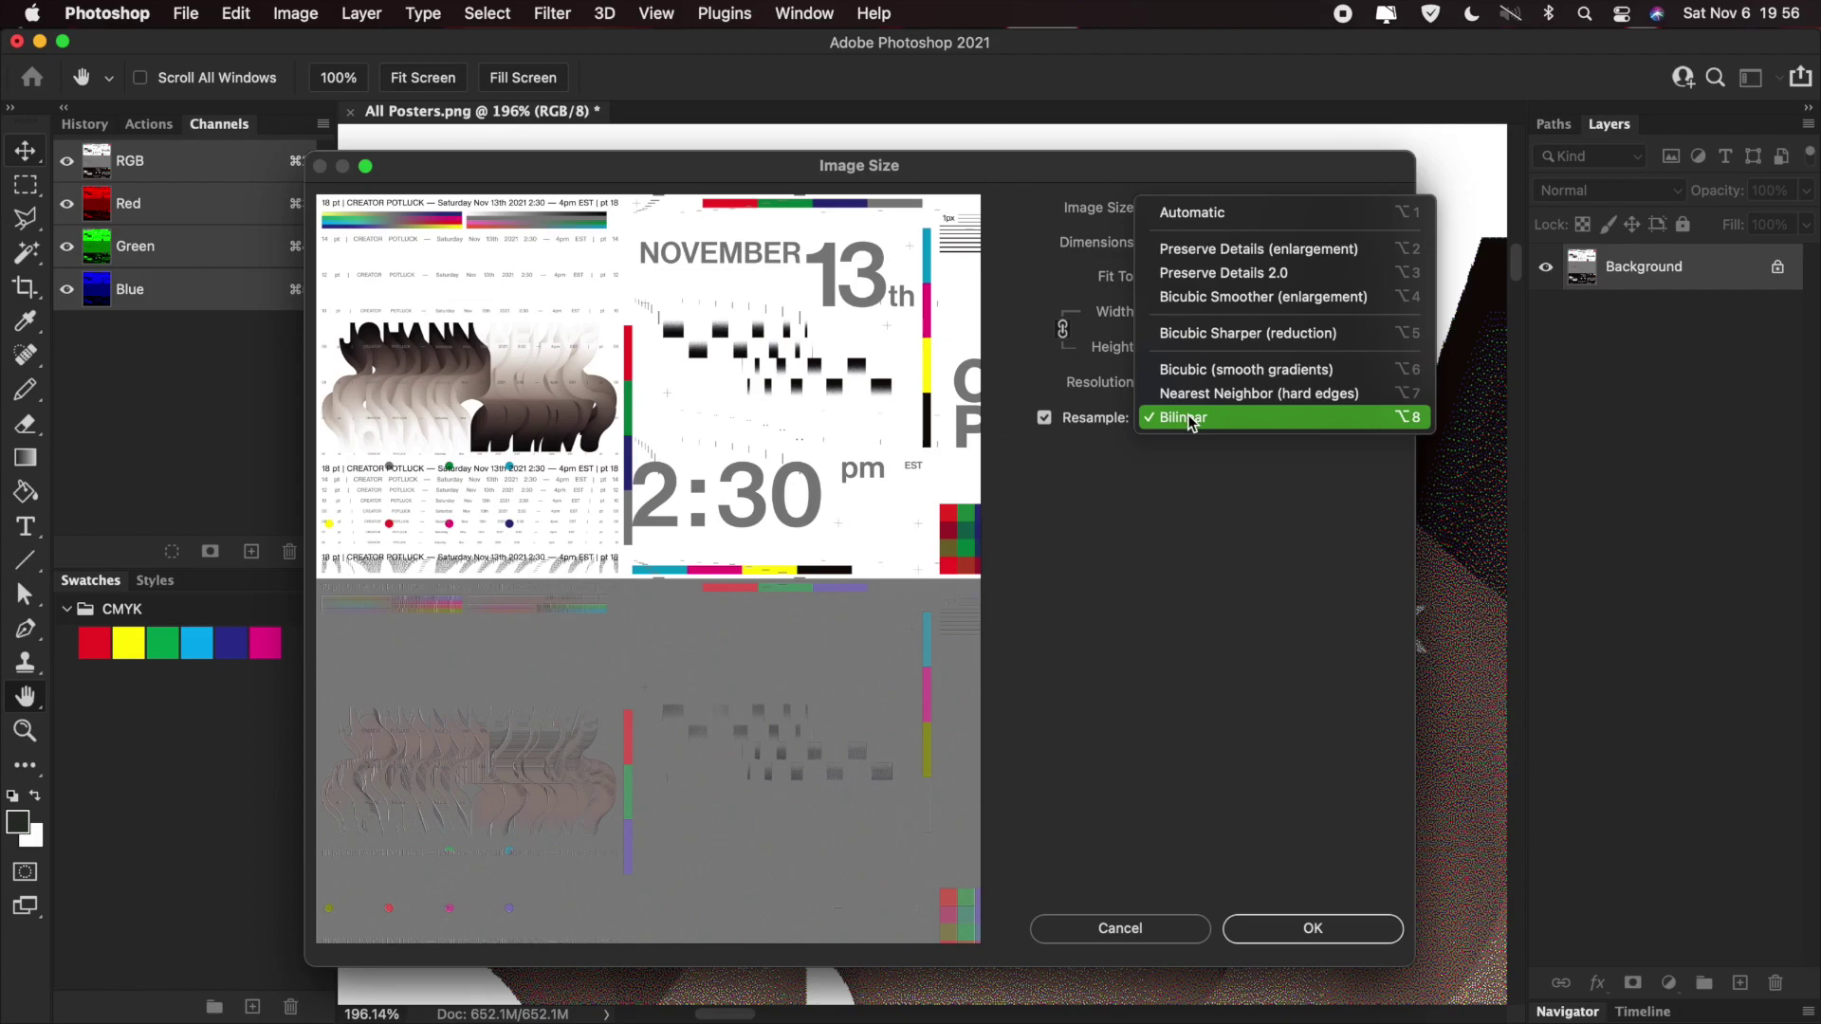
pyautogui.click(1222, 394)
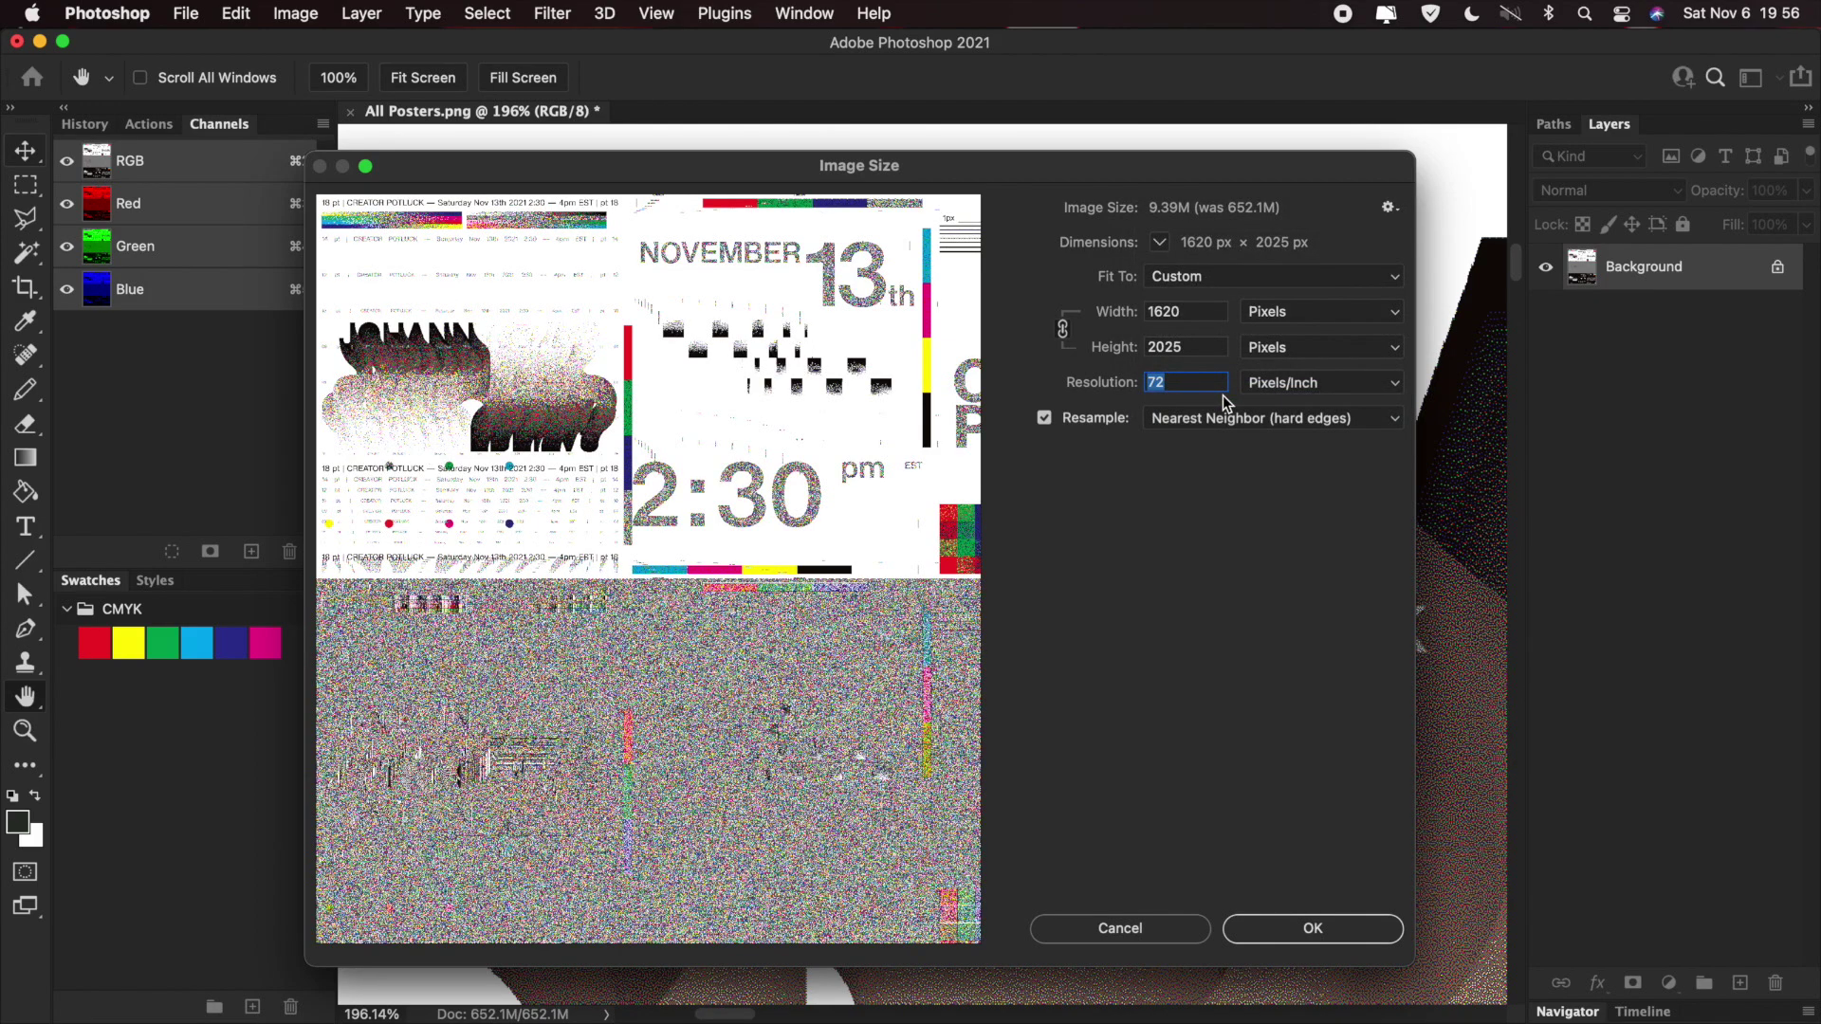
pyautogui.click(1313, 928)
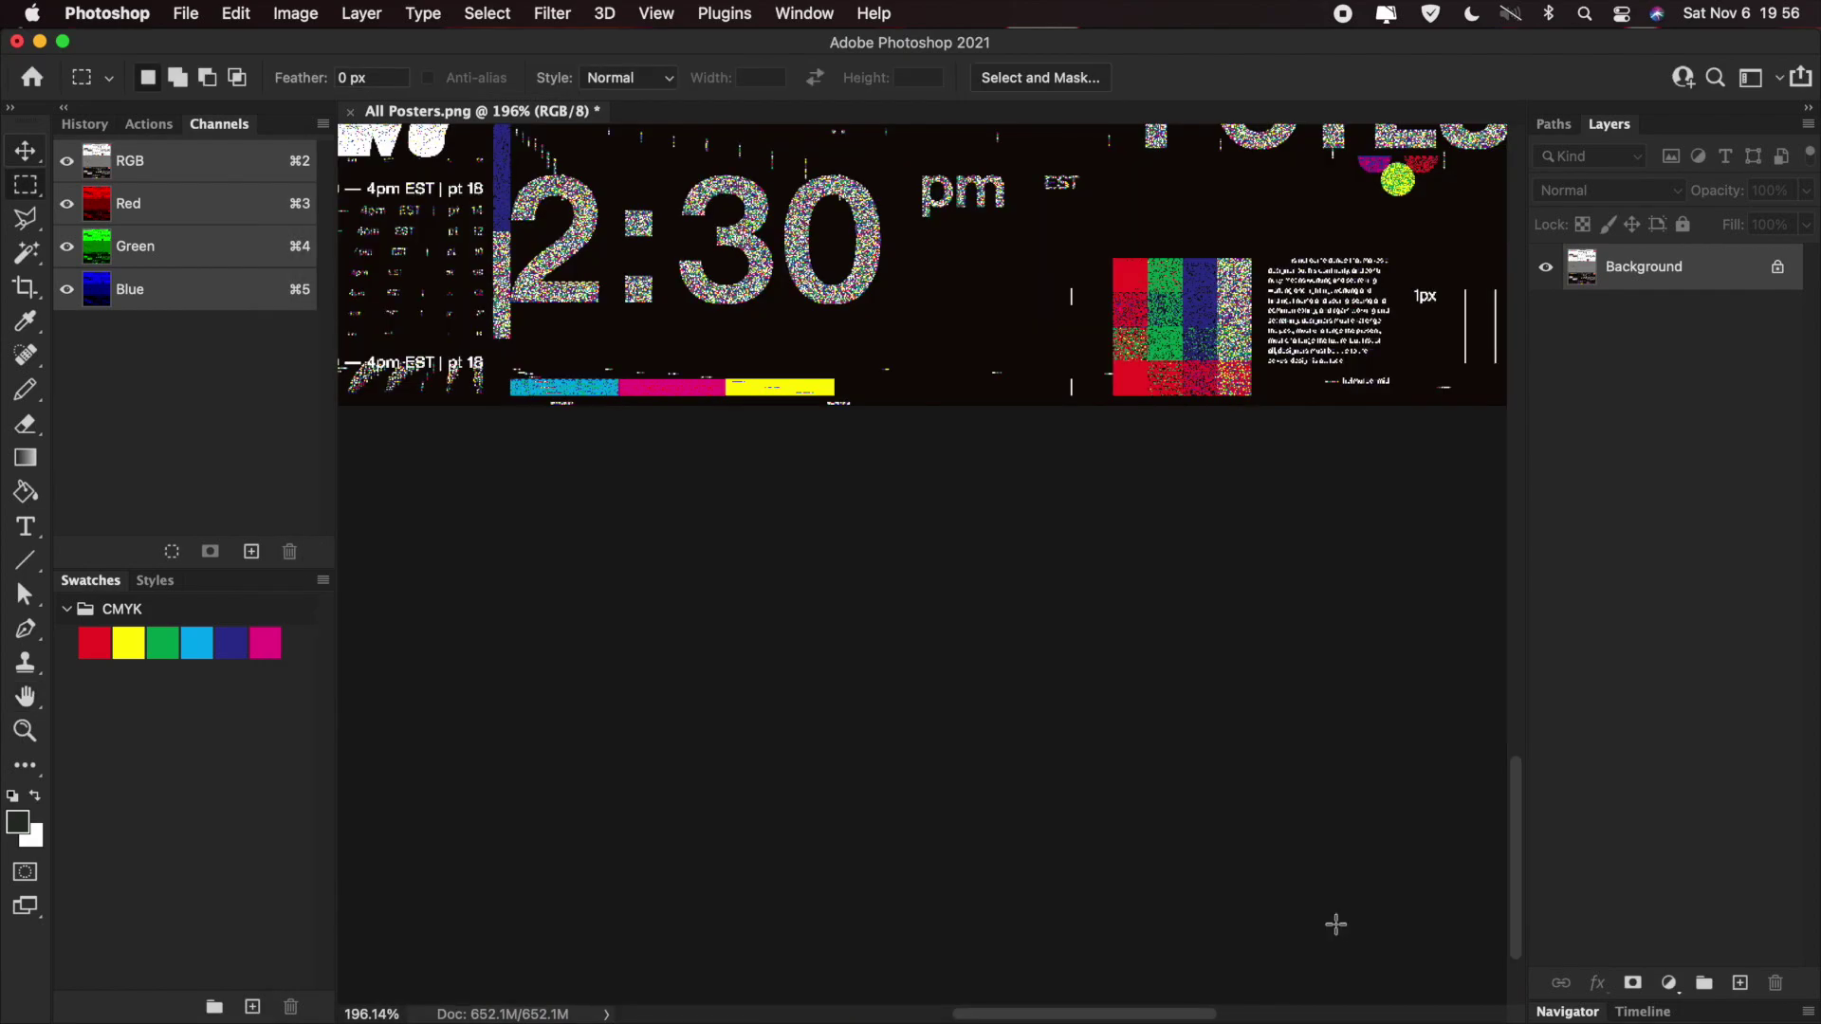
# - Select the entire reduced, noisy poster image and copy it
pyautogui.press('super+0')
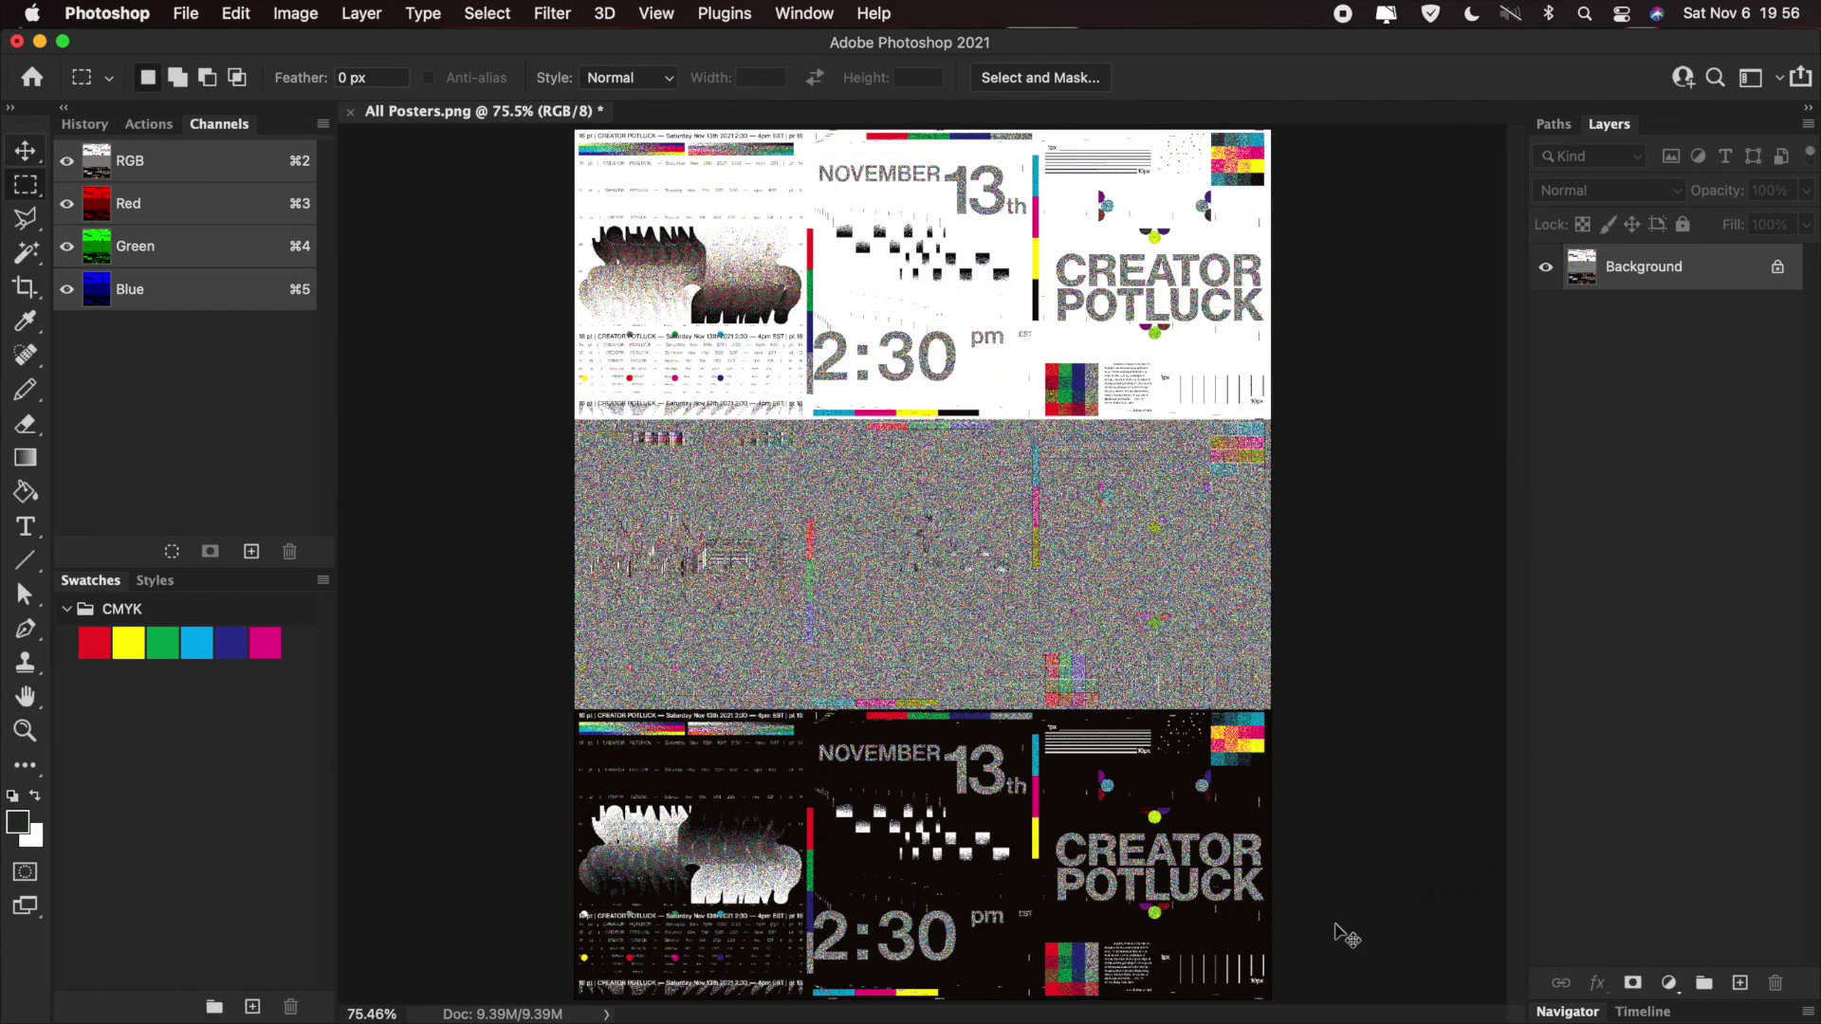
pyautogui.press('super+1')
pyautogui.press('super+a')
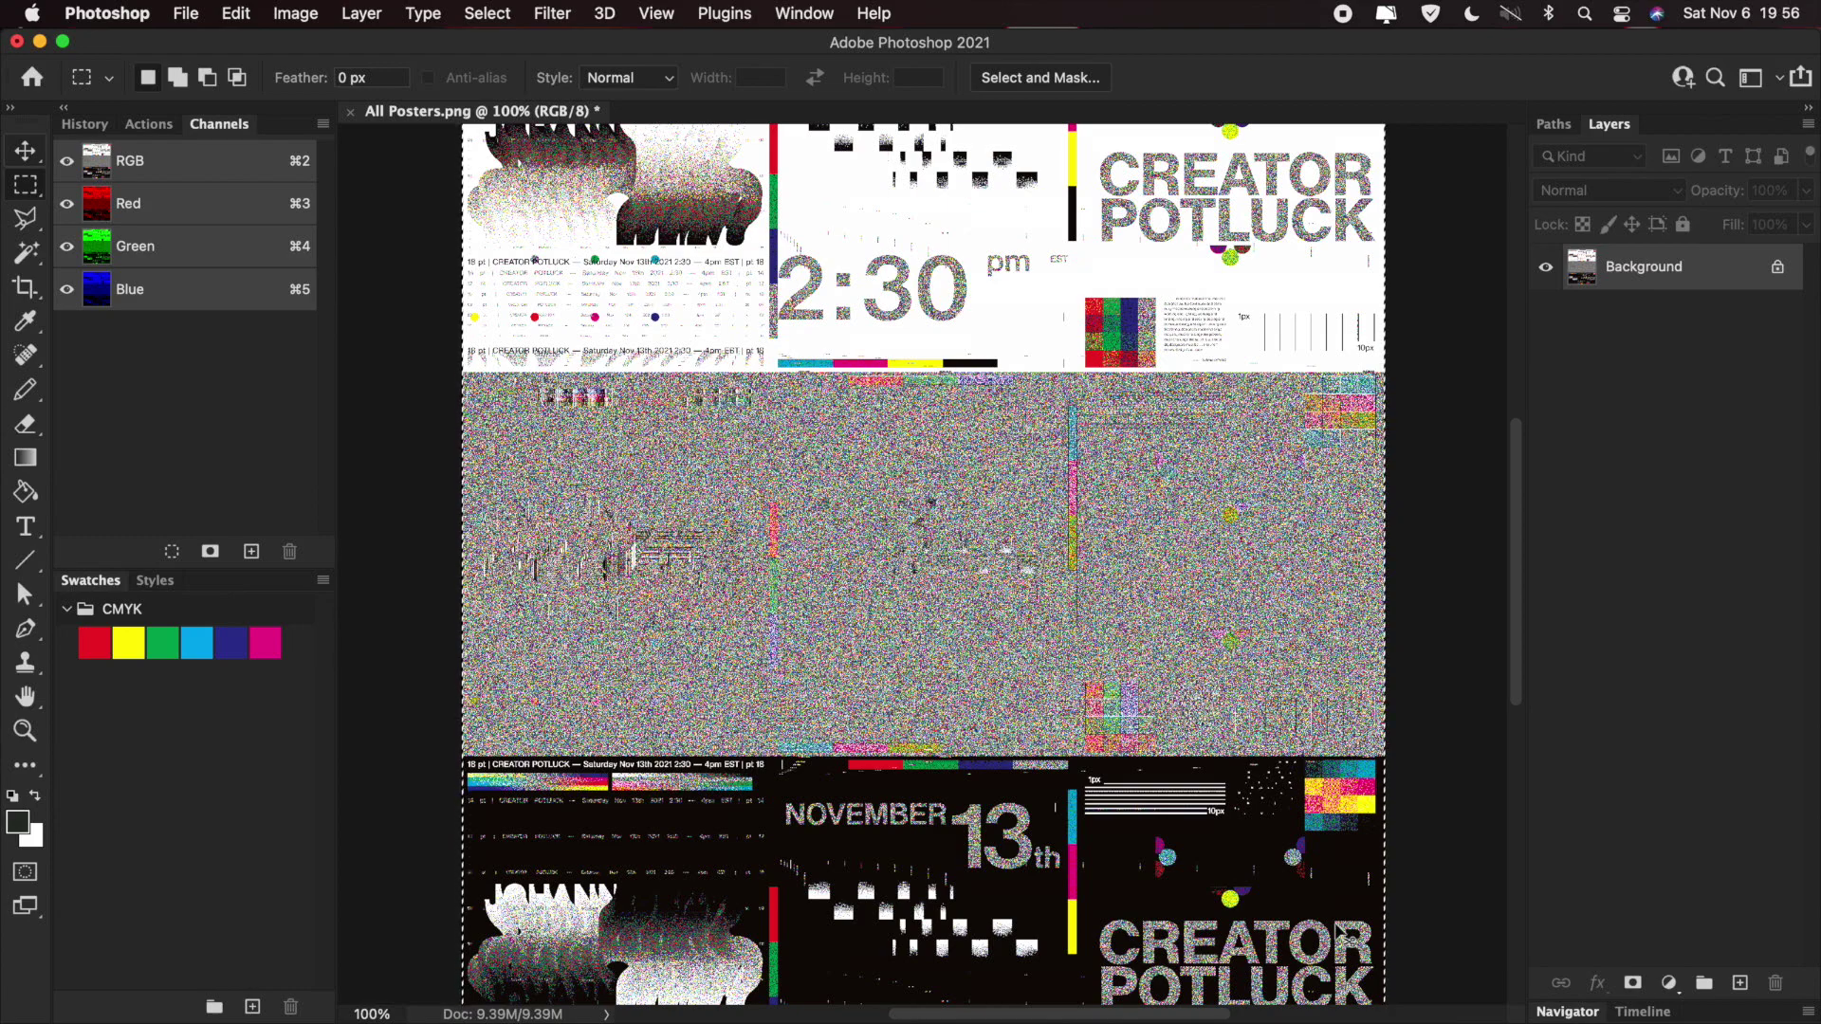
pyautogui.press('super+c')
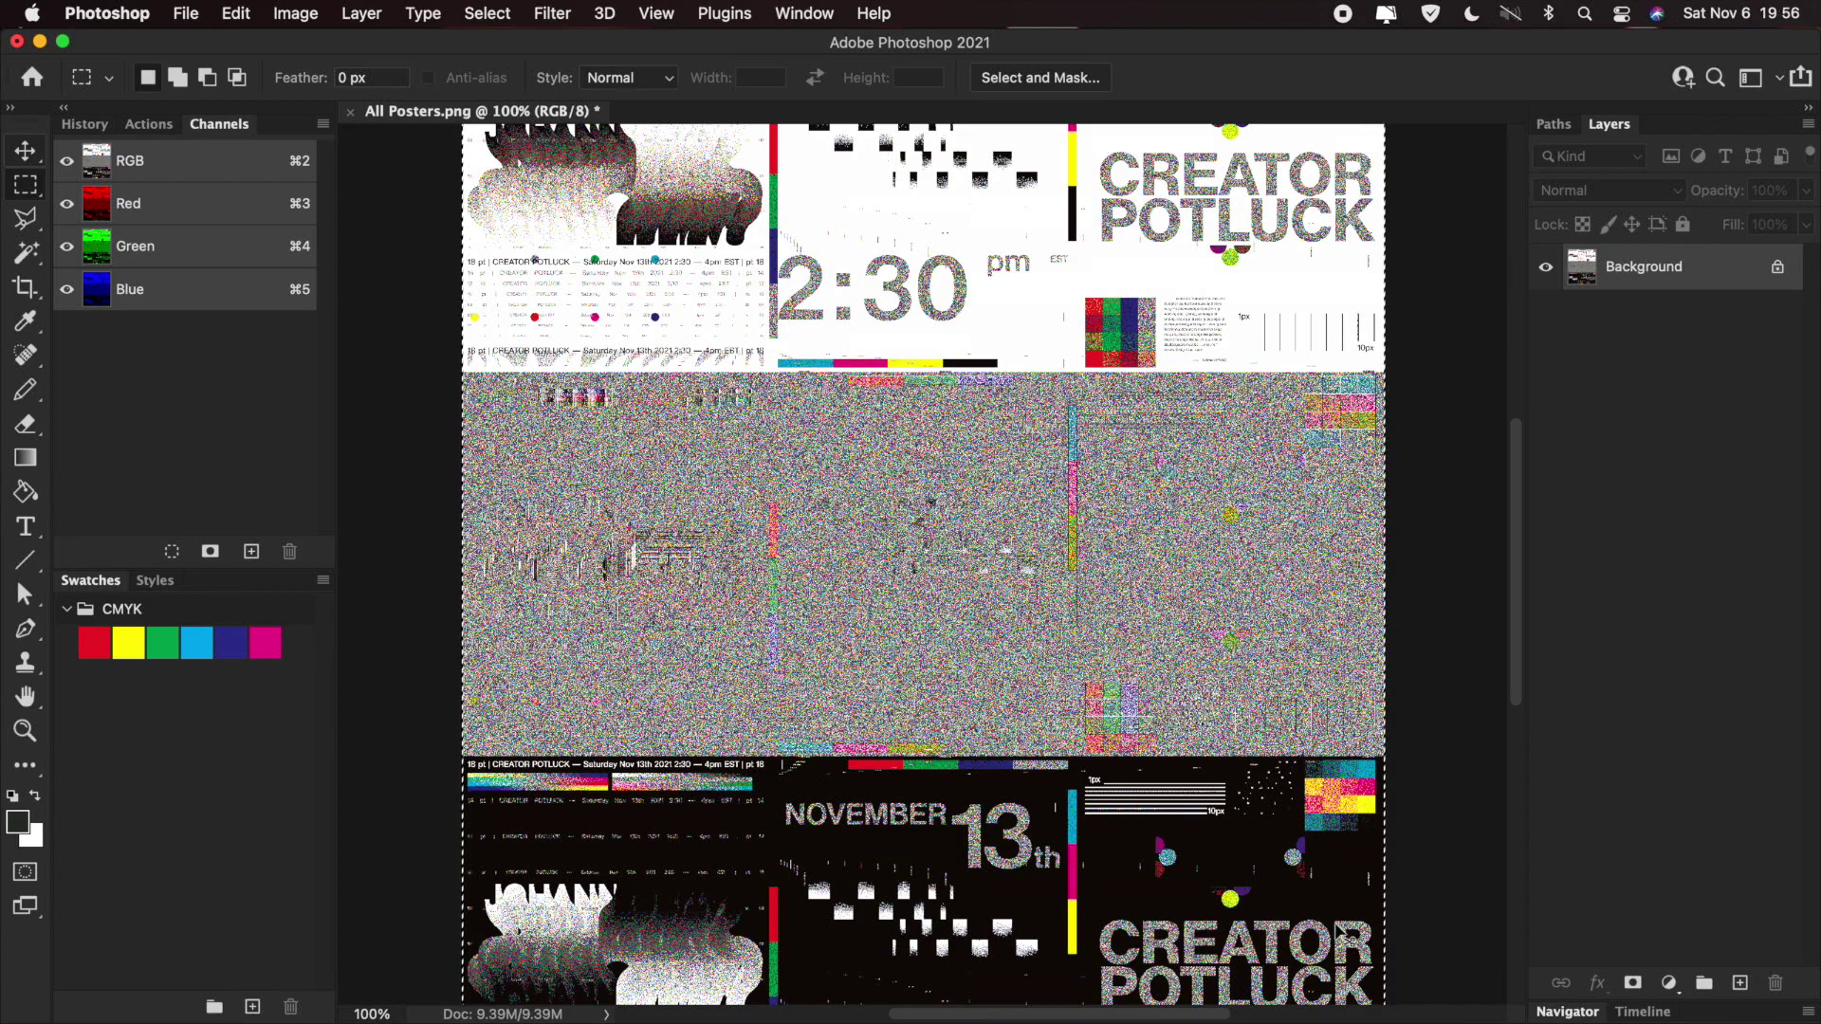
# - Undo the nearest-neighbor size reduction of the poster image
pyautogui.press('super+z')
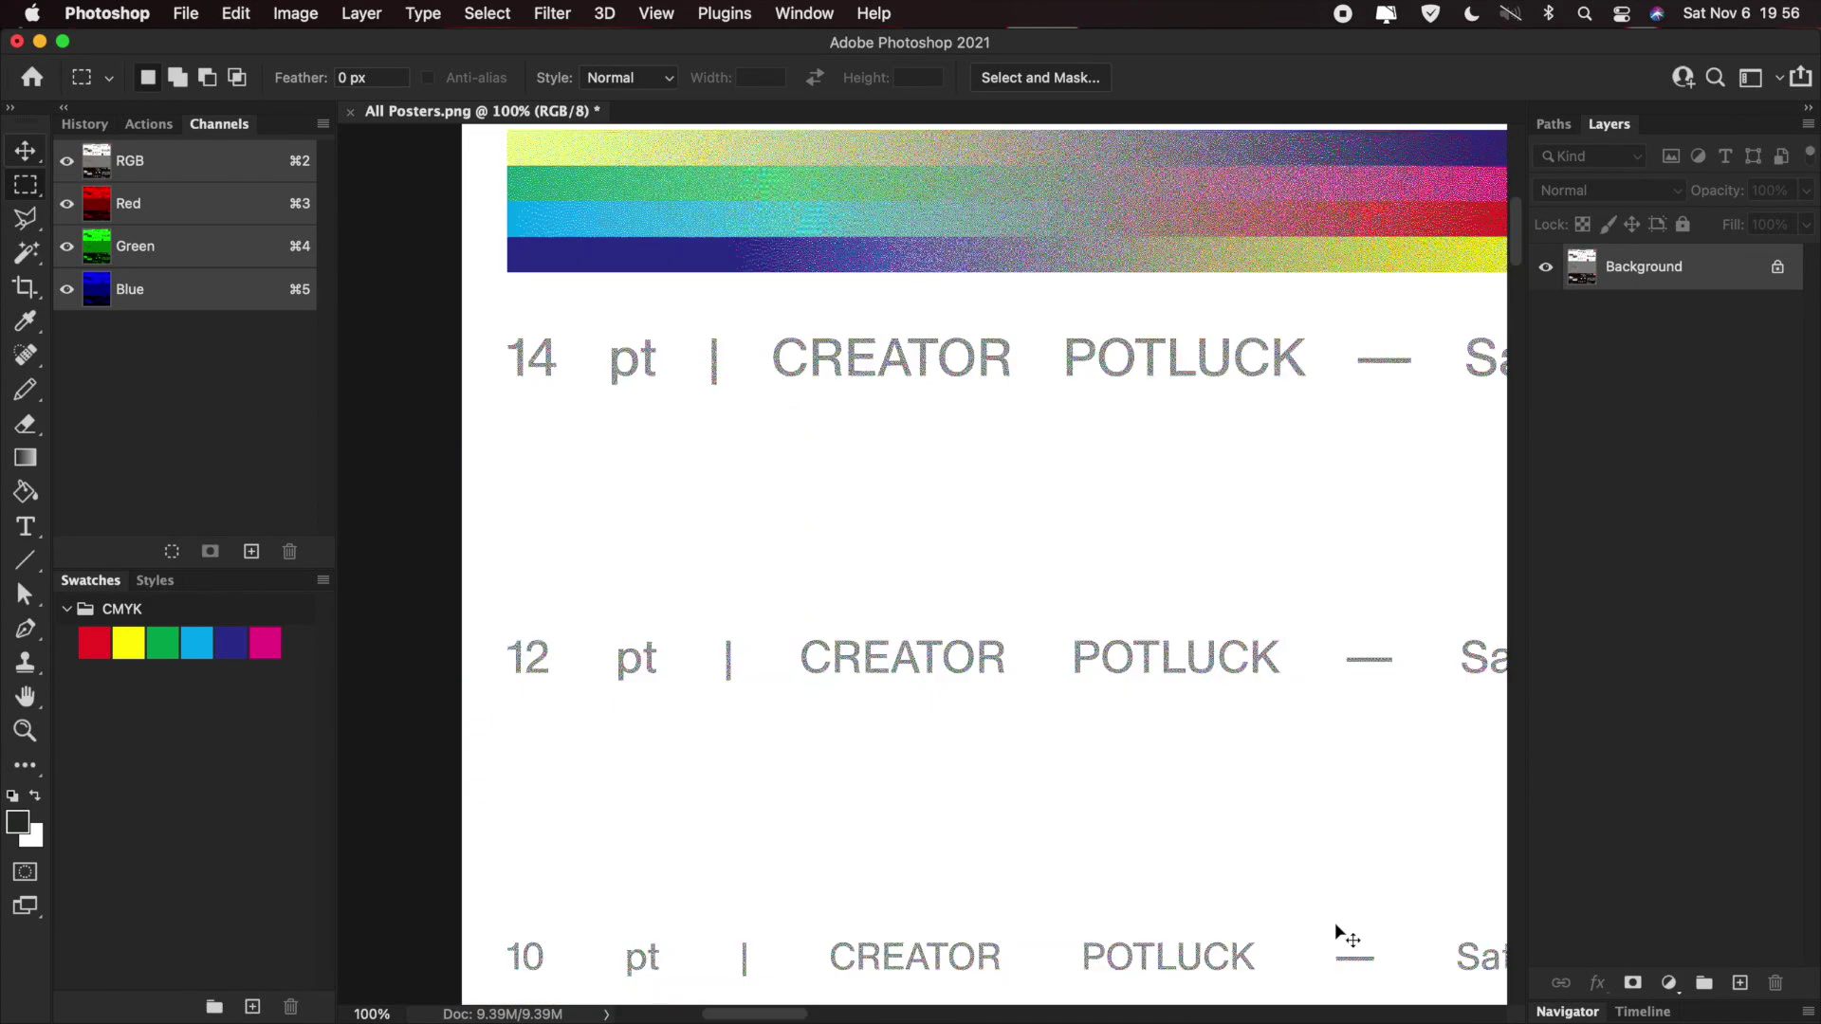
pyautogui.press('super+minus')
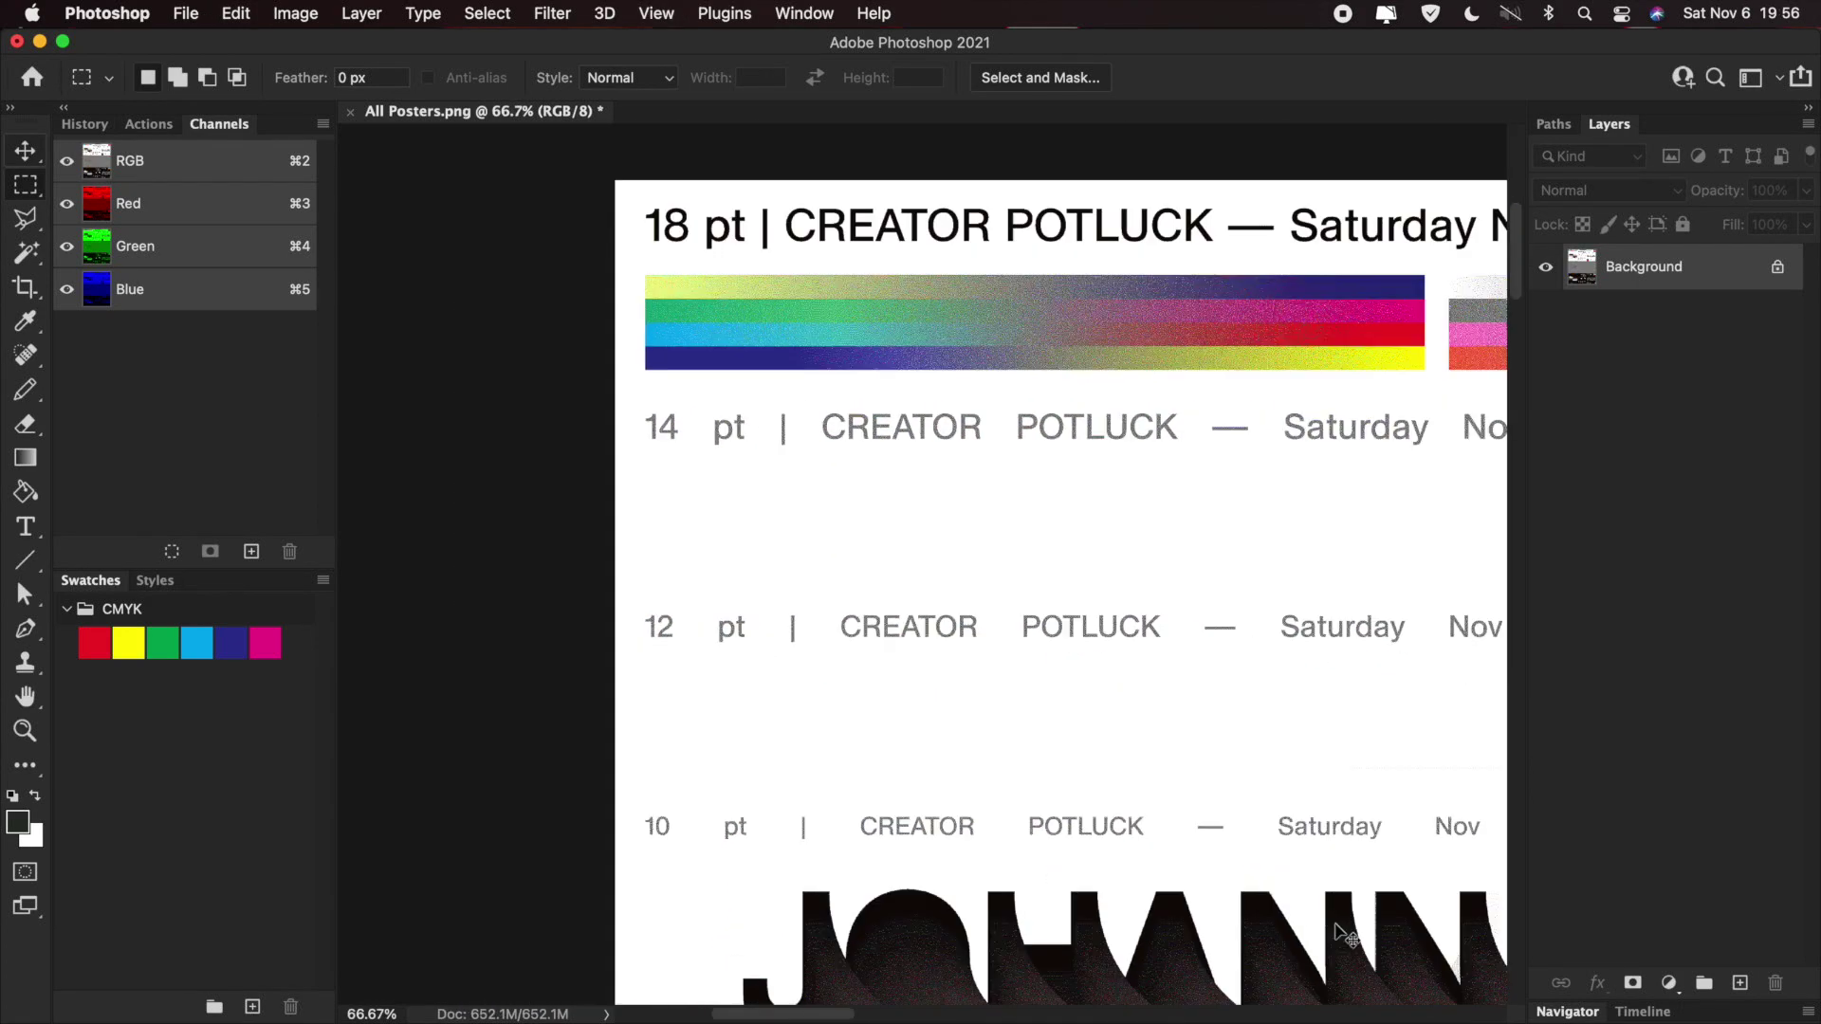
pyautogui.hscroll(5, 1336, 925)
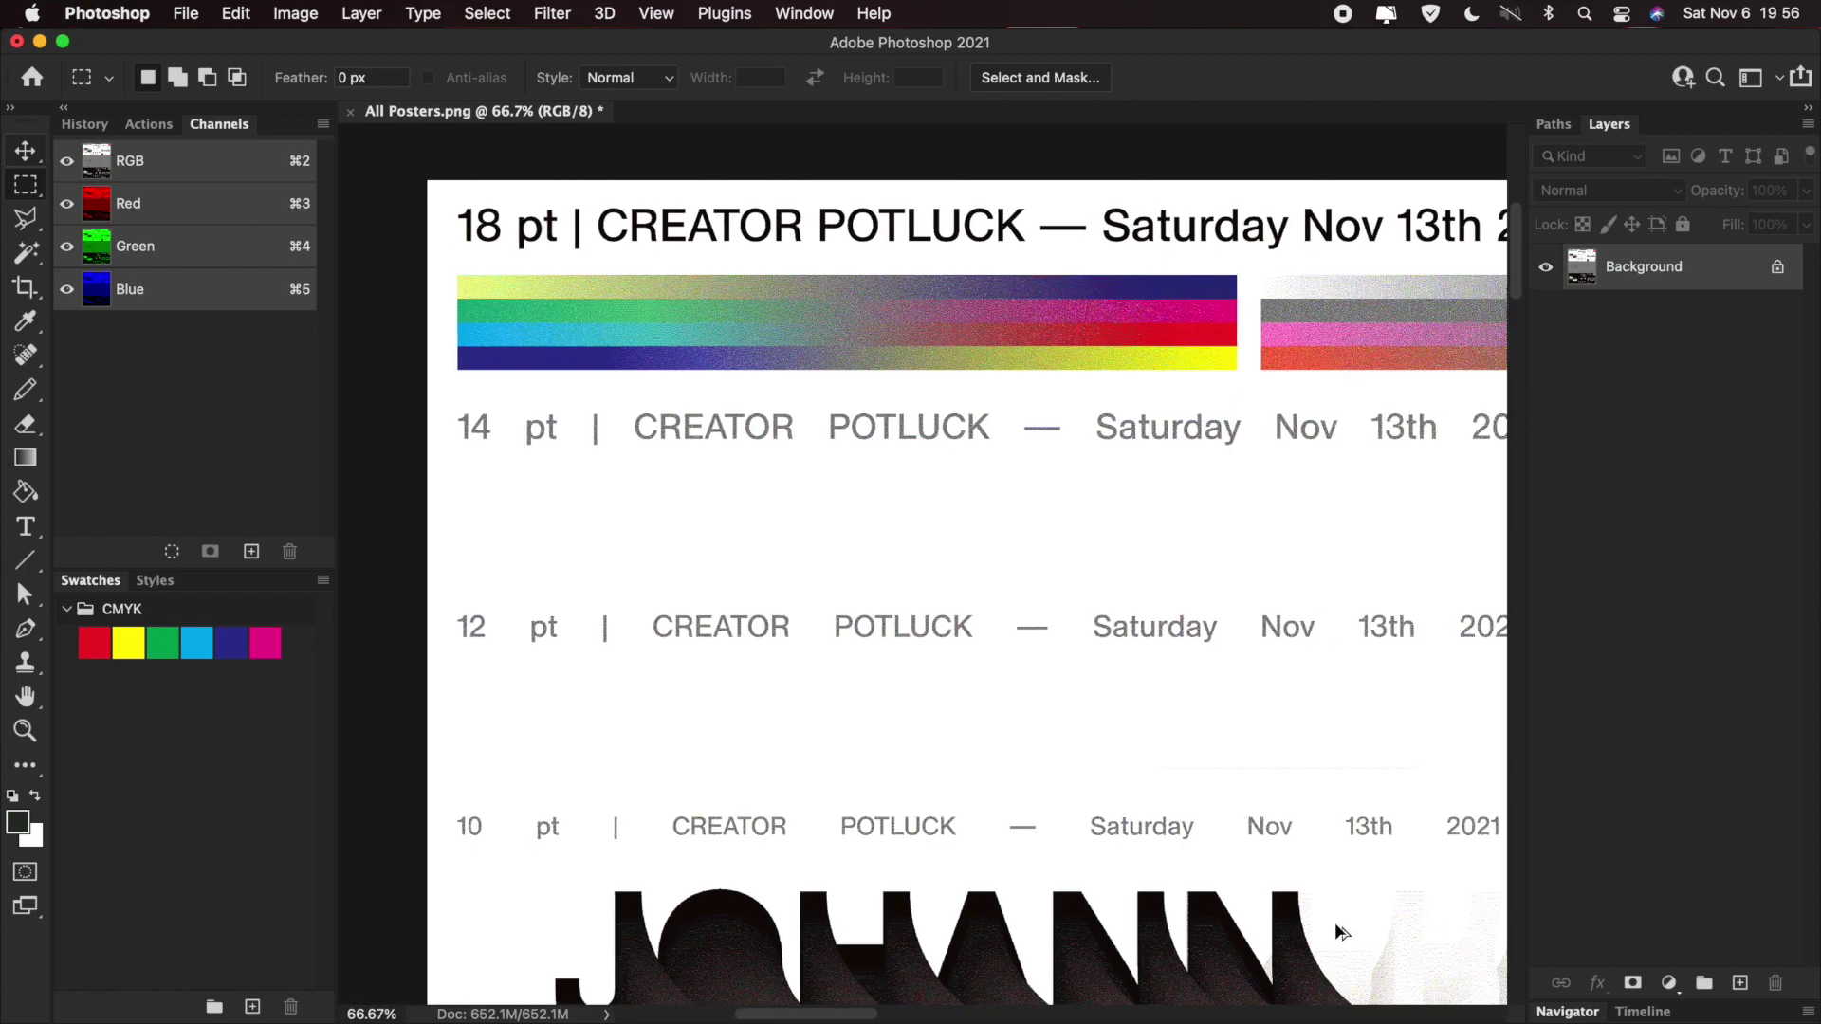
# - Resample the full-size poster image to 72 pixels/inch at 3240 × 4051 pixels using Bilinear interpolation
pyautogui.press('super+alt+i')
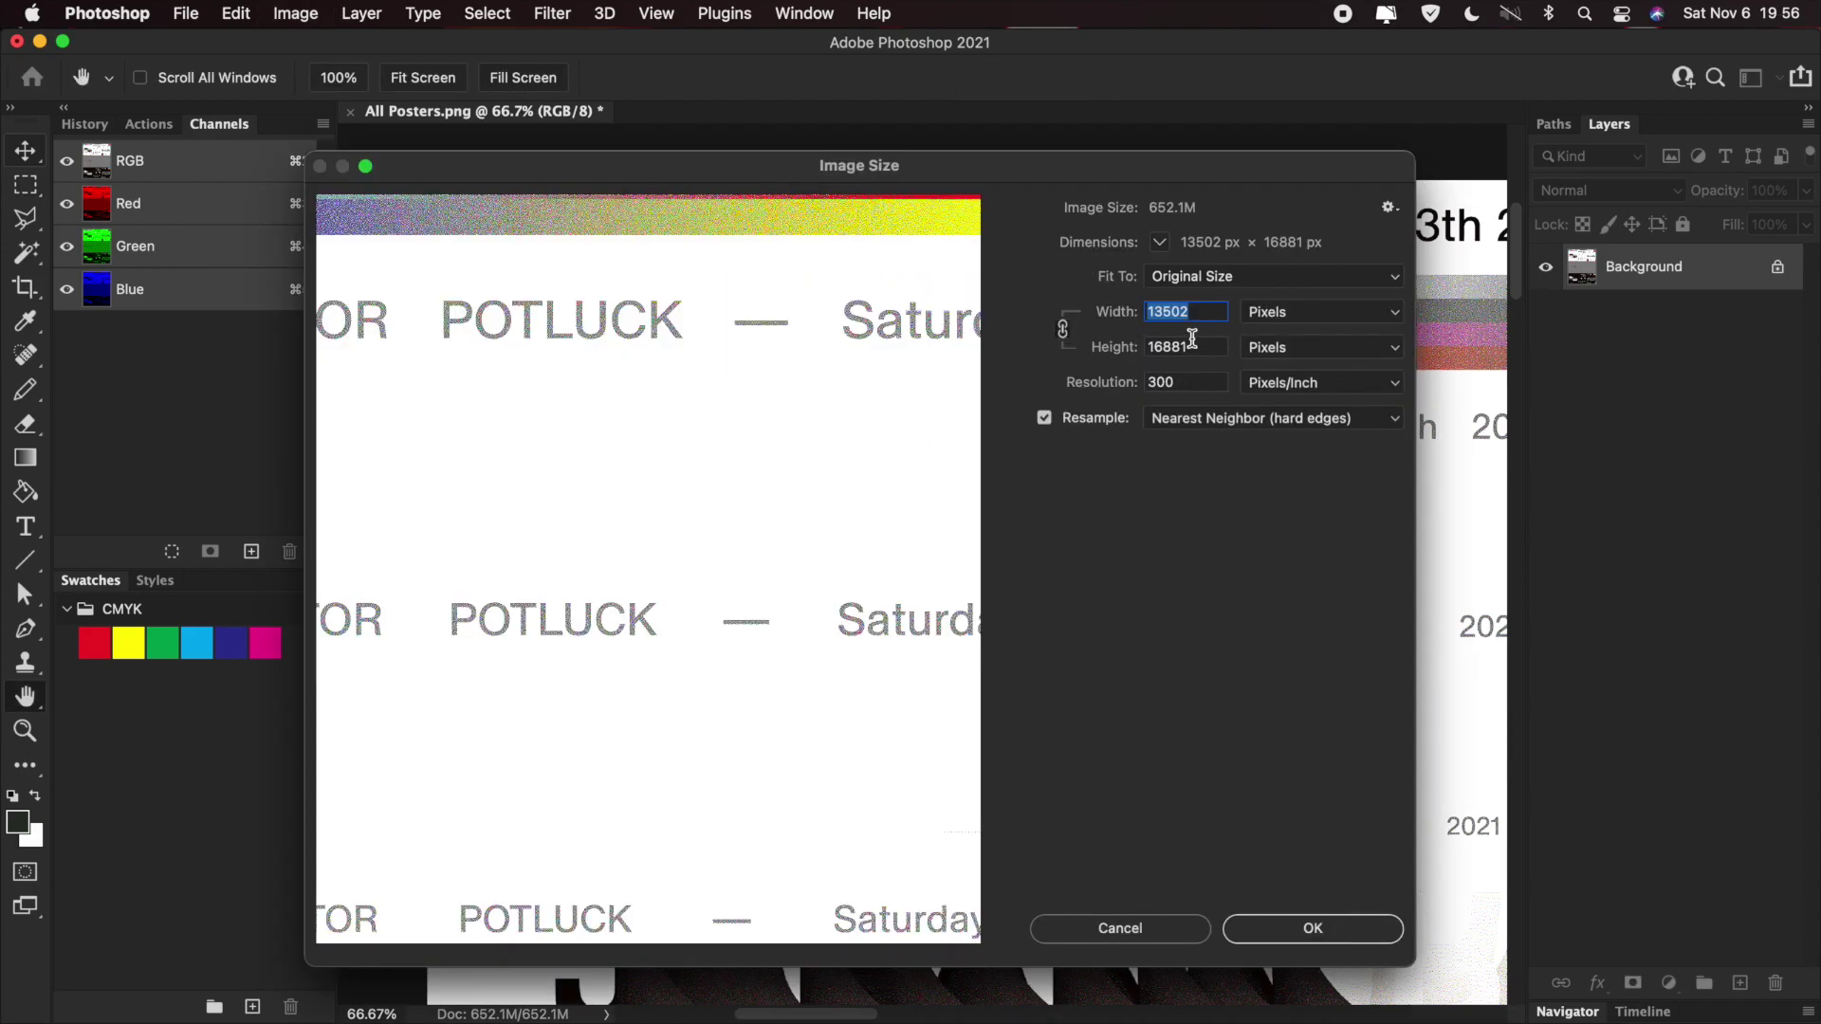
pyautogui.press('Tab')
pyautogui.press('Tab')
pyautogui.write('72')
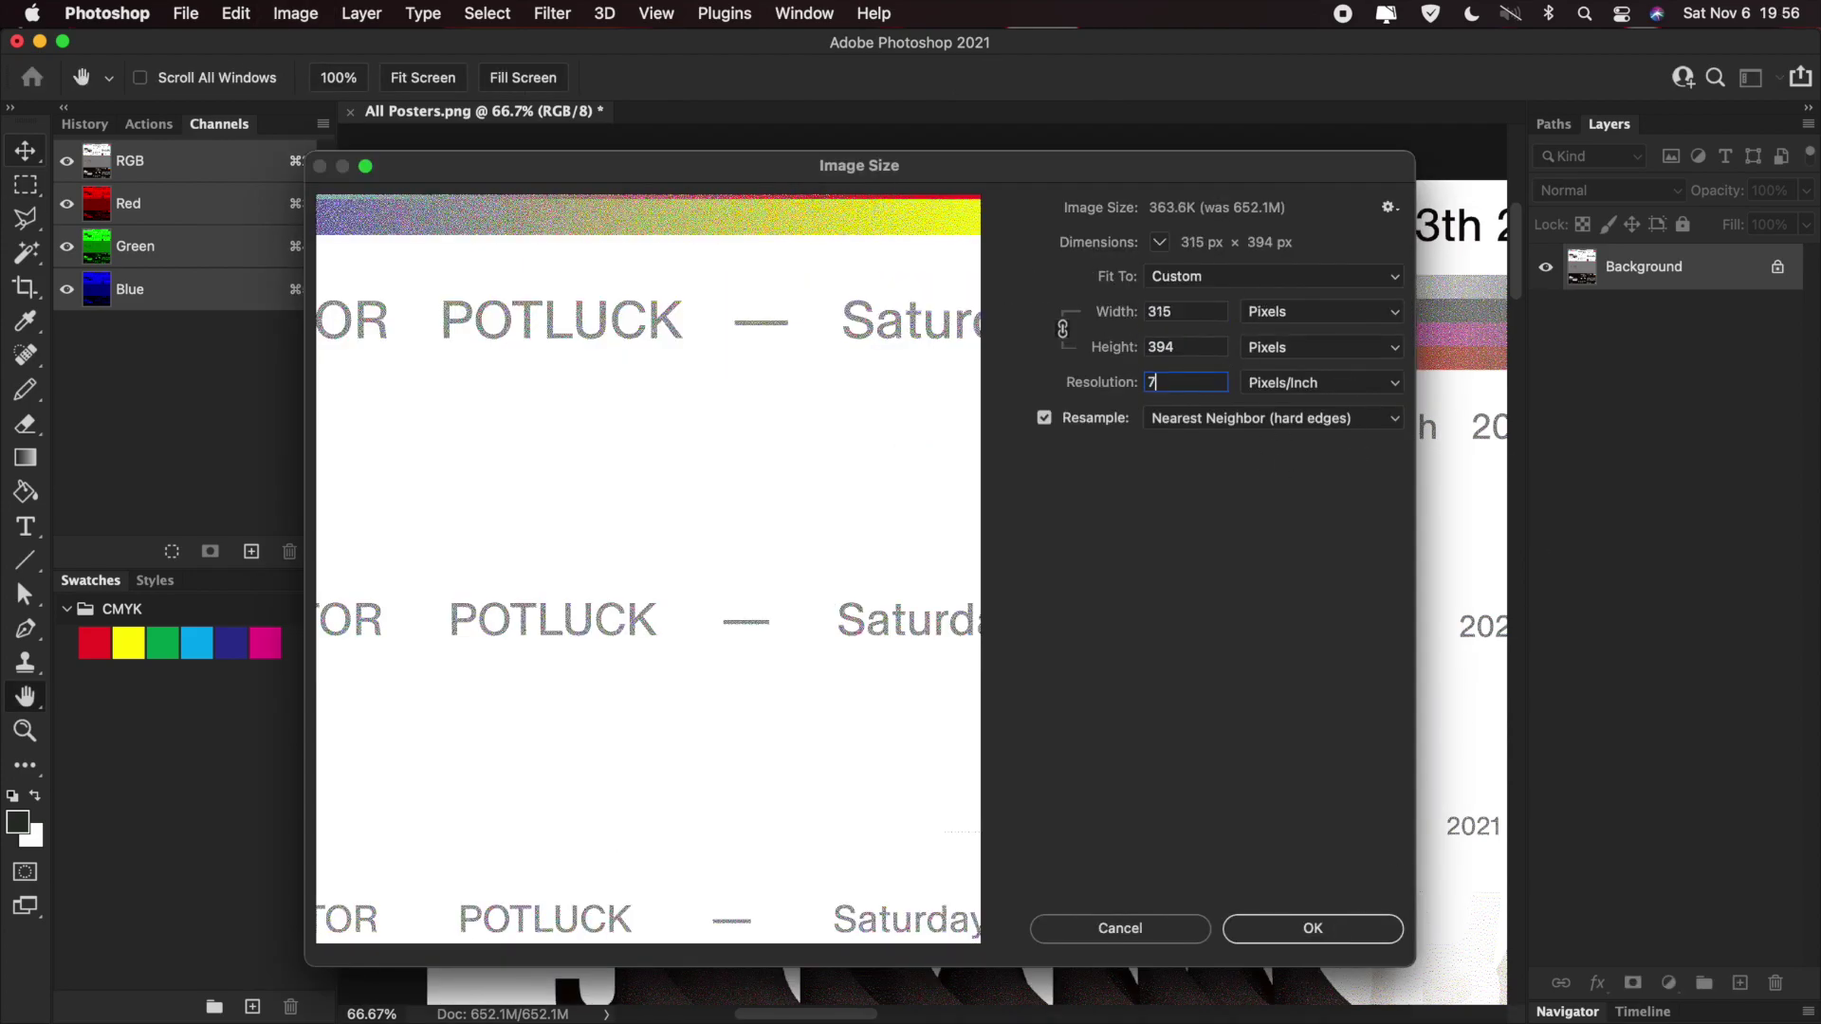
pyautogui.click(1230, 423)
pyautogui.click(1221, 447)
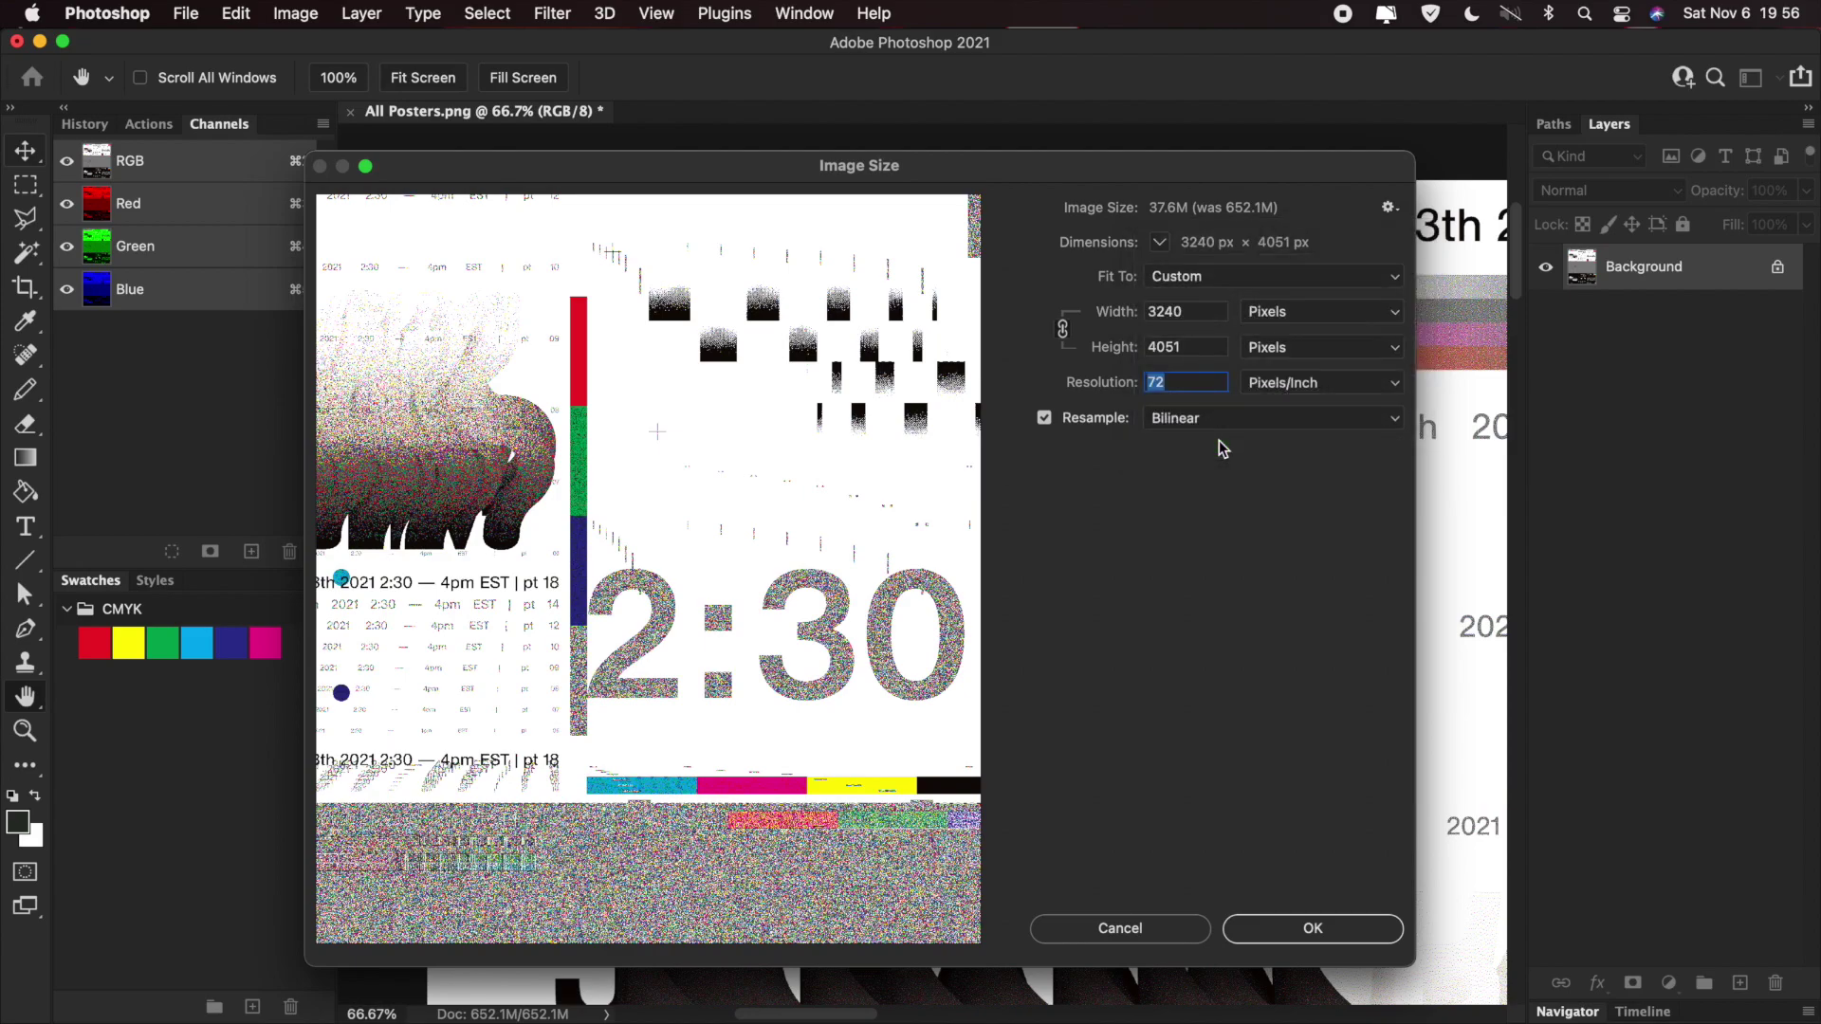
pyautogui.moveTo(671, 577); pyautogui.dragTo(804, 383)
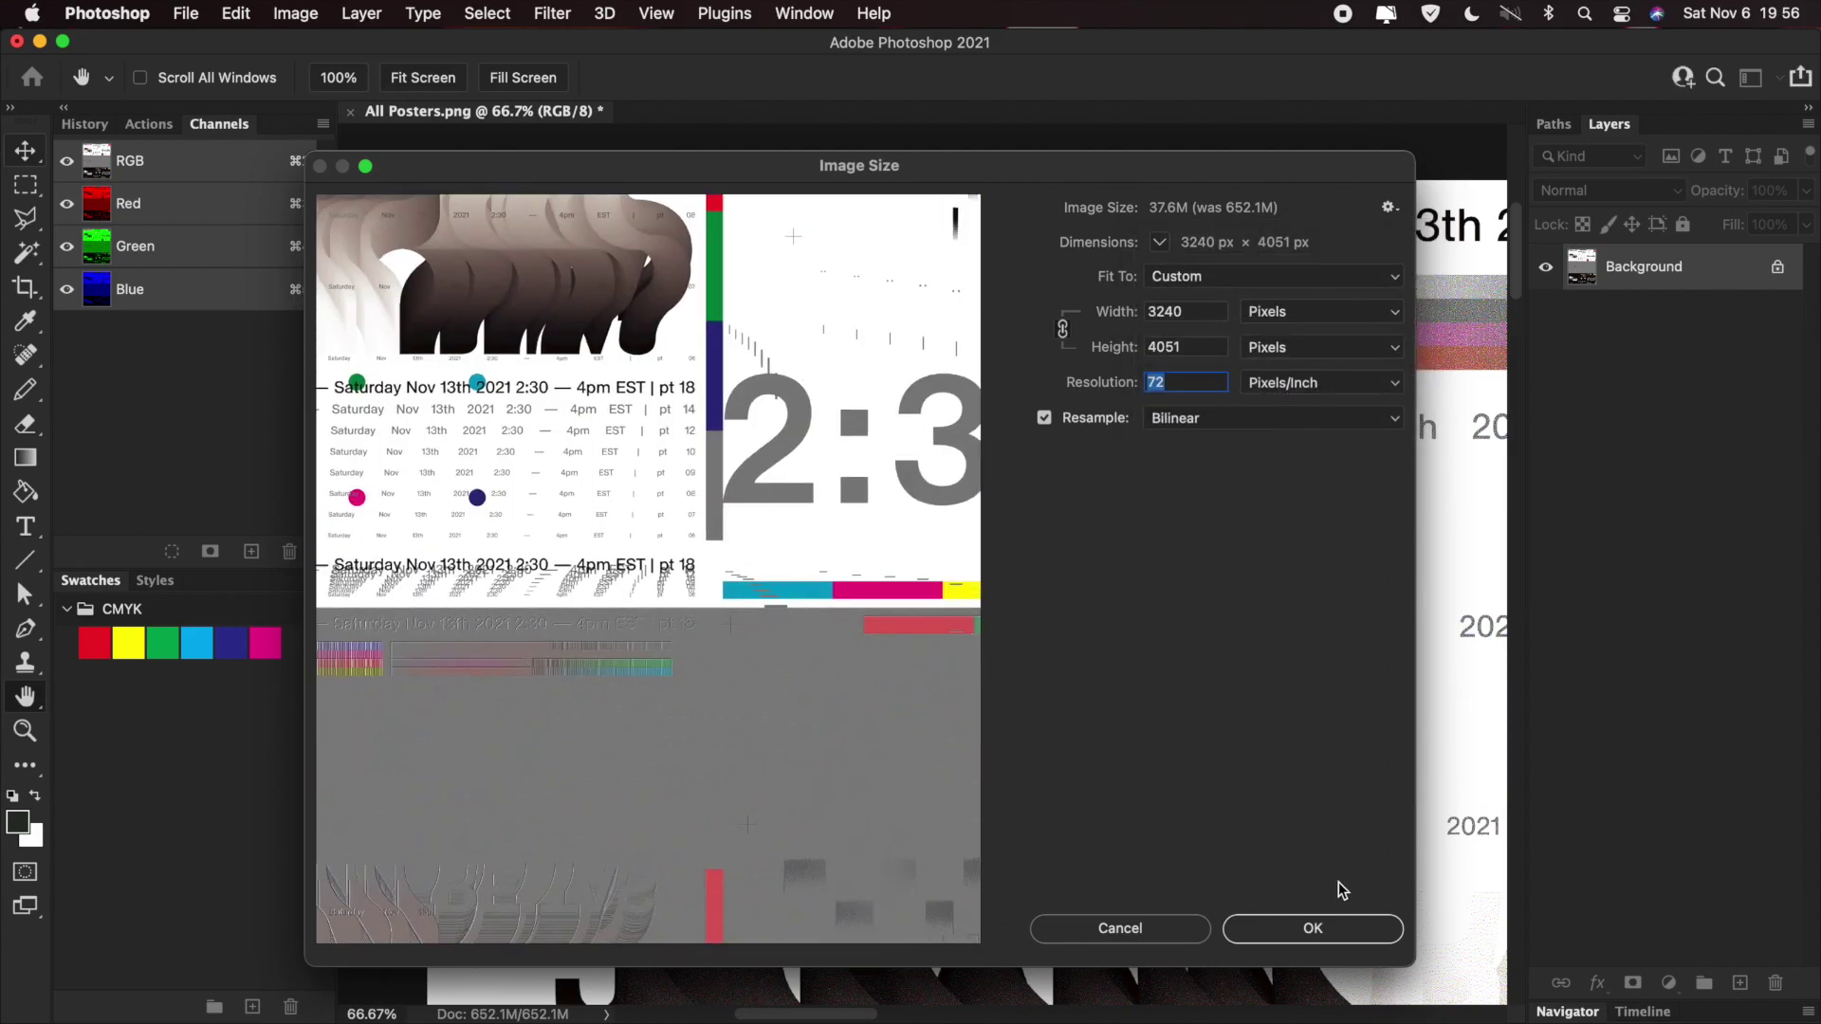
pyautogui.click(1313, 929)
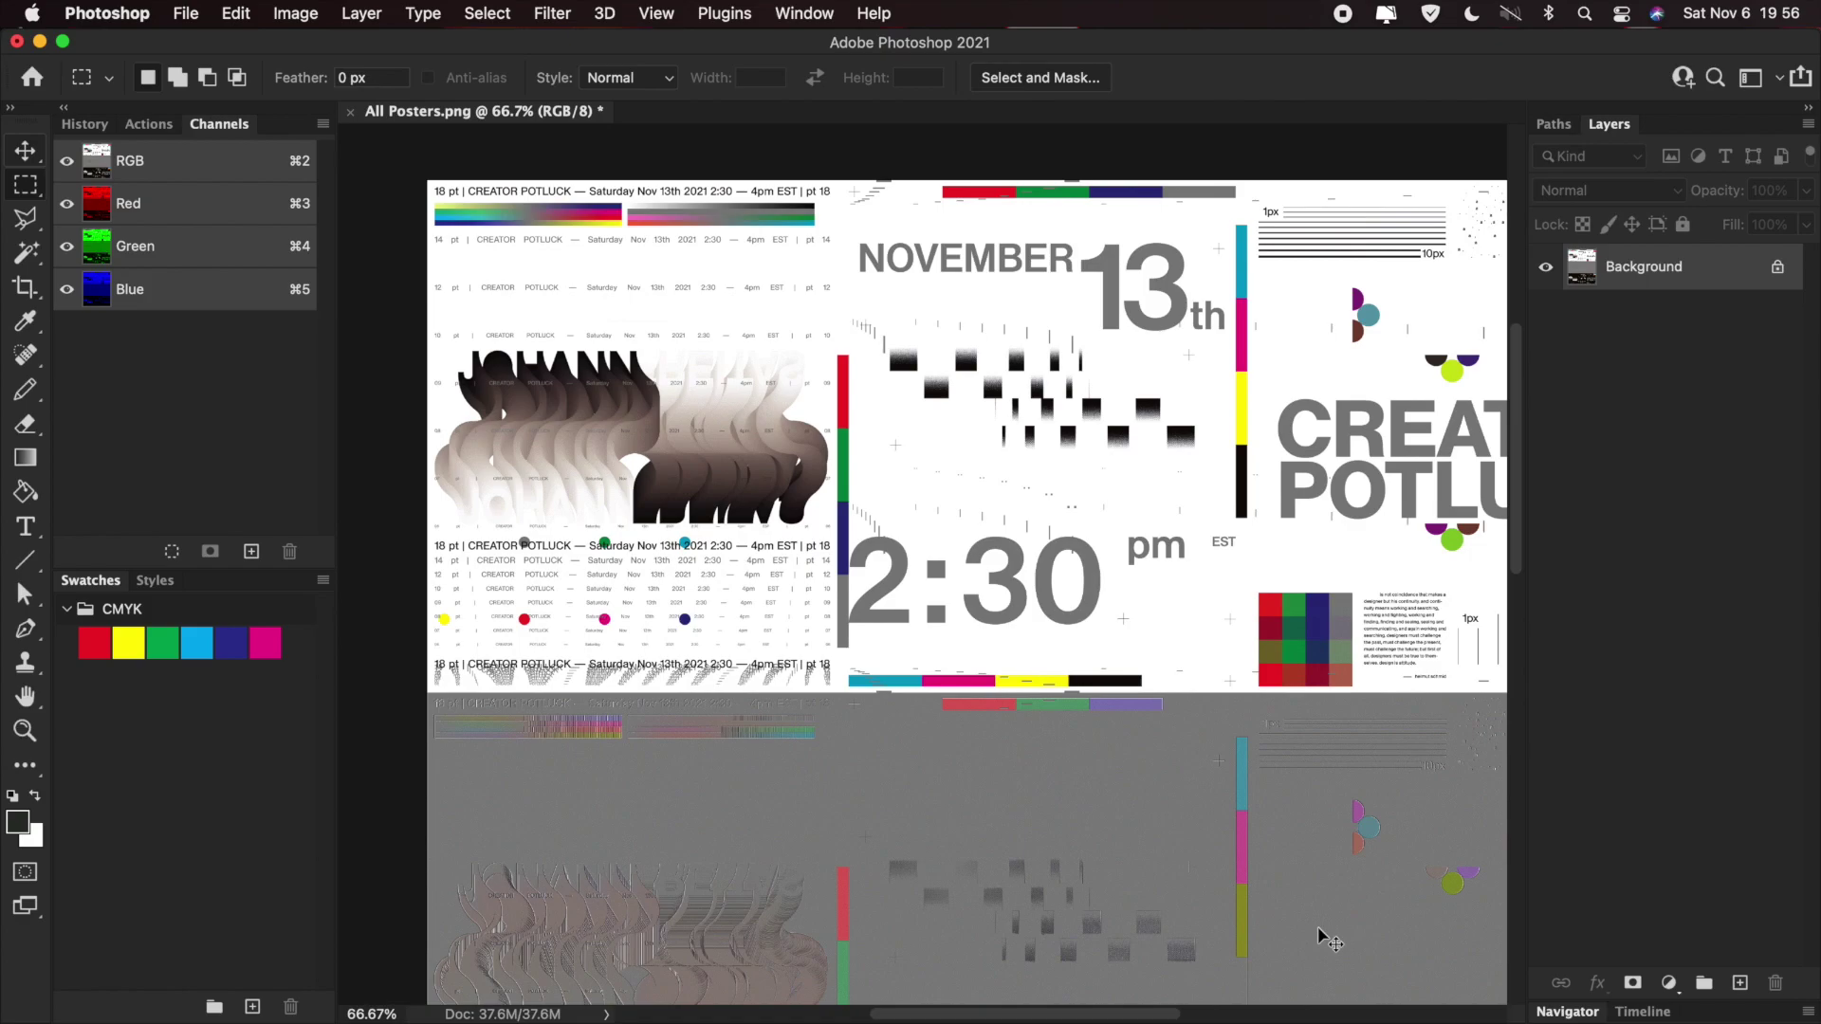
# - Paste the copied noisy image as a new layer, align it with the canvas's upper-left corner and scale it 200% to cover the canvas
pyautogui.press('super+v')
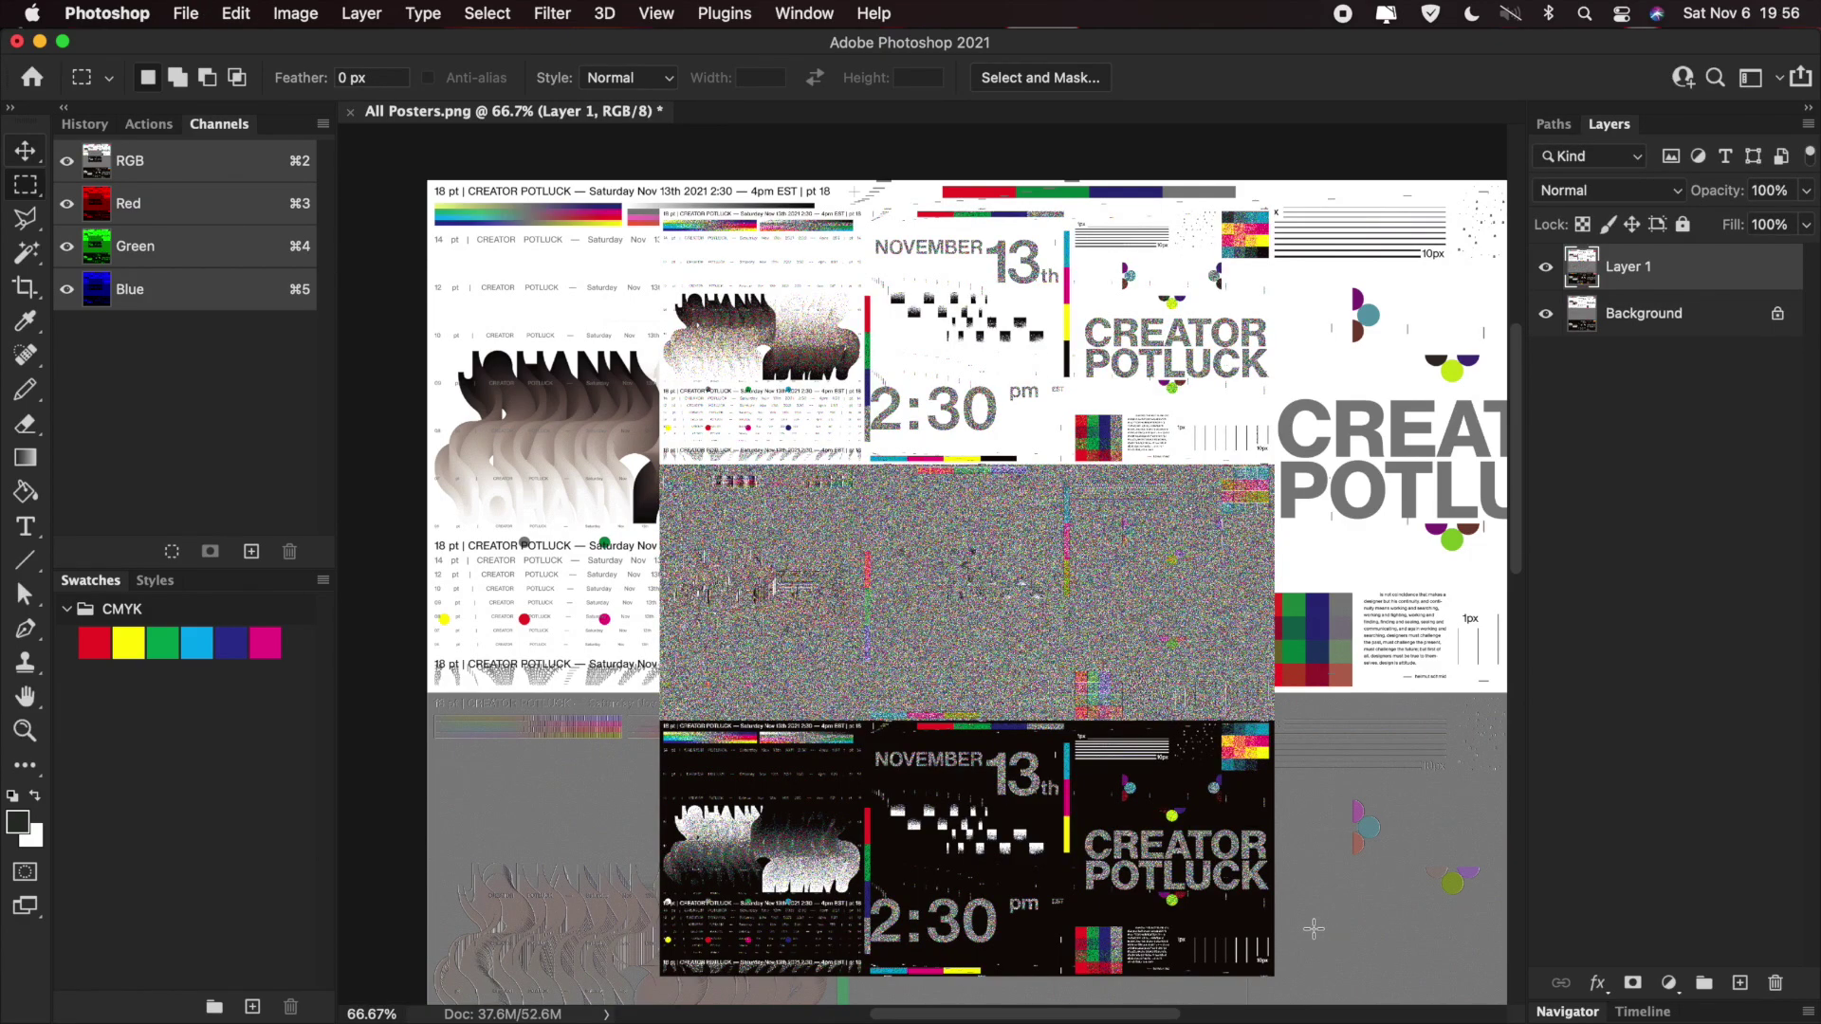
pyautogui.scroll(-5, 1312, 930)
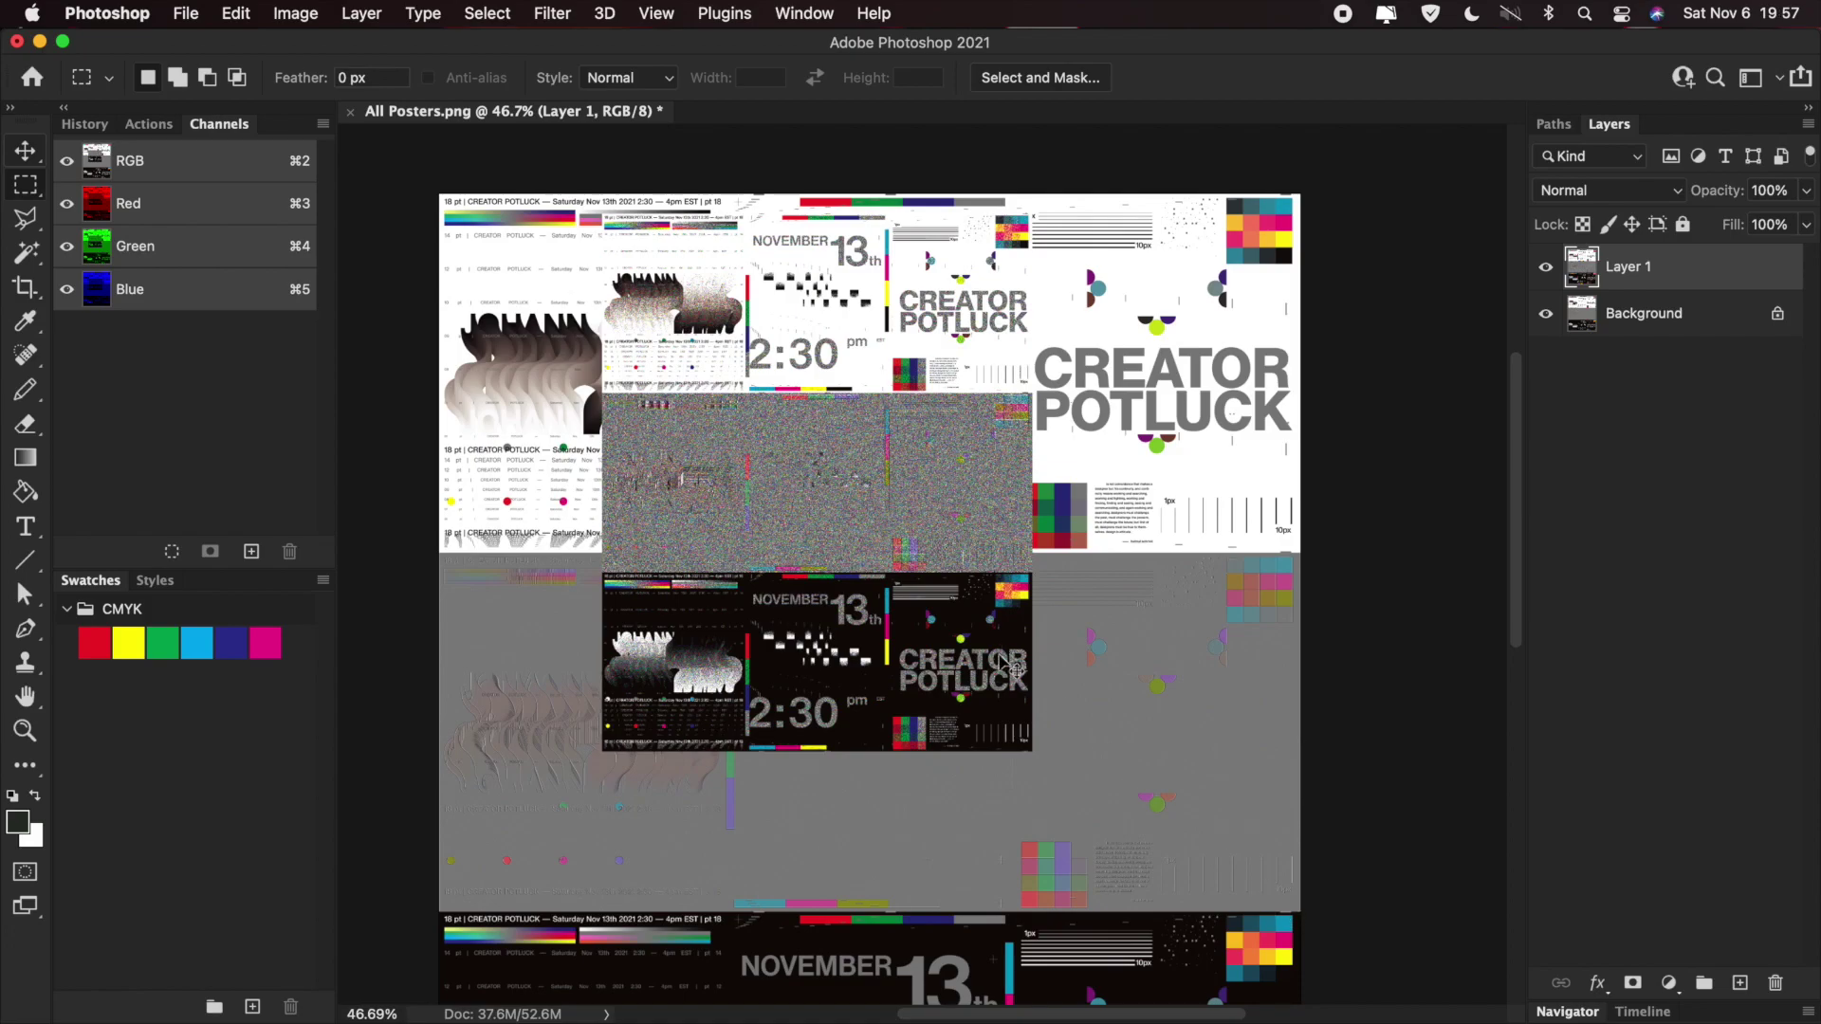
pyautogui.press('super+t')
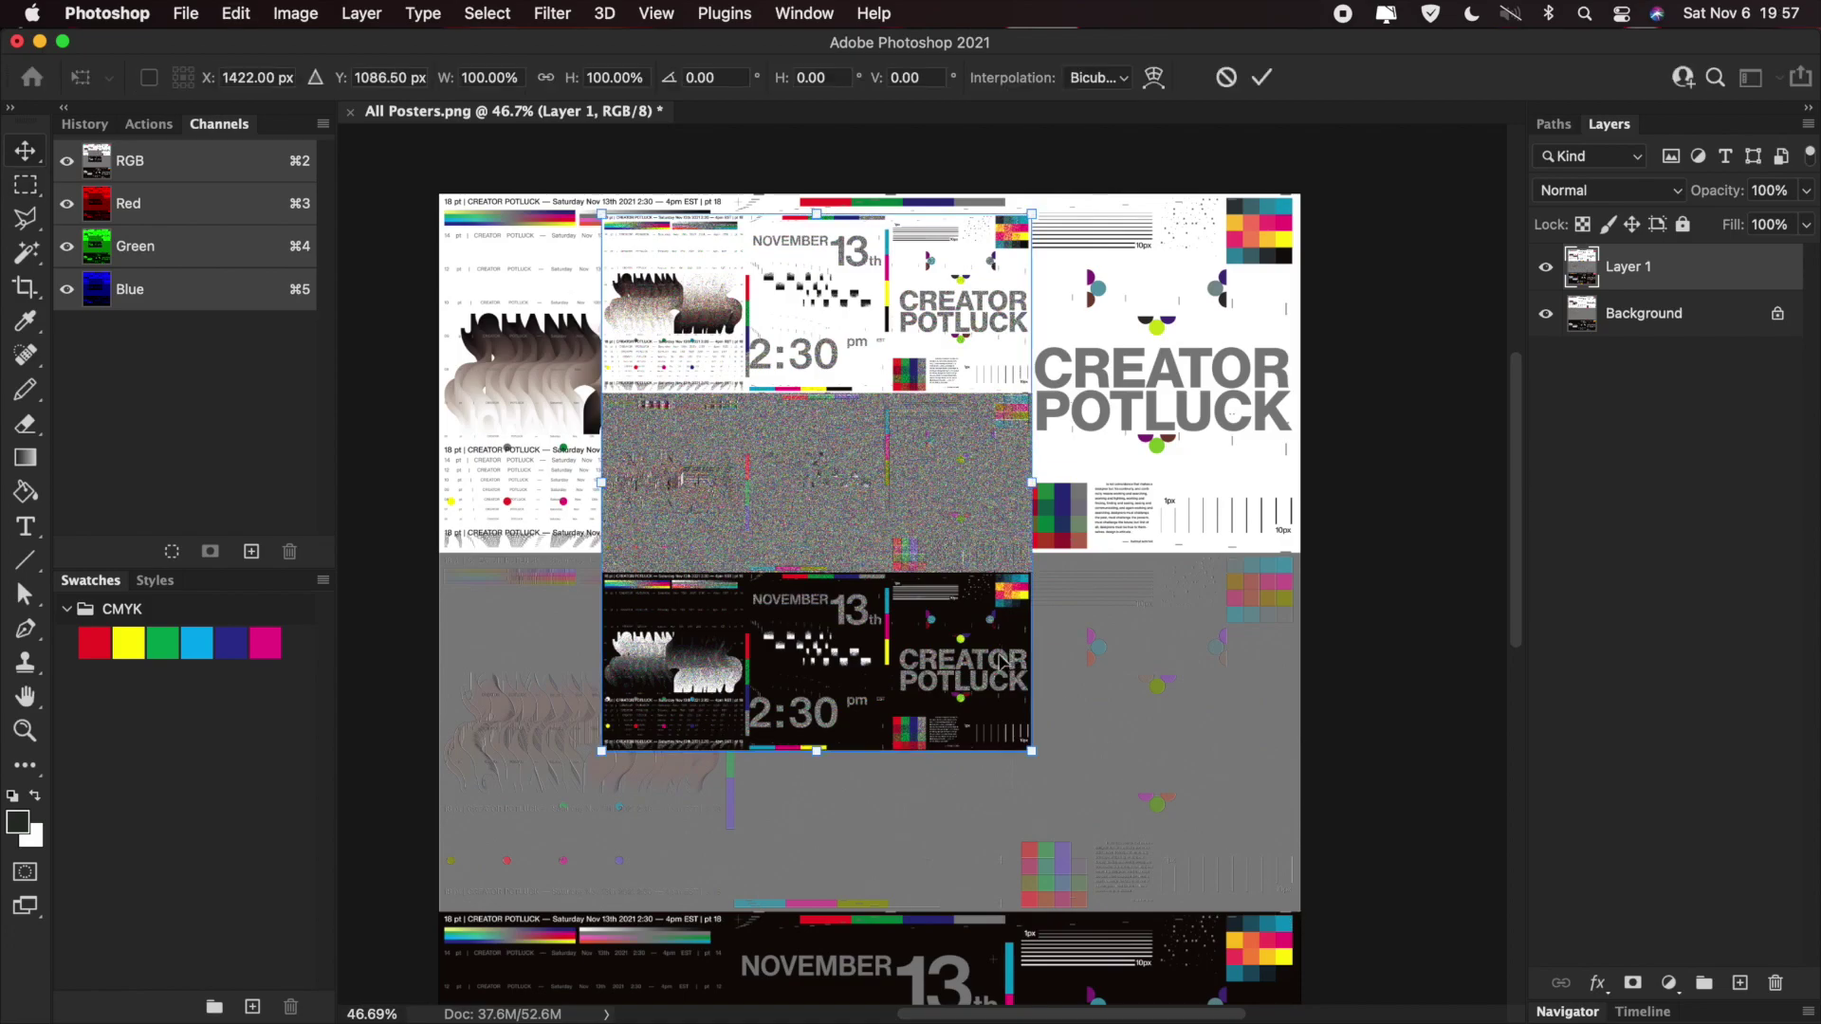
pyautogui.moveTo(788, 445); pyautogui.dragTo(628, 426)
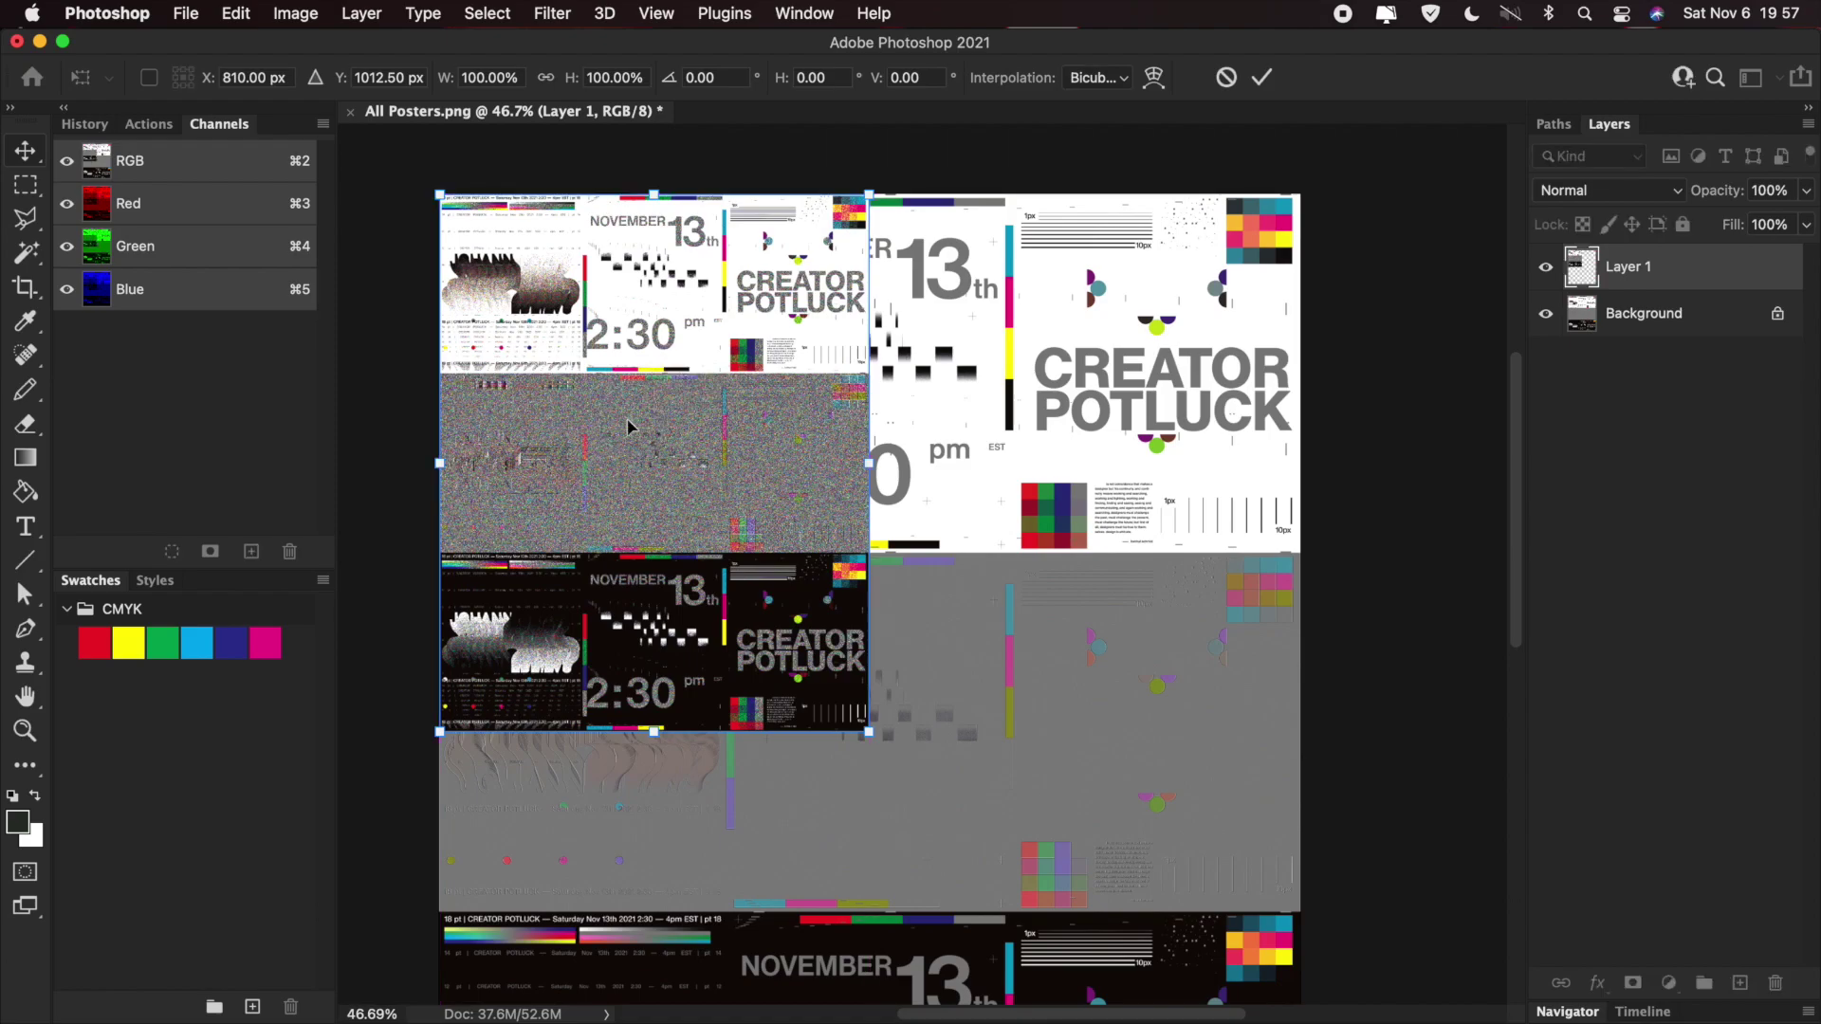
pyautogui.press('super+minus')
pyautogui.moveTo(913, 567); pyautogui.dragTo(1228, 947)
pyautogui.scroll(3, 822, 532)
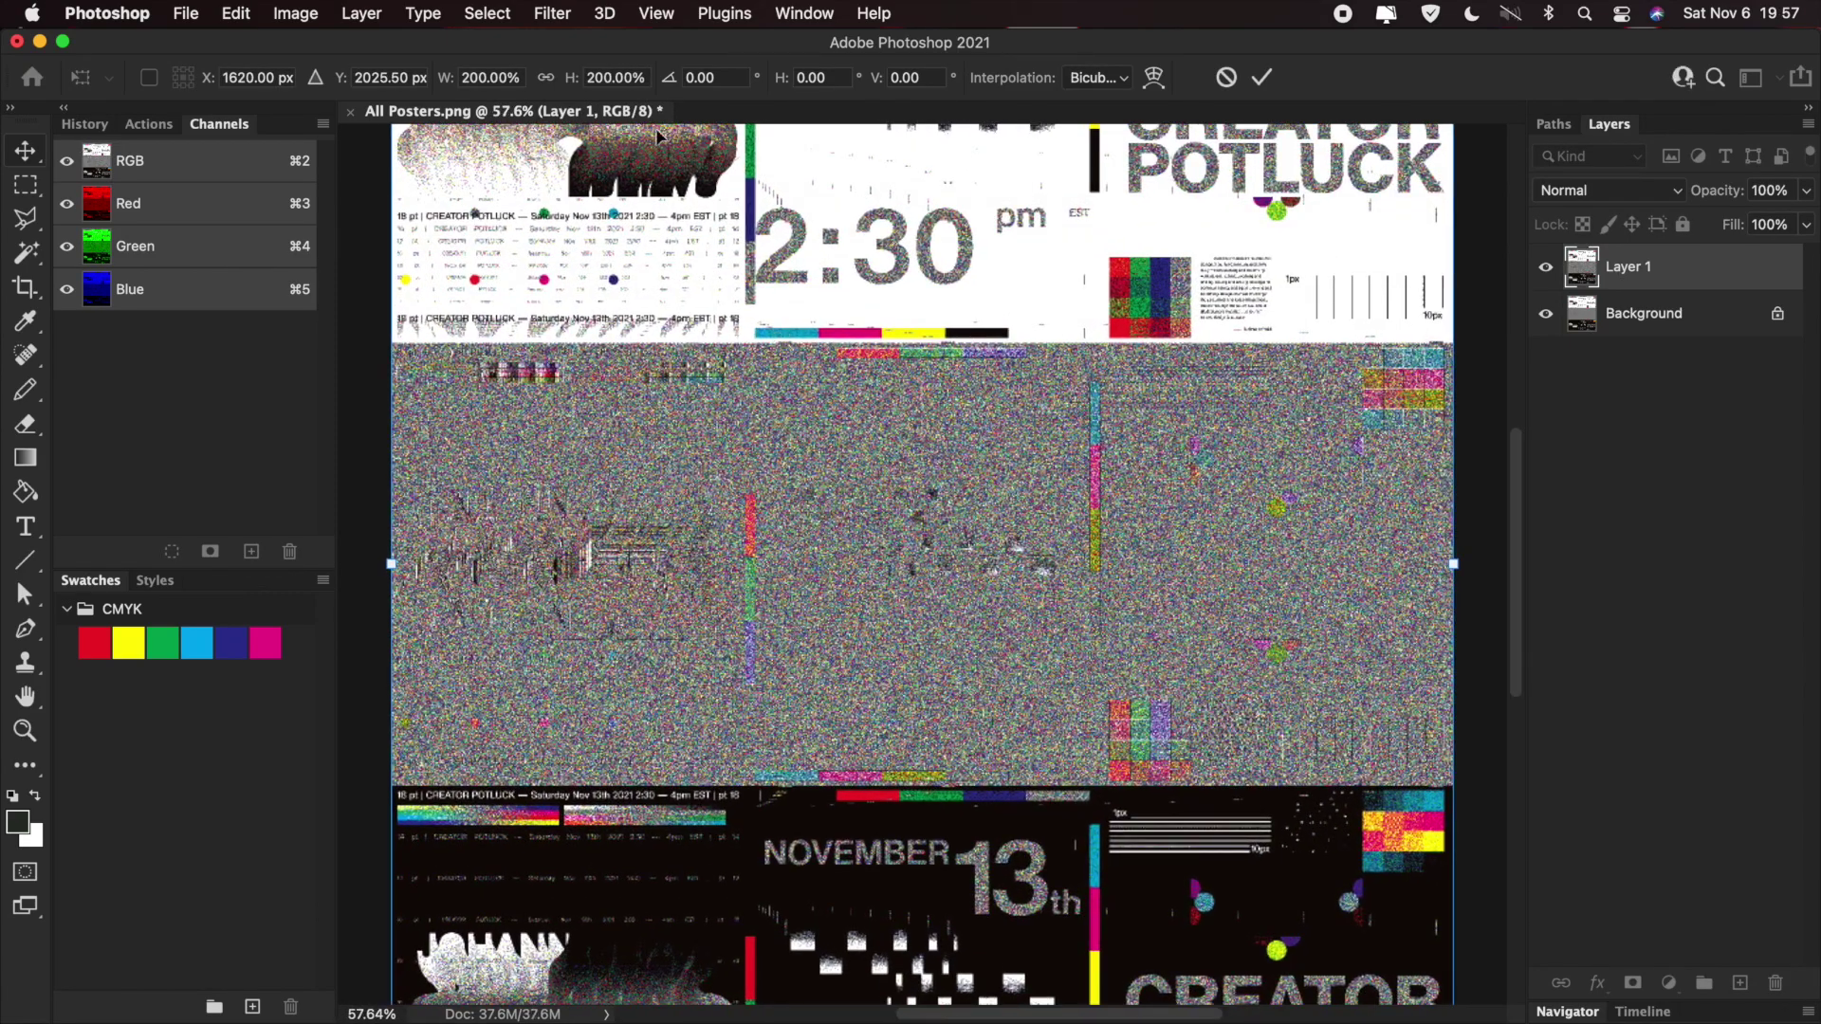
# - Set the pasted layer's transform interpolation to Nearest Neighbor and apply the transform
pyautogui.click(1121, 92)
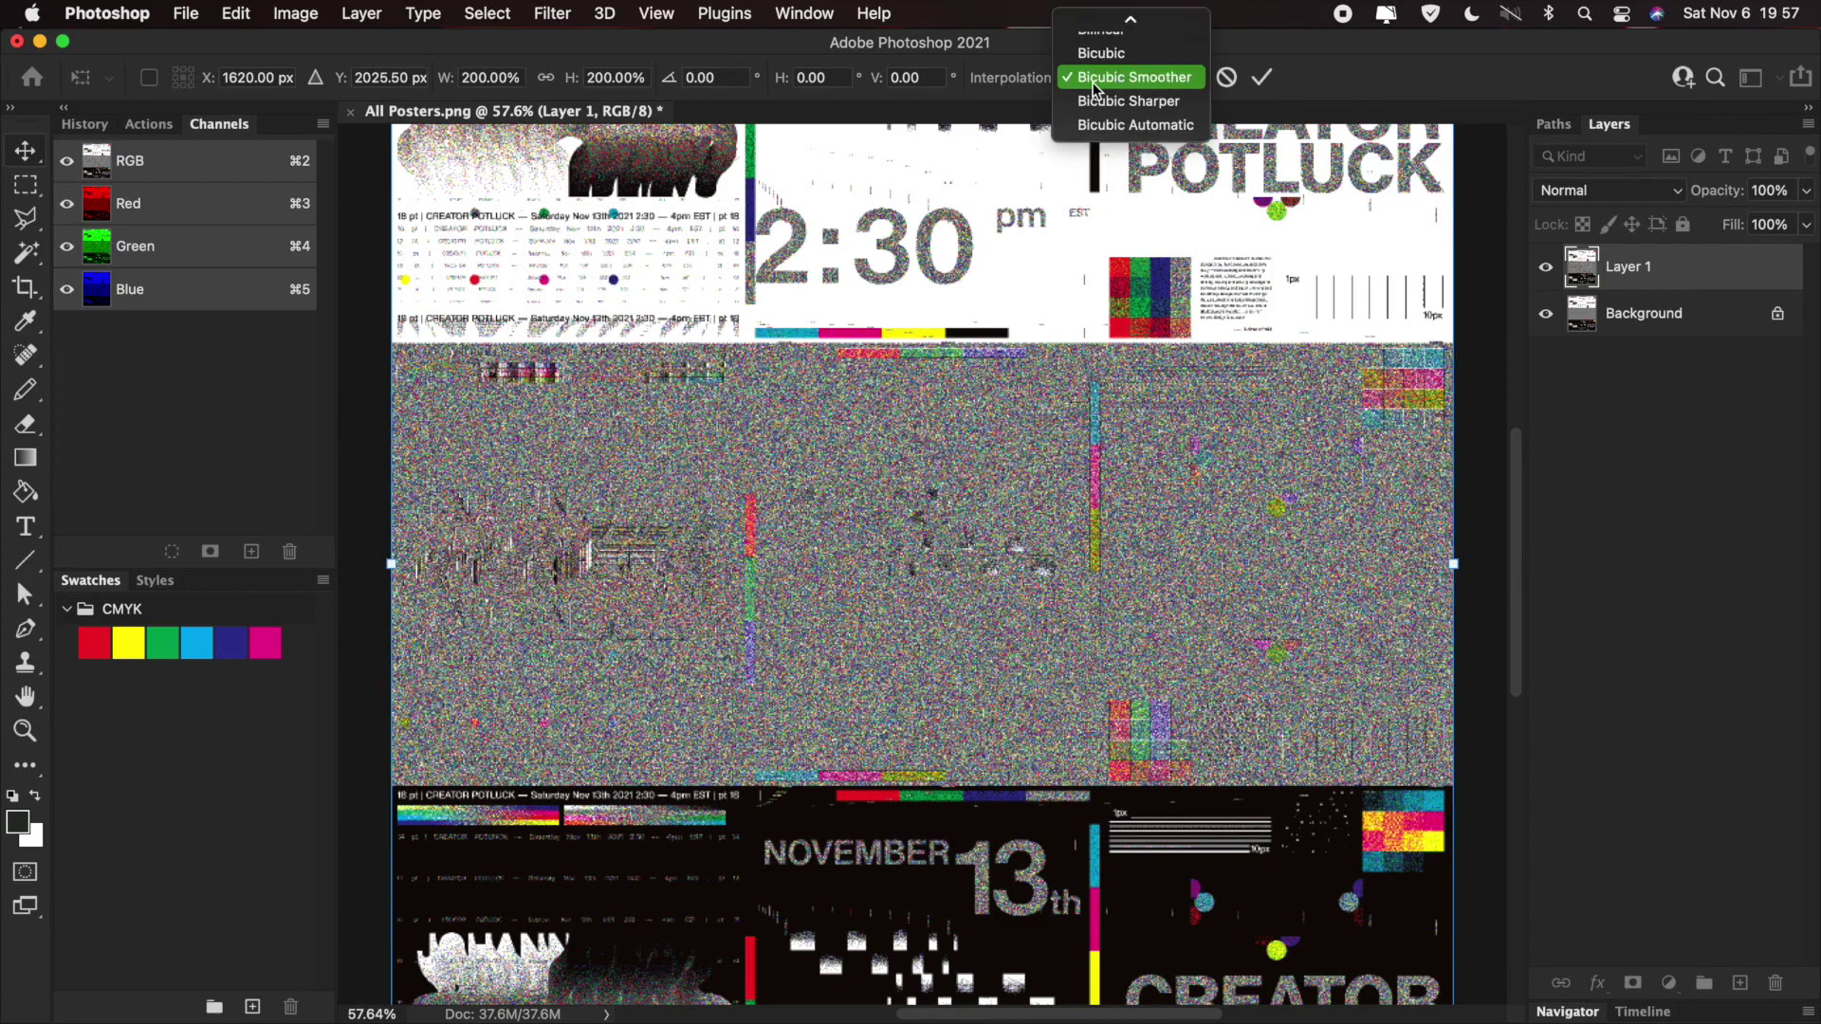
pyautogui.scroll(1, 1096, 90)
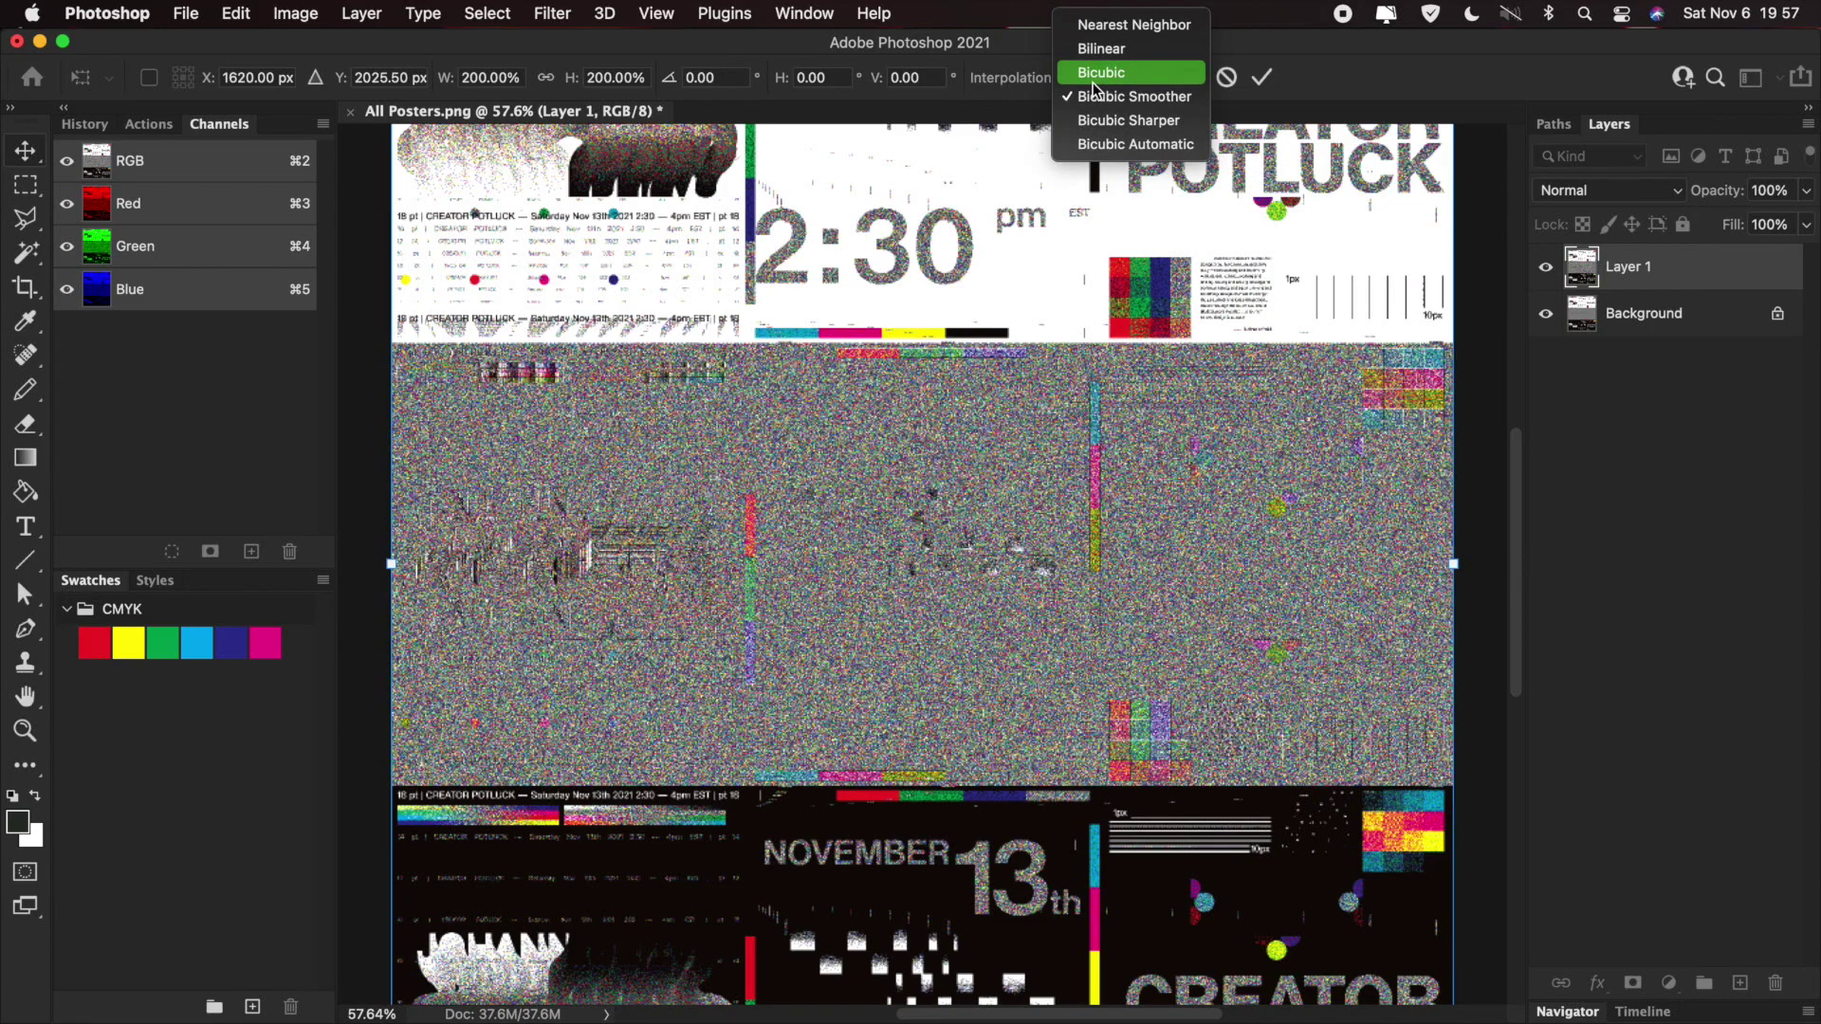
pyautogui.click(1131, 25)
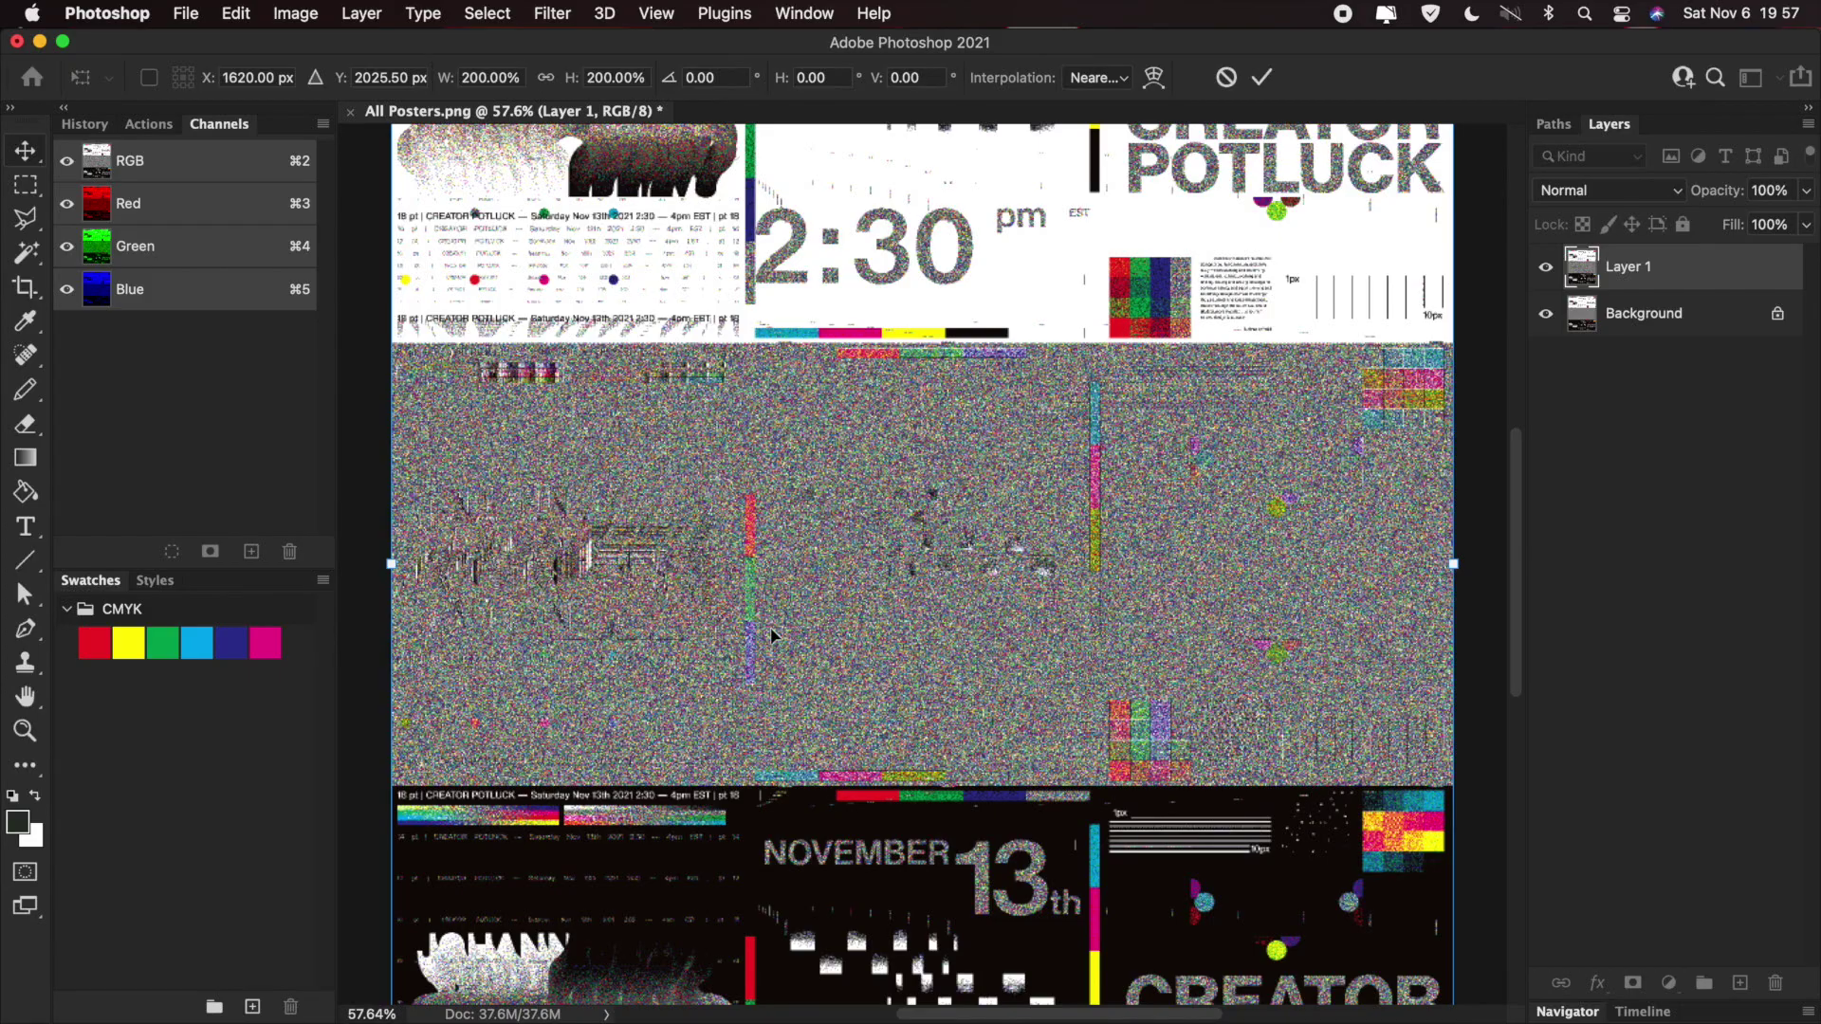
pyautogui.scroll(4, 773, 635)
pyautogui.scroll(1, 773, 635)
pyautogui.press('Return')
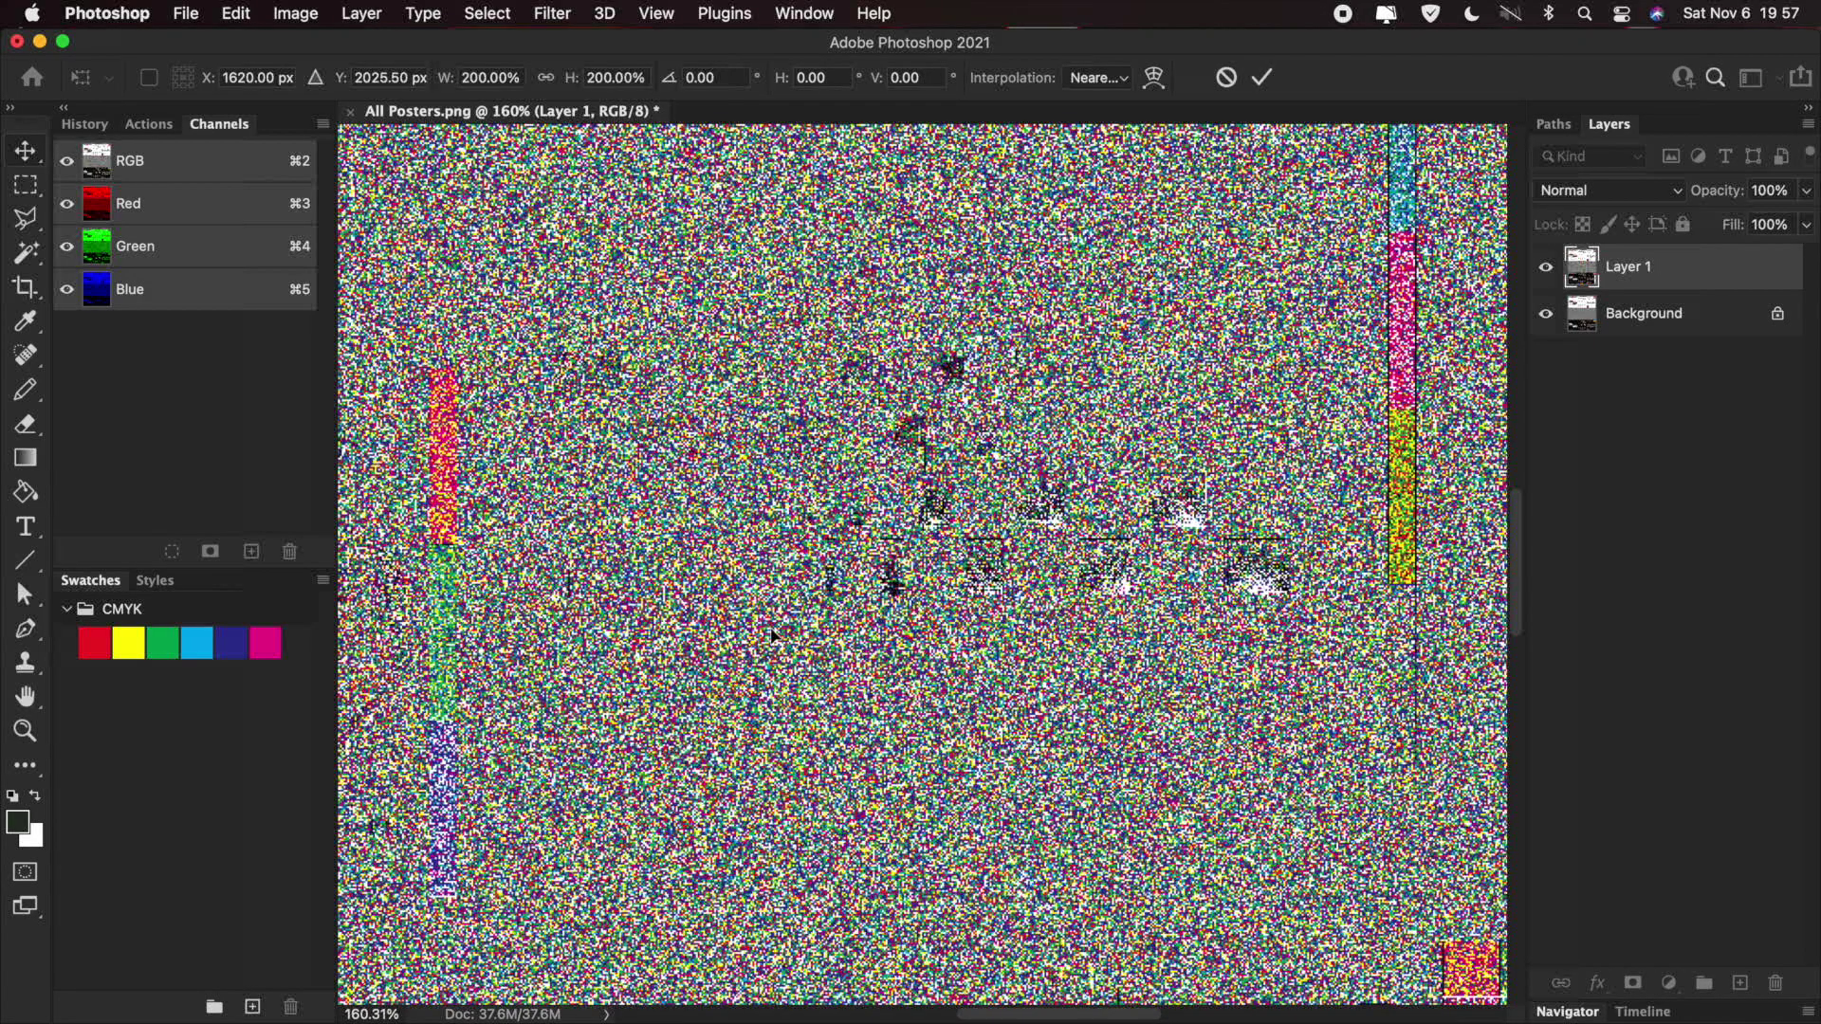
pyautogui.press('m')
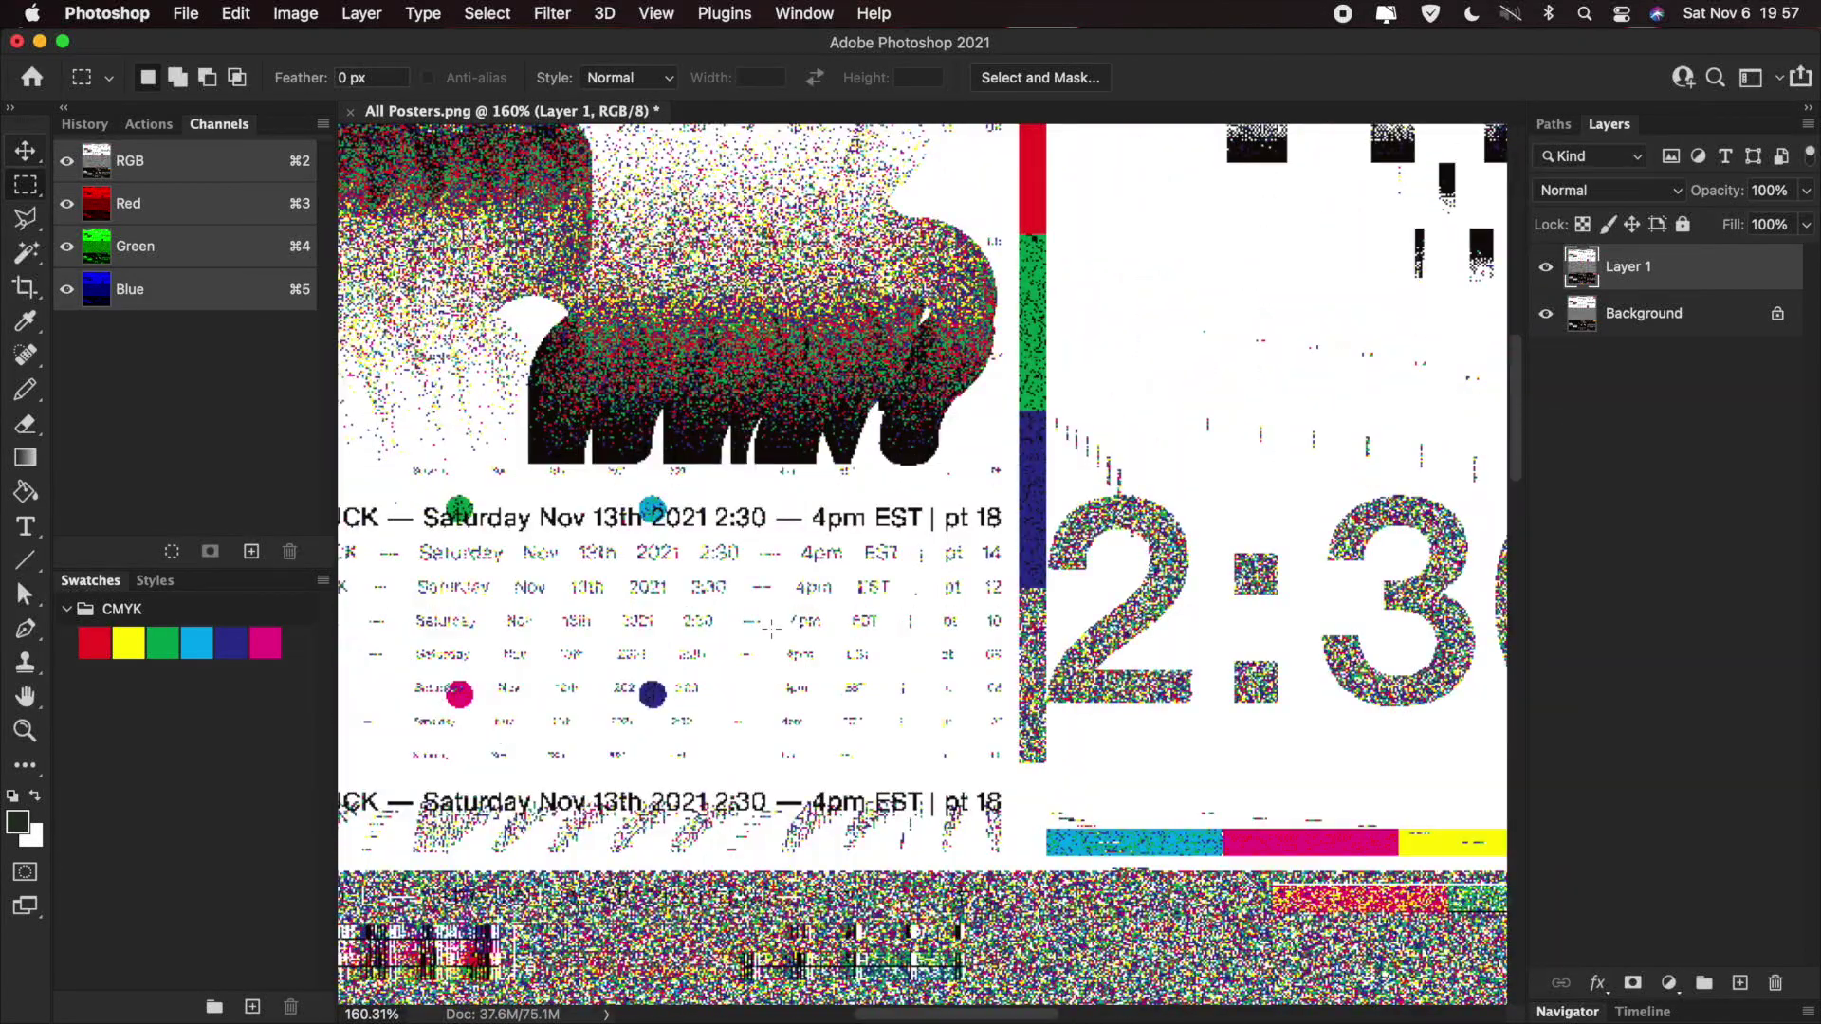
# - Preview the Hue, Saturation and Color blending modes on Layer 1 over the poster artwork and apply Hue
pyautogui.scroll(5, 771, 626)
pyautogui.hscroll(-3, 771, 626)
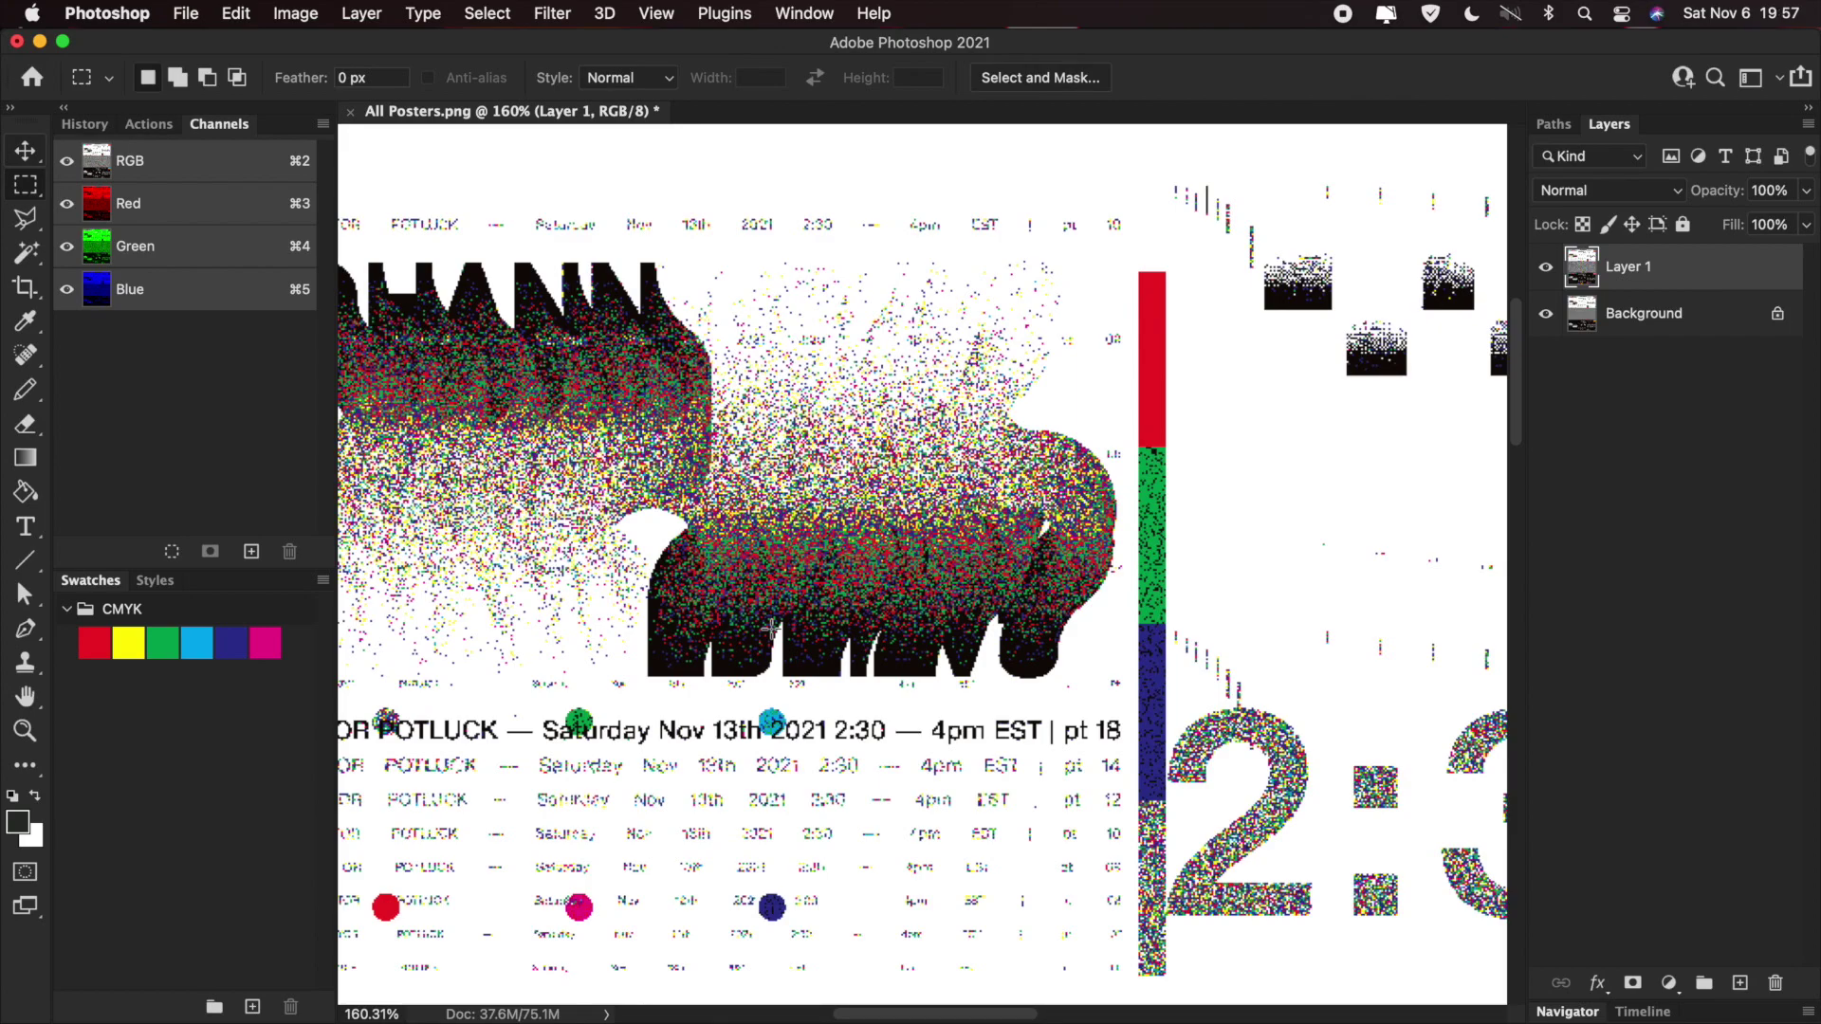
pyautogui.click(1609, 194)
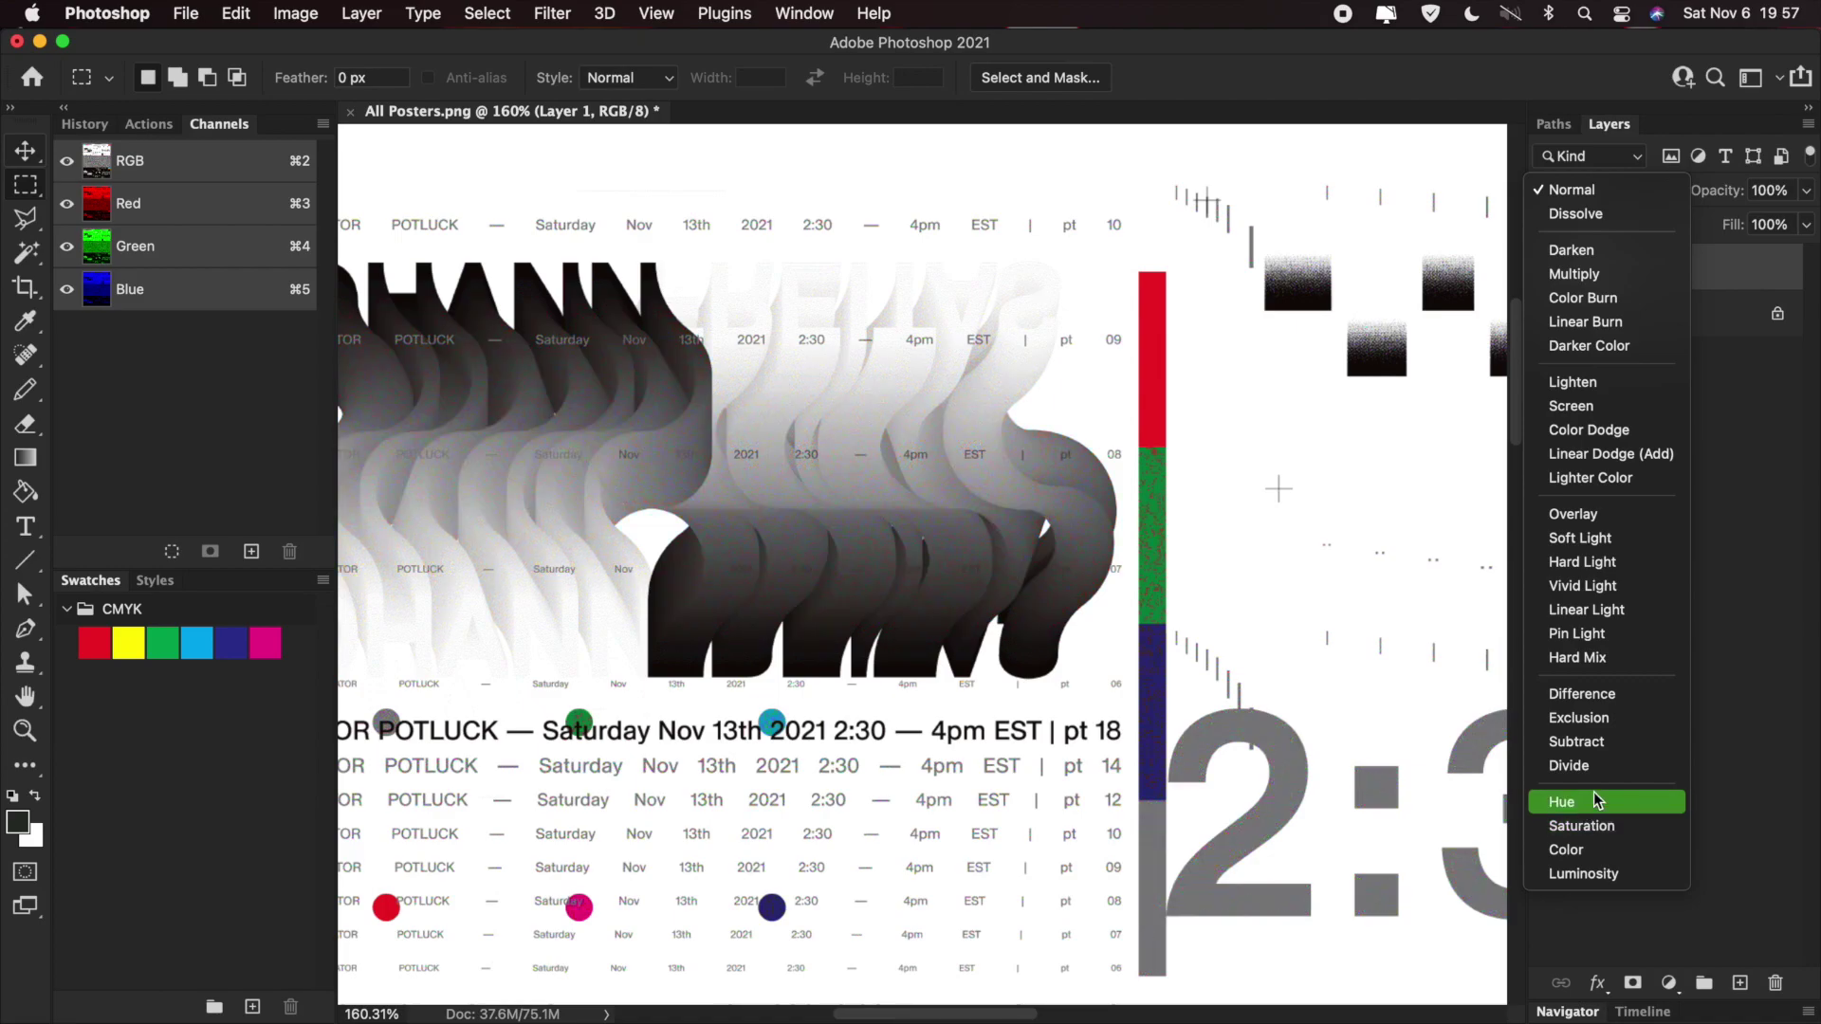
pyautogui.press('Down')
pyautogui.press('Down')
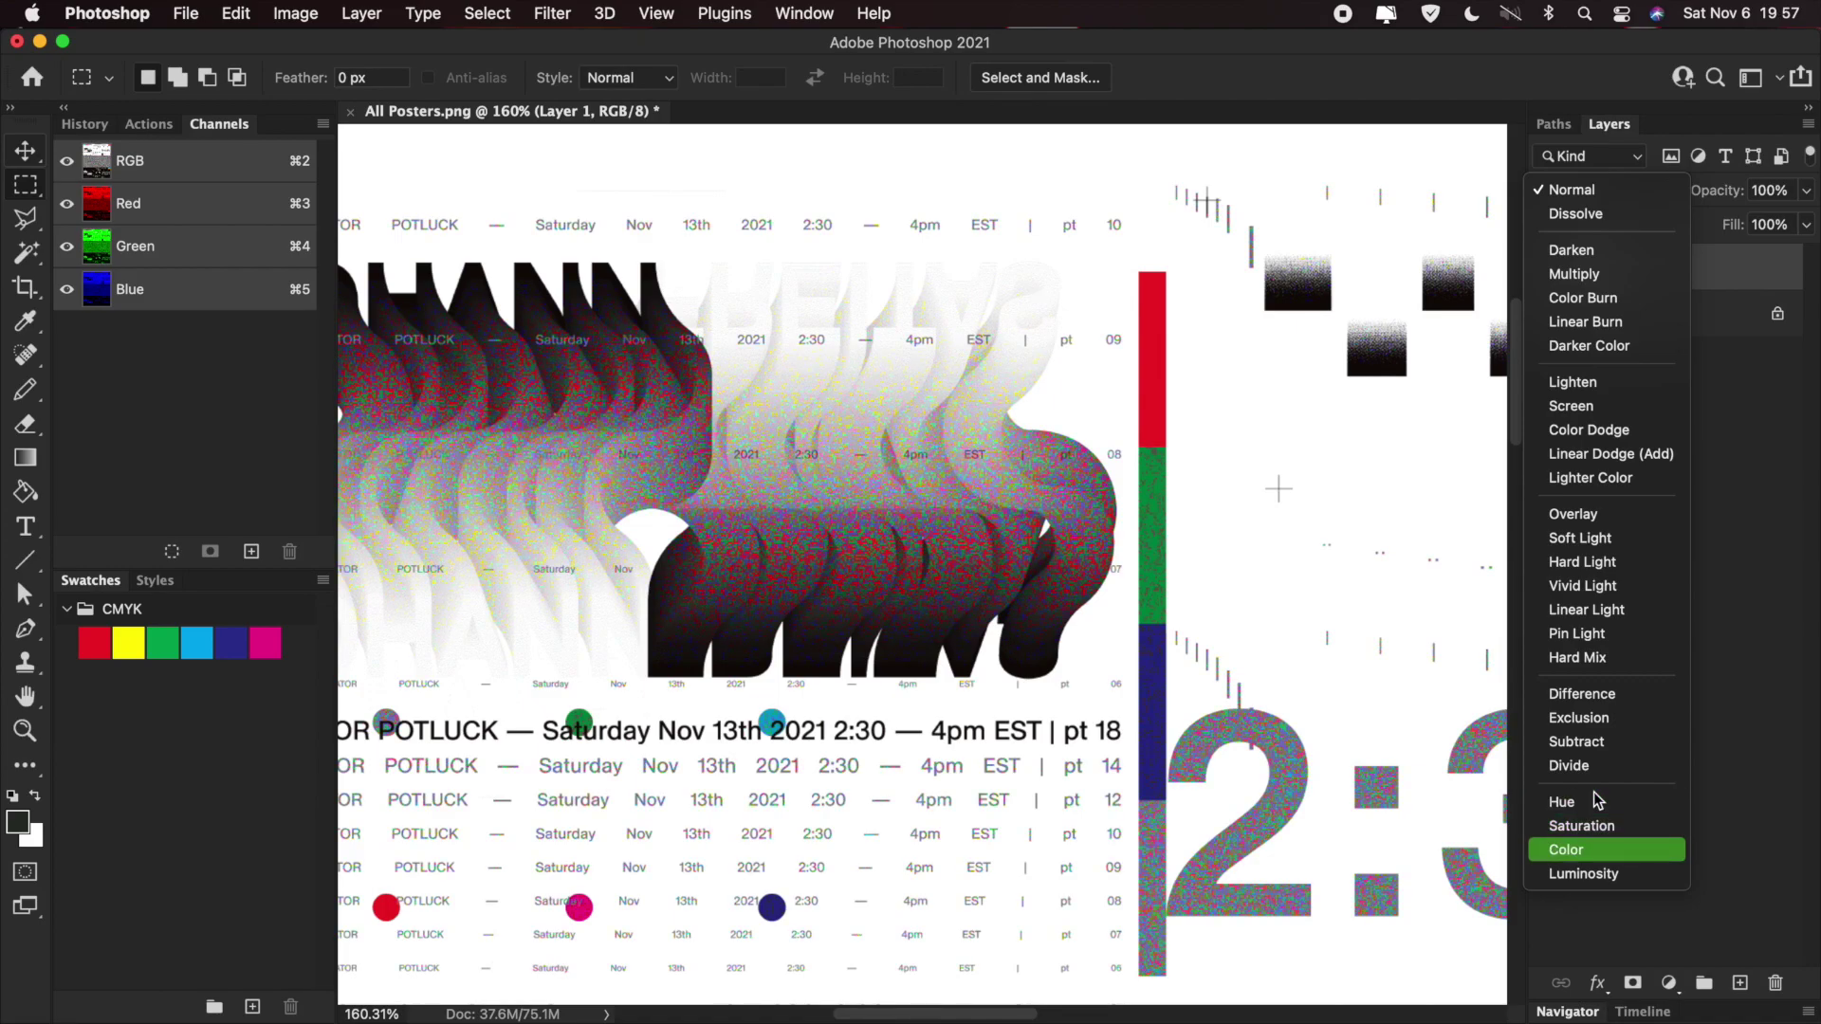
pyautogui.press('Up')
pyautogui.press('Up')
pyautogui.press('Down')
pyautogui.press('Up')
pyautogui.press('Down')
pyautogui.press('Up')
pyautogui.press('Down')
pyautogui.press('Down')
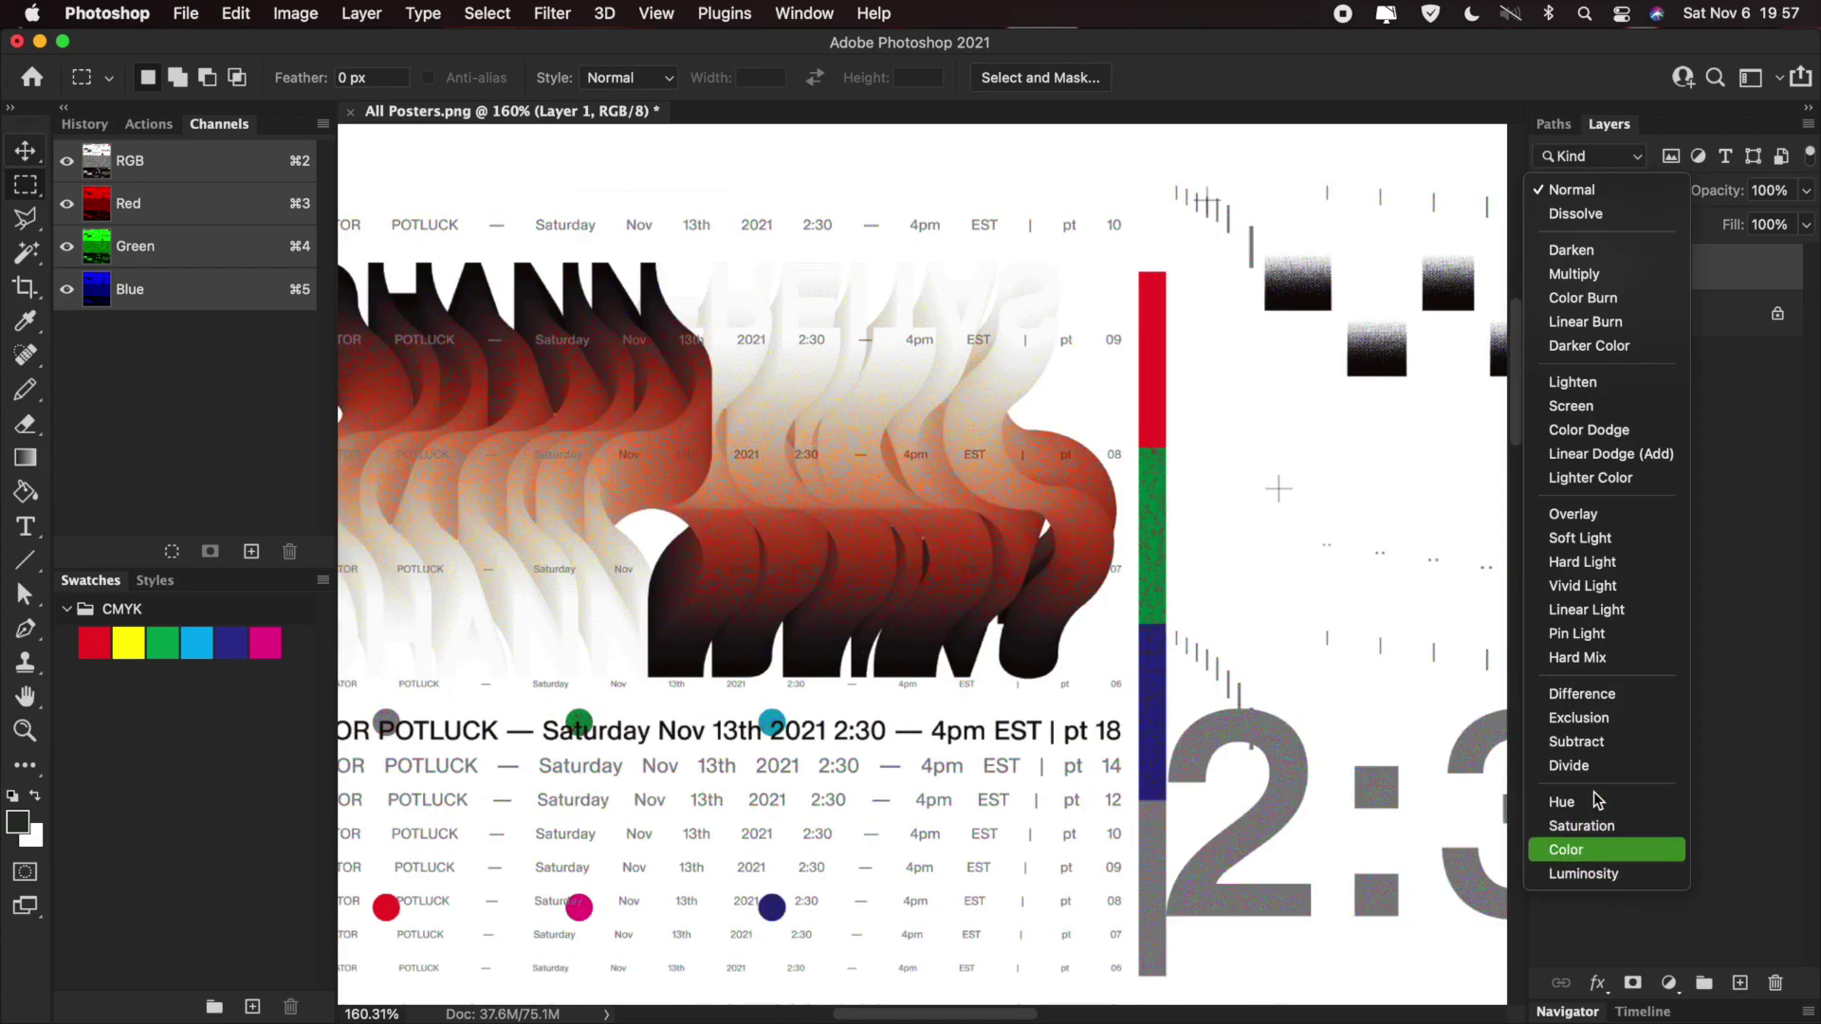
pyautogui.press('Up')
pyautogui.press('Up')
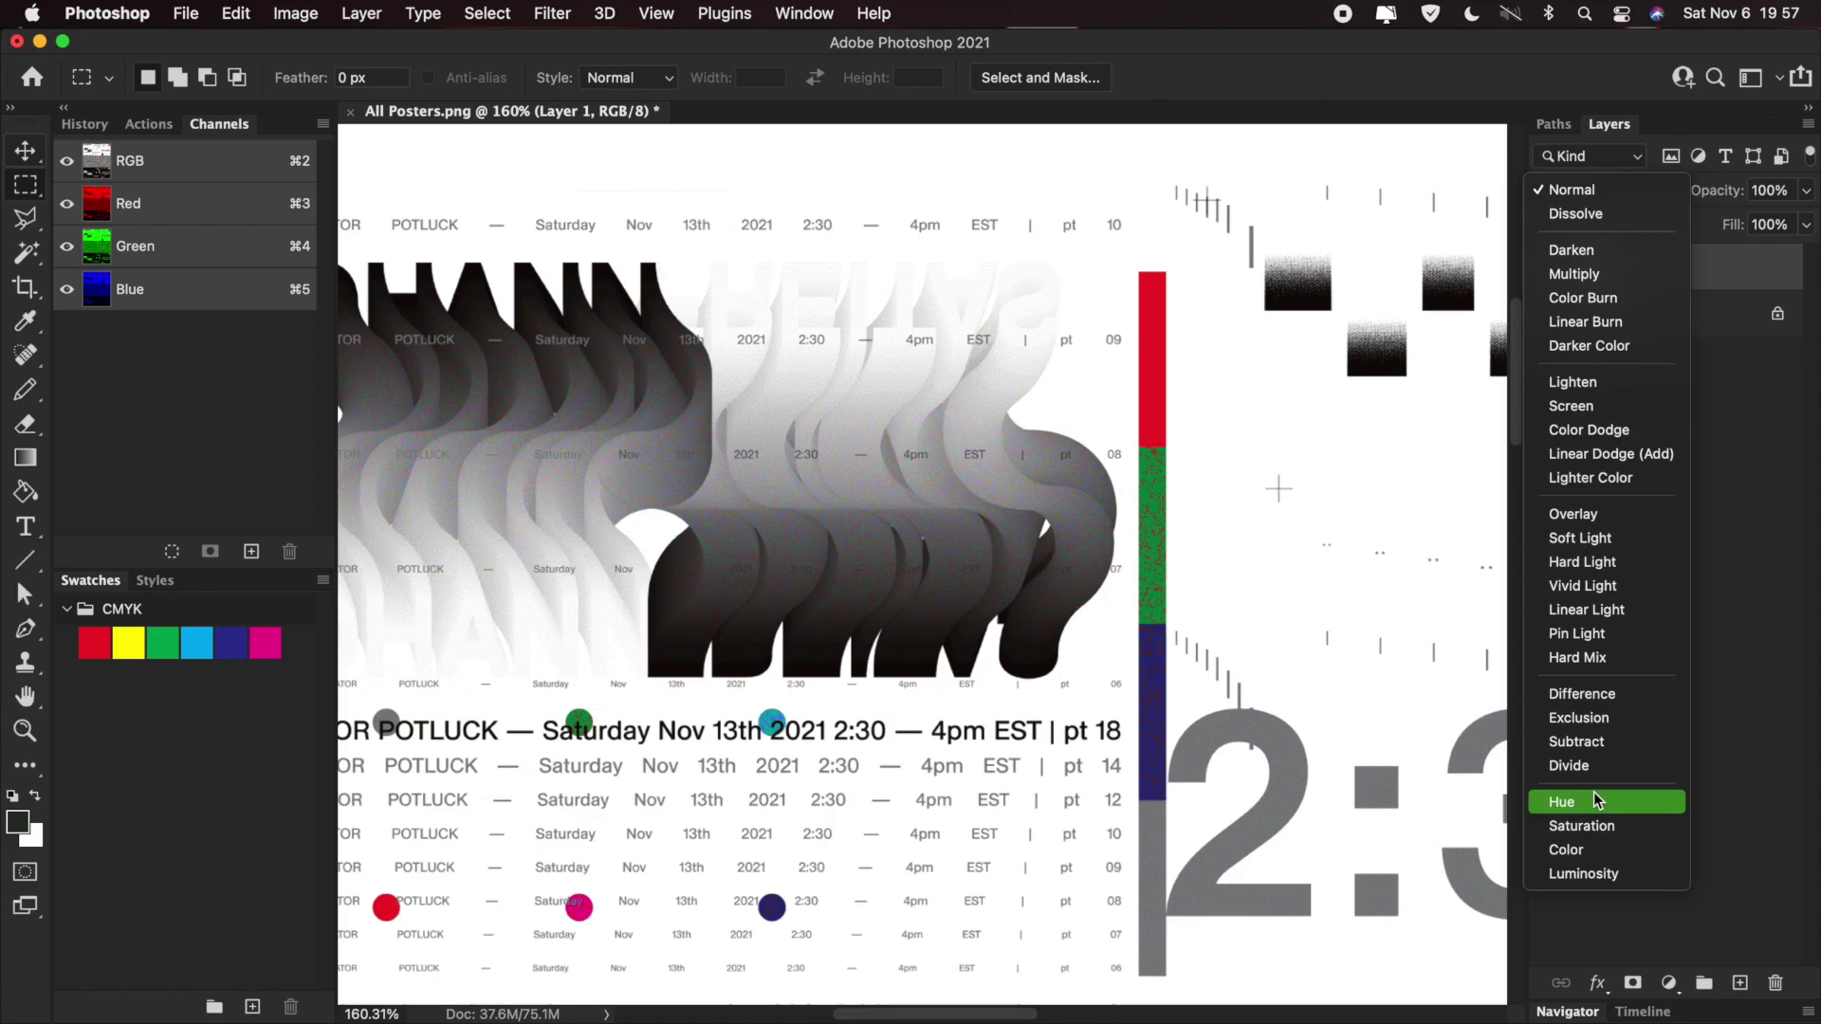
pyautogui.press('Return')
# - Examine the Hue-blended texture on the gray embossed poster up close and at 100% zoom
pyautogui.scroll(-3, 996, 614)
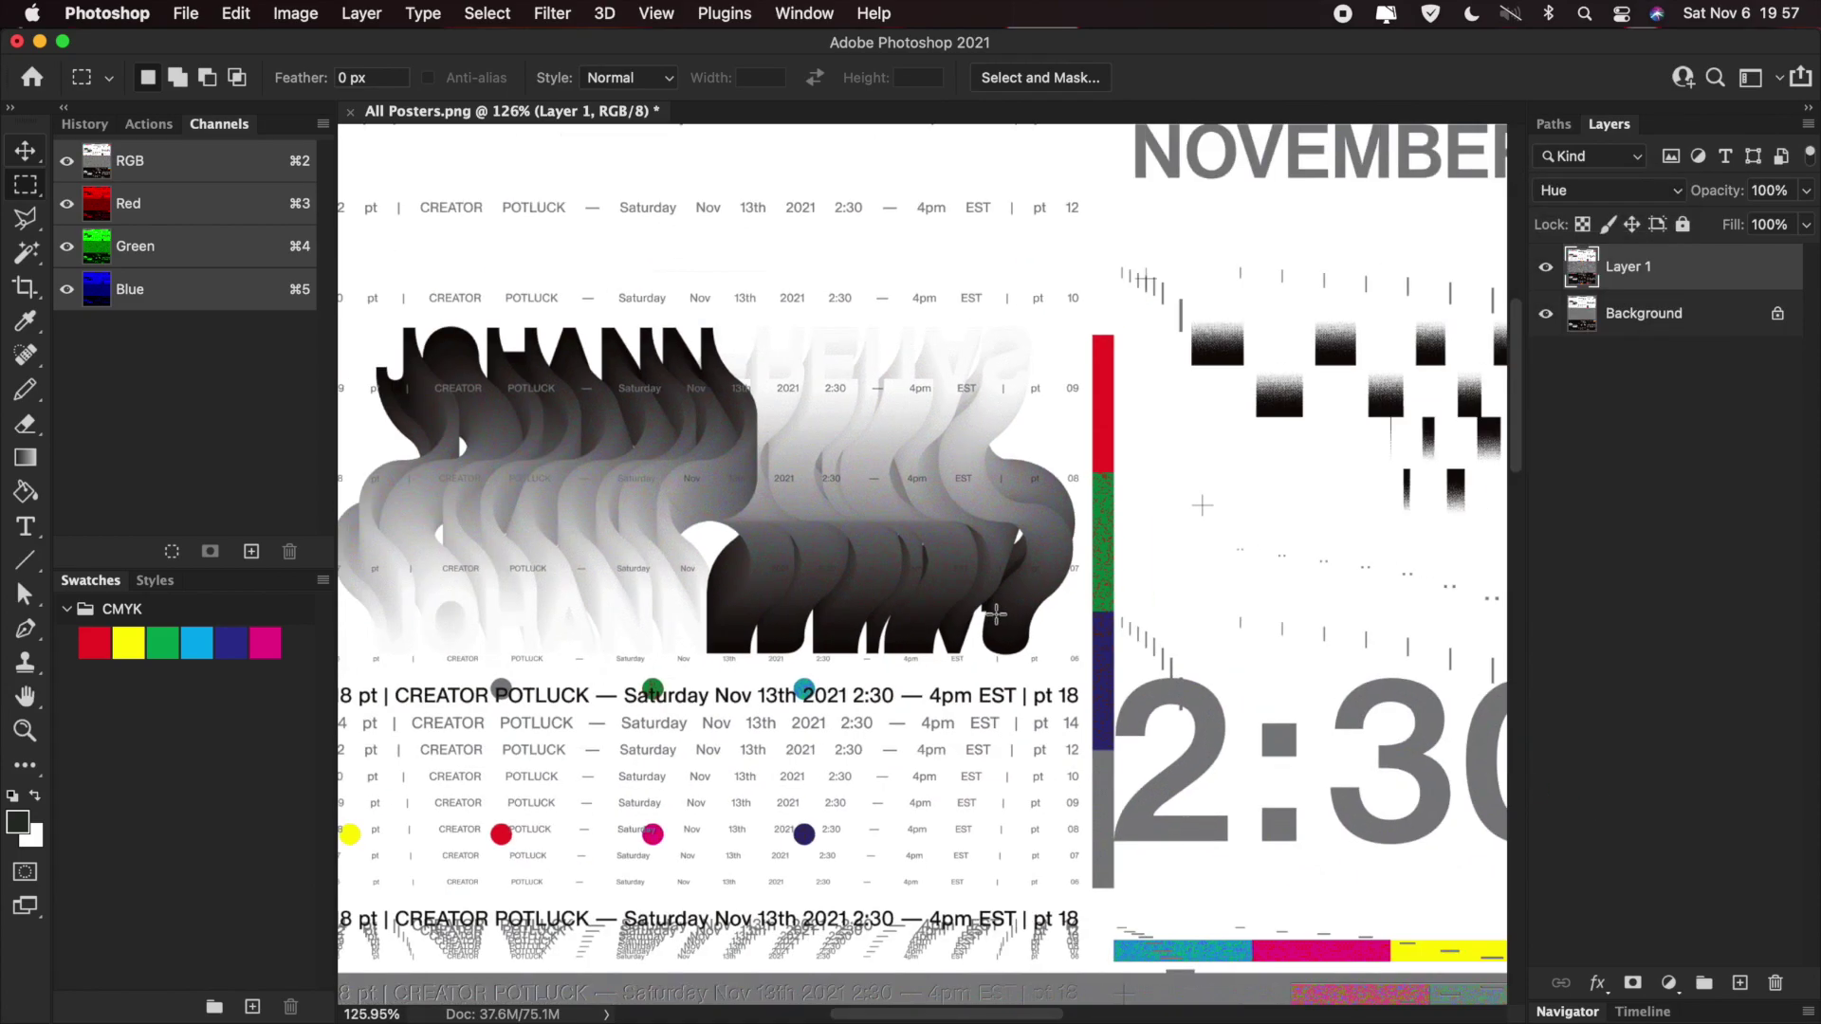
pyautogui.scroll(-5, 996, 615)
pyautogui.scroll(-2, 996, 614)
pyautogui.scroll(10, 612, 441)
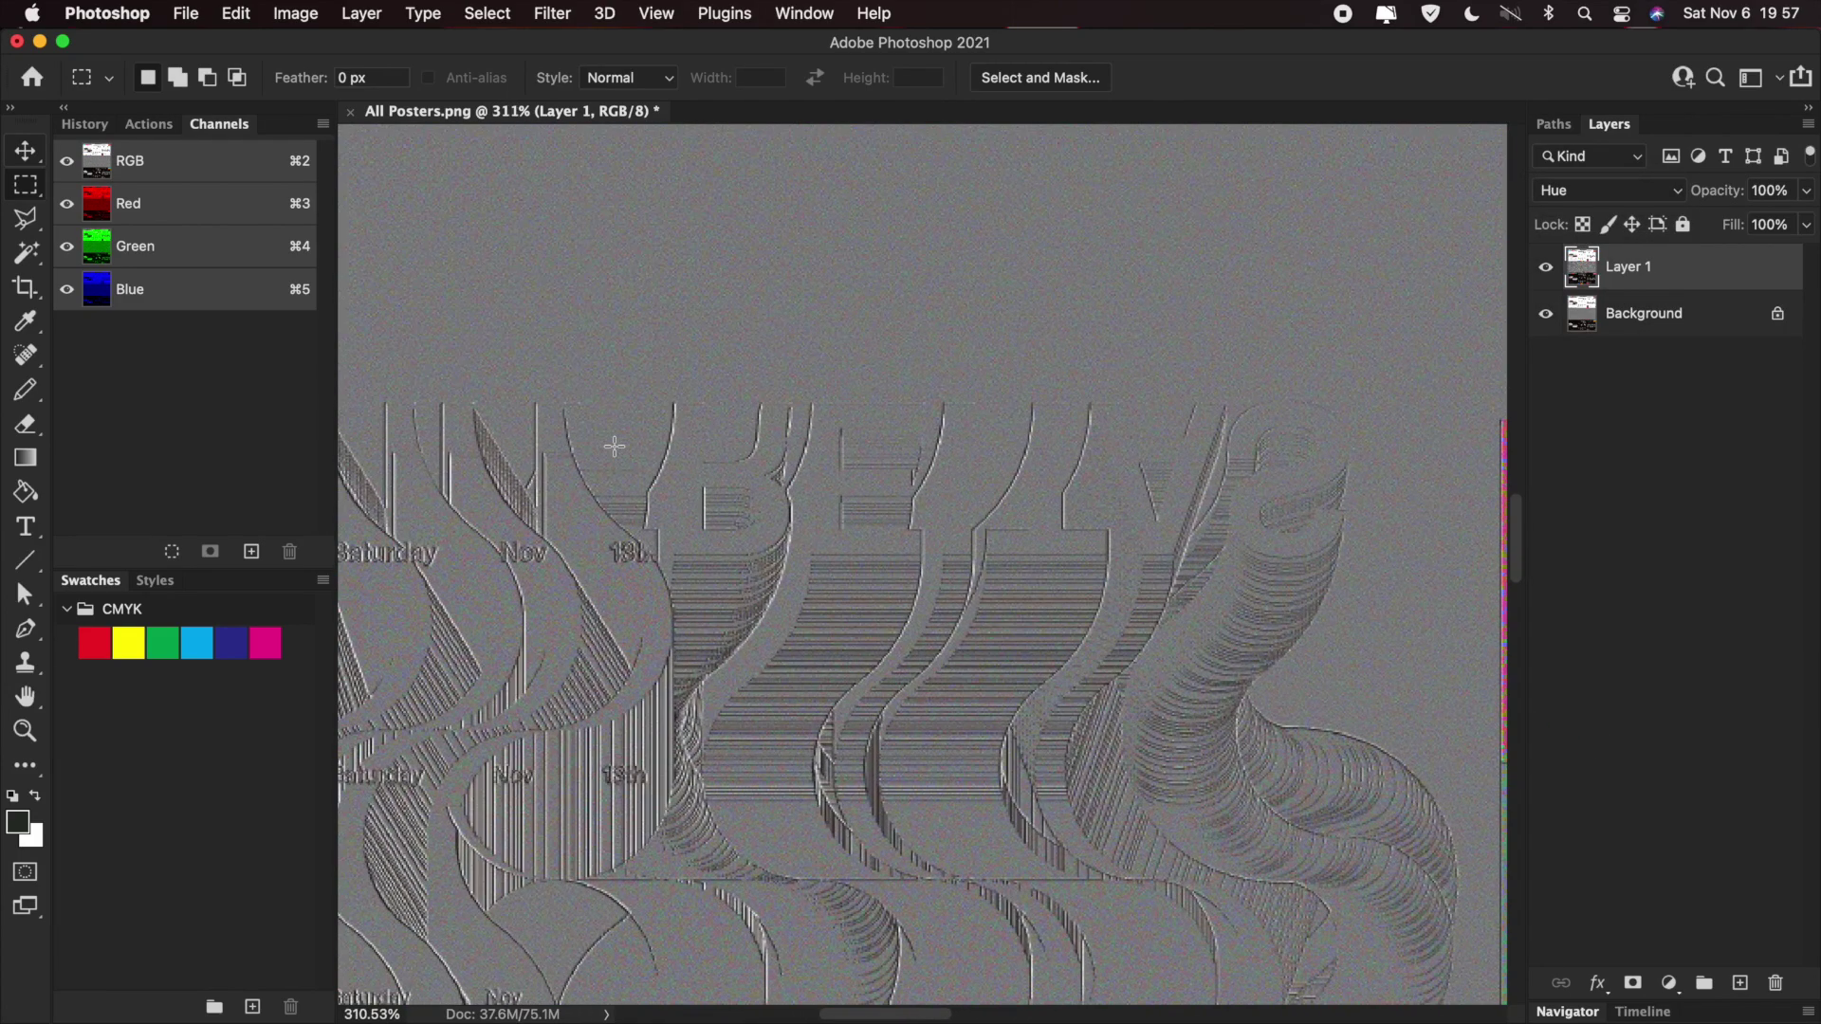
pyautogui.scroll(5, 615, 446)
pyautogui.scroll(-3, 612, 448)
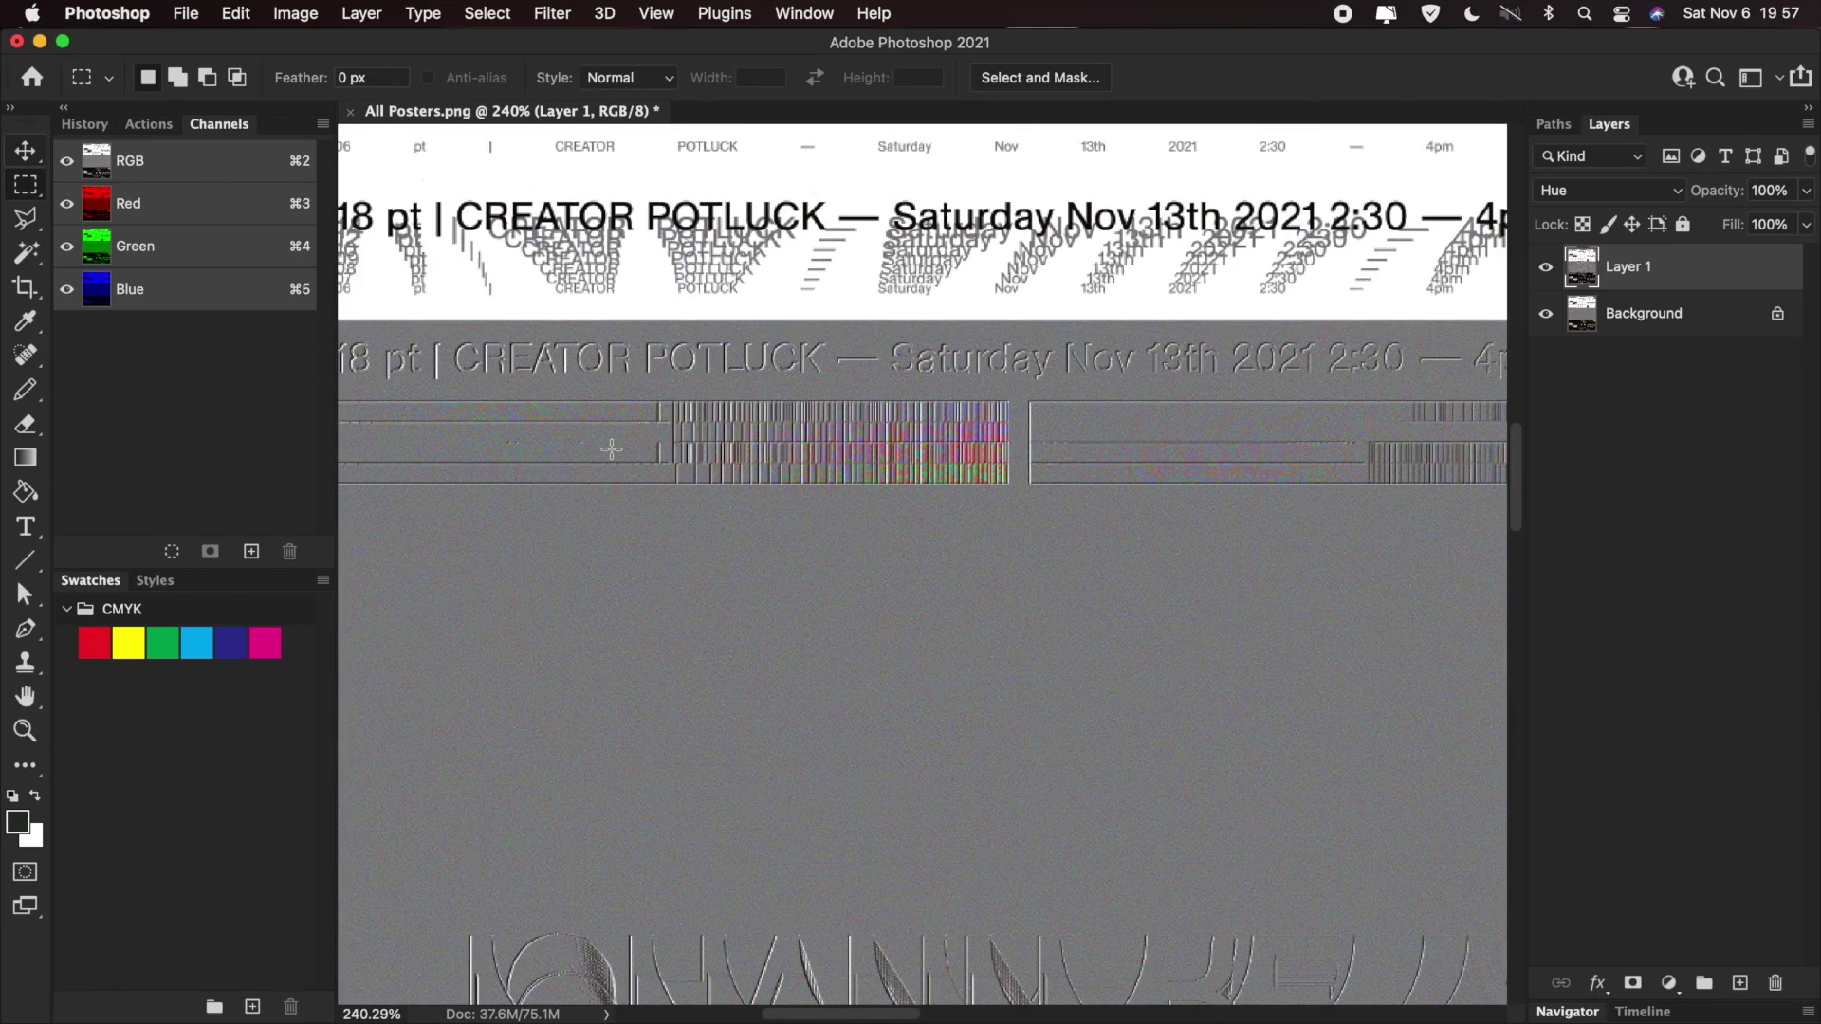
pyautogui.press('super+1')
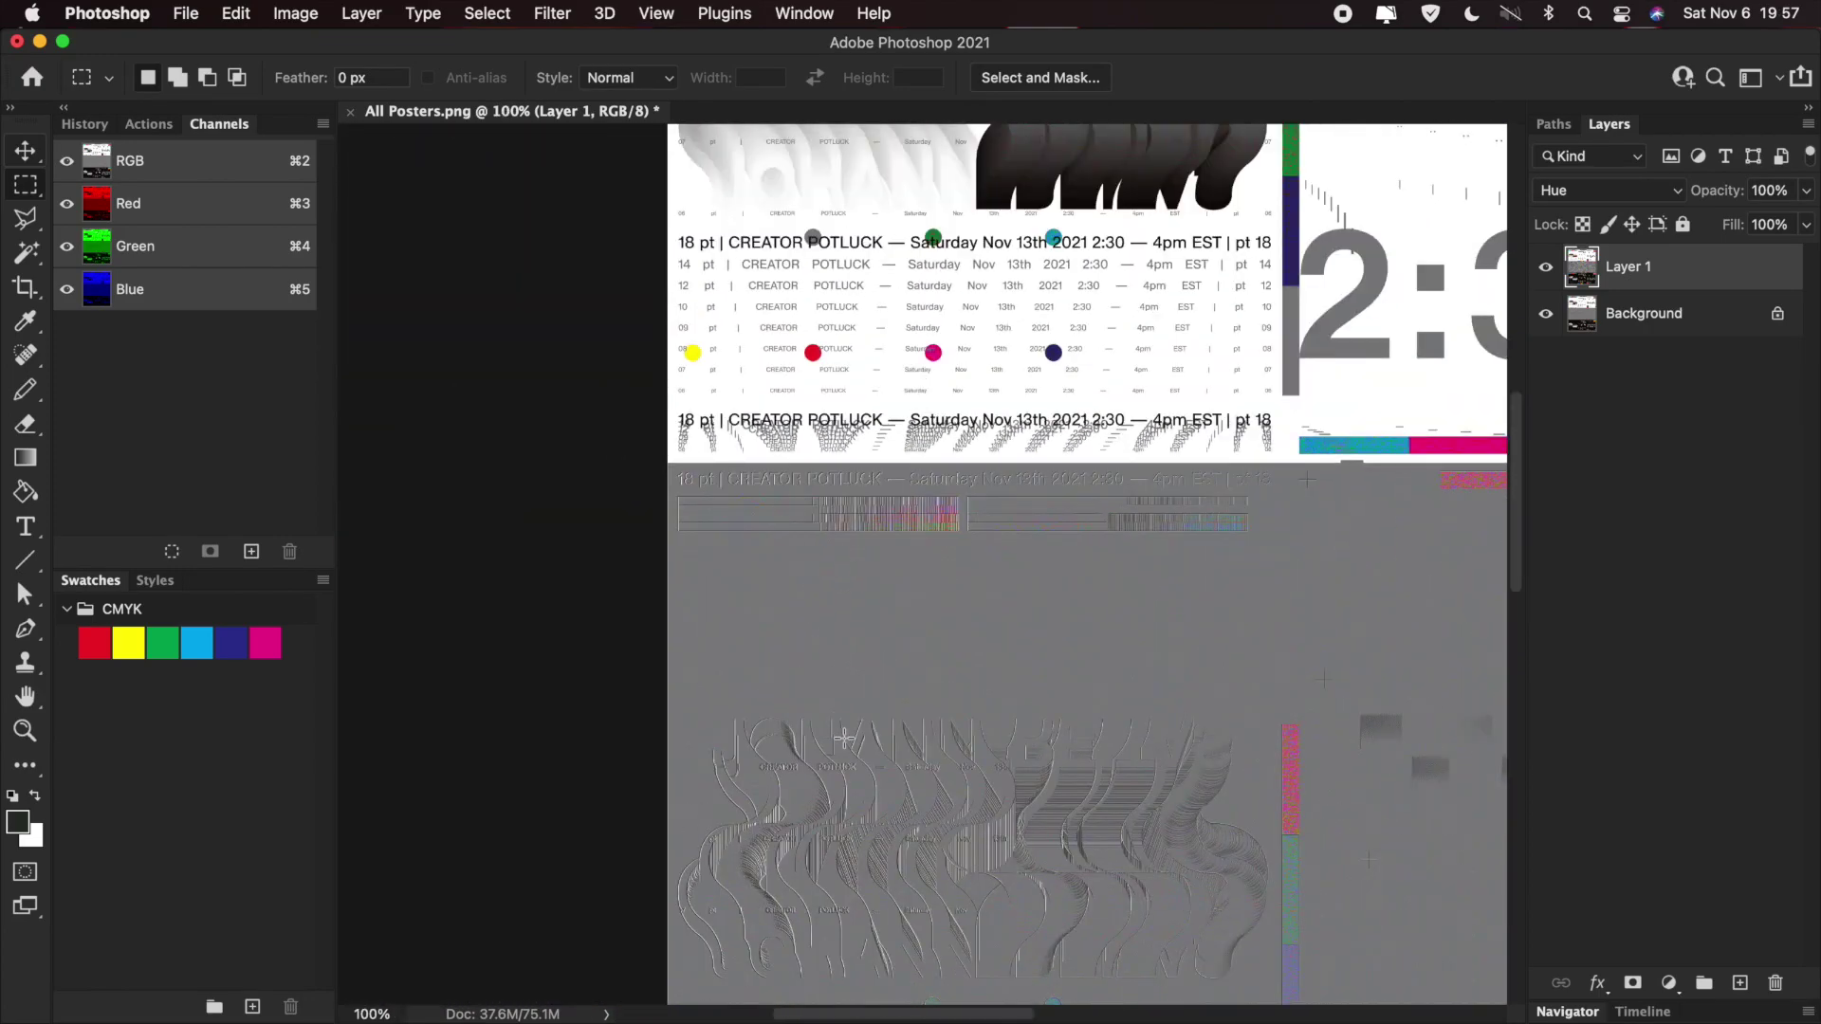
# - Inspect the Hue-blended noise in the black poster's colored bars, circles and swatch grid and the adjoining gray poster's color grid
pyautogui.scroll(-10, 844, 738)
pyautogui.hscroll(8, 844, 738)
pyautogui.scroll(-12, 844, 738)
pyautogui.hscroll(2, 845, 738)
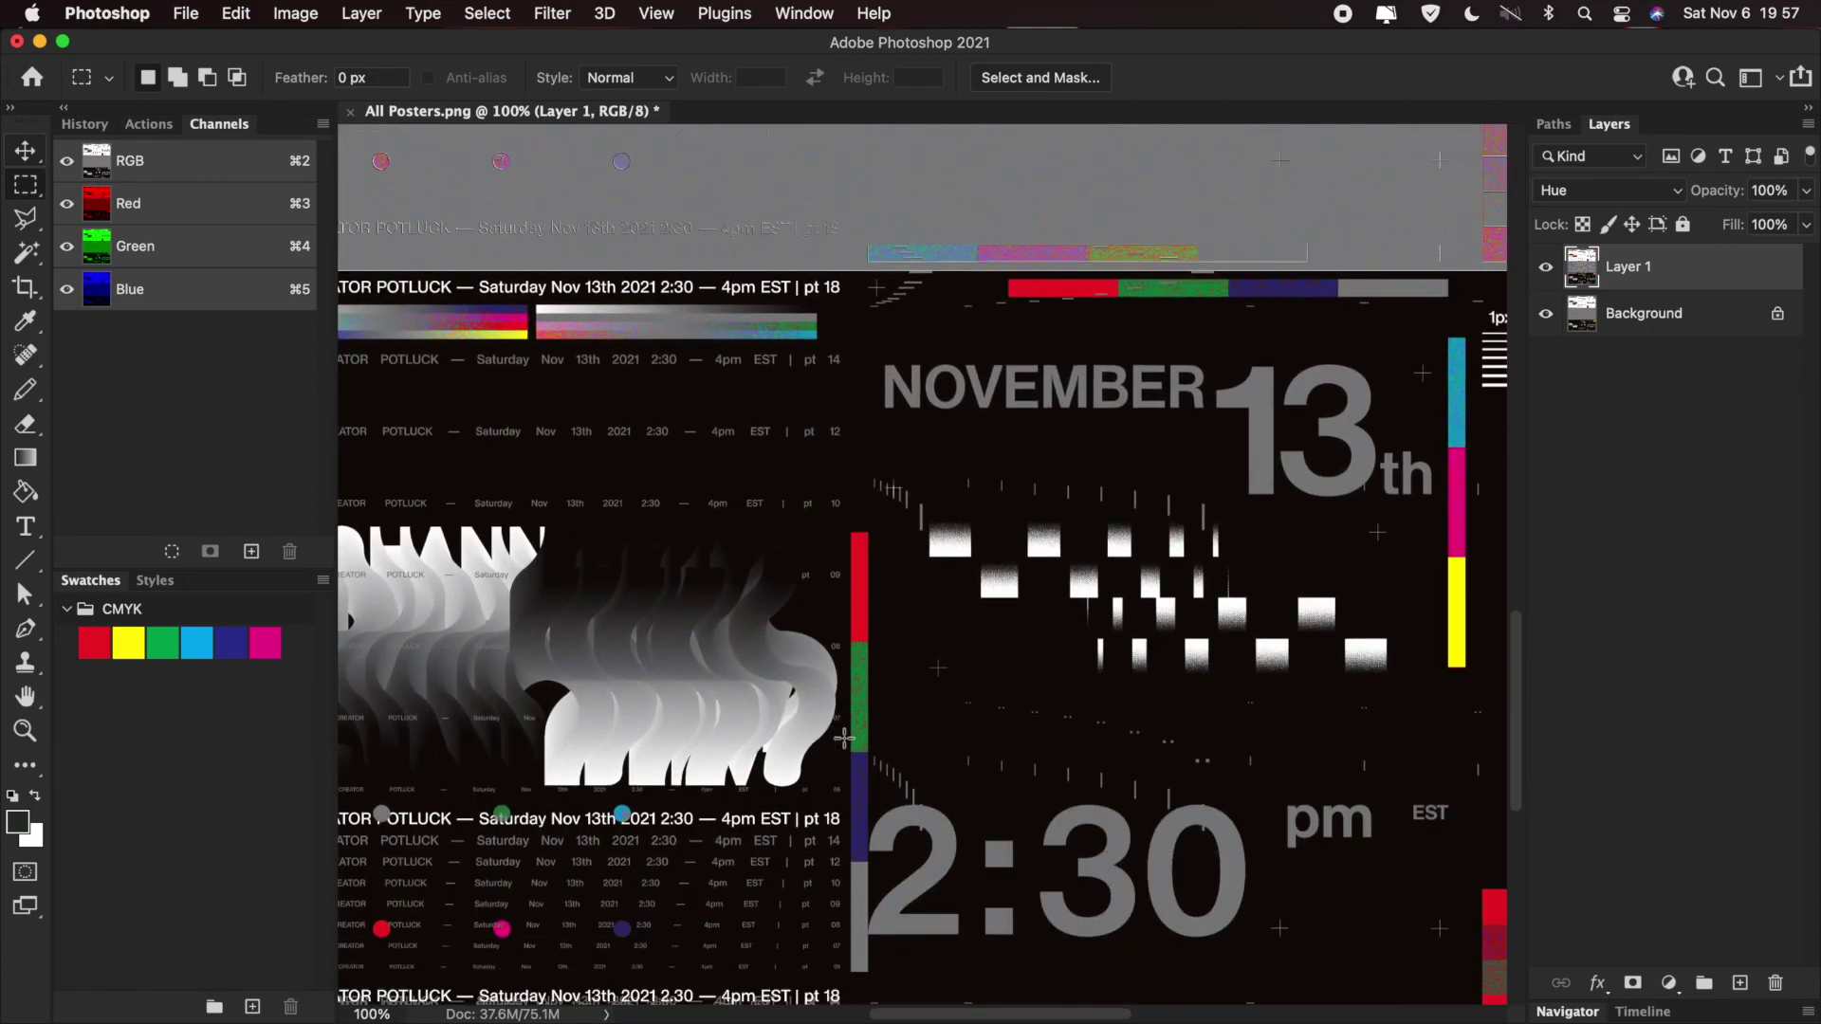
pyautogui.hscroll(10, 844, 738)
pyautogui.scroll(3, 844, 738)
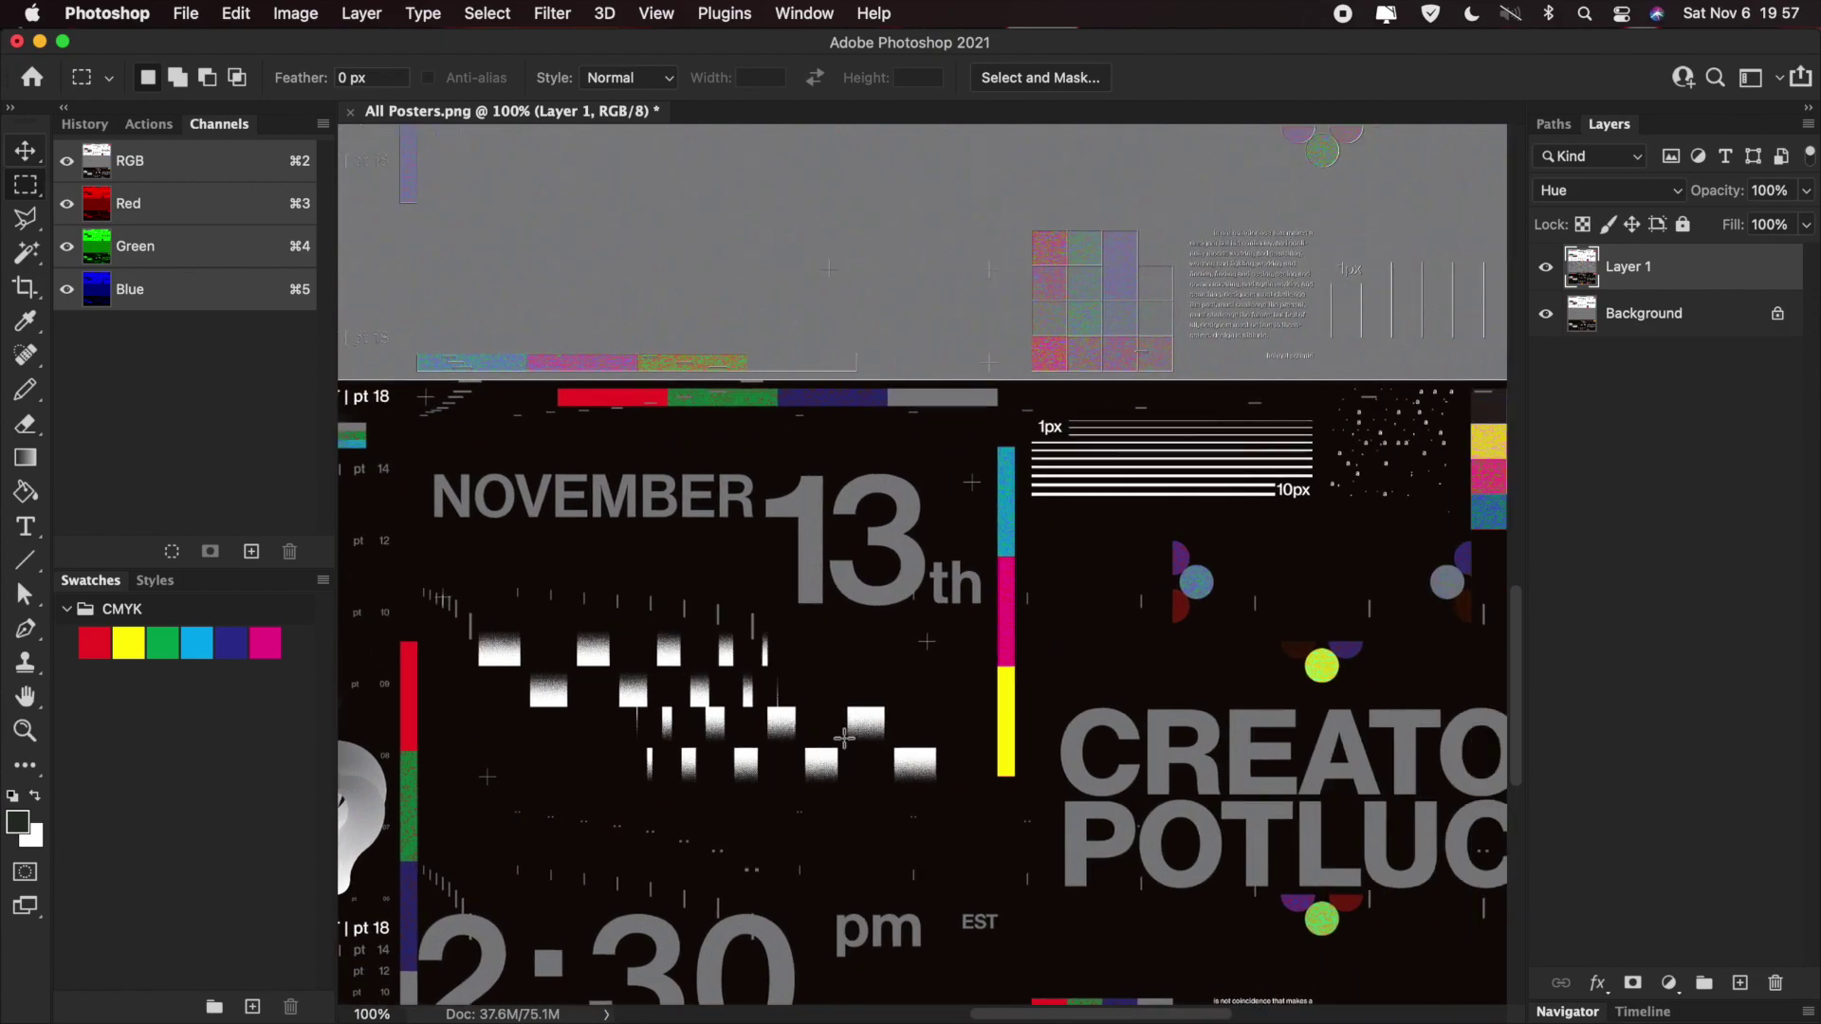
pyautogui.hscroll(6, 844, 738)
pyautogui.scroll(2, 844, 738)
pyautogui.hscroll(6, 845, 738)
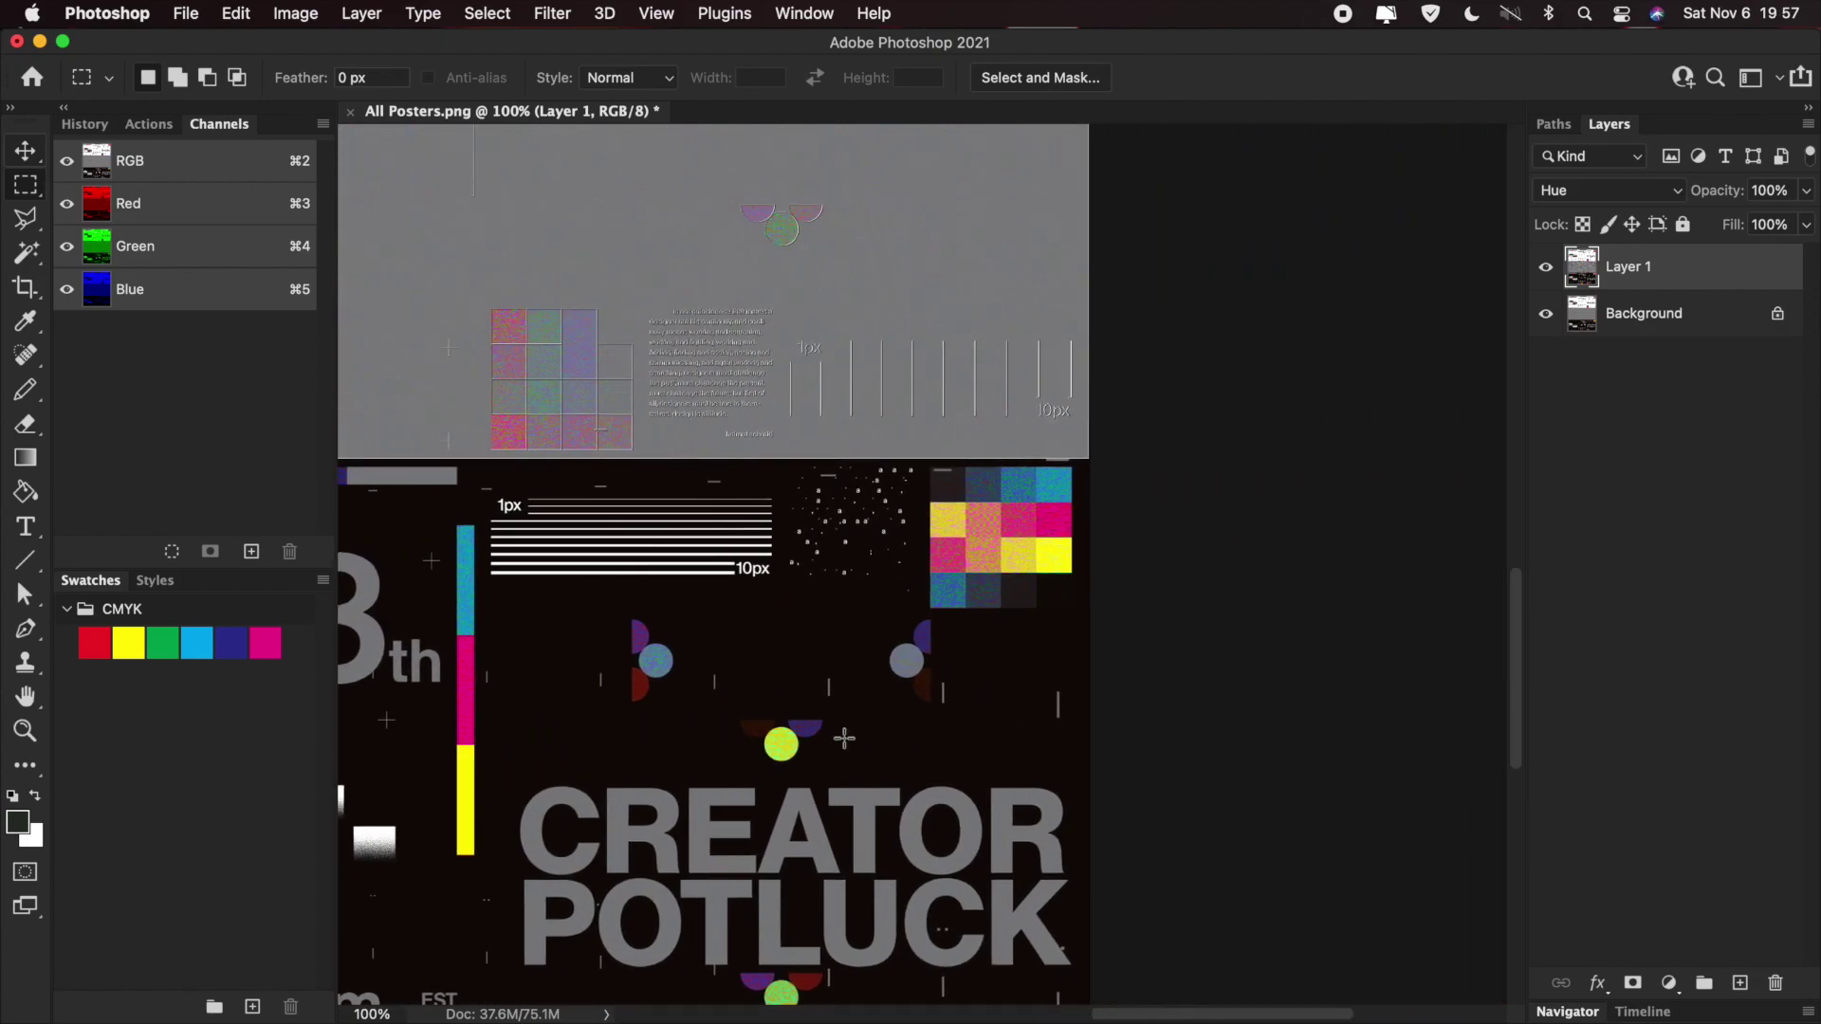
pyautogui.scroll(3, 958, 533)
pyautogui.scroll(3, 958, 533)
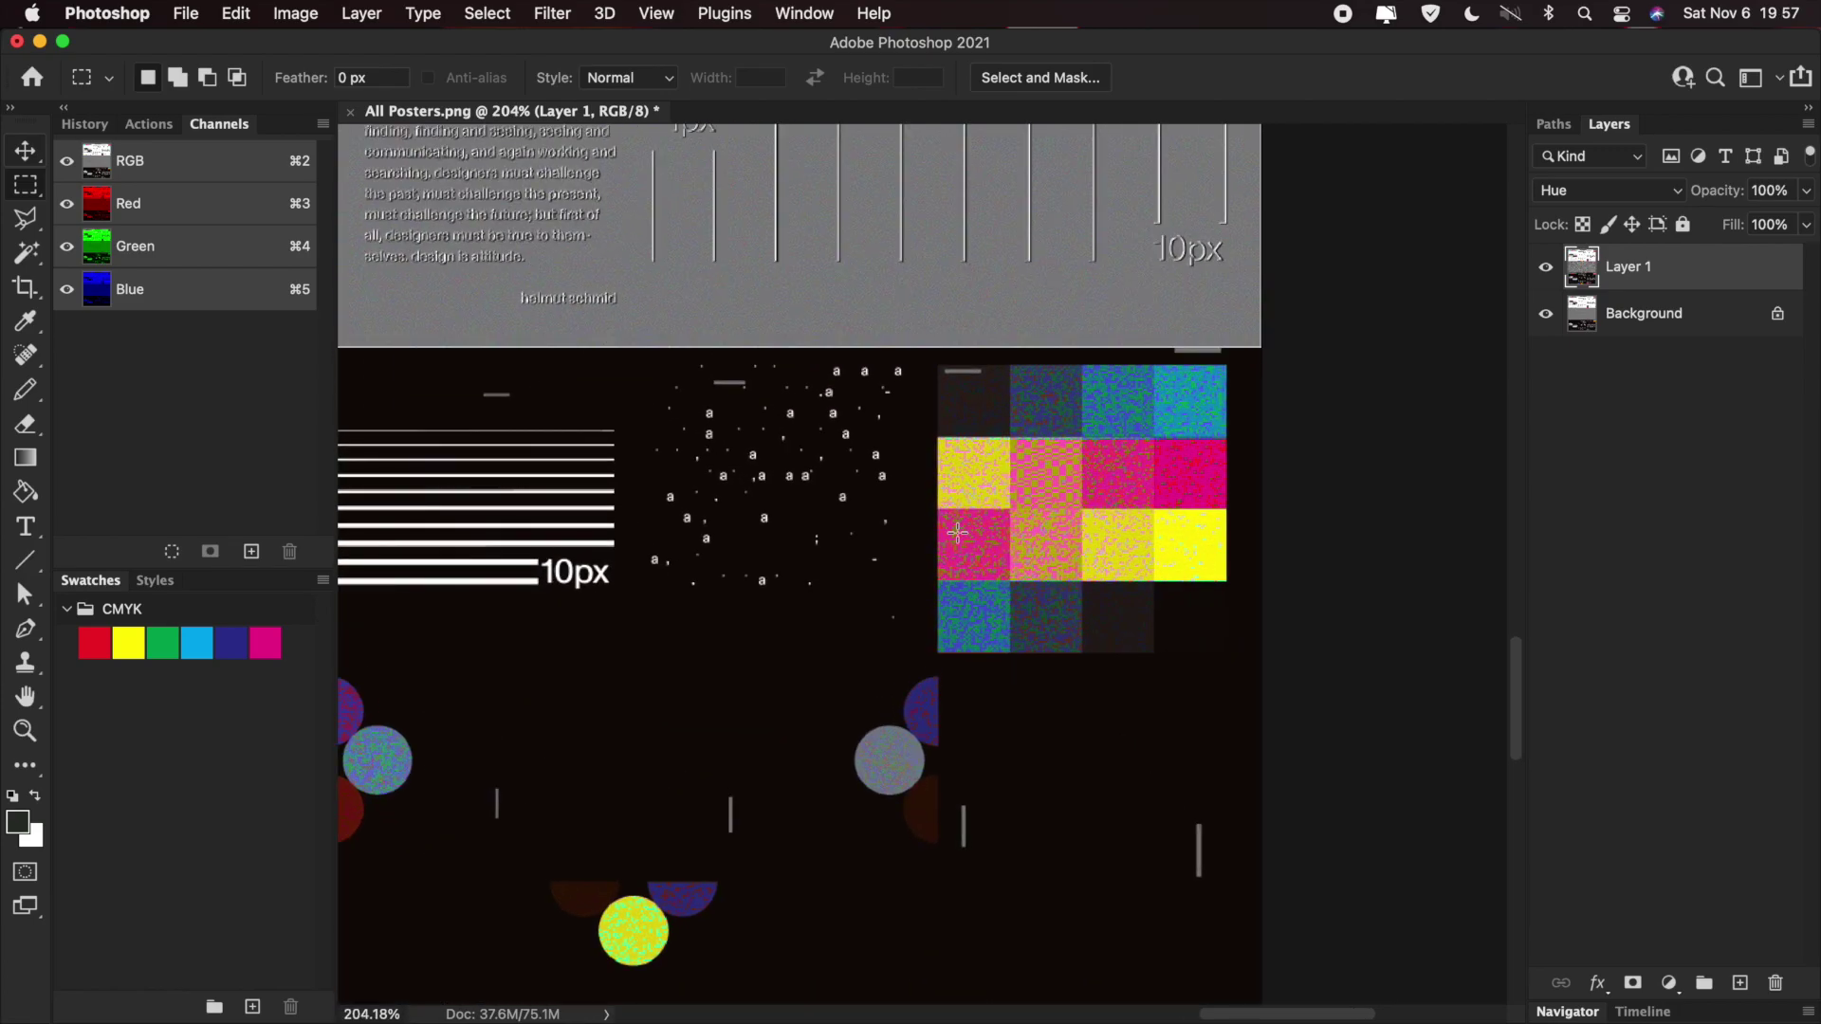
pyautogui.scroll(10, 958, 533)
pyautogui.hscroll(-5, 958, 533)
pyautogui.scroll(-10, 957, 534)
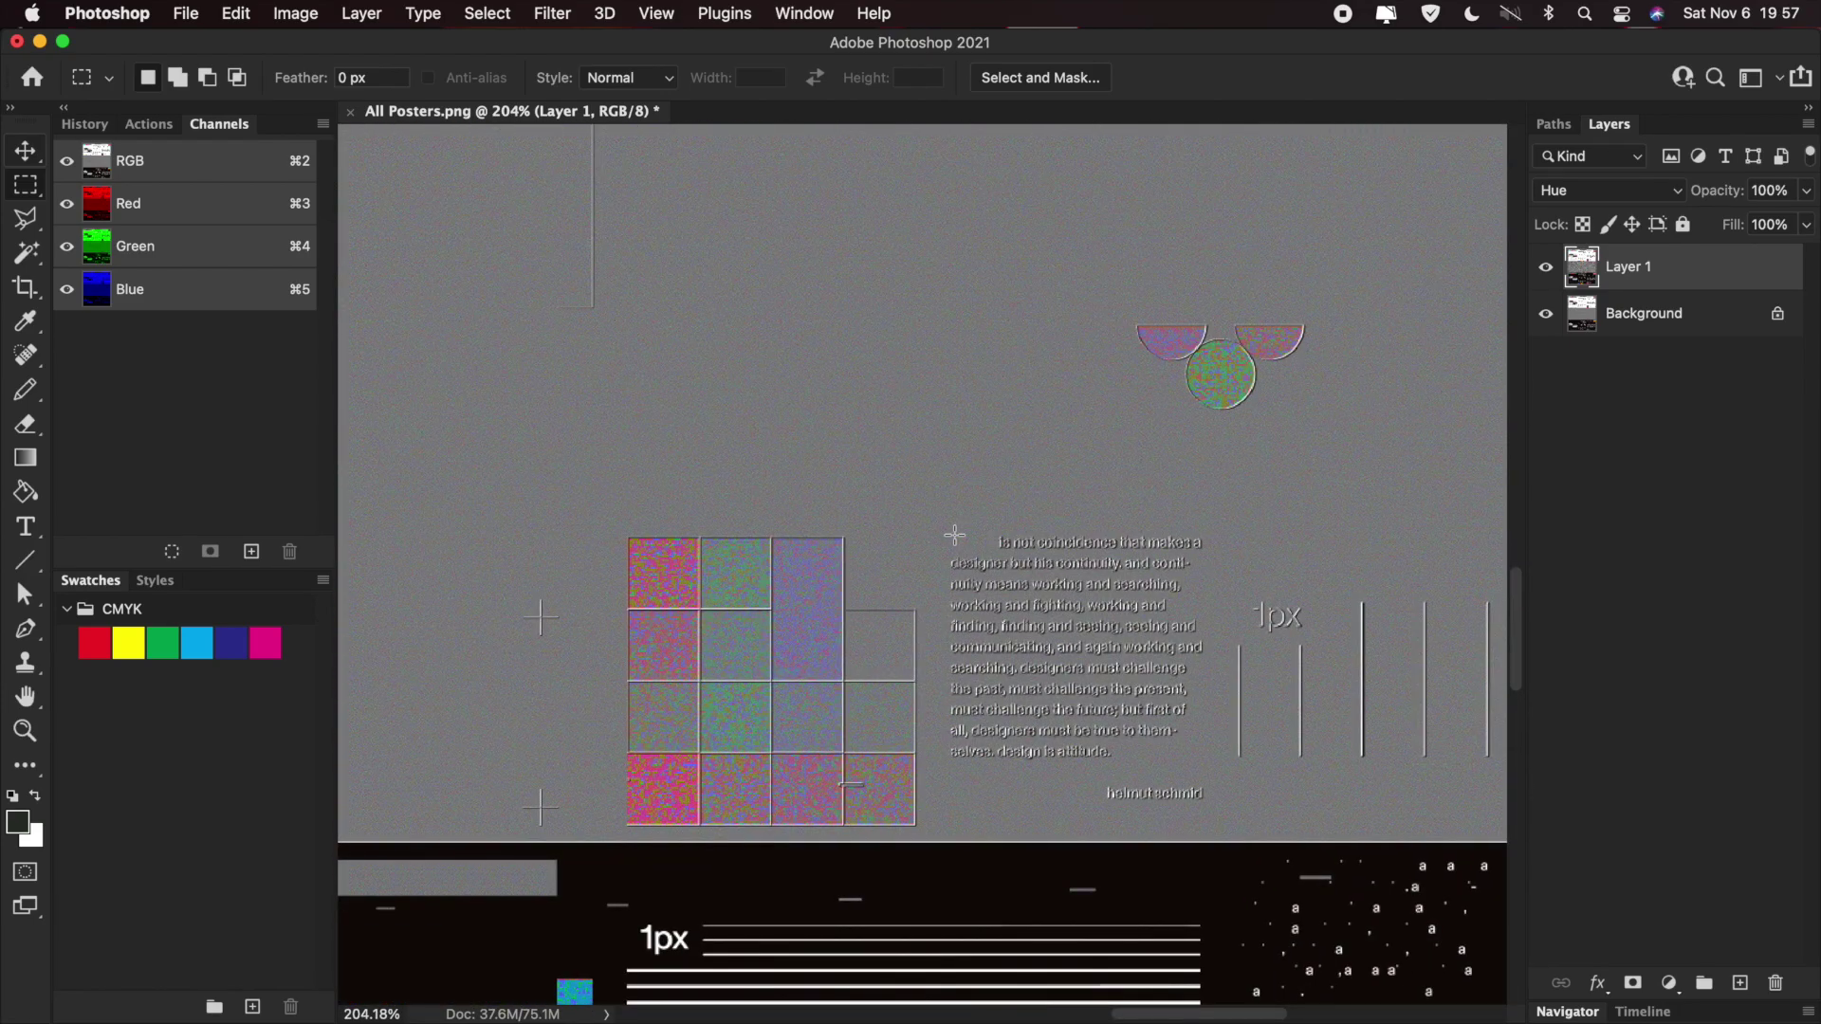
pyautogui.scroll(-5, 954, 534)
pyautogui.hscroll(-3, 955, 534)
pyautogui.scroll(-5, 954, 534)
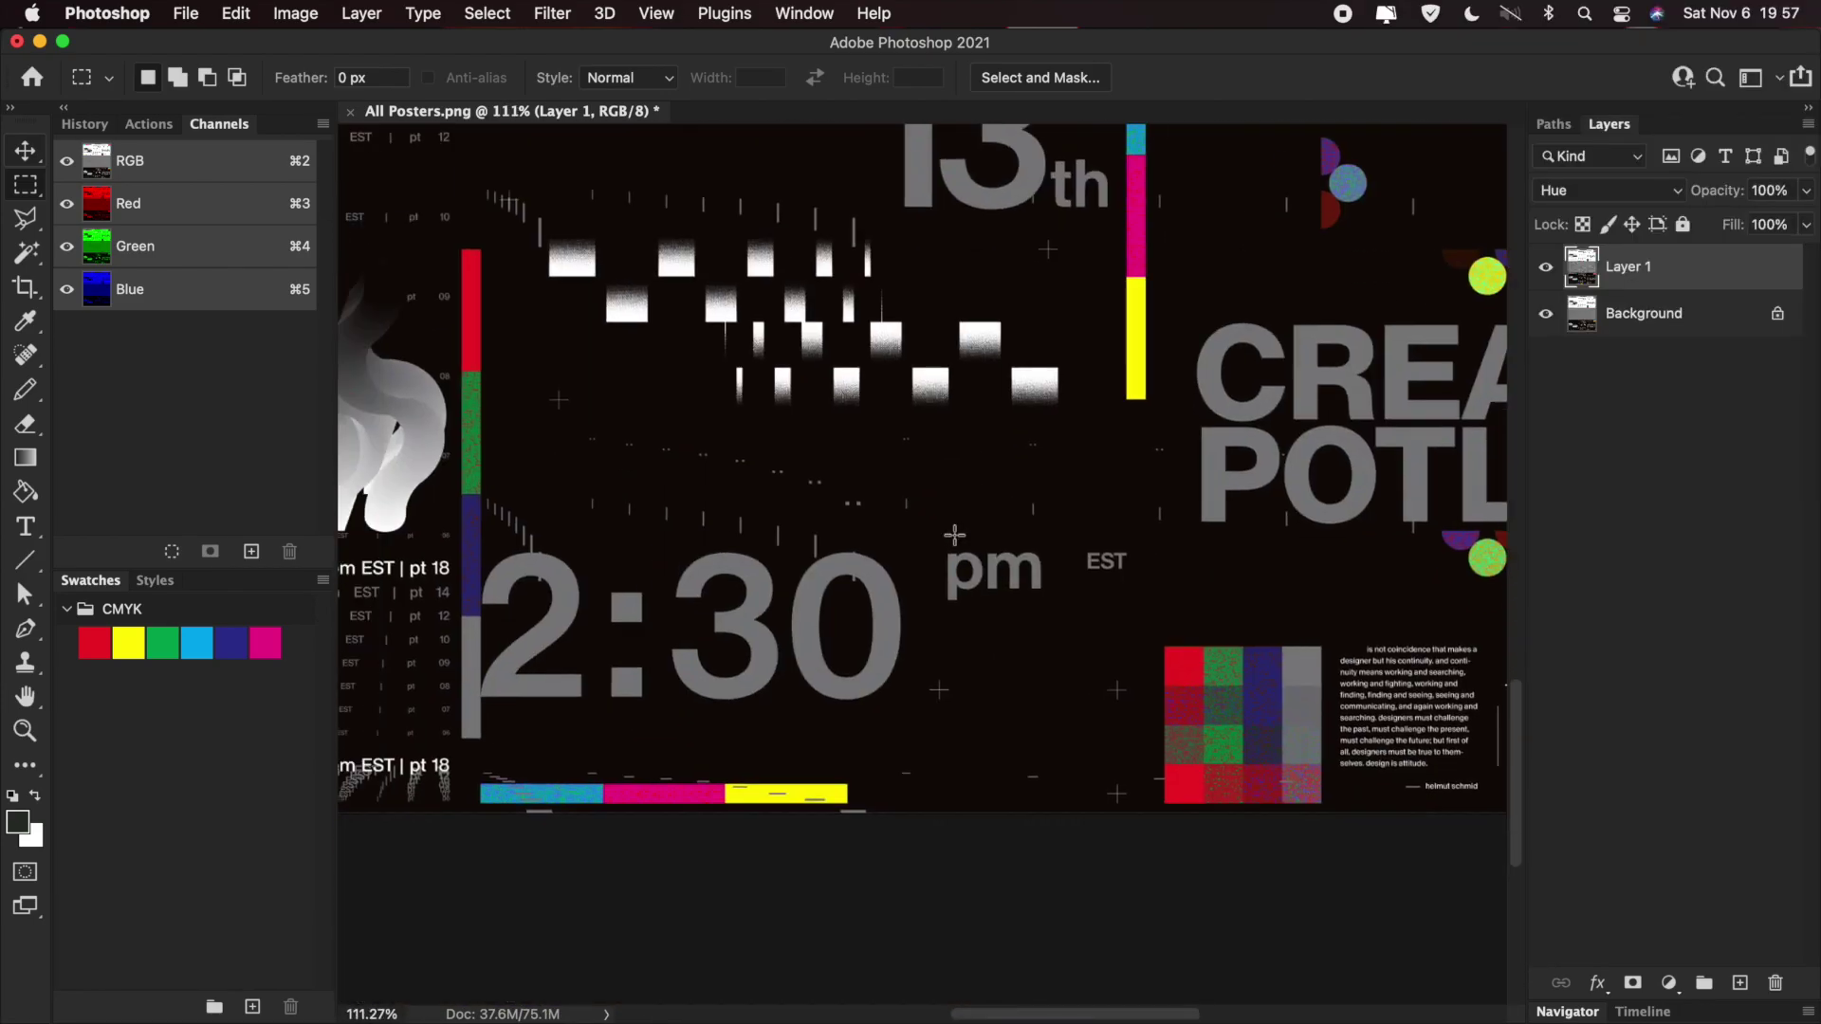
# - Examine the Hue blend across the white poster, from the warped lettering to the CREATOR POTLUCK title and color swatches
pyautogui.hscroll(-10, 954, 534)
pyautogui.scroll(-2, 954, 535)
pyautogui.hscroll(2, 955, 534)
pyautogui.scroll(15, 954, 534)
pyautogui.hscroll(-2, 954, 534)
pyautogui.scroll(2, 955, 534)
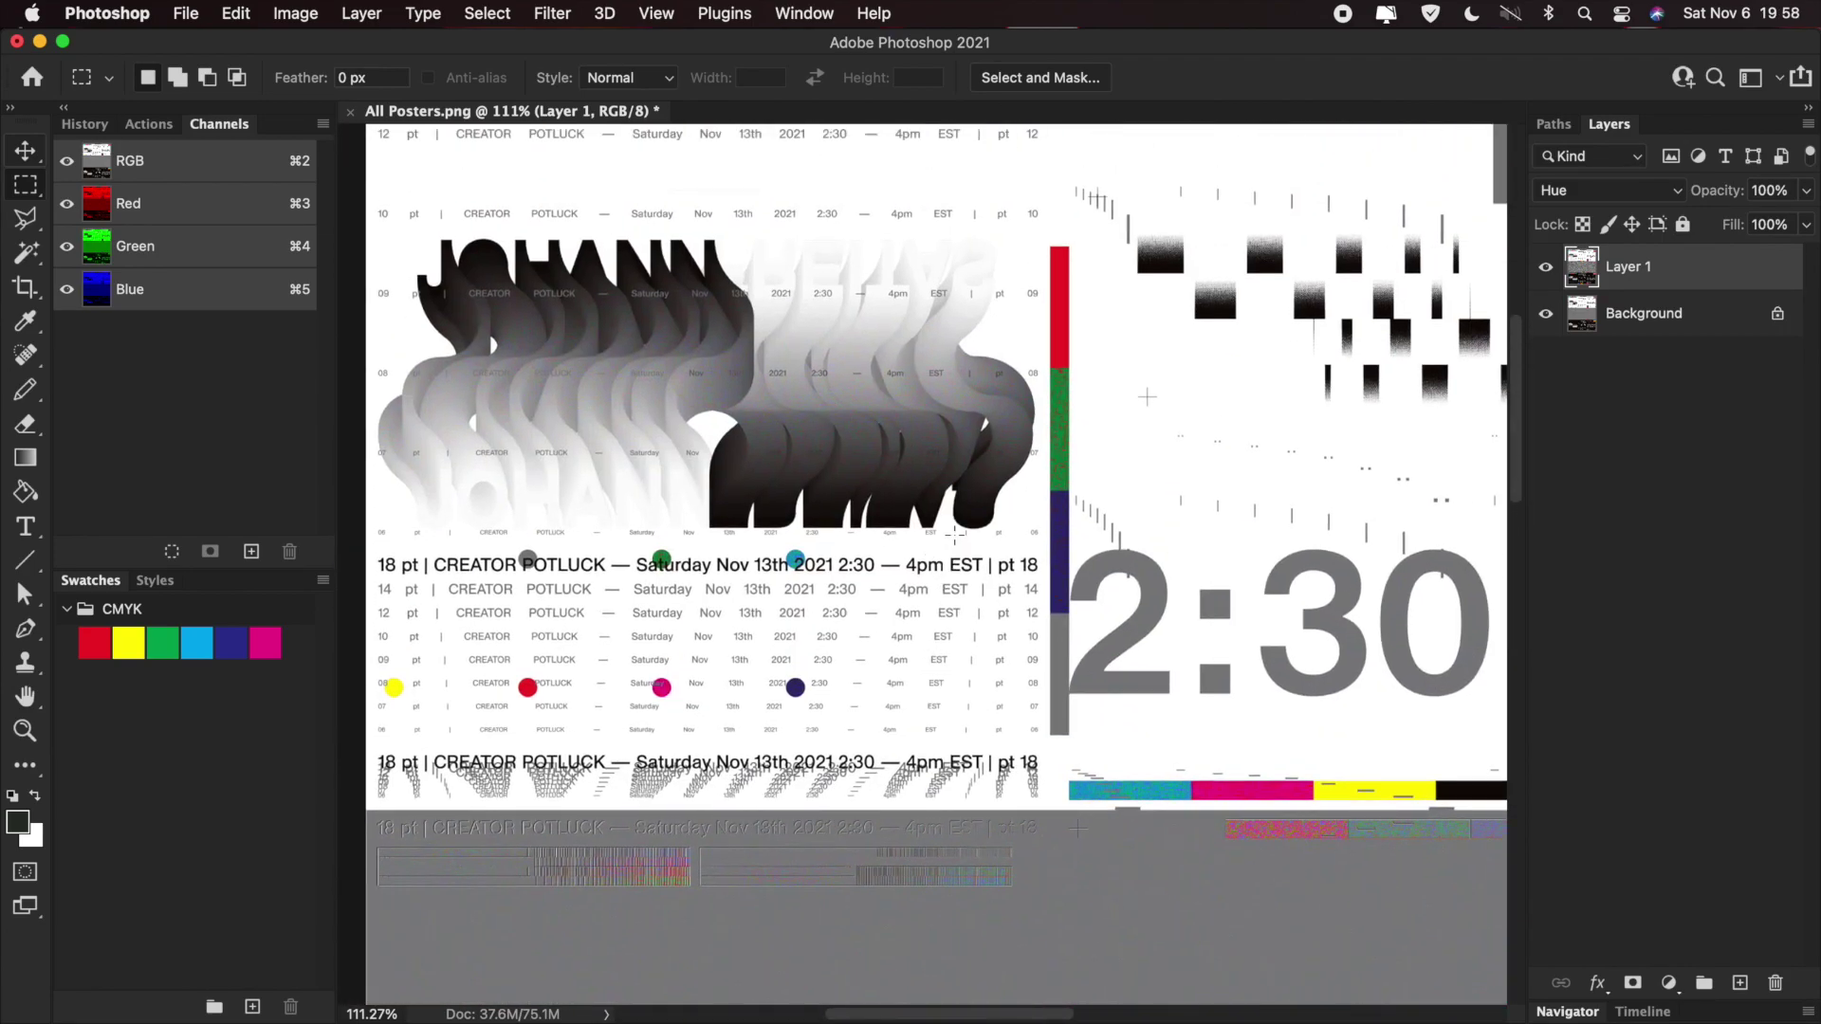
pyautogui.hscroll(10, 954, 534)
pyautogui.scroll(3, 954, 534)
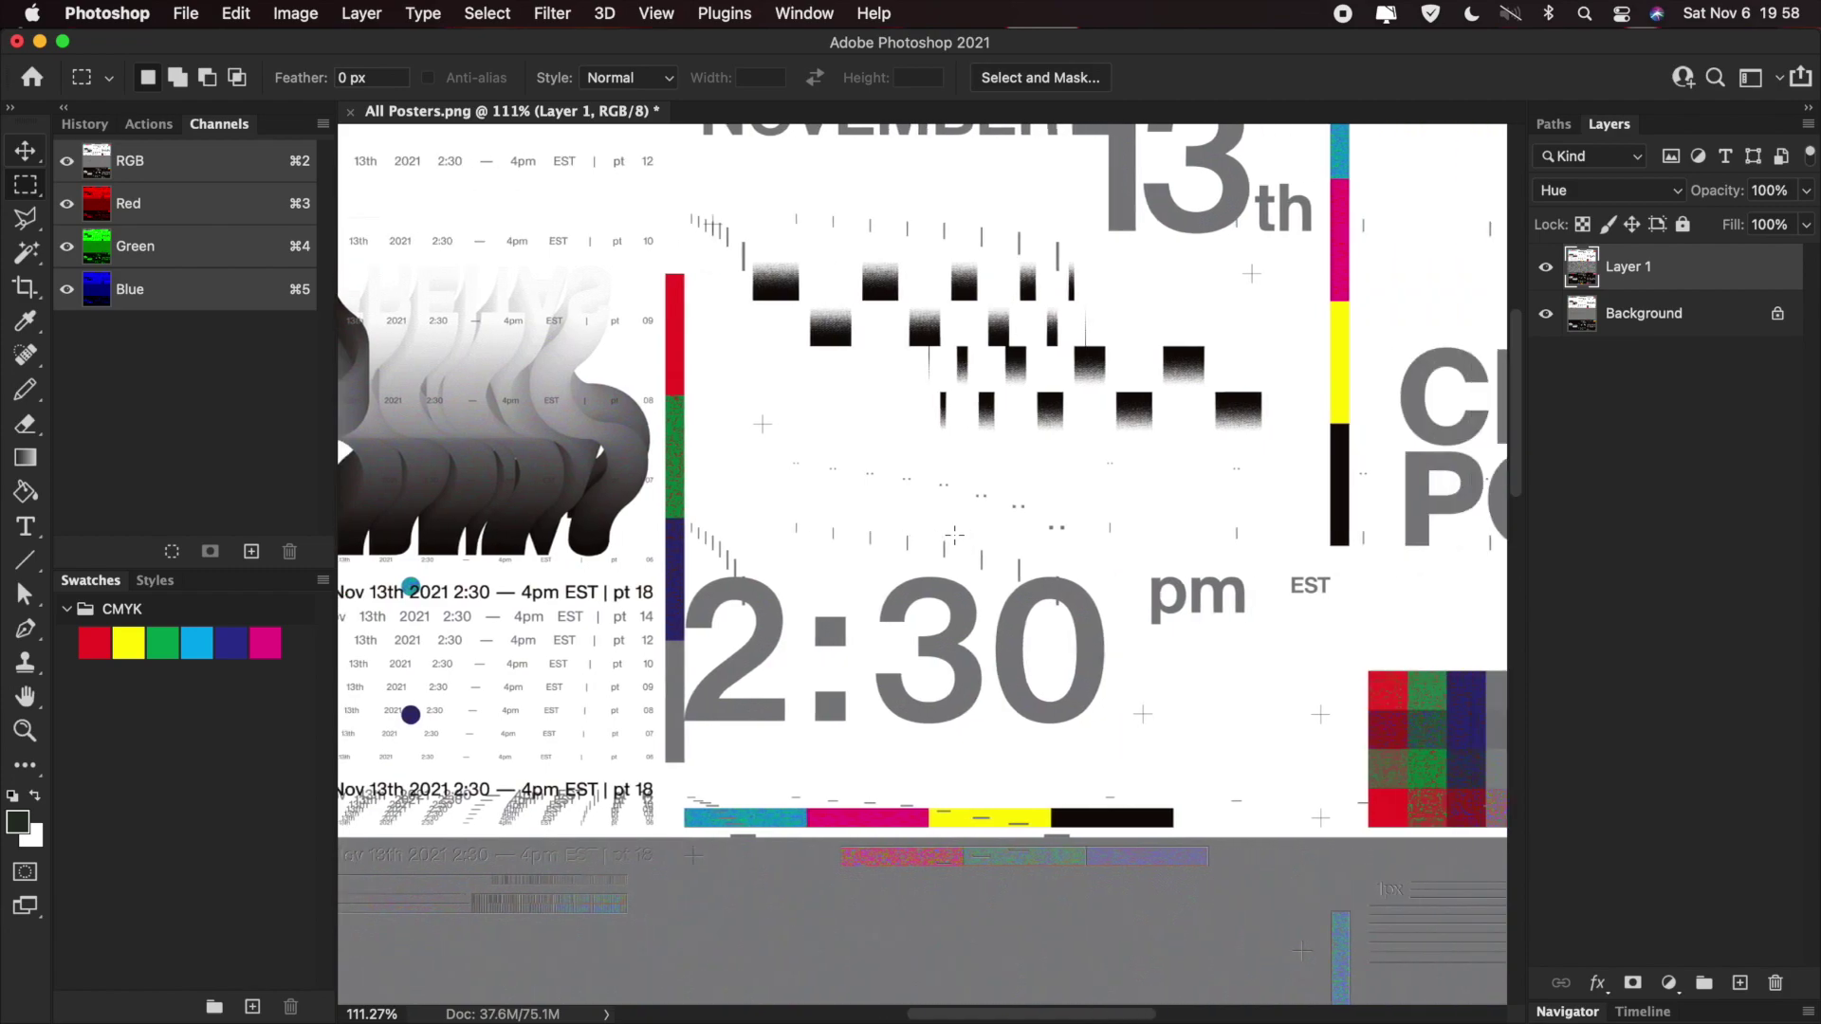
pyautogui.hscroll(14, 955, 534)
pyautogui.scroll(6, 954, 534)
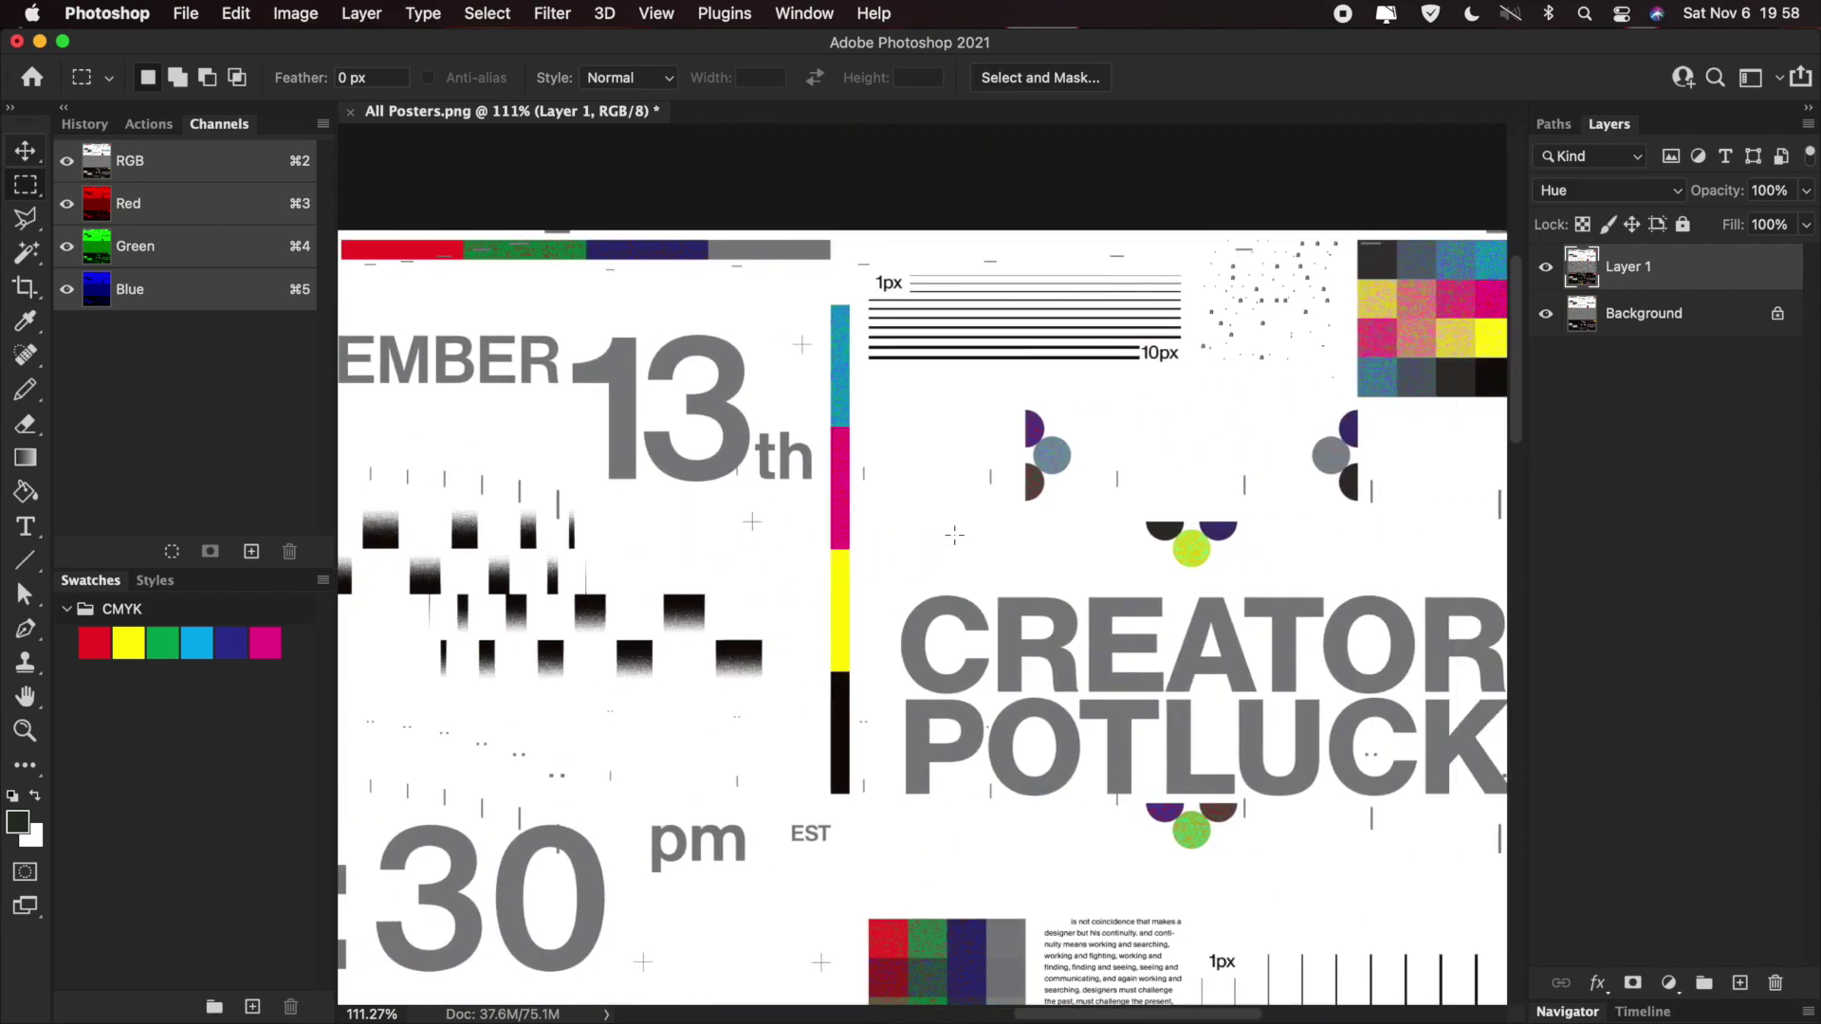
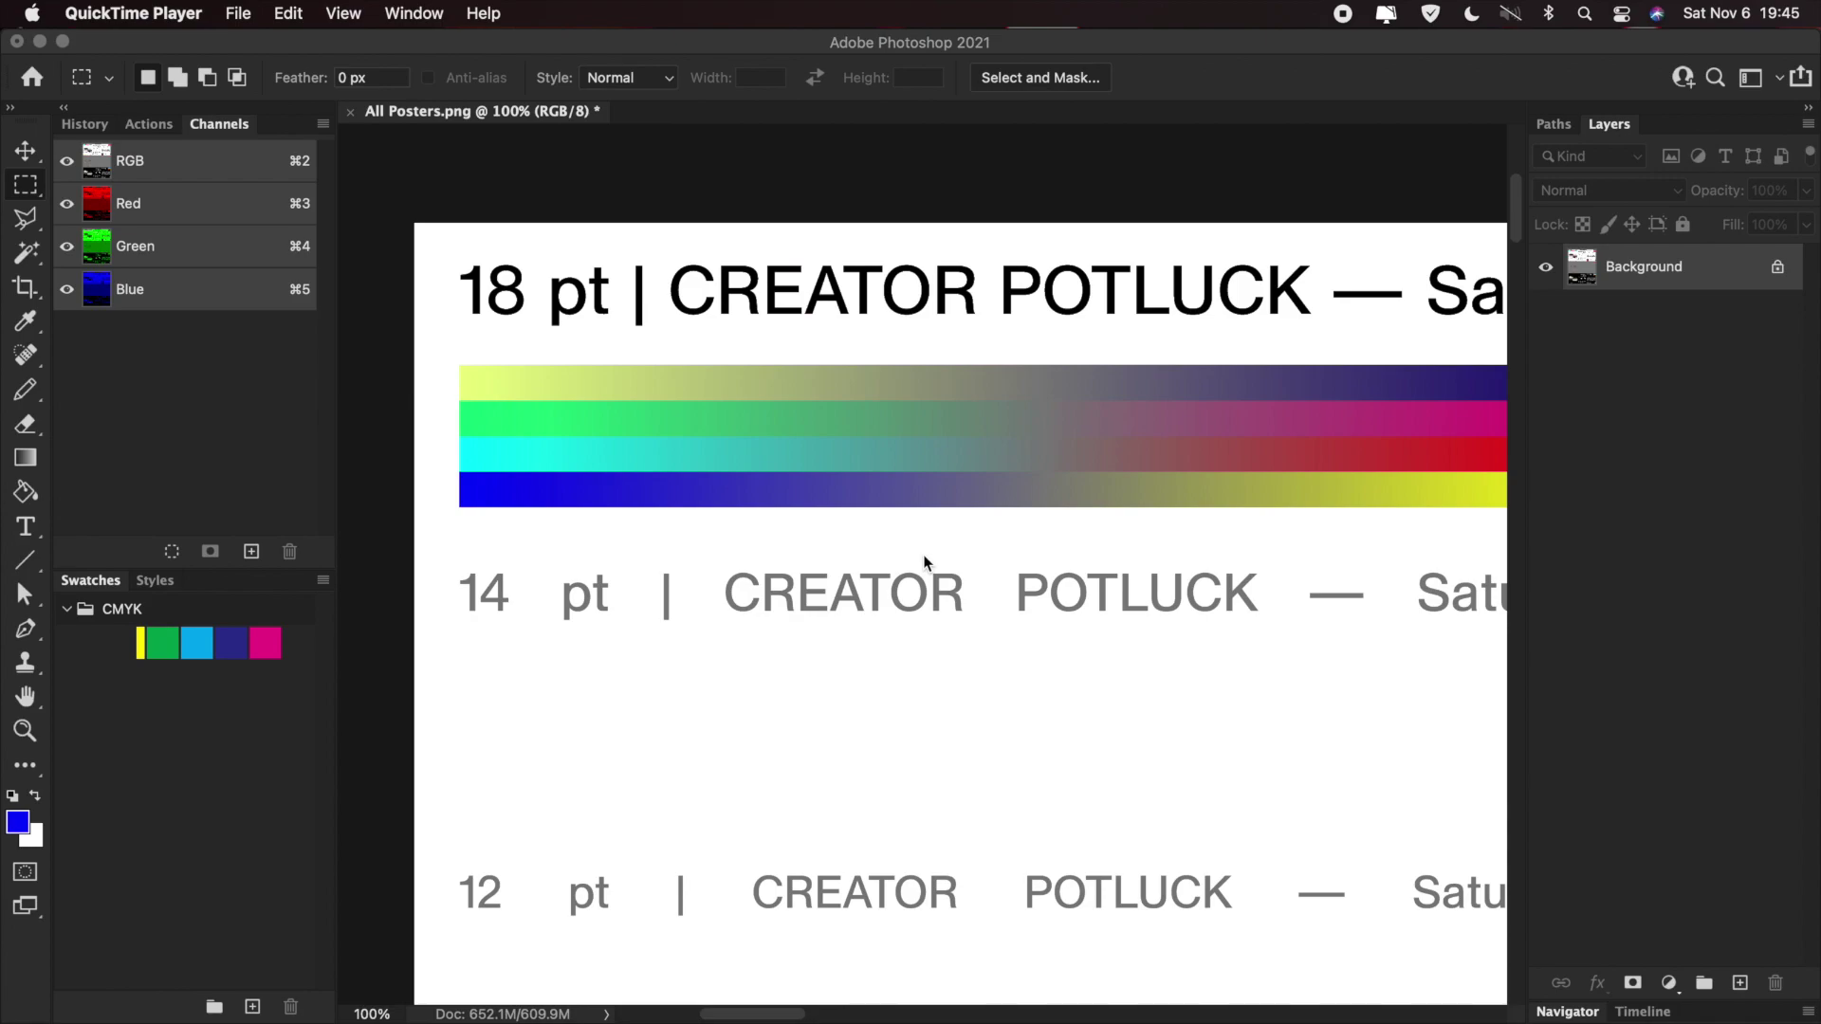
# - Create a new 3 × 1 pixel RGB document at 72 pixels/inch with a white background and fit it in view
pyautogui.scroll(-2, 925, 562)
pyautogui.hscroll(2, 925, 563)
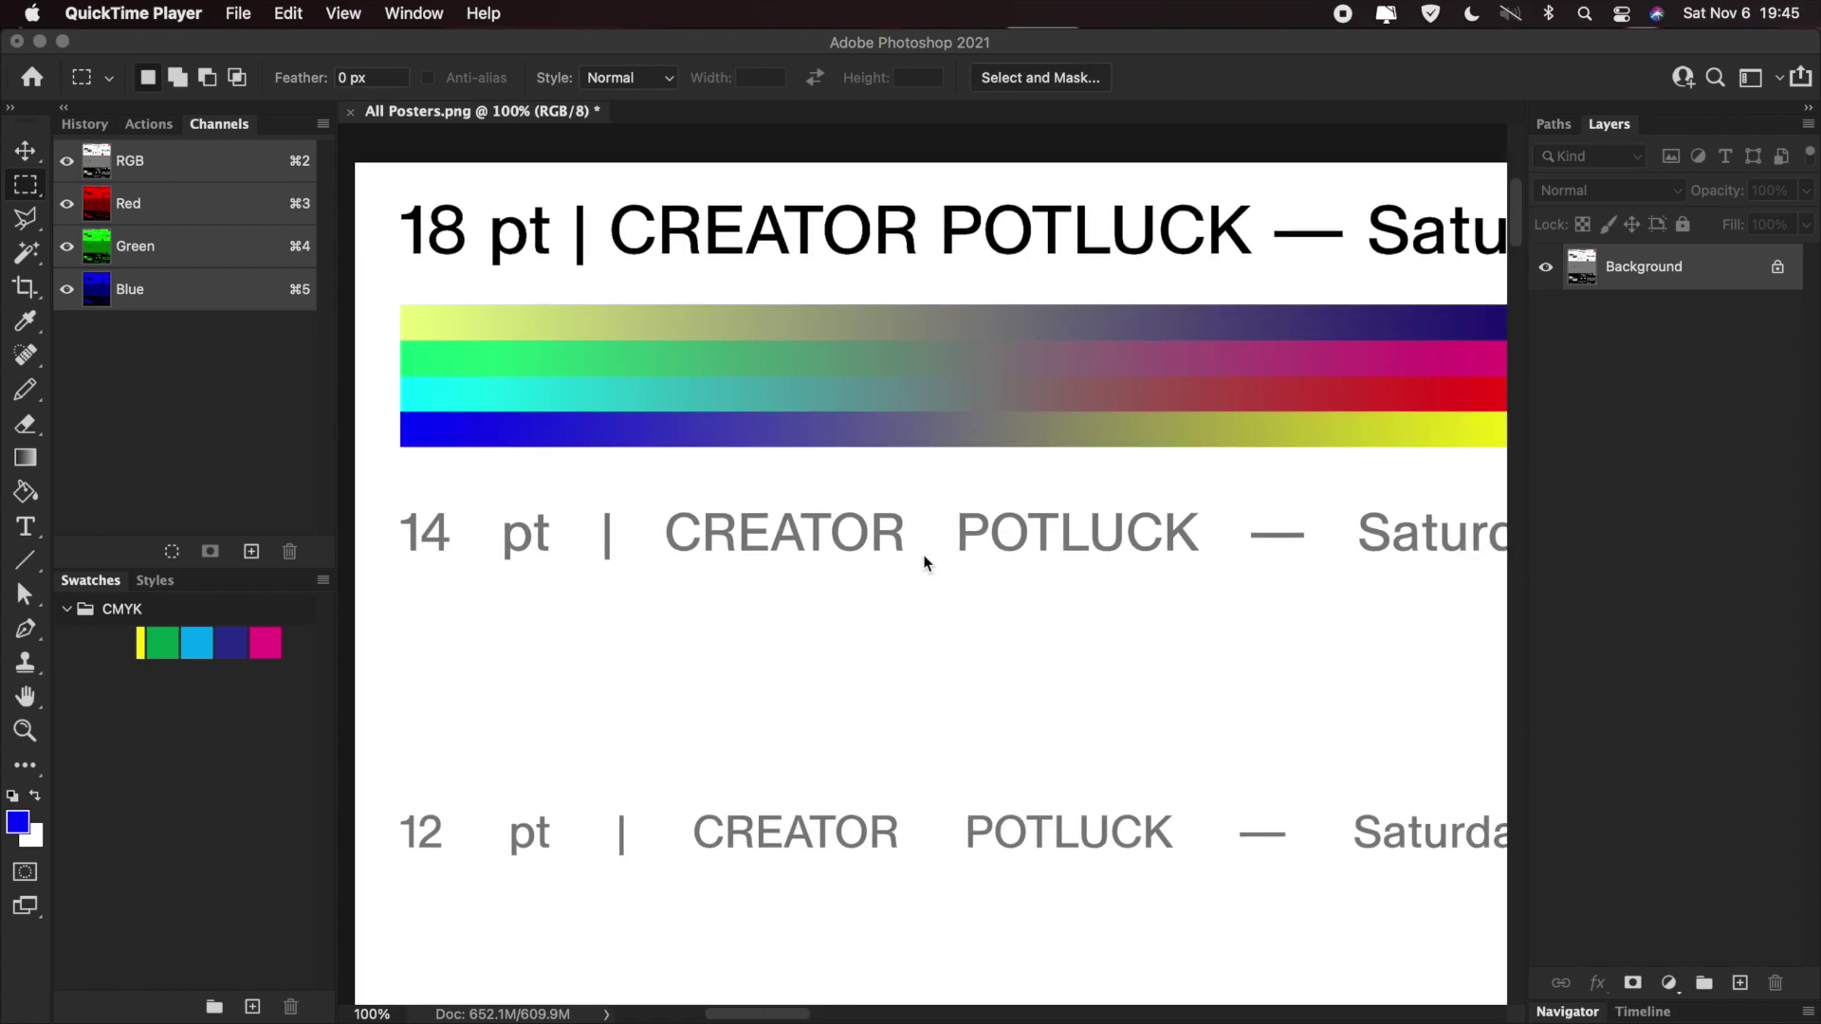
pyautogui.click(925, 562)
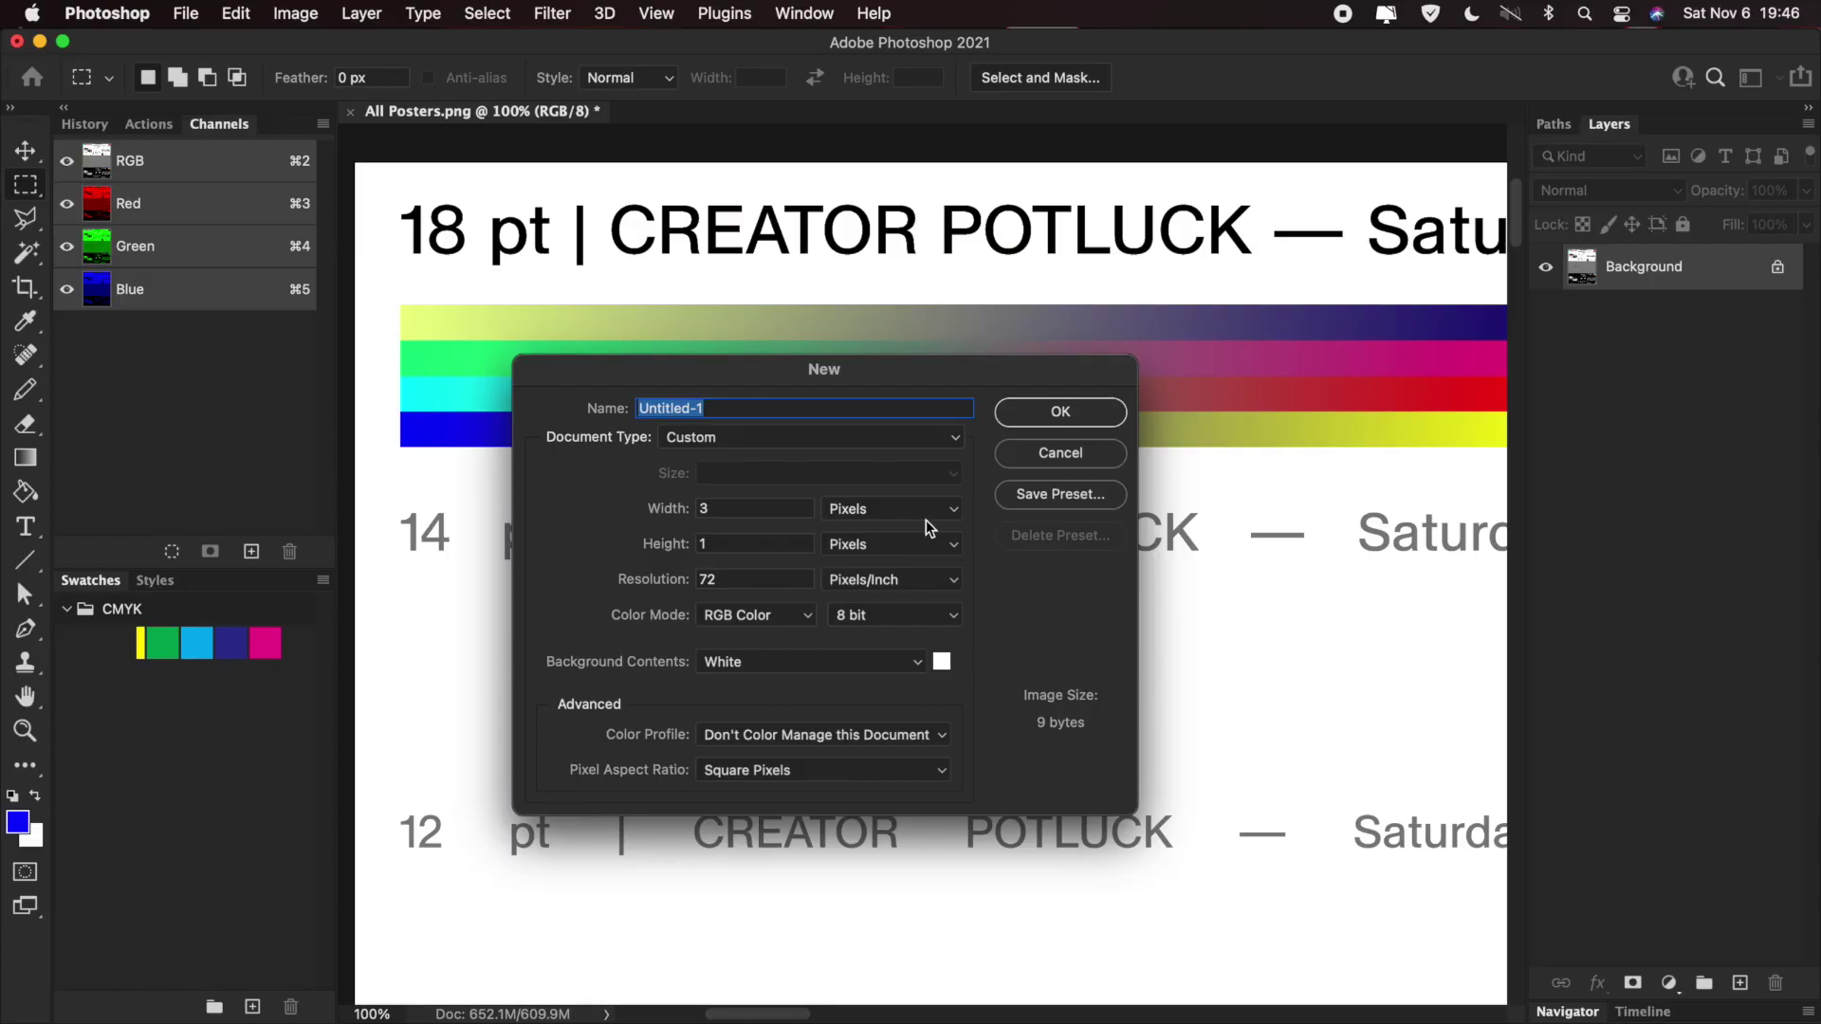
pyautogui.click(725, 508)
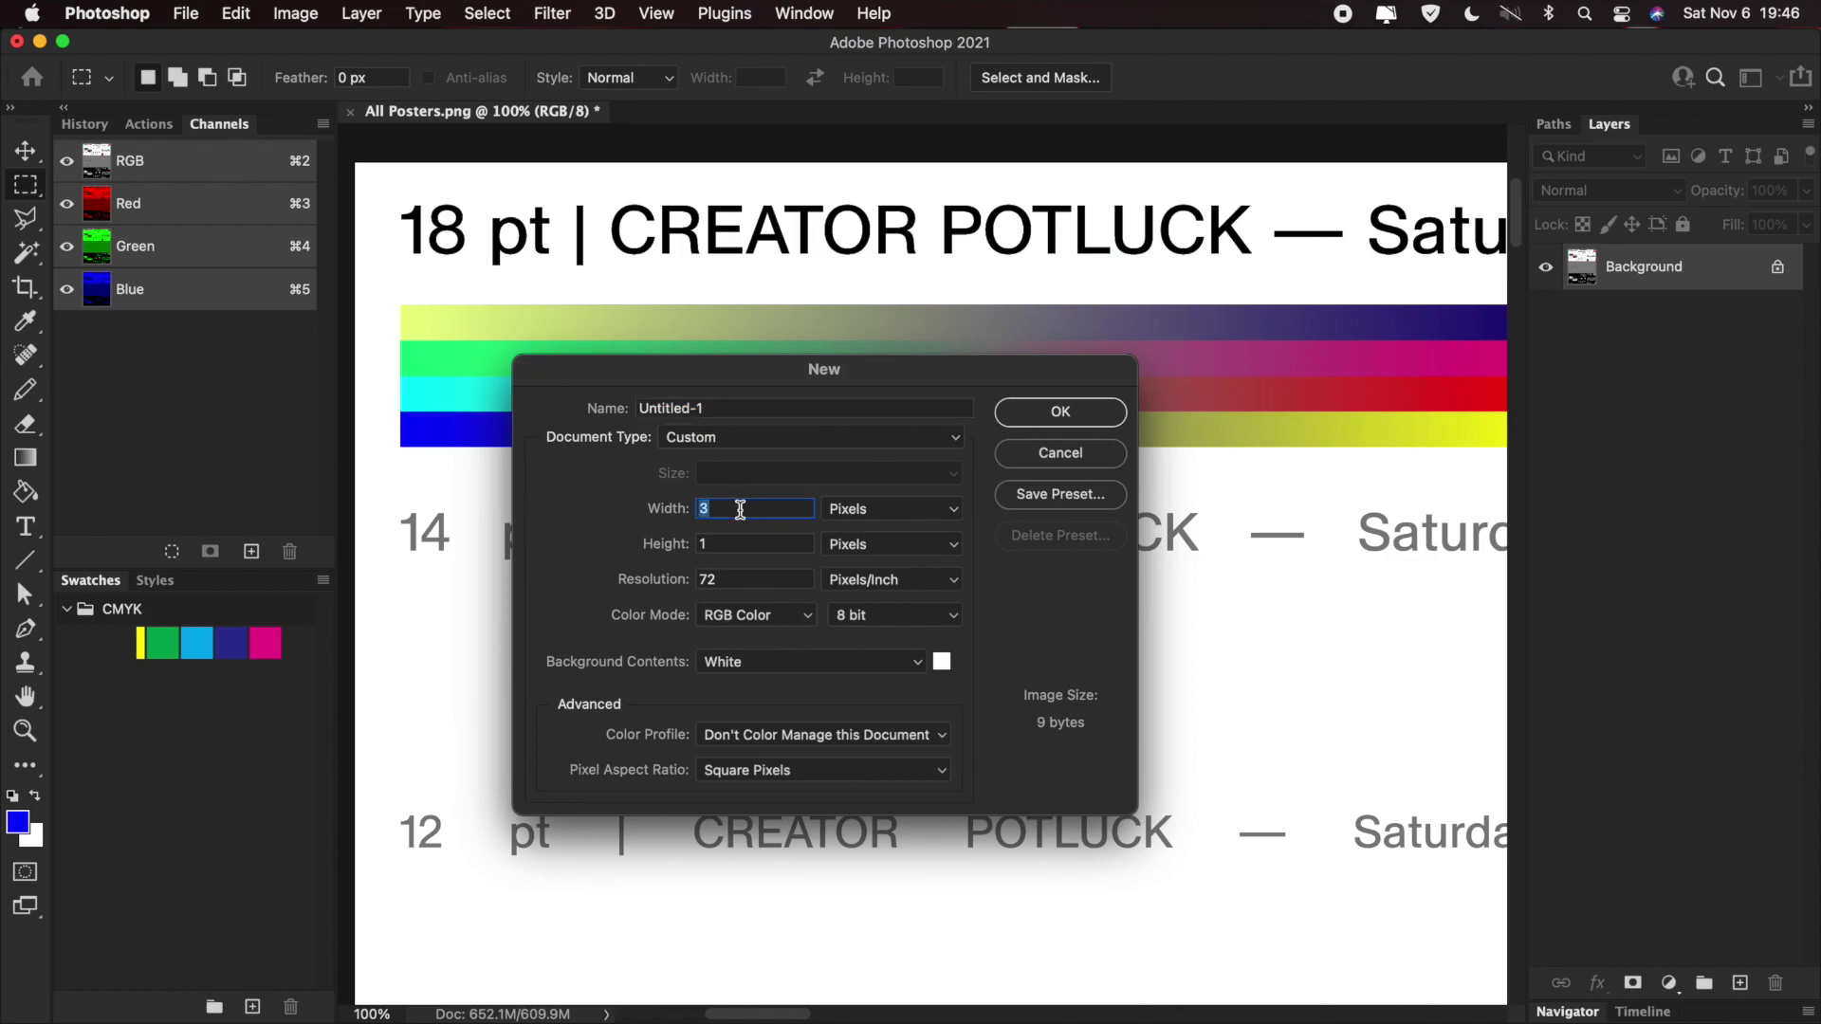
pyautogui.click(720, 538)
pyautogui.click(732, 515)
pyautogui.doubleClick(732, 515)
pyautogui.click(1069, 417)
pyautogui.press('super+0')
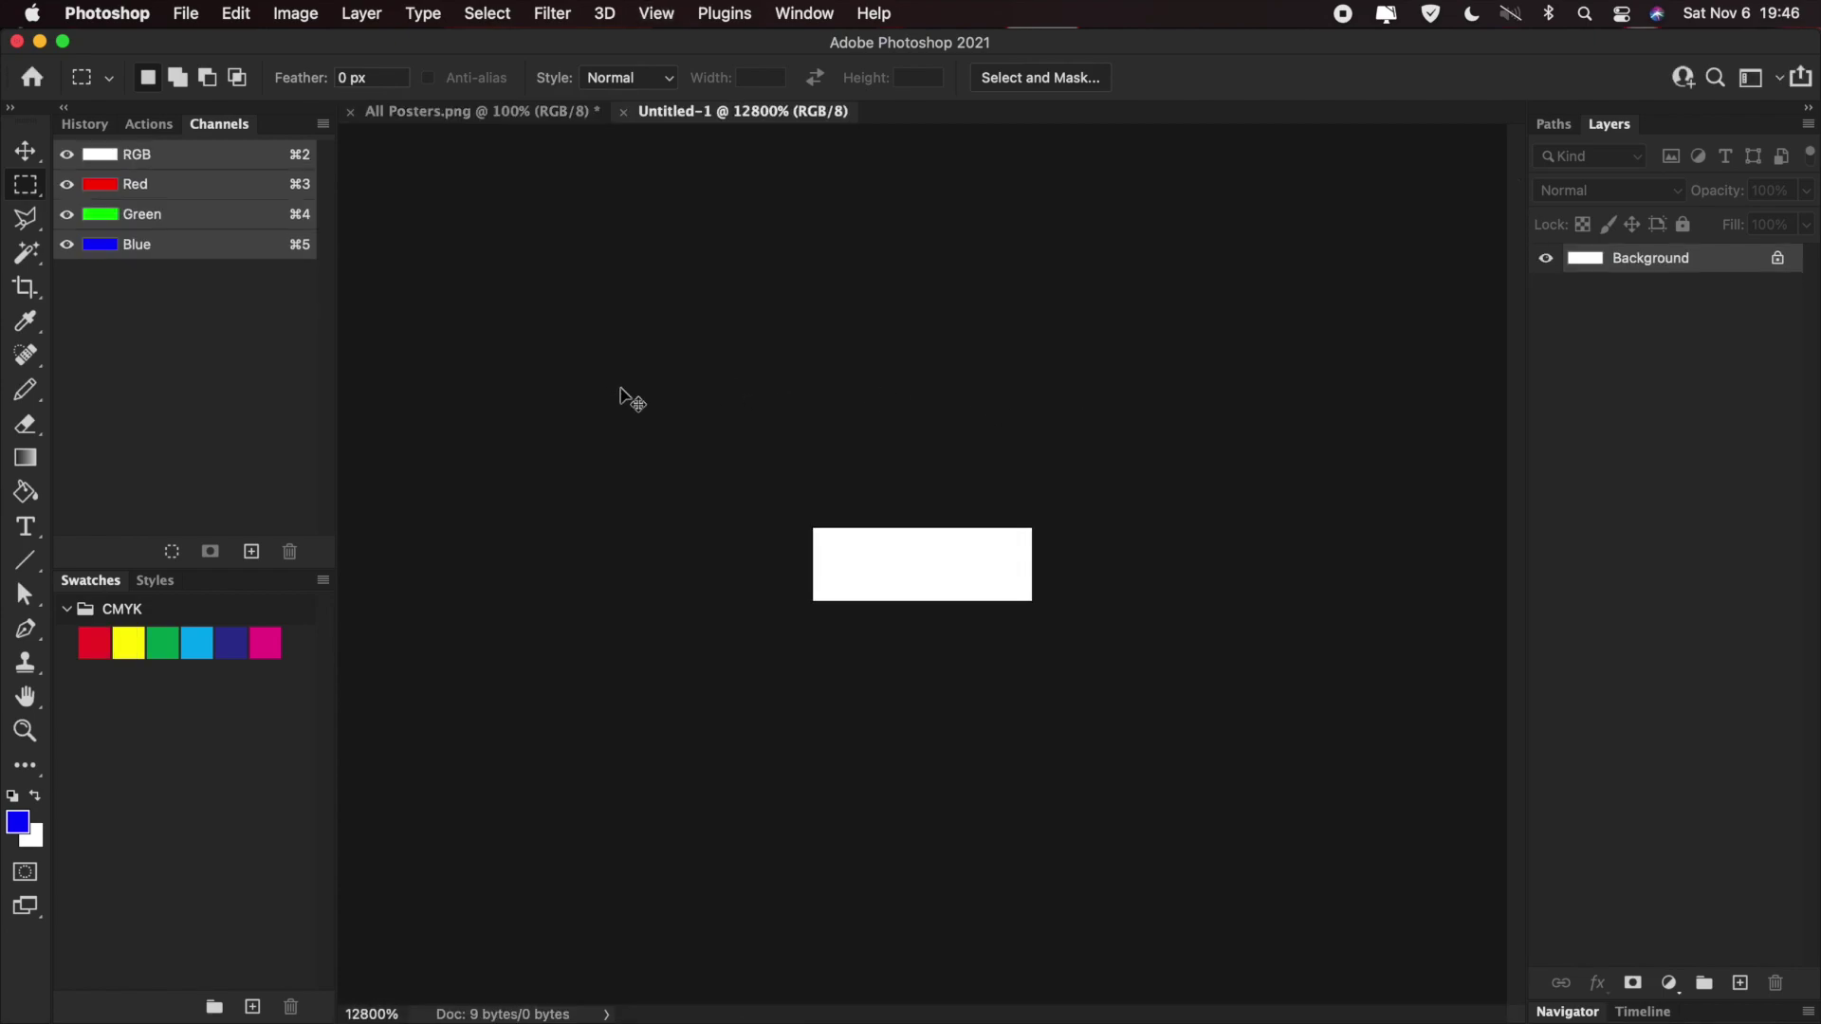
# - Using the Pencil tool, paint the rightmost pixel blue and the middle pixel pure green (R 0, G 255, B 0)
pyautogui.click(29, 393)
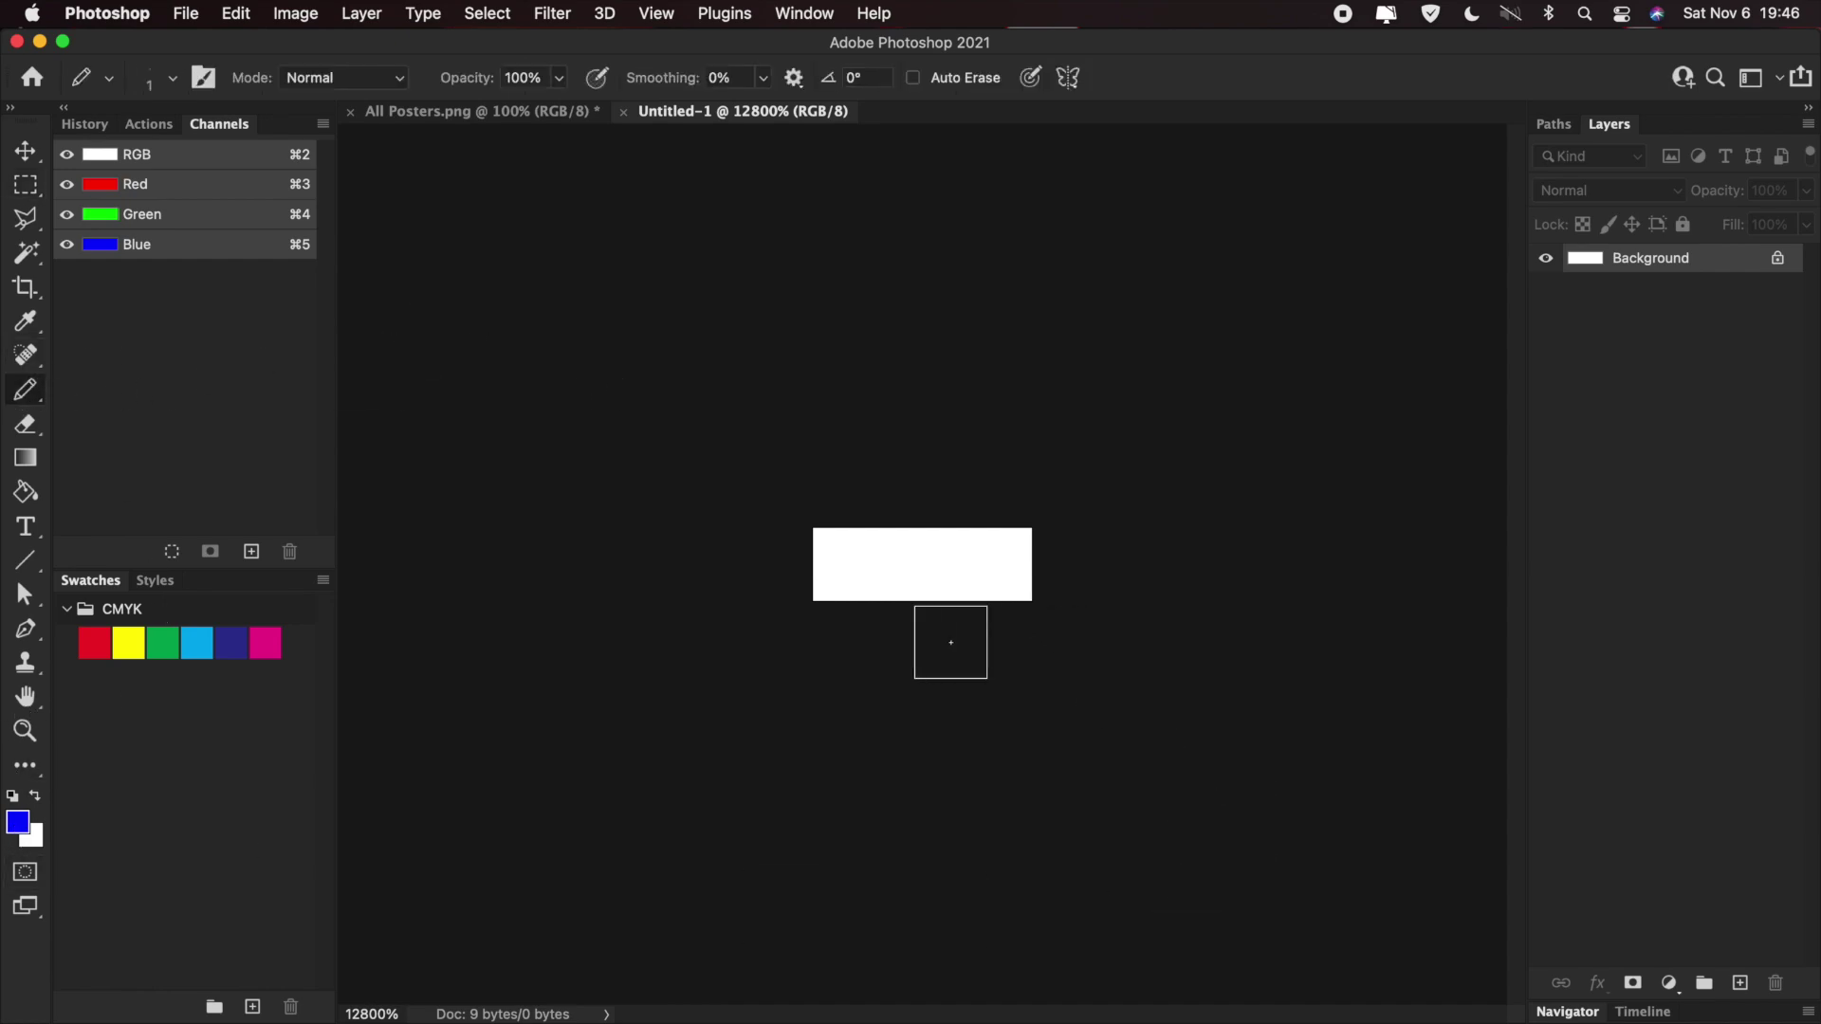
pyautogui.click(996, 565)
pyautogui.click(16, 824)
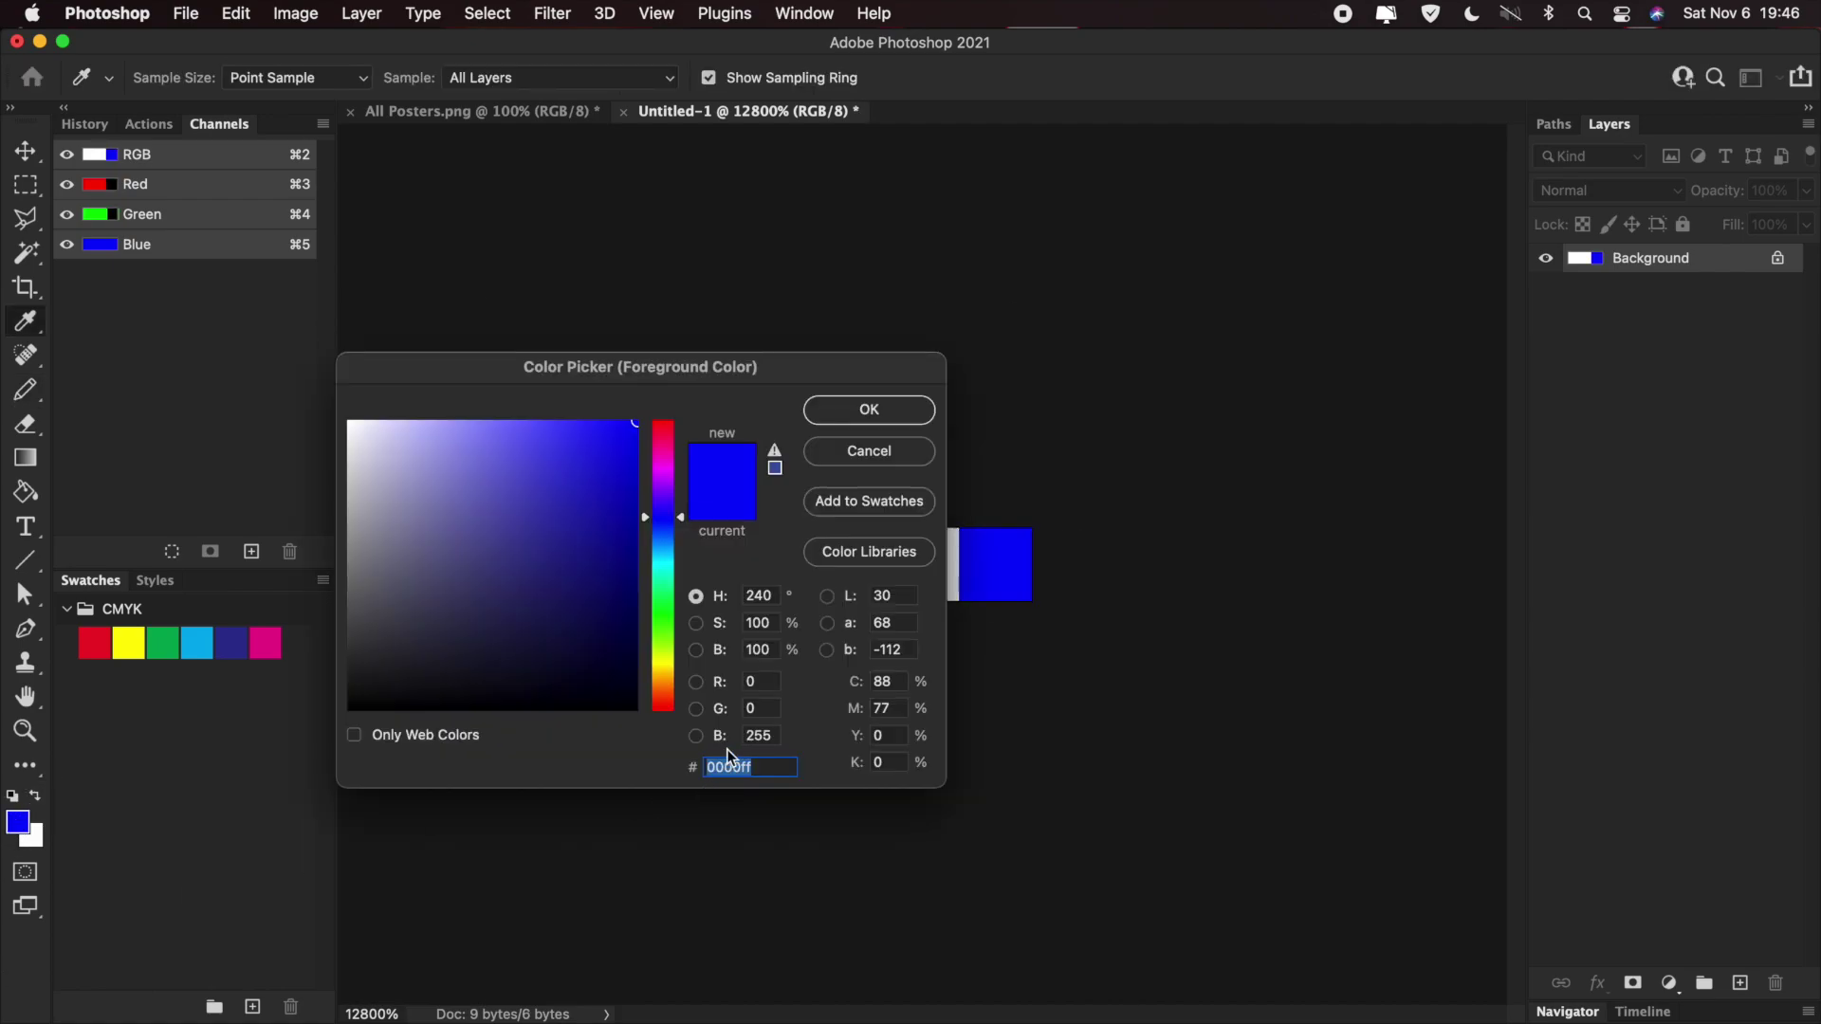
pyautogui.click(754, 737)
pyautogui.write('0')
pyautogui.click(761, 726)
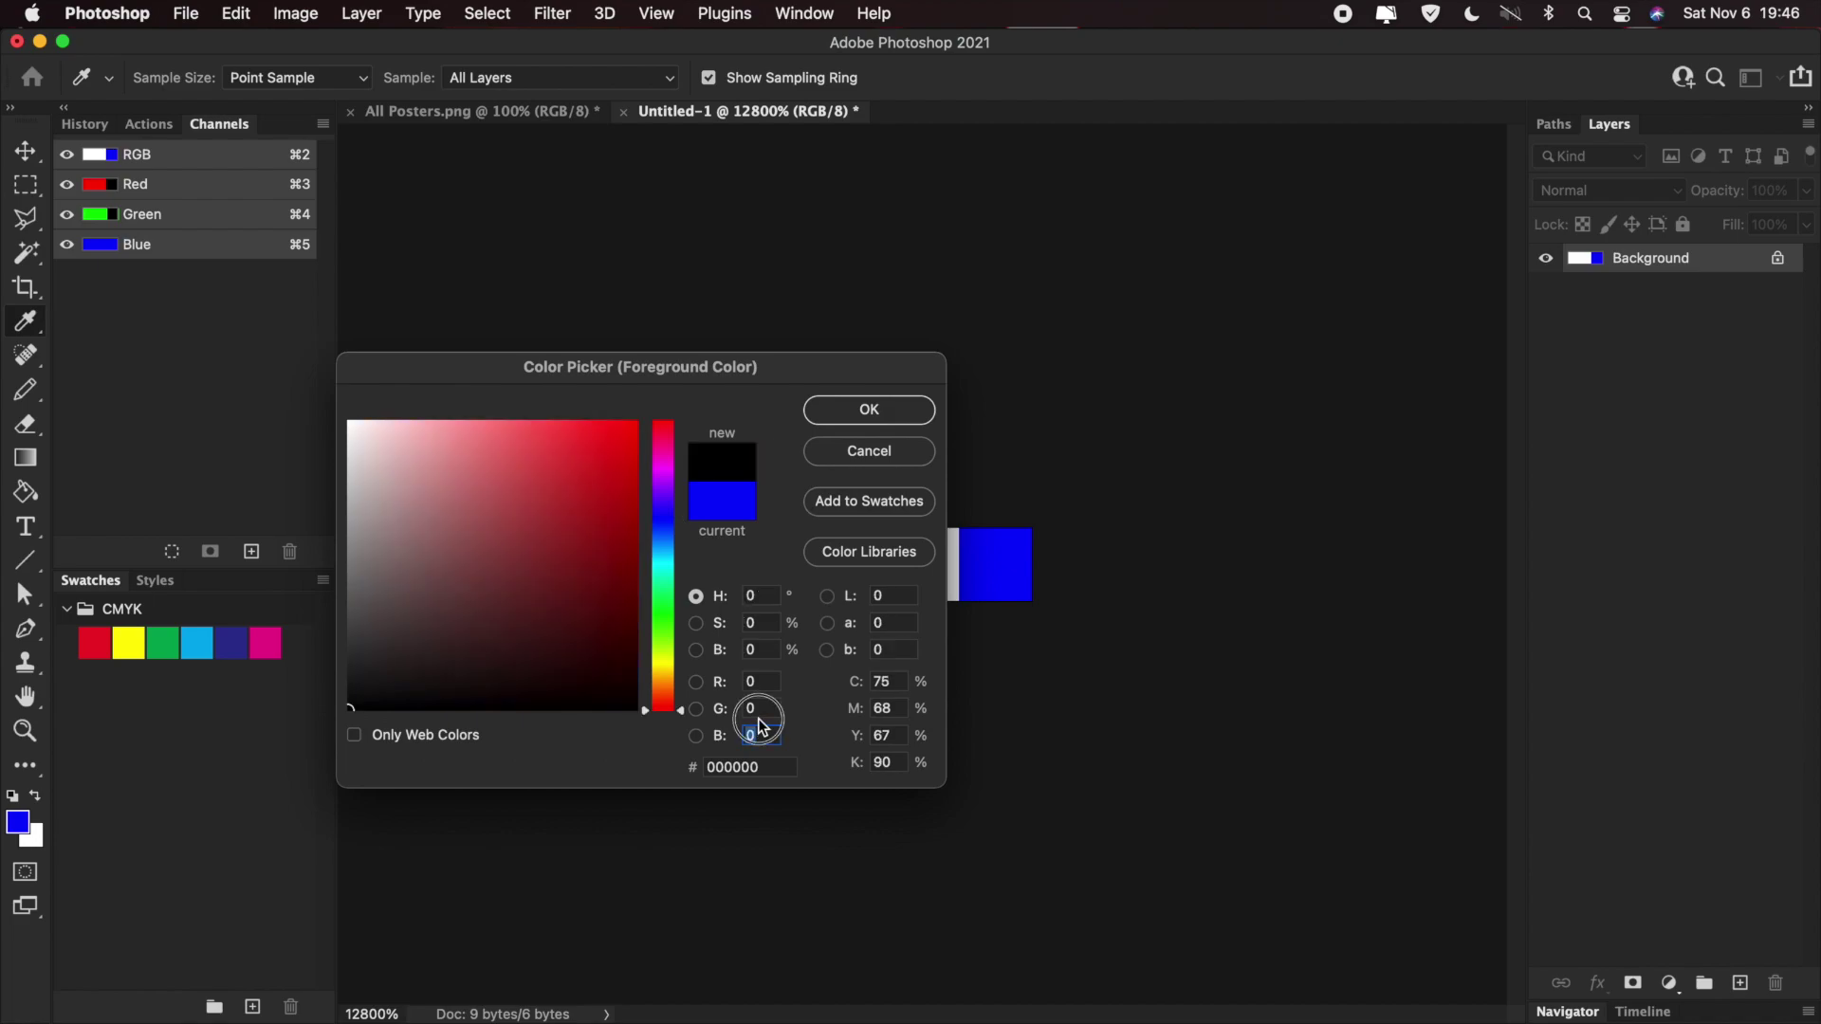
pyautogui.click(758, 712)
pyautogui.write('255')
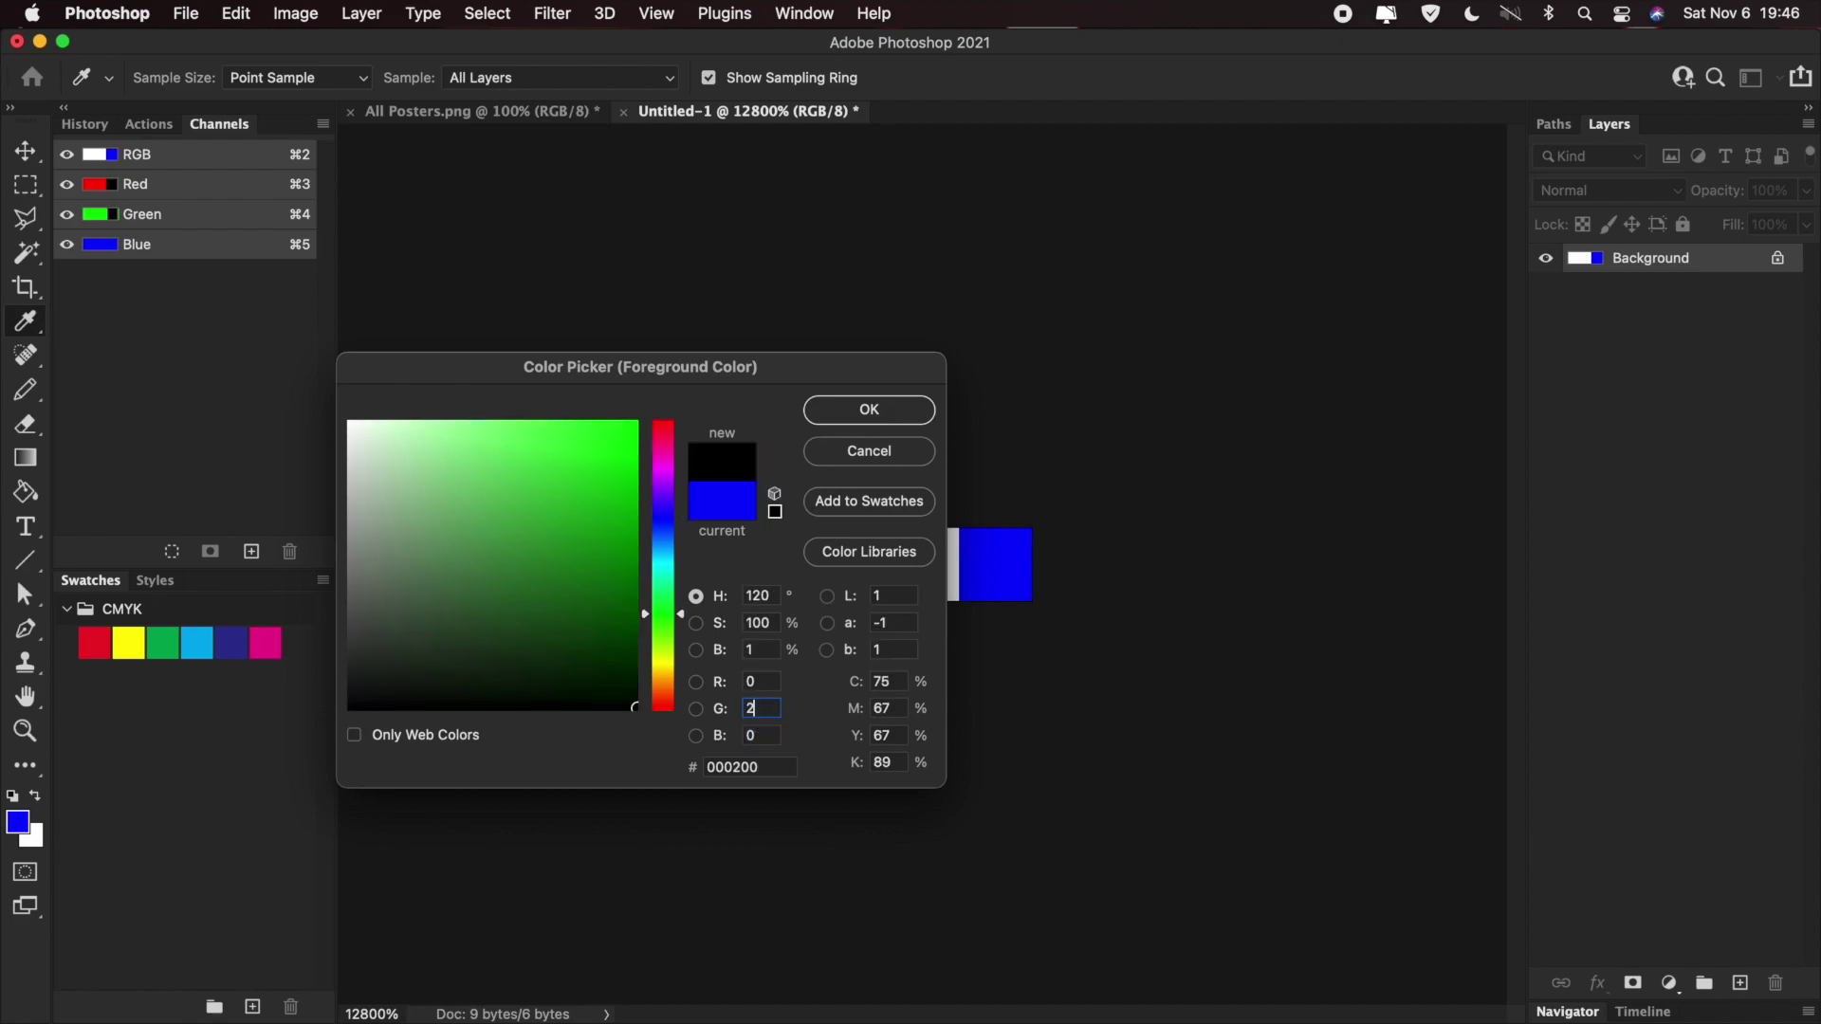
pyautogui.click(837, 408)
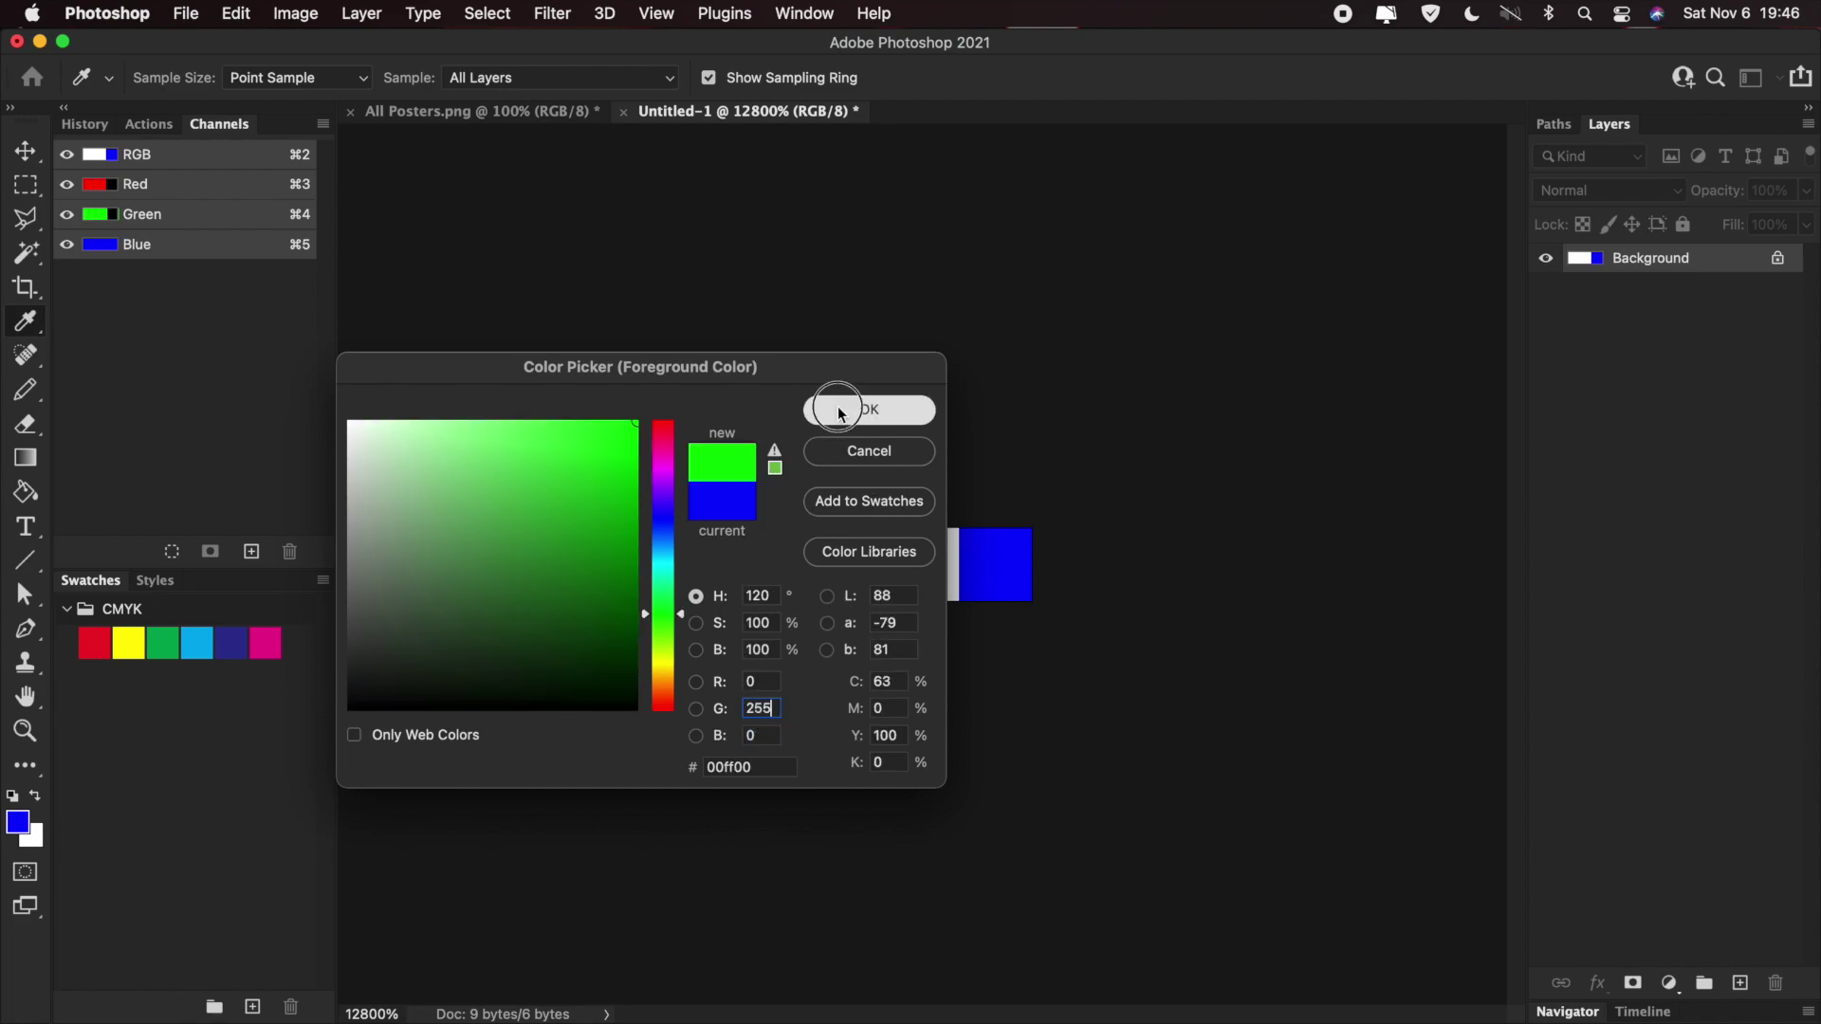
pyautogui.click(920, 565)
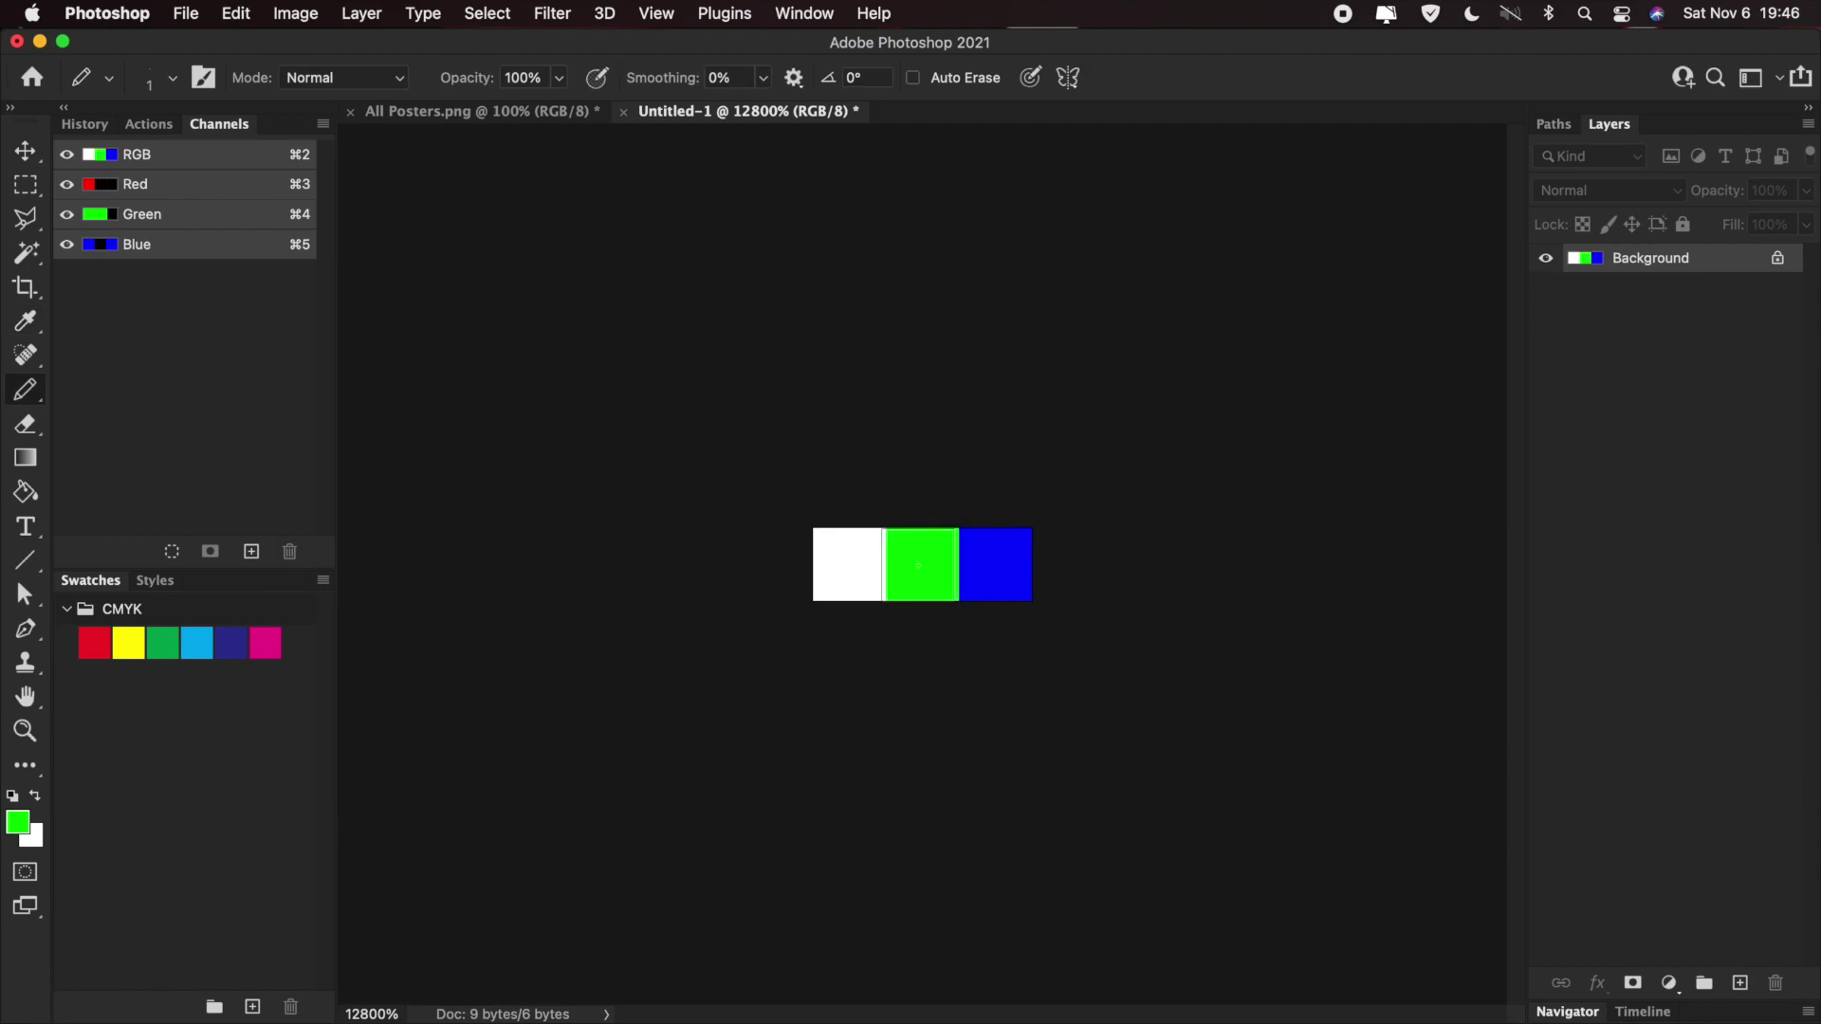
# - Set the foreground color to pure red (R 255, G 0, B 0) and paint the leftmost pixel with it
pyautogui.click(17, 820)
pyautogui.doubleClick(761, 707)
pyautogui.press('cmd+c')
pyautogui.doubleClick(762, 682)
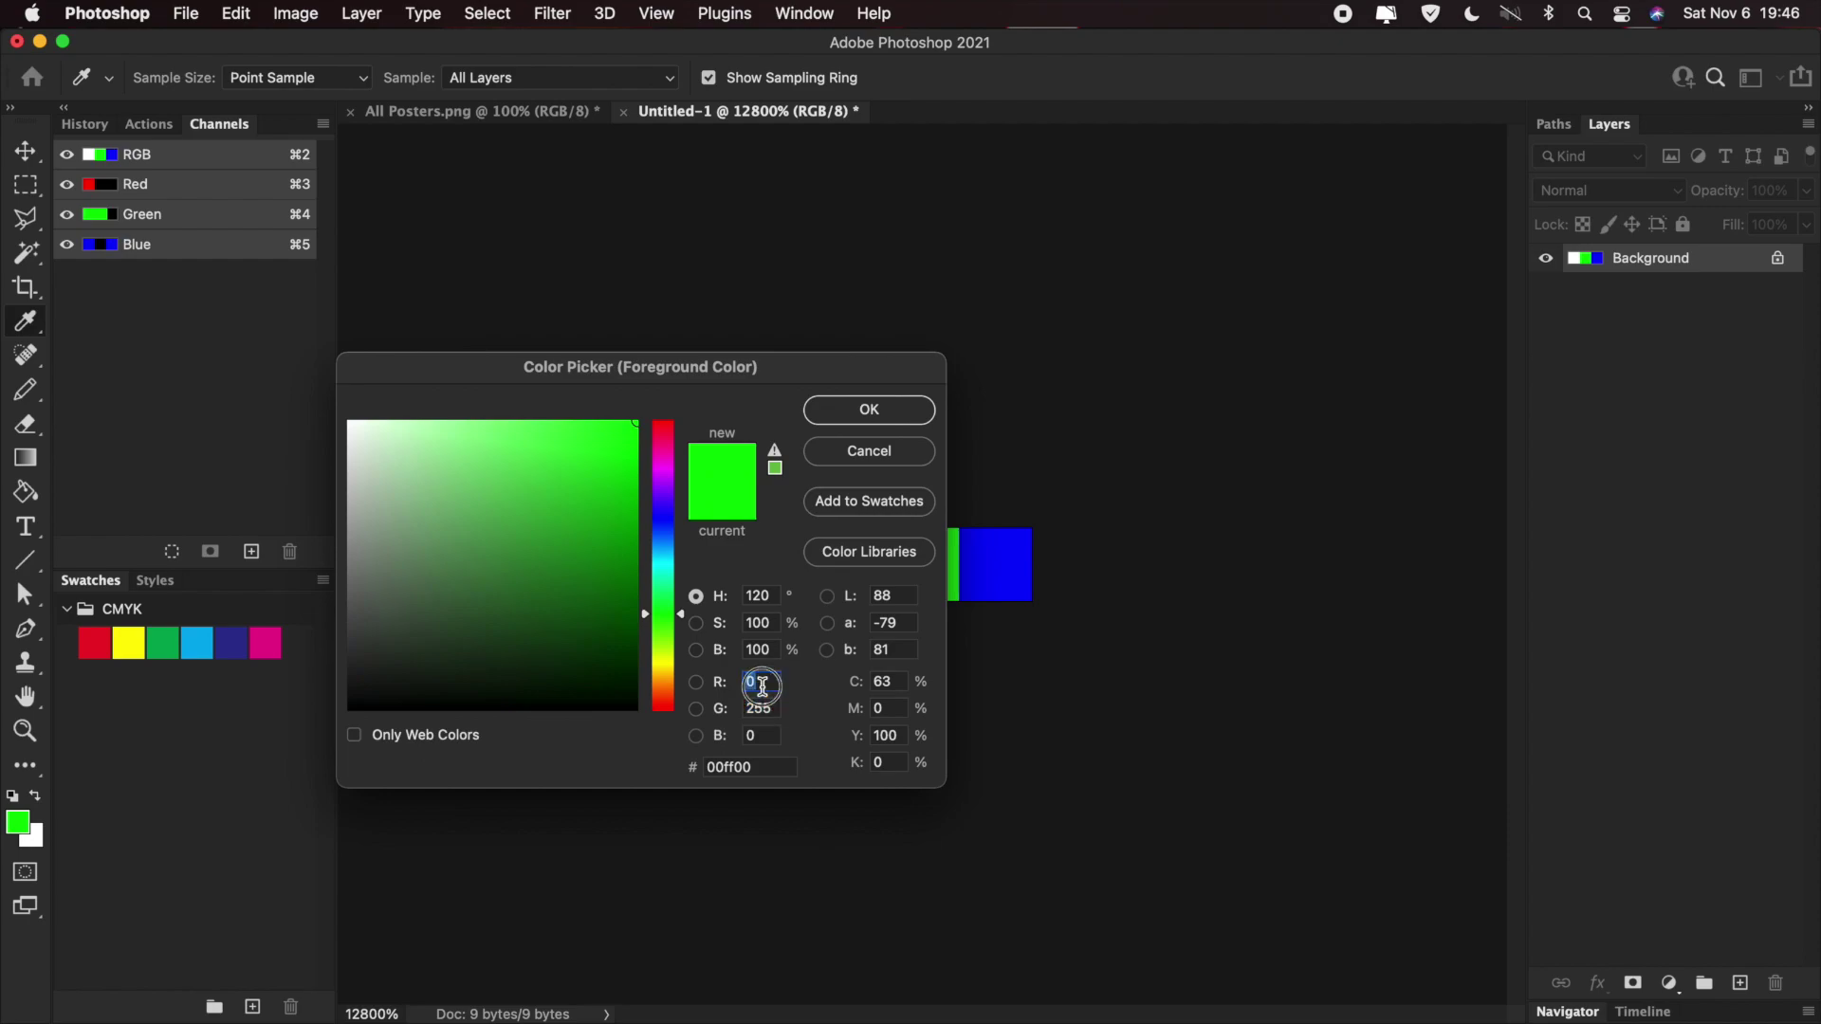
pyautogui.press('cmd+v')
pyautogui.press('Tab')
pyautogui.write('0')
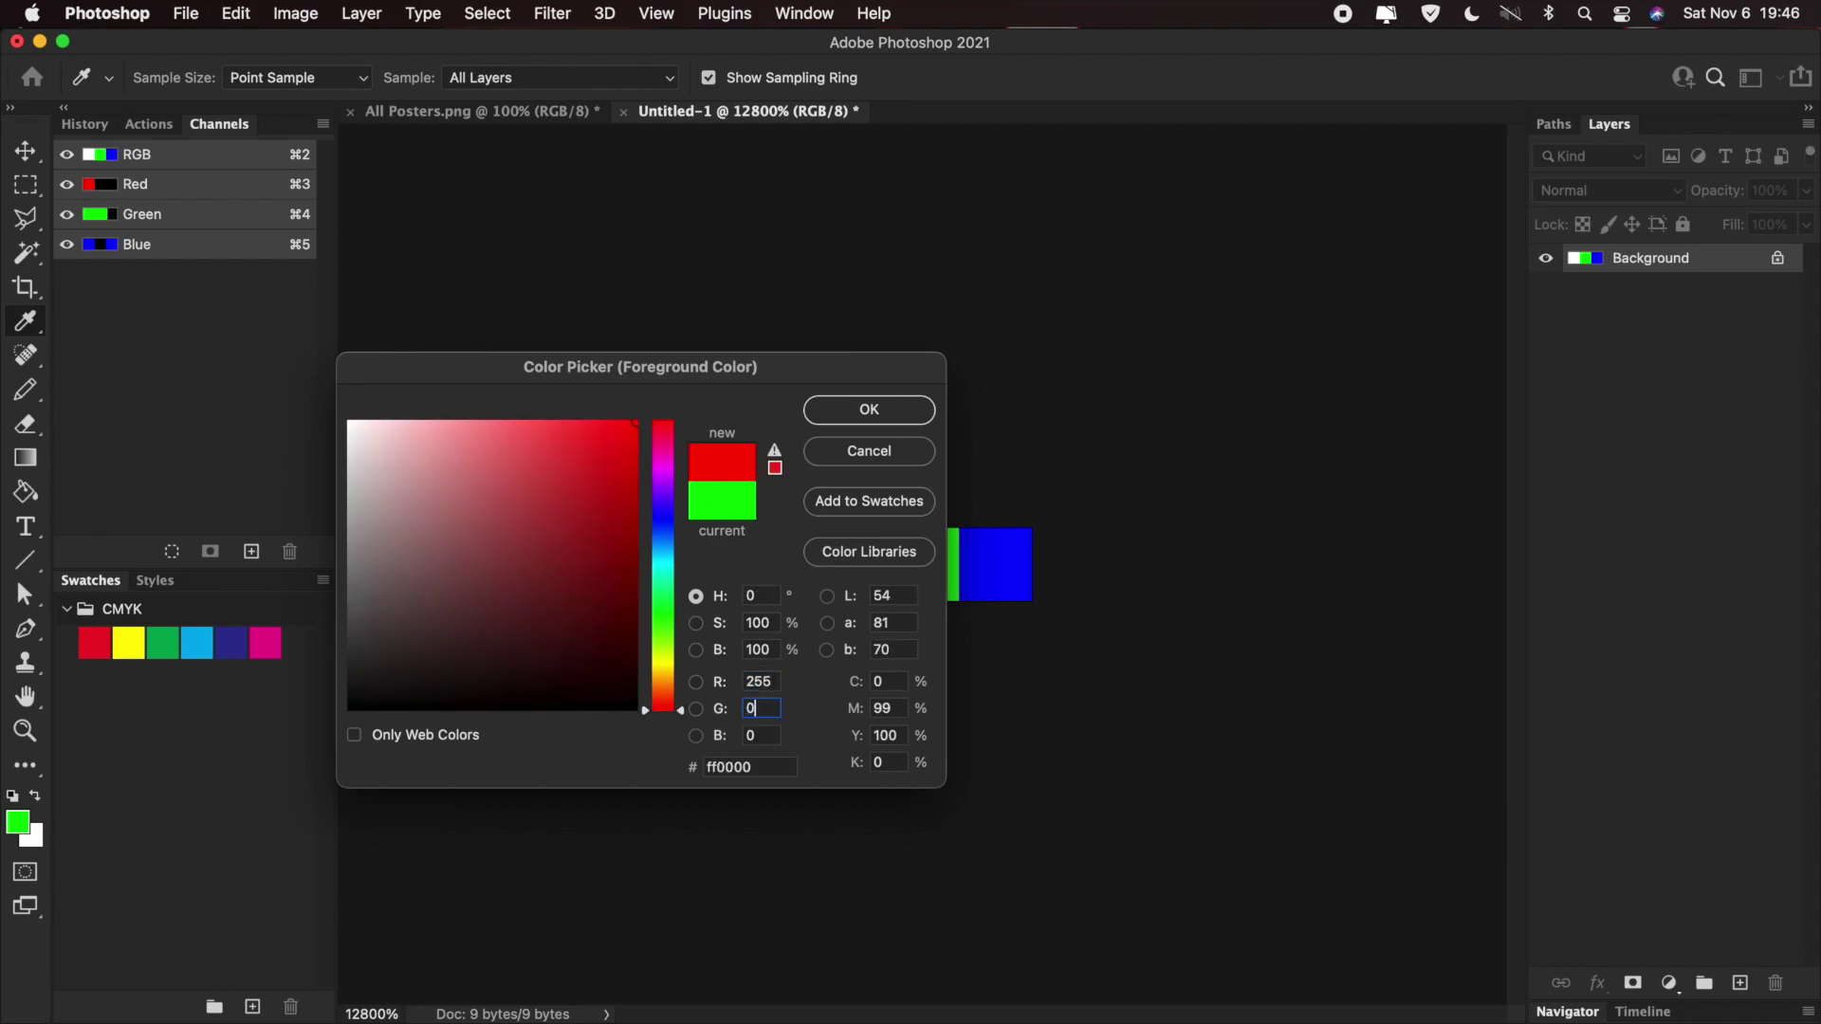
pyautogui.press('Return')
pyautogui.click(849, 564)
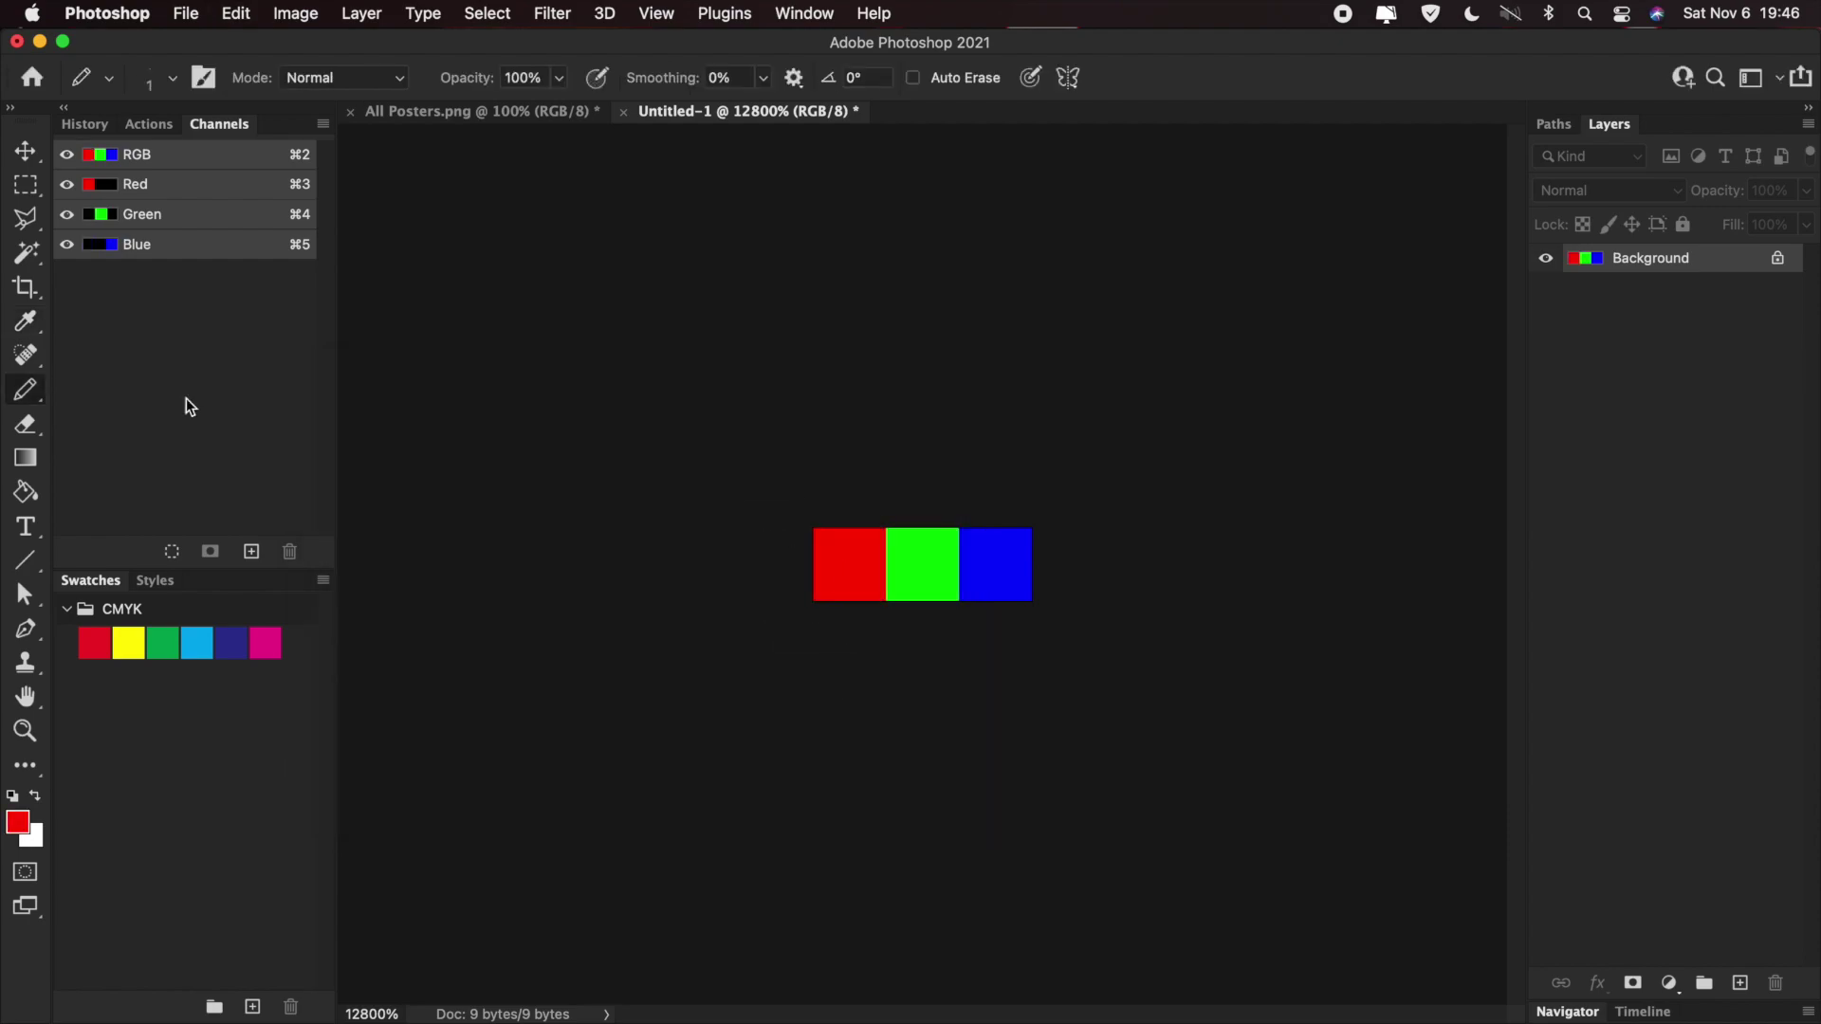
pyautogui.click(28, 183)
pyautogui.moveTo(720, 423); pyautogui.dragTo(1289, 834)
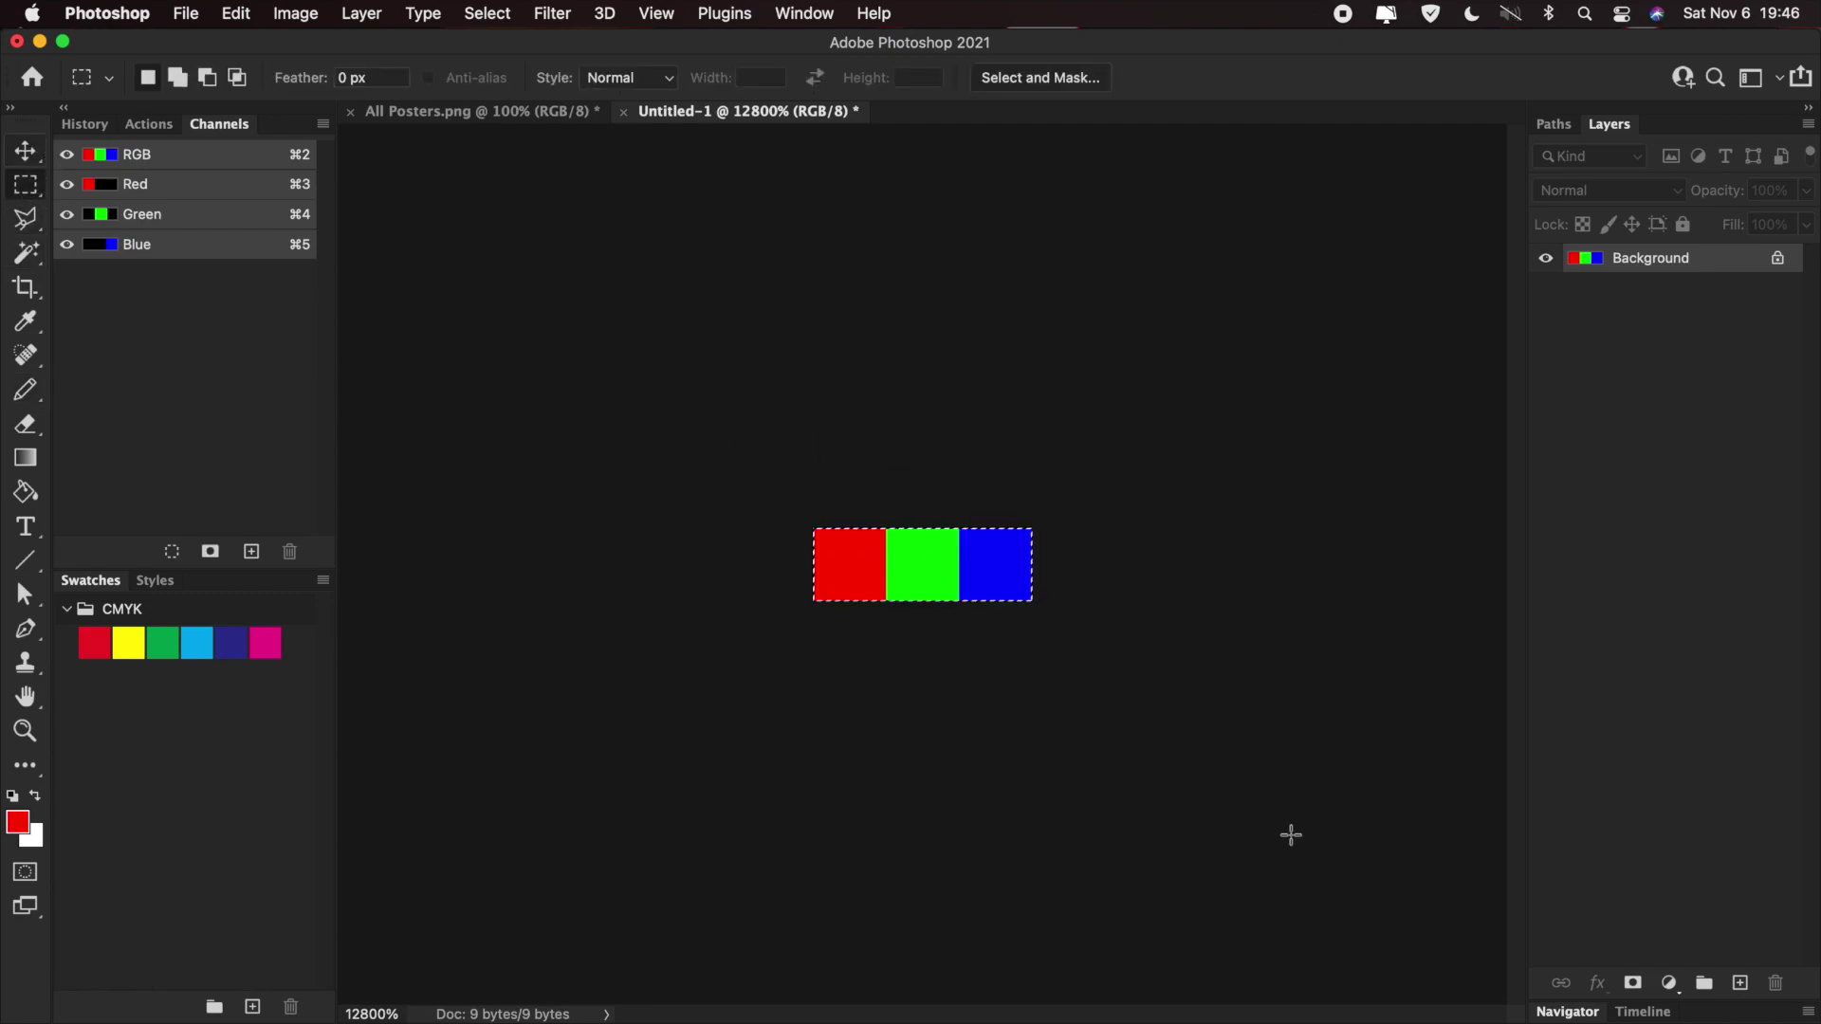
pyautogui.click(296, 13)
pyautogui.moveTo(237, 14)
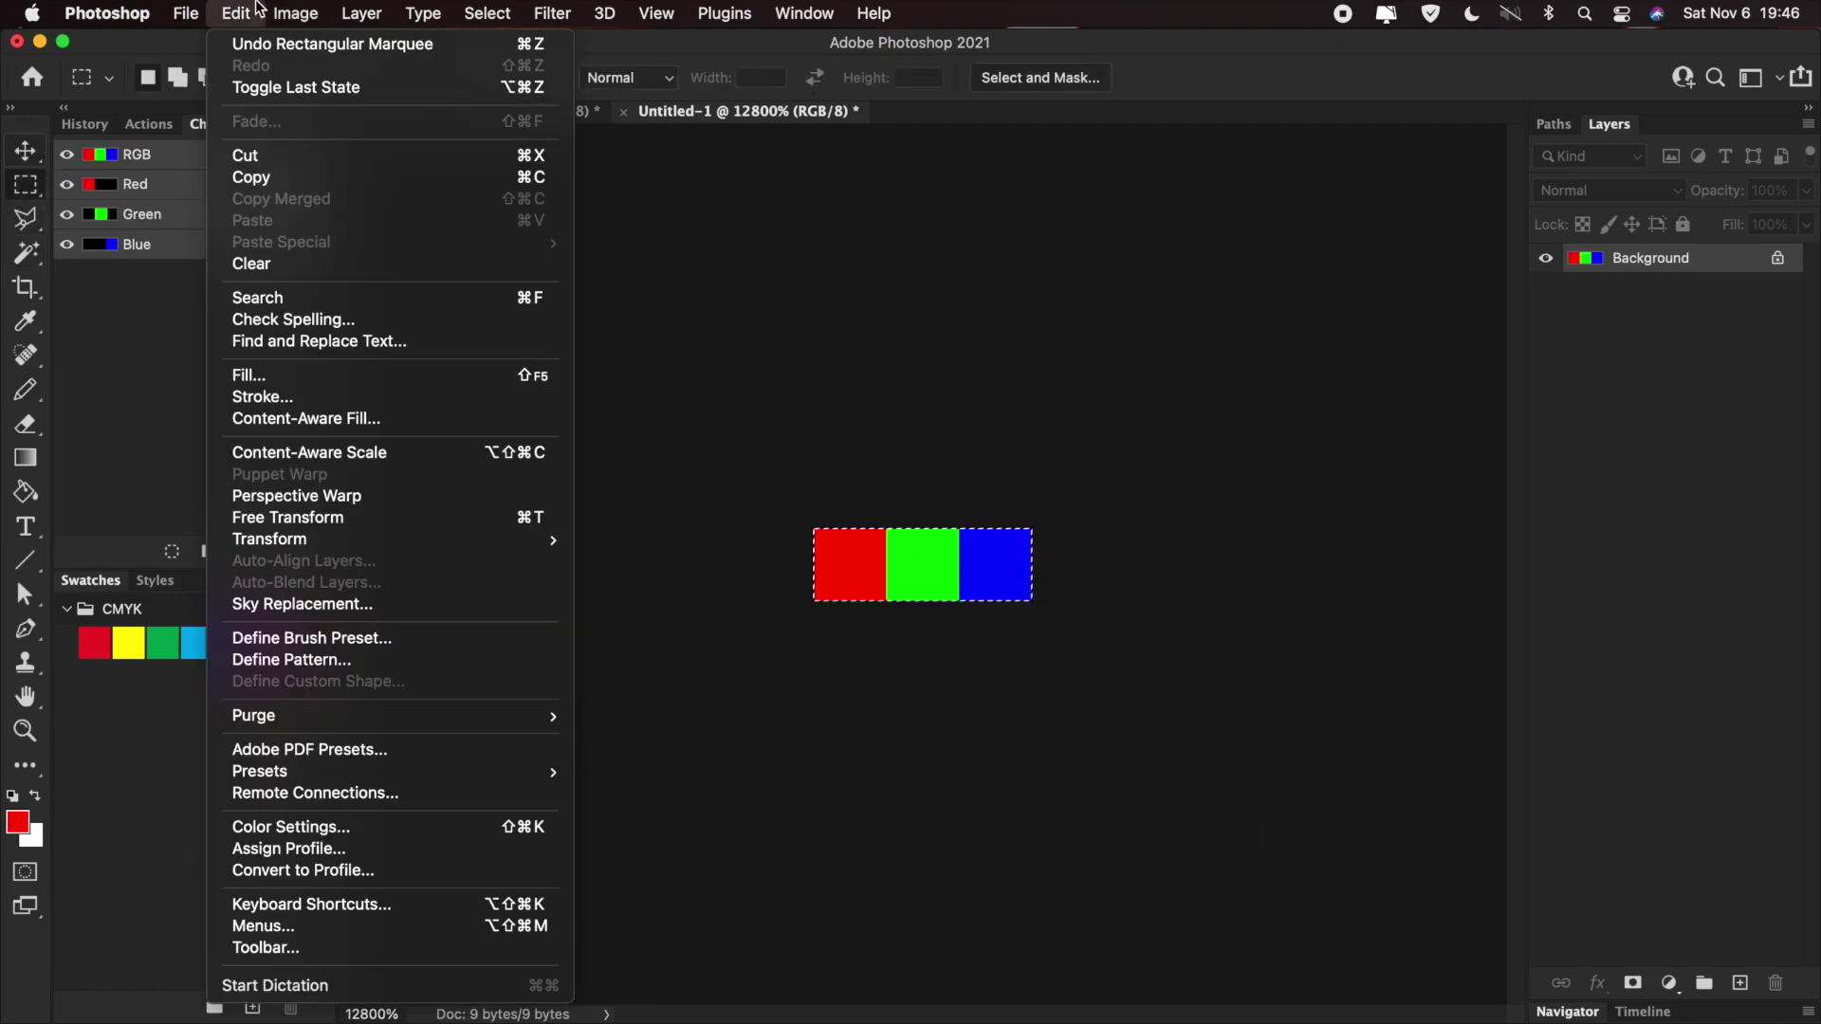
pyautogui.click(322, 660)
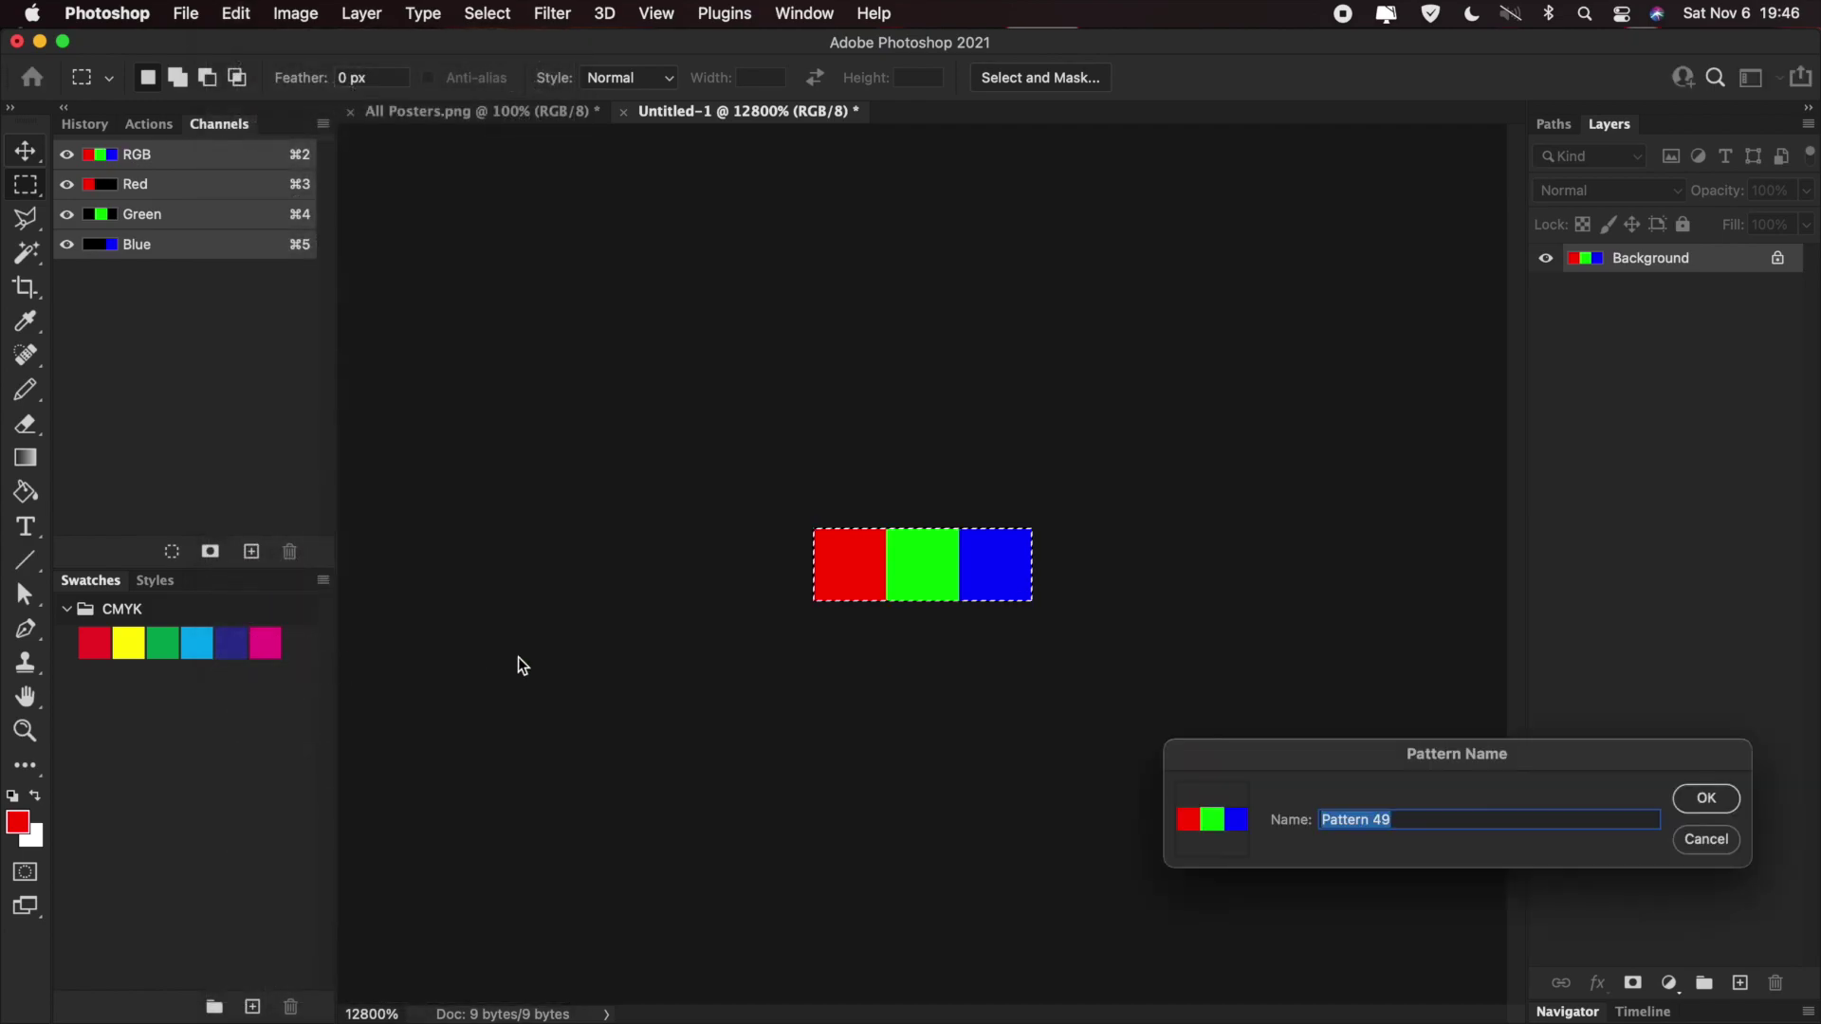
pyautogui.click(1703, 839)
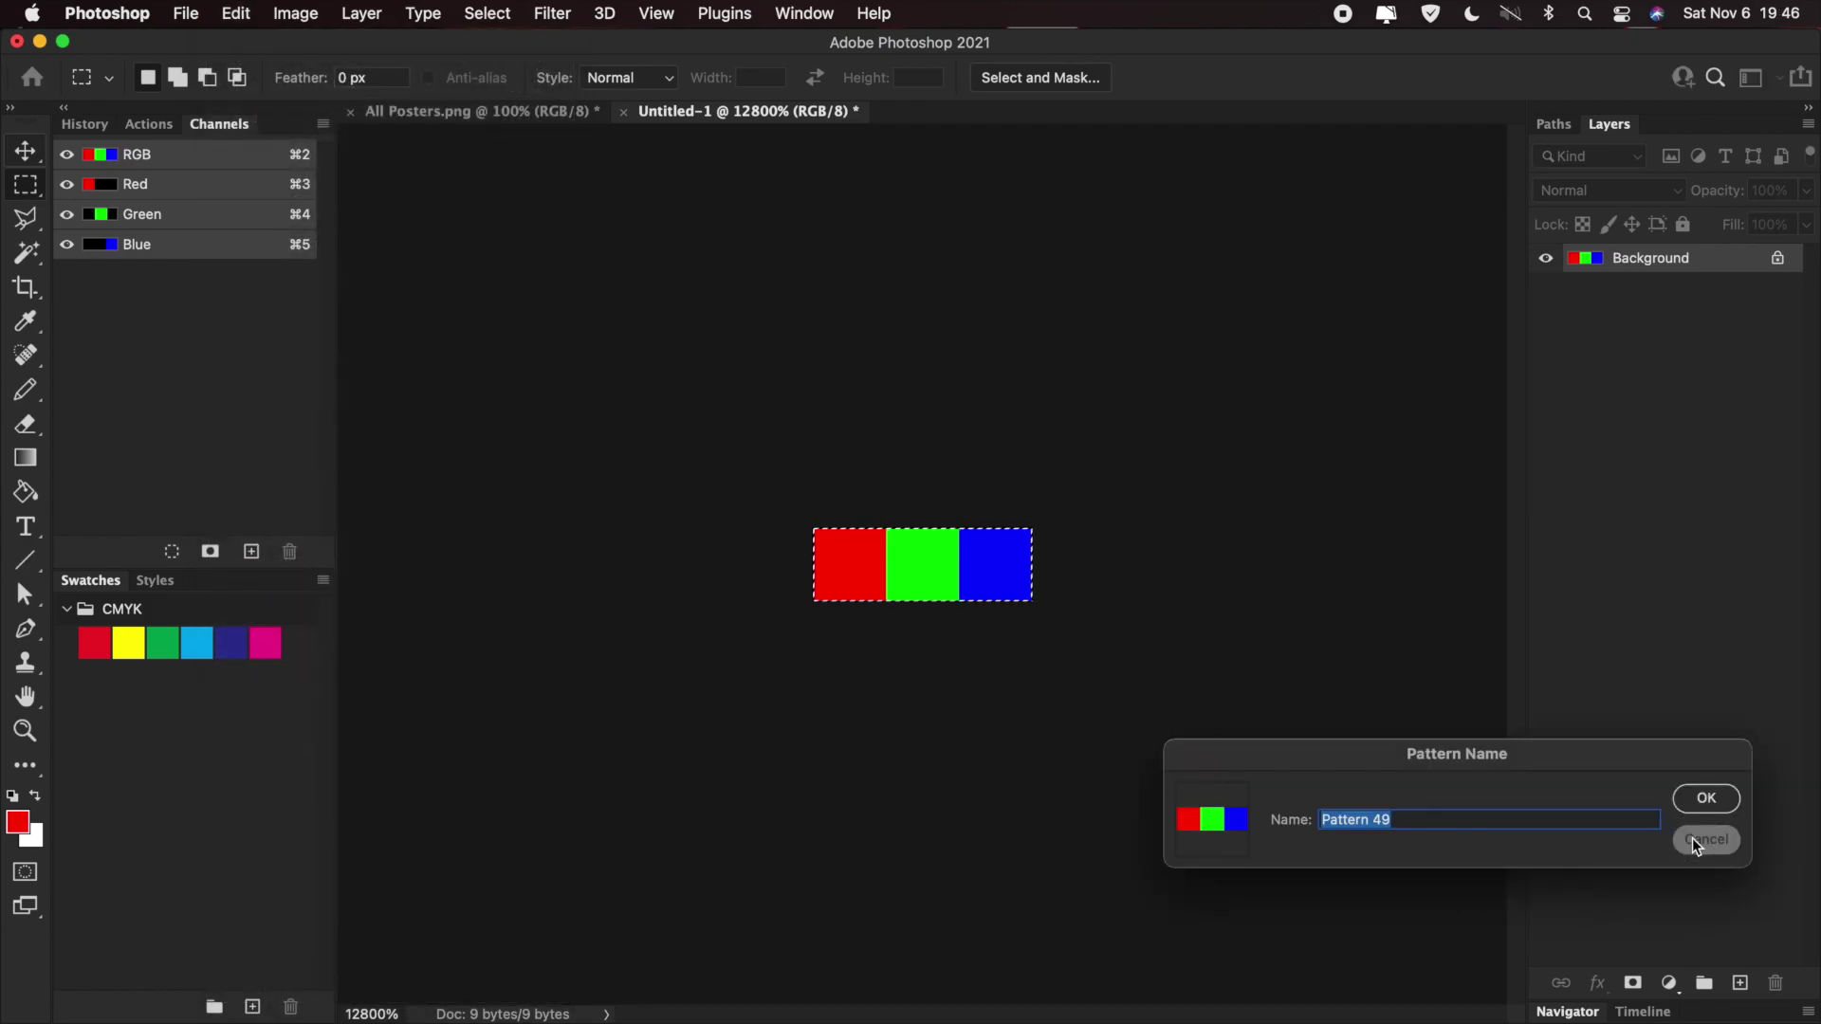
# - Close the untitled 3 × 1 pixel pattern document without saving it
pyautogui.click(623, 112)
pyautogui.click(912, 442)
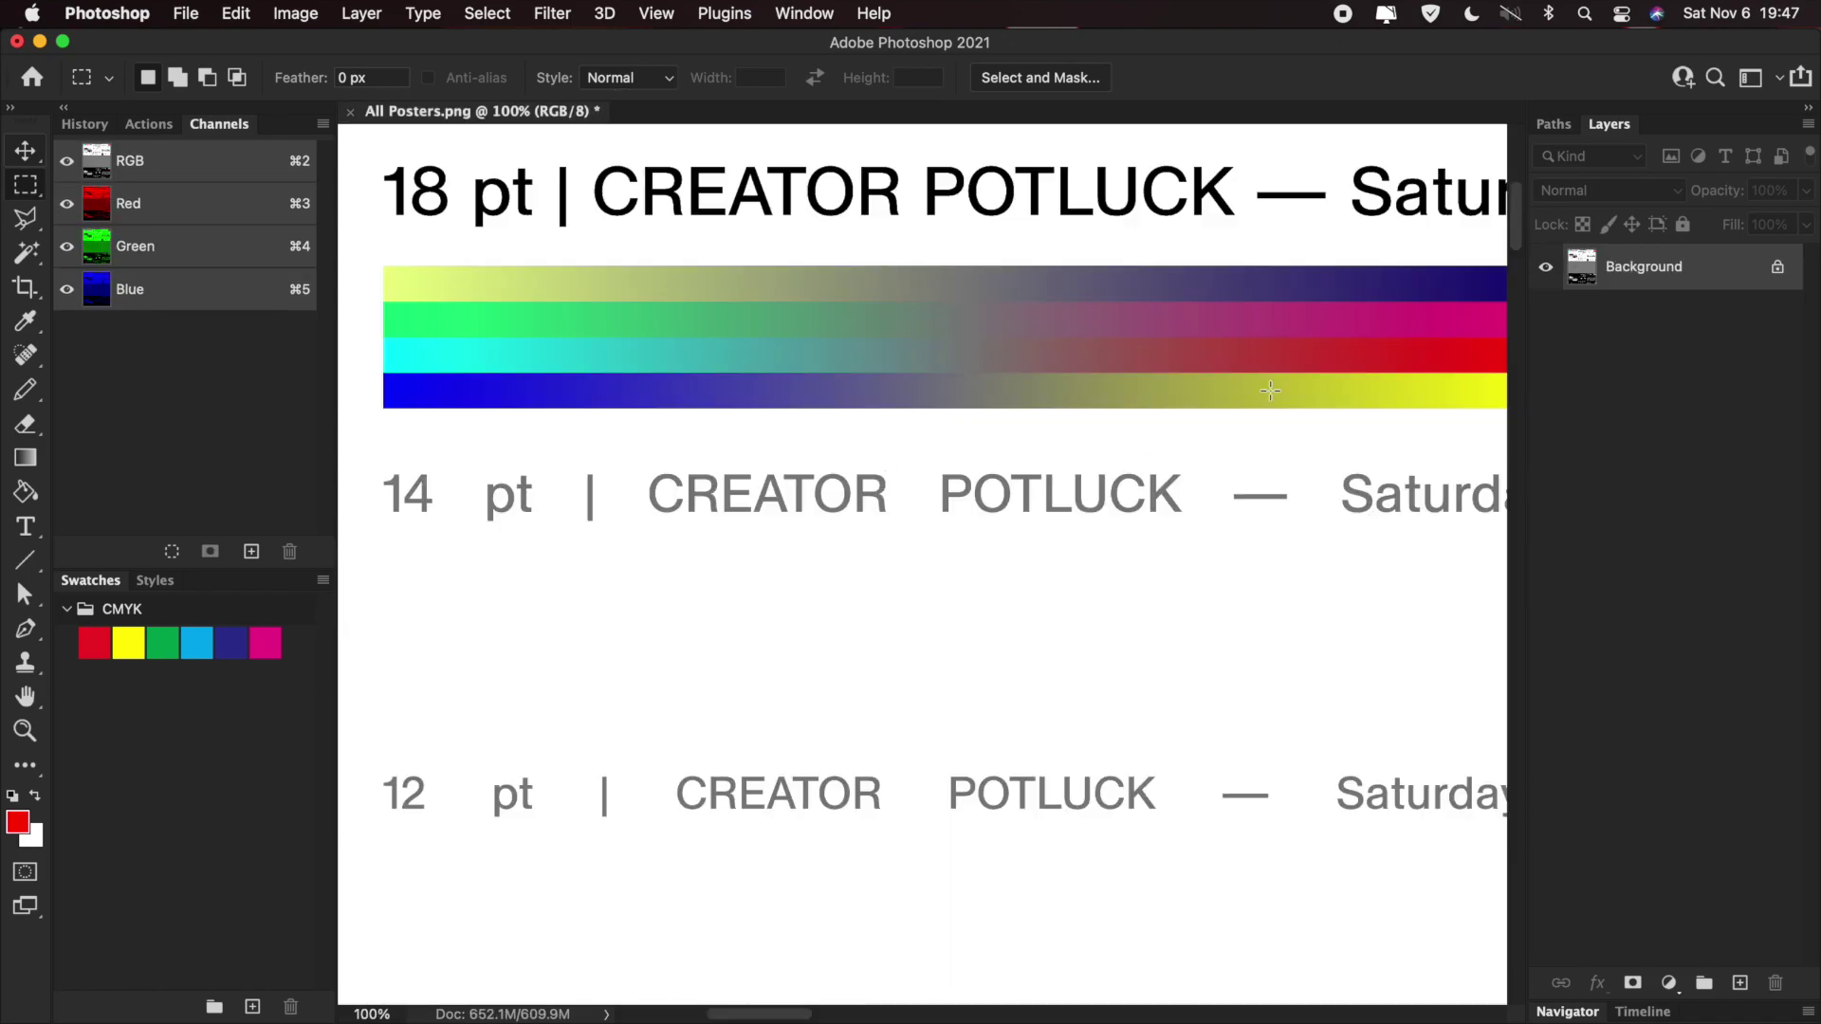
# - Resample the poster to 72 pixels/inch and triple the resulting width to 9720 pixels (3240*3), keeping the proportions
pyautogui.press('super+alt+i')
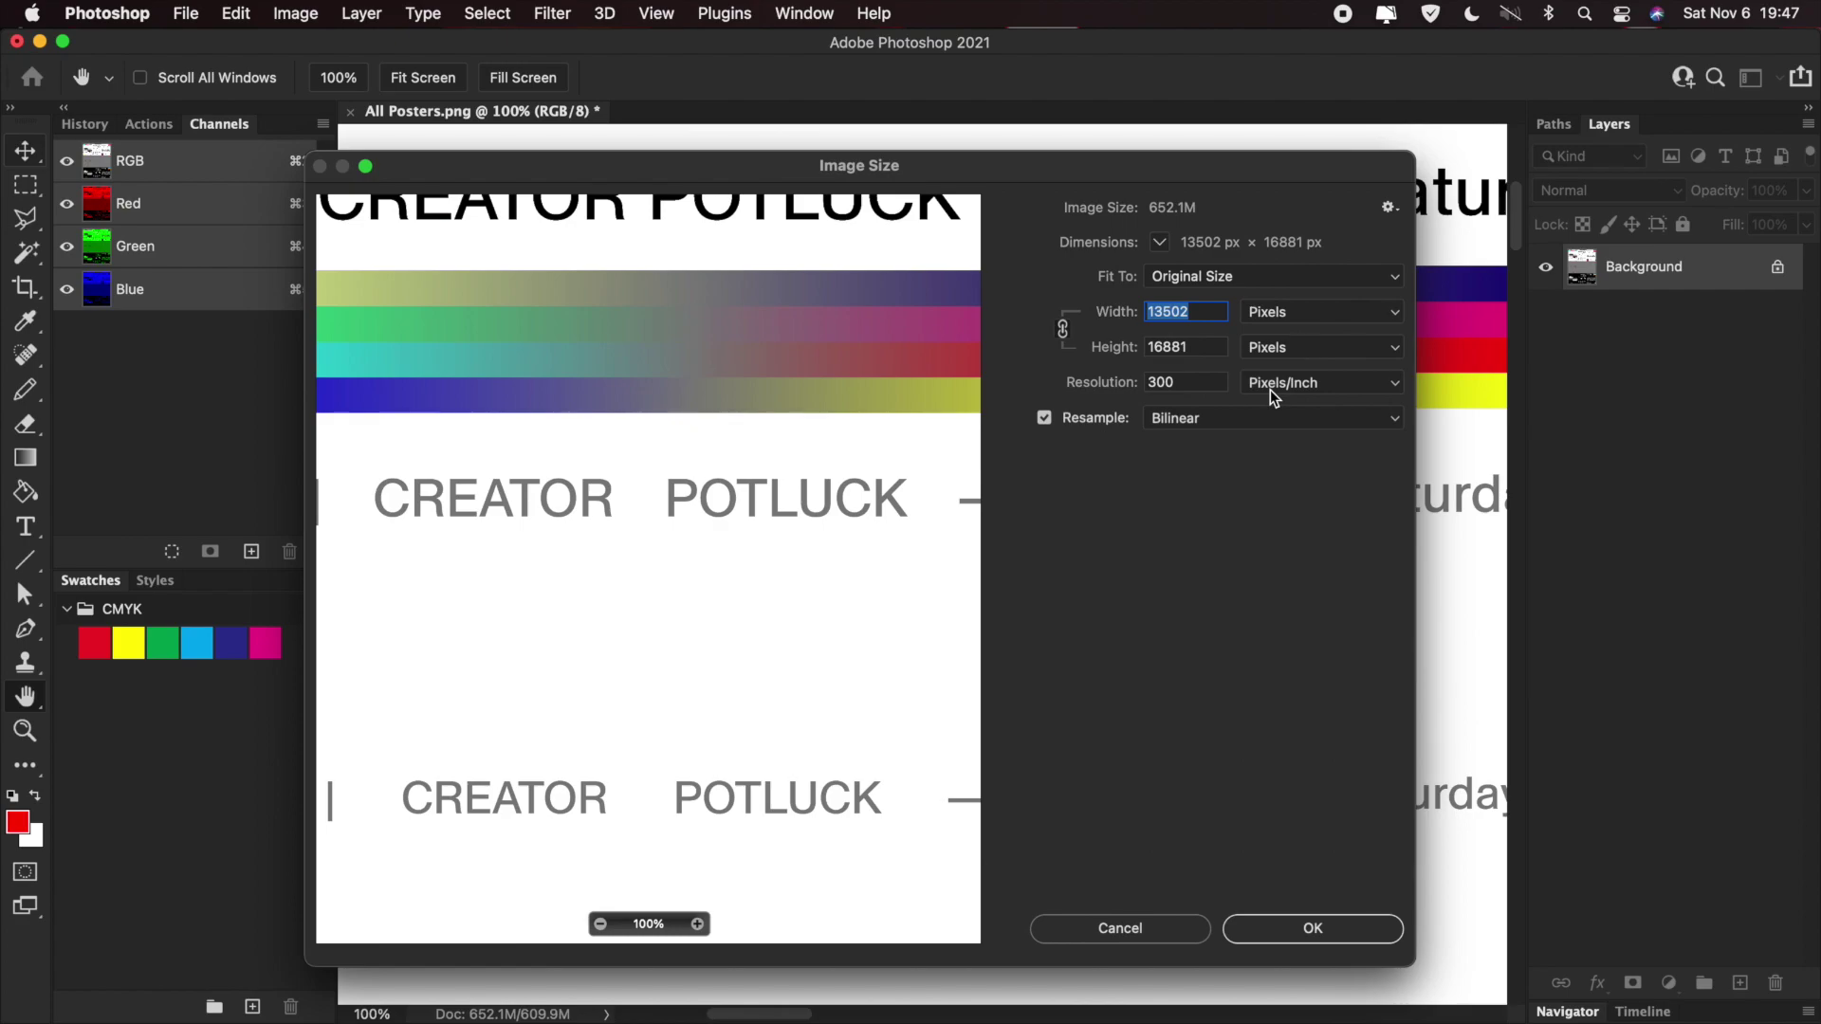
pyautogui.doubleClick(1206, 383)
pyautogui.write('72')
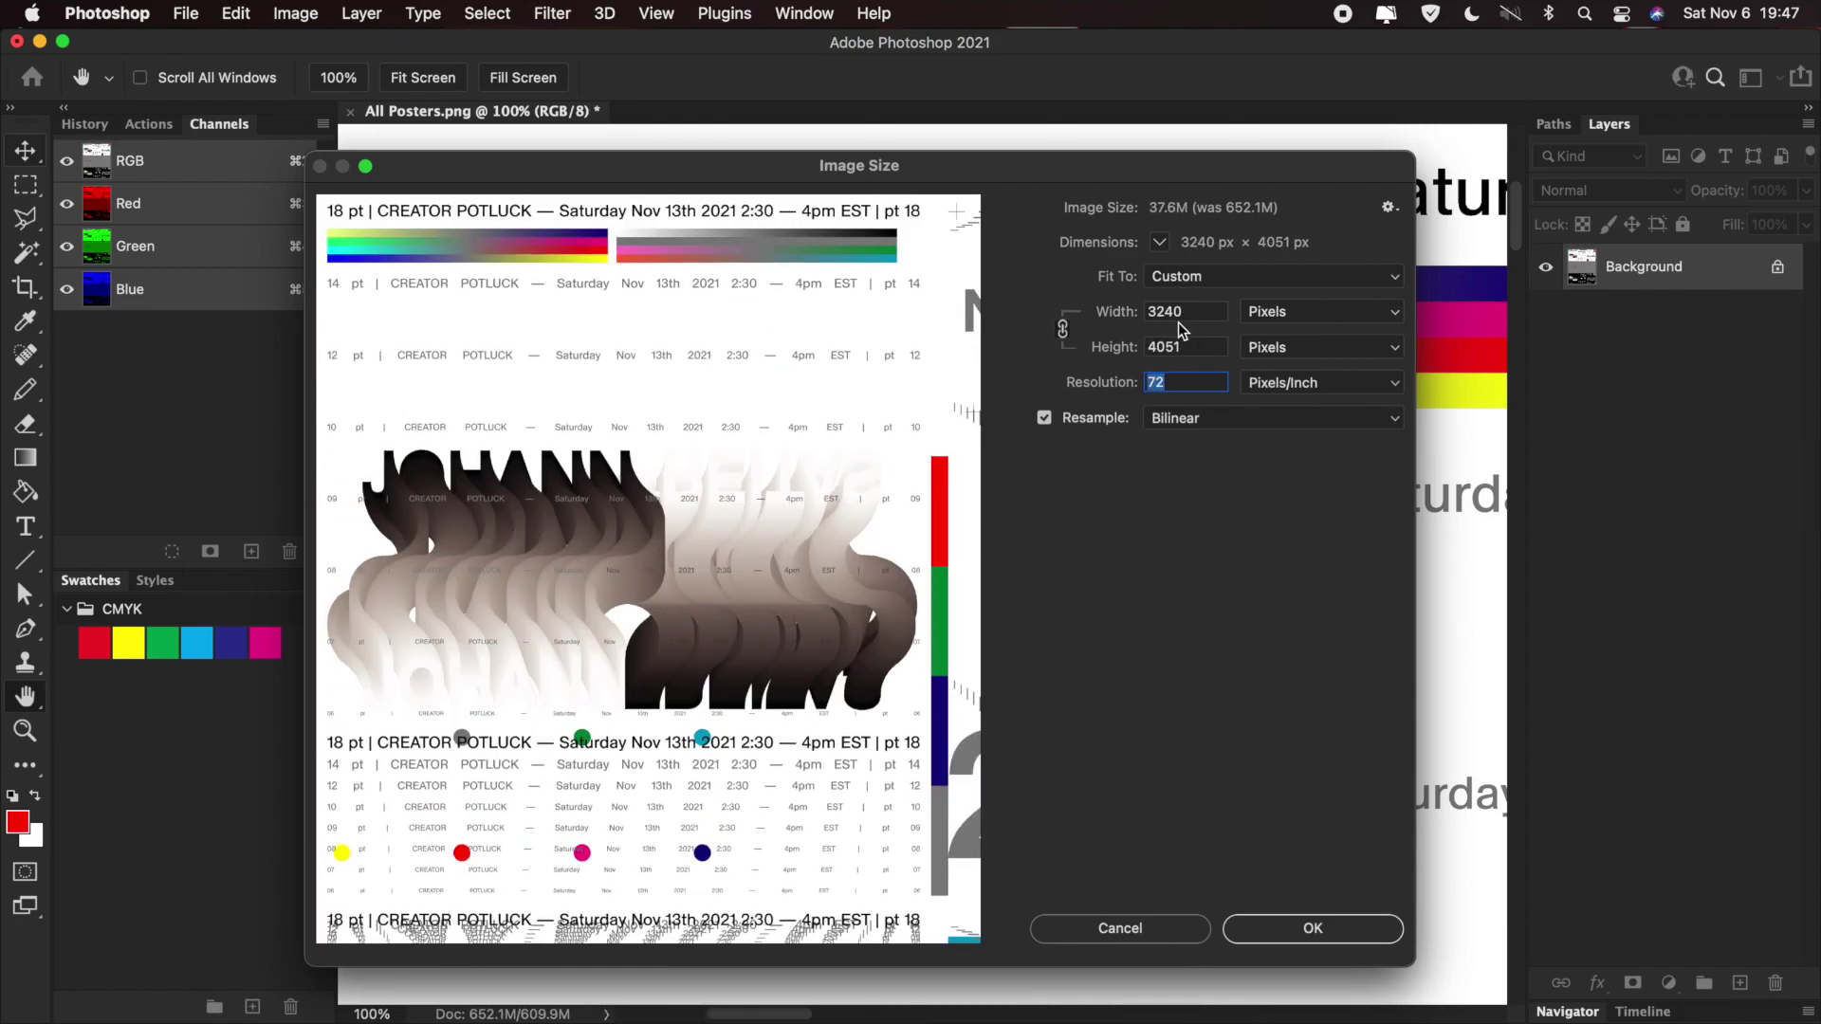
pyautogui.doubleClick(1204, 305)
pyautogui.click(1203, 304)
pyautogui.write('*3')
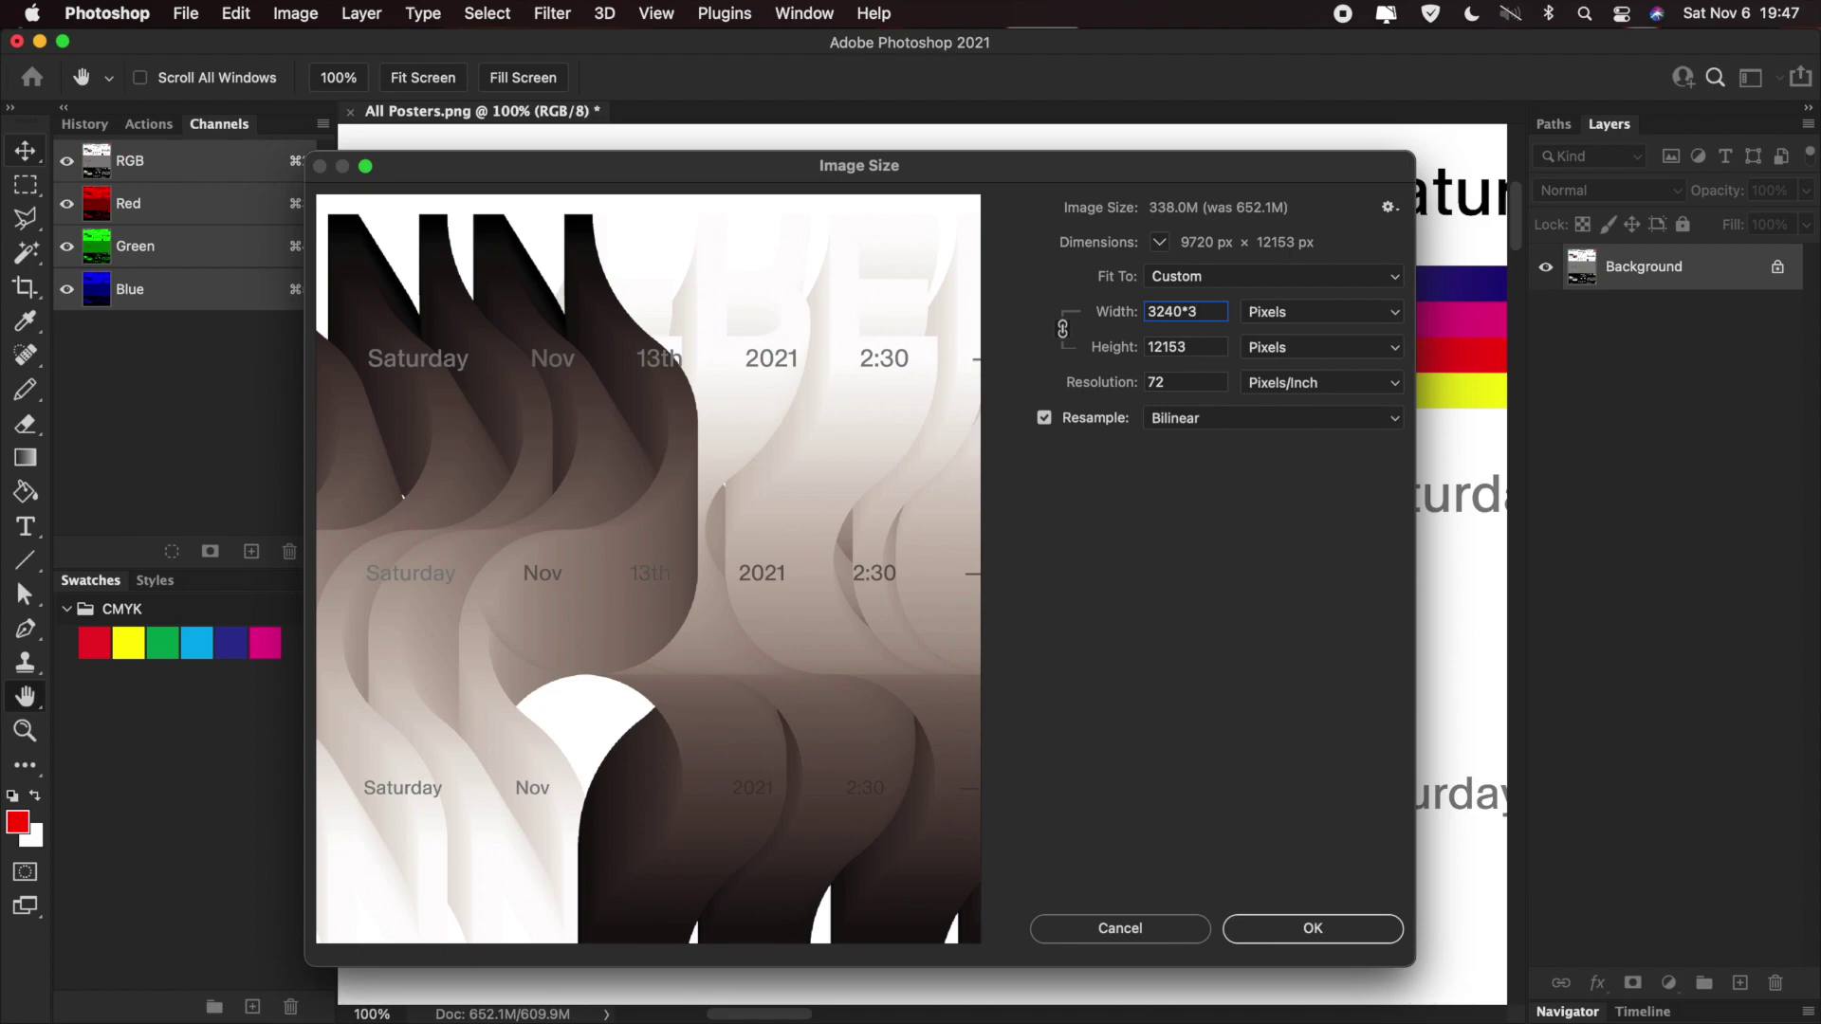
pyautogui.doubleClick(1190, 348)
pyautogui.moveTo(872, 645); pyautogui.dragTo(748, 57)
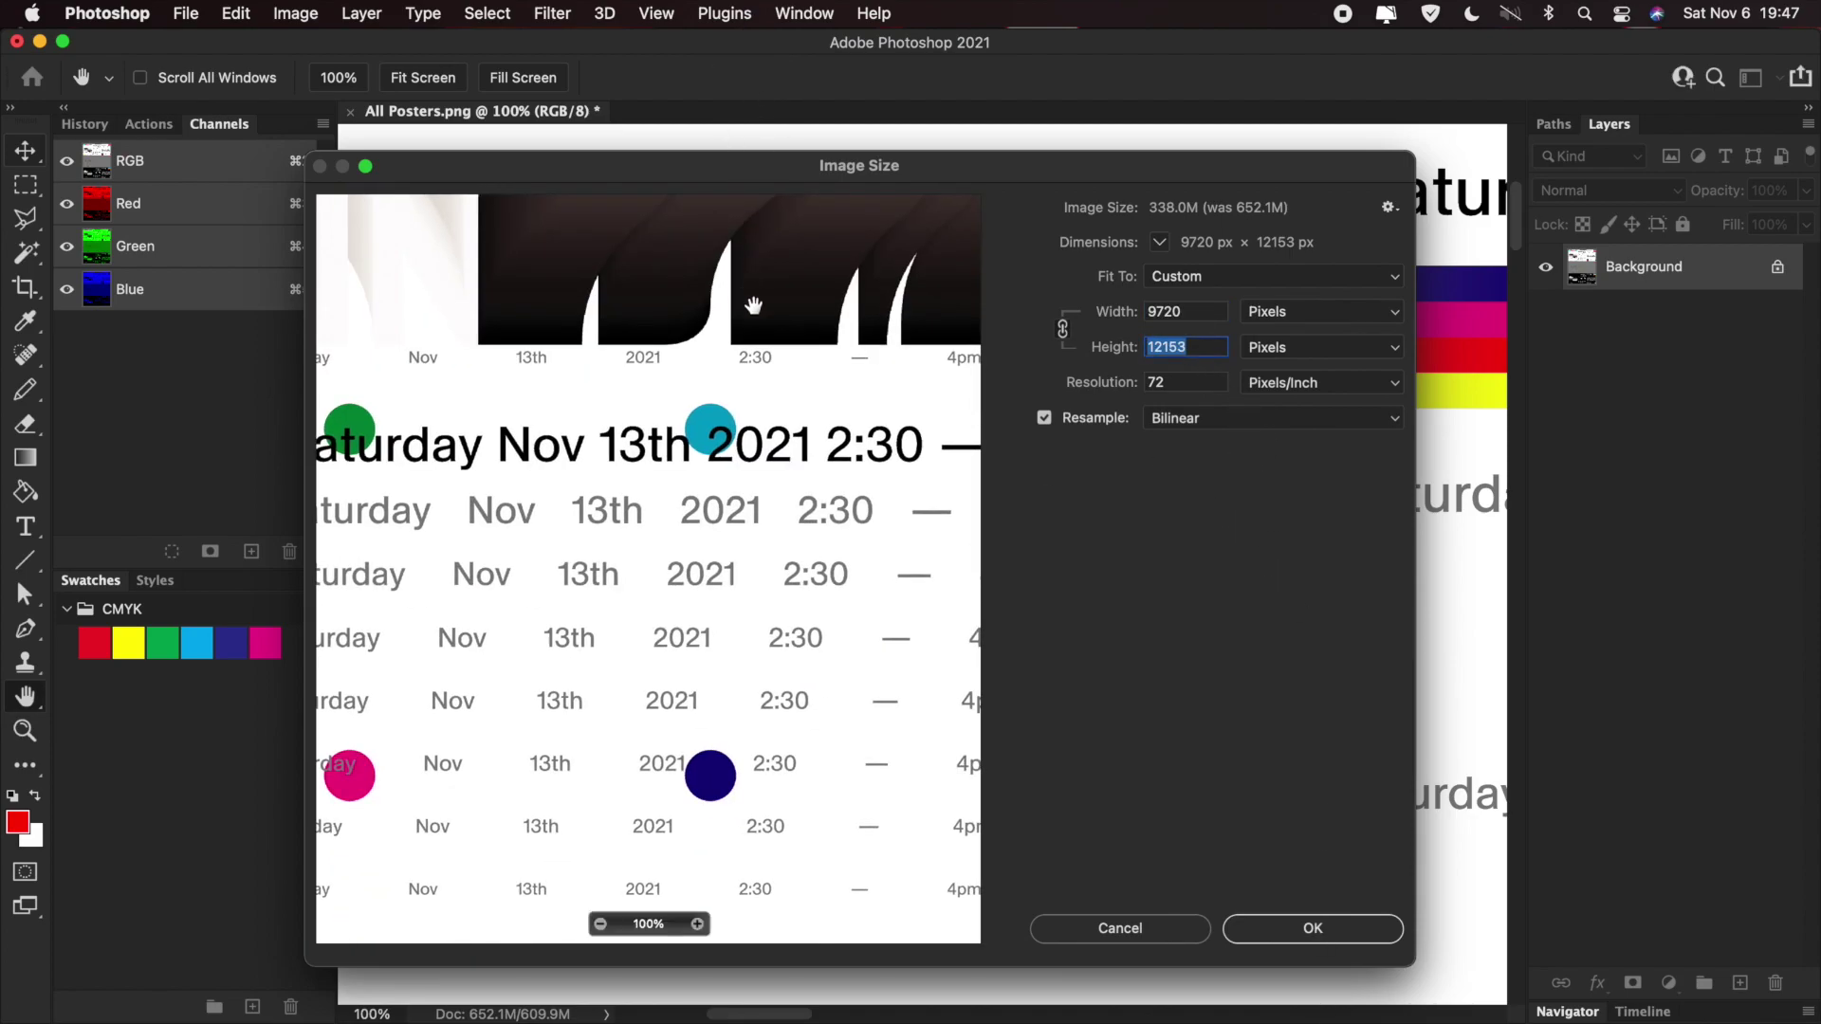
pyautogui.click(1313, 928)
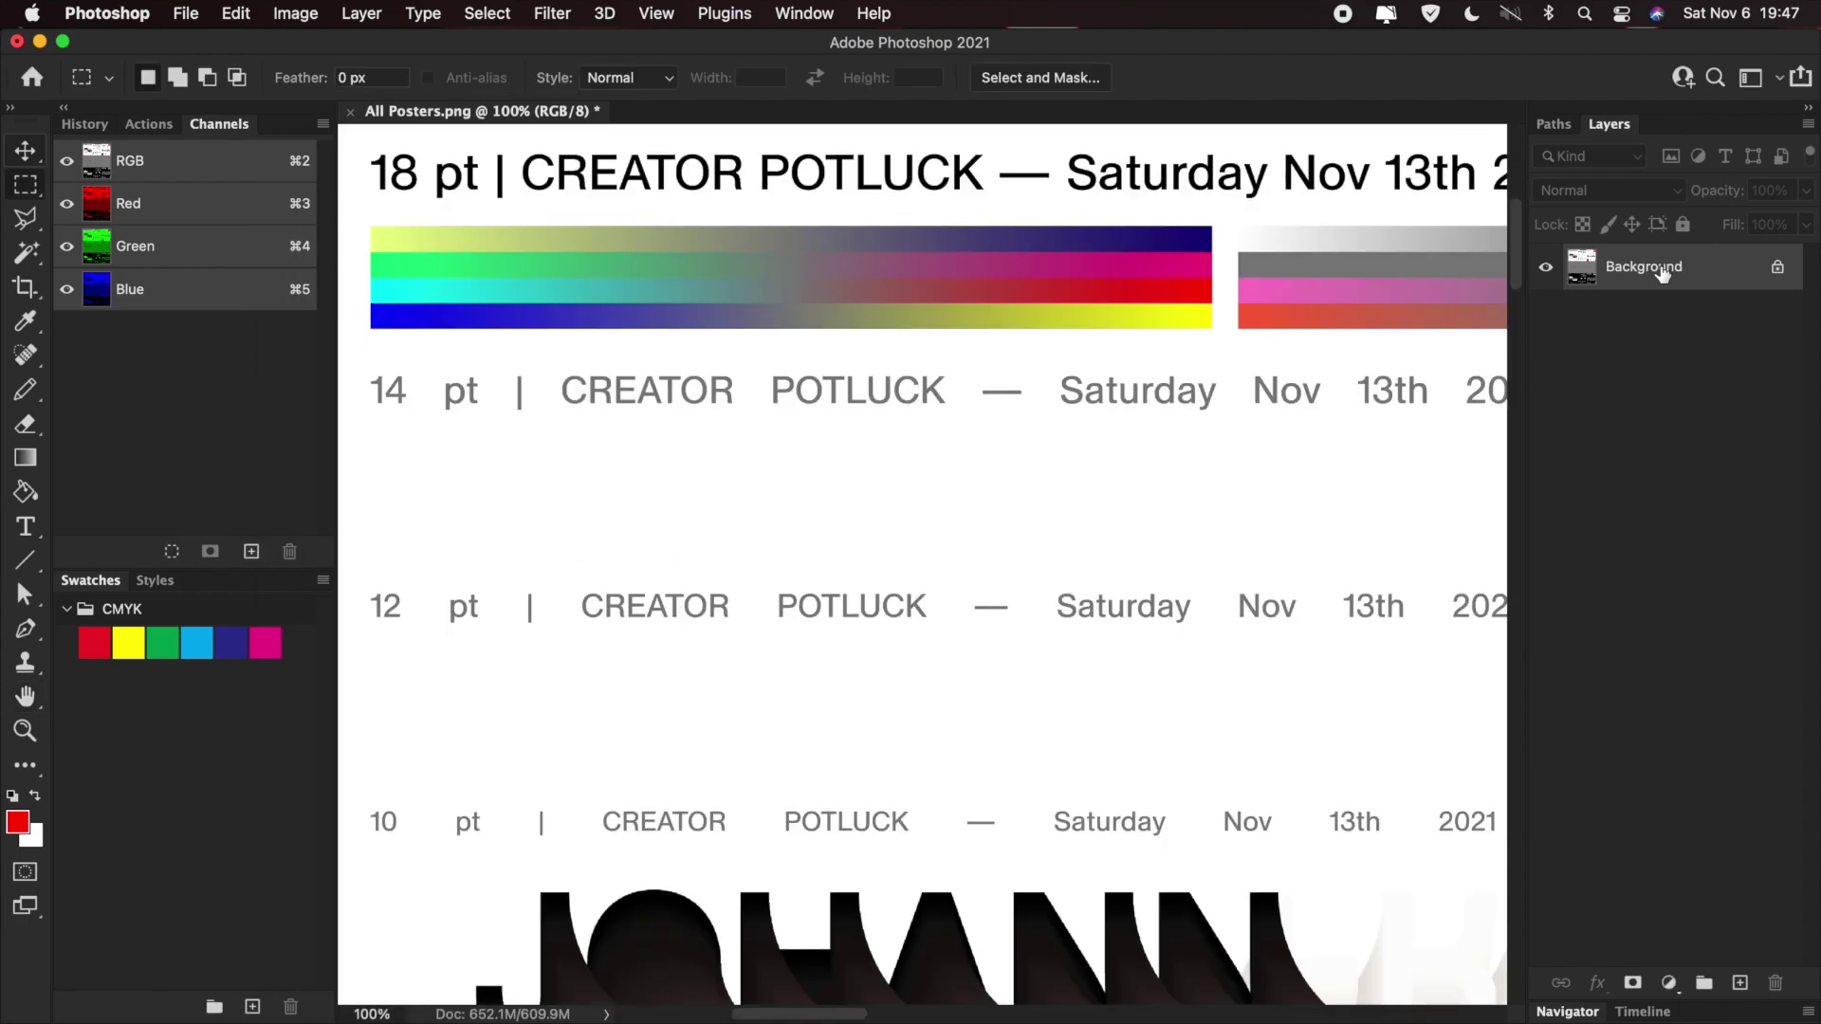
# - Convert the Background to a regular layer and give it a Multiply Pattern Overlay using the red-green-blue pattern at 100% opacity and 100% scale
pyautogui.doubleClick(1706, 273)
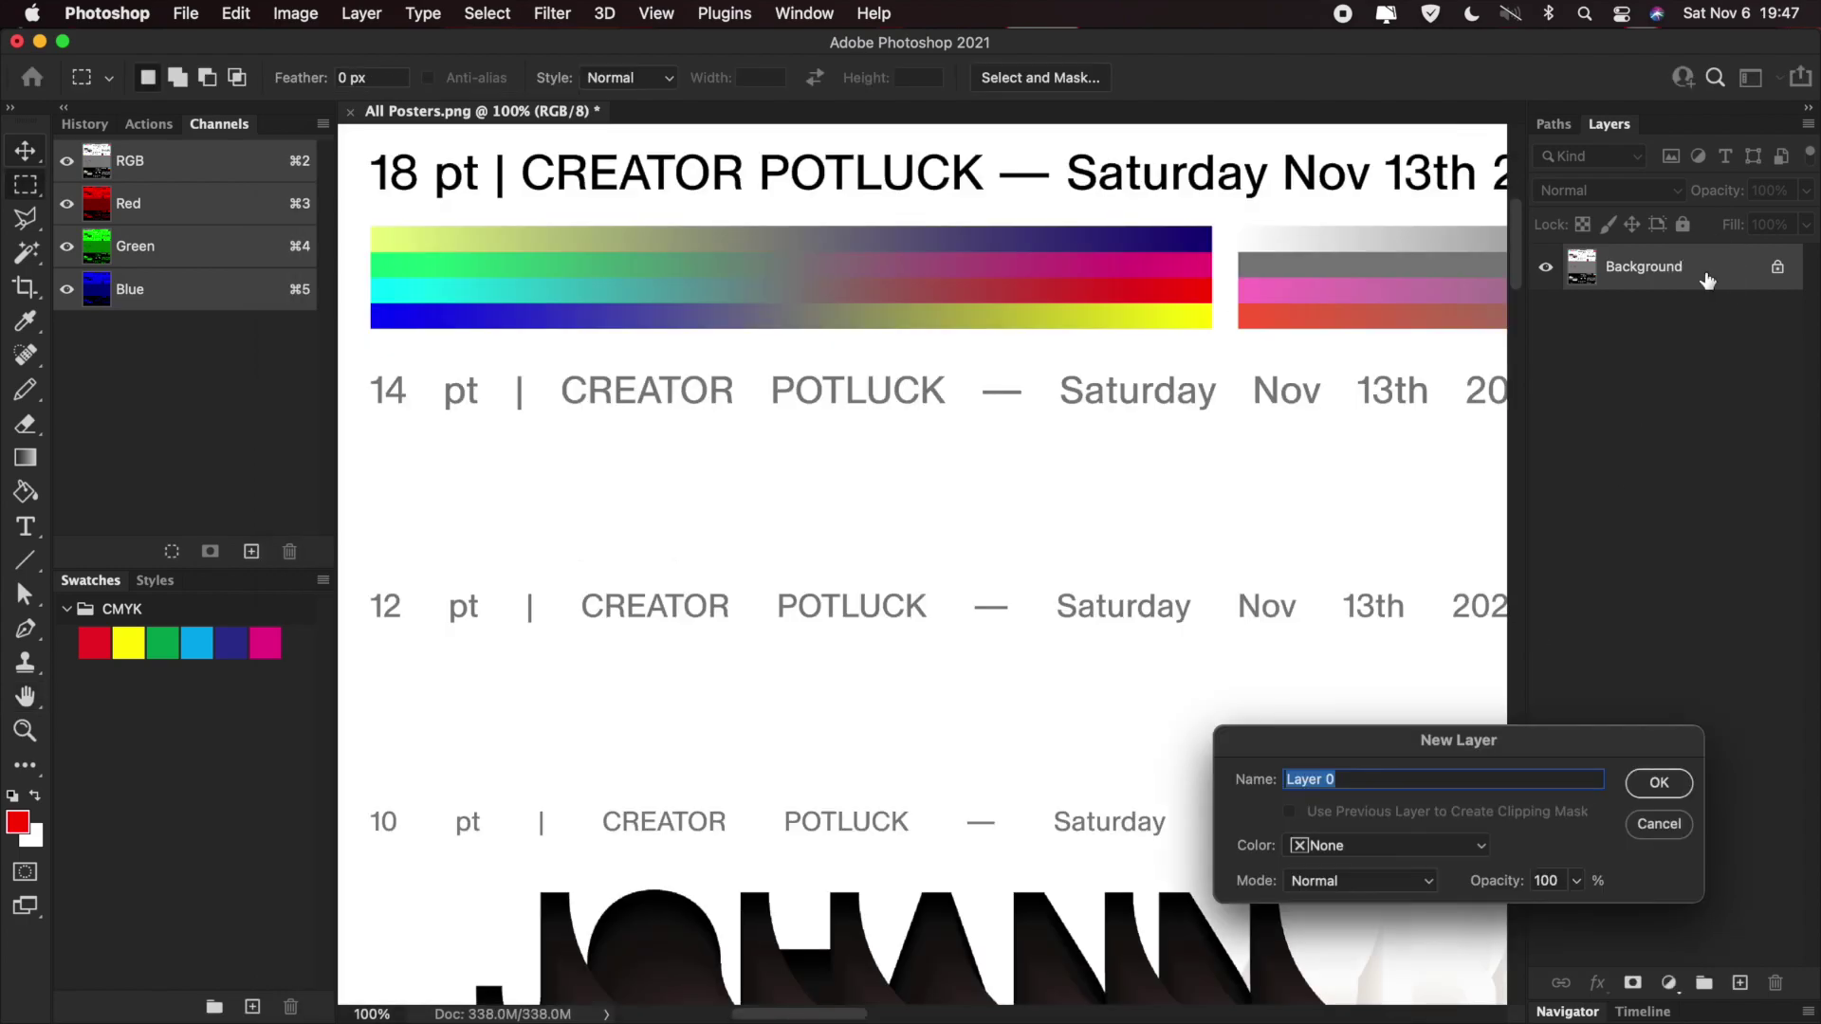
pyautogui.press('Return')
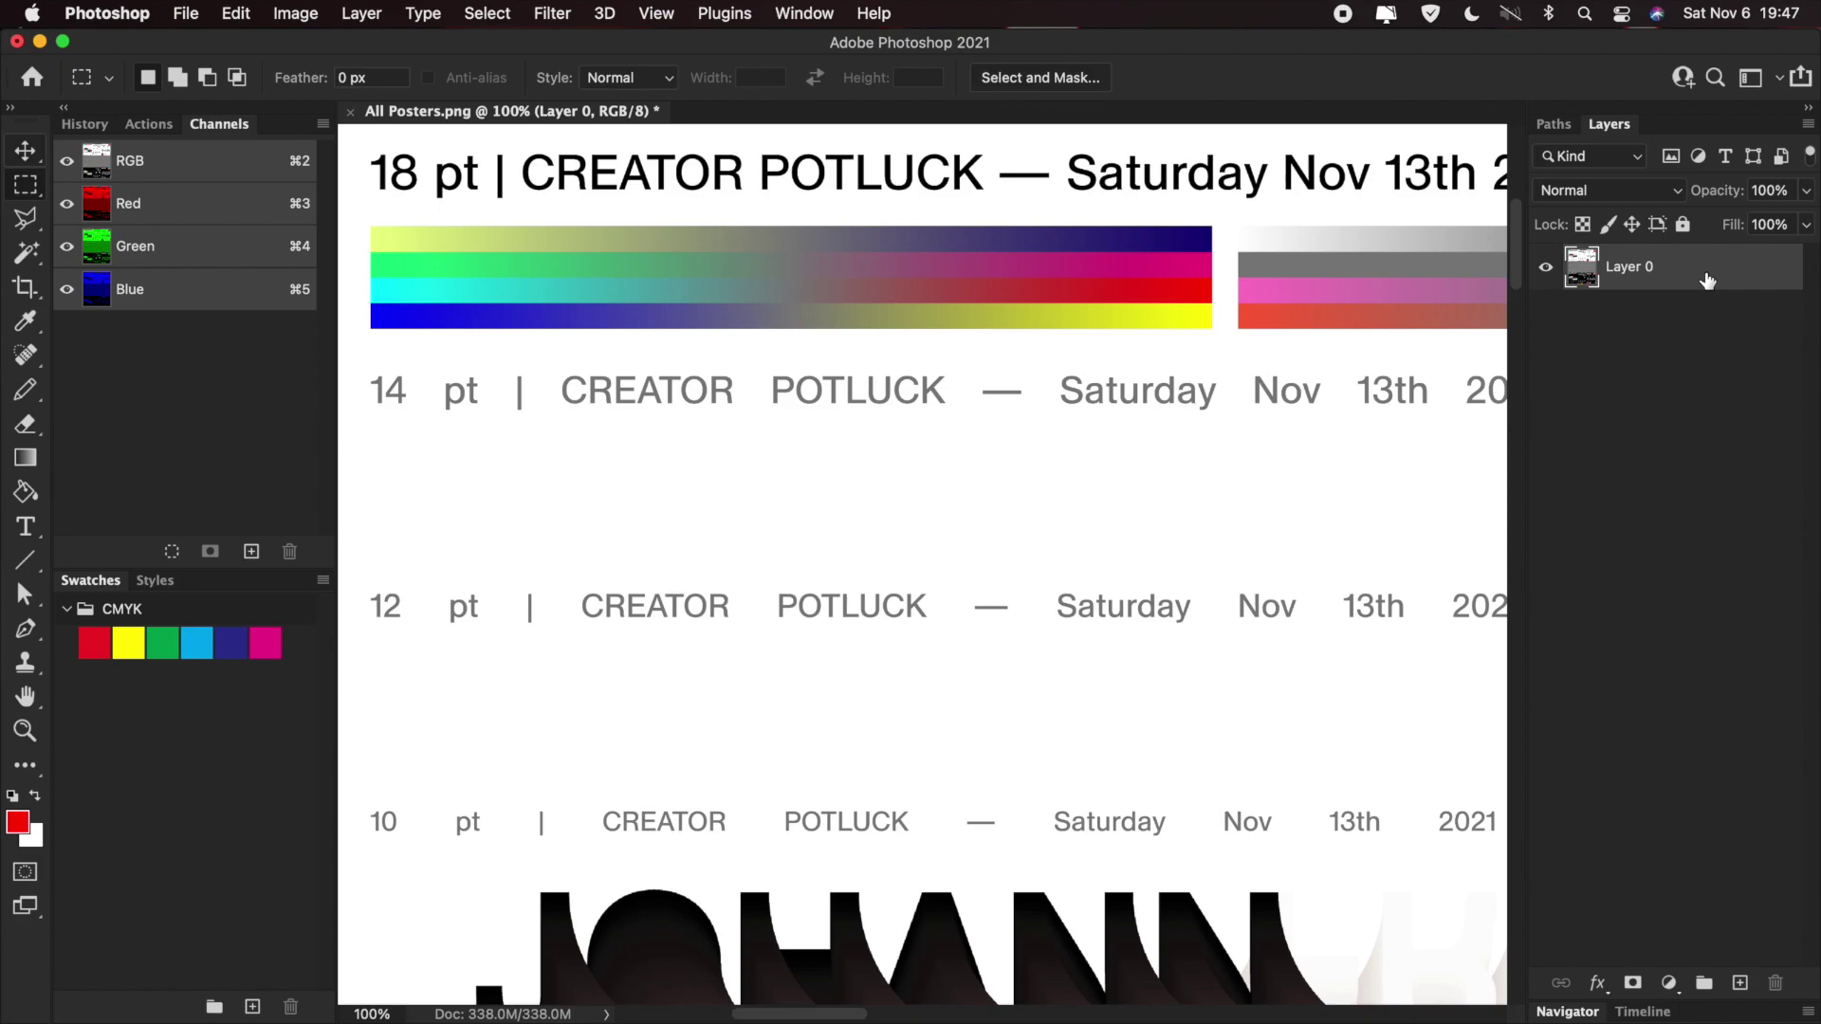
pyautogui.doubleClick(1706, 273)
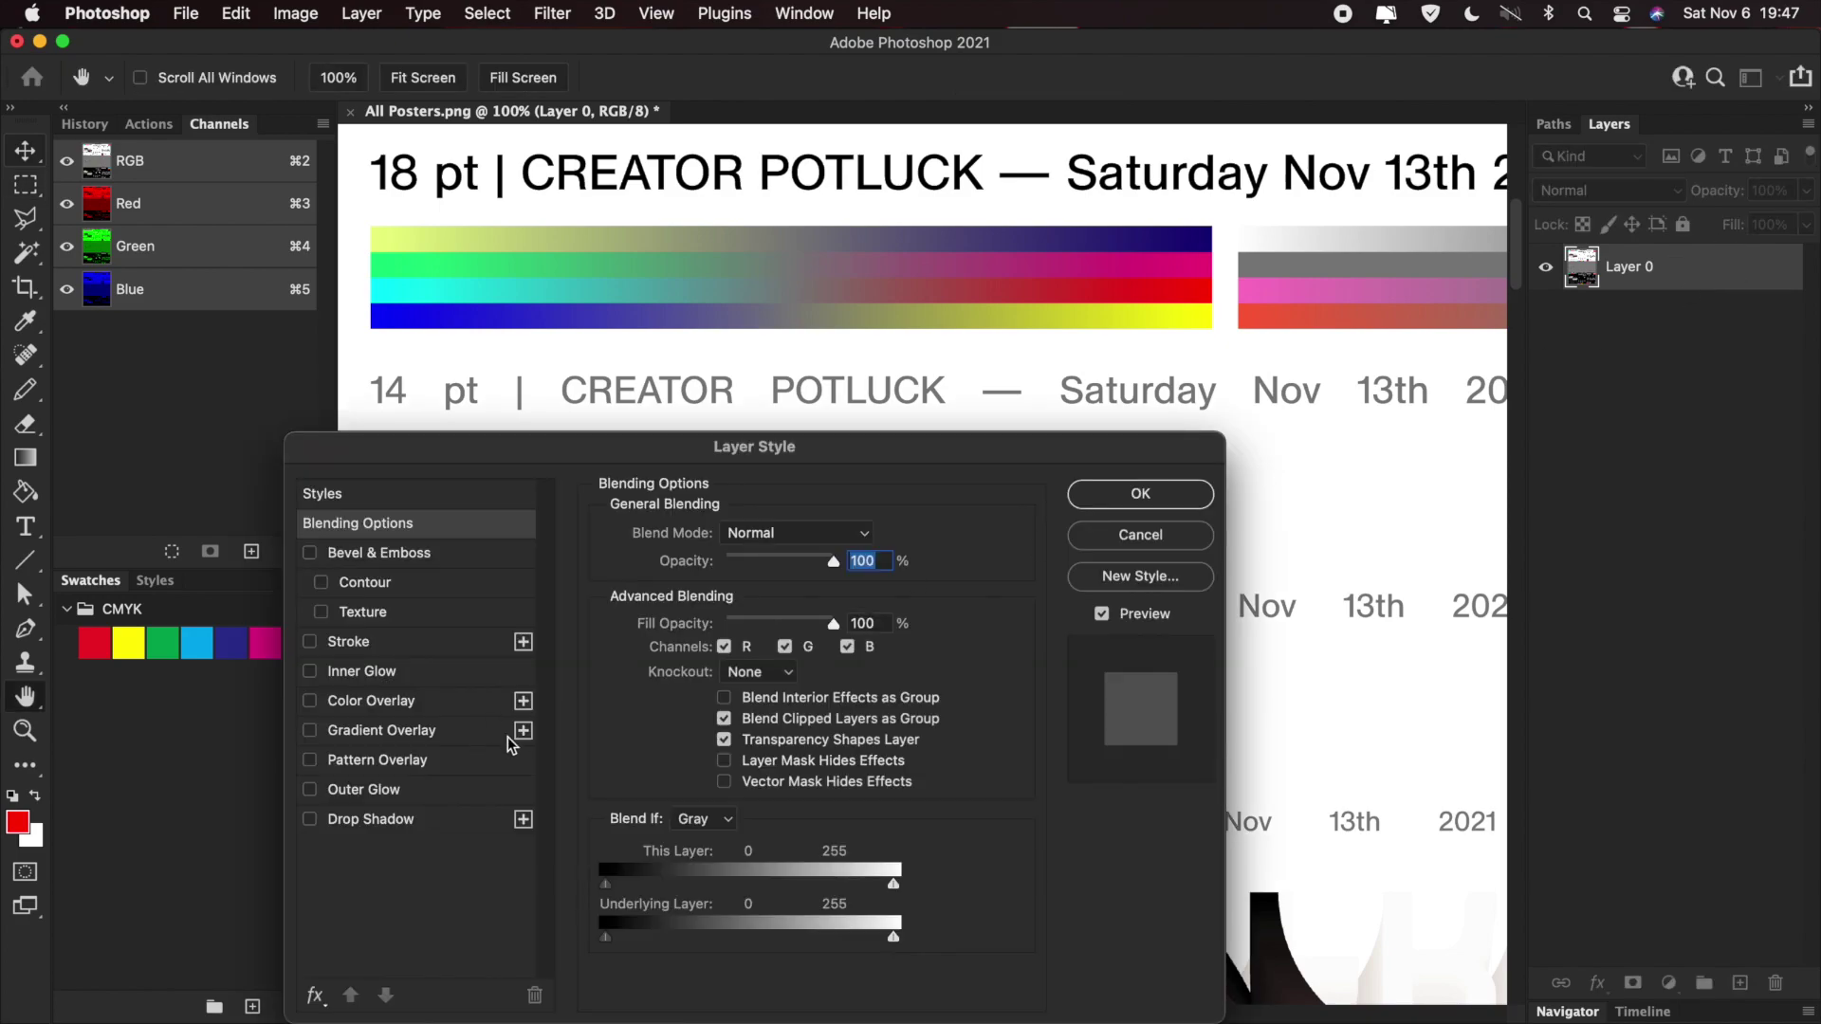
pyautogui.click(383, 763)
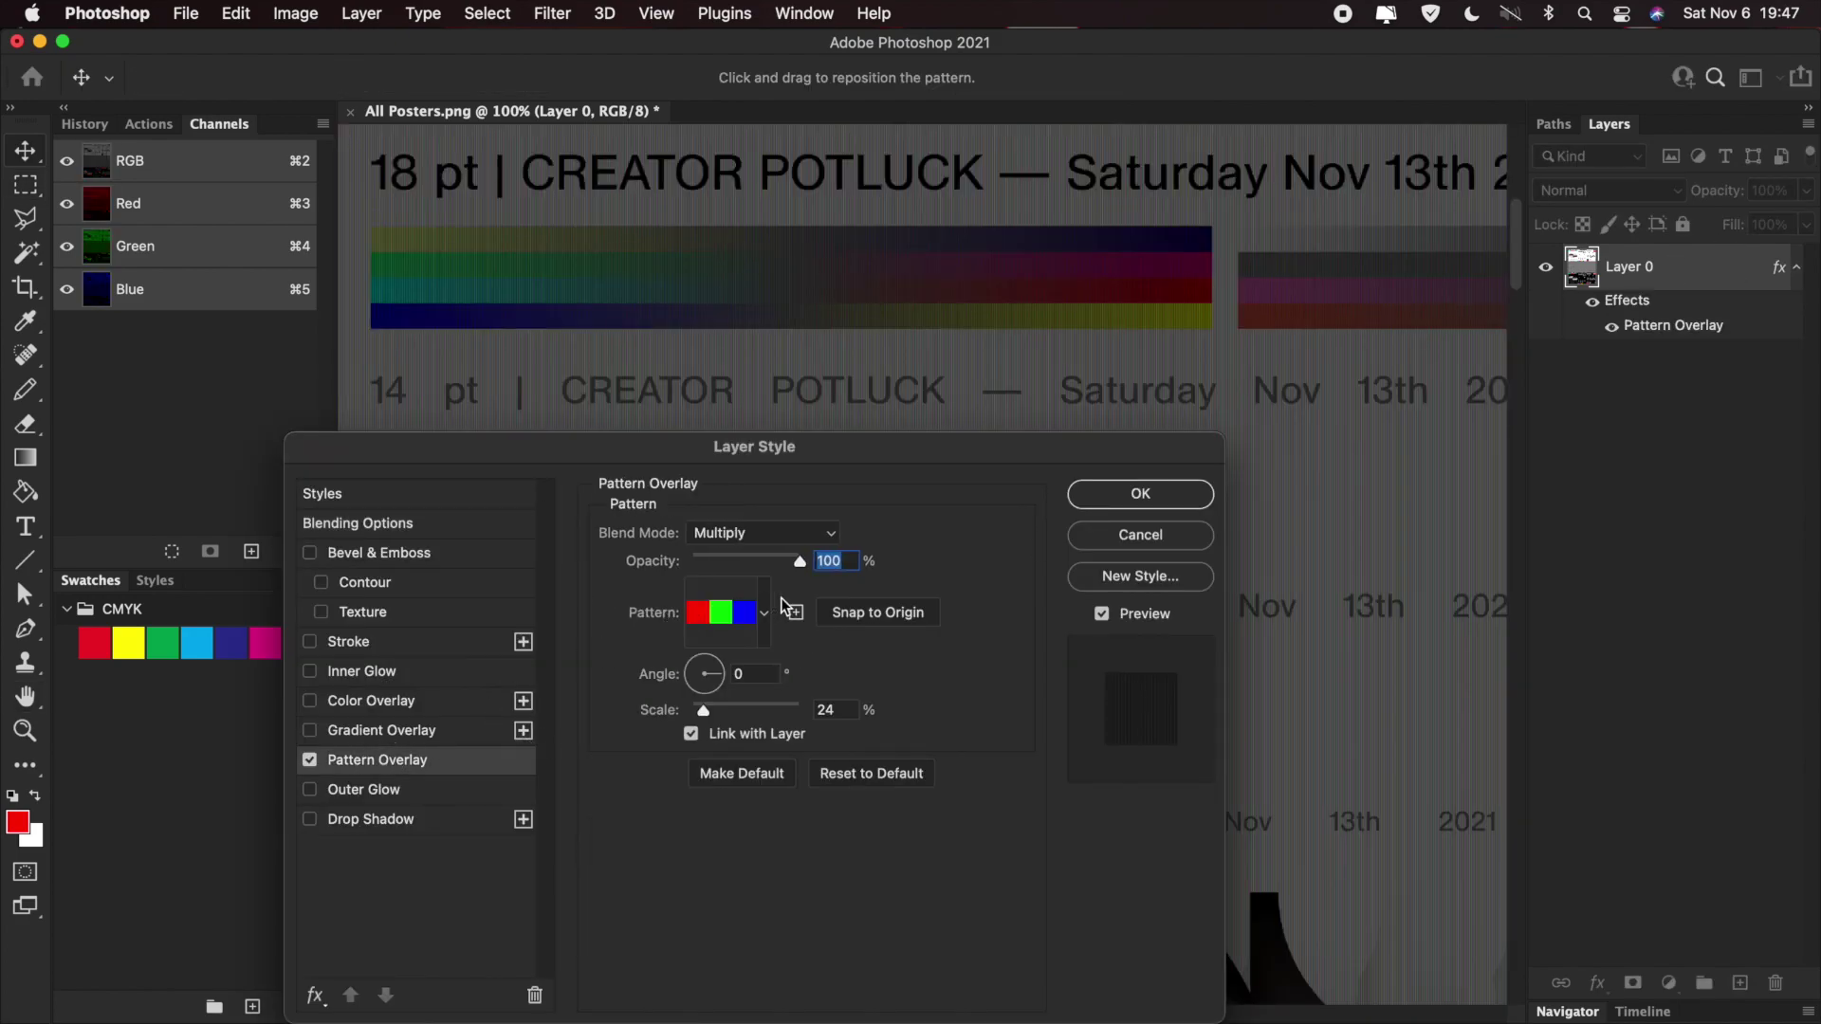
pyautogui.doubleClick(827, 711)
pyautogui.write('100')
pyautogui.click(801, 533)
pyautogui.click(801, 533)
pyautogui.click(782, 531)
pyautogui.click(783, 531)
pyautogui.doubleClick(822, 561)
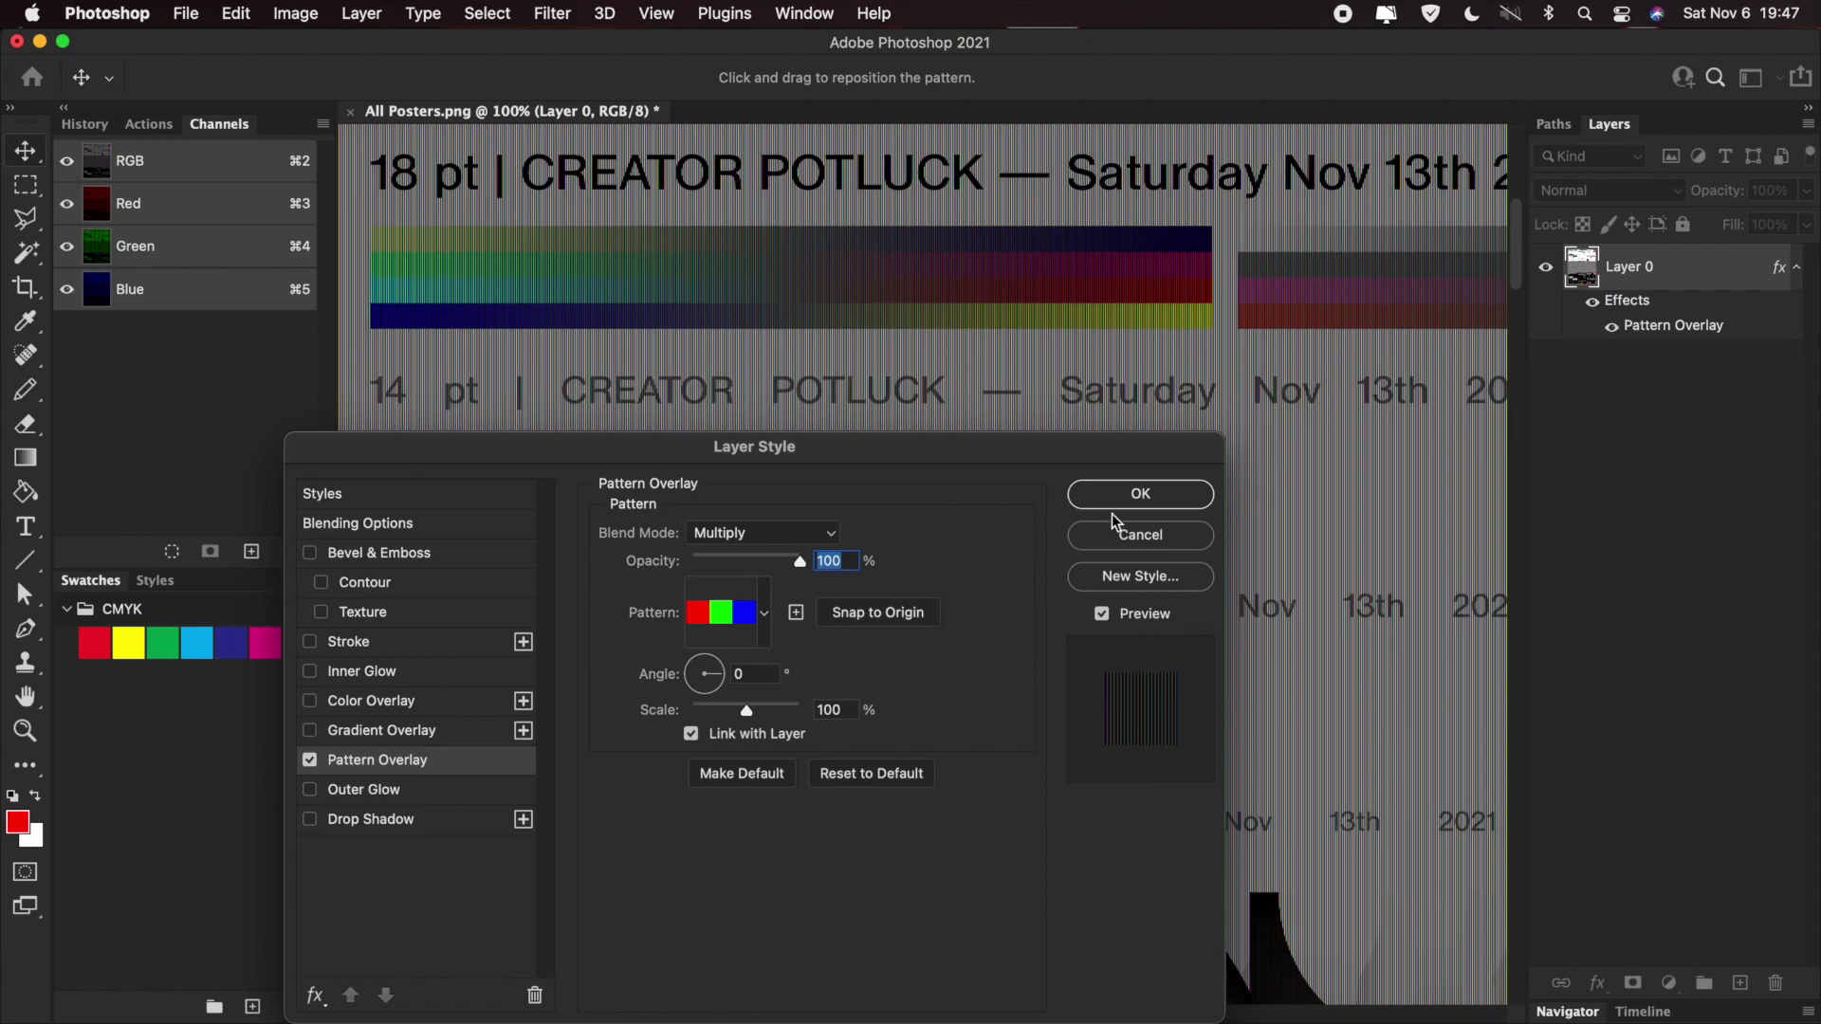
pyautogui.click(1141, 498)
# - Examine the red-green-blue pattern up close over the poster's date text, the CREATOR POTLUCK heading and the color gradient bars
pyautogui.scroll(8, 1041, 612)
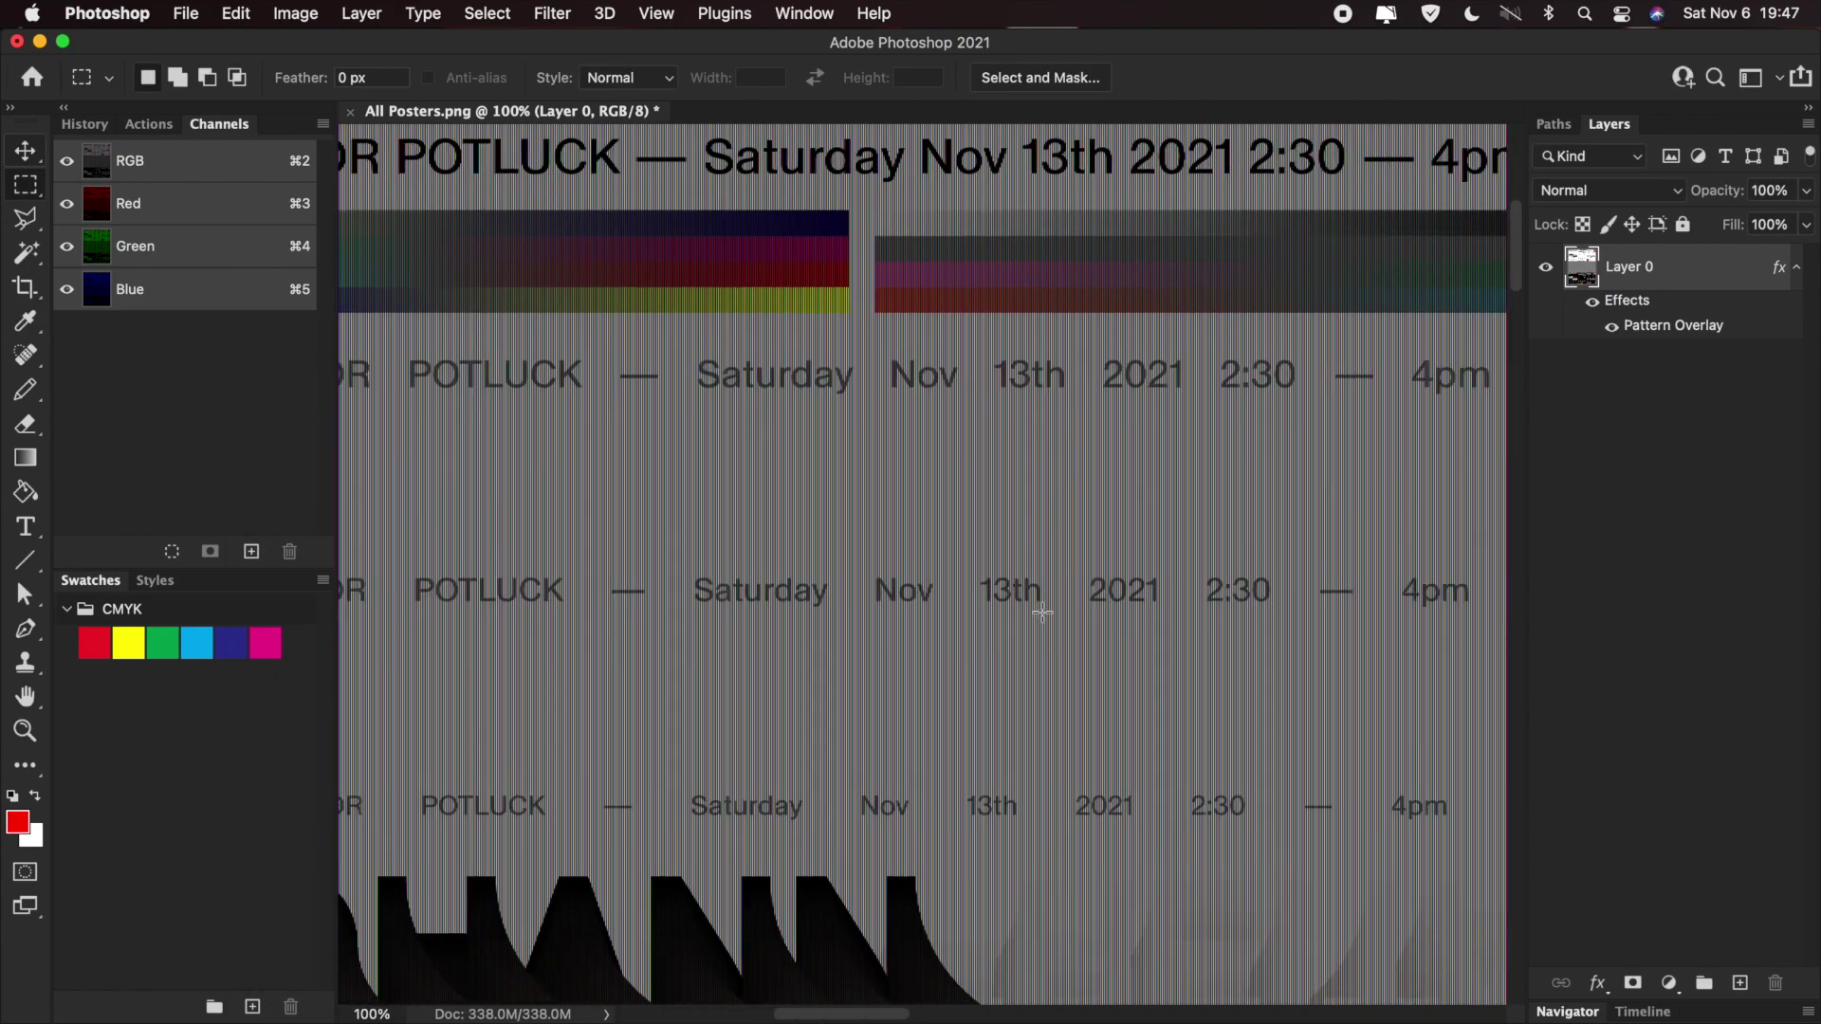
pyautogui.scroll(4, 673, 511)
pyautogui.scroll(-2, 672, 510)
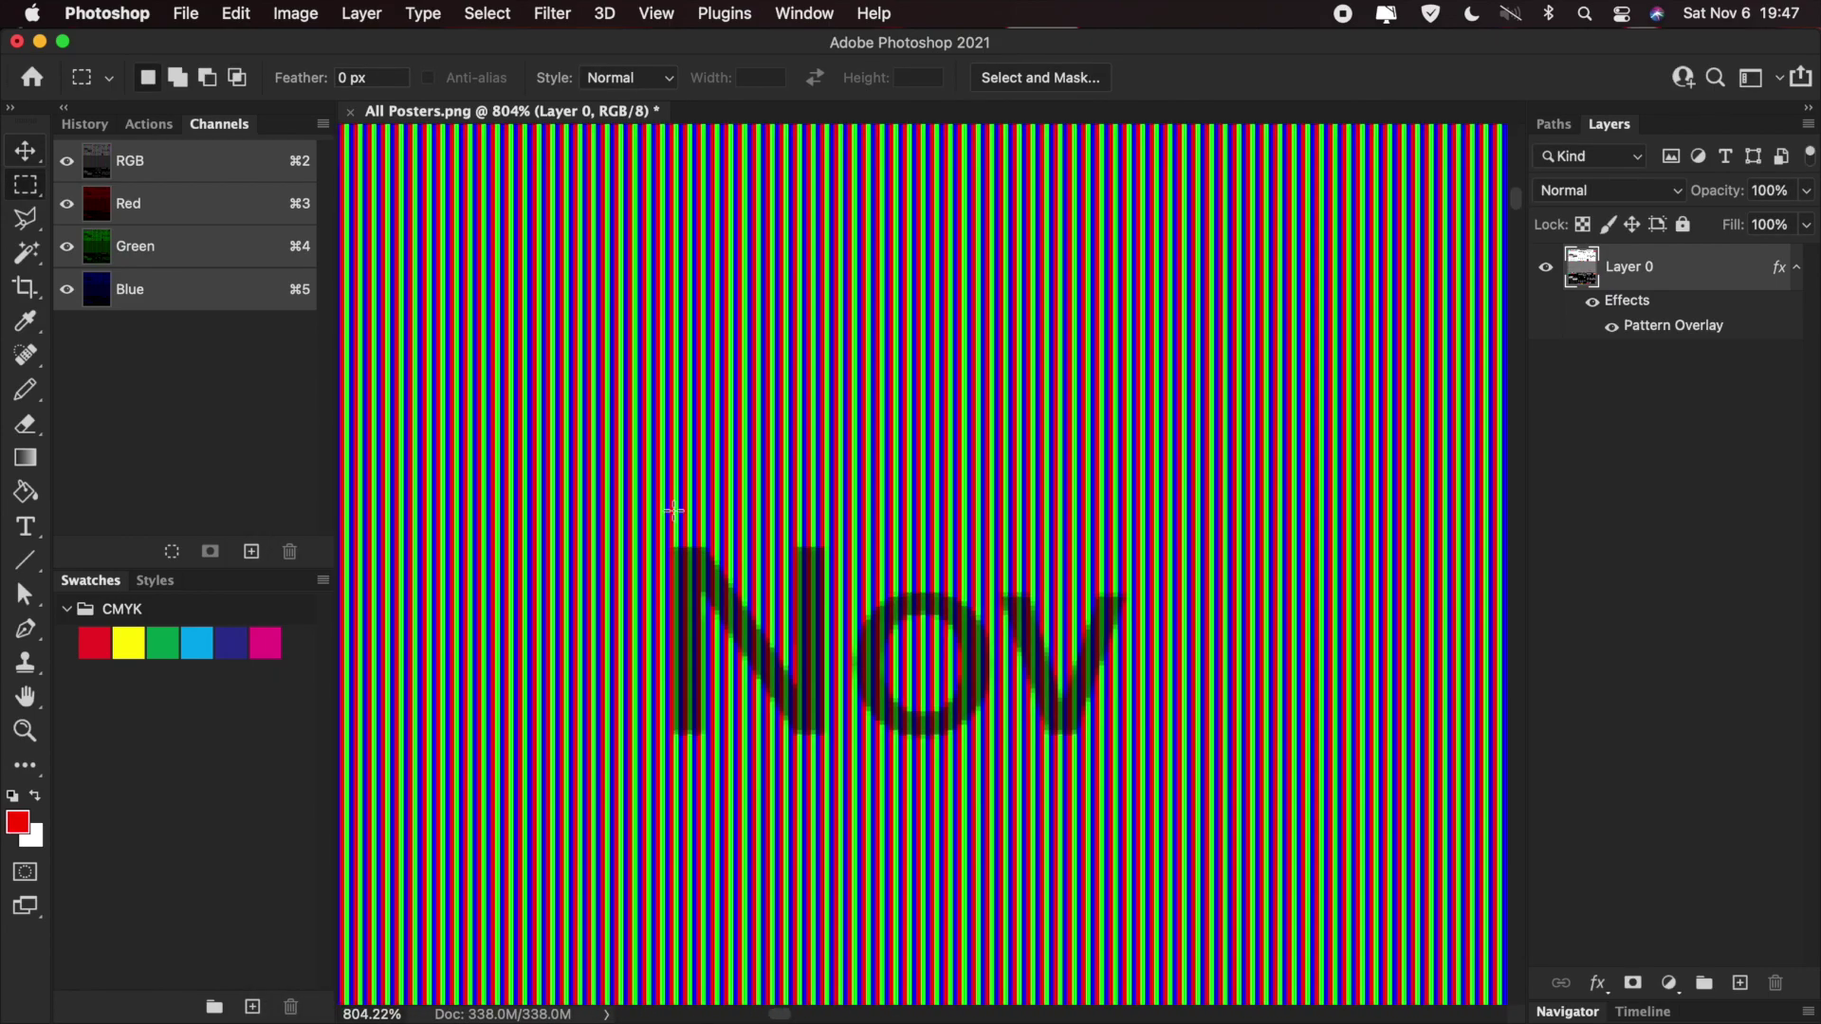
pyautogui.scroll(3, 671, 514)
pyautogui.scroll(-3, 672, 516)
pyautogui.scroll(-10, 672, 516)
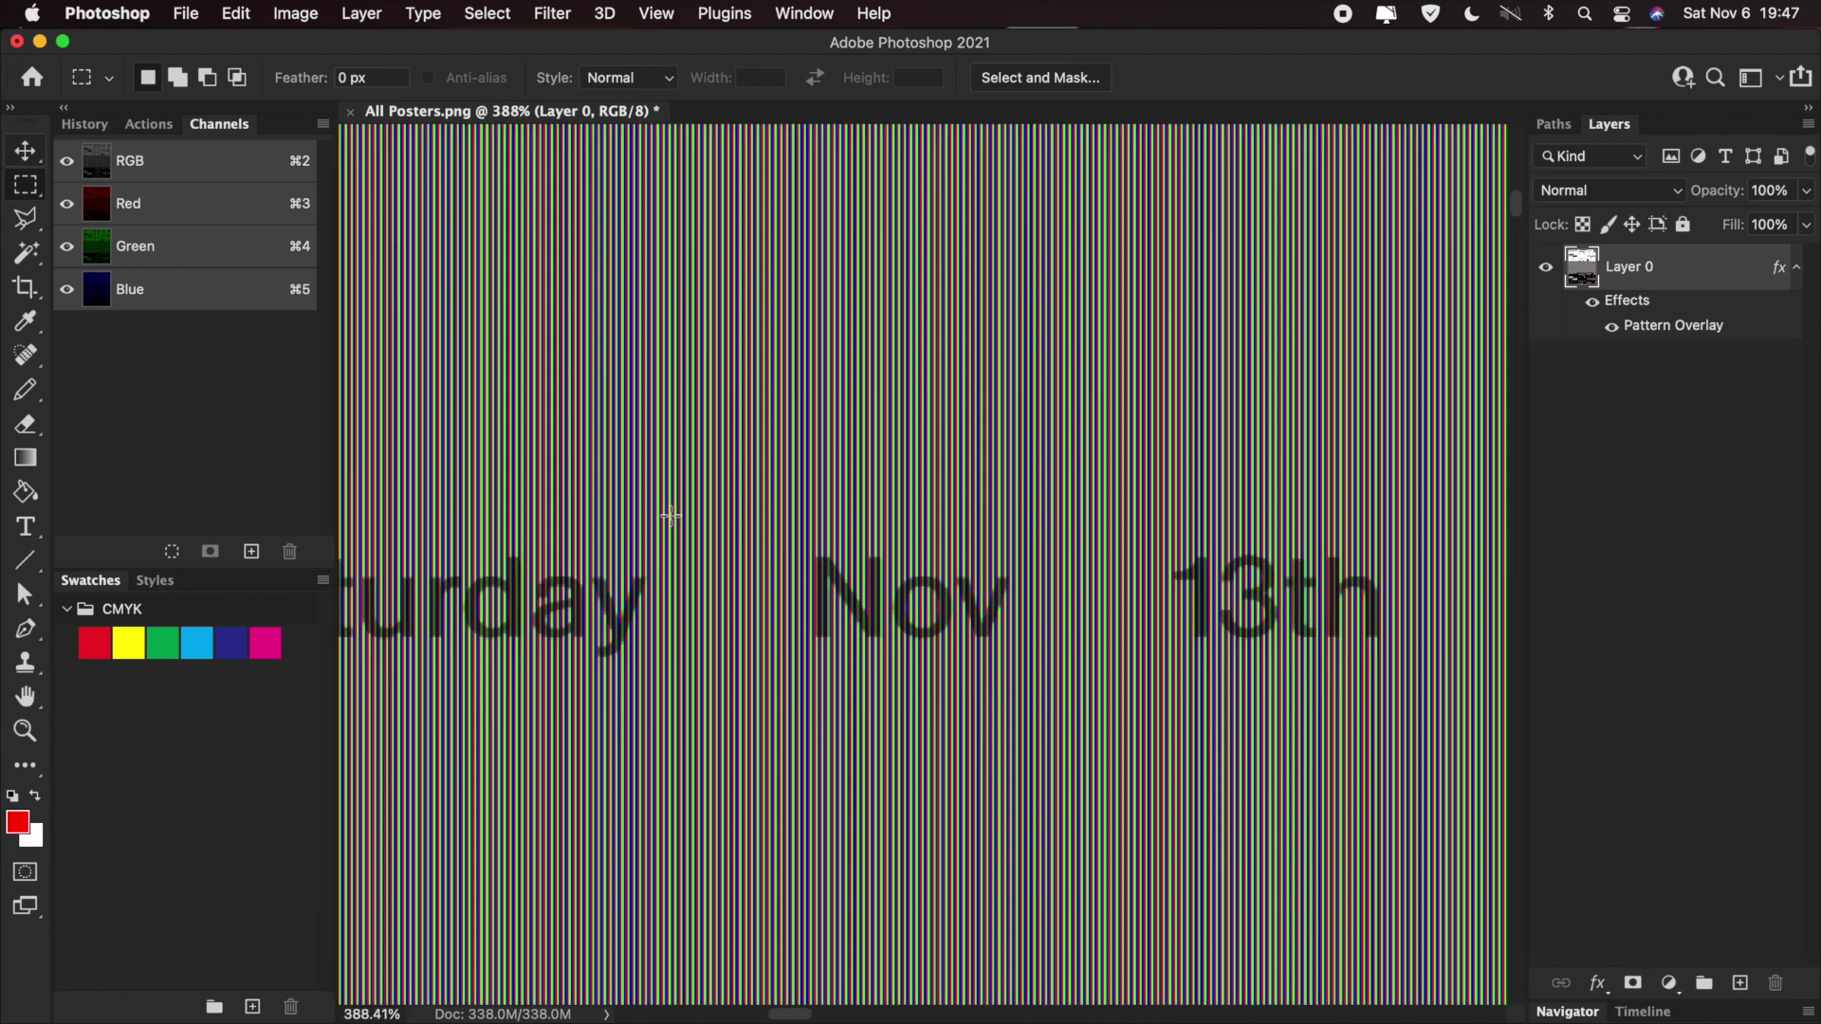
pyautogui.scroll(-3, 670, 515)
pyautogui.hscroll(-15, 670, 515)
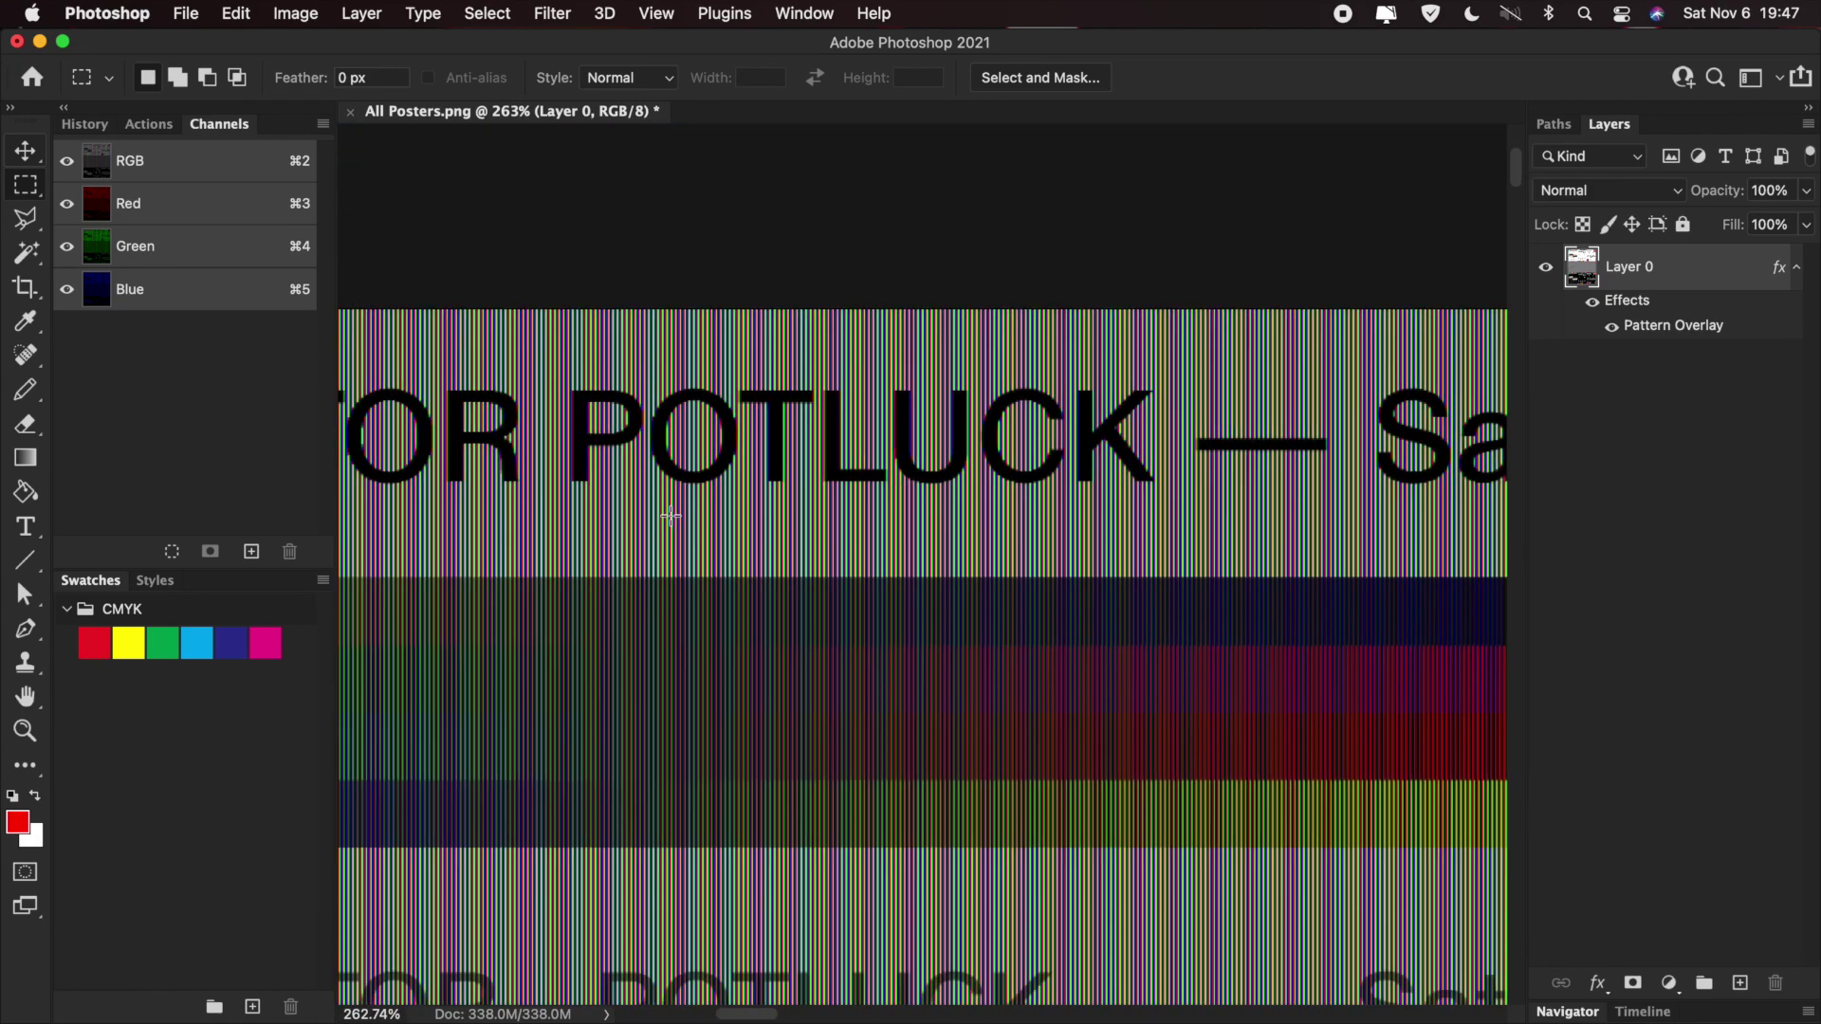
pyautogui.hscroll(5, 671, 515)
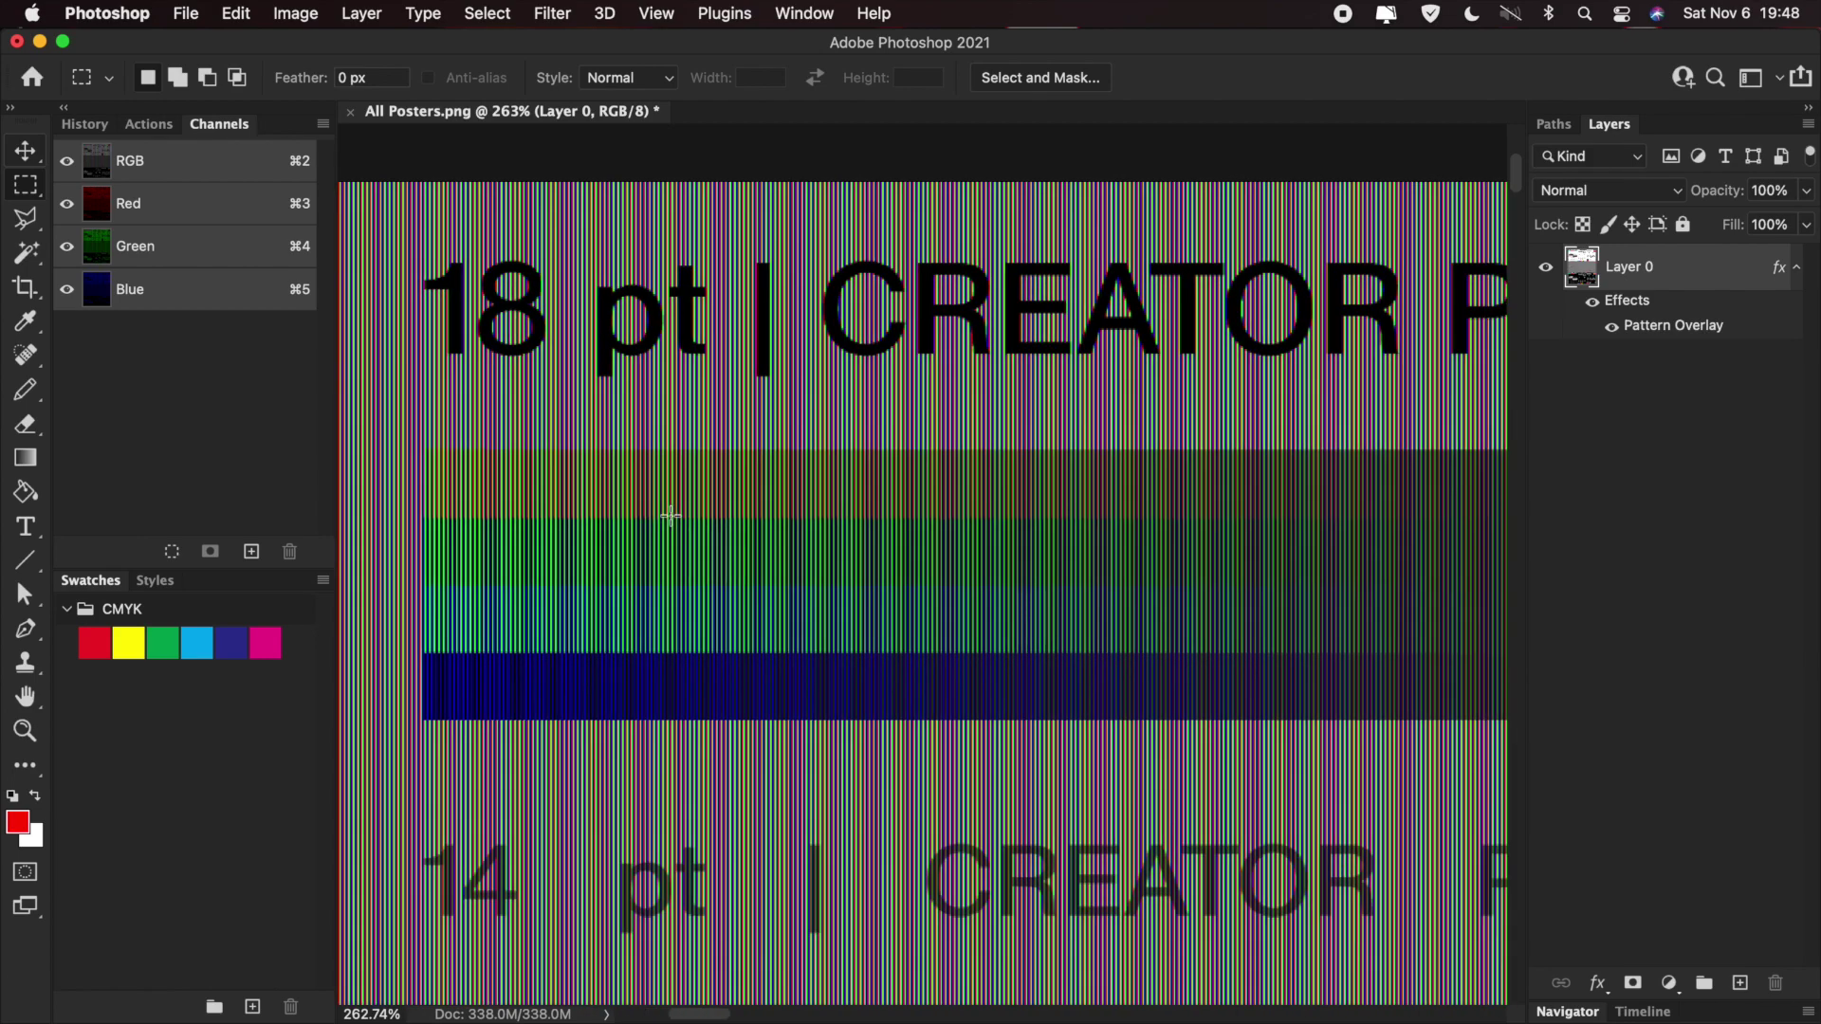
pyautogui.scroll(-2, 670, 515)
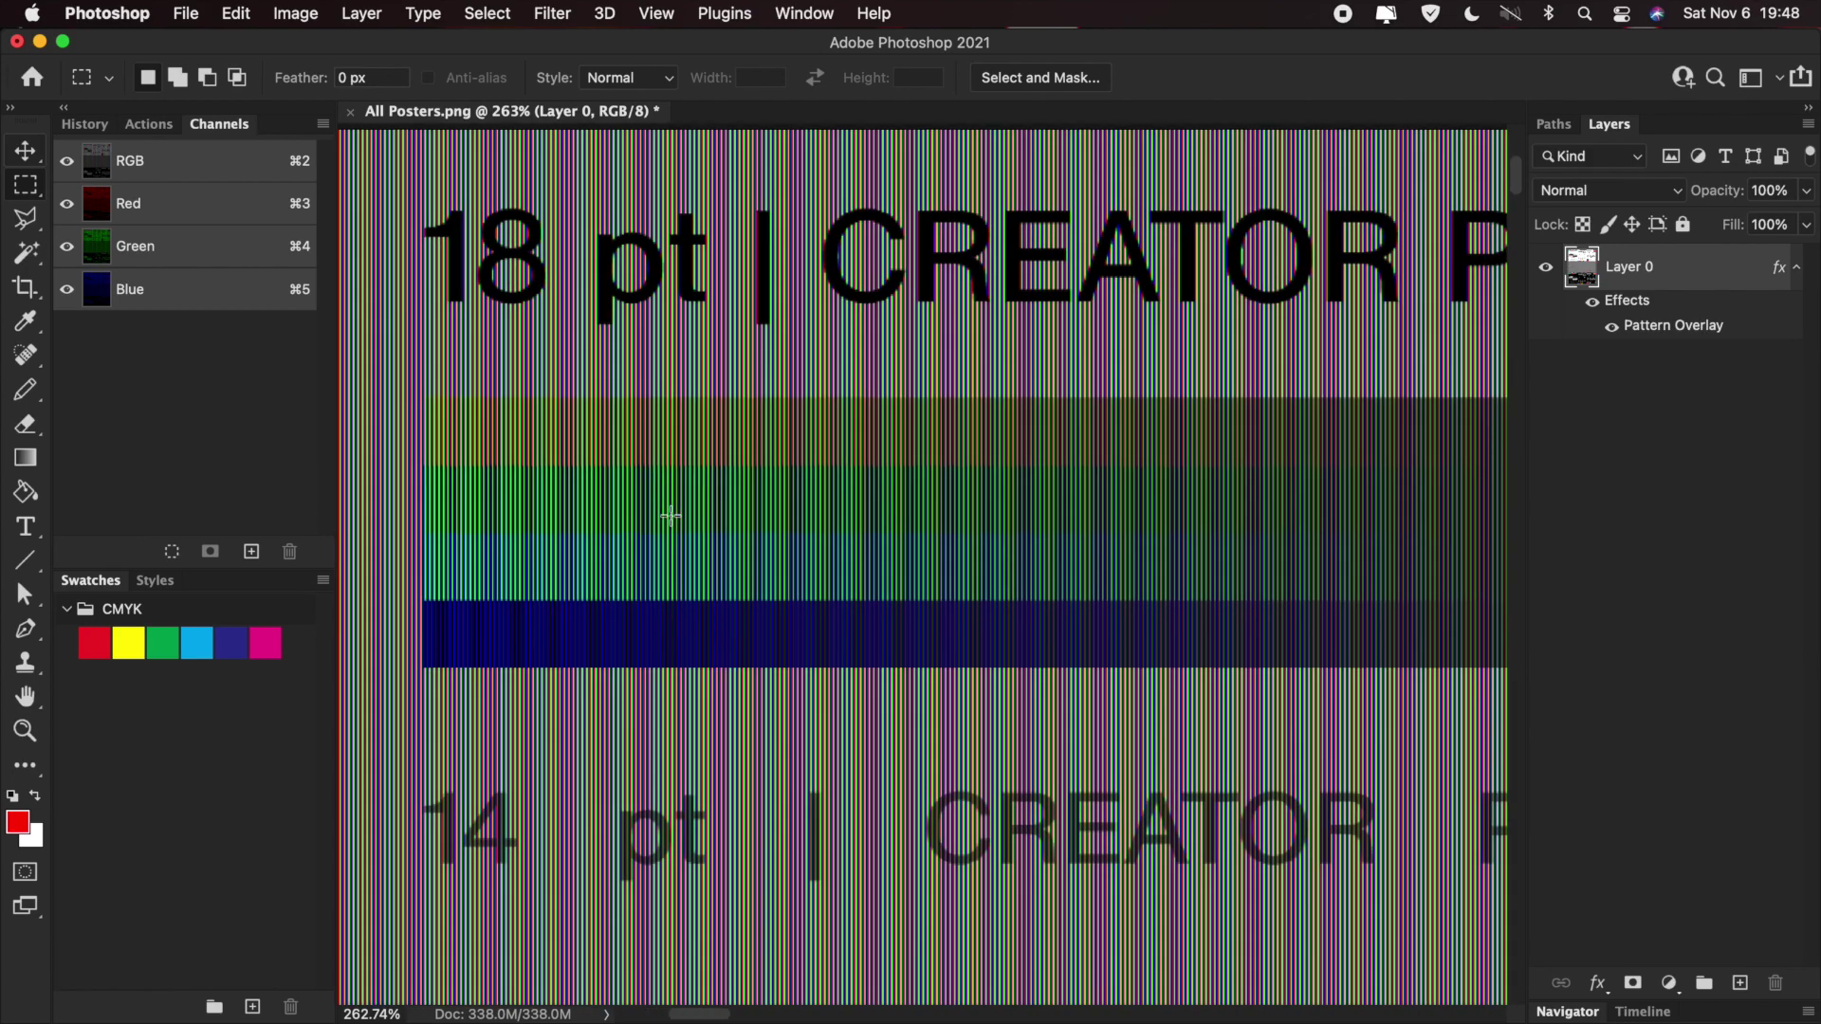
# - Rasterize the layer style of Layer 0 so the pattern overlay is merged into its pixels
pyautogui.rightClick(1701, 275)
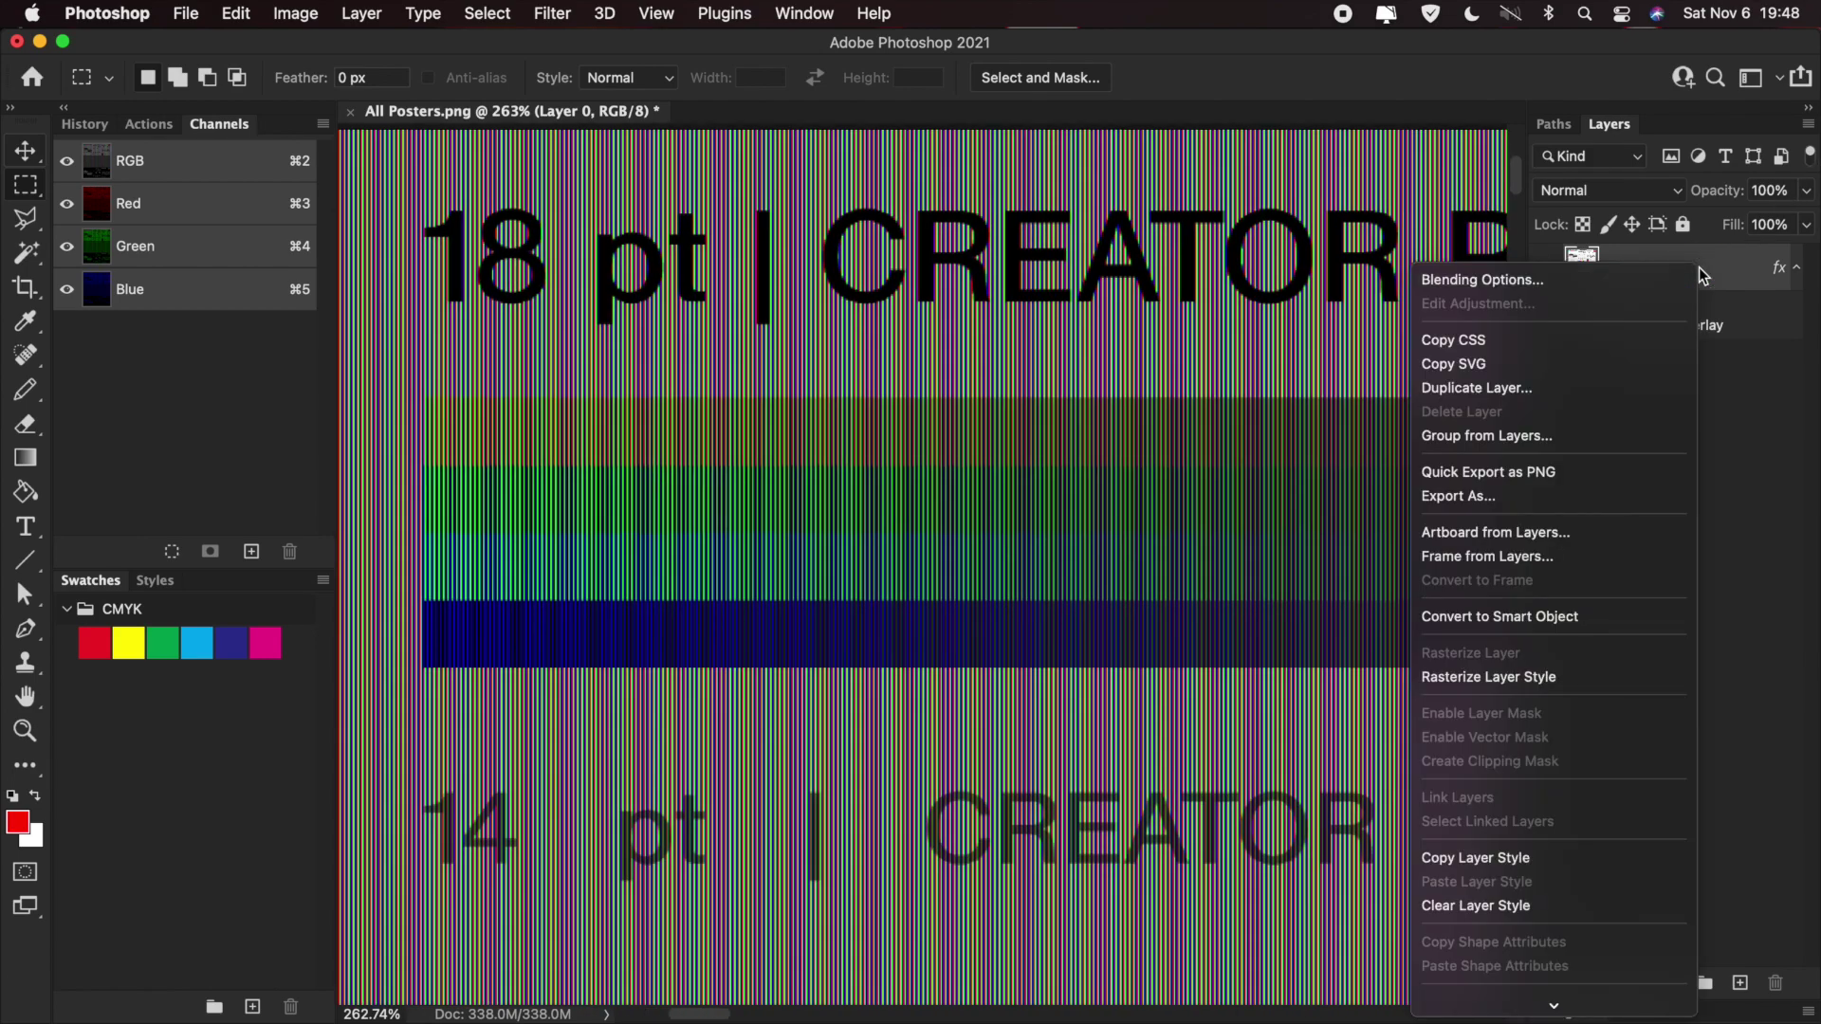
pyautogui.click(1545, 679)
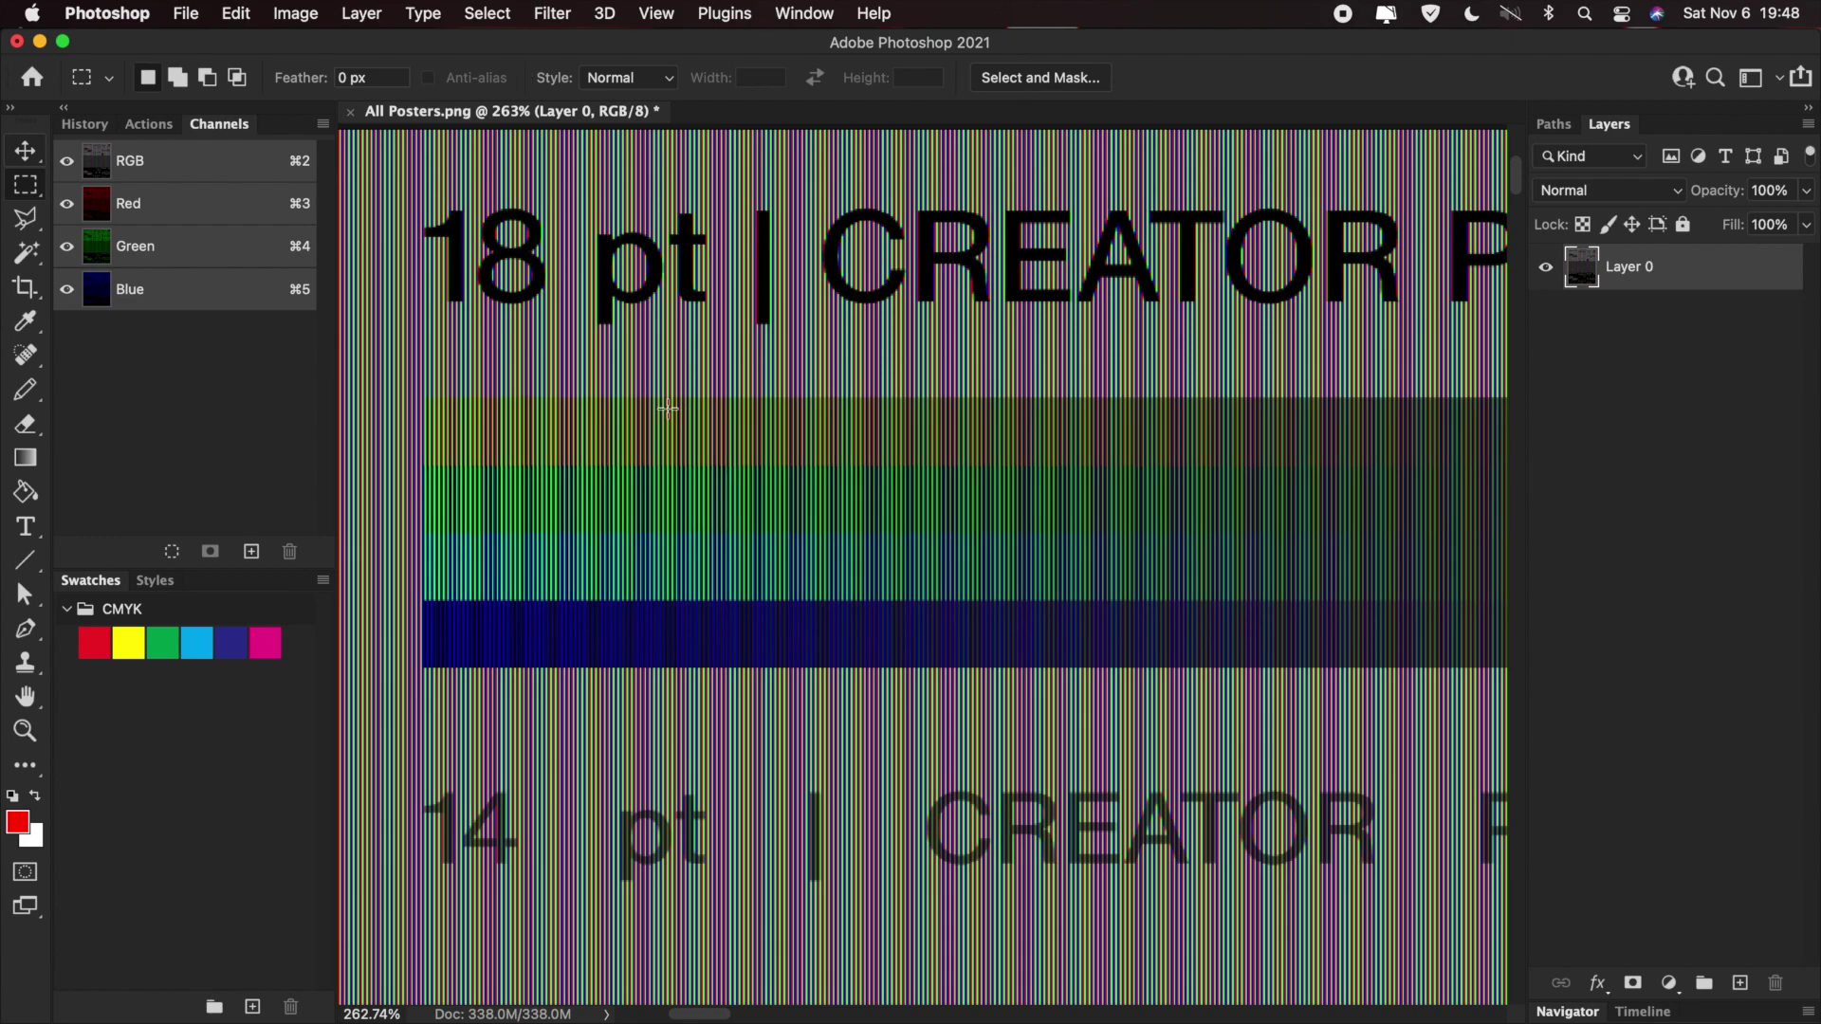
# - Open the image size settings for the patterned poster
pyautogui.press('super+alt+i')
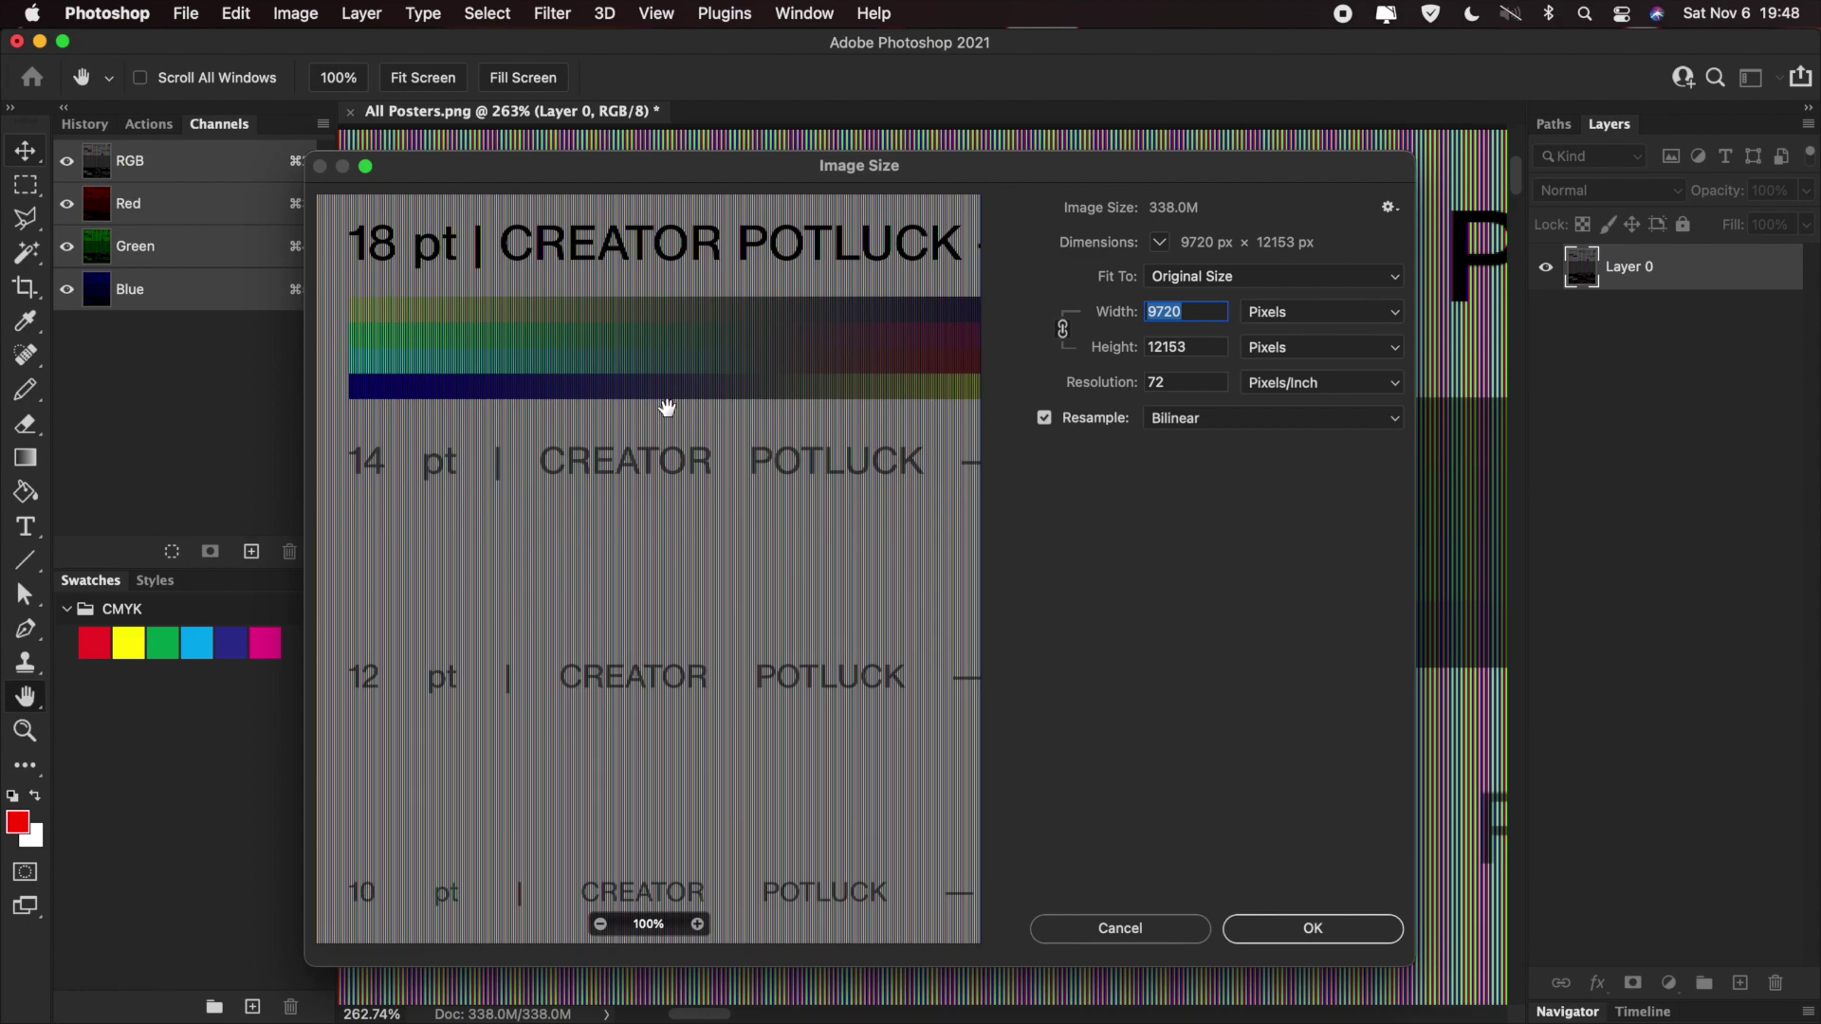
# - Set the image width to one third of 9720 pixels and inspect the downsized posters in the preview
pyautogui.press('Right')
pyautogui.write('/3')
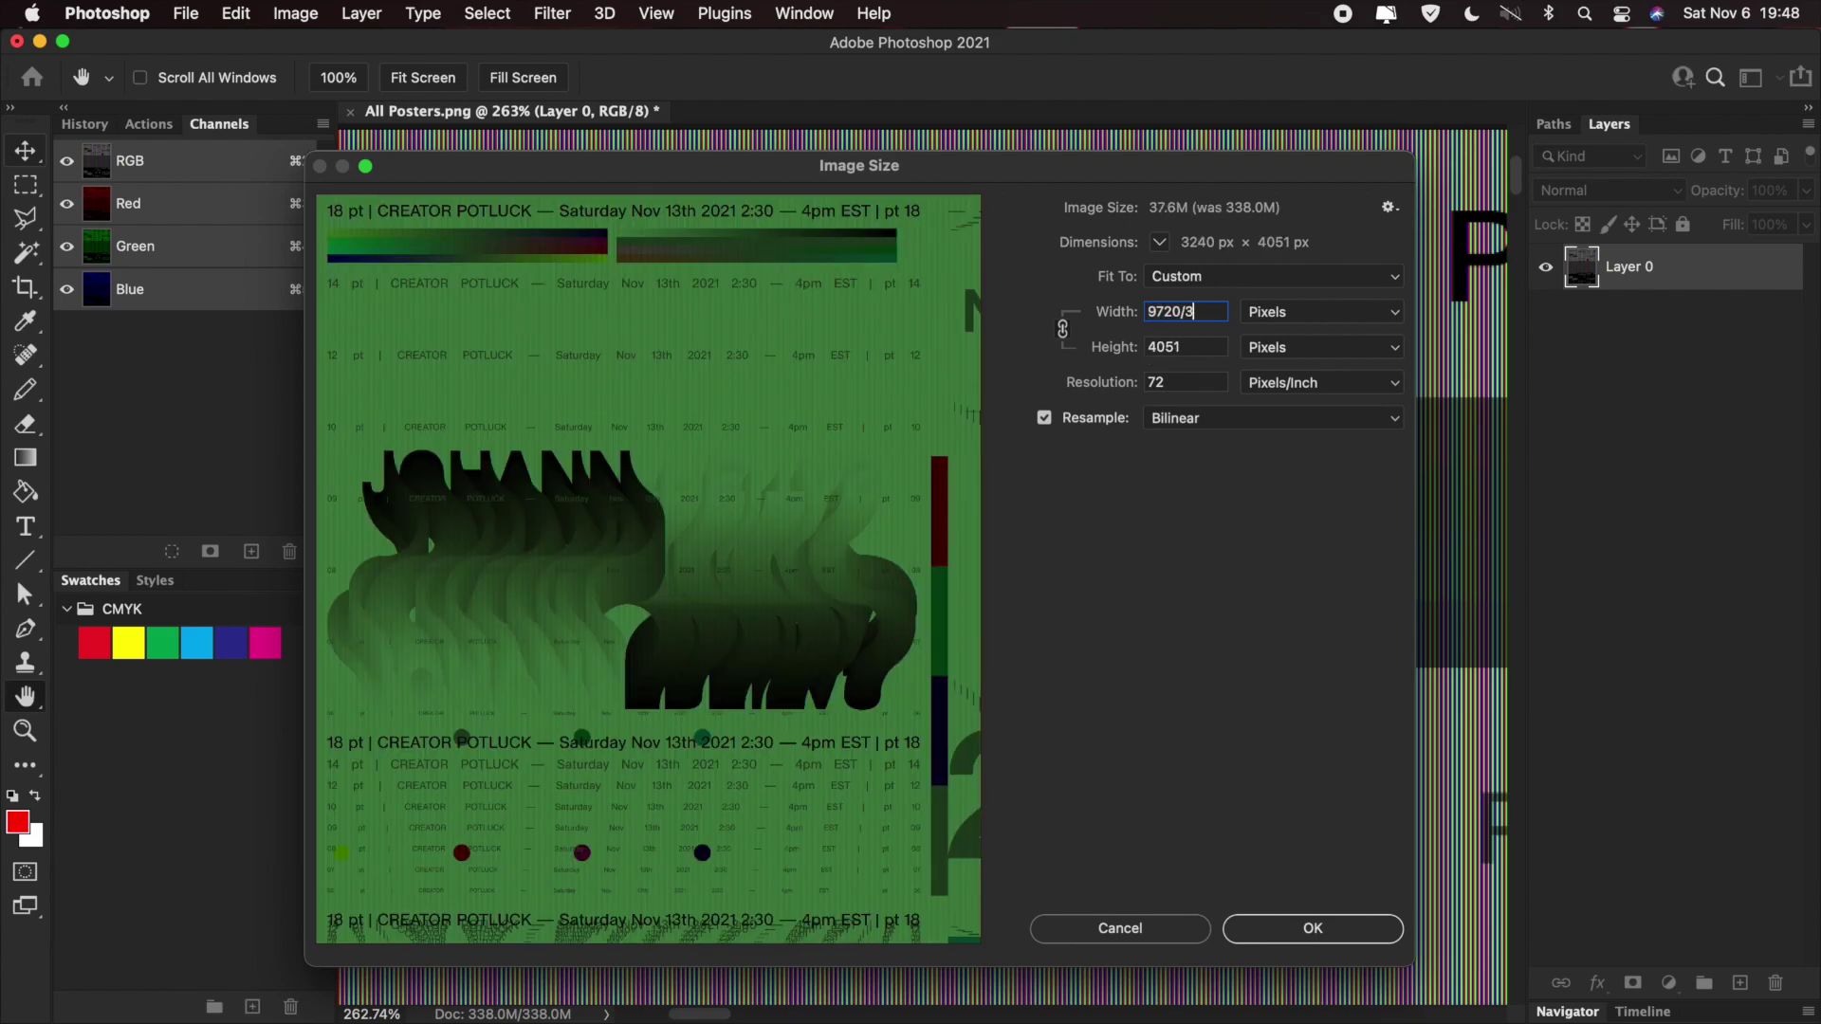
pyautogui.moveTo(832, 579); pyautogui.dragTo(504, 386)
pyautogui.moveTo(689, 668); pyautogui.dragTo(690, 897)
# - Set resampling to Bicubic Sharper (reduction), check the preview, and apply the image resize
pyautogui.click(1180, 432)
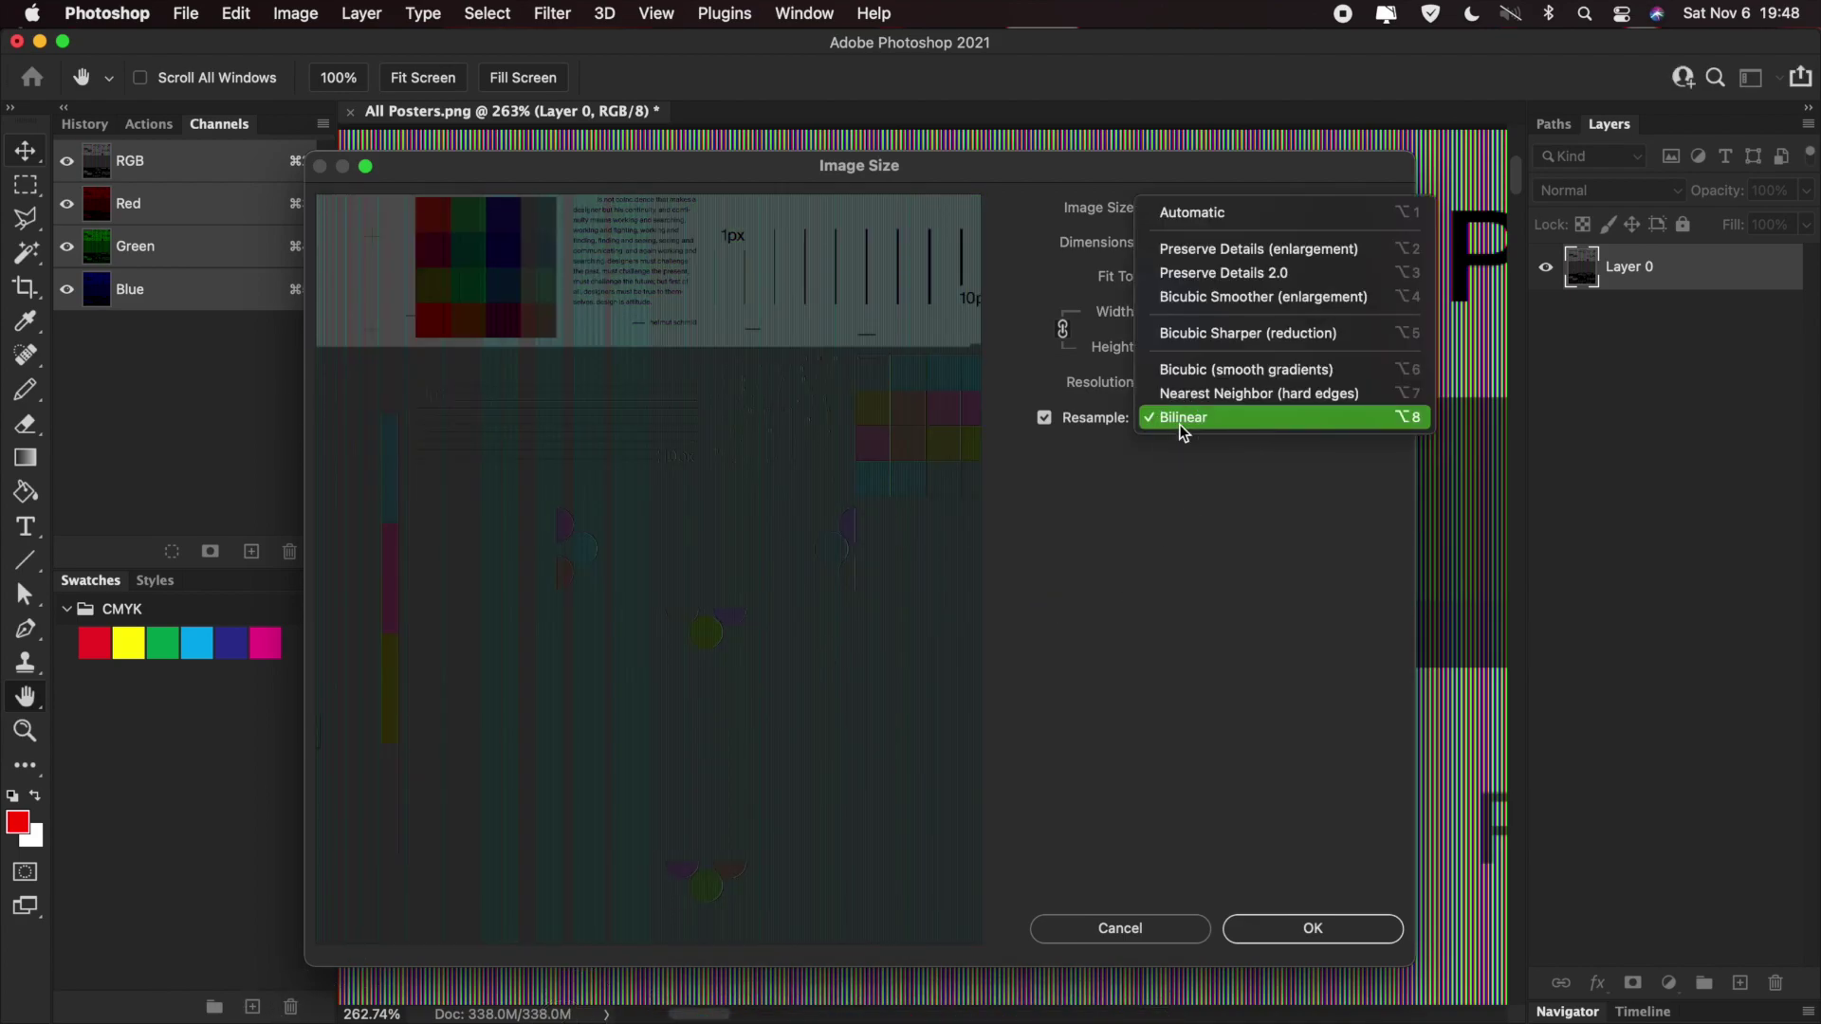
pyautogui.click(1241, 337)
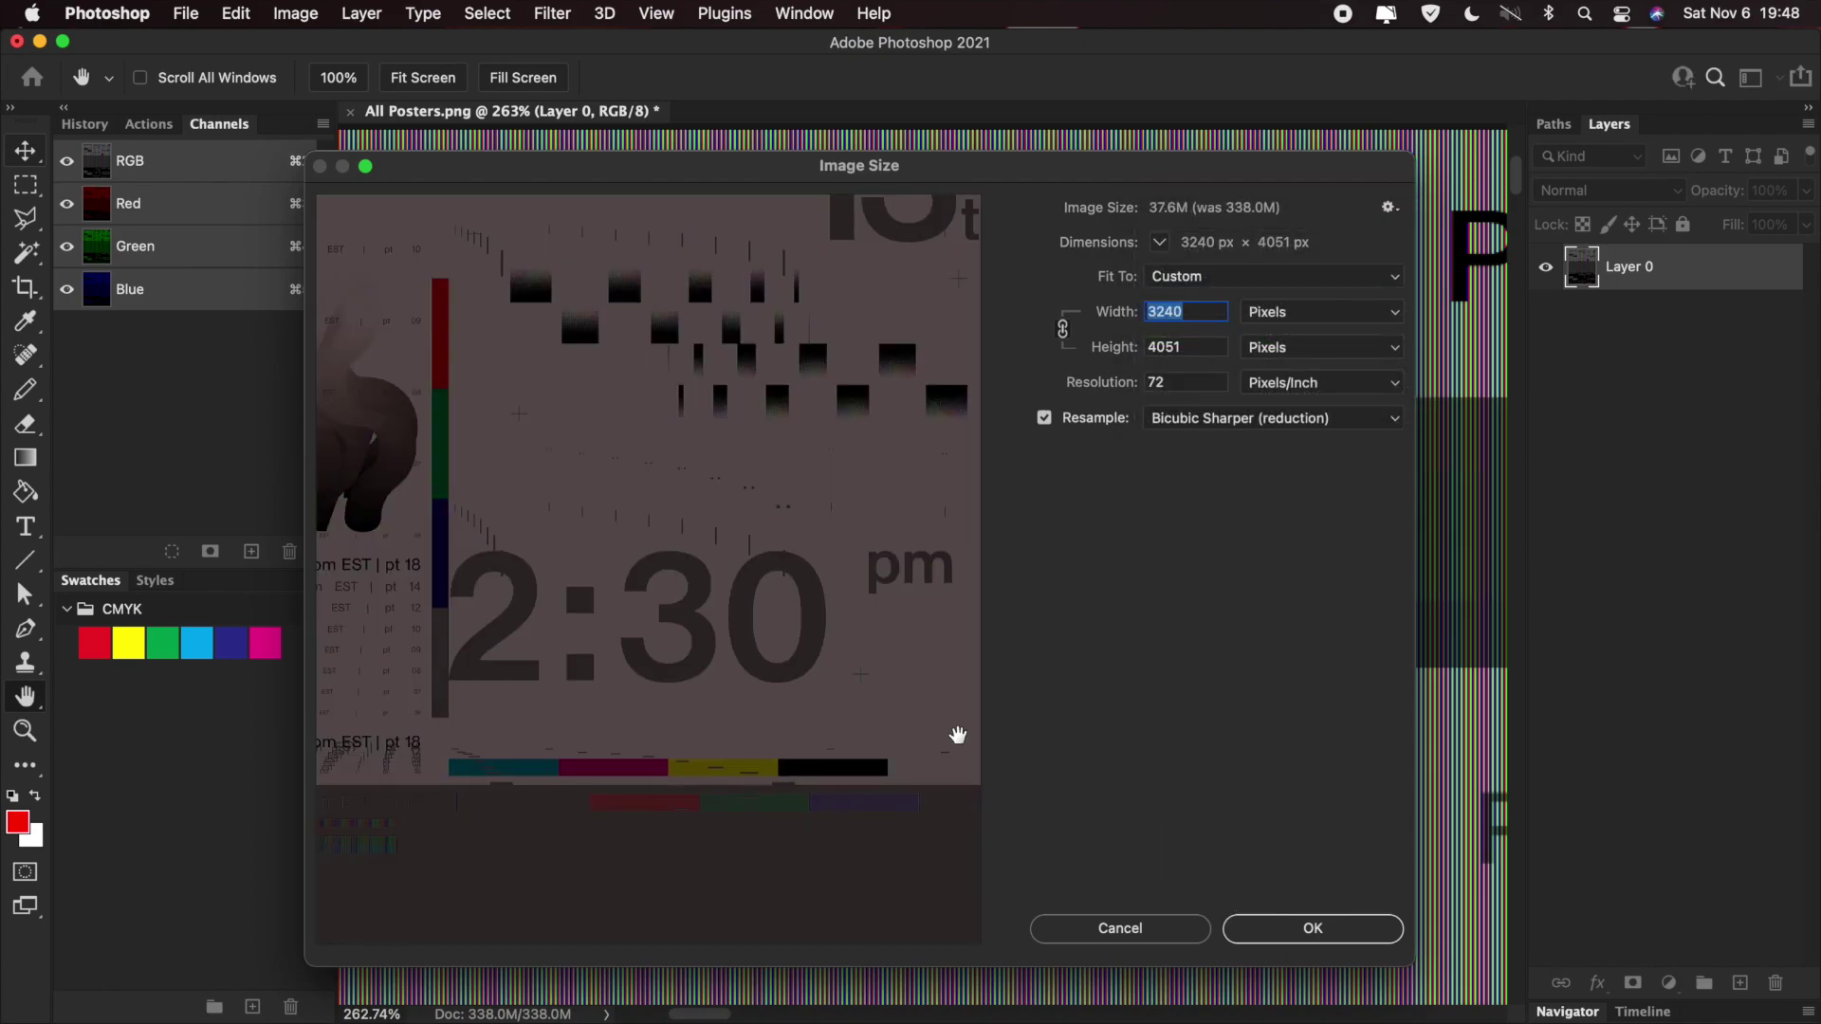
pyautogui.moveTo(557, 642); pyautogui.dragTo(1065, 679)
pyautogui.moveTo(749, 736); pyautogui.dragTo(721, 1006)
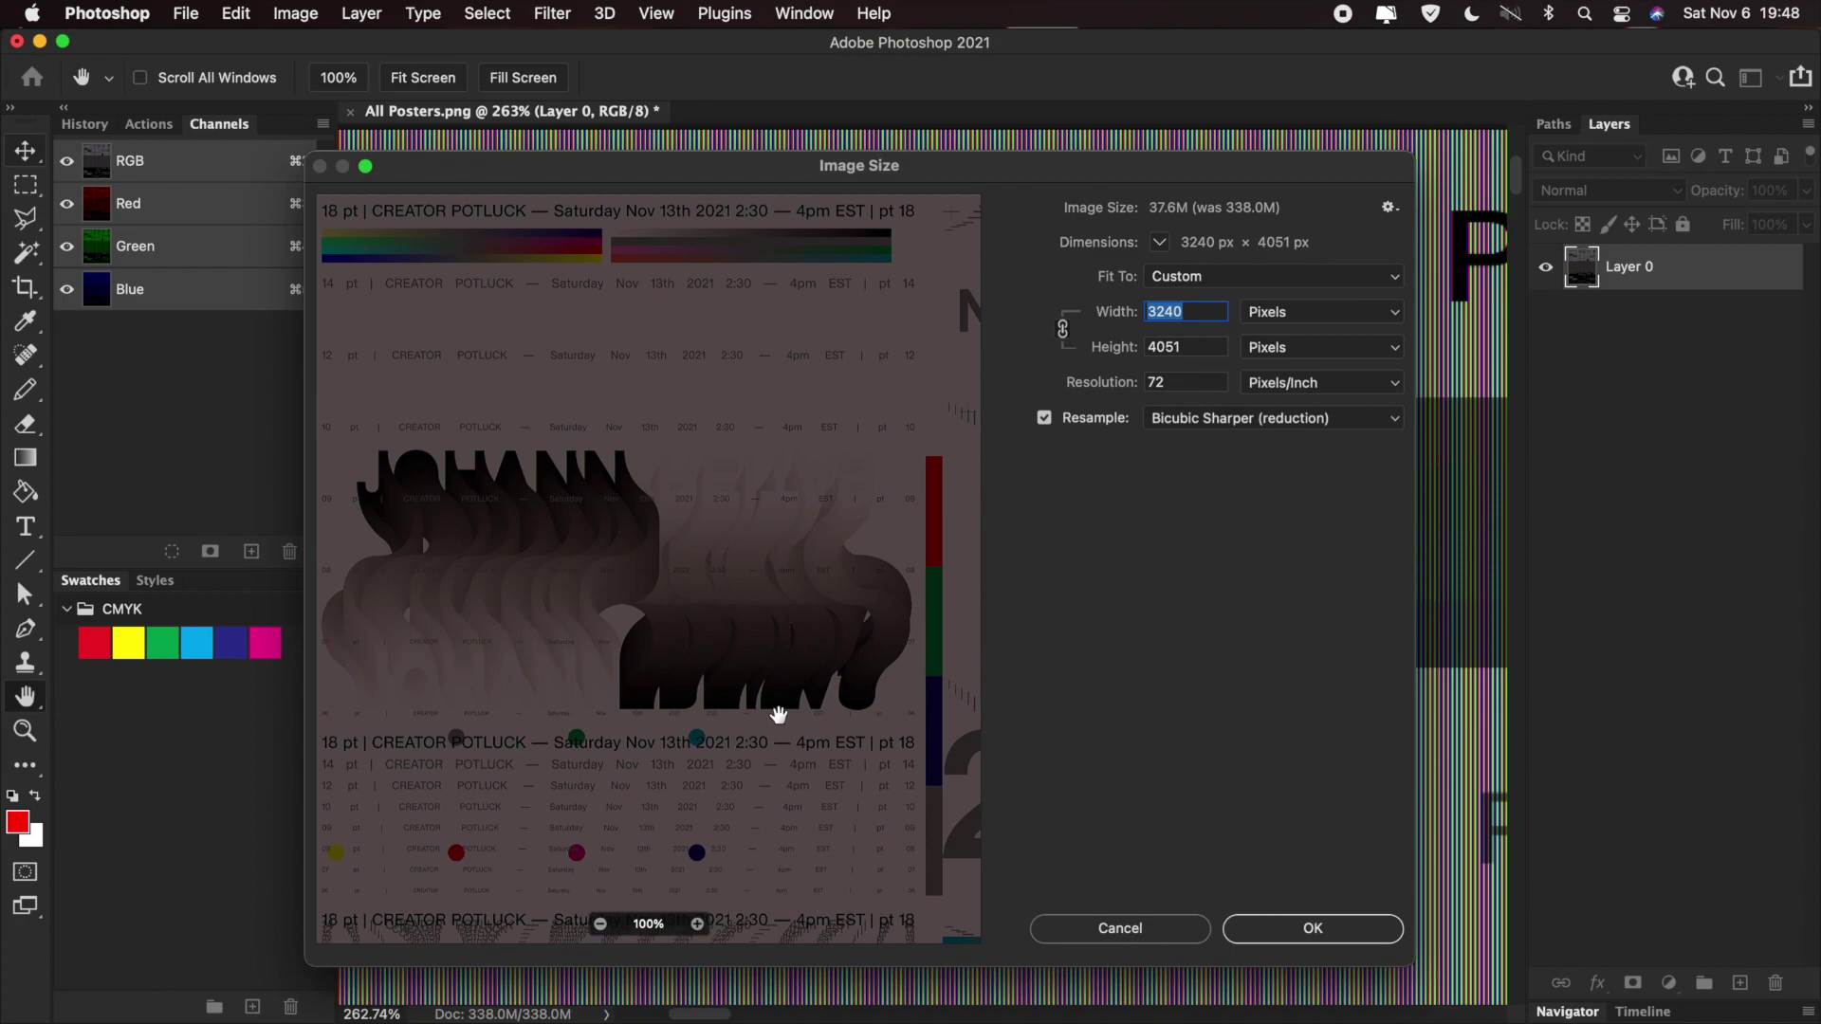
pyautogui.click(1339, 933)
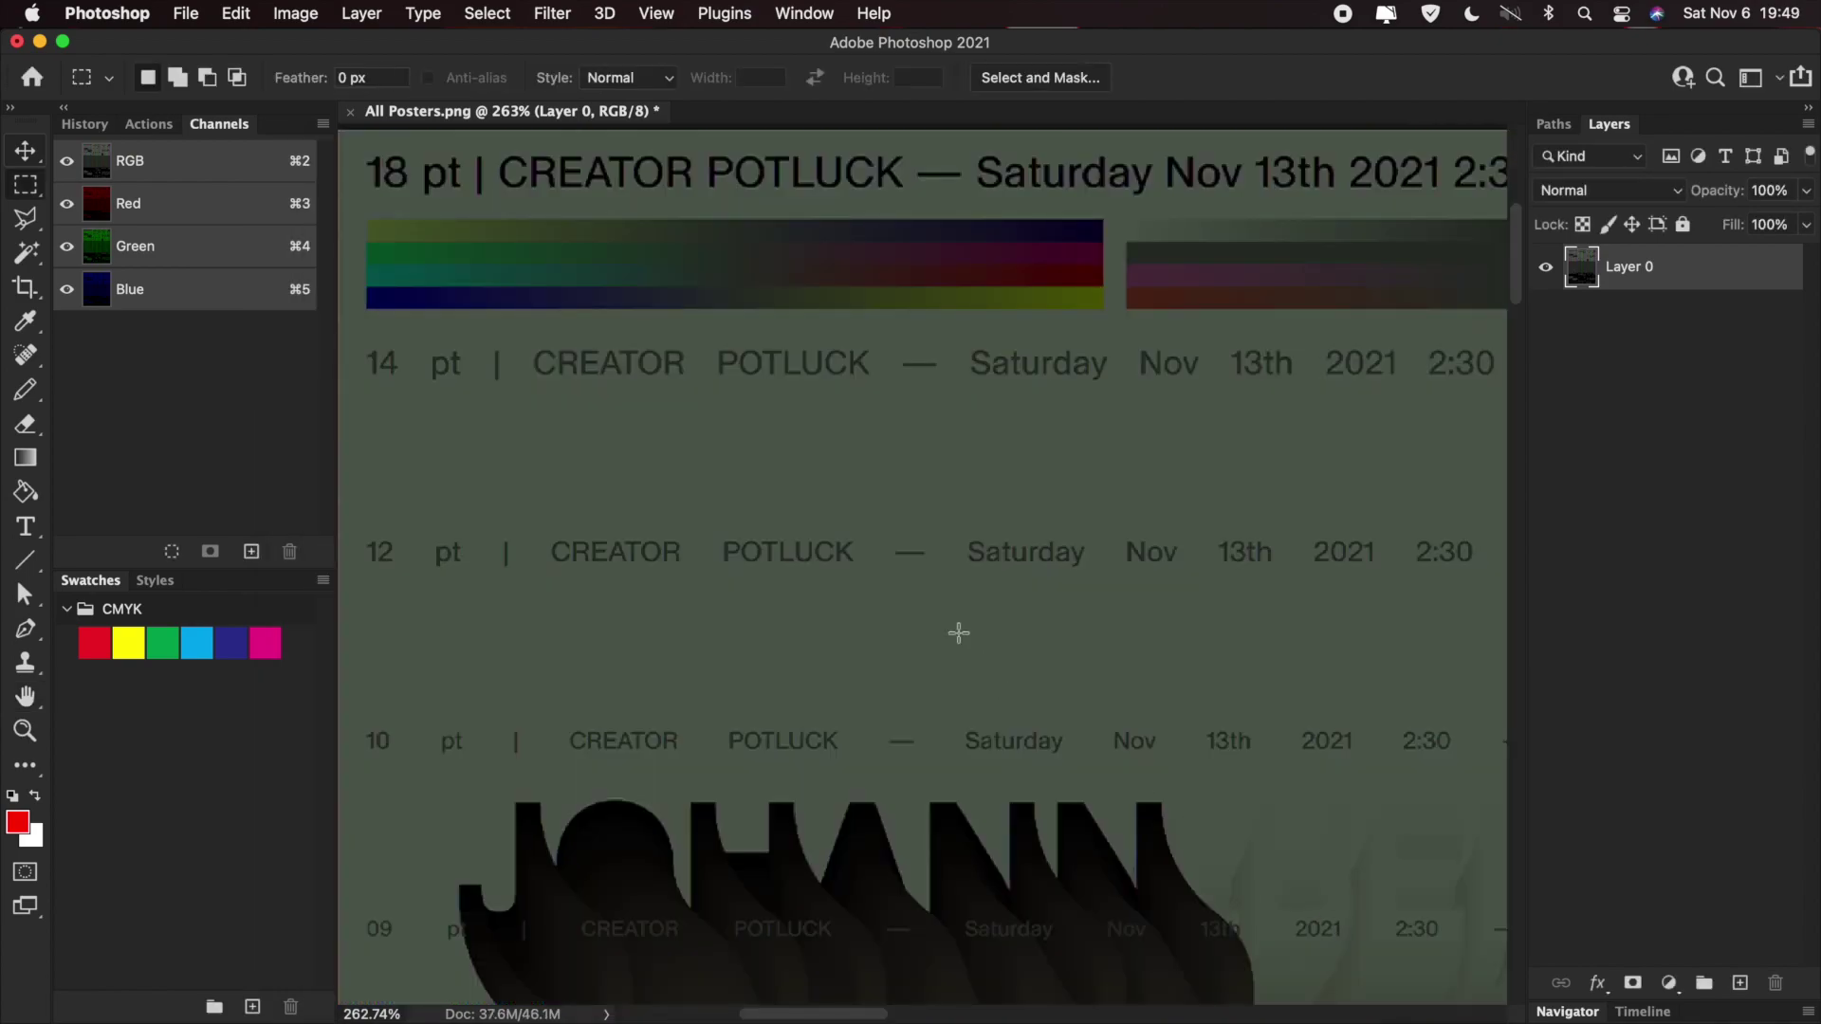
# - Start a Levels adjustment and sample the white point from the blank background of the 2:30 poster
pyautogui.scroll(-5, 957, 635)
pyautogui.scroll(-3, 956, 635)
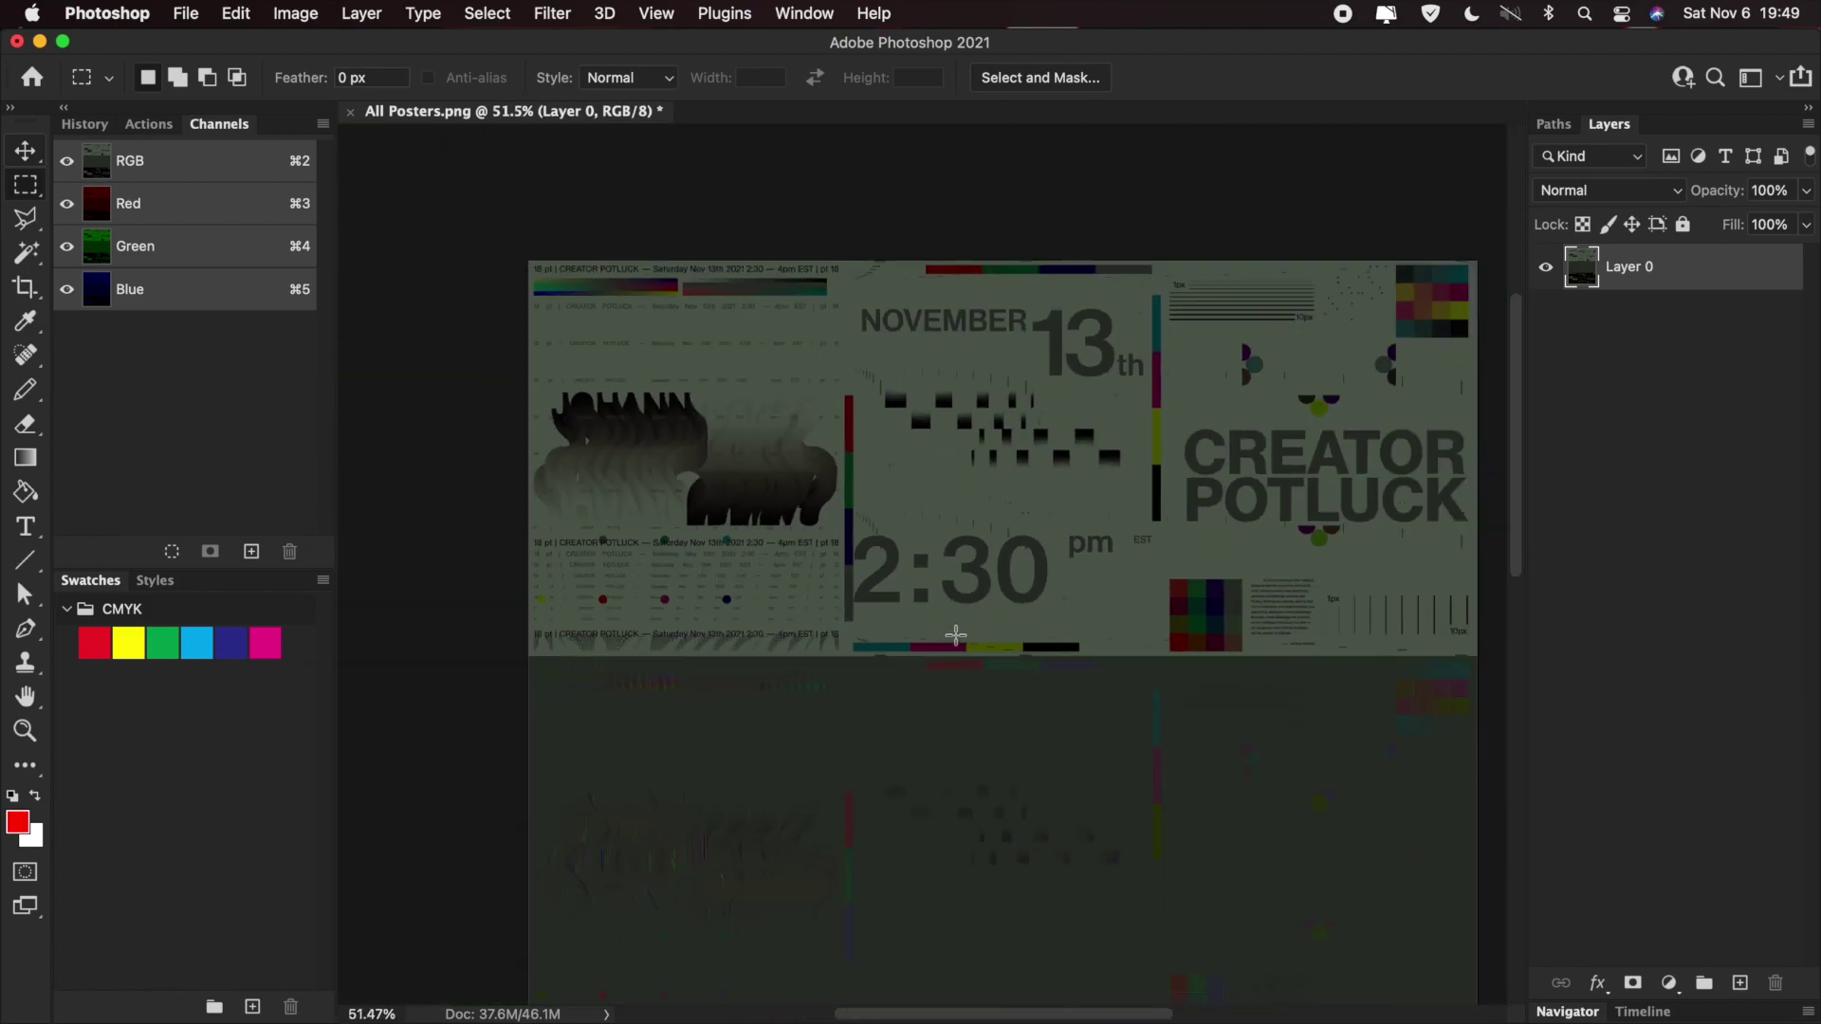
pyautogui.scroll(4, 956, 637)
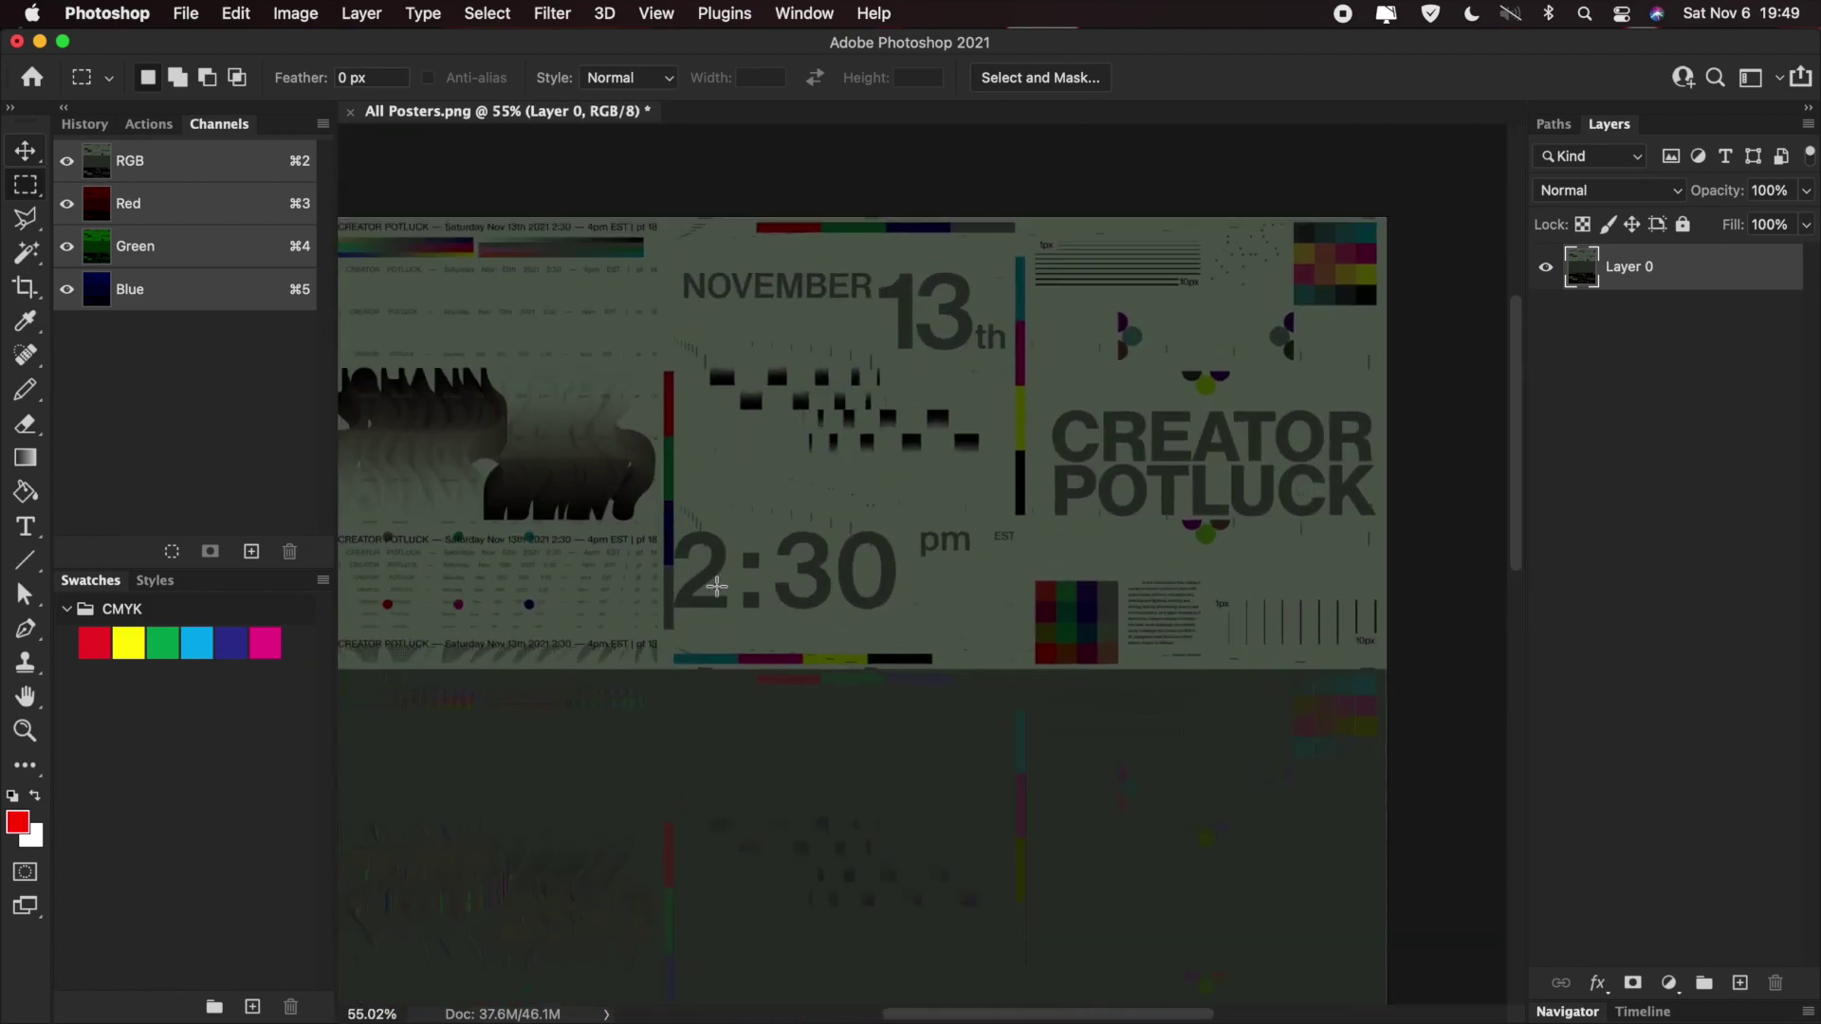
pyautogui.scroll(4, 717, 586)
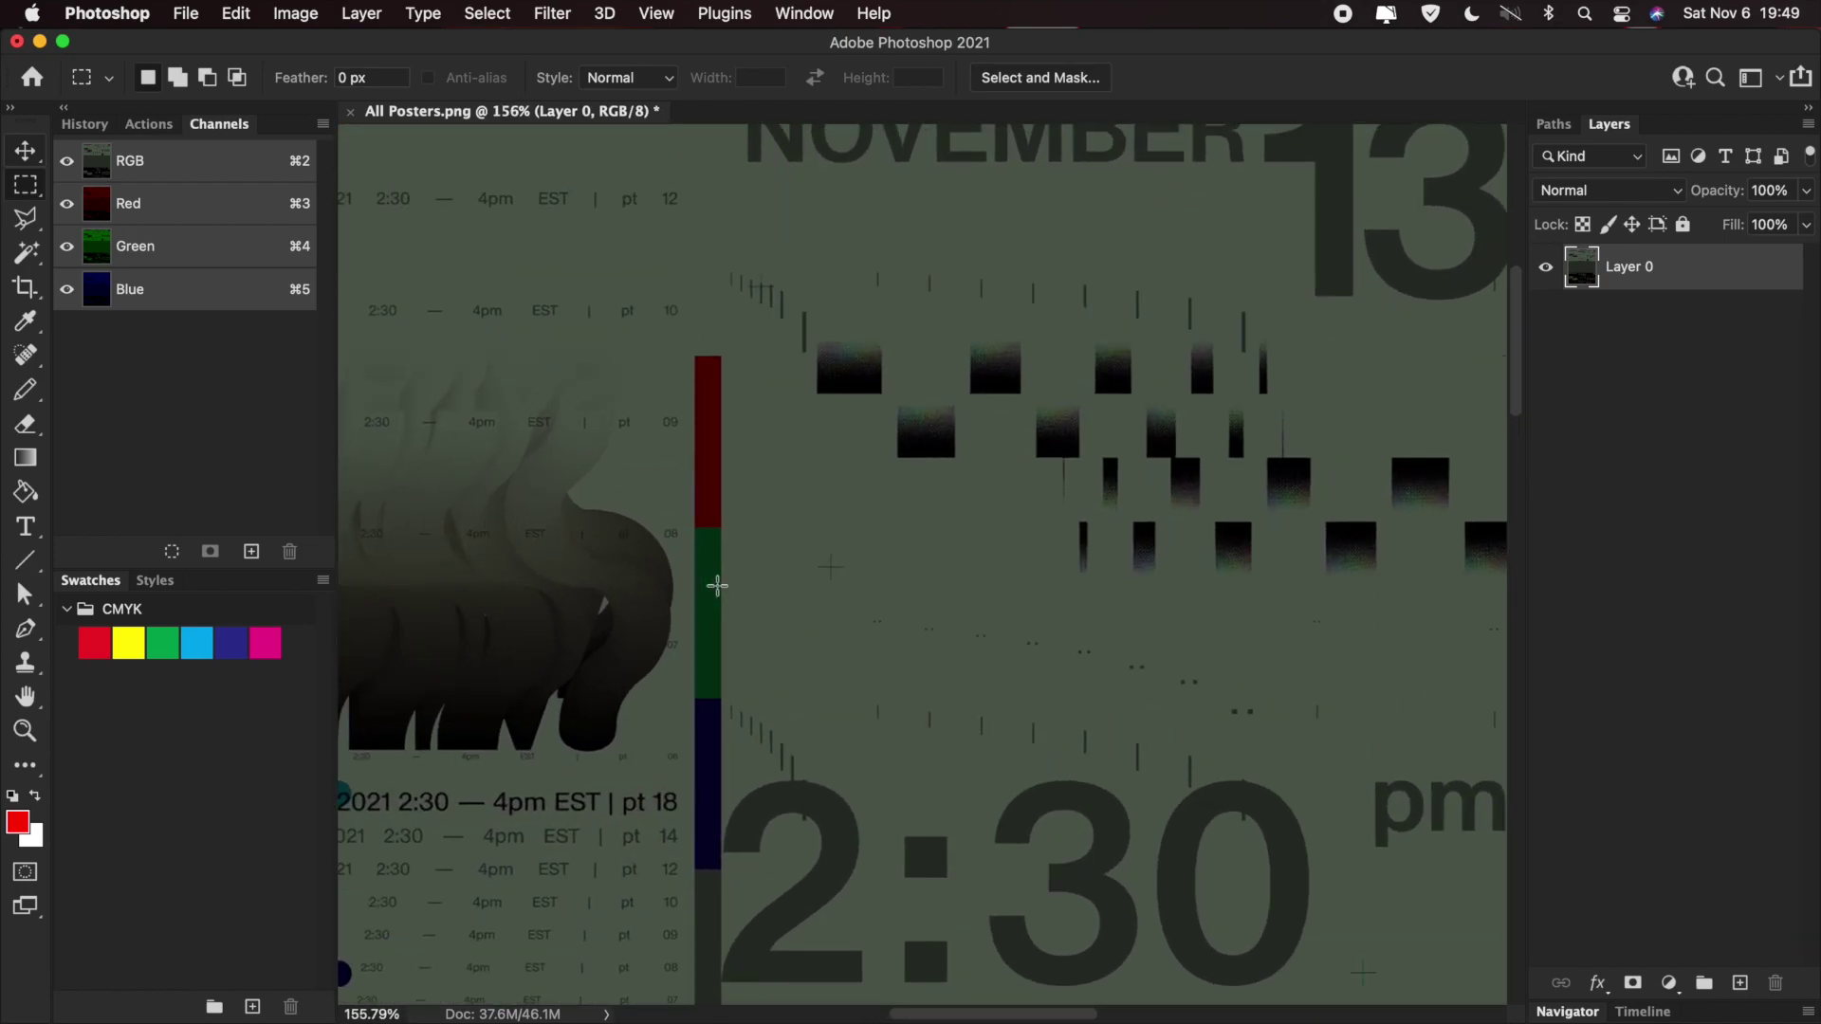
pyautogui.press('super+l')
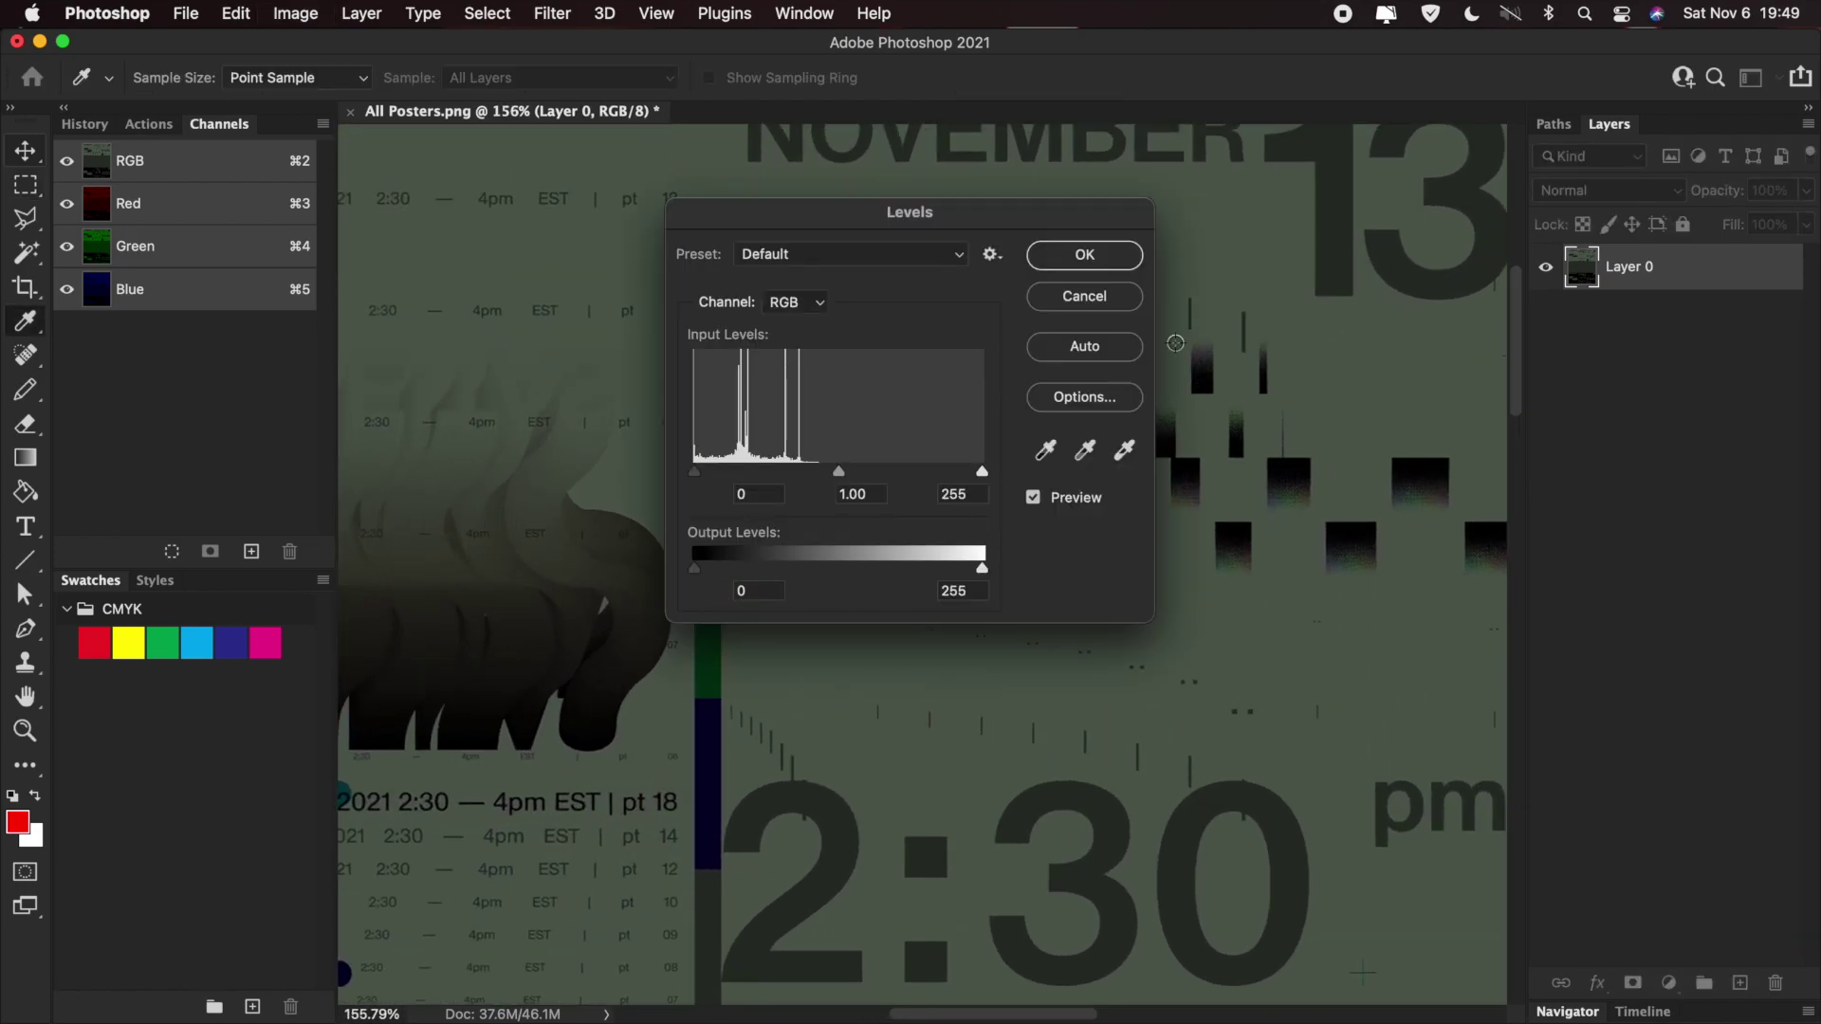
pyautogui.moveTo(957, 214); pyautogui.dragTo(451, 233)
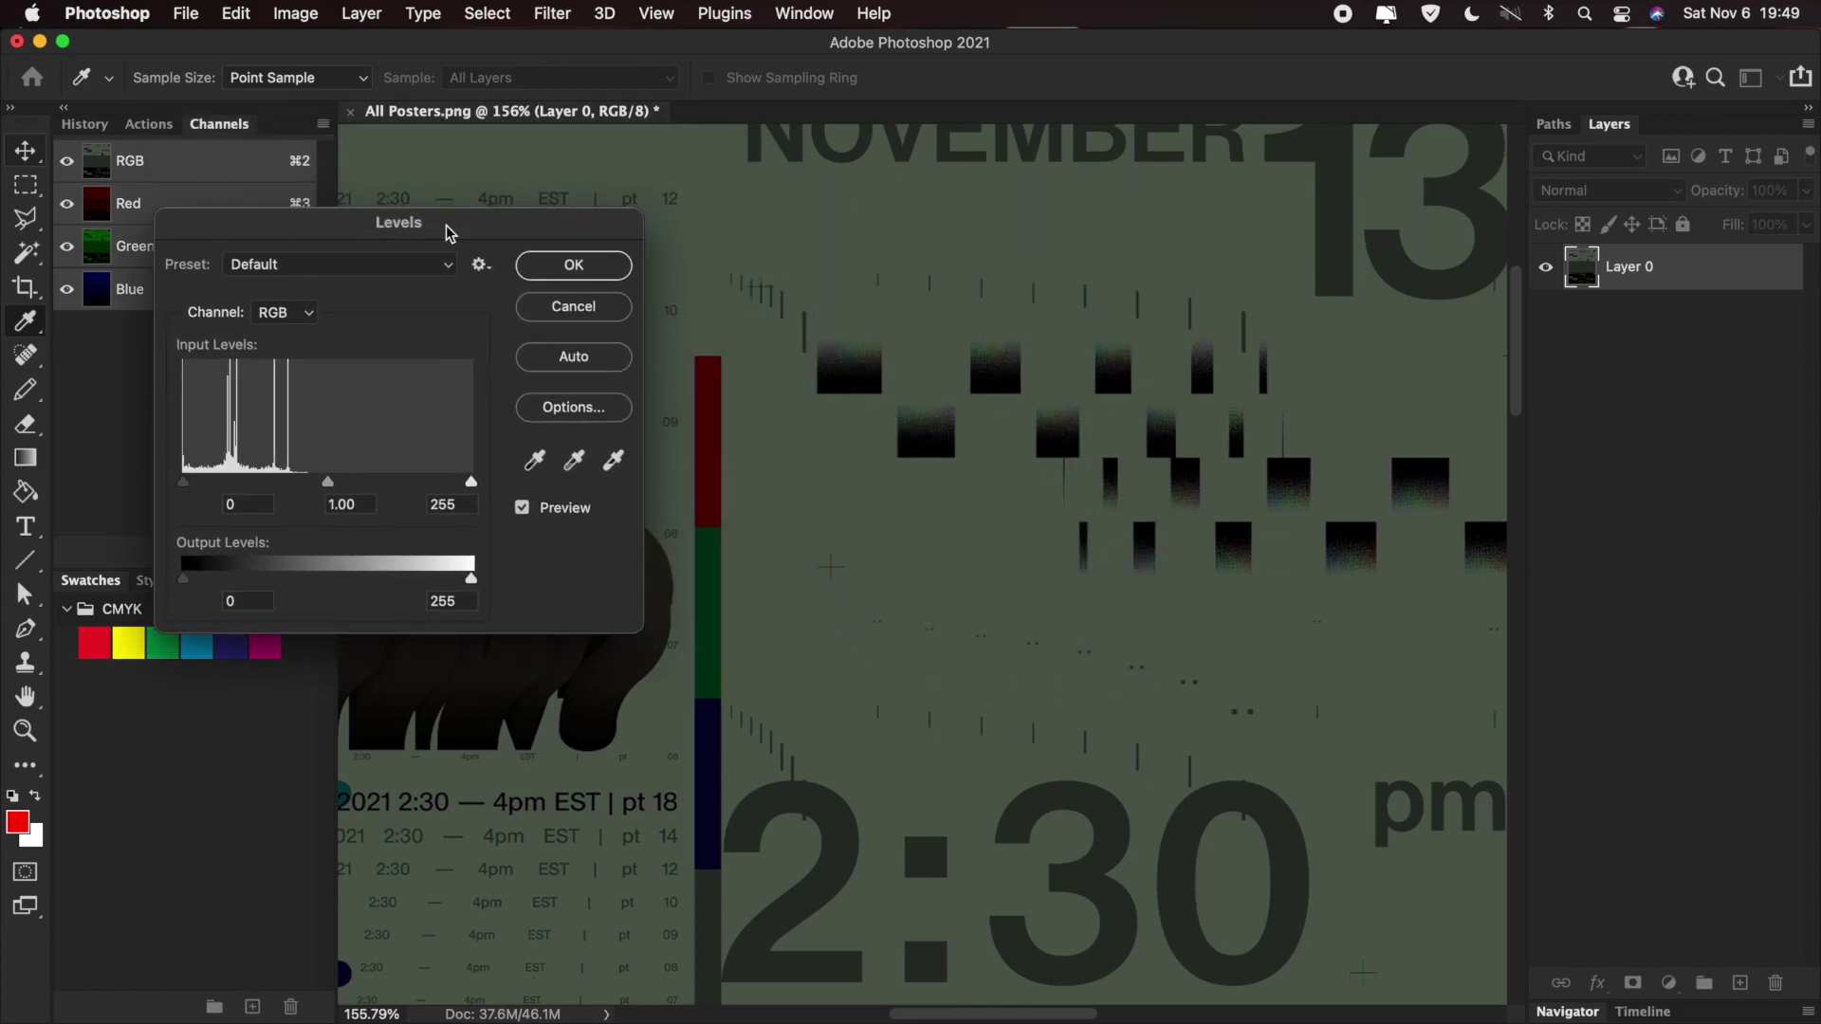
pyautogui.click(613, 461)
pyautogui.click(853, 490)
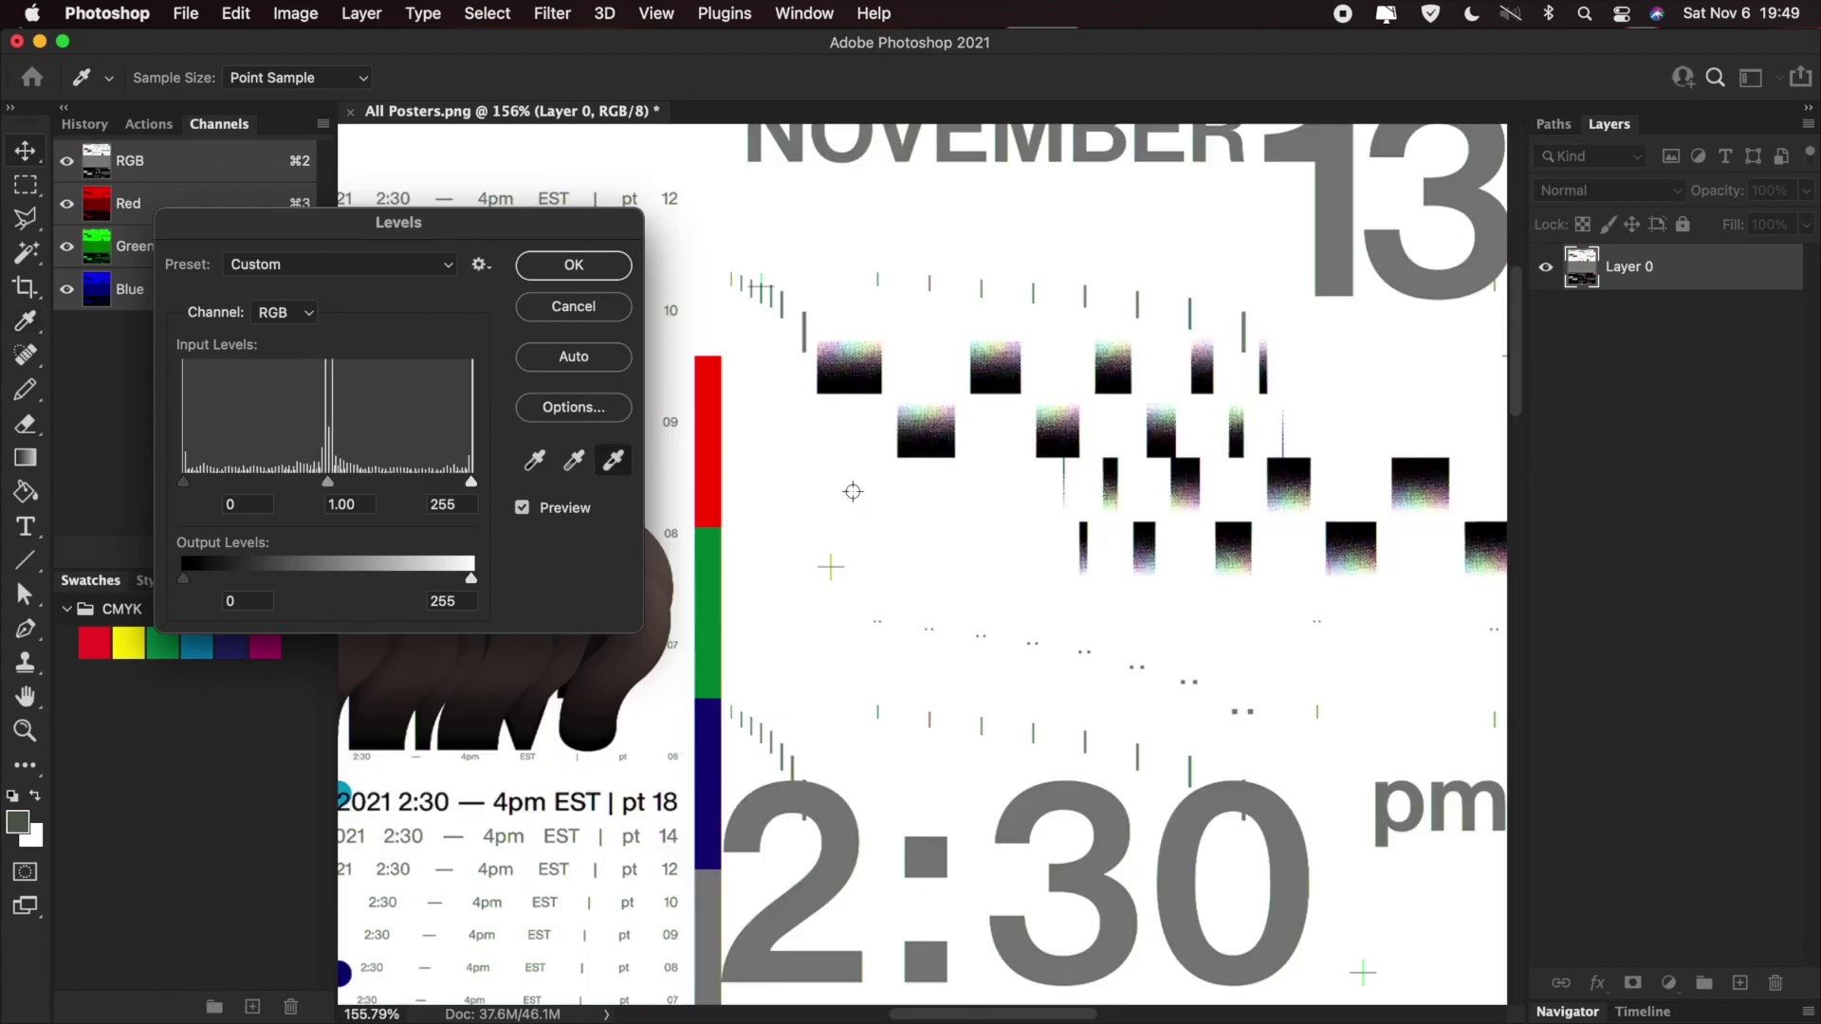
# - Sample the Levels black point from the black segment of the colour bar beneath the 2:30 text
pyautogui.click(535, 461)
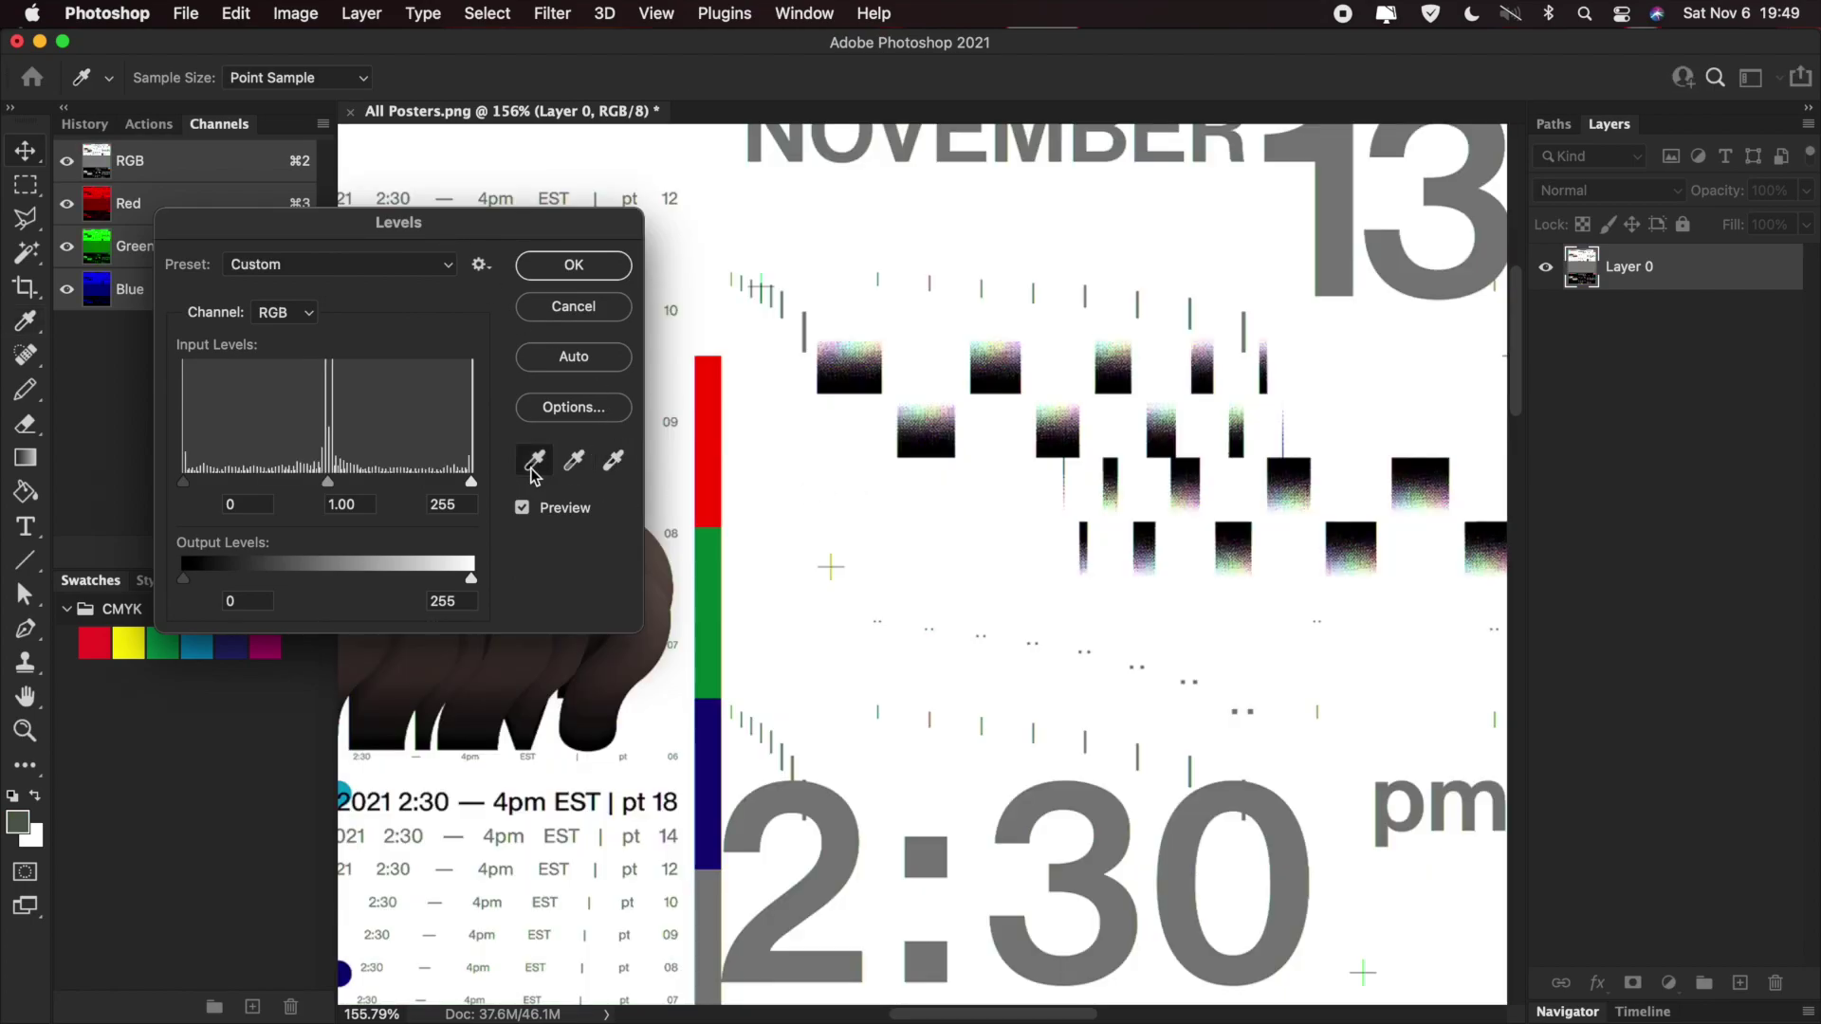
pyautogui.scroll(-10, 917, 544)
pyautogui.hscroll(6, 1064, 680)
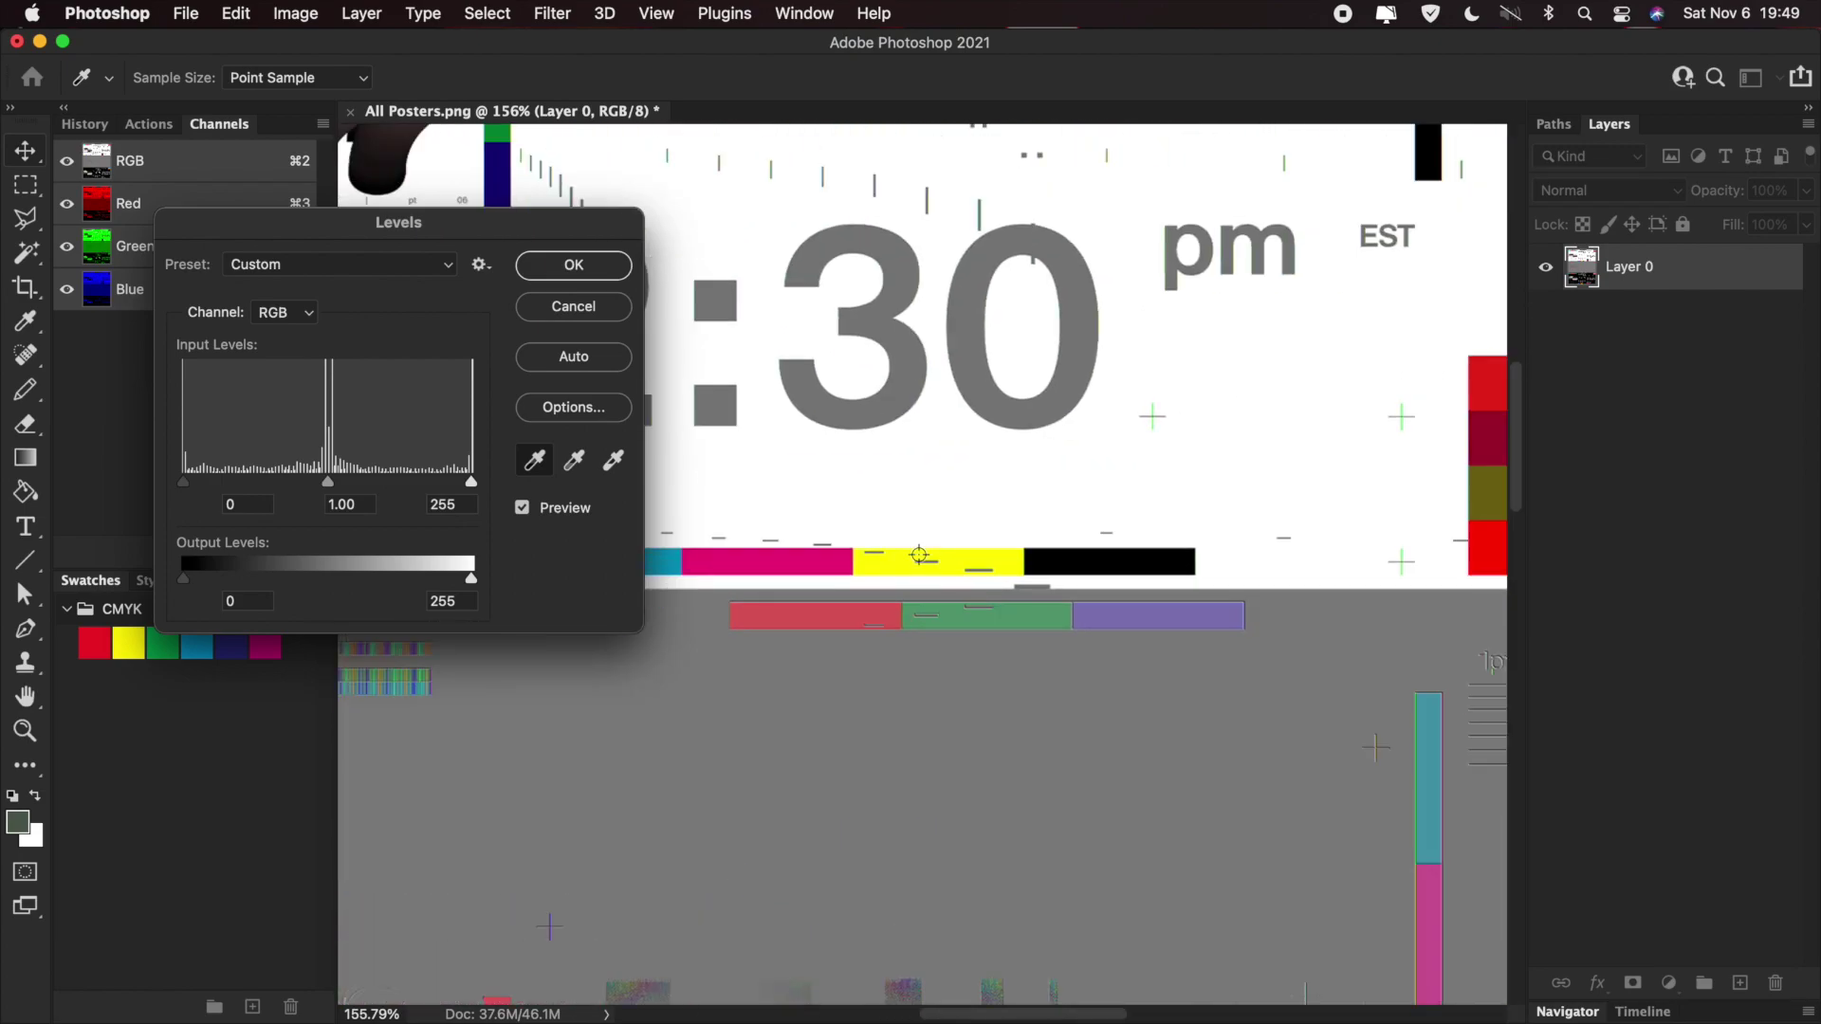
pyautogui.click(1005, 649)
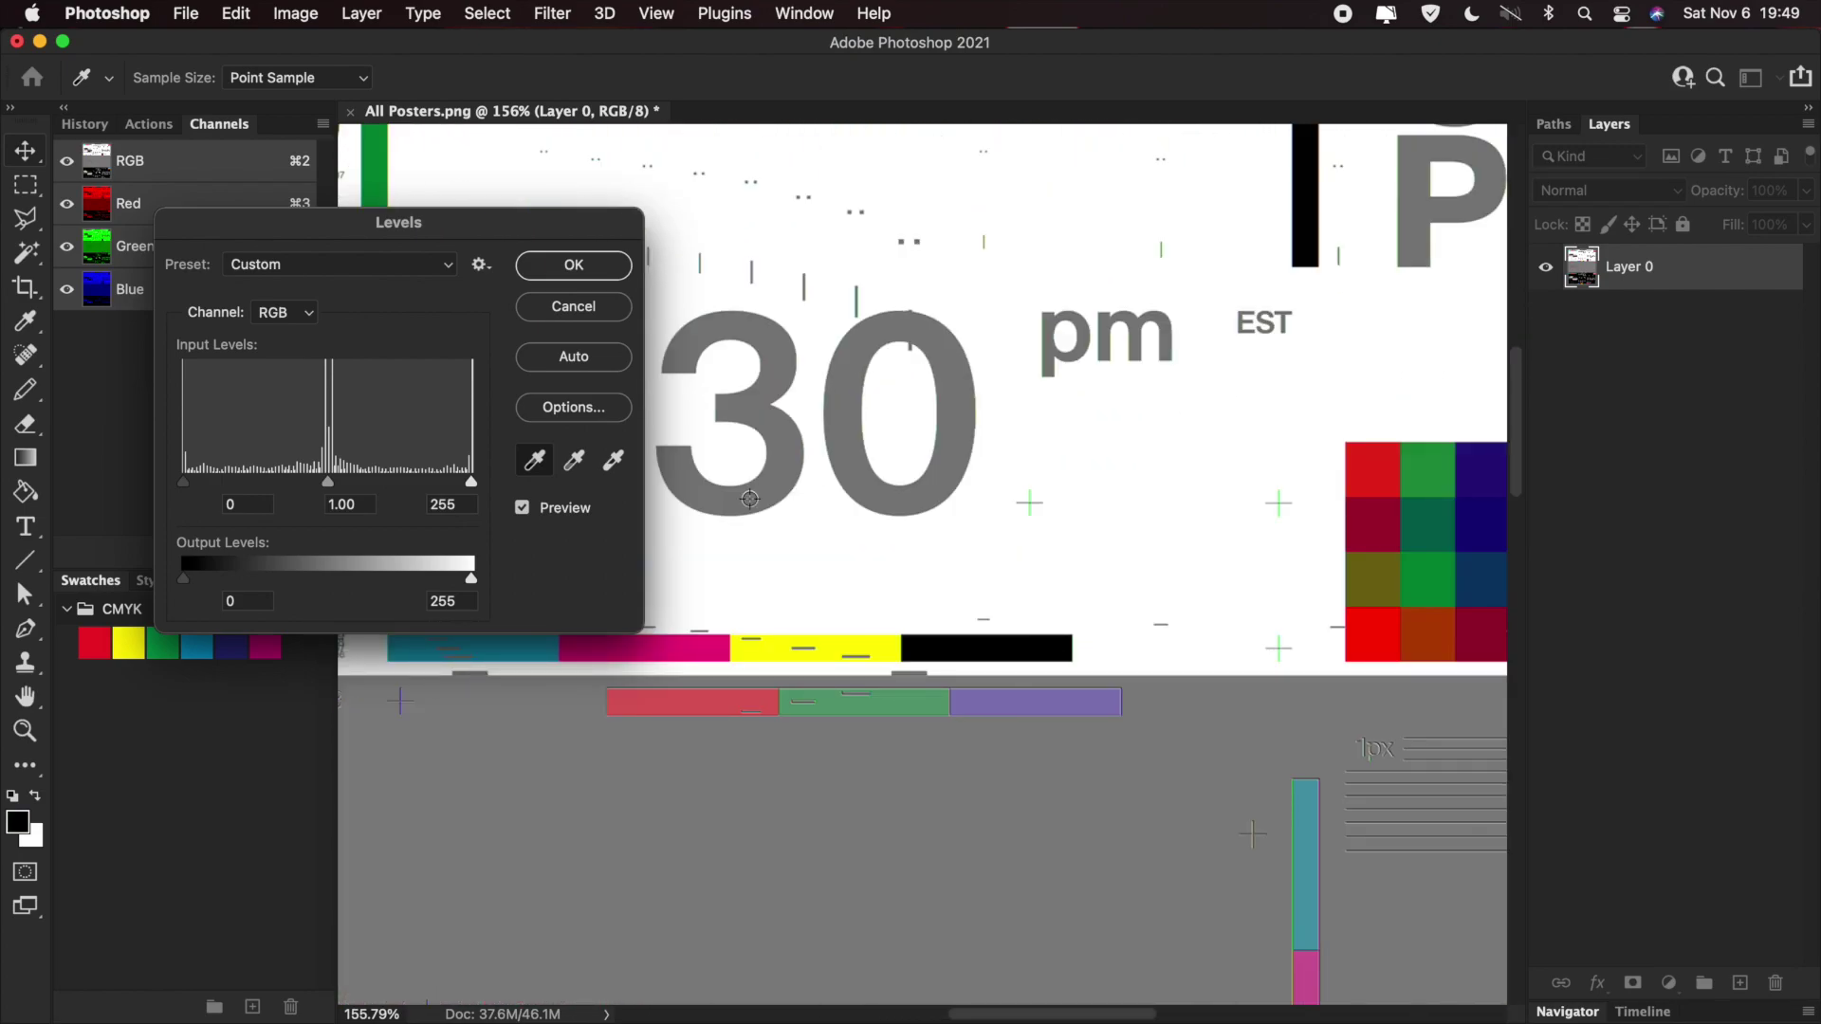
# - Sample the Levels gray point from the gray zero in 2:30, apply the adjustment, and activate the Rectangular Marquee tool
pyautogui.scroll(5, 751, 498)
pyautogui.hscroll(-5, 751, 498)
pyautogui.click(574, 465)
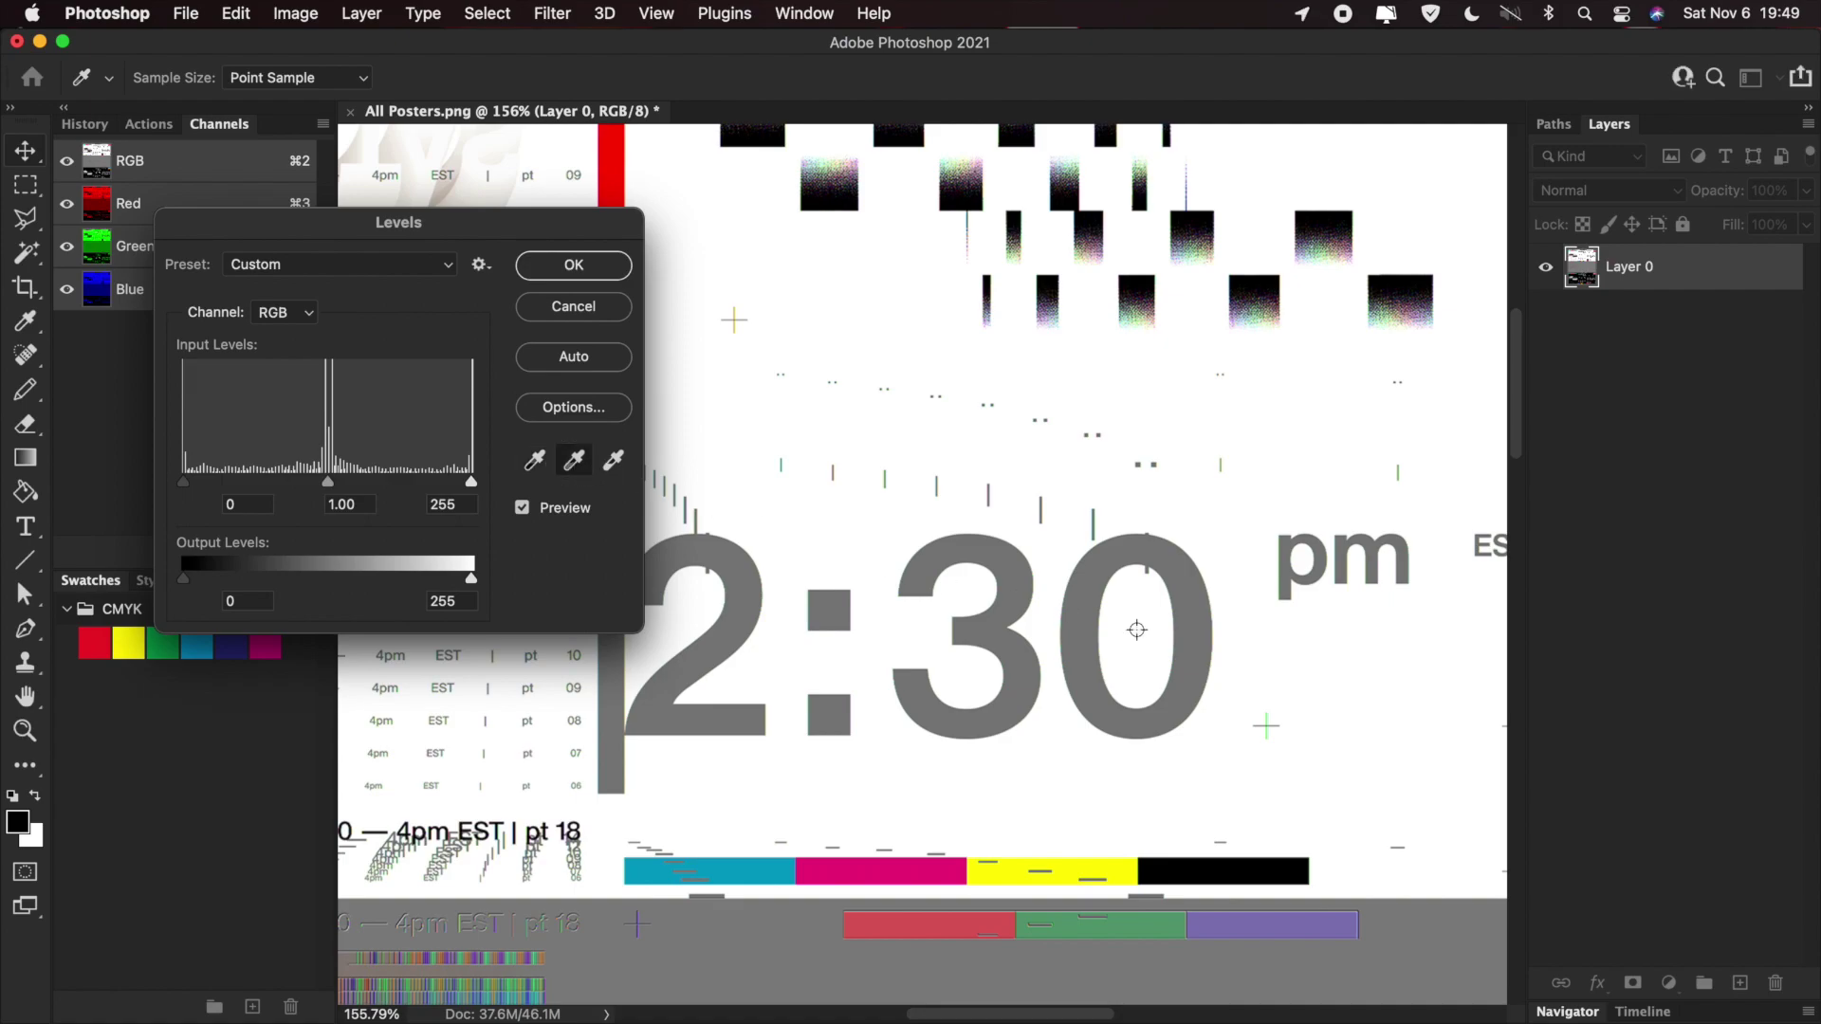
pyautogui.click(1074, 640)
pyautogui.click(574, 265)
pyautogui.press('m')
# - Examine the corrected white-background JOHANN poster, including its distorted lettering, colour gradients and small text sizes
pyautogui.scroll(2, 652, 359)
pyautogui.hscroll(-3, 653, 359)
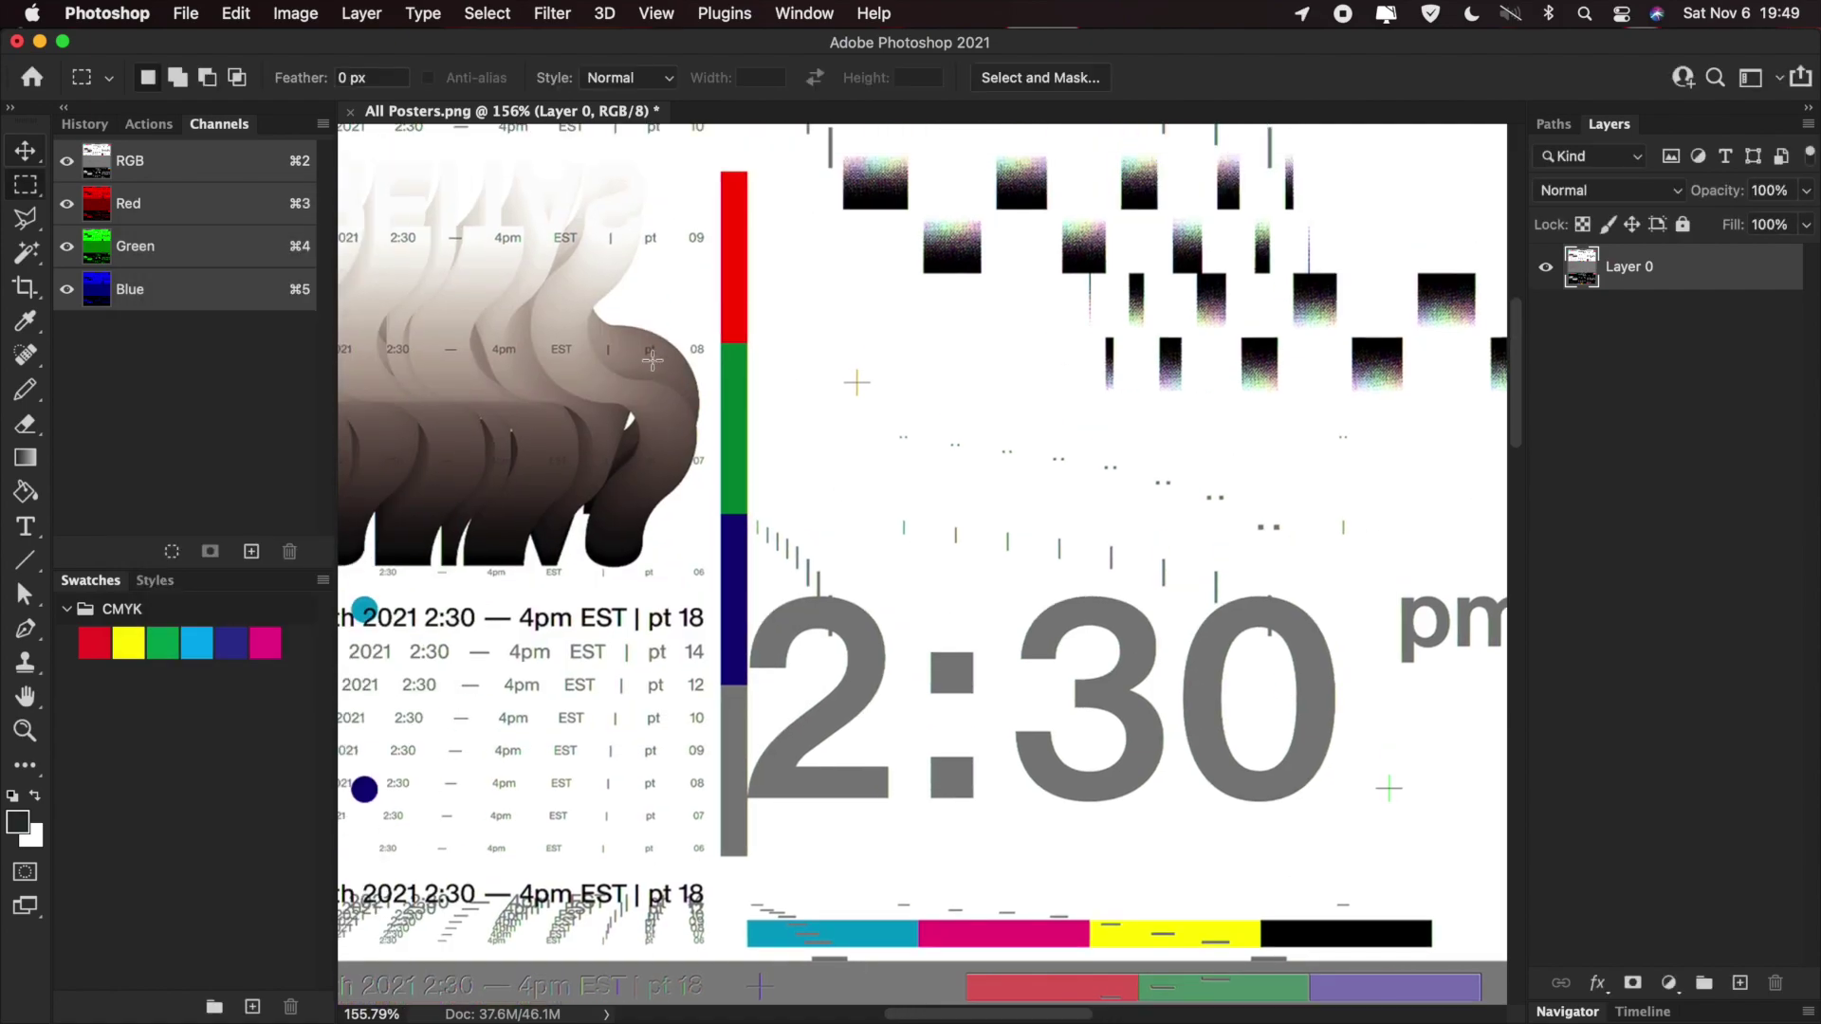
pyautogui.scroll(5, 653, 360)
pyautogui.hscroll(-1, 652, 360)
pyautogui.scroll(3, 653, 360)
pyautogui.hscroll(-4, 653, 359)
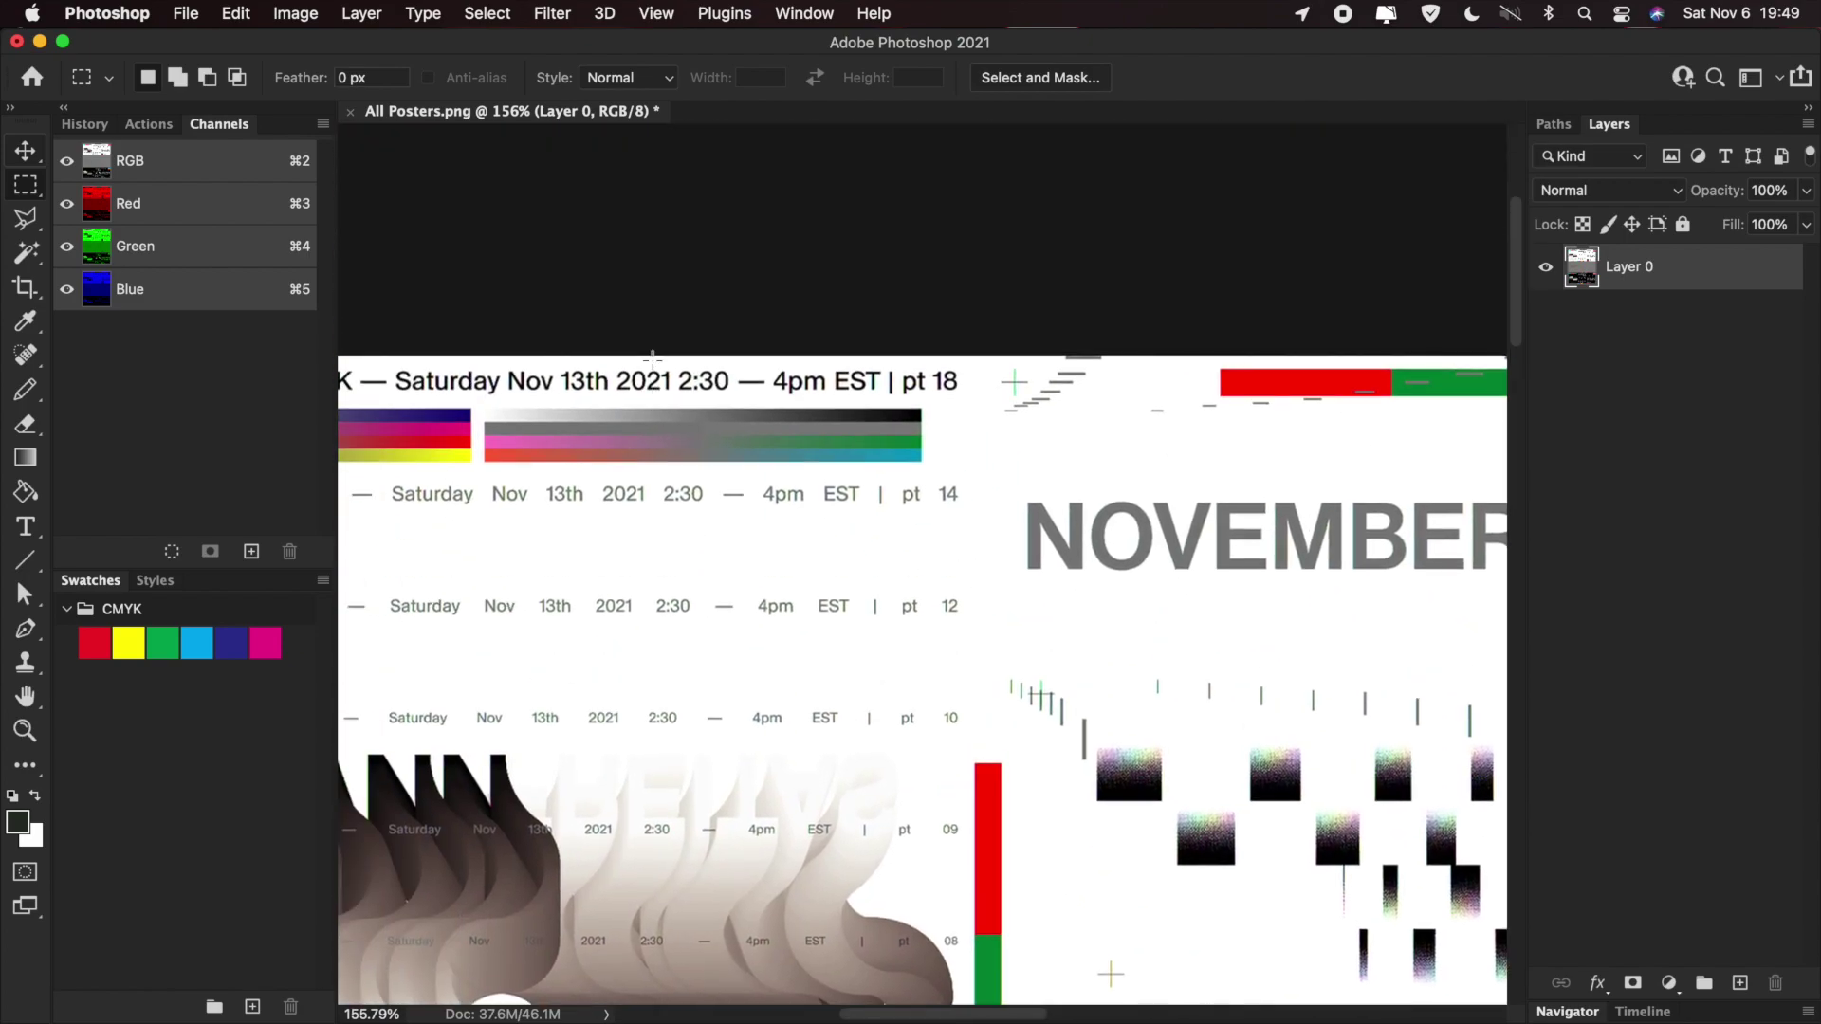
pyautogui.hscroll(-4, 652, 360)
pyautogui.scroll(-1, 652, 360)
pyautogui.scroll(-6, 653, 359)
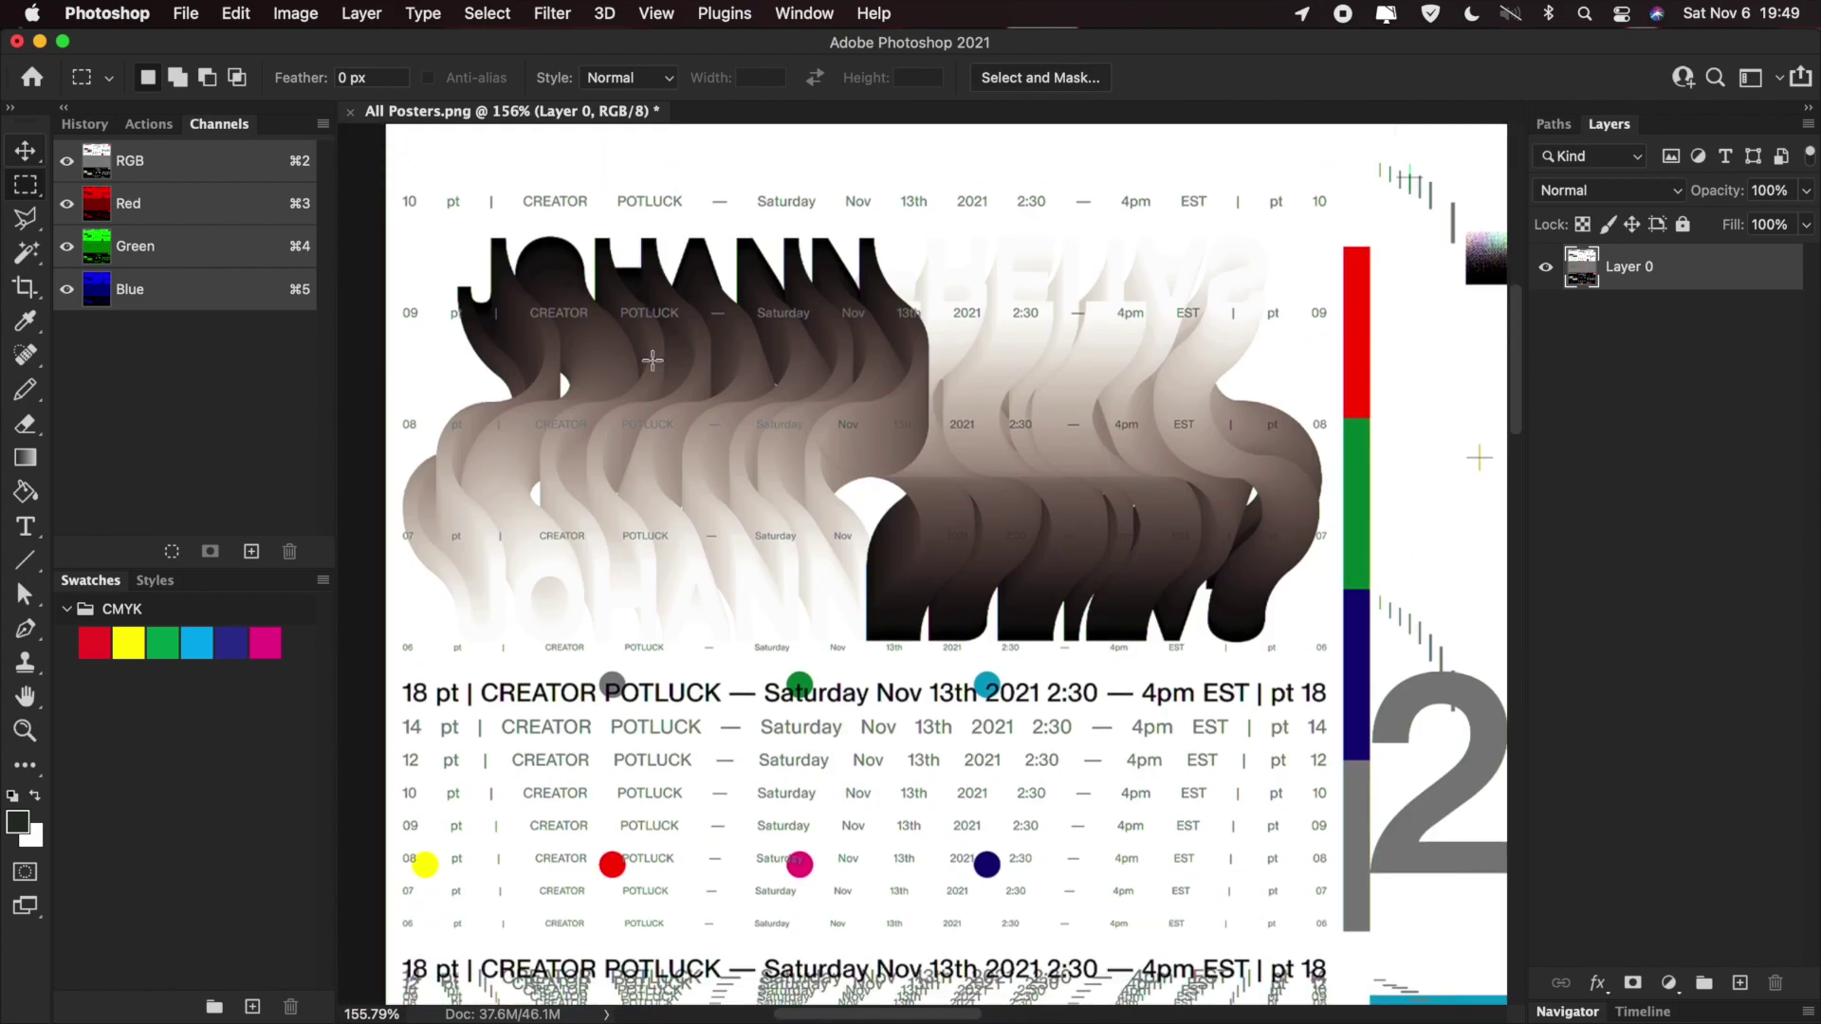
pyautogui.scroll(3, 653, 360)
pyautogui.scroll(10, 655, 358)
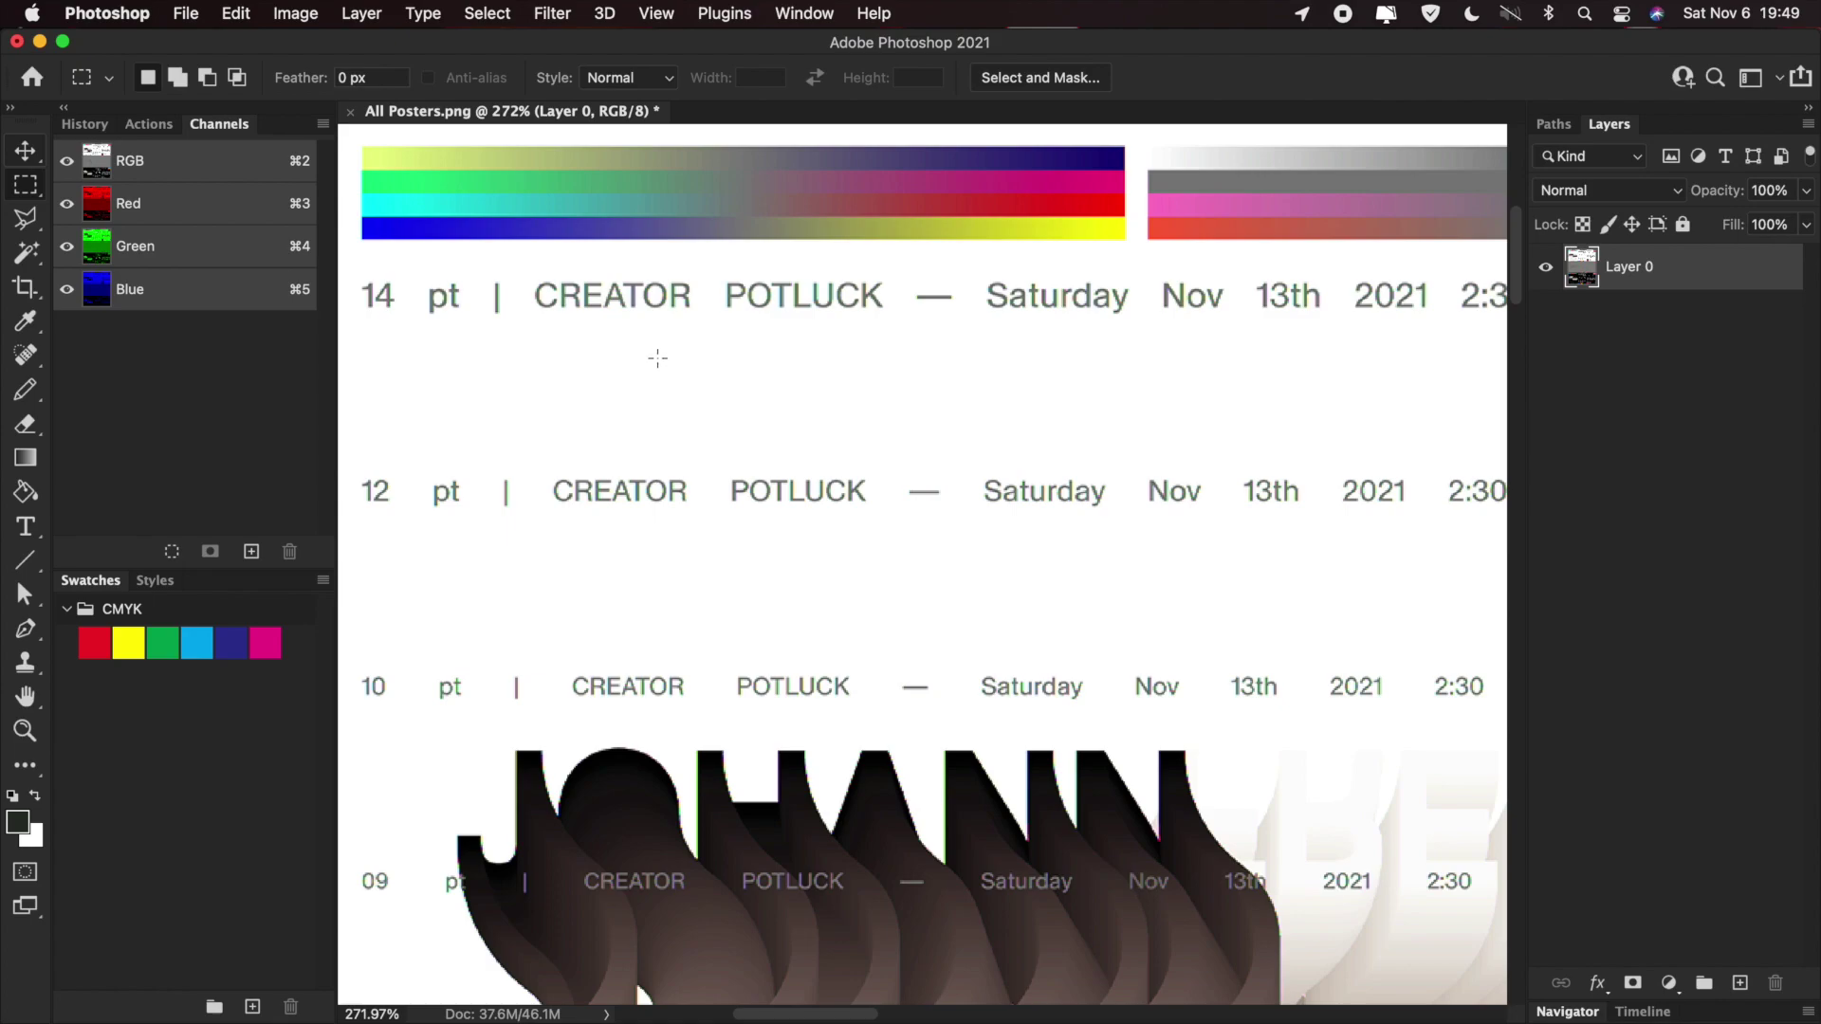
pyautogui.scroll(2, 657, 357)
pyautogui.scroll(5, 657, 358)
pyautogui.scroll(2, 657, 357)
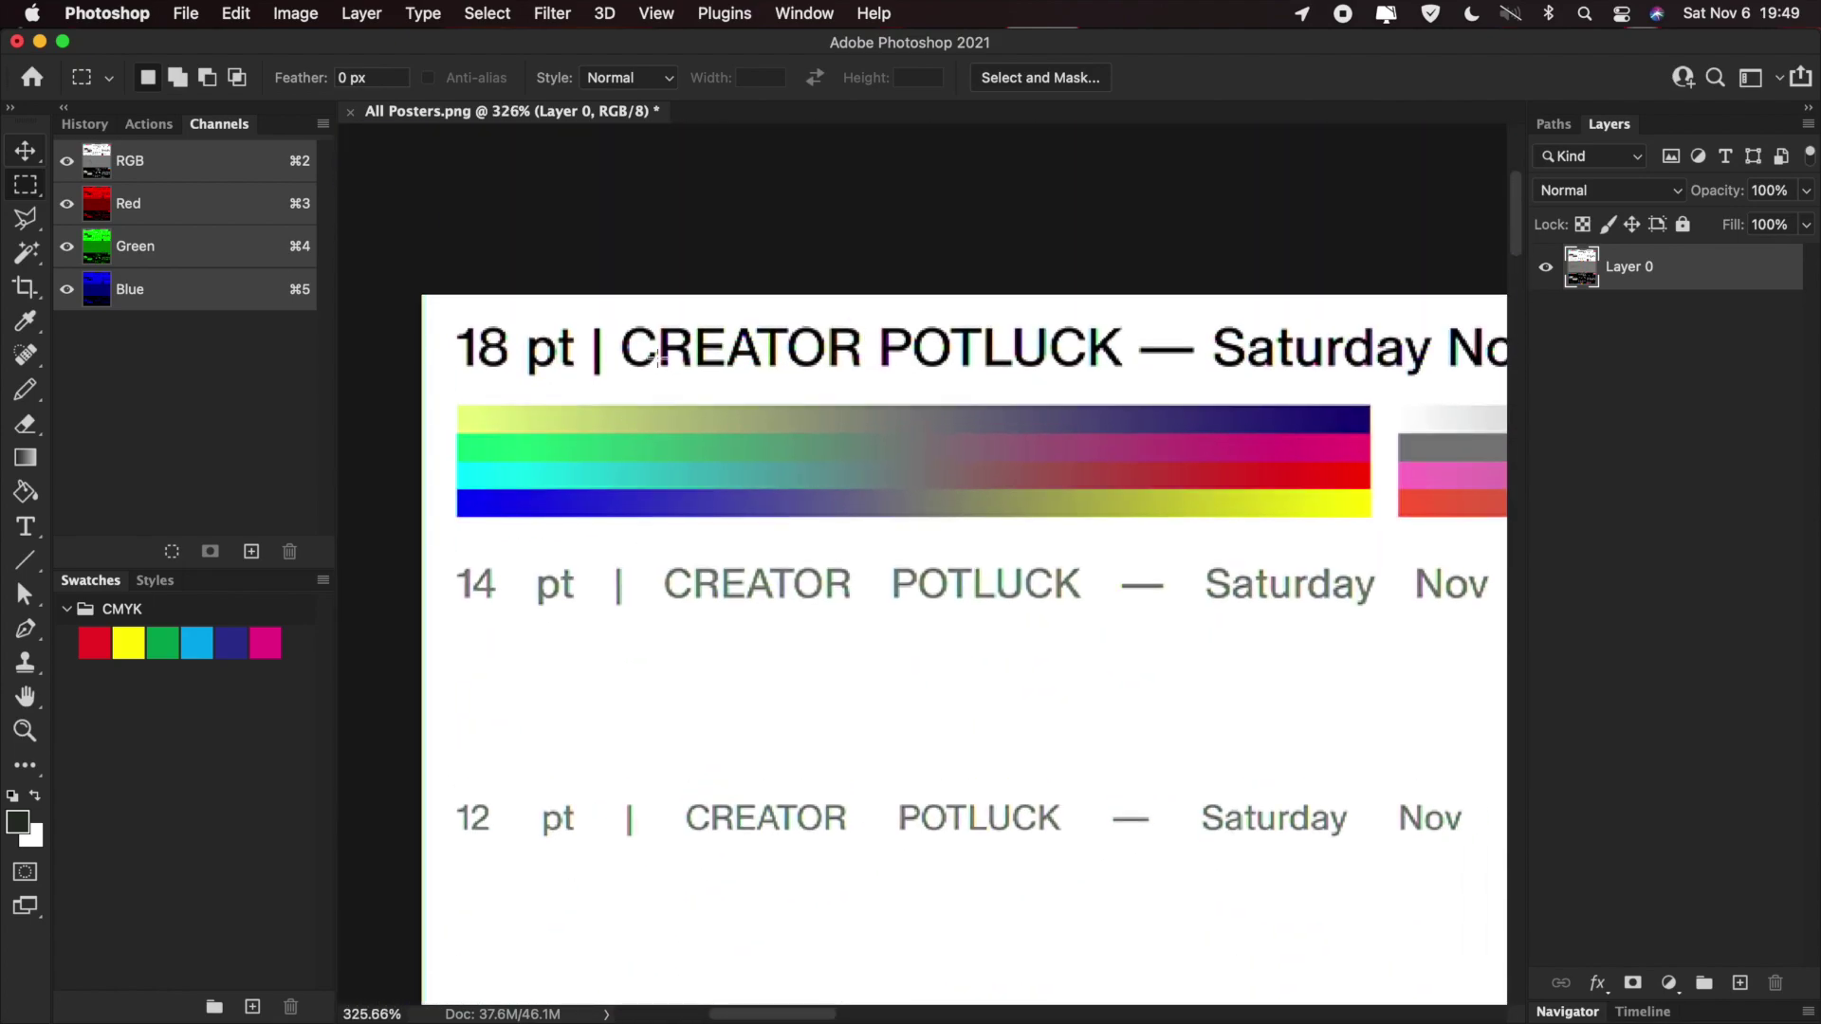
pyautogui.scroll(4, 657, 357)
pyautogui.scroll(5, 455, 276)
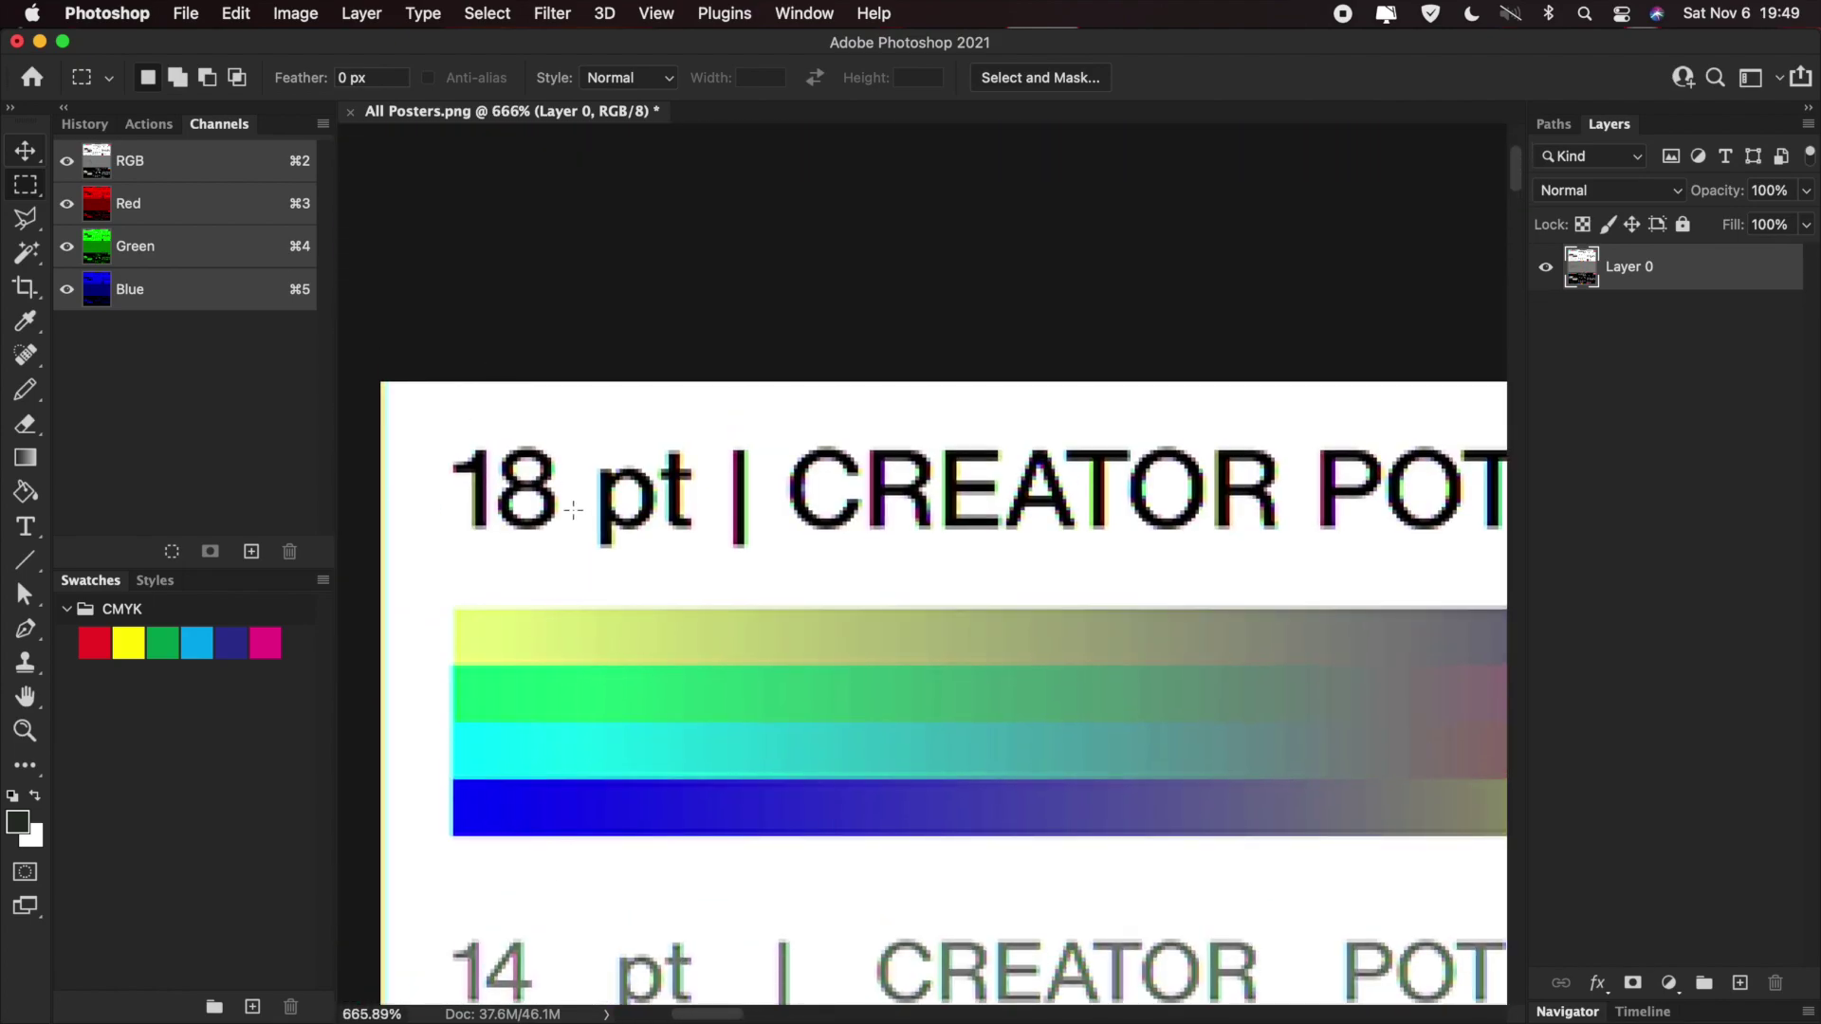
# - Review the poster details and the complete three-row sheet, ending at 100% magnification
pyautogui.hscroll(10, 569, 503)
pyautogui.scroll(-3, 574, 513)
pyautogui.hscroll(4, 575, 521)
pyautogui.scroll(-4, 575, 520)
pyautogui.hscroll(8, 574, 522)
pyautogui.hscroll(3, 570, 523)
pyautogui.scroll(-2, 570, 524)
pyautogui.hscroll(2, 570, 523)
pyautogui.scroll(-8, 570, 523)
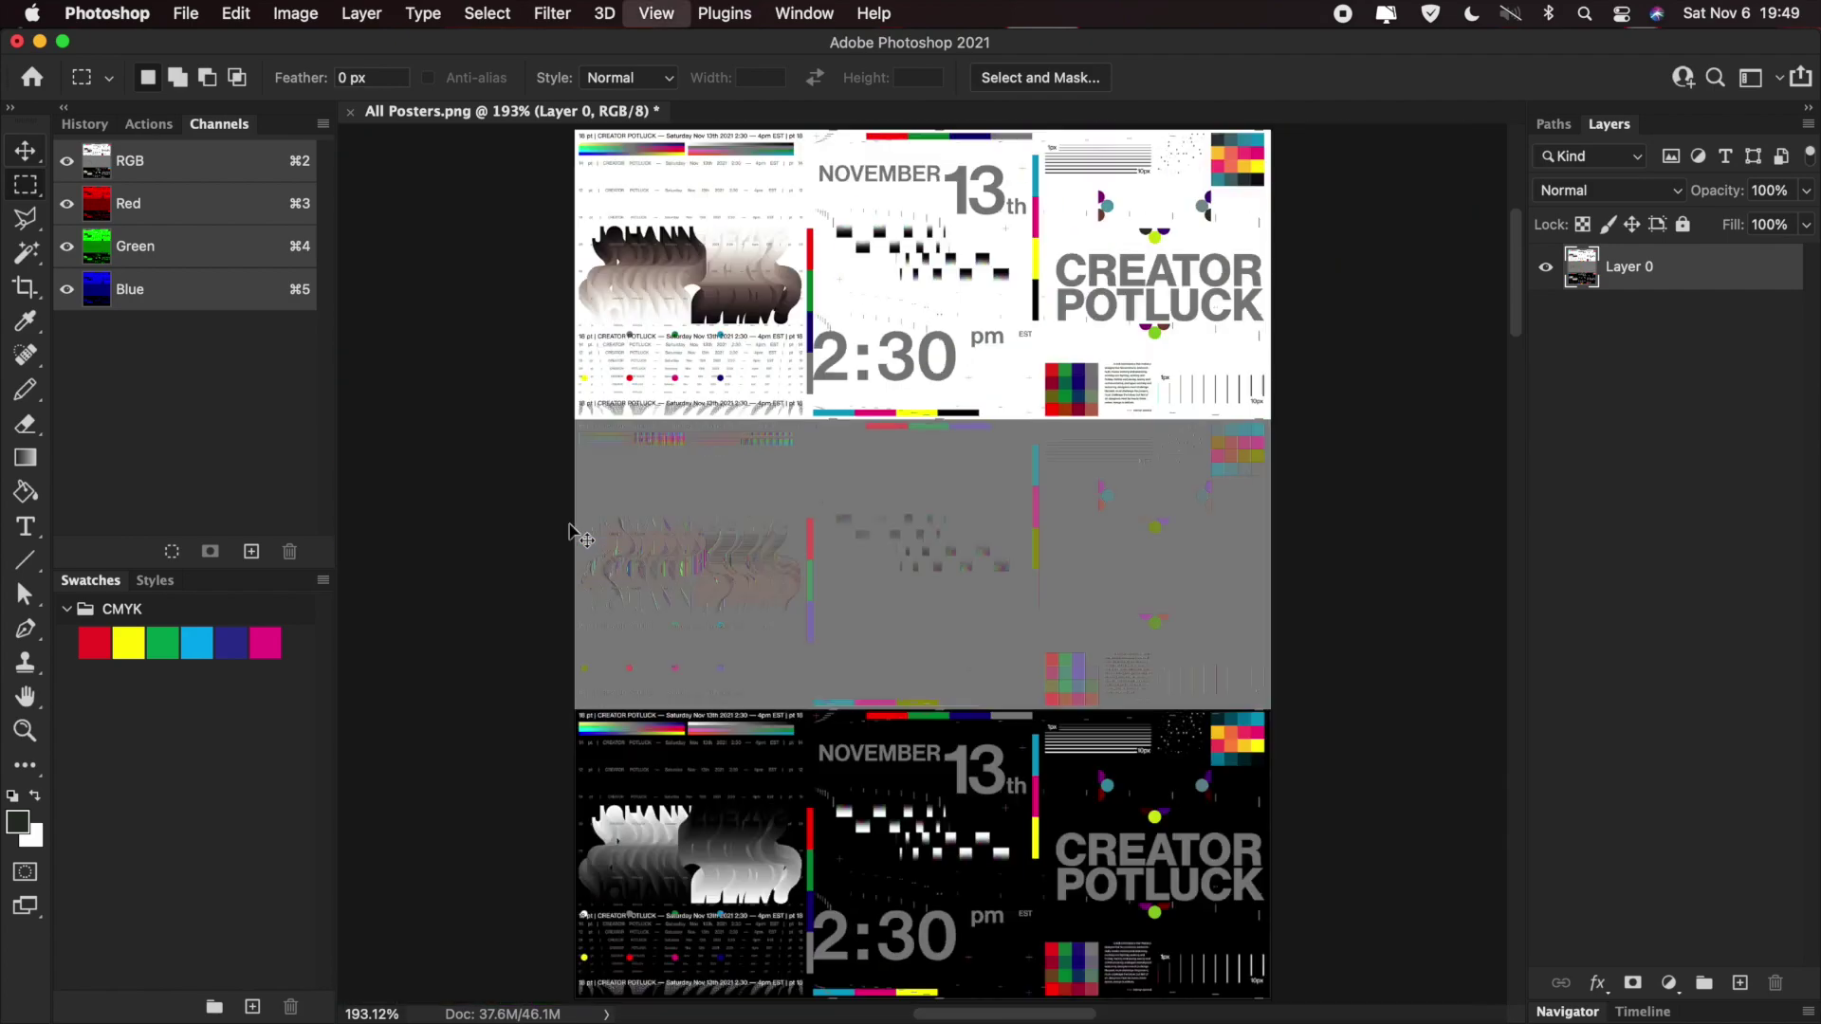
pyautogui.press('super+1')
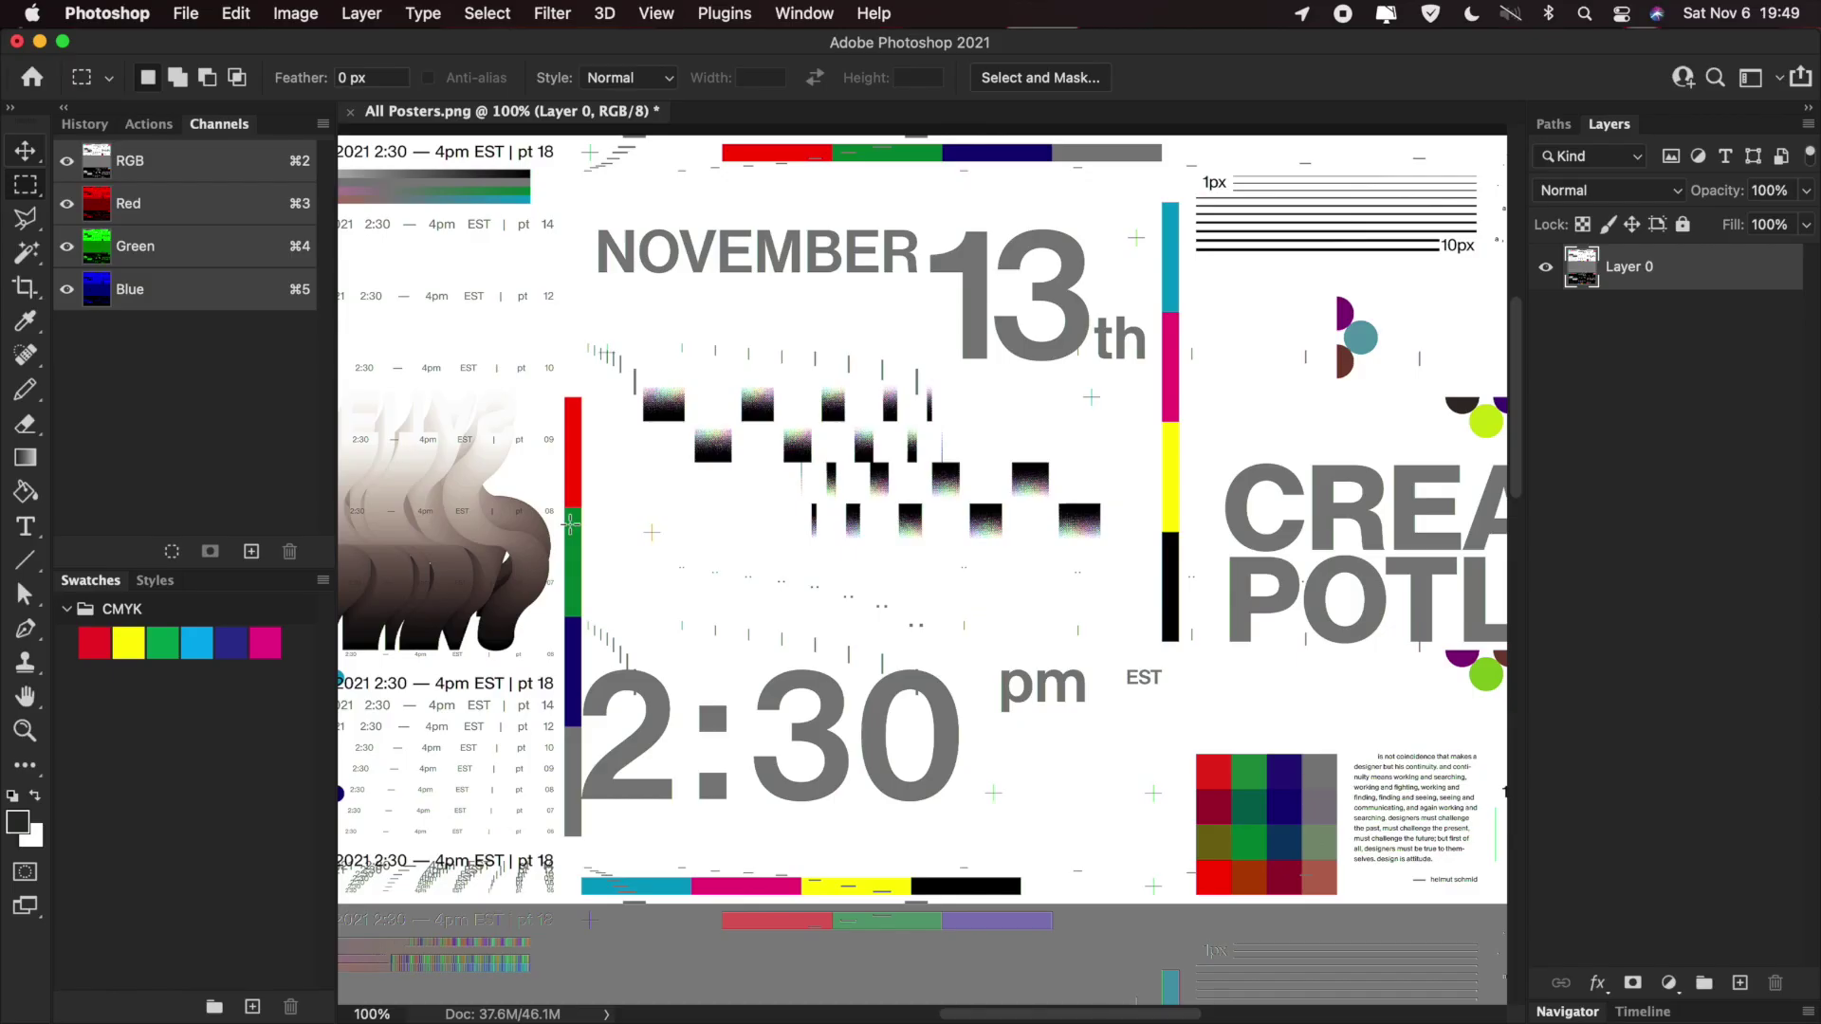
# - Examine the white-background NOVEMBER 13th and CREATOR POTLUCK posters for dithering, edge fringing and colour accuracy
pyautogui.scroll(5, 570, 524)
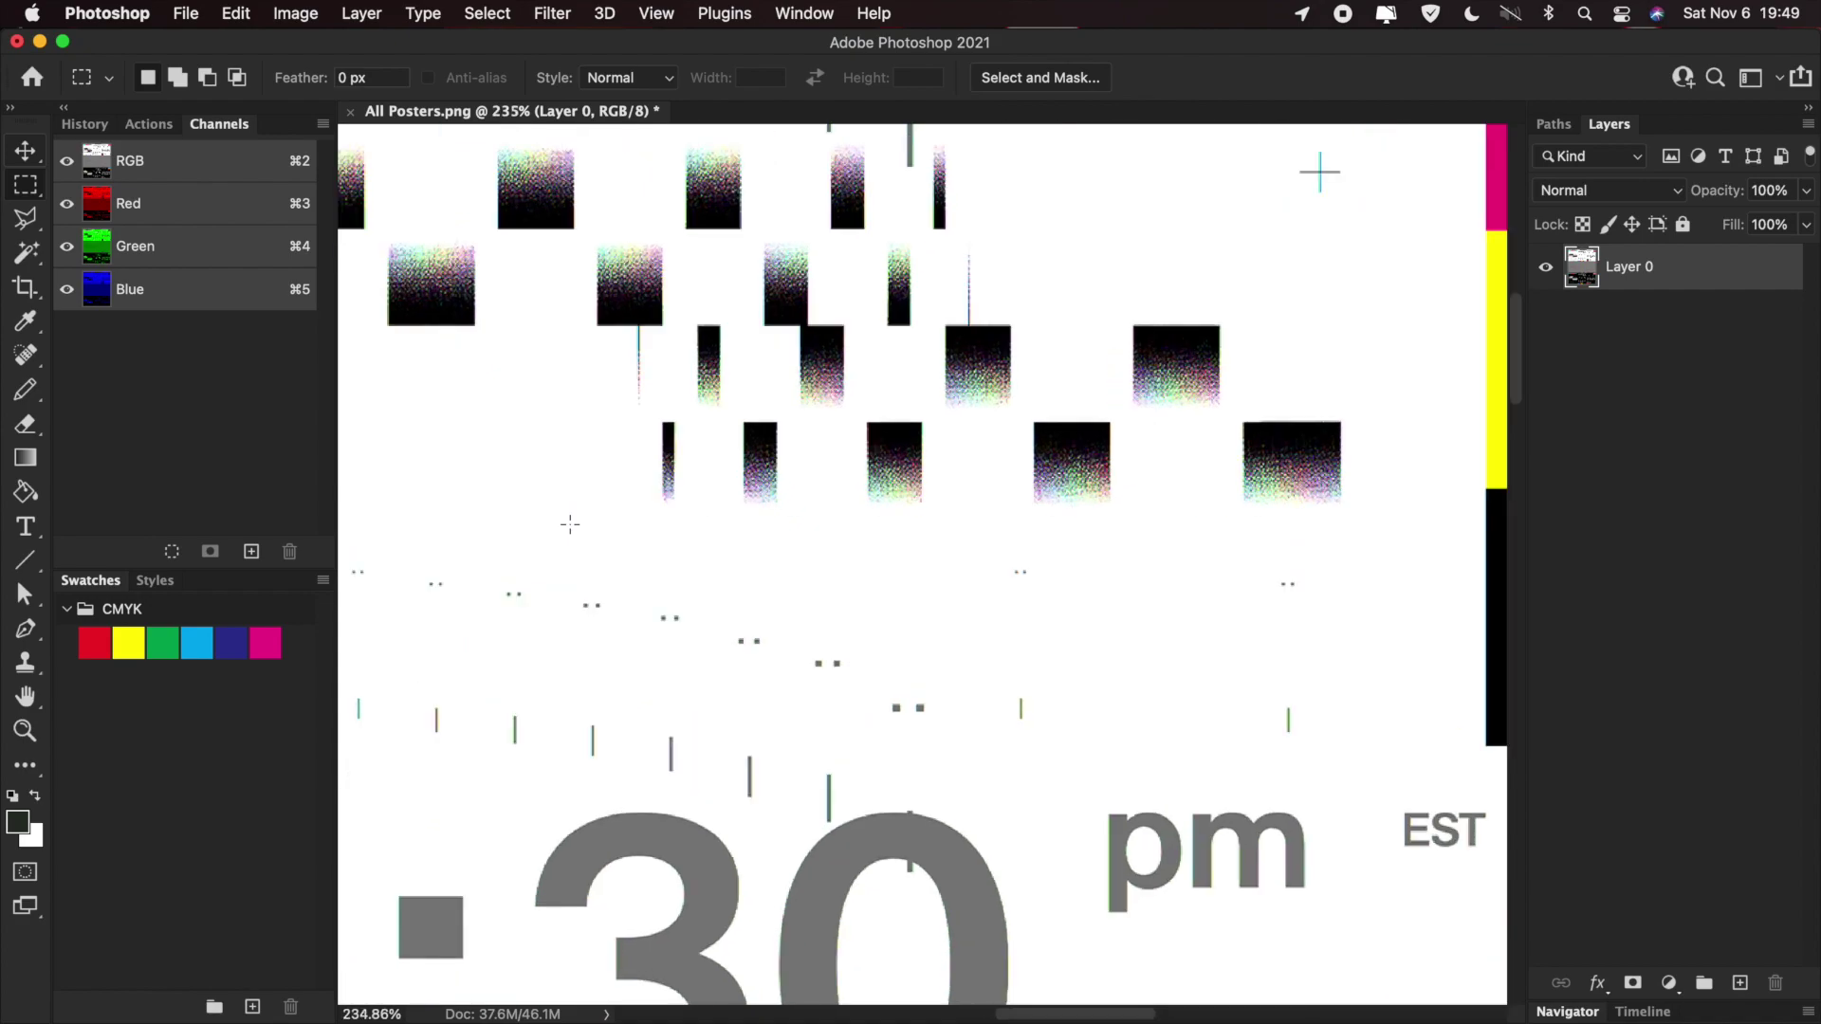
pyautogui.hscroll(-2, 570, 524)
pyautogui.scroll(6, 570, 524)
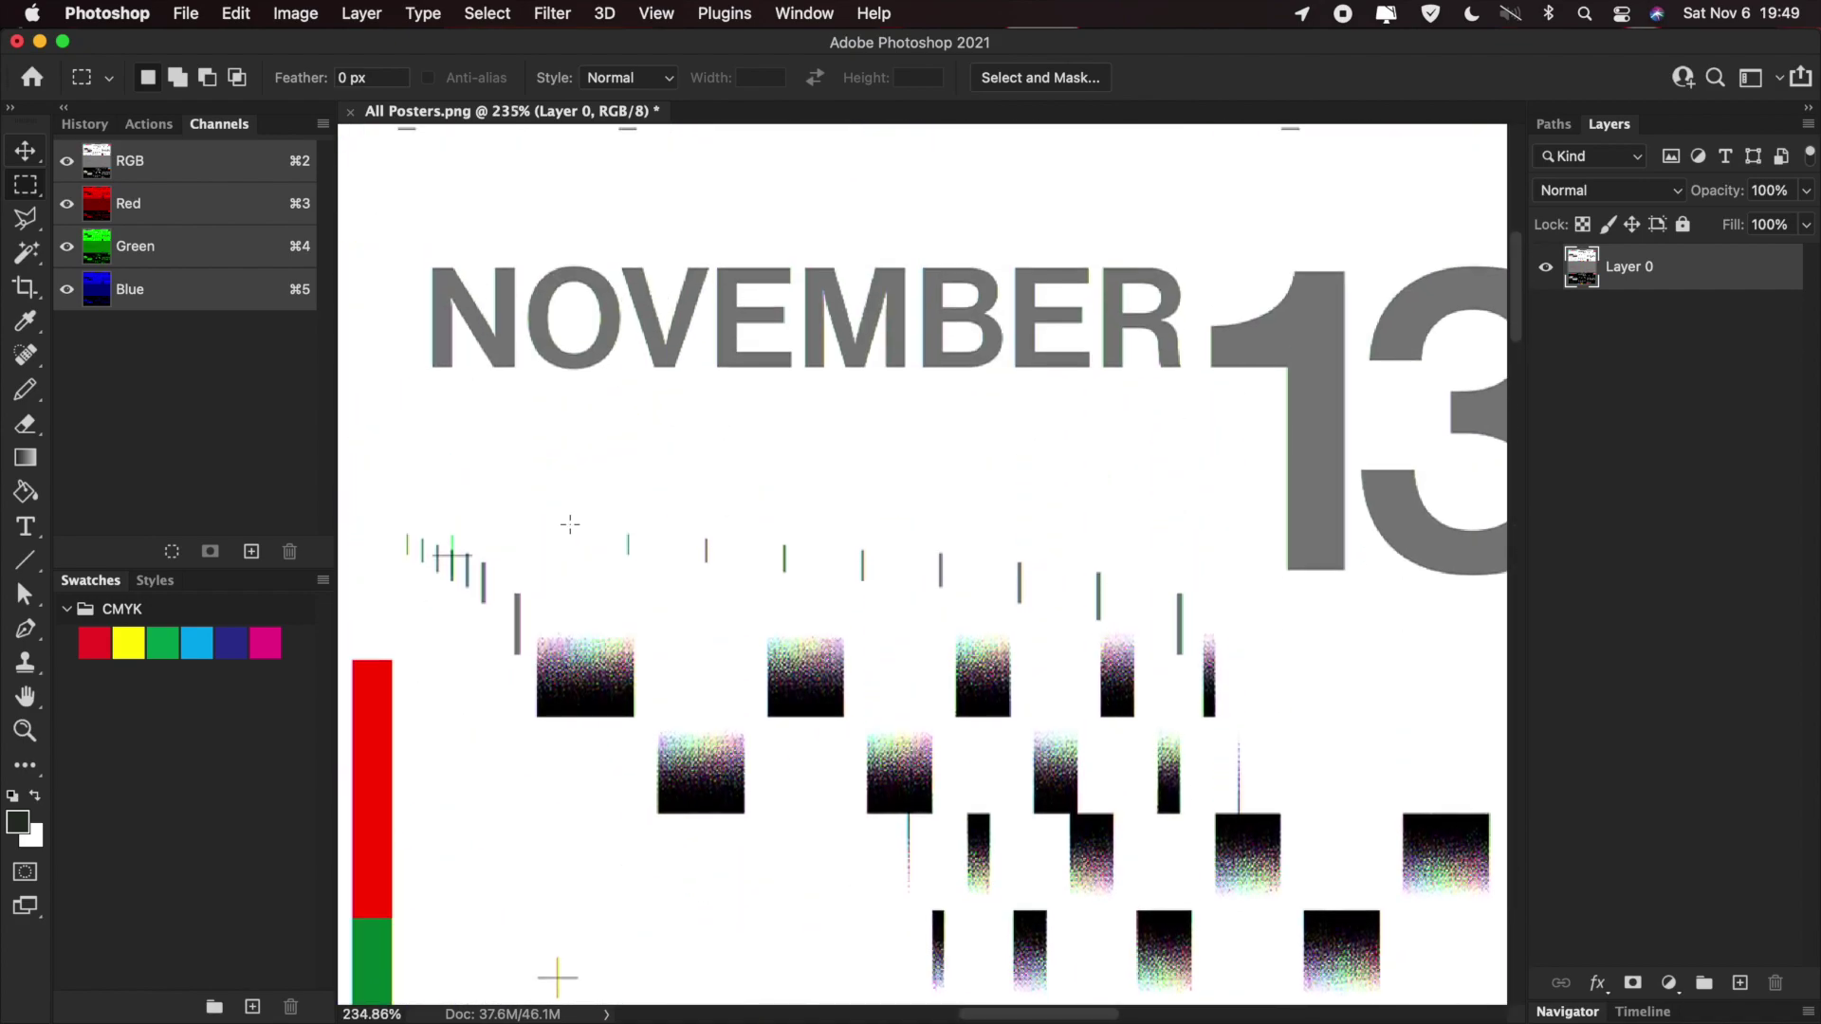
pyautogui.scroll(-4, 570, 524)
pyautogui.hscroll(4, 570, 524)
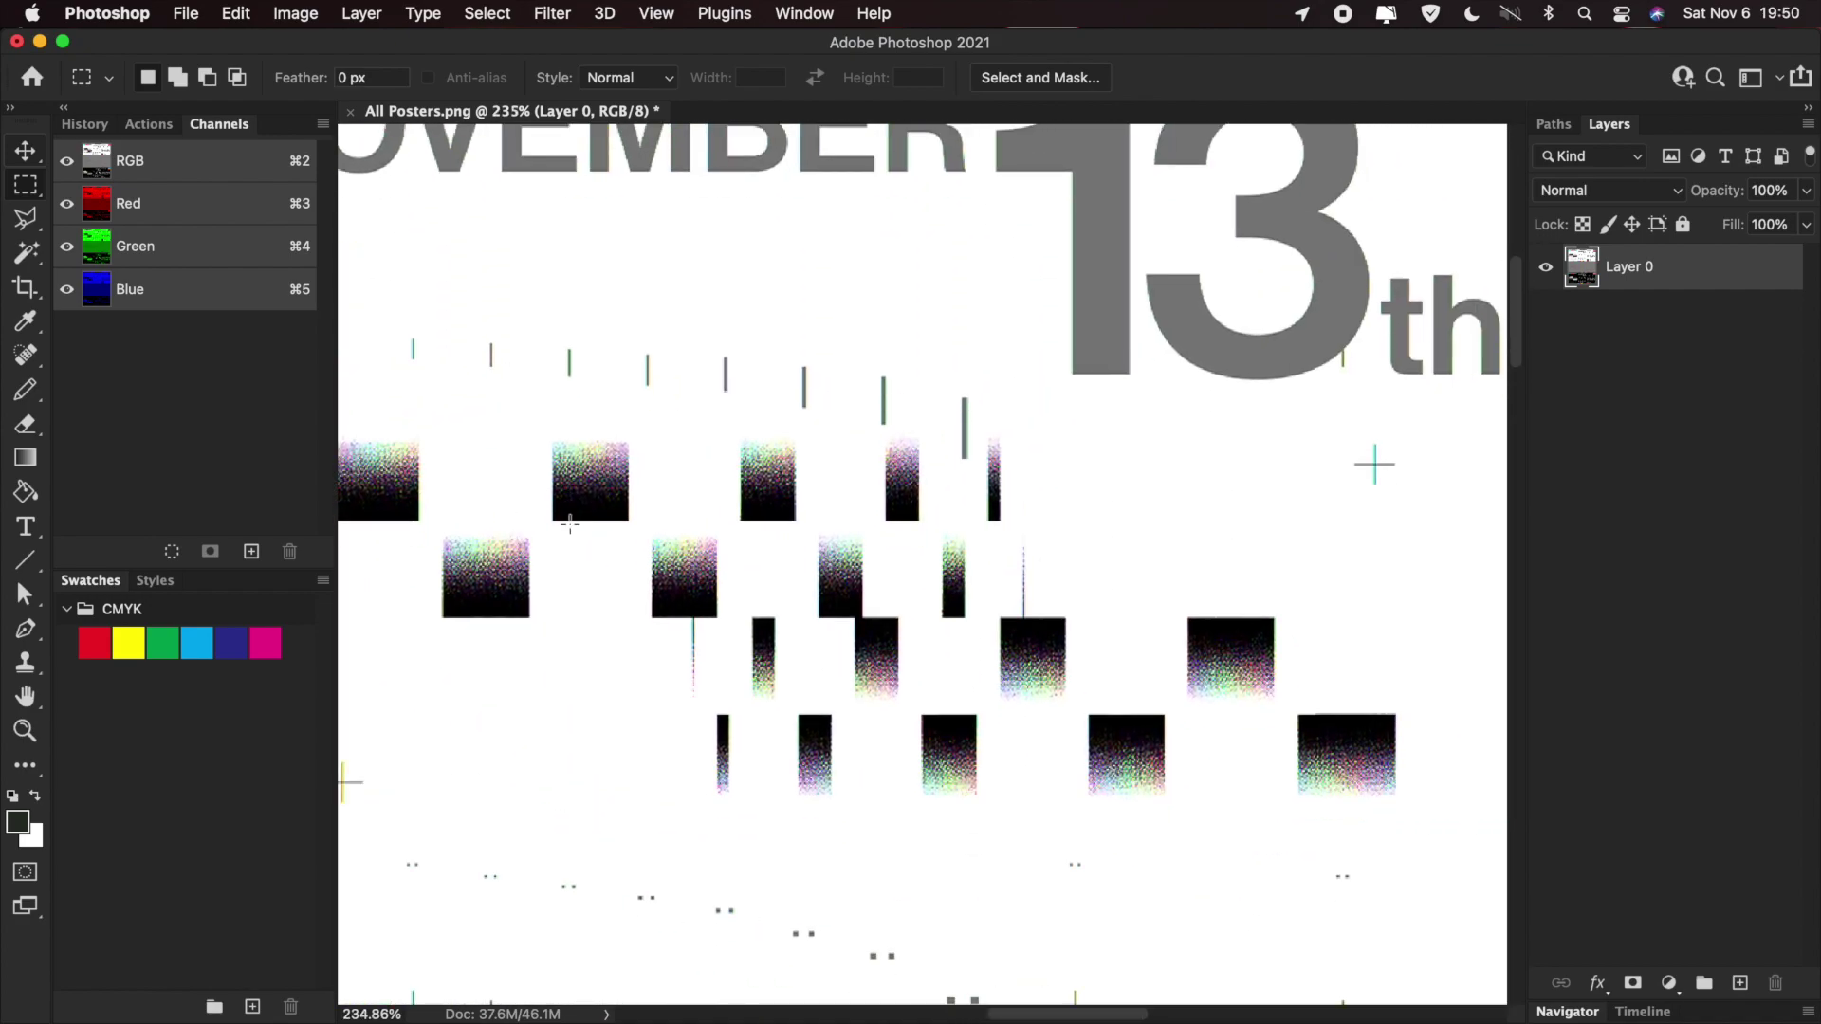
pyautogui.scroll(-10, 570, 524)
pyautogui.hscroll(5, 570, 524)
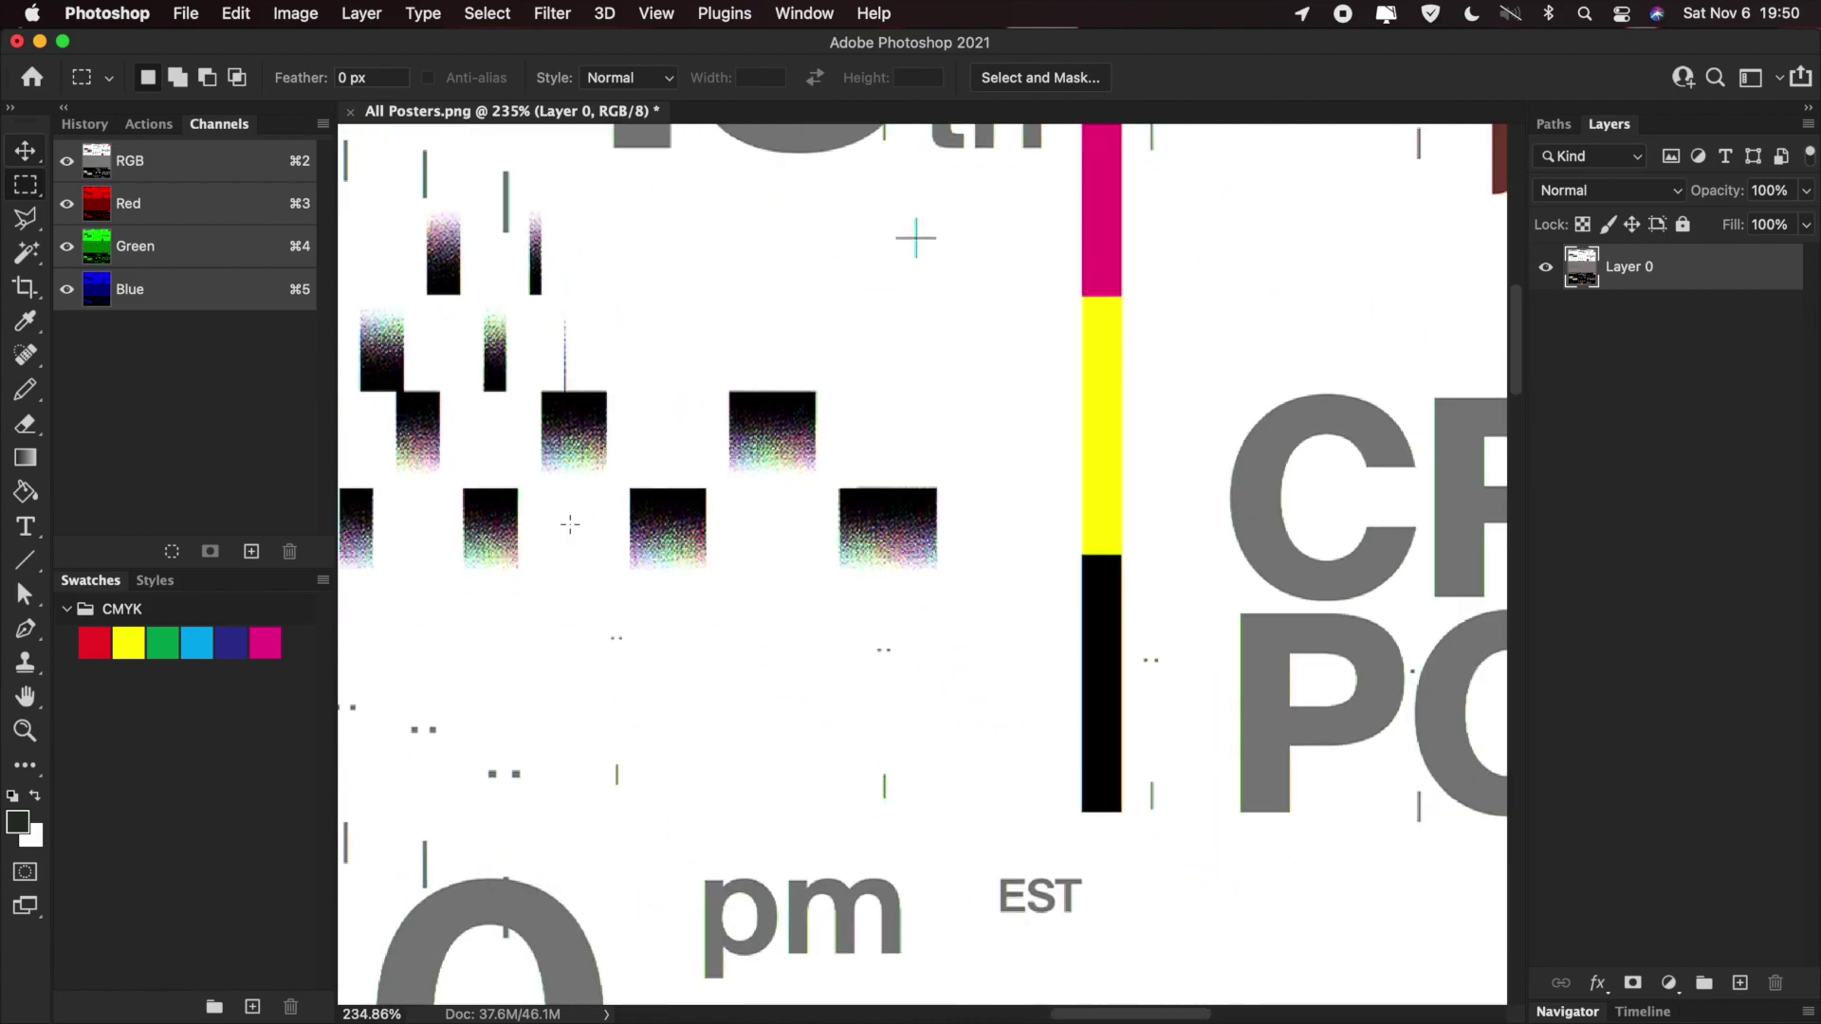
pyautogui.hscroll(3, 570, 524)
pyautogui.scroll(1, 570, 524)
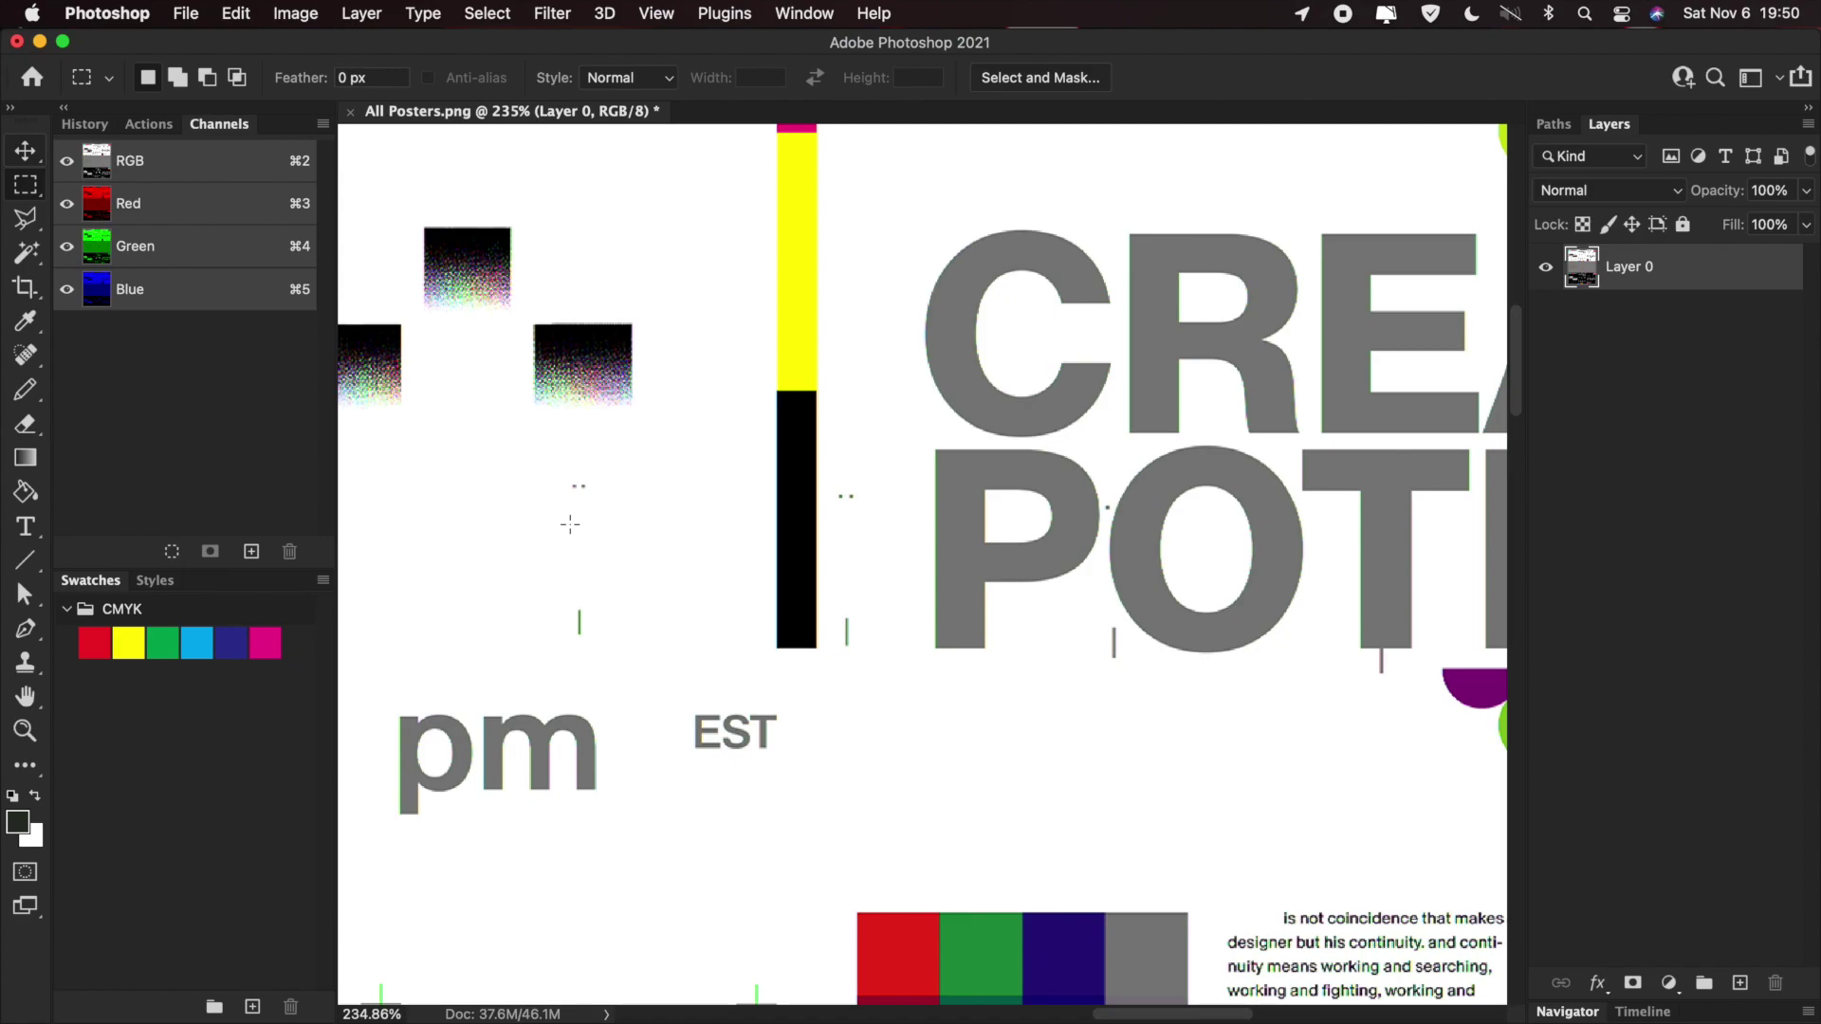
pyautogui.hscroll(6, 570, 523)
pyautogui.scroll(5, 570, 523)
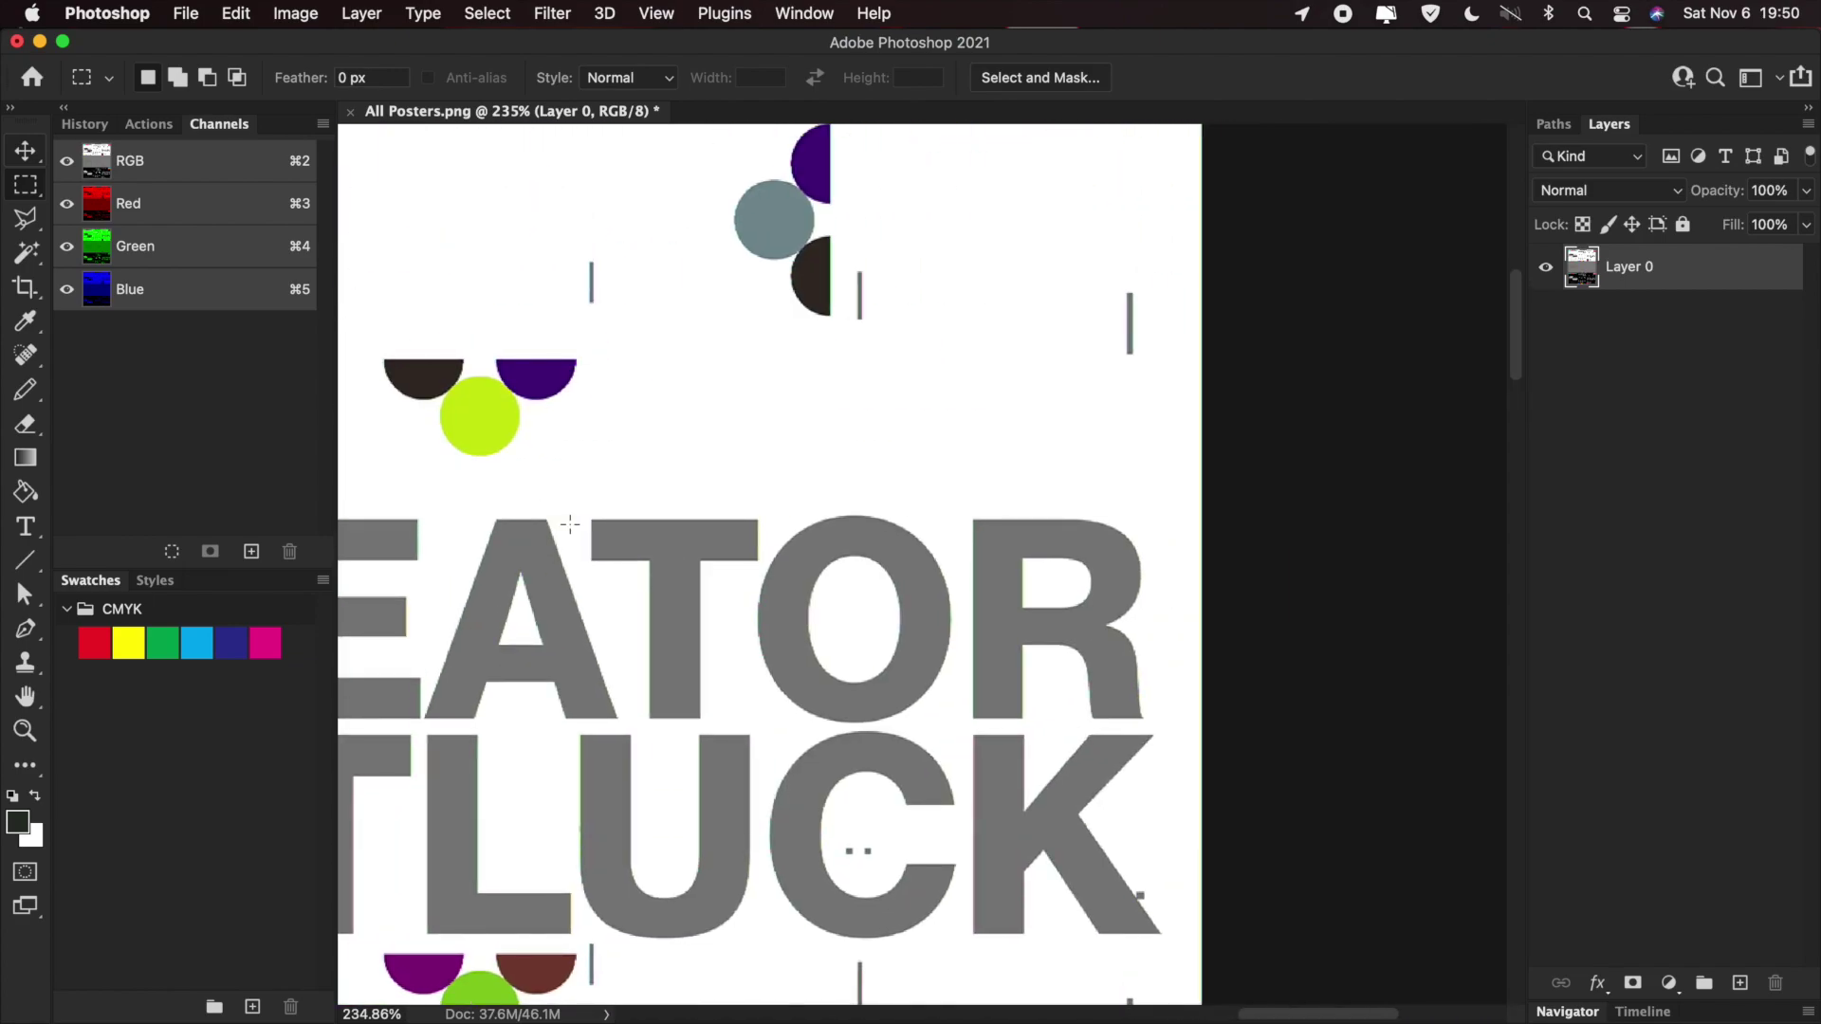
pyautogui.hscroll(-8, 571, 524)
pyautogui.scroll(-8, 570, 524)
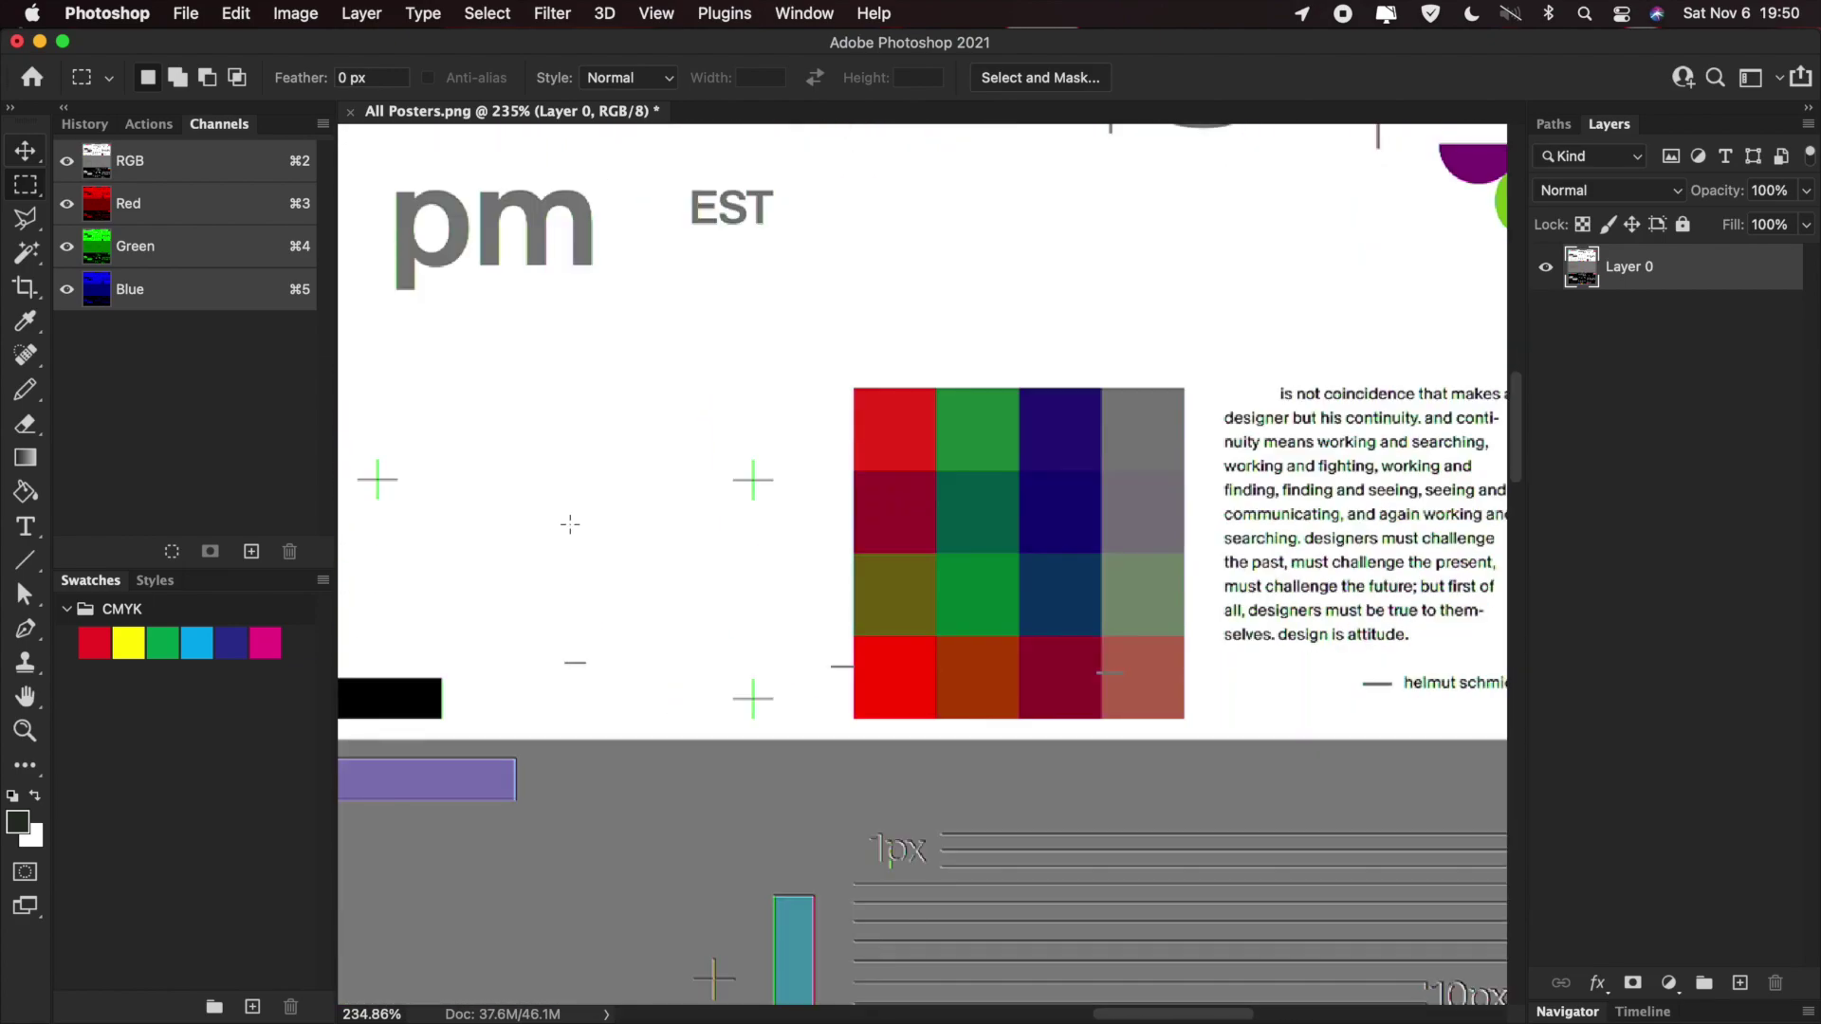
# - Examine the gray middle row and the black-background bottom row of posters
pyautogui.hscroll(-2, 570, 524)
pyautogui.scroll(-6, 570, 524)
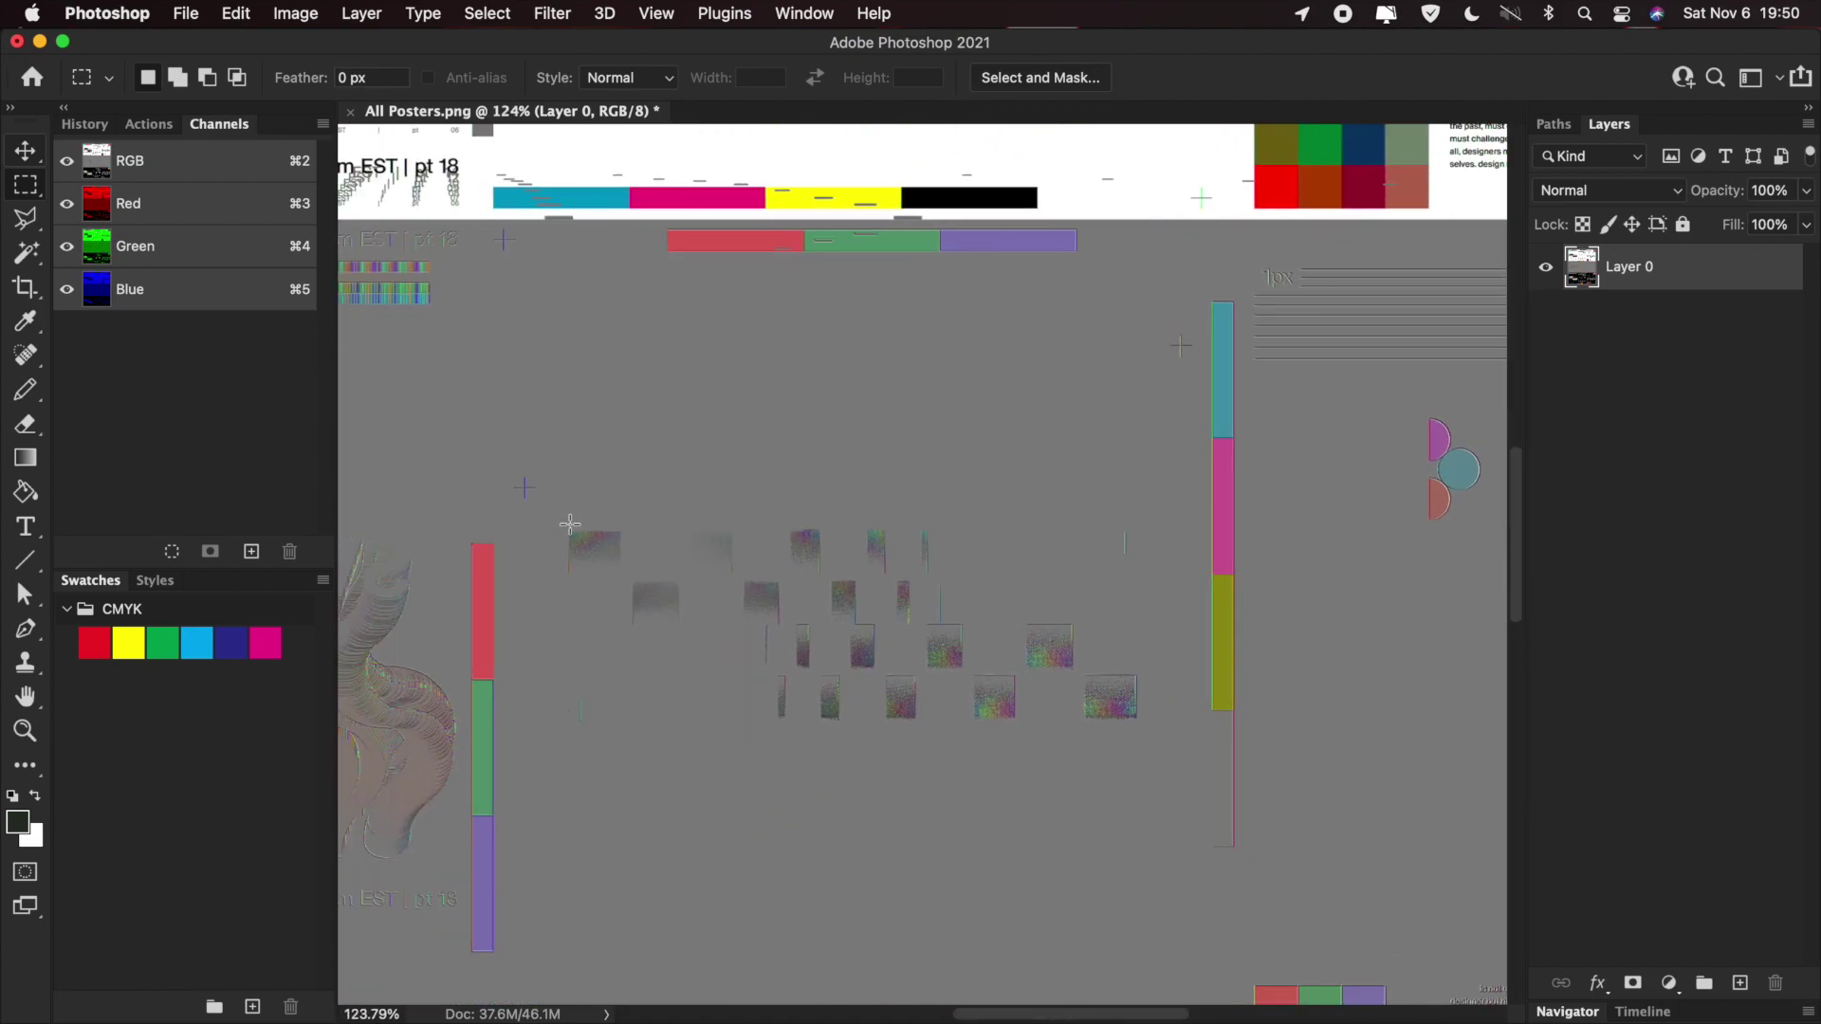
pyautogui.hscroll(-5, 565, 528)
pyautogui.scroll(-2, 565, 528)
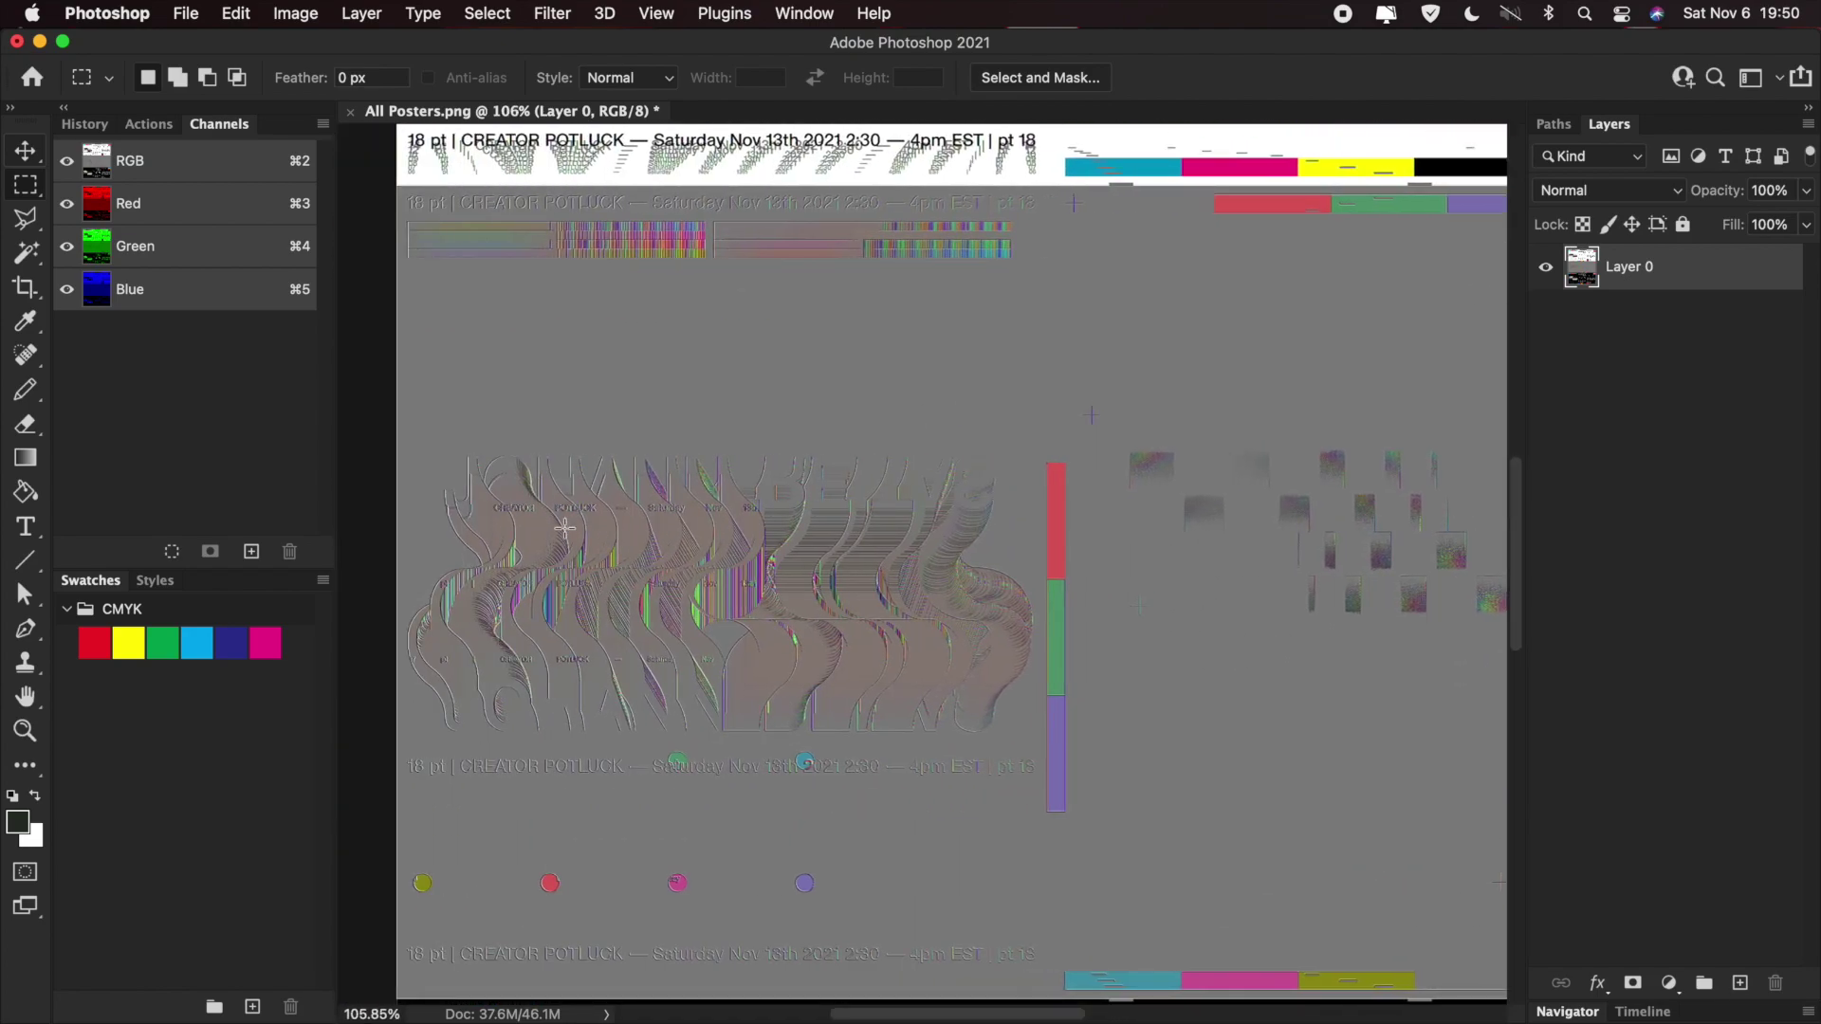
pyautogui.scroll(3, 565, 528)
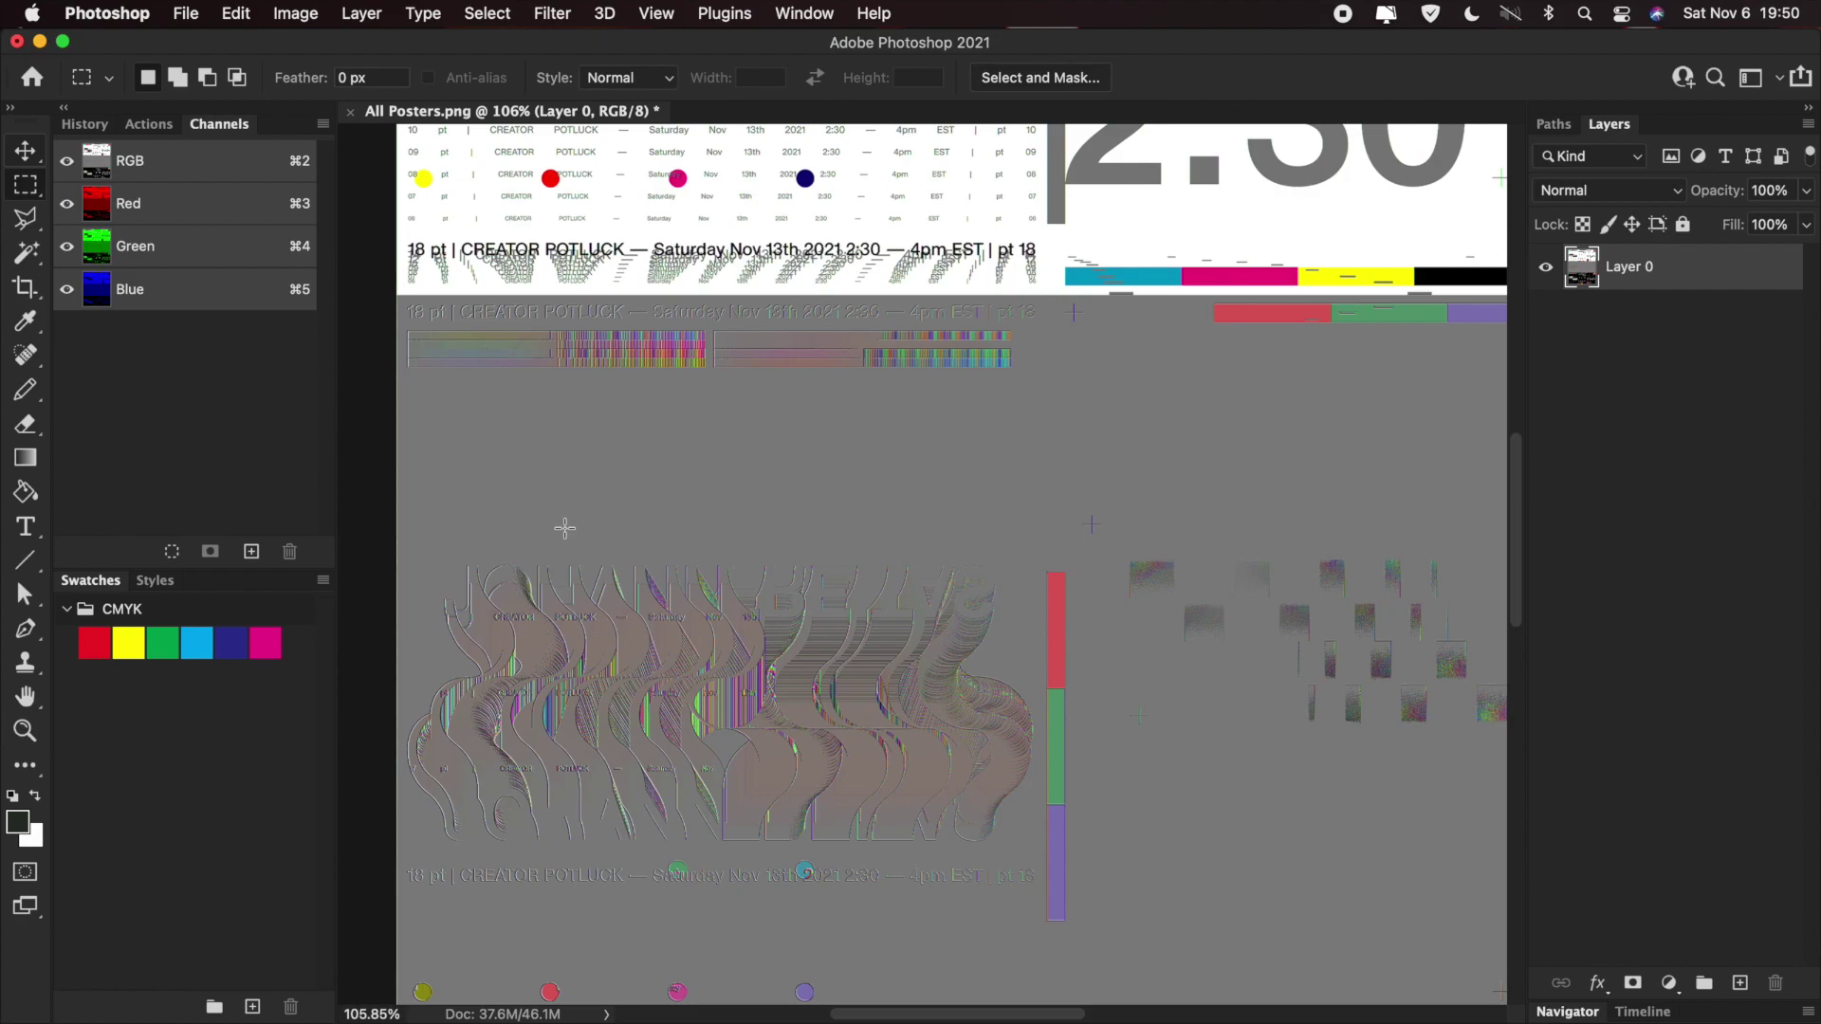
pyautogui.scroll(-15, 565, 528)
pyautogui.hscroll(2, 566, 528)
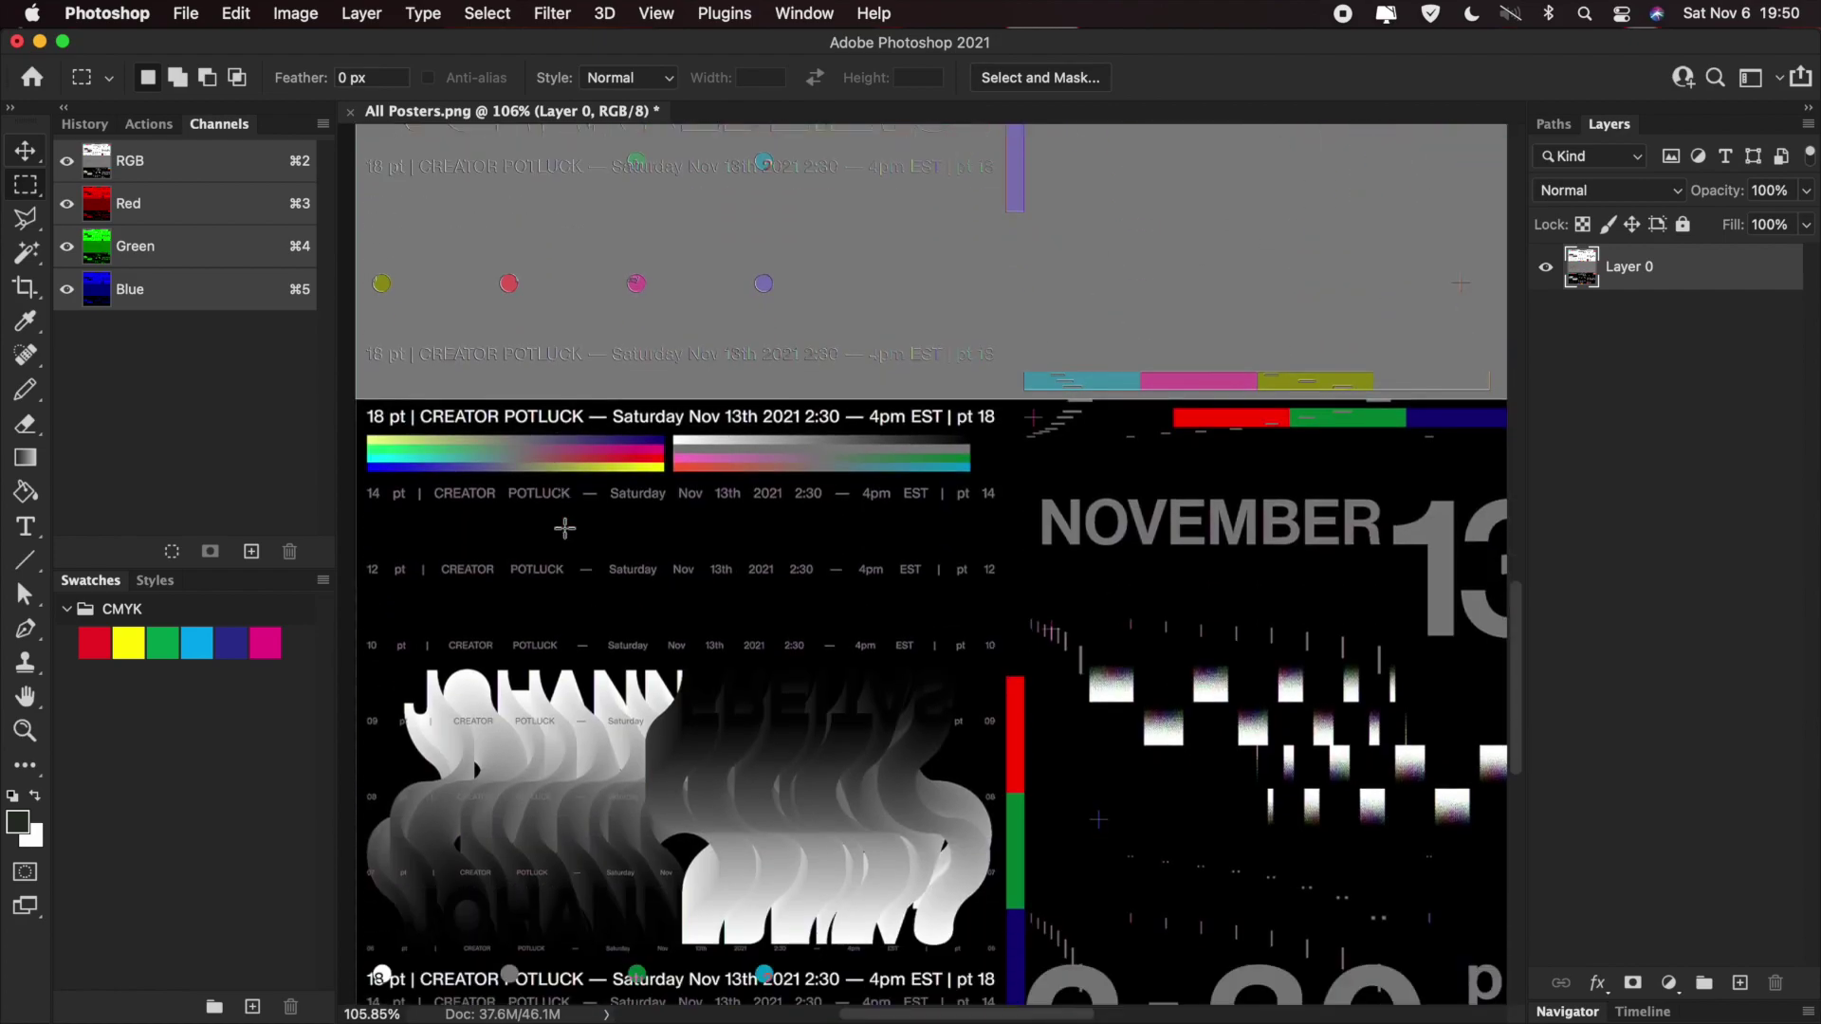
pyautogui.scroll(-4, 565, 528)
pyautogui.hscroll(1, 565, 529)
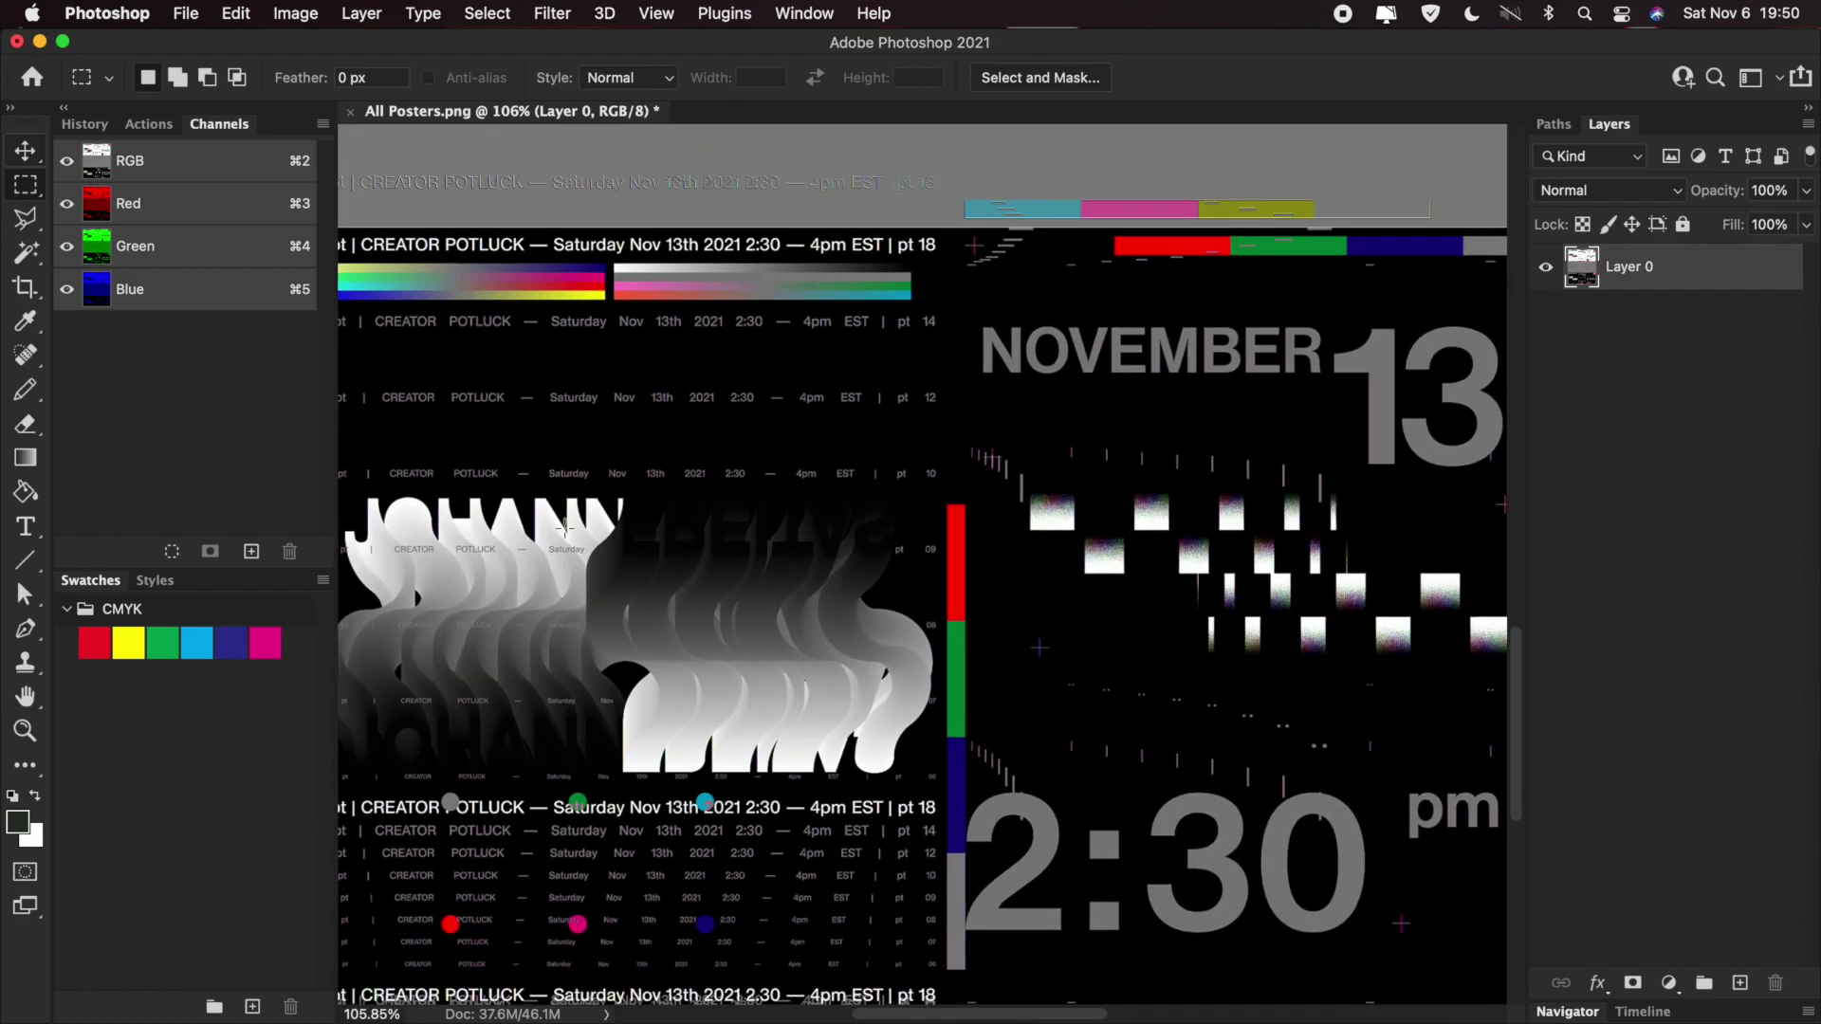
# - Compare the black, gray and white poster rows, then examine the white NOVEMBER 13th poster from 100% magnification upward
pyautogui.scroll(-2, 565, 529)
pyautogui.hscroll(18, 565, 528)
pyautogui.scroll(1, 565, 528)
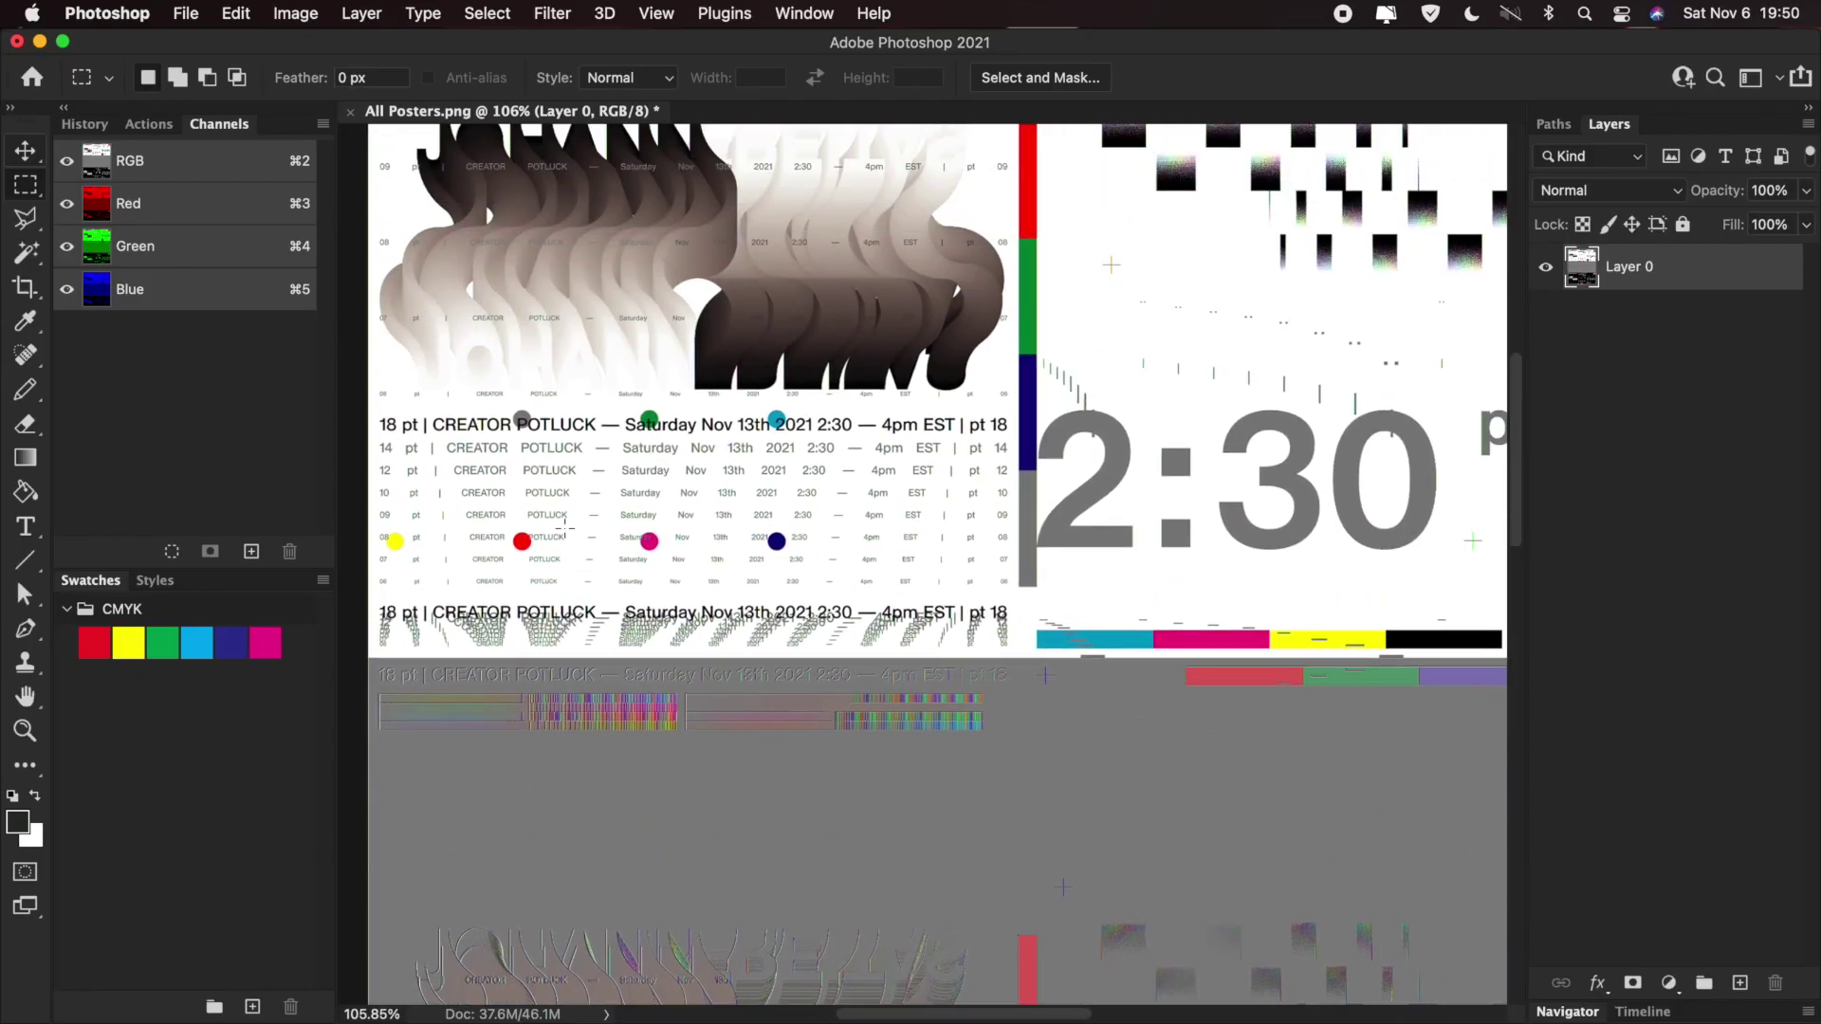
pyautogui.press('super+0')
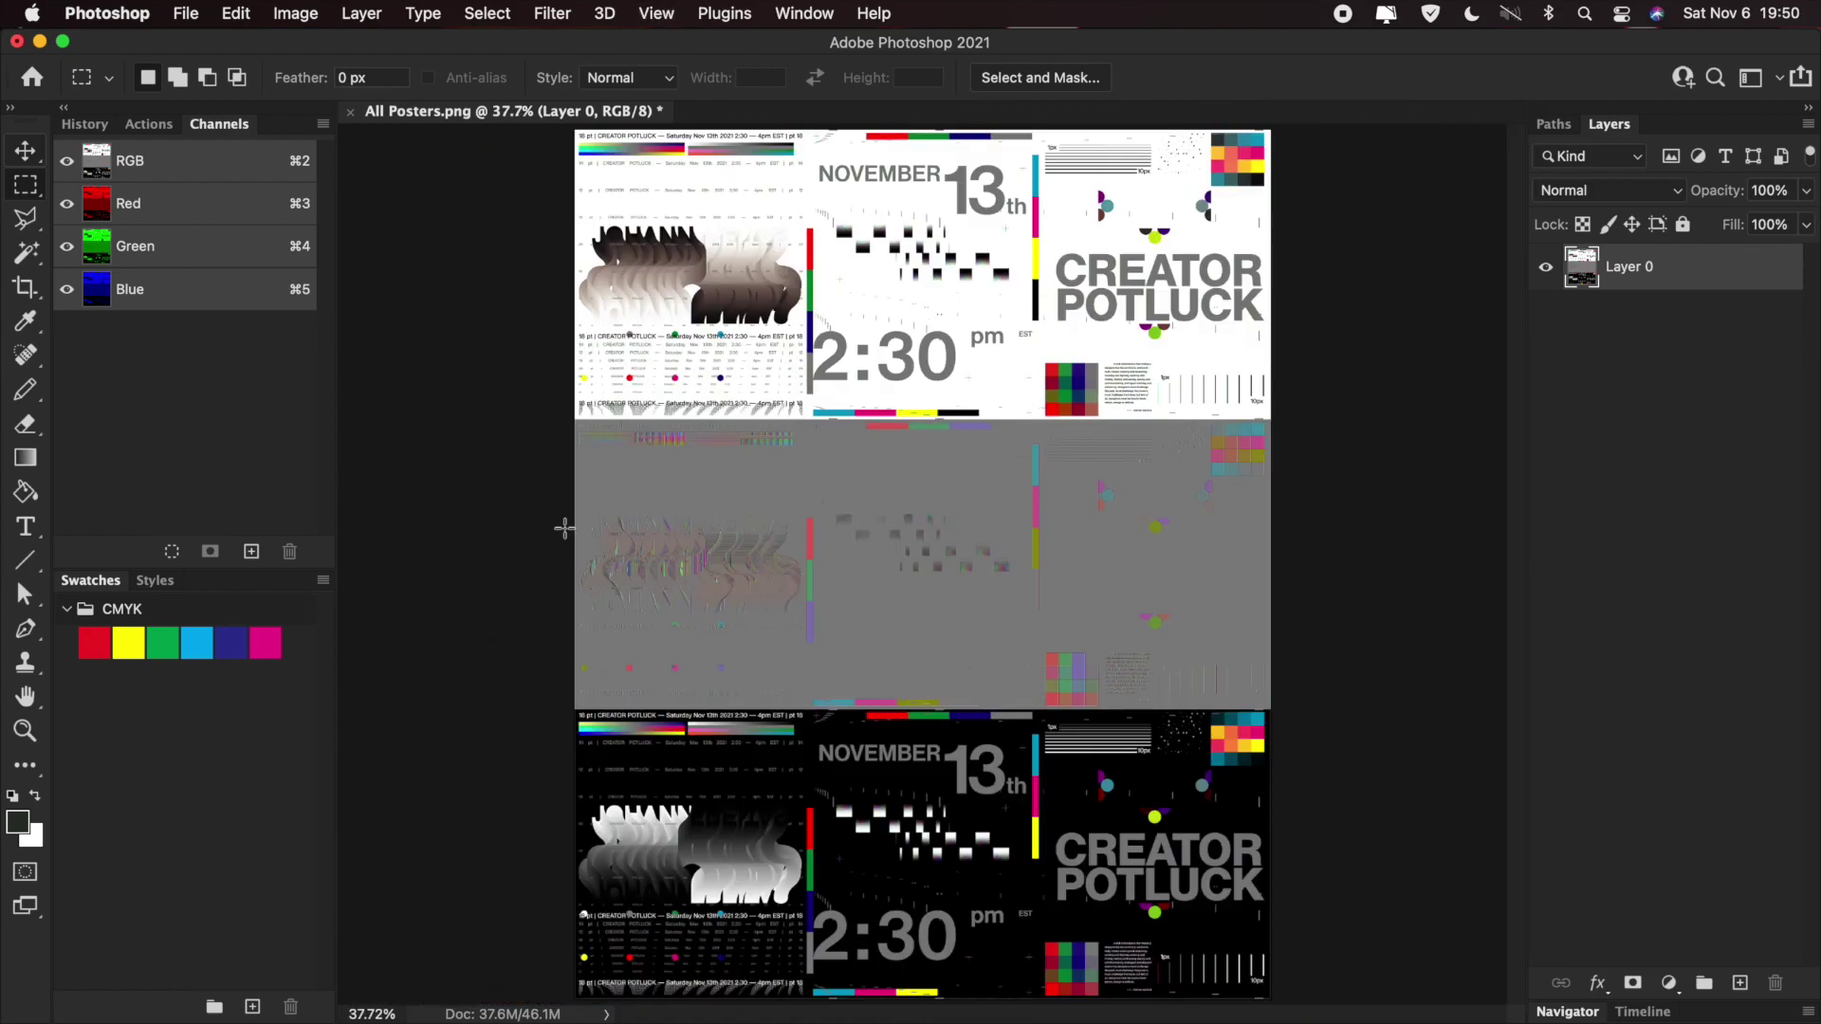
pyautogui.press('super+1')
pyautogui.scroll(8, 564, 529)
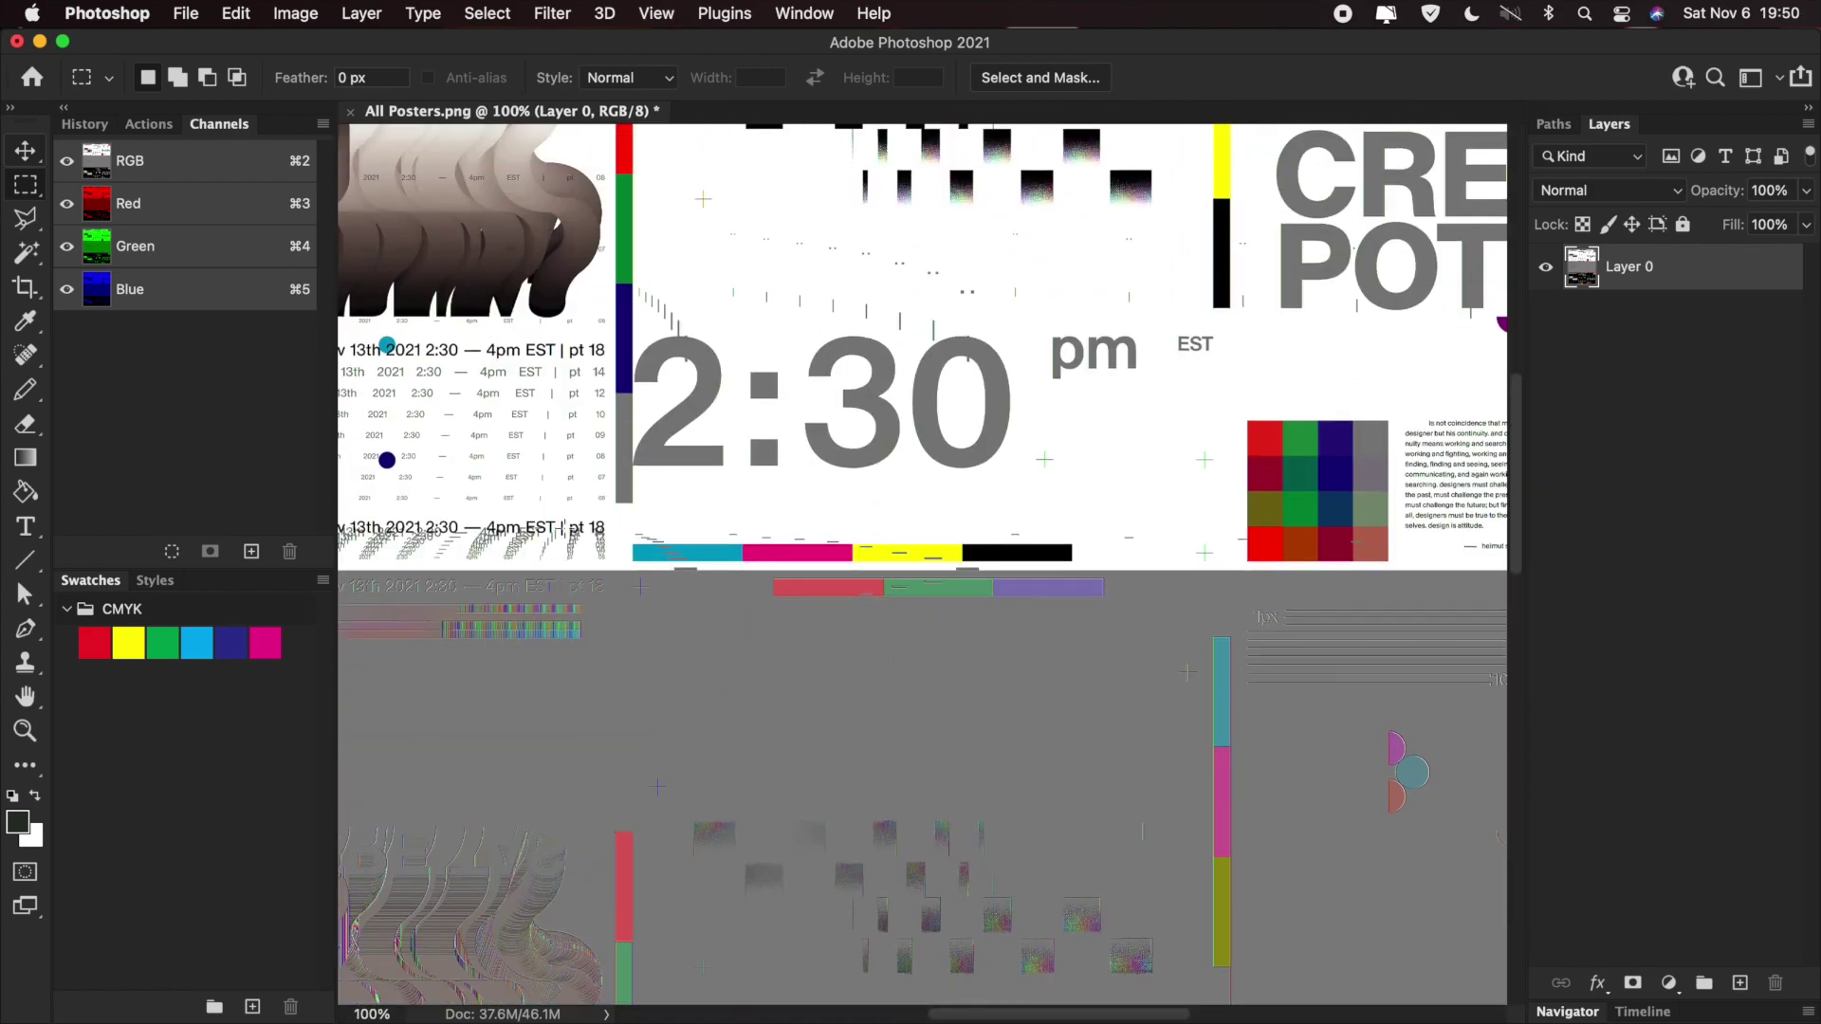
pyautogui.scroll(5, 565, 528)
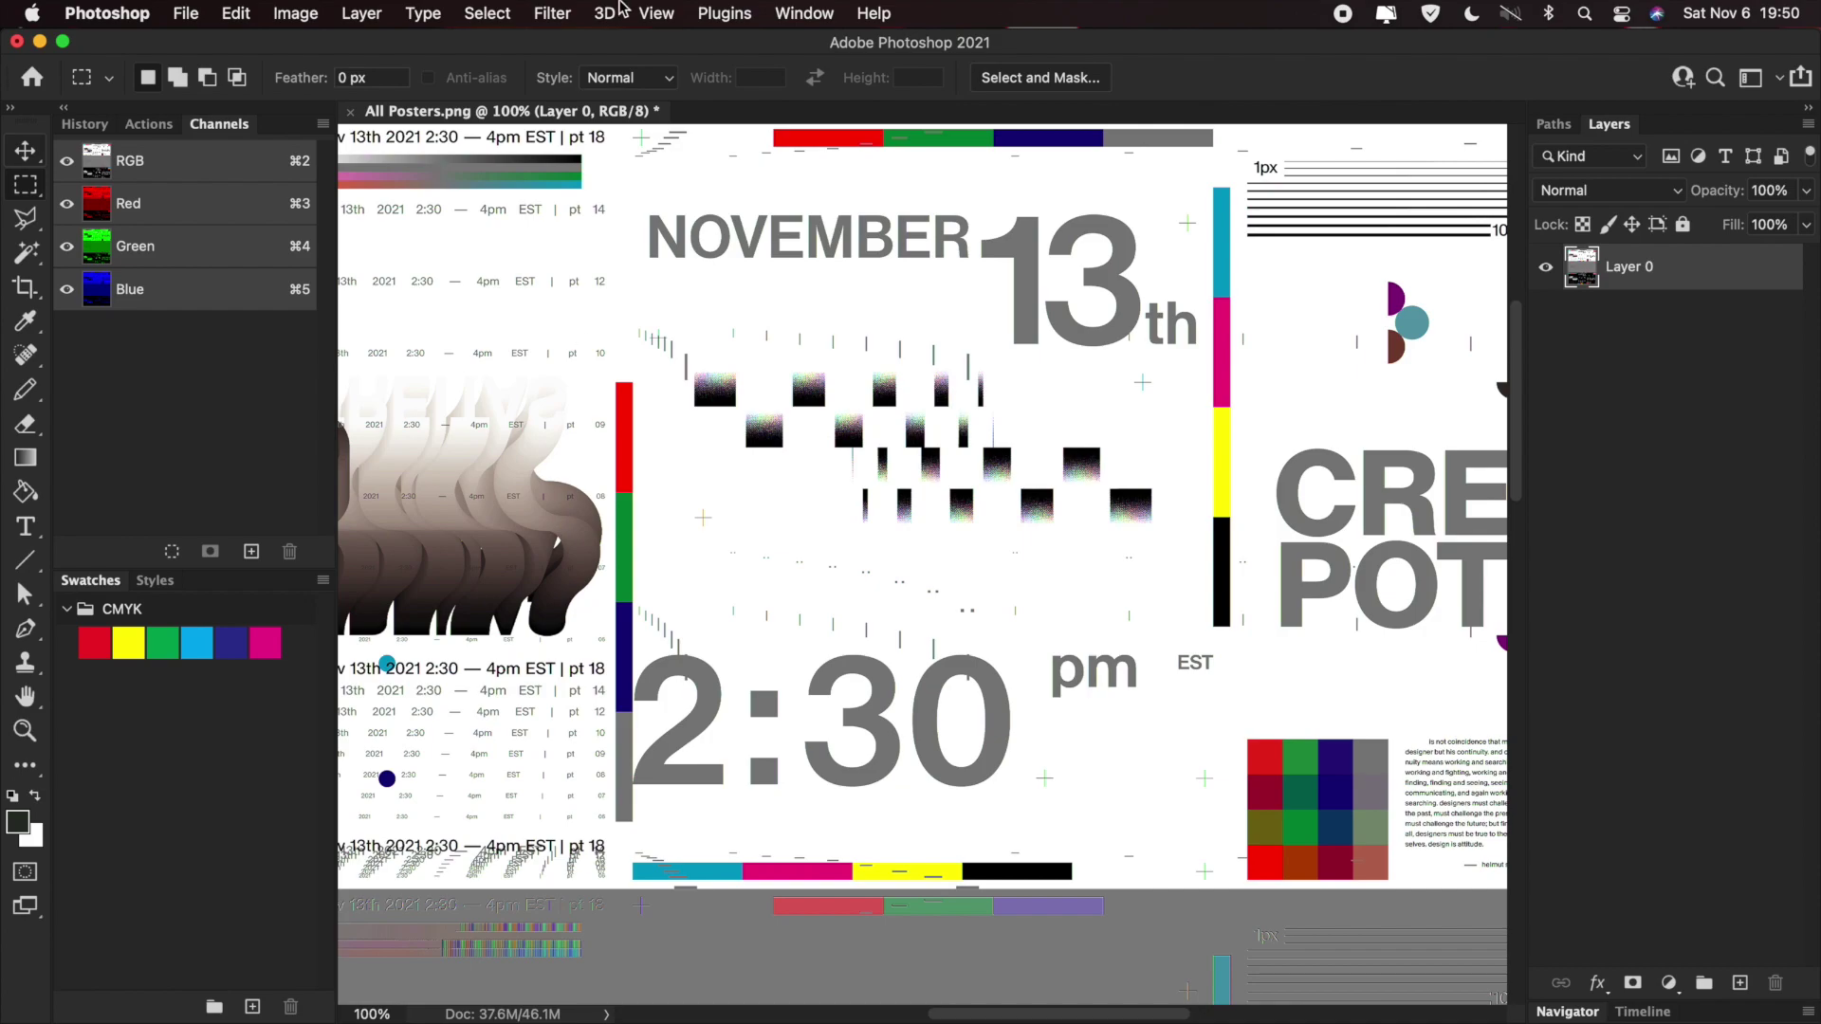
pyautogui.scroll(5, 592, 315)
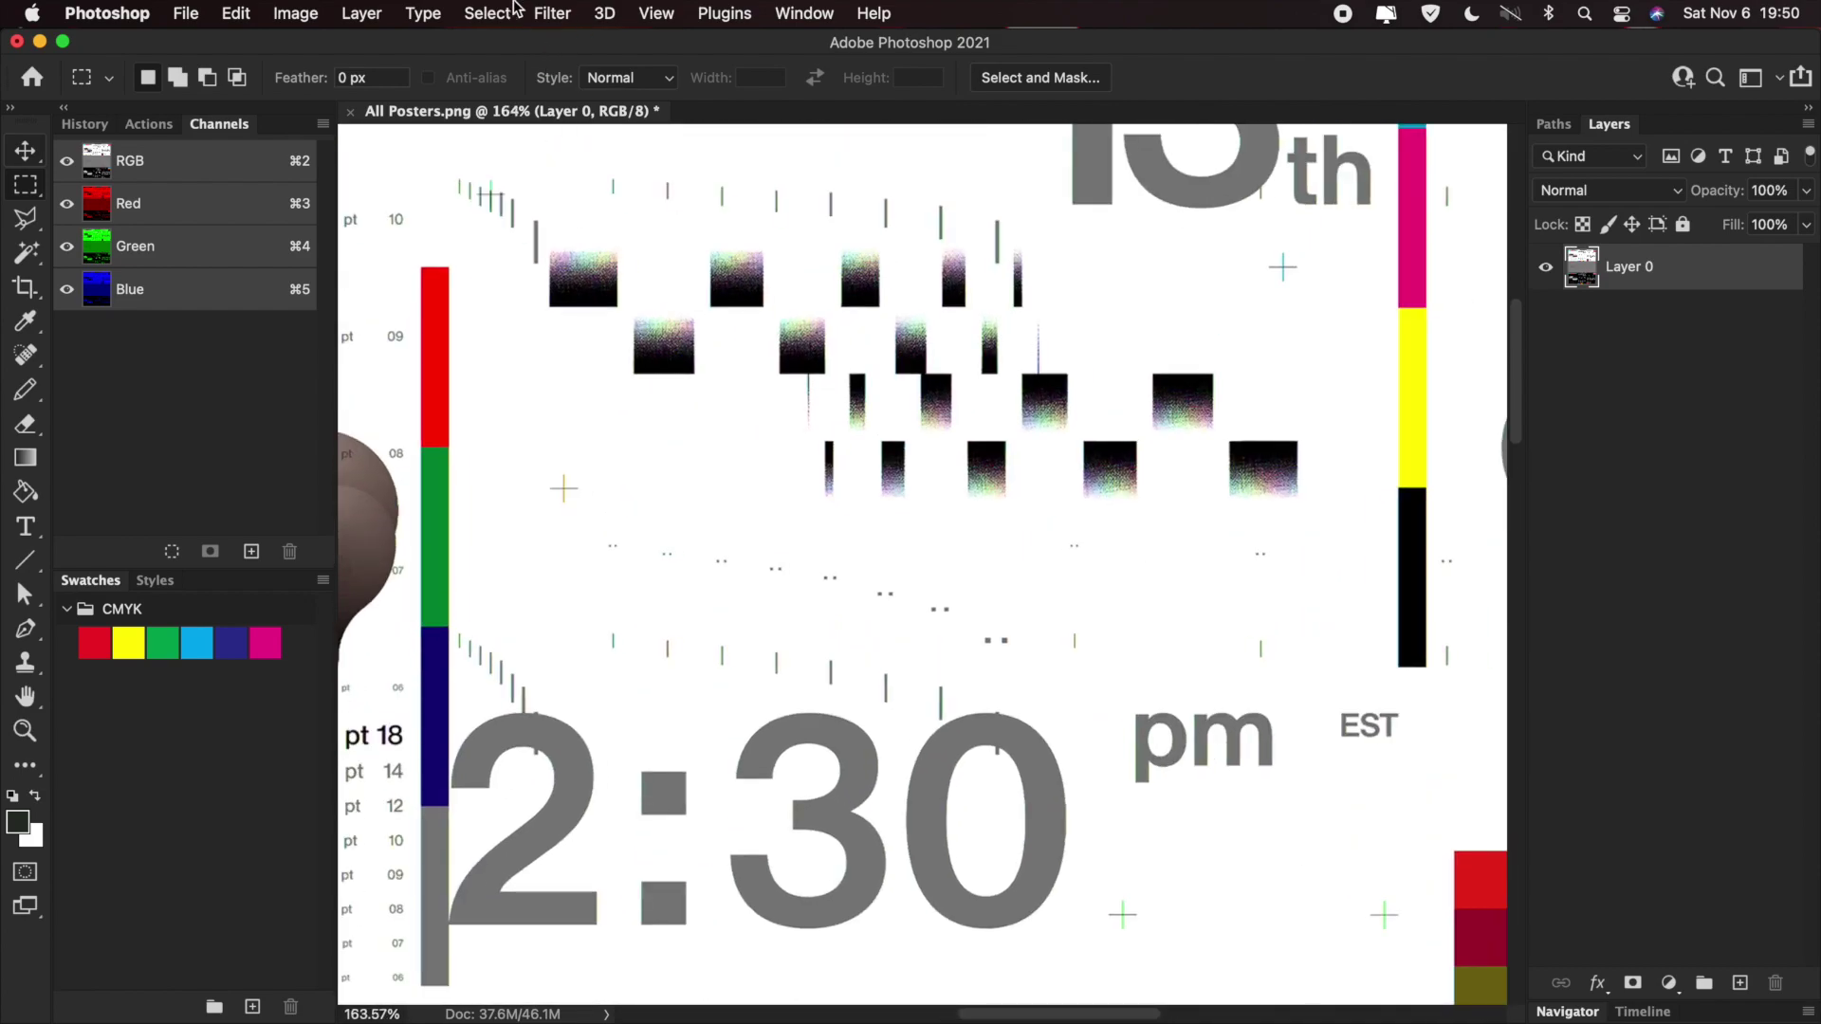
# - Apply the De-Interlace video filter, eliminating Even Lines and creating new fields by Interpolation
pyautogui.click(552, 14)
pyautogui.moveTo(618, 459)
pyautogui.moveTo(607, 495)
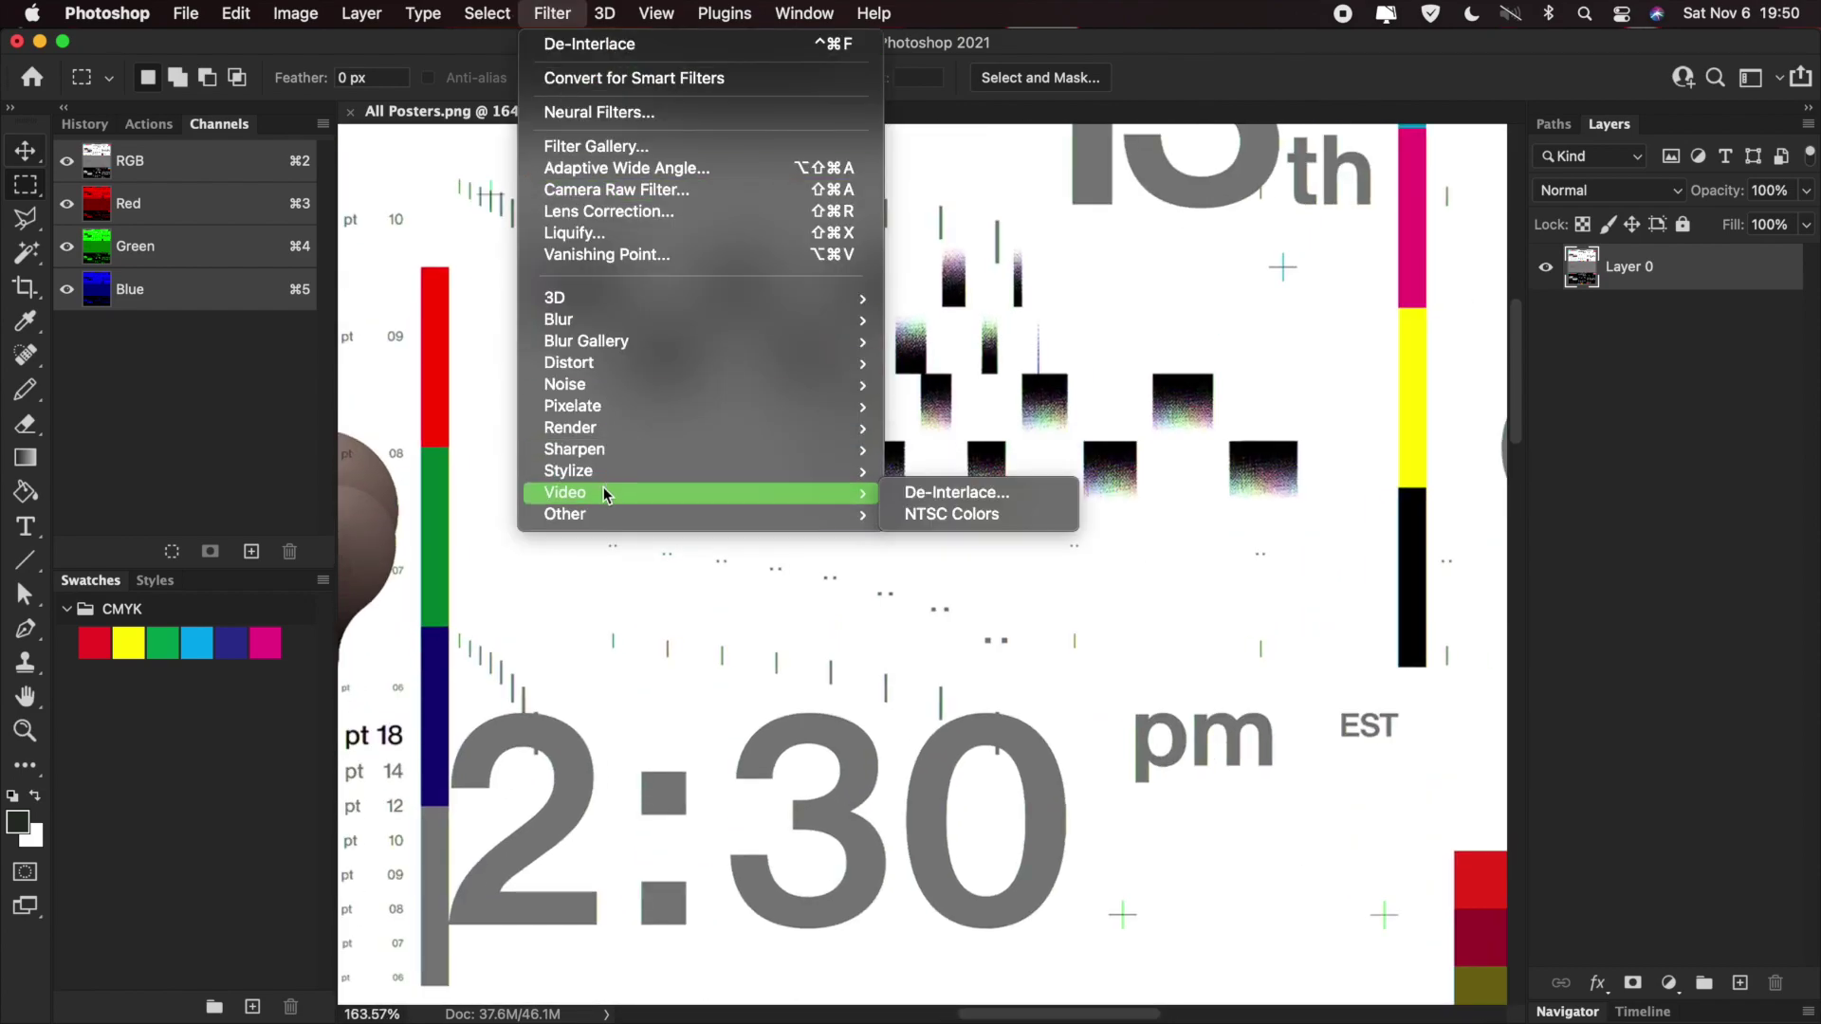
pyautogui.click(1052, 501)
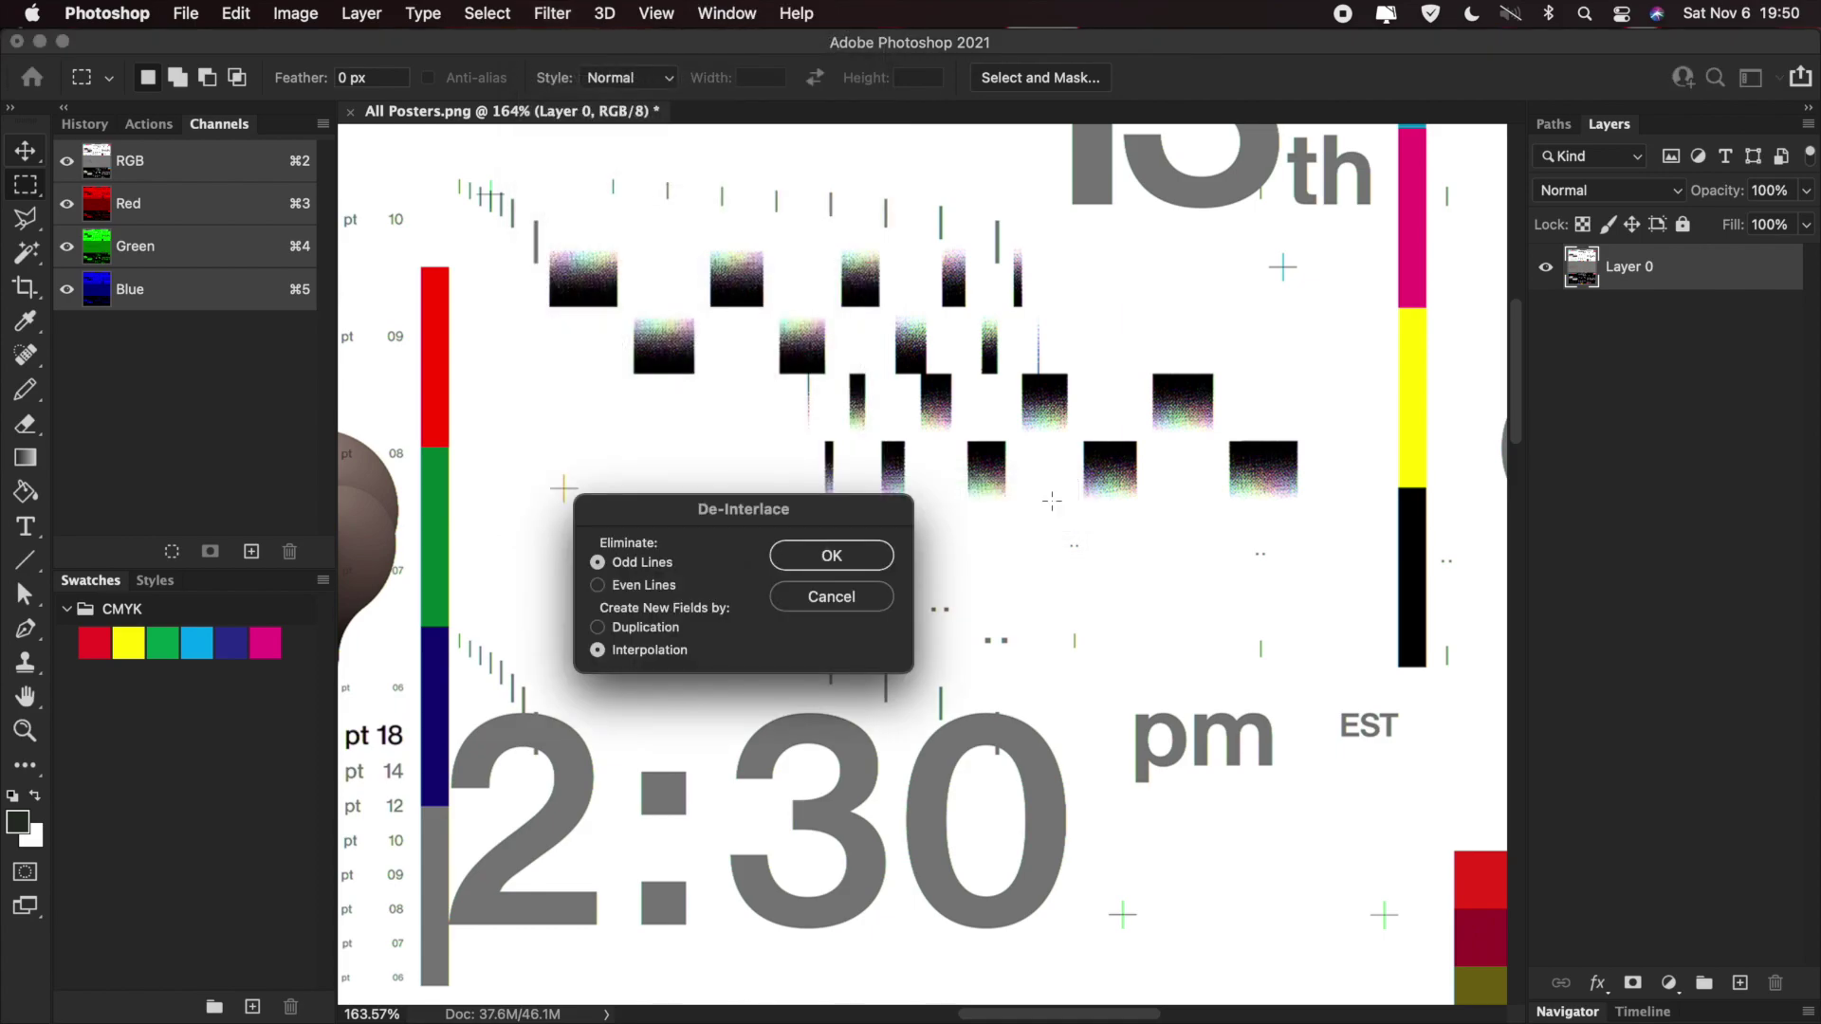
pyautogui.click(661, 585)
pyautogui.click(661, 567)
pyautogui.click(652, 585)
pyautogui.click(847, 567)
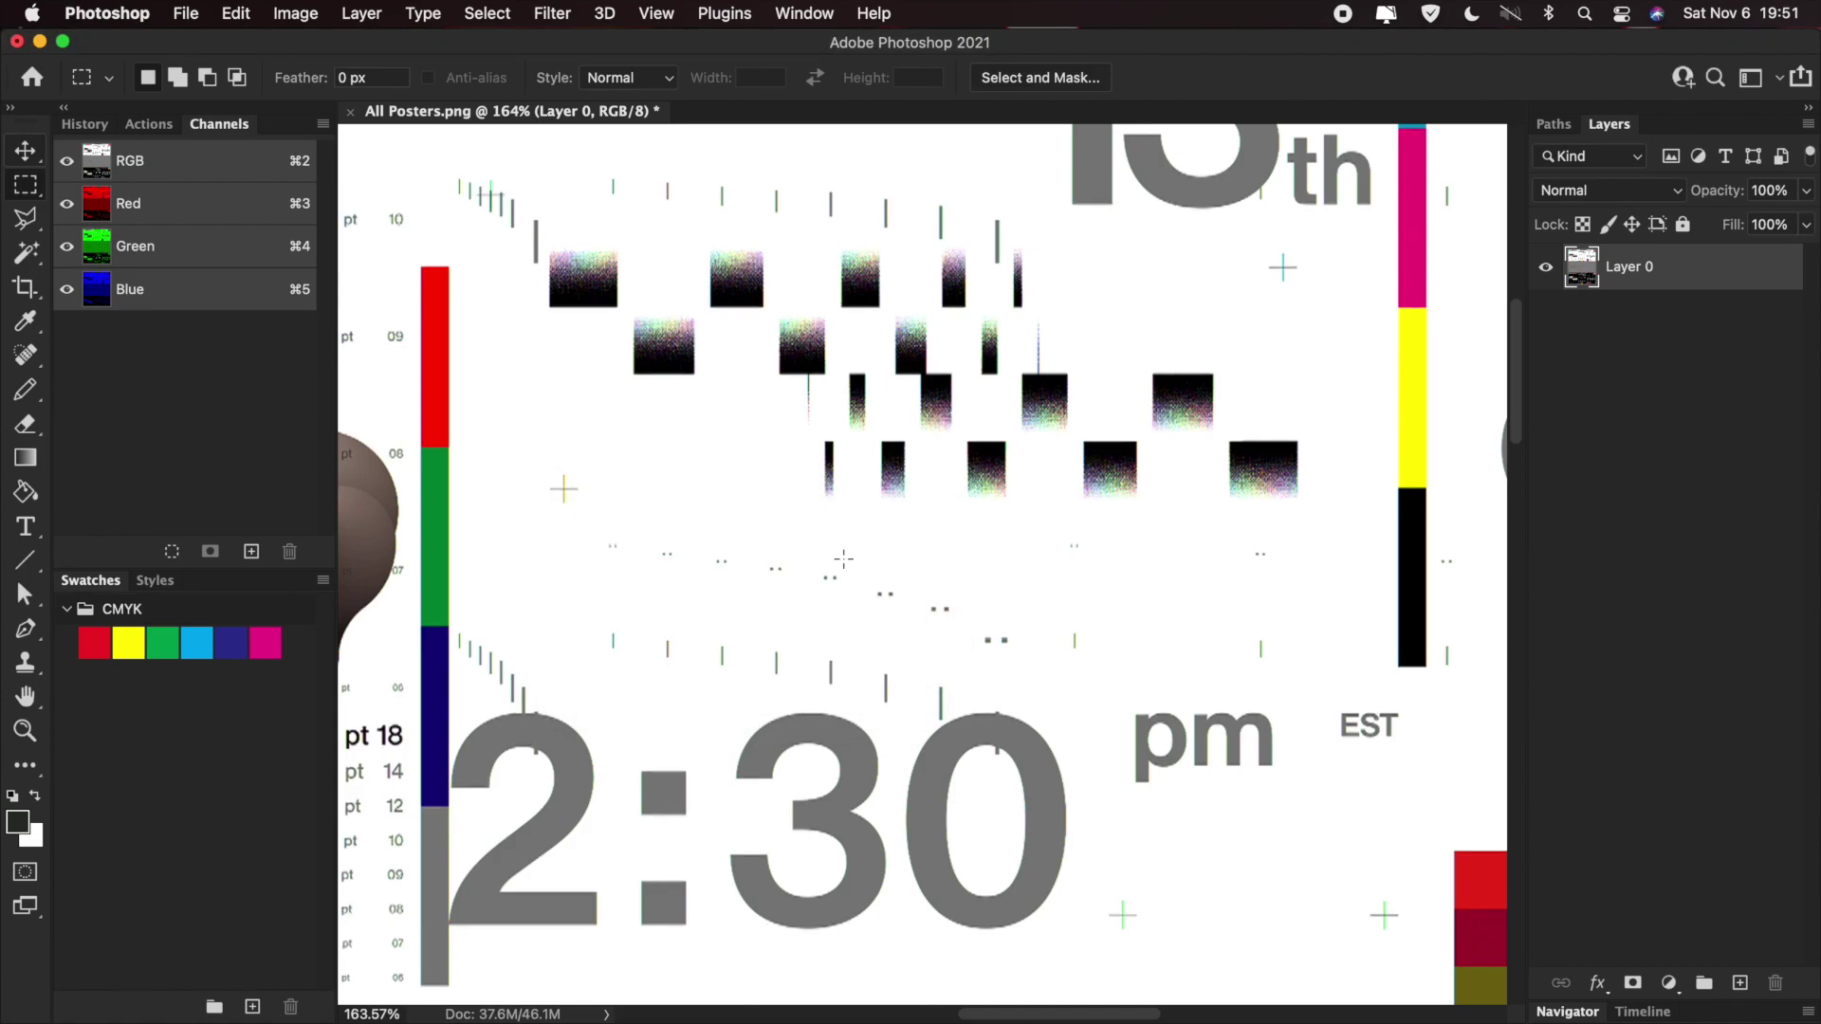
# - Compare the white-background posters before and after de-interlacing by repeatedly undoing and redoing the filter
pyautogui.scroll(5, 843, 559)
pyautogui.hscroll(-5, 843, 558)
pyautogui.scroll(3, 843, 559)
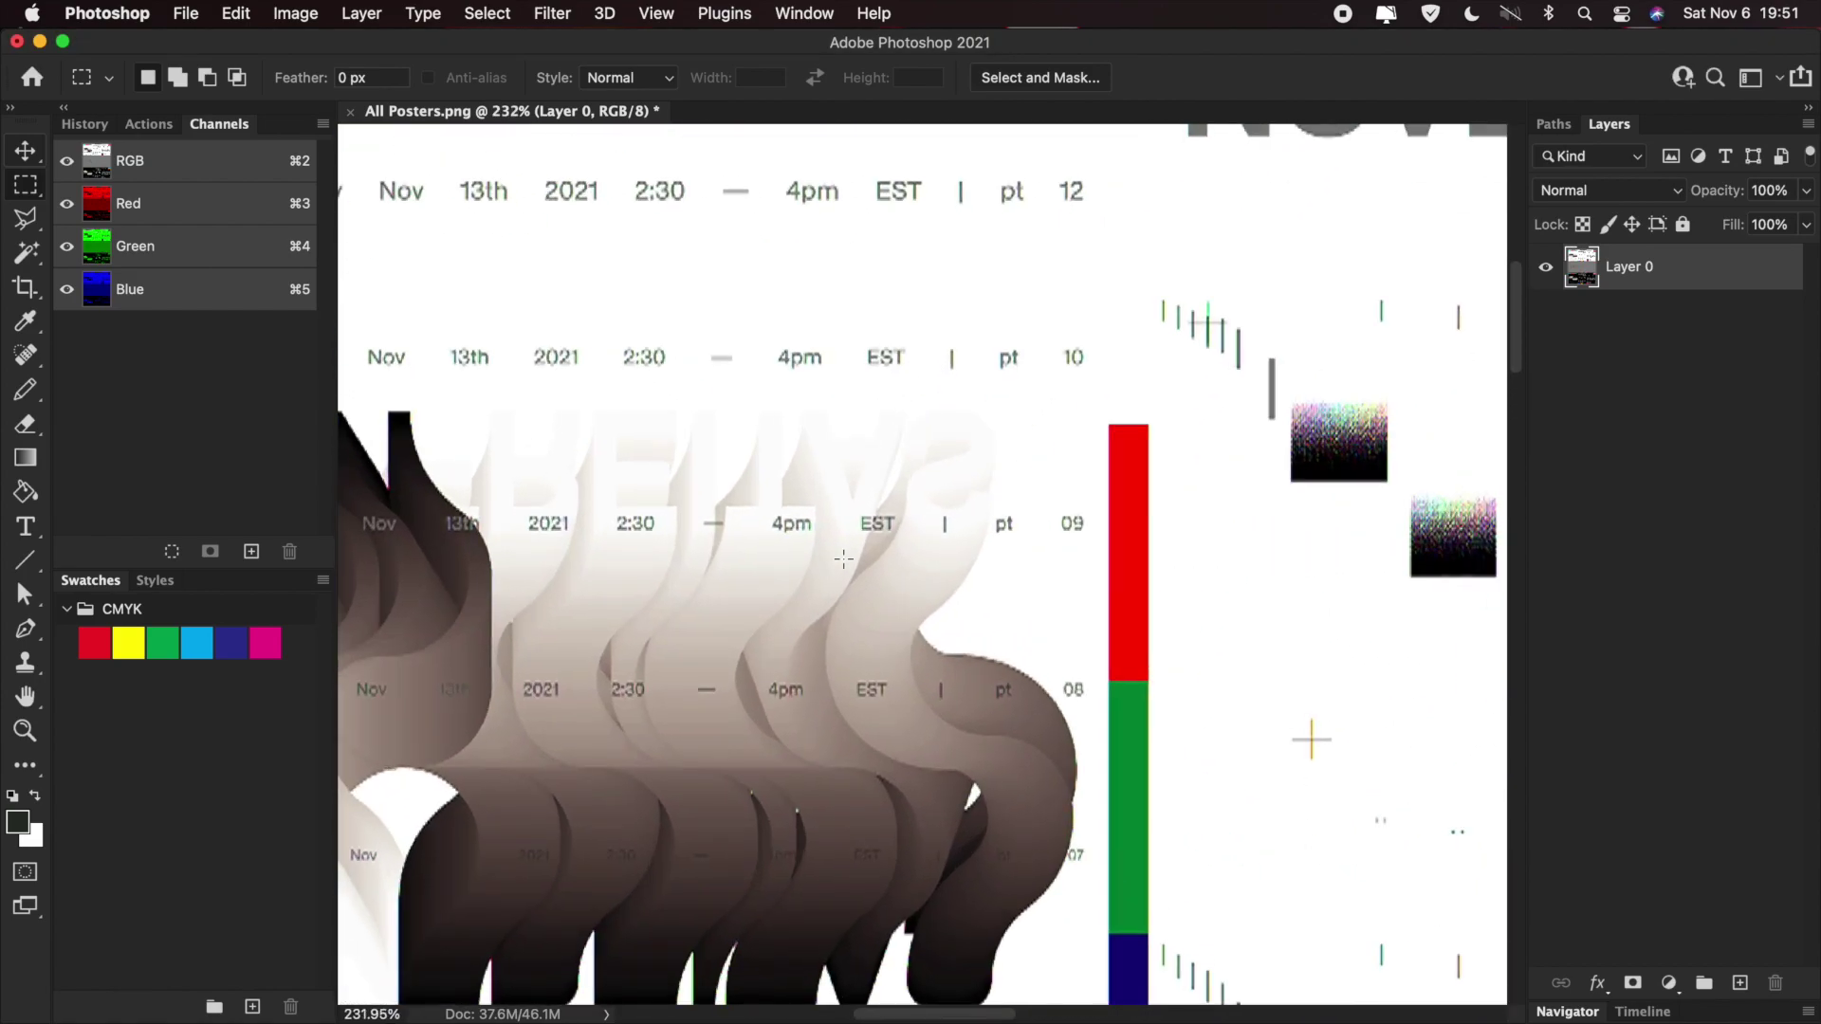
pyautogui.scroll(2, 844, 558)
pyautogui.hscroll(1, 844, 559)
pyautogui.press('super+z')
pyautogui.press('super+shift+z')
pyautogui.press('super+z')
pyautogui.press('super+shift+z')
pyautogui.press('super+z')
pyautogui.press('super+shift+z')
pyautogui.press('super+z')
pyautogui.press('super+shift+z')
pyautogui.press('super+z')
pyautogui.press('super+shift+z')
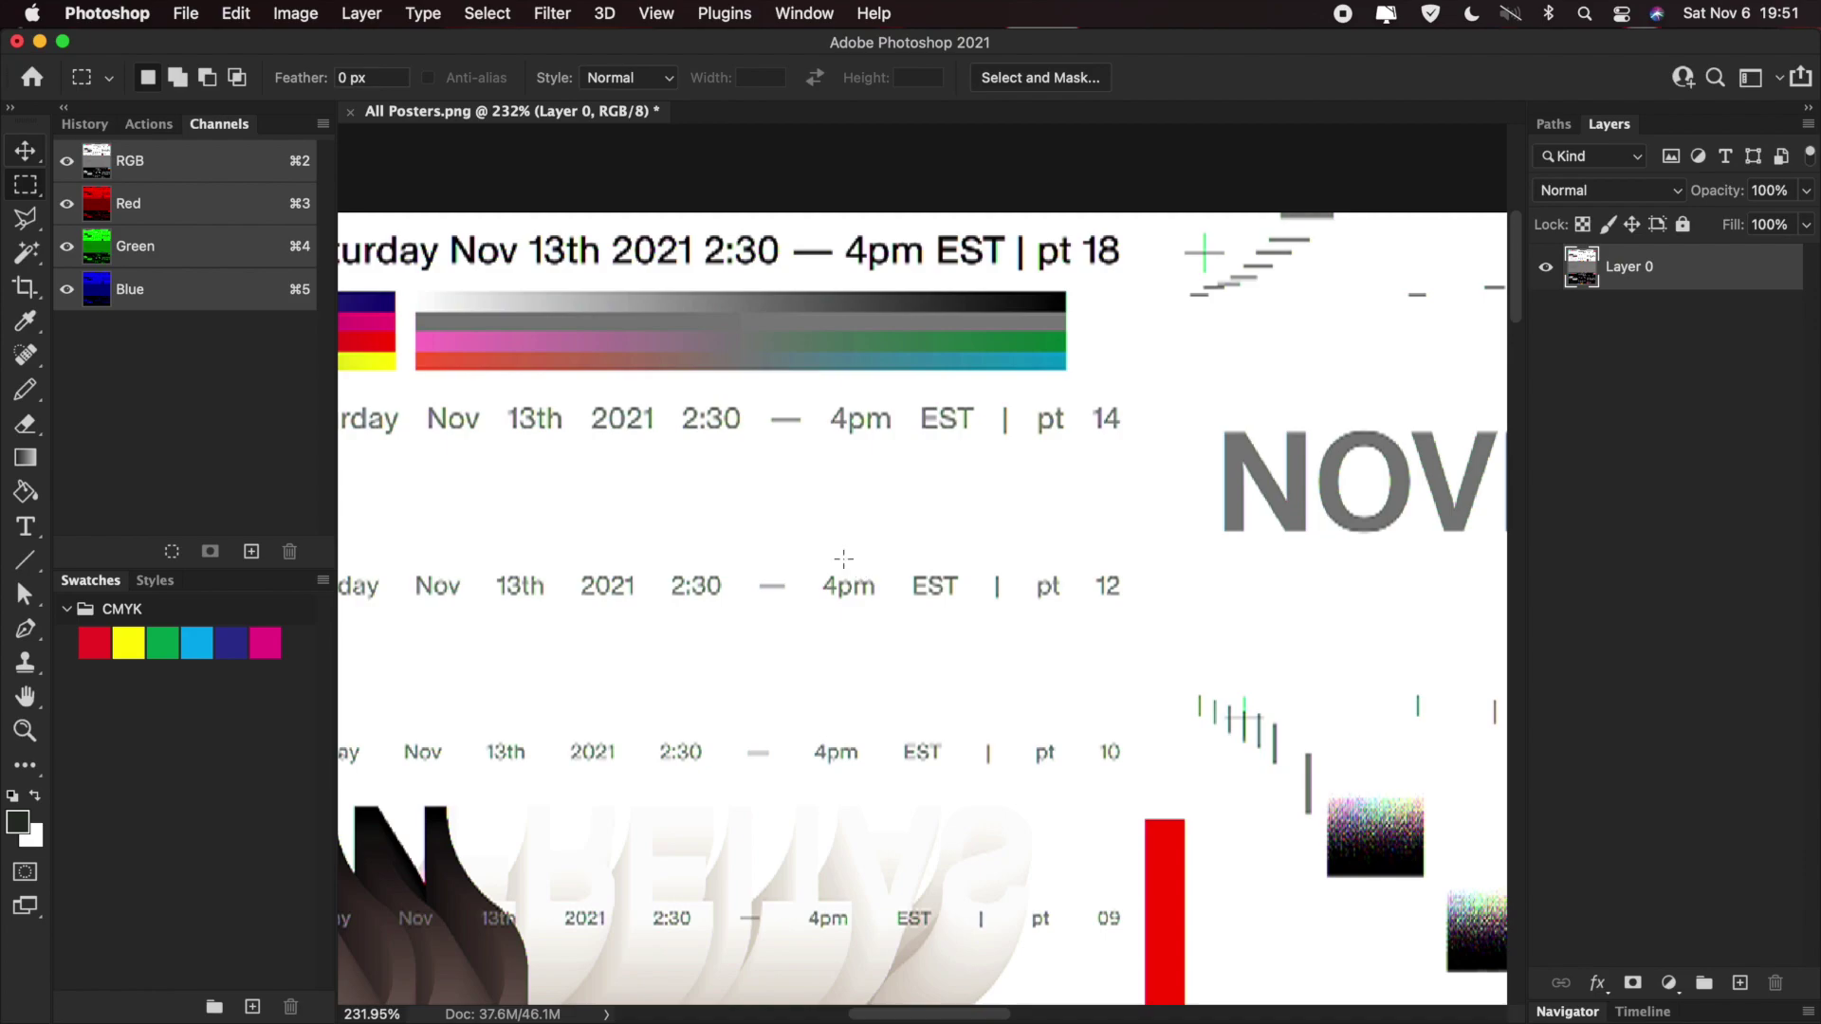
# - Examine the de-interlaced dithered squares, the gray middle row and the black-background posters for edge and colour quality
pyautogui.scroll(-10, 843, 558)
pyautogui.hscroll(8, 844, 558)
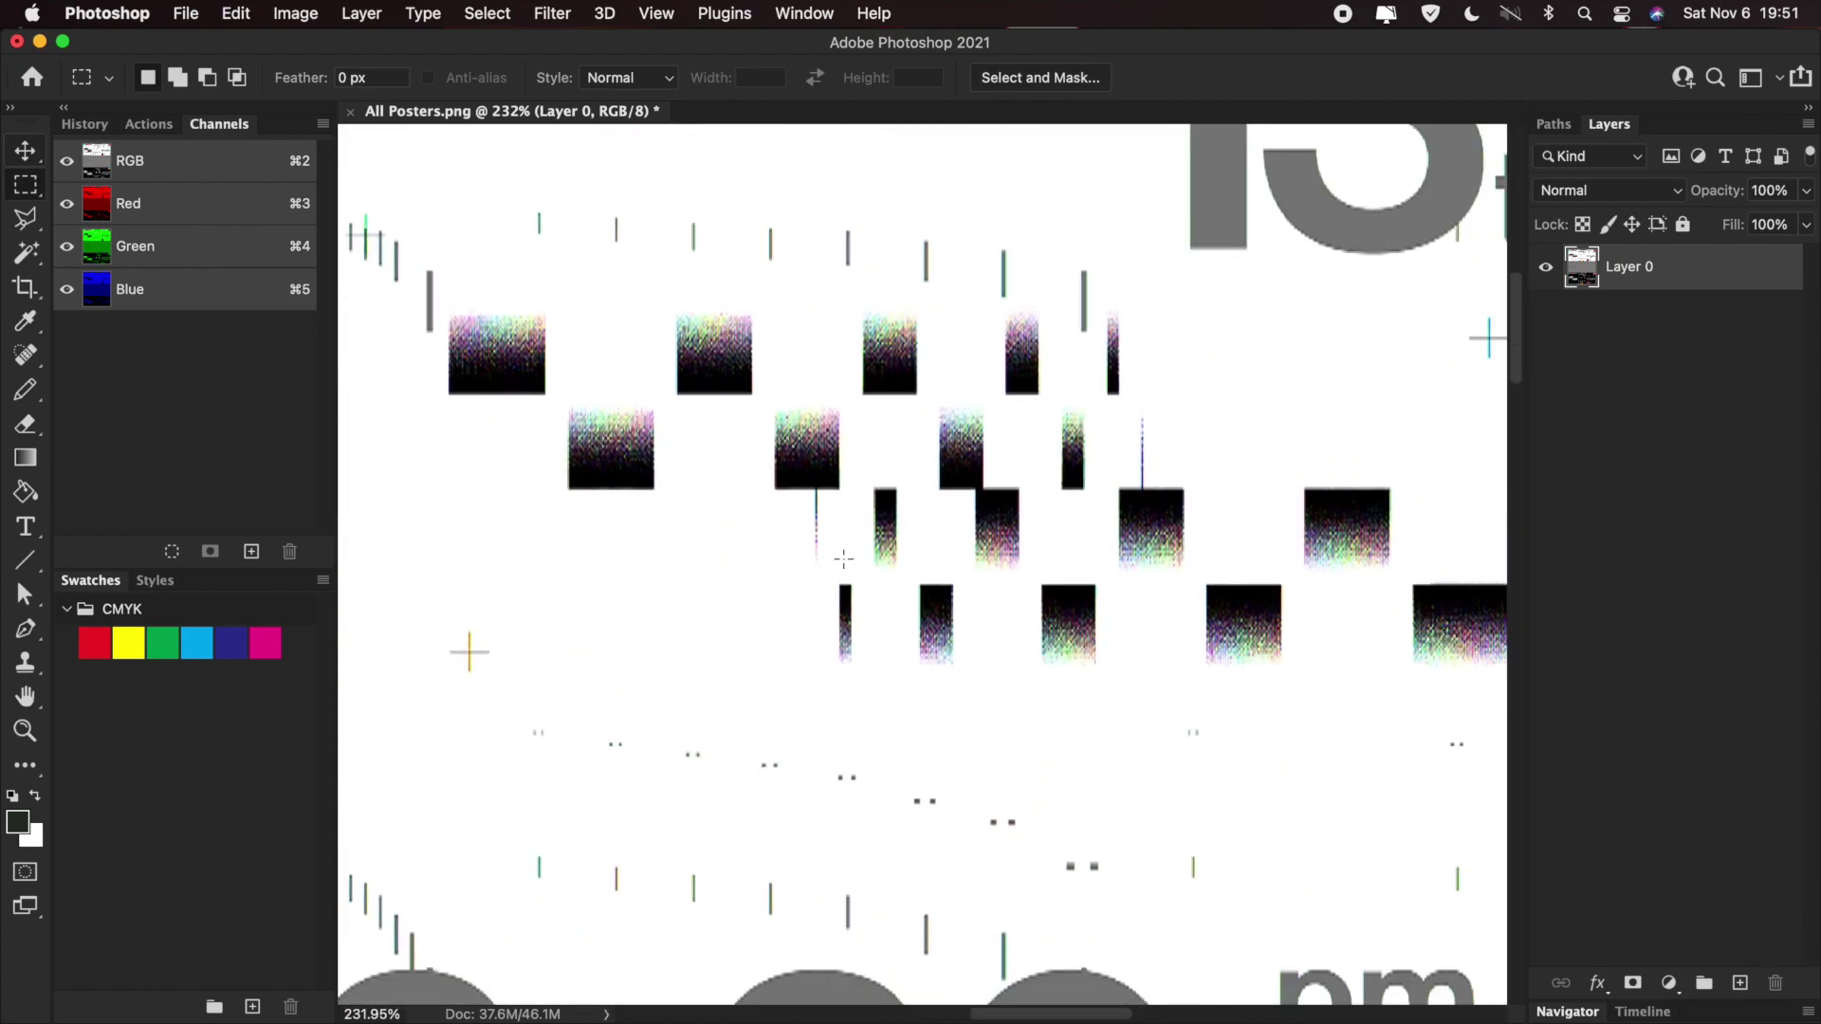
pyautogui.scroll(-20, 843, 558)
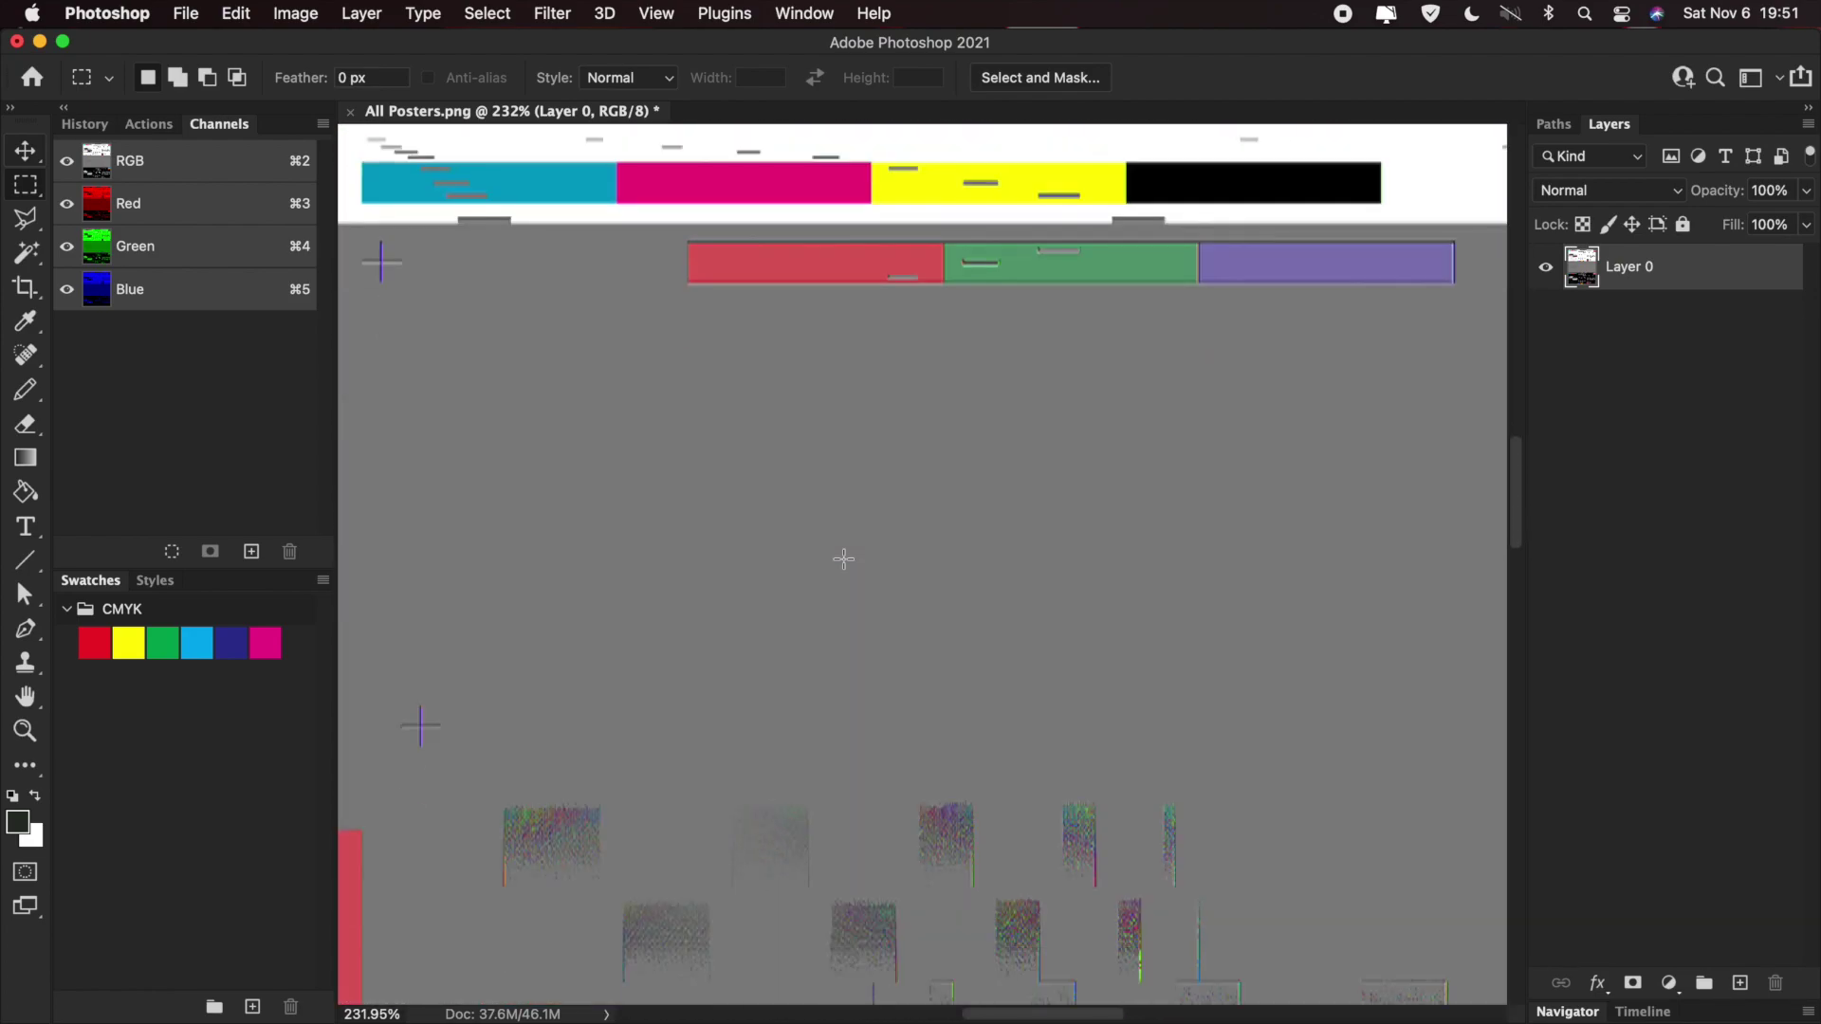
pyautogui.hscroll(-15, 843, 559)
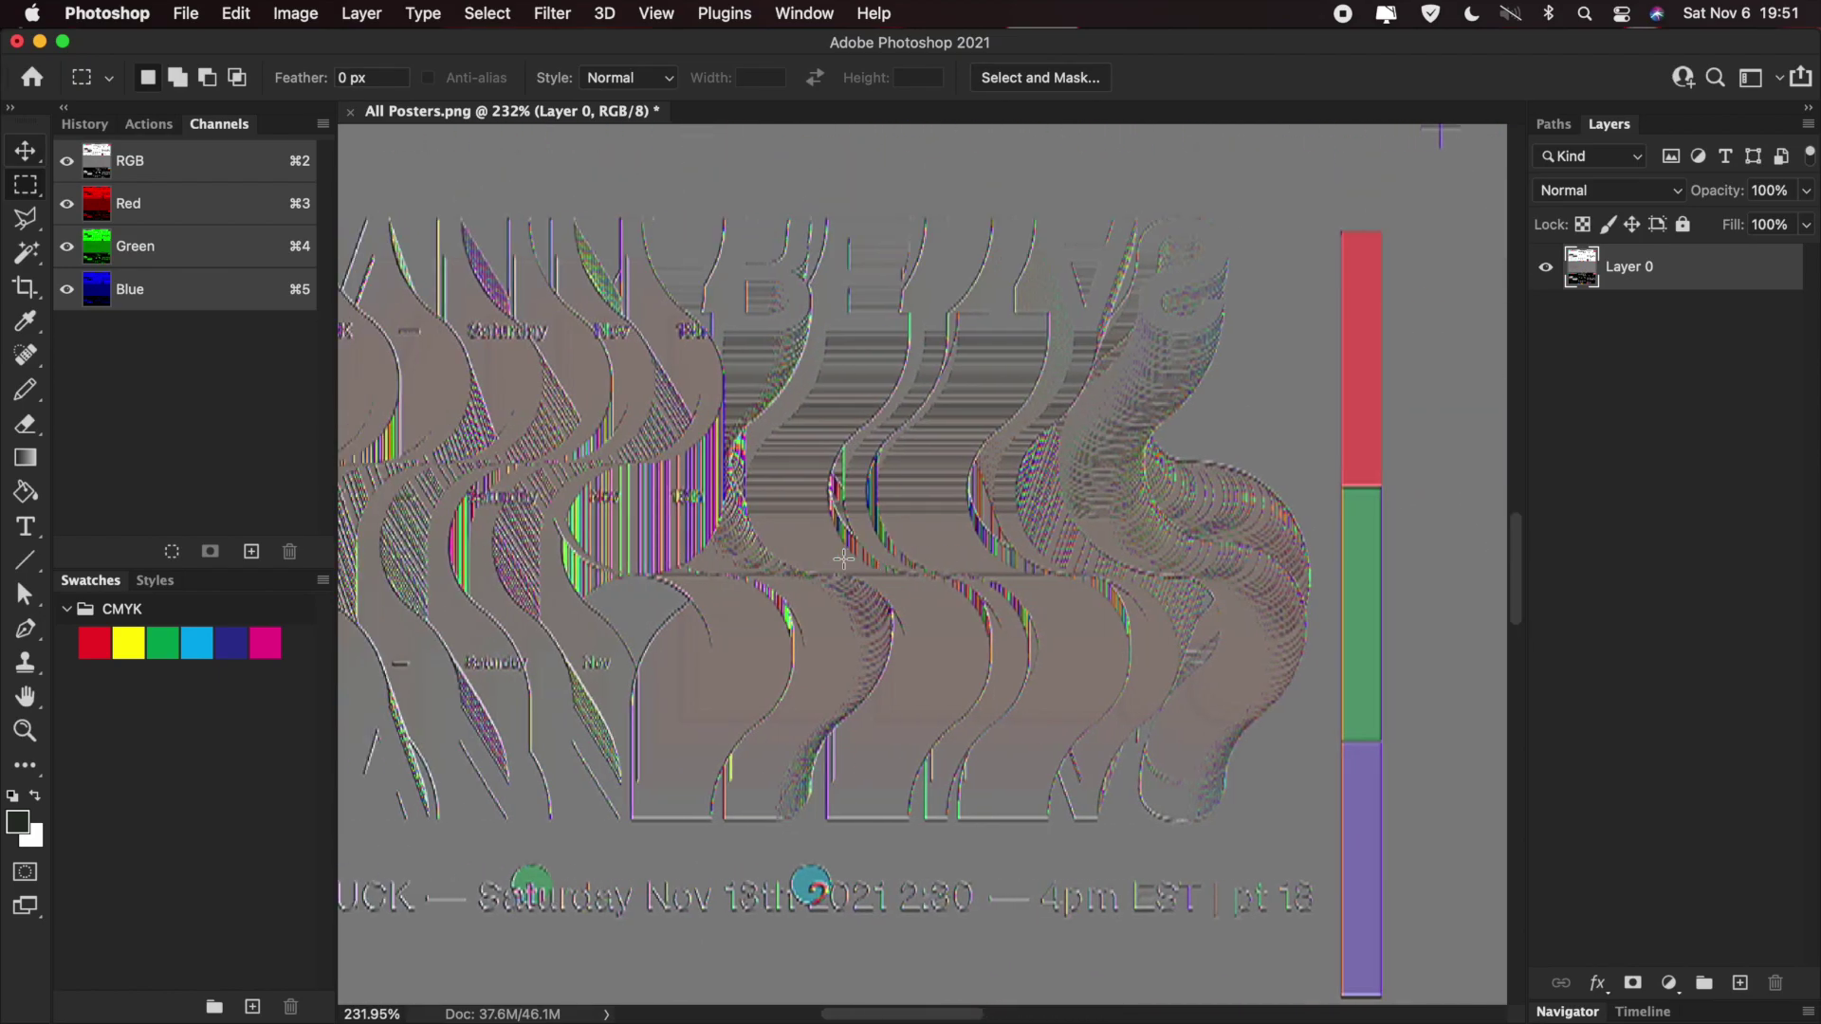
pyautogui.scroll(-4, 844, 558)
pyautogui.scroll(-10, 844, 558)
pyautogui.hscroll(-2, 844, 559)
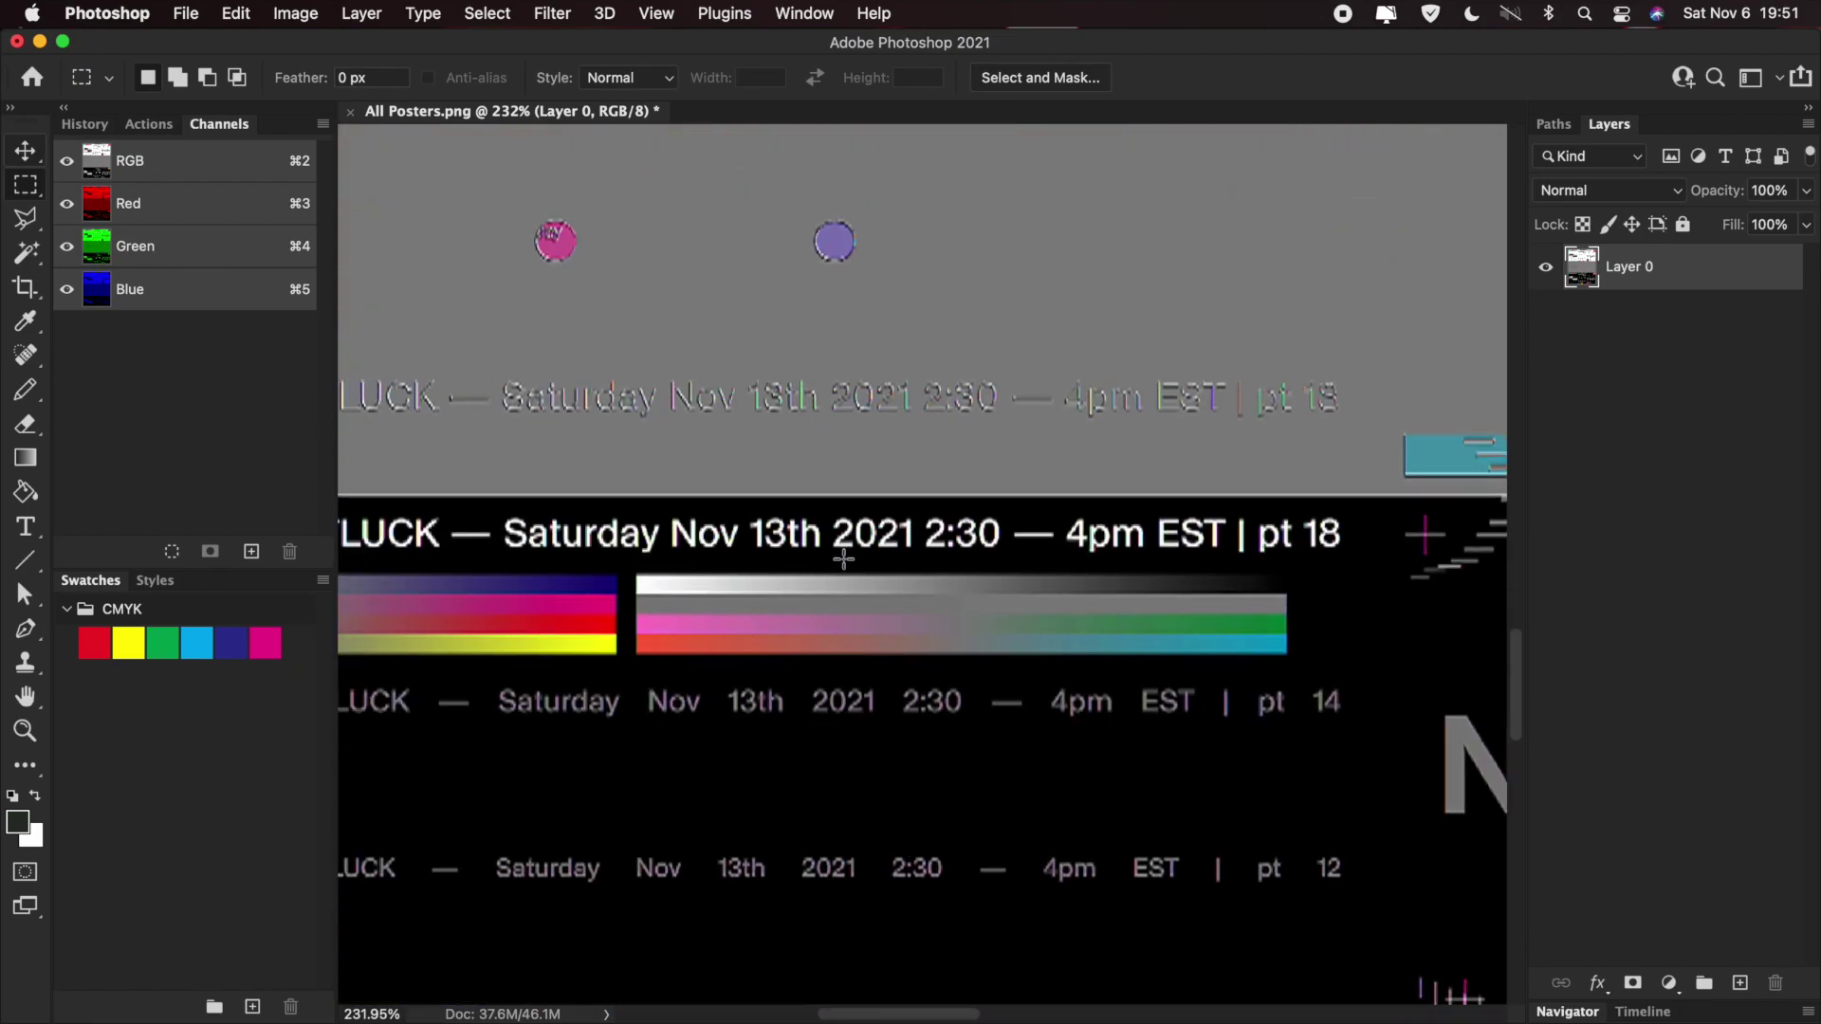
pyautogui.hscroll(20, 843, 559)
pyautogui.scroll(-5, 843, 559)
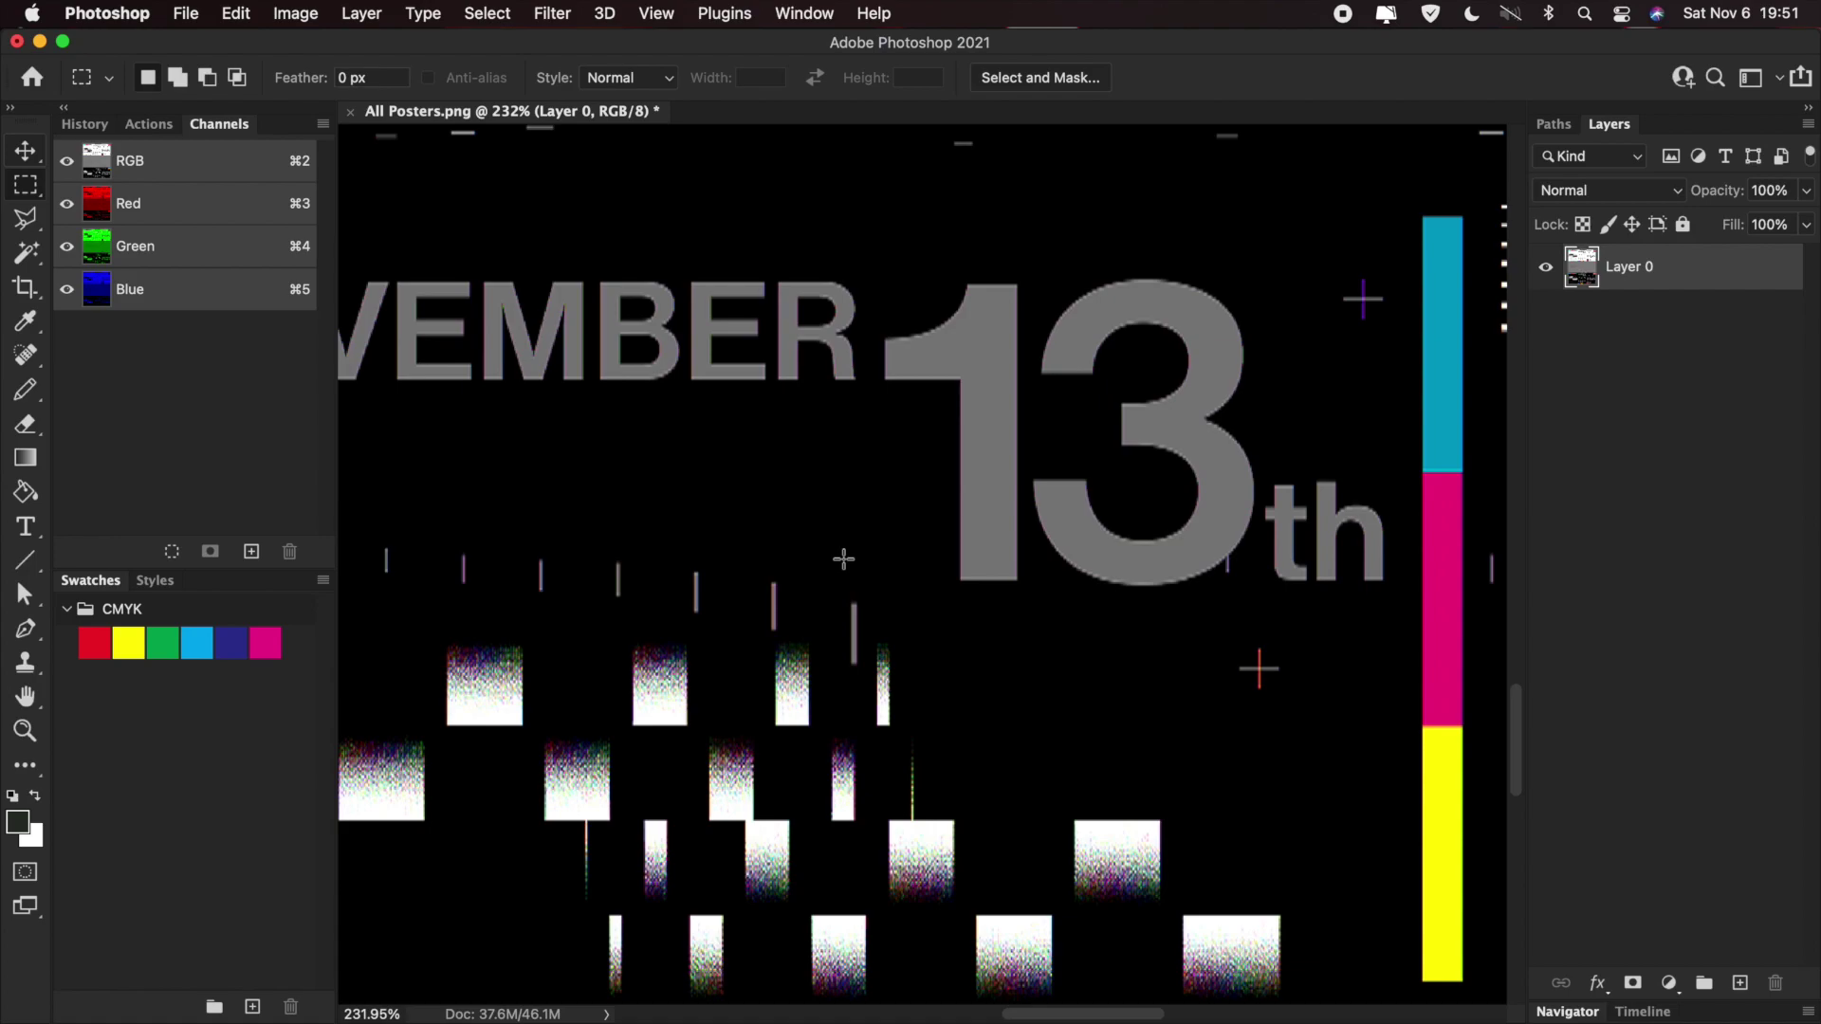
pyautogui.hscroll(8, 843, 558)
pyautogui.scroll(-2, 843, 558)
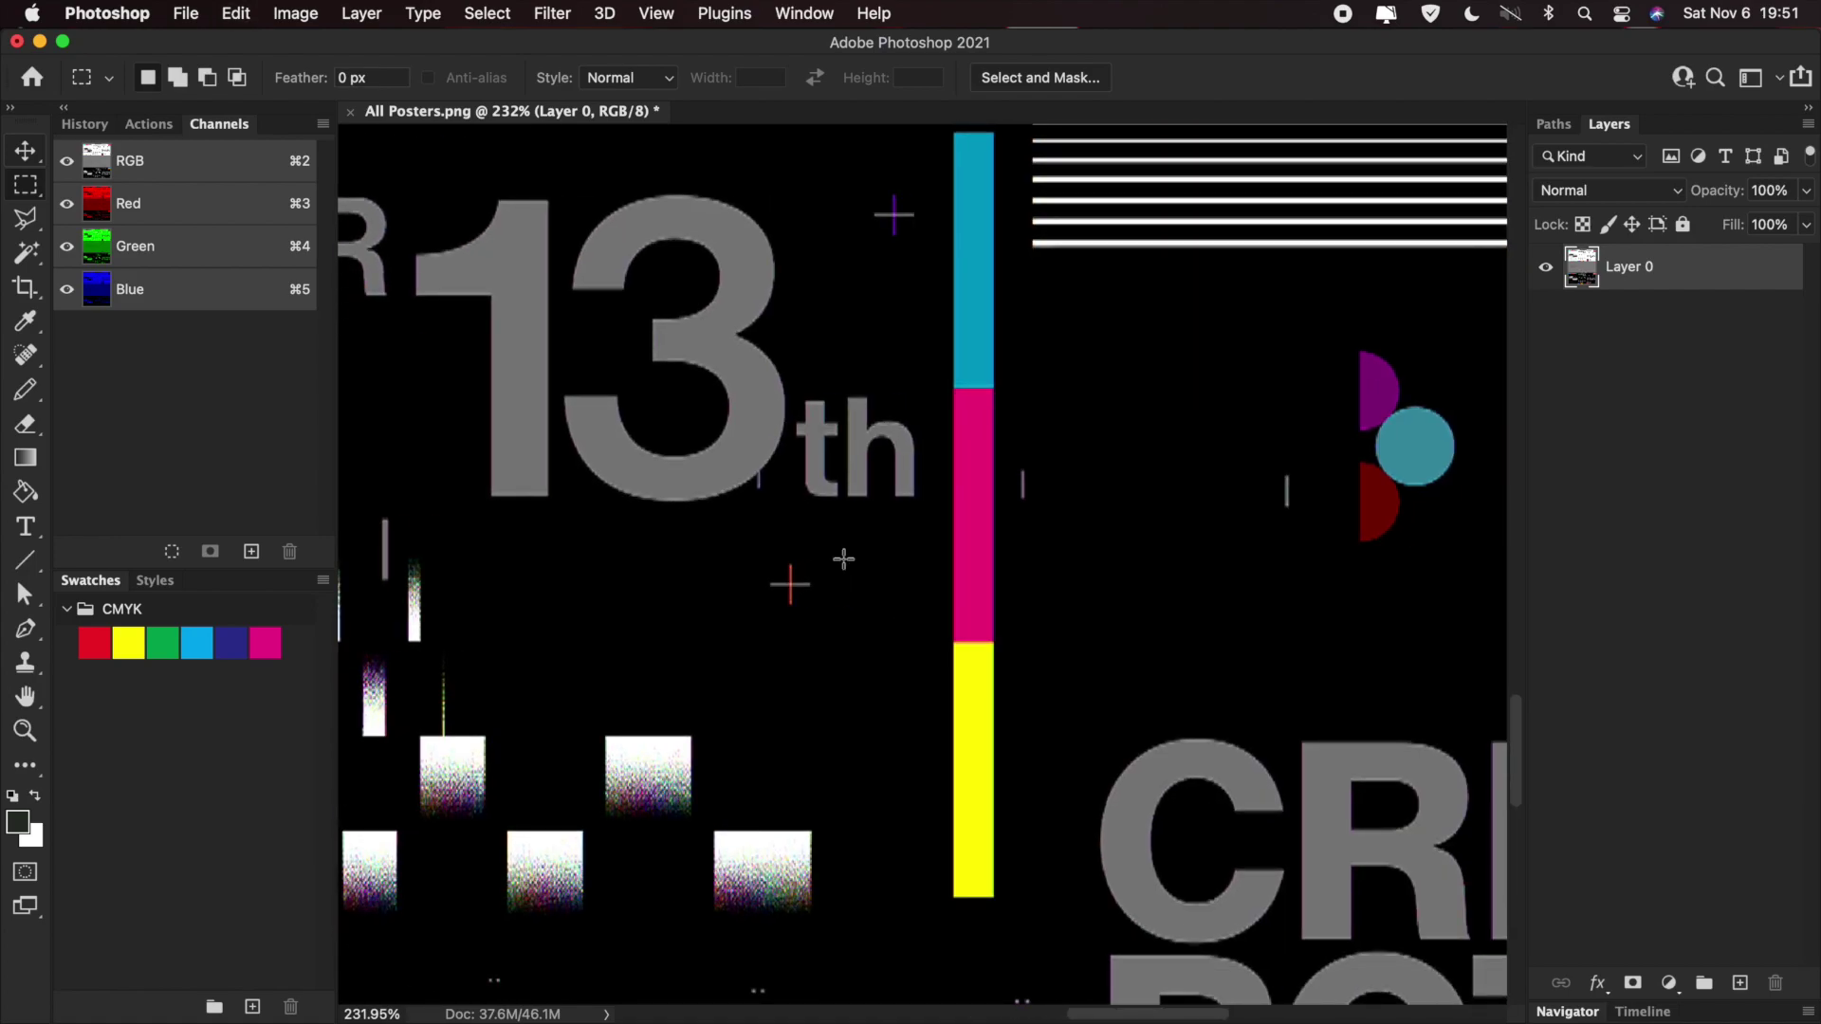
pyautogui.hscroll(-3, 843, 558)
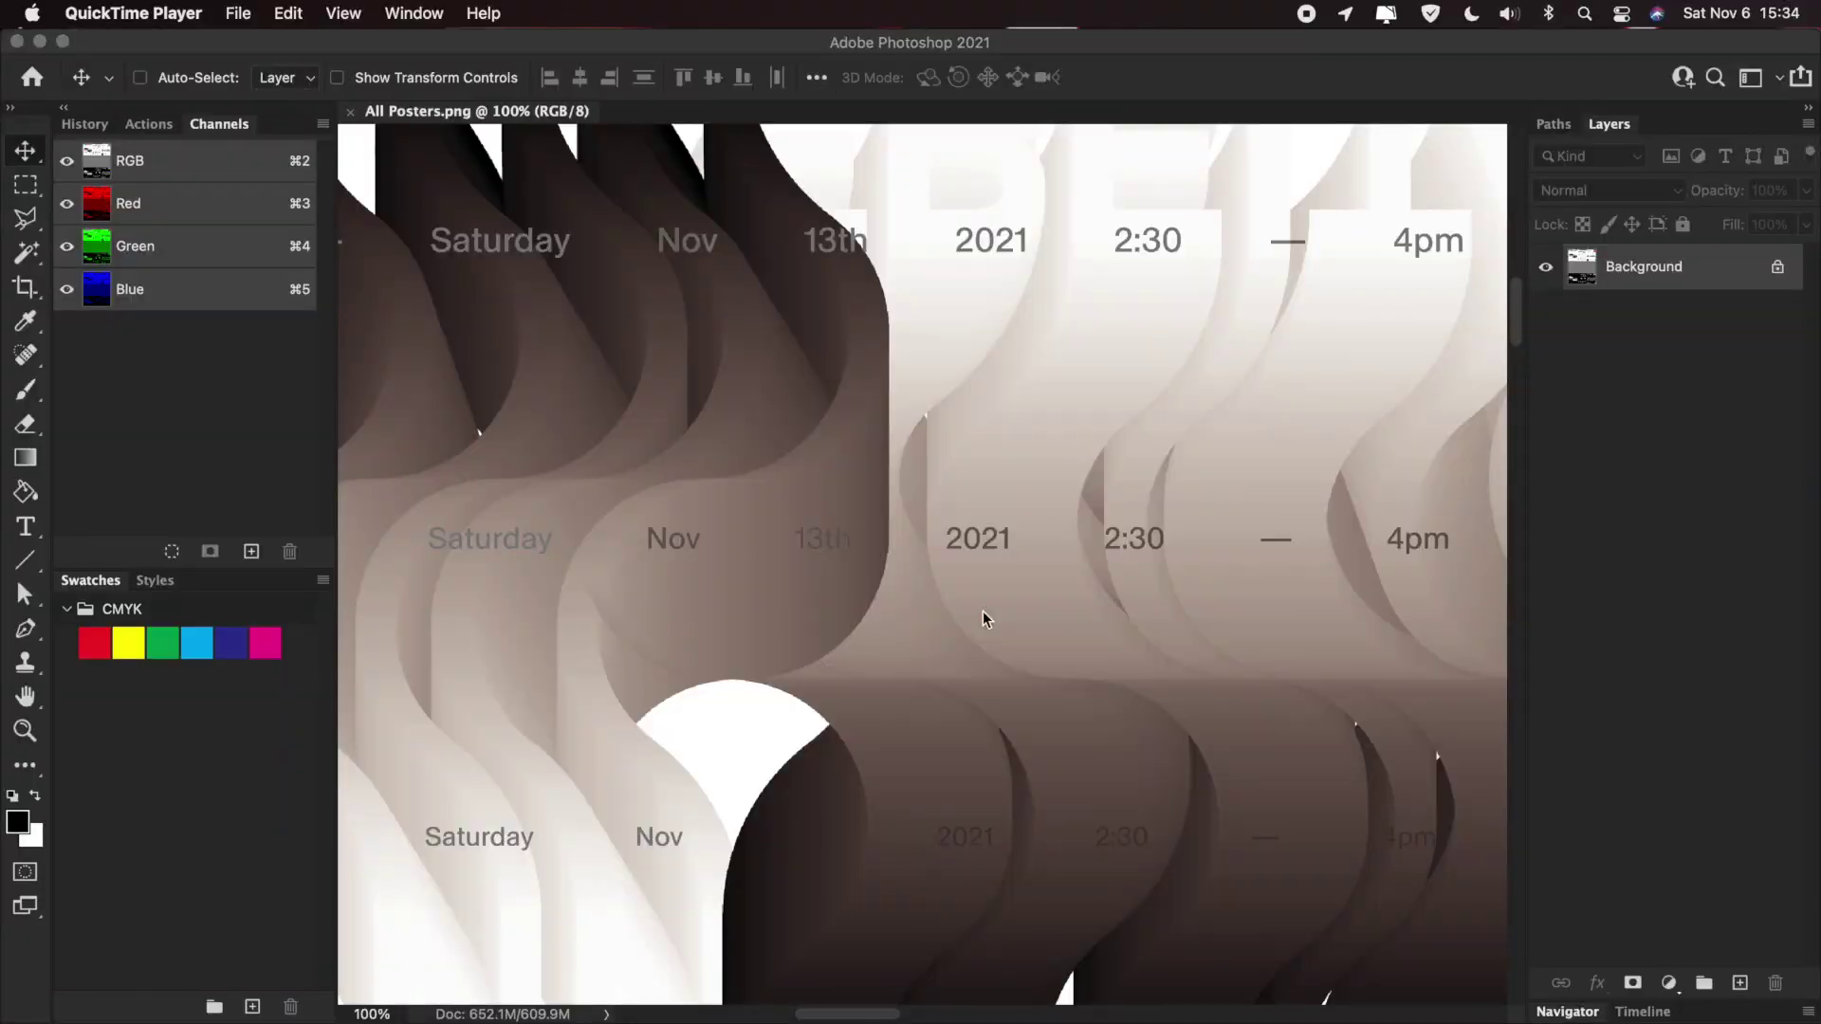
# - Convert the original RGB All Posters.png image to CMYK Color mode
pyautogui.click(982, 612)
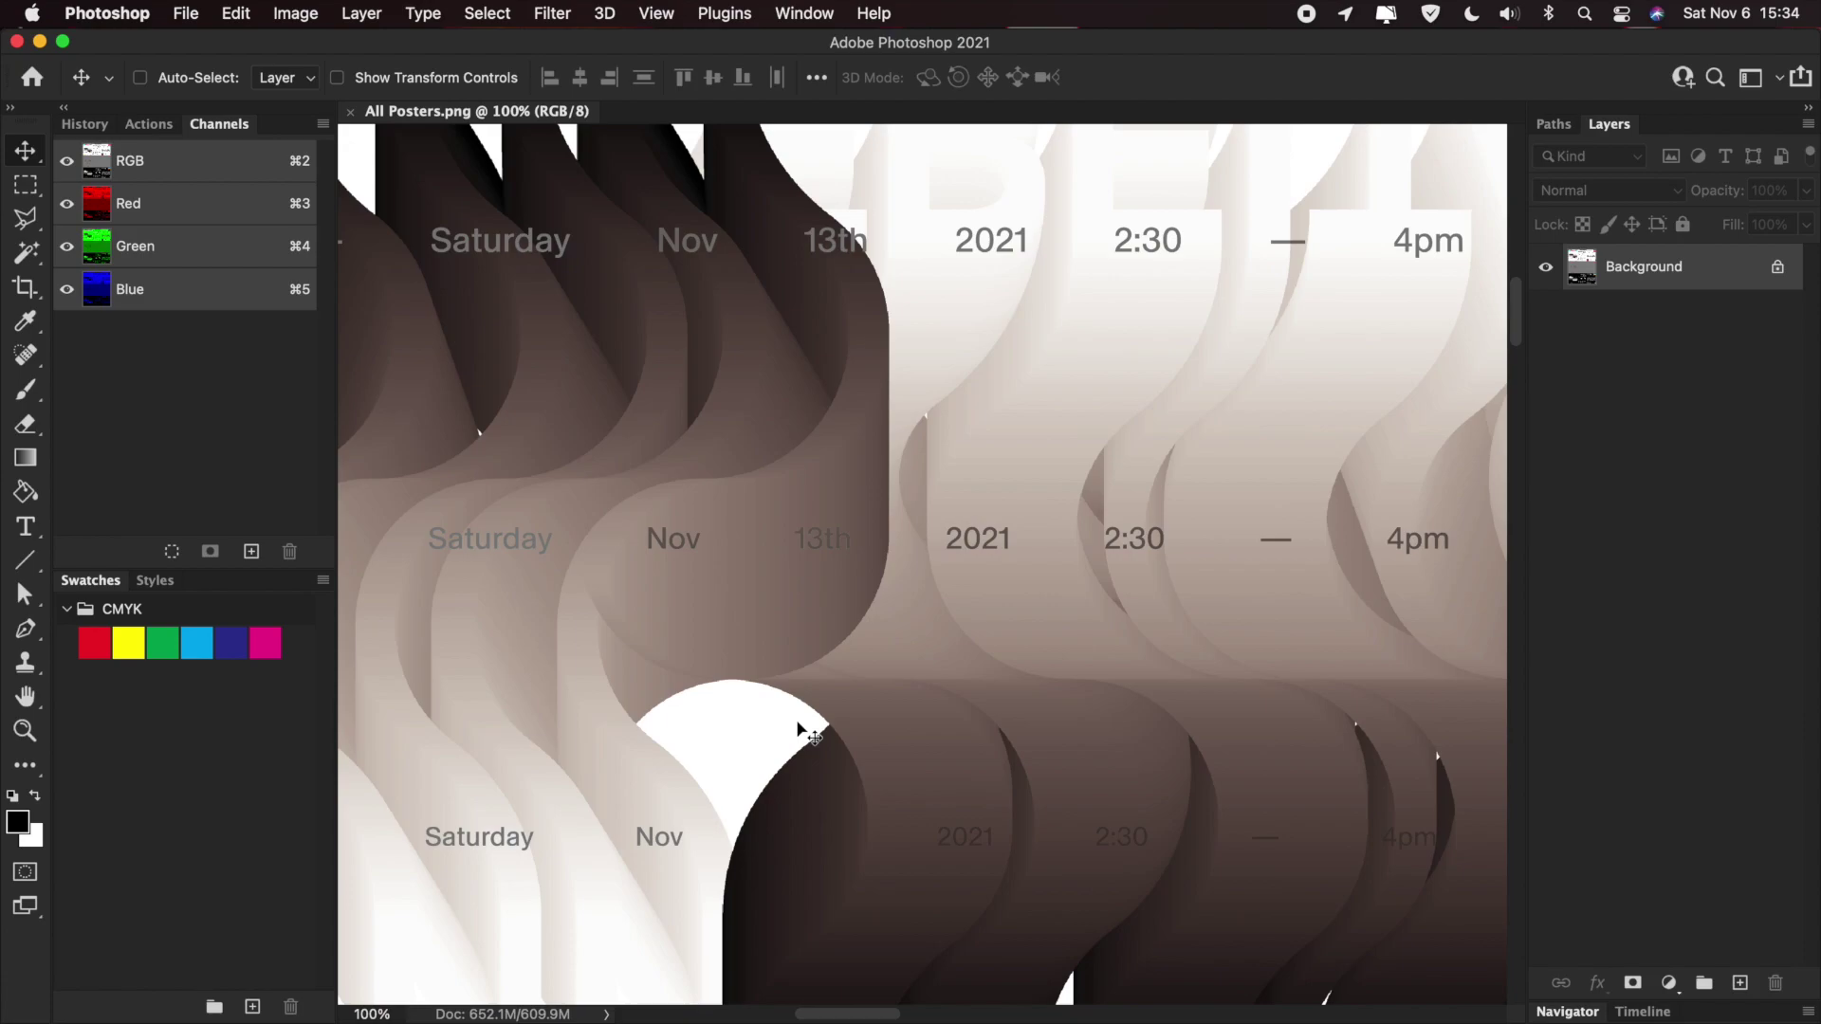
pyautogui.press('super+minus')
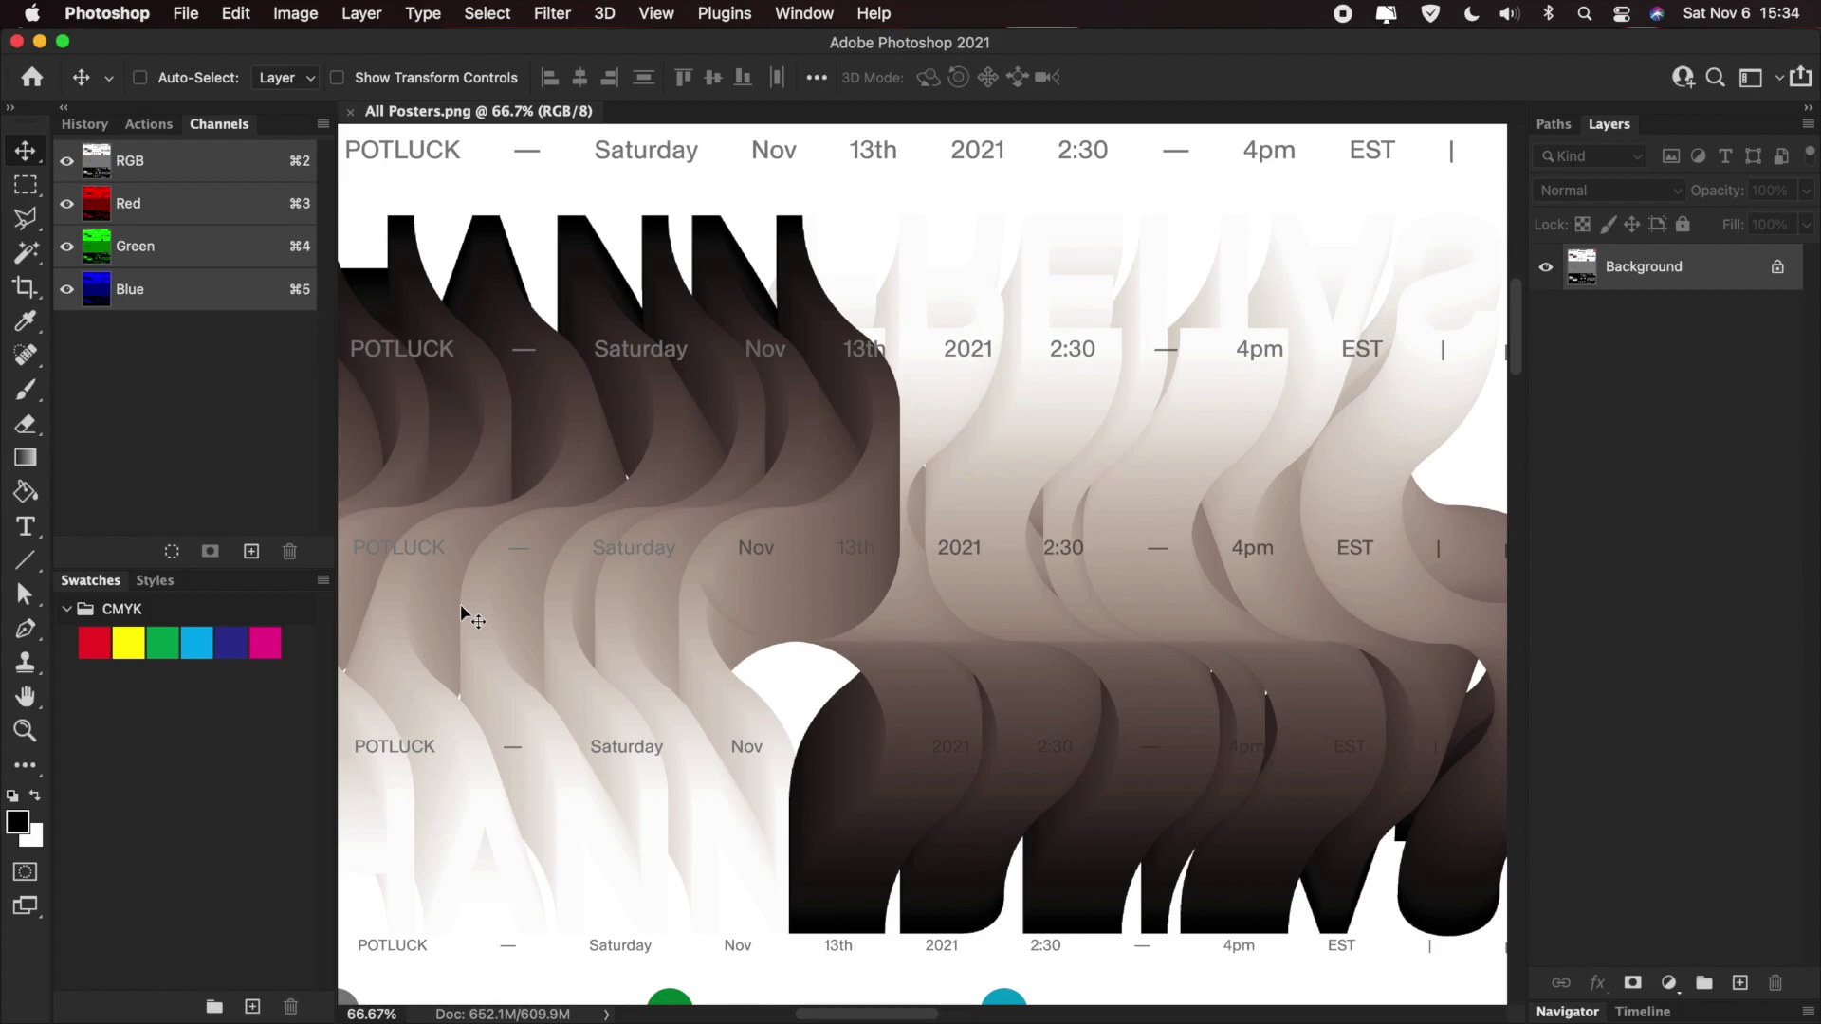
pyautogui.click(297, 14)
pyautogui.moveTo(318, 44)
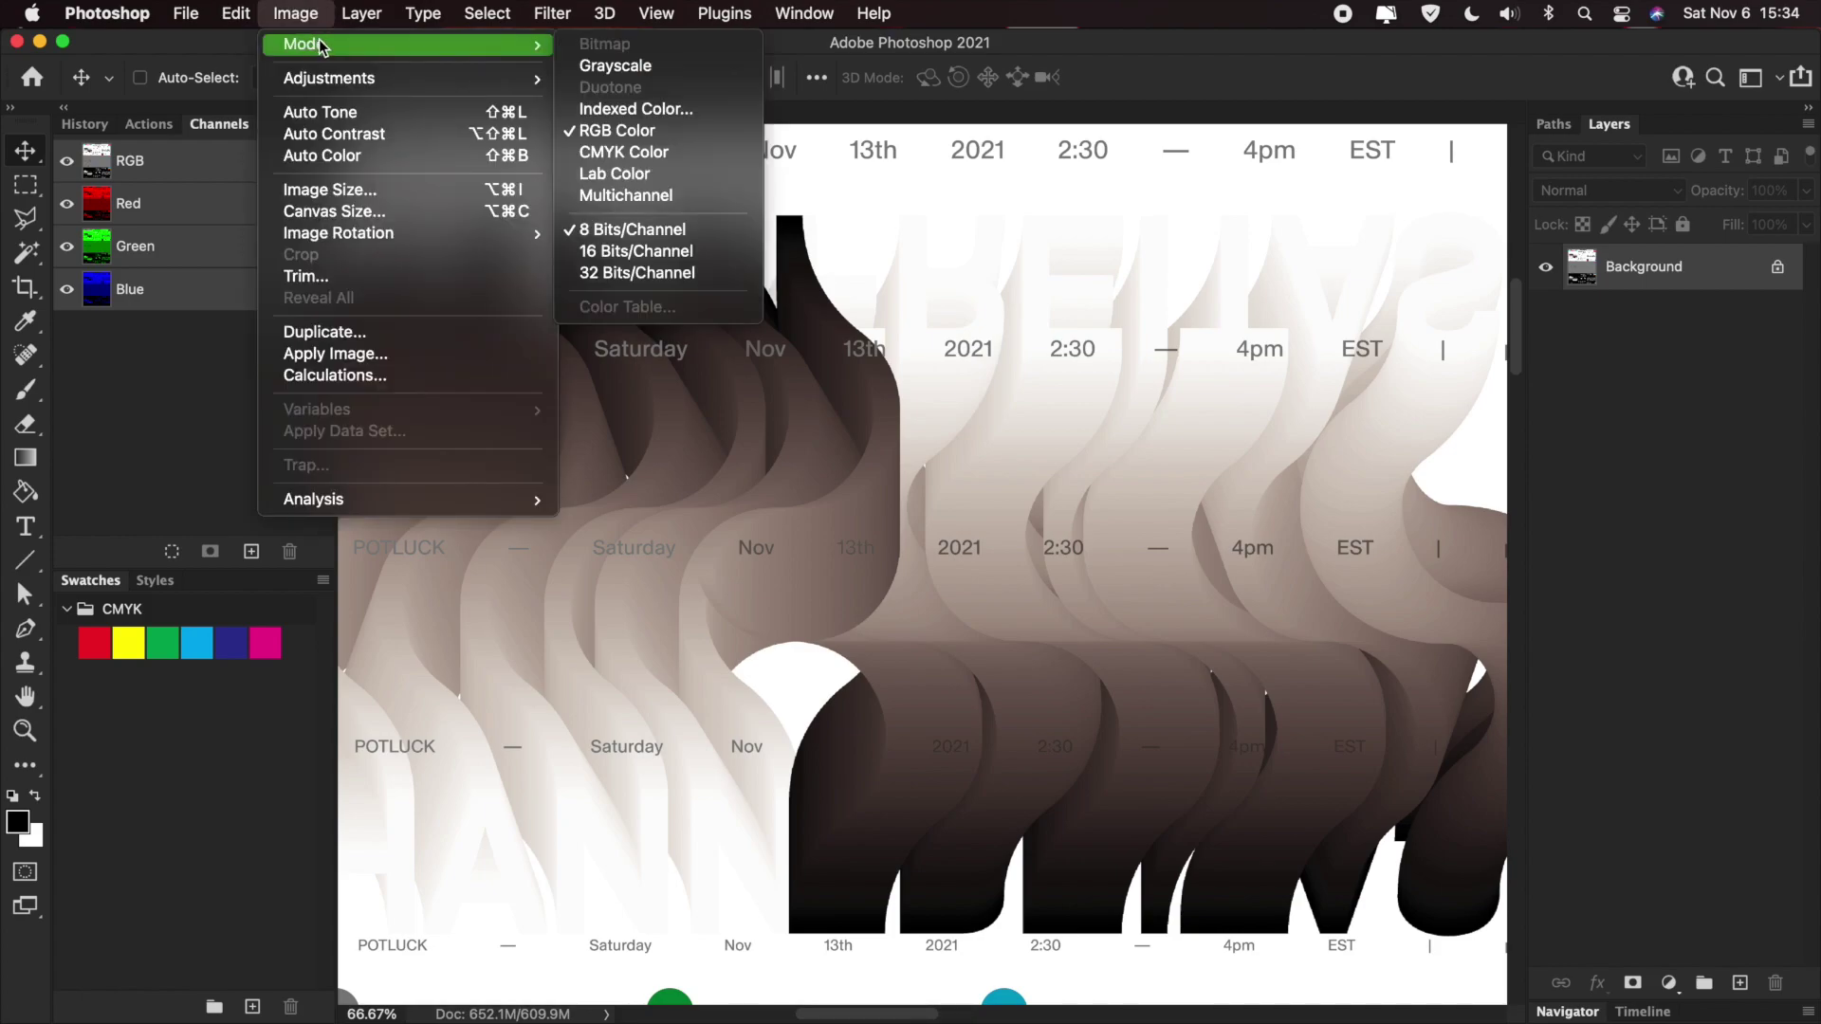
pyautogui.click(654, 151)
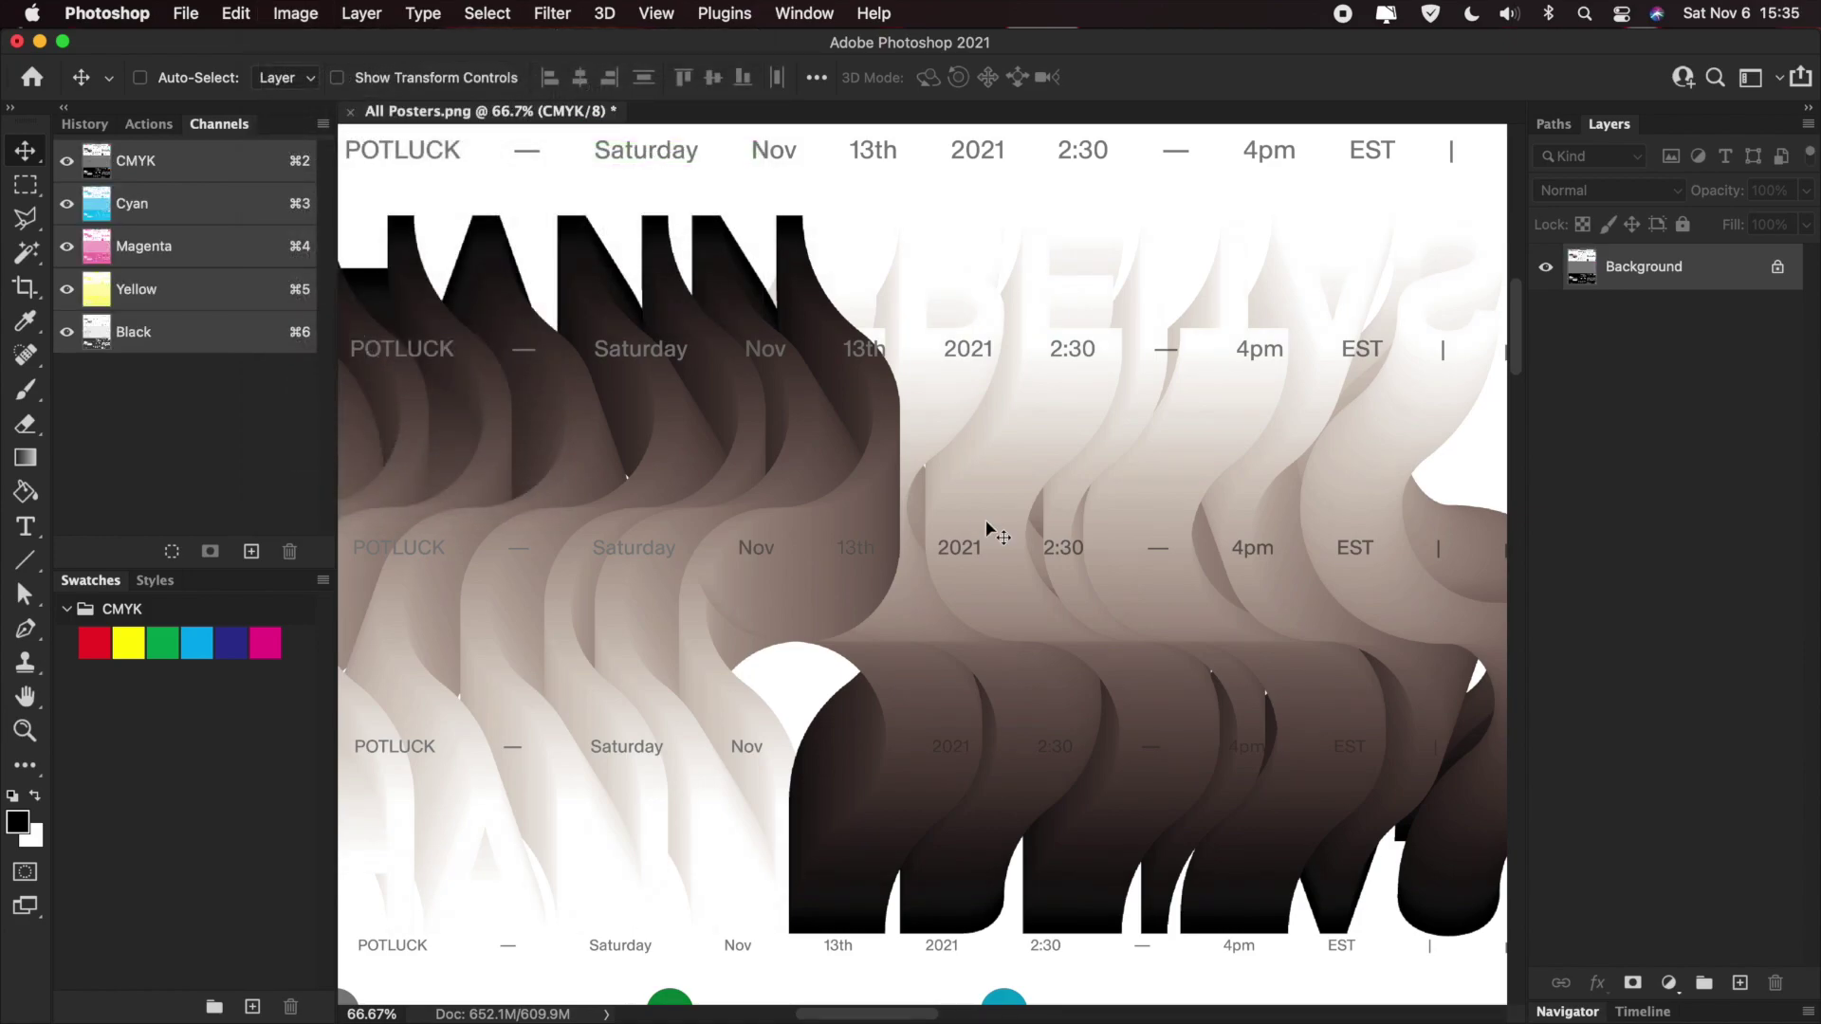
# - Resample the image to a resolution of 72 pixels/inch and multiply the resulting pixel width by 2, keeping proportions
pyautogui.press('super+alt+i')
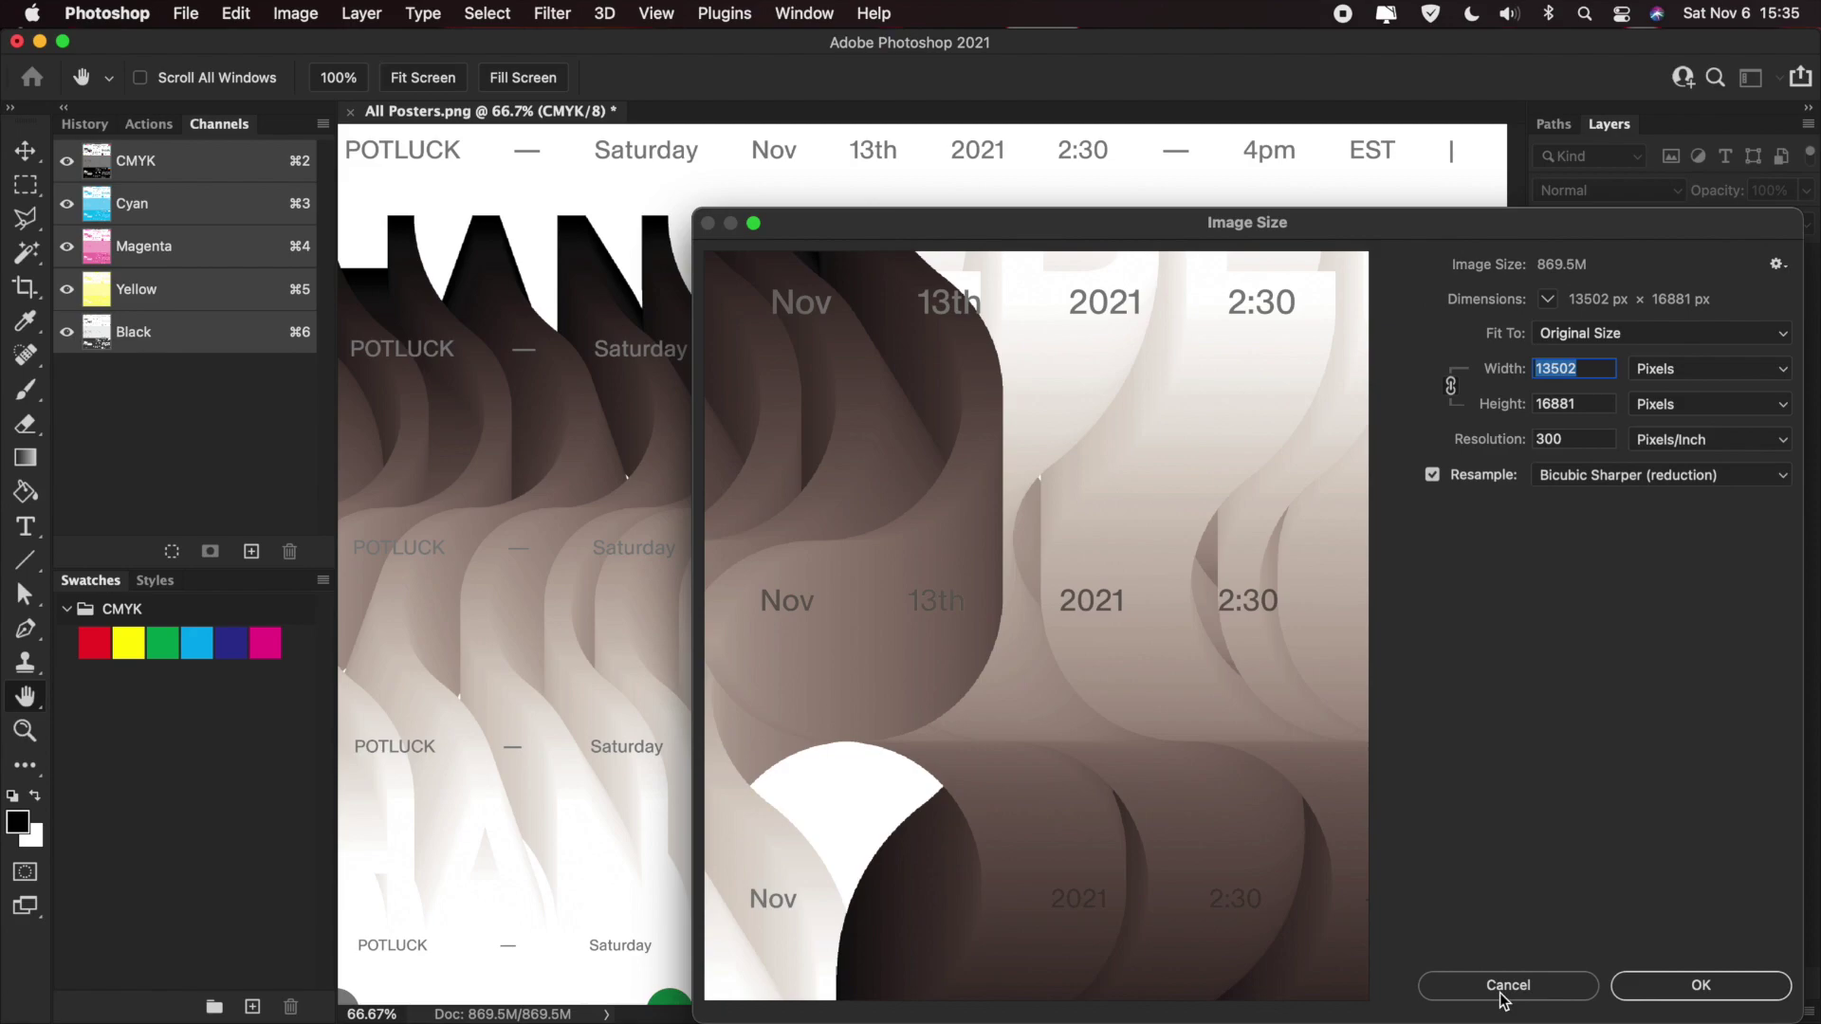
pyautogui.press('Tab')
pyautogui.press('Tab')
pyautogui.write('72')
pyautogui.press('Tab')
pyautogui.click(1571, 368)
pyautogui.write('*2')
pyautogui.press('Tab')
pyautogui.click(1578, 403)
pyautogui.doubleClick(1578, 403)
pyautogui.click(1700, 985)
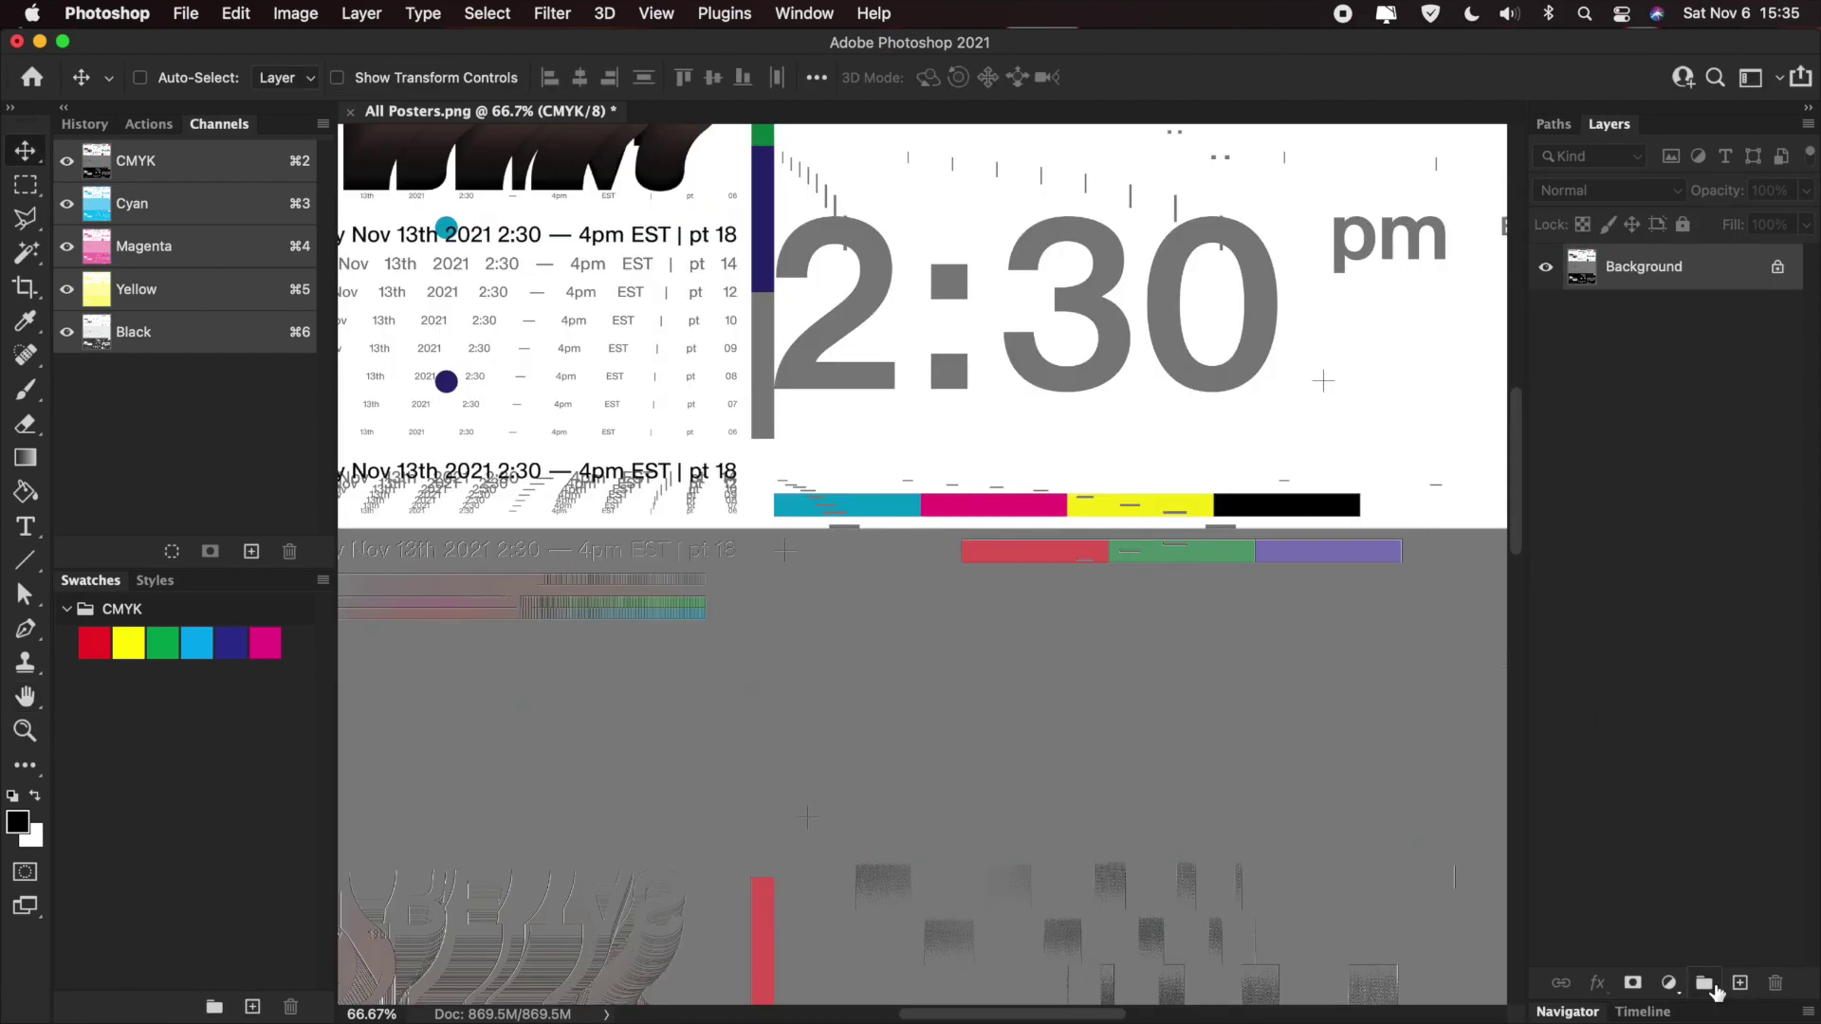
# - Convert the locked Background into the ordinary Layer 0 and paste three copies of it as separate layers
pyautogui.scroll(-2, 708, 657)
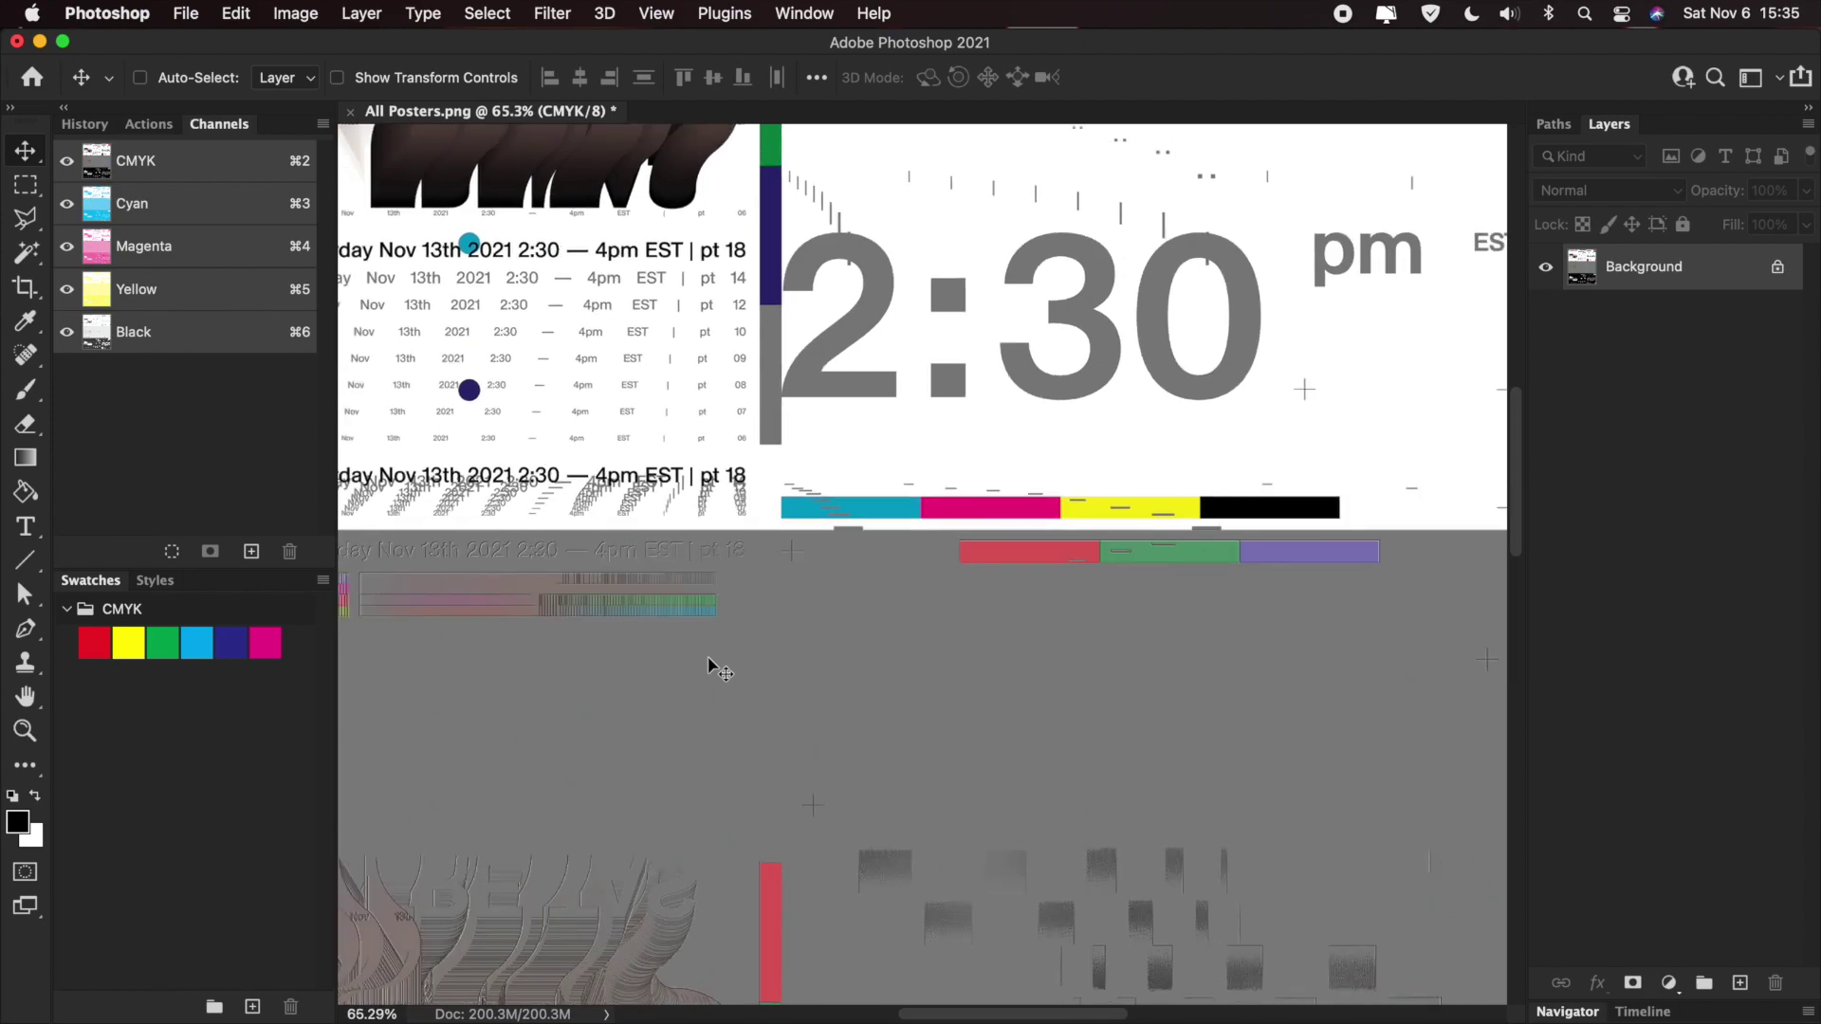
pyautogui.scroll(5, 708, 657)
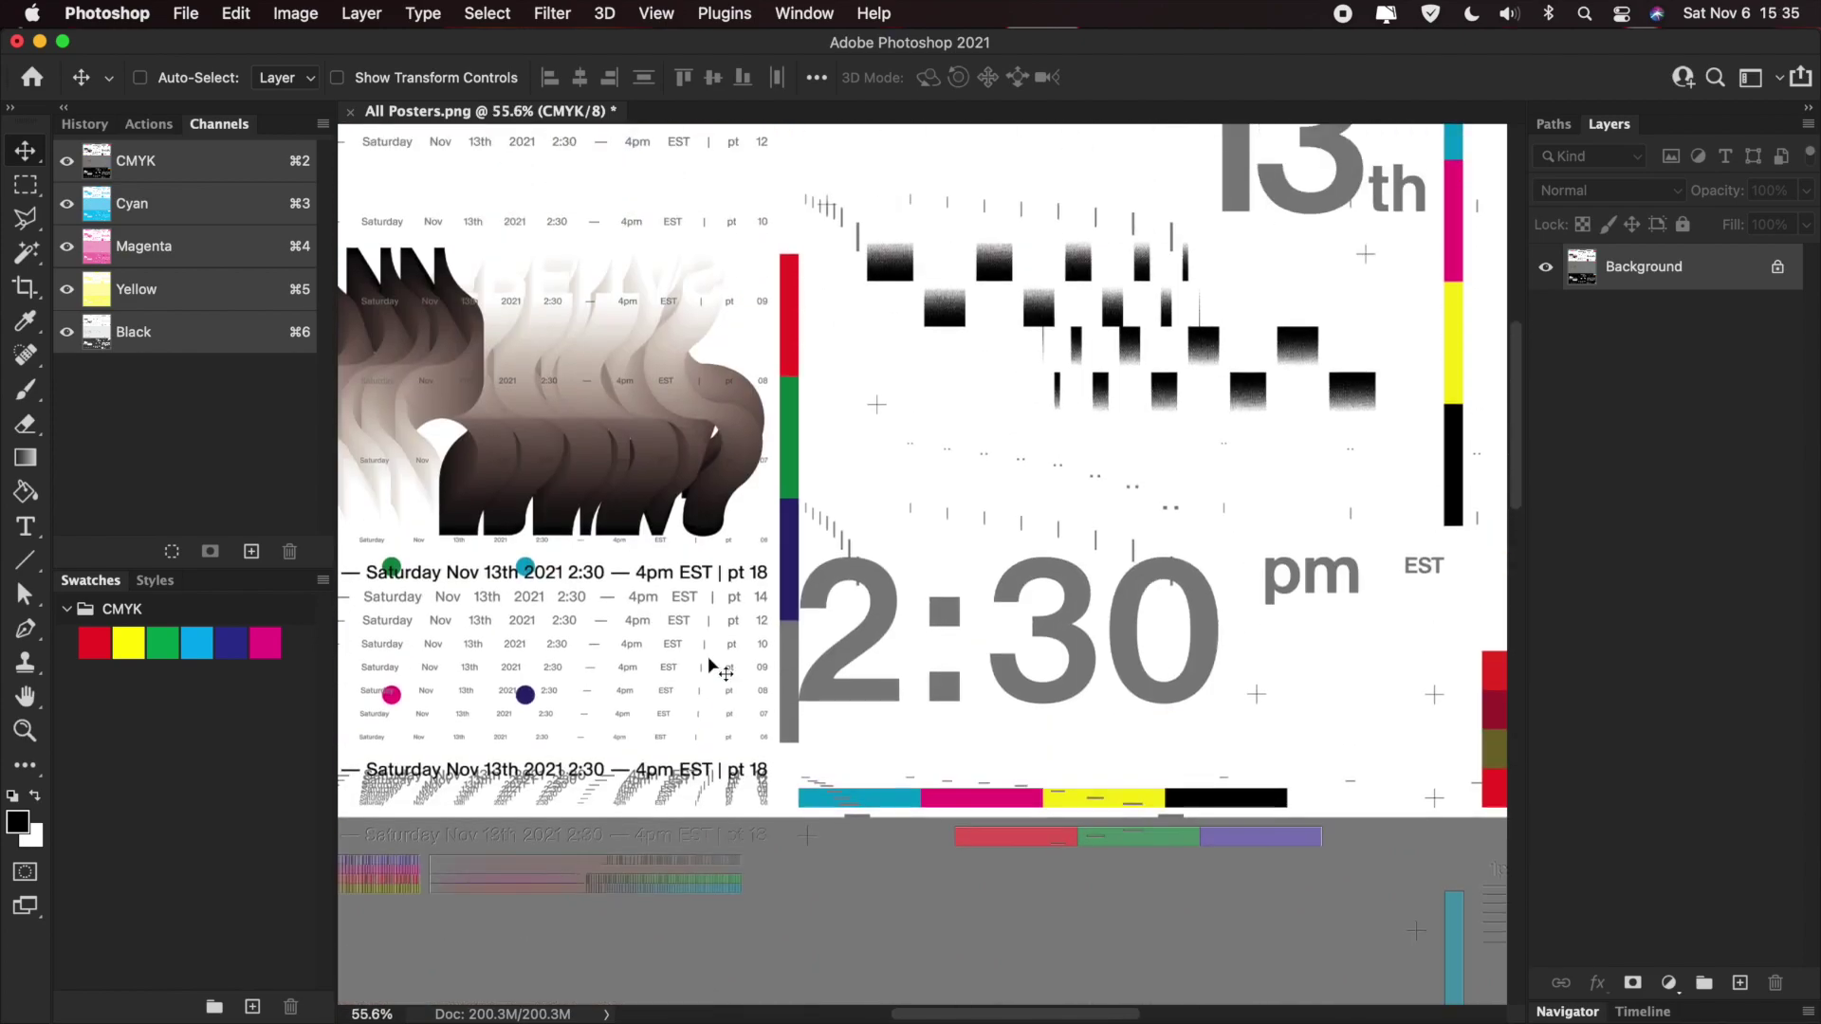
pyautogui.doubleClick(1707, 275)
pyautogui.press('Return')
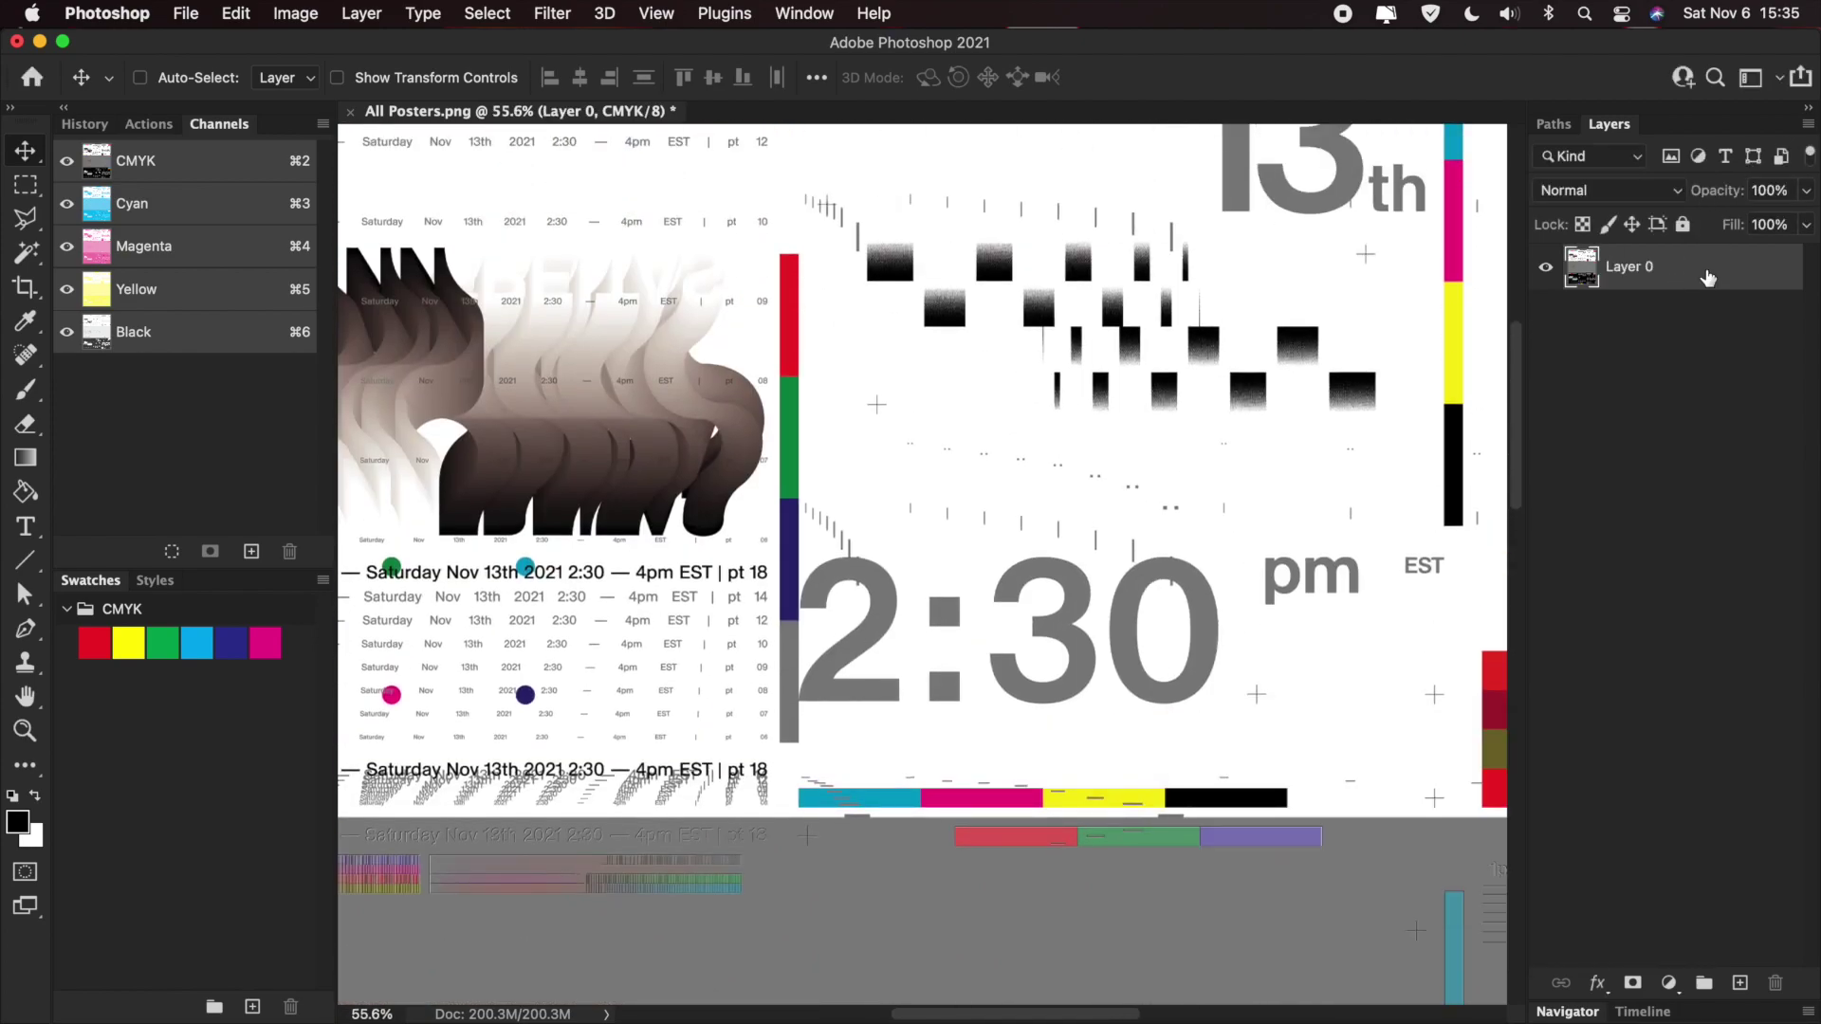
pyautogui.press('super+c')
pyautogui.press('super+v')
pyautogui.press('super+v')
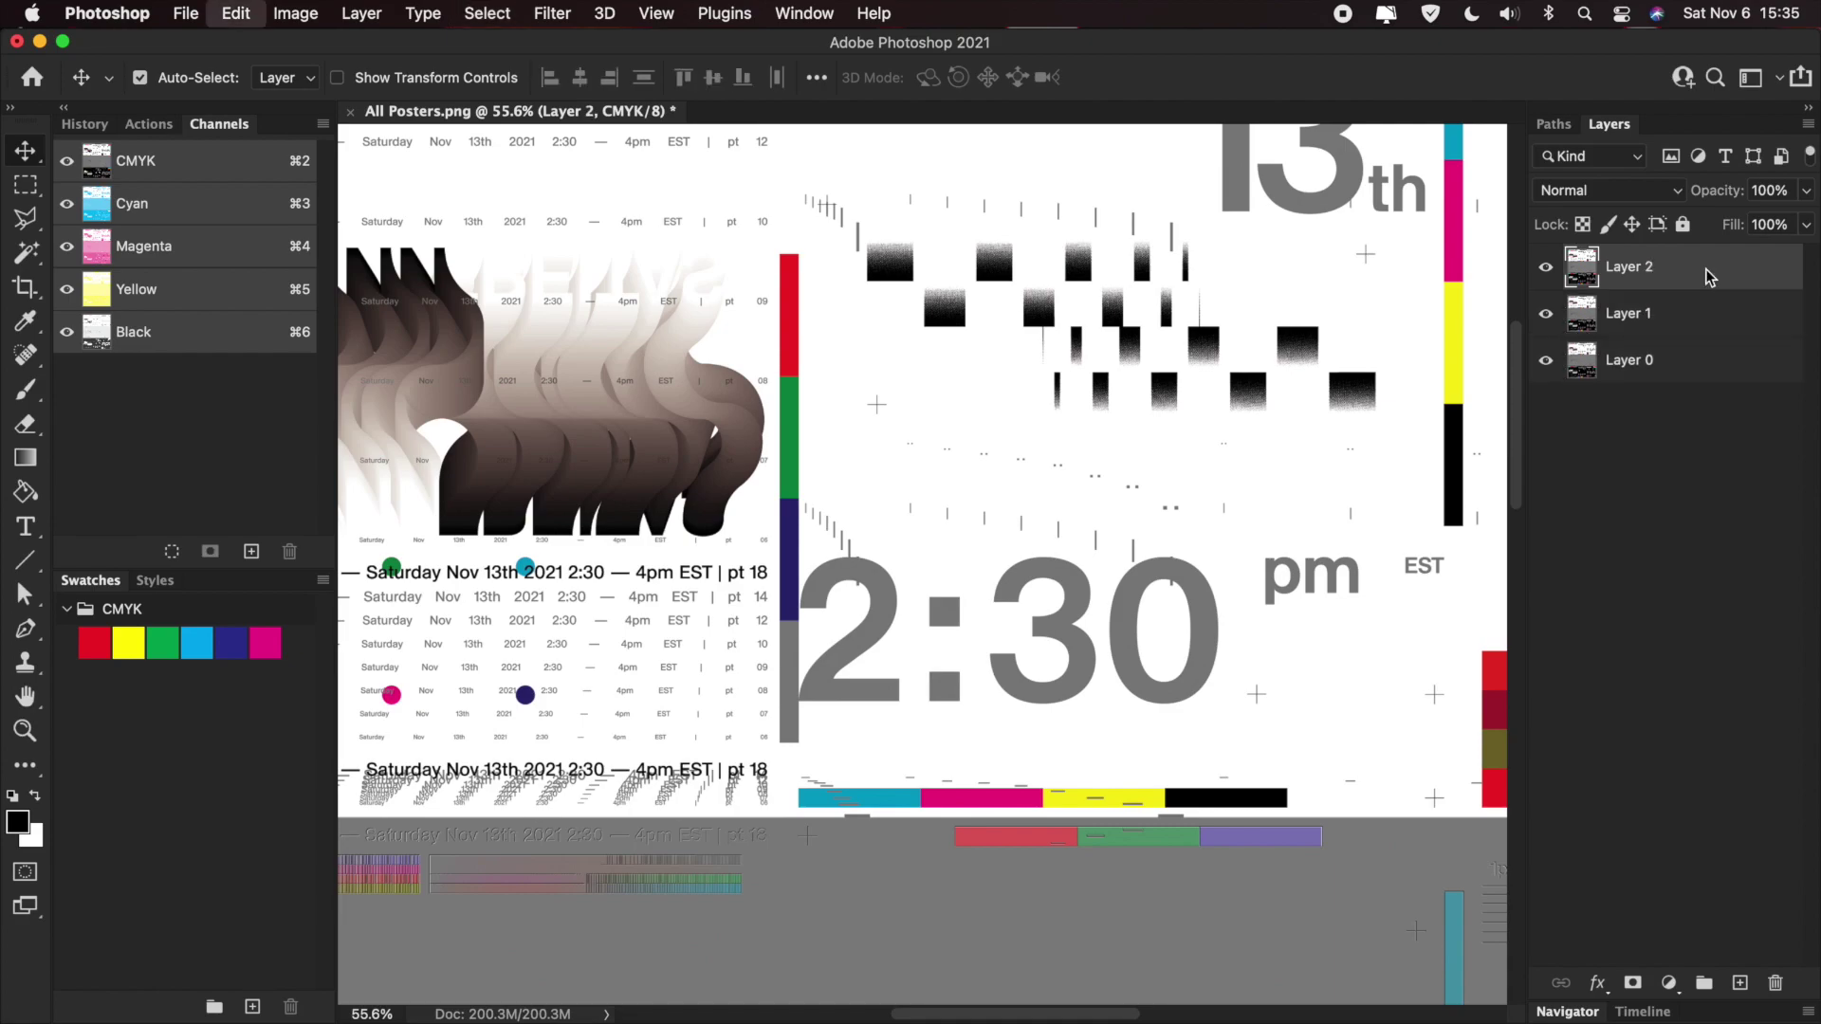
pyautogui.press('super+v')
# - Convert each of the four poster layers into its own smart object
pyautogui.rightClick(1705, 271)
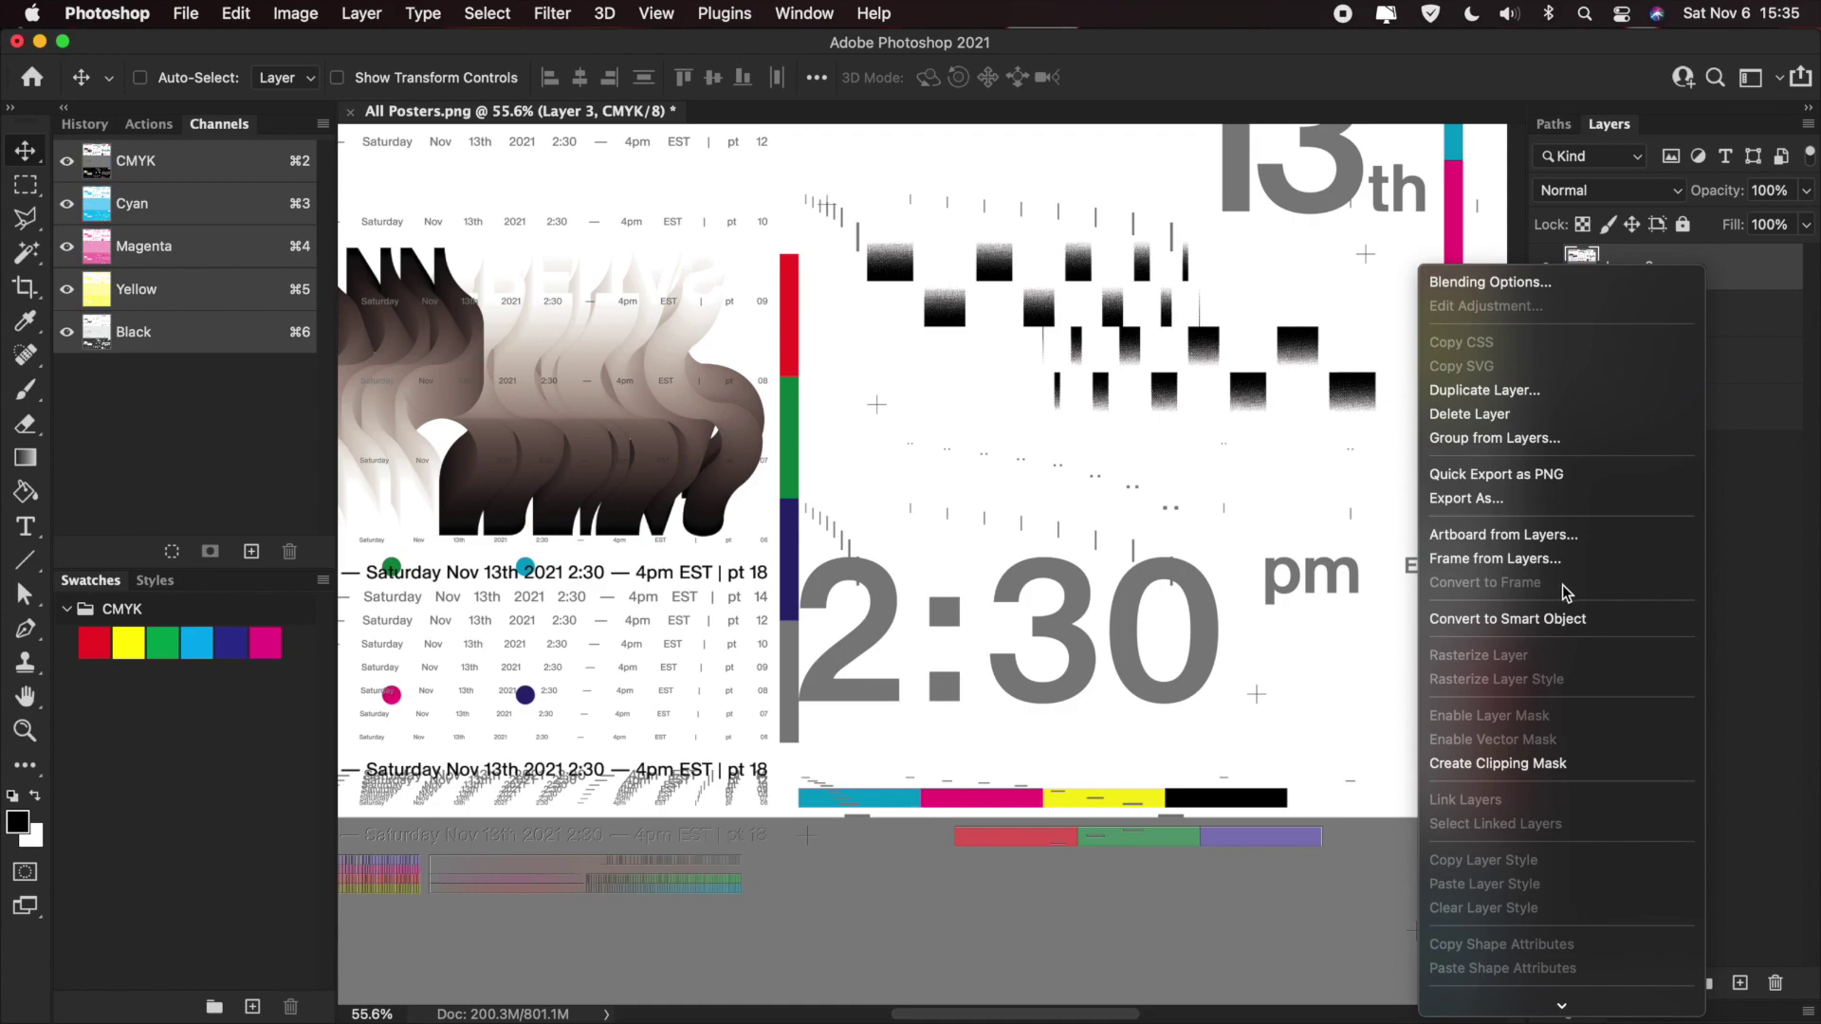
pyautogui.click(1560, 618)
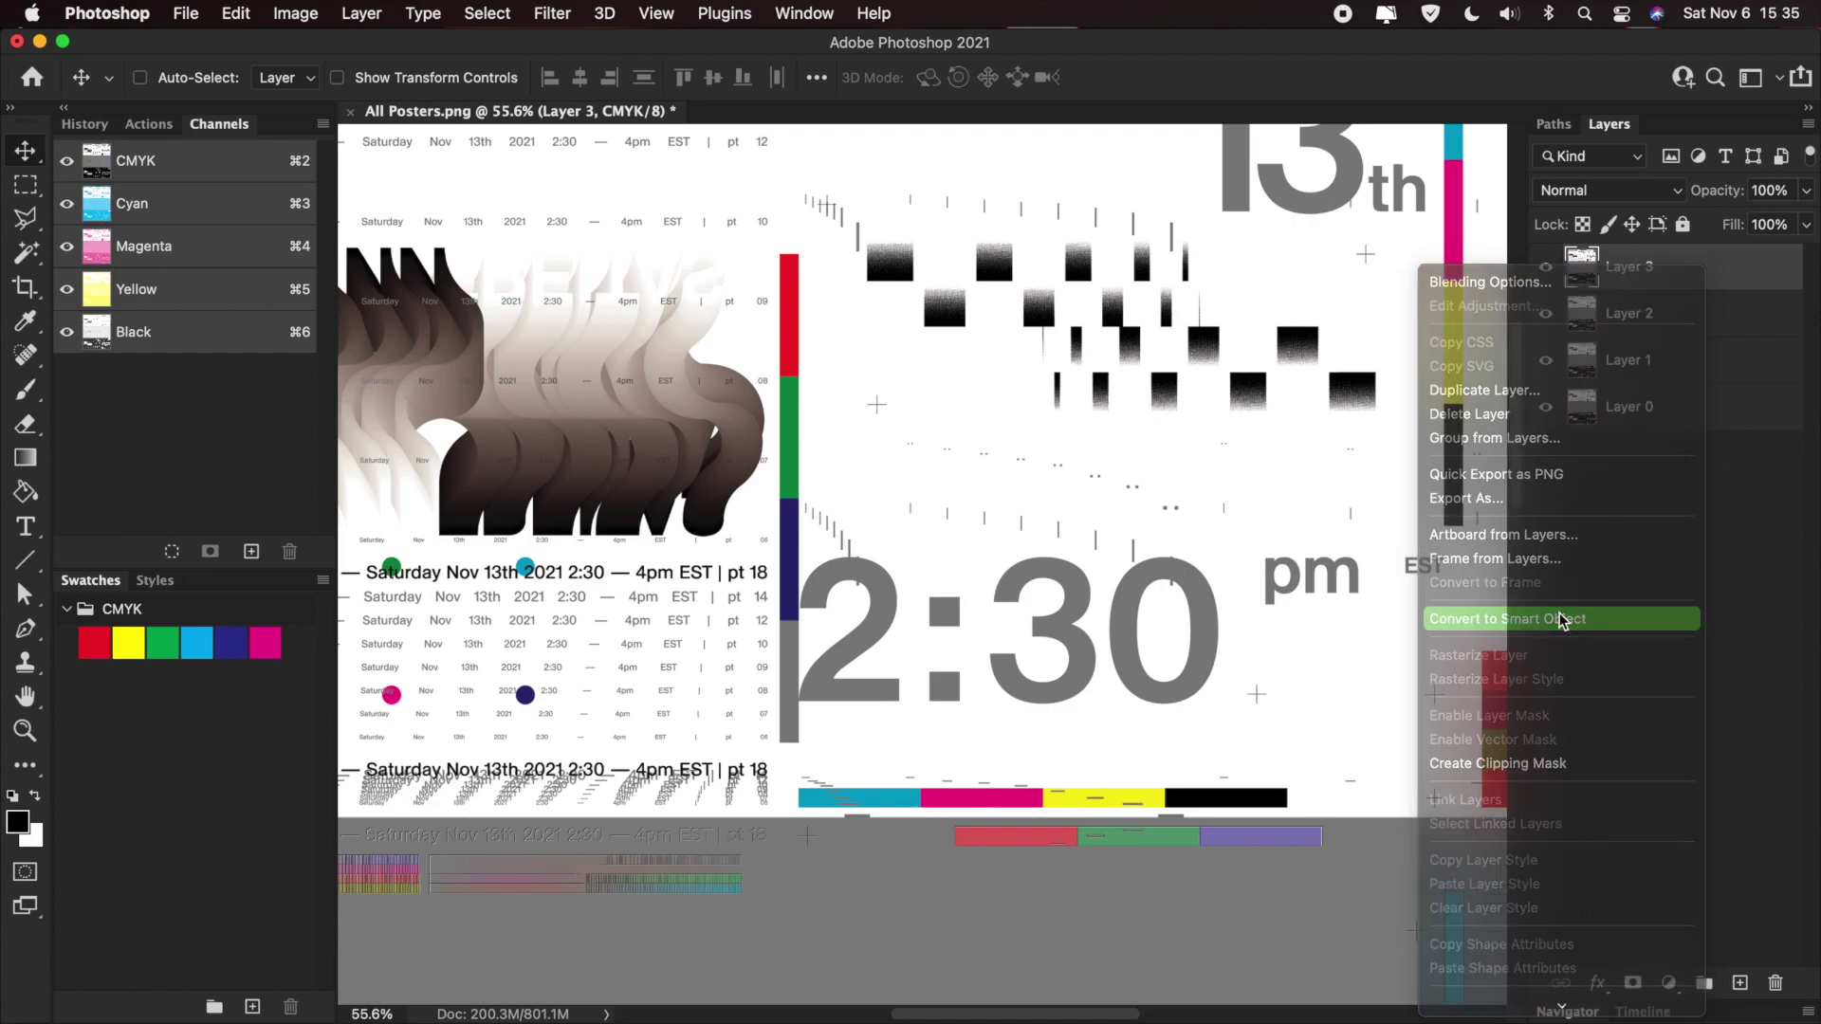
pyautogui.rightClick(1726, 318)
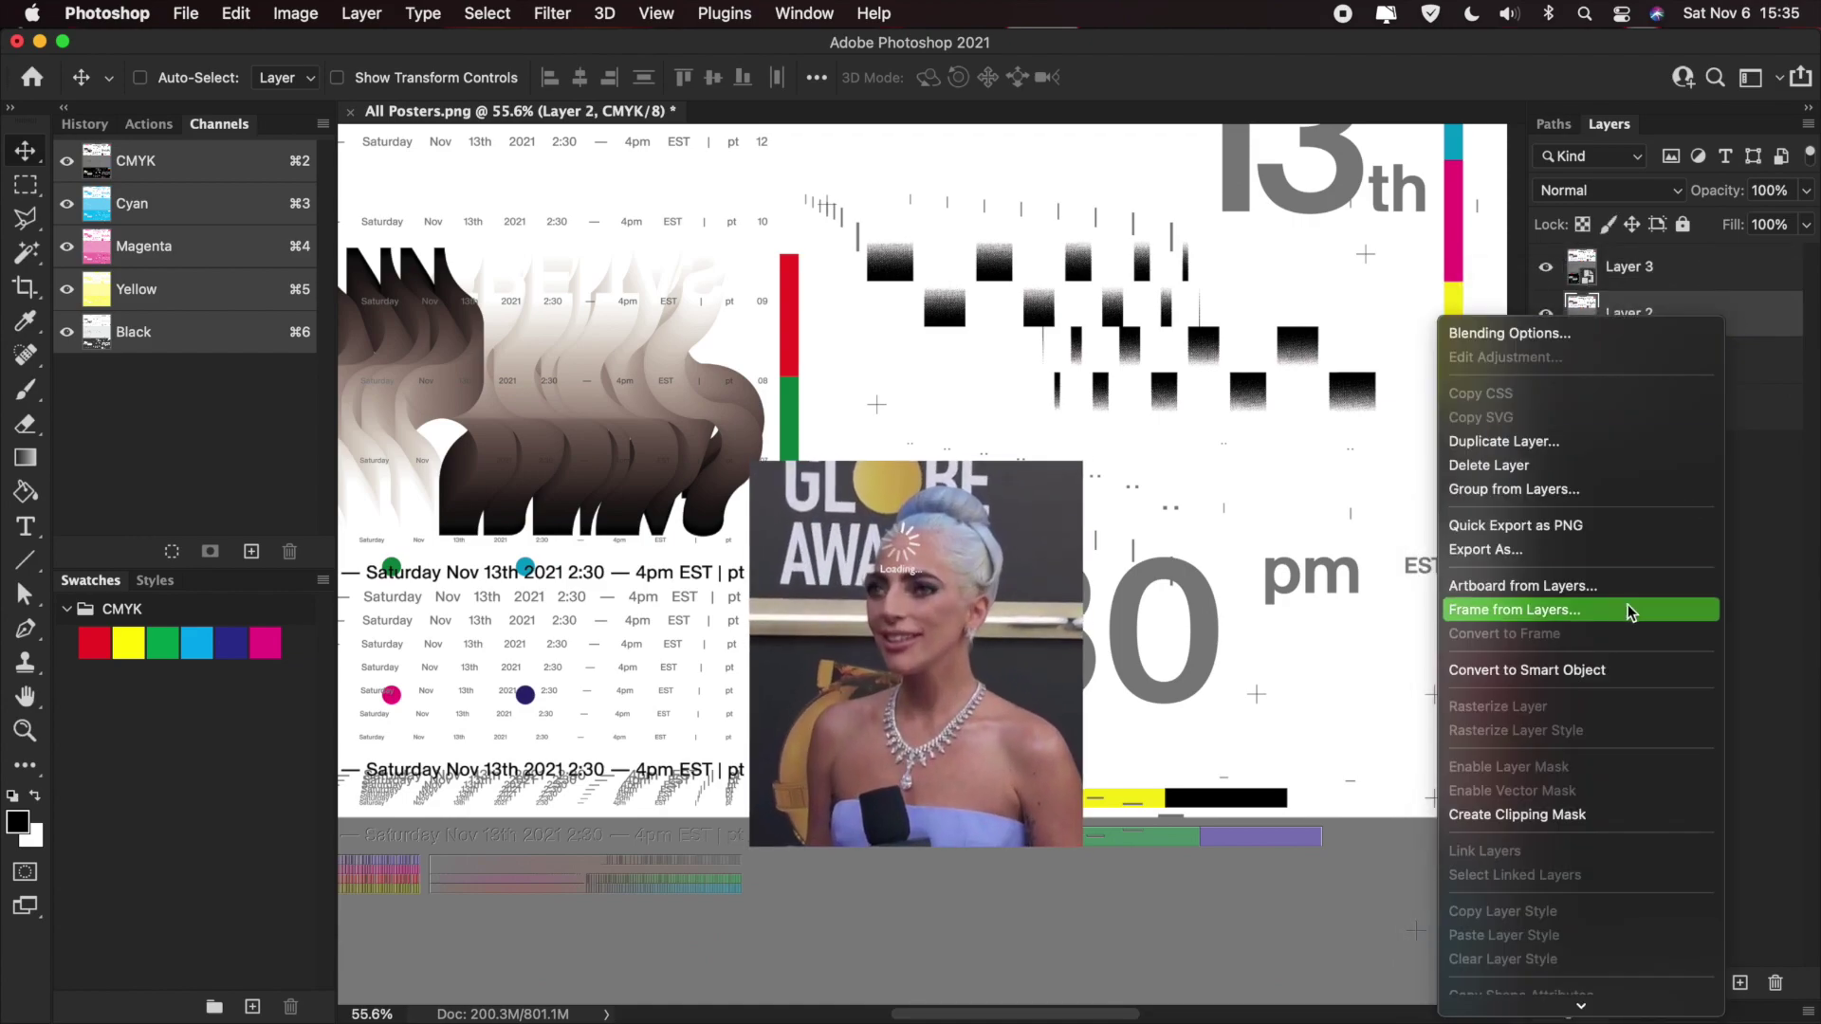
pyautogui.click(1603, 679)
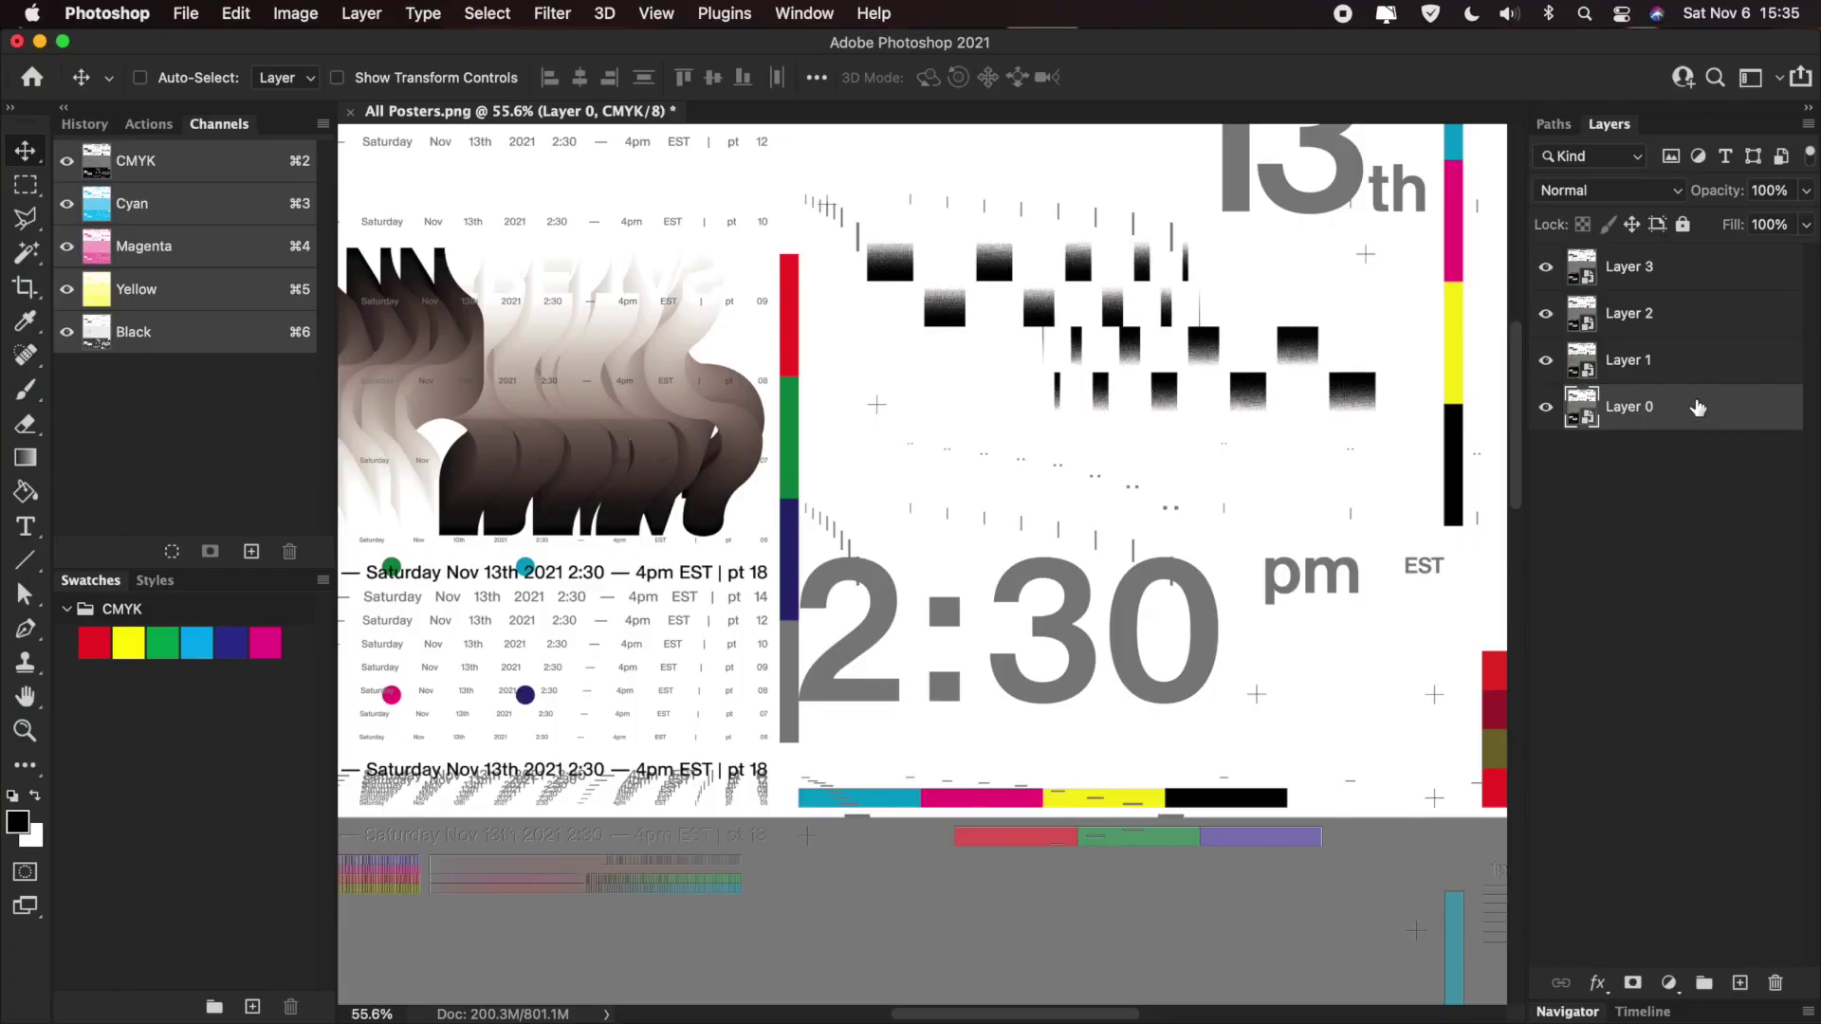
# - Rename the four layers C, M, Y and K, from the lowest in the stack to the highest
pyautogui.doubleClick(1642, 409)
pyautogui.write('C')
pyautogui.doubleClick(1623, 361)
pyautogui.write('M')
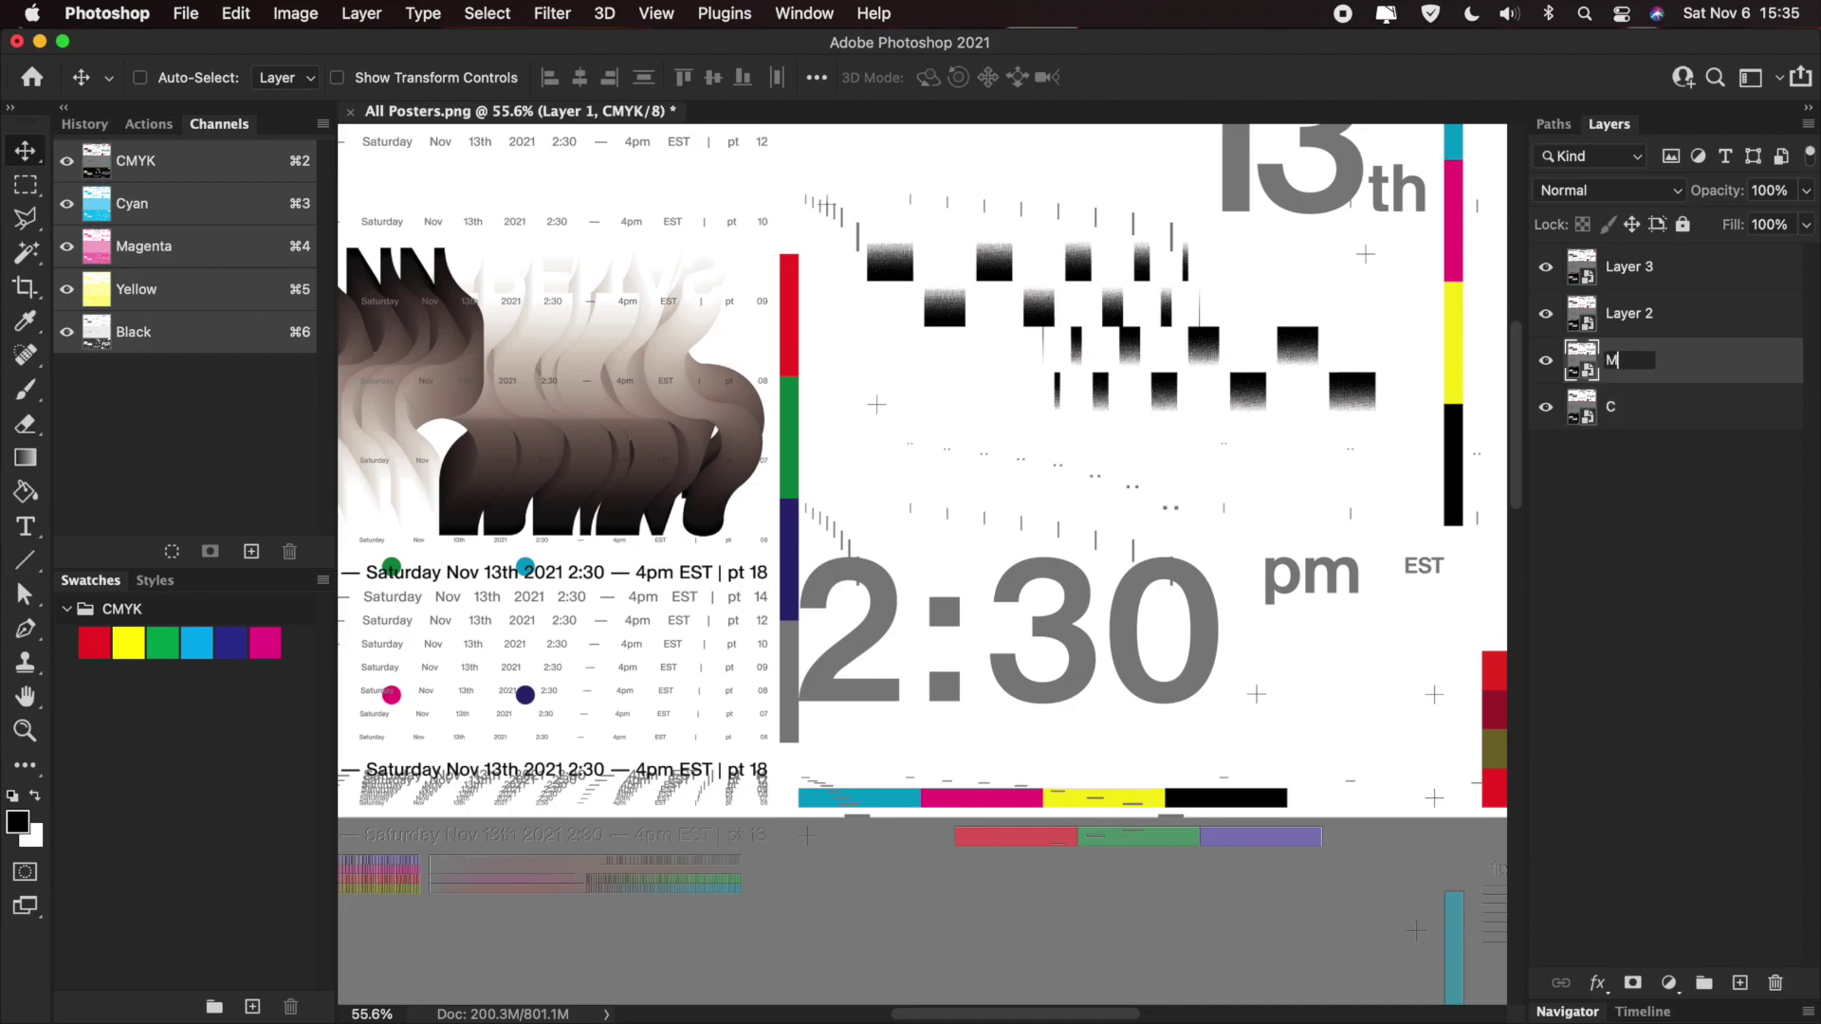
pyautogui.doubleClick(1617, 311)
pyautogui.write('Y')
pyautogui.doubleClick(1629, 268)
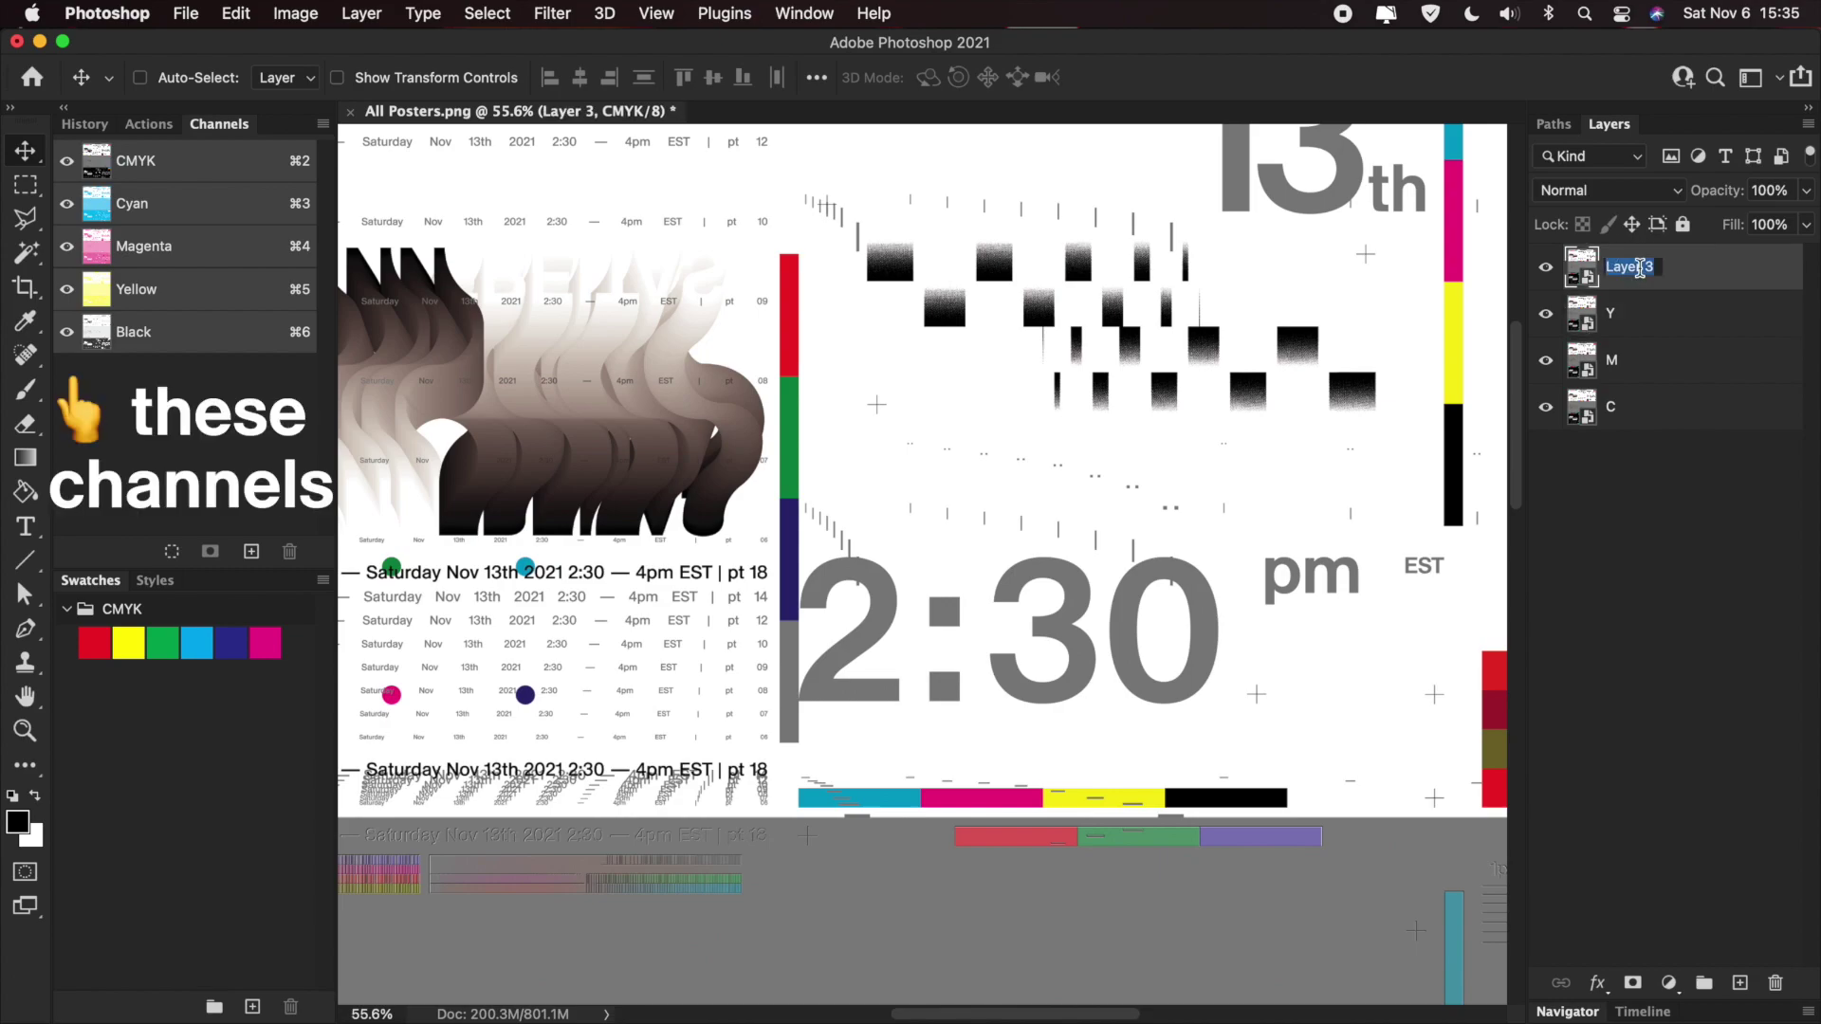
pyautogui.write('K')
pyautogui.press('Return')
# - Open the C layer's smart object contents and isolate the Cyan channel
pyautogui.click(1640, 410)
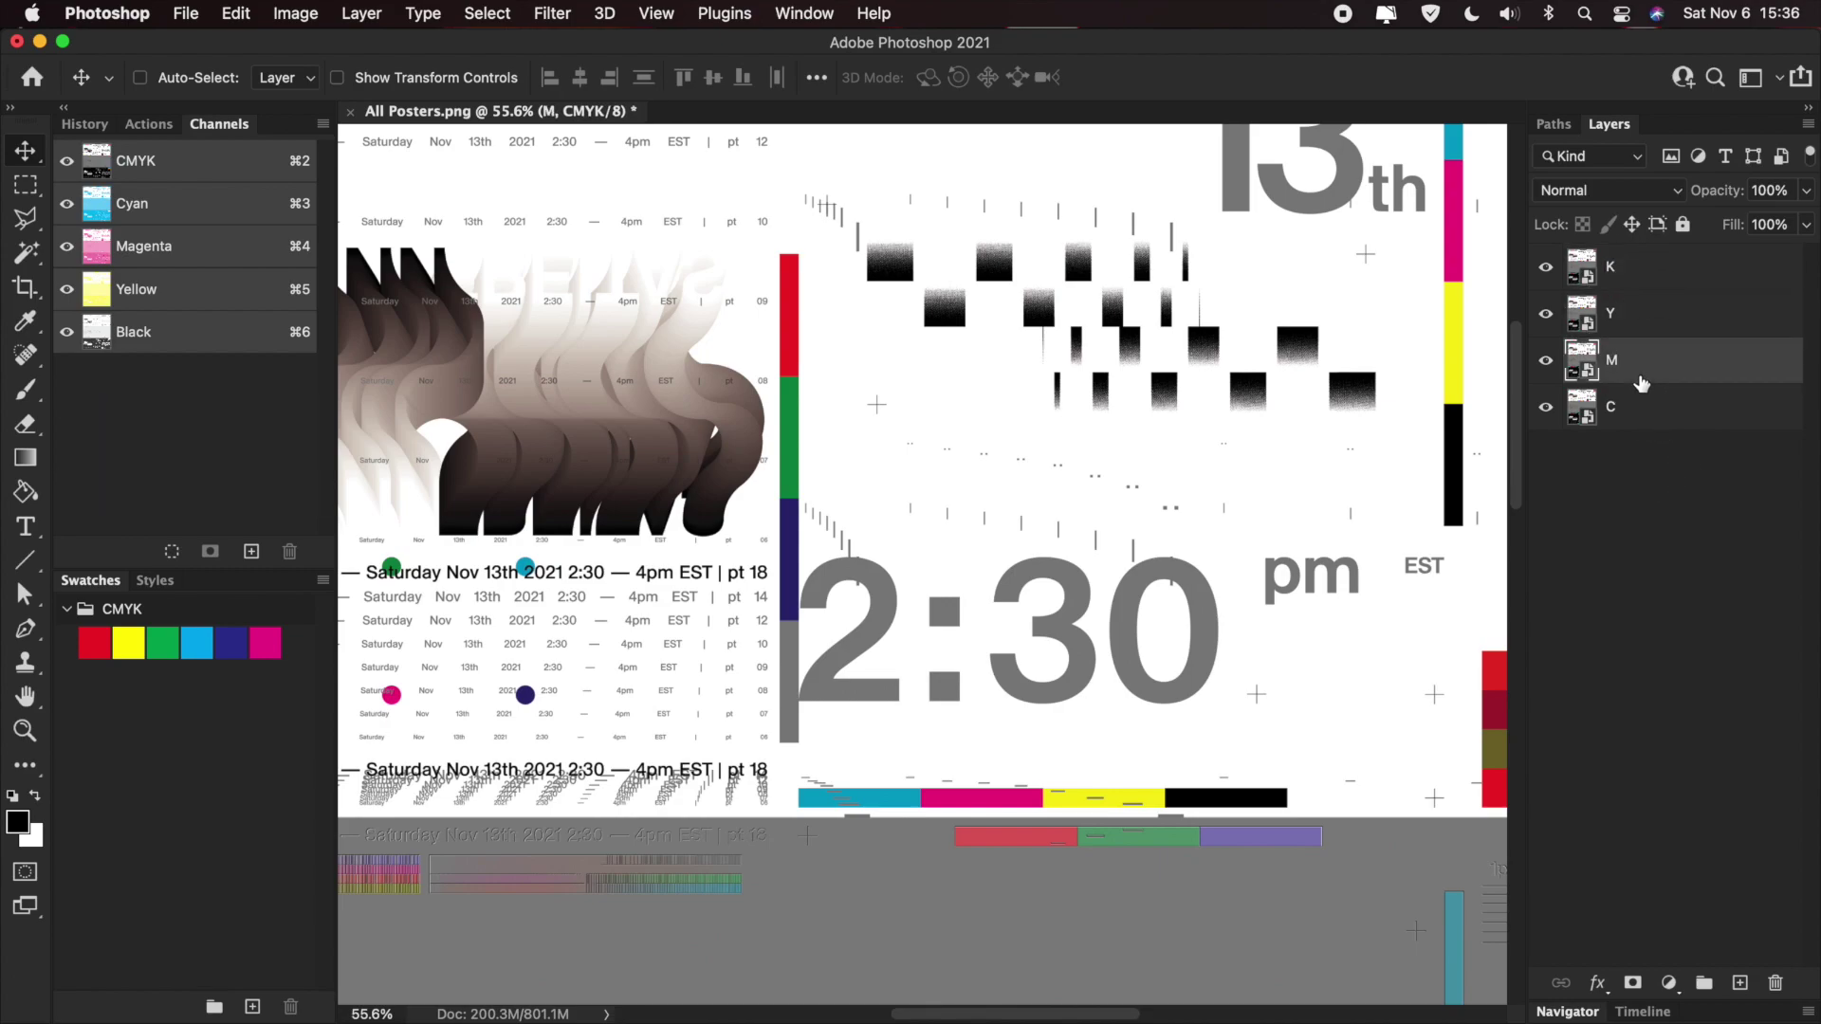
pyautogui.rightClick(1641, 413)
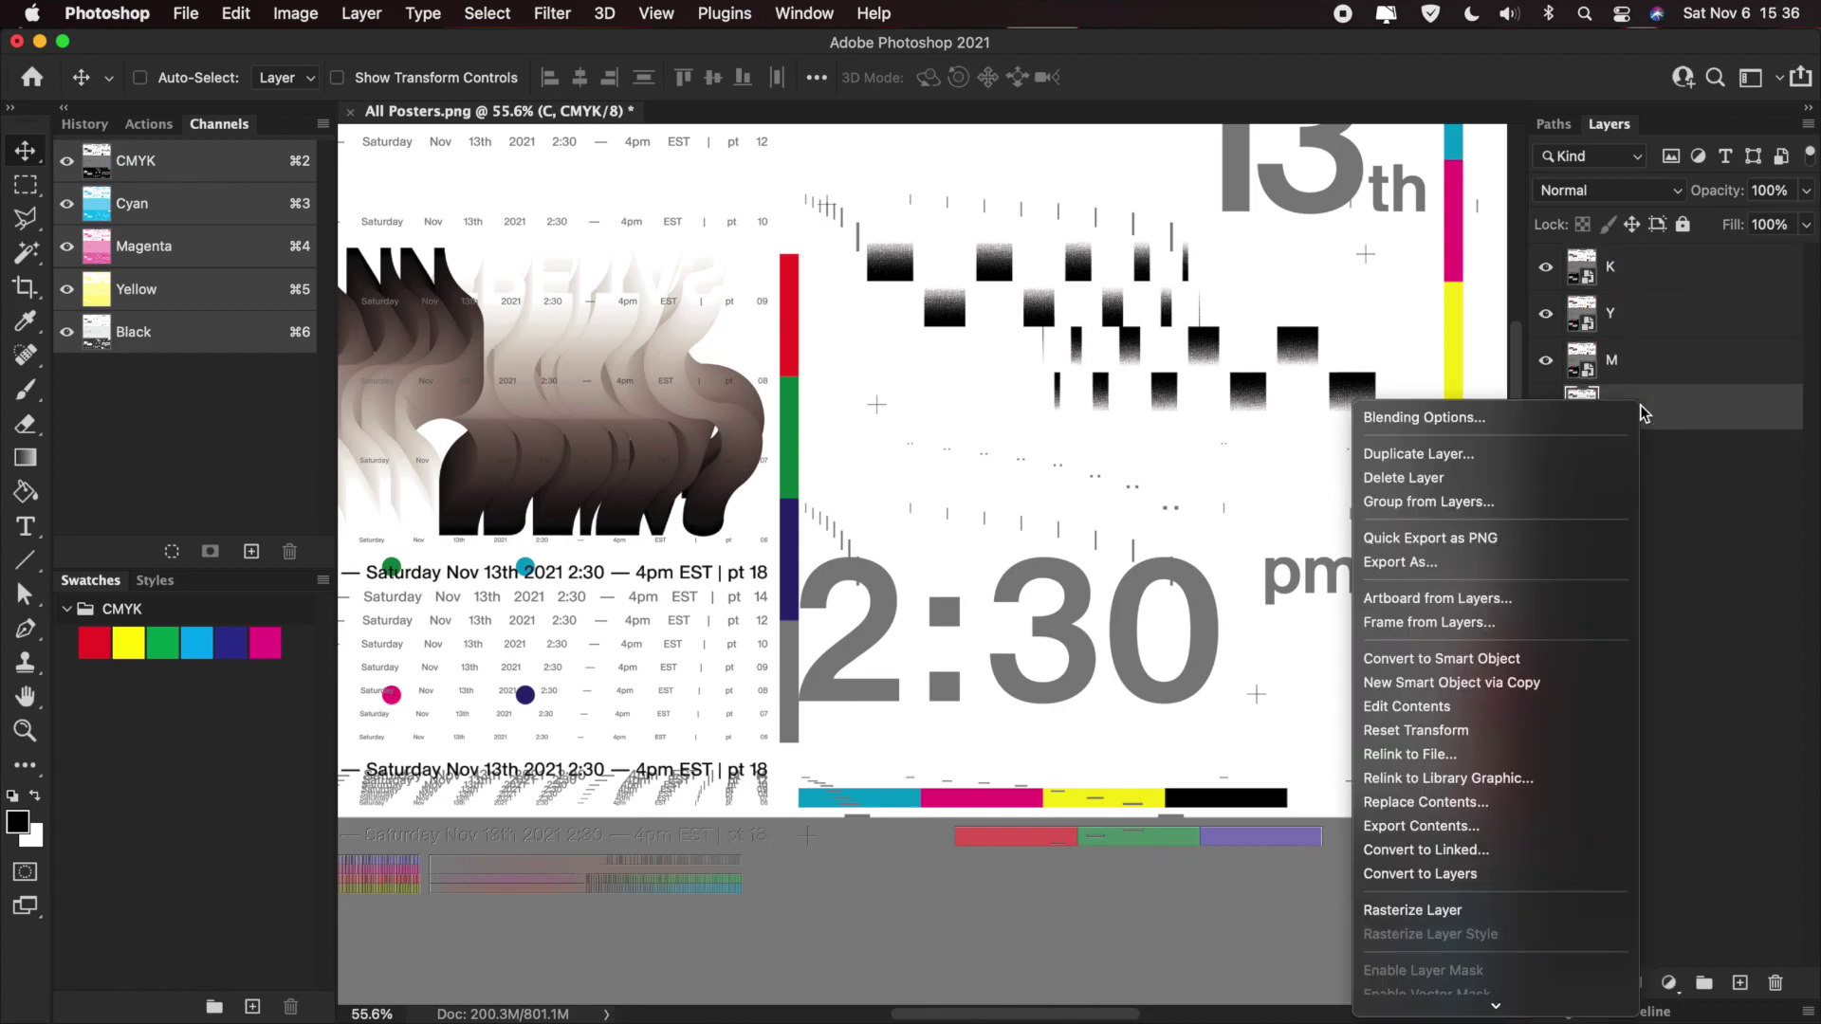
pyautogui.click(1445, 707)
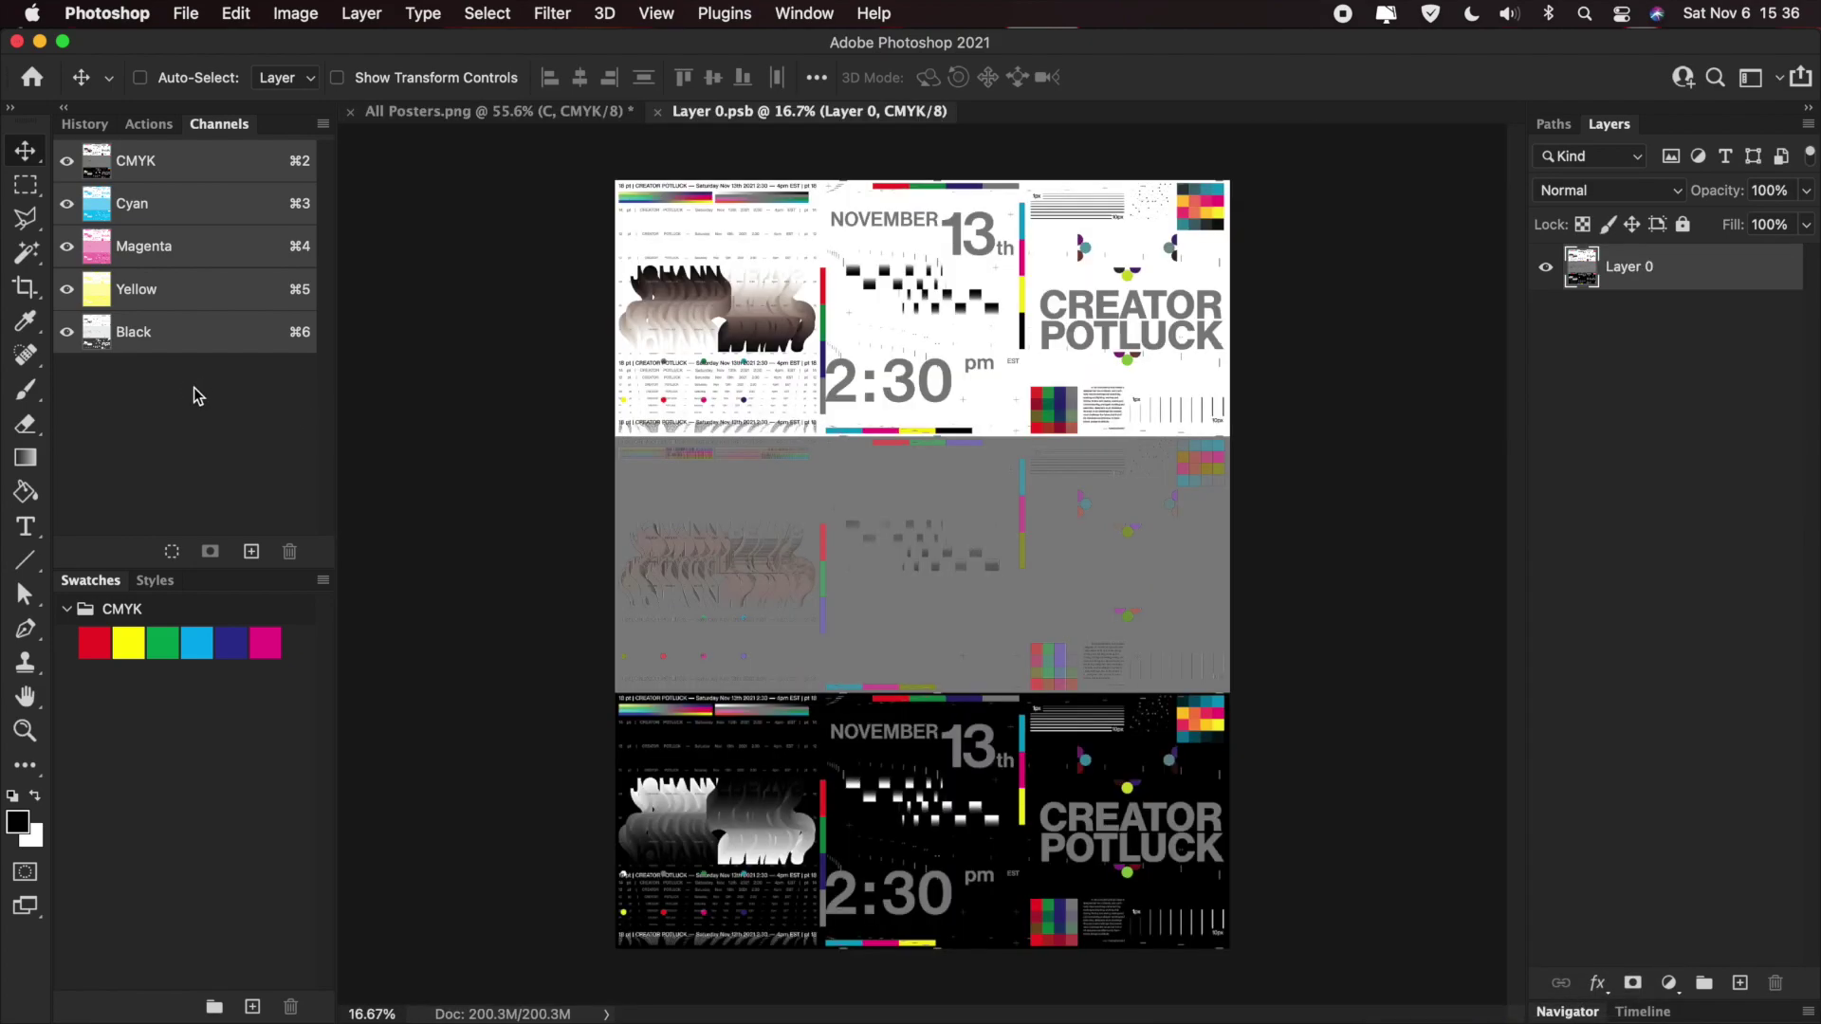
pyautogui.click(194, 220)
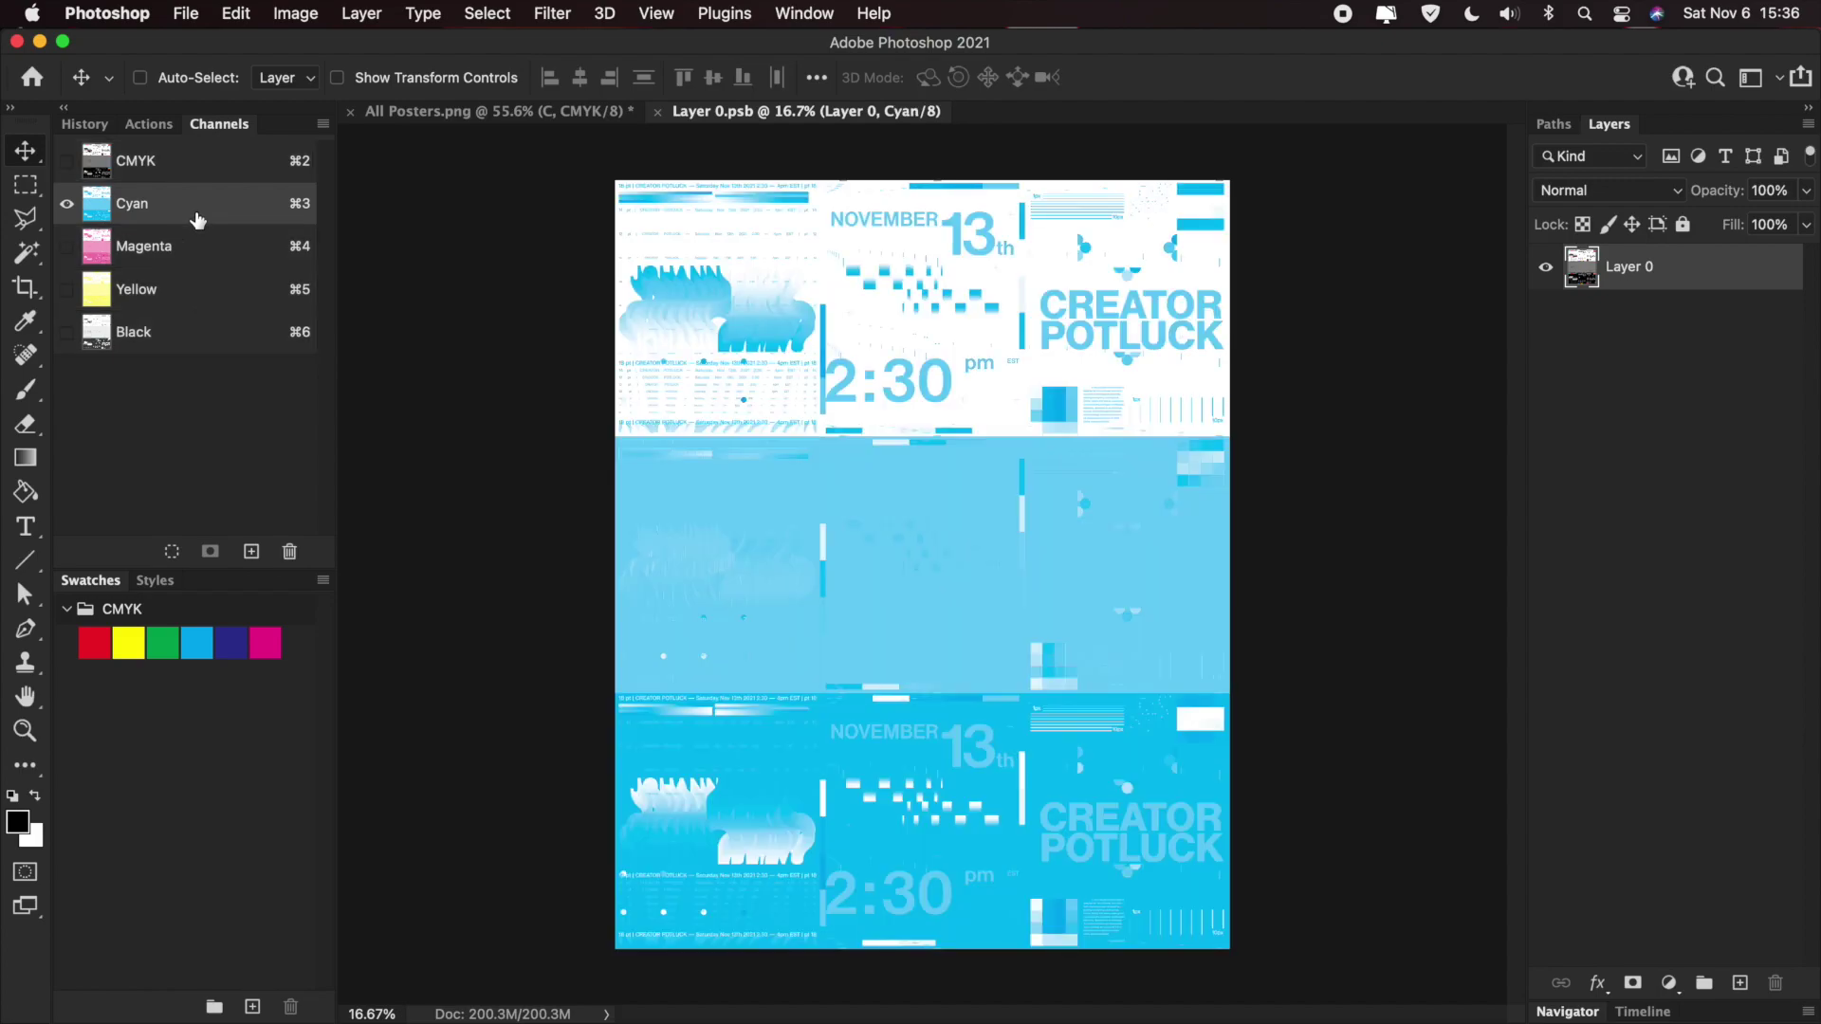
# - Convert the isolated Cyan channel to Bitmap mode, flattening layers, at 72 pixels/inch output with the Diffusion Dither method
pyautogui.click(288, 21)
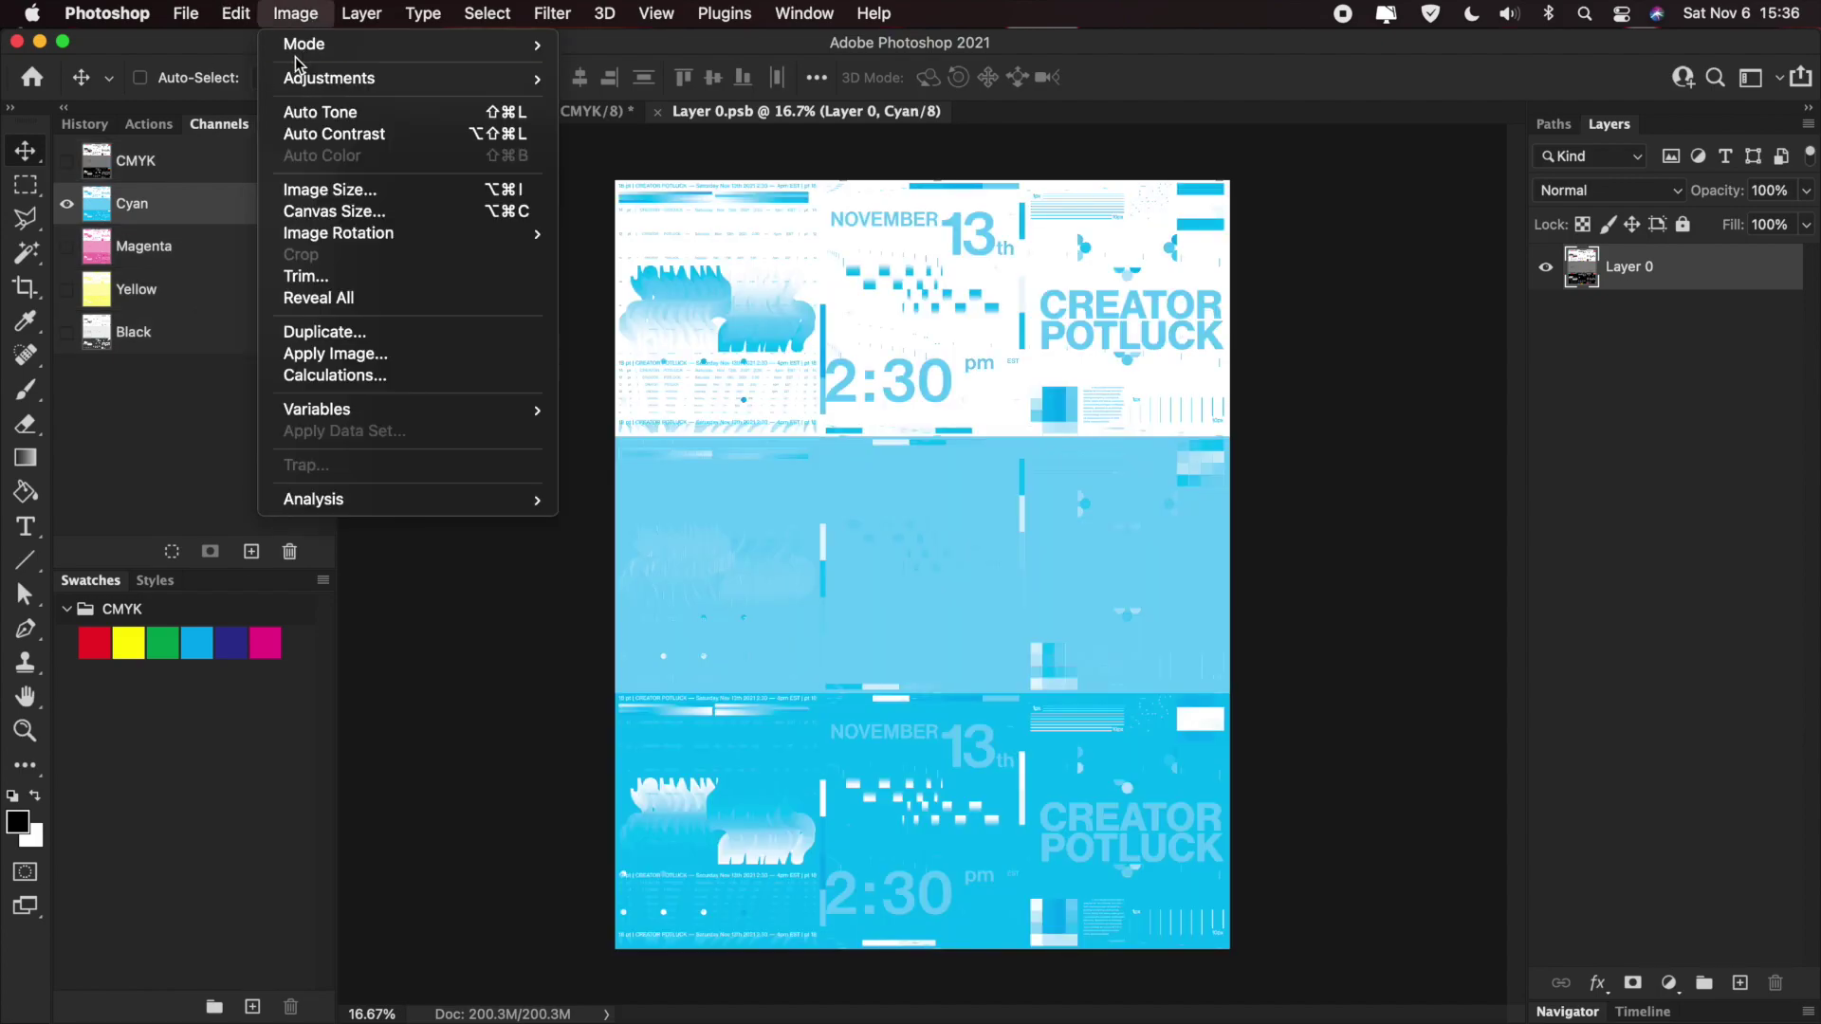
pyautogui.moveTo(311, 48)
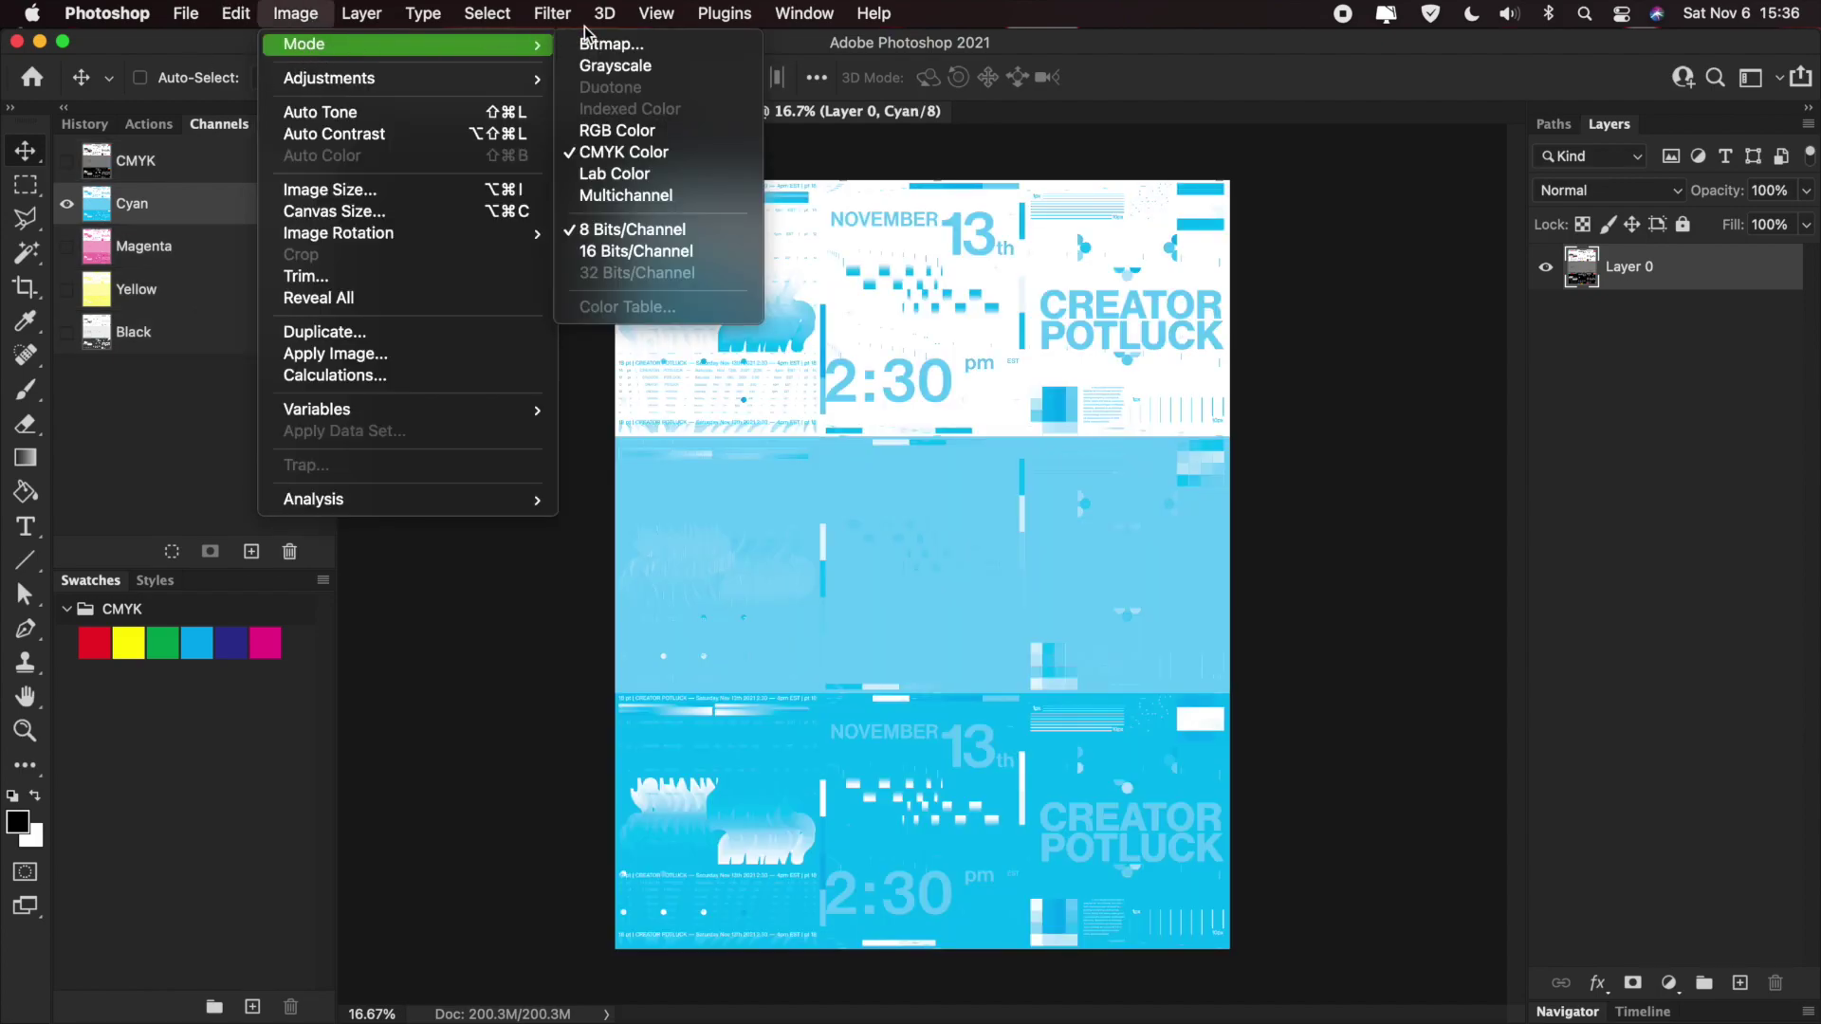
pyautogui.click(622, 48)
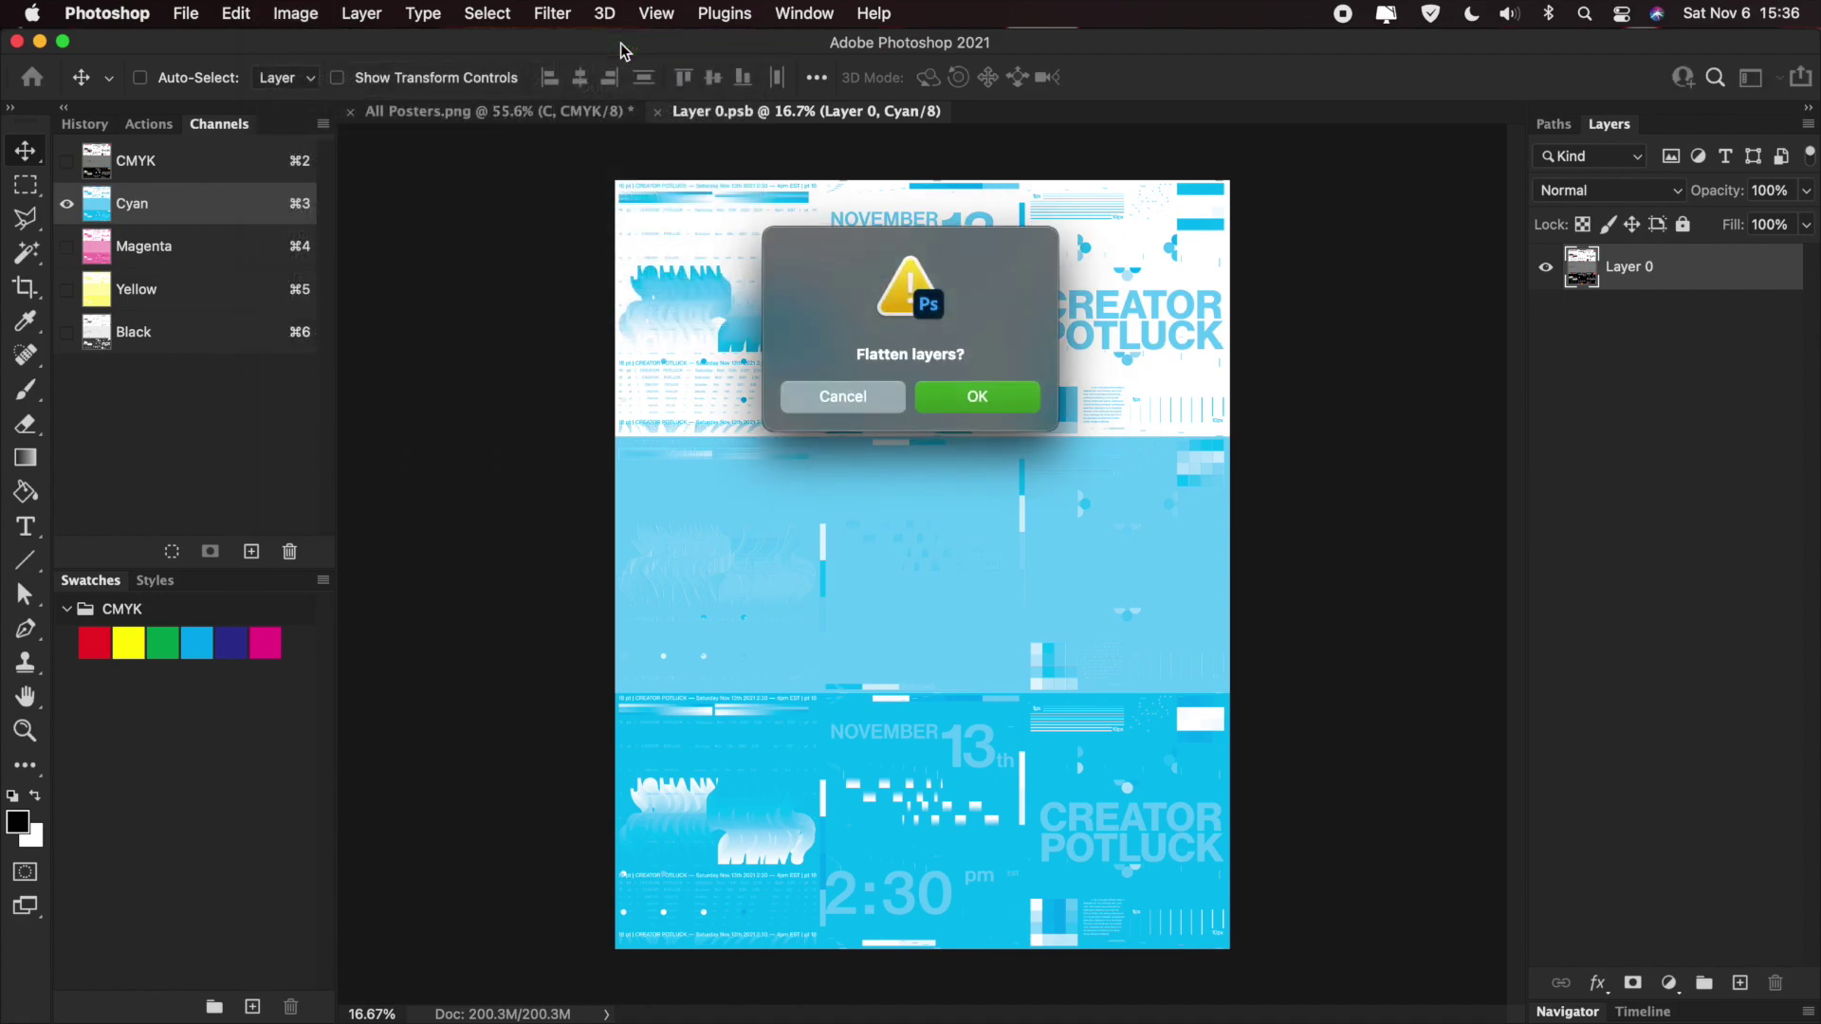
pyautogui.click(998, 398)
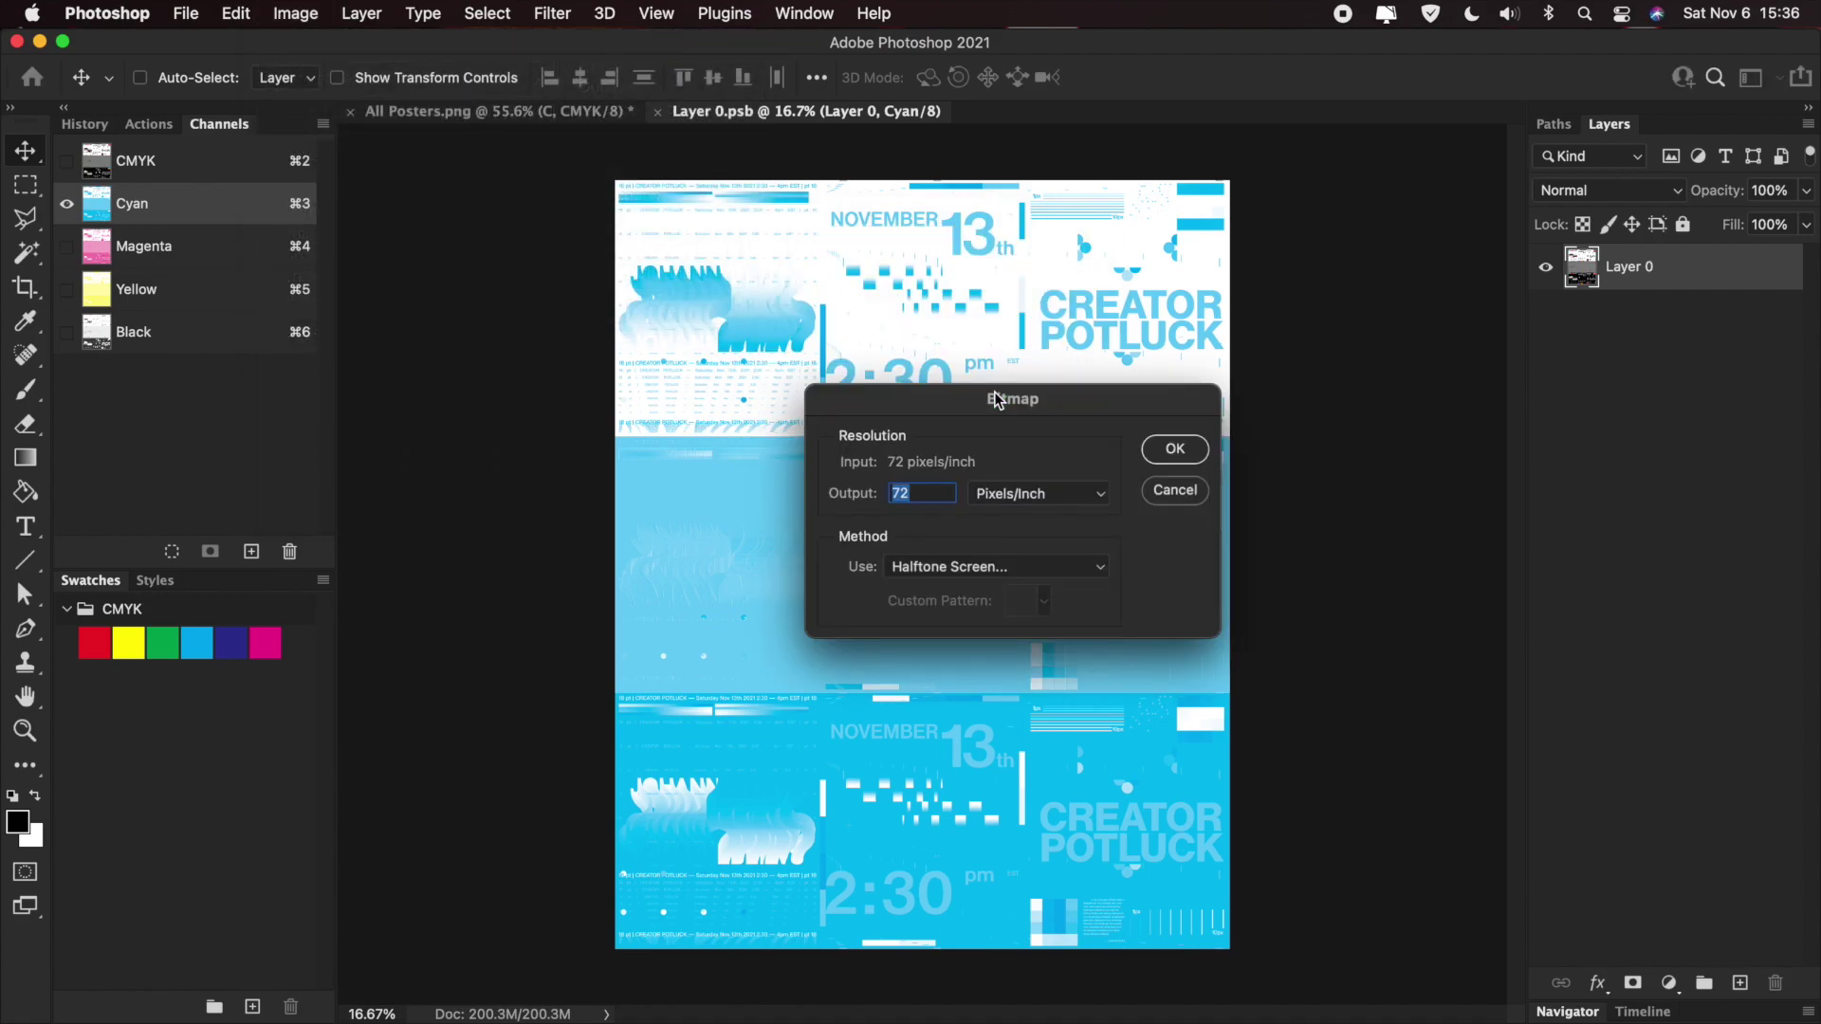
pyautogui.click(913, 487)
pyautogui.click(943, 561)
pyautogui.click(952, 545)
pyautogui.click(1175, 448)
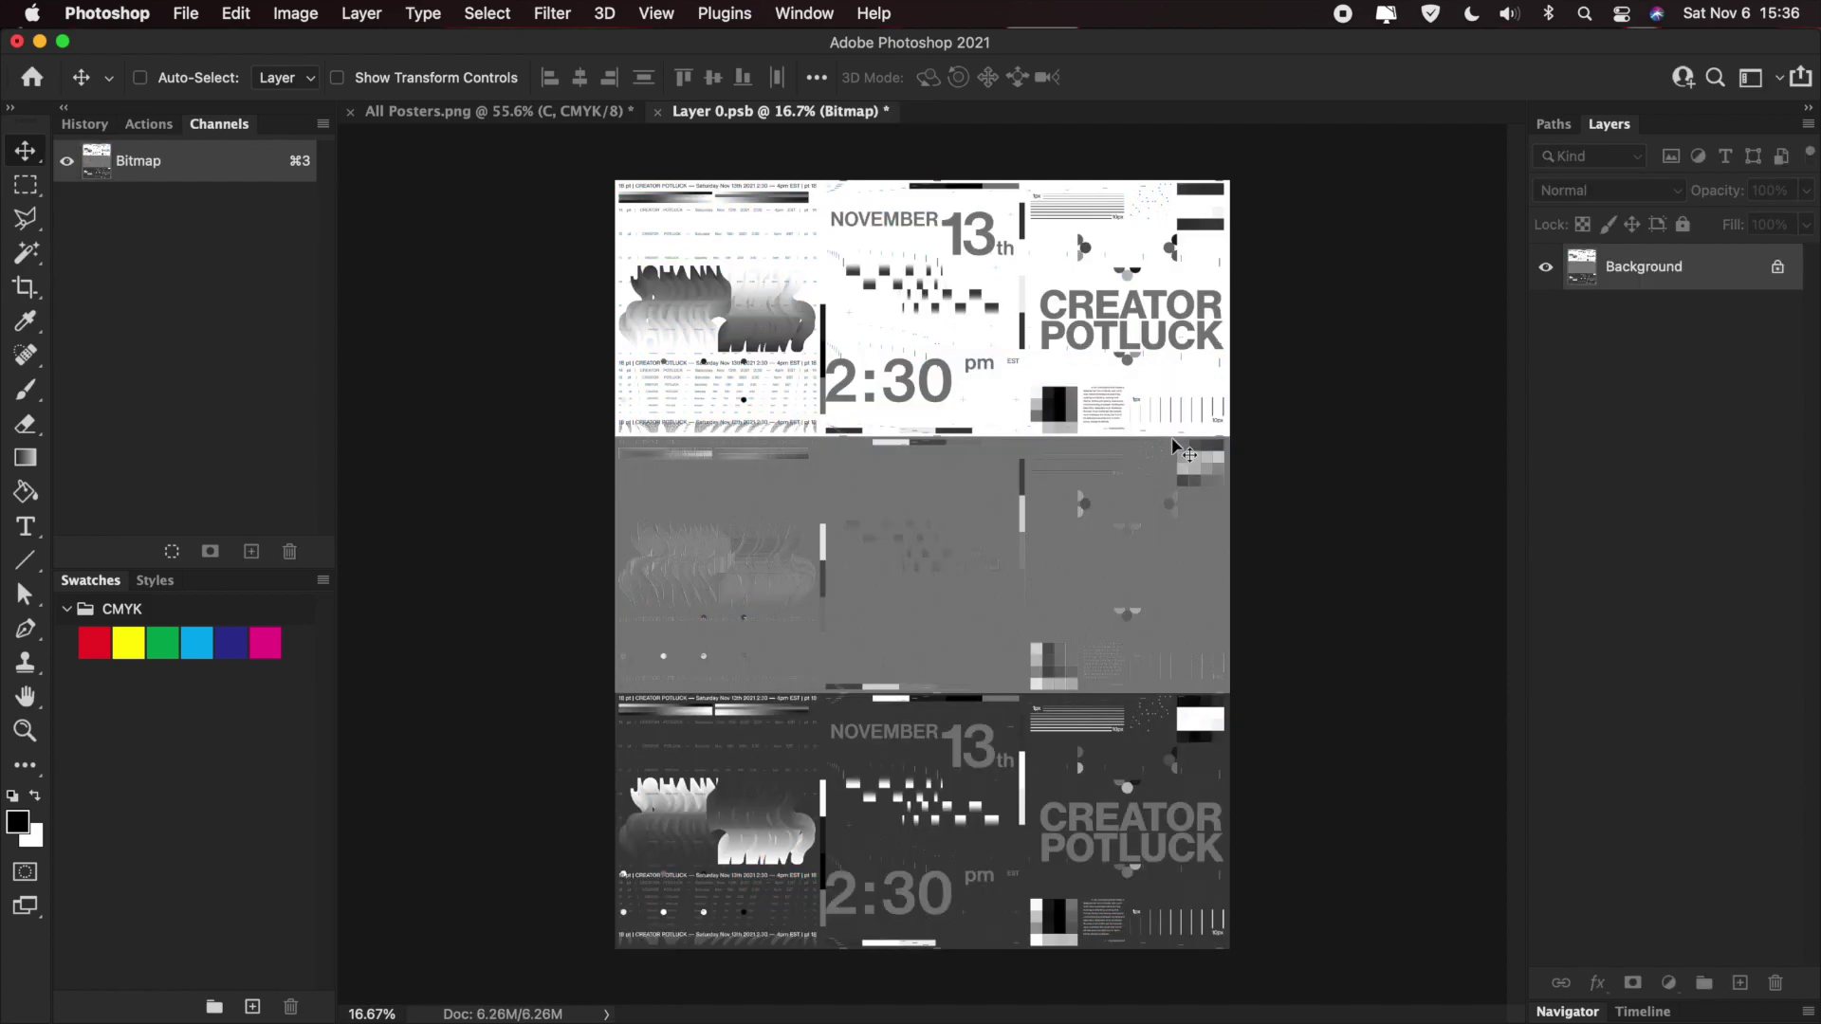
# - Inspect the cyan dither at 100% zoom, then save and close the C layer's smart object contents
pyautogui.press('super+1')
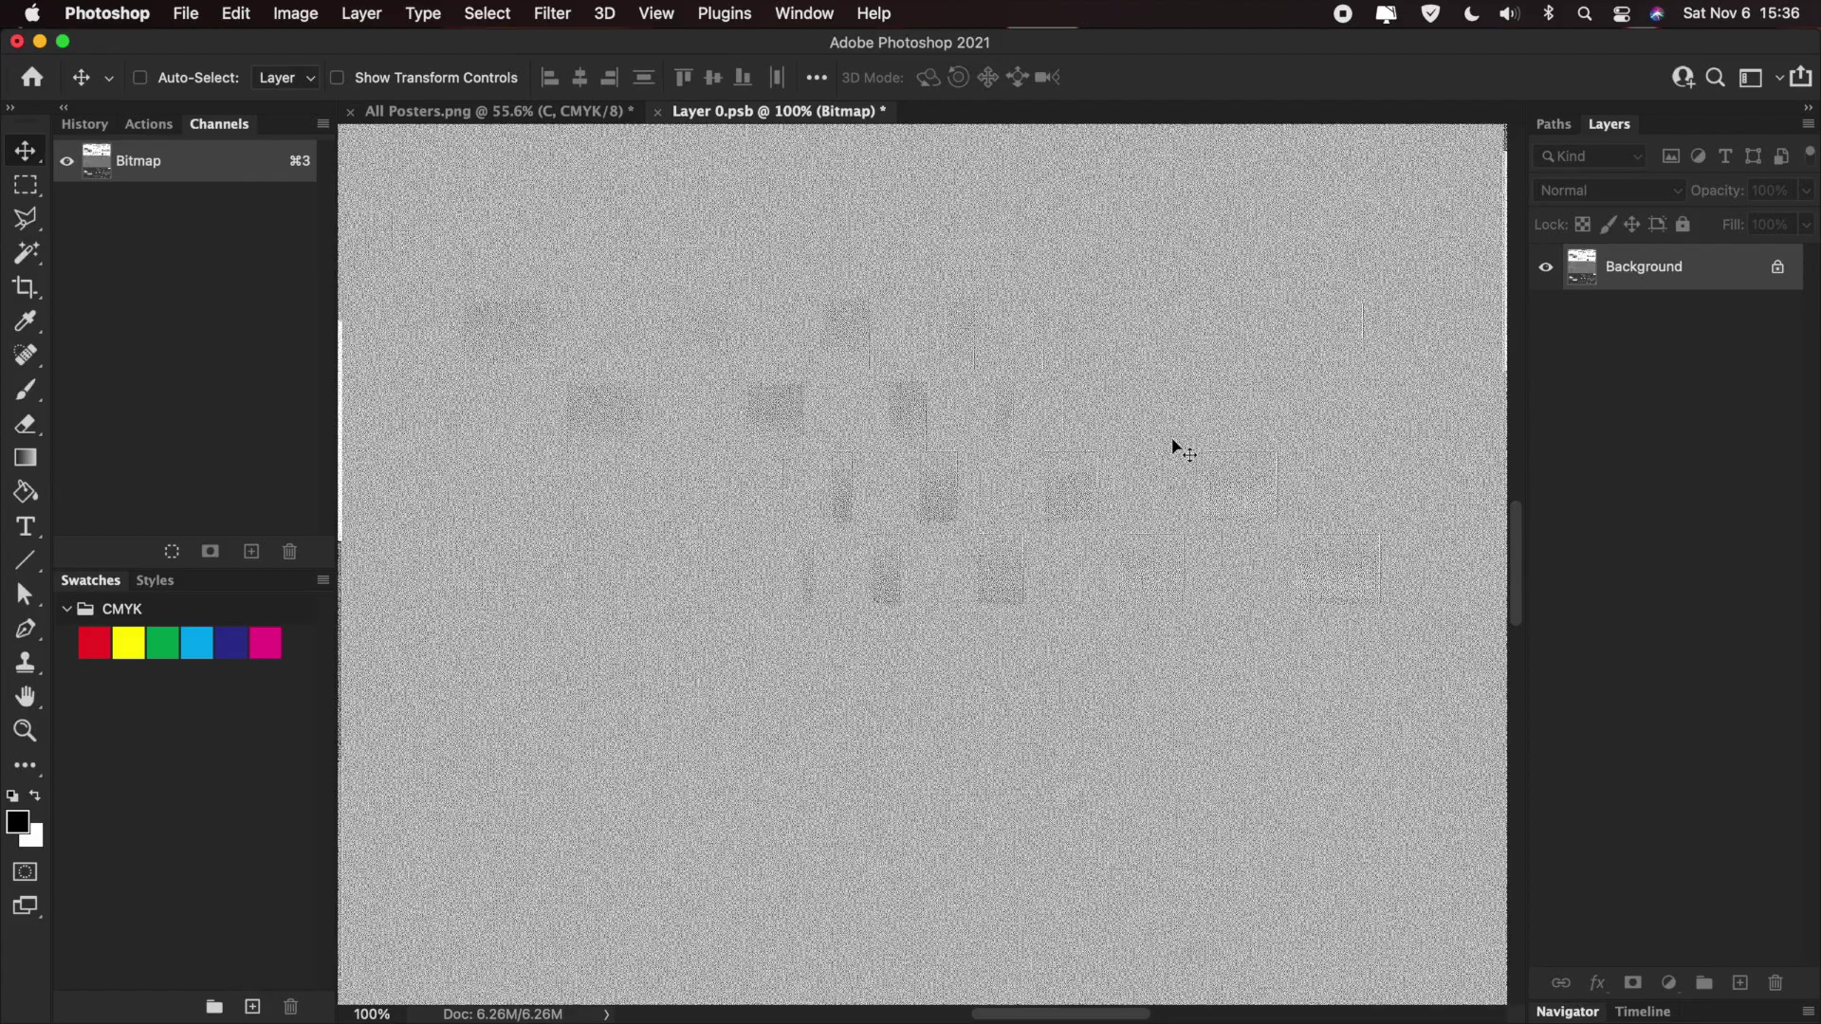
pyautogui.hscroll(-10, 1171, 436)
pyautogui.scroll(5, 1170, 436)
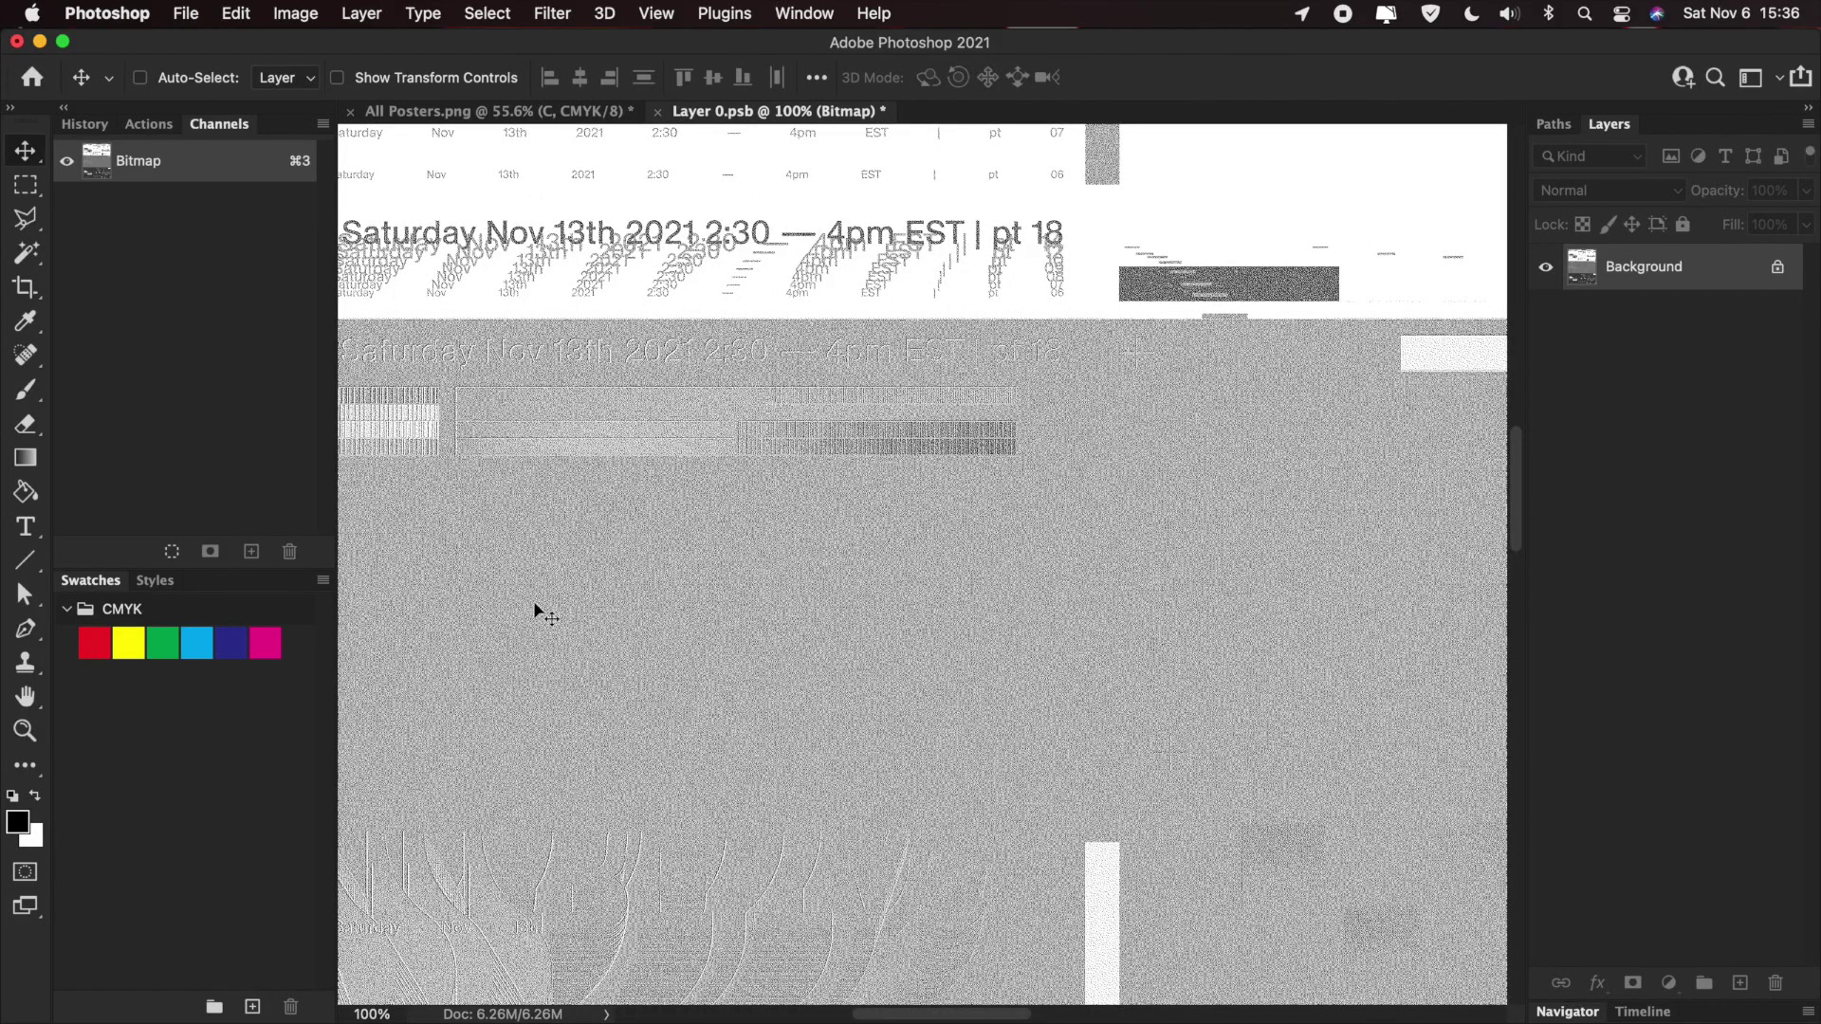
pyautogui.press('super+s')
pyautogui.click(658, 113)
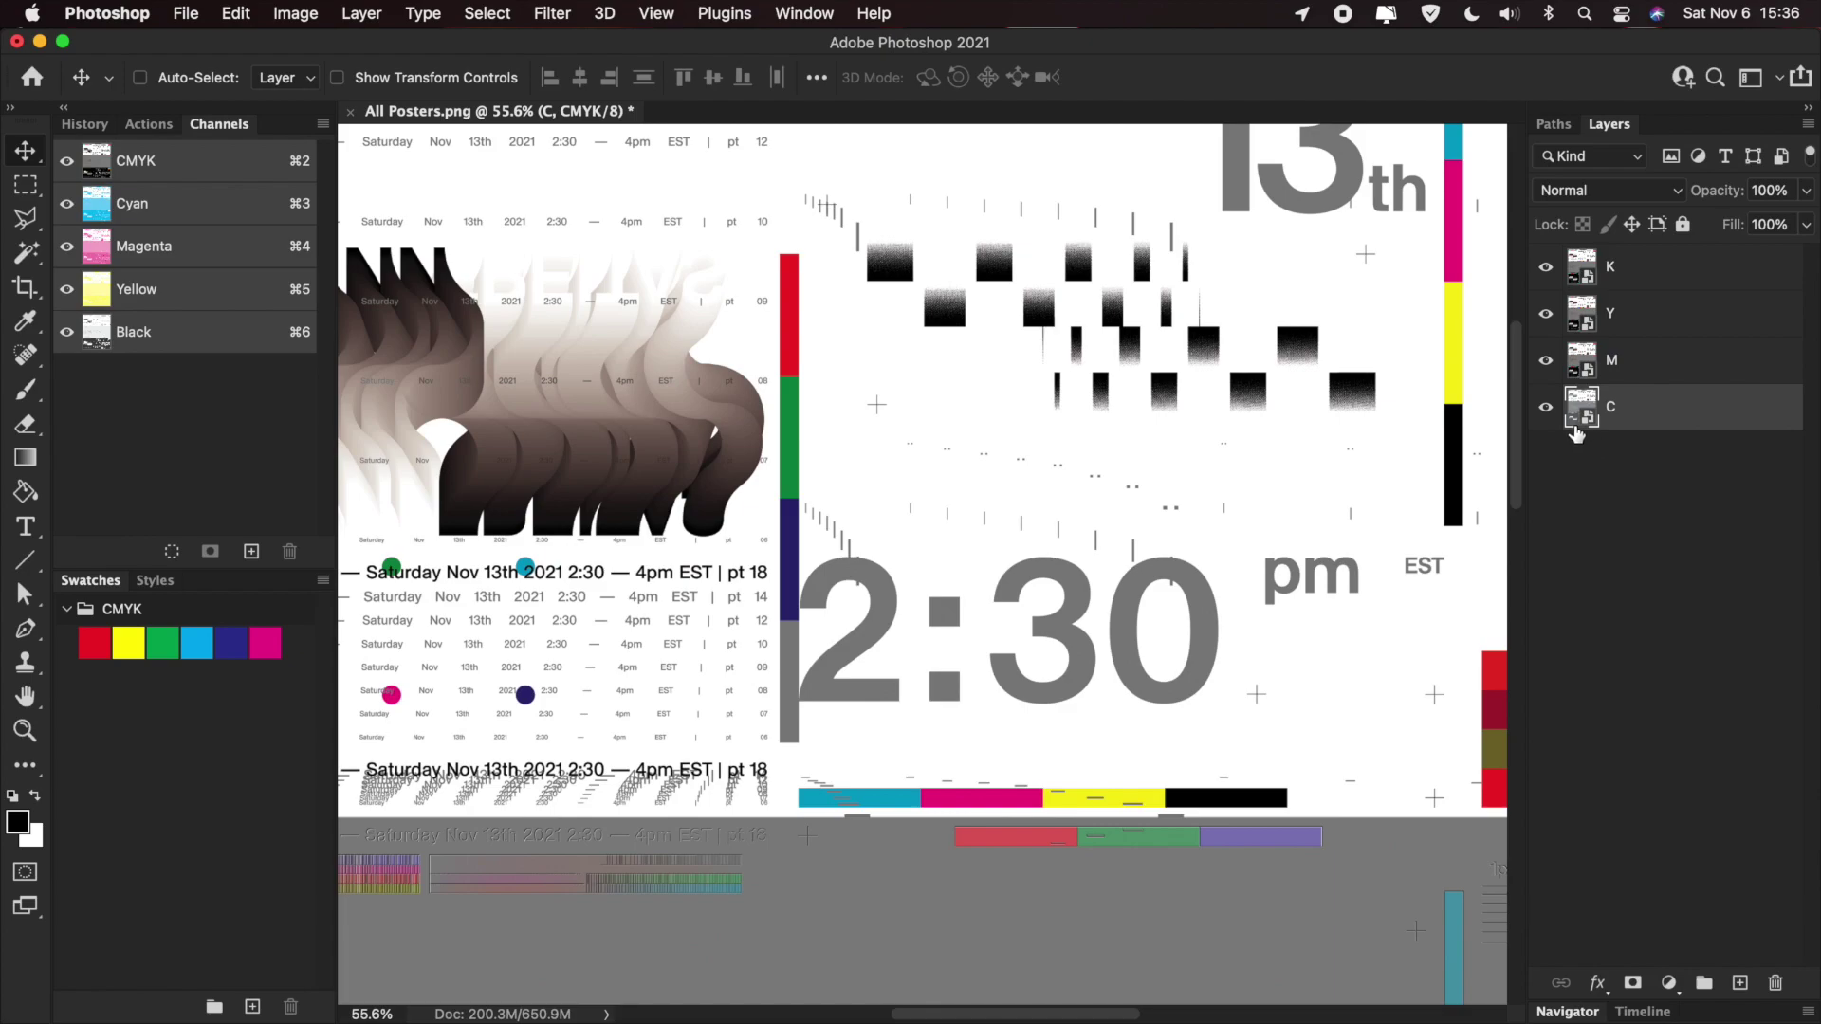
# - Open the M layer's smart object contents and isolate the Magenta channel
pyautogui.click(1637, 382)
pyautogui.rightClick(1637, 382)
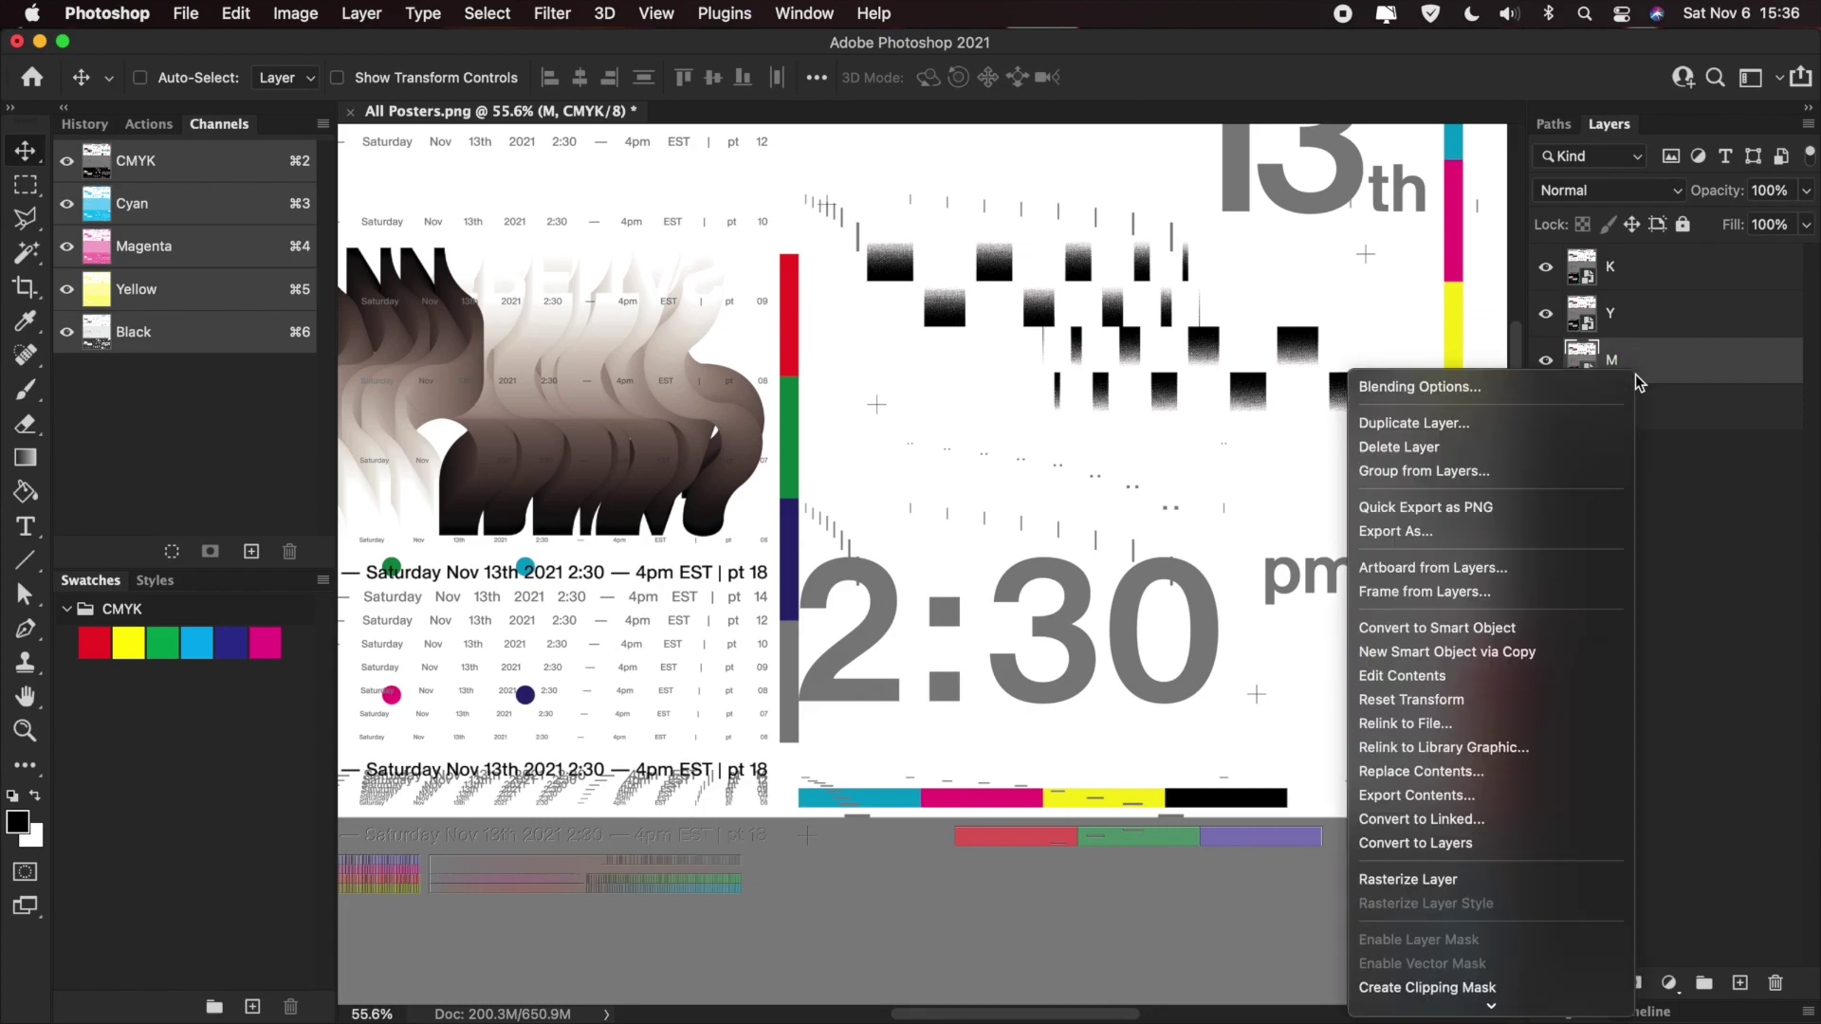
pyautogui.click(1456, 679)
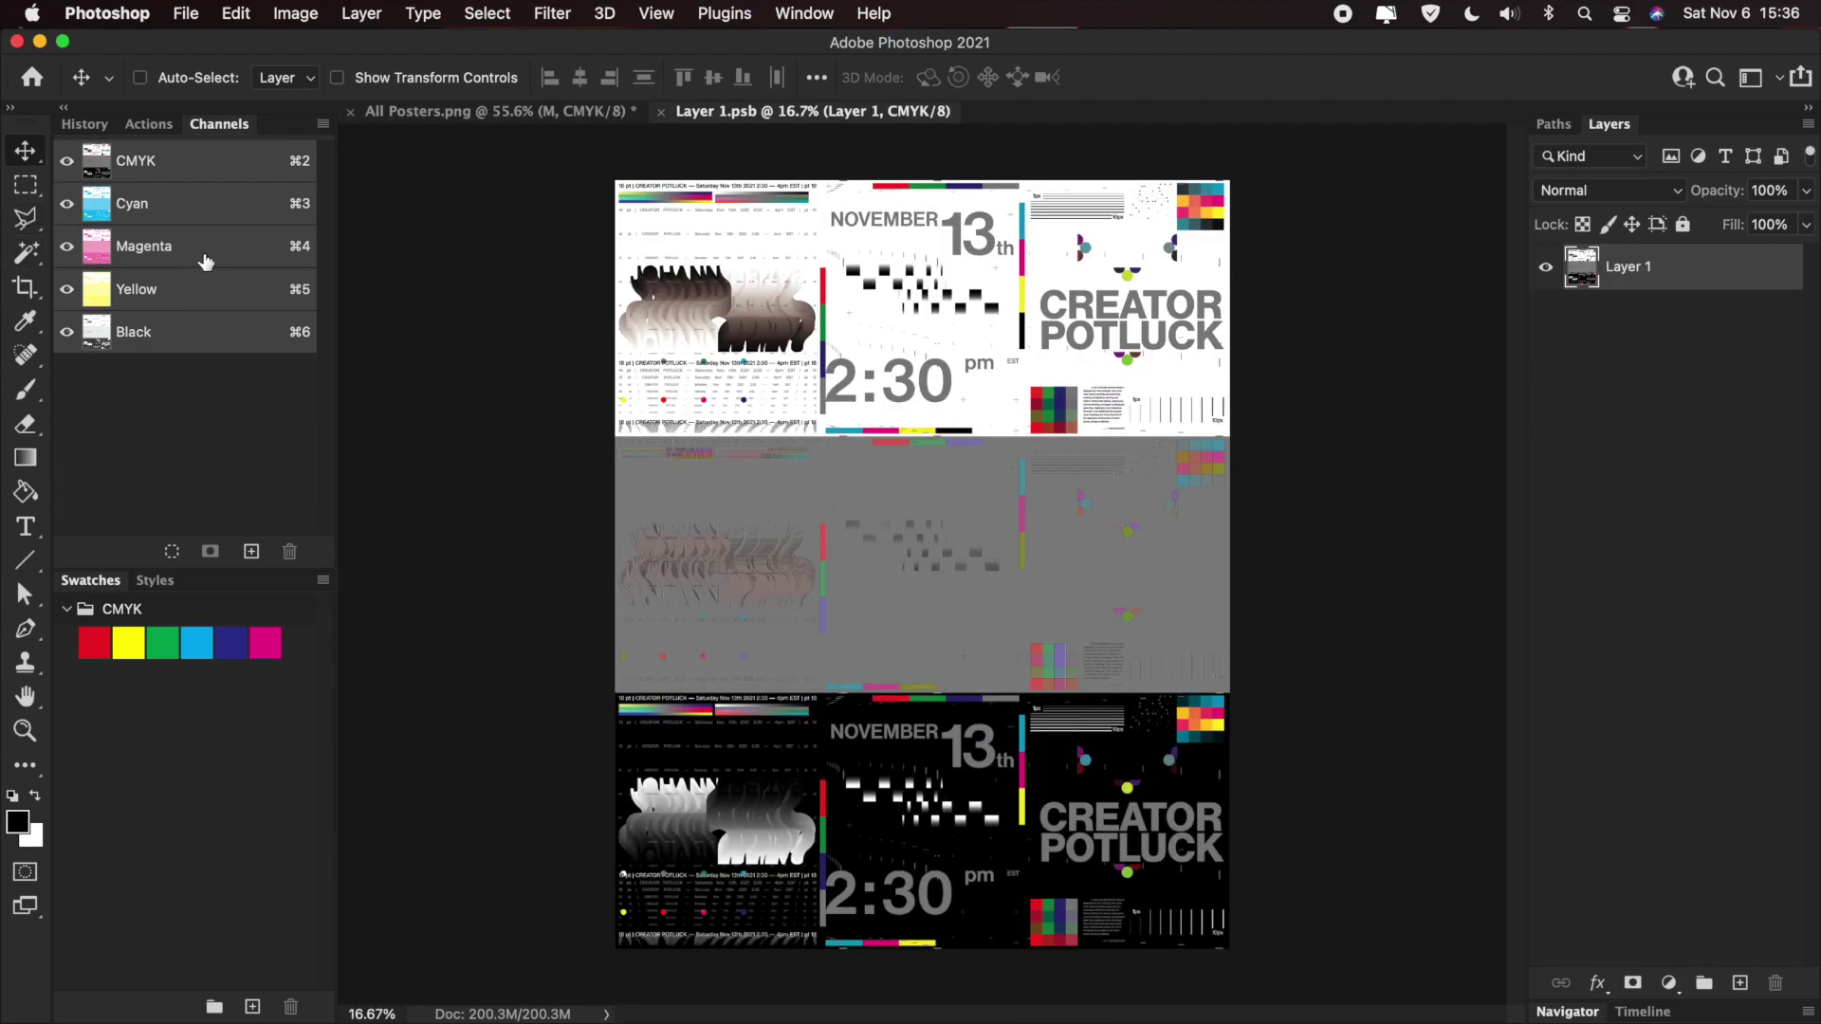
pyautogui.click(218, 265)
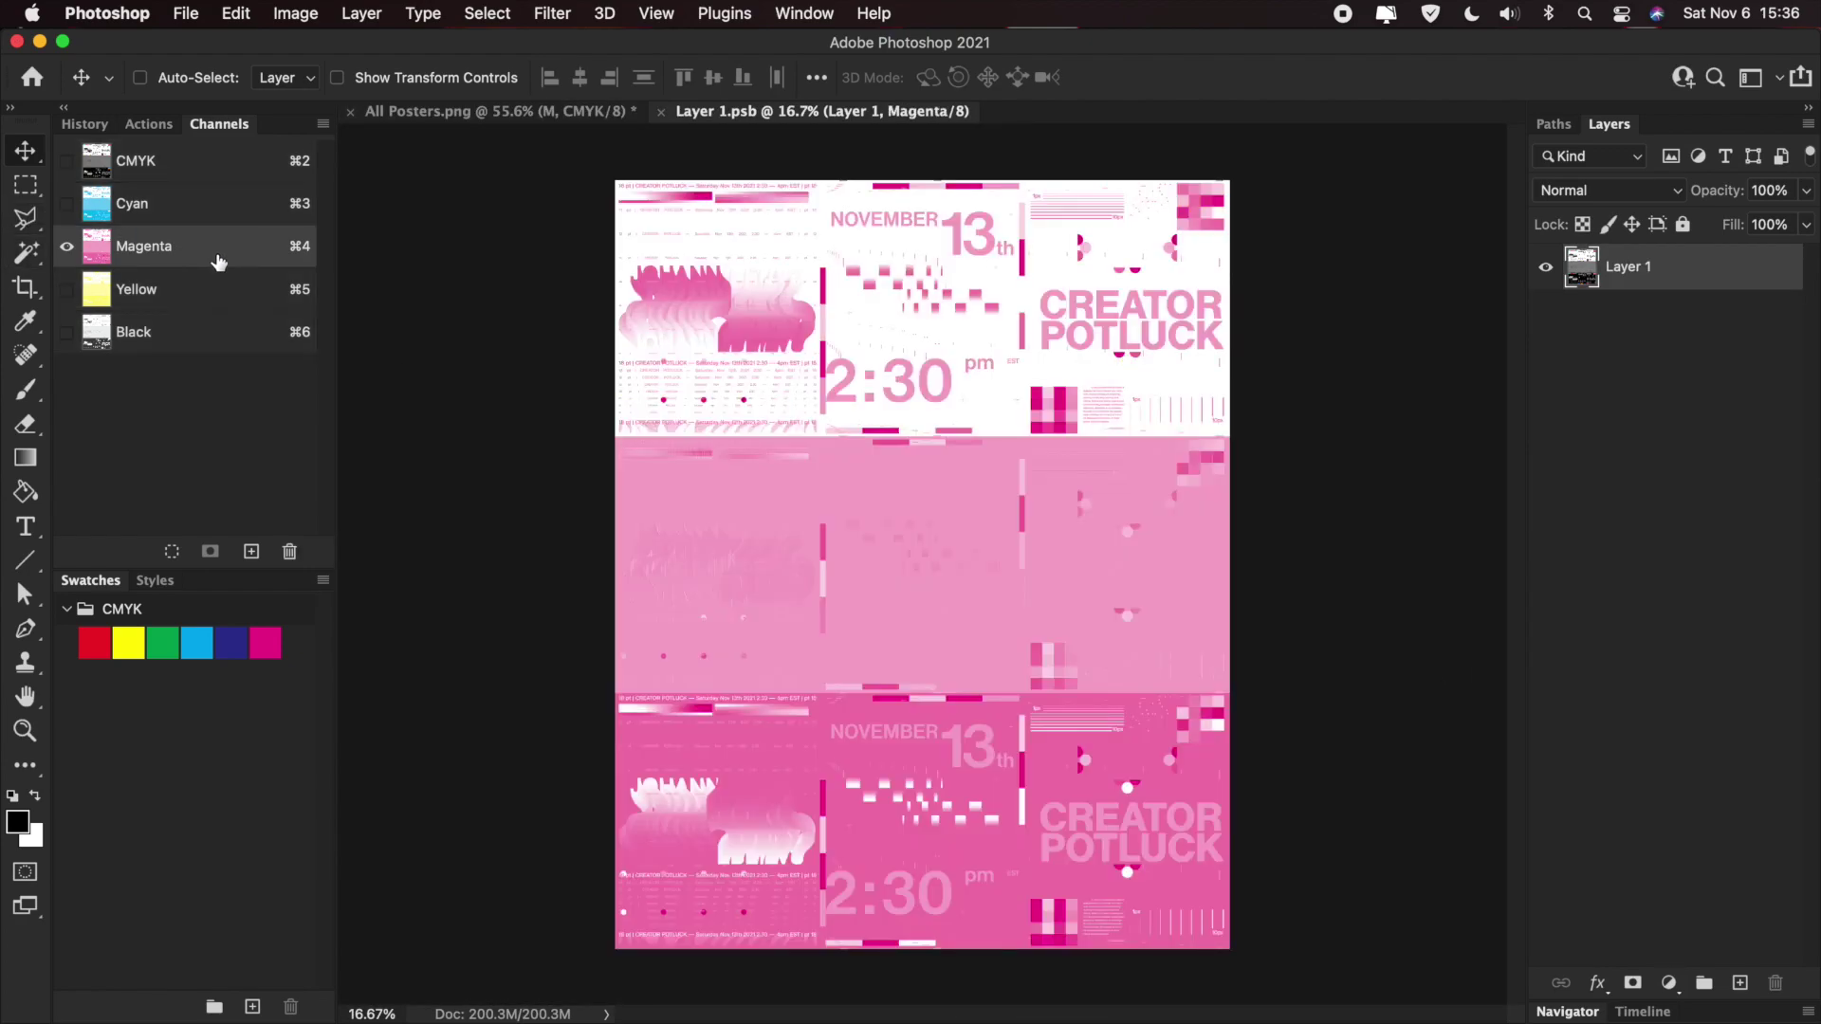
# - Convert the Magenta channel to a flattened 72 pixels/inch Bitmap with Diffusion Dither, then save and close the smart object contents
pyautogui.click(289, 12)
pyautogui.moveTo(313, 44)
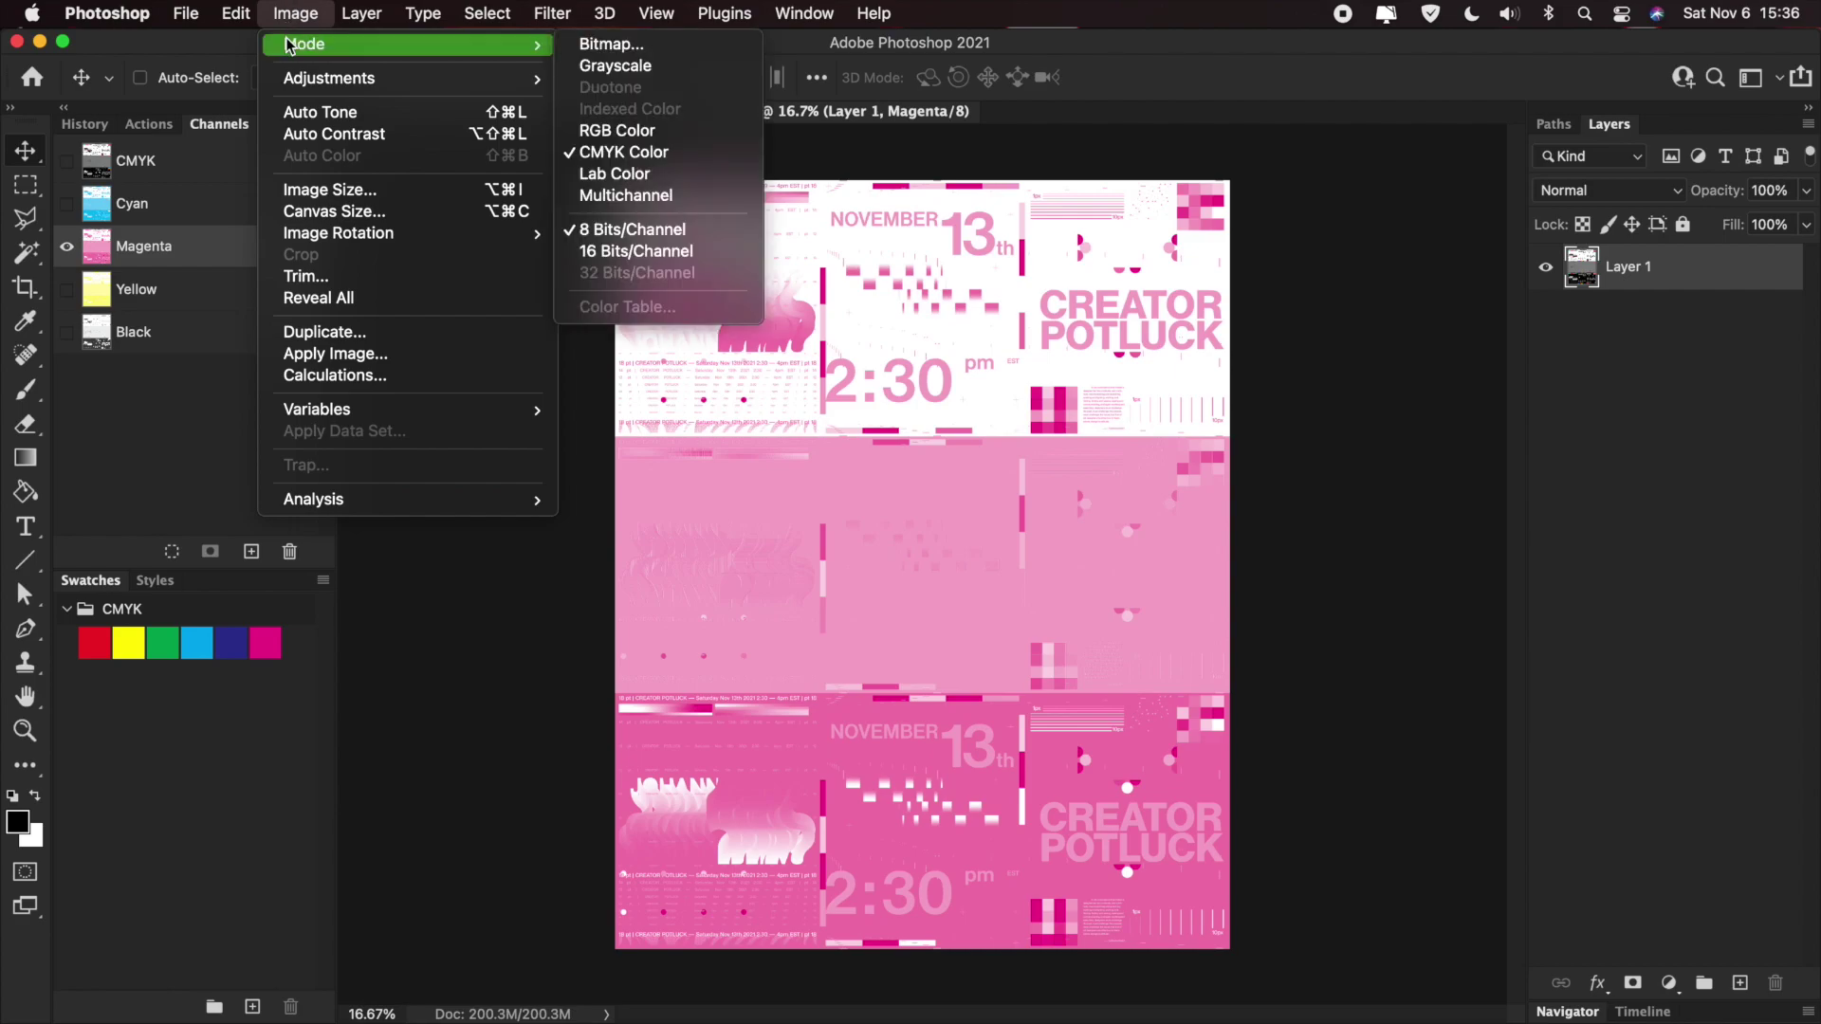
pyautogui.click(607, 45)
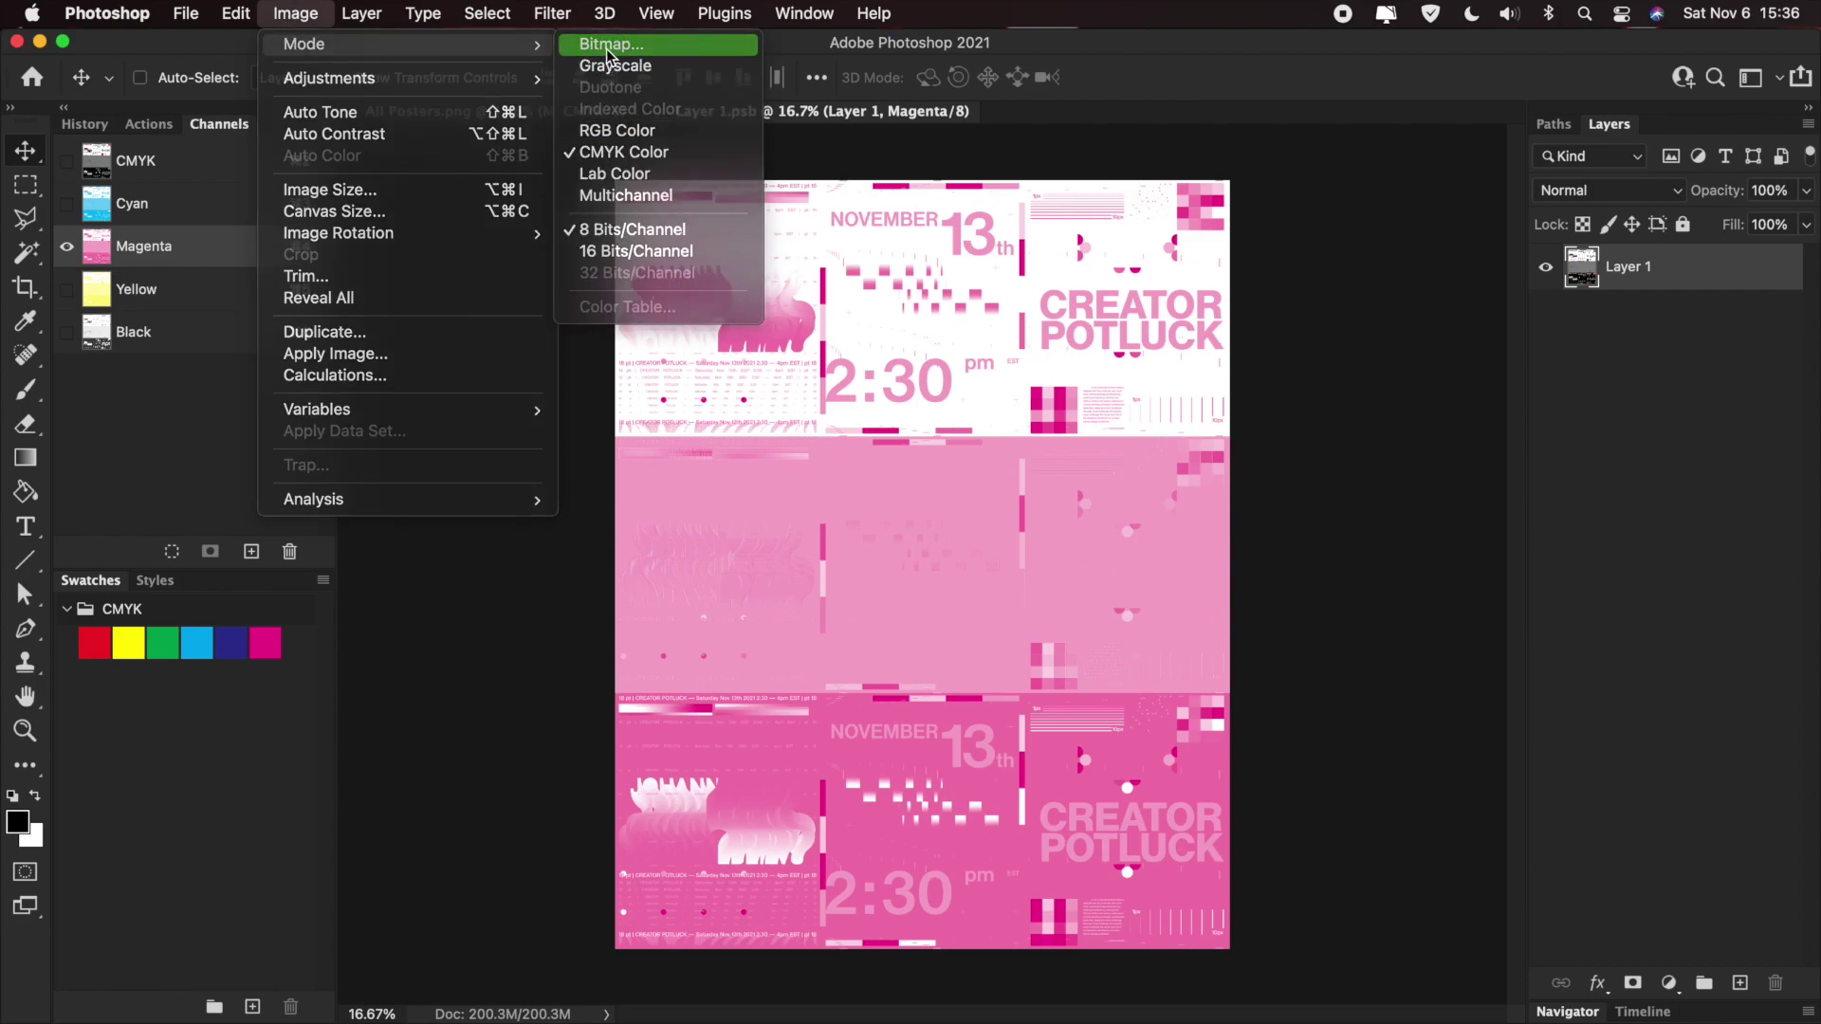
pyautogui.press('Return')
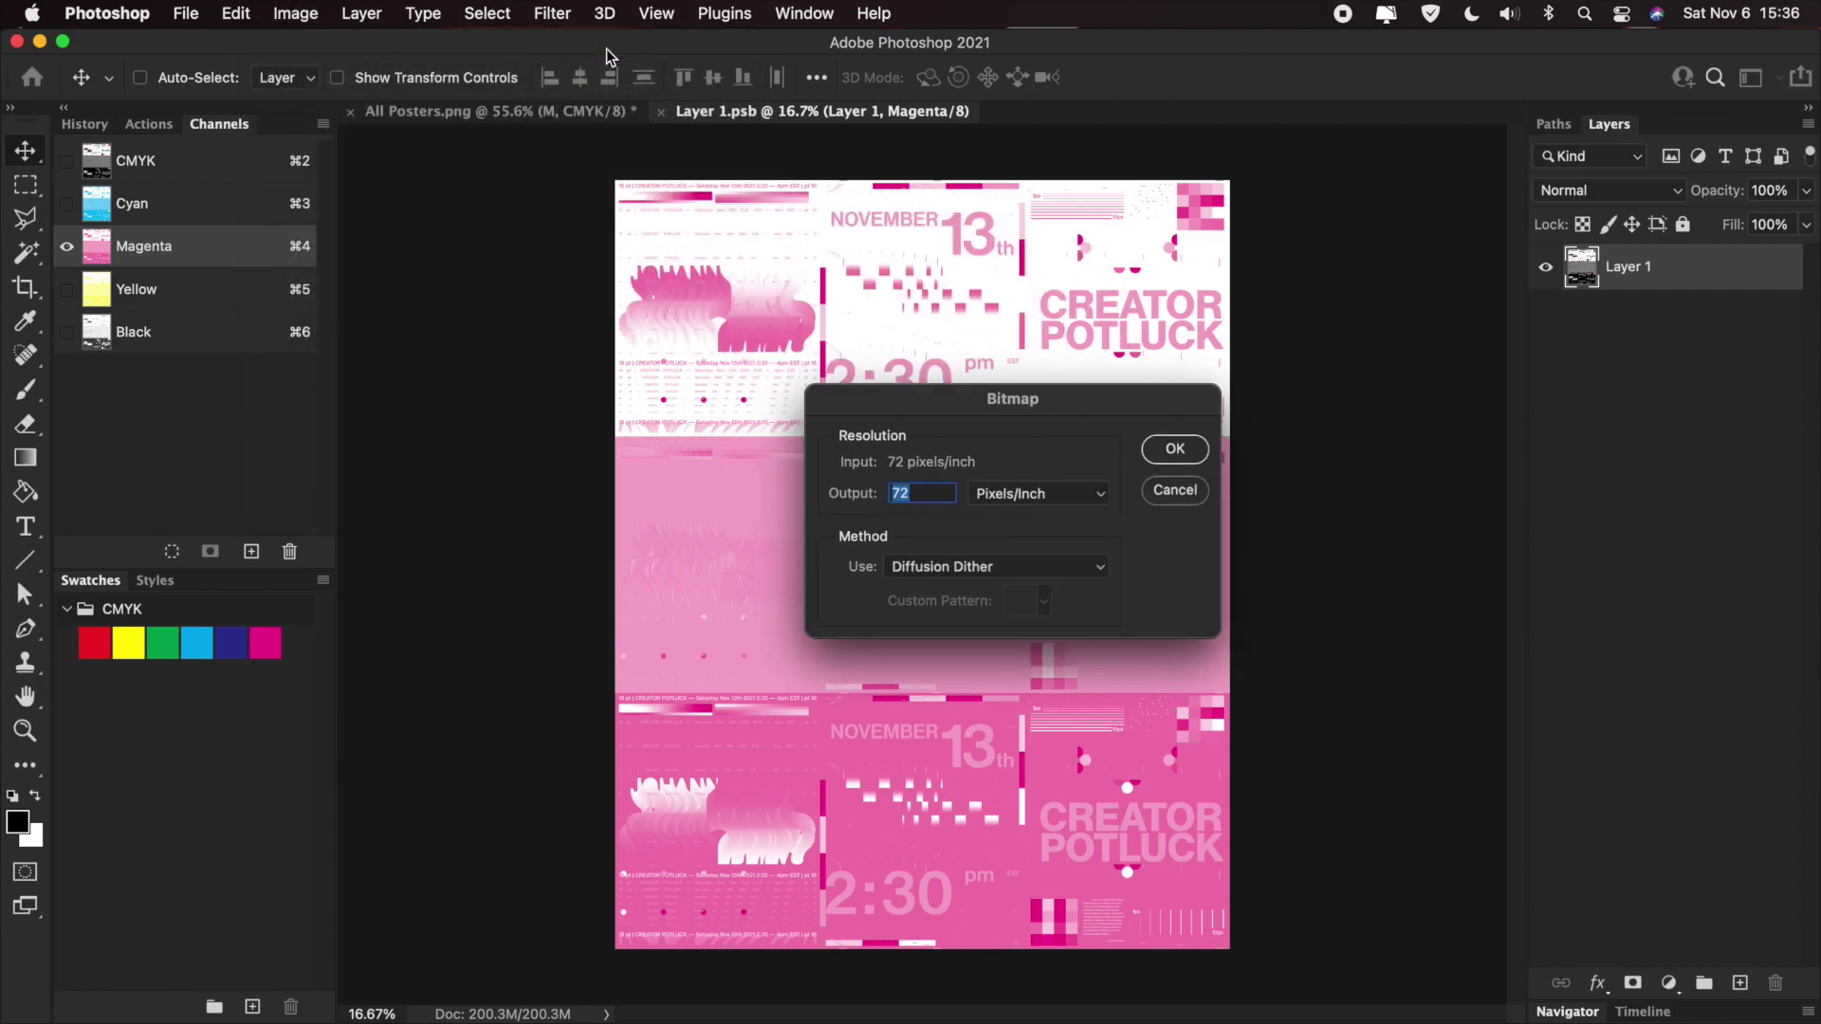
pyautogui.press('Return')
pyautogui.press('super+s')
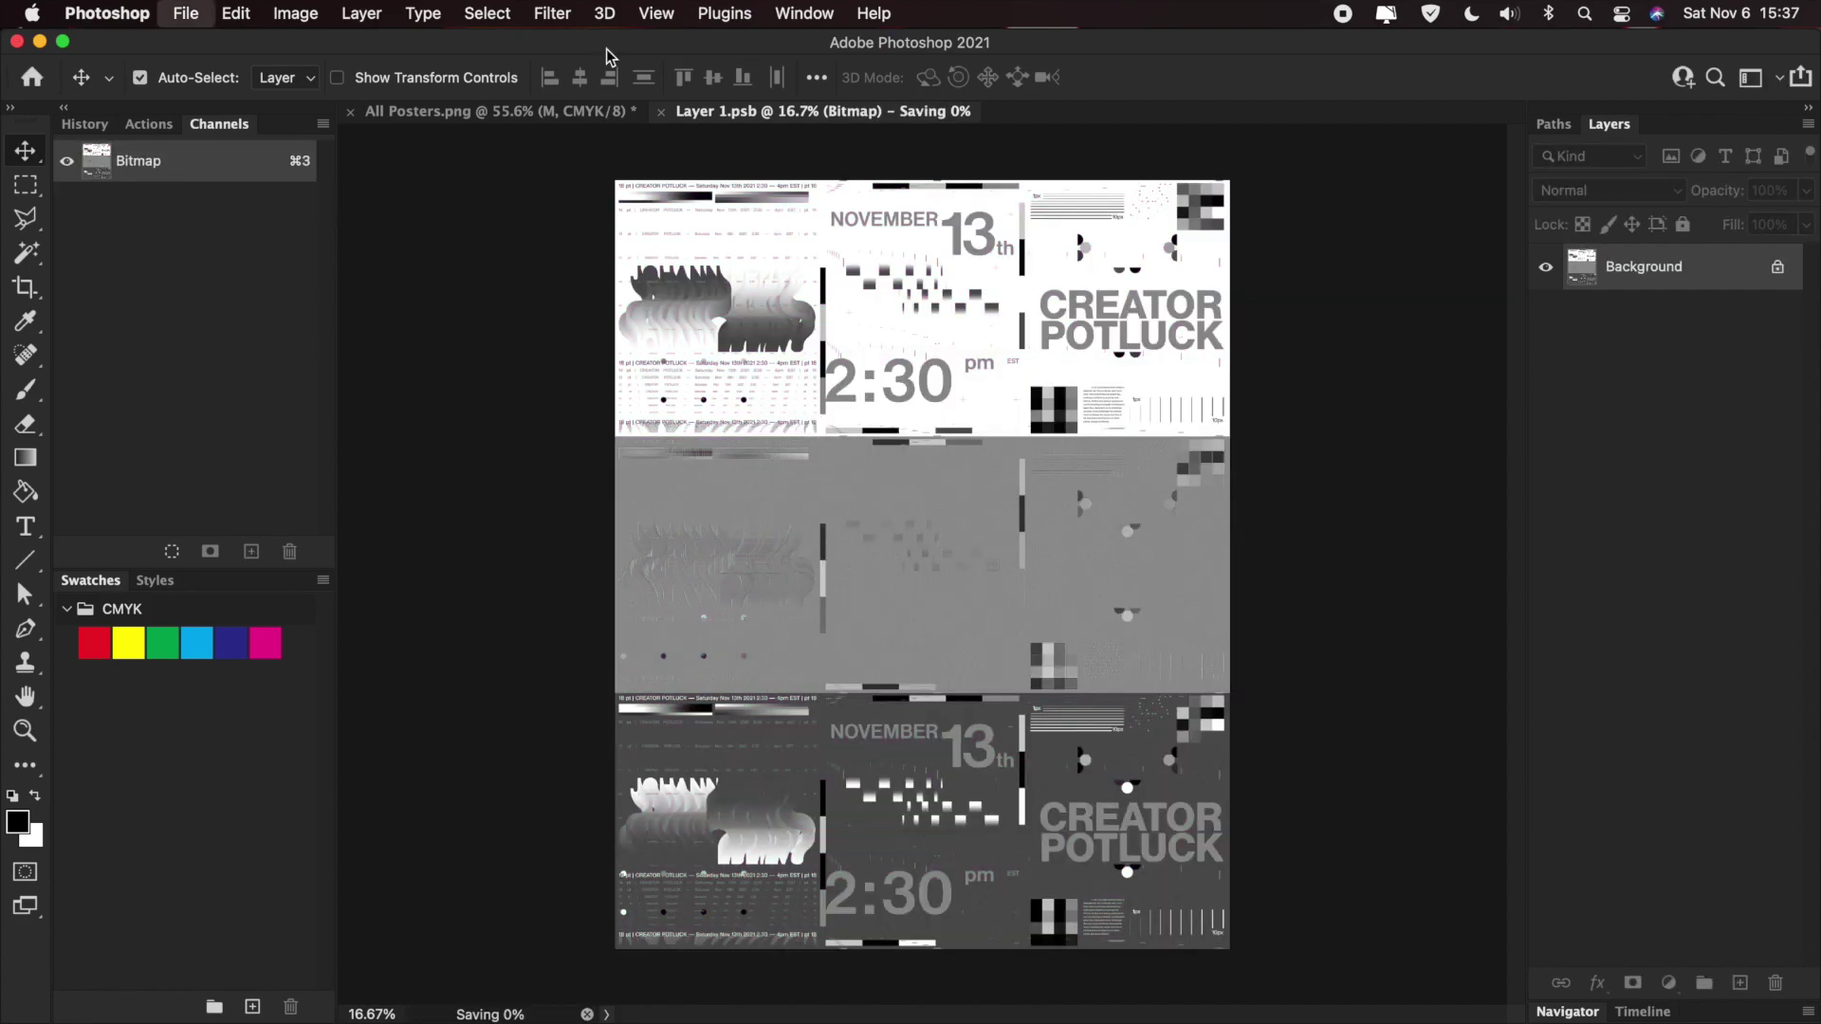
pyautogui.press('super+w')
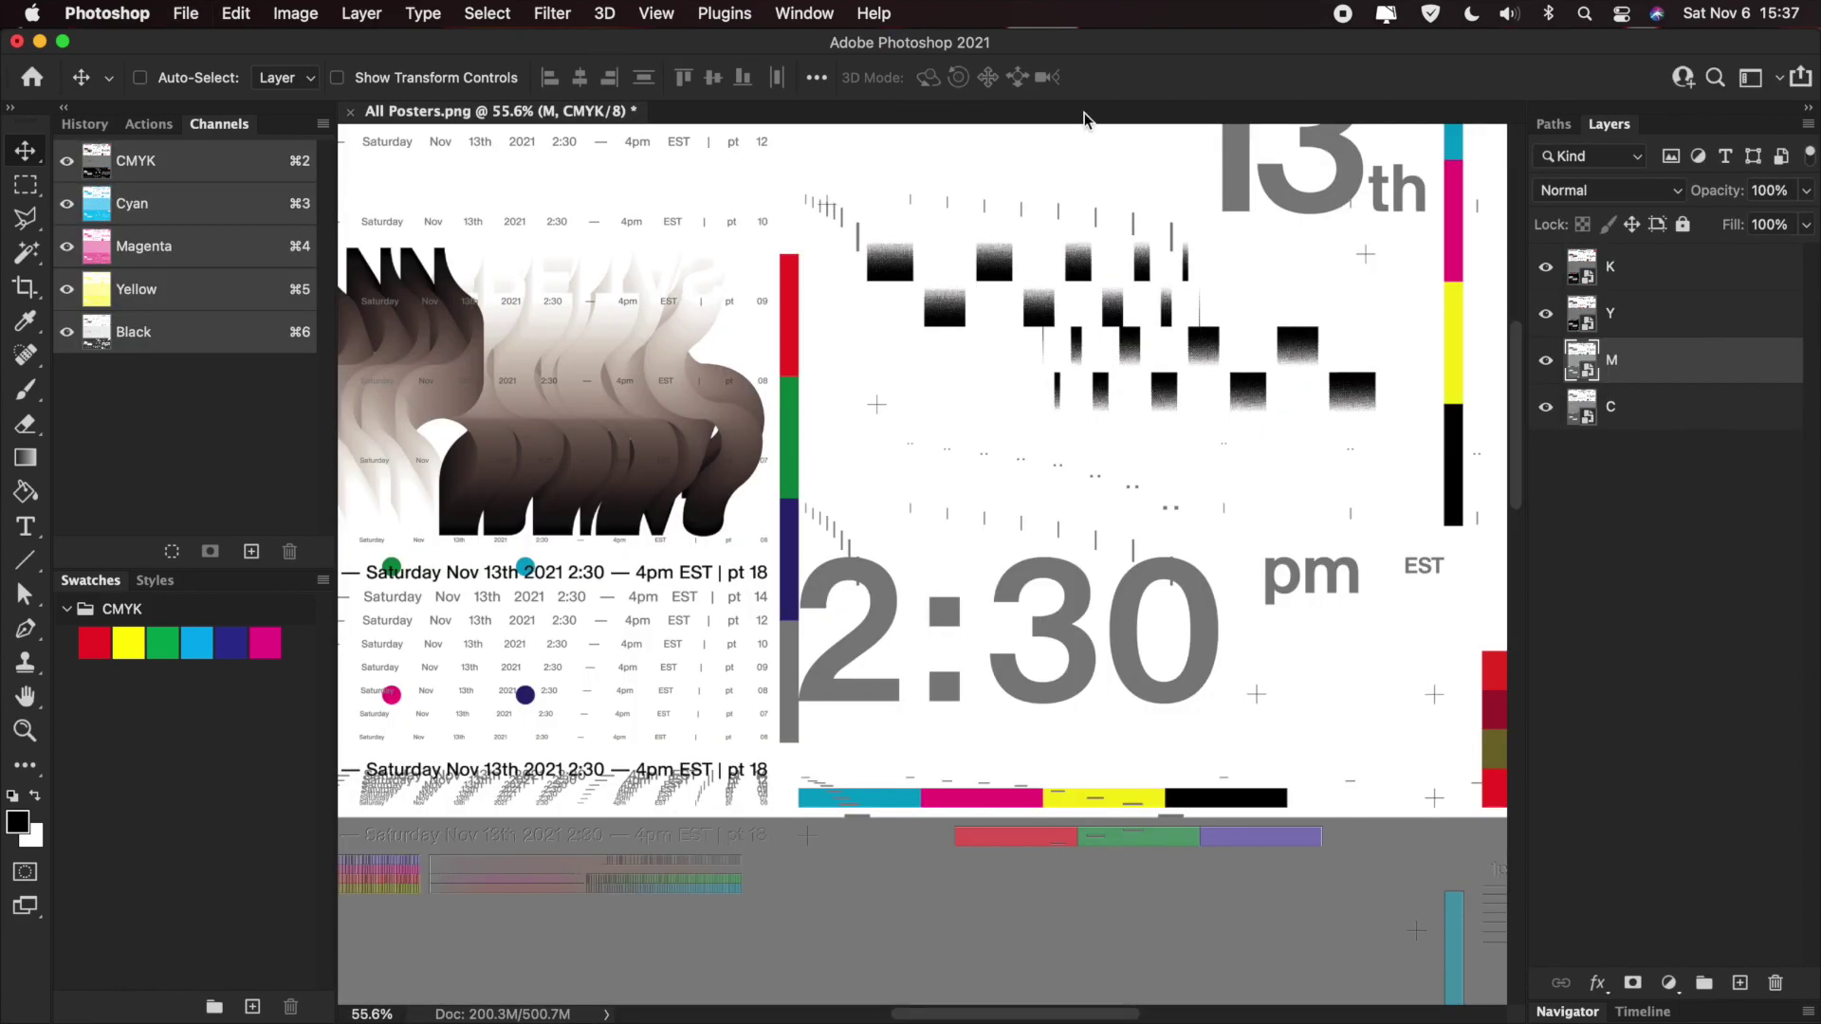
# - Open the Y layer's smart object contents for editing
pyautogui.click(1732, 322)
pyautogui.rightClick(1730, 318)
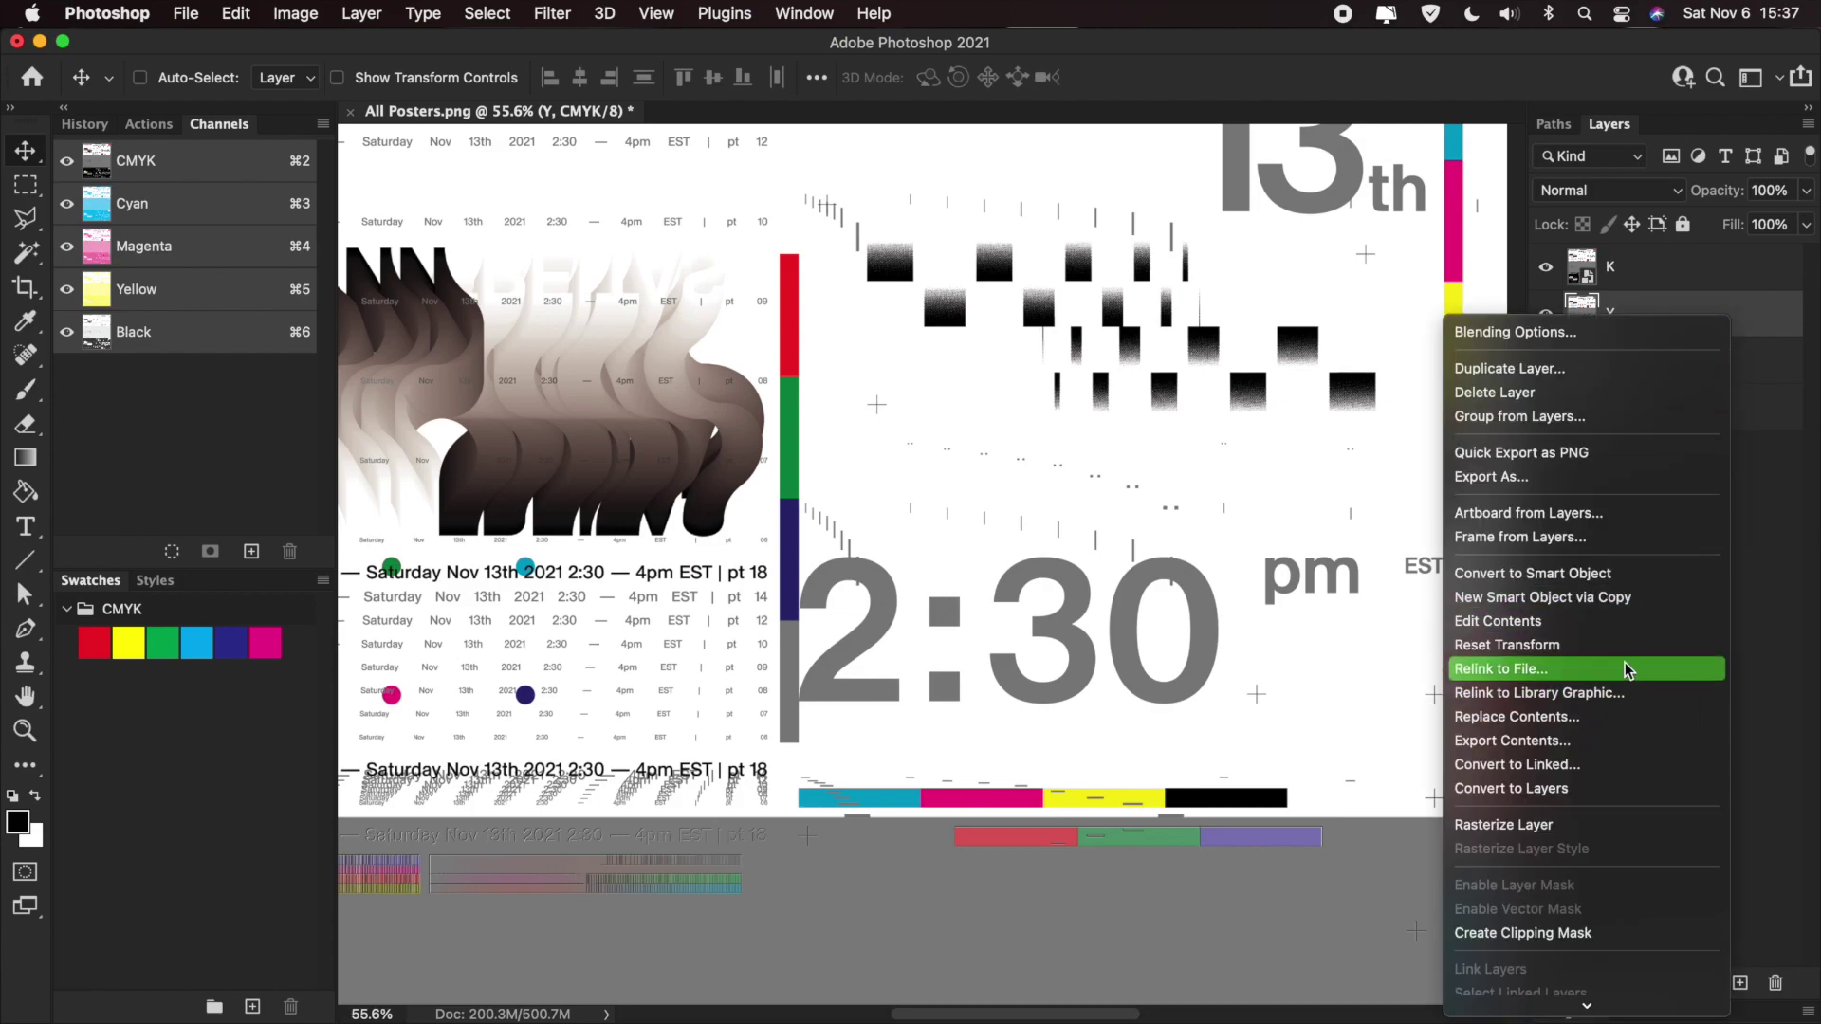
pyautogui.click(1613, 622)
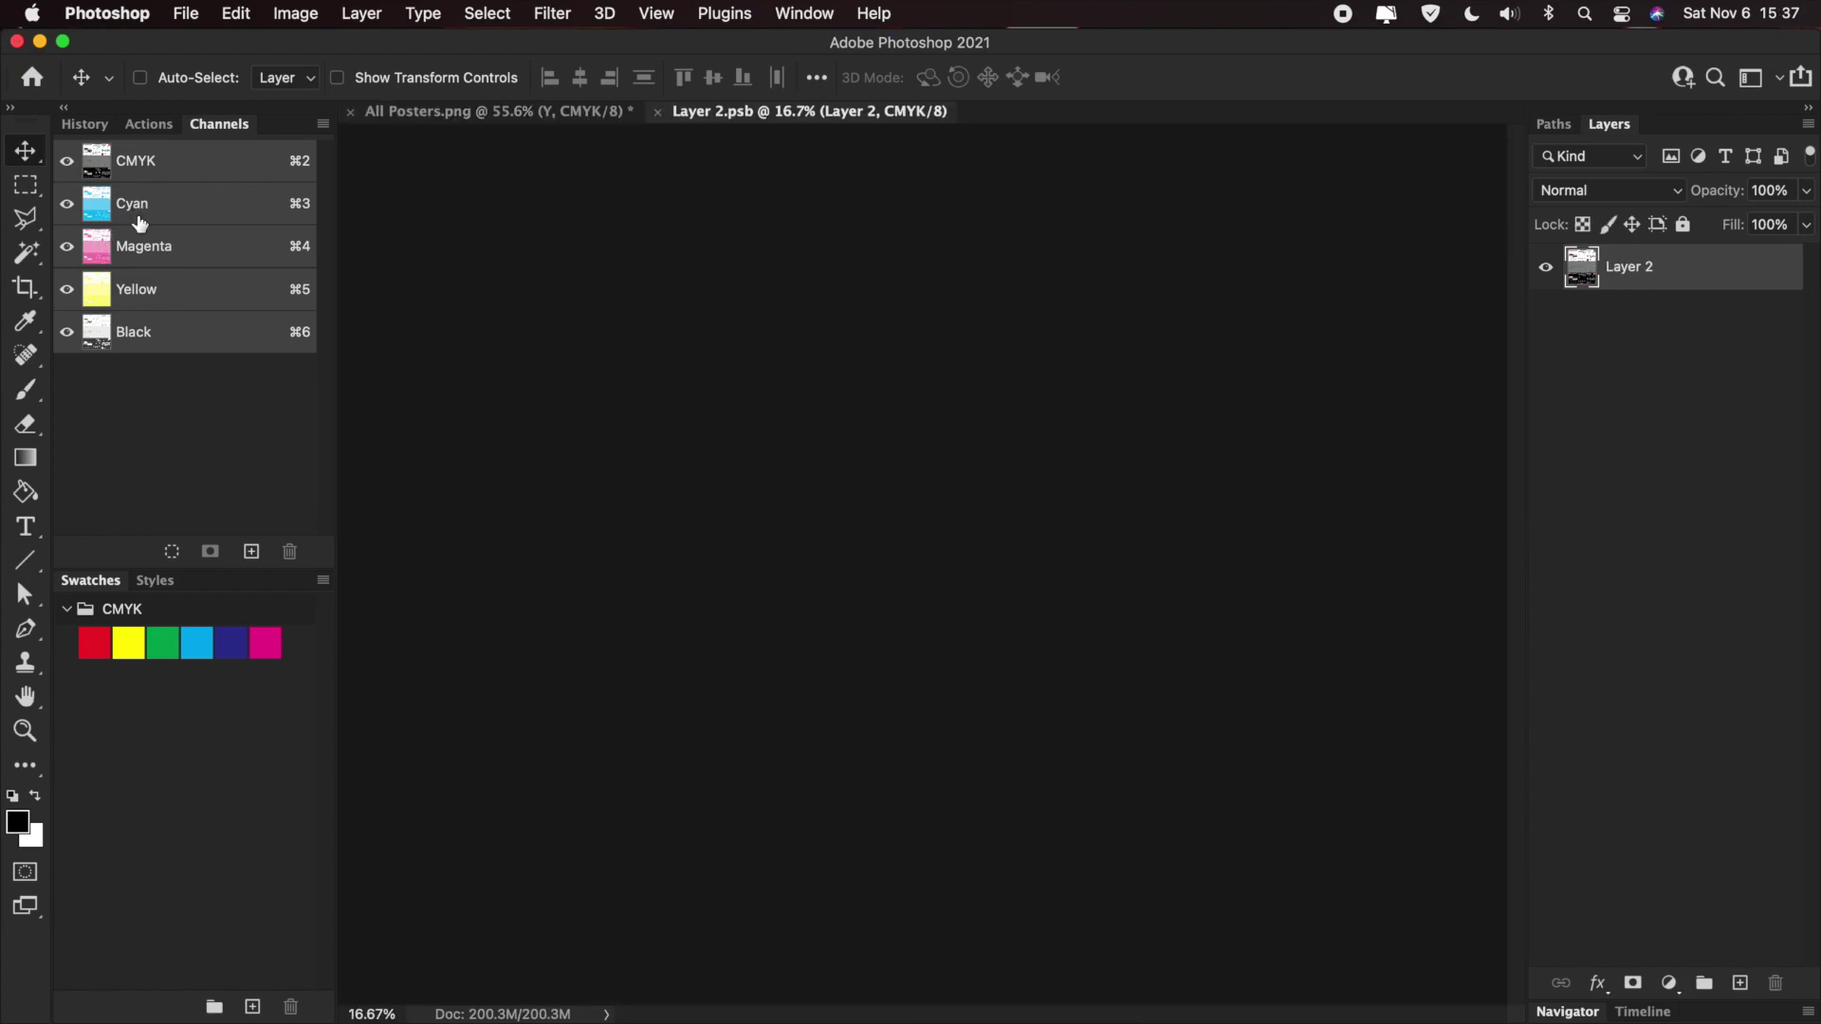
pyautogui.click(295, 13)
pyautogui.moveTo(398, 44)
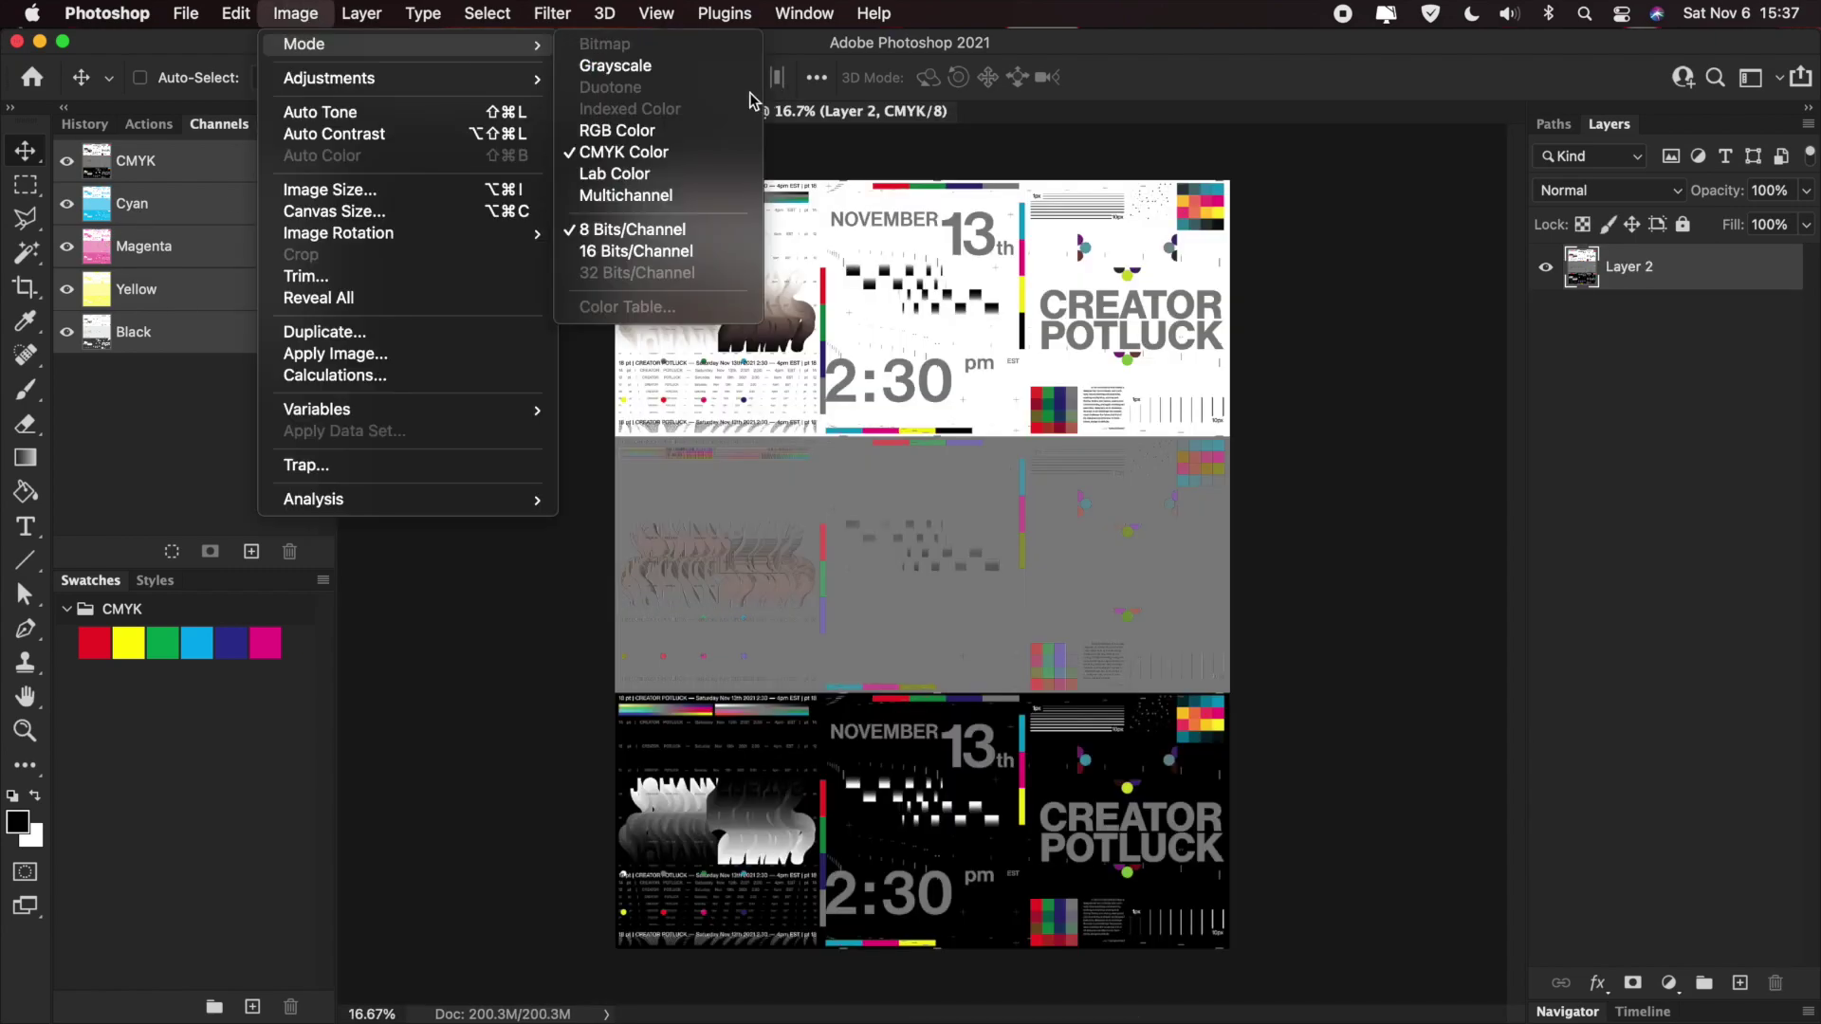
pyautogui.press('Escape')
# - Isolate the Yellow channel, convert it to a flattened dithered Bitmap, and save and close the Y smart object contents
pyautogui.click(136, 289)
pyautogui.click(295, 13)
pyautogui.moveTo(303, 43)
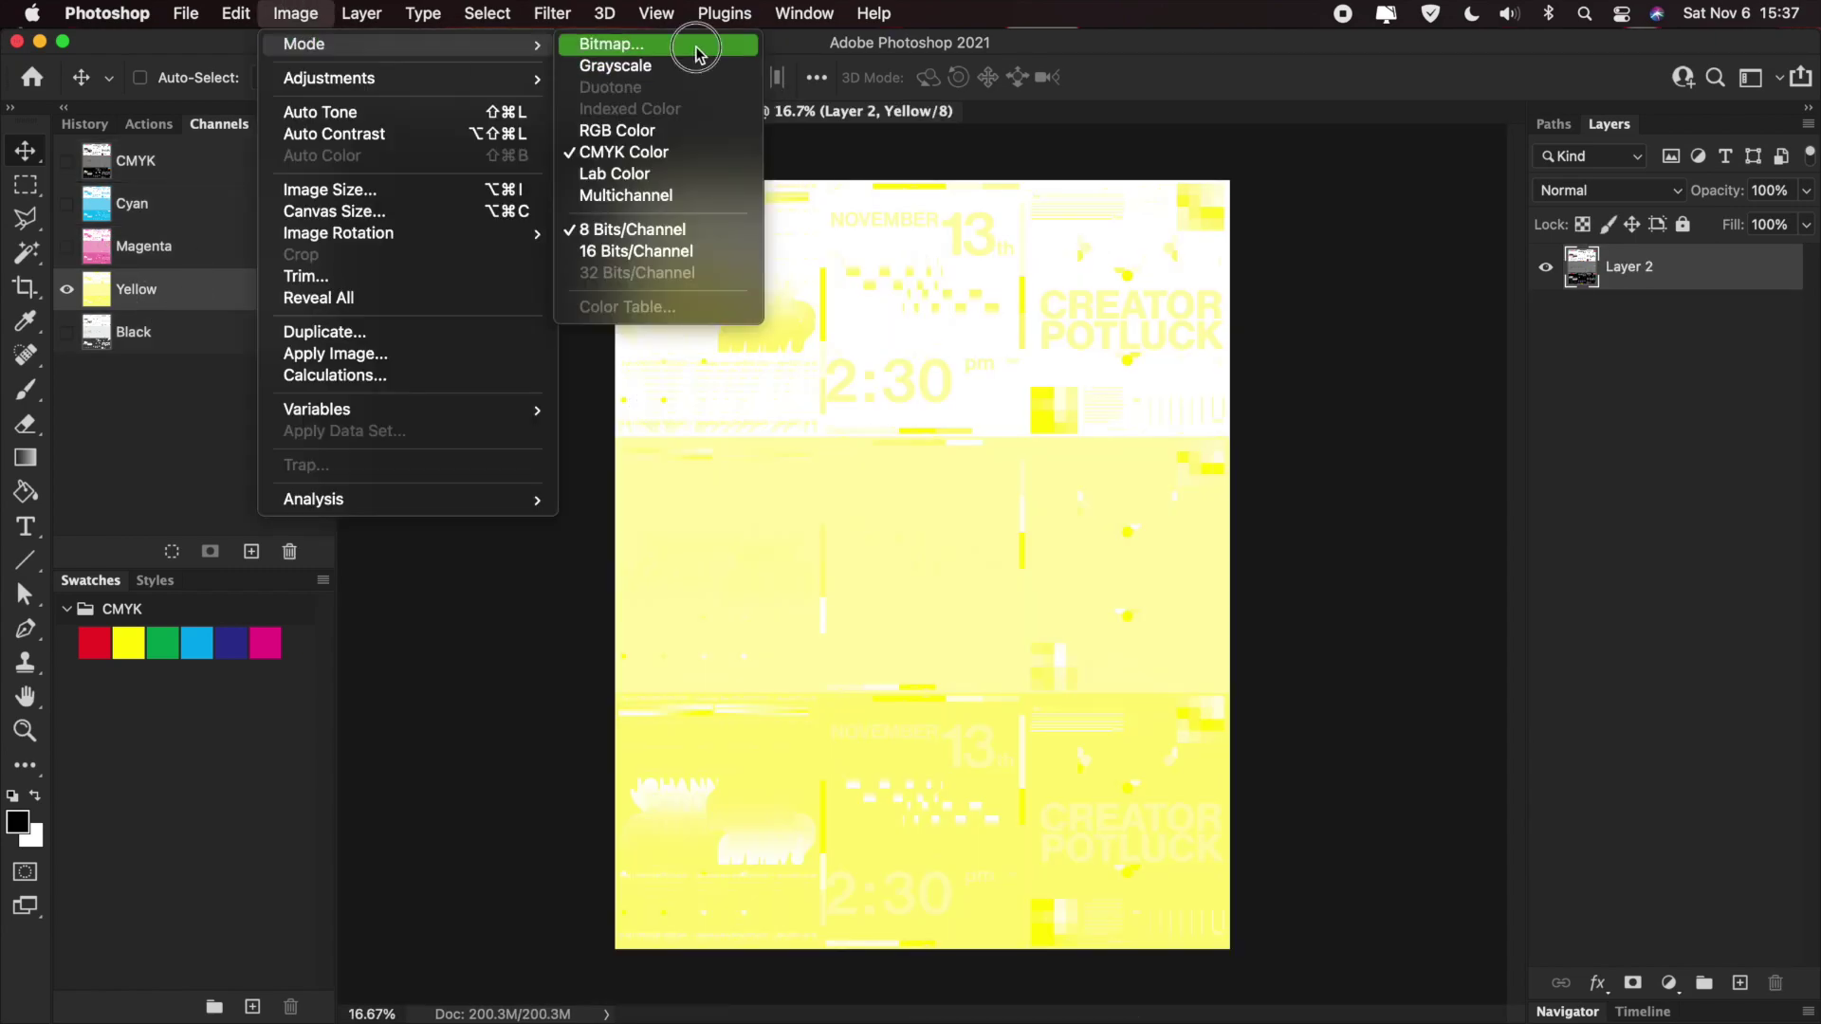
pyautogui.click(697, 45)
pyautogui.press('Return')
pyautogui.press('Return')
pyautogui.press('cmd+s')
pyautogui.press('cmd+w')
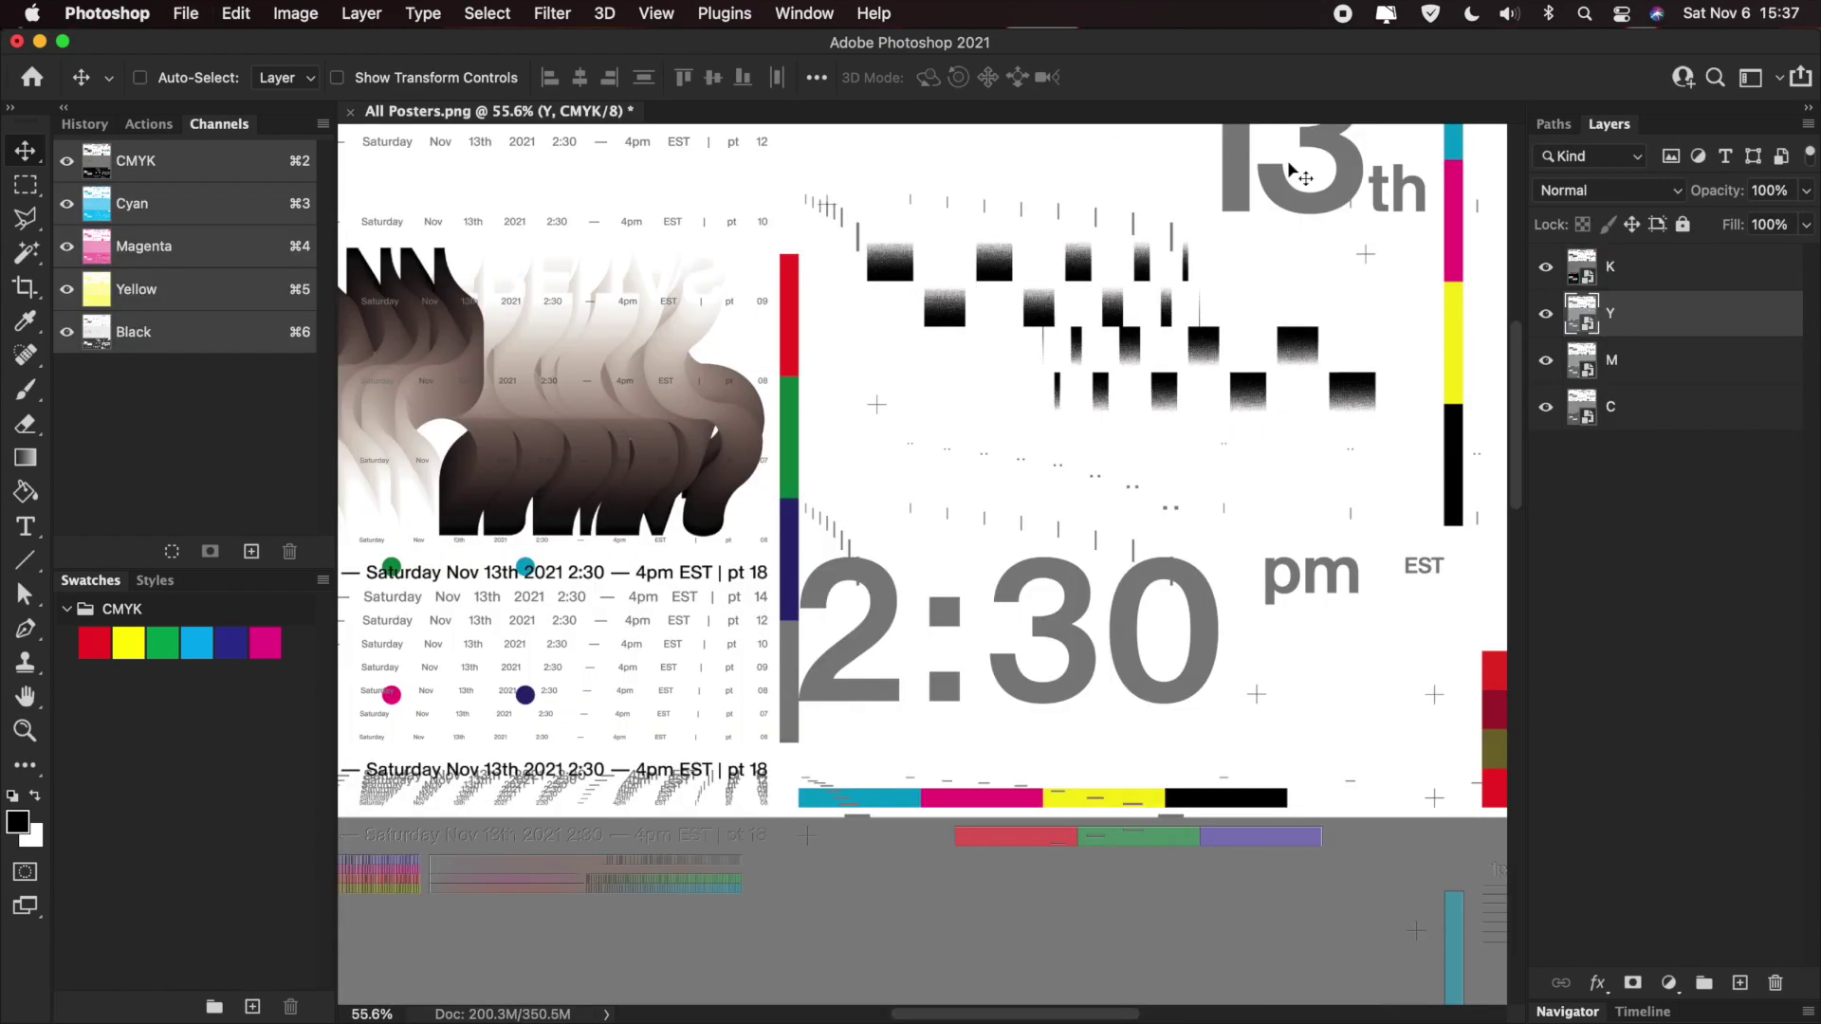
# - Open the K layer's smart object contents and isolate the Black channel
pyautogui.click(295, 13)
pyautogui.moveTo(303, 43)
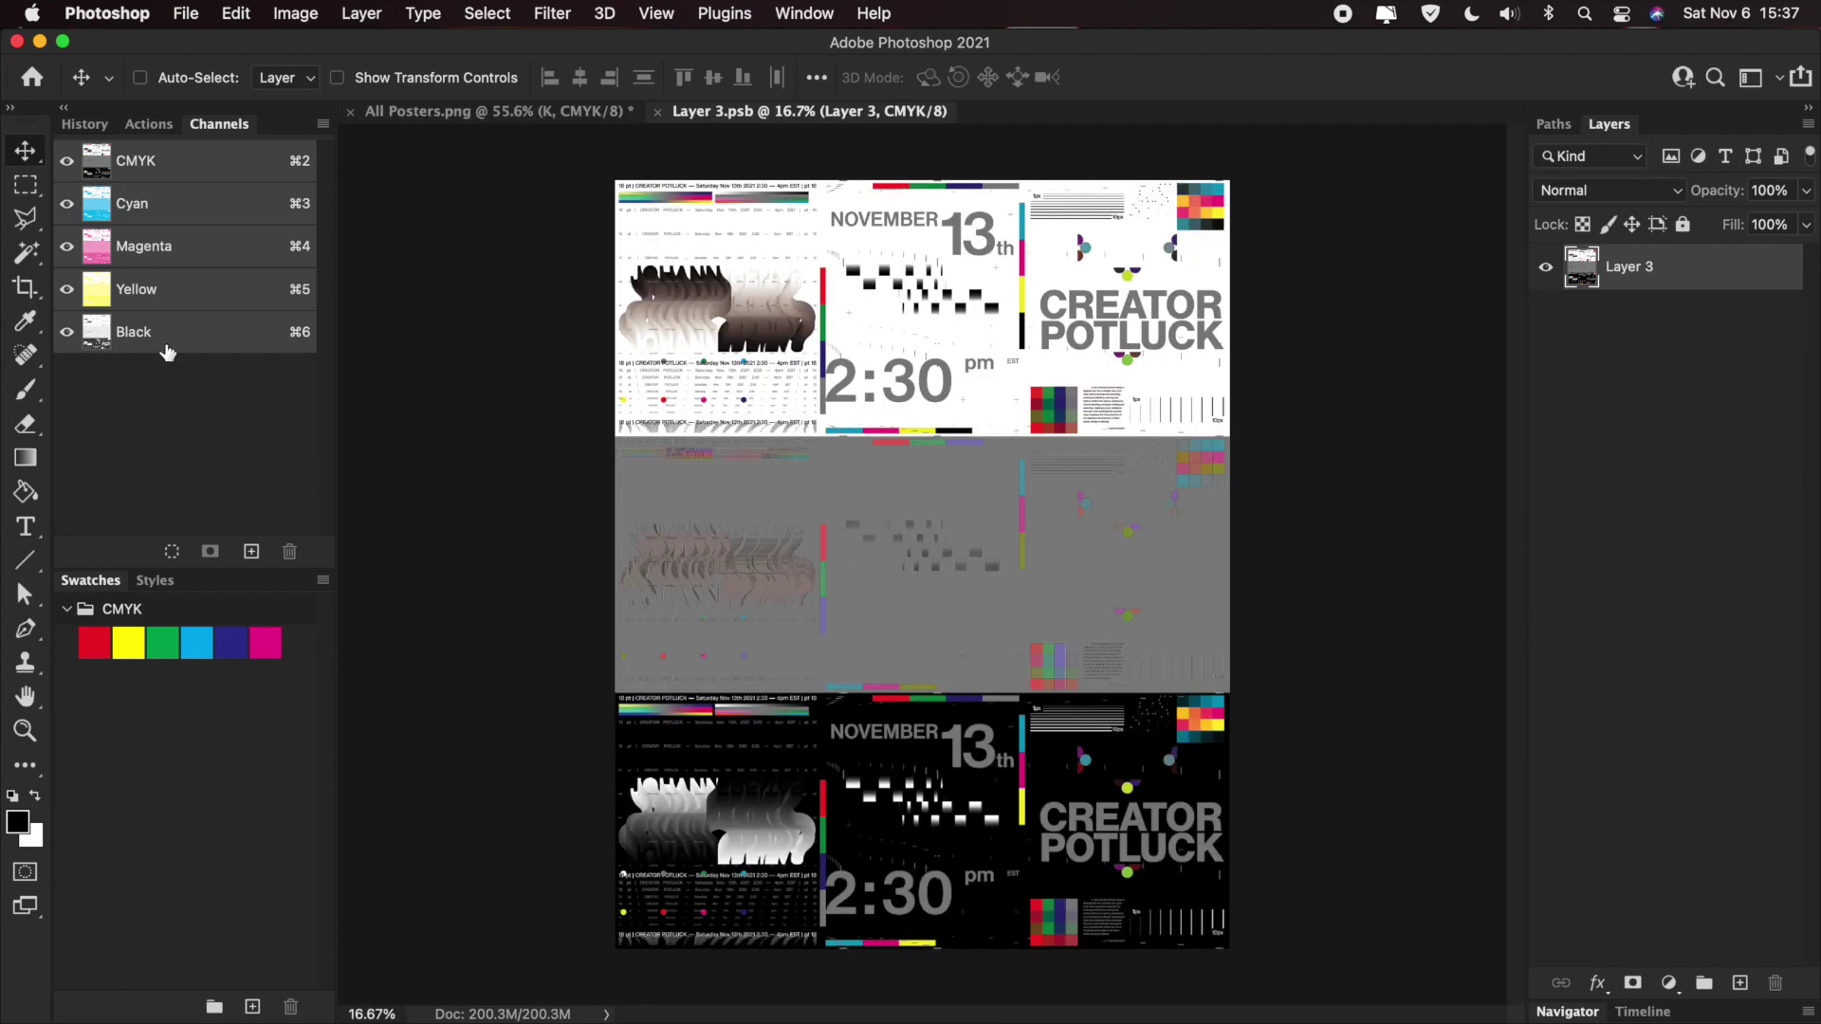
pyautogui.click(161, 332)
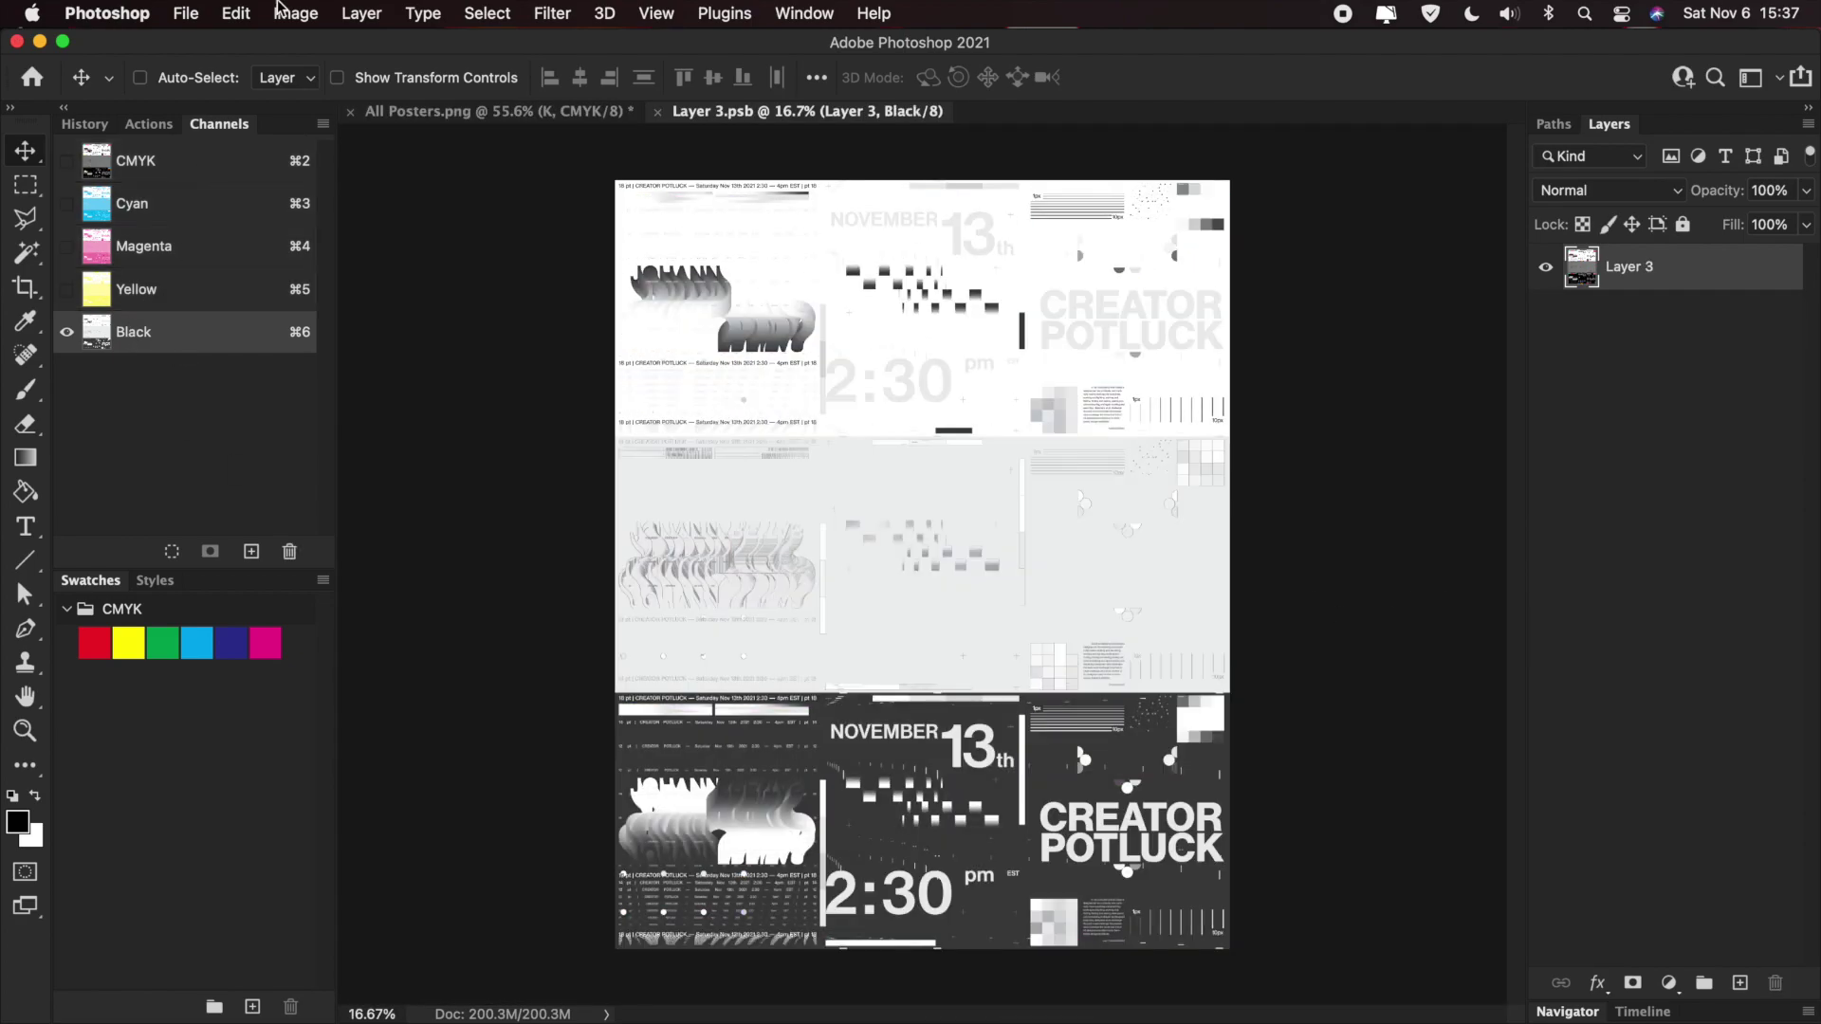
# - Convert the Black channel to a flattened dithered Bitmap, then save and close the K smart object contents
pyautogui.click(295, 14)
pyautogui.moveTo(415, 52)
pyautogui.click(611, 43)
pyautogui.press('Return')
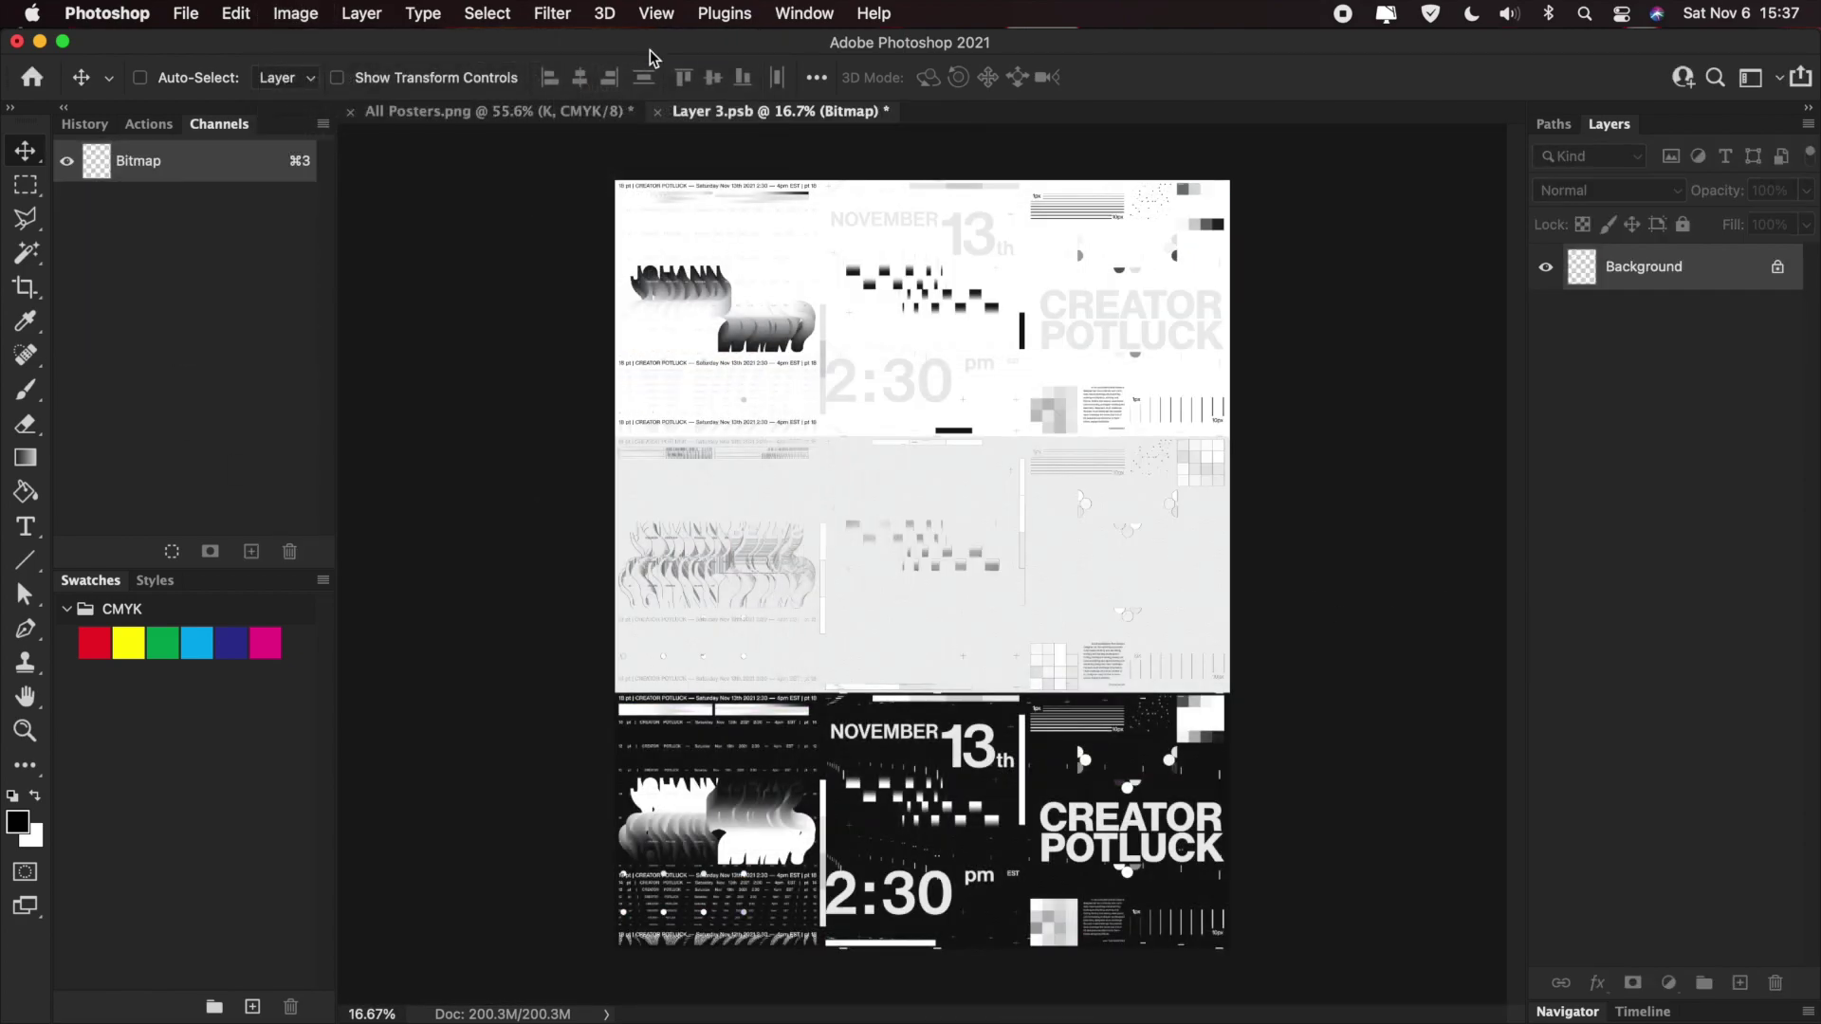
pyautogui.click(657, 111)
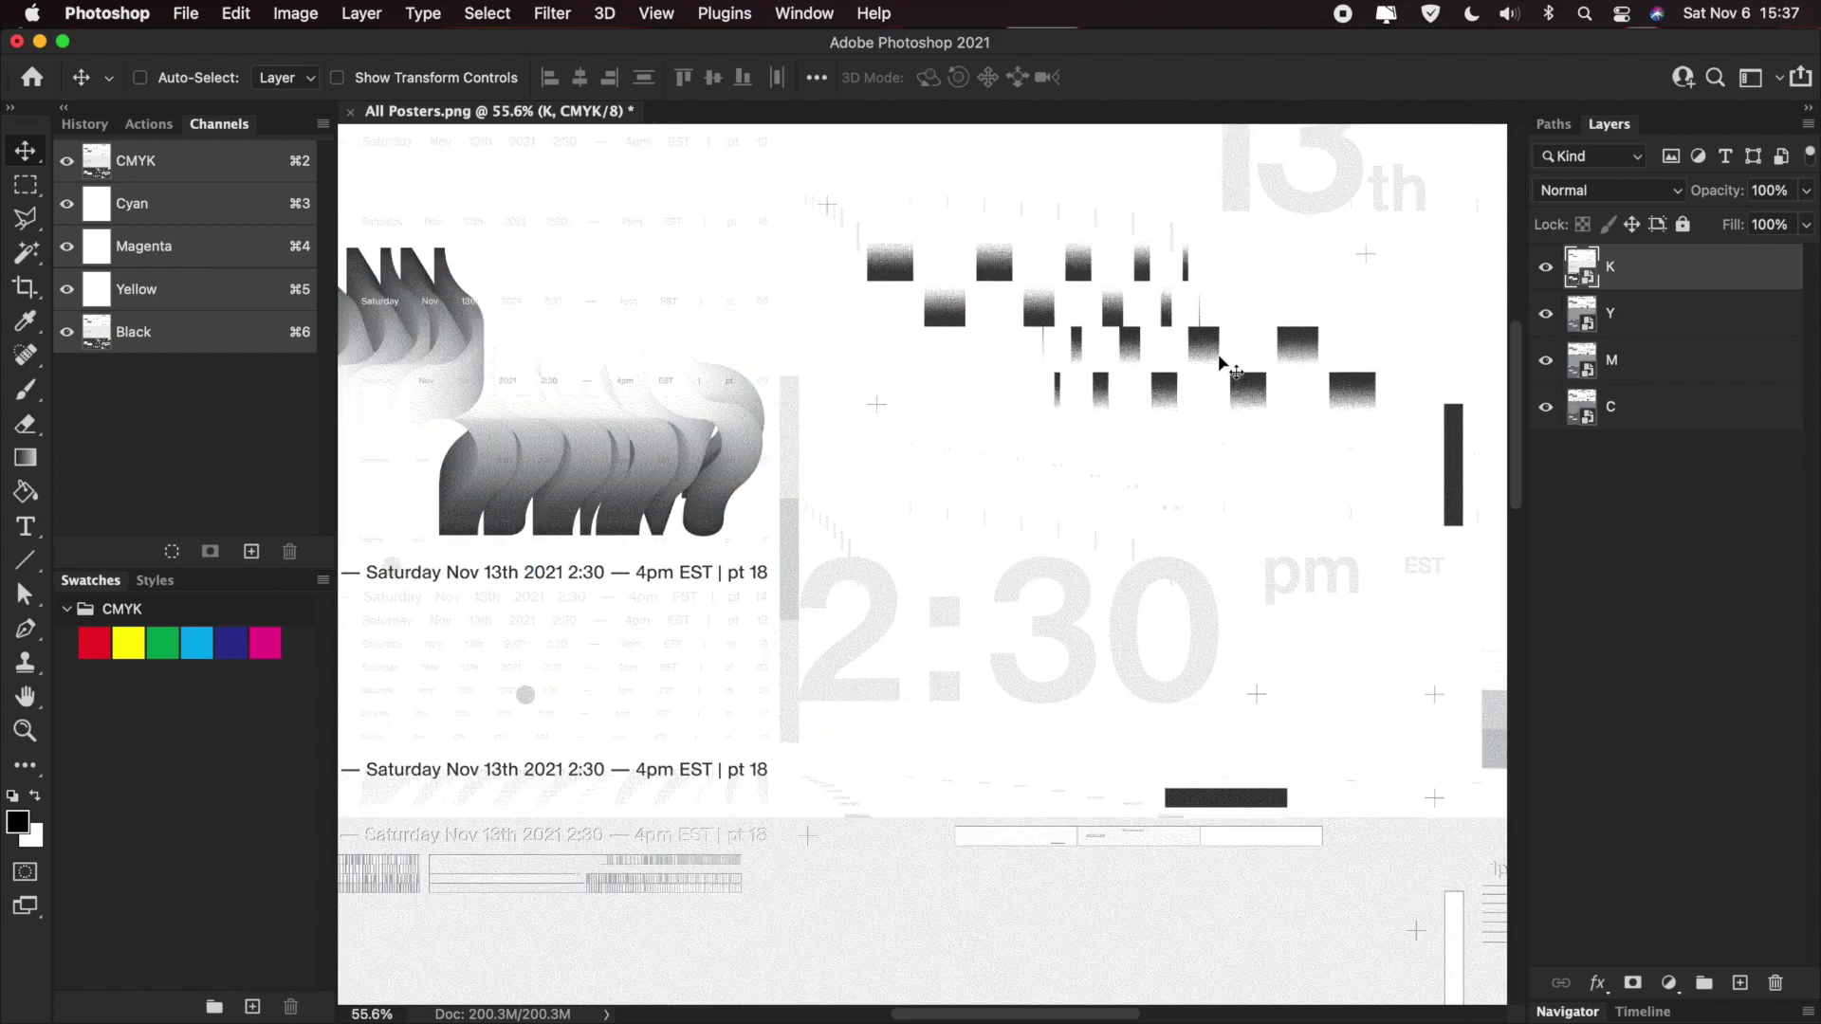
# - Add a Color Overlay effect to the K layer using the Lighter Color blend mode at 100% opacity
pyautogui.doubleClick(1683, 278)
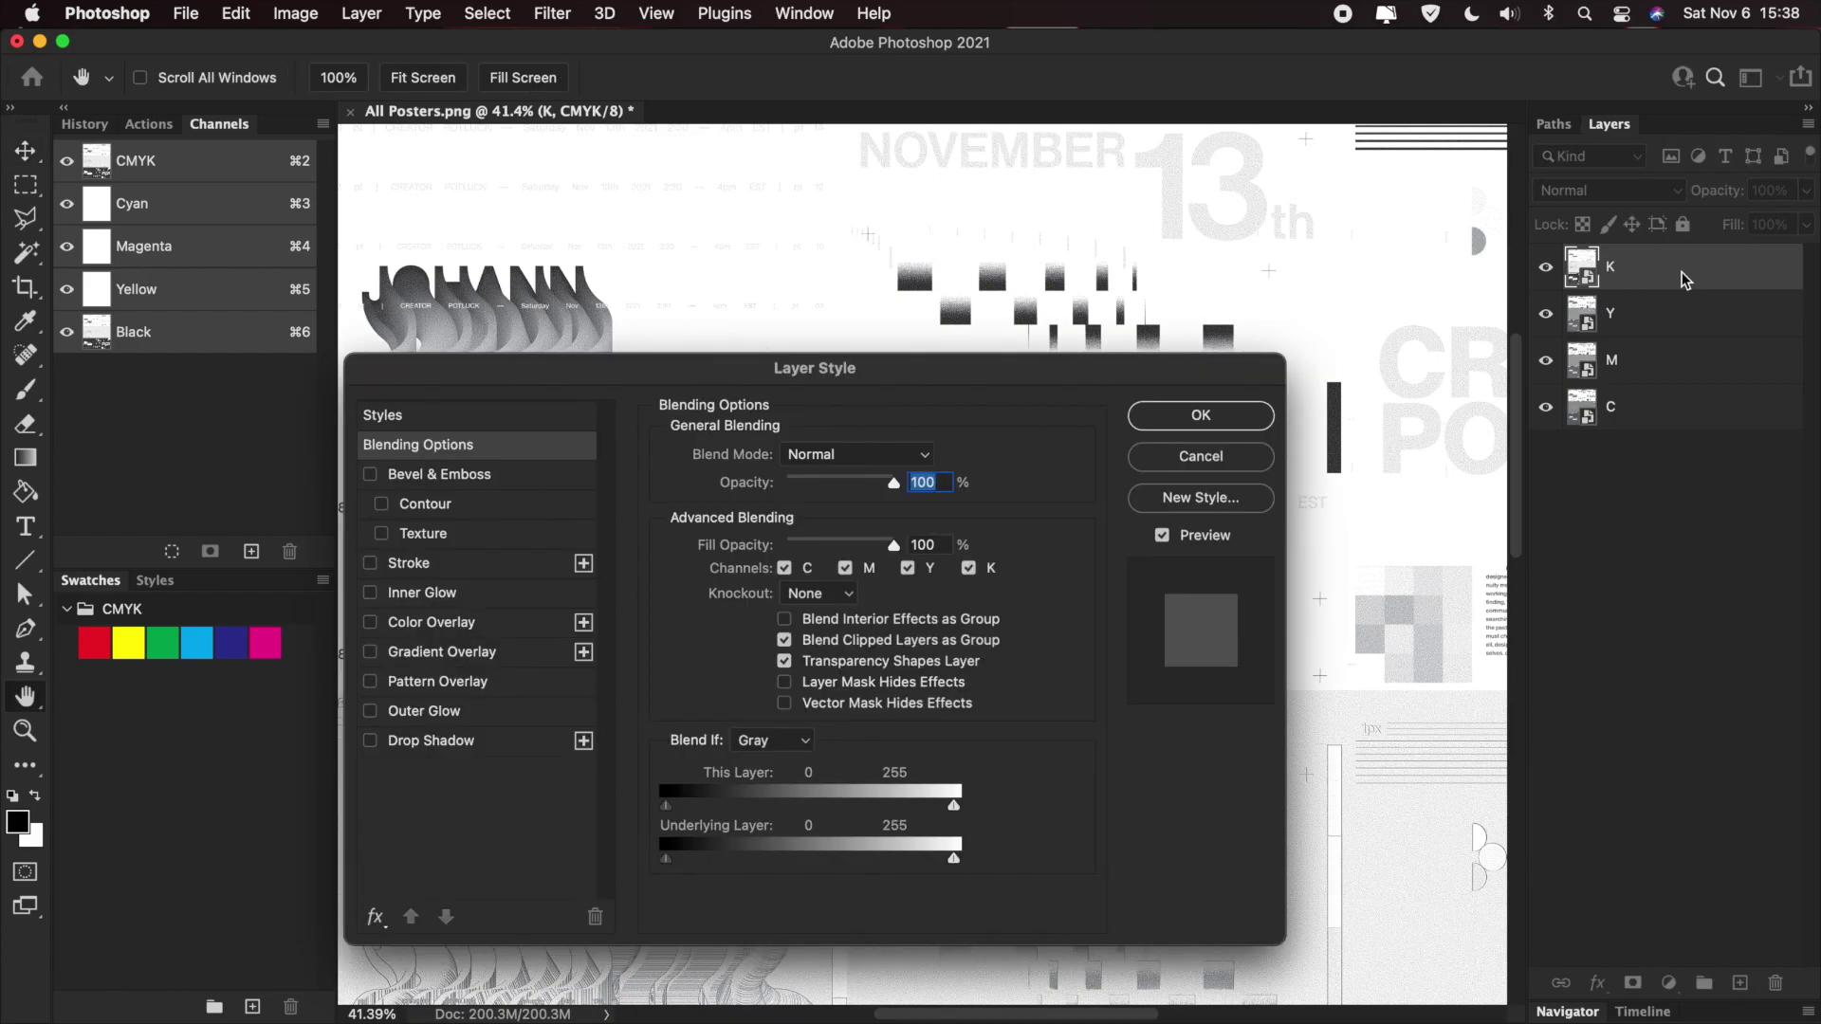
pyautogui.click(412, 625)
pyautogui.moveTo(867, 370); pyautogui.dragTo(890, 427)
pyautogui.press('super+equal')
pyautogui.press('super+equal')
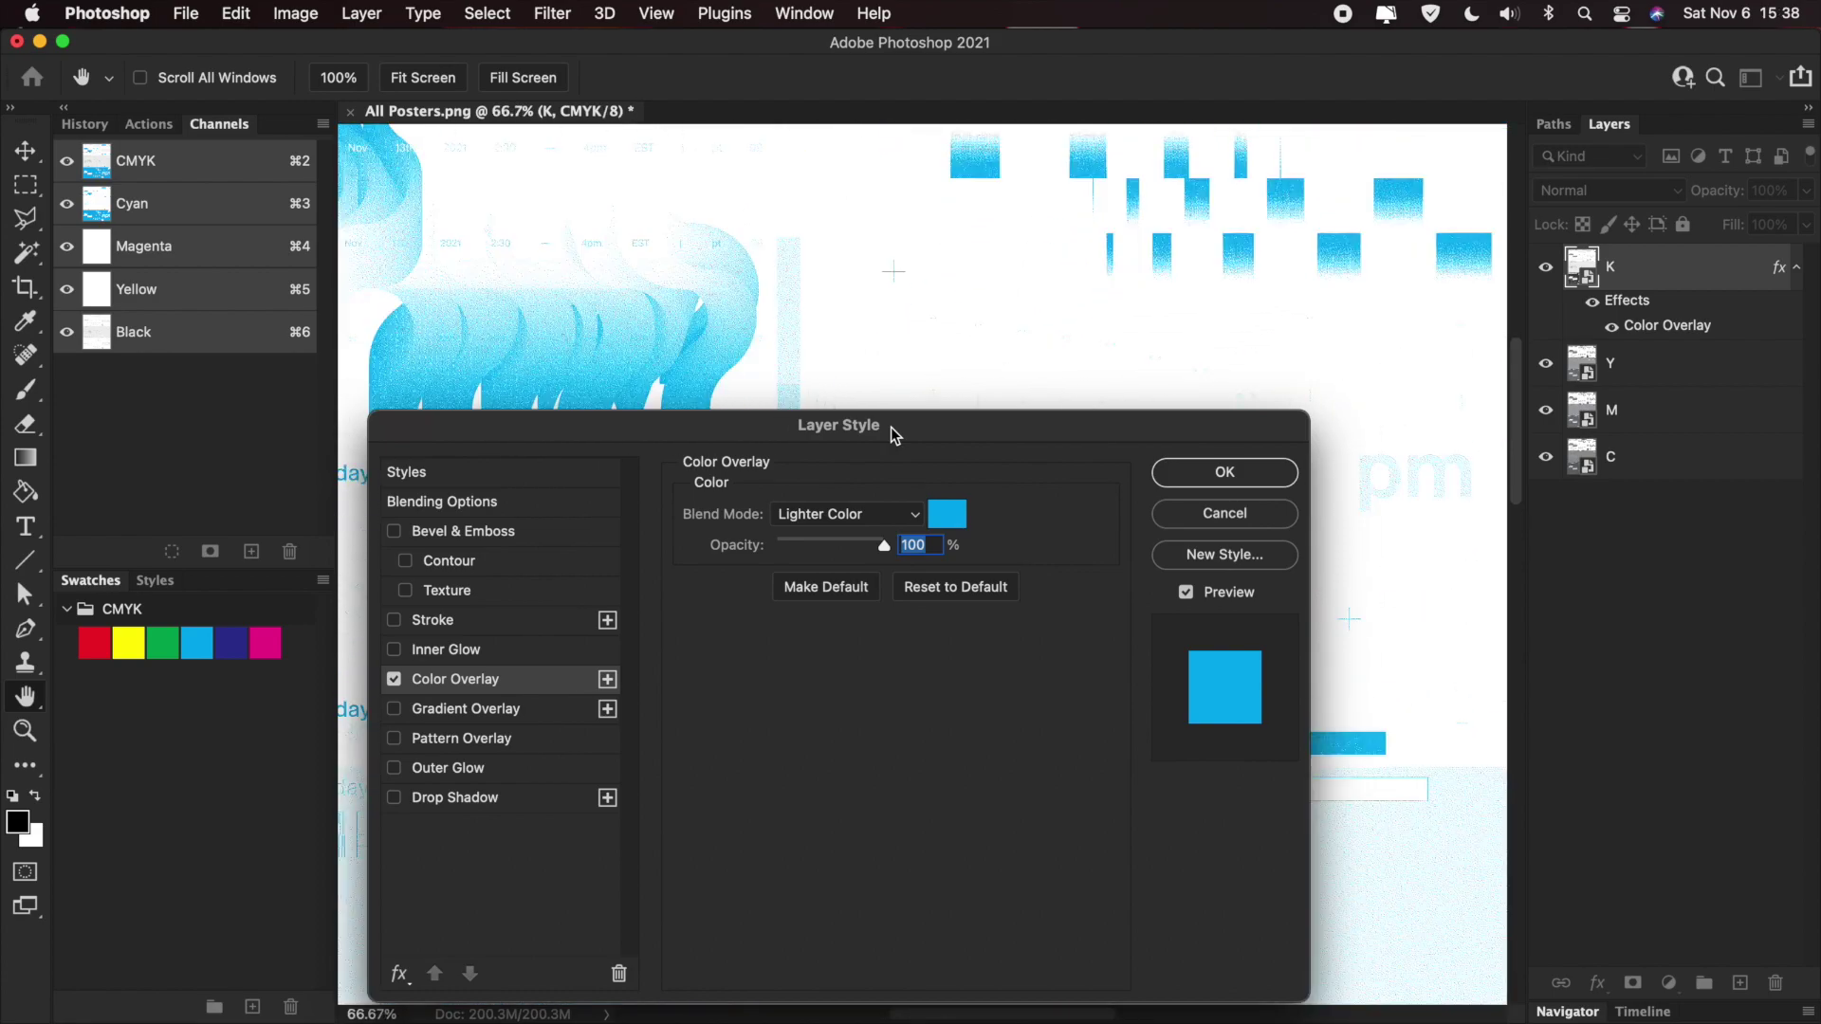
pyautogui.press('super+equal')
pyautogui.hscroll(-3, 746, 327)
pyautogui.scroll(1, 745, 327)
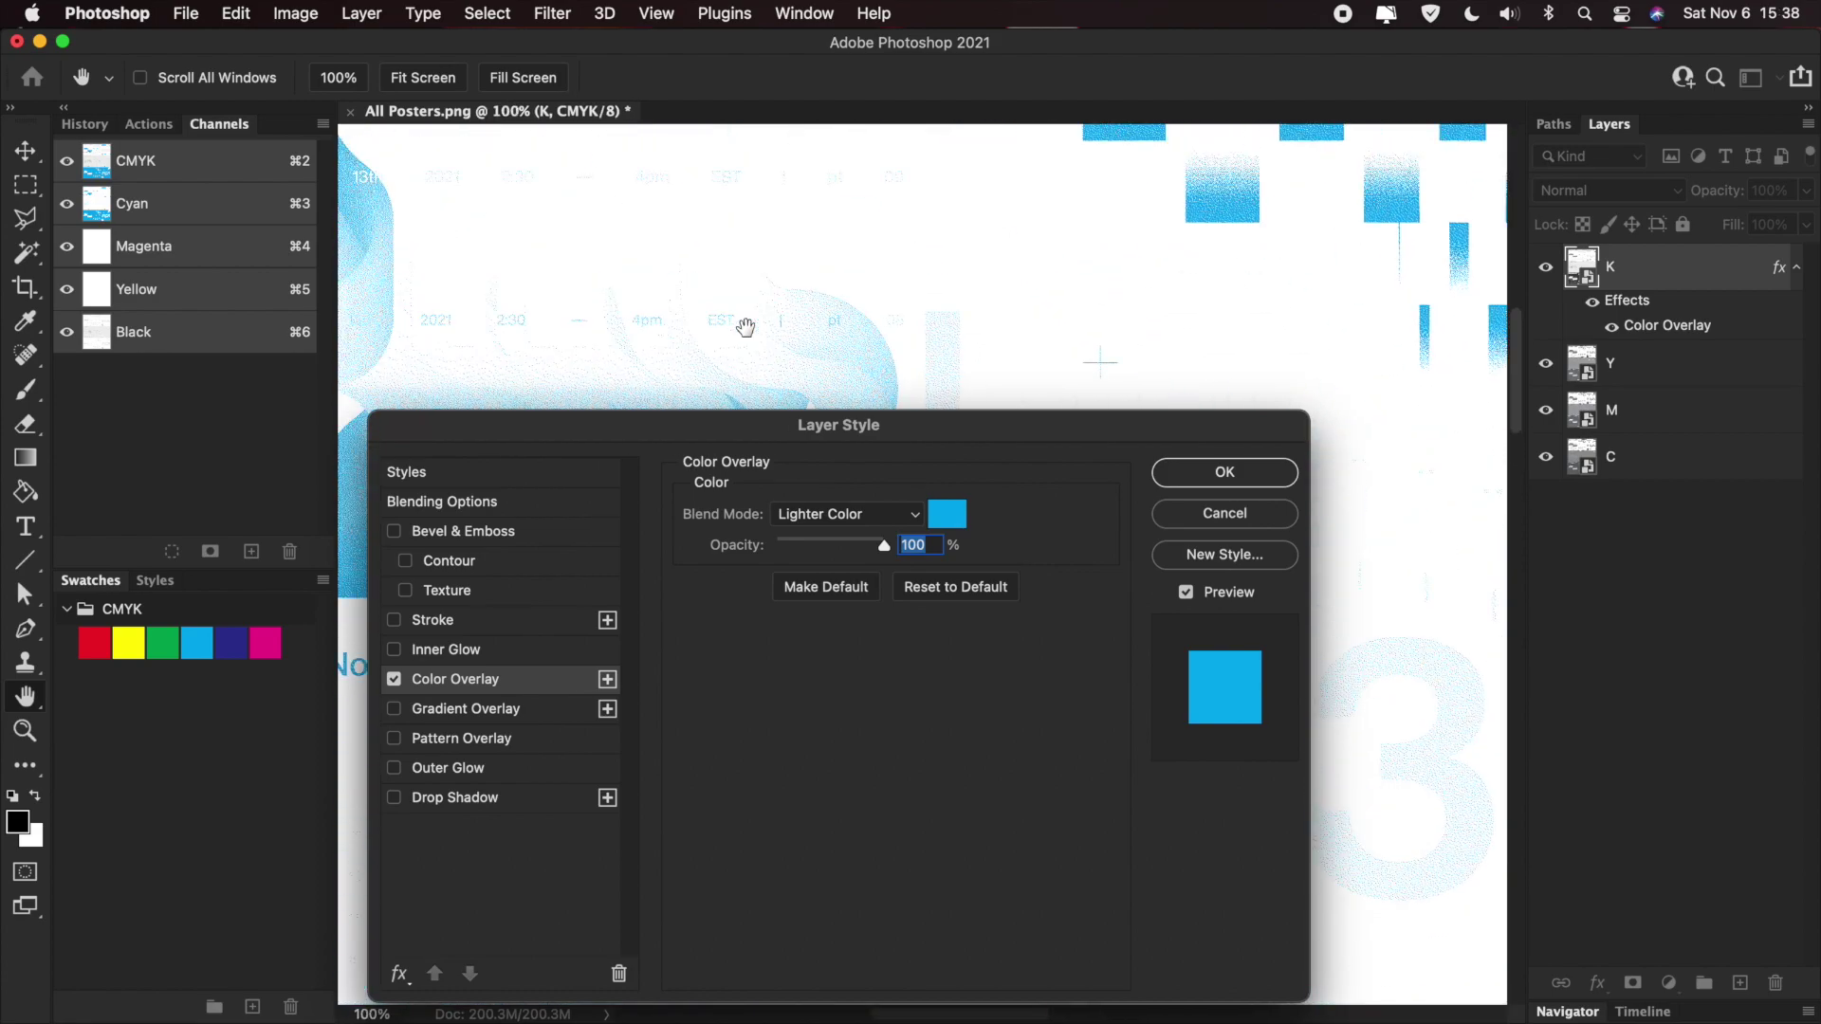
pyautogui.click(875, 516)
pyautogui.click(875, 516)
# - Set the K layer's Color Overlay color to C 80, M 100, Y 100, K 80 and apply the layer style
pyautogui.click(934, 519)
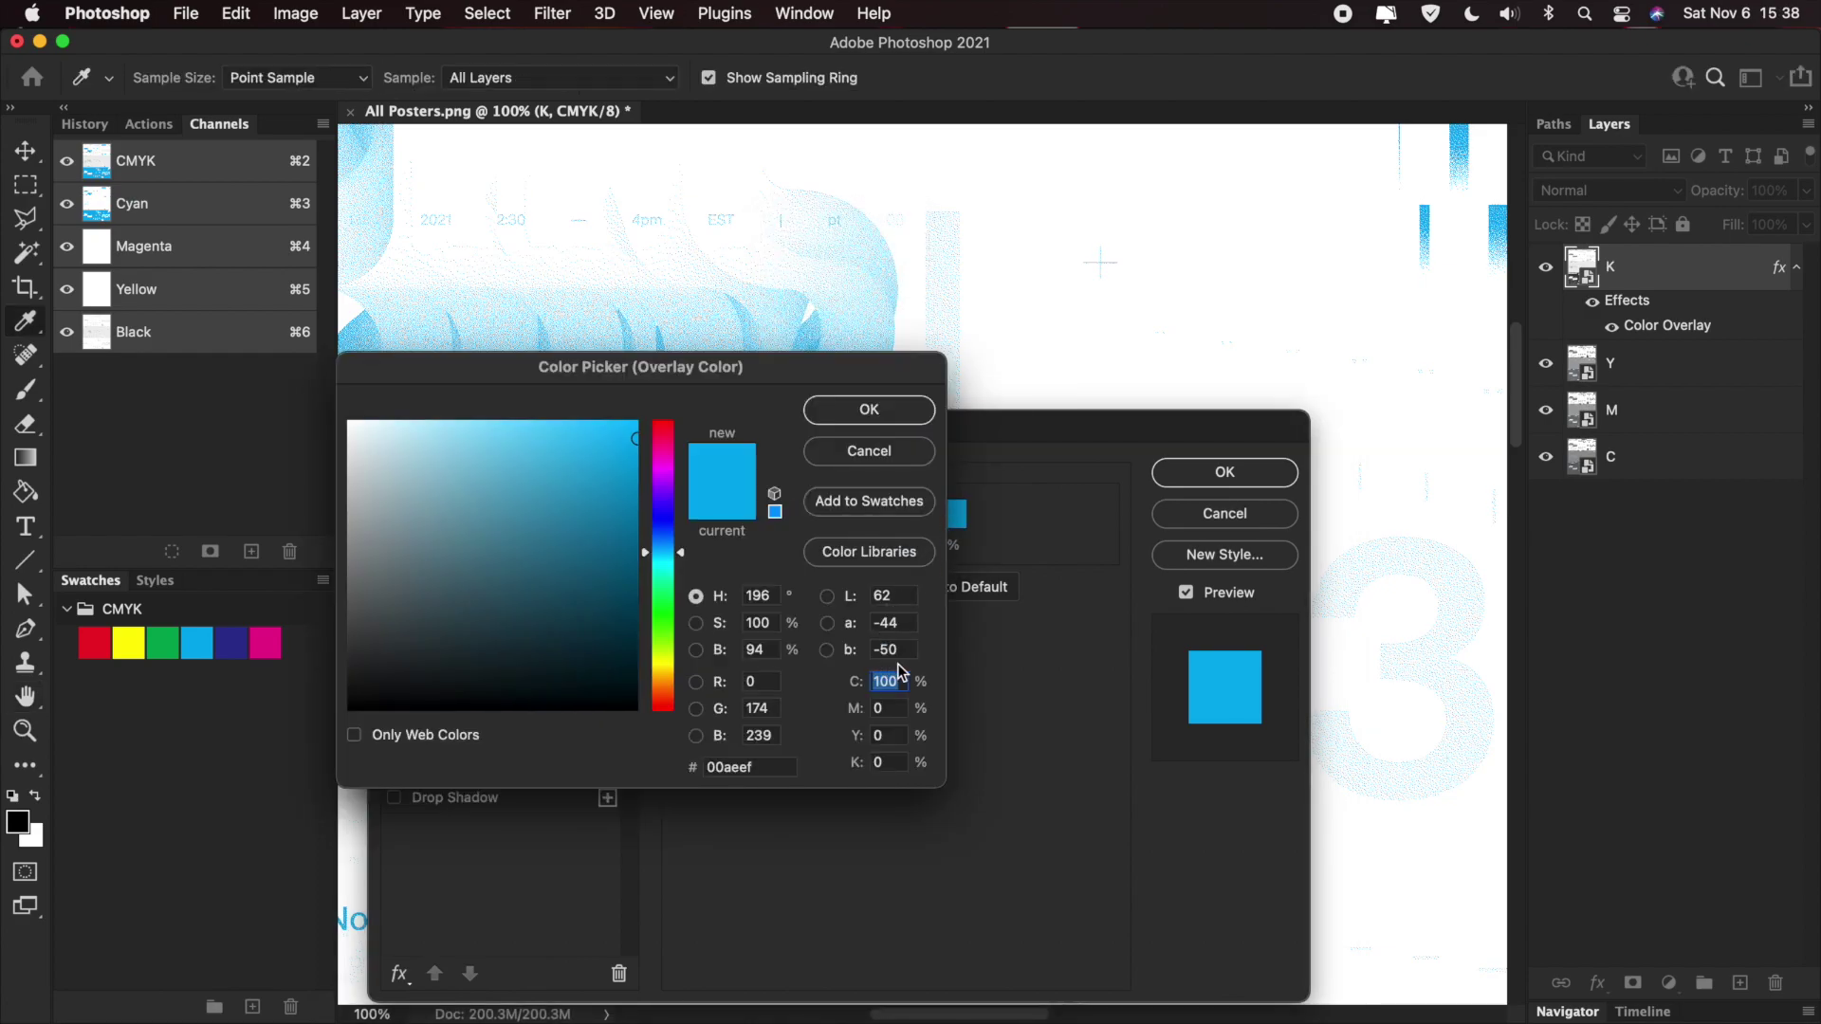
pyautogui.write('0100')
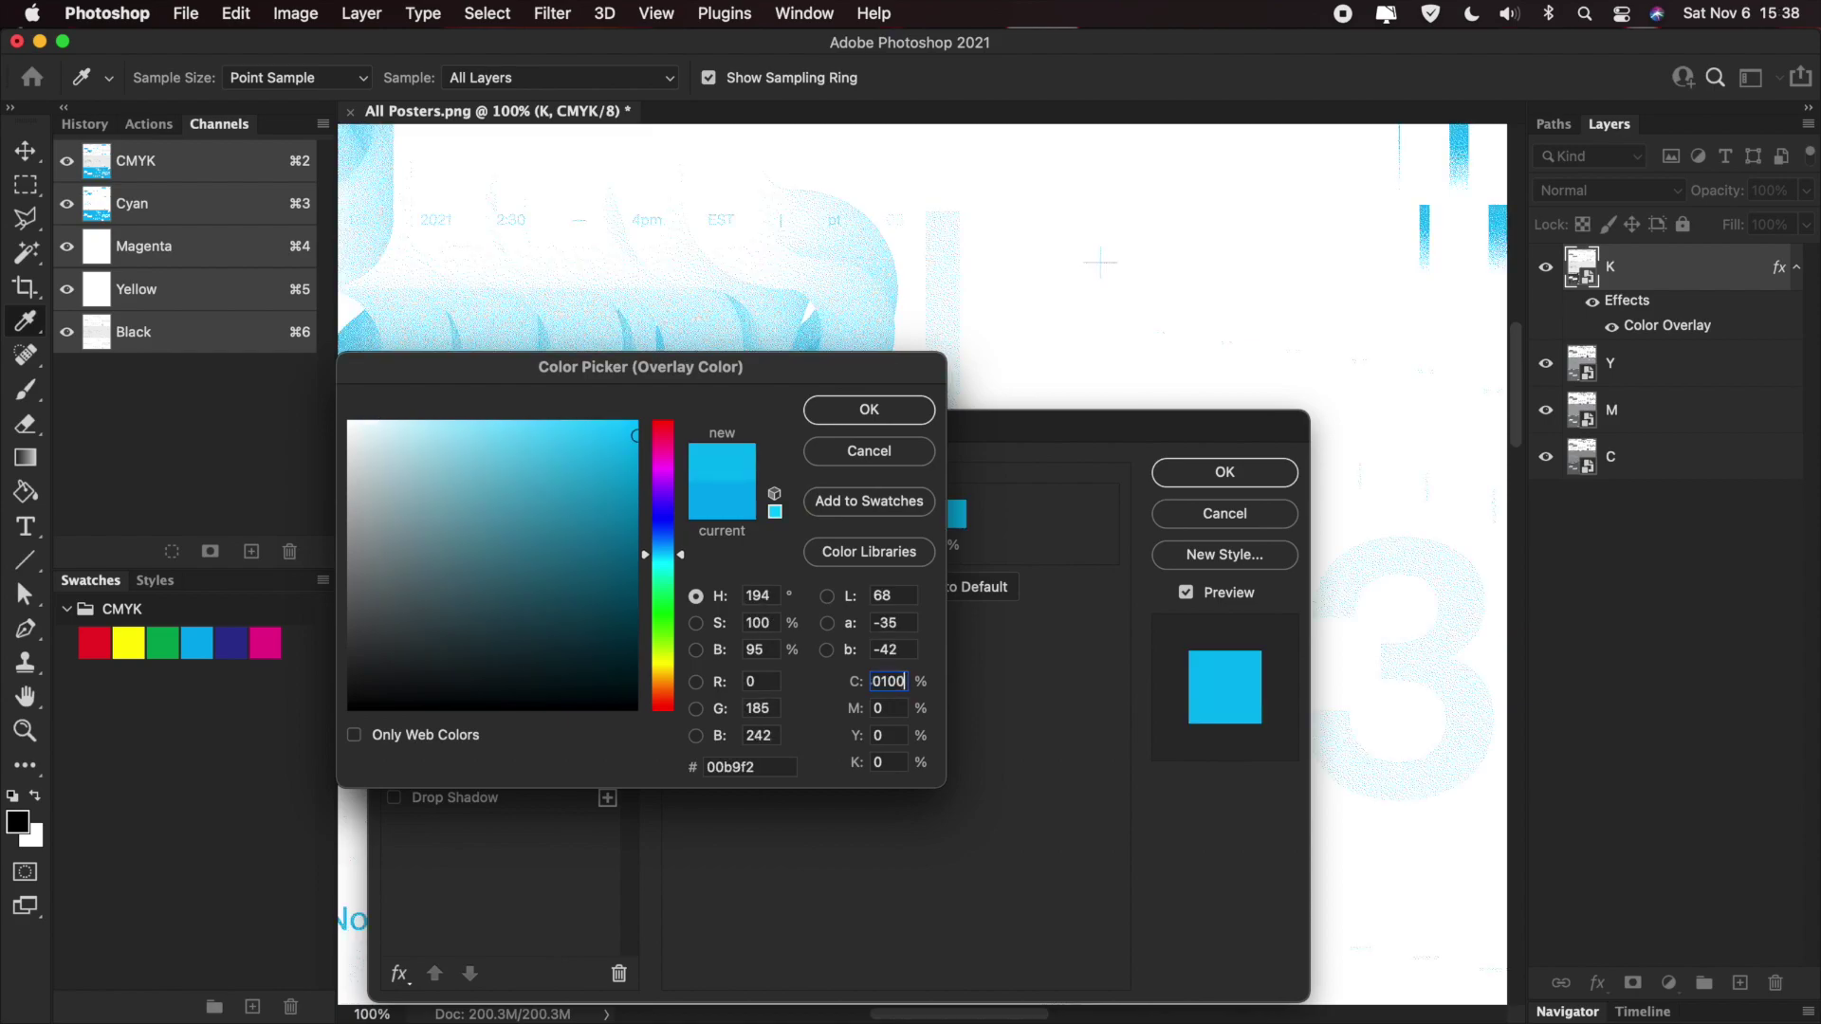
pyautogui.press('BackSpace')
pyautogui.press('BackSpace')
pyautogui.press('BackSpace')
pyautogui.press('BackSpace')
pyautogui.write('80')
pyautogui.press('Tab')
pyautogui.write('100')
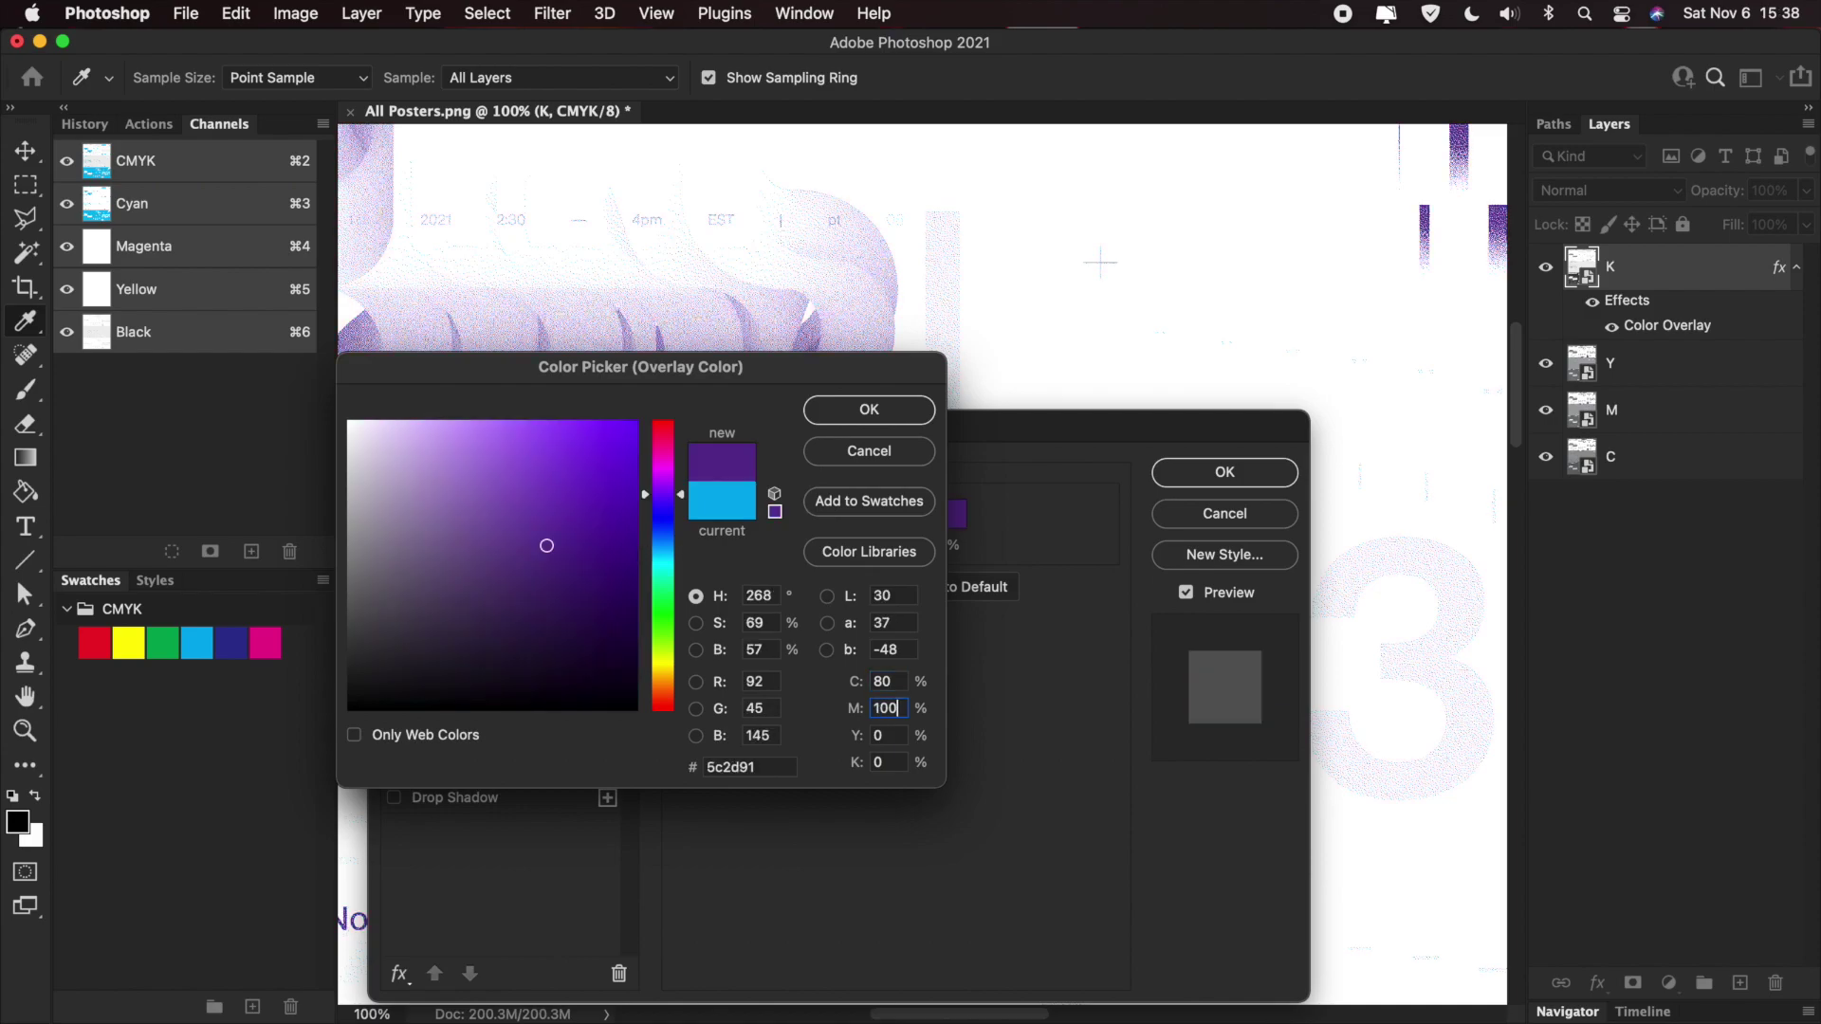
pyautogui.press('Tab')
pyautogui.write('100')
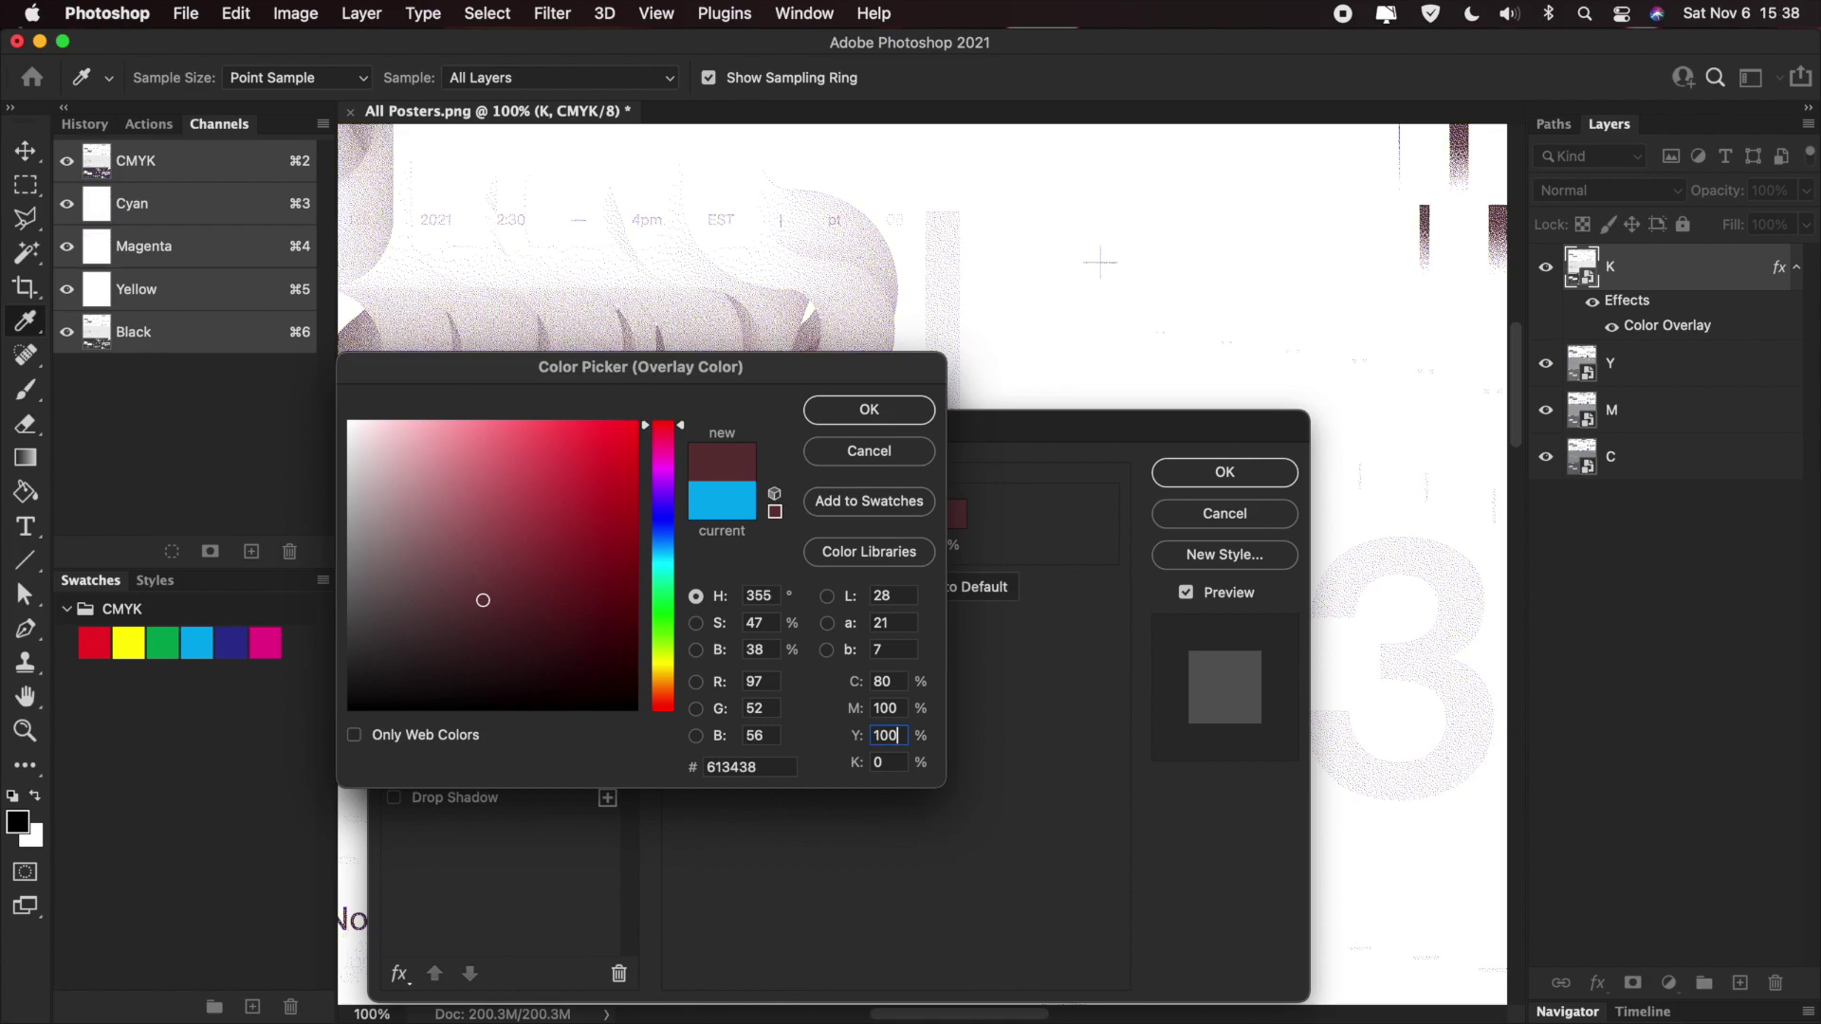
pyautogui.press('Tab')
pyautogui.write('80')
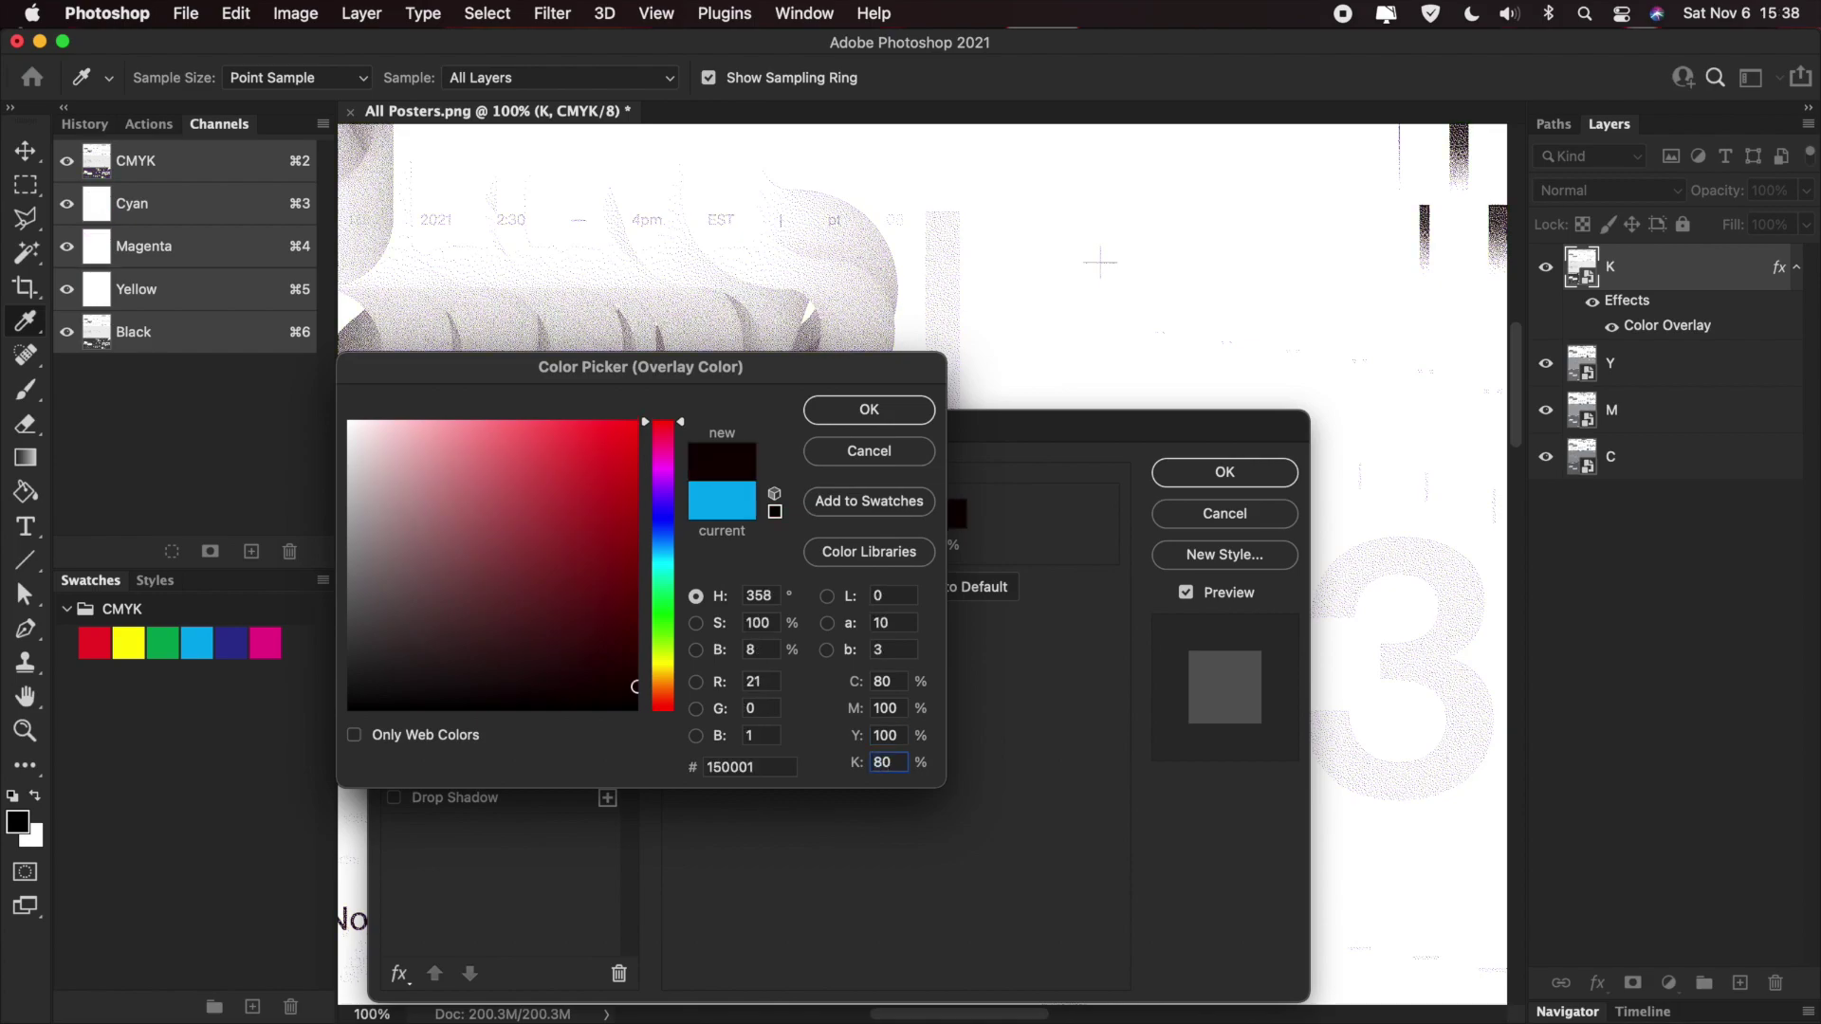
pyautogui.click(869, 410)
pyautogui.click(1181, 473)
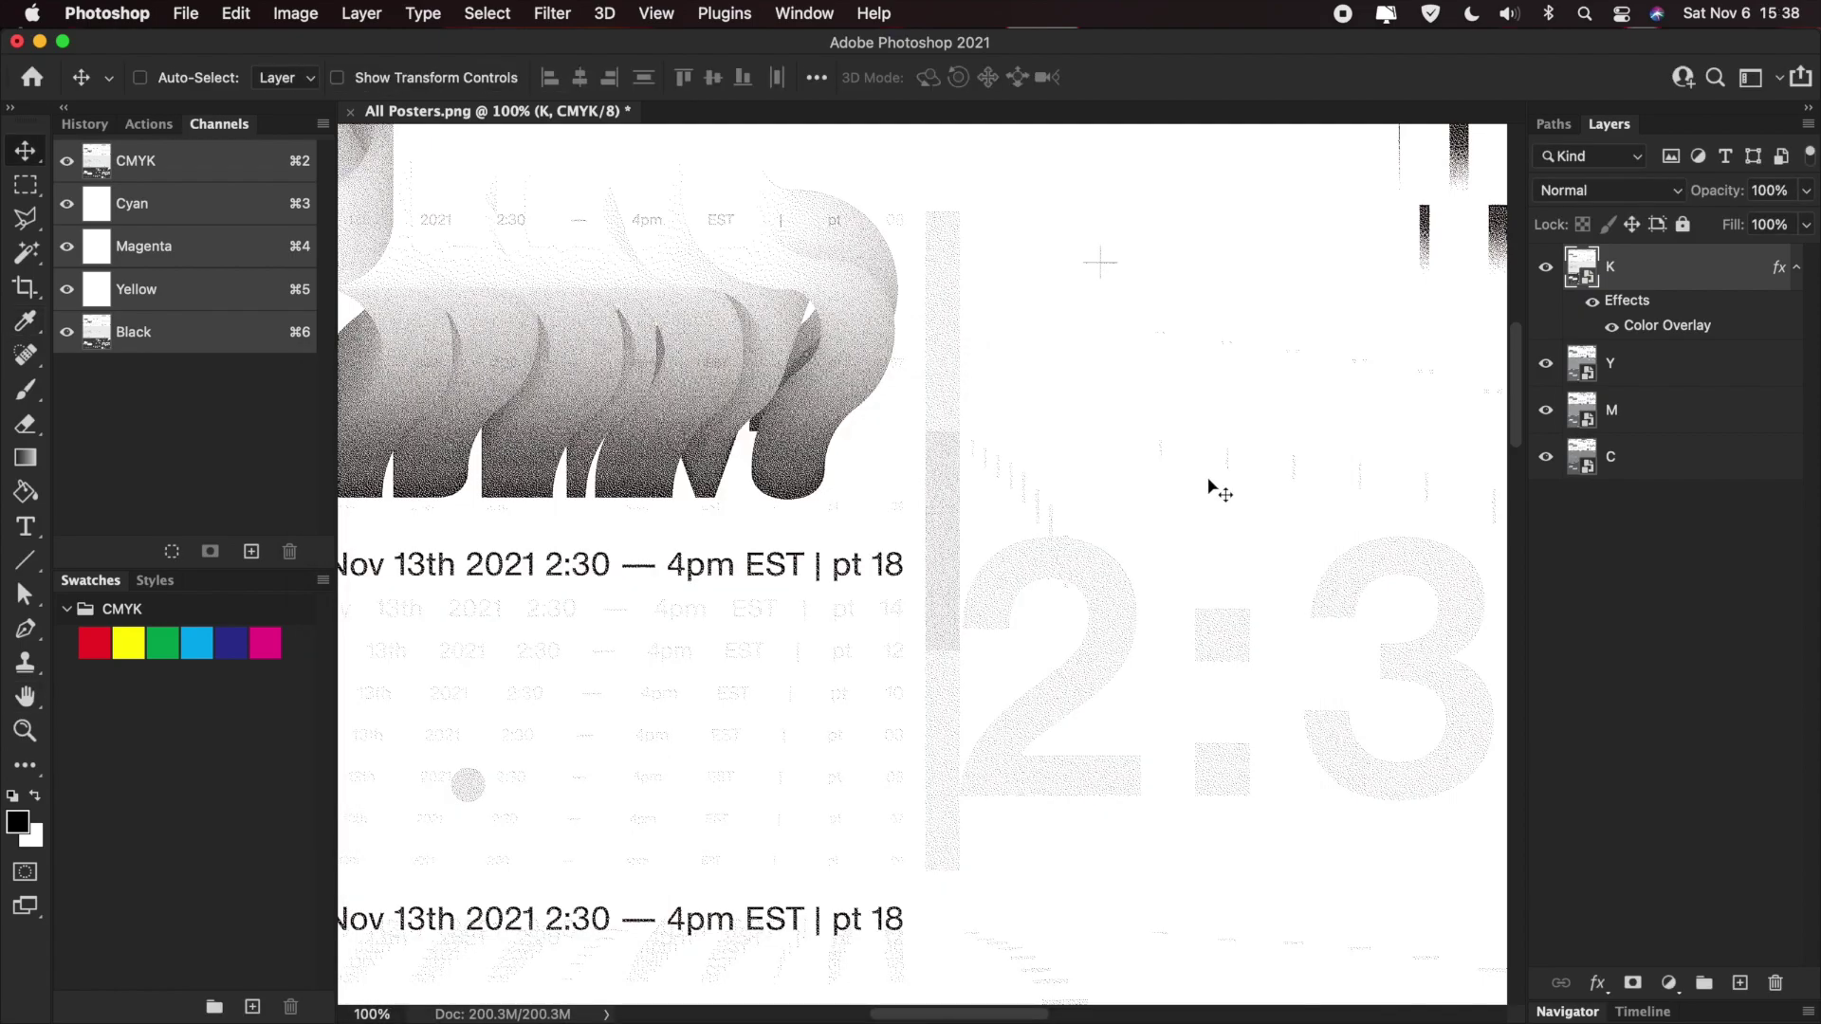
# - Hide the K layer and apply a pure yellow Color Overlay with 100% yellow to the Y layer
pyautogui.click(1797, 267)
pyautogui.click(1546, 267)
pyautogui.doubleClick(1697, 314)
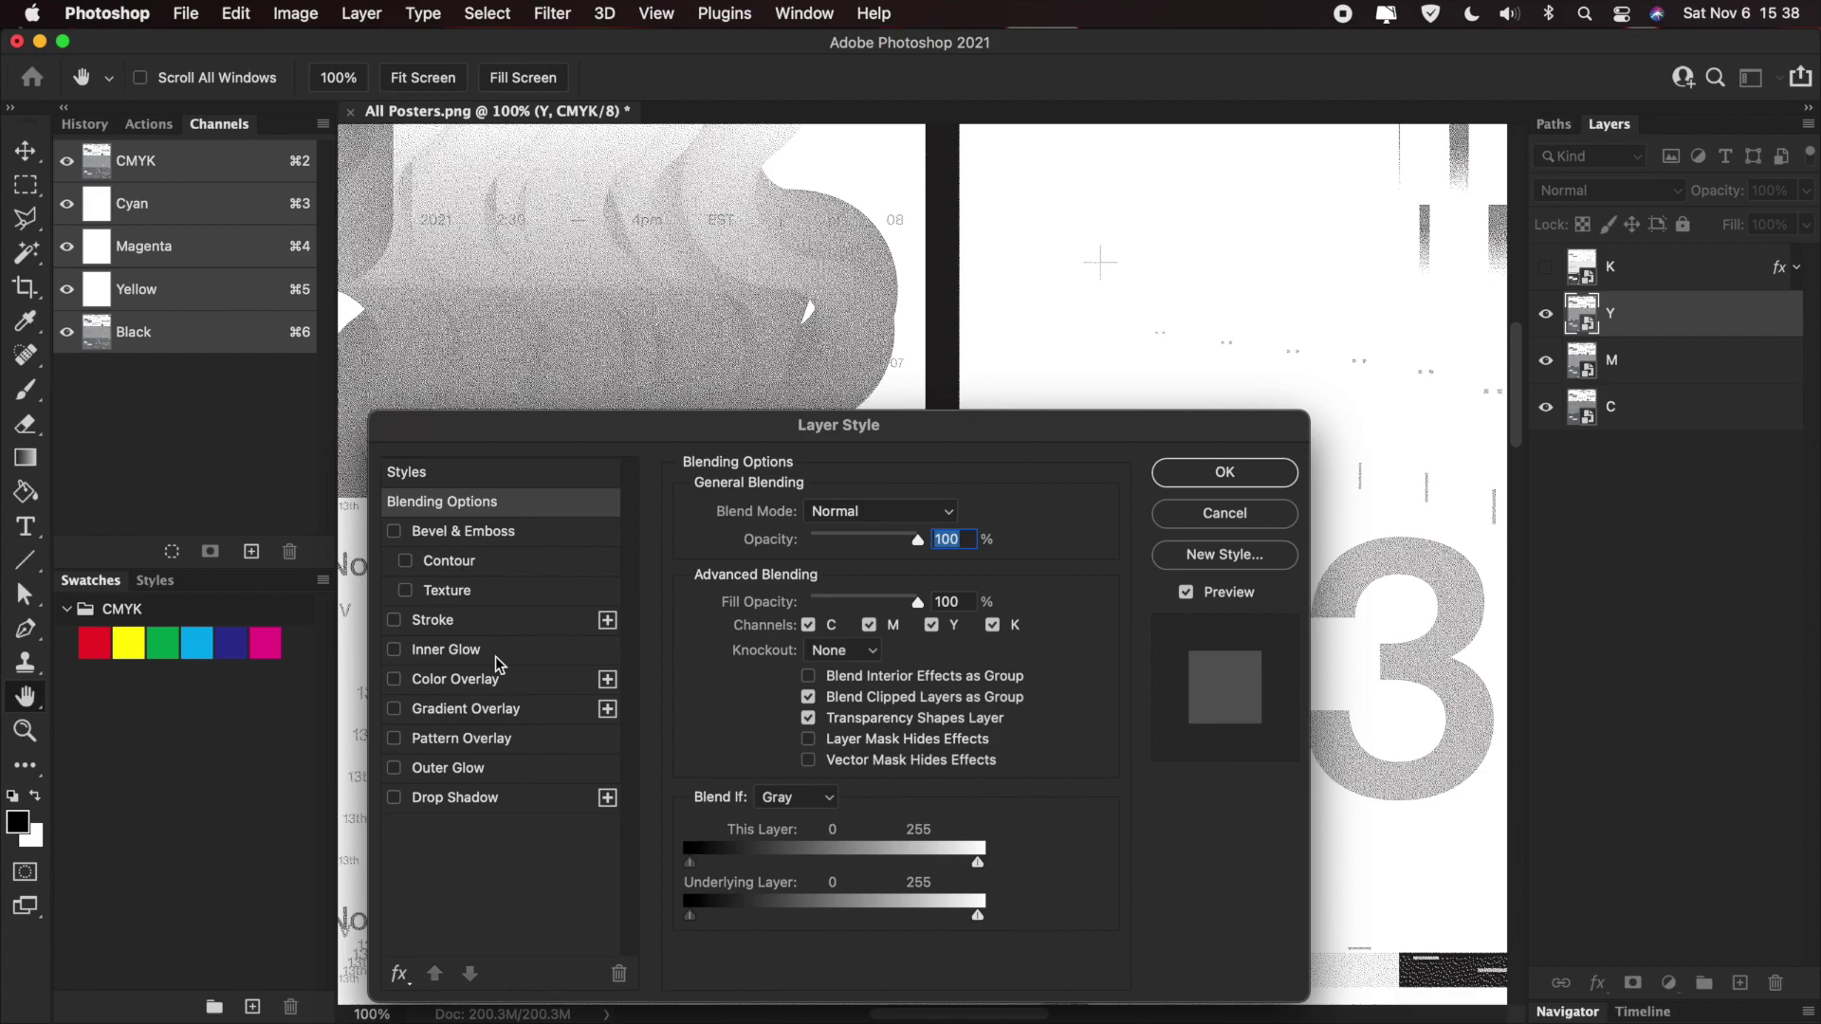
pyautogui.click(455, 679)
pyautogui.click(956, 513)
pyautogui.write('0')
pyautogui.press('Tab')
pyautogui.write('100')
pyautogui.press('Tab')
pyautogui.write('0')
pyautogui.press('Return')
pyautogui.click(1225, 472)
pyautogui.click(1797, 314)
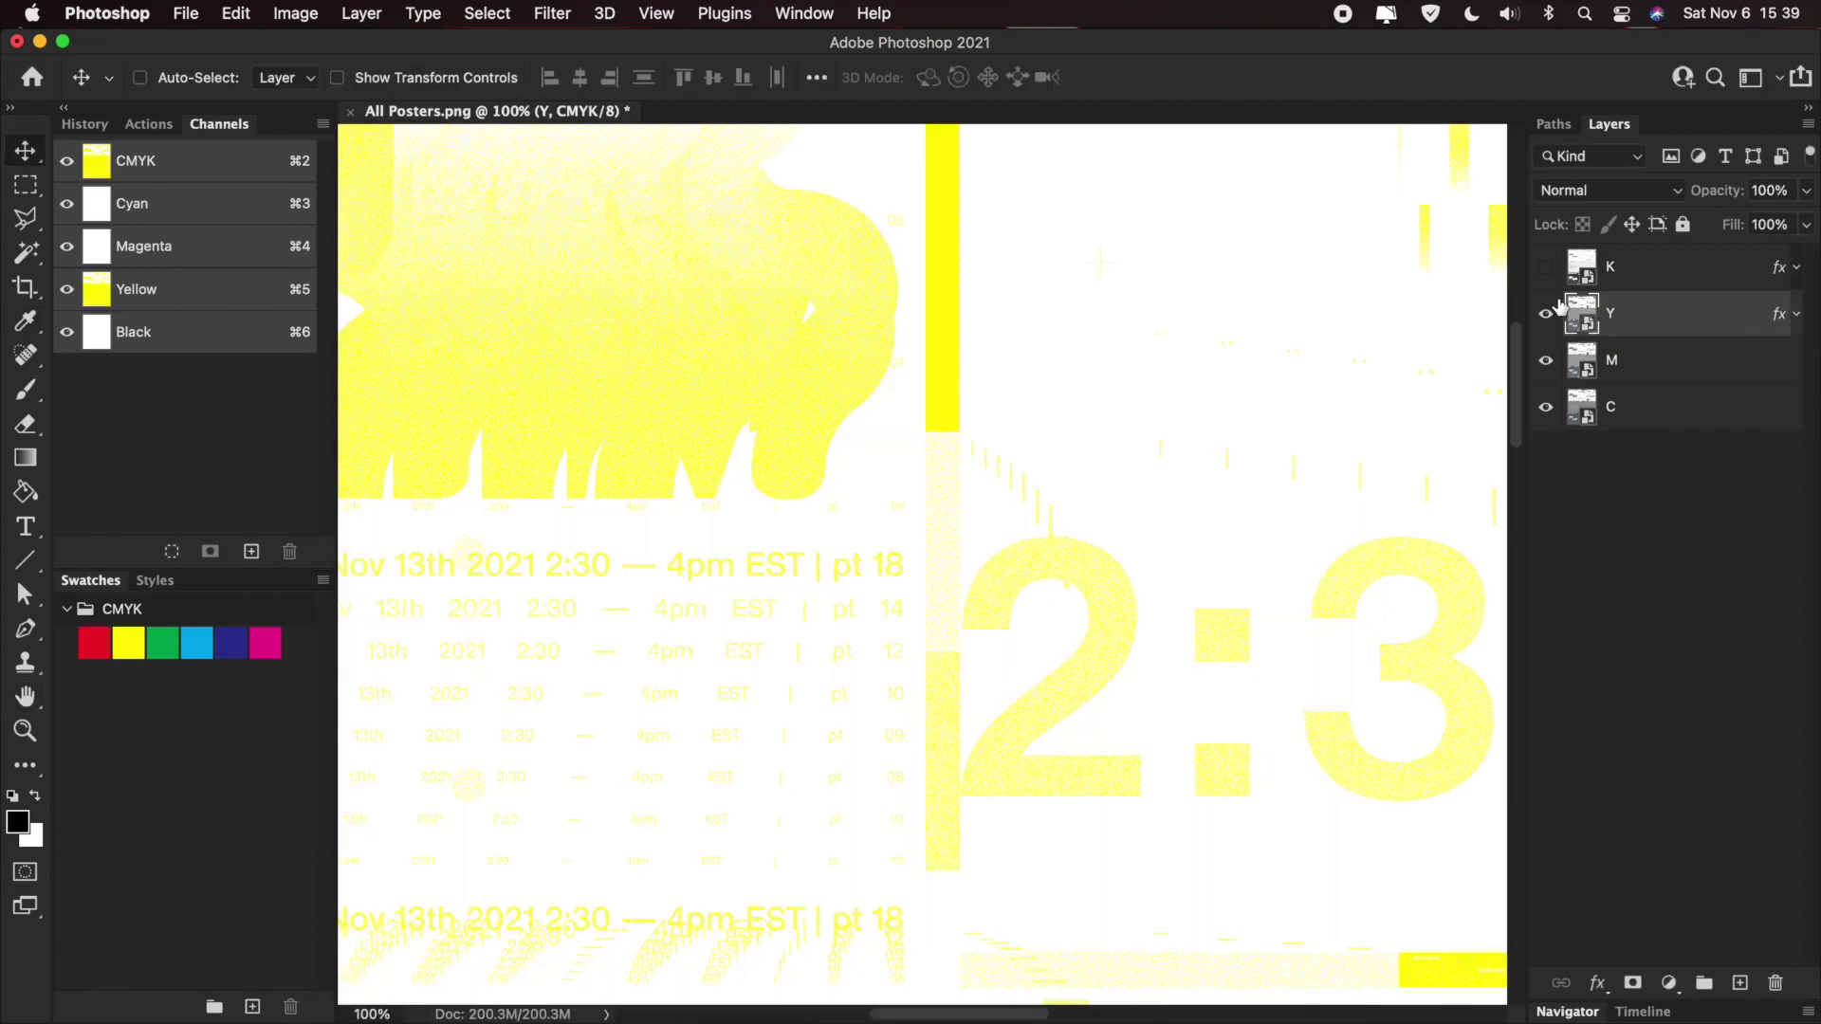
# - Hide the Y layer and apply a 100% magenta Color Overlay in Lighter Color mode to the M layer
pyautogui.click(1546, 314)
pyautogui.doubleClick(1697, 360)
pyautogui.click(455, 679)
pyautogui.click(946, 513)
pyautogui.write('100')
pyautogui.press('Tab')
pyautogui.write('0')
pyautogui.click(880, 417)
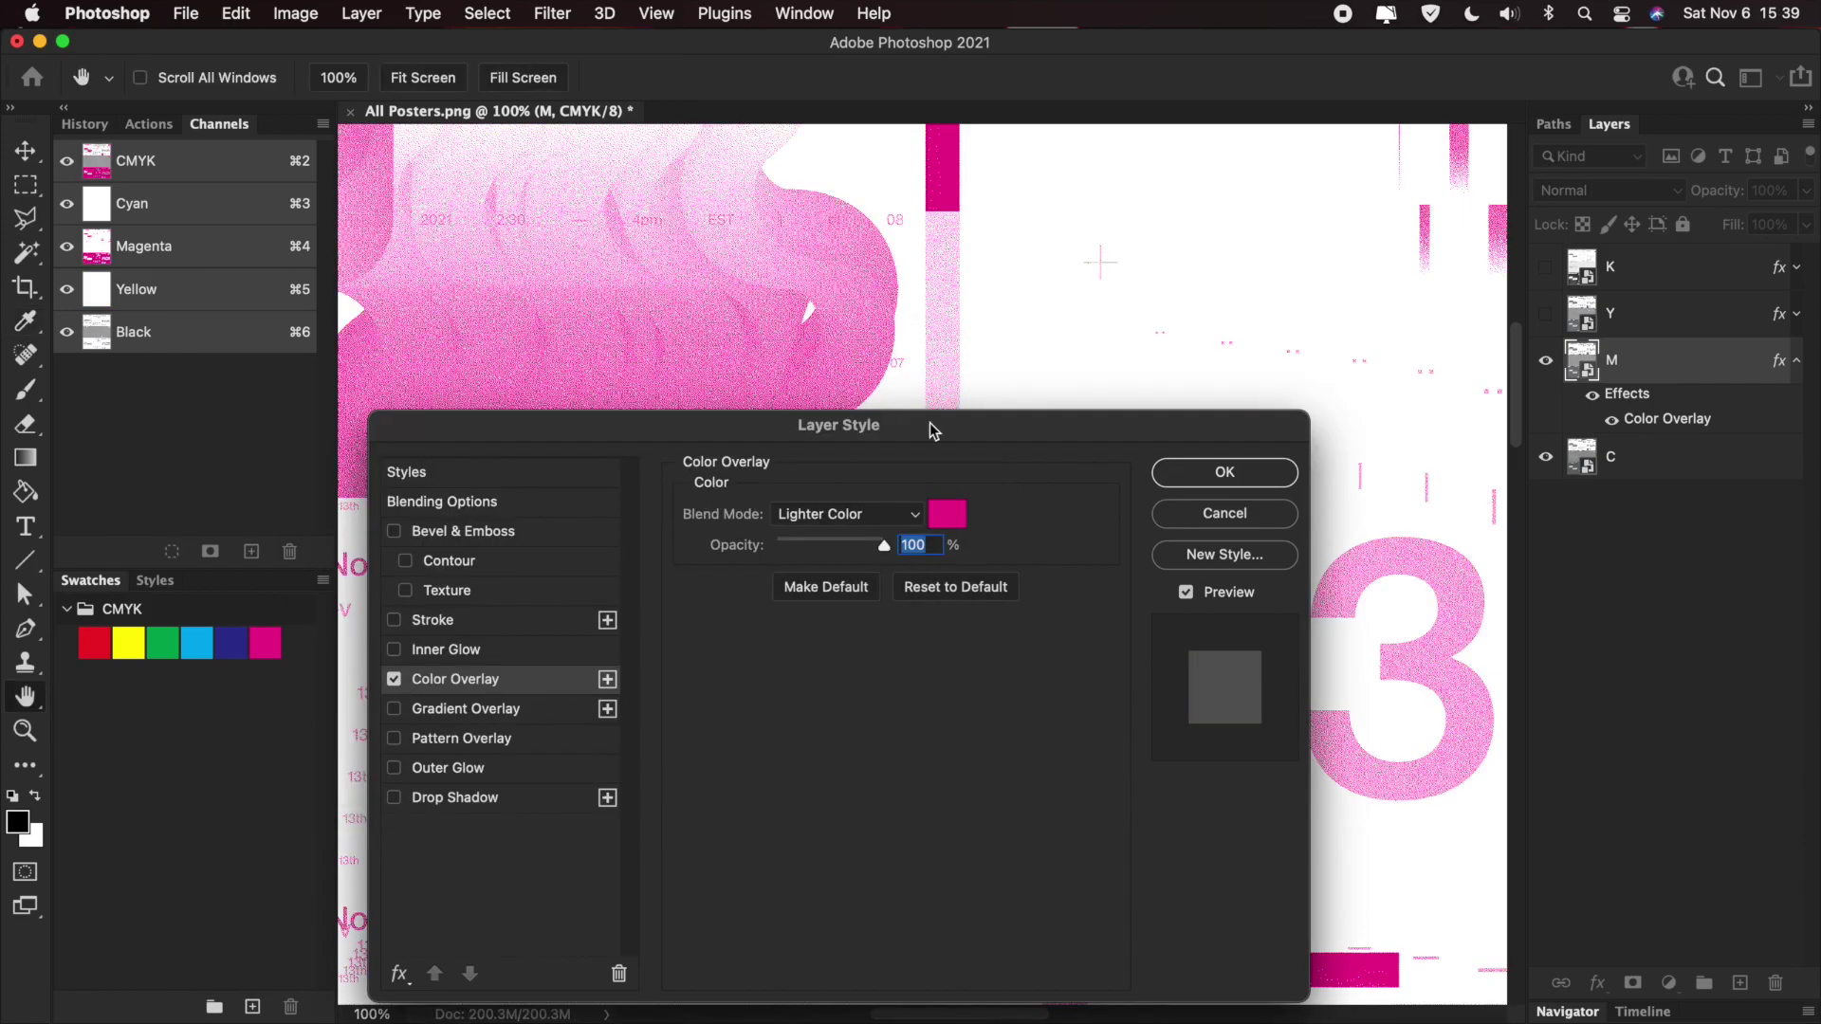
pyautogui.click(1225, 472)
pyautogui.rightClick(1707, 380)
# - Apply a 100% cyan Color Overlay to the C layer and make the K, Y and M layers visible
pyautogui.click(1546, 361)
pyautogui.click(1669, 408)
pyautogui.doubleClick(1697, 408)
pyautogui.click(455, 679)
pyautogui.click(947, 513)
pyautogui.write('100')
pyautogui.press('Tab')
pyautogui.write('0')
pyautogui.click(880, 417)
pyautogui.click(1224, 472)
pyautogui.click(1796, 408)
pyautogui.moveTo(1546, 267); pyautogui.dragTo(1546, 361)
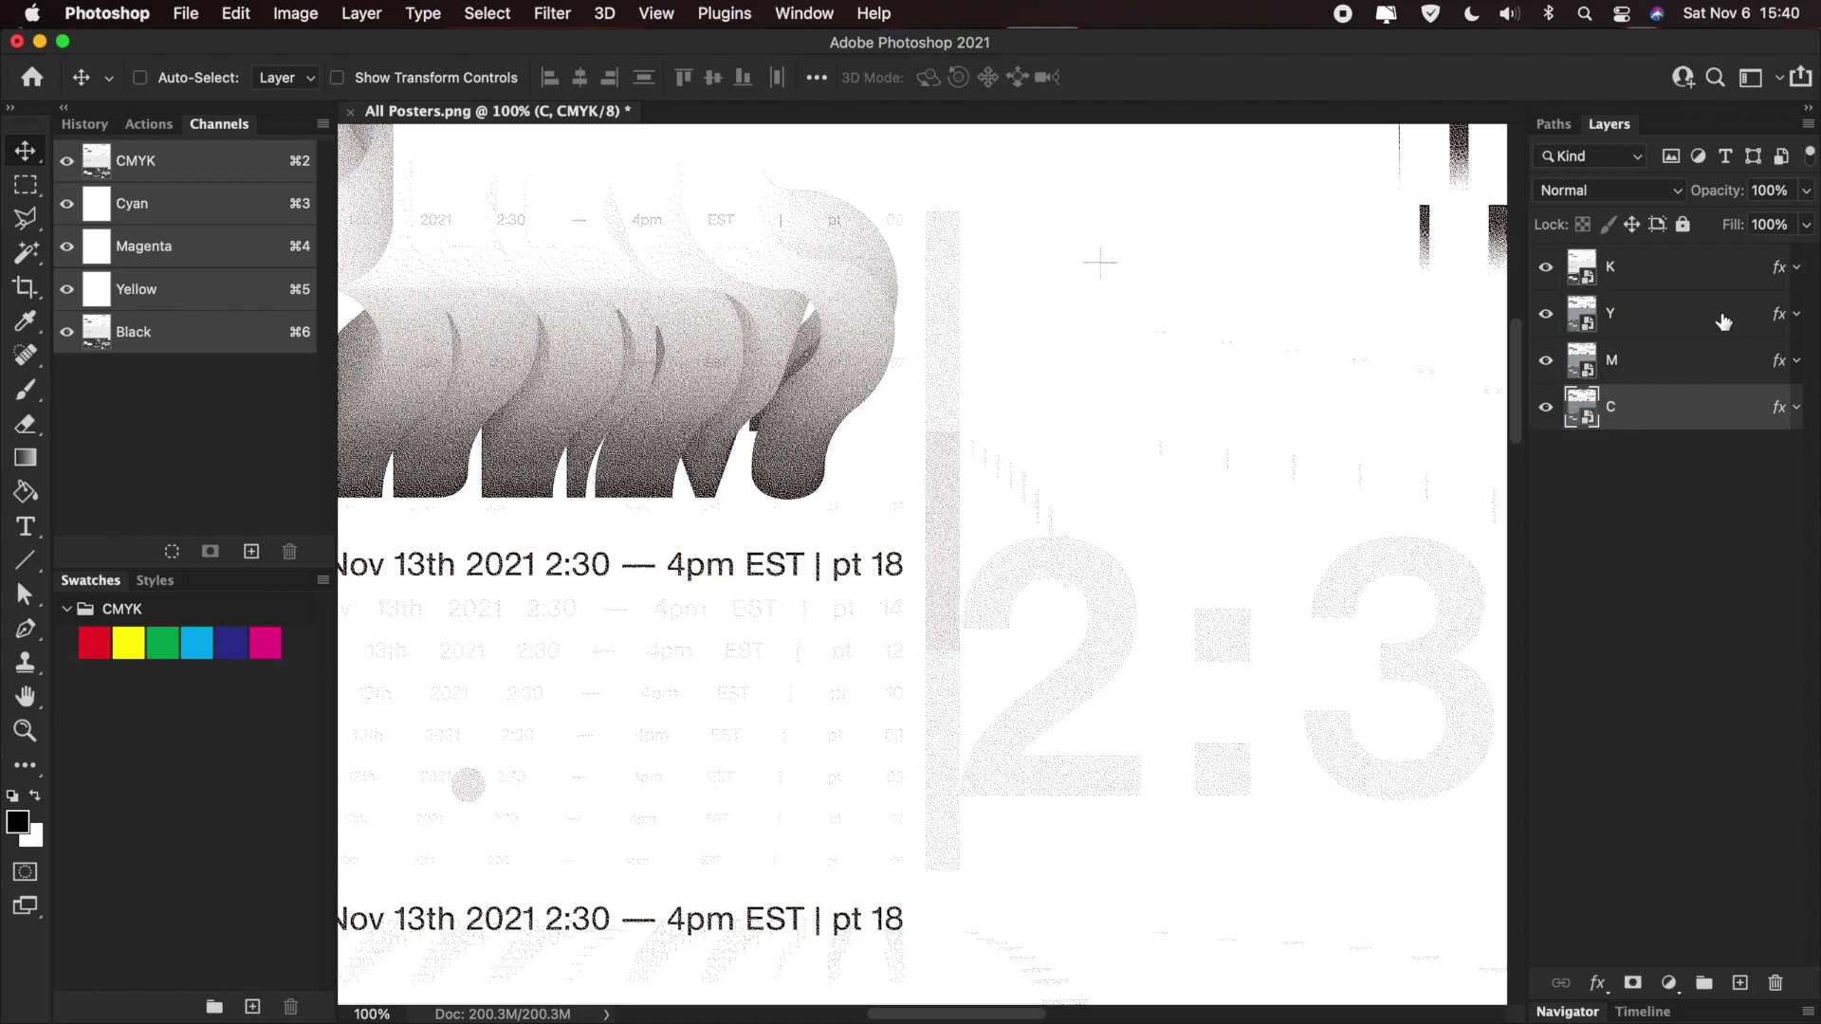
# - Rasterize the layer styles of the K, Y, M and C layers and set their blend mode to Multiply
pyautogui.keyDown('shift'); pyautogui.click(1686, 264); pyautogui.keyUp('shift')
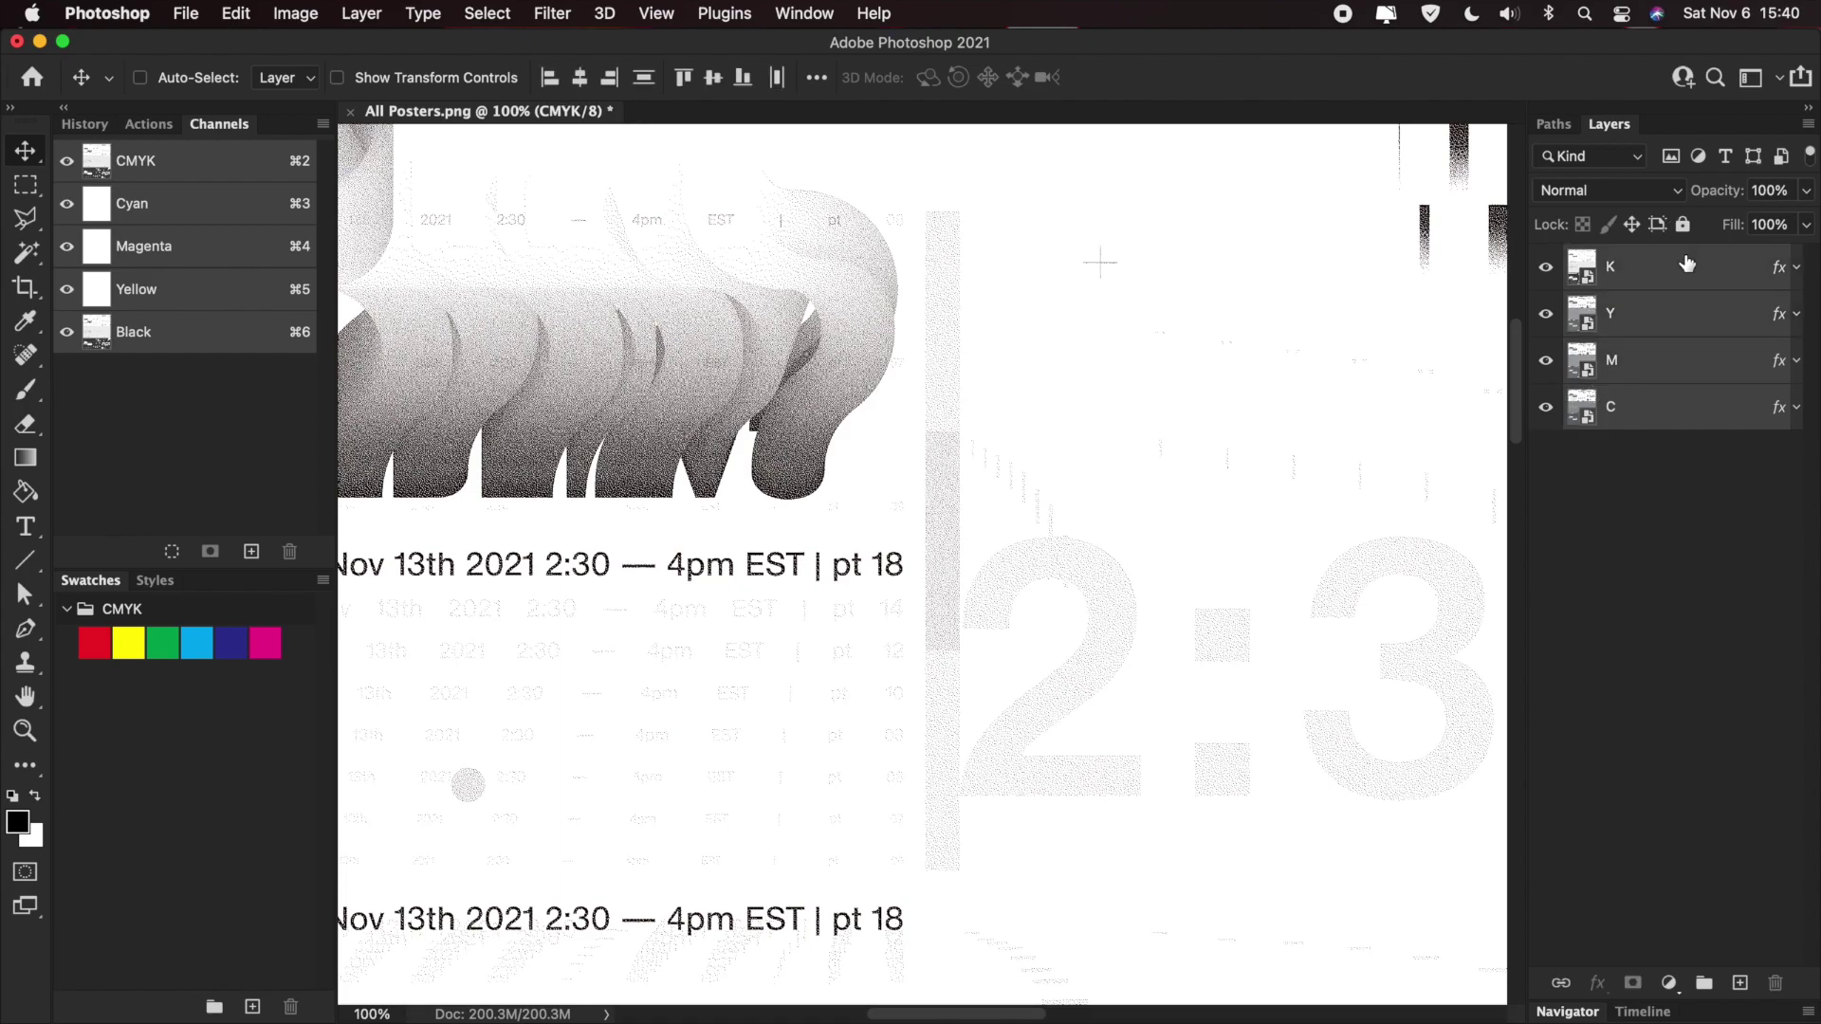
pyautogui.rightClick(1687, 264)
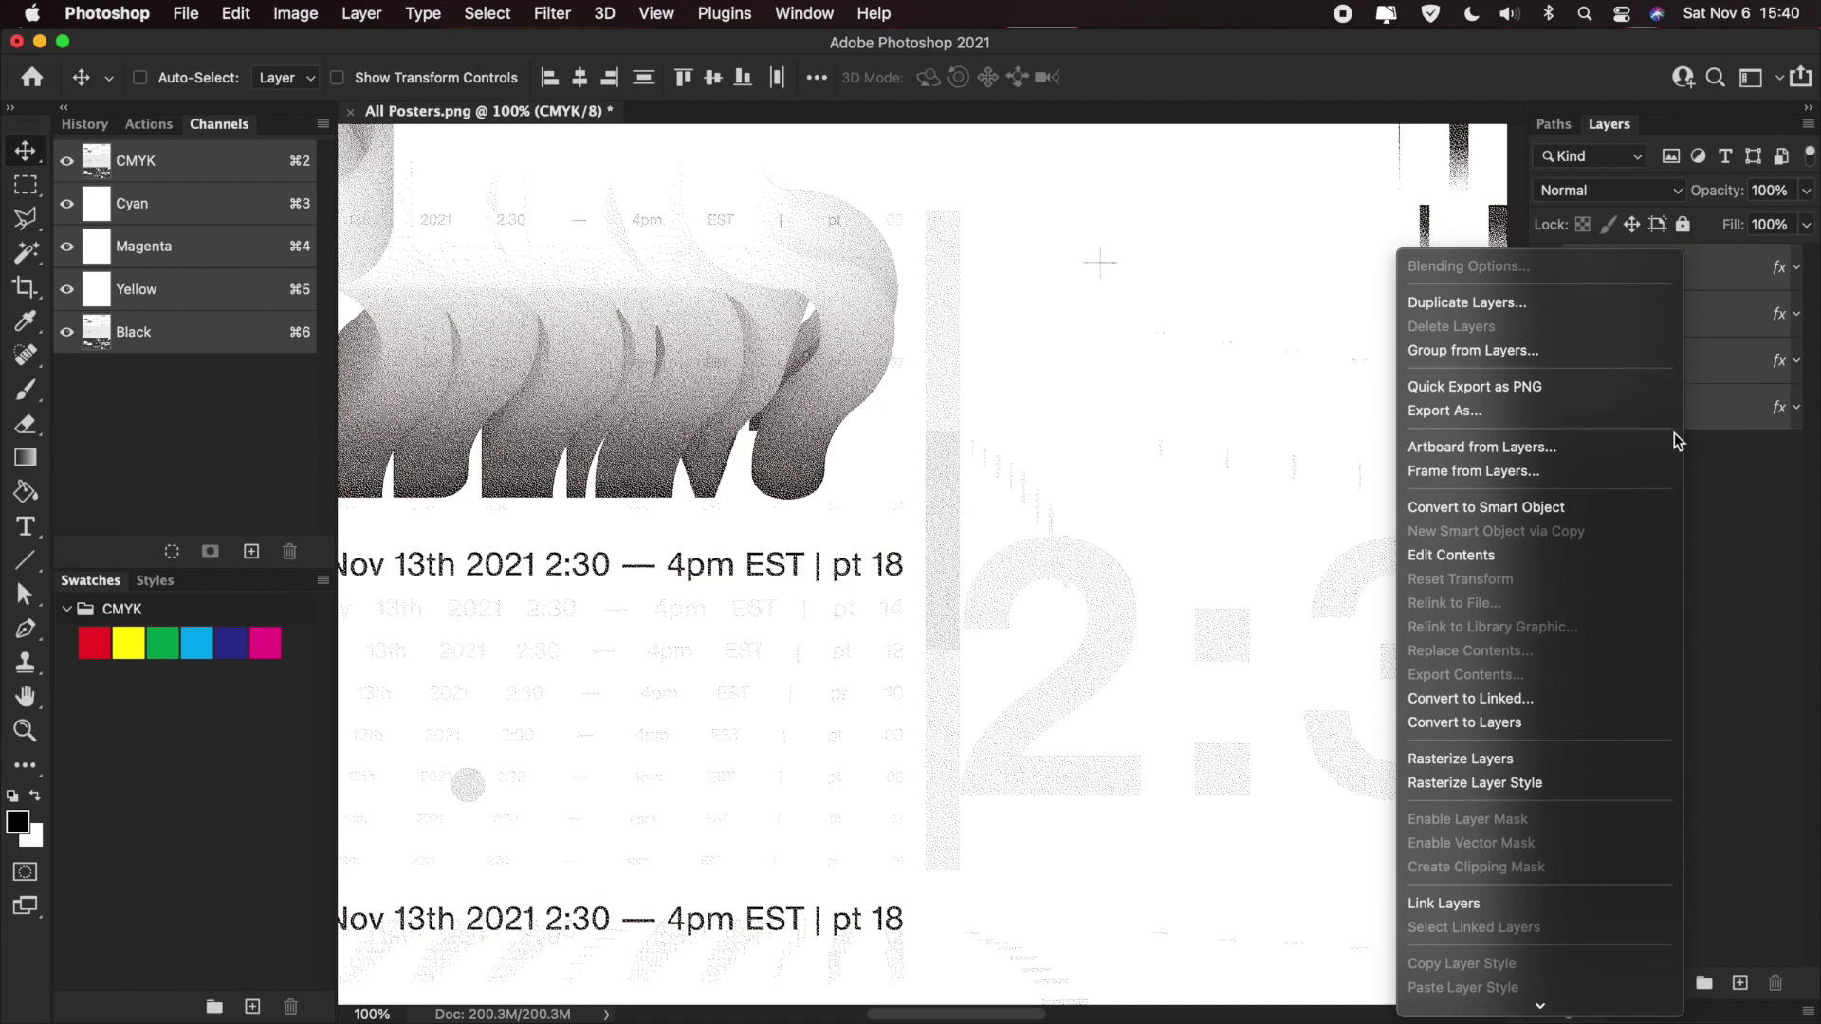
pyautogui.click(1546, 778)
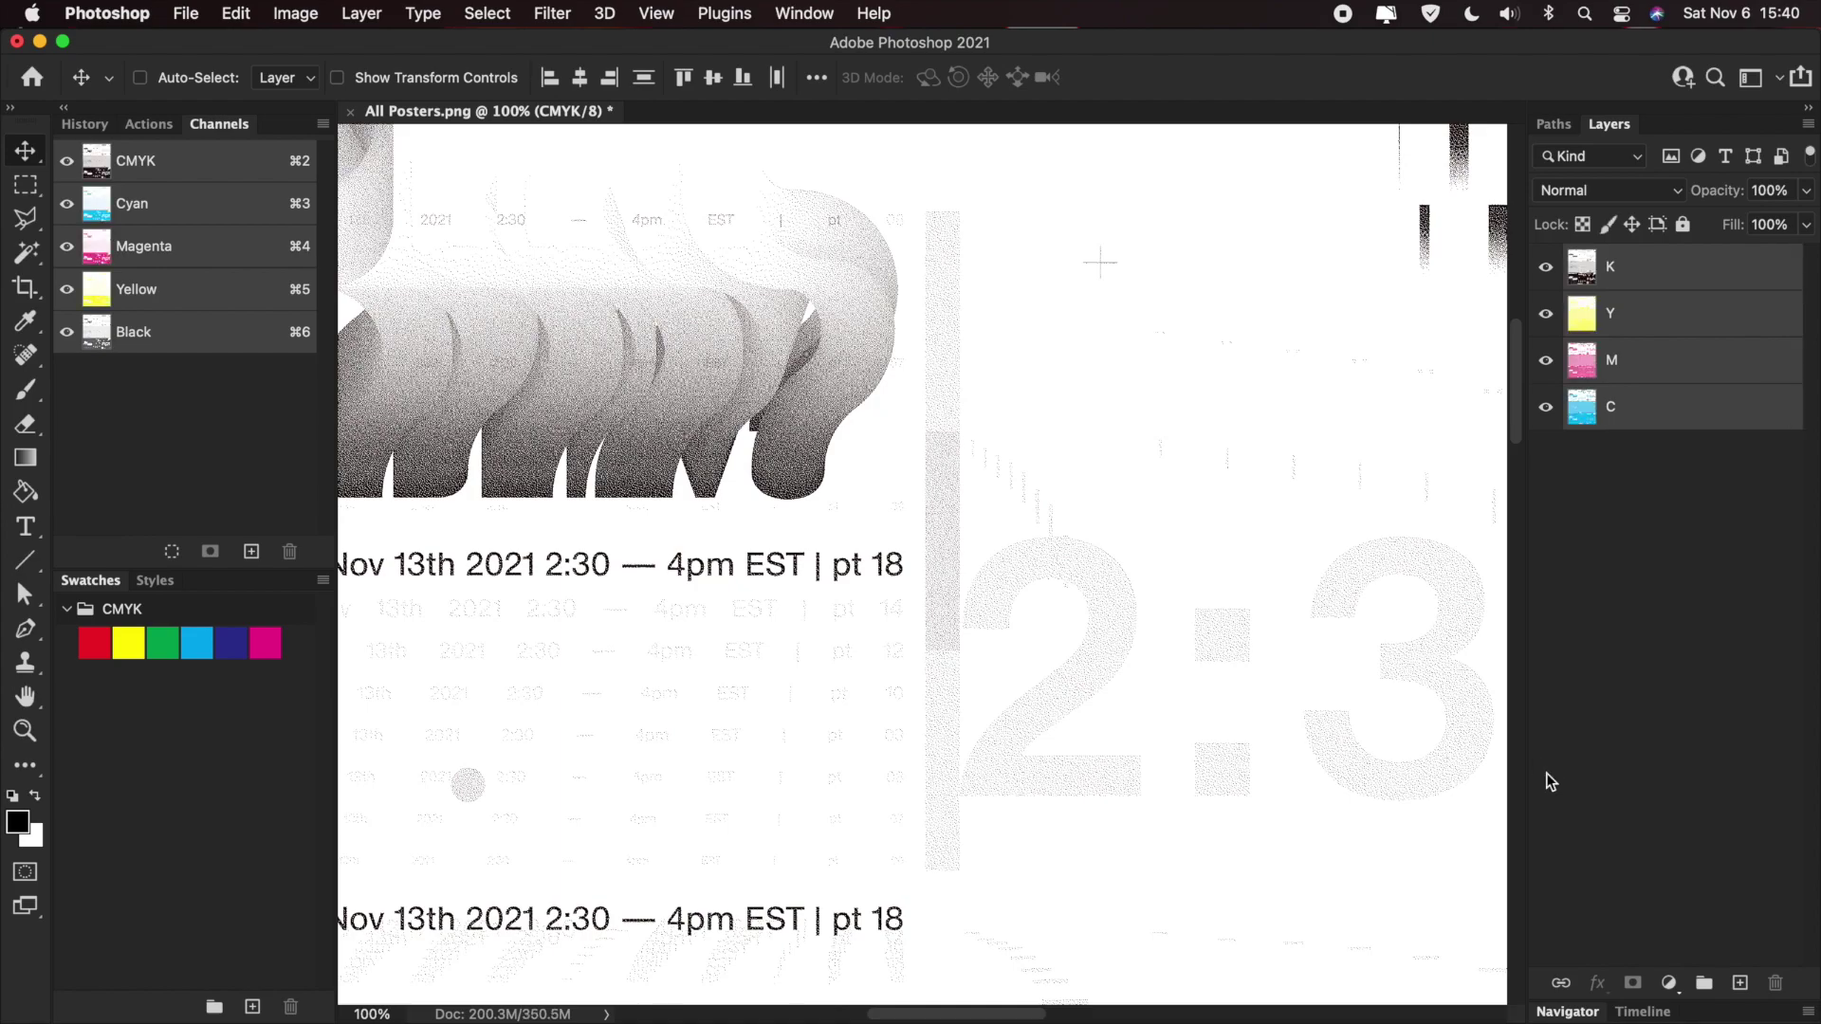
pyautogui.click(1625, 189)
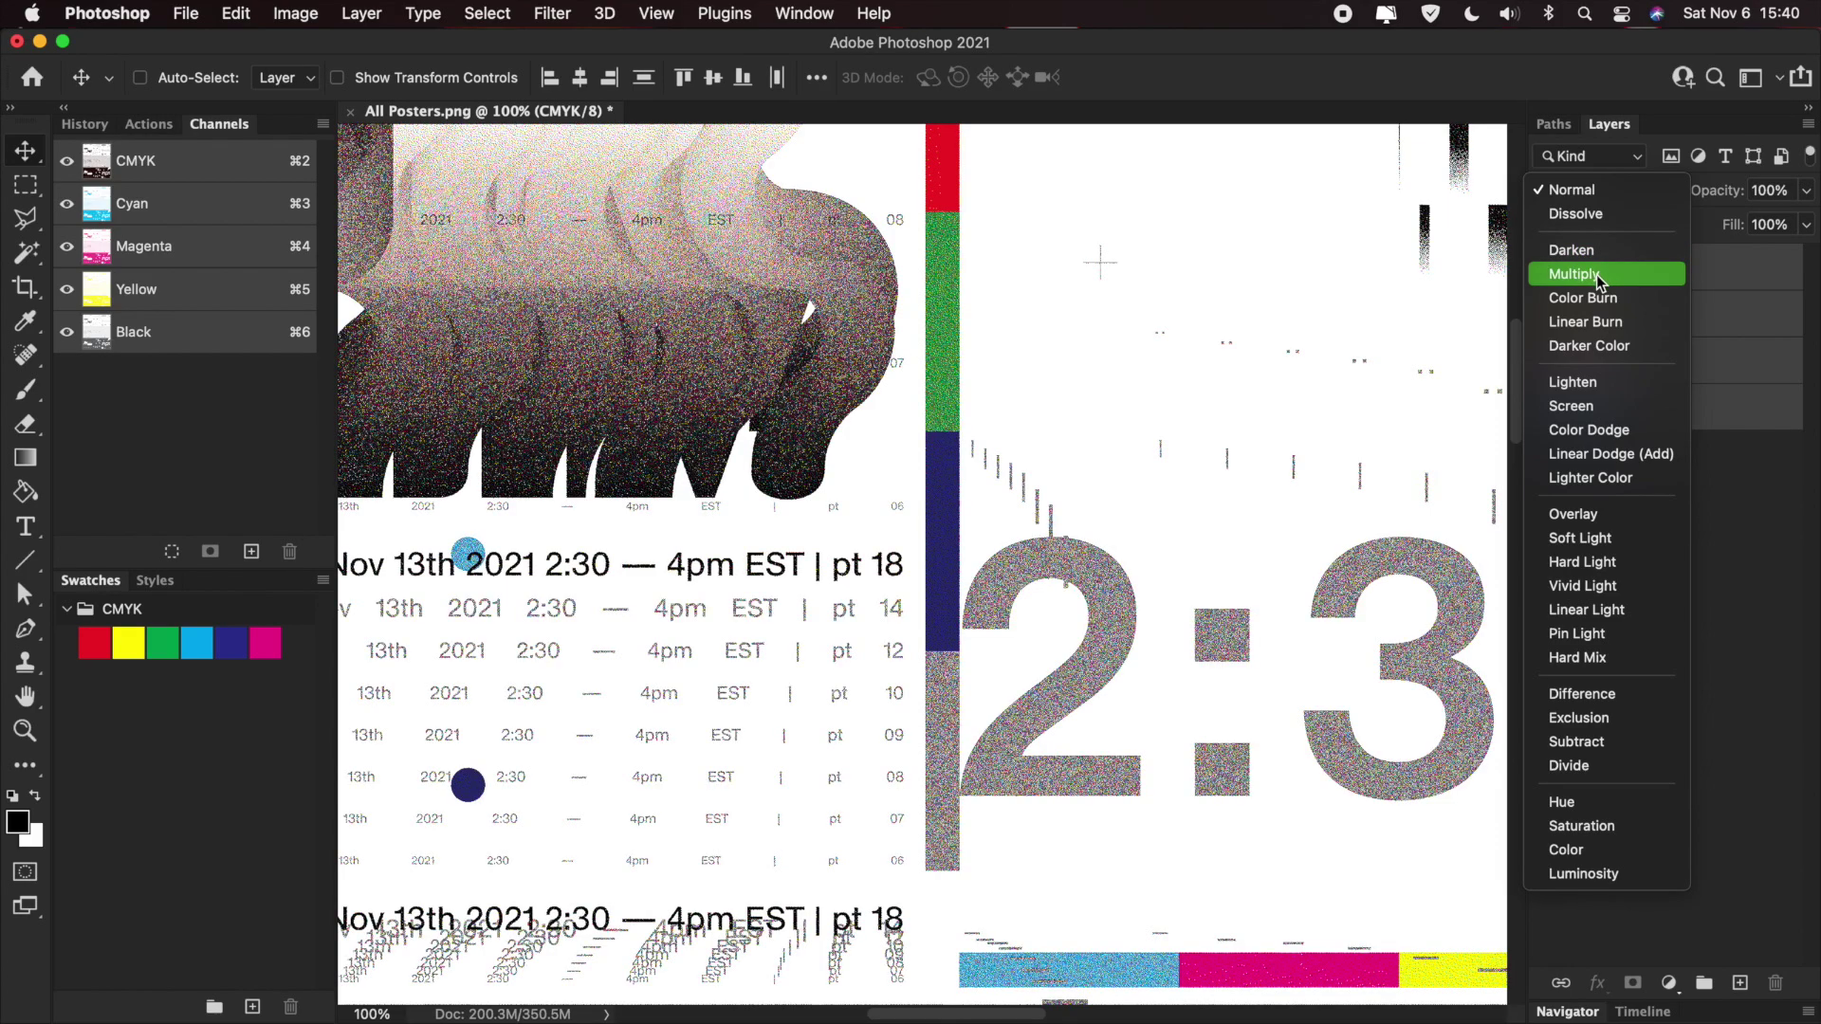
pyautogui.click(1600, 275)
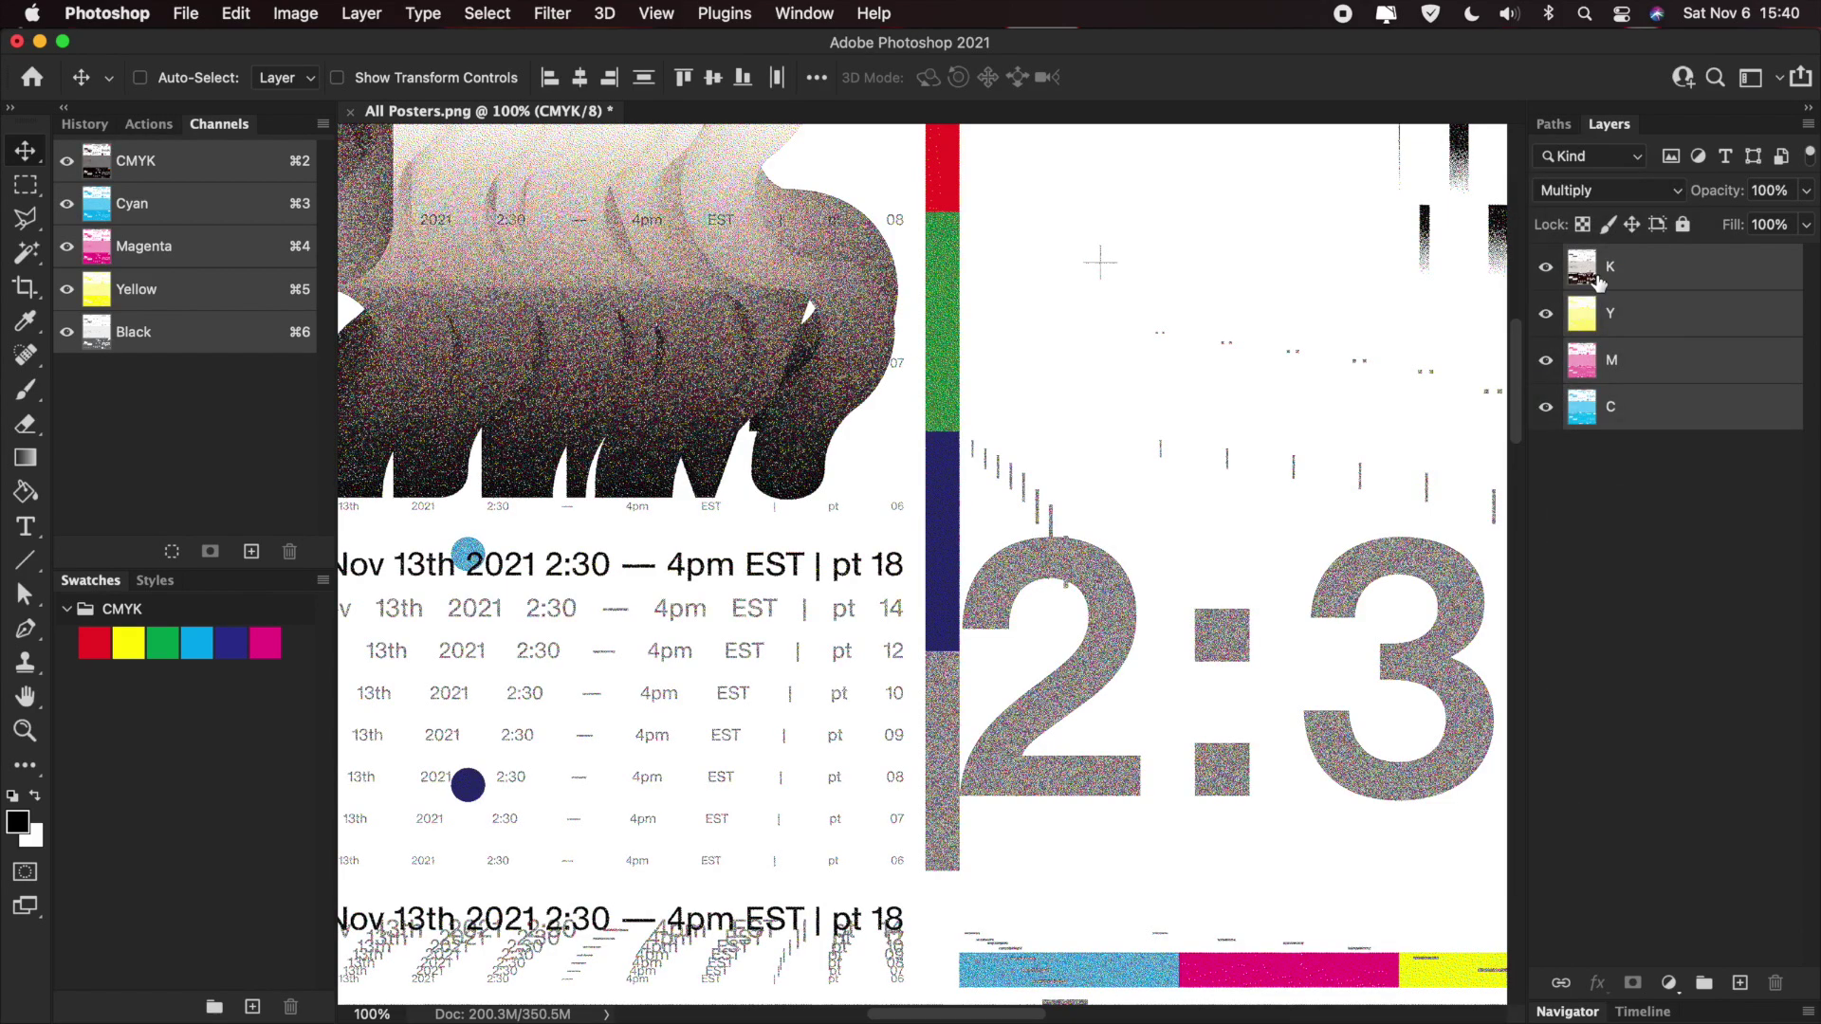
# - Examine the combined CMYK dither on the first poster's gradient lettering, text lines and color bars
pyautogui.hscroll(-14, 439, 436)
pyautogui.scroll(6, 439, 436)
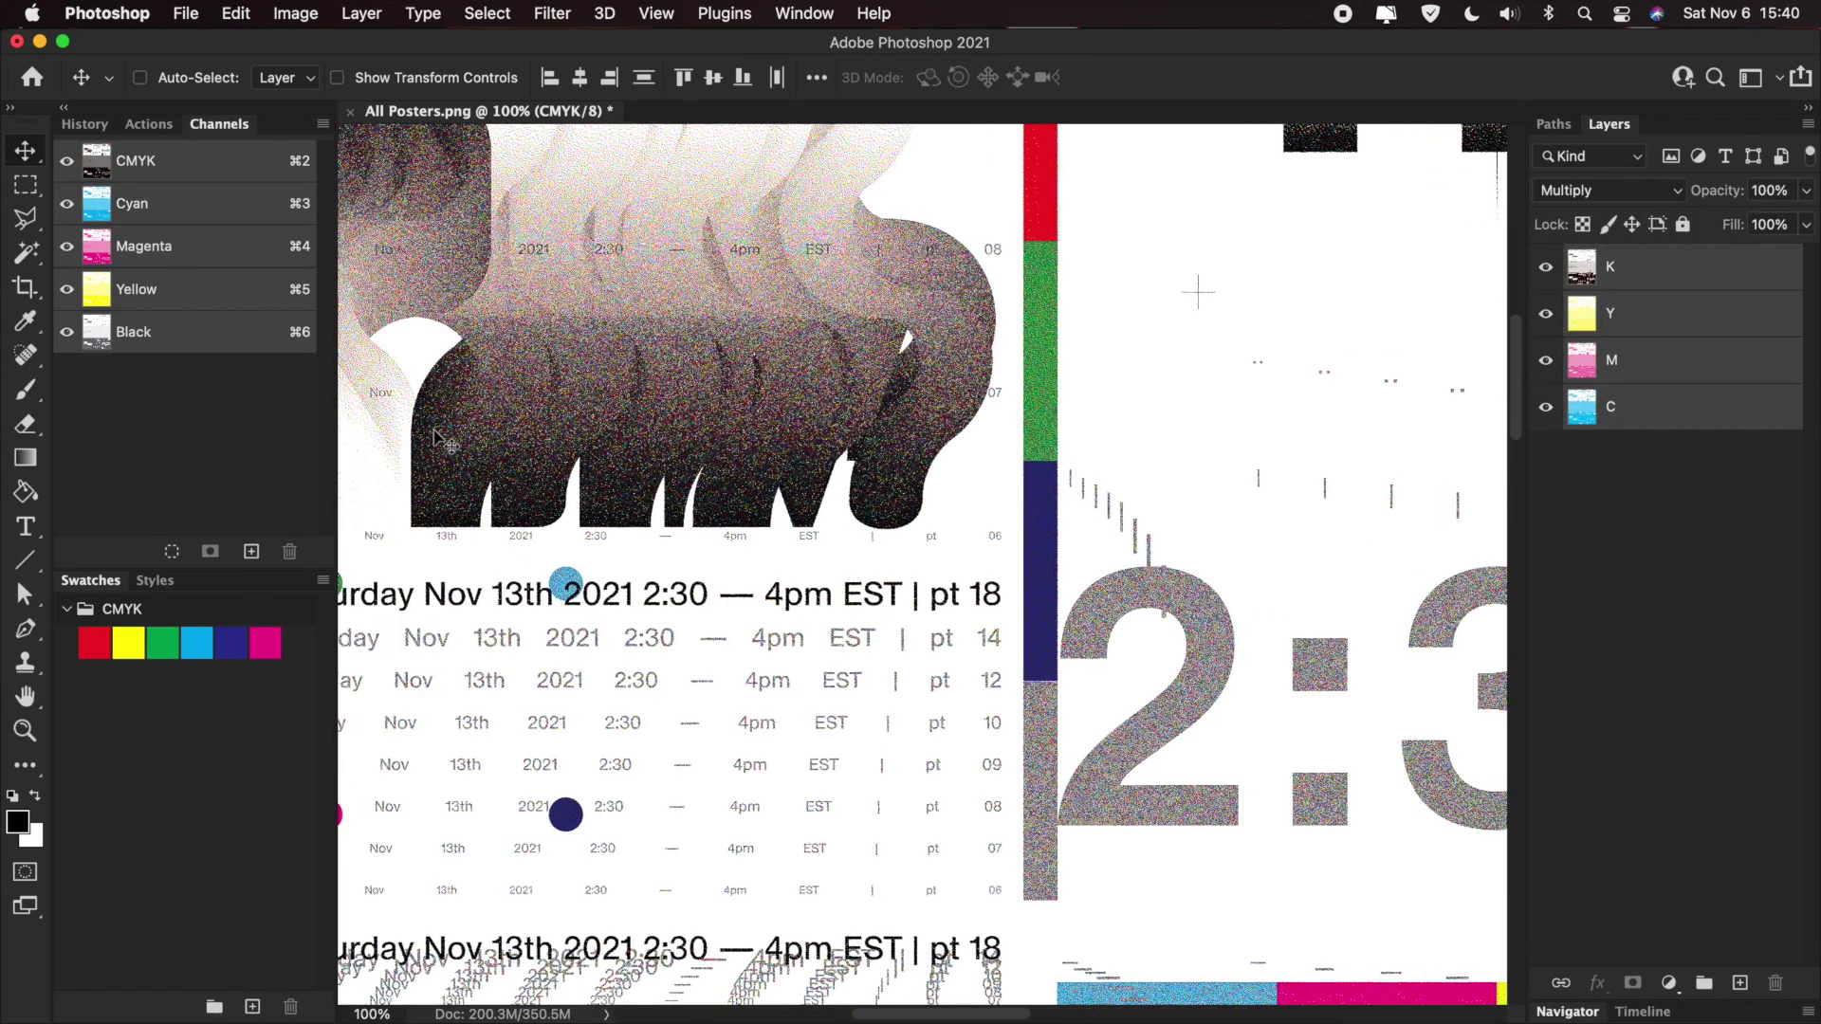
pyautogui.scroll(-5, 439, 438)
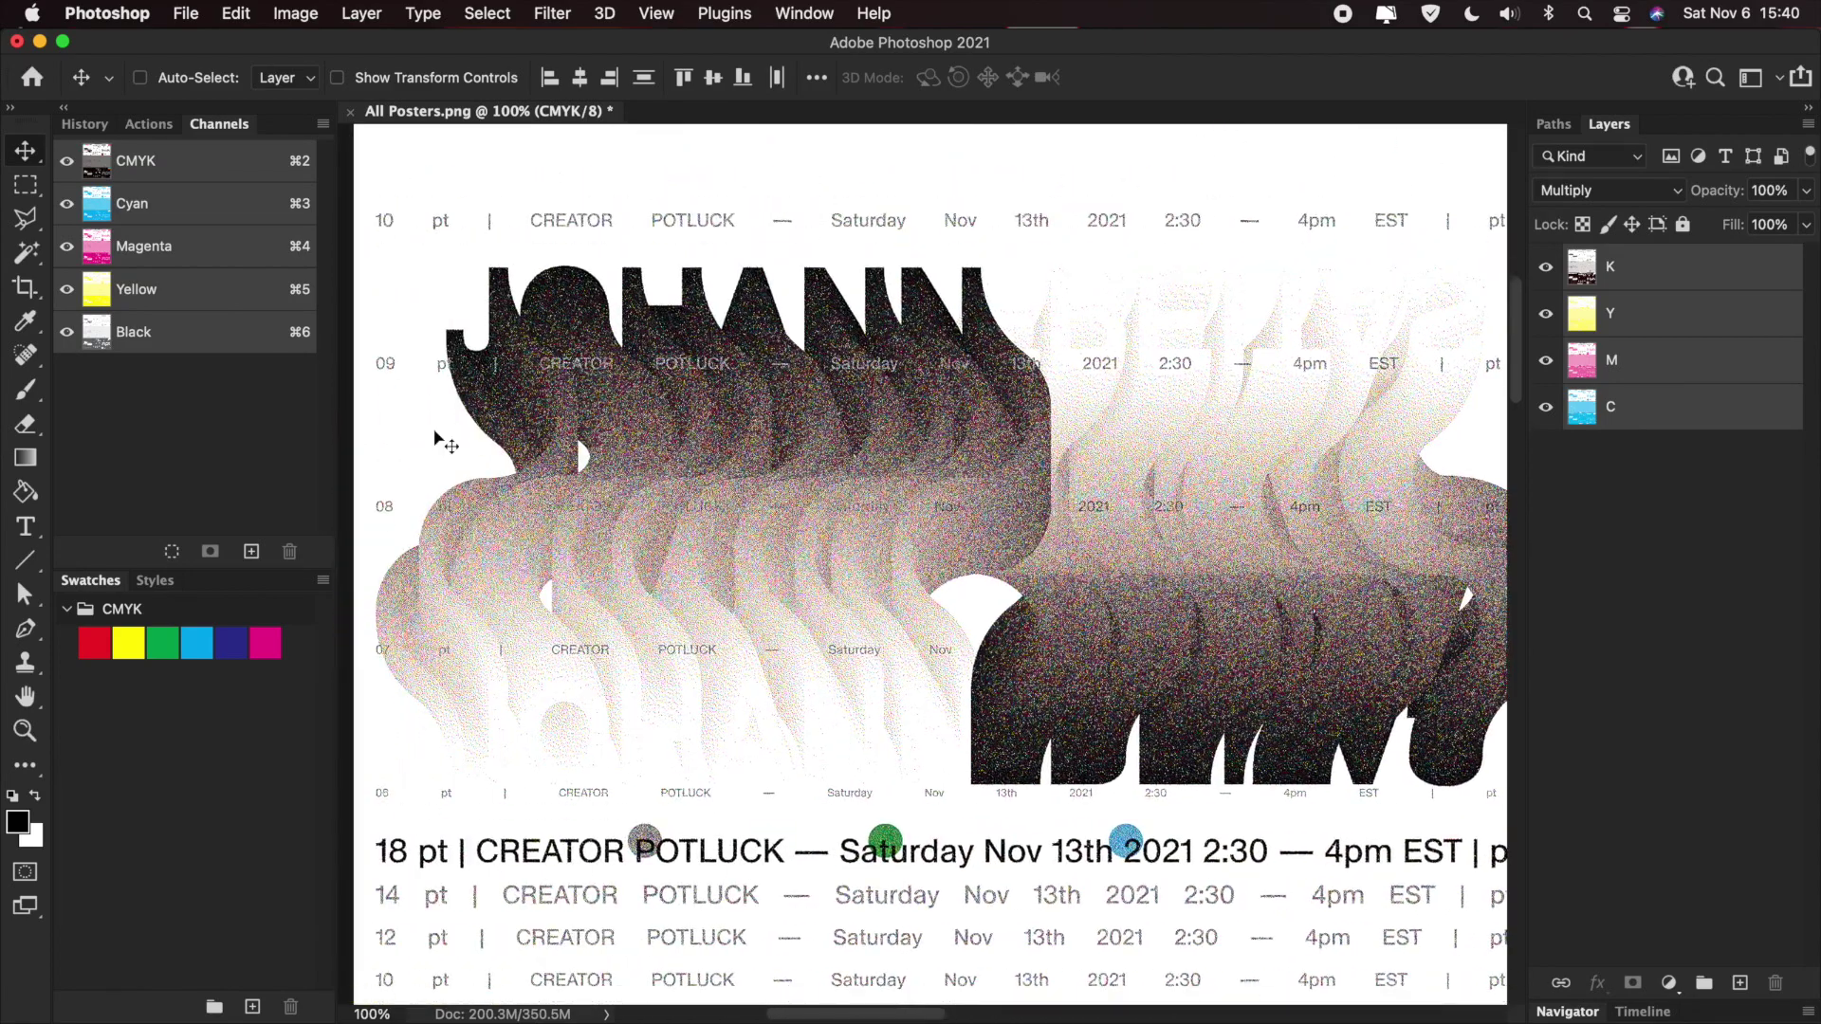
pyautogui.scroll(5, 441, 440)
pyautogui.hscroll(1, 443, 442)
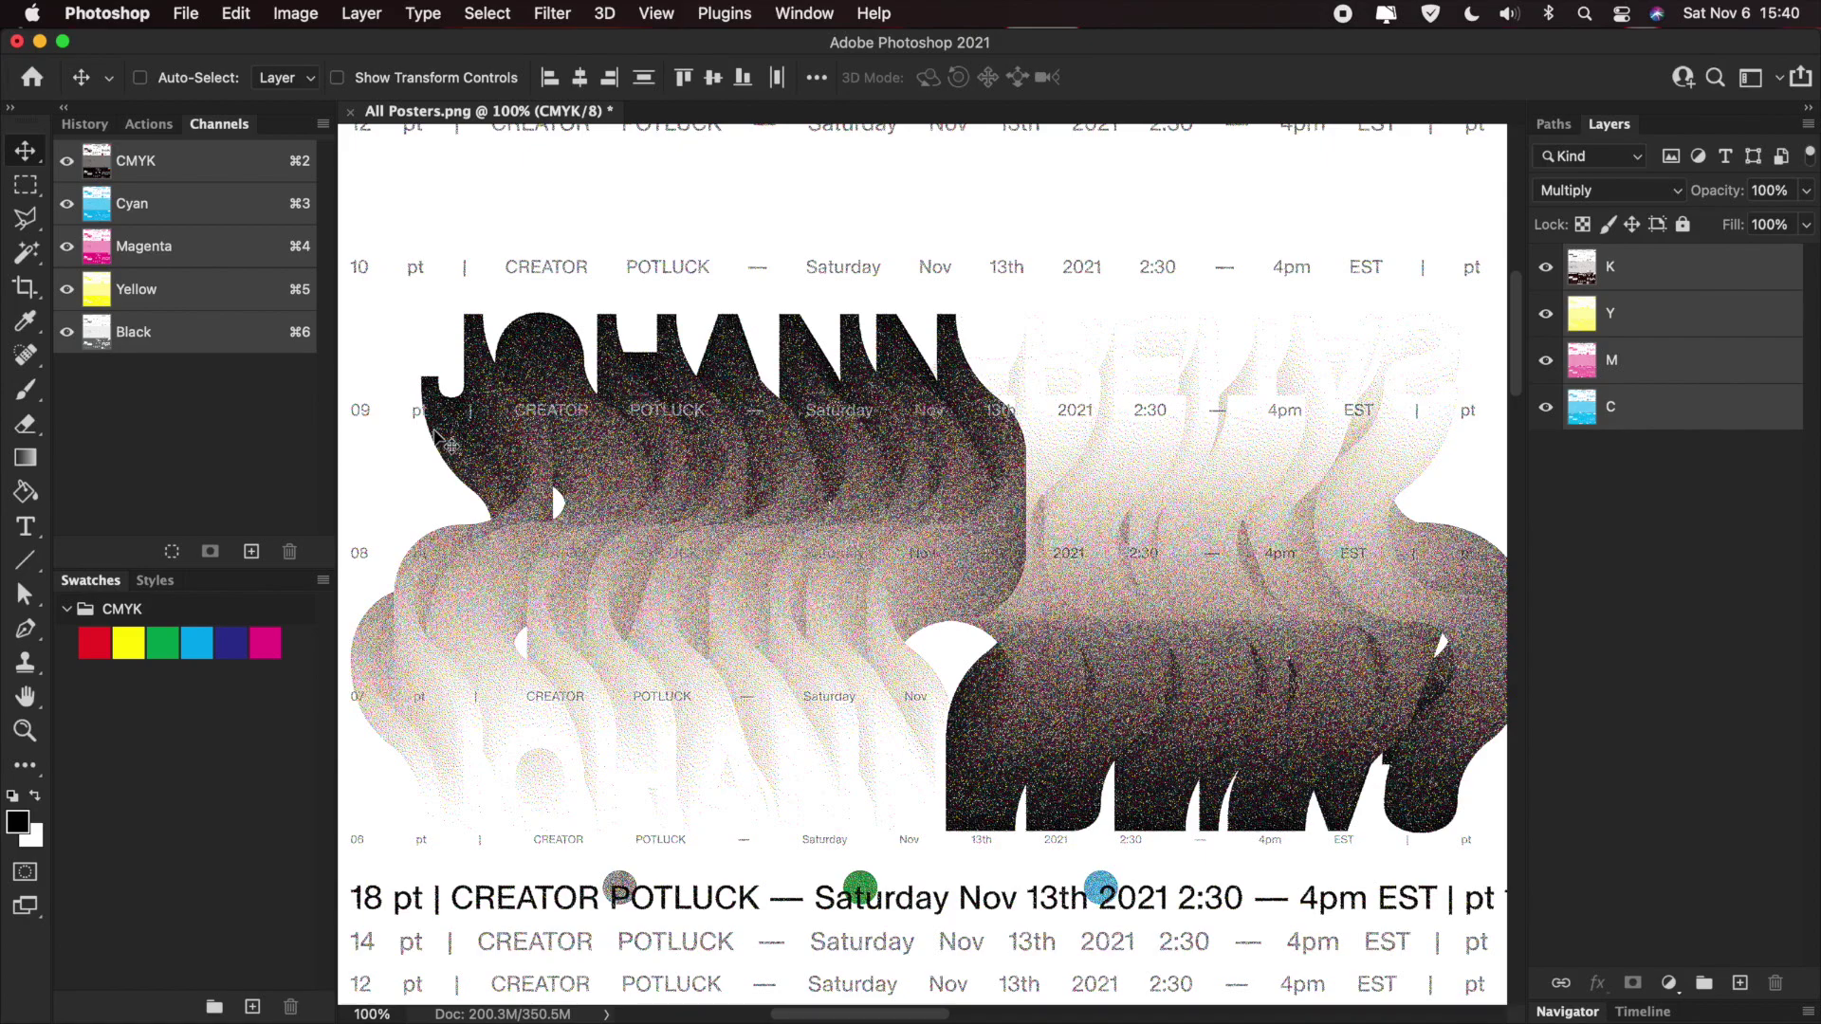
pyautogui.scroll(6, 597, 617)
pyautogui.hscroll(-1, 598, 617)
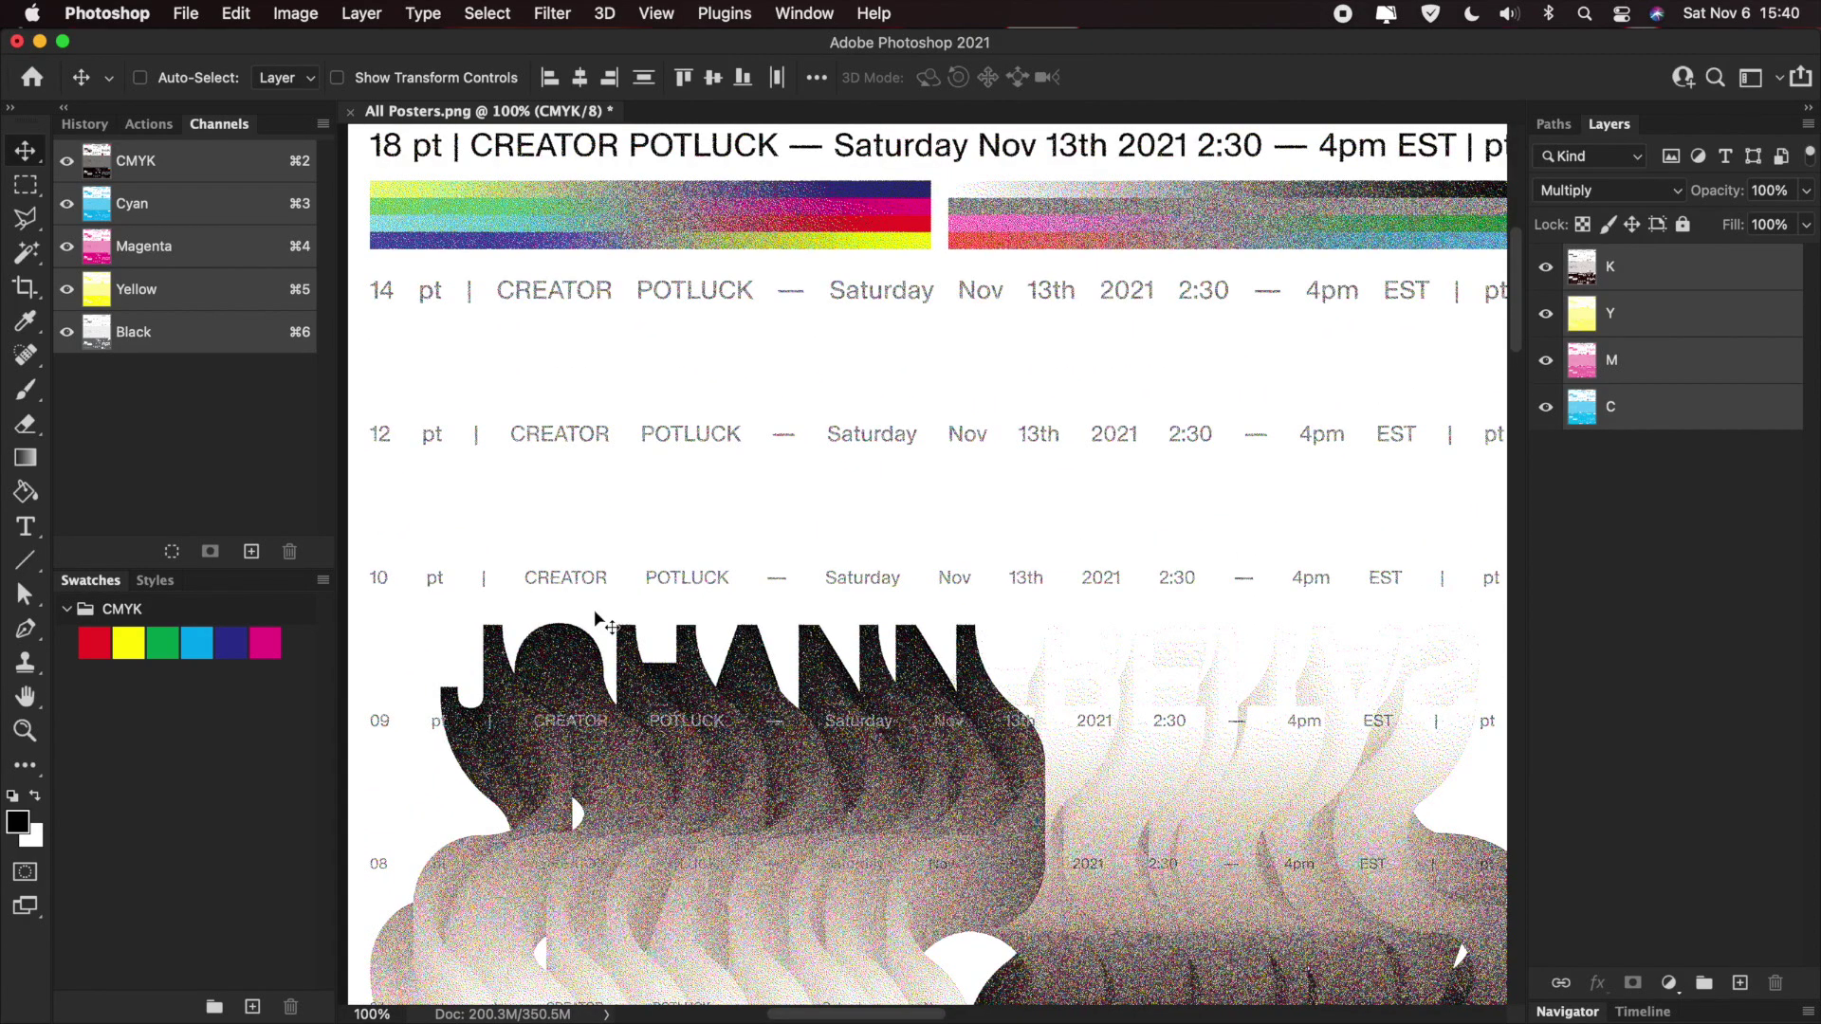
pyautogui.scroll(3, 772, 498)
pyautogui.hscroll(1, 772, 497)
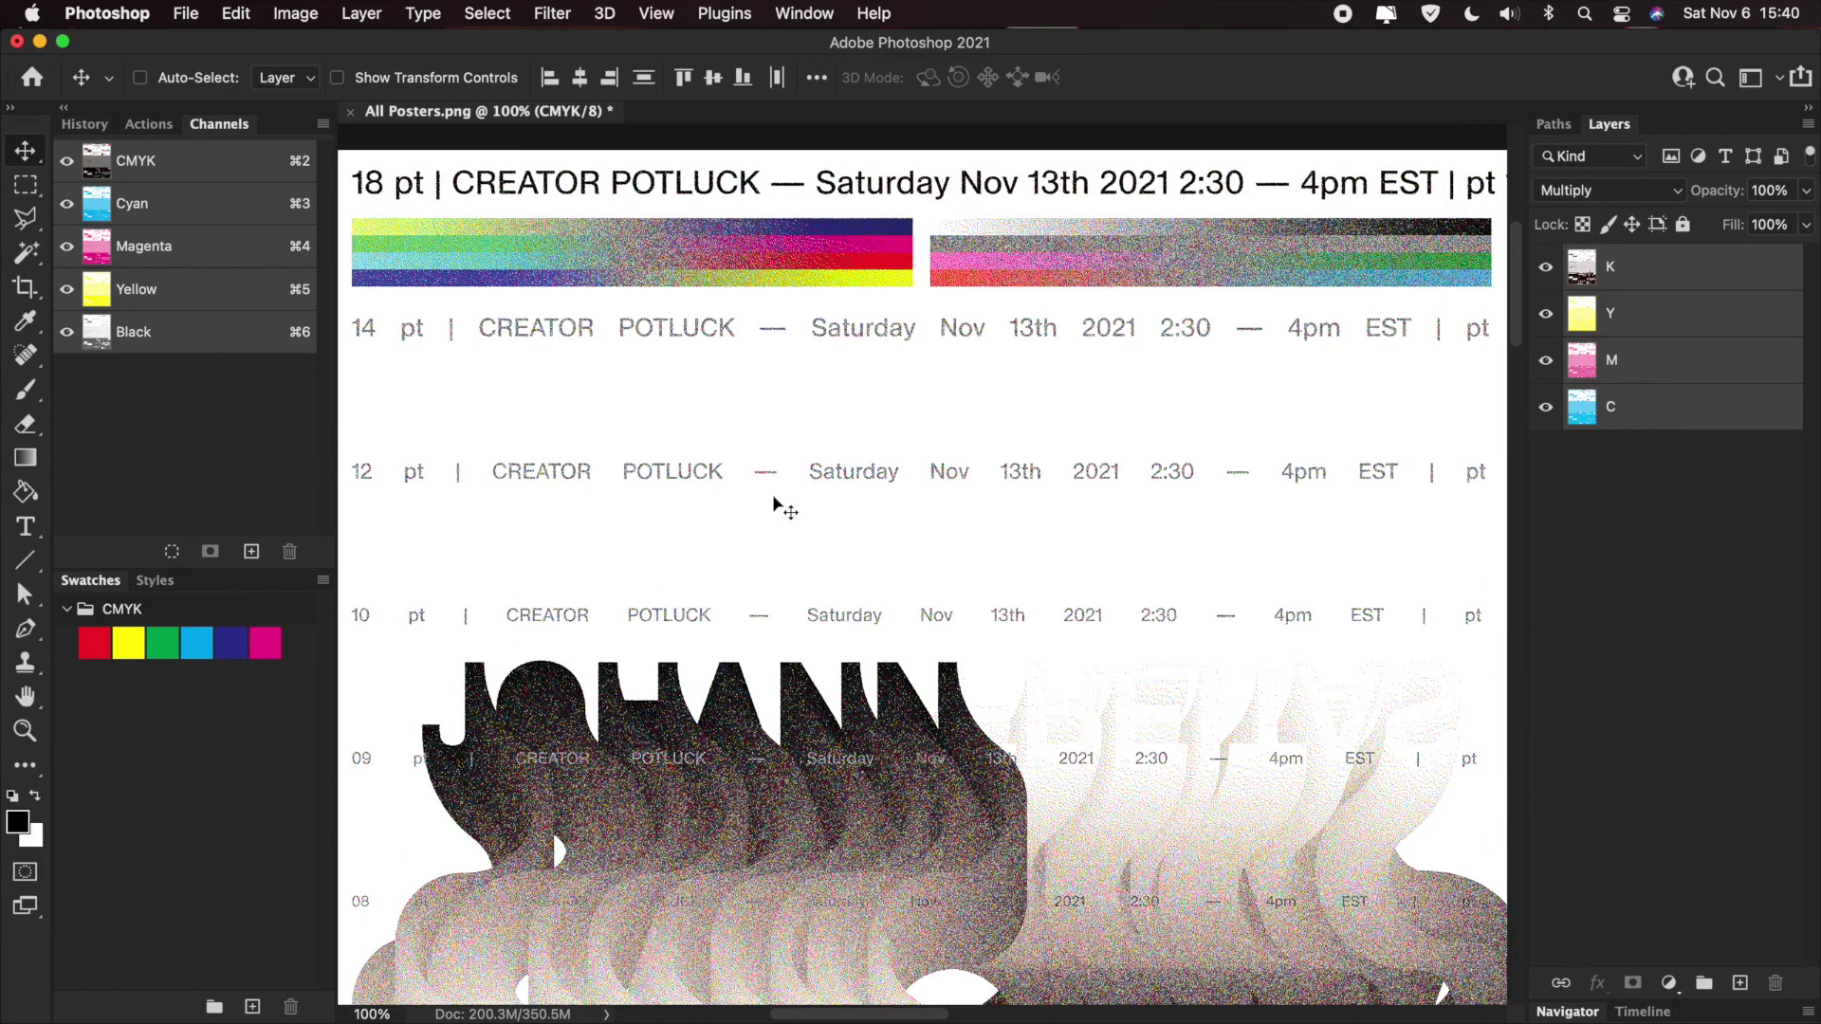
# - Merge the K, Y, M and C layers into a single layer
pyautogui.rightClick(1643, 276)
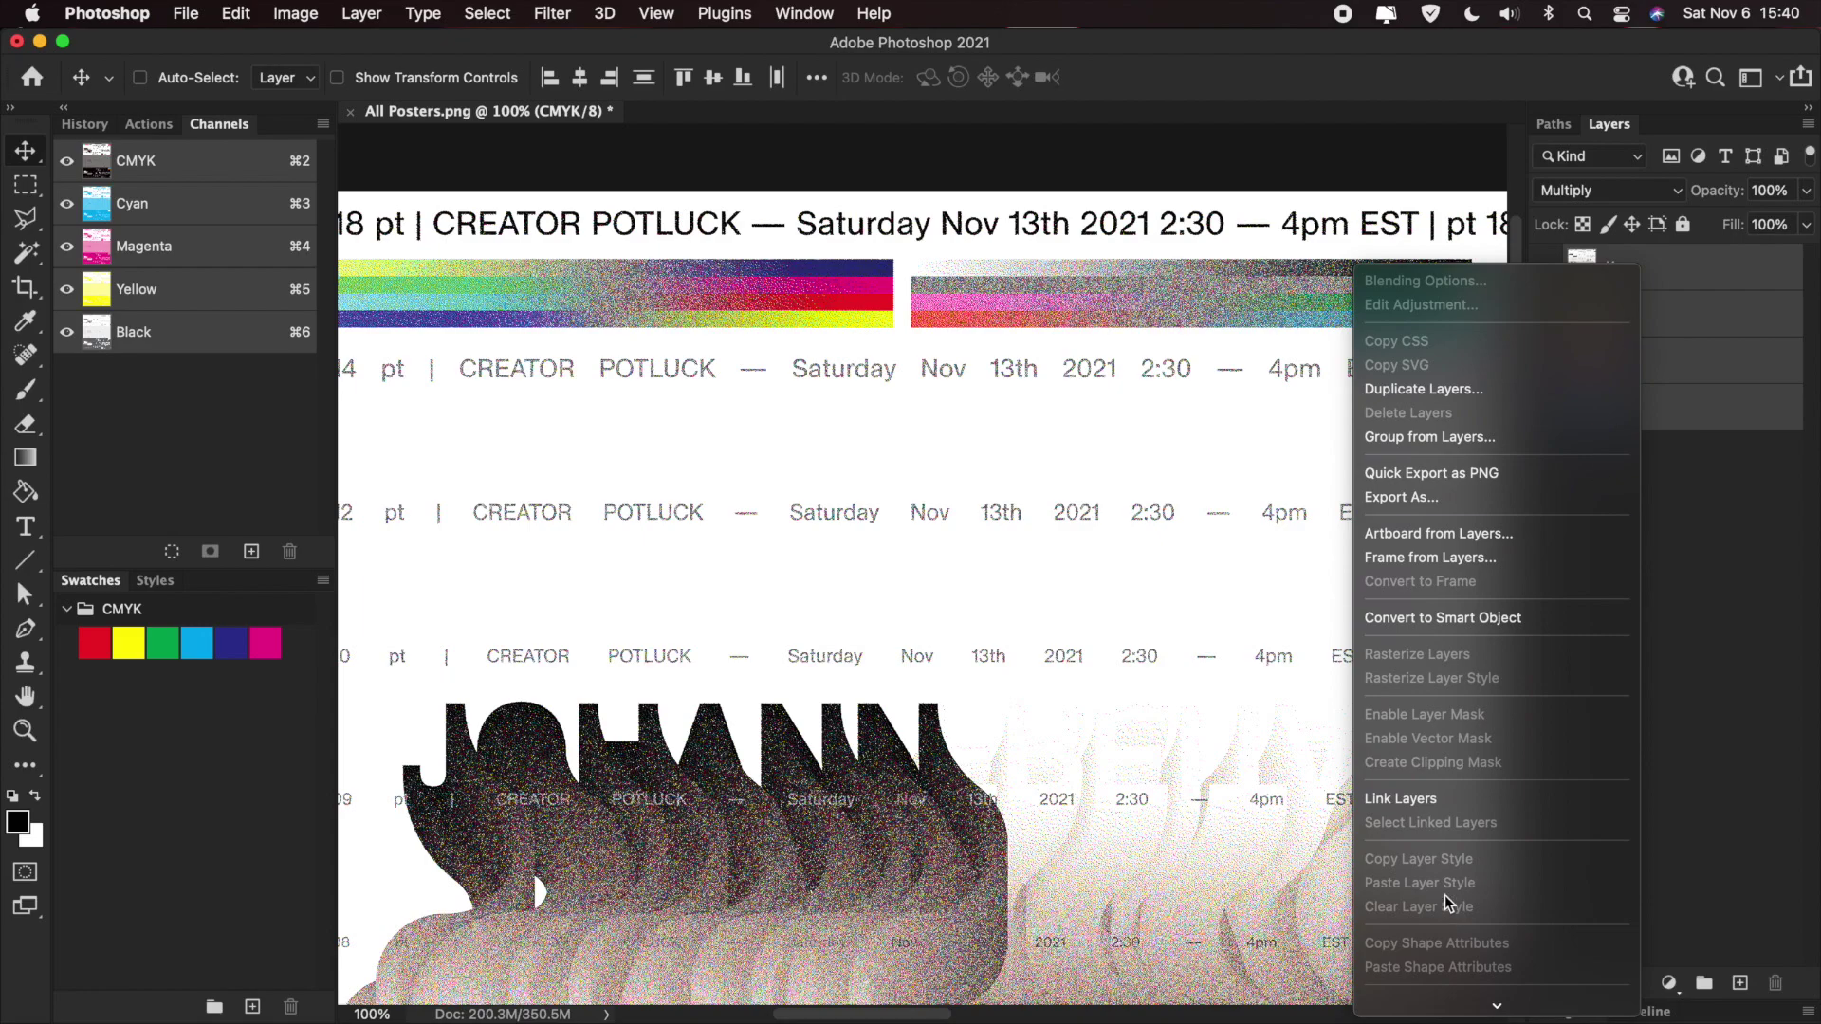
pyautogui.scroll(-5, 1438, 830)
pyautogui.click(1436, 664)
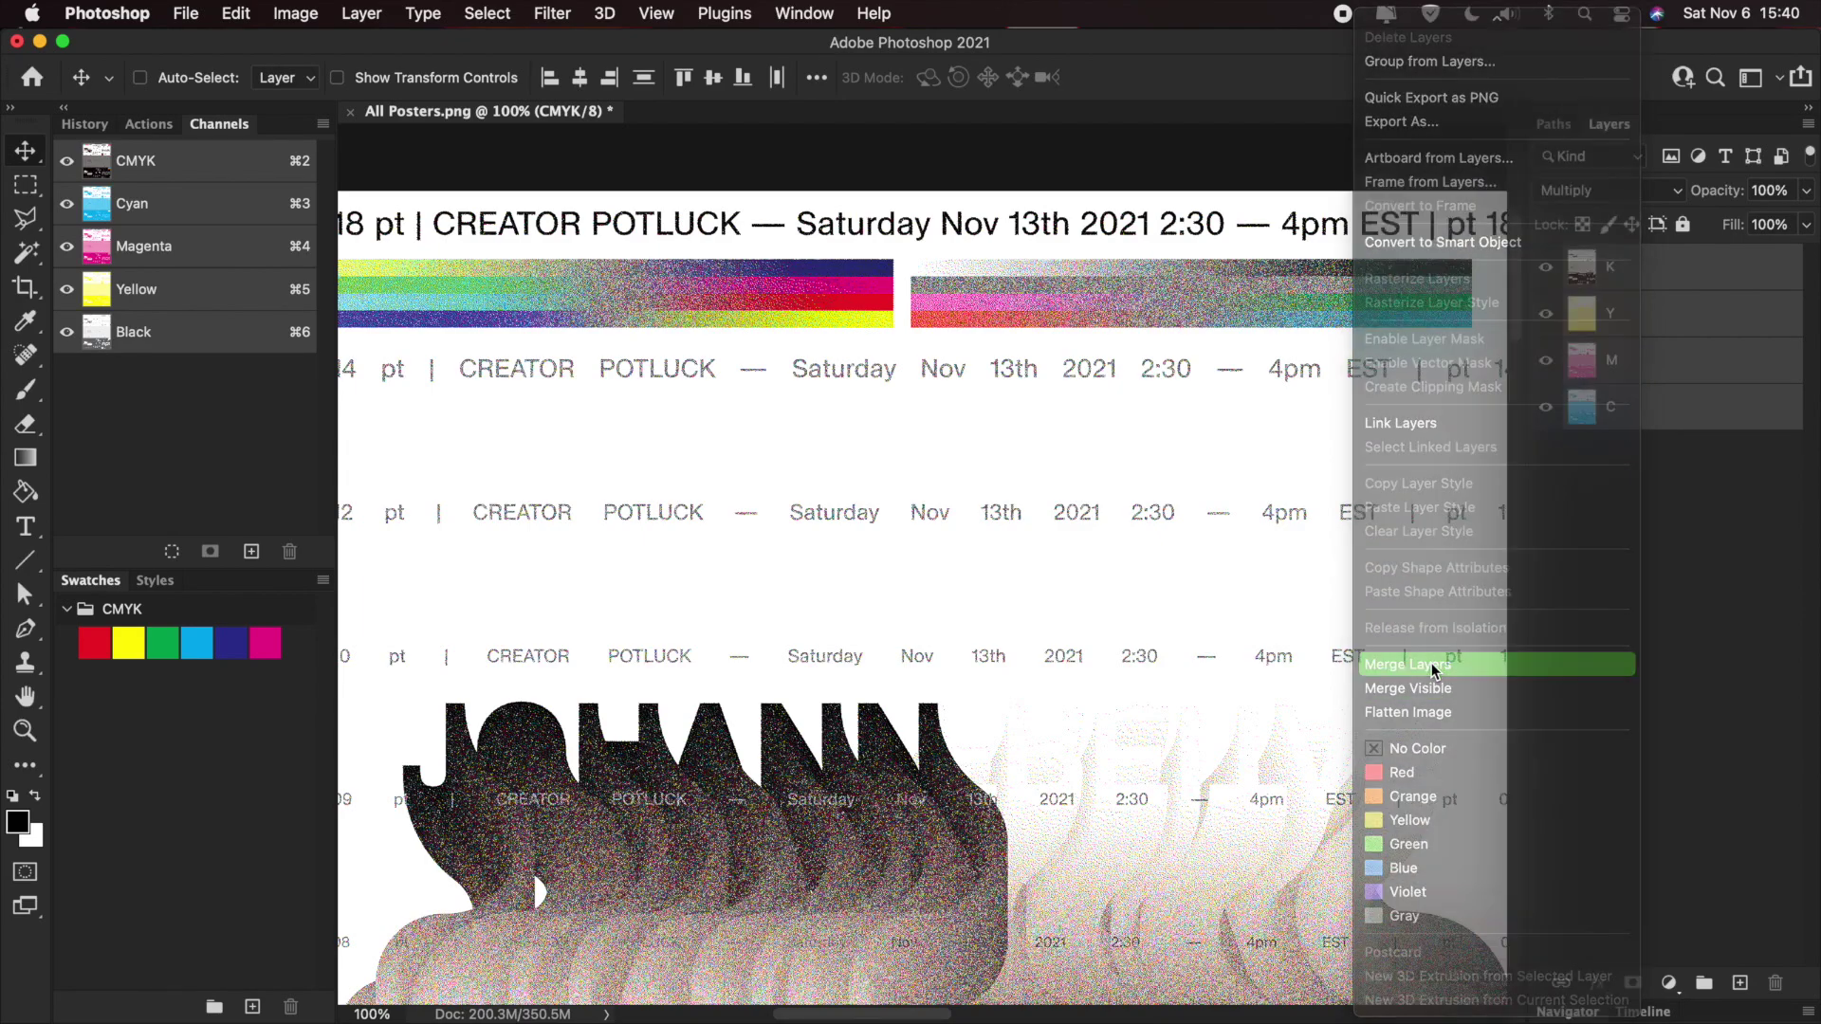
# - Resize the image to half its size, 3240 × 4051 px, using Bilinear resampling
pyautogui.press('super+alt+i')
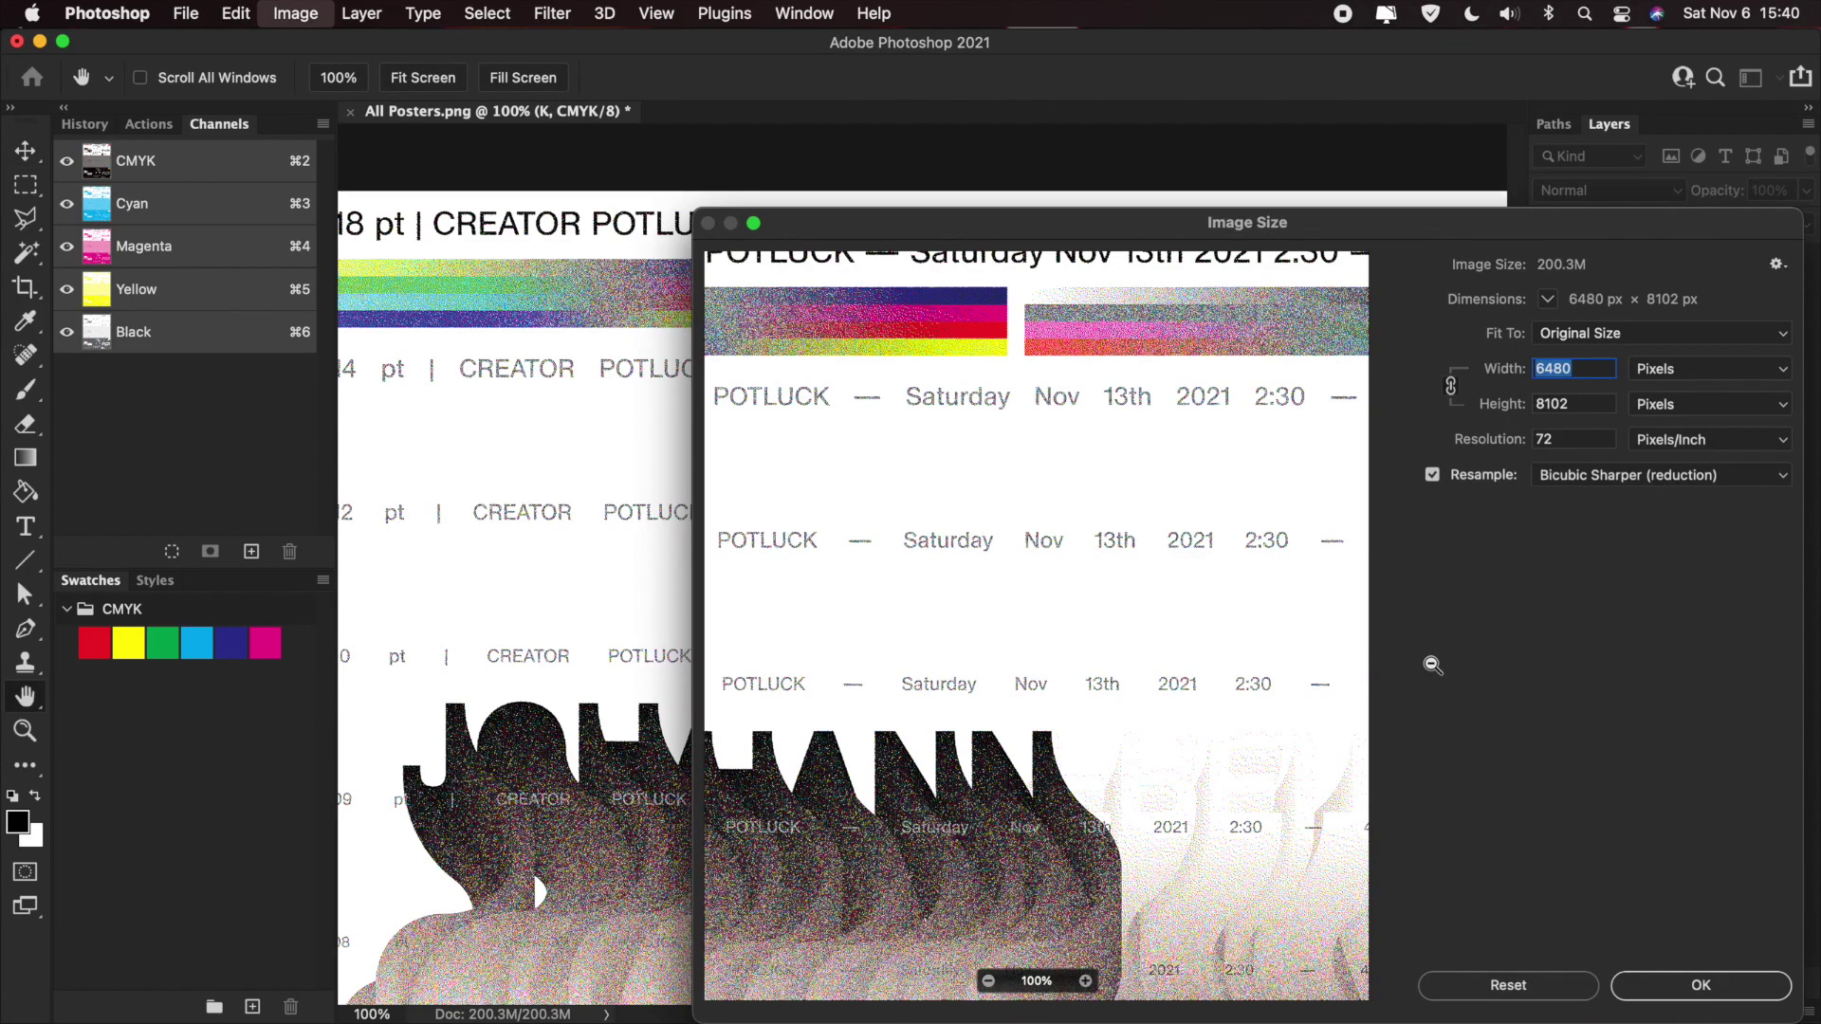
pyautogui.press('Right')
pyautogui.write('/2')
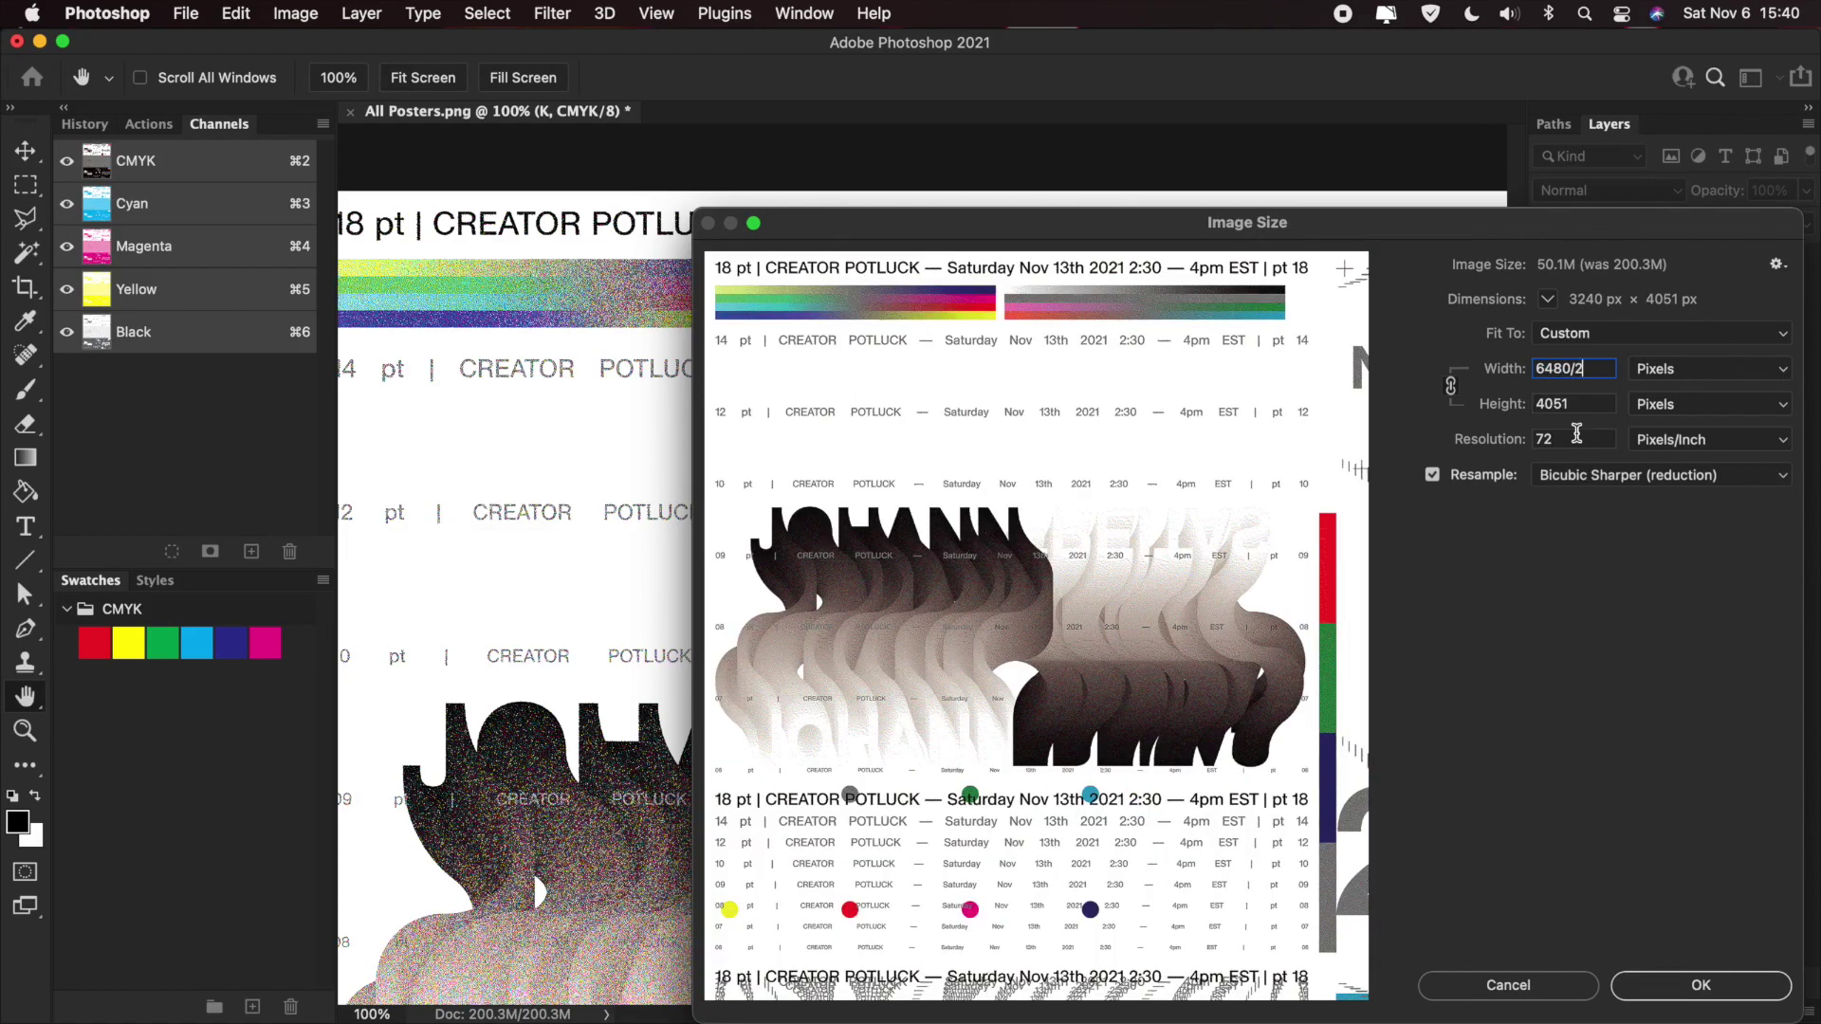
pyautogui.press('Return')
pyautogui.press('Tab')
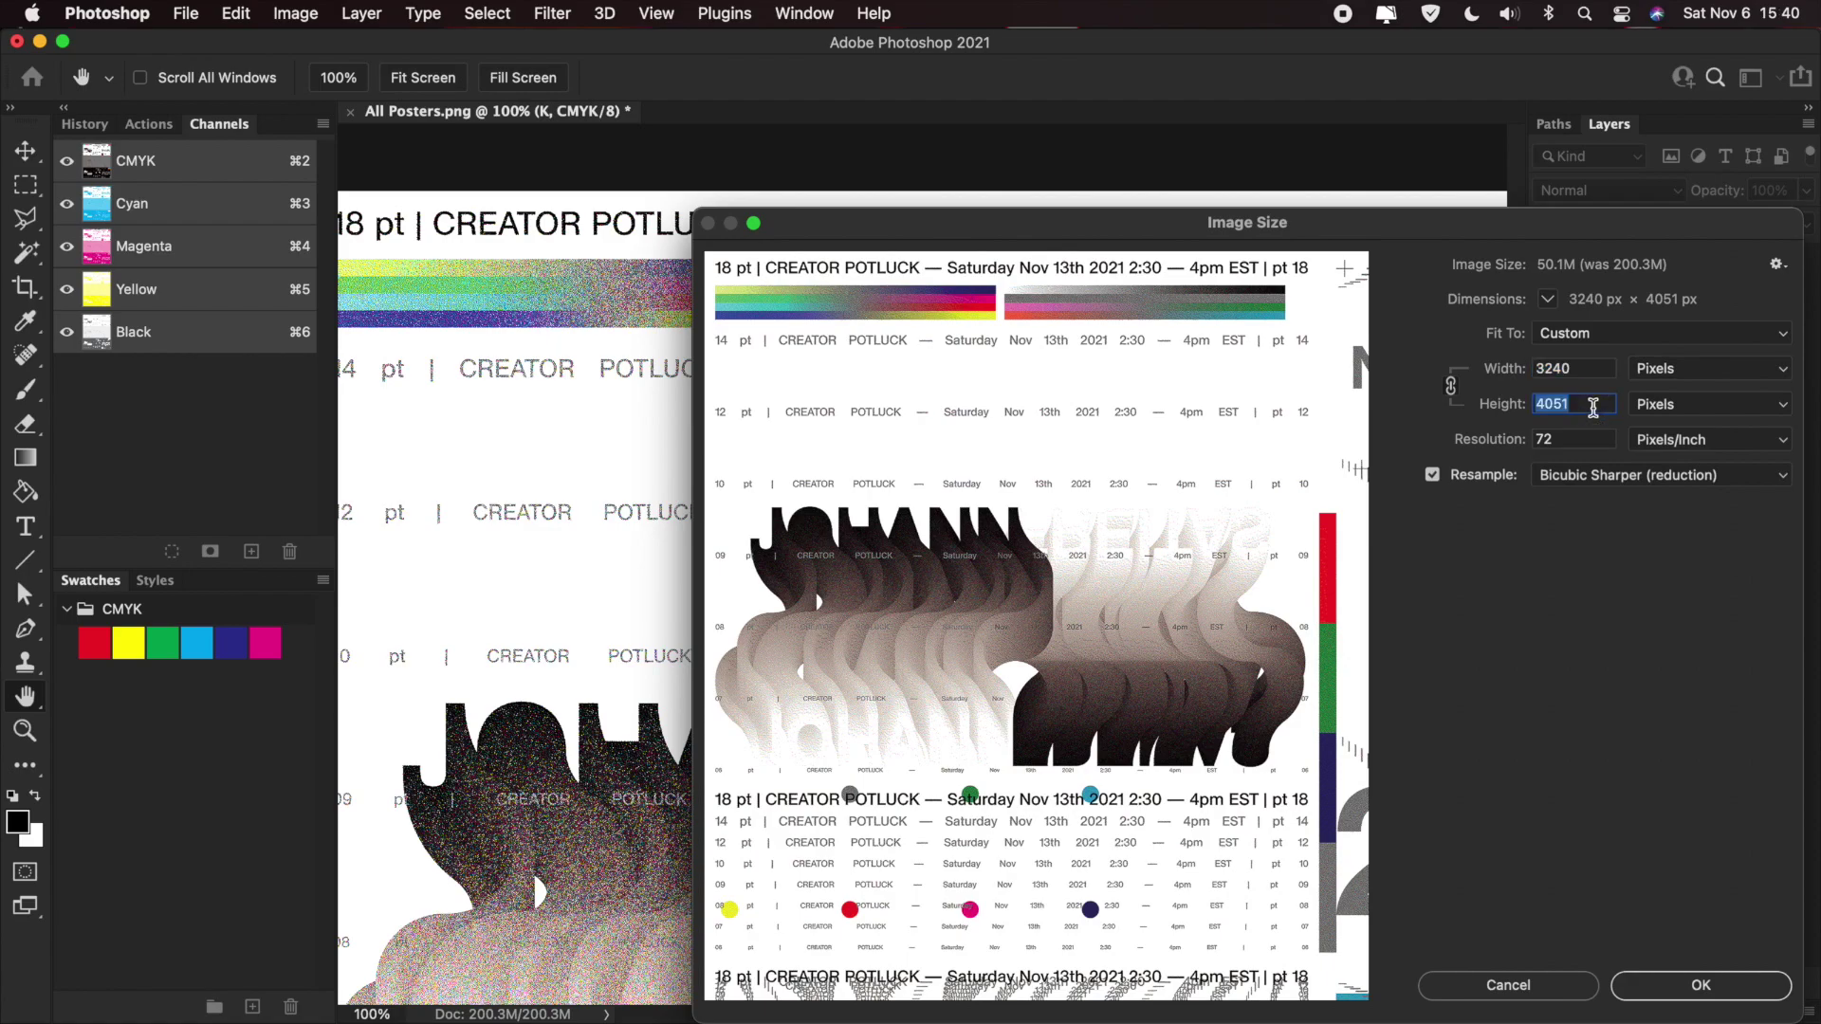
pyautogui.click(1677, 486)
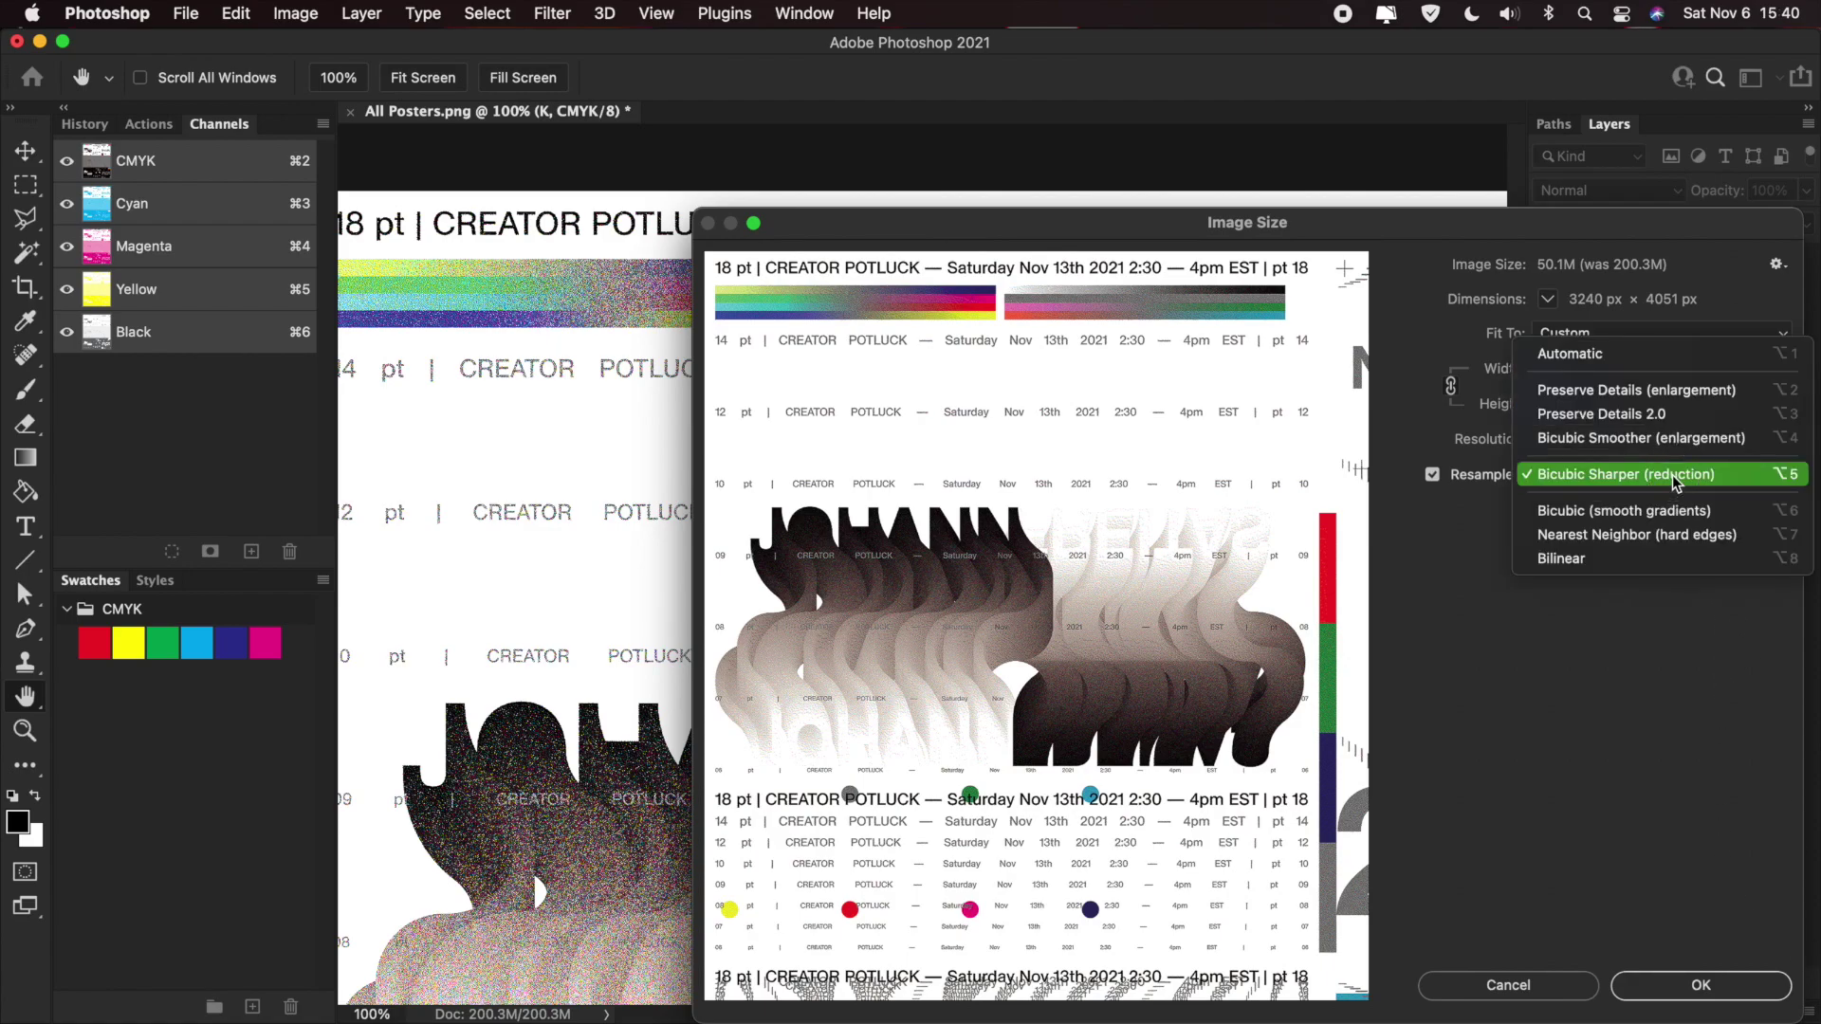
pyautogui.click(1603, 558)
pyautogui.moveTo(1119, 735); pyautogui.dragTo(1082, 361)
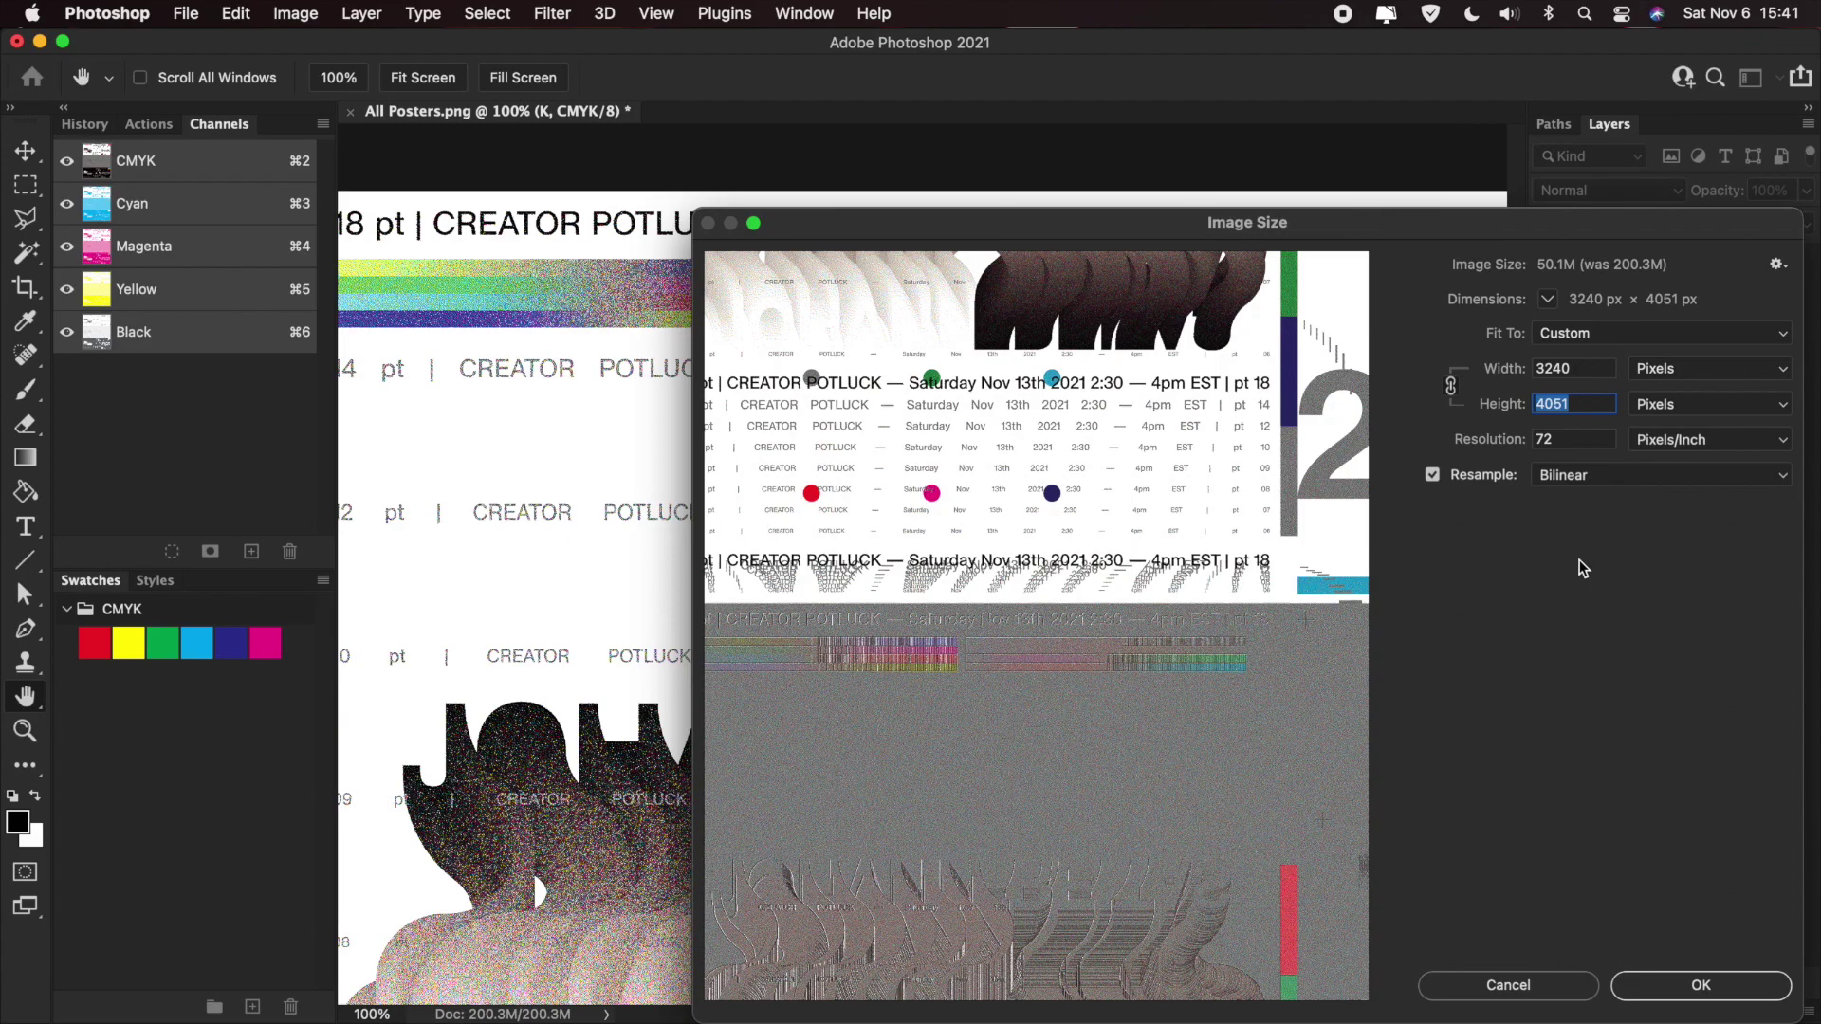
pyautogui.click(1693, 986)
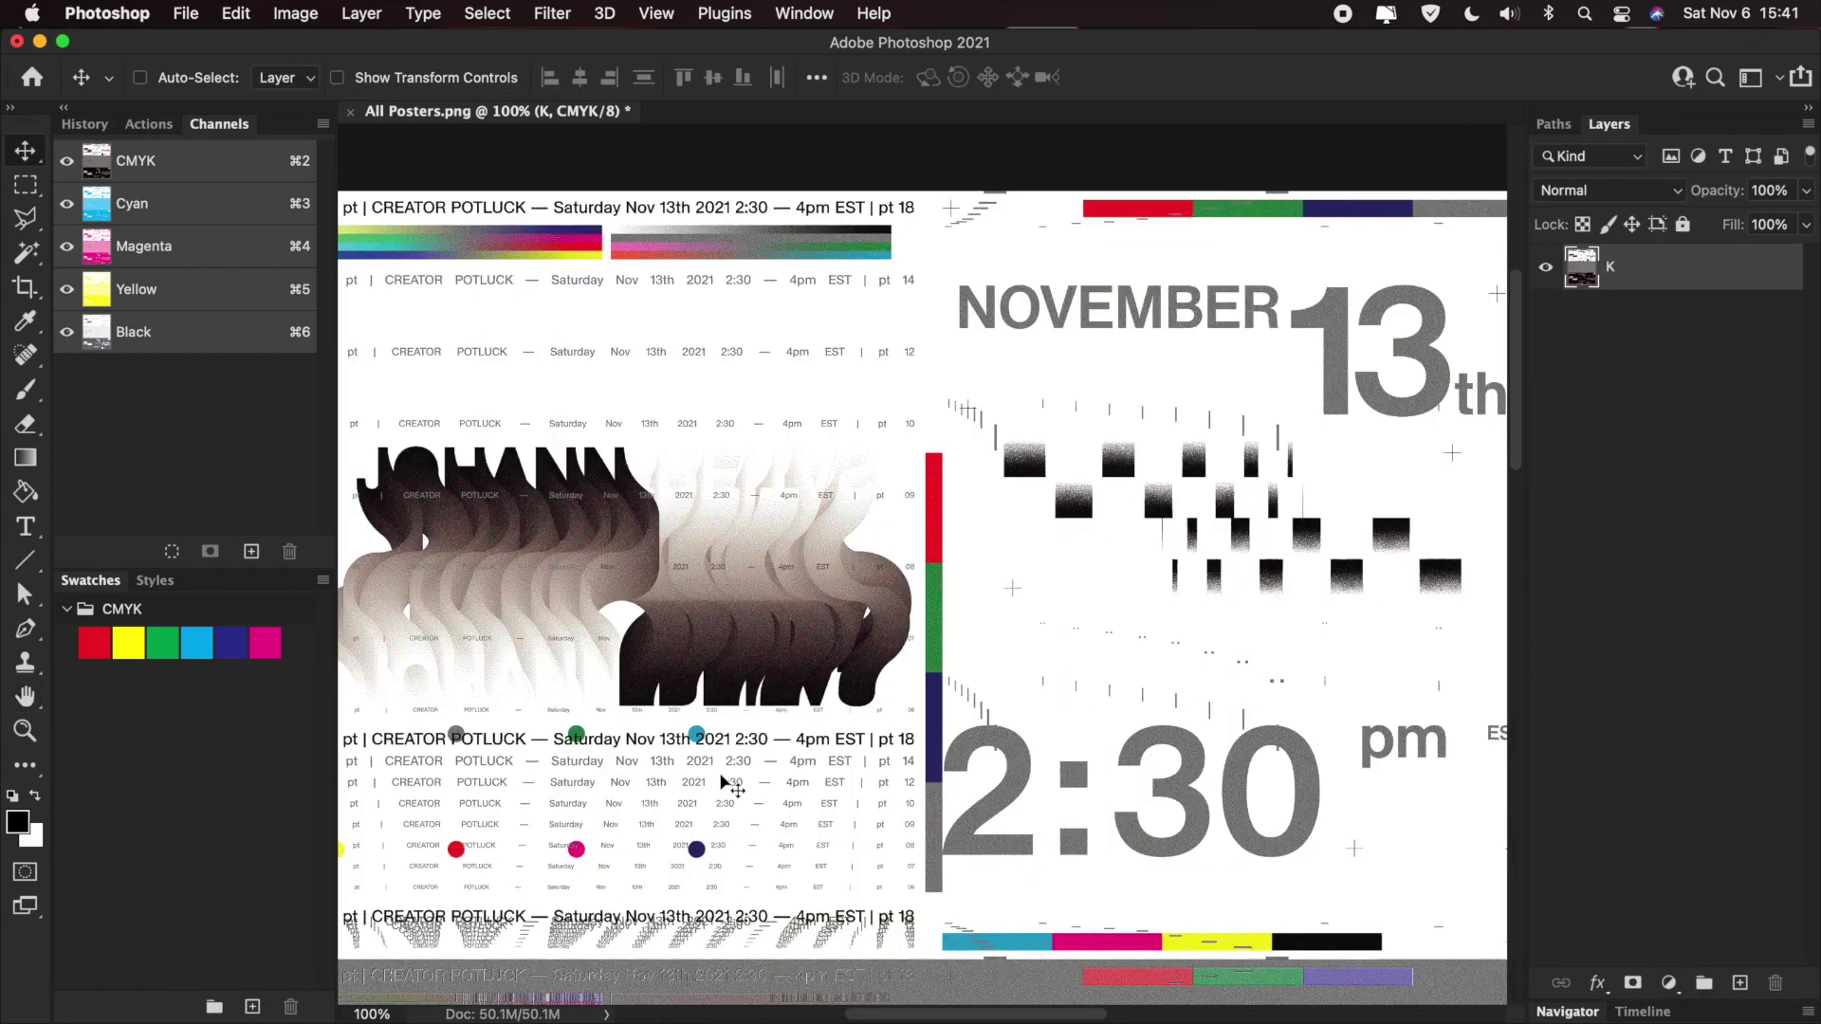
# - Examine the dither texture across the white, gray and black posters at the reduced image size
pyautogui.press('super+equal')
pyautogui.scroll(-10, 693, 505)
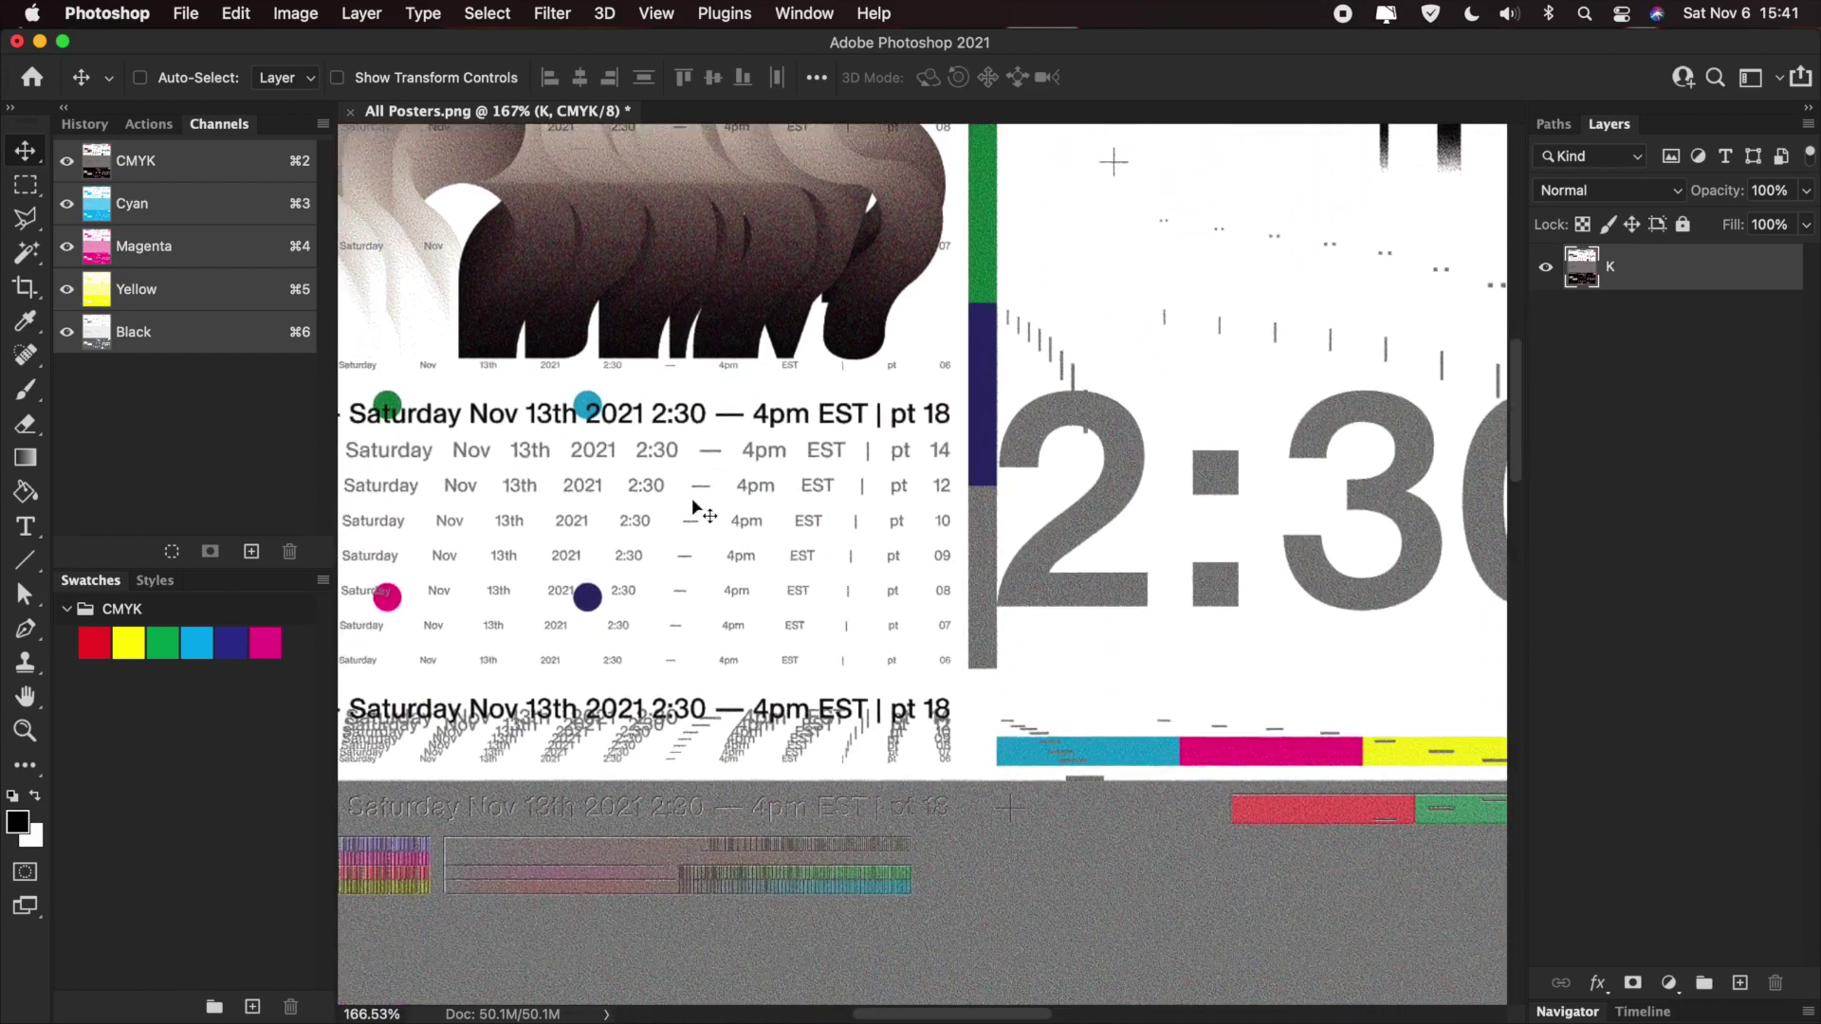
pyautogui.press('super+minus')
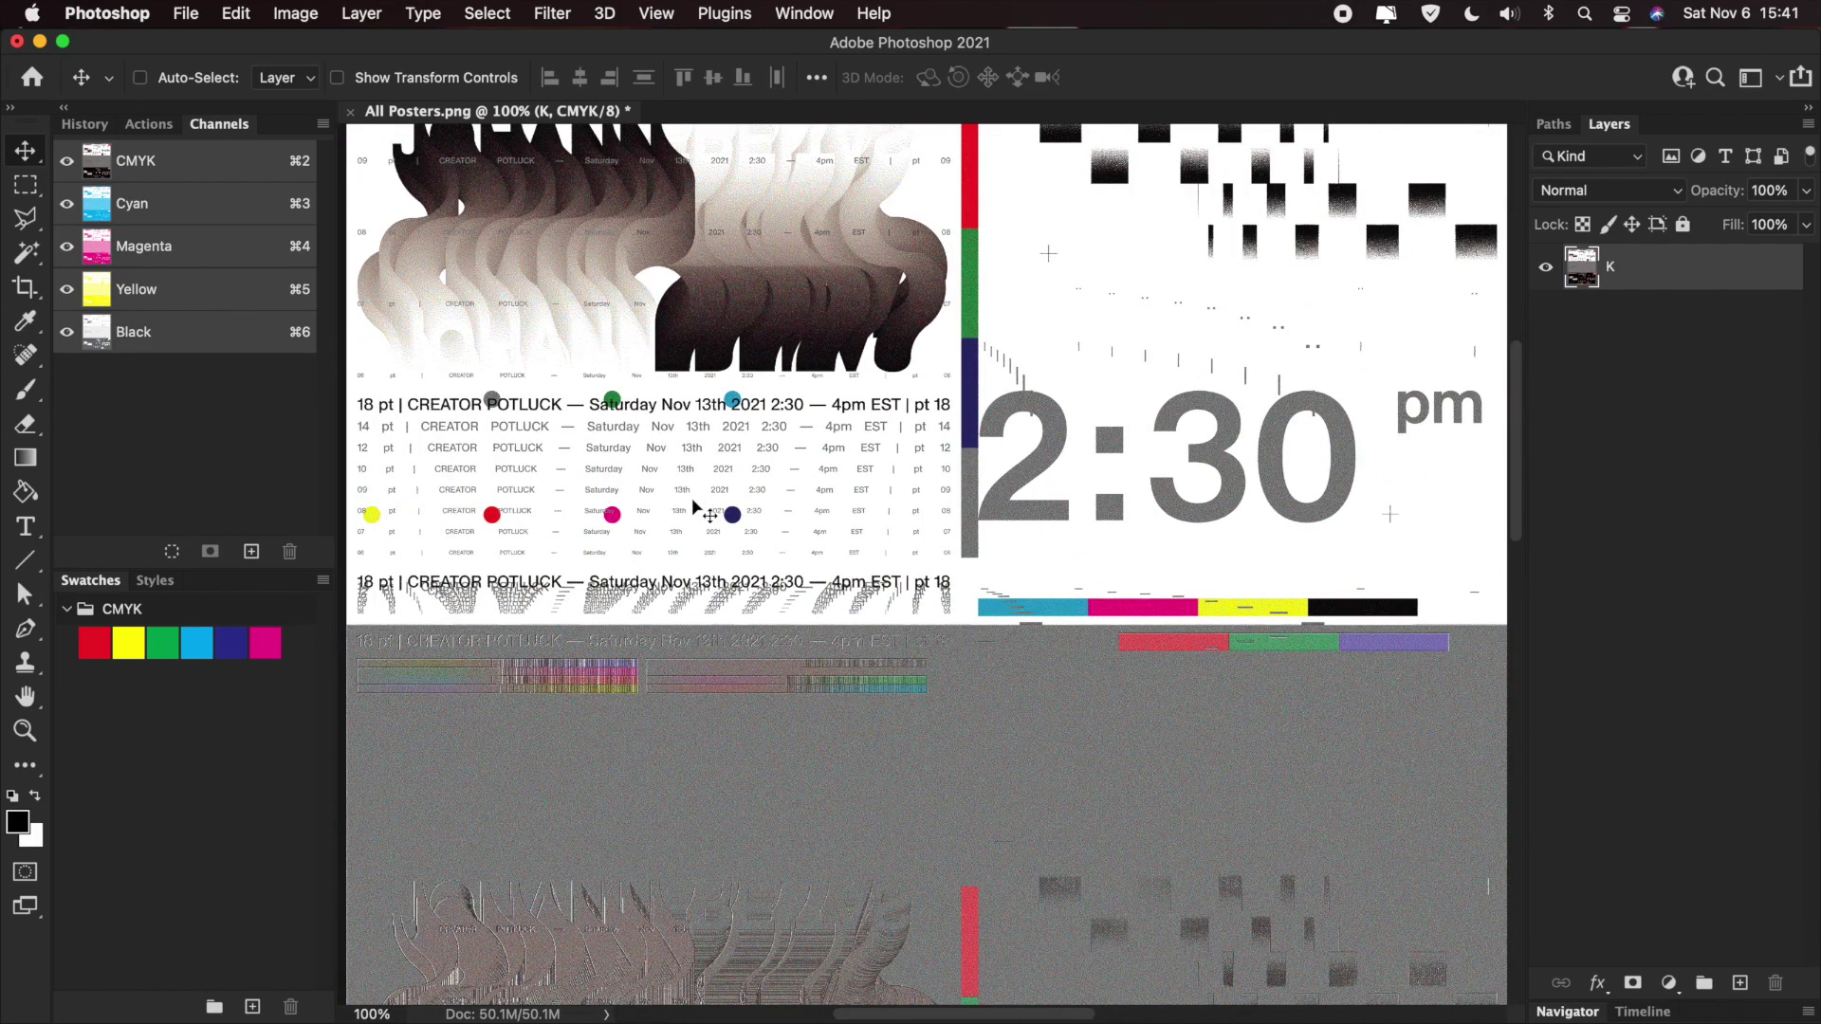
pyautogui.scroll(-5, 693, 505)
pyautogui.scroll(-10, 702, 512)
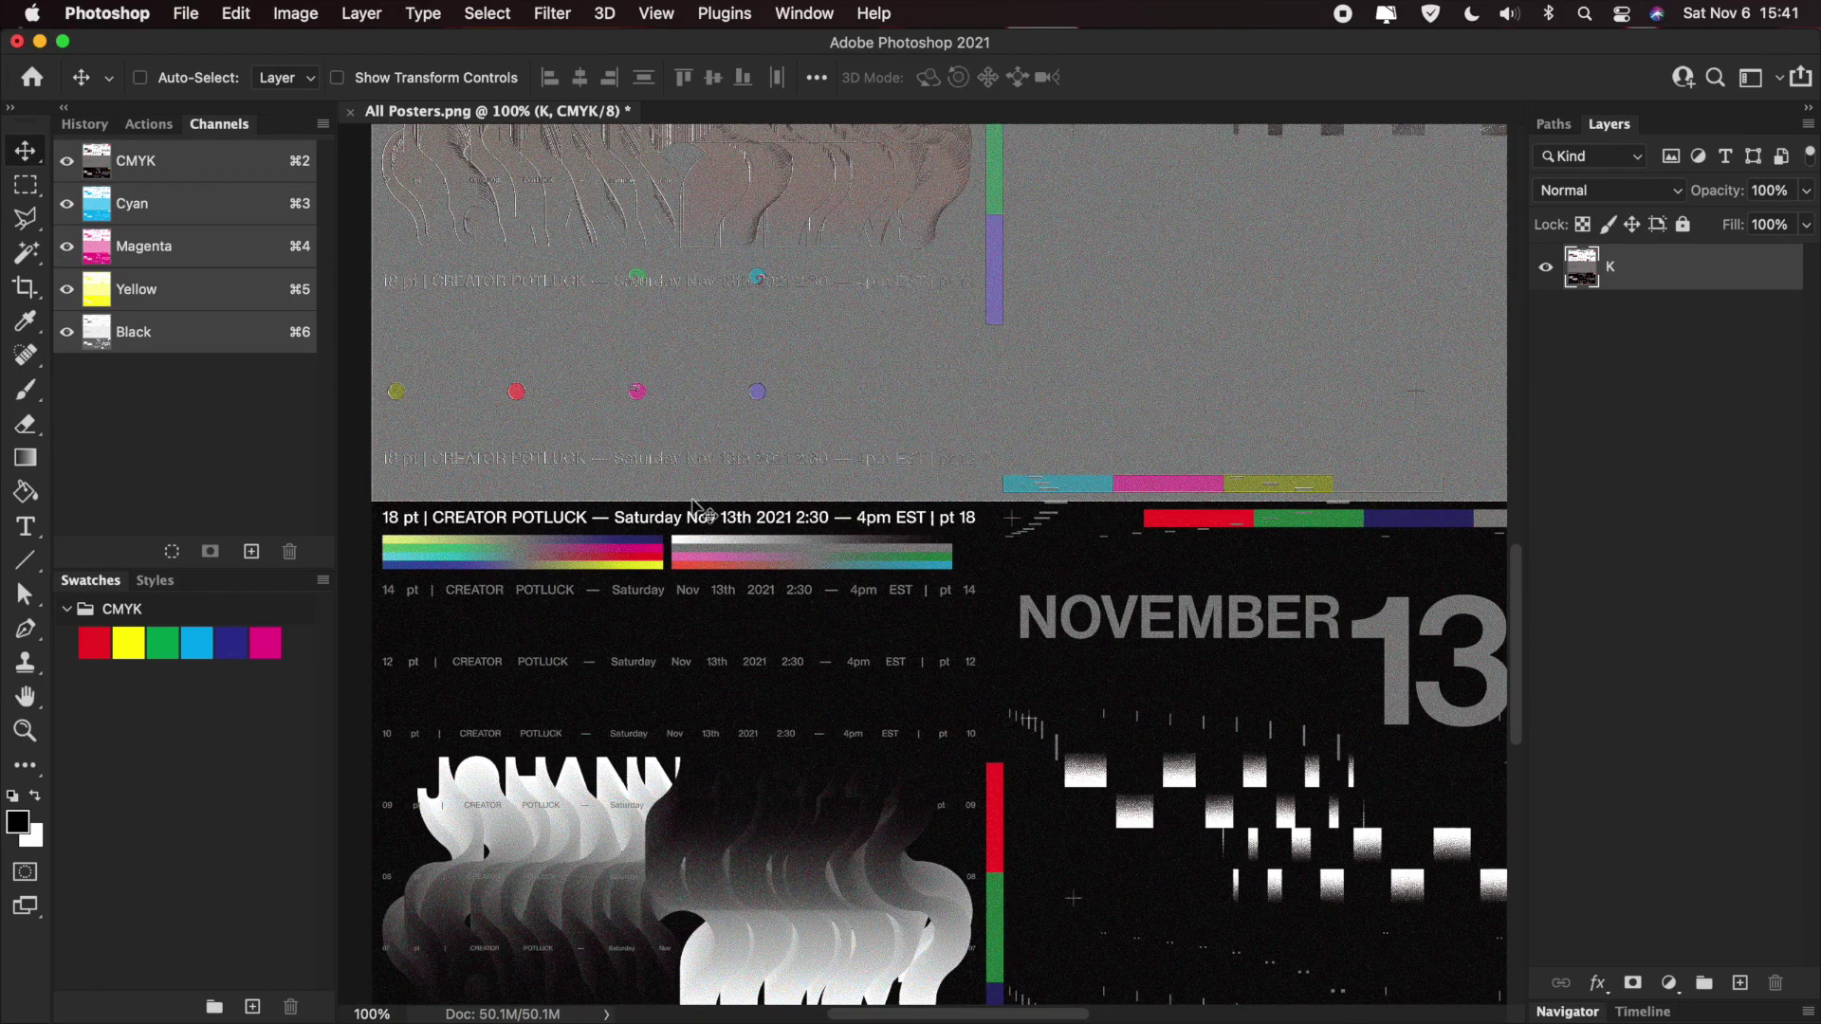
pyautogui.scroll(10, 691, 500)
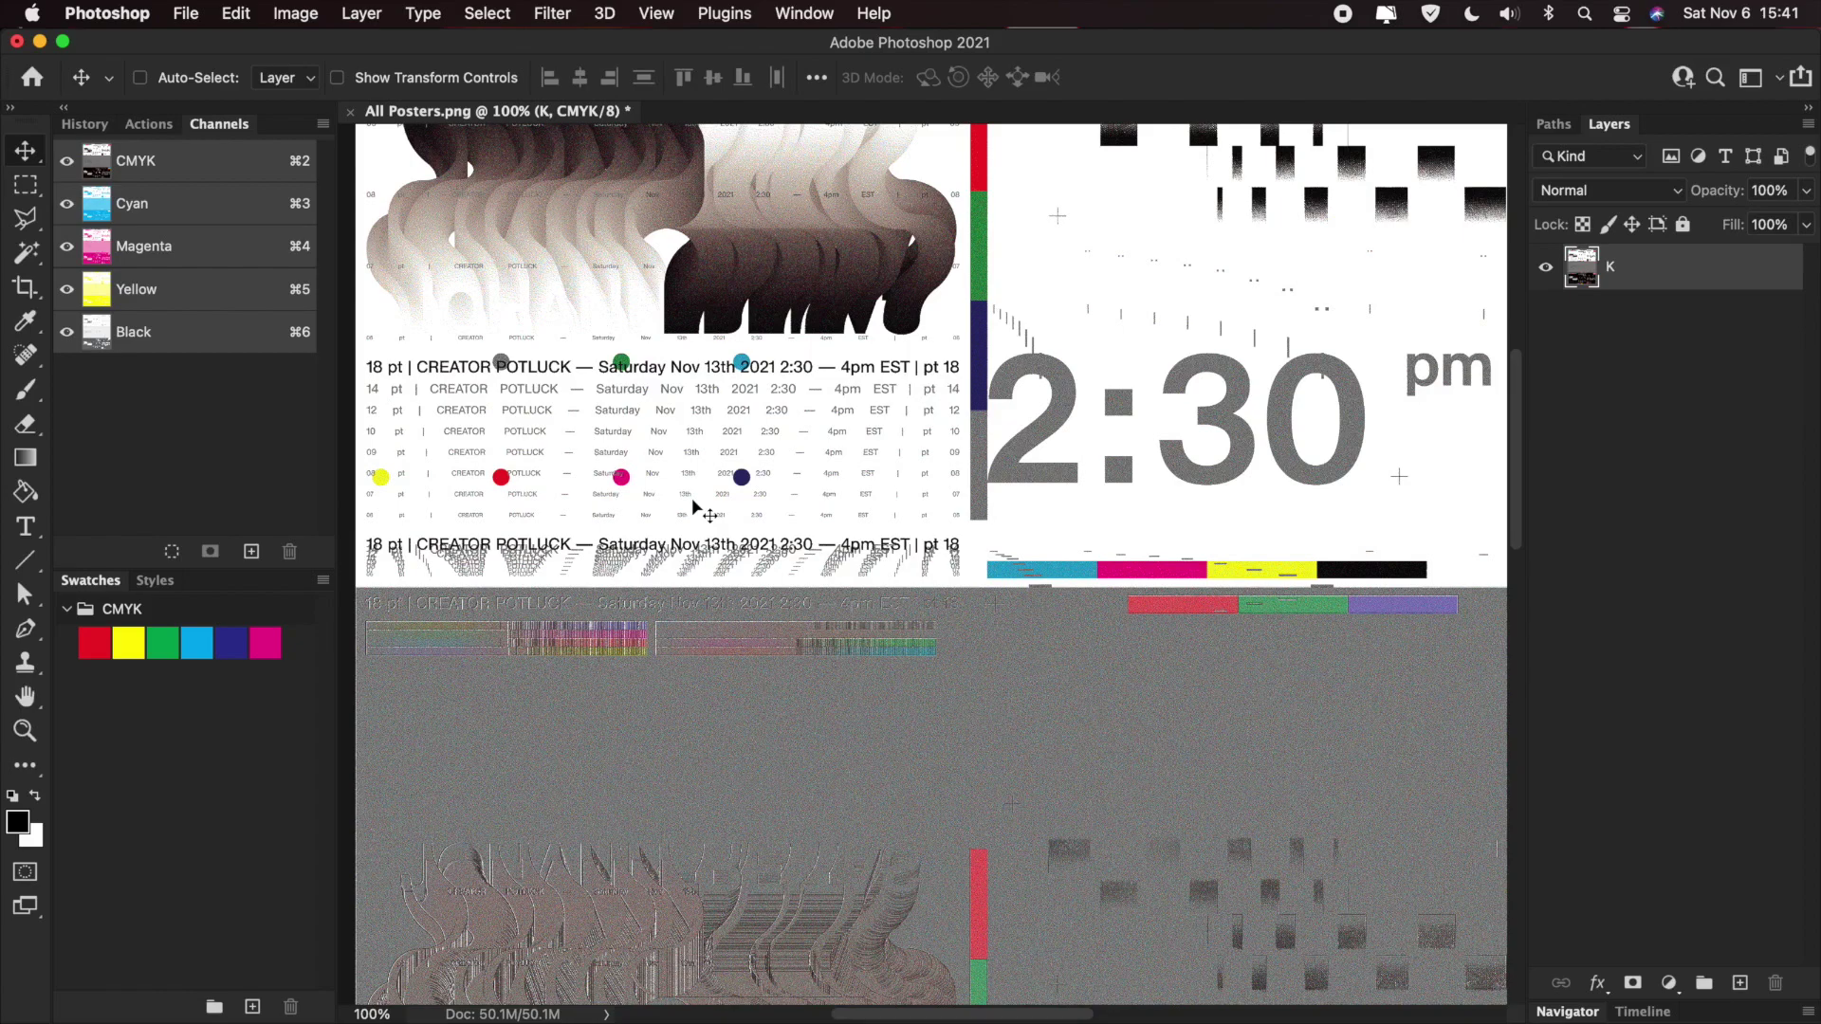
pyautogui.scroll(-5, 697, 510)
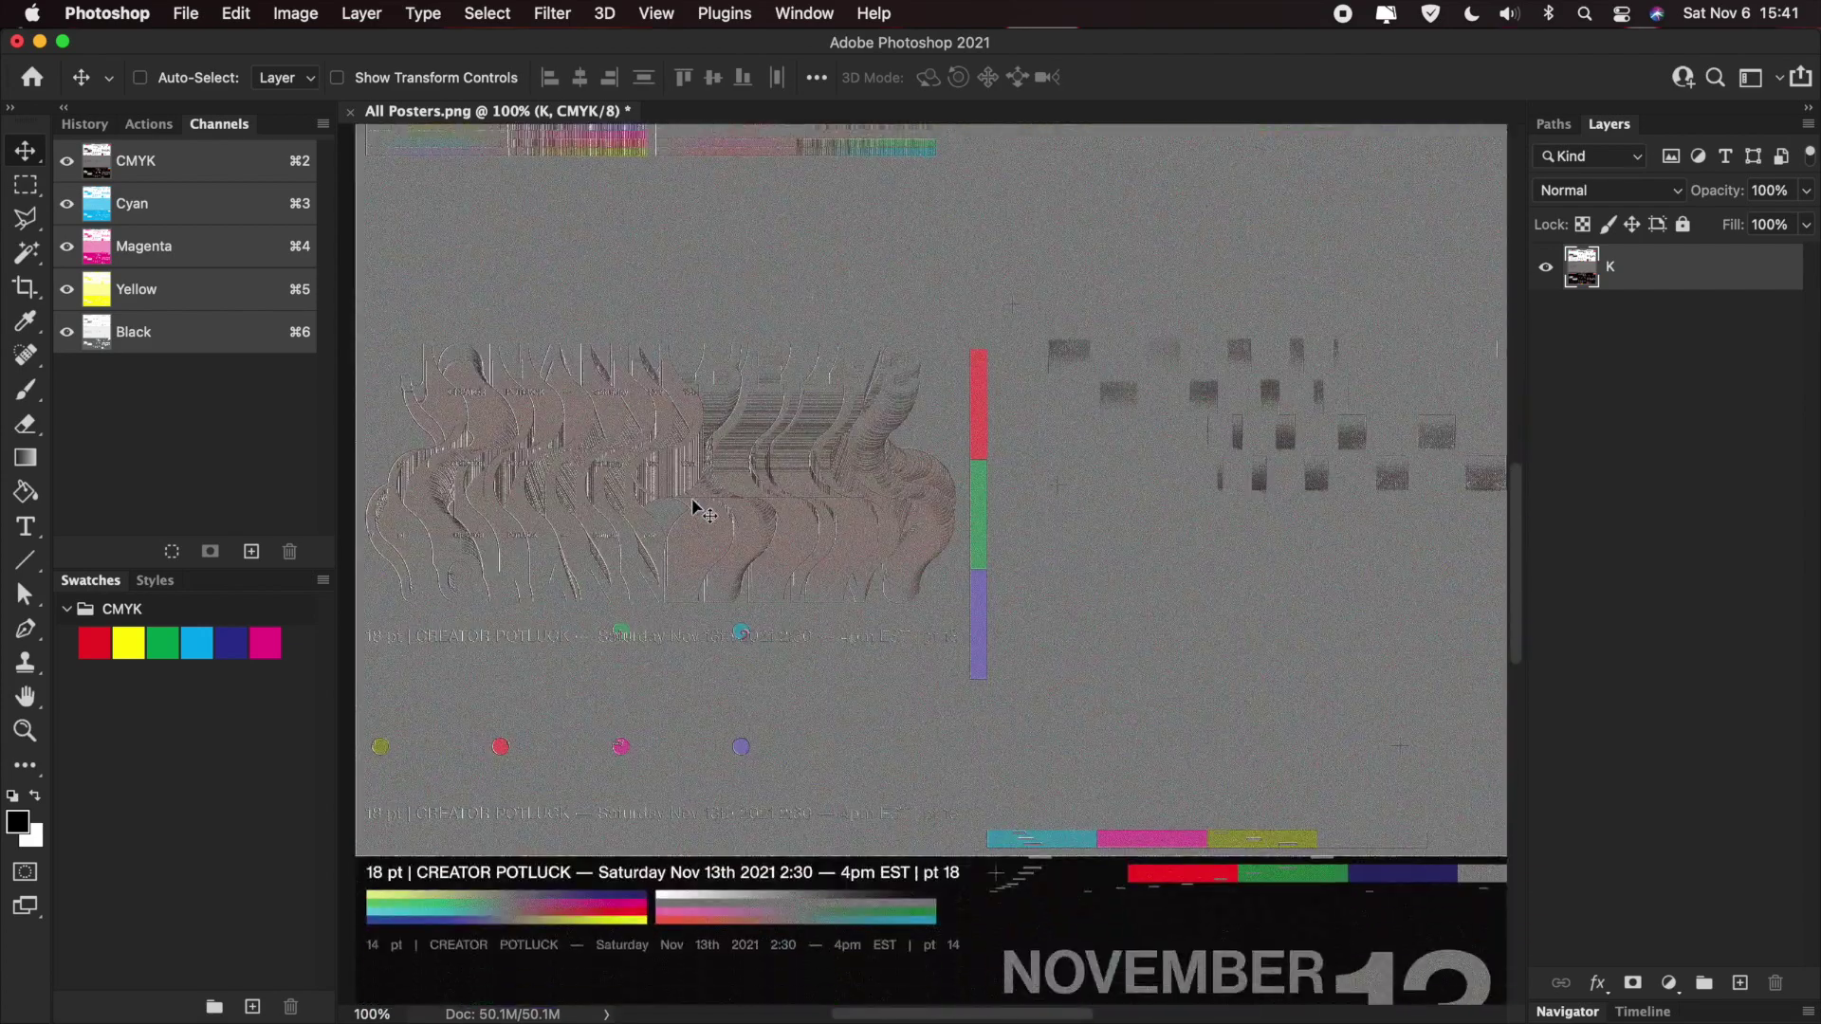
pyautogui.scroll(-5, 702, 512)
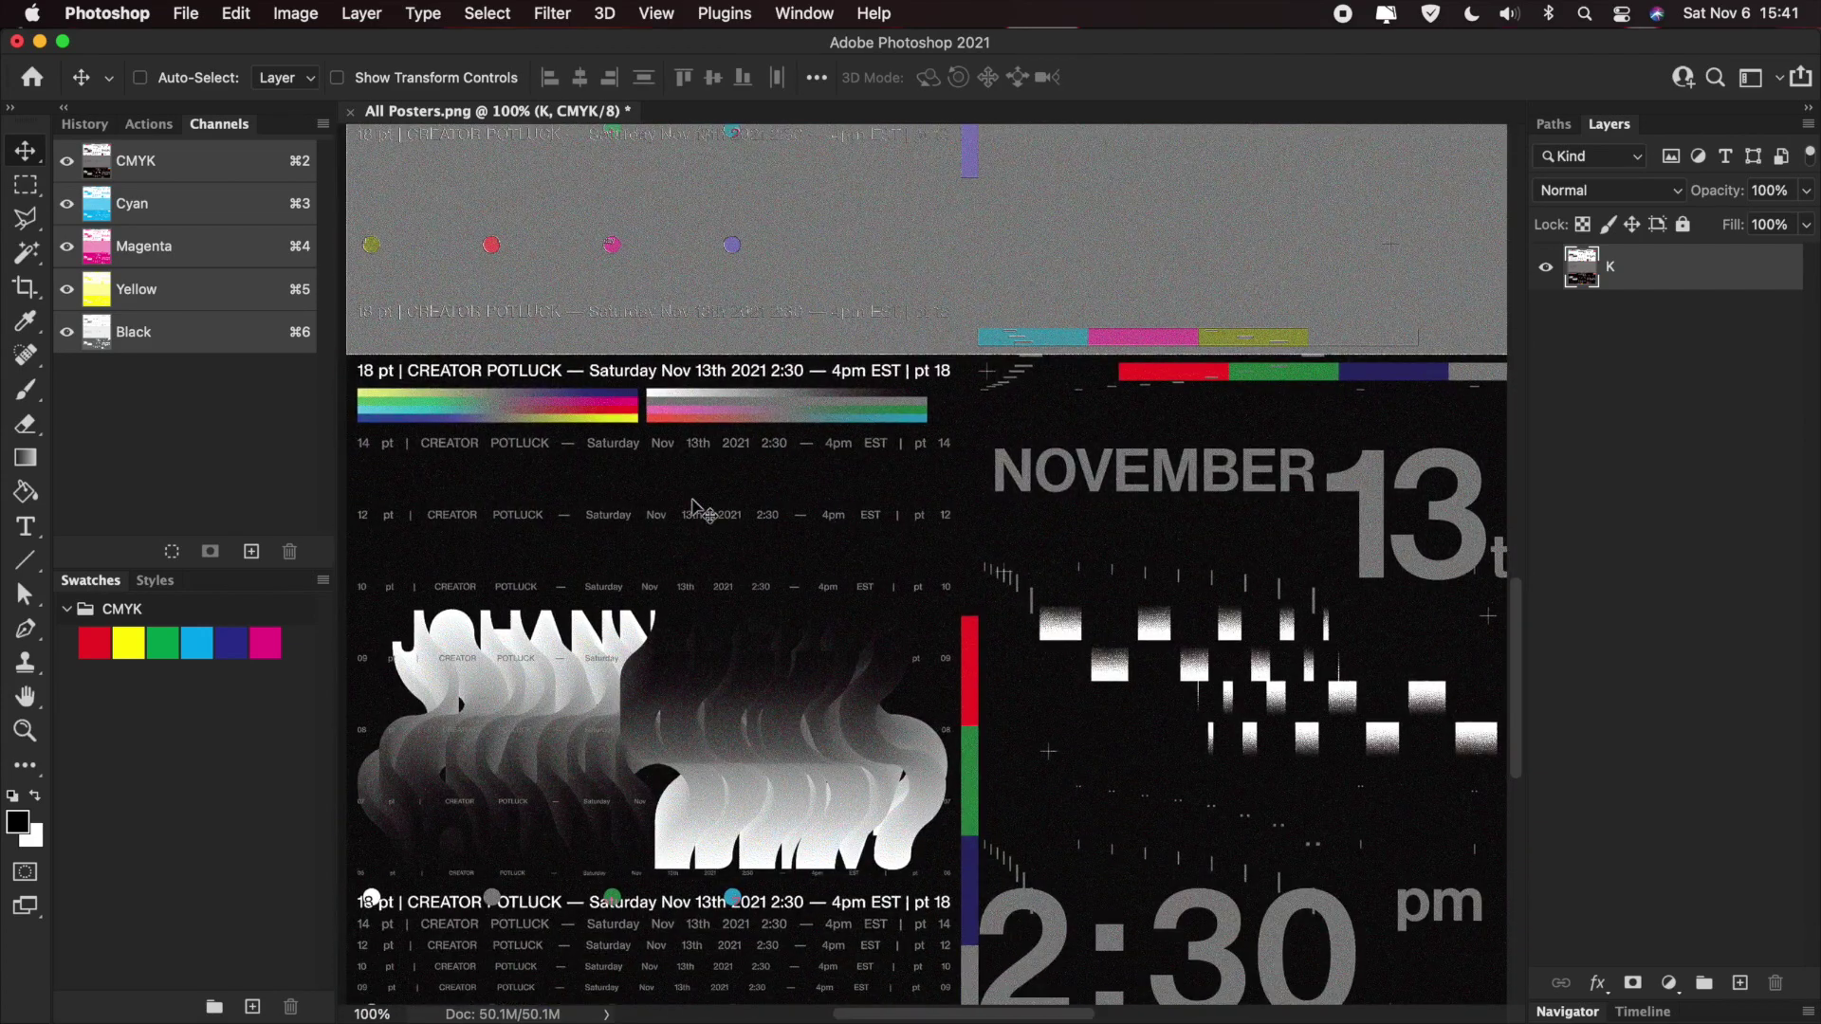
pyautogui.hscroll(6, 692, 501)
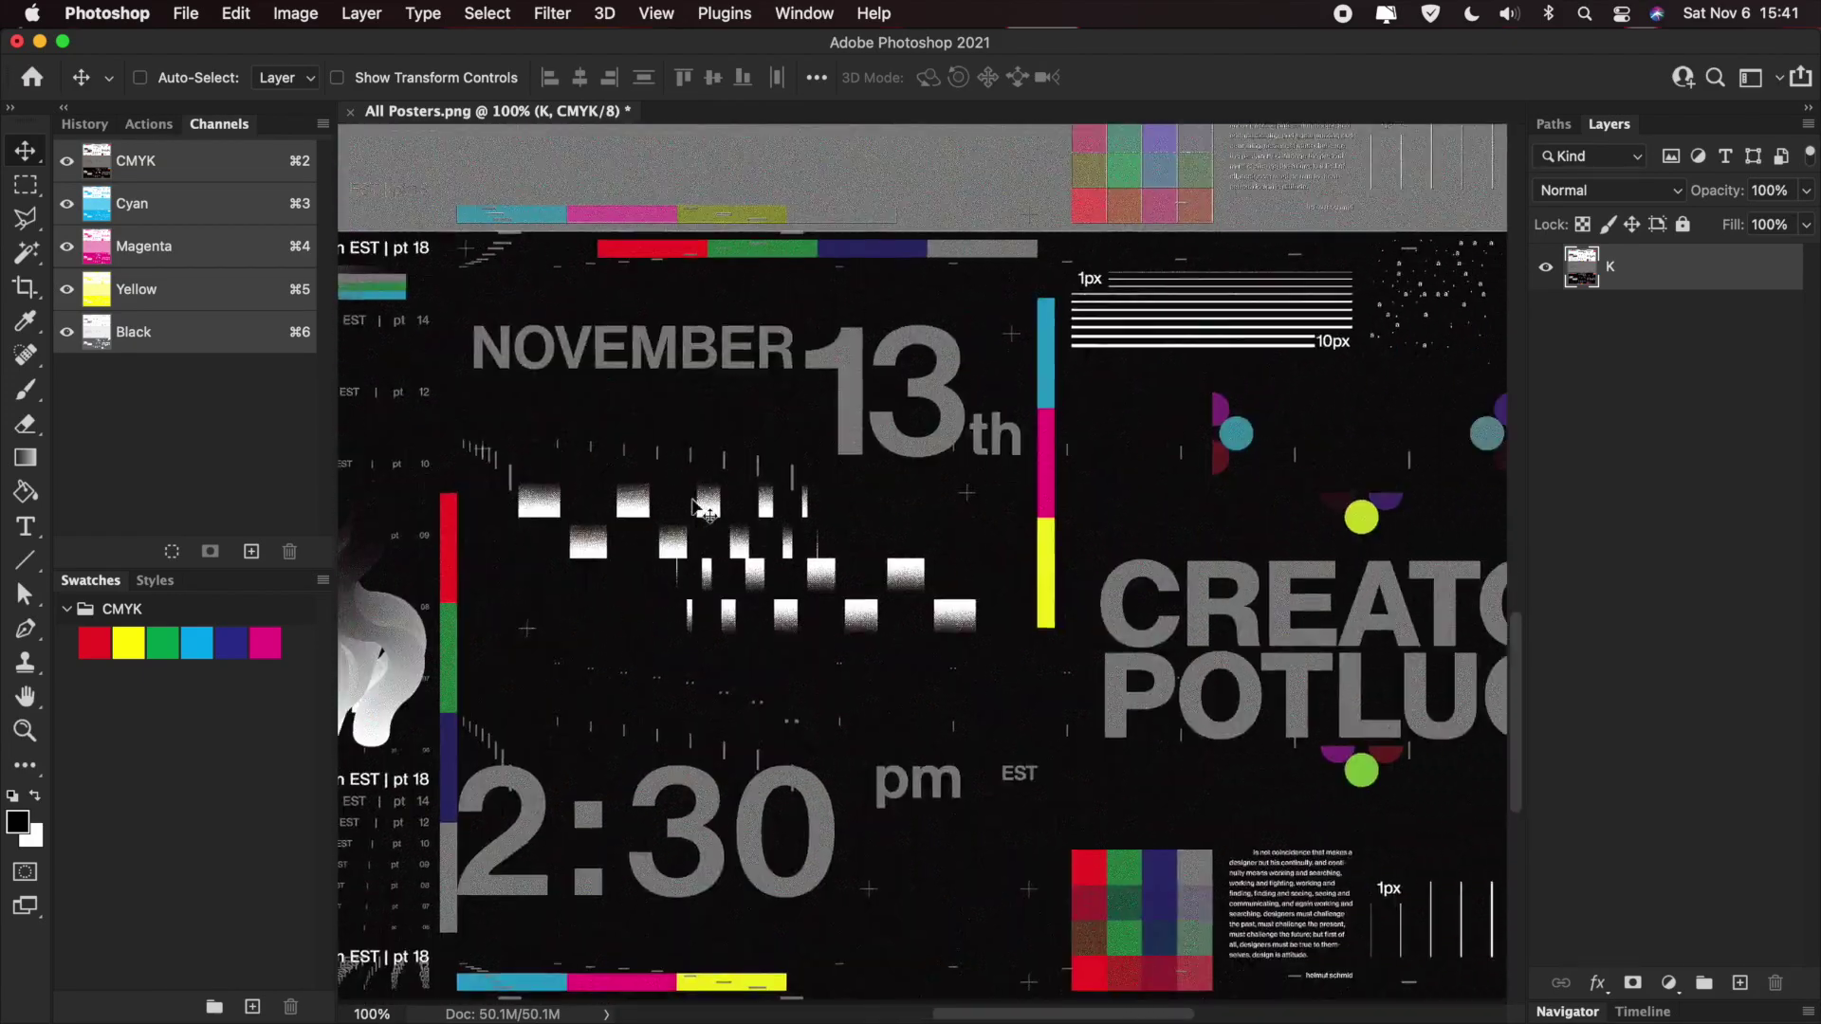
# - Apply Smart Sharpen to the merged K layer with a 500% amount, a smaller radius and Gaussian Blur removal
pyautogui.scroll(-6, 702, 513)
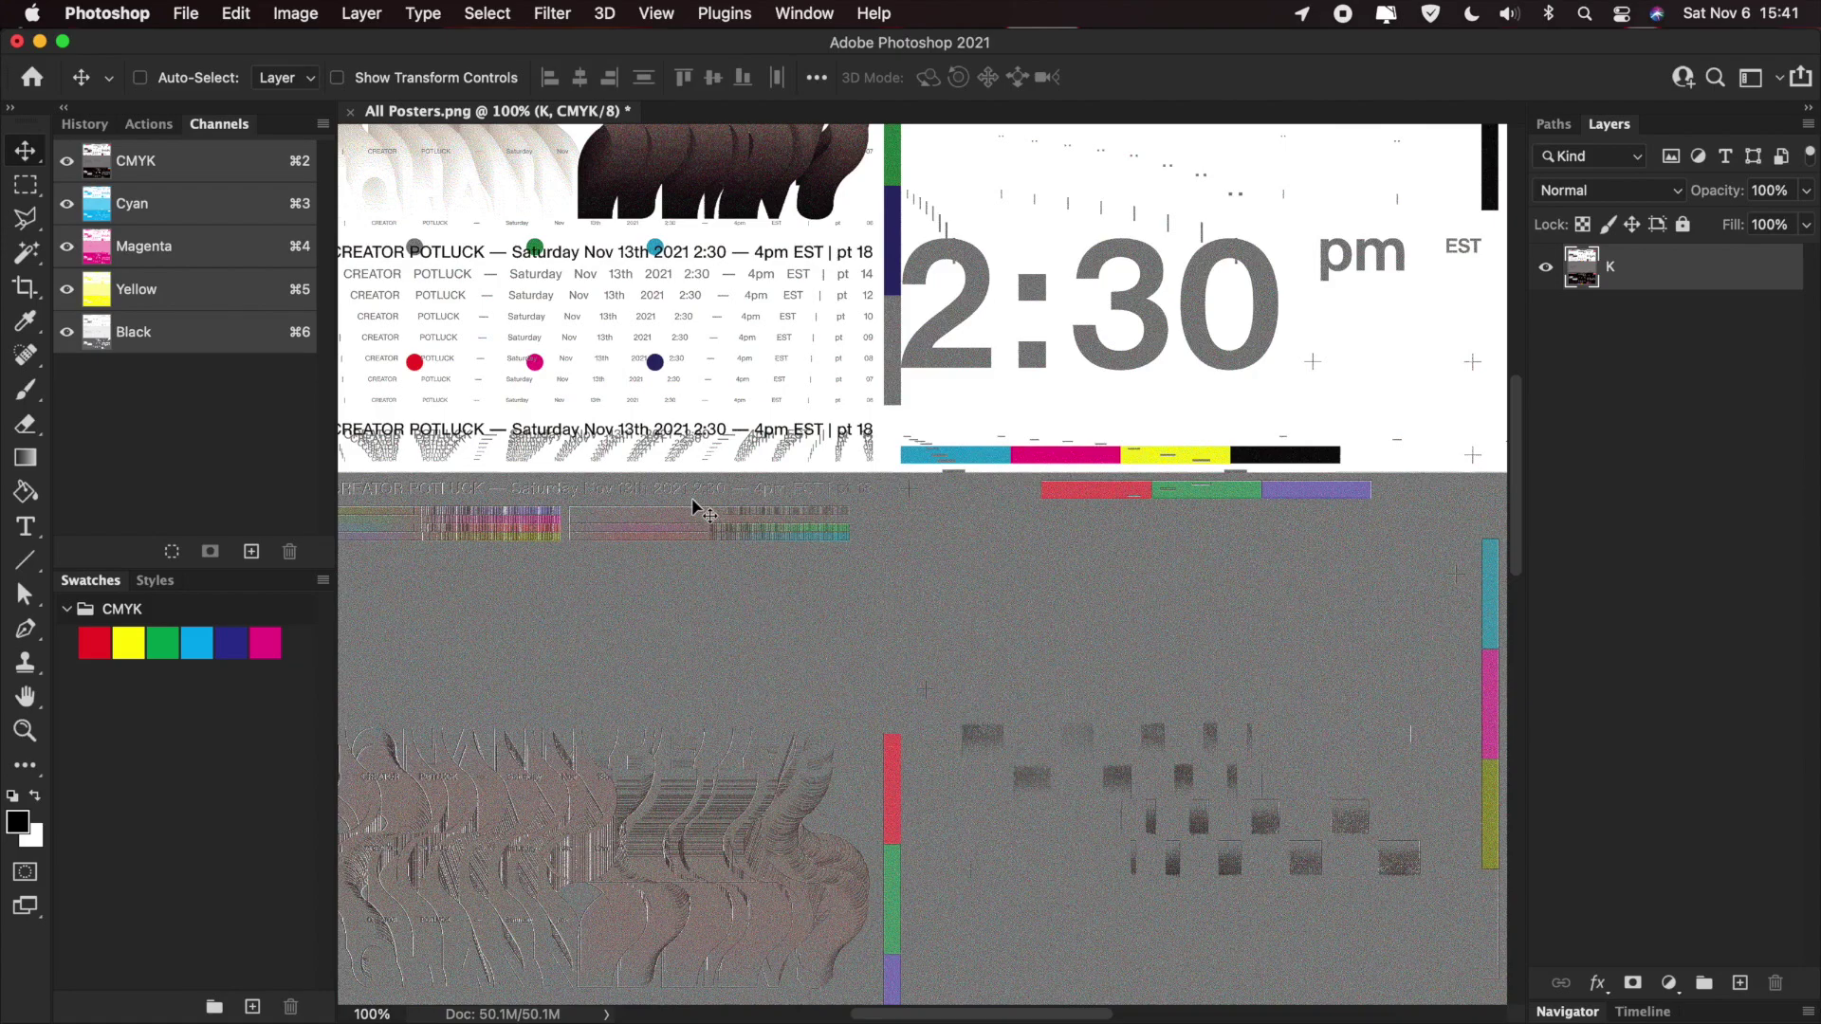
pyautogui.click(423, 14)
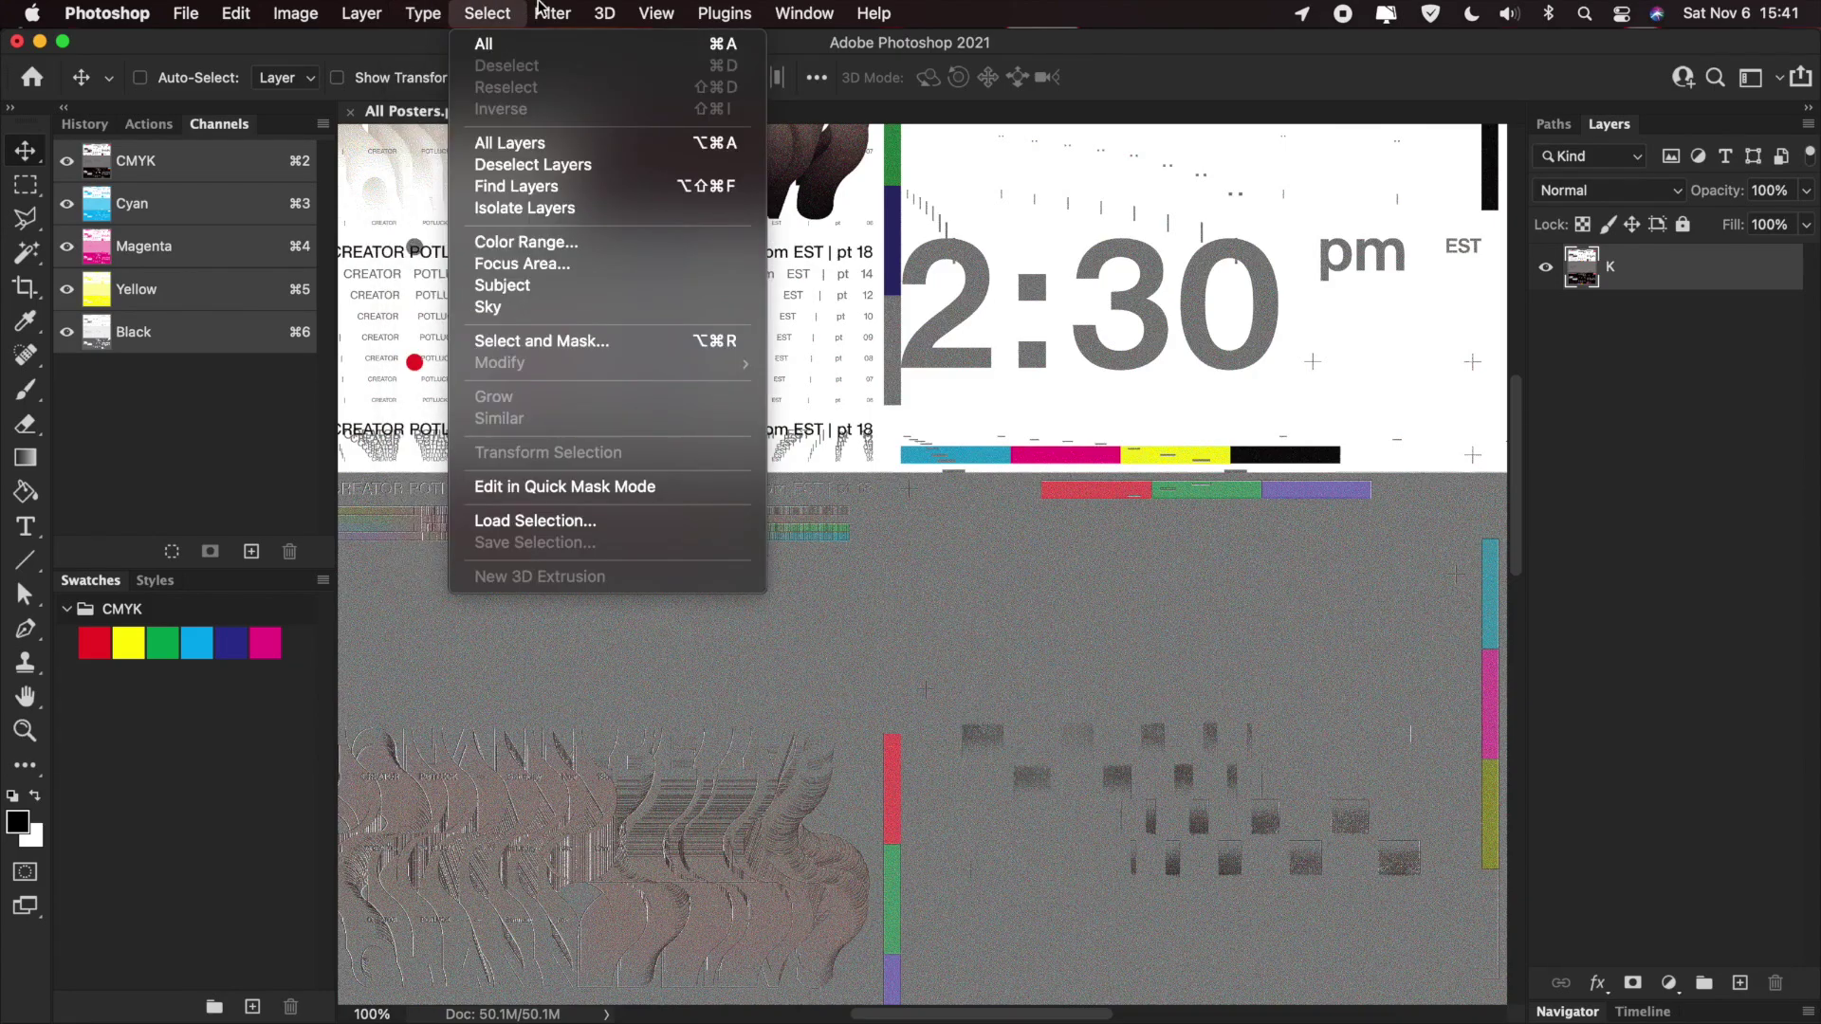
pyautogui.moveTo(617, 450)
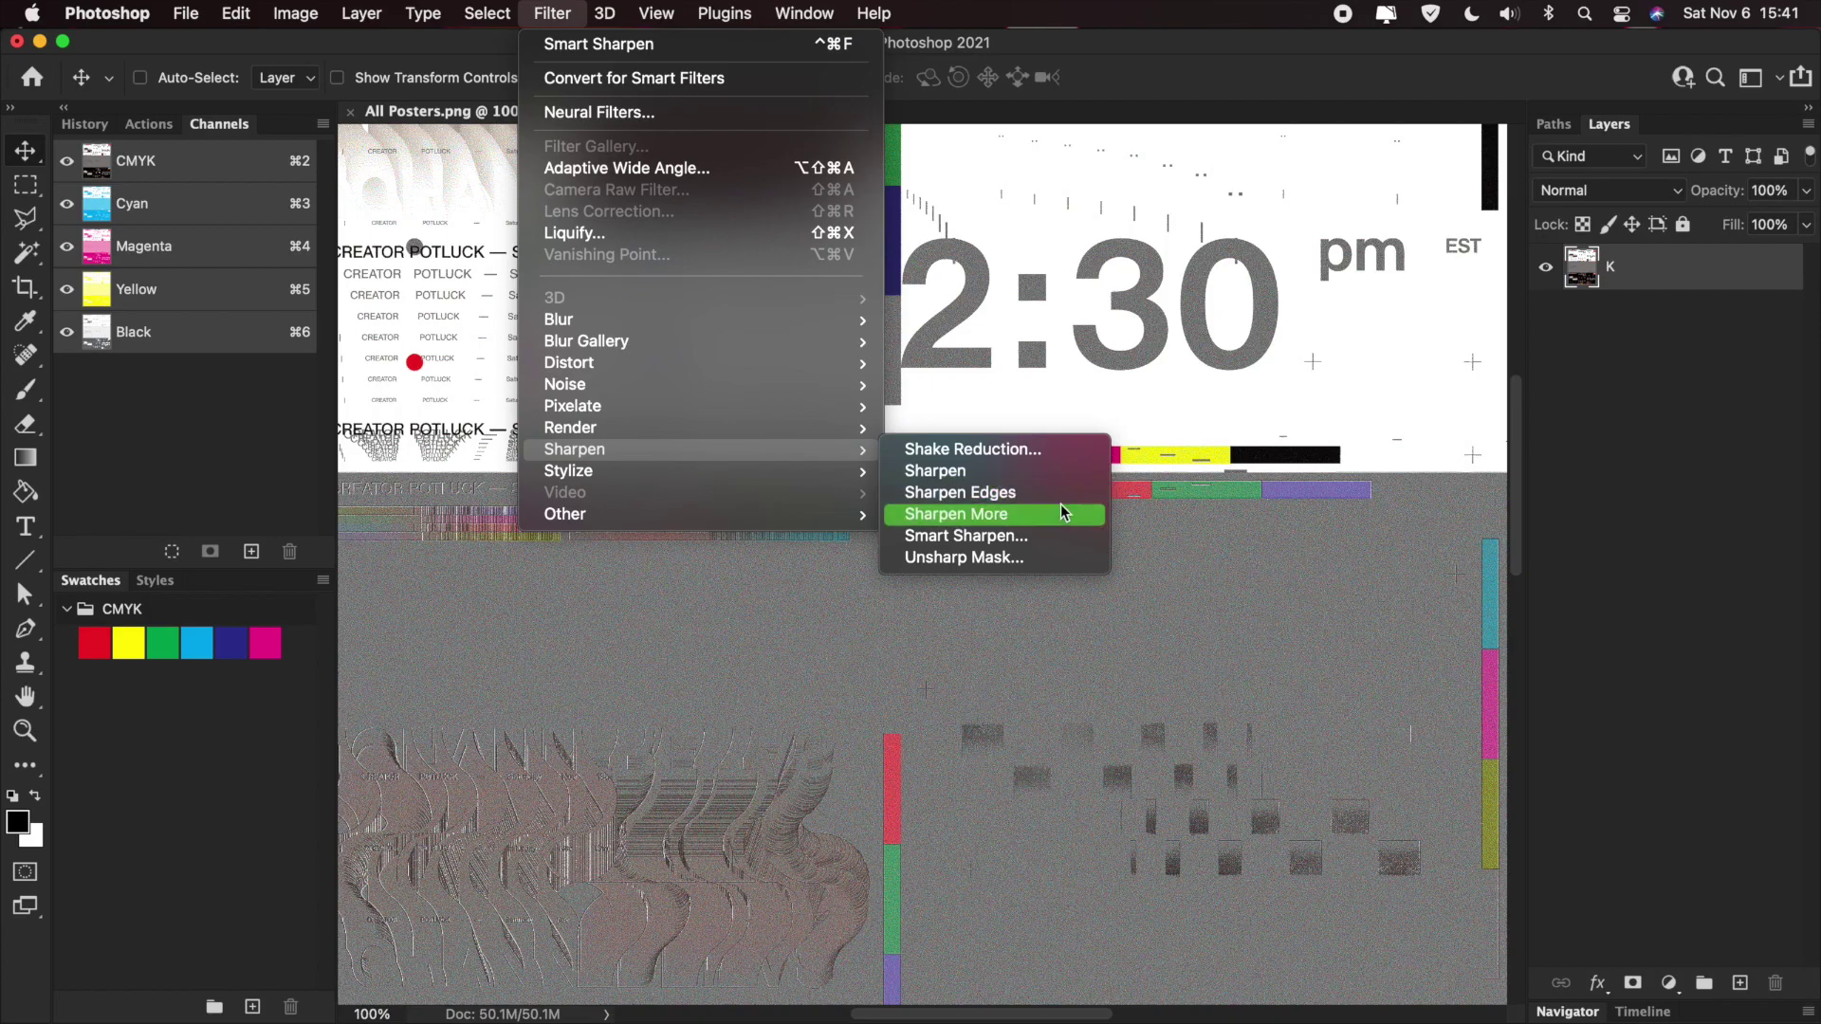
pyautogui.click(1026, 533)
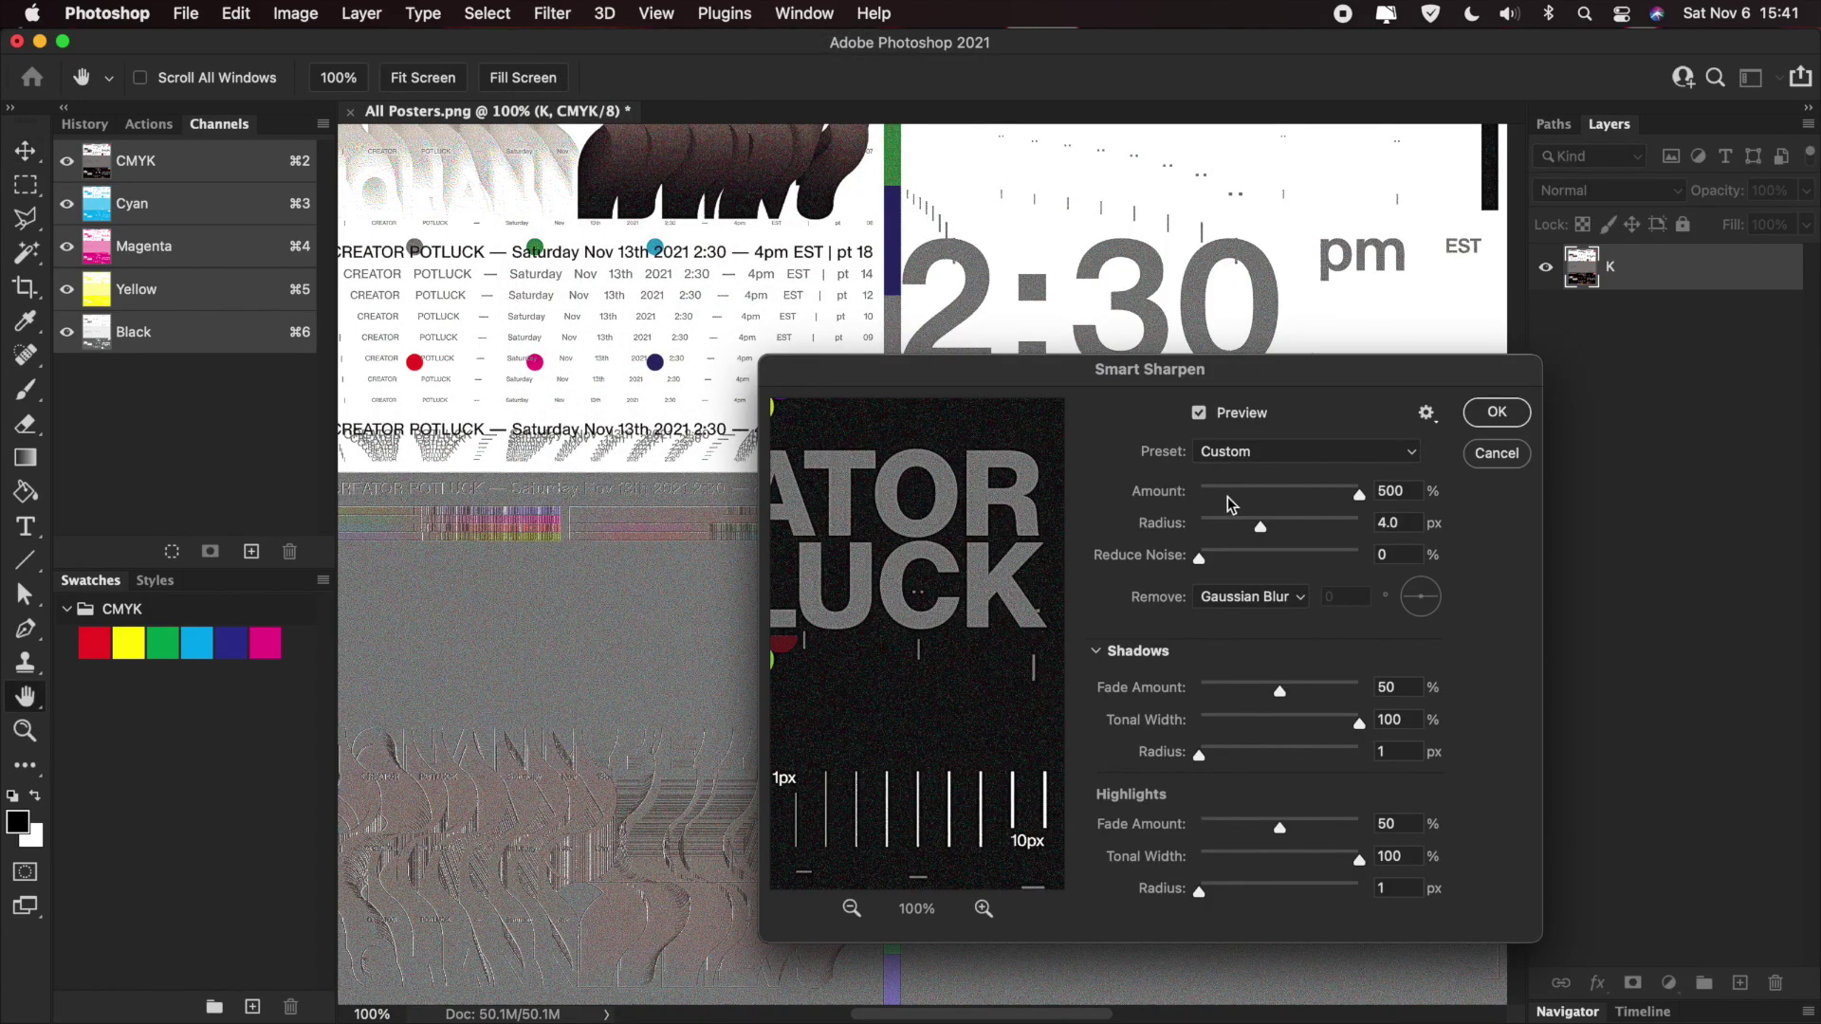
pyautogui.moveTo(1220, 529); pyautogui.dragTo(1229, 532)
pyautogui.click(1492, 416)
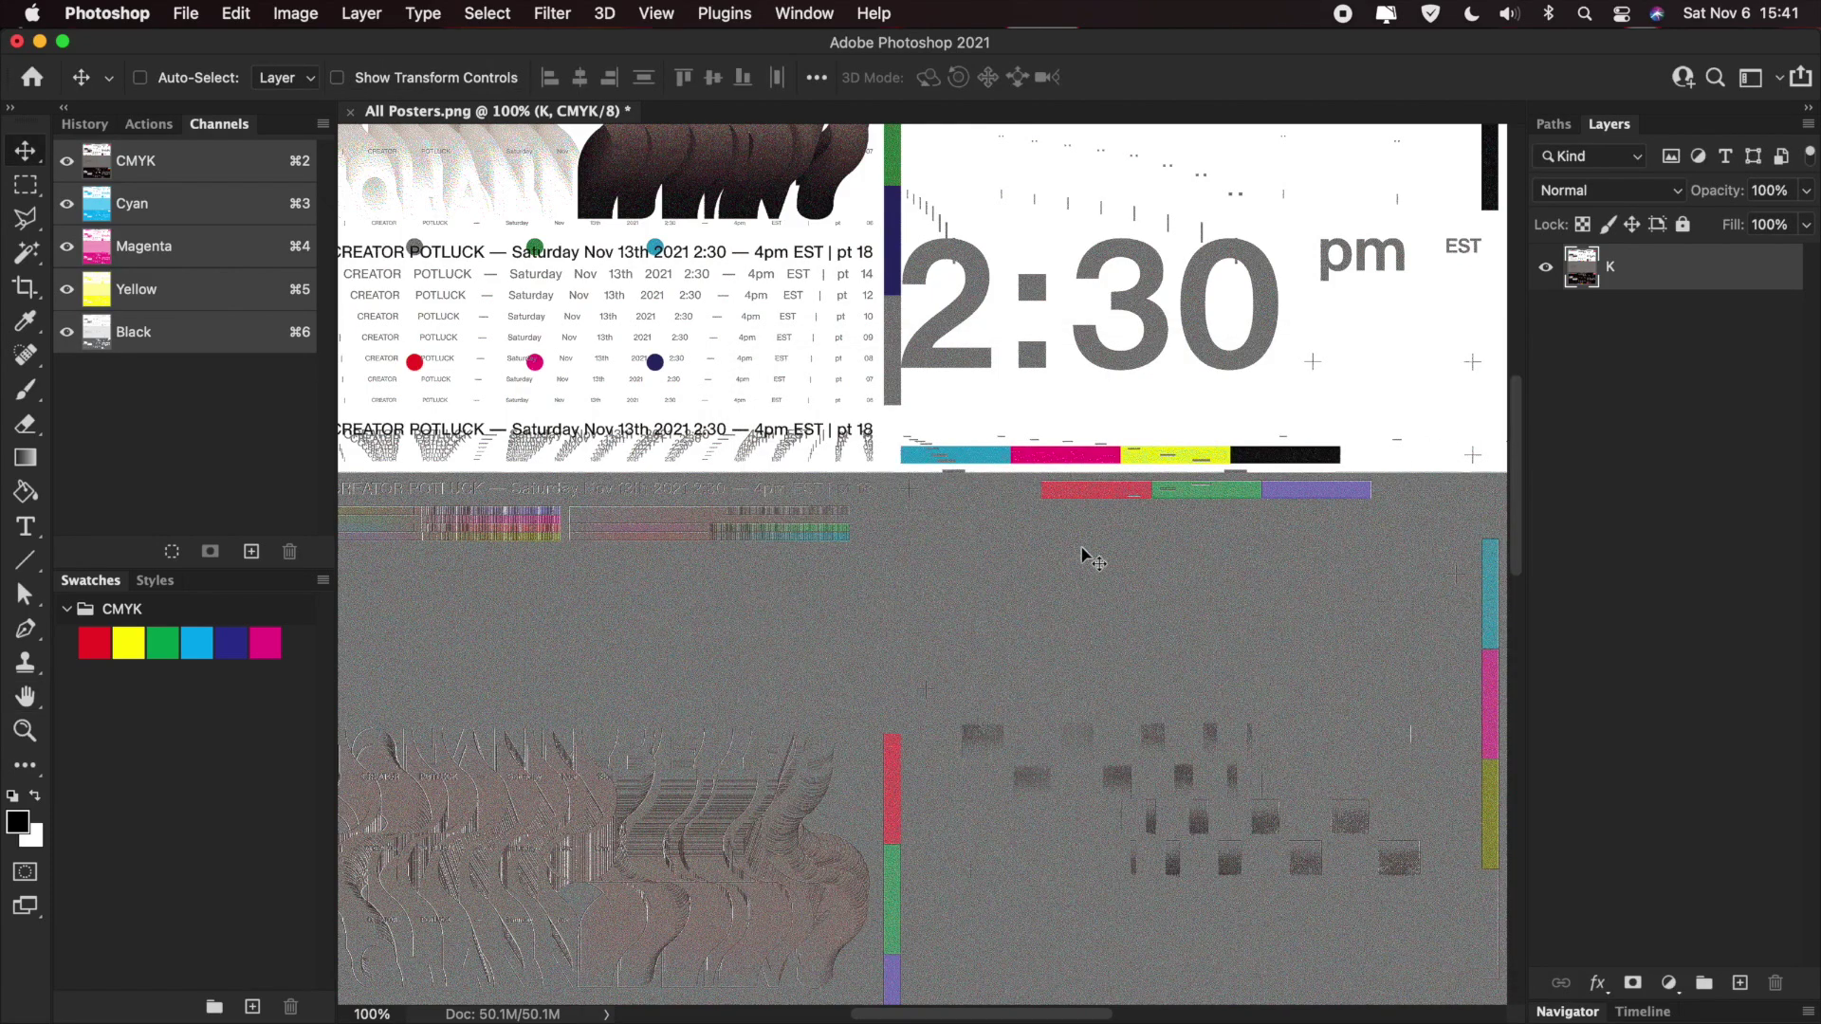
pyautogui.scroll(-5, 1015, 580)
pyautogui.hscroll(-2, 1015, 581)
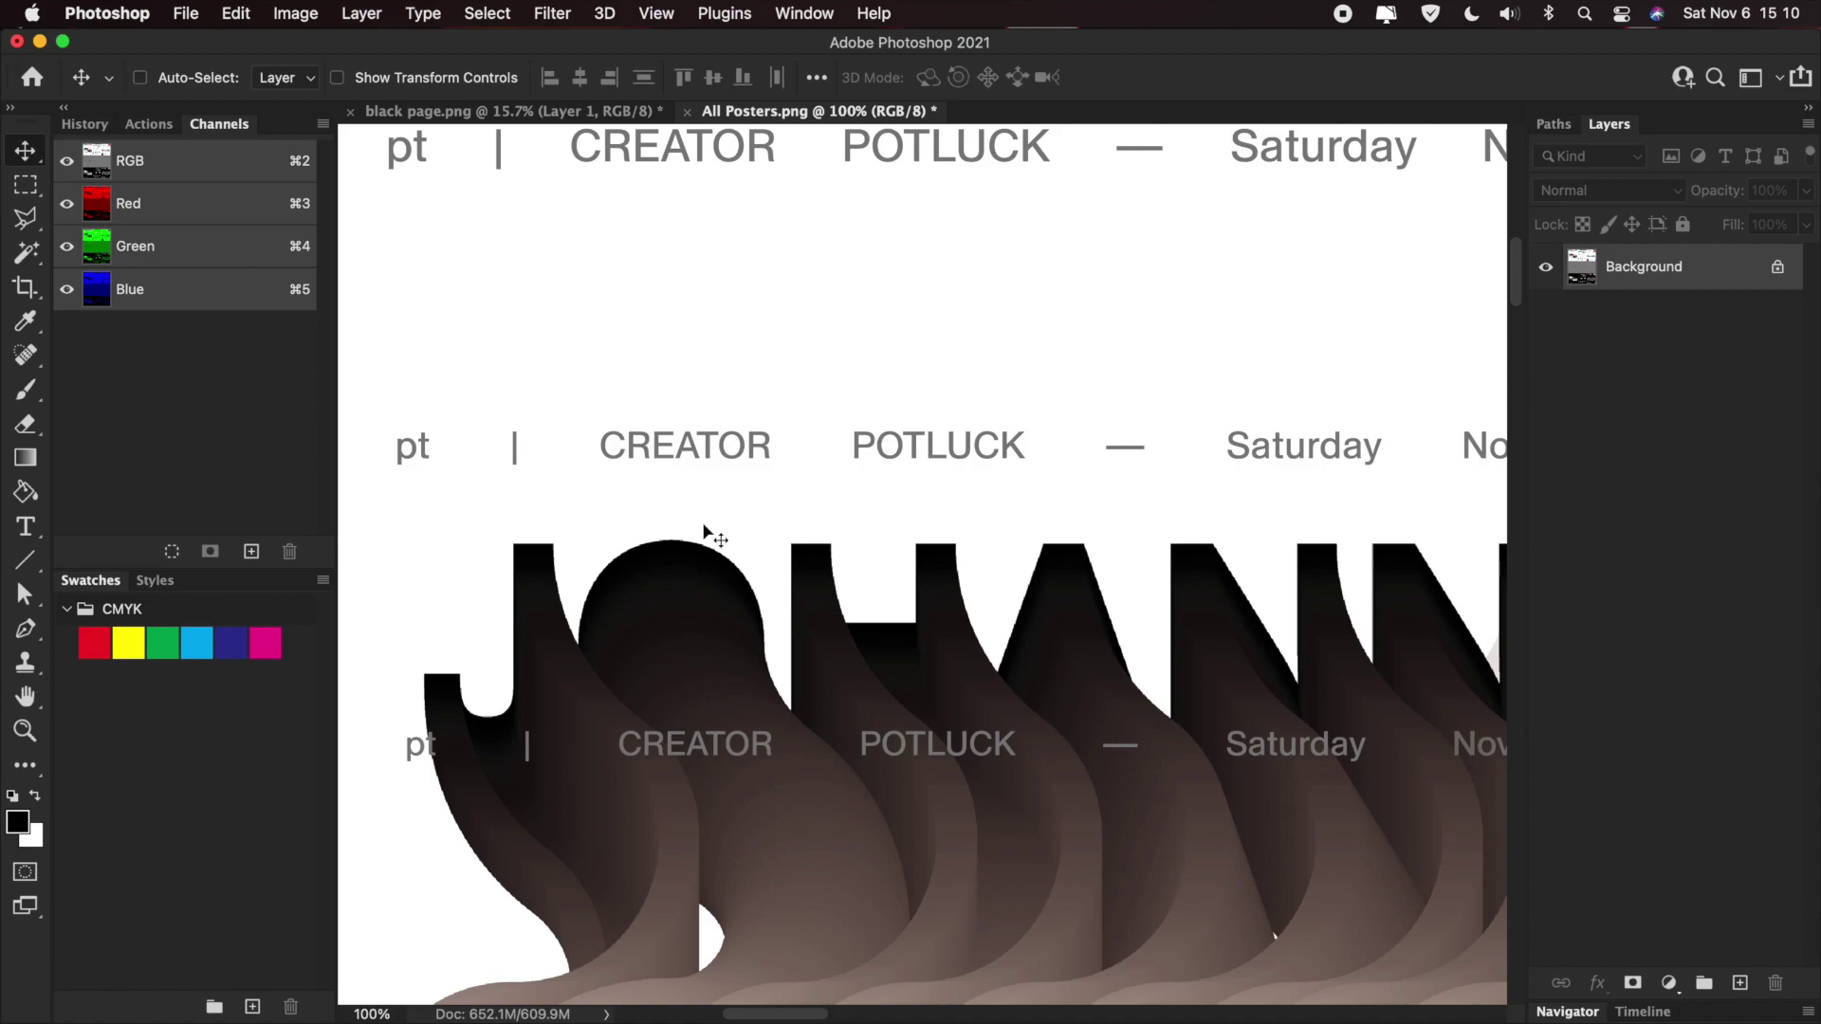
# - Resize the original poster image to 3240 × 4051 px at 72 pixels/inch using Bicubic Sharper (reduction) resampling
pyautogui.press('super+alt+i')
pyautogui.doubleClick(1556, 438)
pyautogui.write('72')
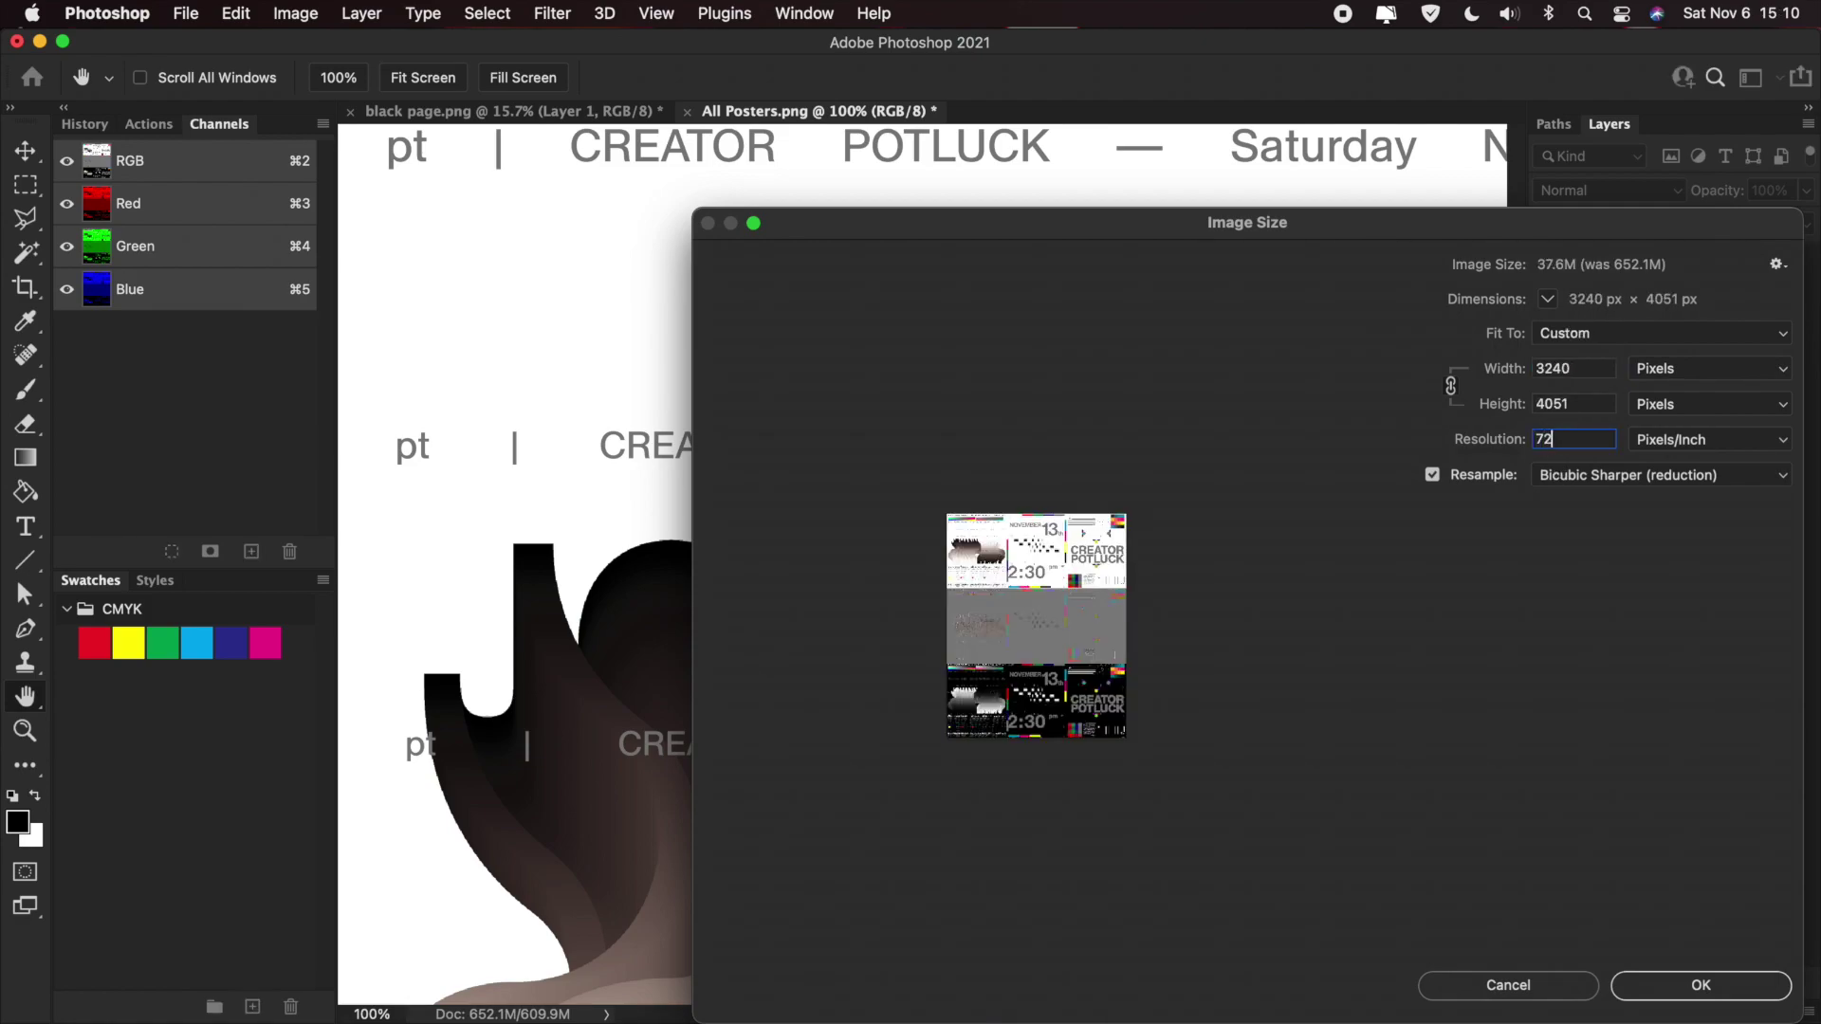
pyautogui.click(1584, 474)
pyautogui.click(1579, 476)
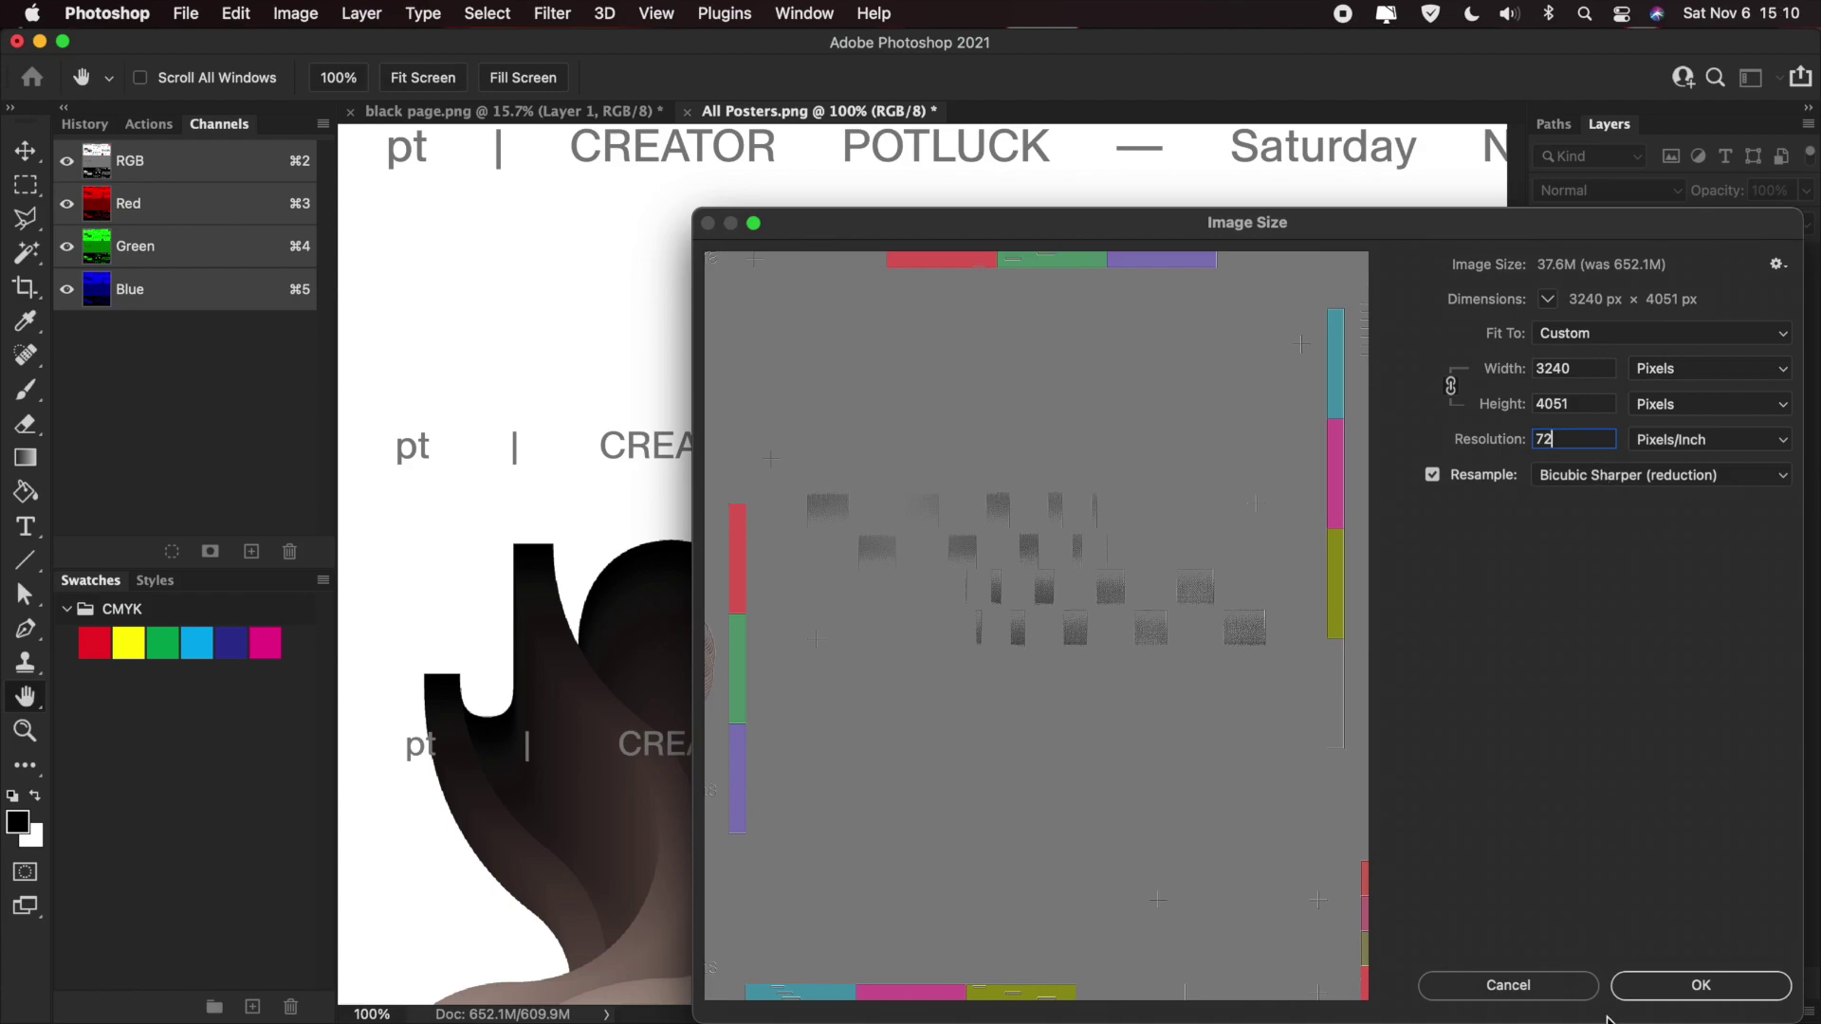
pyautogui.click(1658, 988)
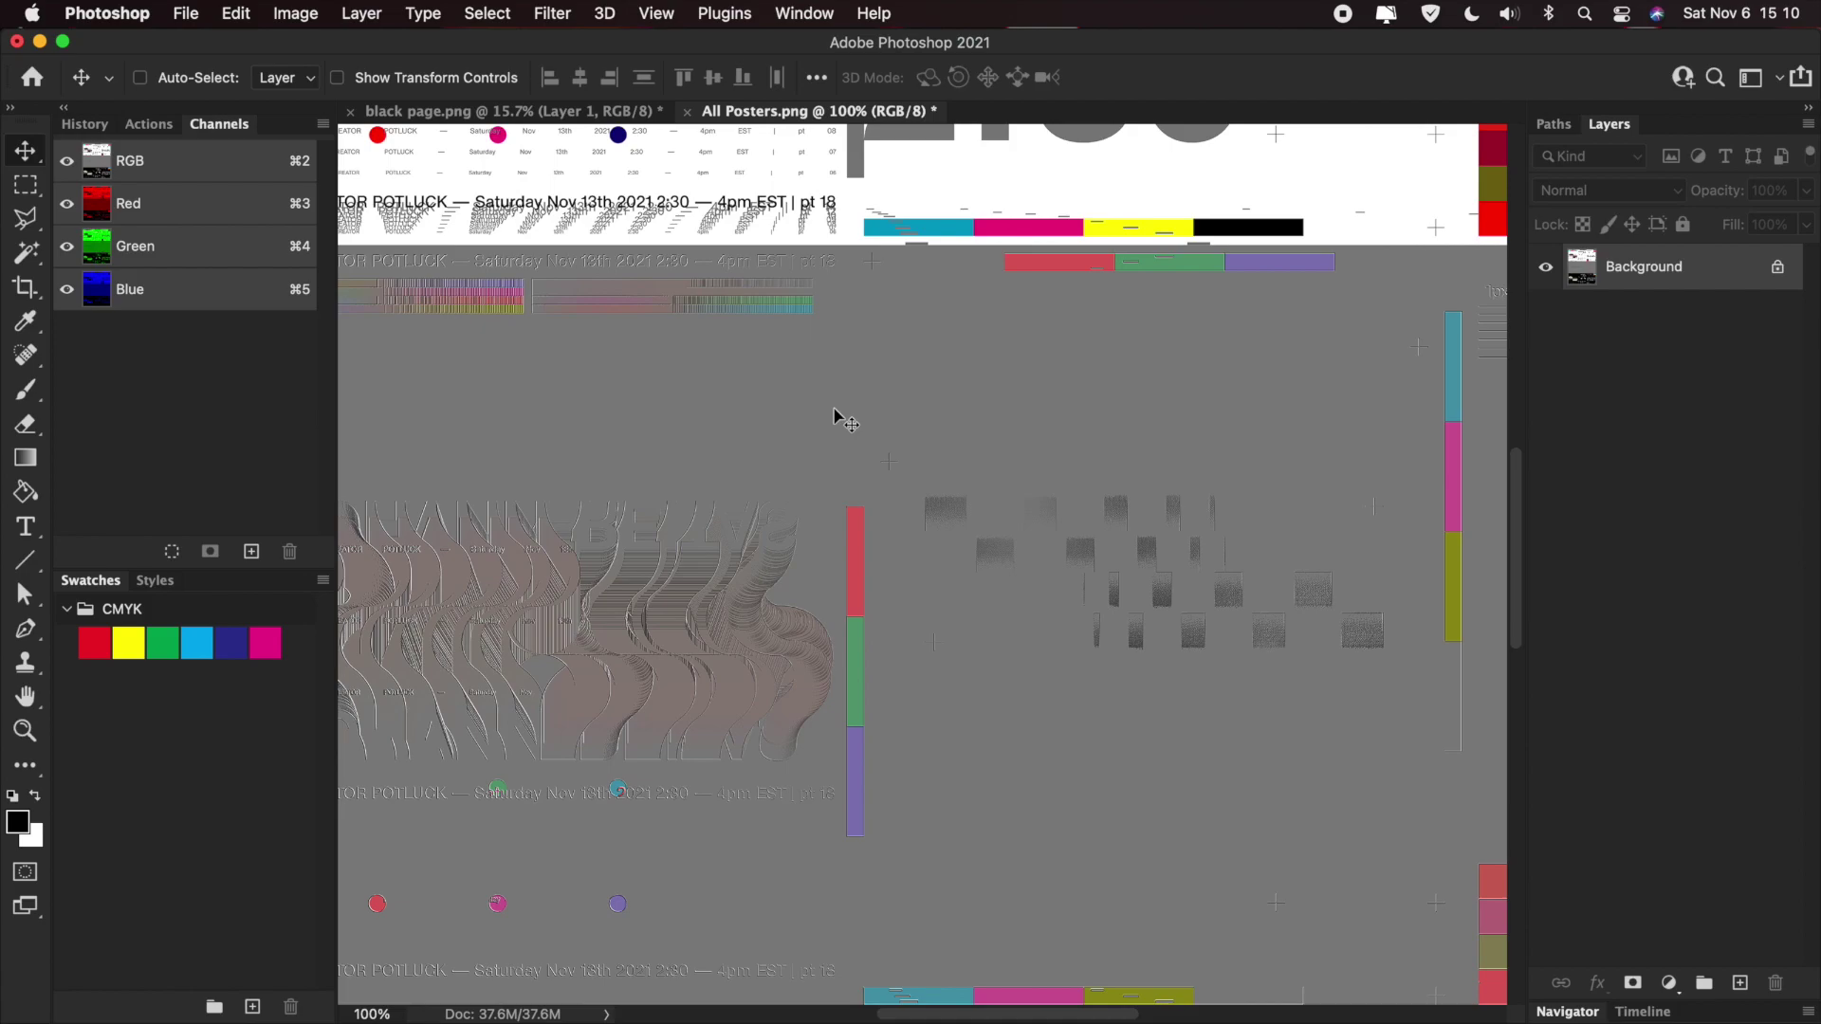
# - Convert the image to CMYK Color and turn the locked Background into a regular layer
pyautogui.scroll(5, 847, 422)
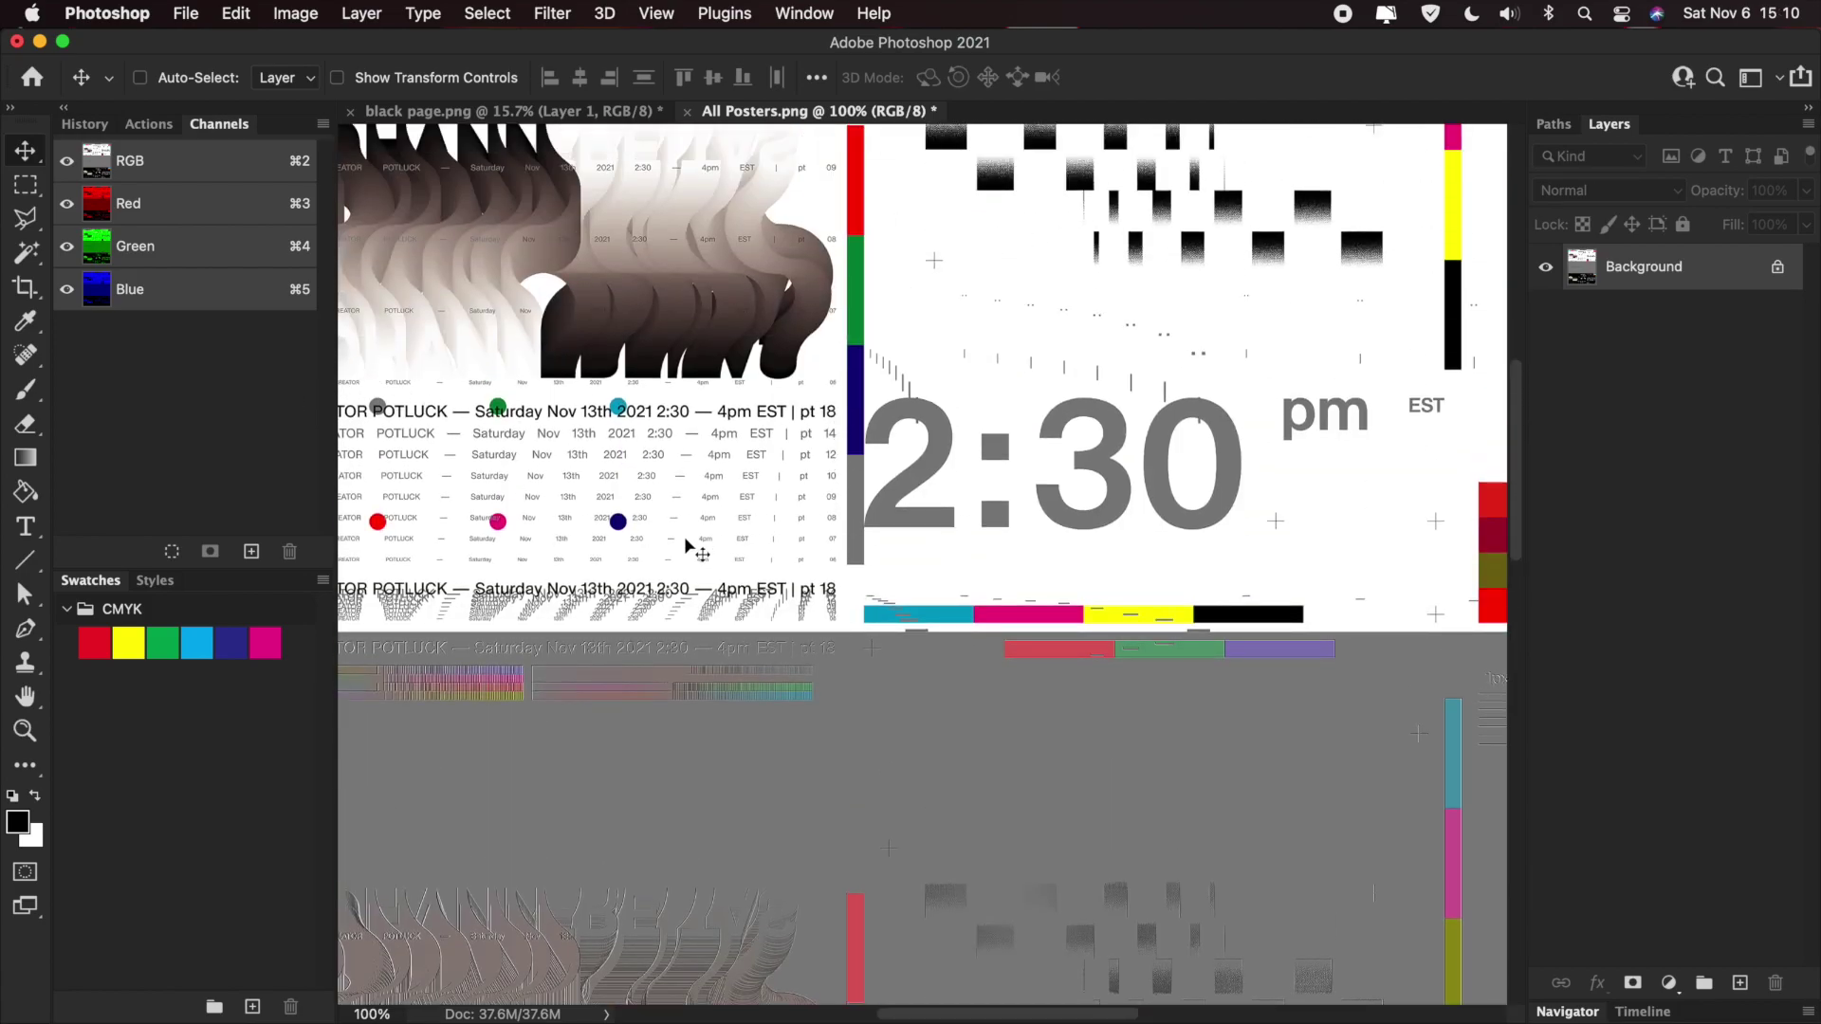
pyautogui.click(313, 19)
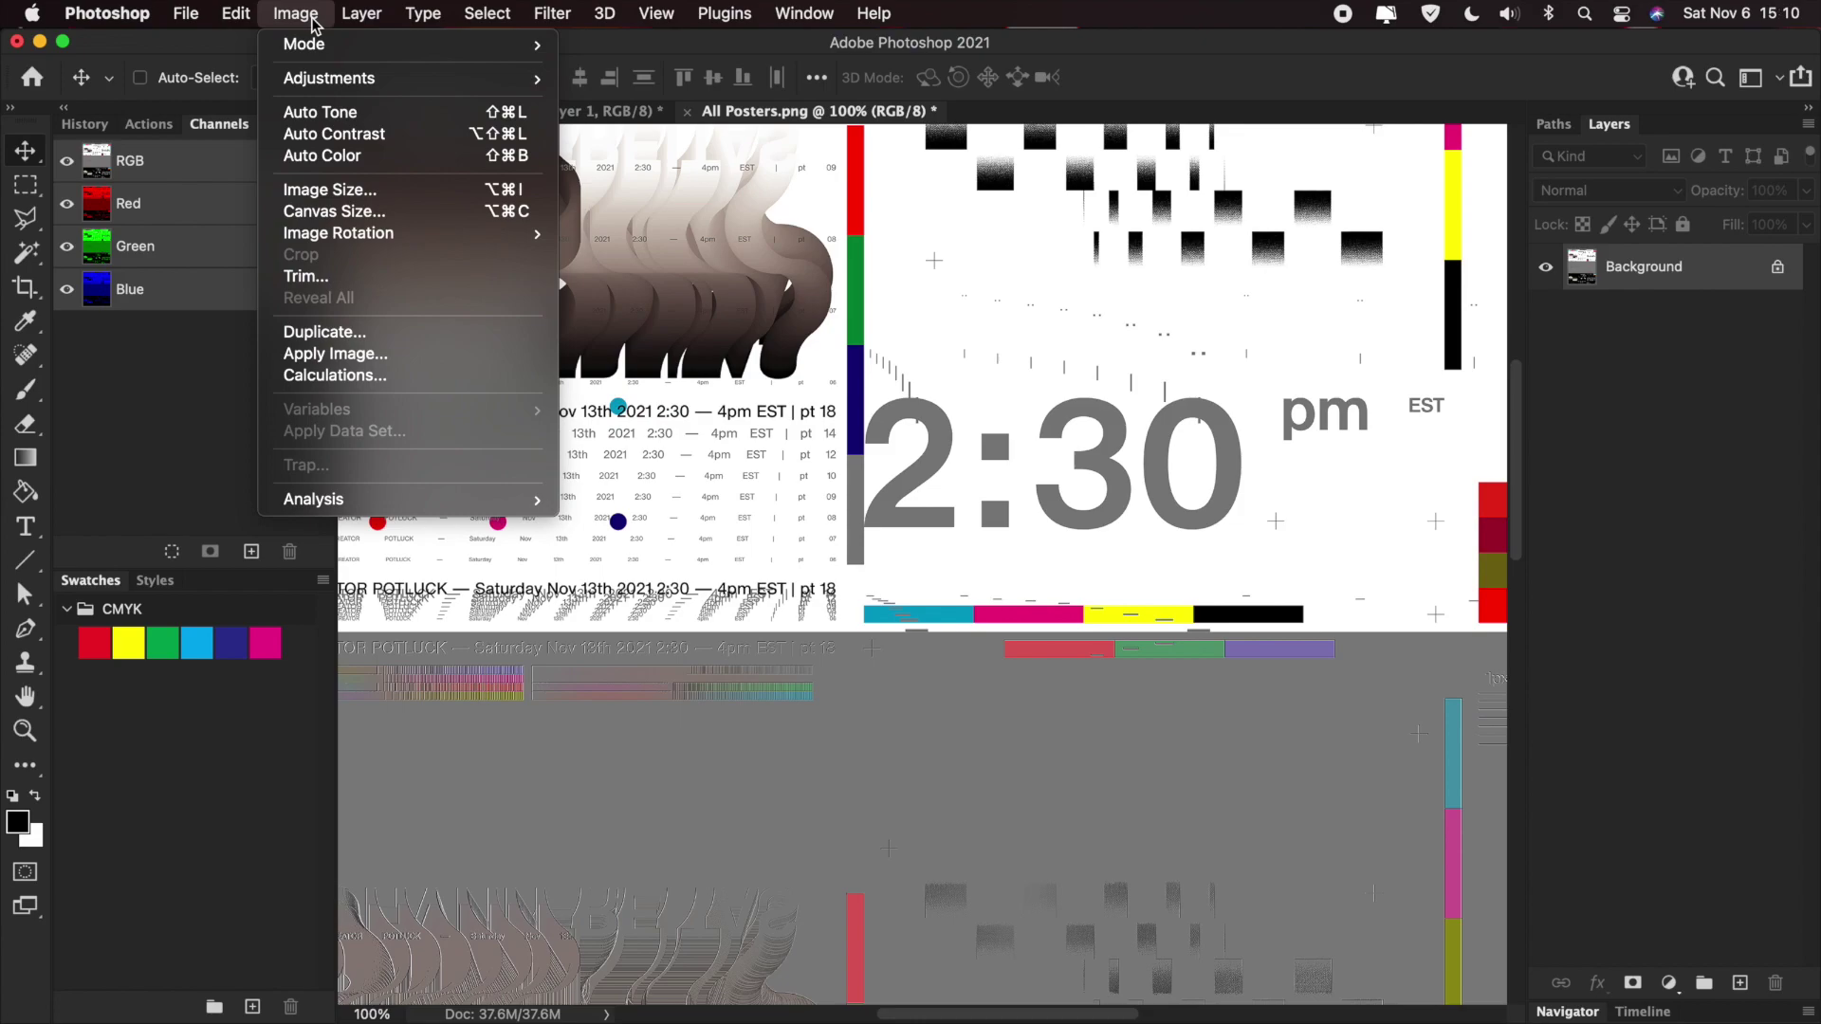
pyautogui.moveTo(308, 46)
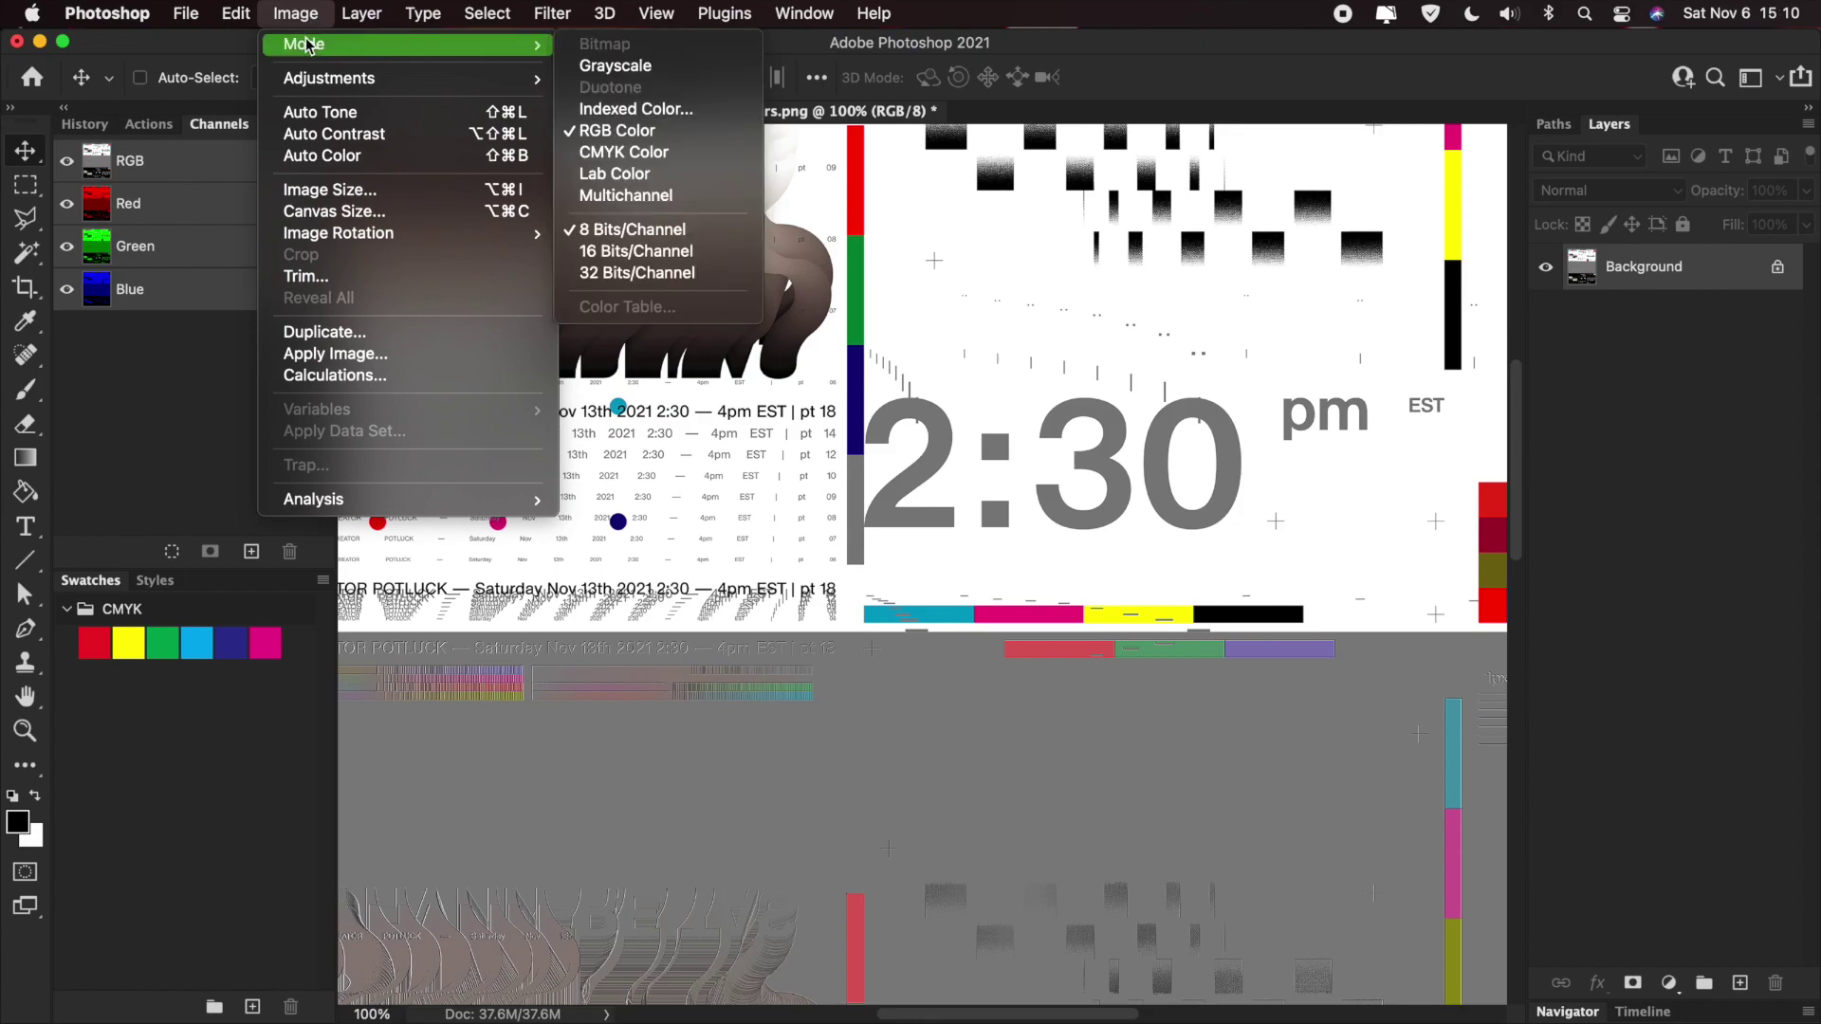
pyautogui.click(618, 153)
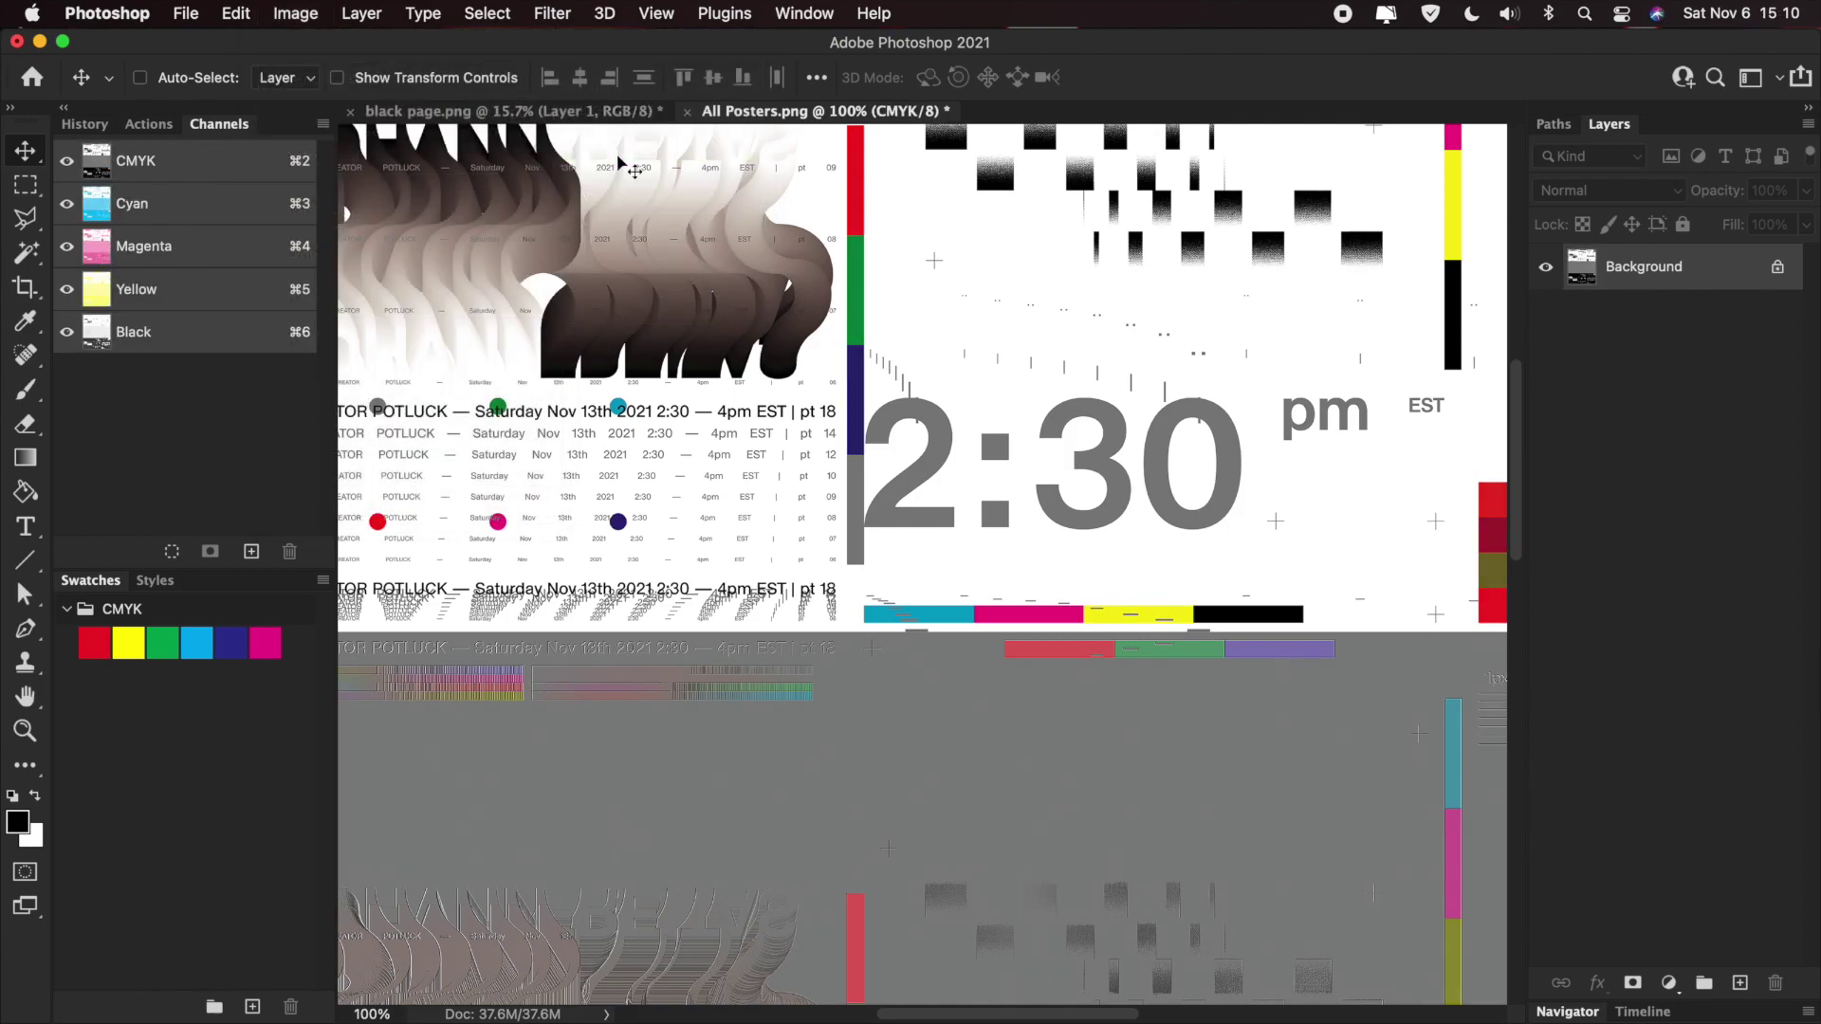
pyautogui.click(1716, 276)
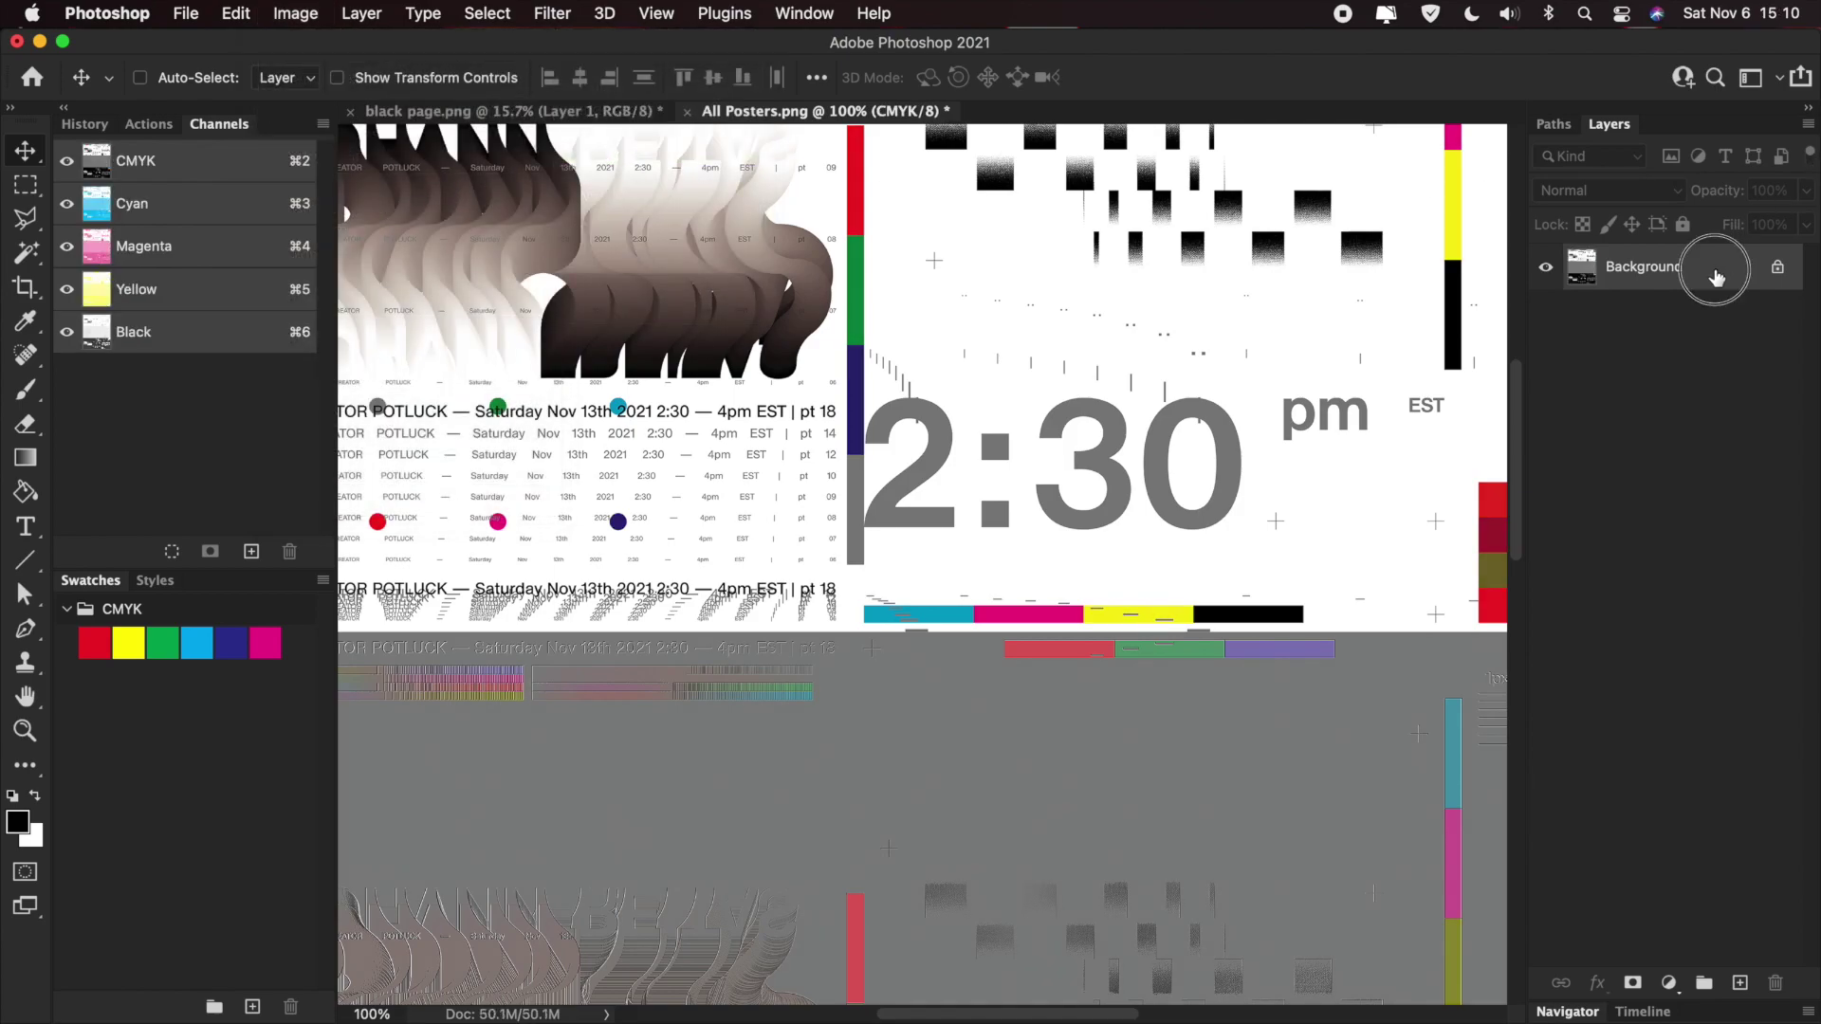
pyautogui.doubleClick(1717, 276)
pyautogui.press('Return')
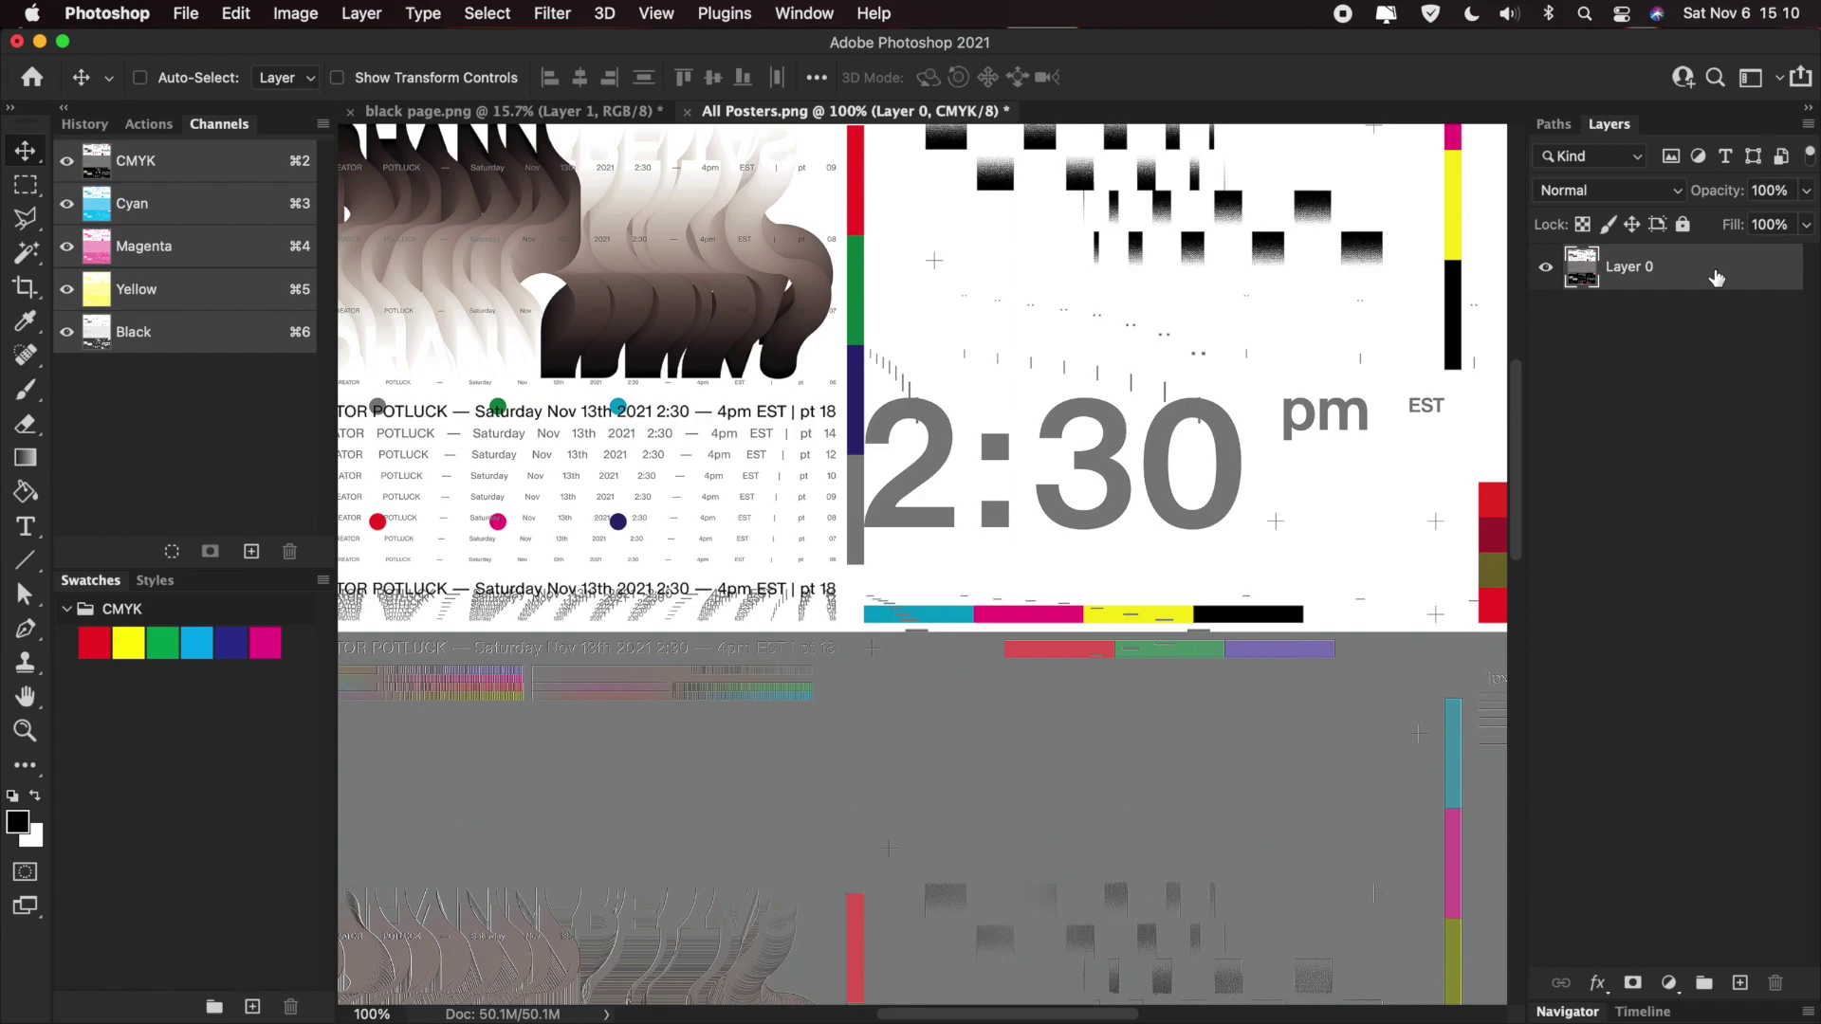
# - Duplicate the poster layer until the document holds four identical stacked layers
pyautogui.press('super+d')
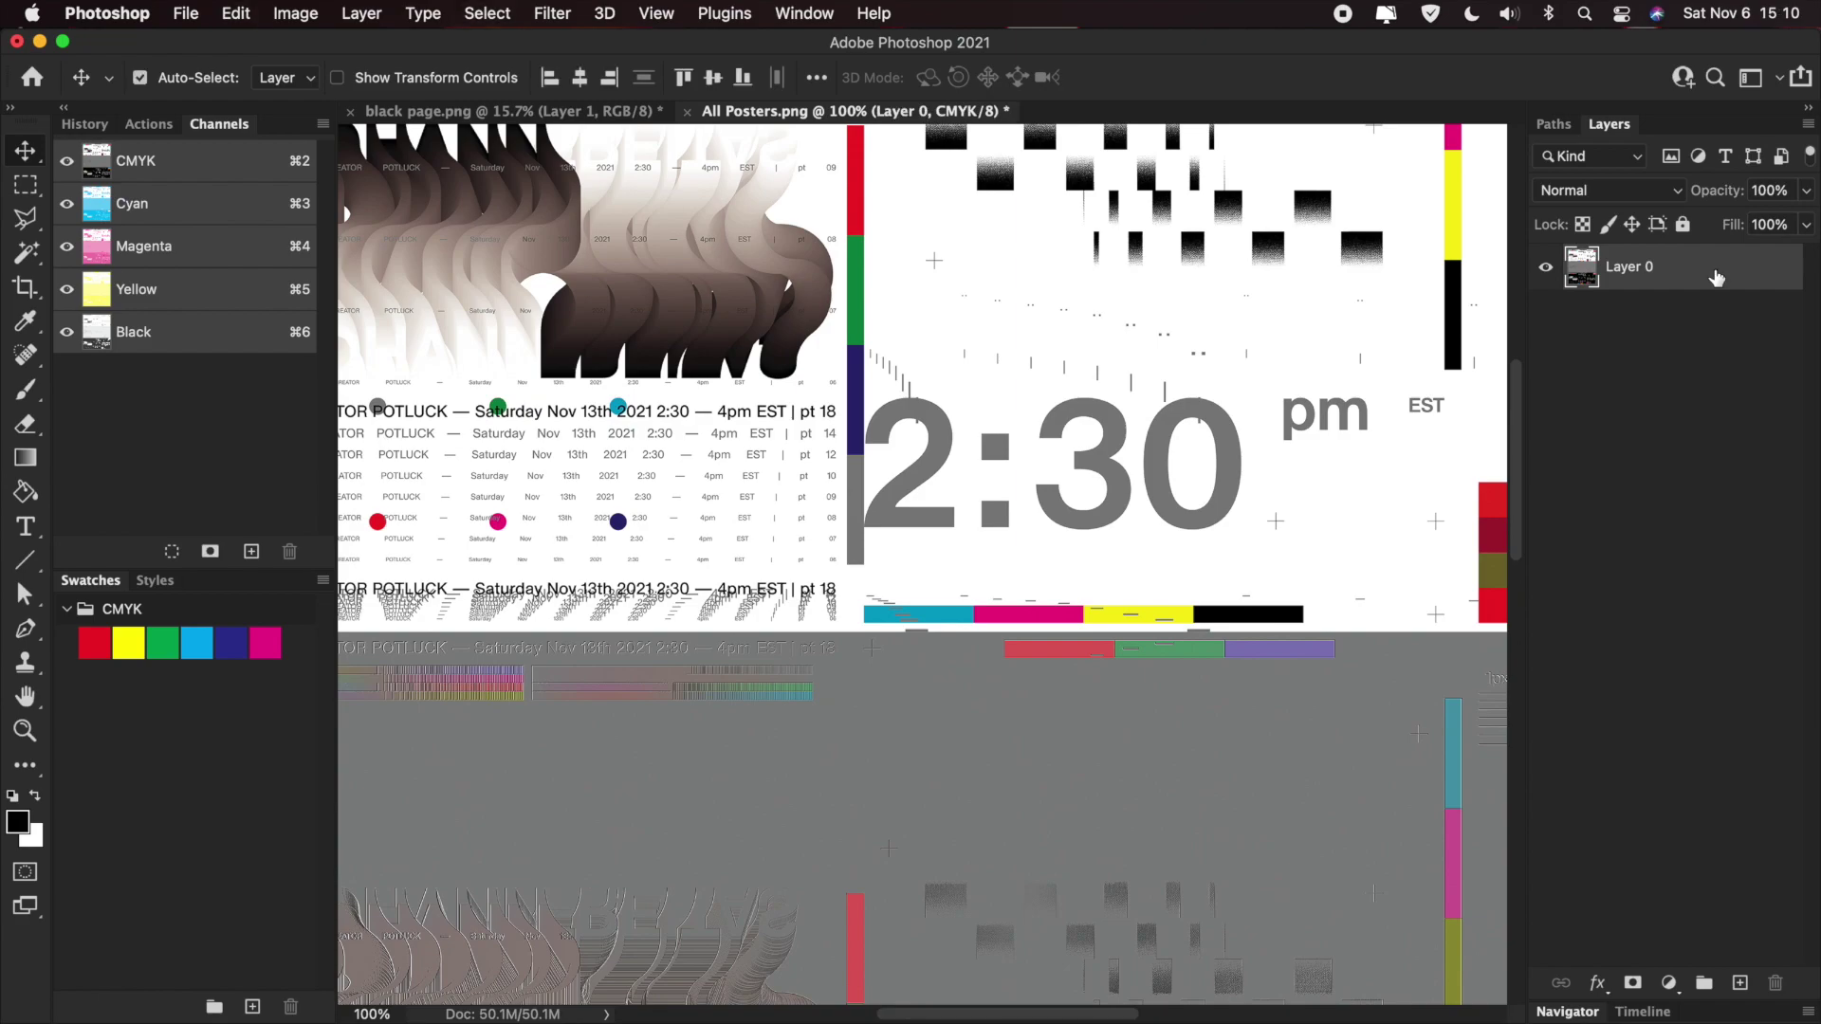
pyautogui.press('super+v')
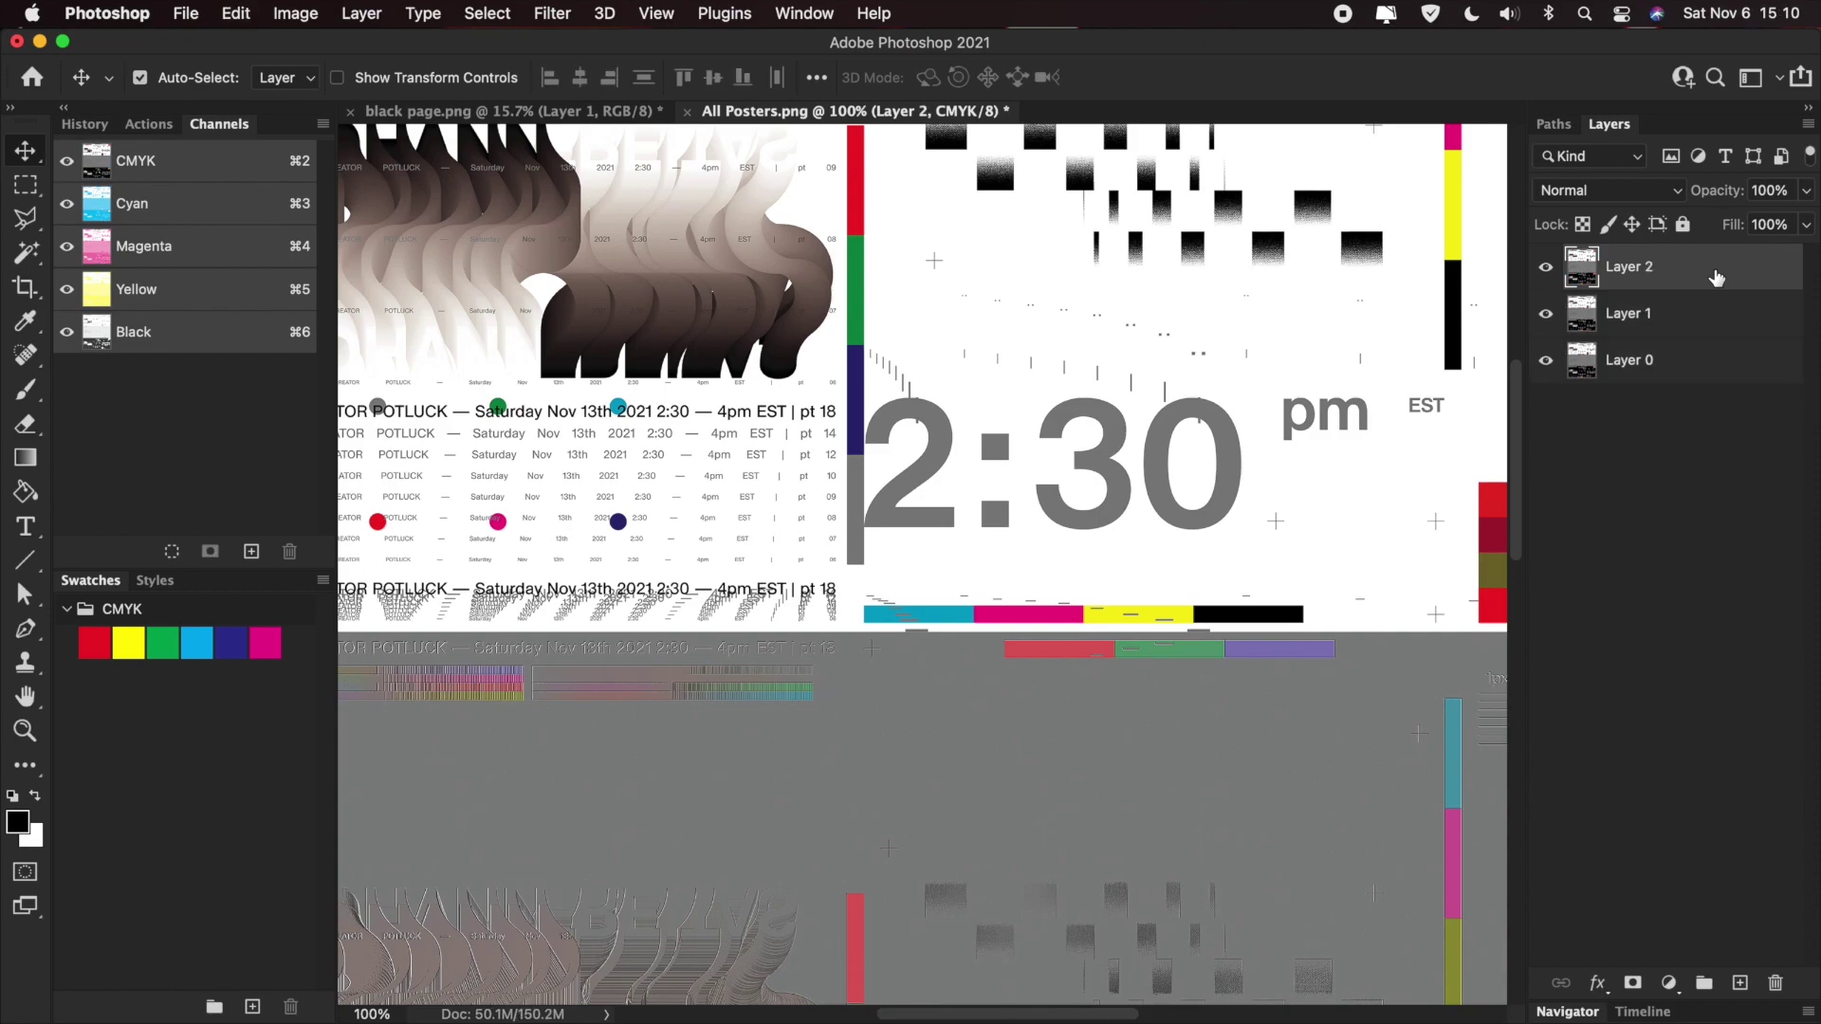
pyautogui.press('super+v')
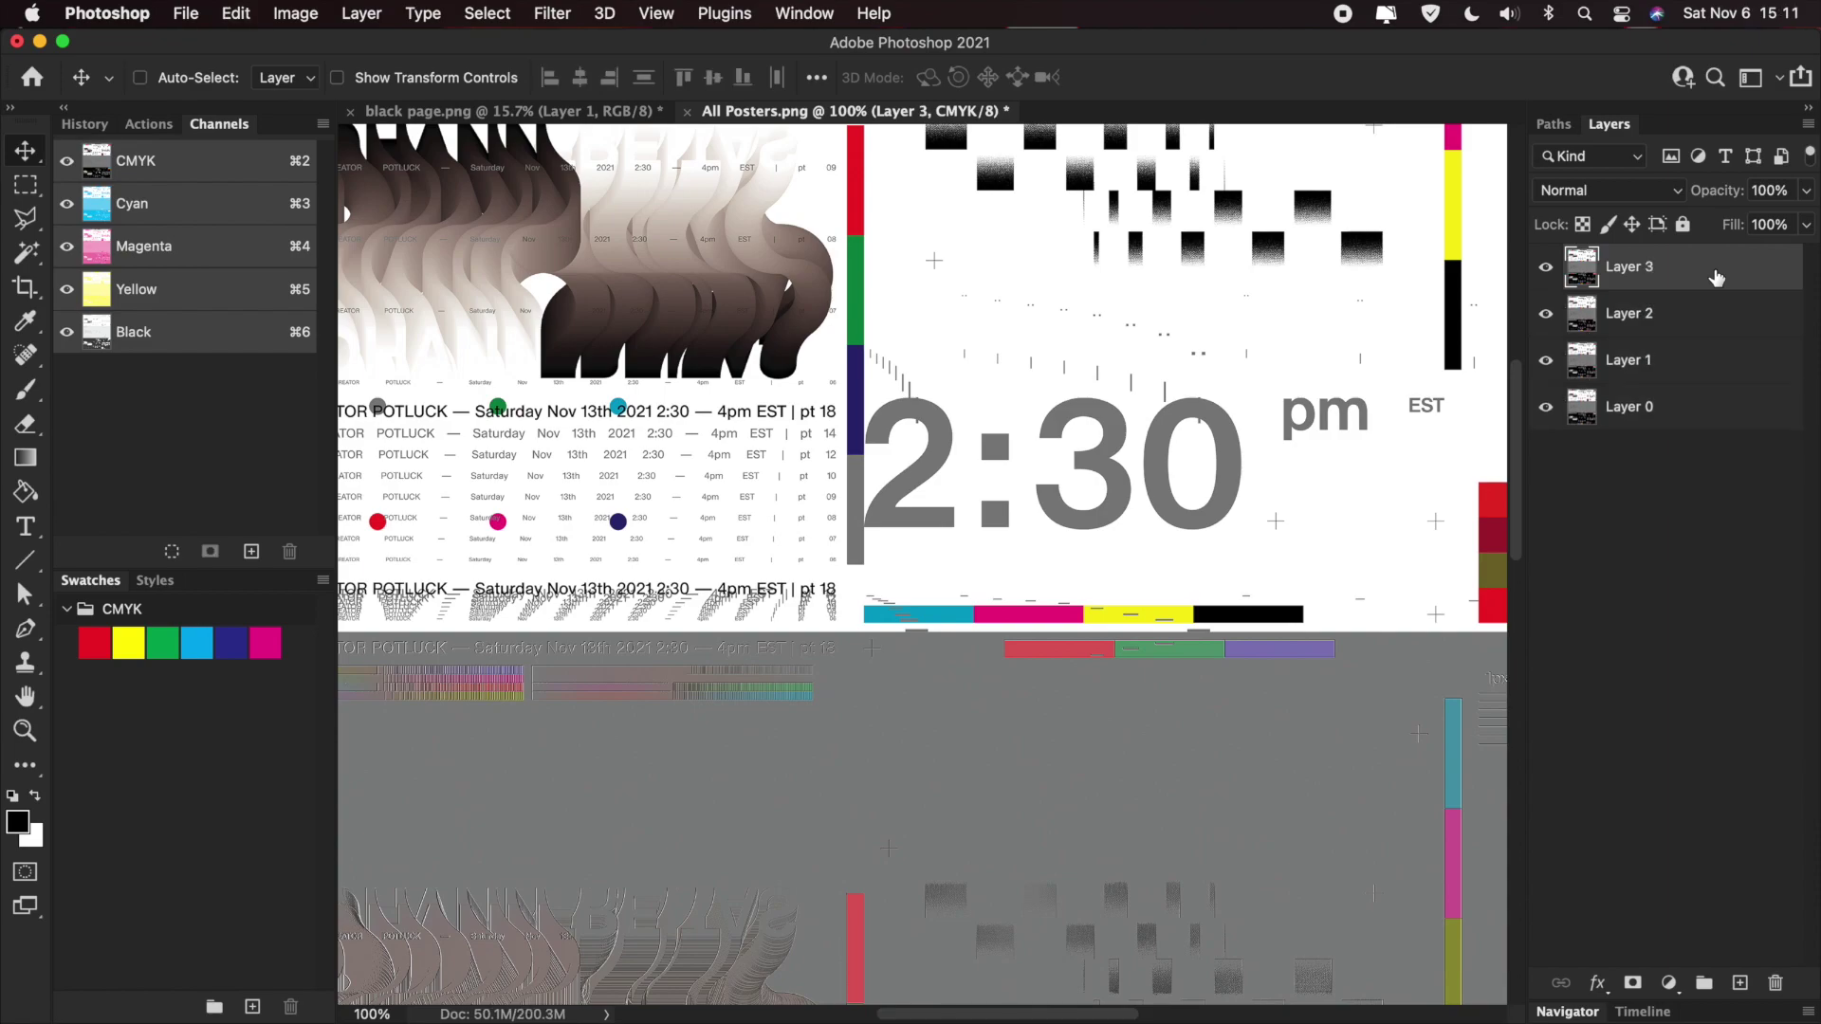
# - Convert each of the four stacked poster layers to its own Smart Object
pyautogui.rightClick(1679, 268)
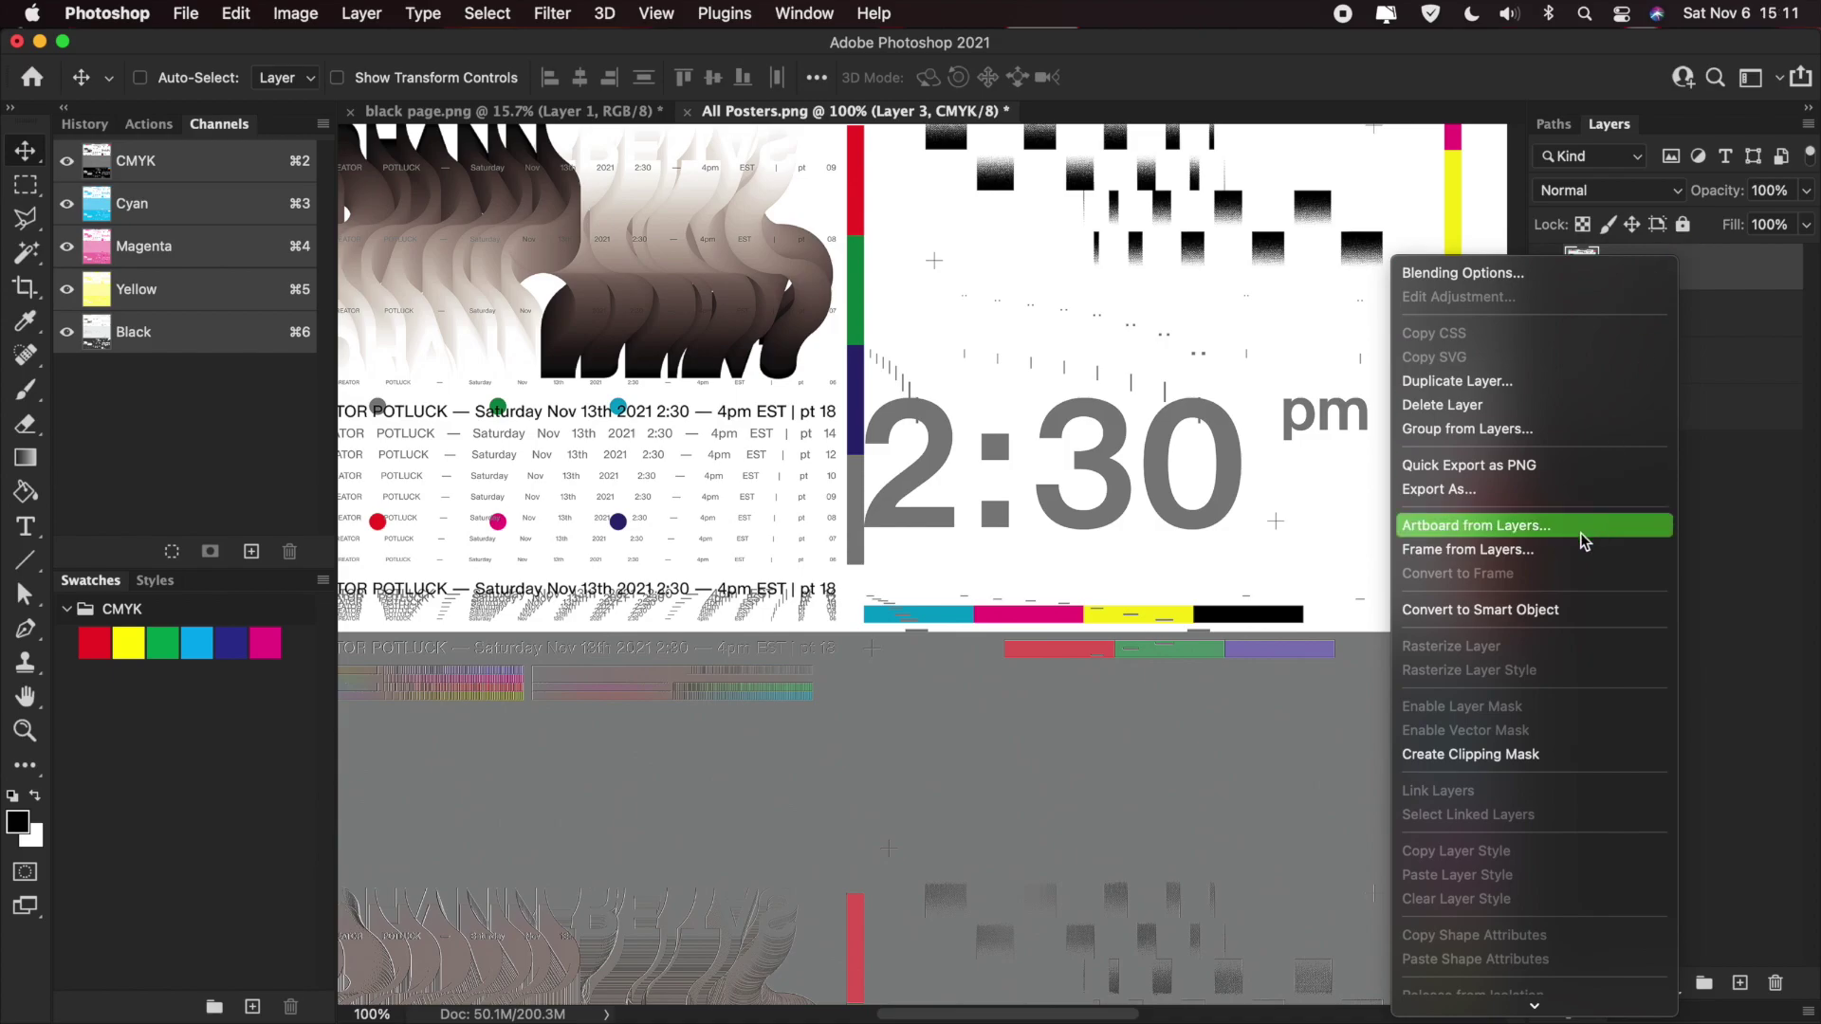
pyautogui.click(1535, 607)
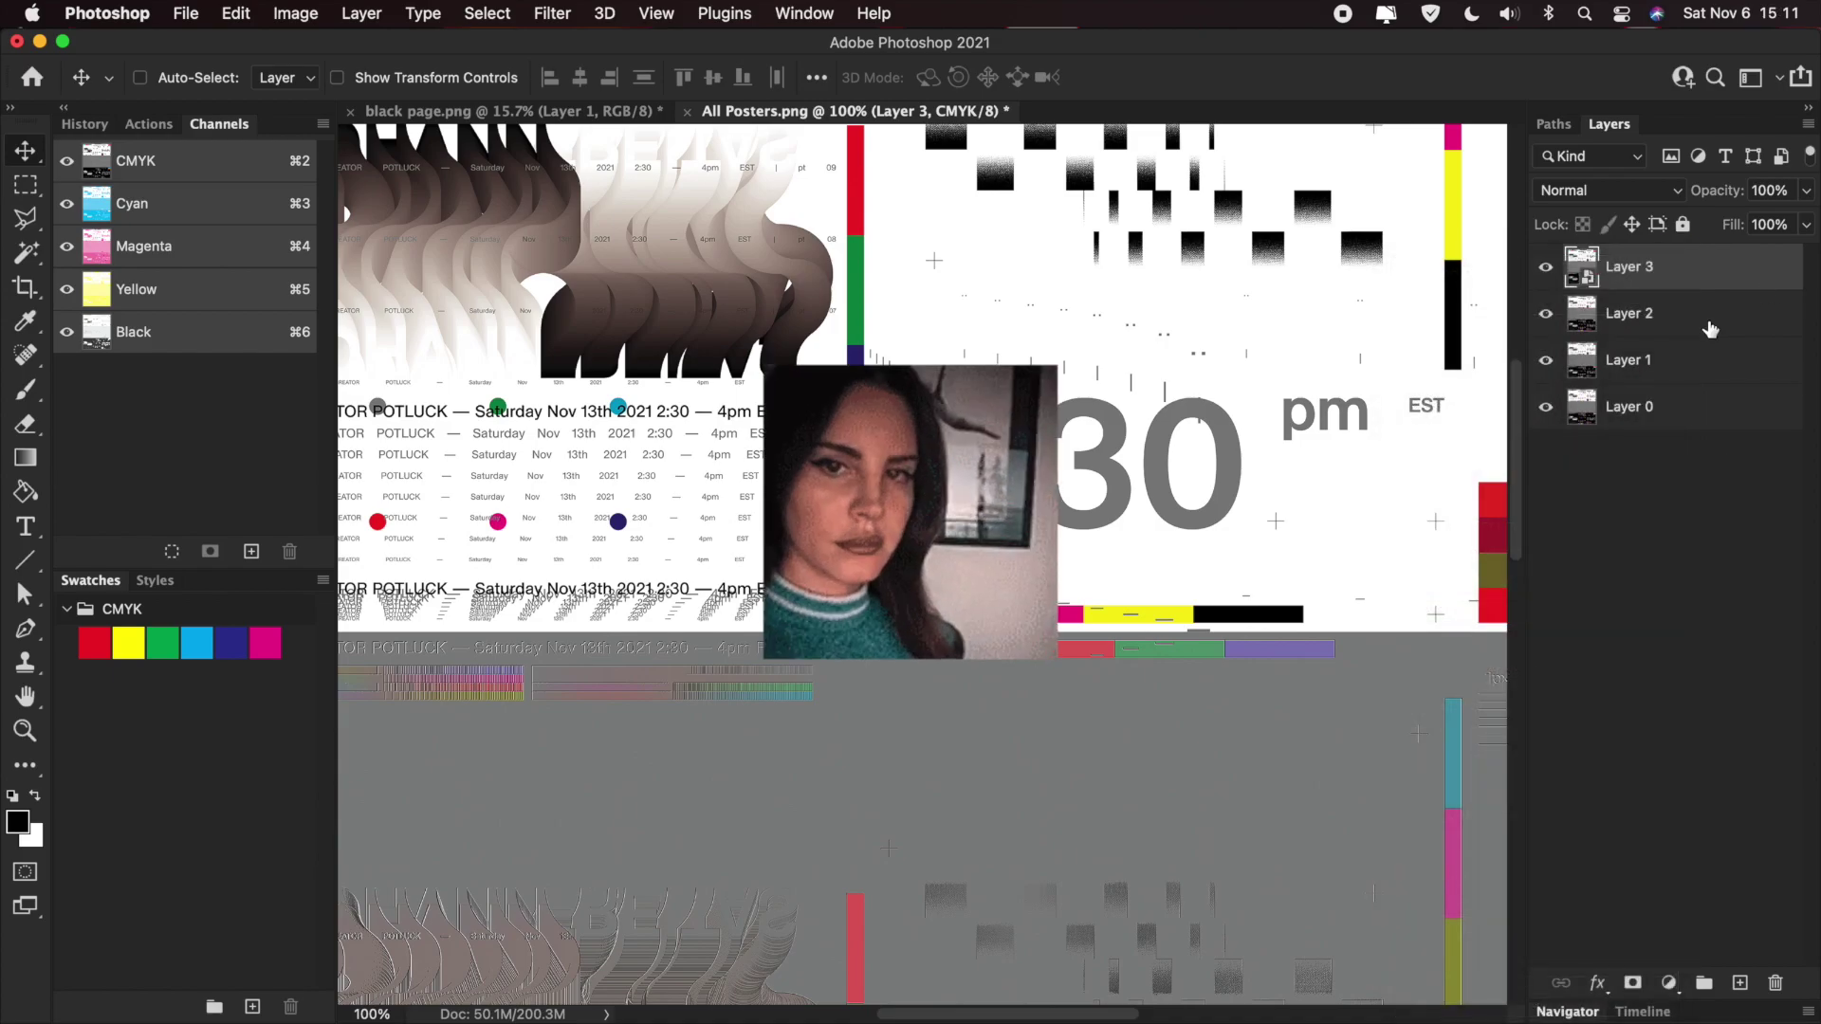
pyautogui.rightClick(1709, 327)
pyautogui.click(1560, 663)
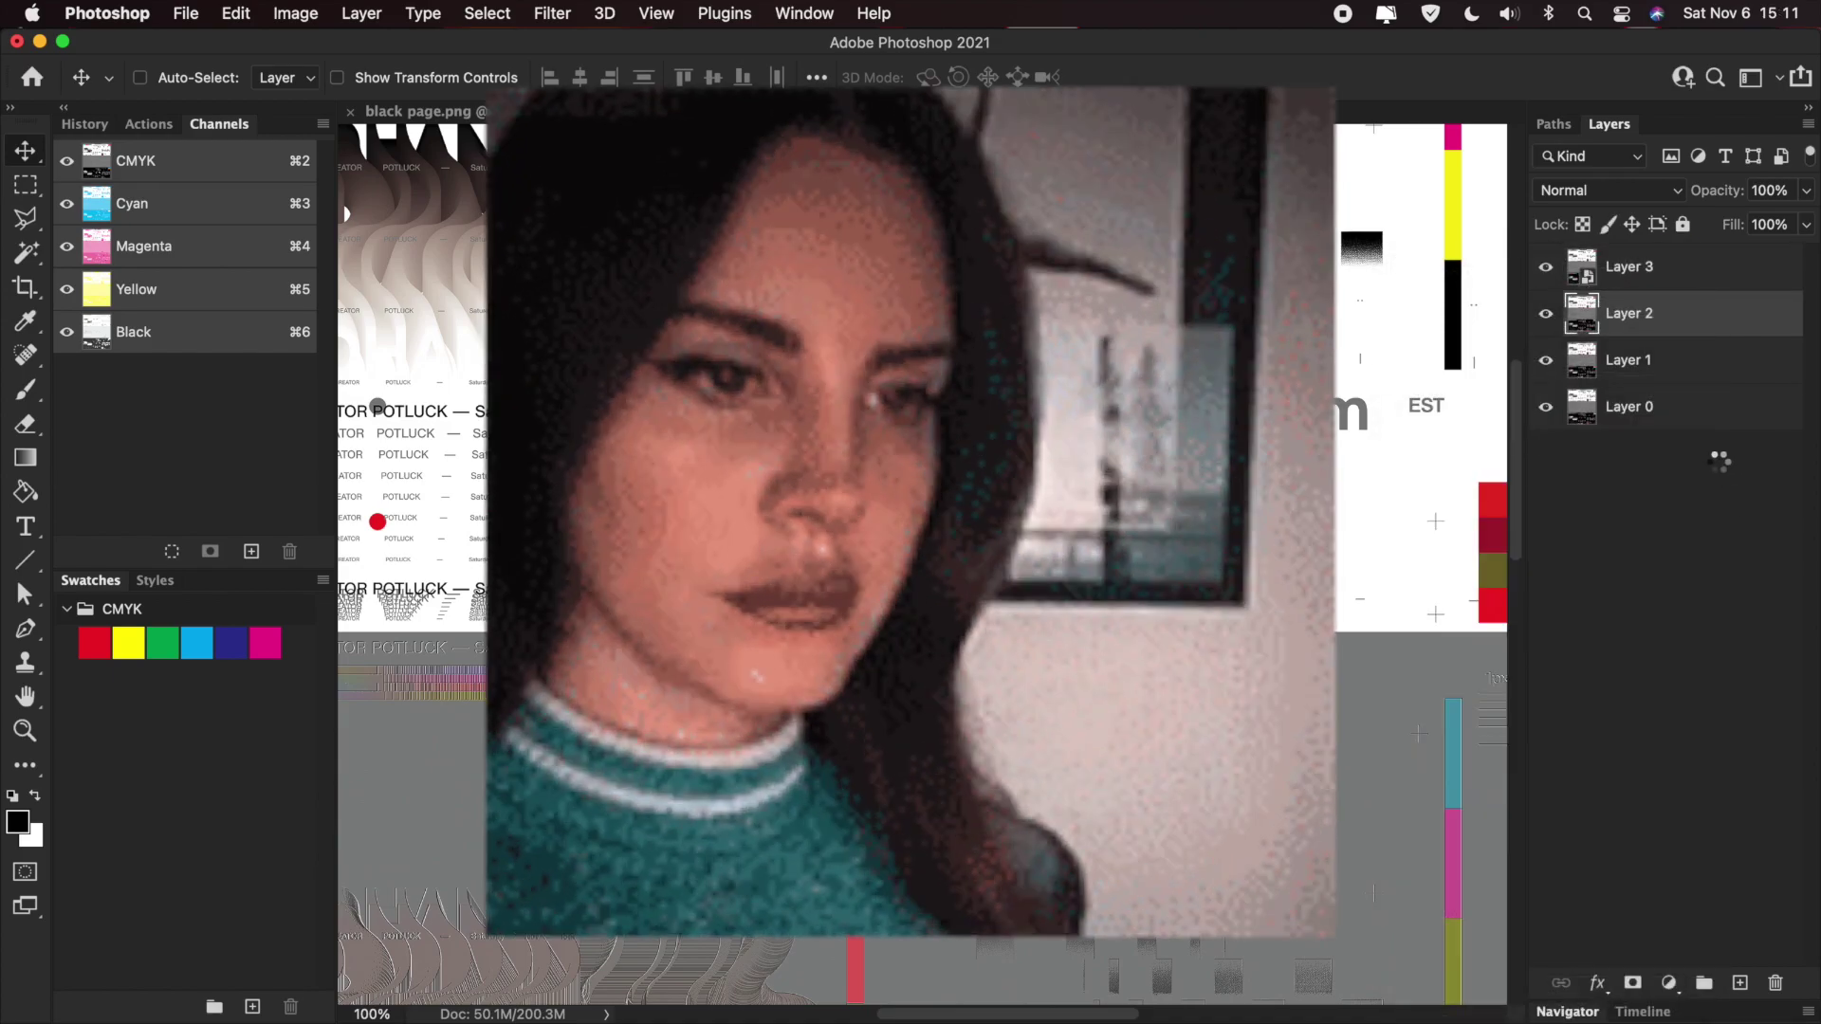
pyautogui.rightClick(1712, 368)
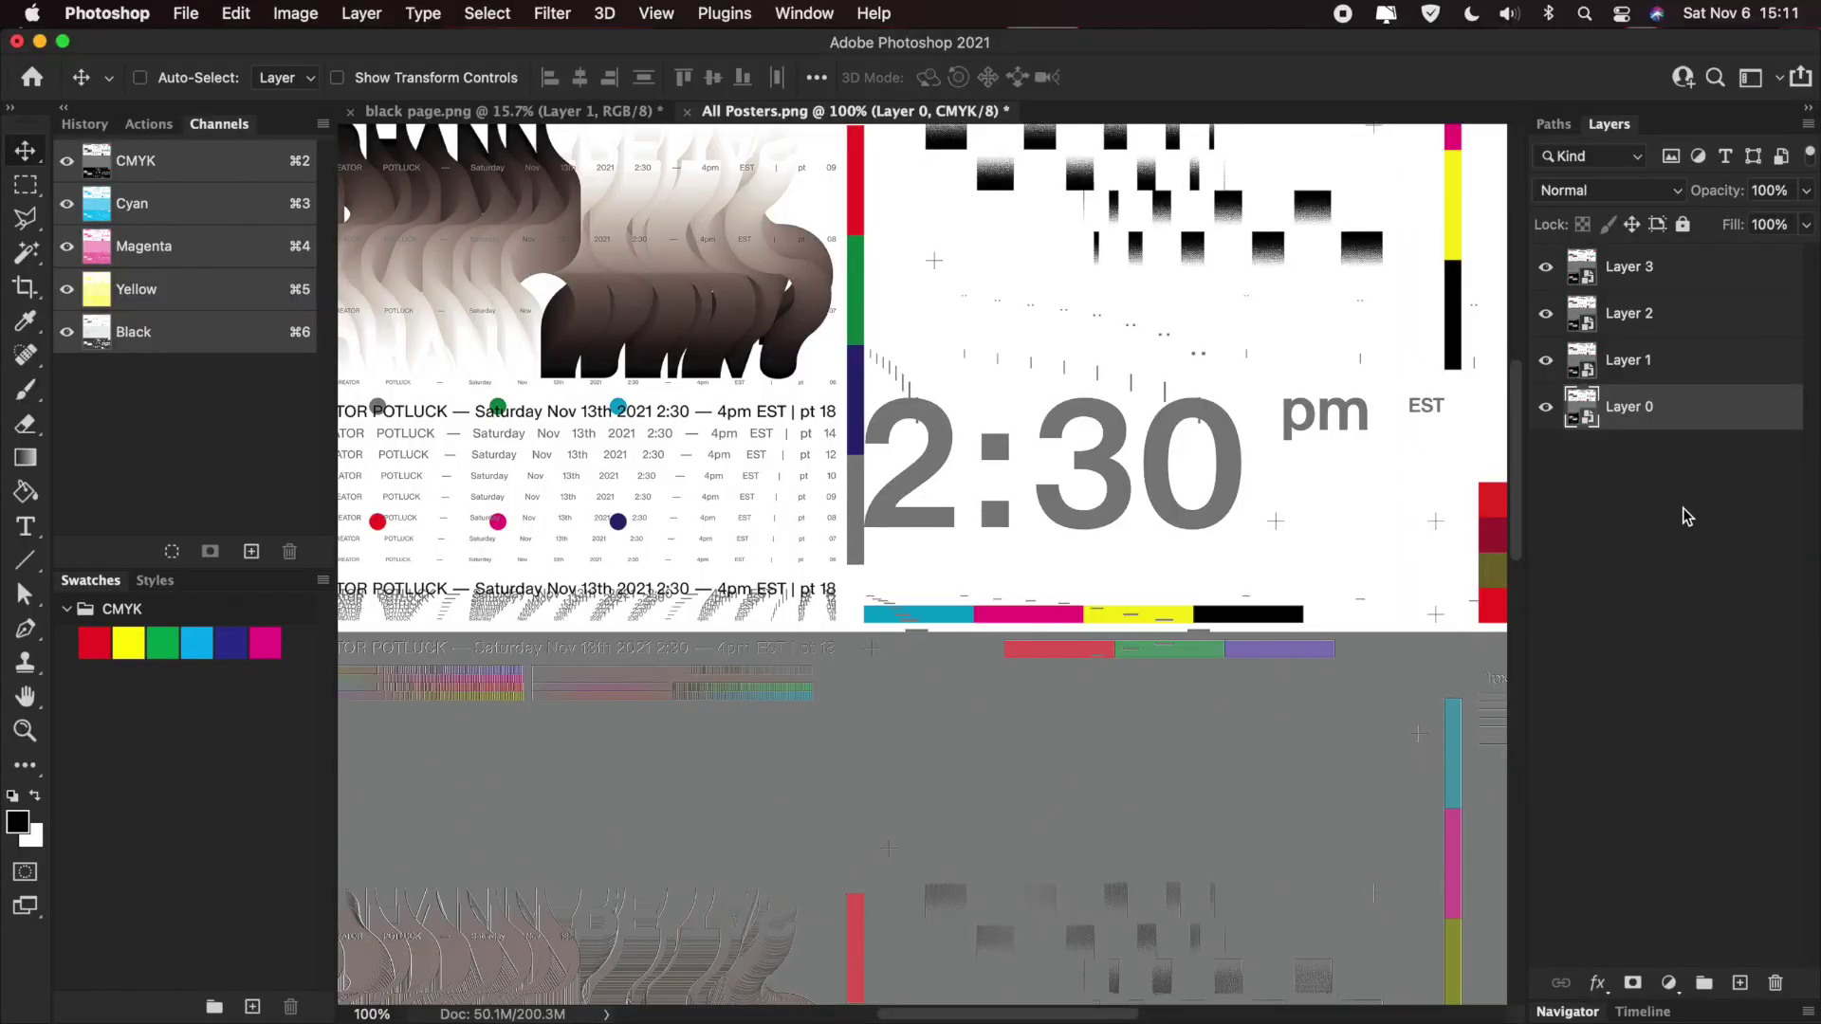
# - Open the contents of the Layer 0 Smart Object and isolate its Cyan channel
pyautogui.rightClick(1688, 398)
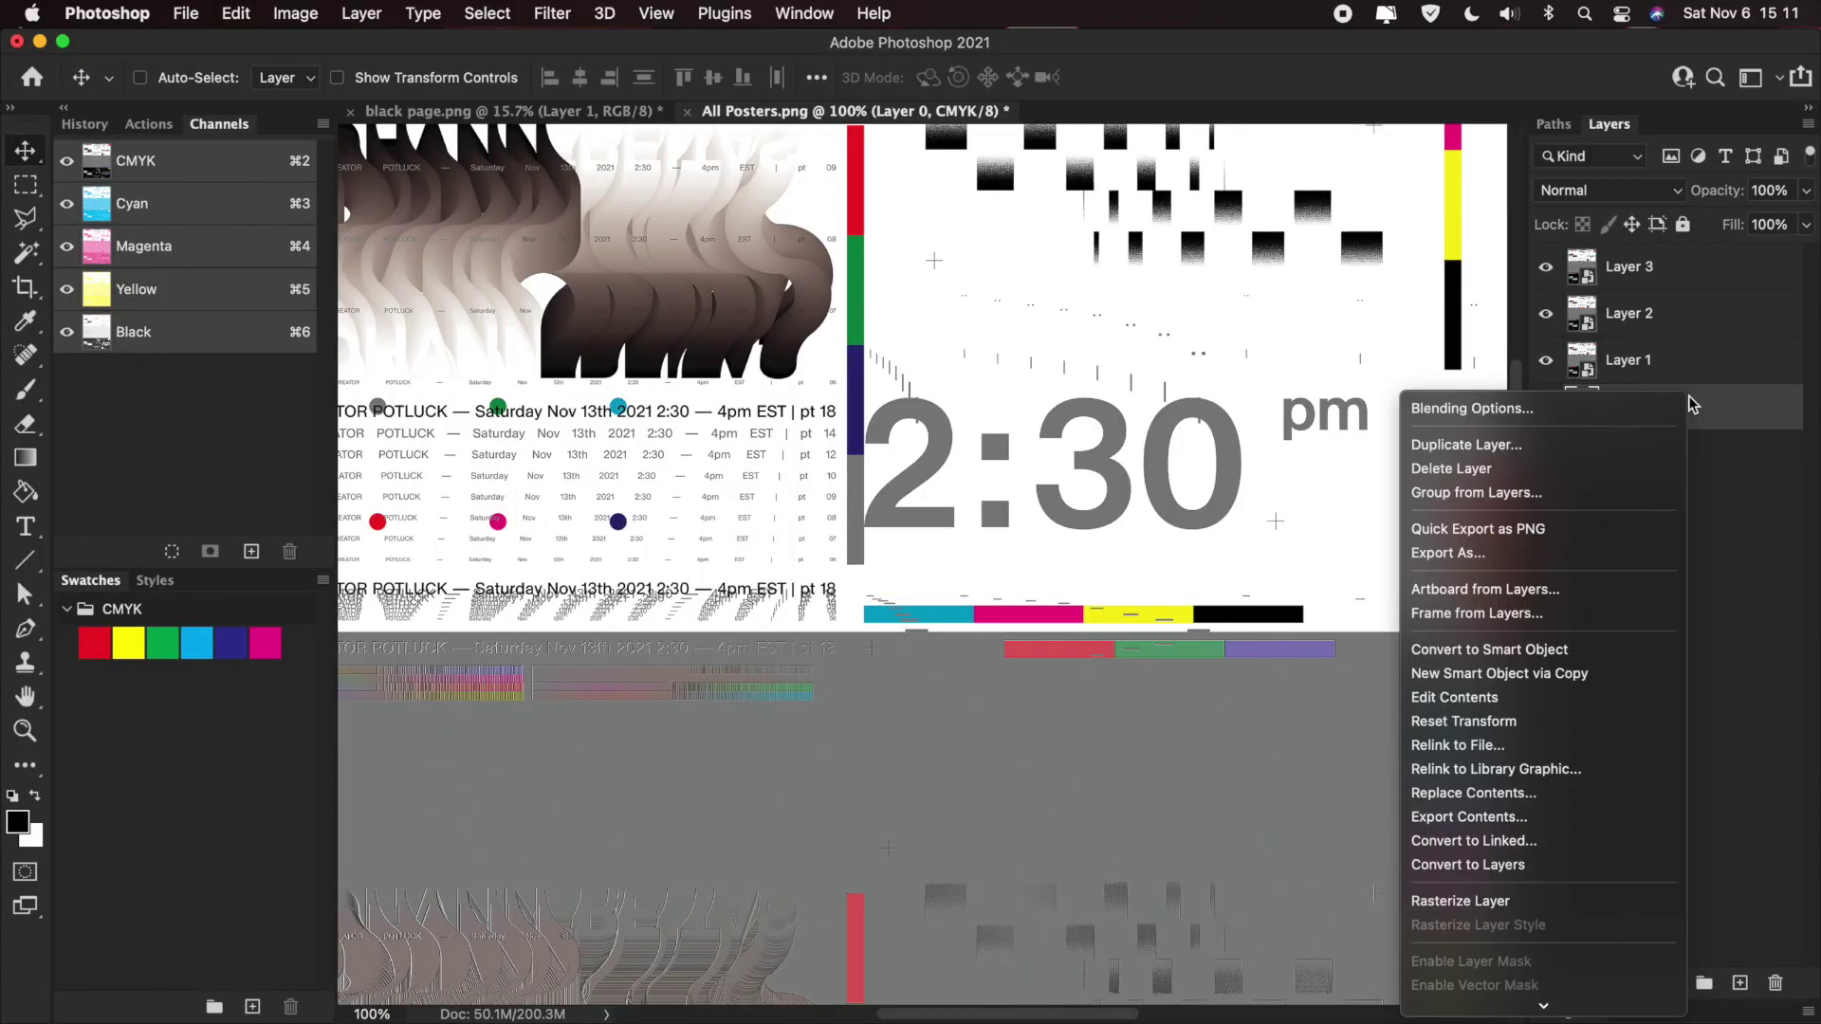
pyautogui.click(1472, 698)
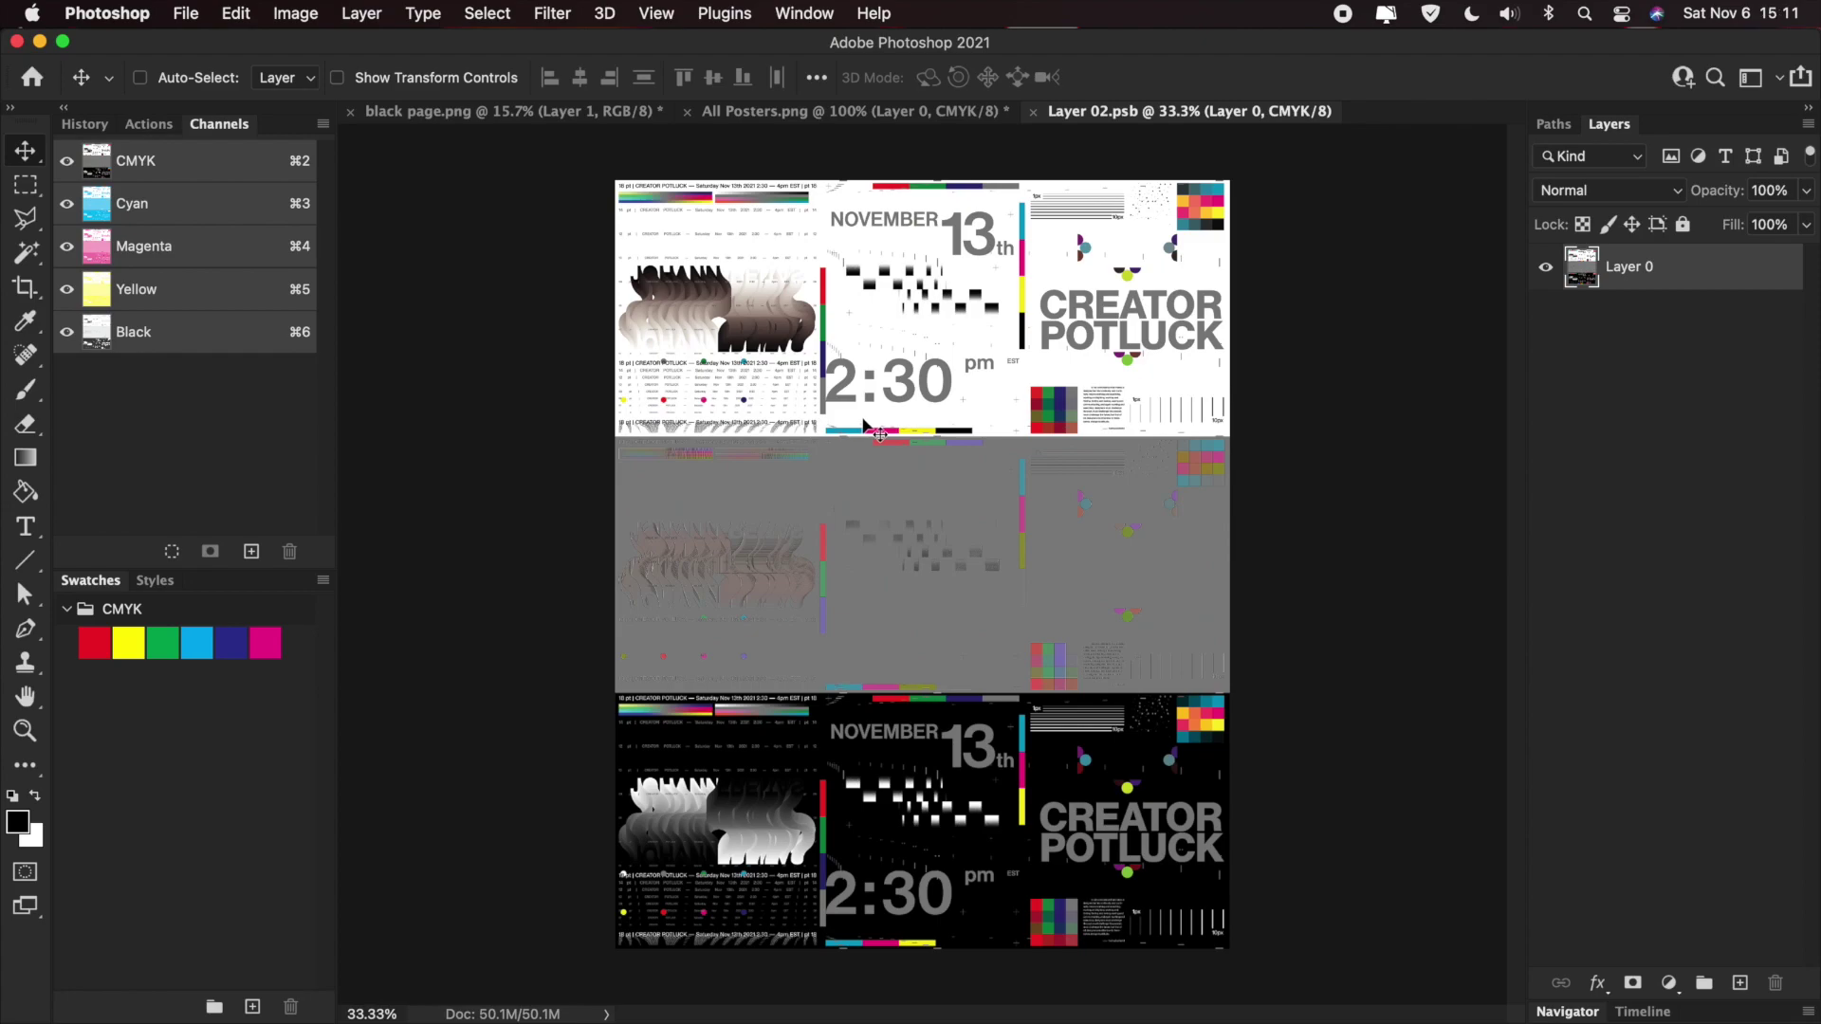
pyautogui.click(179, 205)
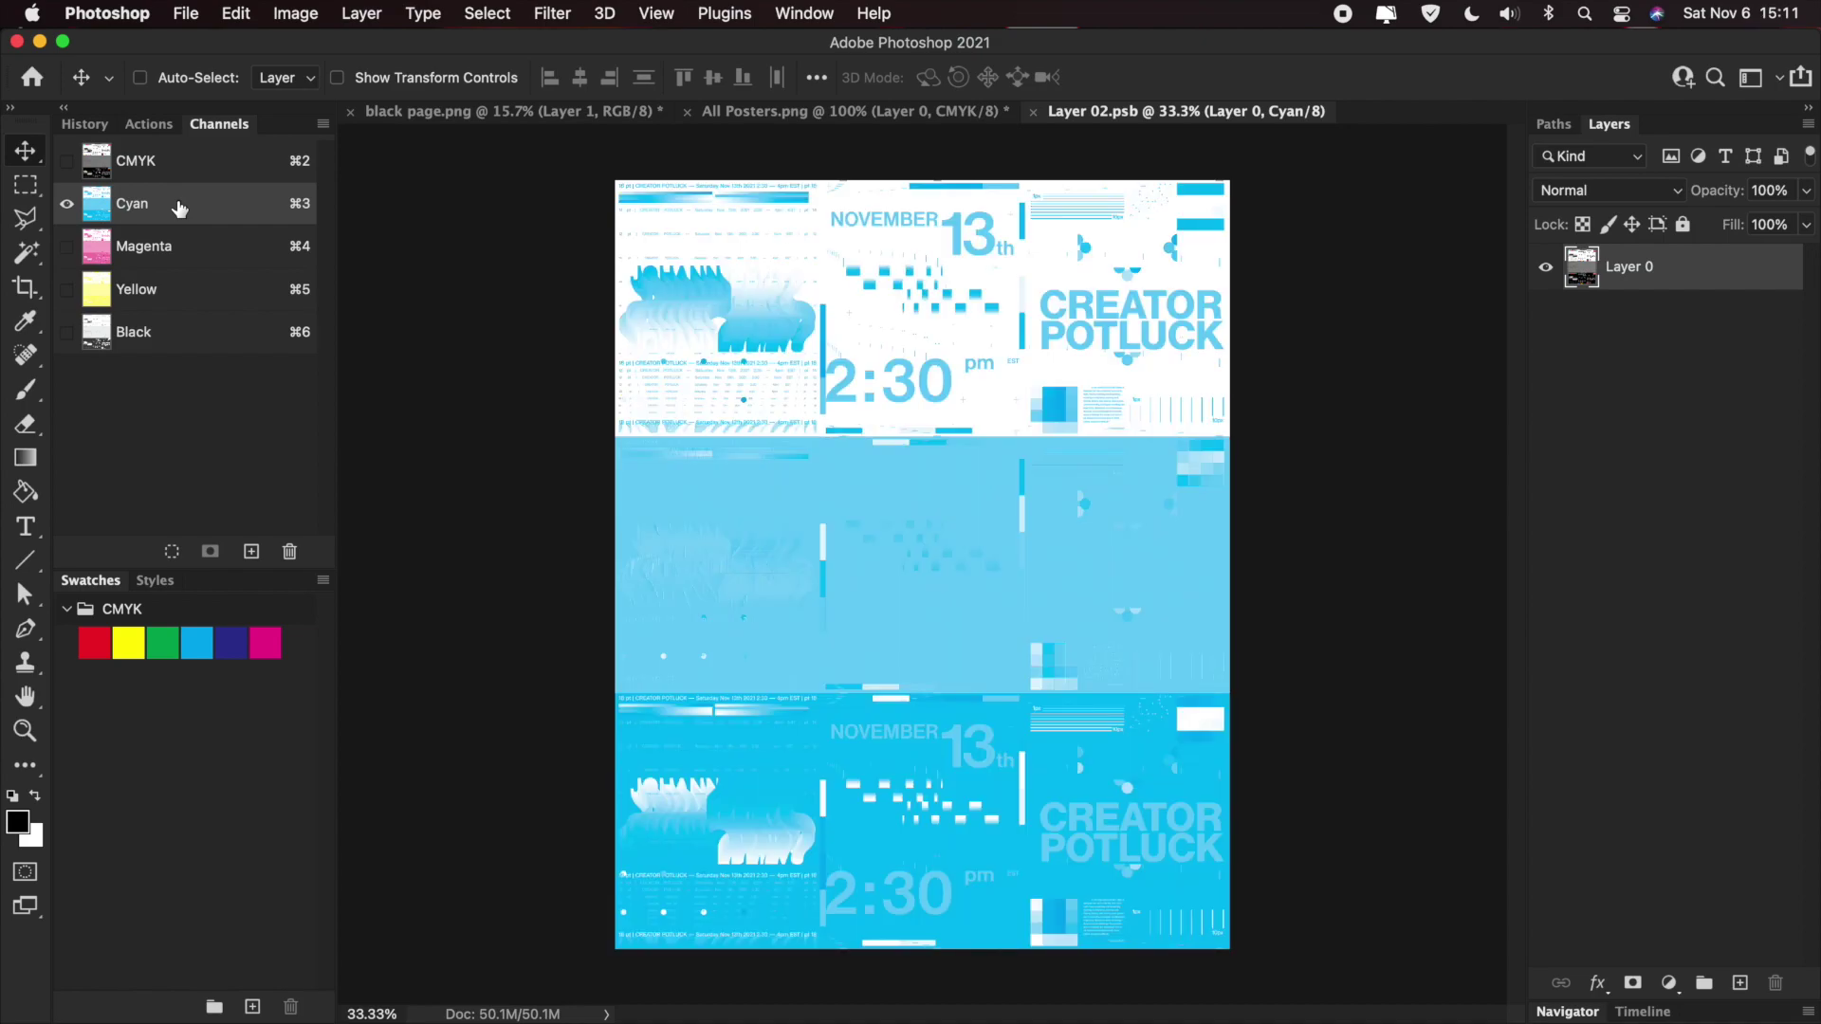
# - Flatten the Cyan channel and convert it to Bitmap at 72 pixels/inch output with the Halftone Screen method
pyautogui.click(309, 13)
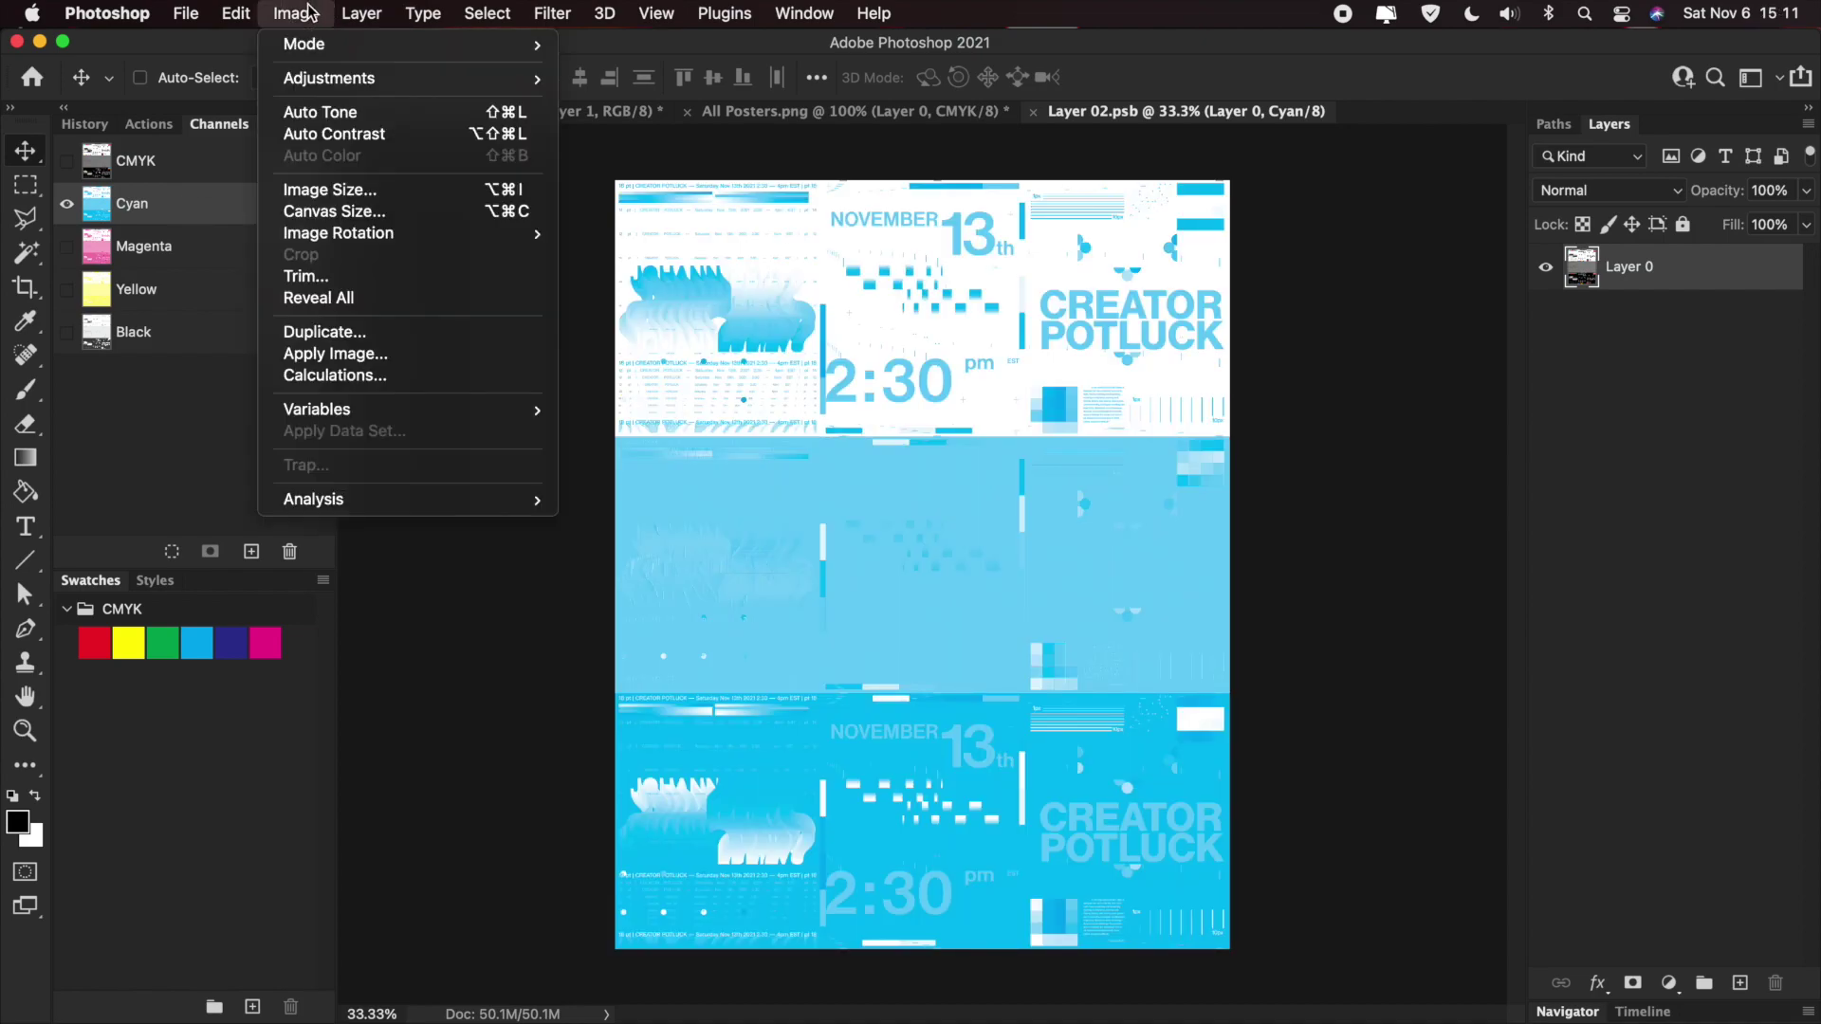
pyautogui.moveTo(303, 46)
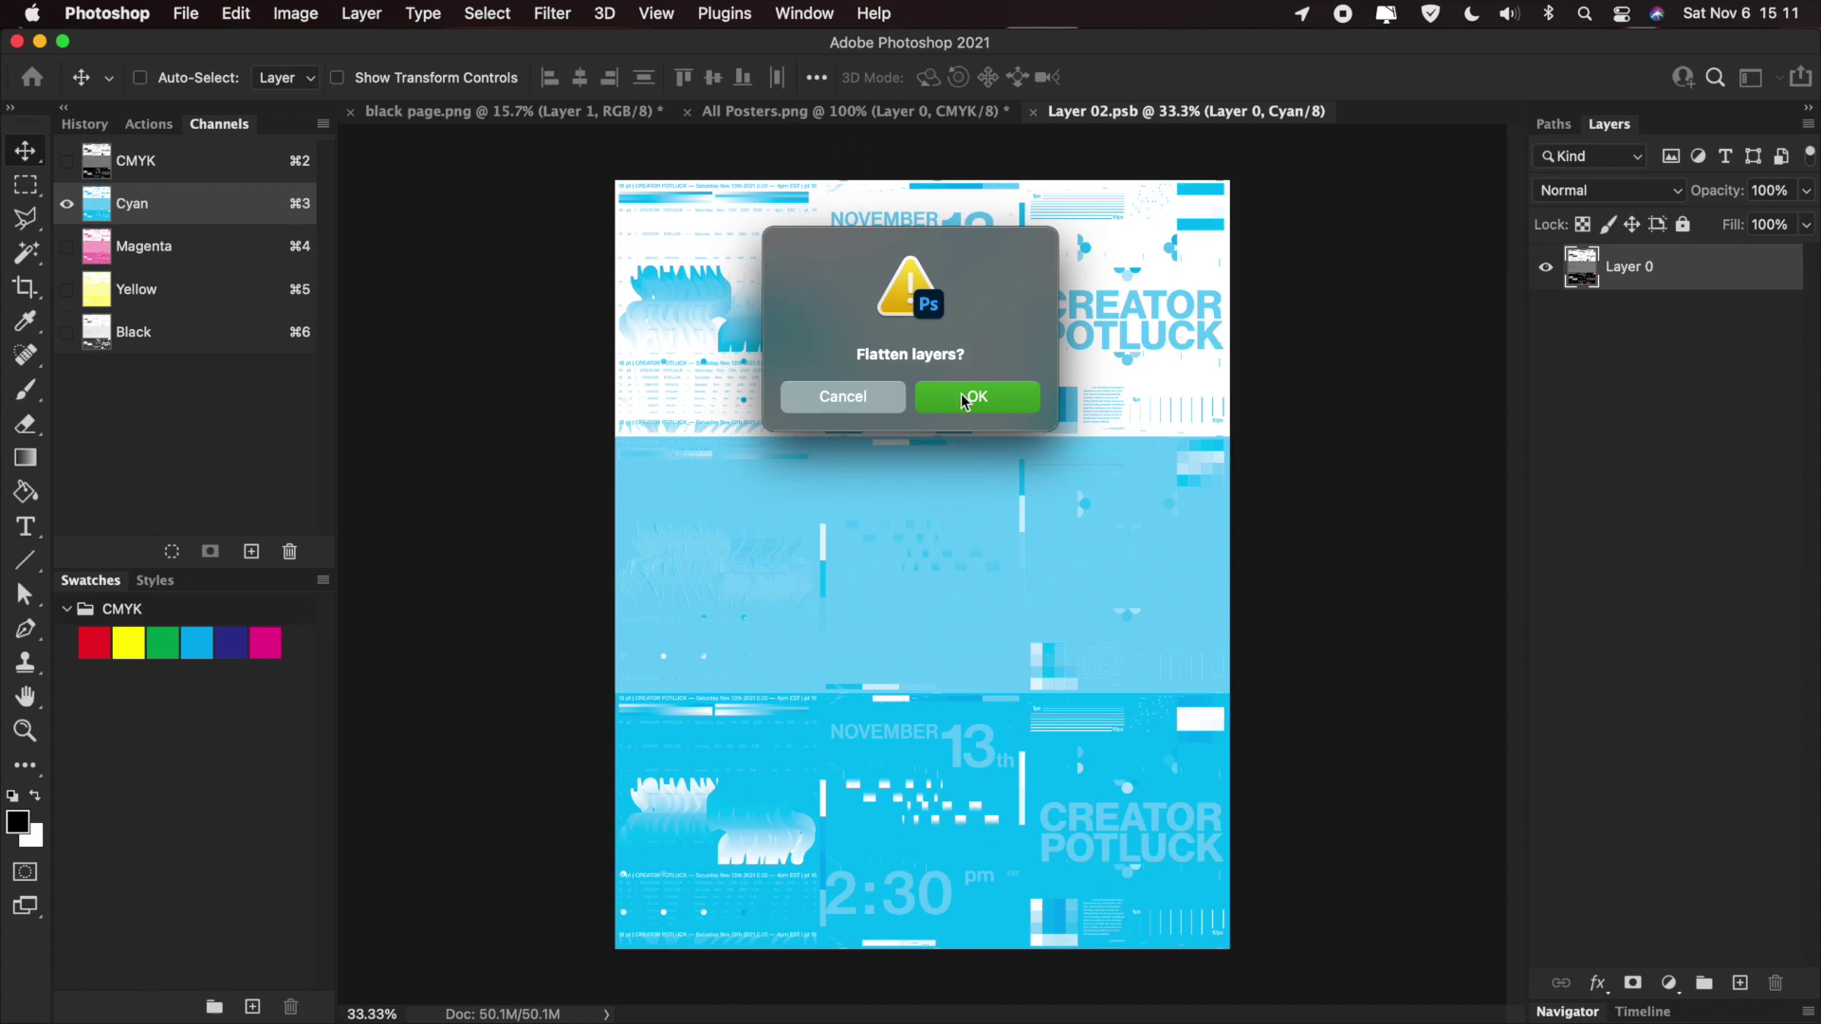
pyautogui.click(965, 399)
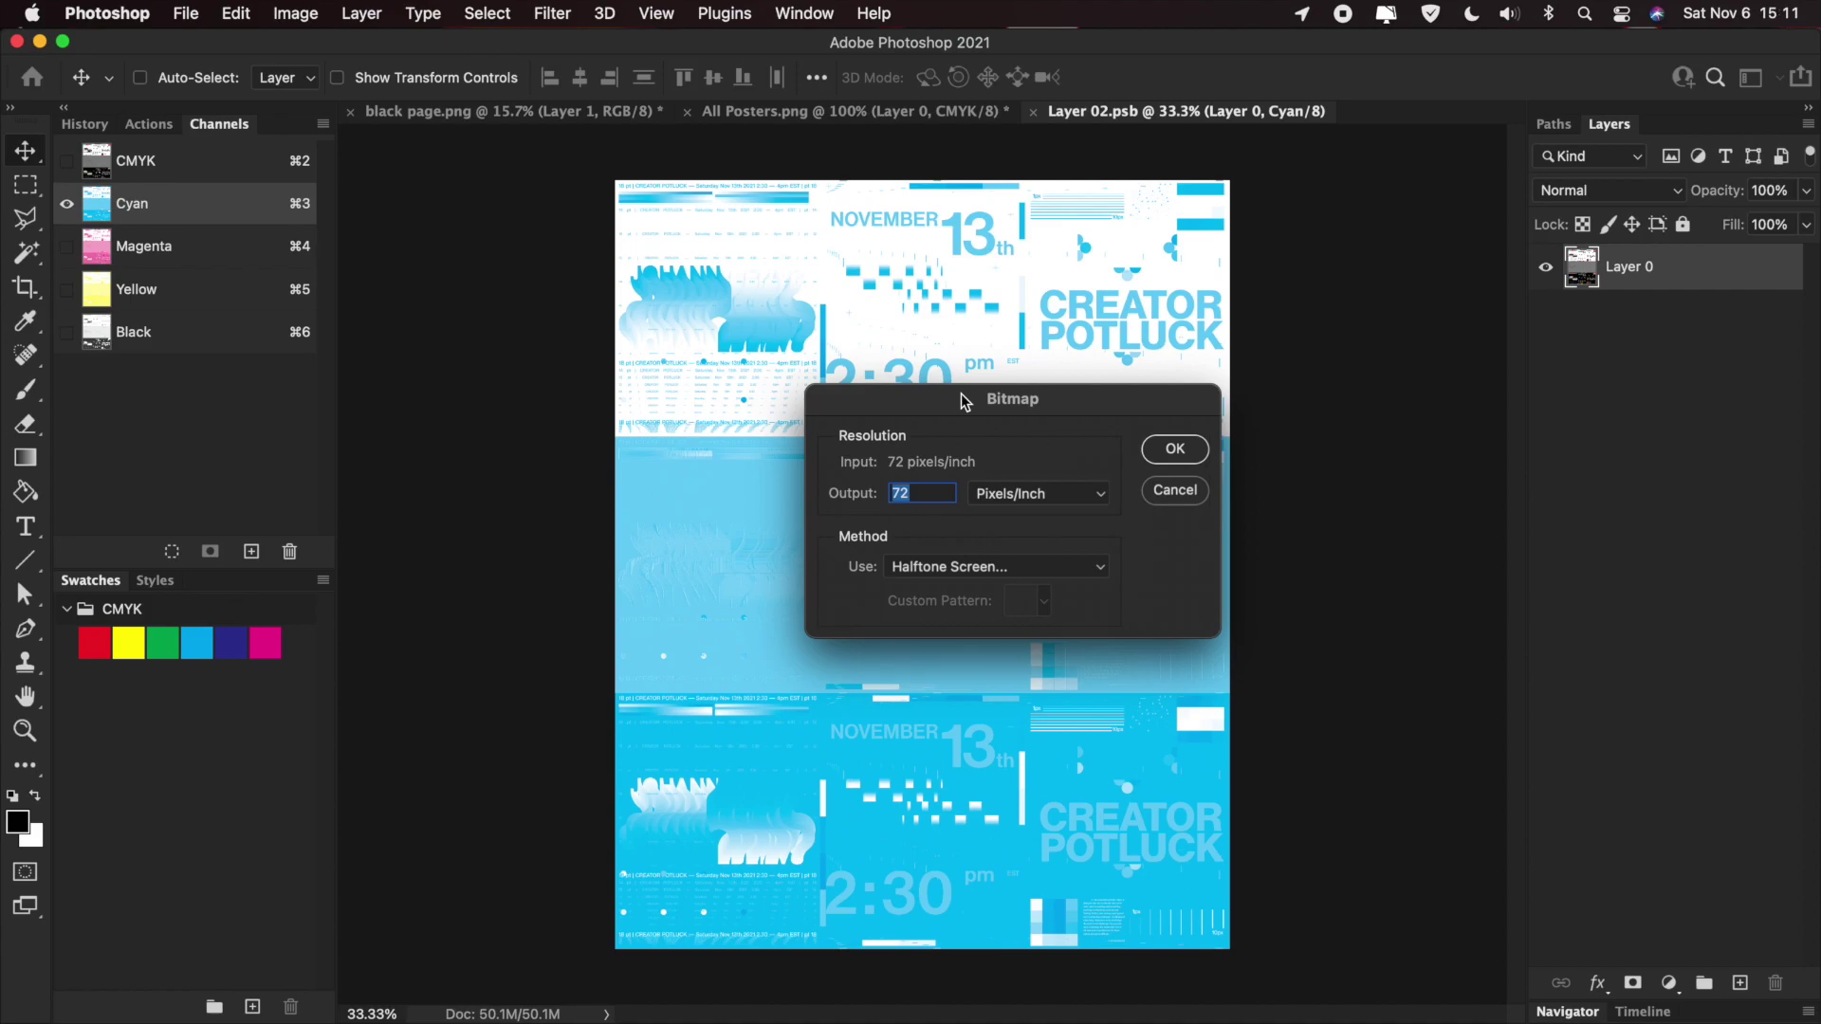
pyautogui.click(946, 566)
pyautogui.click(977, 571)
pyautogui.click(940, 485)
pyautogui.click(1186, 453)
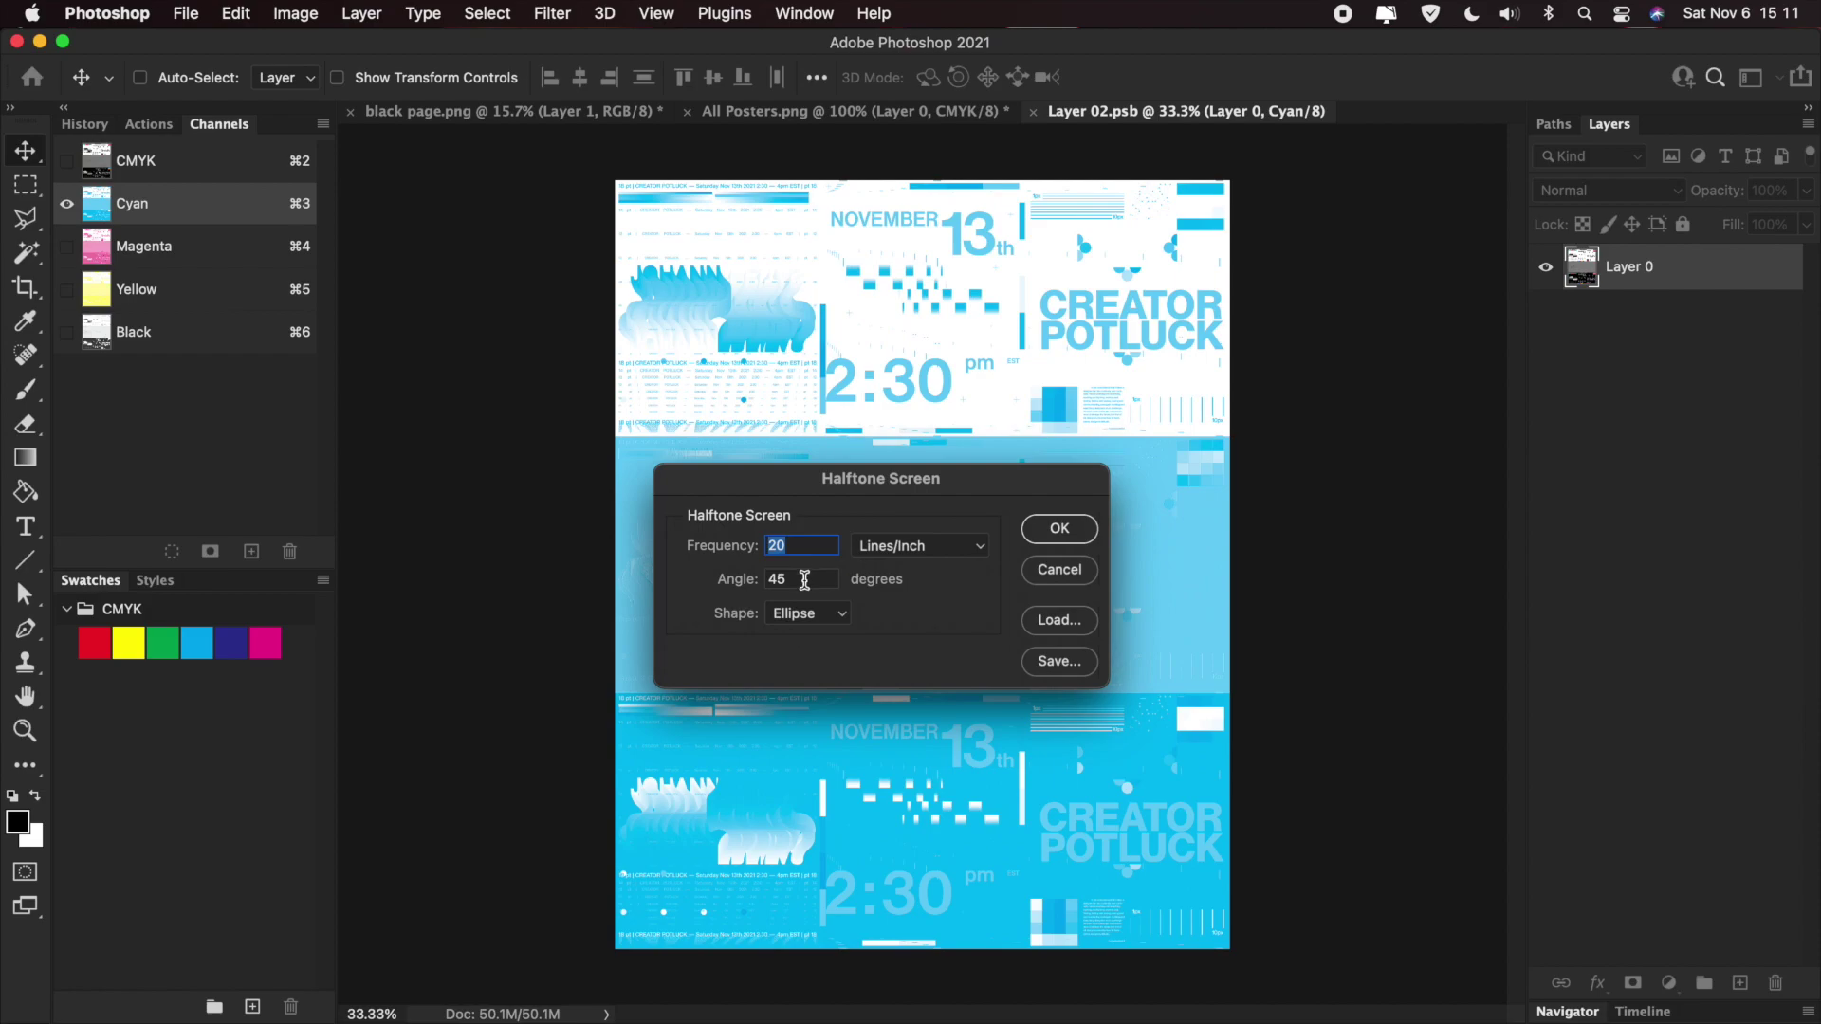
# - Apply a halftone screen with a frequency of 20 lines/inch, an angle of 108 degrees and an Ellipse shape
pyautogui.click(801, 614)
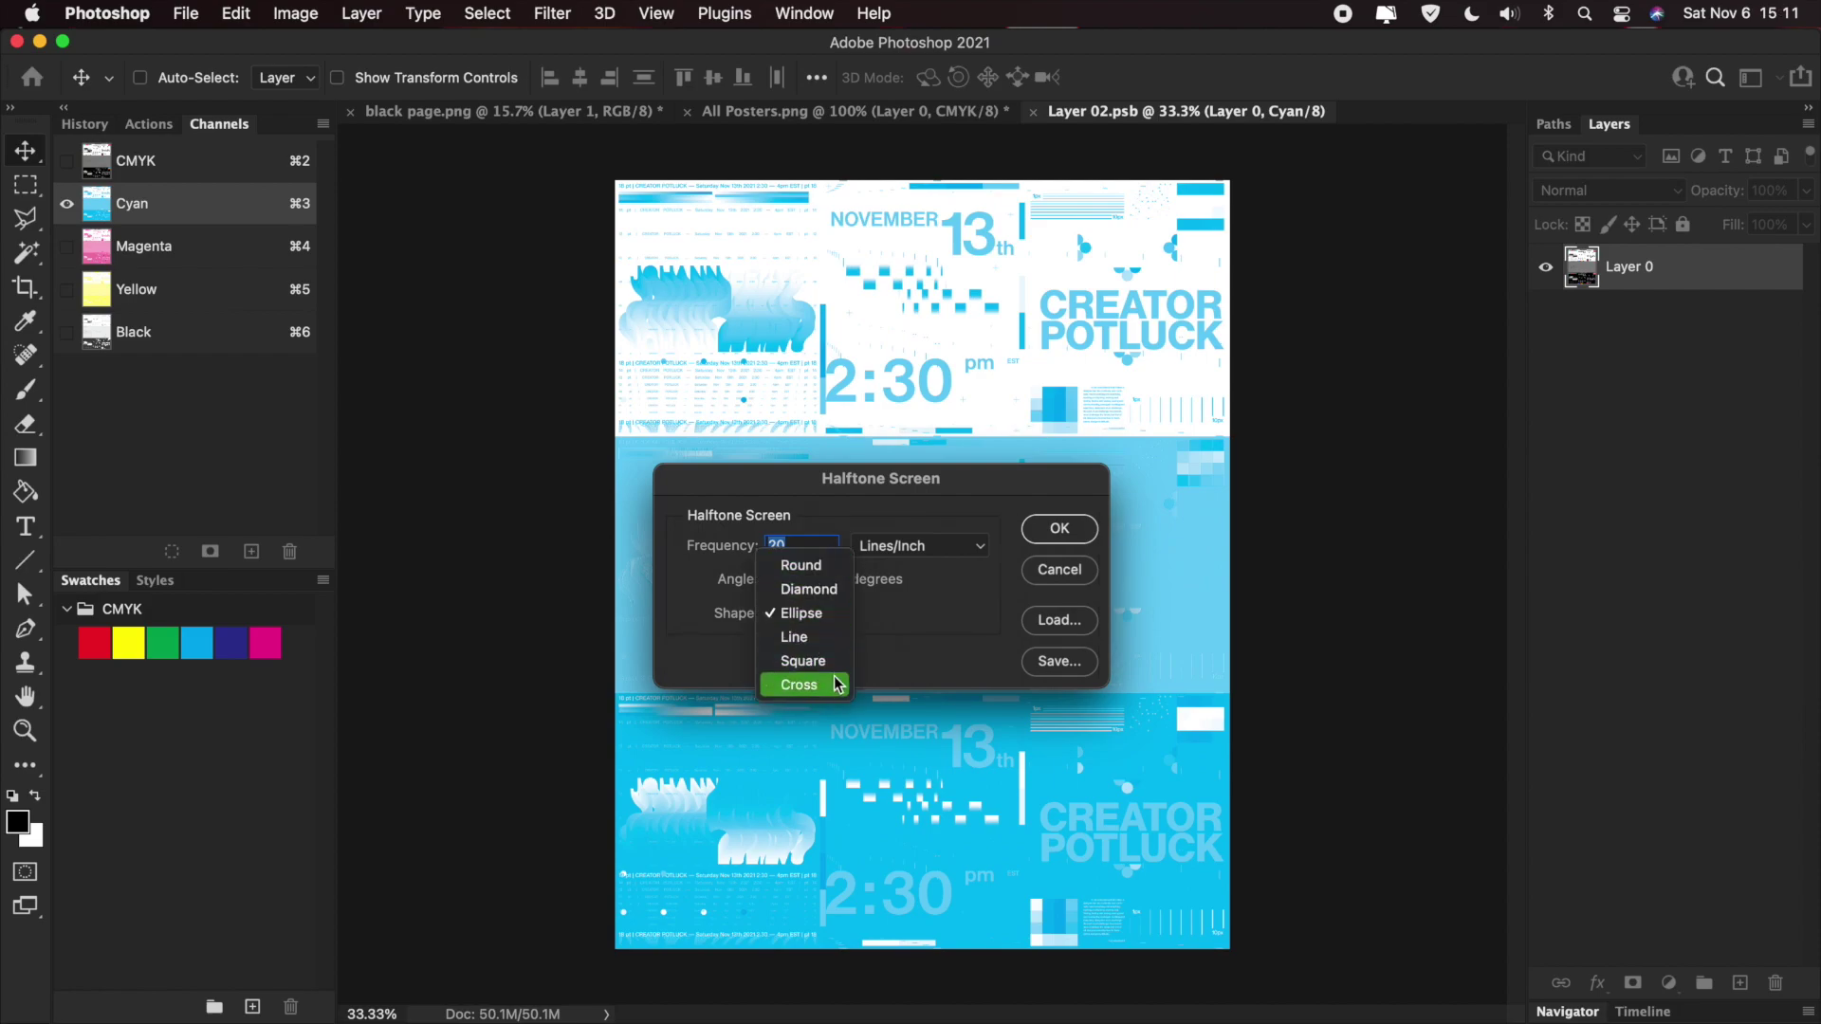
pyautogui.click(833, 623)
pyautogui.click(802, 548)
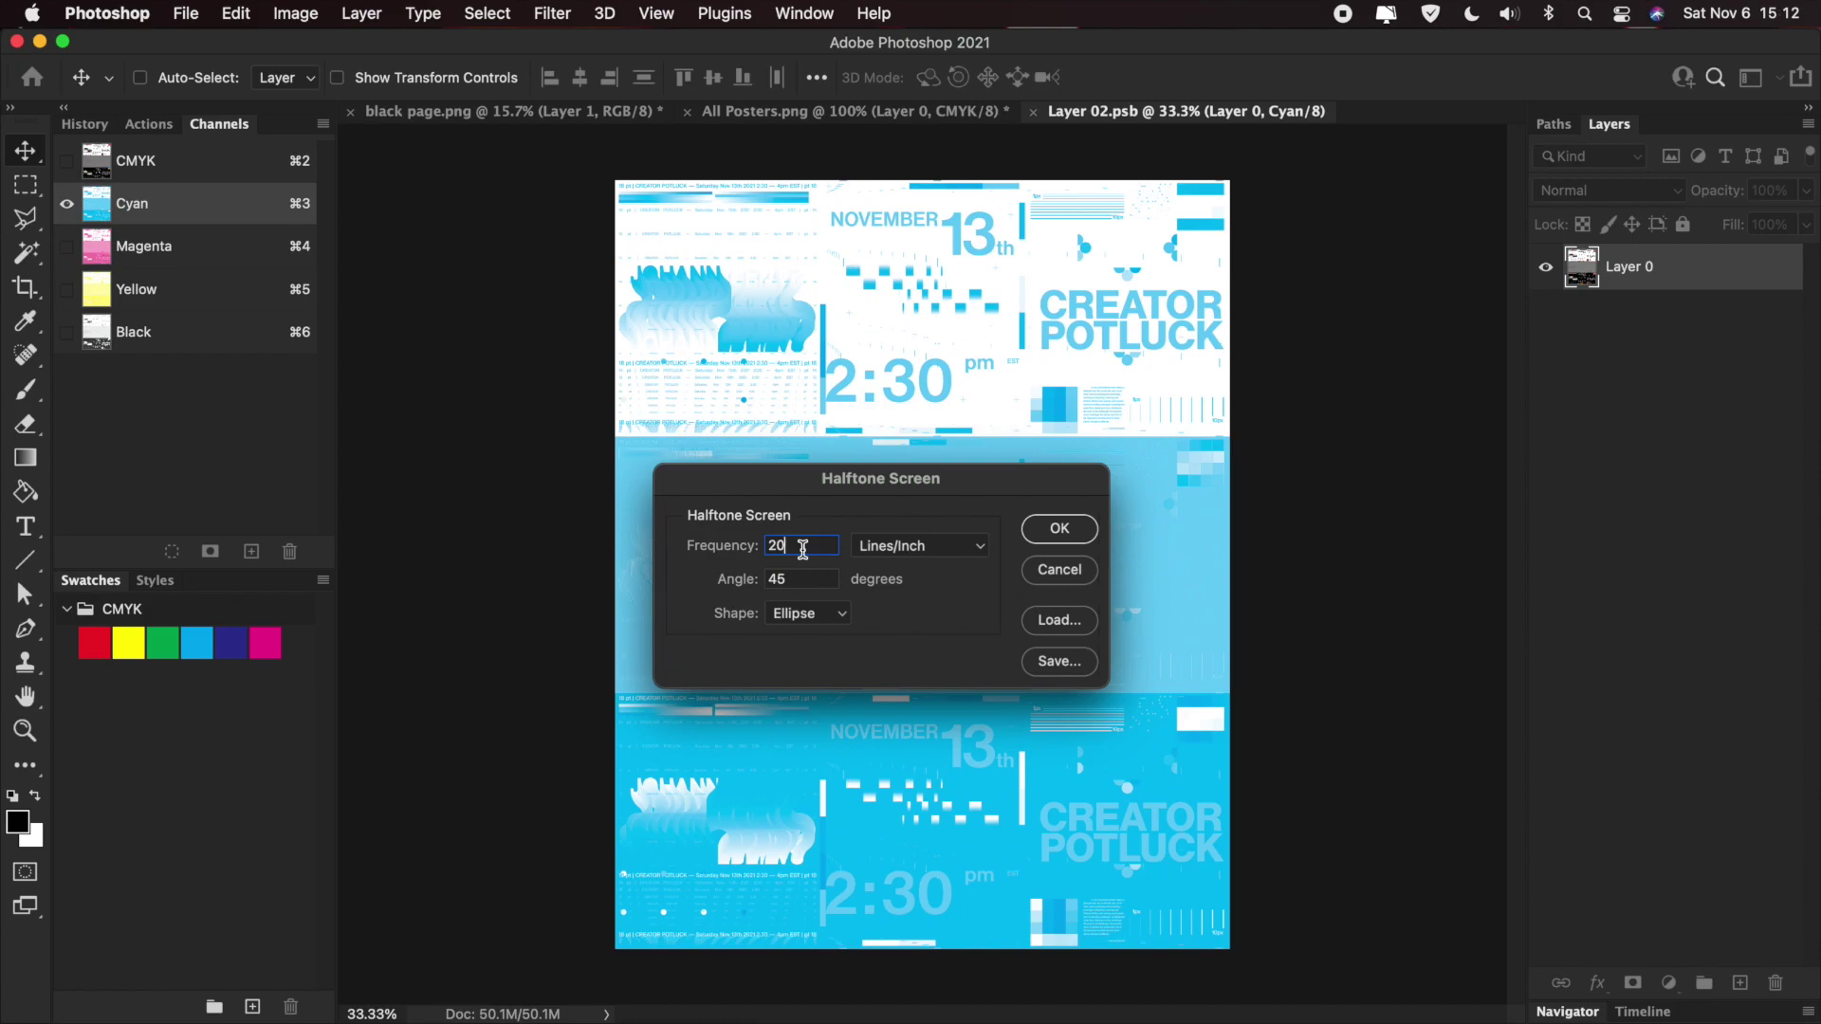
pyautogui.click(802, 579)
pyautogui.write('108')
pyautogui.click(1059, 533)
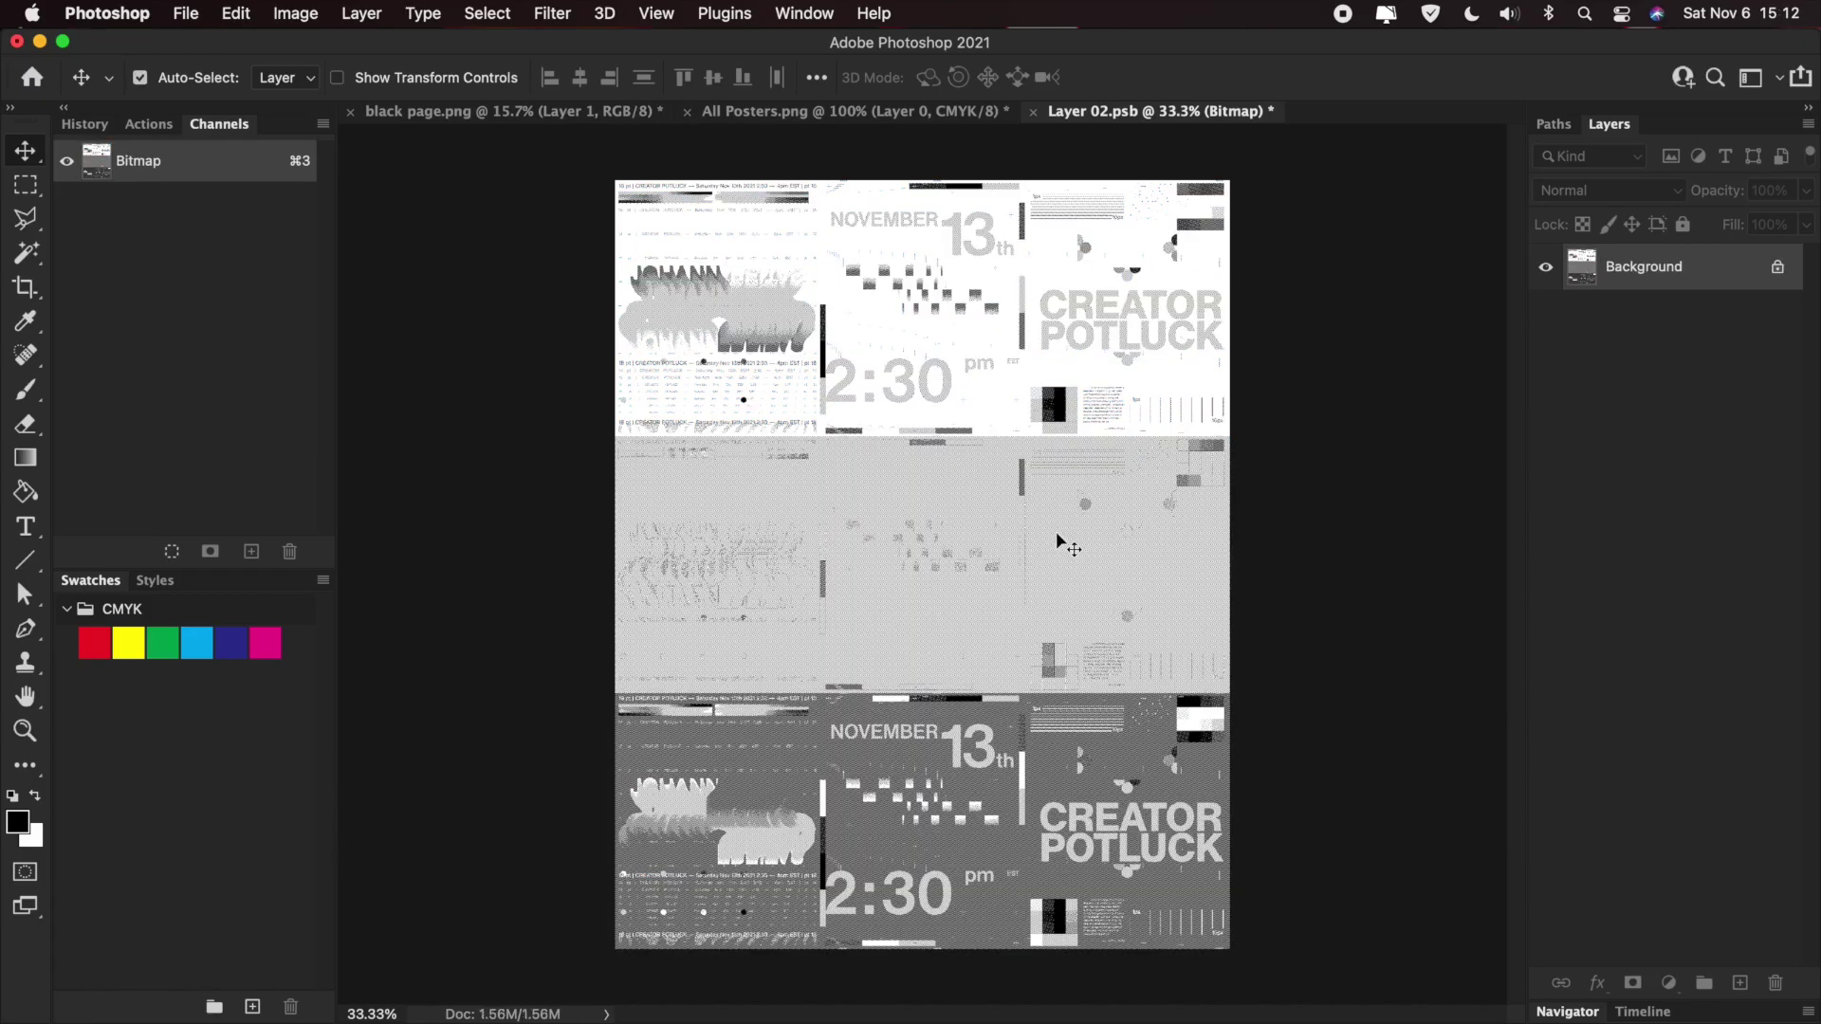
# - Examine the cyan halftone dots up close on the 2:30 lettering and the neighbouring vertical bar
pyautogui.press('super+1')
pyautogui.scroll(5, 1057, 535)
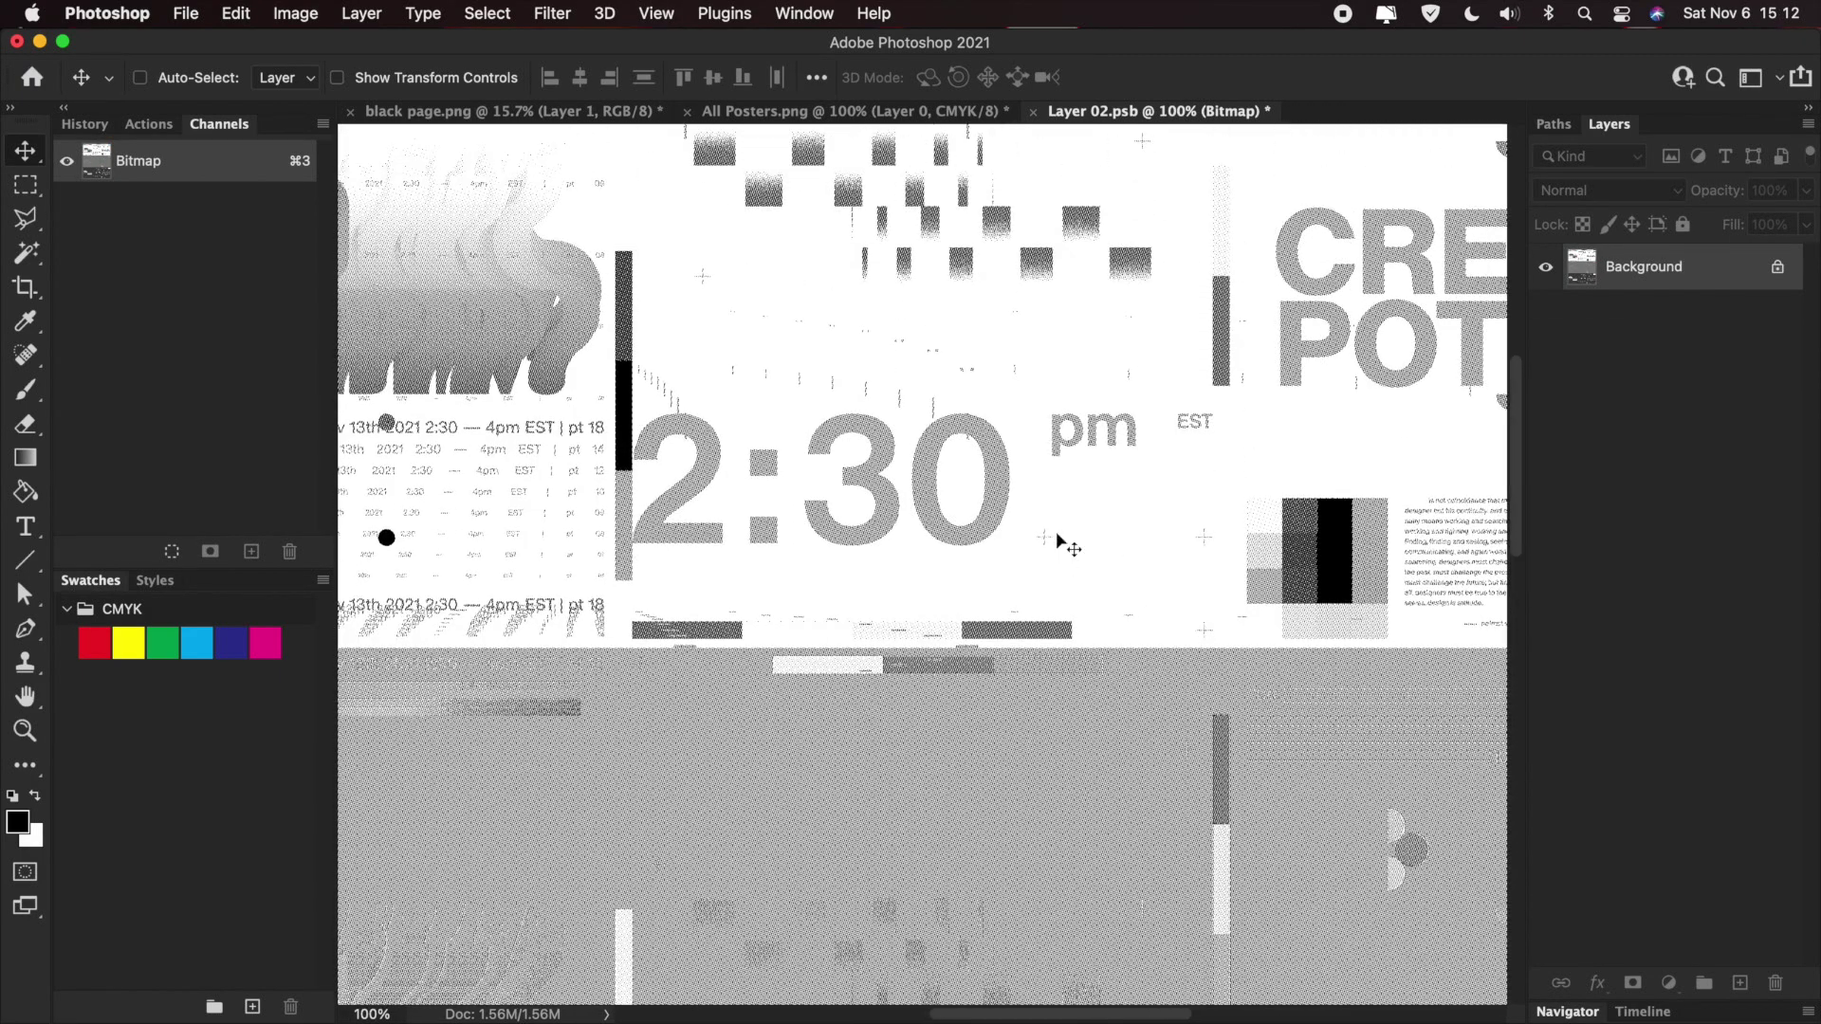
pyautogui.scroll(5, 687, 528)
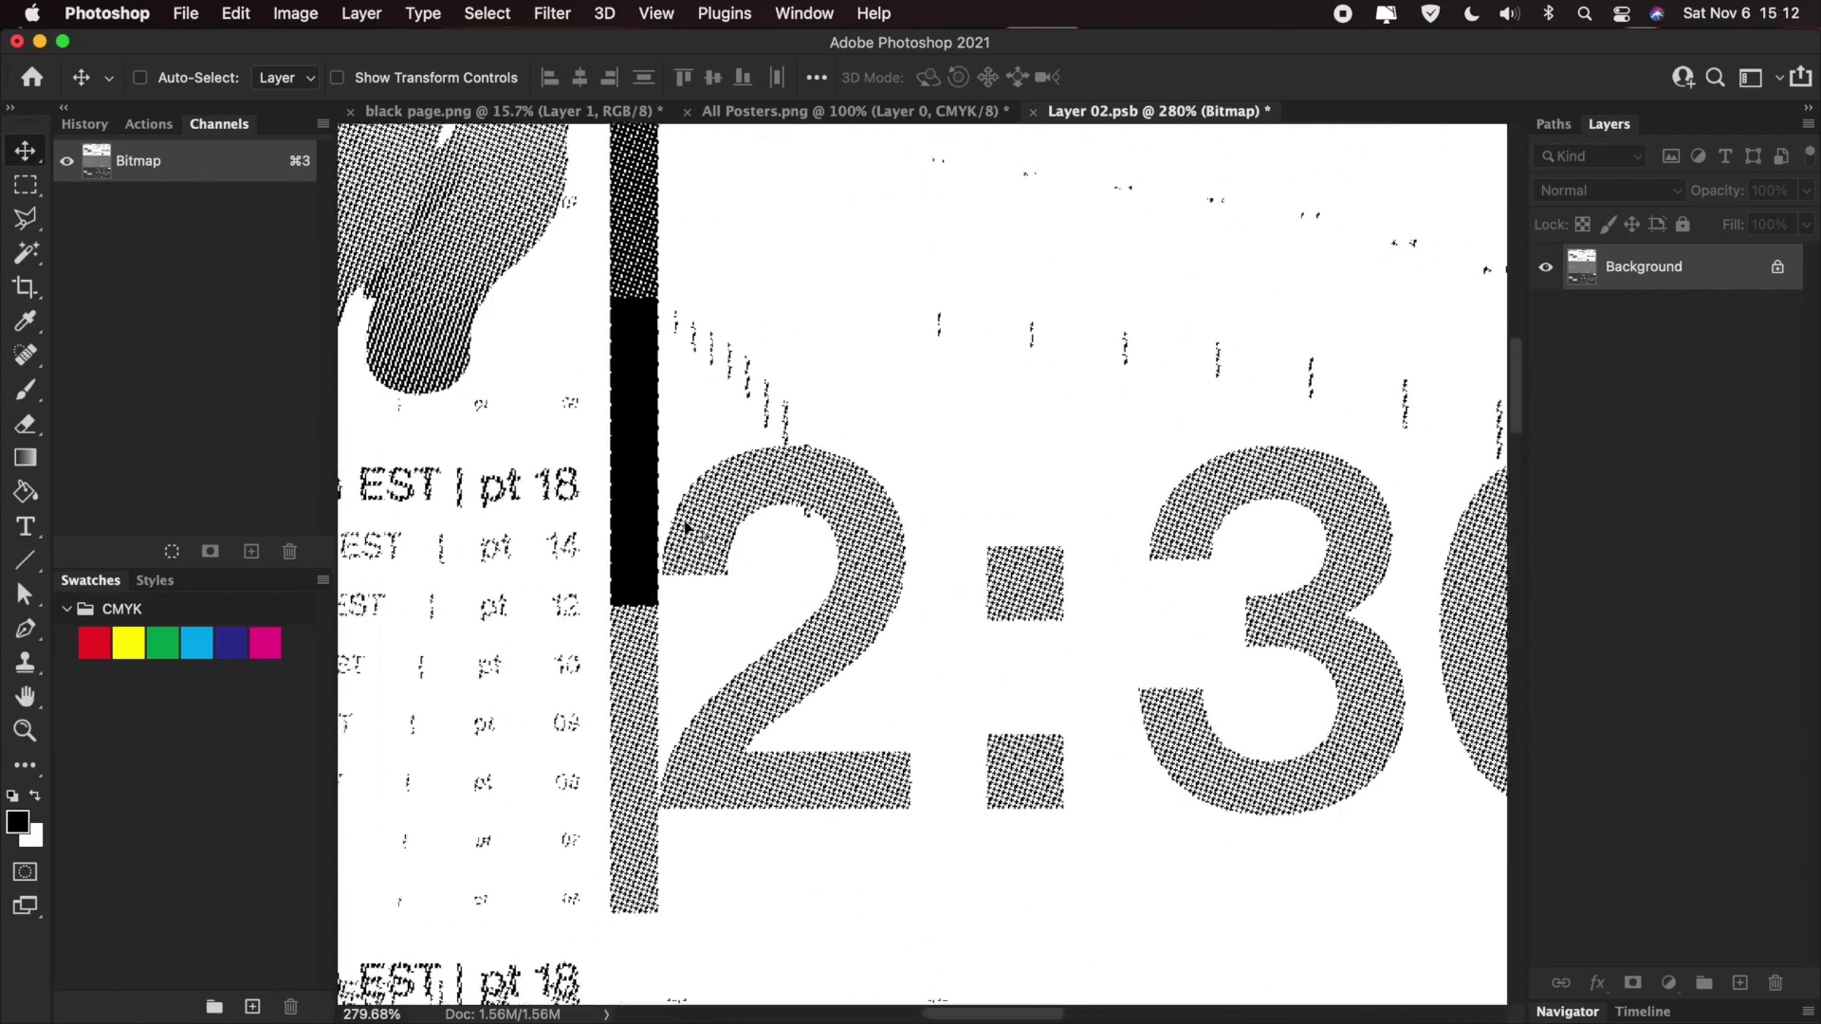
pyautogui.scroll(5, 687, 528)
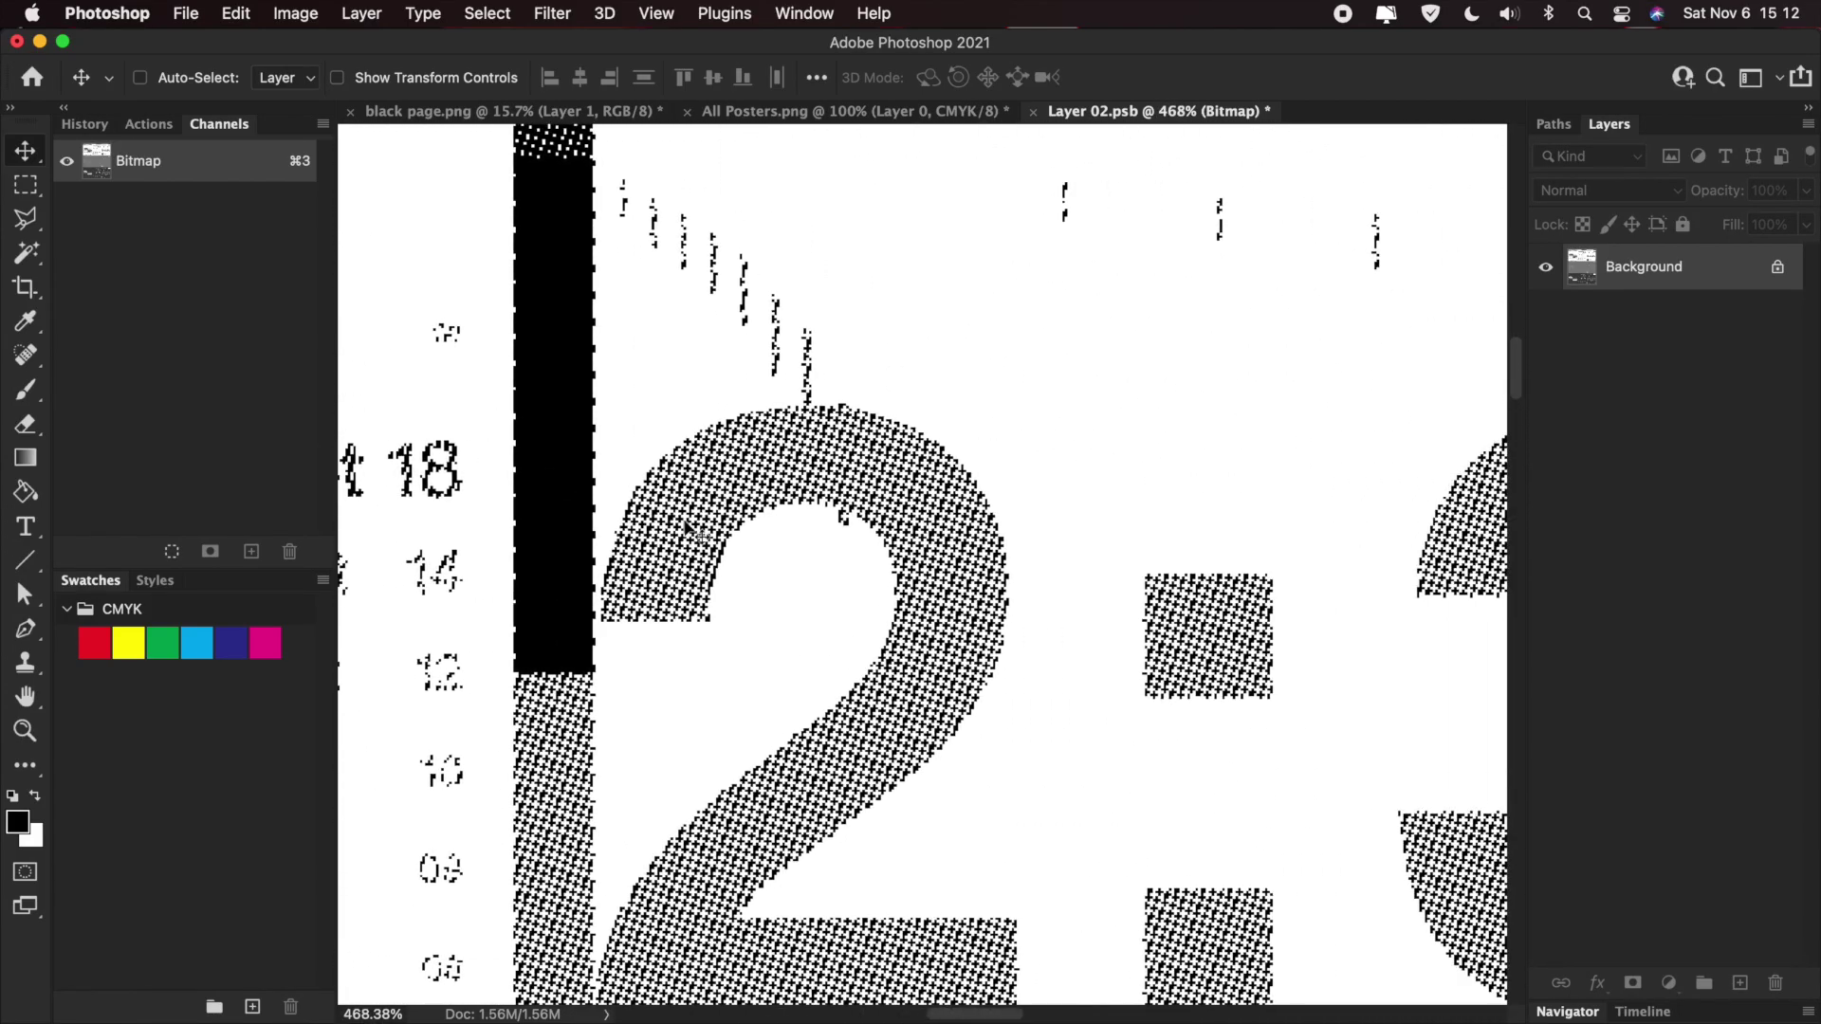
# - Save and close the cyan halftone contents, and hide Layers 1, 2 and 3 in All Posters.png
pyautogui.scroll(10, 687, 528)
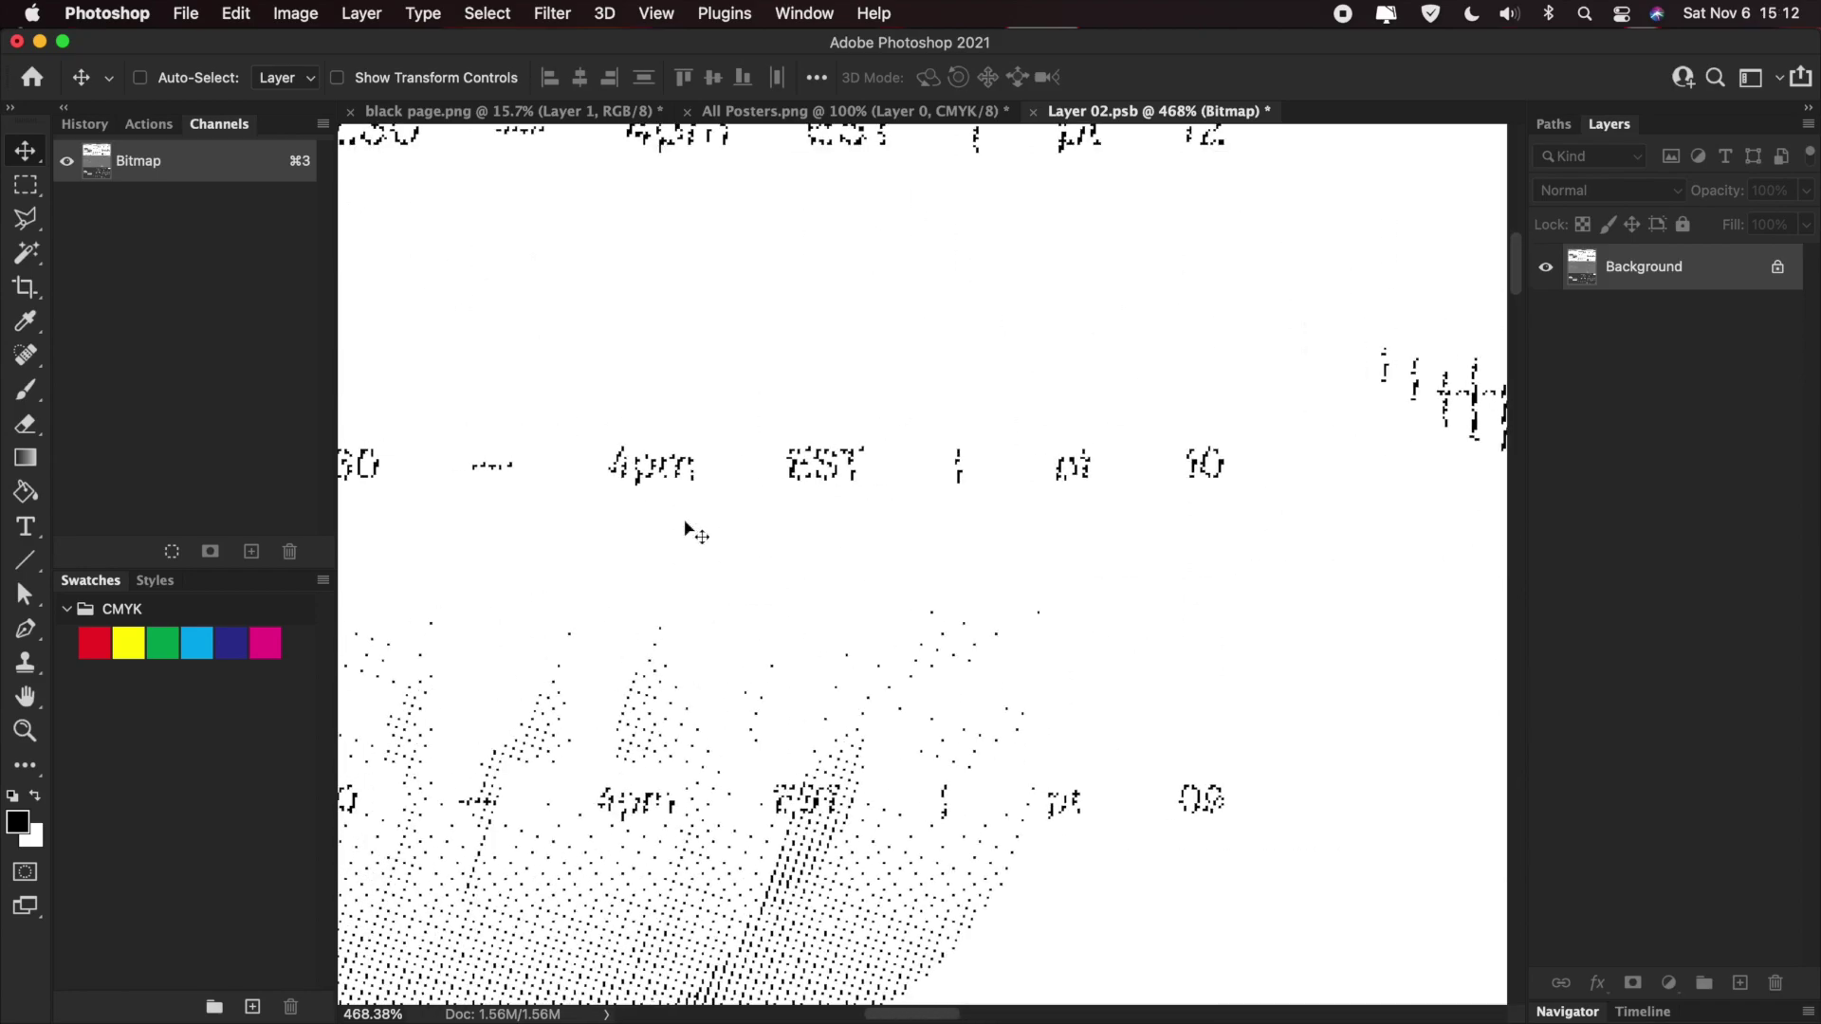
pyautogui.press('super+0')
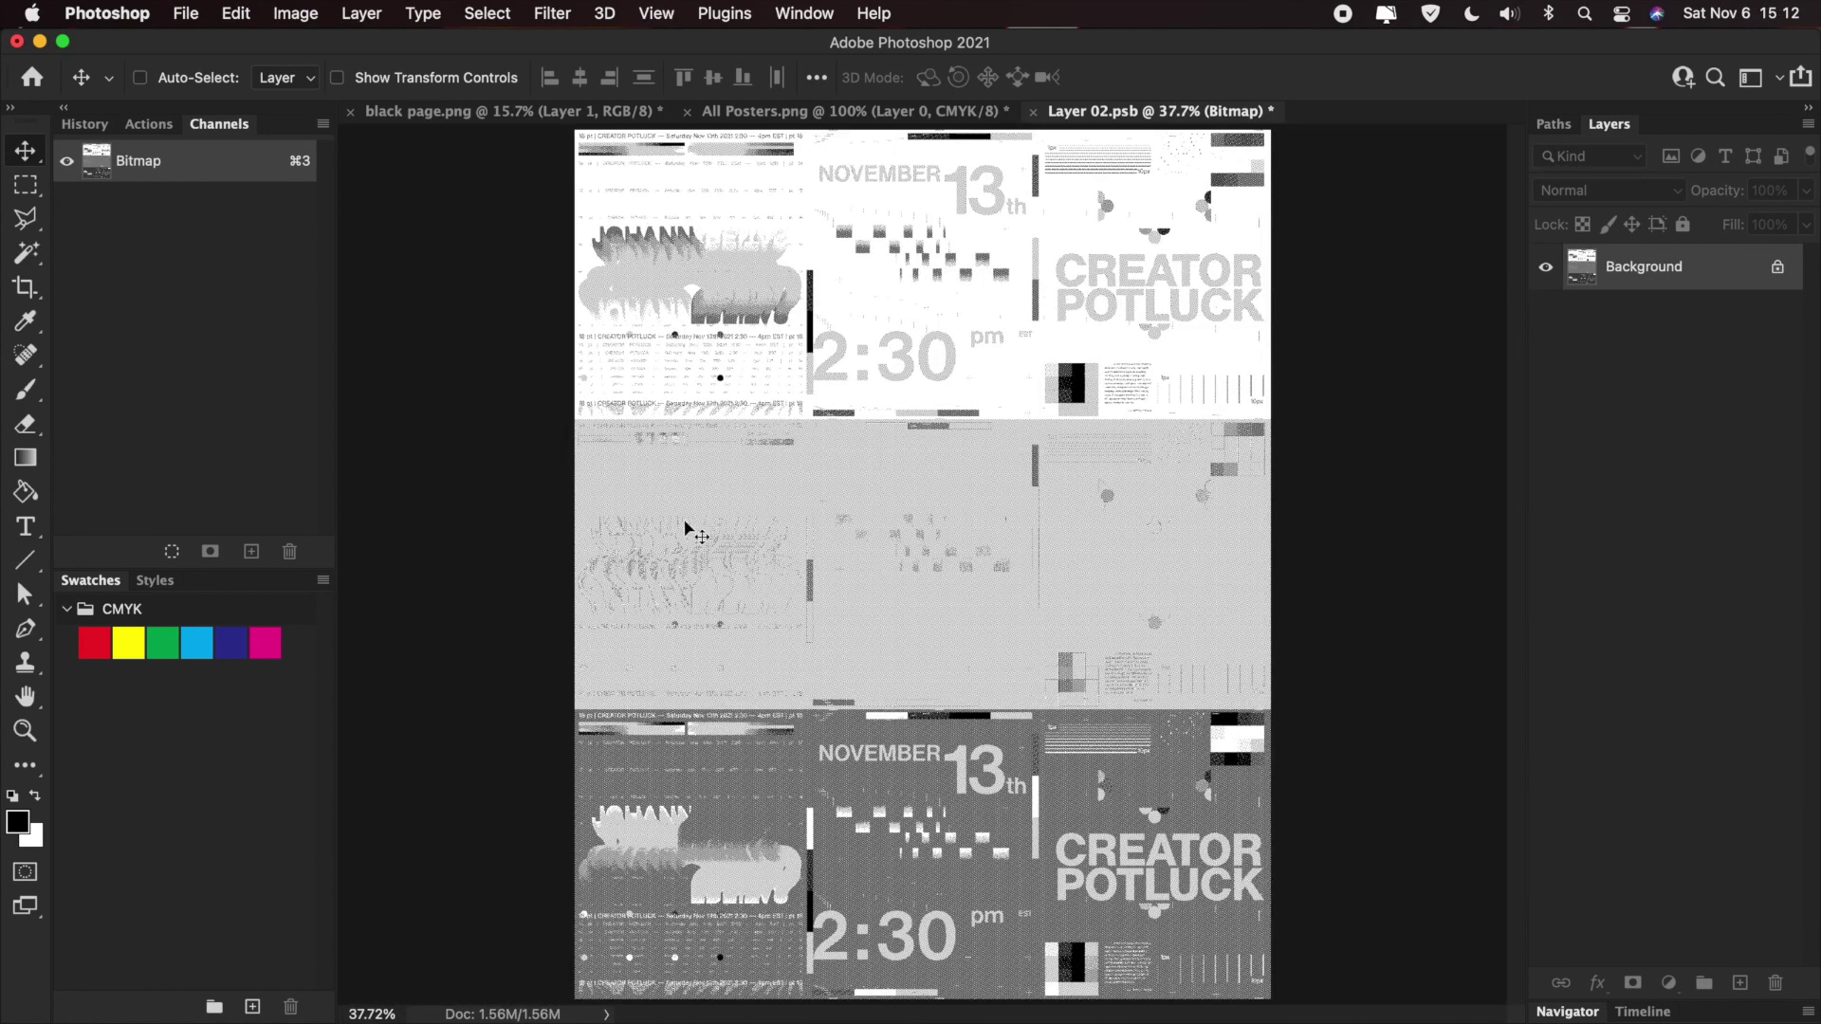
pyautogui.press('super')
pyautogui.press('super+s')
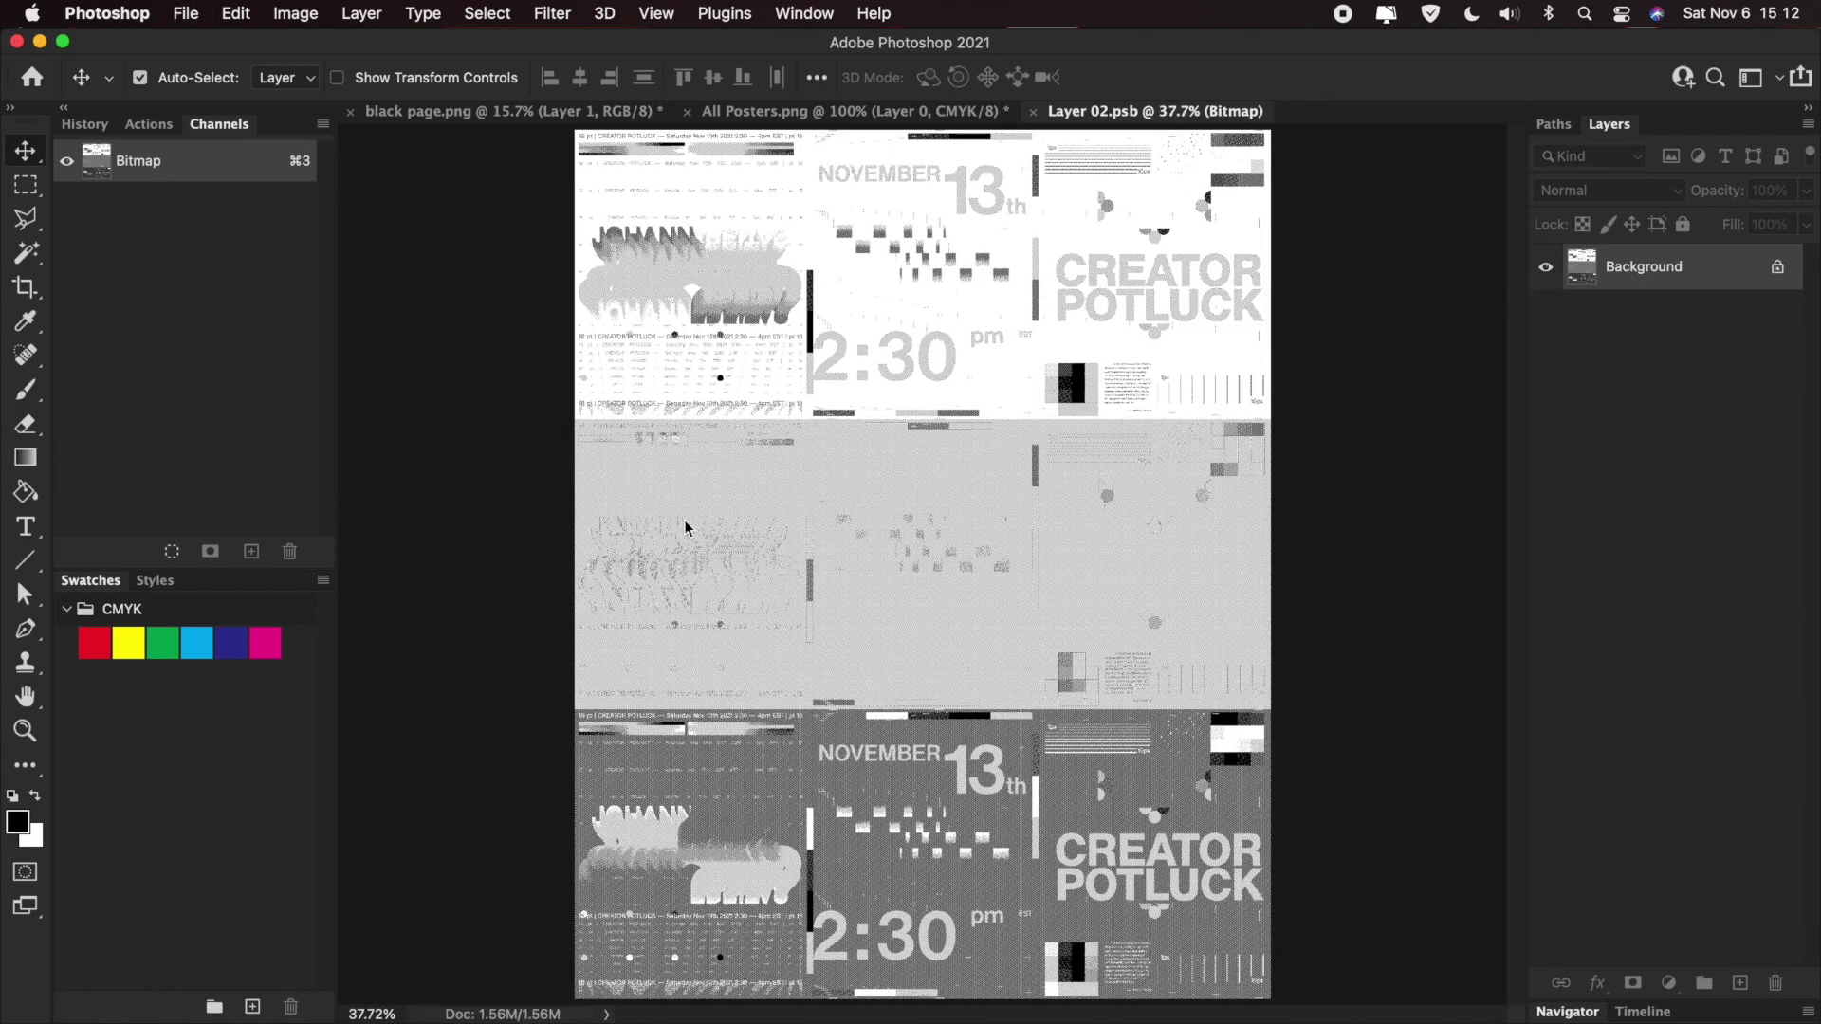
pyautogui.click(1034, 112)
pyautogui.moveTo(1547, 269); pyautogui.dragTo(1548, 370)
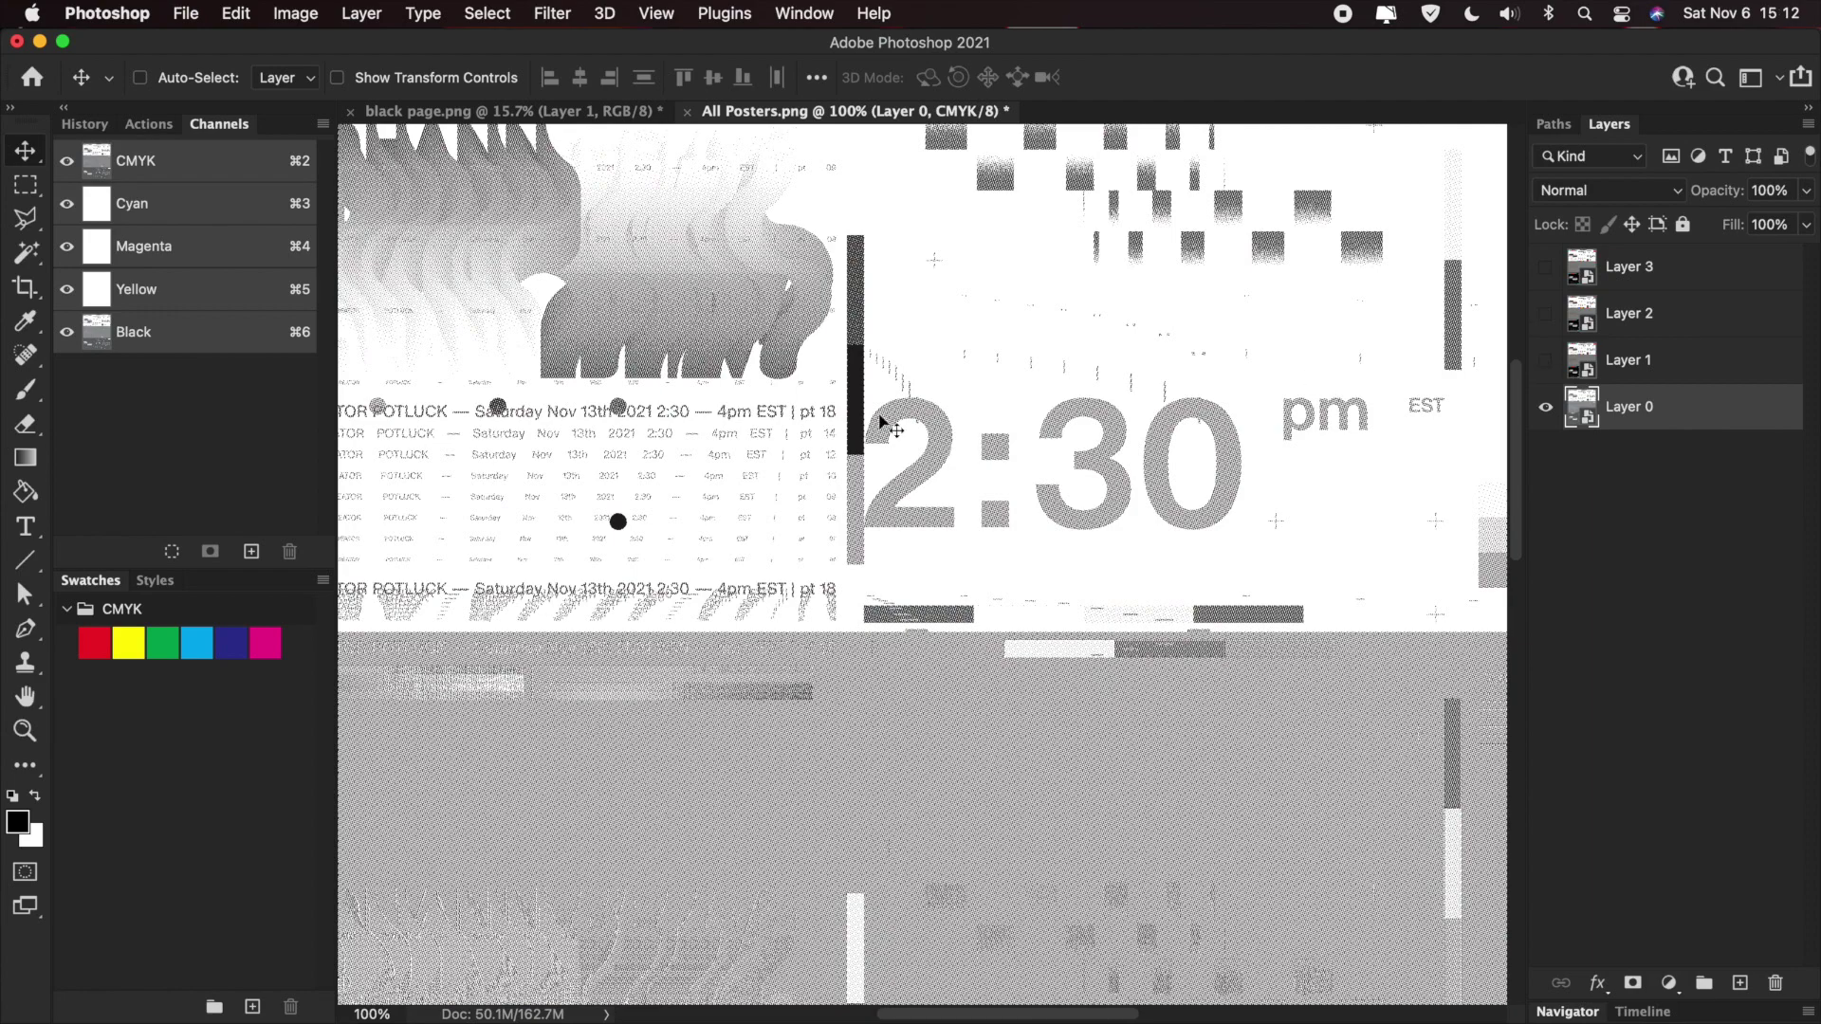
pyautogui.scroll(3, 878, 533)
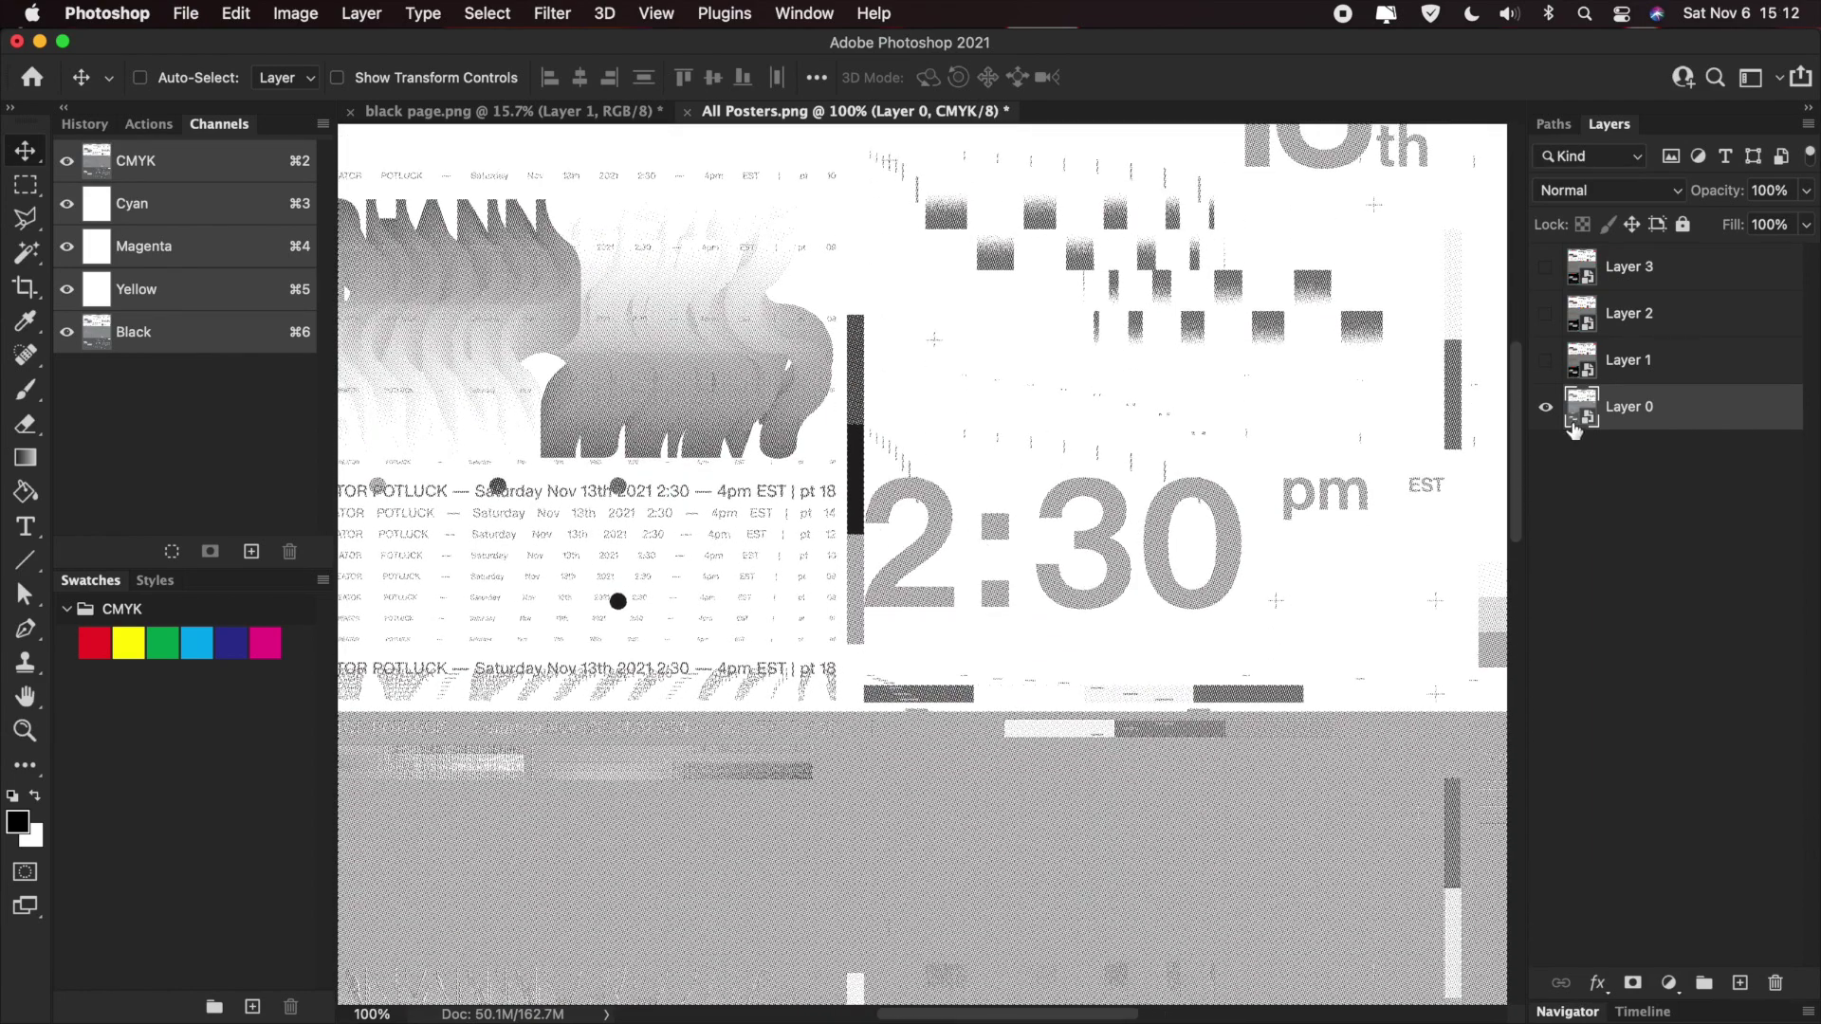
# - Show Layer 1, open its Smart Object contents and isolate the Magenta channel
pyautogui.click(1548, 371)
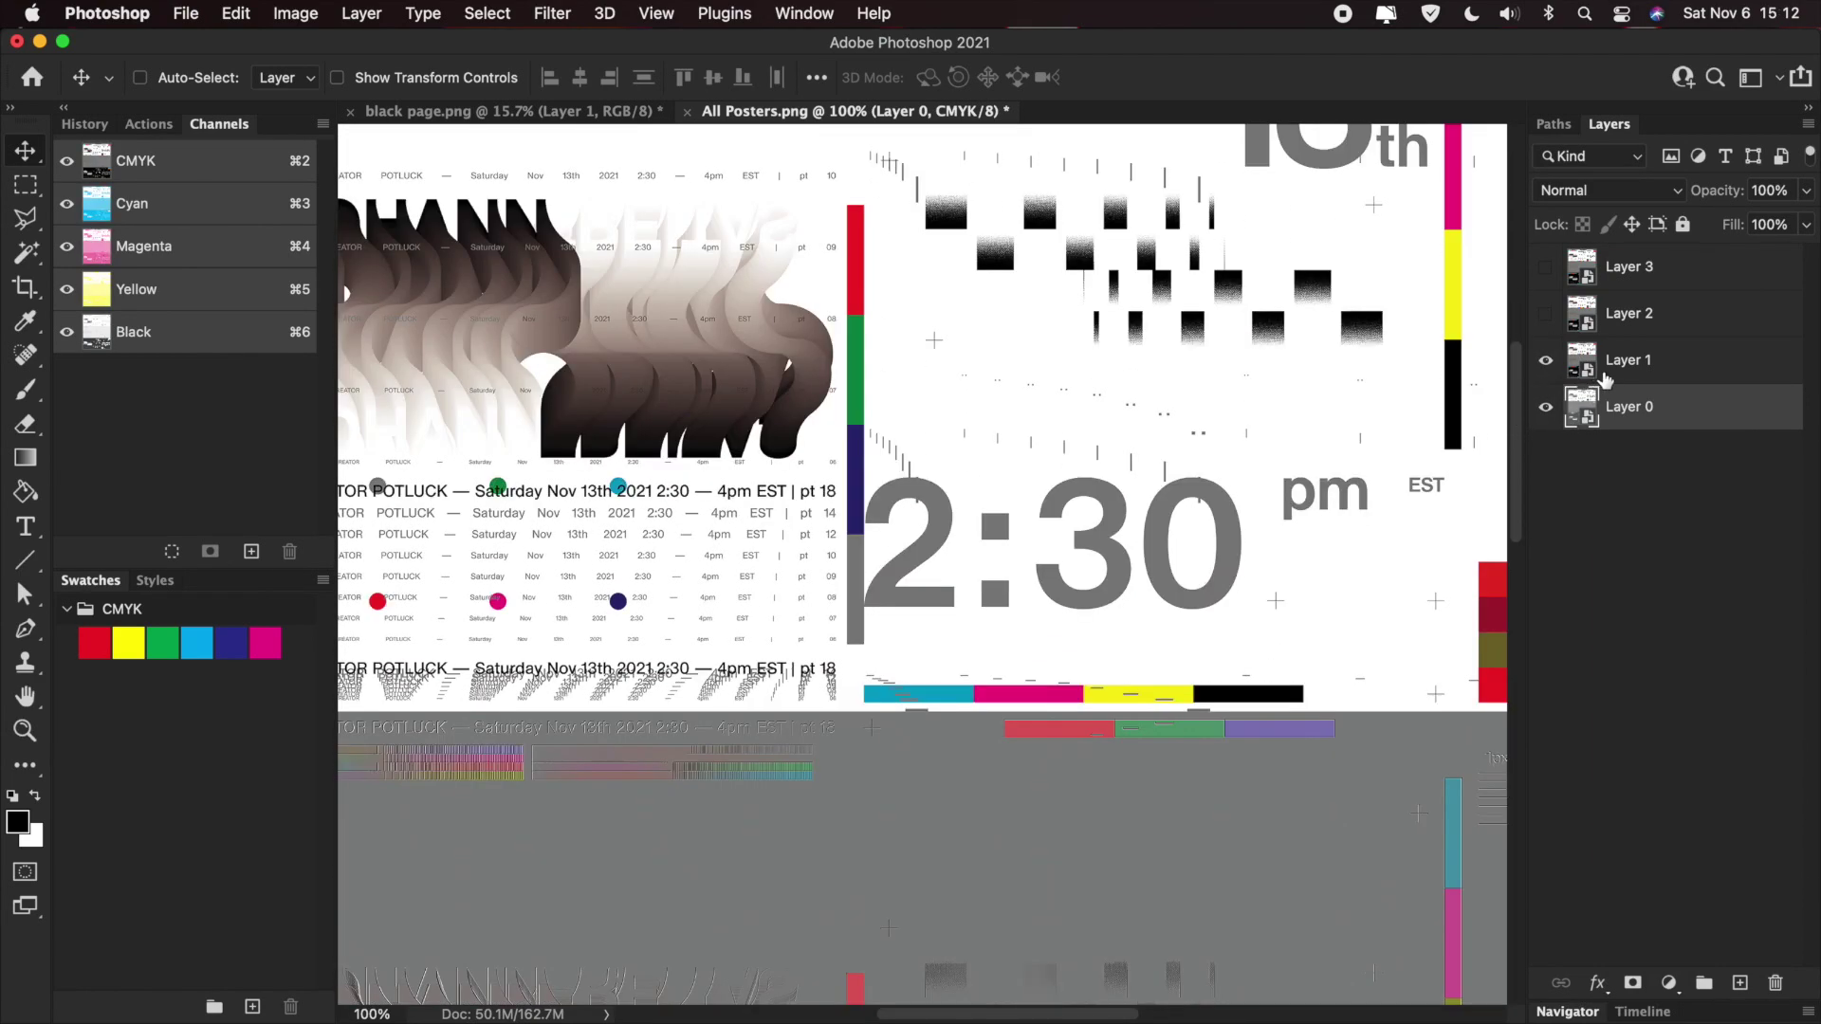
pyautogui.click(1658, 363)
pyautogui.rightClick(1660, 366)
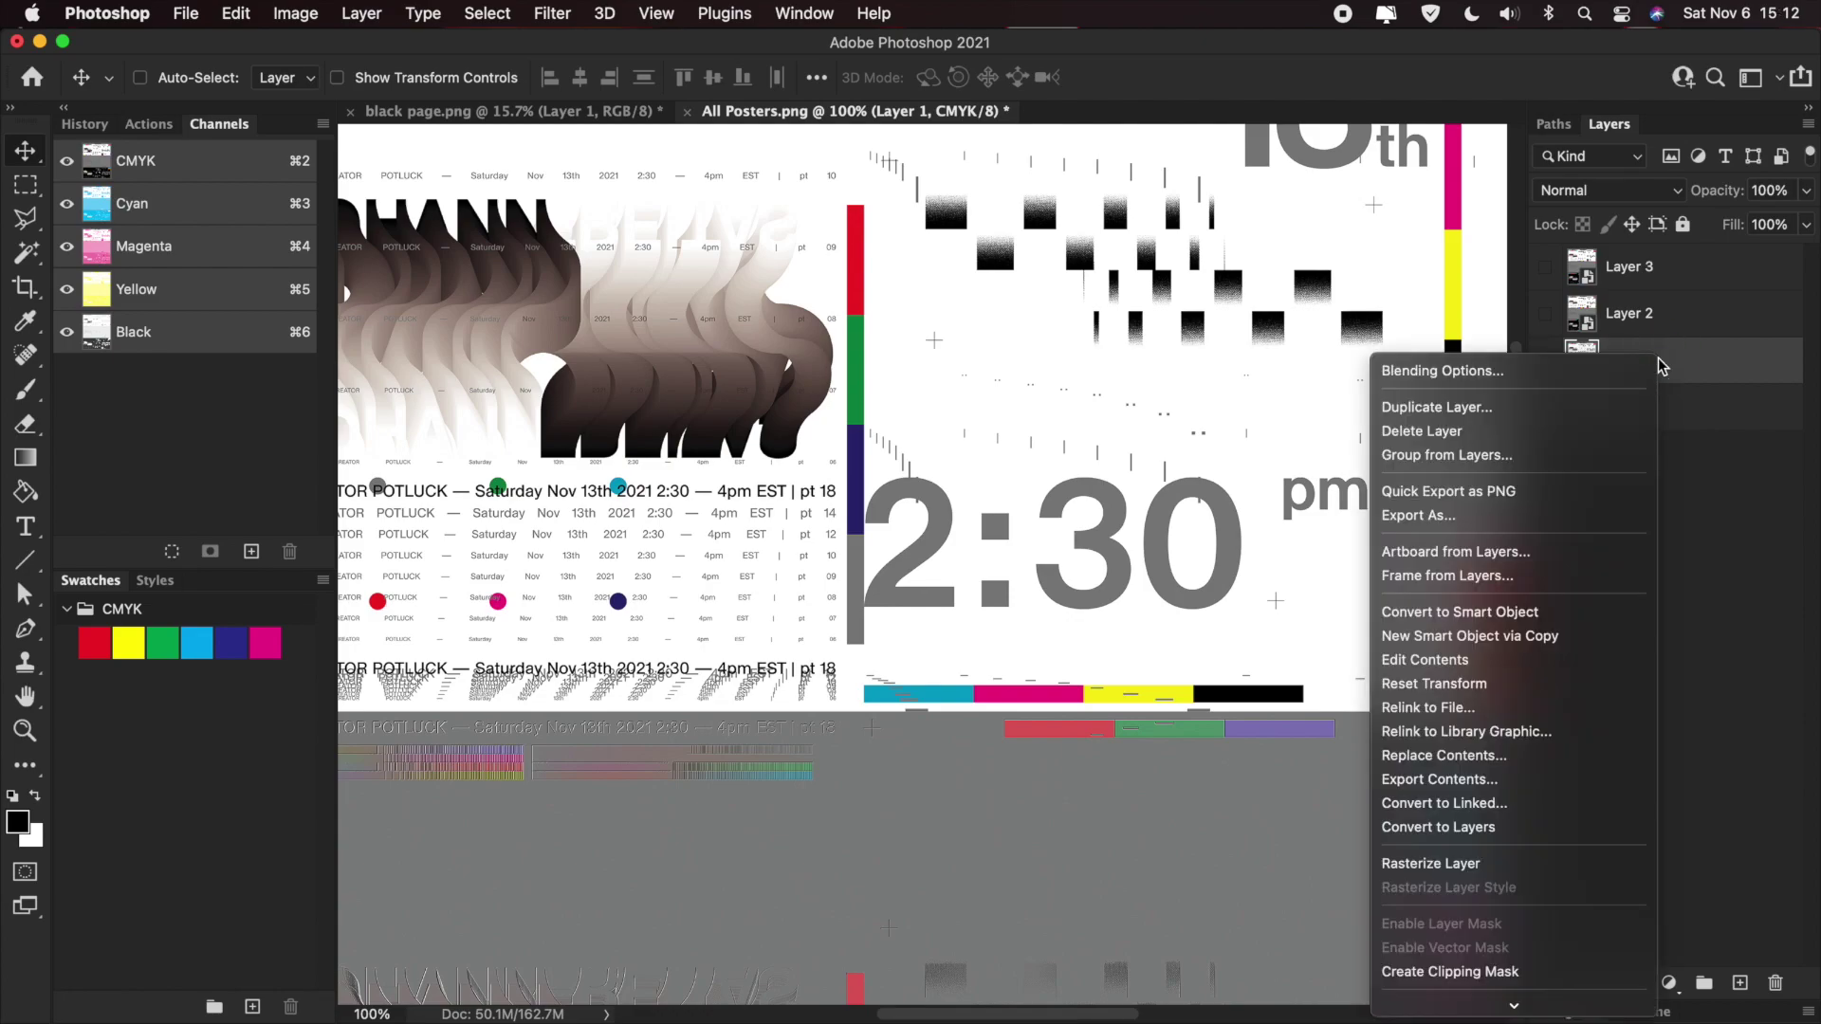
pyautogui.click(1471, 661)
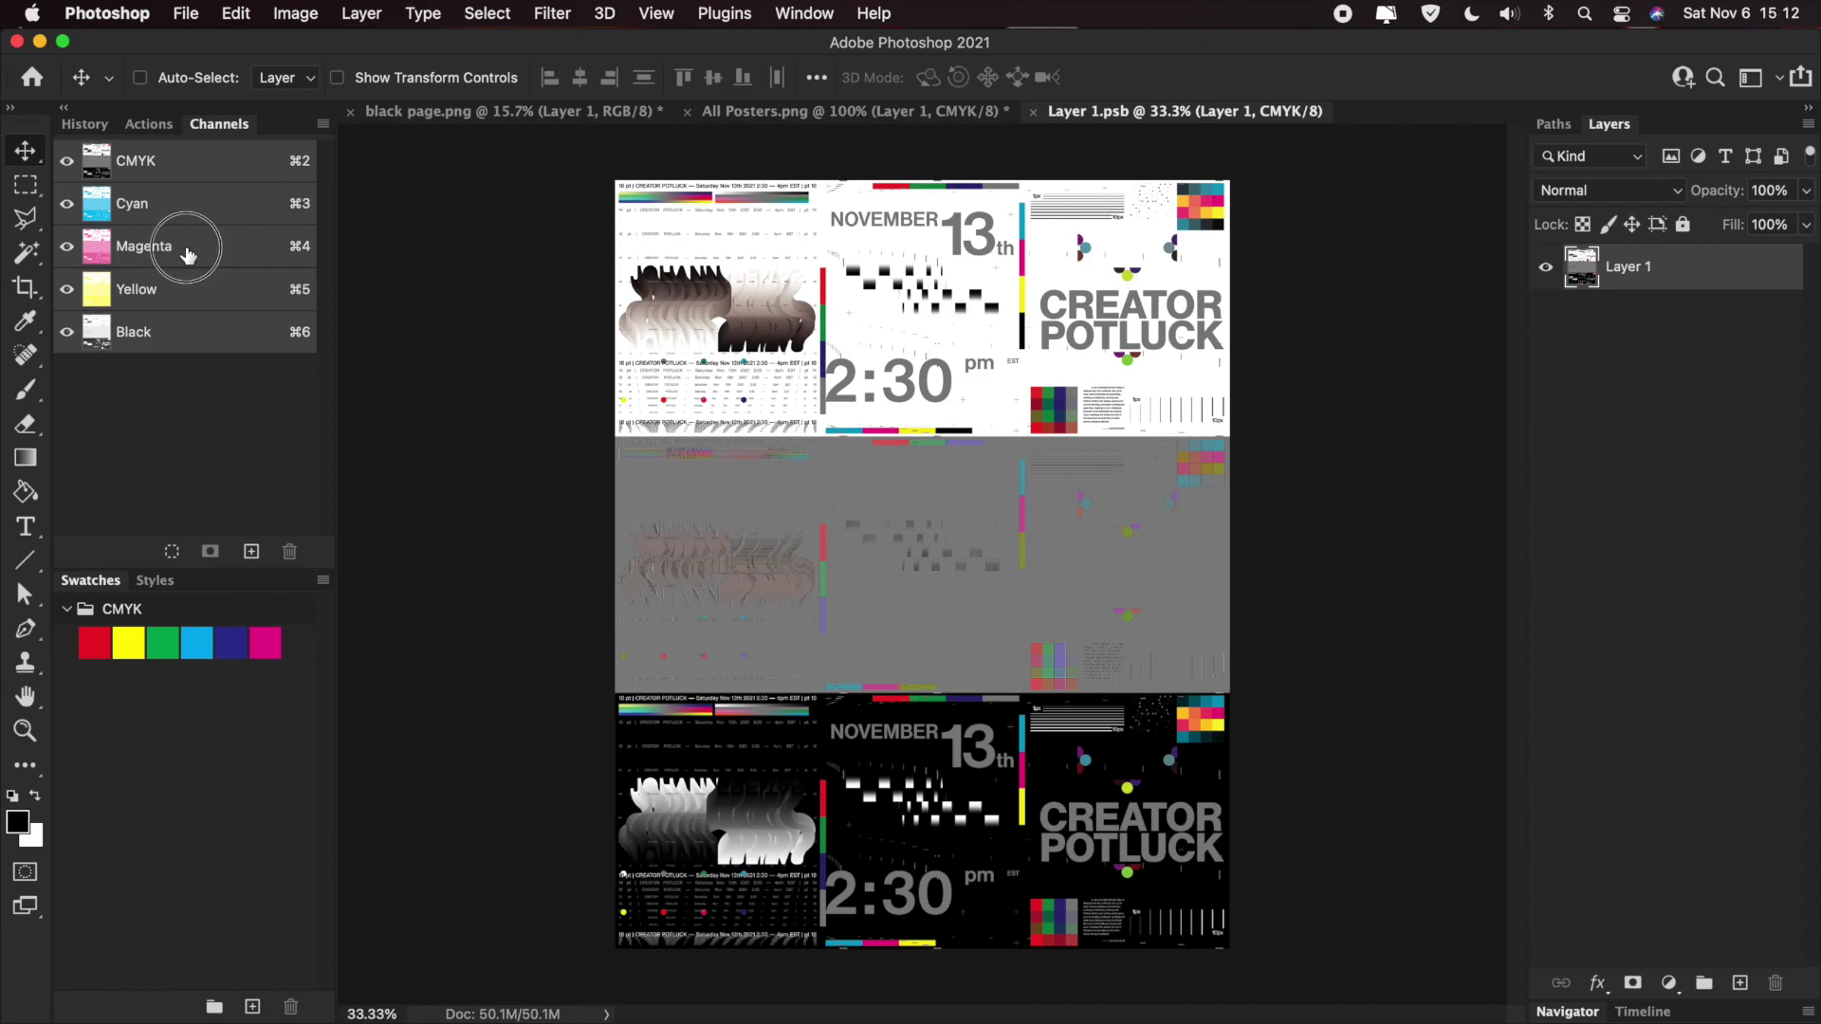
pyautogui.click(185, 247)
# - Flatten the Magenta channel and convert it to Bitmap at 72 pixels/inch output with the Halftone Screen method
pyautogui.click(295, 13)
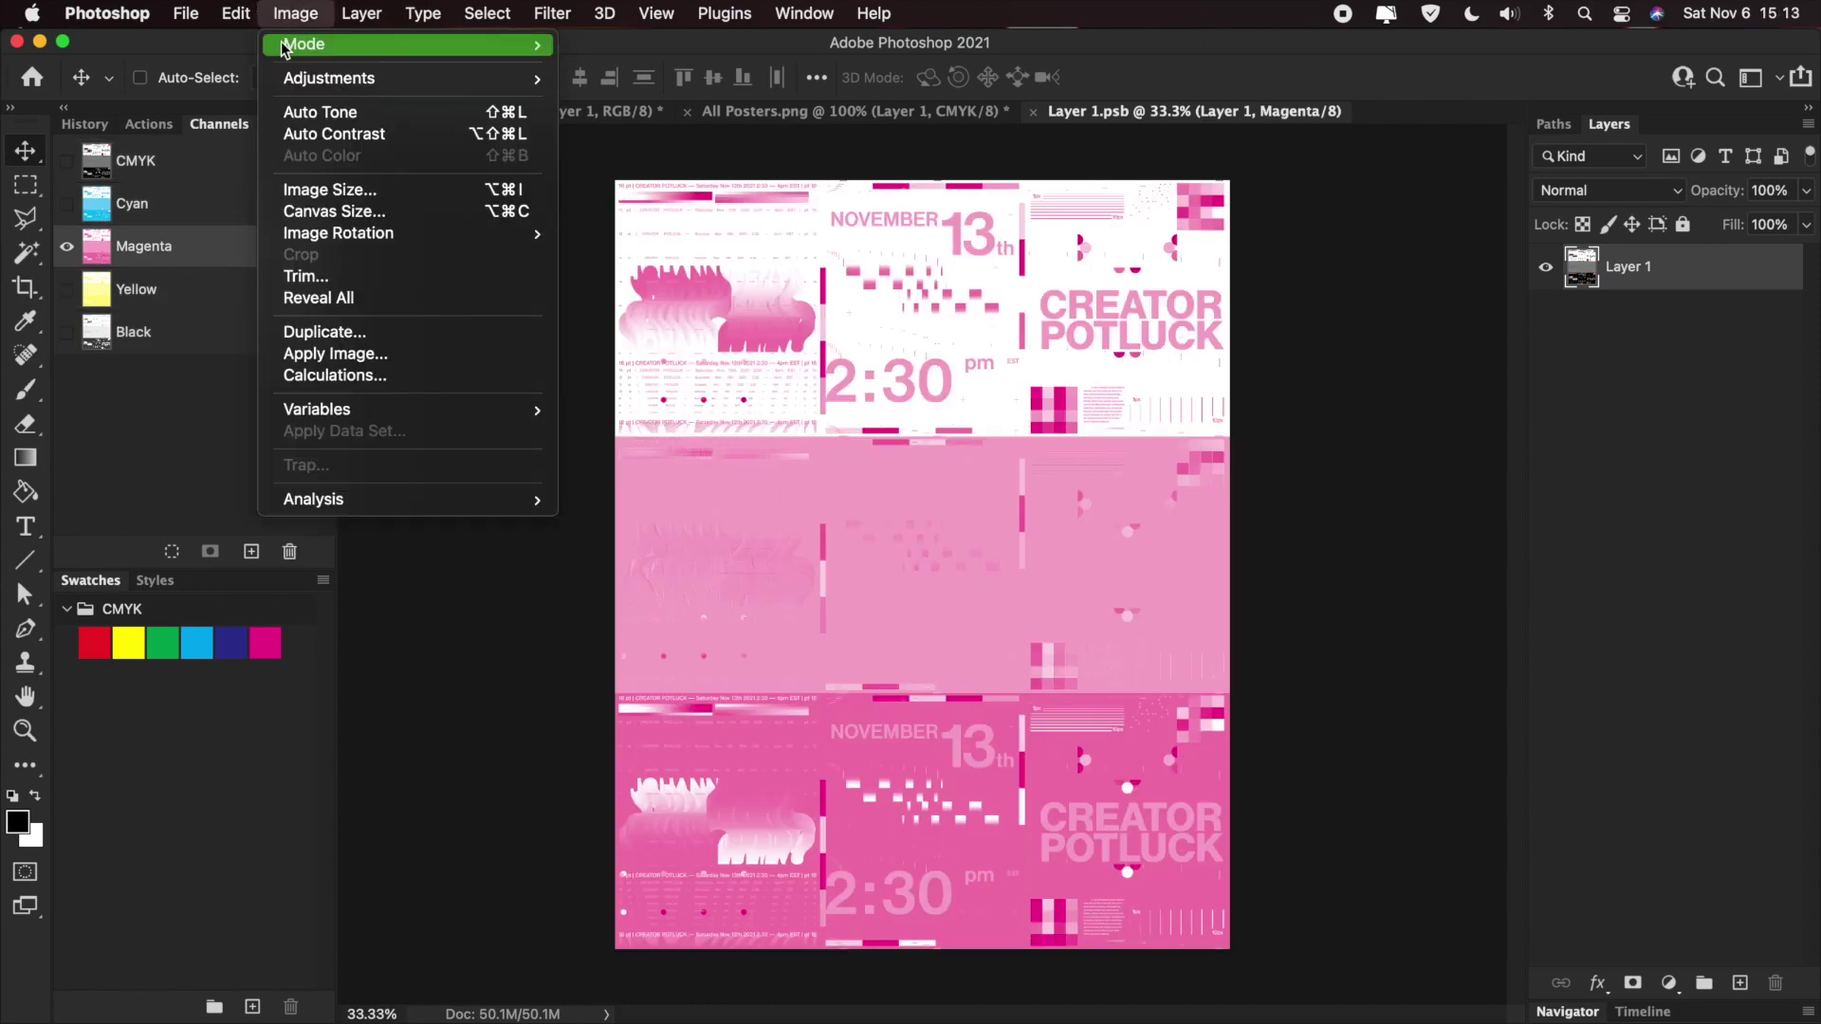
pyautogui.moveTo(516, 44)
pyautogui.click(622, 46)
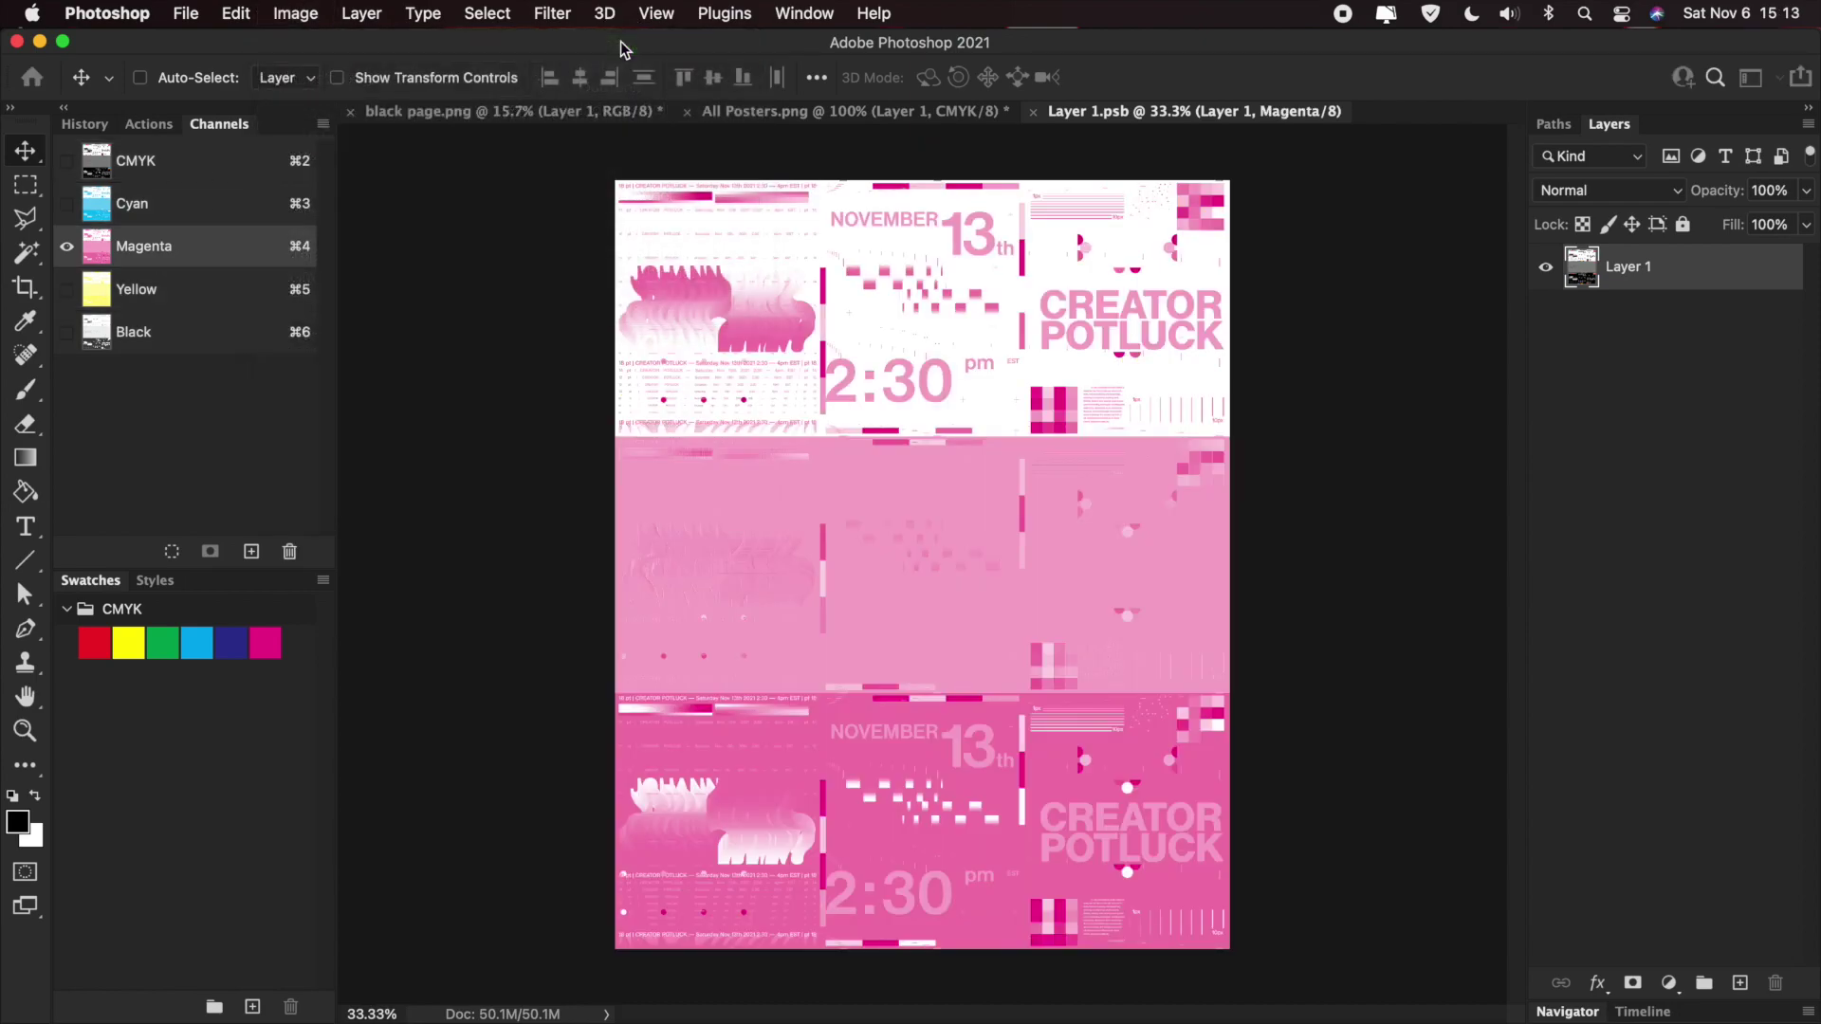
pyautogui.press('Return')
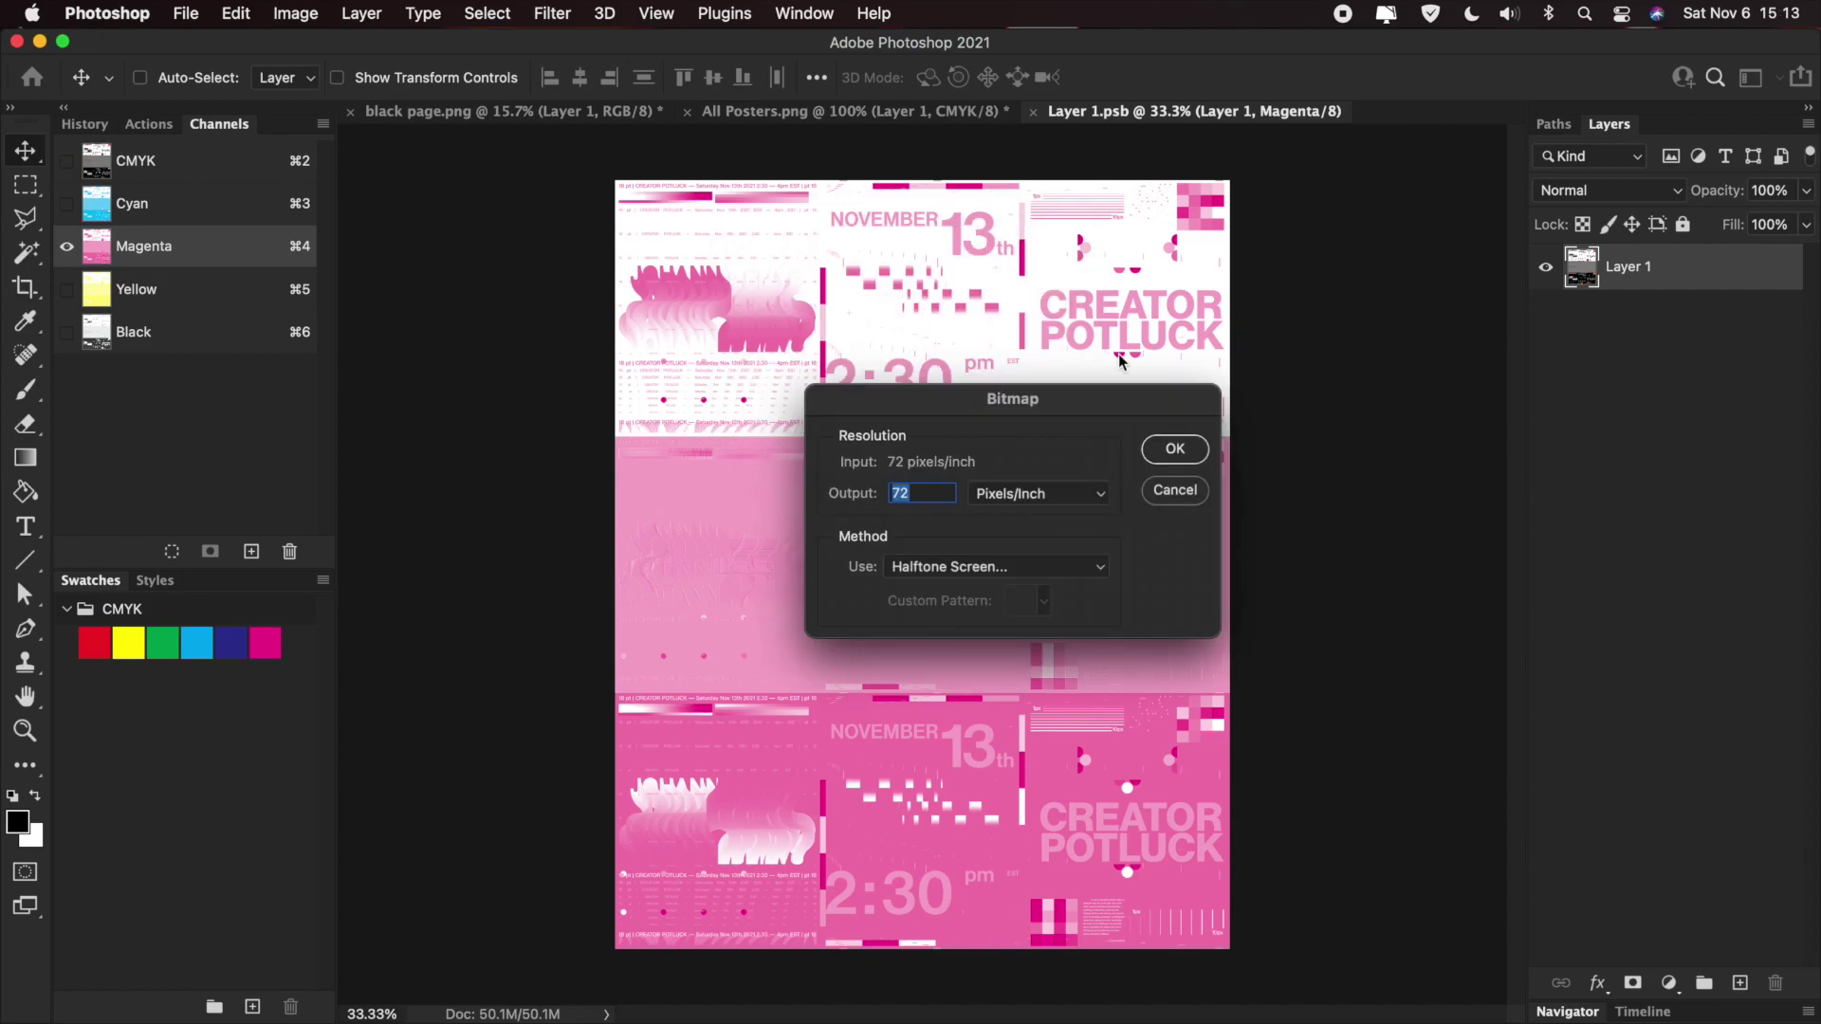
pyautogui.click(1175, 449)
# - Apply a 20 lines/inch Ellipse halftone screen at 162 degrees to the magenta image, and save and close it
pyautogui.doubleClick(815, 578)
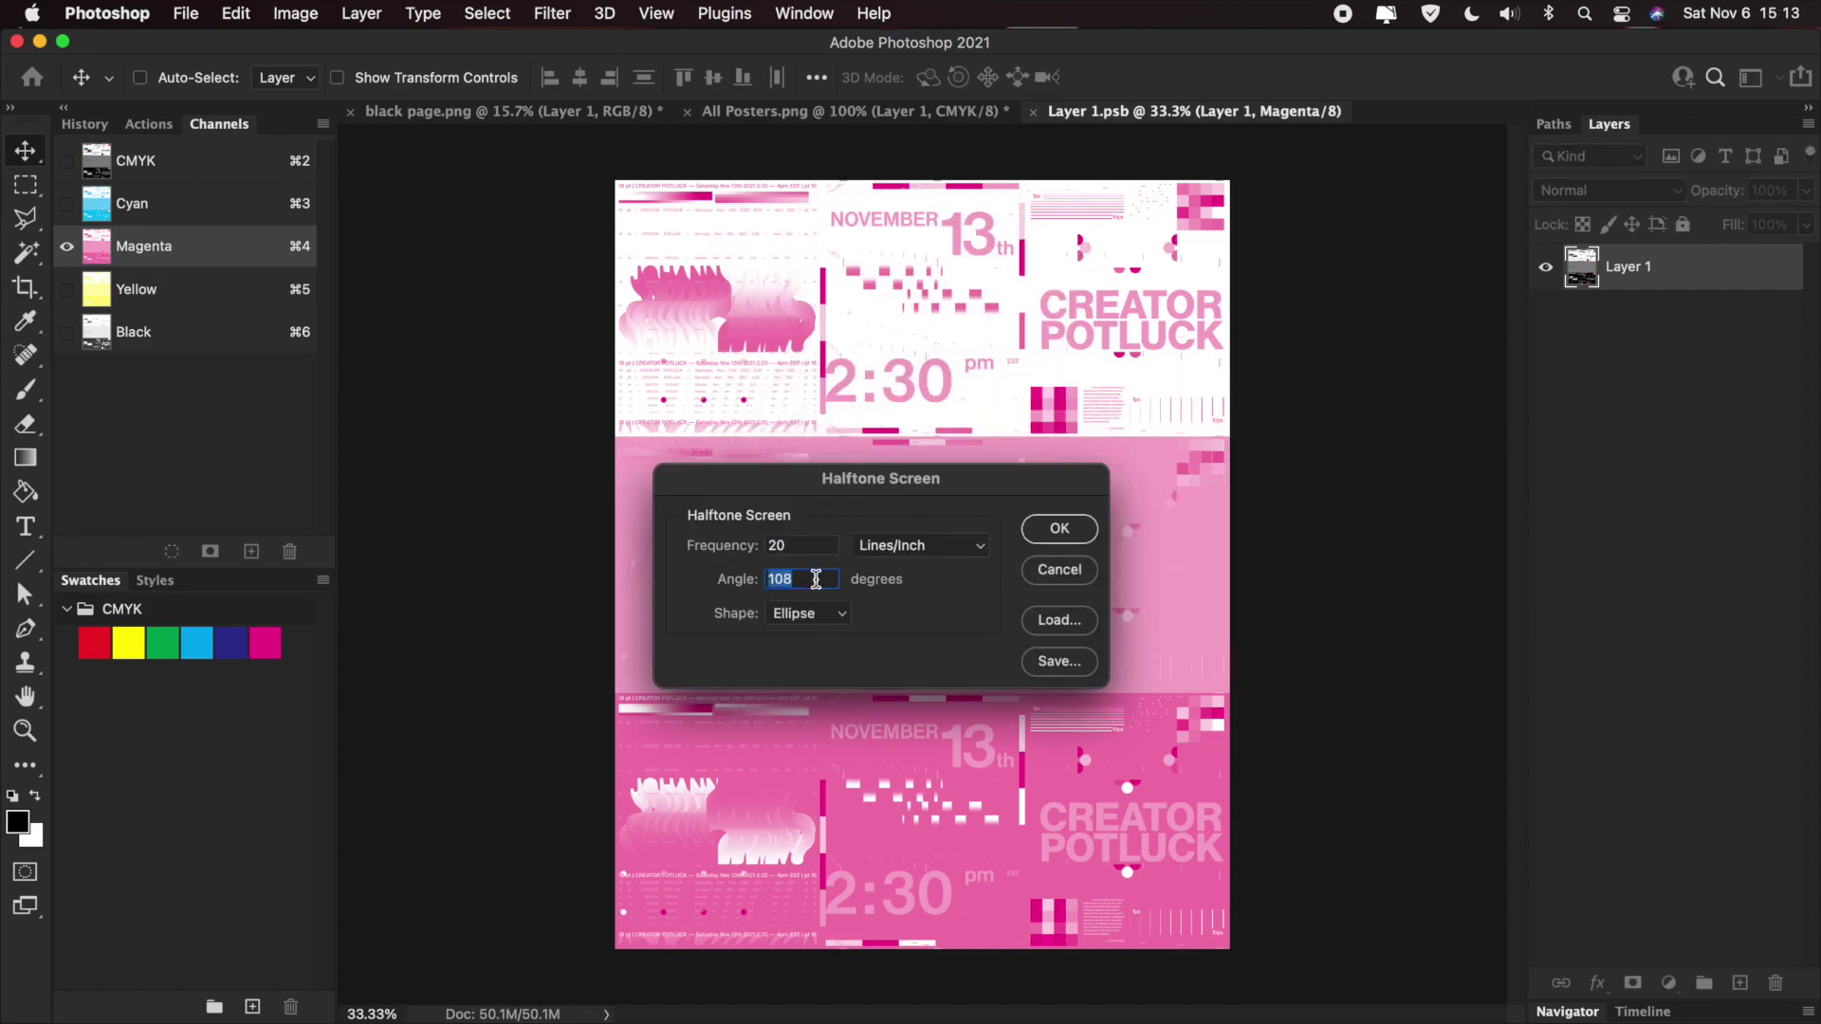
pyautogui.write('162')
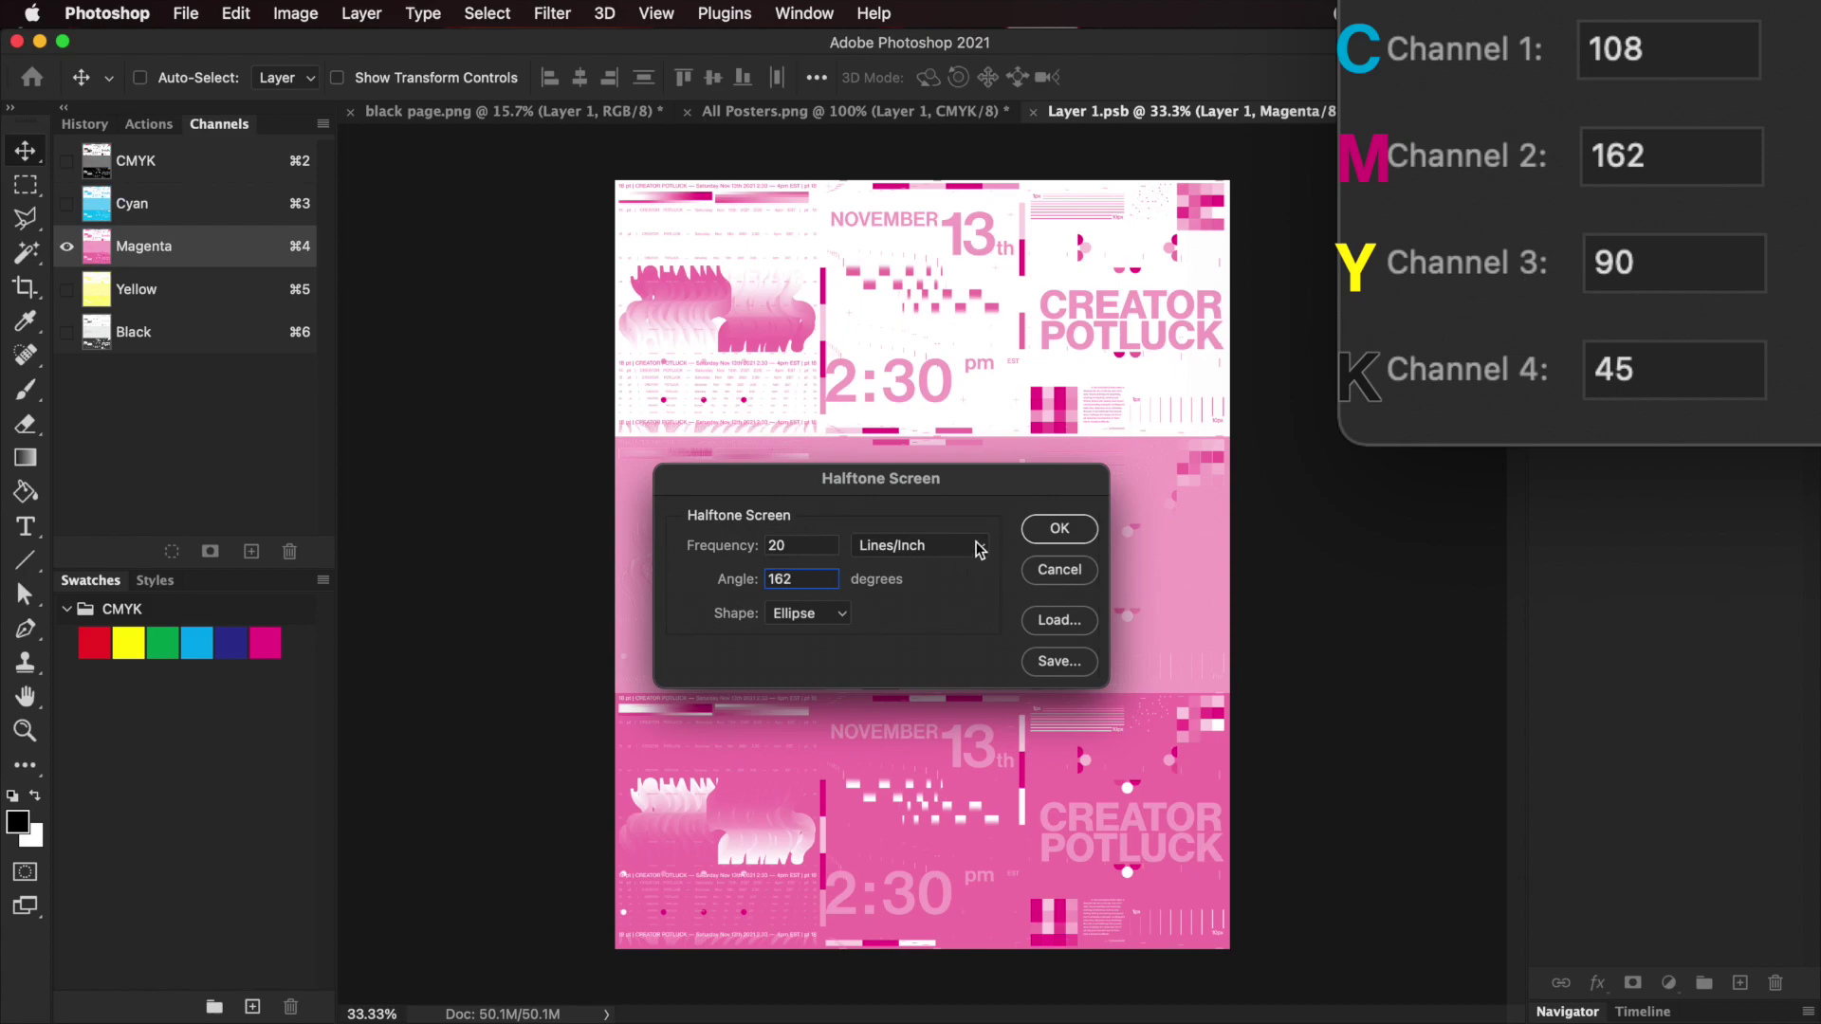
pyautogui.click(1060, 528)
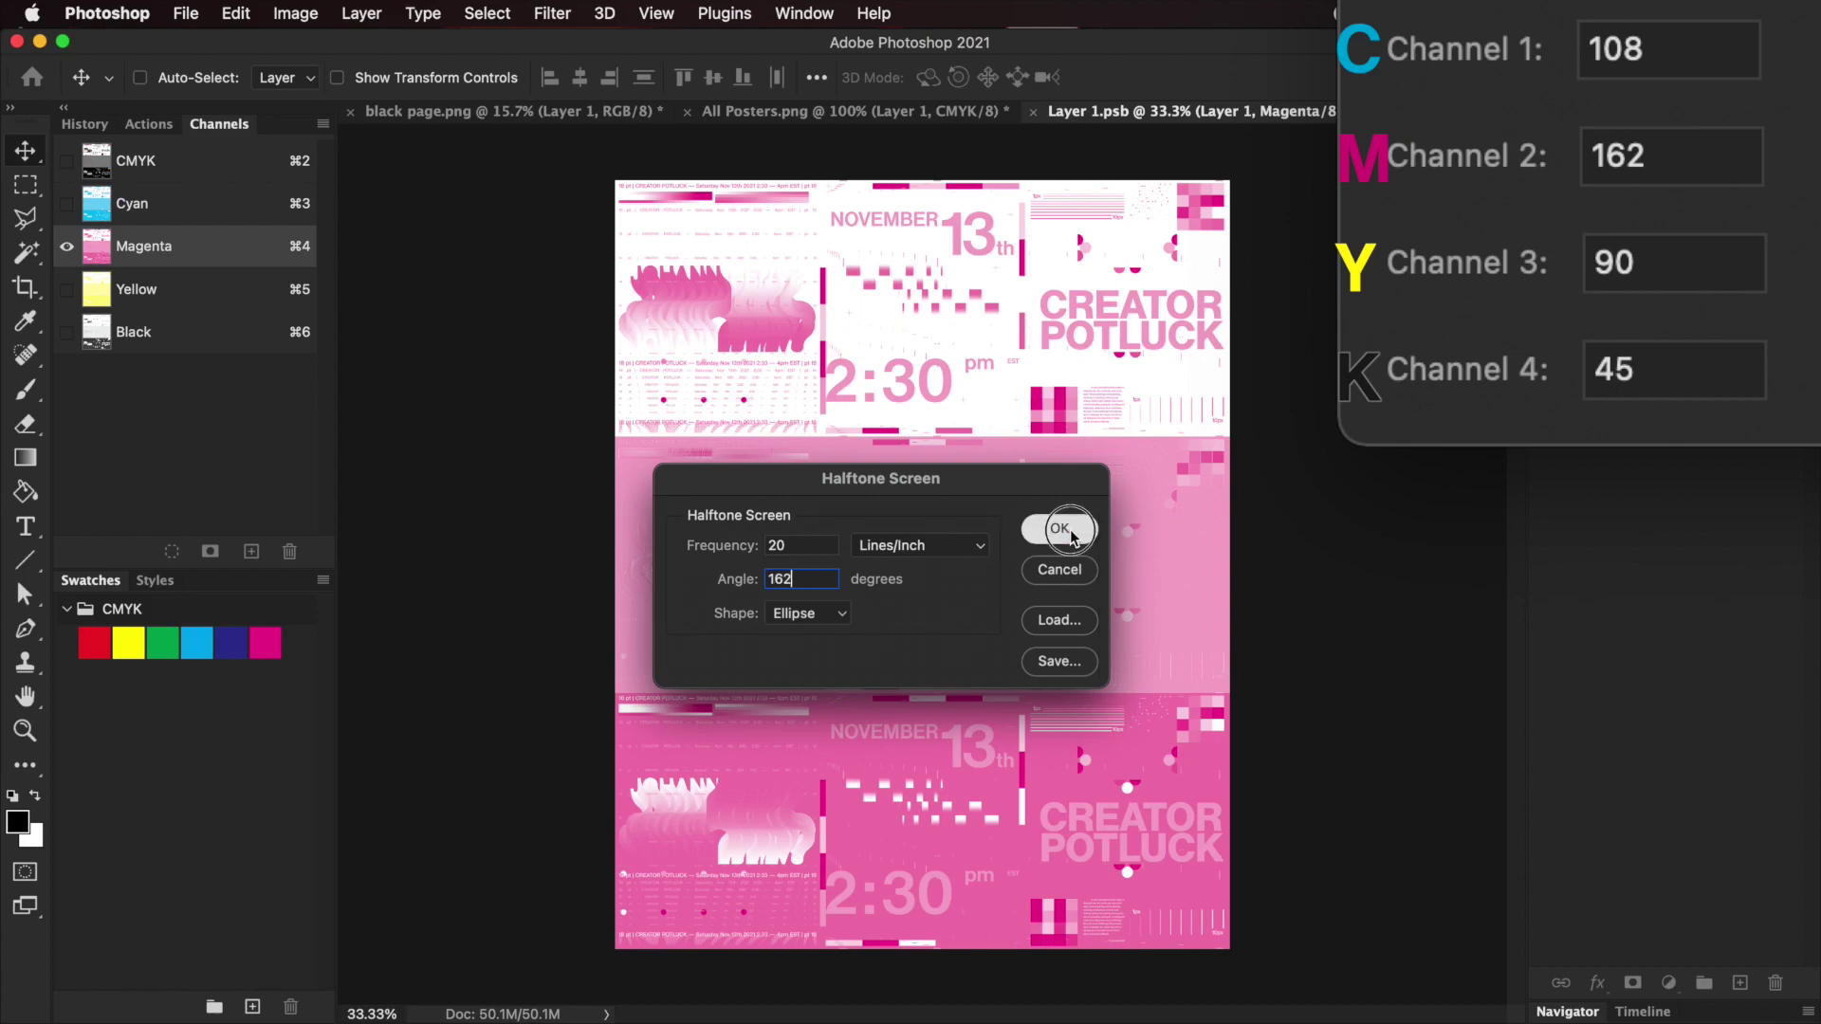
pyautogui.press('super+a')
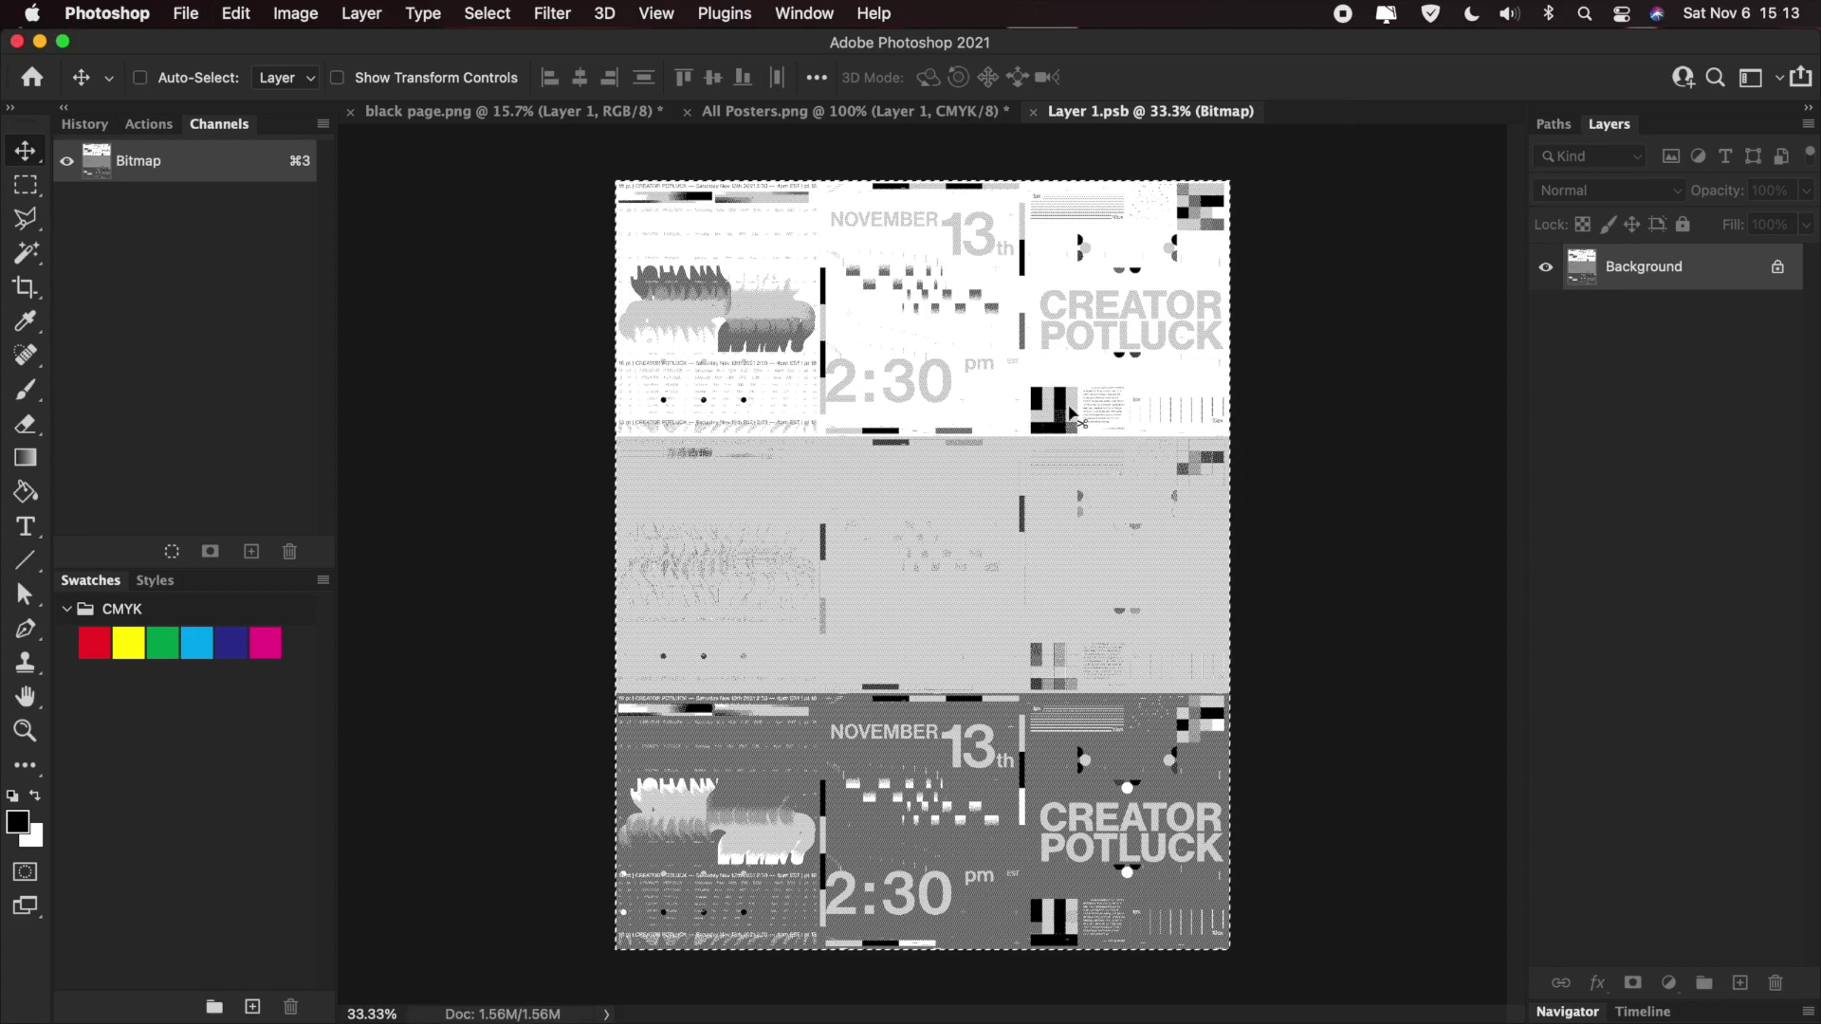
pyautogui.click(1033, 111)
# - Show Layer 2, open its Smart Object contents and isolate the Yellow channel
pyautogui.click(1545, 314)
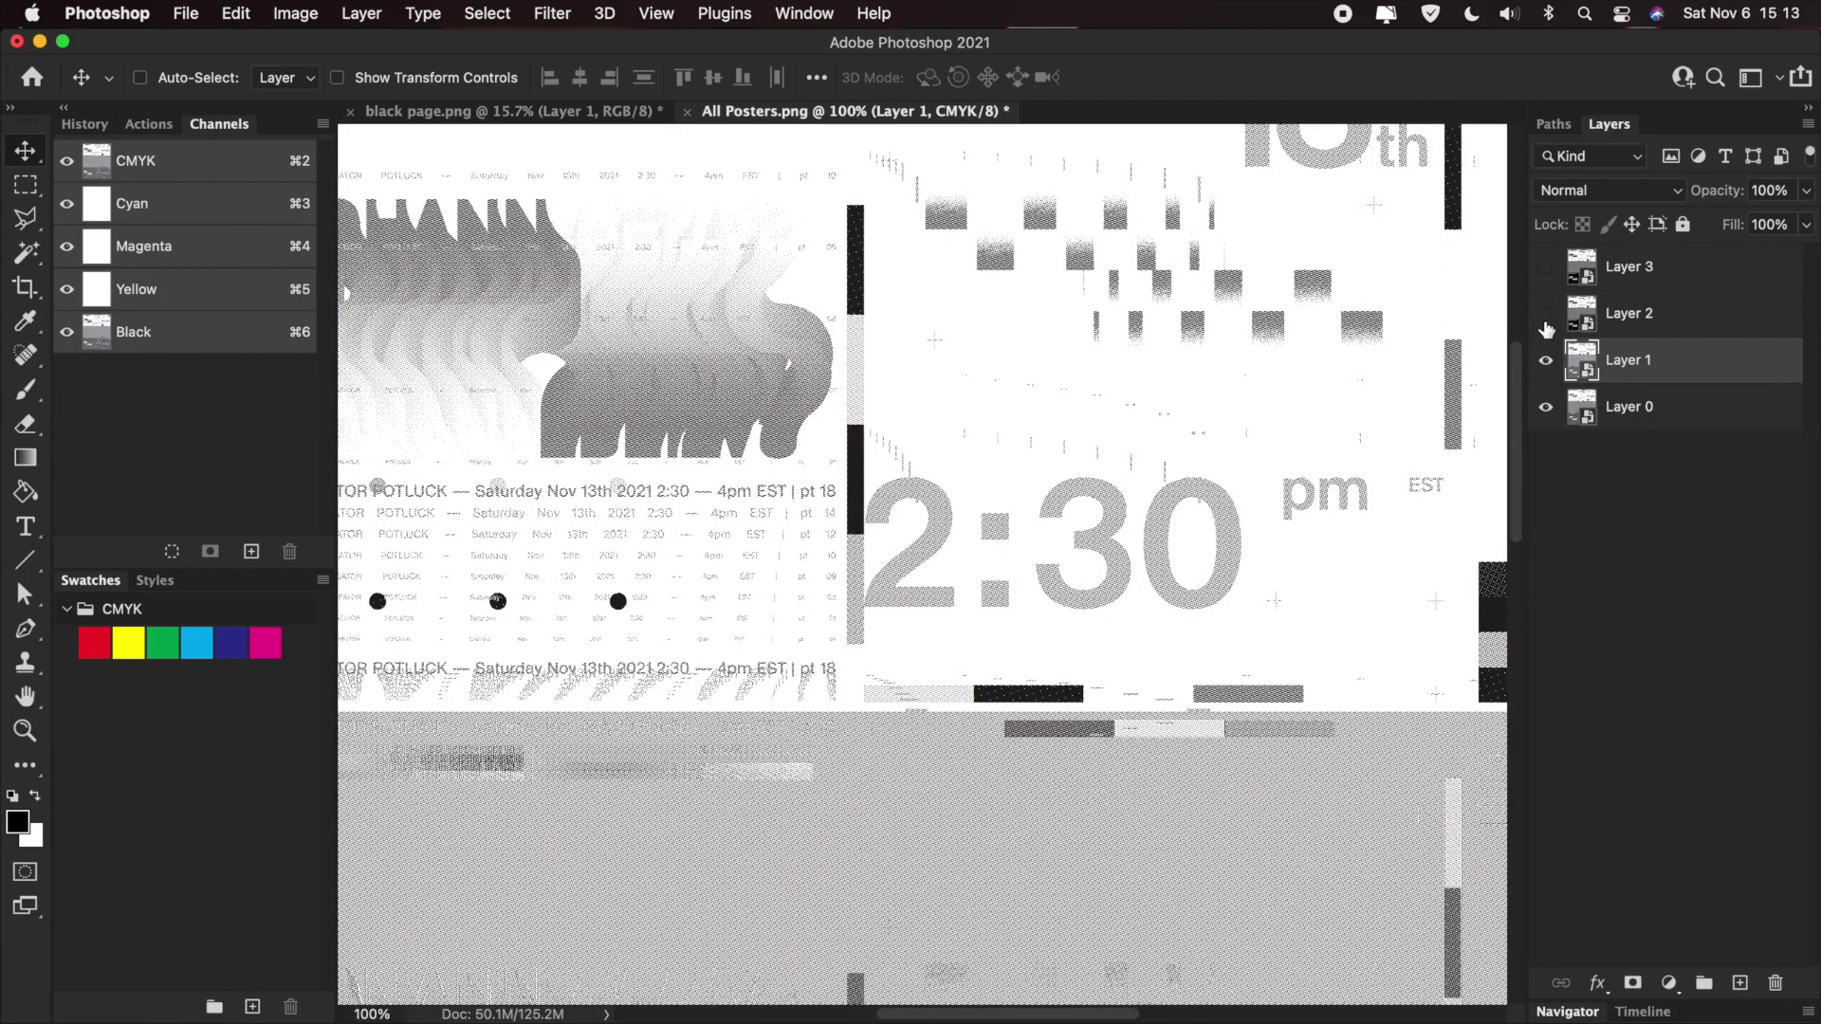
pyautogui.click(1681, 320)
pyautogui.rightClick(1682, 320)
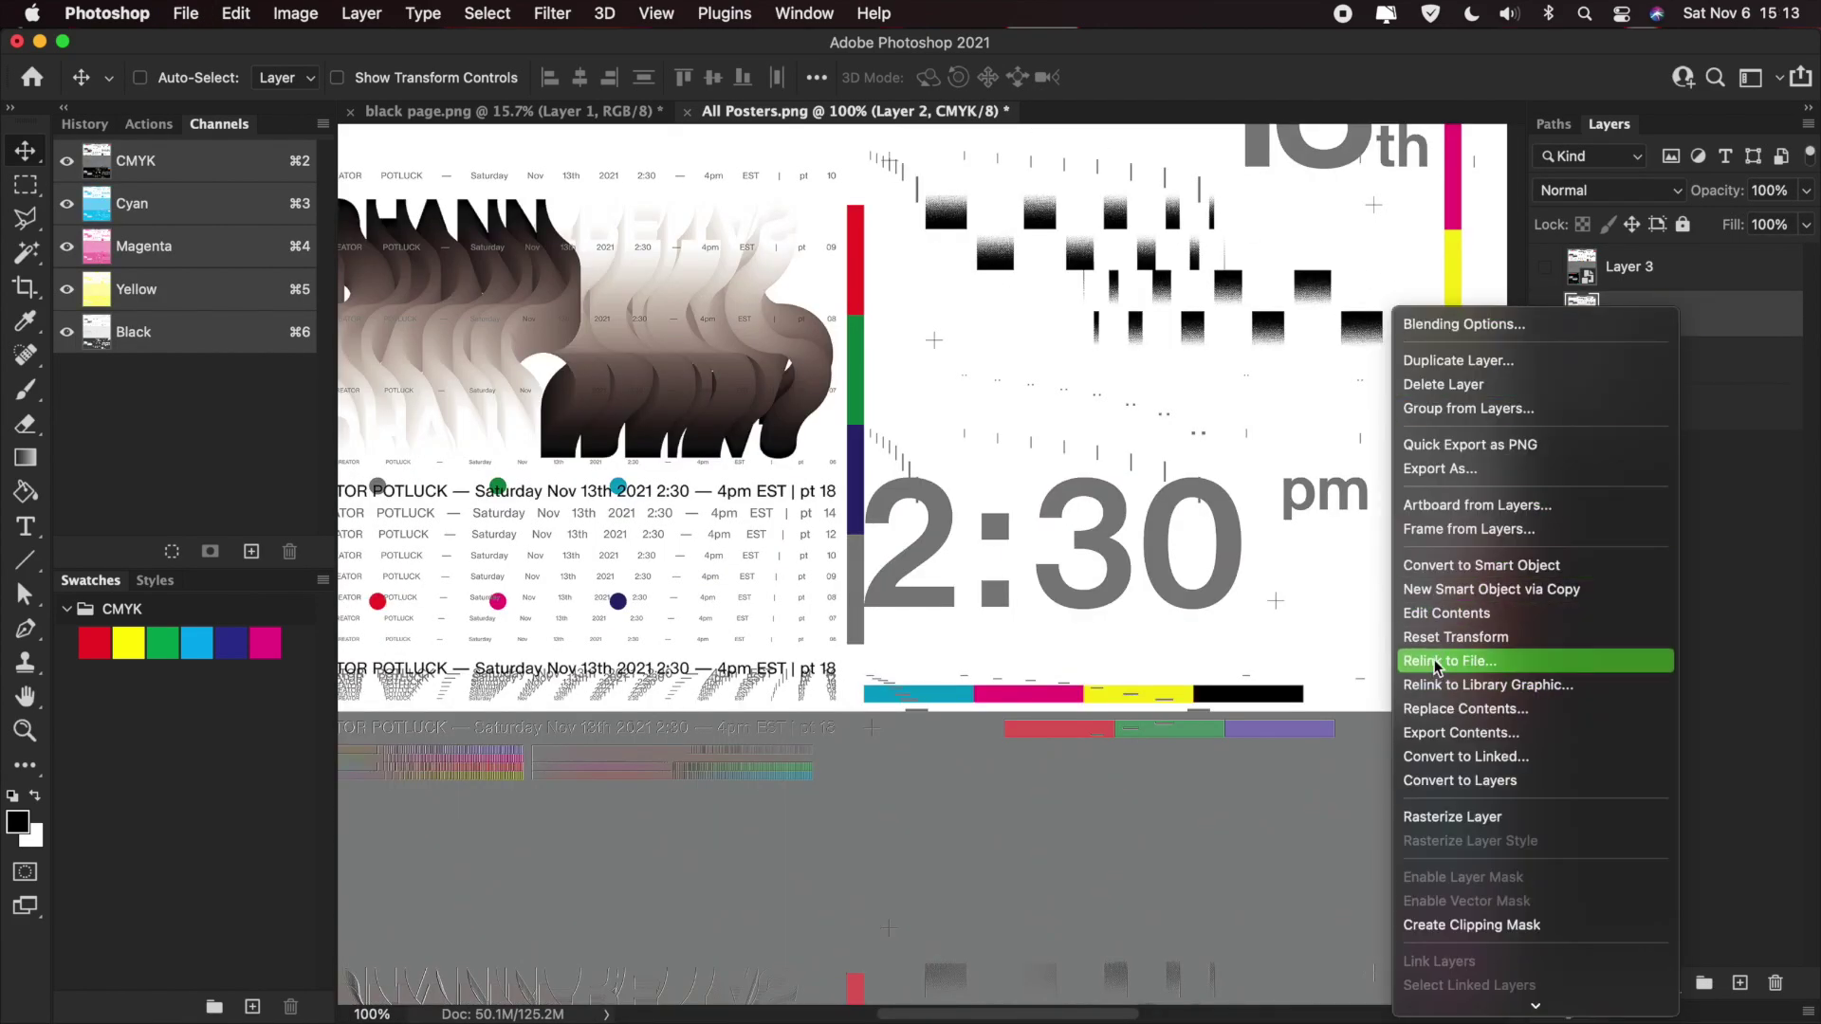
pyautogui.click(1441, 626)
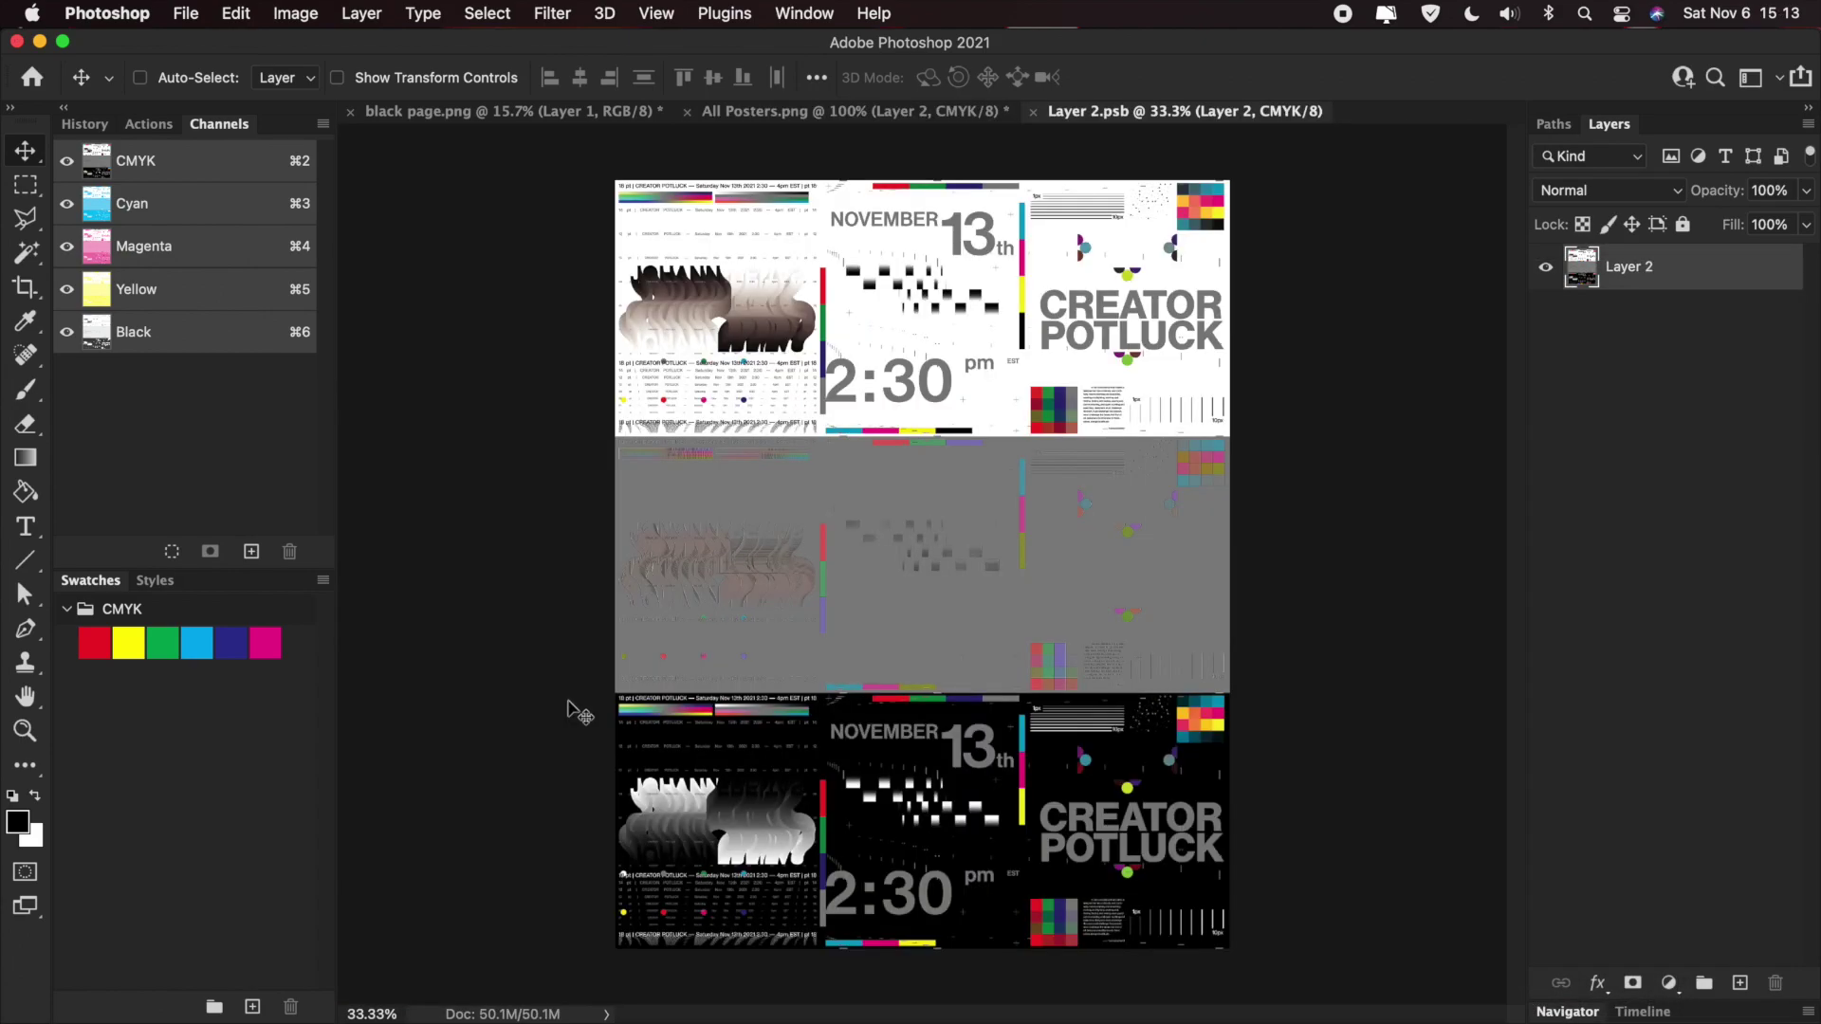
pyautogui.click(323, 13)
pyautogui.moveTo(313, 44)
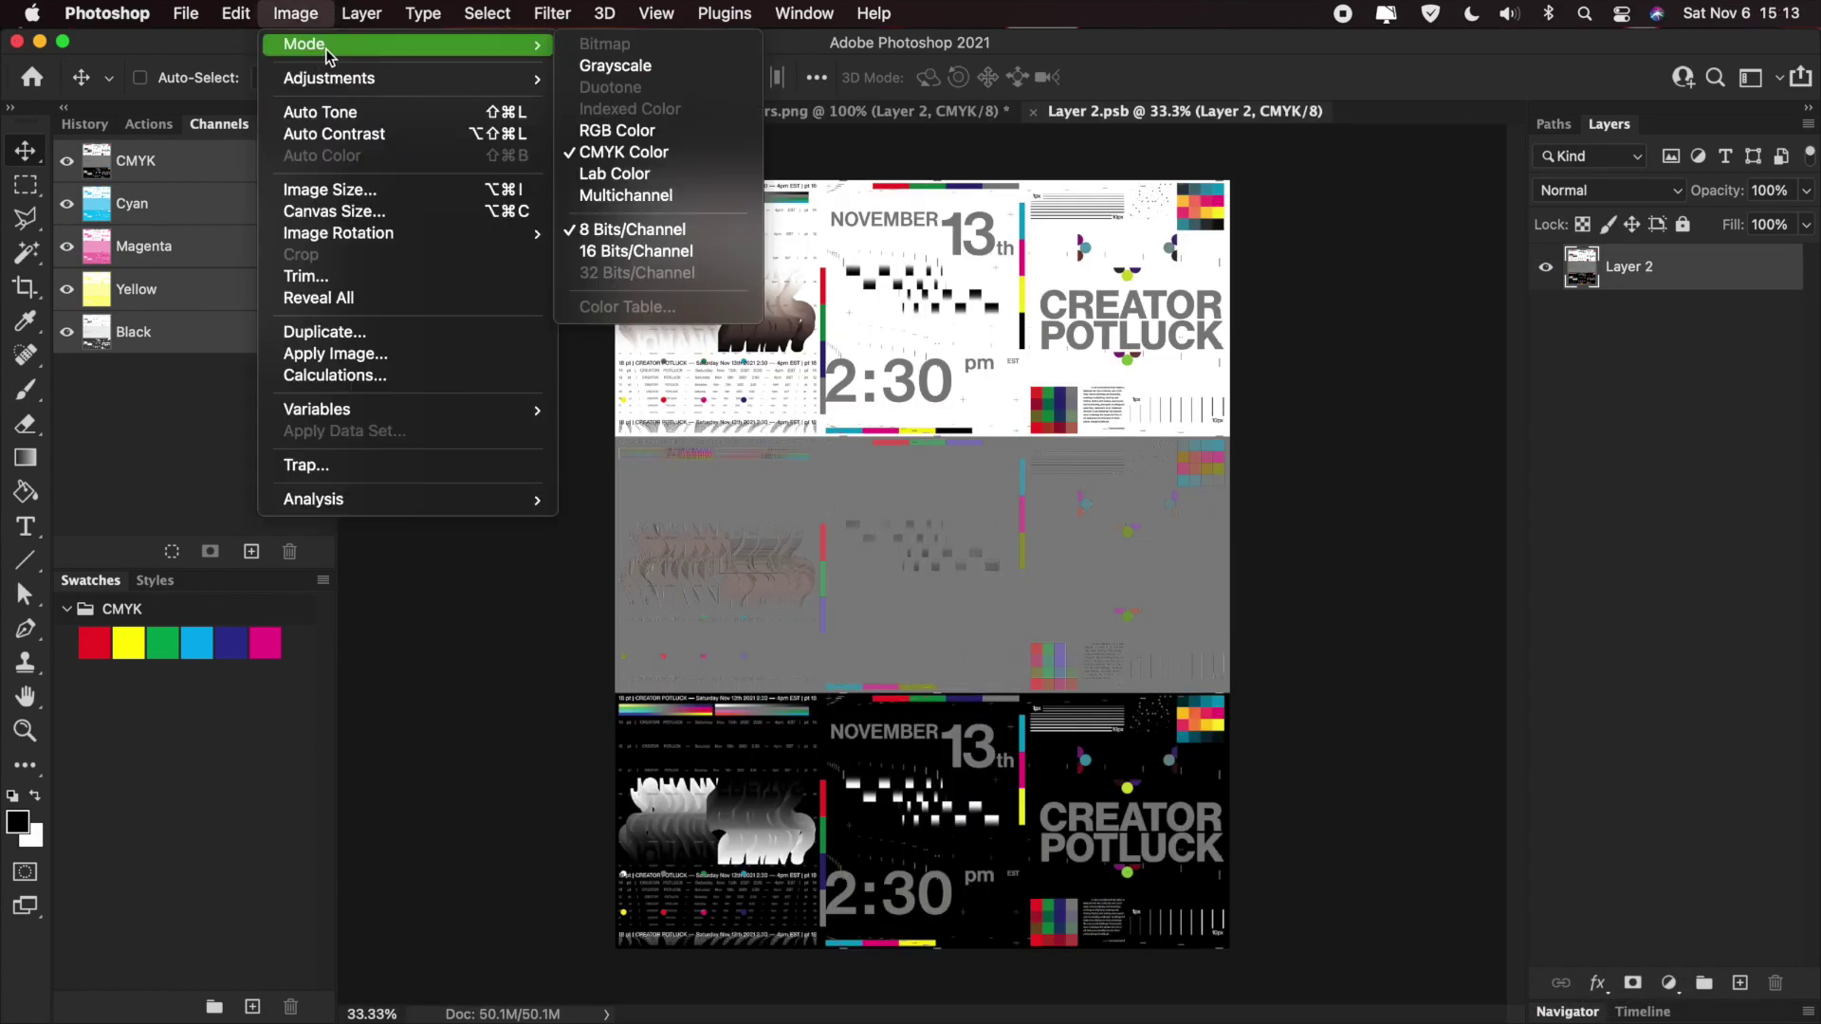
pyautogui.press('Escape')
pyautogui.click(155, 290)
# - Flatten the Yellow channel and convert it to Bitmap at 72 pixels/inch output with the Halftone Screen method
pyautogui.click(281, 9)
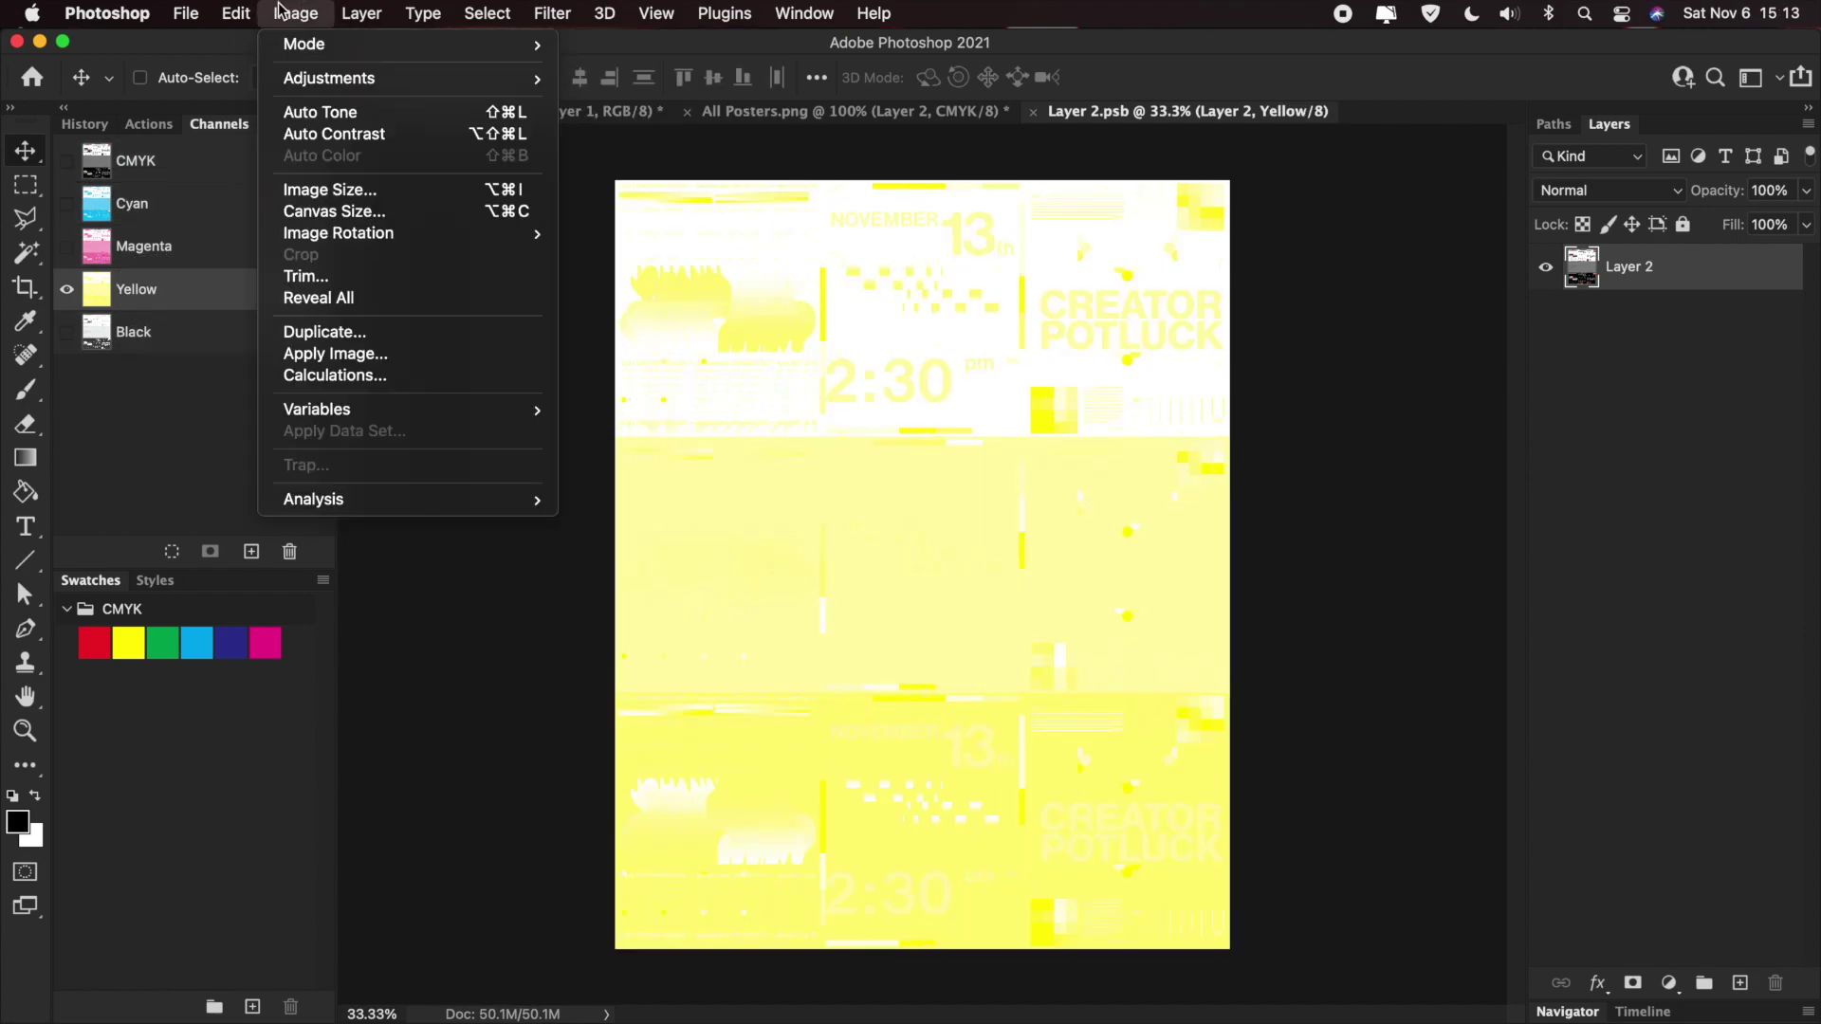
pyautogui.moveTo(304, 43)
pyautogui.click(588, 45)
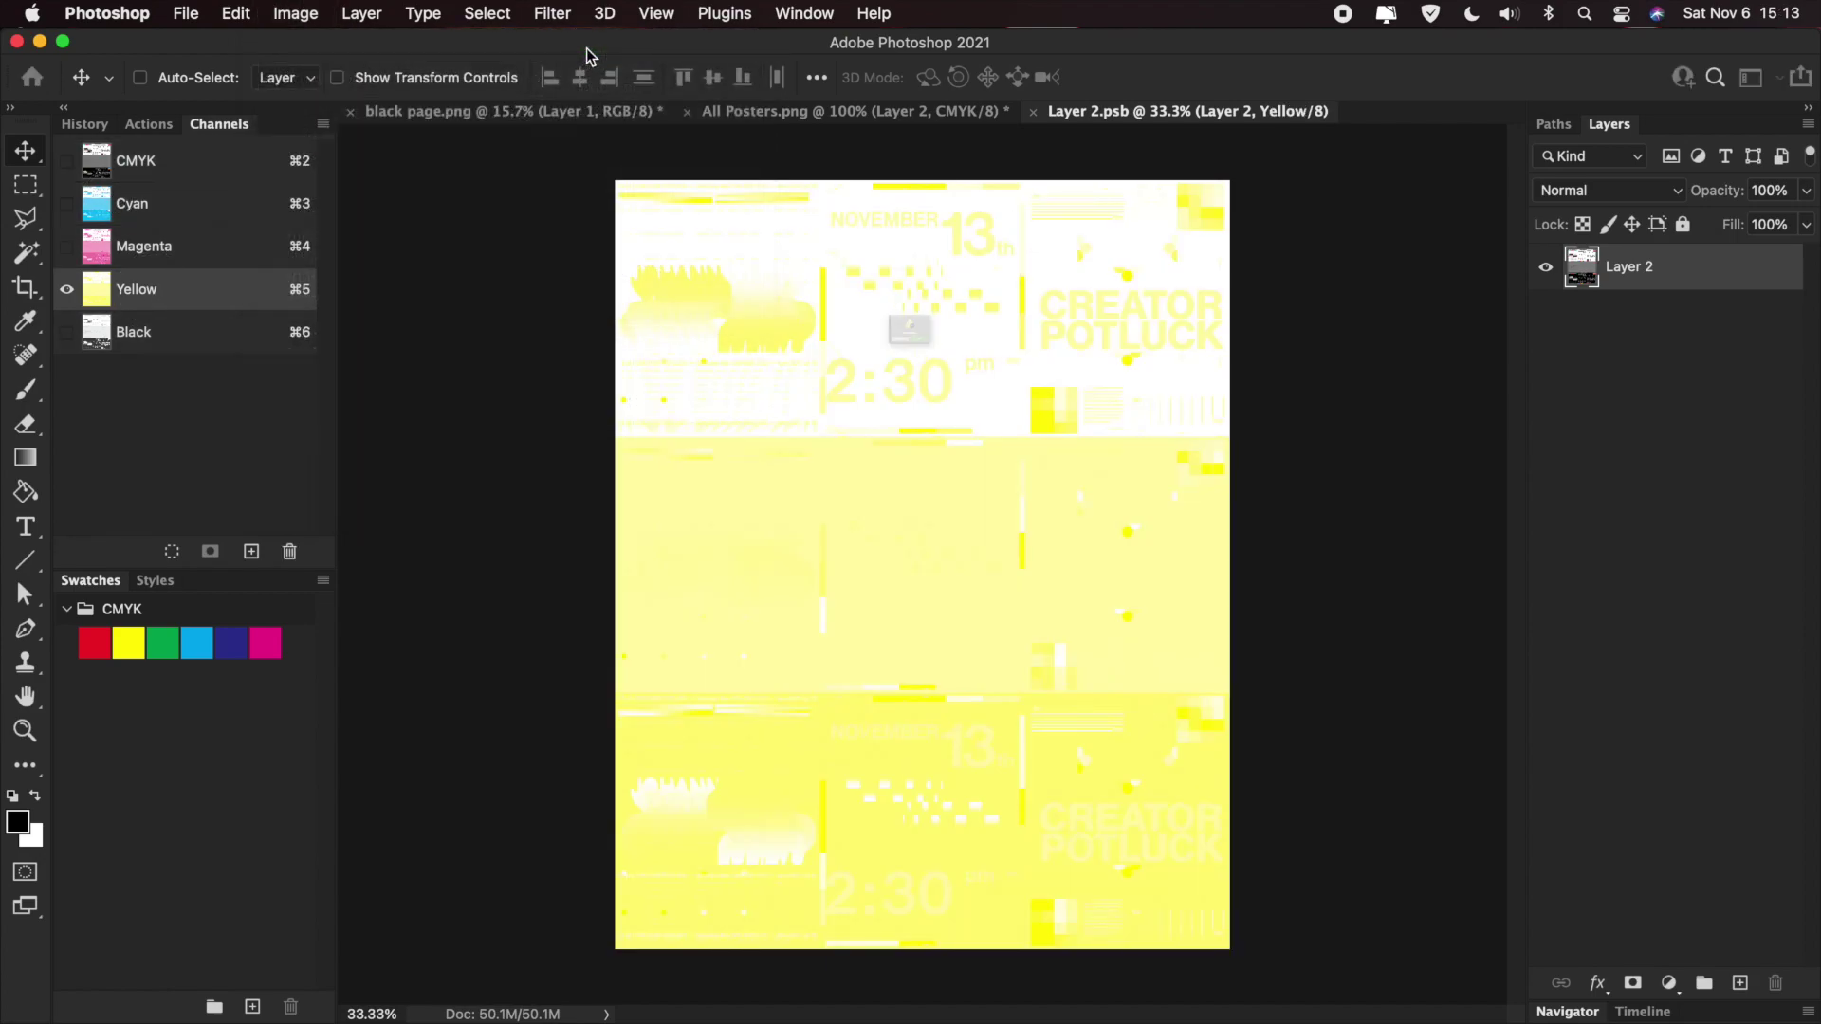
pyautogui.press('Return')
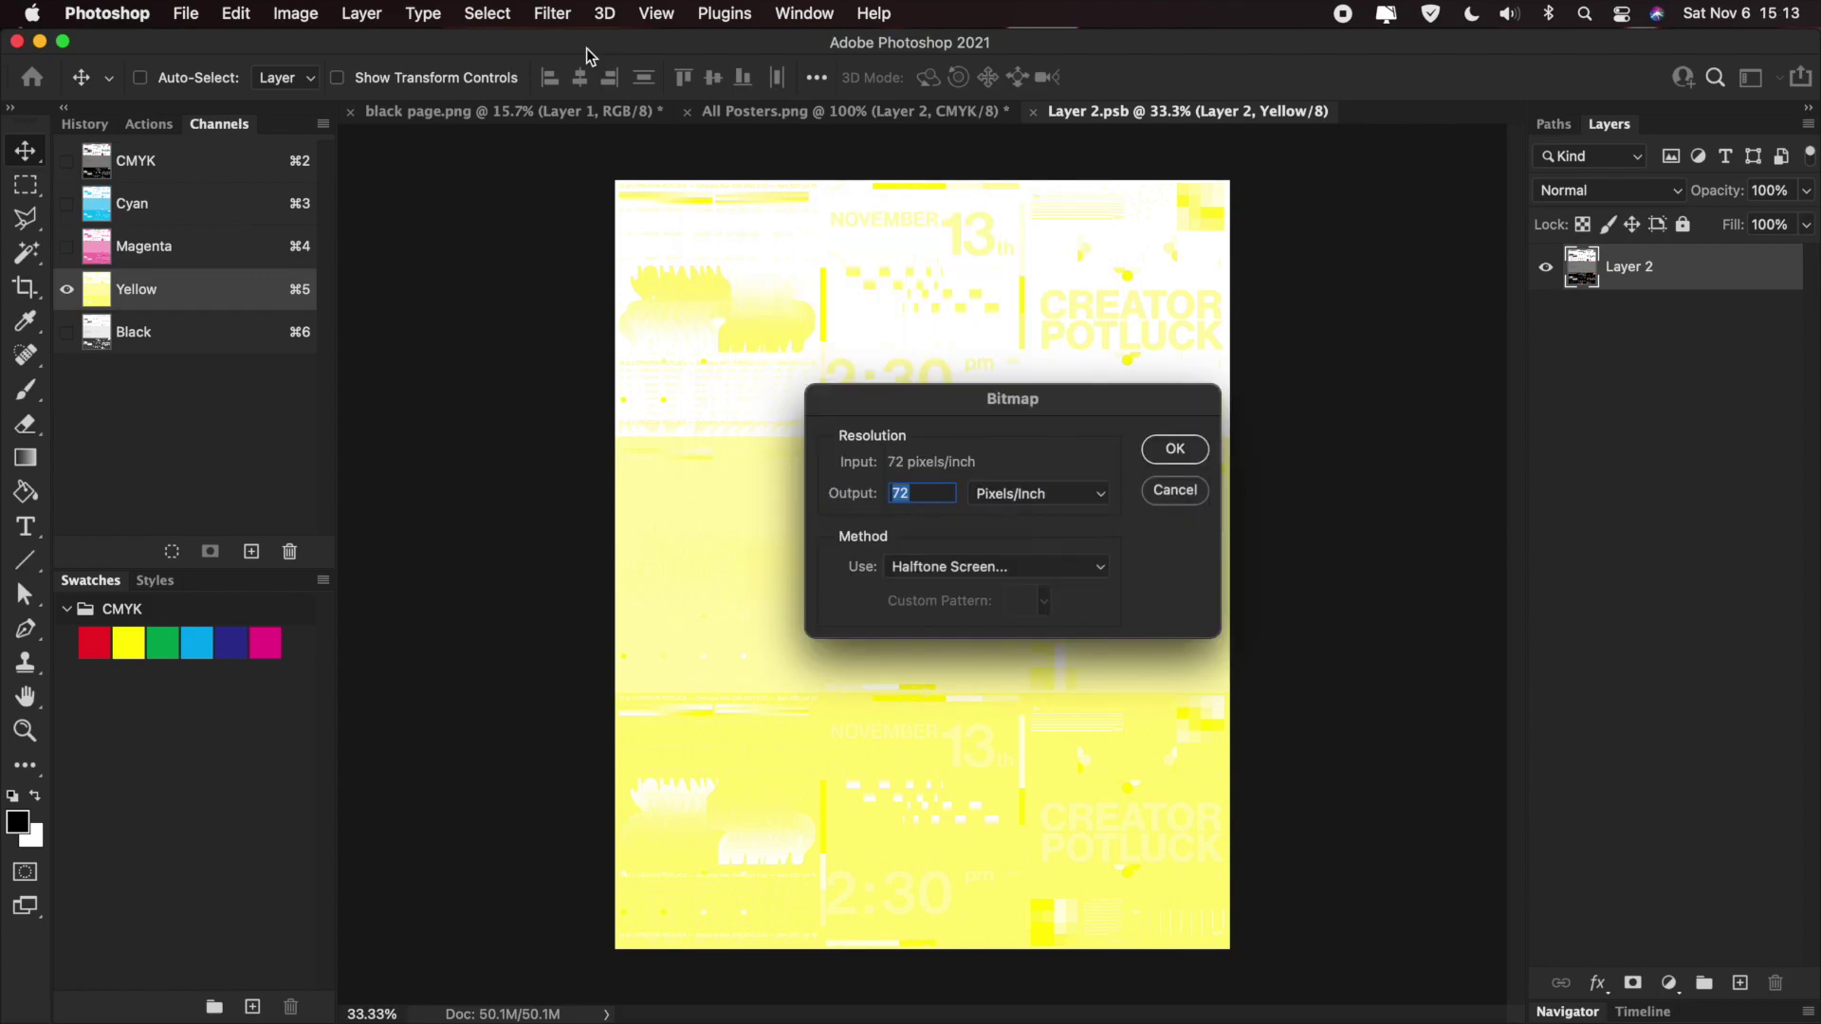
pyautogui.press('Return')
# - Apply a 20 lines/inch Ellipse halftone screen at 90 degrees to the yellow image, and save and close it
pyautogui.doubleClick(793, 580)
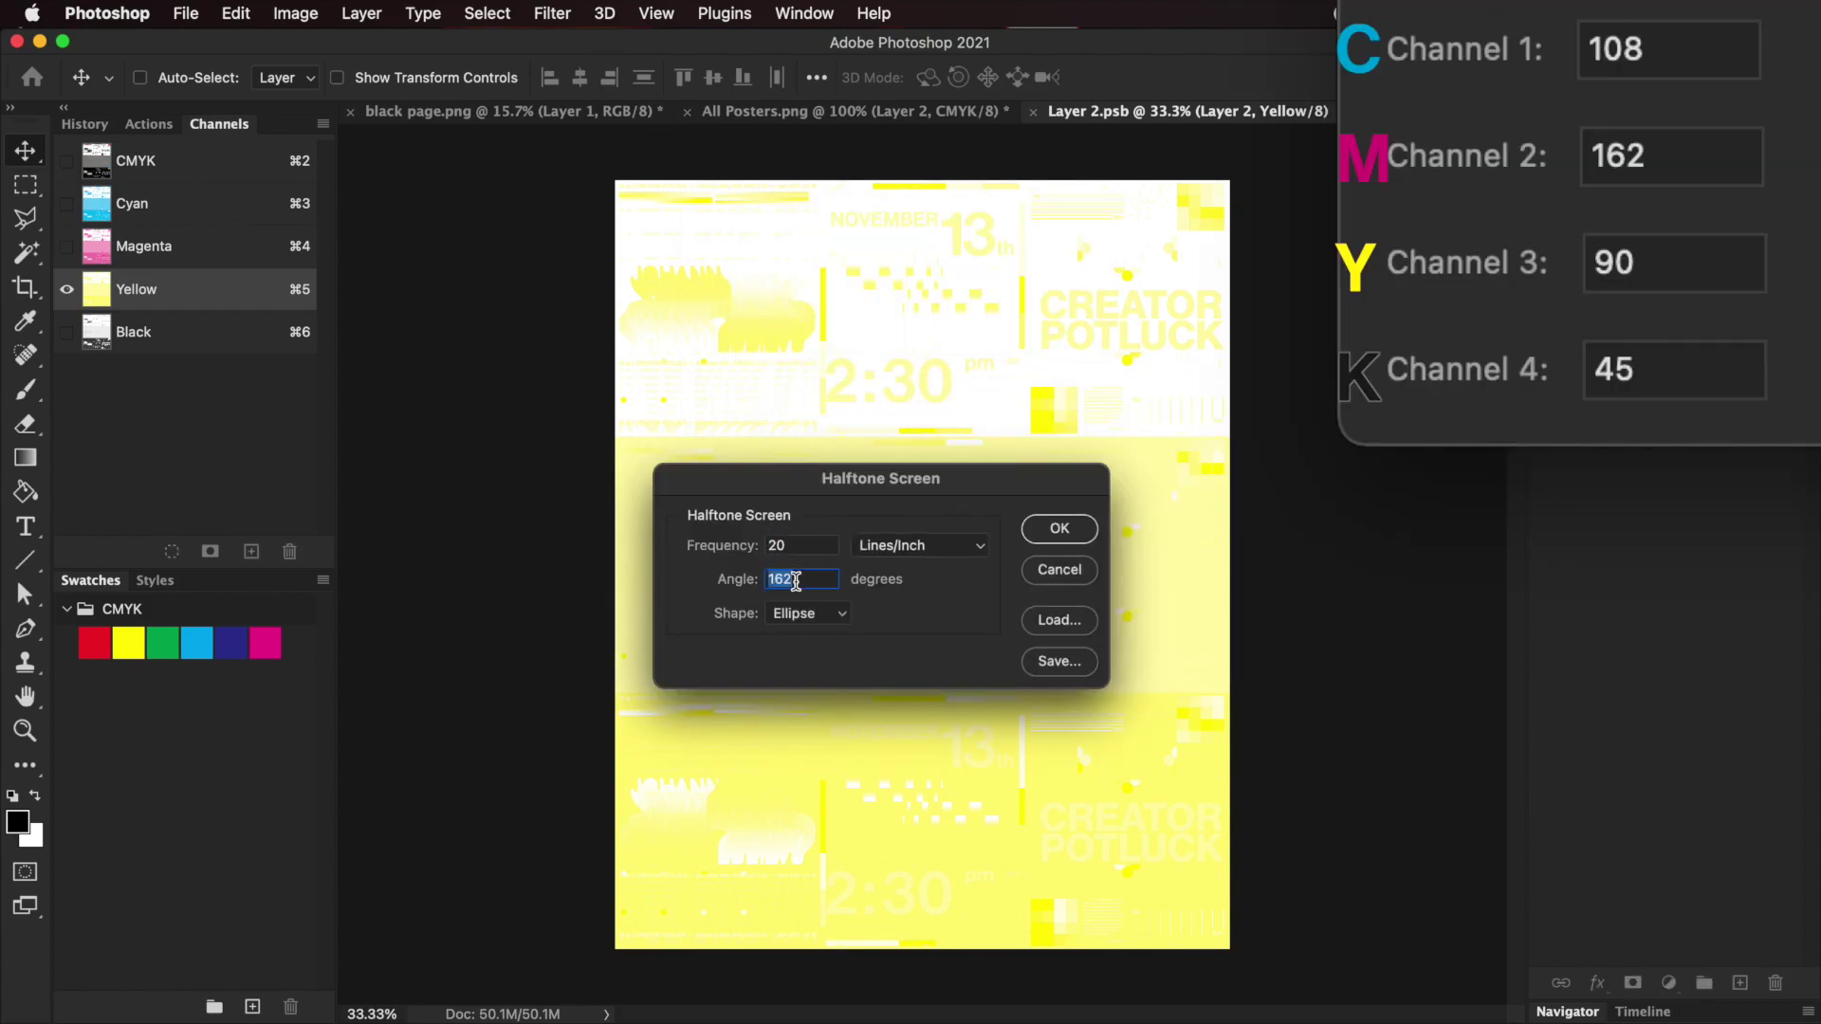
pyautogui.write('90')
pyautogui.press('Return')
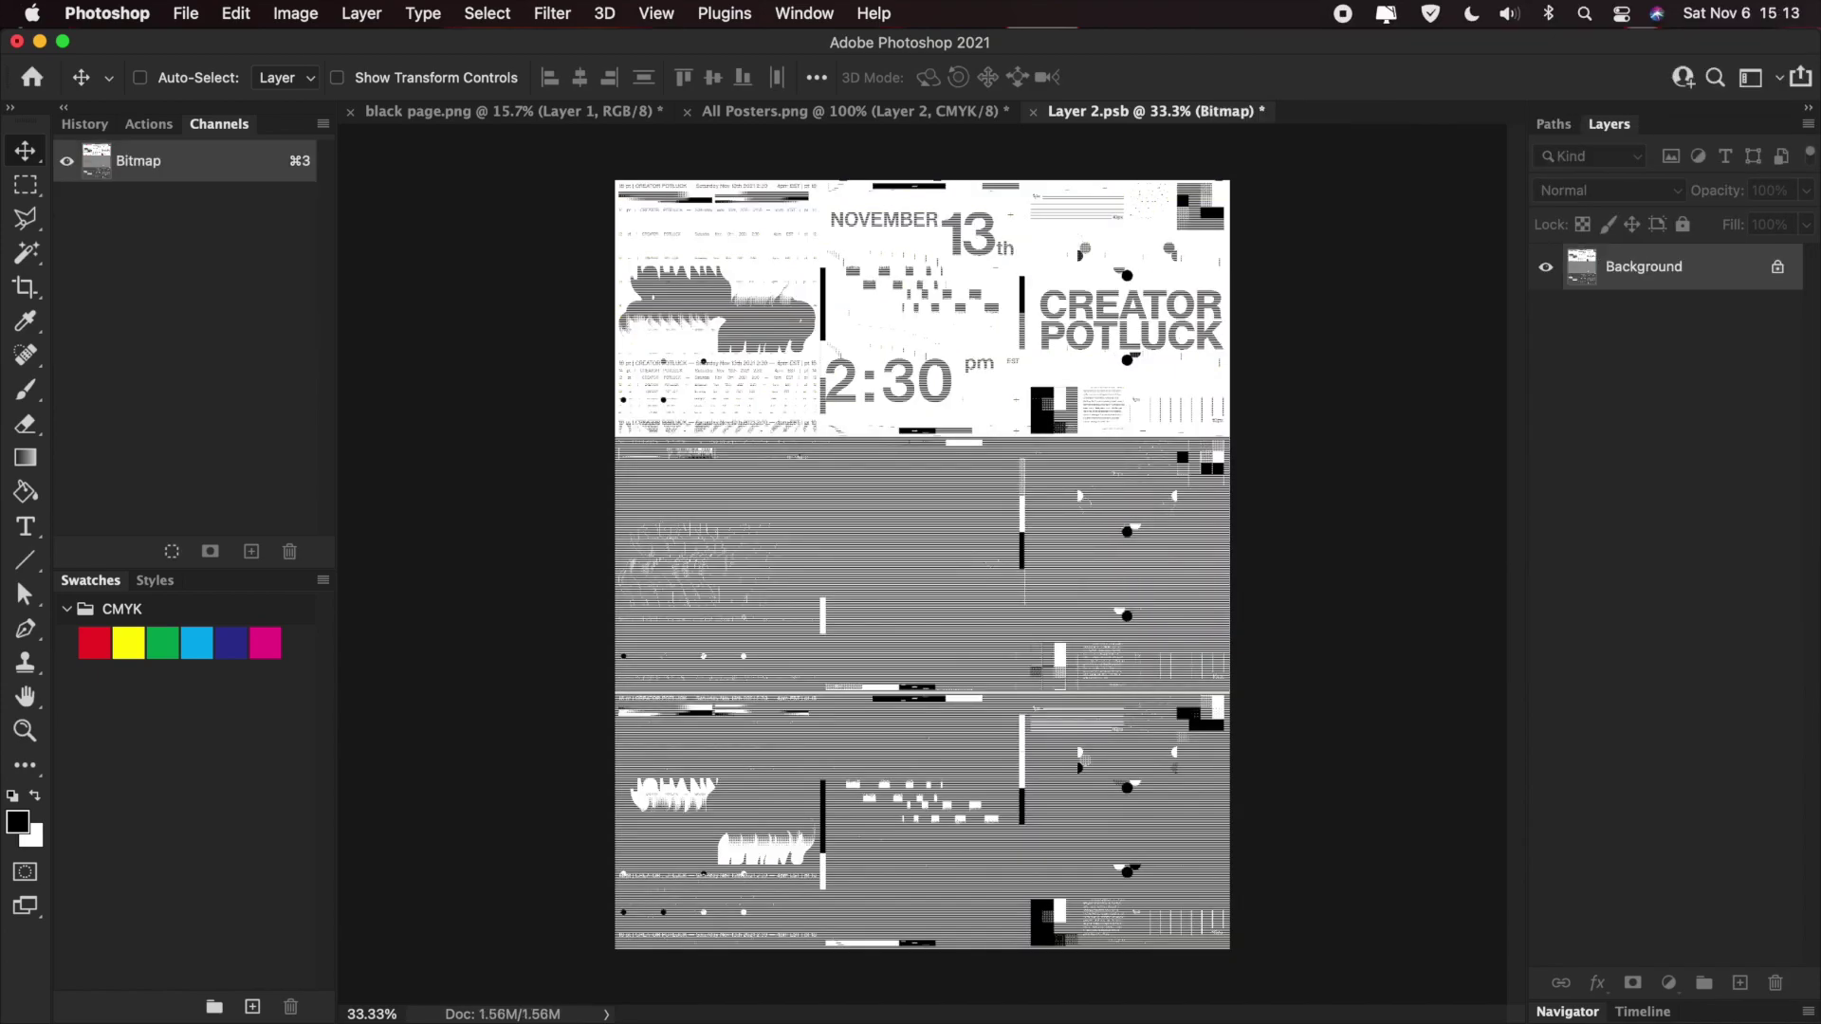
pyautogui.press('super+s')
pyautogui.click(1031, 111)
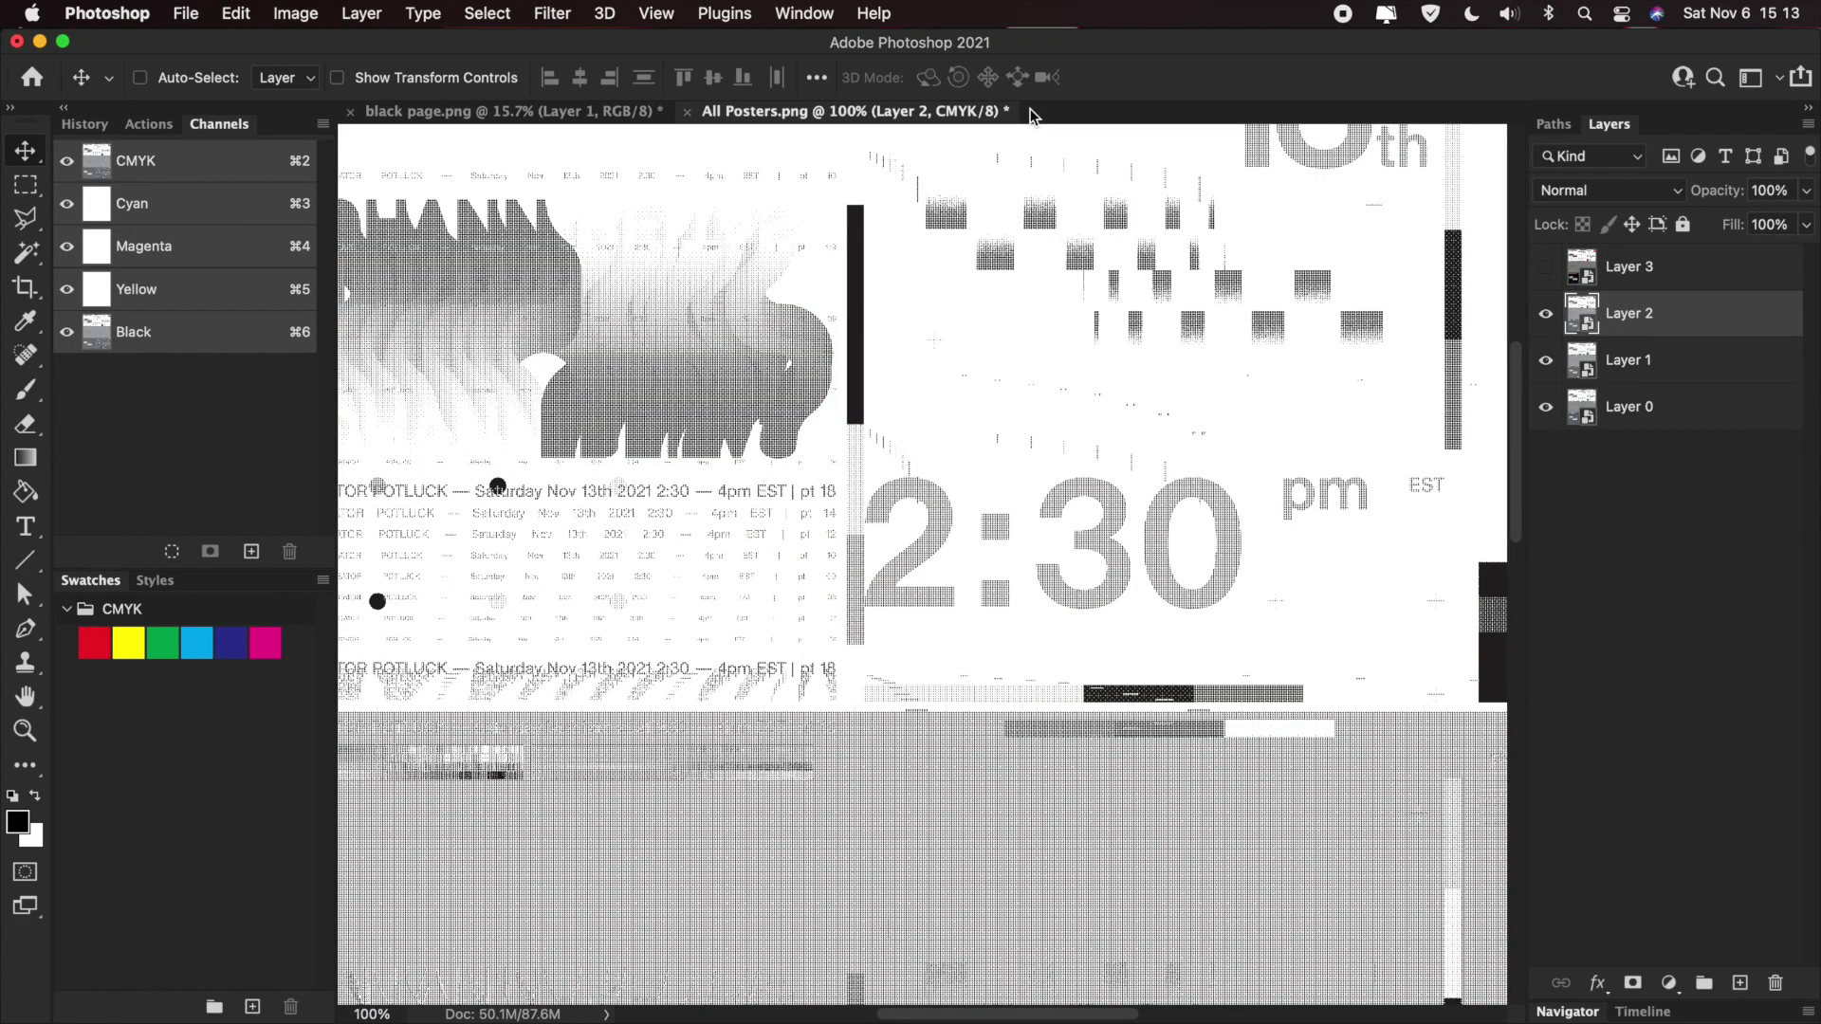
# - Show Layer 3, open its Smart Object contents and isolate the Black channel
pyautogui.click(1546, 267)
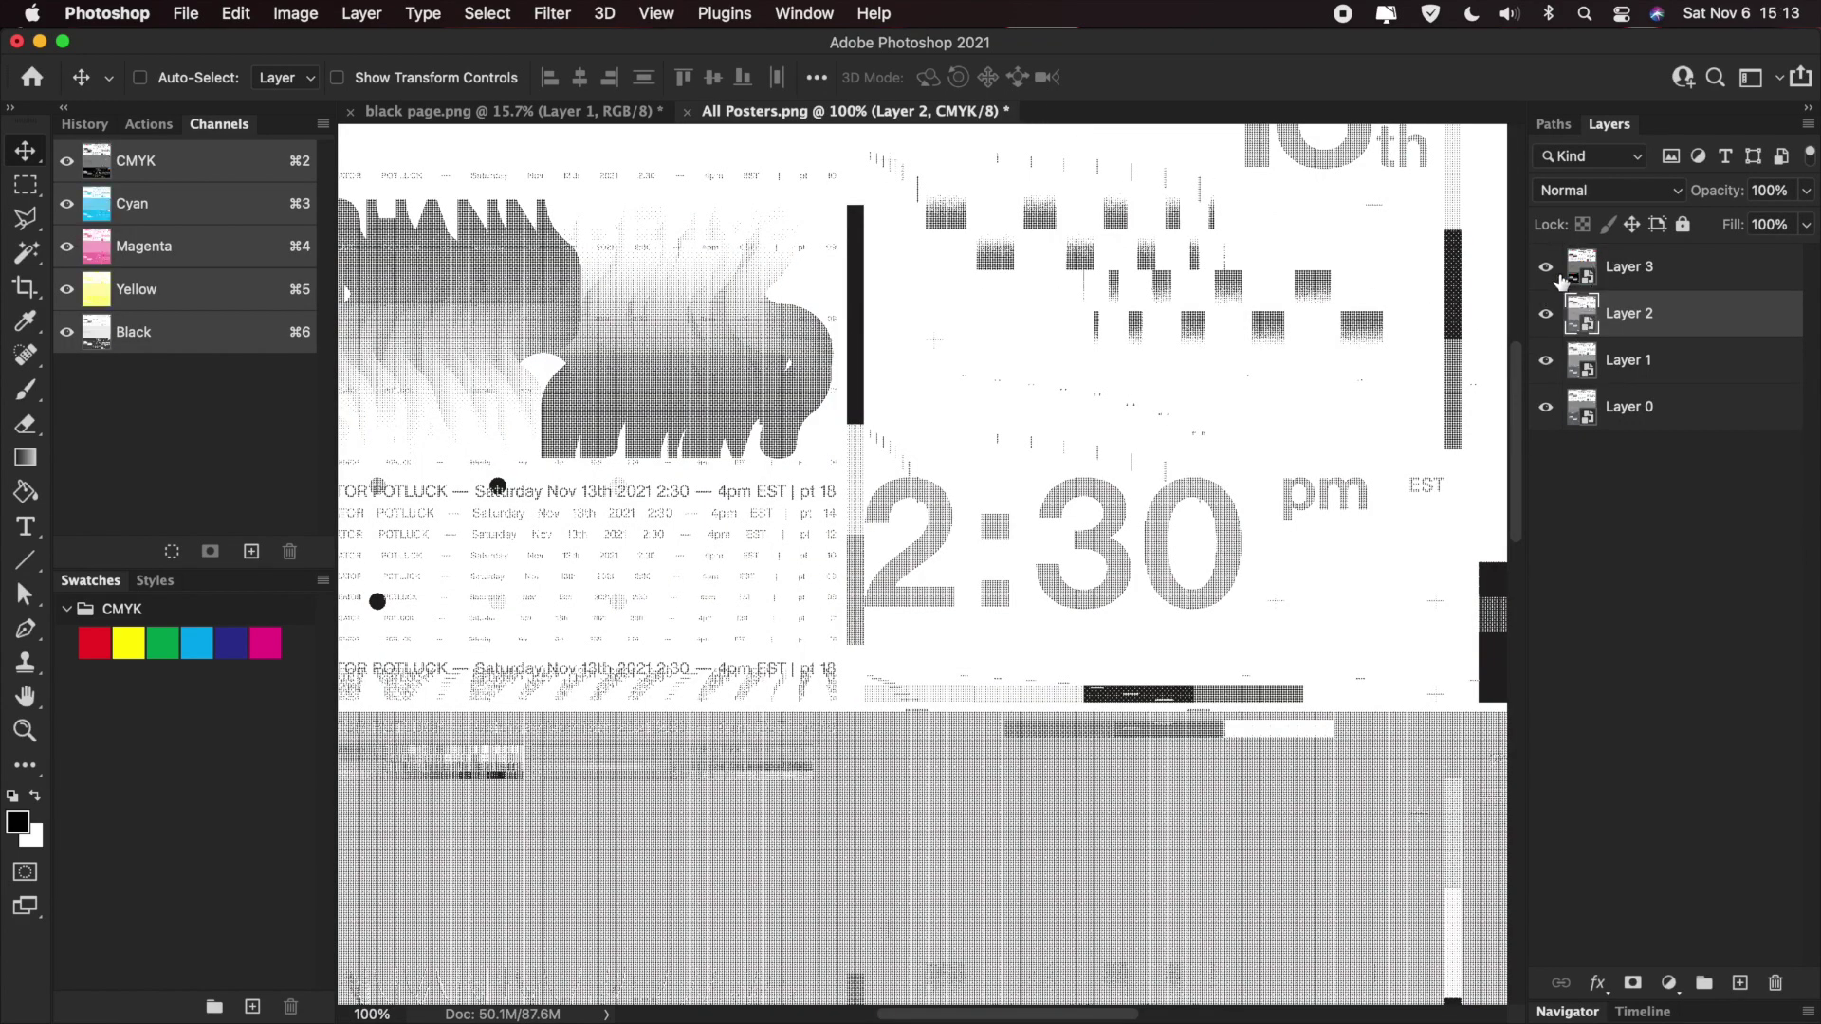
pyautogui.click(1665, 273)
pyautogui.rightClick(1667, 276)
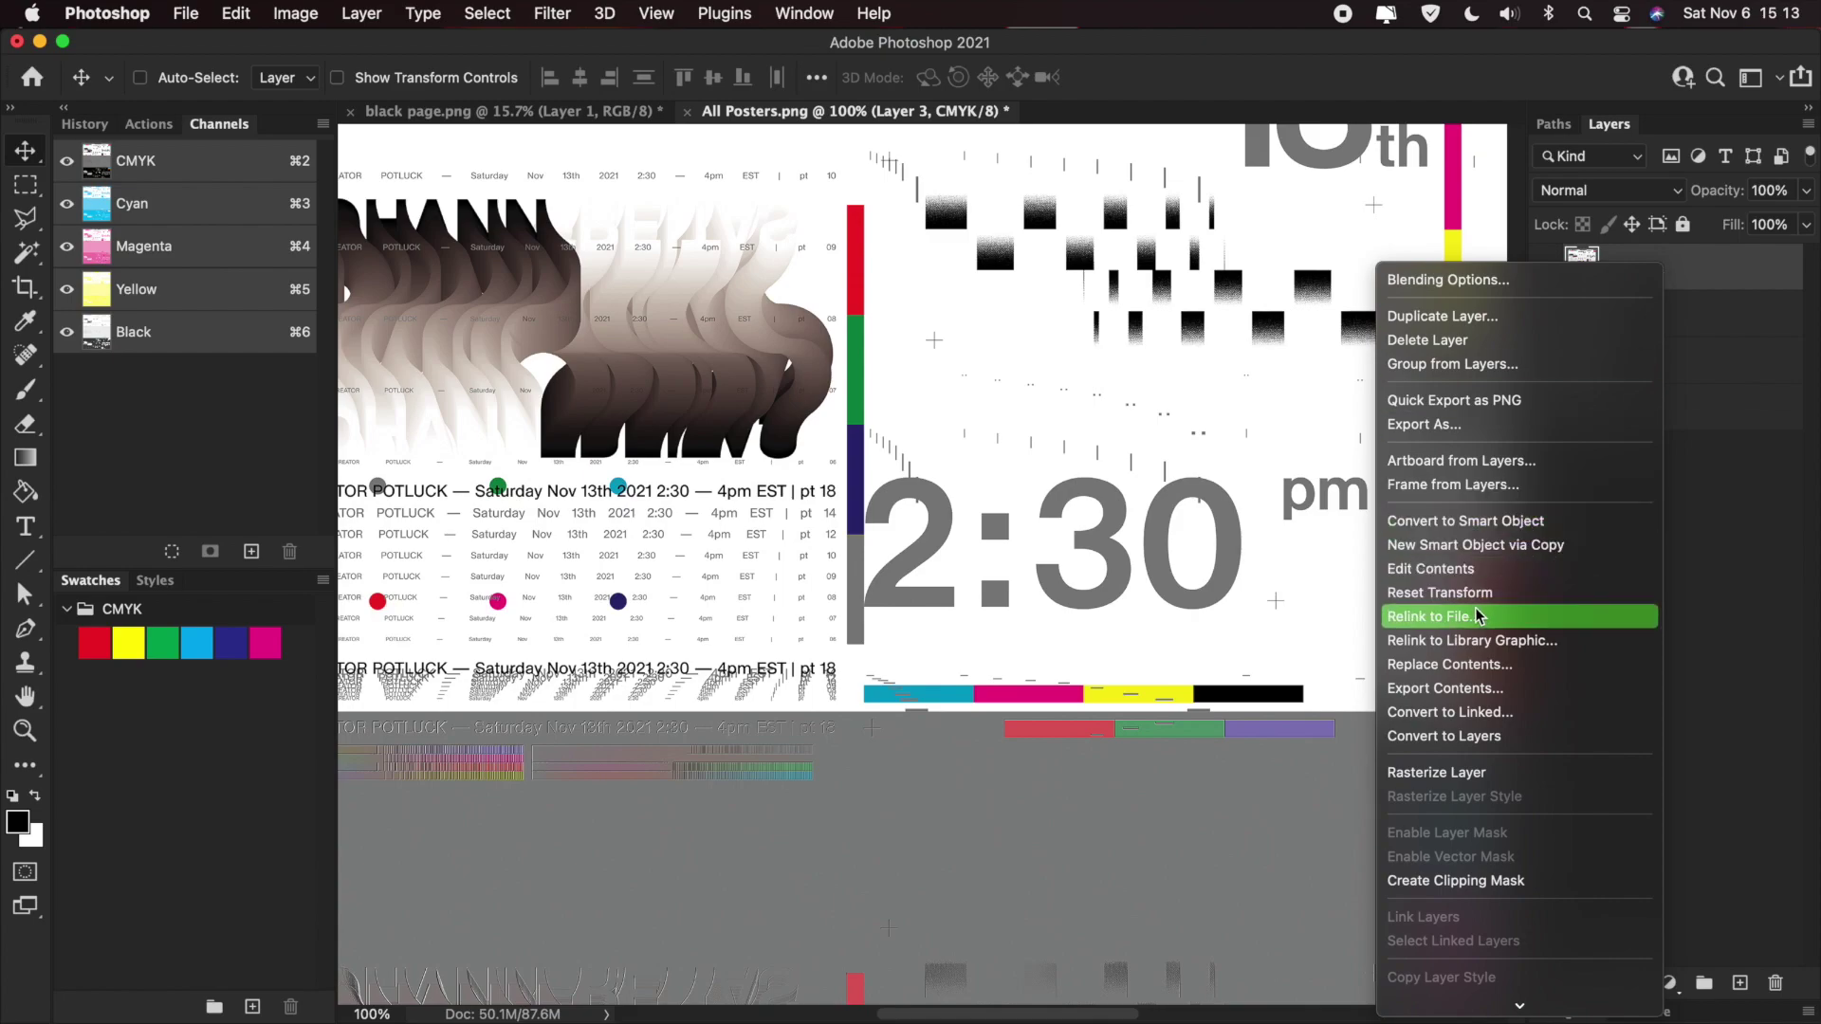
pyautogui.click(1448, 573)
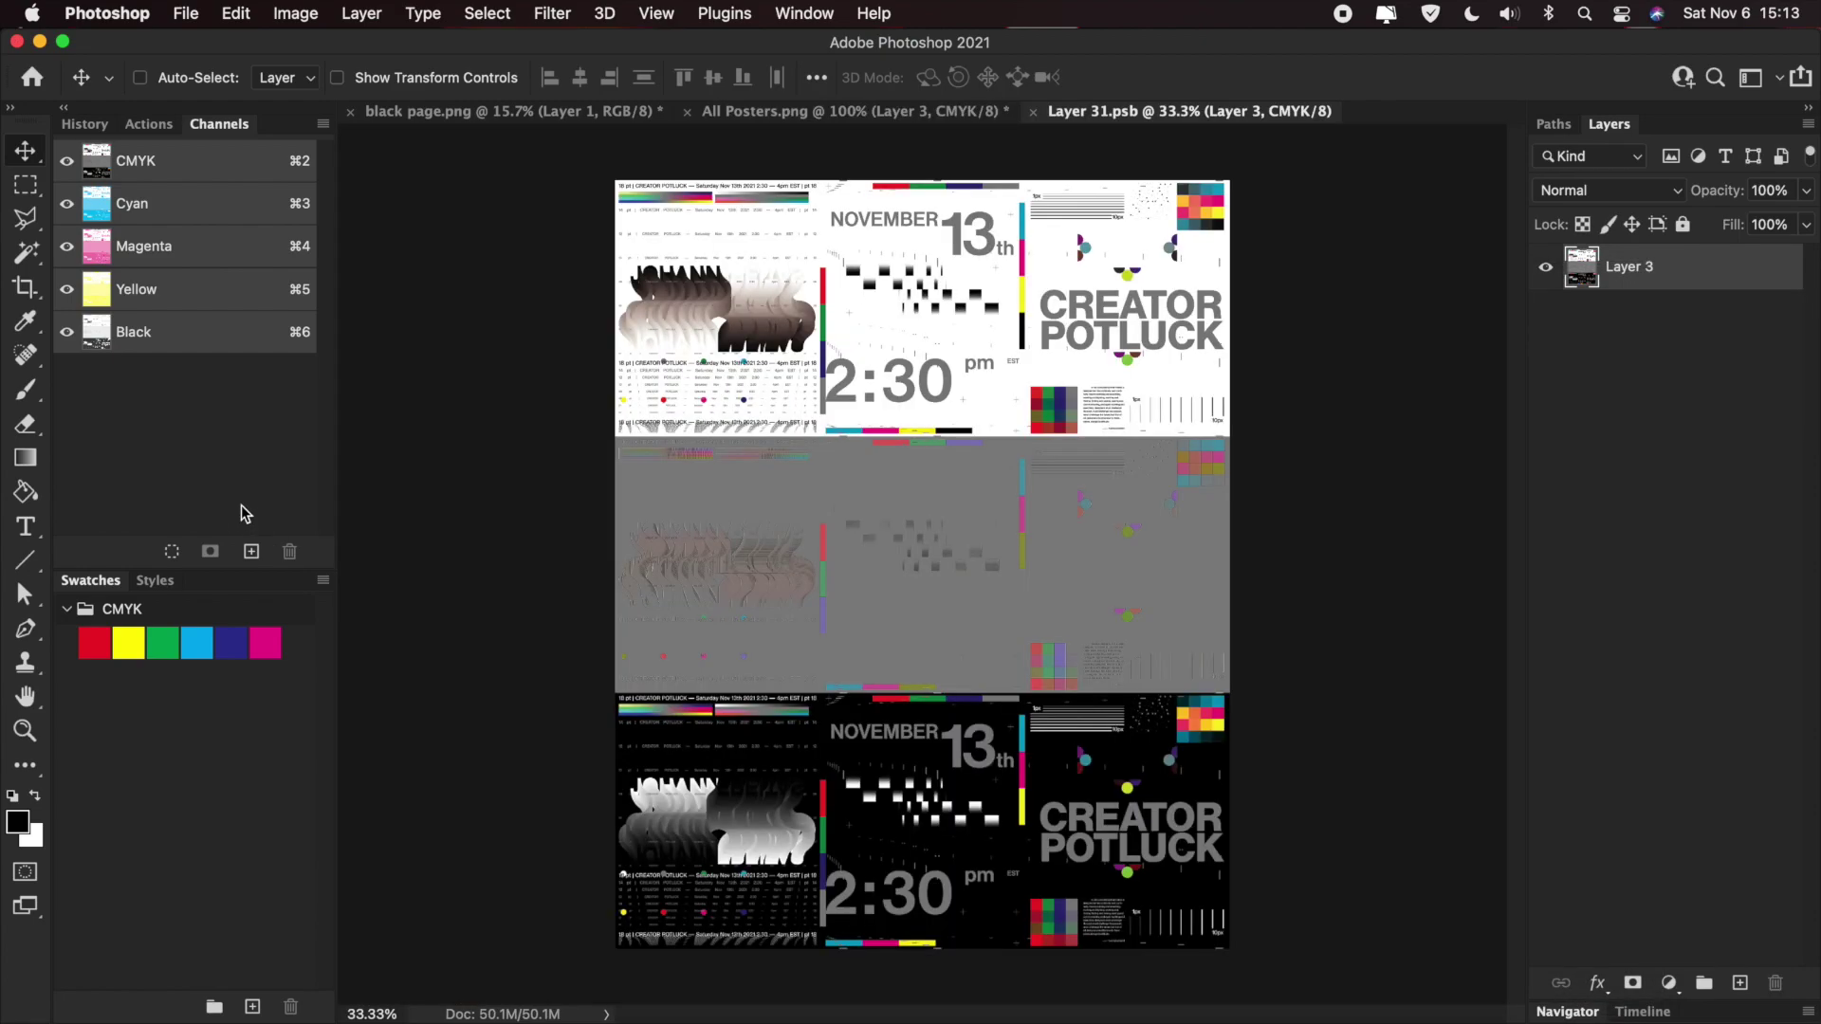
pyautogui.click(197, 327)
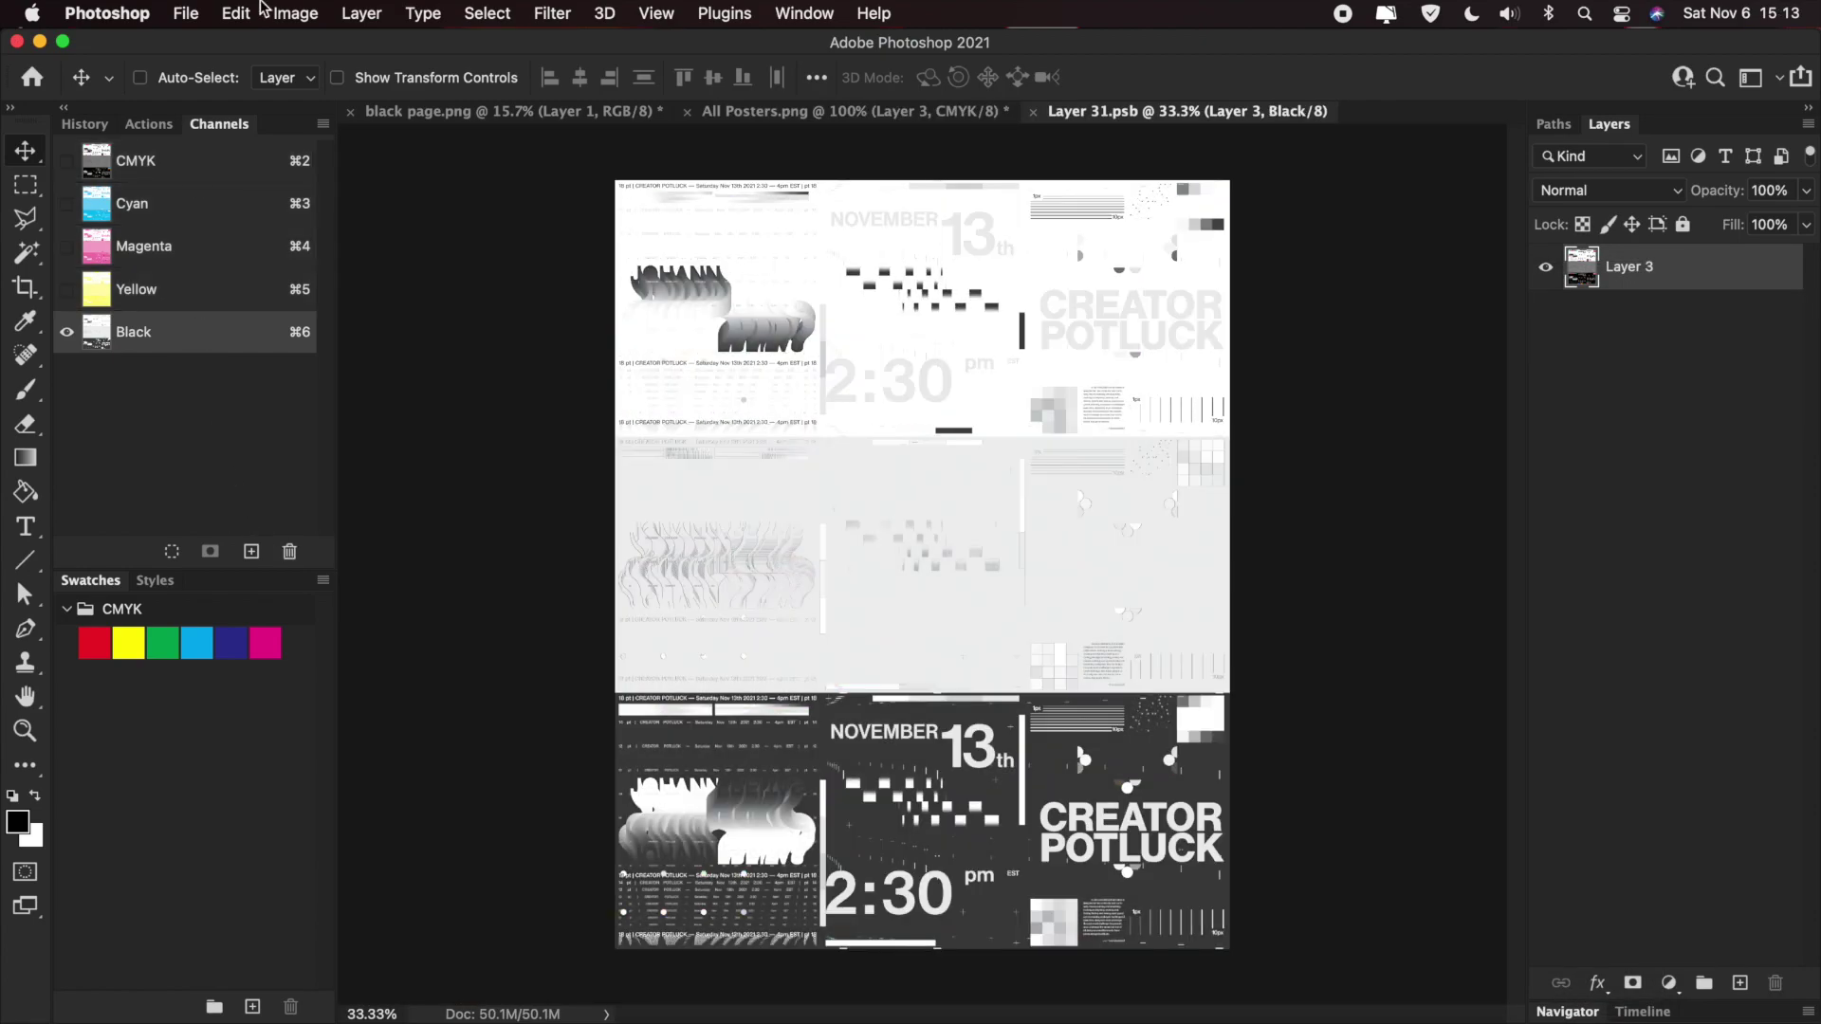
# - Flatten the Black channel and convert it to Bitmap at 72 pixels/inch output with the Halftone Screen method
pyautogui.click(262, 14)
pyautogui.moveTo(303, 40)
pyautogui.click(669, 45)
pyautogui.press('Return')
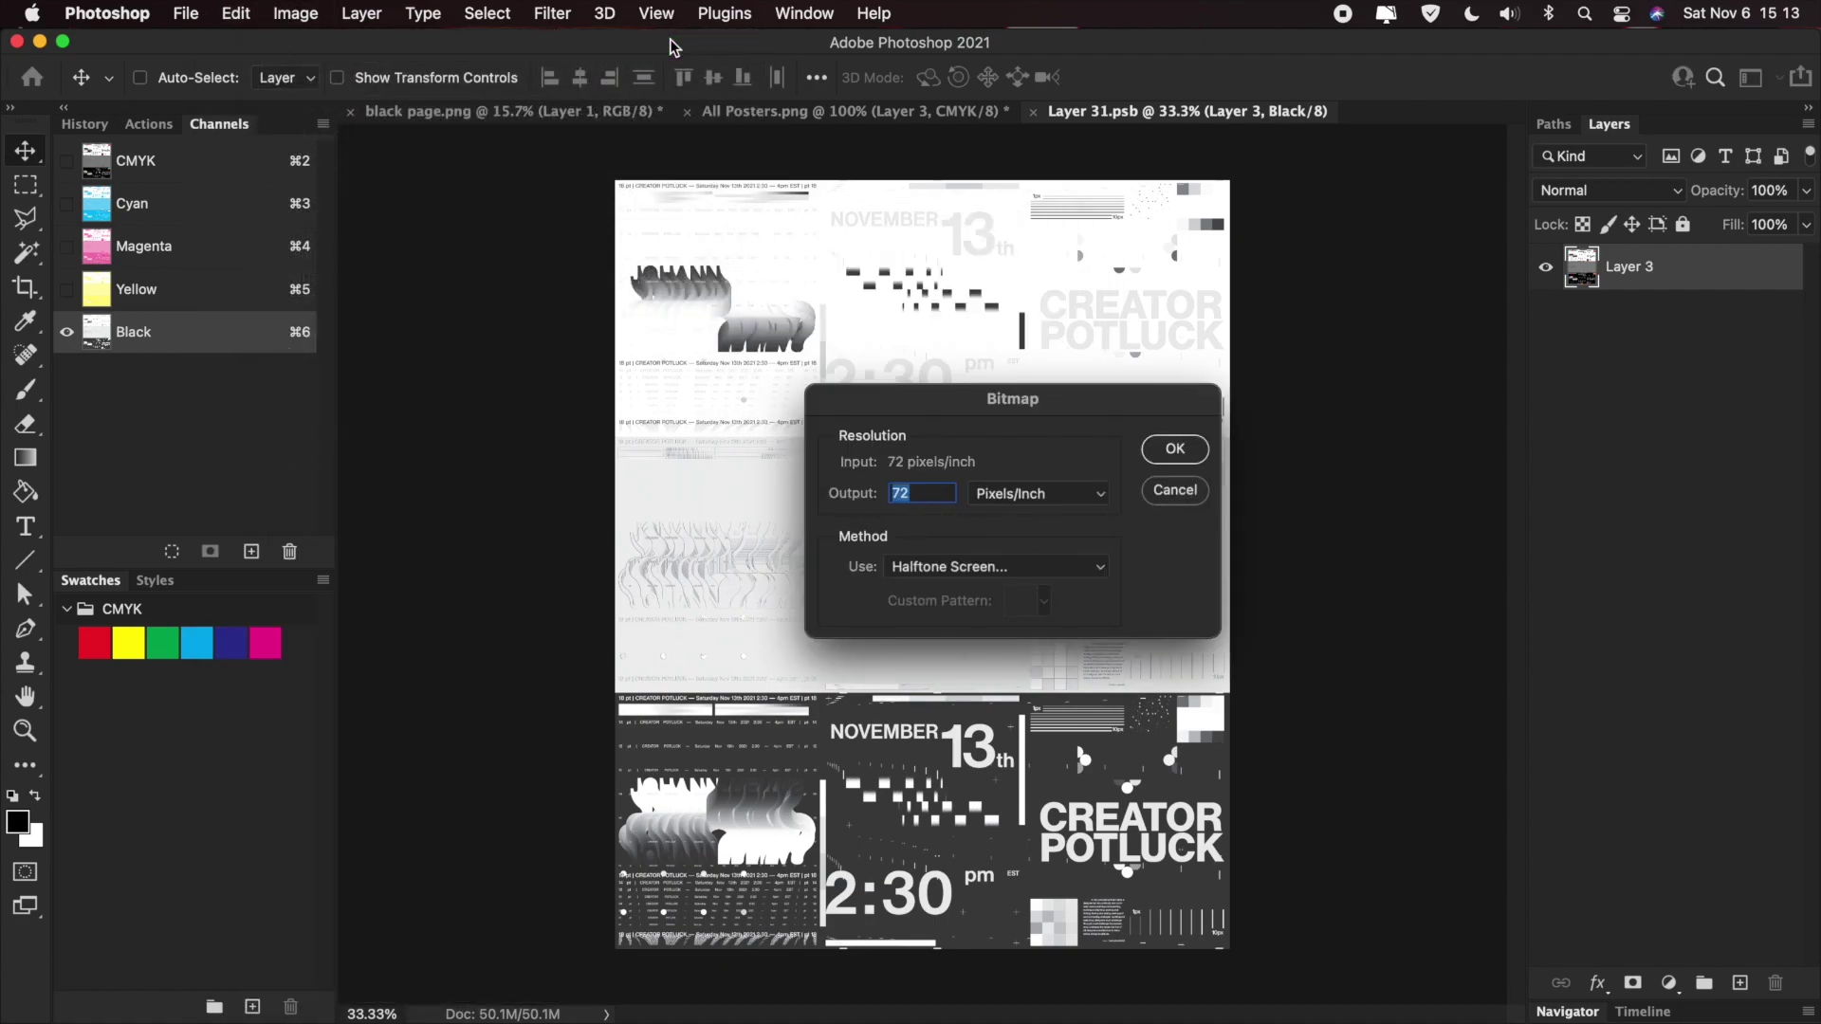
pyautogui.press('Return')
# - Apply a 20 lines/inch Ellipse halftone screen at 45 degrees to the black image, and save and close it
pyautogui.press('Tab')
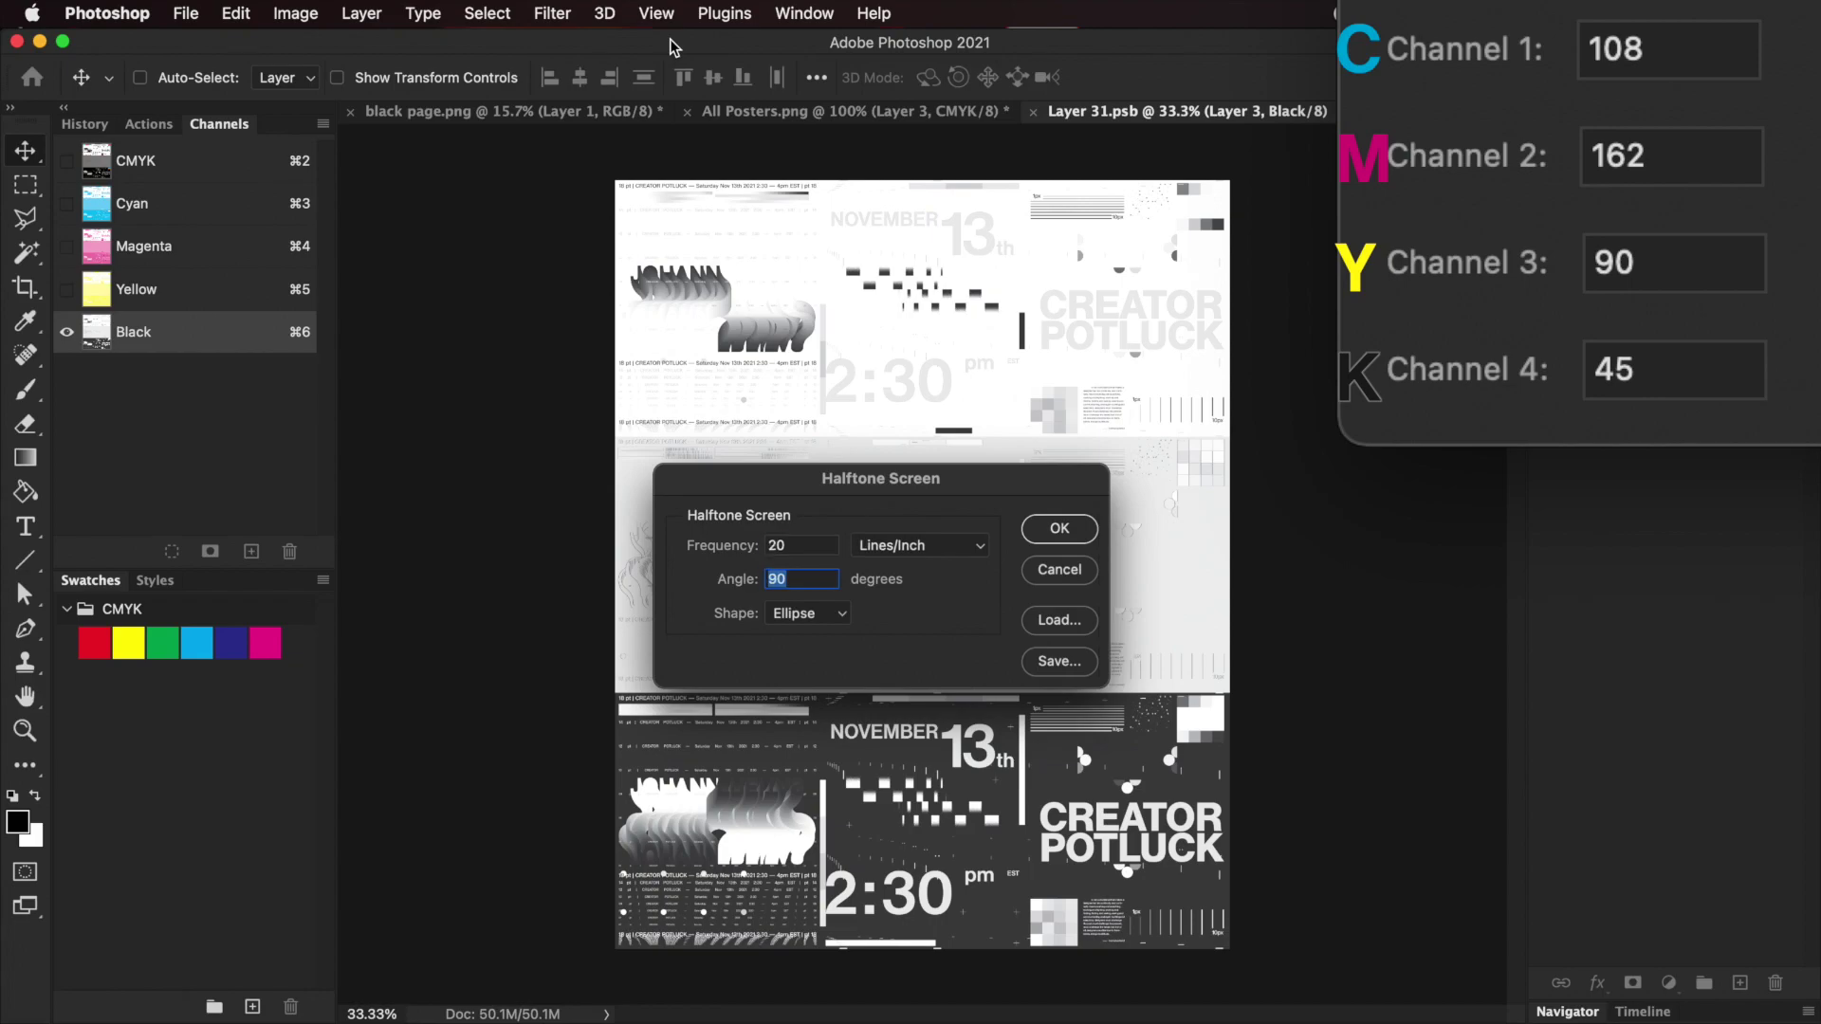
pyautogui.write('45')
pyautogui.click(1060, 537)
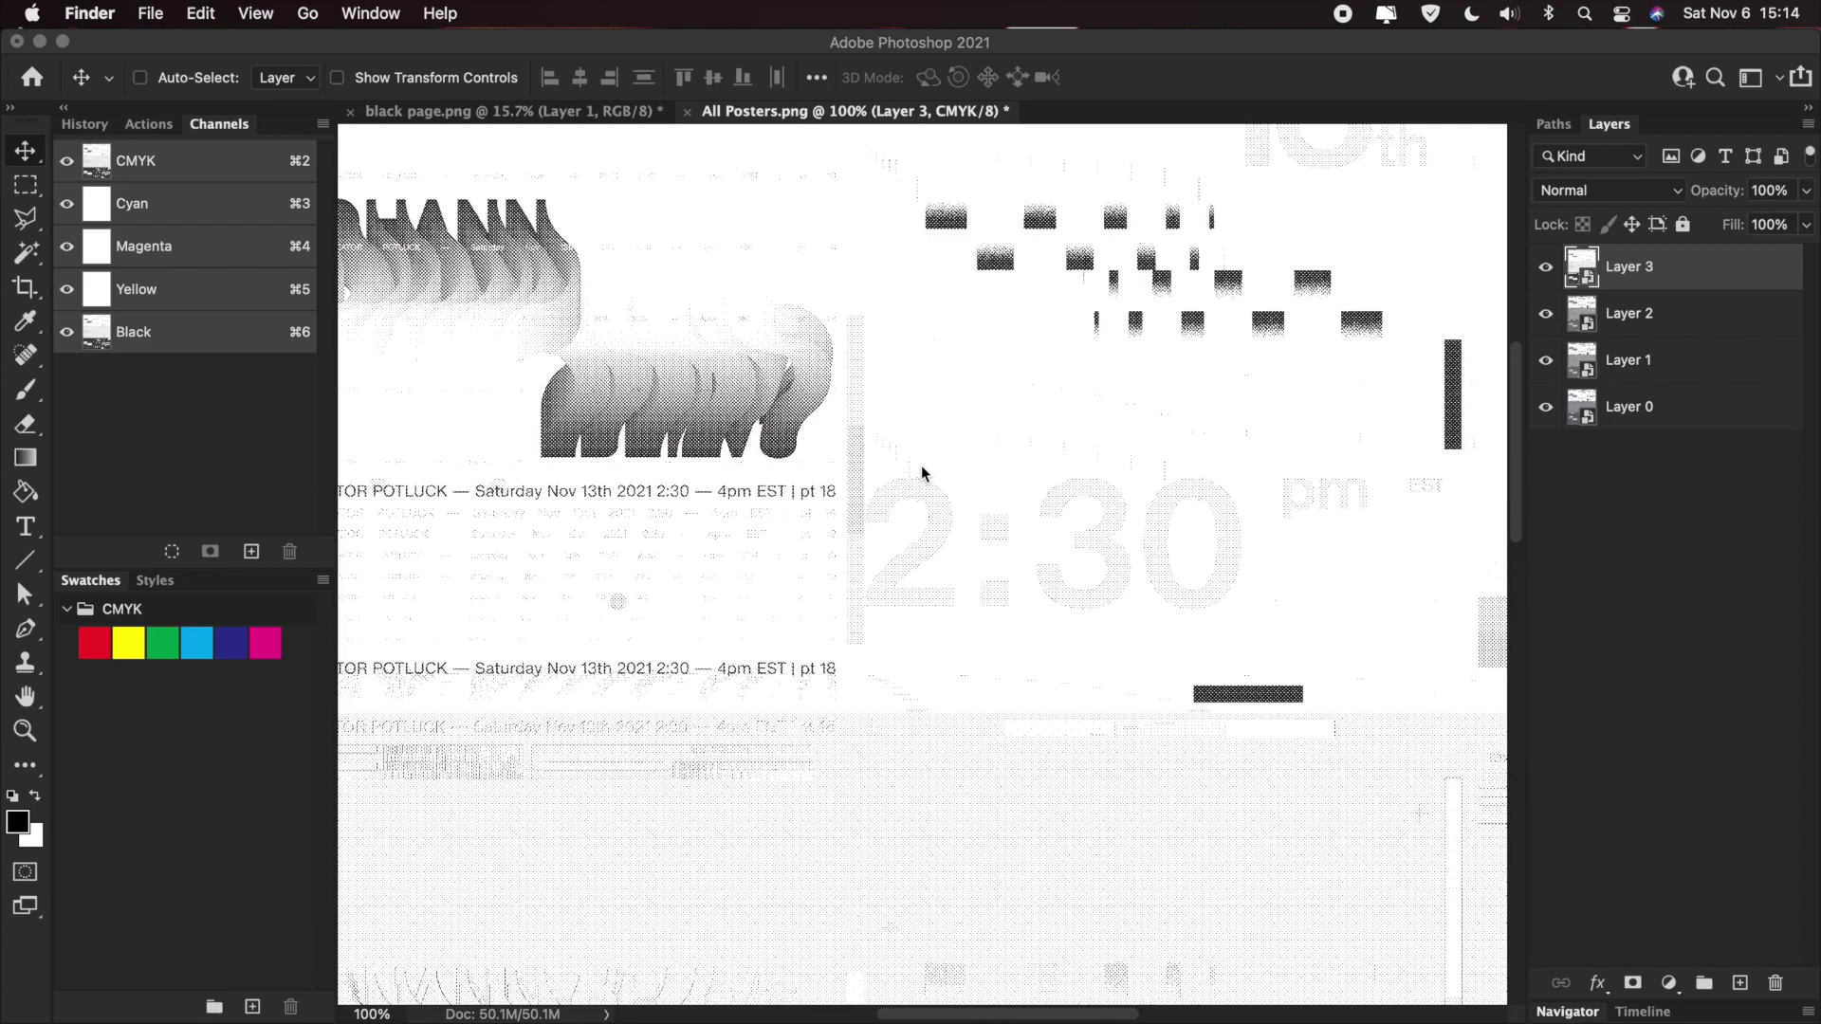
# - Rasterize the four Smart Object layers, Layer 3, Layer 2, Layer 1 and Layer 0
pyautogui.click(1727, 550)
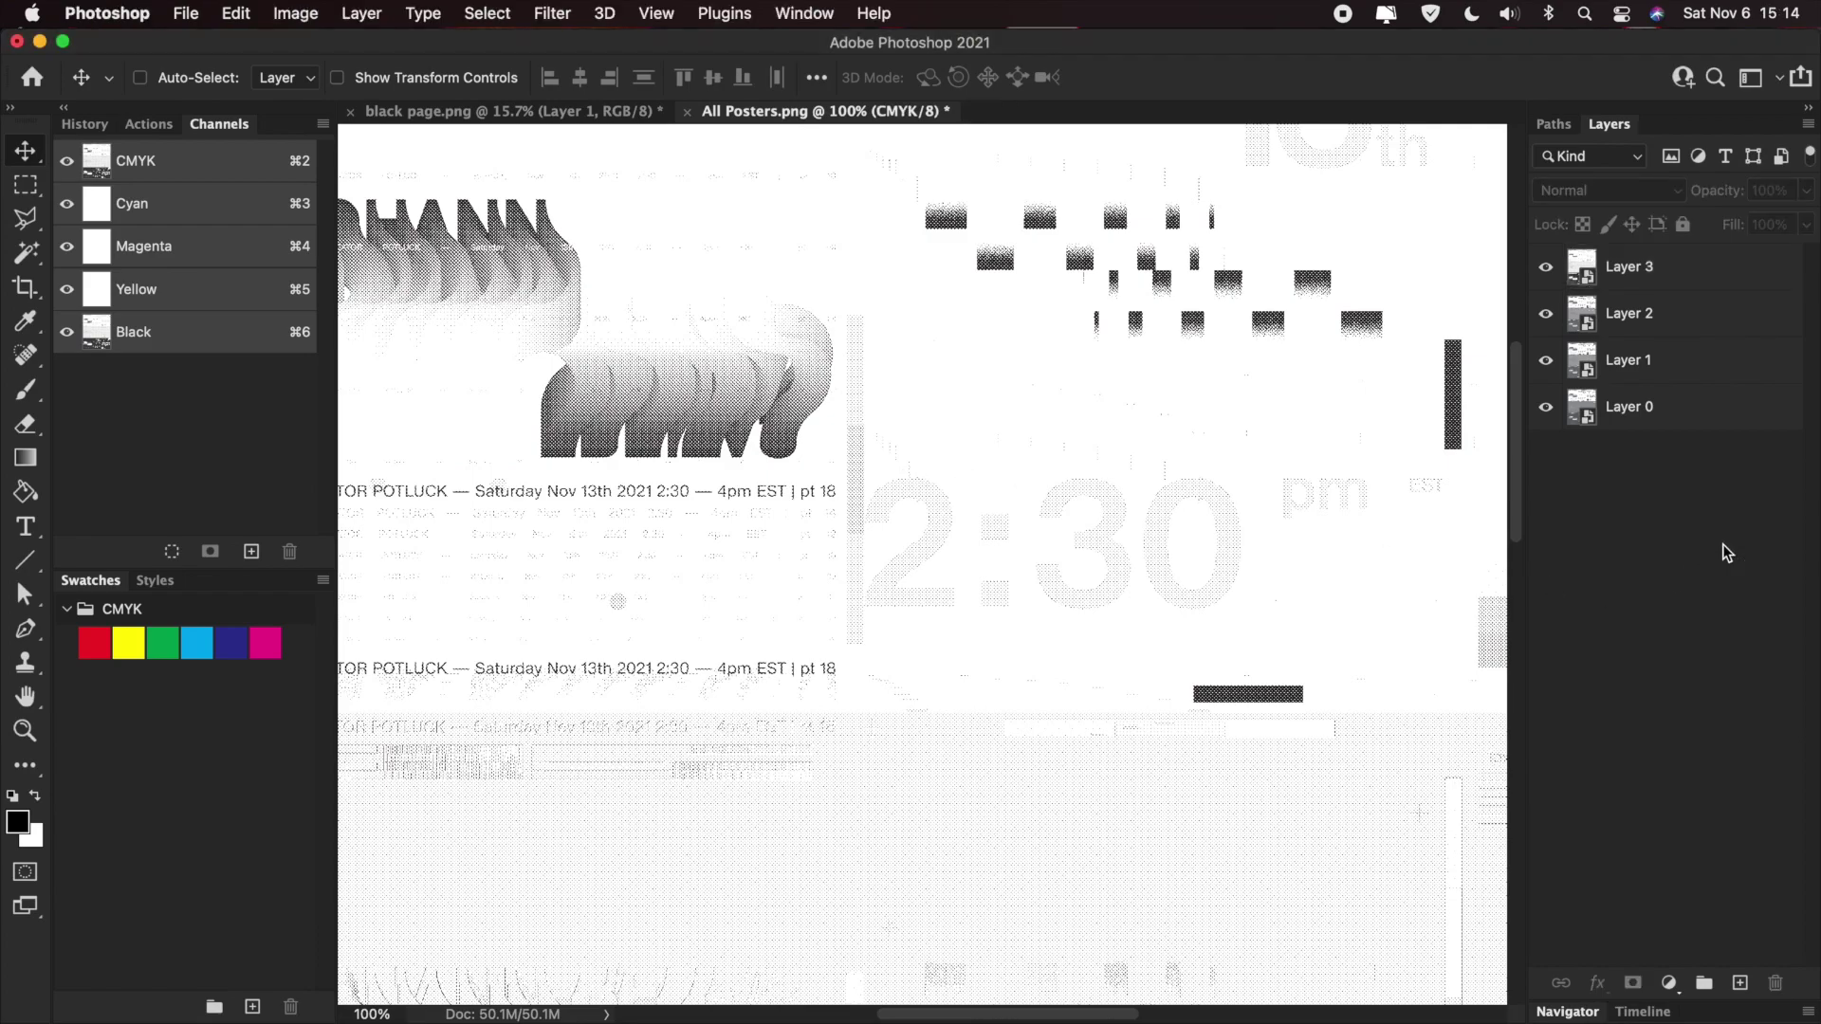
pyautogui.rightClick(1699, 260)
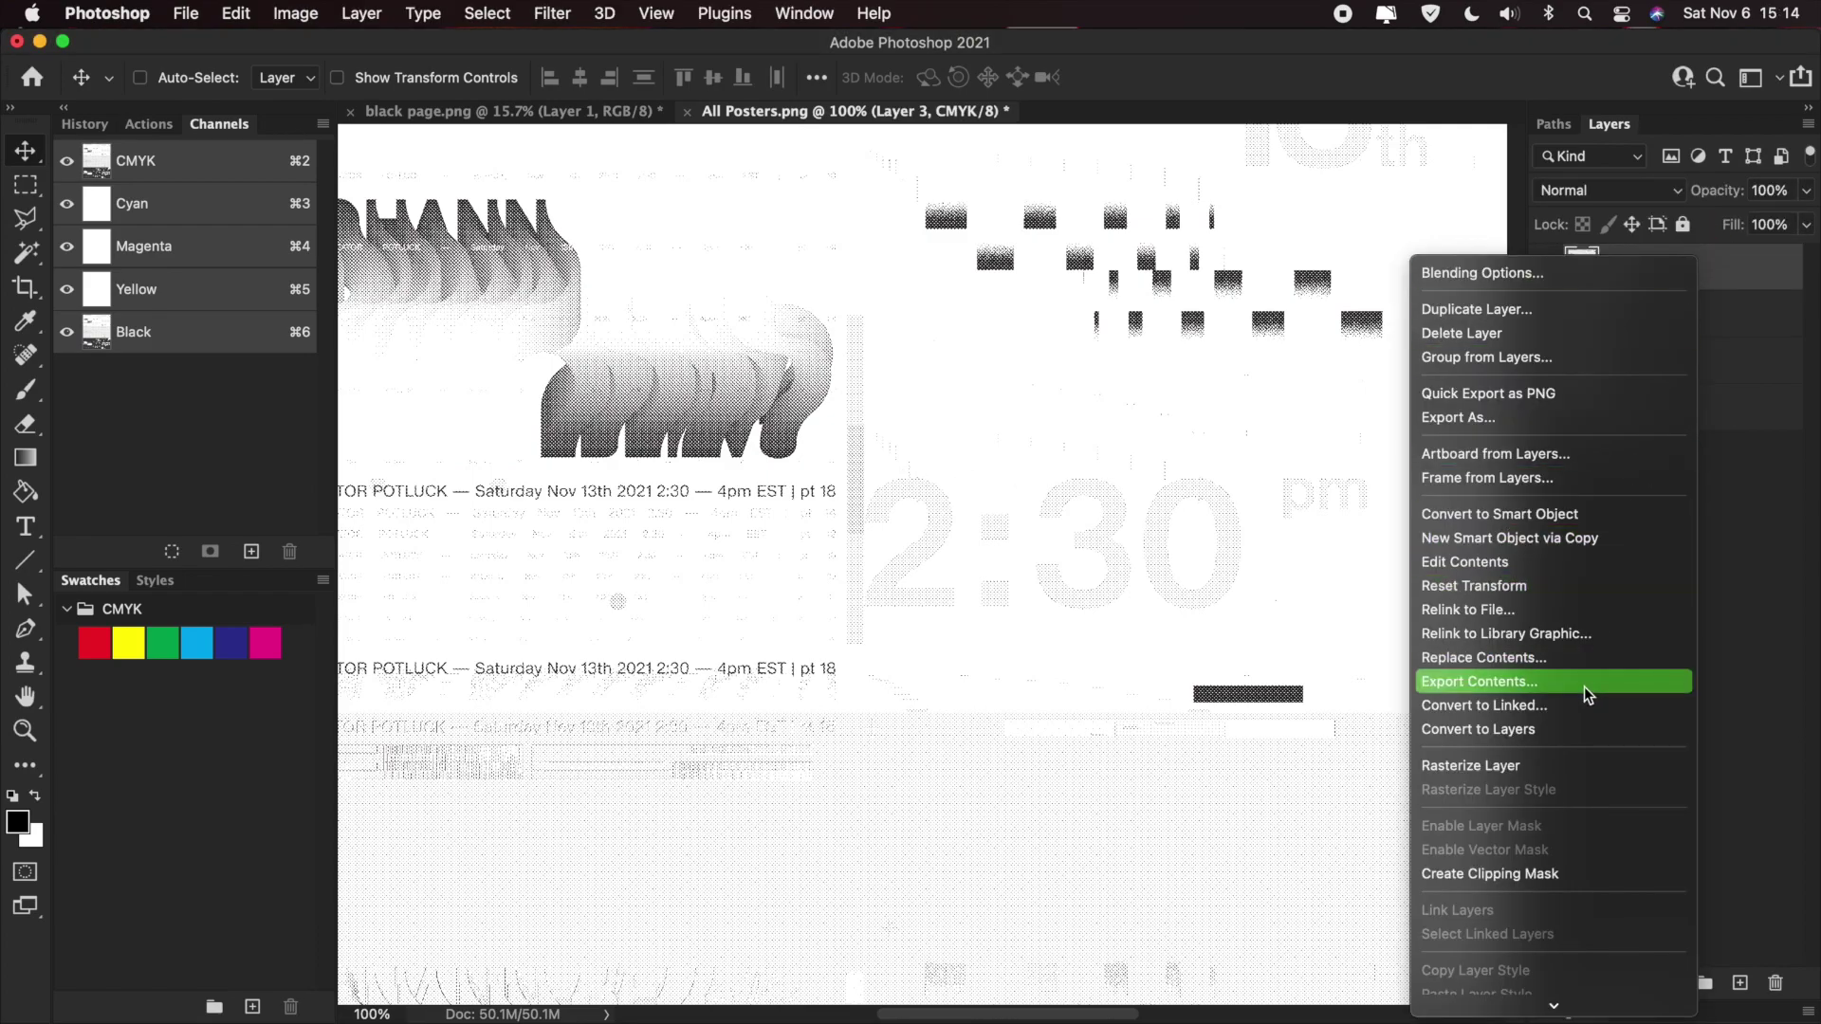
pyautogui.click(1547, 766)
pyautogui.rightClick(1699, 321)
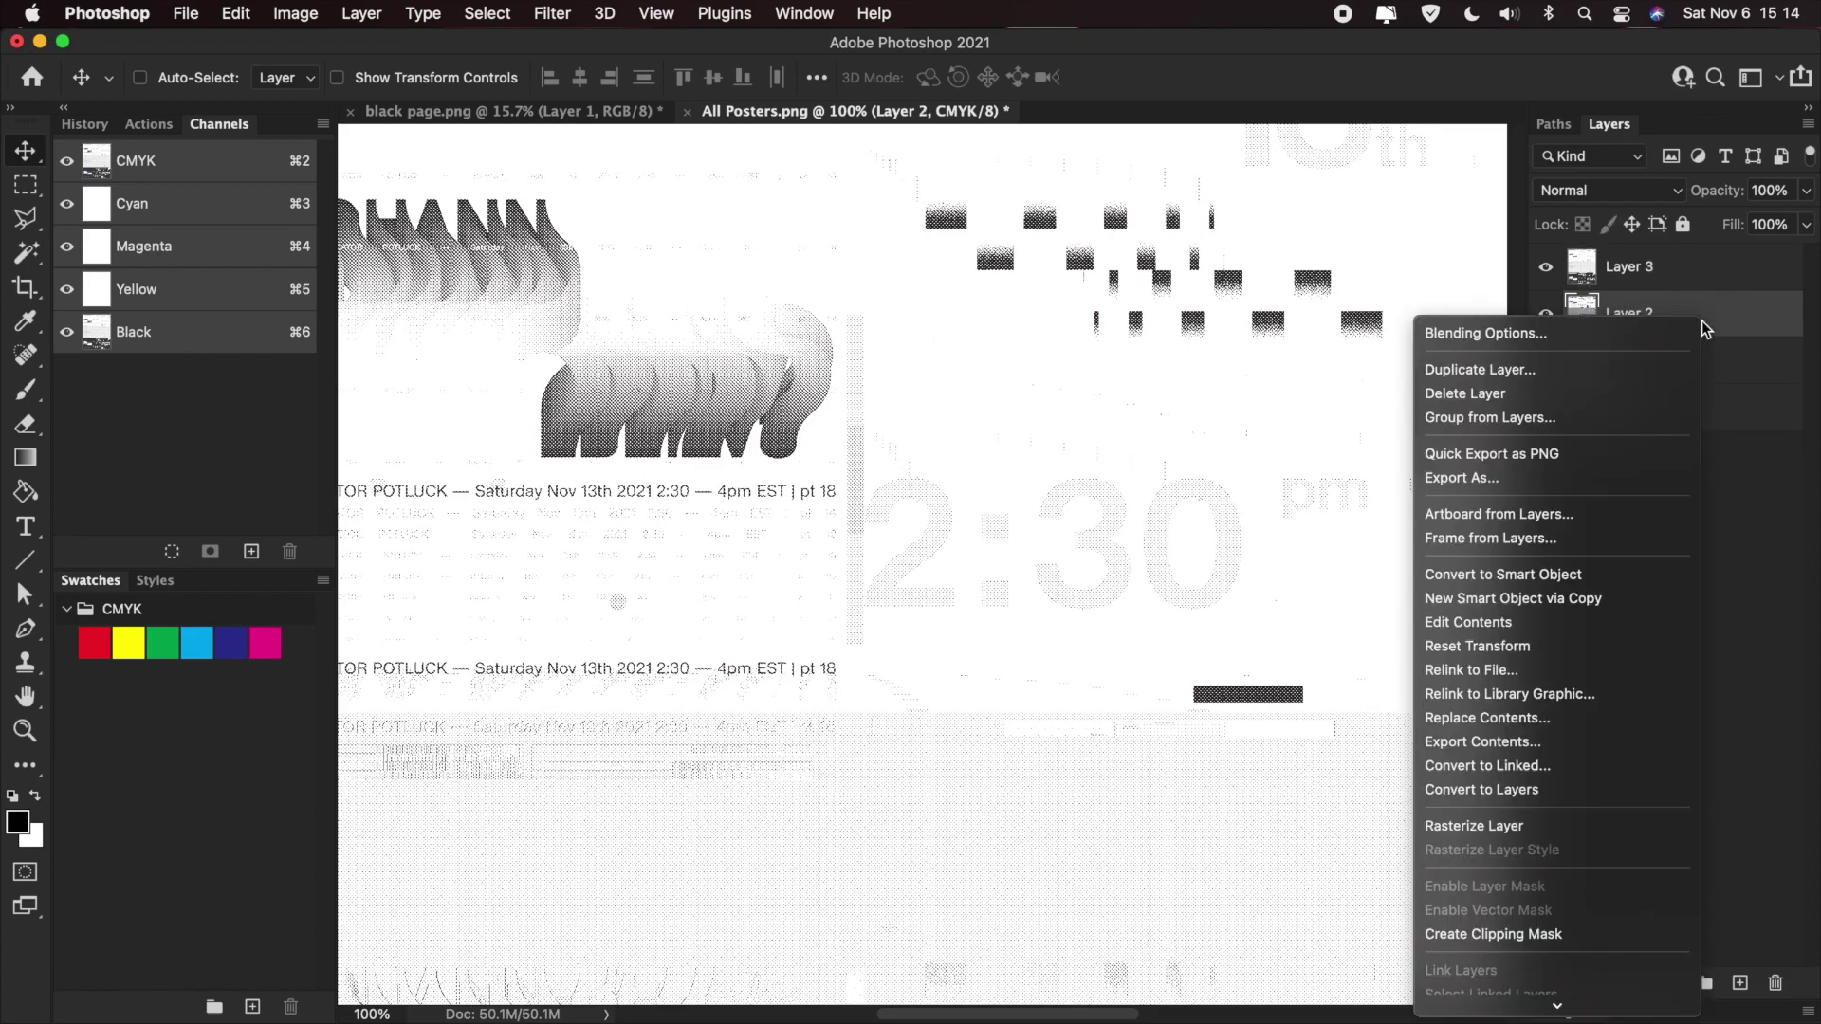
pyautogui.click(1529, 835)
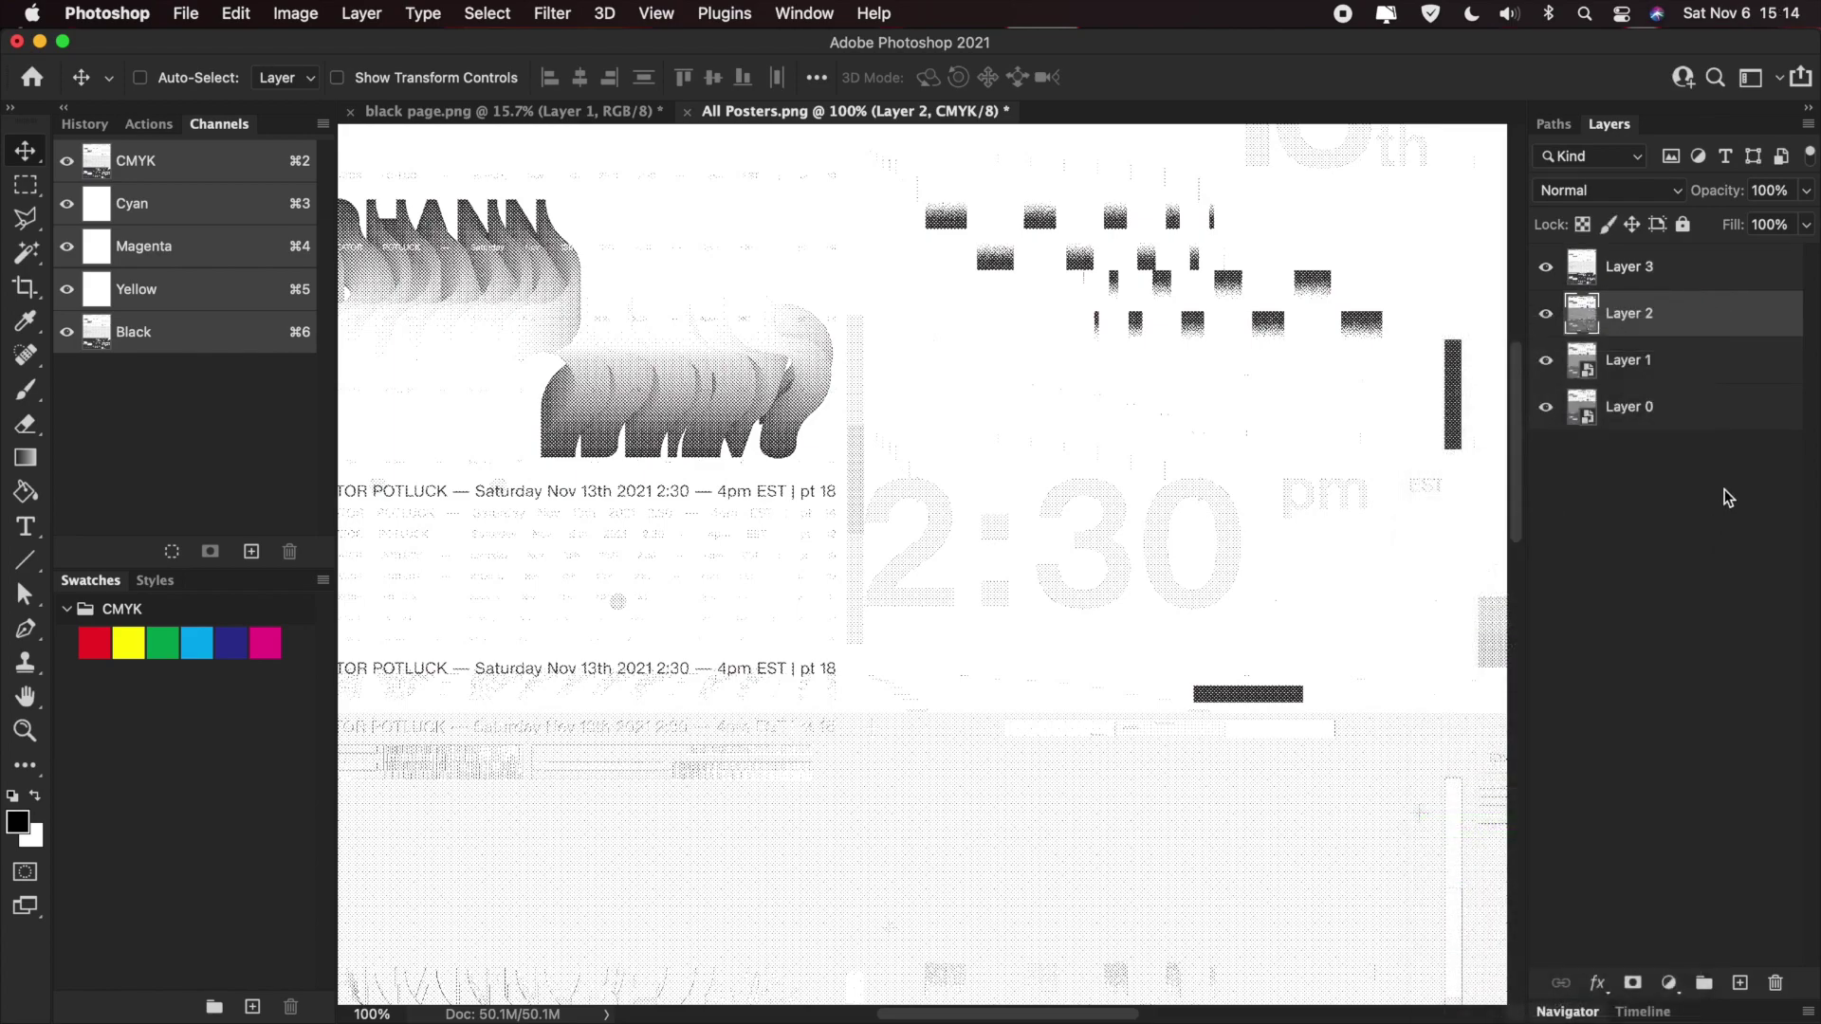
pyautogui.rightClick(1708, 361)
pyautogui.click(1563, 865)
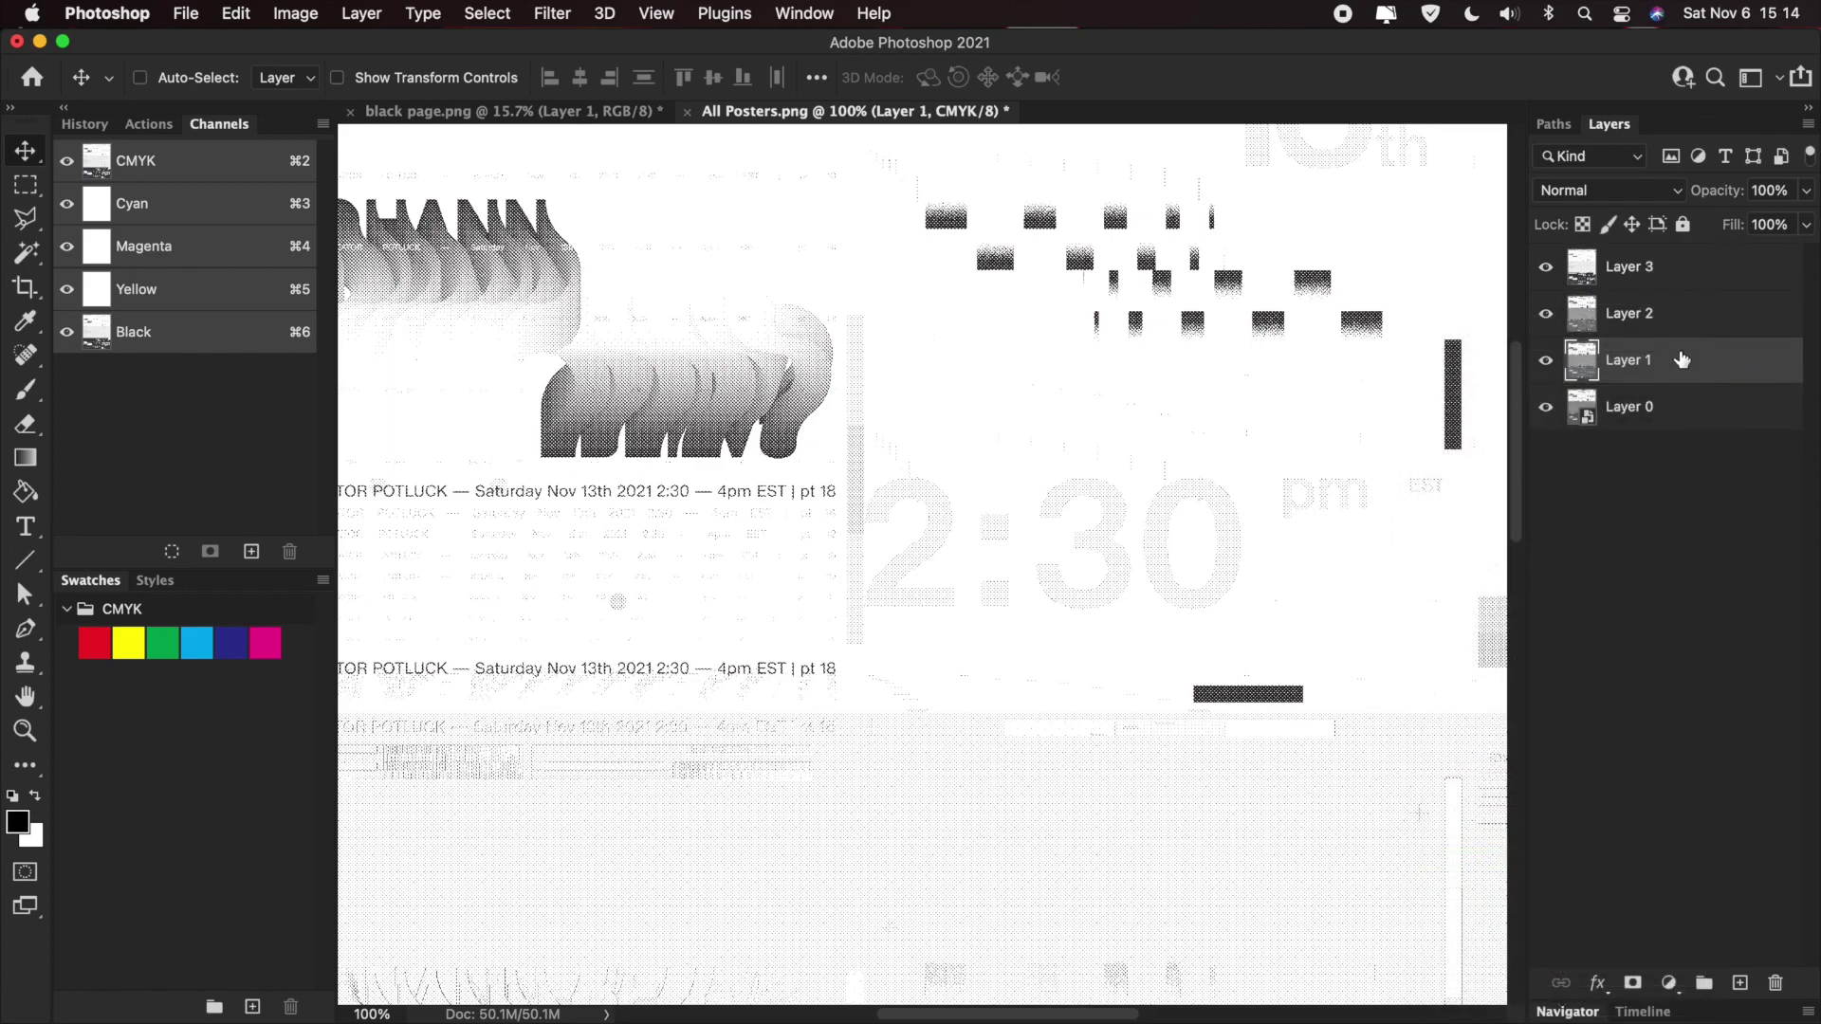
pyautogui.rightClick(1692, 417)
pyautogui.click(1476, 922)
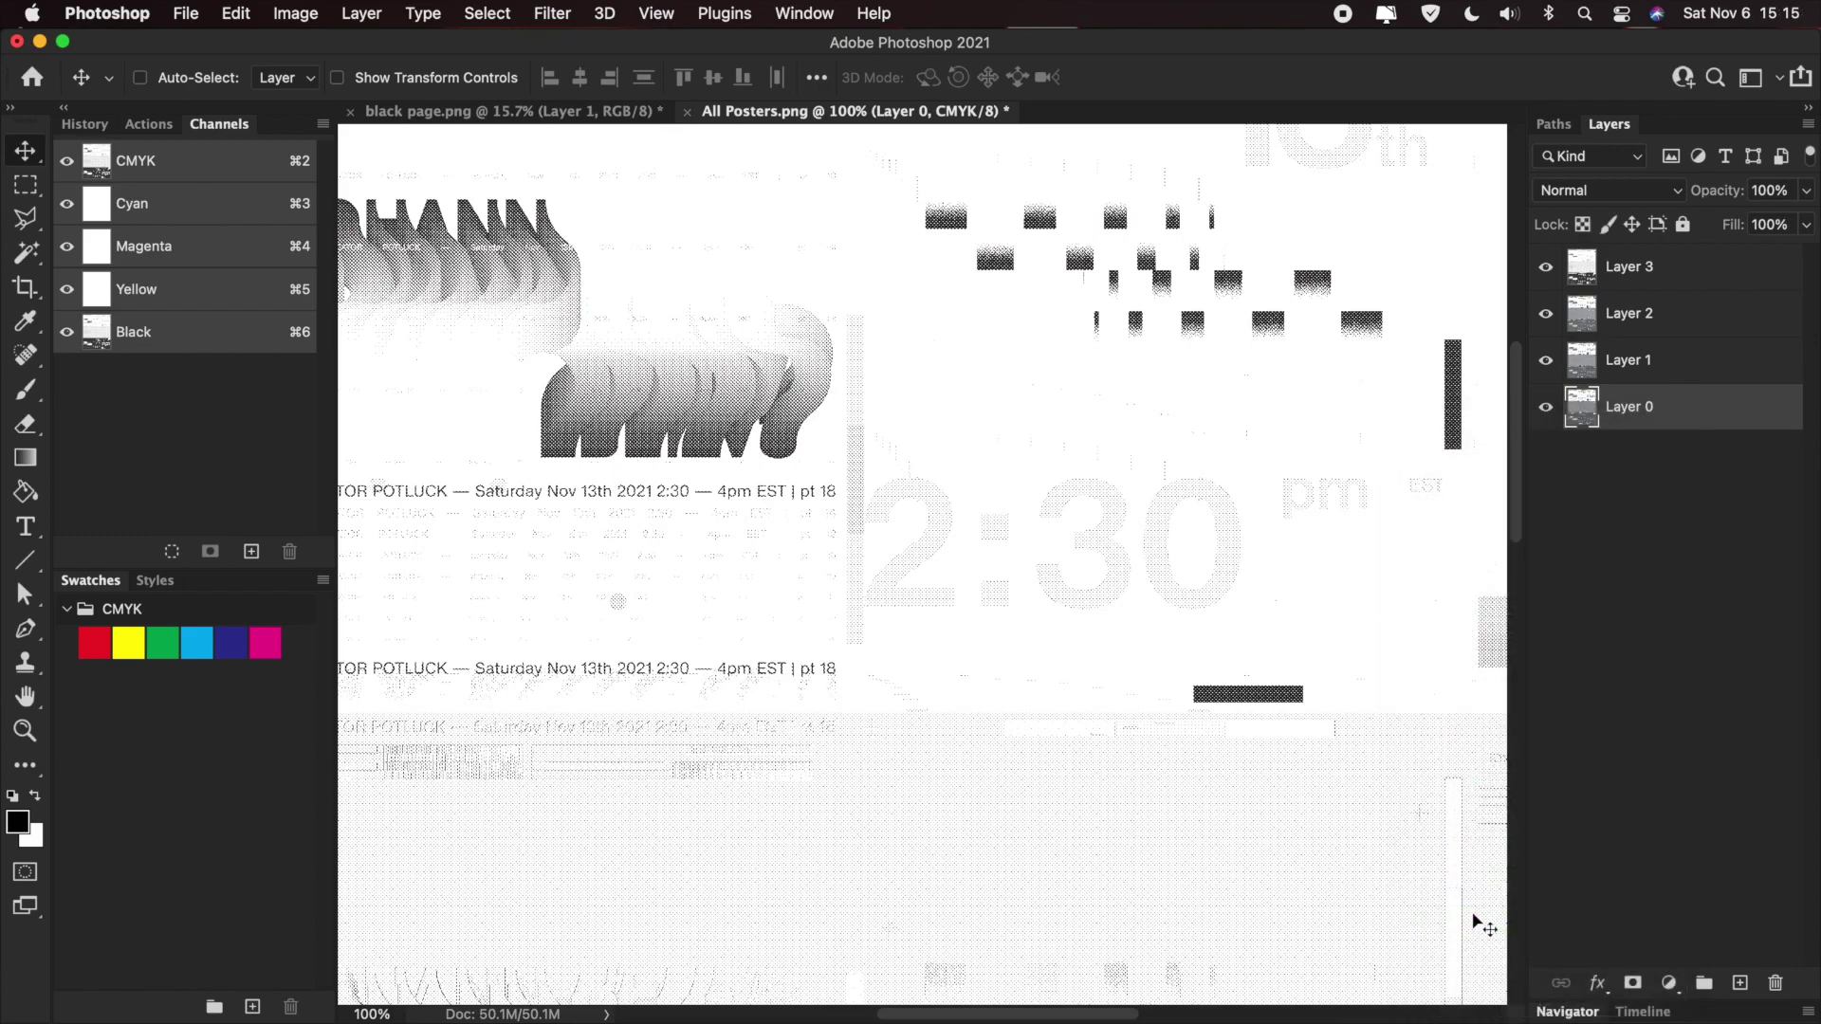
# - Rename the four layers K, Y, M and C, from the uppermost to the lowest
pyautogui.doubleClick(1631, 270)
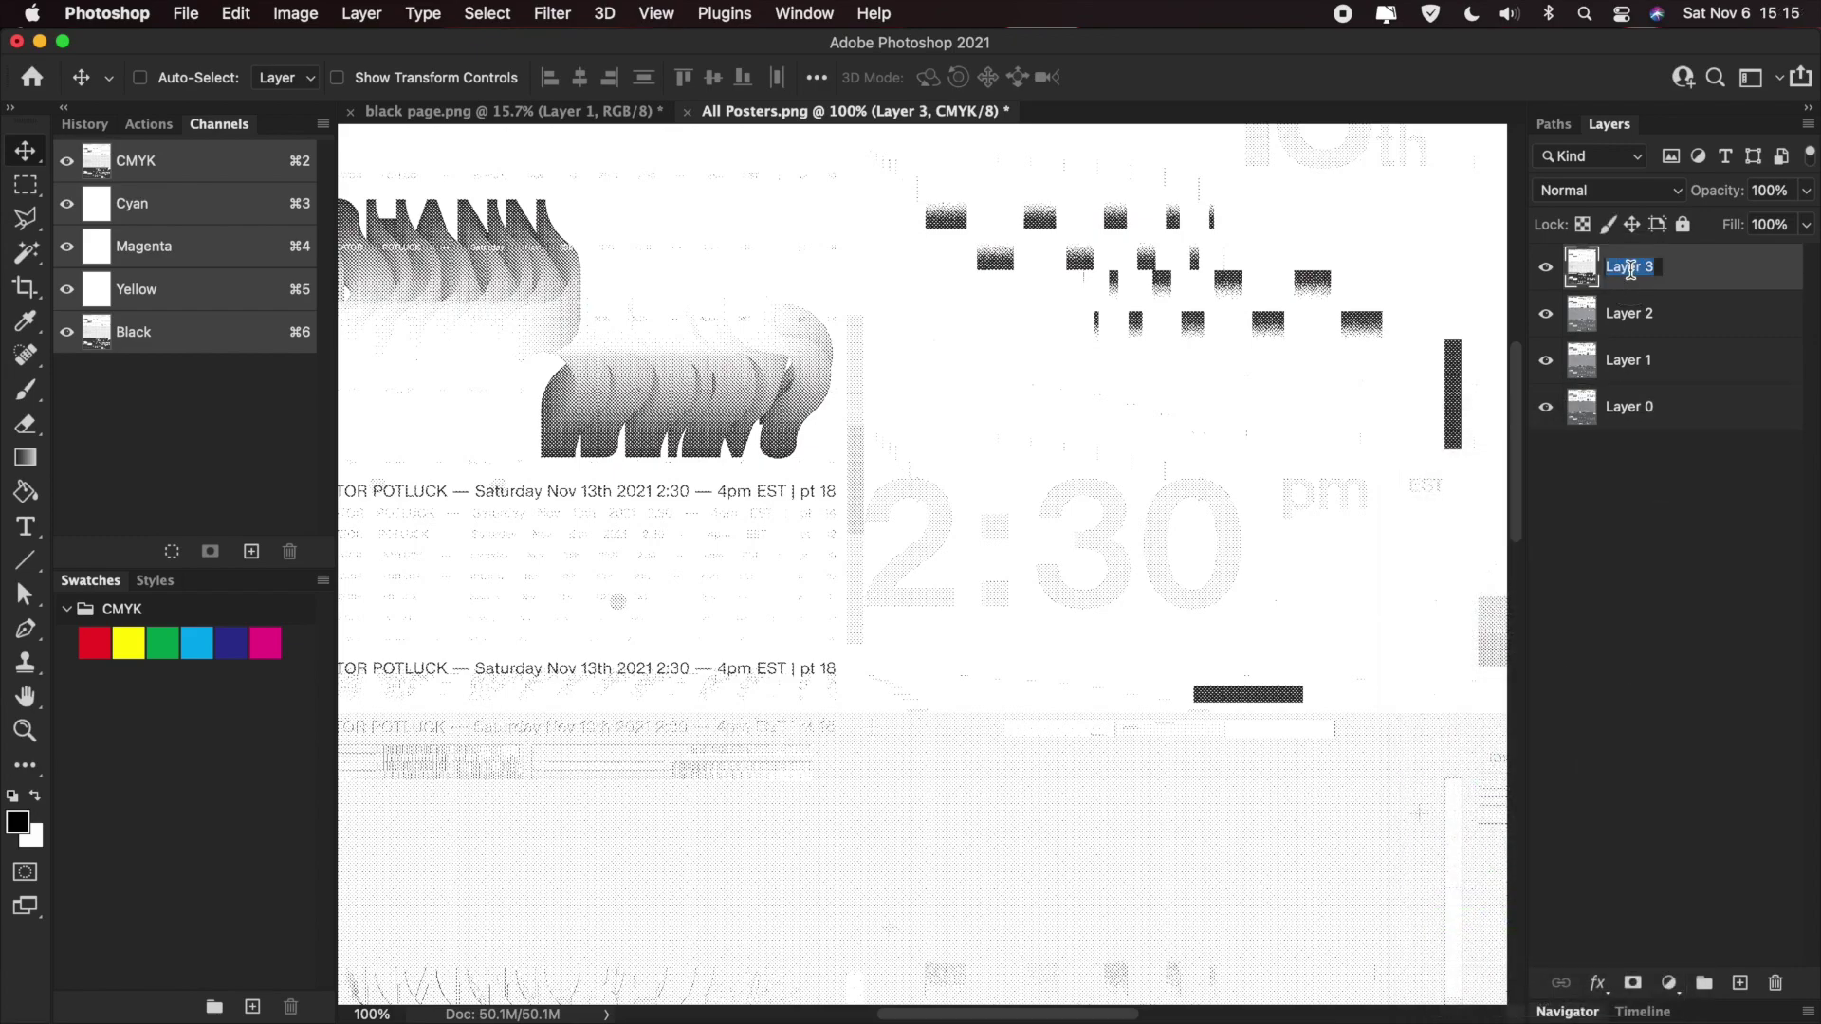
pyautogui.write('K')
pyautogui.doubleClick(1626, 313)
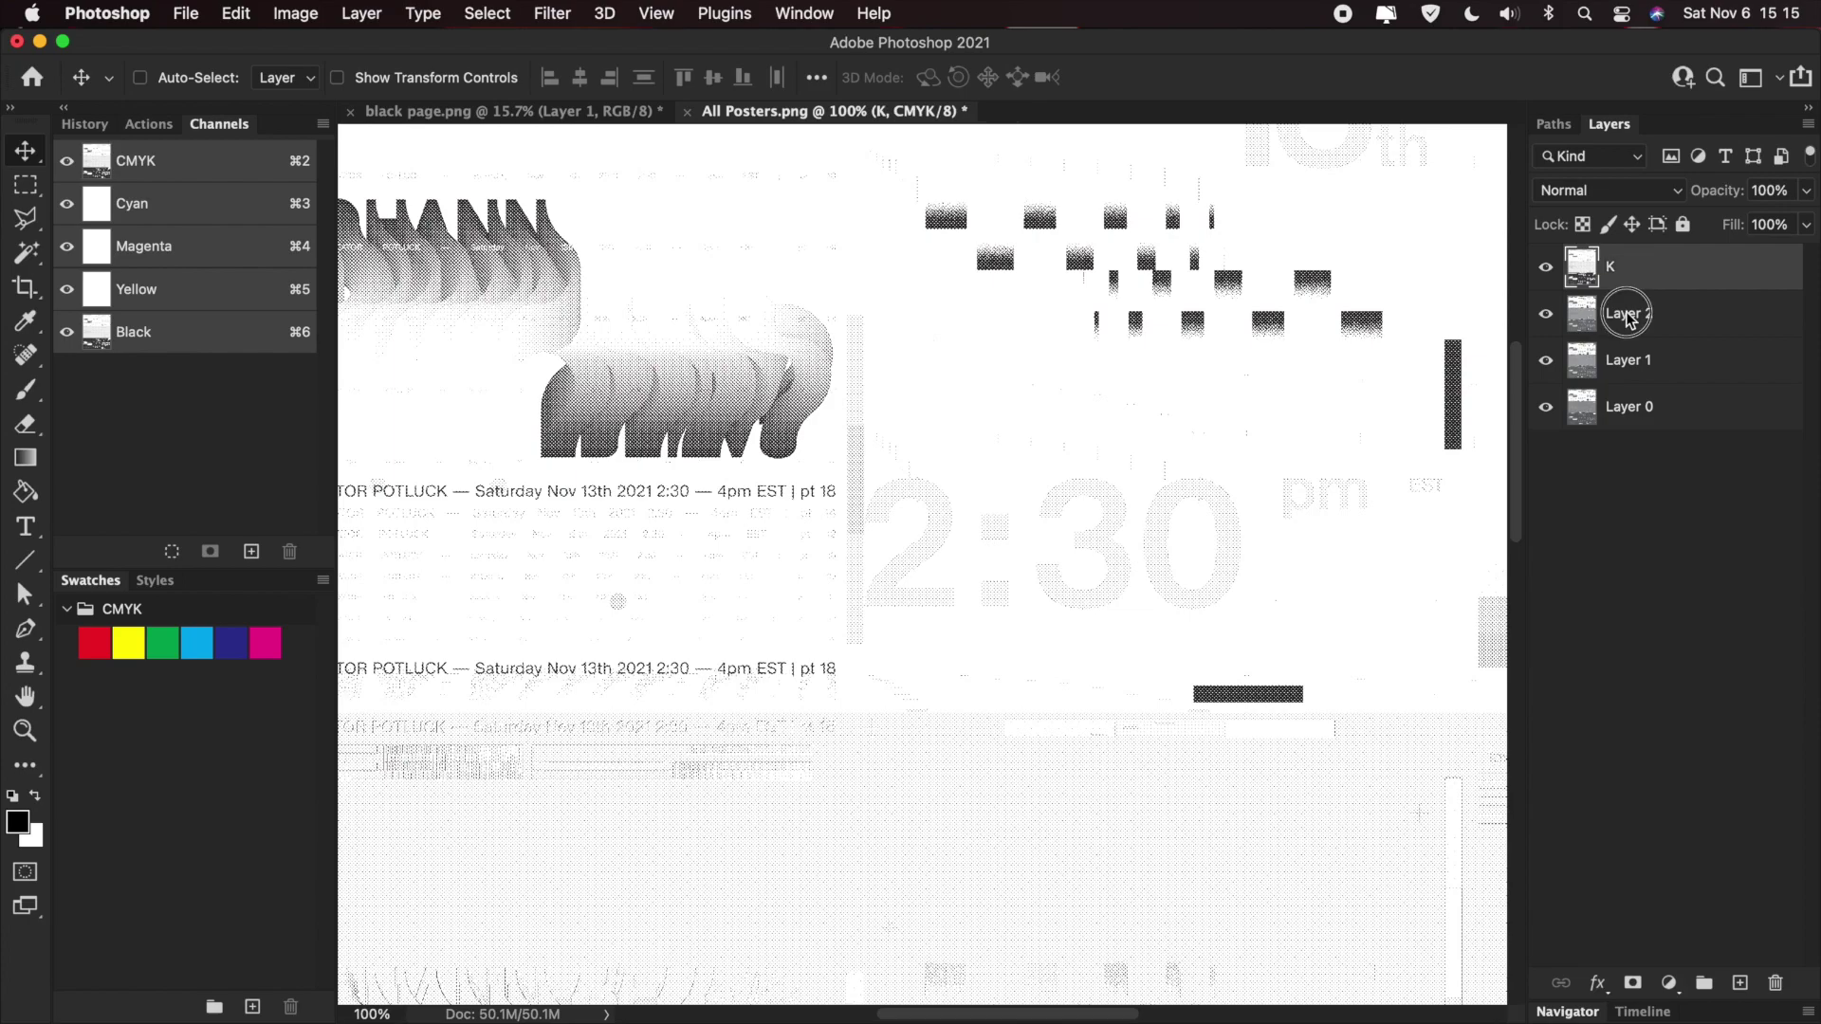
pyautogui.write('Y')
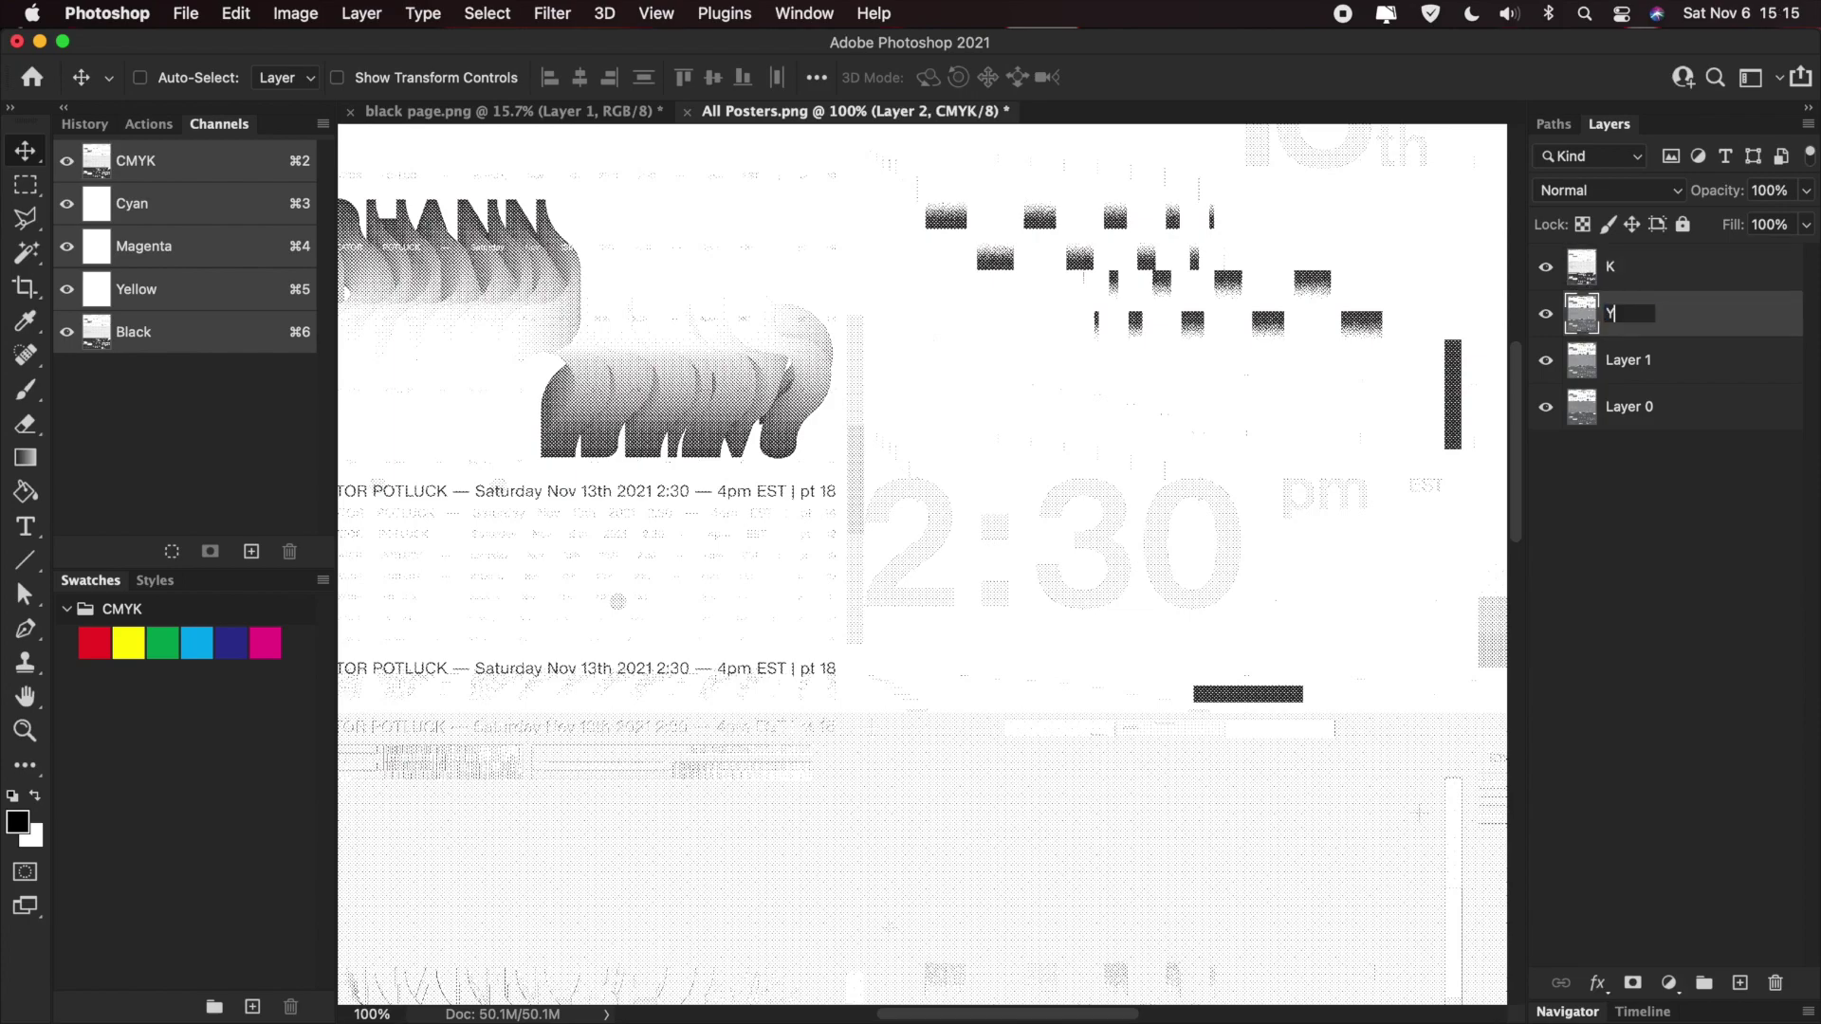
pyautogui.doubleClick(1630, 361)
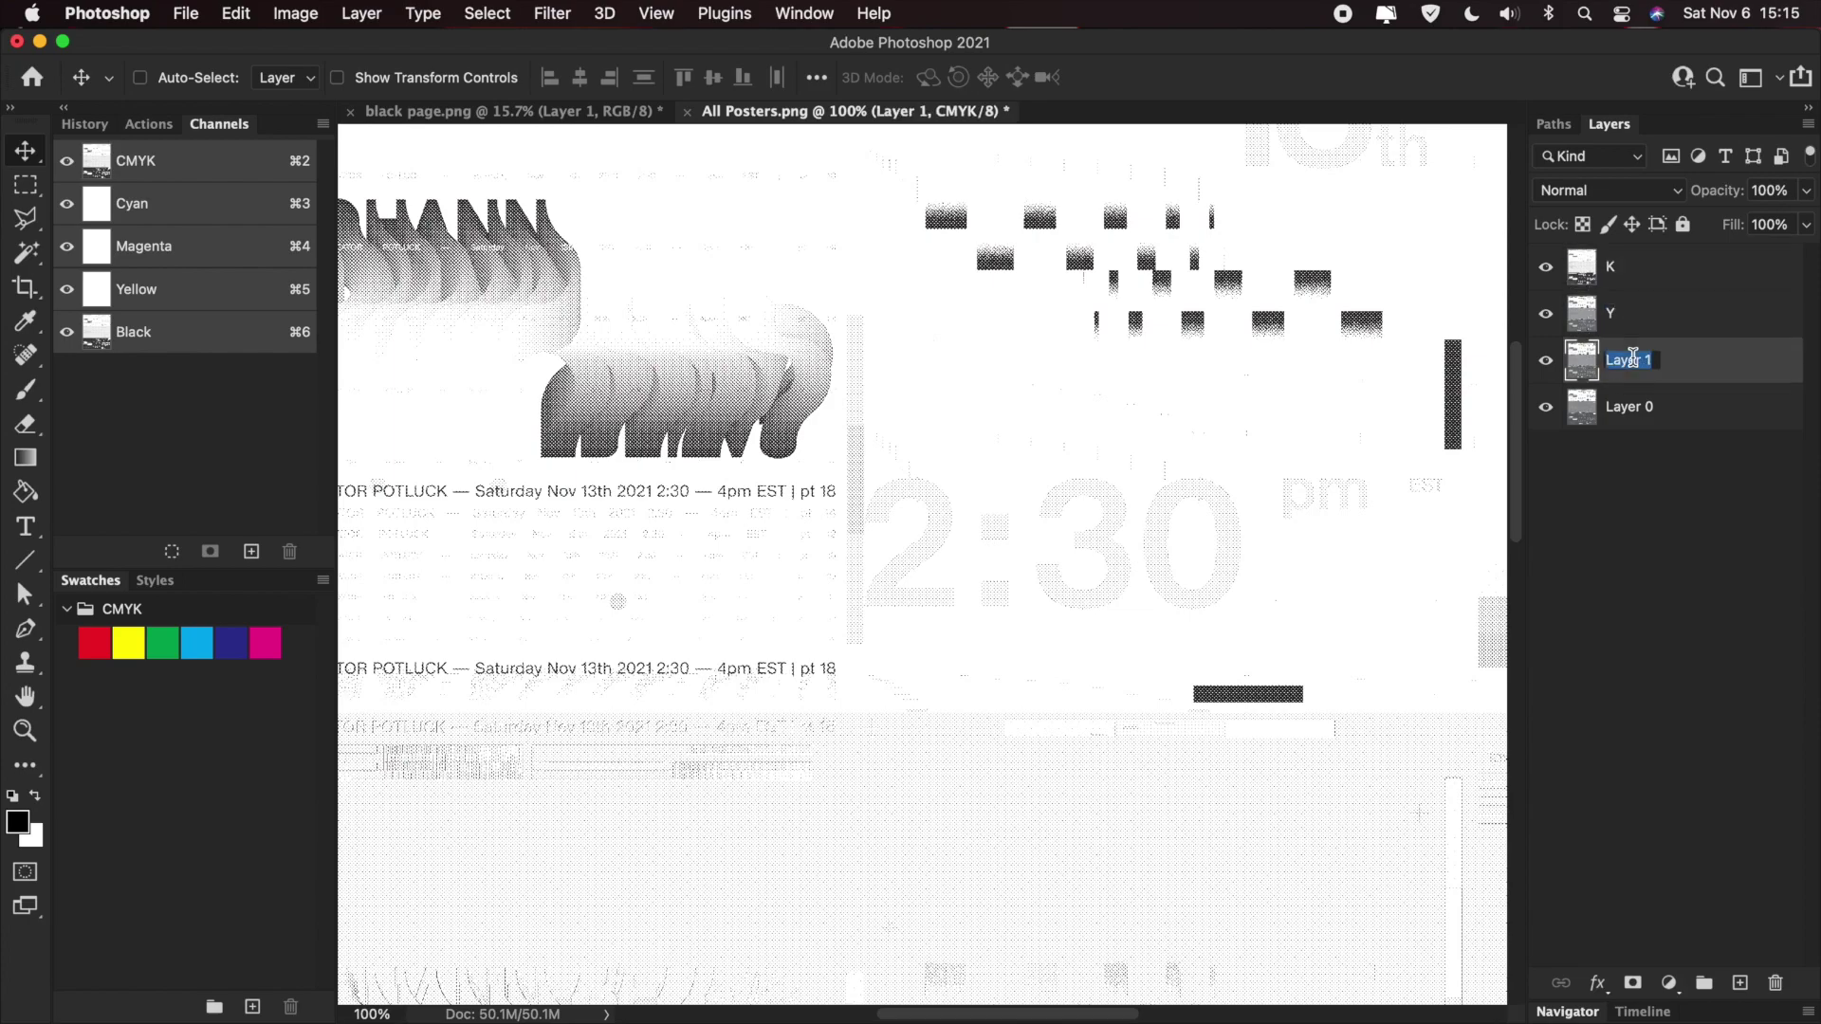
pyautogui.doubleClick(1627, 407)
pyautogui.write('C')
pyautogui.press('Return')
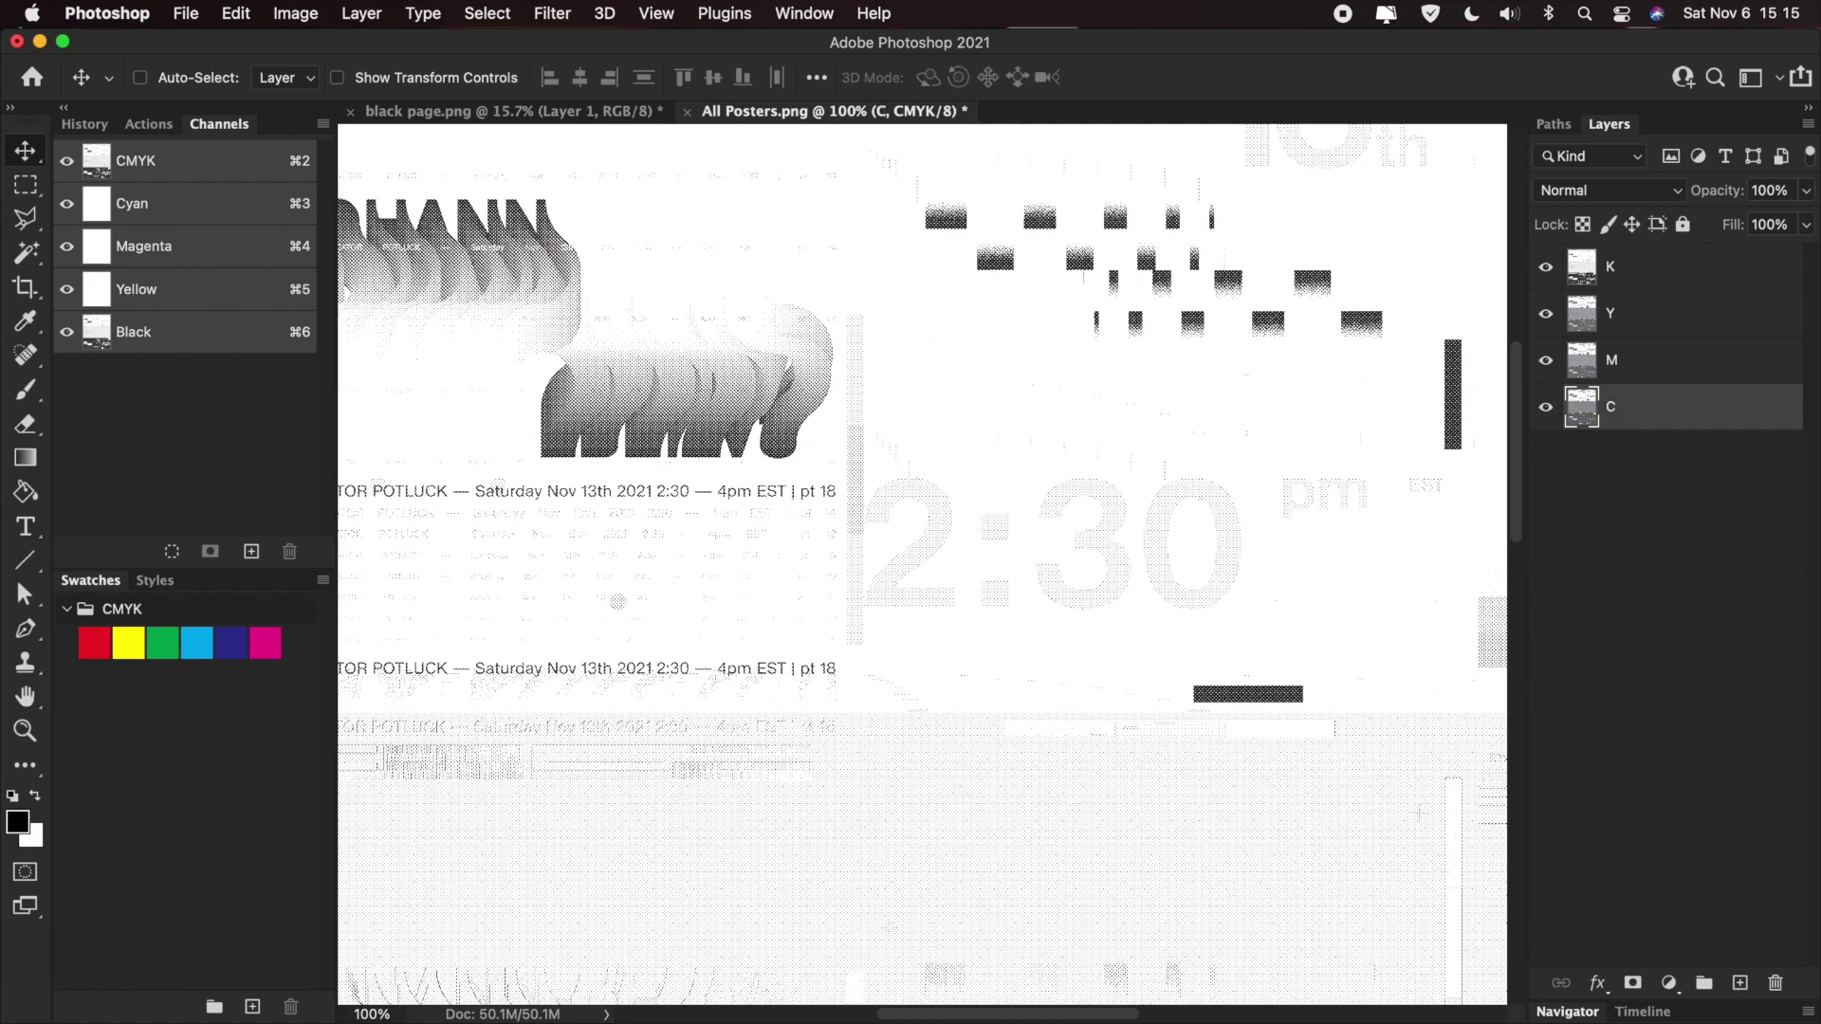
# - Add a Color Overlay effect to the K layer with the Lighter Color blend mode
pyautogui.click(1650, 278)
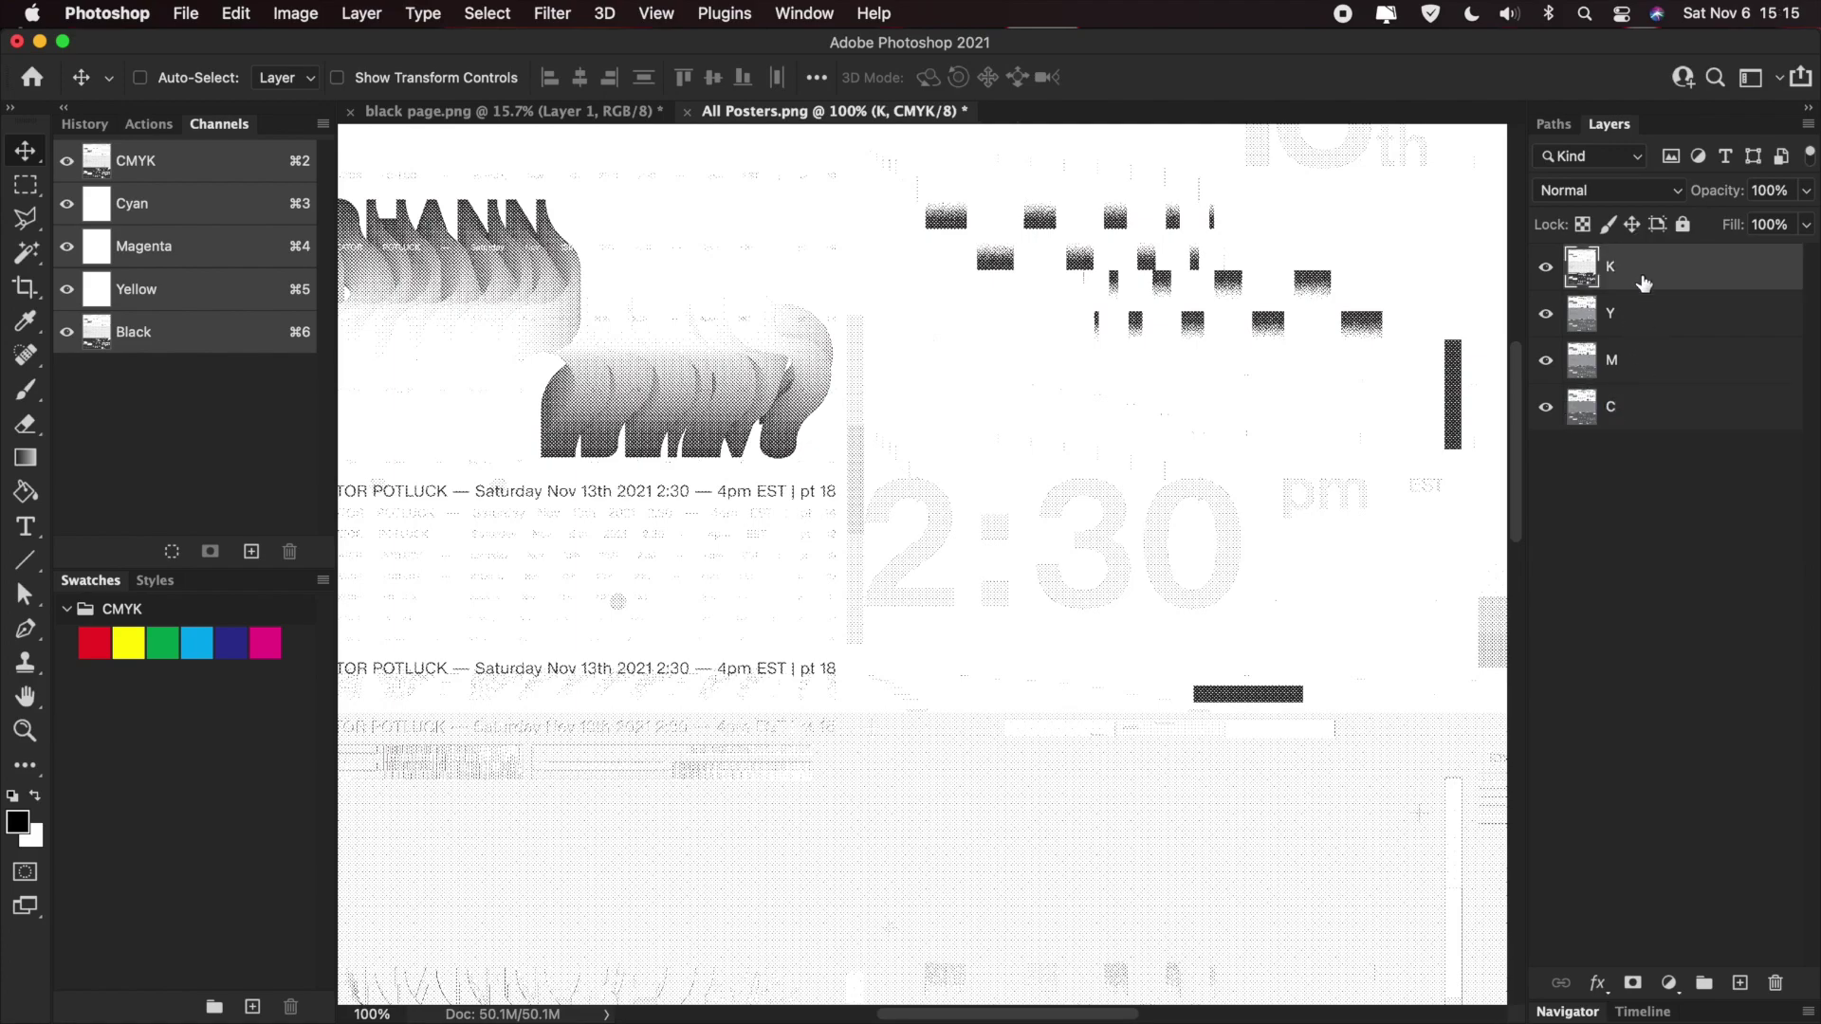
pyautogui.doubleClick(1644, 282)
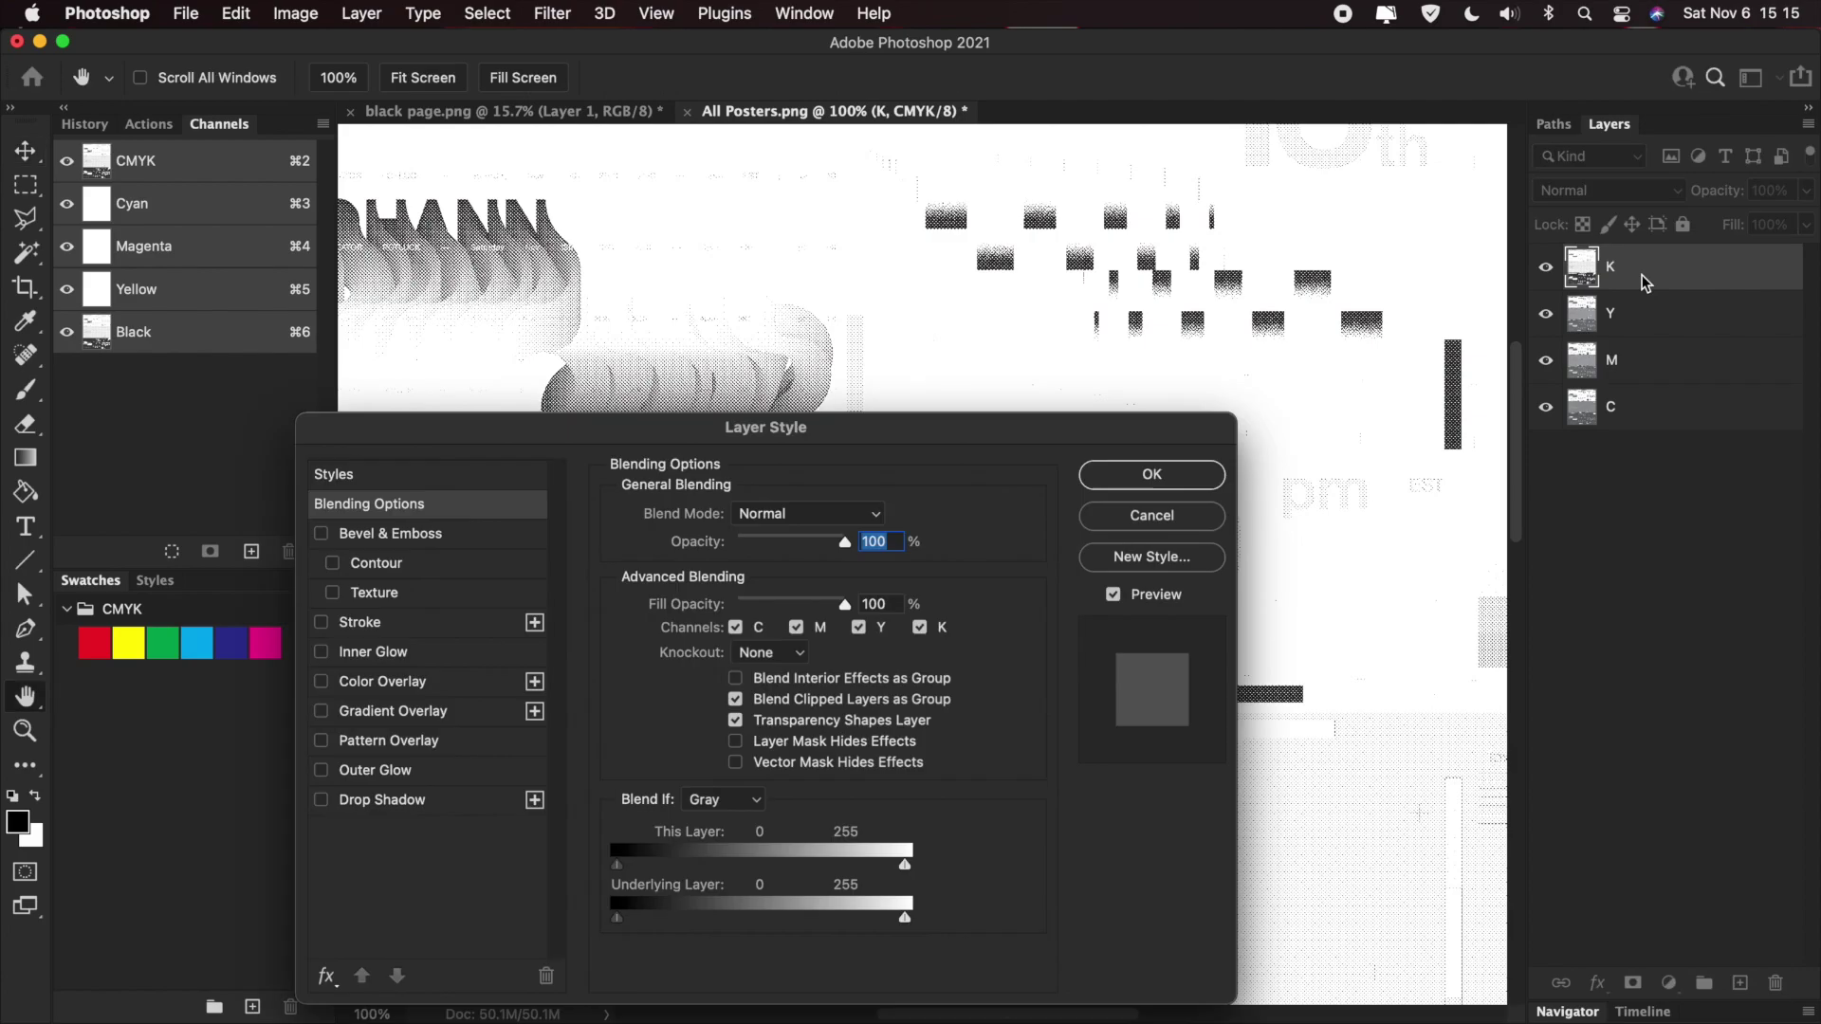
pyautogui.click(427, 683)
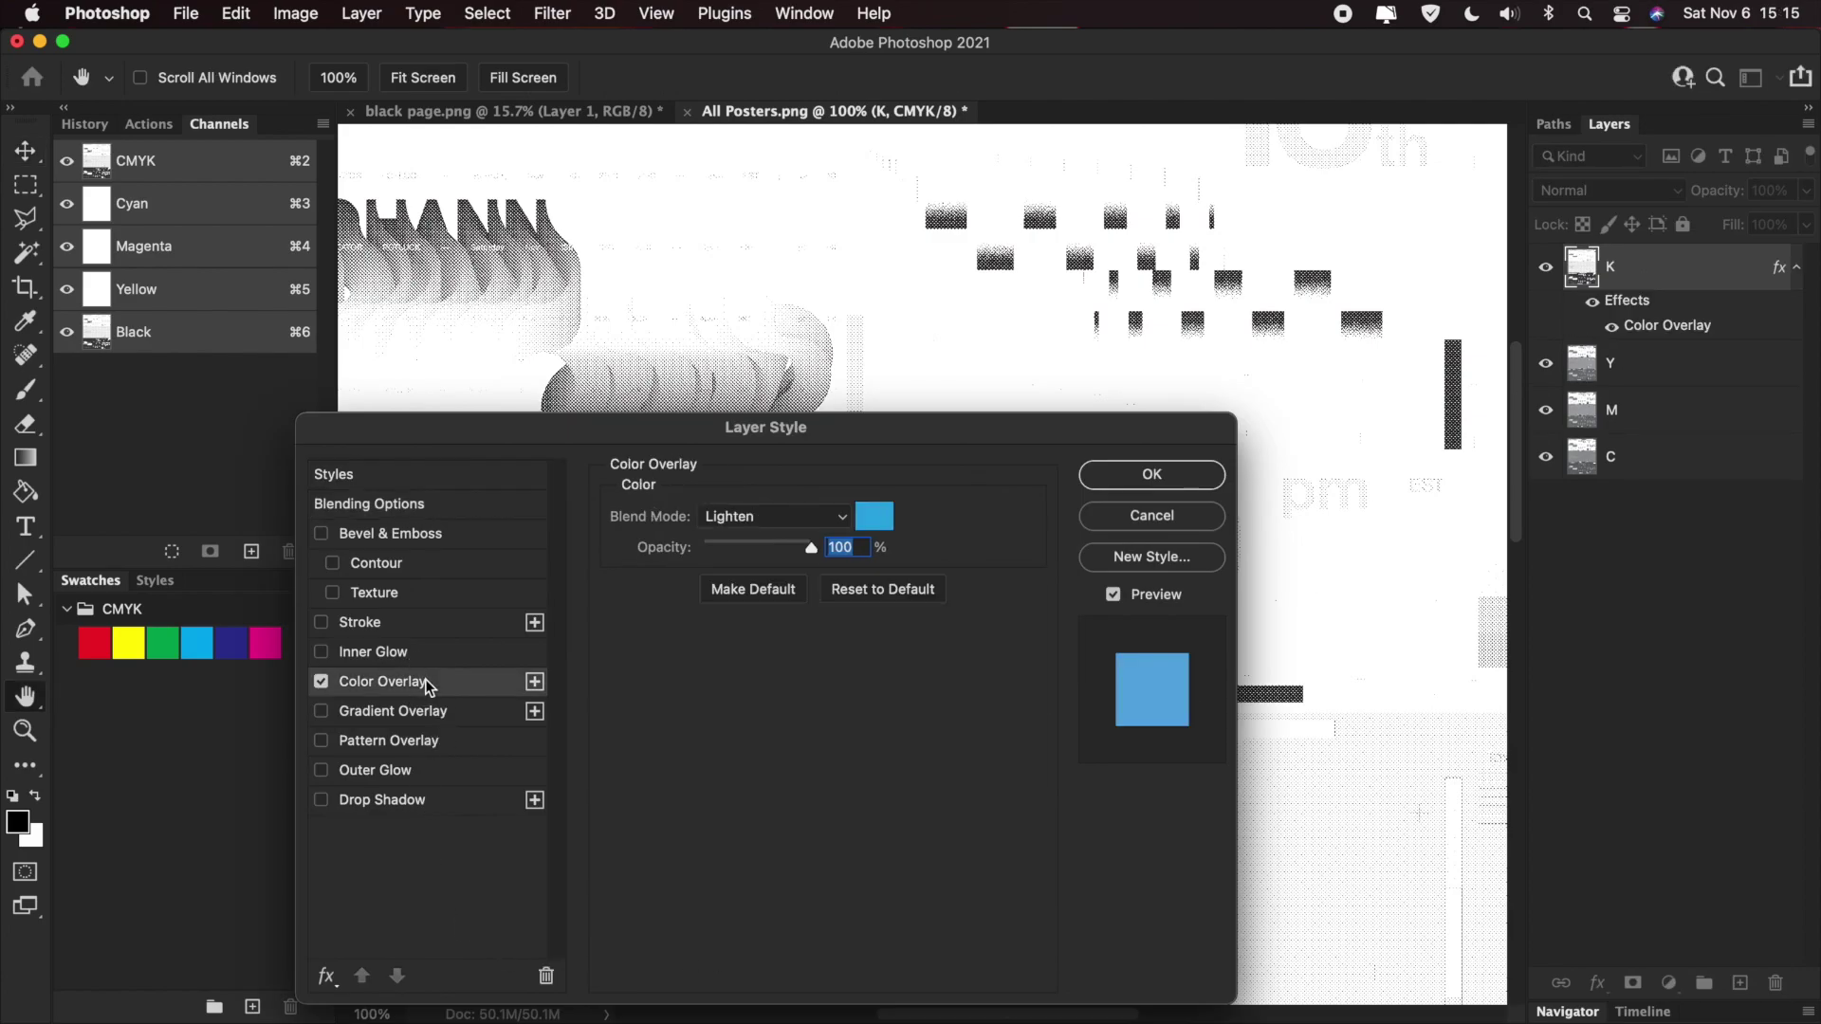
pyautogui.click(772, 515)
pyautogui.click(727, 539)
pyautogui.click(787, 517)
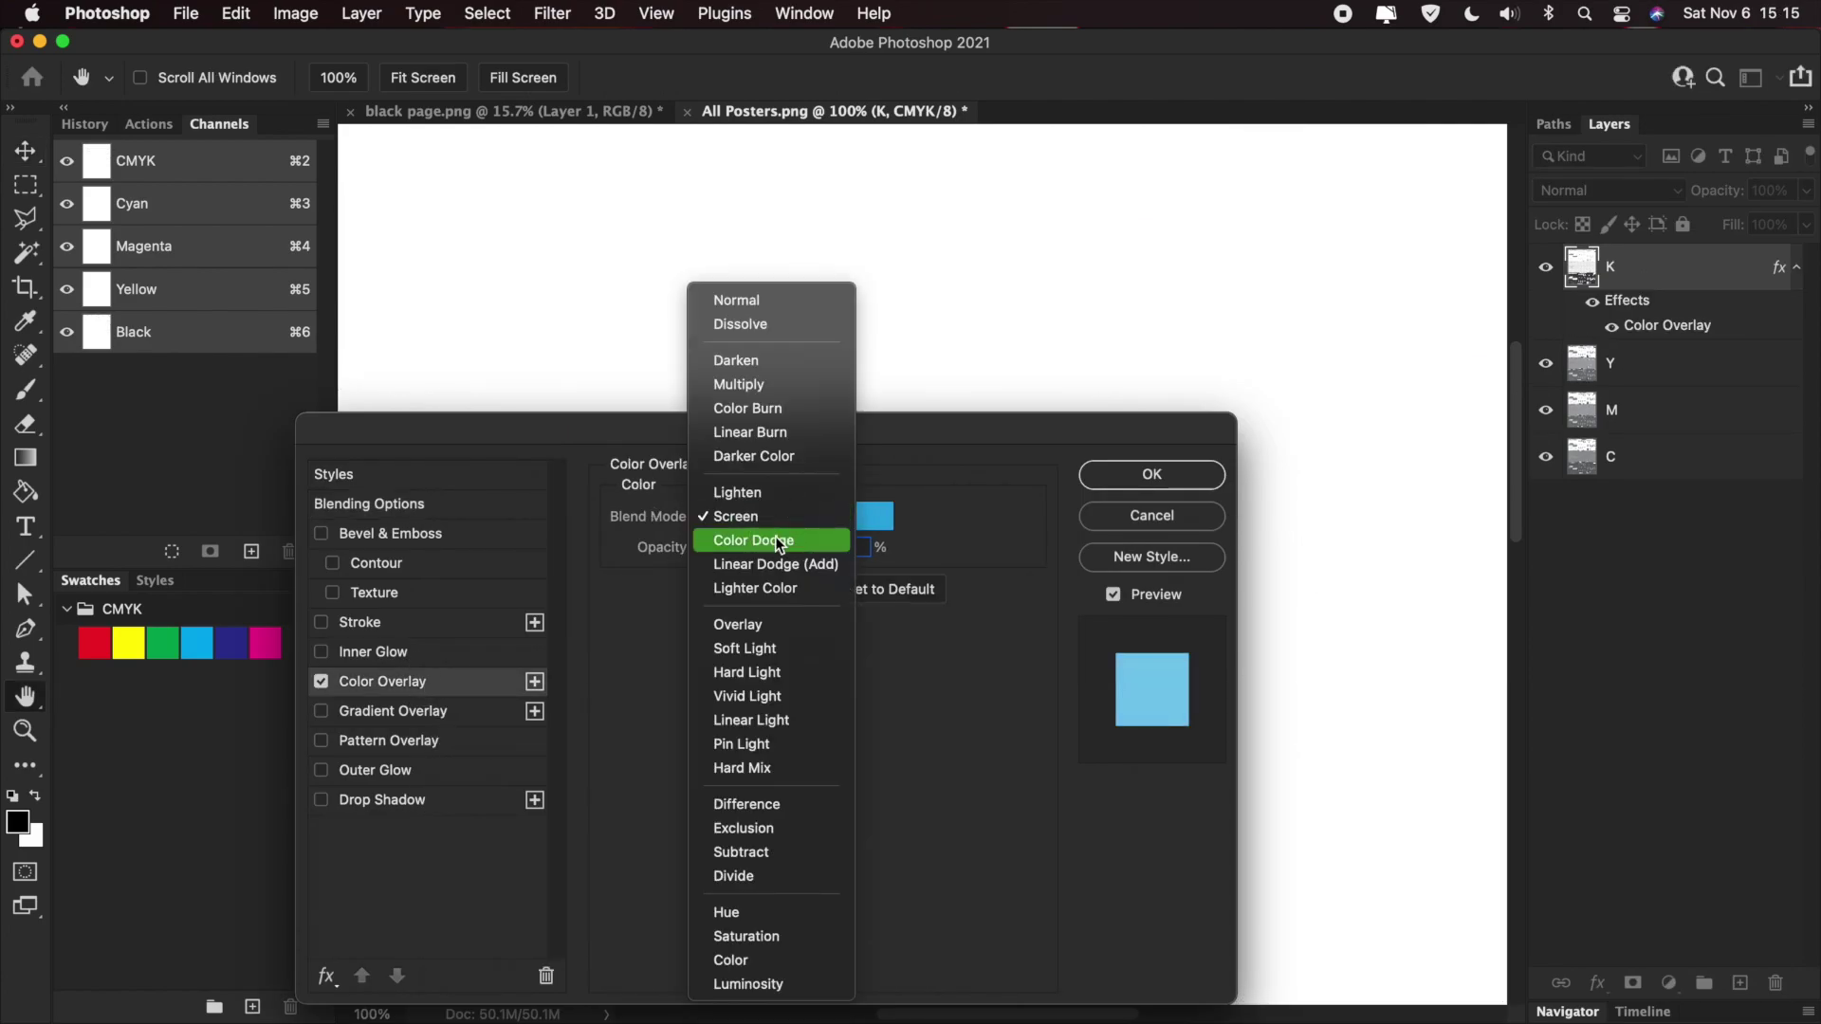
pyautogui.click(776, 536)
pyautogui.click(779, 520)
pyautogui.click(772, 539)
pyautogui.click(777, 521)
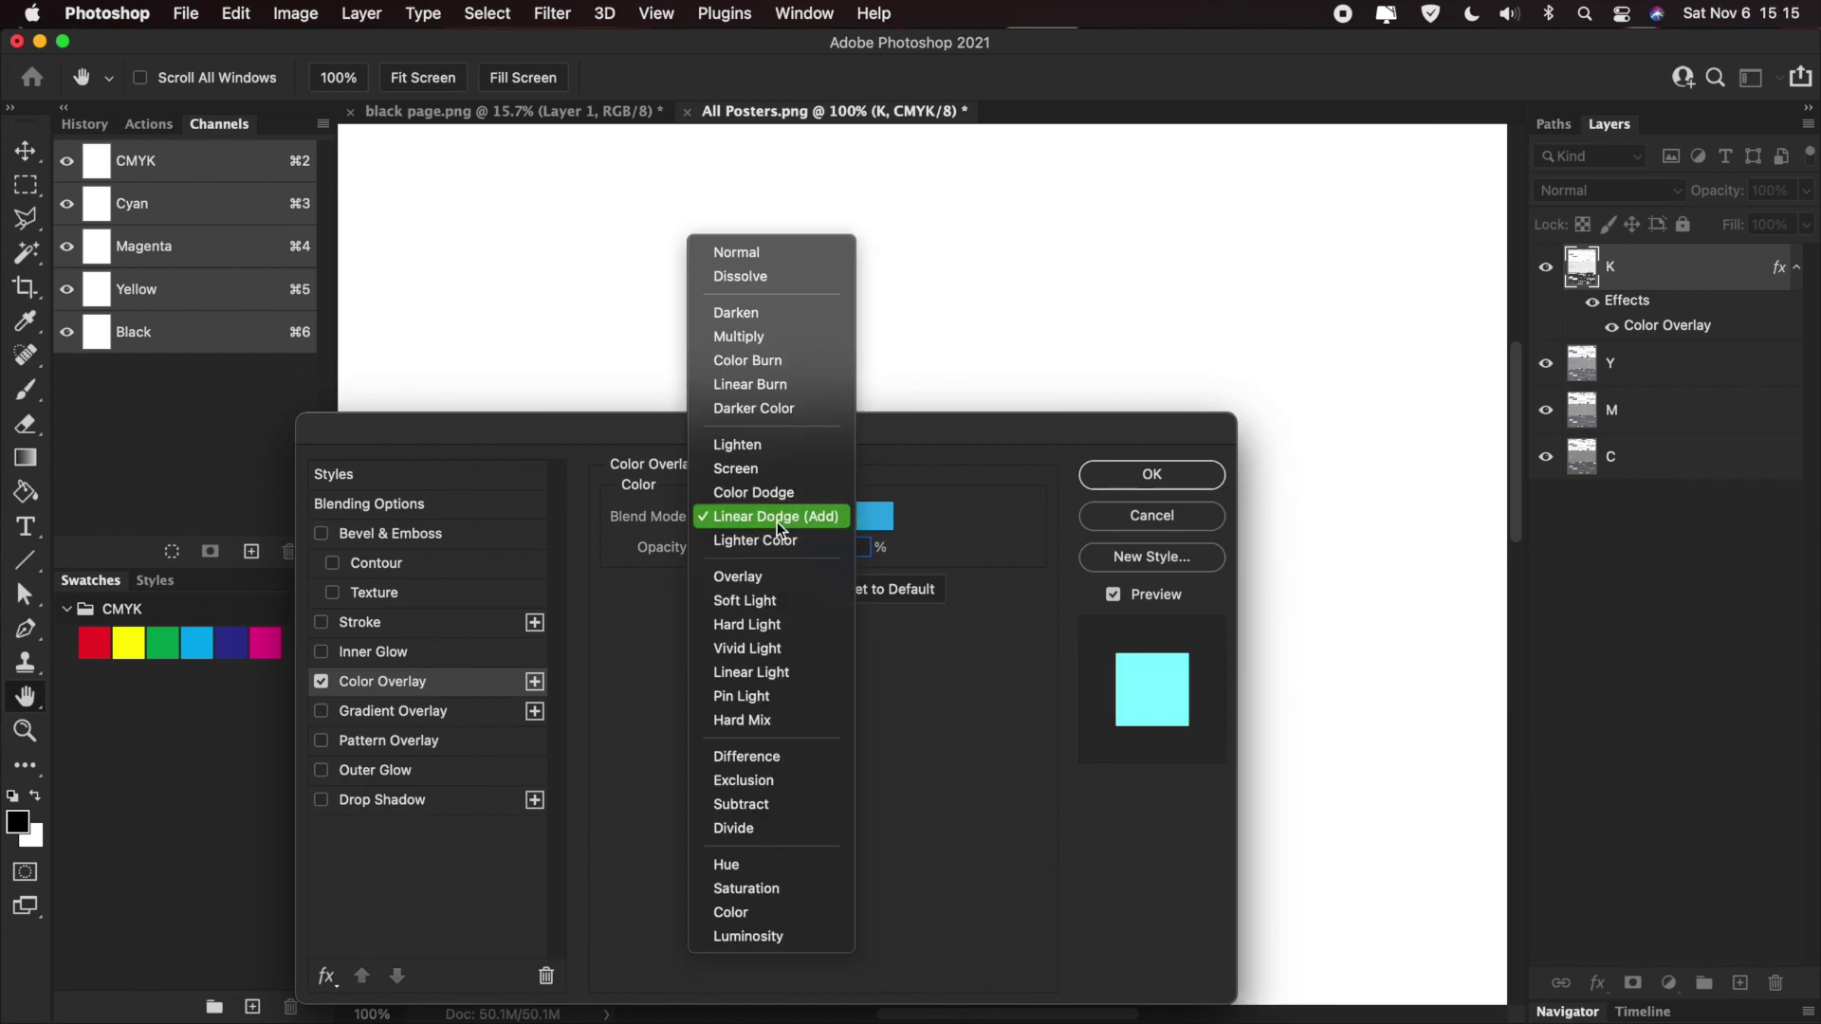
pyautogui.click(778, 539)
pyautogui.moveTo(817, 439); pyautogui.dragTo(858, 370)
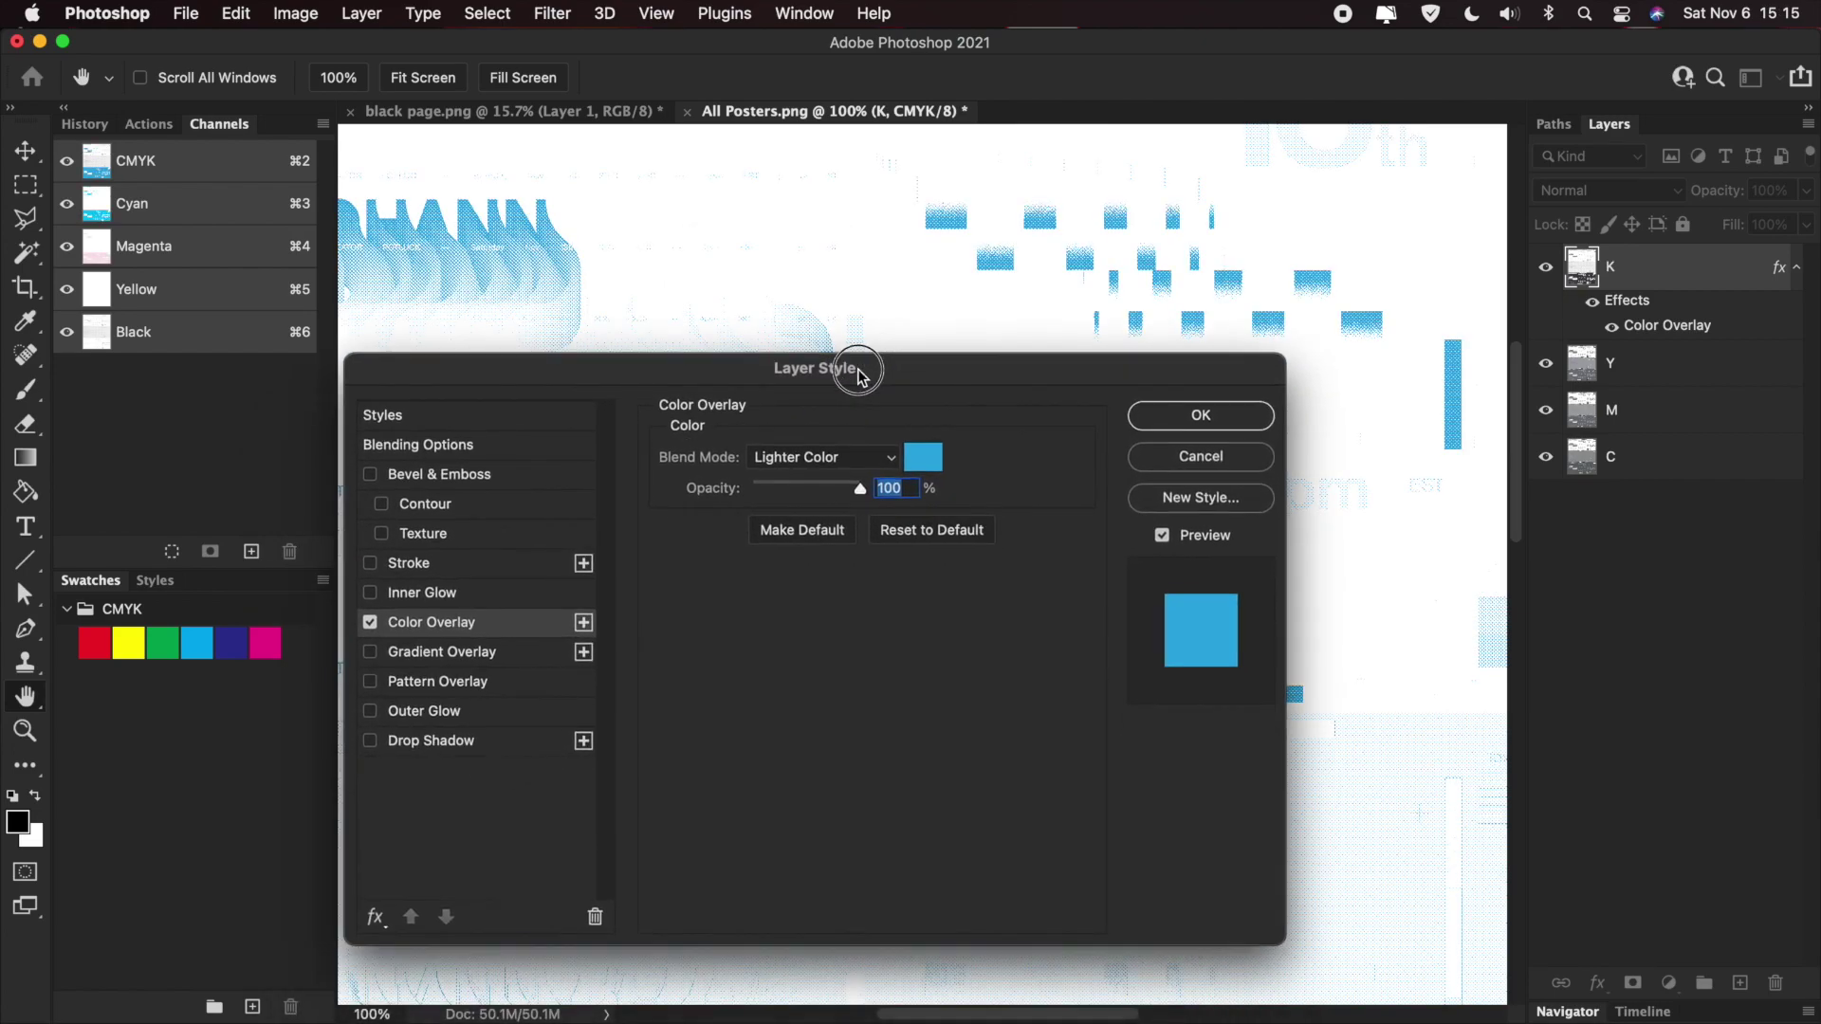
# - Set the K layer's overlay color to C 80, M 80, Y 80, K 80 percent and apply the layer style
pyautogui.click(916, 461)
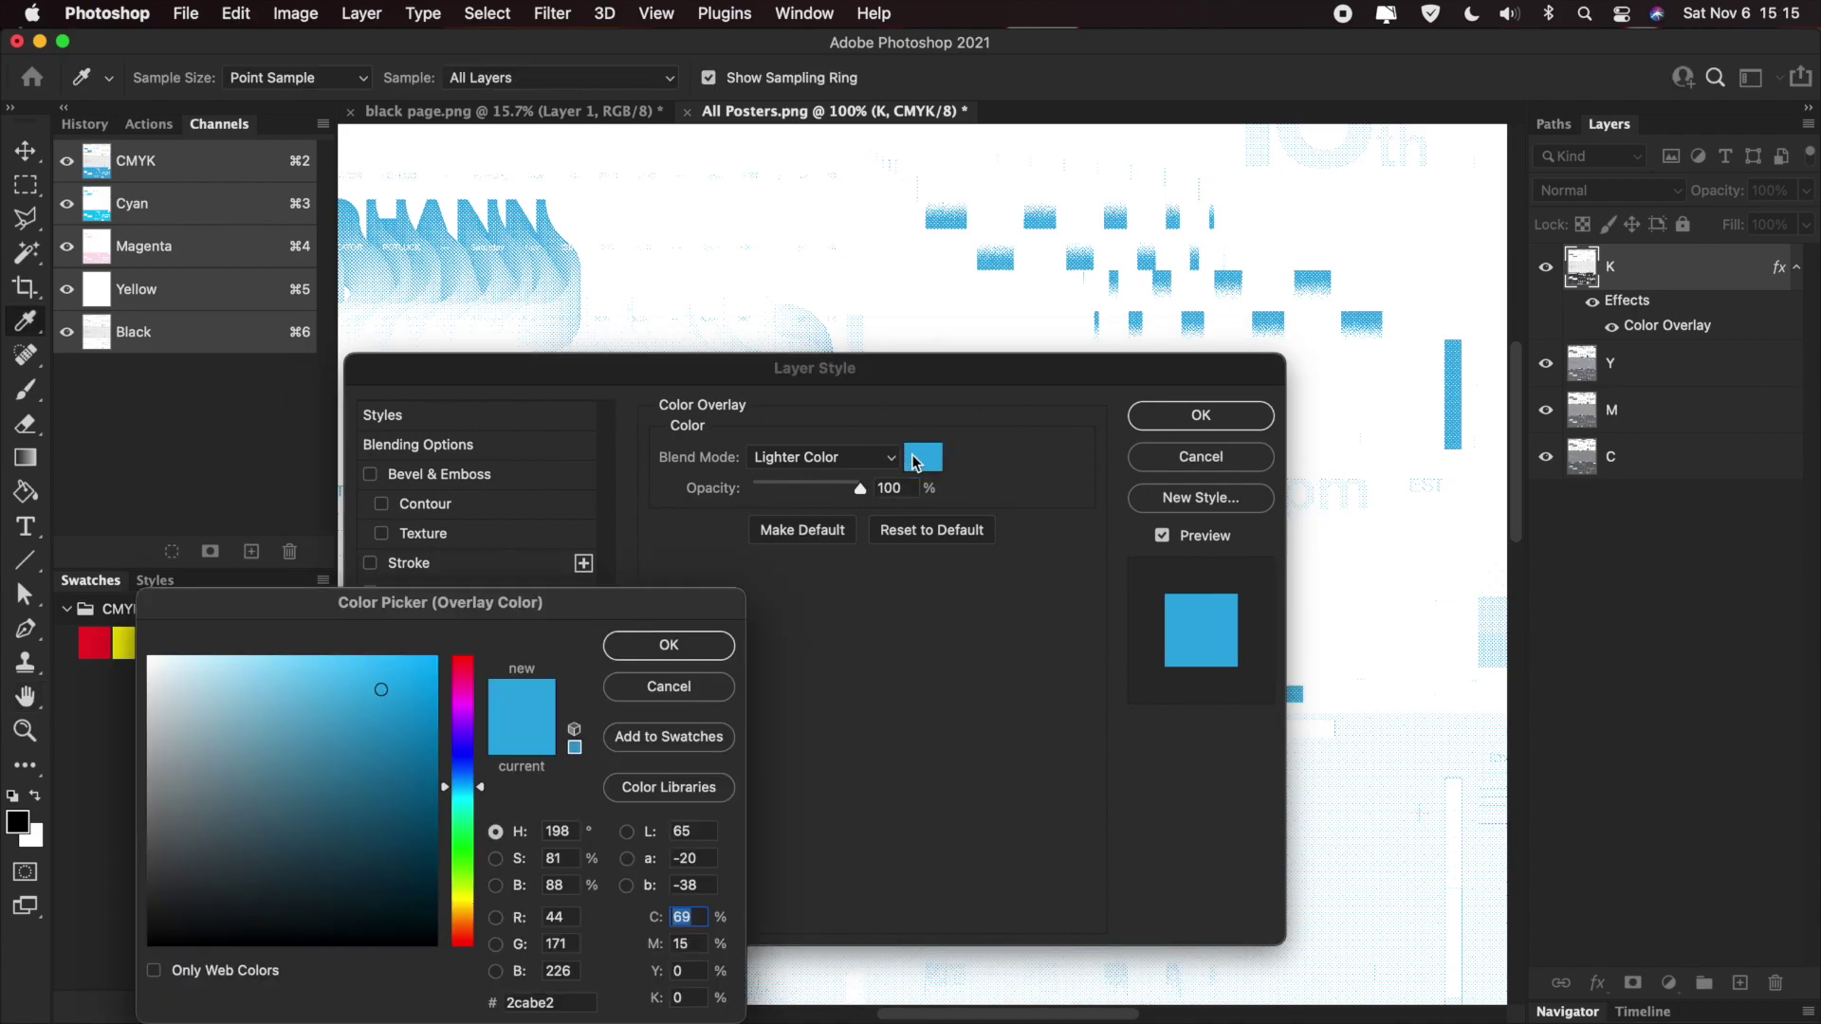
pyautogui.moveTo(607, 614); pyautogui.dragTo(807, 379)
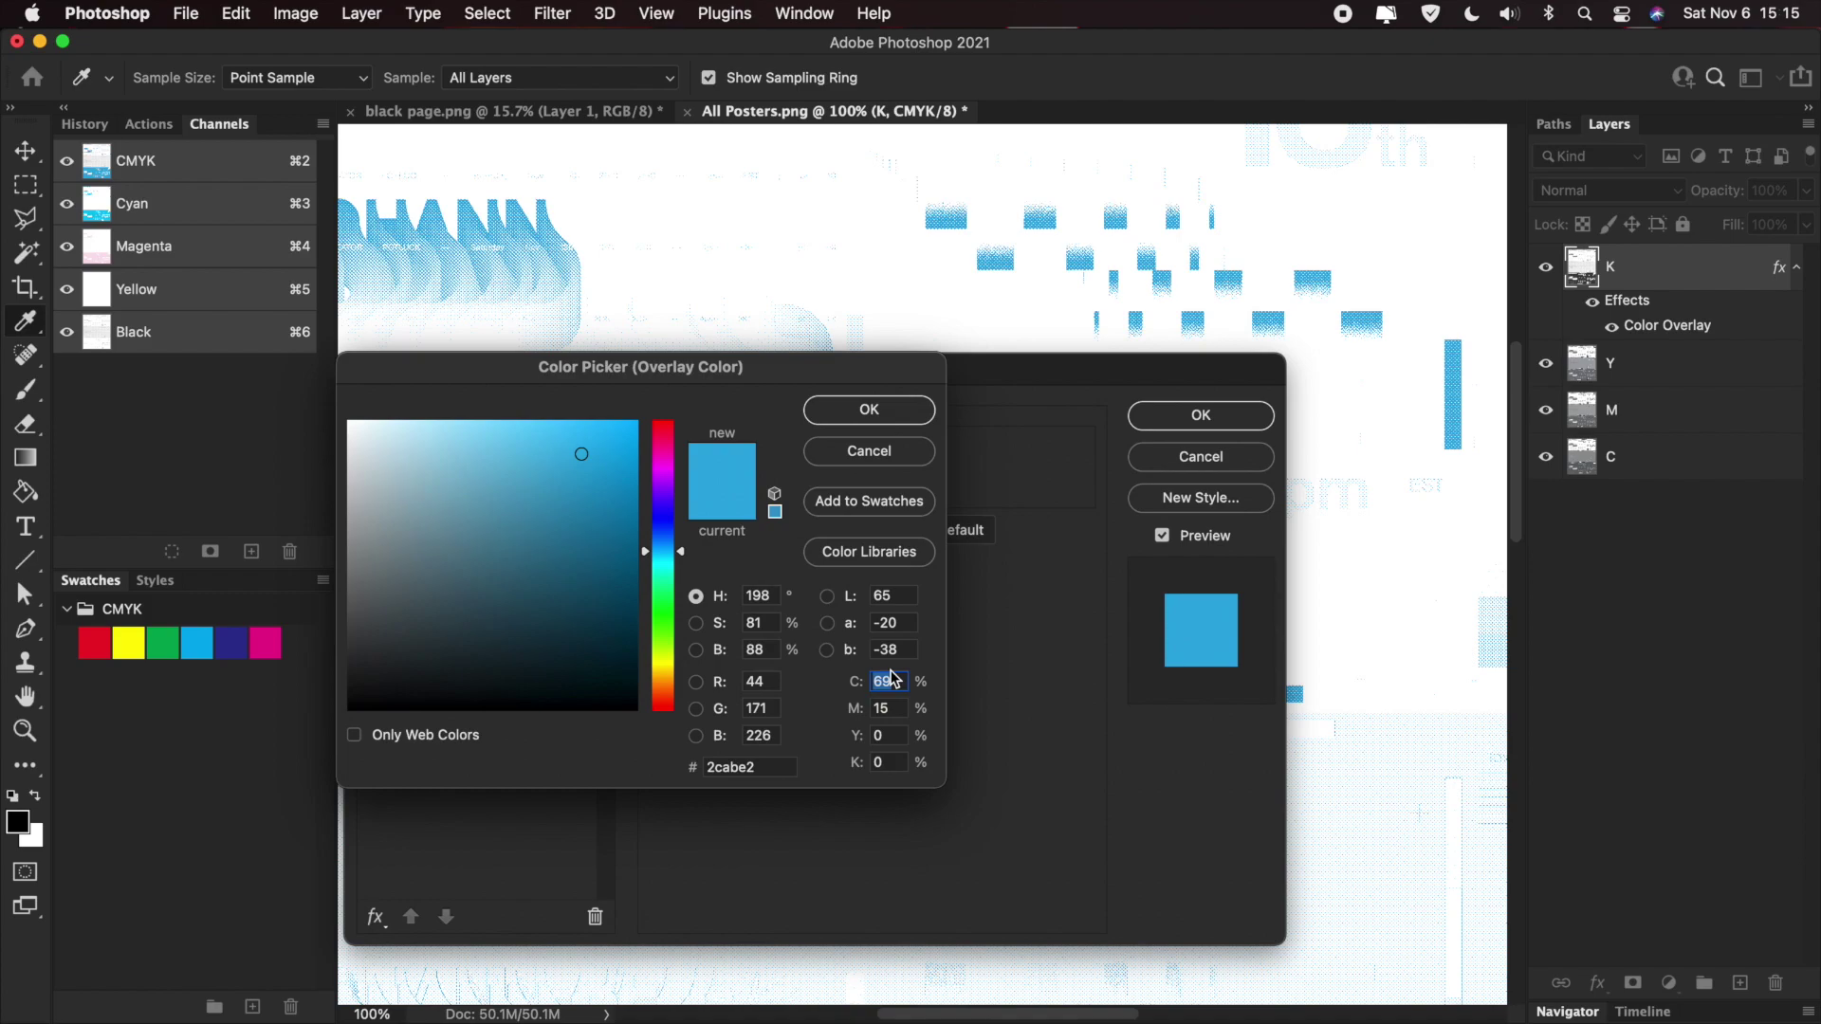
pyautogui.write('80')
pyautogui.press('Tab')
pyautogui.write('80')
pyautogui.press('Tab')
pyautogui.write('80')
pyautogui.press('Tab')
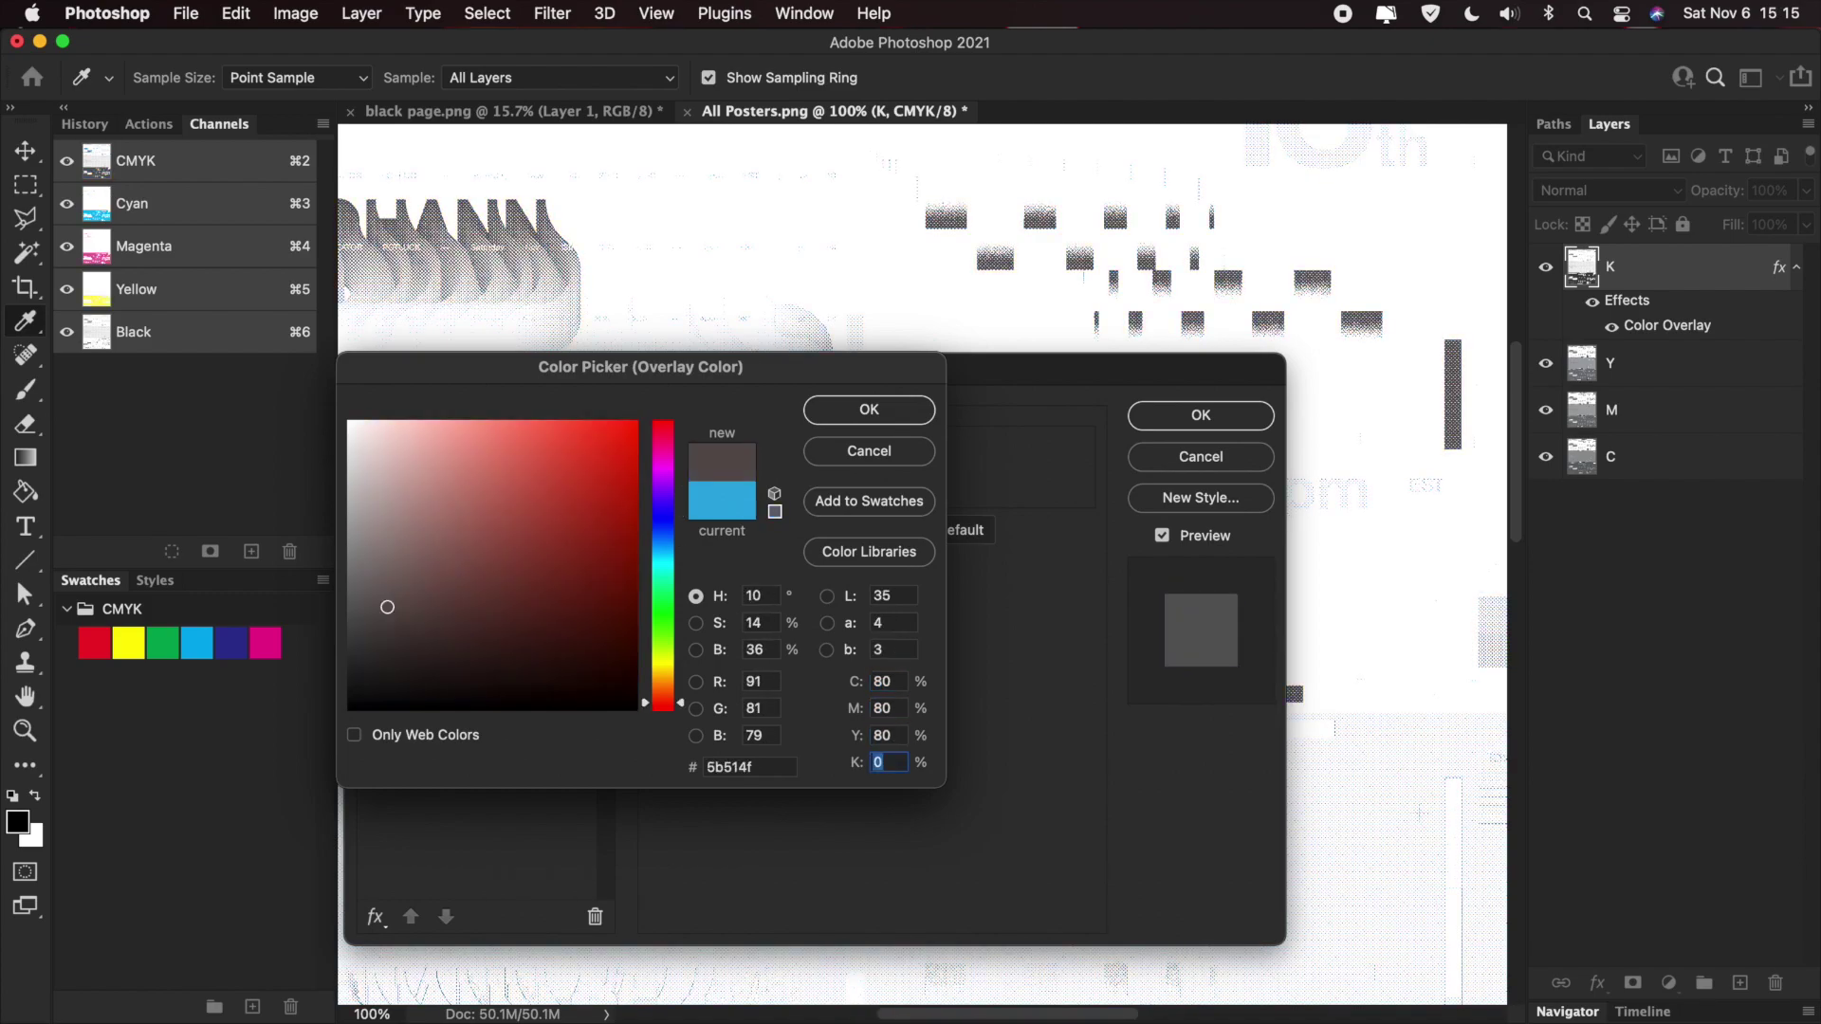
pyautogui.write('80')
pyautogui.press('Tab')
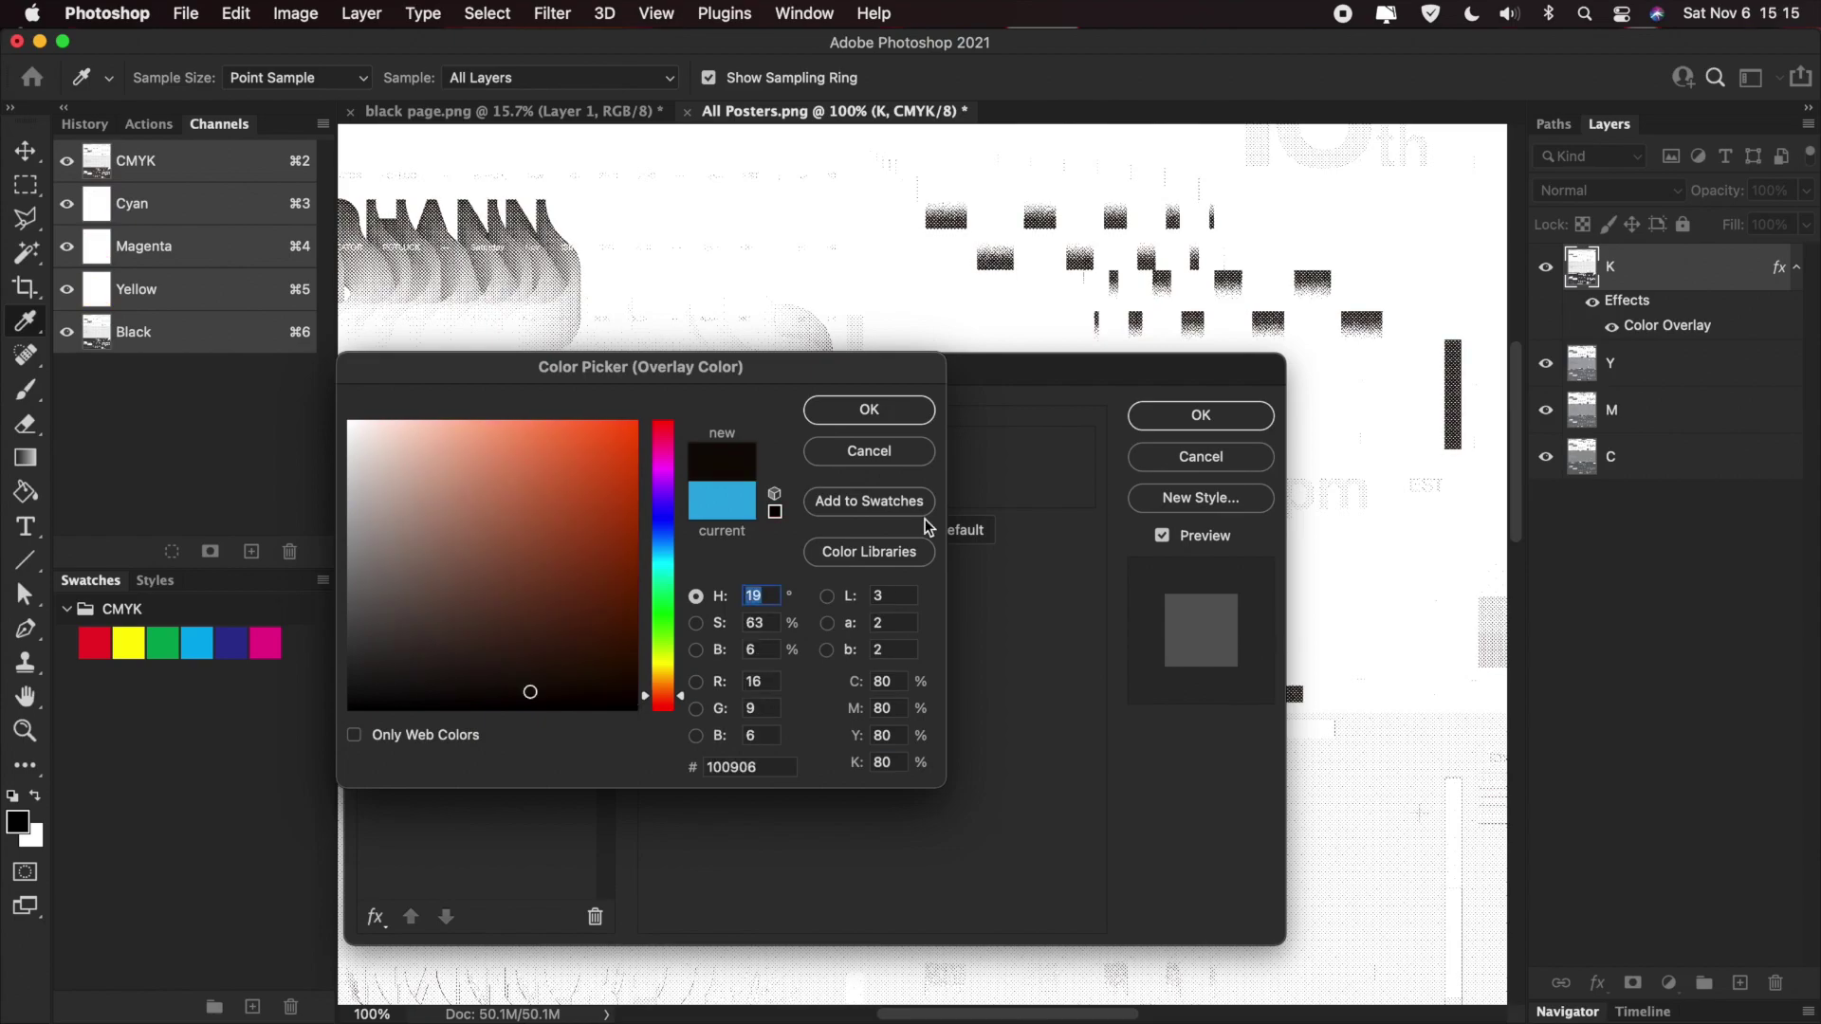
pyautogui.click(838, 412)
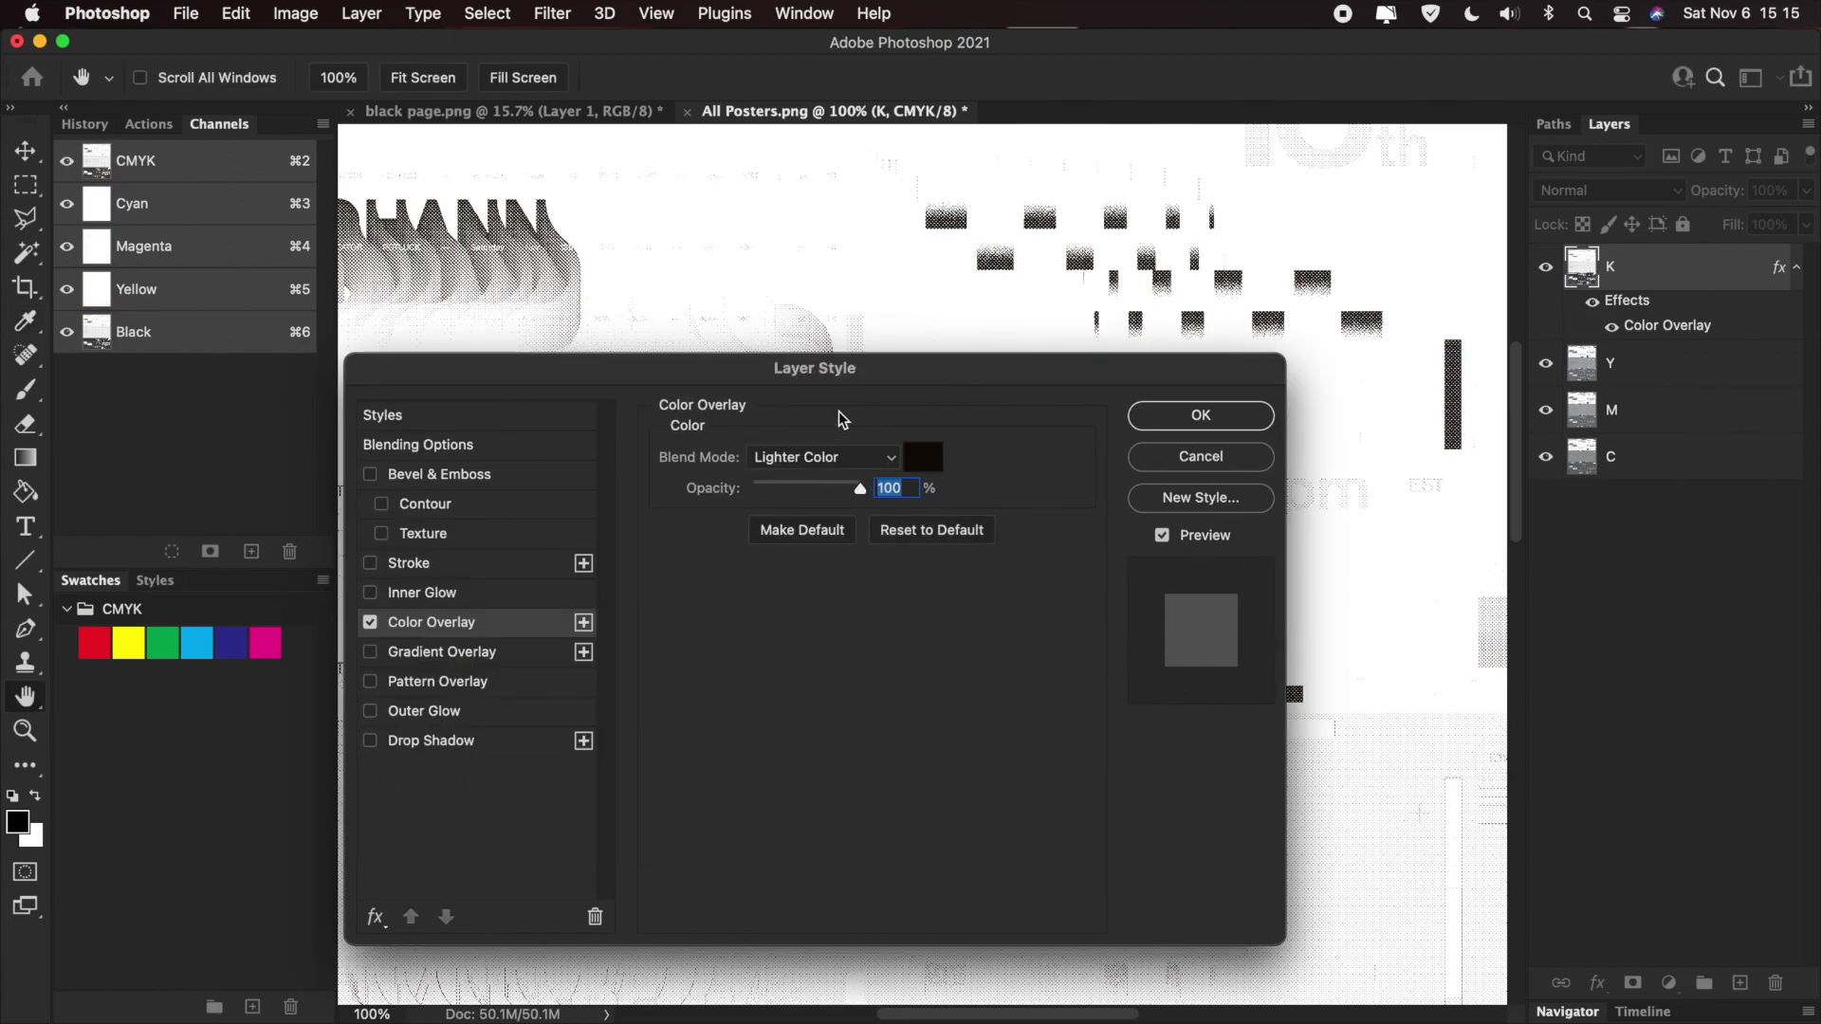
pyautogui.click(1187, 415)
# - Collapse the K layer's effects, hide that layer and add a Color Overlay effect to the Y layer
pyautogui.scroll(5, 573, 414)
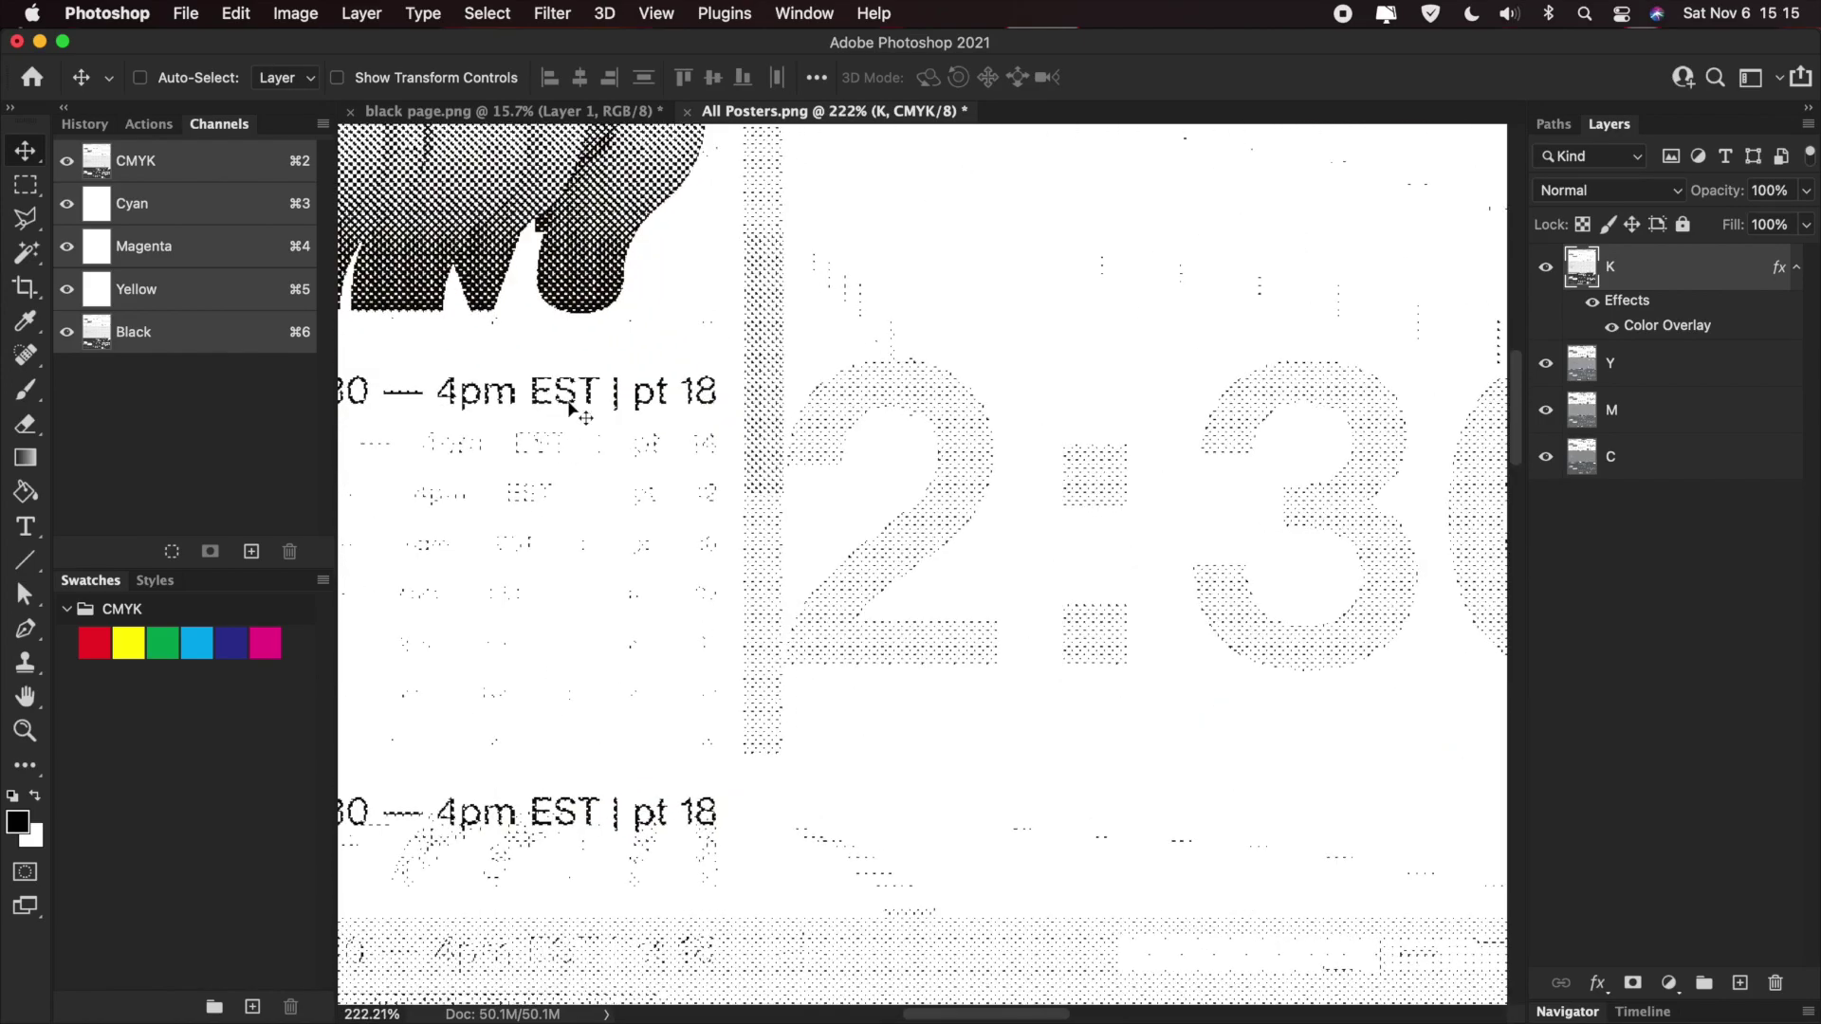
pyautogui.click(1796, 267)
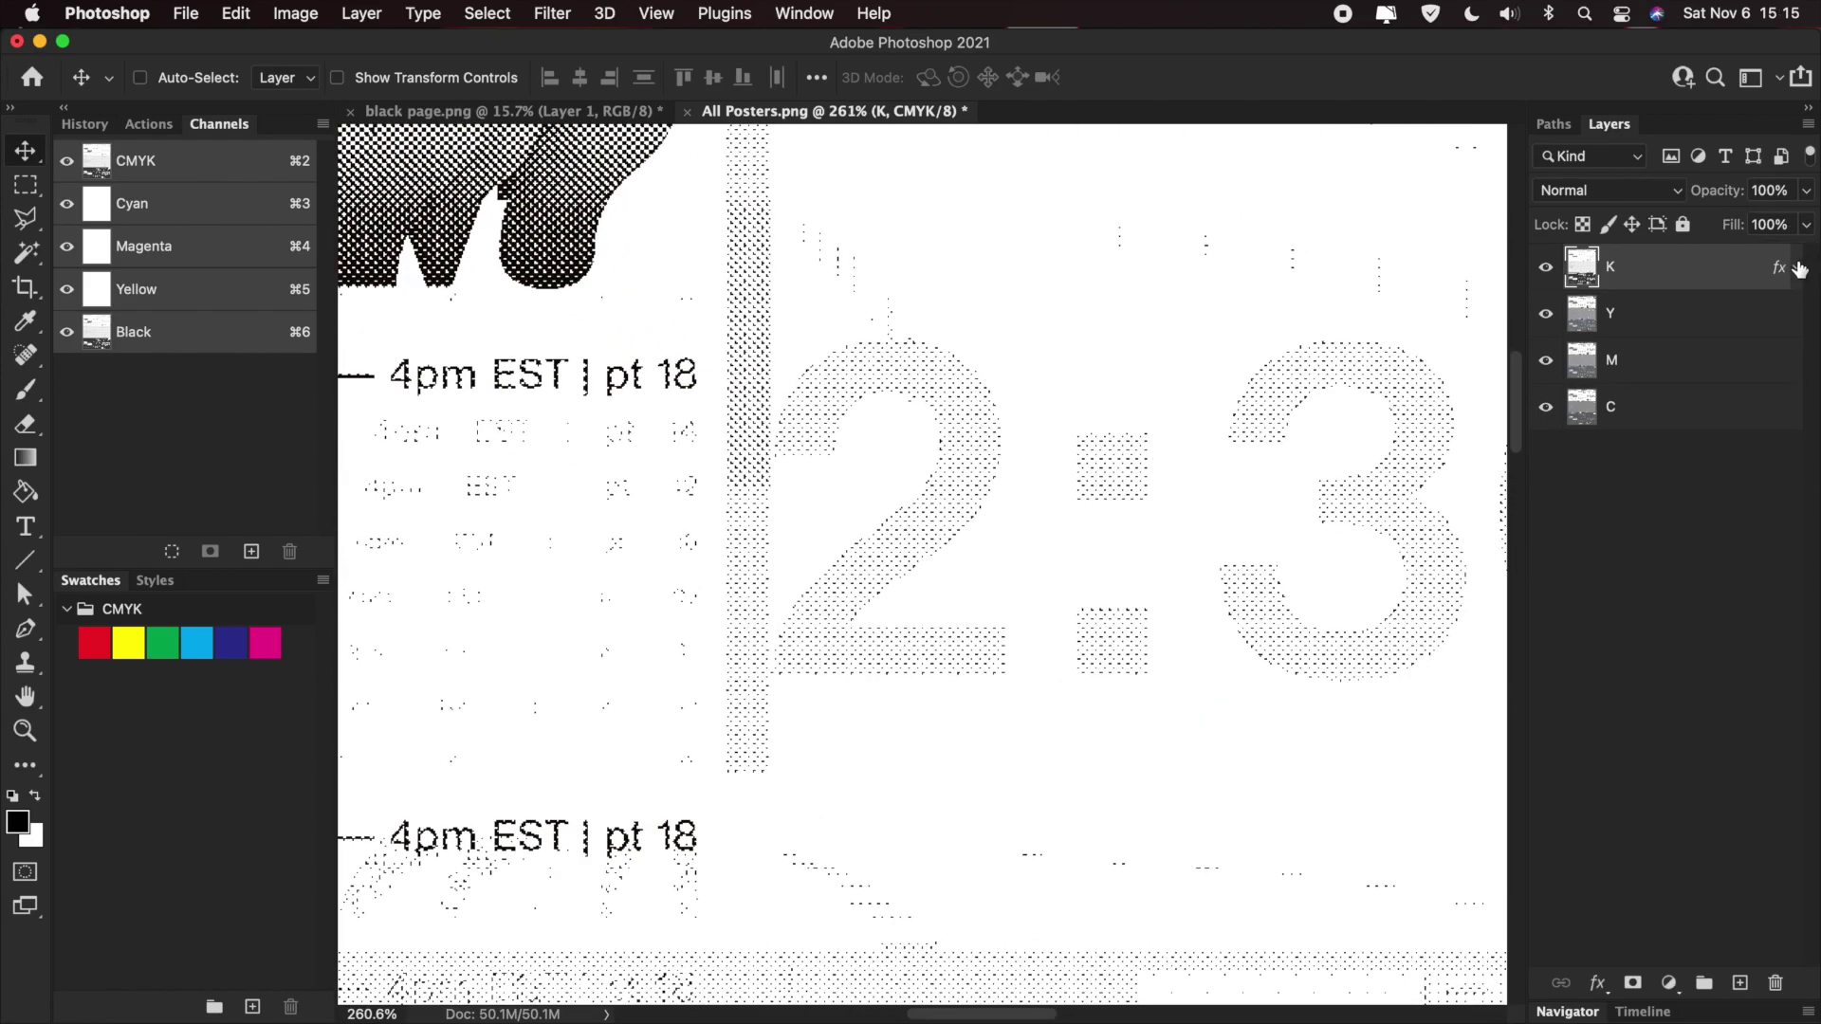
pyautogui.click(1547, 267)
pyautogui.doubleClick(1645, 328)
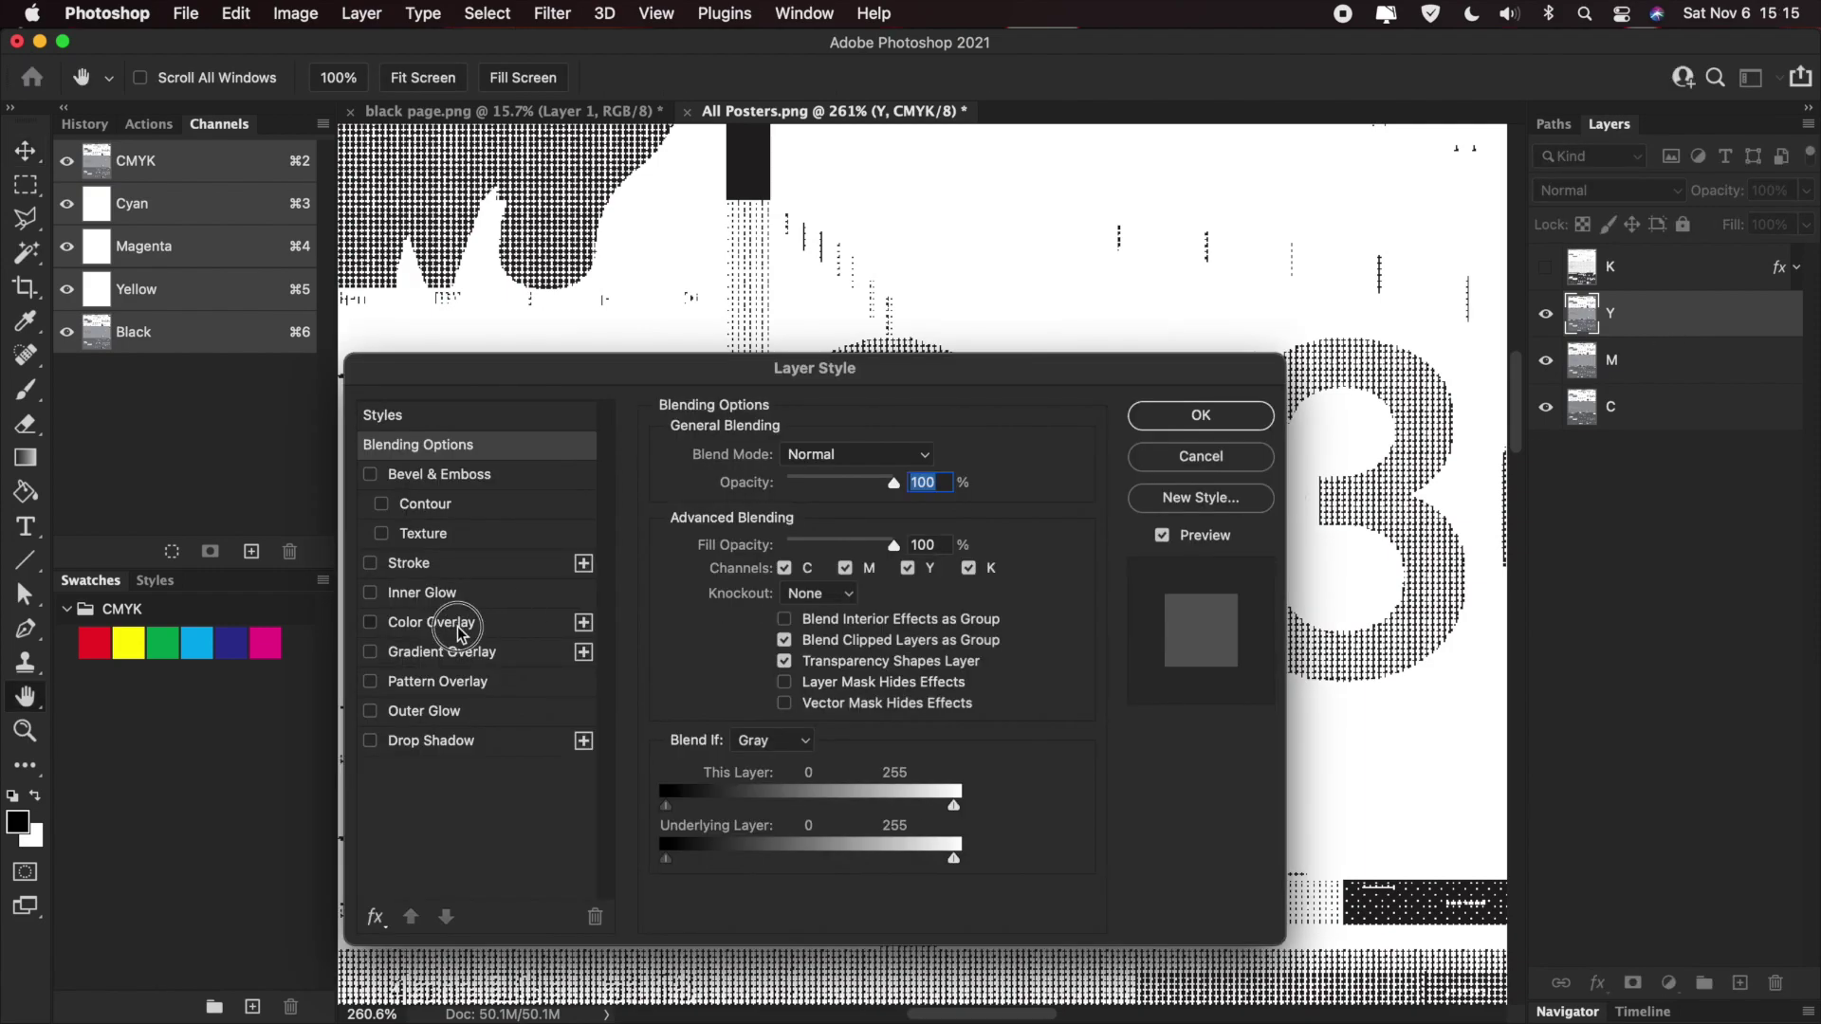
pyautogui.click(459, 622)
# - Set the Y layer's overlay color to C 0, M 0, Y 100, K 0 percent and apply the layer style
pyautogui.click(920, 459)
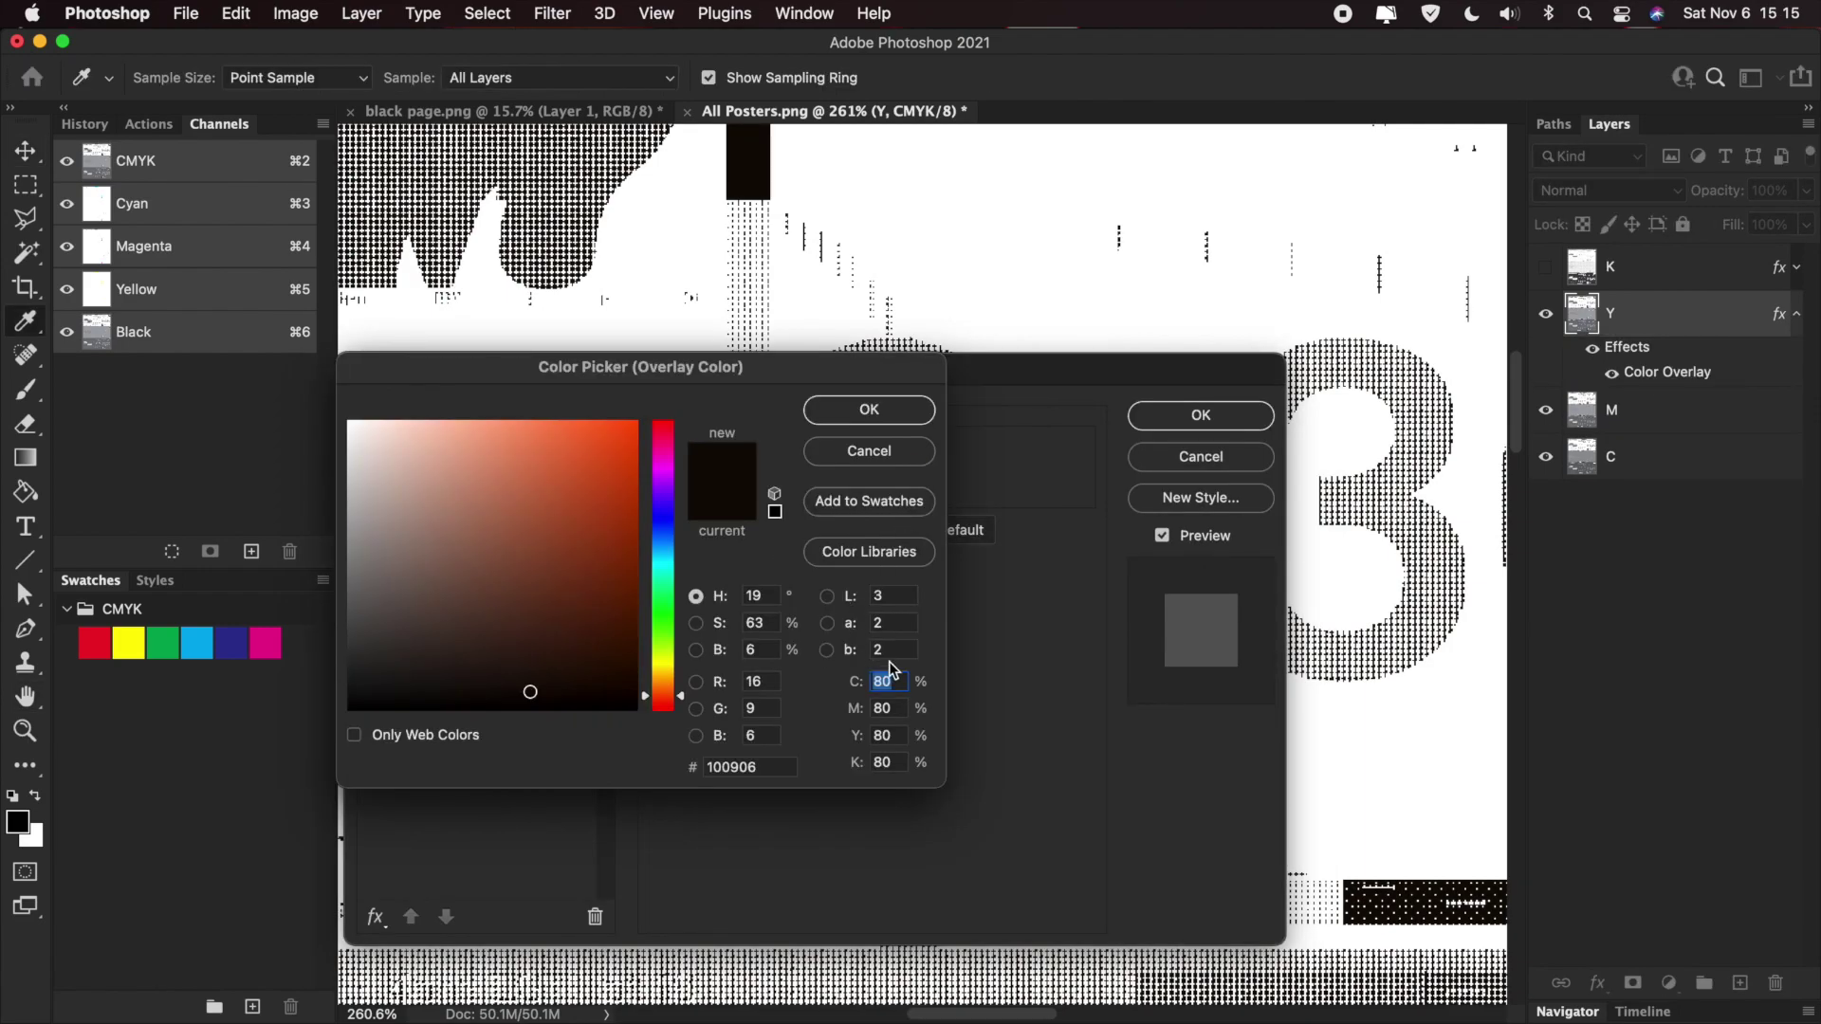
pyautogui.write('0')
pyautogui.press('Tab')
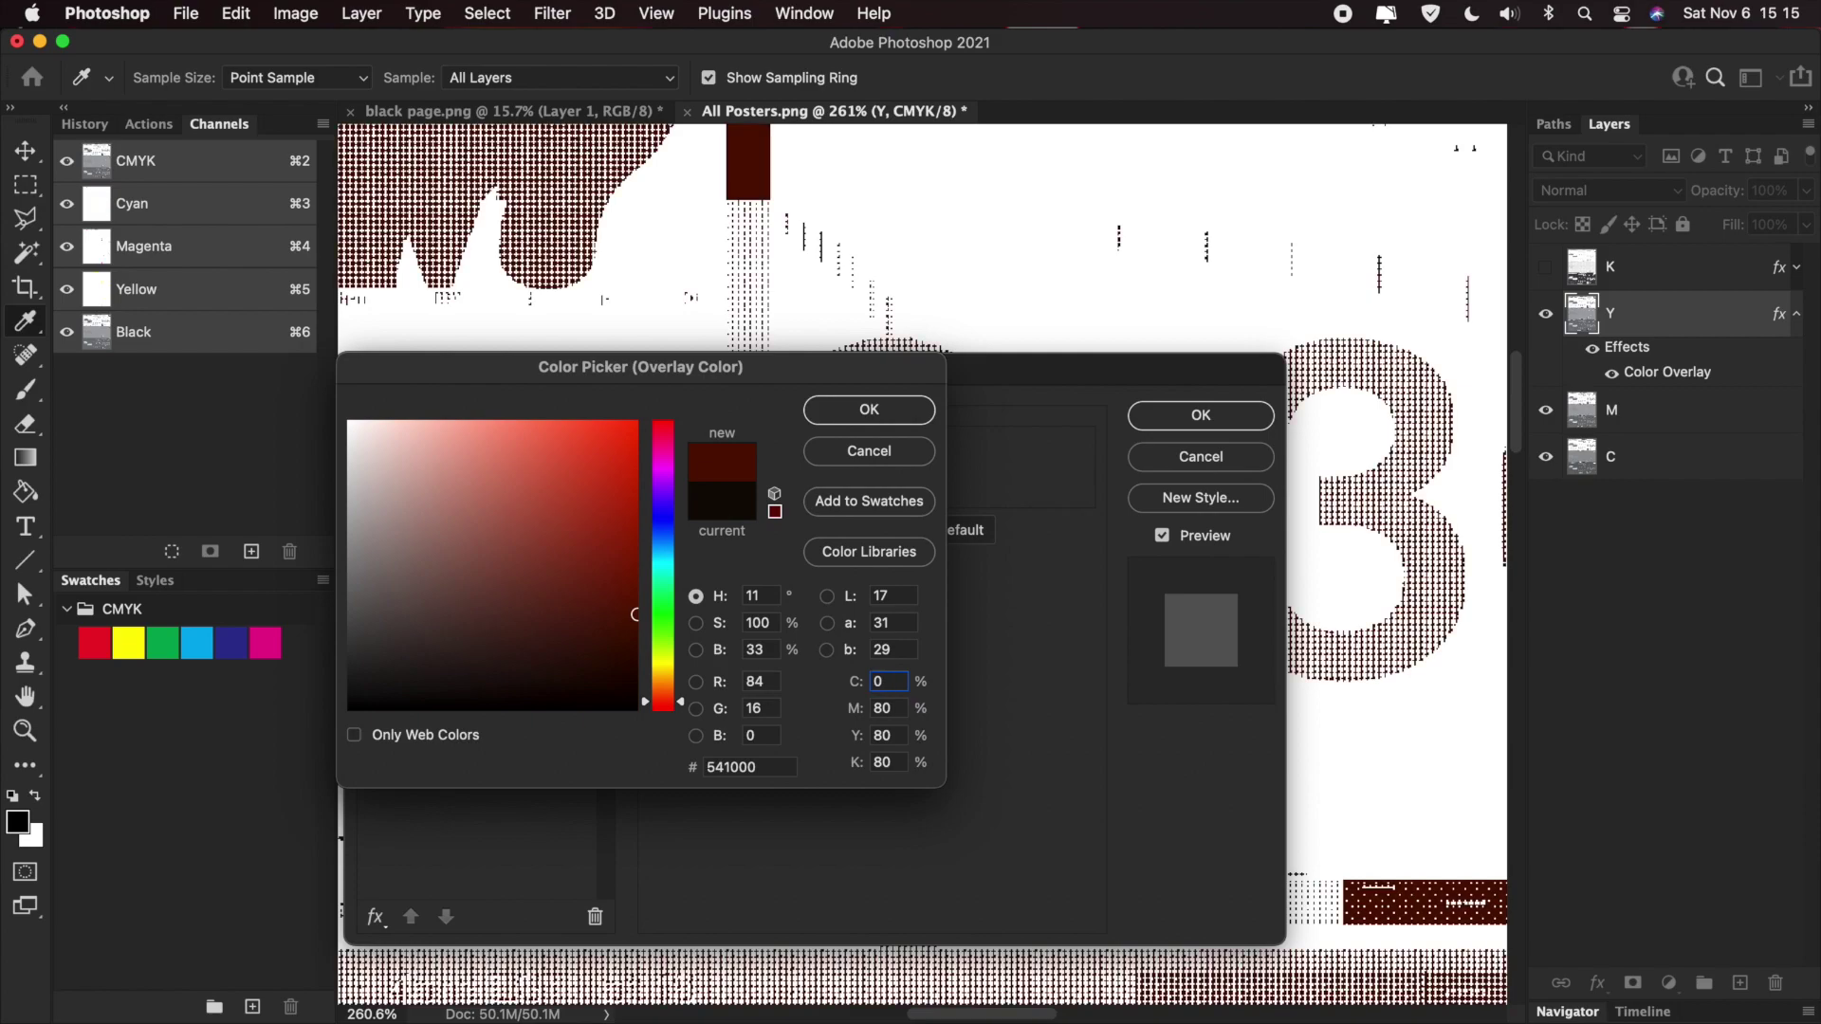
pyautogui.write('0')
pyautogui.press('Tab')
pyautogui.write('100')
pyautogui.press('Tab')
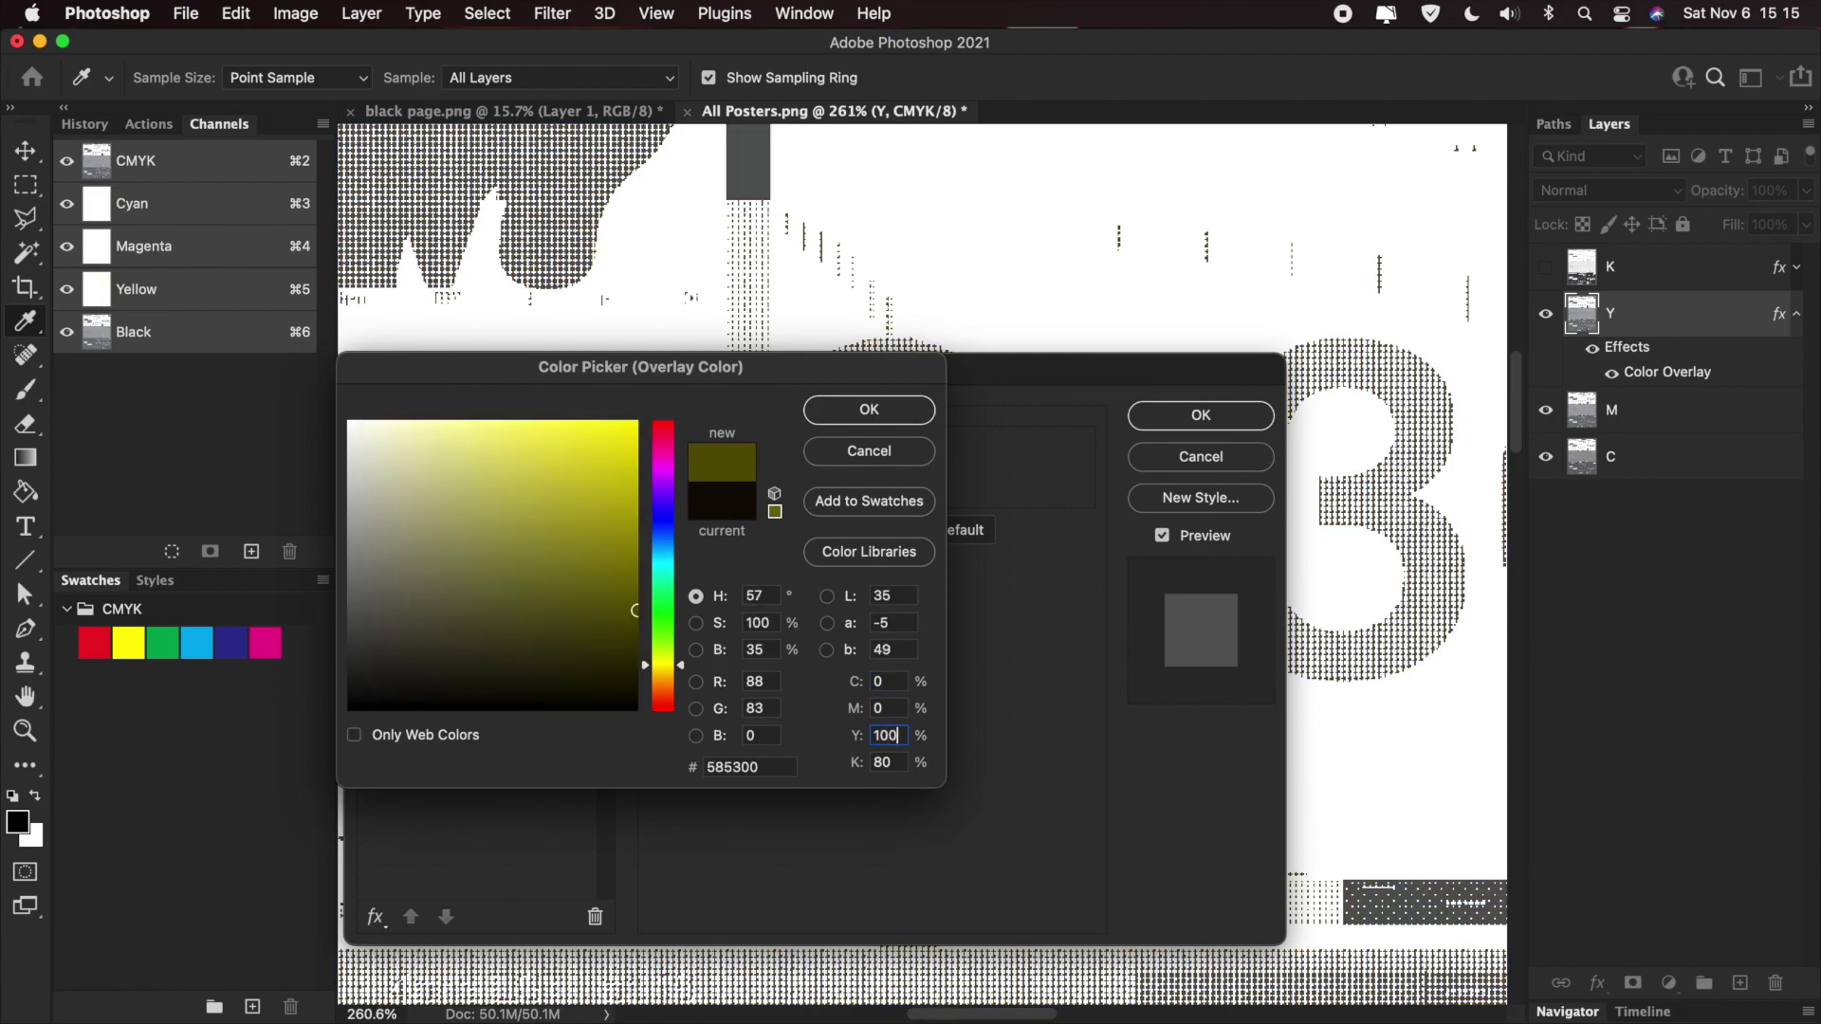
pyautogui.write('0')
pyautogui.press('Return')
pyautogui.press('Return')
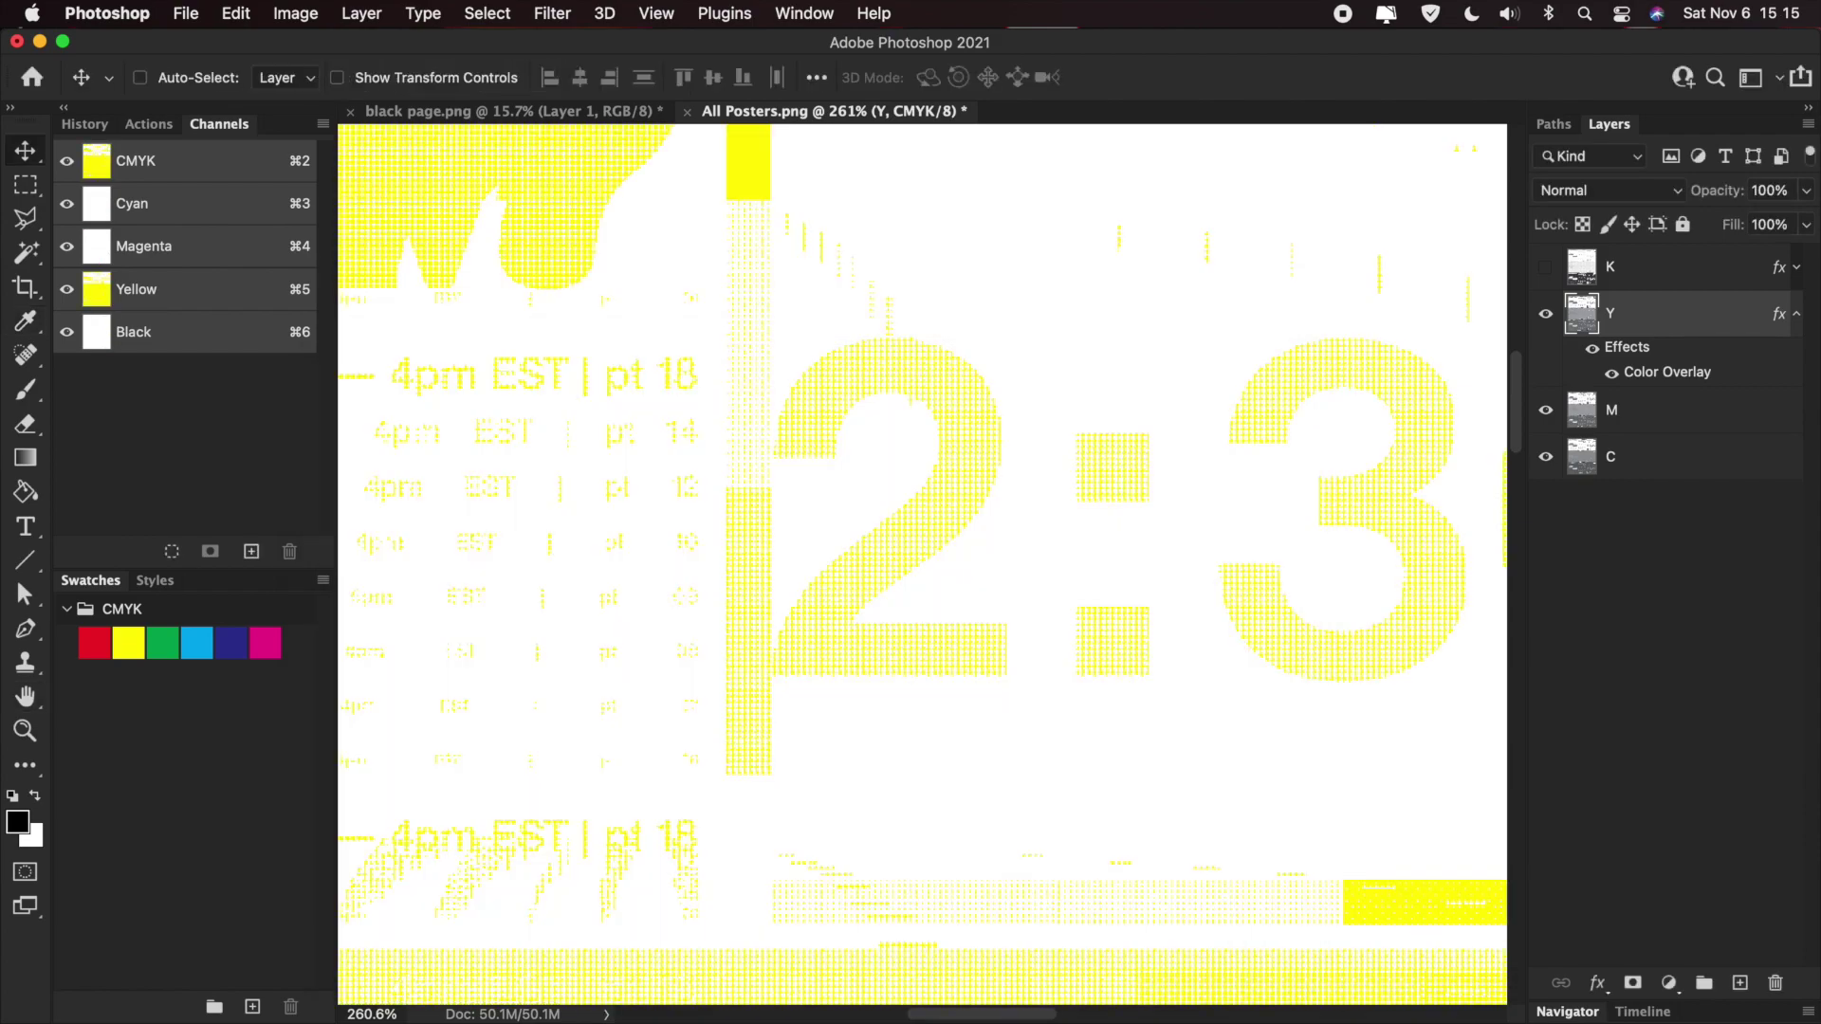
# - Collapse the Y layer's effects, hide that layer and add a Color Overlay effect to the M layer
pyautogui.click(1796, 313)
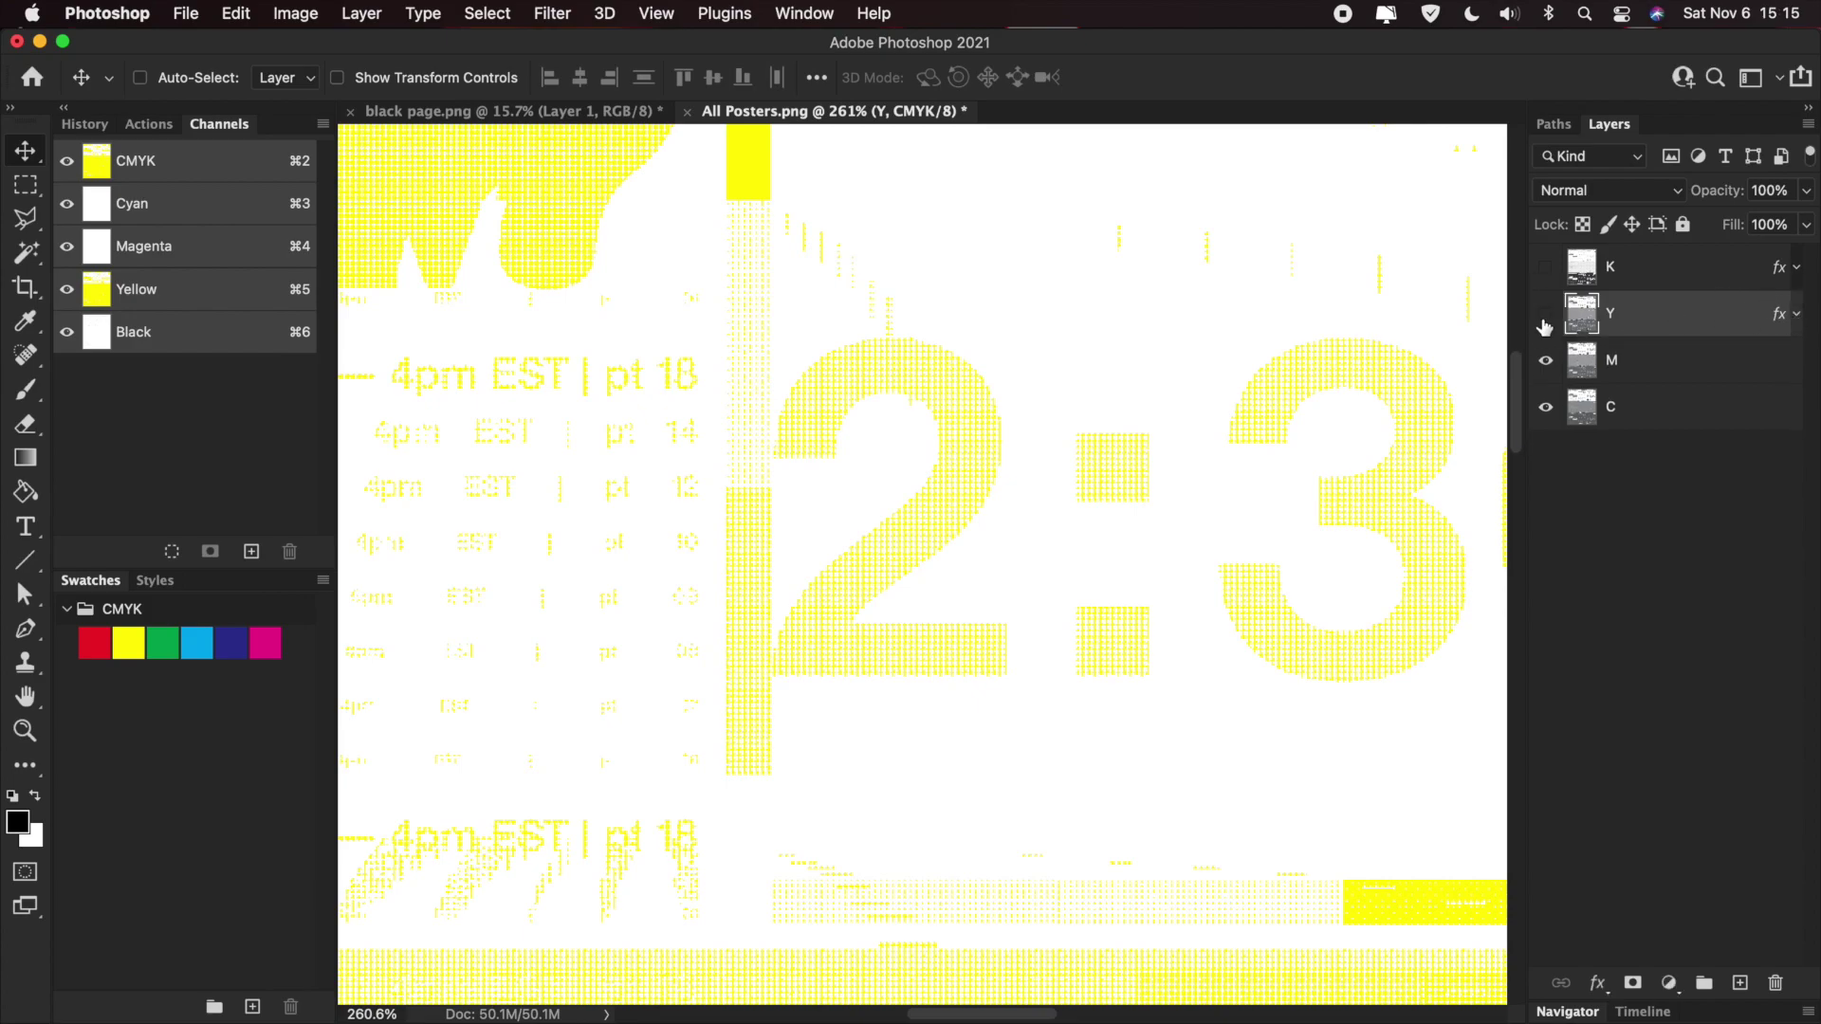
pyautogui.click(1546, 314)
pyautogui.doubleClick(1638, 373)
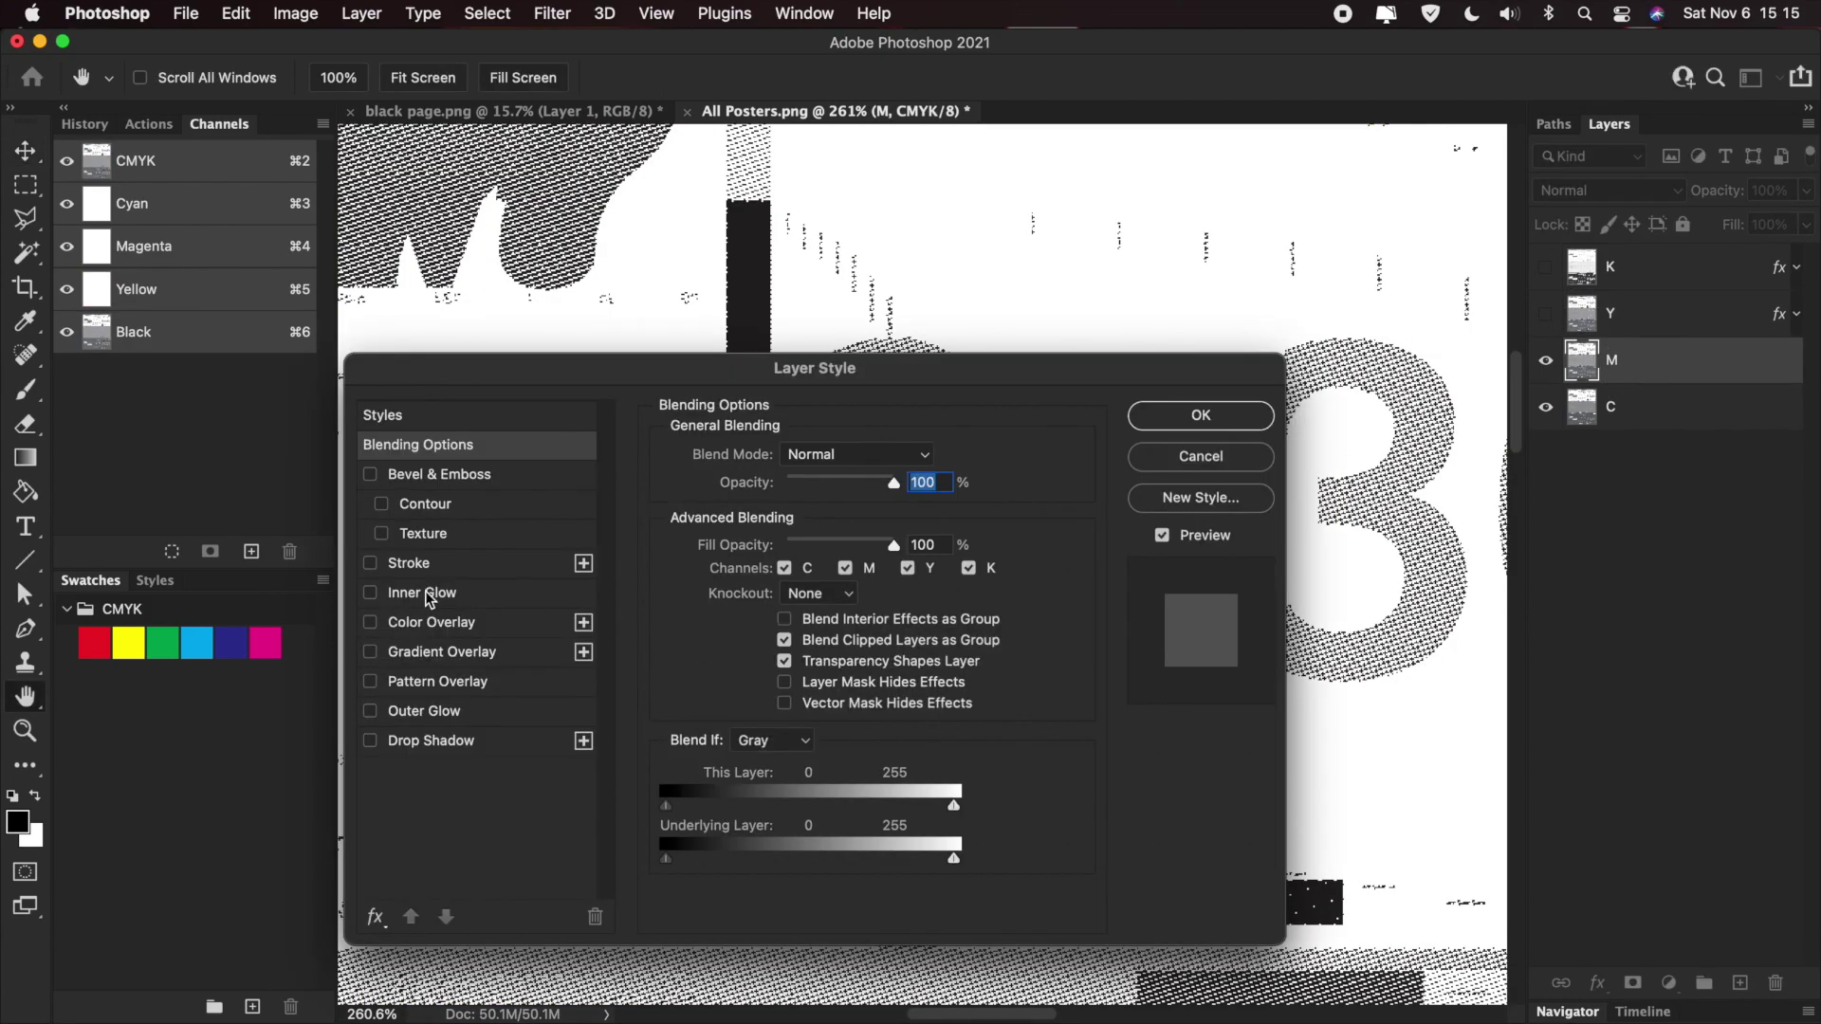
pyautogui.click(399, 622)
# - Set the M layer's overlay color to C 0, M 100, Y 0 percent and apply the layer style
pyautogui.click(922, 457)
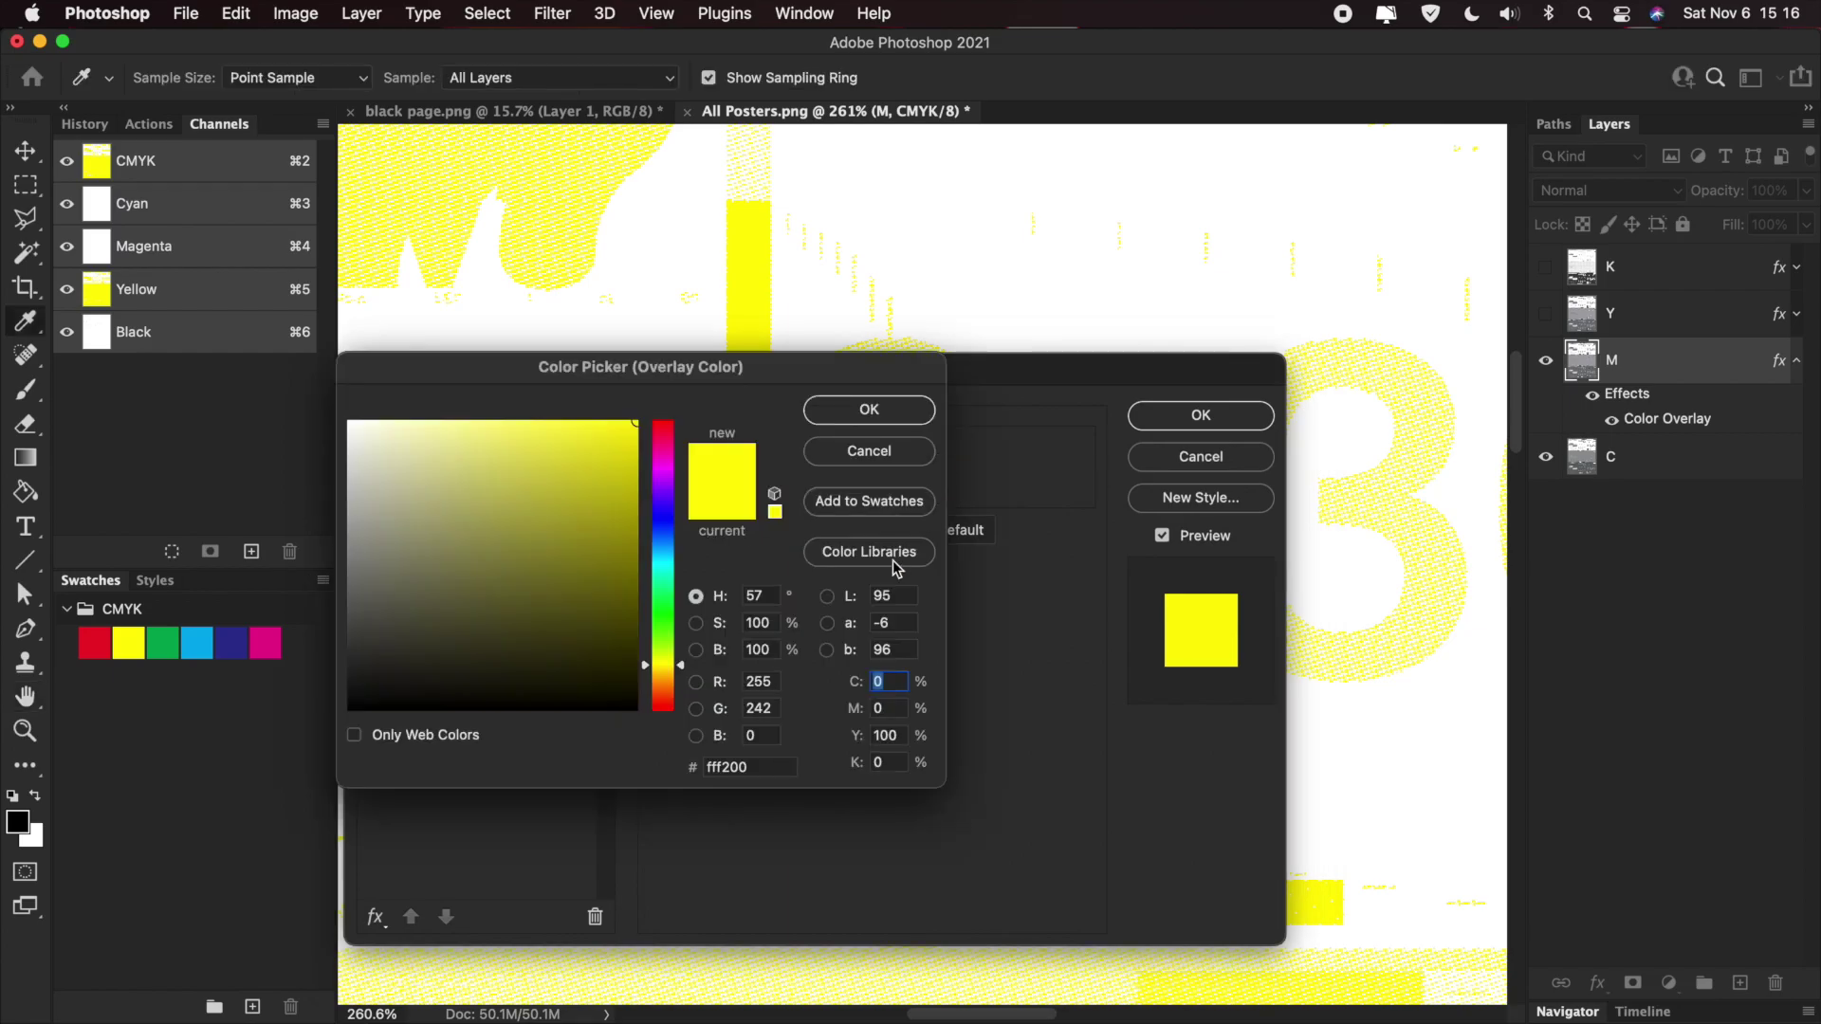
pyautogui.write('0')
pyautogui.press('Tab')
pyautogui.write('100')
pyautogui.press('Tab')
pyautogui.write('0')
pyautogui.press('Return')
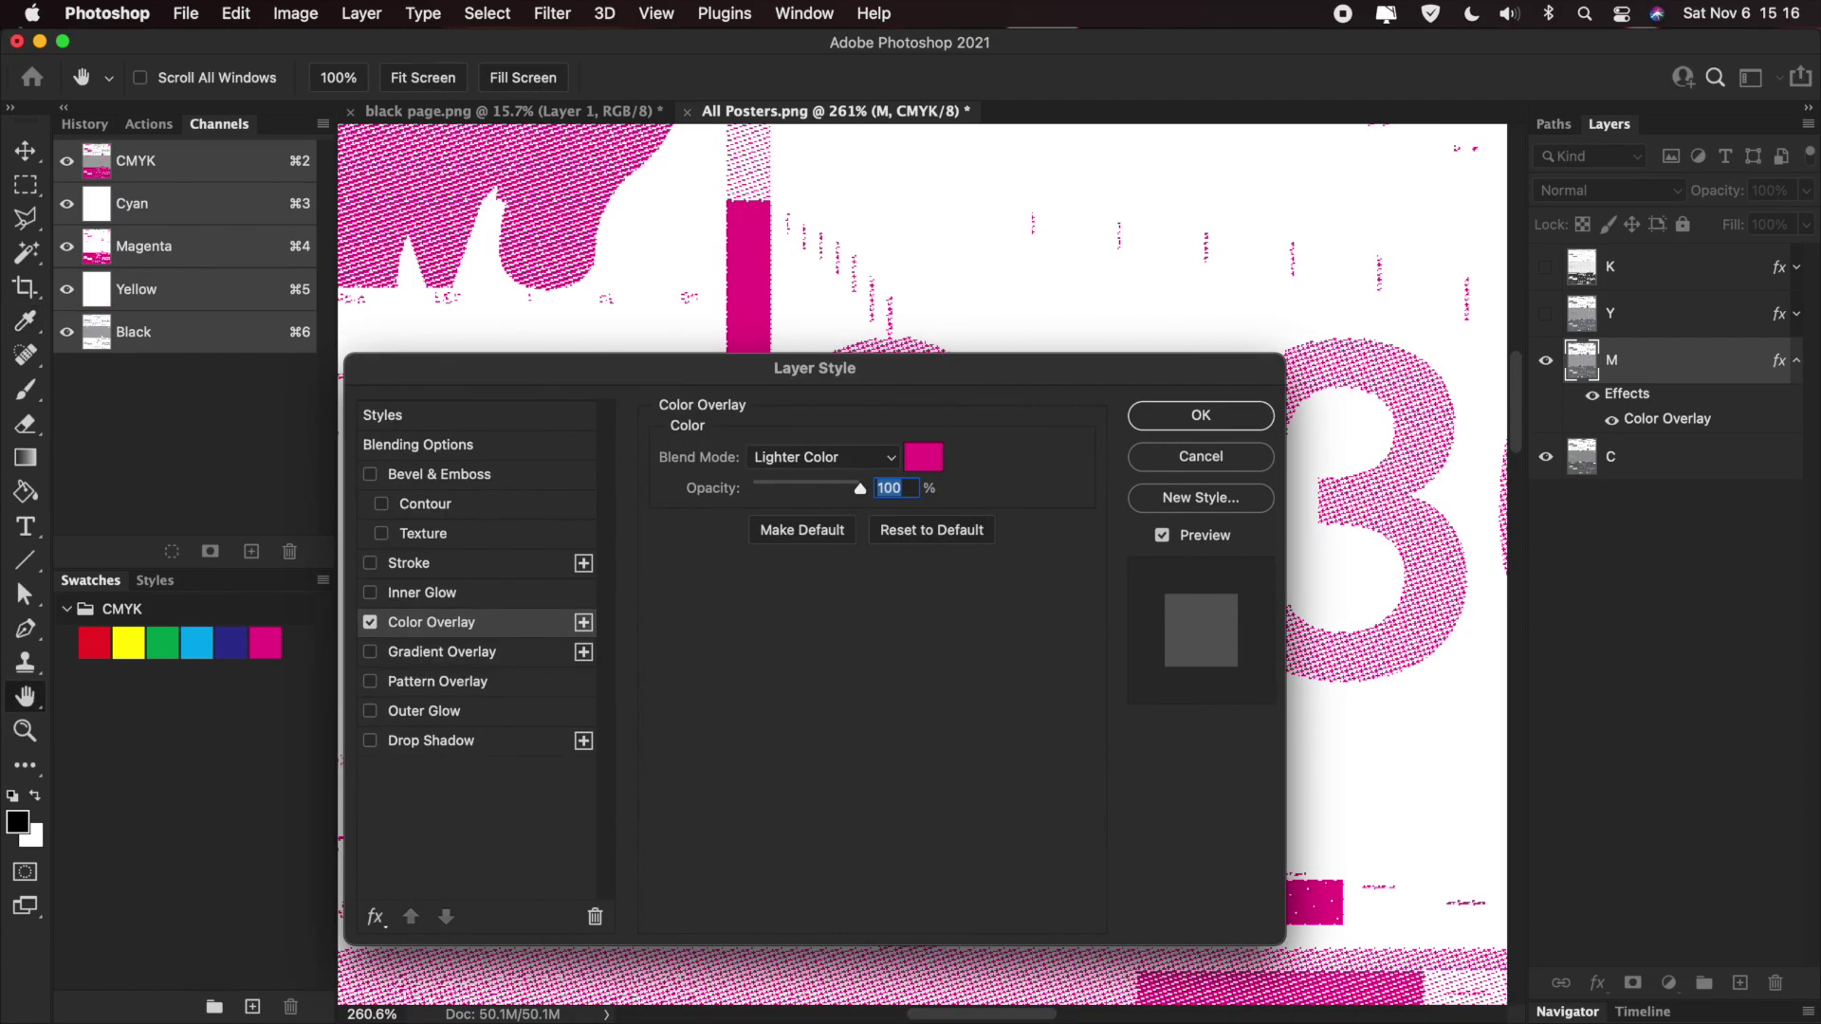
pyautogui.press('Return')
# - Hide the M layer and add a Color Overlay effect to the C layer
pyautogui.click(1546, 363)
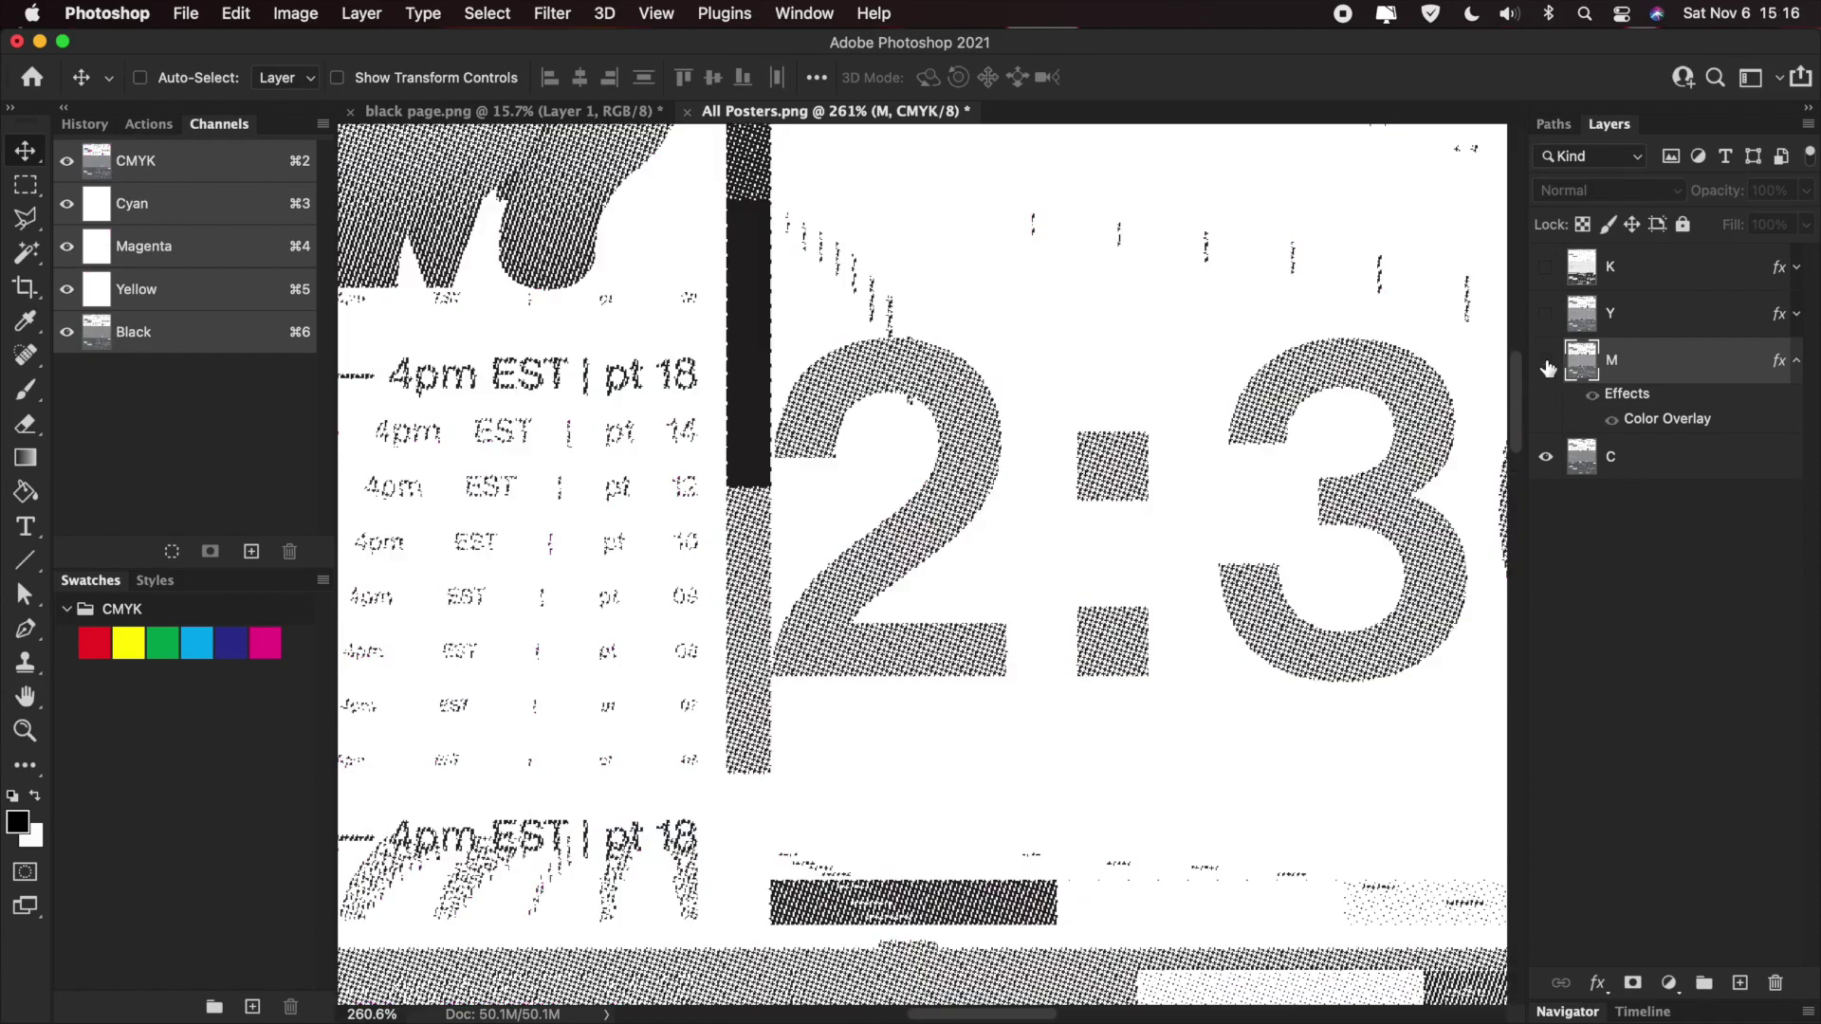
pyautogui.doubleClick(1654, 461)
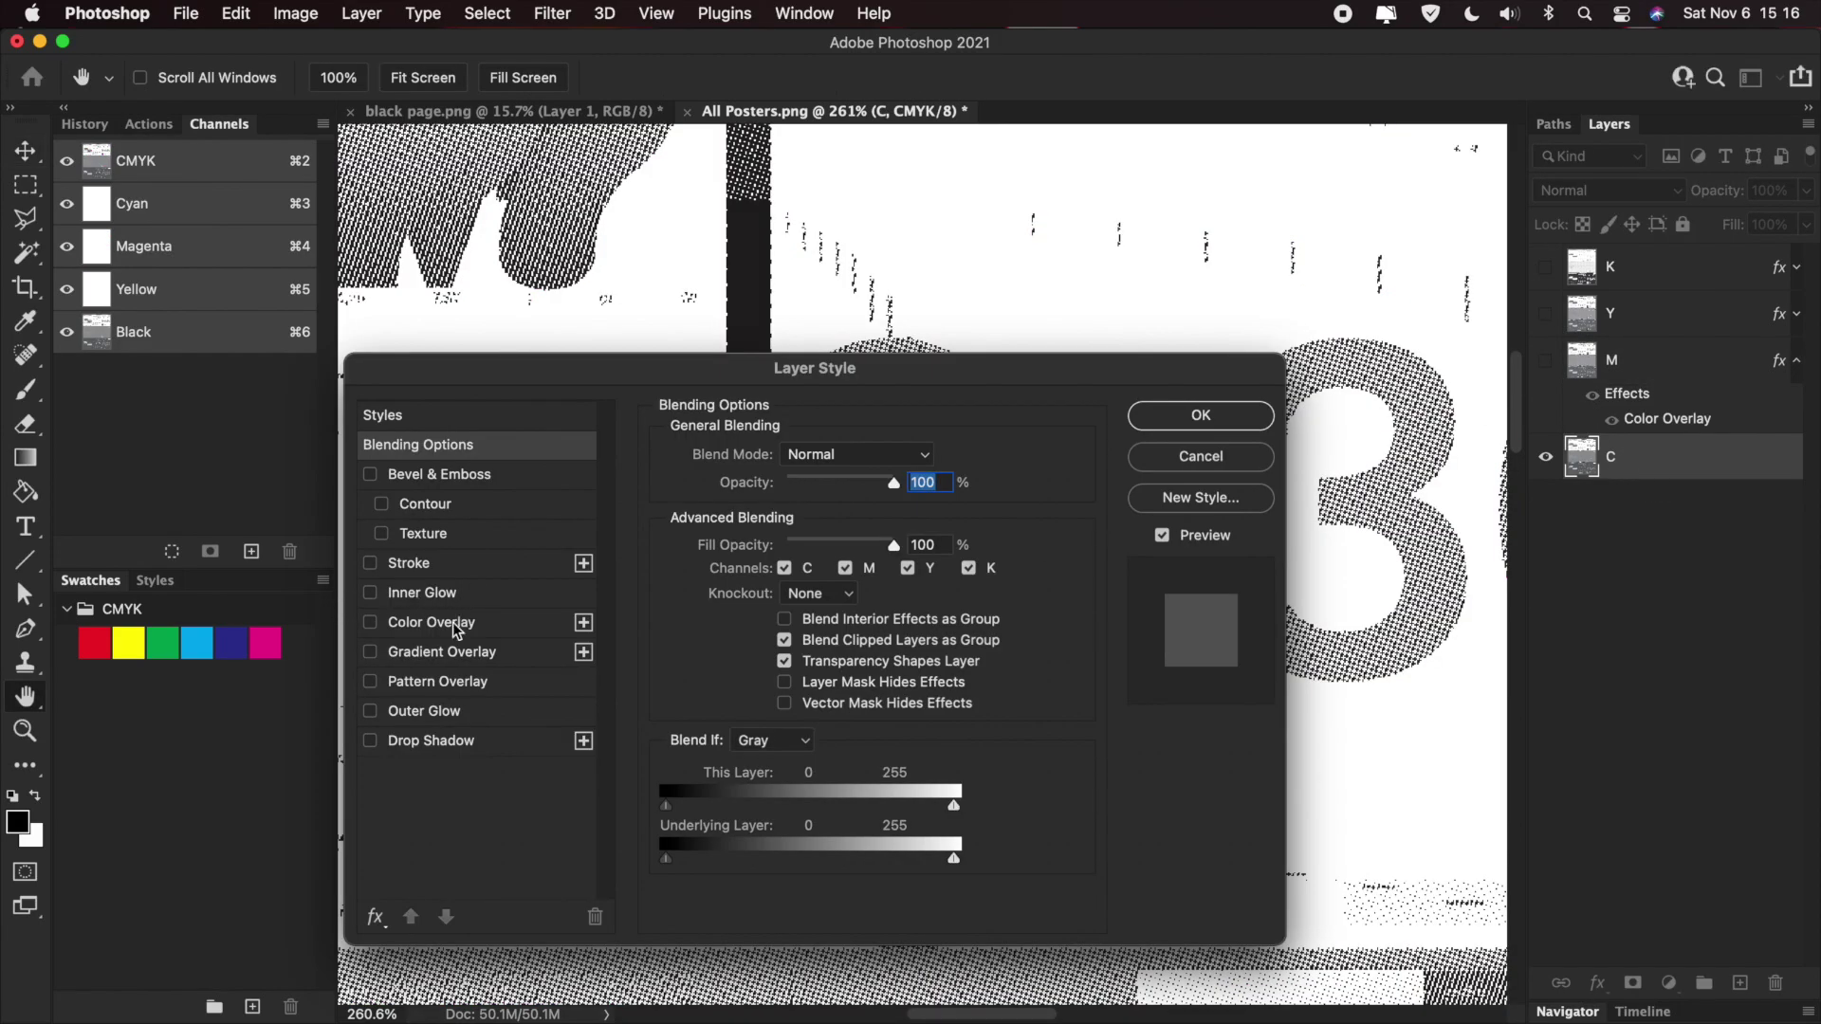
pyautogui.click(435, 622)
# - Set the C layer's overlay color to C 100, M 0, Y 0, K 0 percent and apply the layer style
pyautogui.click(926, 453)
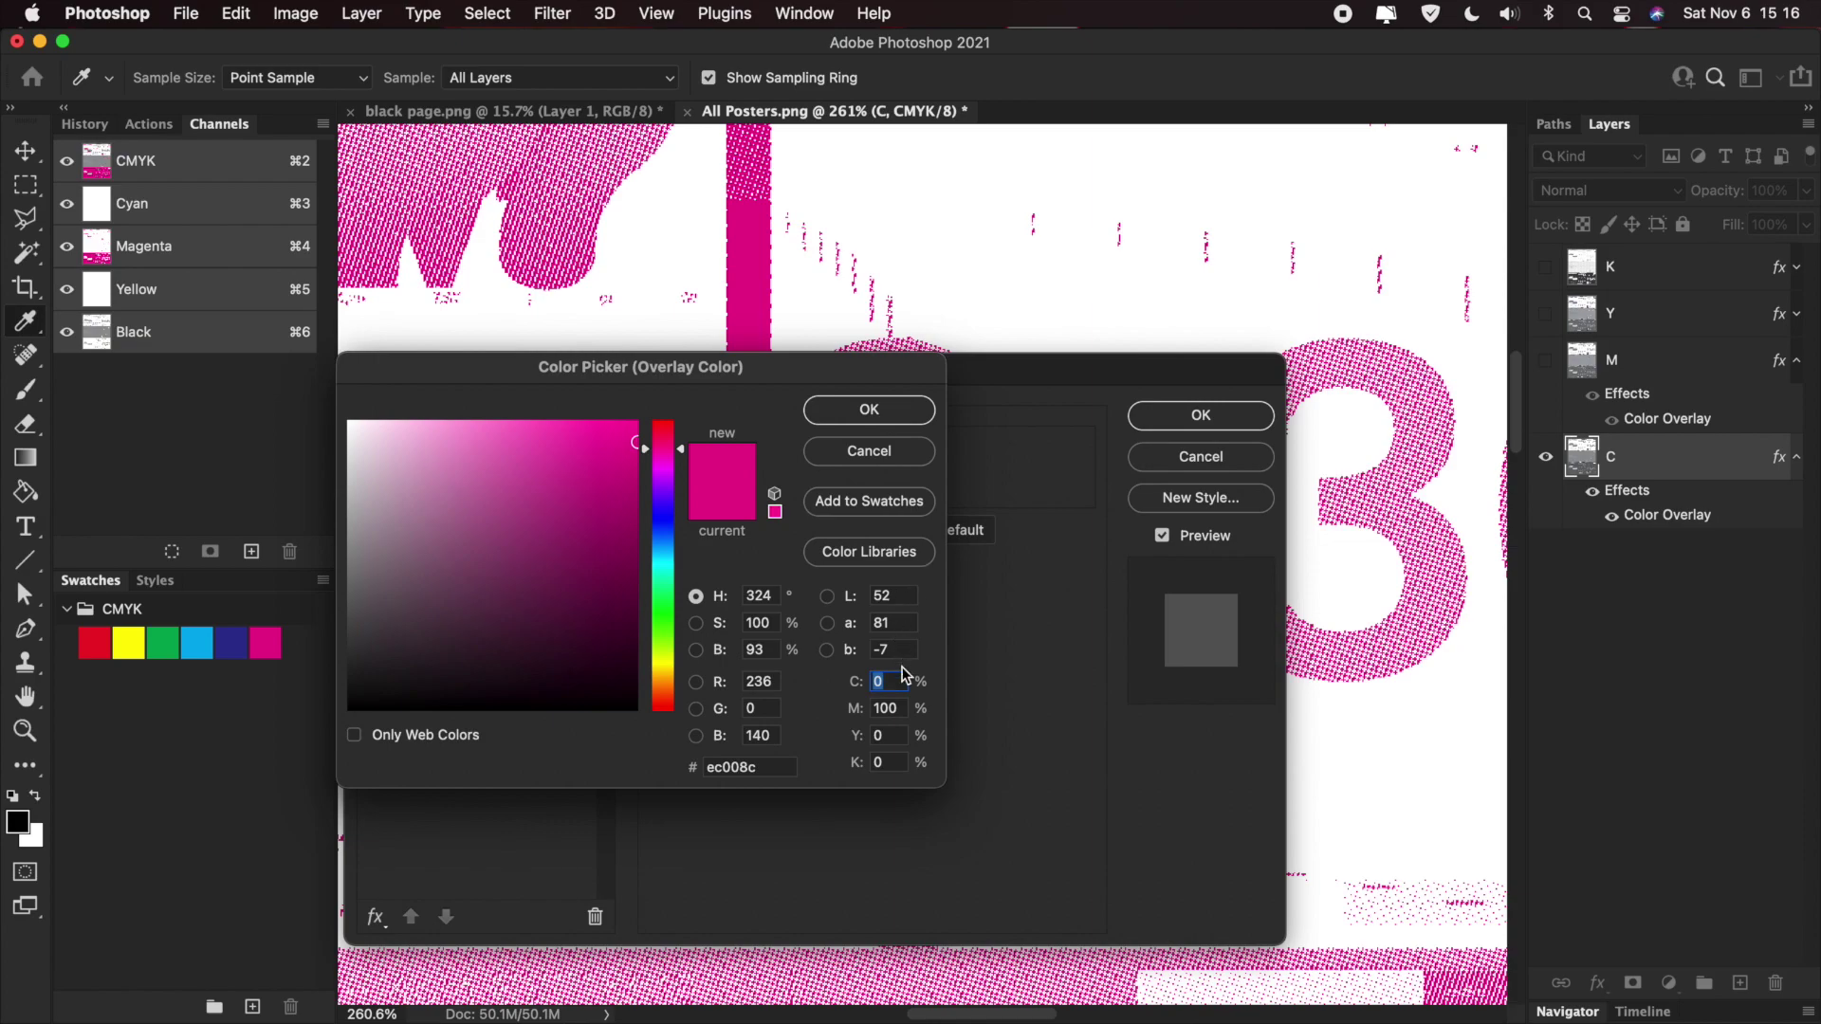
pyautogui.write('100')
pyautogui.press('Tab')
pyautogui.write('0')
pyautogui.click(896, 411)
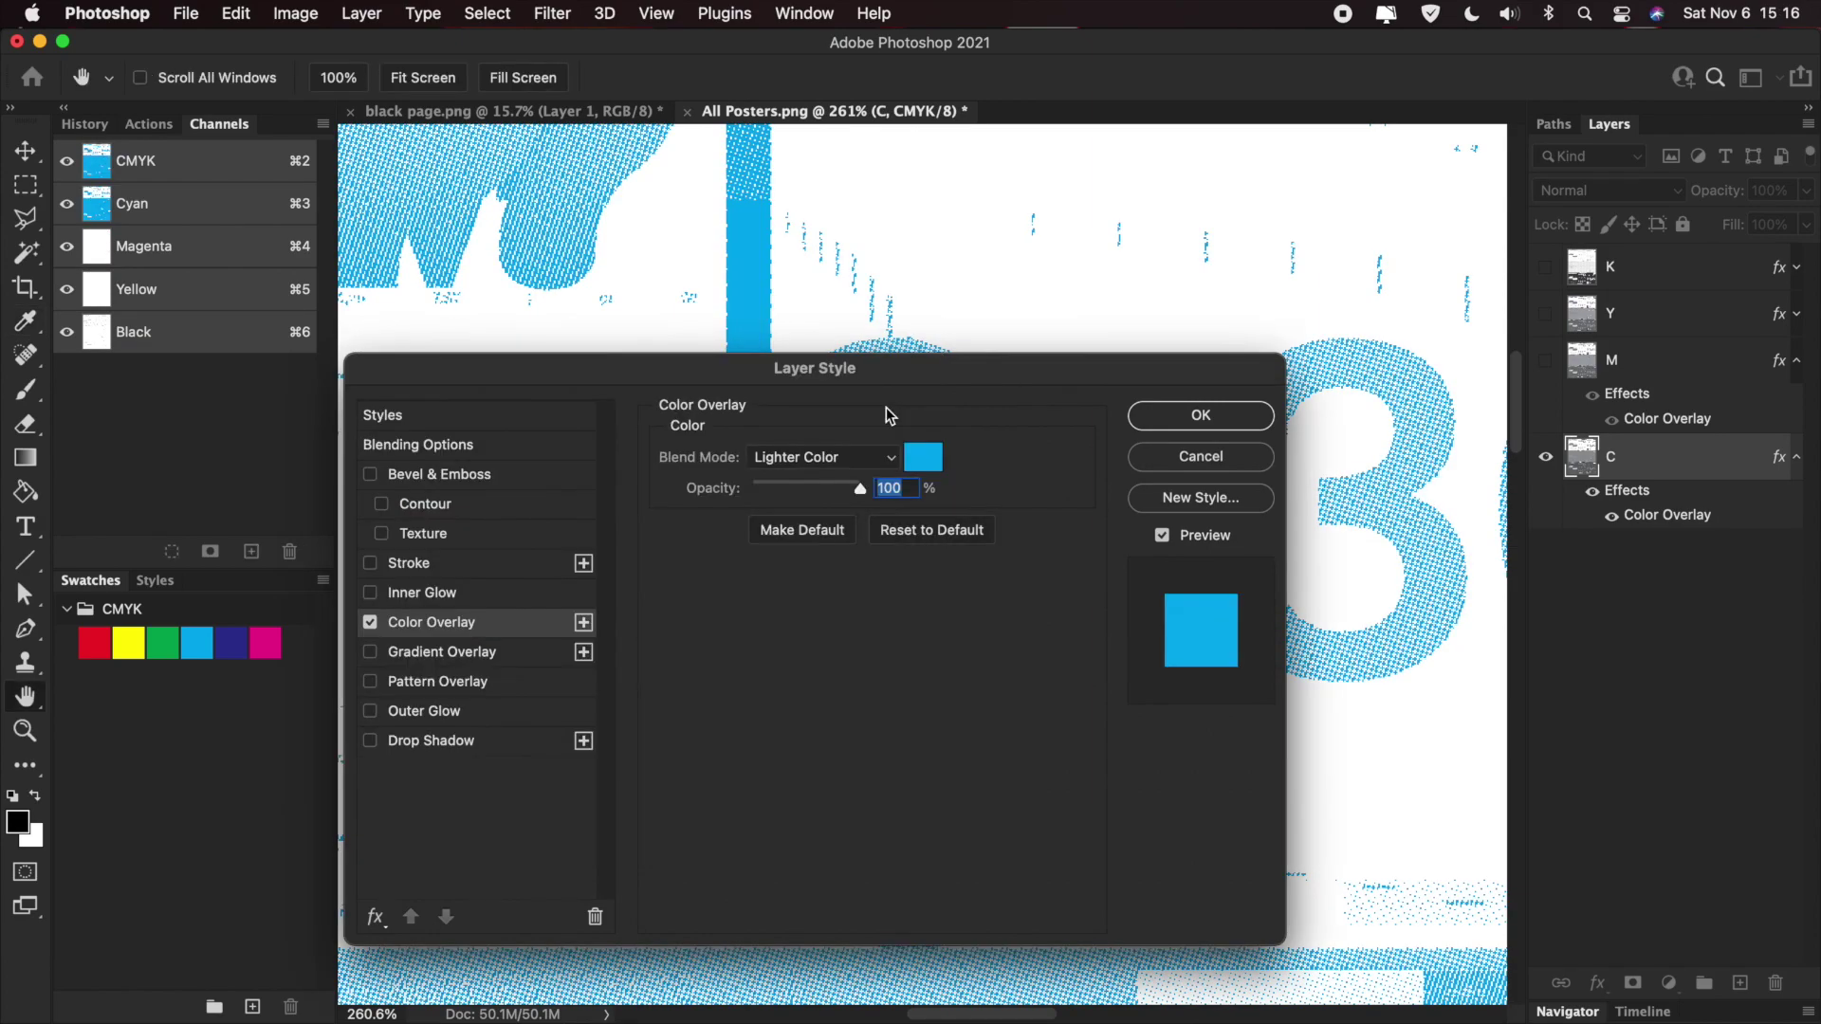
pyautogui.click(1201, 414)
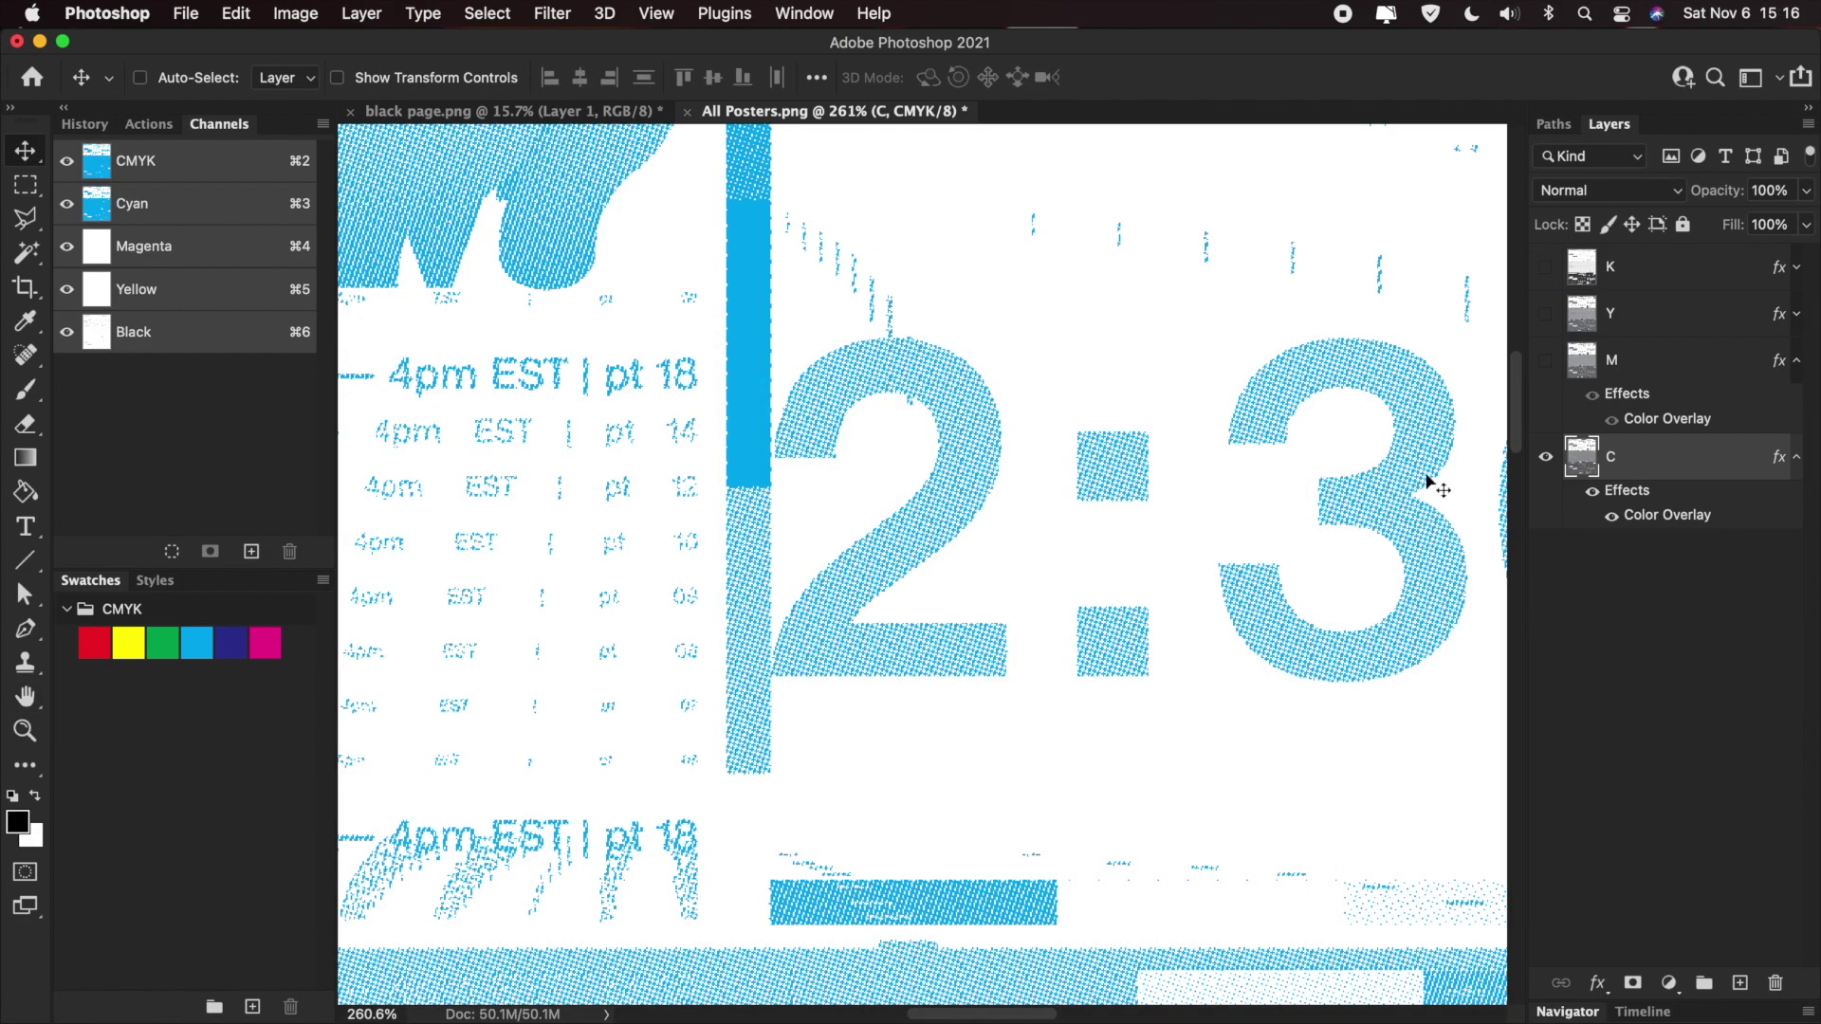
# - Collapse the effects of the M and C layers and rasterize the C layer's style
pyautogui.click(1797, 361)
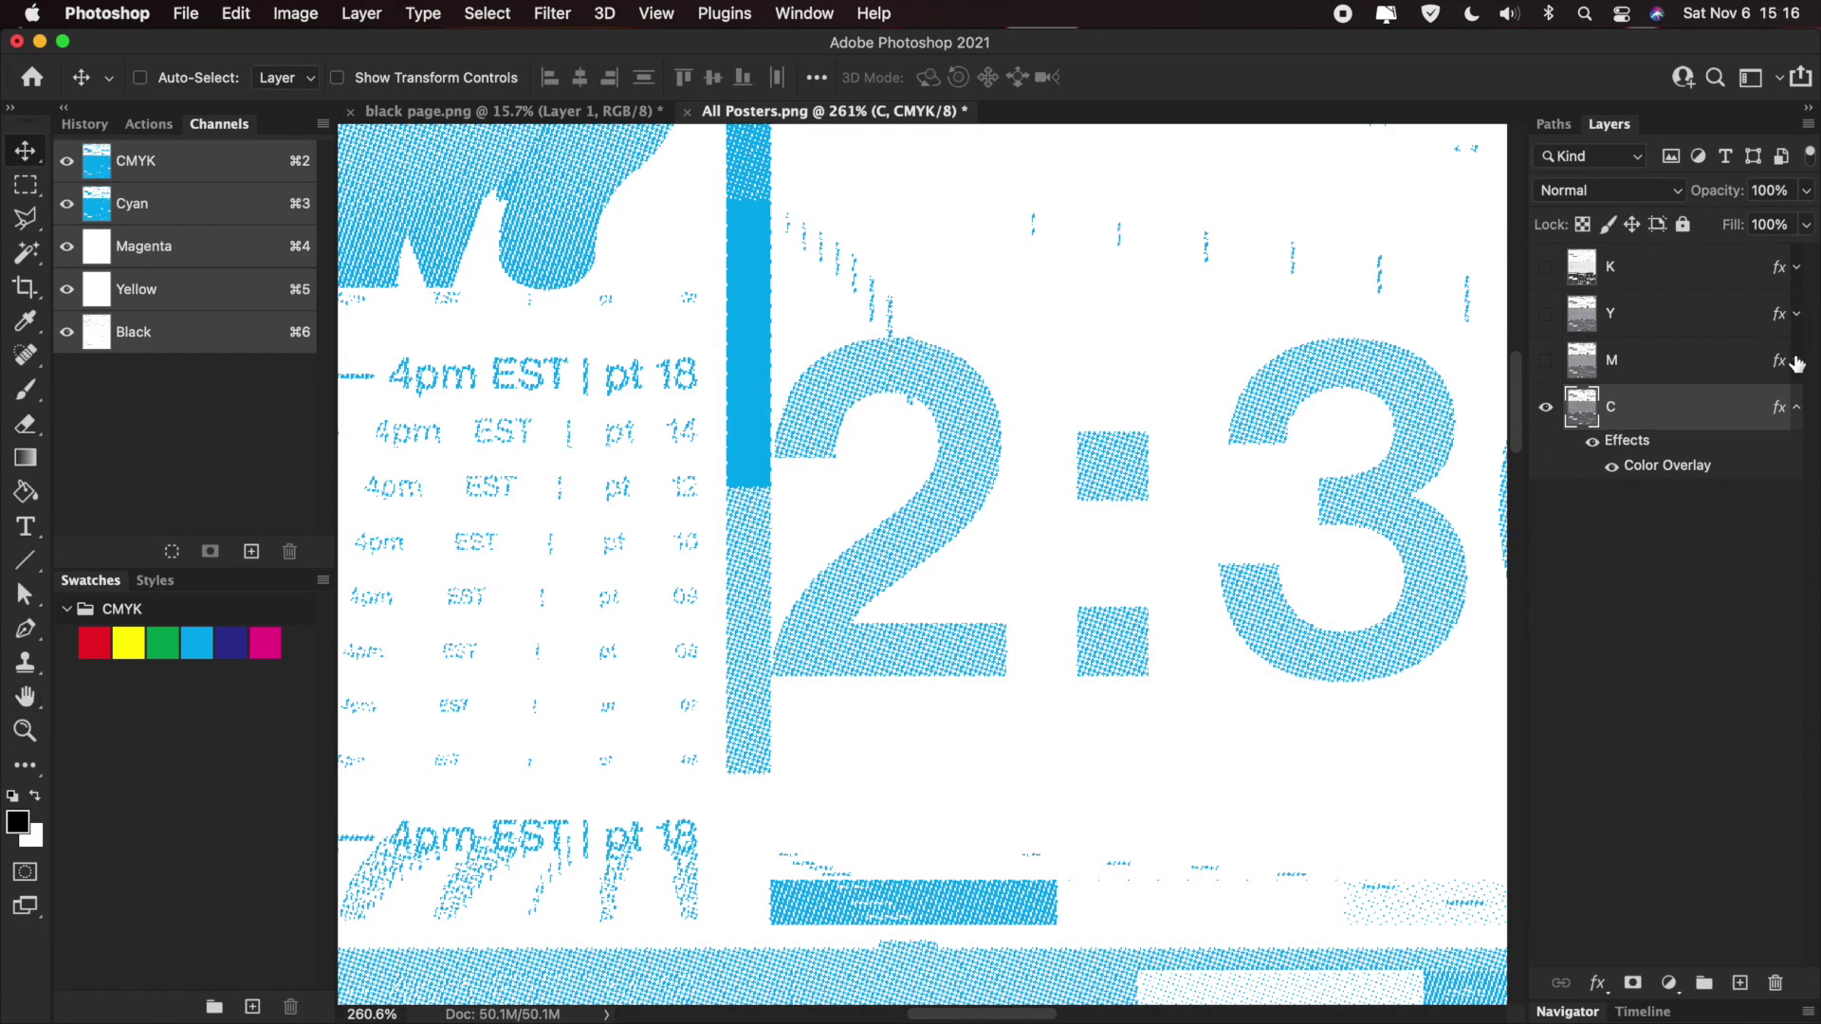
pyautogui.click(1796, 407)
pyautogui.rightClick(1667, 411)
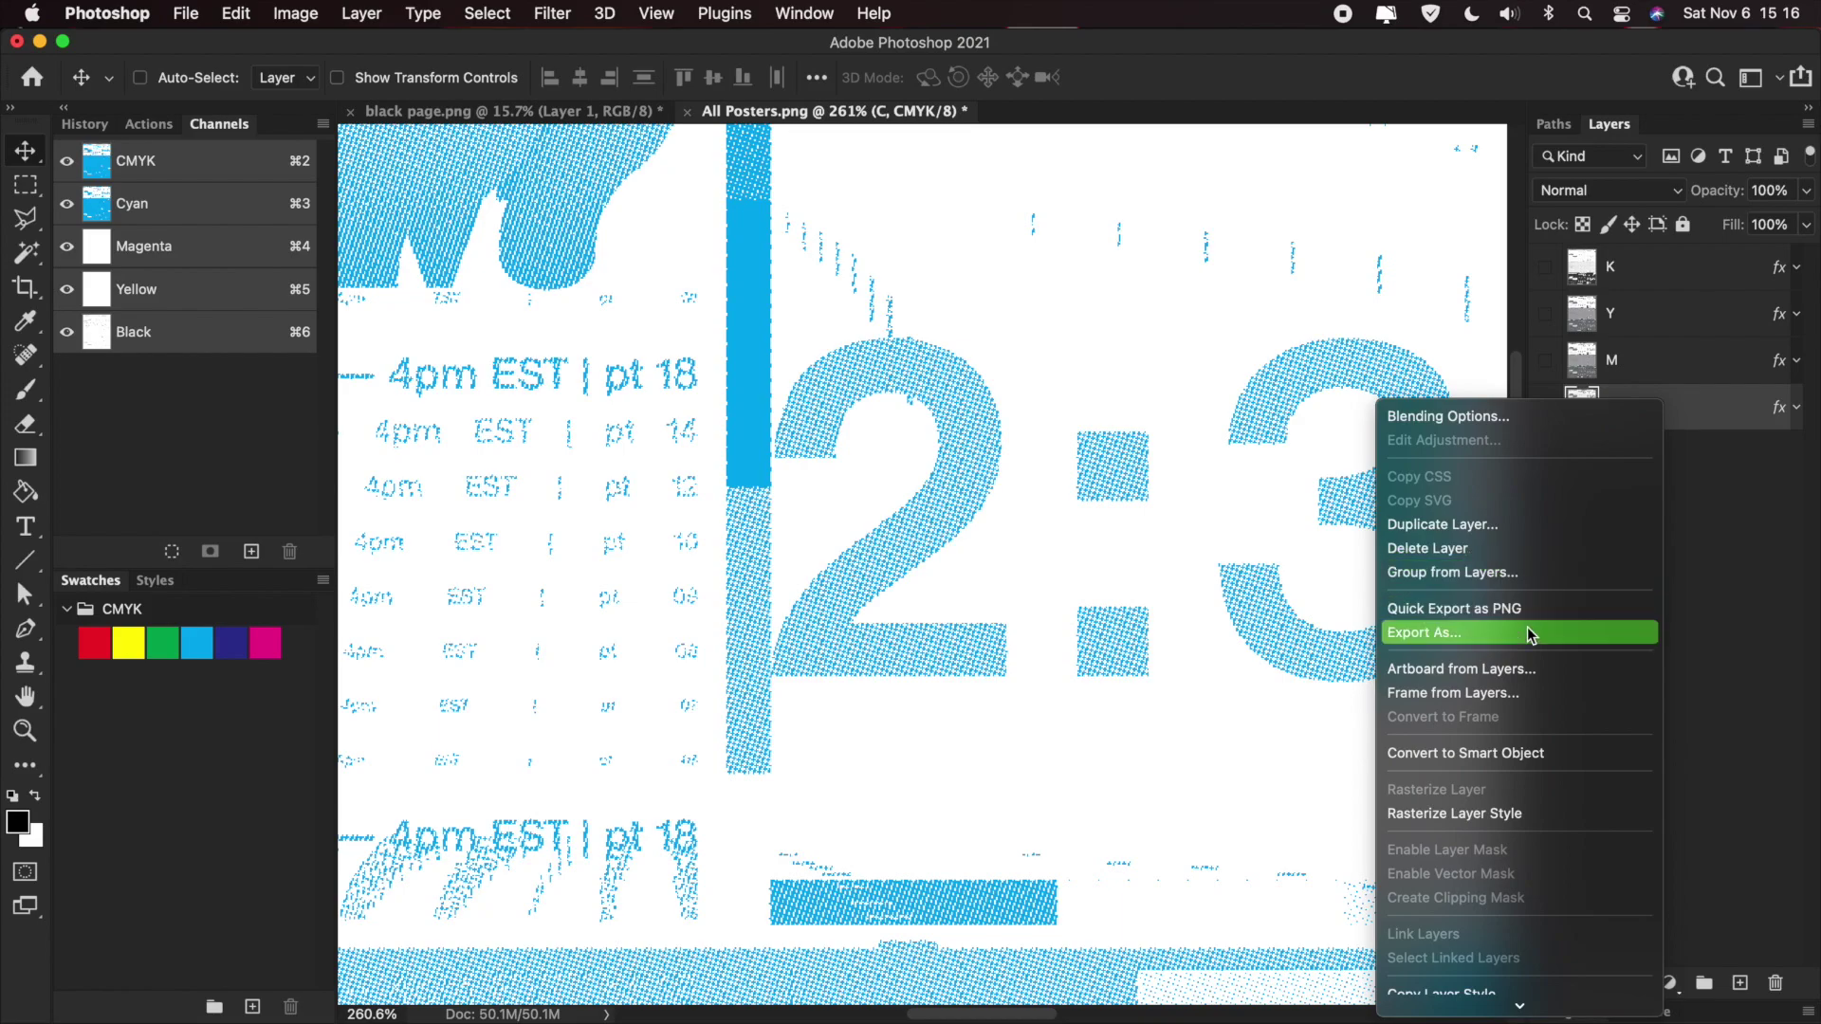
pyautogui.click(1455, 814)
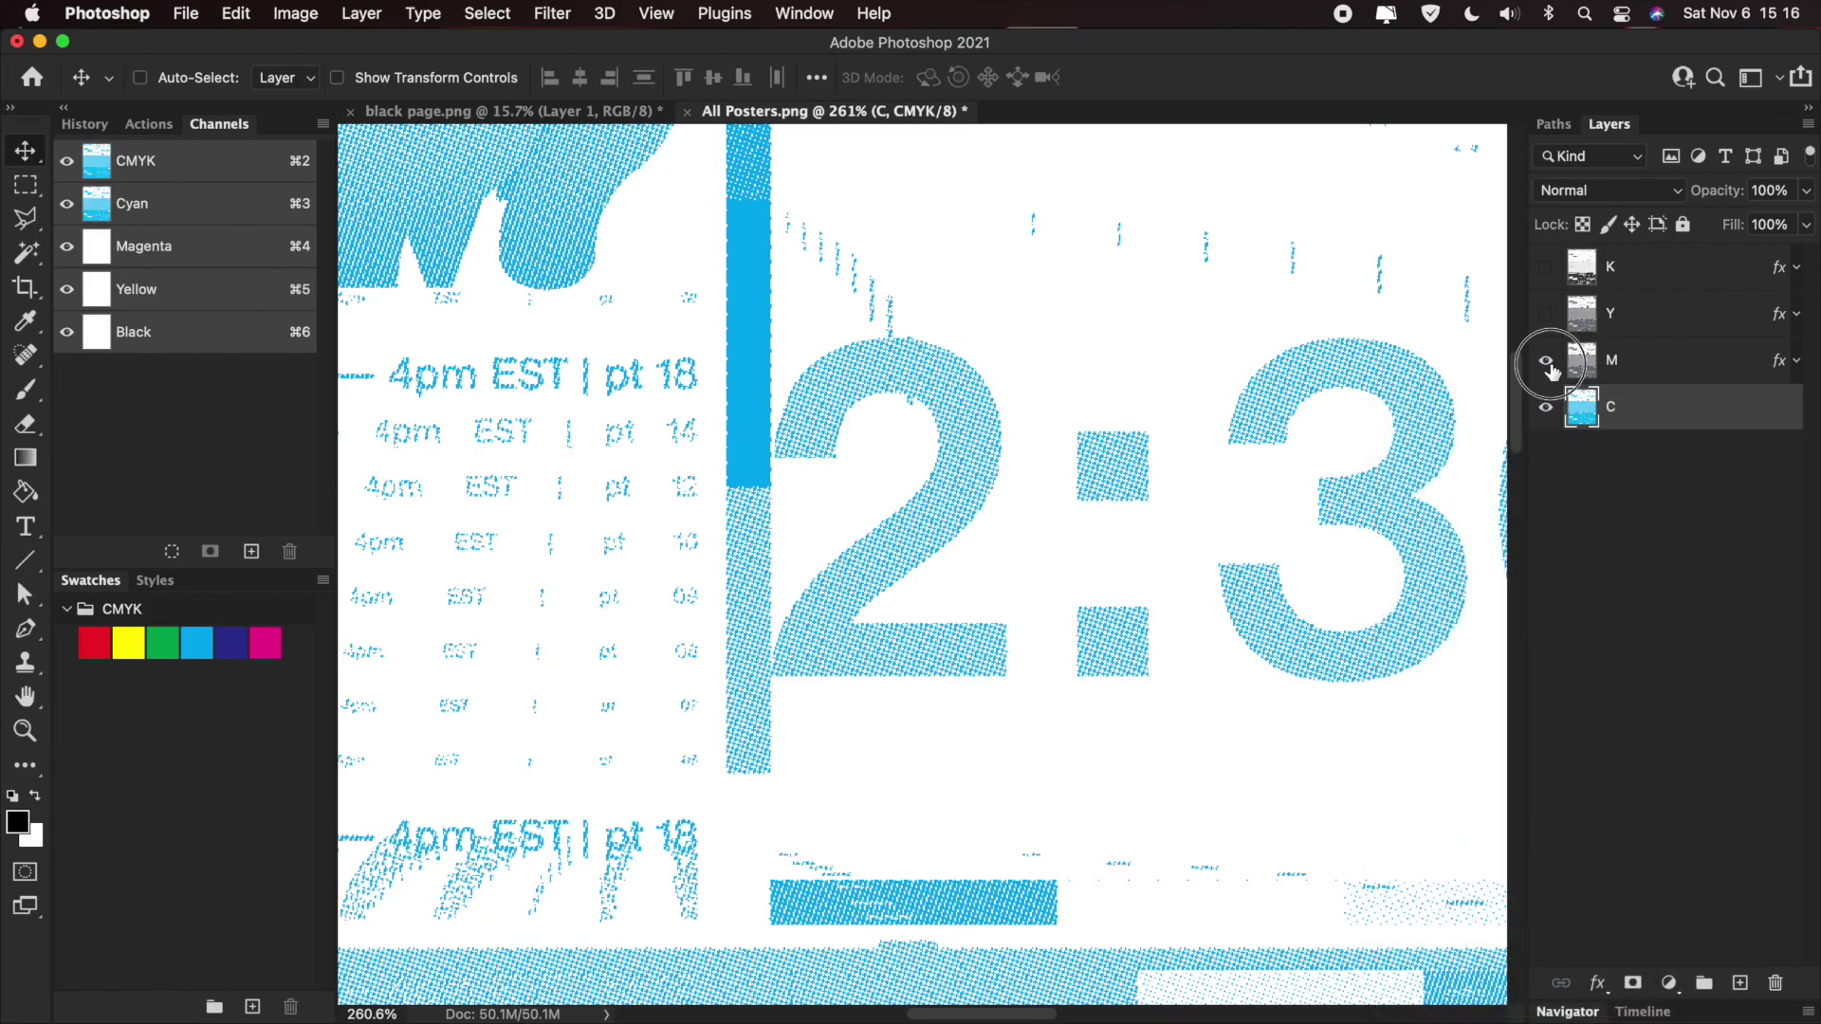
# - Show the M, Y and K layers one after another and rasterize each one's layer style
pyautogui.keyDown('alt'); pyautogui.click(1543, 363); pyautogui.keyUp('alt')
pyautogui.rightClick(1618, 358)
pyautogui.click(1448, 778)
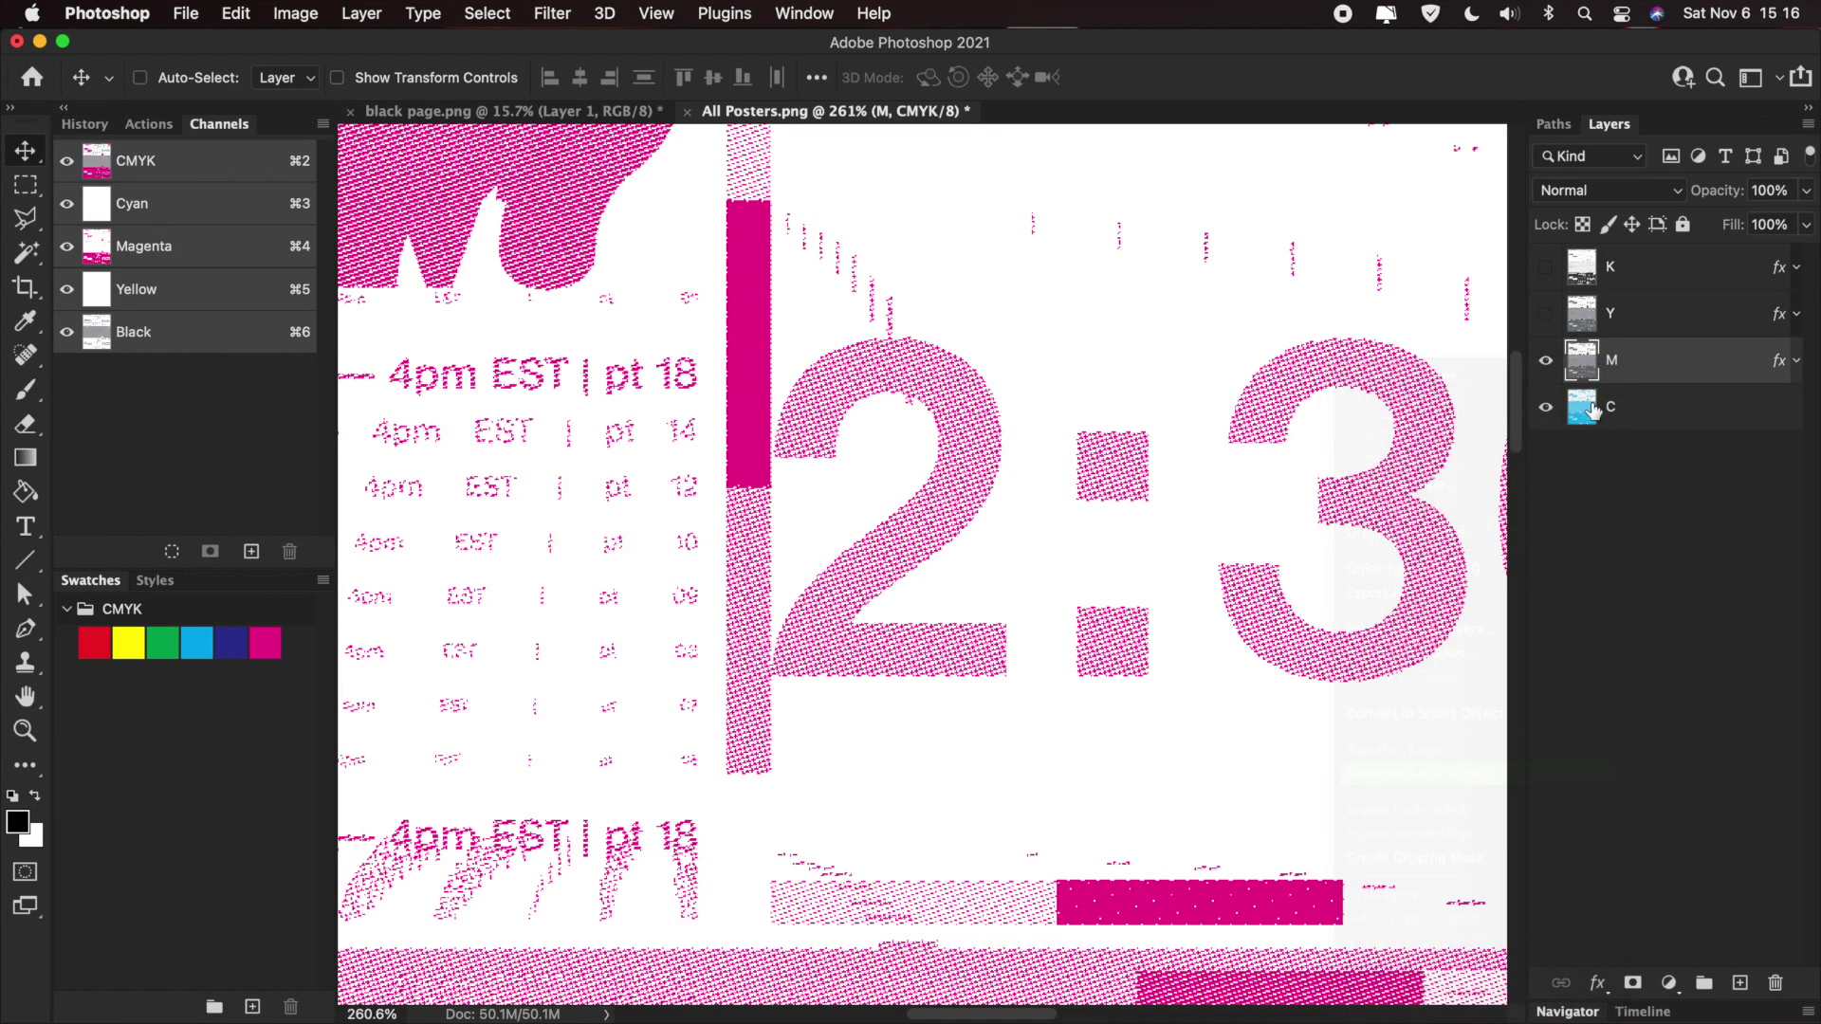
pyautogui.keyDown('alt'); pyautogui.click(1545, 313); pyautogui.keyUp('alt')
pyautogui.rightClick(1662, 319)
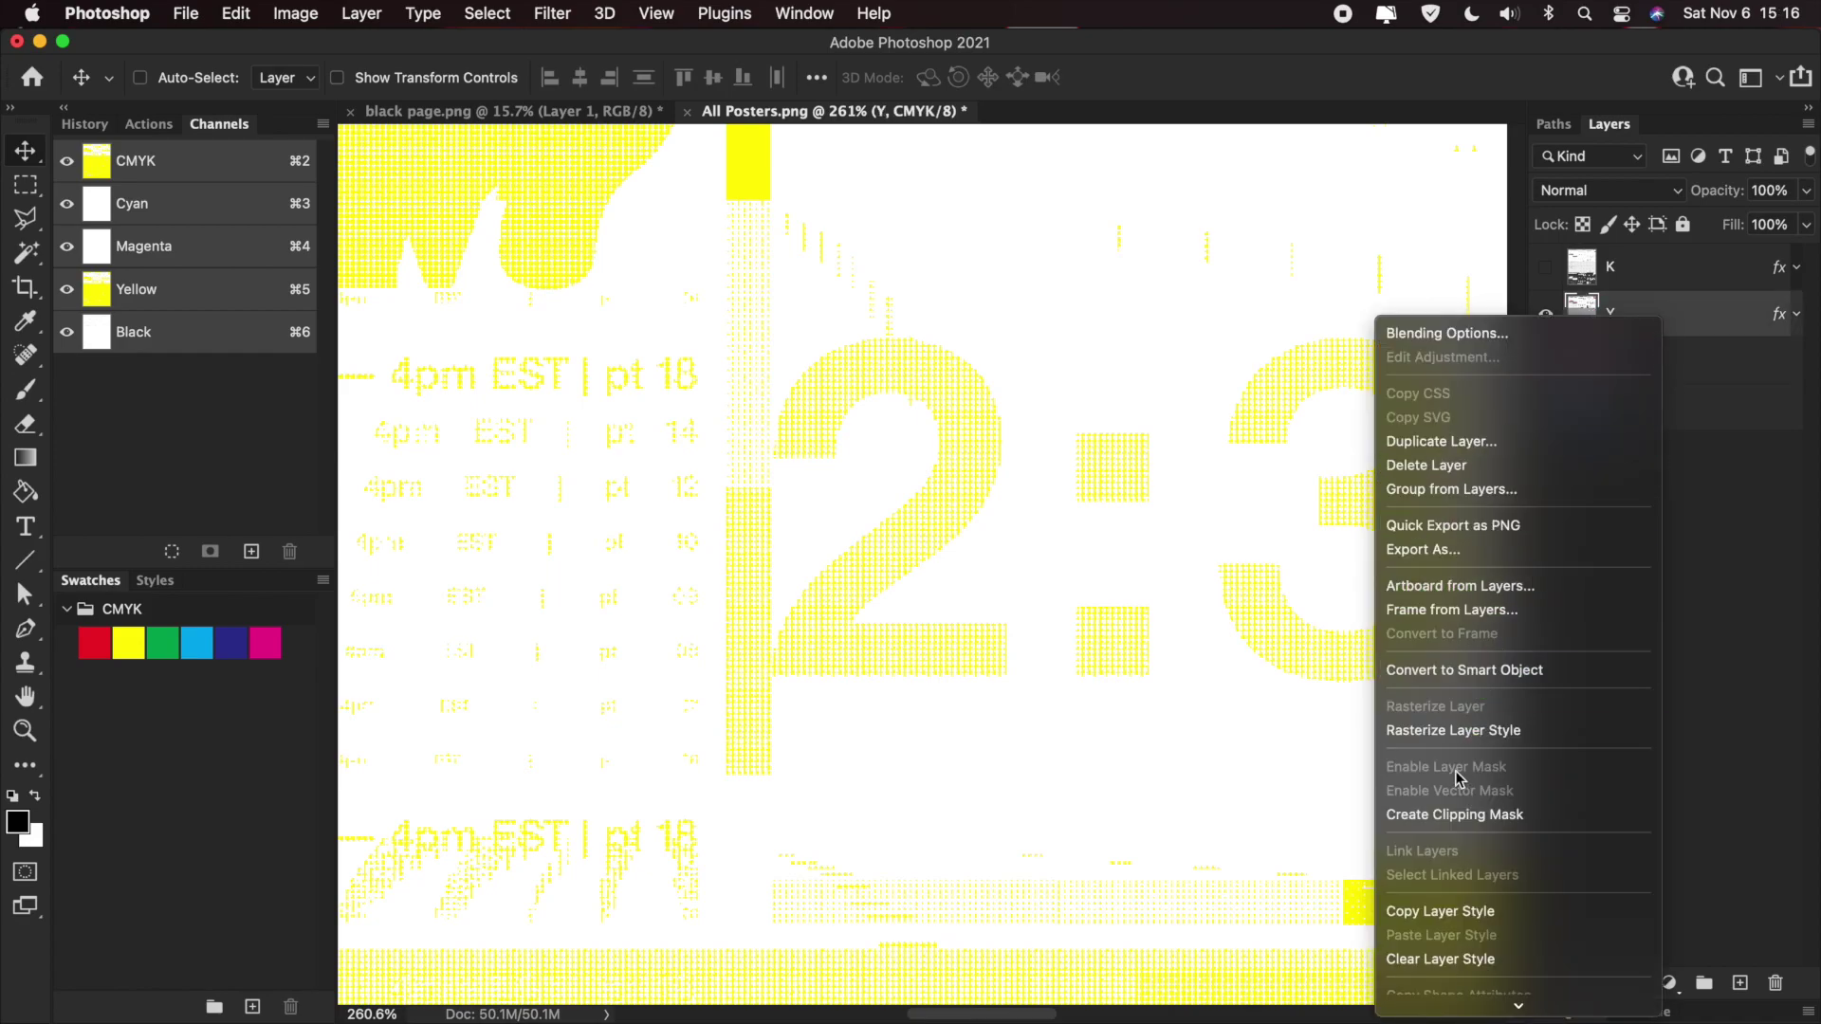
pyautogui.click(1451, 731)
pyautogui.keyDown('alt'); pyautogui.click(1545, 266); pyautogui.keyUp('alt')
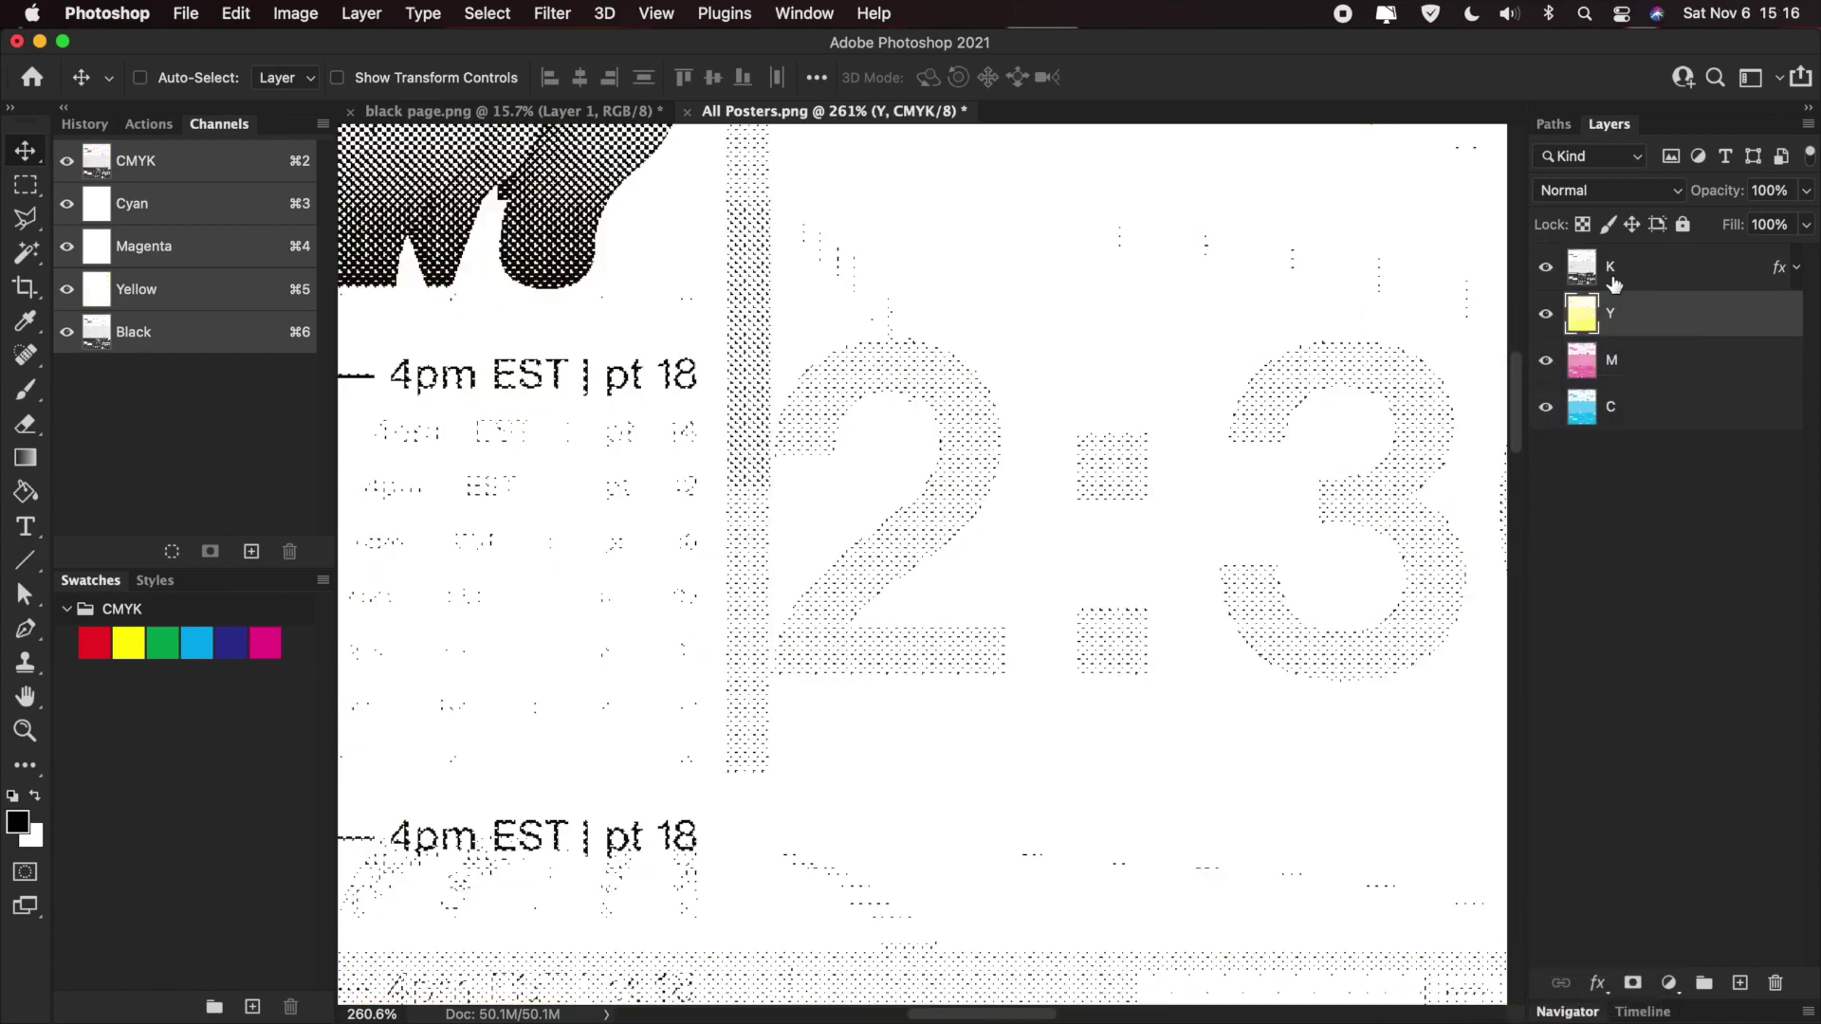
pyautogui.rightClick(1648, 275)
pyautogui.click(1482, 692)
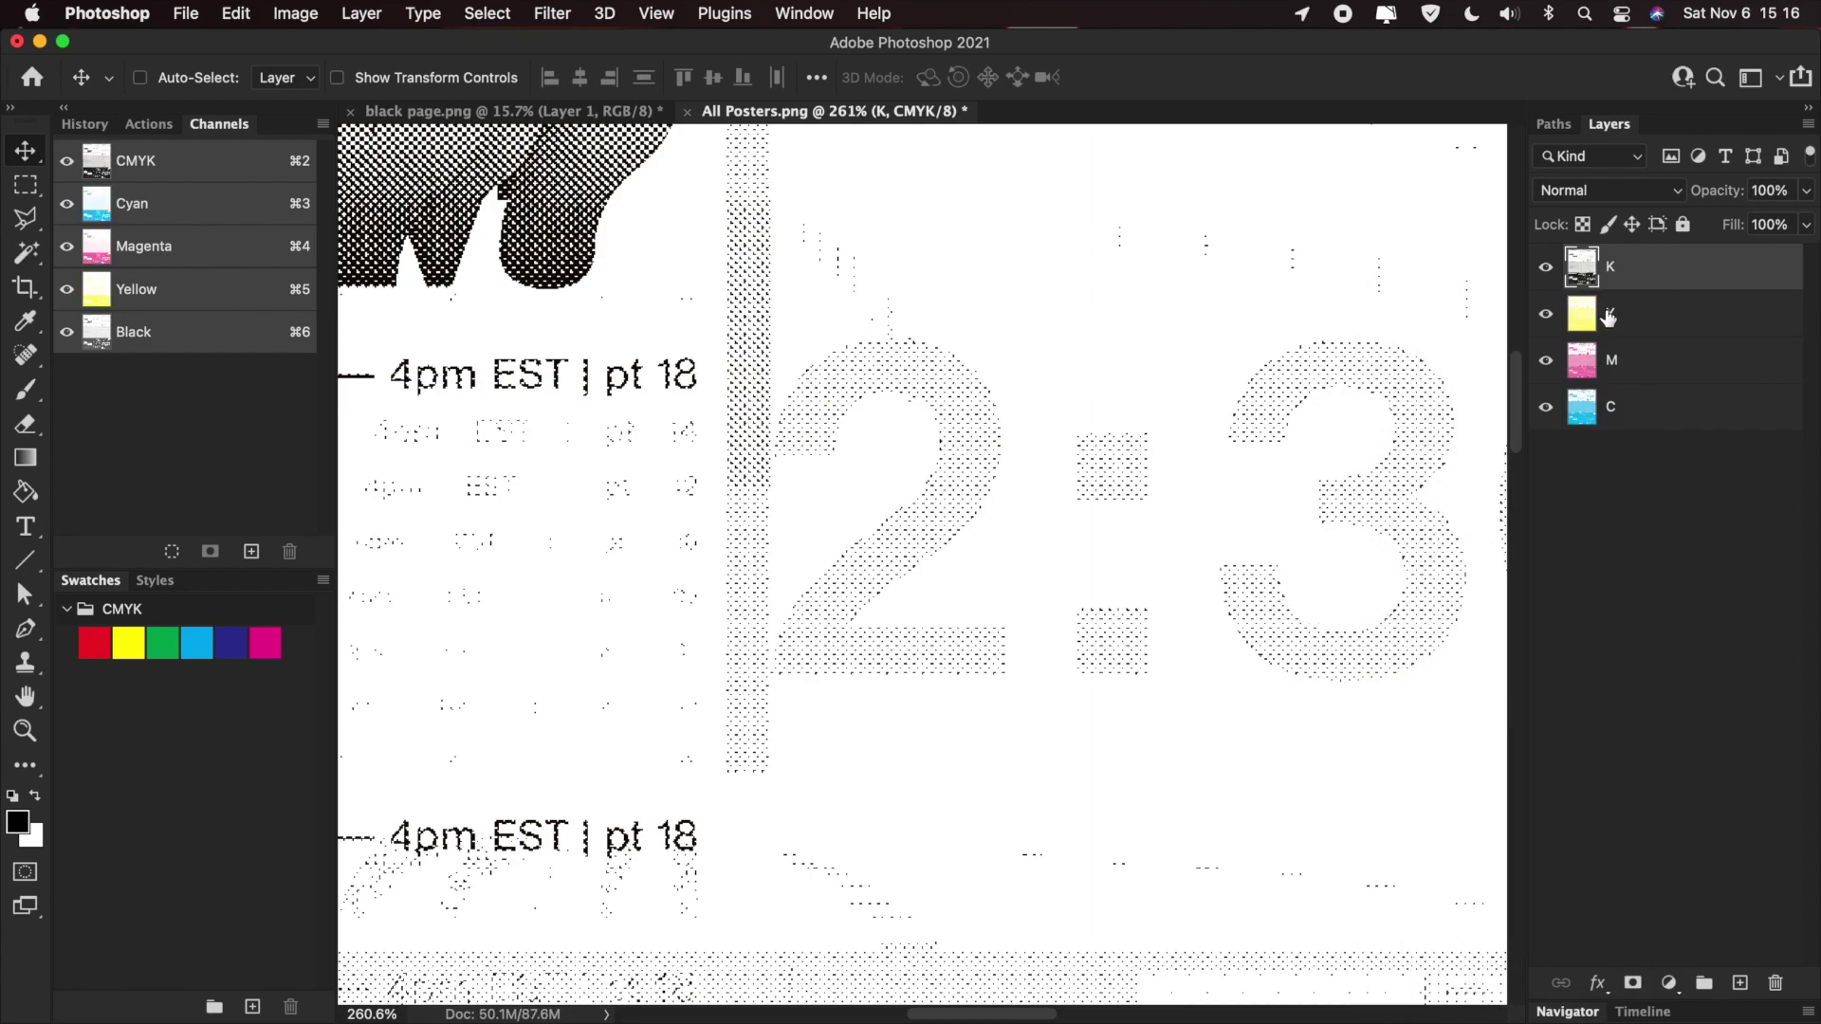
# - Set the blend mode of all four layers, K, Y, M and C, to Multiply
pyautogui.keyDown('shift'); pyautogui.click(1623, 417); pyautogui.keyUp('shift')
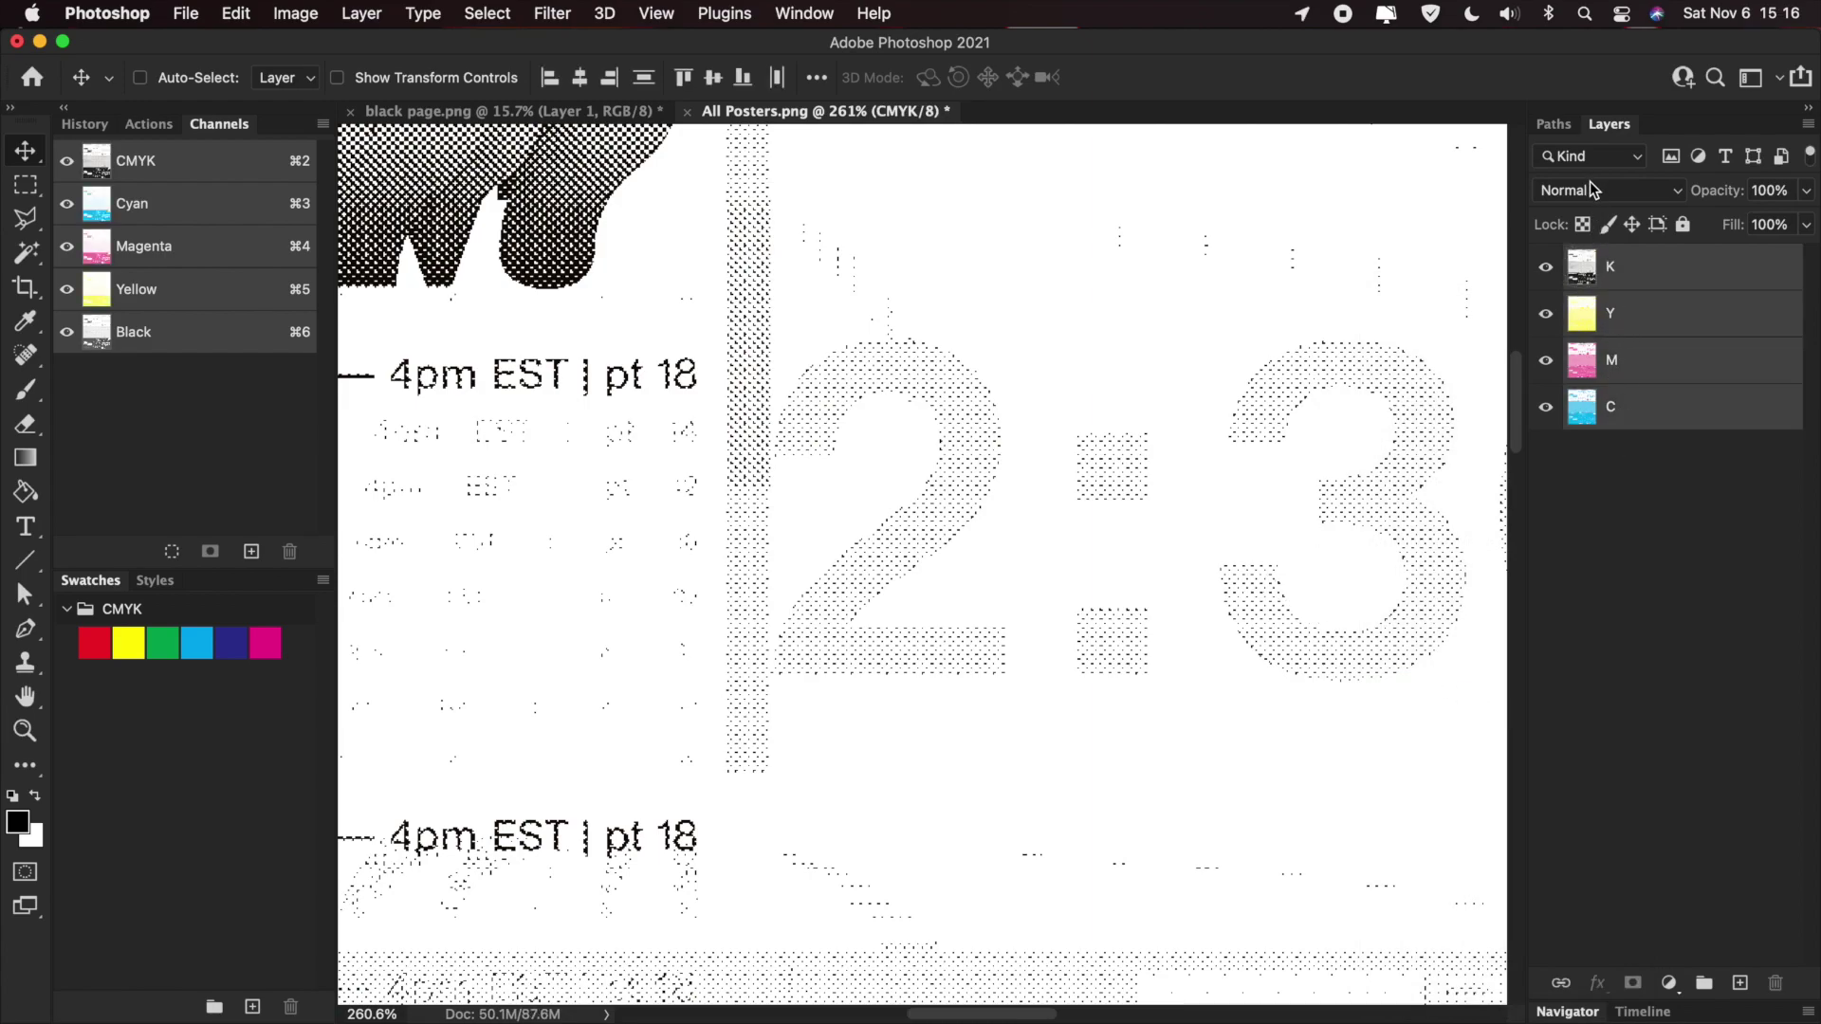
pyautogui.click(1594, 190)
pyautogui.click(1617, 277)
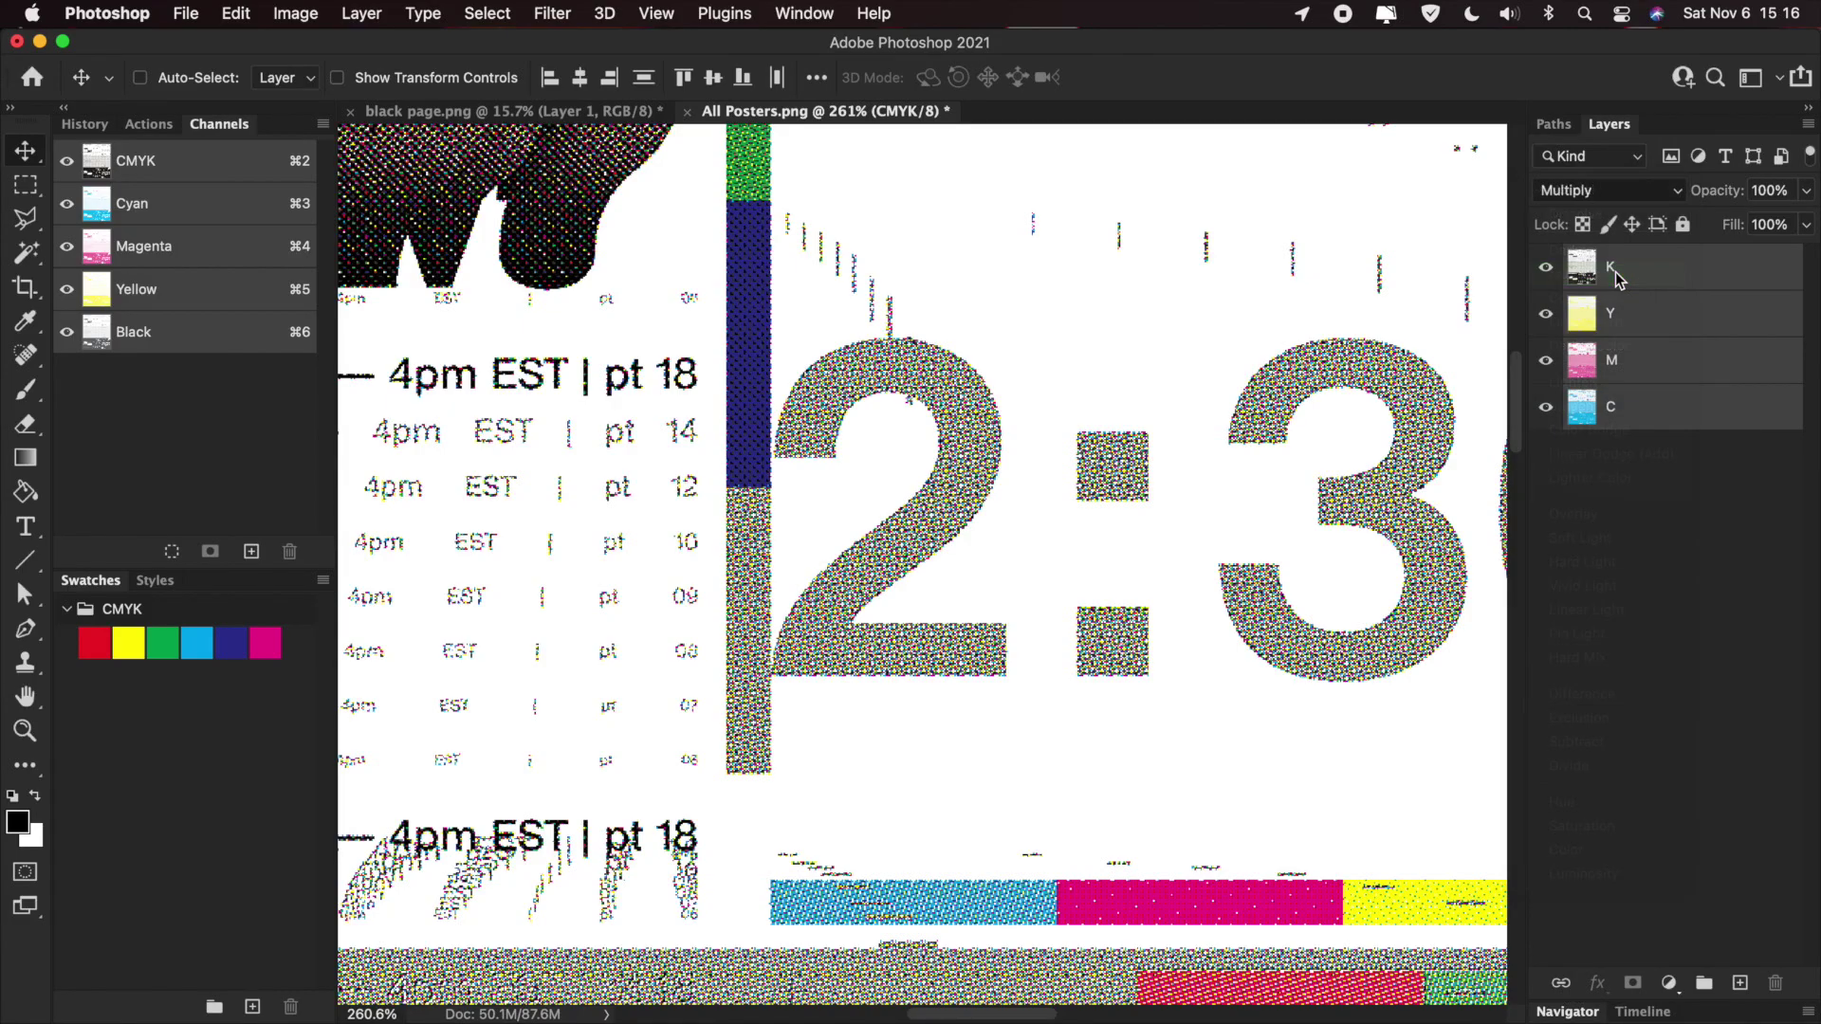
# - Examine the combined CMYK halftone across the white, gray and black posters, both in overview and close up
pyautogui.scroll(-5, 977, 425)
pyautogui.scroll(-3, 976, 425)
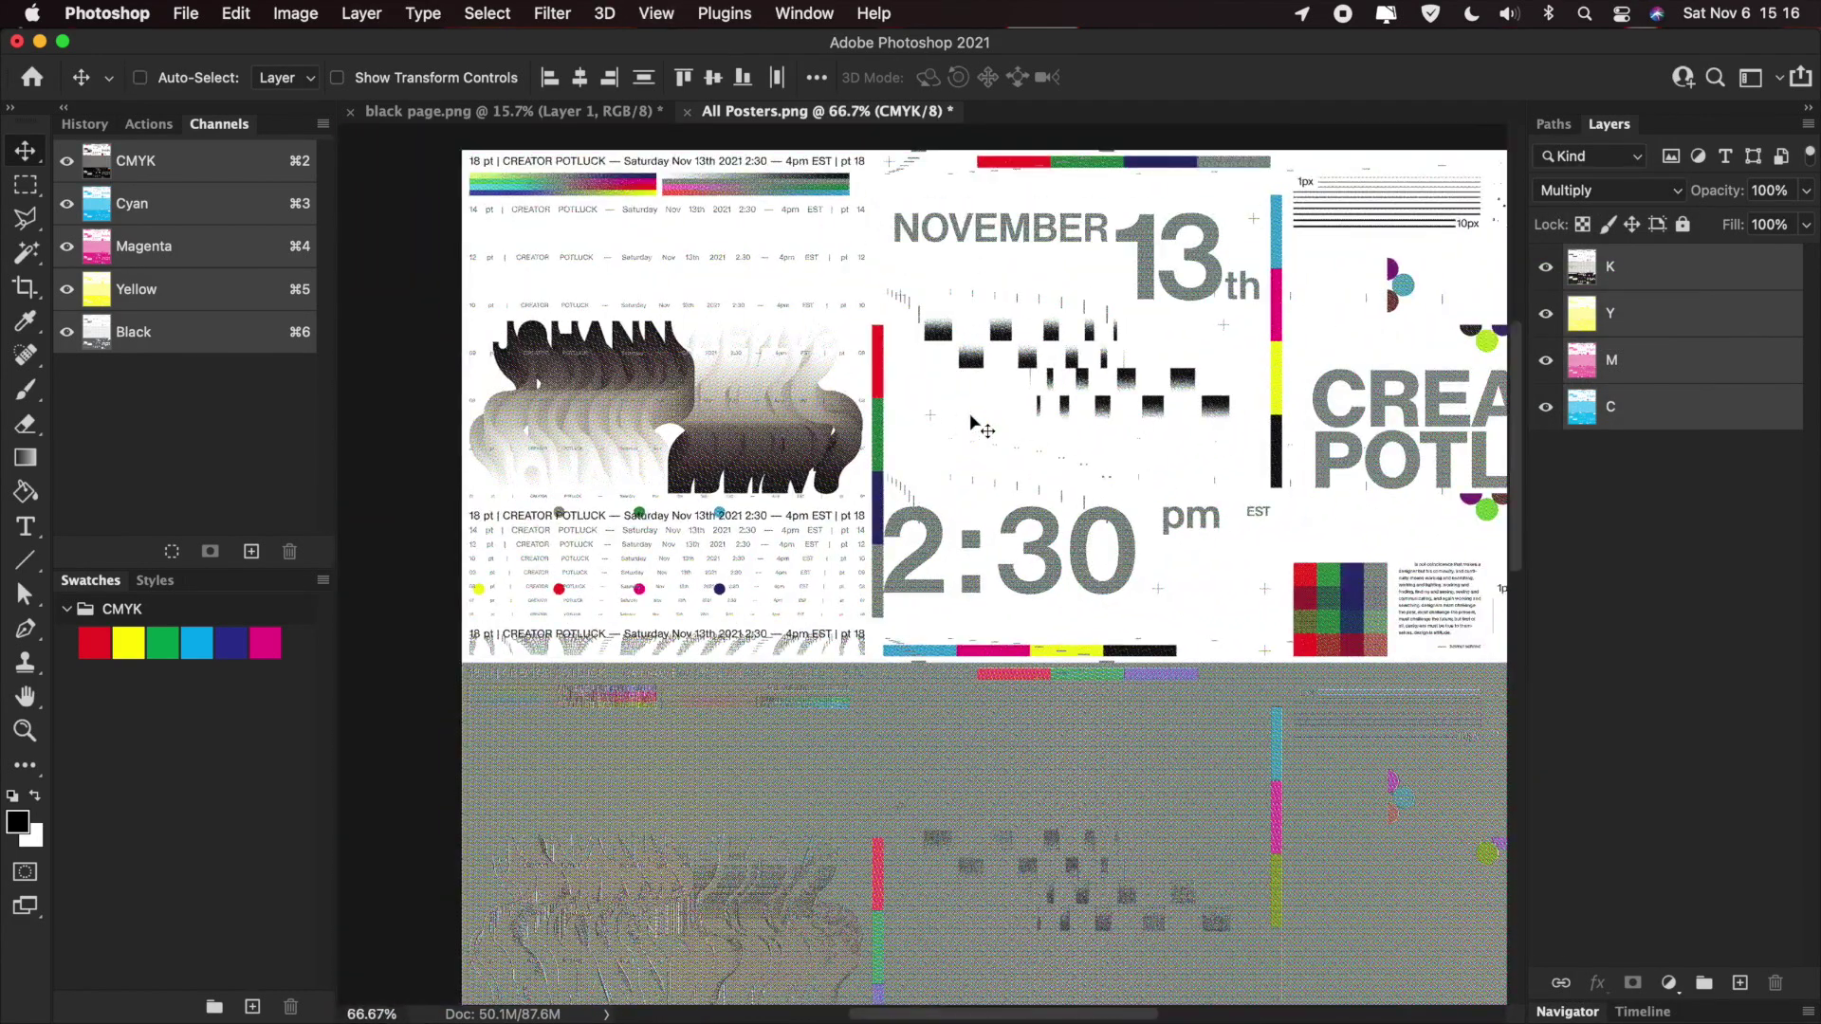
pyautogui.scroll(-5, 977, 425)
pyautogui.hscroll(3, 977, 425)
pyautogui.scroll(-3, 969, 413)
pyautogui.hscroll(2, 969, 413)
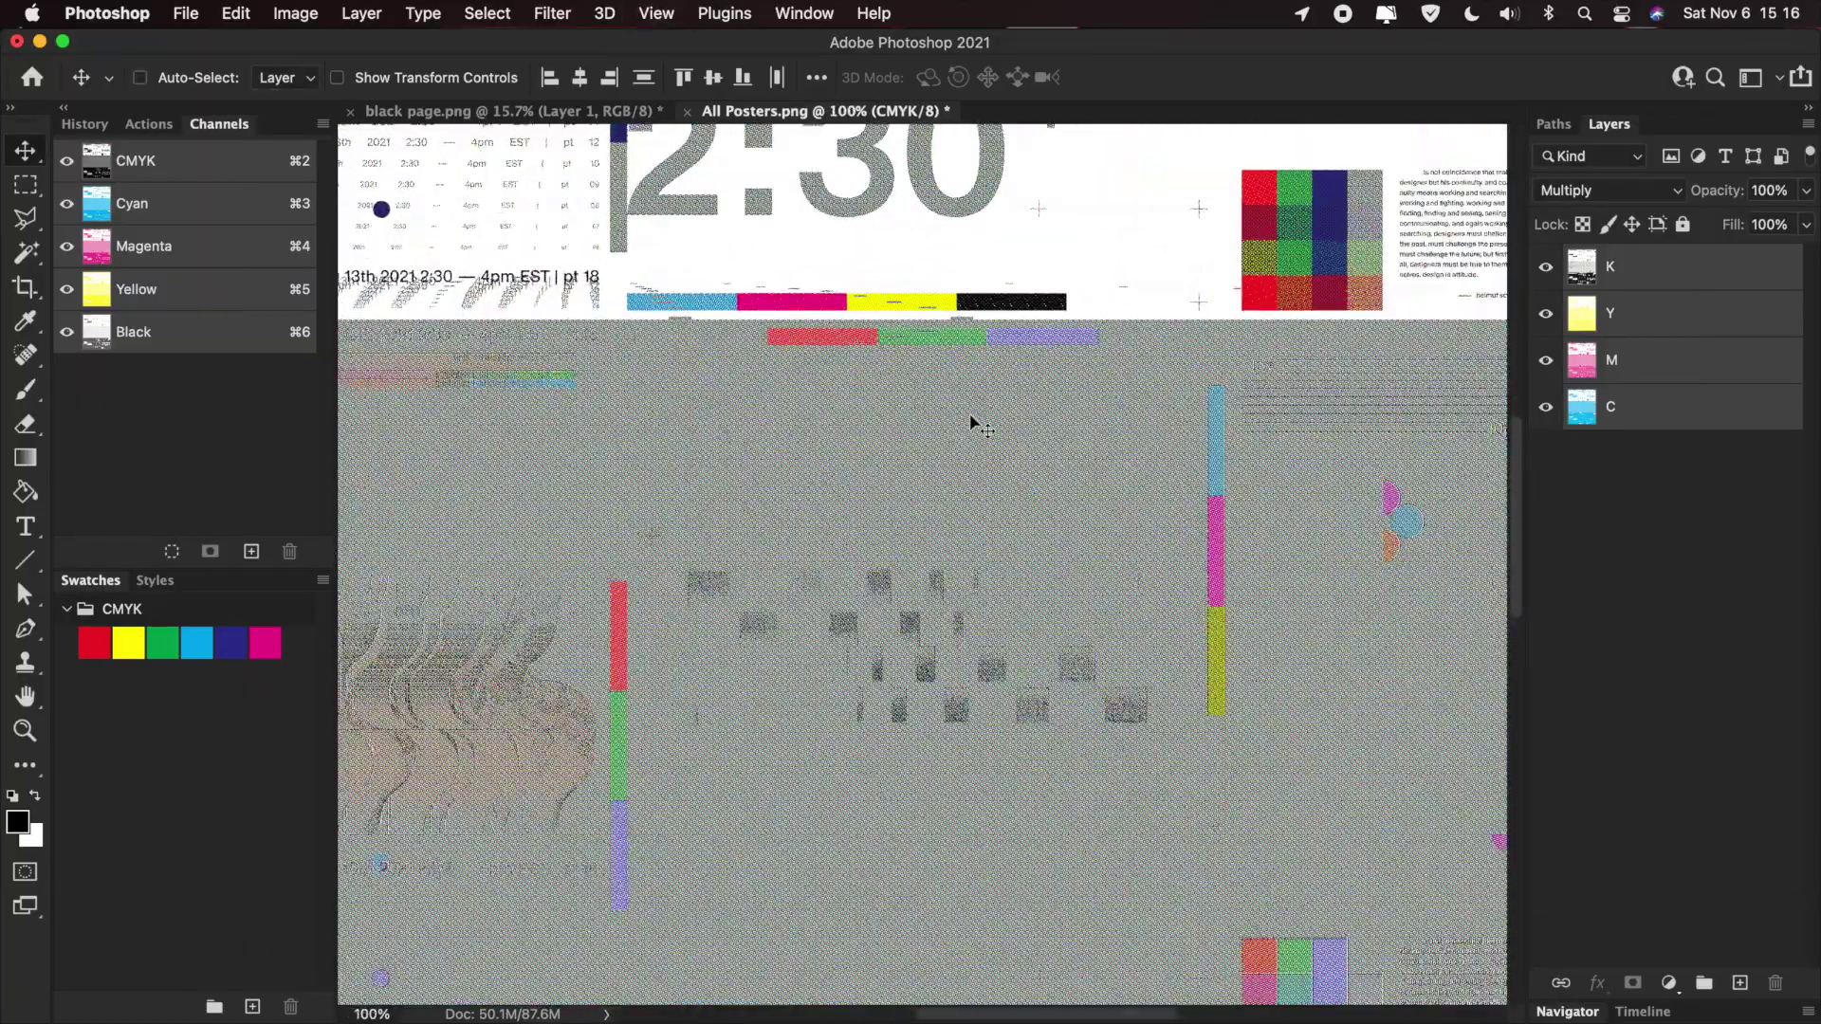
pyautogui.scroll(1, 969, 413)
pyautogui.scroll(-5, 969, 413)
pyautogui.scroll(-4, 969, 413)
pyautogui.hscroll(-1, 969, 412)
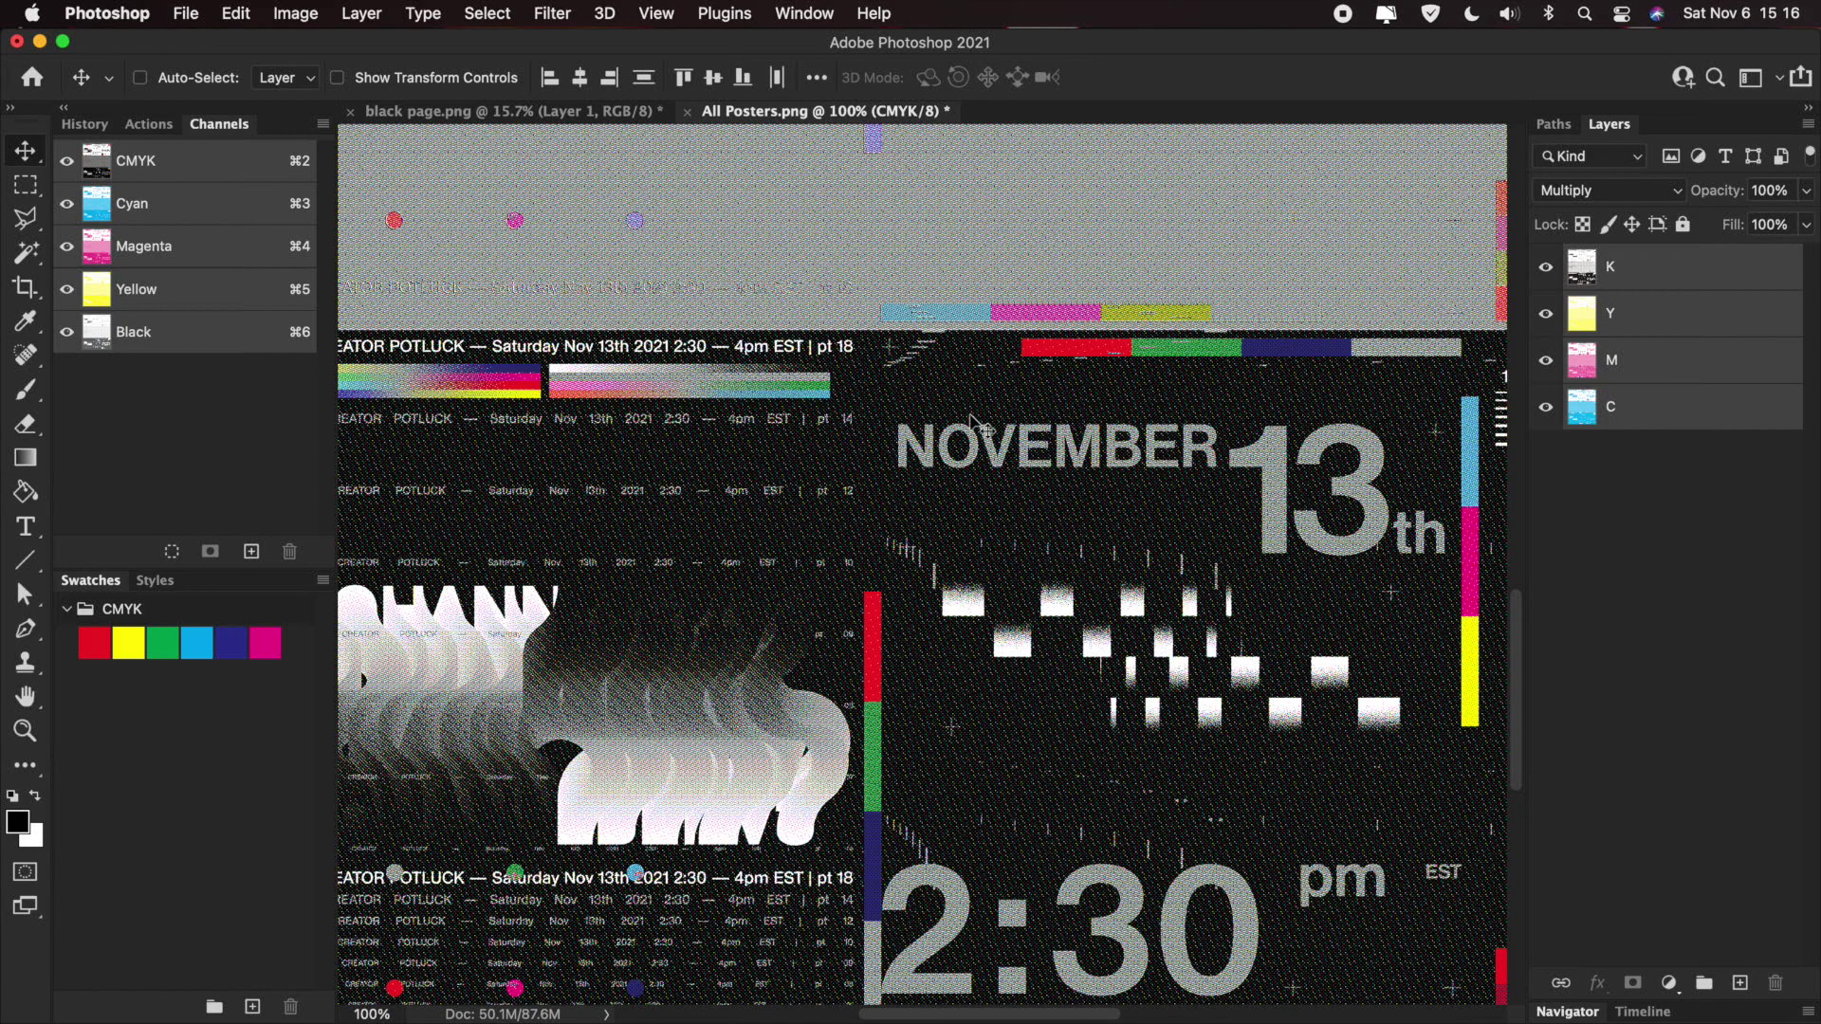
pyautogui.scroll(-4, 977, 425)
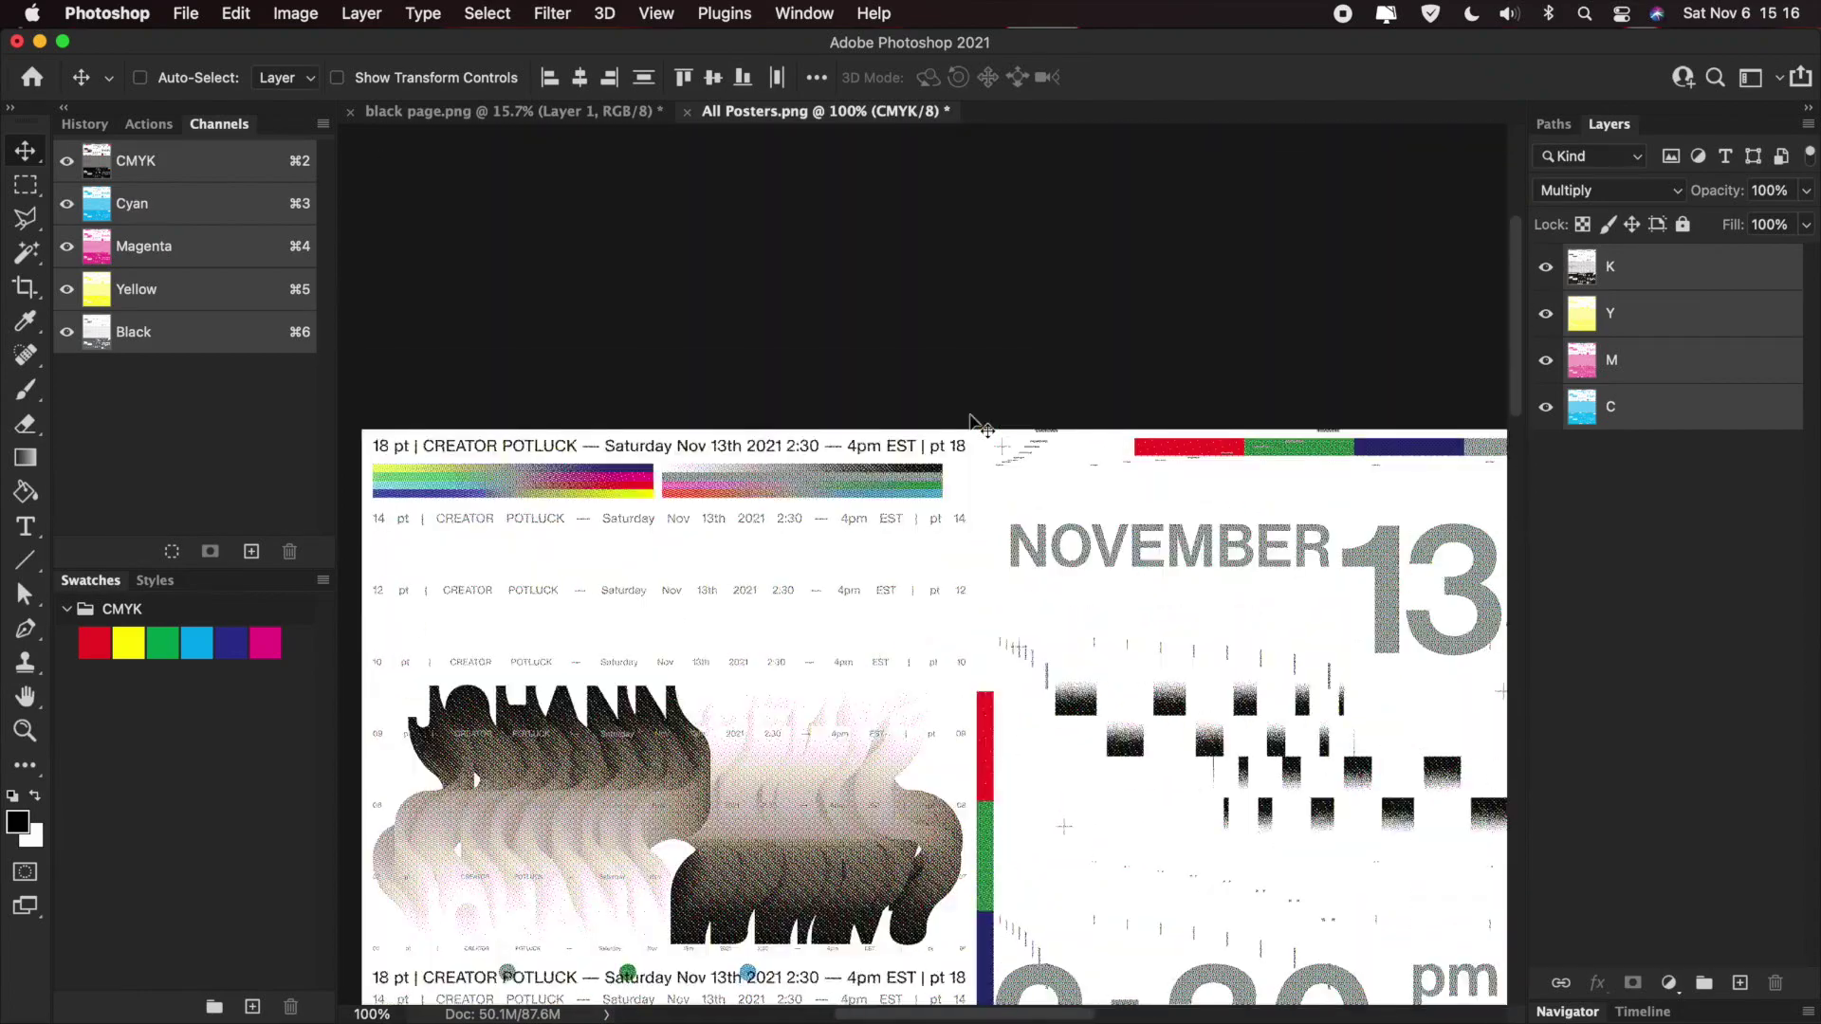
pyautogui.scroll(-5, 972, 419)
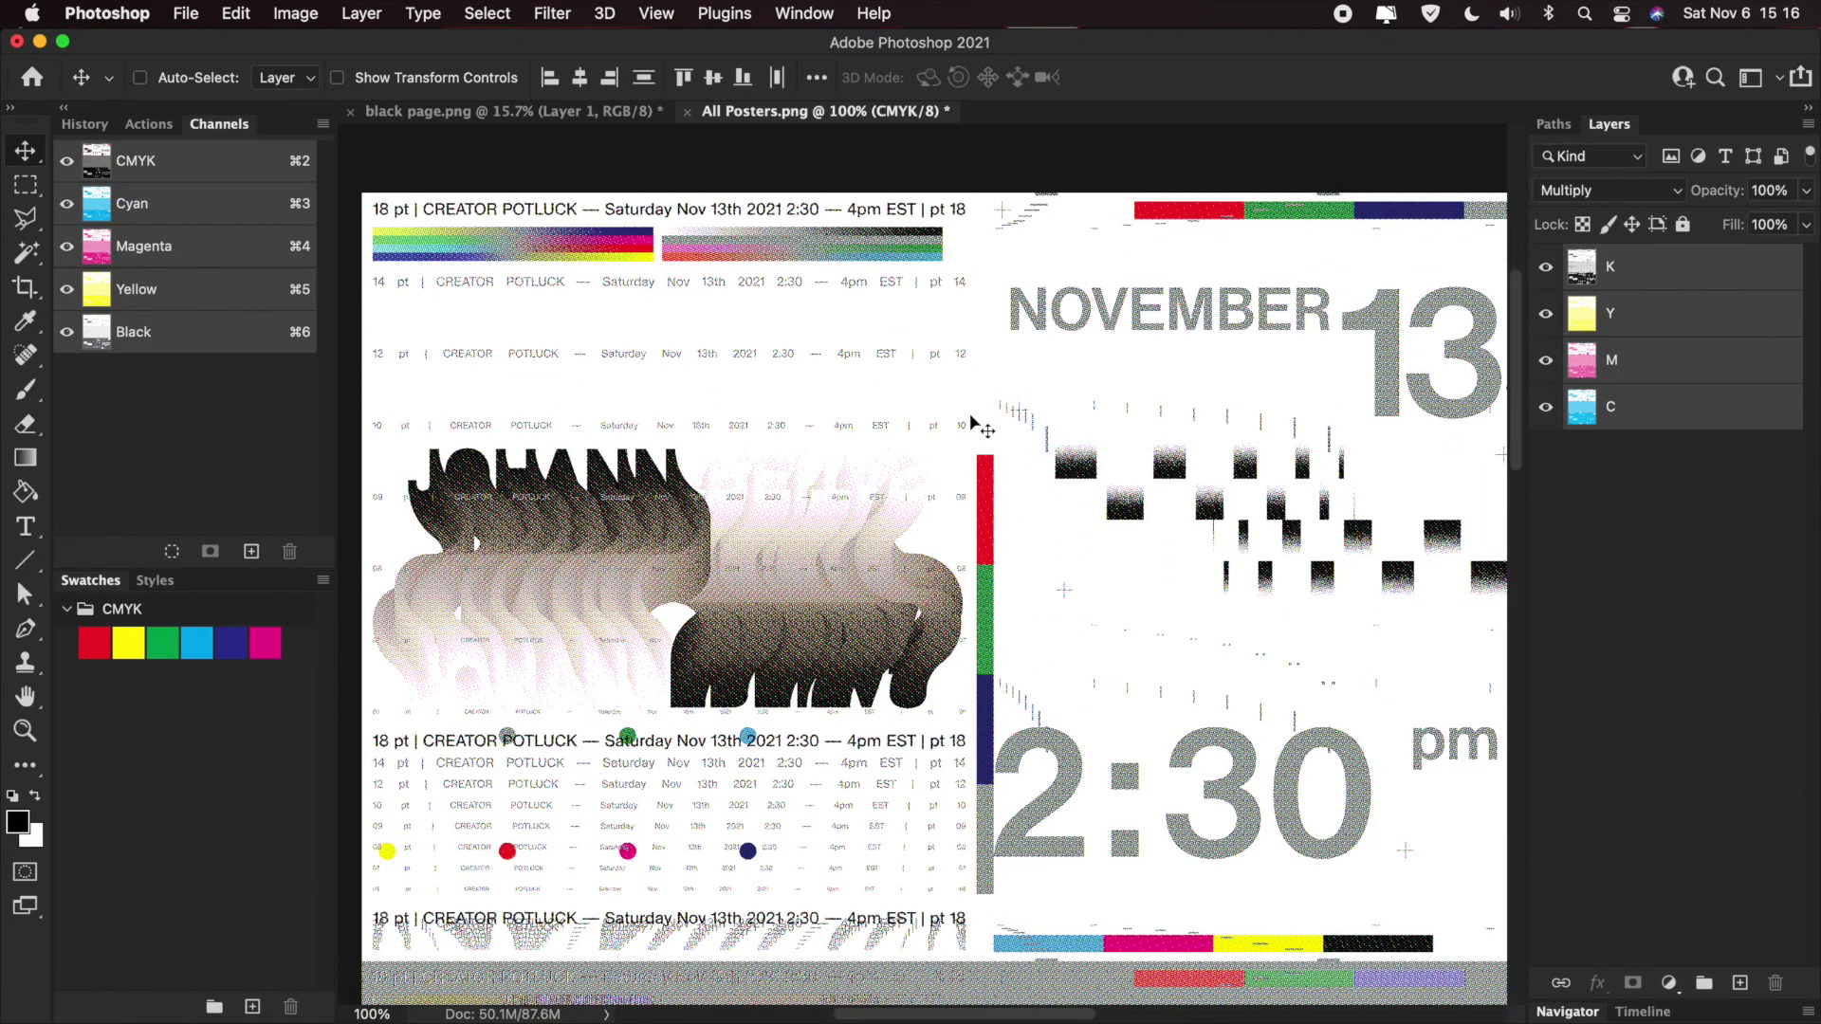
pyautogui.click(1698, 275)
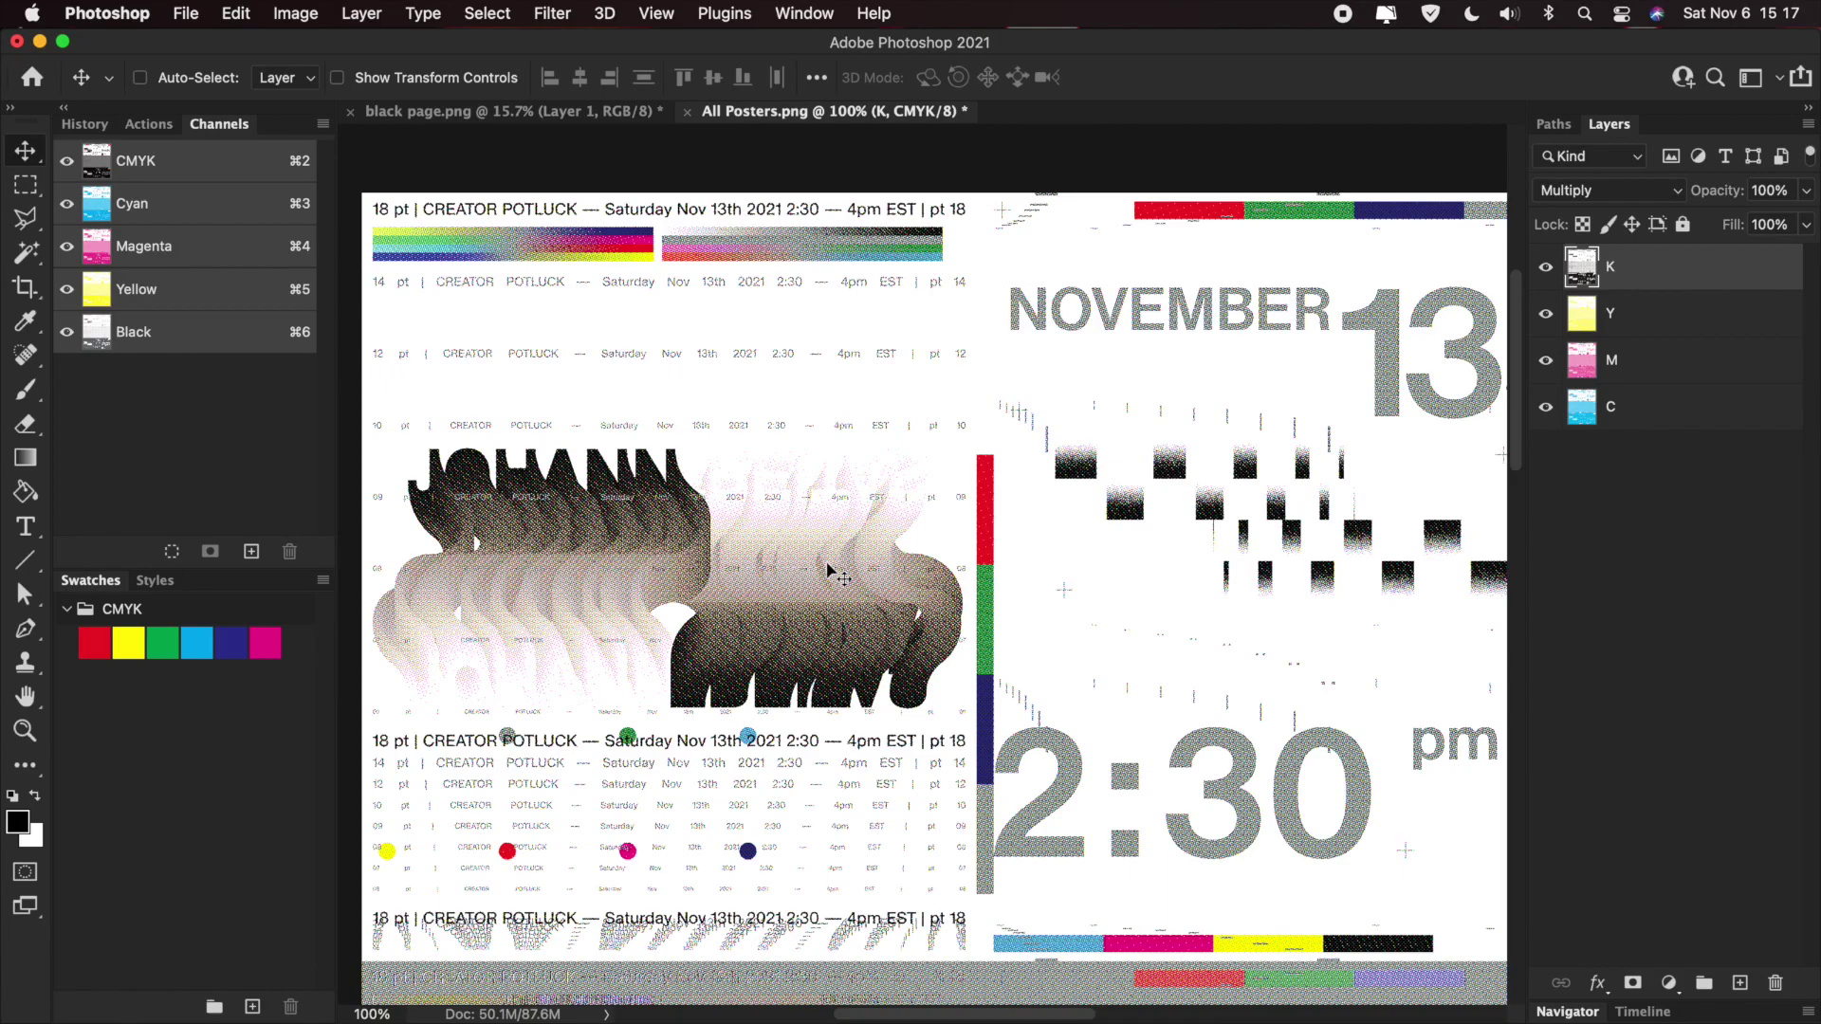
pyautogui.scroll(3, 832, 570)
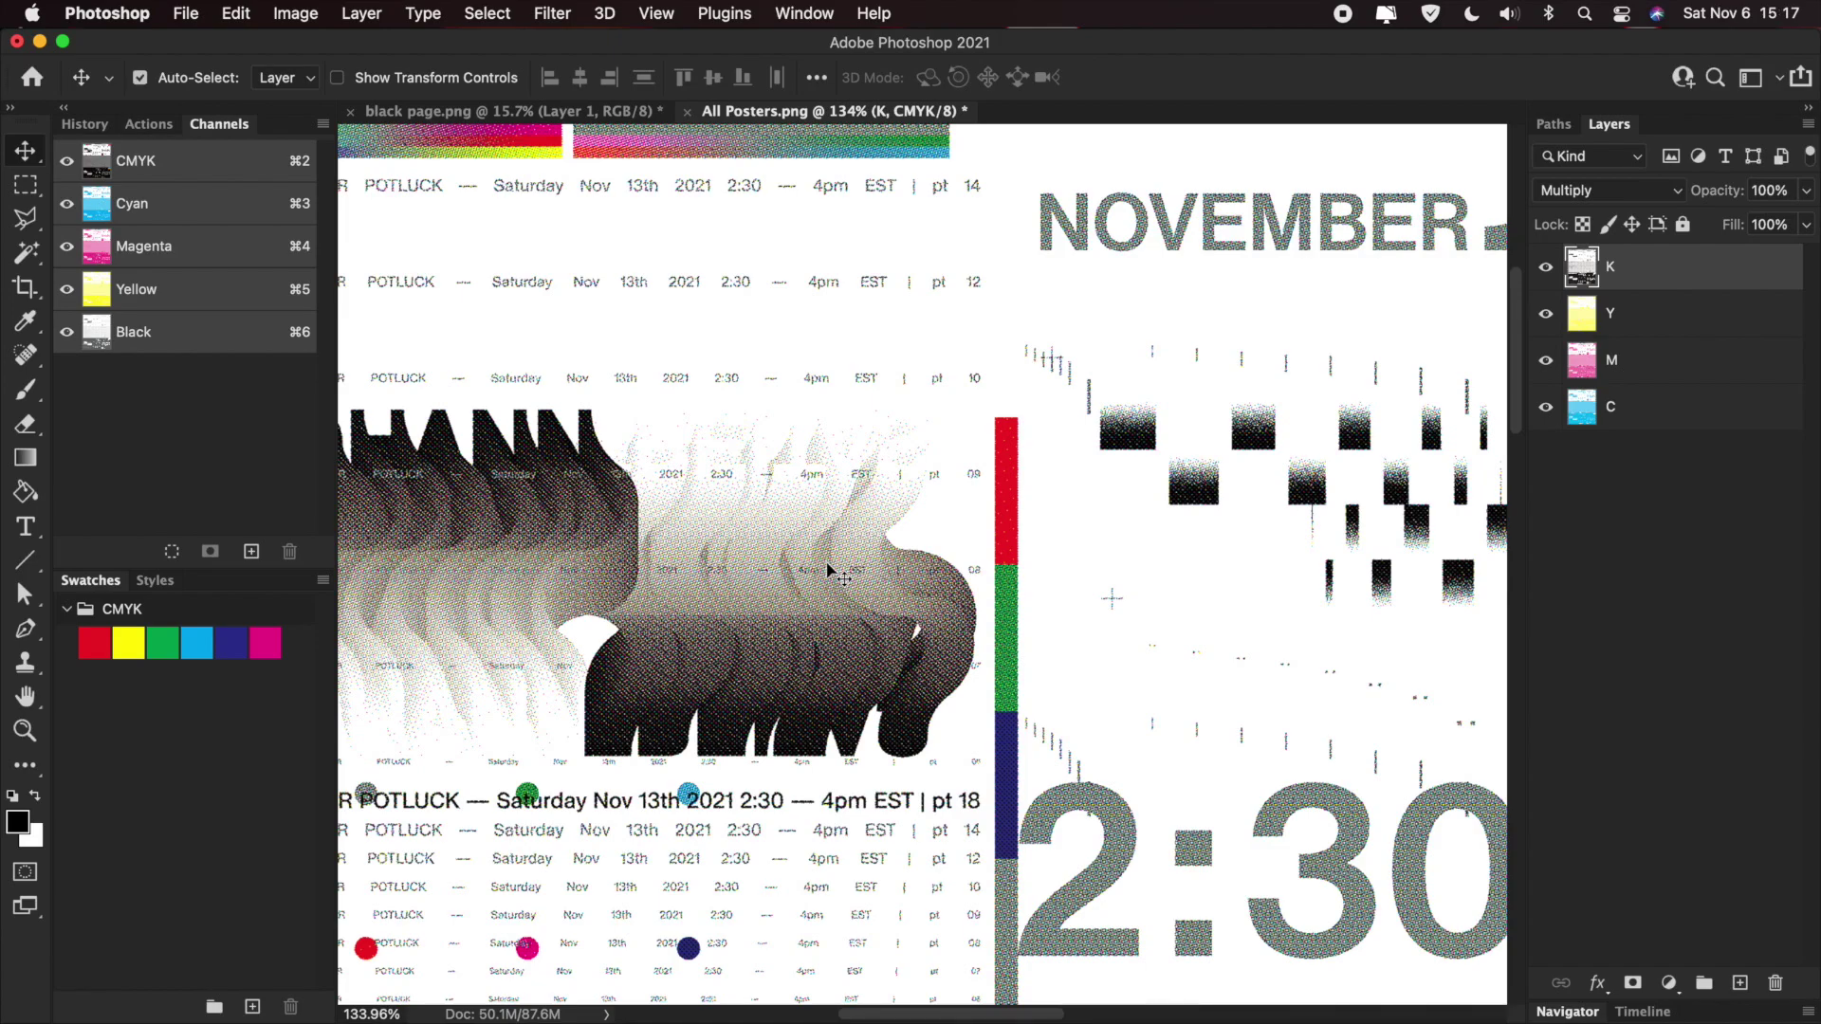
pyautogui.scroll(3, 832, 570)
pyautogui.hscroll(10, 828, 570)
pyautogui.scroll(3, 828, 570)
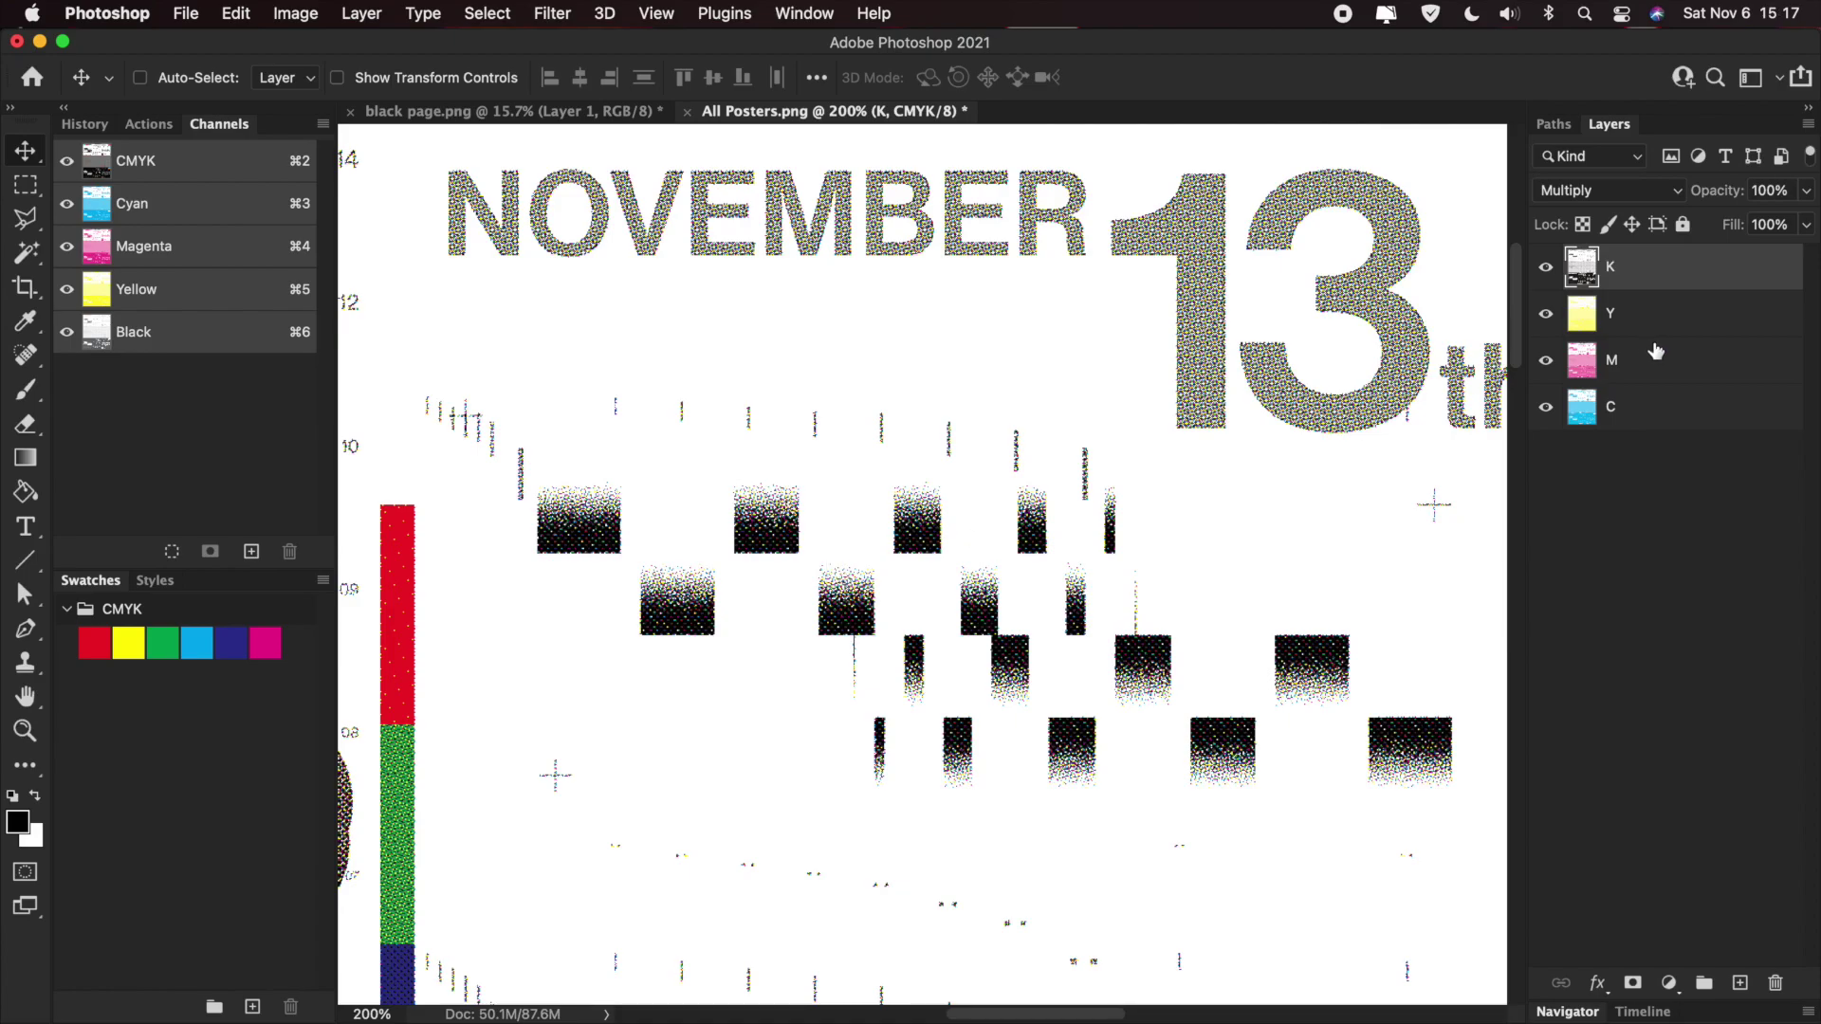
# - Nudge the Y layer down by one pixel and the K layer up by one pixel
pyautogui.click(1646, 315)
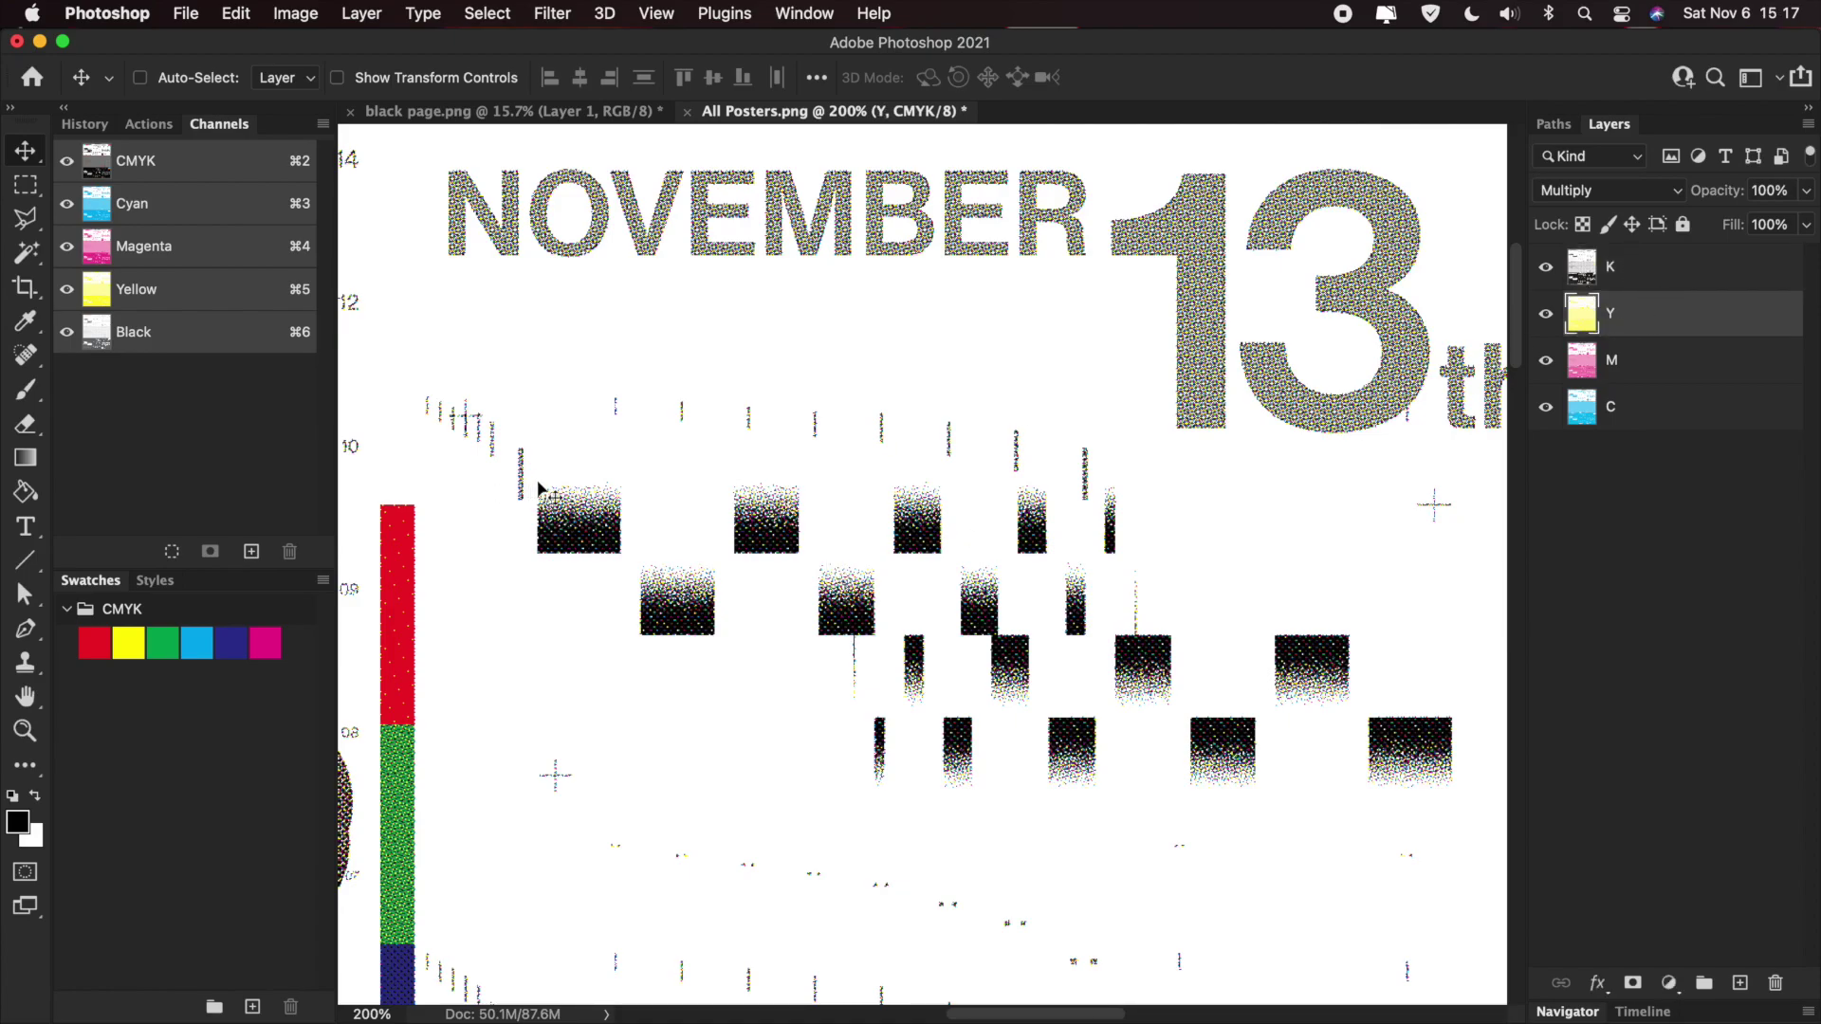
pyautogui.scroll(-15, 533, 480)
pyautogui.hscroll(-8, 533, 480)
pyautogui.scroll(15, 580, 488)
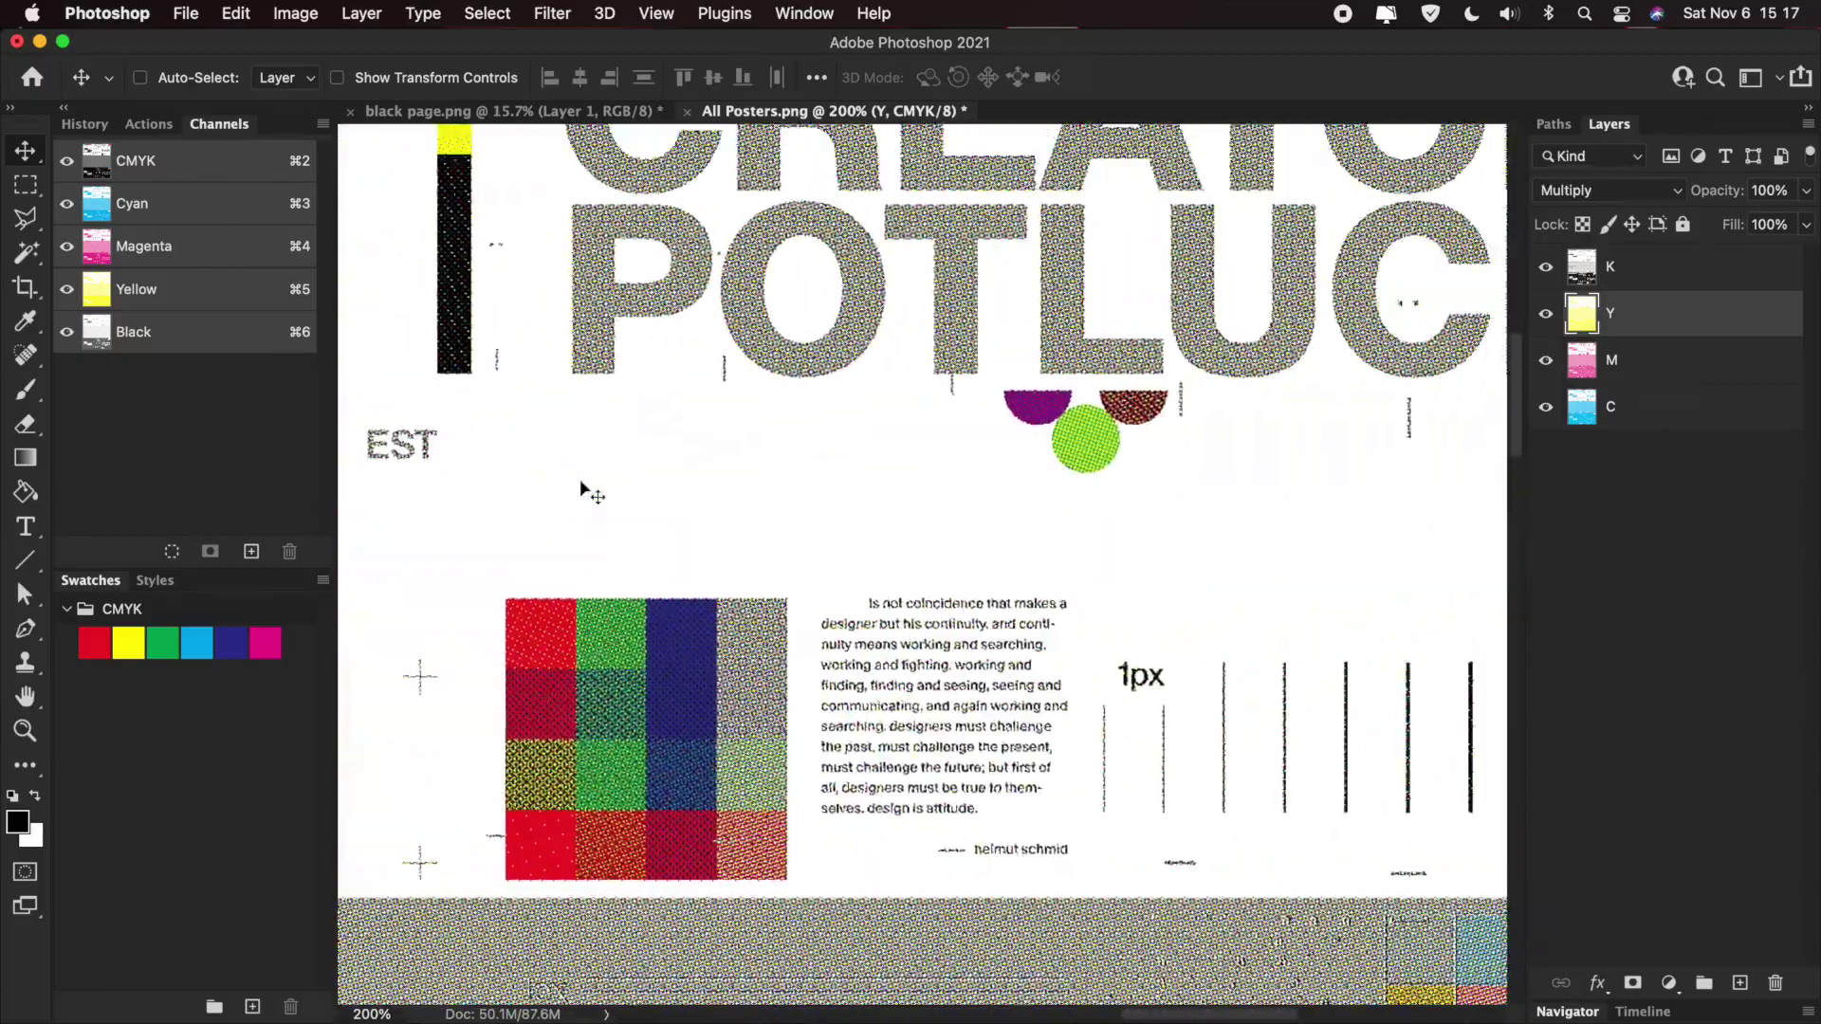
pyautogui.hscroll(-5, 580, 488)
pyautogui.scroll(5, 888, 711)
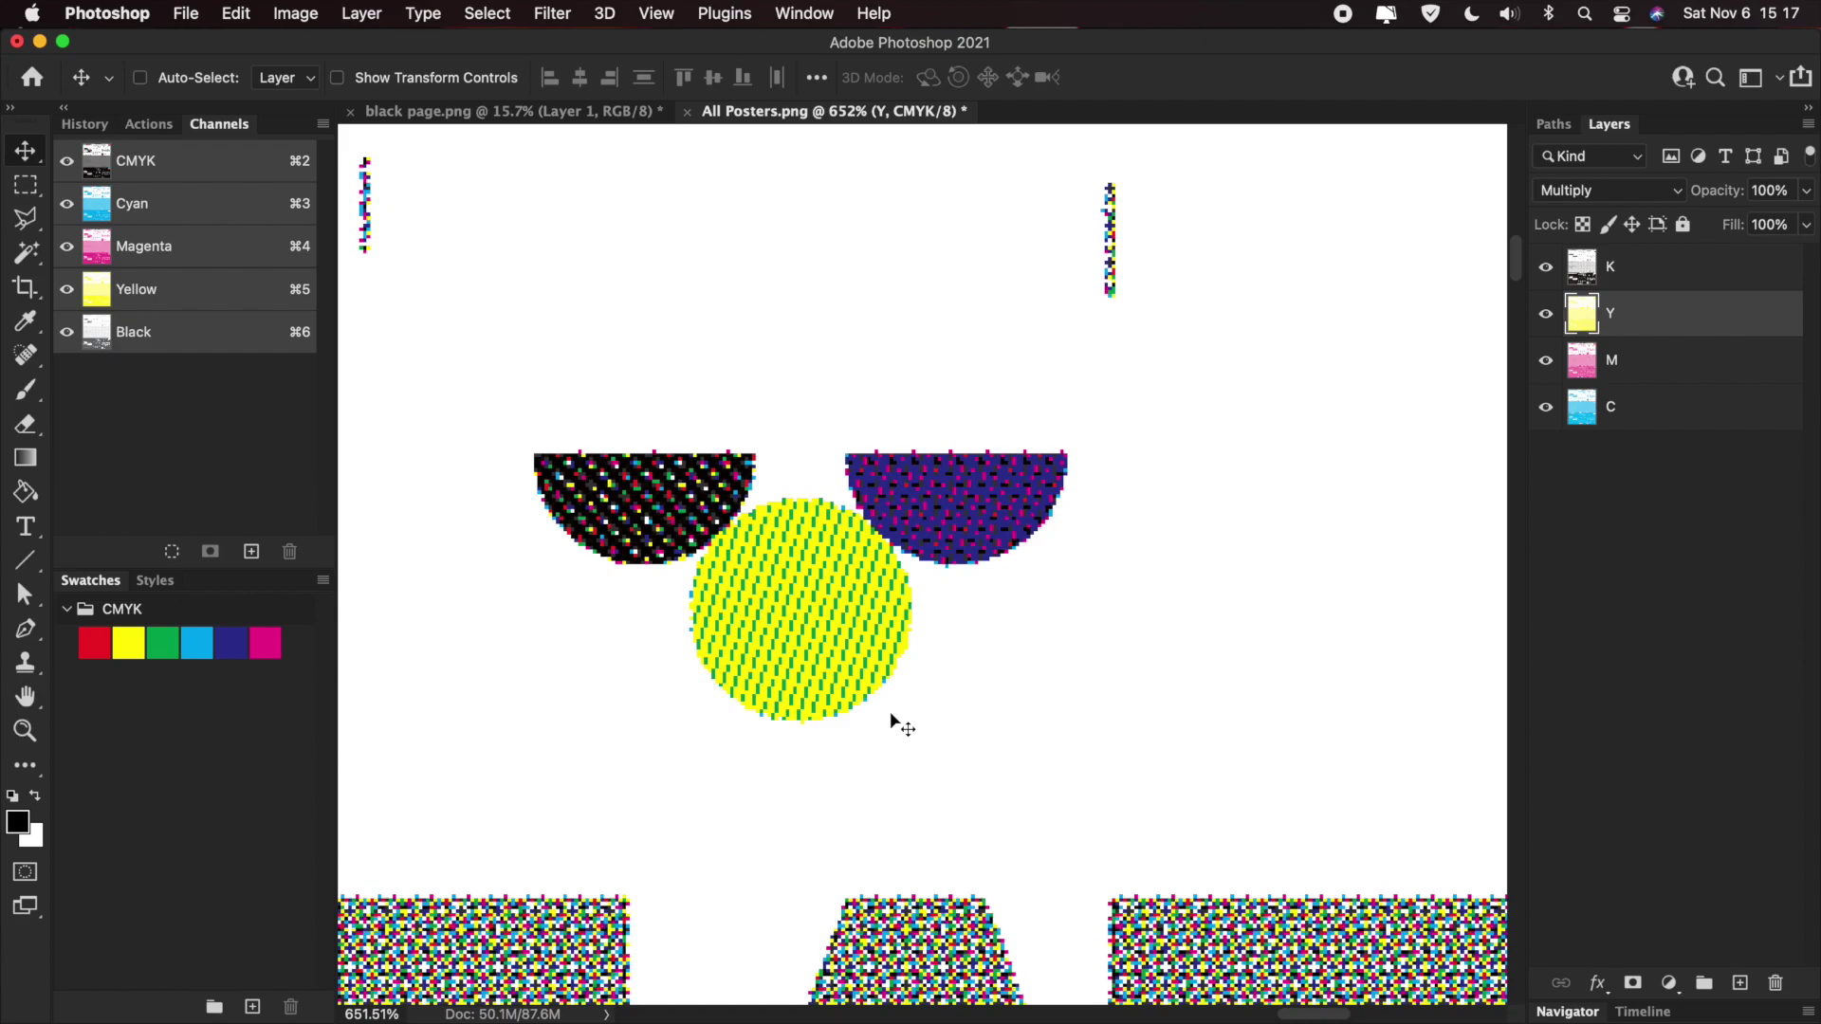
pyautogui.press('Down')
pyautogui.click(1658, 275)
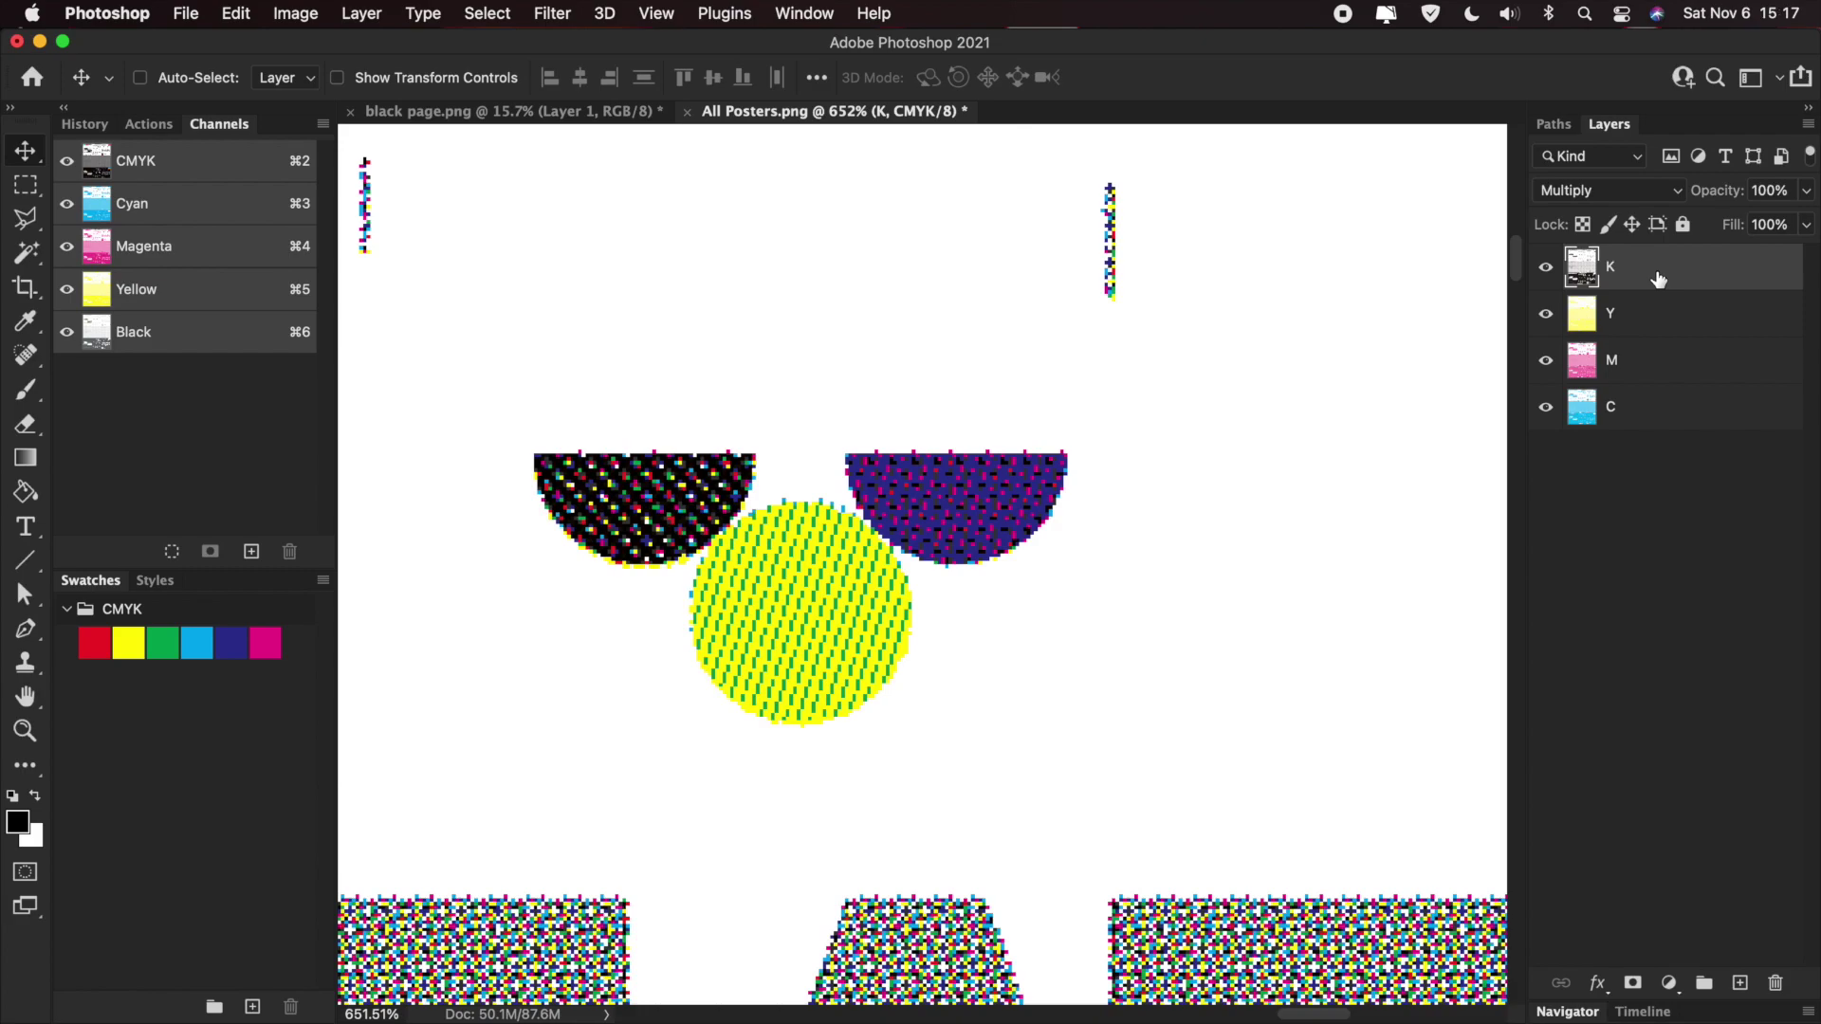
pyautogui.press('Up')
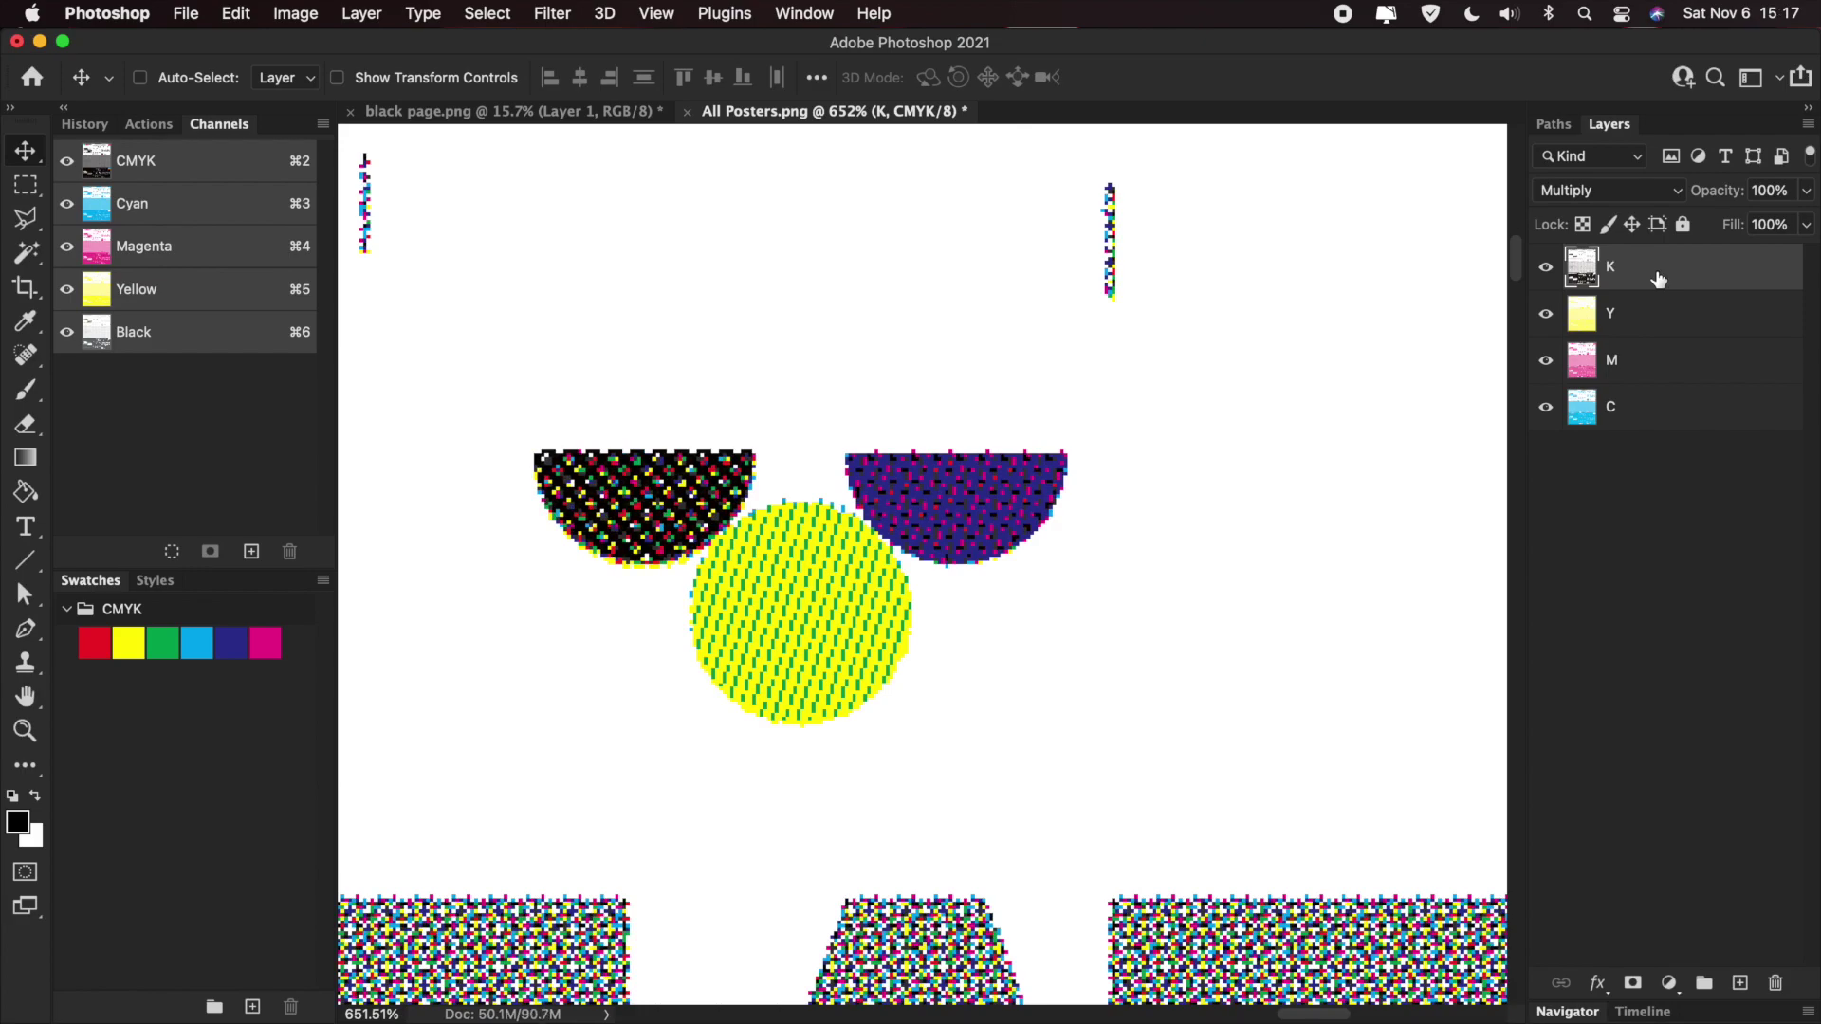
# - Nudge the M layer one pixel to the left and the C layer one pixel to the right
pyautogui.click(1649, 362)
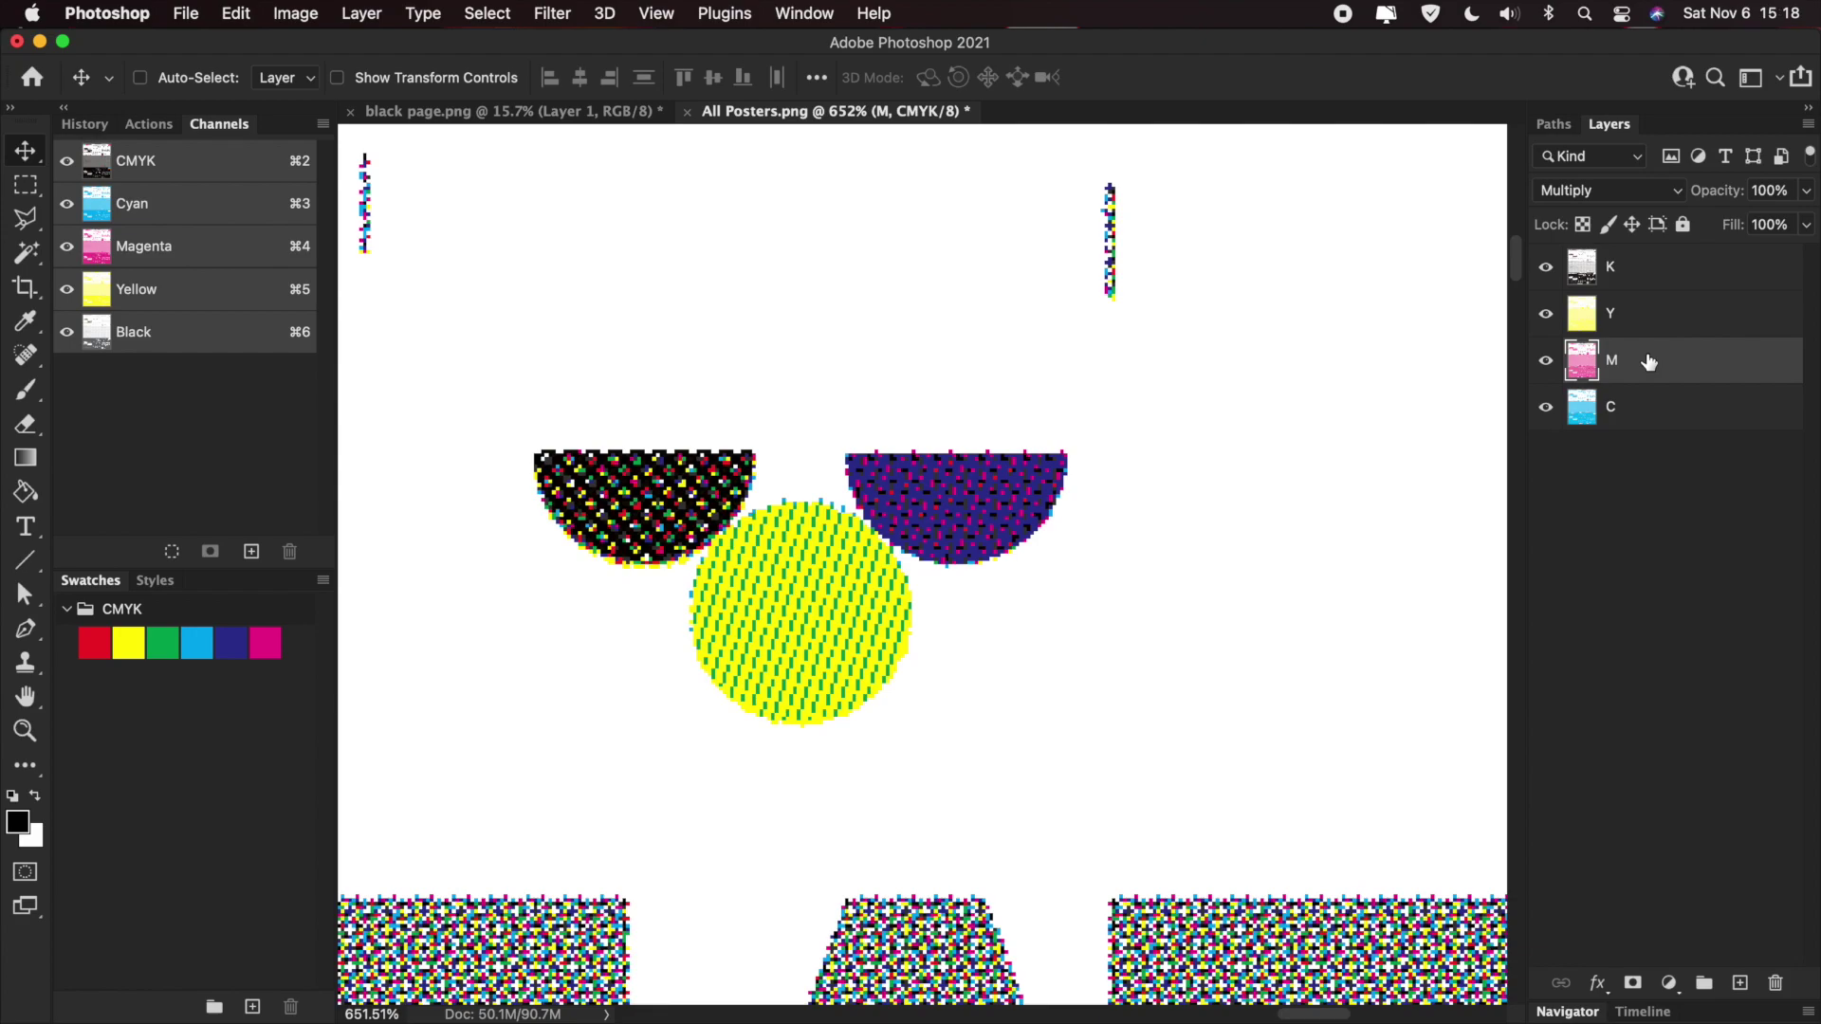
pyautogui.press('Left')
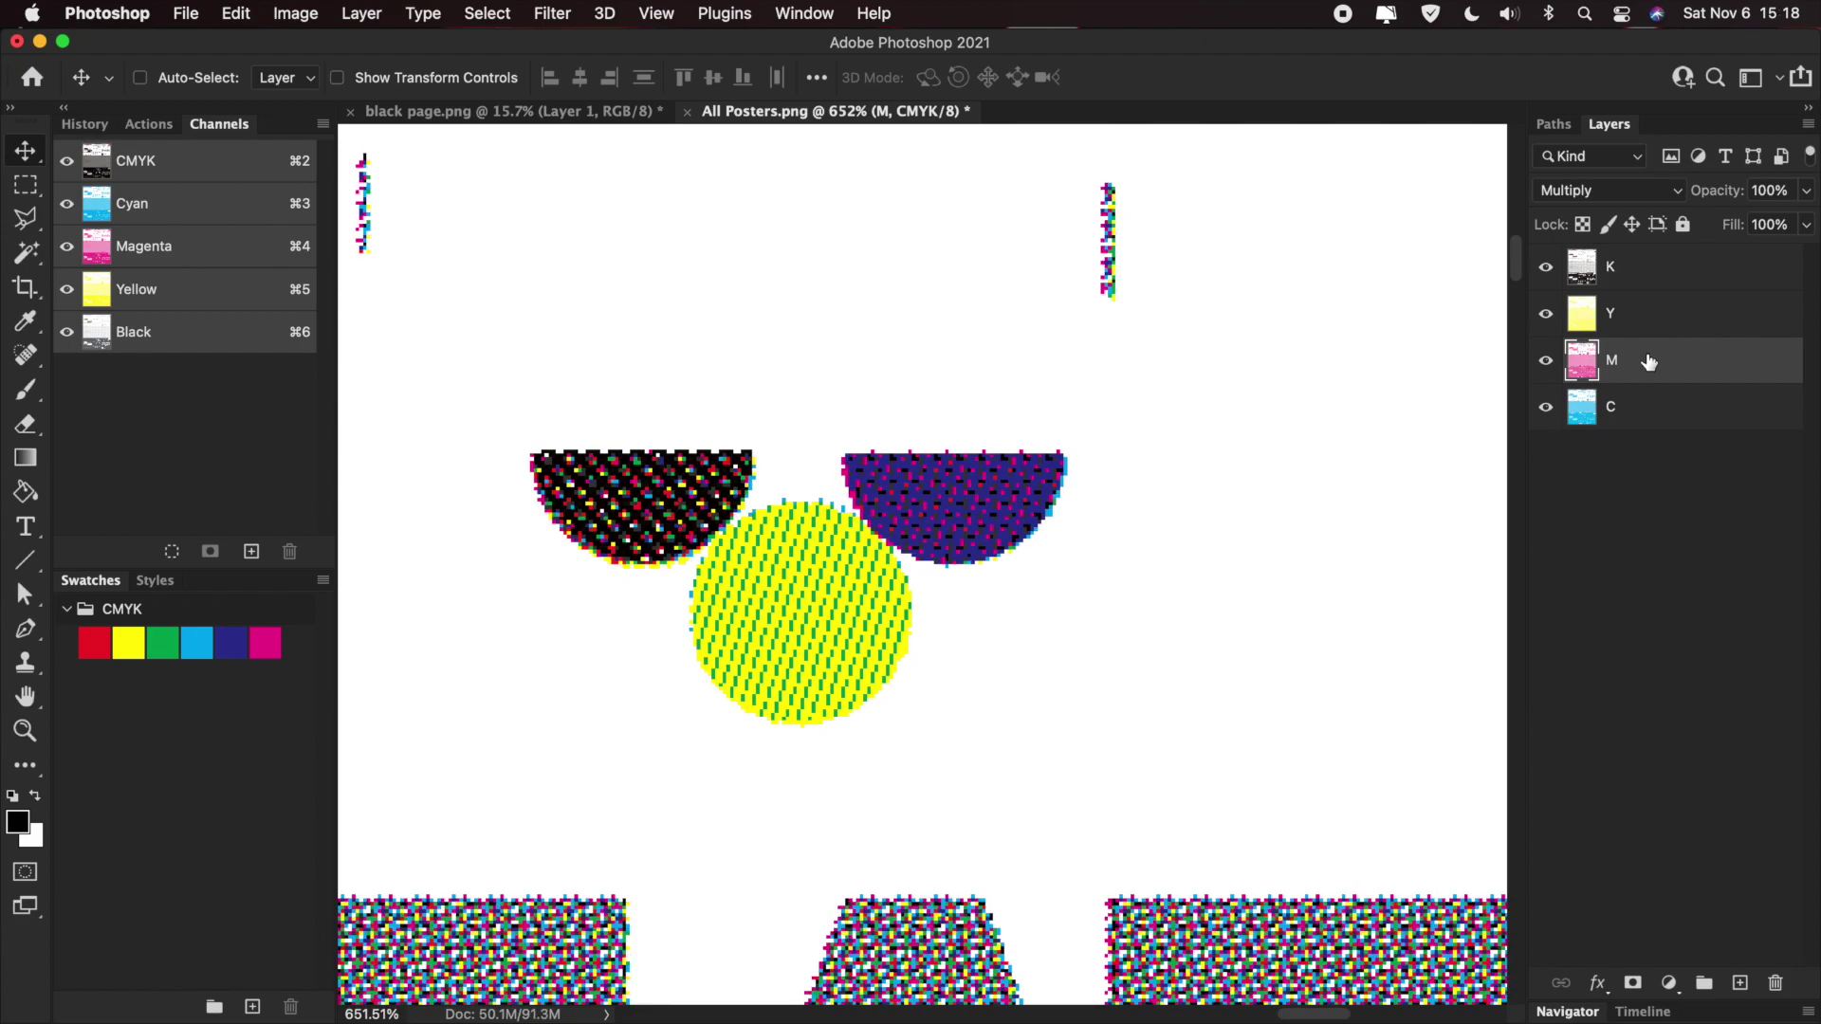
pyautogui.click(1637, 416)
pyautogui.press('Right')
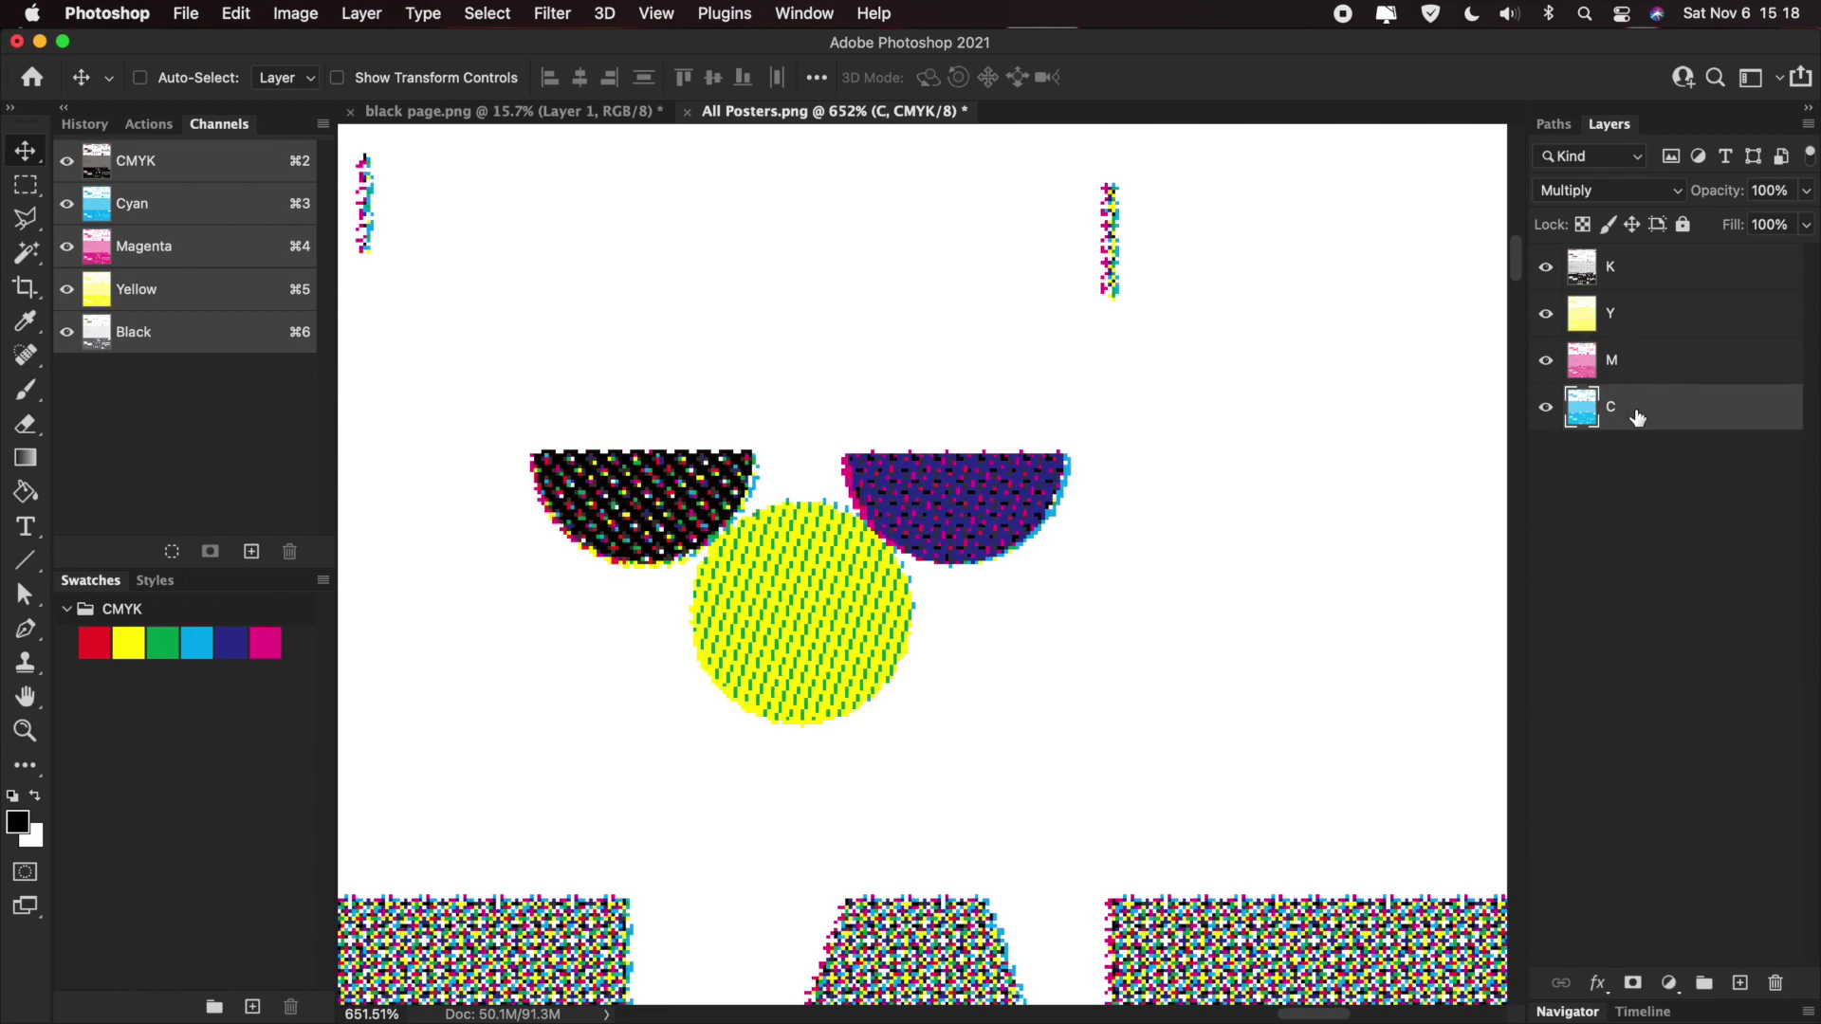
# - Examine how the shifted ink layers look across the white posters at 100% zoom
pyautogui.press('super+minus')
pyautogui.press('super+minus')
pyautogui.press('super+minus')
pyautogui.press('super+minus')
pyautogui.press('super+minus')
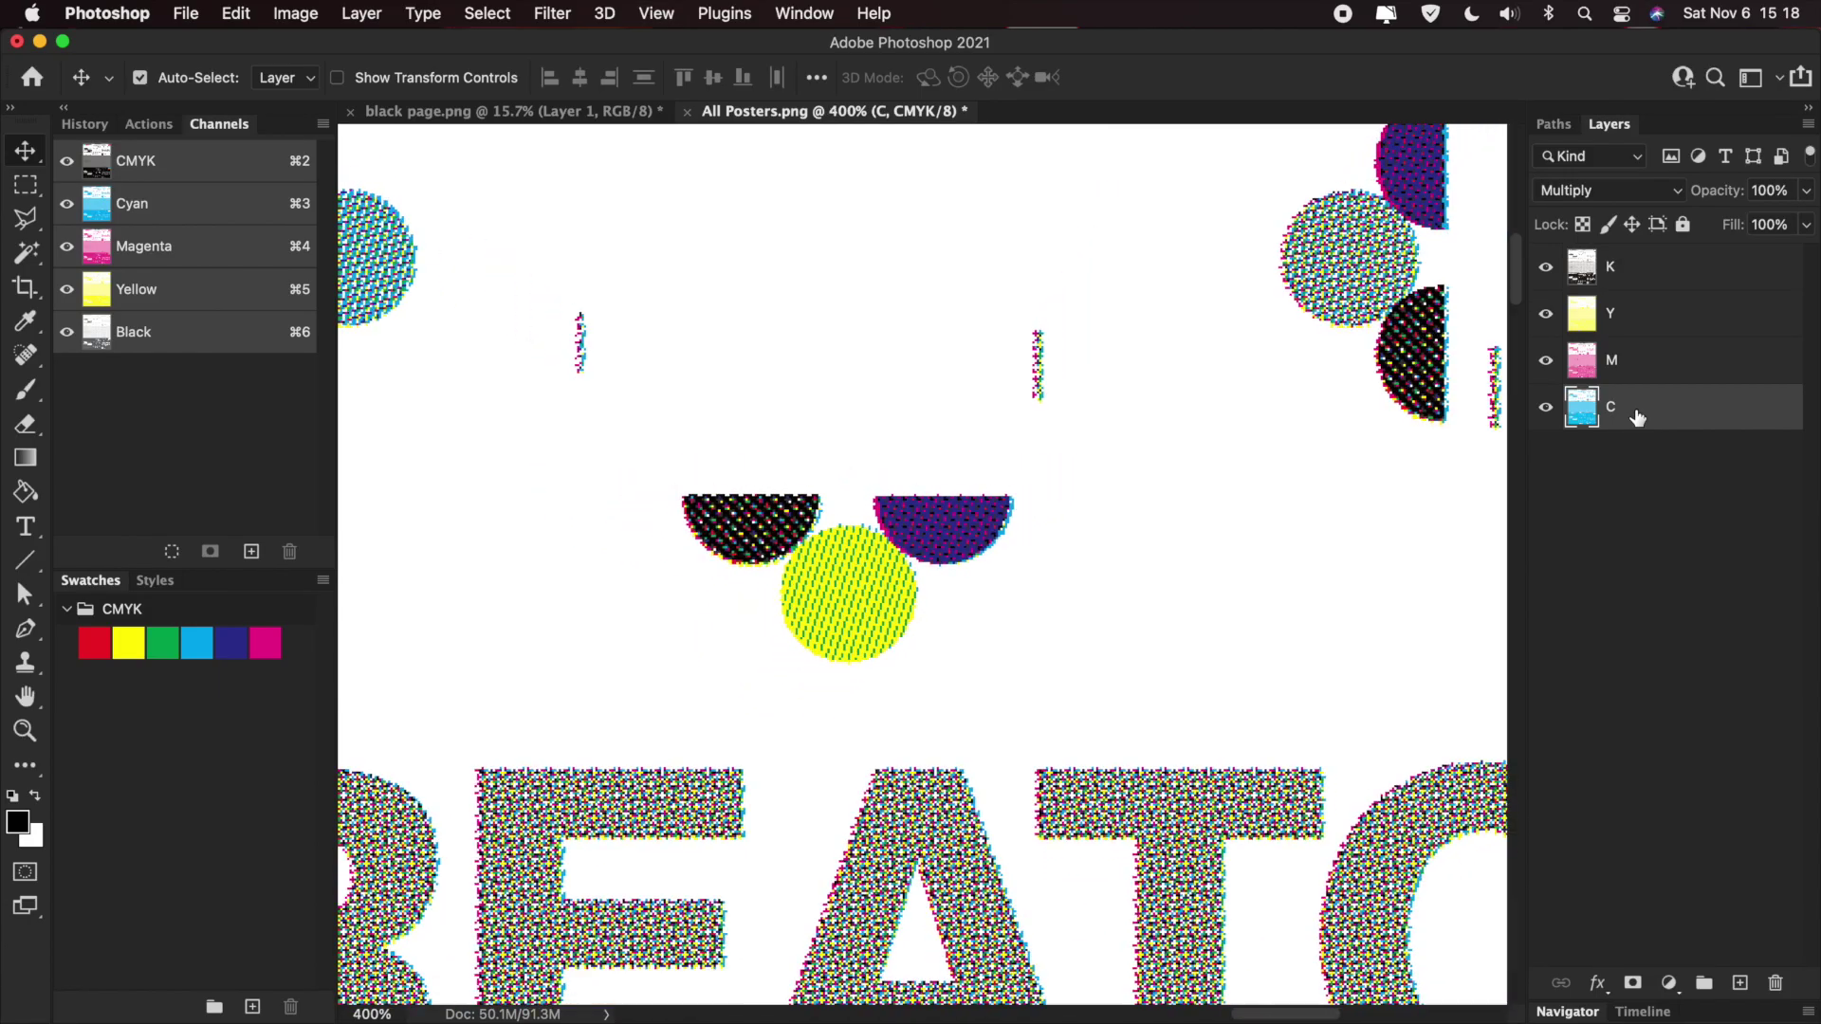
pyautogui.press('super+minus')
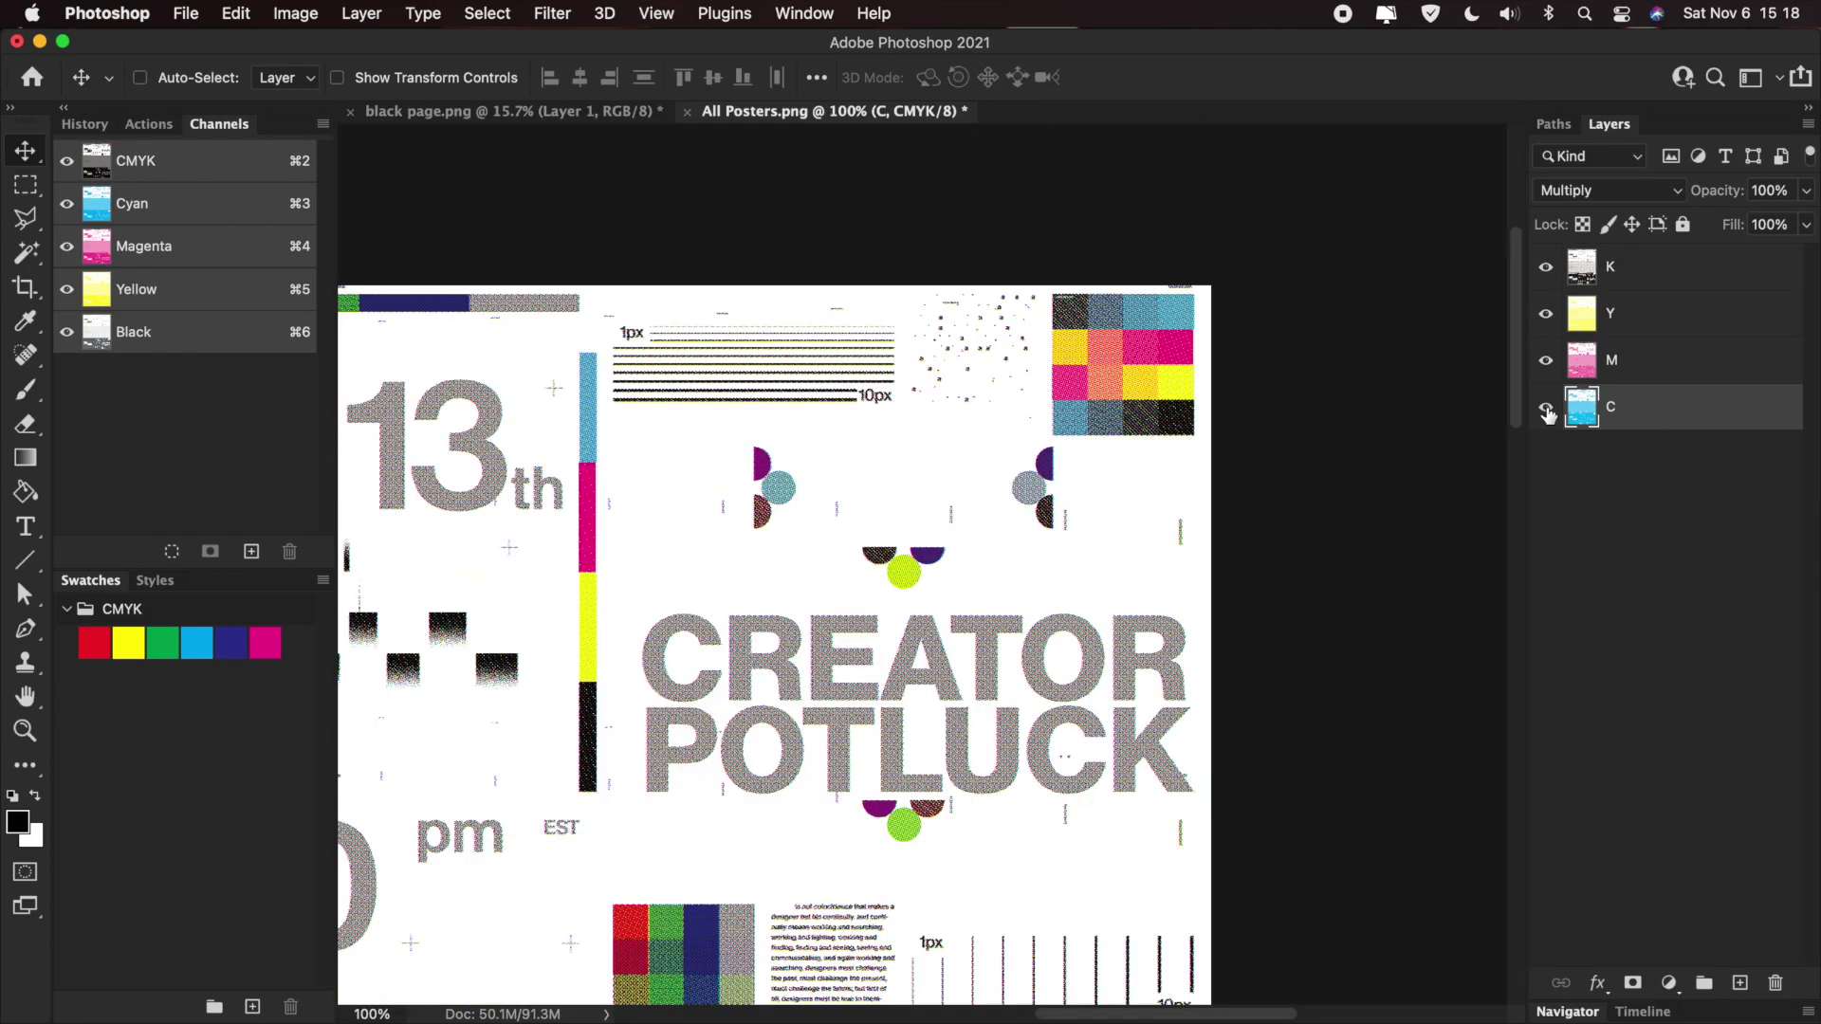
pyautogui.scroll(-4, 759, 697)
pyautogui.hscroll(-5, 759, 698)
pyautogui.scroll(2, 759, 699)
pyautogui.hscroll(-3, 759, 699)
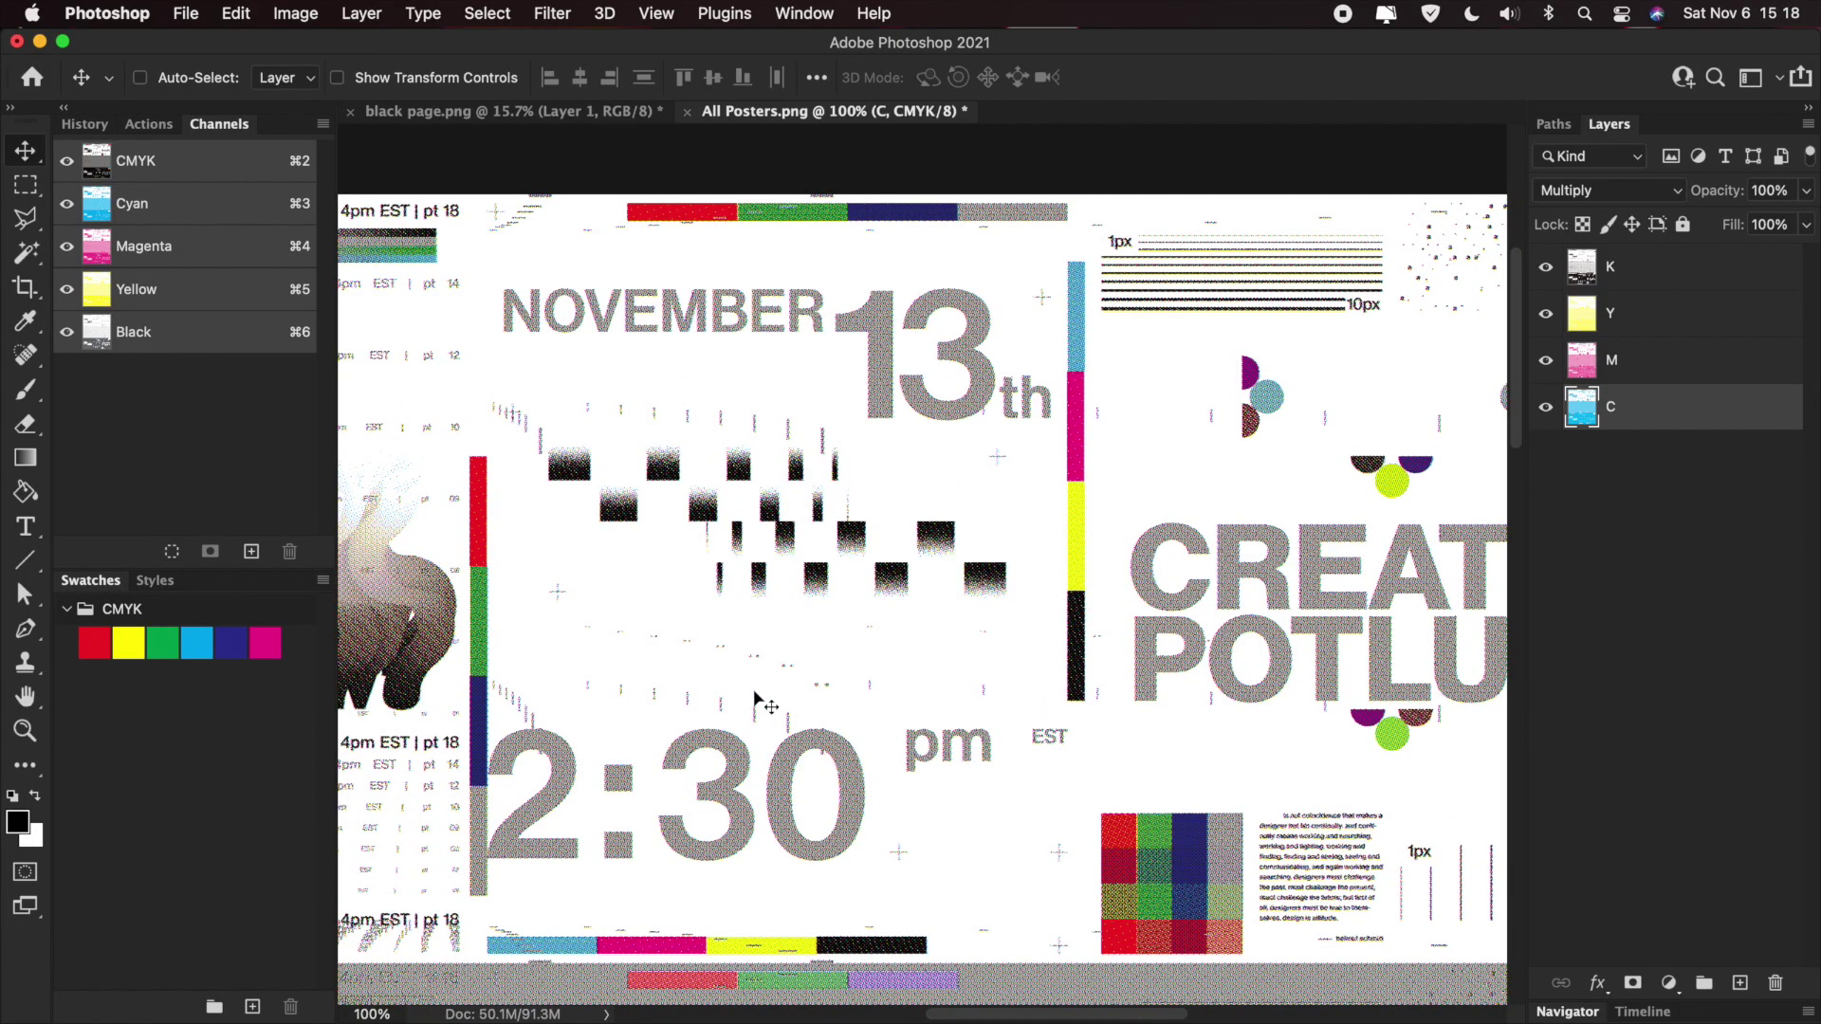
pyautogui.hscroll(-6, 759, 702)
pyautogui.scroll(-2, 759, 702)
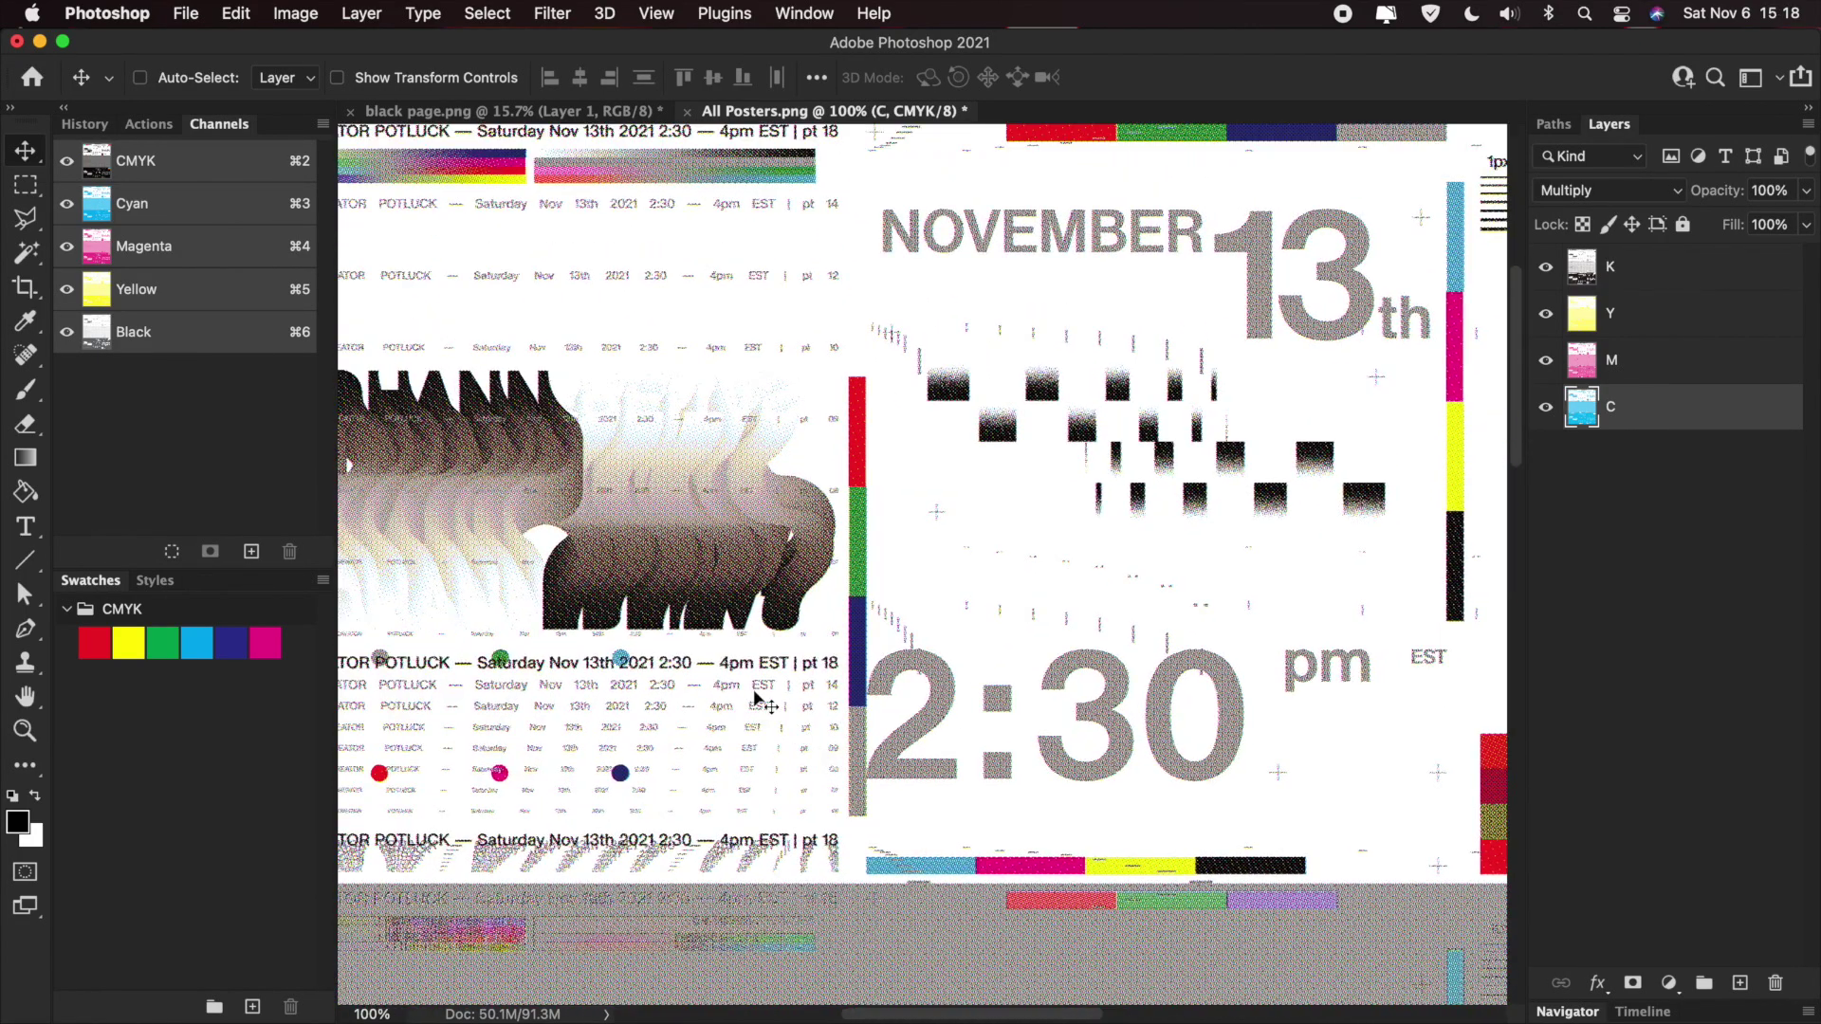
pyautogui.hscroll(-5, 755, 700)
pyautogui.scroll(-1, 756, 699)
pyautogui.hscroll(3, 756, 699)
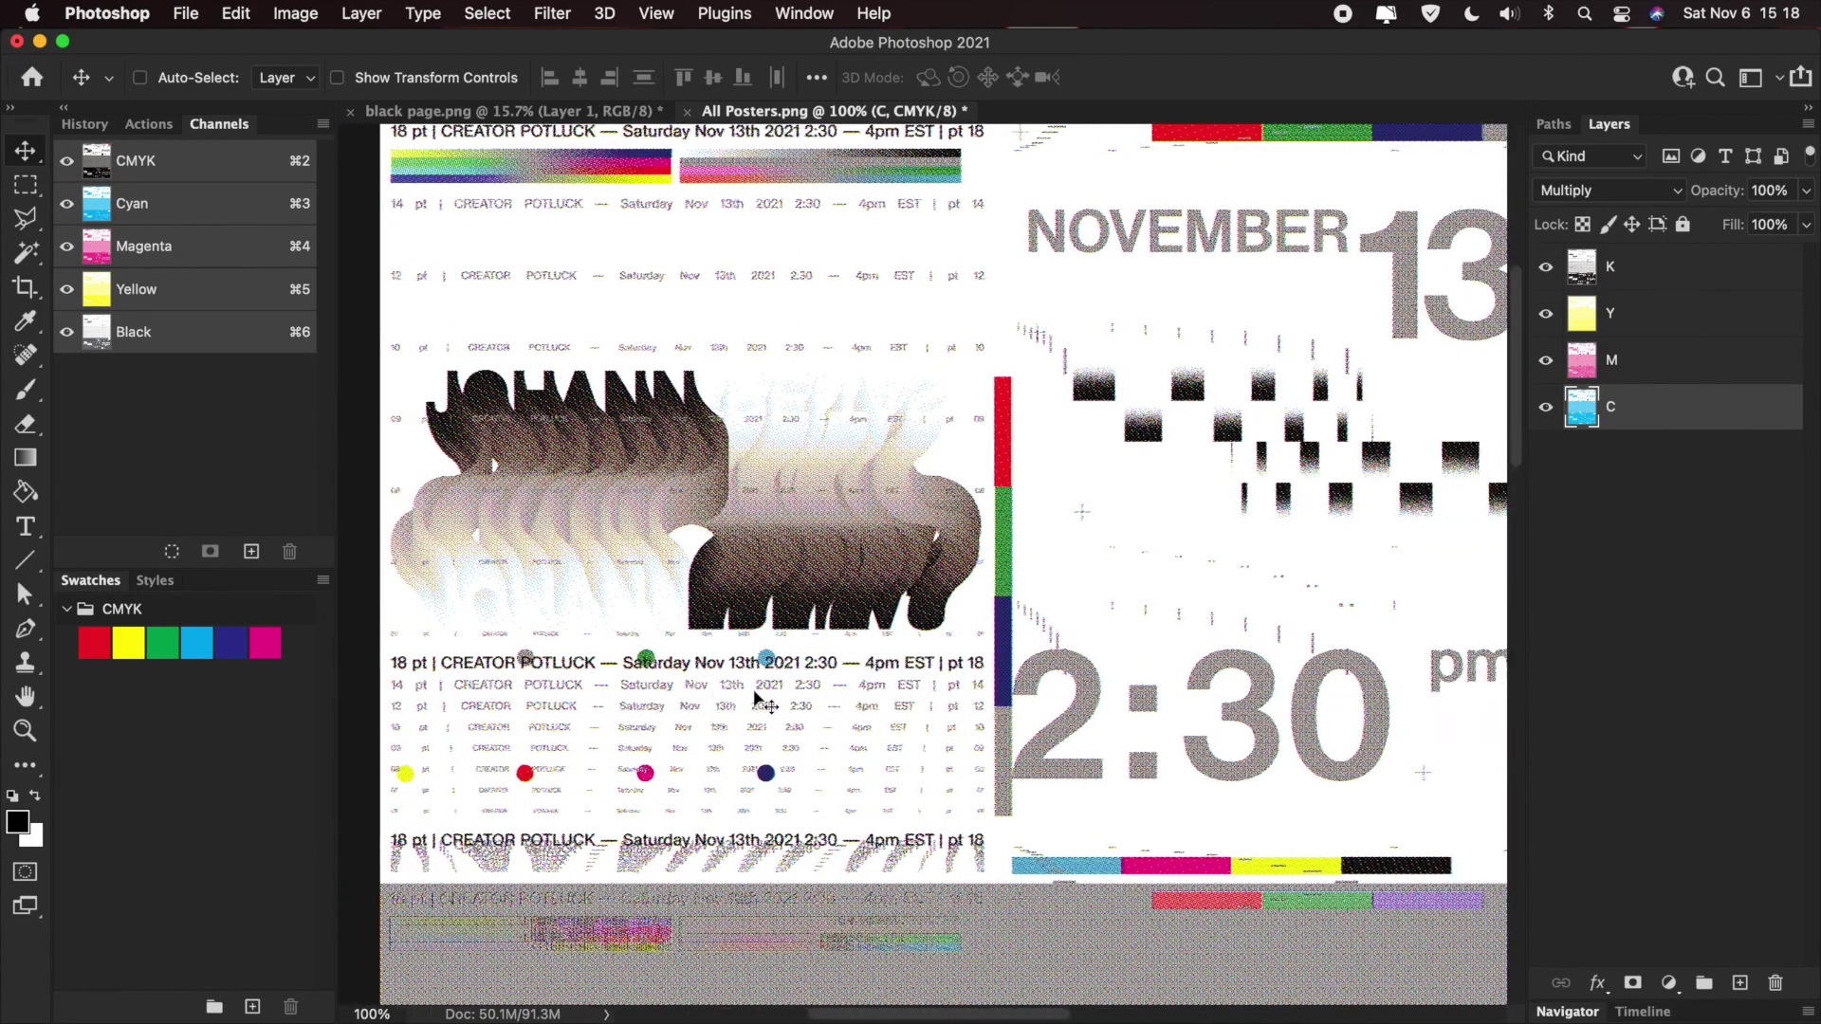
# - Examine the misregistered ink layers across the gray and black posters, both close up and at 100% zoom
pyautogui.hscroll(3, 948, 669)
pyautogui.scroll(5, 954, 707)
pyautogui.scroll(-15, 954, 709)
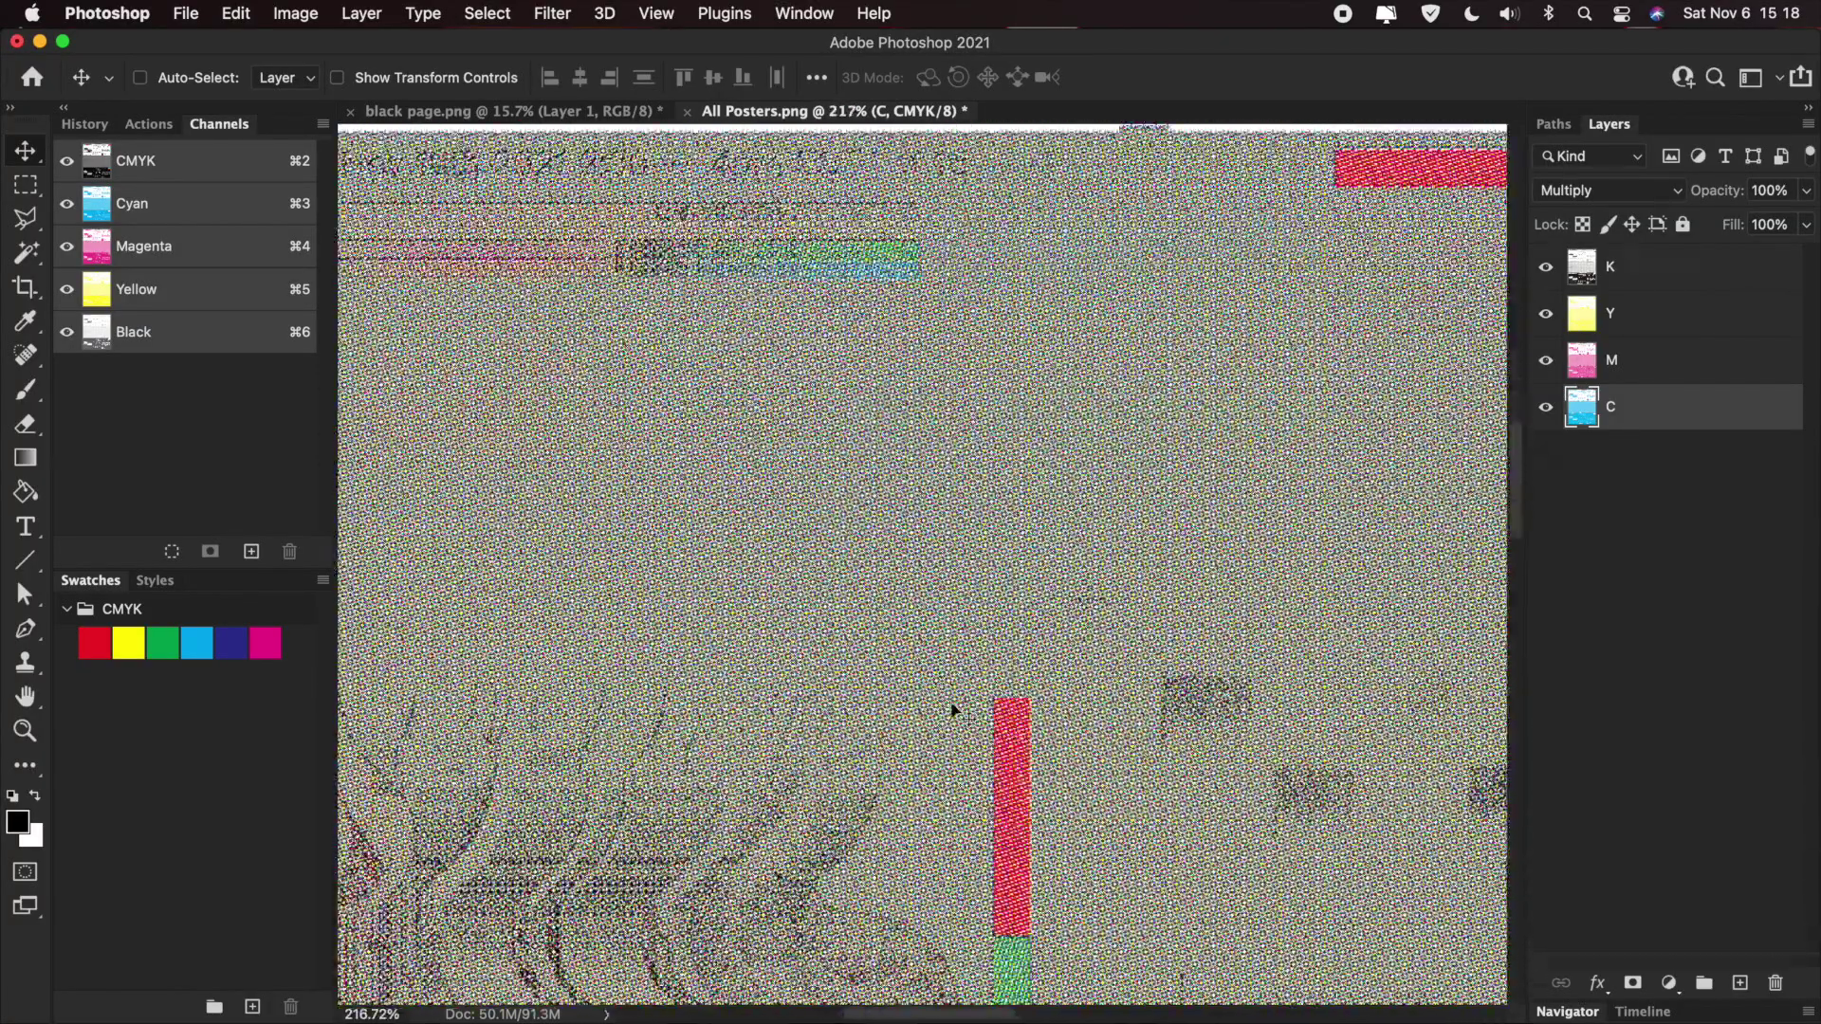
pyautogui.hscroll(15, 955, 709)
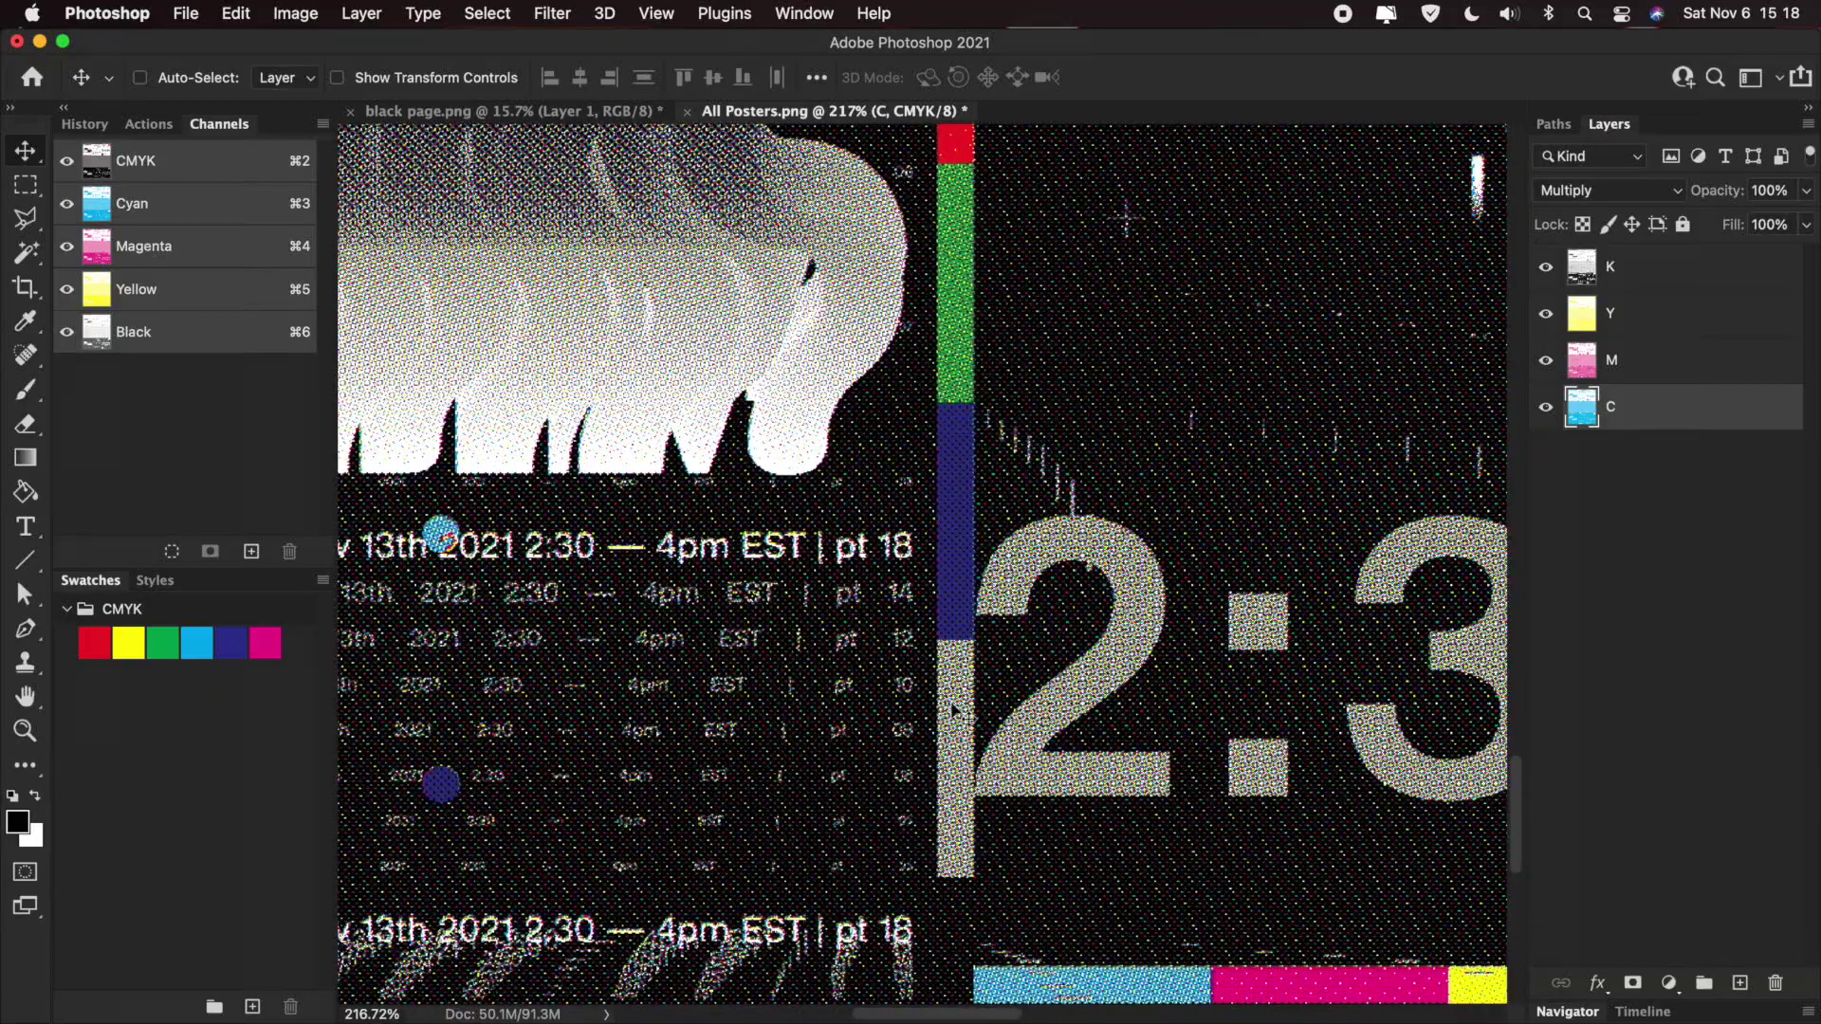
pyautogui.scroll(5, 954, 710)
pyautogui.hscroll(5, 954, 709)
pyautogui.scroll(2, 955, 710)
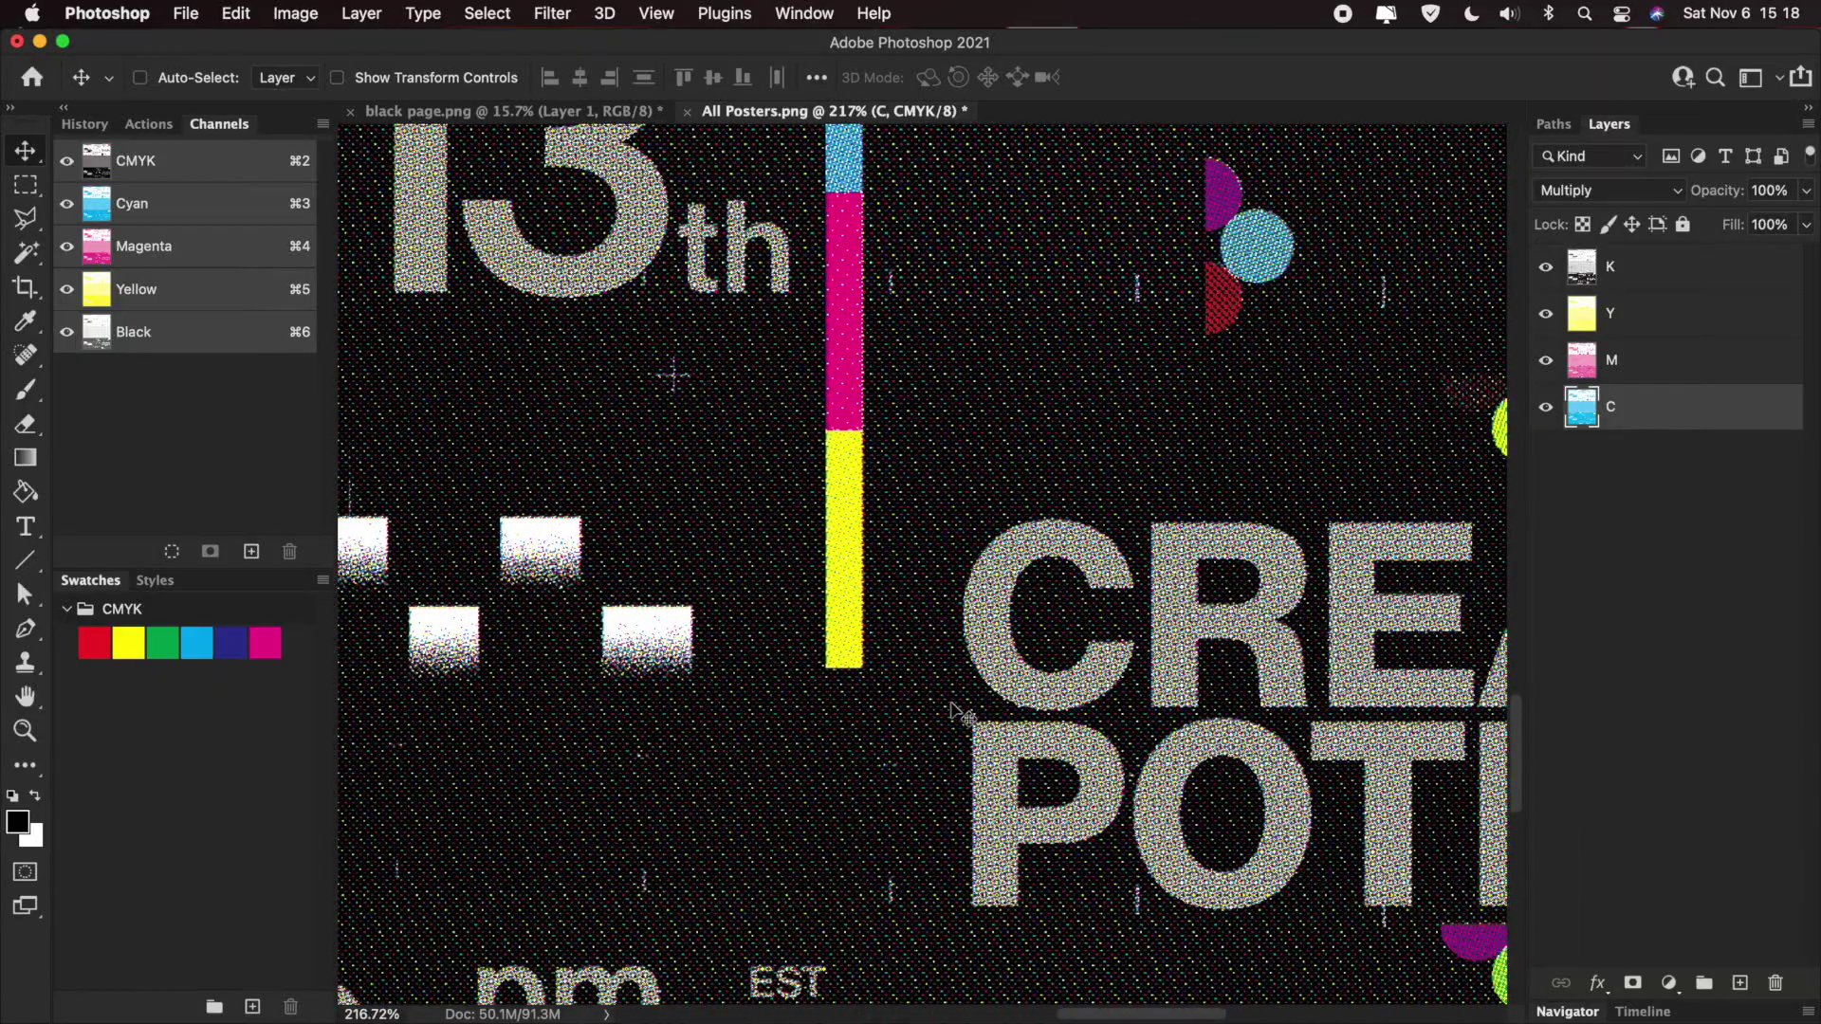
pyautogui.hscroll(-2, 524, 574)
pyautogui.scroll(10, 522, 572)
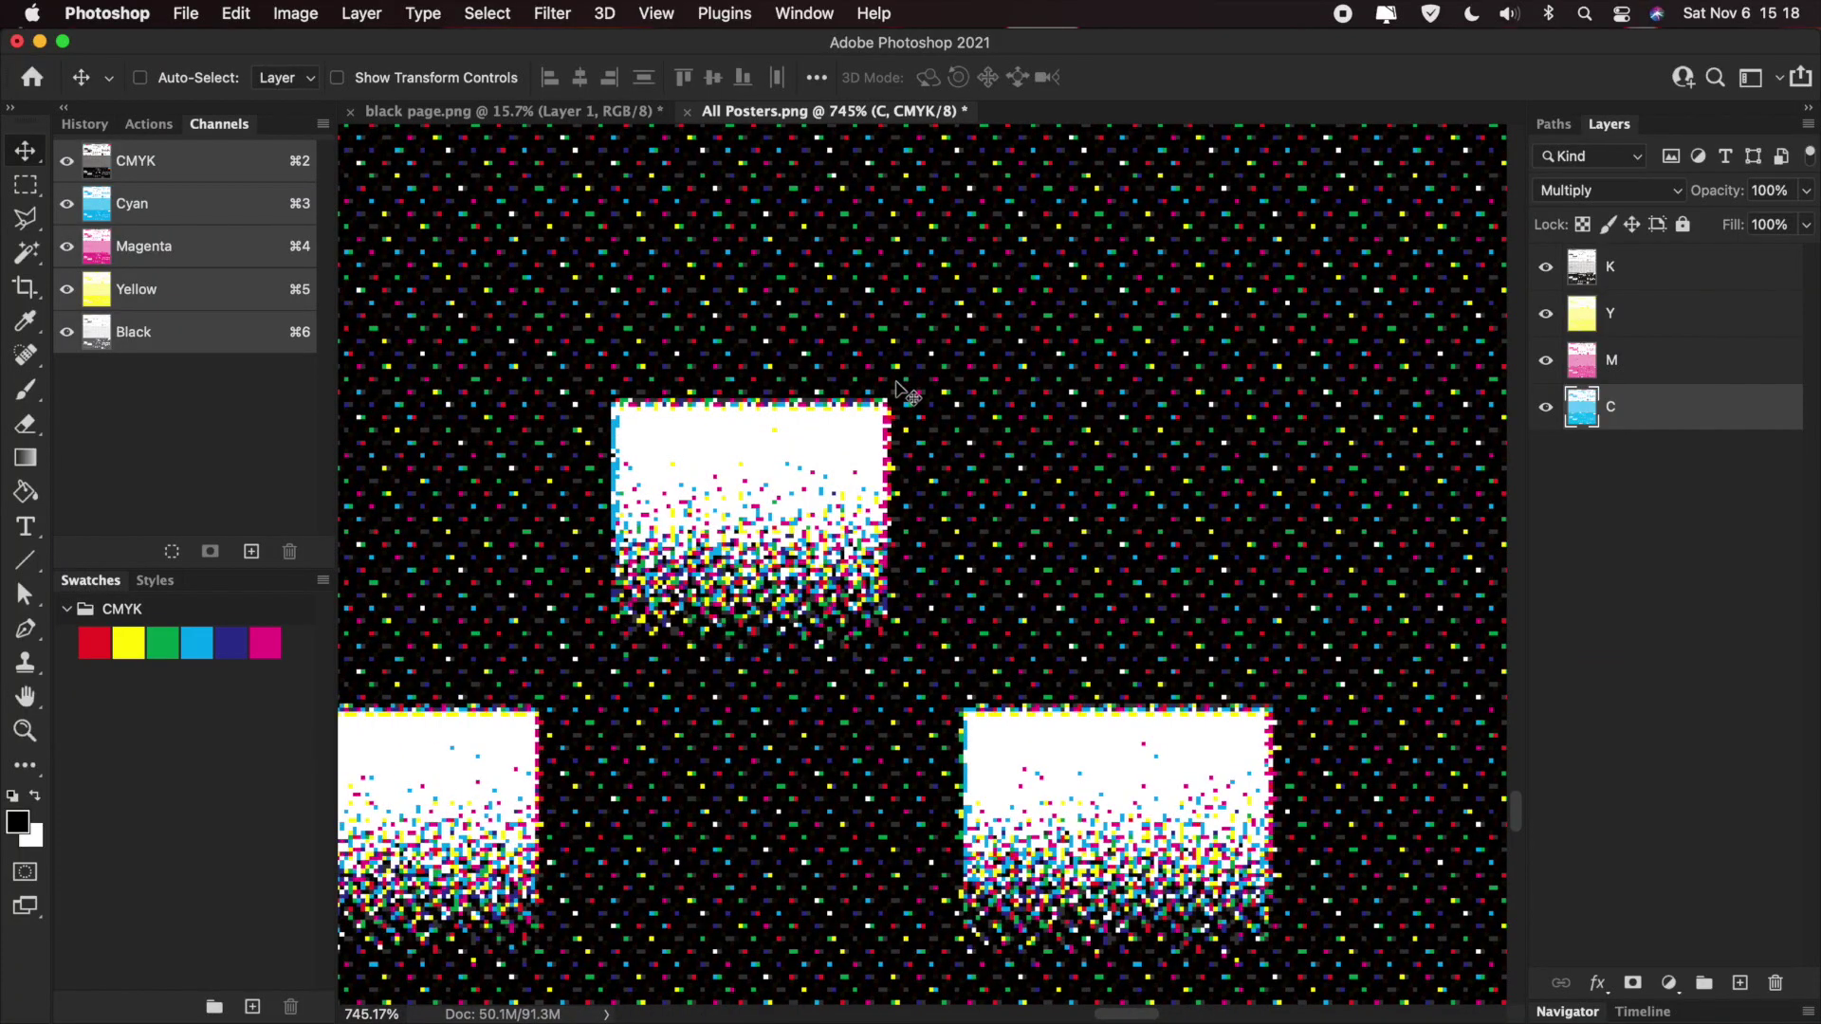
pyautogui.scroll(-10, 643, 445)
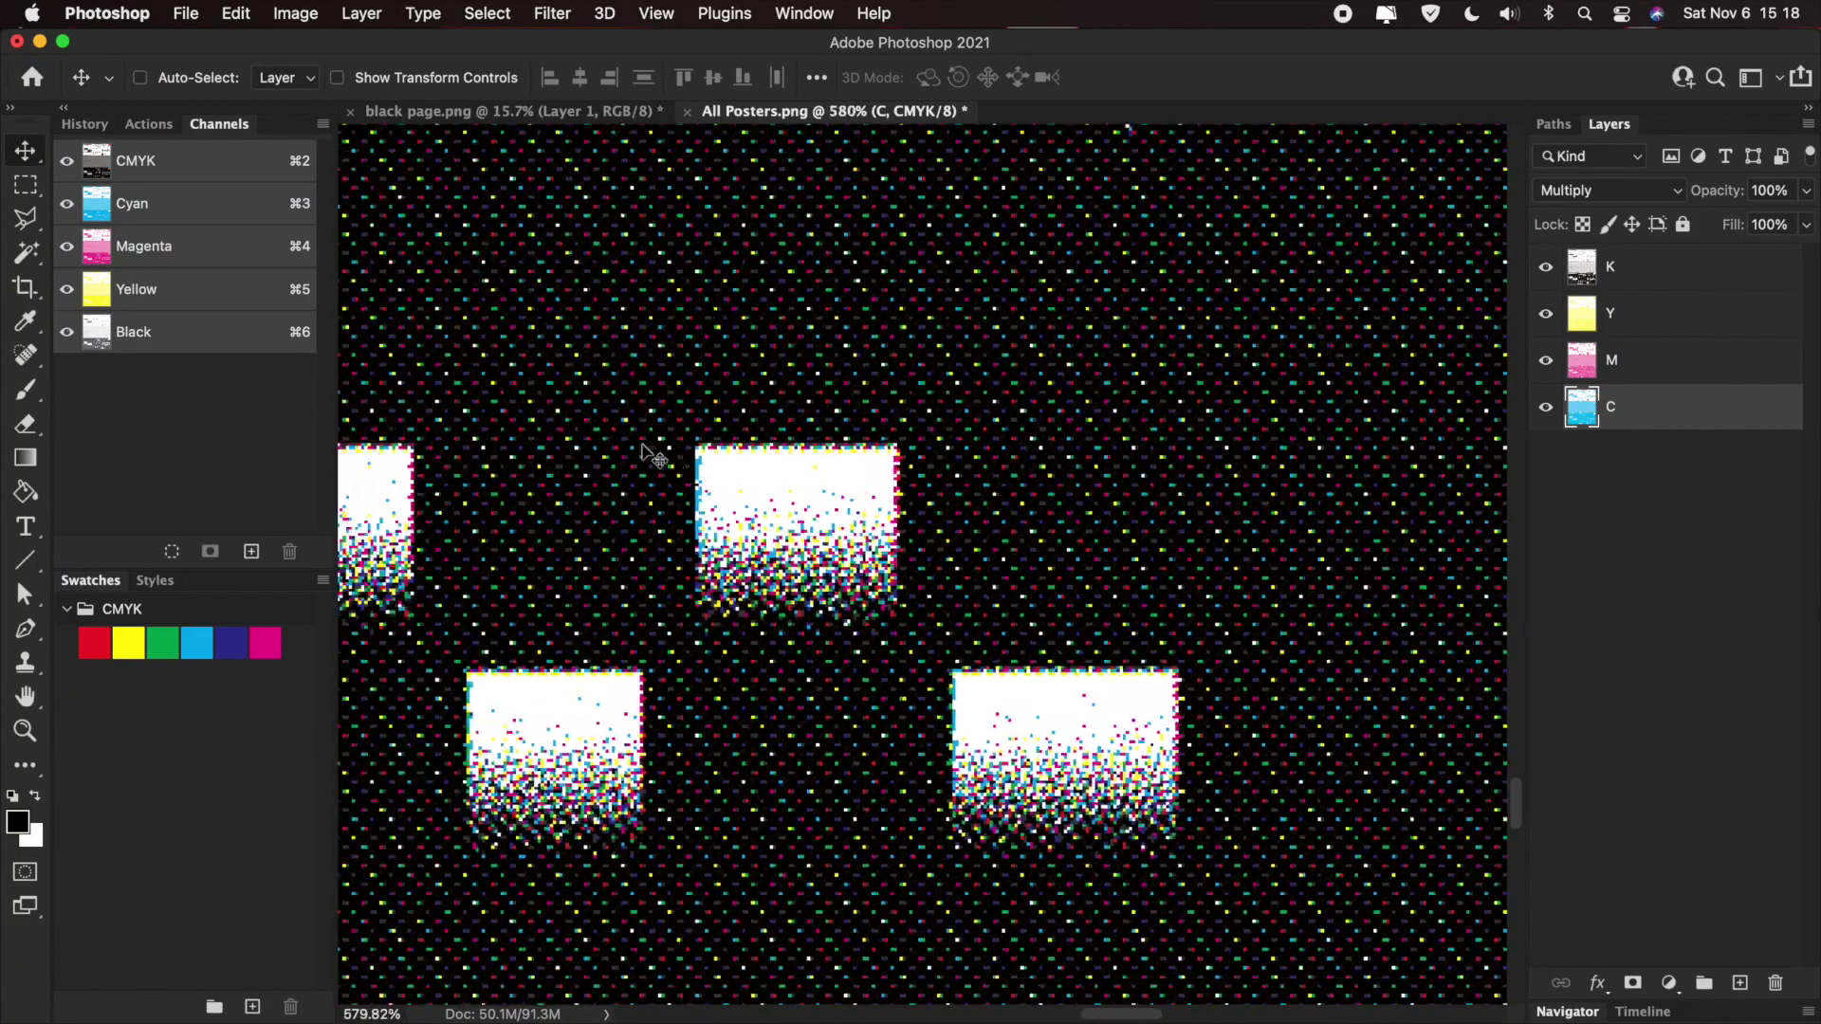
pyautogui.scroll(5, 643, 452)
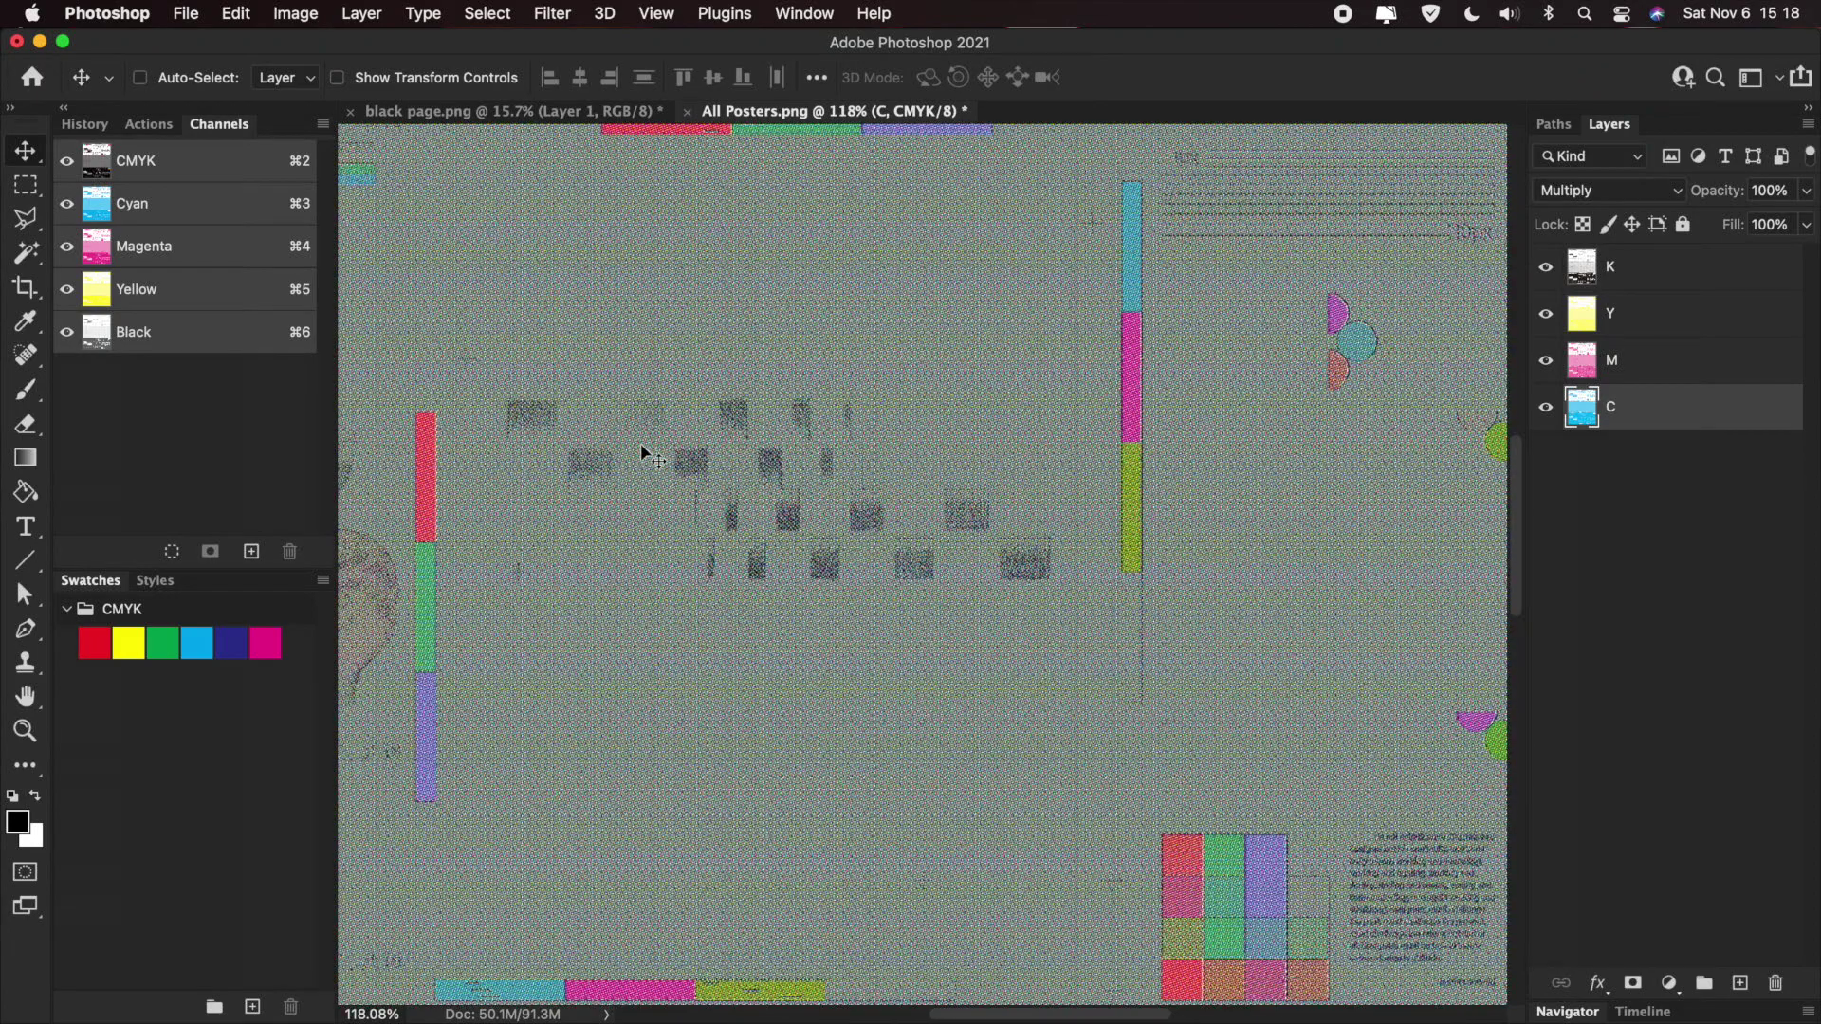
pyautogui.press('super+1')
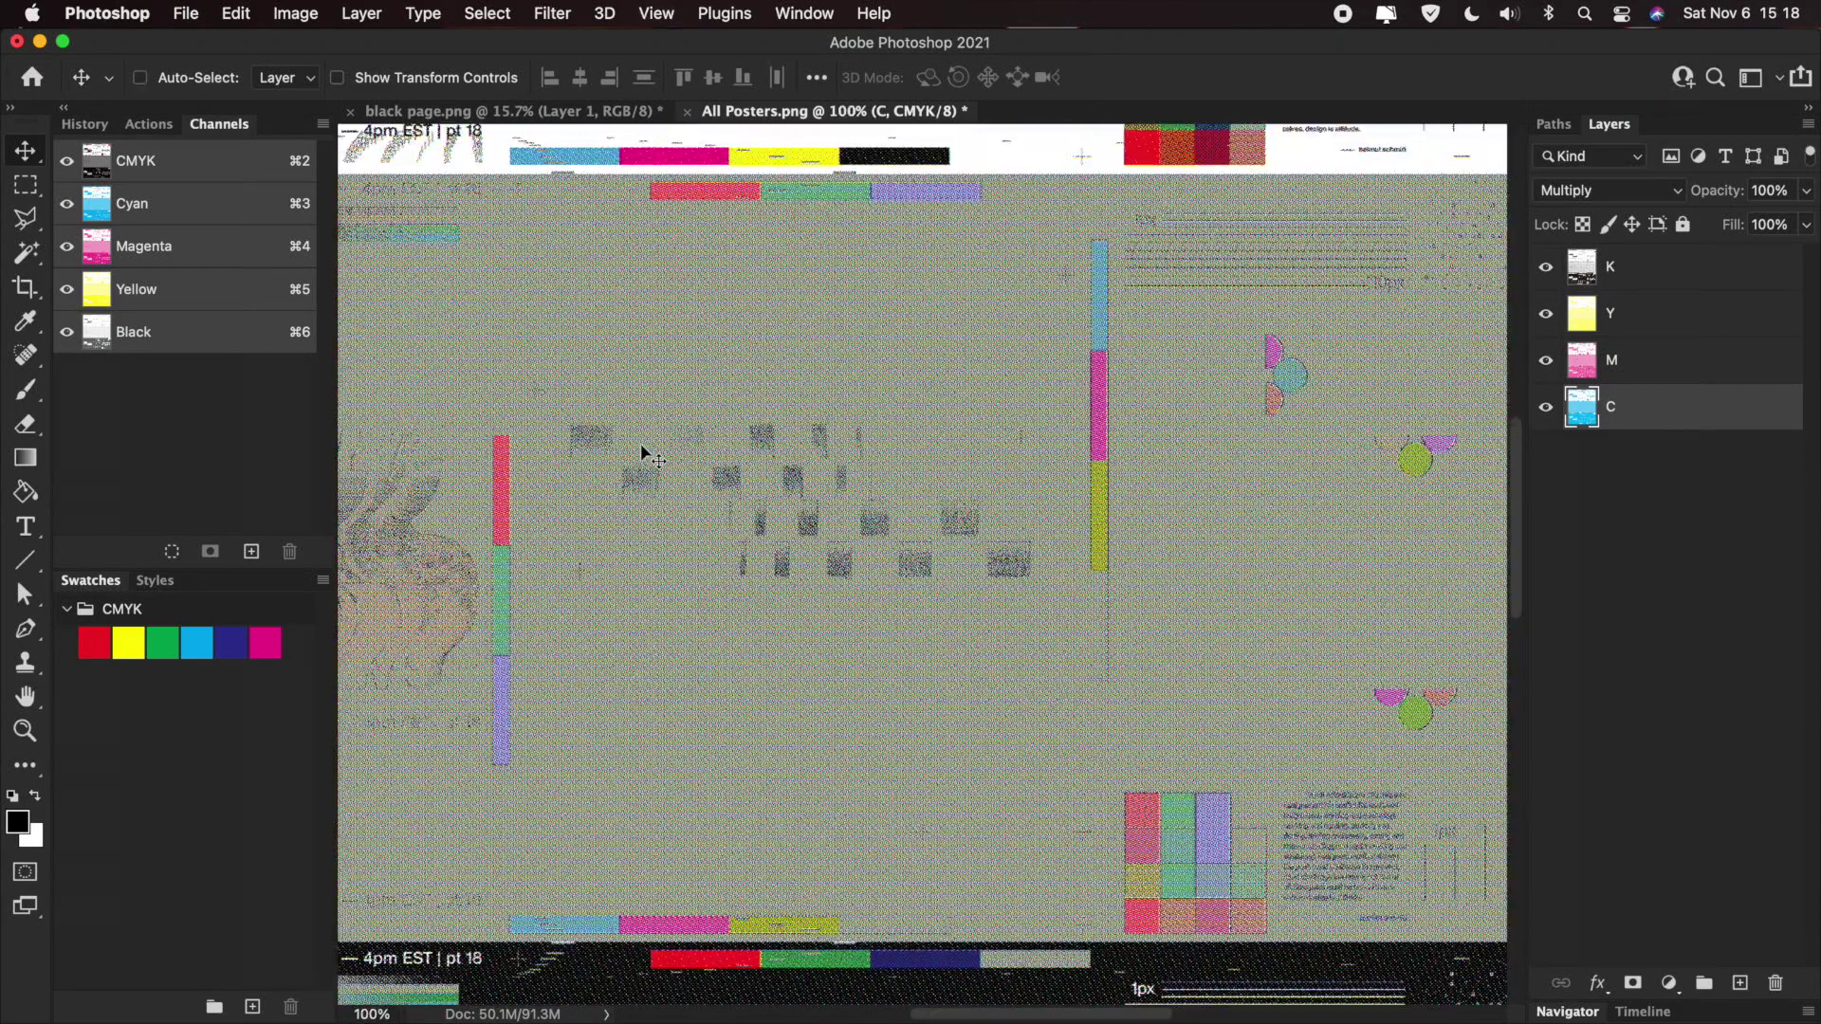
# - Merge the K, Y, M and C layers into a single layer
pyautogui.keyDown('shift'); pyautogui.click(1715, 267); pyautogui.keyUp('shift')
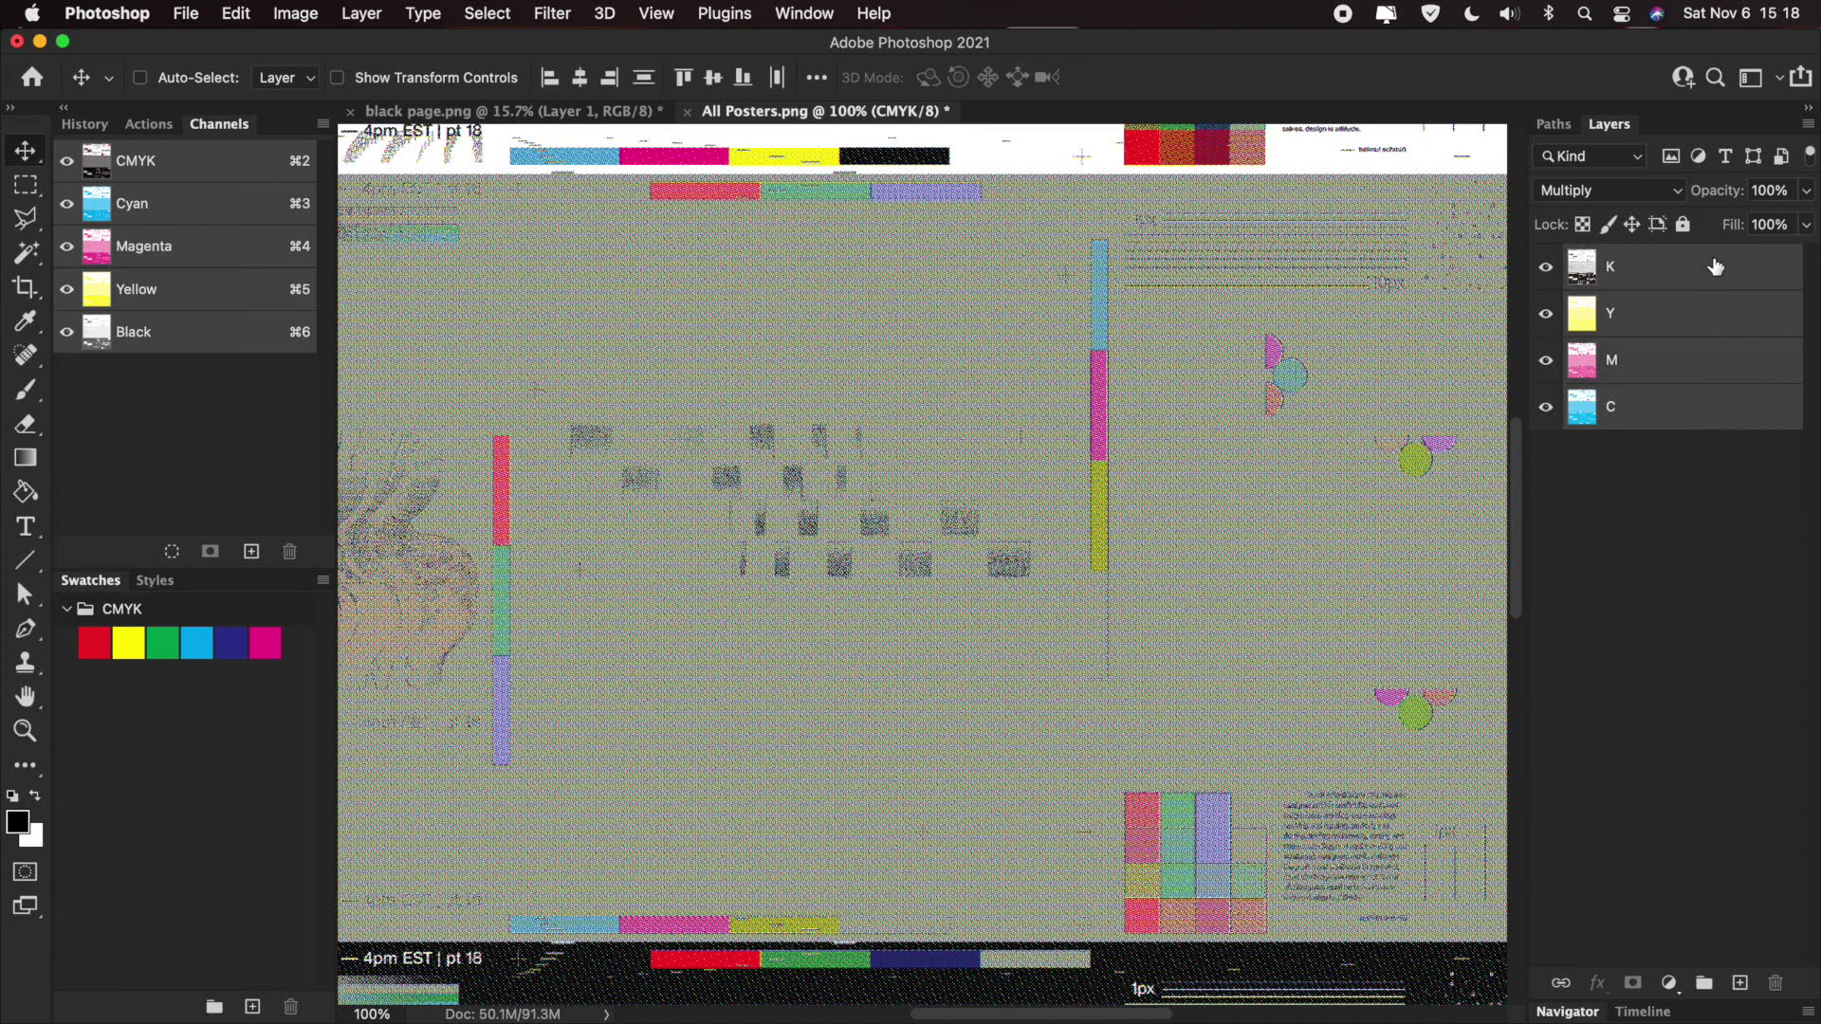
pyautogui.rightClick(1715, 267)
pyautogui.scroll(-5, 1586, 736)
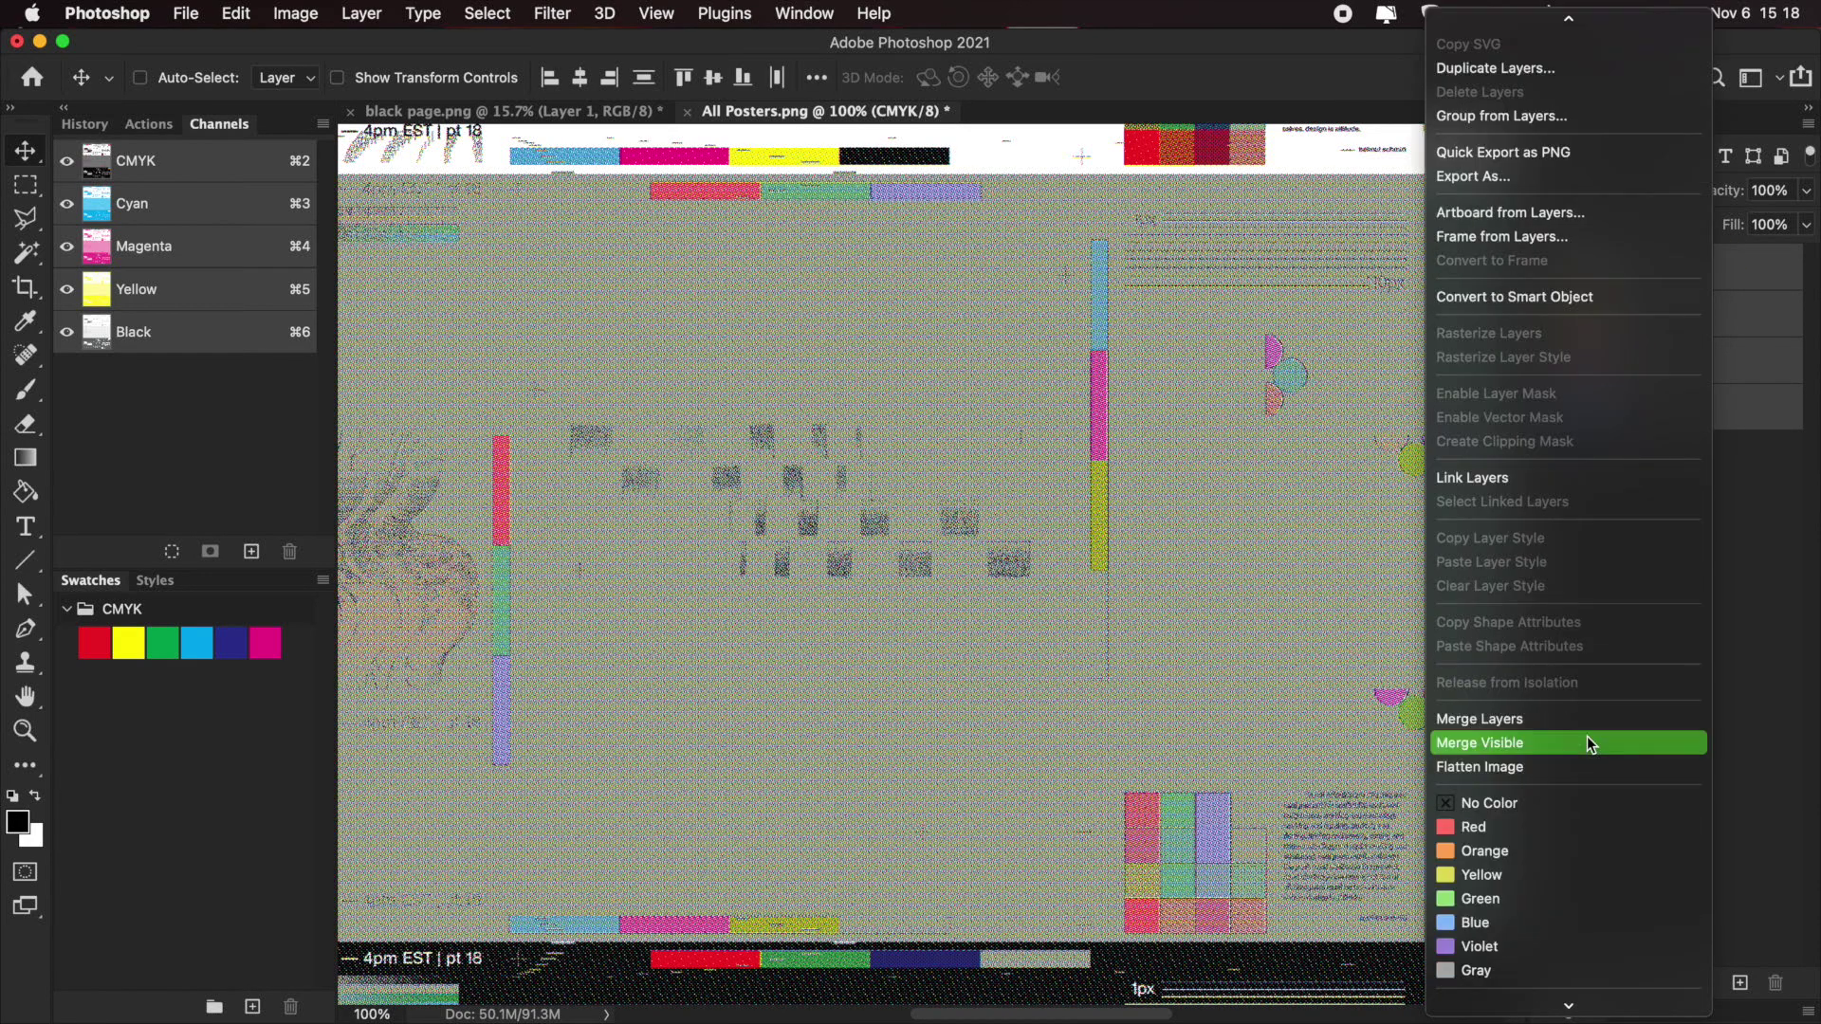
pyautogui.click(1505, 666)
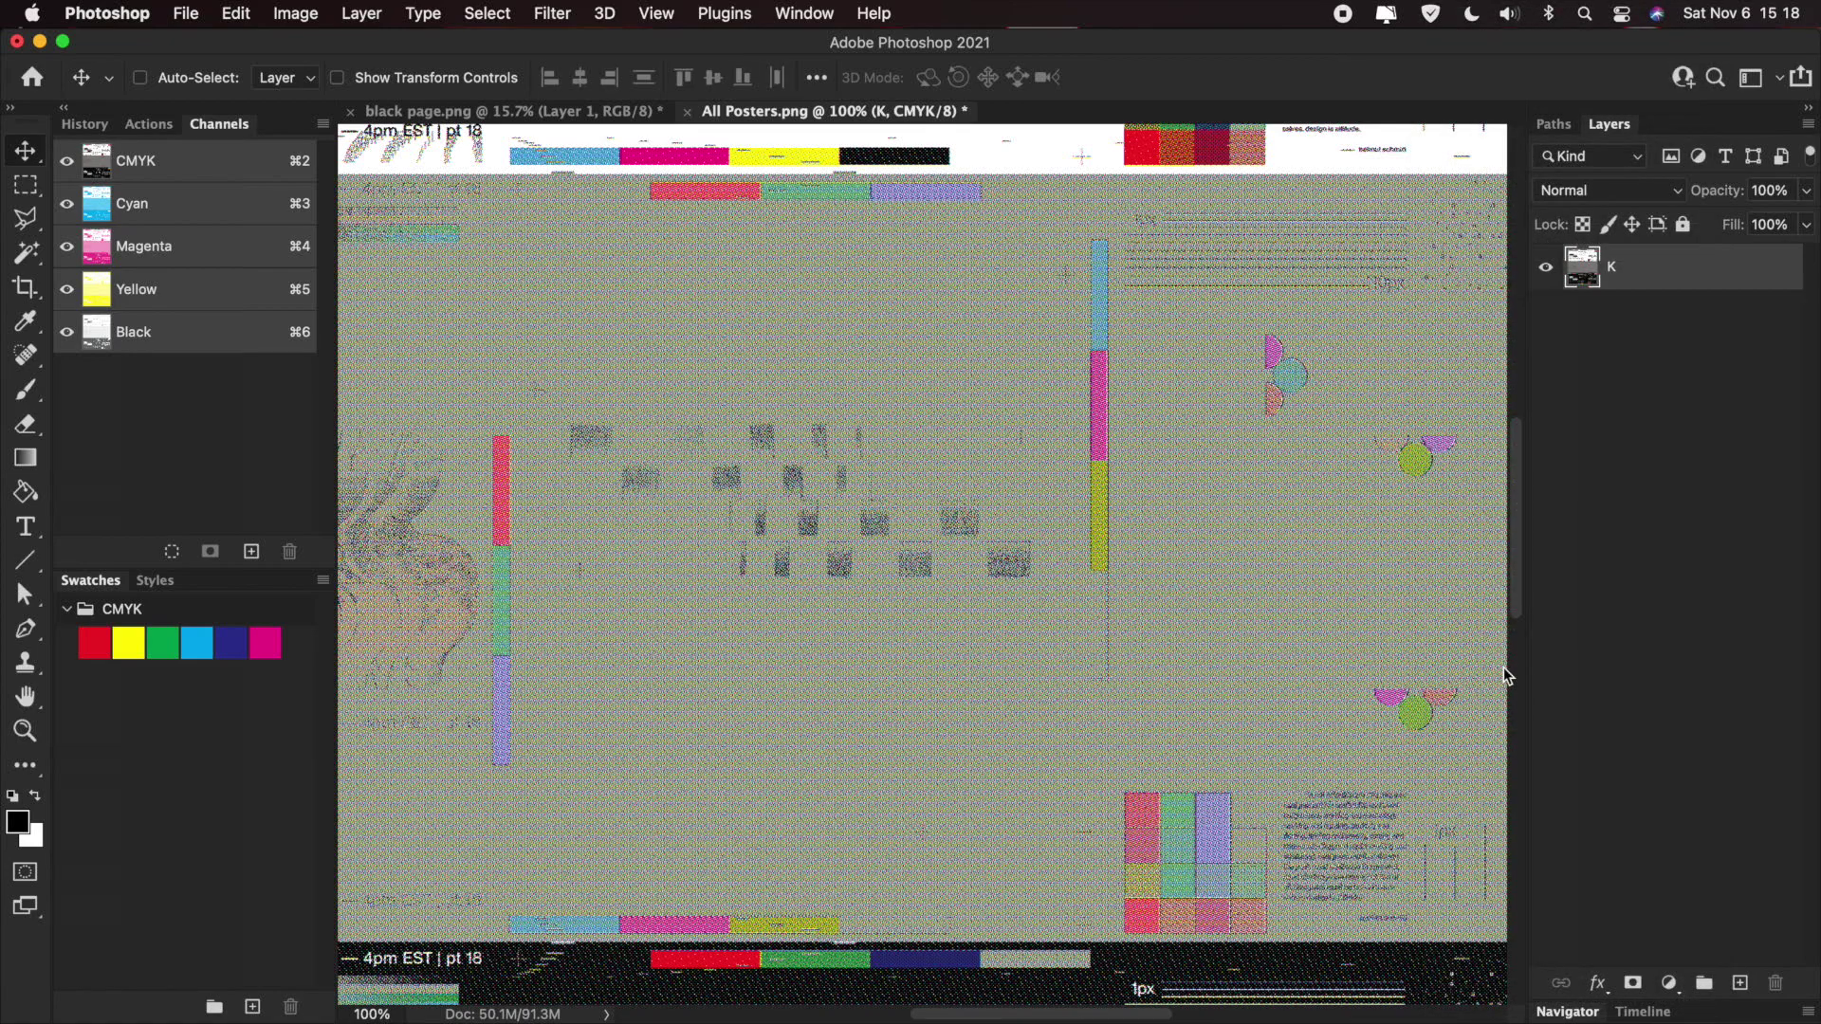
# - Apply the basic Blur filter once to the merged poster layer
pyautogui.scroll(5, 949, 537)
pyautogui.hscroll(3, 949, 537)
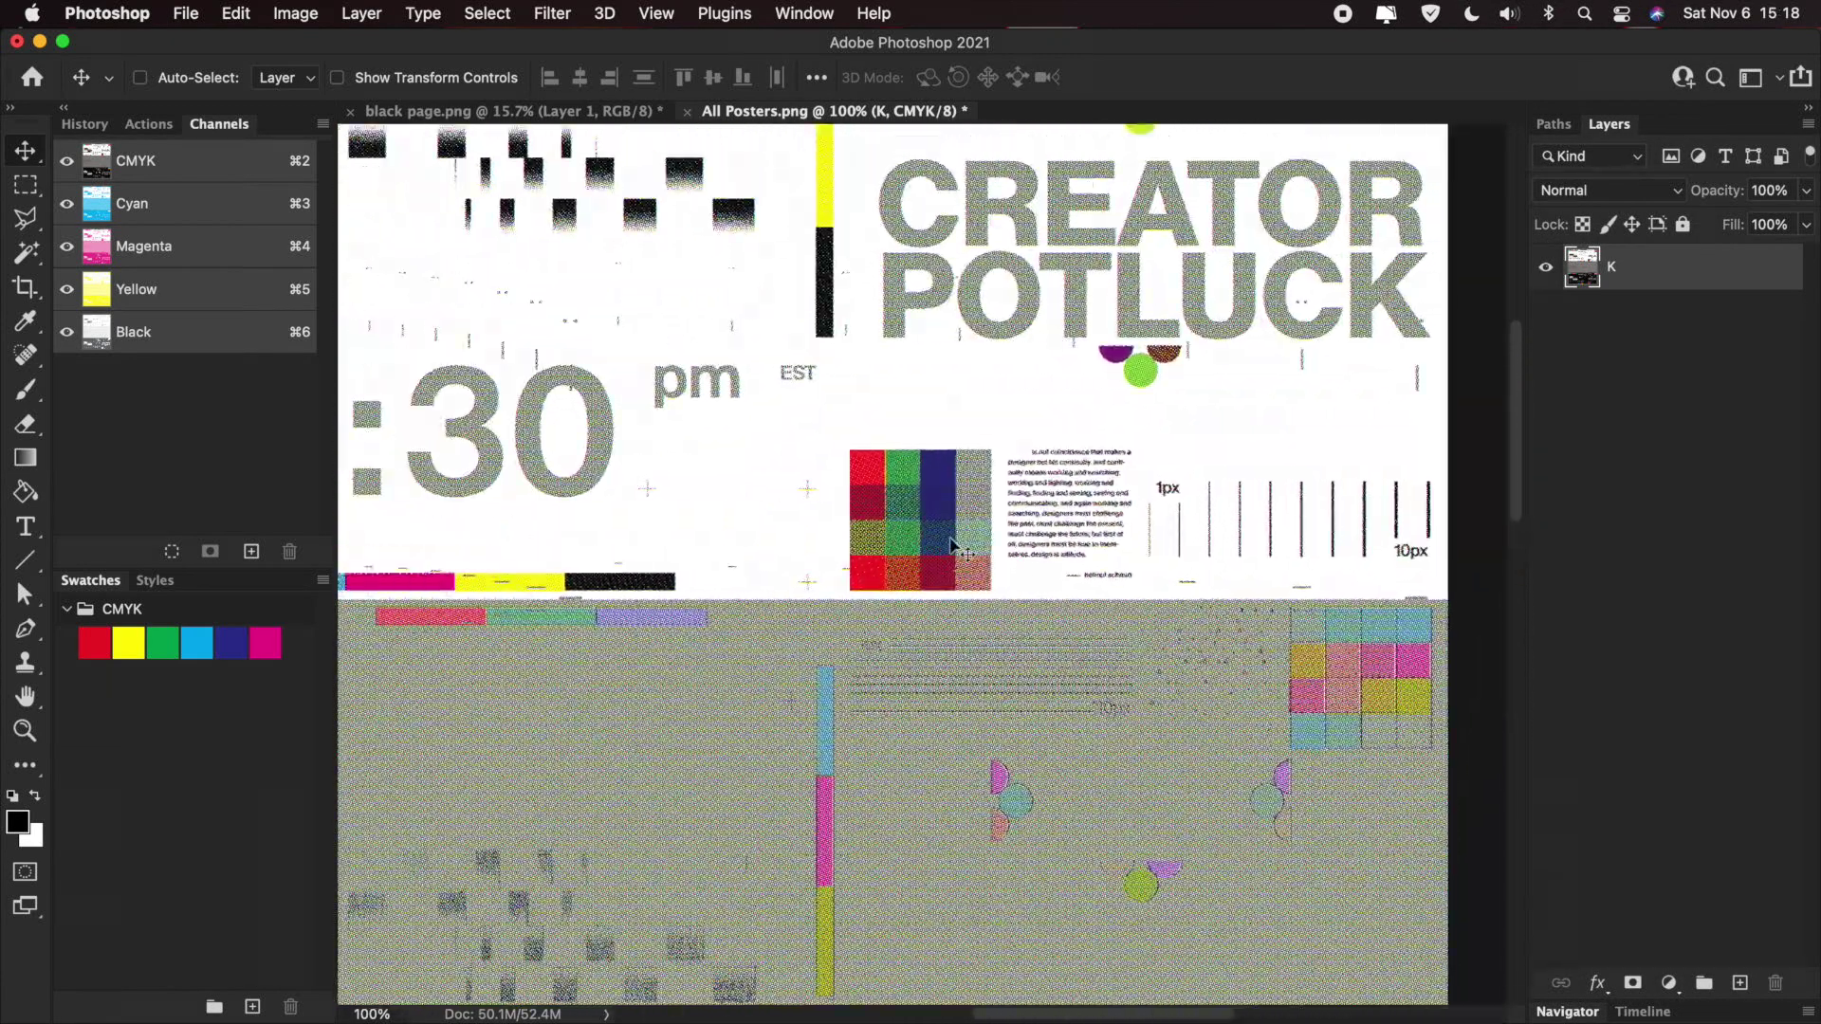
pyautogui.click(548, 12)
pyautogui.moveTo(558, 319)
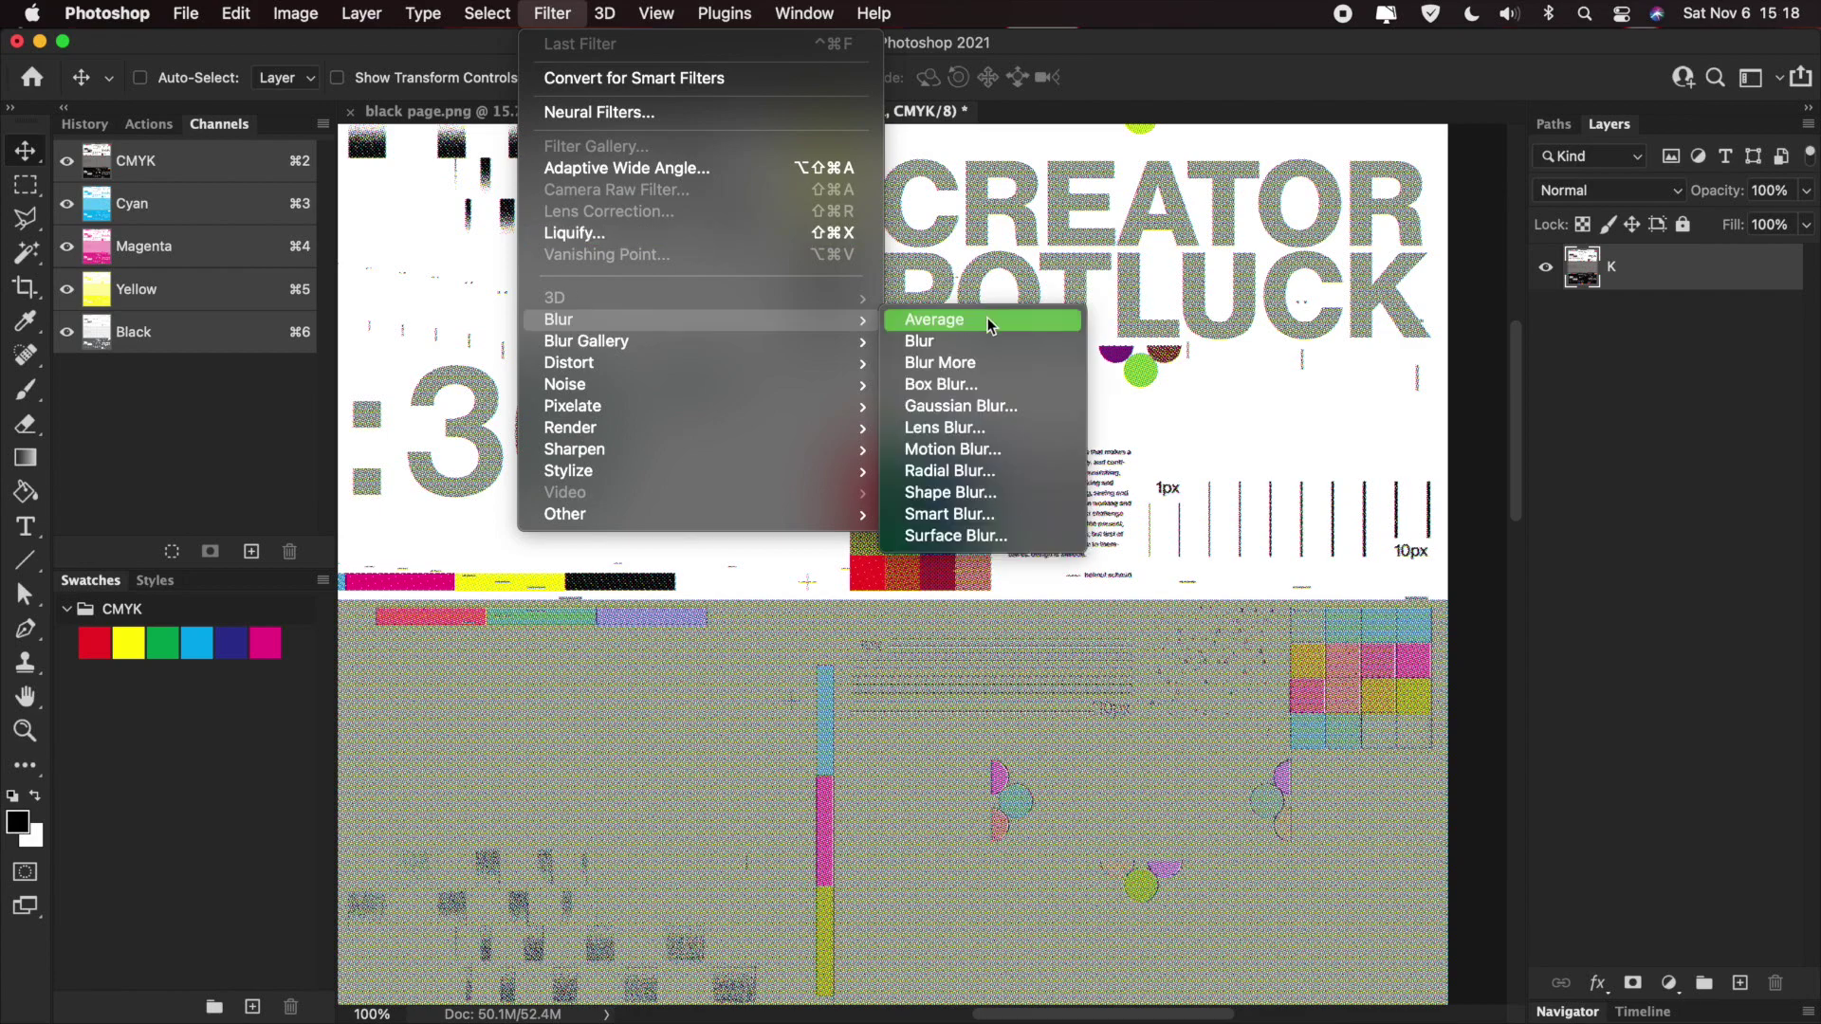
pyautogui.click(971, 341)
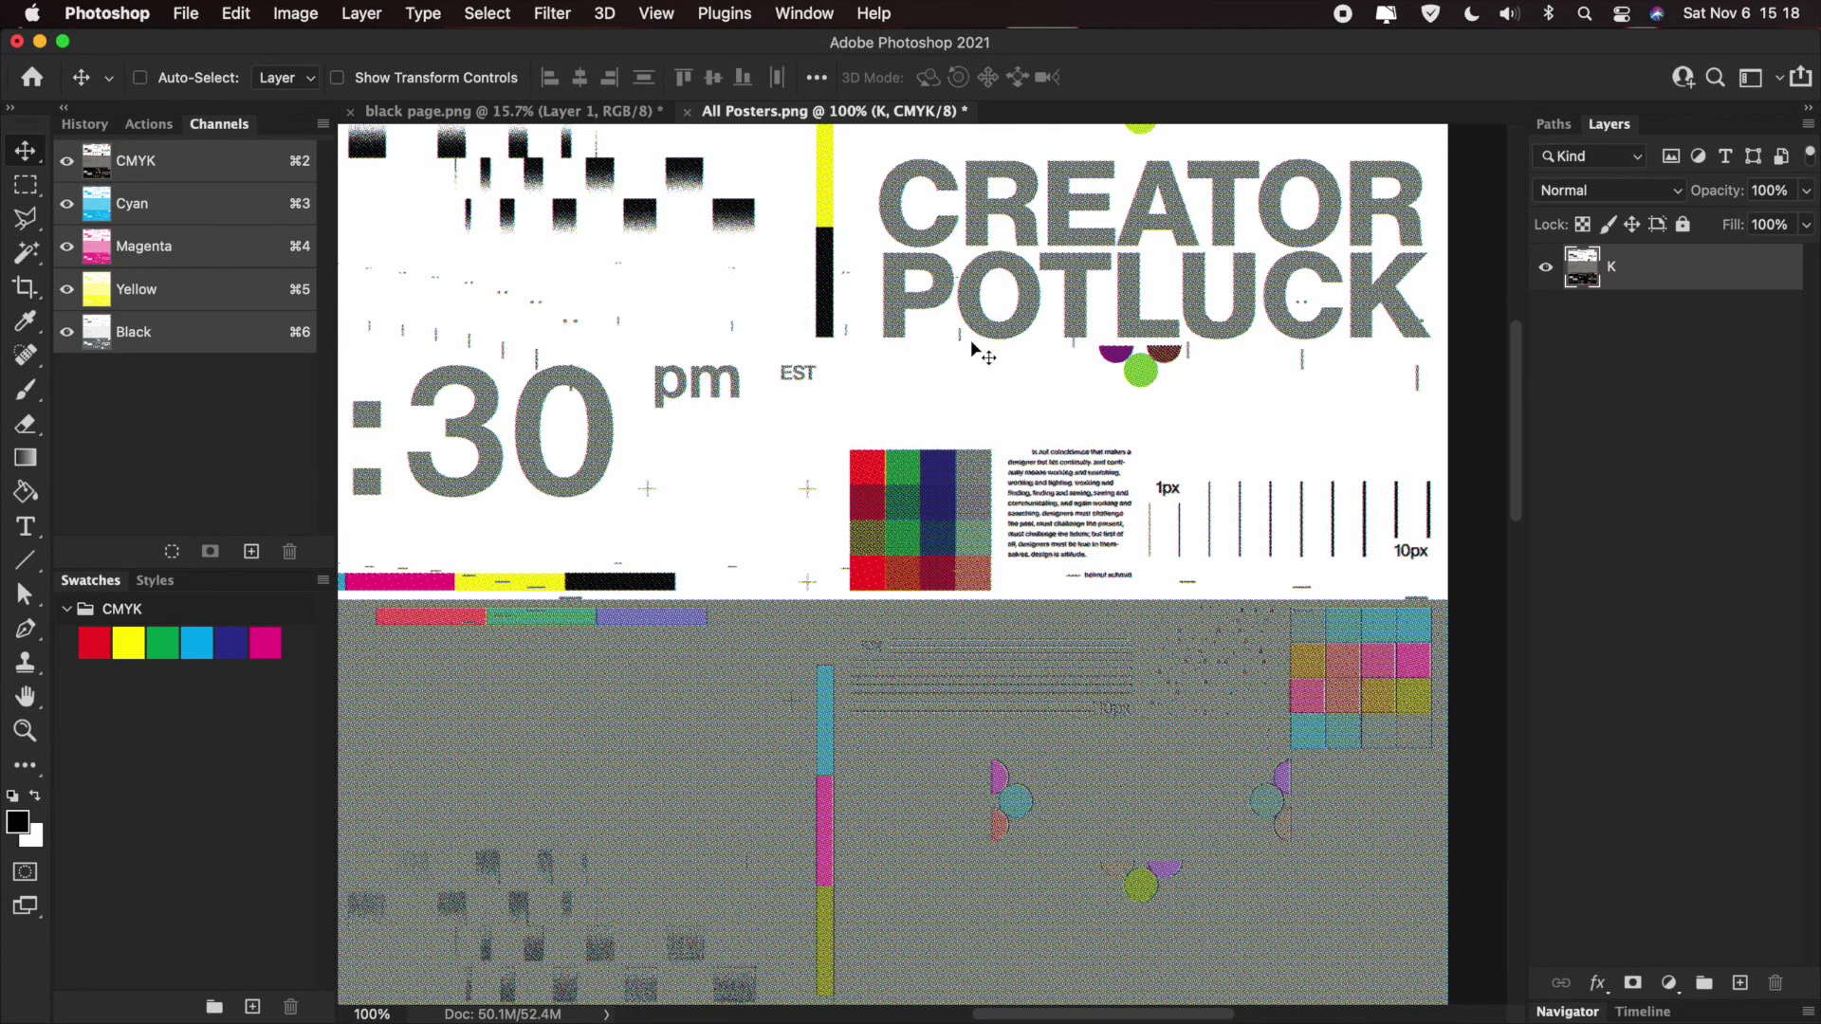
# - Examine the blurred halftone across the gray, black and white posters at 100% zoom
pyautogui.scroll(-15, 970, 340)
pyautogui.hscroll(-3, 971, 340)
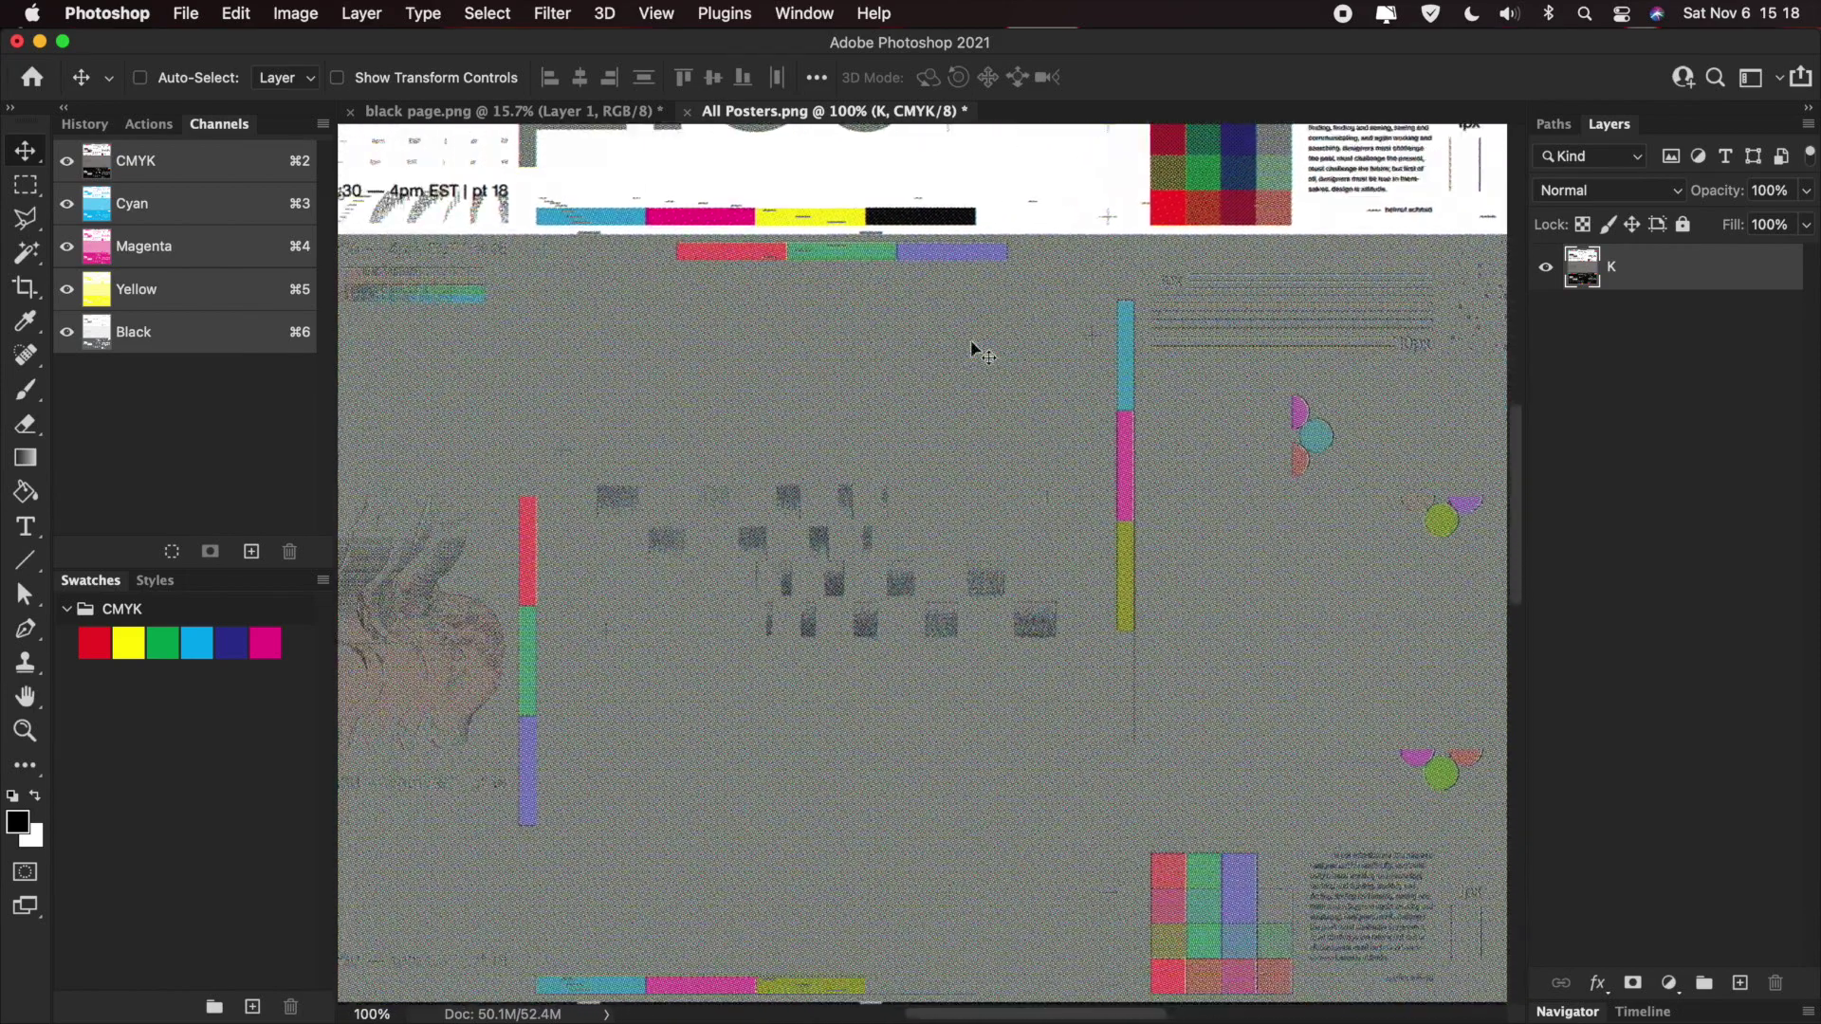
pyautogui.scroll(-10, 971, 339)
pyautogui.hscroll(-3, 970, 340)
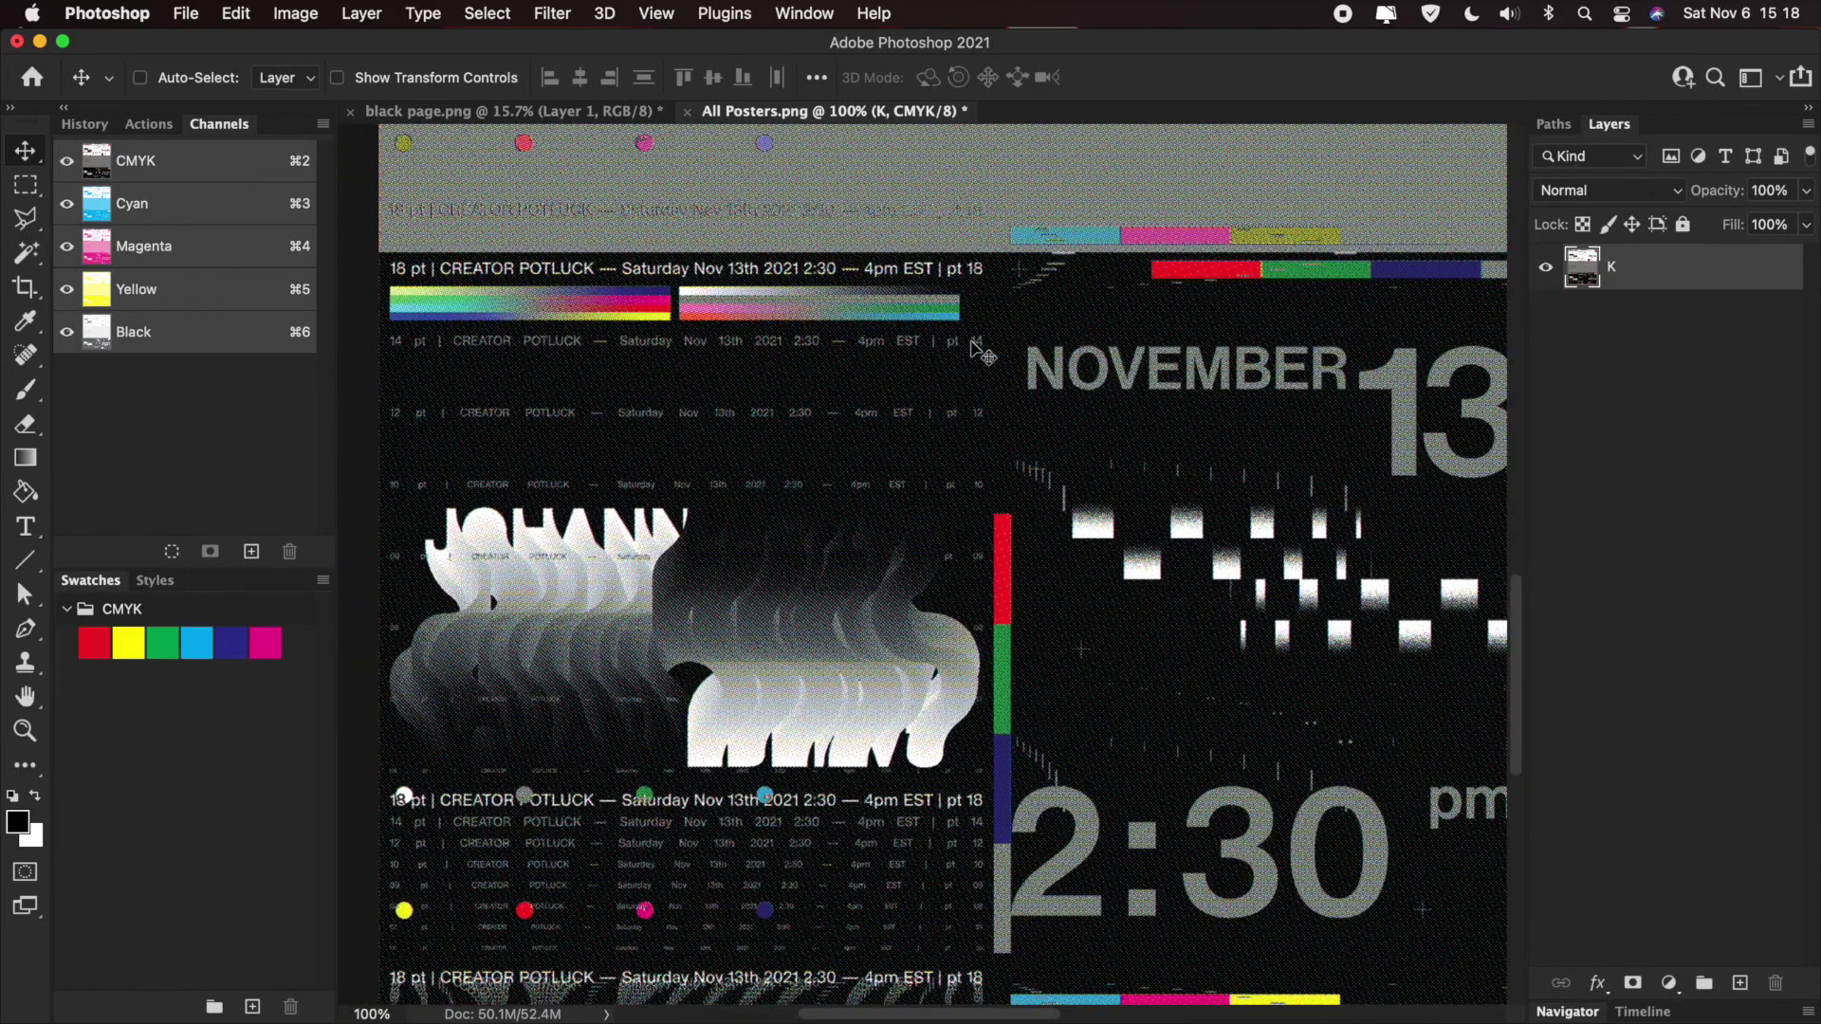
pyautogui.scroll(18, 970, 342)
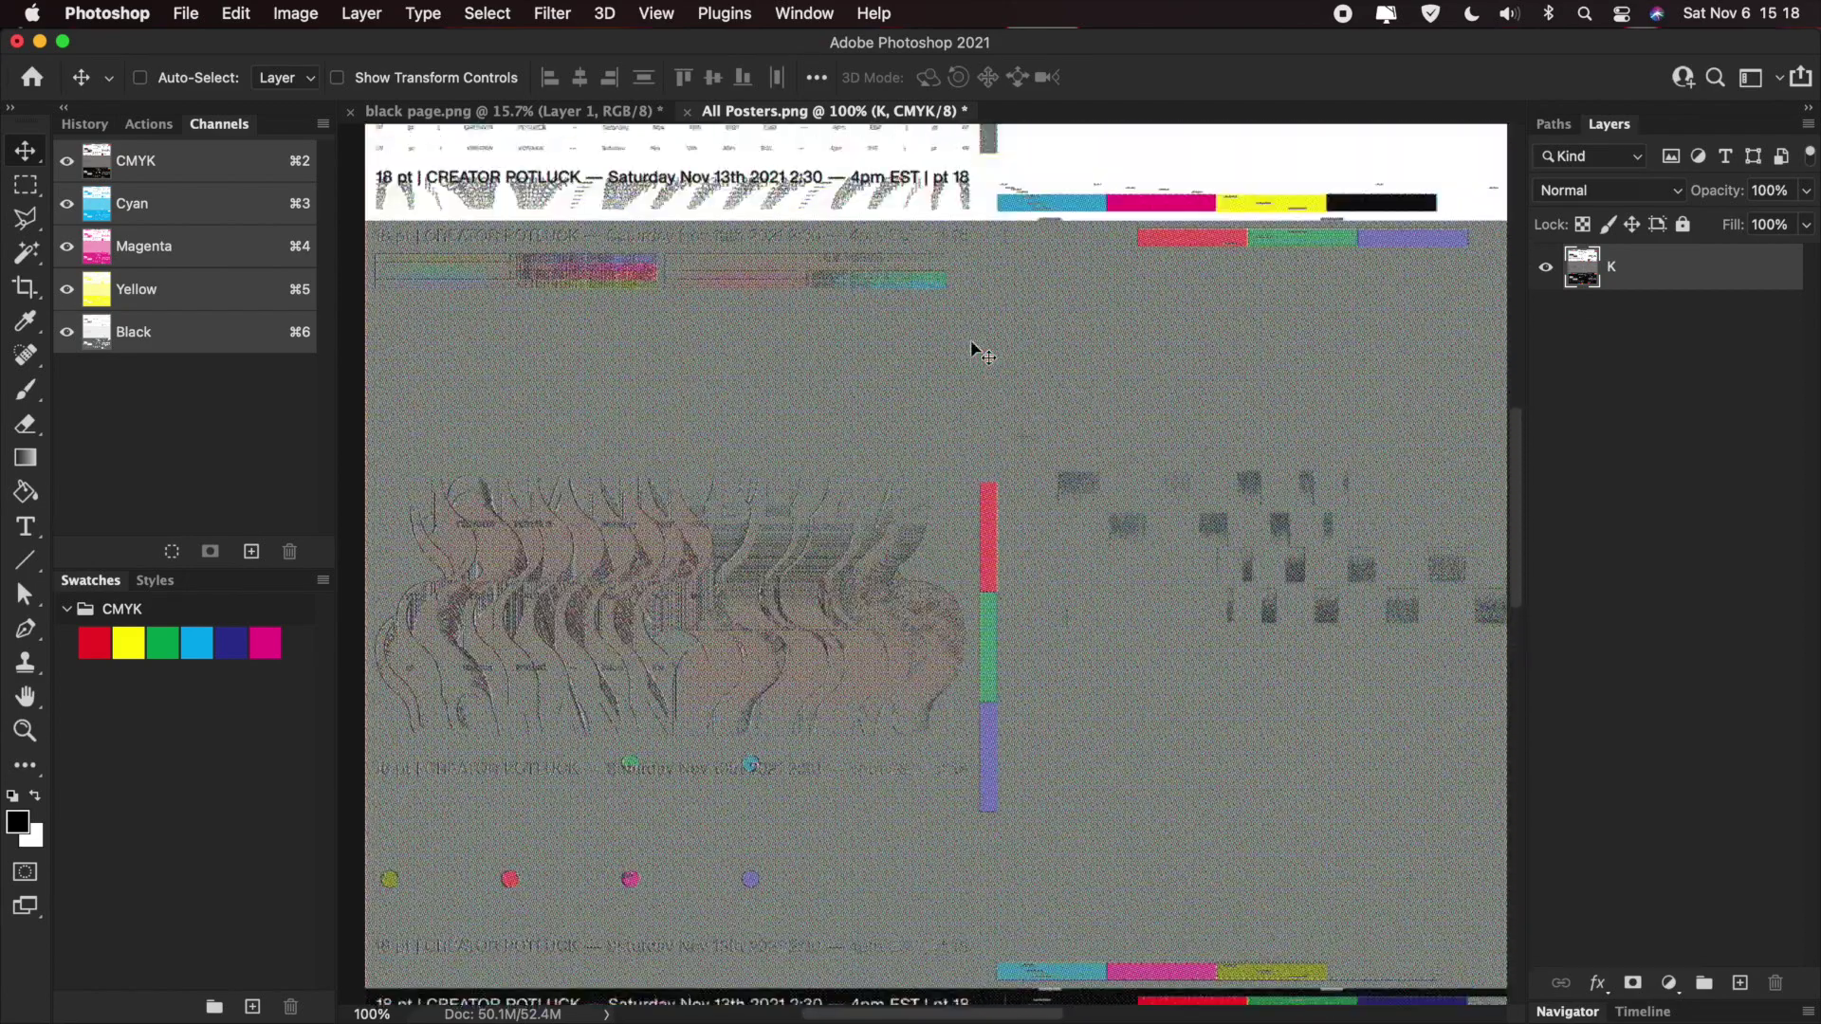
pyautogui.scroll(8, 971, 343)
pyautogui.hscroll(2, 970, 344)
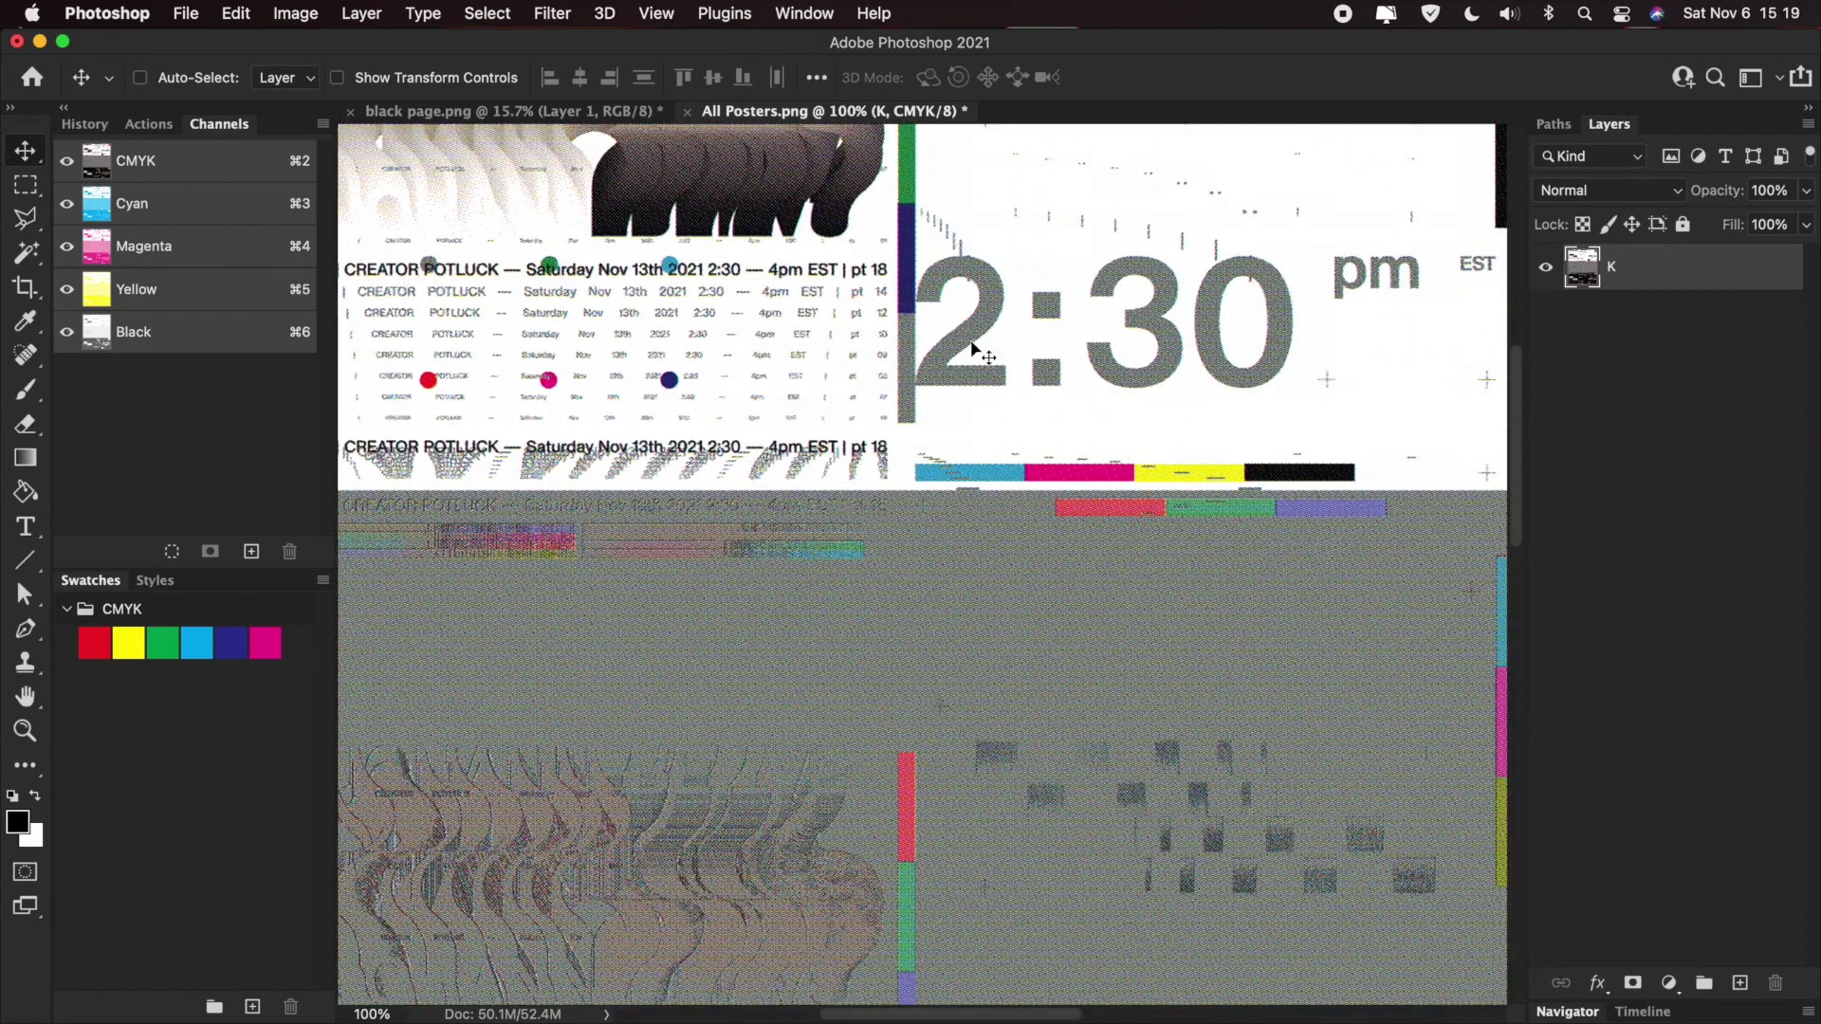
pyautogui.scroll(8, 971, 345)
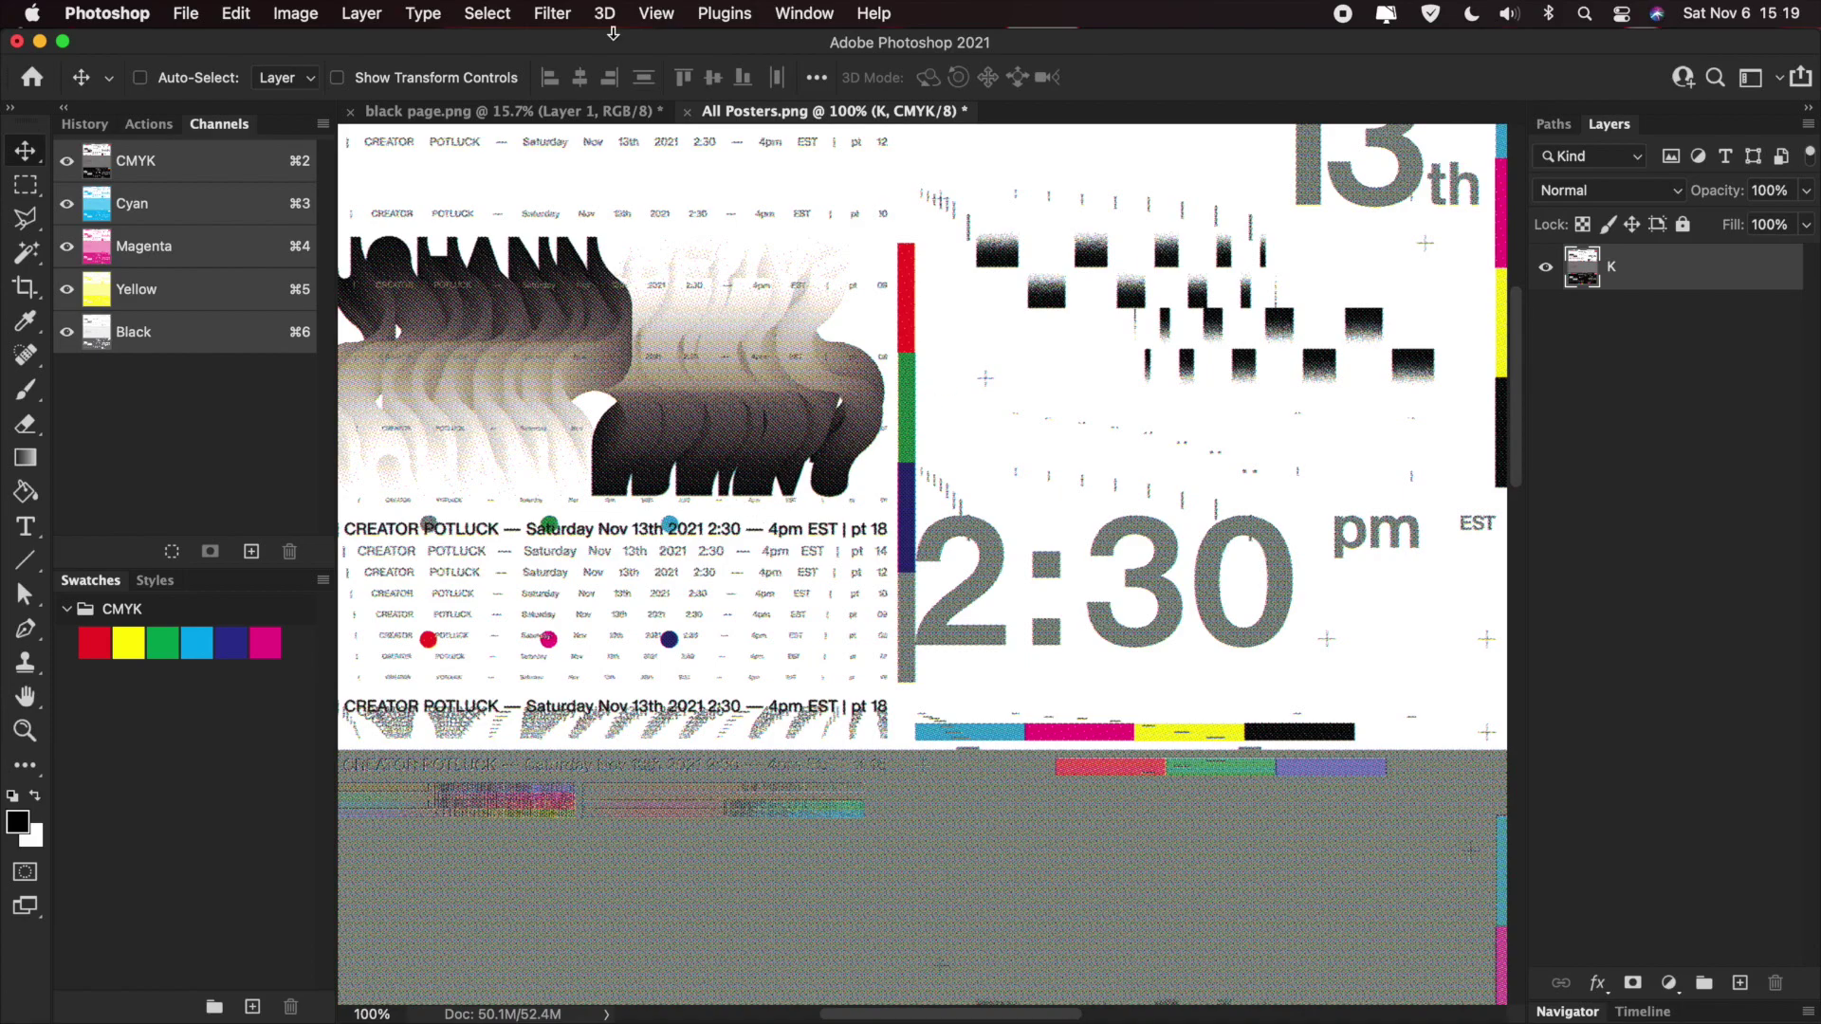
# - Convert the document's color mode from CMYK to RGB Color
pyautogui.click(553, 13)
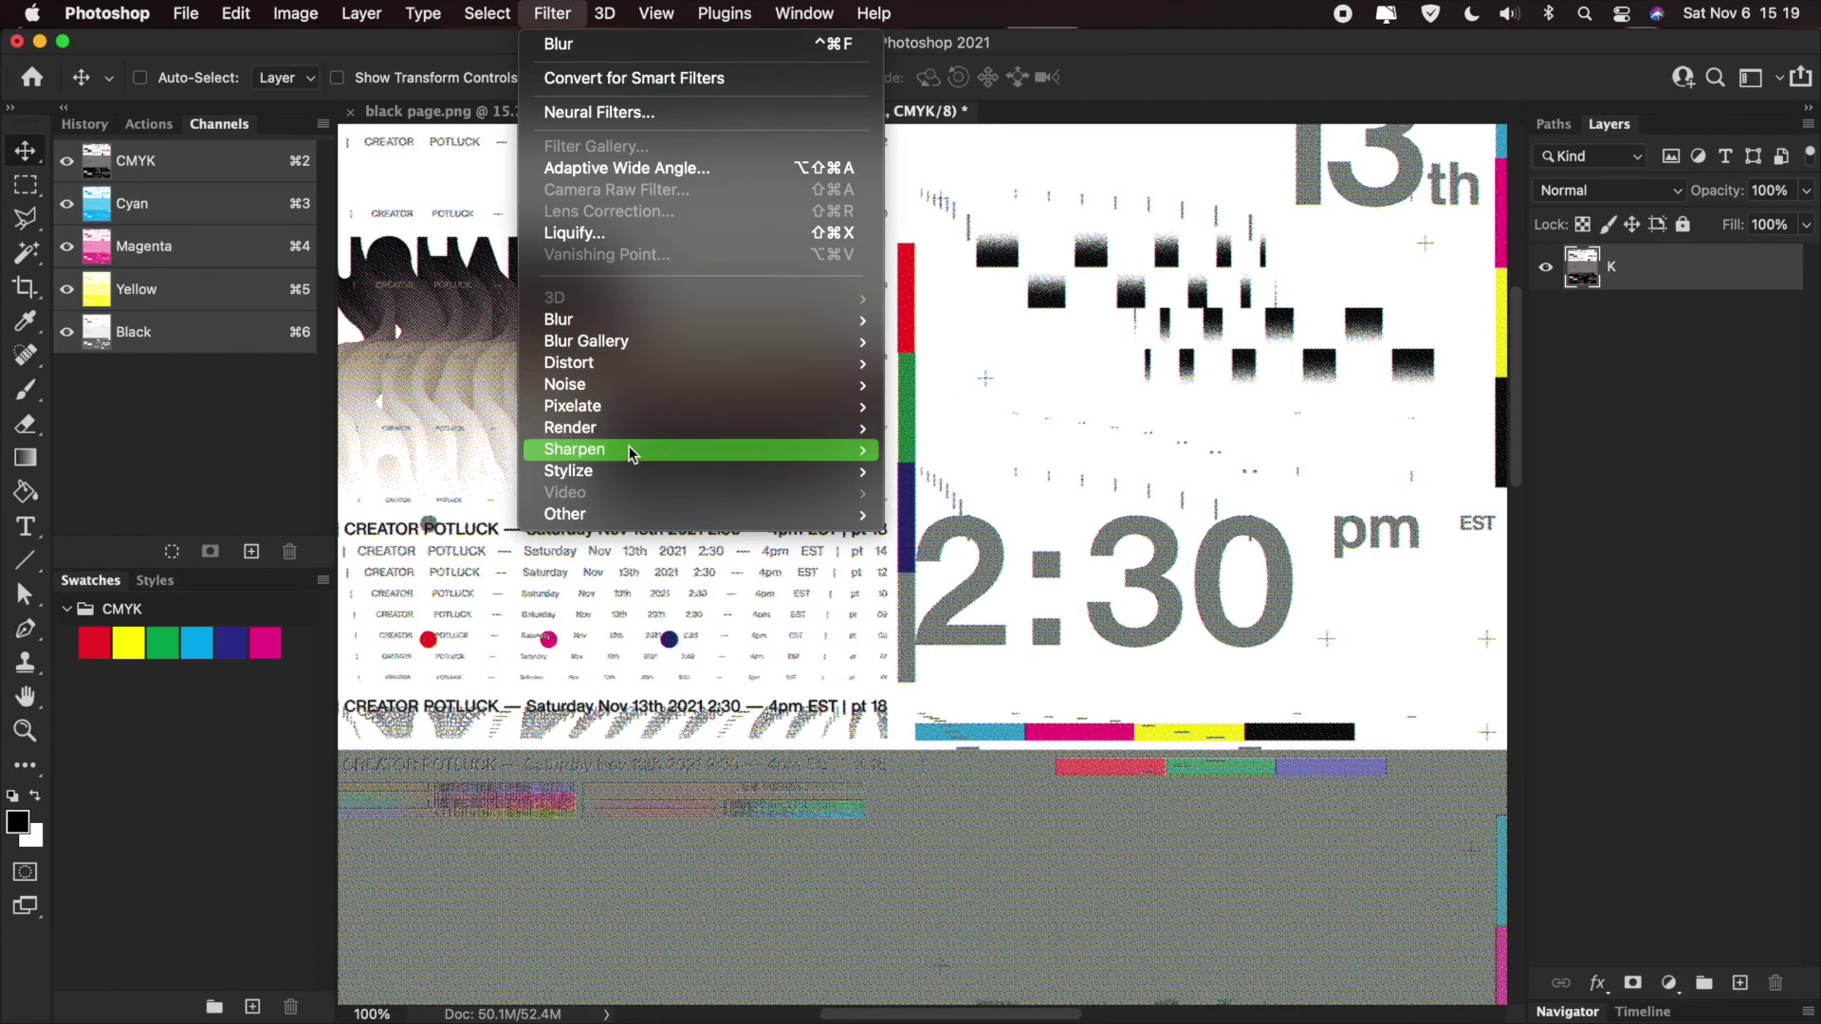
pyautogui.moveTo(633, 454)
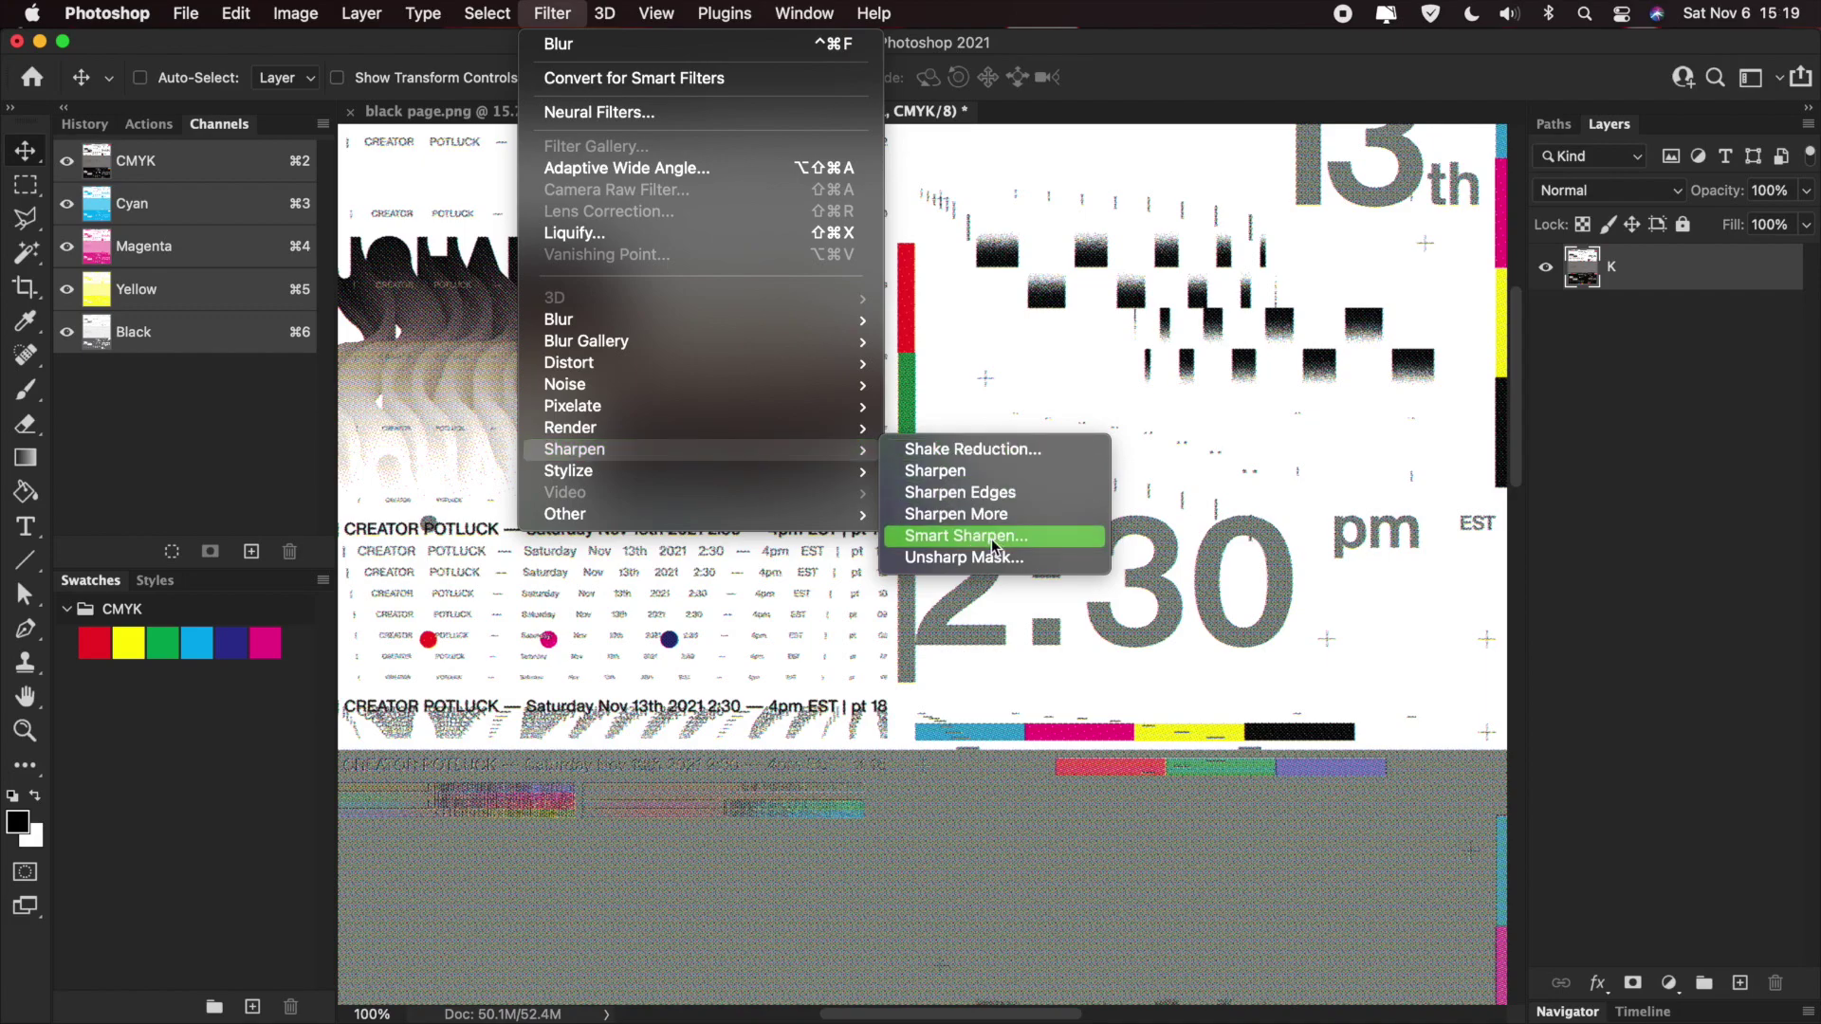
pyautogui.moveTo(295, 13)
pyautogui.moveTo(456, 44)
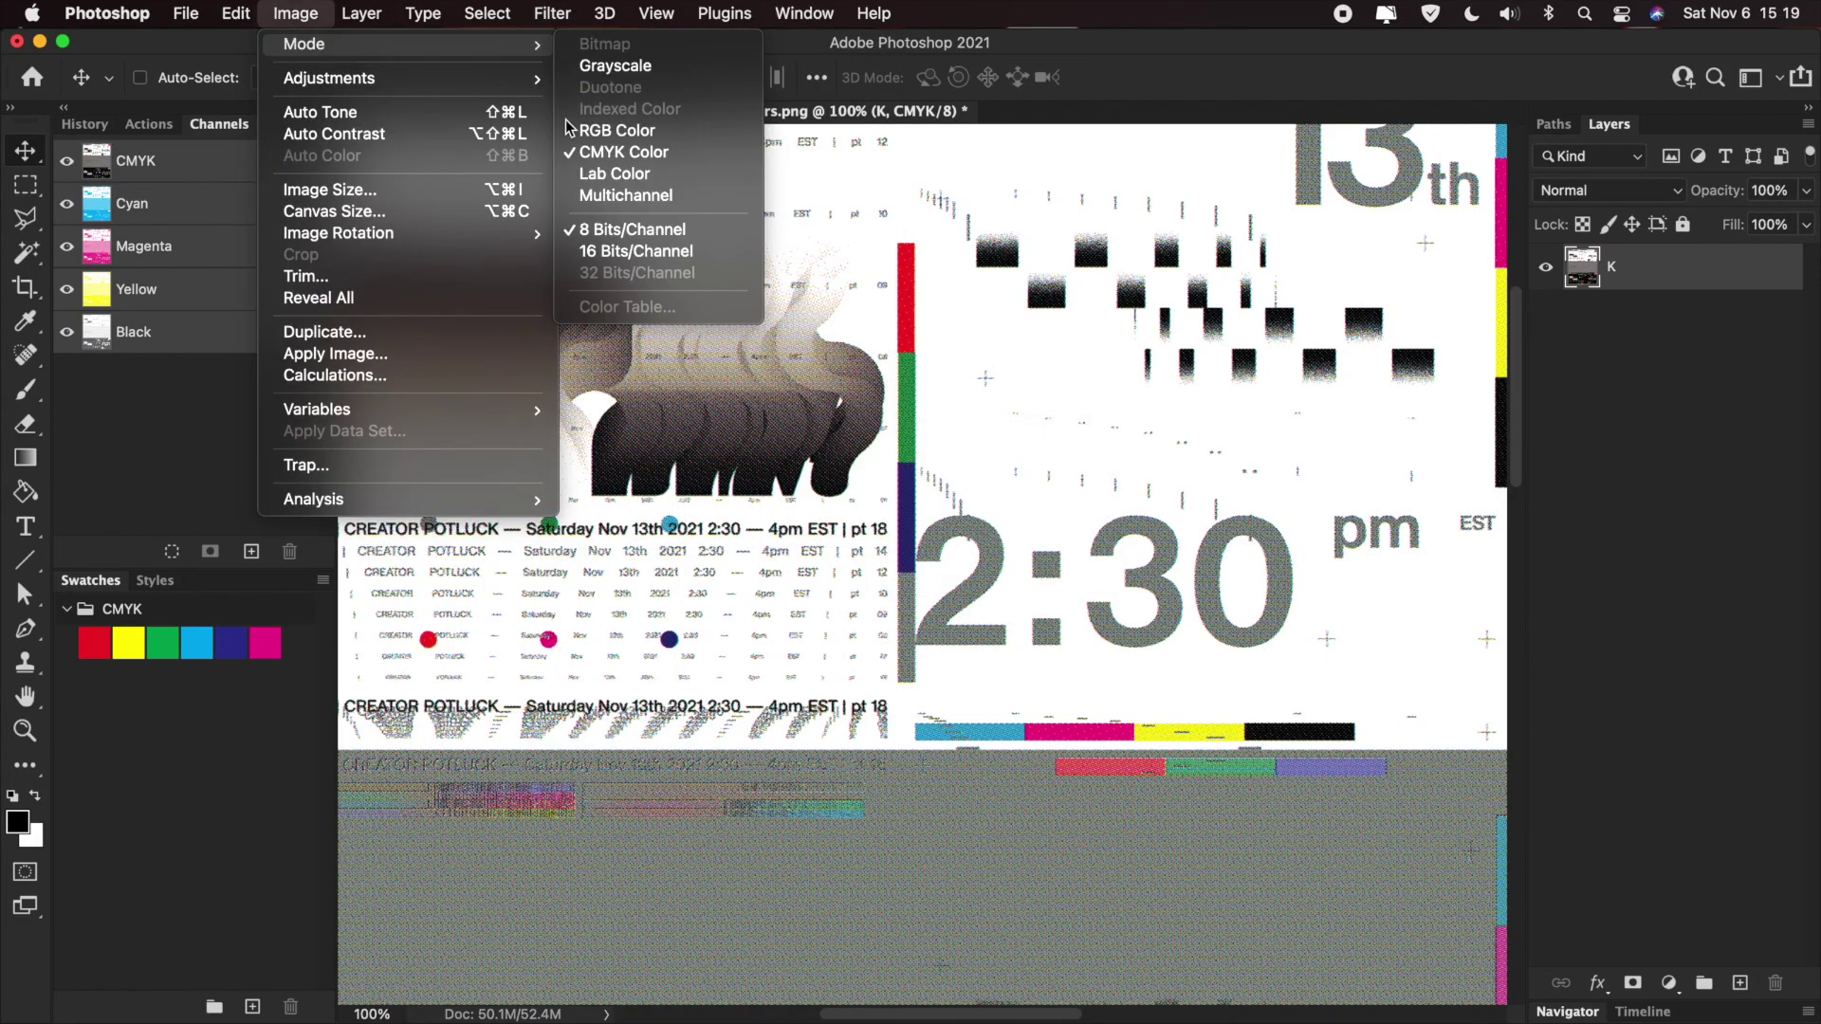
pyautogui.click(581, 131)
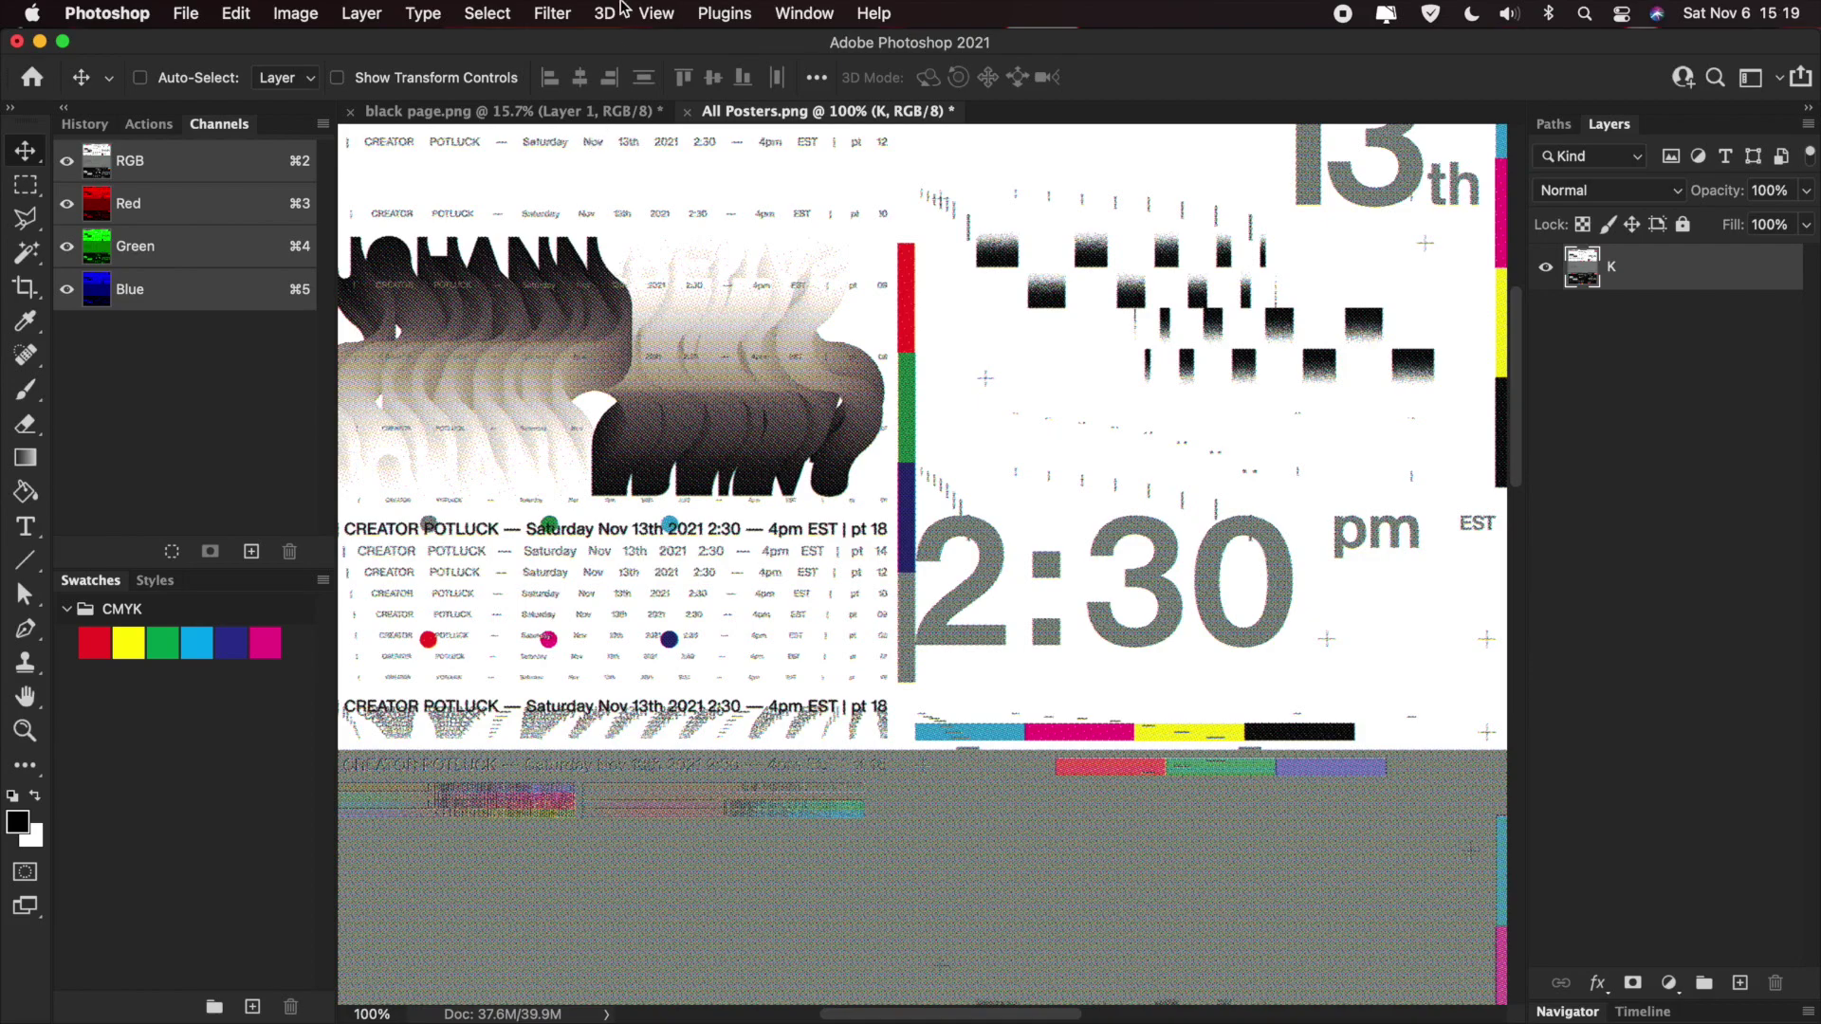
# - Open the Camera Raw Filter on the merged layer and set Texture to +100 while previewing at 100%
pyautogui.click(552, 13)
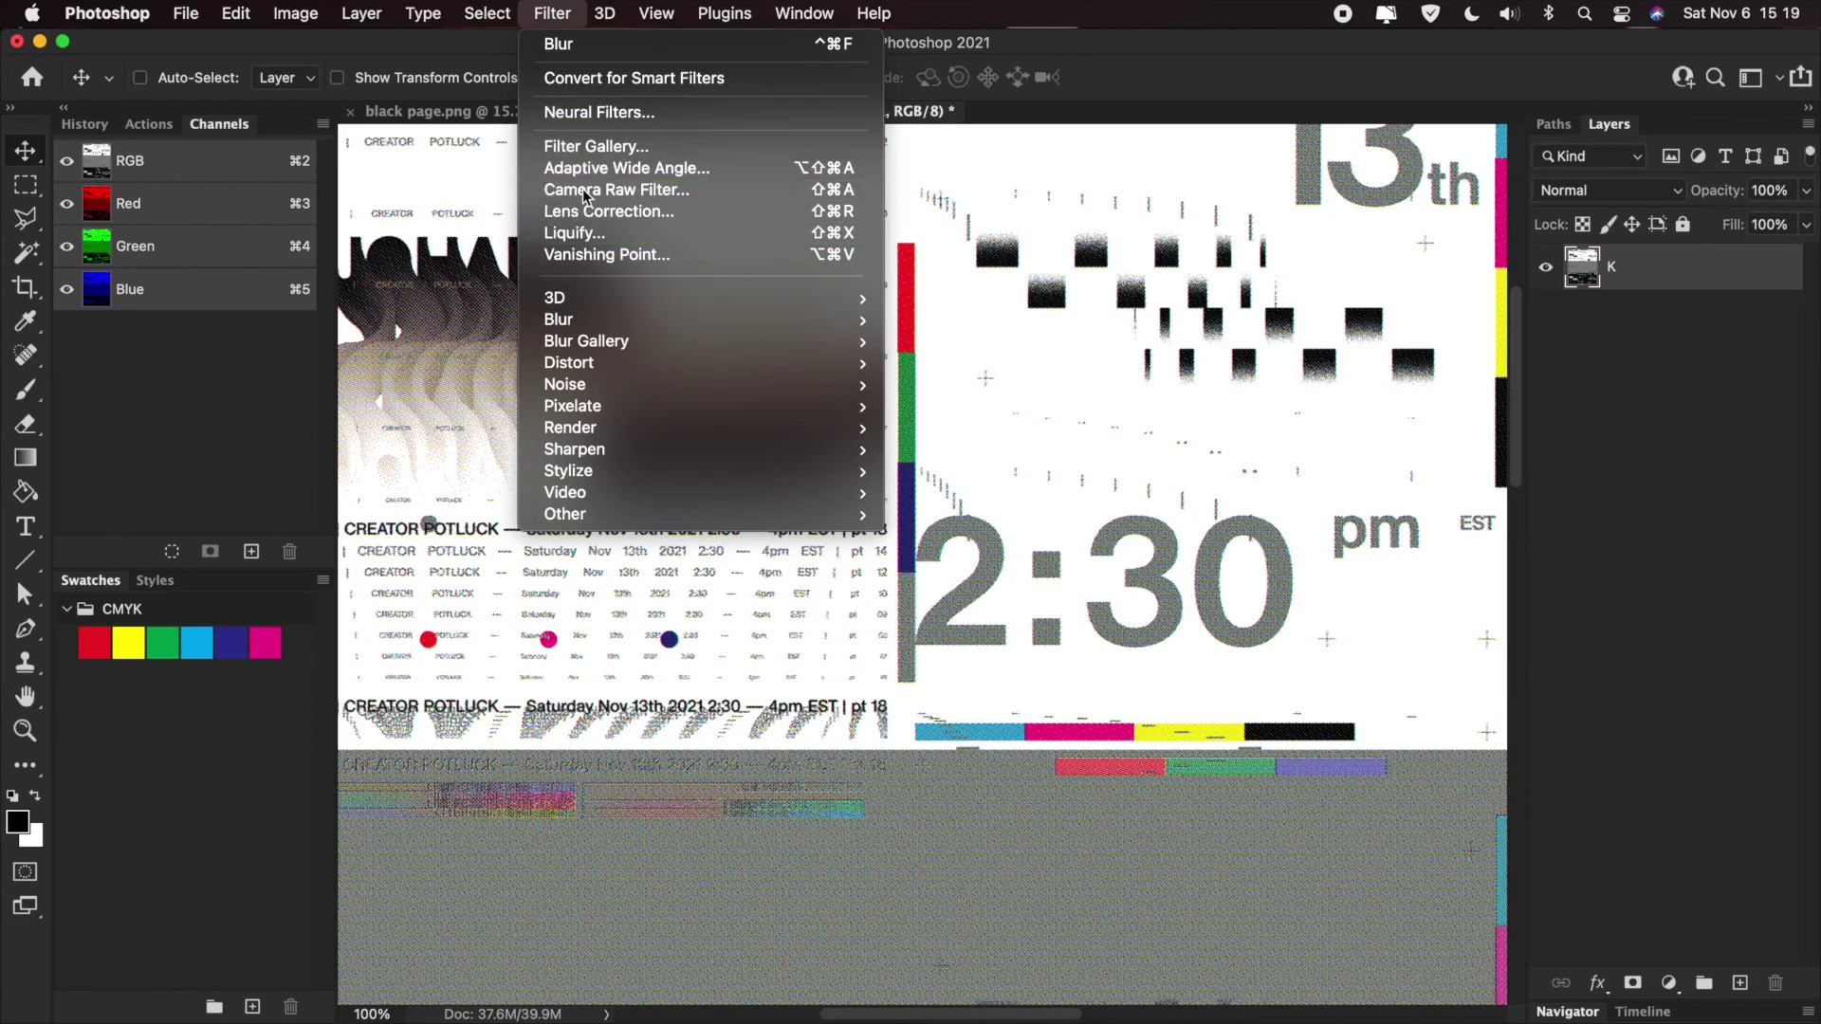
pyautogui.click(585, 193)
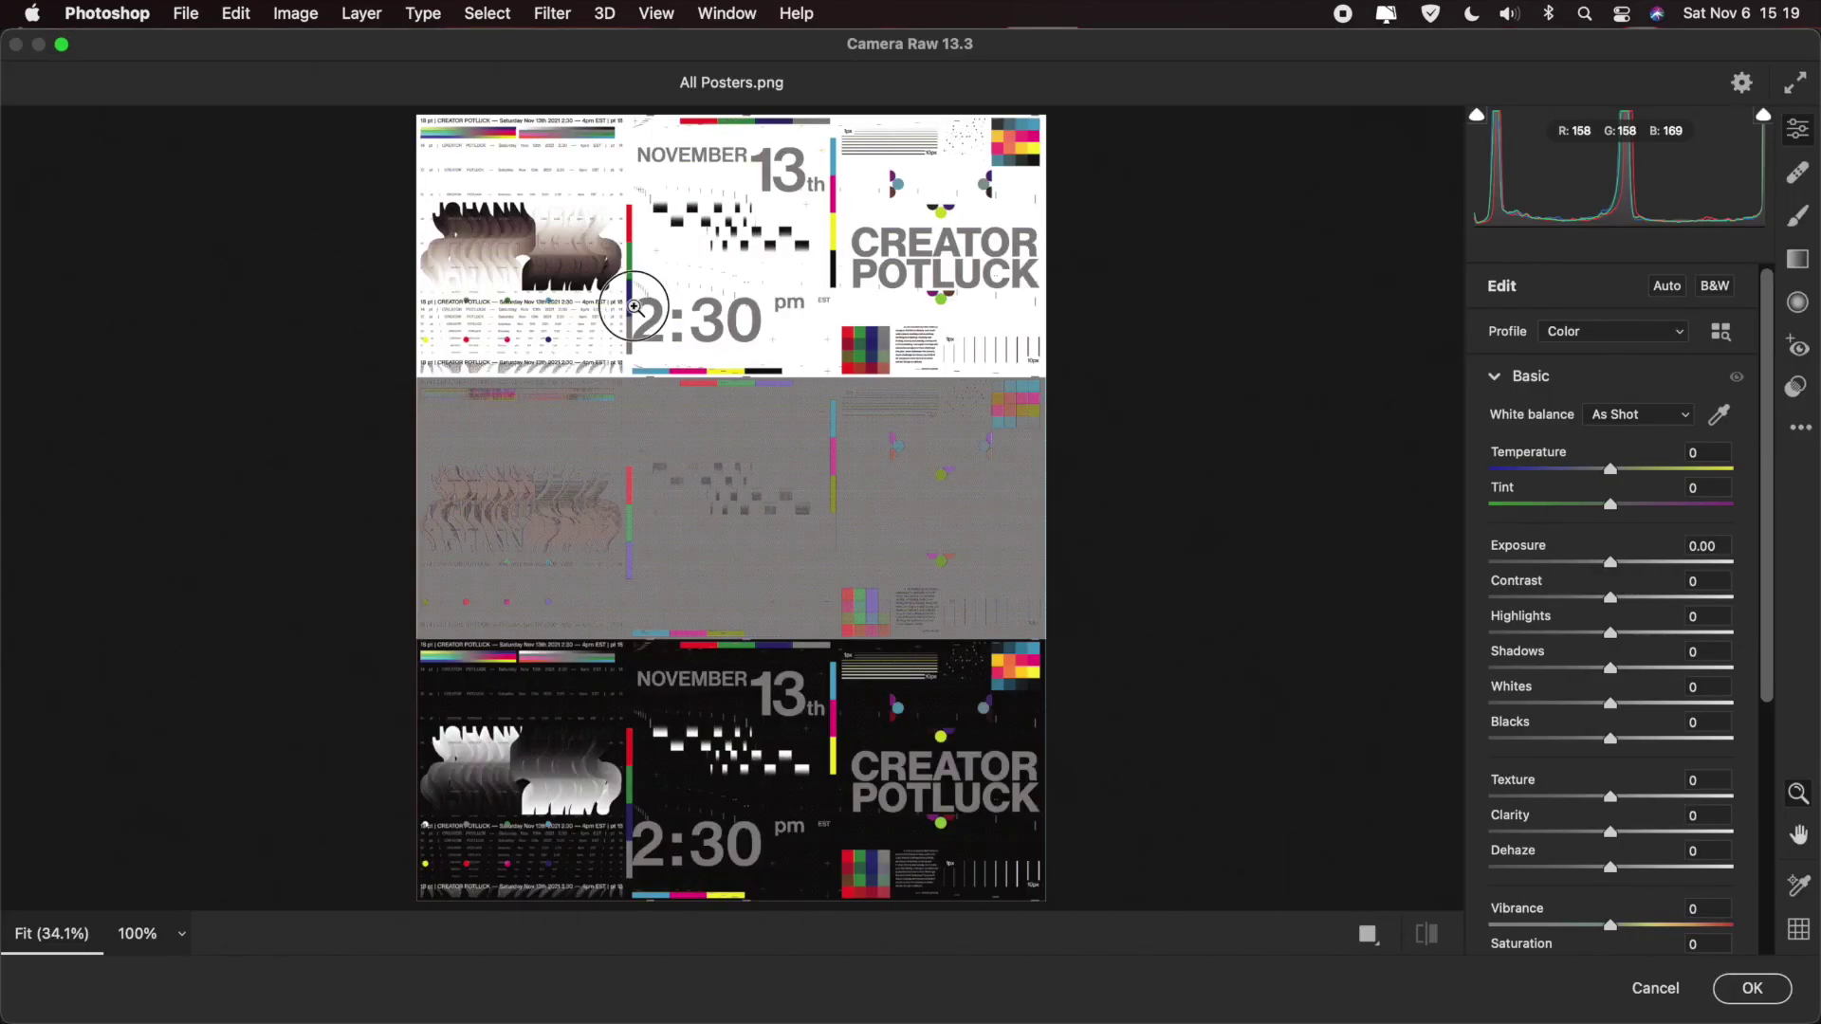
pyautogui.moveTo(630, 305); pyautogui.dragTo(309, 329)
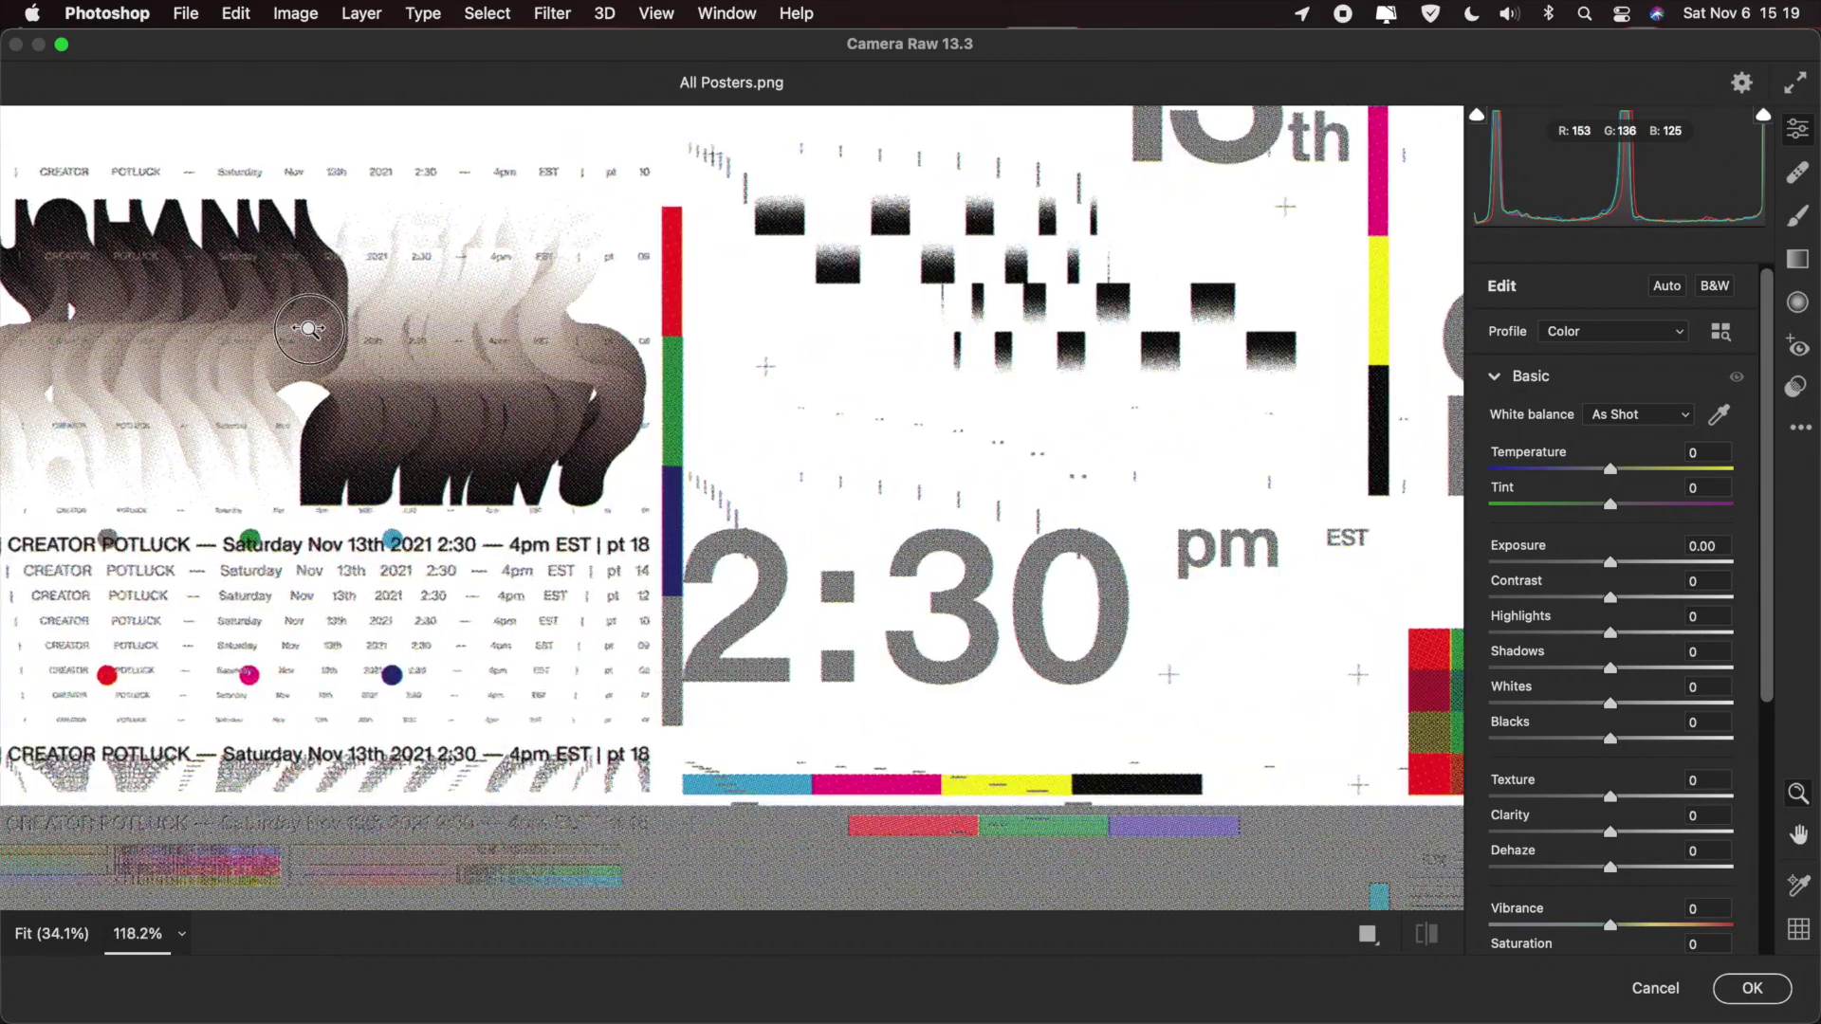
pyautogui.click(309, 328)
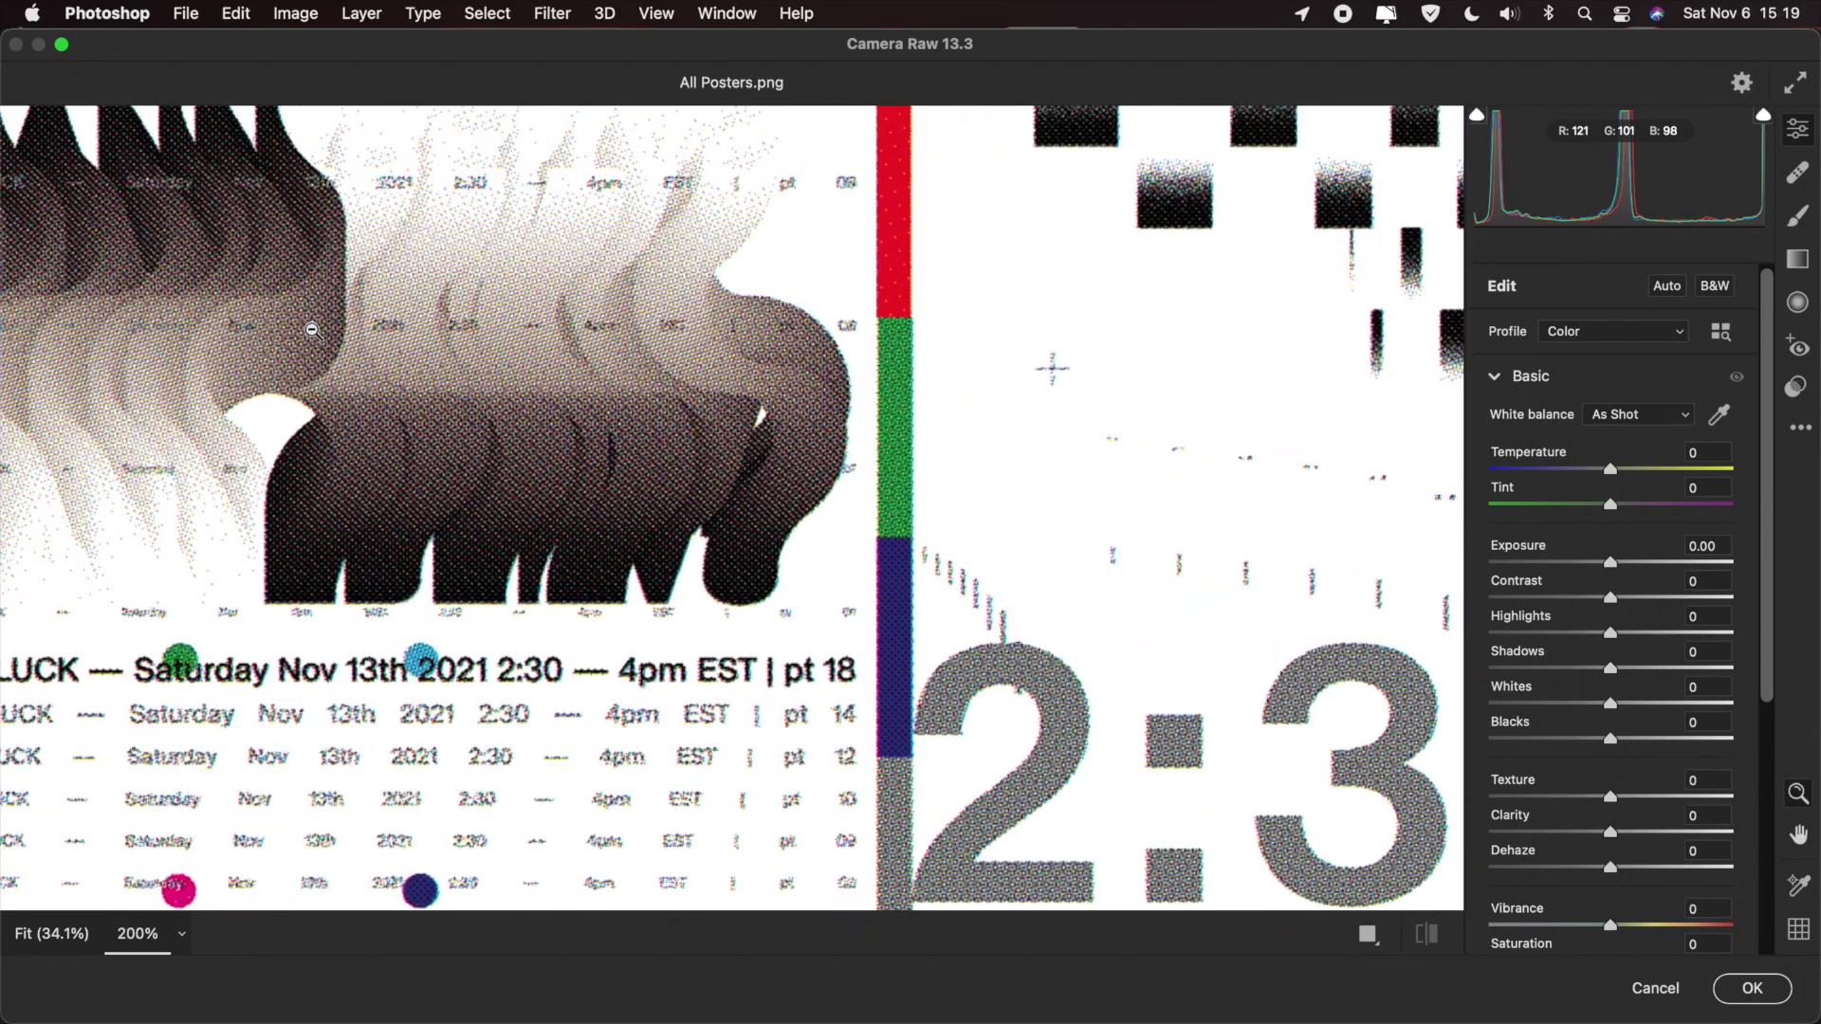
pyautogui.keyDown('alt'); pyautogui.click(310, 329); pyautogui.keyUp('alt')
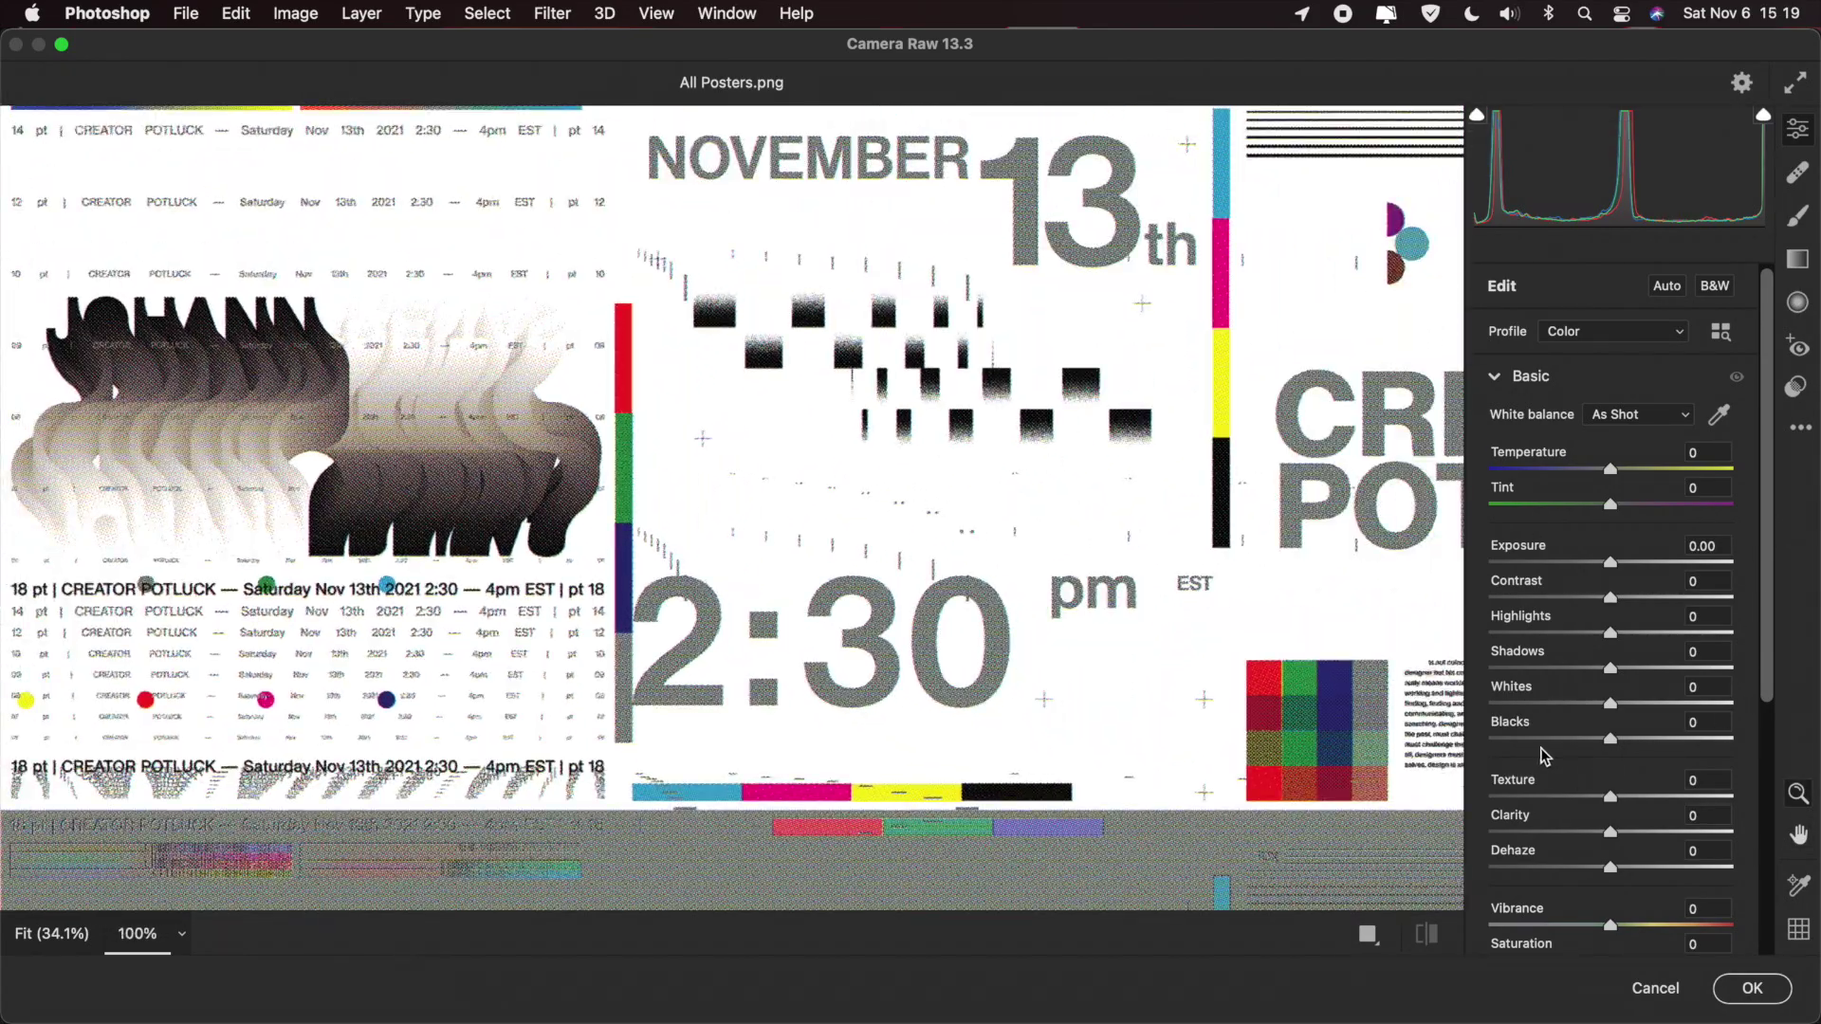
pyautogui.scroll(-3, 1550, 764)
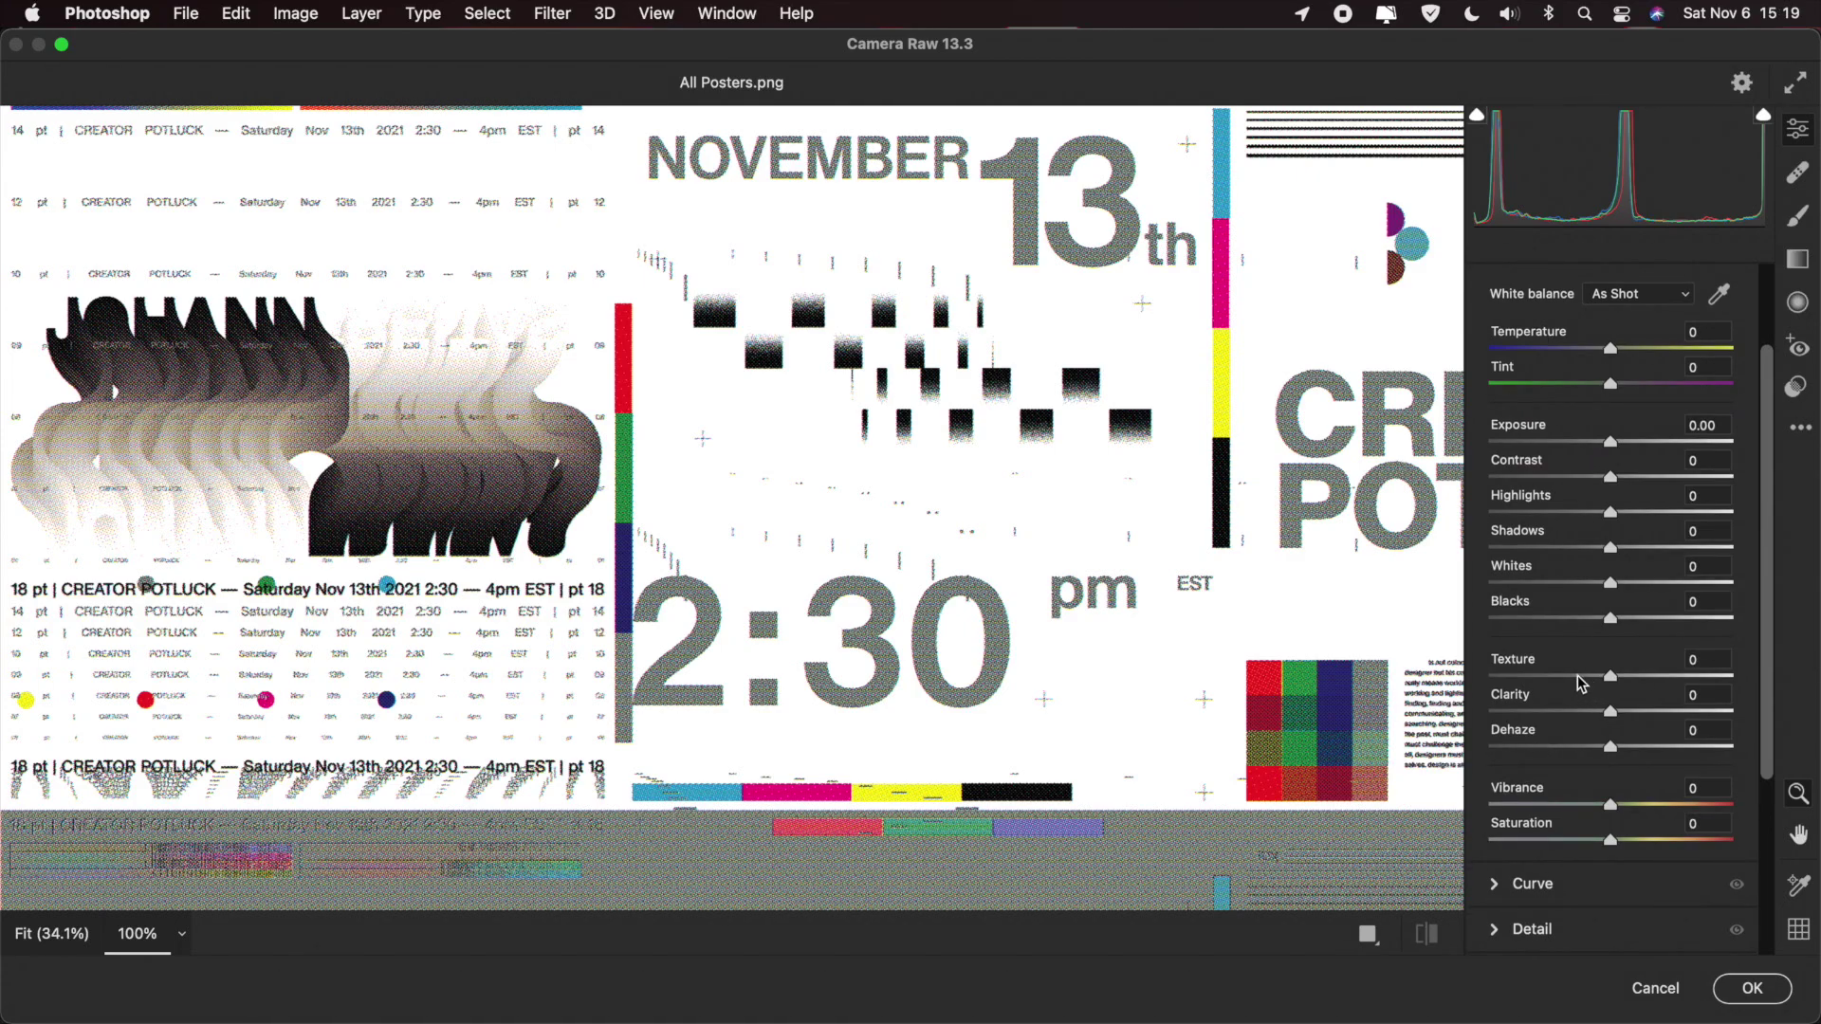
pyautogui.moveTo(1565, 678); pyautogui.dragTo(1783, 670)
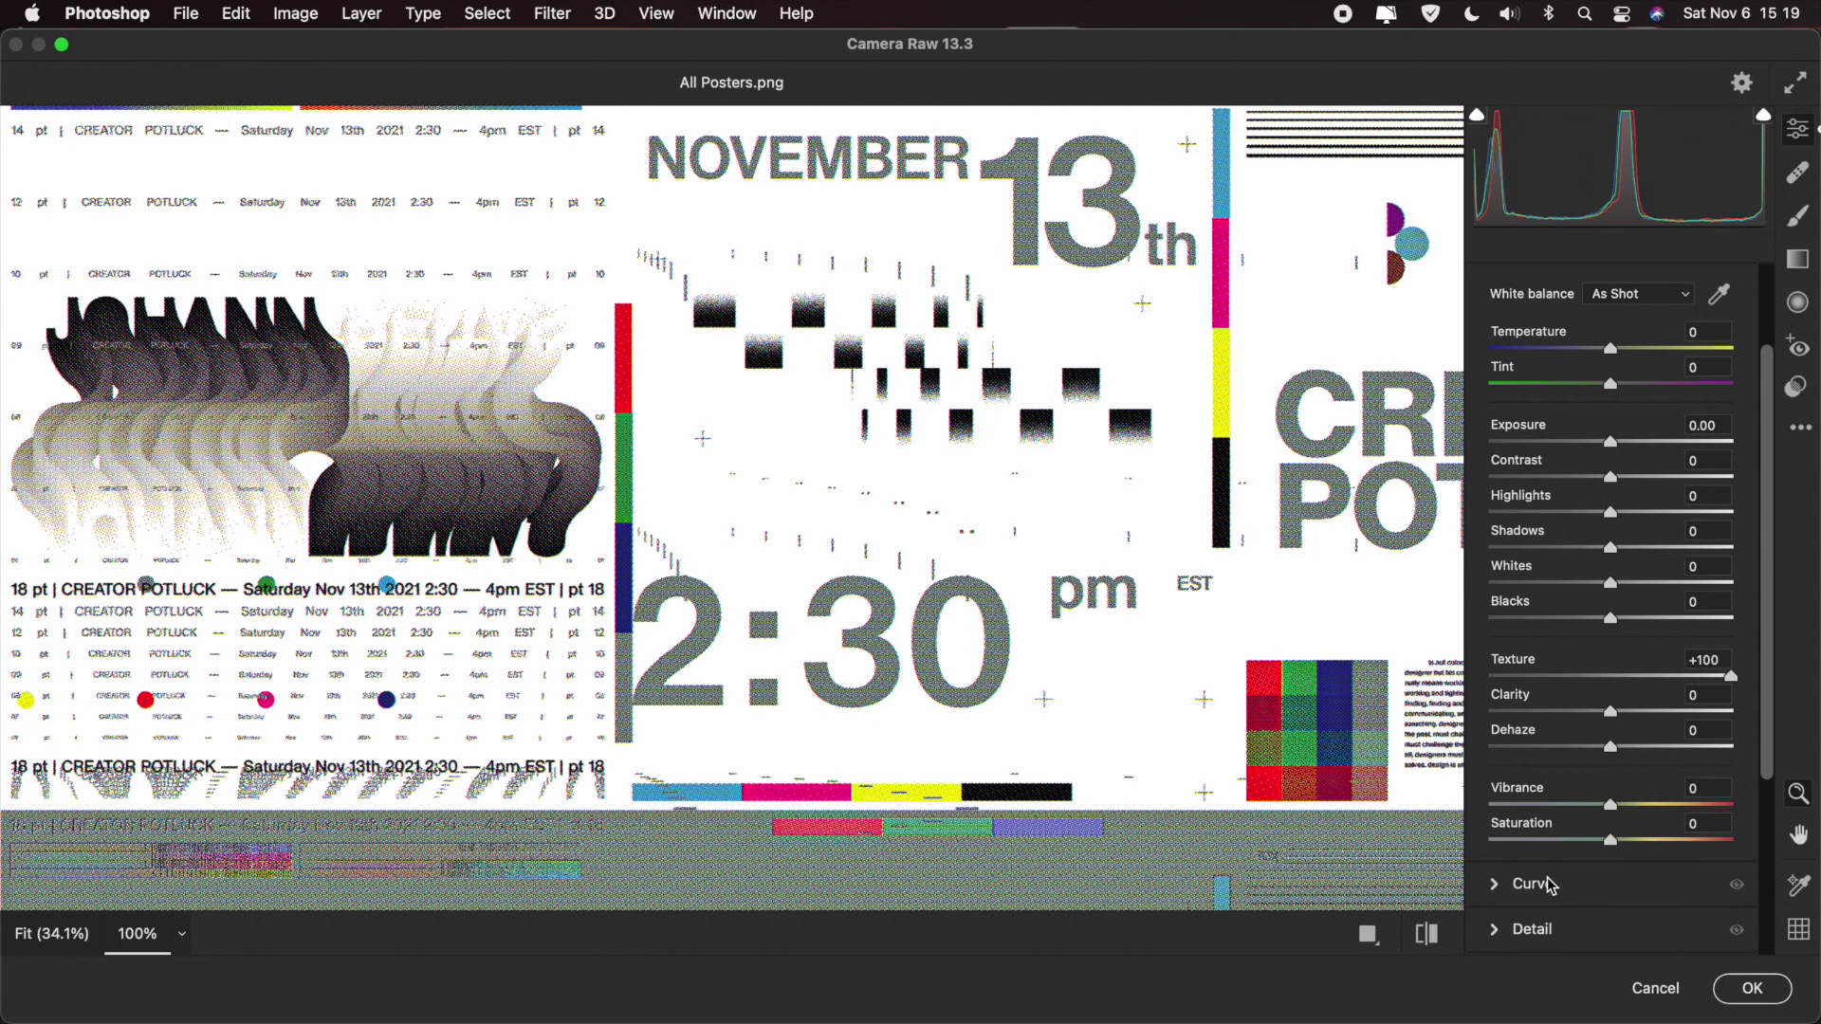
# - Set Noise Reduction to 100 in Camera Raw's Detail settings and check the poster text up close
pyautogui.click(1539, 928)
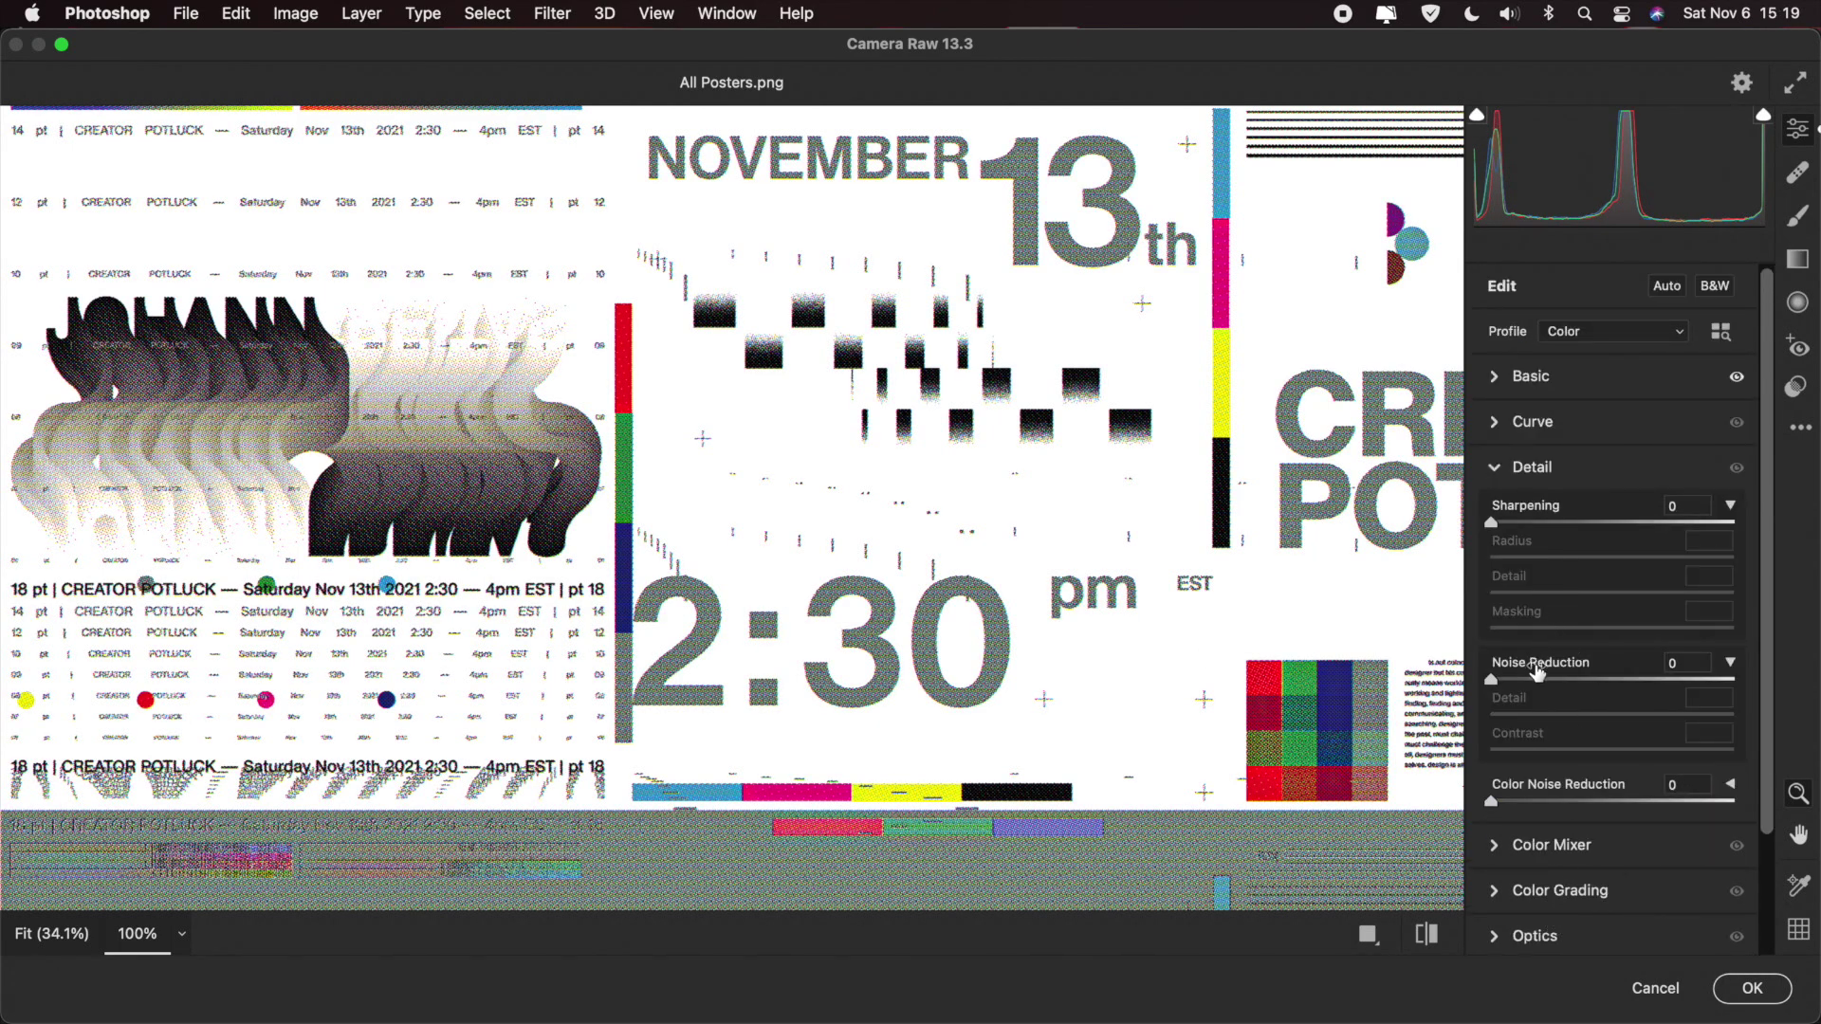
pyautogui.moveTo(1518, 683); pyautogui.dragTo(1624, 681)
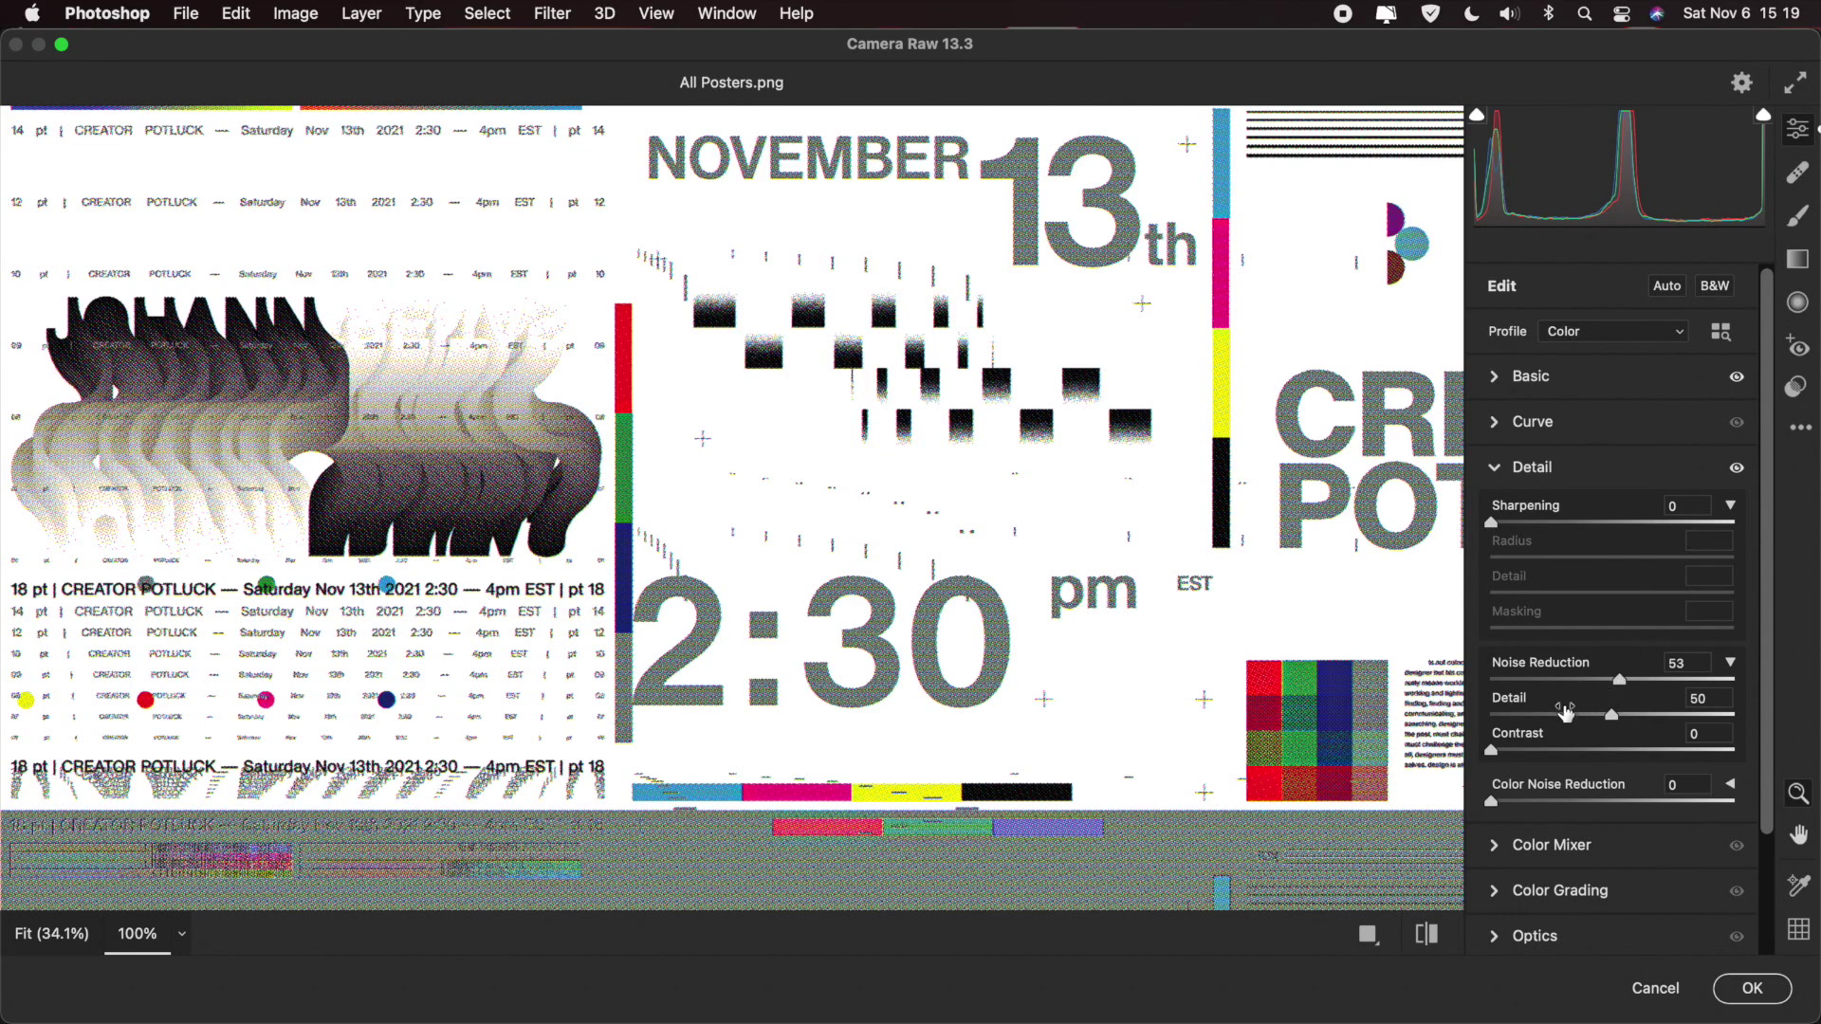
pyautogui.moveTo(1672, 690); pyautogui.dragTo(1796, 690)
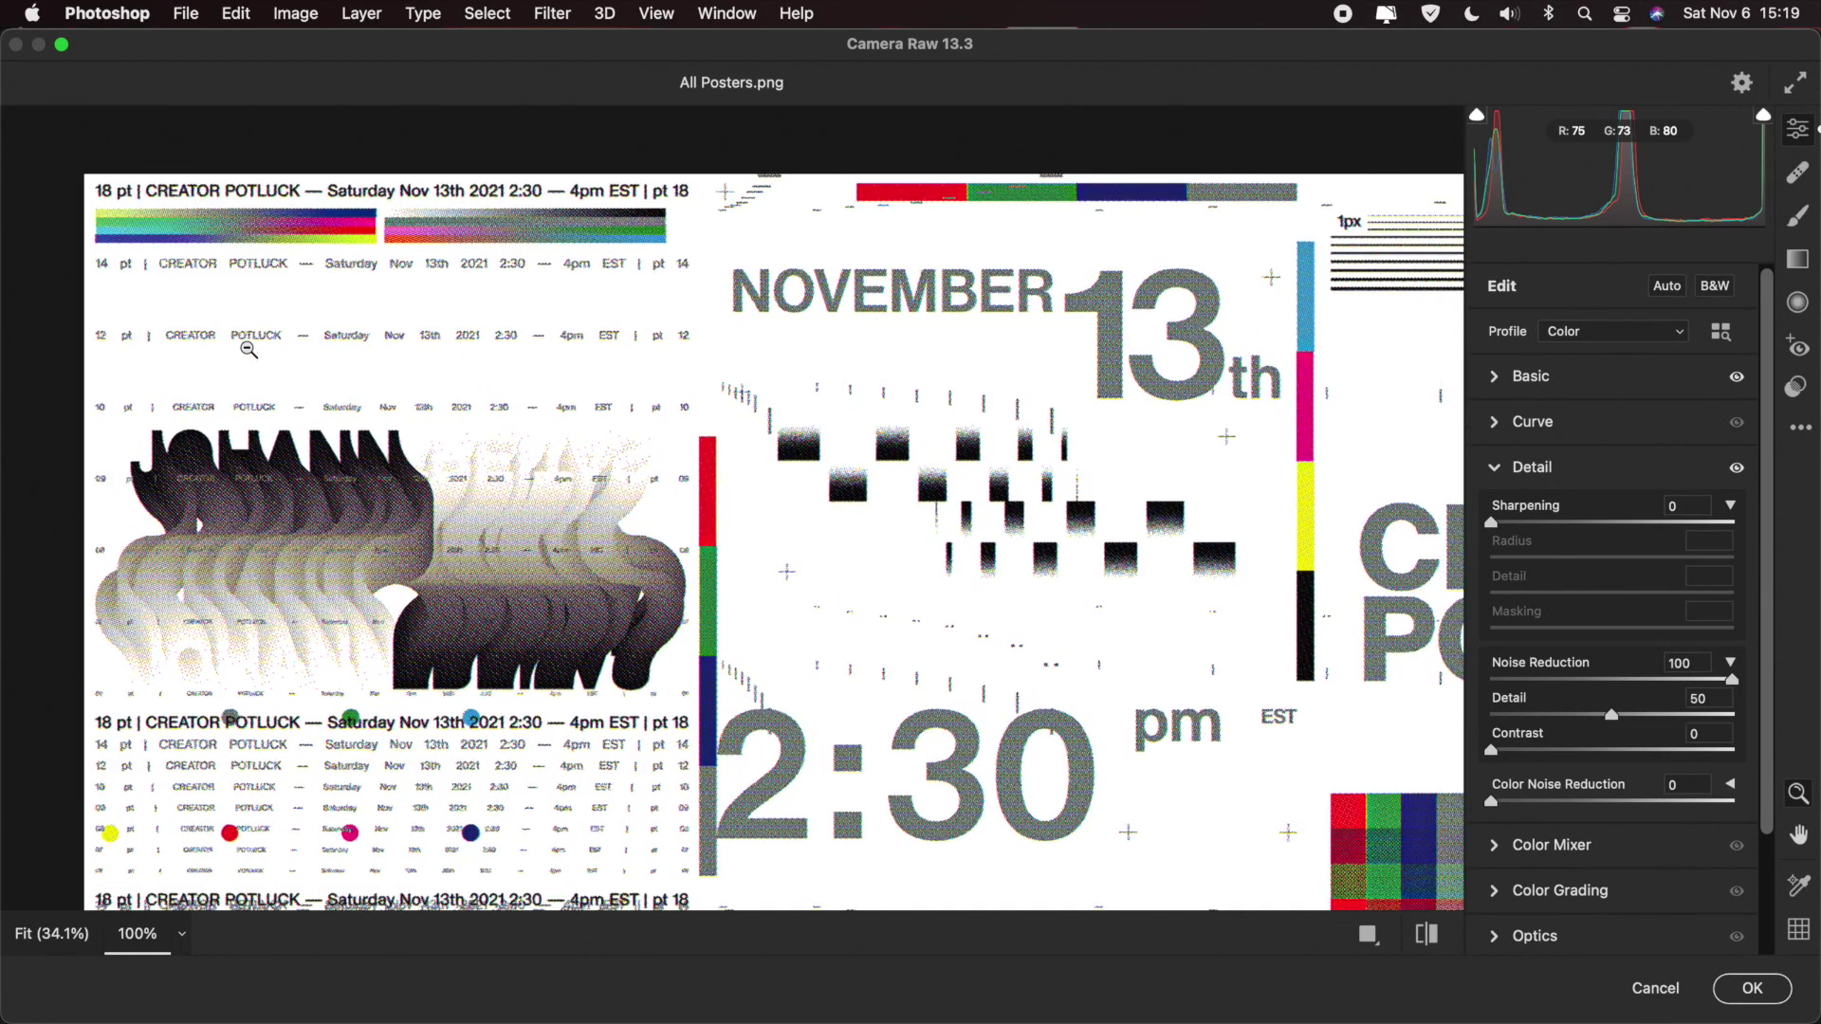
pyautogui.moveTo(244, 349); pyautogui.dragTo(308, 171)
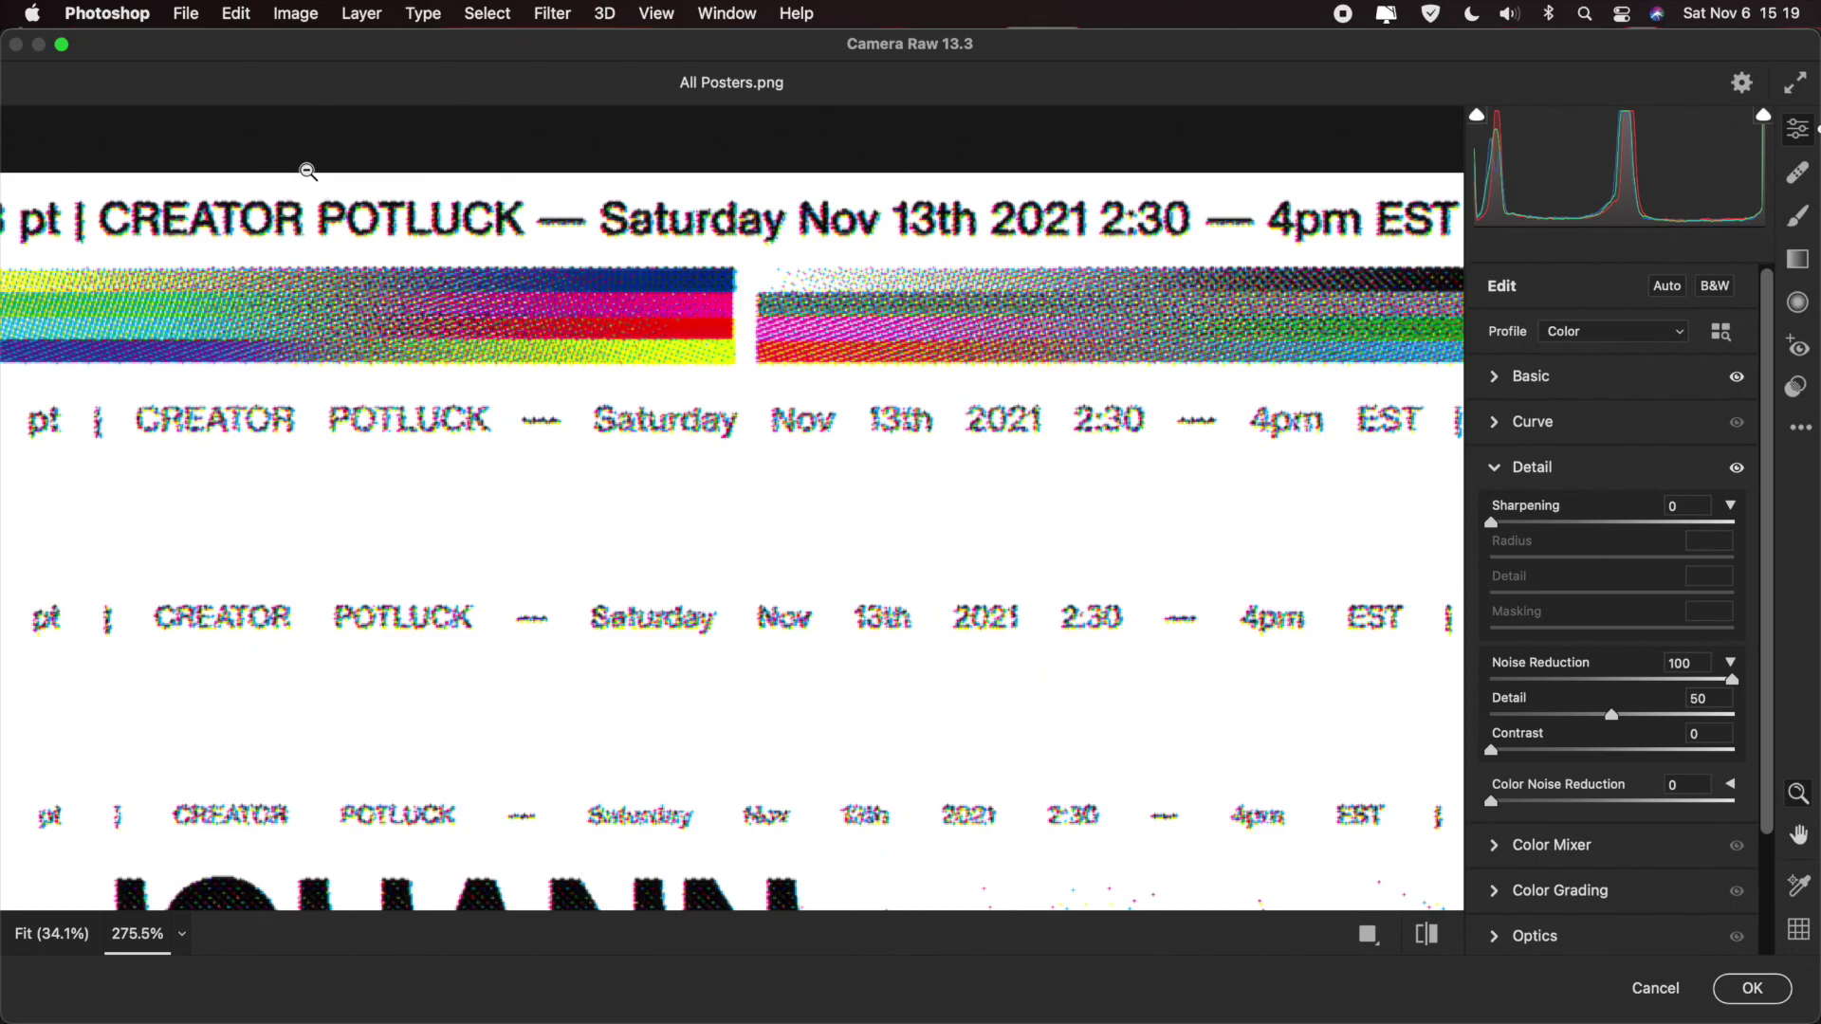
pyautogui.scroll(-5, 308, 171)
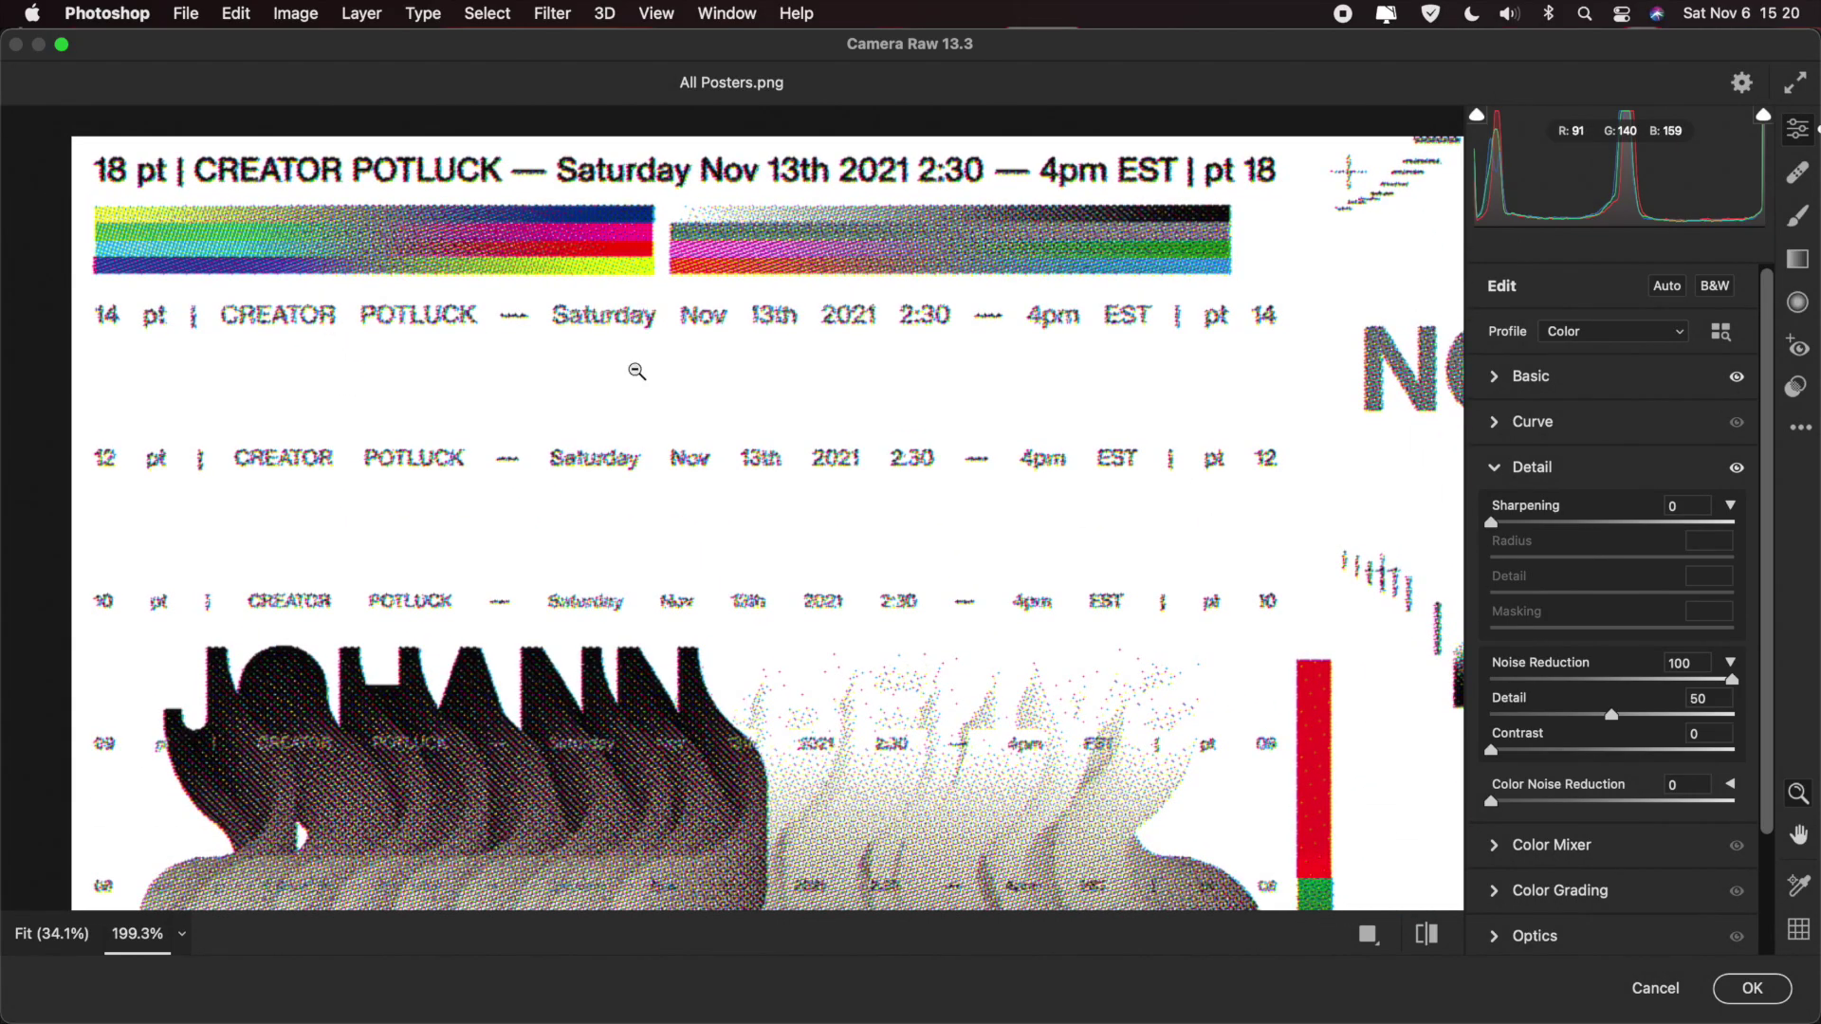
# - Try the noise reduction with Contrast at 100 and Detail at 0 on the wavy lettering
pyautogui.moveTo(1492, 750); pyautogui.dragTo(1796, 762)
pyautogui.moveTo(1540, 718); pyautogui.dragTo(1487, 719)
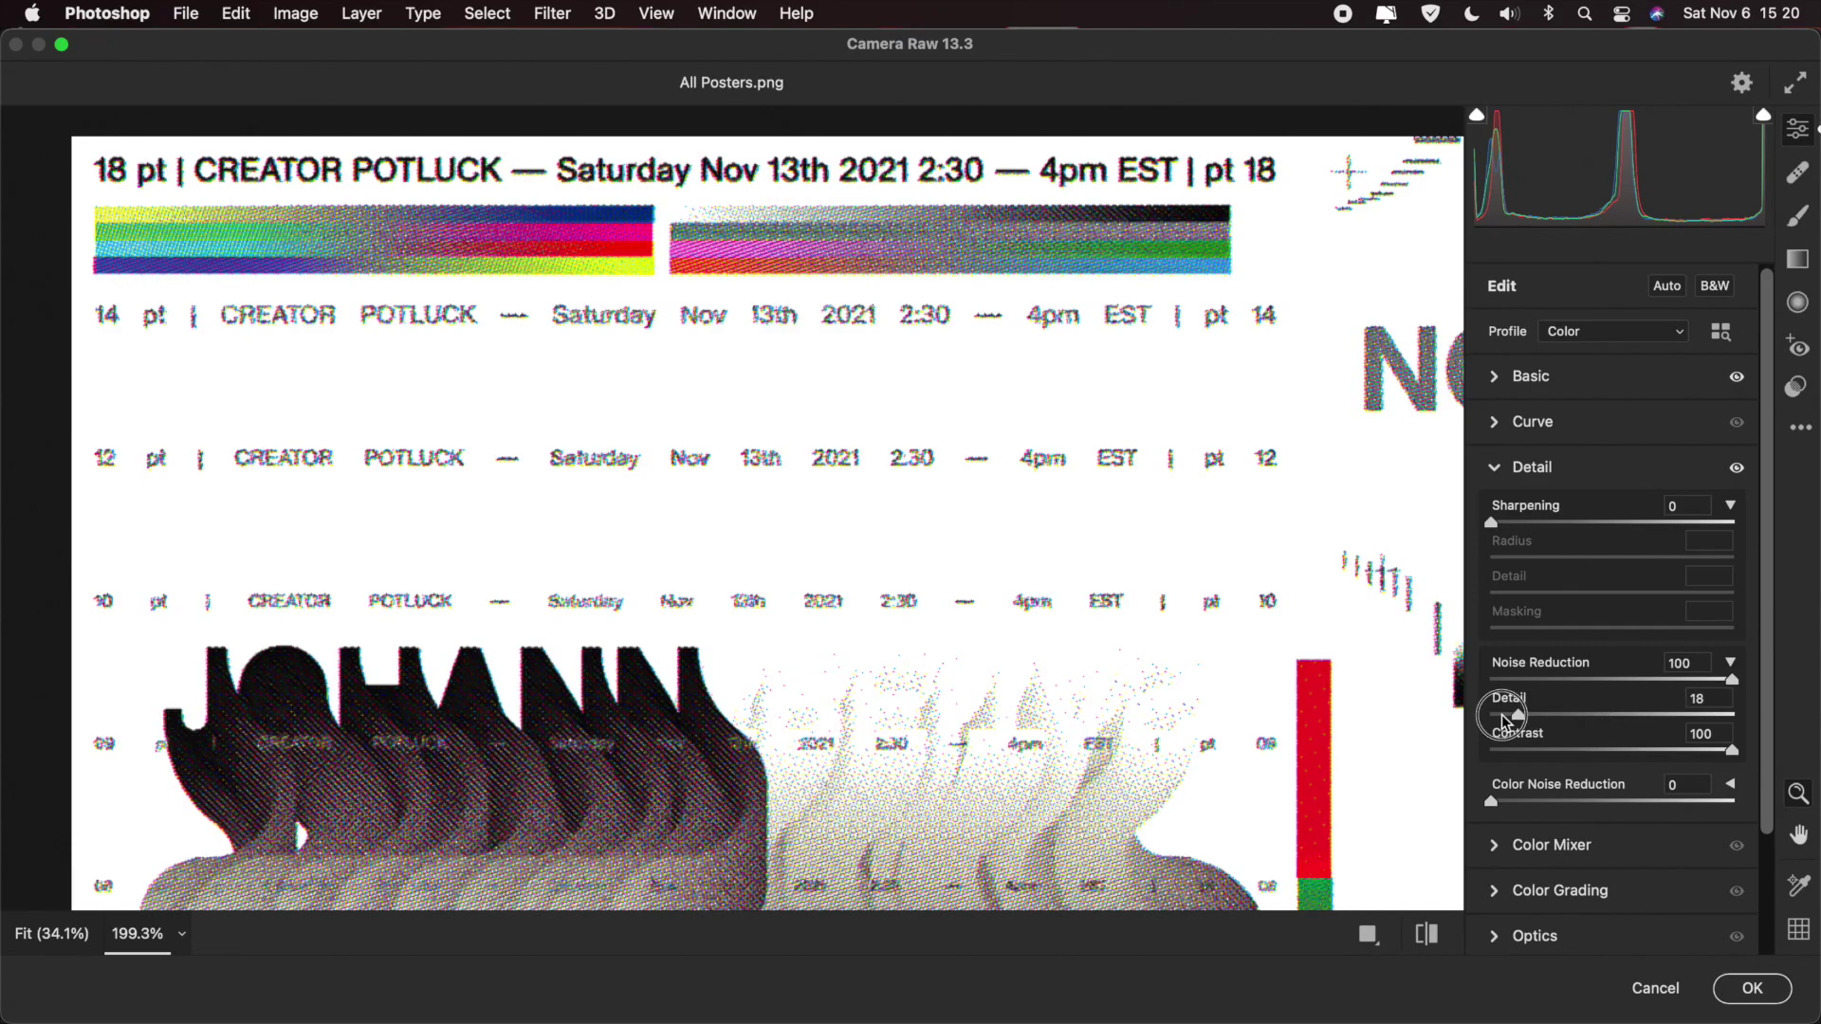
pyautogui.scroll(-8, 1095, 734)
pyautogui.scroll(-3, 1095, 735)
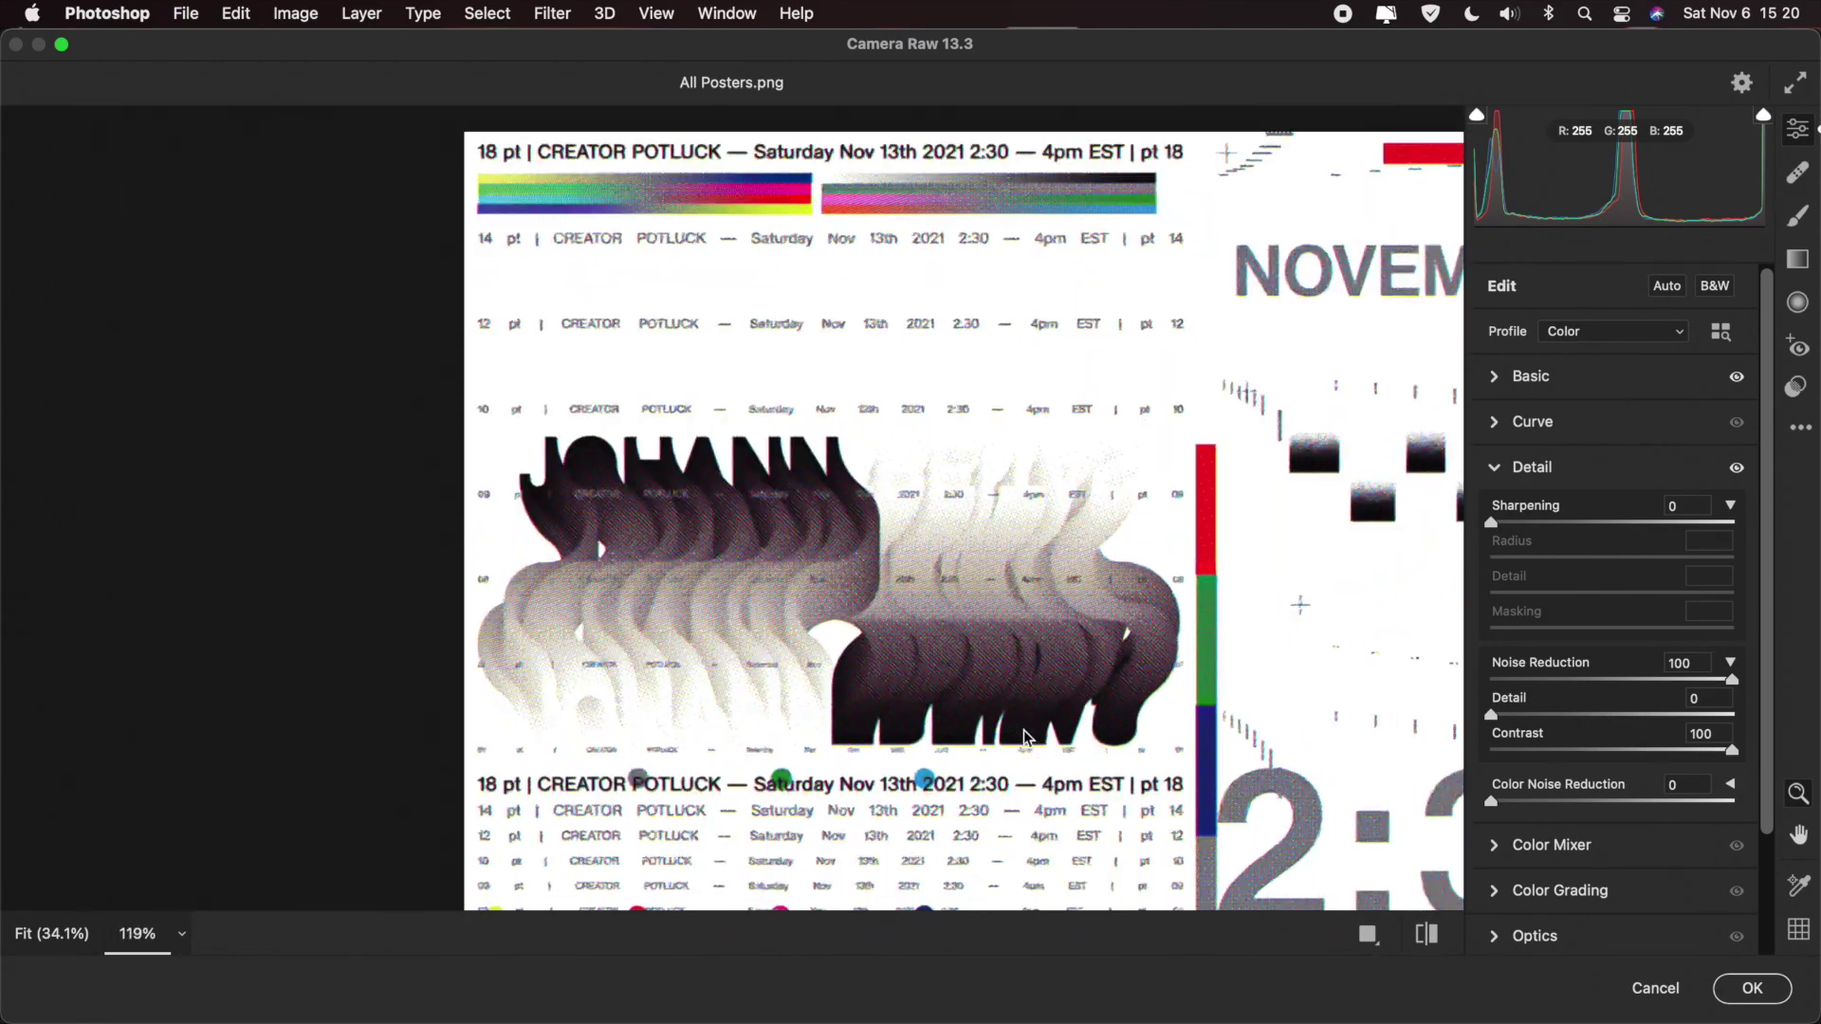
pyautogui.scroll(-6, 1025, 735)
pyautogui.scroll(4, 417, 360)
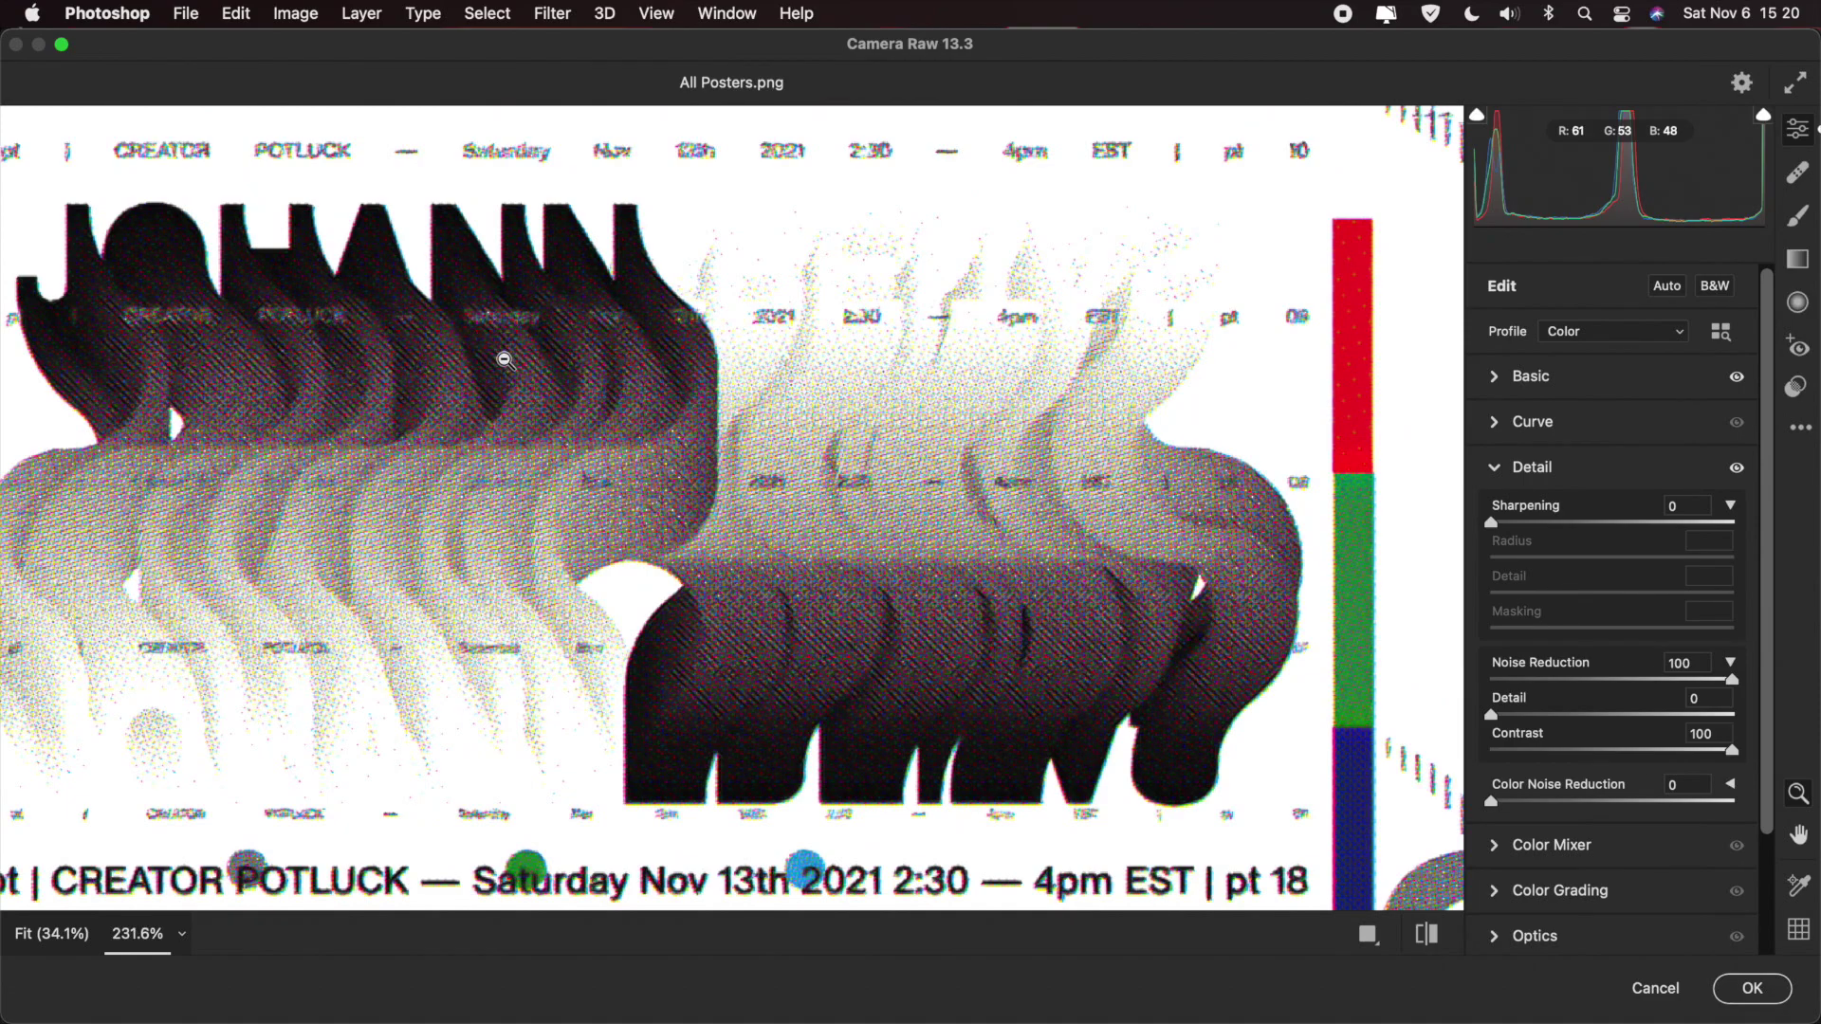
# - Set the noise reduction's Detail to 100 and its Contrast to 0
pyautogui.click(1660, 716)
pyautogui.moveTo(1660, 719); pyautogui.dragTo(1815, 731)
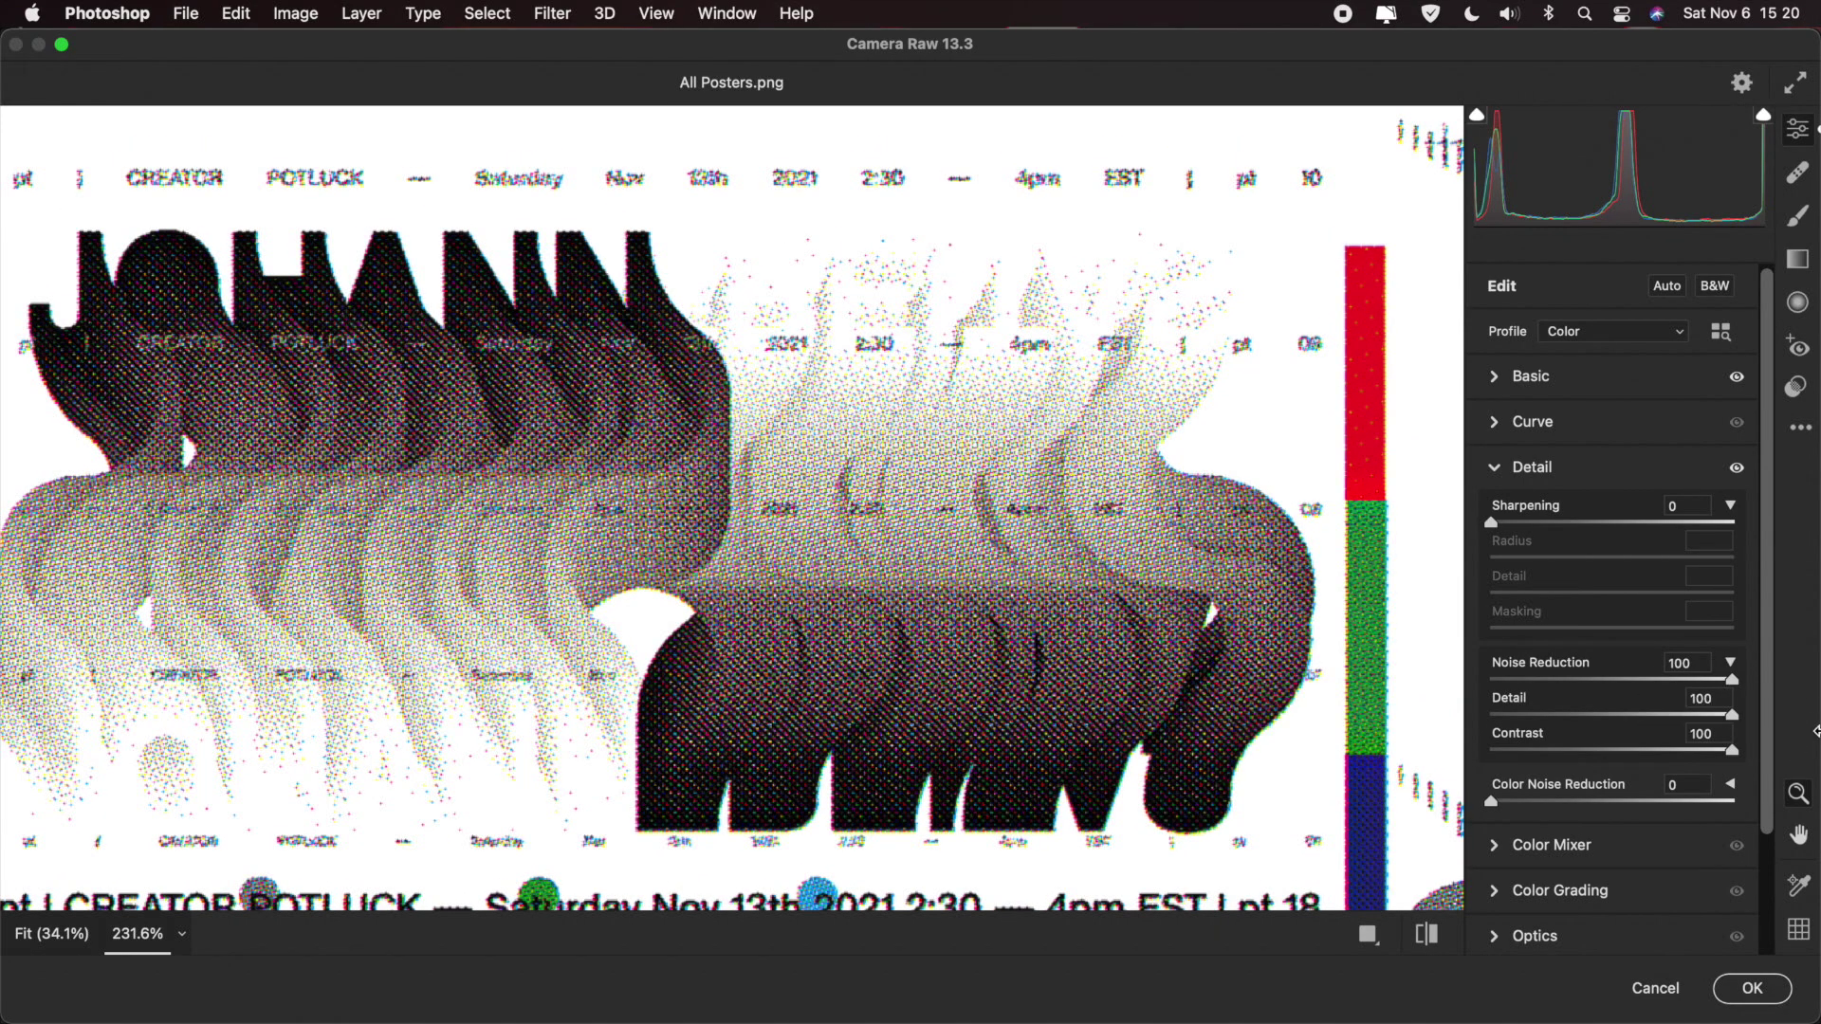
pyautogui.moveTo(1557, 749); pyautogui.dragTo(1326, 755)
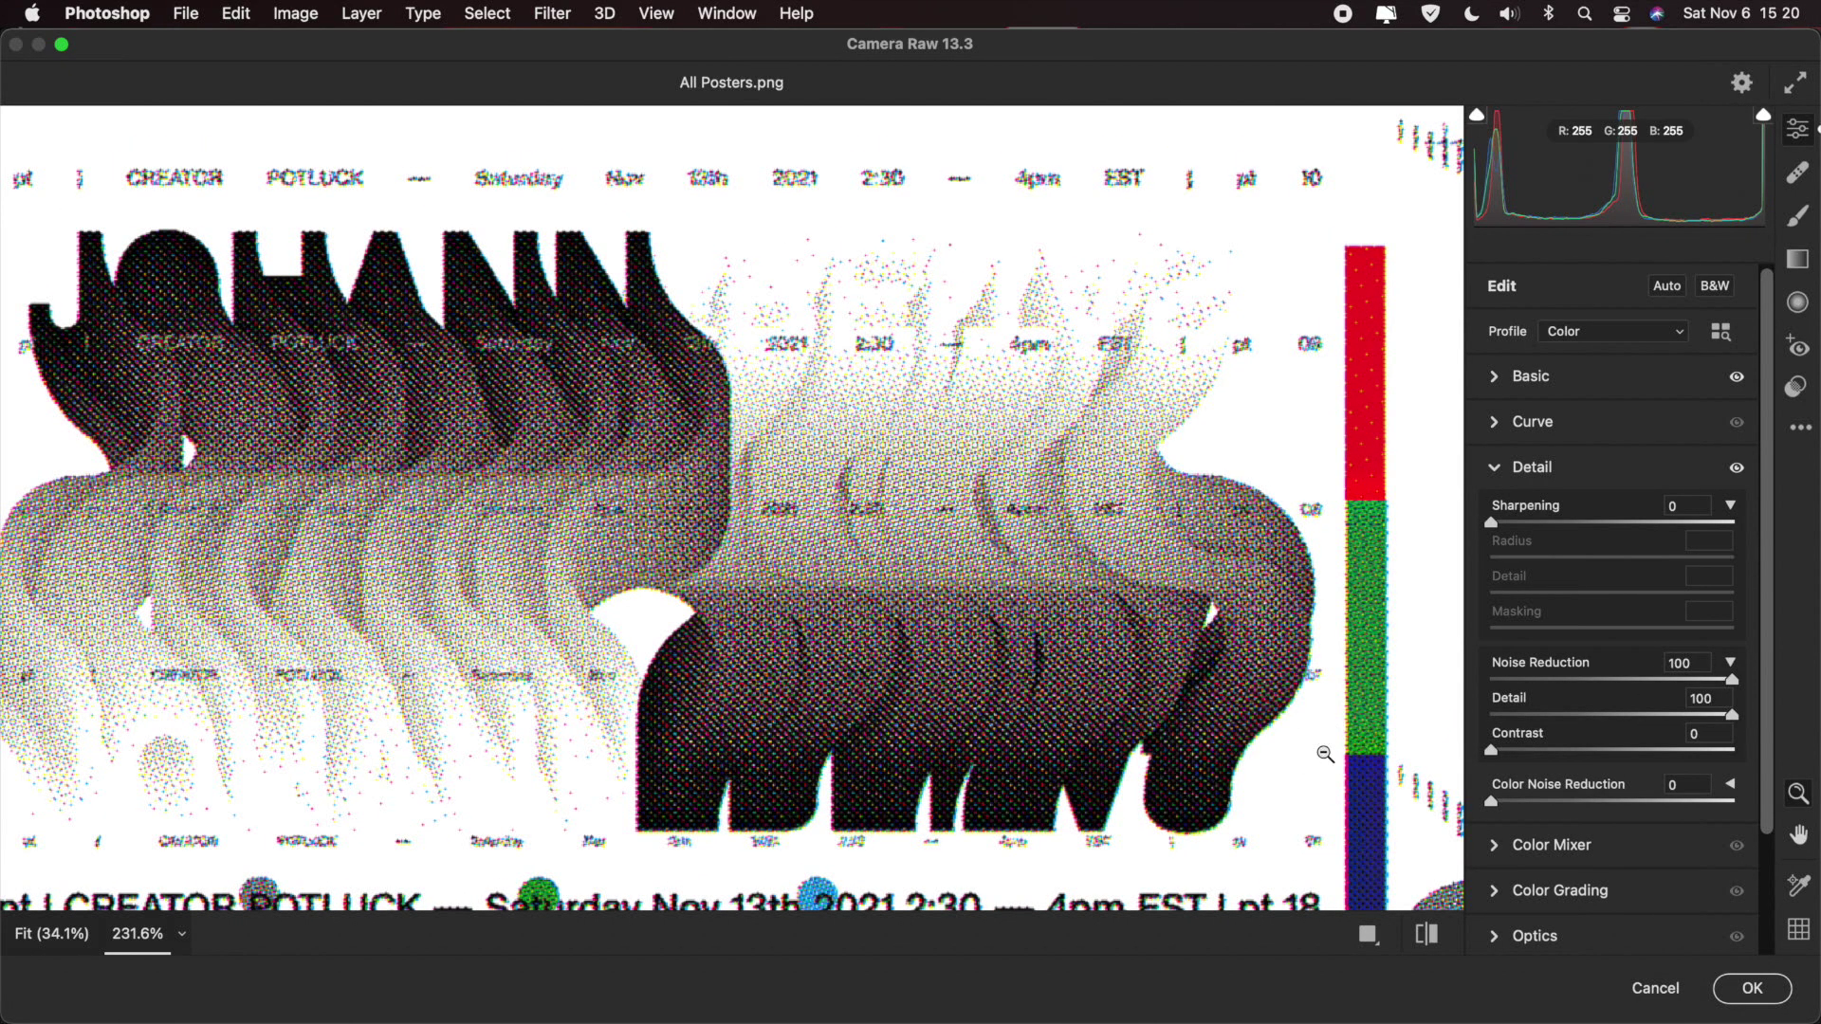
# - Set Sharpening to 33 with Radius 3.0, Detail 0 and Masking 100
pyautogui.scroll(3, 999, 653)
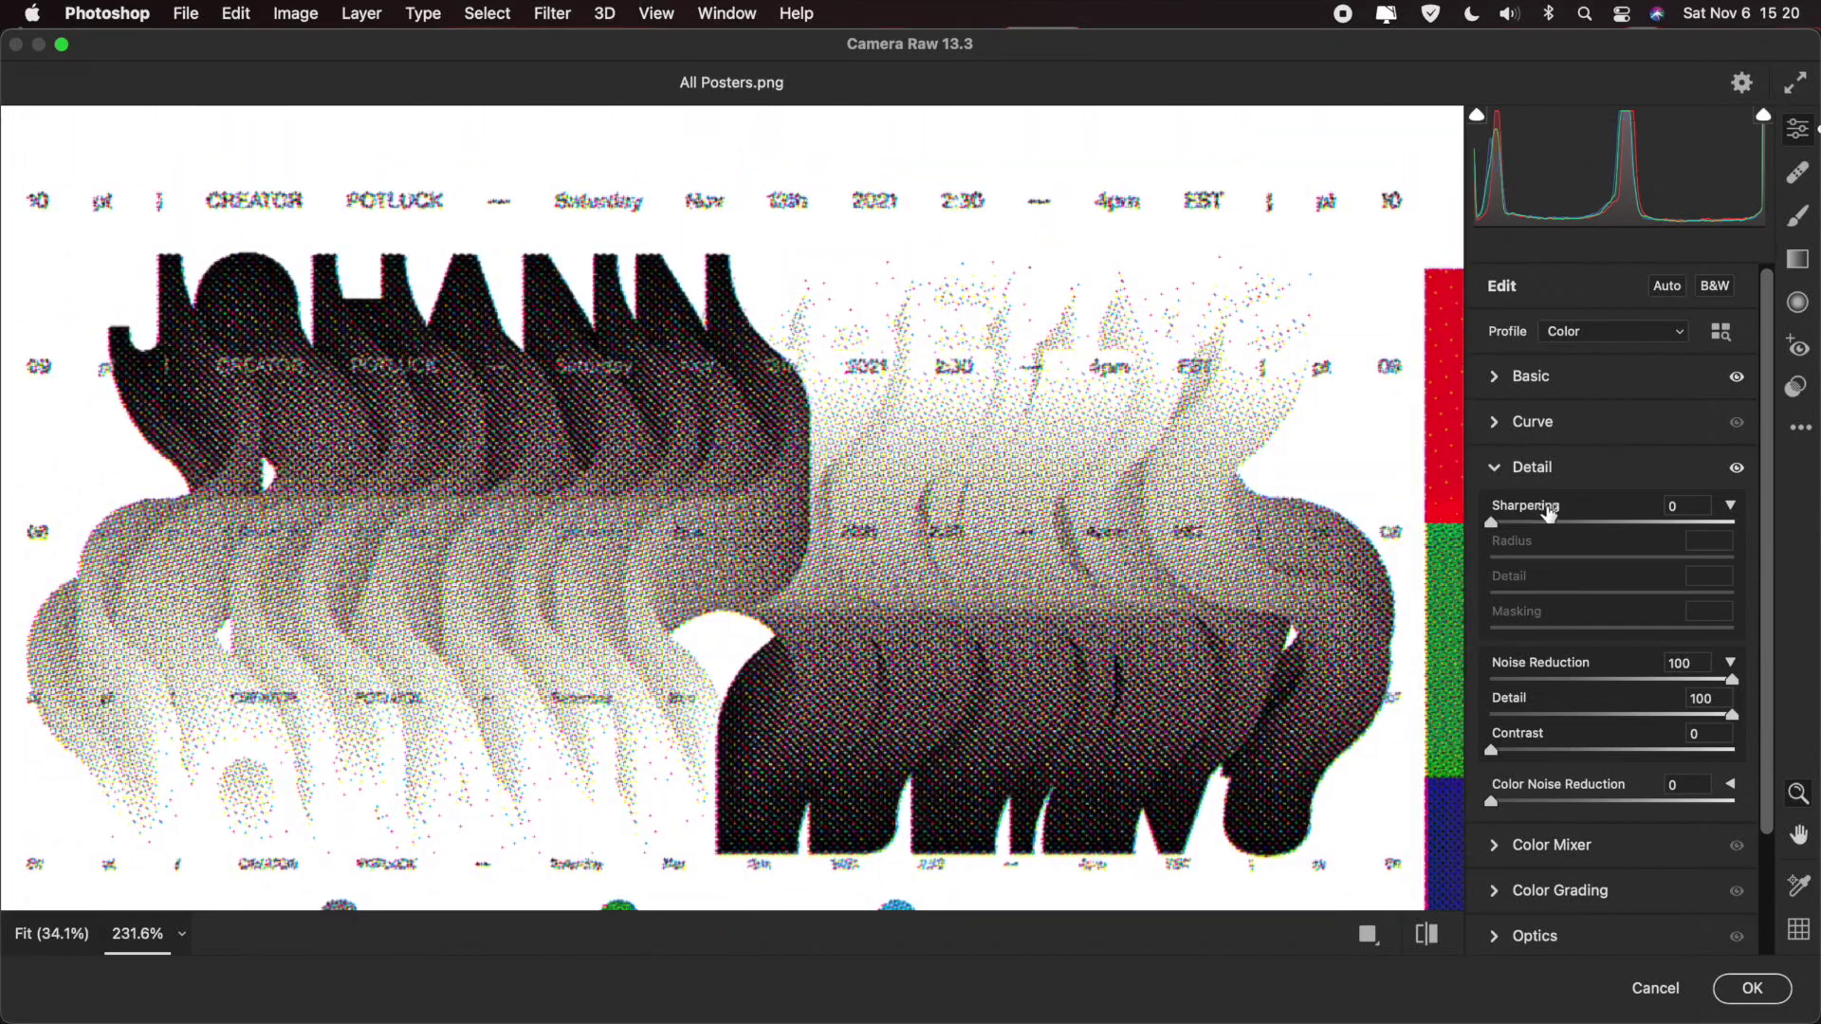
pyautogui.click(1545, 522)
pyautogui.moveTo(1538, 560); pyautogui.dragTo(1789, 573)
pyautogui.moveTo(1551, 593); pyautogui.dragTo(1813, 633)
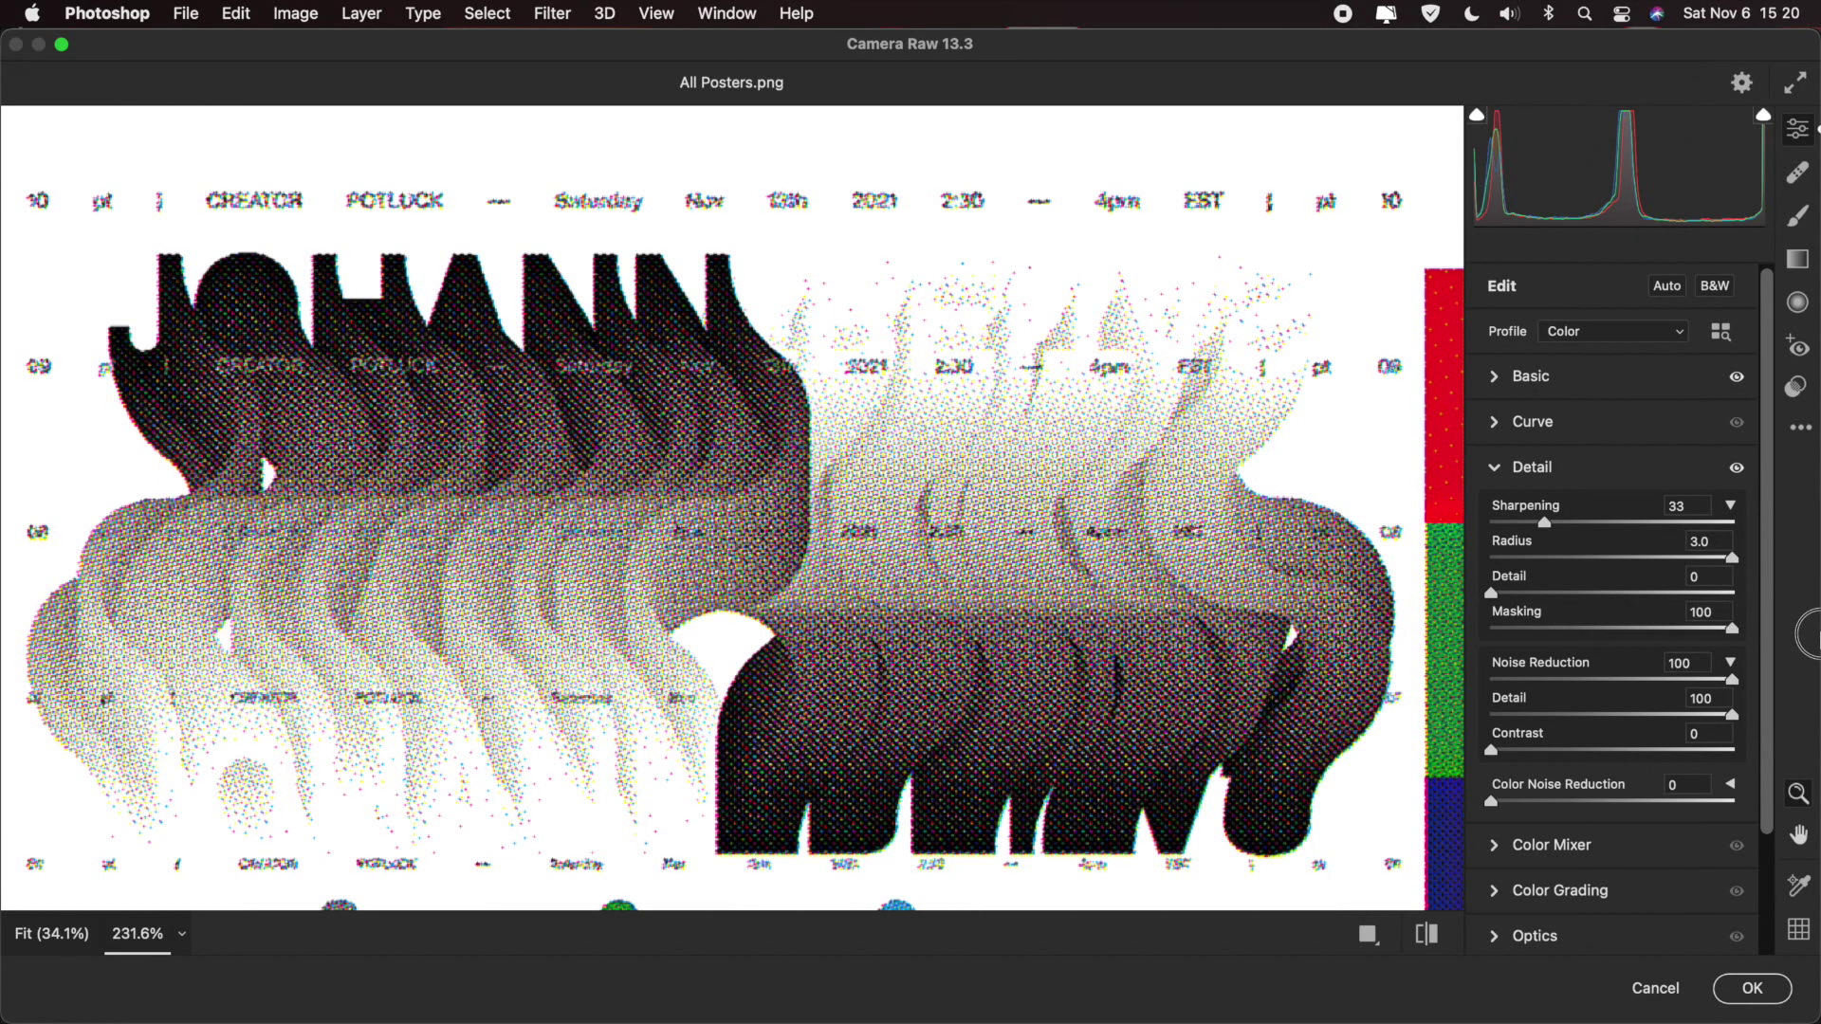
# - Check the sharpened halftone on the white posters and apply the Camera Raw adjustments
pyautogui.scroll(-5, 901, 636)
pyautogui.scroll(-4, 815, 630)
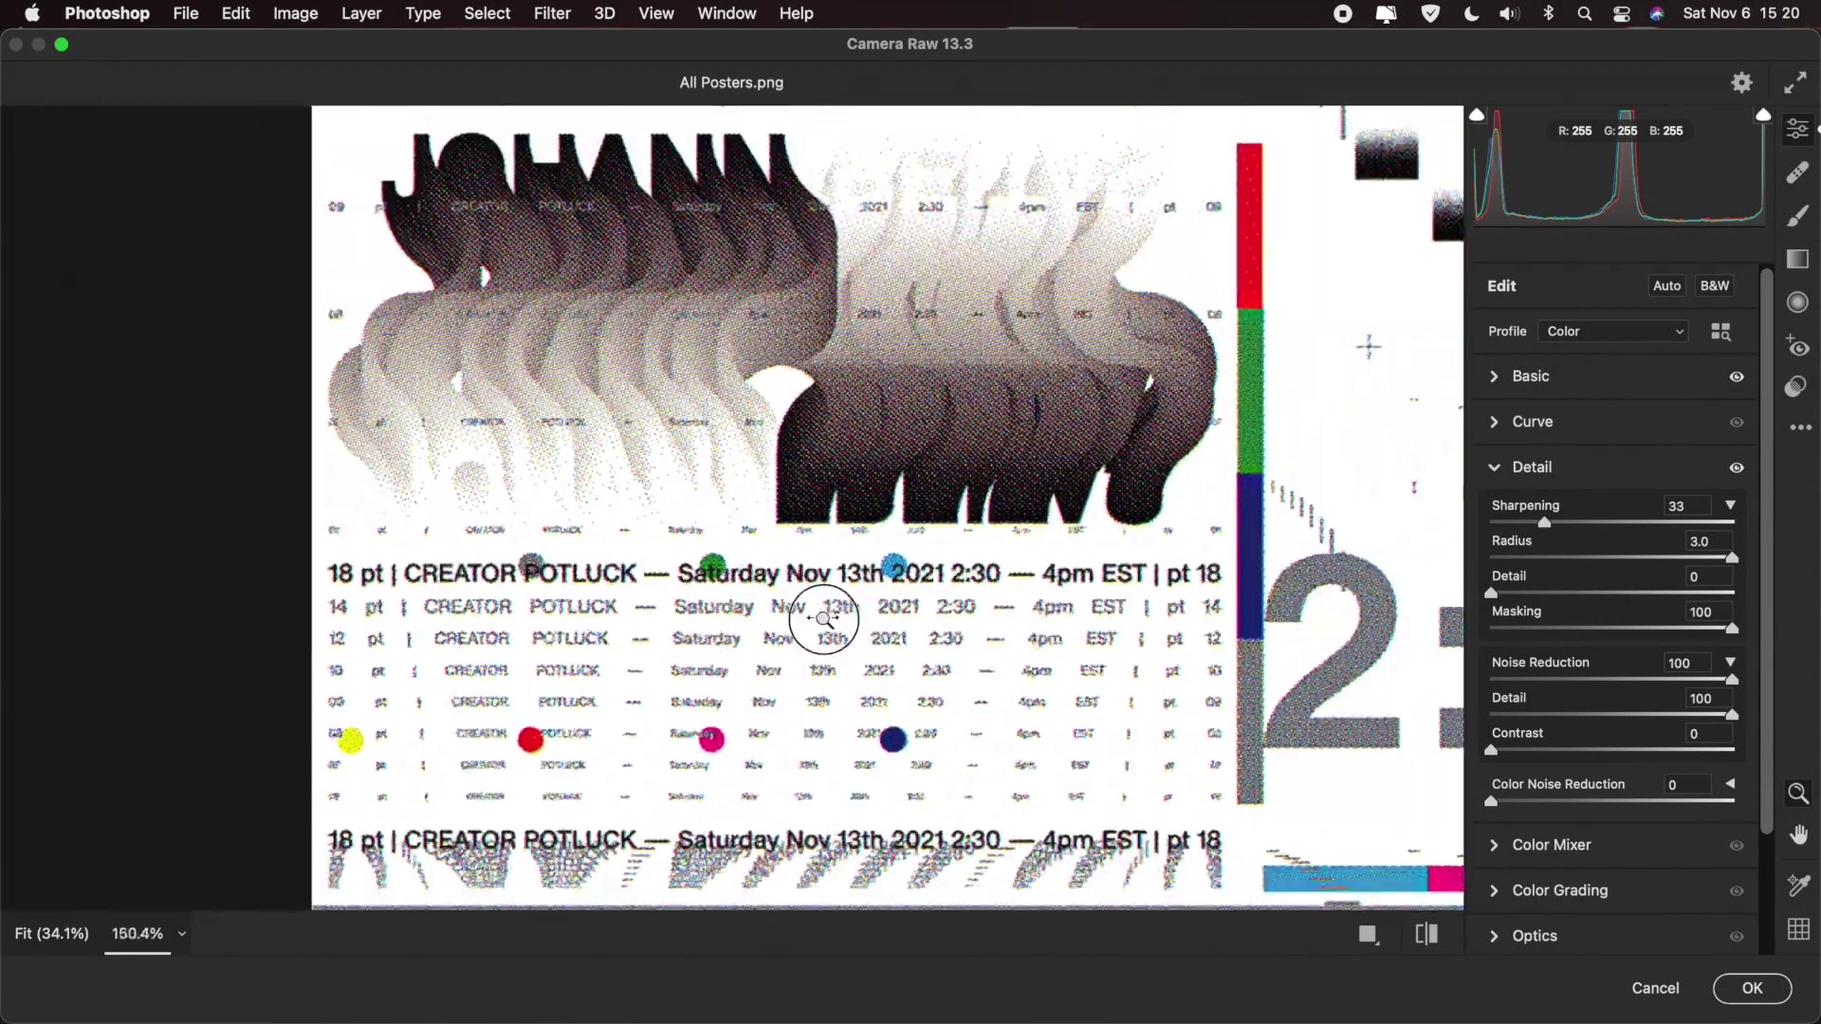
pyautogui.hscroll(5, 817, 622)
pyautogui.scroll(8, 817, 622)
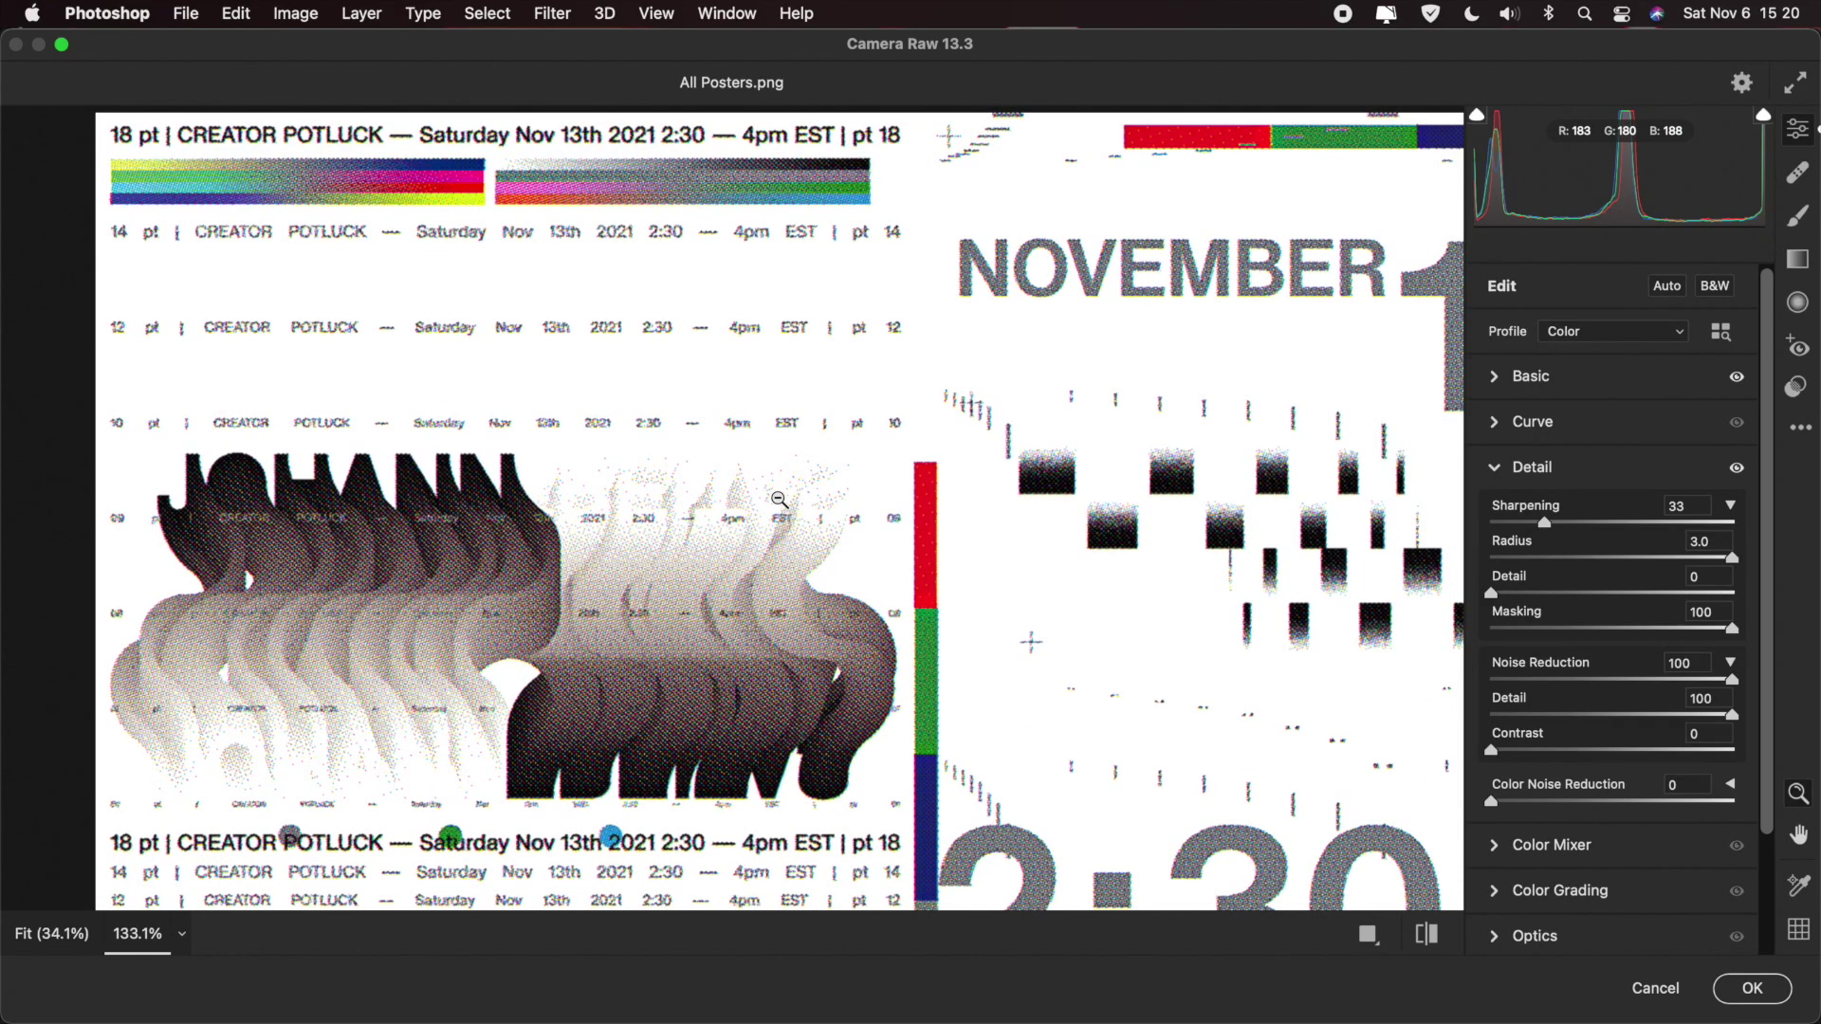
pyautogui.scroll(5, 231, 322)
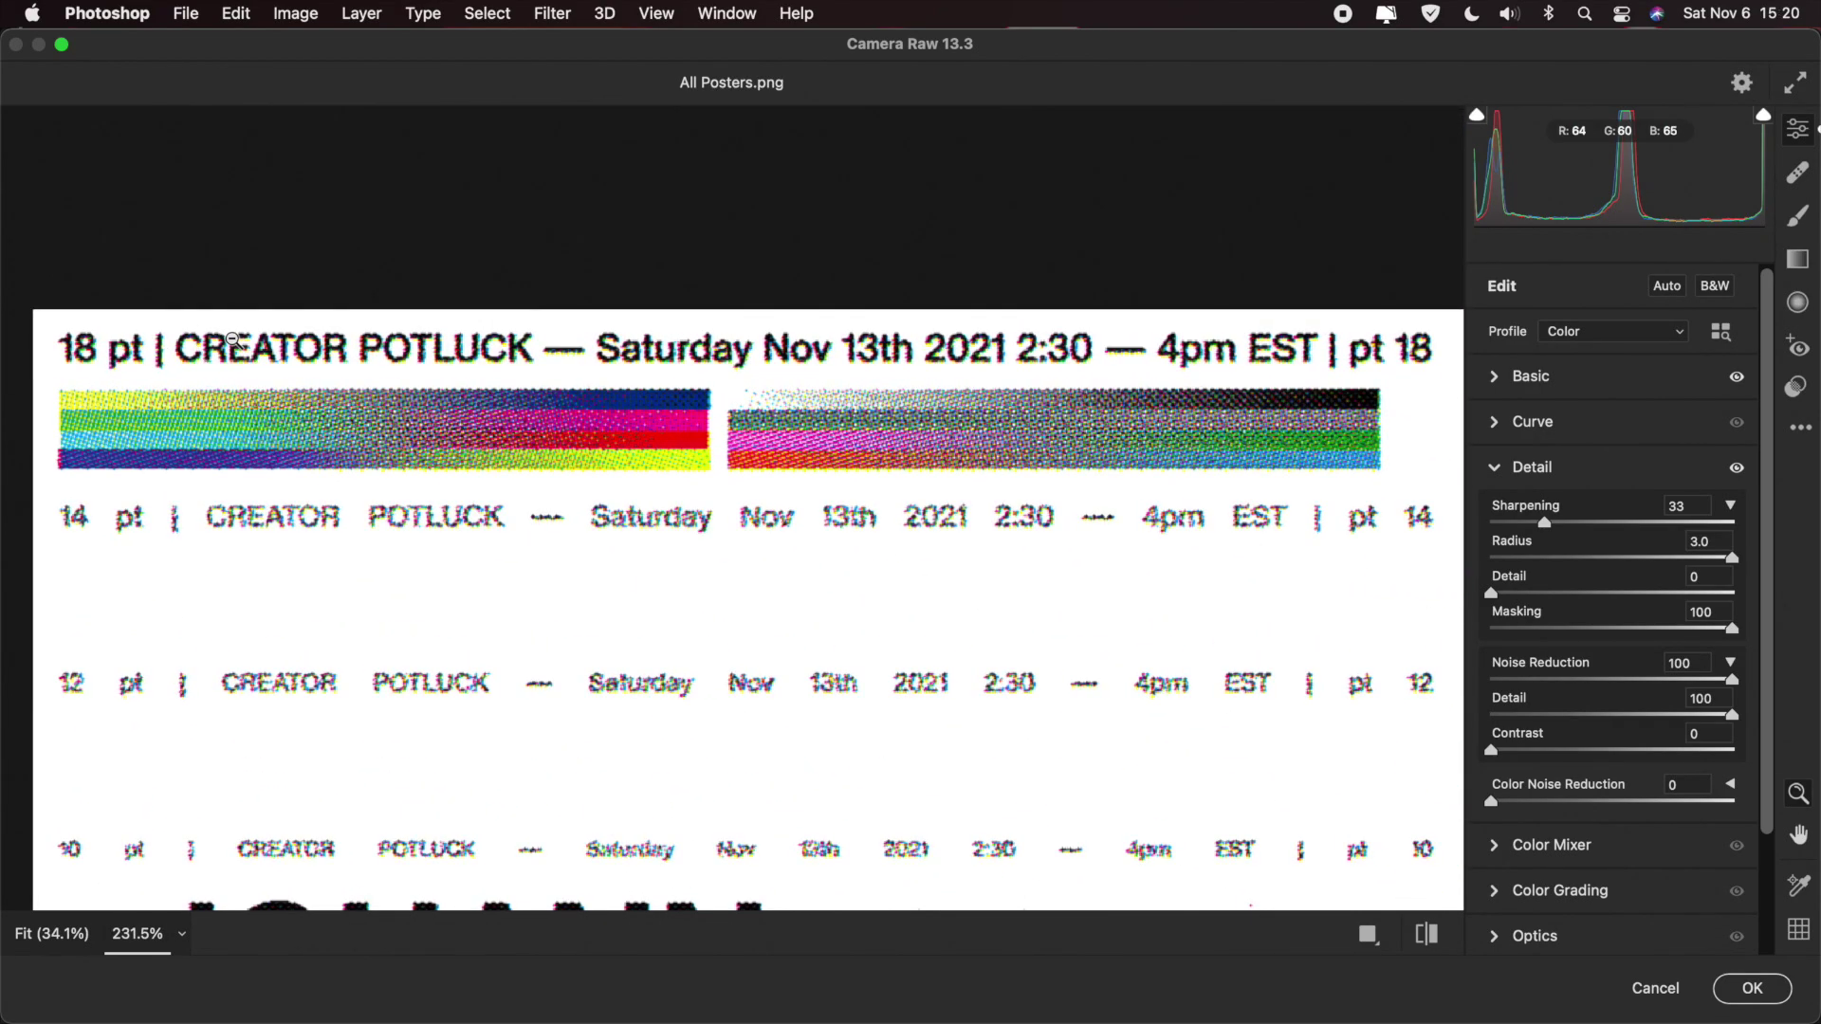
pyautogui.click(1769, 991)
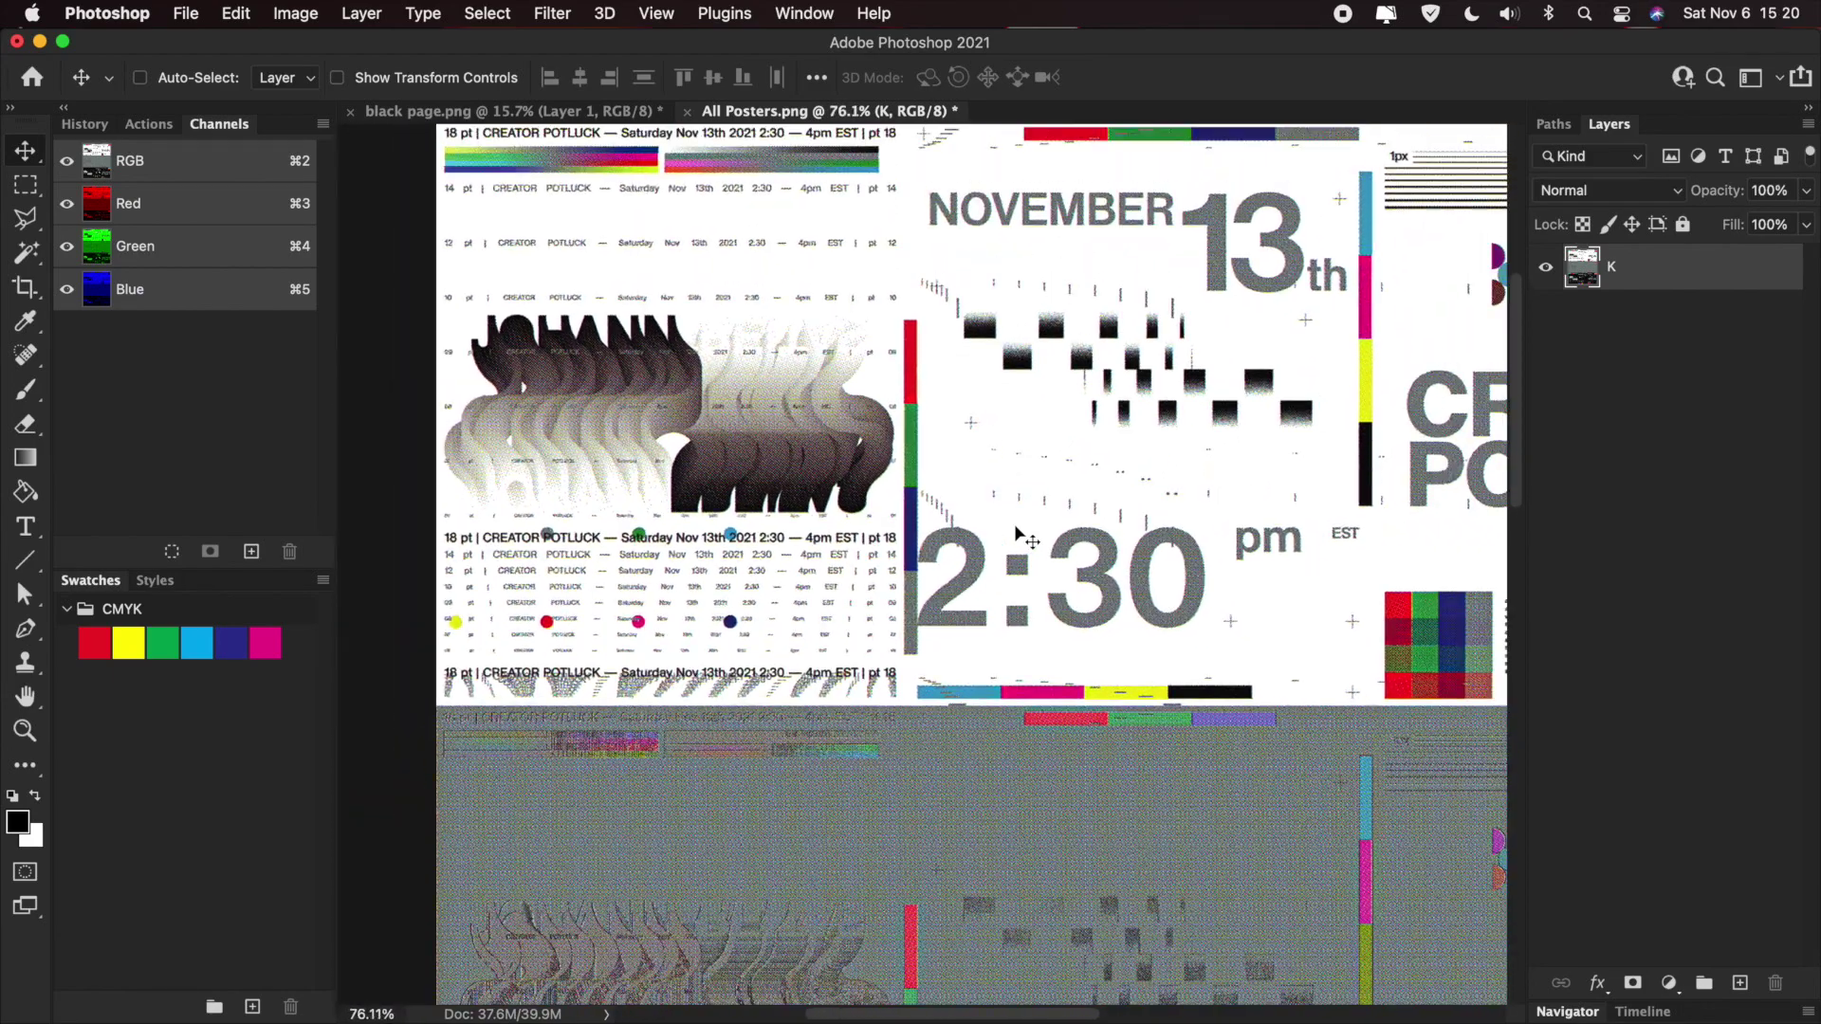
# - Copy the entire paper texture from black page.png and paste it into All Posters.png as a new layer
pyautogui.click(455, 113)
pyautogui.press('super+a')
pyautogui.click(733, 113)
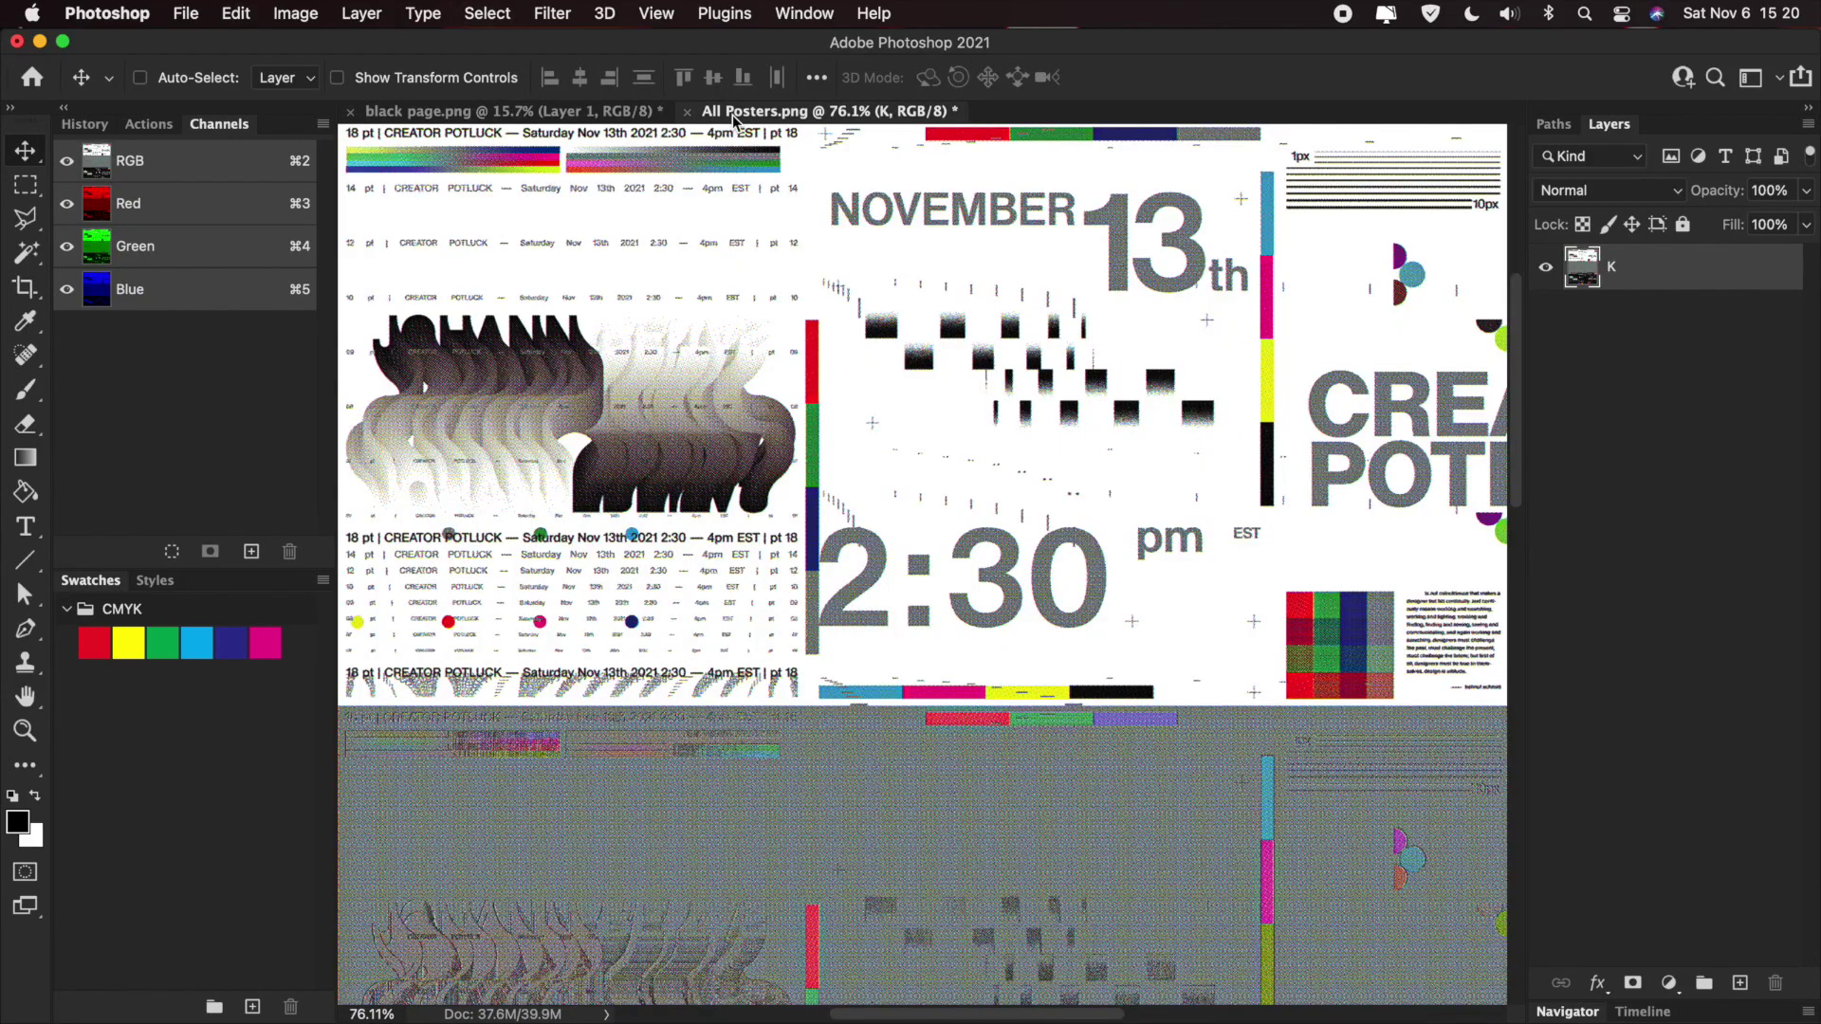
pyautogui.press('super+minus')
pyautogui.press('super+minus')
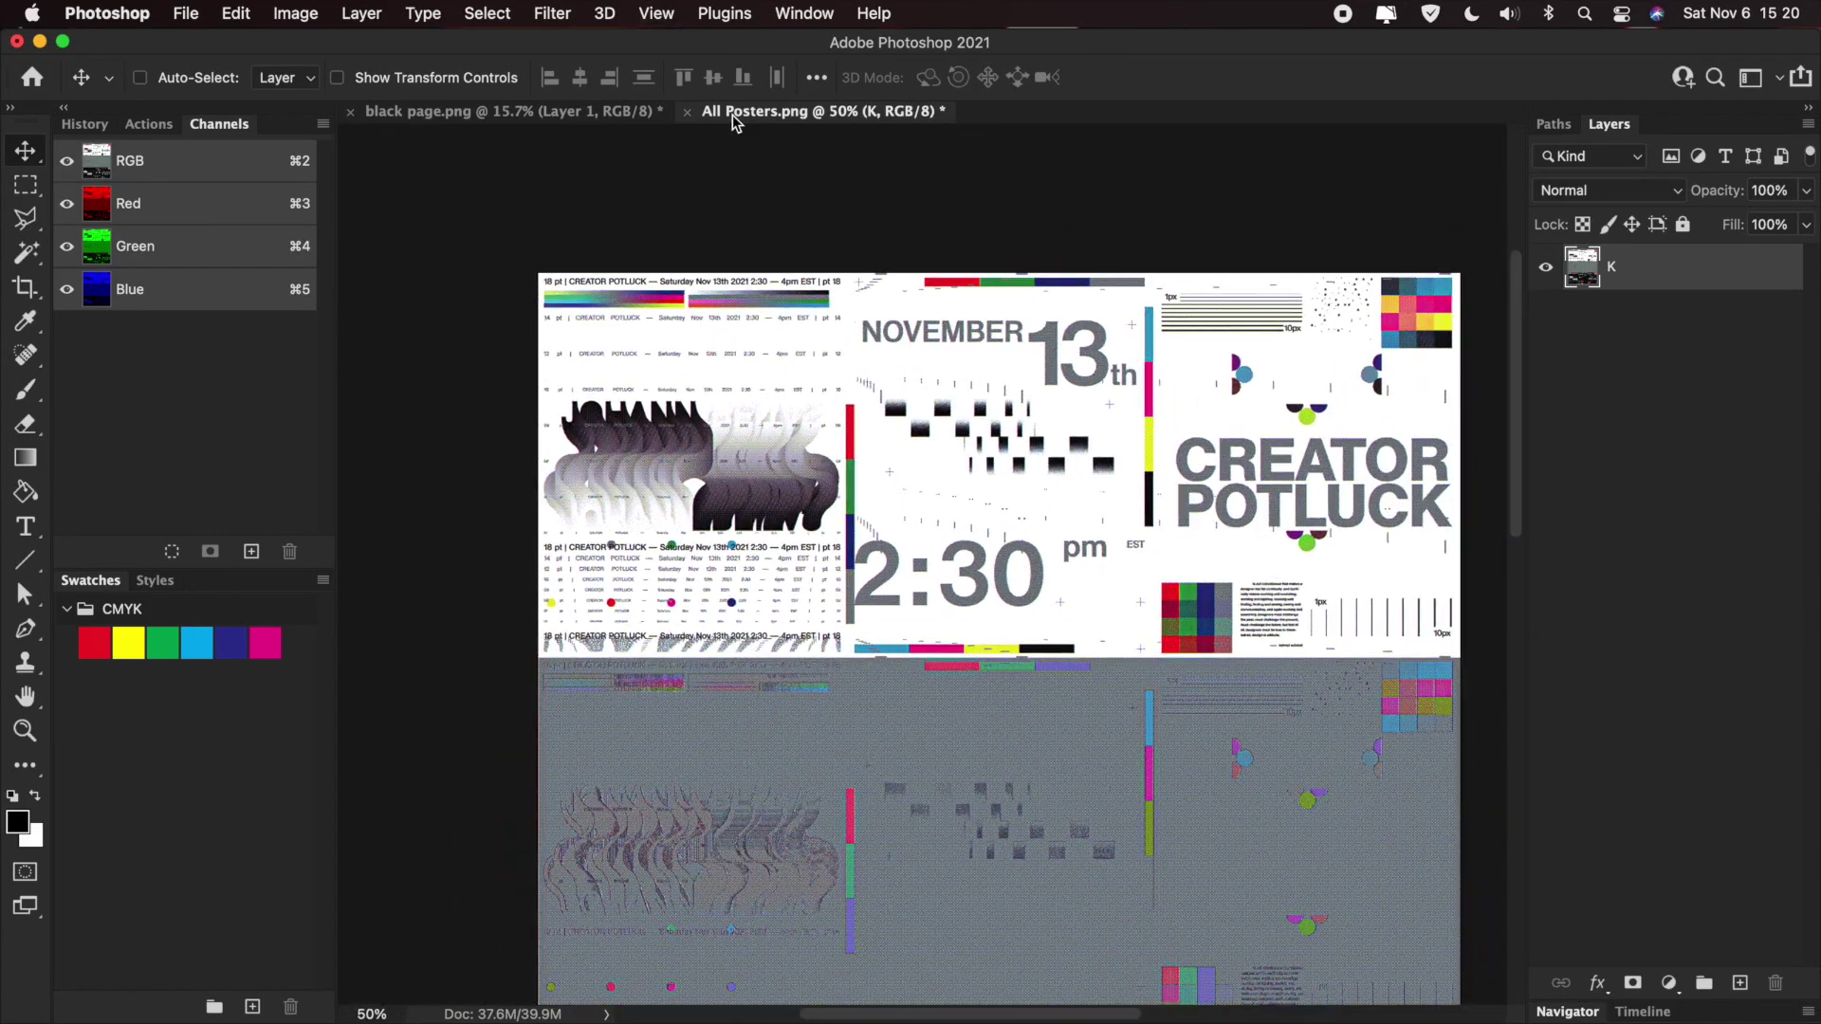
pyautogui.scroll(-5, 771, 361)
pyautogui.hscroll(2, 770, 360)
pyautogui.press('super+v')
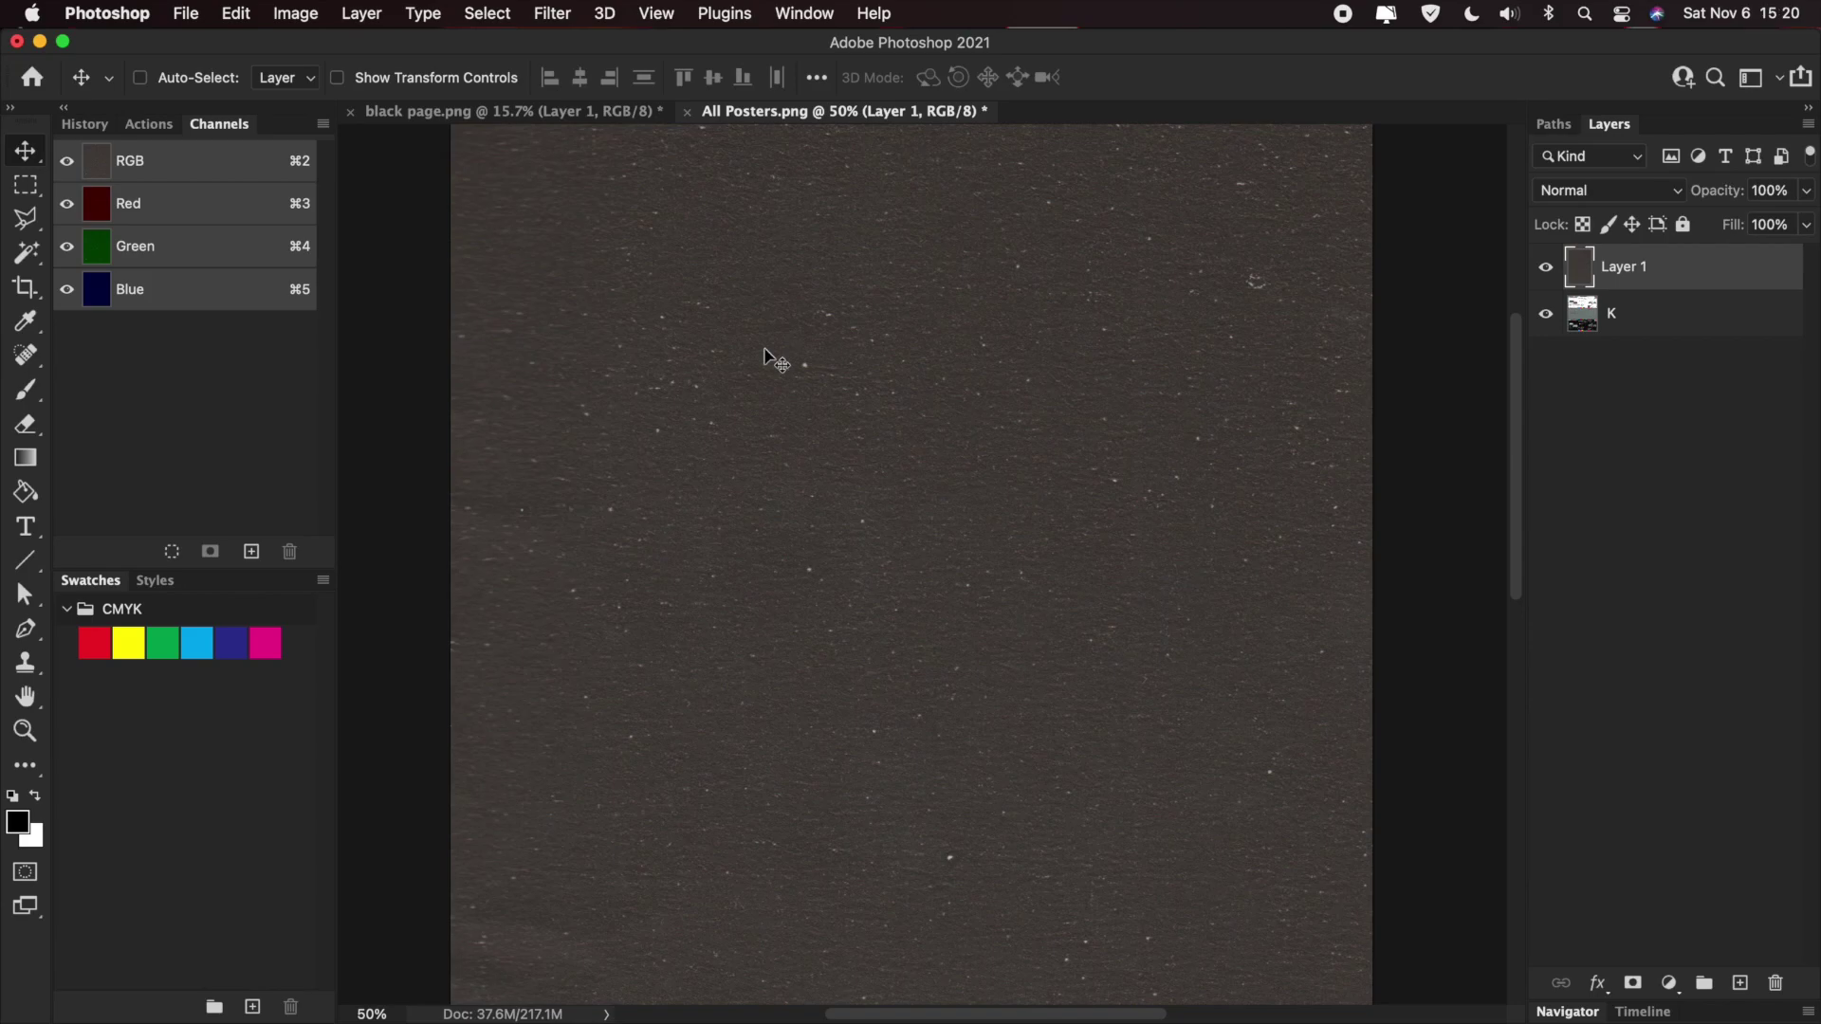
# - Scale the pasted paper texture to about 51% and center it vertically so it covers the whole canvas
pyautogui.press('super+t')
pyautogui.scroll(-6, 759, 359)
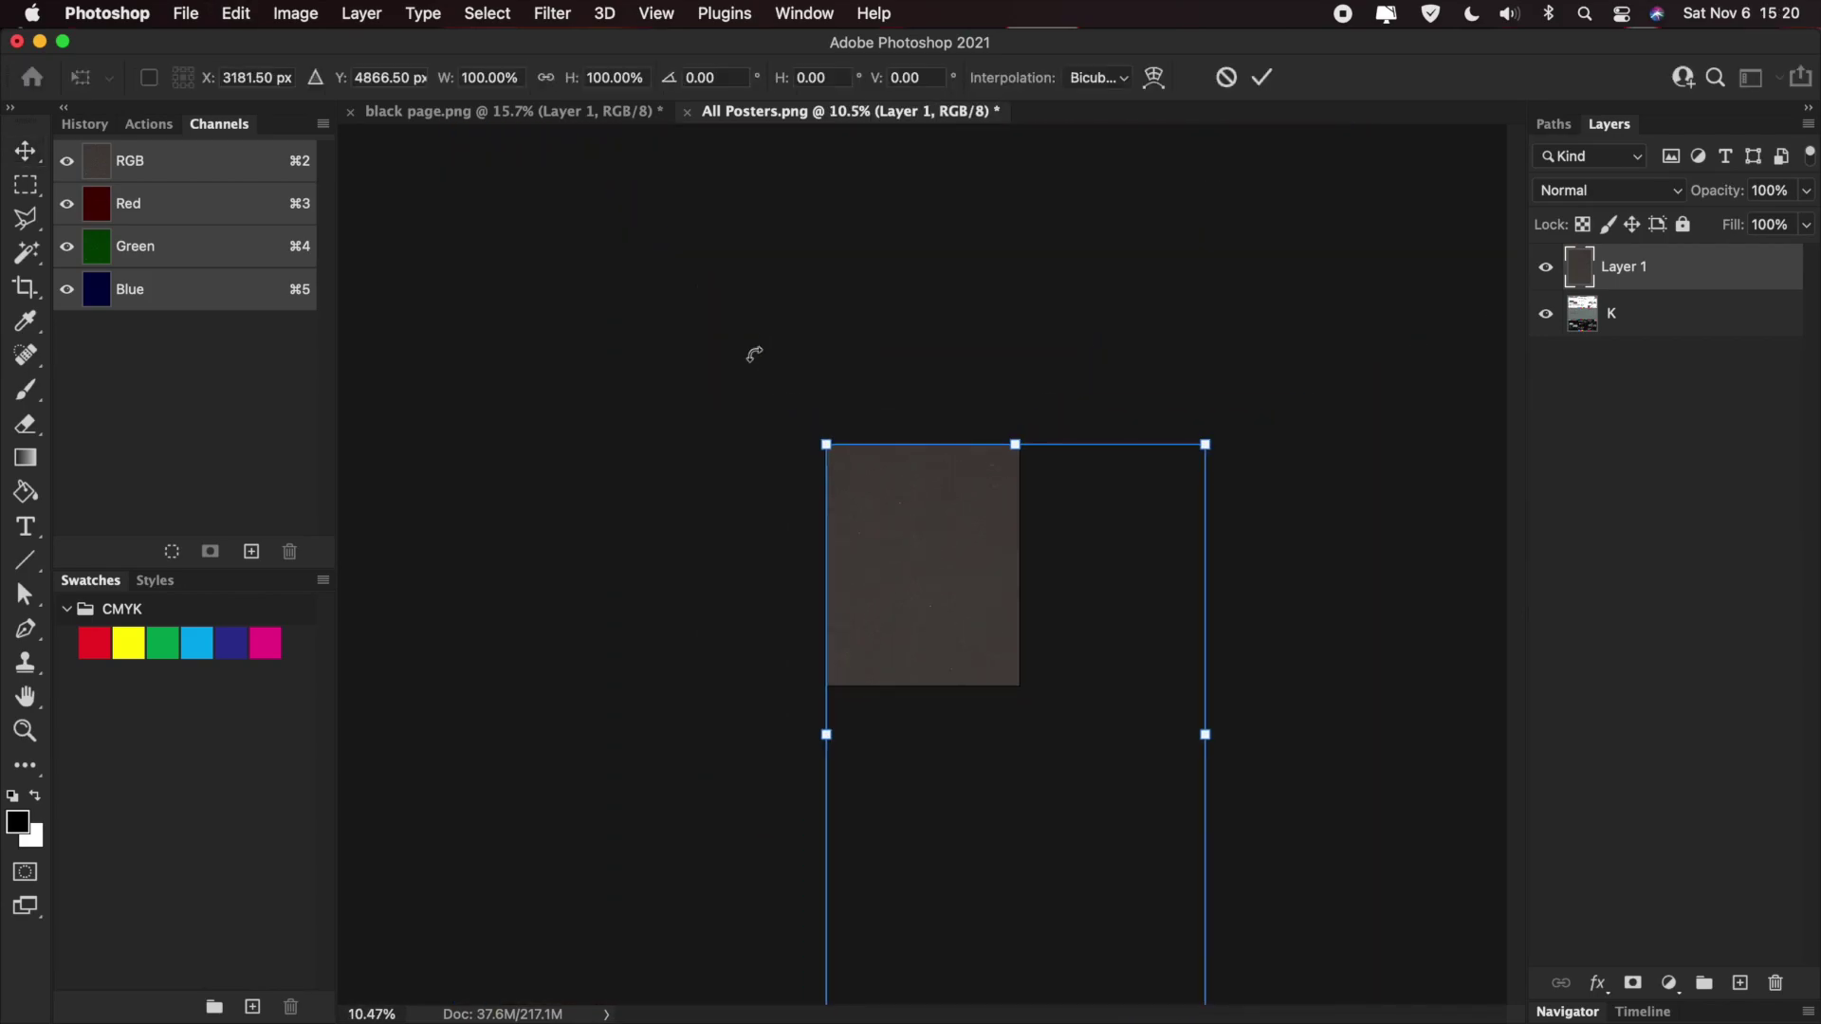
pyautogui.scroll(-1, 754, 354)
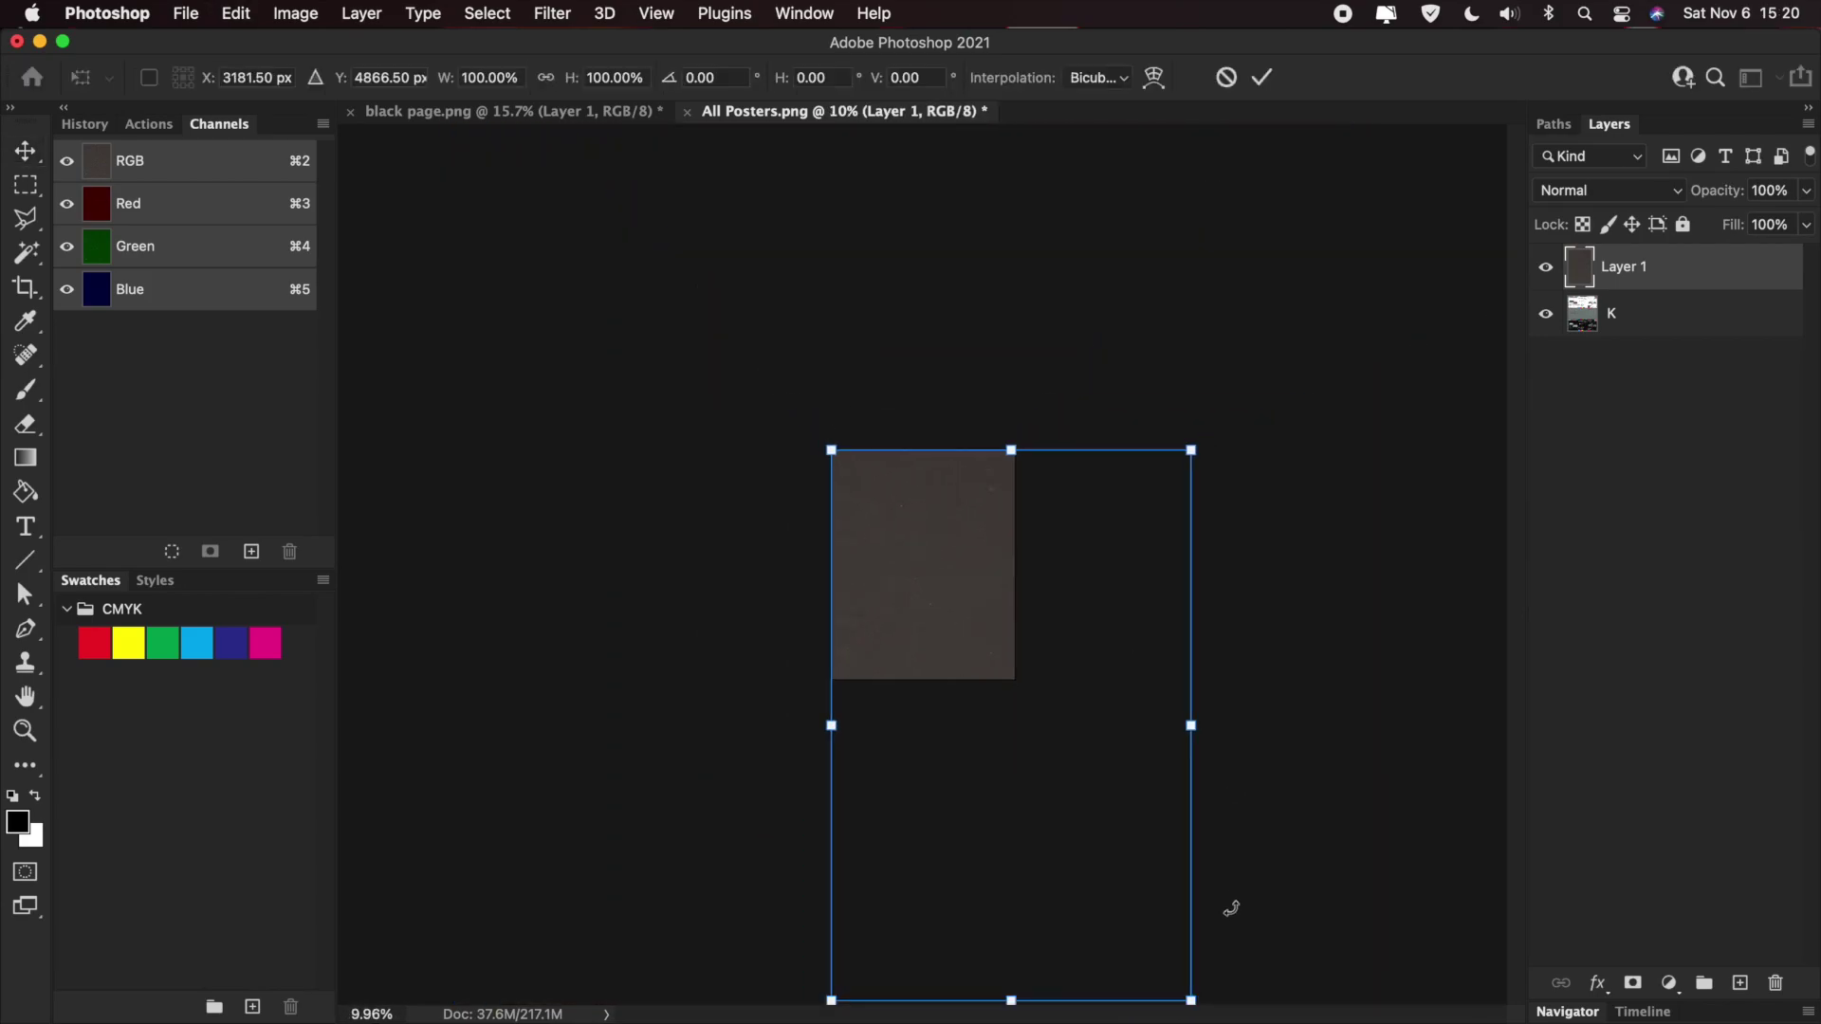
pyautogui.moveTo(1193, 730); pyautogui.dragTo(1012, 658)
pyautogui.moveTo(895, 617); pyautogui.dragTo(892, 456)
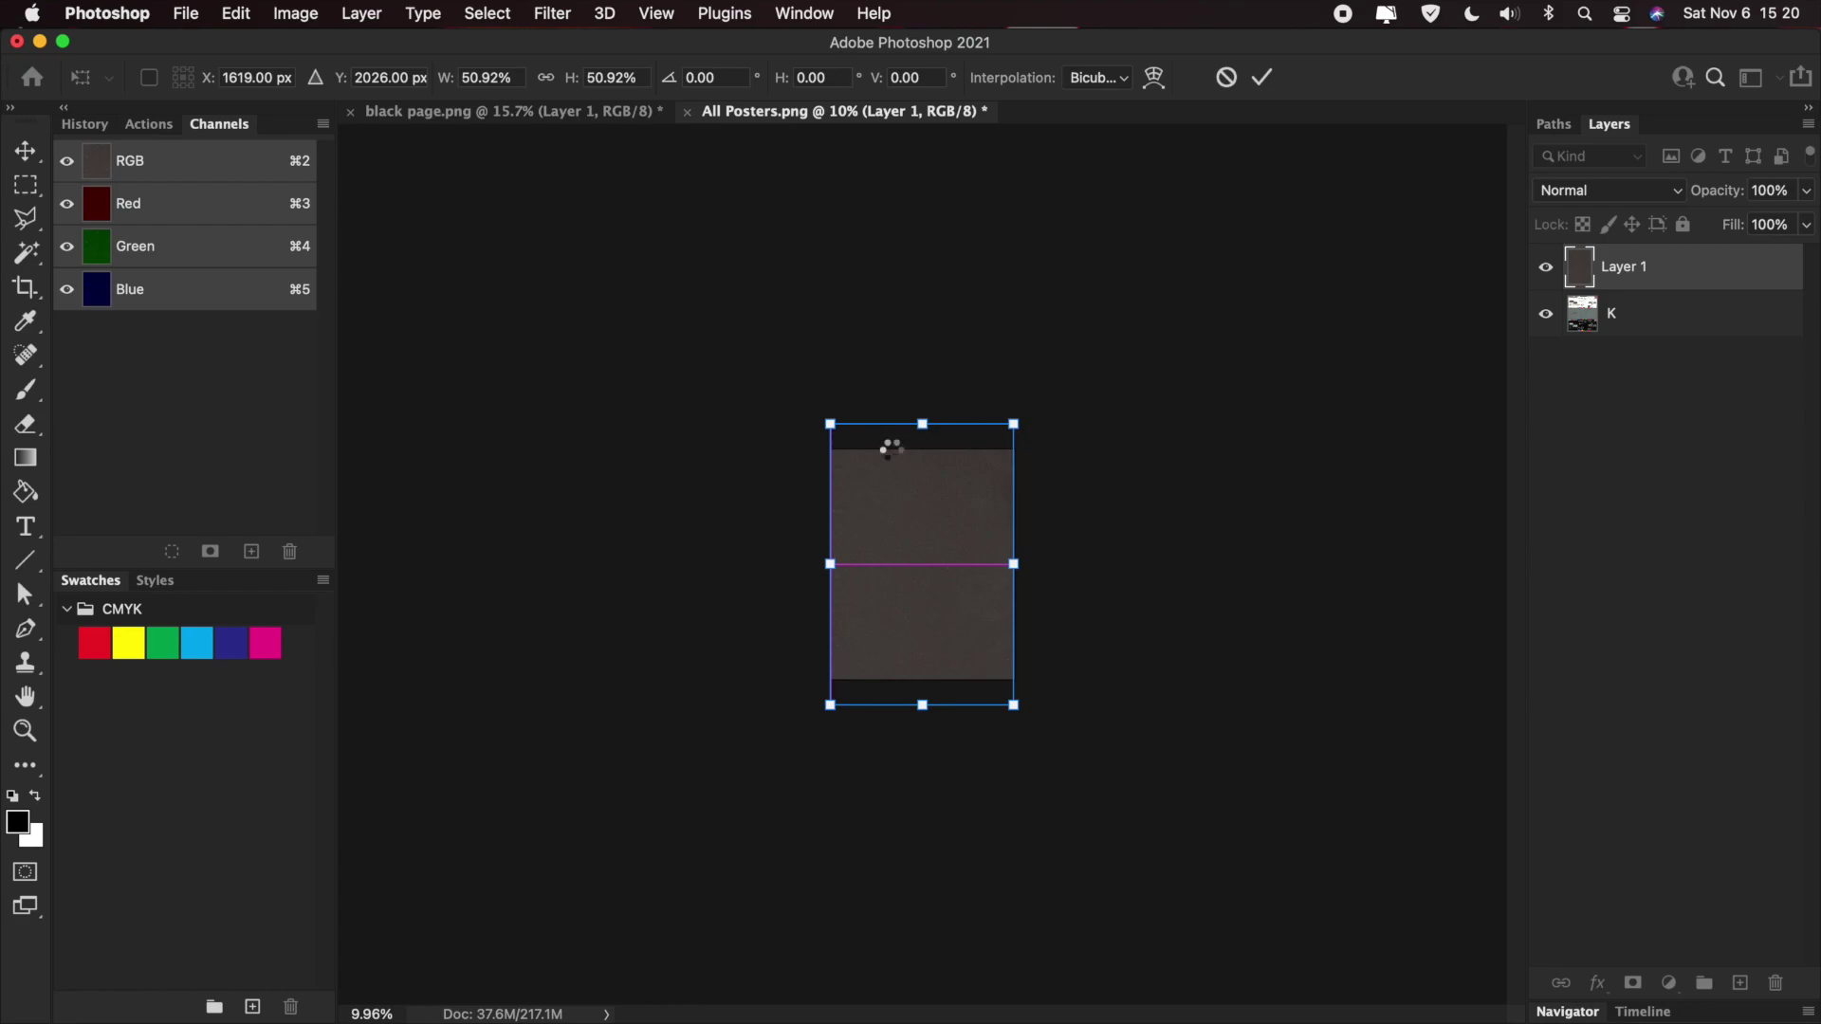
pyautogui.press('Return')
pyautogui.press('super+equal')
pyautogui.press('super+equal')
pyautogui.press('super+equal')
pyautogui.press('super+equal')
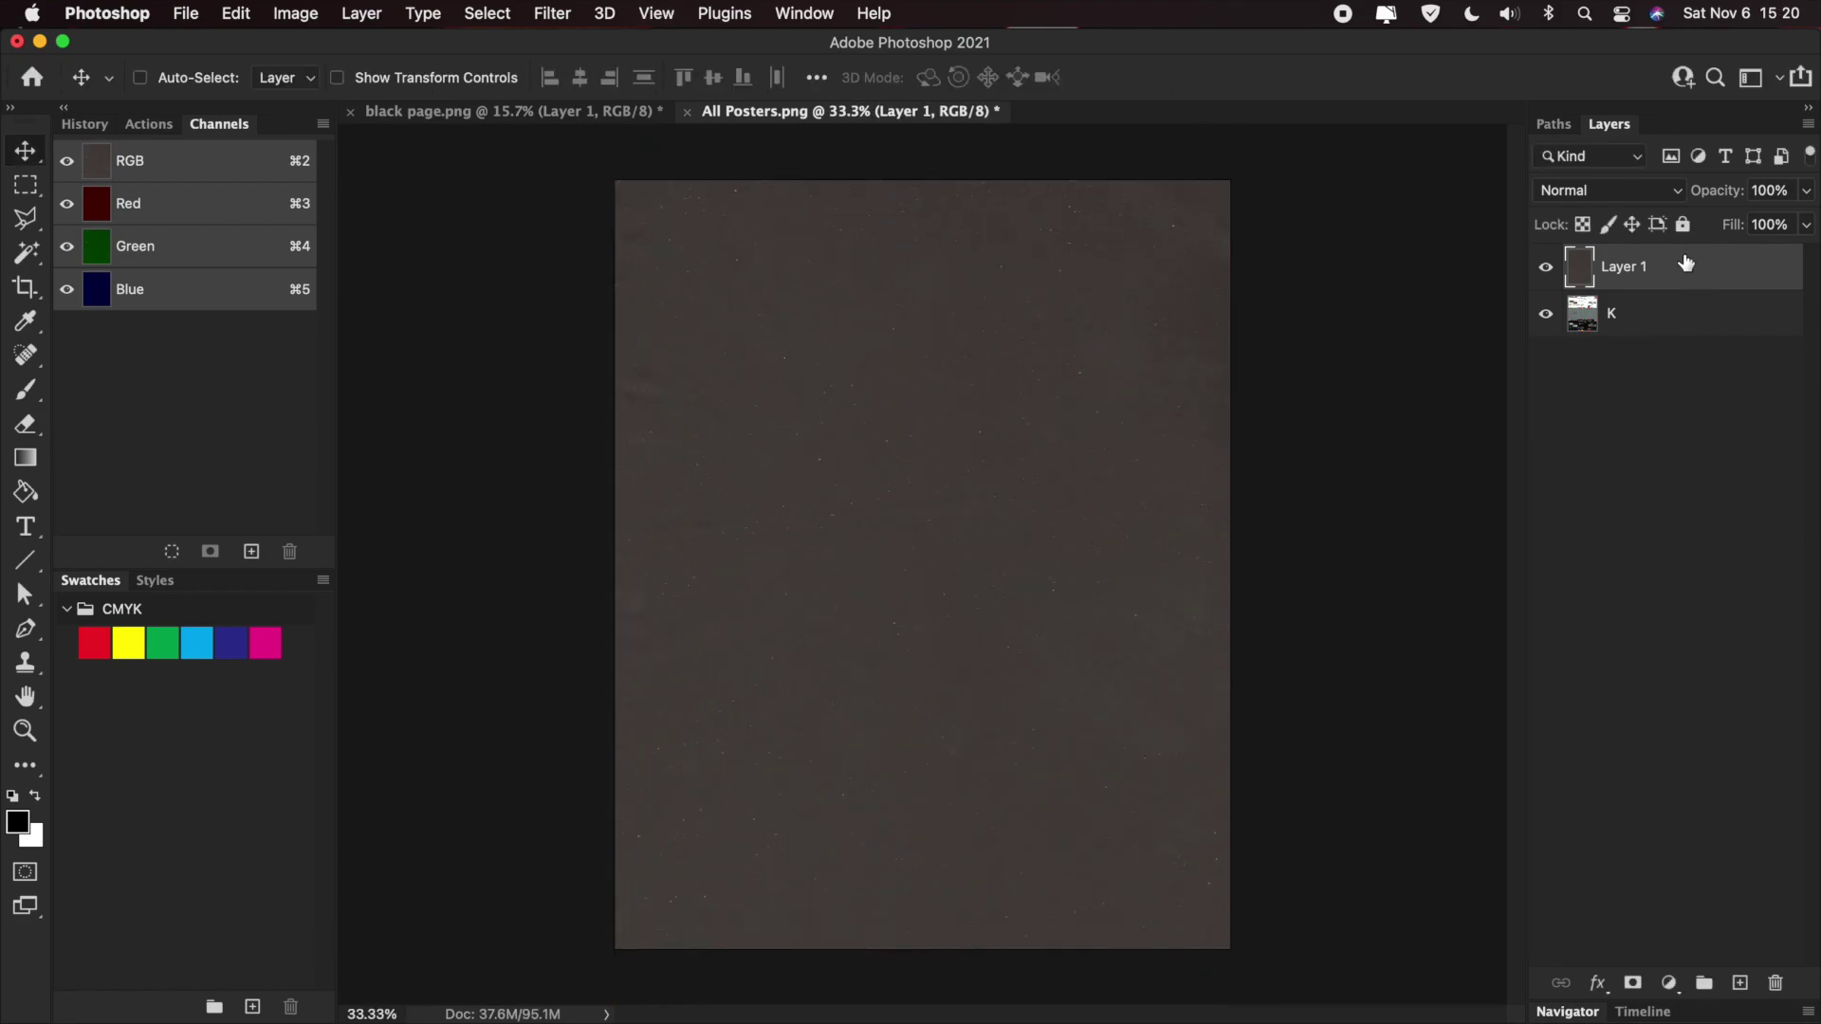
# - Duplicate the dark paper layer and lower the copy's white input level with Levels to make a light cream paper
pyautogui.press('super+0')
pyautogui.press('super+j')
pyautogui.click(1546, 268)
pyautogui.click(1546, 267)
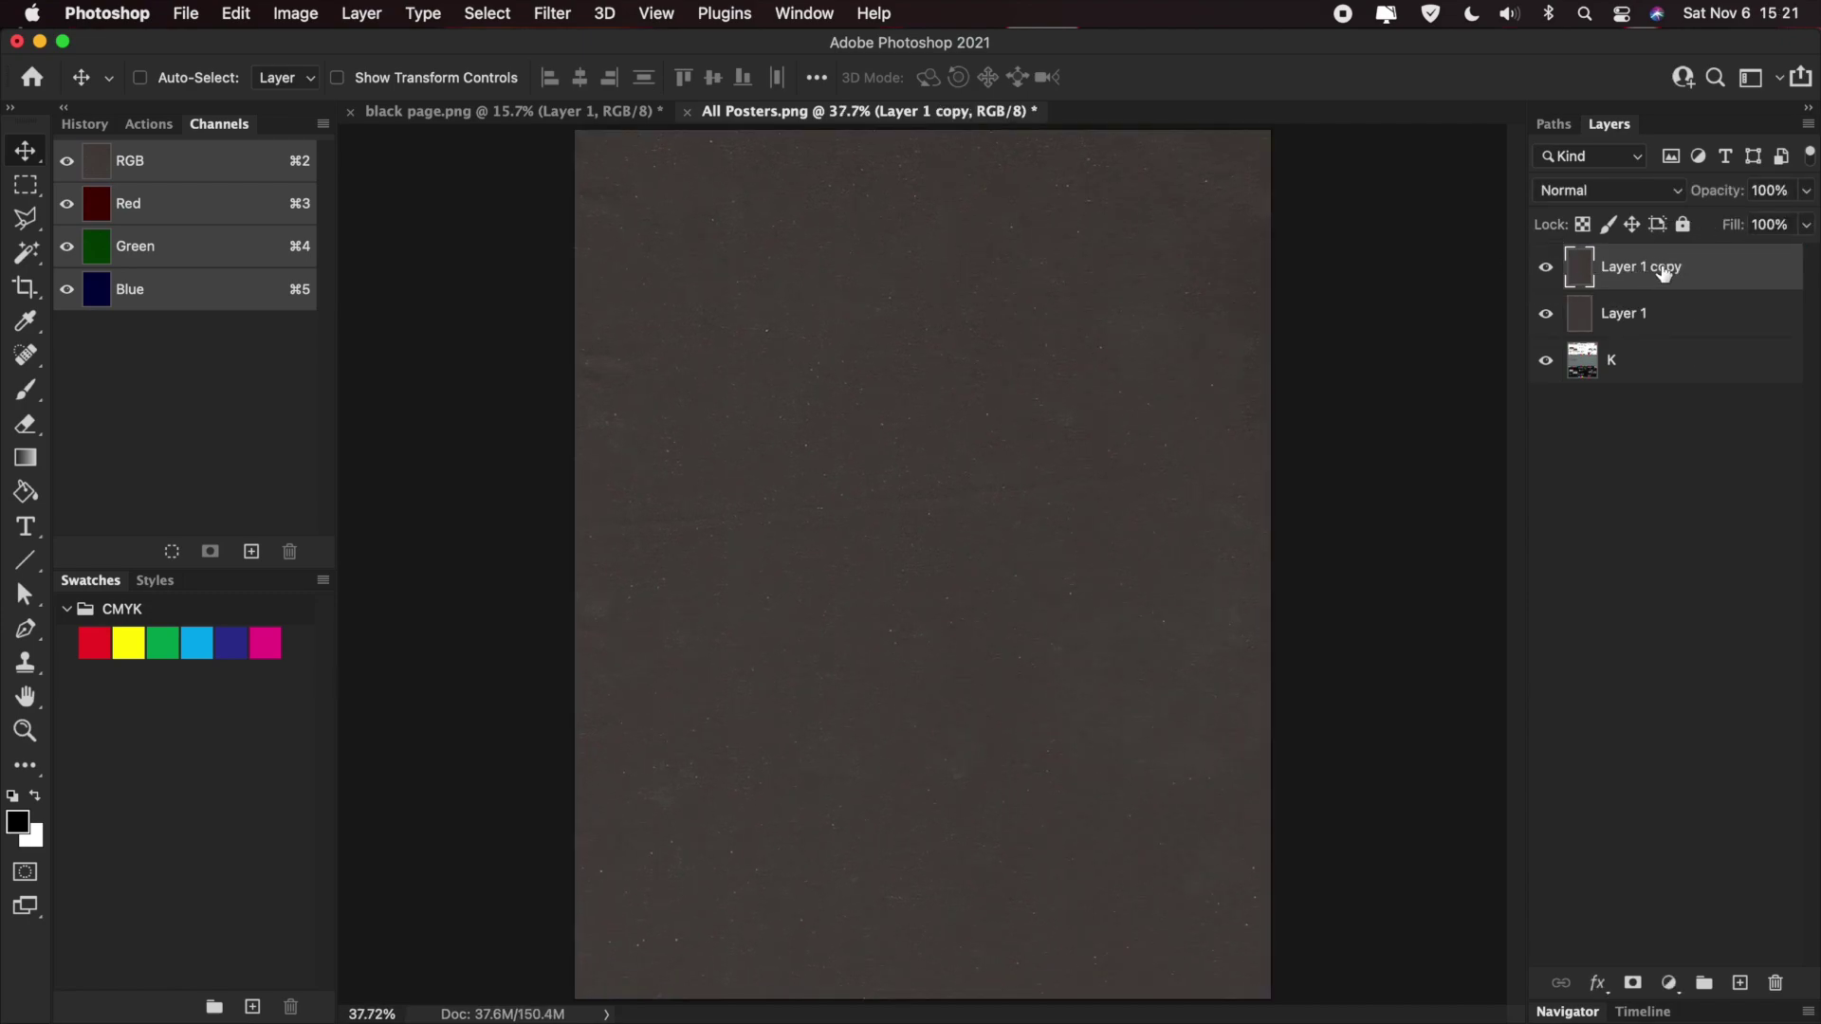
pyautogui.press('super+l')
pyautogui.moveTo(982, 474); pyautogui.dragTo(773, 475)
pyautogui.click(1101, 265)
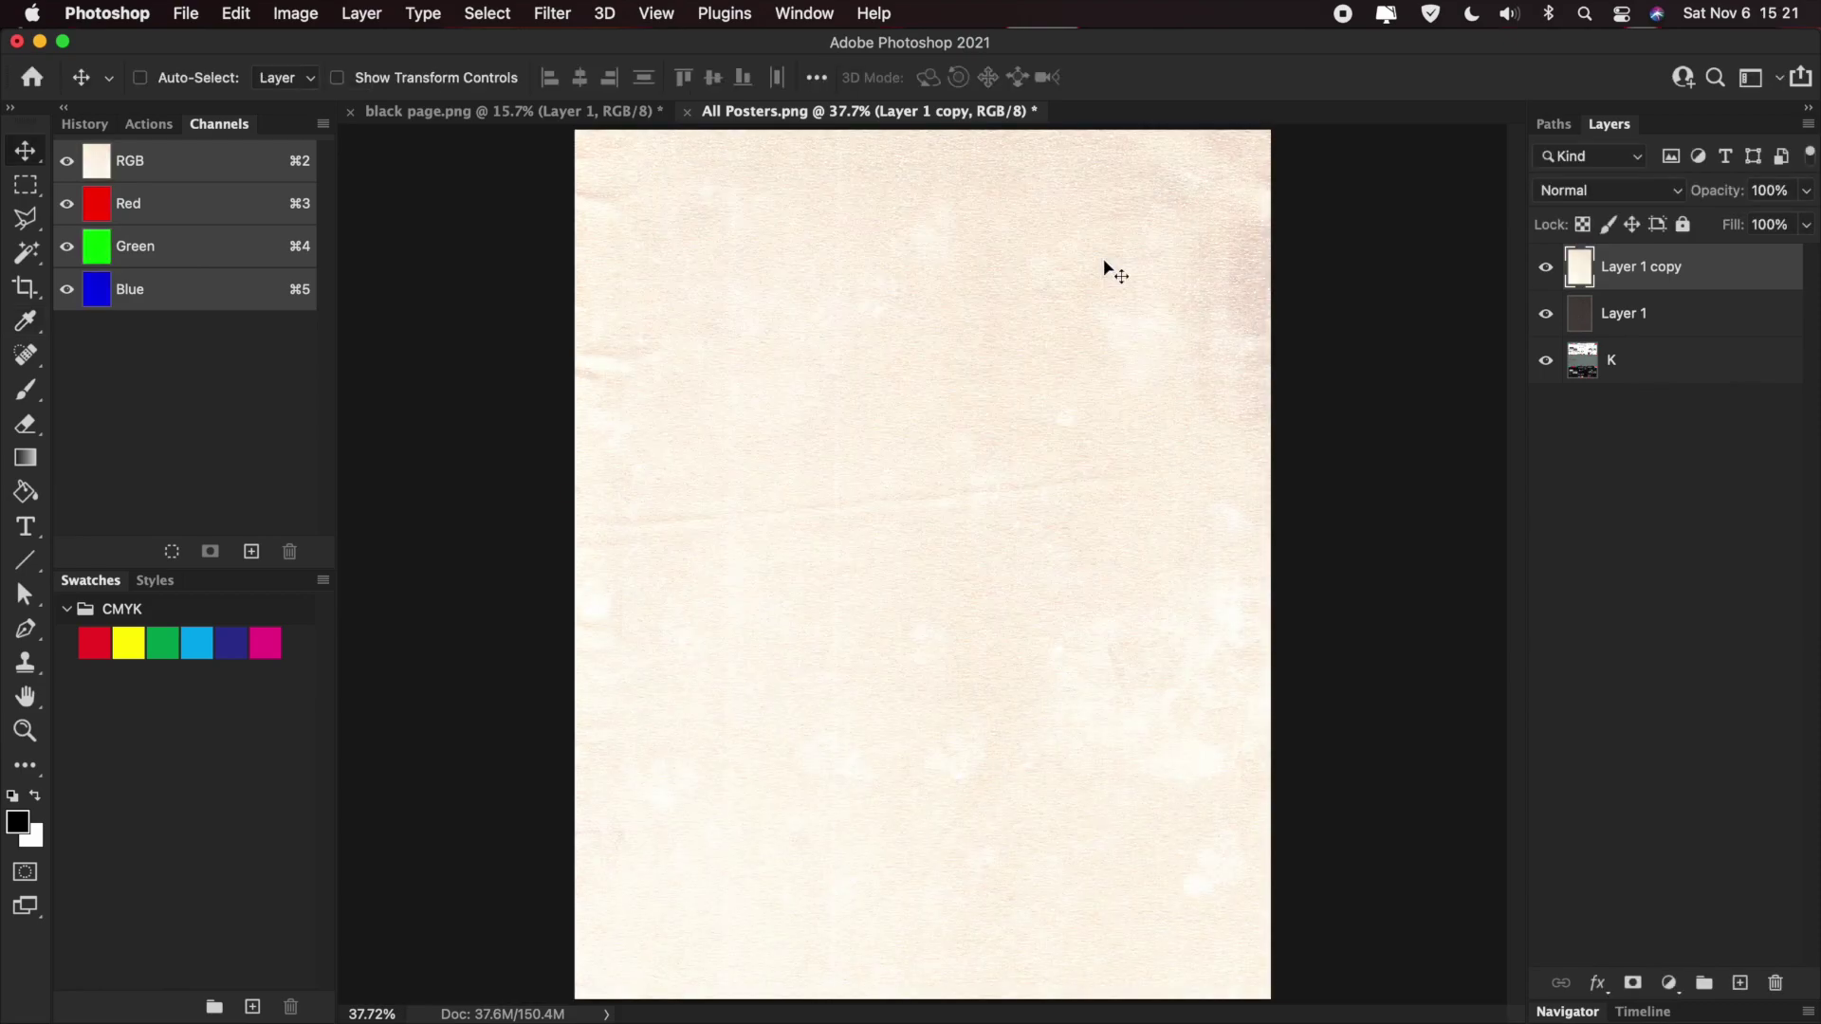
# - Try Lighten on the light paper copy, and set its blend mode to Multiply
pyautogui.click(1609, 189)
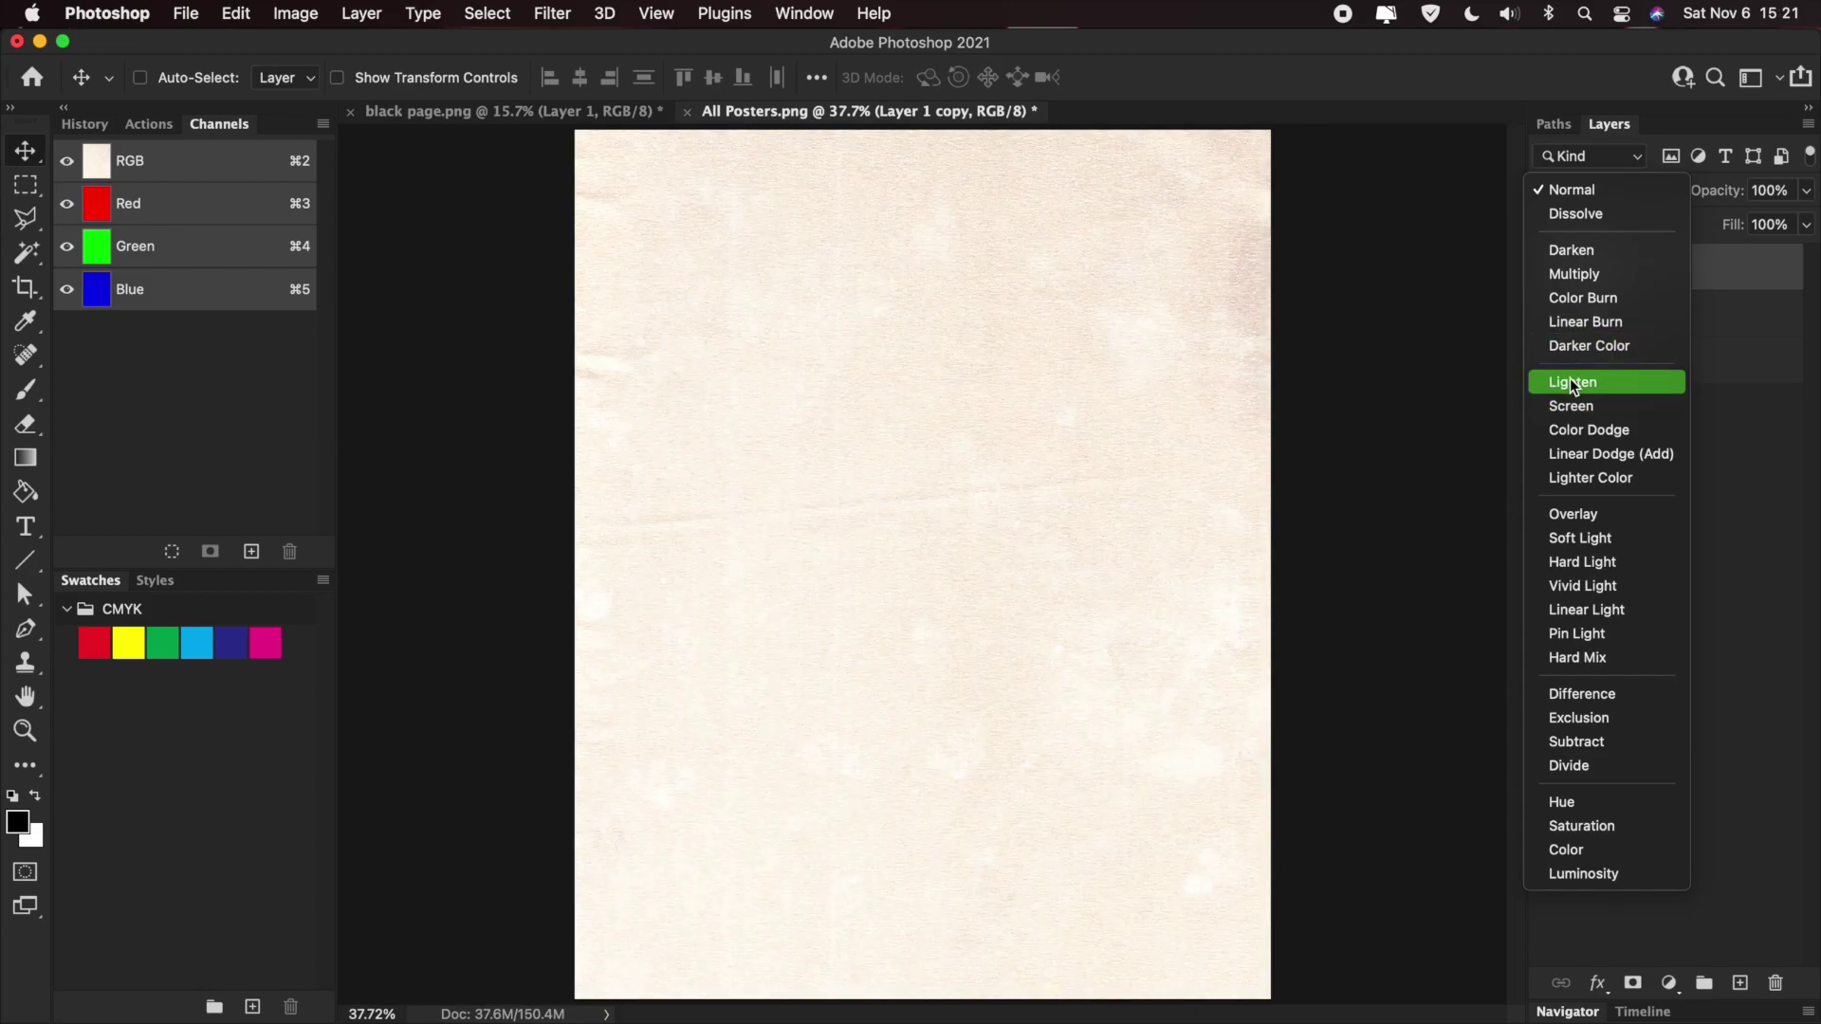
pyautogui.click(1569, 380)
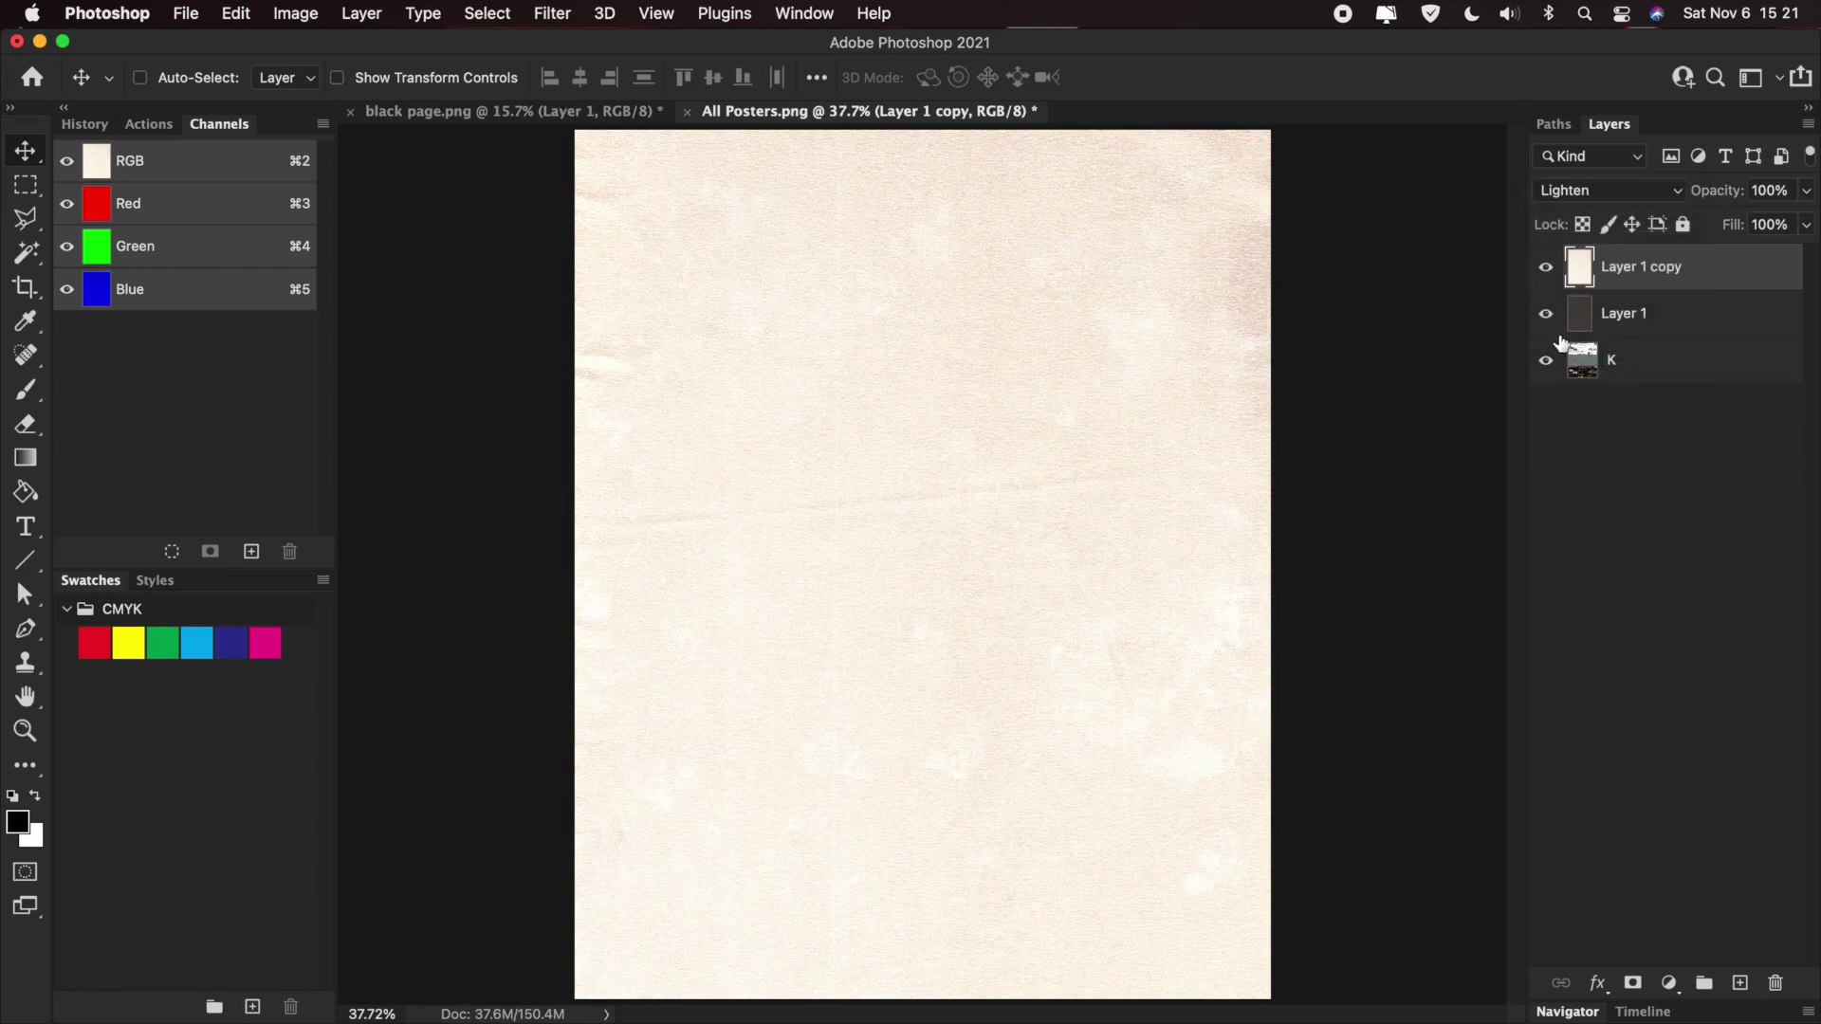
pyautogui.click(1601, 188)
pyautogui.scroll(2, 1601, 186)
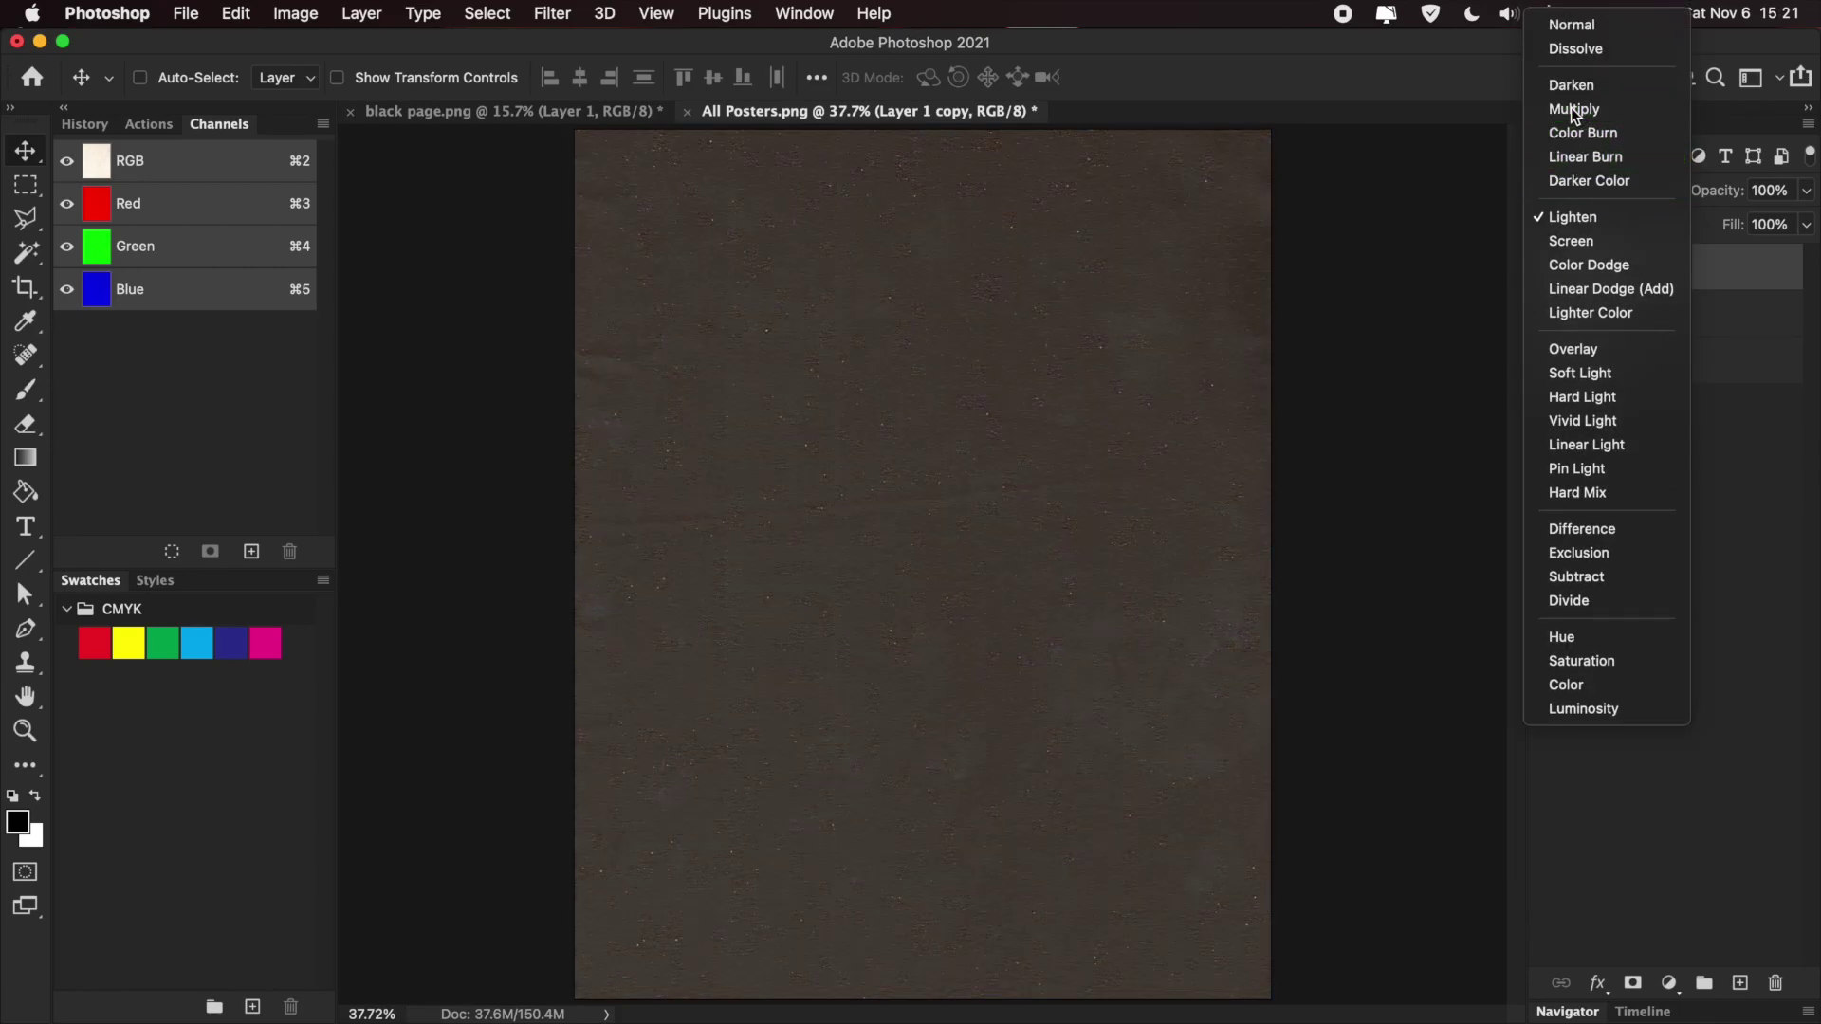
pyautogui.click(1572, 108)
# - Hide the light paper copy and darken Layer 1 with Levels, using a black input level of 67
pyautogui.click(1629, 320)
pyautogui.press('super+l')
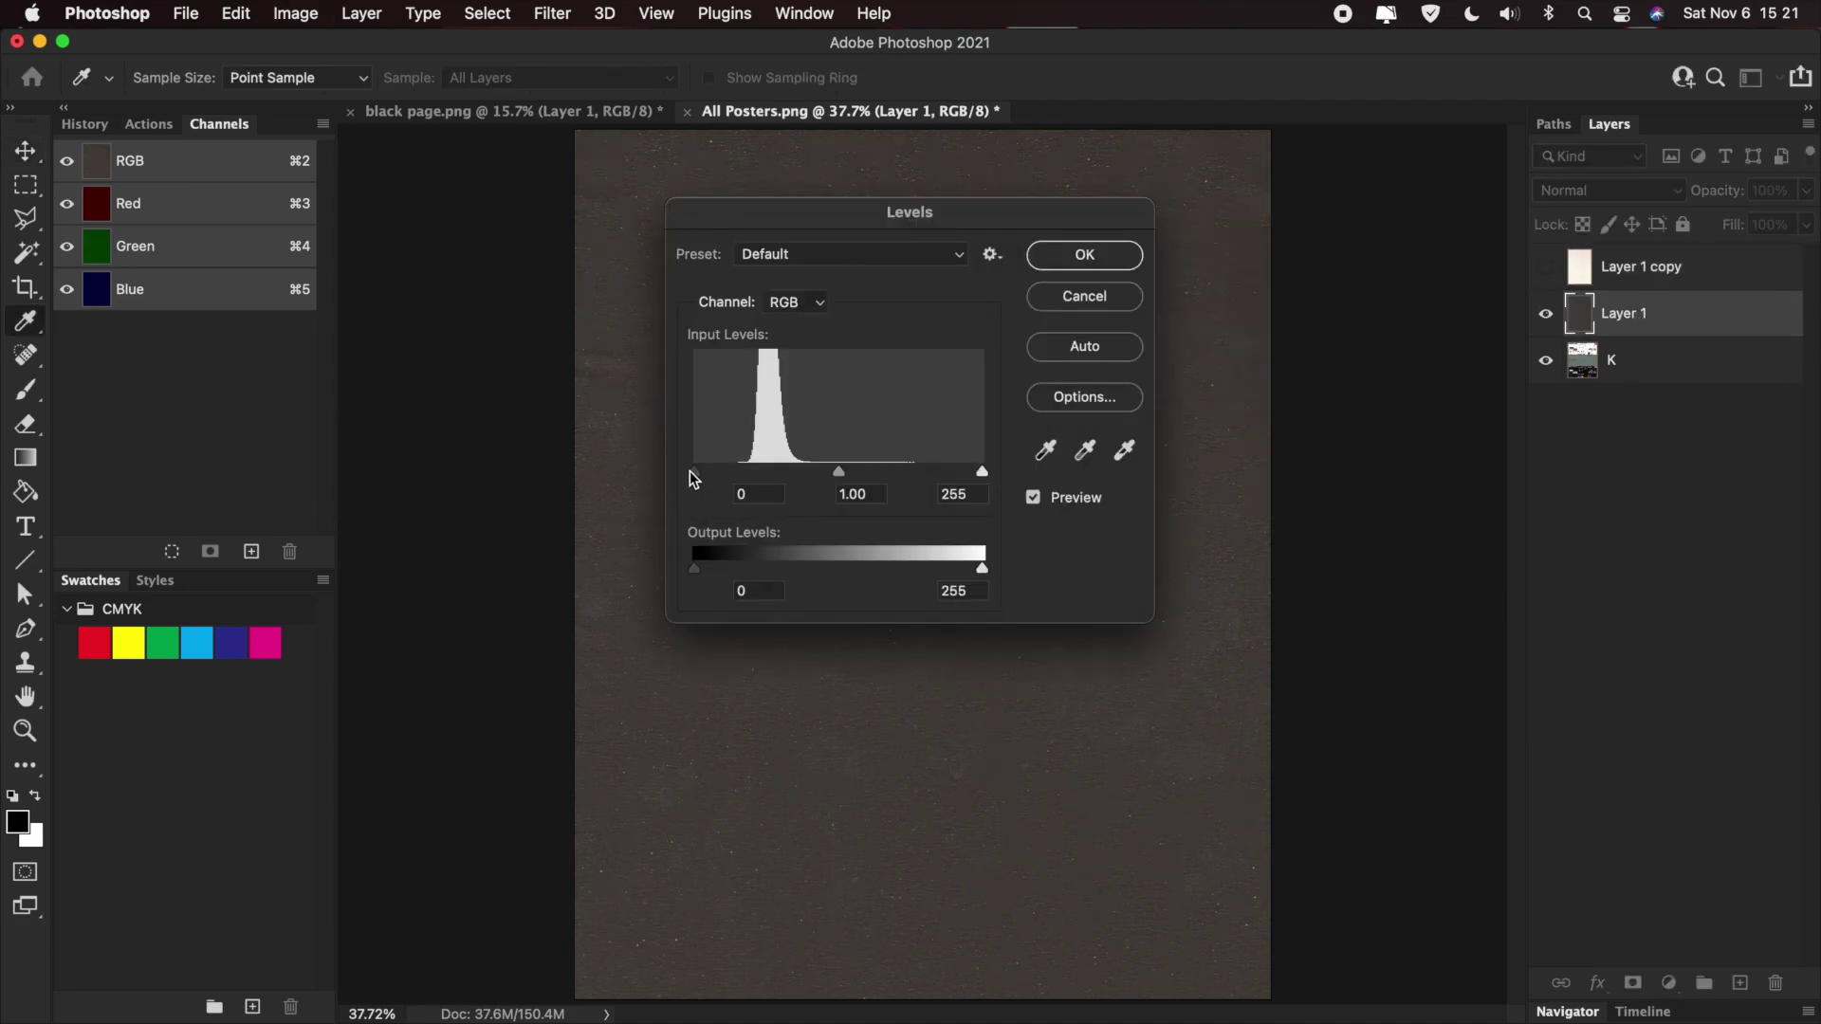
pyautogui.moveTo(693, 471); pyautogui.dragTo(771, 474)
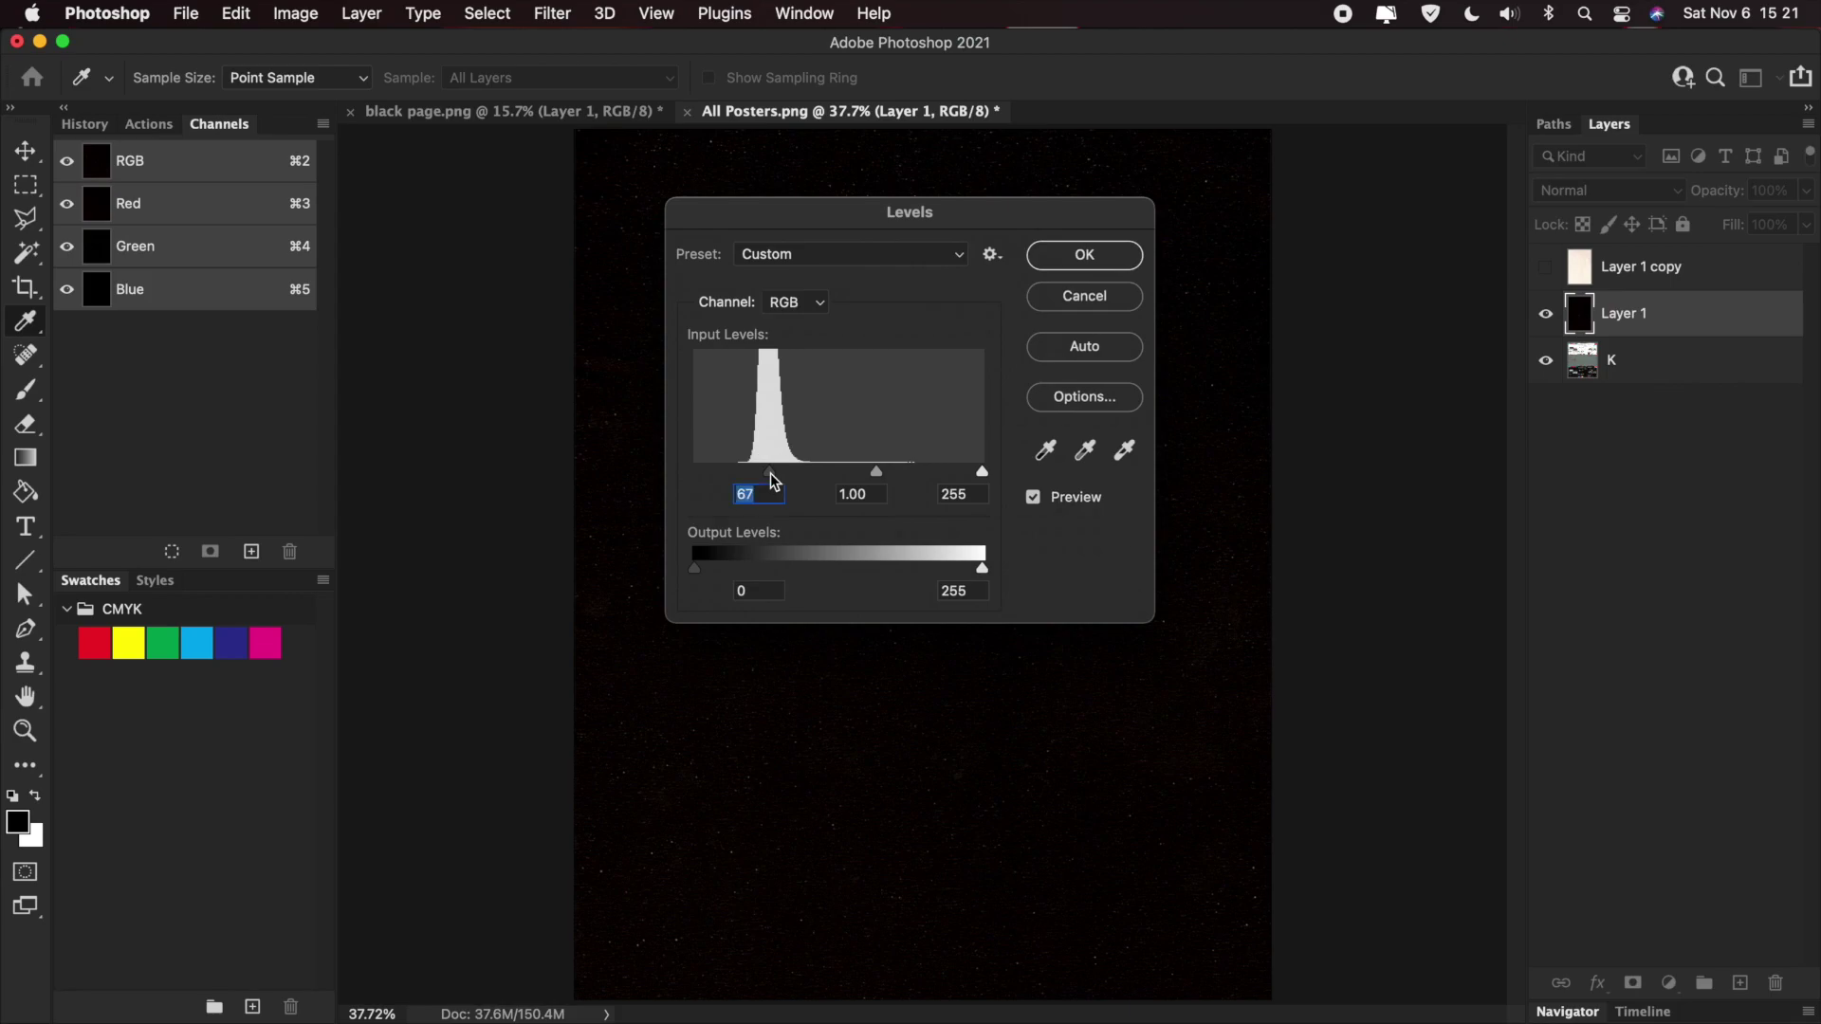
pyautogui.click(1084, 254)
# - Set Layer 1's blend mode to Screen over the posters and show the light paper copy again
pyautogui.click(1593, 190)
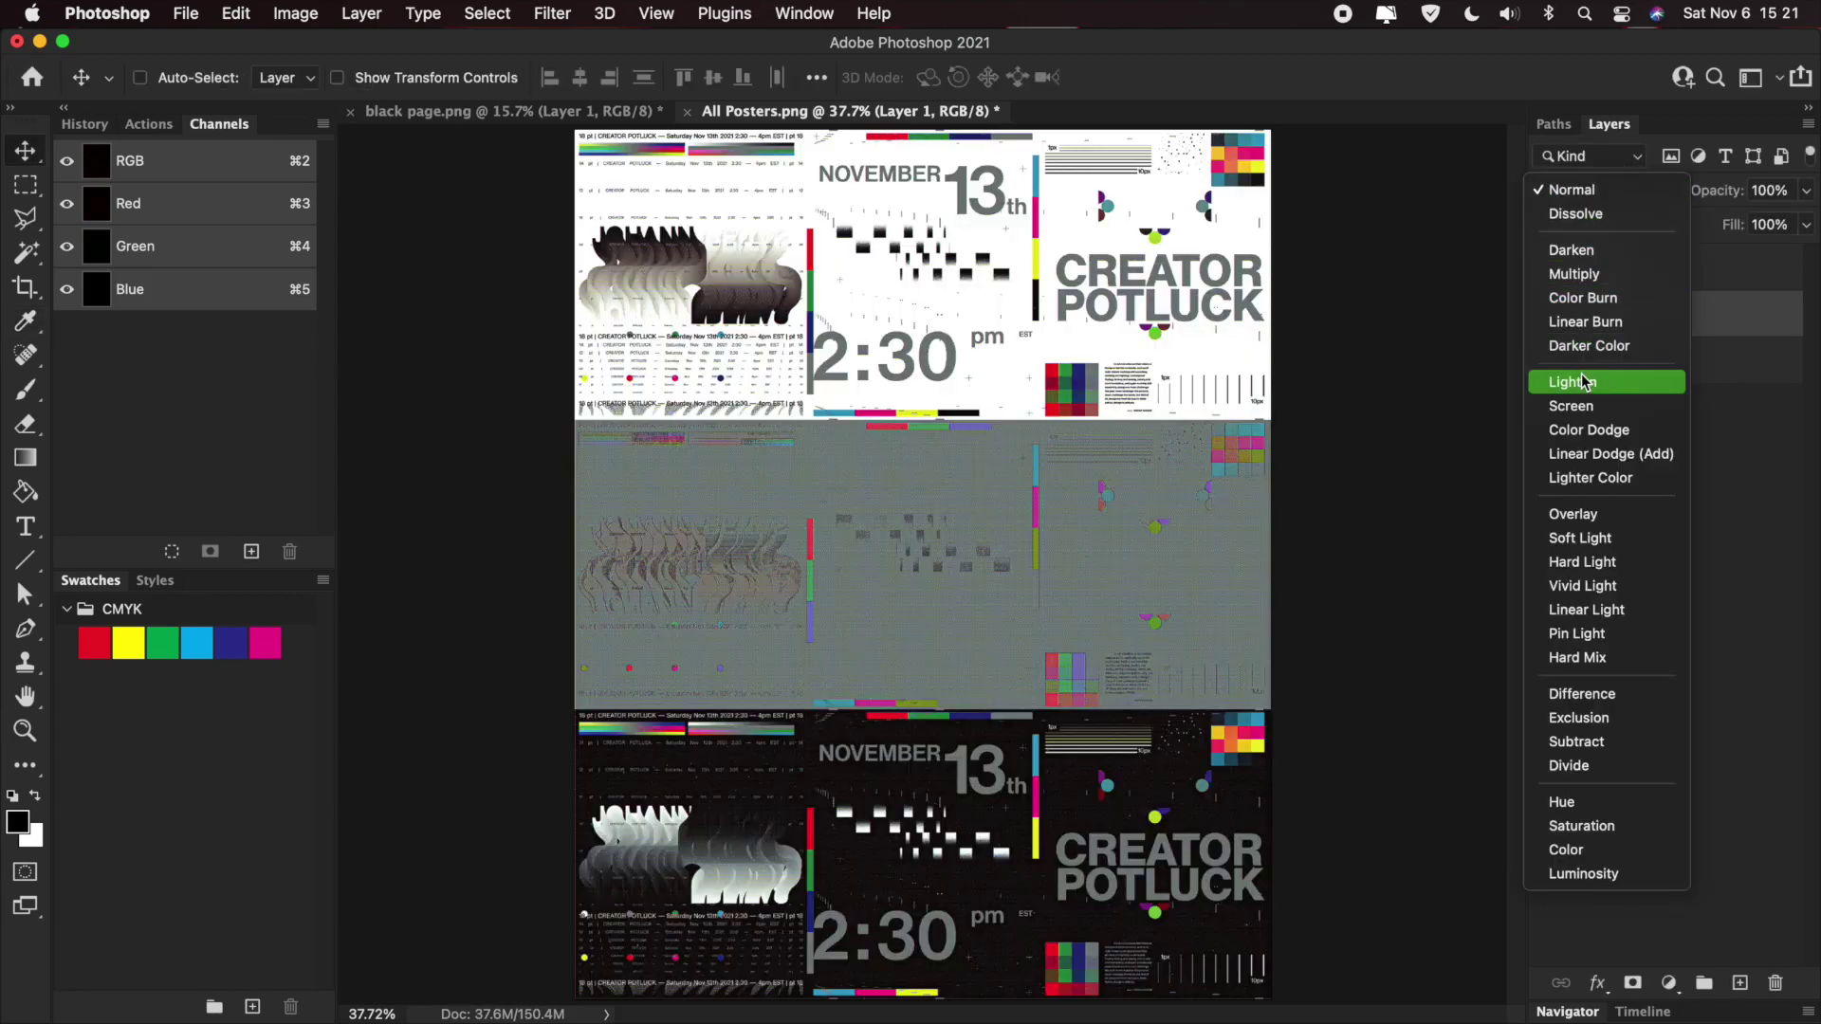
pyautogui.press('Down')
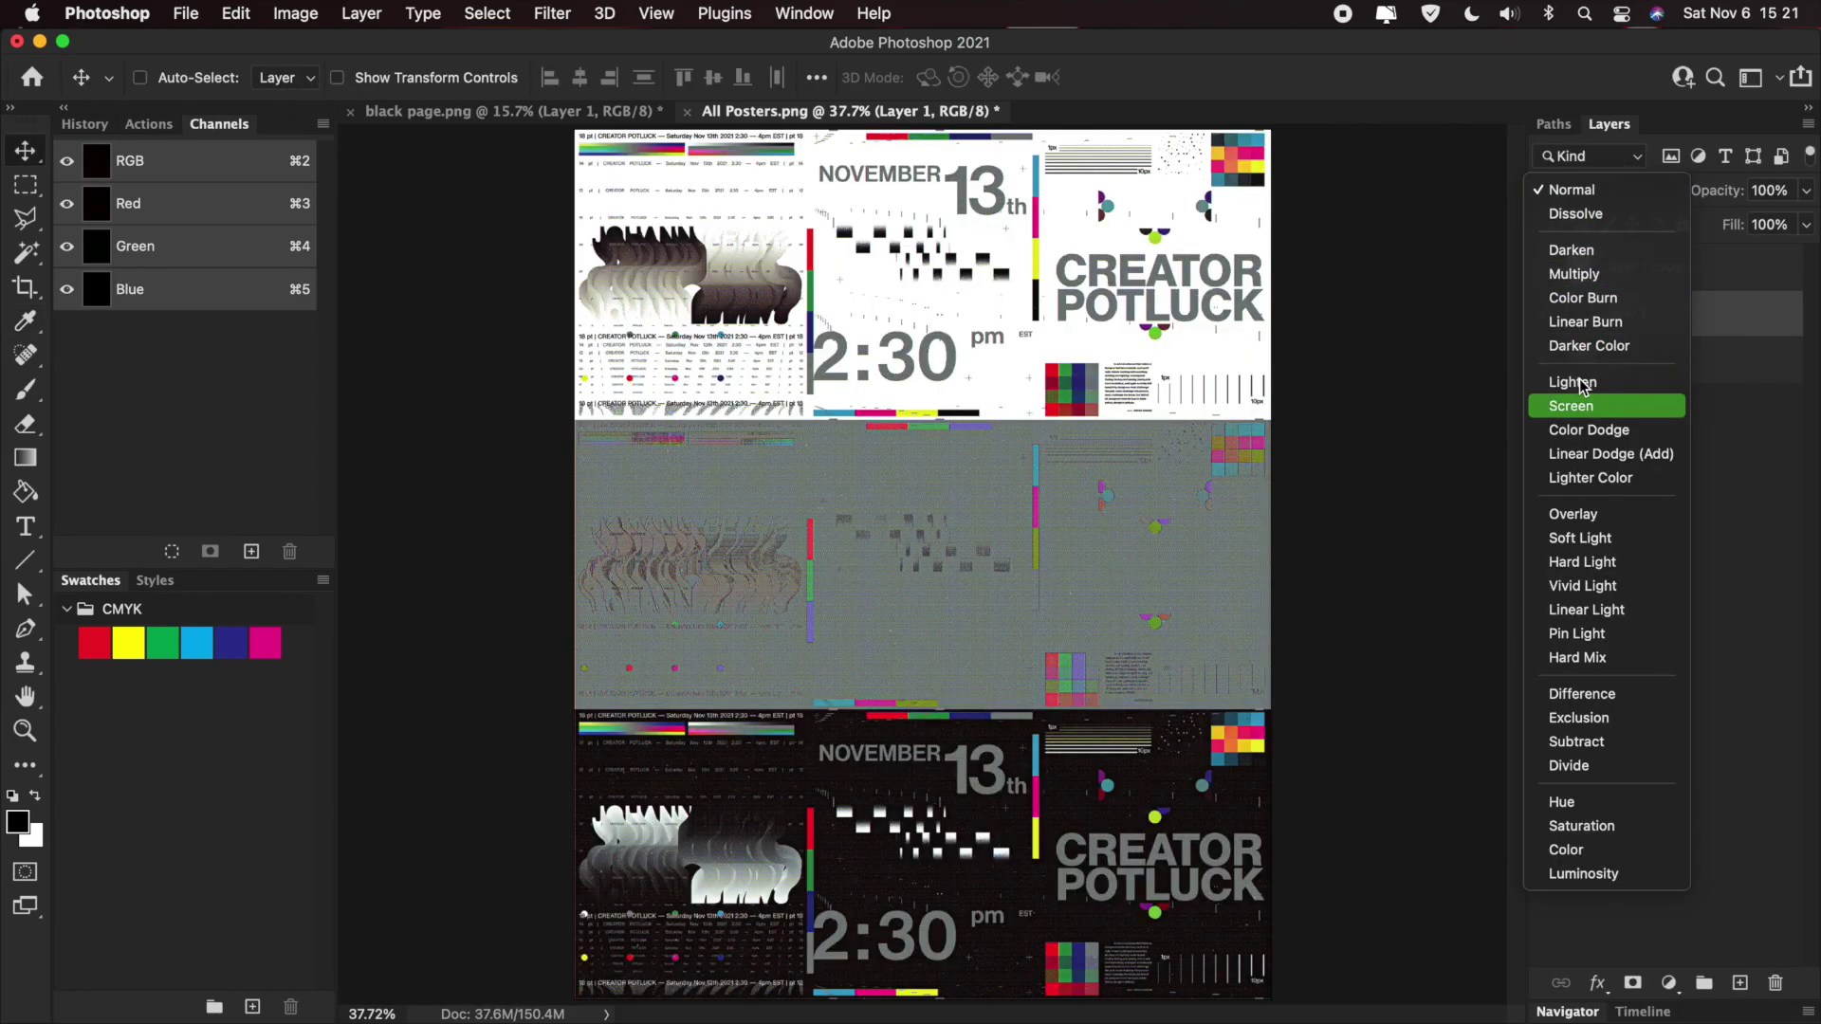
pyautogui.press('Return')
pyautogui.scroll(5, 834, 482)
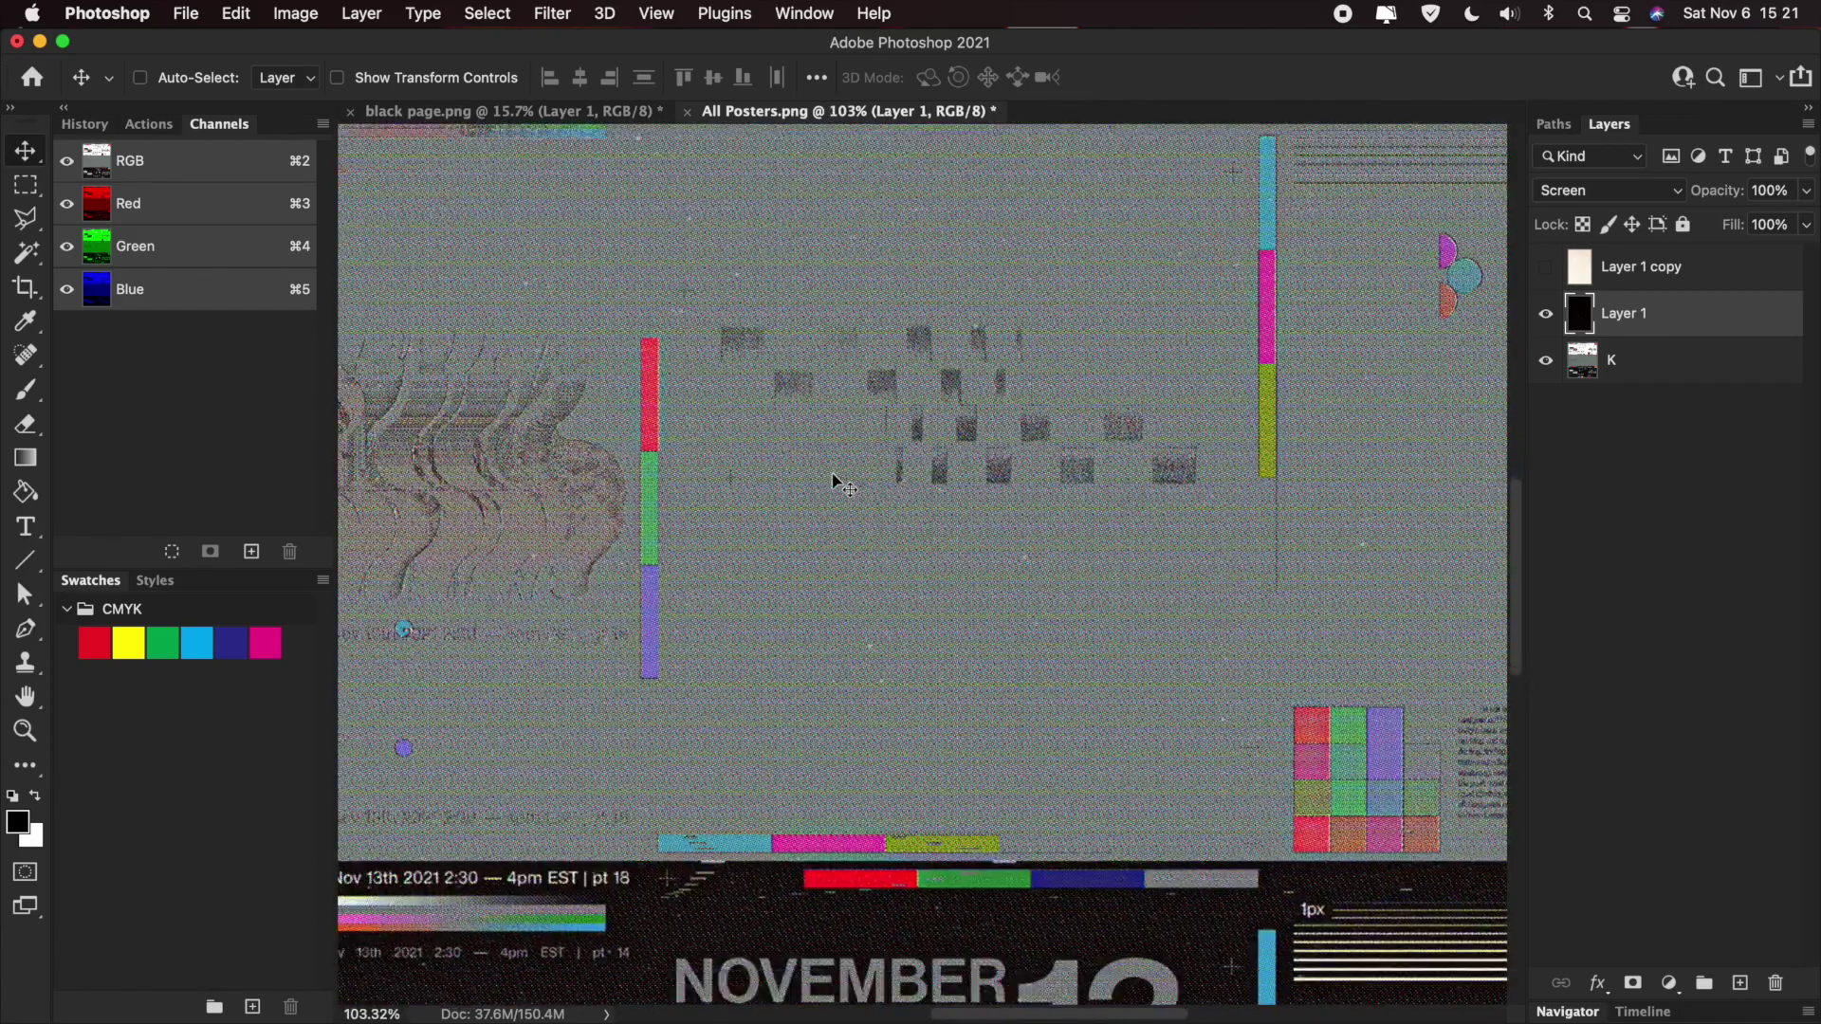
pyautogui.scroll(-10, 835, 481)
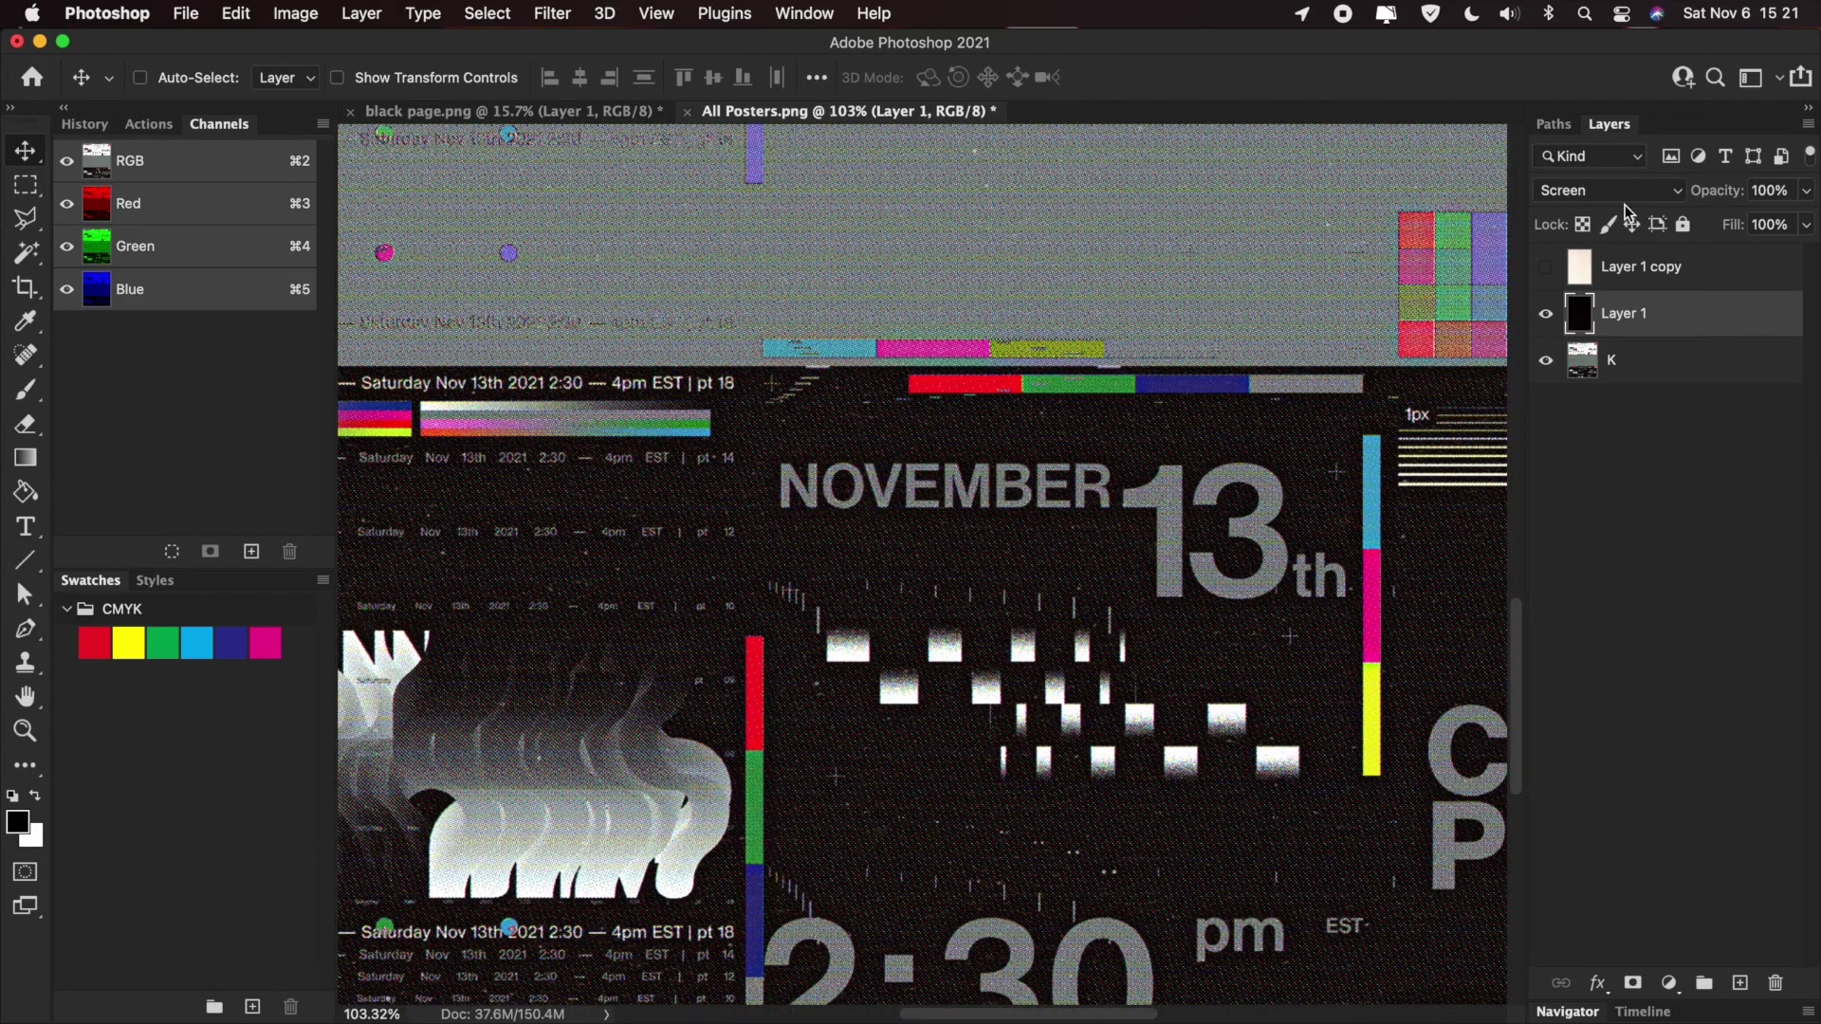
pyautogui.click(1577, 267)
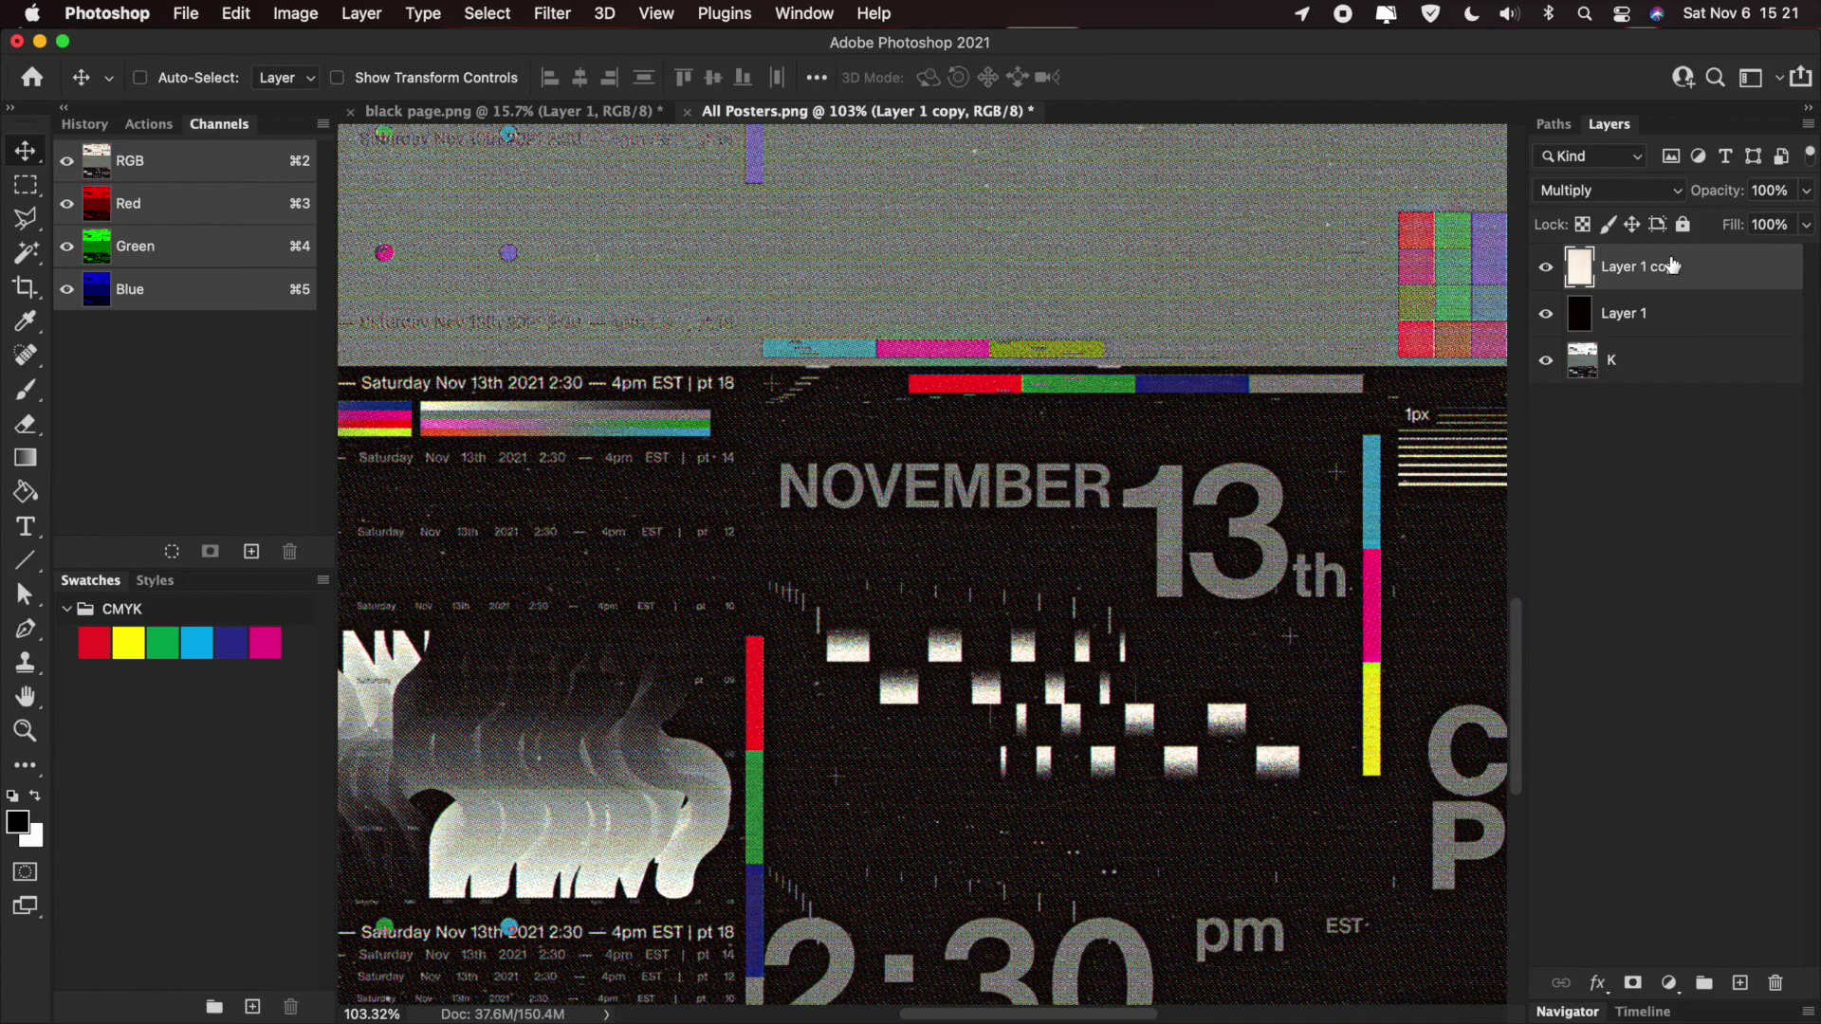
# - Set the light paper copy's blend mode to Linear Burn over the posters
pyautogui.click(1608, 190)
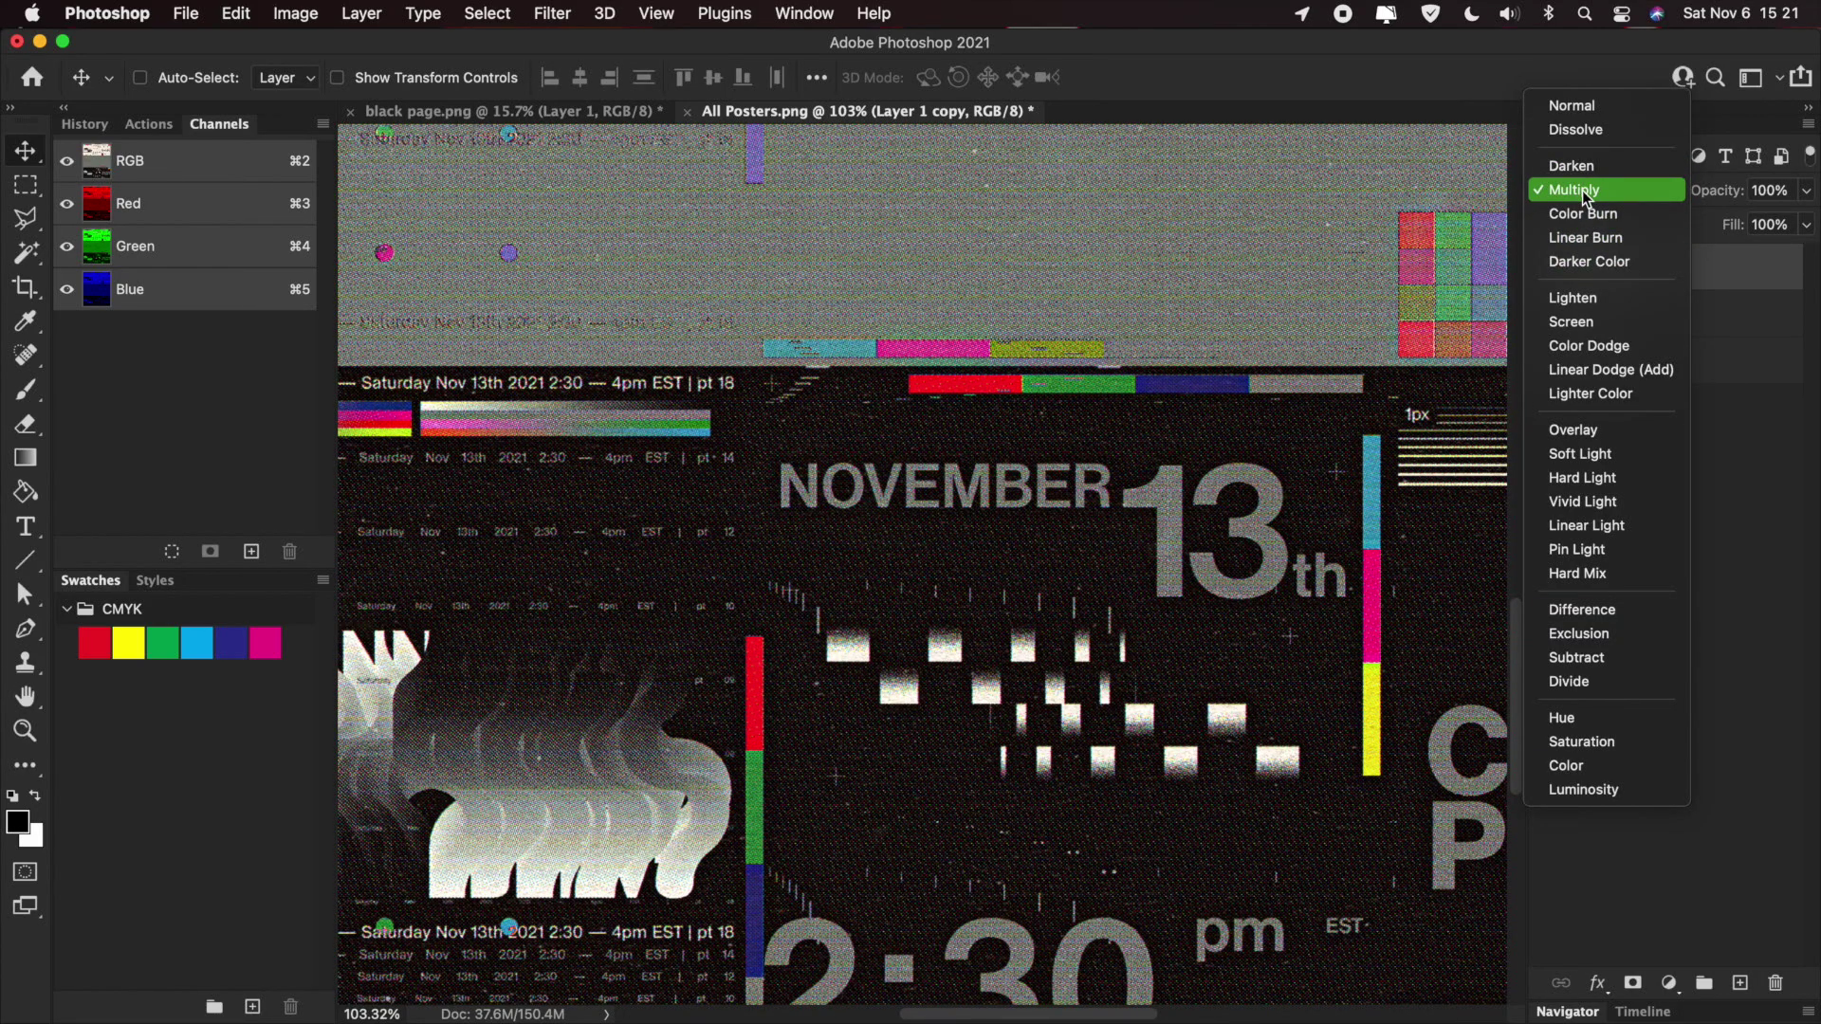
pyautogui.click(1574, 190)
pyautogui.scroll(-15, 996, 389)
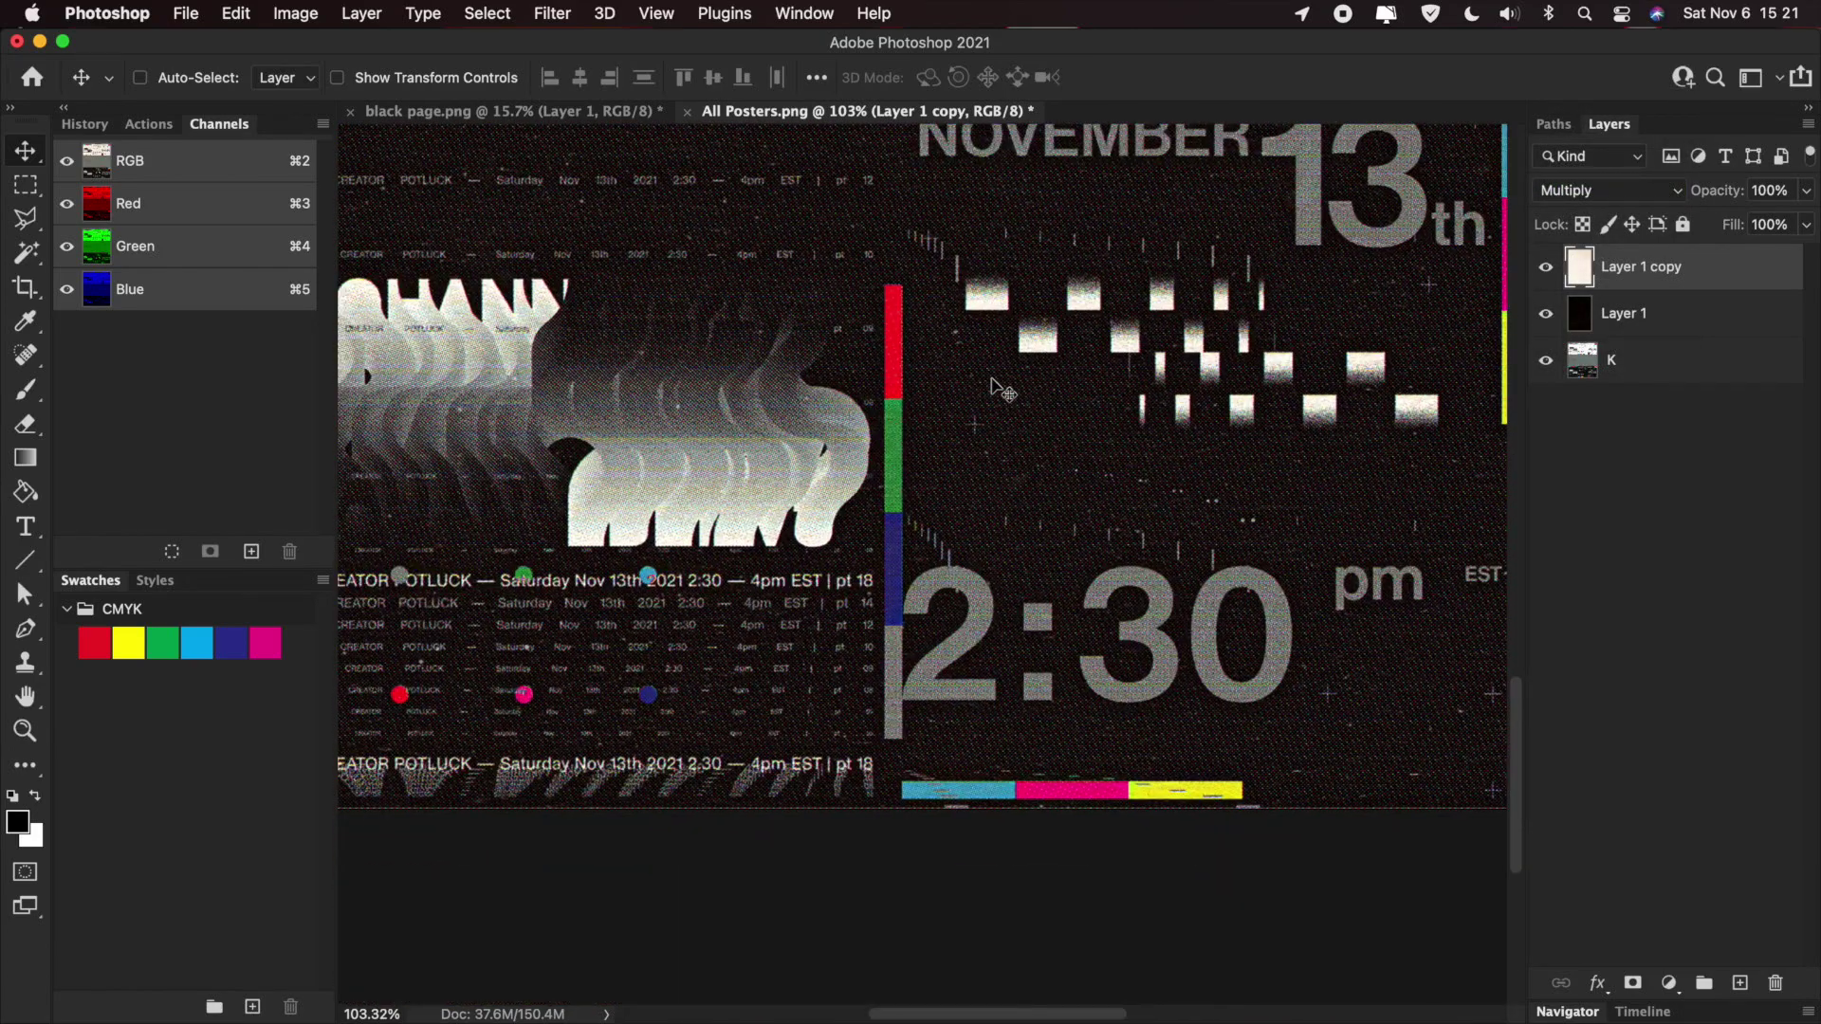
pyautogui.scroll(5, 996, 389)
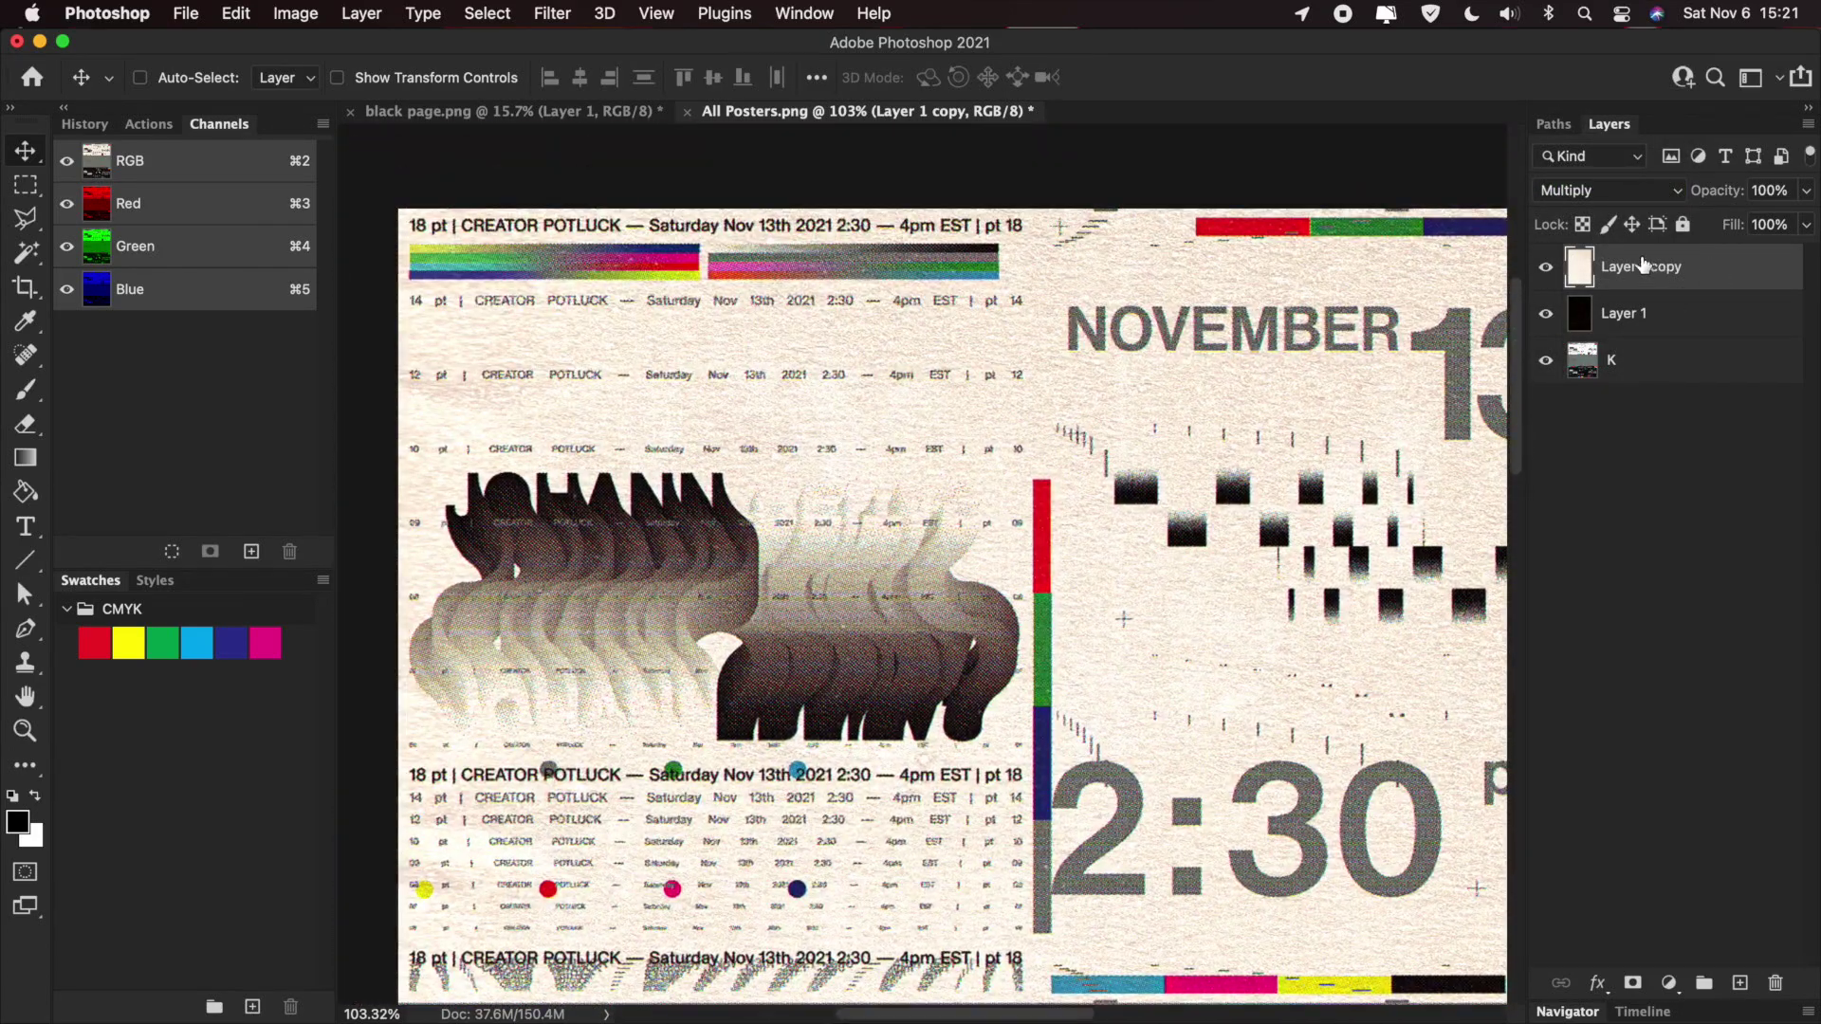
pyautogui.click(1608, 192)
pyautogui.press('Down')
pyautogui.press('Down')
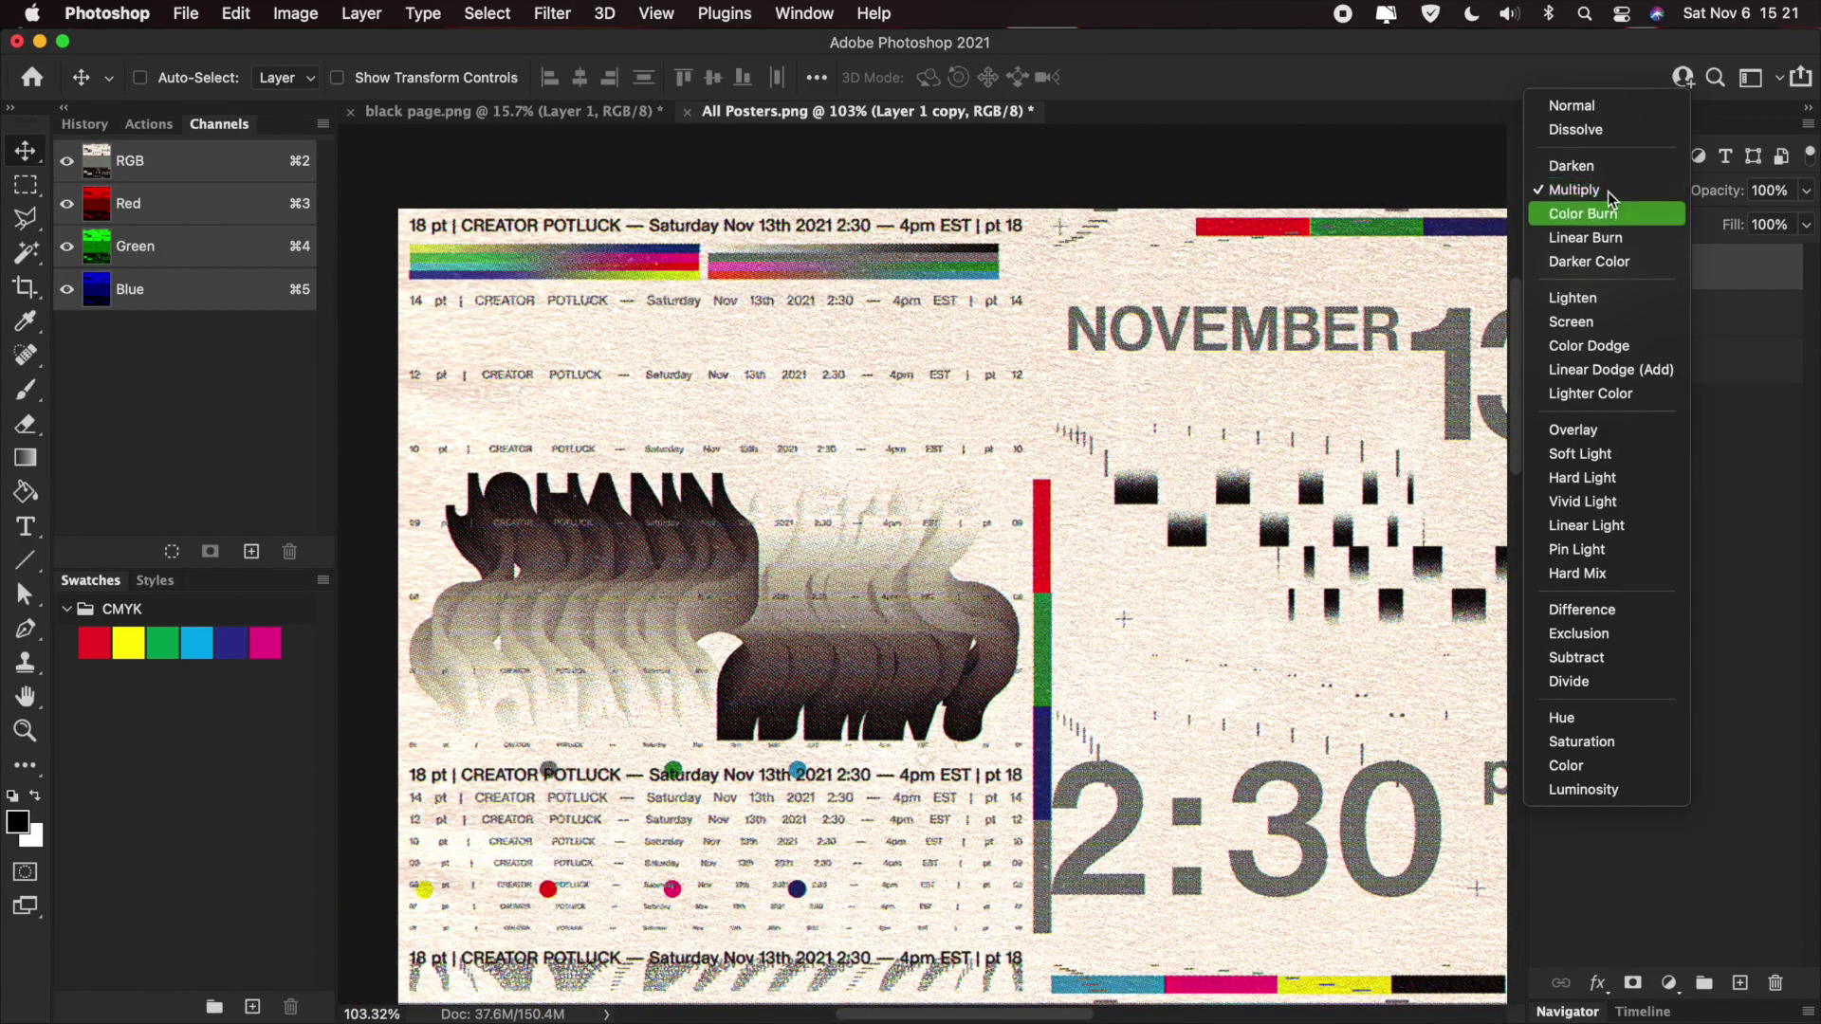
pyautogui.press('Up')
pyautogui.press('Down')
pyautogui.press('Down')
pyautogui.press('Down')
pyautogui.press('Up')
pyautogui.press('Up')
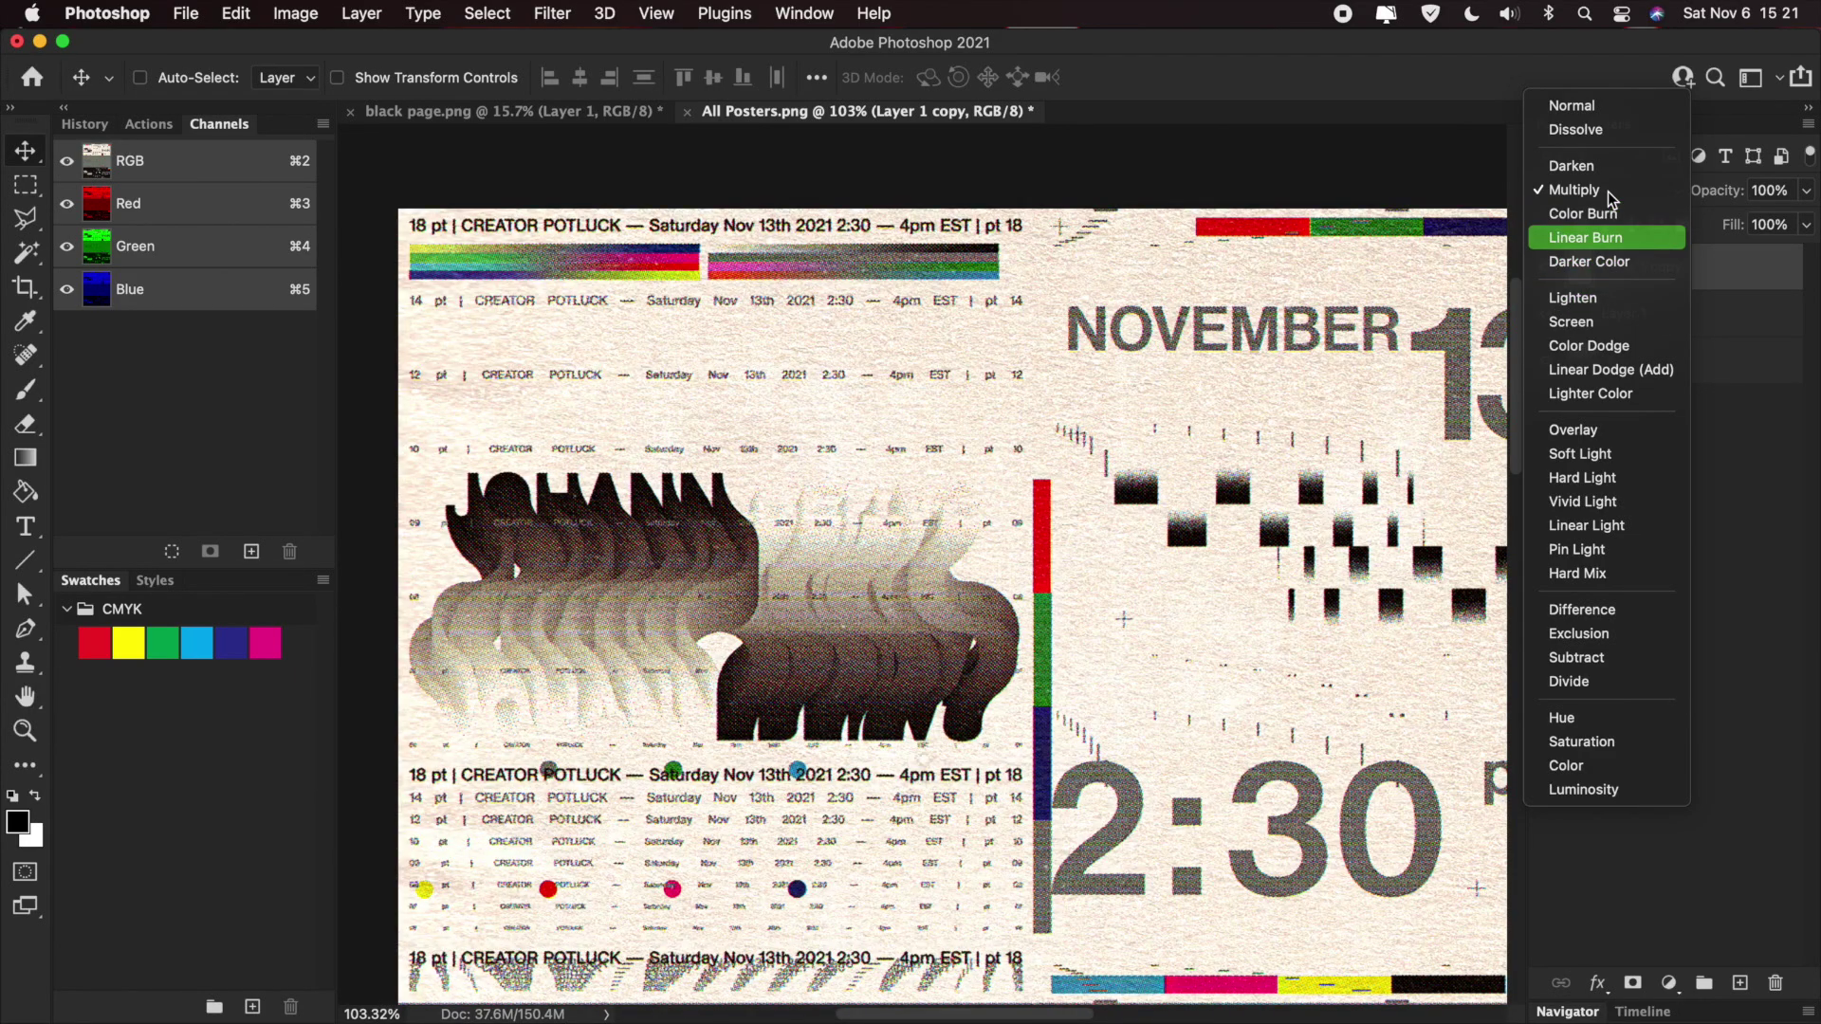
pyautogui.click(1606, 235)
# - Brighten the light paper copy with Levels, raising the midtone input level to 3.72
pyautogui.press('super+l')
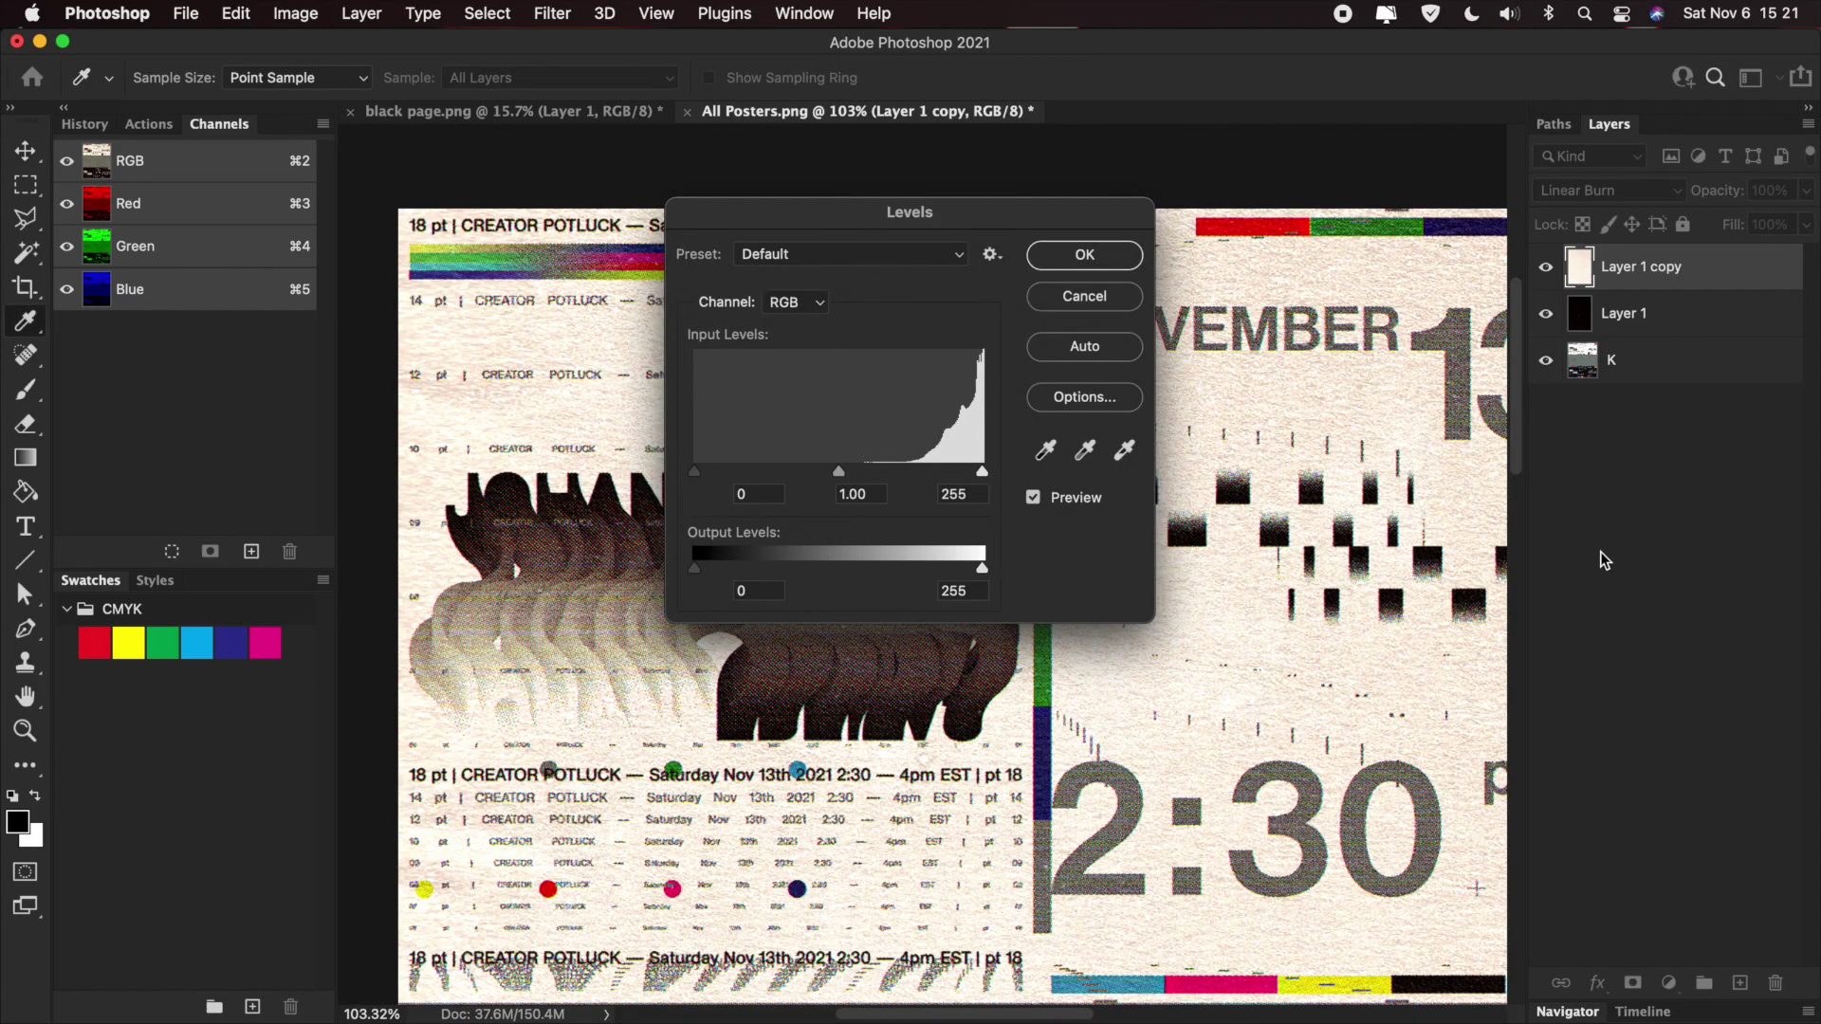
pyautogui.click(694, 472)
pyautogui.moveTo(839, 471); pyautogui.dragTo(718, 477)
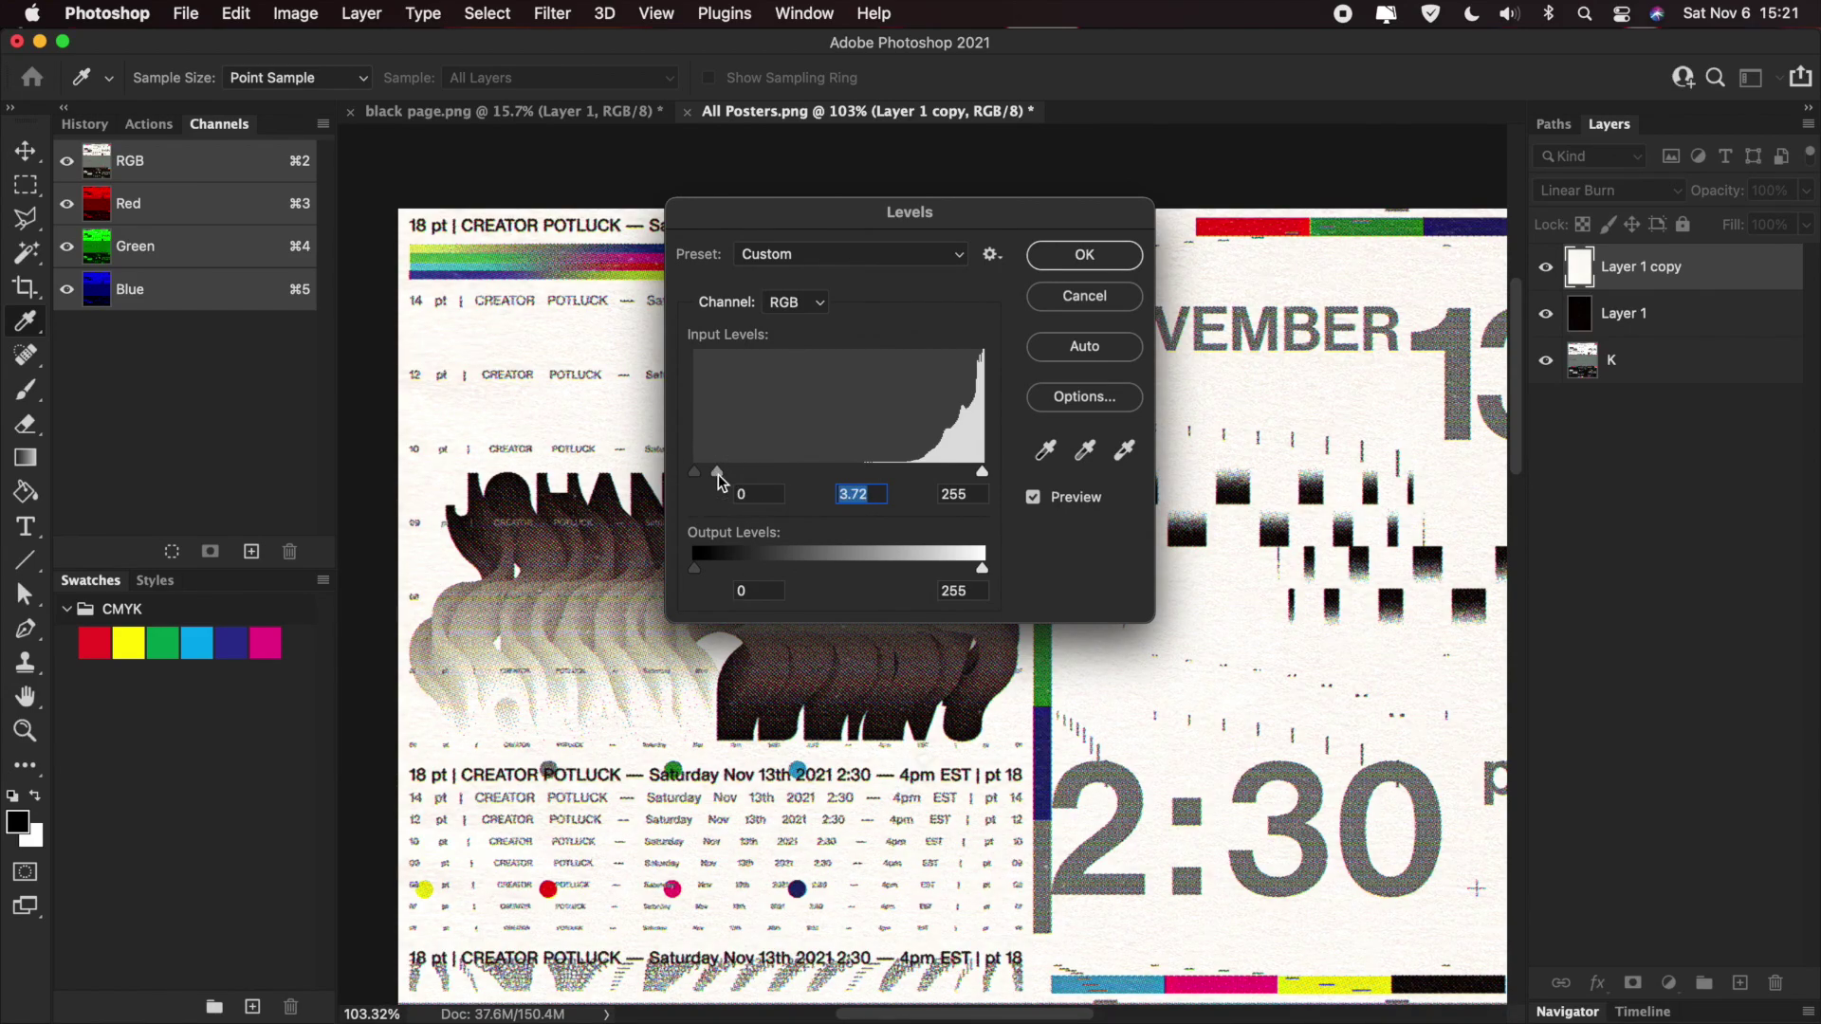
pyautogui.click(1084, 254)
pyautogui.press('v')
pyautogui.scroll(-2, 1240, 417)
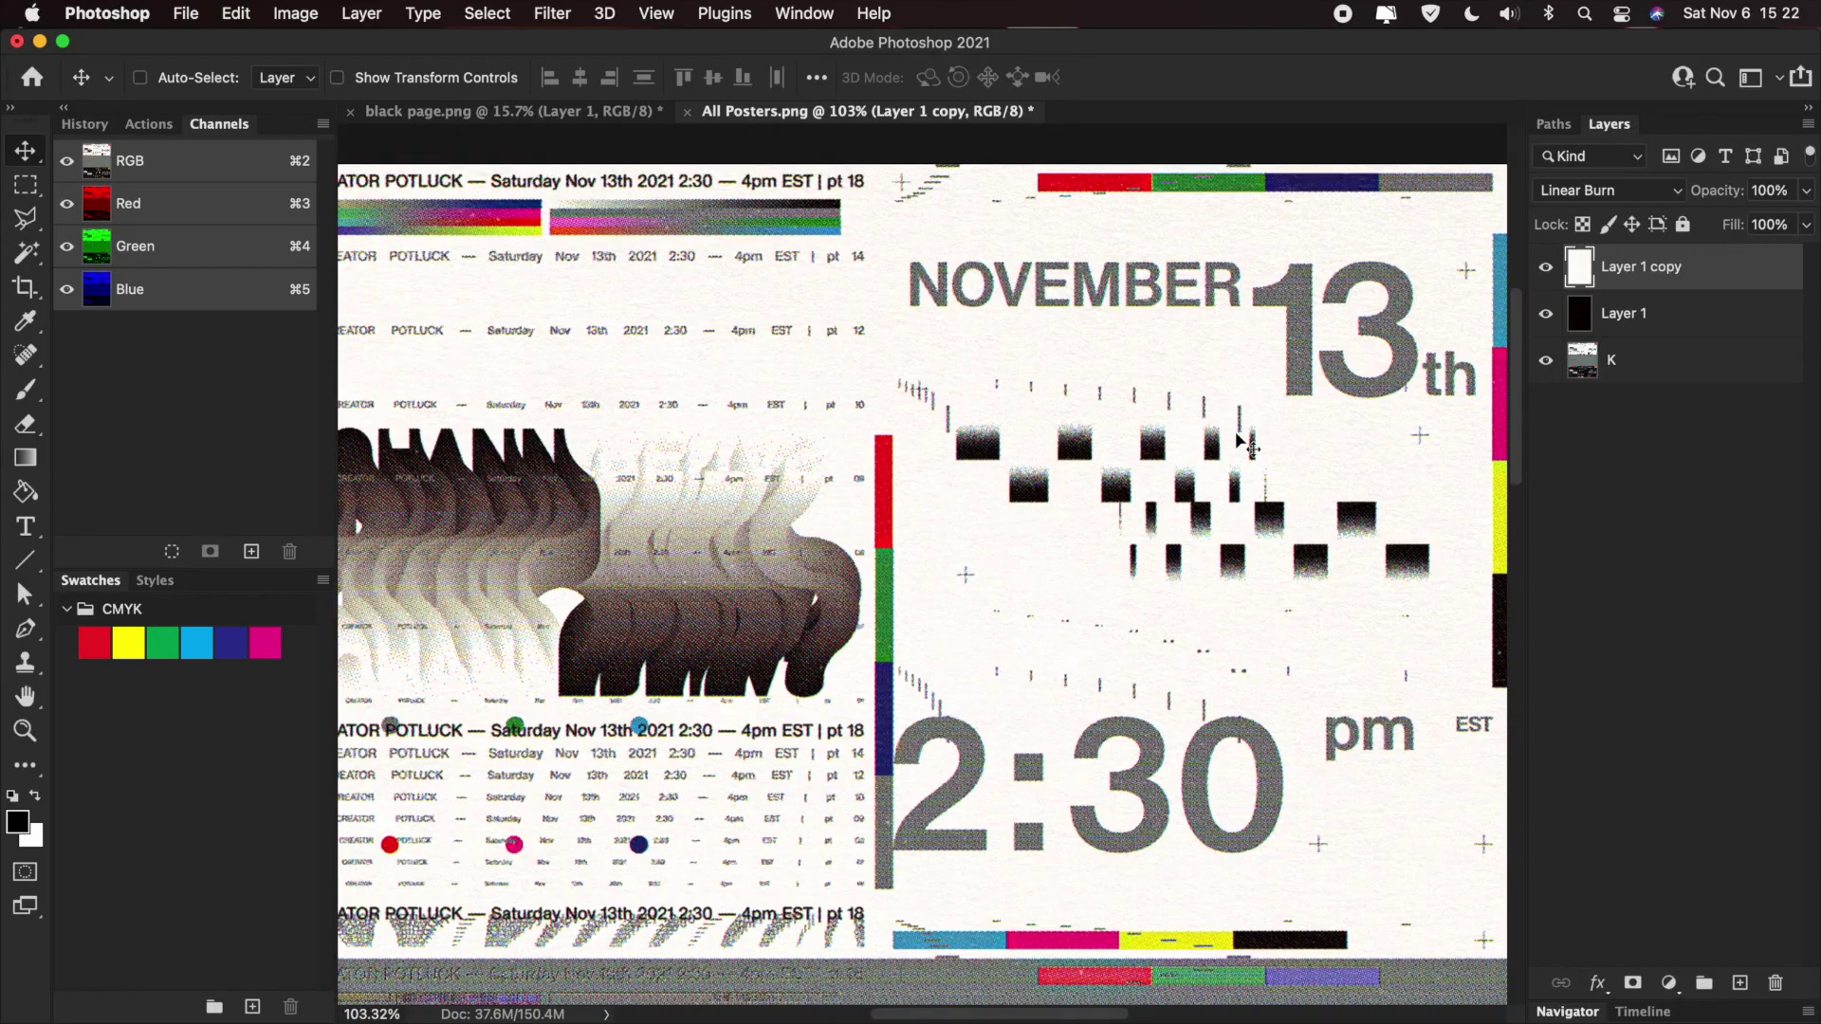
# - Hide the light paper copy to examine the posters with only Layer 1 over them, and show it again
pyautogui.click(1546, 267)
pyautogui.click(1654, 313)
pyautogui.scroll(-10, 1026, 623)
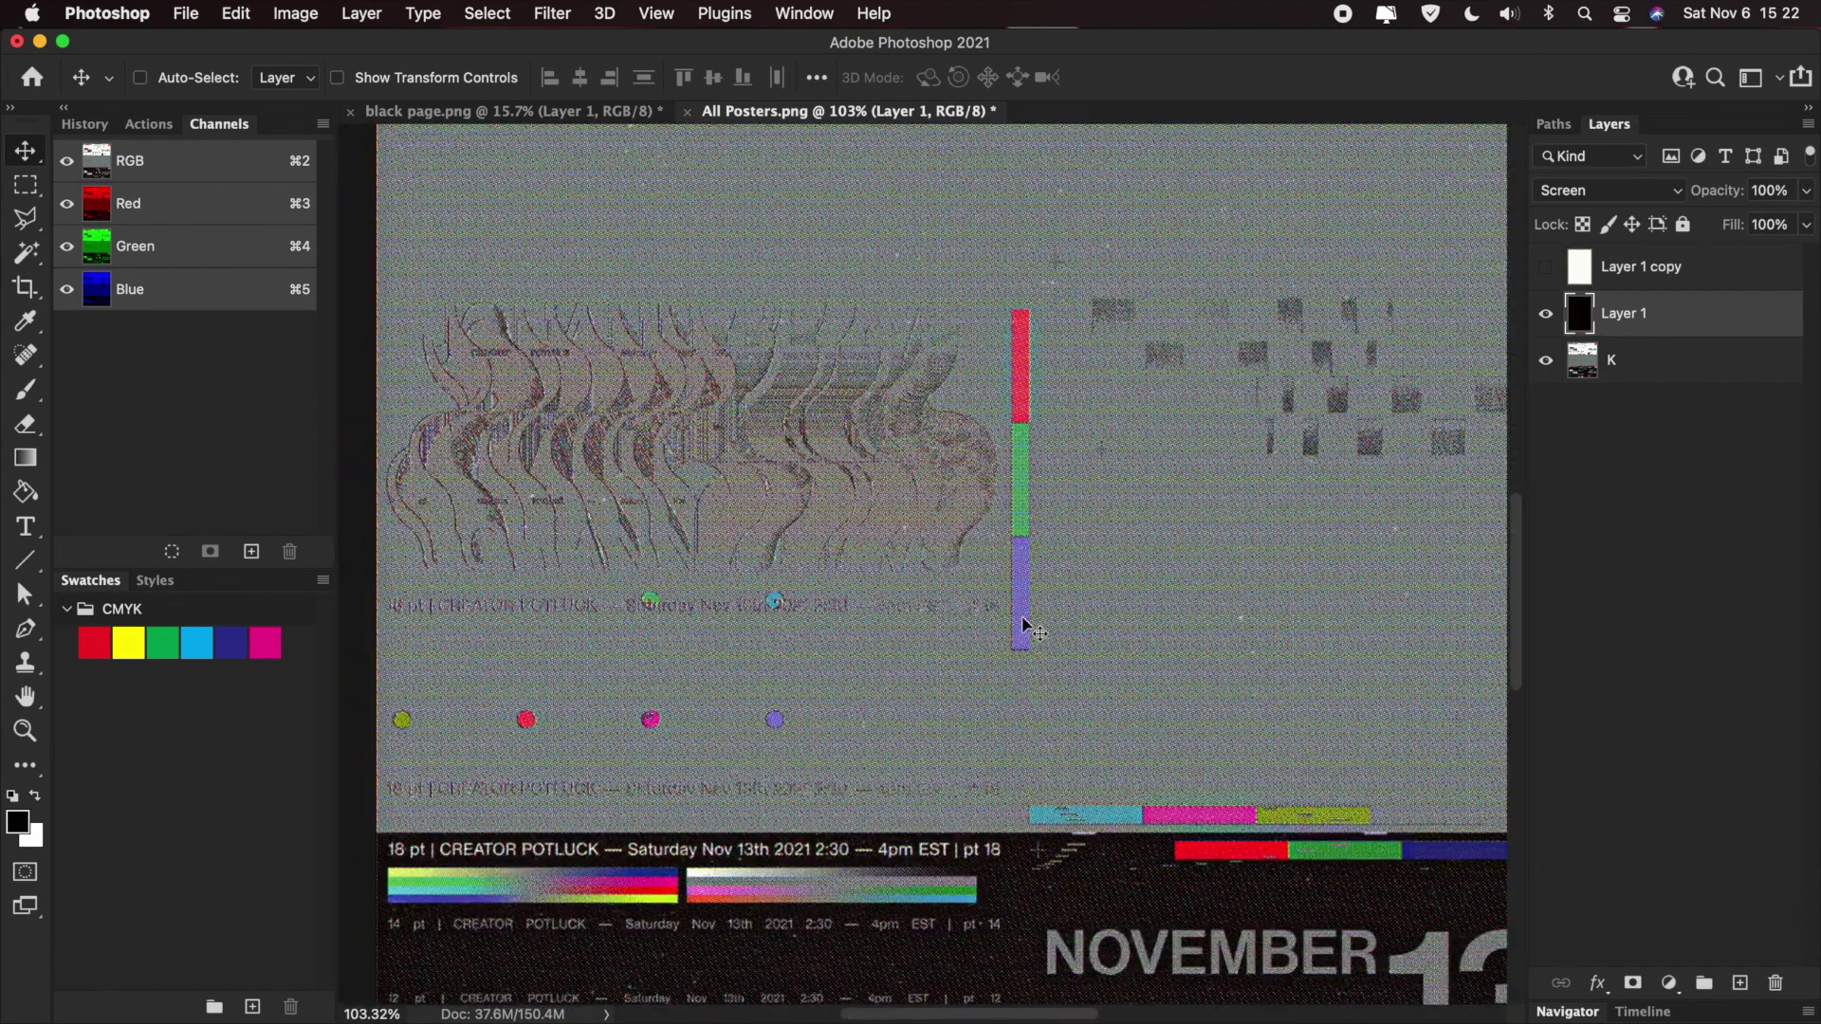
pyautogui.scroll(10, 1026, 626)
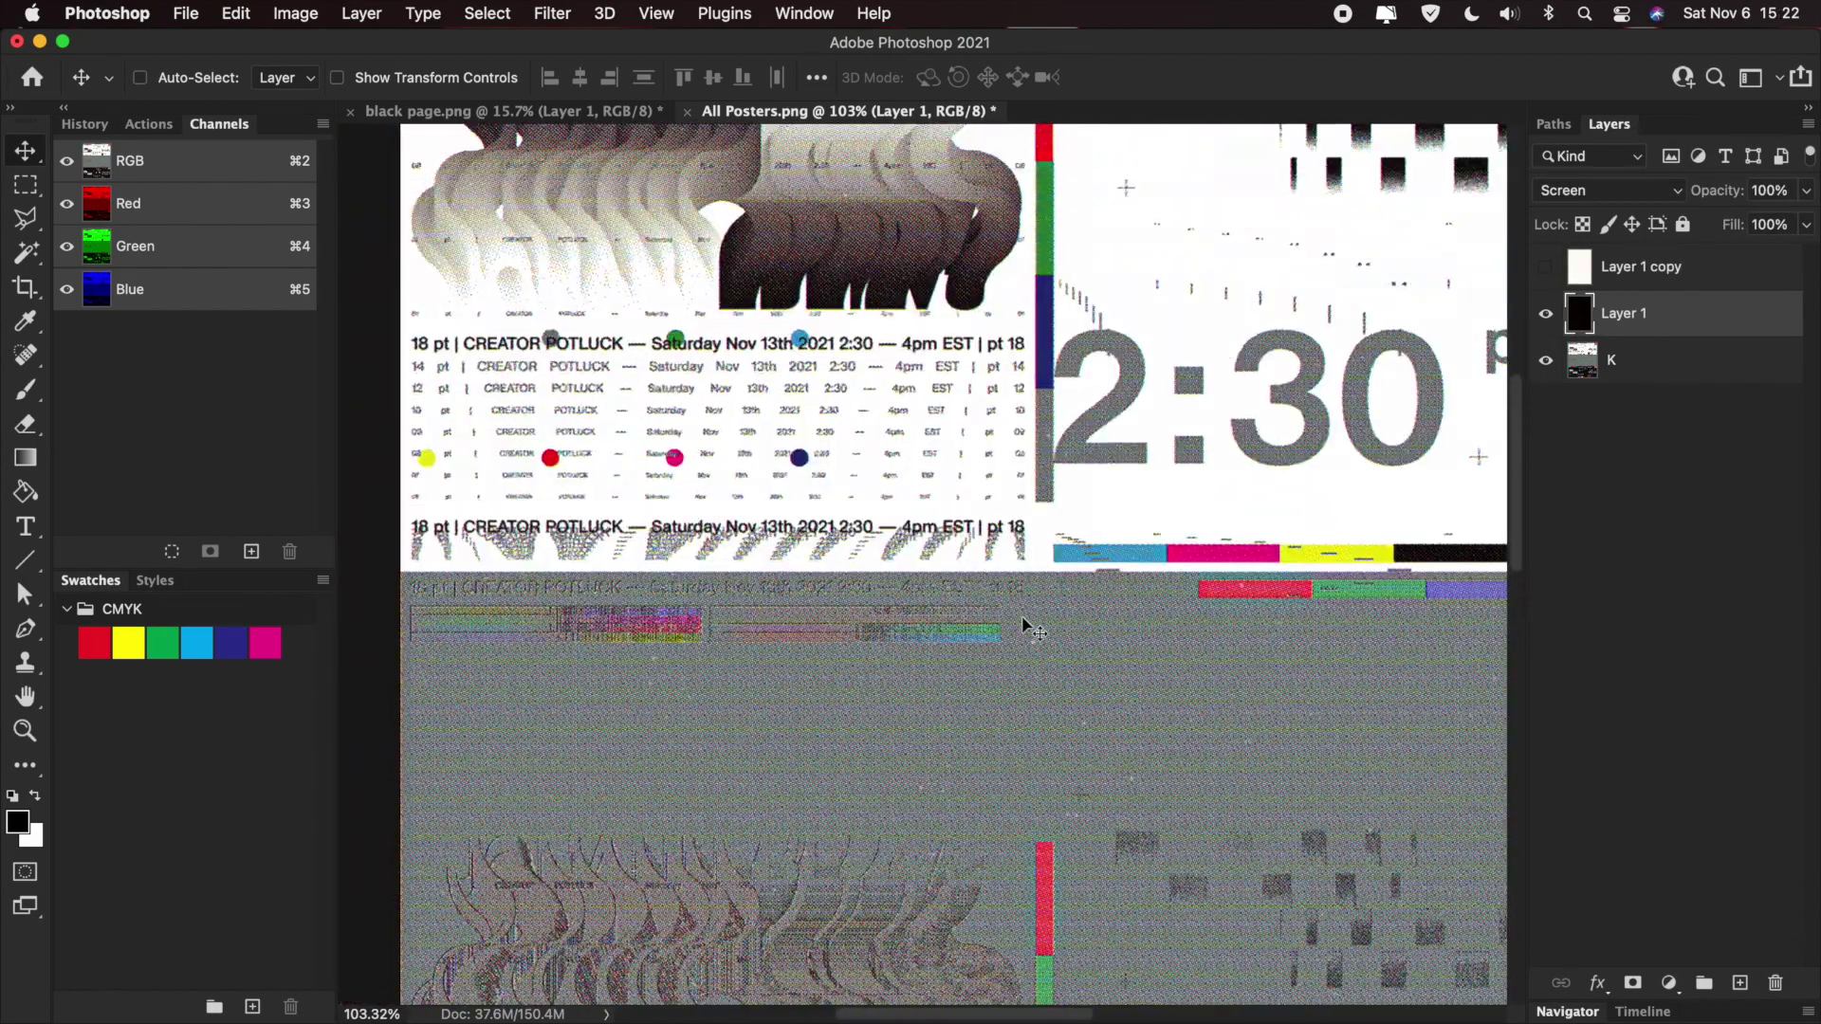
pyautogui.scroll(5, 1026, 631)
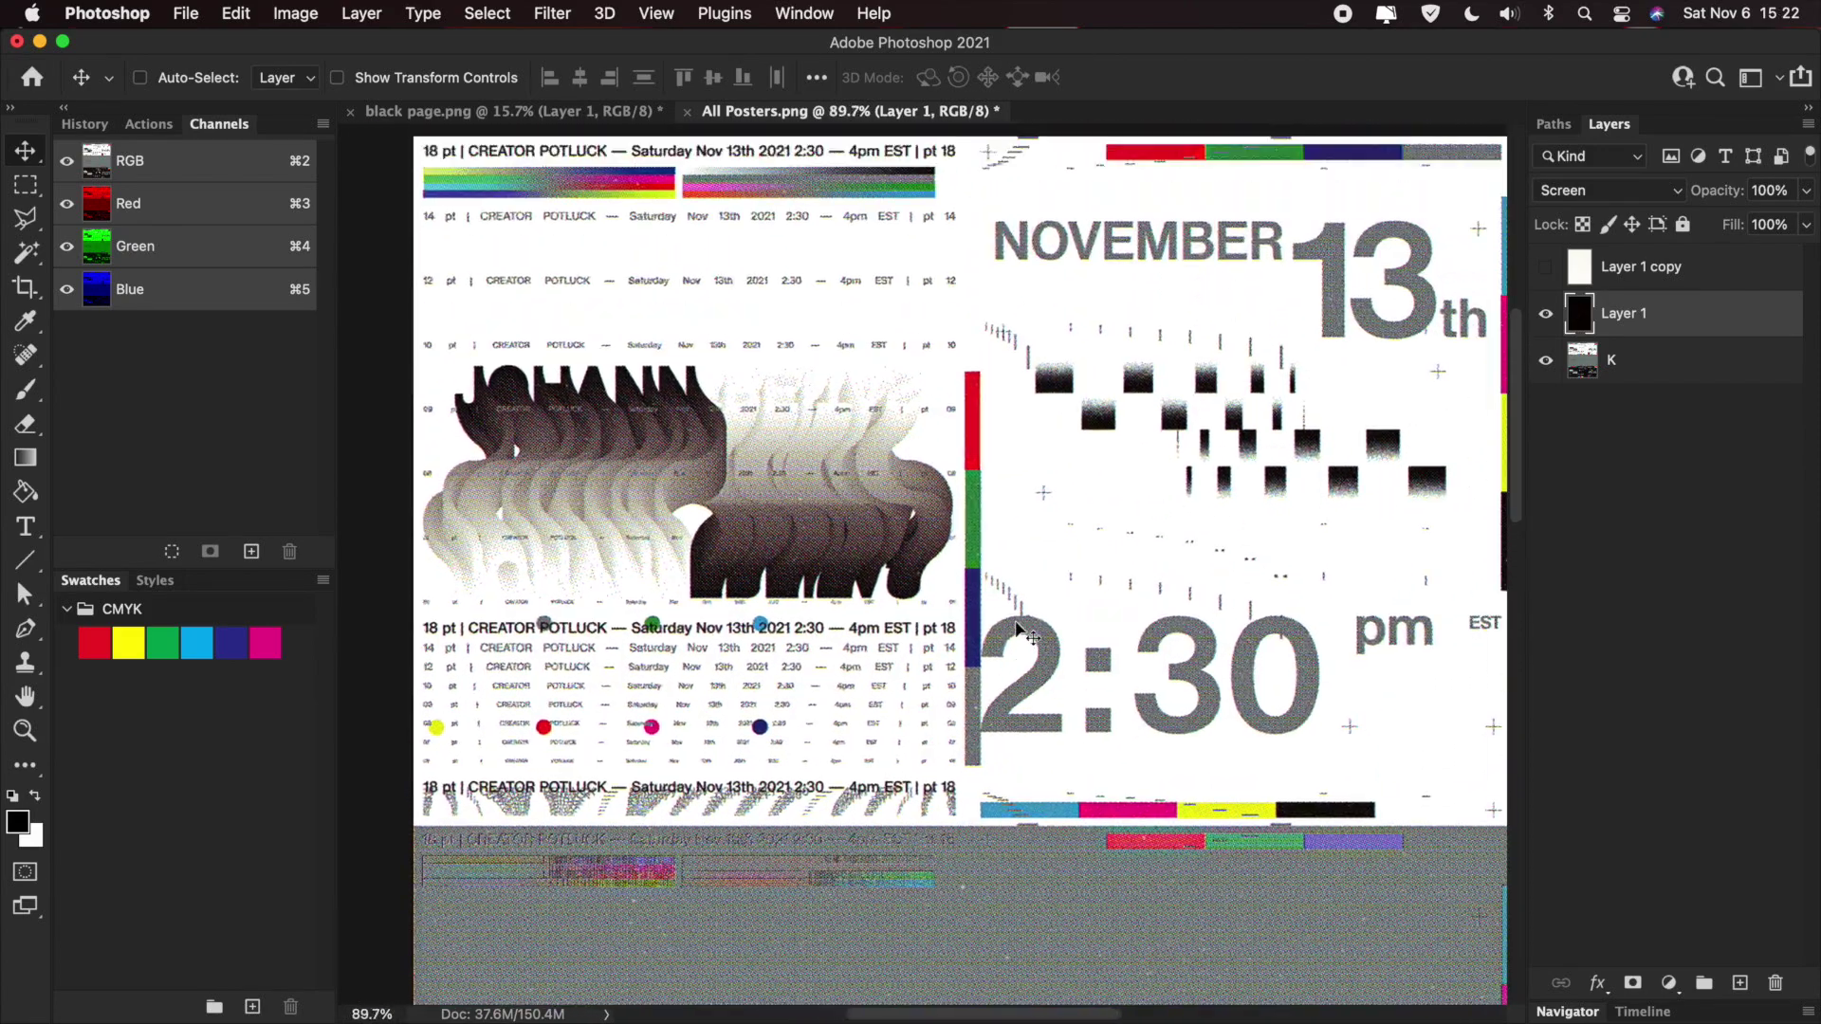
pyautogui.click(1546, 267)
# - Apply the basic Blur filter twice to the K poster layer
pyautogui.click(1683, 373)
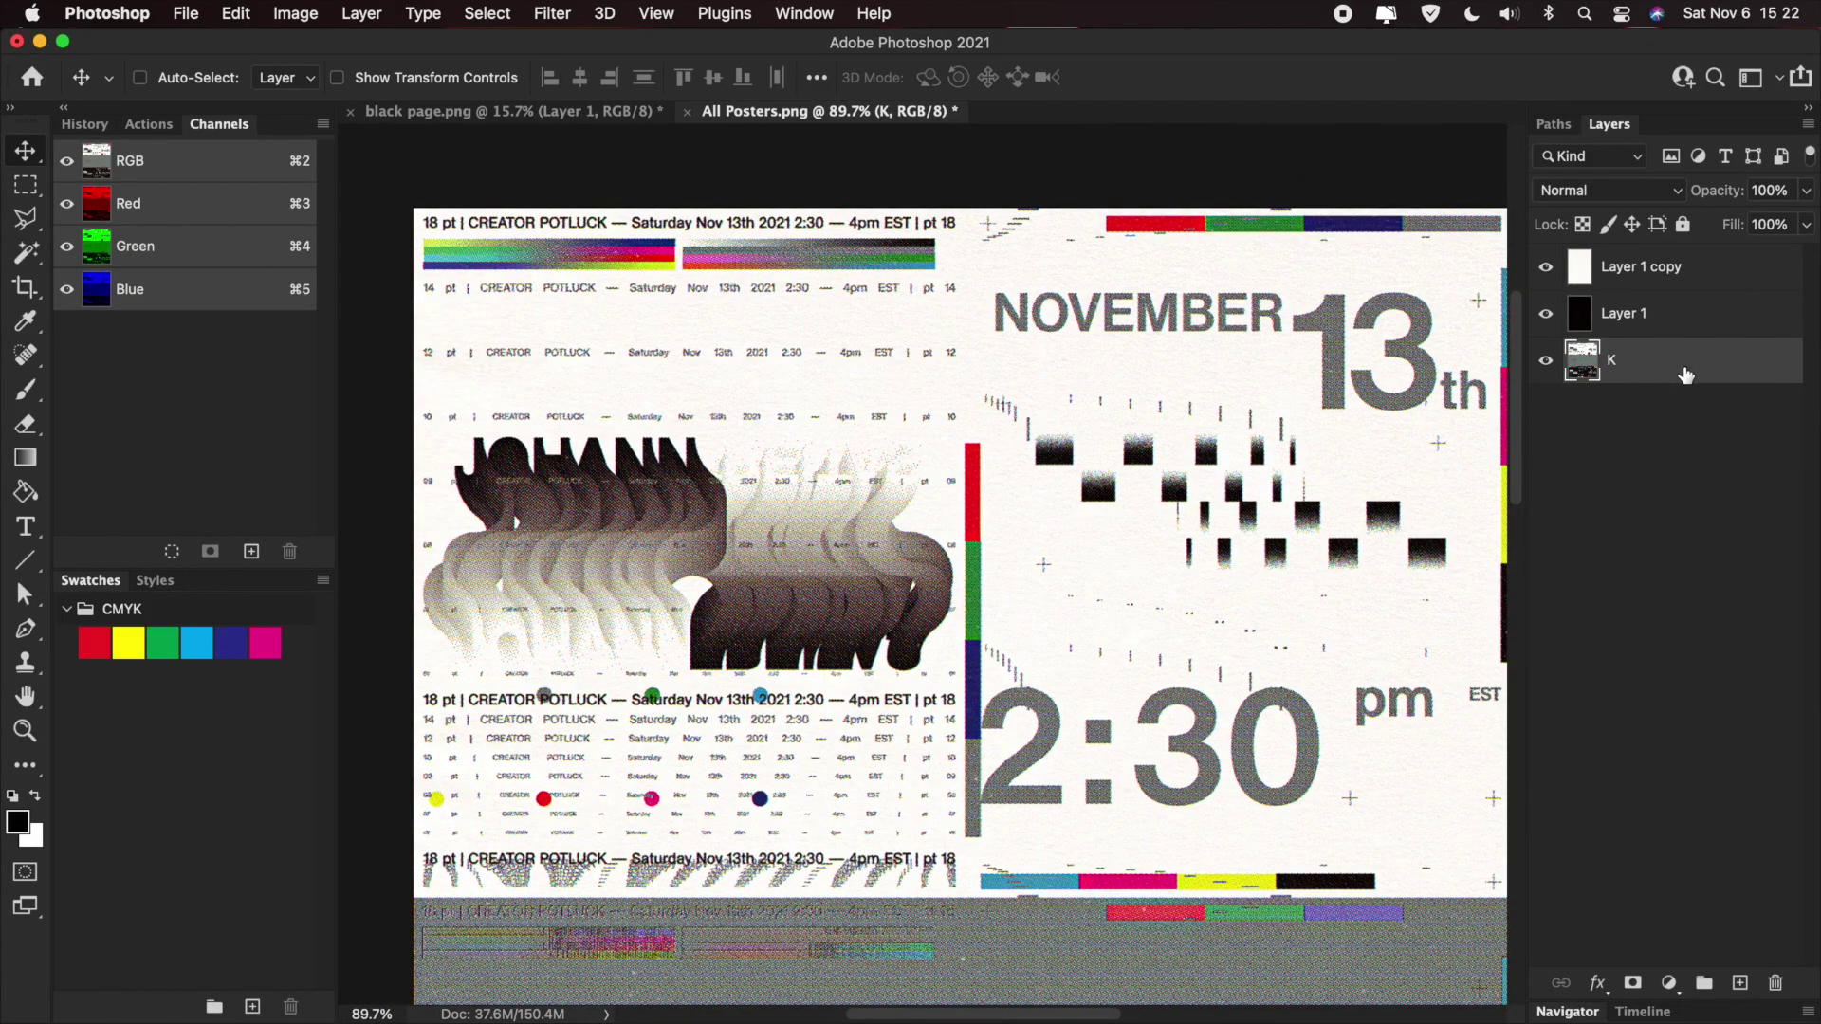
pyautogui.click(548, 12)
pyautogui.moveTo(721, 320)
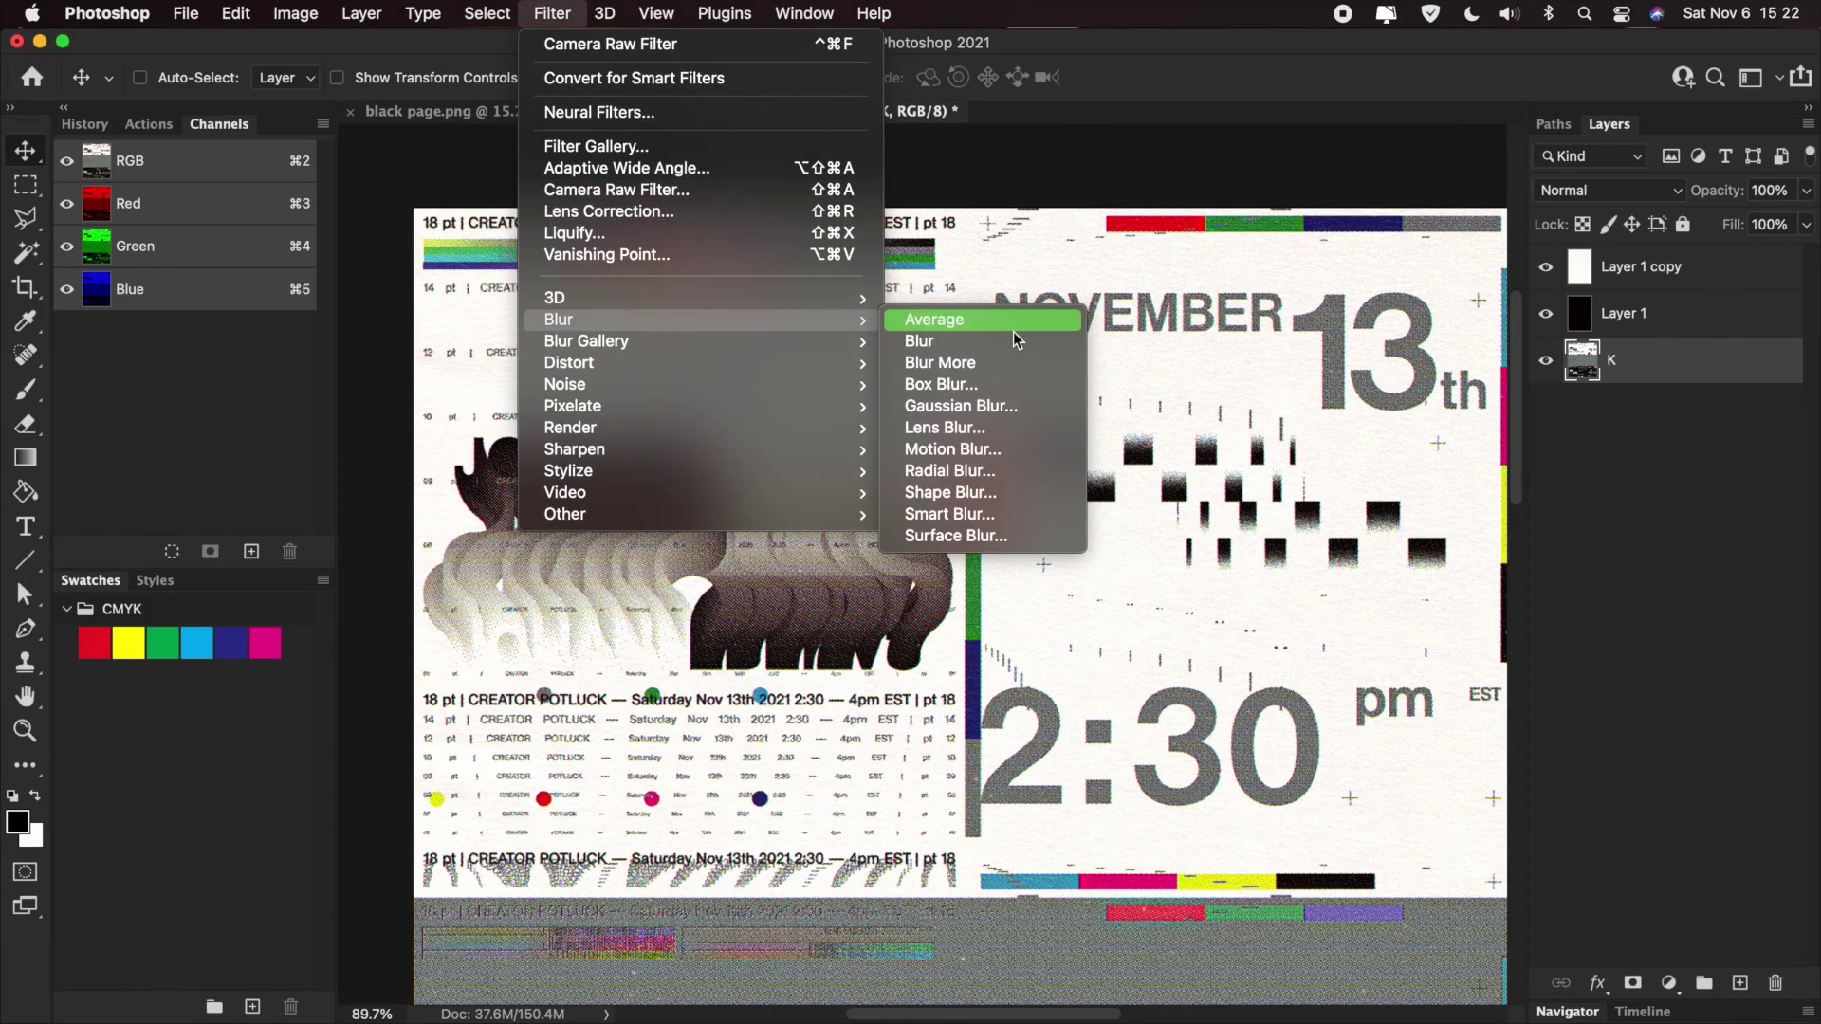
pyautogui.click(1011, 343)
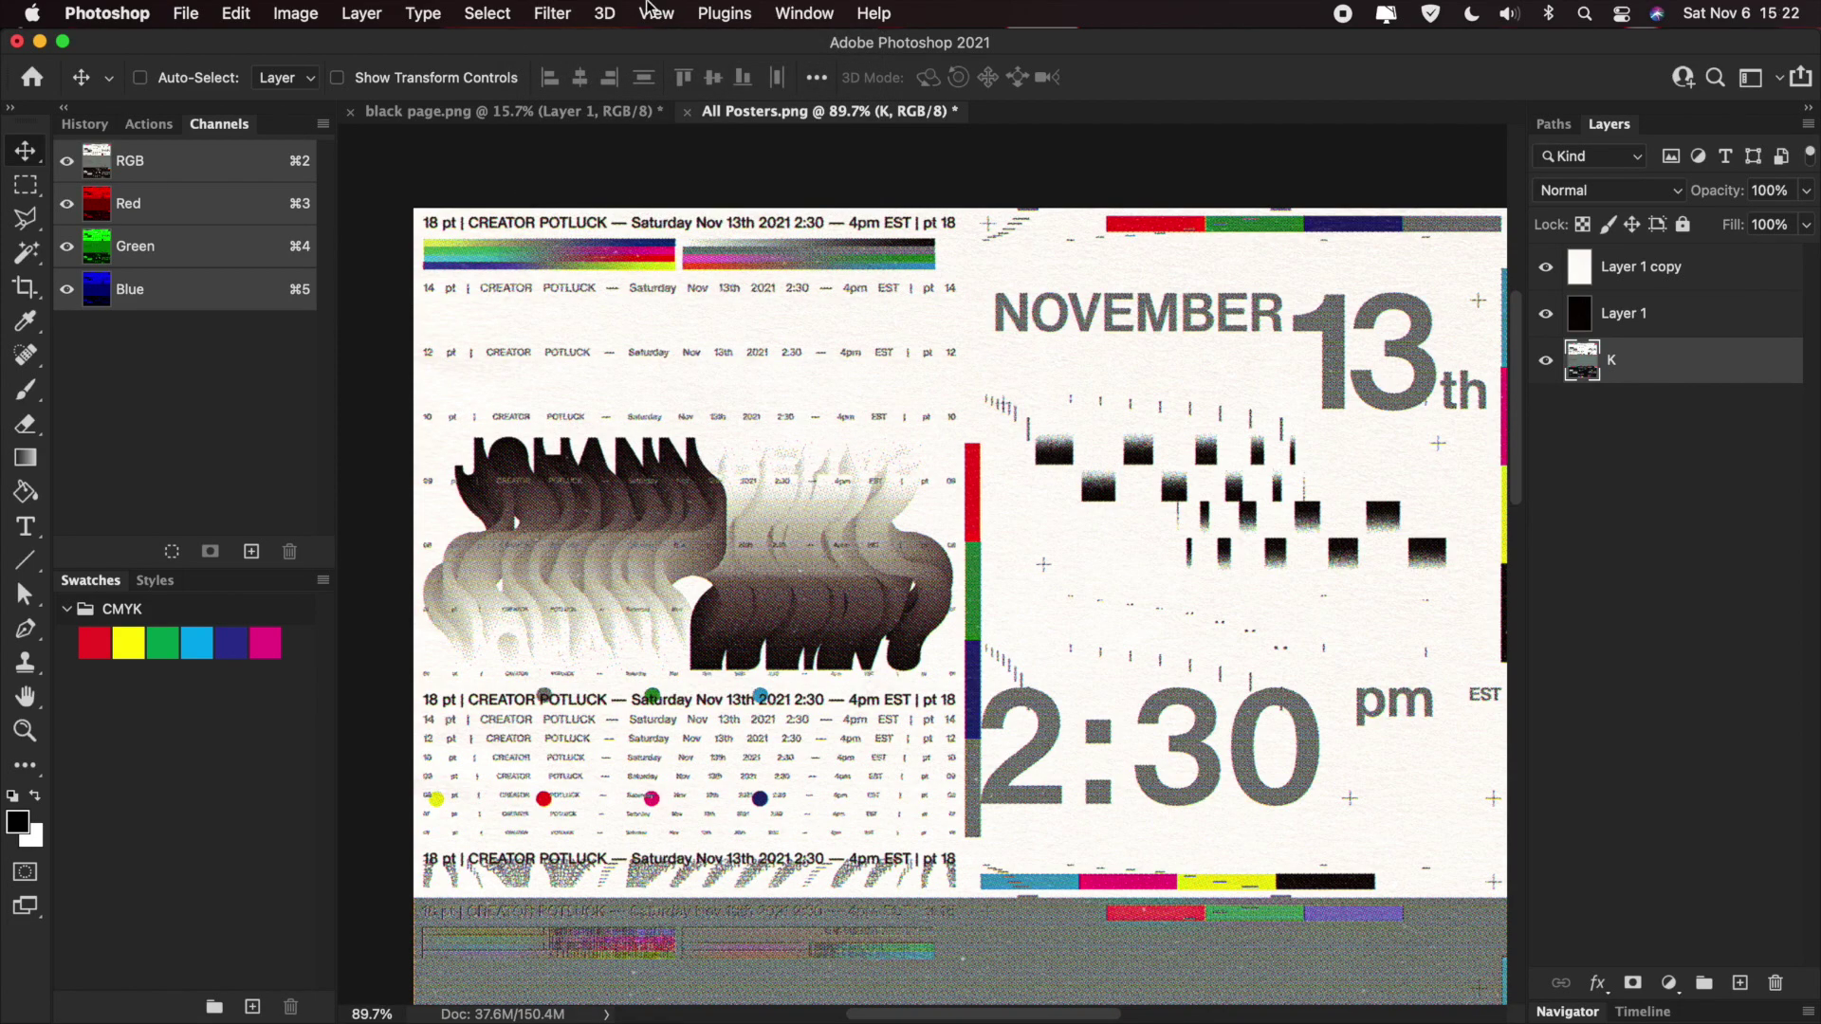
pyautogui.click(552, 12)
pyautogui.moveTo(650, 323)
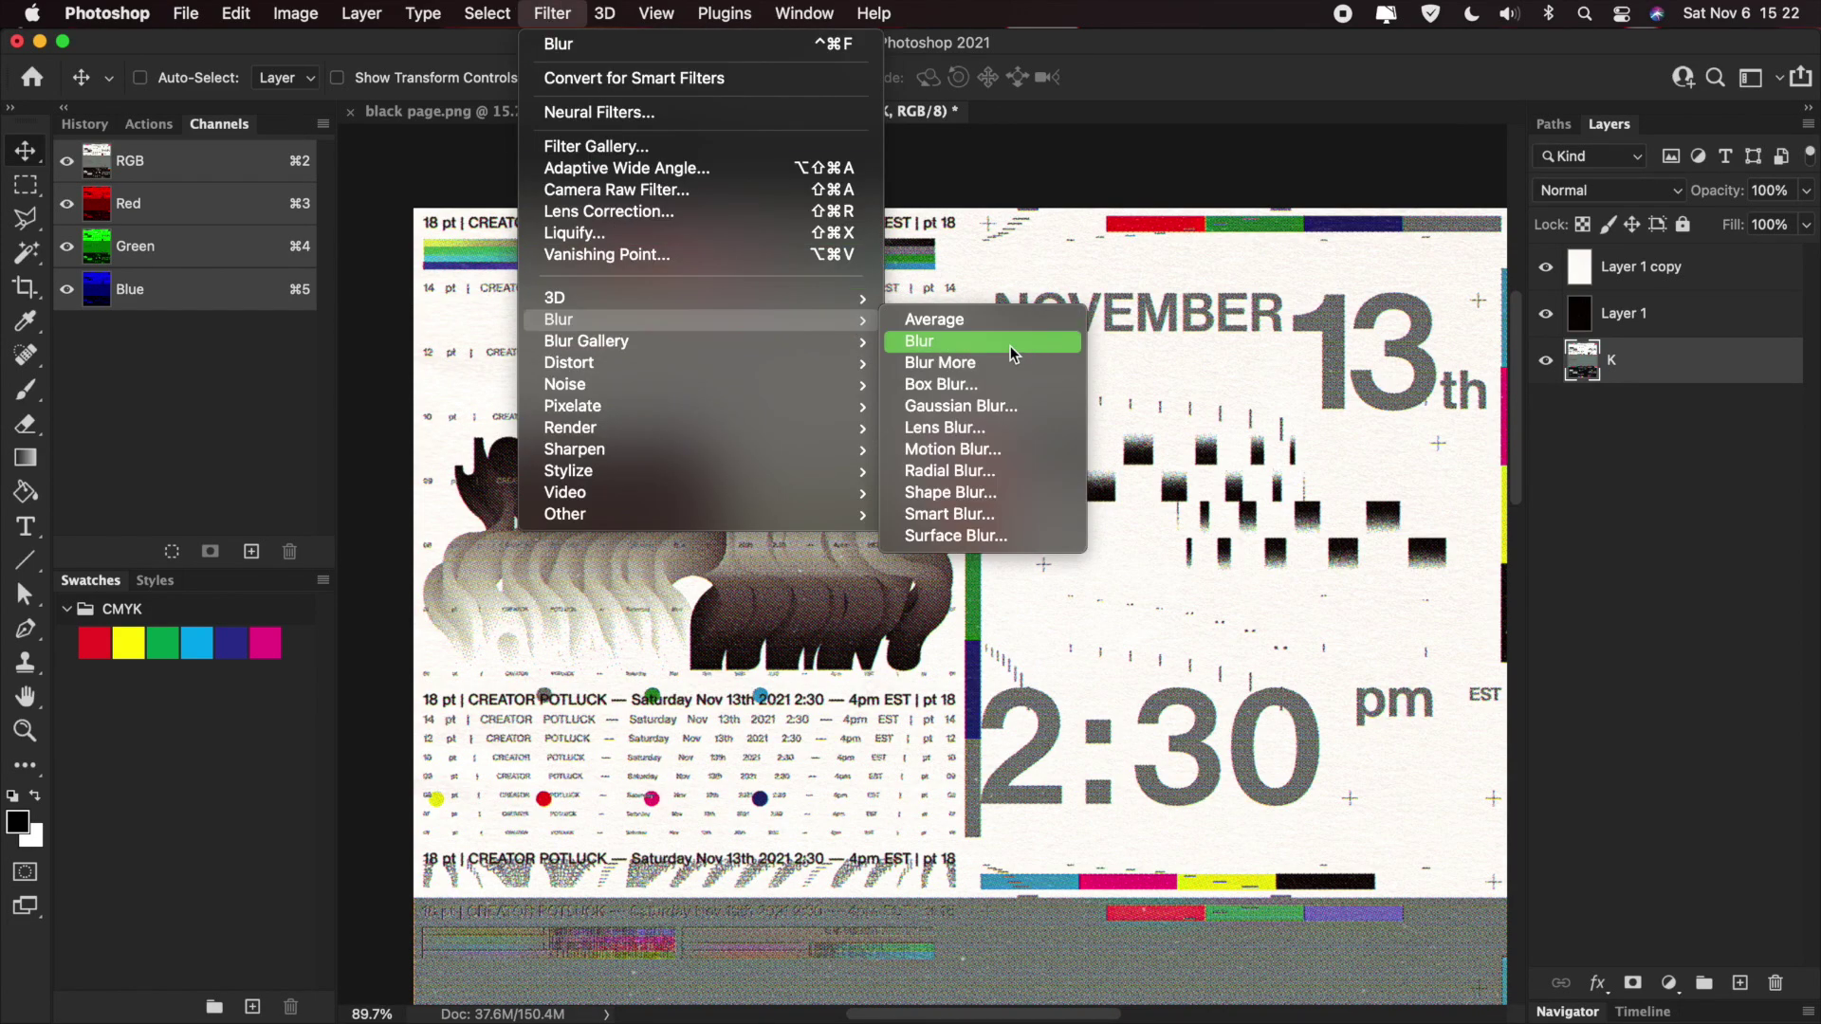
pyautogui.click(960, 338)
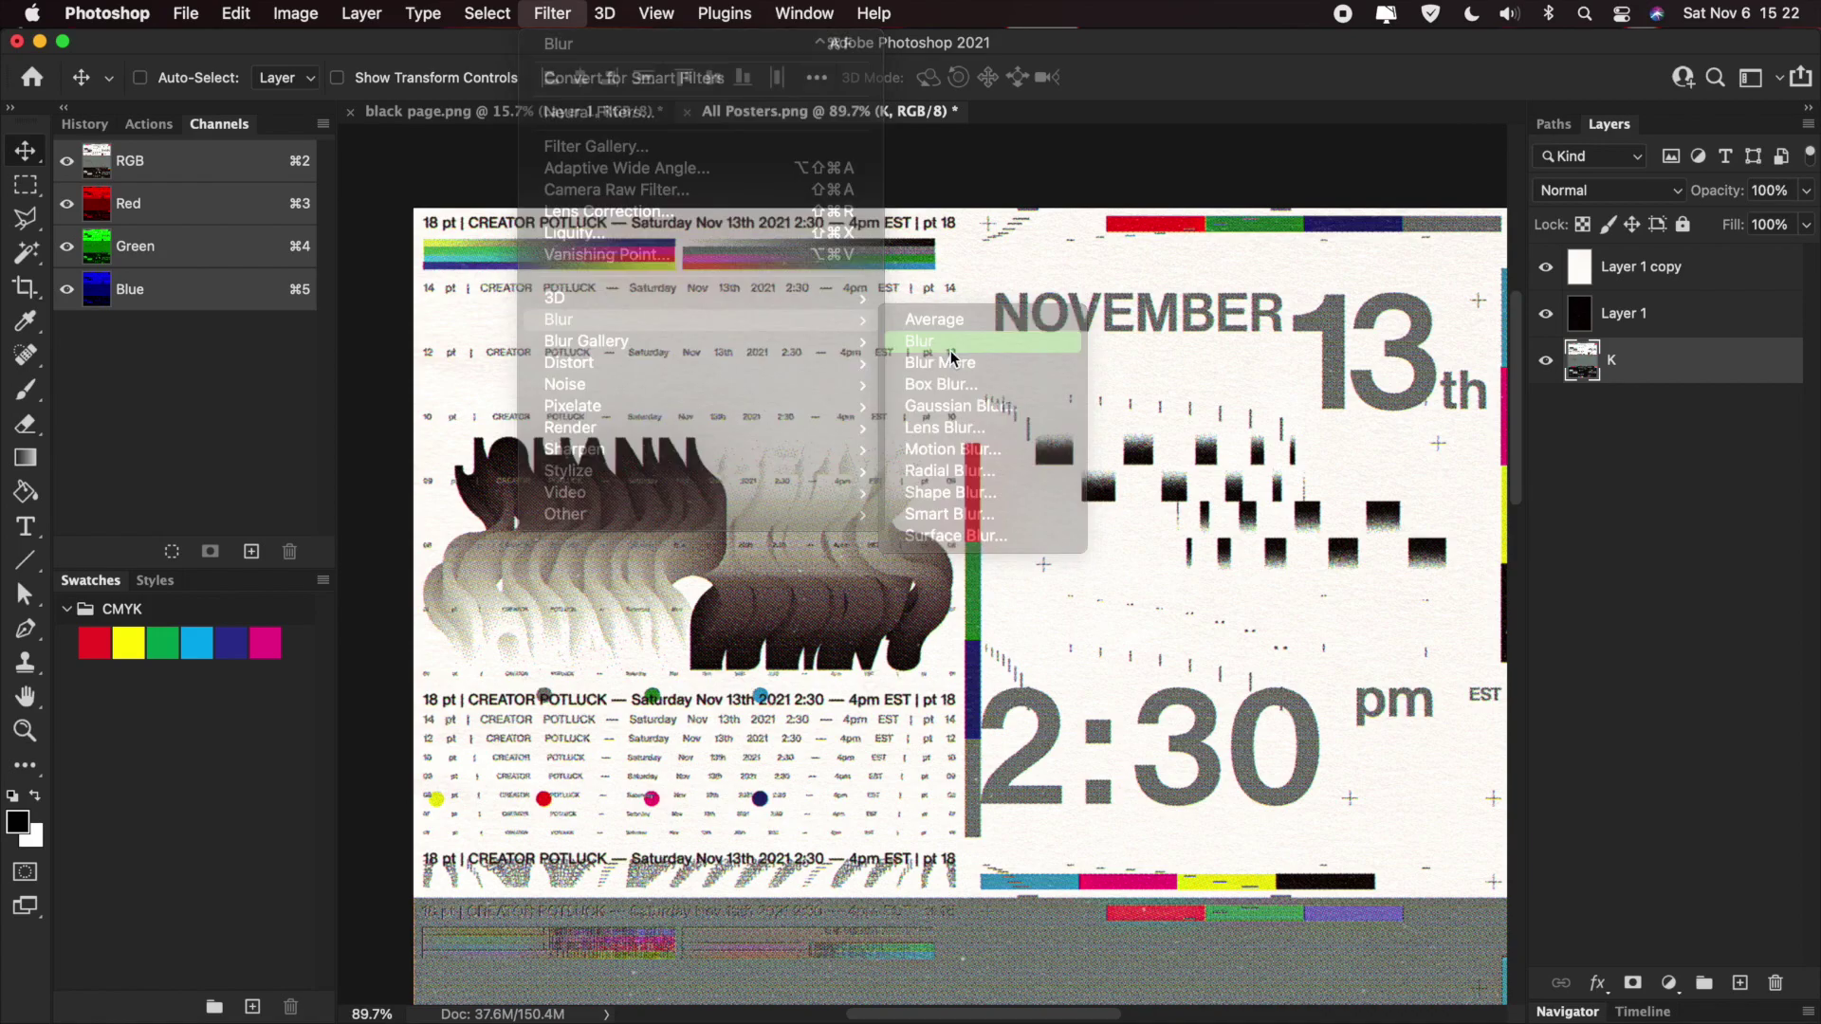
# - Apply Smart Sharpen to the K layer with an amount of 500%, a 4.0 px radius and 0% noise reduction, removing Gaussian Blur
pyautogui.click(552, 13)
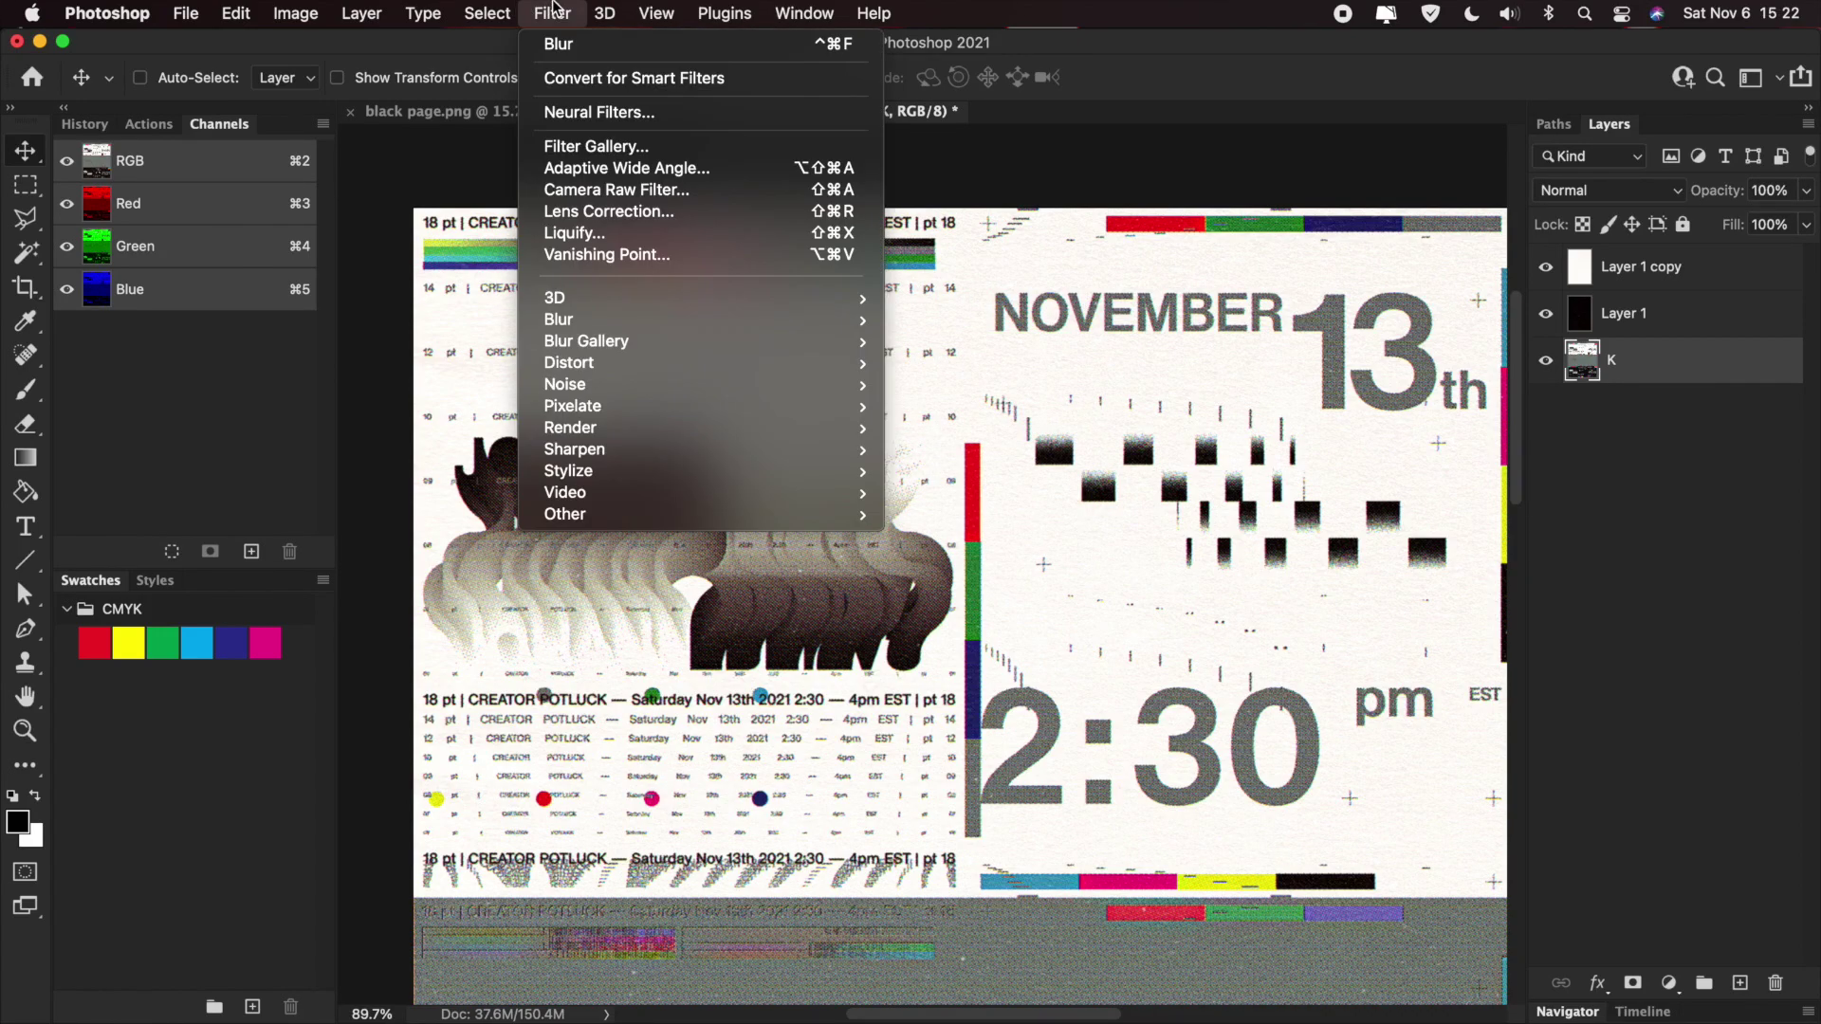
pyautogui.moveTo(778, 455)
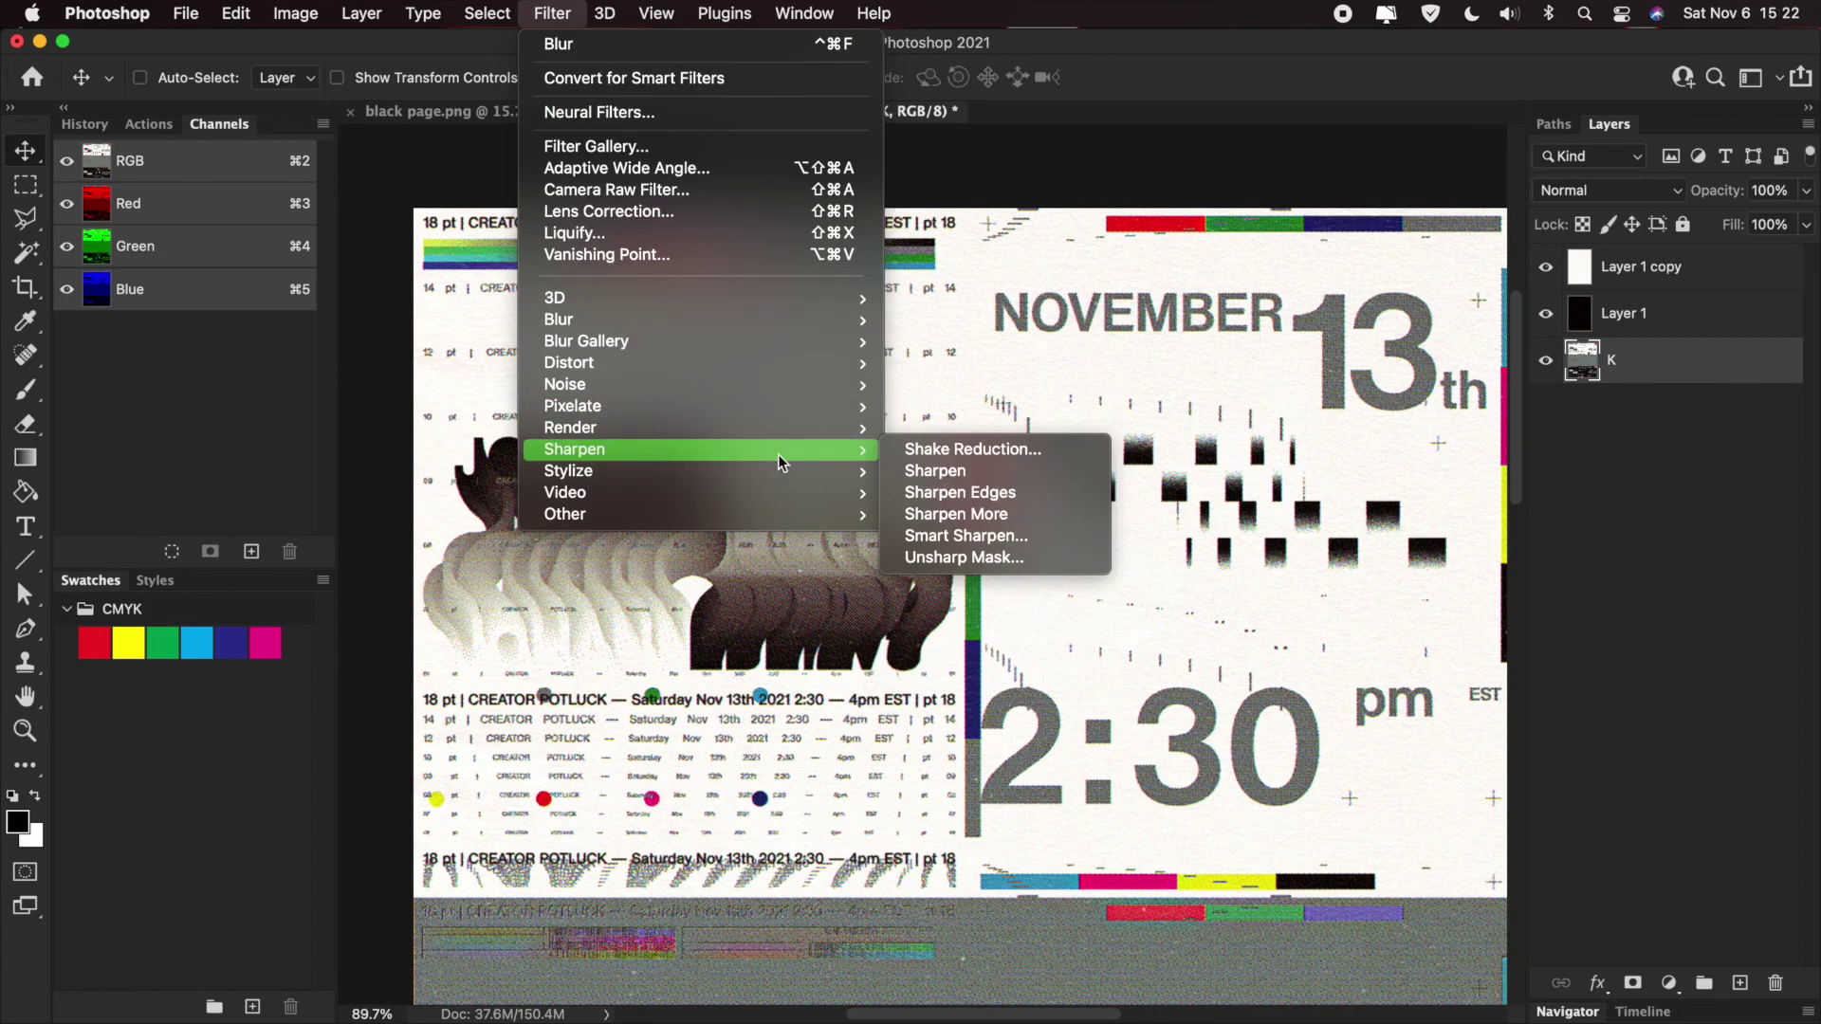
pyautogui.click(989, 535)
pyautogui.moveTo(861, 170); pyautogui.dragTo(1101, 381)
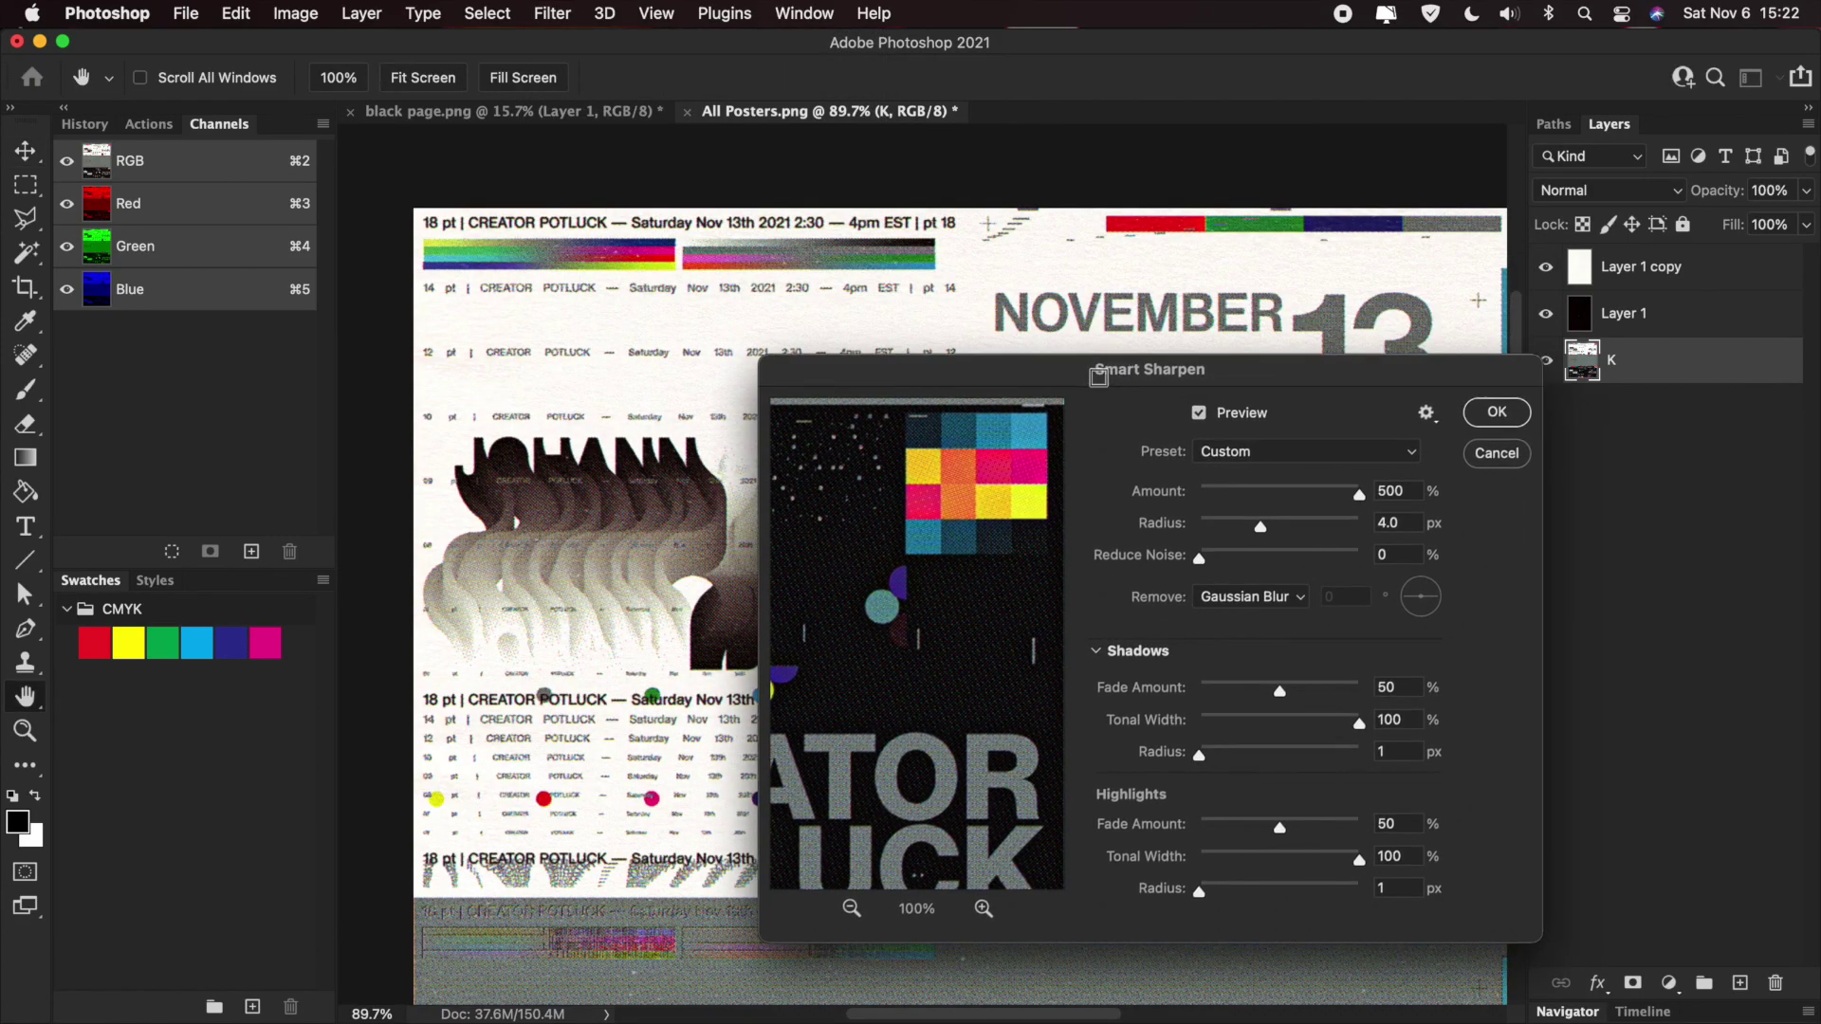
pyautogui.click(1204, 983)
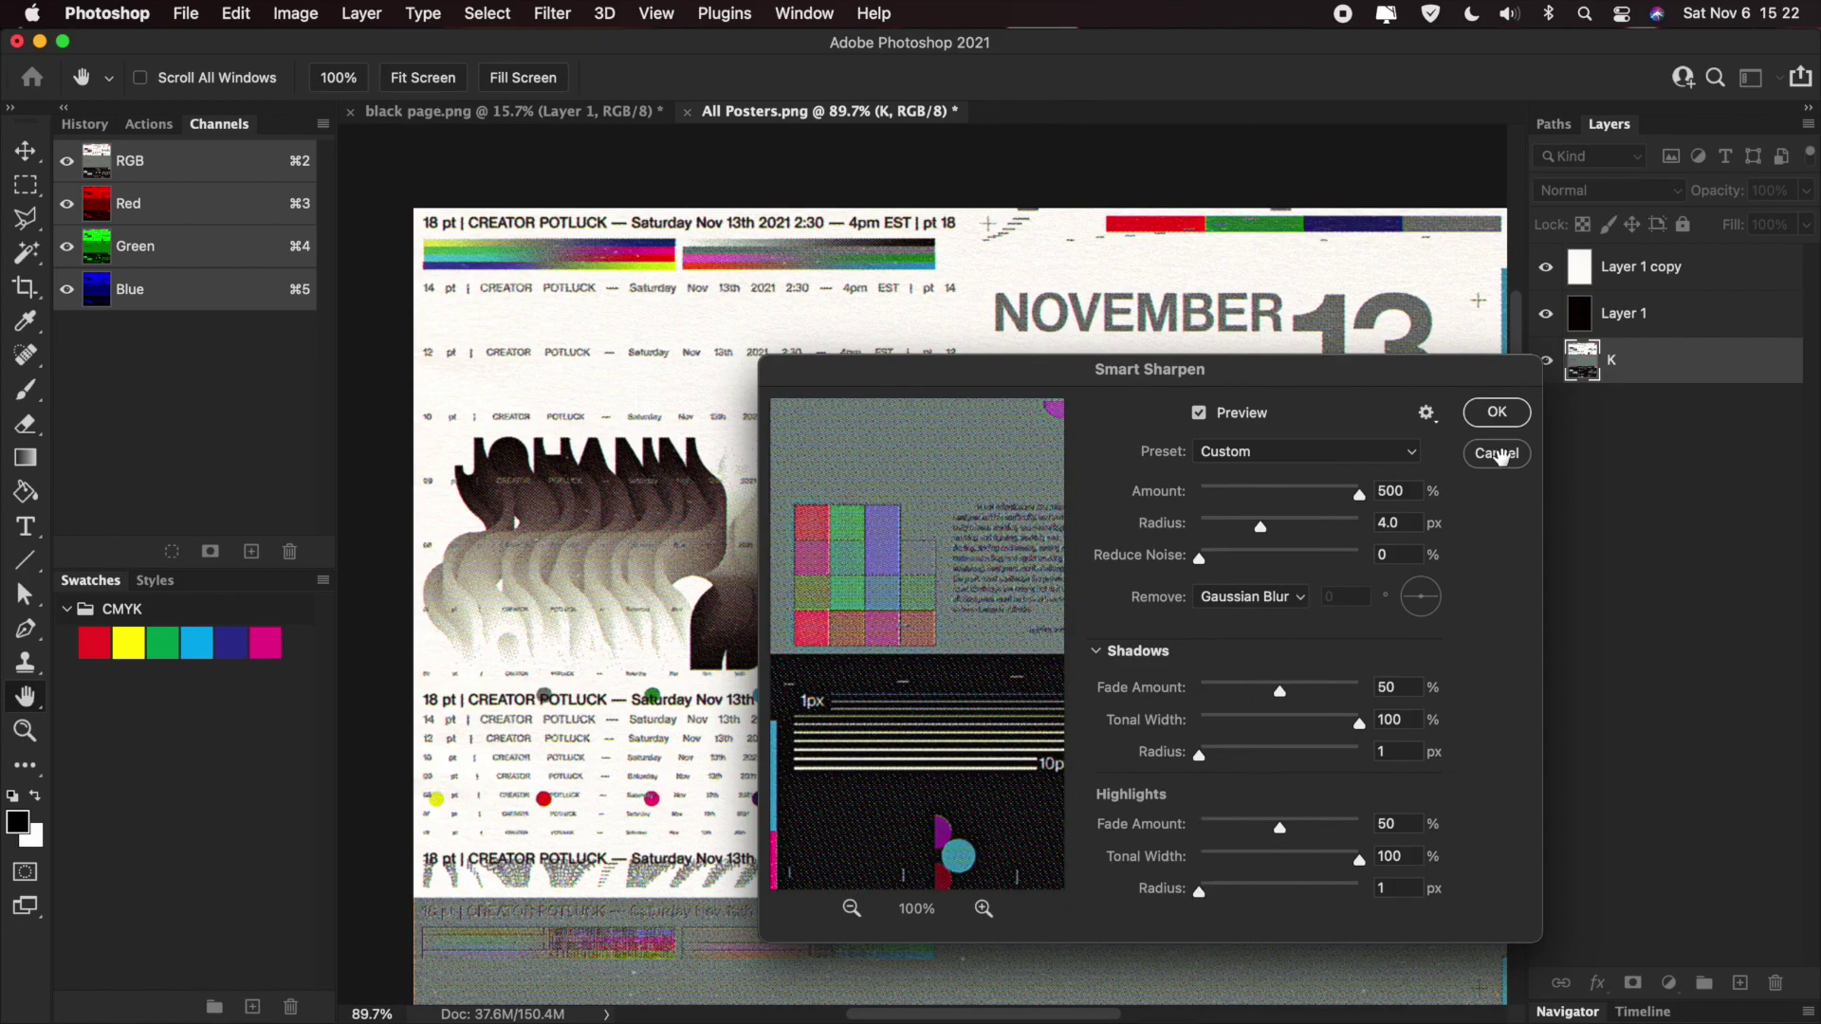
pyautogui.click(1495, 412)
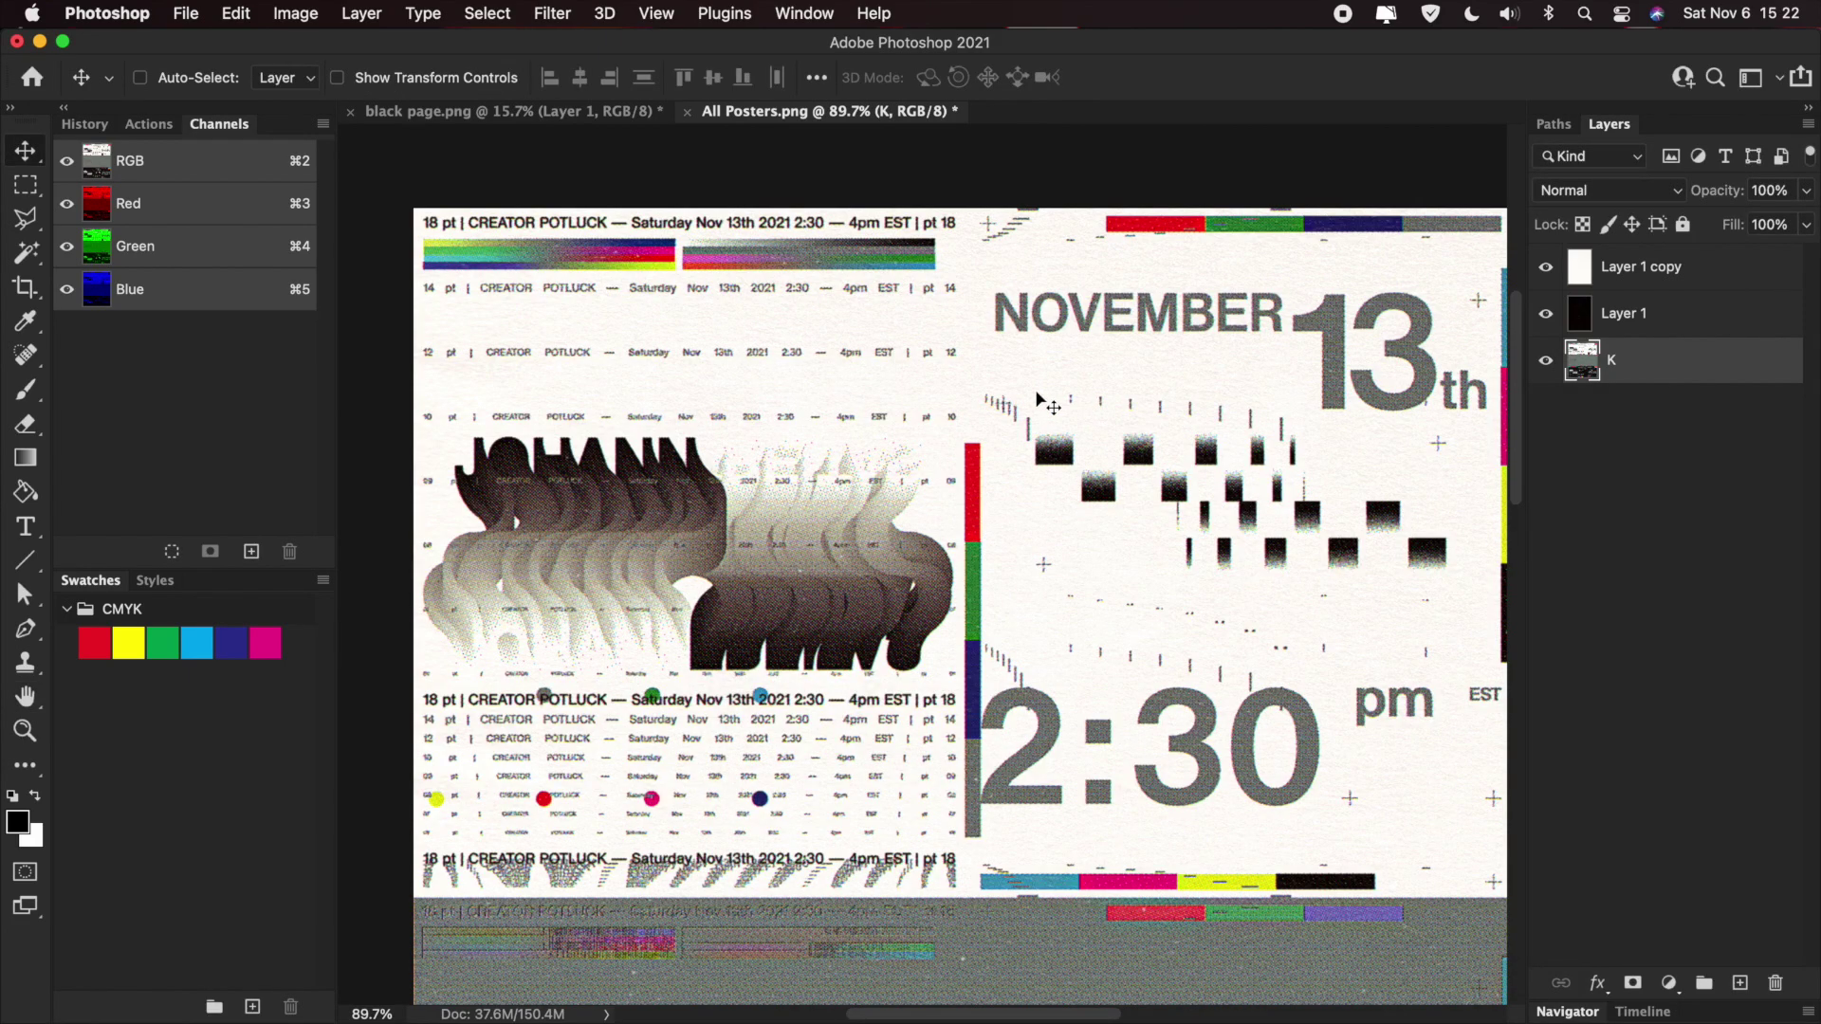
# - Lower the light paper copy's opacity to 80% and check the textures across all three poster versions
pyautogui.scroll(-5, 1072, 403)
pyautogui.hscroll(3, 1072, 403)
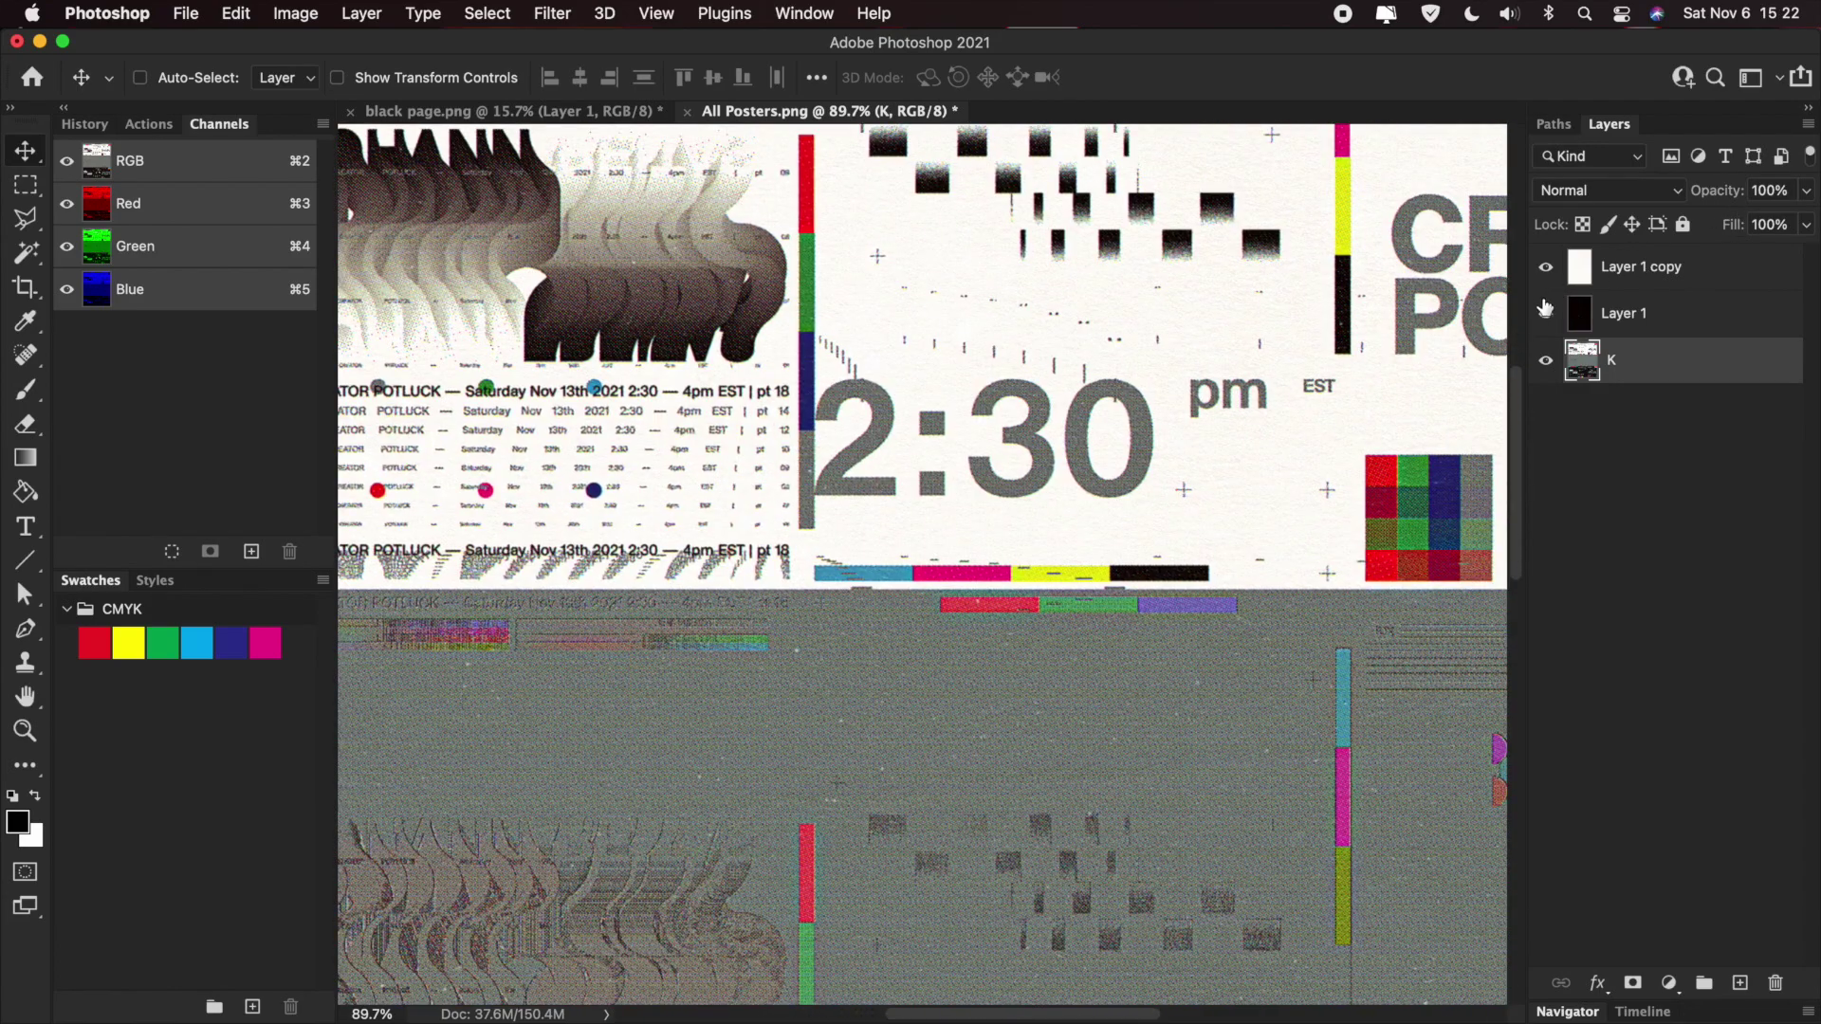
pyautogui.click(1544, 314)
pyautogui.click(1693, 265)
pyautogui.click(1769, 189)
pyautogui.write('80')
pyautogui.press('Return')
pyautogui.scroll(-3, 643, 517)
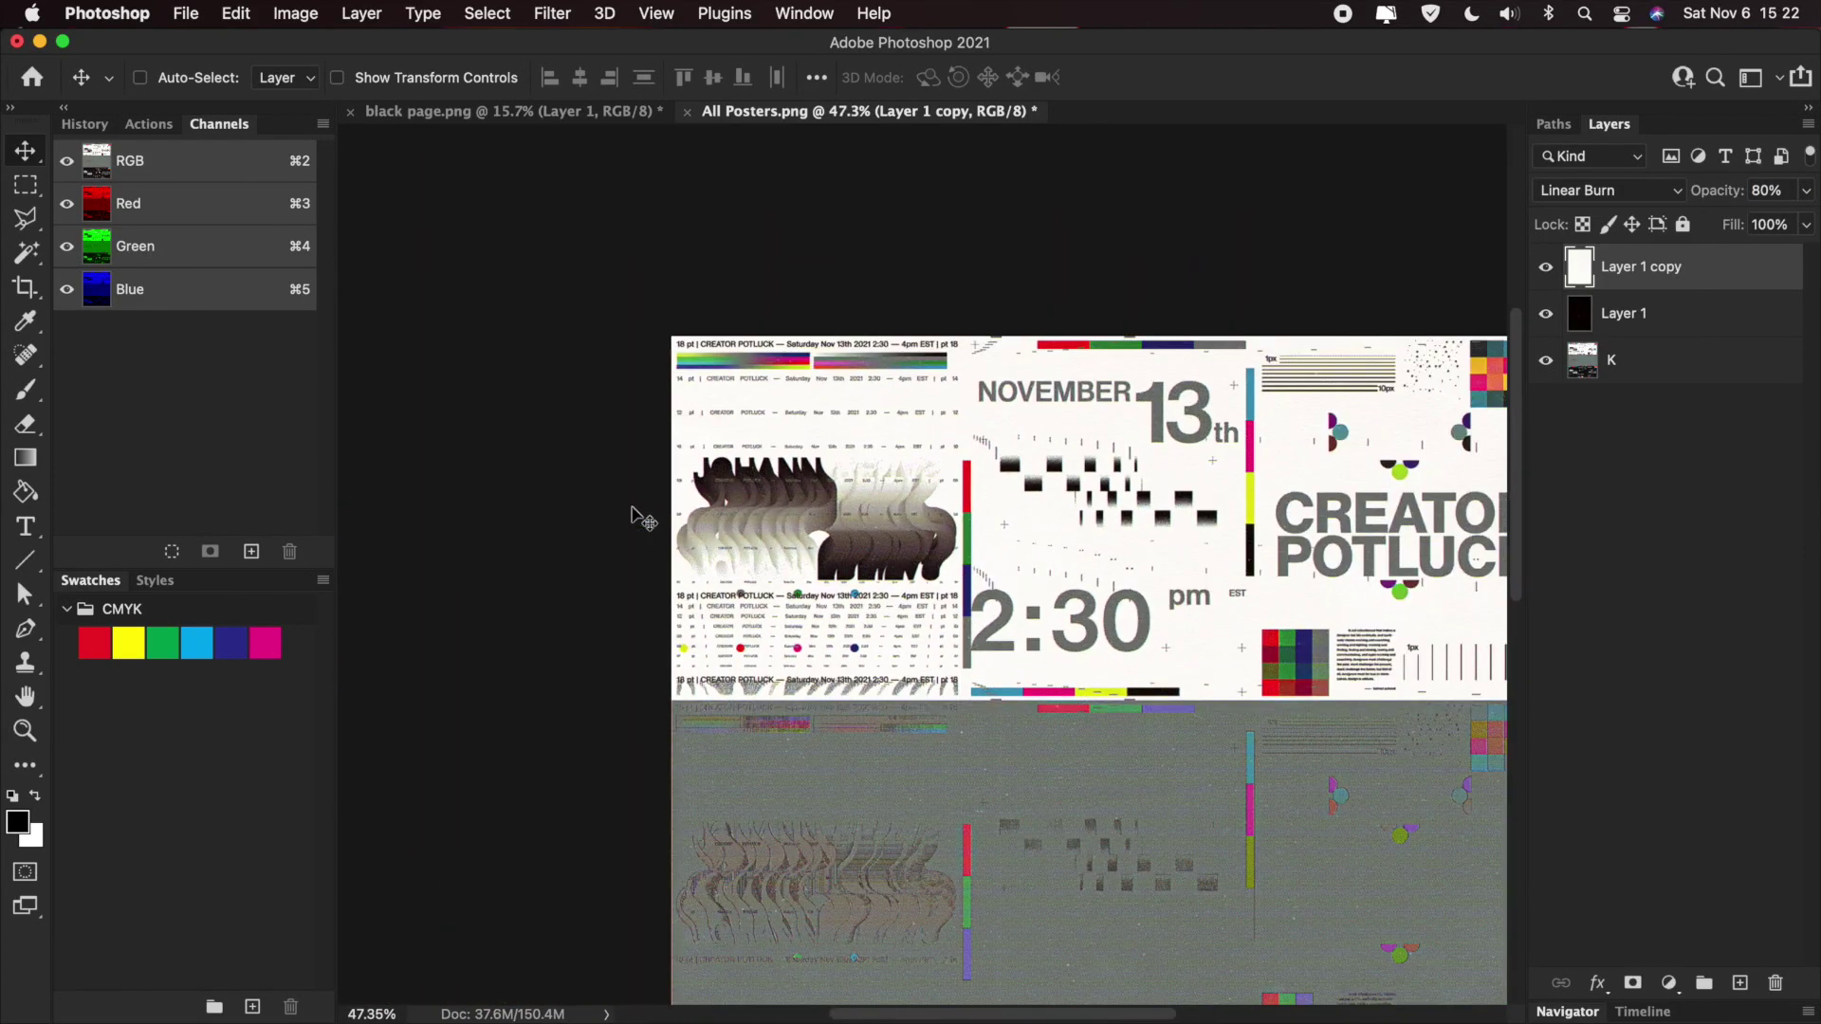
pyautogui.scroll(-3, 643, 517)
pyautogui.scroll(1, 643, 517)
pyautogui.scroll(-2, 643, 517)
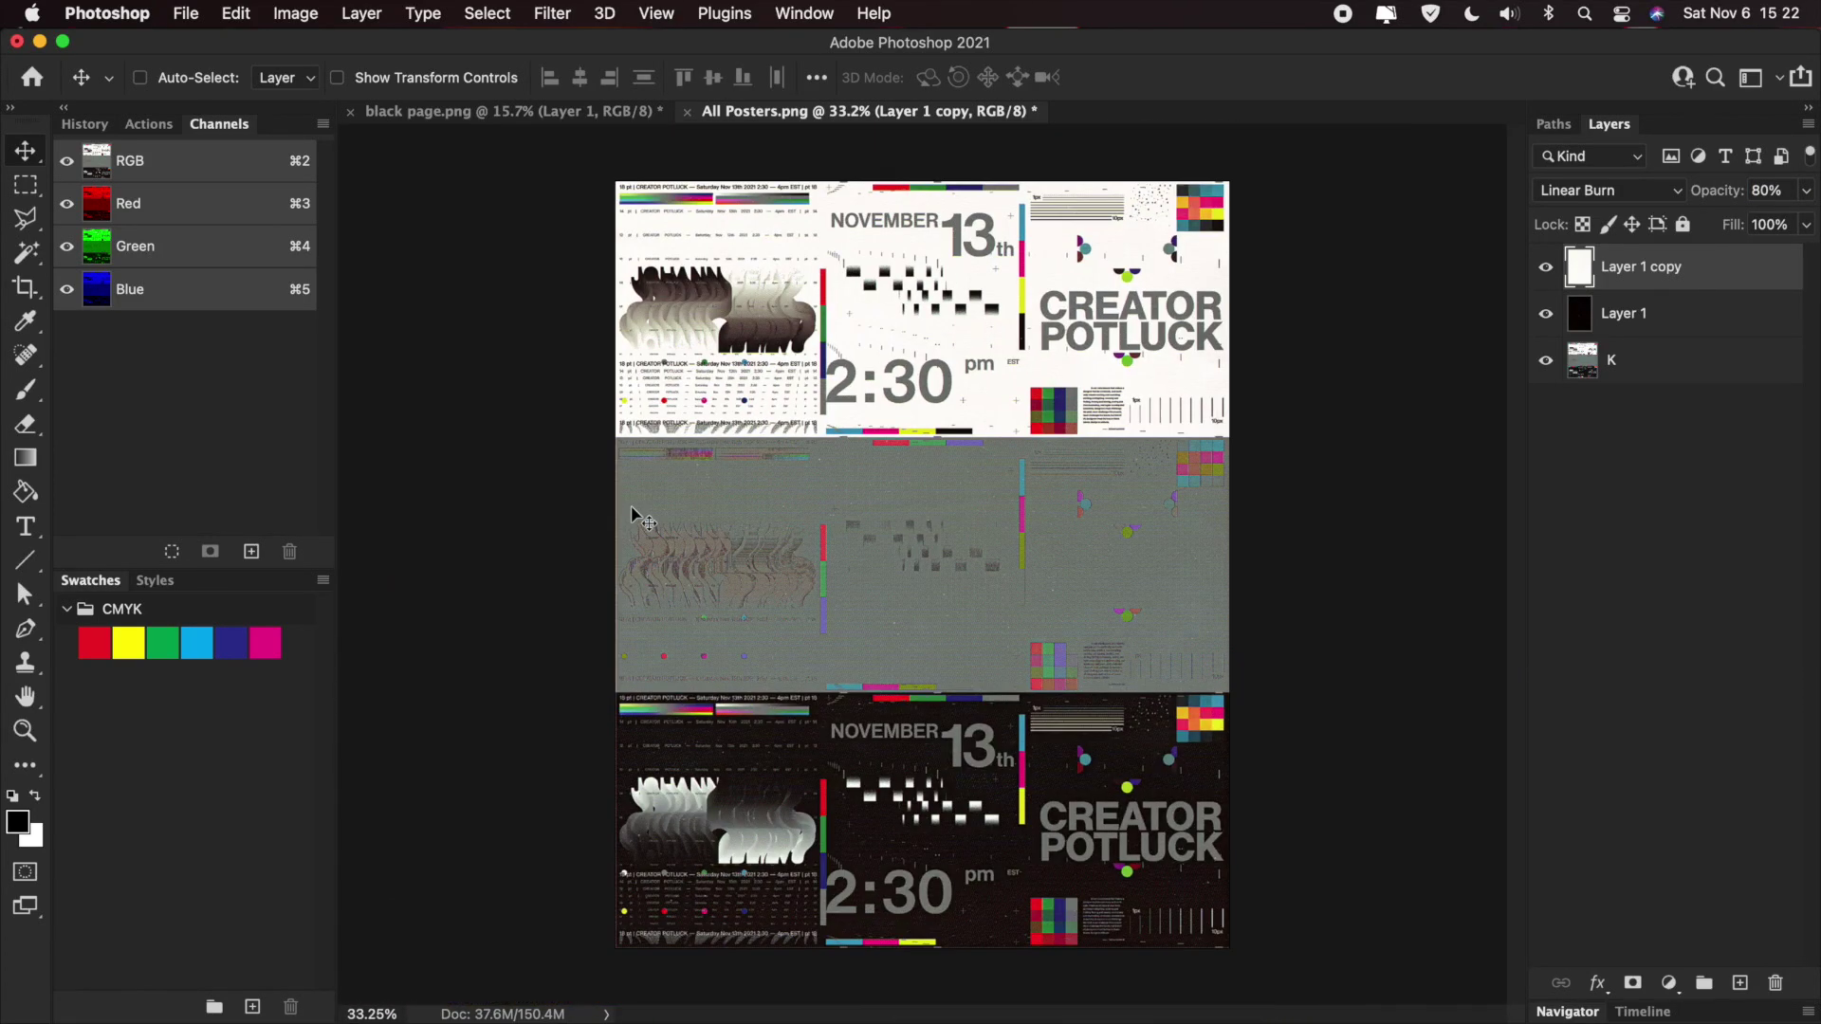
pyautogui.scroll(4, 644, 517)
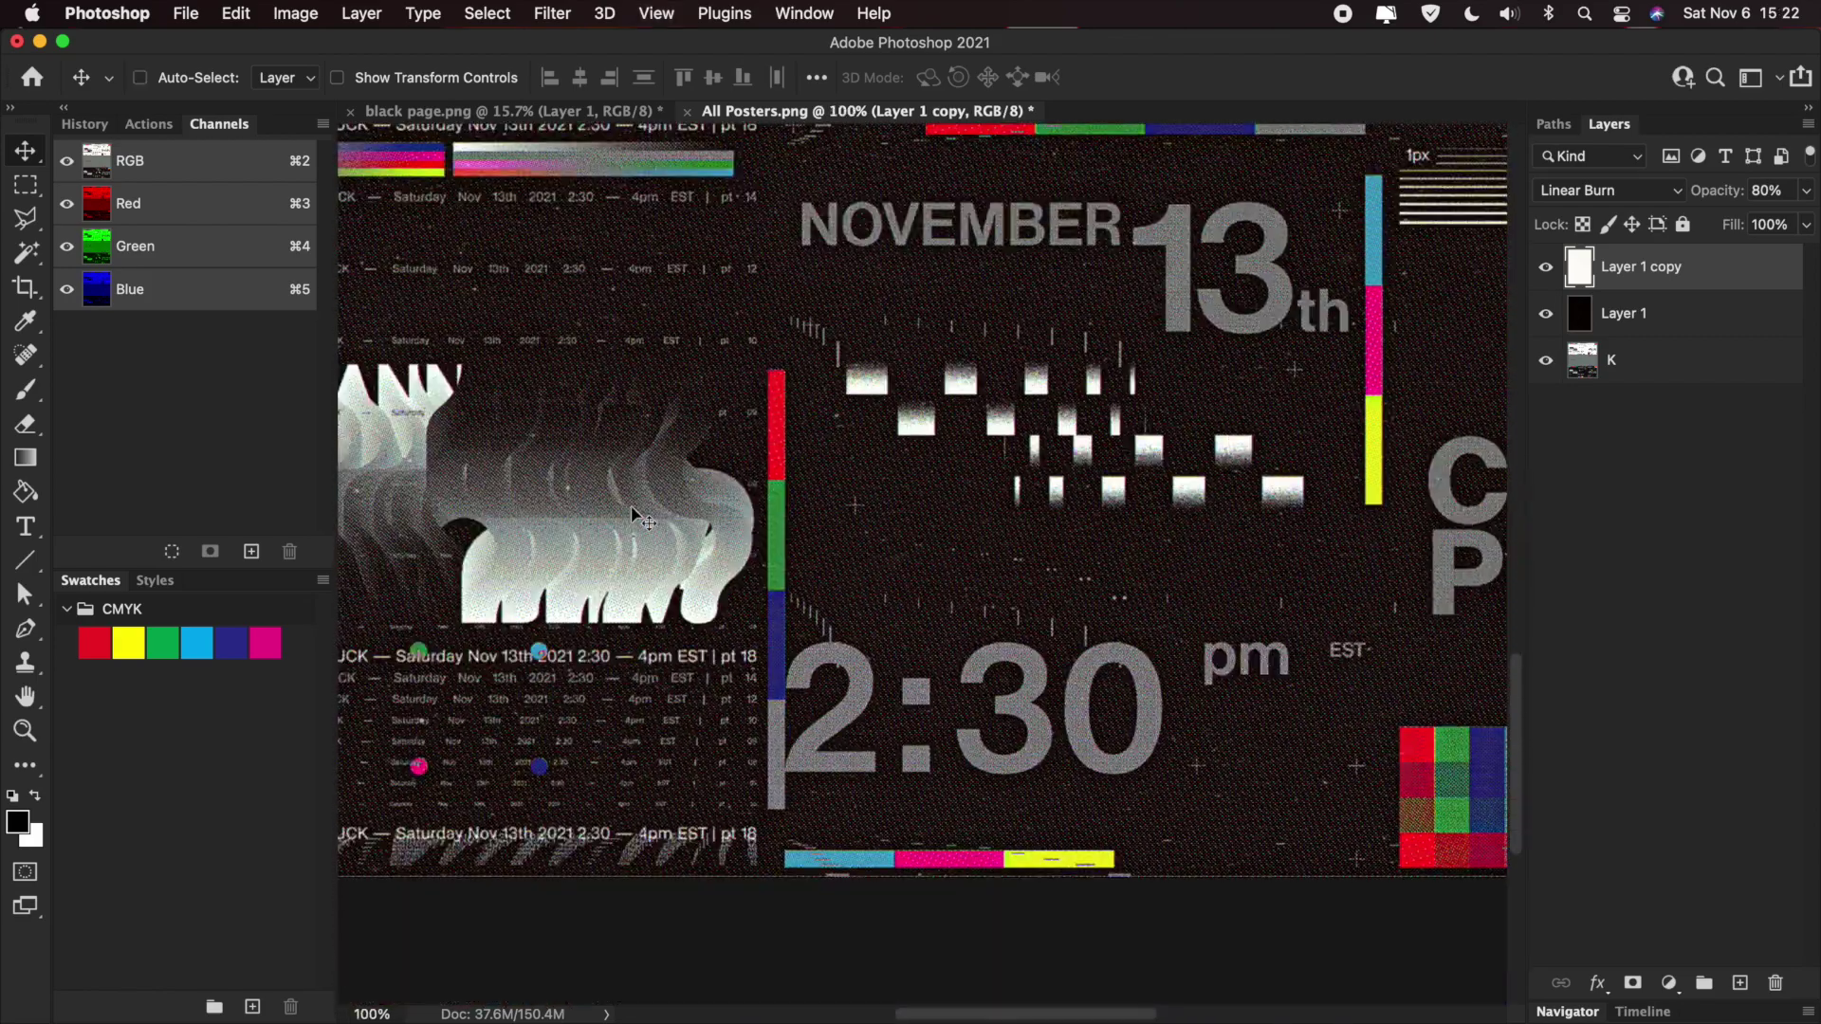